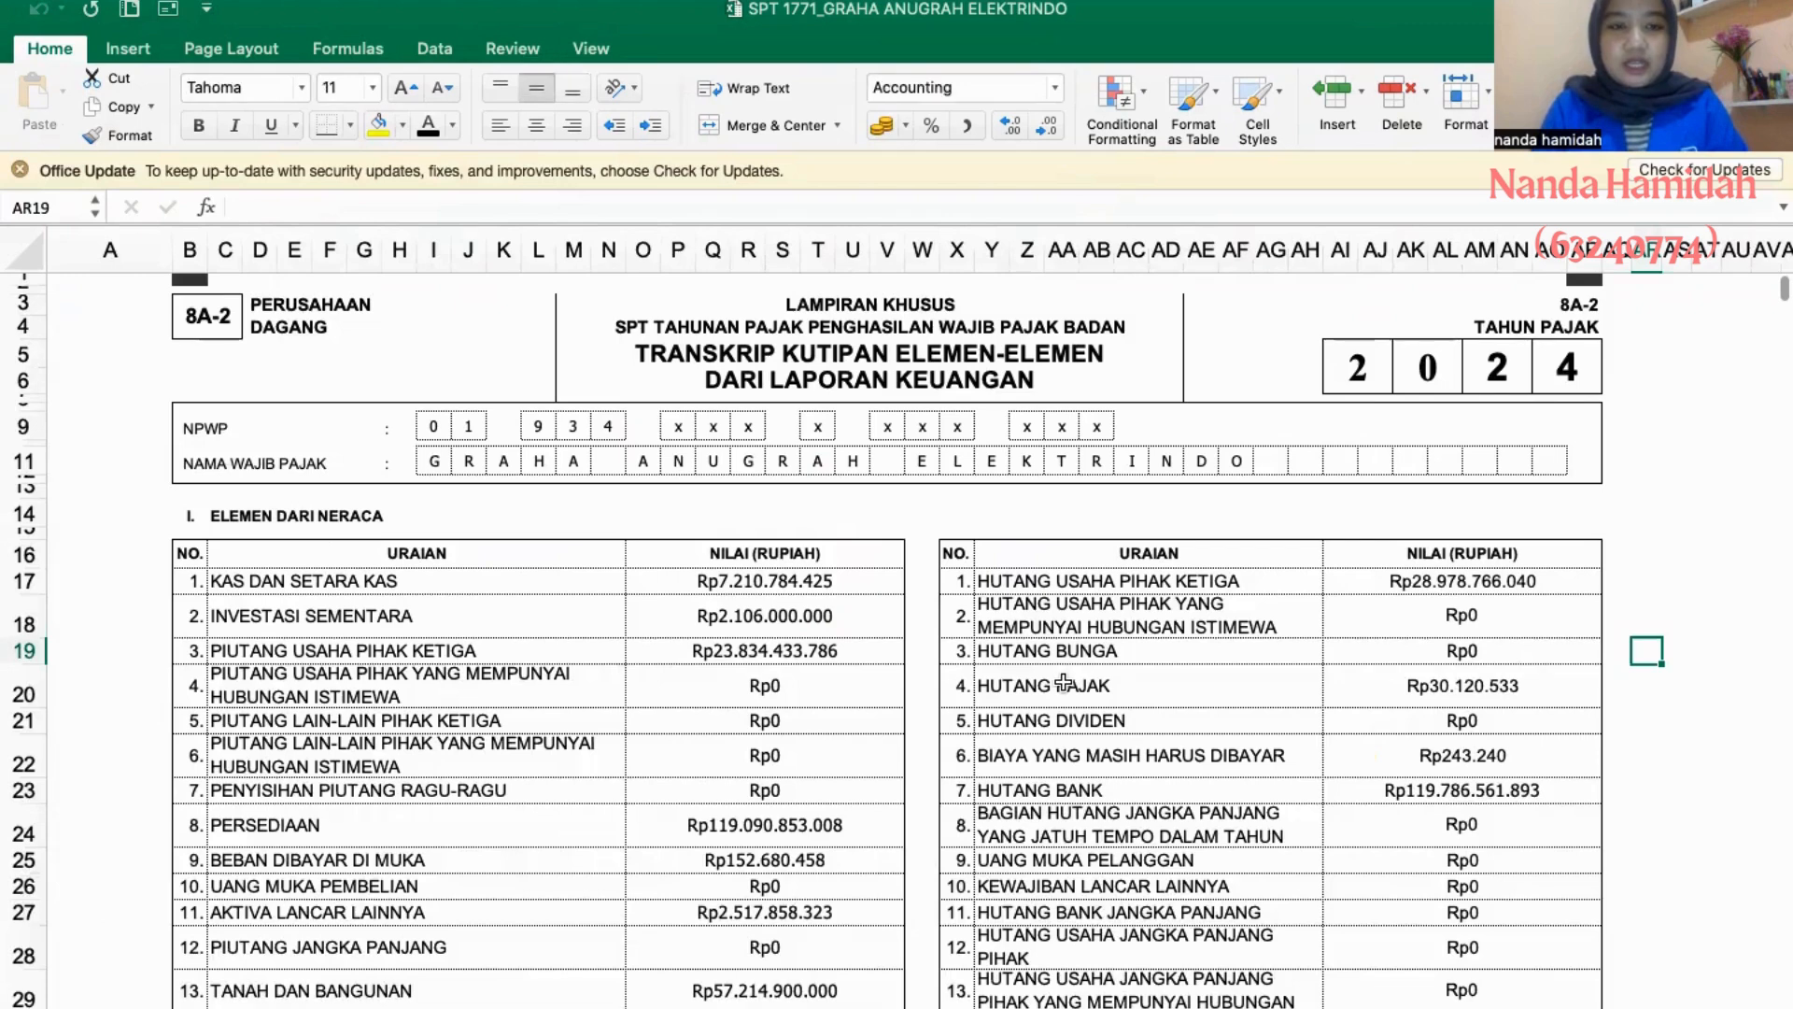
- Review the 8A-2 financial statement transcript, the operating expense list and the fiscal reconciliation through the PPh Pasal 29 calculation
{"action": "scroll", "coordinate": [1063, 684], "scroll_direction": "right", "scroll_amount": 1}
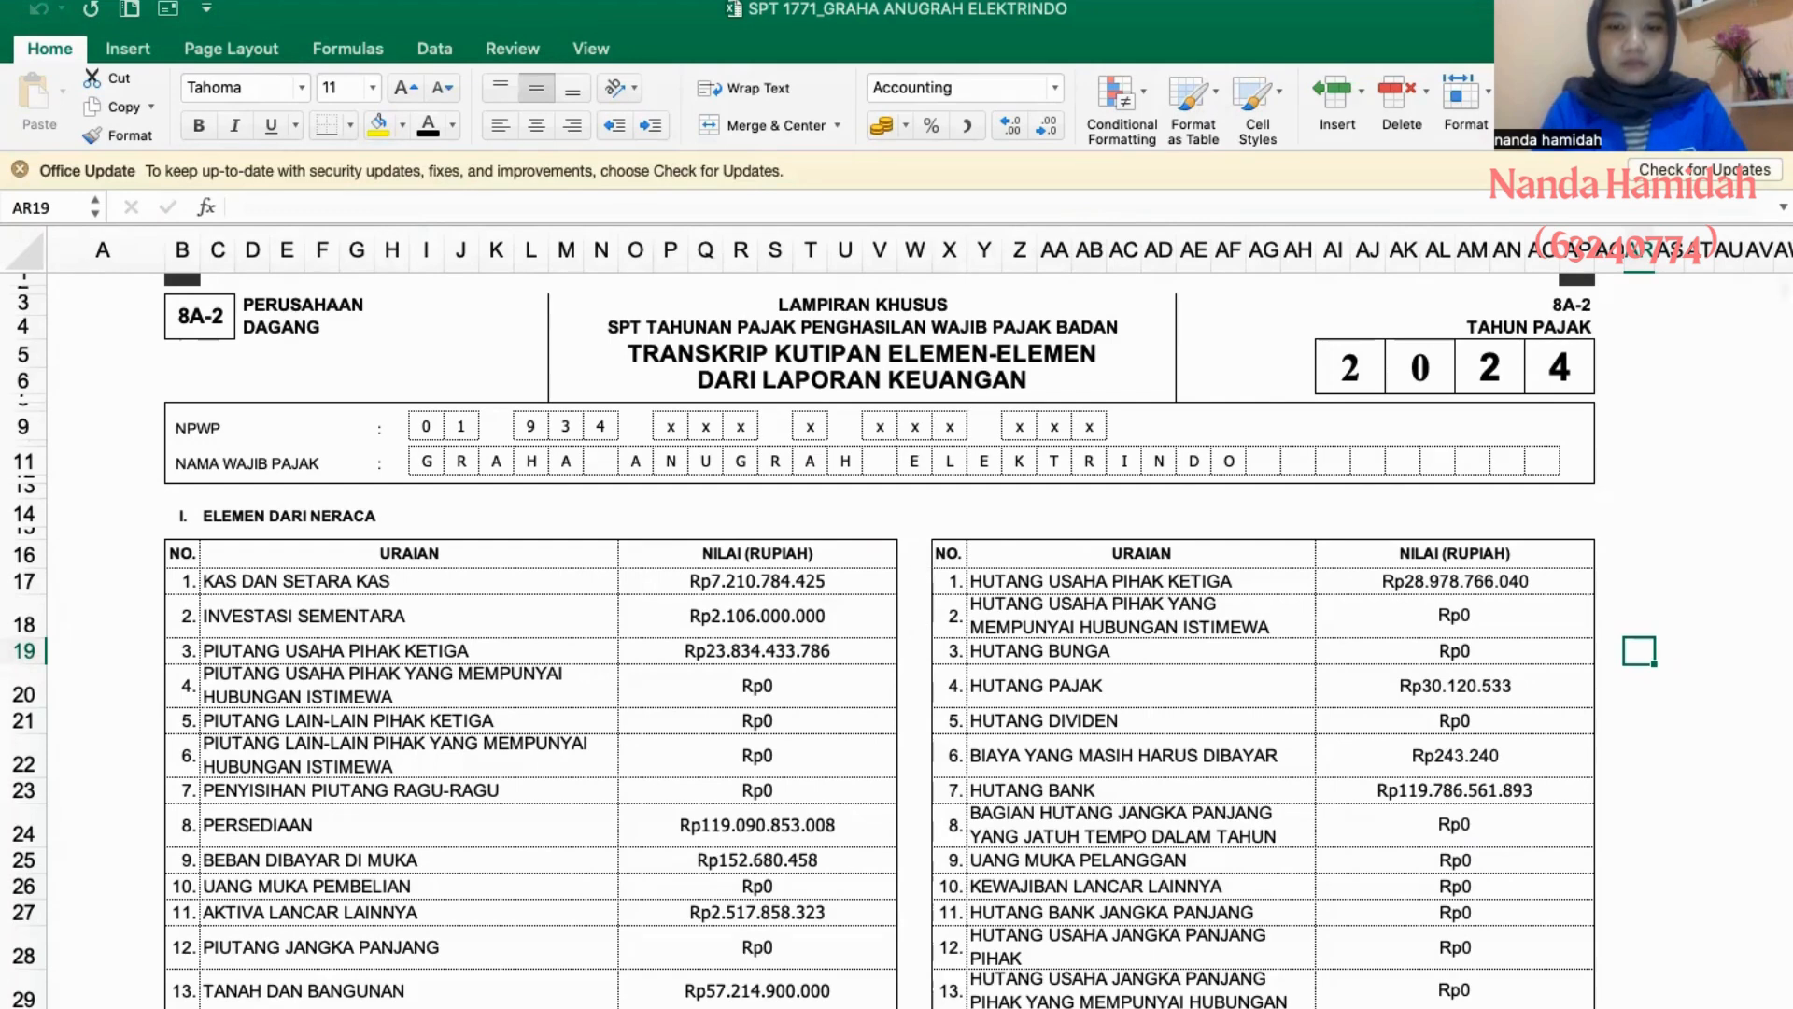
{"action": "key", "text": "ctrl+Page_Down"}
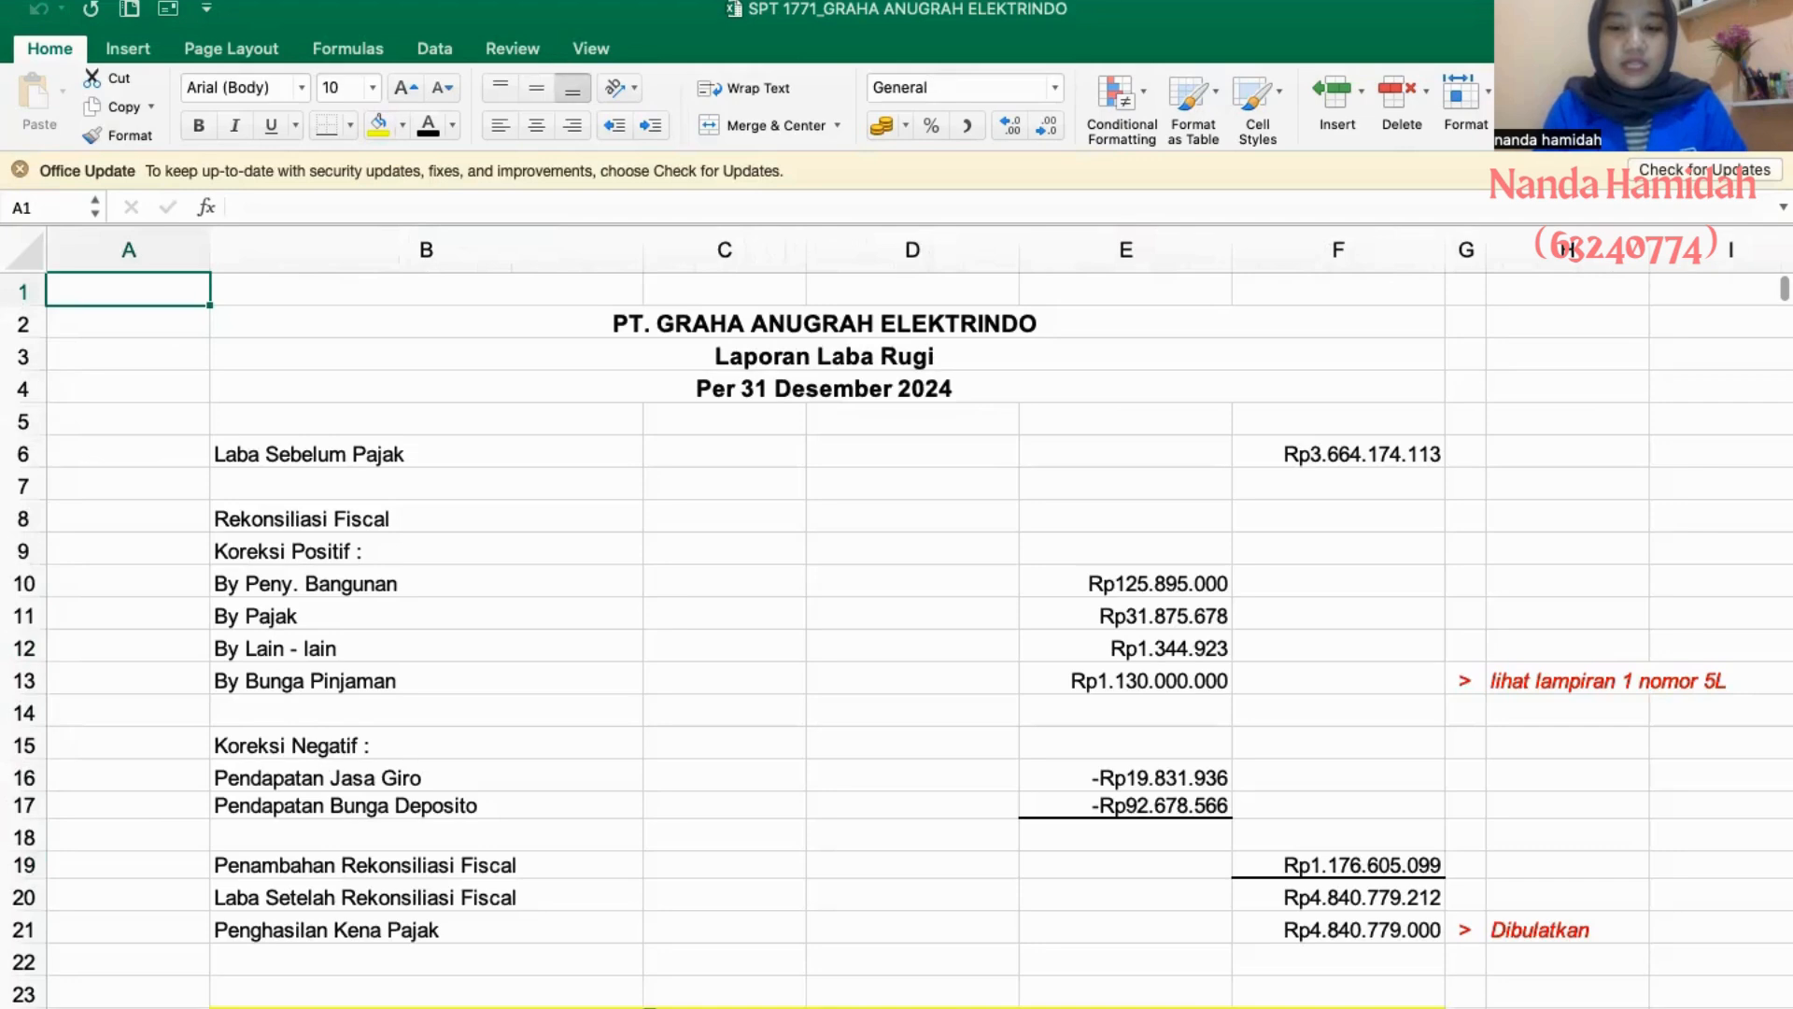
{"action": "key", "text": "ctrl+Page_Down"}
{"action": "key", "text": "ctrl+Page_Down"}
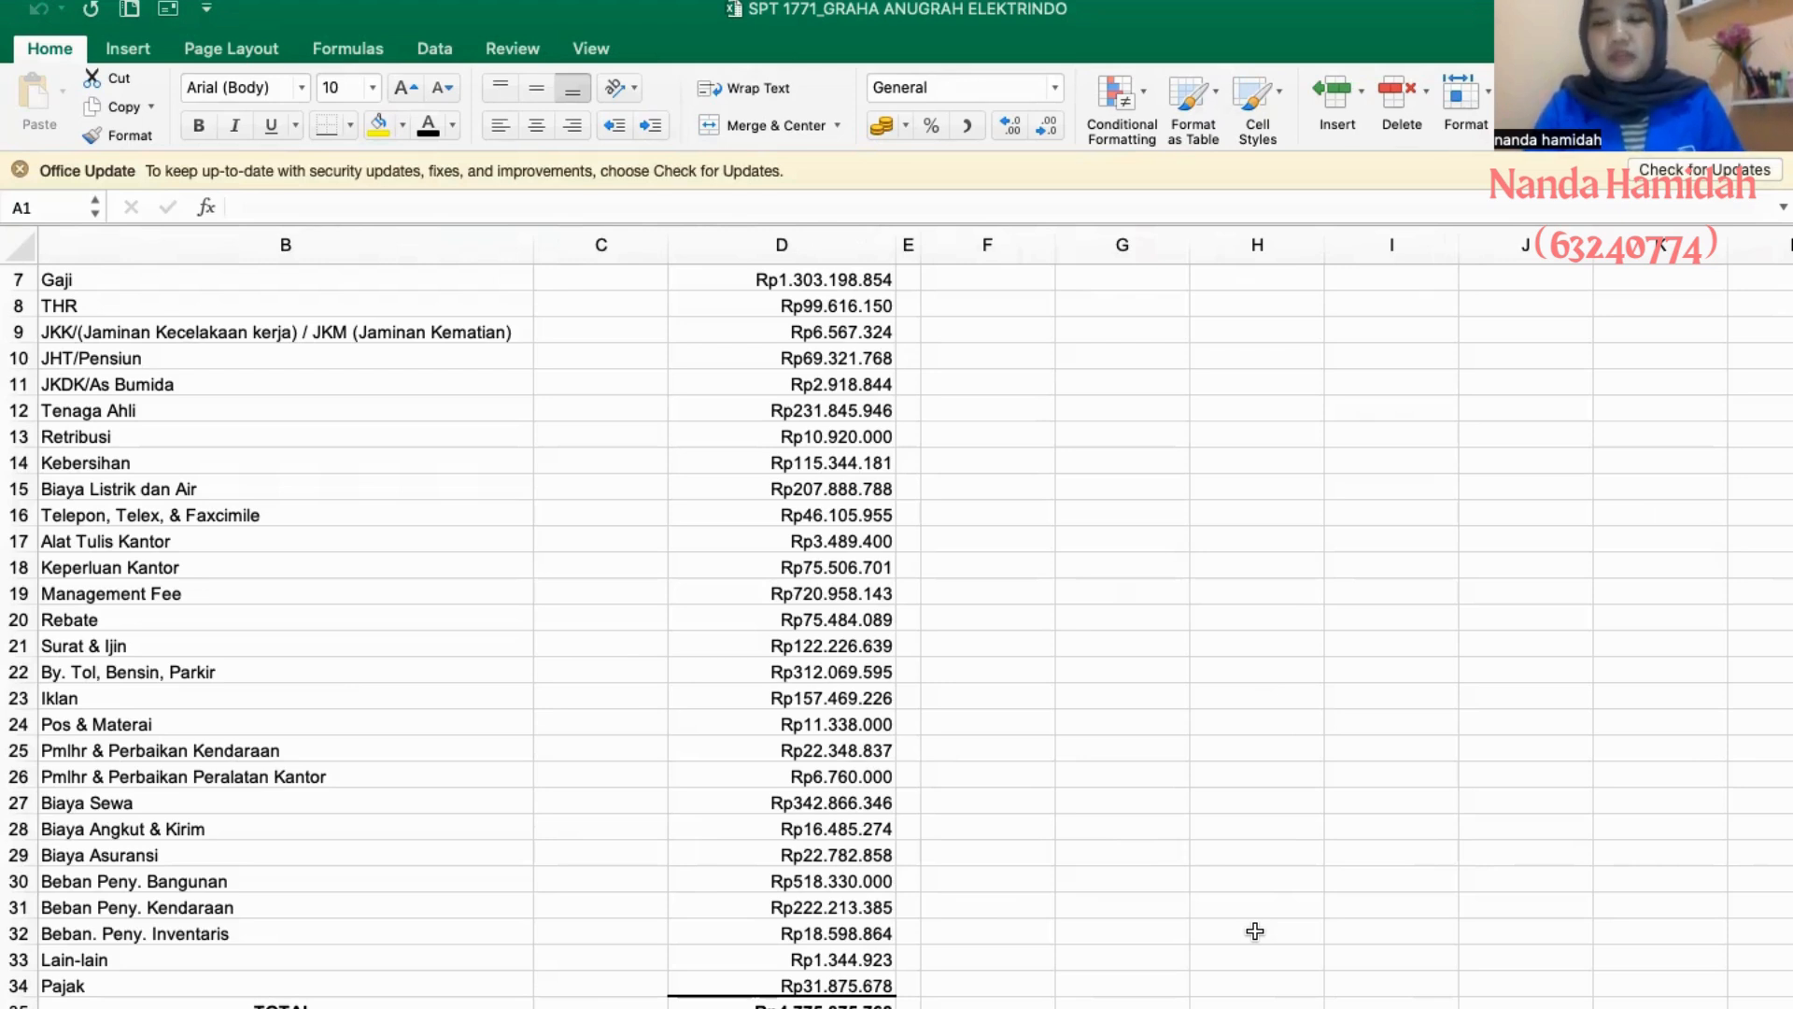
{"action": "left_click", "coordinate": [1172, 1007]}
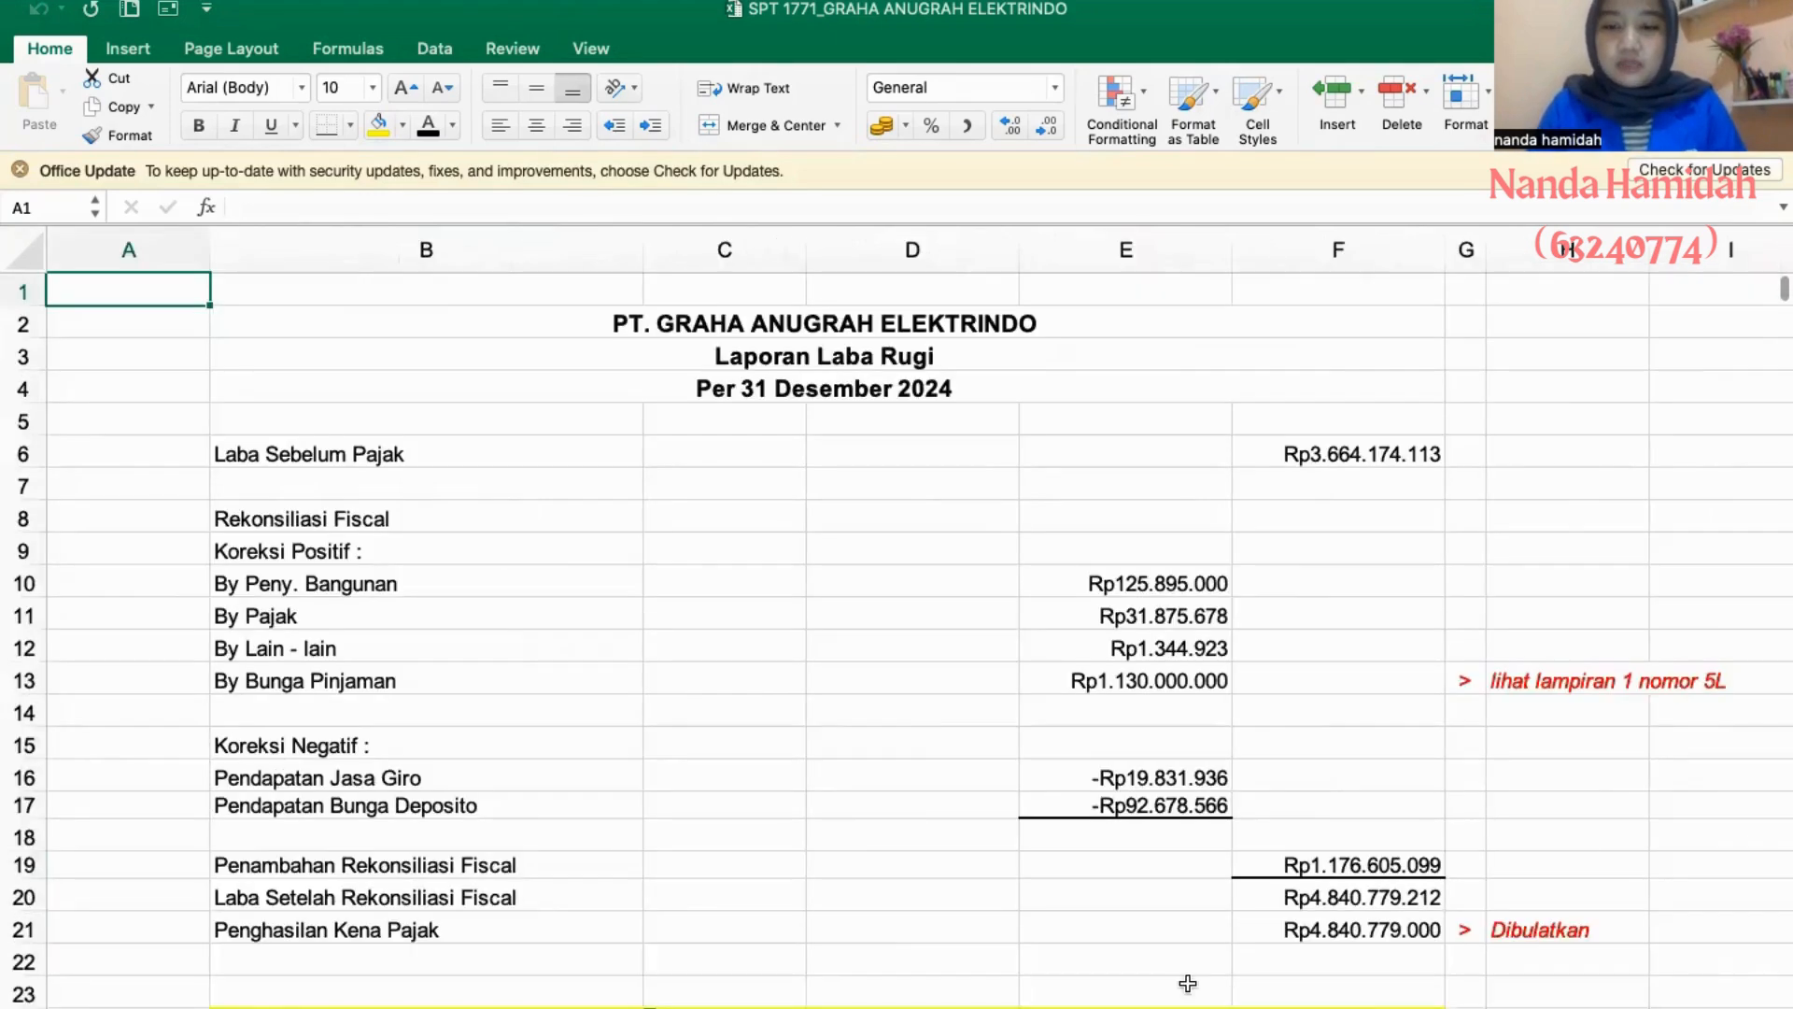
{"action": "scroll", "coordinate": [1277, 921], "scroll_direction": "down", "scroll_amount": 2}
{"action": "scroll", "coordinate": [1549, 906], "scroll_direction": "down", "scroll_amount": 3}
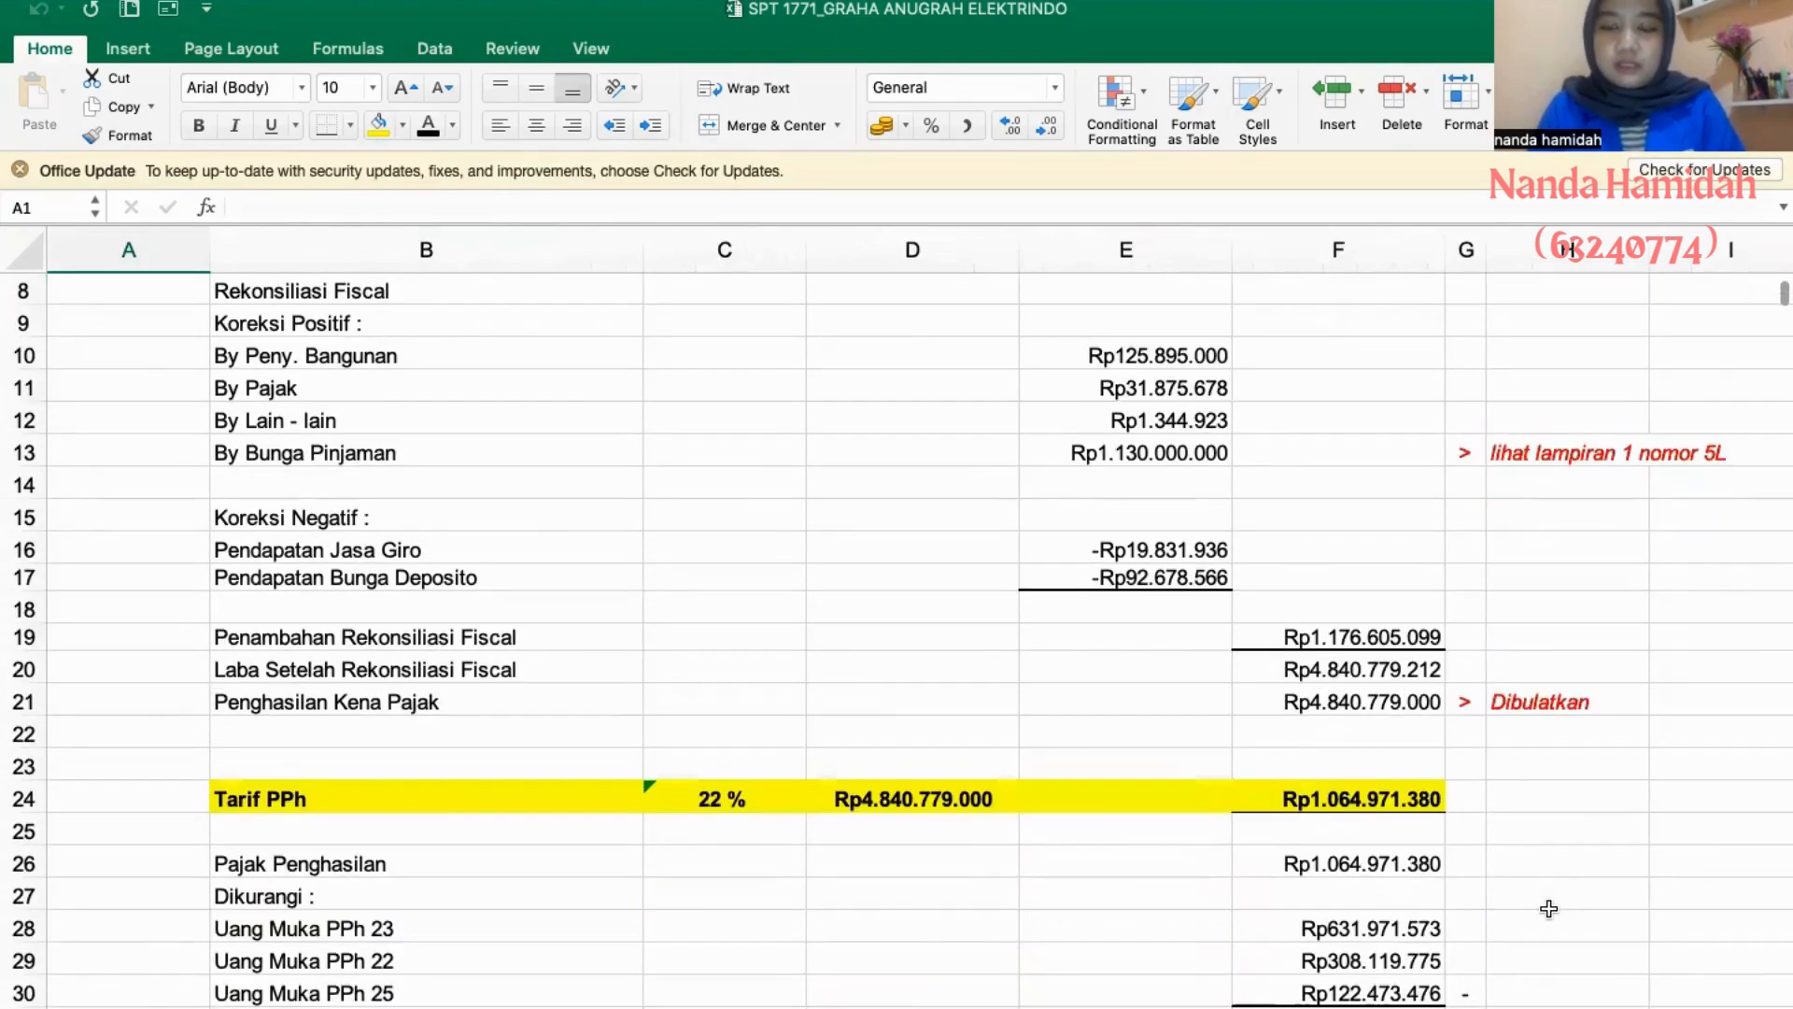
{"action": "scroll", "coordinate": [1549, 906], "scroll_direction": "up", "scroll_amount": 1}
{"action": "scroll", "coordinate": [1549, 908], "scroll_direction": "down", "scroll_amount": 3}
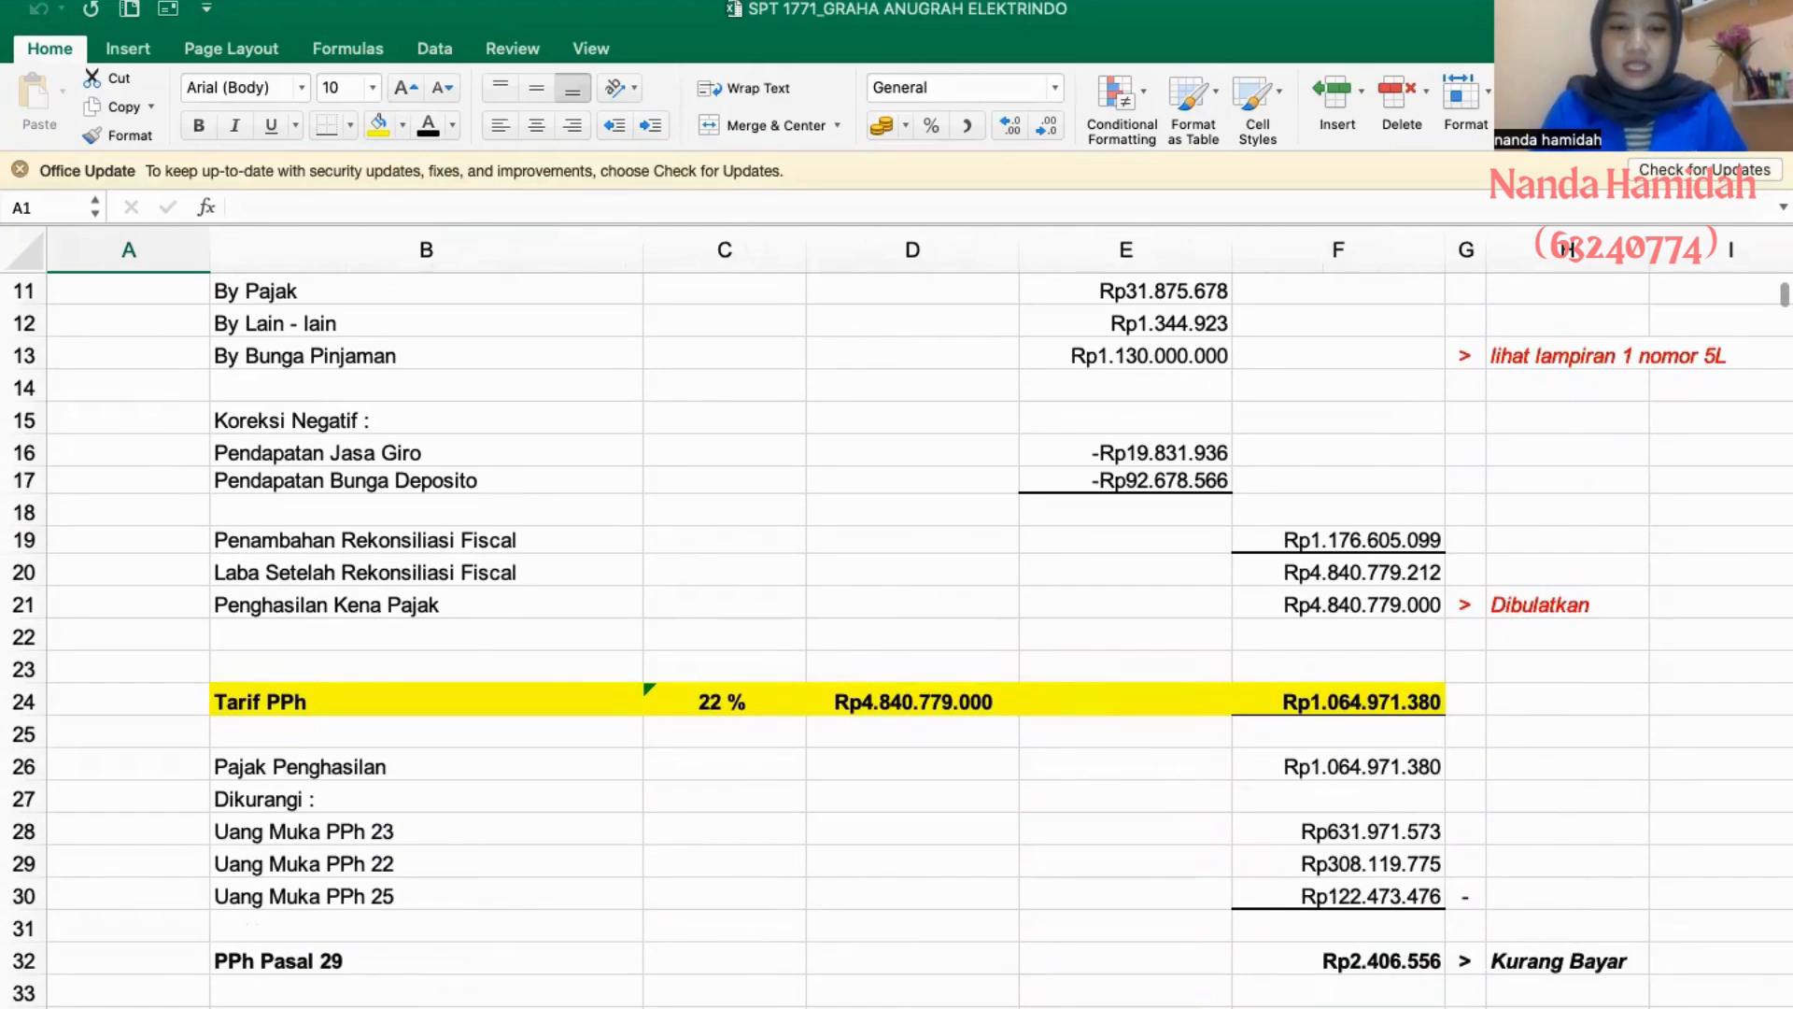
- Examine the fiscal depreciation and amortisation list, from the first Kelompok 1 assets to the red Komputer PIV entry
{"action": "left_click", "coordinate": [878, 1007]}
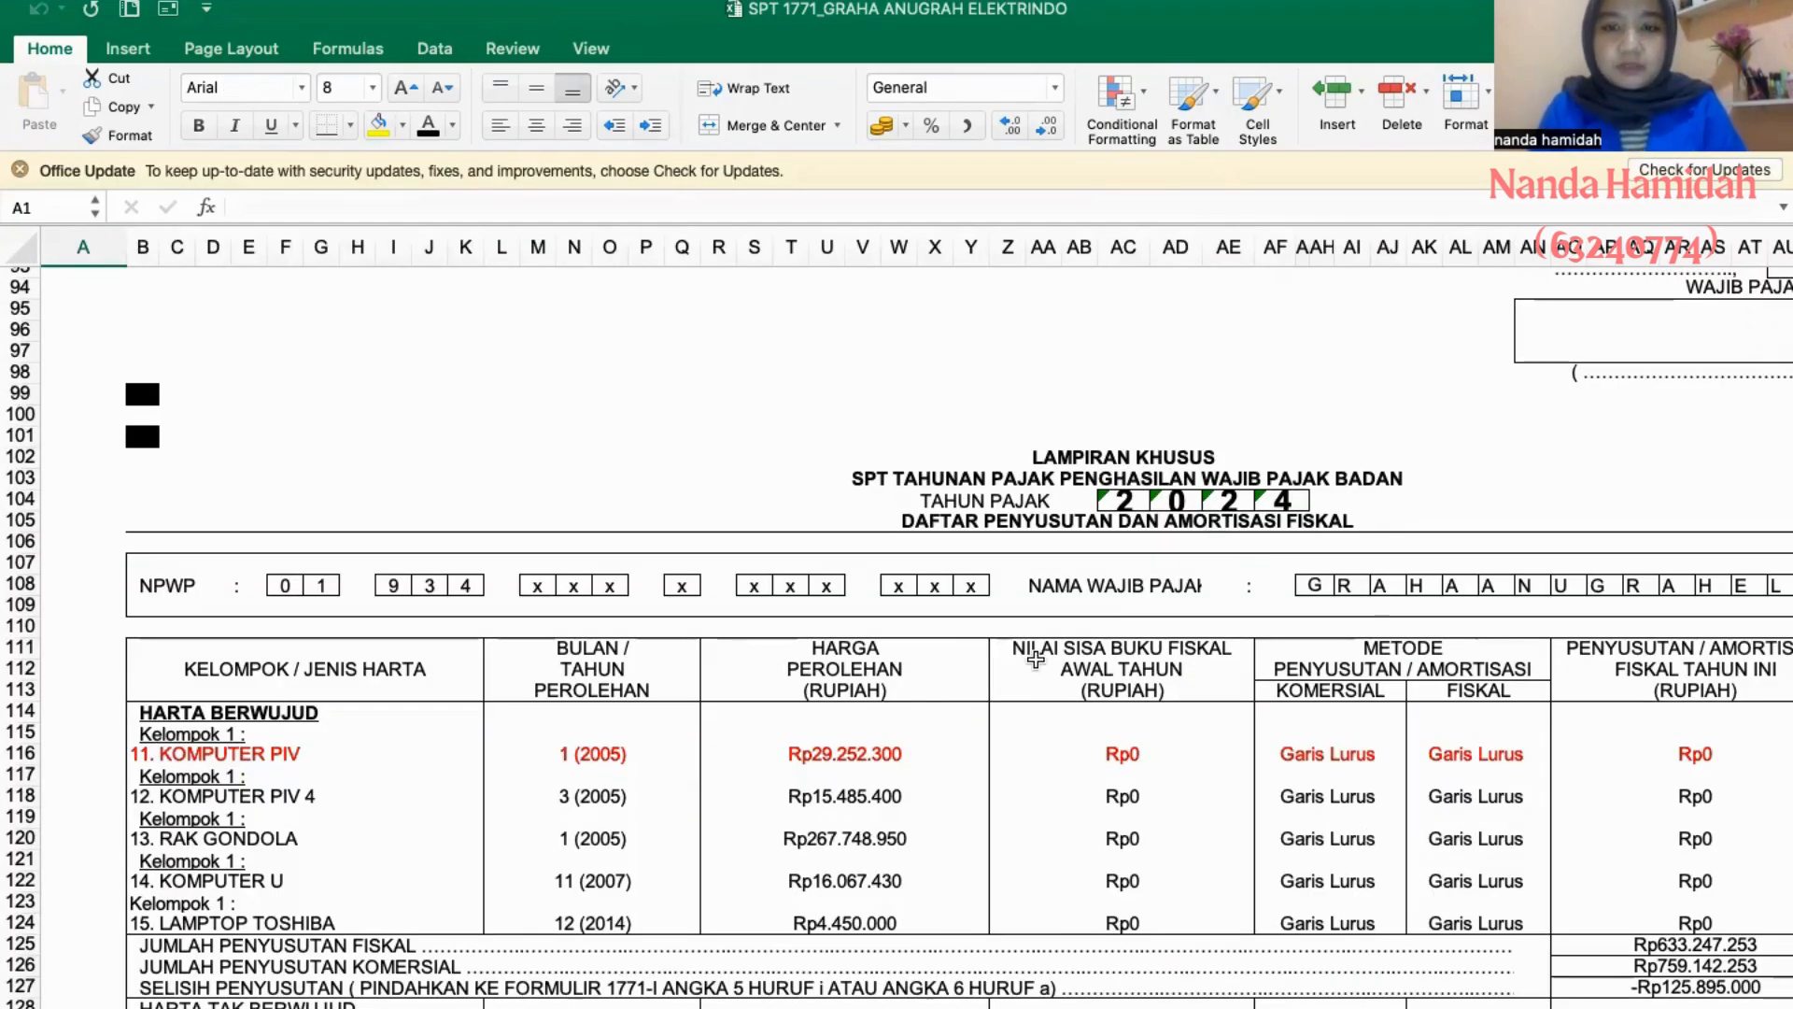
{"action": "scroll", "coordinate": [1035, 659], "scroll_direction": "up", "scroll_amount": 20}
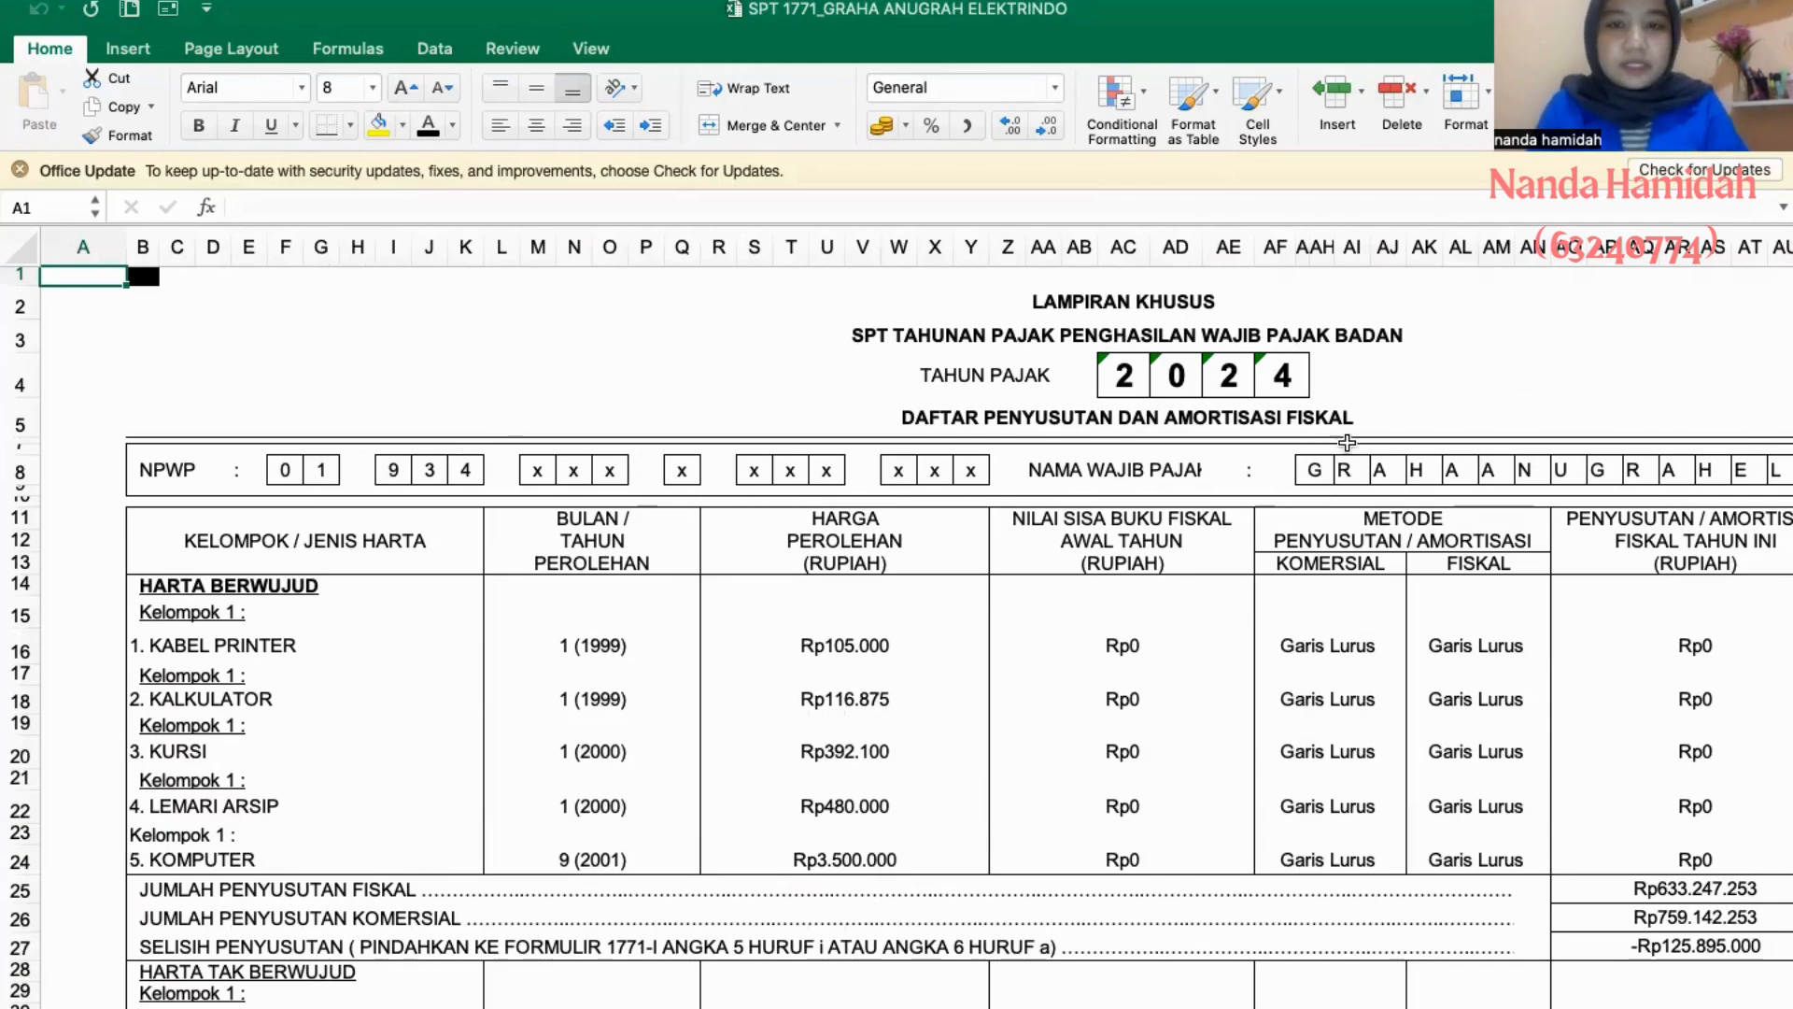
{"action": "scroll", "coordinate": [632, 730], "scroll_direction": "down", "scroll_amount": 10}
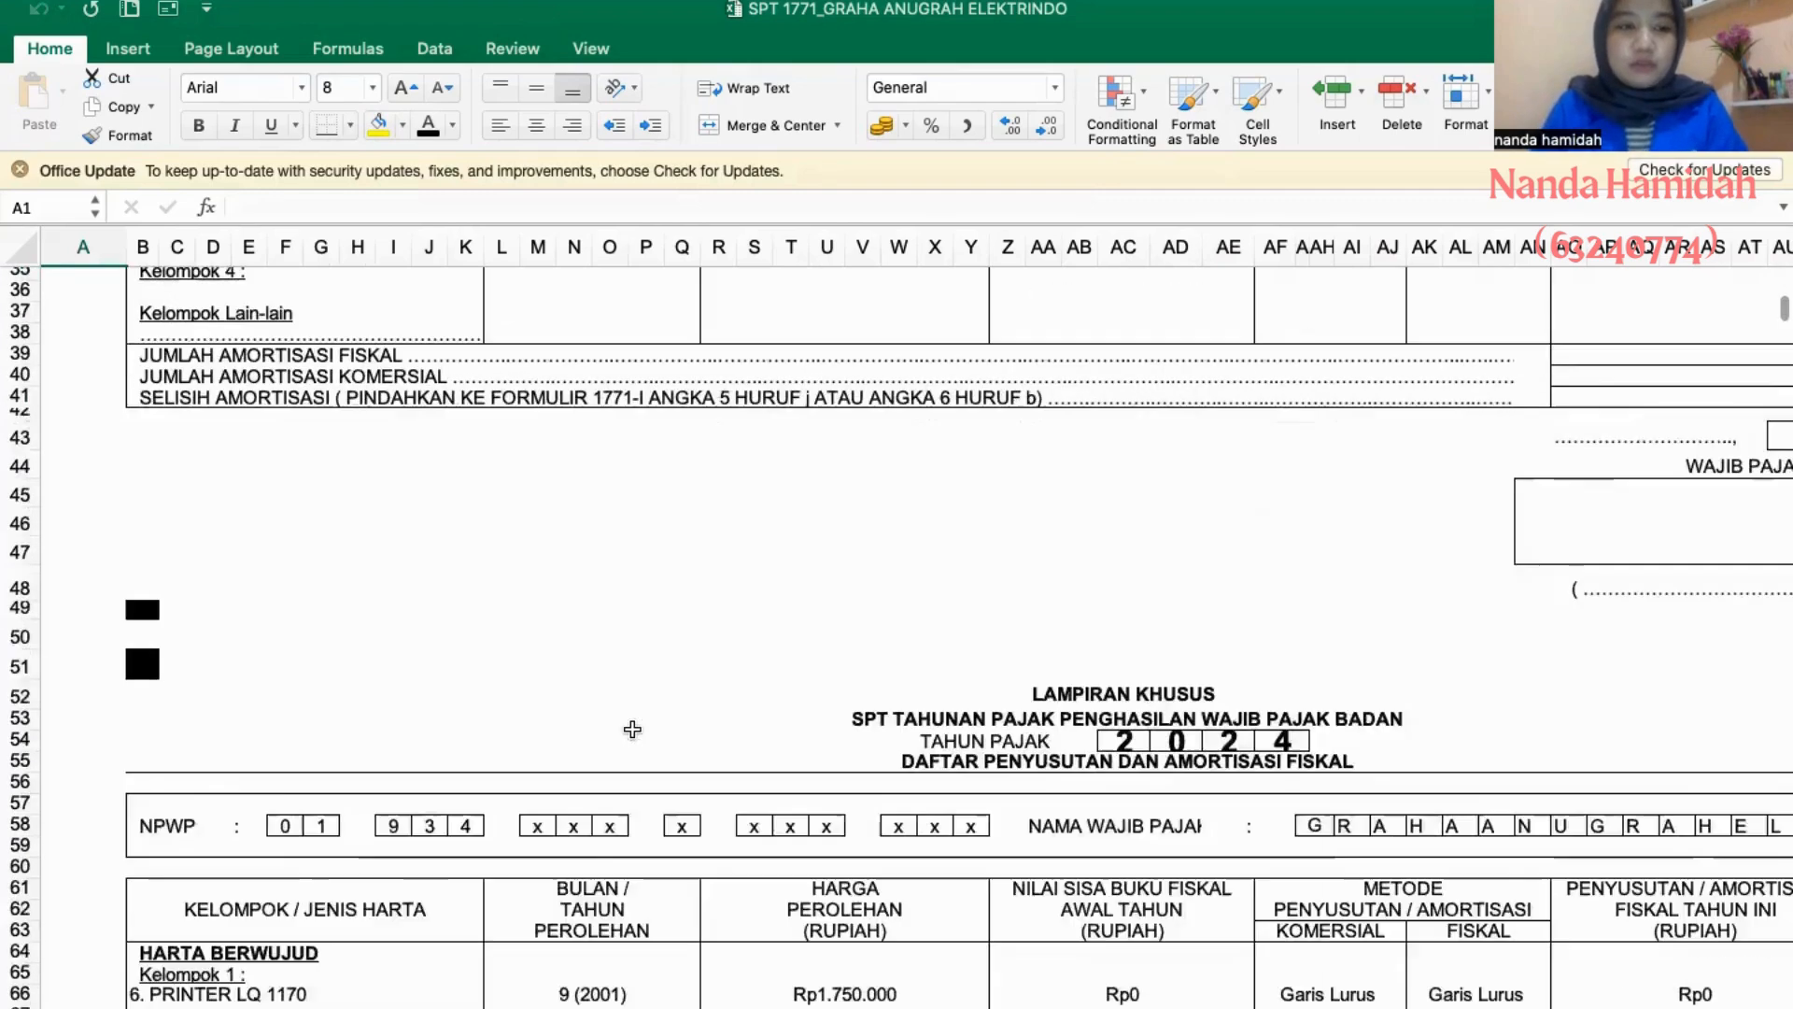
{"action": "scroll", "coordinate": [632, 730], "scroll_direction": "down", "scroll_amount": 15}
{"action": "scroll", "coordinate": [633, 725], "scroll_direction": "up", "scroll_amount": 20}
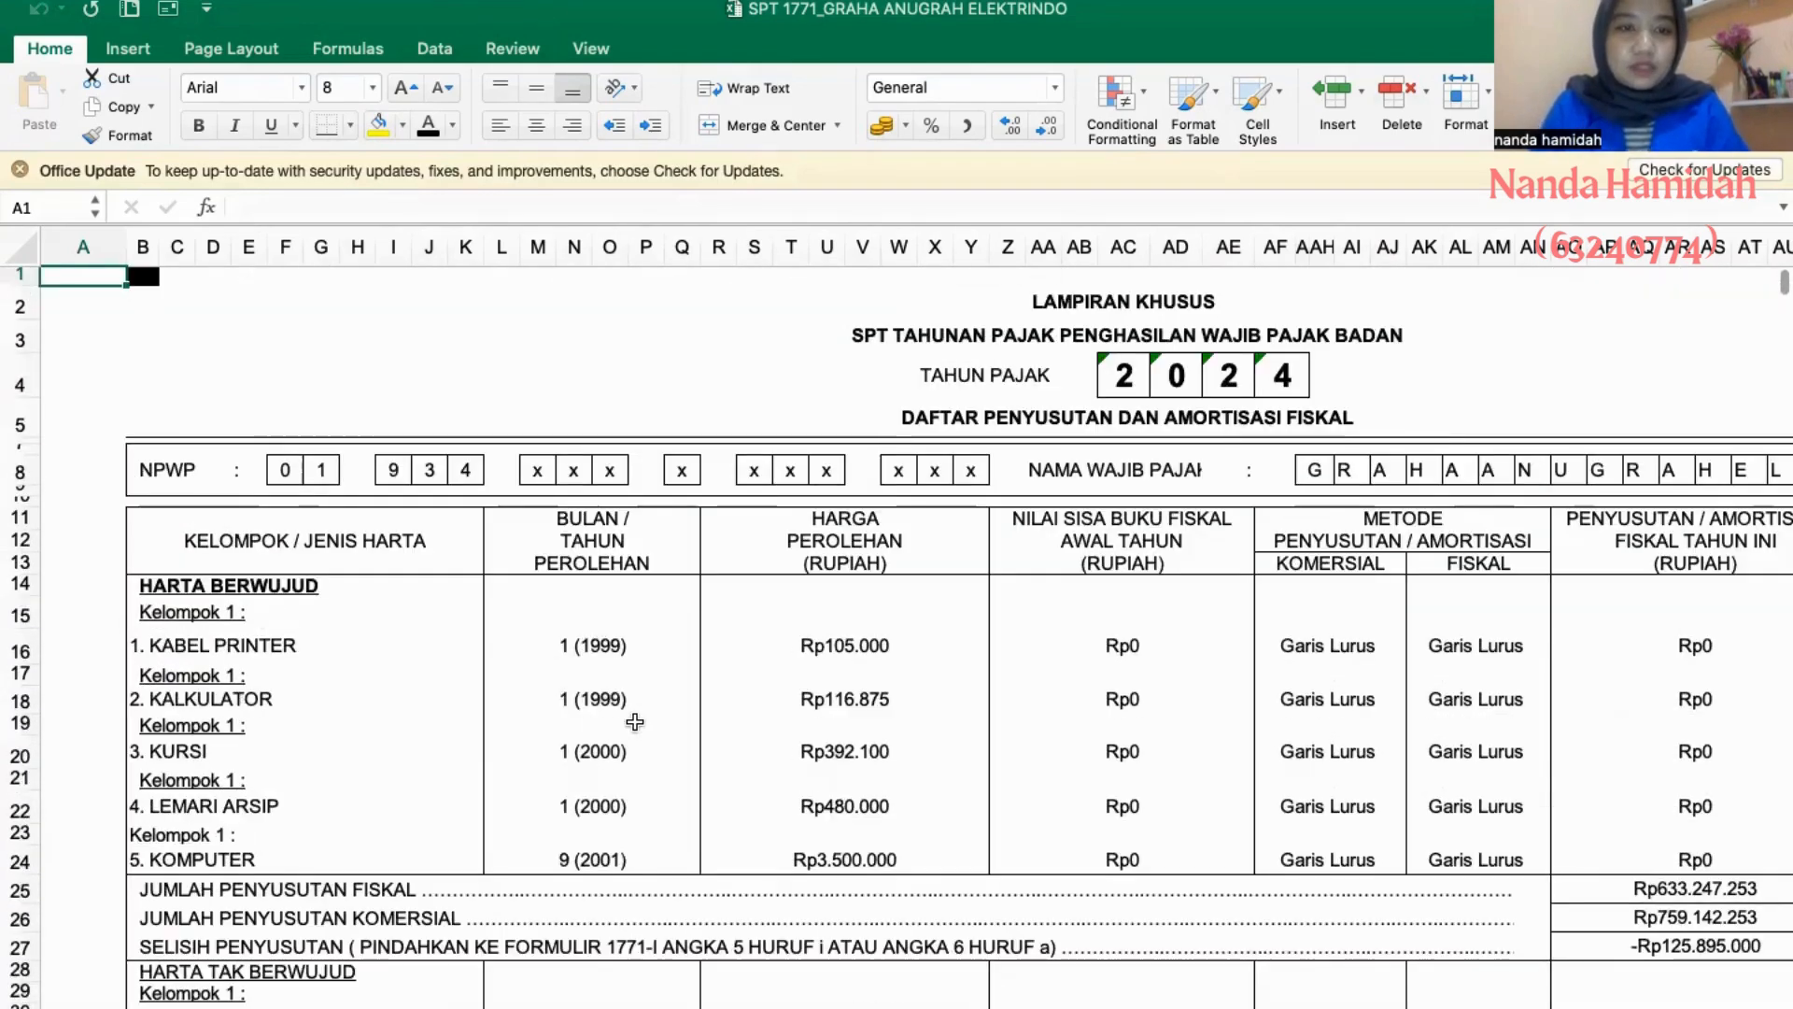
{"action": "scroll", "coordinate": [634, 722], "scroll_direction": "down", "scroll_amount": 18}
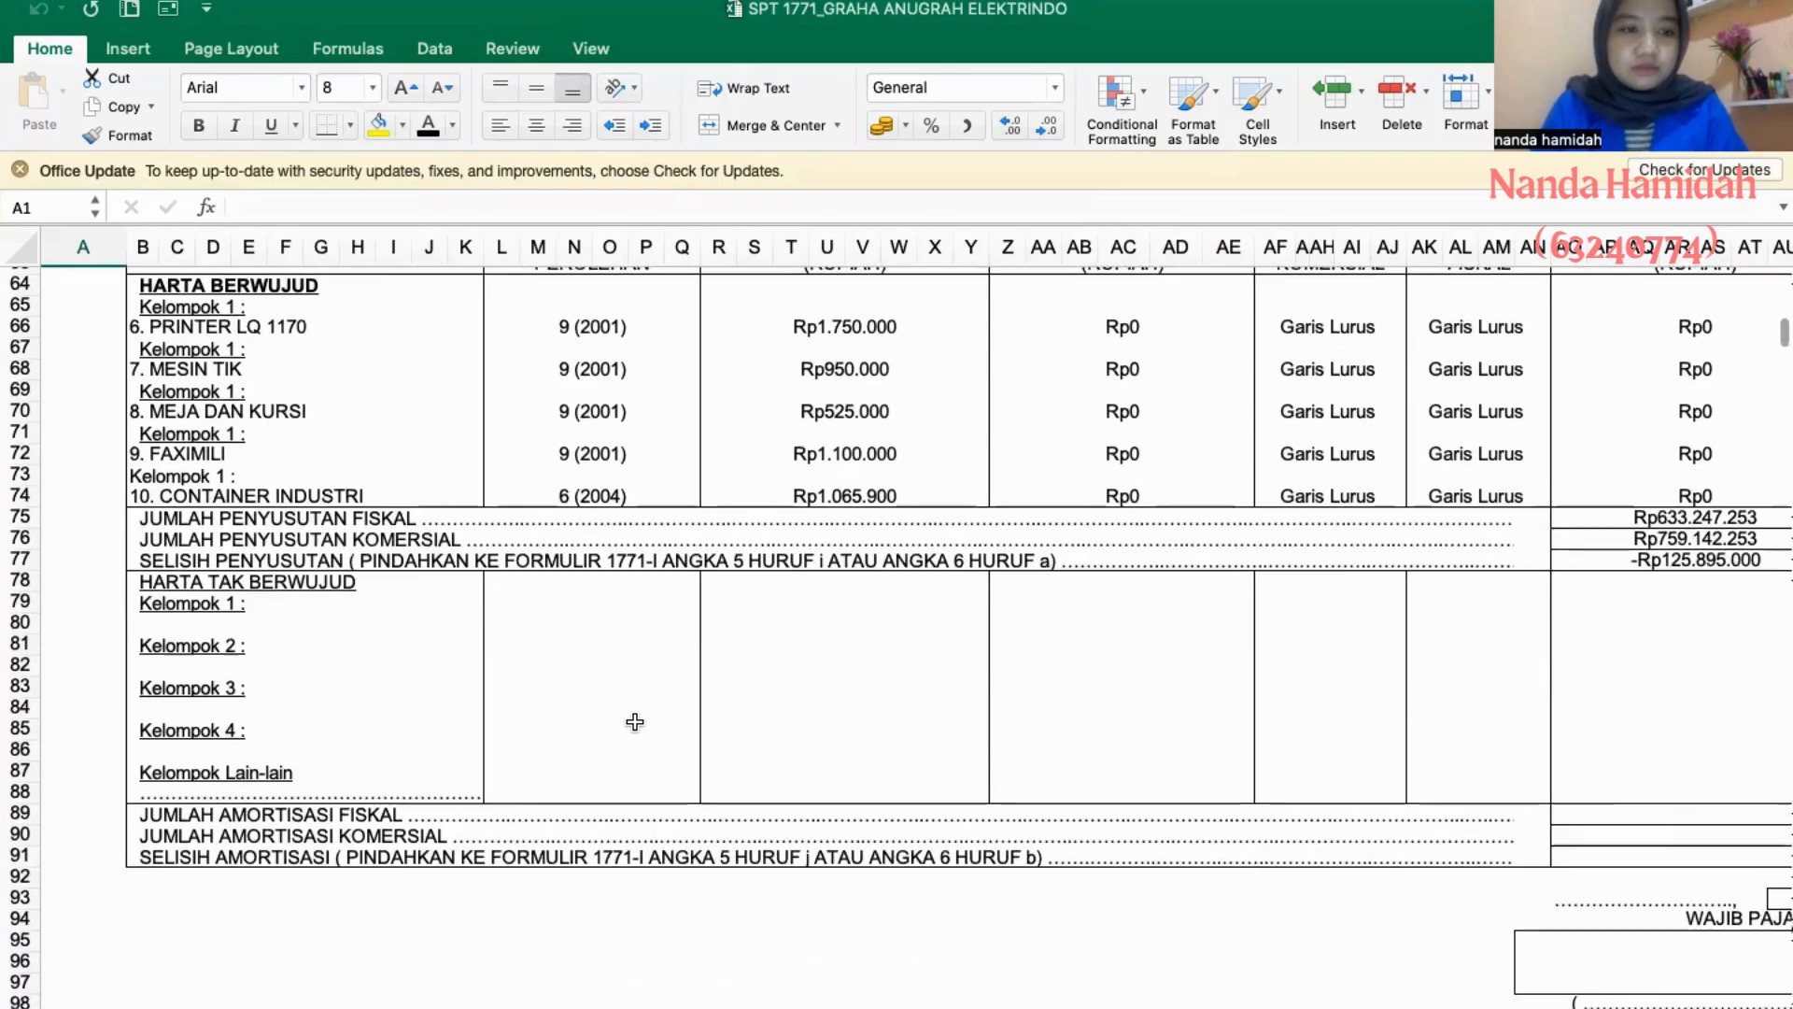
{"action": "scroll", "coordinate": [635, 722], "scroll_direction": "down", "scroll_amount": 11}
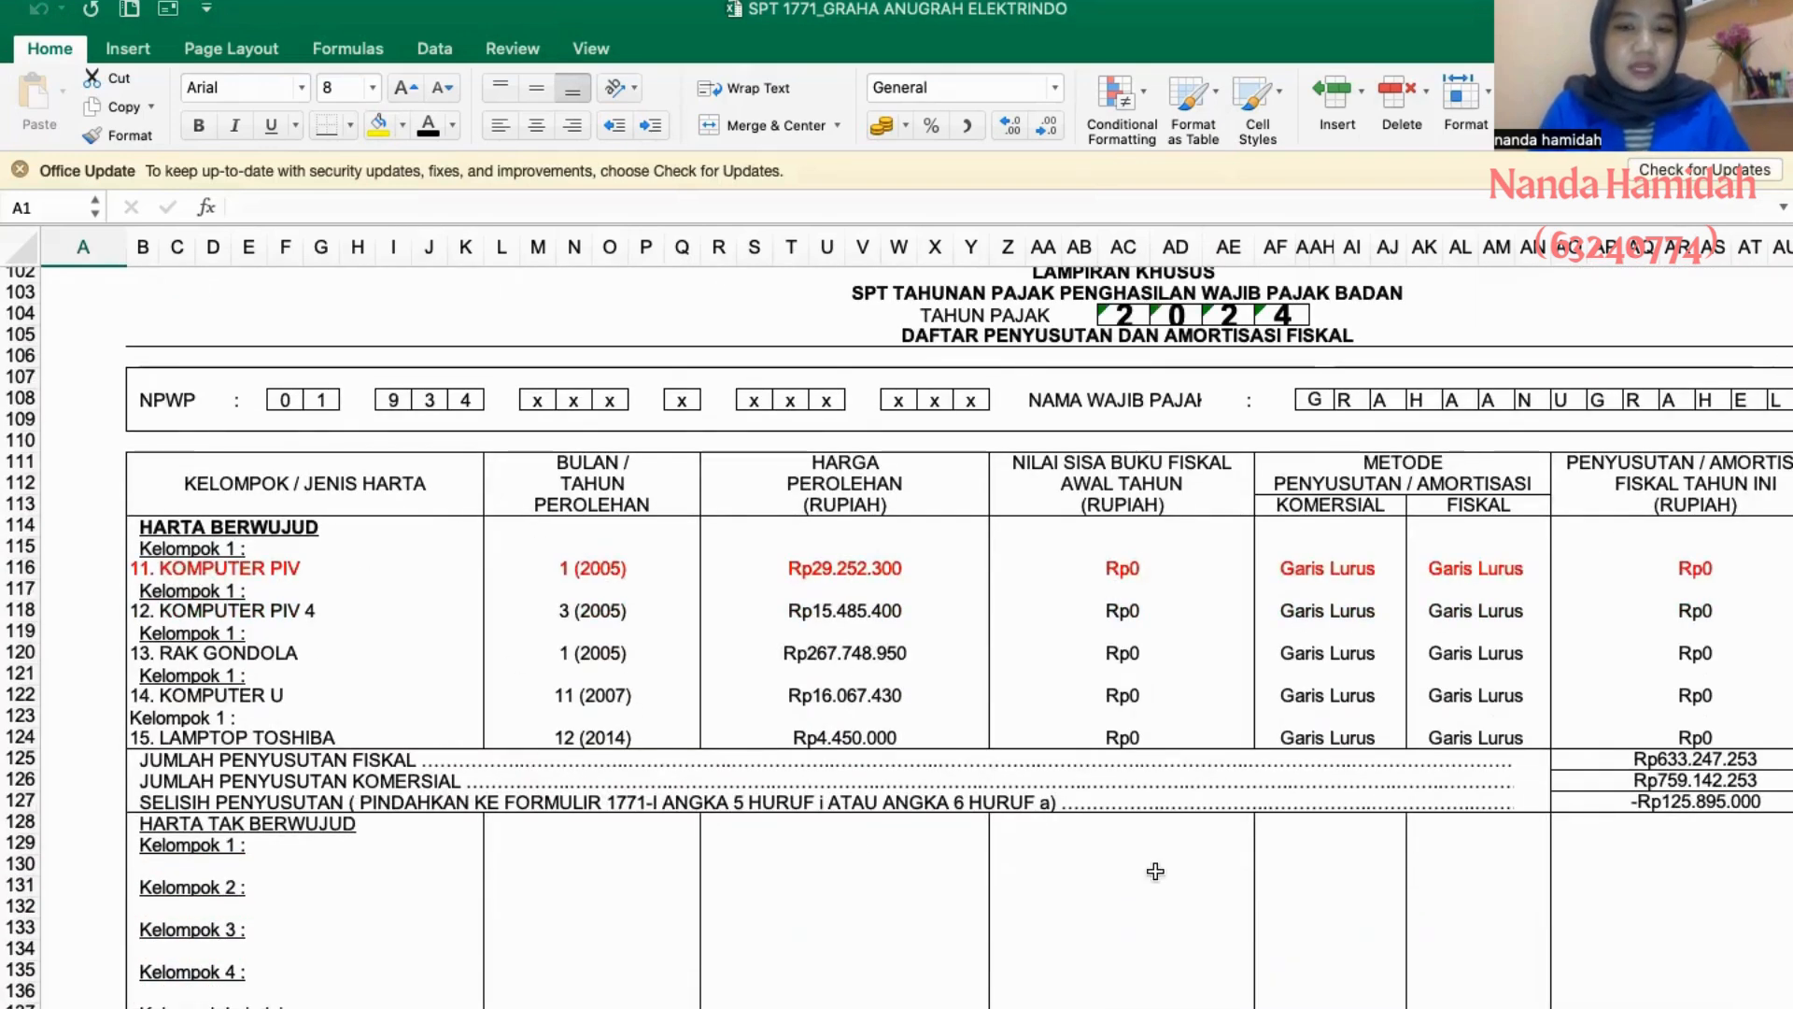
{"action": "scroll", "coordinate": [740, 852], "scroll_direction": "right", "scroll_amount": 1}
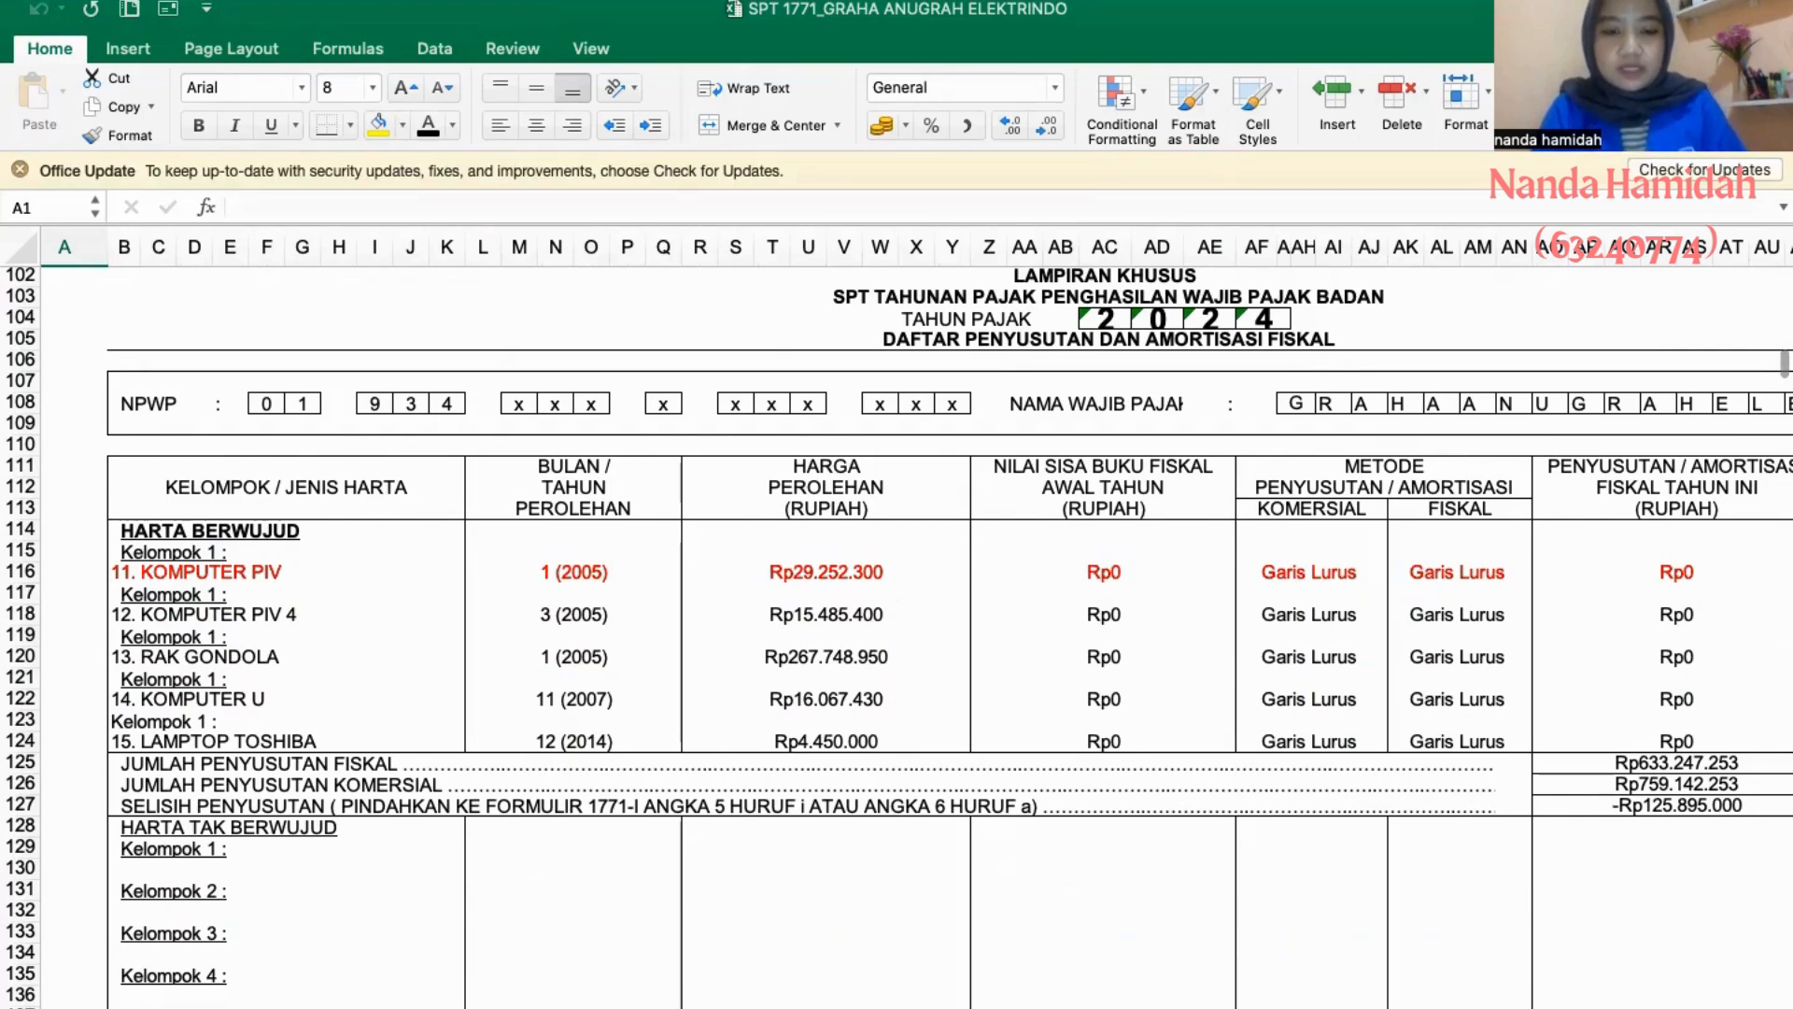
- Enter "KOMPUTER PIV (KELOMPOK 1)" as the NAMA HARTA of asset 1 in the straight-line depreciation sheet
{"action": "left_click", "coordinate": [714, 1008]}
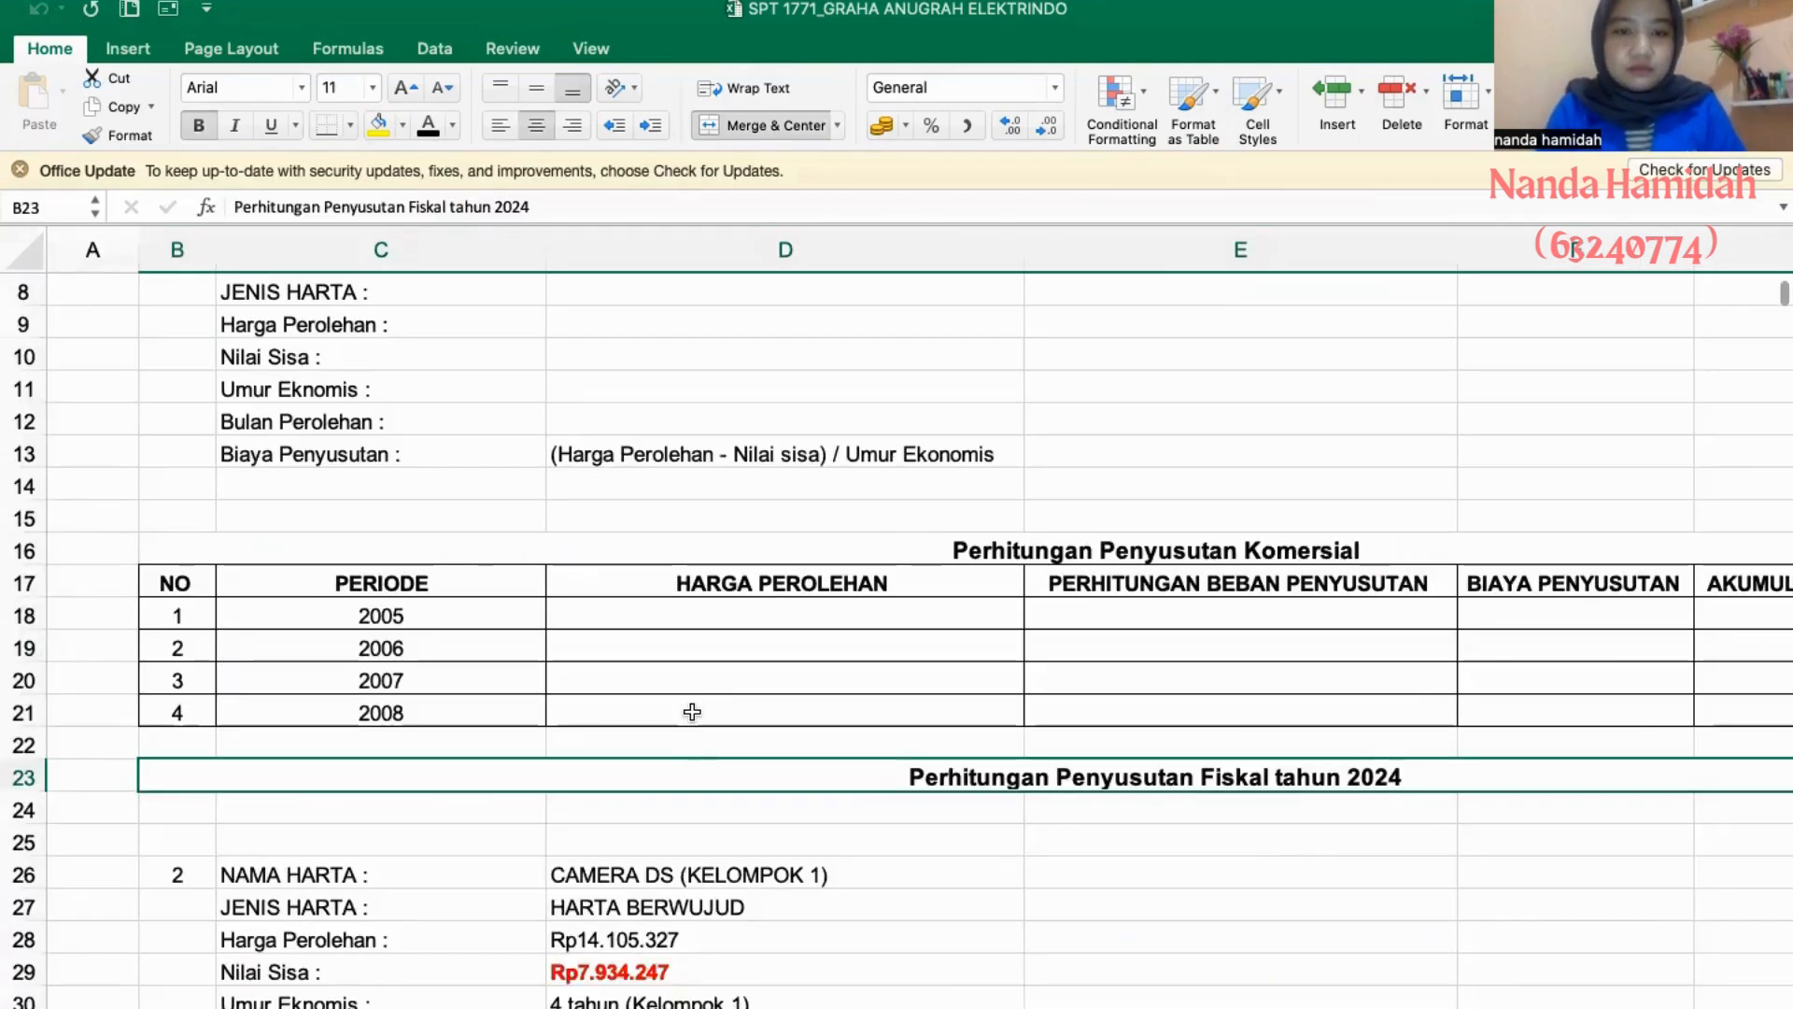
{"action": "scroll", "coordinate": [693, 713], "scroll_direction": "up", "scroll_amount": 3}
{"action": "left_click", "coordinate": [662, 498]}
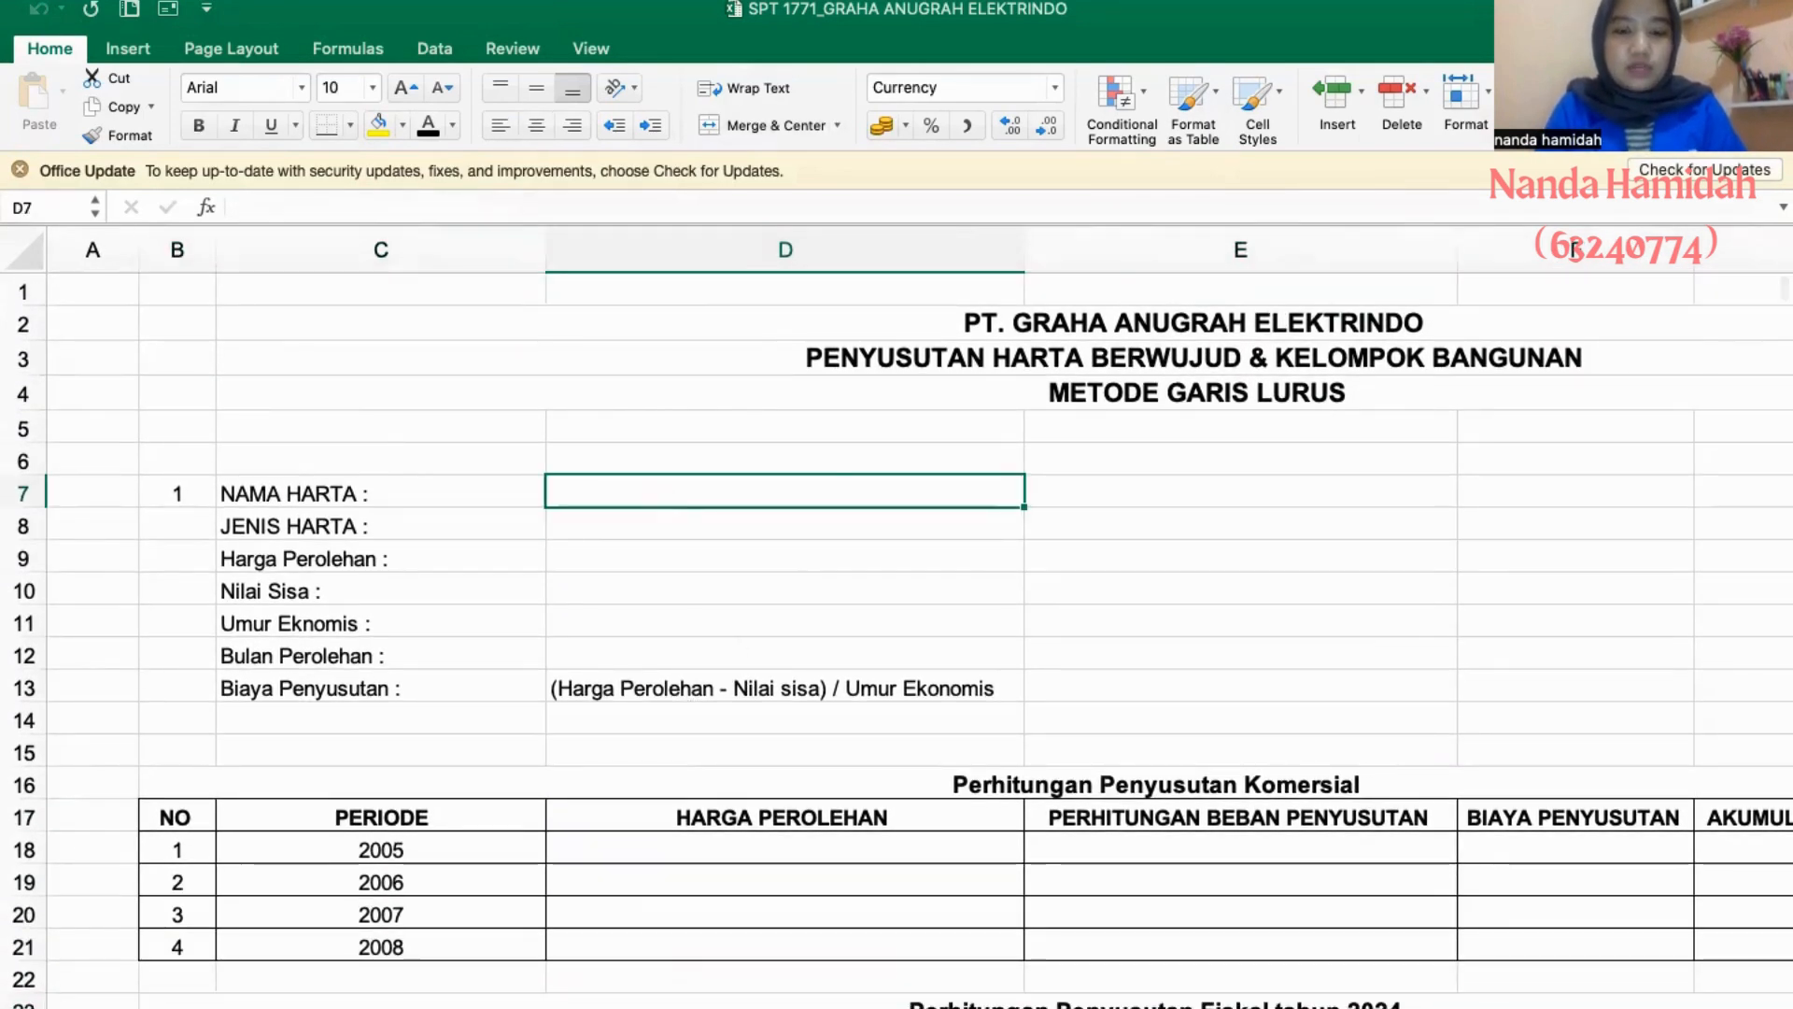
{"action": "left_click", "coordinate": [656, 1008]}
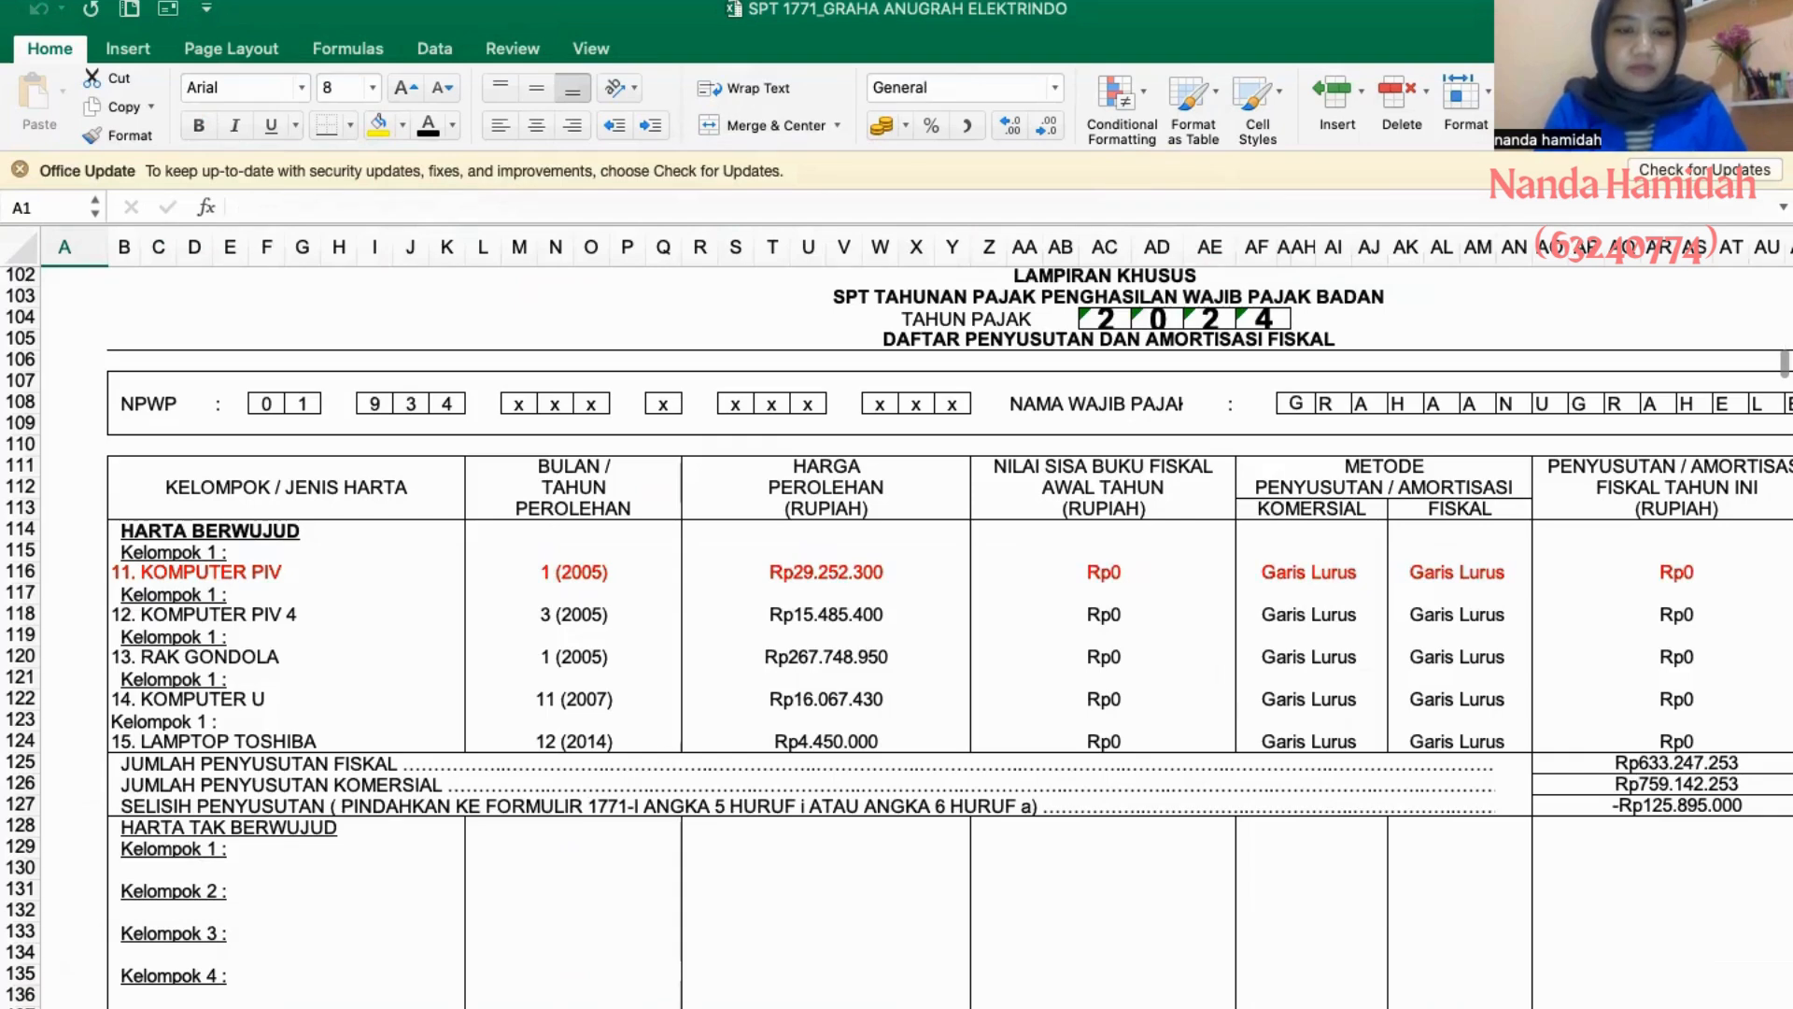
{"action": "left_click", "coordinate": [714, 1008]}
{"action": "type", "text": "KOMPUT"}
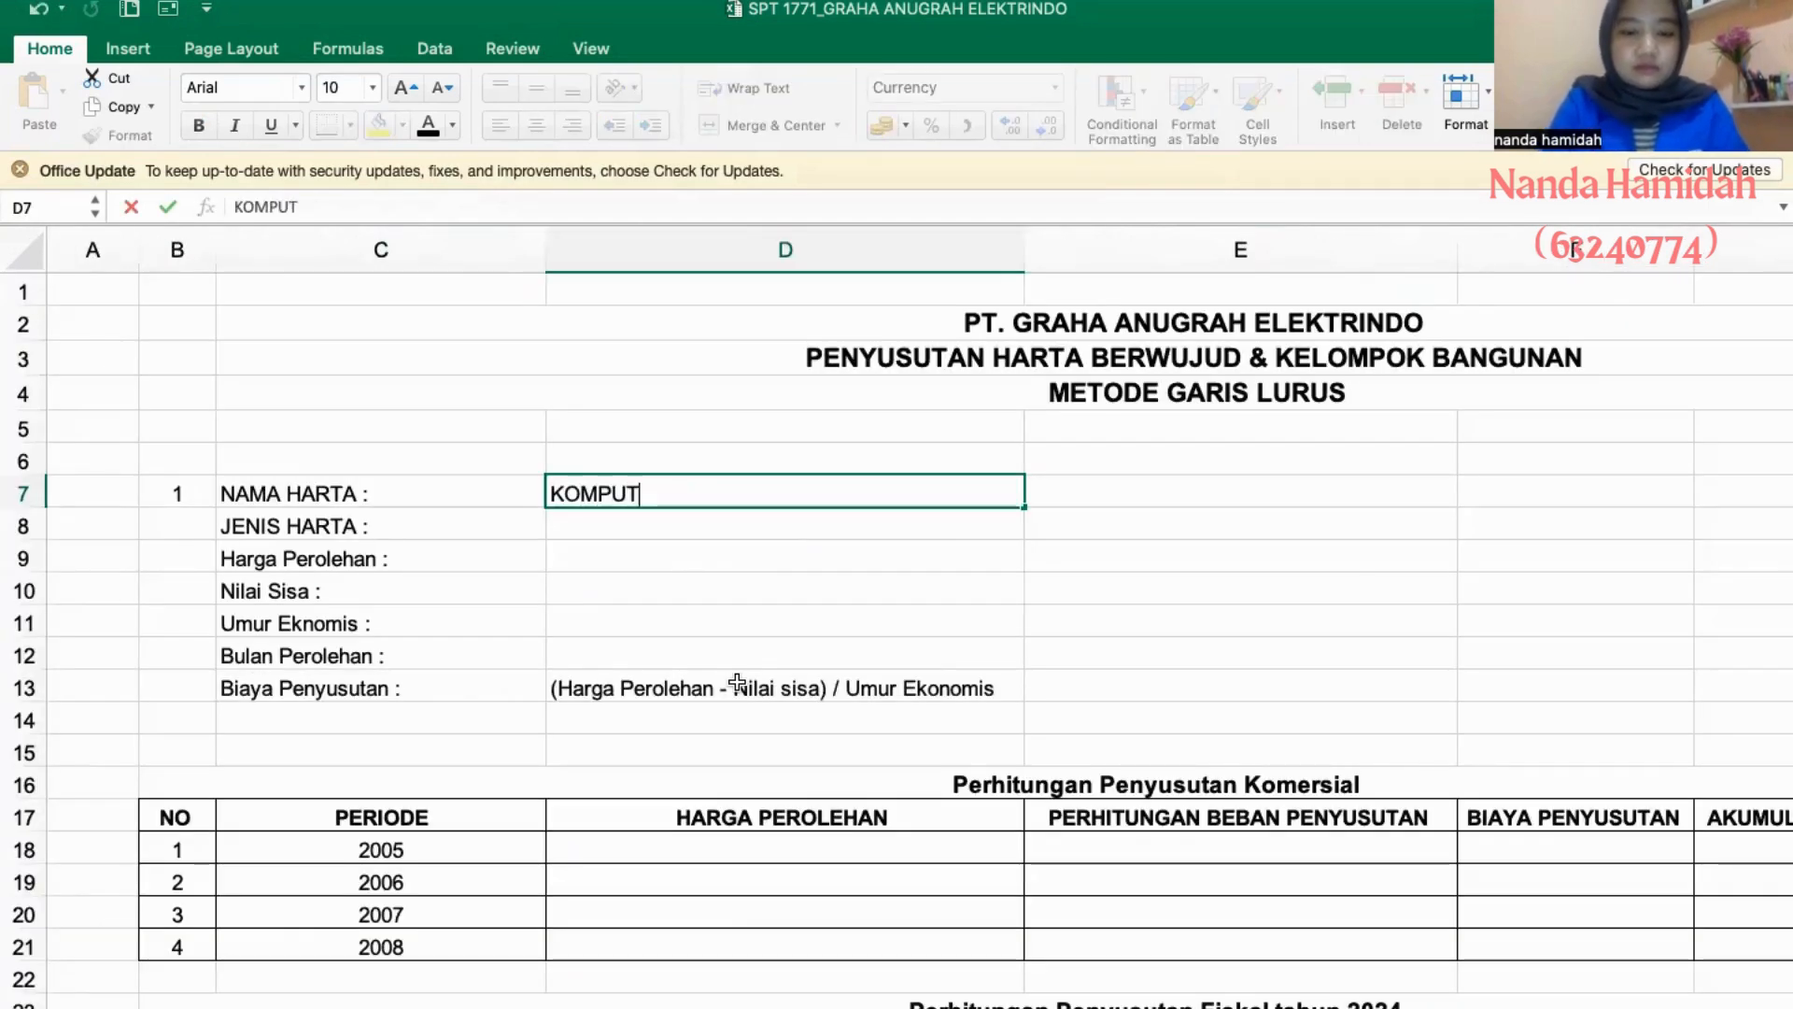
{"action": "type", "text": "ER PIV"}
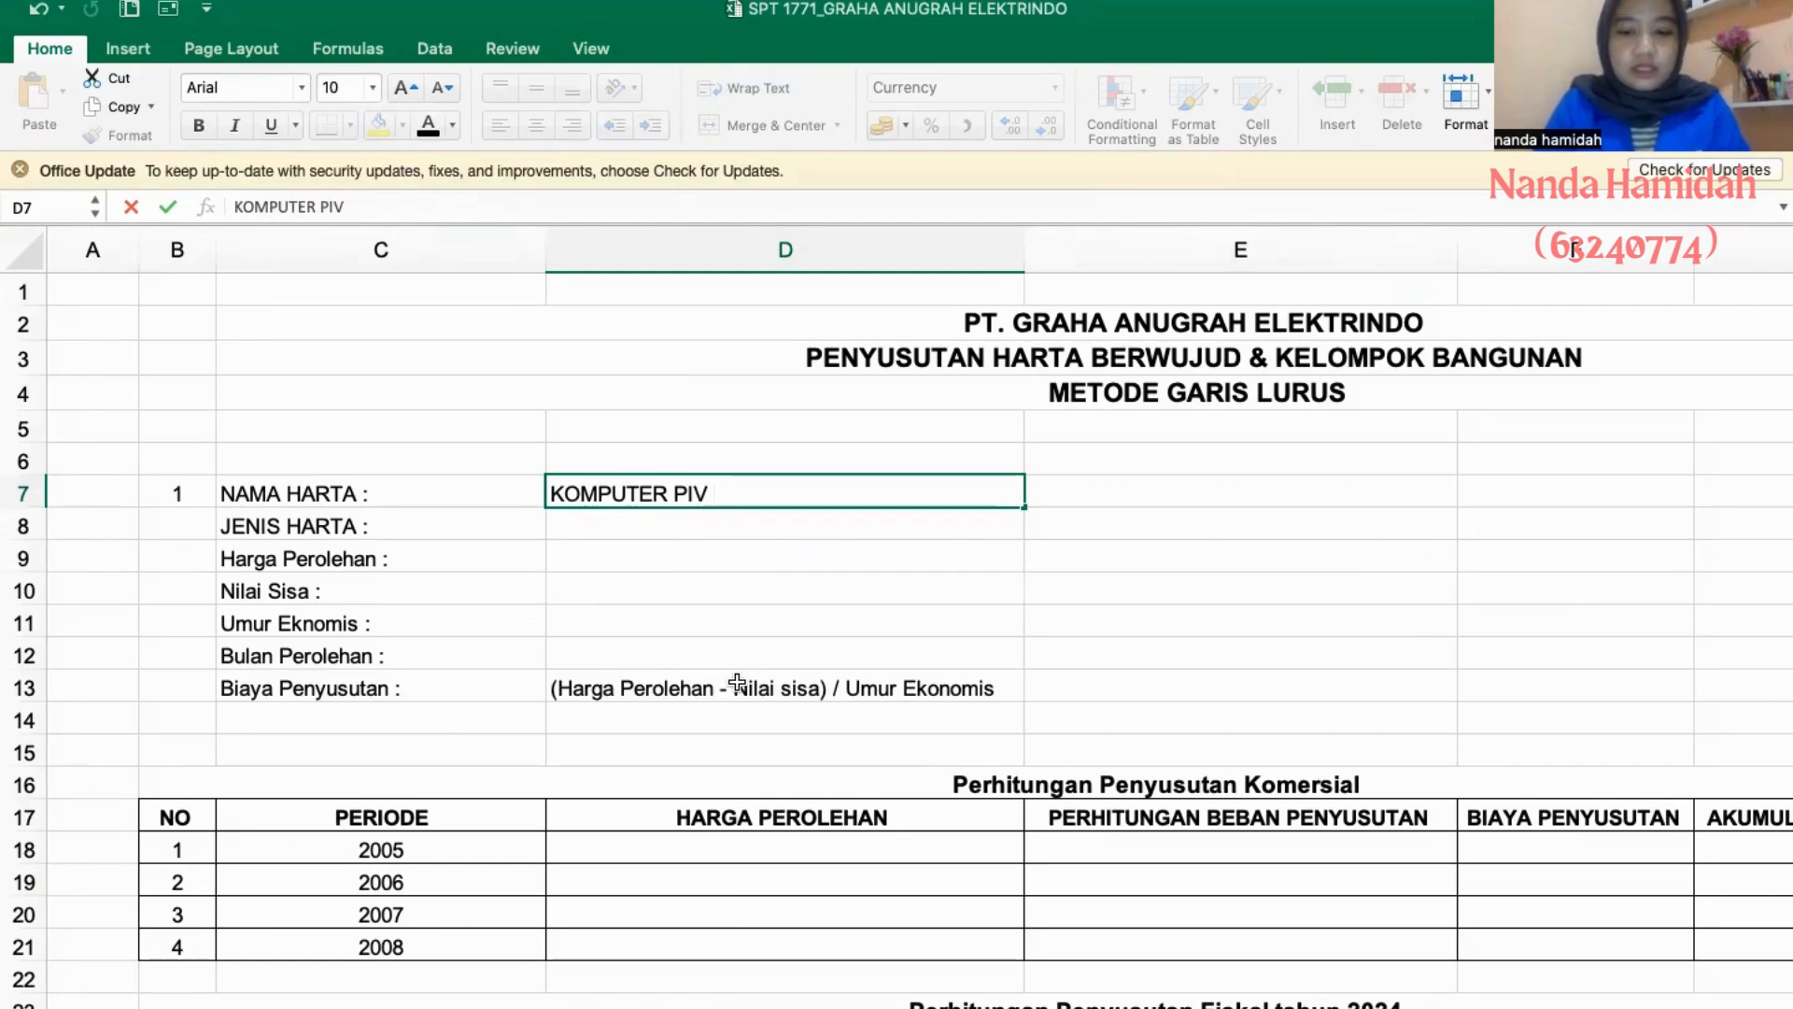
{"action": "type", "text": " (KELOMPOK 1"}
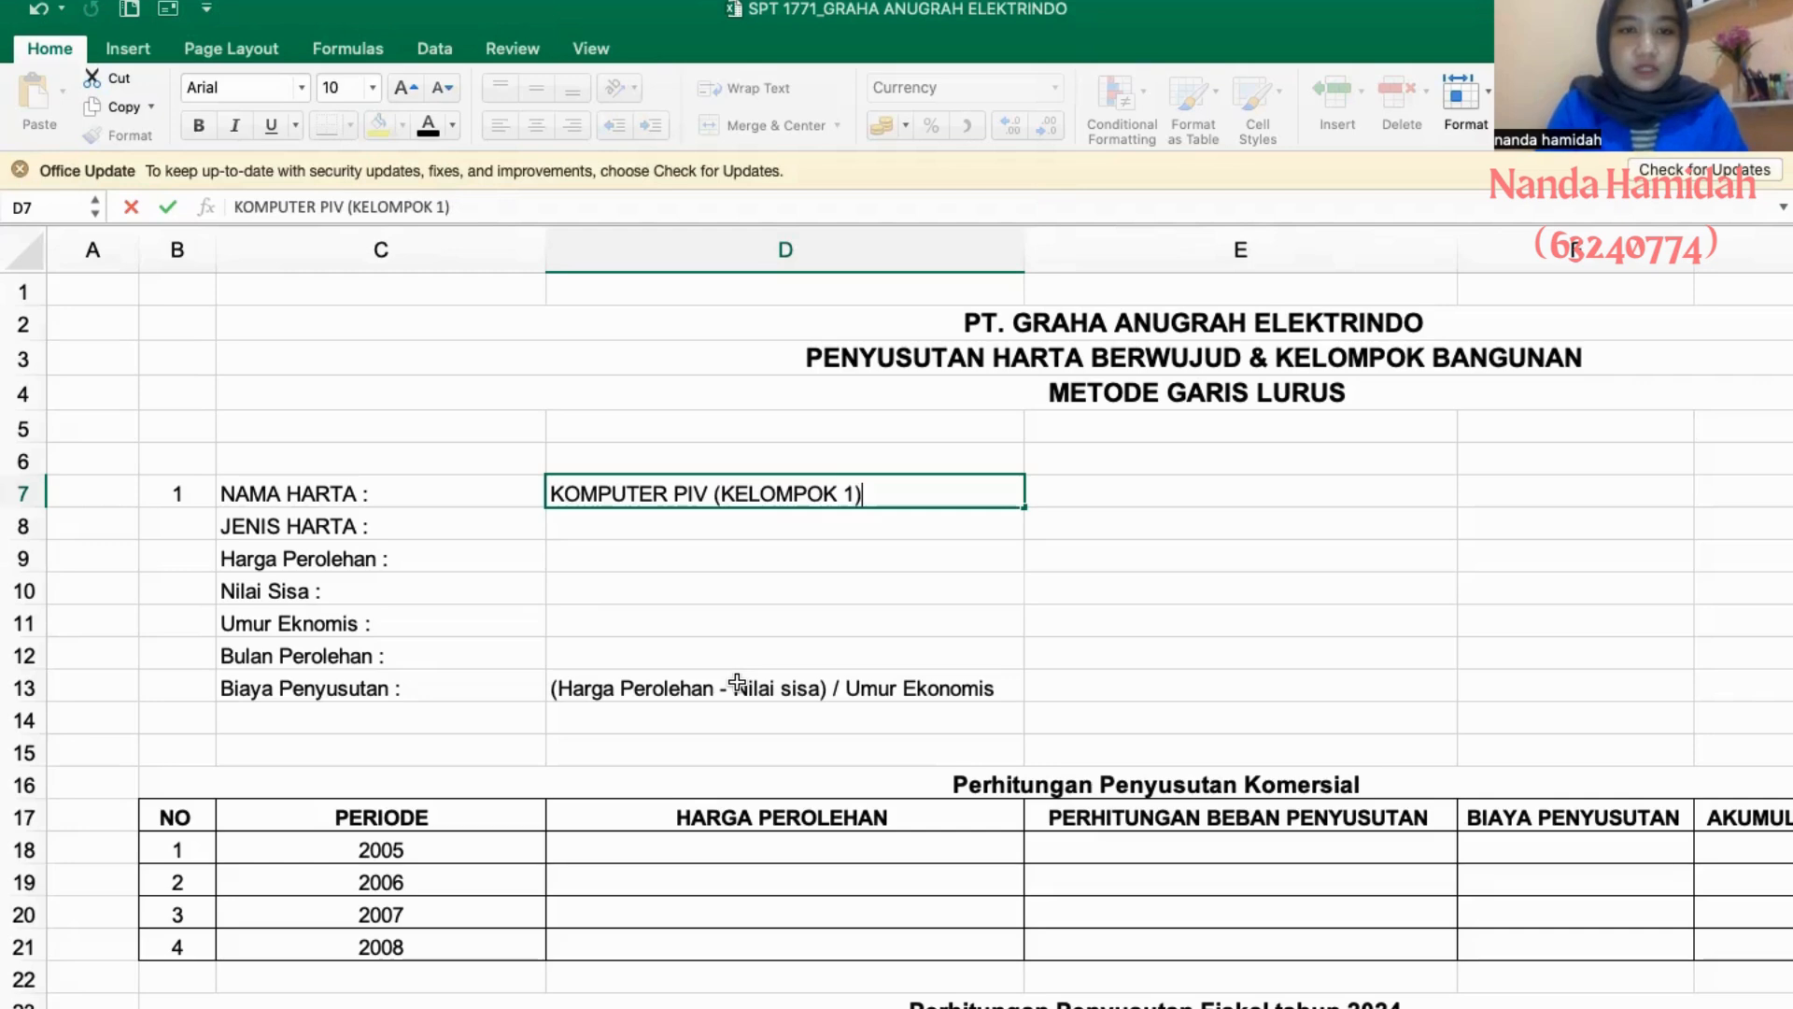
{"action": "key", "text": "Return"}
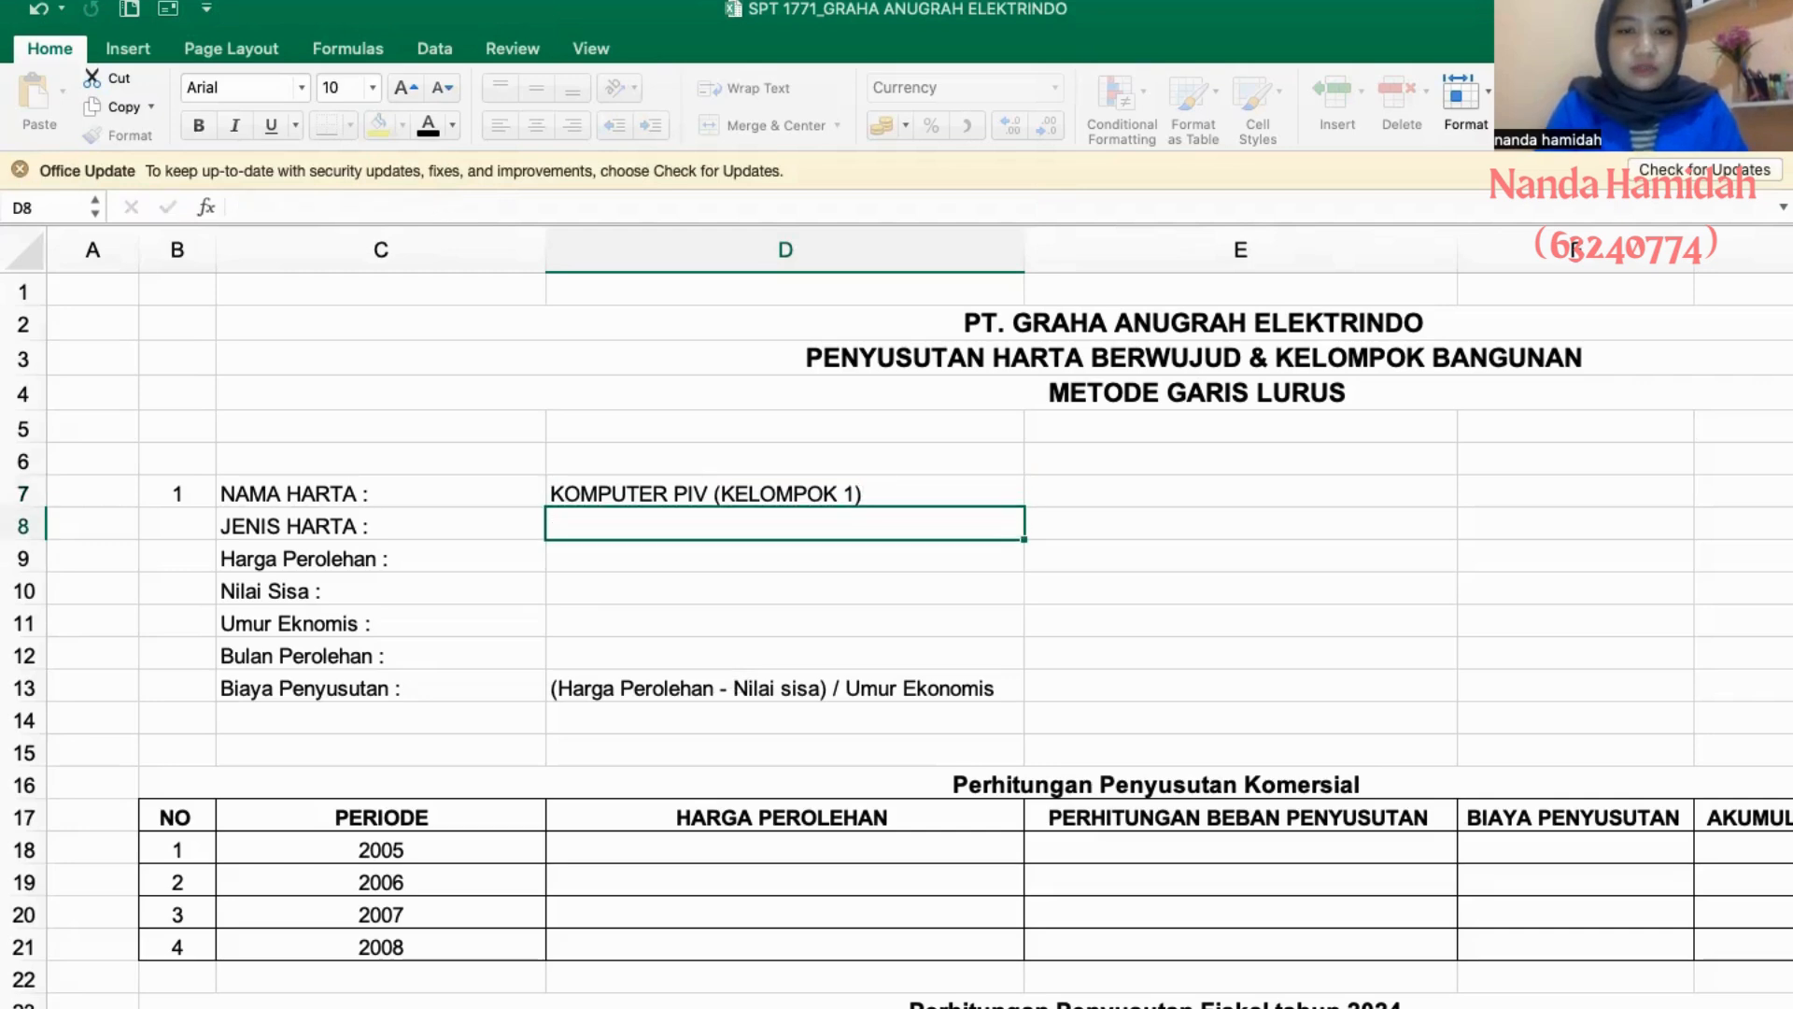
- Check the asset type in the fiscal depreciation list and enter "HARTA BERWUJUD" as asset 1's JENIS HARTA
{"action": "key", "text": "ctrl+Page_Up"}
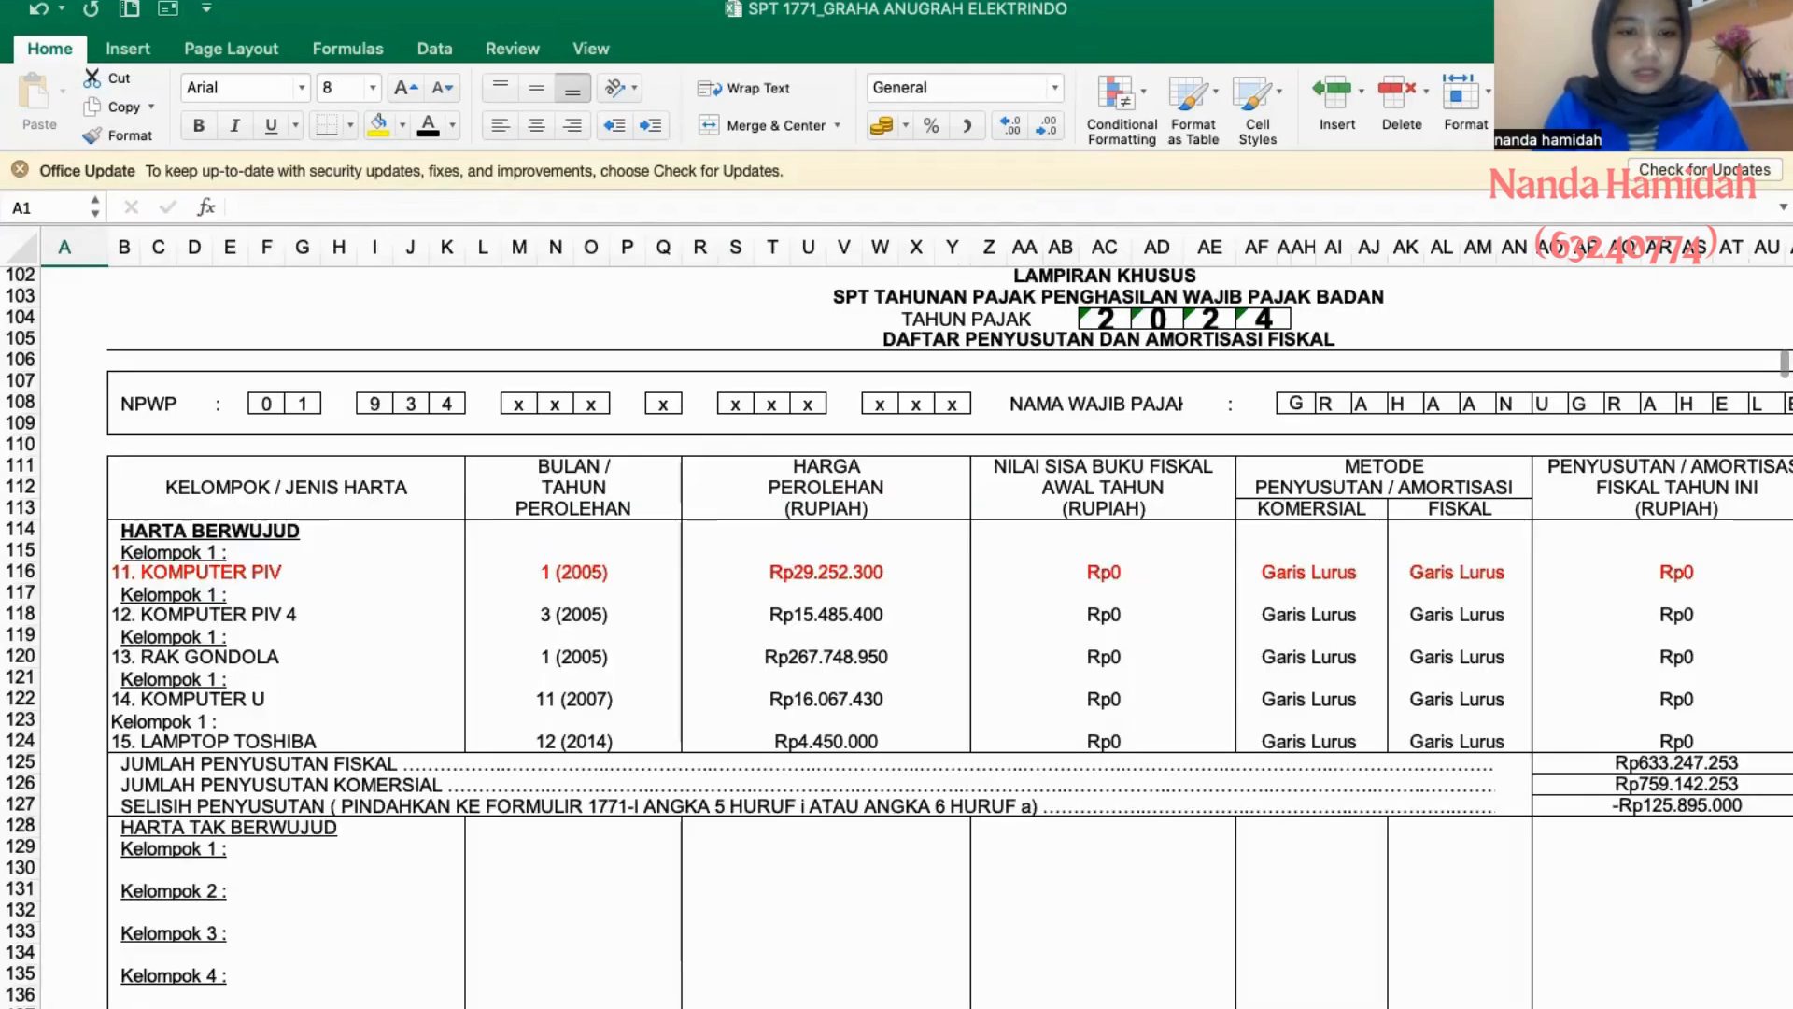
{"action": "key", "text": "ctrl+Page_Down"}
{"action": "type", "text": "HA"}
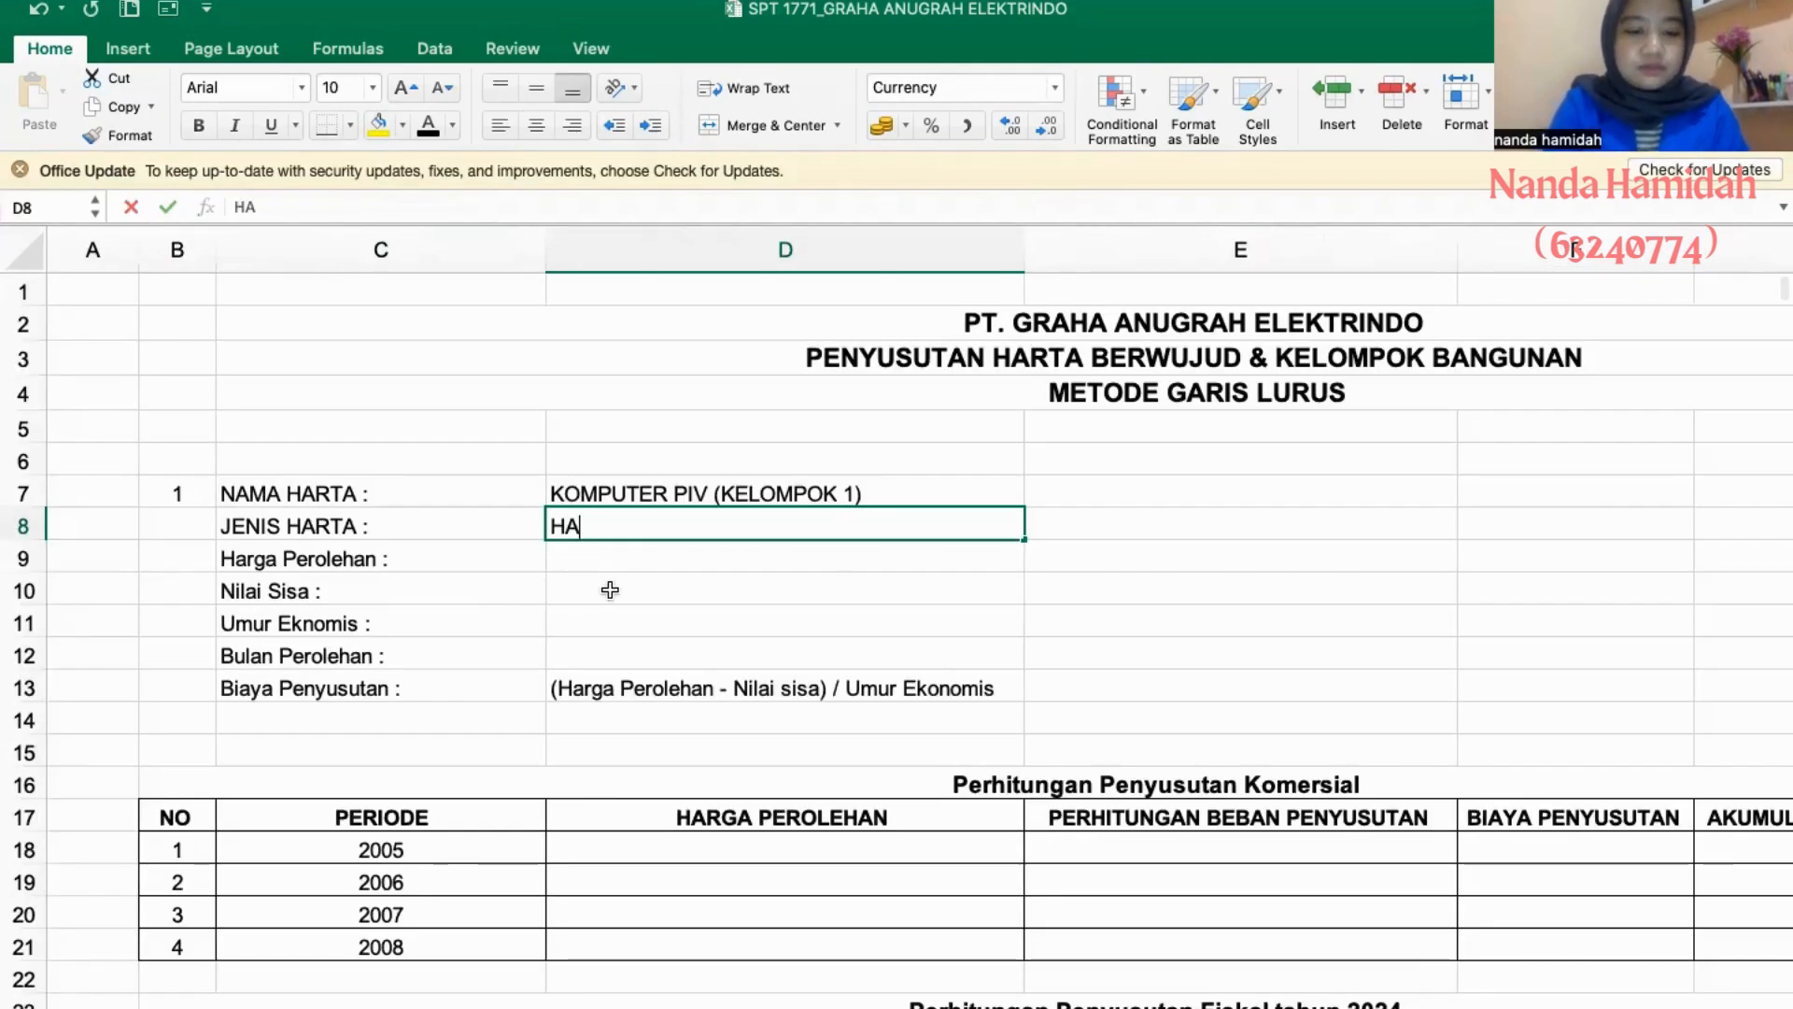
{"action": "type", "text": "RTA BERWUJUD"}
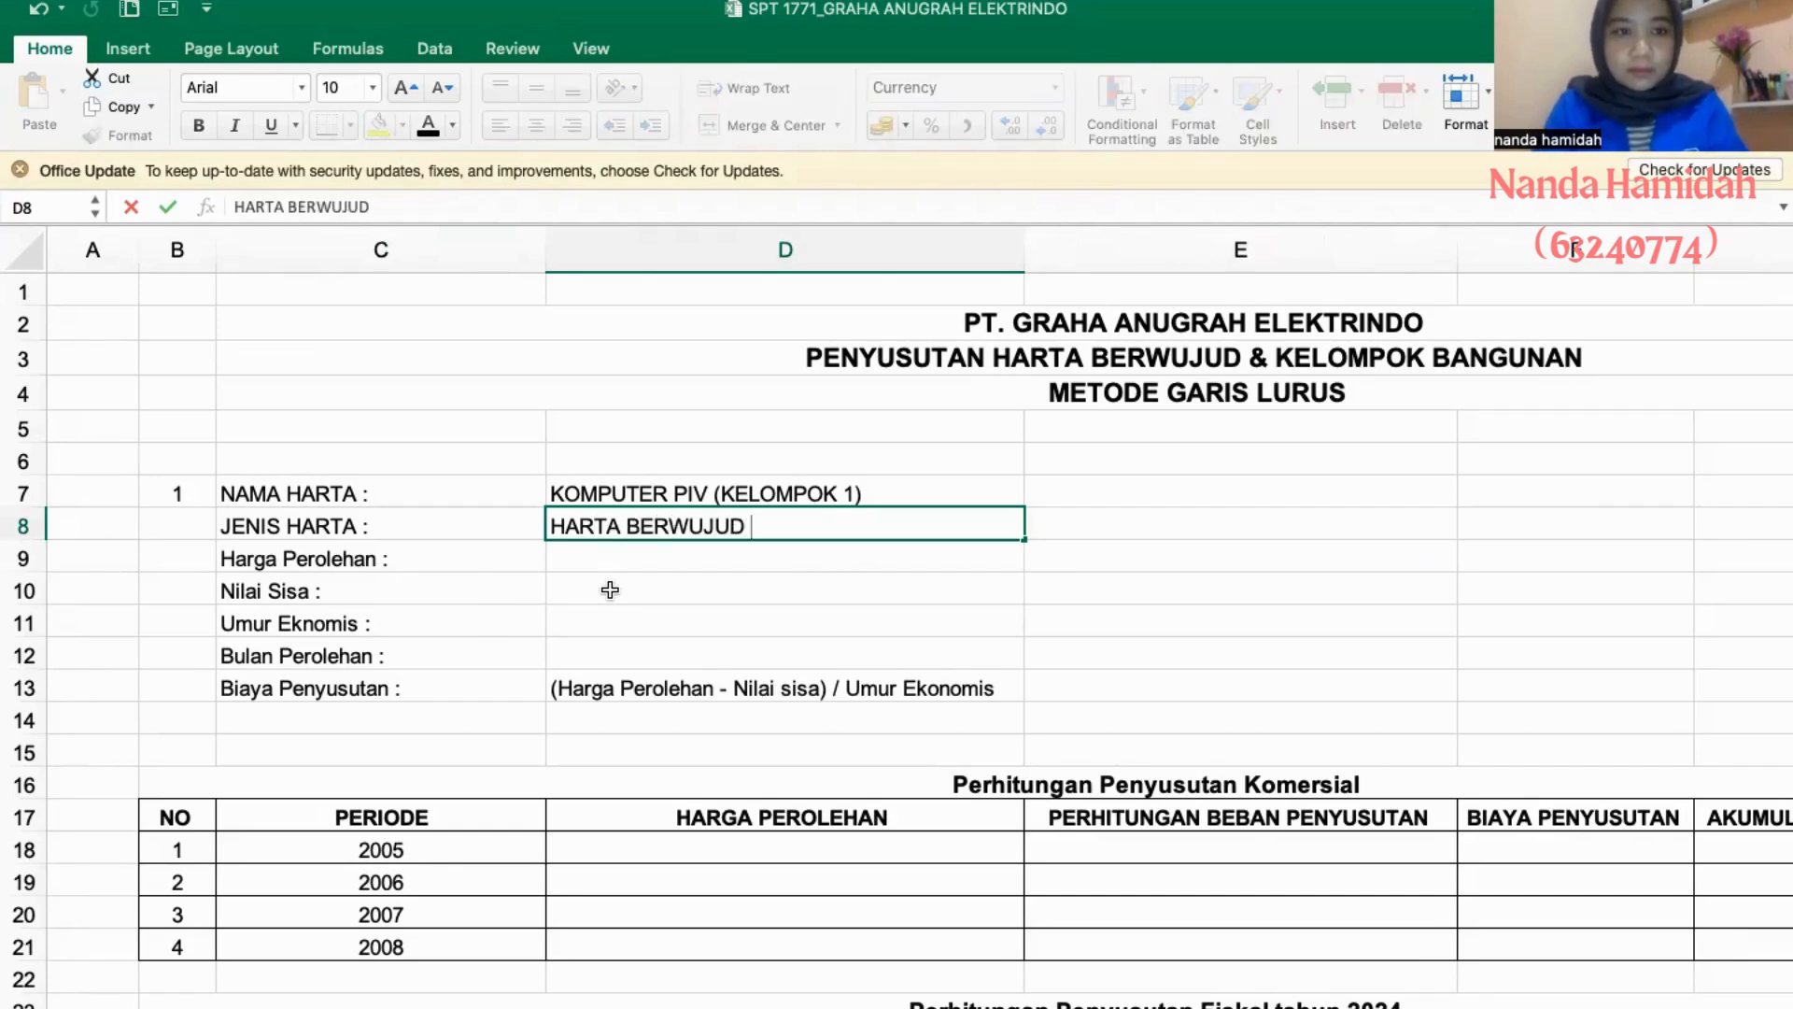
{"action": "key", "text": "Return"}
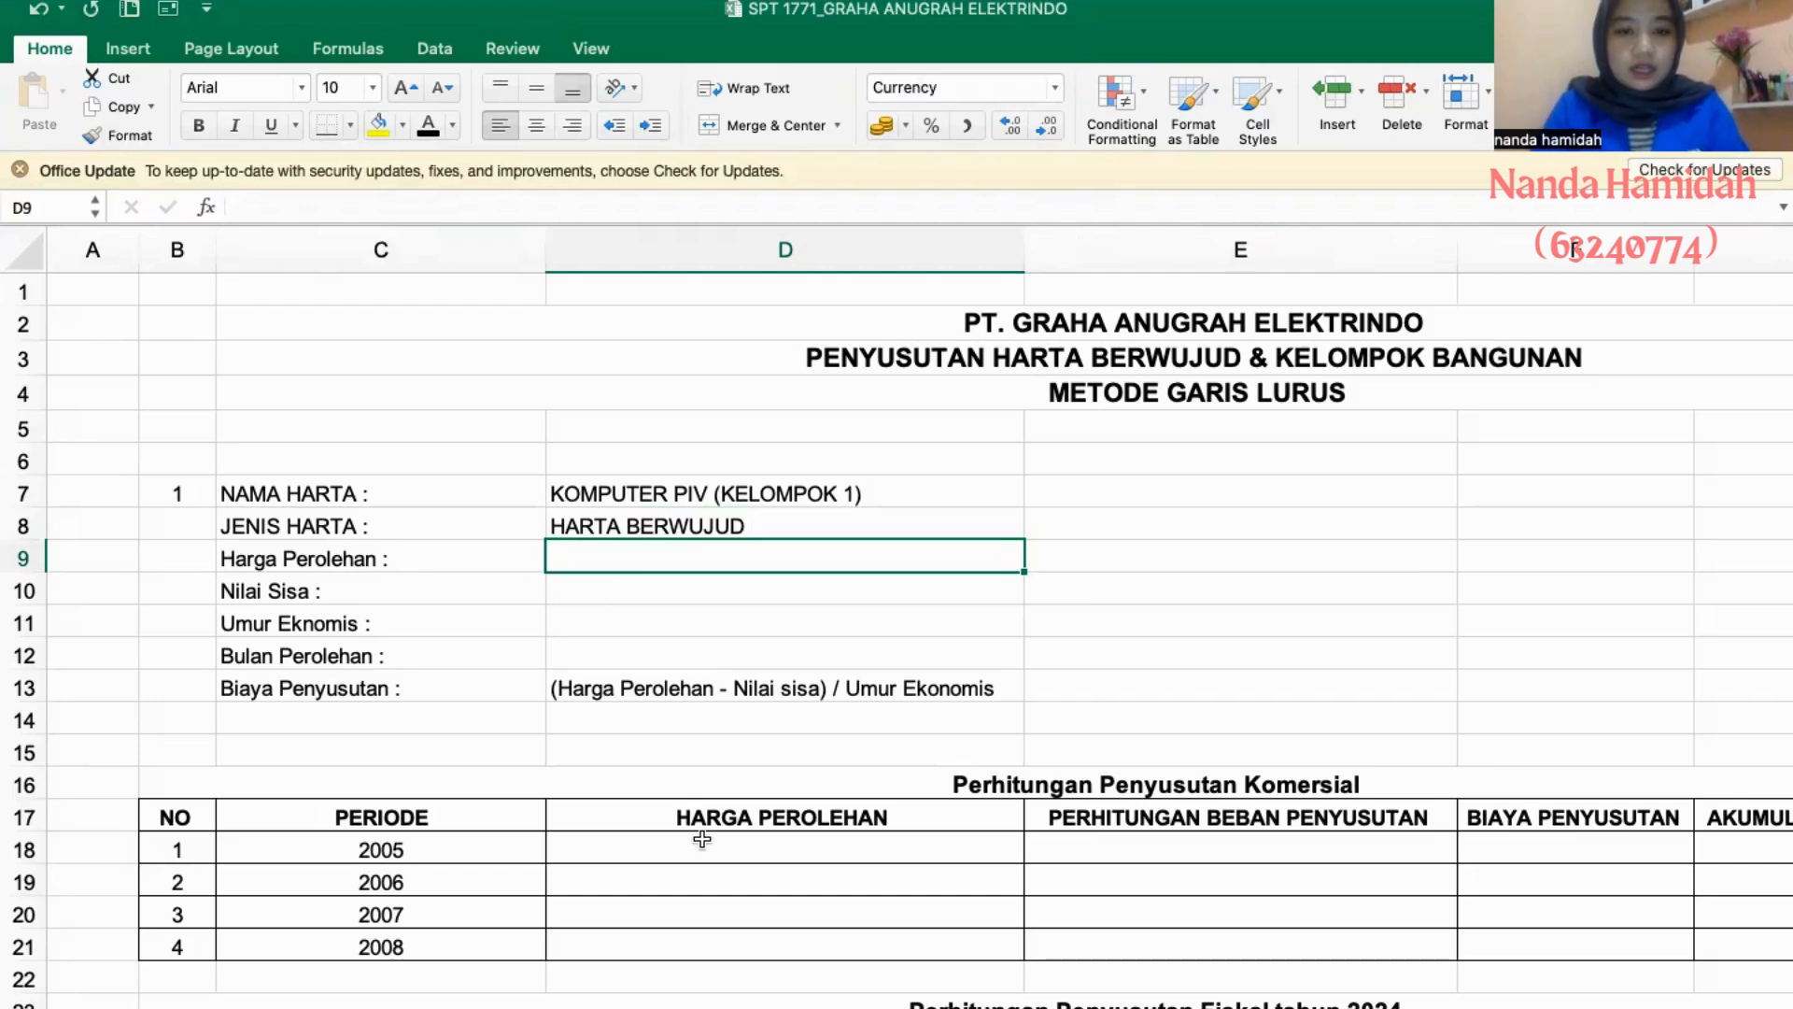
- Enter asset 1's Harga Perolehan as 29252300 and its Nilai Sisa as 0, following the Komputer PIV row of the depreciation list
{"action": "key", "text": "ctrl+Page_Up"}
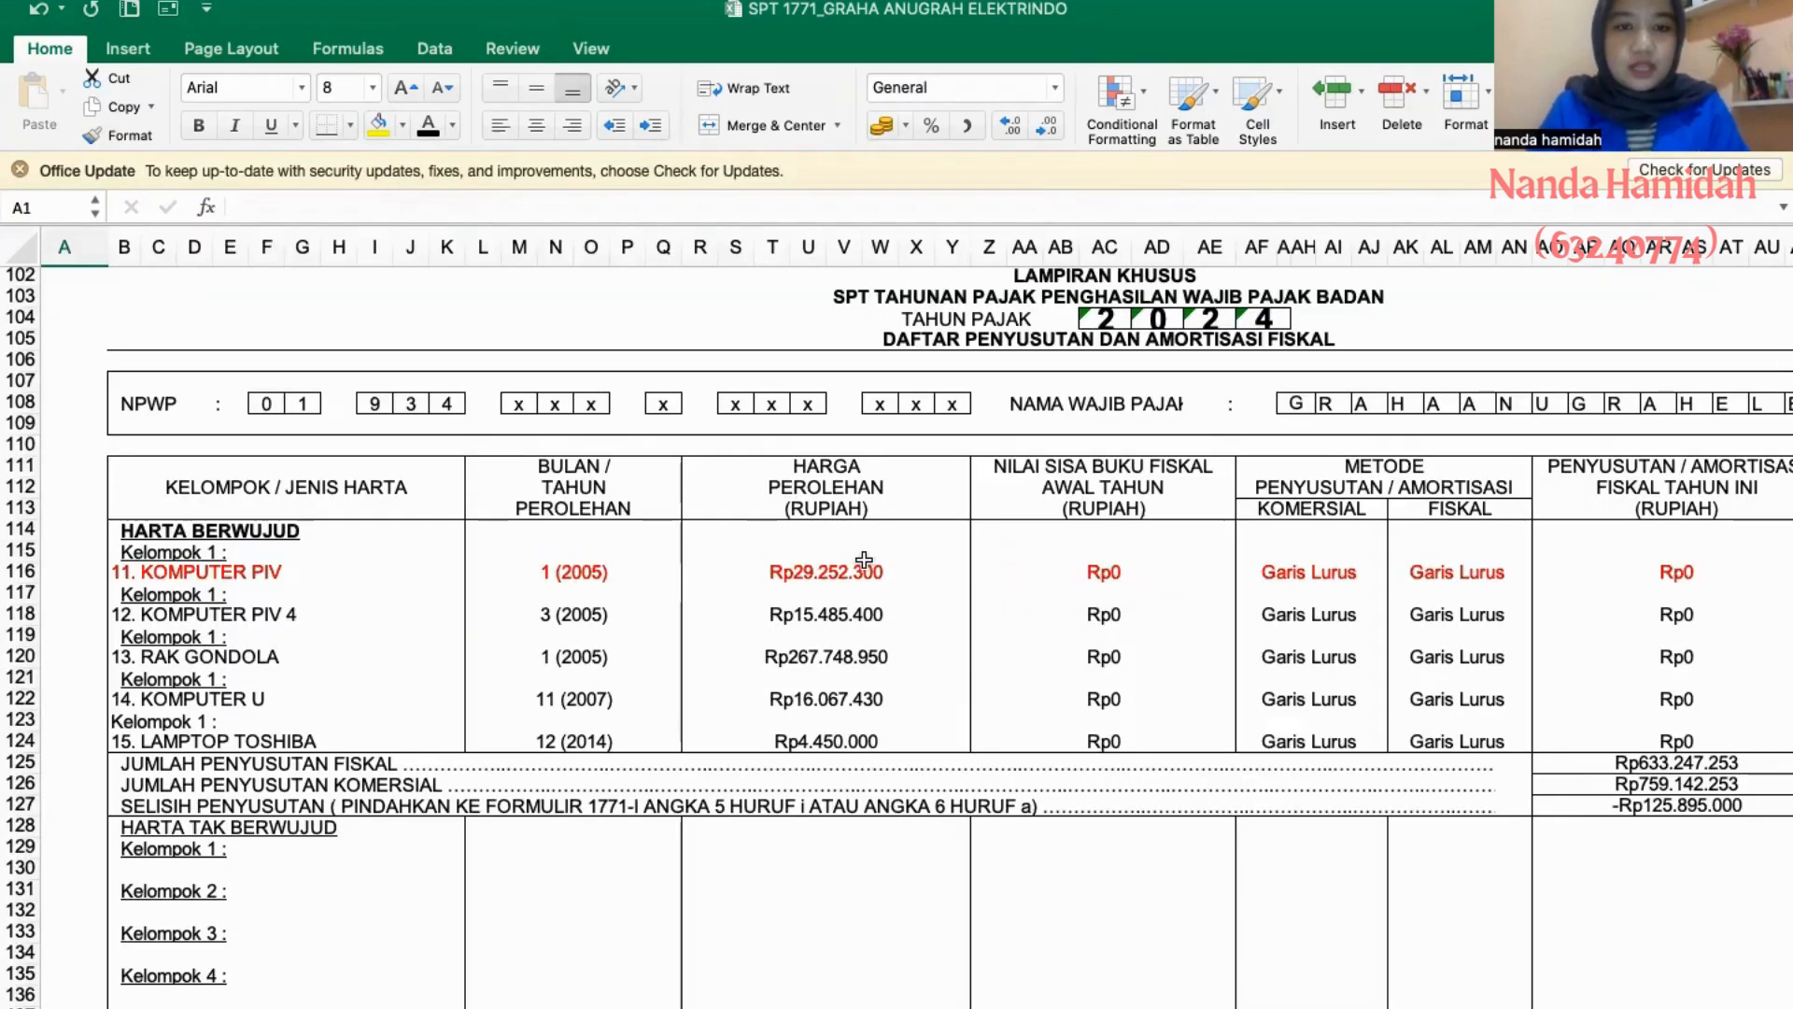
{"action": "key", "text": "ctrl+Page_Down"}
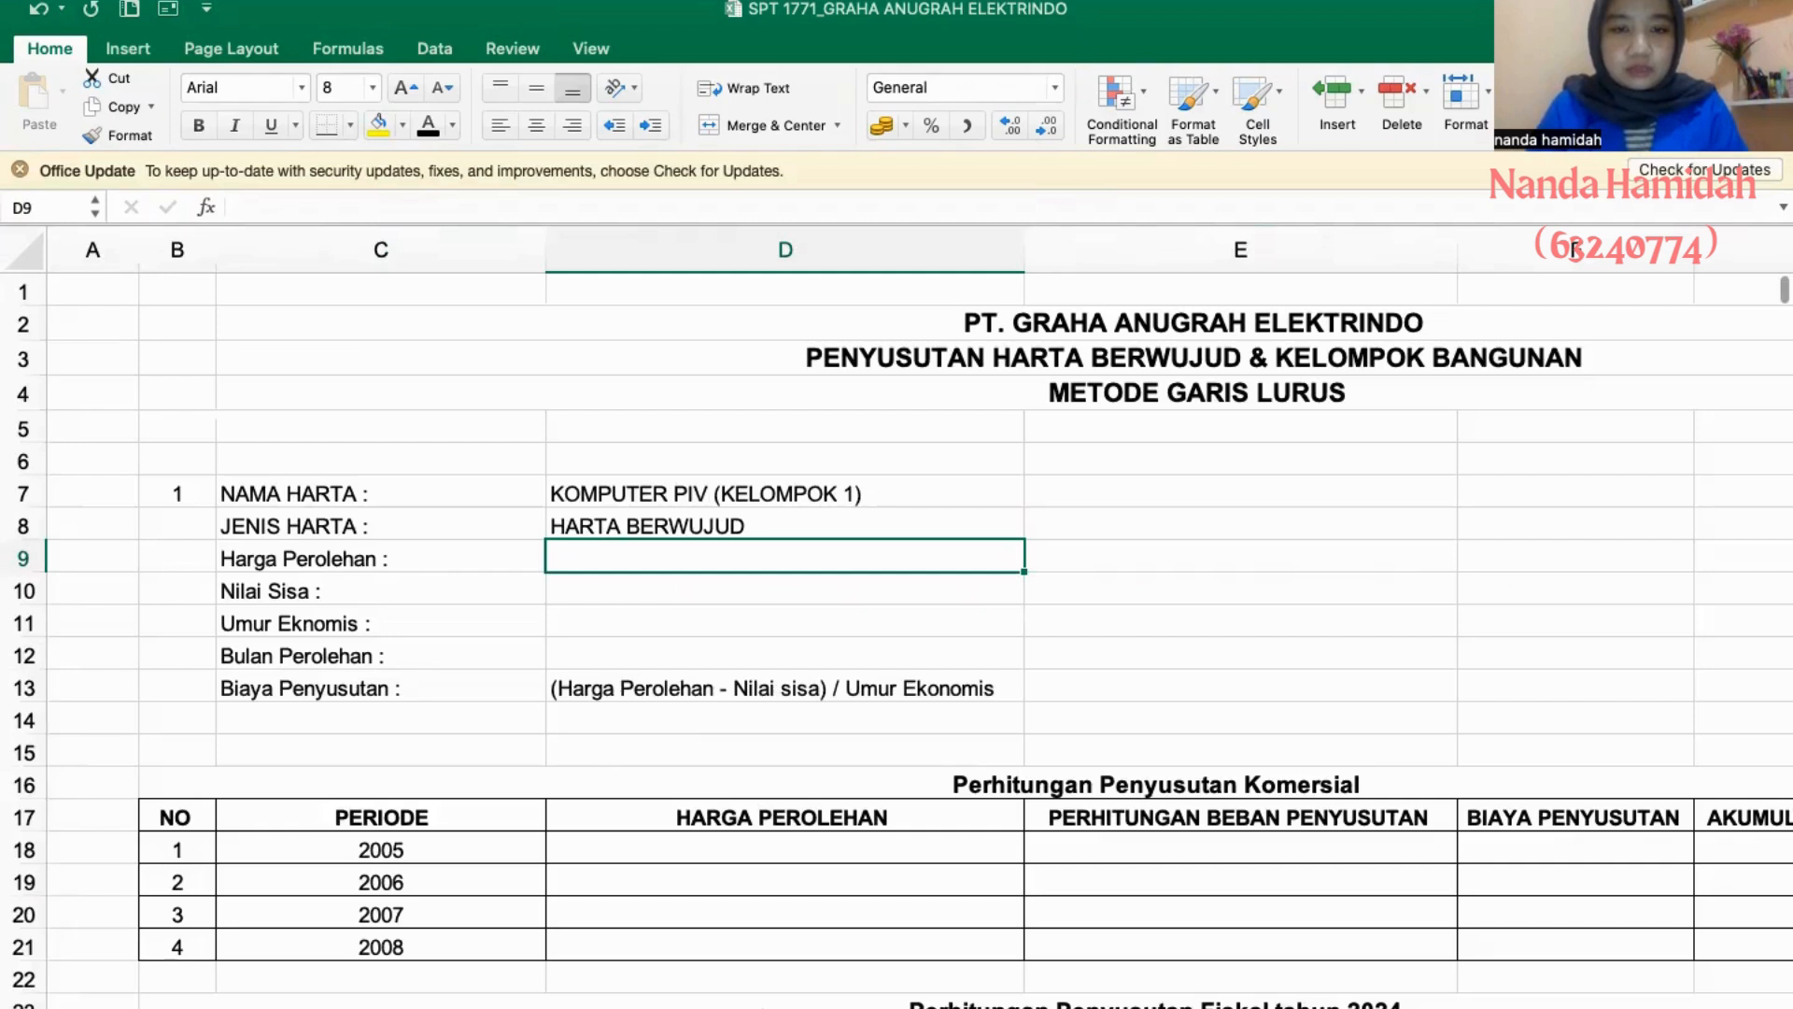
{"action": "type", "text": "29252300"}
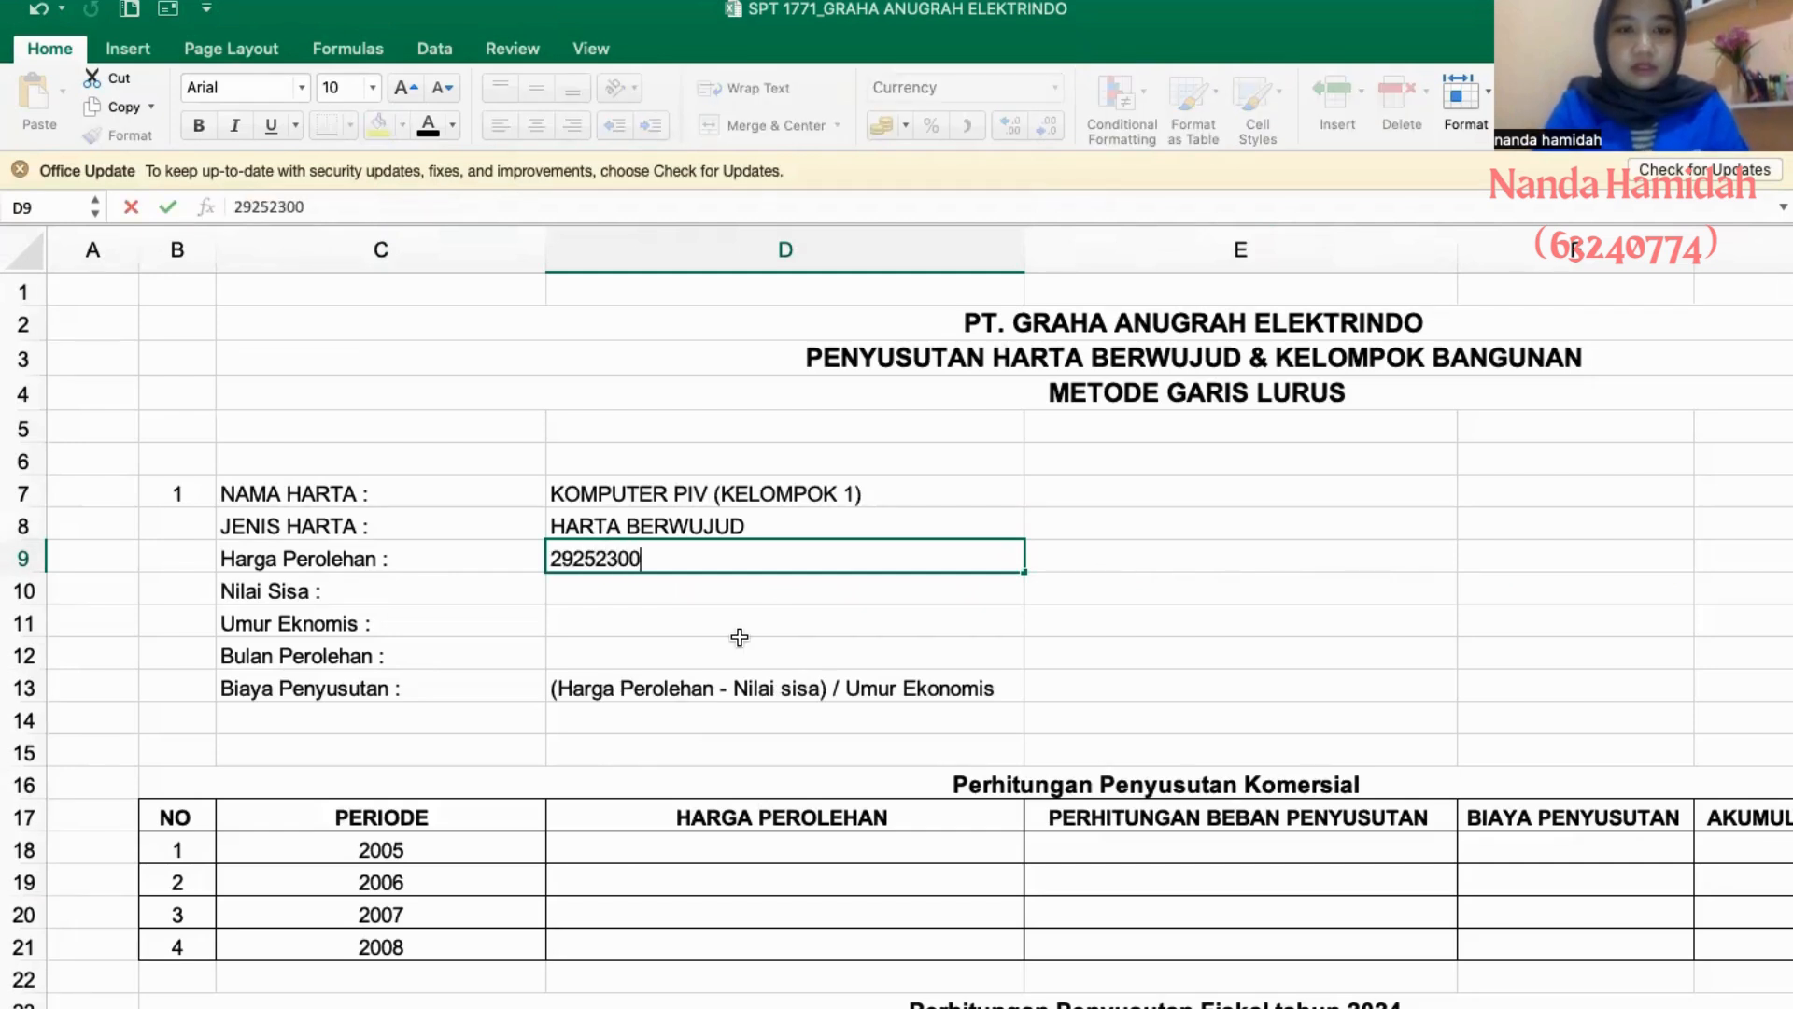
{"action": "key", "text": "Return"}
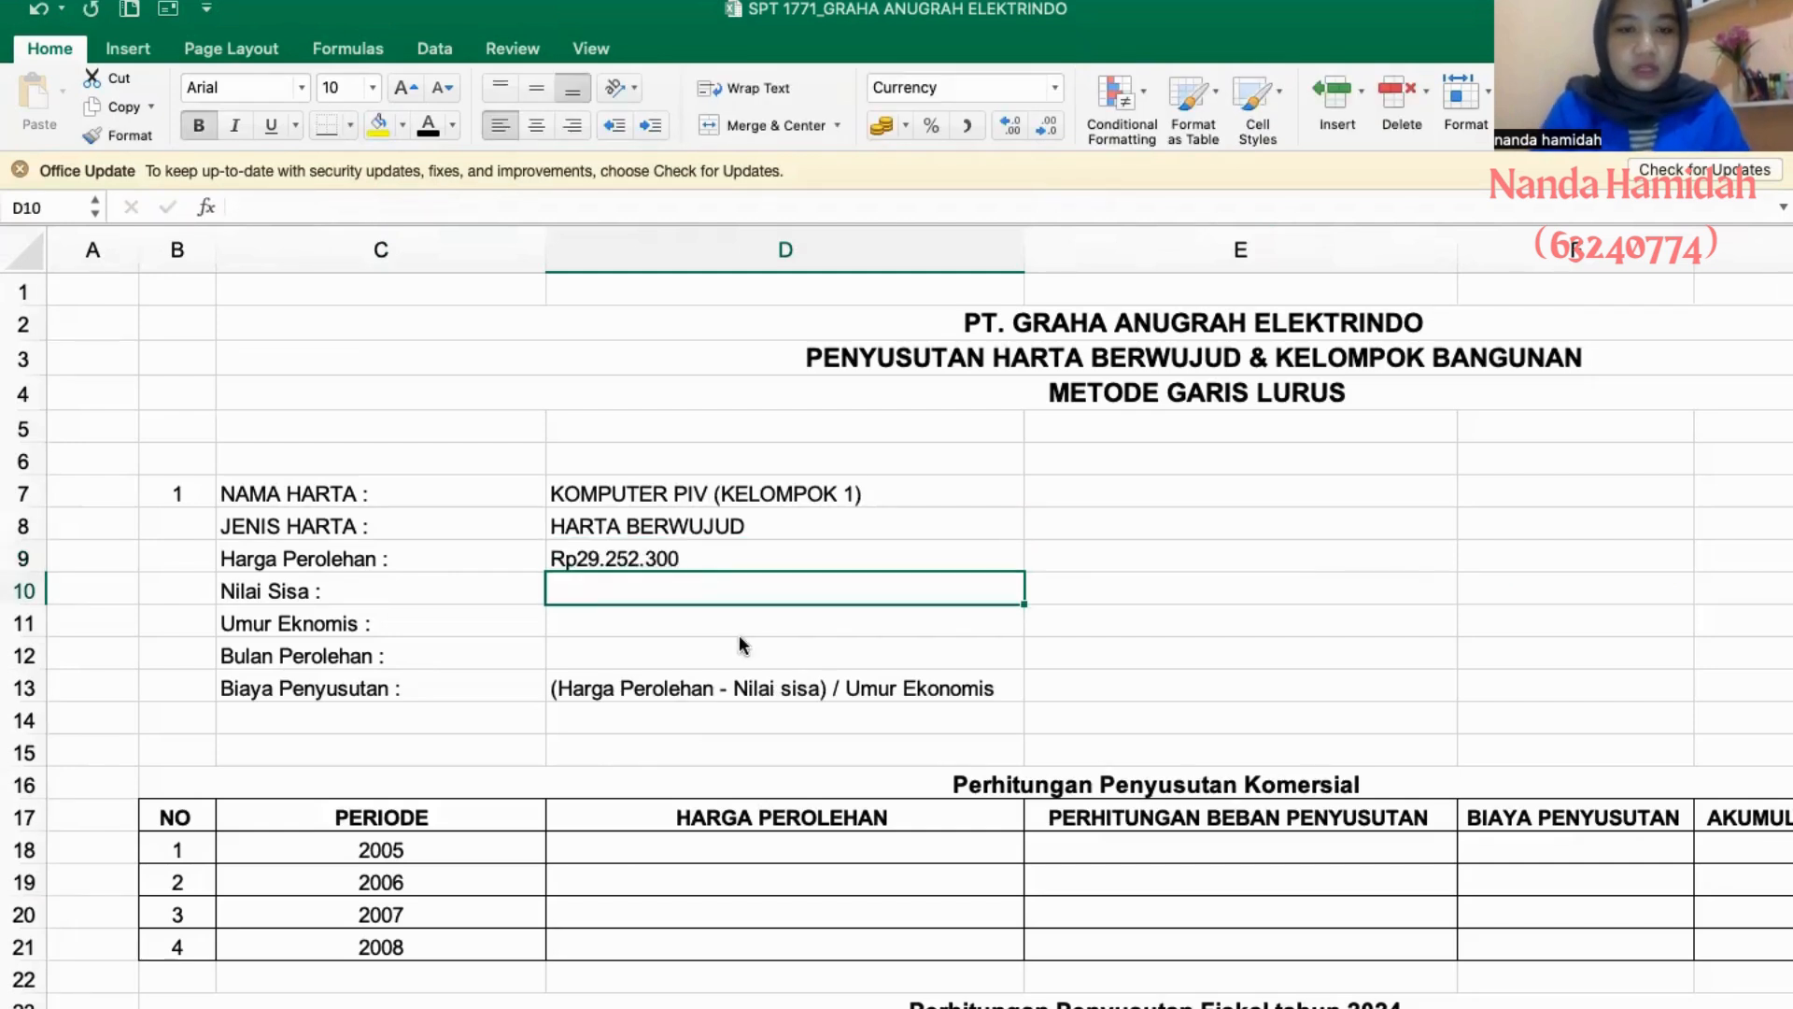
{"action": "key", "text": "ctrl+Page_Up"}
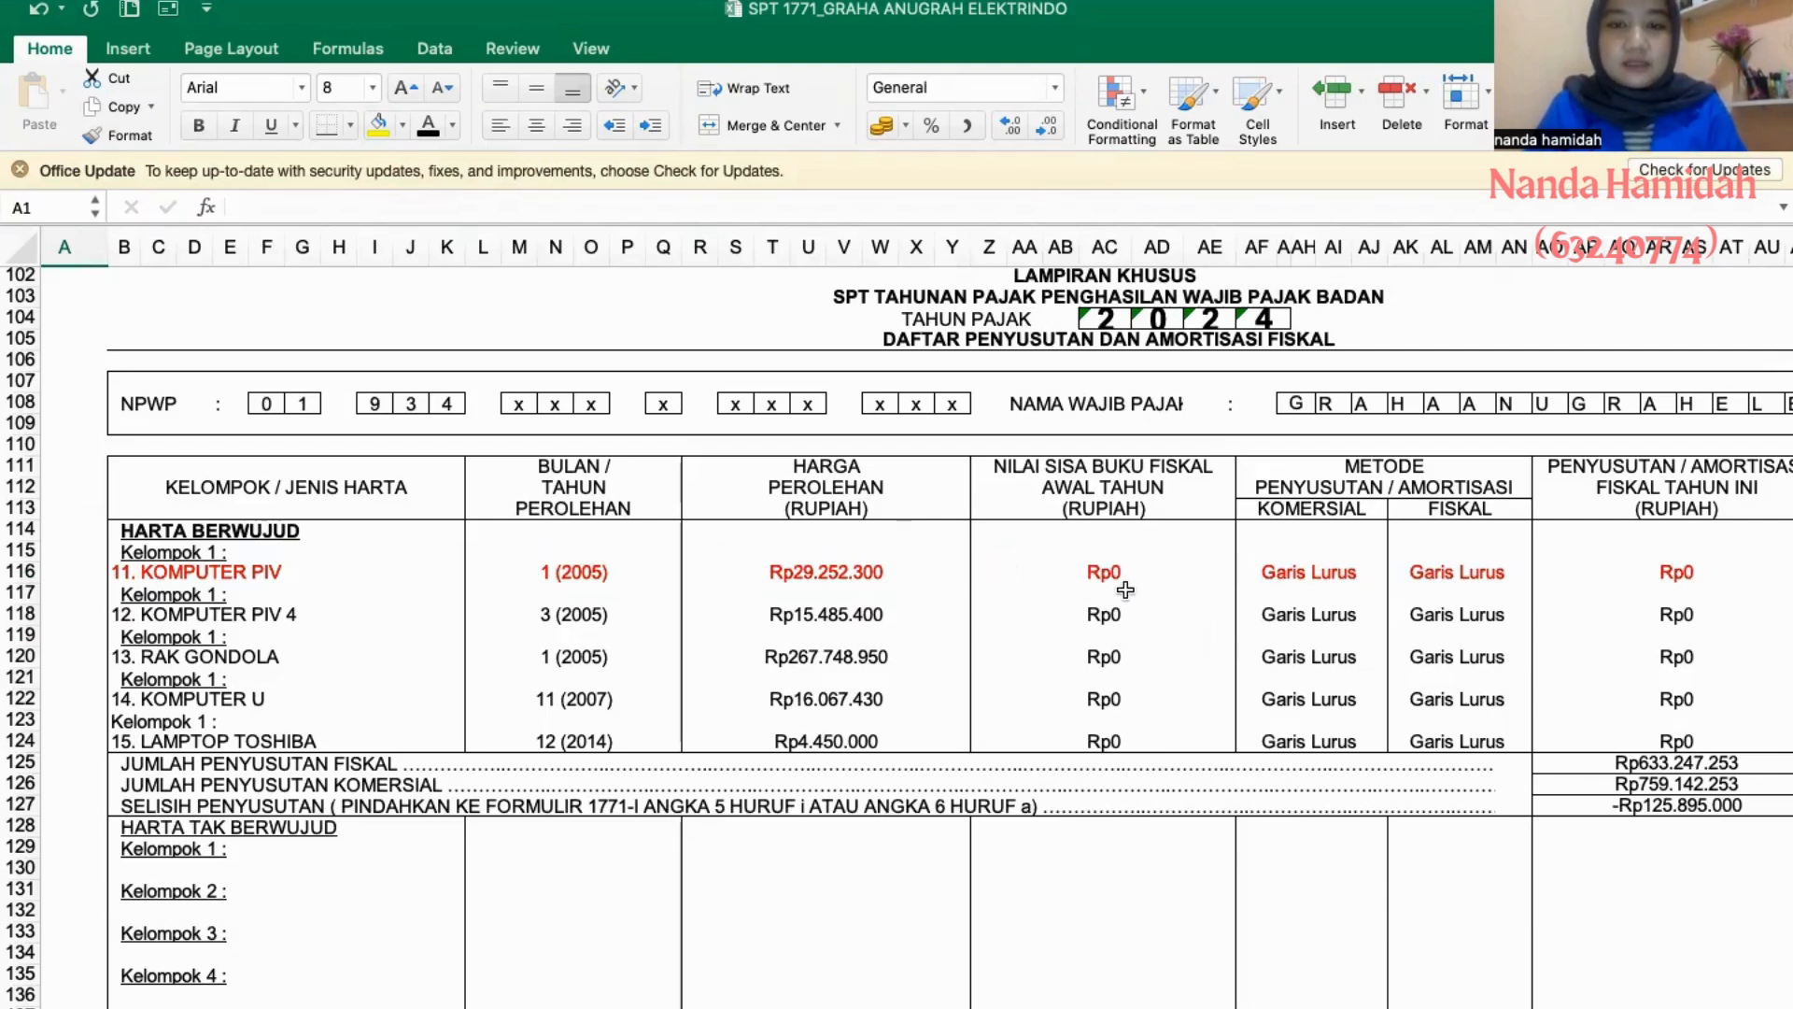
{"action": "key", "text": "ctrl+Page_Down"}
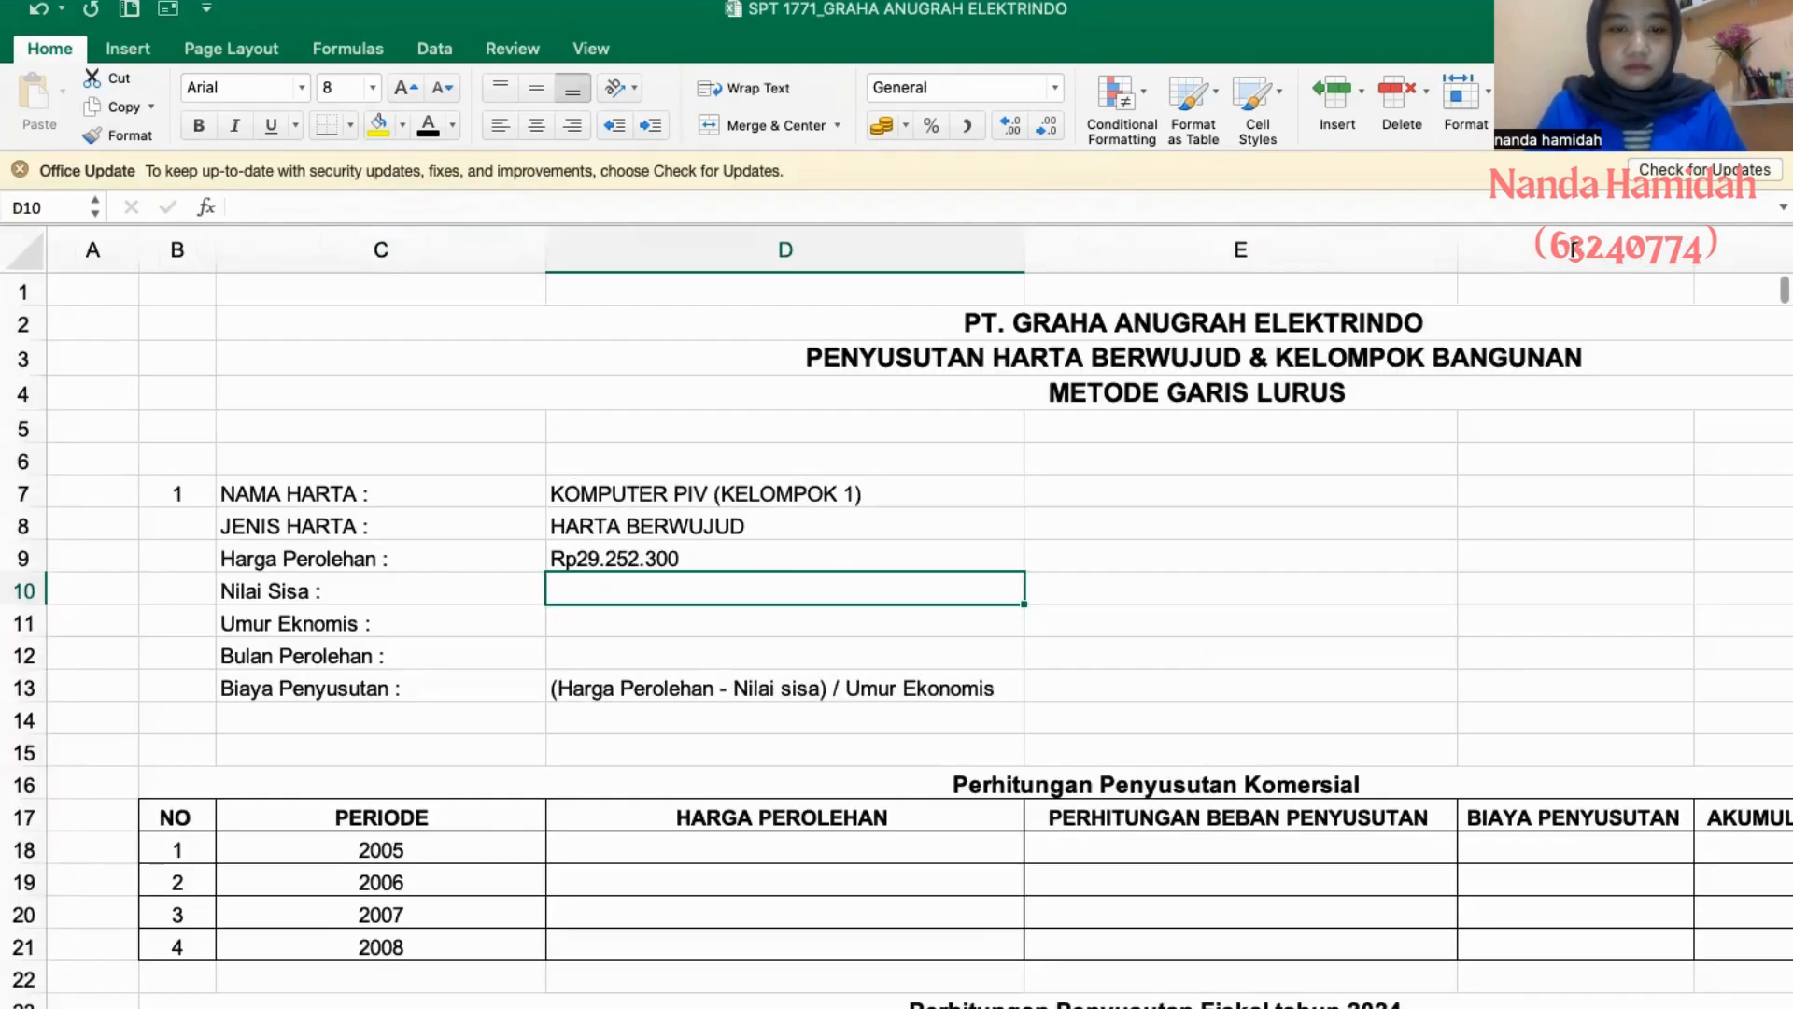
{"action": "type", "text": "0"}
{"action": "key", "text": "Return"}
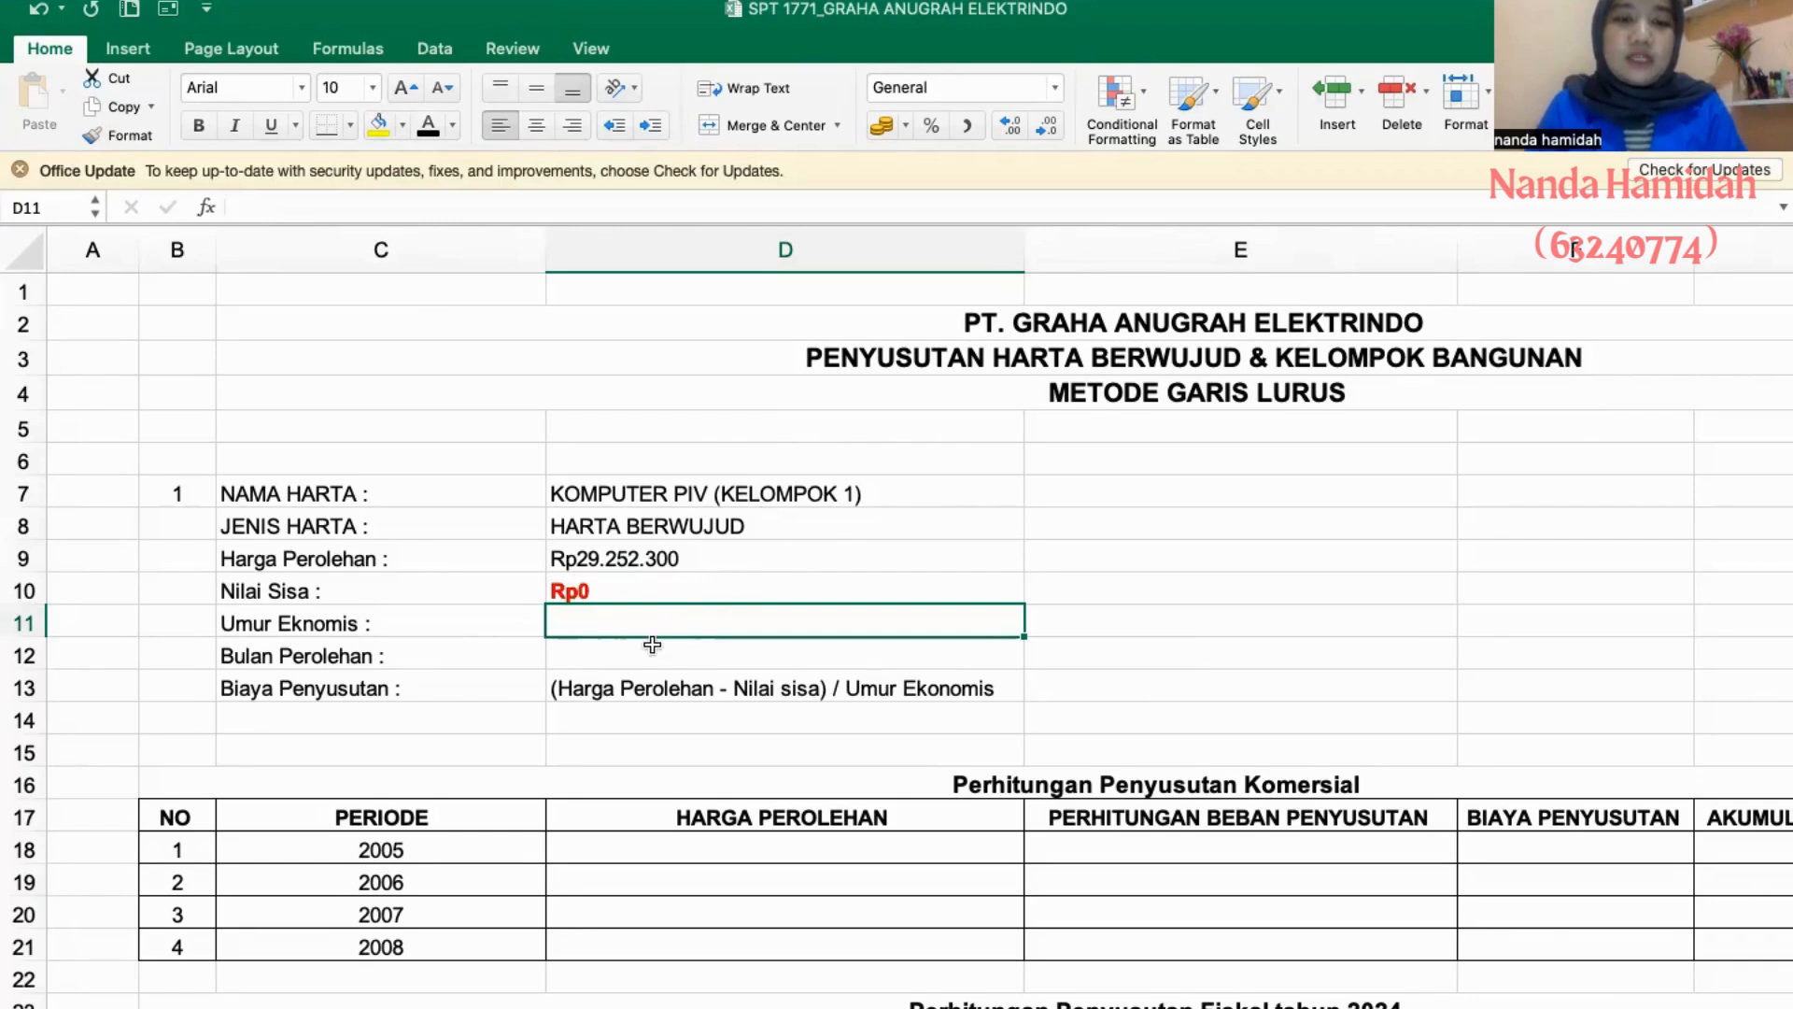
- Enter "4 tahun" as the economic life of asset 1
{"action": "type", "text": "4 TAH"}
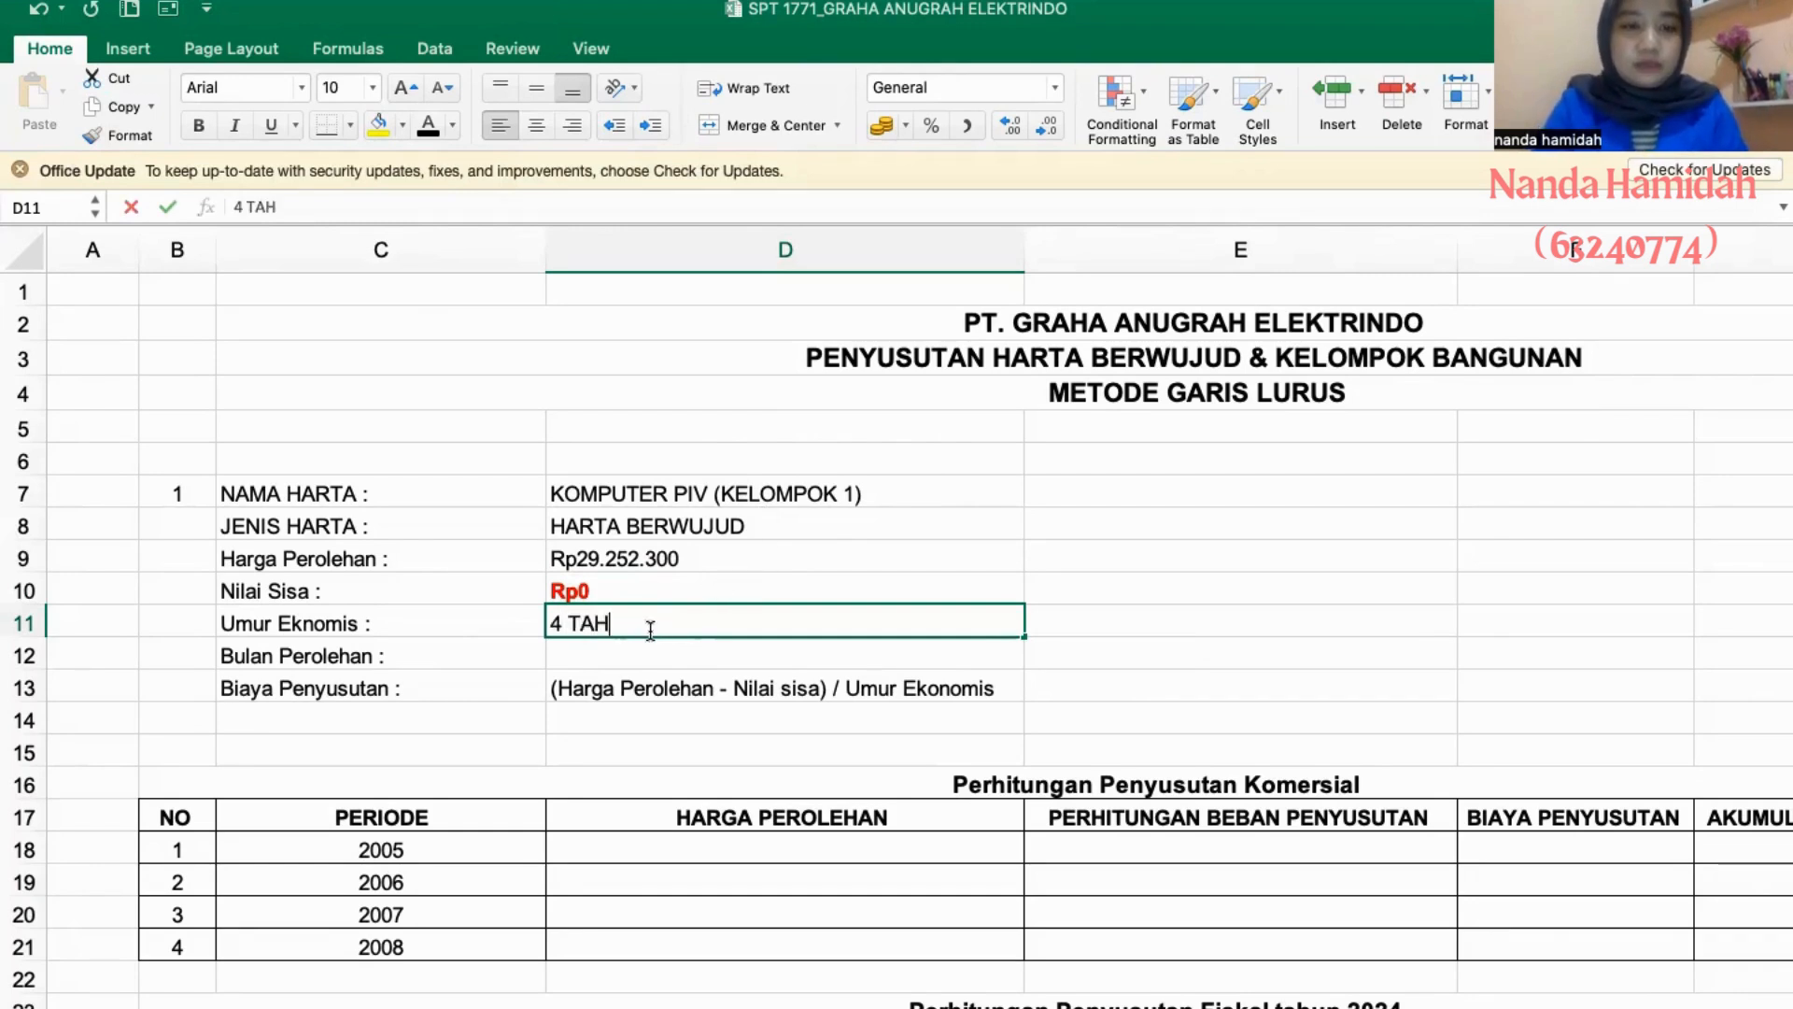
{"action": "key", "text": "BackSpace"}
{"action": "key", "text": "BackSpace"}
{"action": "key", "text": "BackSpace"}
{"action": "type", "text": "tahun"}
{"action": "key", "text": "Return"}
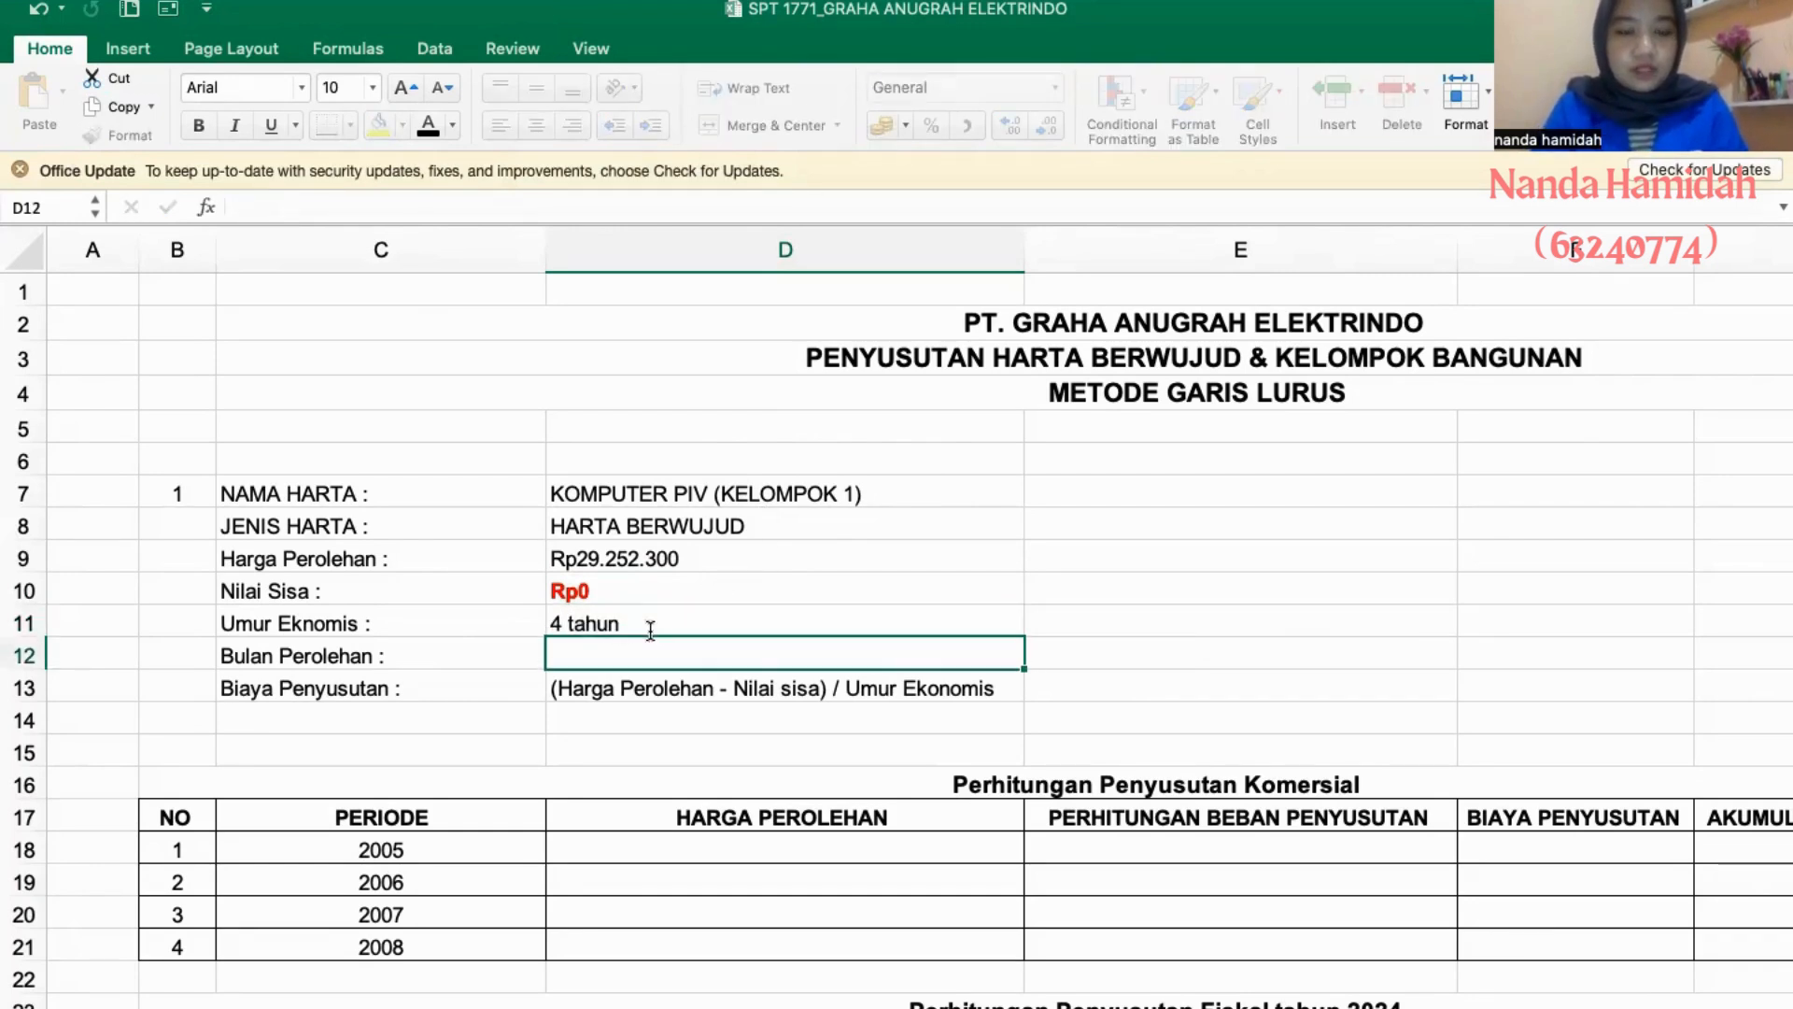
- Check Komputer PIV's acquisition month in the fiscal depreciation list and enter "Bulan Januari" as asset 1's Bulan Perolehan
{"action": "left_click", "coordinate": [747, 1007]}
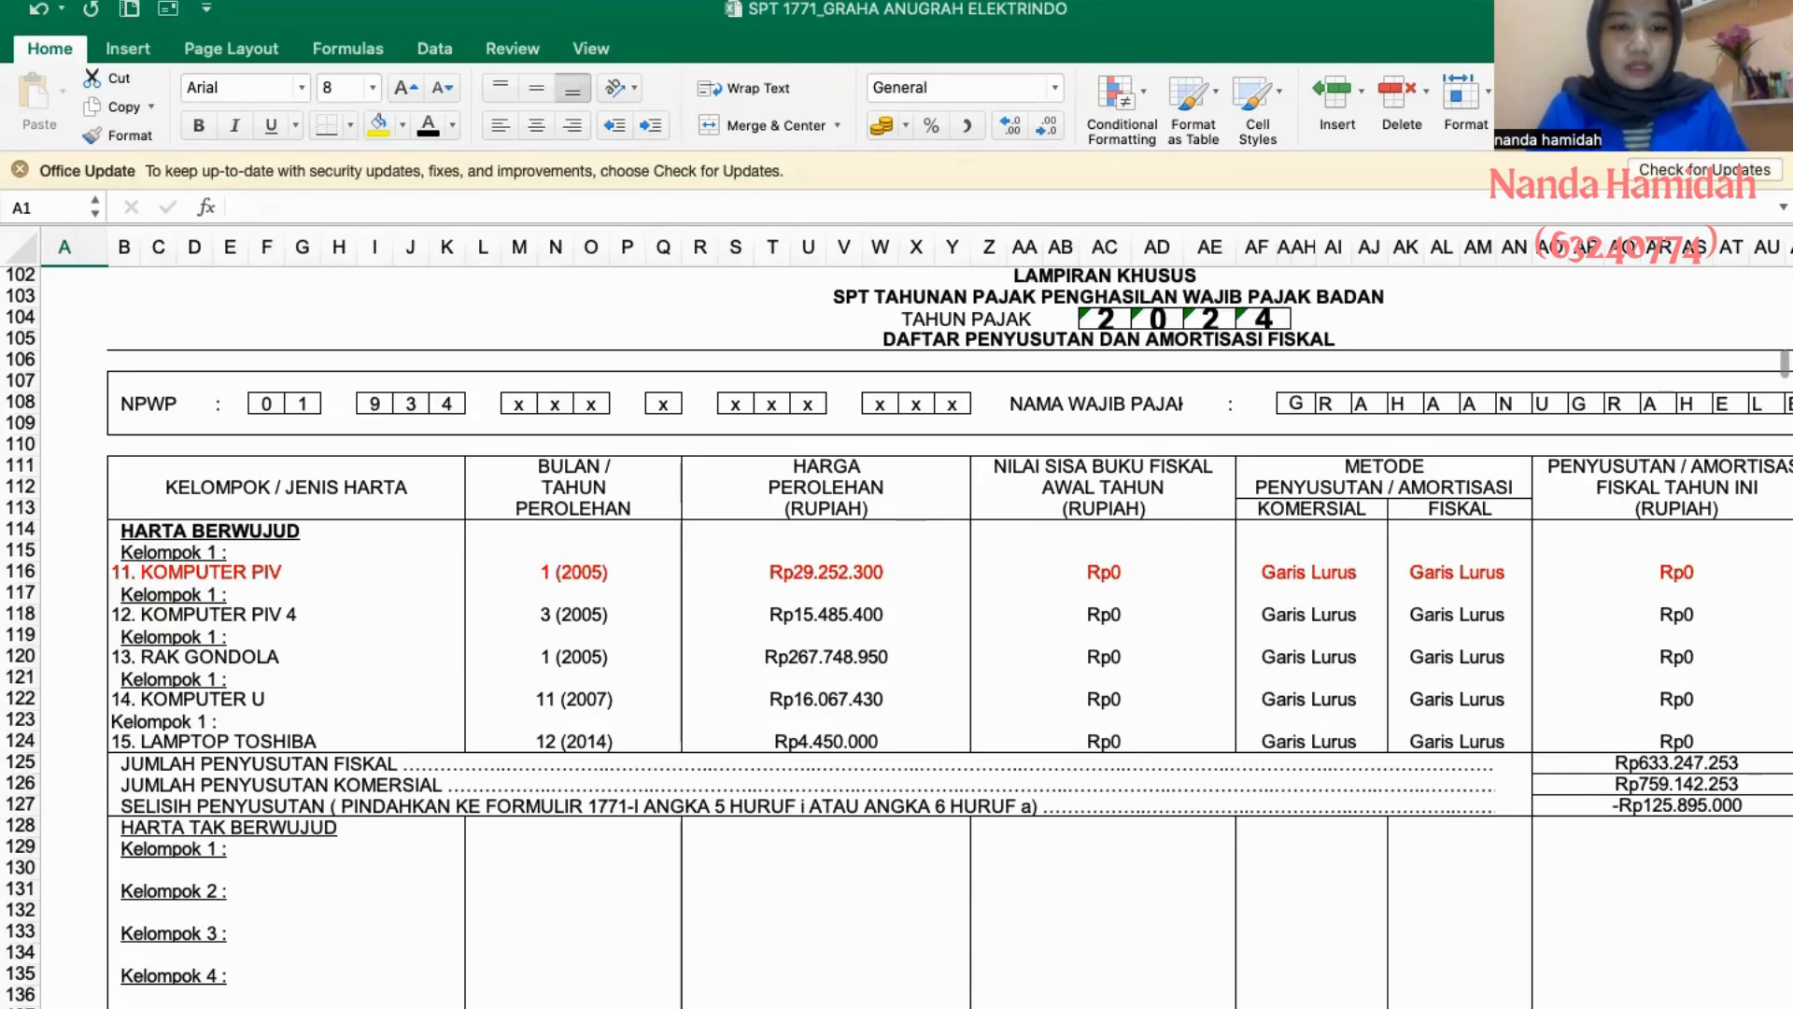
{"action": "left_click", "coordinate": [620, 1007]}
{"action": "type", "text": "Bulan Ja"}
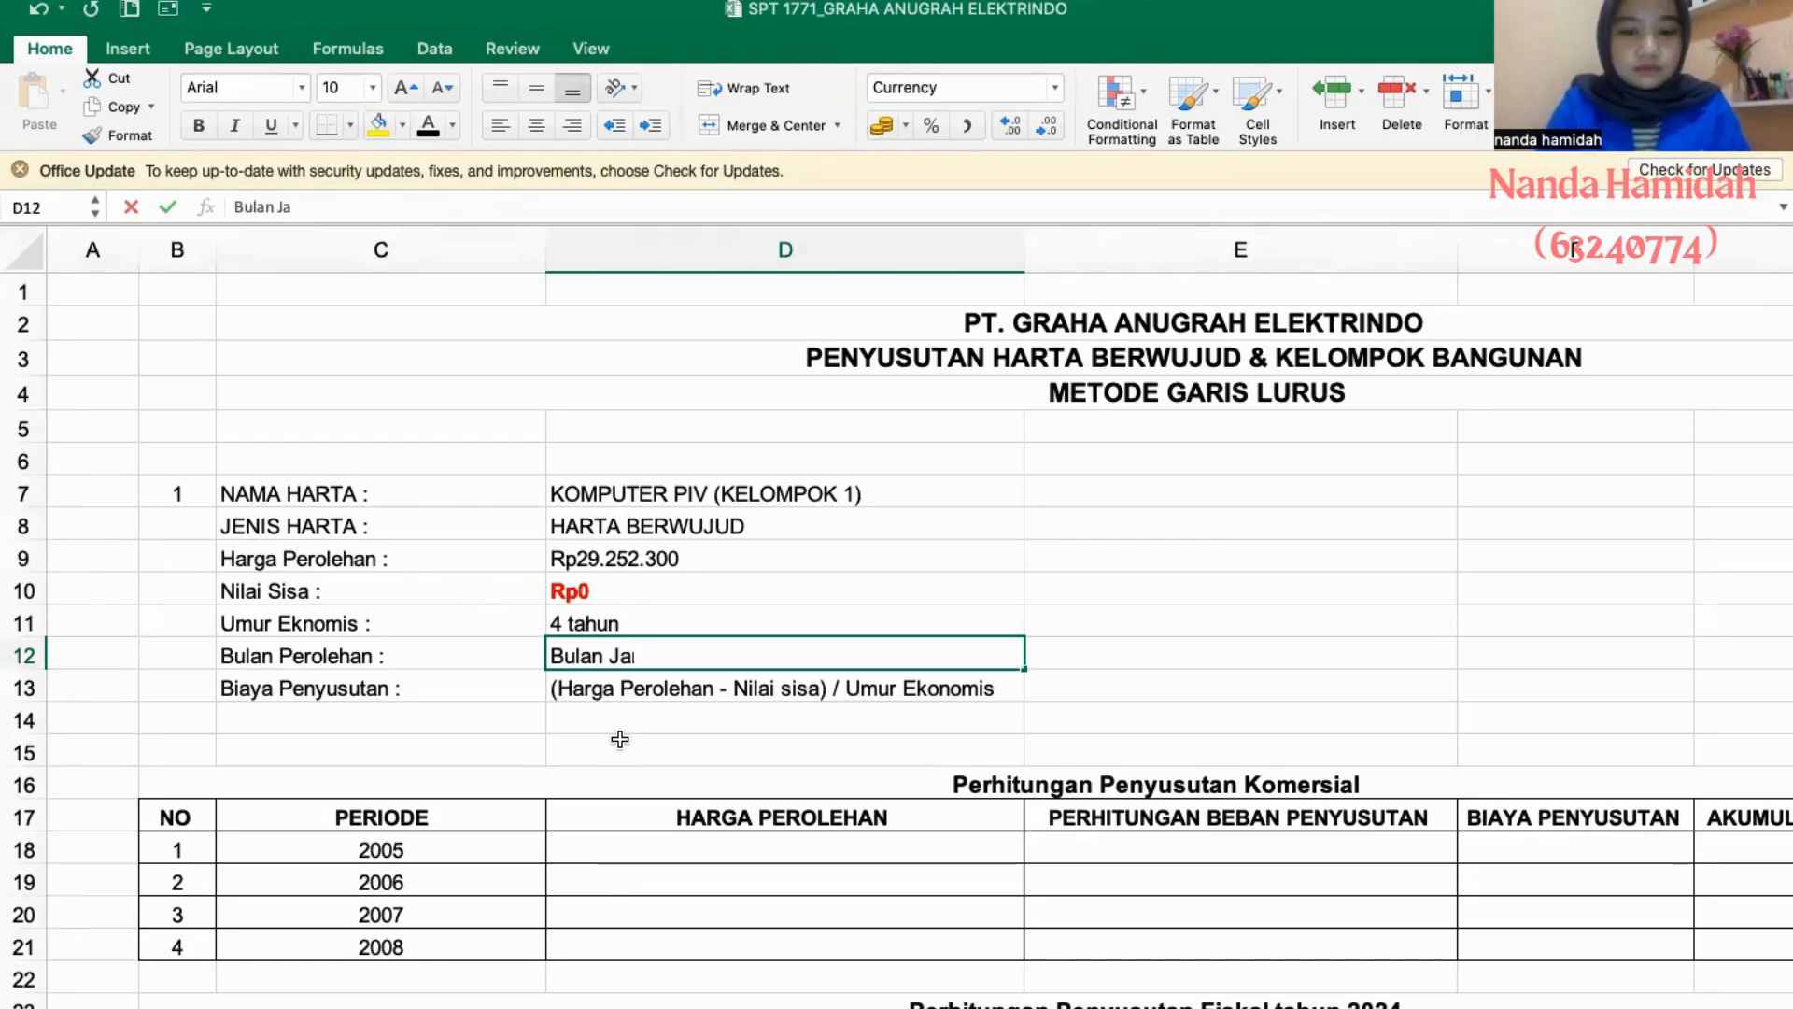
{"action": "type", "text": "nuari"}
{"action": "key", "text": "Return"}
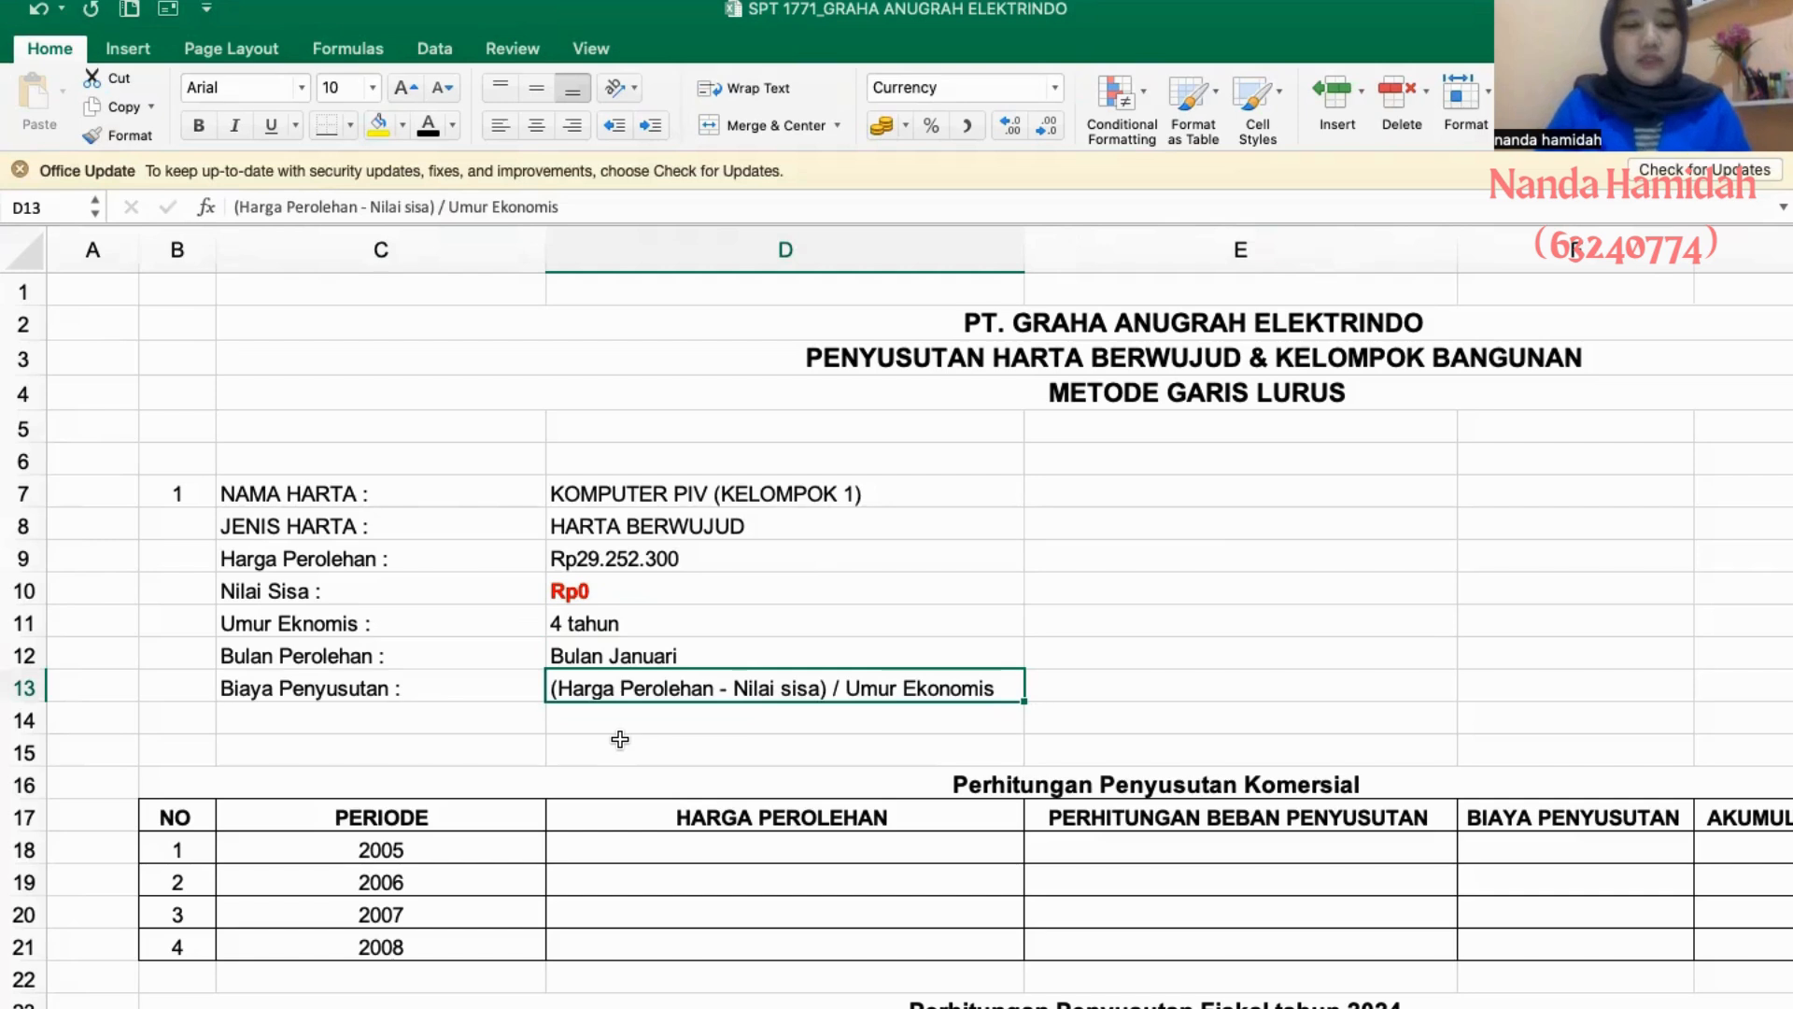
- Write out asset 1's depreciation calculation as the text "(Rp 29.252.3000 - Rp 0) - 4 tahun" in D14, beneath the Biaya Penyusutan formula
{"action": "left_click", "coordinate": [729, 714]}
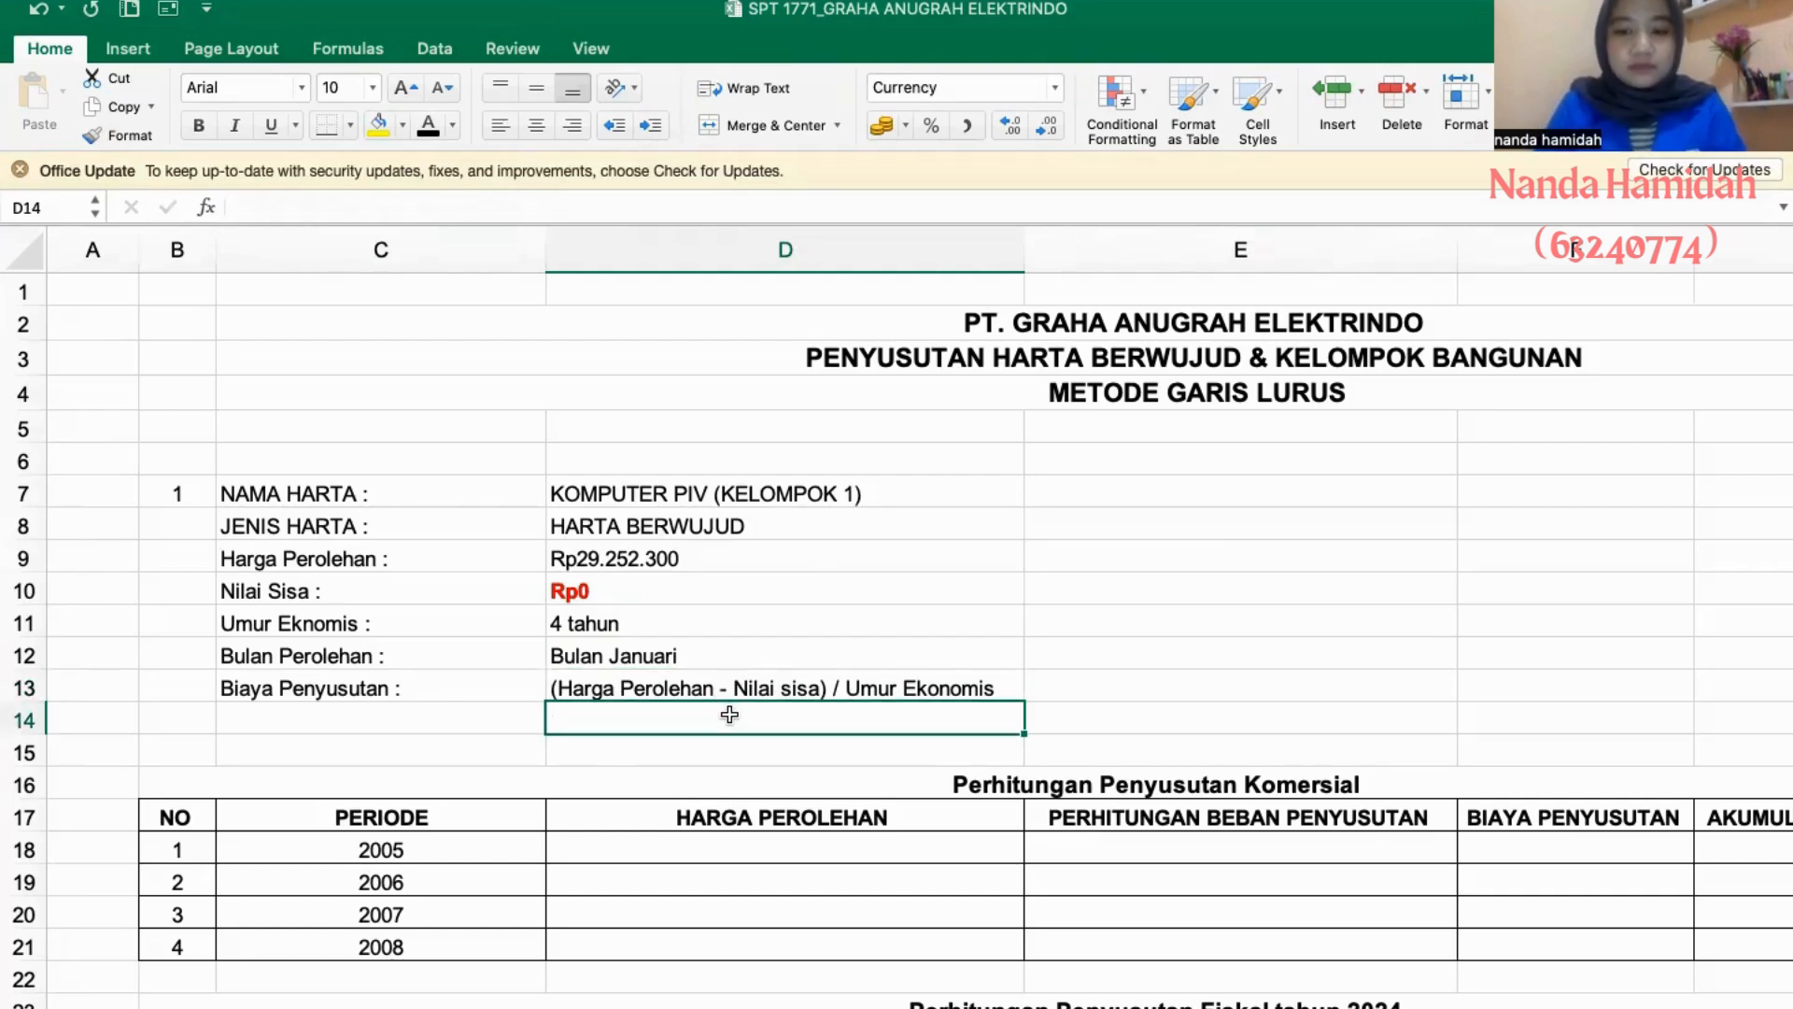
{"action": "type", "text": "Rp "}
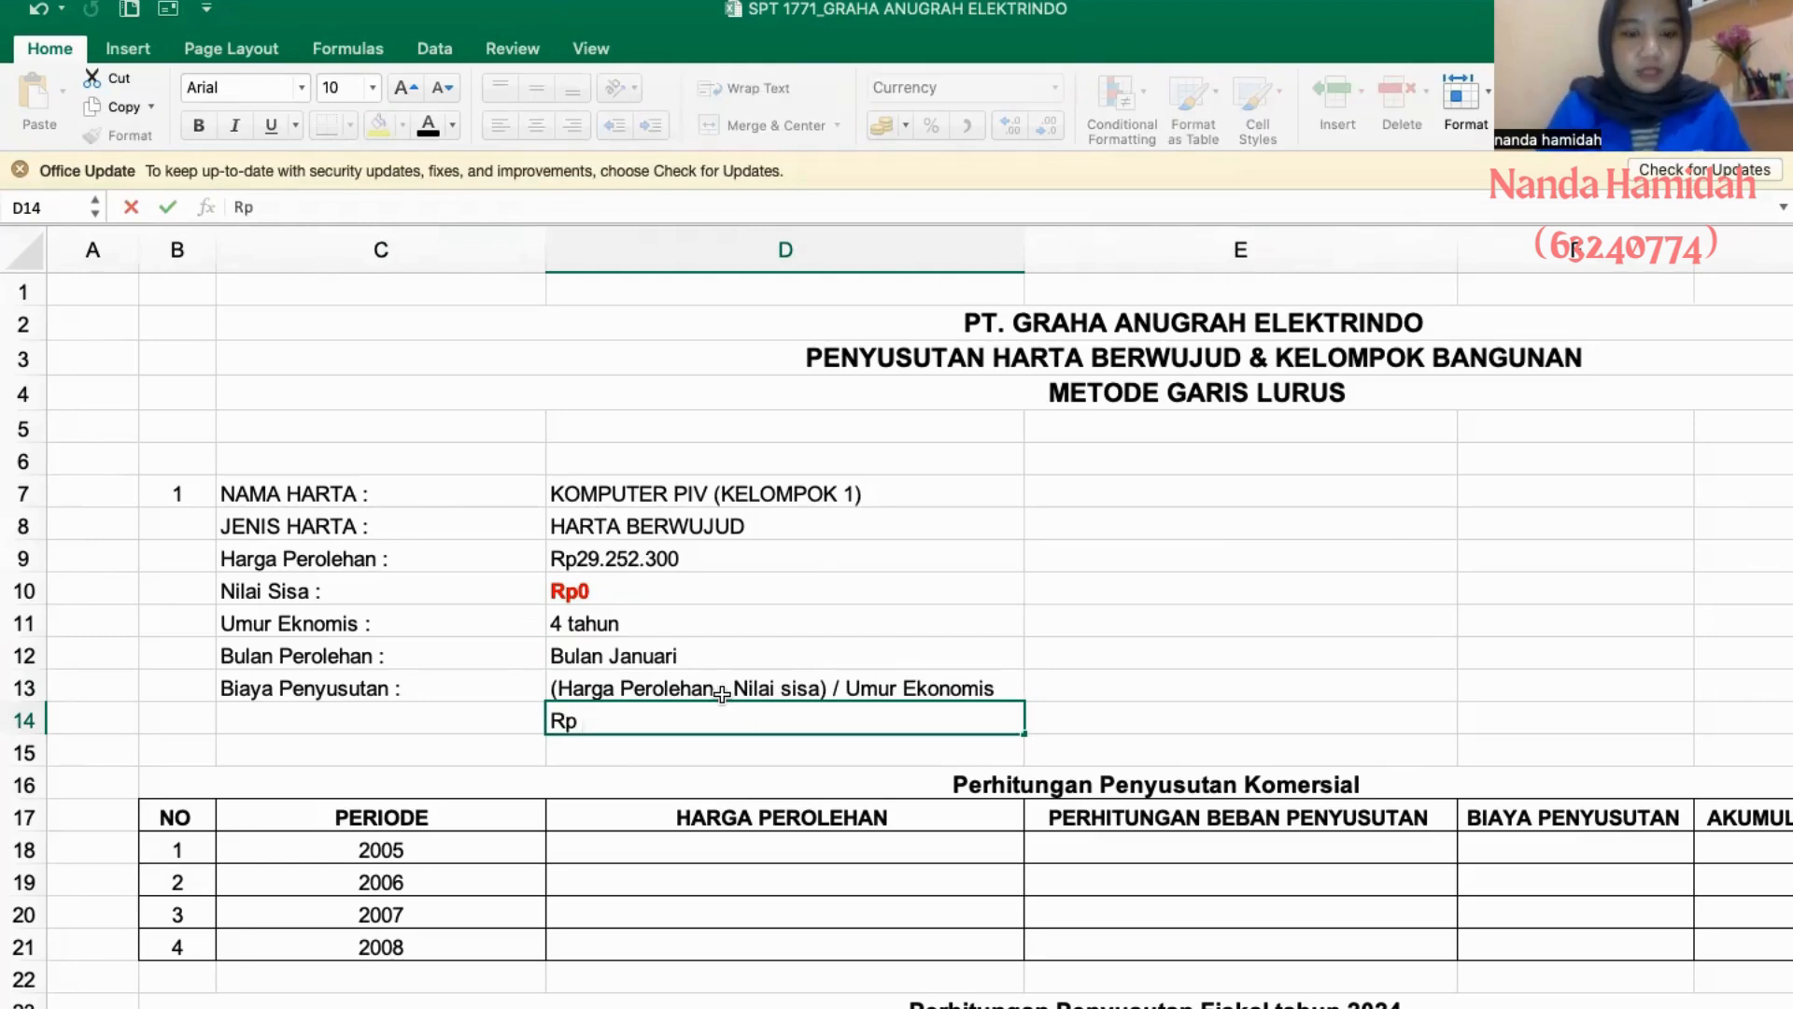
{"action": "type", "text": "29.252"}
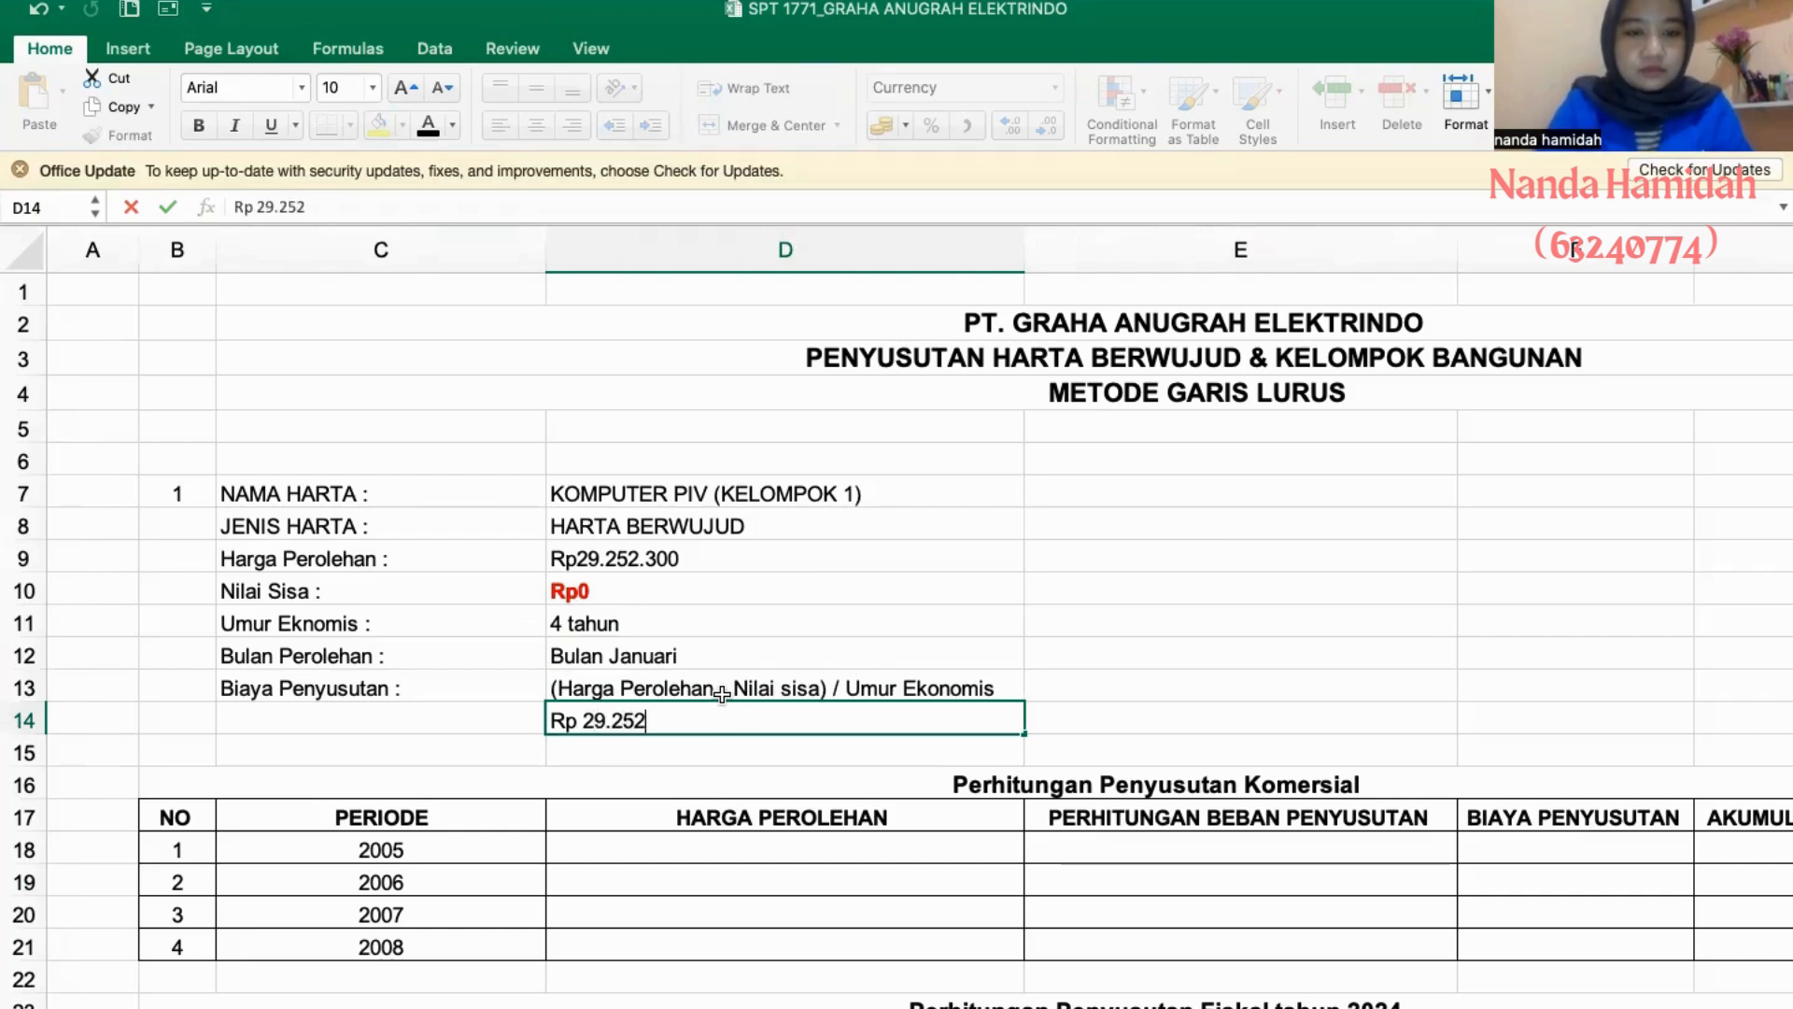
{"action": "type", "text": ".3000"}
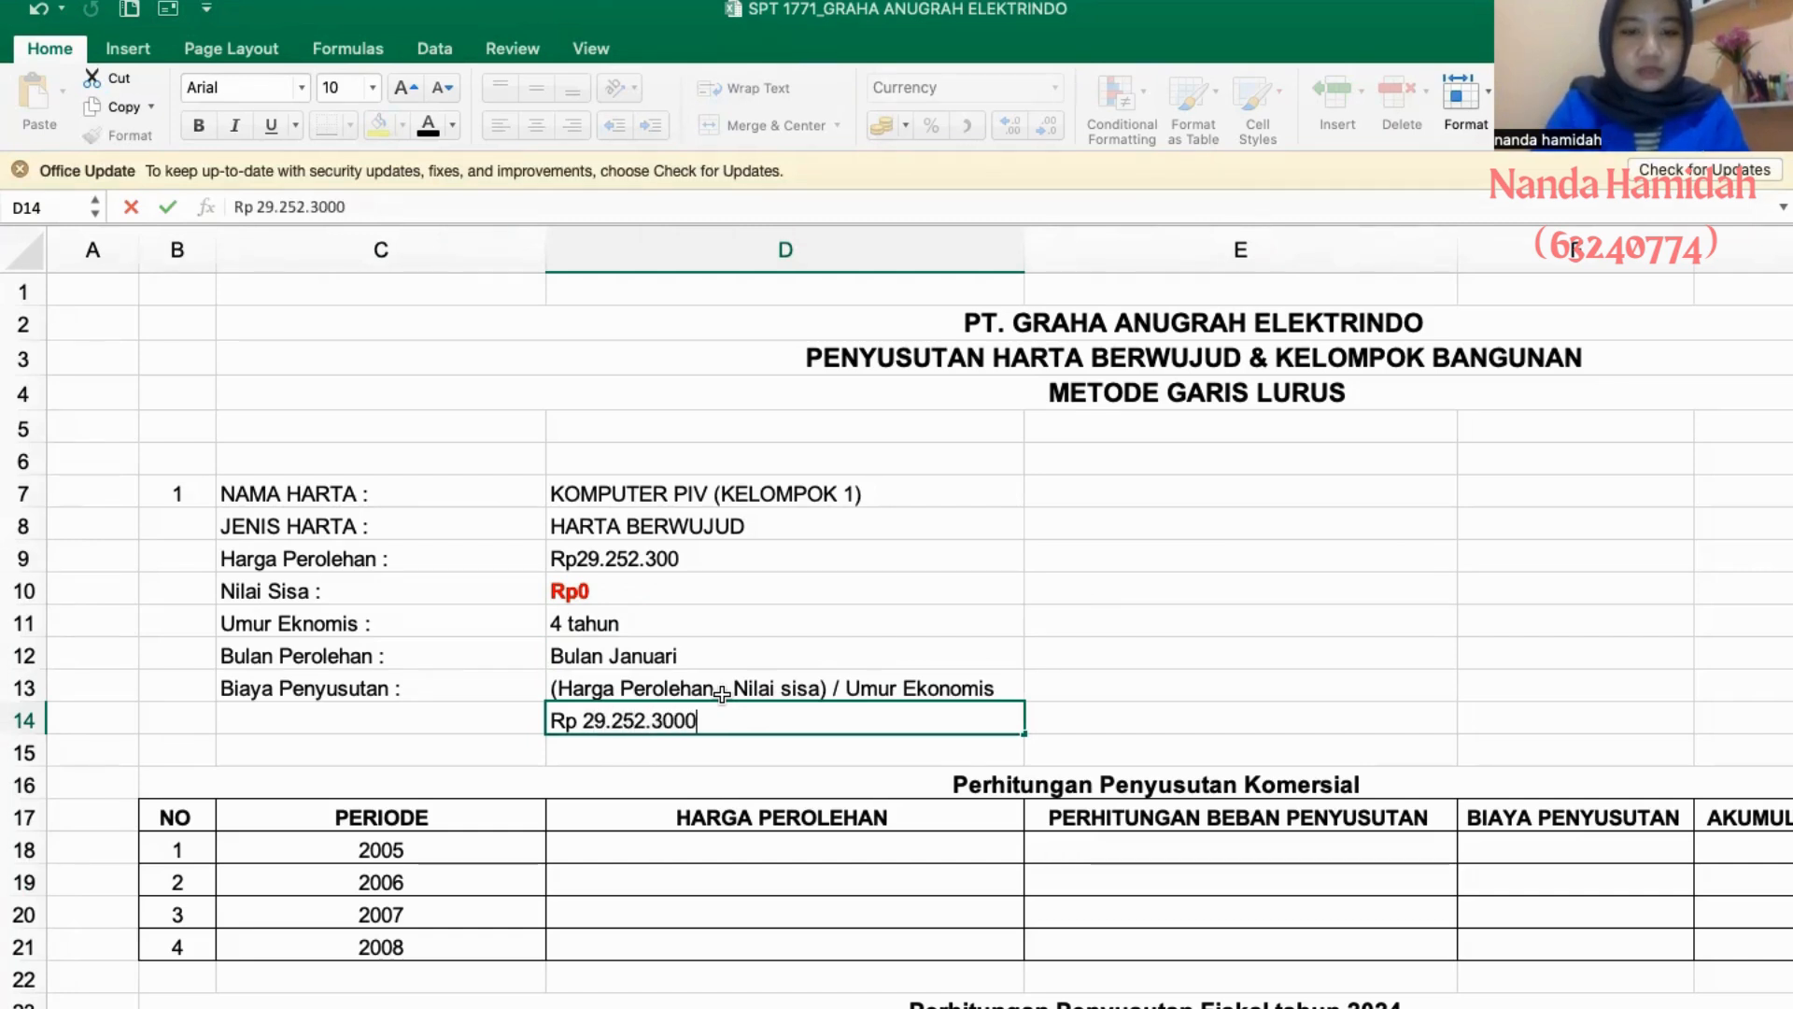
{"action": "type", "text": " - Rp"}
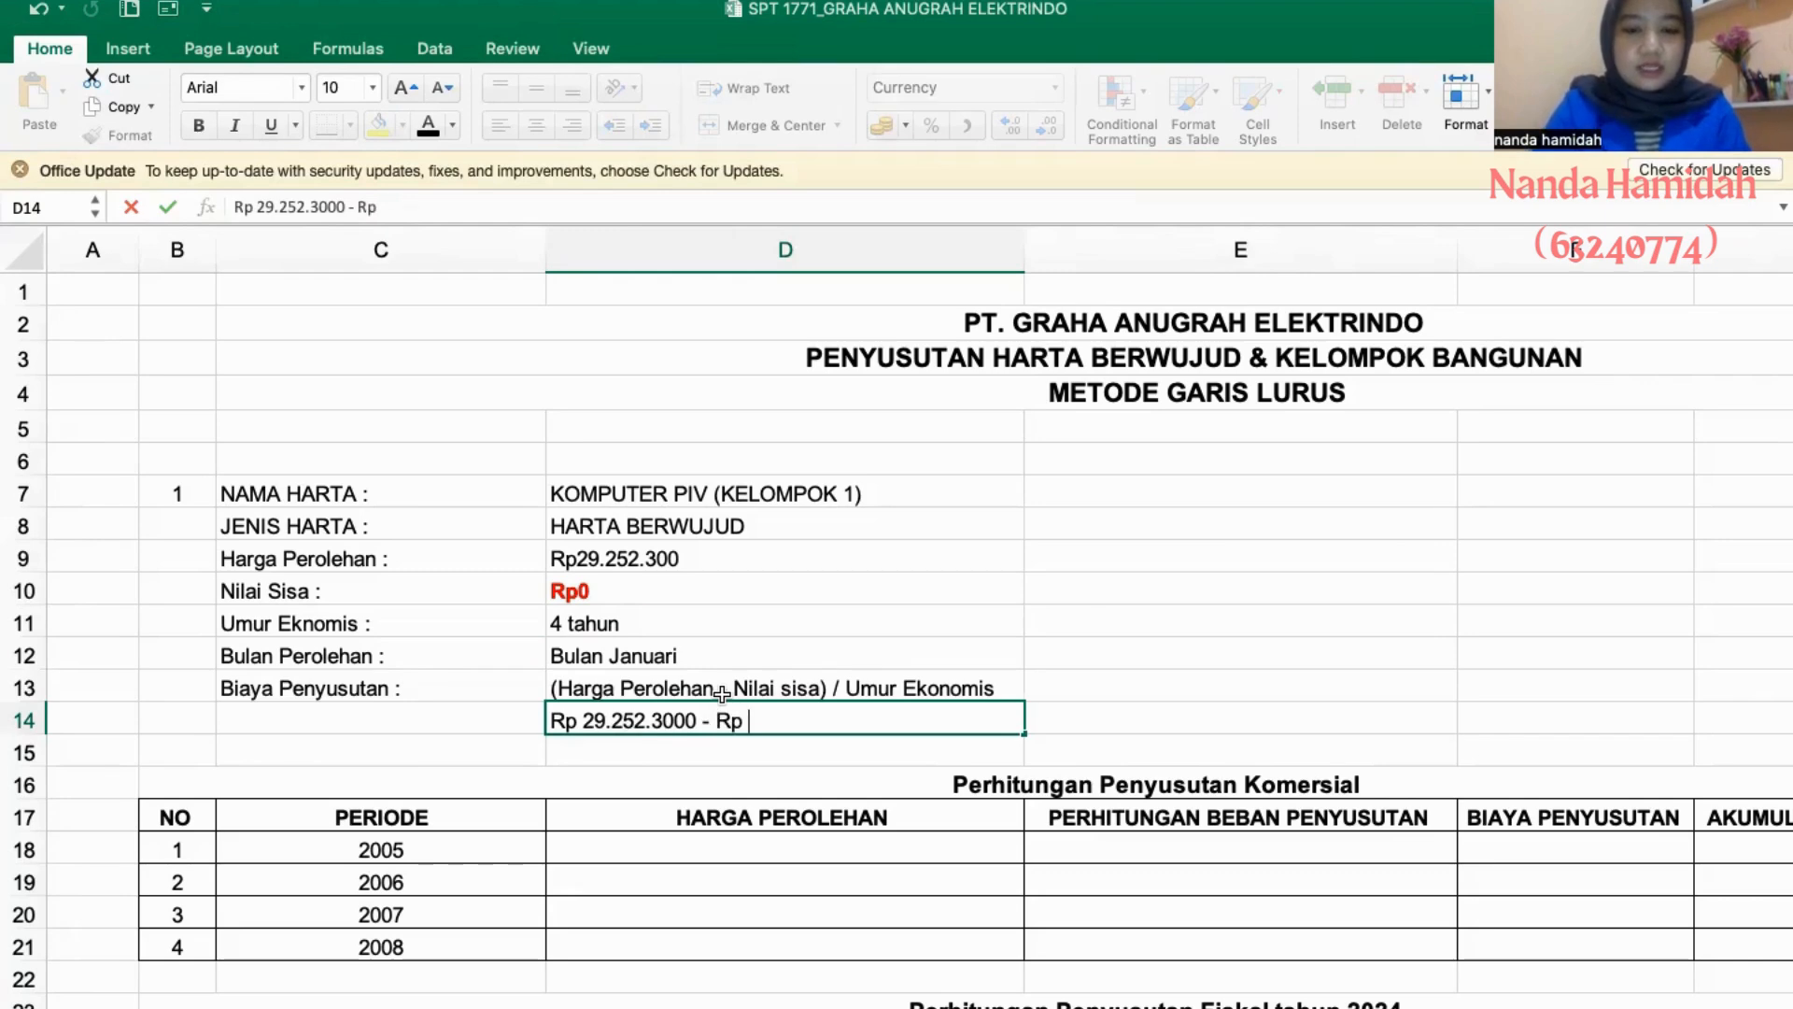
{"action": "type", "text": " 0)"}
{"action": "left_click", "coordinate": [552, 720]}
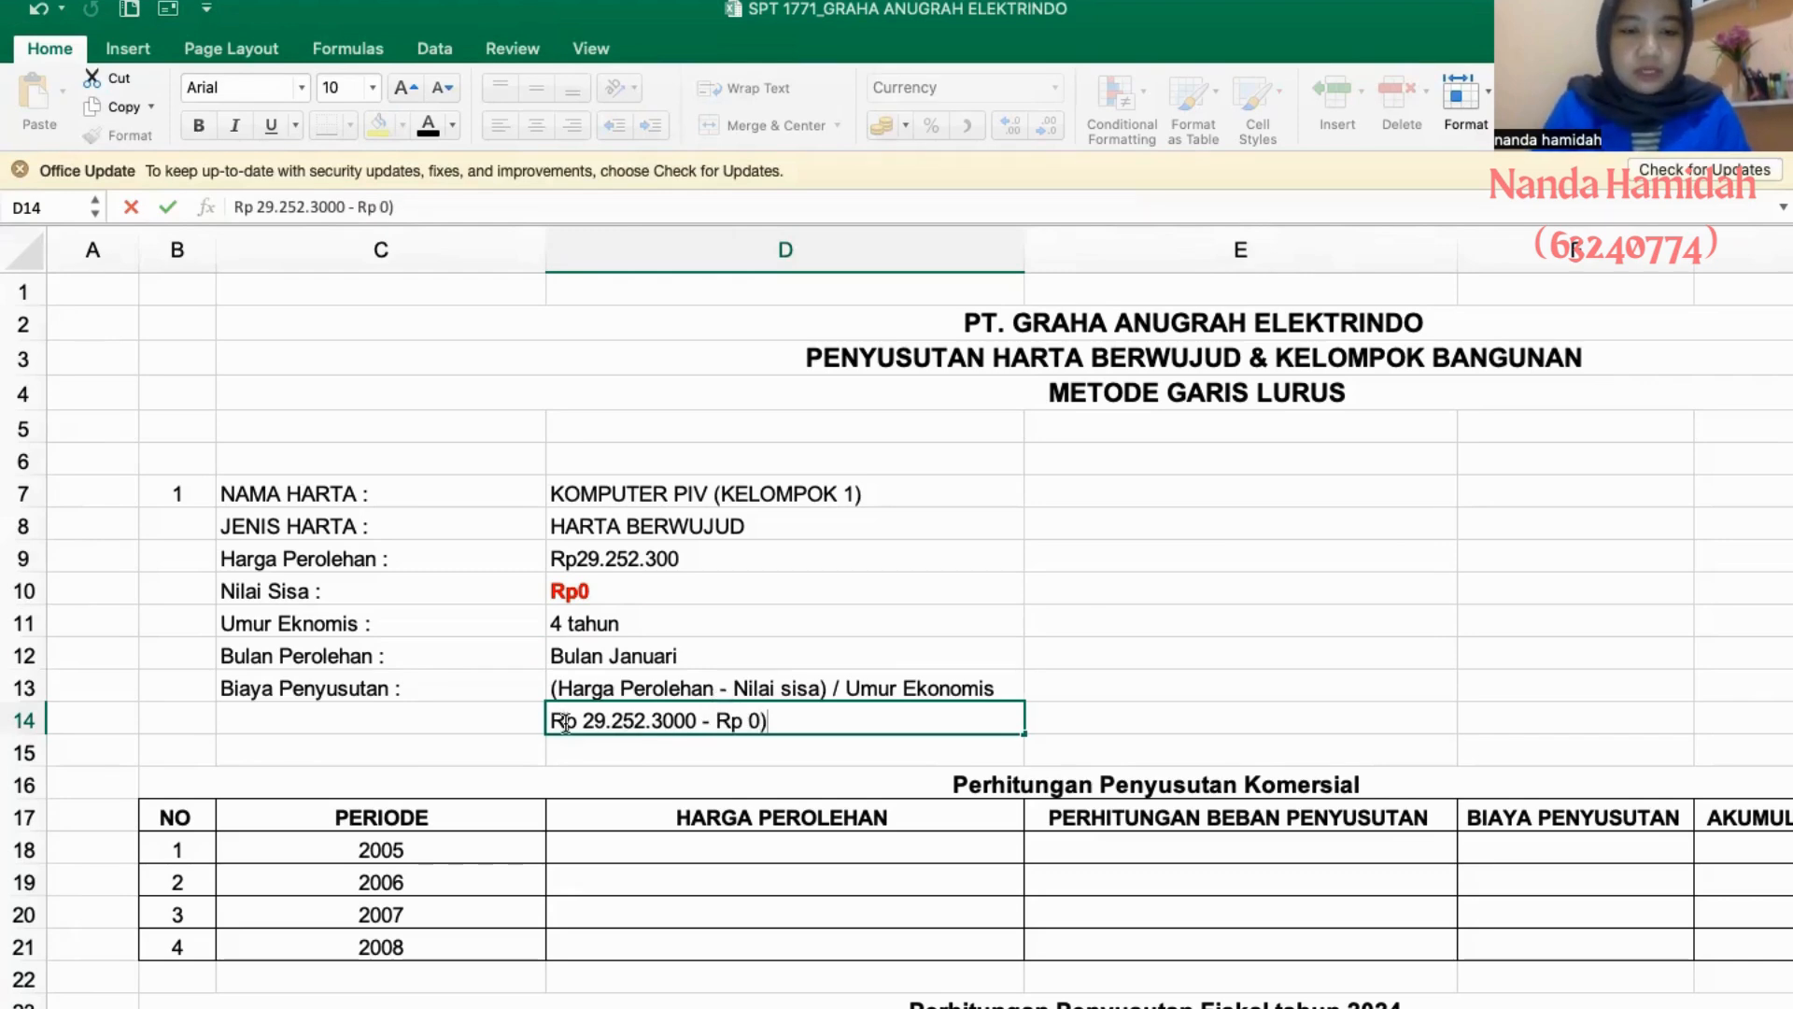
{"action": "type", "text": "("}
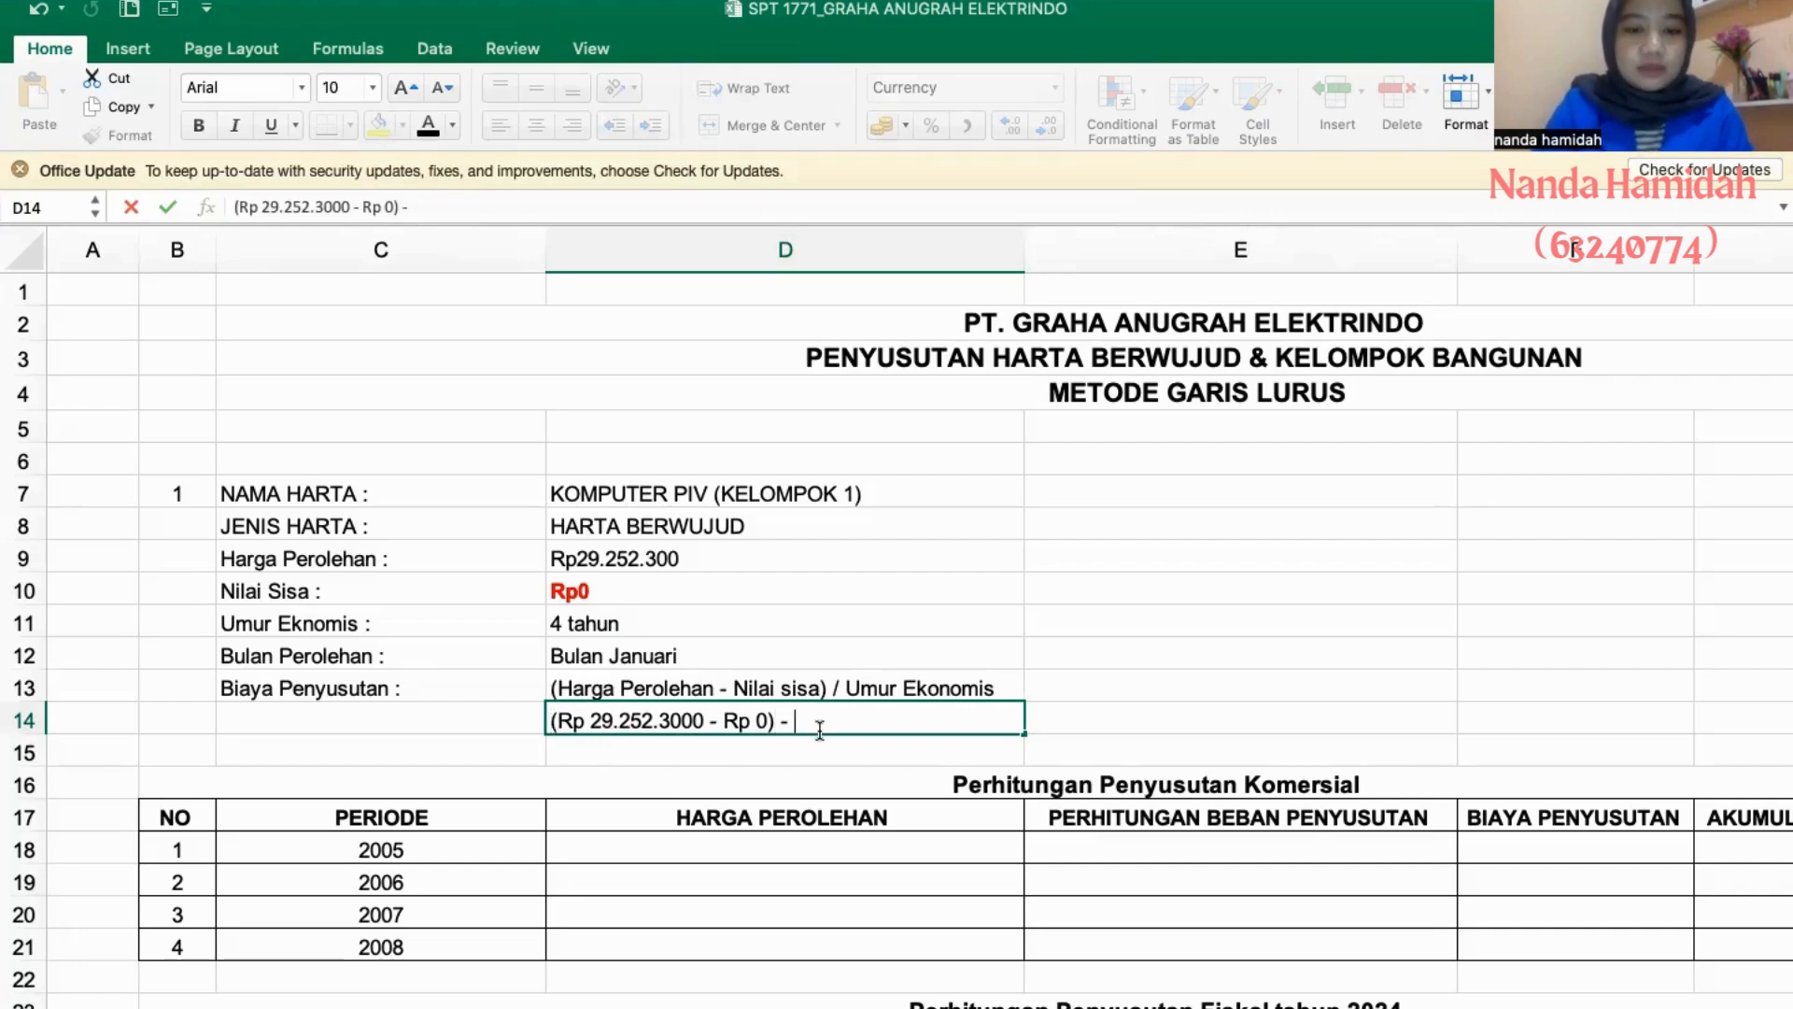
{"action": "type", "text": " - 4 tahun"}
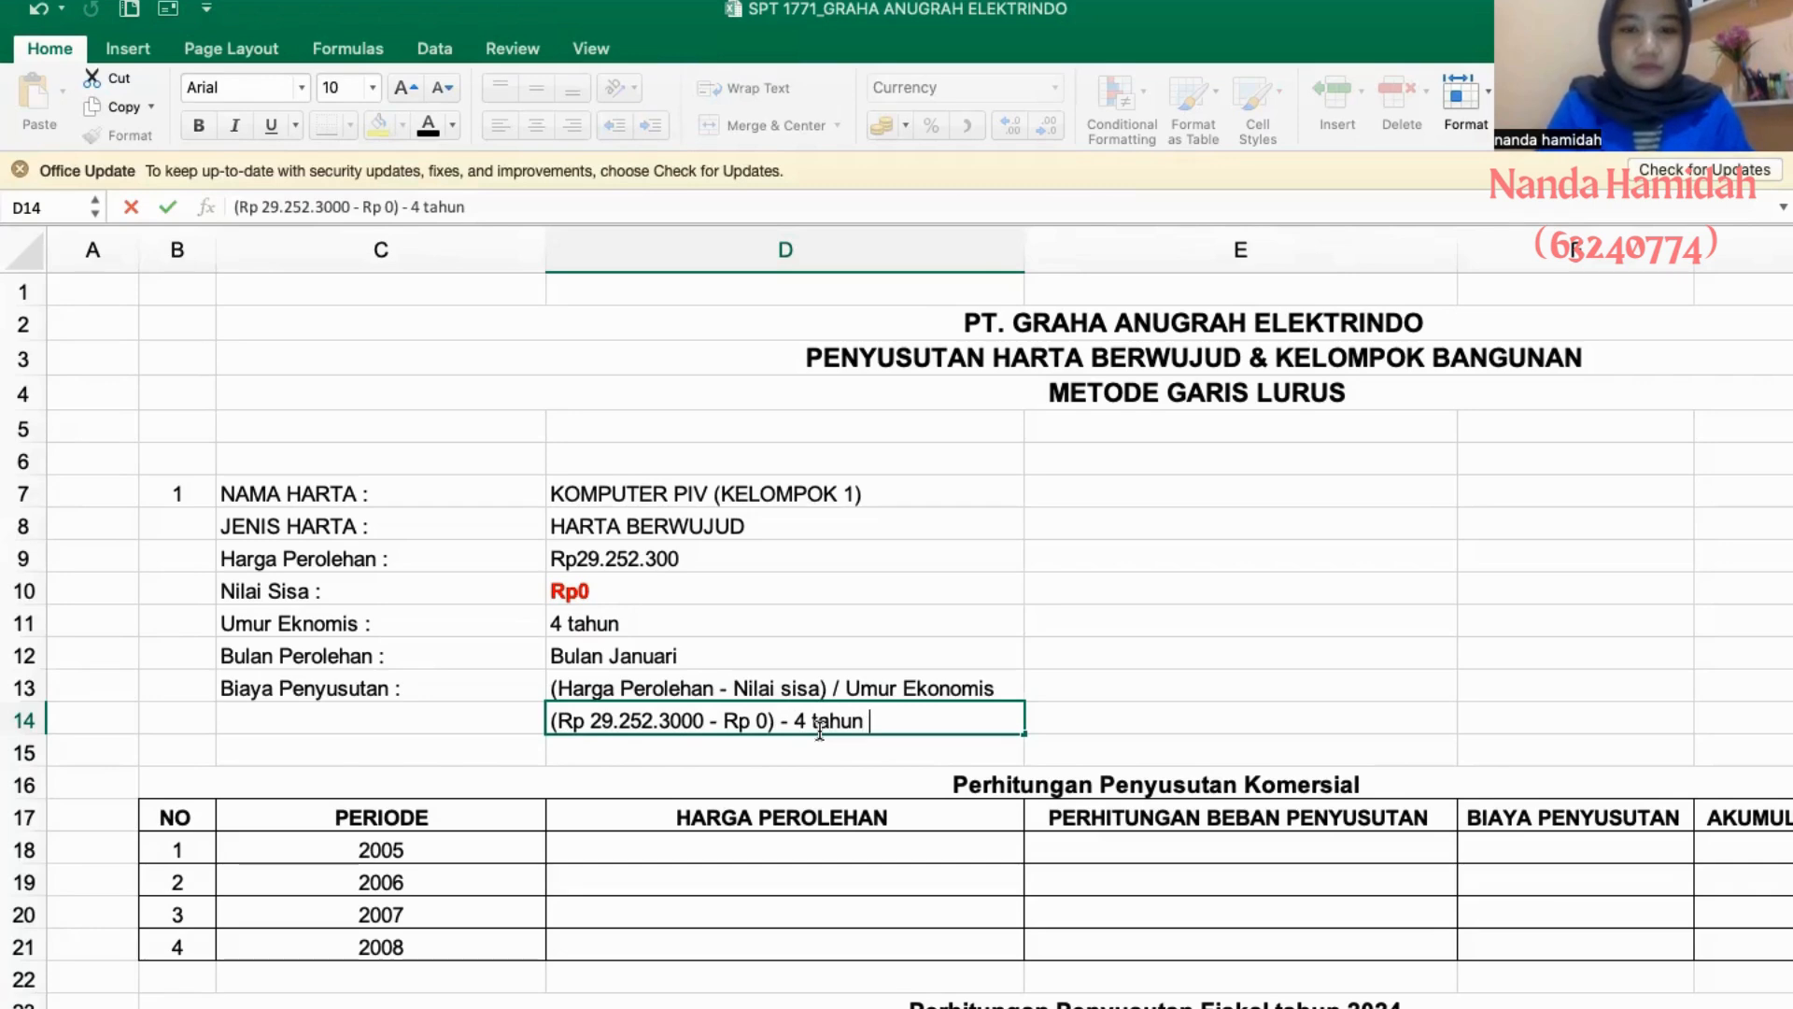
{"action": "key", "text": "Return"}
- Calculate asset 1's annual depreciation in D15 with the formula =(29252300-0)/4
{"action": "type", "text": "="}
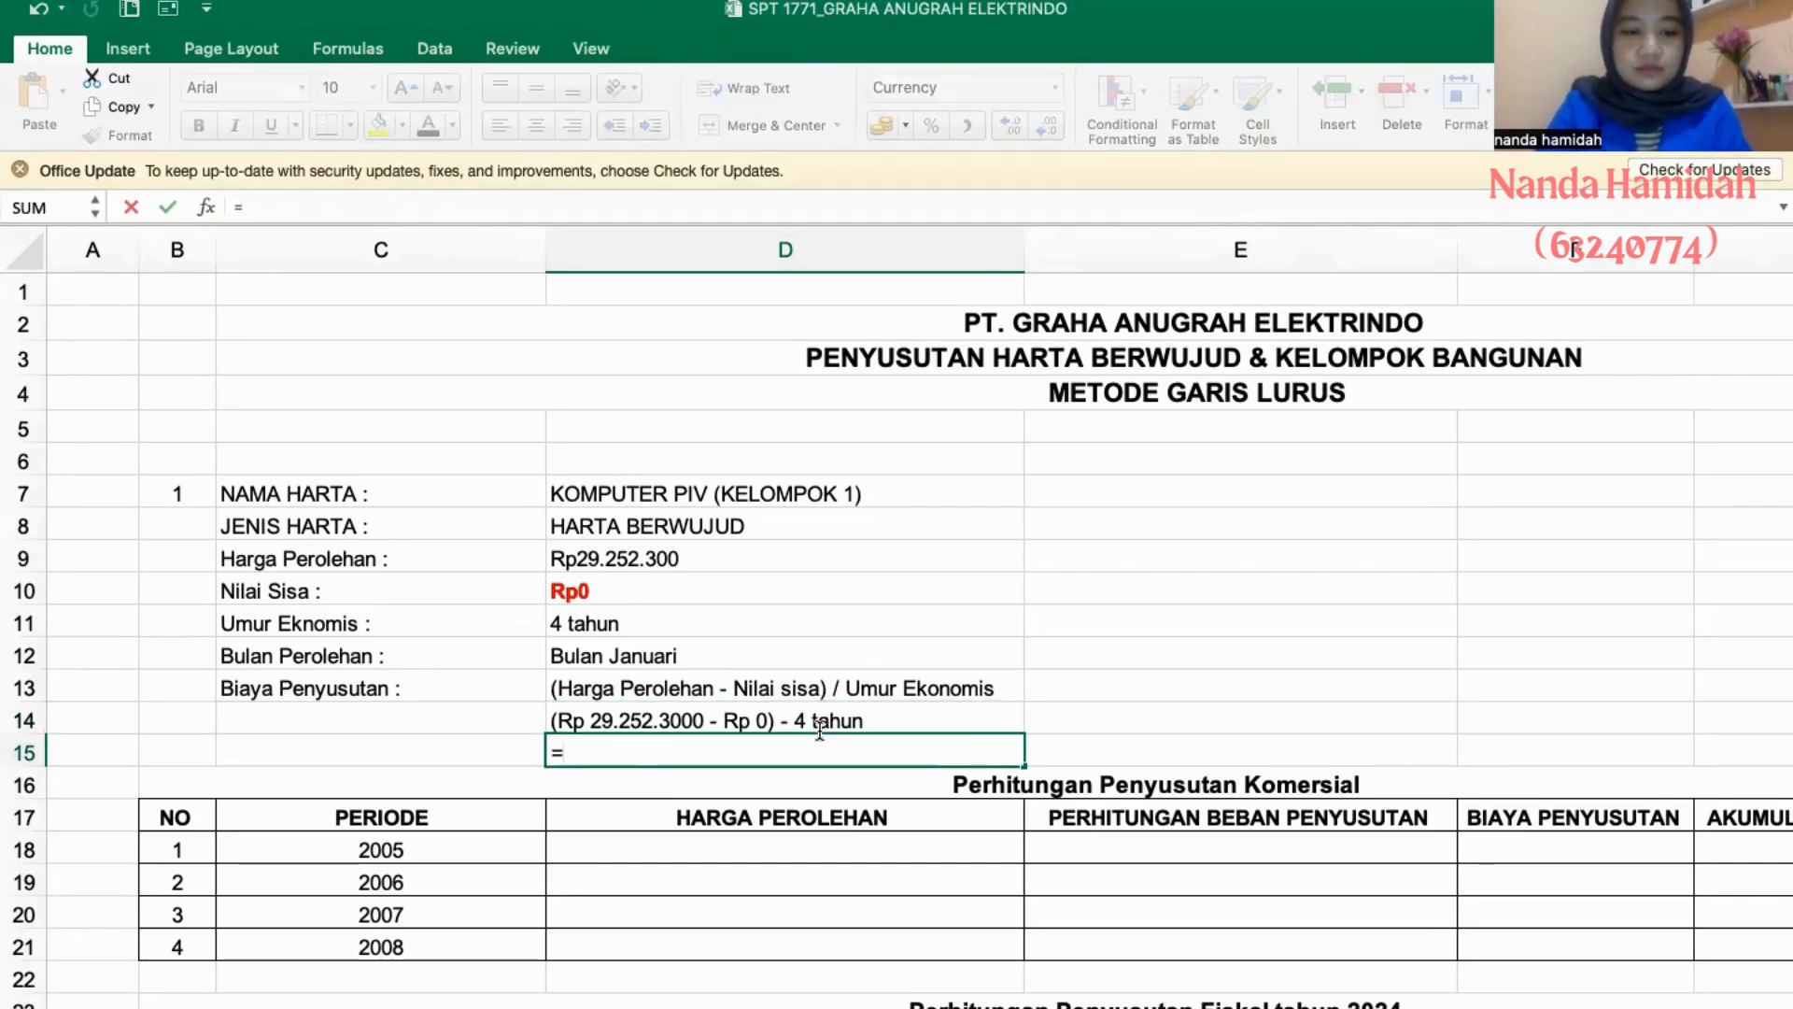
{"action": "type", "text": "29252300-0"}
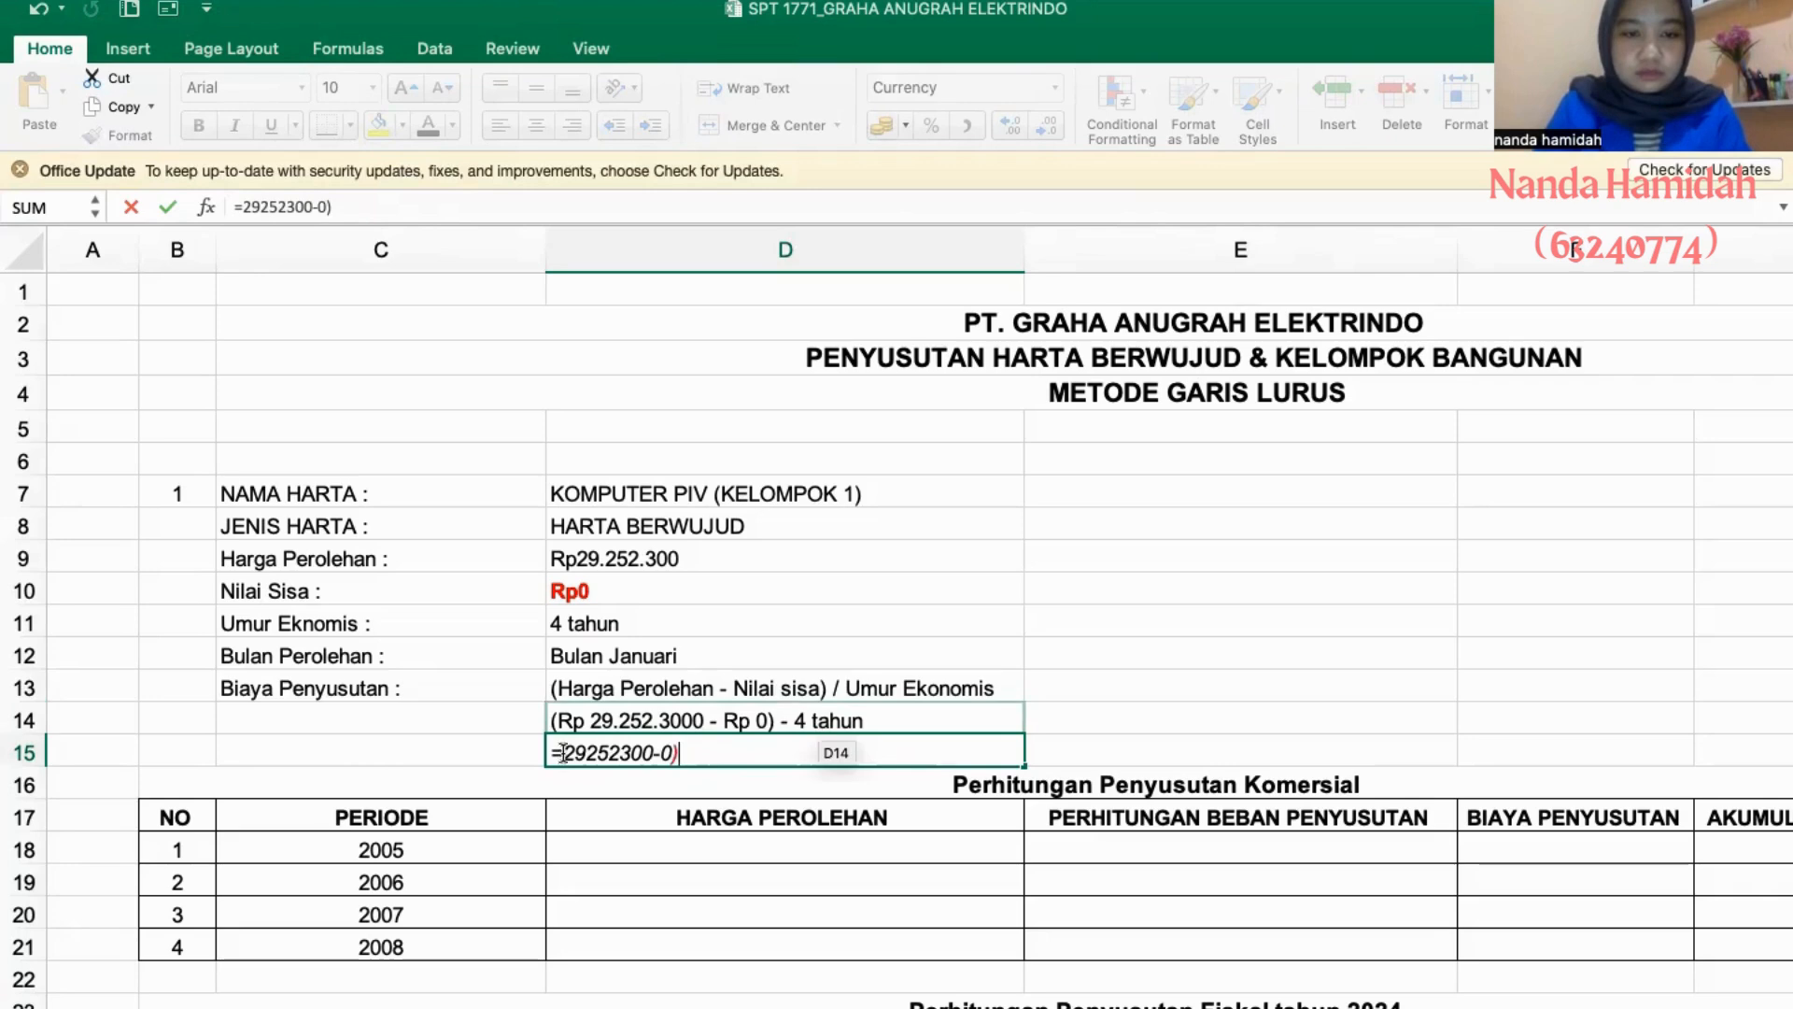
{"action": "type", "text": "("}
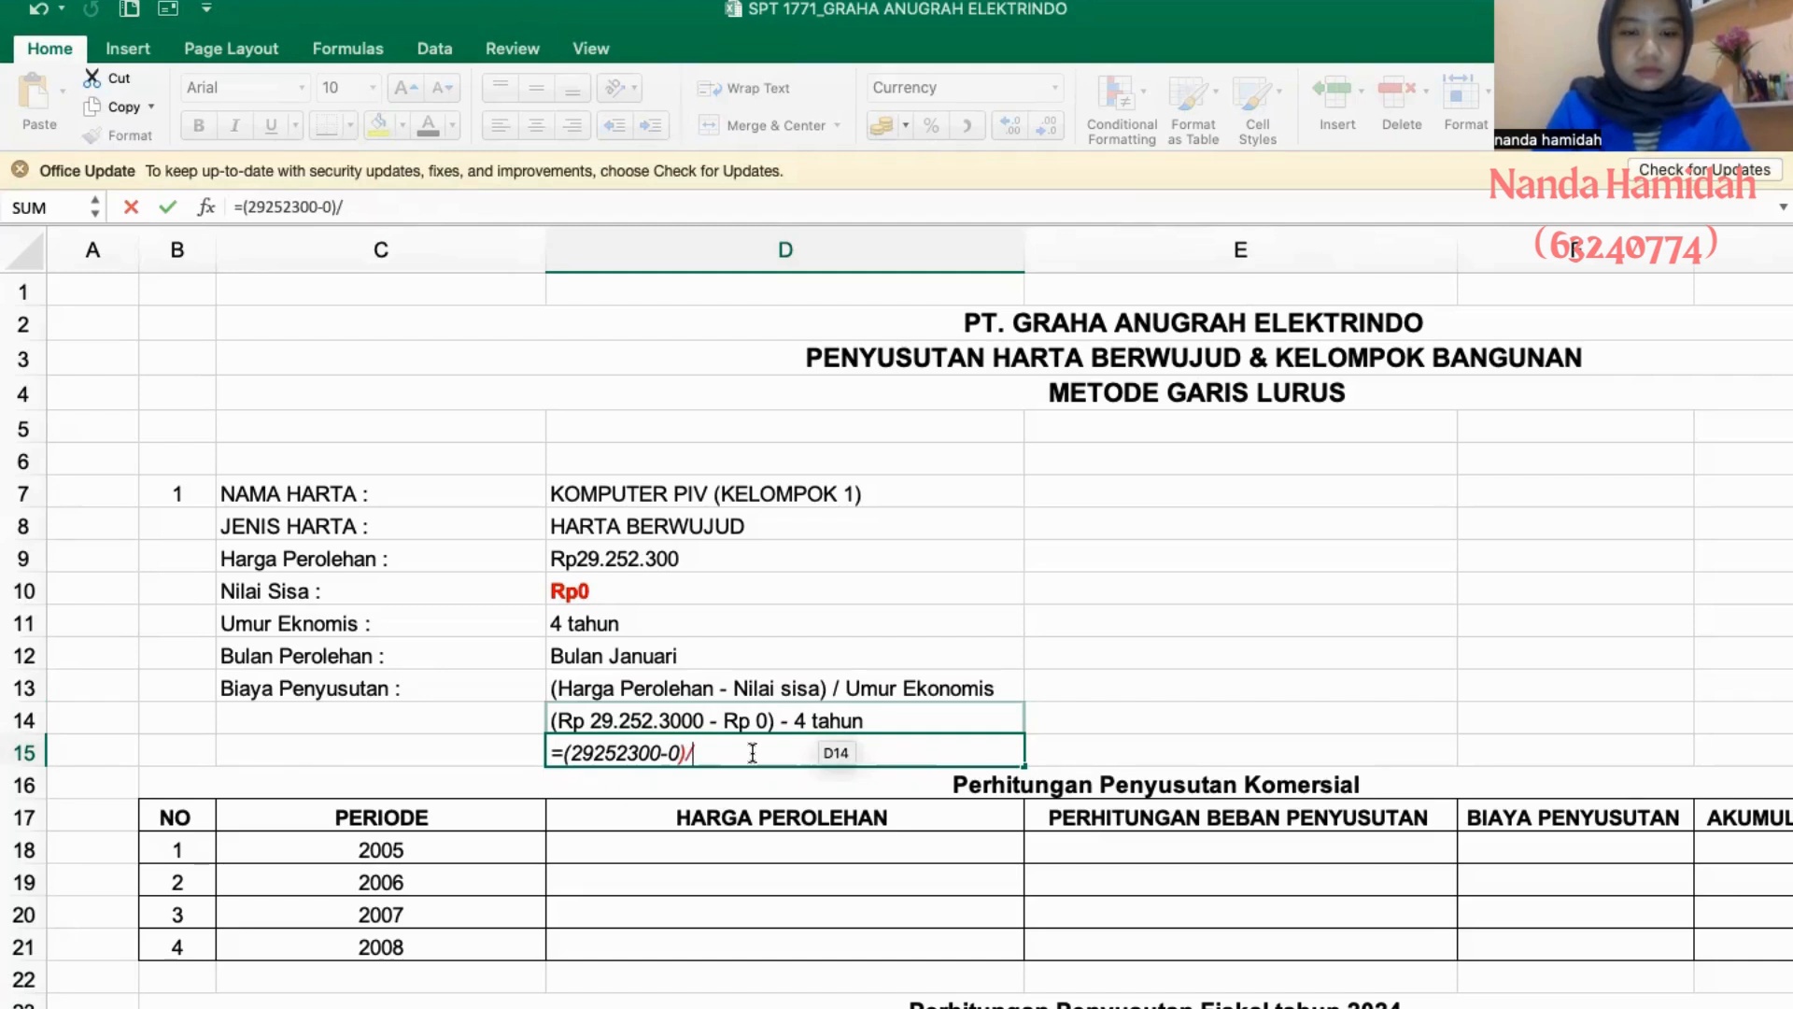
{"action": "key", "text": "Return"}
- Correct the written calculation in D14 by replacing the minus before "4 tahun" with a division sign "/"
{"action": "left_click", "coordinate": [798, 721]}
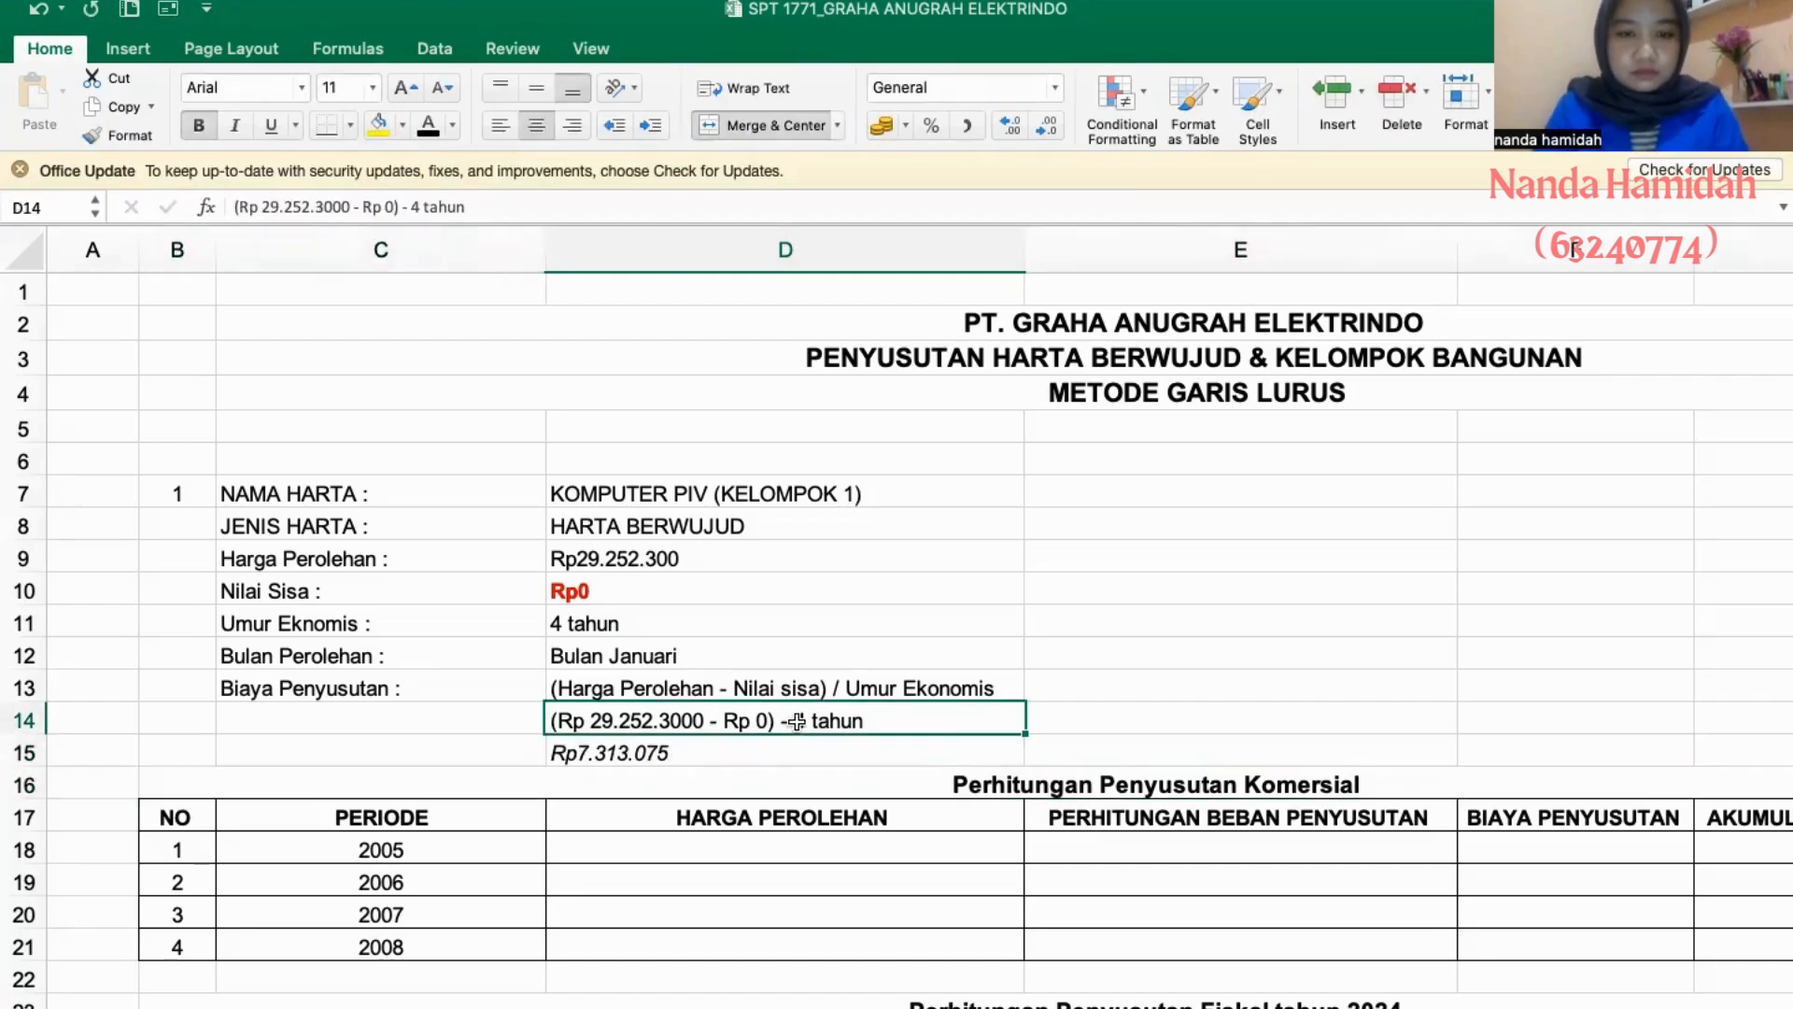
{"action": "left_click", "coordinate": [412, 207]}
{"action": "key", "text": "BackSpace"}
{"action": "key", "text": "BackSpace"}
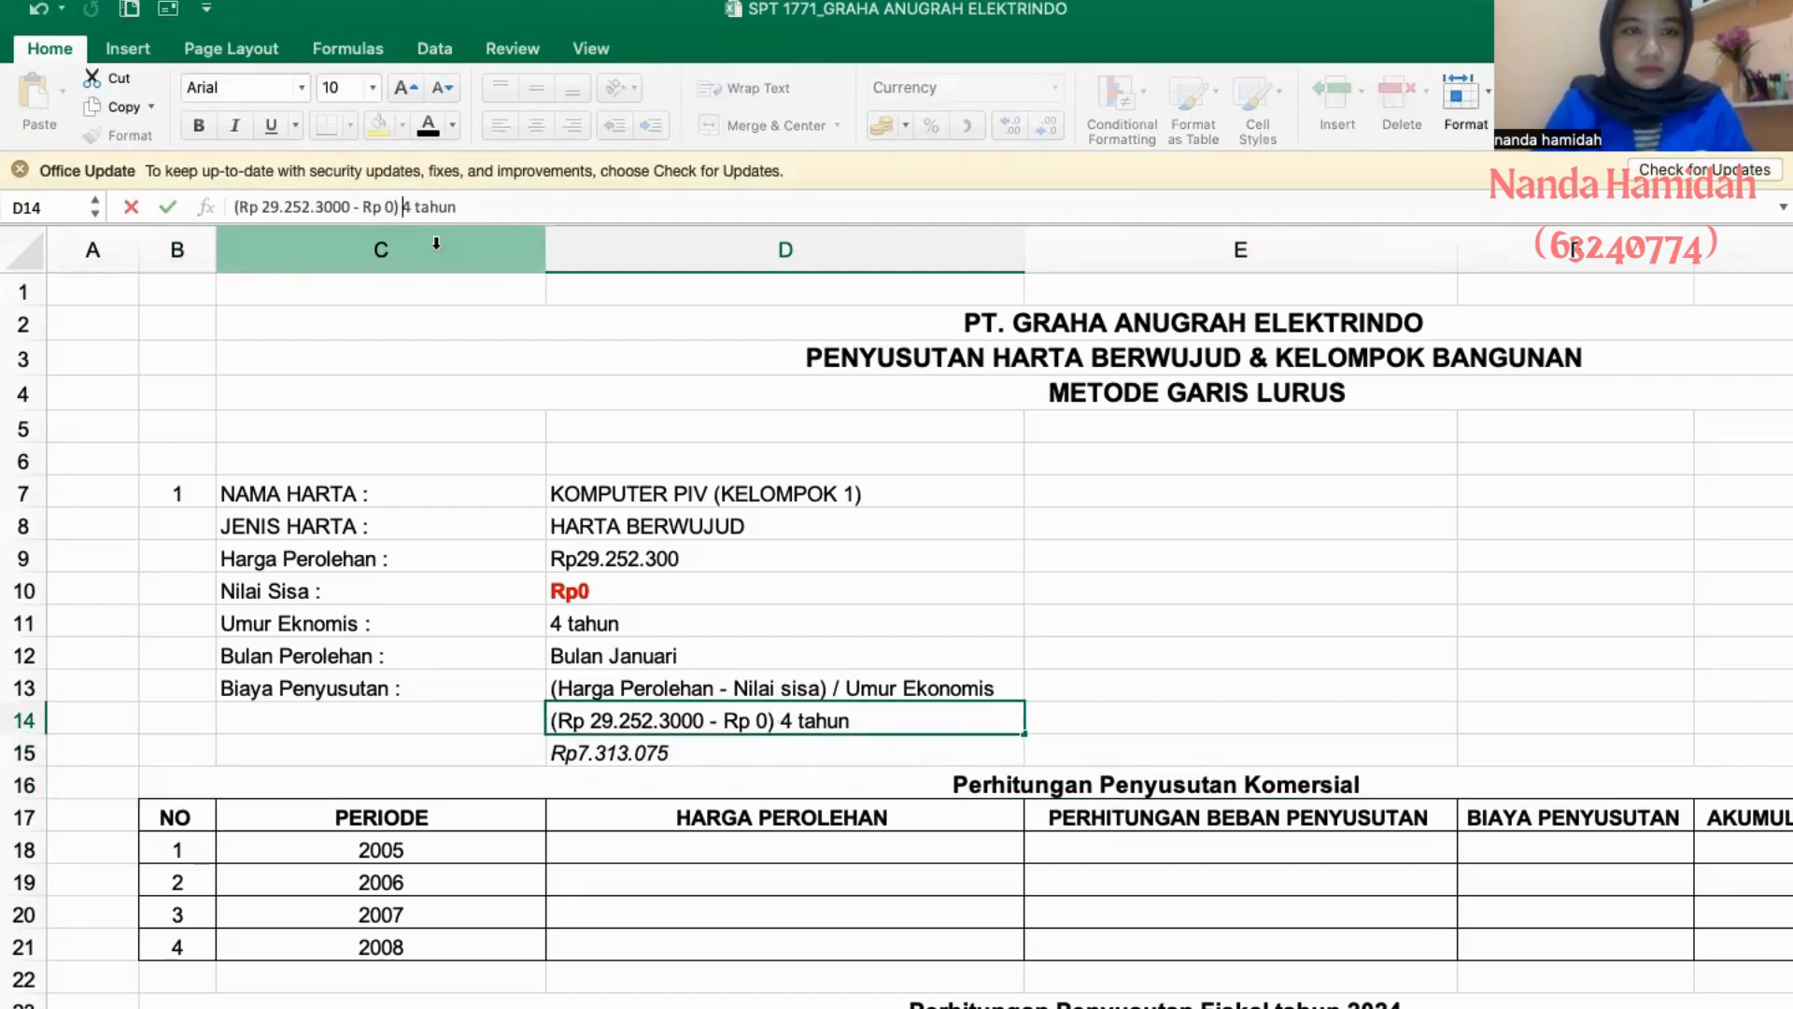
{"action": "type", "text": "/"}
- Fill the 2005 HARGA PEROLEHAN in asset 1's commercial depreciation table with a reference to the acquisition price, =D9
{"action": "scroll", "coordinate": [724, 821], "scroll_direction": "down", "scroll_amount": 1}
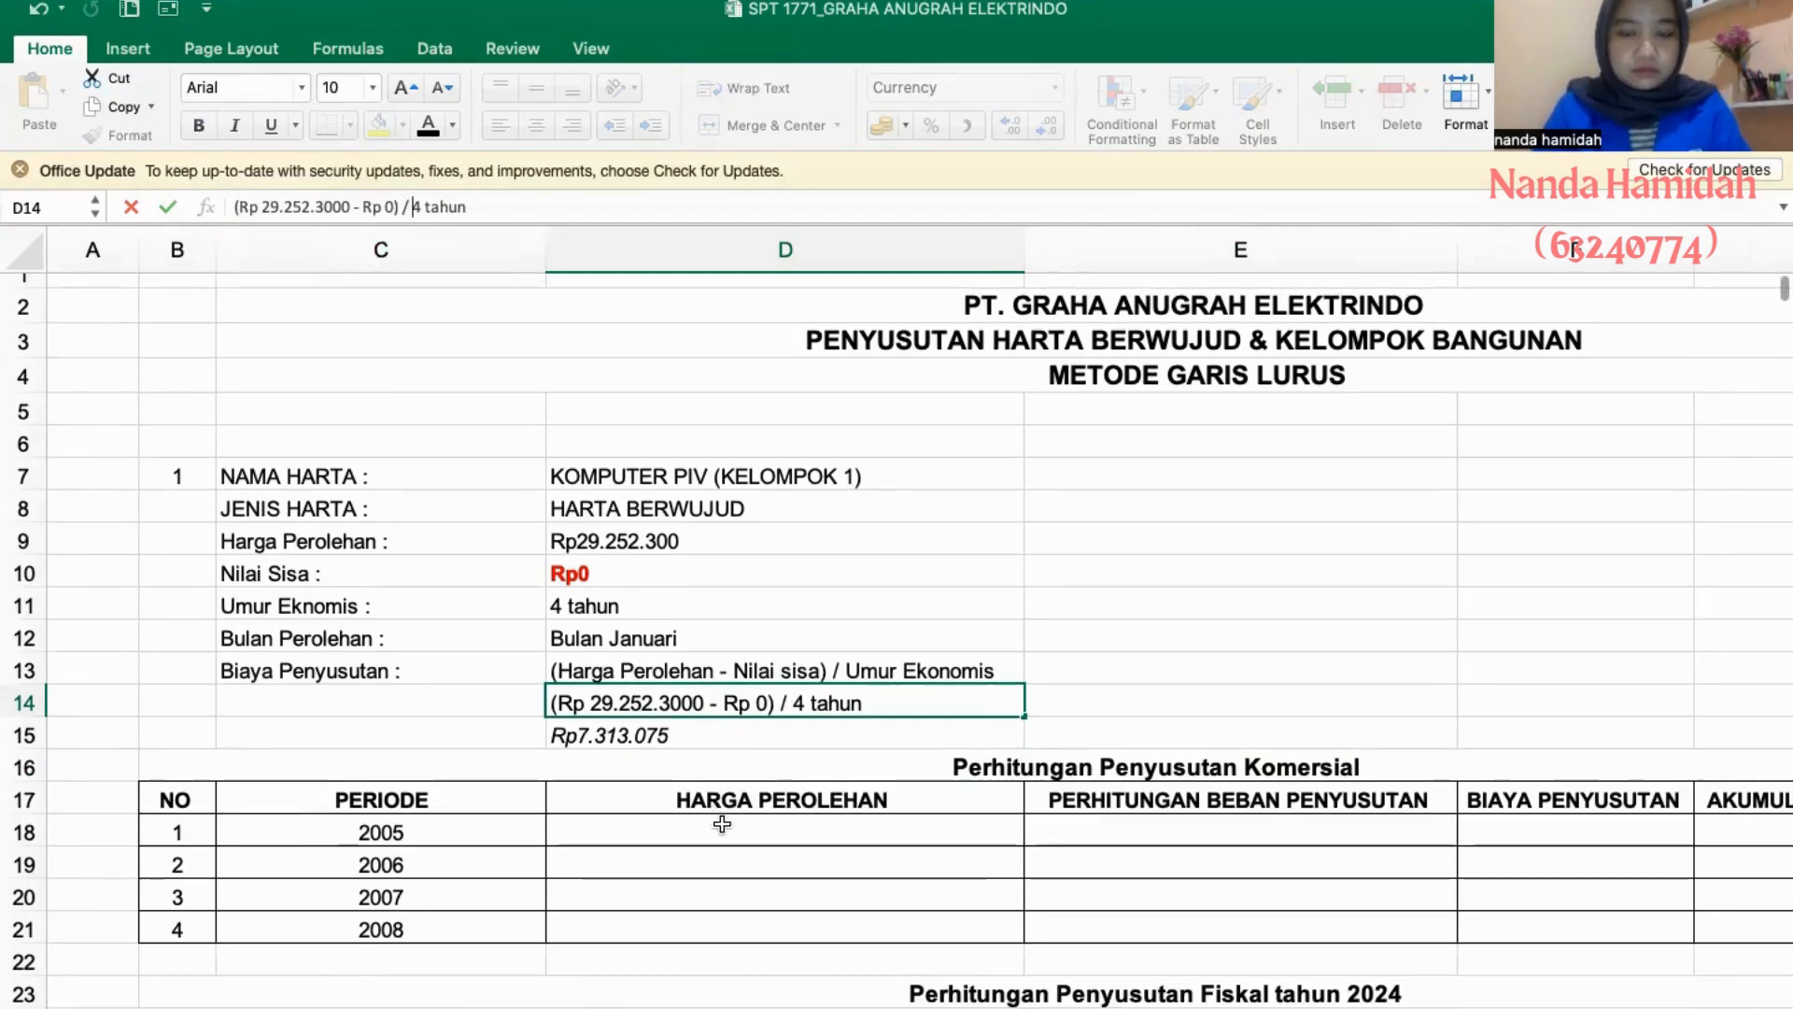
{"action": "scroll", "coordinate": [871, 807], "scroll_direction": "down", "scroll_amount": 2}
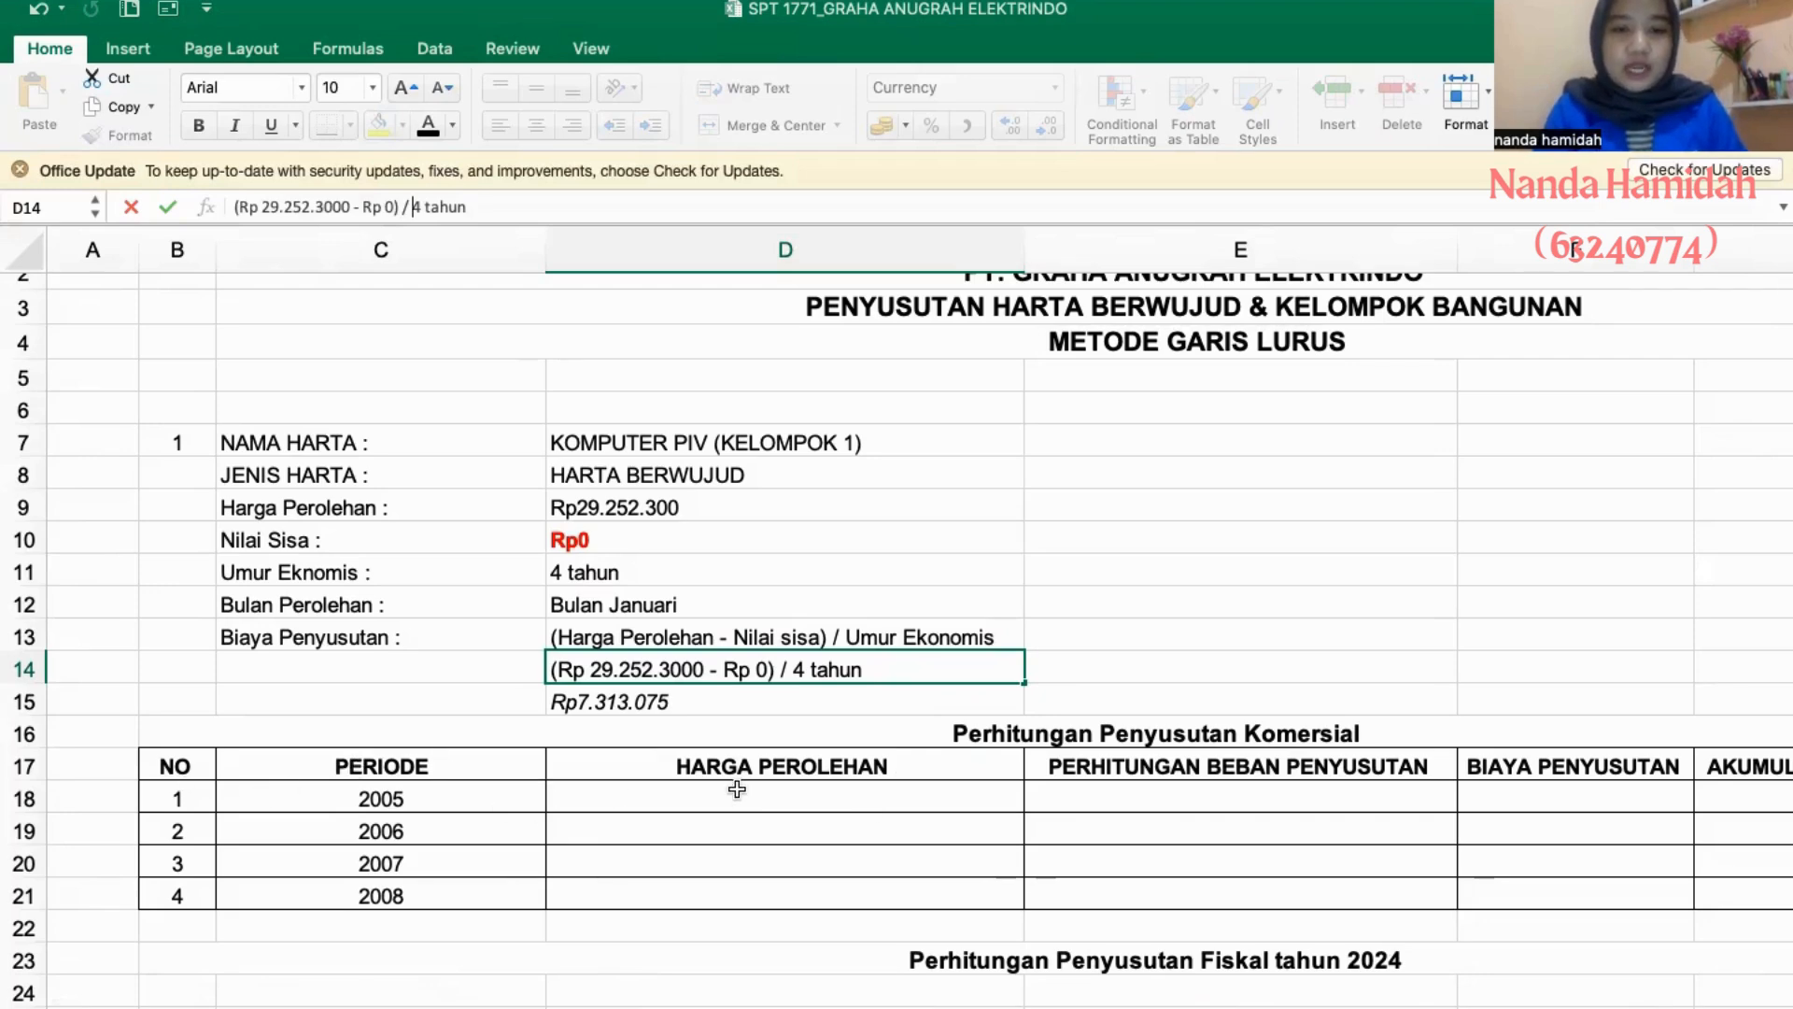
{"action": "scroll", "coordinate": [737, 788], "scroll_direction": "right", "scroll_amount": 3}
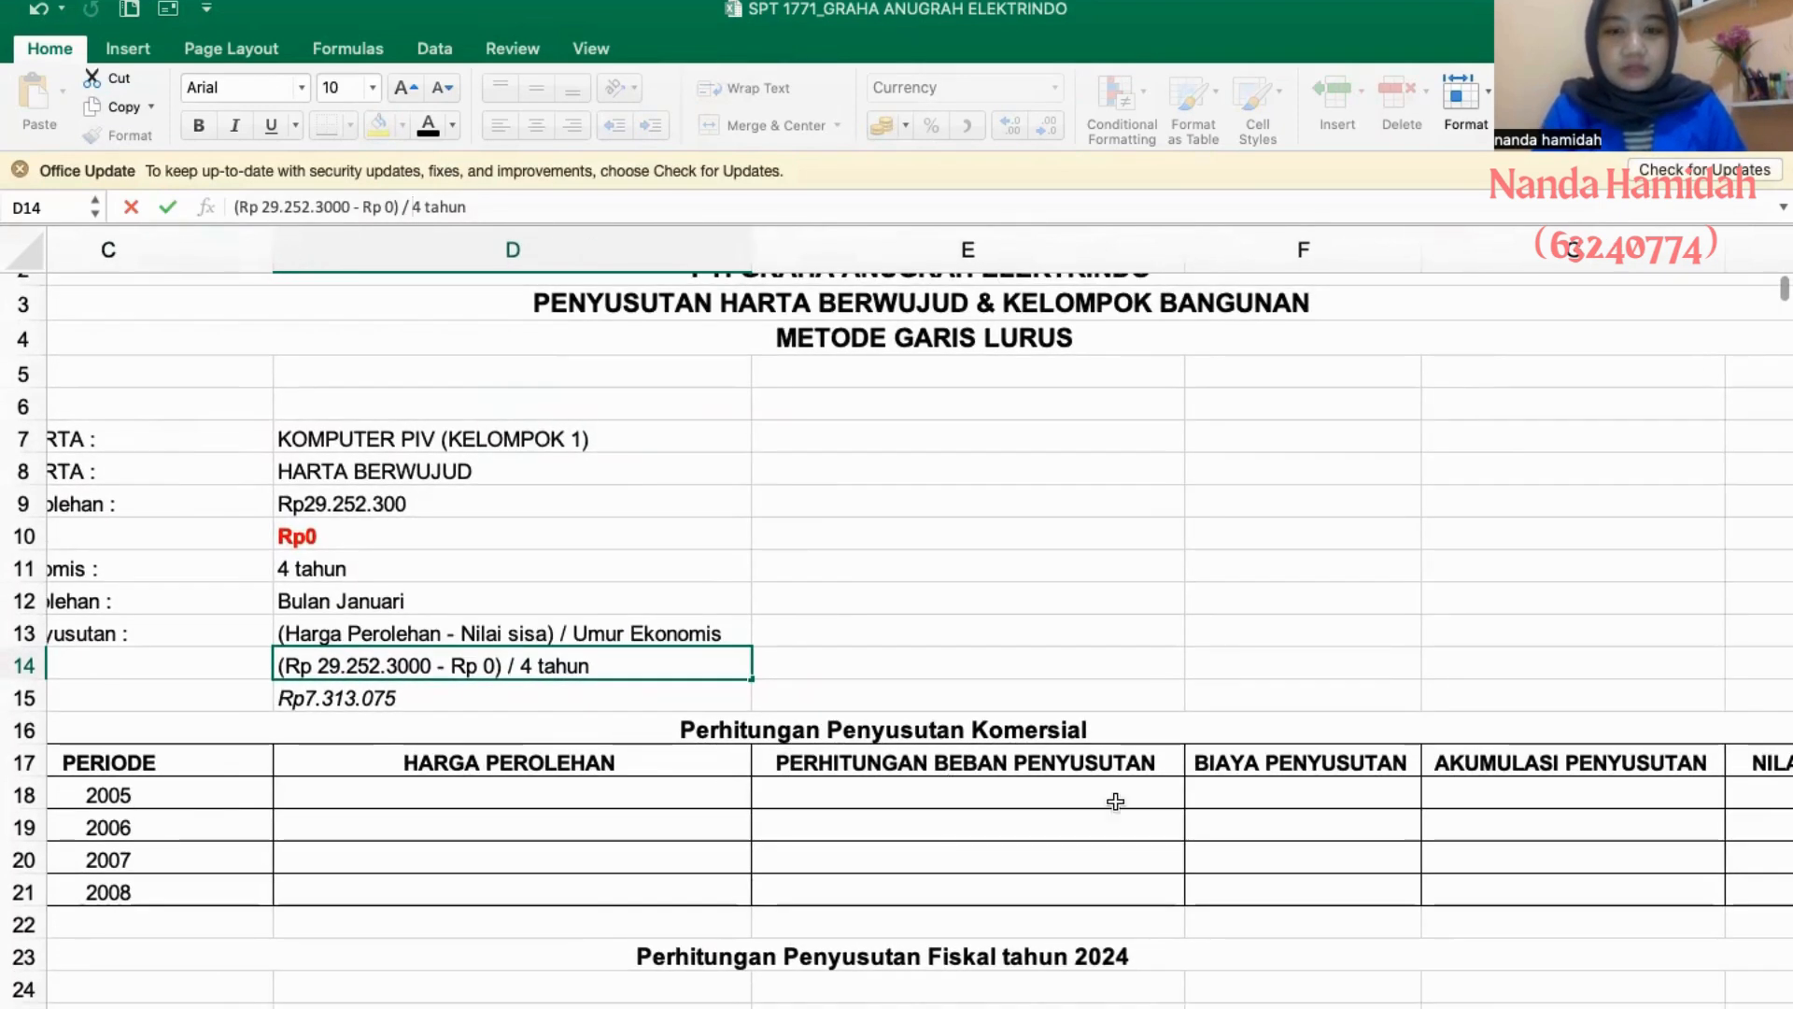
{"action": "scroll", "coordinate": [1342, 790], "scroll_direction": "right", "scroll_amount": 1}
{"action": "scroll", "coordinate": [1342, 789], "scroll_direction": "right", "scroll_amount": 2}
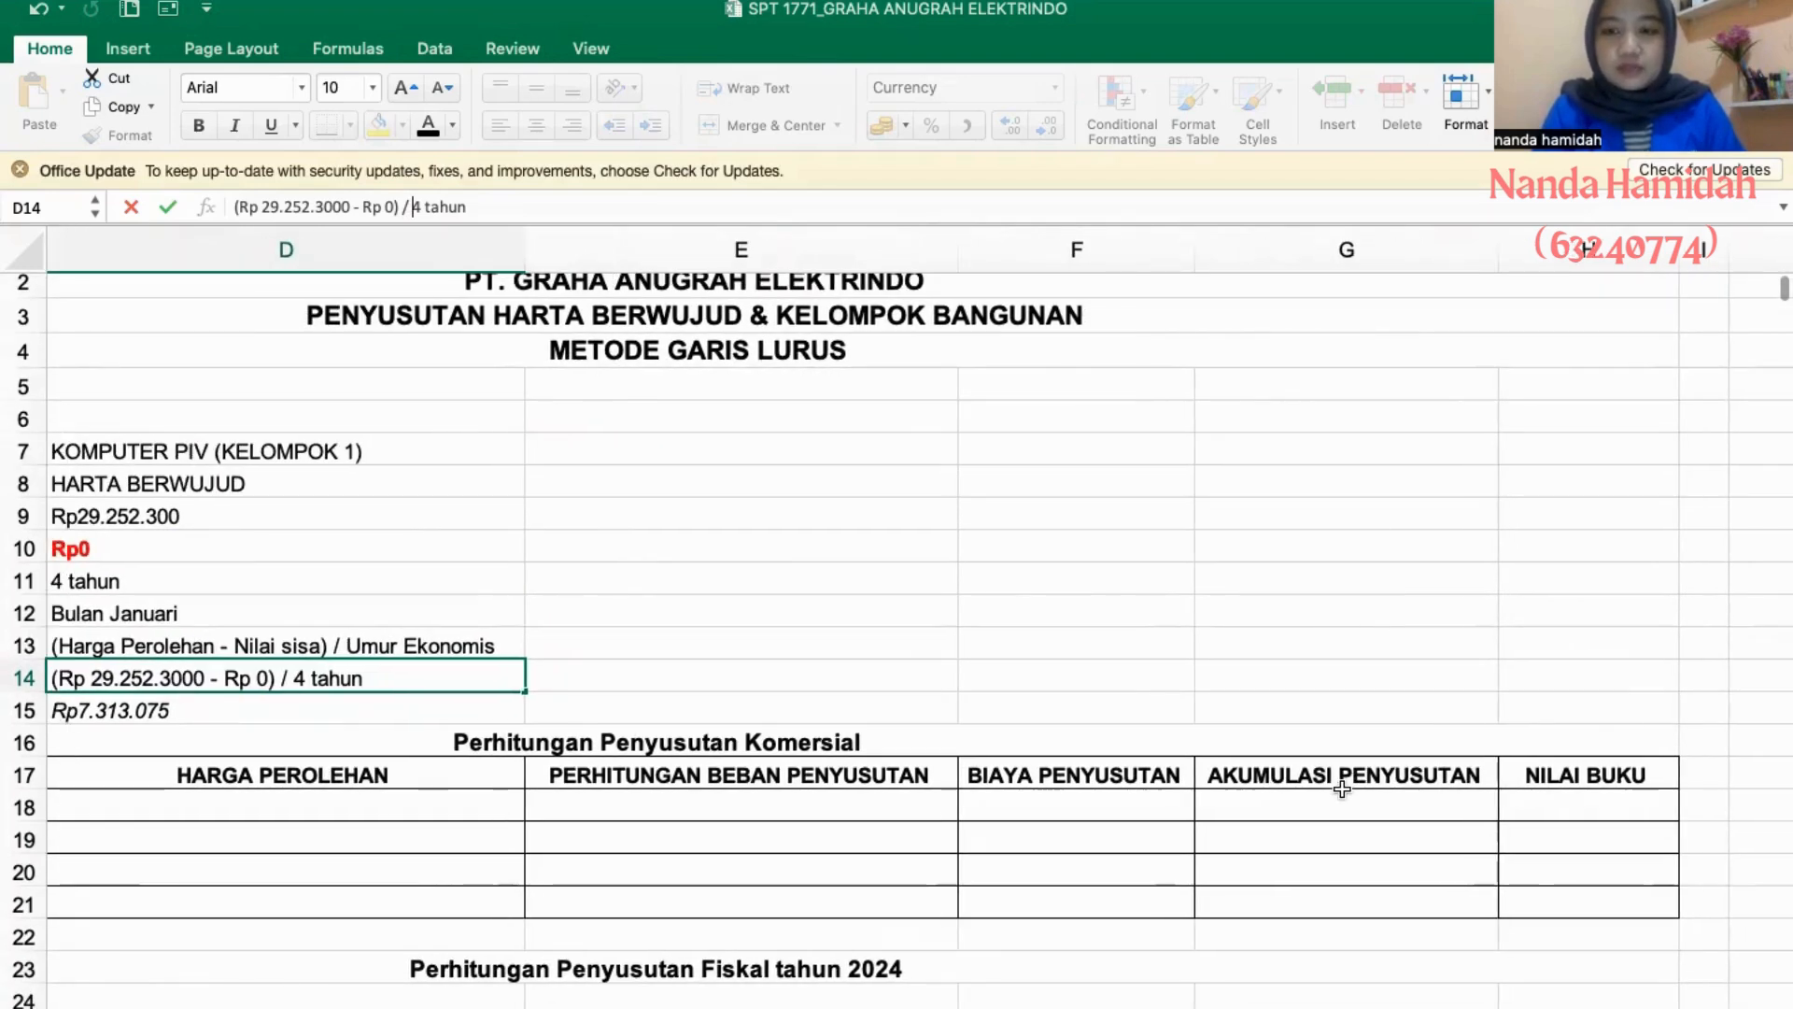
{"action": "scroll", "coordinate": [1036, 844], "scroll_direction": "left", "scroll_amount": 5}
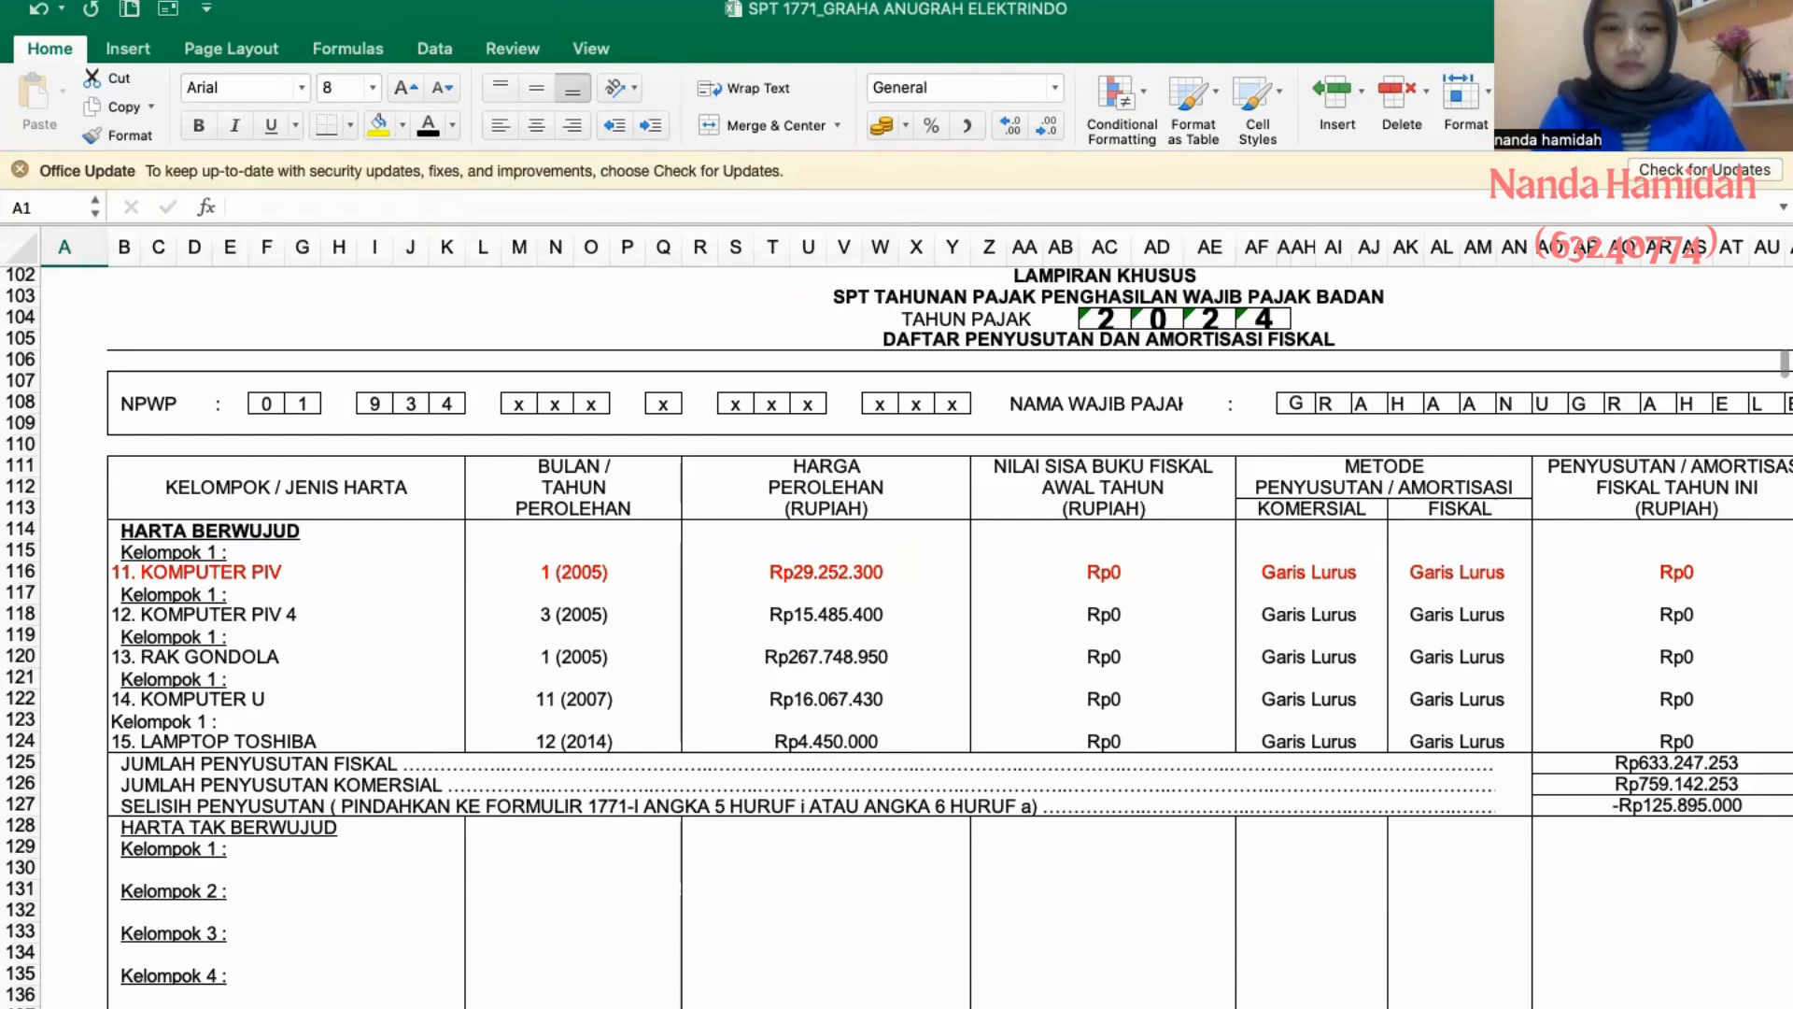
{"action": "left_click", "coordinate": [801, 1007]}
{"action": "left_click", "coordinate": [700, 825]}
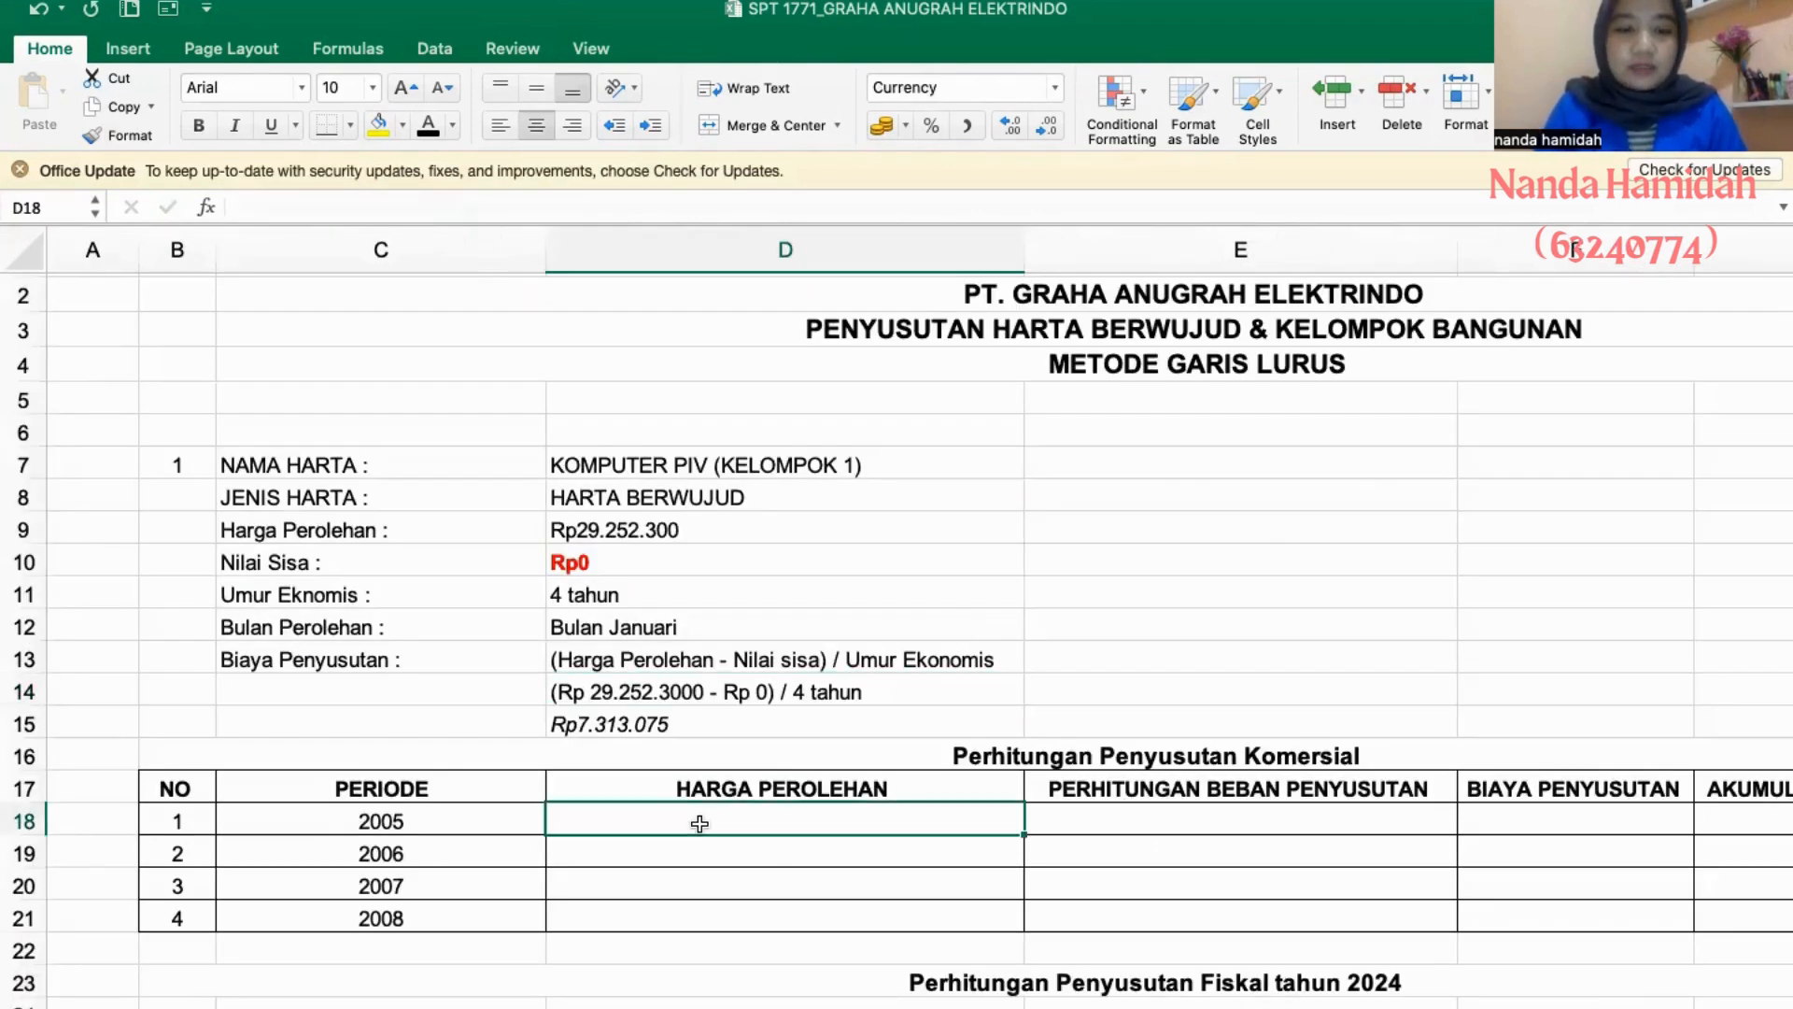
{"action": "type", "text": "="}
{"action": "left_click", "coordinate": [718, 530]}
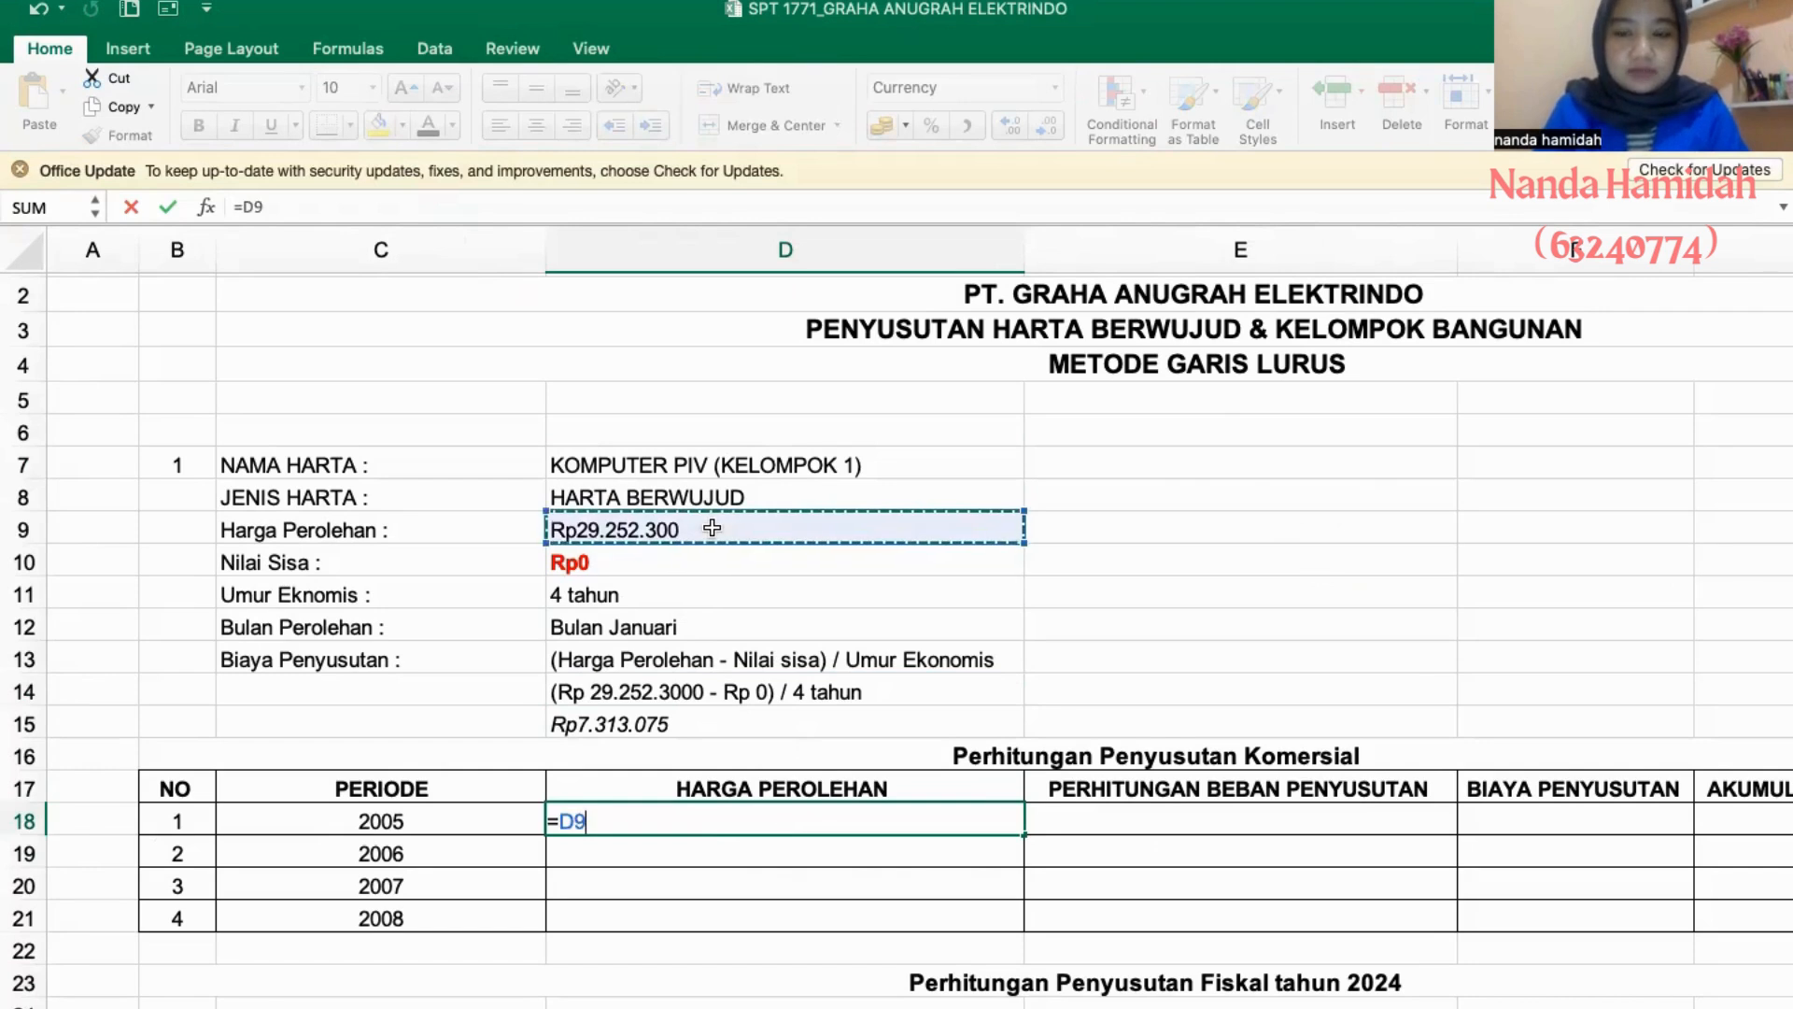
{"action": "key", "text": "Return"}
- Set the 2006 HARGA PEROLEHAN to =D18 and fill the formula down through 2008
{"action": "type", "text": "="}
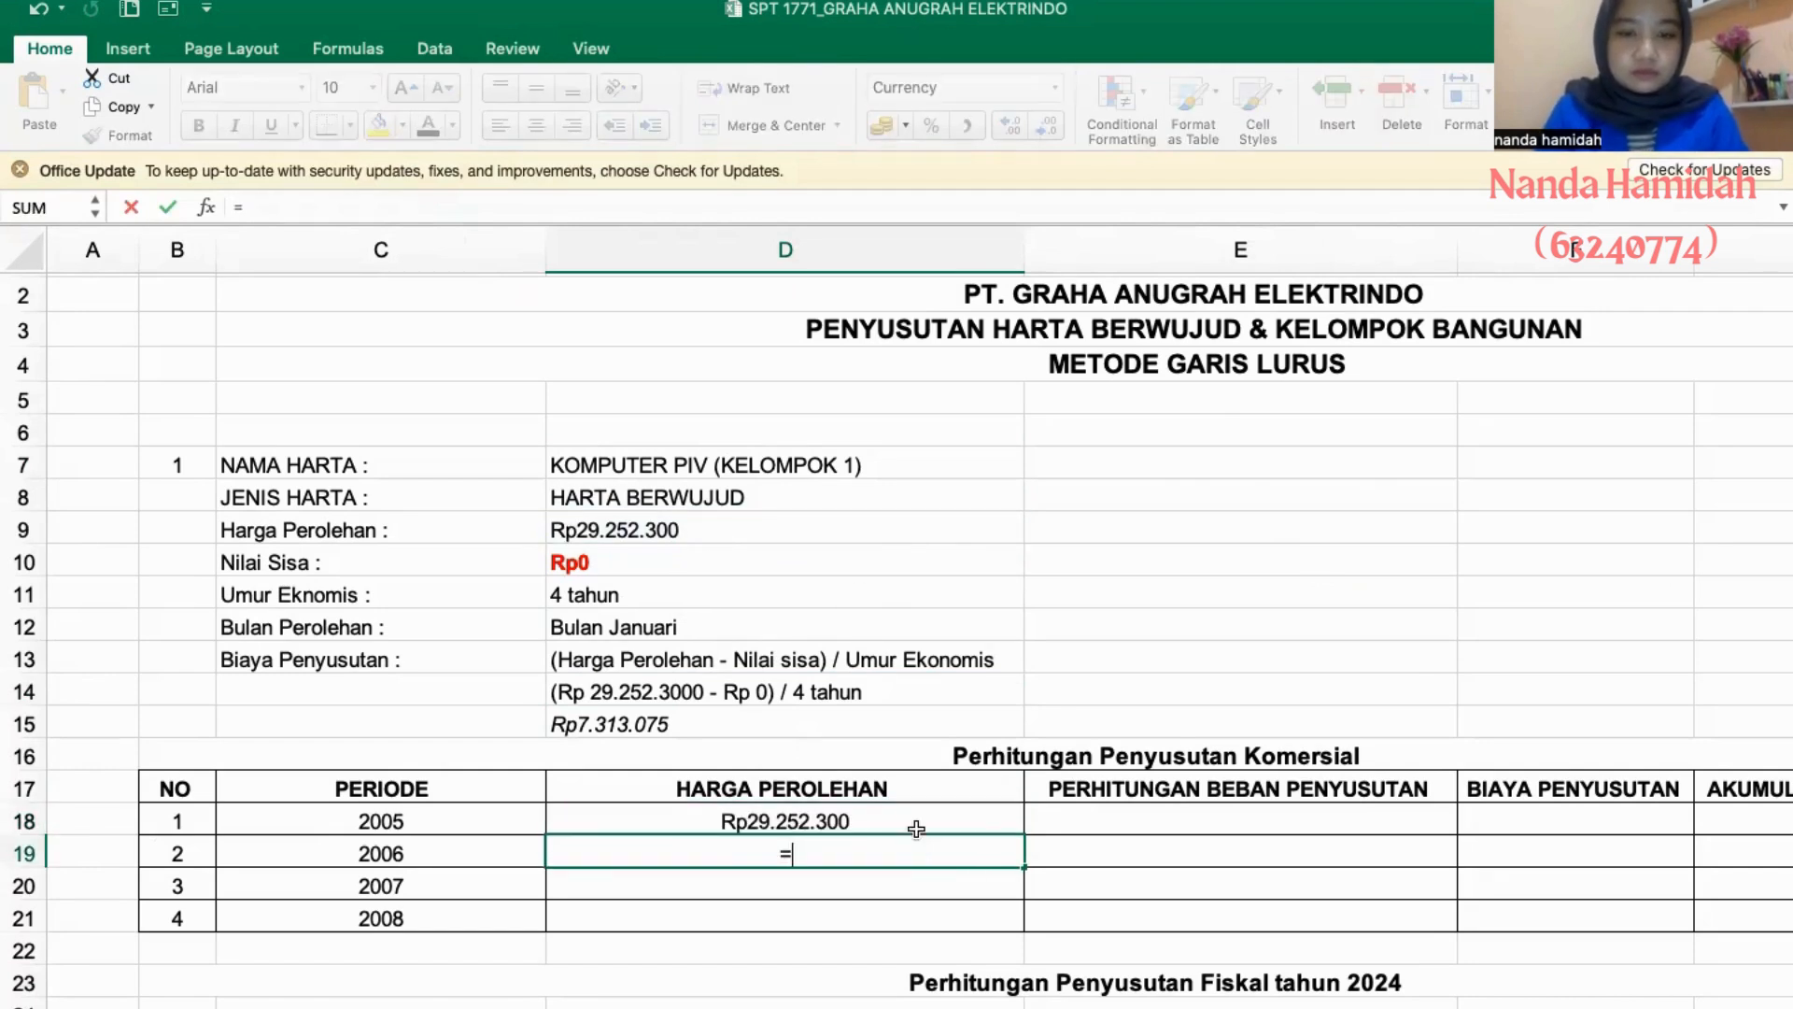
{"action": "left_click", "coordinate": [912, 820]}
{"action": "key", "text": "Return"}
{"action": "left_click", "coordinate": [1013, 860]}
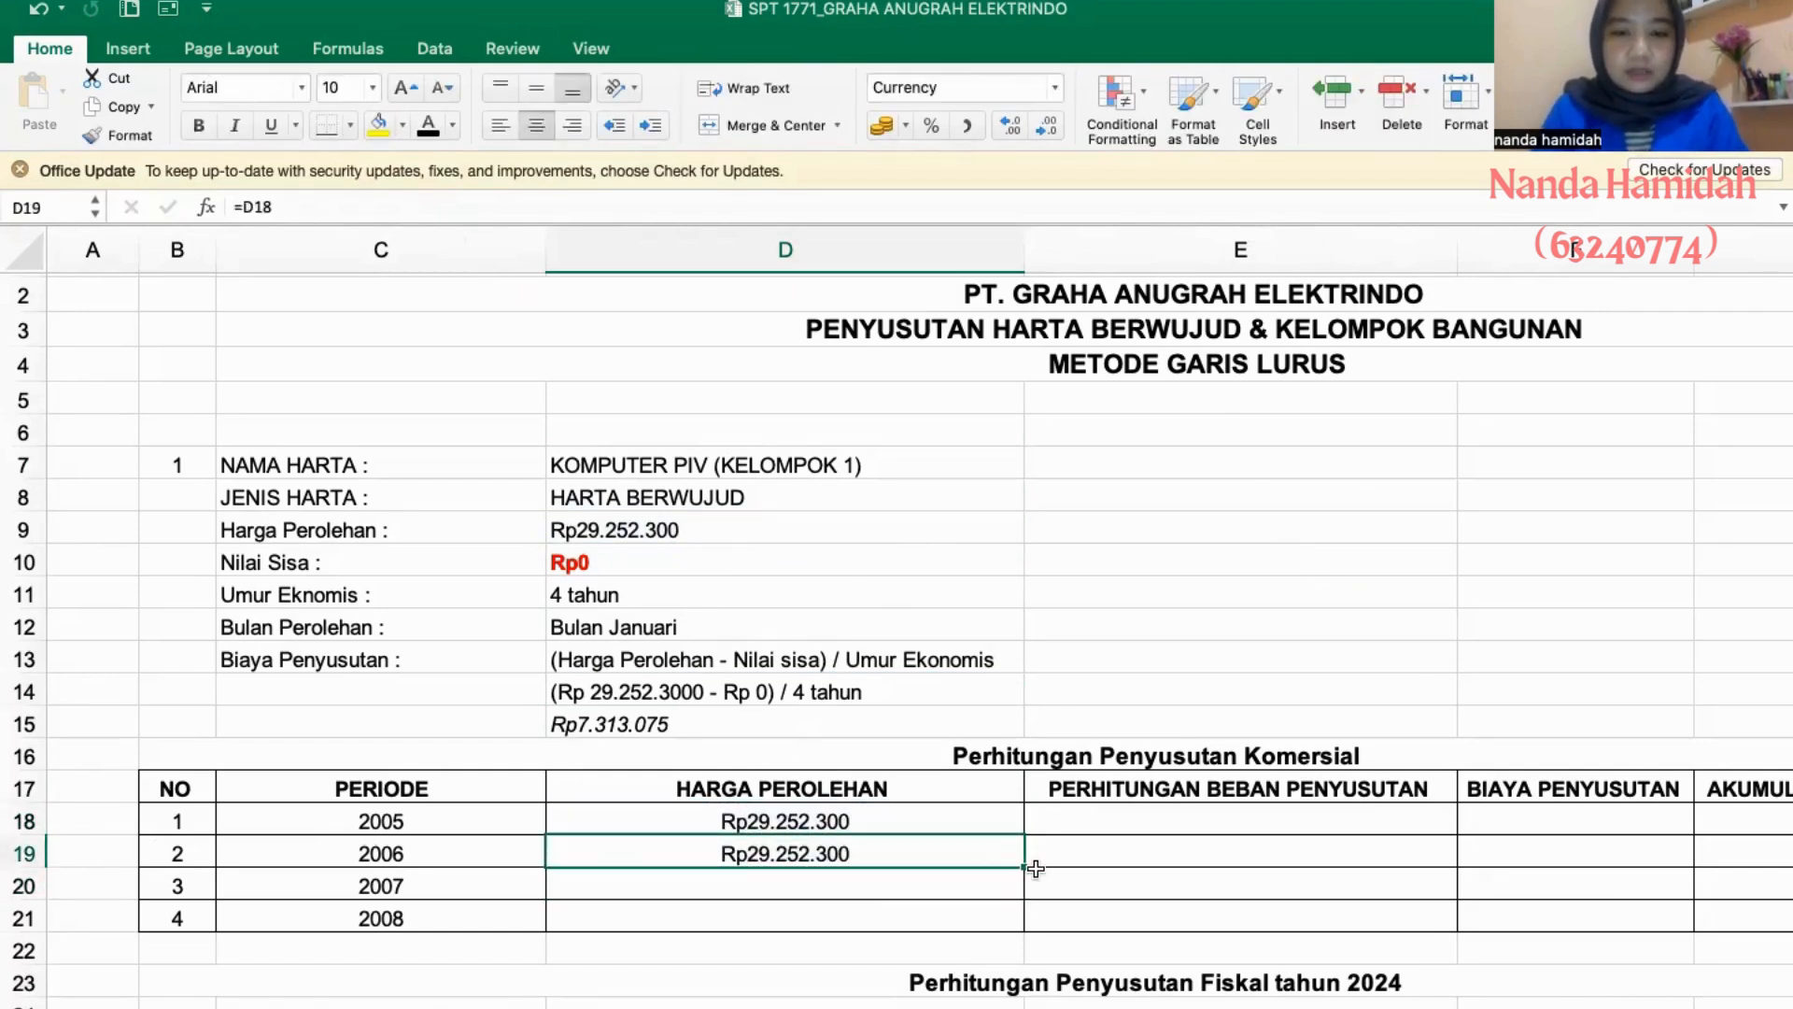
{"action": "left_click_drag", "start_coordinate": [1021, 870], "coordinate": [1021, 919]}
- Enter "12/12 x Rp 7.313.075" as the 2005 PERHITUNGAN BEBAN PENYUSUTAN of asset 1, following the format of the Camera DS table
{"action": "left_click", "coordinate": [1126, 822]}
{"action": "scroll", "coordinate": [1126, 822], "scroll_direction": "right", "scroll_amount": 1}
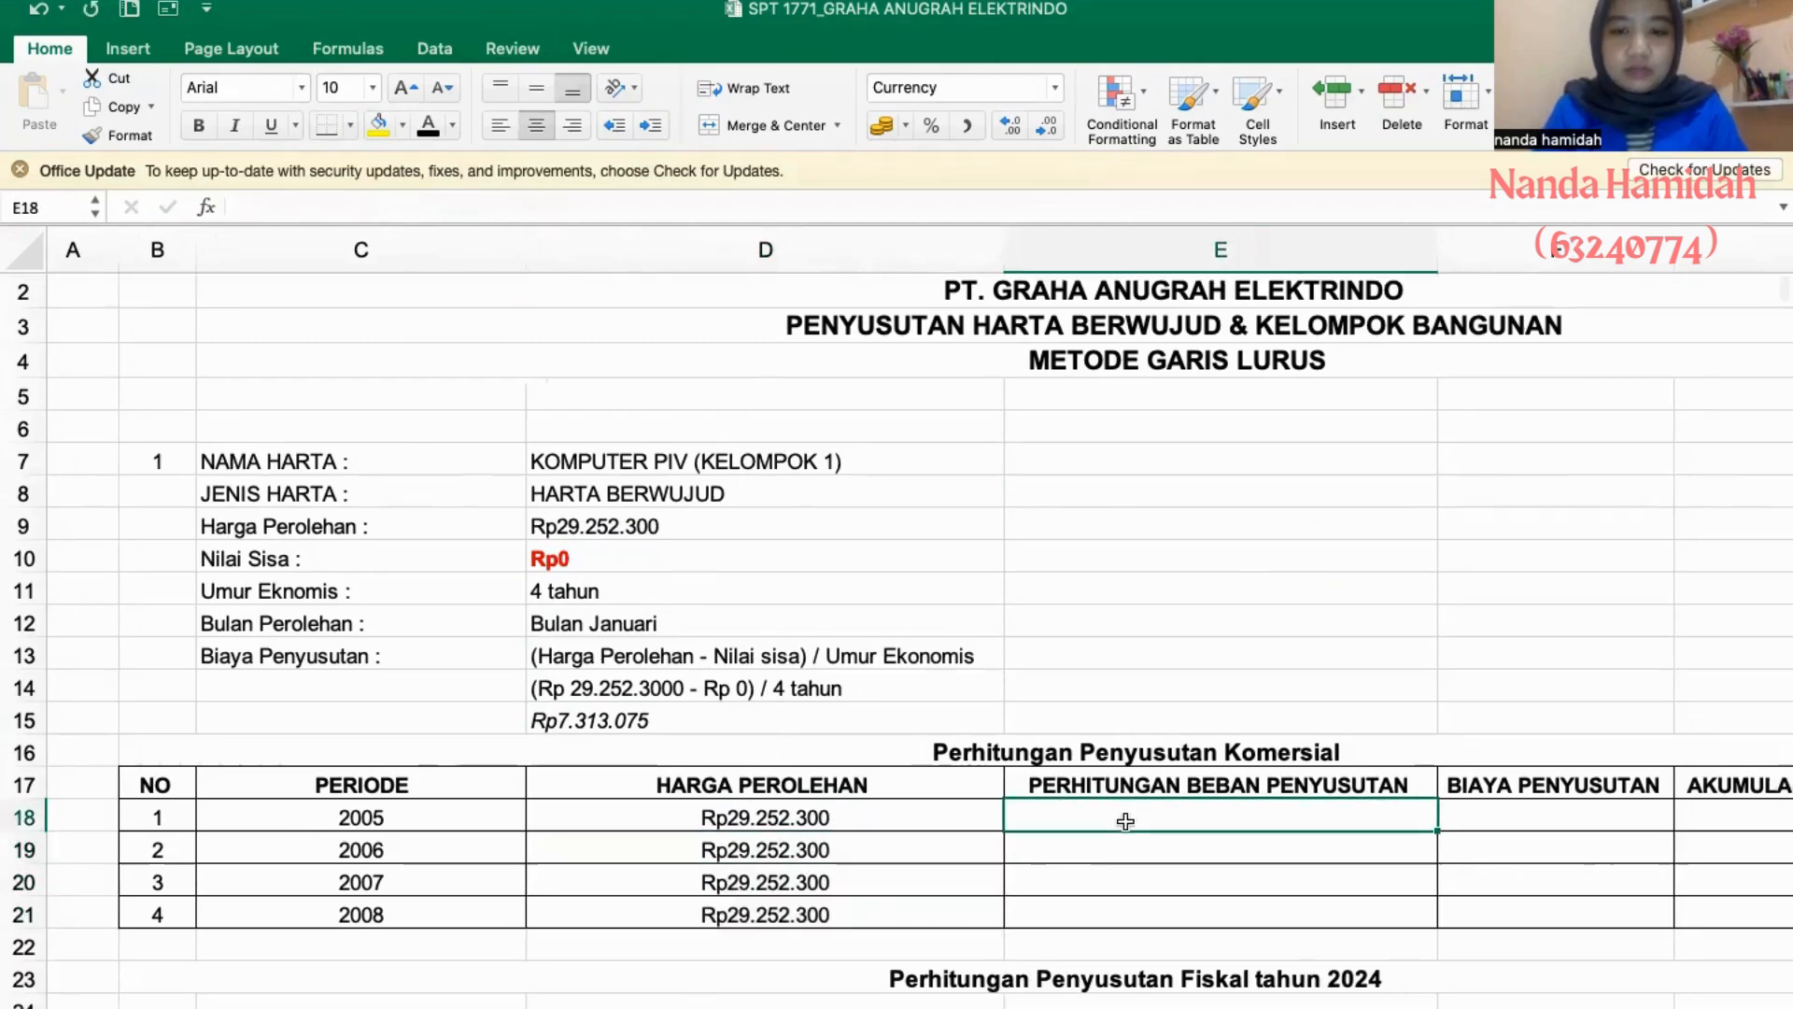
{"action": "scroll", "coordinate": [1125, 821], "scroll_direction": "right", "scroll_amount": 3}
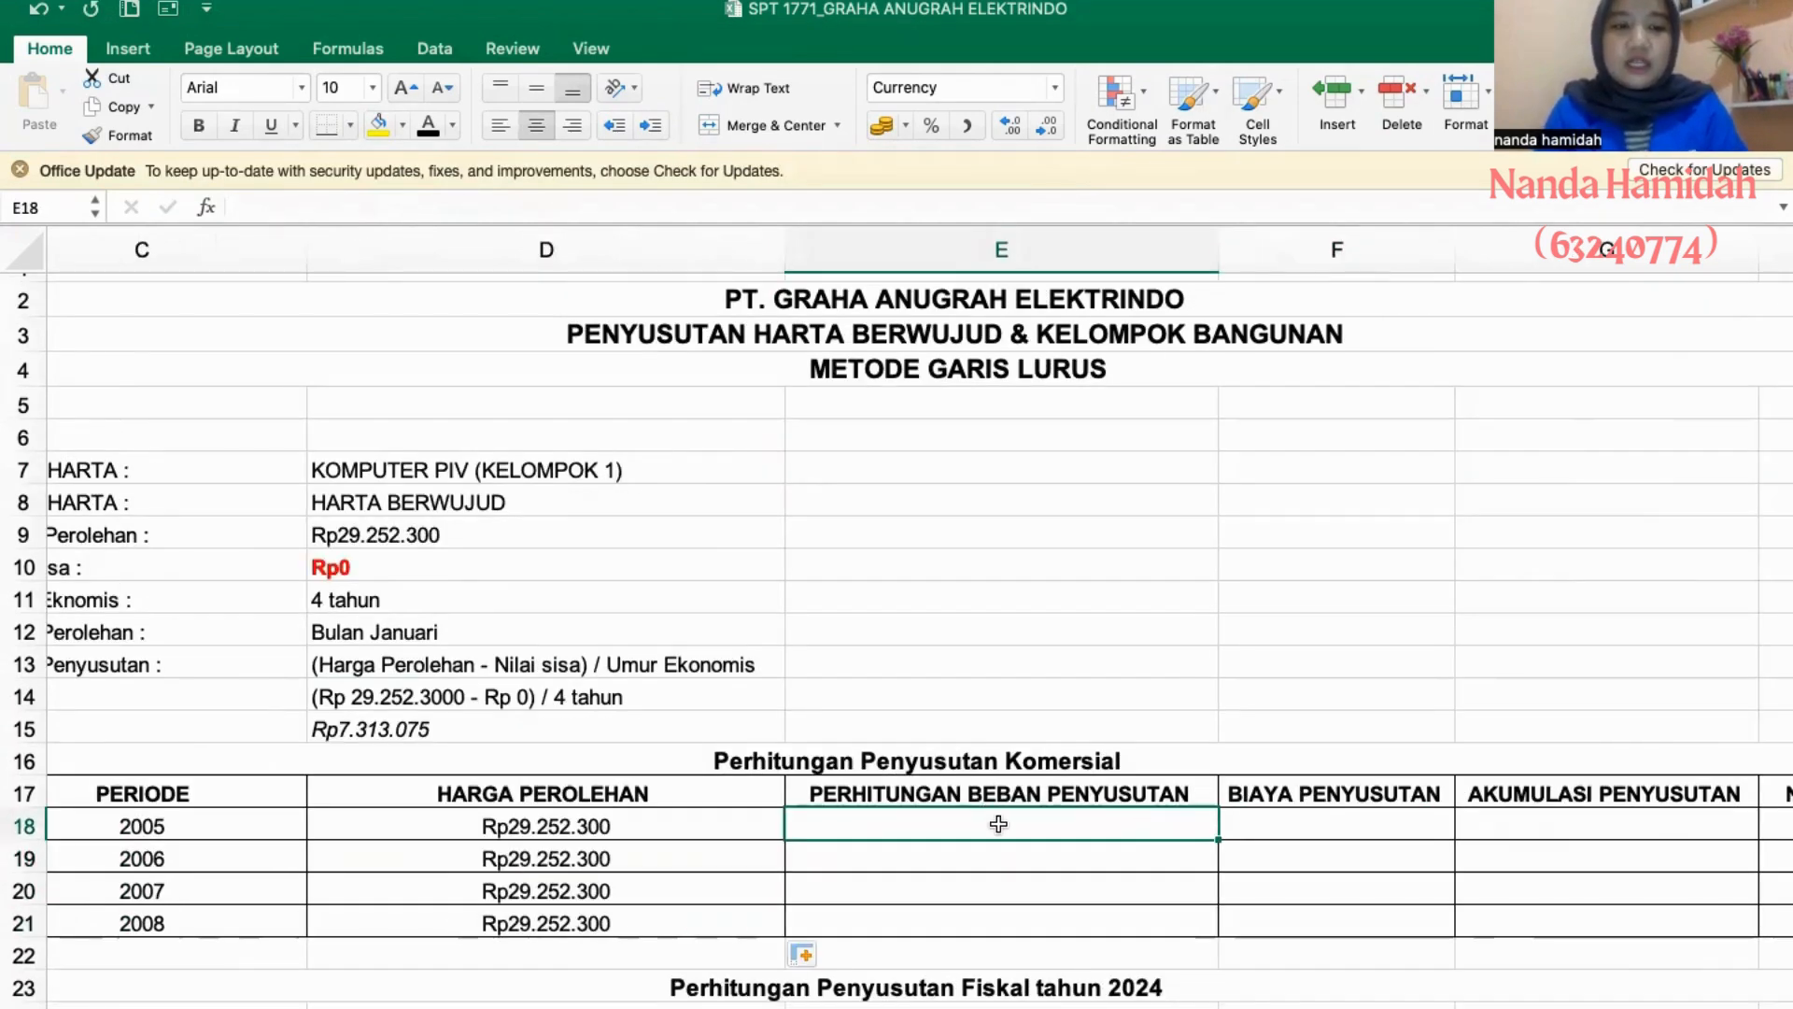
{"action": "scroll", "coordinate": [847, 740], "scroll_direction": "left", "scroll_amount": 3}
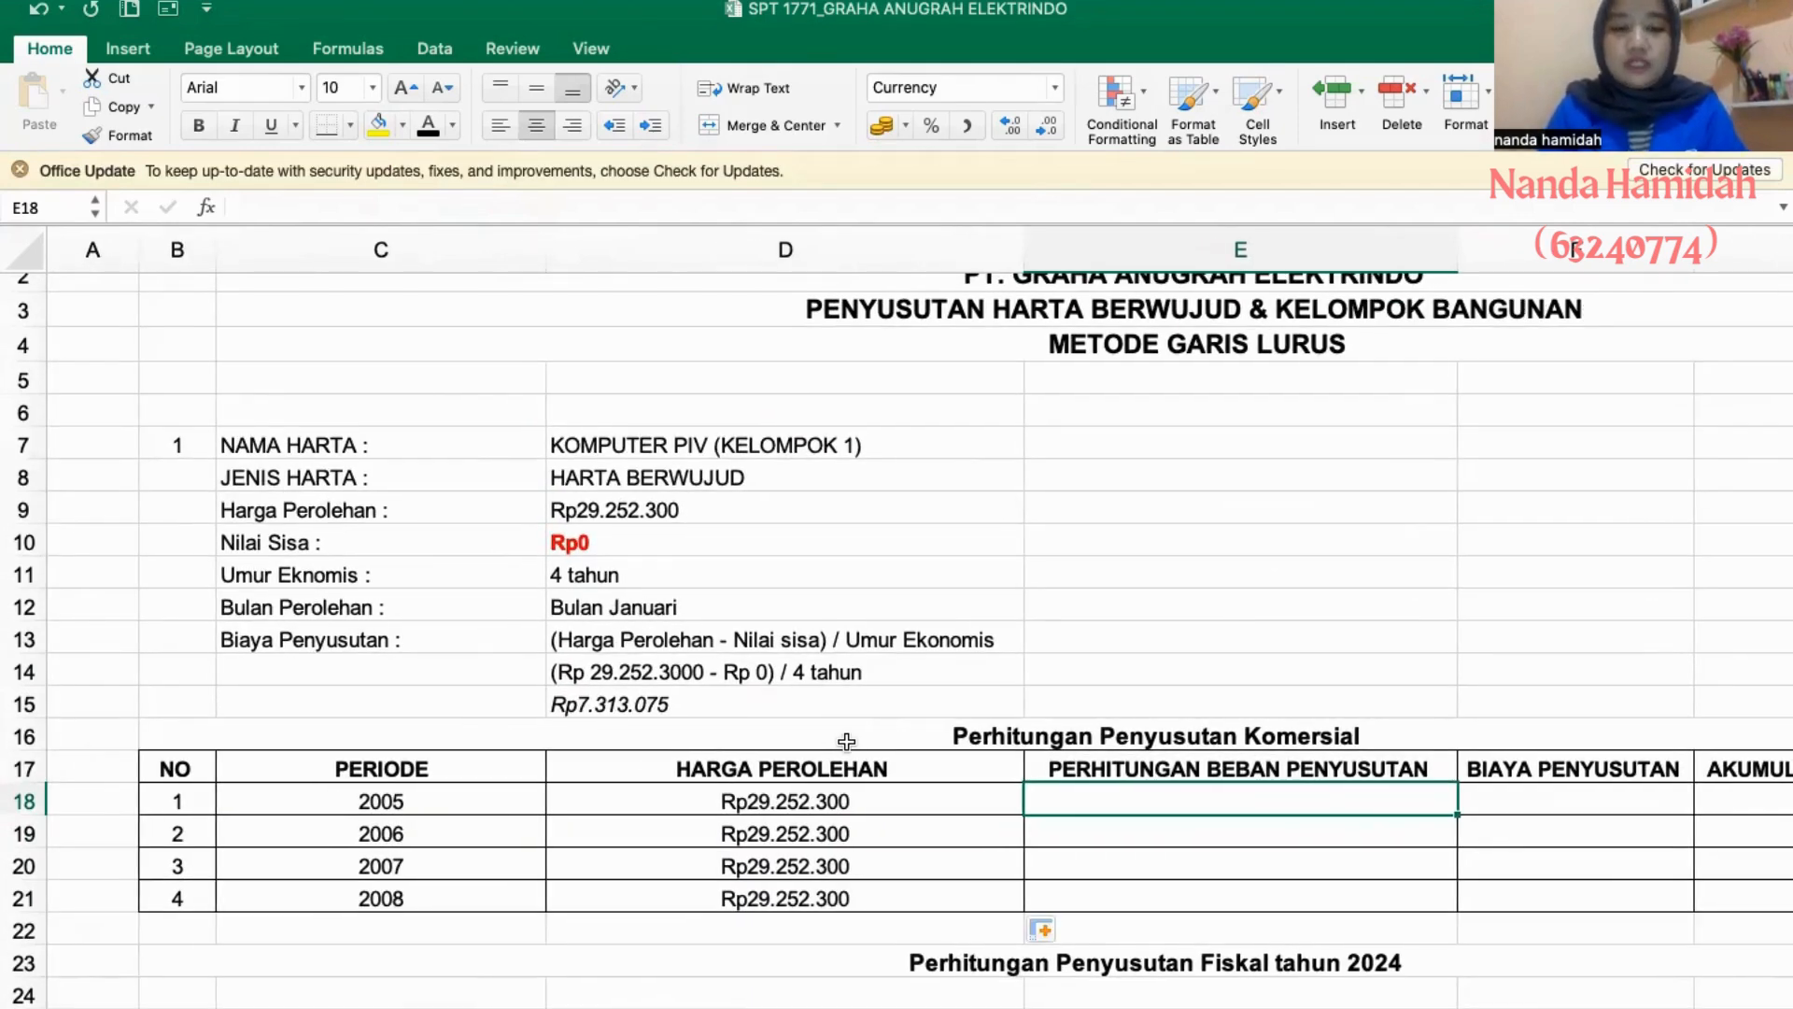
{"action": "type", "text": "12/12"}
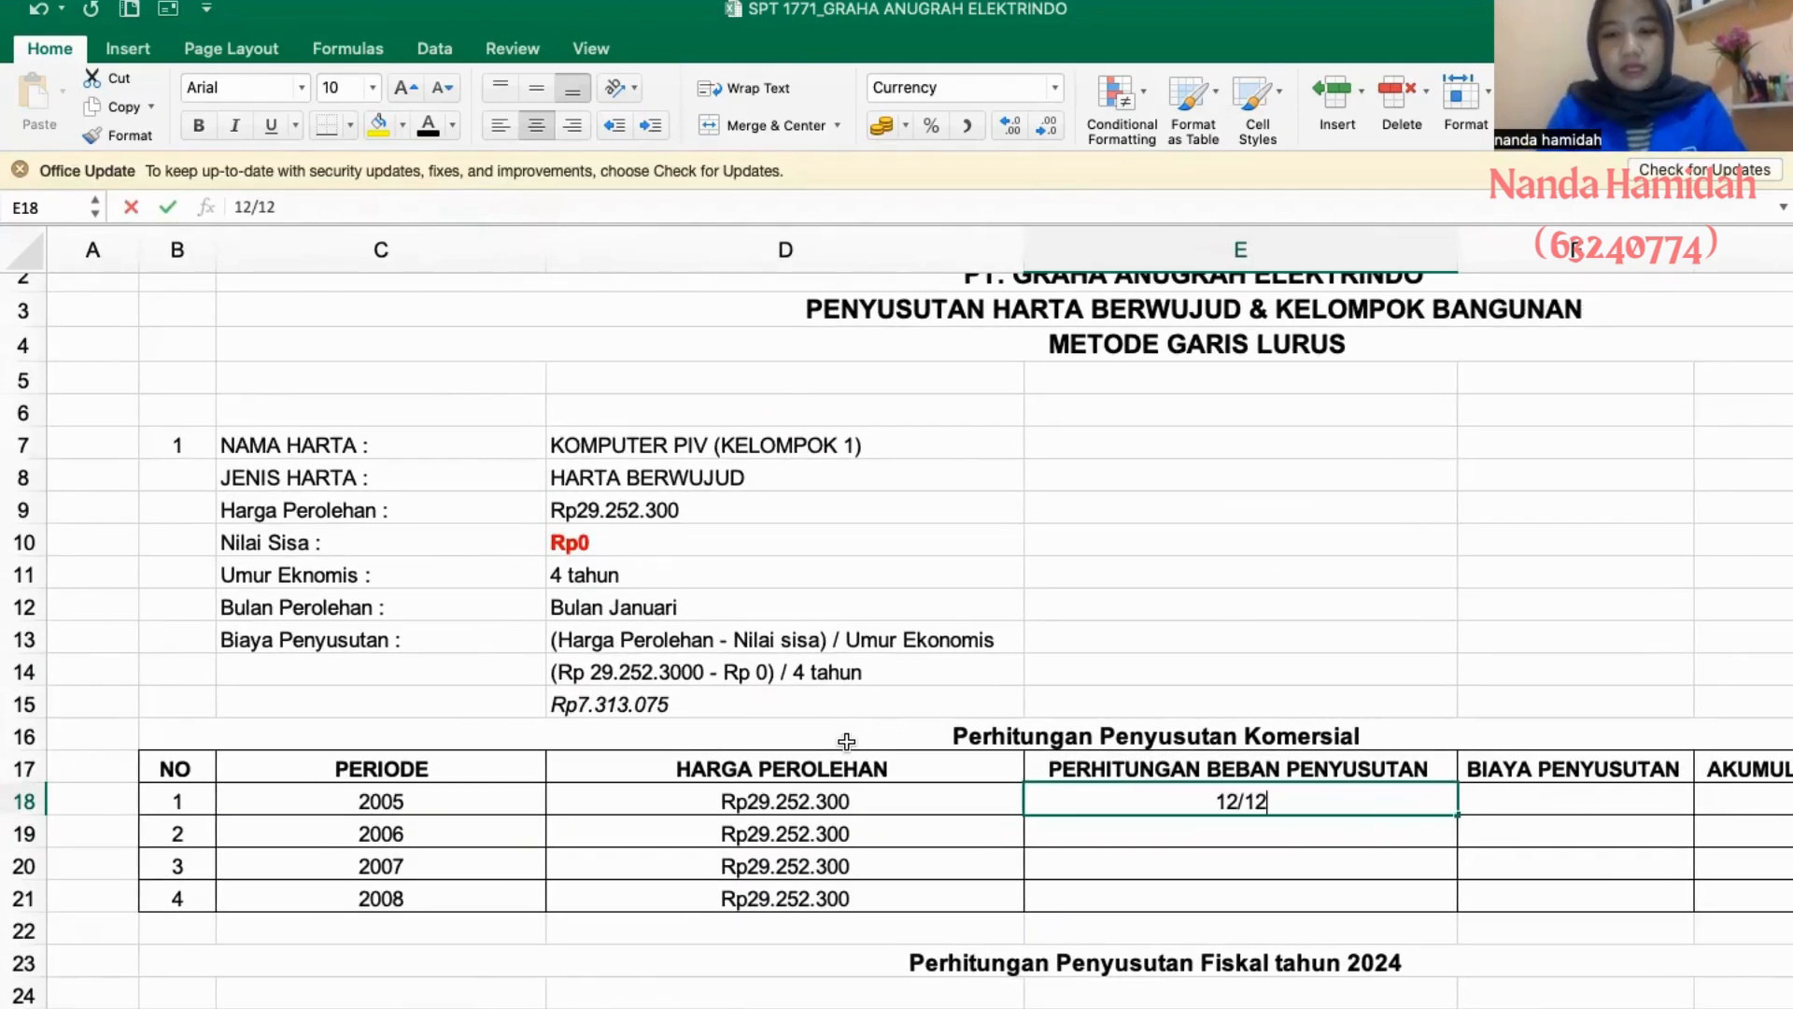
{"action": "type", "text": " x "}
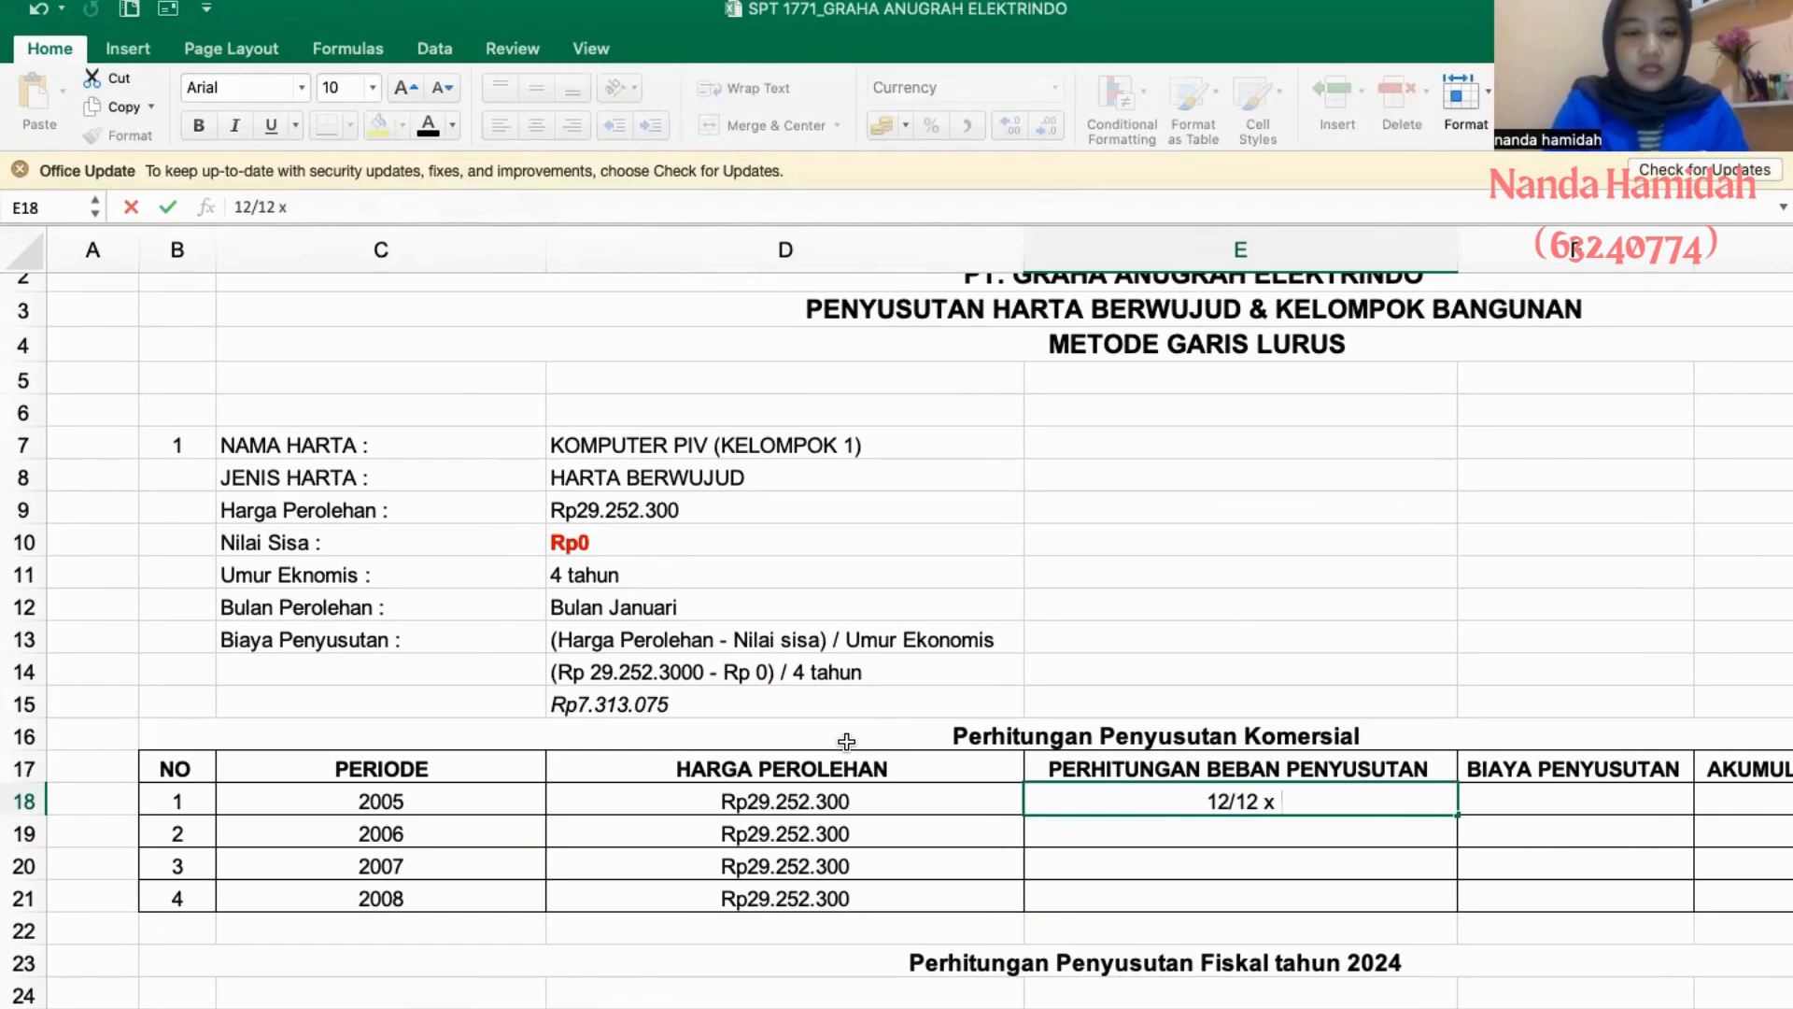
{"action": "type", "text": "Rp"}
{"action": "scroll", "coordinate": [846, 740], "scroll_direction": "down", "scroll_amount": 8}
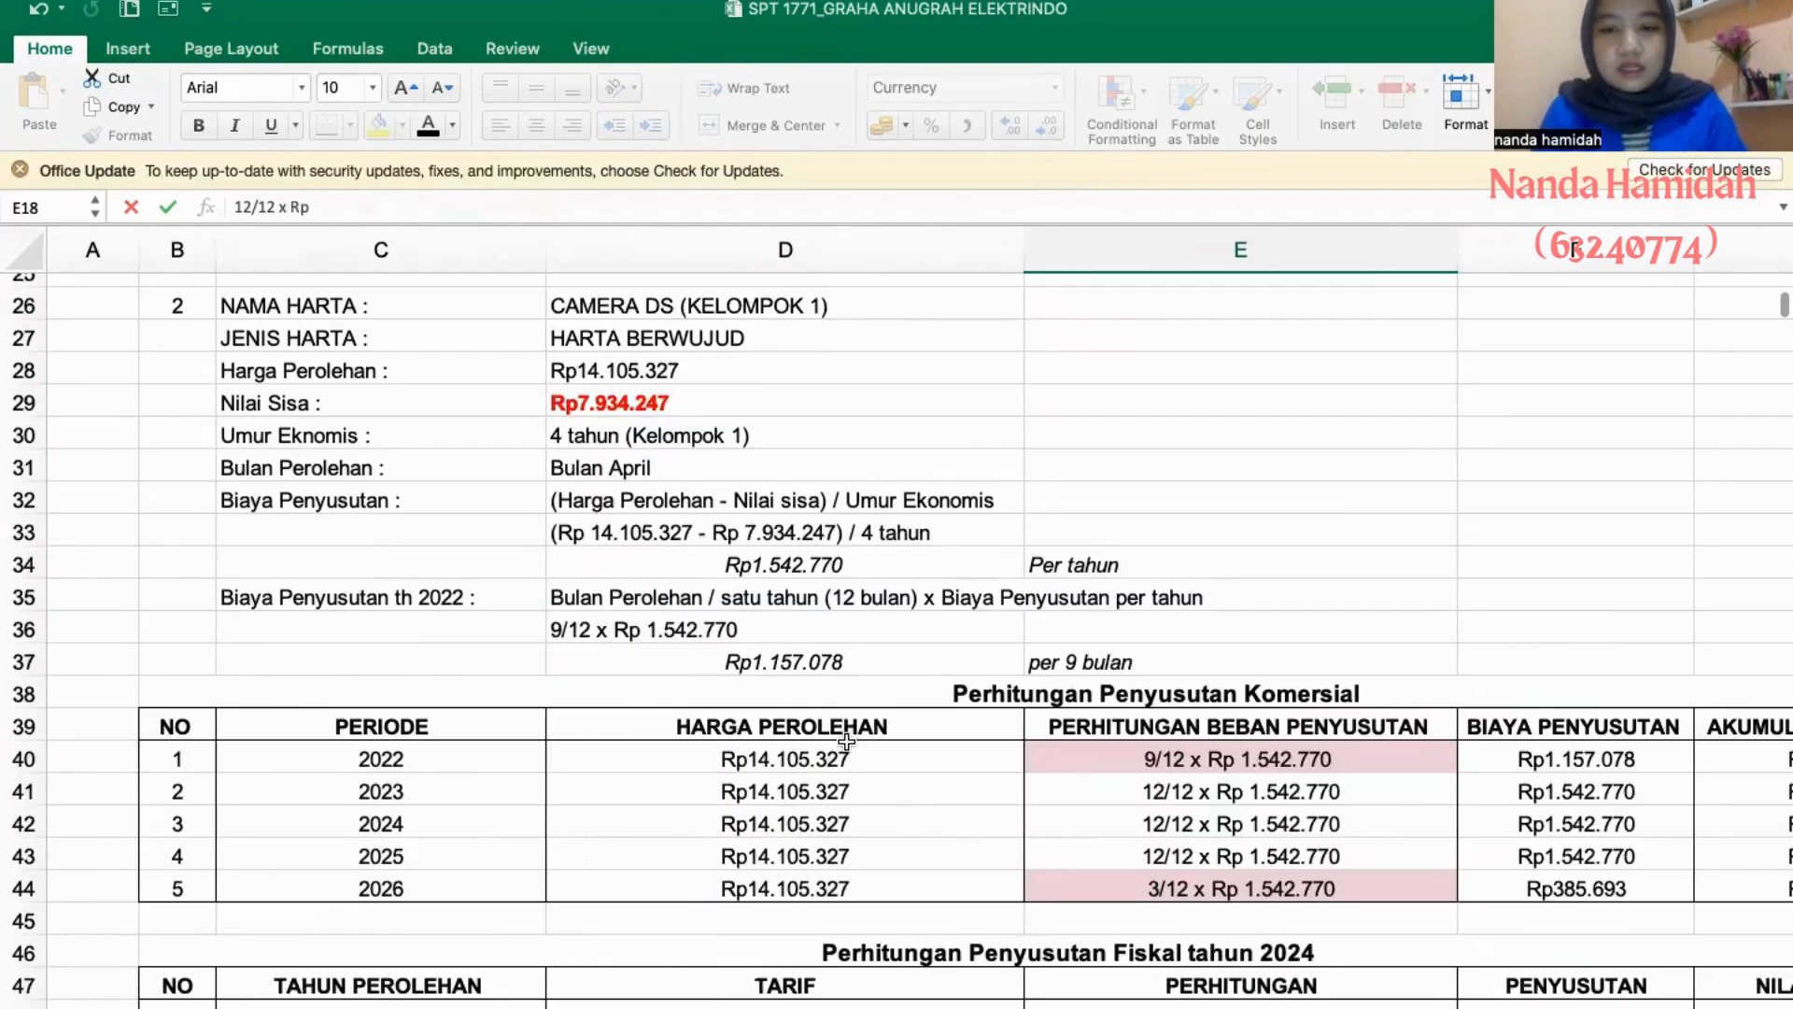
{"action": "scroll", "coordinate": [847, 740], "scroll_direction": "up", "scroll_amount": 6}
{"action": "scroll", "coordinate": [846, 741], "scroll_direction": "up", "scroll_amount": 1}
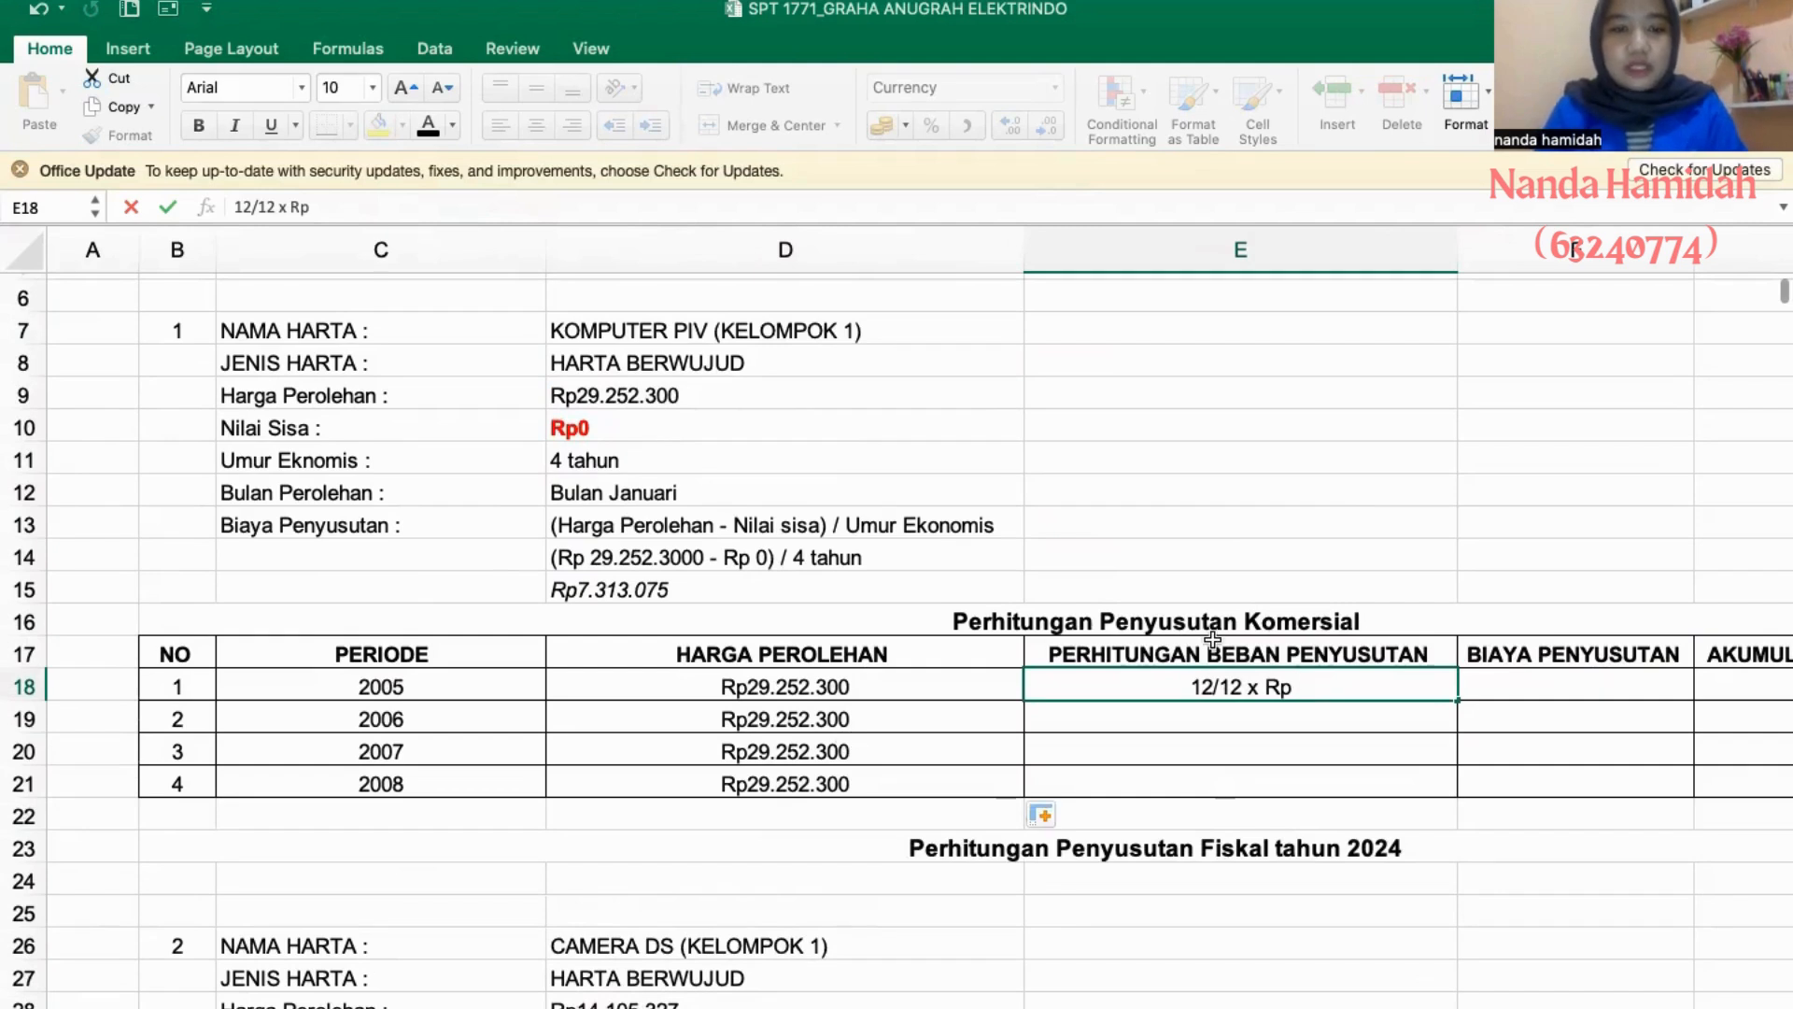
{"action": "type", "text": "7.31"}
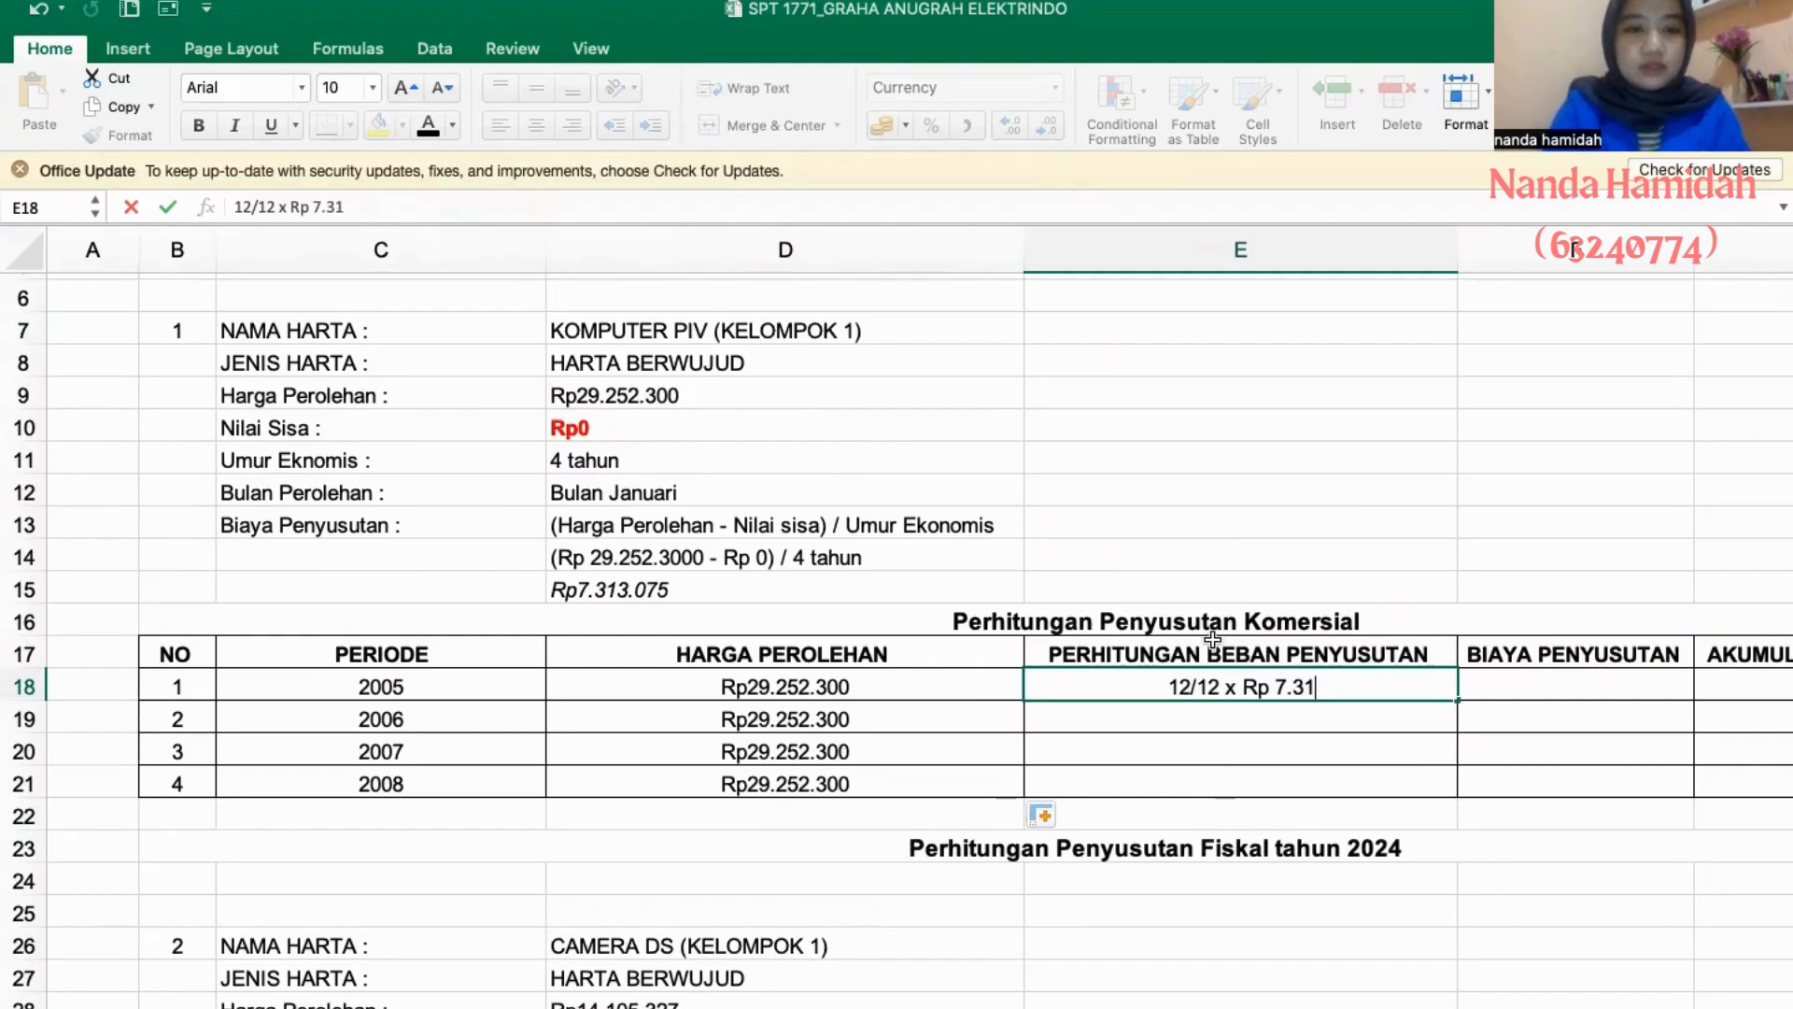
{"action": "type", "text": "3.07"}
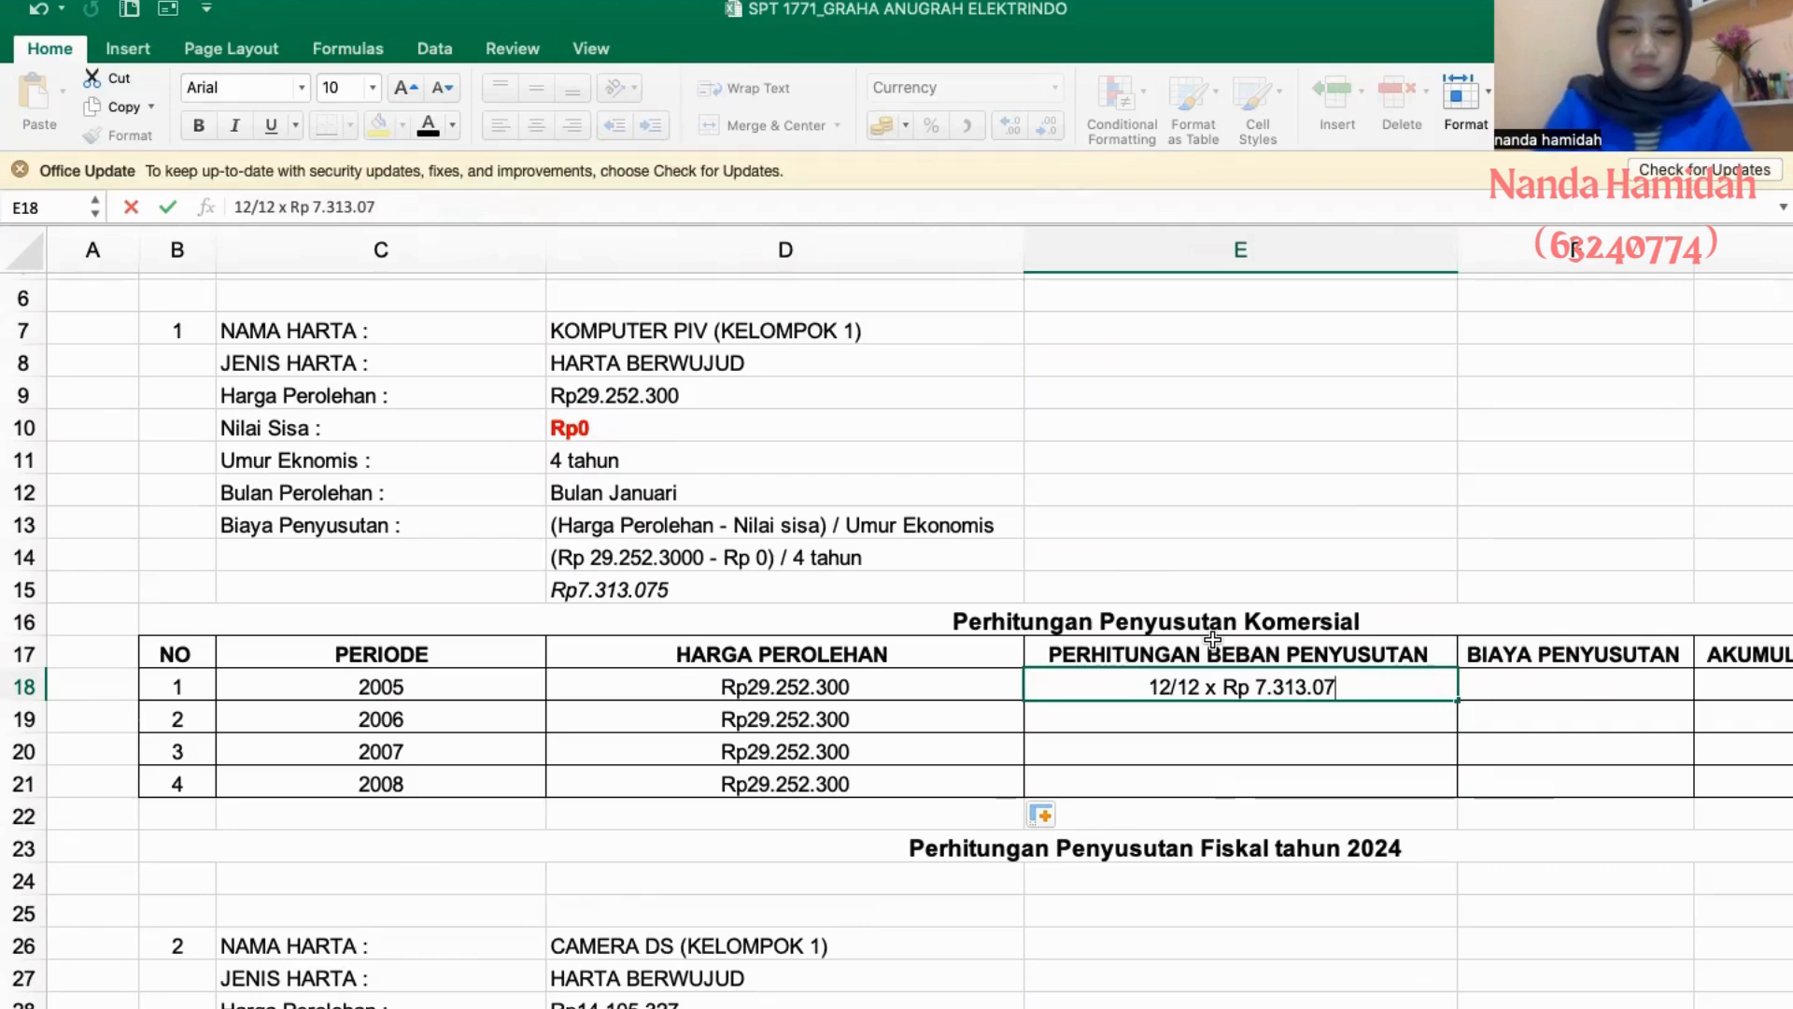
{"action": "type", "text": "5"}
{"action": "key", "text": "Up"}
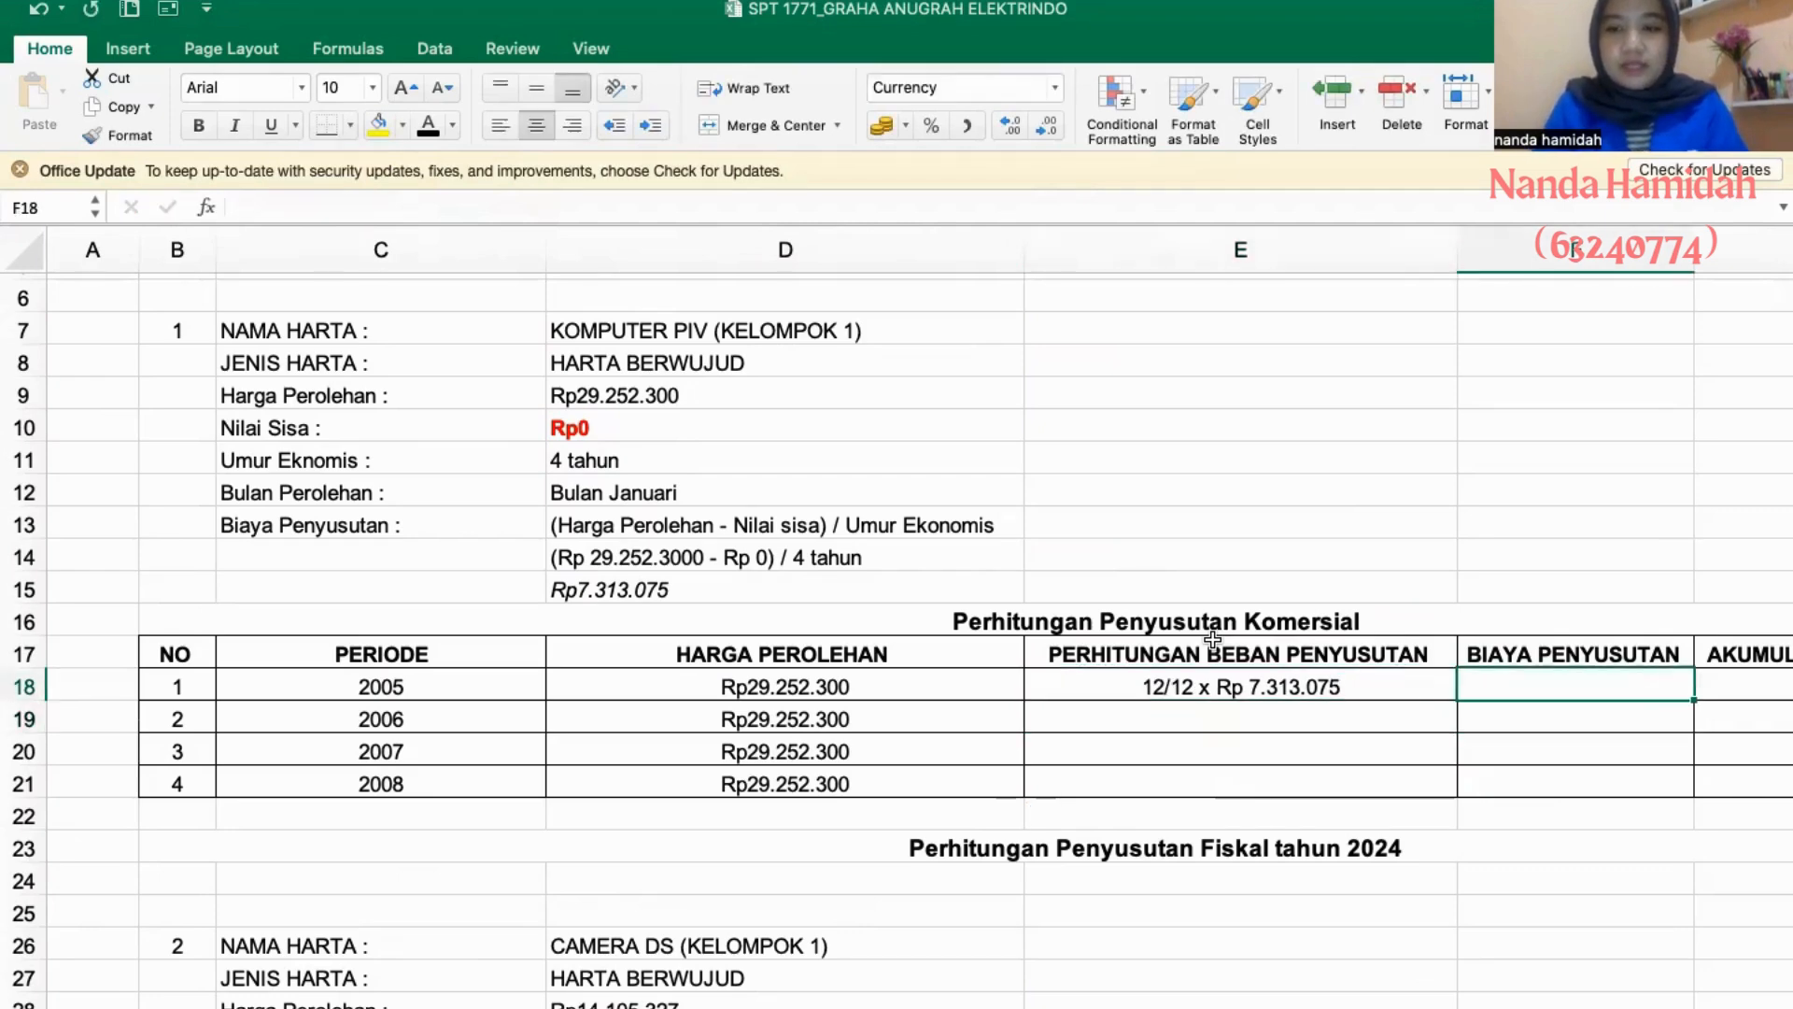
- Calculate the 2005 BIAYA PENYUSUTAN of asset 1 in F18 with the formula =12/12*7313075
{"action": "scroll", "coordinate": [1212, 640], "scroll_direction": "right", "scroll_amount": 5}
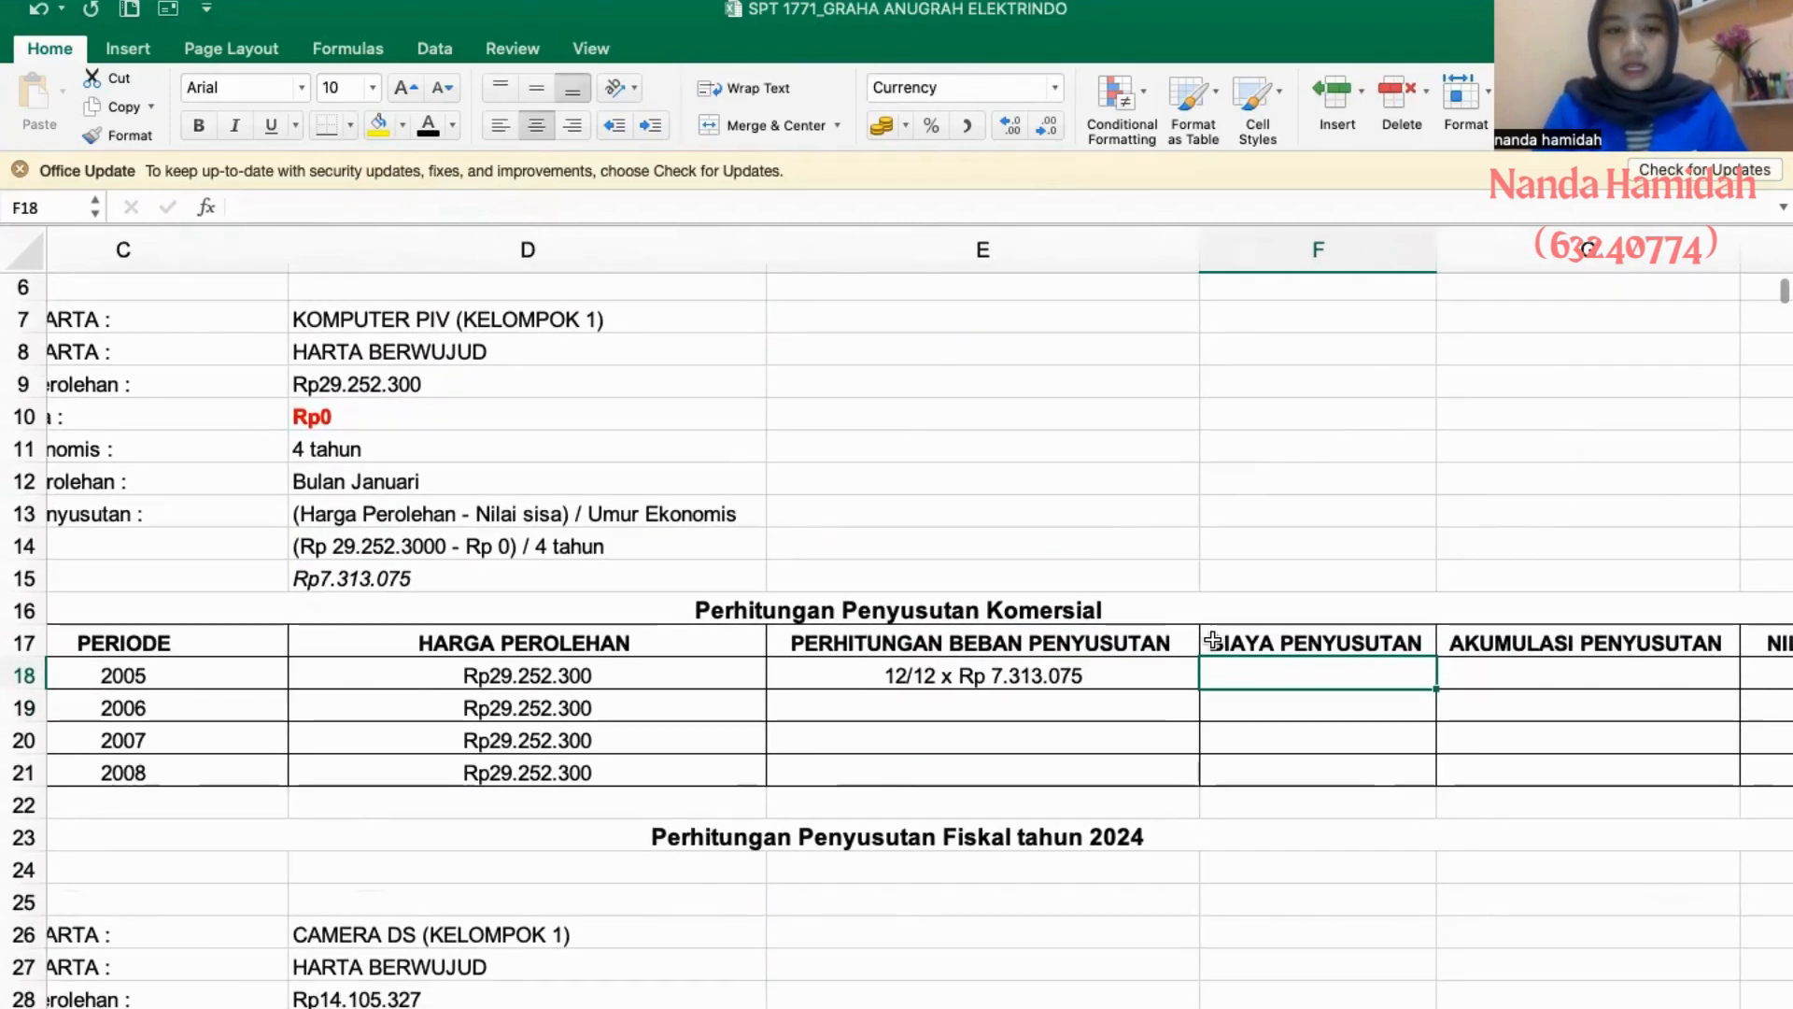
{"action": "type", "text": "="}
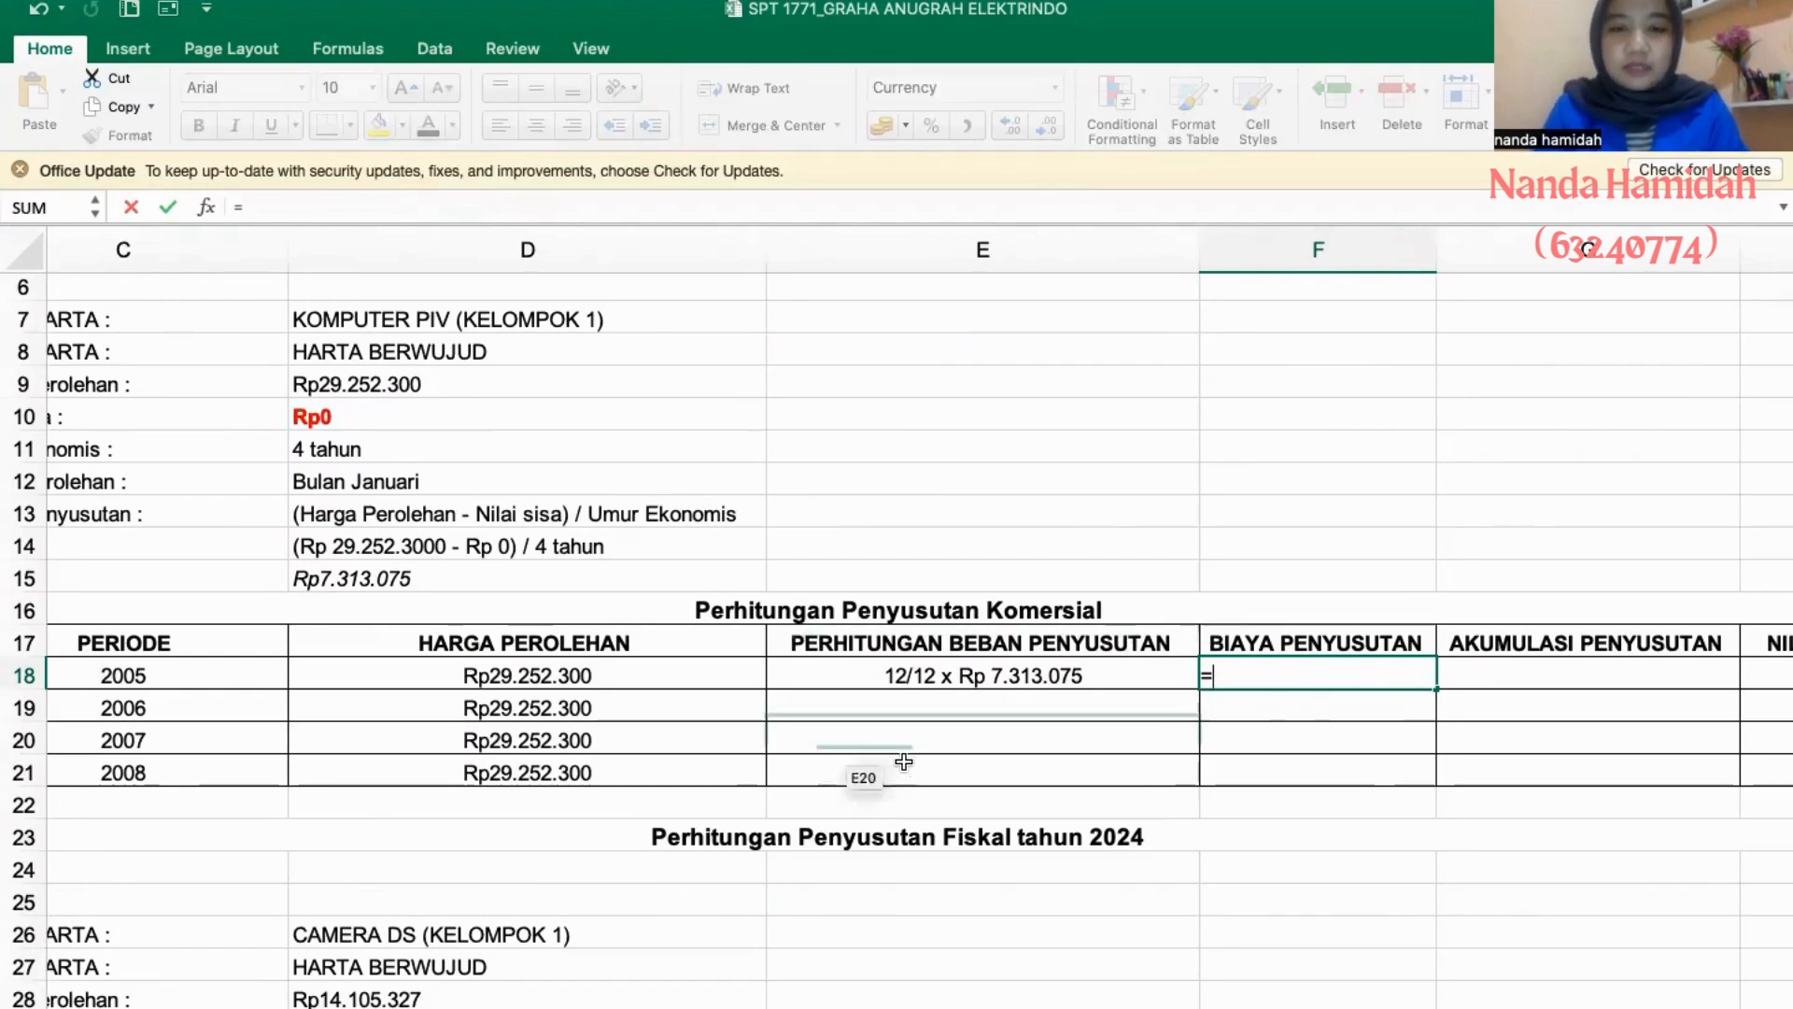
{"action": "type", "text": "12/12*7313075"}
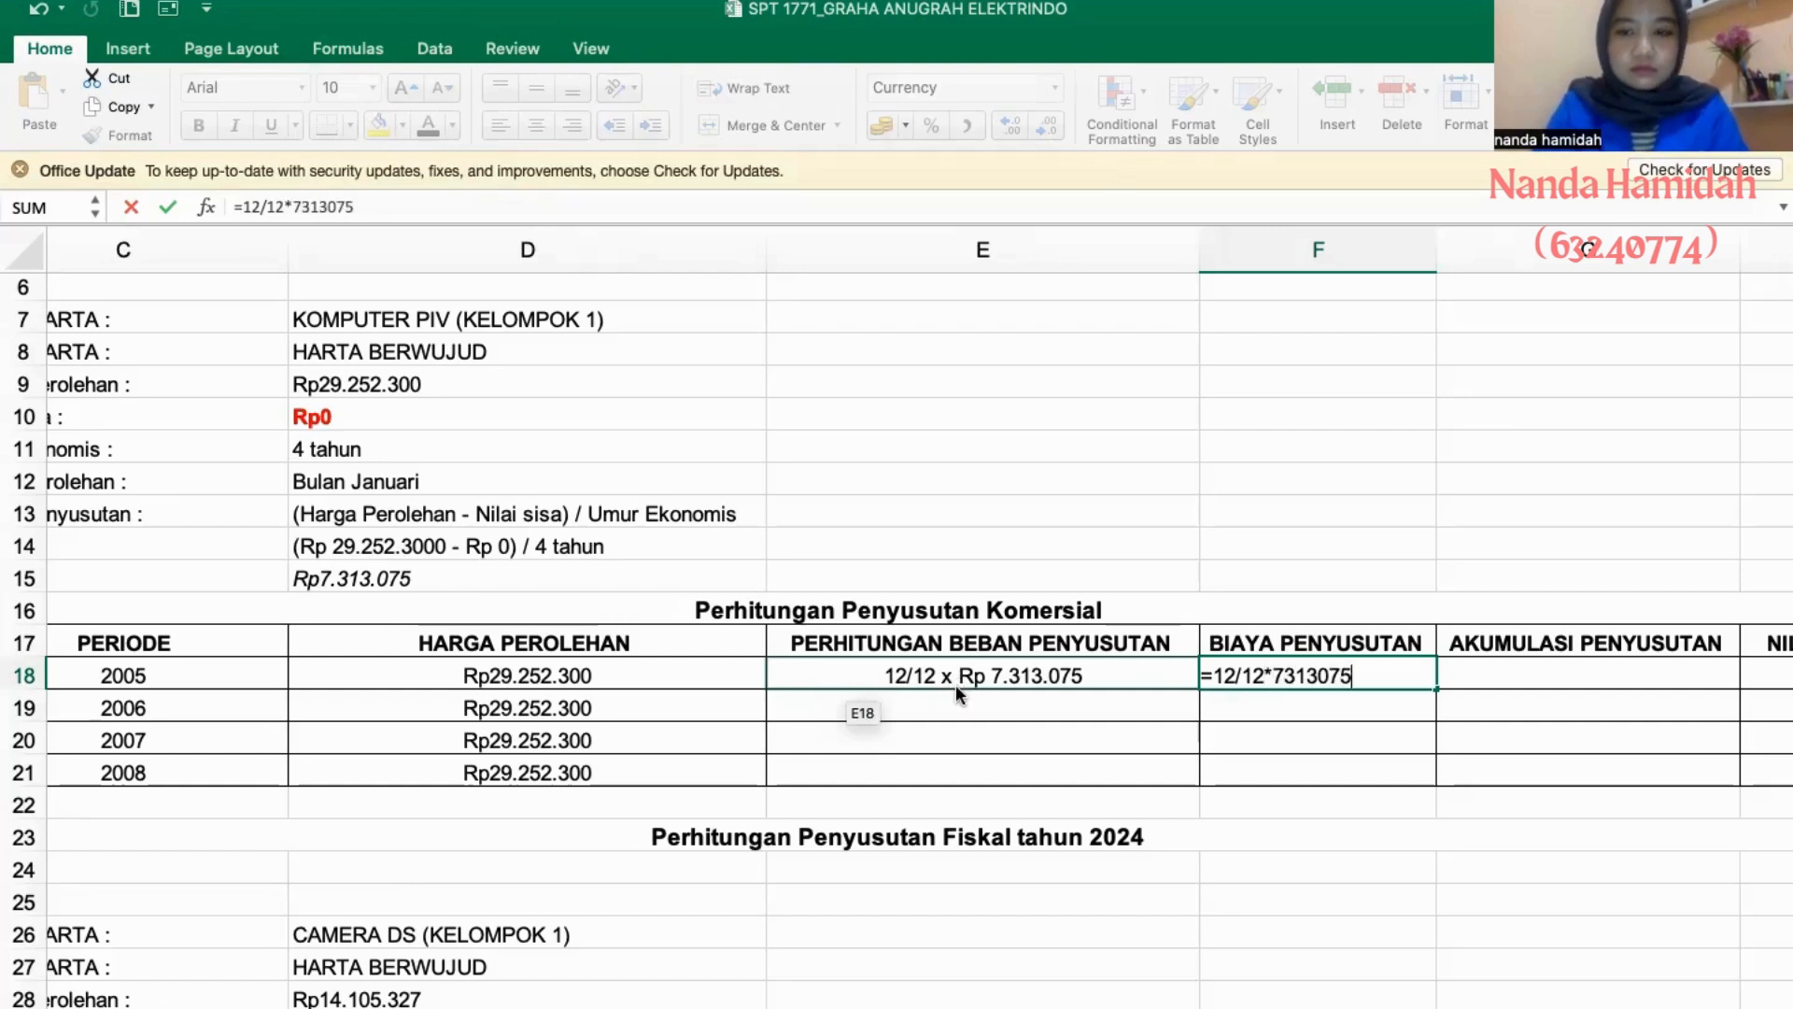
{"action": "key", "text": "Return"}
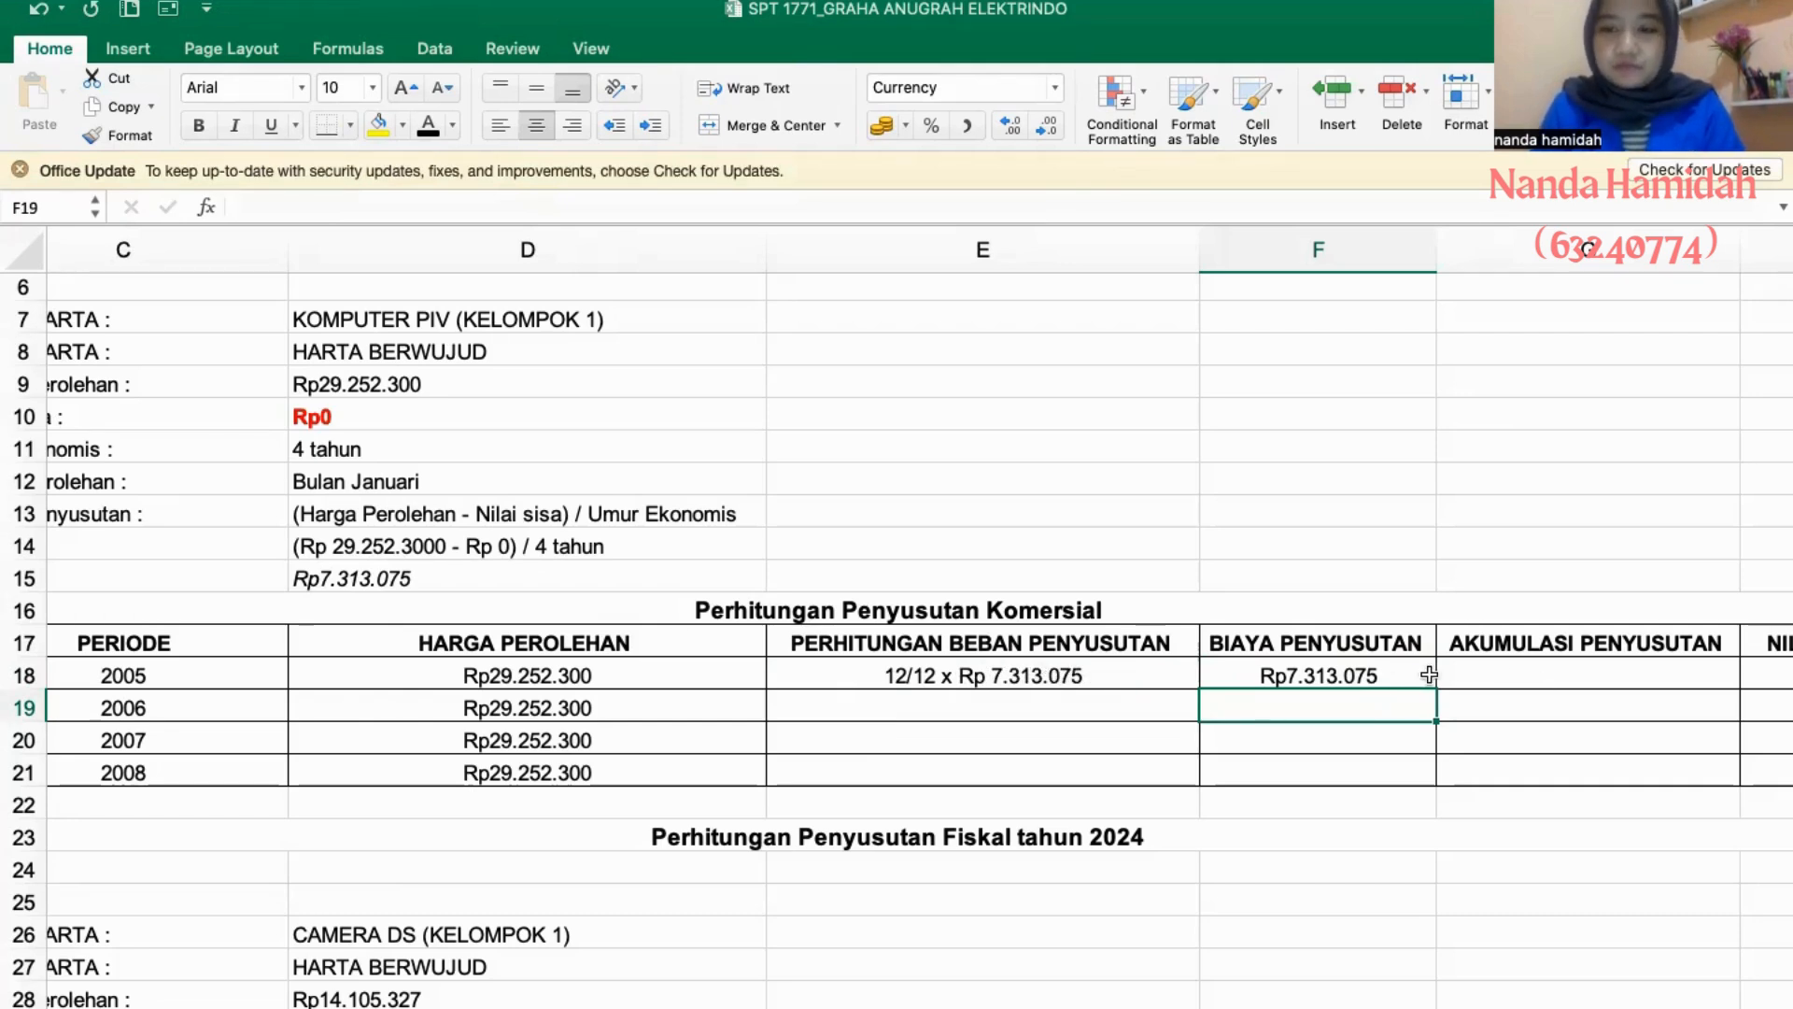
- Set the 2005 AKUMULASI PENYUSUTAN of asset 1 in G18 to reference that year's depreciation expense, =F18
{"action": "left_click", "coordinate": [1469, 675]}
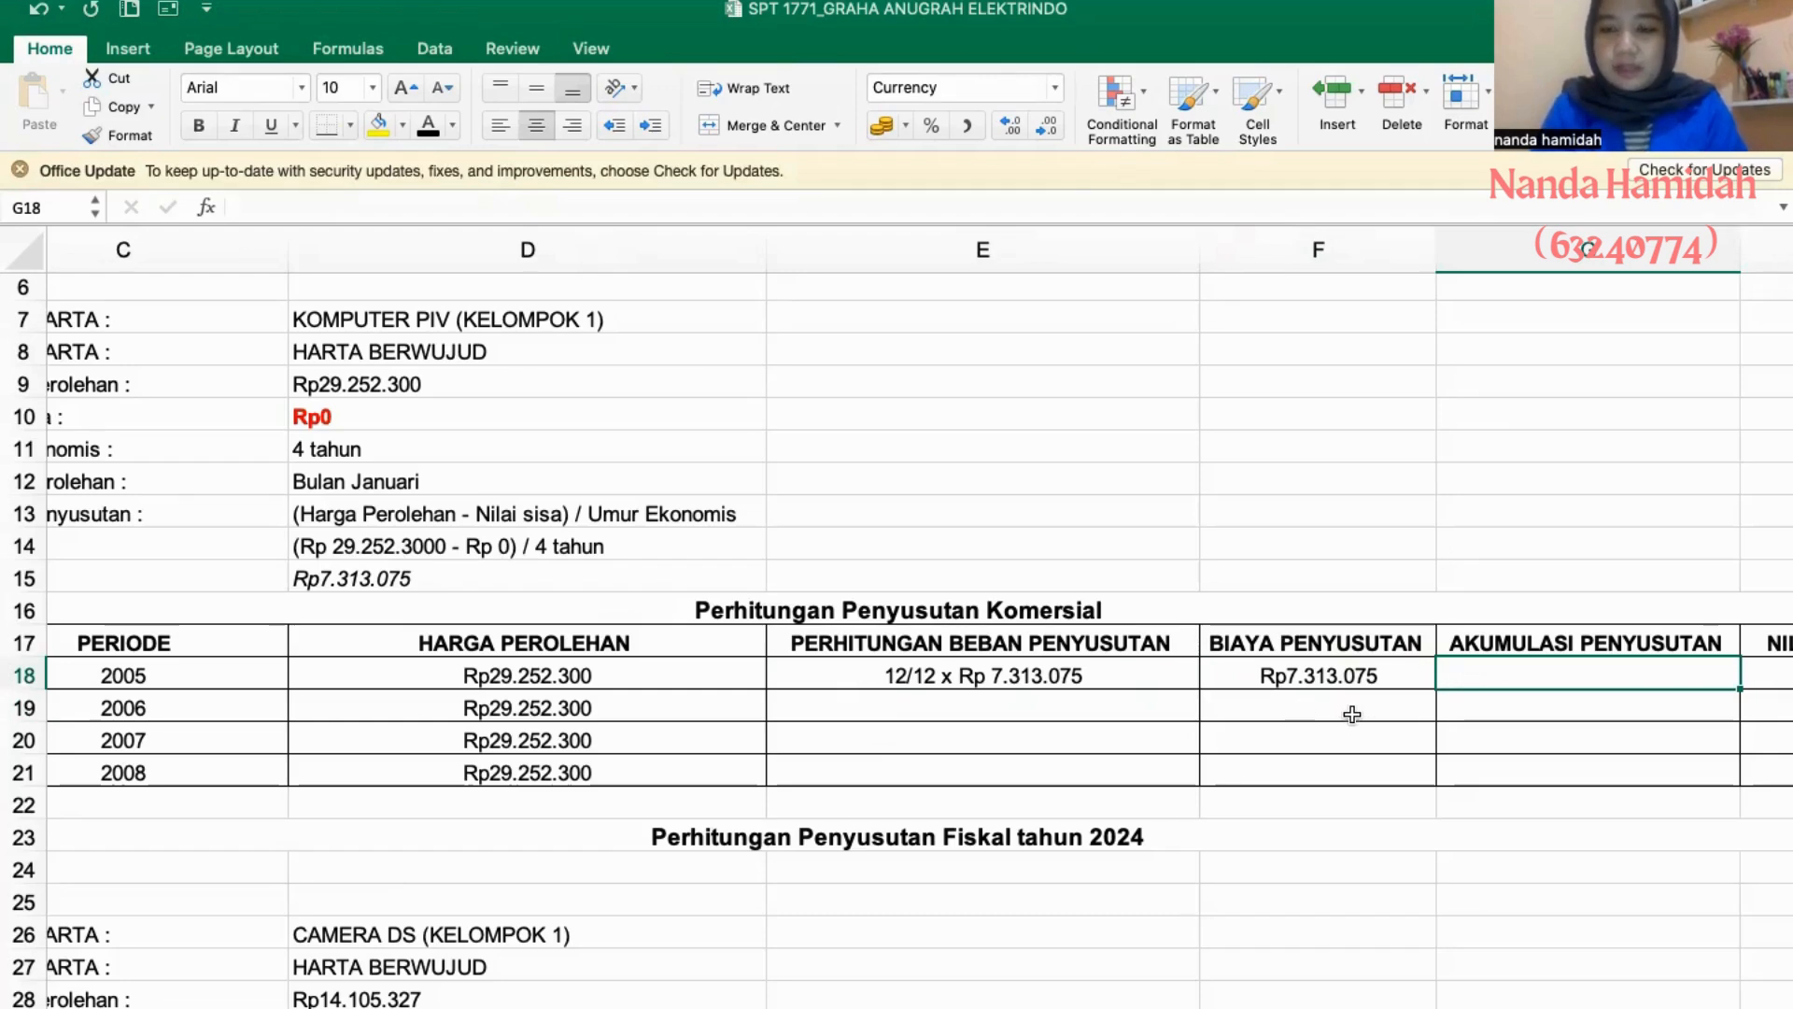
{"action": "scroll", "coordinate": [1354, 714], "scroll_direction": "right", "scroll_amount": 2}
{"action": "type", "text": "="}
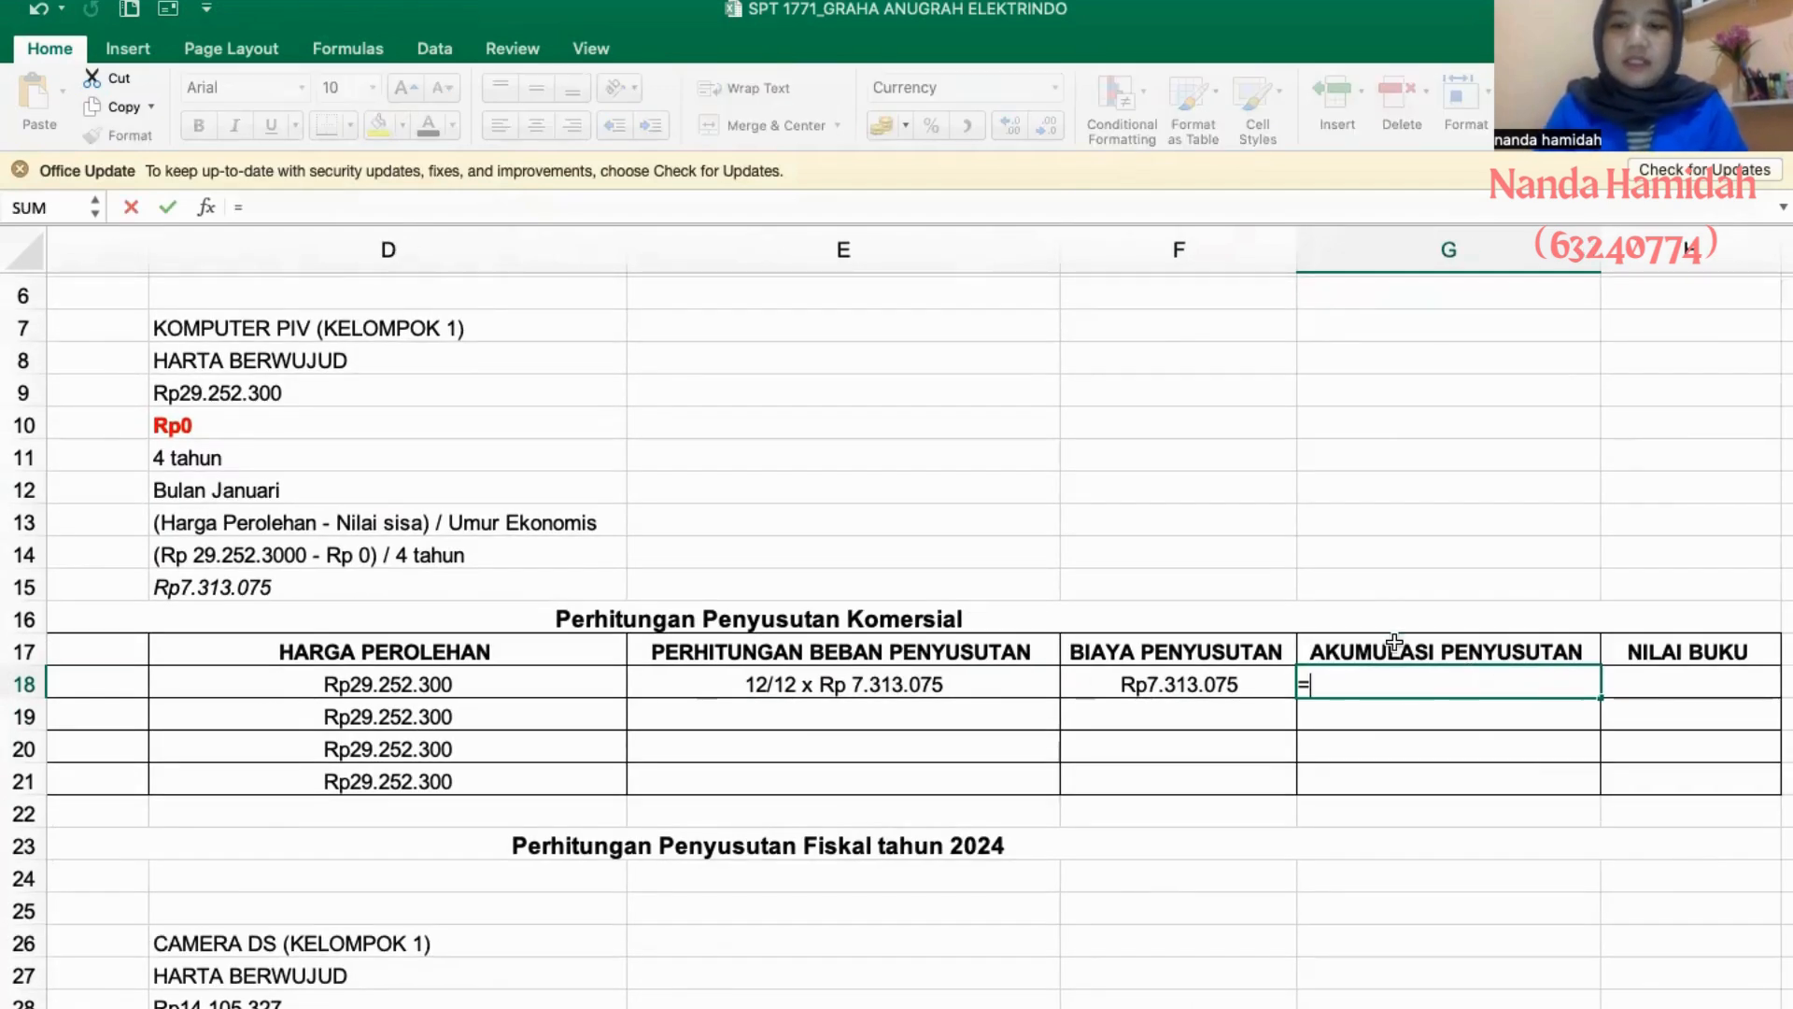
{"action": "left_click", "coordinate": [1231, 684]}
{"action": "key", "text": "Return"}
- Calculate the 2005 NILAI BUKU in H18 as acquisition price minus accumulated depreciation, =D18-G18
{"action": "key", "text": "Up"}
{"action": "key", "text": "Right"}
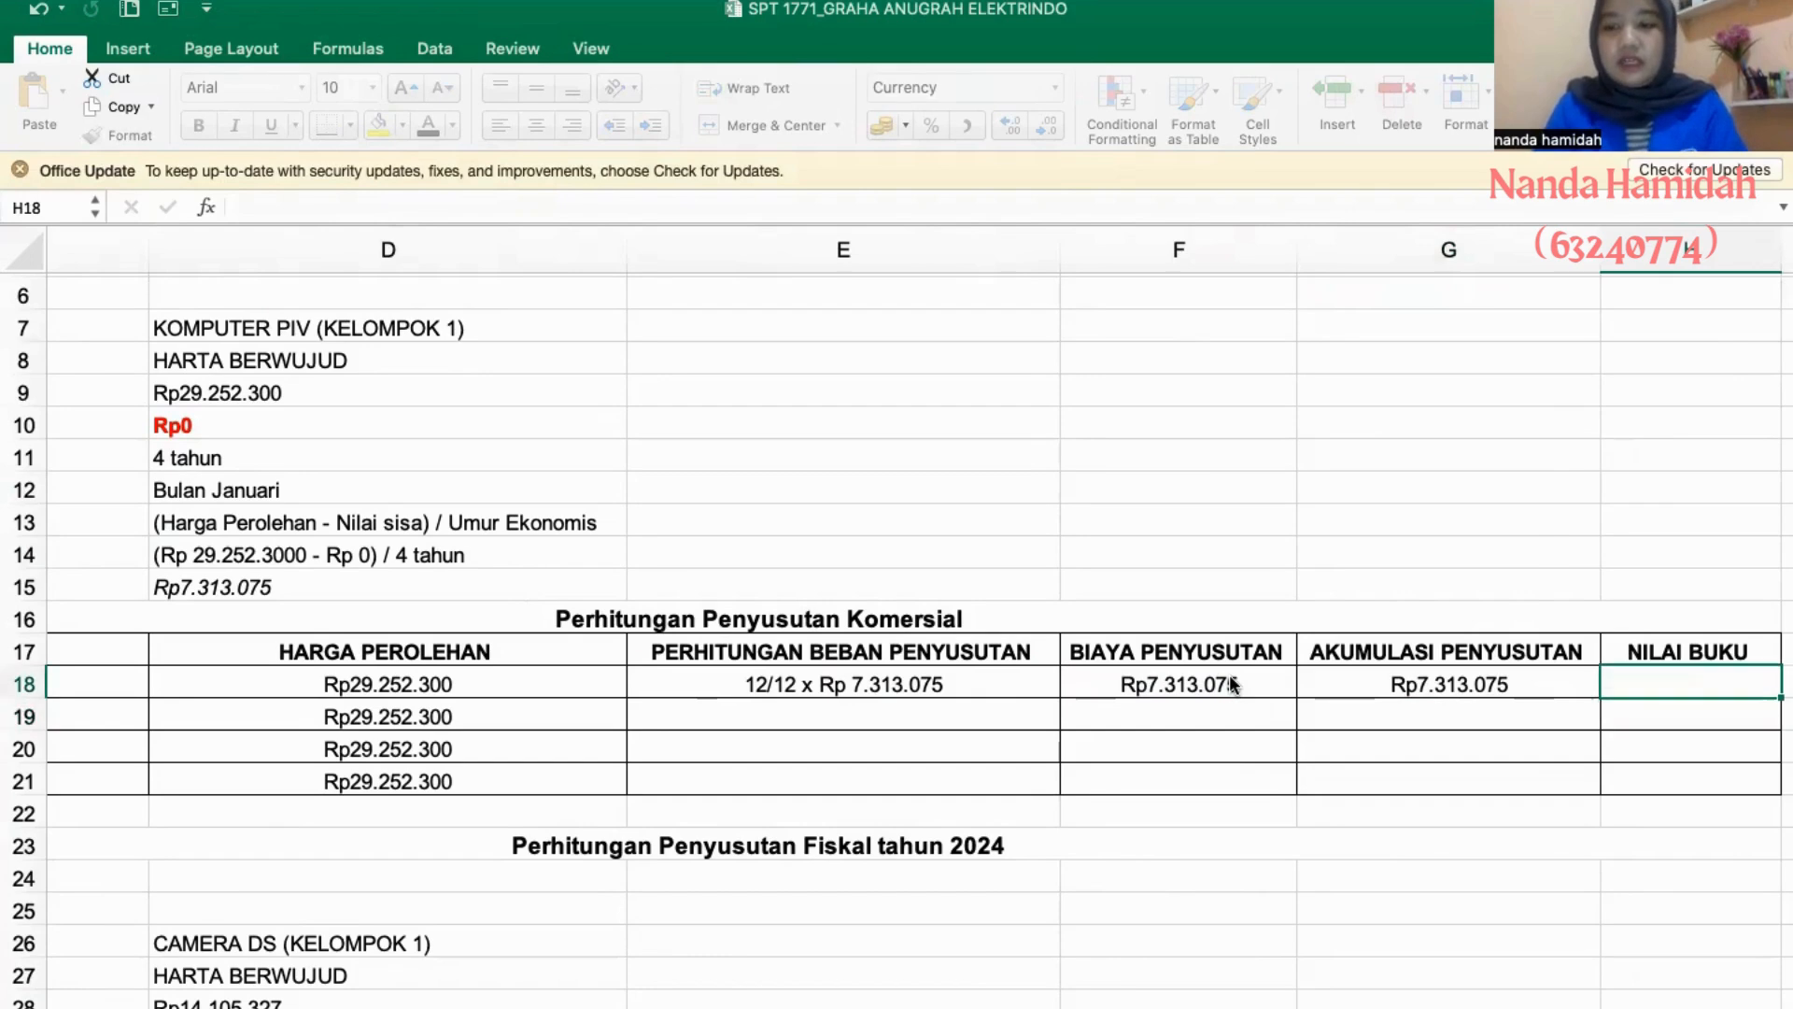
{"action": "type", "text": "="}
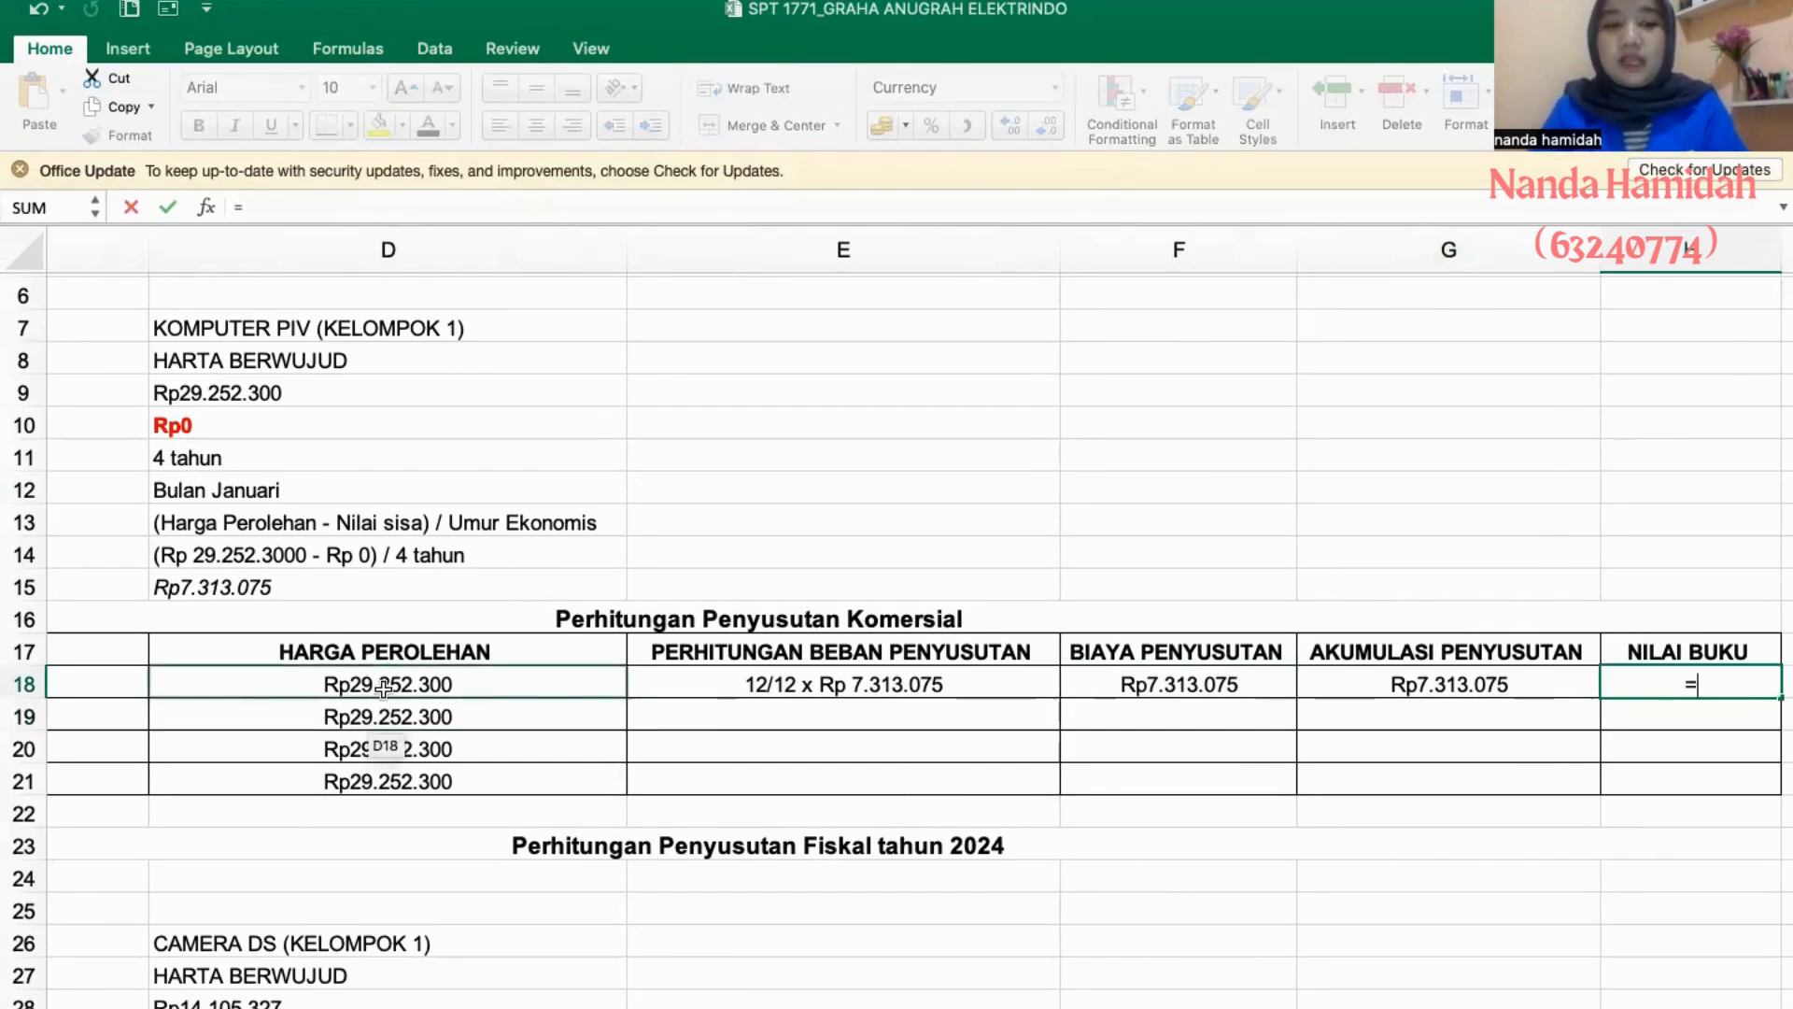
{"action": "left_click", "coordinate": [387, 687]}
{"action": "type", "text": "-"}
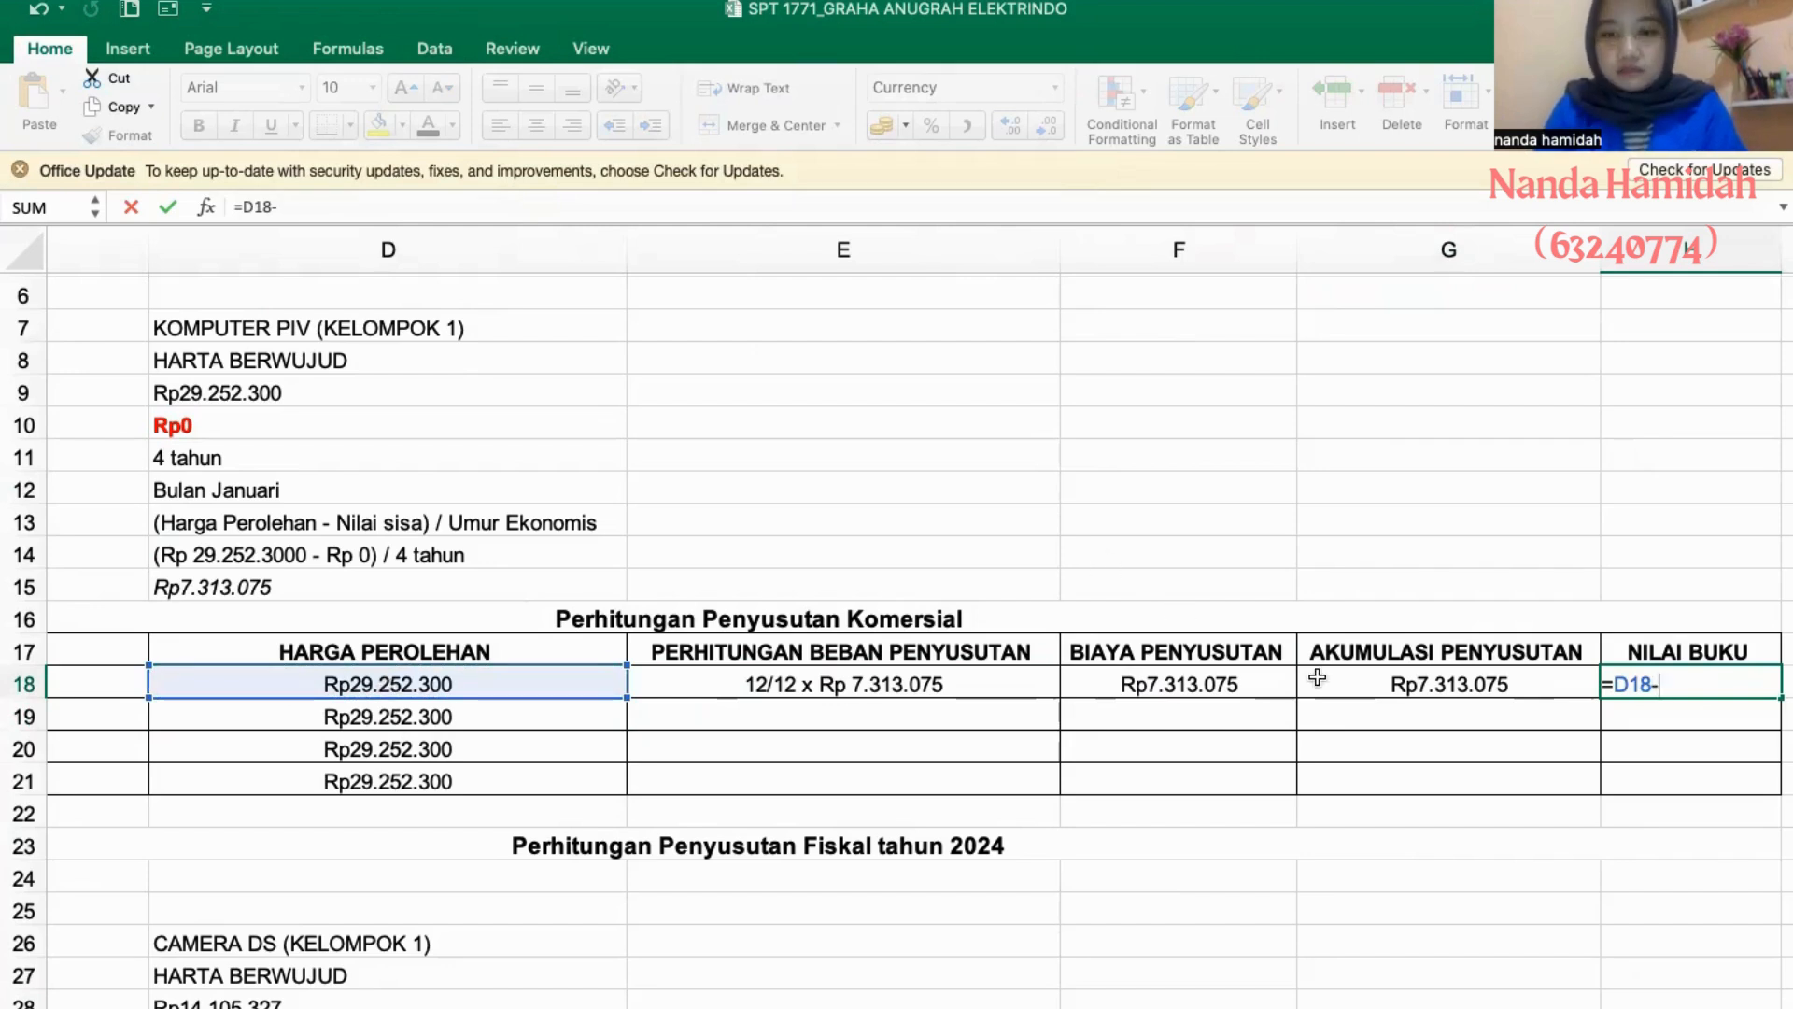
{"action": "left_click", "coordinate": [1369, 677]}
{"action": "key", "text": "Return"}
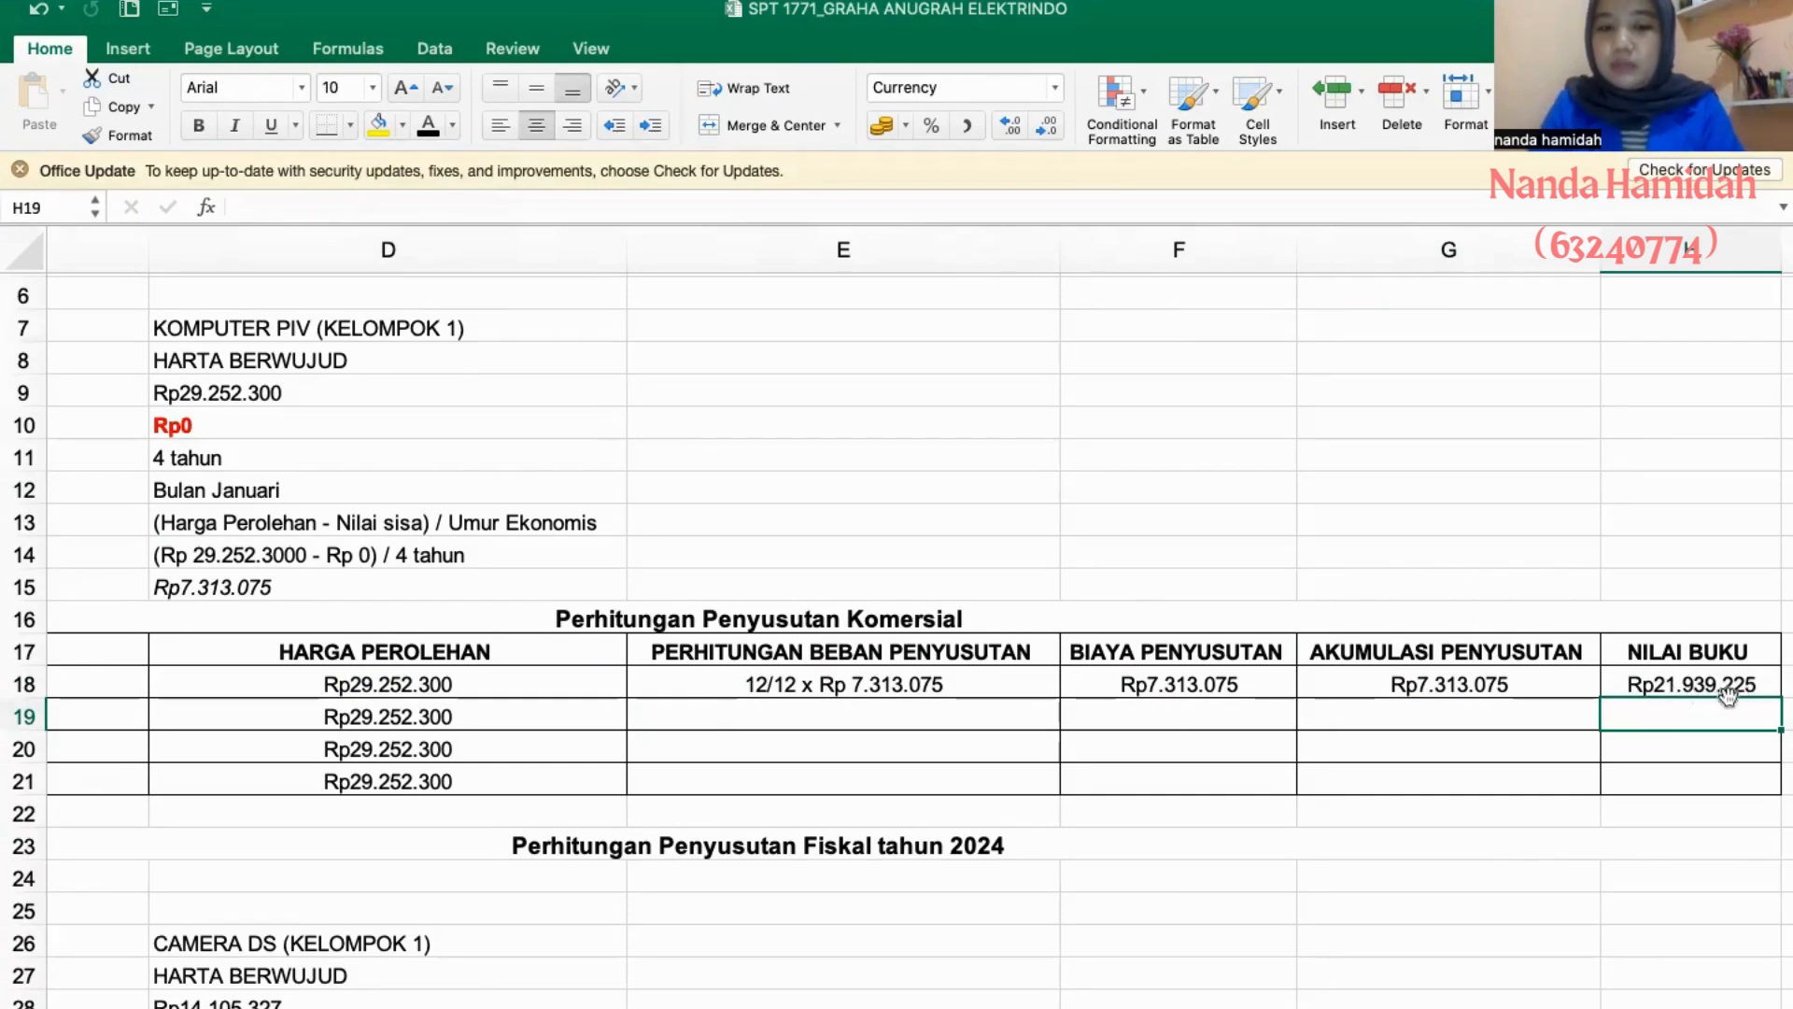
- Fill the 2005 PERHITUNGAN BEBAN PENYUSUTAN entry in E18 down through 2008
{"action": "left_click", "coordinate": [865, 712]}
{"action": "scroll", "coordinate": [800, 742], "scroll_direction": "left", "scroll_amount": 4}
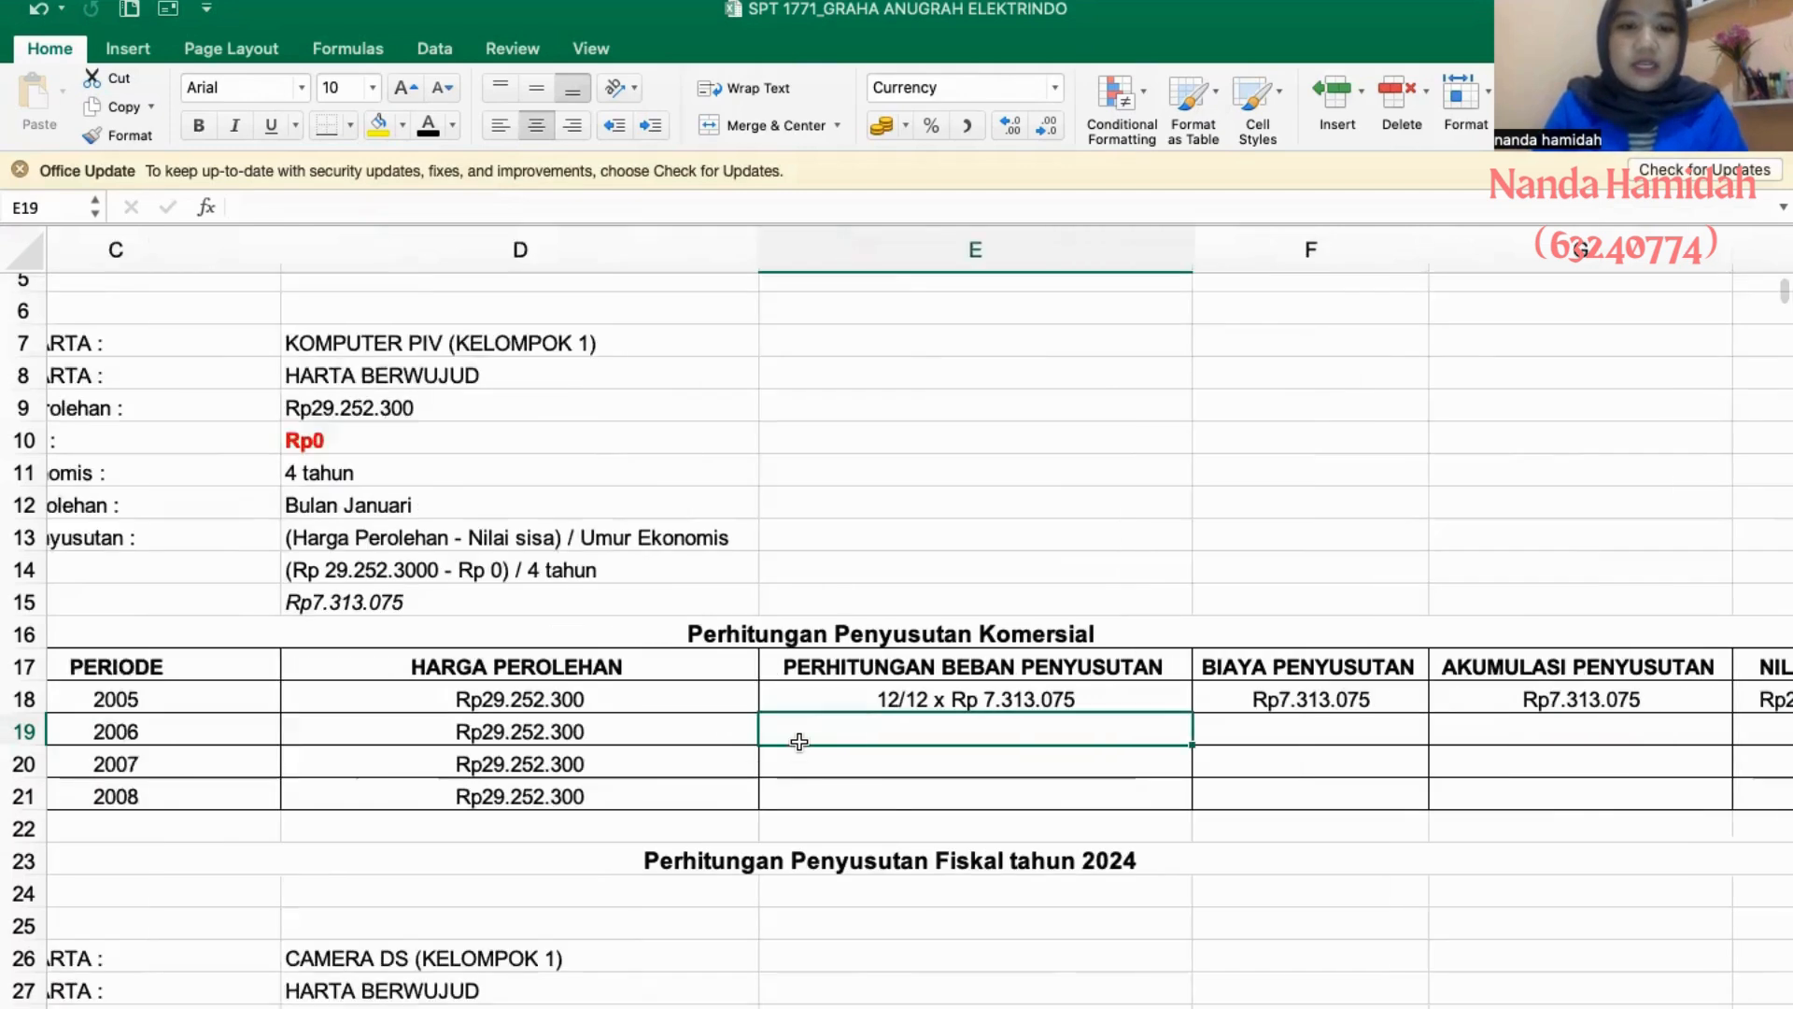
{"action": "left_click", "coordinate": [1157, 710]}
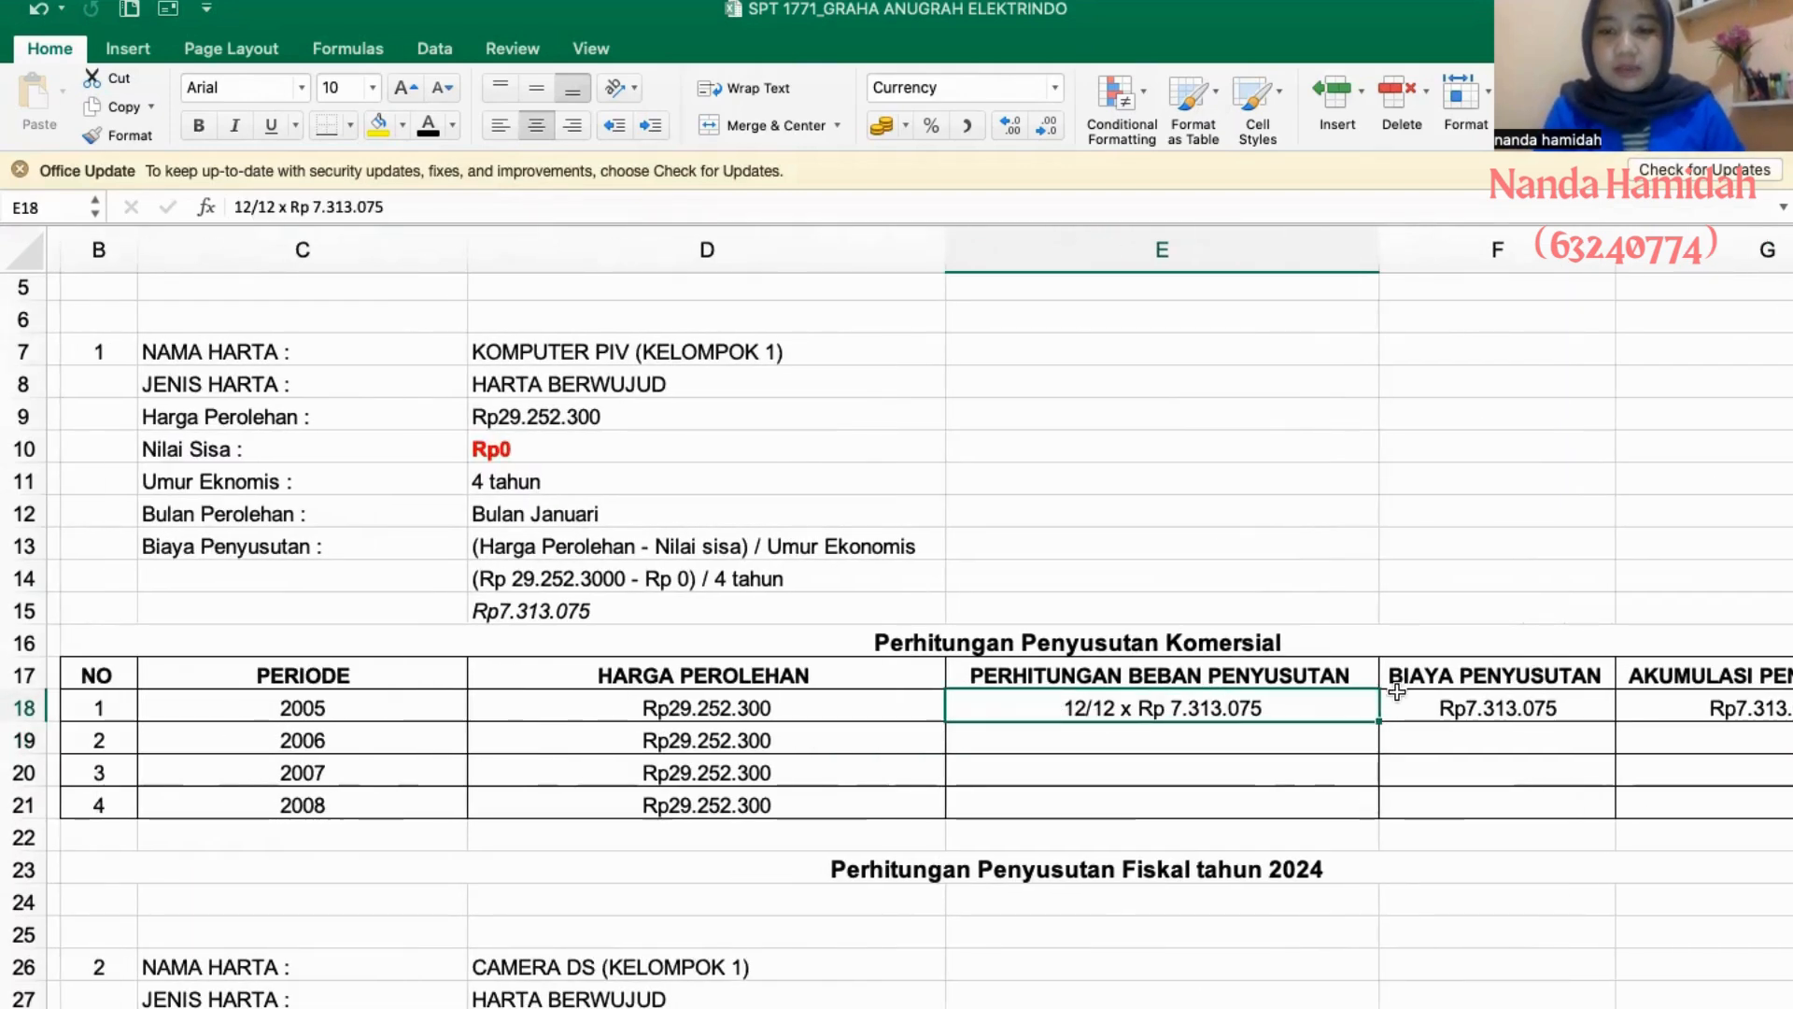
{"action": "left_click_drag", "start_coordinate": [1380, 721], "coordinate": [1377, 813]}
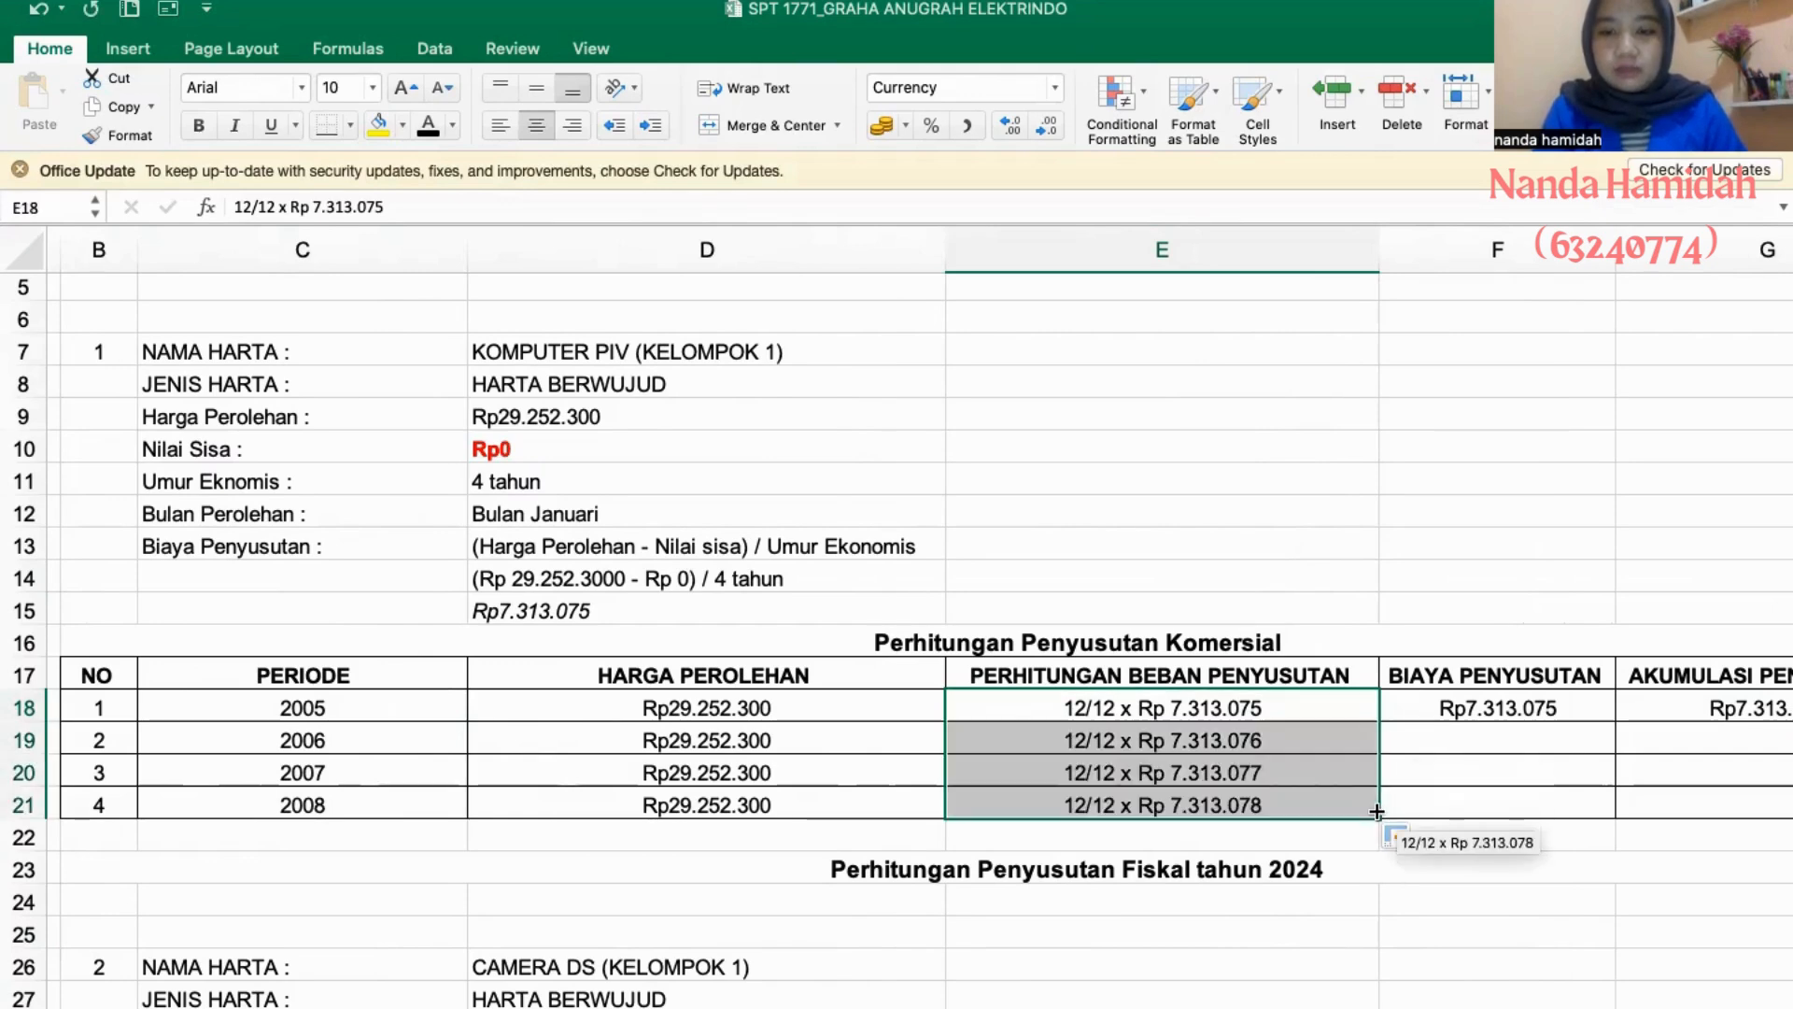
- Fill the 2005 BIAYA PENYUSUTAN formula in F18 down through 2008
{"action": "left_click", "coordinate": [1459, 730]}
{"action": "scroll", "coordinate": [1459, 730], "scroll_direction": "right", "scroll_amount": 3}
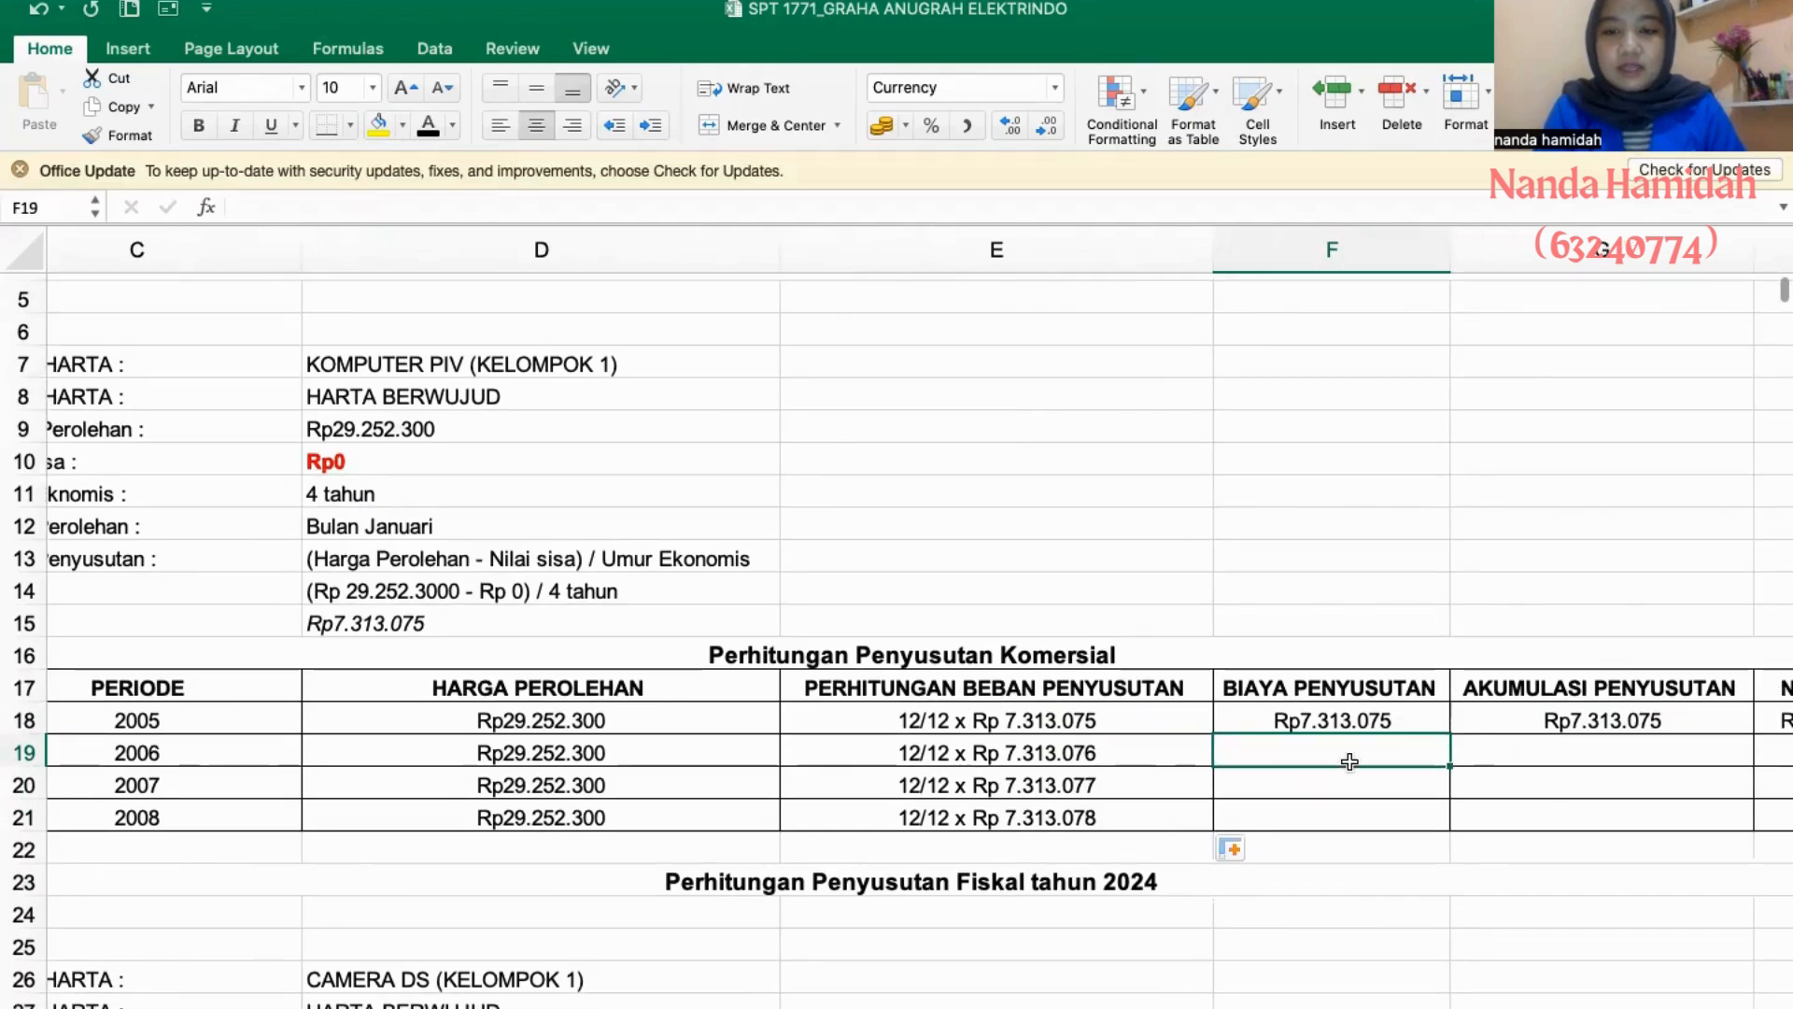
{"action": "left_click", "coordinate": [1363, 711]}
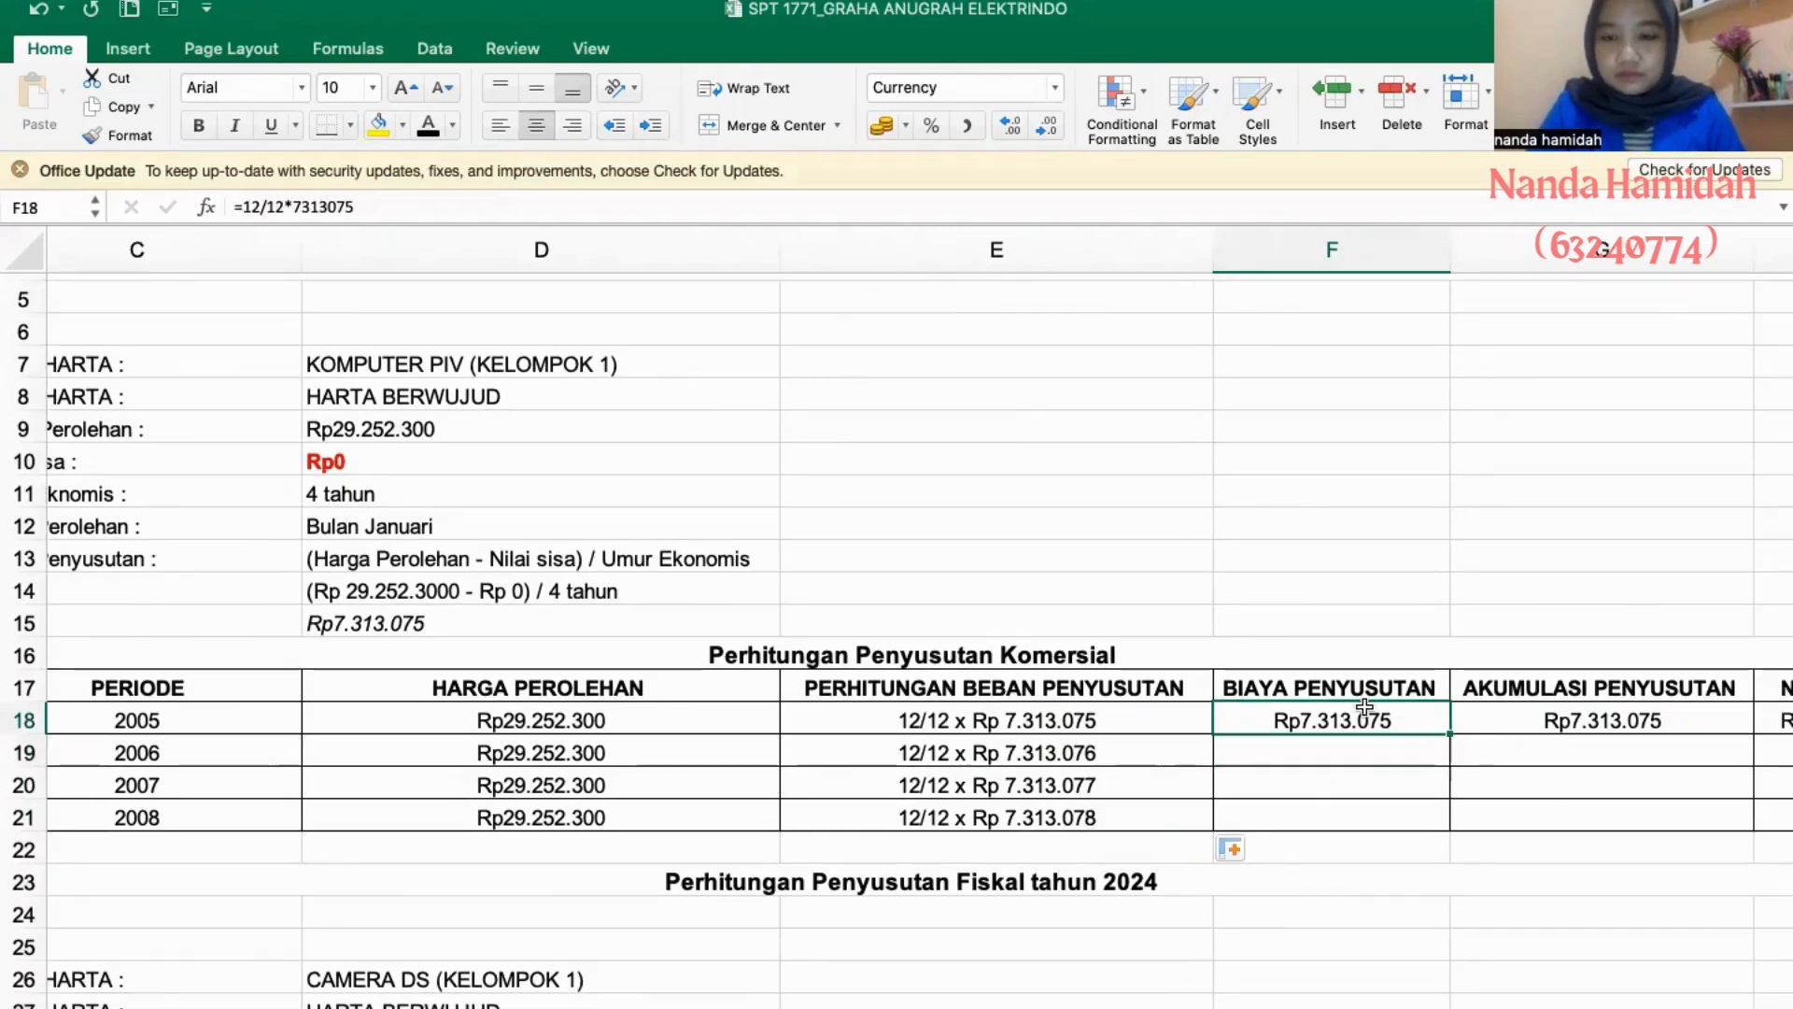
{"action": "left_click_drag", "start_coordinate": [1448, 734], "coordinate": [1433, 820]}
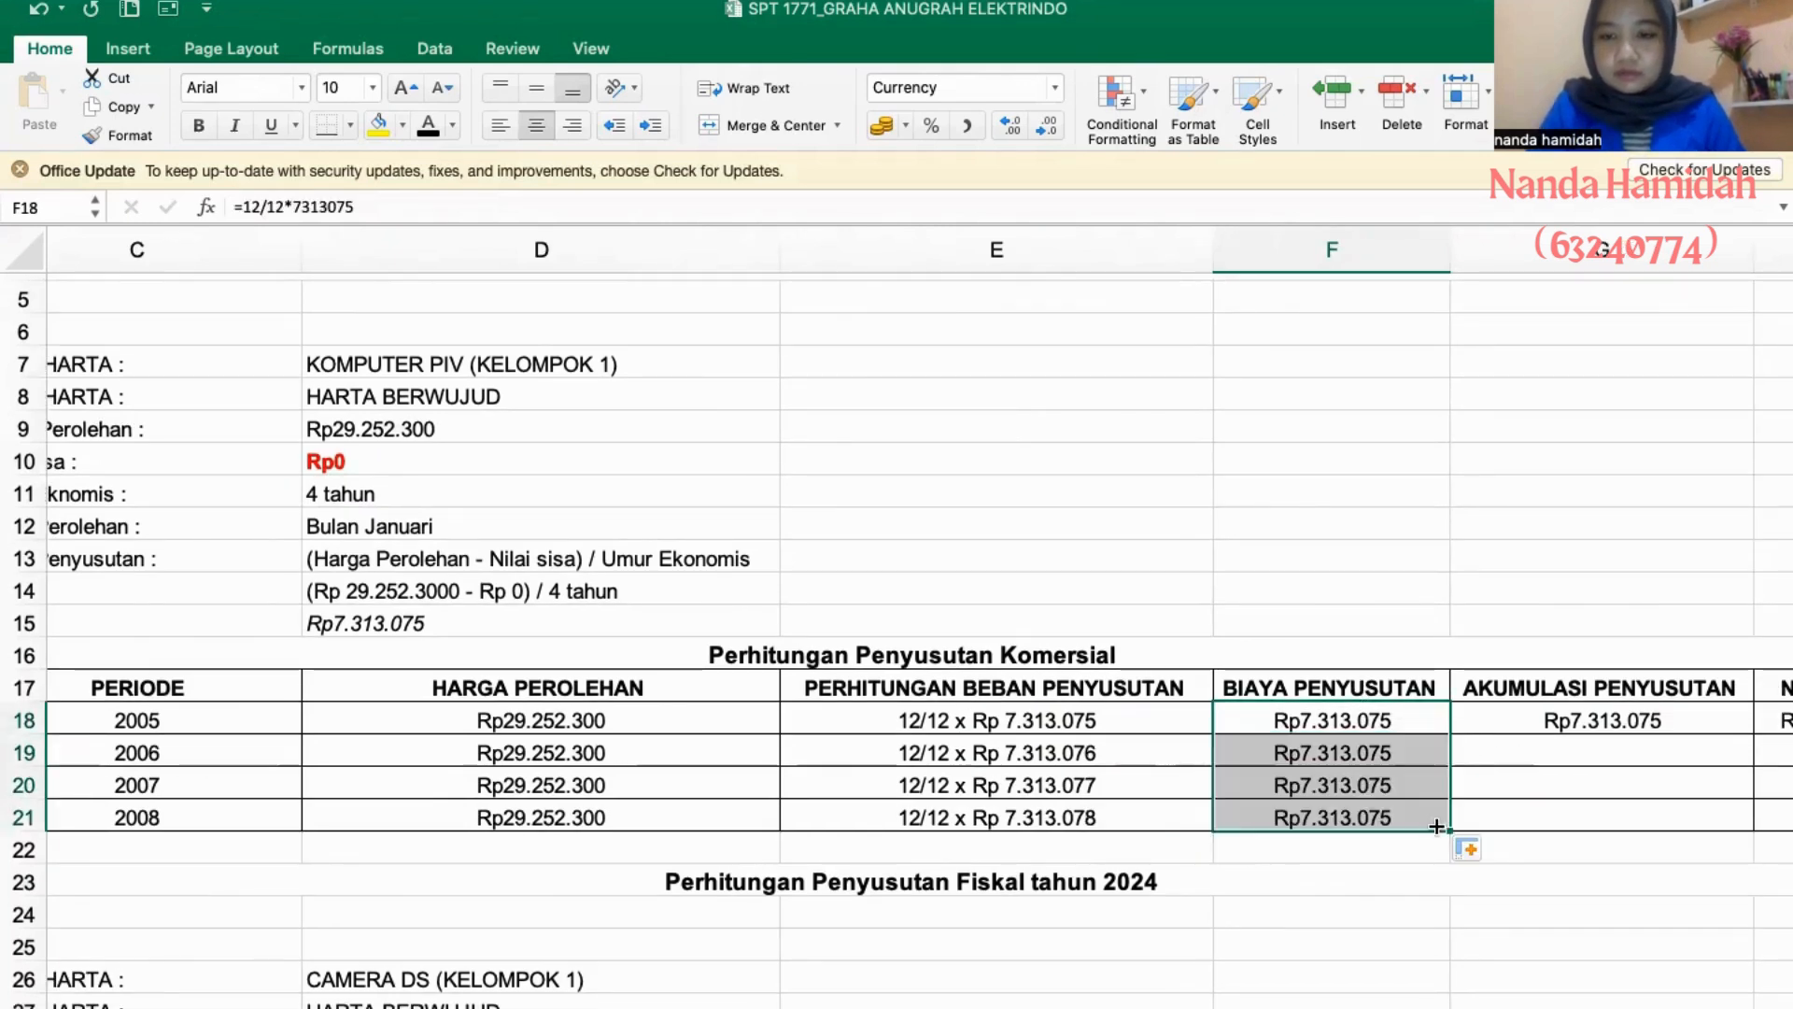
- Calculate the 2006 AKUMULASI PENYUSUTAN in G19 by adding the year's expense to the previous accumulation, =G18+F19
{"action": "left_click", "coordinate": [1541, 752]}
{"action": "scroll", "coordinate": [1541, 752], "scroll_direction": "right", "scroll_amount": 2}
{"action": "scroll", "coordinate": [1541, 752], "scroll_direction": "up", "scroll_amount": 1}
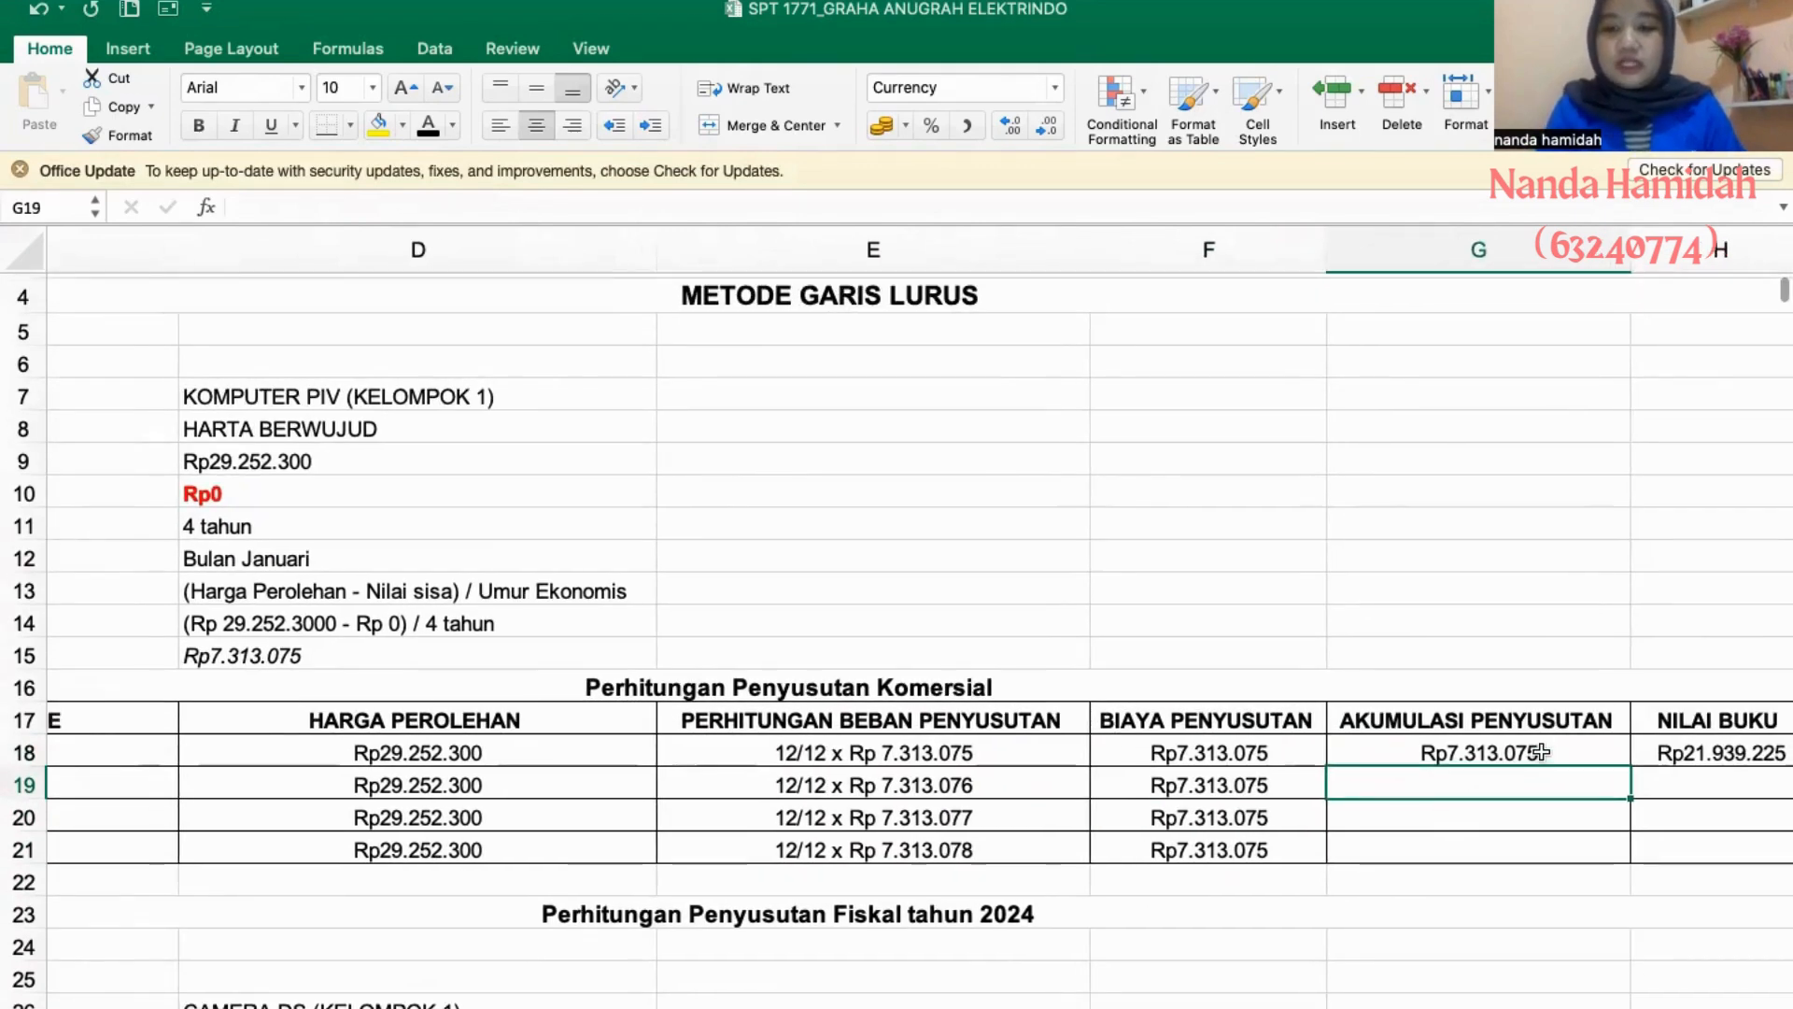
{"action": "type", "text": "="}
{"action": "left_click", "coordinate": [1515, 752]}
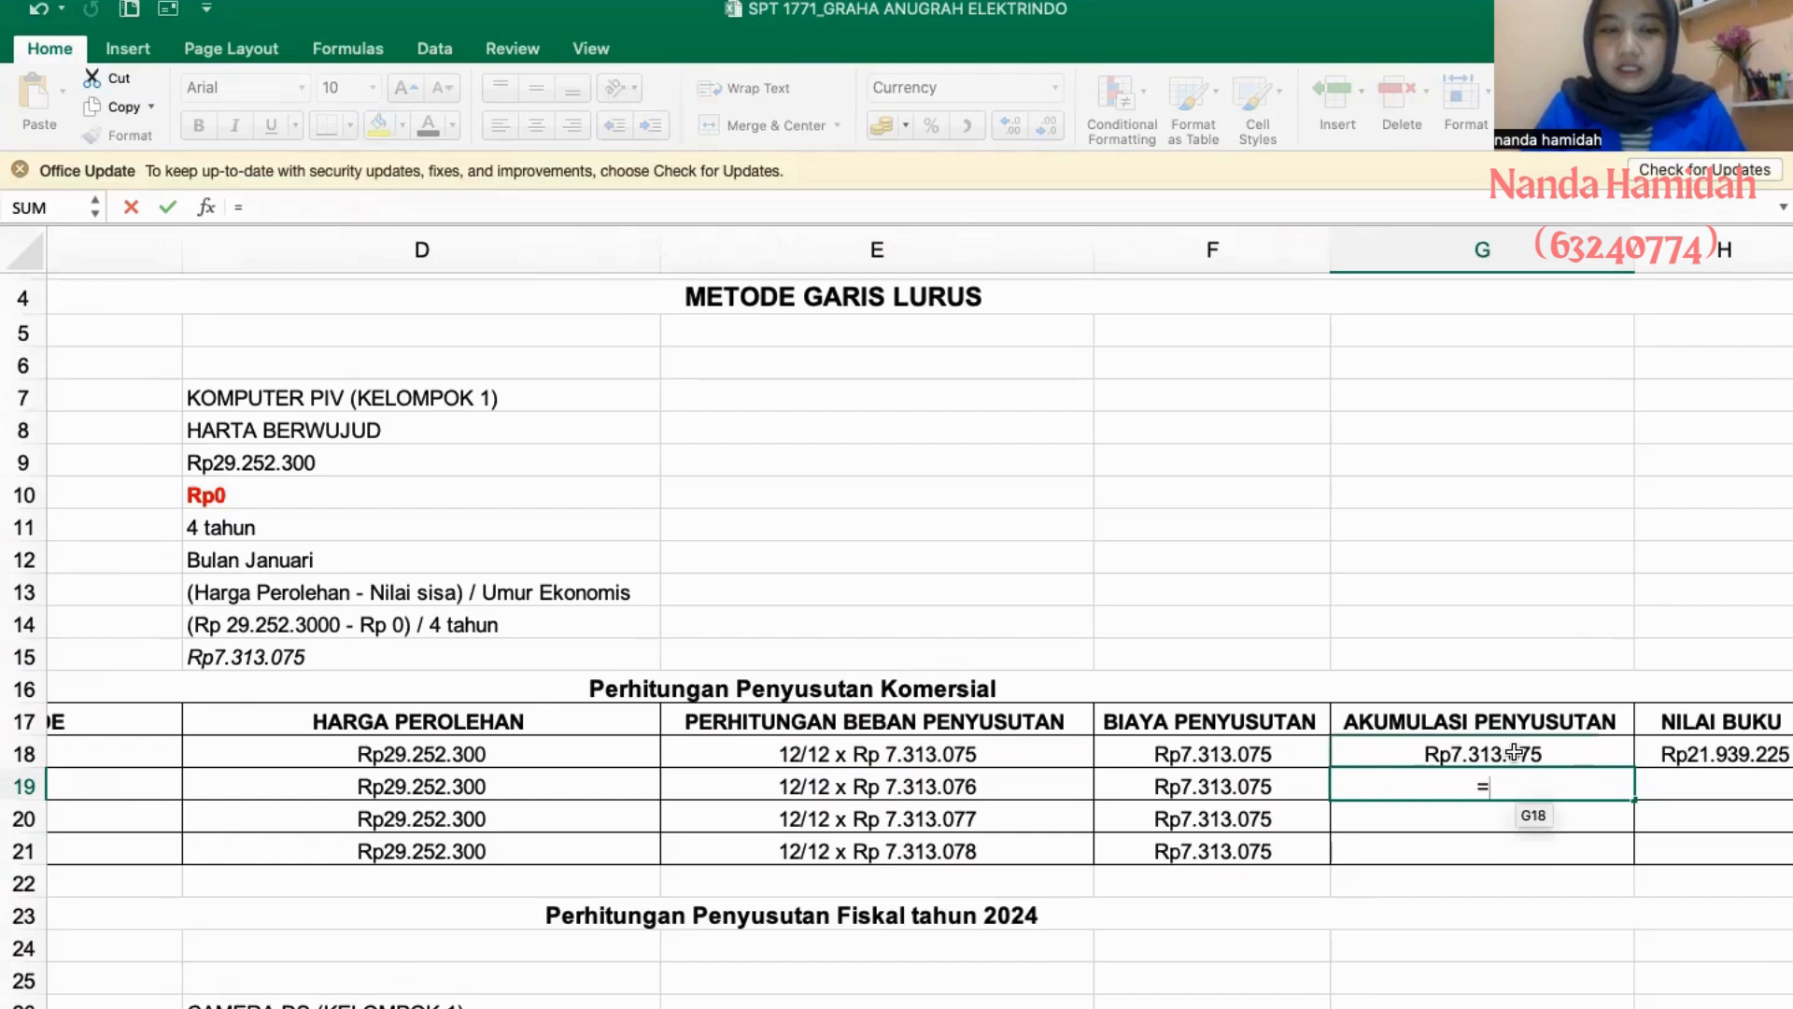
{"action": "type", "text": "+"}
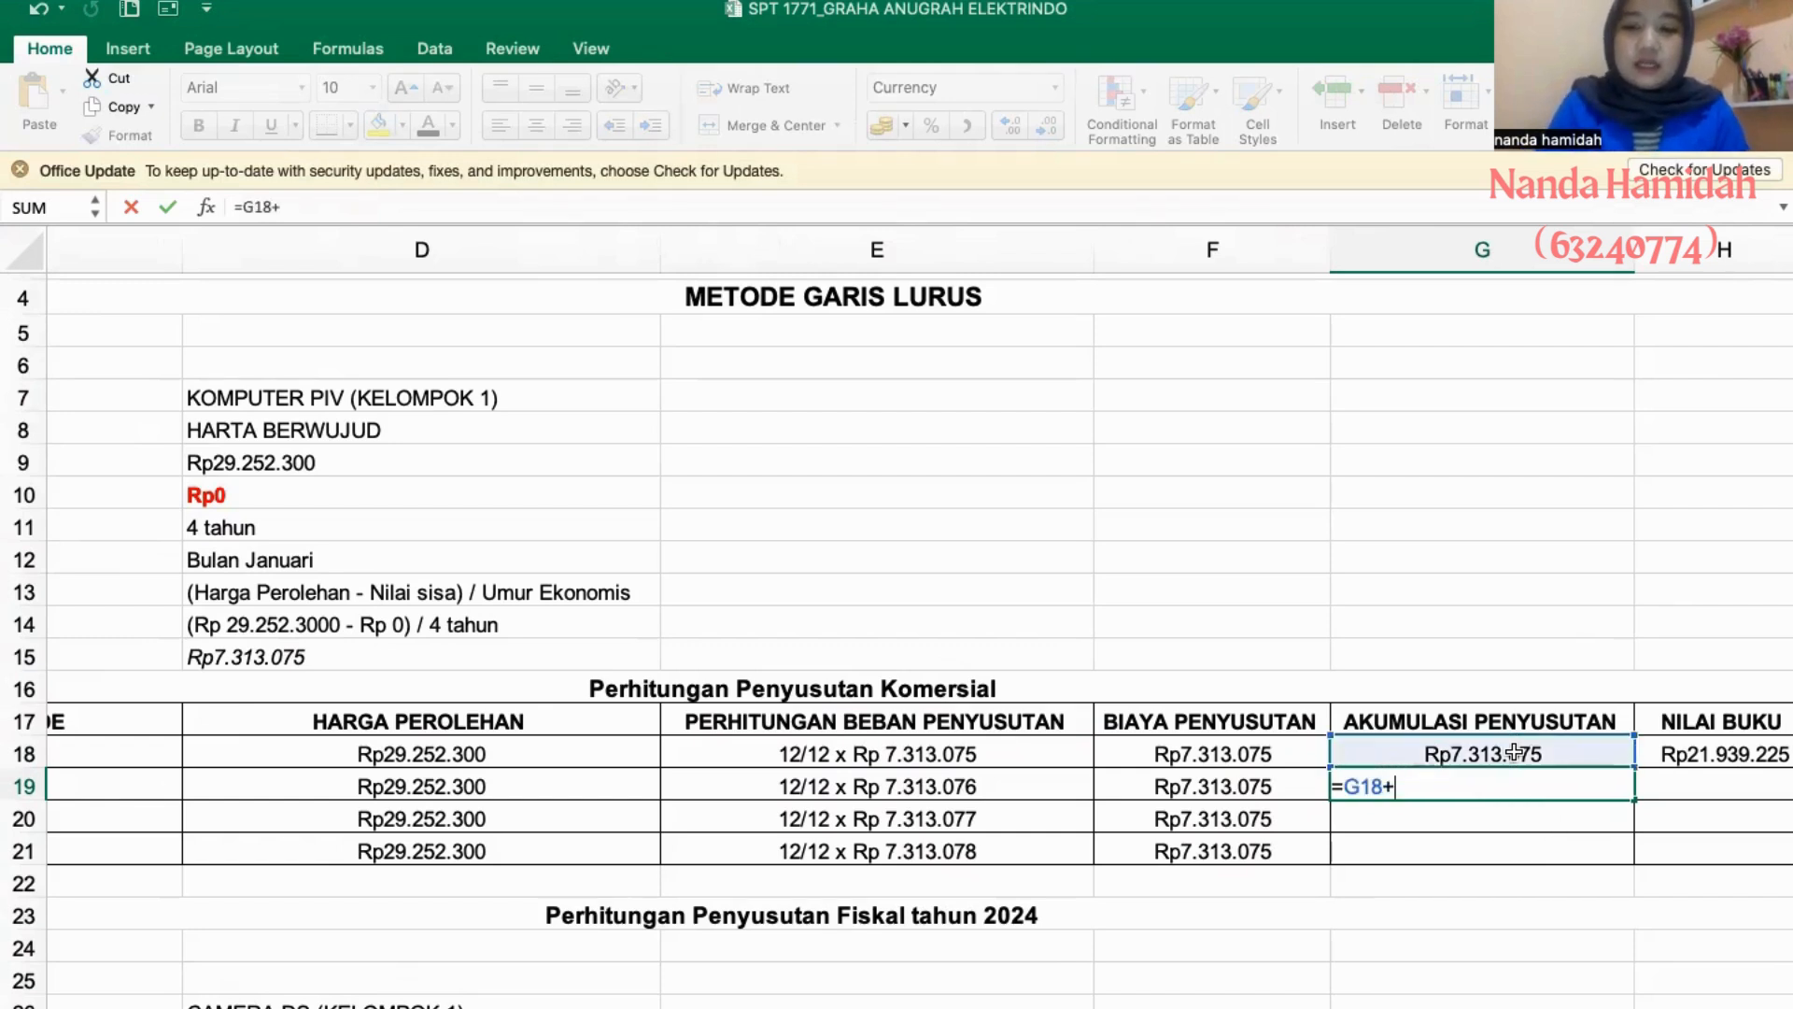
{"action": "left_click", "coordinate": [1252, 784]}
{"action": "key", "text": "Return"}
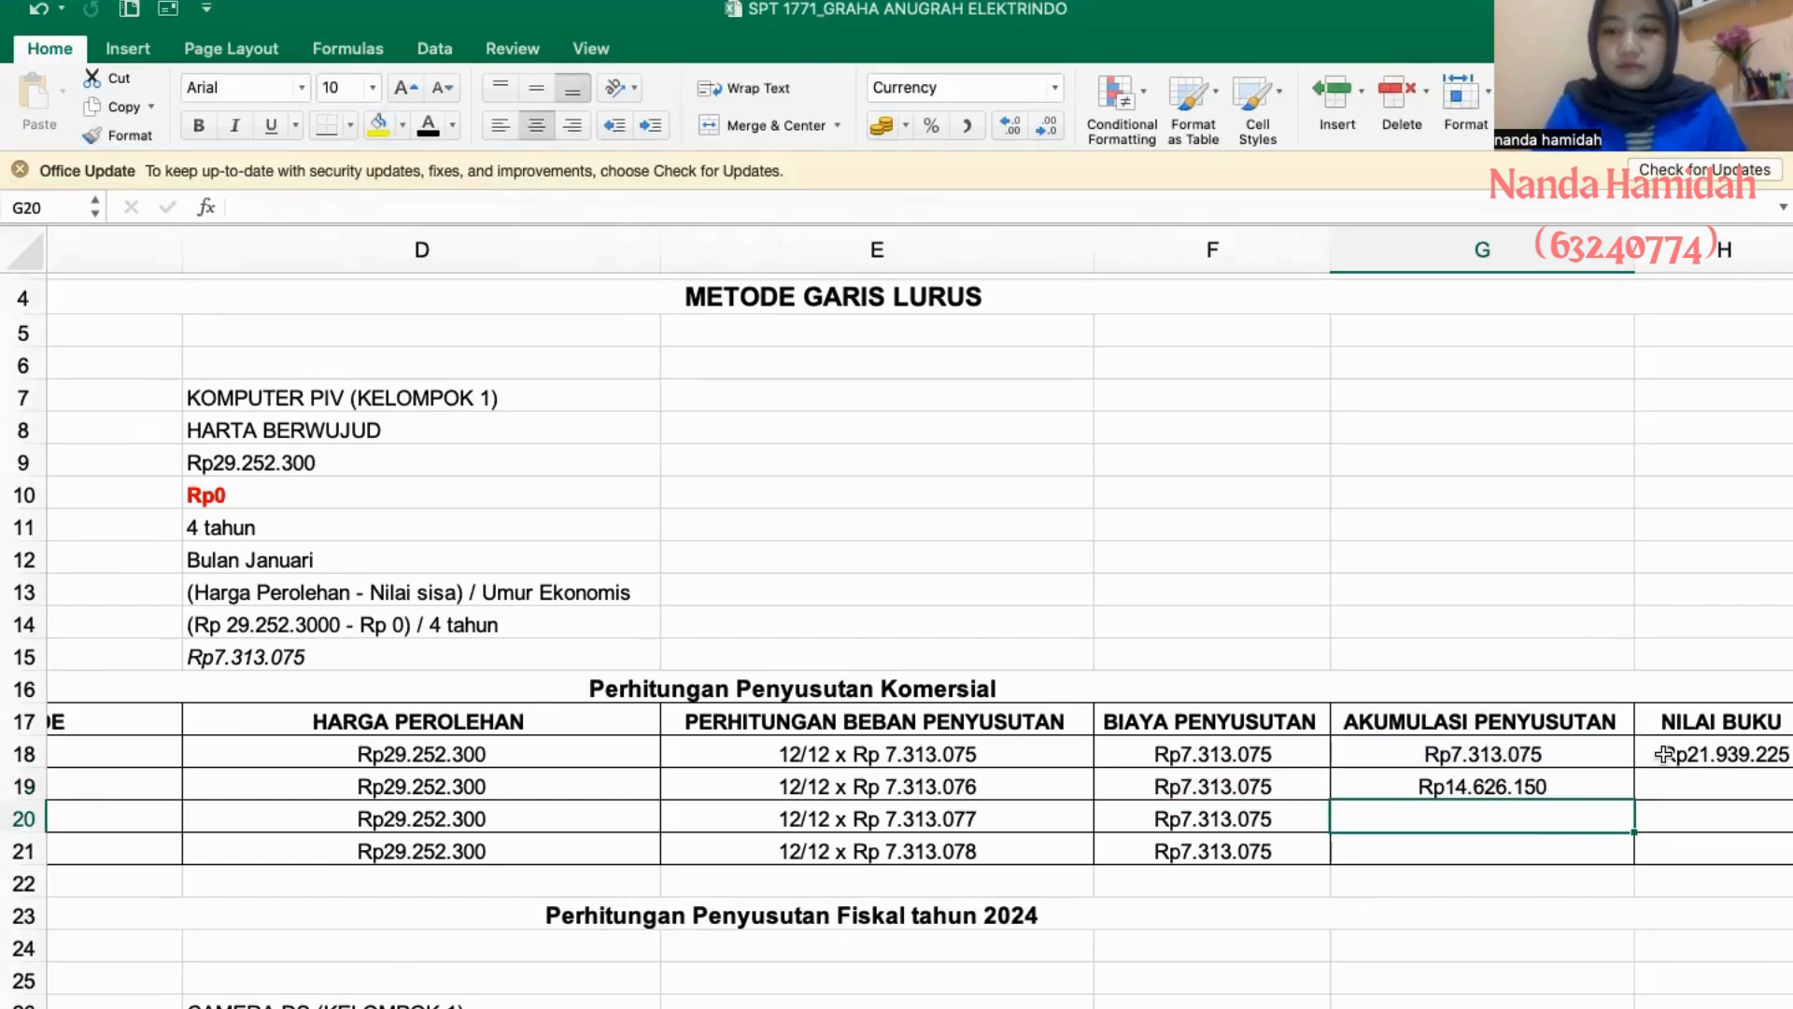
- Calculate the 2006 NILAI BUKU in H19 as acquisition price minus accumulated depreciation, =D19-G19
{"action": "left_click", "coordinate": [1673, 782]}
{"action": "type", "text": "="}
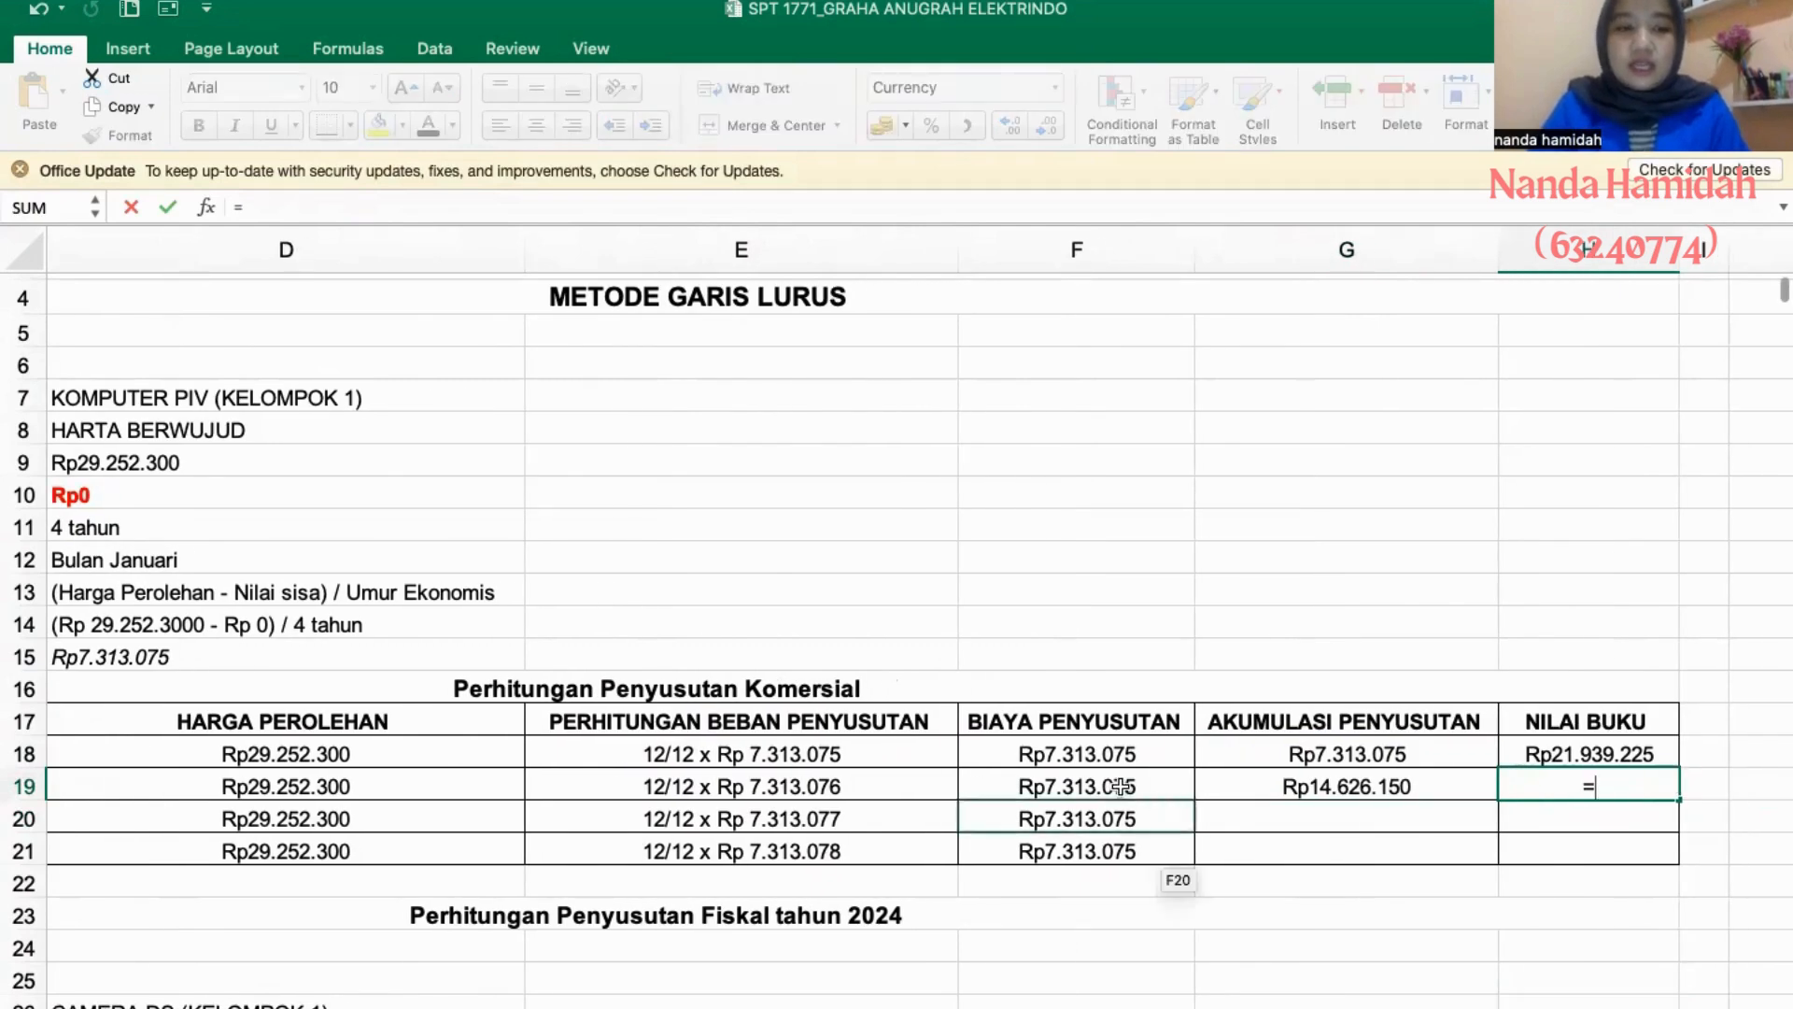
{"action": "left_click", "coordinate": [426, 767]}
{"action": "type", "text": "-"}
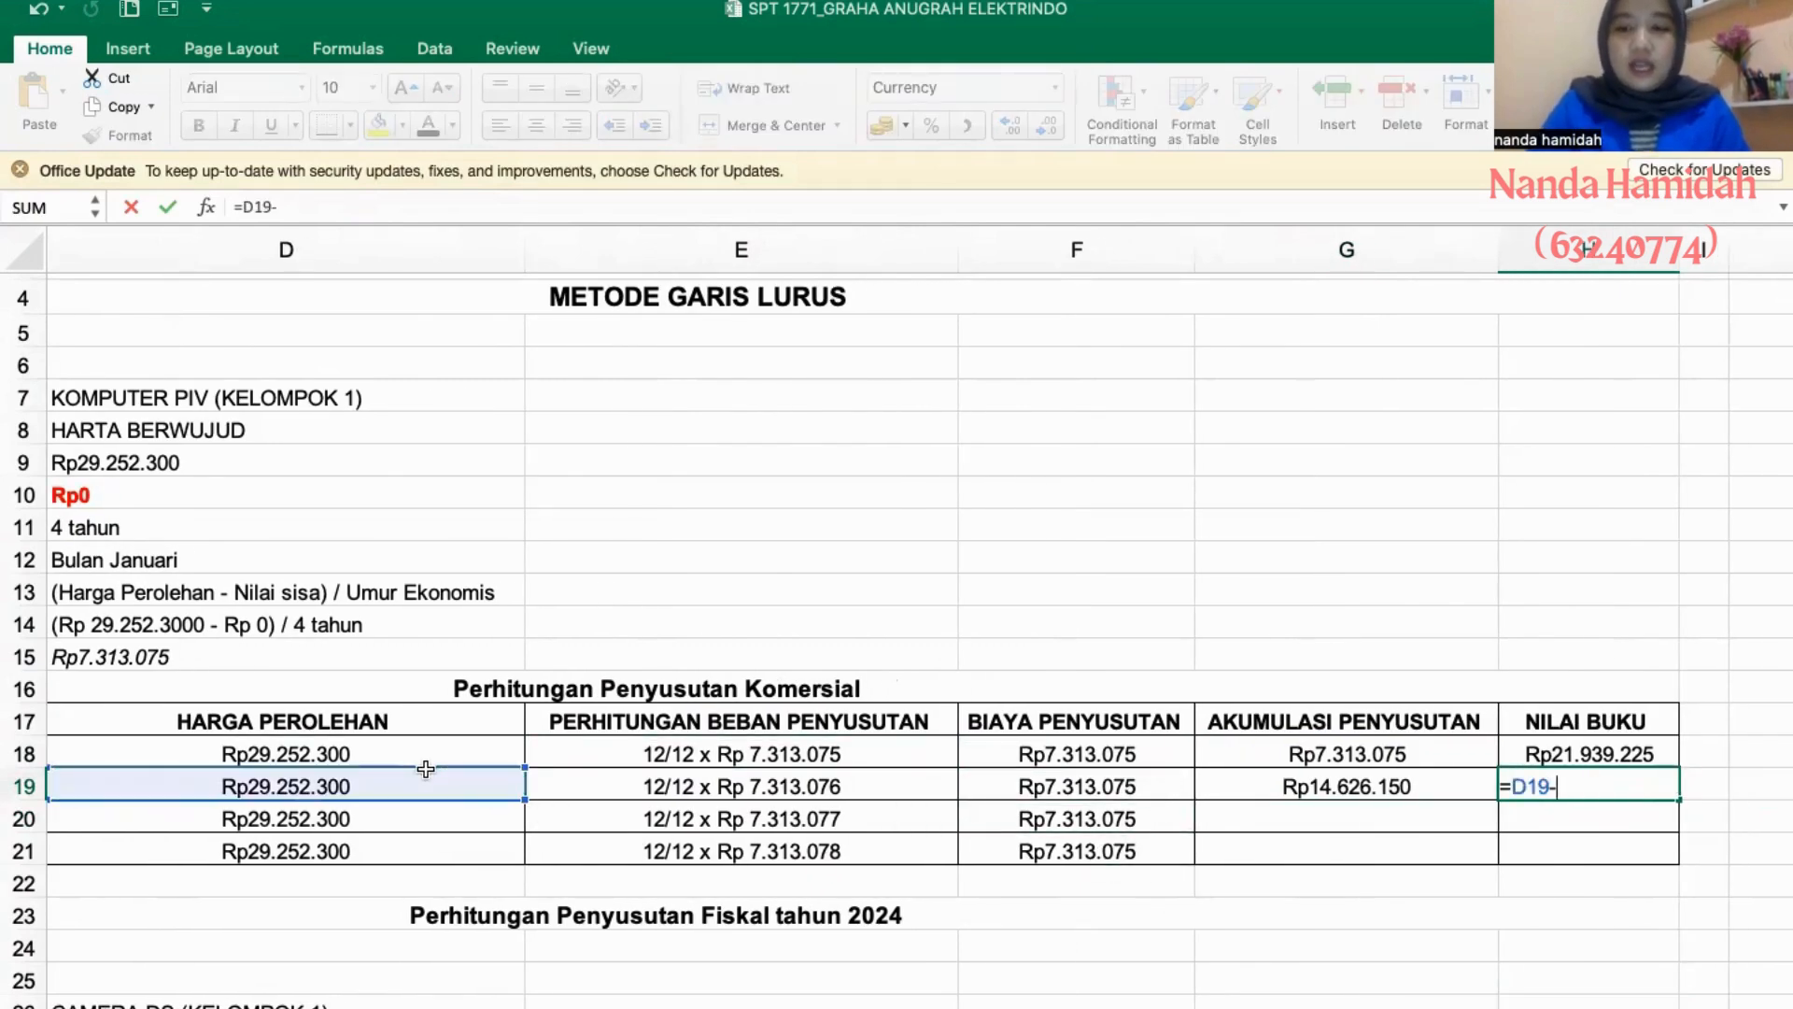
{"action": "left_click", "coordinate": [1411, 786]}
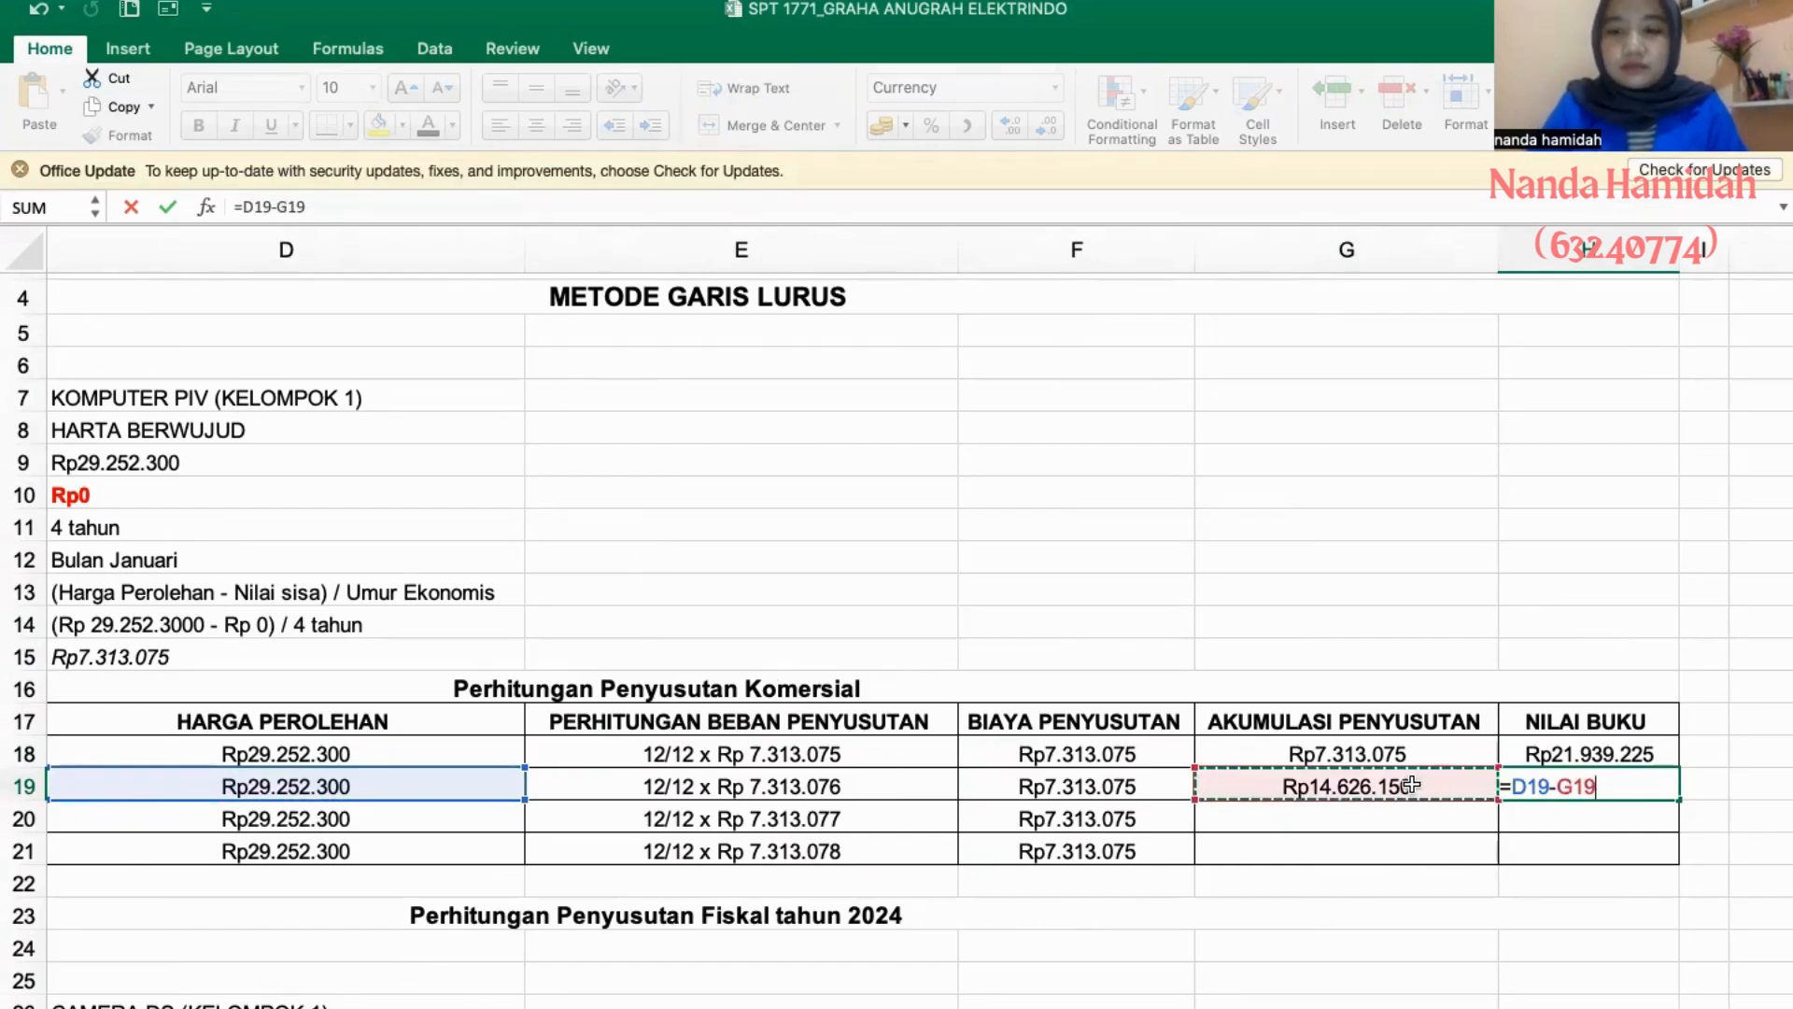
{"action": "key", "text": "Return"}
- Fill the 2006 AKUMULASI PENYUSUTAN and NILAI BUKU formulas down through 2008
{"action": "left_click", "coordinate": [1415, 786]}
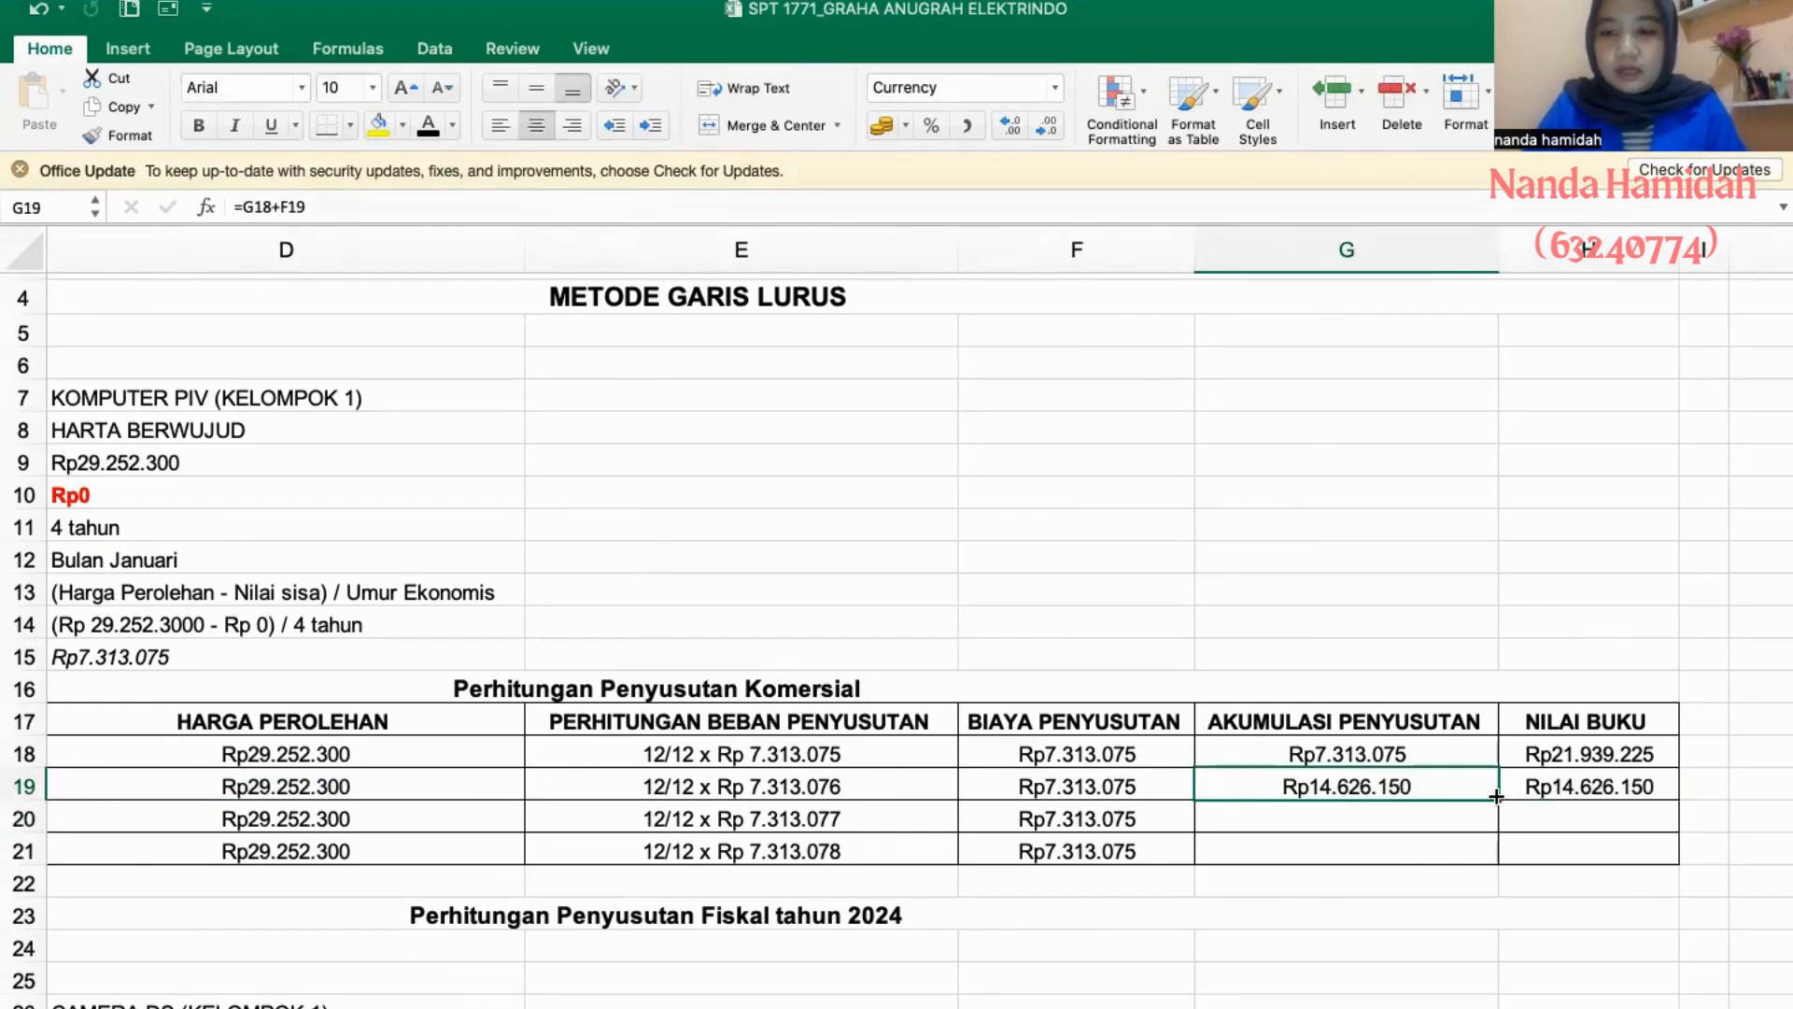
{"action": "left_click_drag", "start_coordinate": [1496, 795], "coordinate": [1494, 851]}
{"action": "left_click", "coordinate": [1558, 789]}
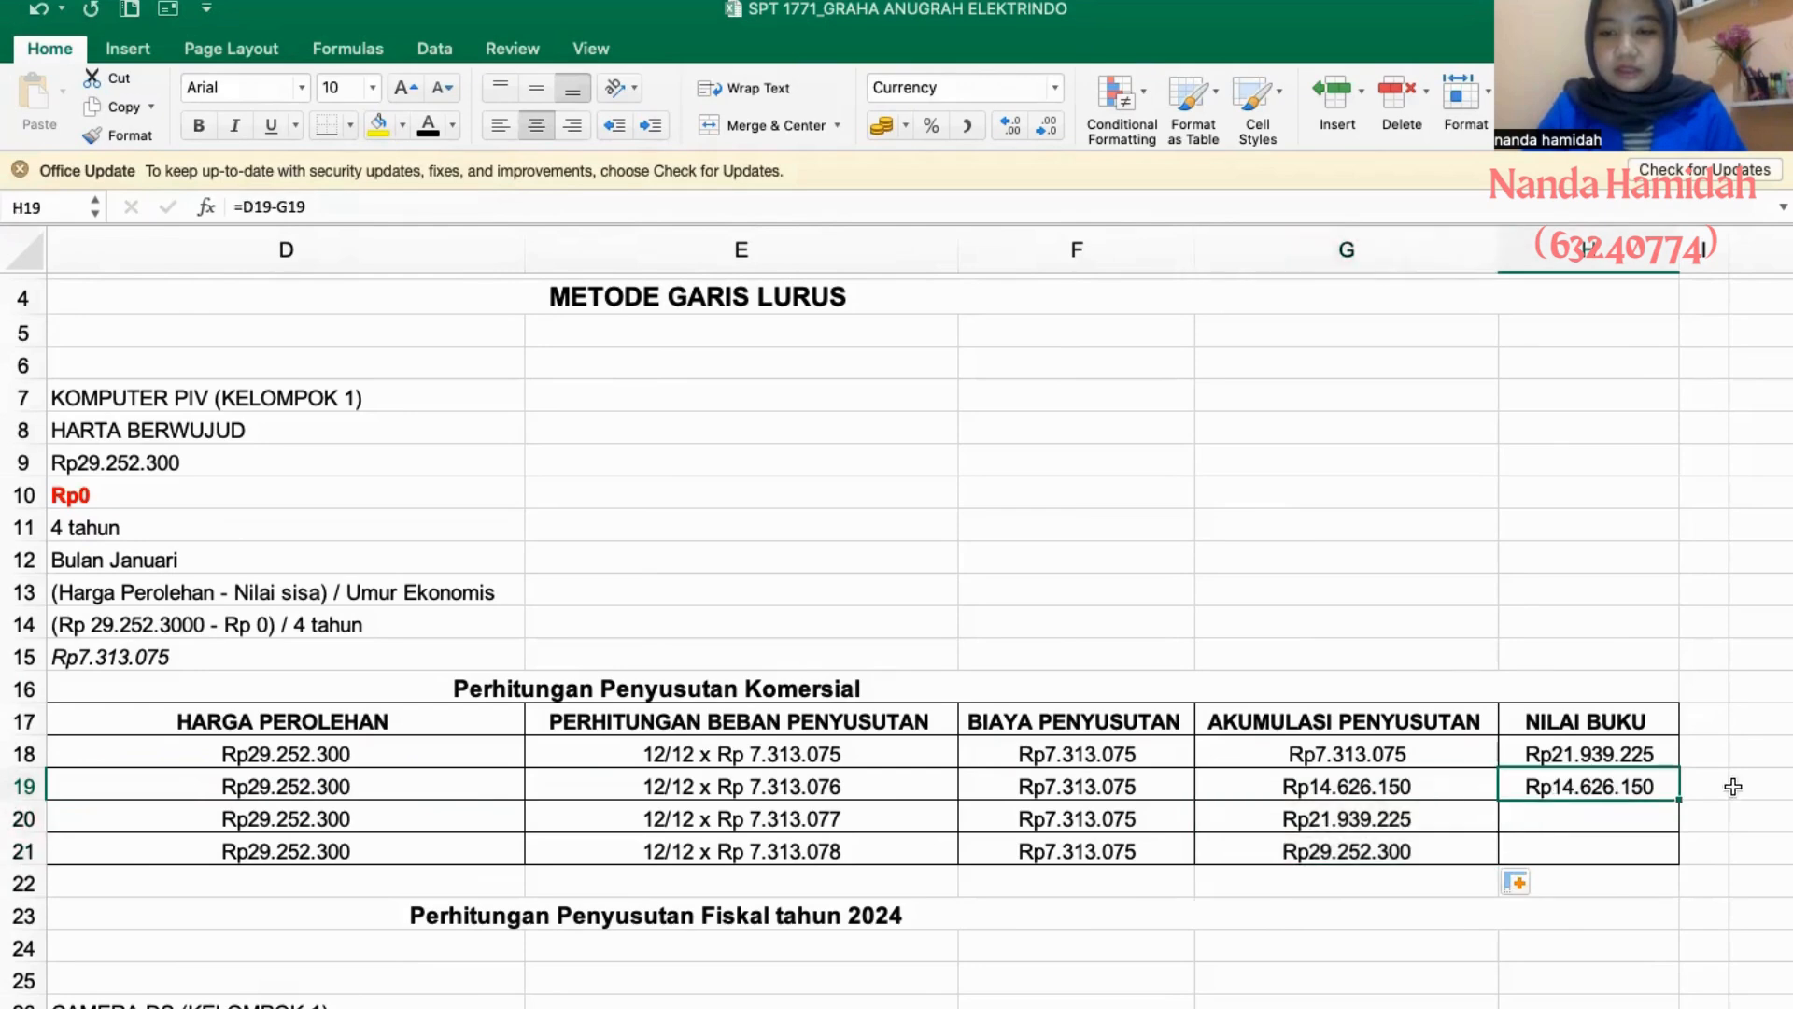
{"action": "left_click_drag", "start_coordinate": [1680, 800], "coordinate": [1679, 854]}
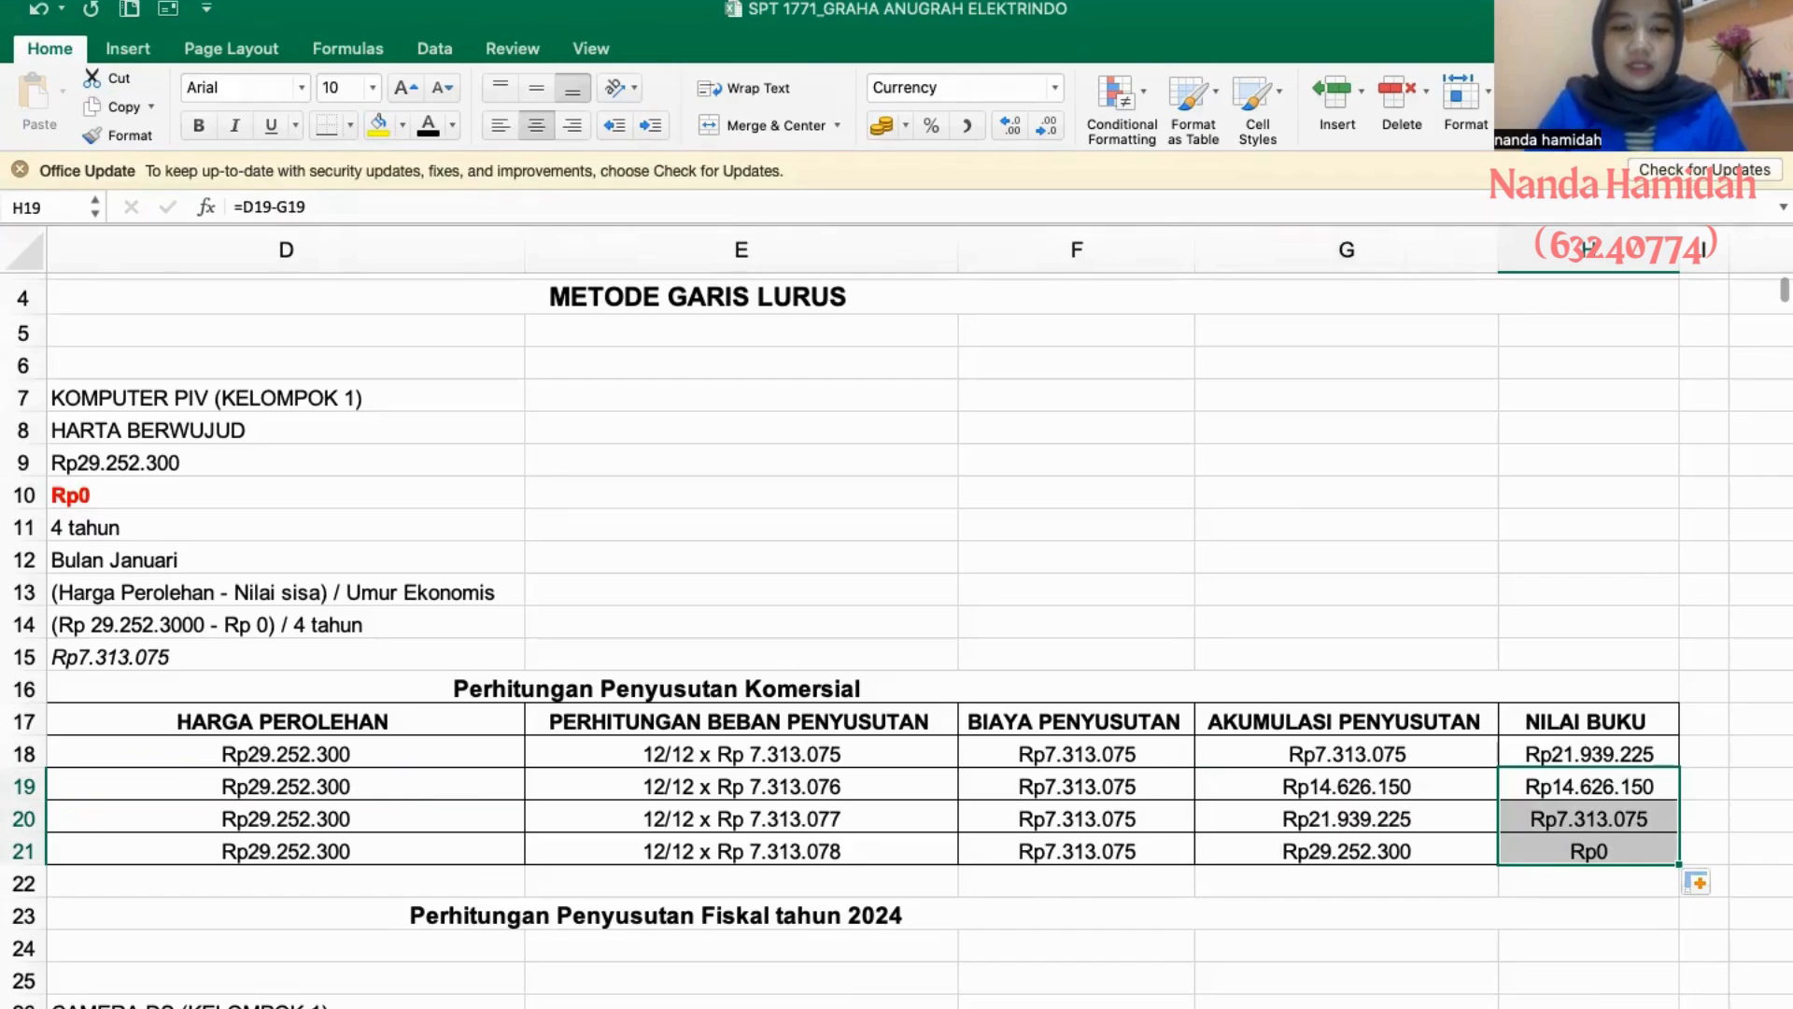
- Compare Komputer PIV's completed commercial depreciation table with its row in the 2024 DAFTAR PENYUSUTAN DAN AMORTISASI FISKAL list
{"action": "left_click", "coordinate": [1121, 1006]}
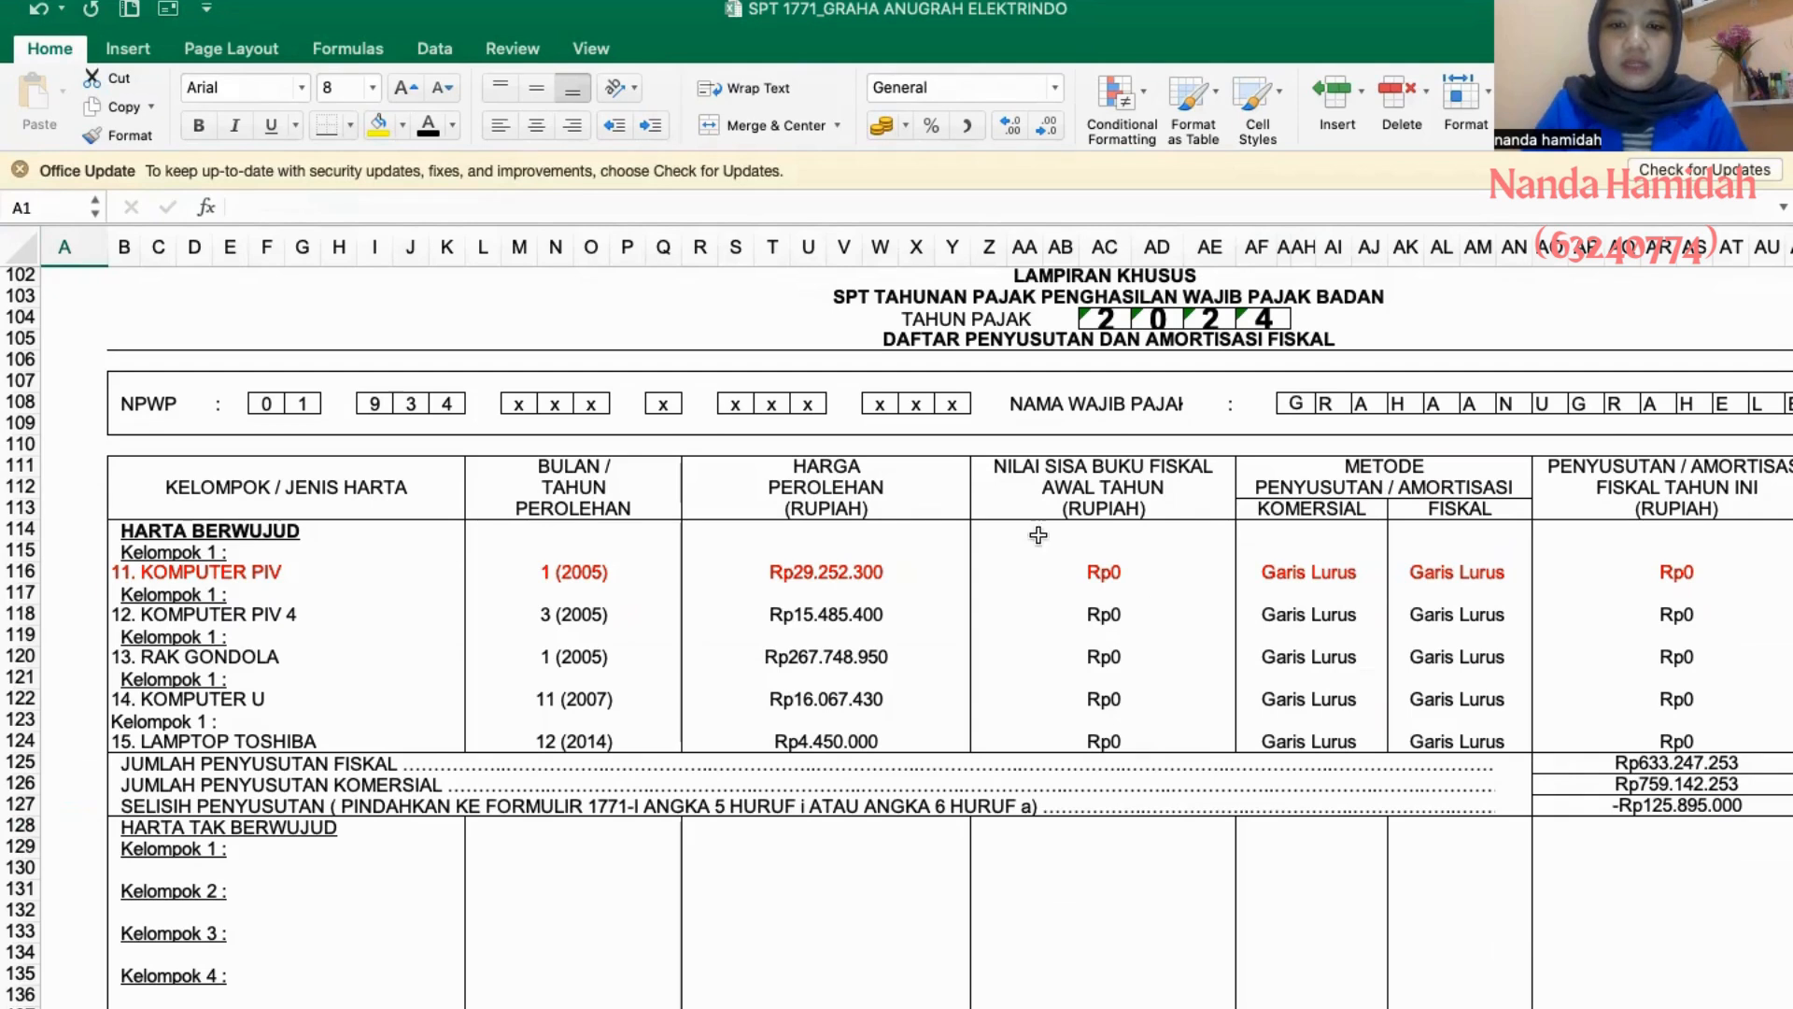
{"action": "scroll", "coordinate": [1325, 779], "scroll_direction": "right", "scroll_amount": 3}
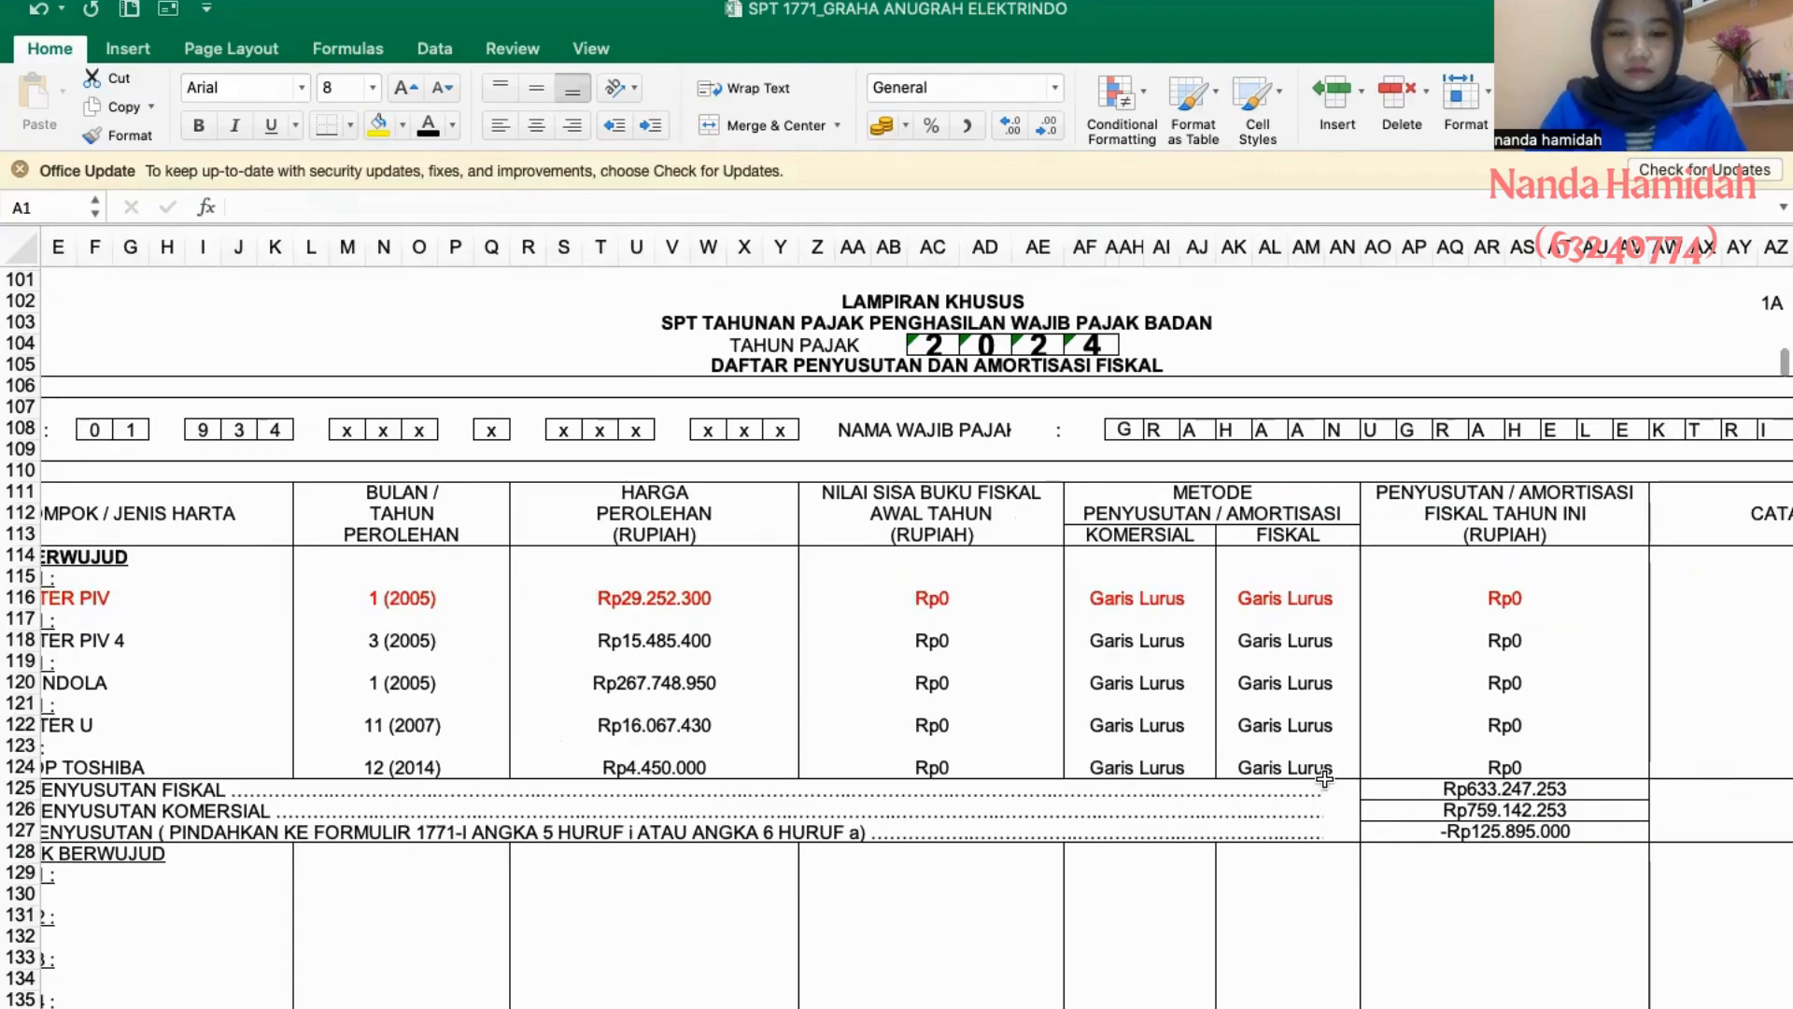
{"action": "left_click", "coordinate": [794, 1007]}
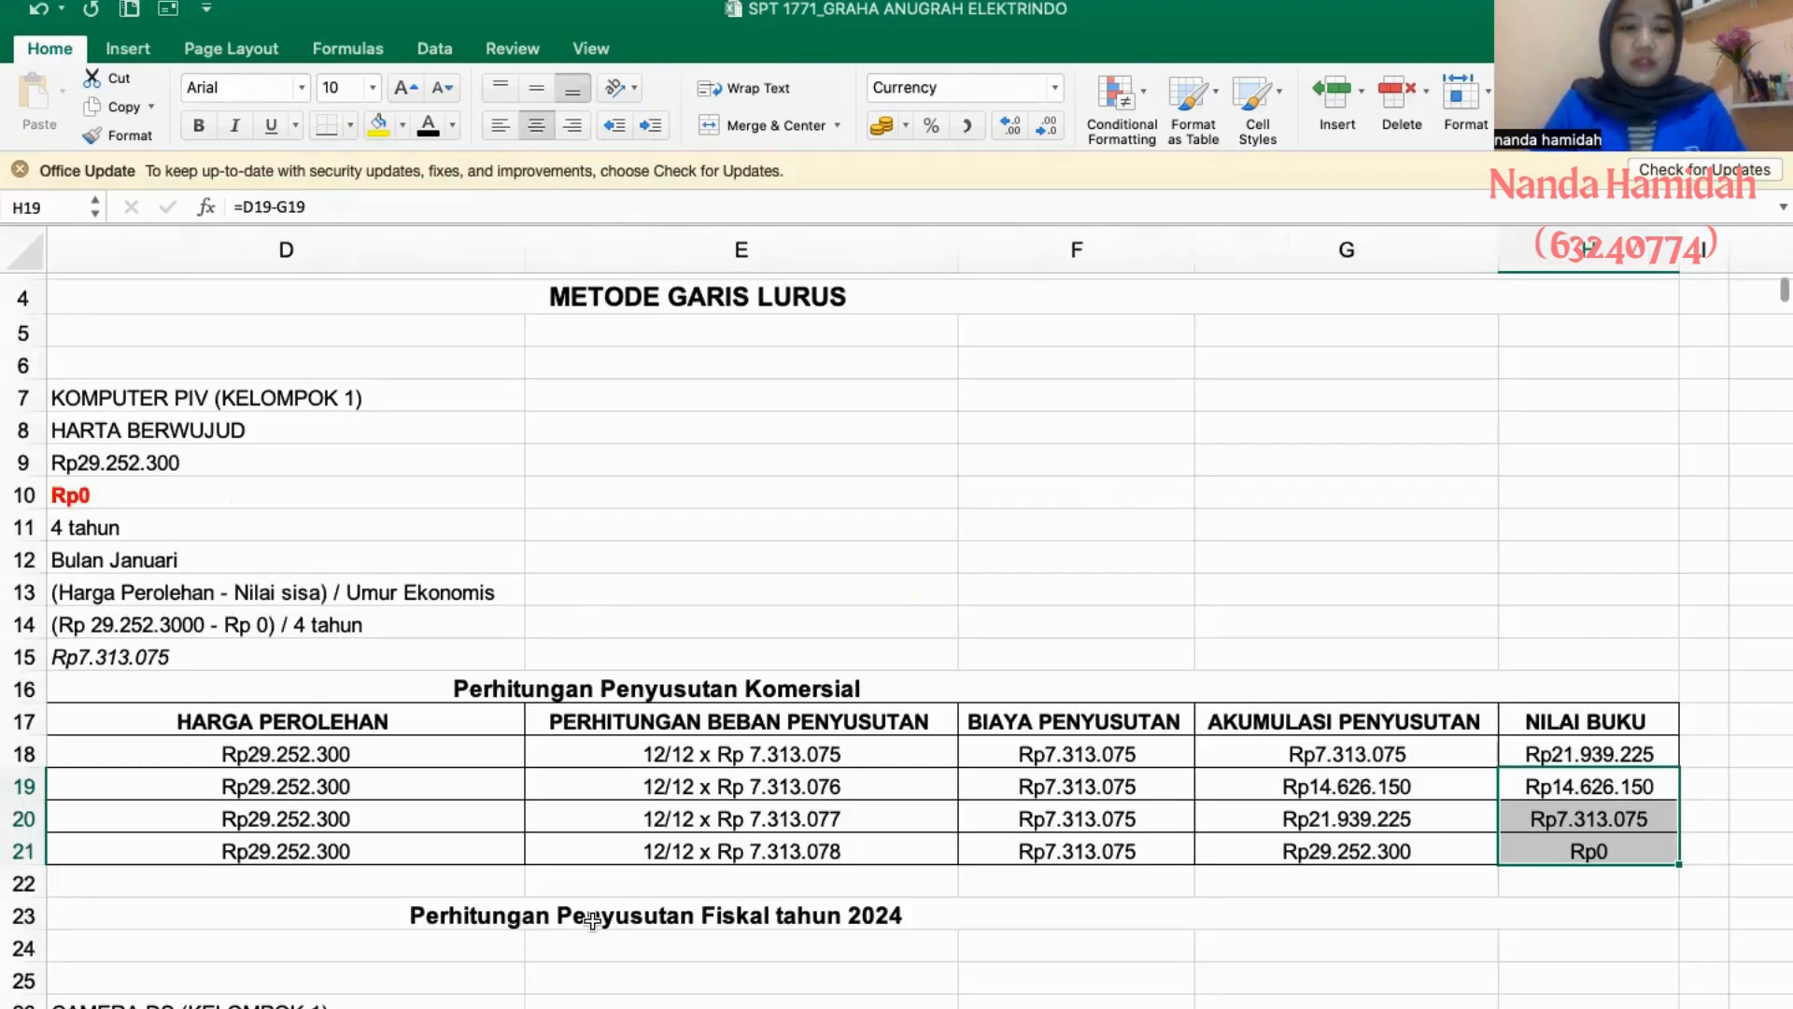
{"action": "scroll", "coordinate": [745, 917], "scroll_direction": "left", "scroll_amount": 5}
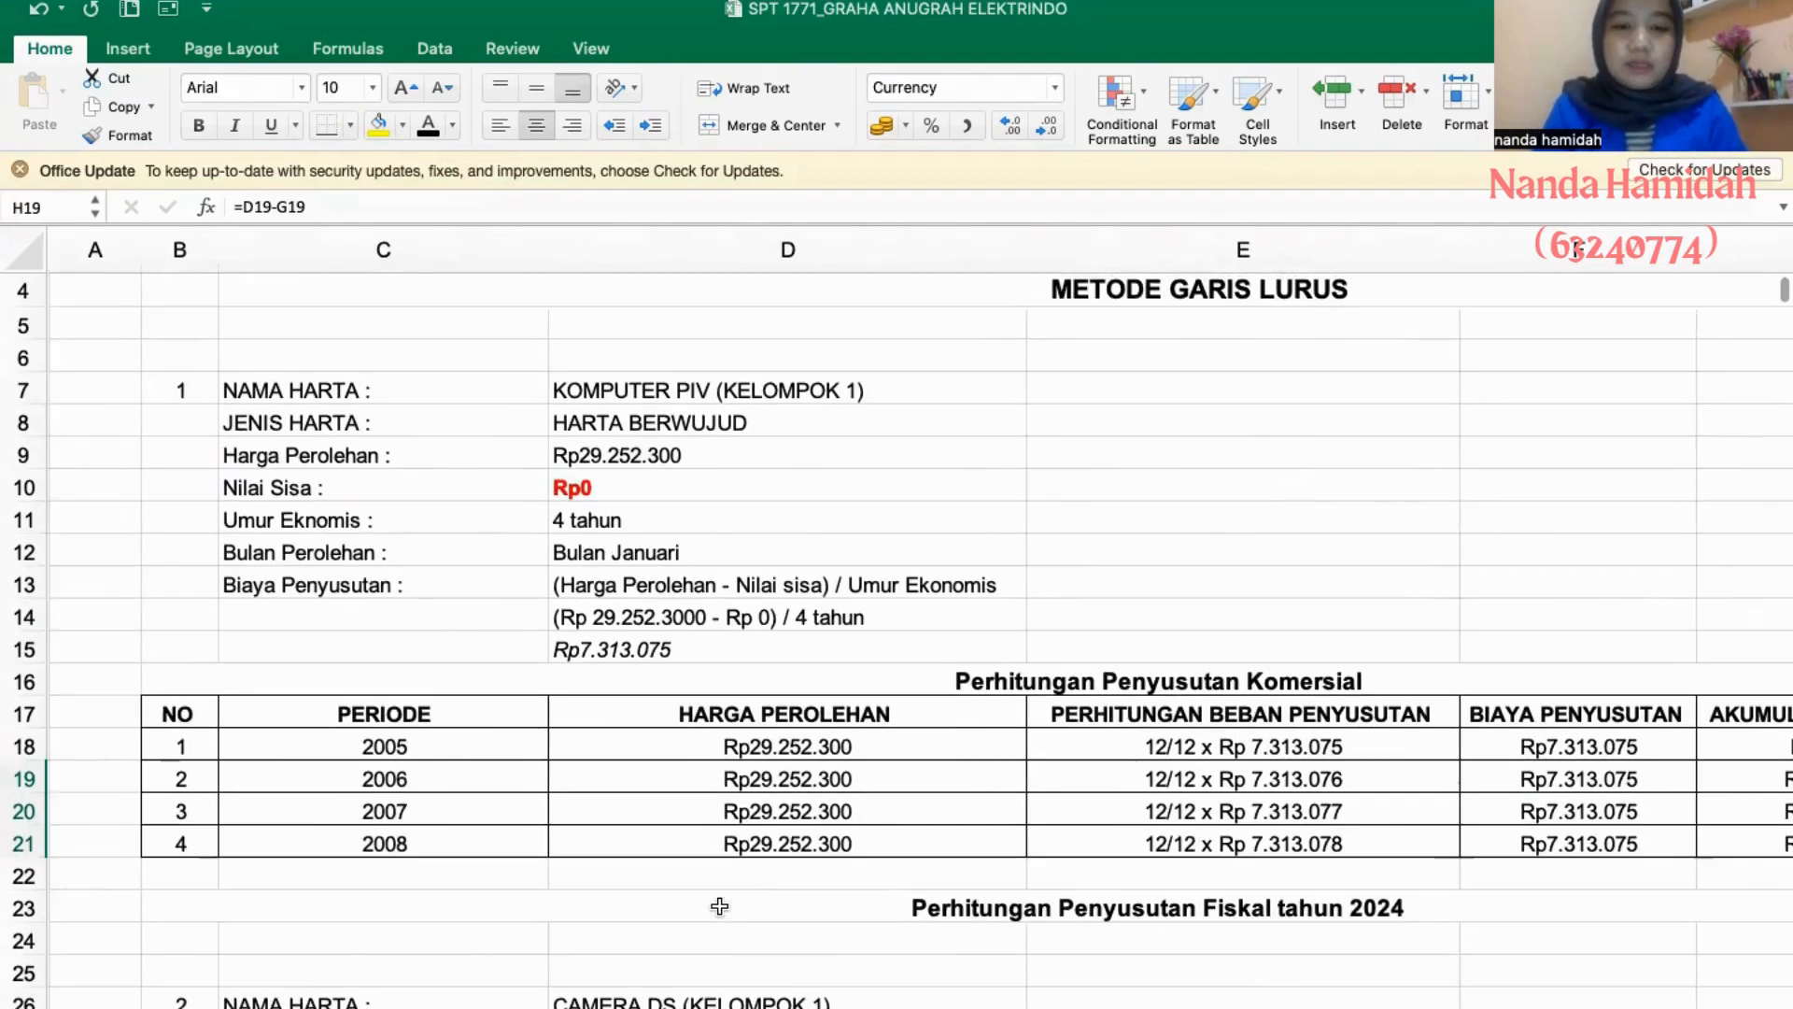
{"action": "left_click", "coordinate": [729, 1007]}
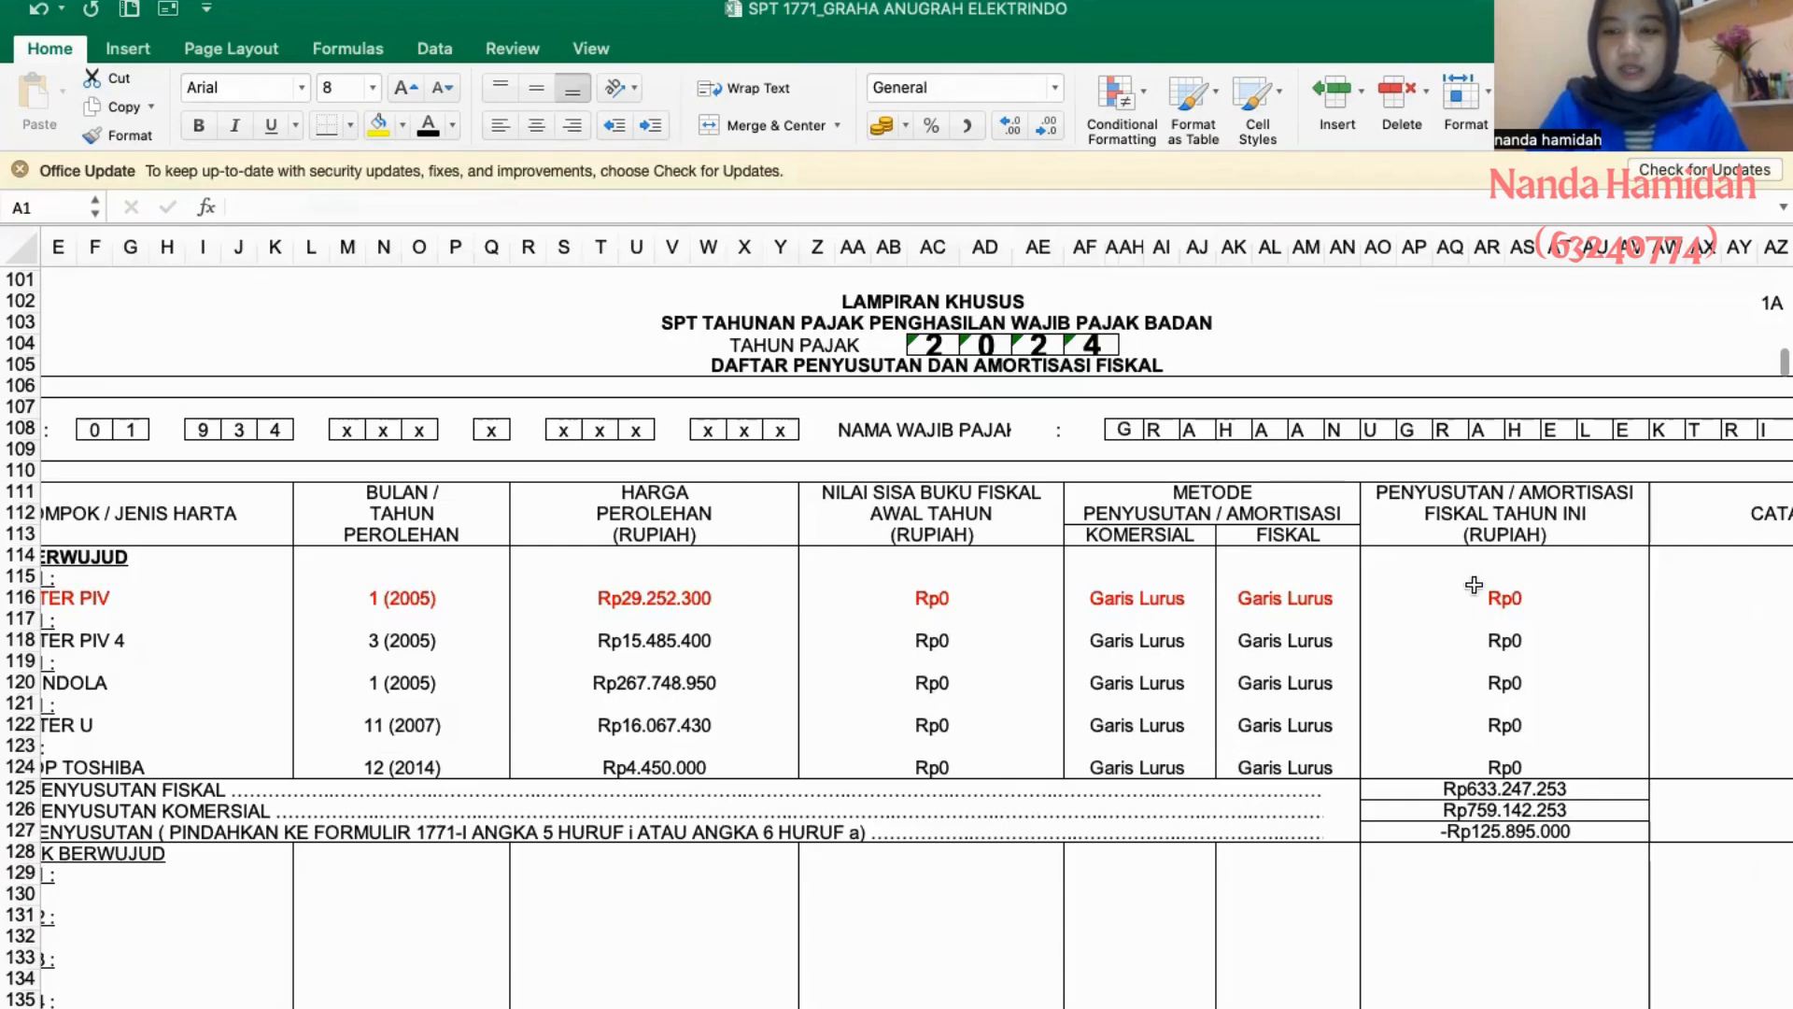
{"action": "left_click", "coordinate": [794, 1006]}
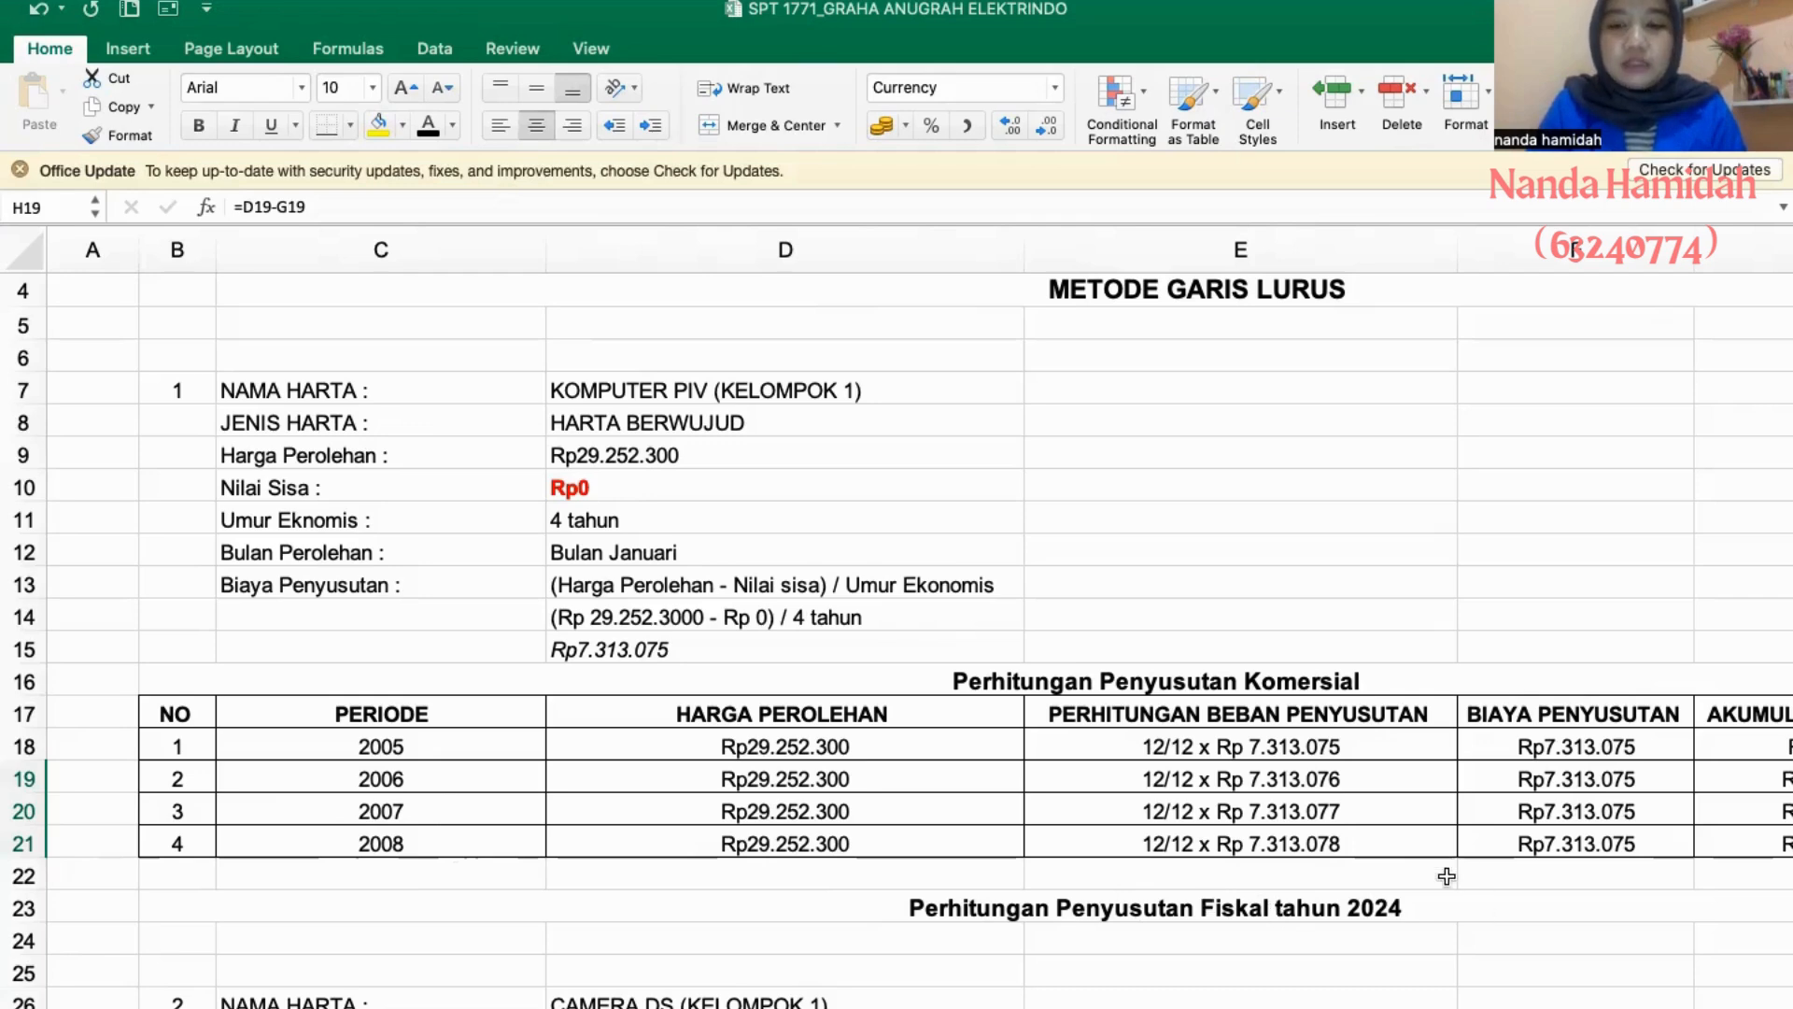
{"action": "scroll", "coordinate": [1303, 883], "scroll_direction": "right", "scroll_amount": 5}
{"action": "scroll", "coordinate": [1303, 884], "scroll_direction": "up", "scroll_amount": 1}
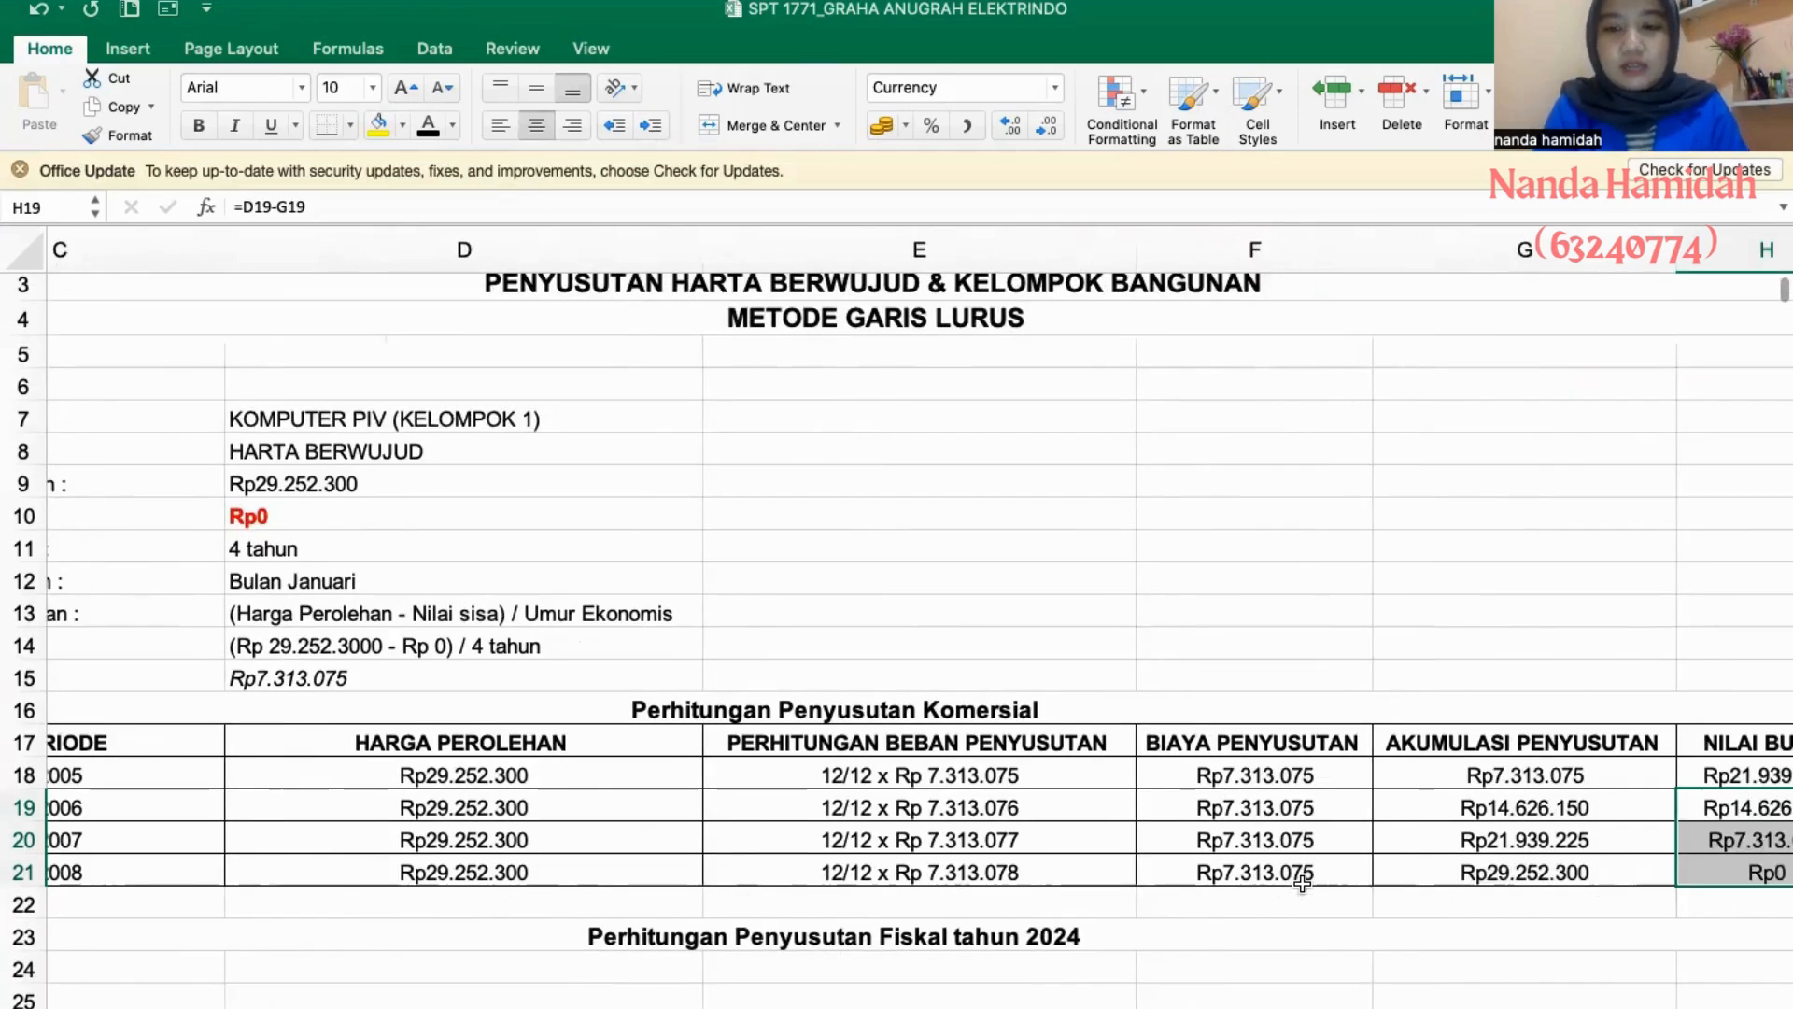
{"action": "left_click", "coordinate": [1569, 917]}
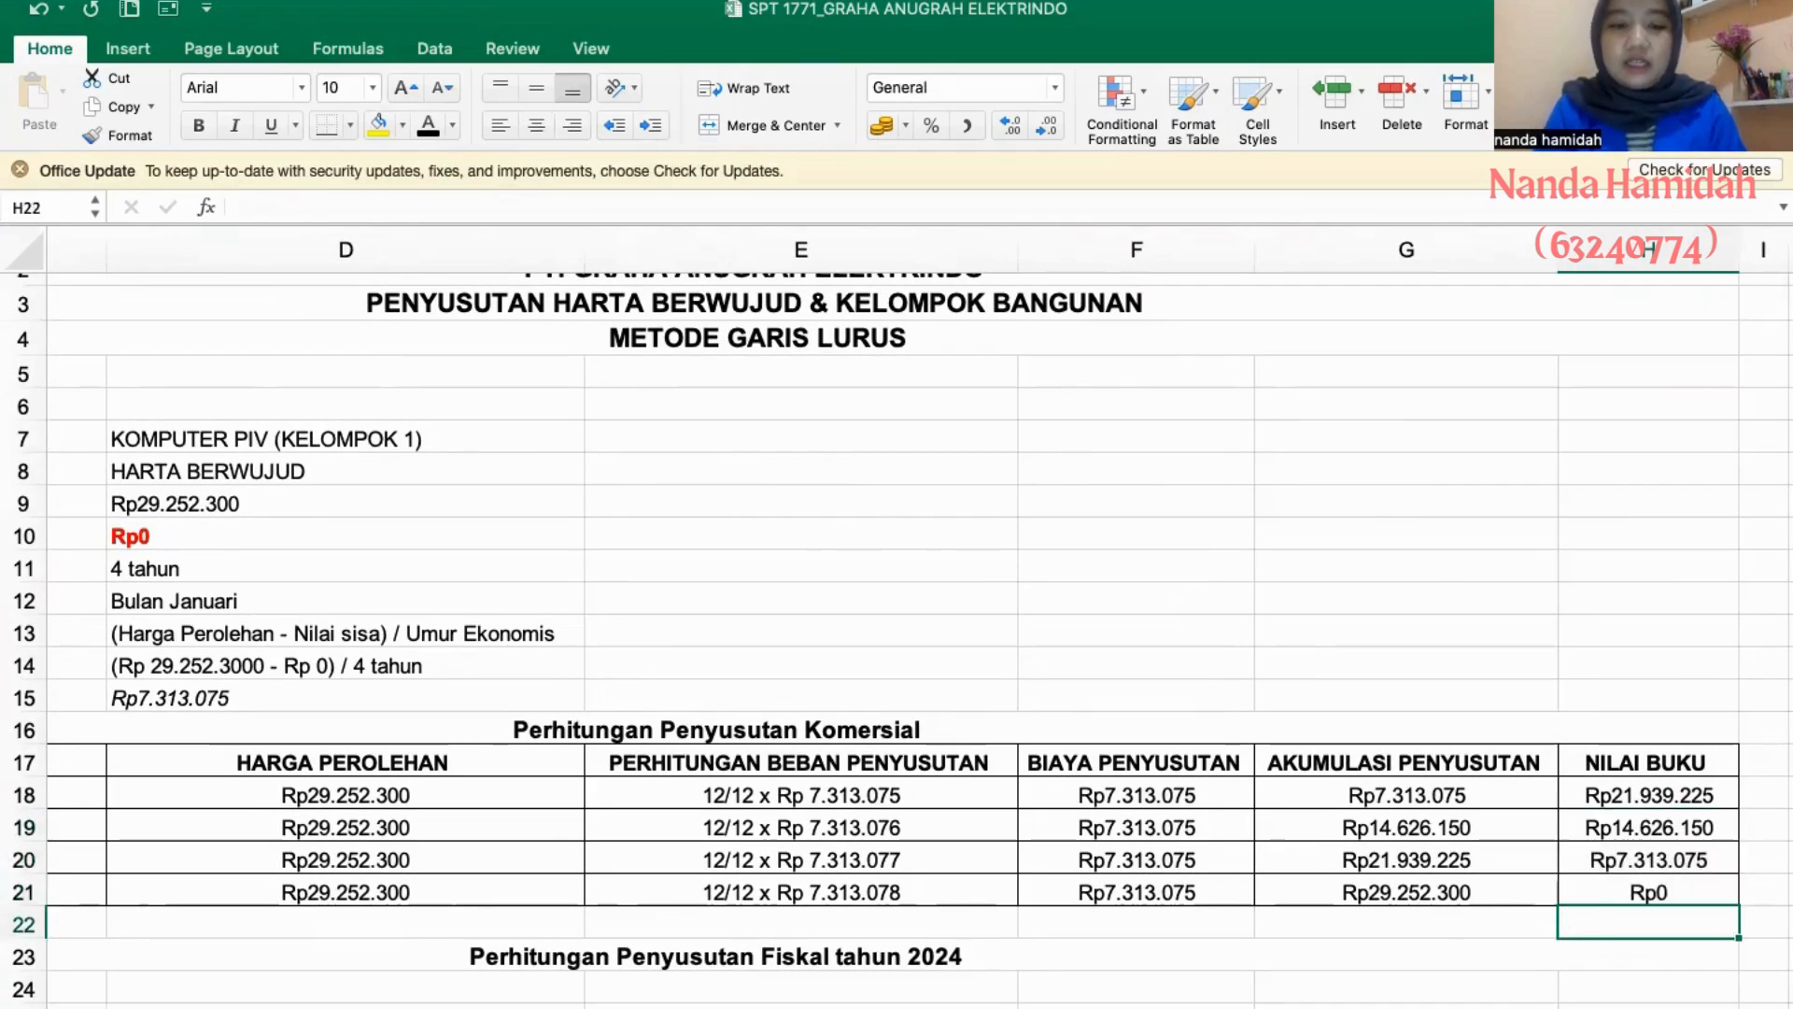
{"action": "key", "text": "ctrl+Page_Up"}
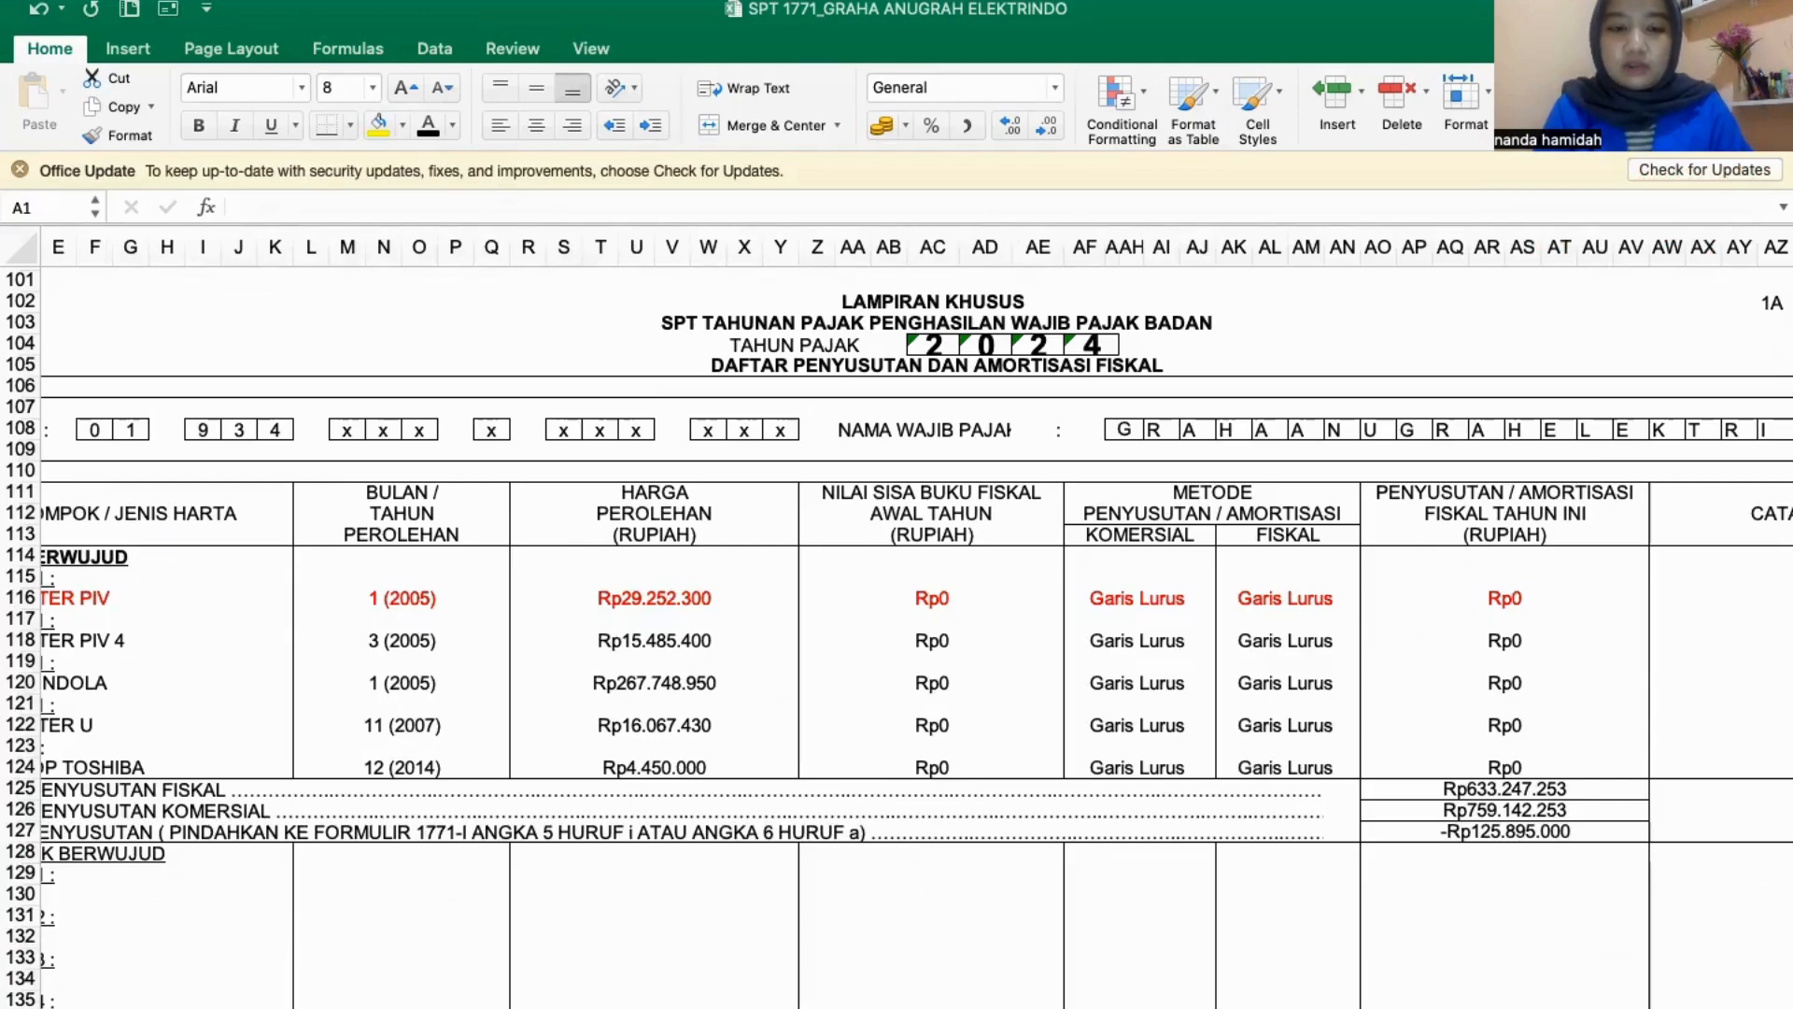
- Compare Camera DS's acquisition price, residual value and economic life in the PENYUSUTAN sheet with its row in sheet 1A
{"action": "key", "text": "ctrl+Page_Down"}
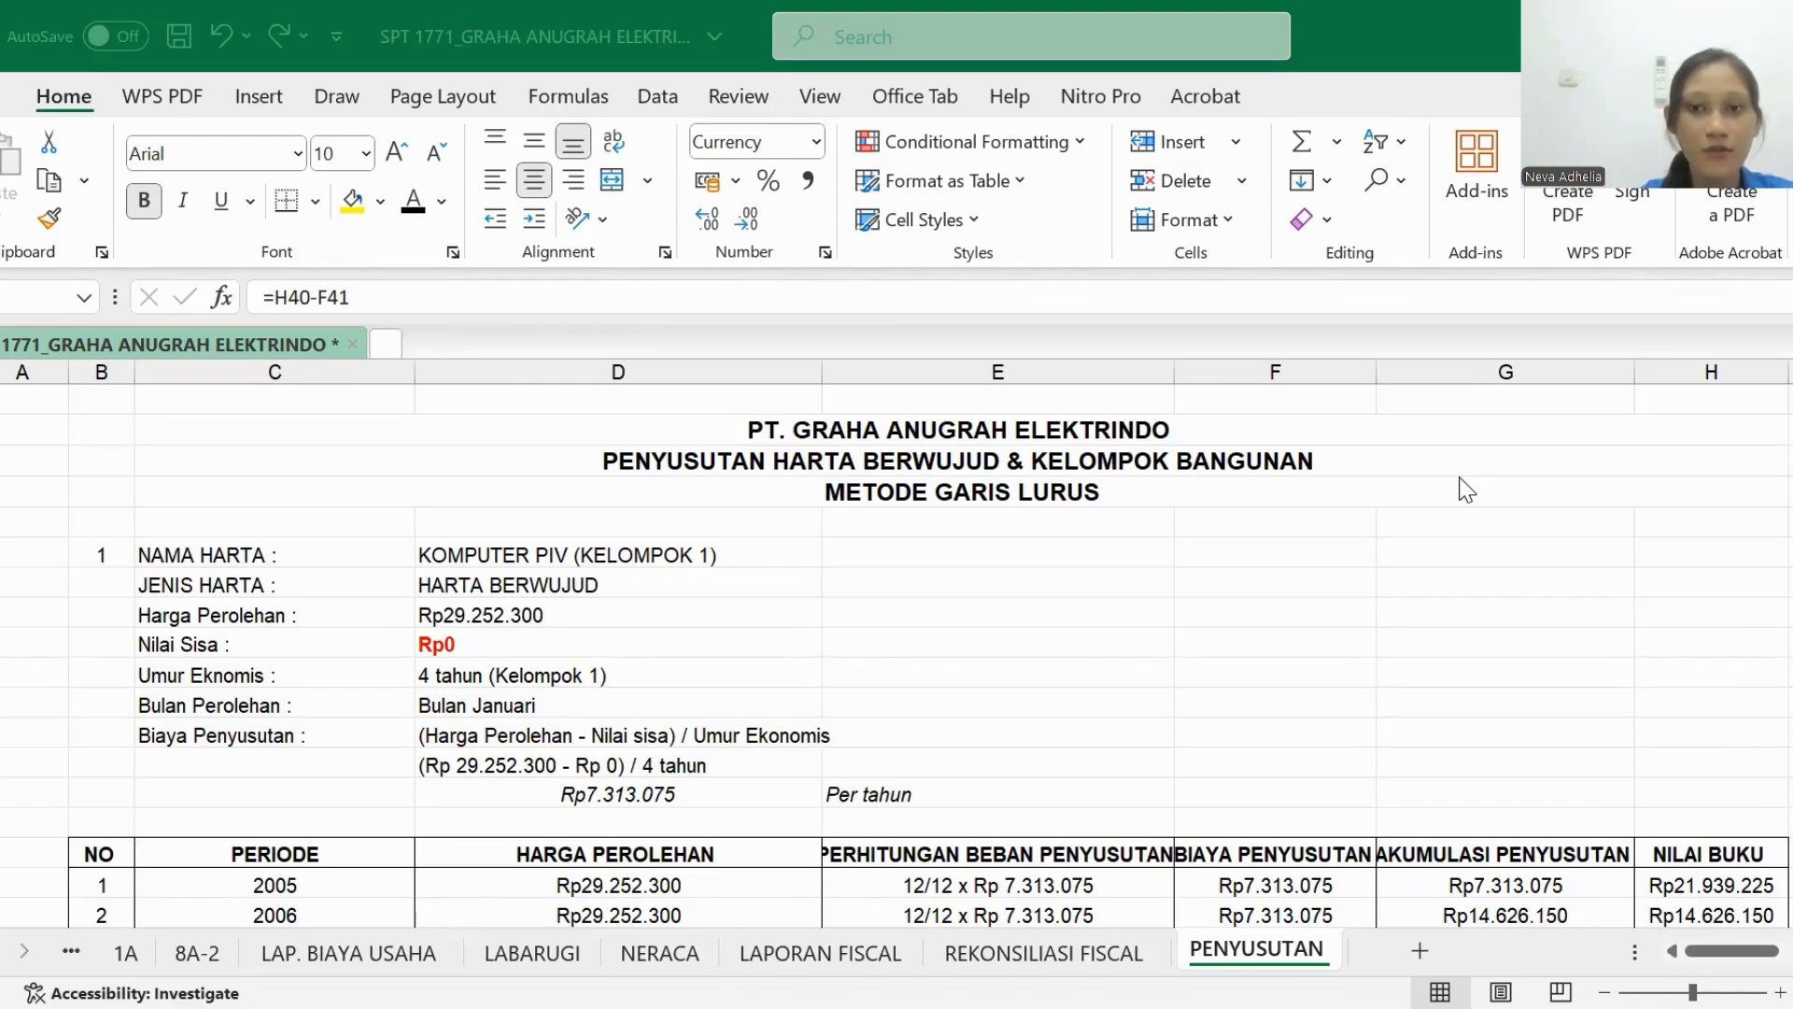
{"action": "scroll", "coordinate": [1267, 496], "scroll_direction": "down", "scroll_amount": 5}
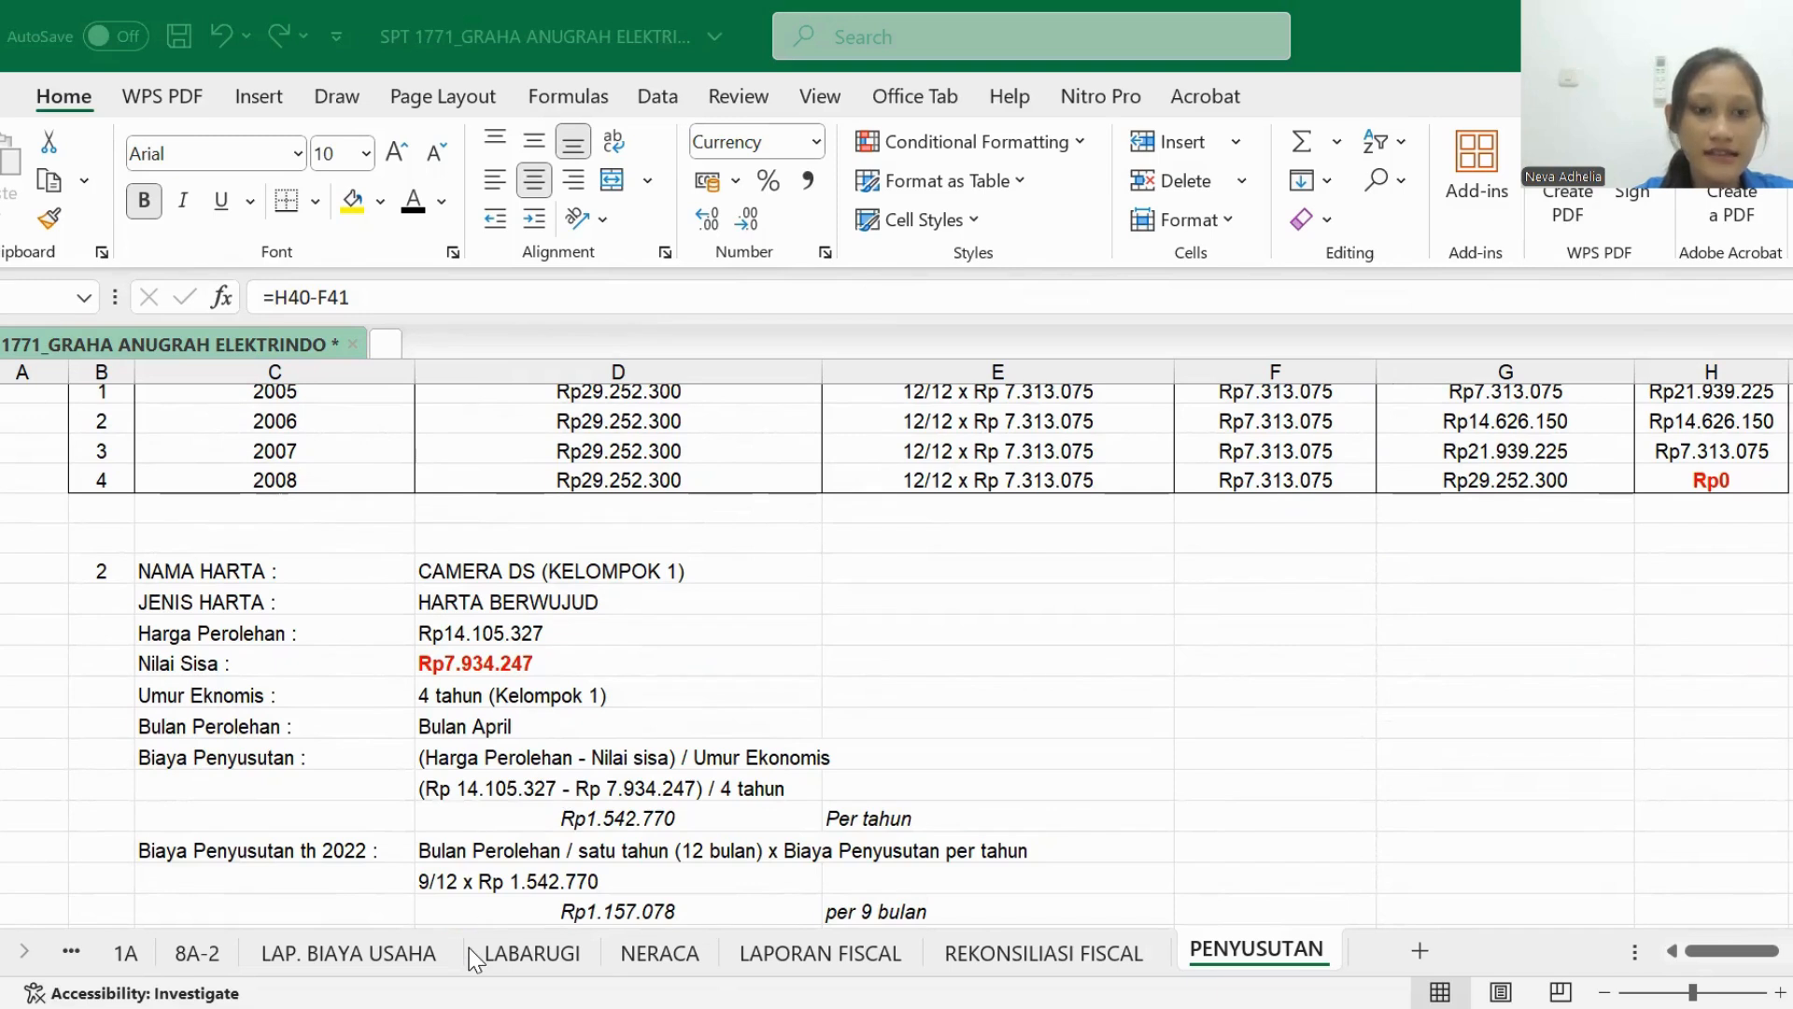
{"action": "left_click", "coordinate": [125, 956]}
{"action": "left_click", "coordinate": [305, 531]}
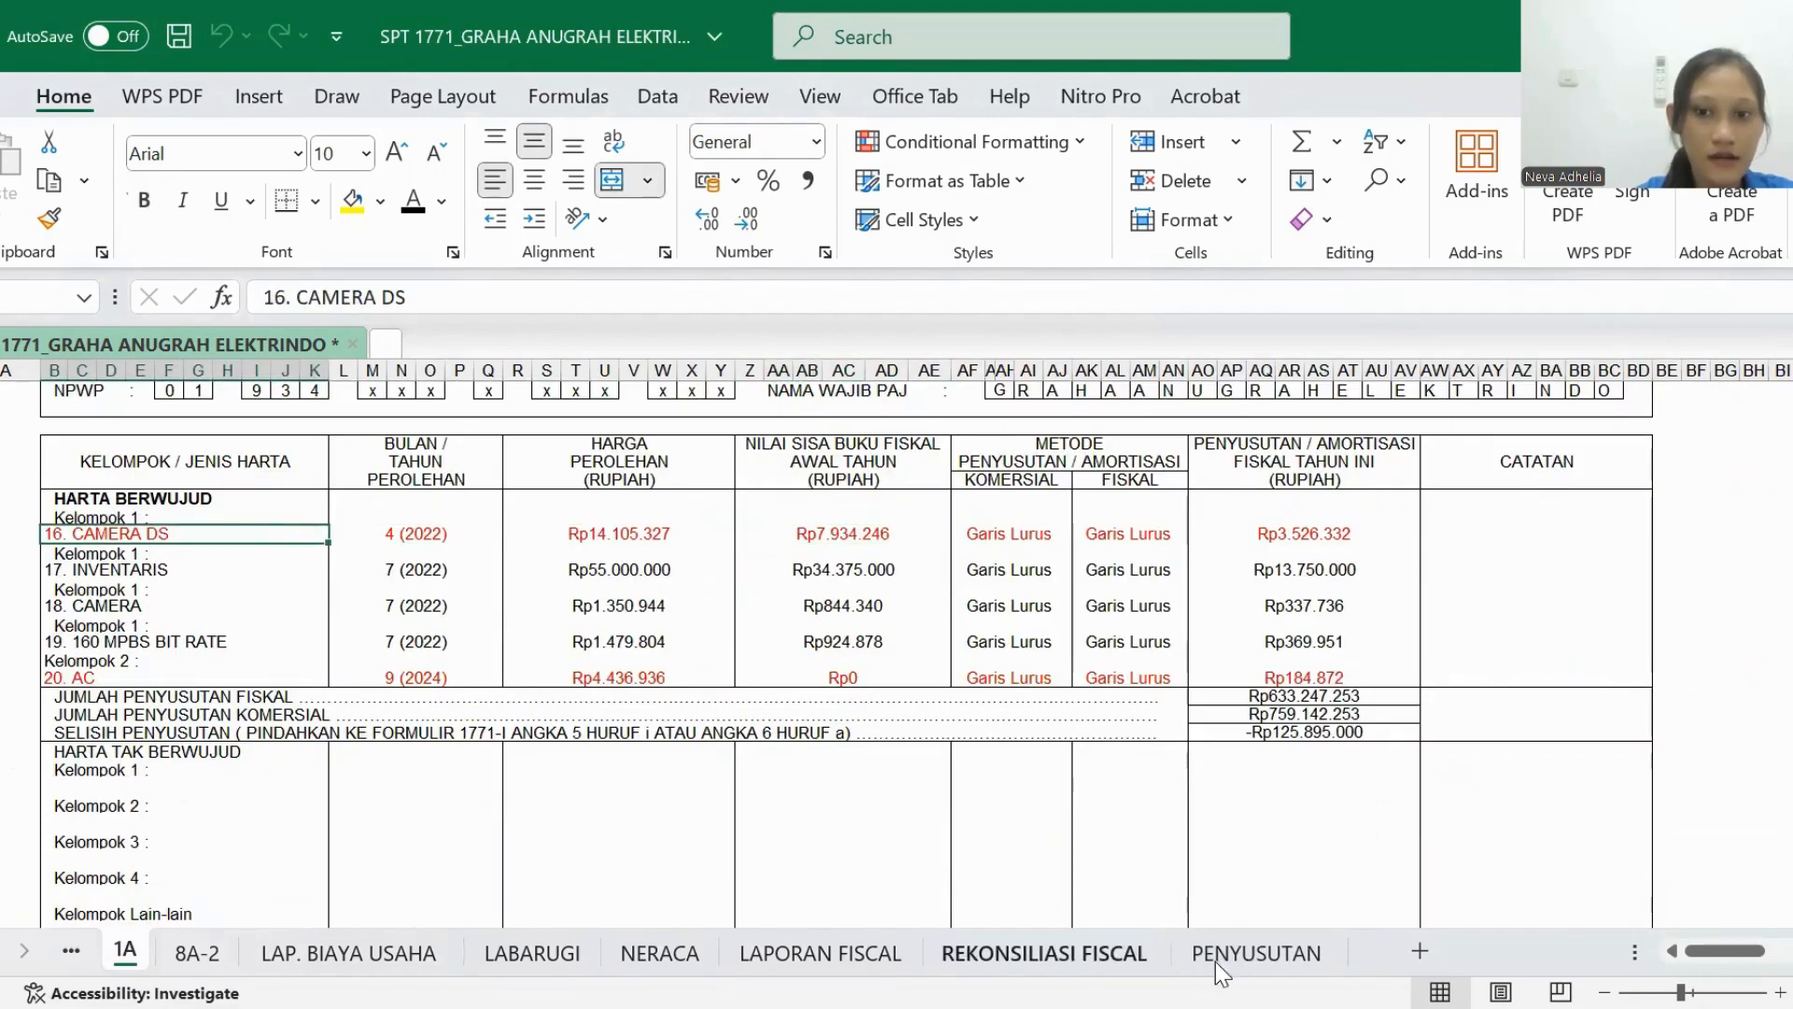
{"action": "left_click", "coordinate": [1284, 965]}
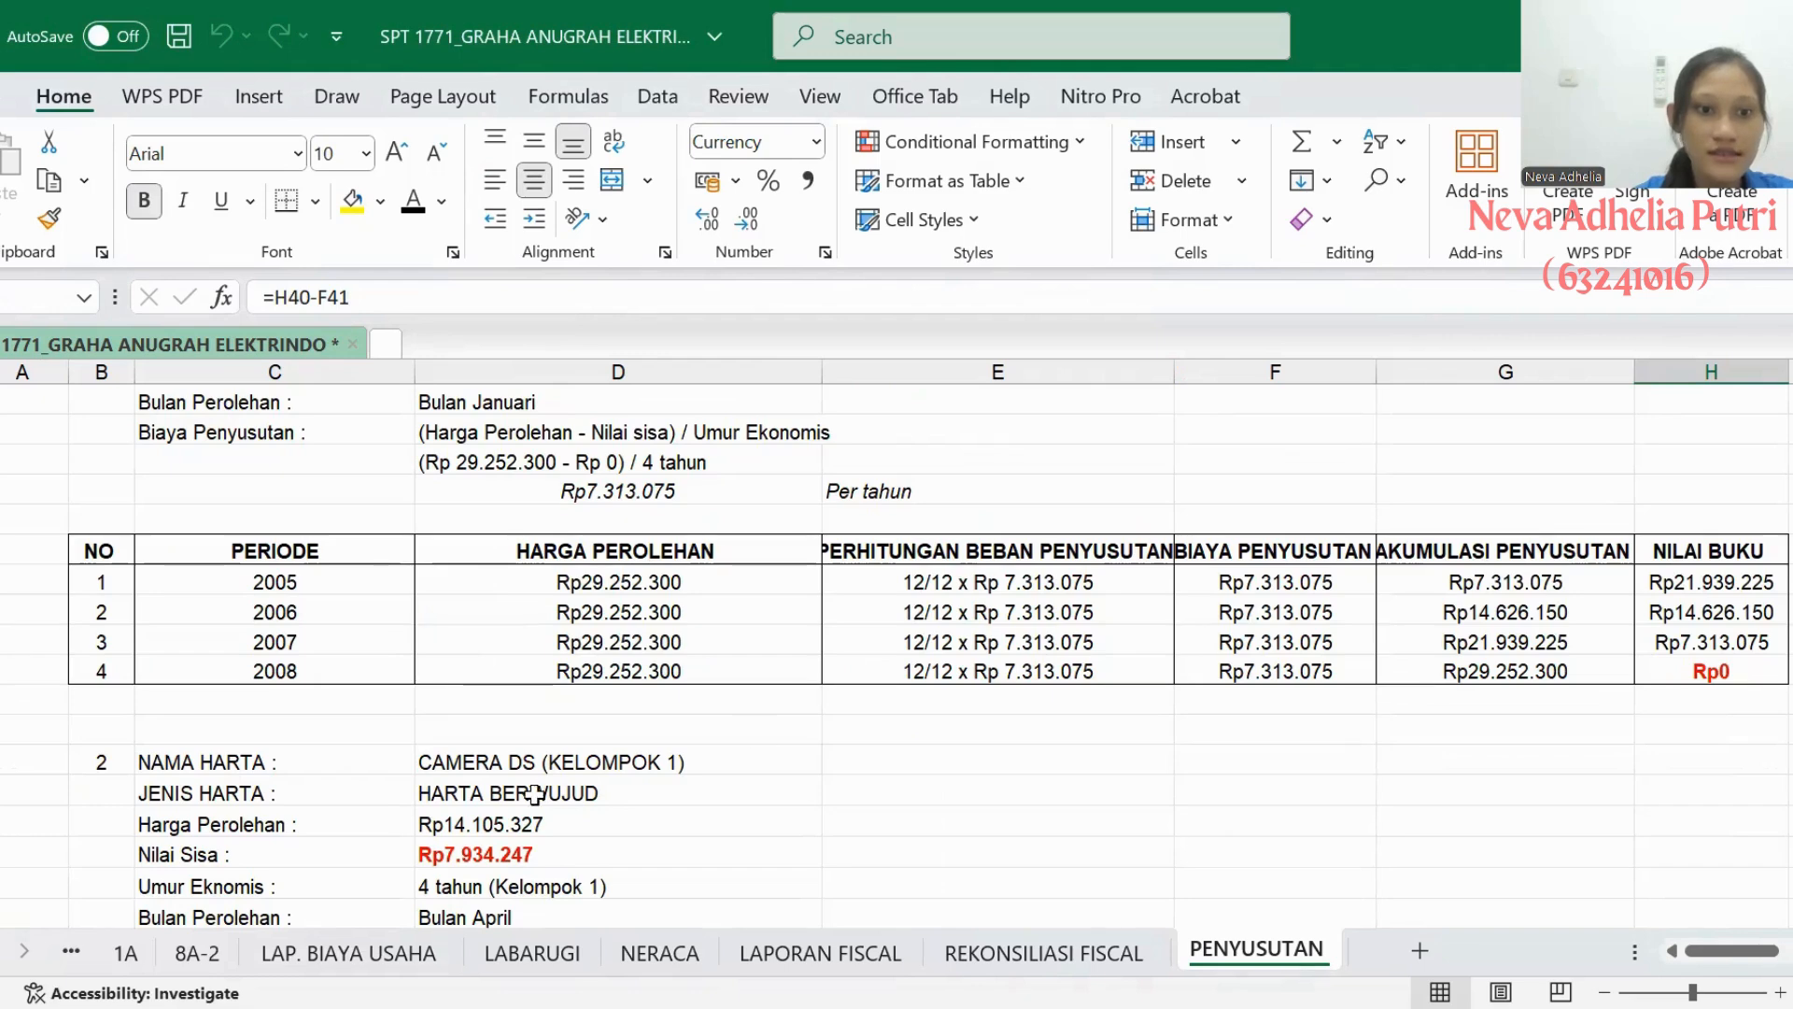
{"action": "scroll", "coordinate": [481, 801], "scroll_direction": "down", "scroll_amount": 1}
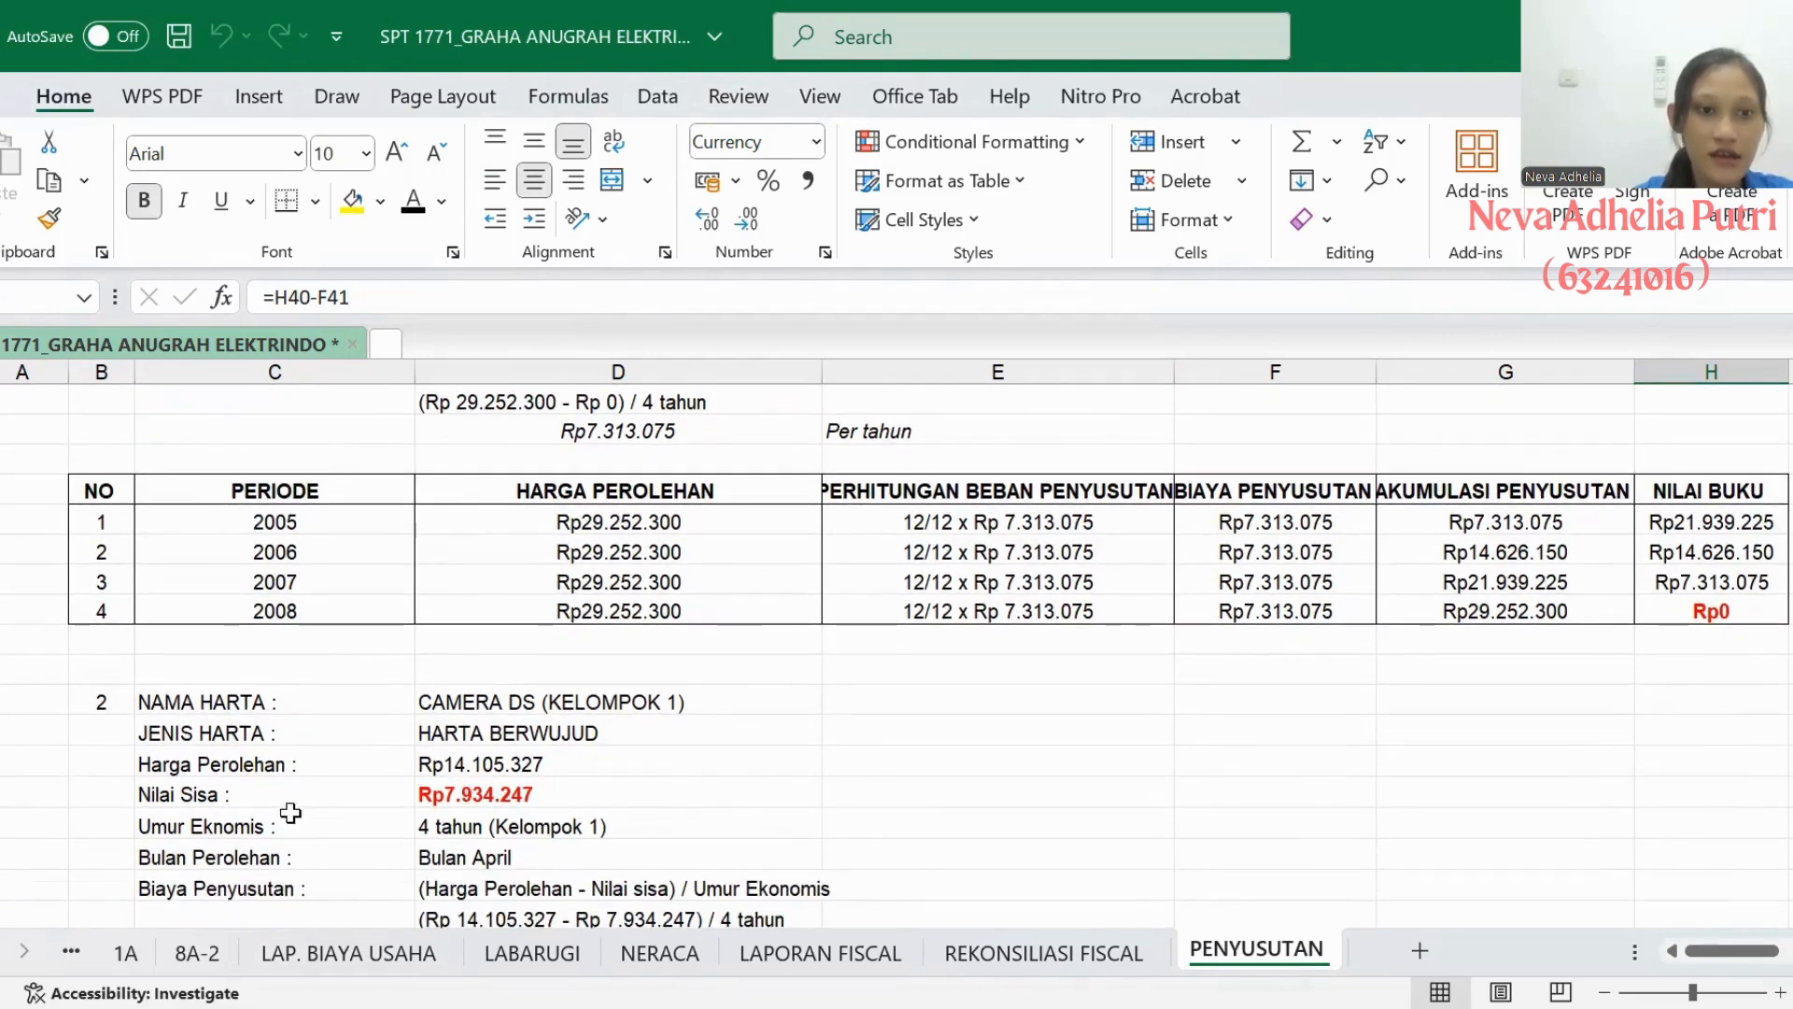
{"action": "left_click", "coordinate": [126, 955]}
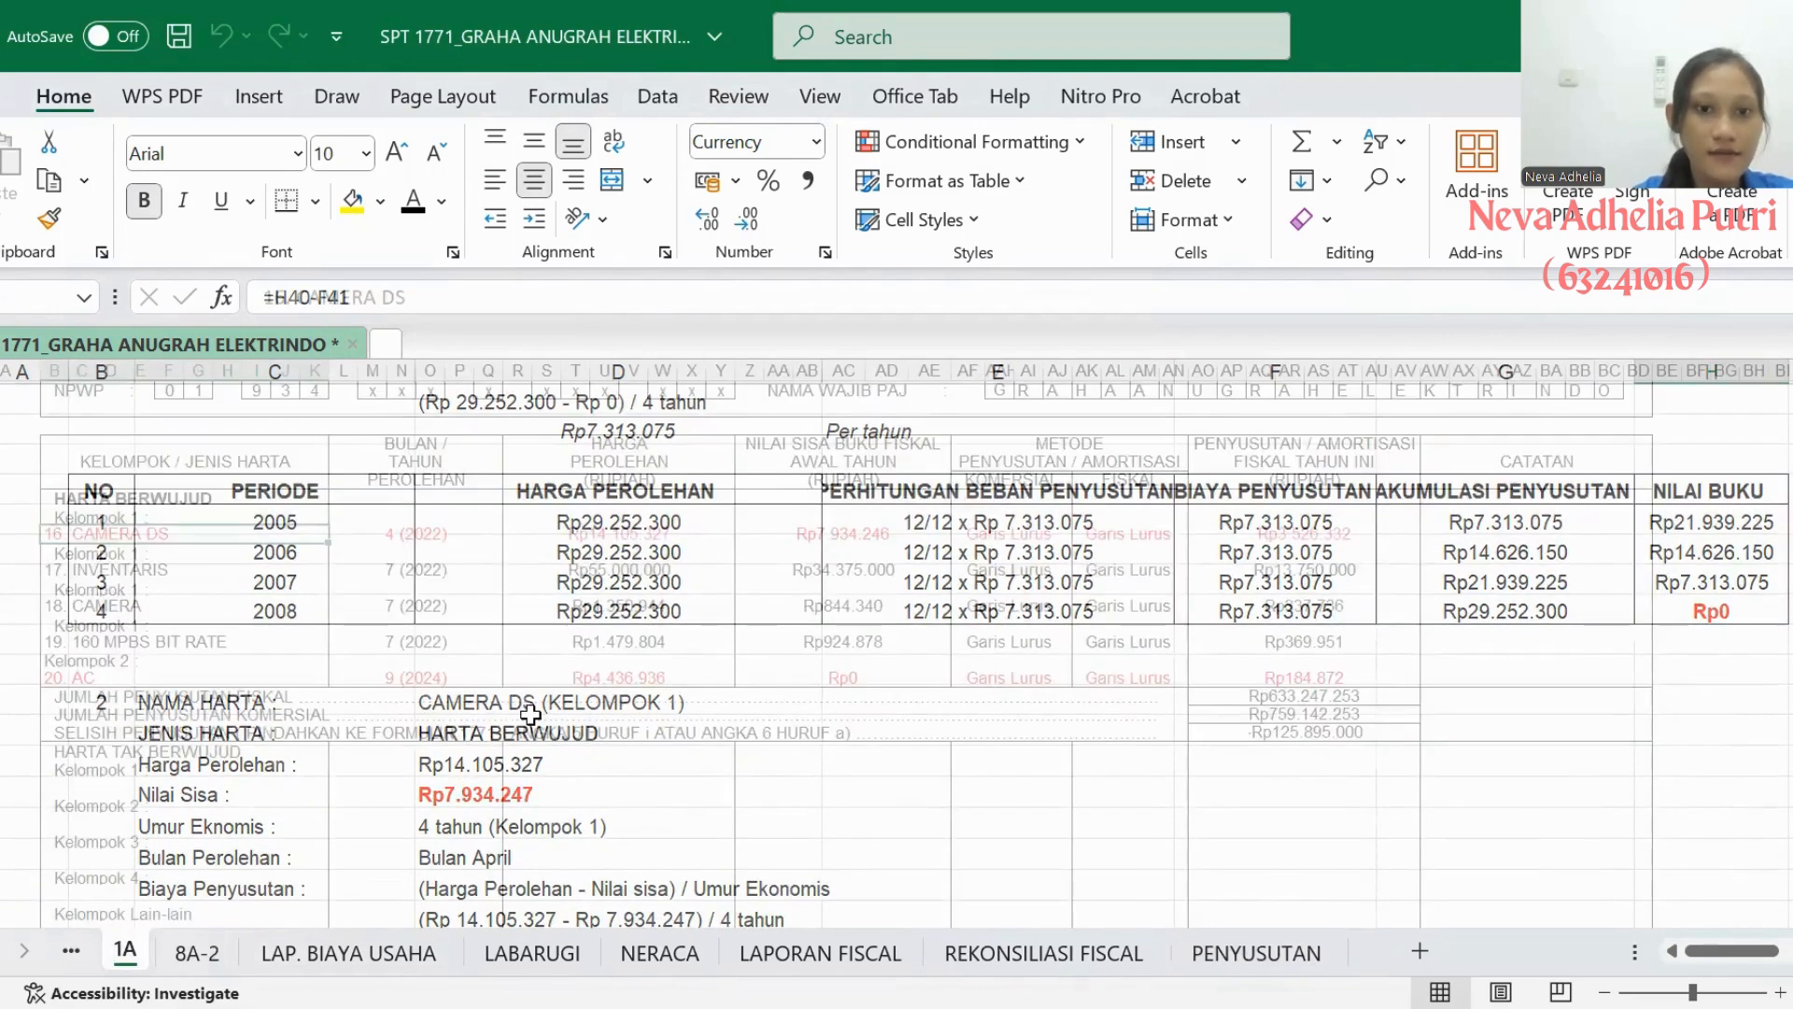
{"action": "left_click", "coordinate": [595, 539]}
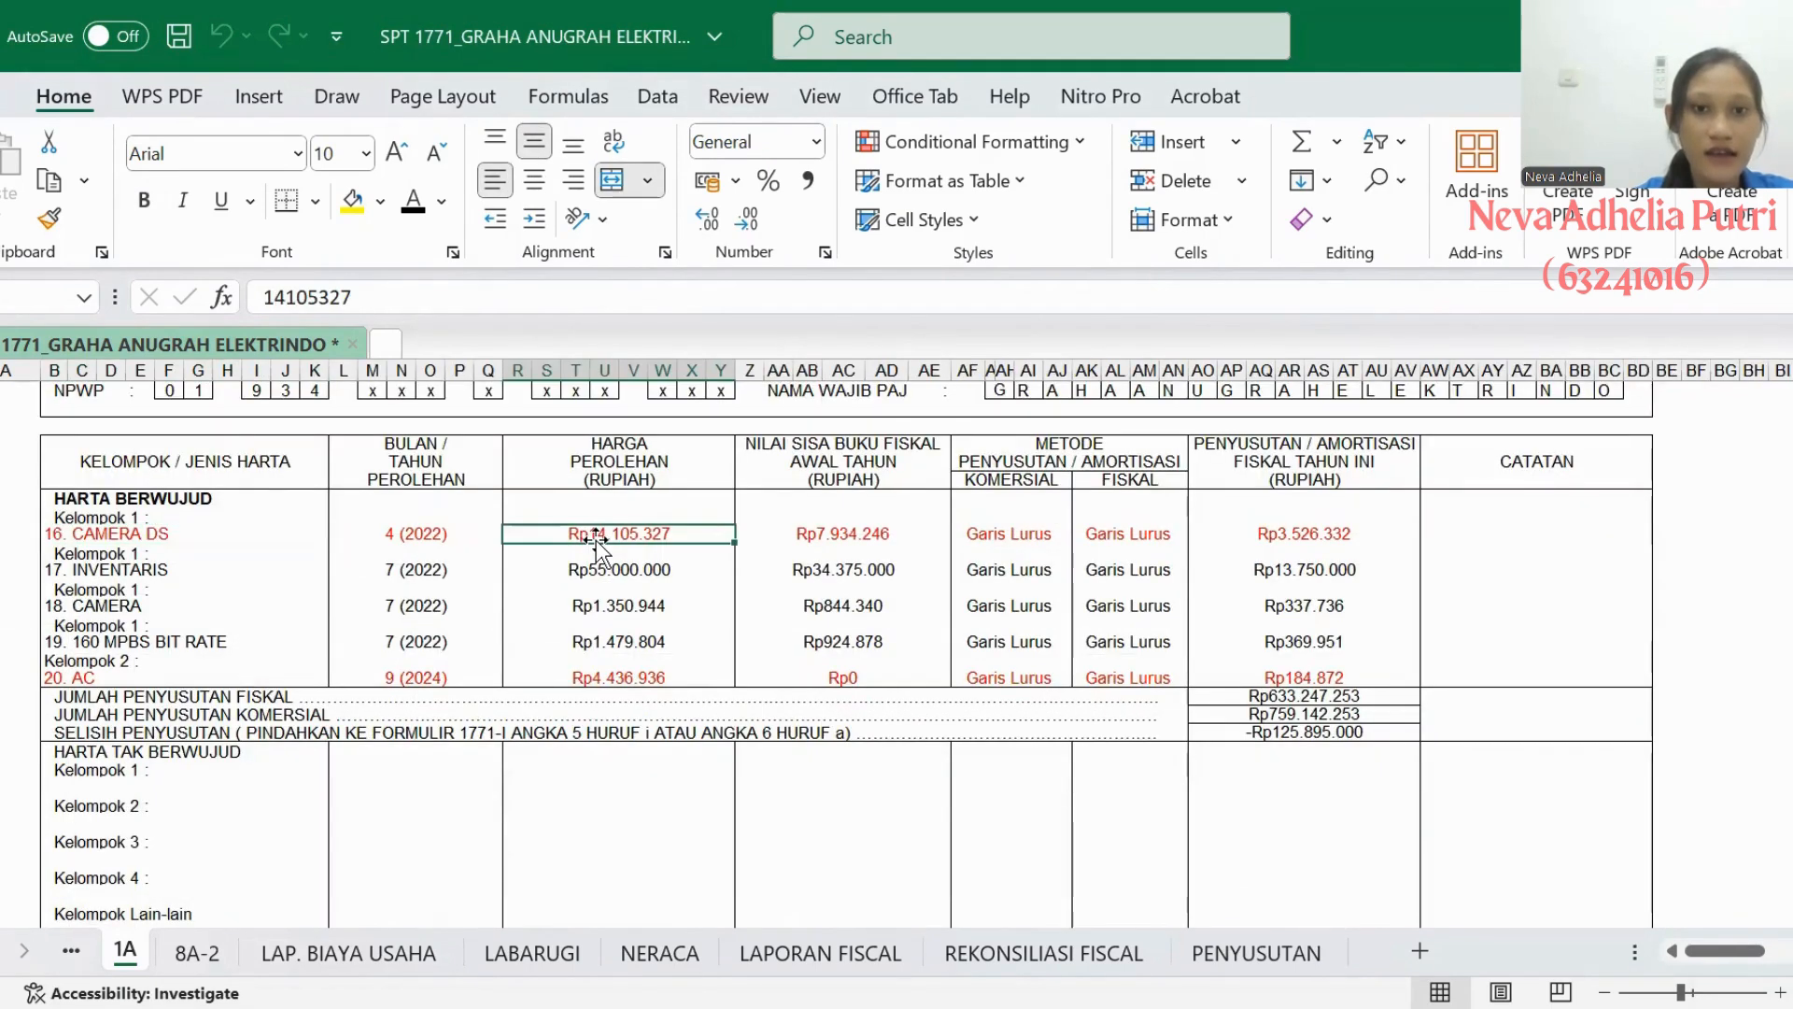
{"action": "left_click", "coordinate": [770, 542]}
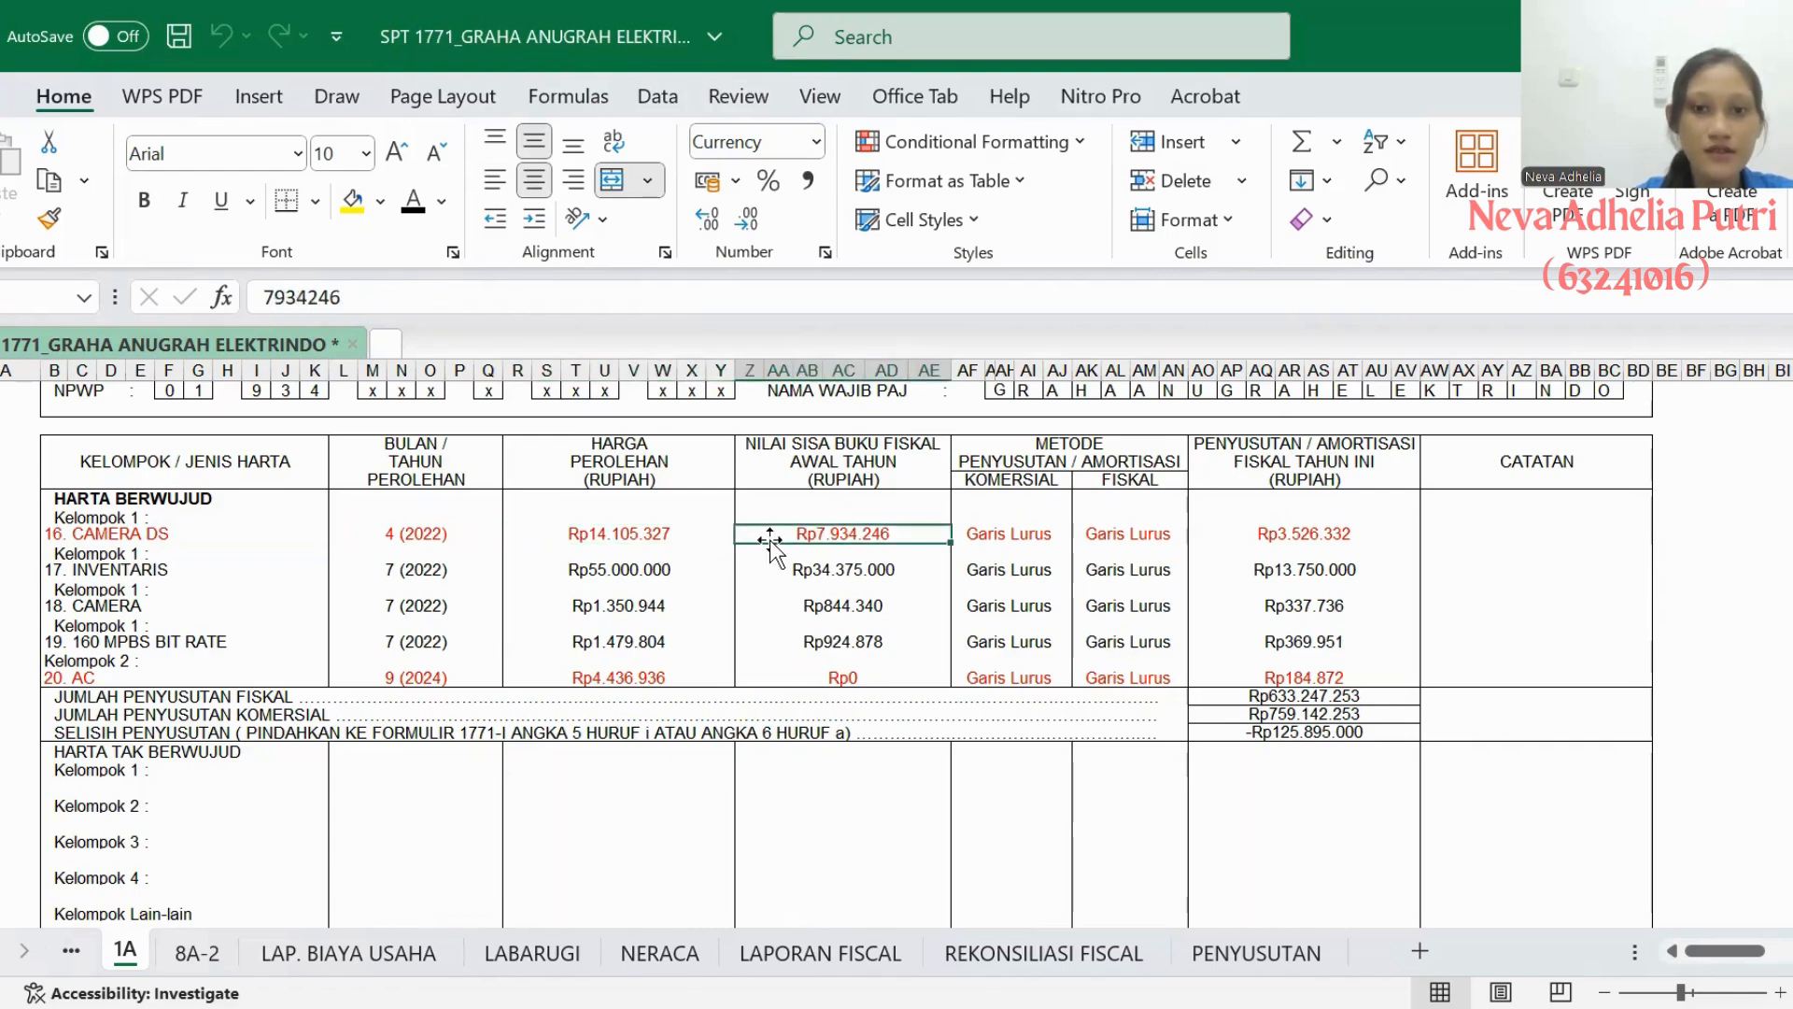
{"action": "left_click", "coordinate": [1225, 953]}
{"action": "left_click", "coordinate": [529, 799]}
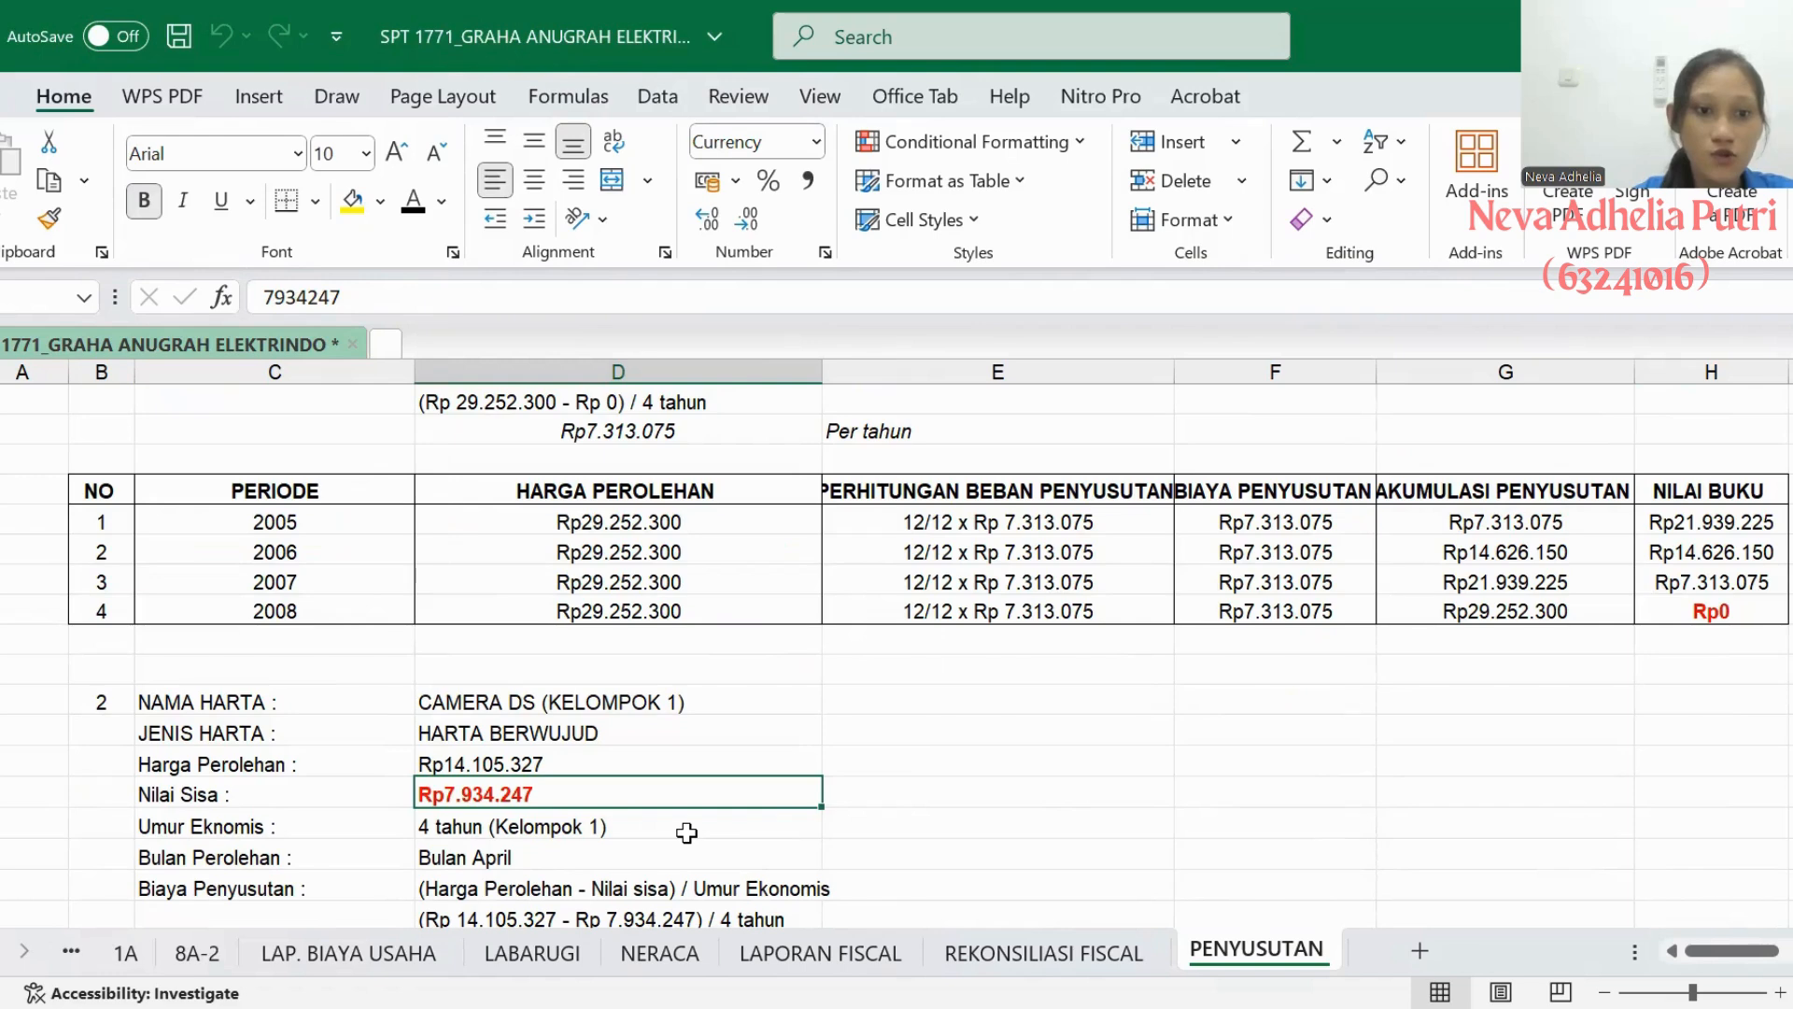
{"action": "left_click", "coordinate": [686, 832]}
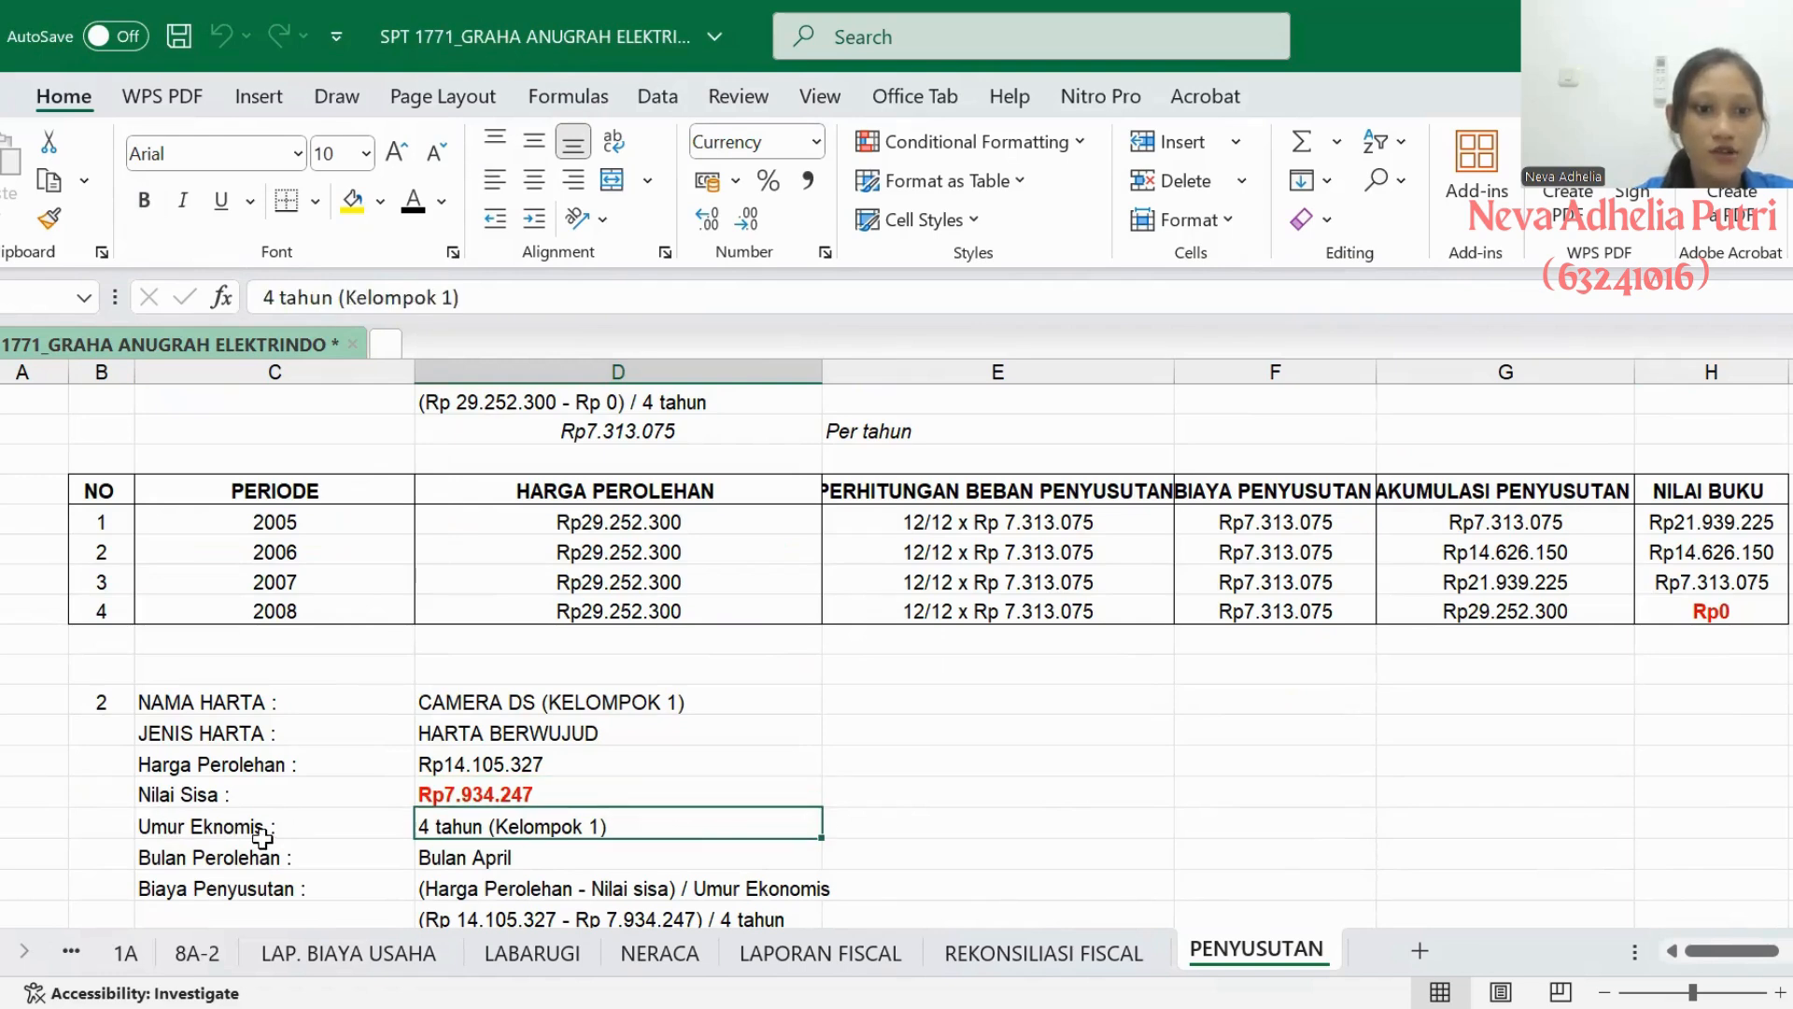
- Review Camera DS's annual straight-line depreciation formula and its prorated nine-month expense calculation for 2022
{"action": "scroll", "coordinate": [425, 845], "scroll_direction": "down", "scroll_amount": 1}
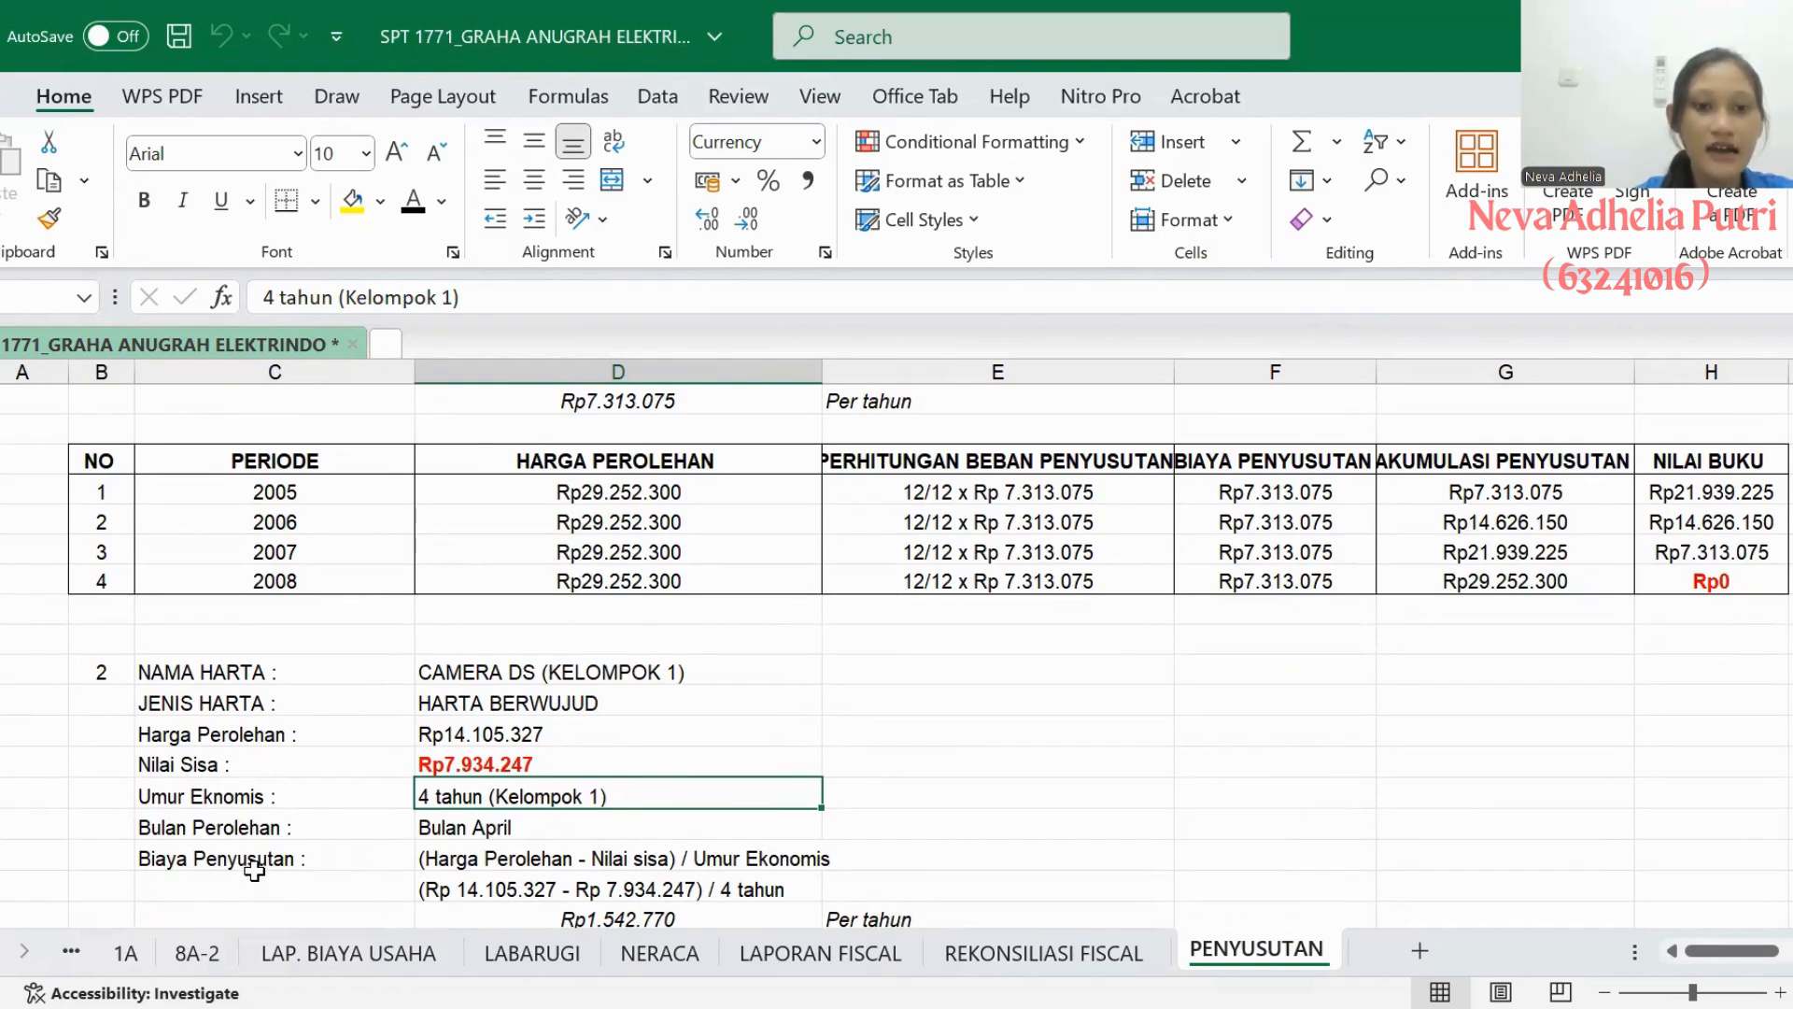
{"action": "scroll", "coordinate": [254, 871], "scroll_direction": "down", "scroll_amount": 1}
{"action": "scroll", "coordinate": [254, 870], "scroll_direction": "down", "scroll_amount": 1}
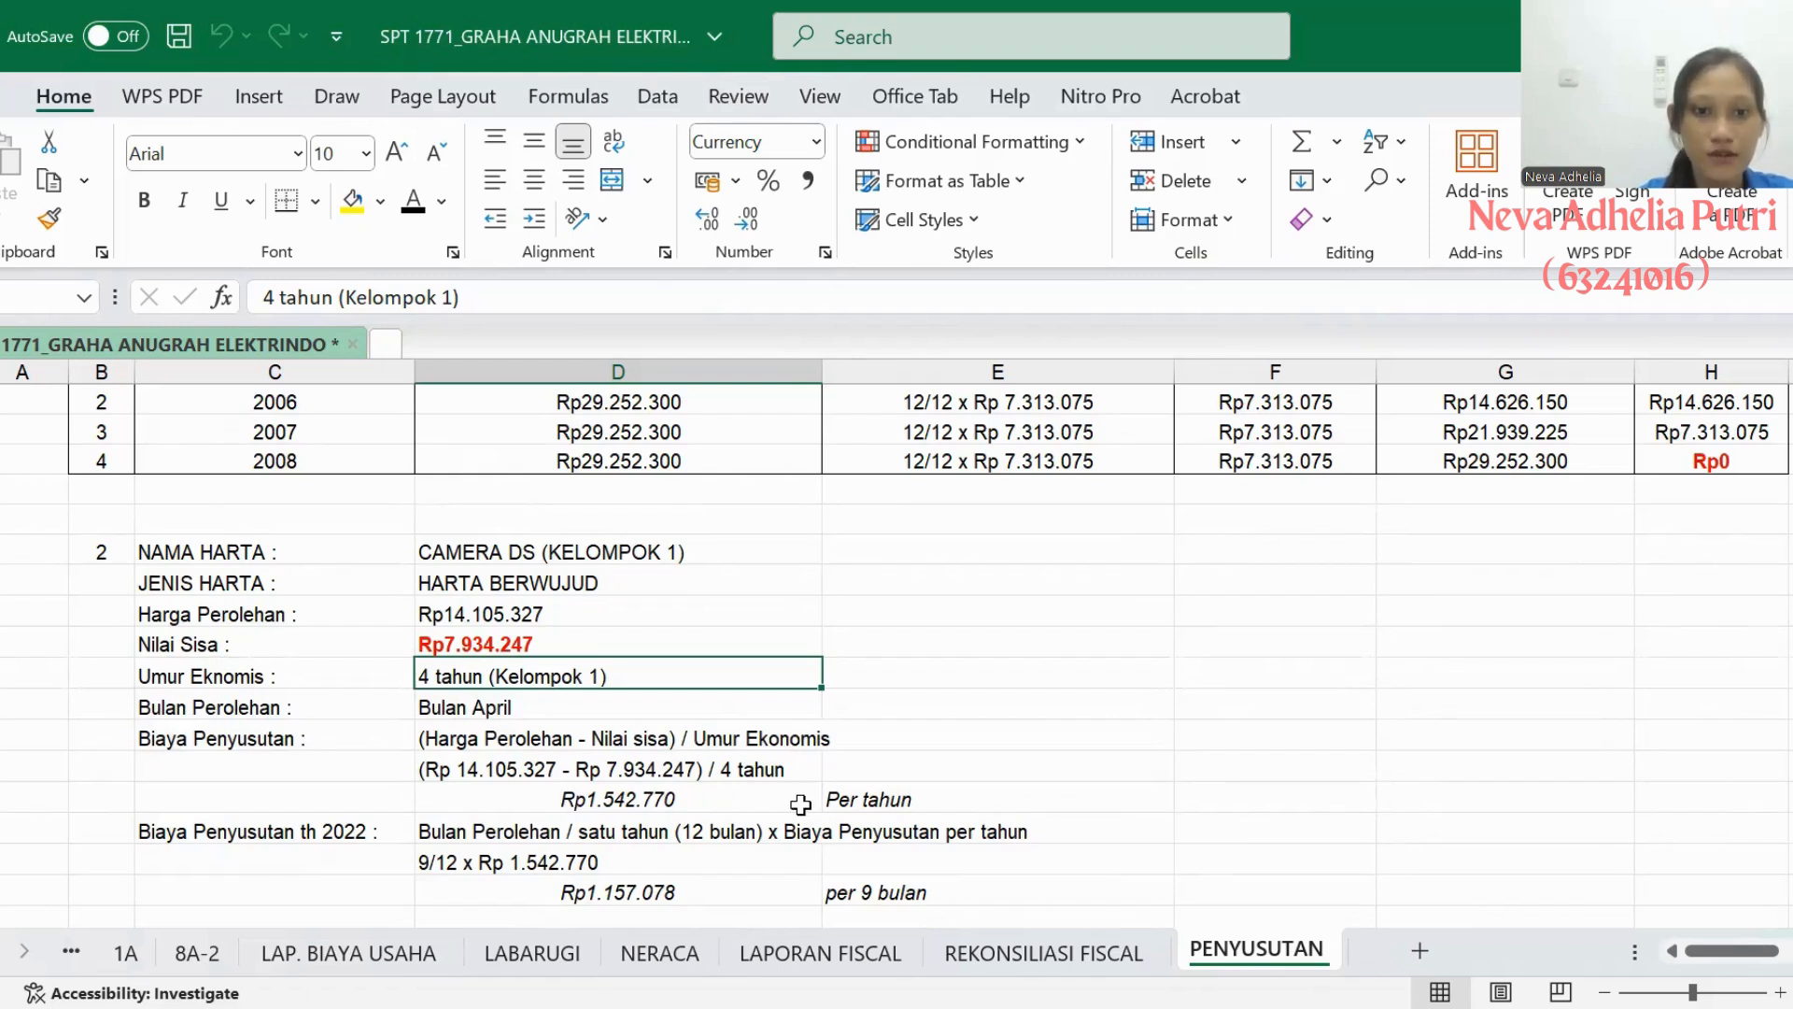
{"action": "left_click", "coordinate": [692, 805]}
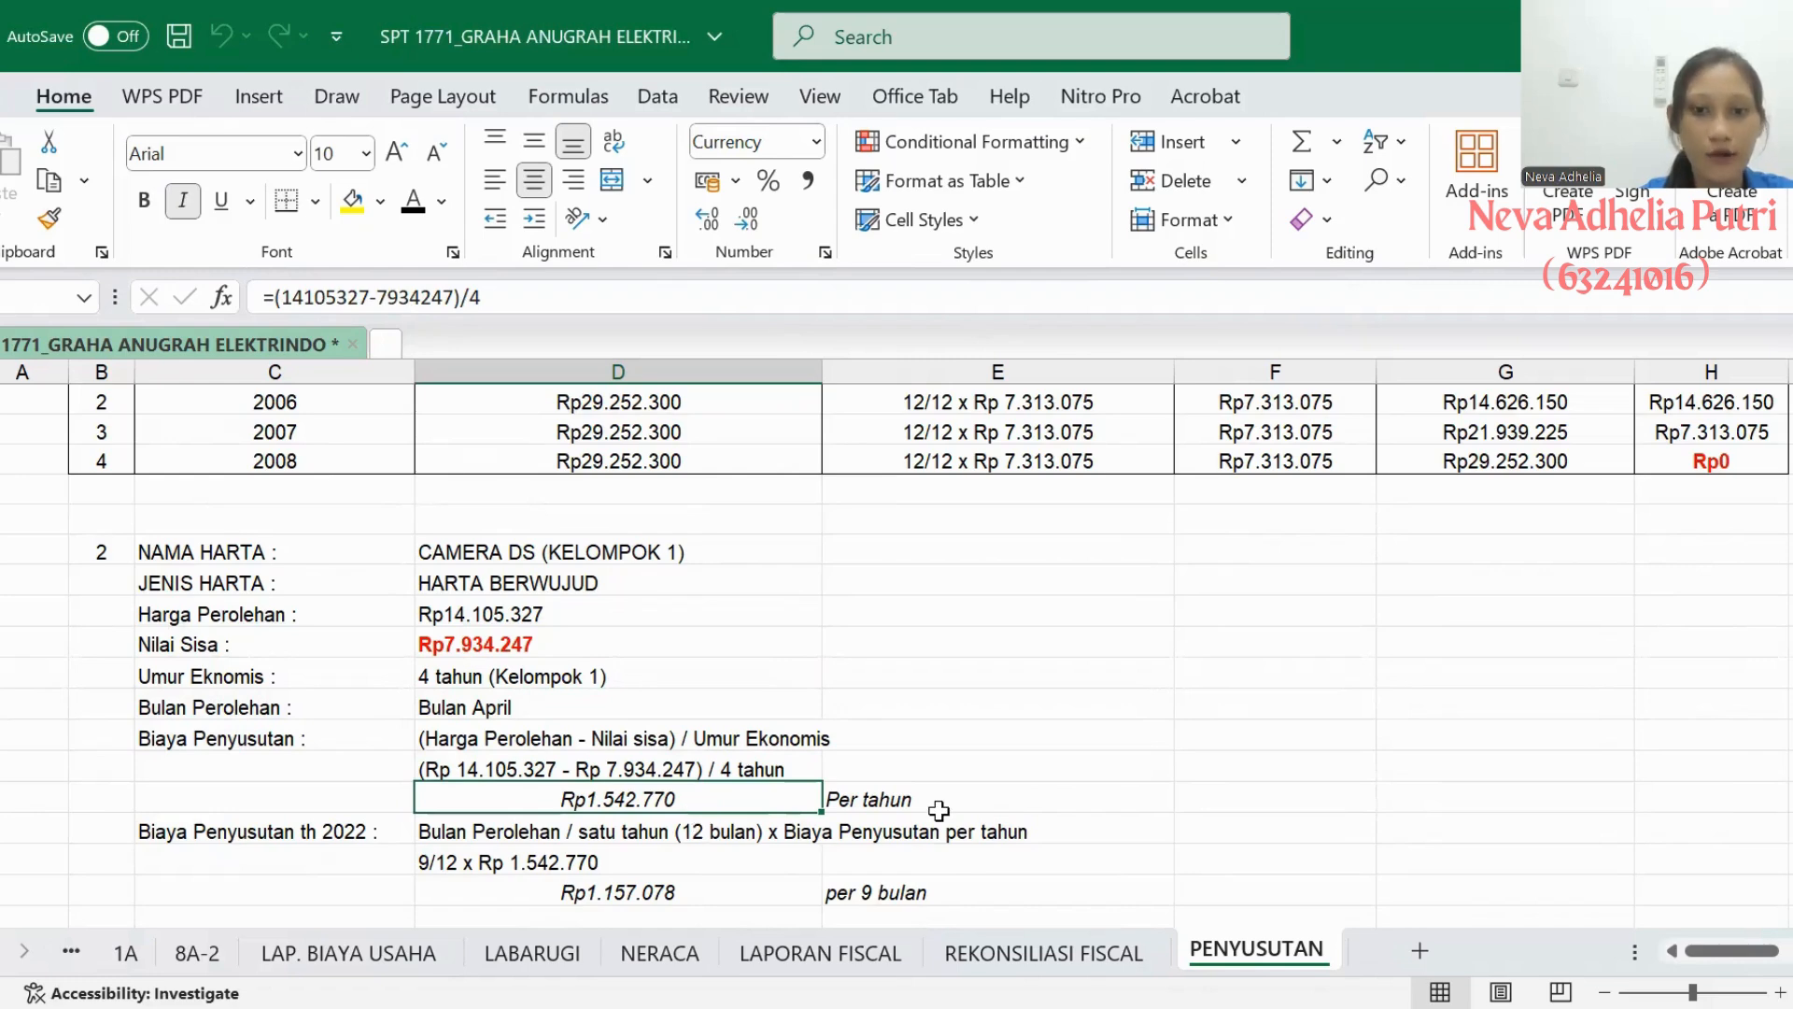
{"action": "scroll", "coordinate": [938, 811], "scroll_direction": "down", "scroll_amount": 1}
{"action": "left_click", "coordinate": [368, 801]}
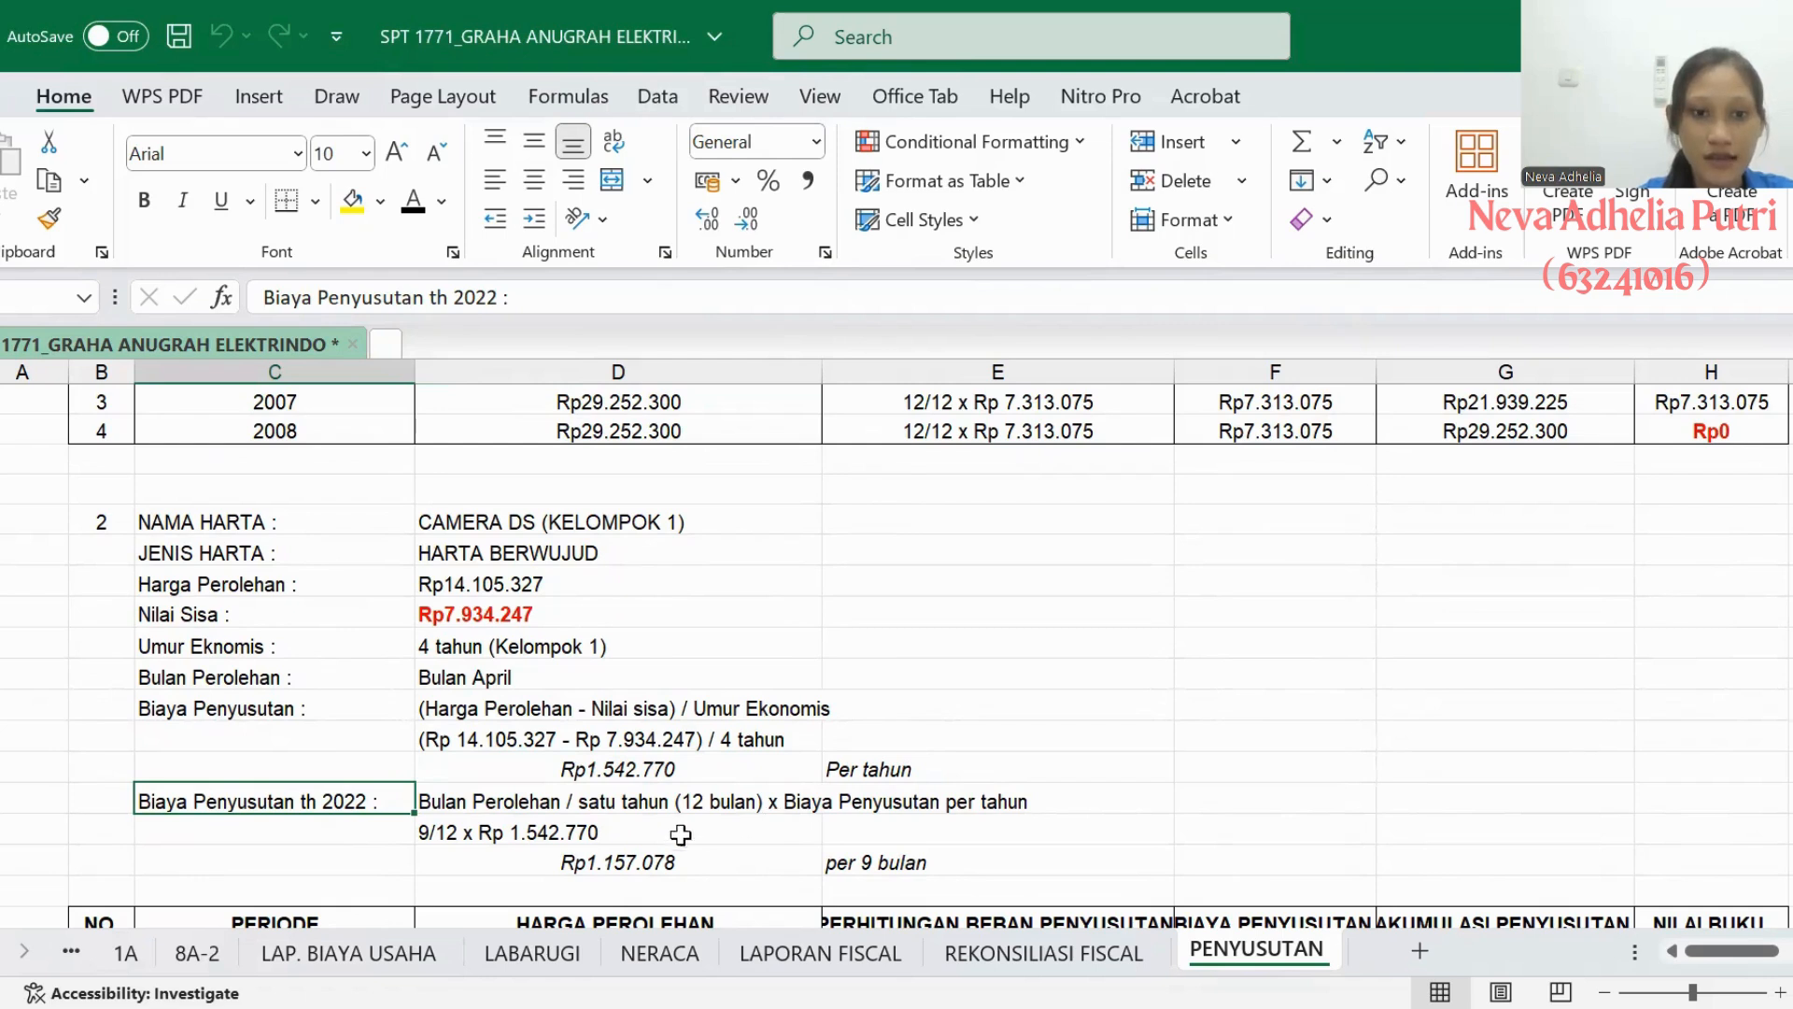
{"action": "left_click", "coordinate": [632, 839]}
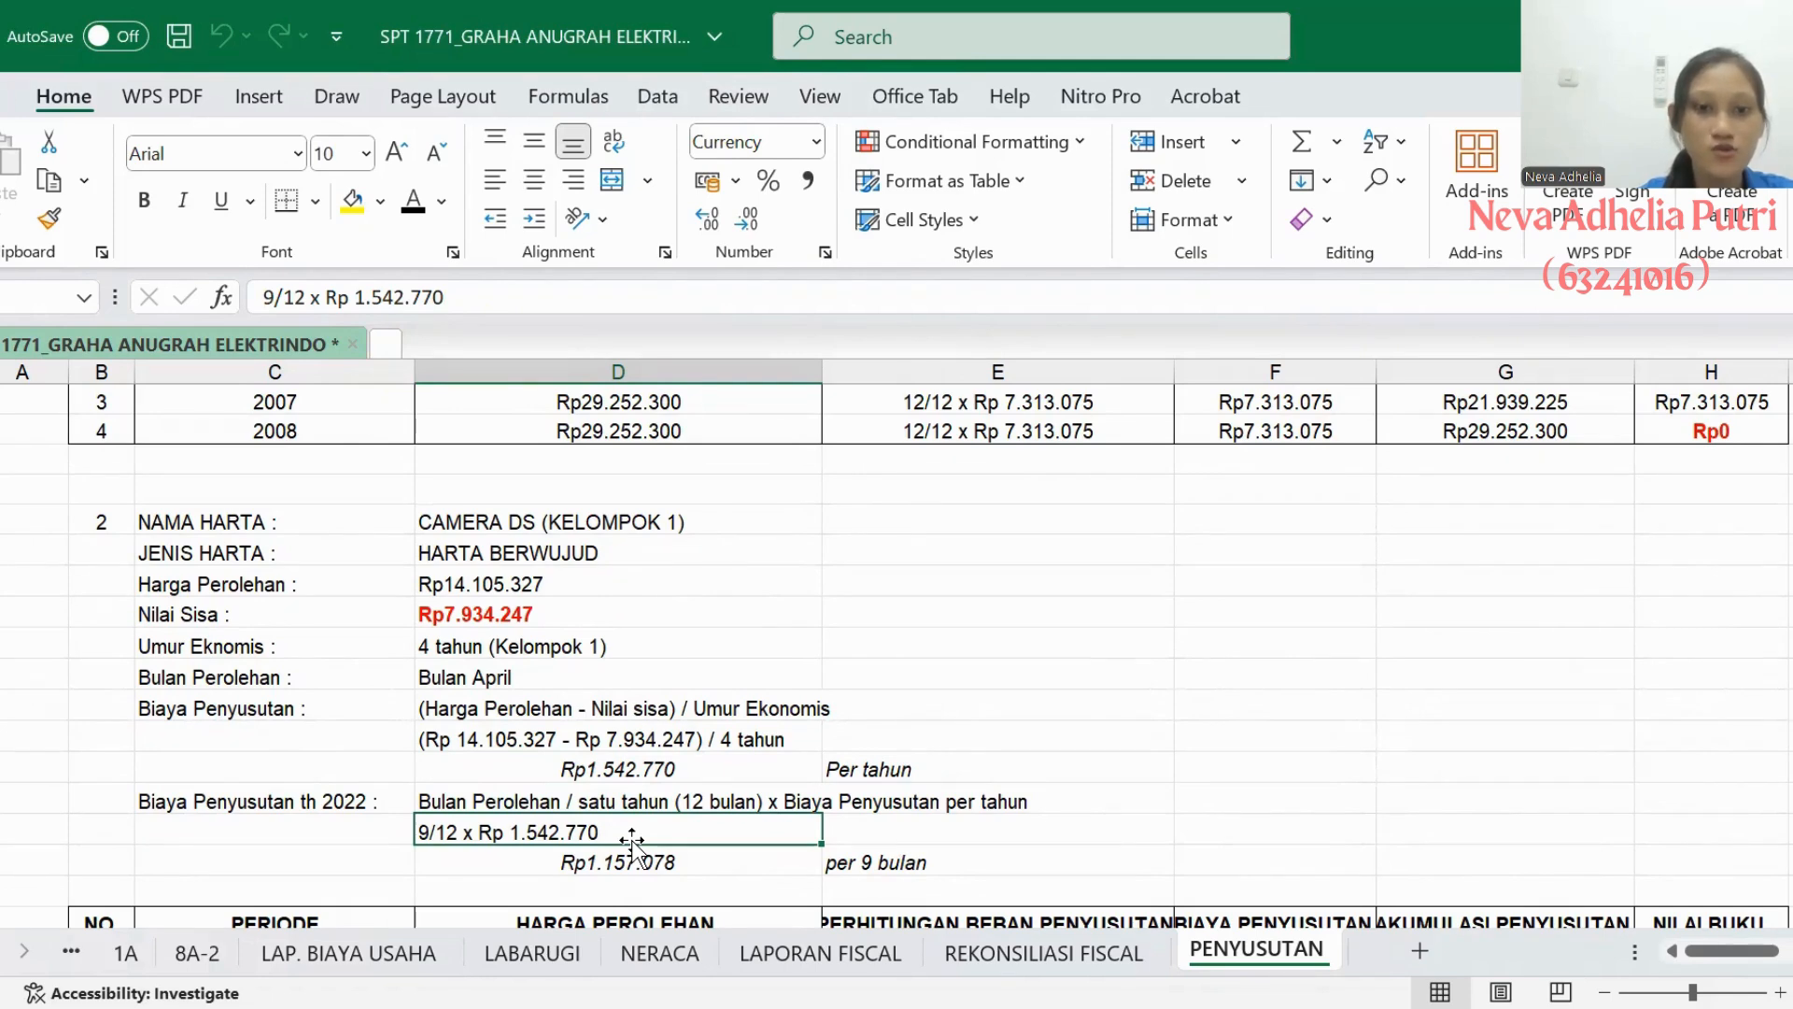
{"action": "left_click", "coordinate": [703, 861]}
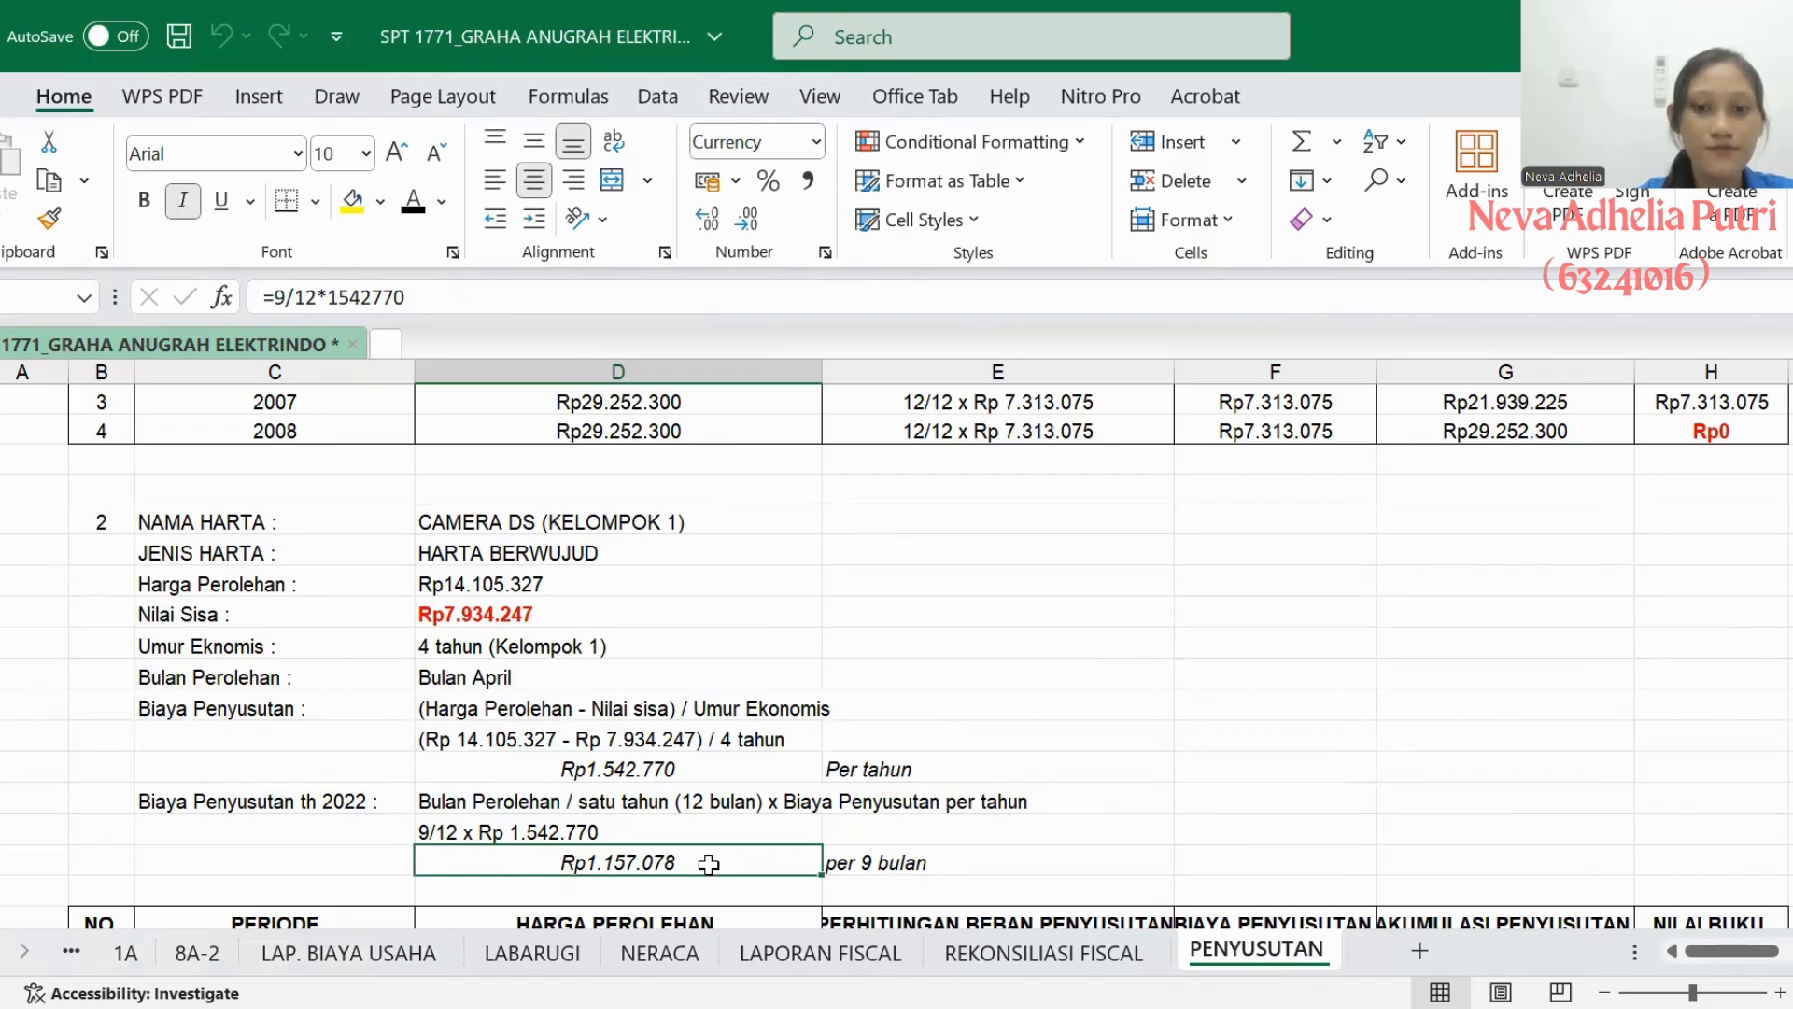
- Set the text colour of the 2022 PERIODE and HARGA PEROLEHAN cells in Camera DS's depreciation table to black
{"action": "scroll", "coordinate": [709, 864], "scroll_direction": "down", "scroll_amount": 3}
{"action": "left_click", "coordinate": [182, 583]}
{"action": "left_click", "coordinate": [242, 677]}
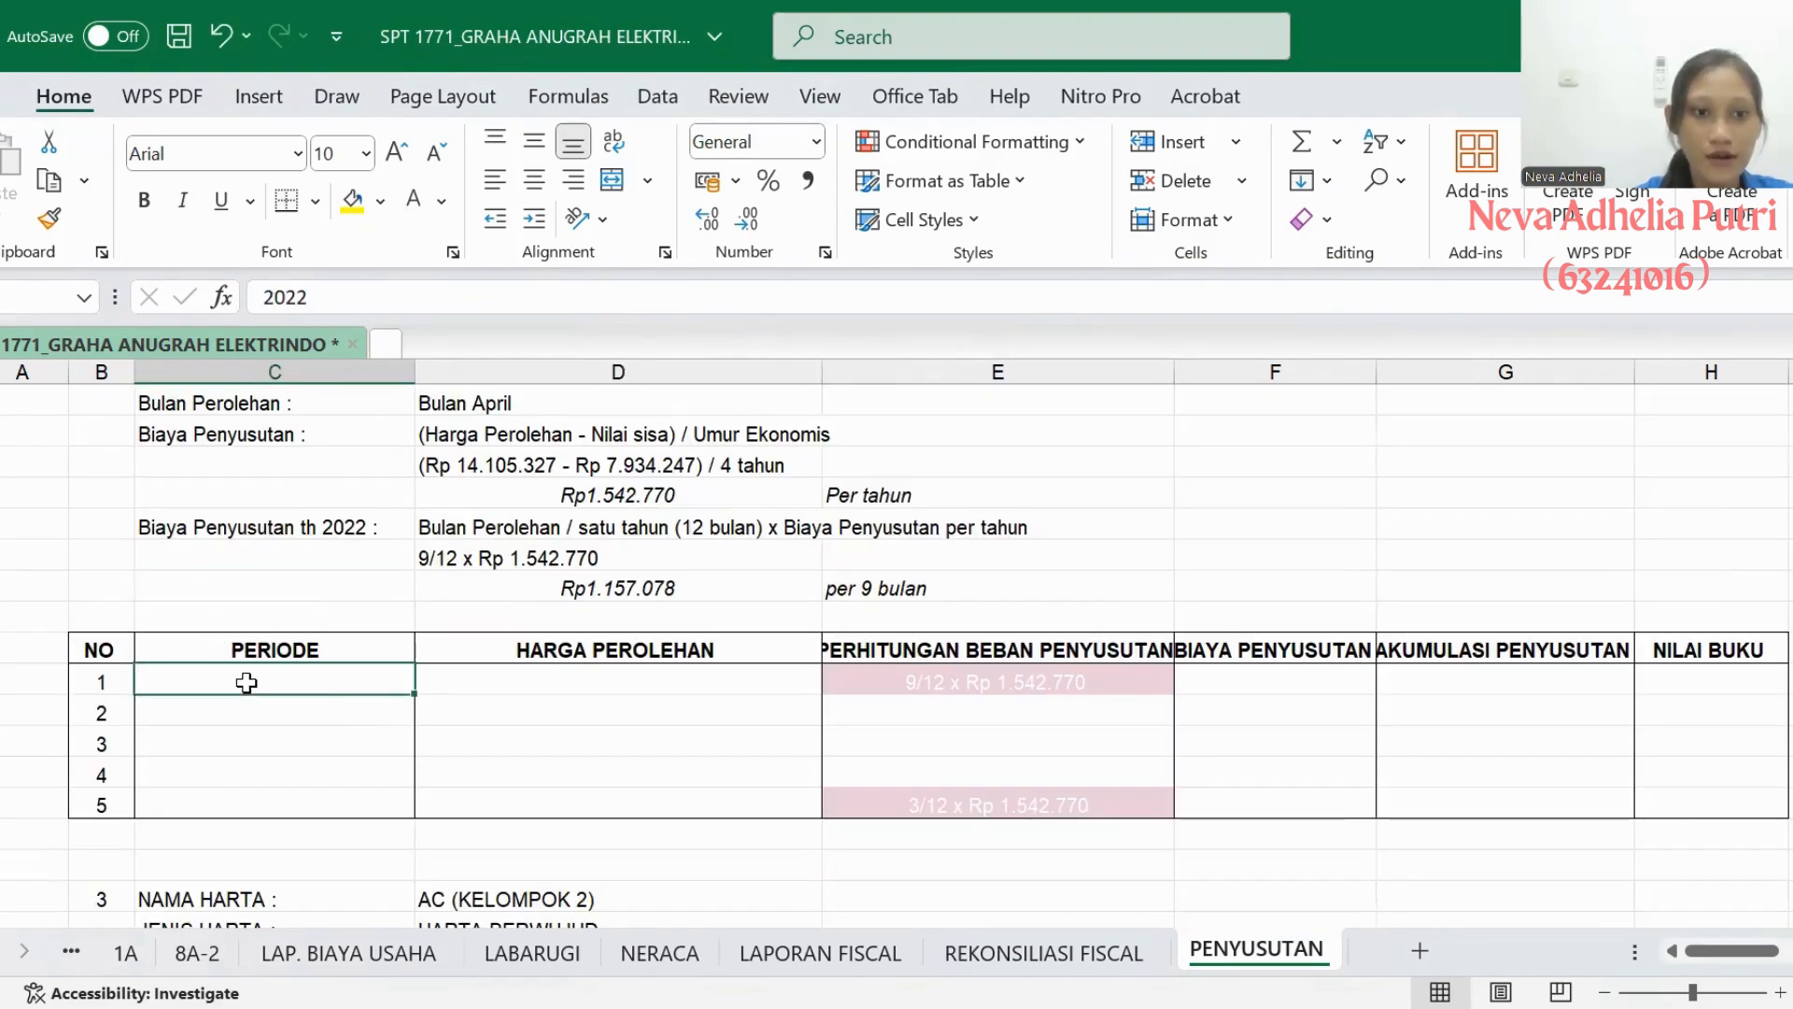
{"action": "left_click", "coordinate": [443, 200]}
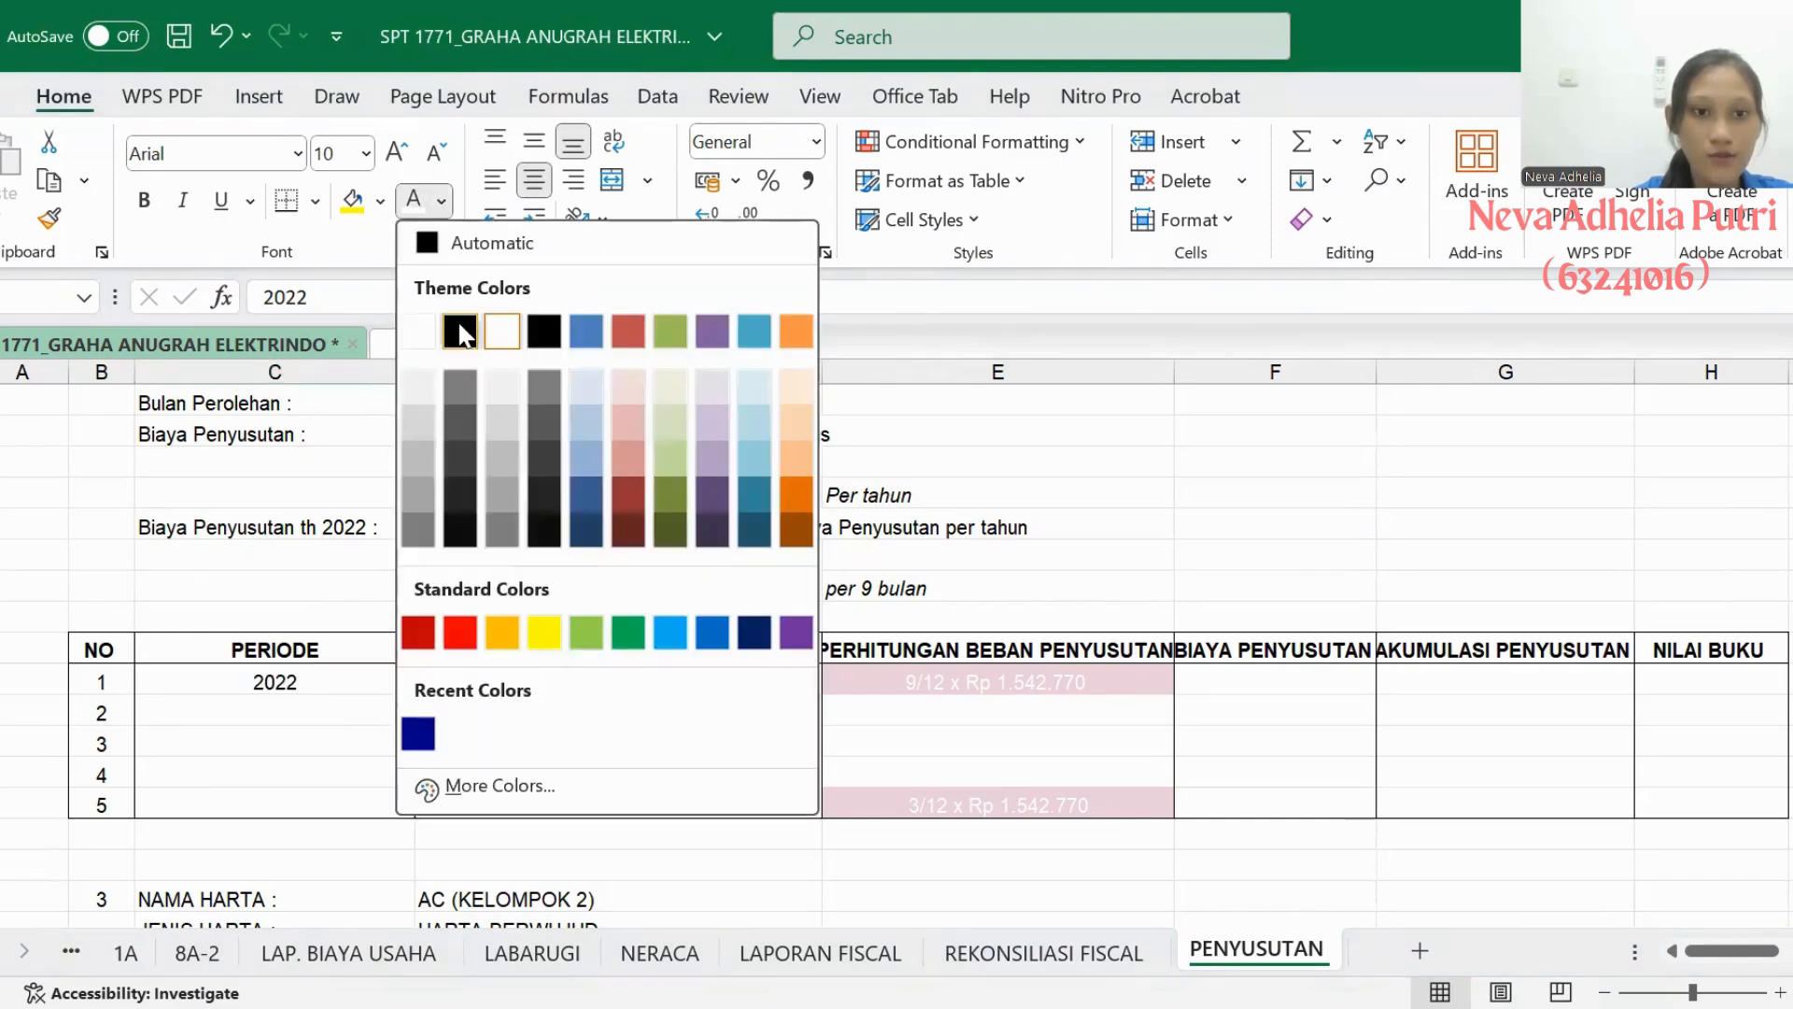
{"action": "left_click", "coordinate": [460, 328]}
{"action": "left_click", "coordinate": [508, 679]}
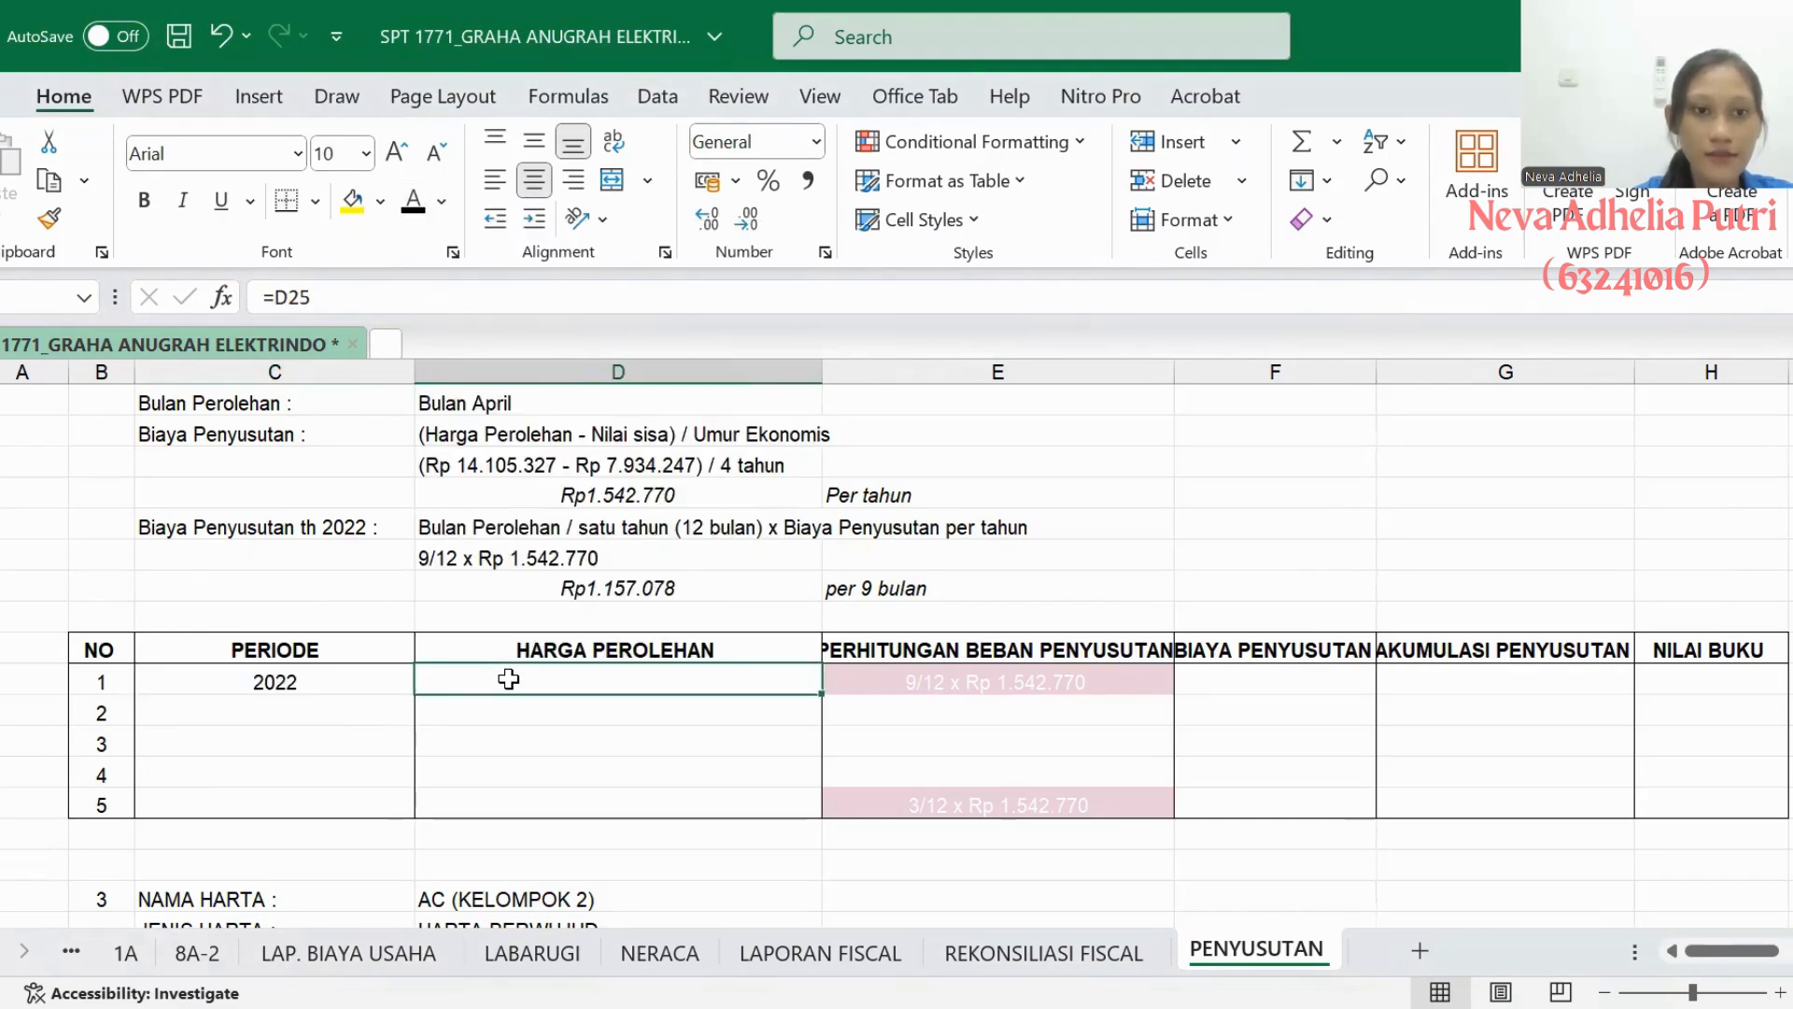
{"action": "scroll", "coordinate": [508, 679], "scroll_direction": "up", "scroll_amount": 1}
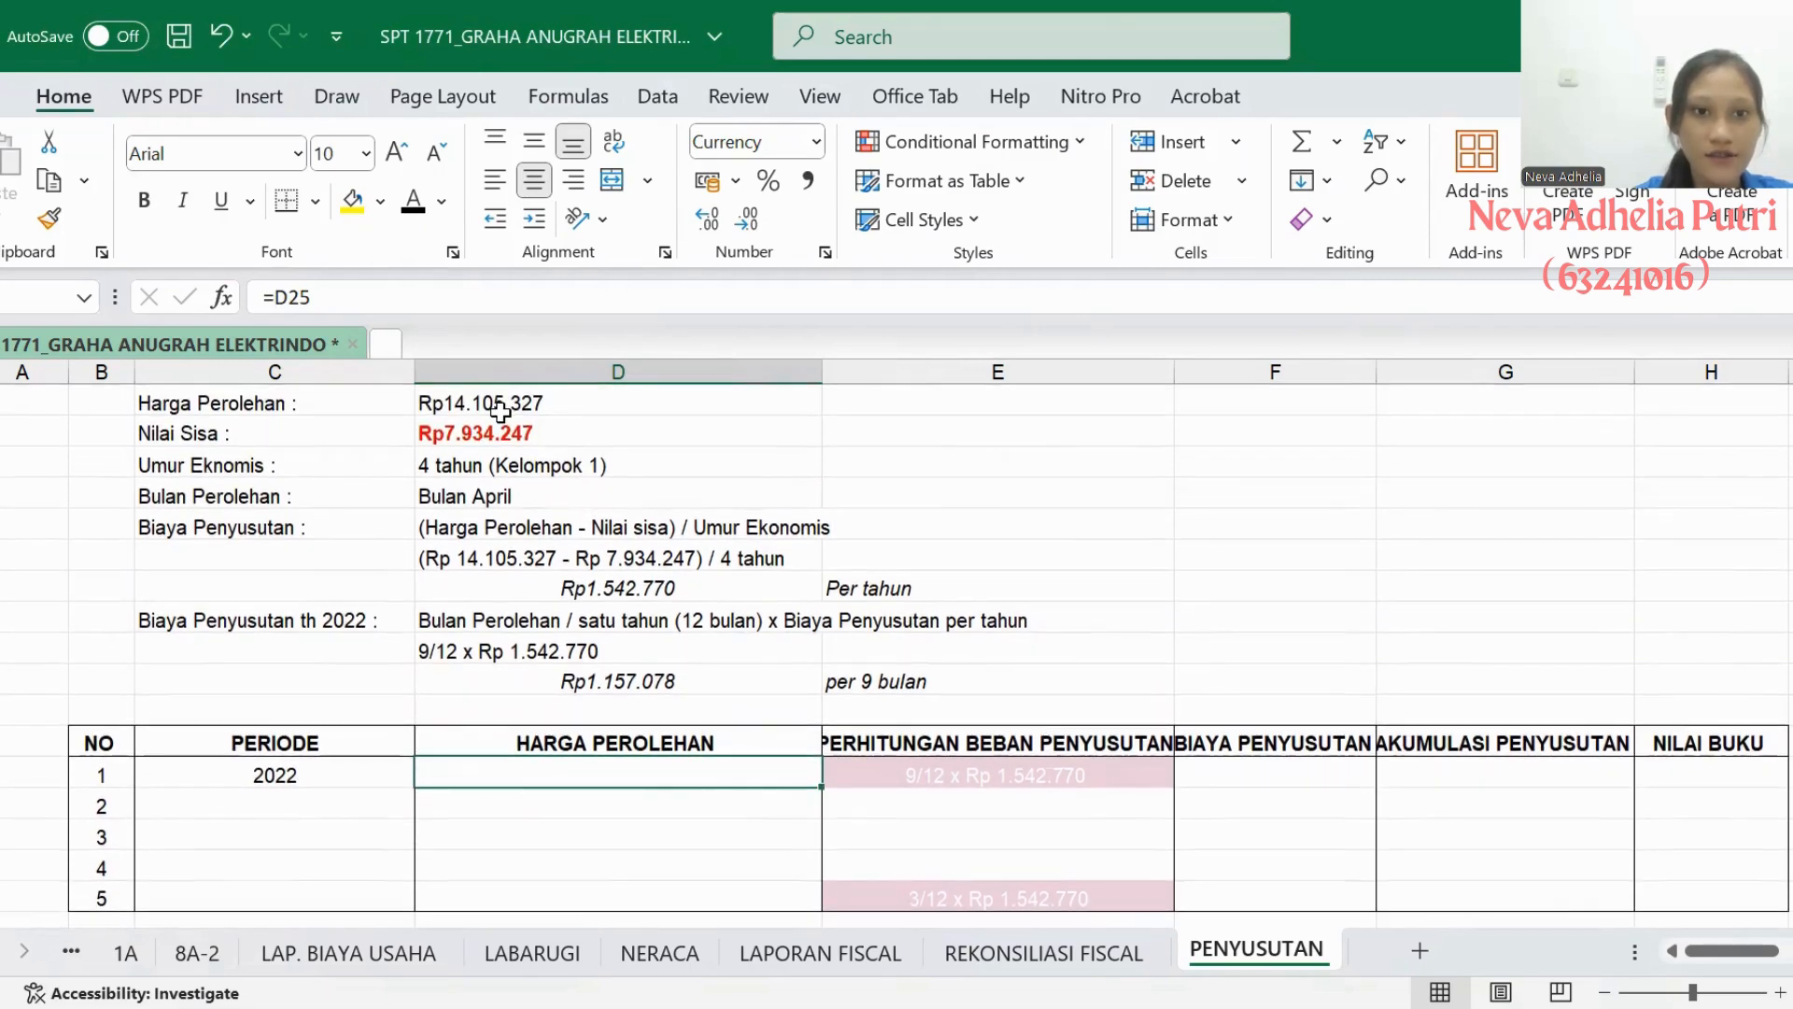
{"action": "left_click", "coordinate": [413, 202]}
{"action": "scroll", "coordinate": [548, 620], "scroll_direction": "down", "scroll_amount": 1}
{"action": "scroll", "coordinate": [549, 620], "scroll_direction": "right", "scroll_amount": 1}
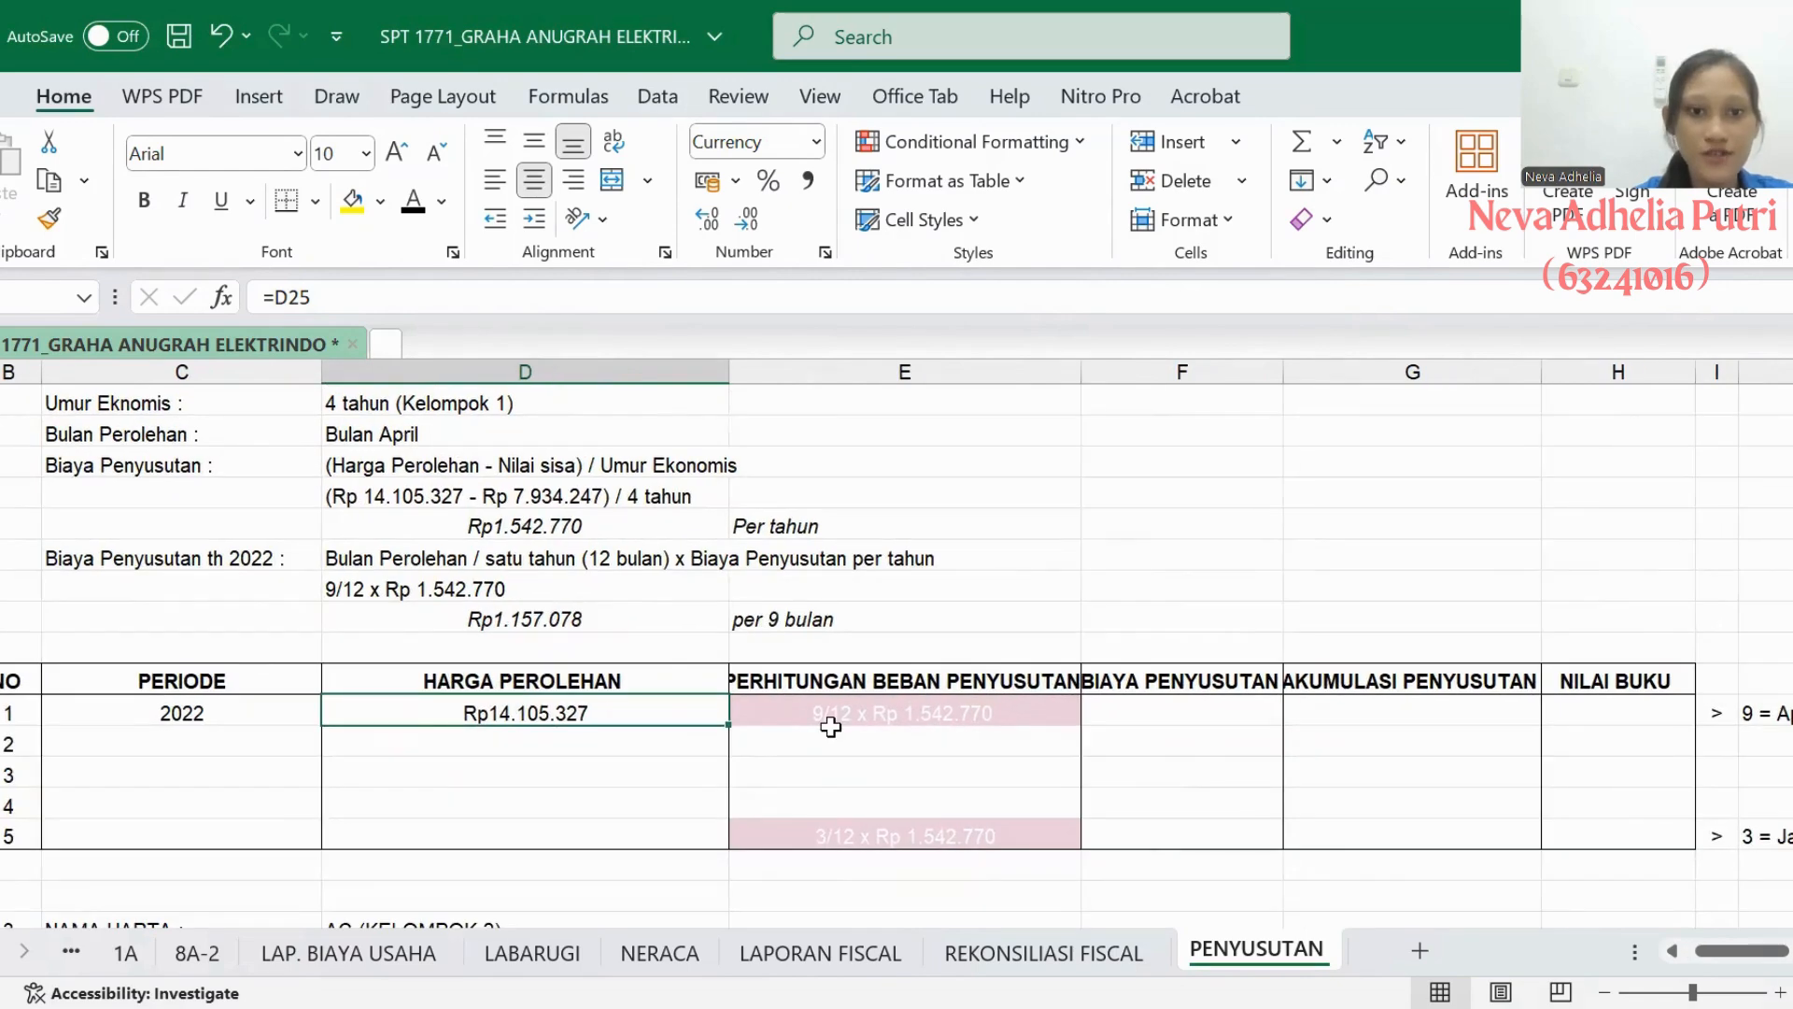
- Turn the 2022 PERHITUNGAN BEBAN PENYUSUTAN and BIAYA PENYUSUTAN entries in Camera DS's table black
{"action": "left_click", "coordinate": [442, 592]}
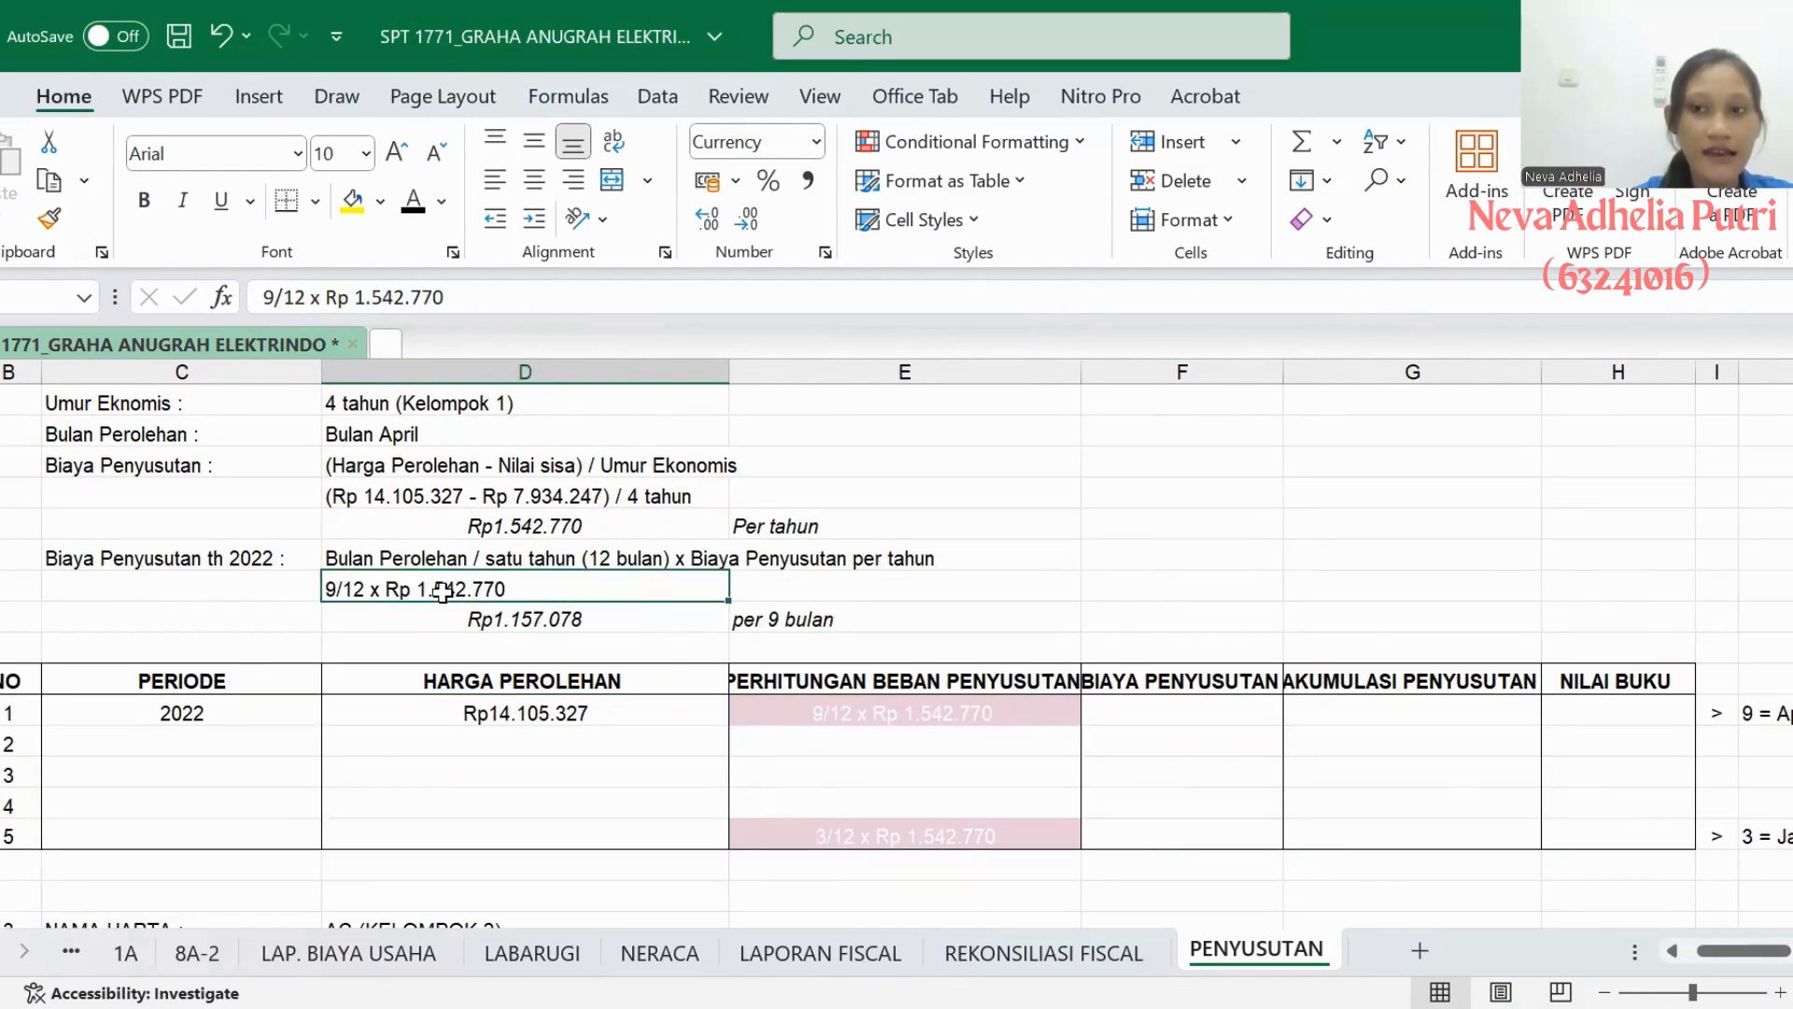
{"action": "left_click", "coordinate": [775, 721]}
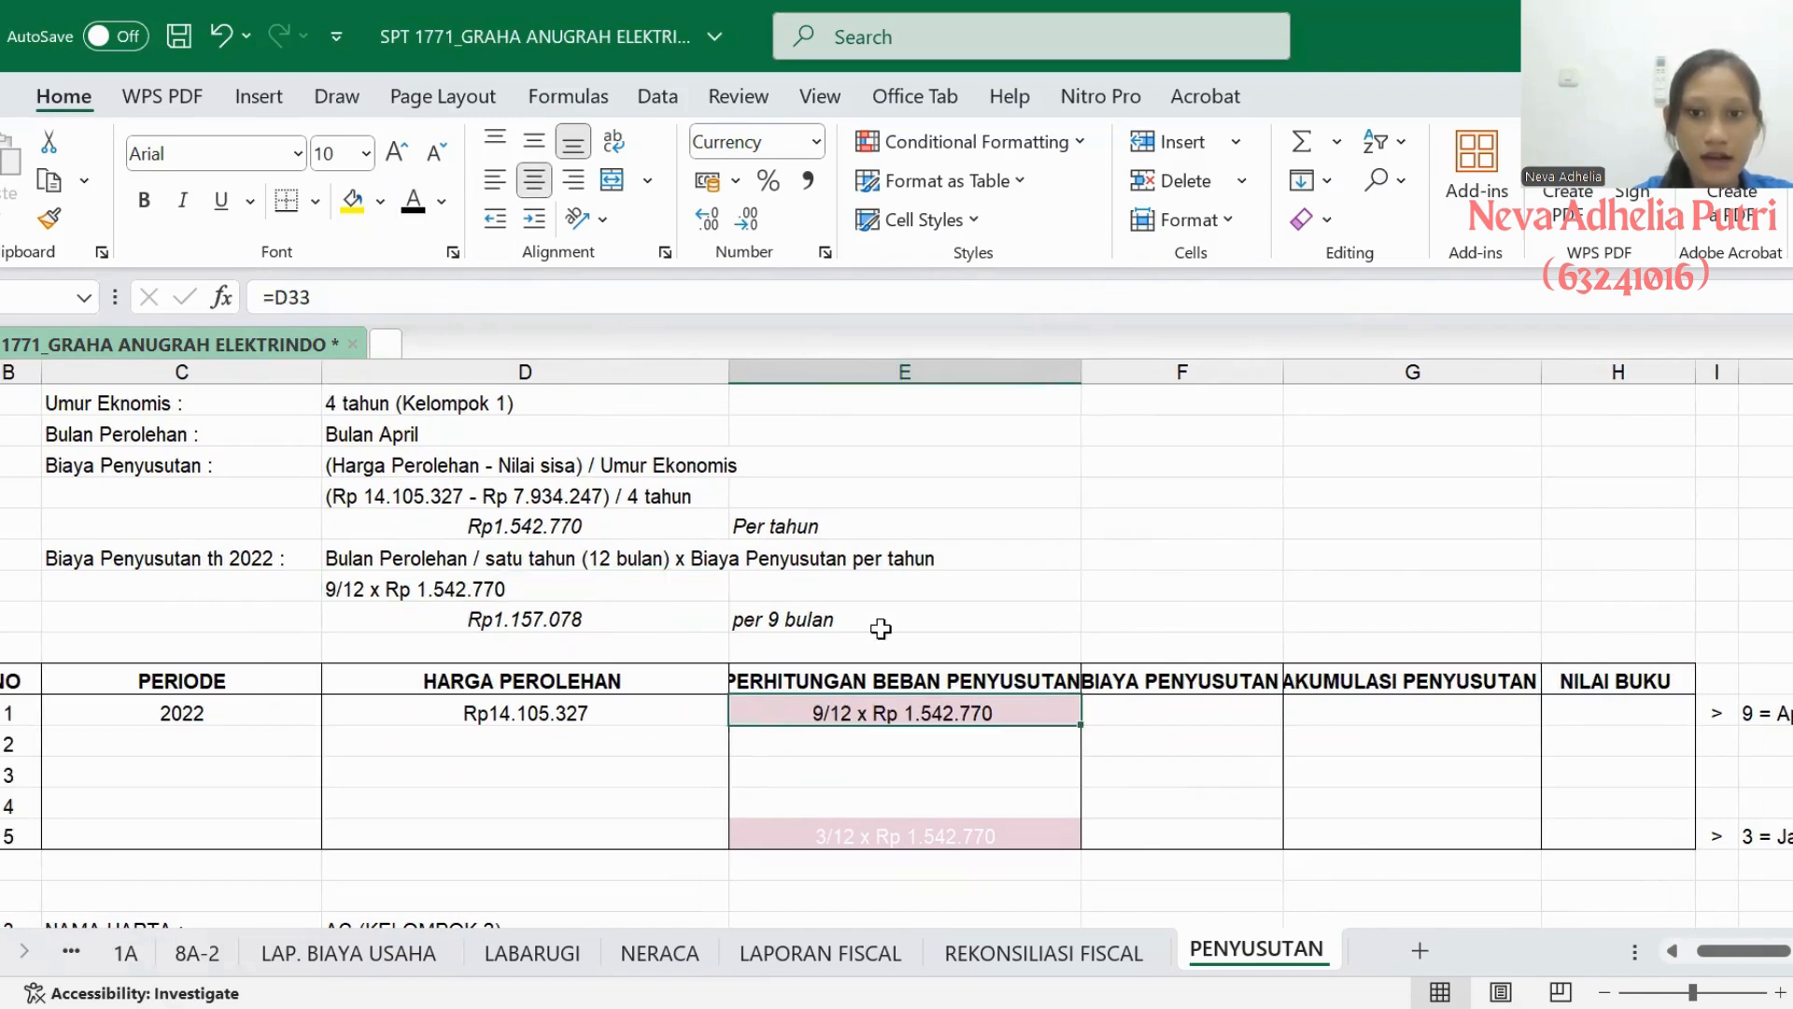
{"action": "left_click", "coordinate": [1119, 715]}
{"action": "left_click", "coordinate": [413, 202]}
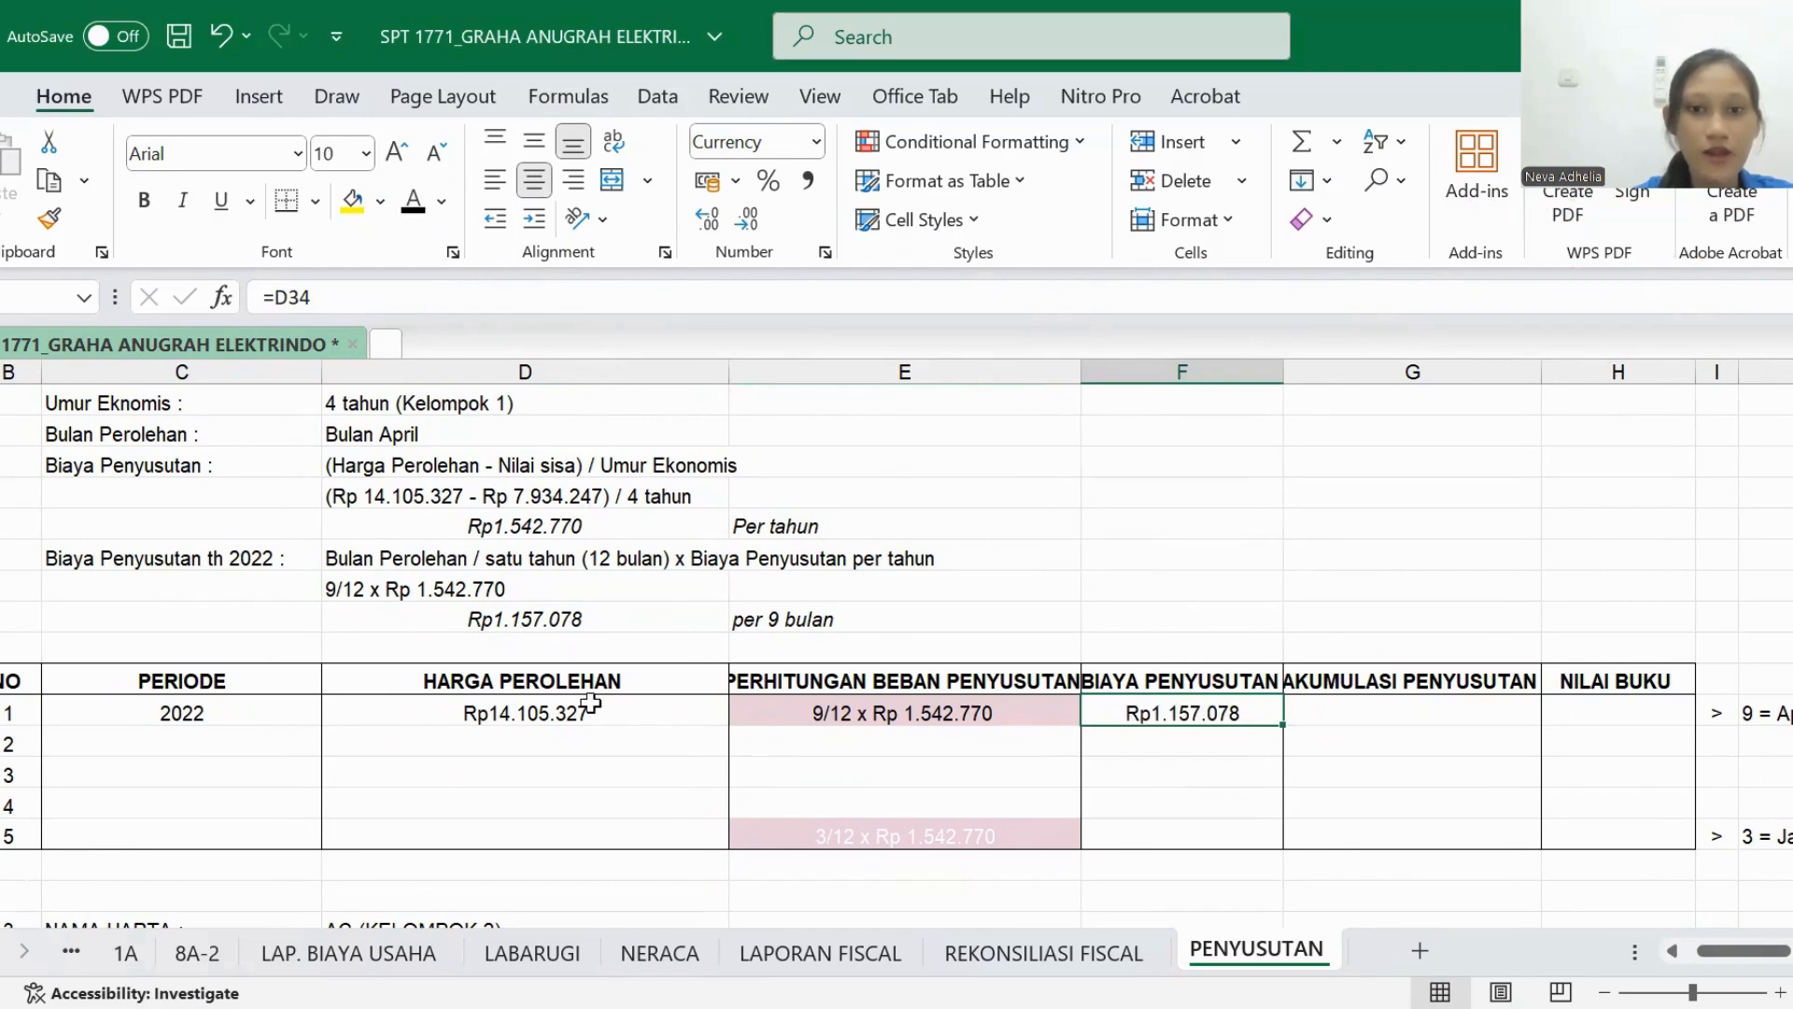
- Reveal the 2022 AKUMULASI PENYUSUTAN and NILAI BUKU entries in Camera DS's table by making their text black
{"action": "scroll", "coordinate": [598, 710], "scroll_direction": "right", "scroll_amount": 1}
{"action": "left_click", "coordinate": [1257, 715]}
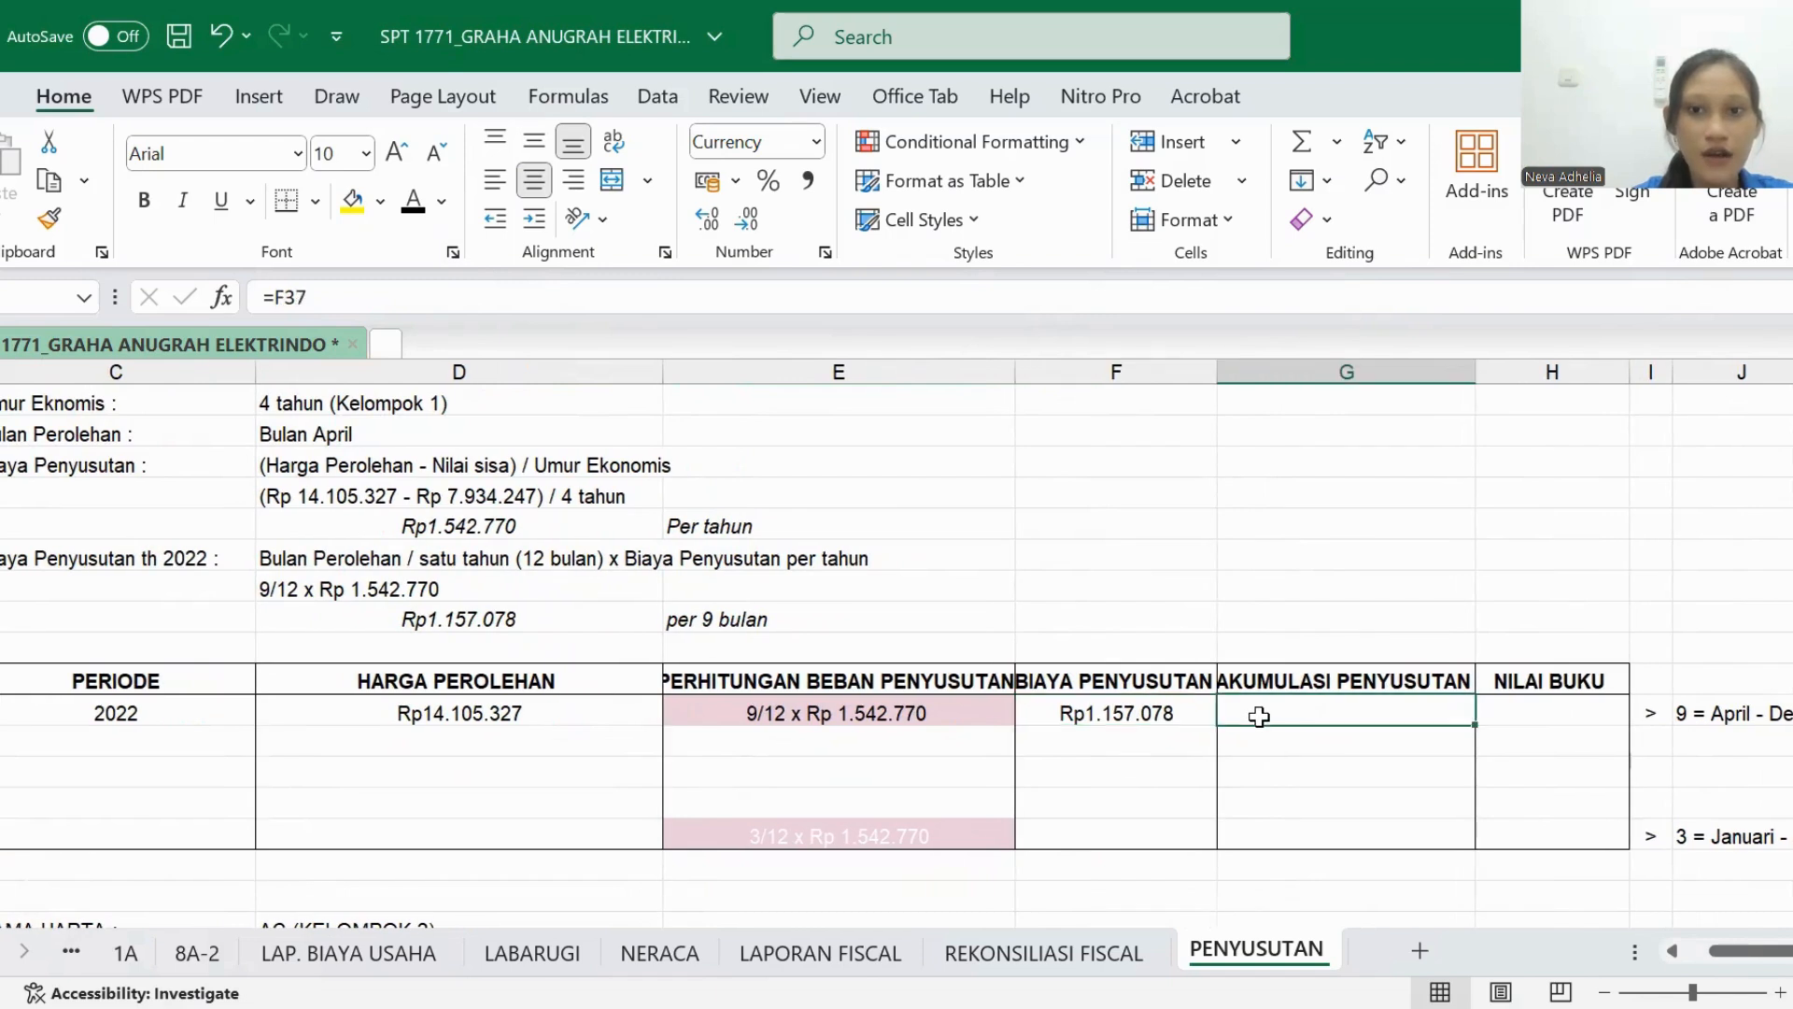
{"action": "left_click", "coordinate": [414, 205]}
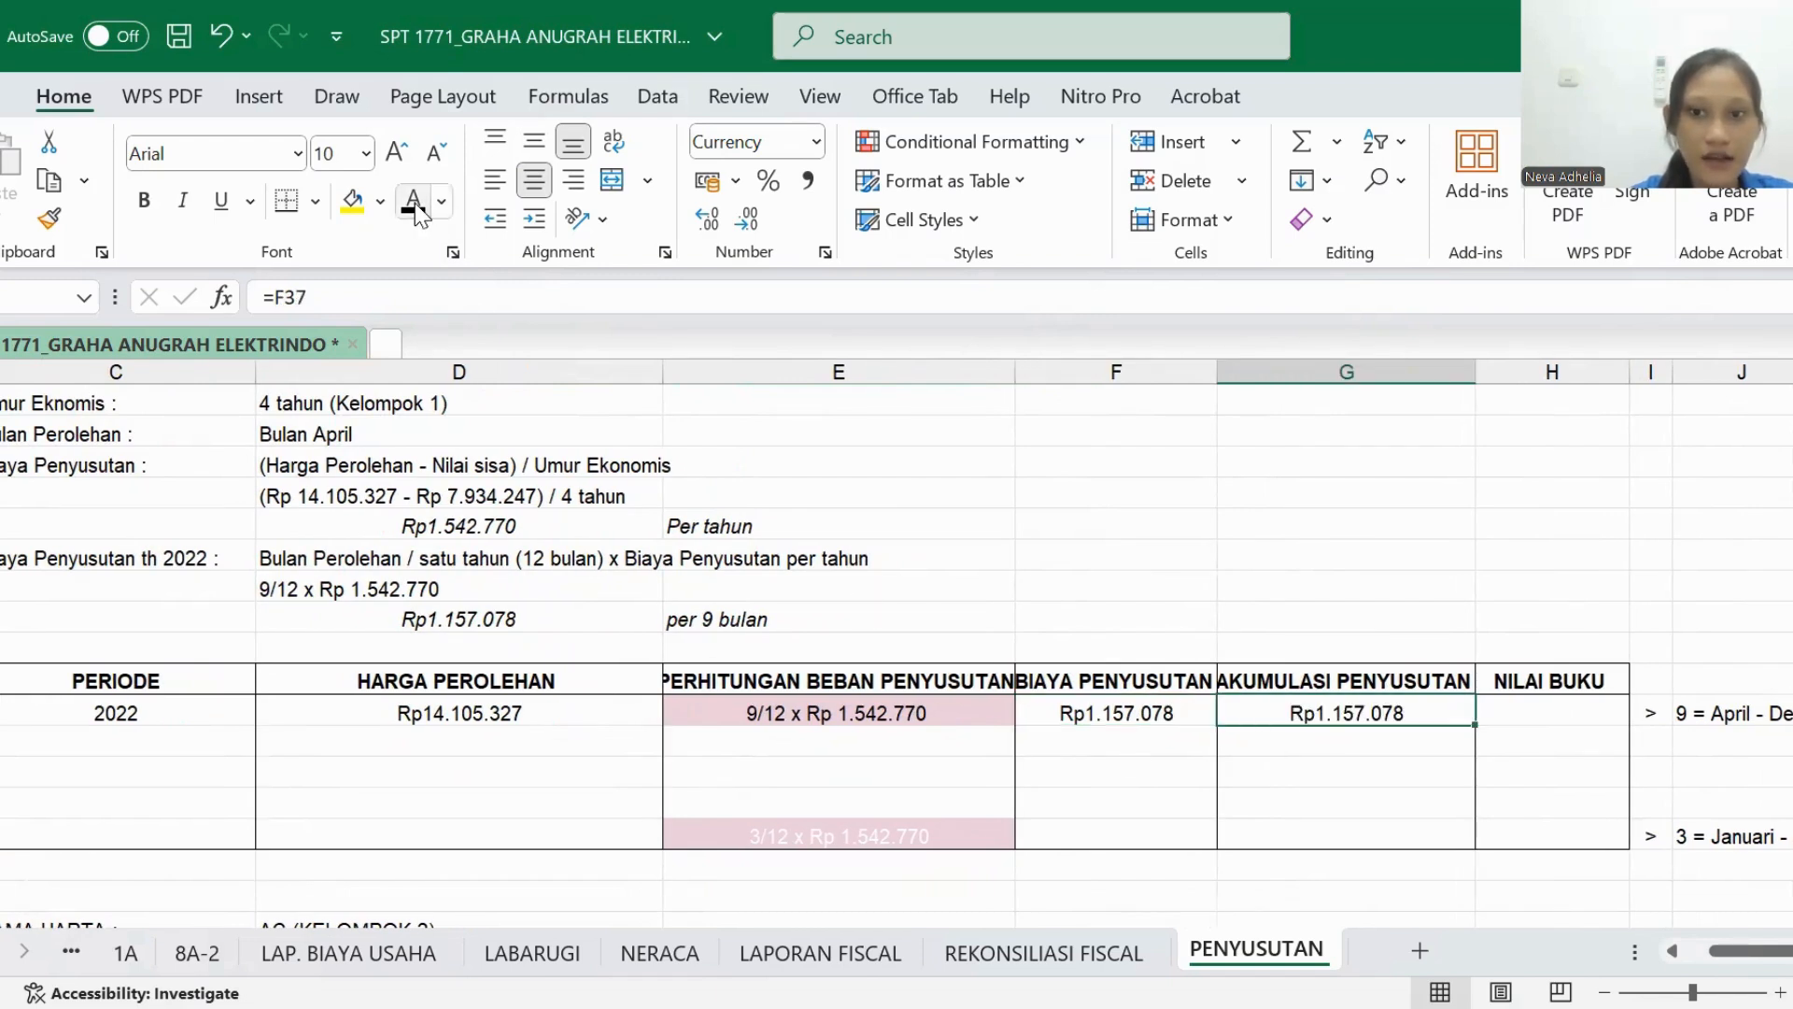
{"action": "left_click", "coordinate": [1545, 710]}
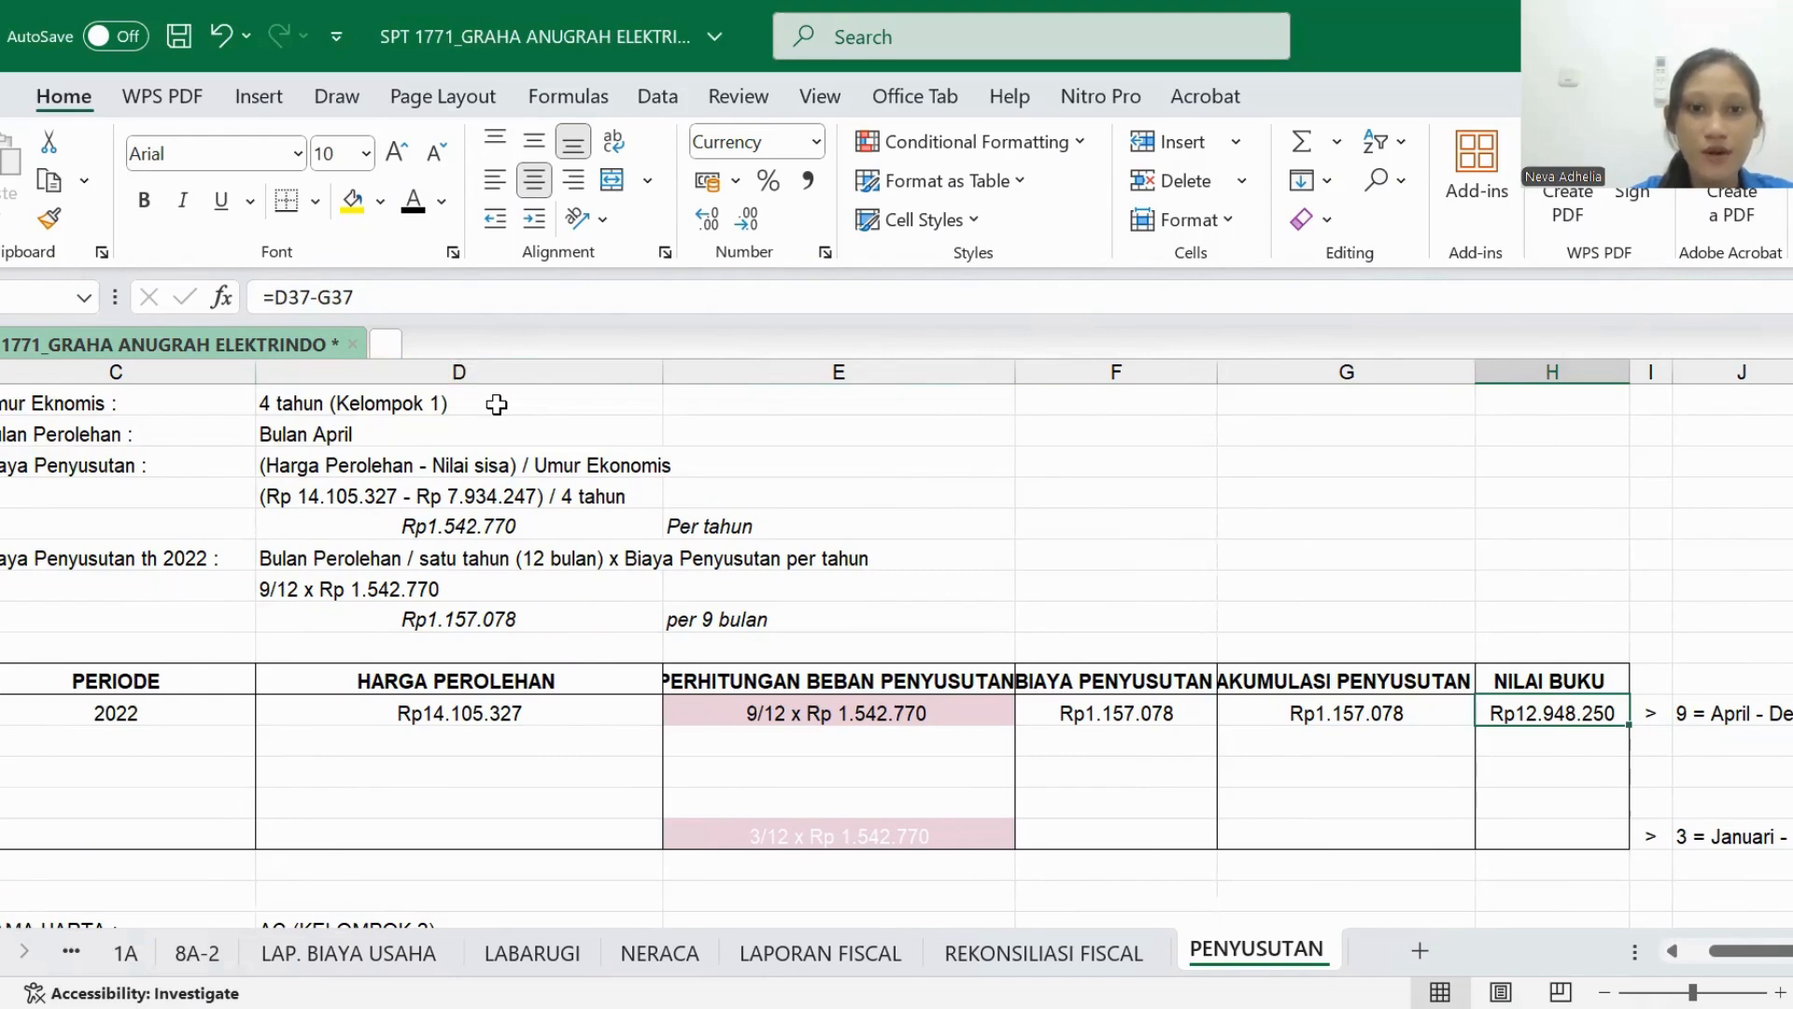
- Make the text of Camera DS's 2023–2025 rows black from PERIODE through NILAI BUKU, and check the 2023 depreciation calculation
{"action": "scroll", "coordinate": [720, 572], "scroll_direction": "left", "scroll_amount": 2}
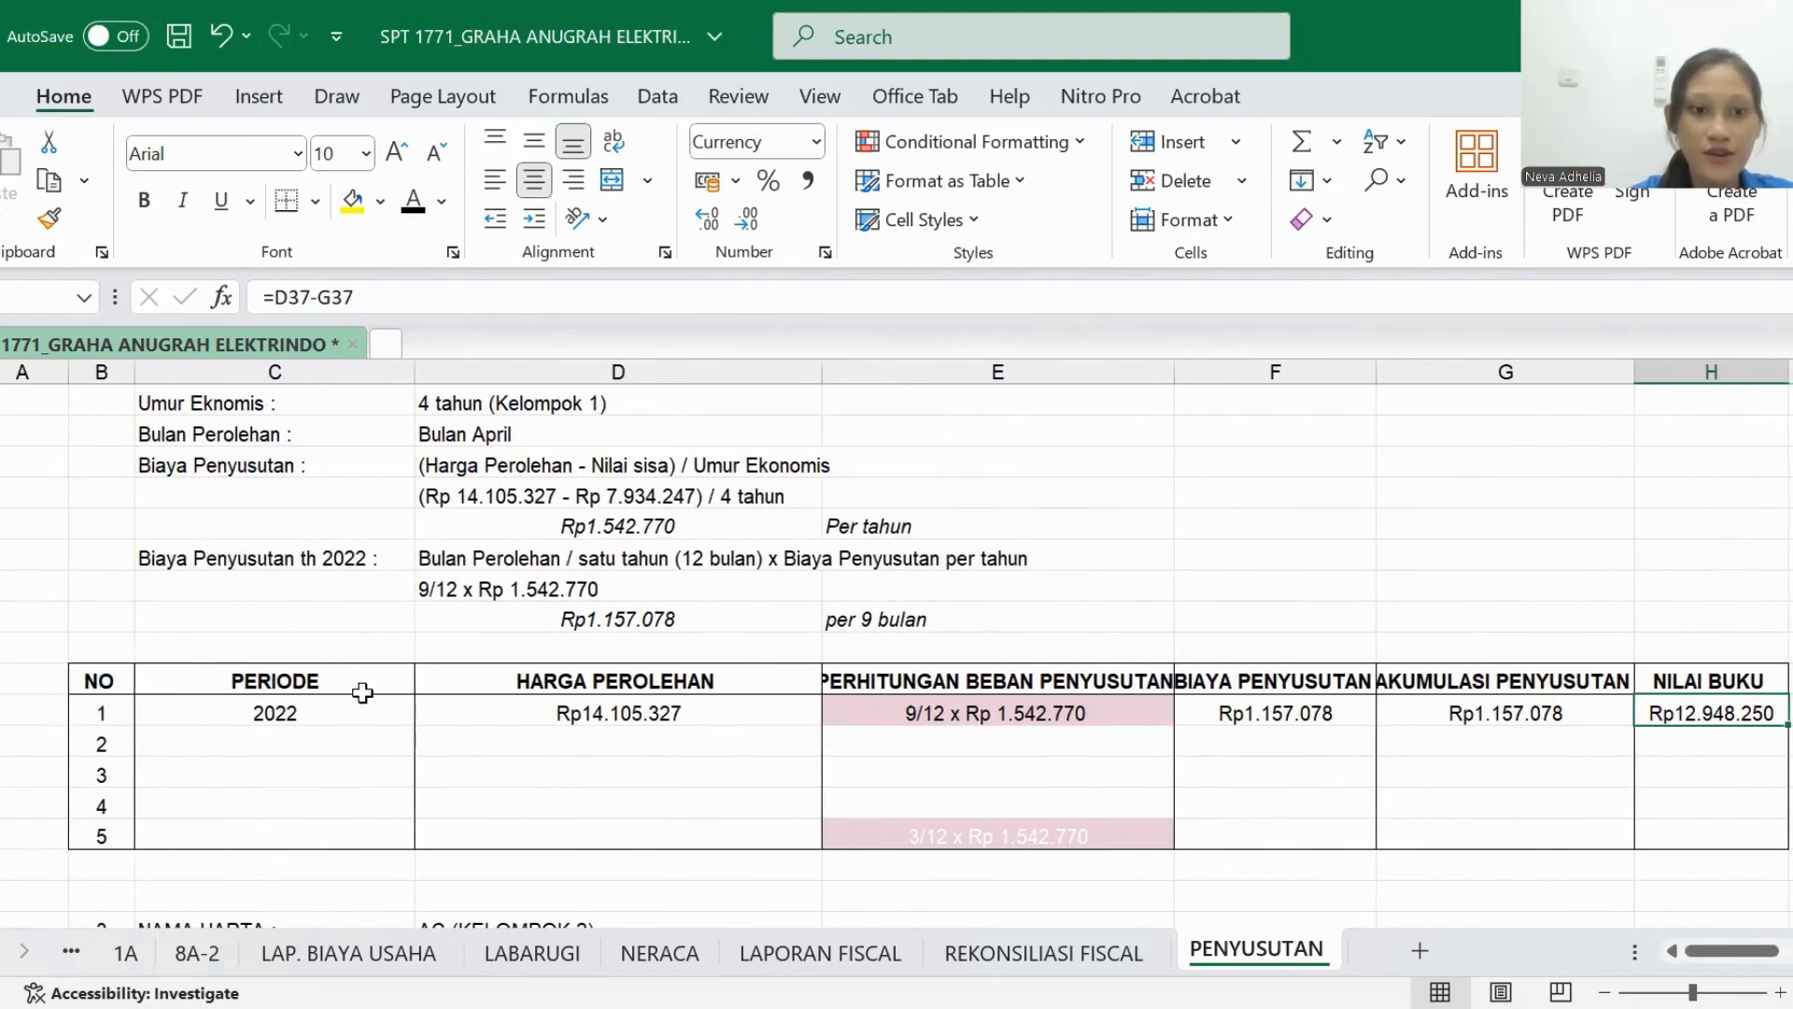
{"action": "scroll", "coordinate": [362, 692], "scroll_direction": "right", "scroll_amount": 2}
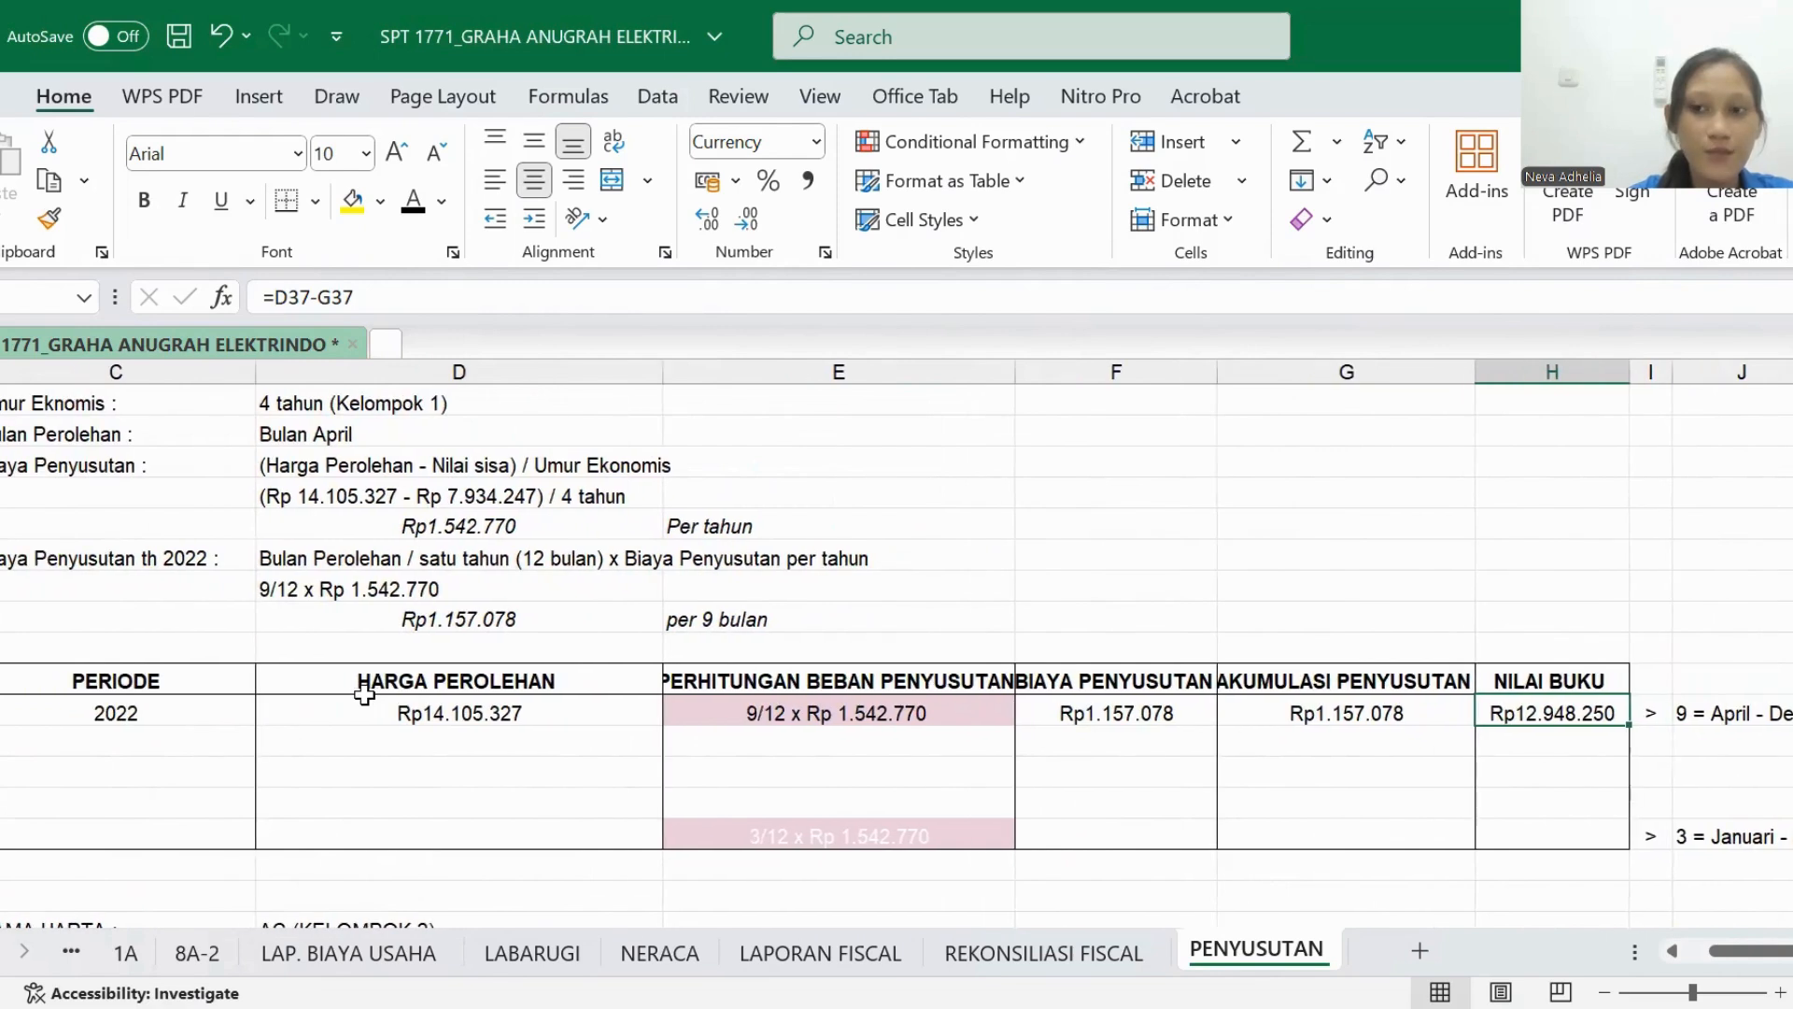
{"action": "scroll", "coordinate": [364, 694], "scroll_direction": "left", "scroll_amount": 1}
{"action": "left_click", "coordinate": [182, 742]}
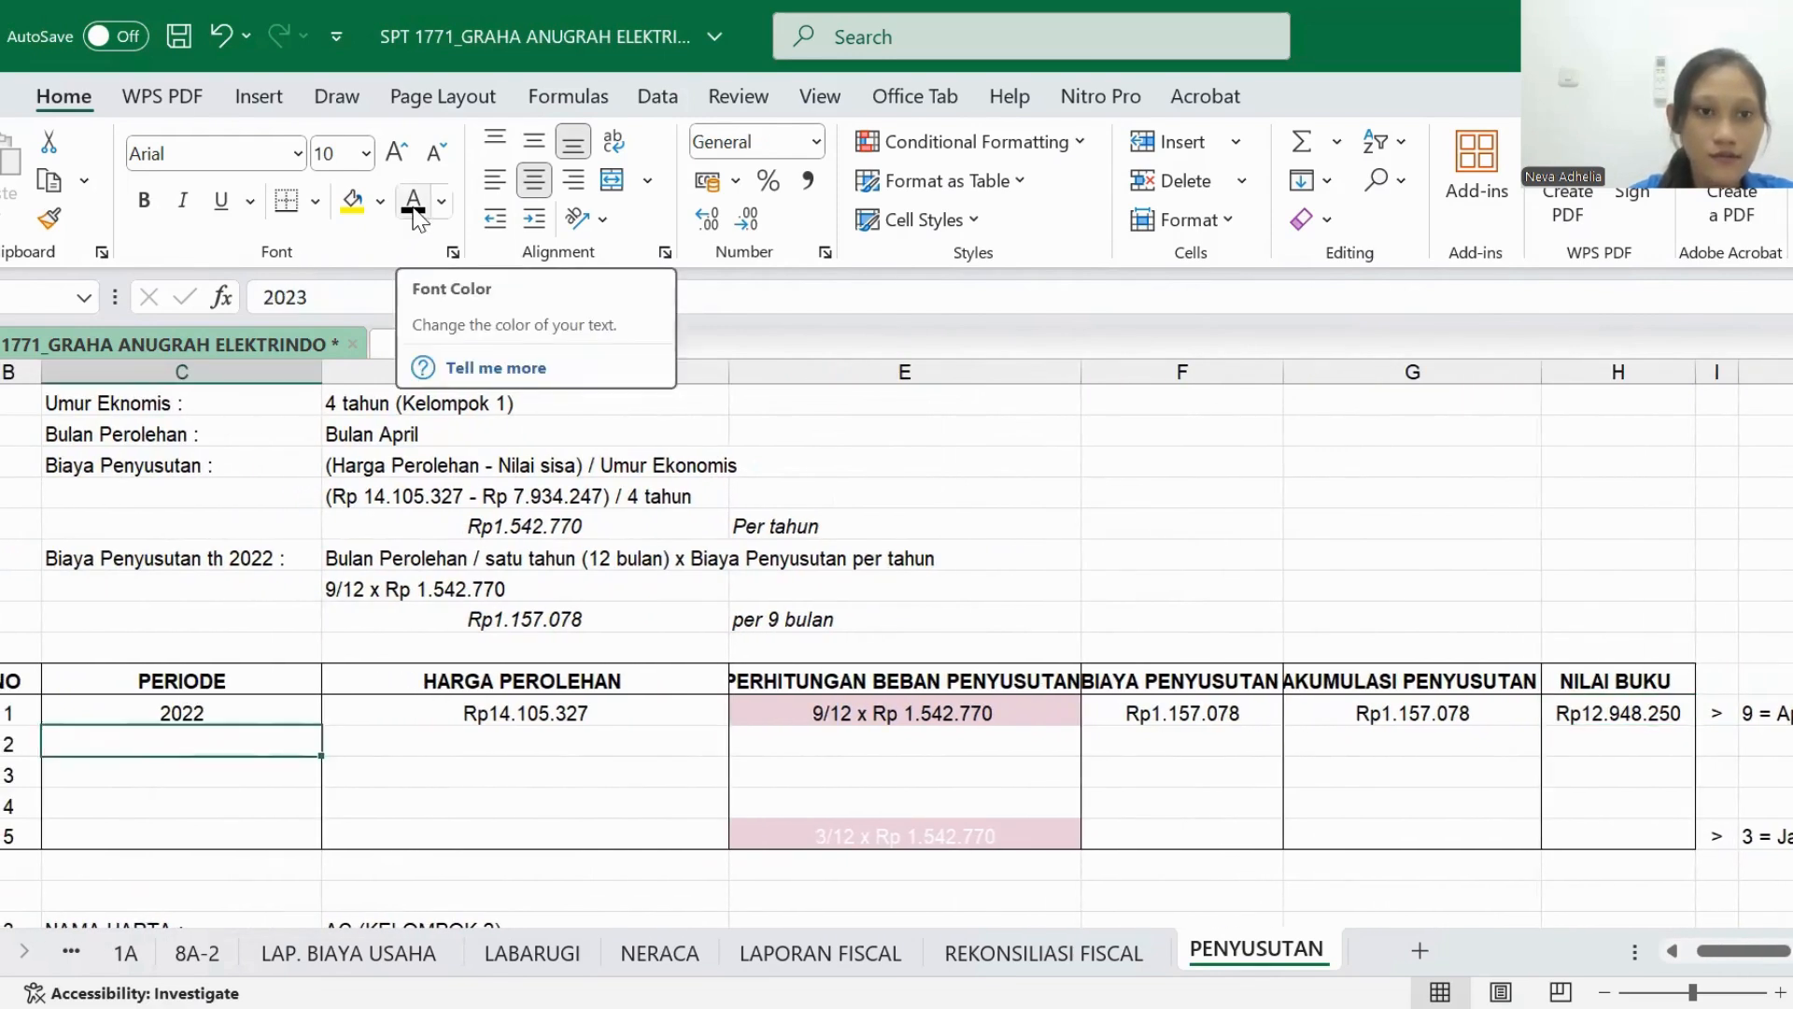
{"action": "left_click_drag", "start_coordinate": [124, 740], "coordinate": [1651, 796]}
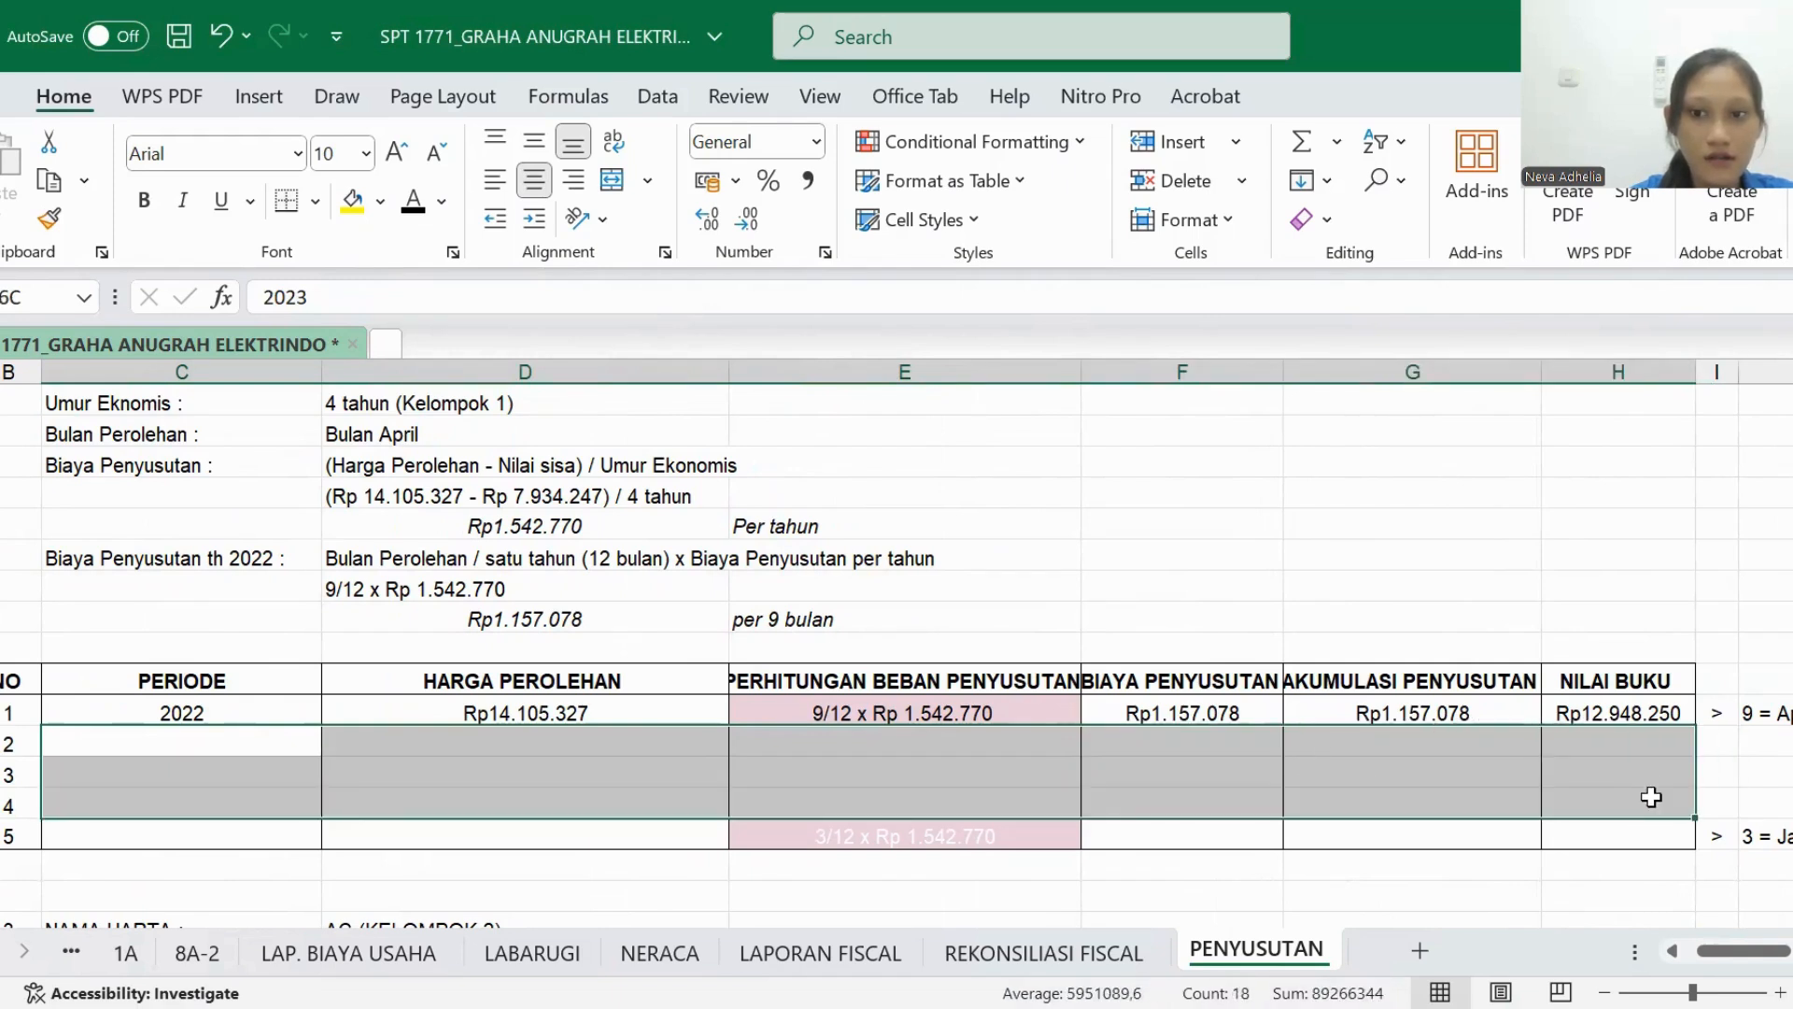
{"action": "left_click", "coordinate": [413, 199]}
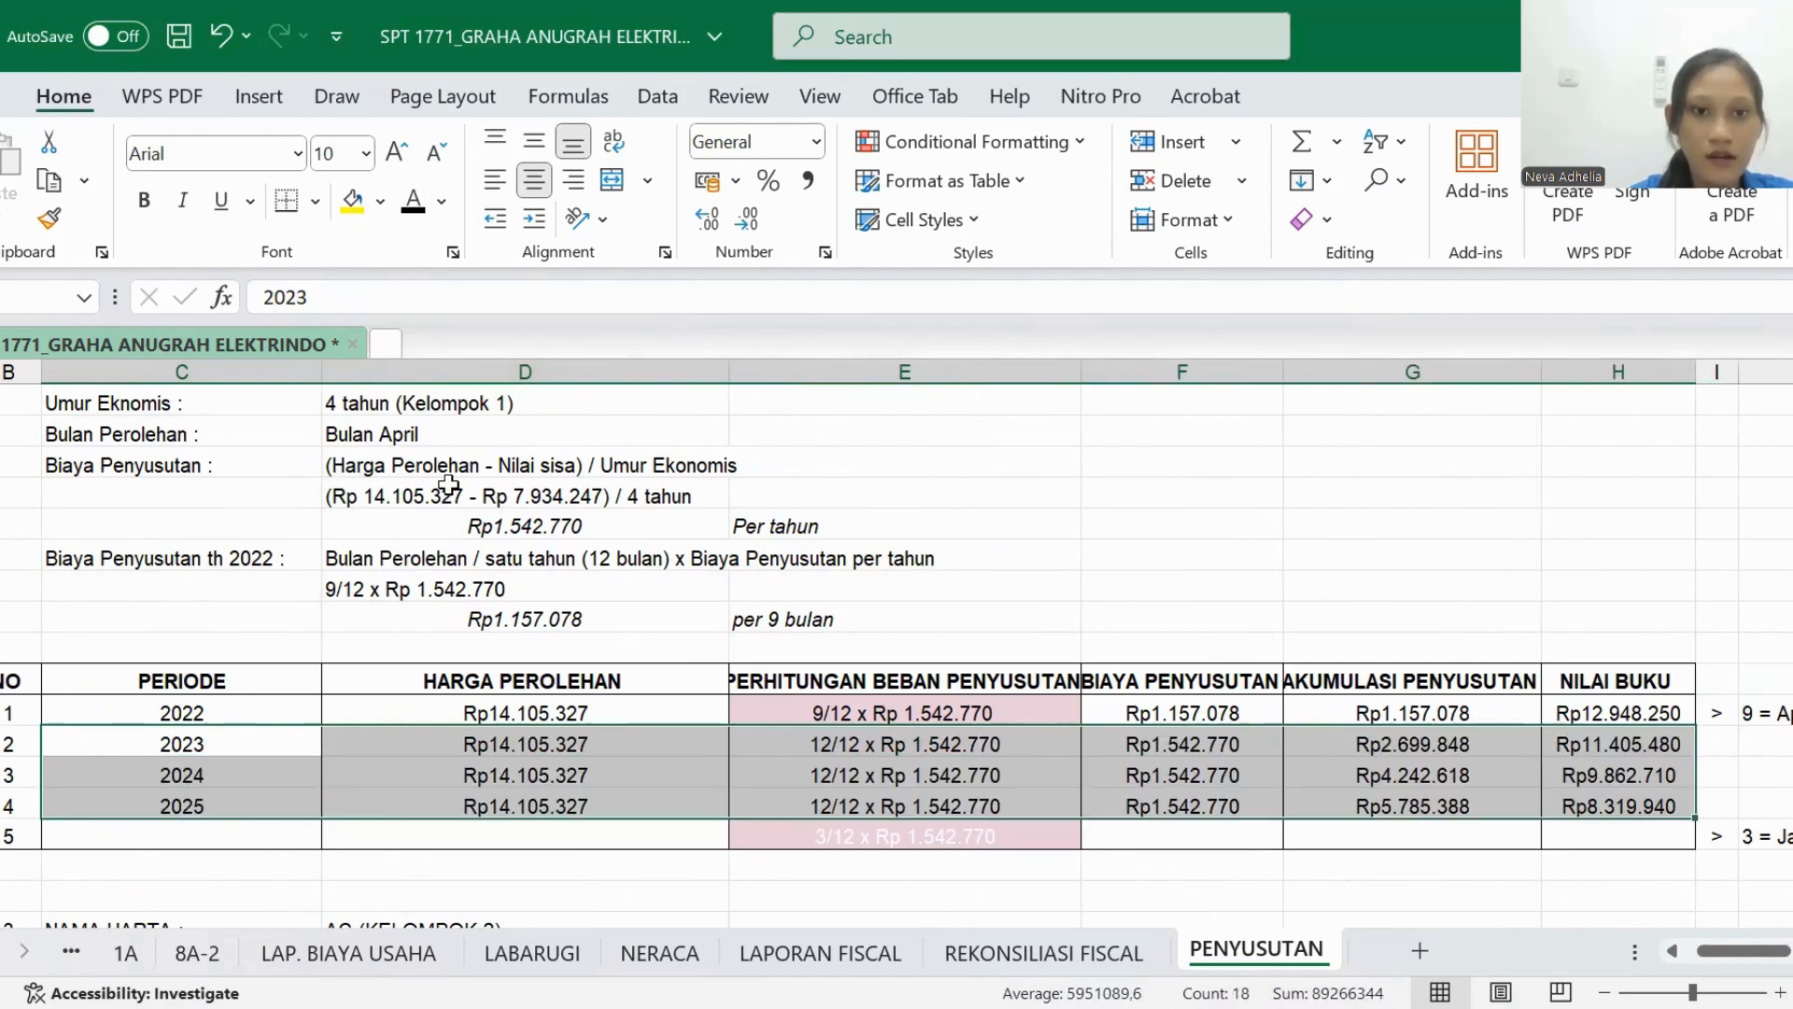
{"action": "left_click", "coordinate": [449, 486]}
{"action": "scroll", "coordinate": [420, 607], "scroll_direction": "left", "scroll_amount": 2}
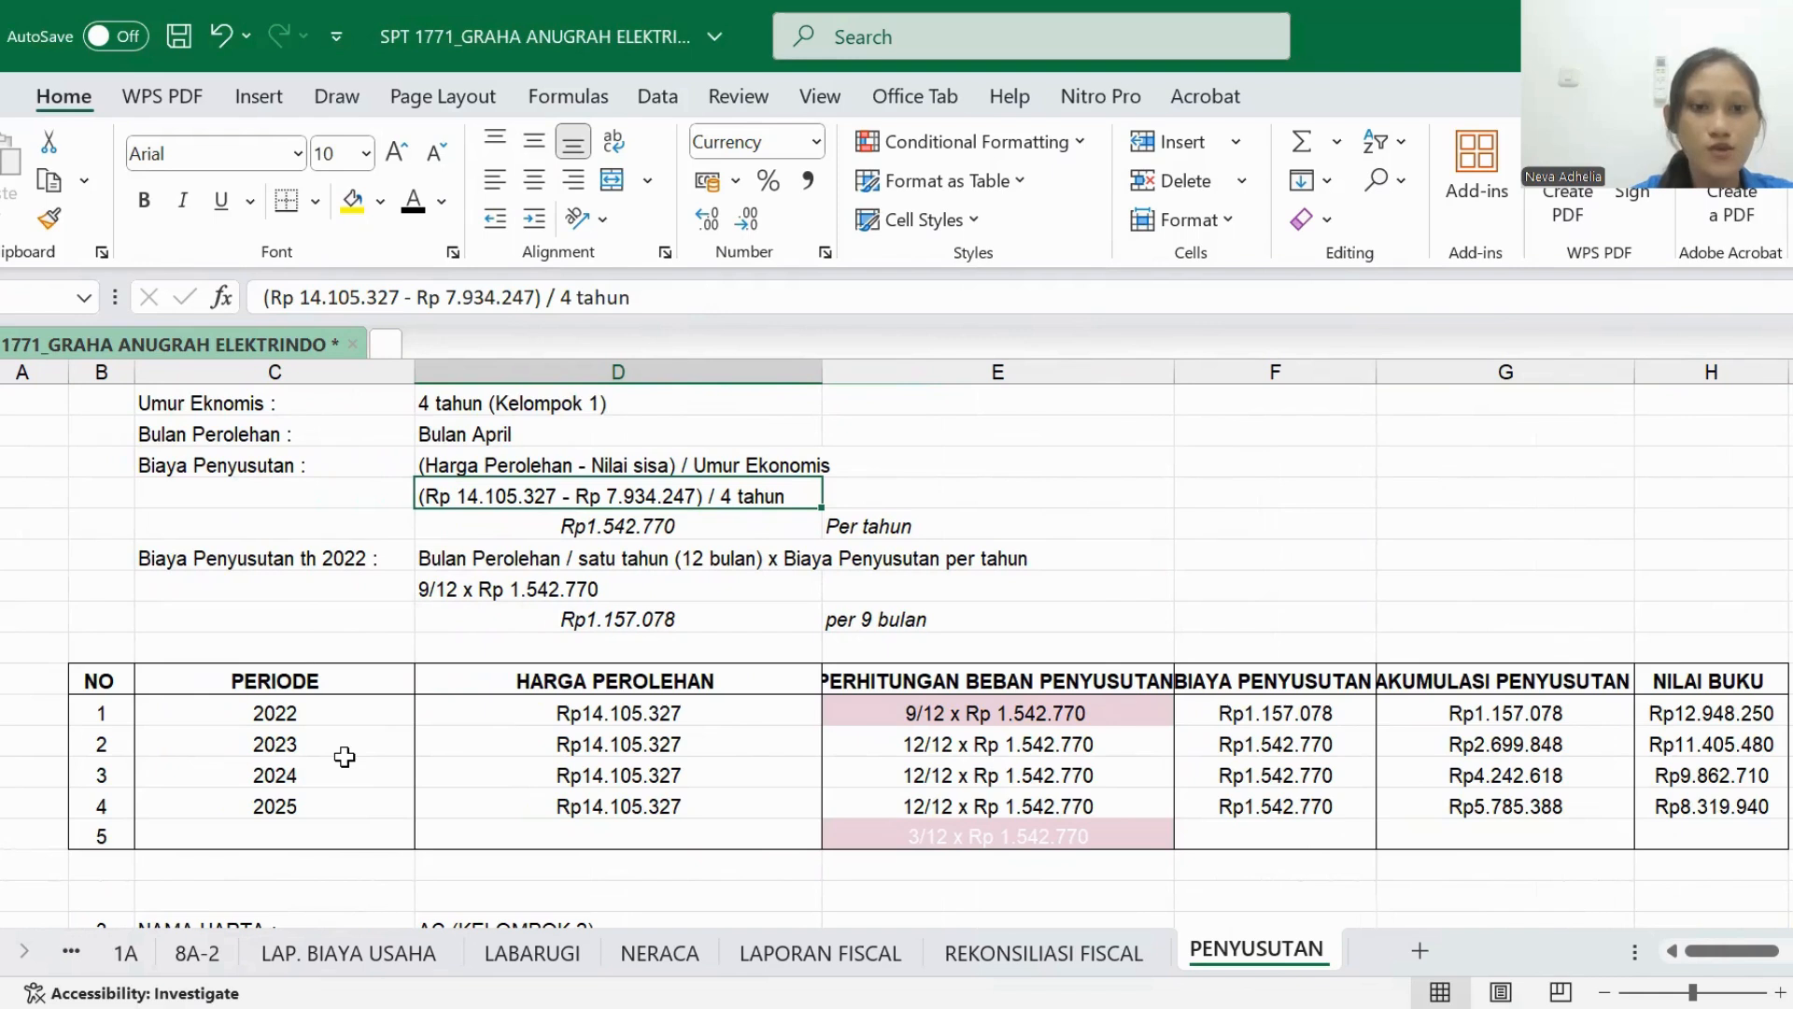
{"action": "scroll", "coordinate": [495, 762], "scroll_direction": "right", "scroll_amount": 3}
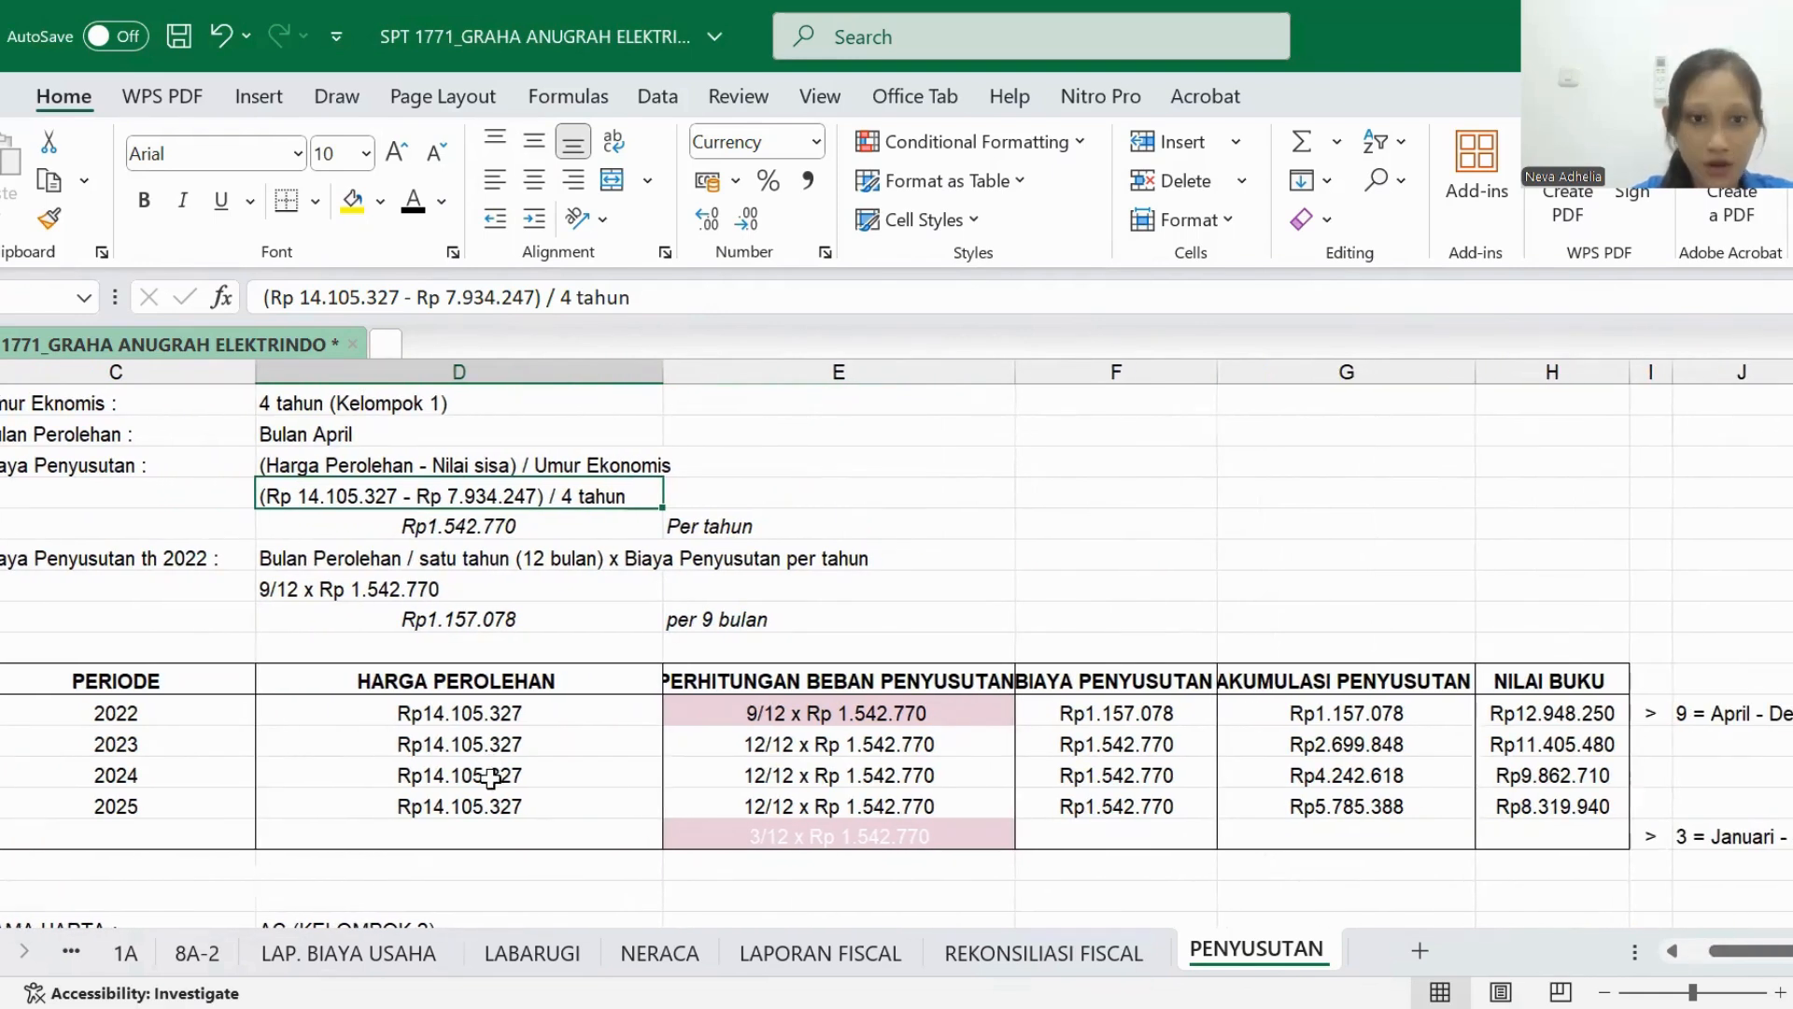
{"action": "left_click", "coordinate": [732, 747]}
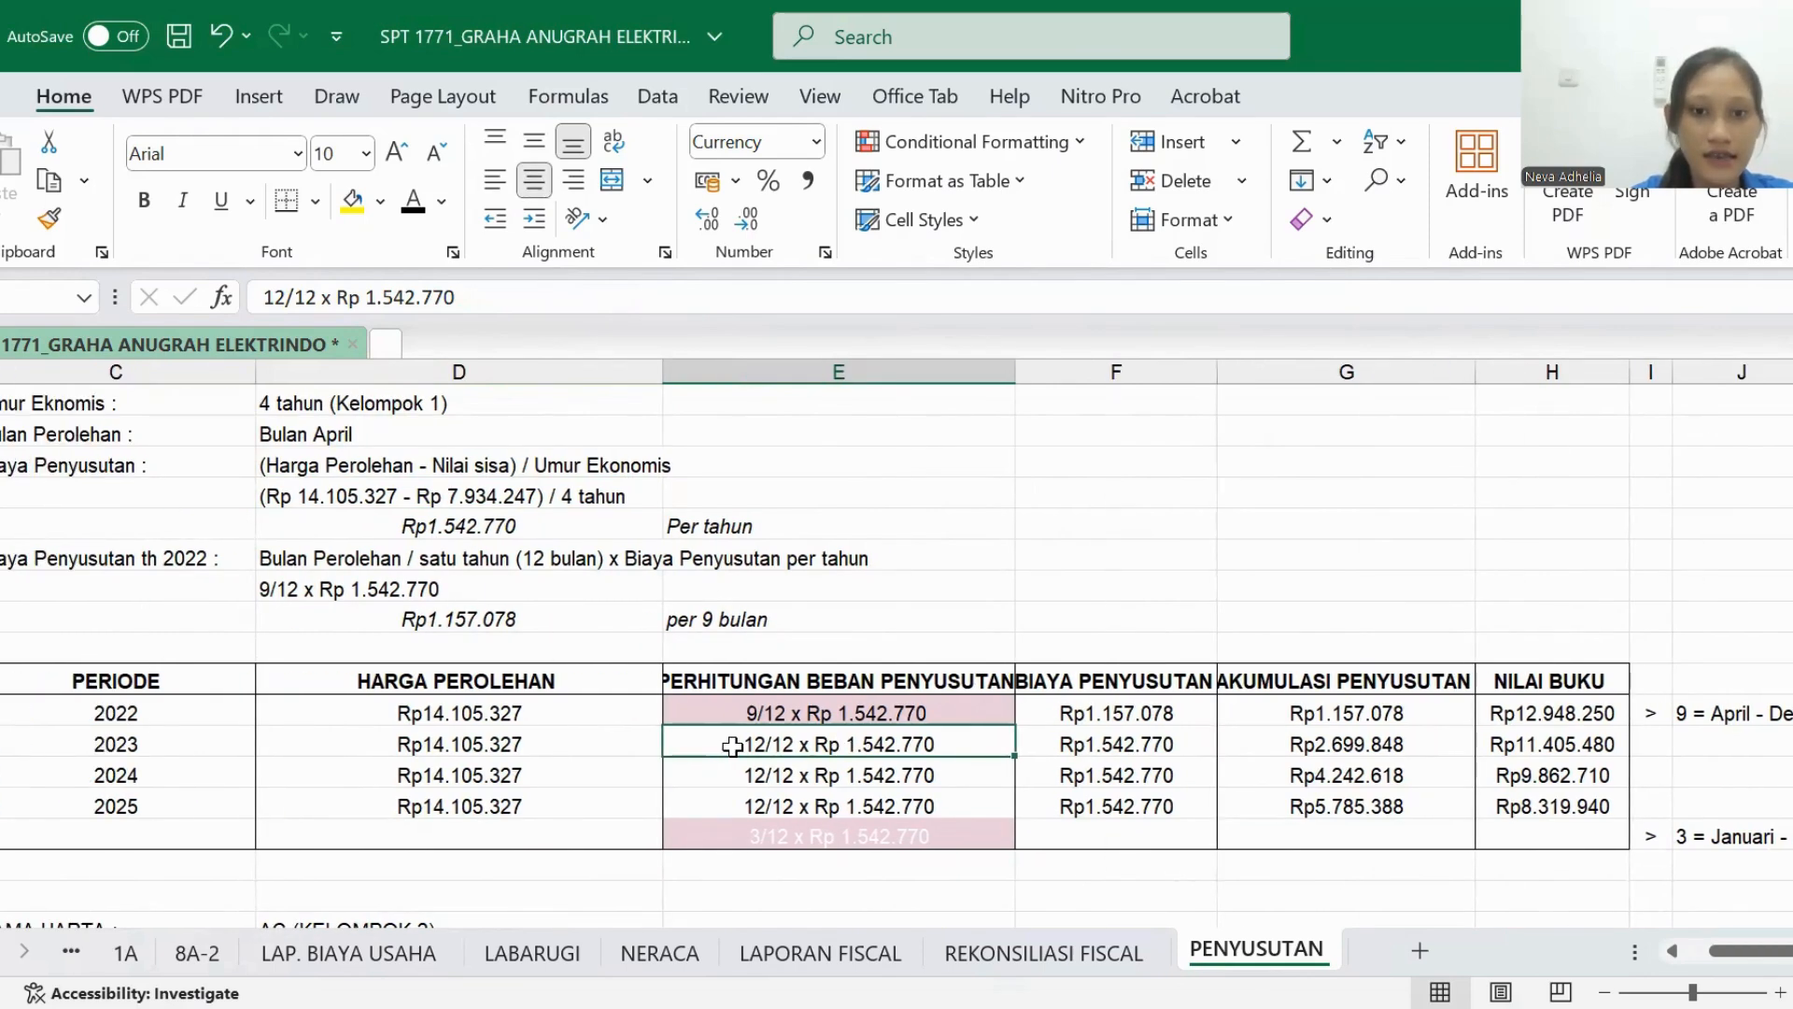
- Check the 2023–2025 formulas for BIAYA PENYUSUTAN, AKUMULASI PENYUSUTAN and NILAI BUKU in Camera DS's depreciation table
{"action": "scroll", "coordinate": [786, 775], "scroll_direction": "right", "scroll_amount": 2}
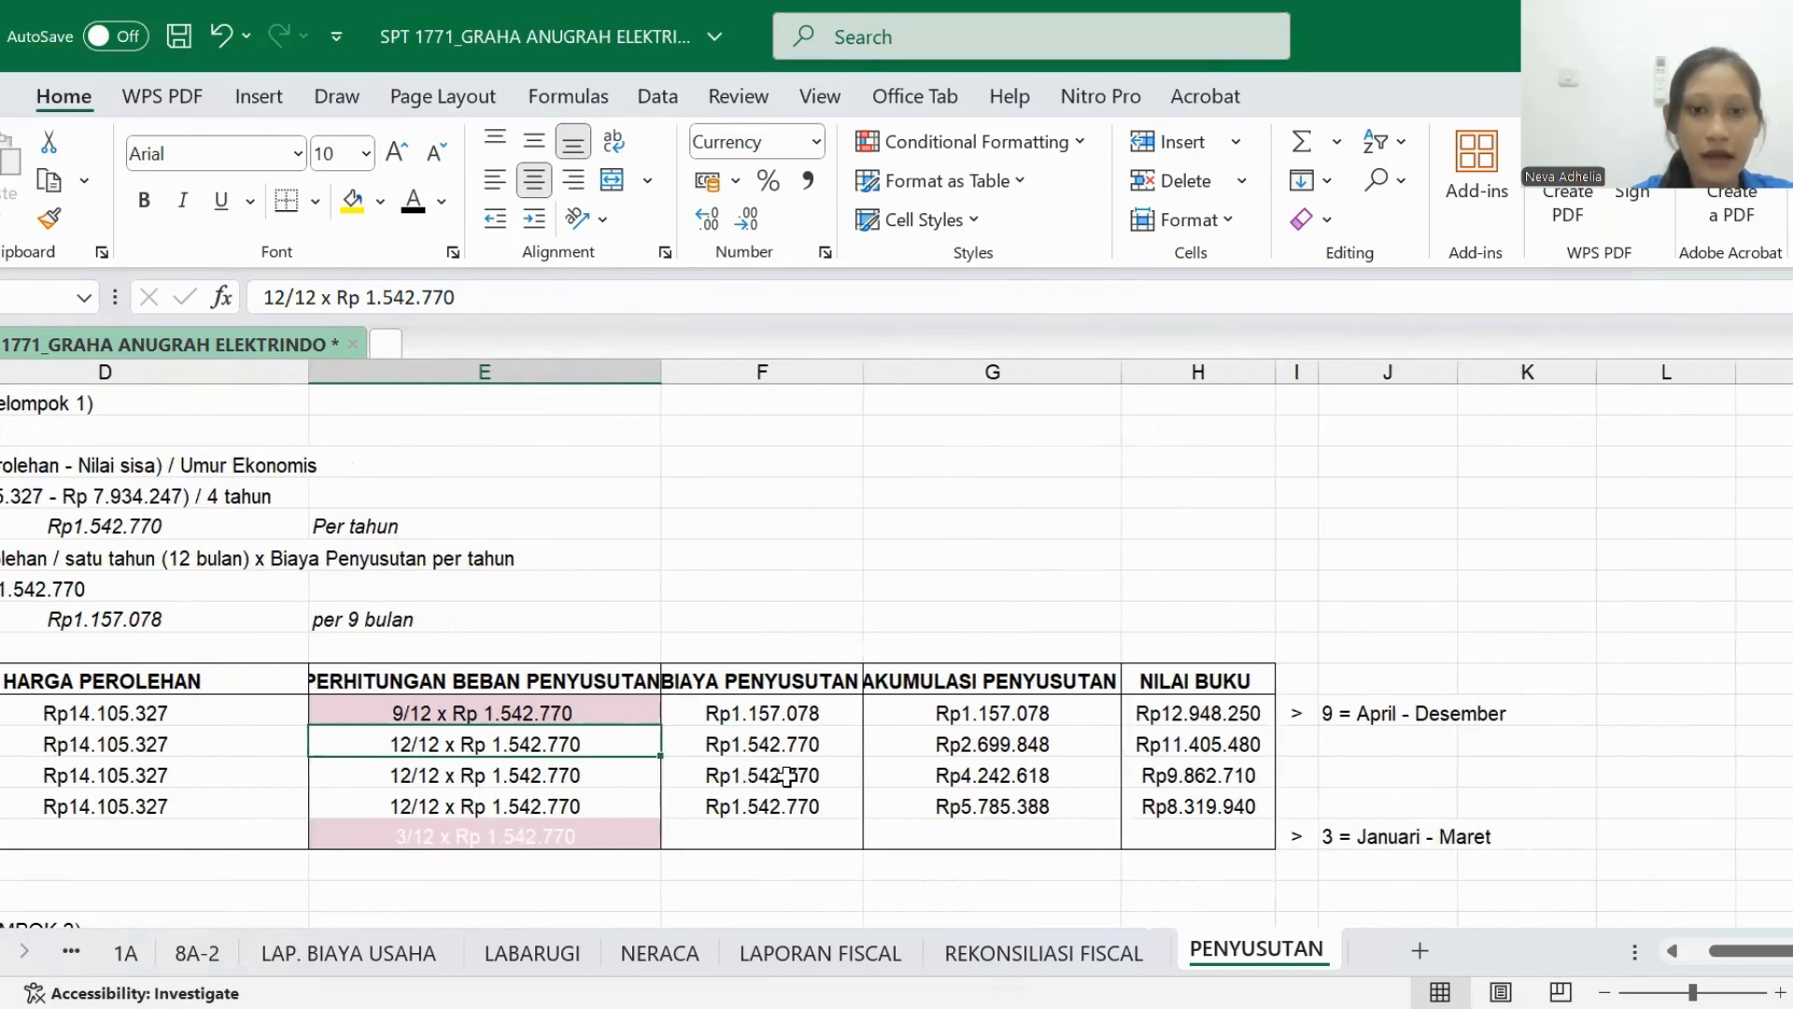
{"action": "left_click", "coordinate": [1224, 747]}
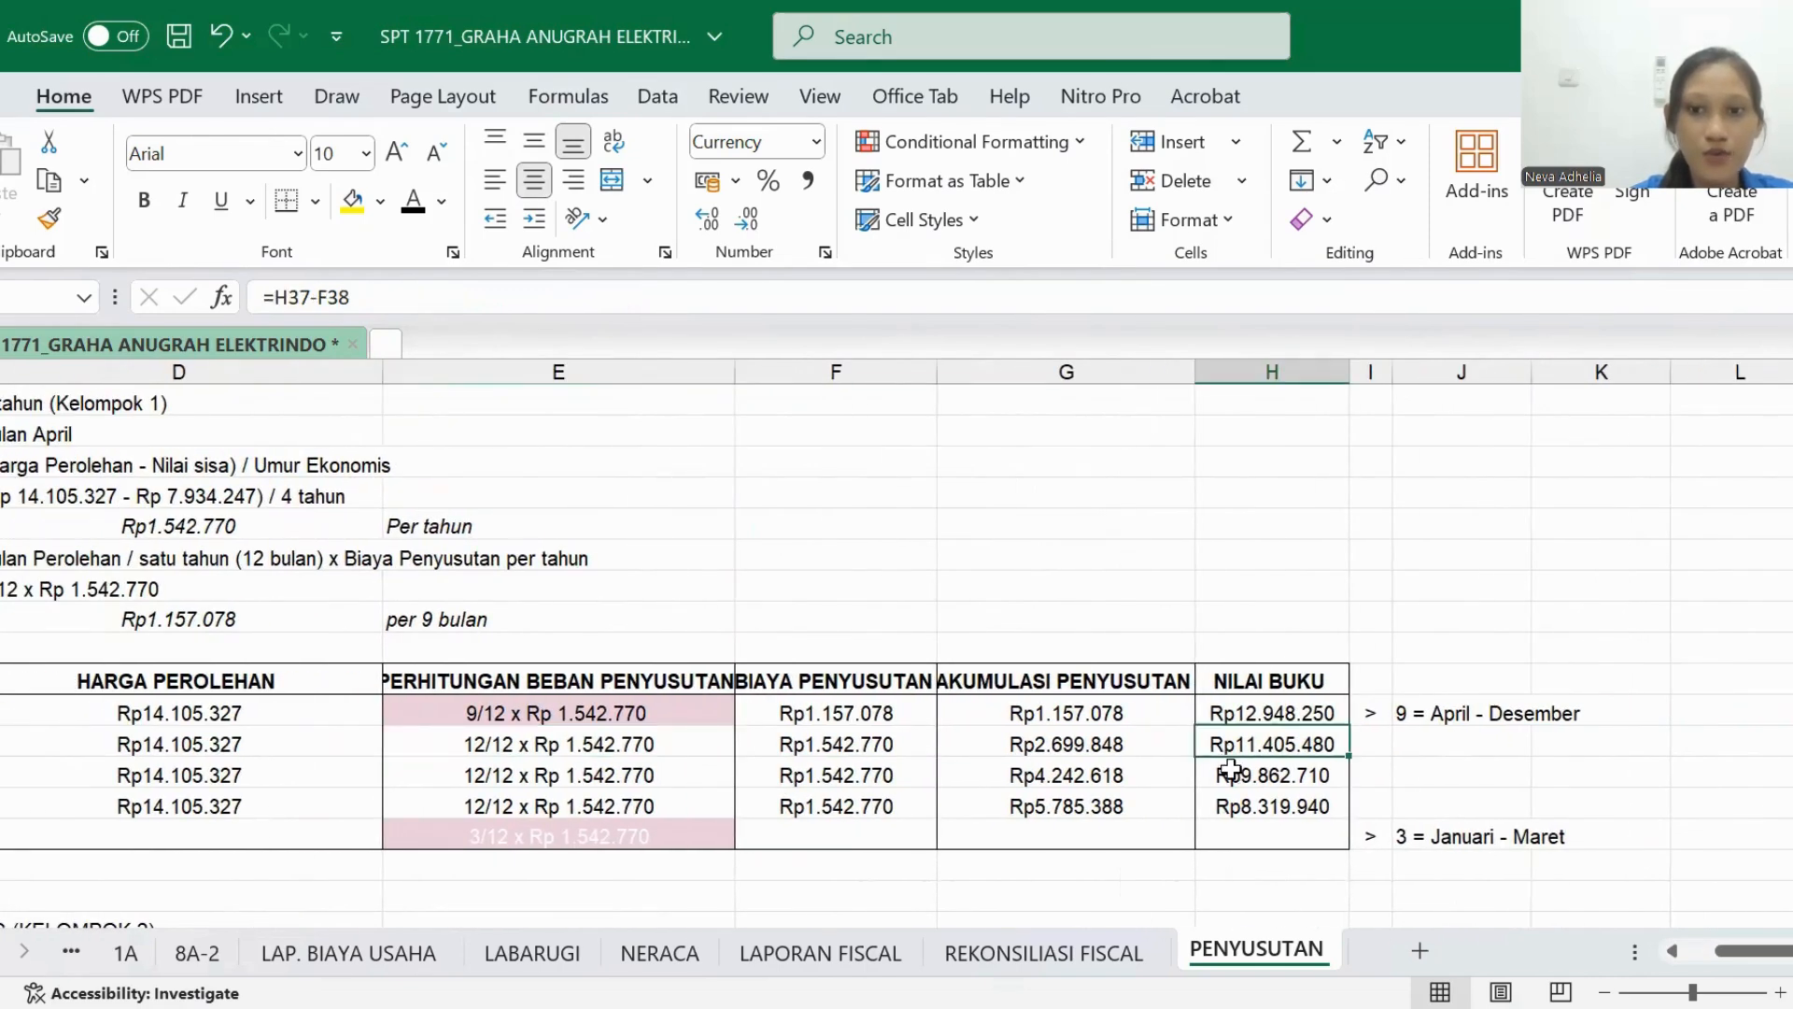
{"action": "left_click", "coordinate": [840, 743]}
{"action": "left_click", "coordinate": [852, 775]}
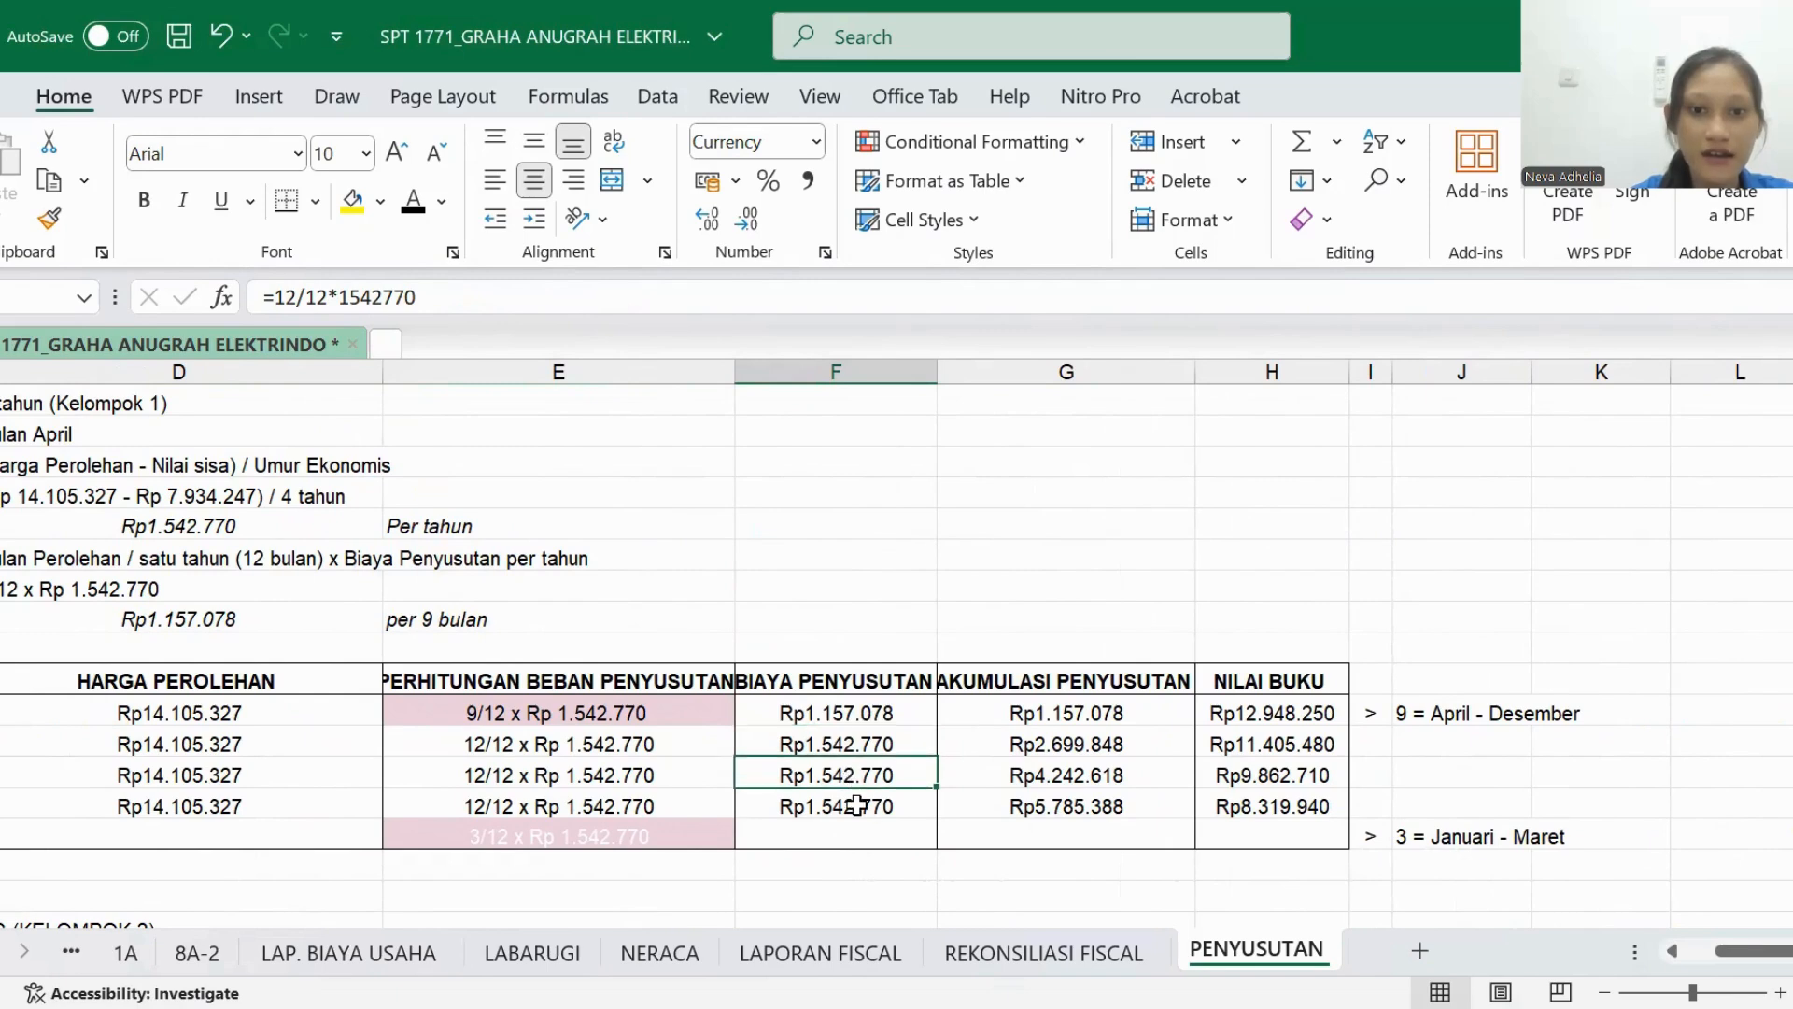
{"action": "left_click", "coordinate": [857, 805]}
{"action": "left_click", "coordinate": [1044, 740]}
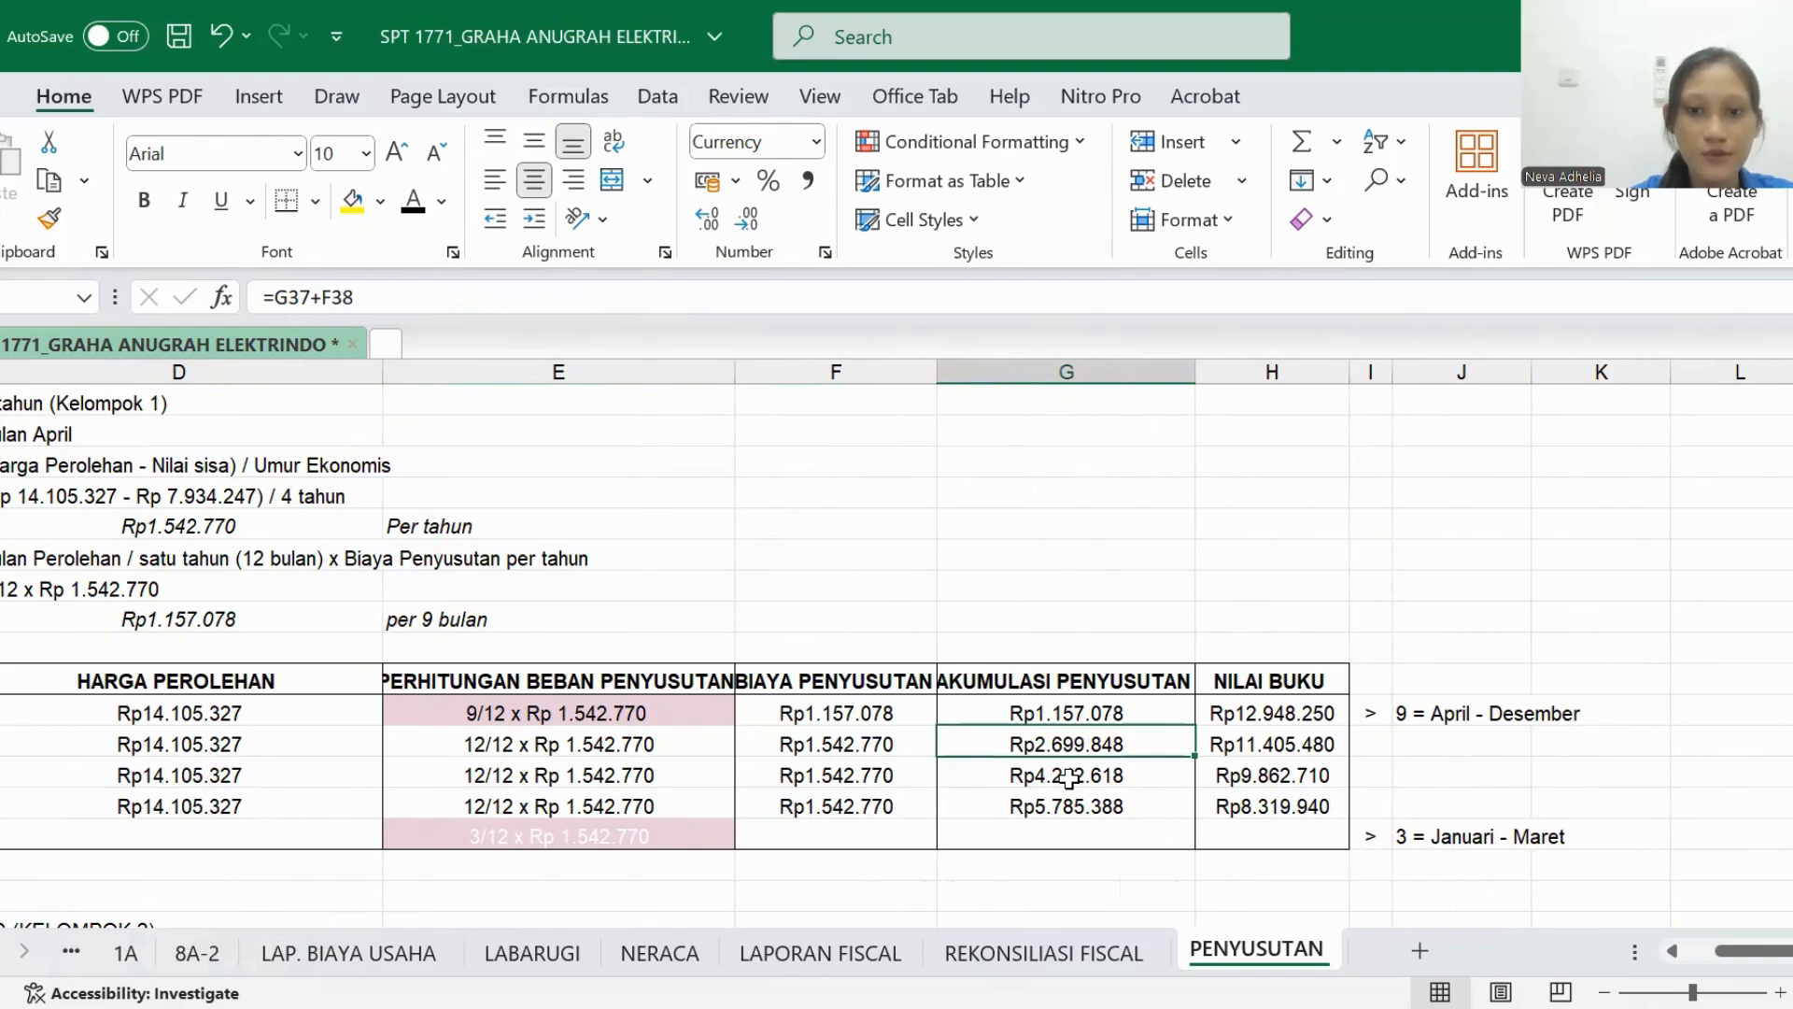
{"action": "left_click_drag", "start_coordinate": [1072, 775], "coordinate": [1108, 794]}
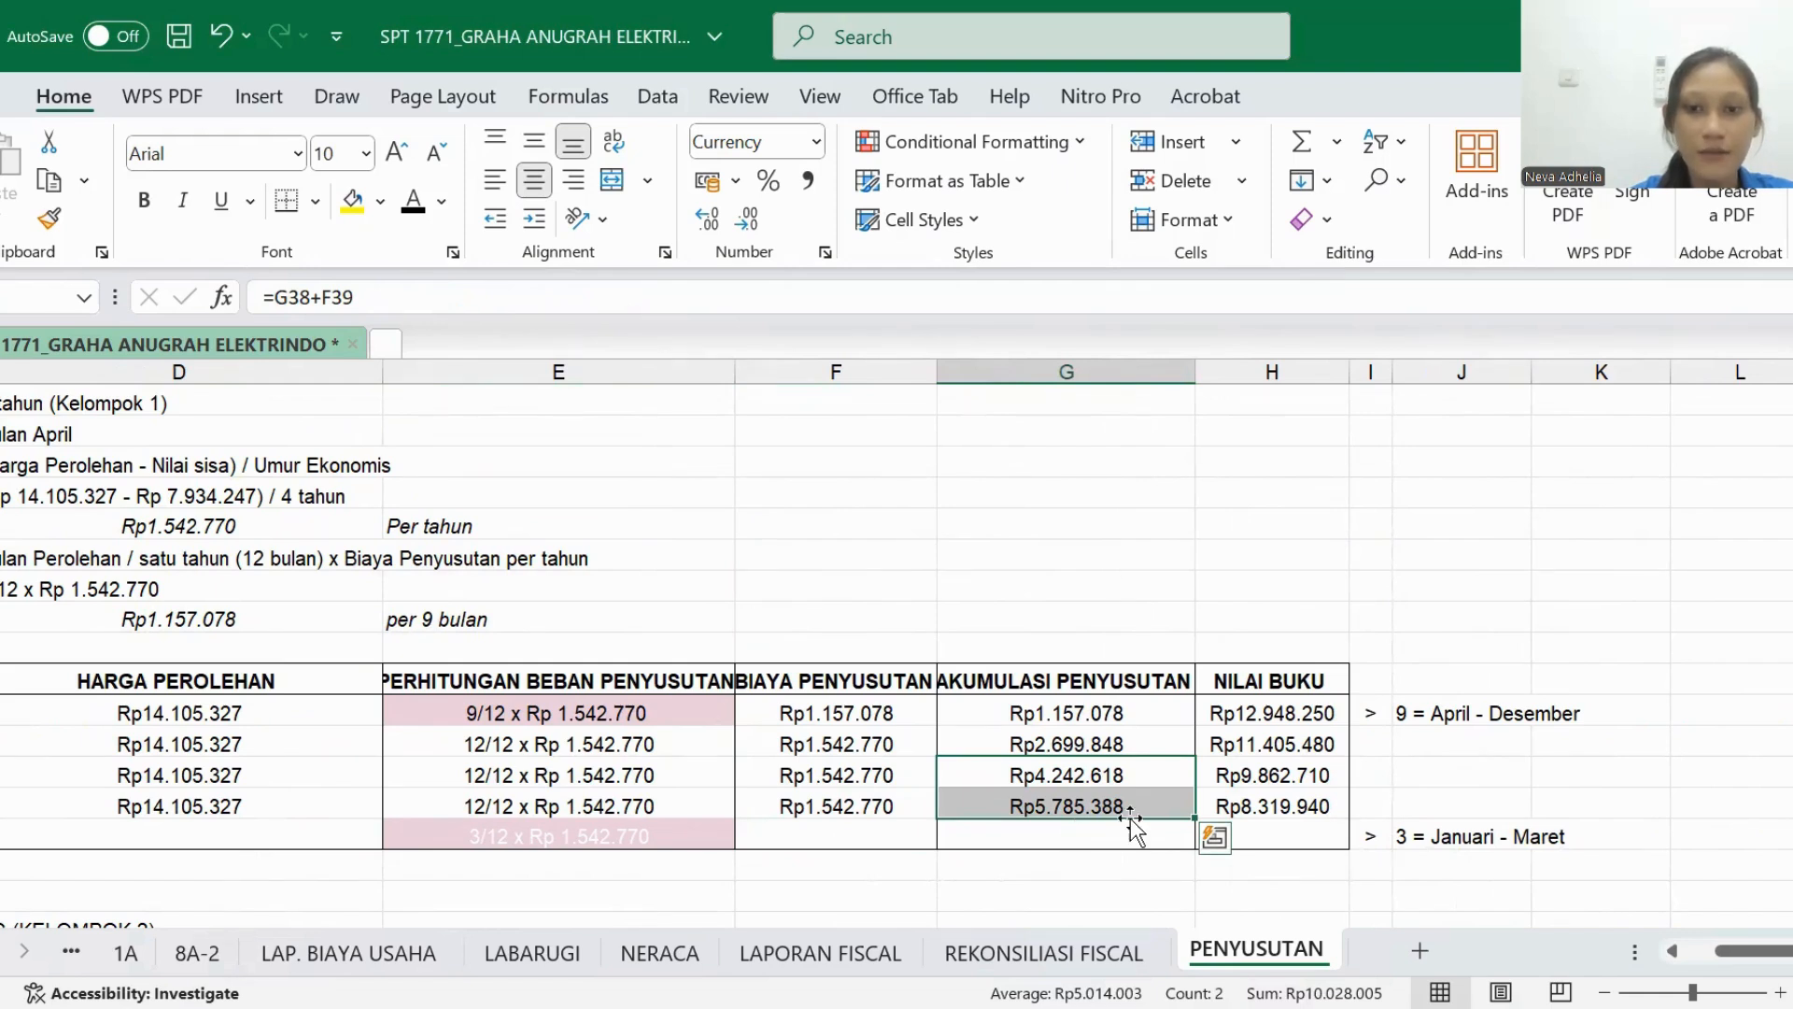
{"action": "left_click", "coordinate": [1271, 744]}
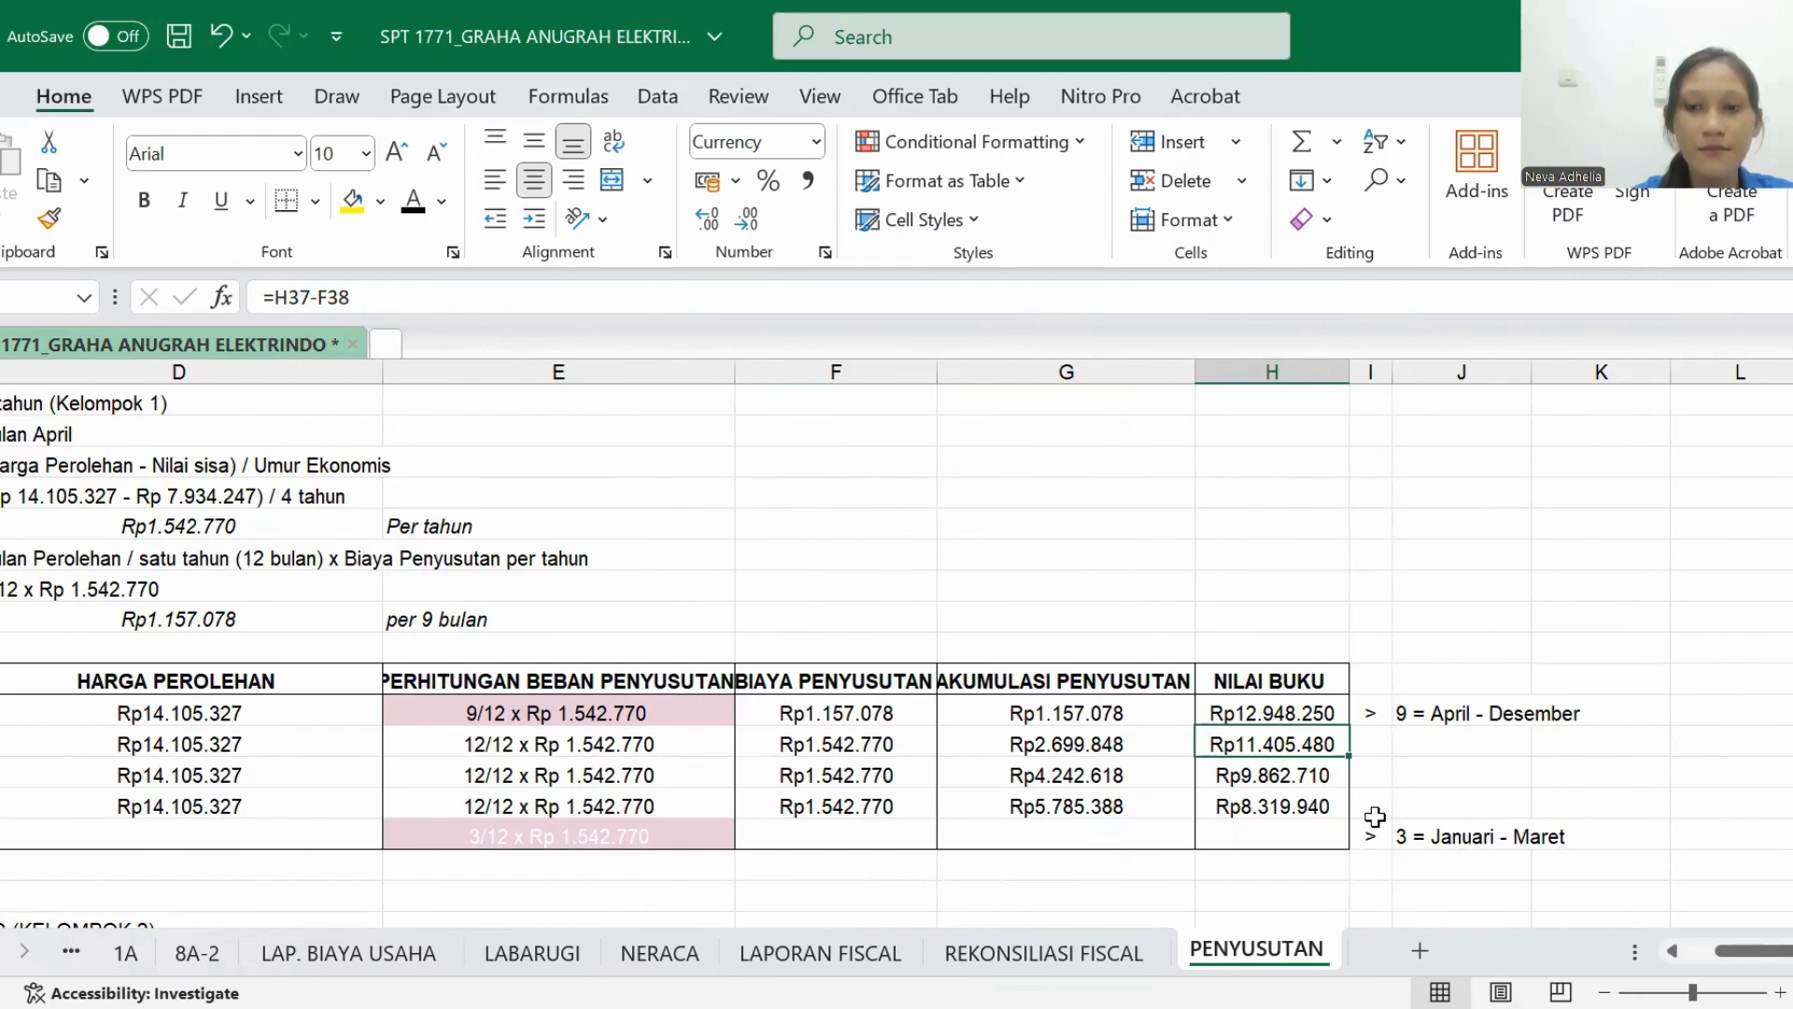
{"action": "left_click", "coordinate": [1320, 807]}
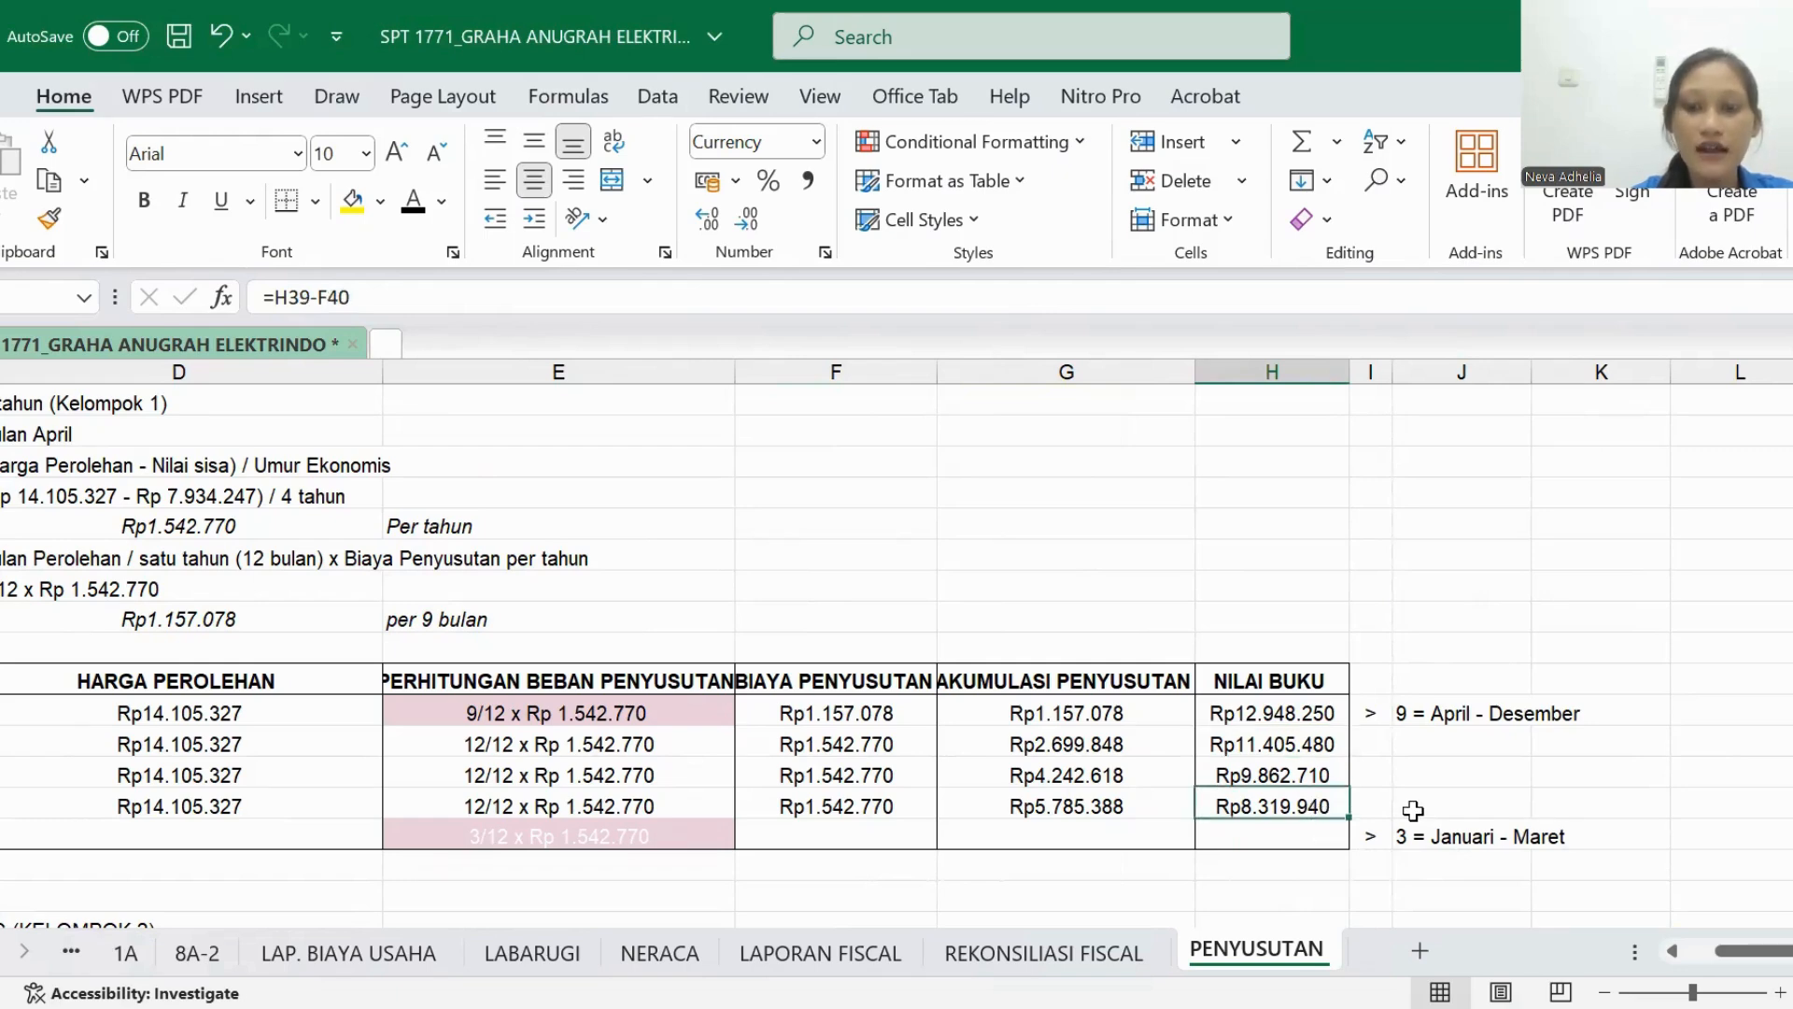
- Turn the text of the 2026 PERIODE and HARGA PEROLEHAN cells in Camera DS's table black
{"action": "scroll", "coordinate": [1414, 810], "scroll_direction": "left", "scroll_amount": 5}
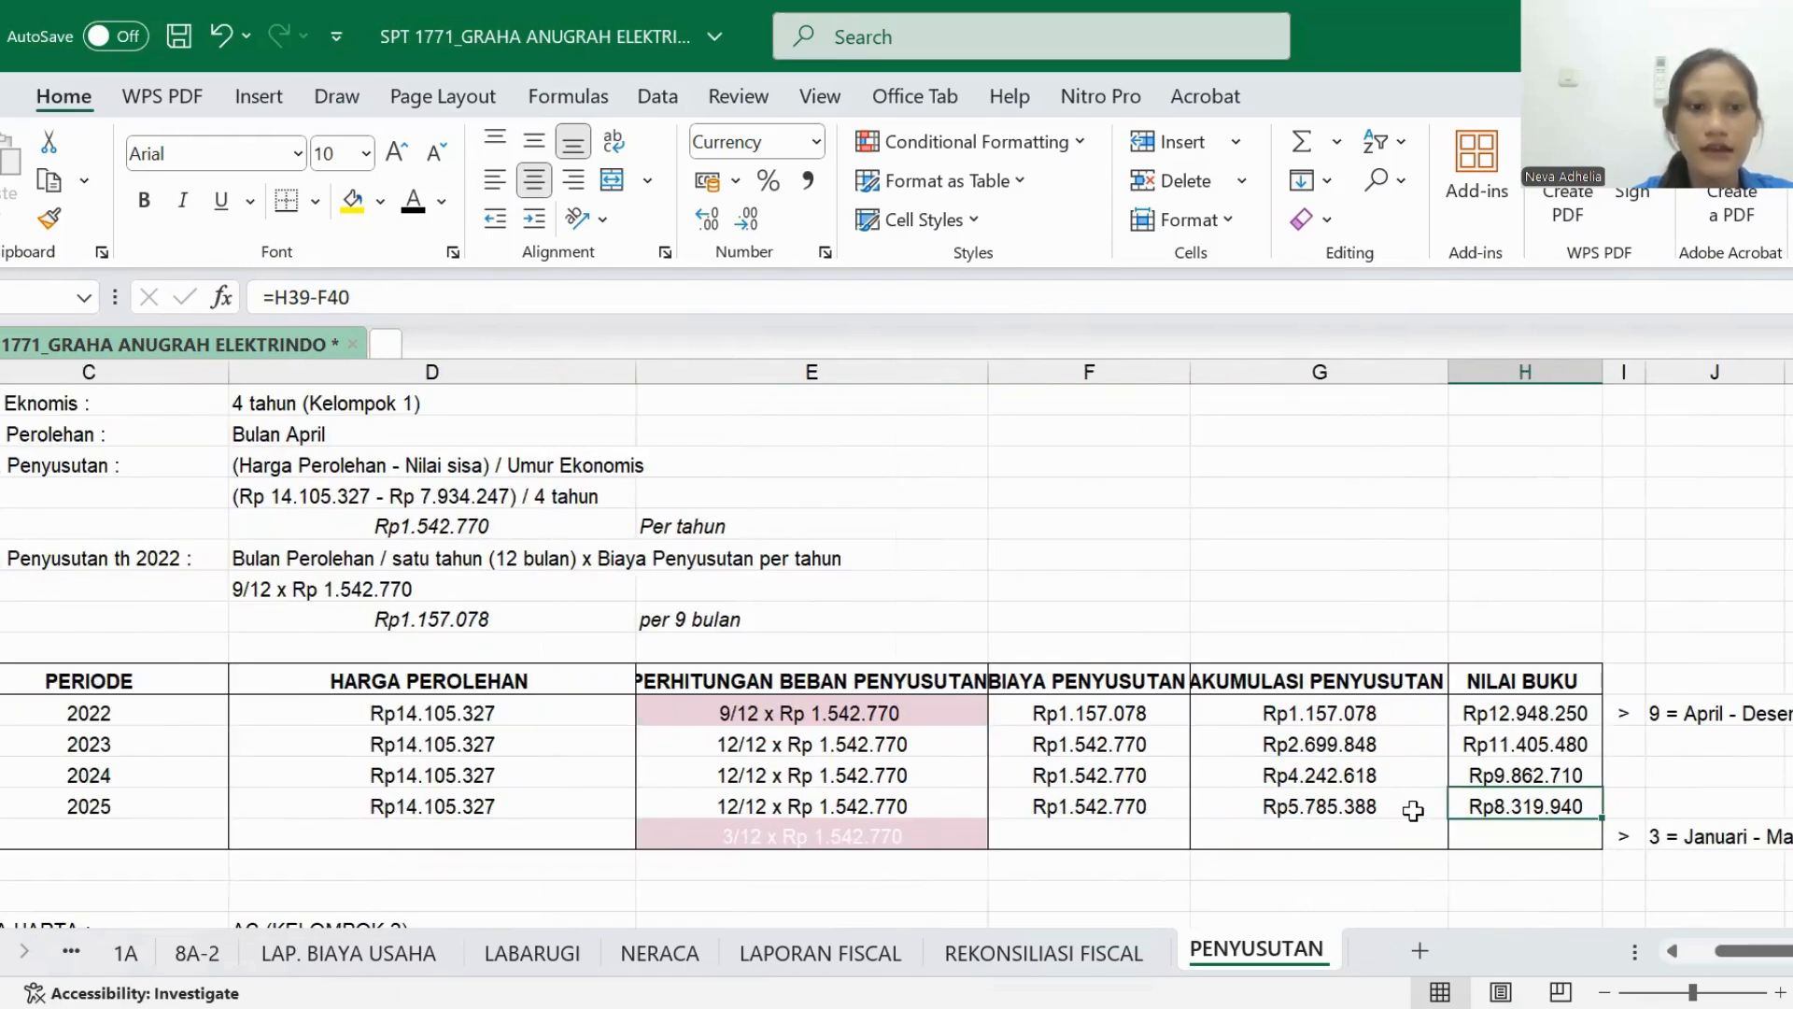
{"action": "left_click", "coordinate": [336, 834]}
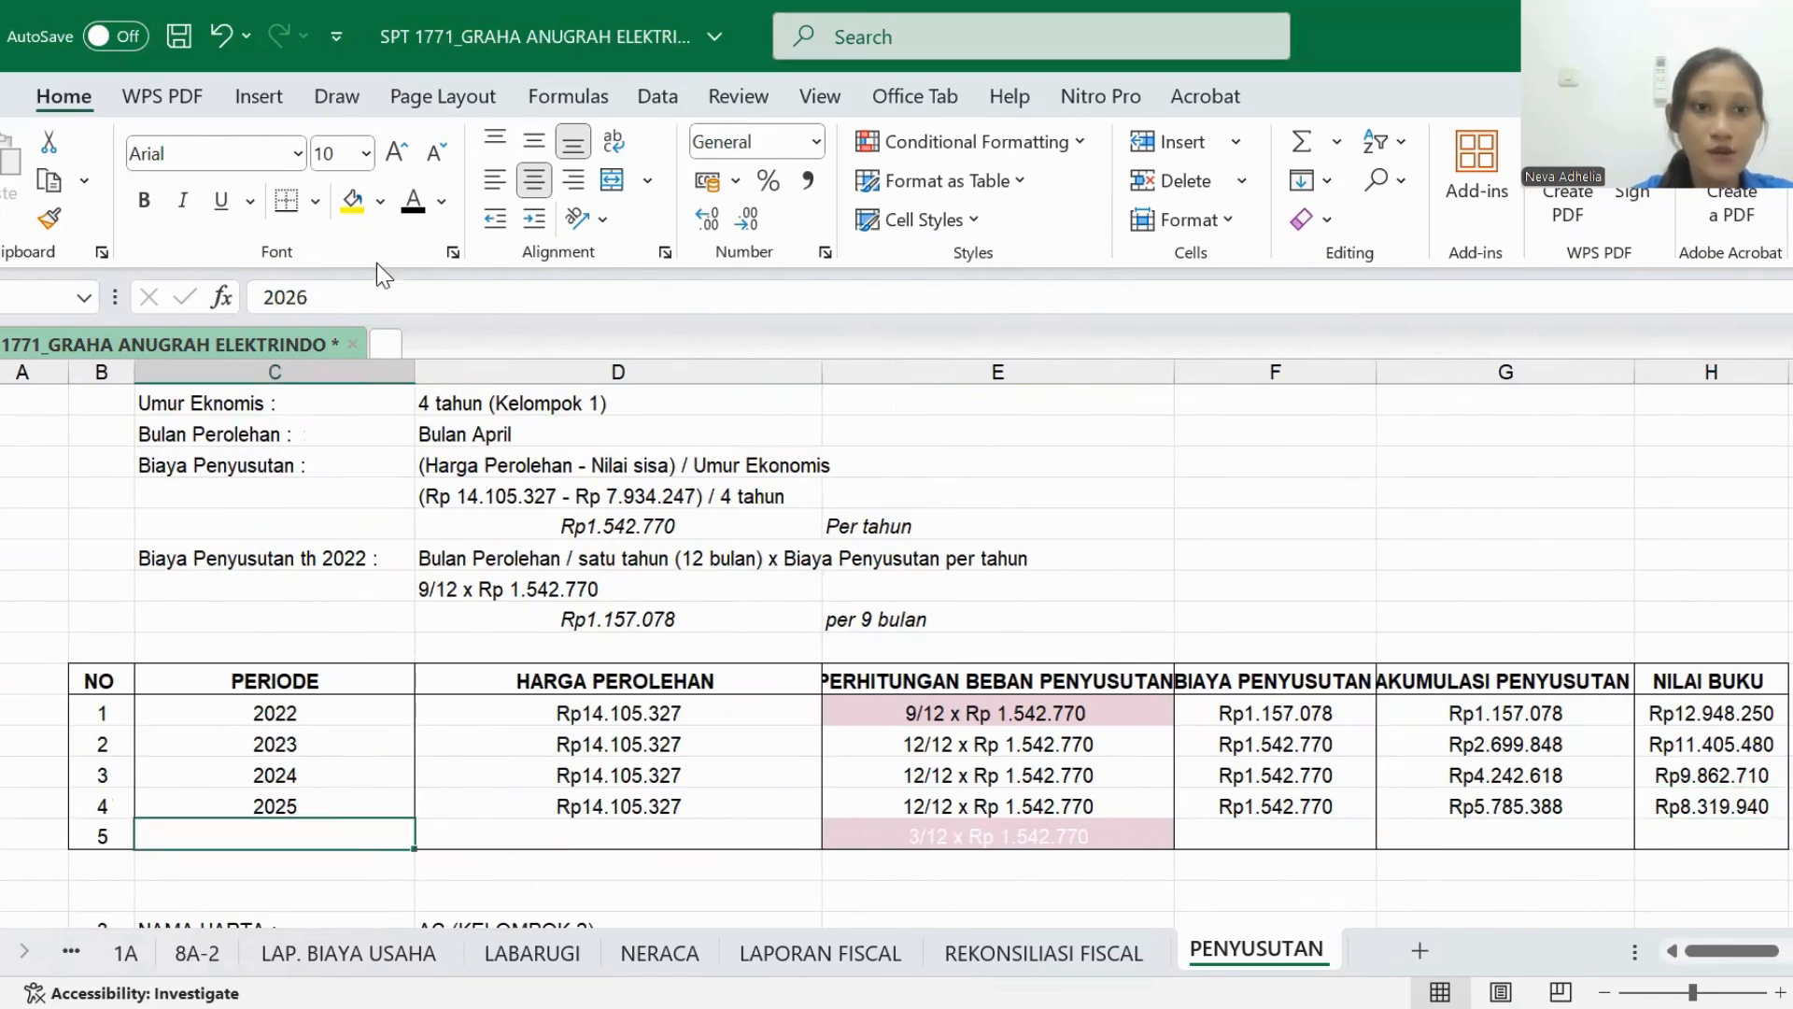
{"action": "left_click", "coordinate": [408, 208]}
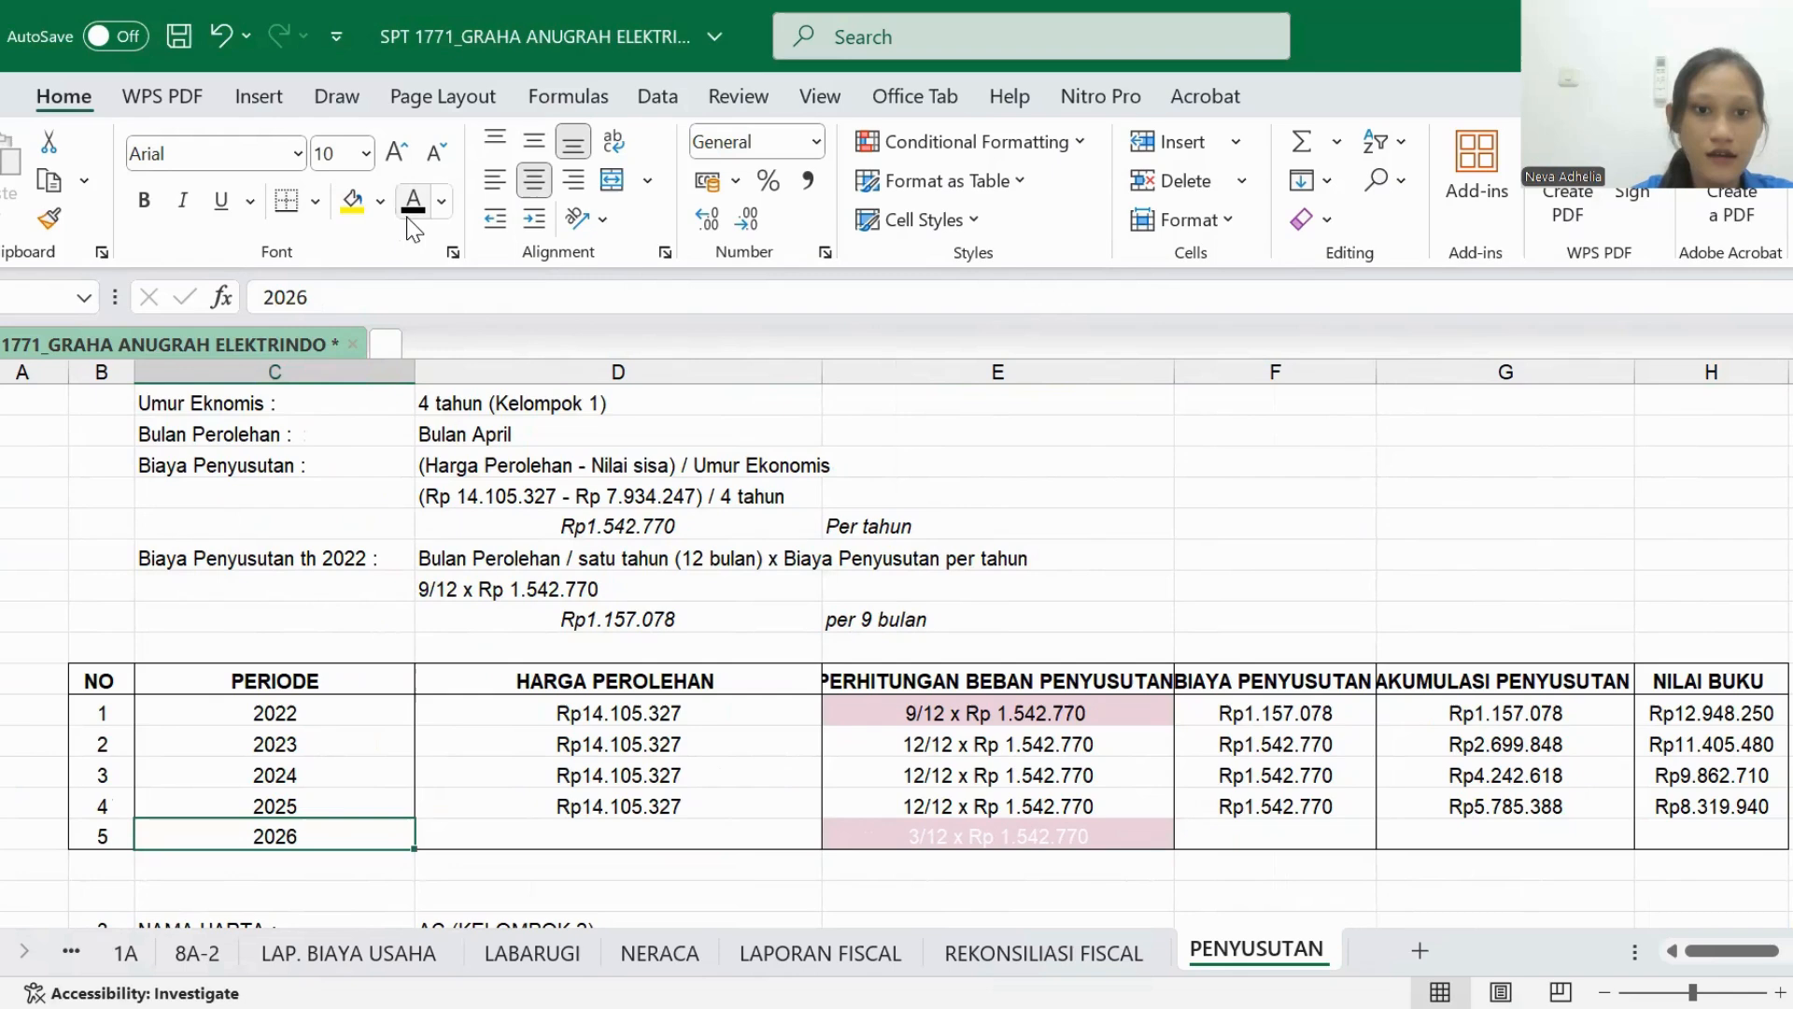
{"action": "left_click", "coordinate": [540, 831]}
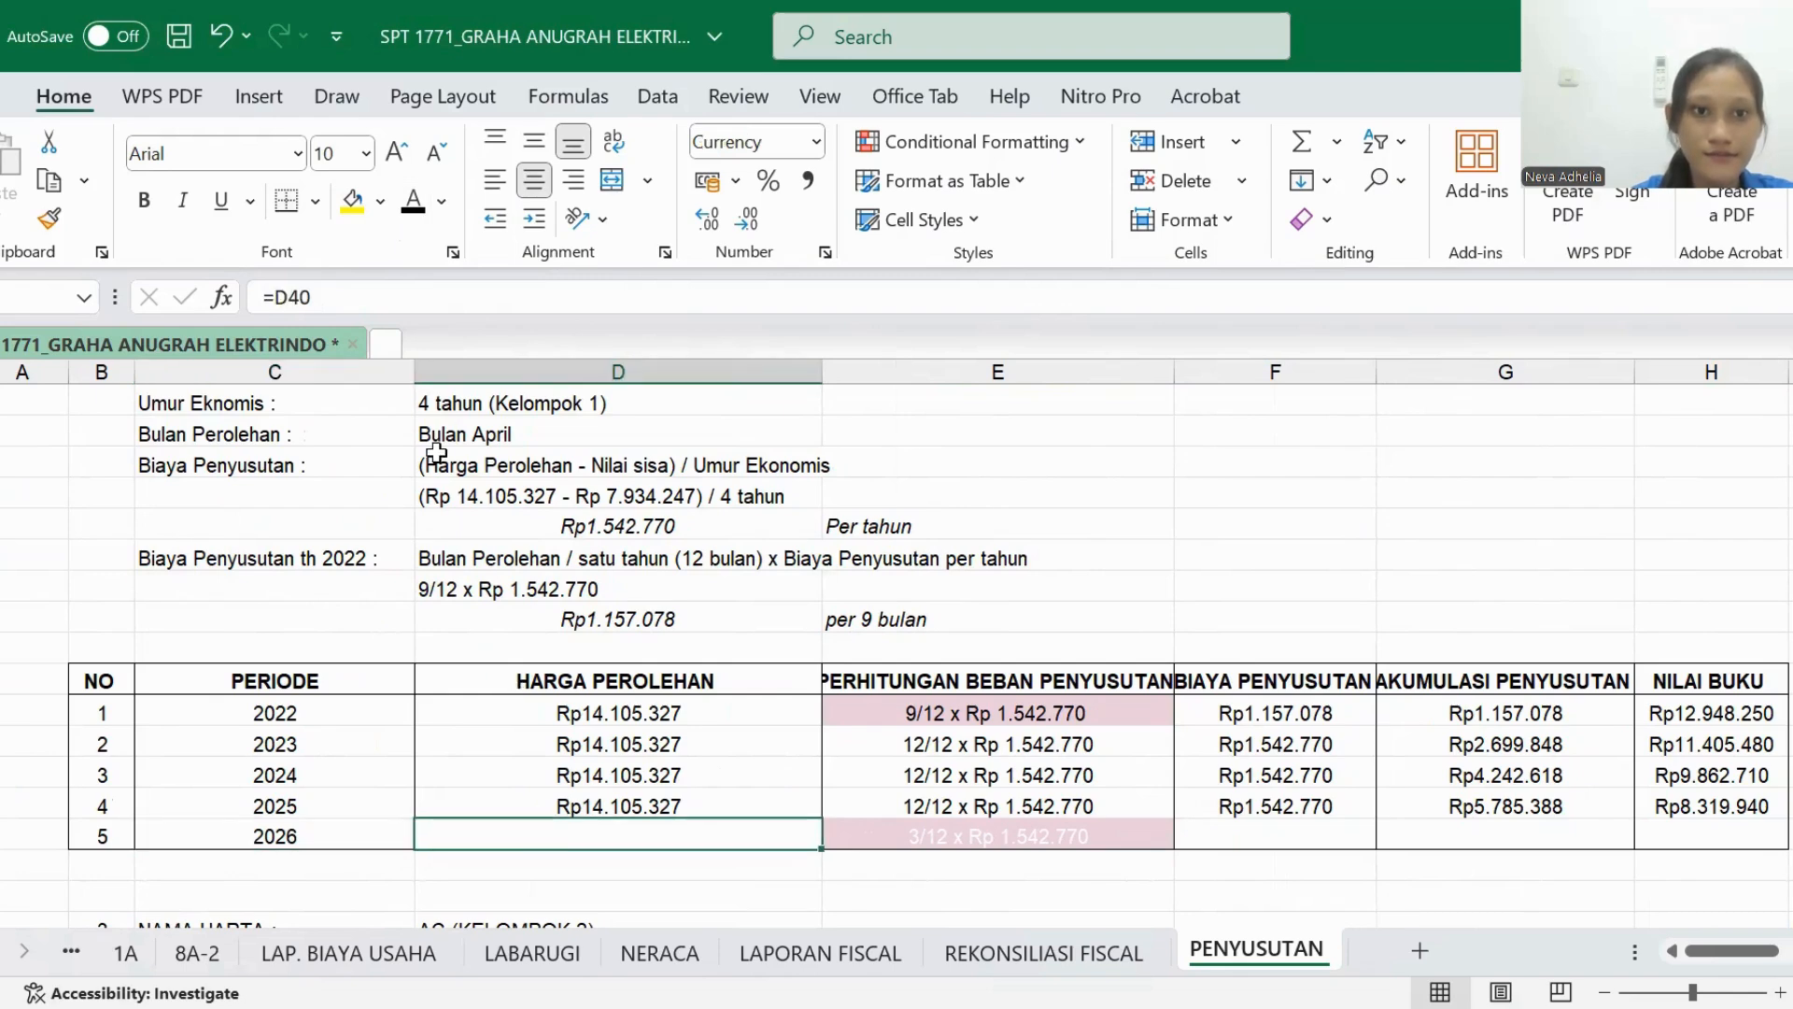
{"action": "left_click", "coordinate": [411, 207]}
- Compare the 2022 and 2026 month fractions in Camera DS's table and make the 2026 PERHITUNGAN BEBAN PENYUSUTAN text black
{"action": "scroll", "coordinate": [733, 626], "scroll_direction": "right", "scroll_amount": 3}
{"action": "scroll", "coordinate": [734, 626], "scroll_direction": "left", "scroll_amount": 1}
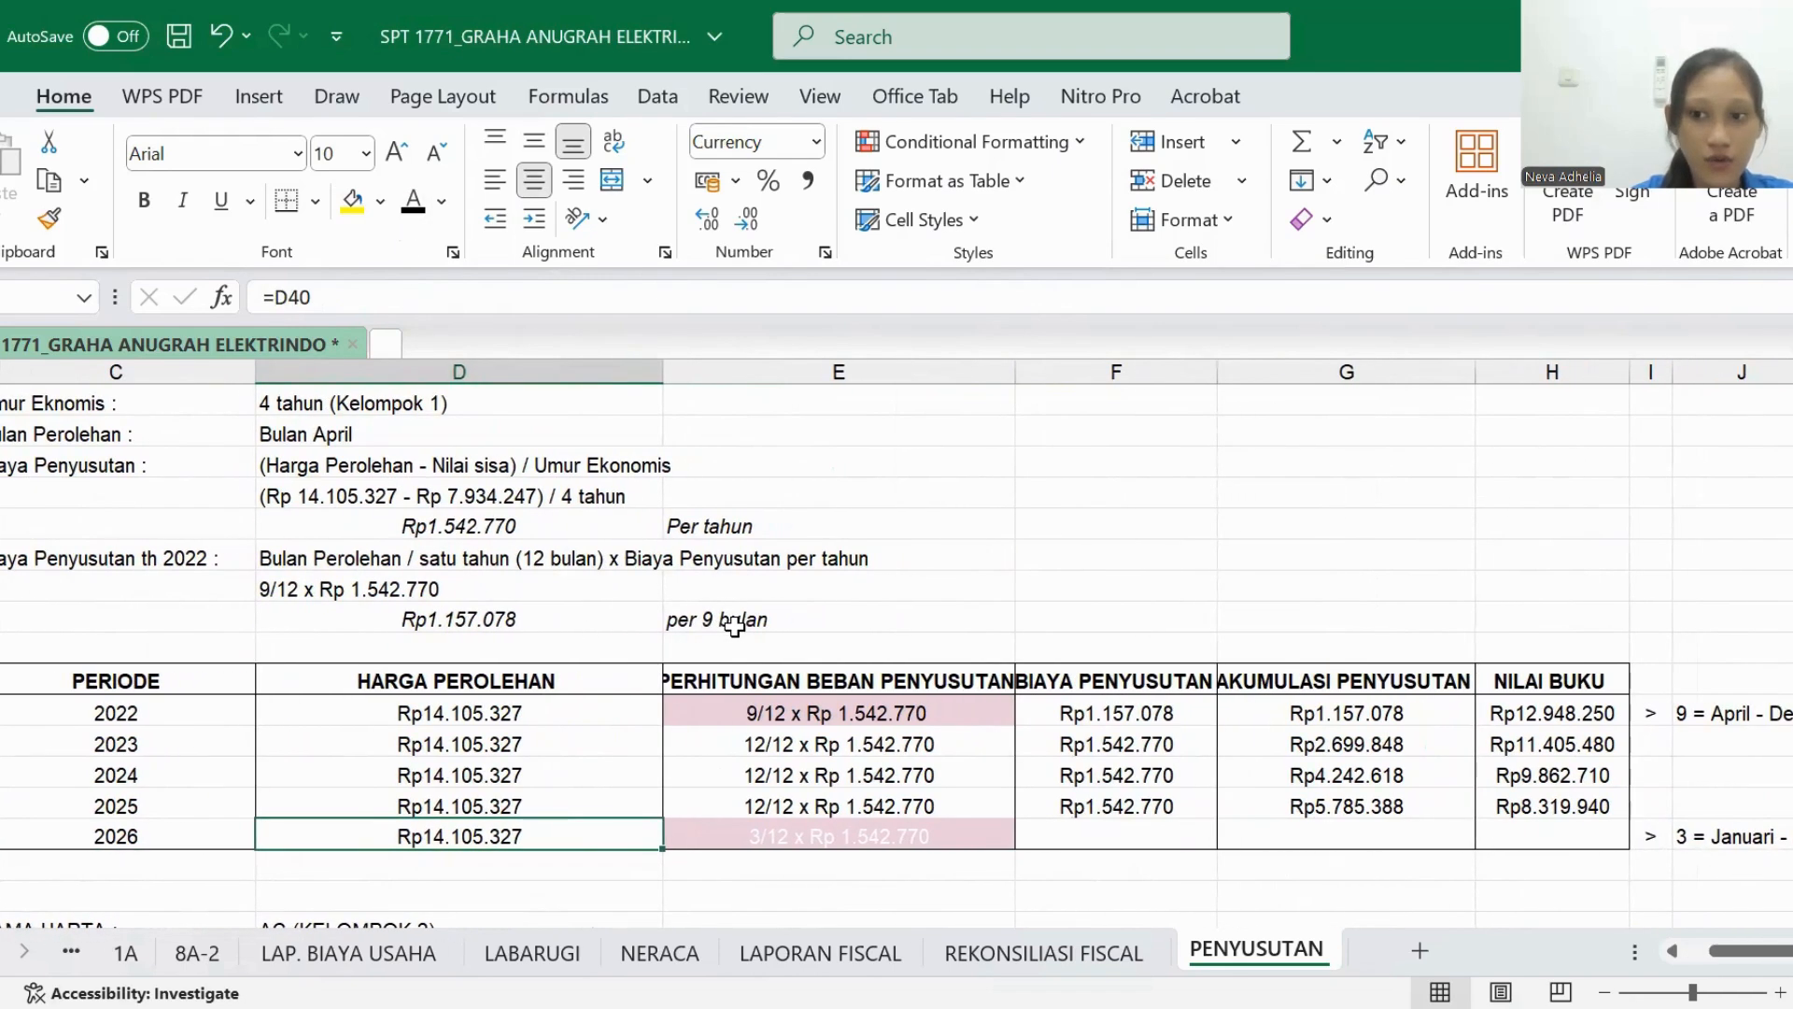
{"action": "scroll", "coordinate": [734, 626], "scroll_direction": "right", "scroll_amount": 1}
{"action": "scroll", "coordinate": [734, 626], "scroll_direction": "left", "scroll_amount": 1}
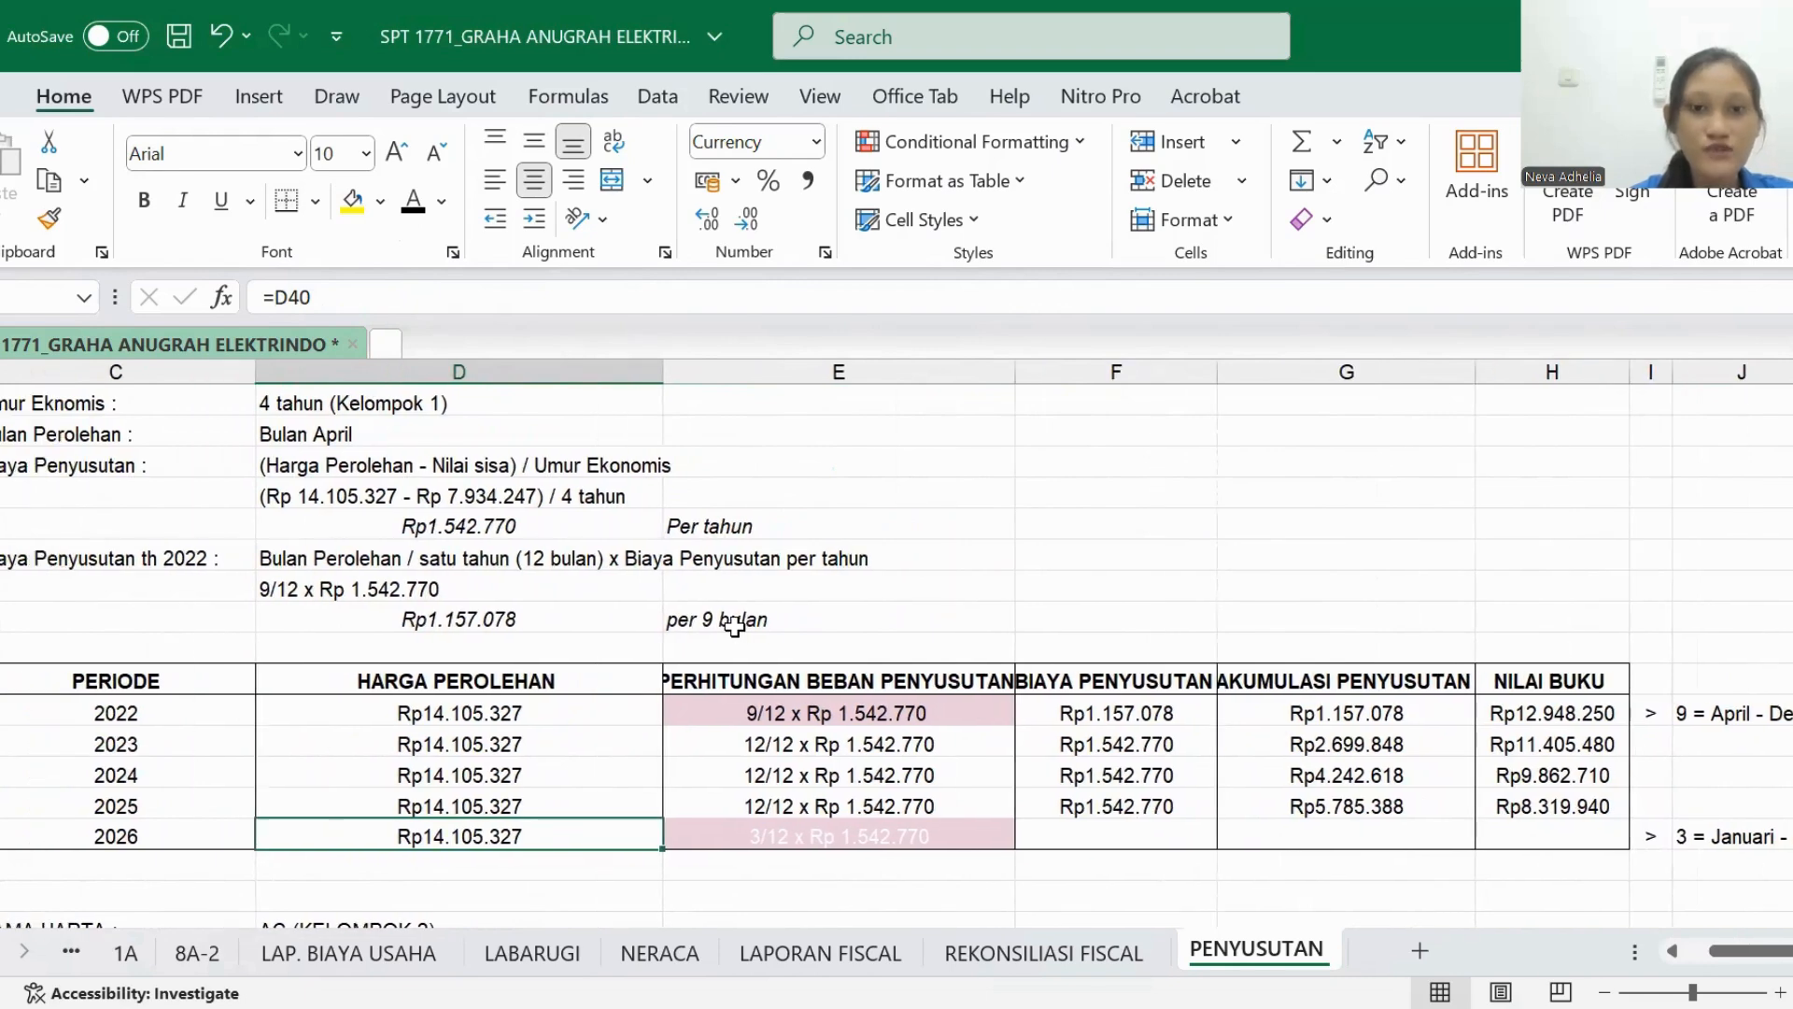
{"action": "left_click", "coordinate": [763, 702]}
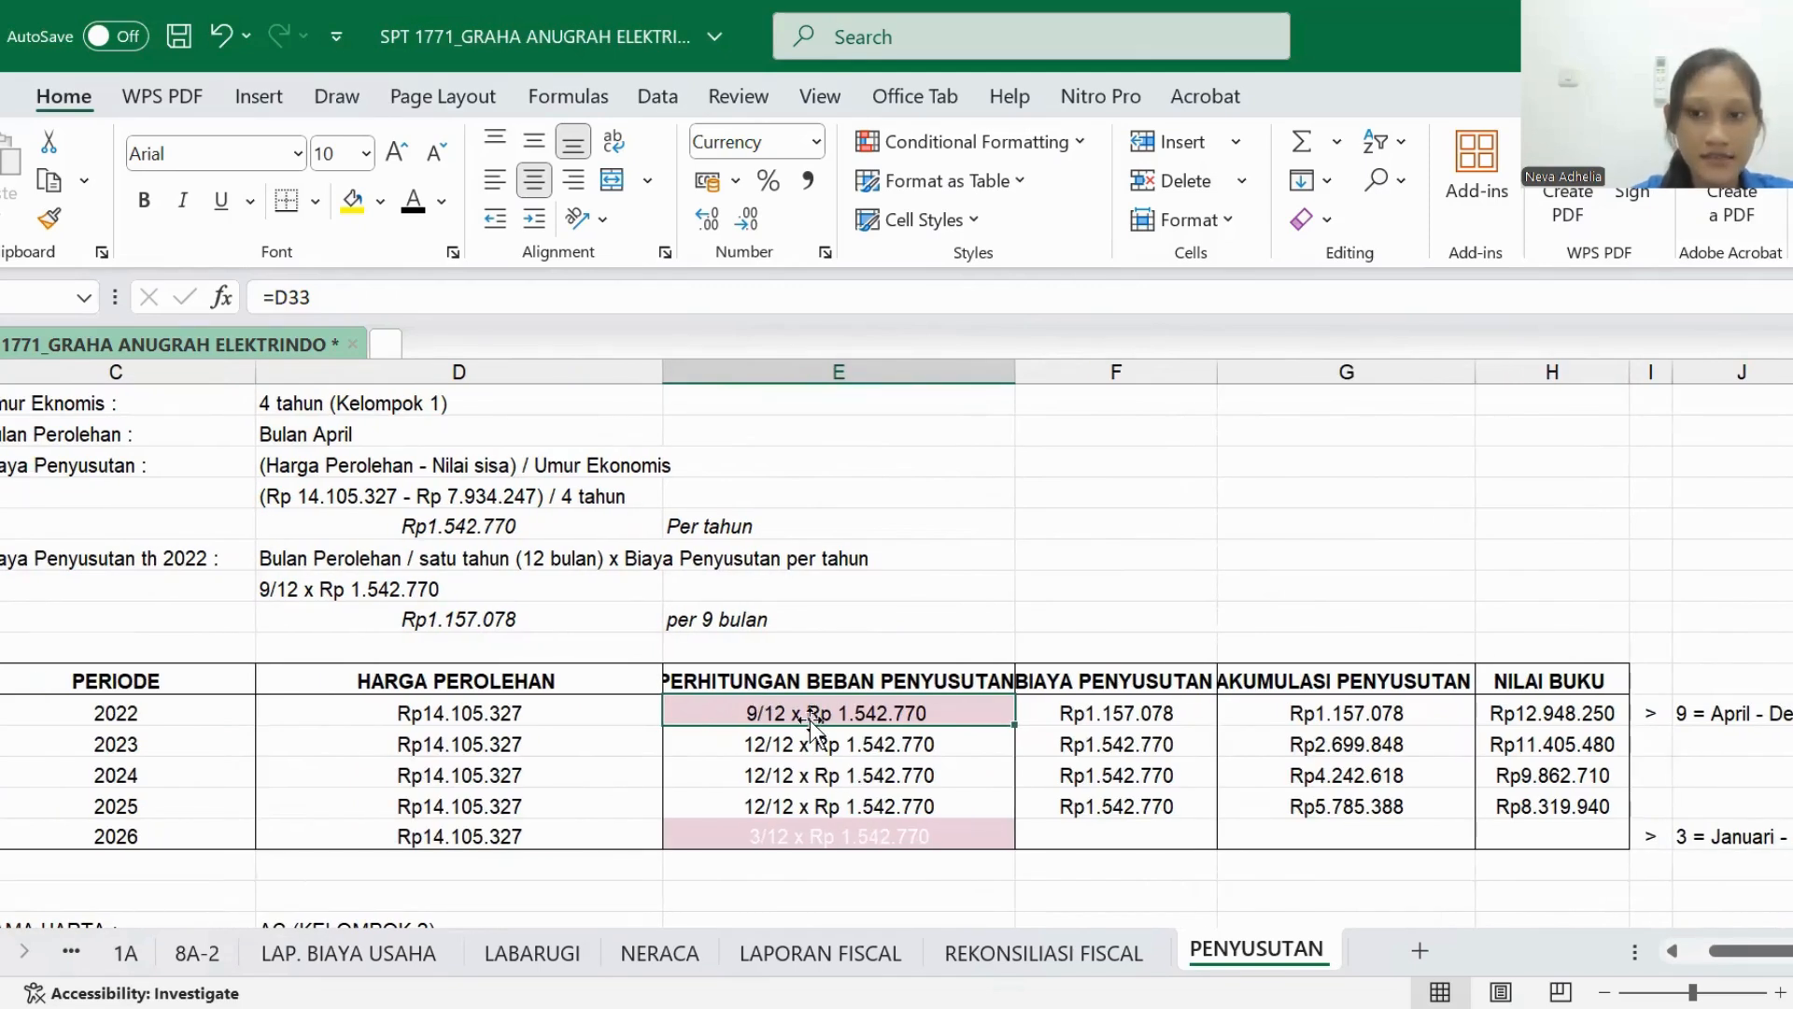
{"action": "left_click", "coordinate": [874, 846]}
{"action": "scroll", "coordinate": [860, 834], "scroll_direction": "right", "scroll_amount": 2}
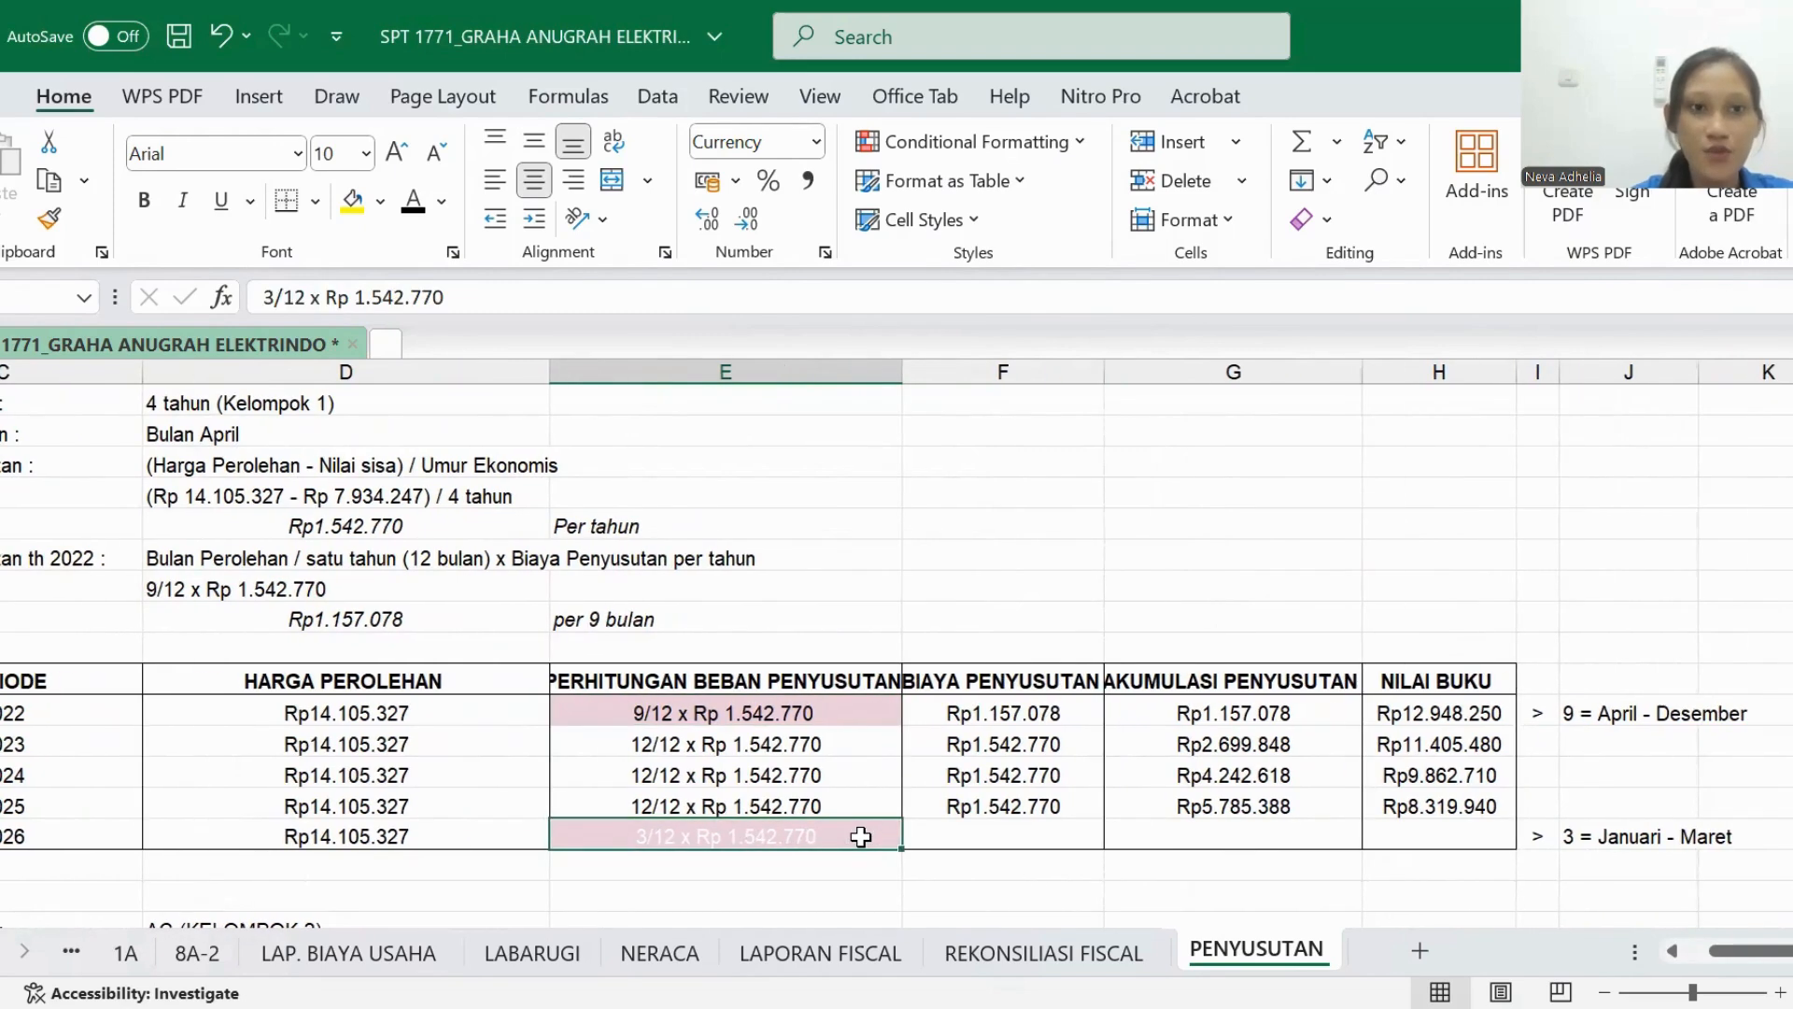
{"action": "scroll", "coordinate": [628, 617], "scroll_direction": "left", "scroll_amount": 2}
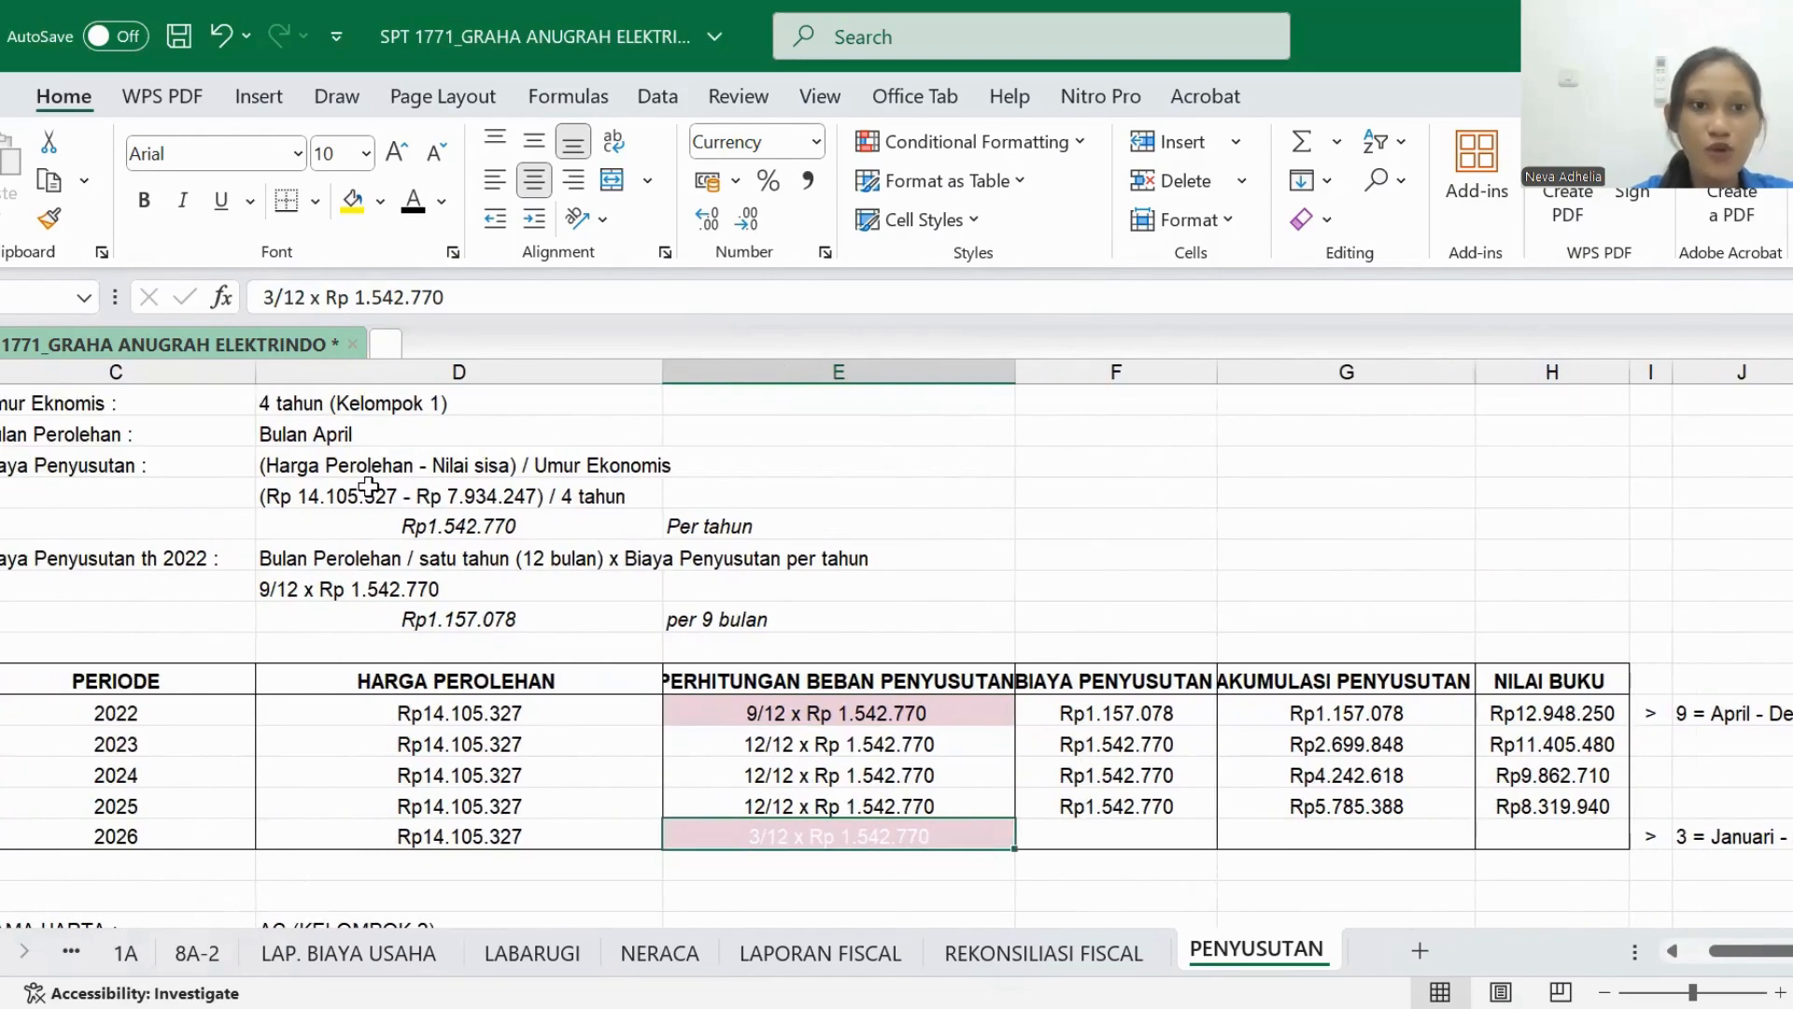
{"action": "left_click", "coordinate": [210, 712]}
{"action": "left_click", "coordinate": [809, 835]}
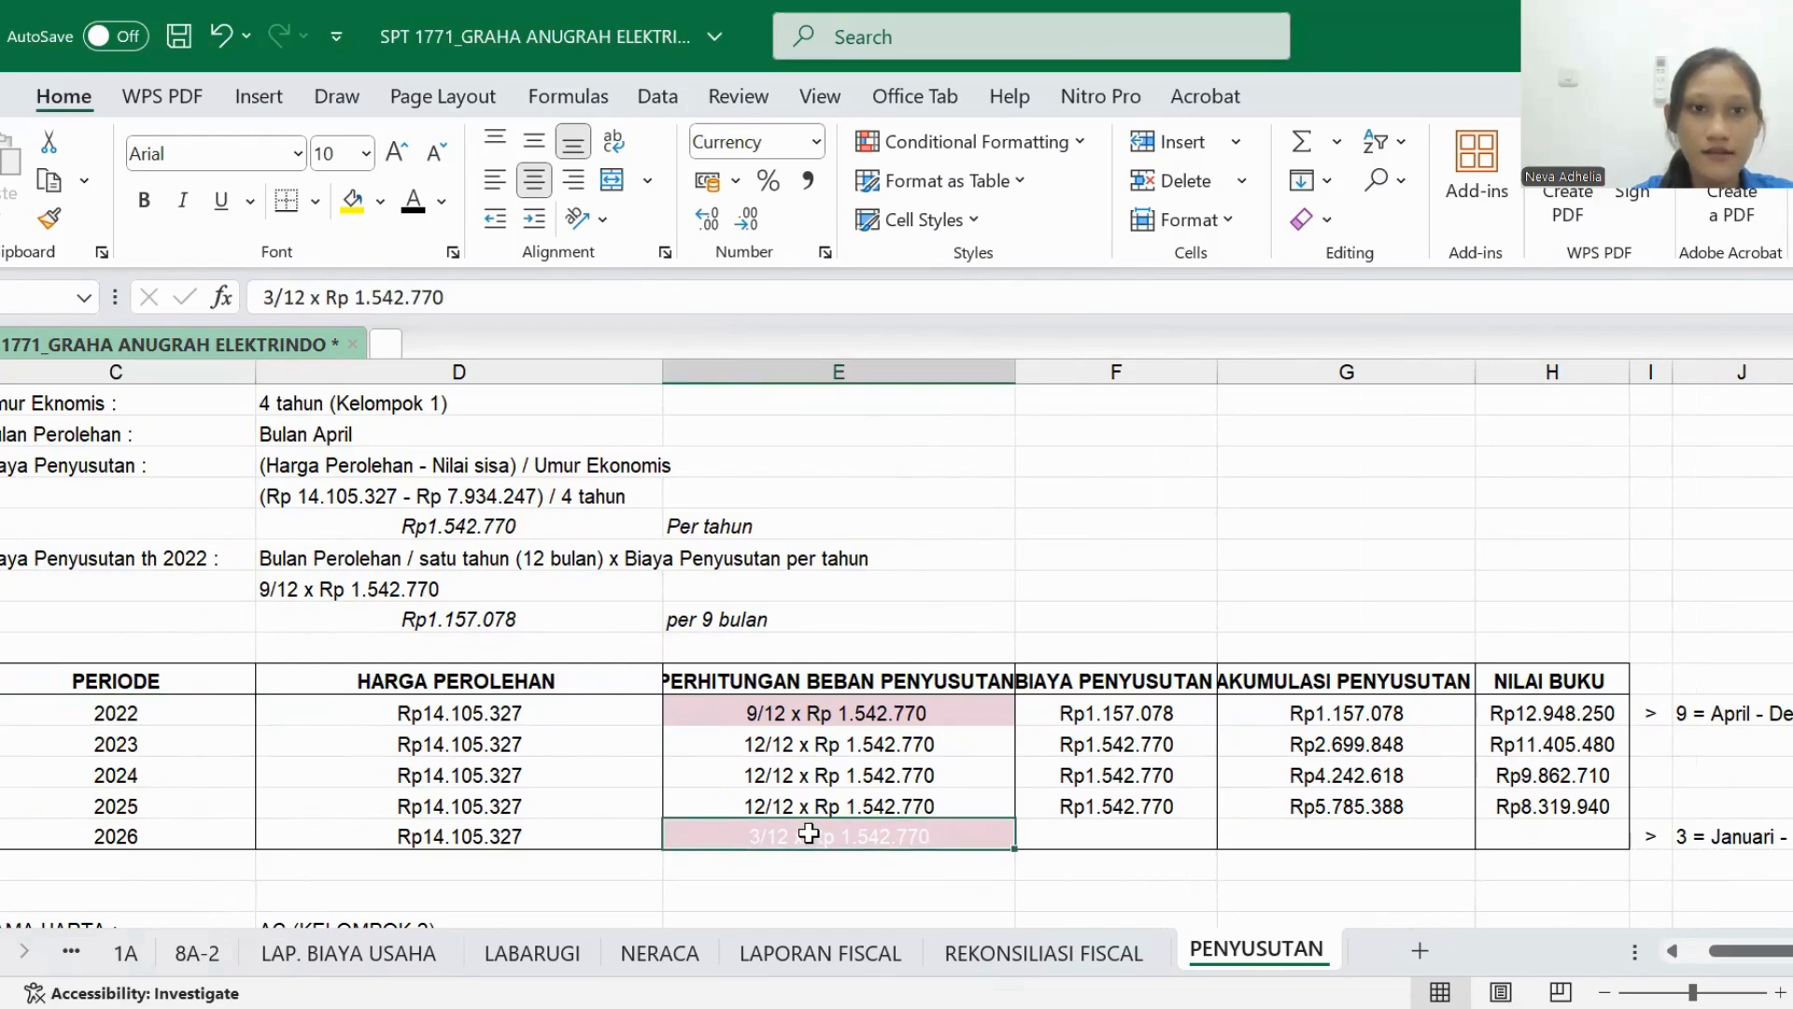
{"action": "left_click", "coordinate": [412, 213]}
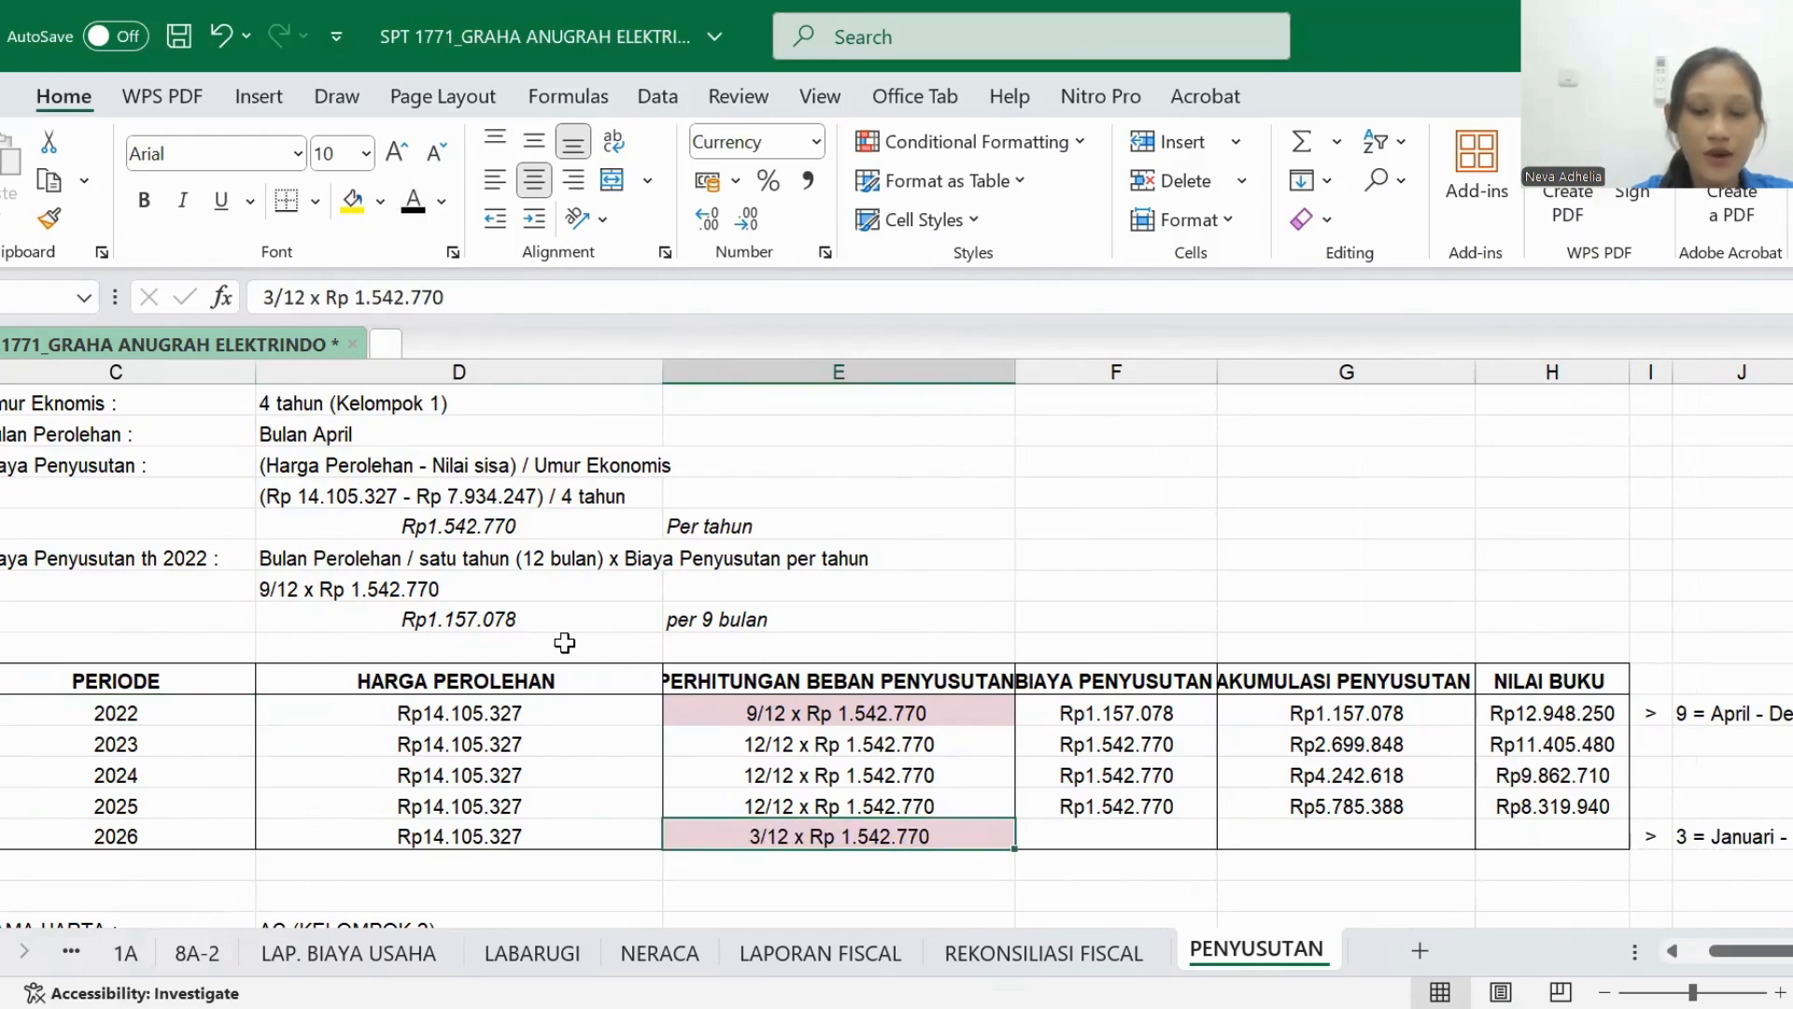
- Reveal the 2026 BIAYA PENYUSUTAN amount in Camera DS's table by setting its text colour to black
{"action": "scroll", "coordinate": [727, 766], "scroll_direction": "down", "scroll_amount": 1}
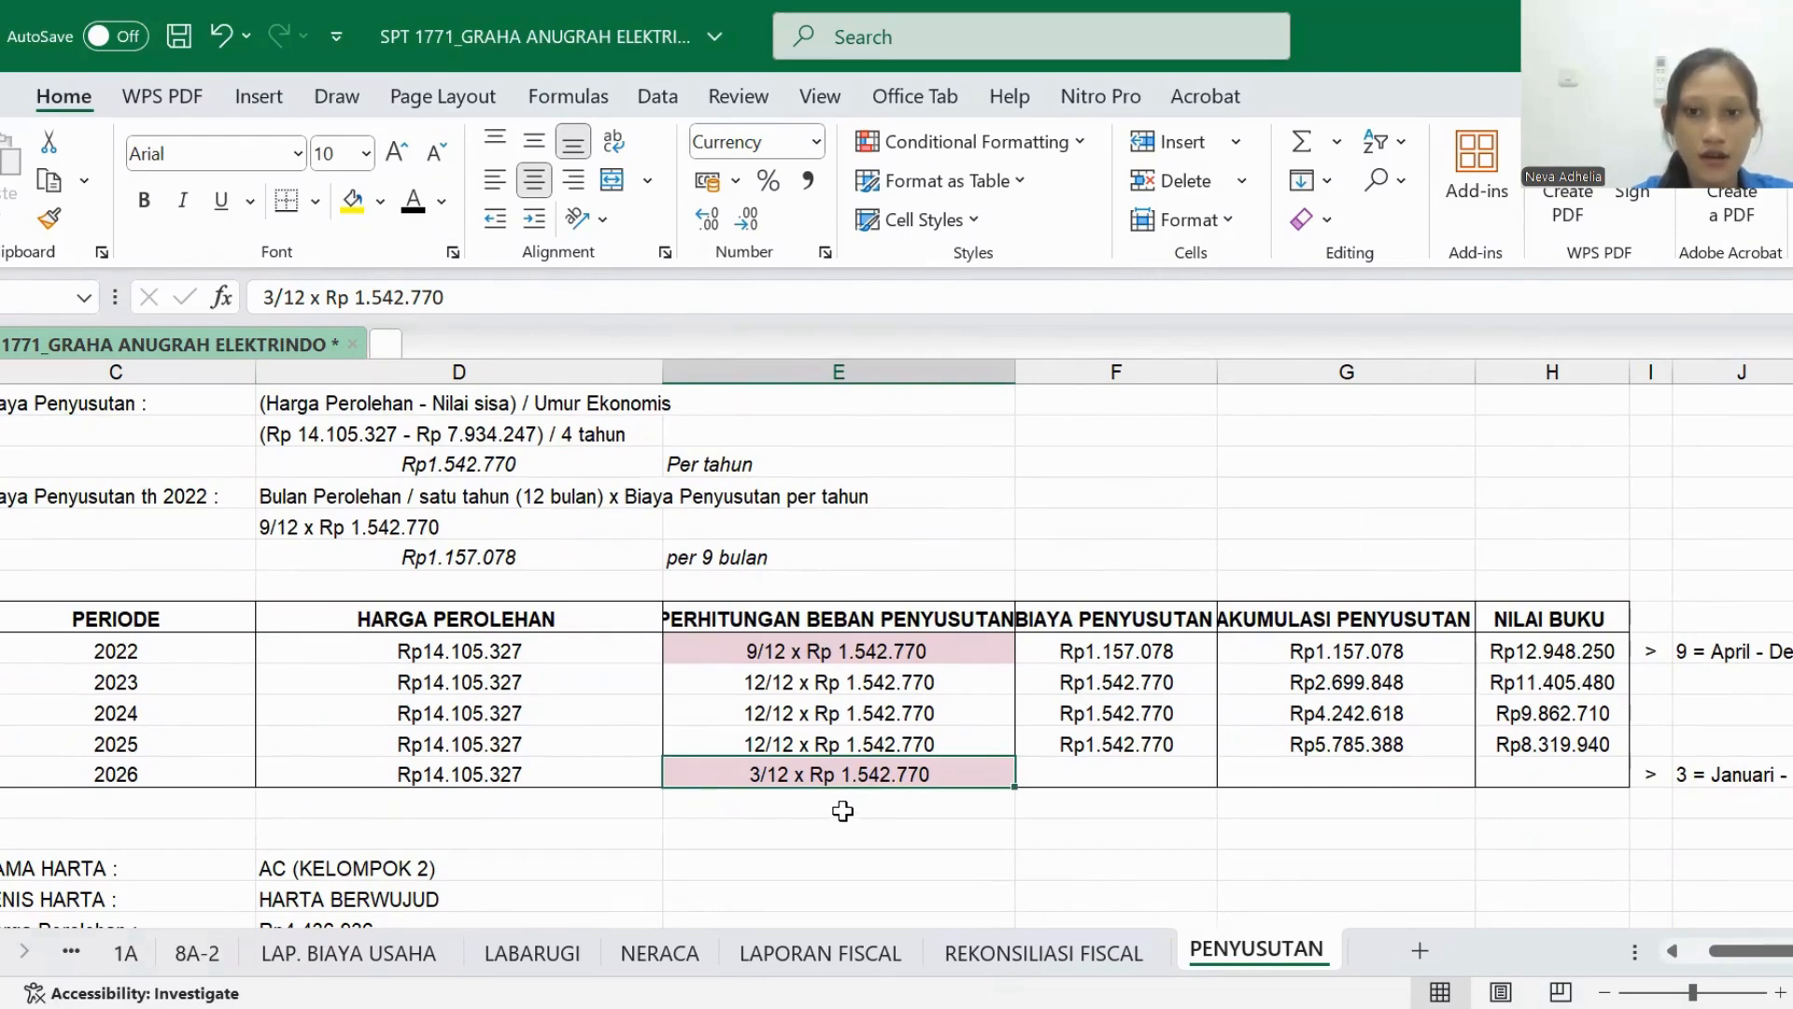
{"action": "scroll", "coordinate": [844, 811], "scroll_direction": "right", "scroll_amount": 2}
{"action": "left_click", "coordinate": [874, 781]}
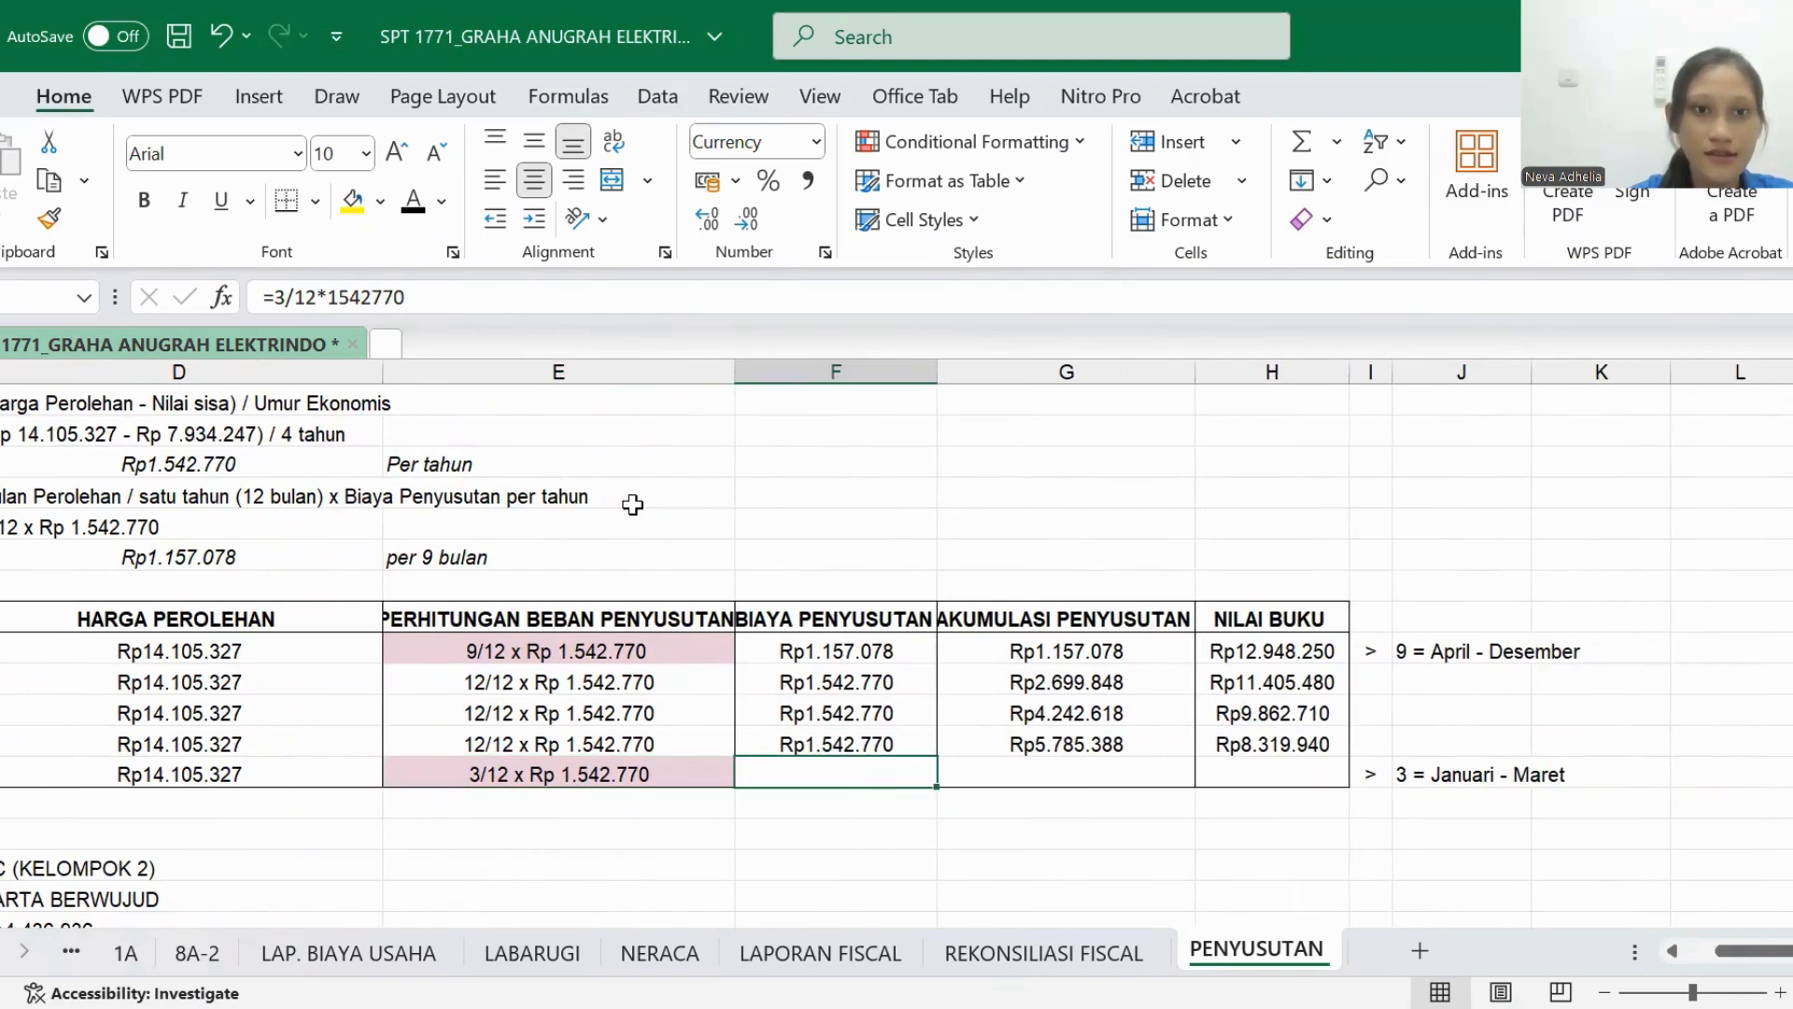
{"action": "left_click", "coordinate": [412, 207]}
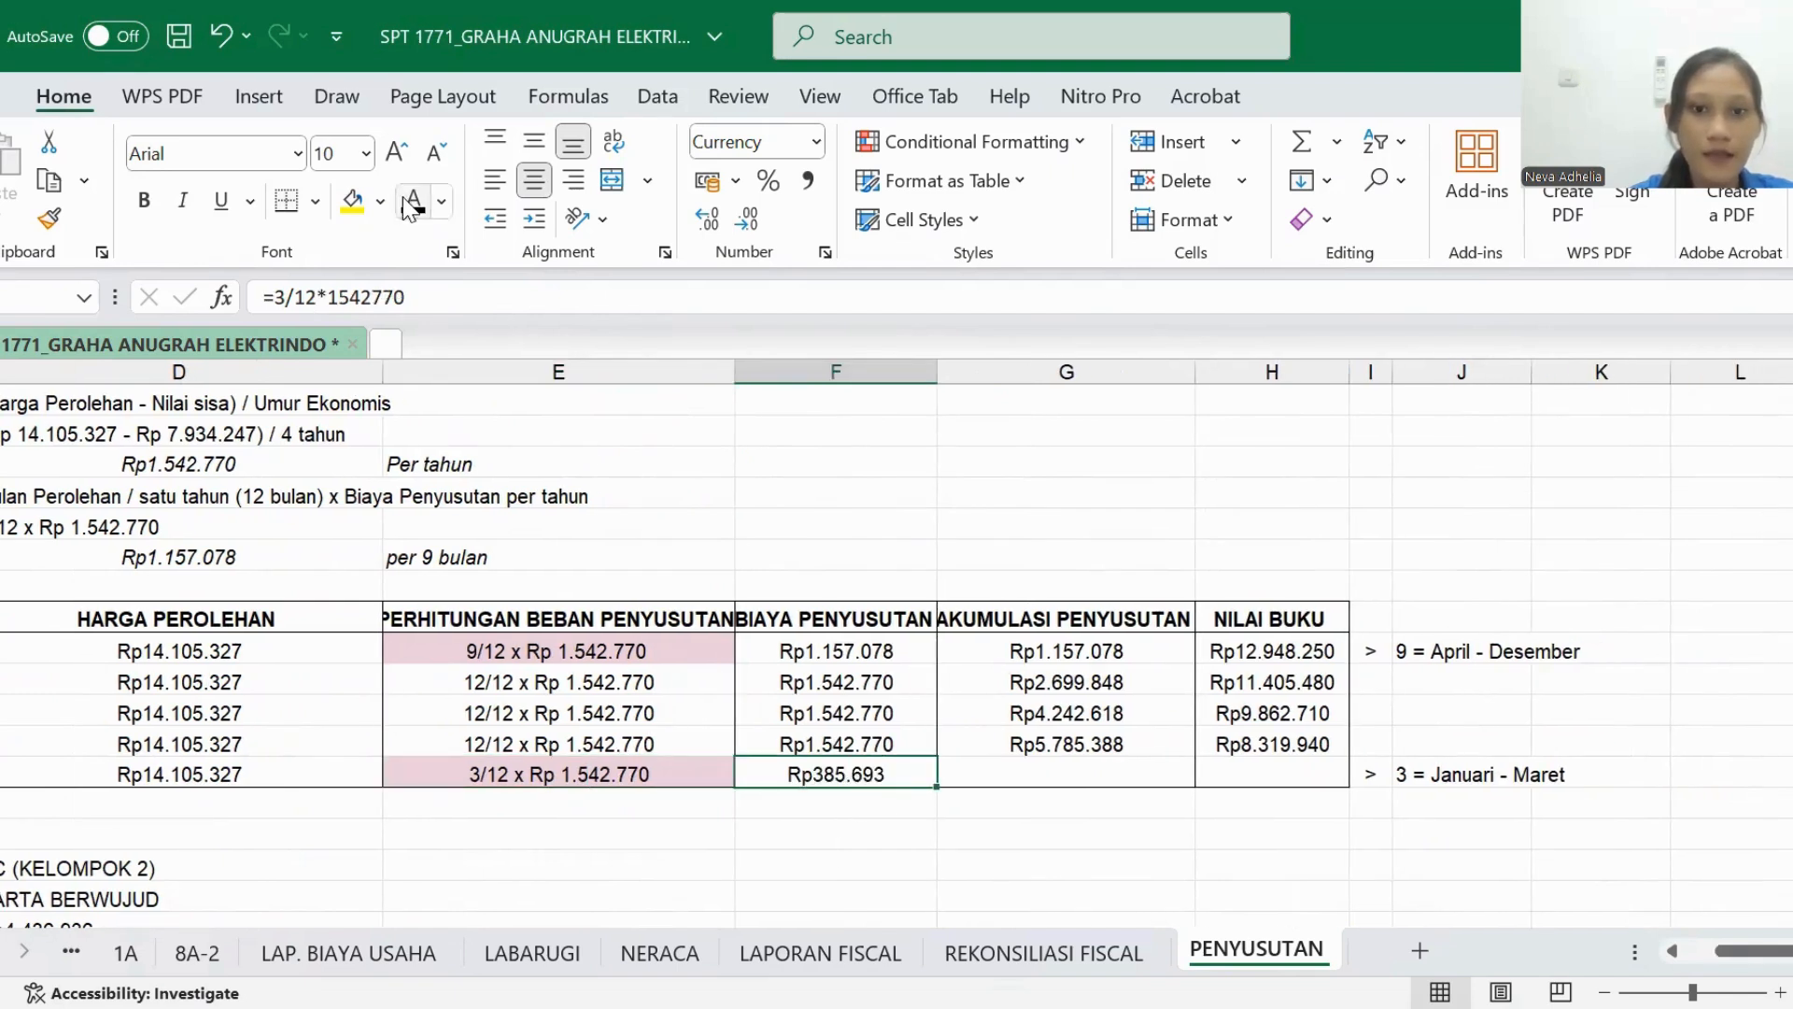
- Make the 2026 AKUMULASI PENYUSUTAN and NILAI BUKU entries in Camera DS's table black, checking the amounts that feed the accumulation
{"action": "left_click", "coordinate": [997, 777]}
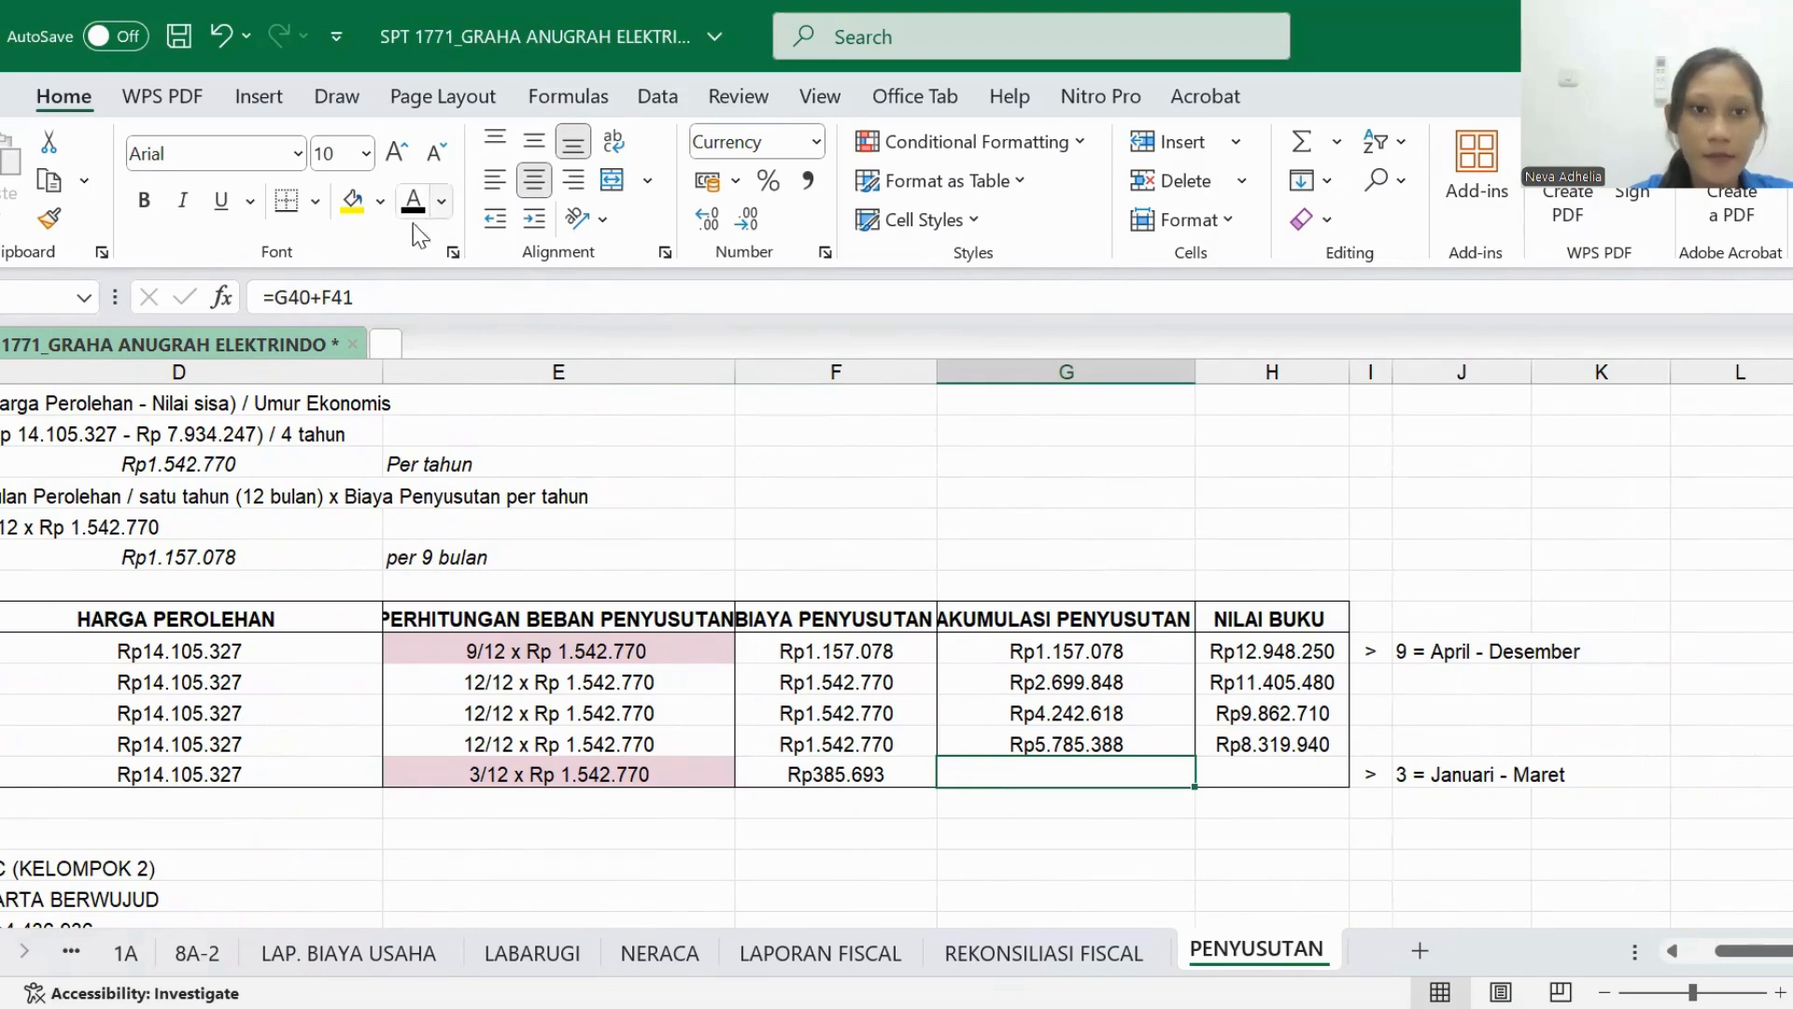
{"action": "left_click", "coordinate": [1066, 744]}
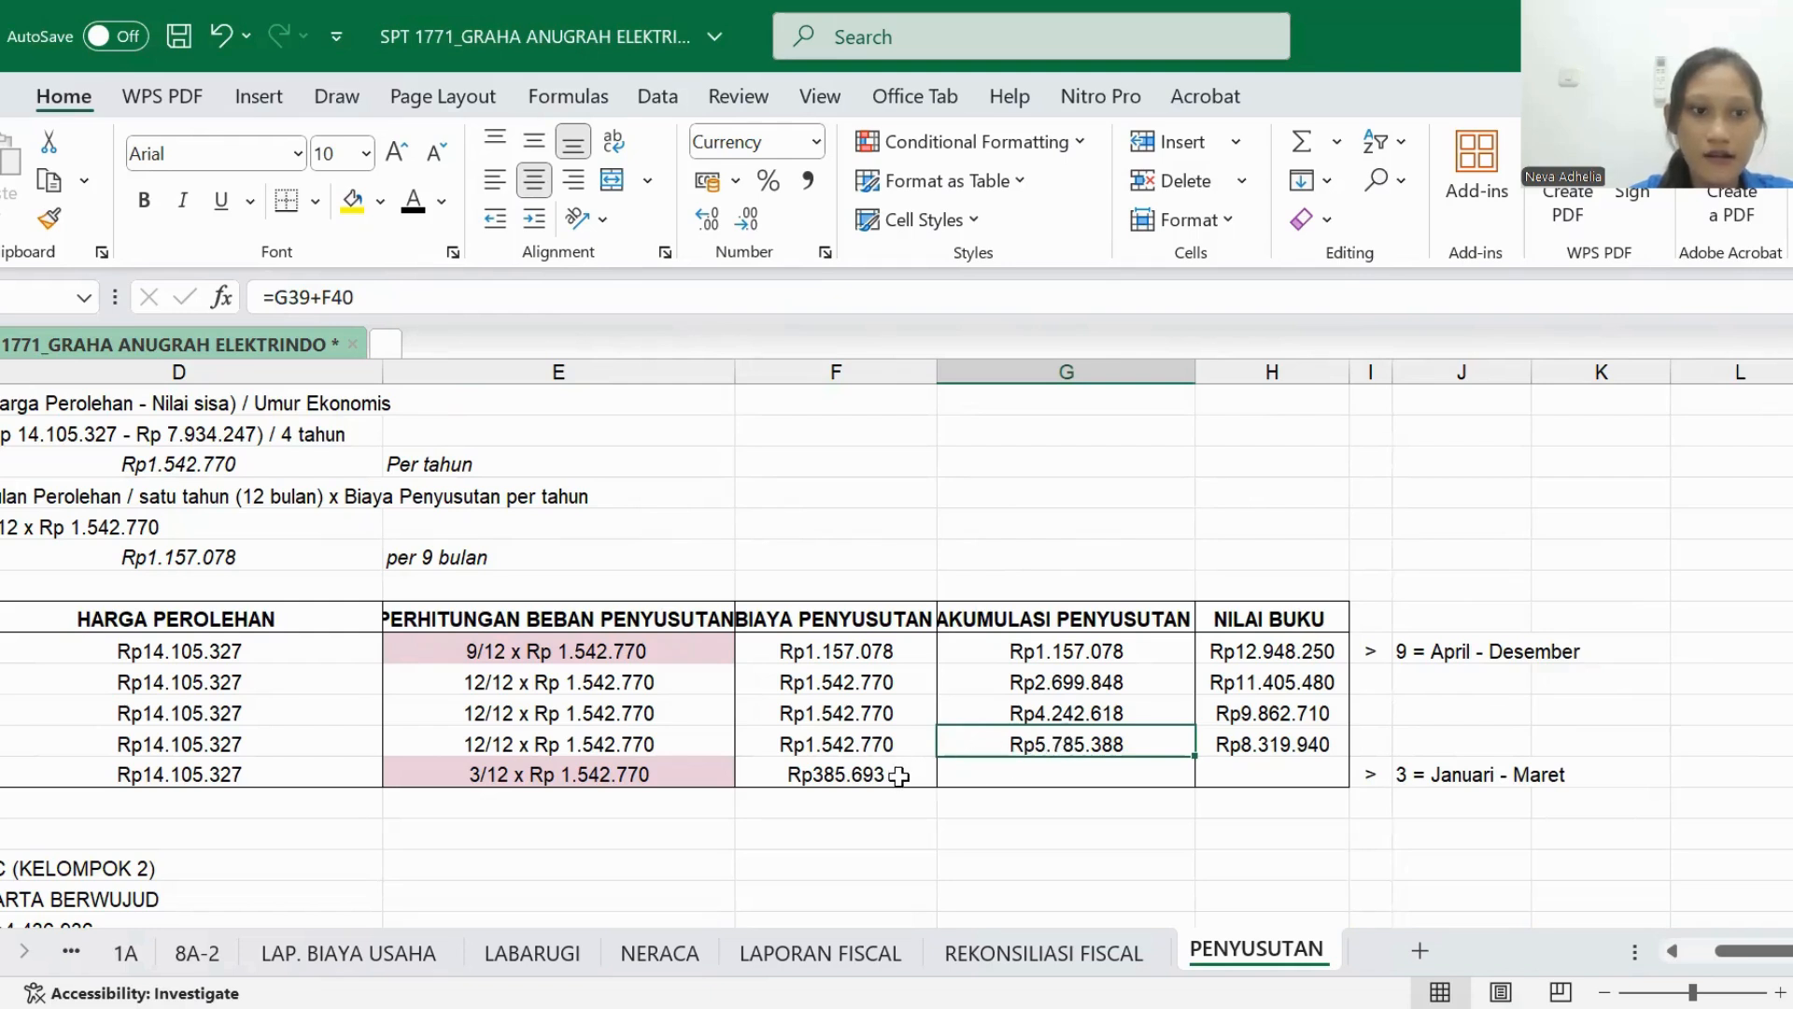
{"action": "left_click", "coordinate": [891, 748]}
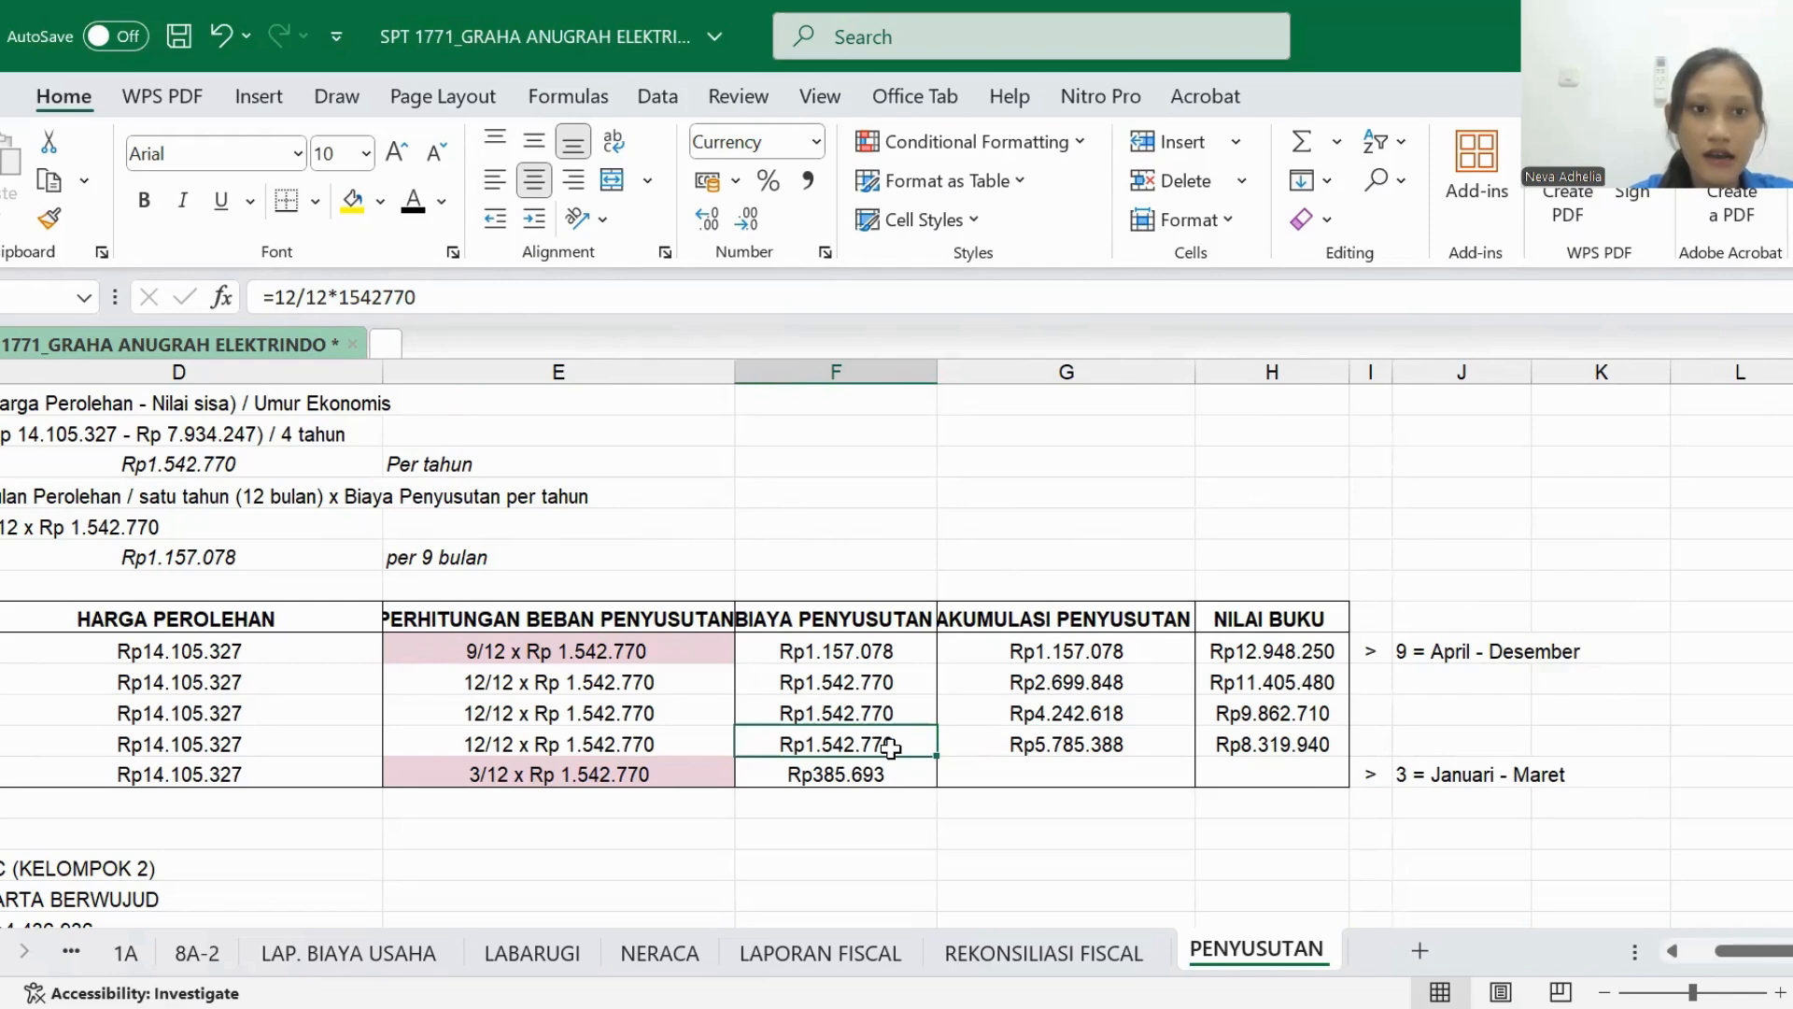
{"action": "left_click", "coordinate": [953, 784]}
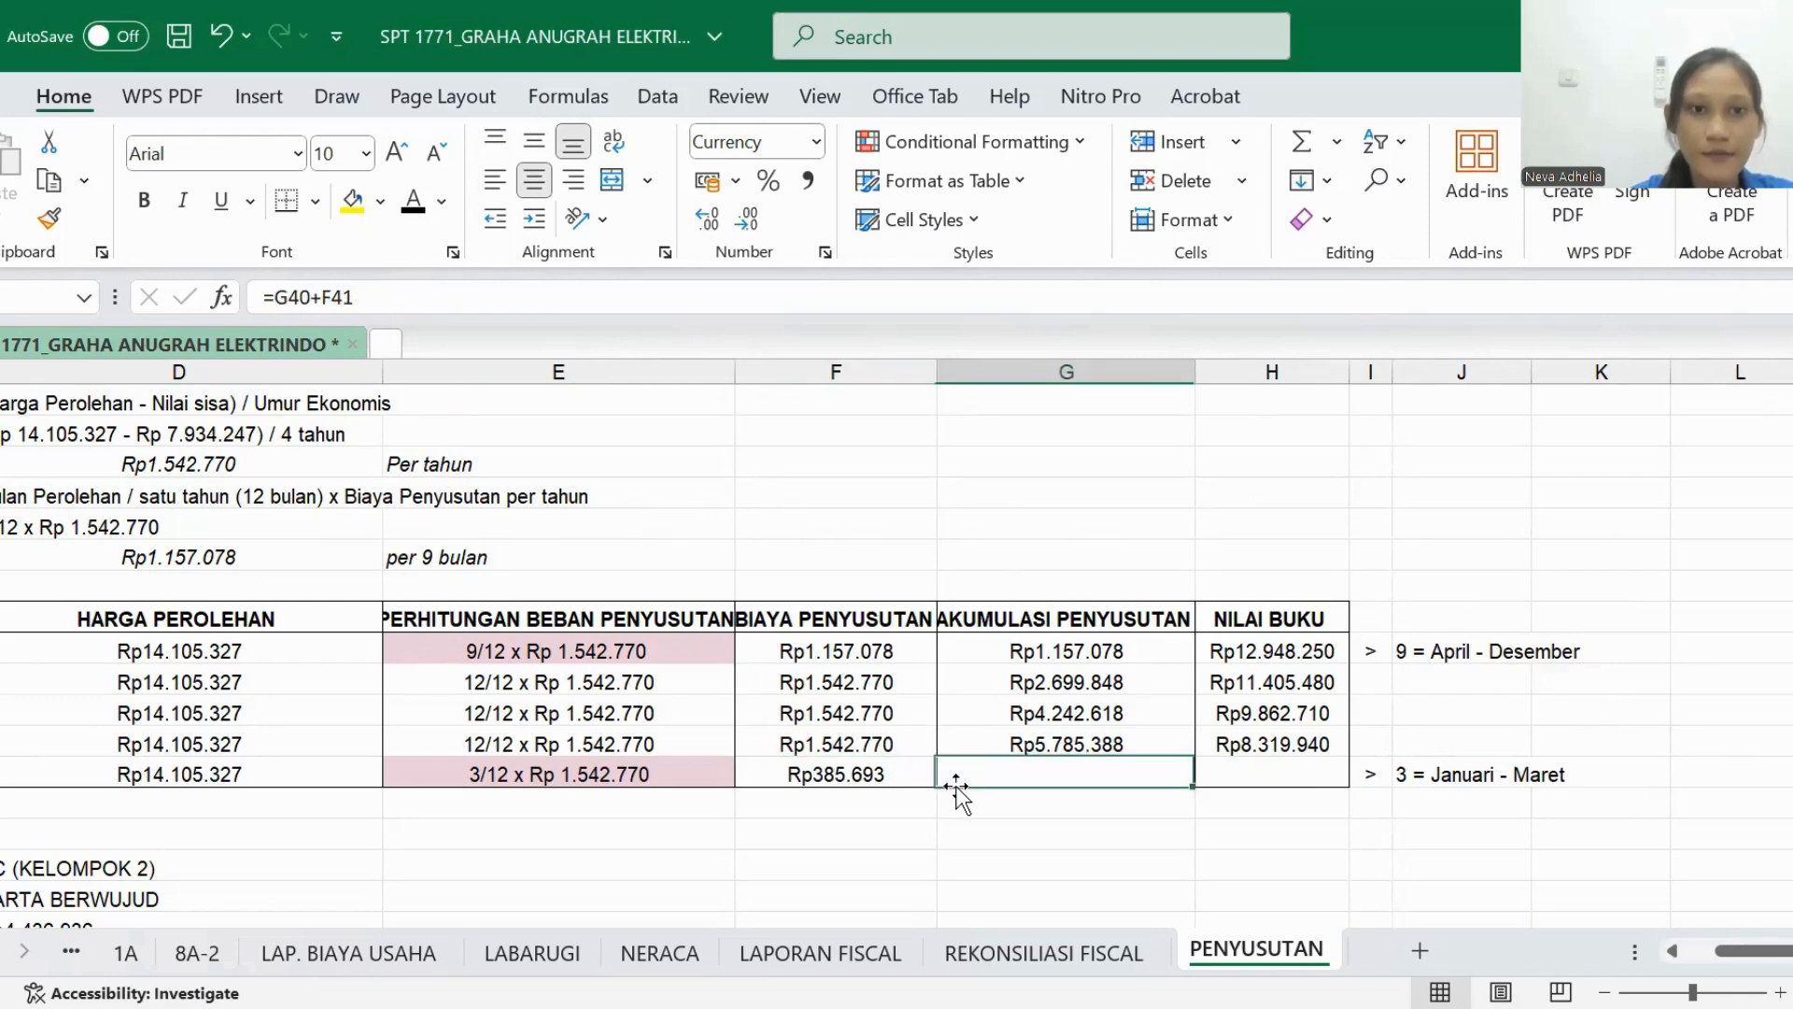
{"action": "left_click", "coordinate": [413, 201]}
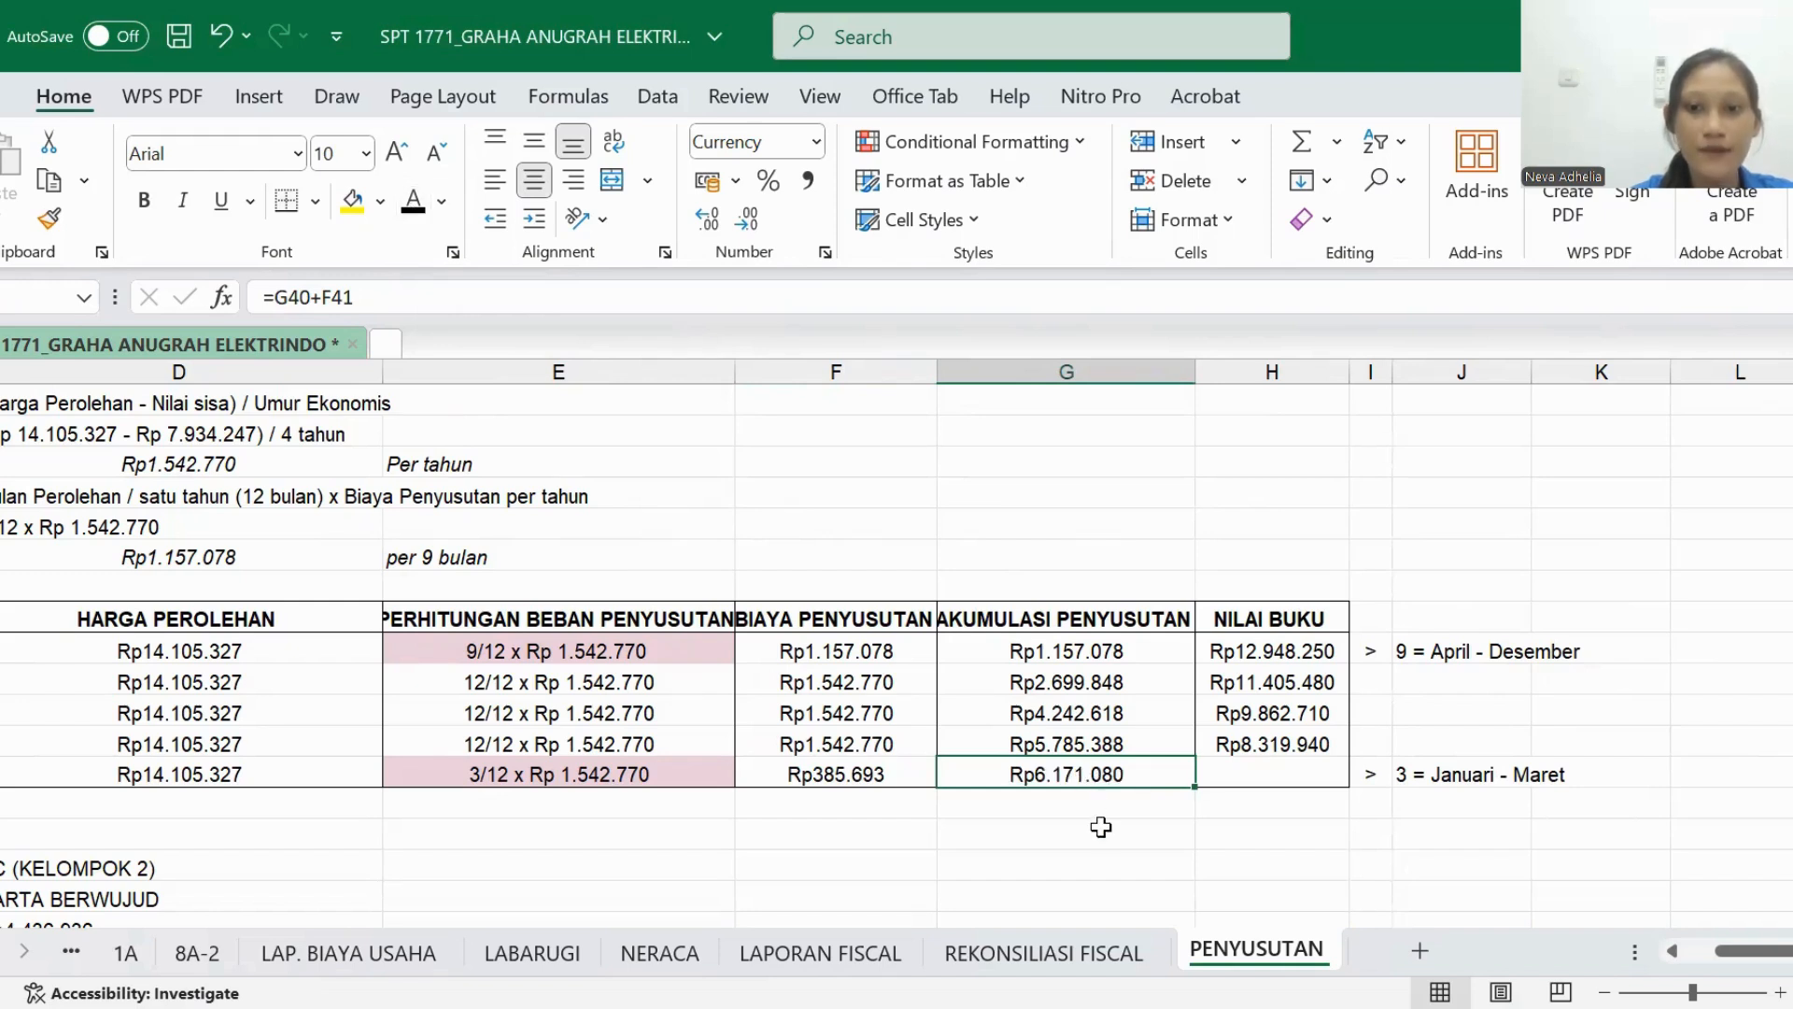
{"action": "left_click", "coordinate": [1253, 776]}
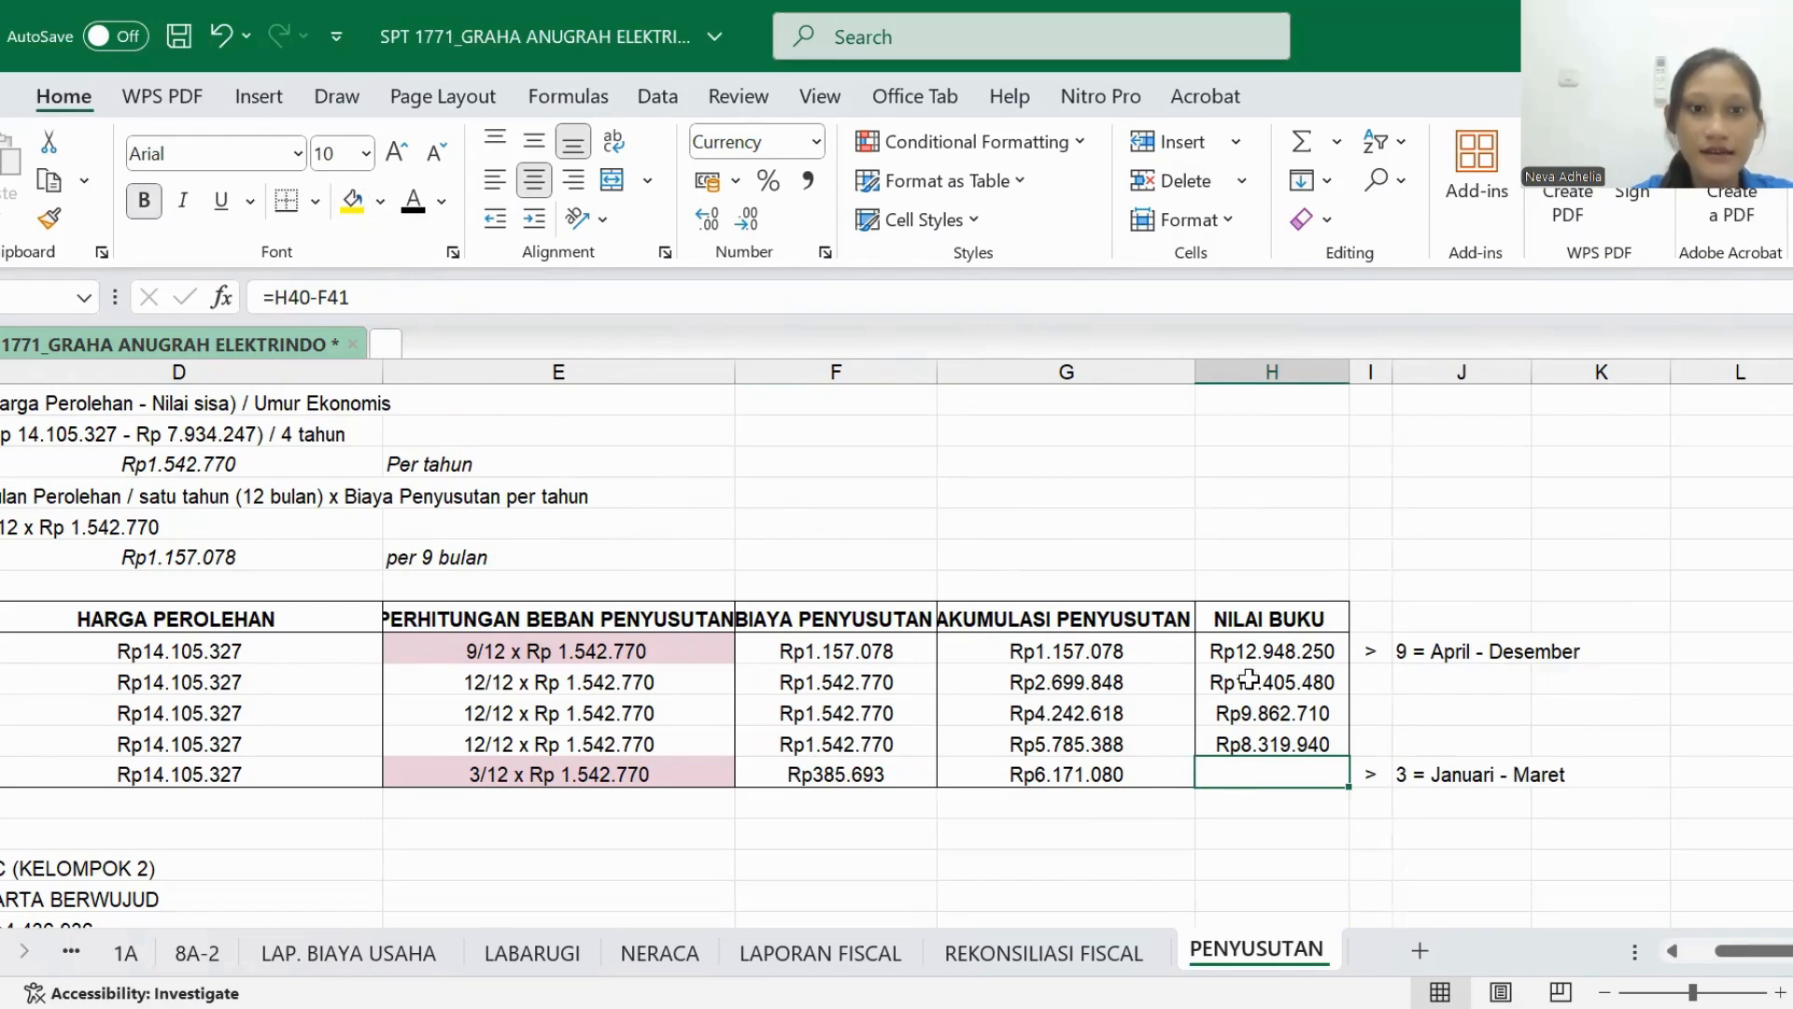
{"action": "left_click", "coordinate": [417, 215]}
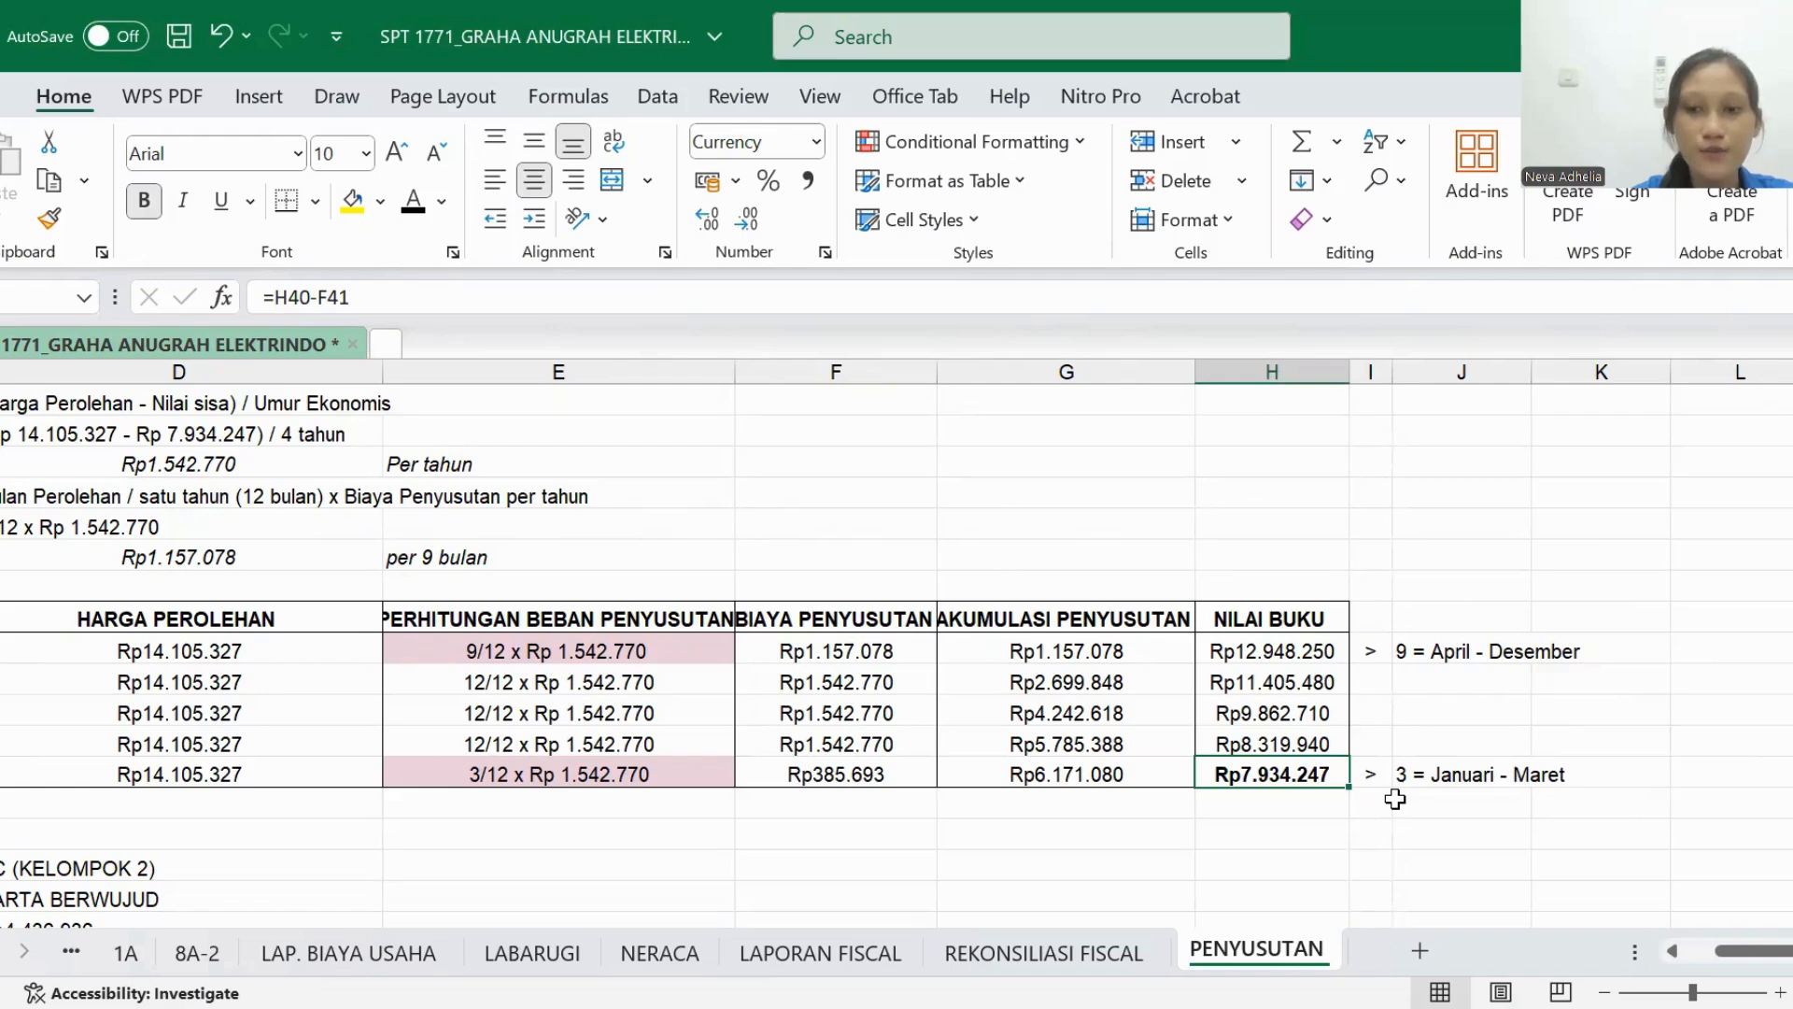
{"action": "scroll", "coordinate": [1396, 800], "scroll_direction": "left", "scroll_amount": 5}
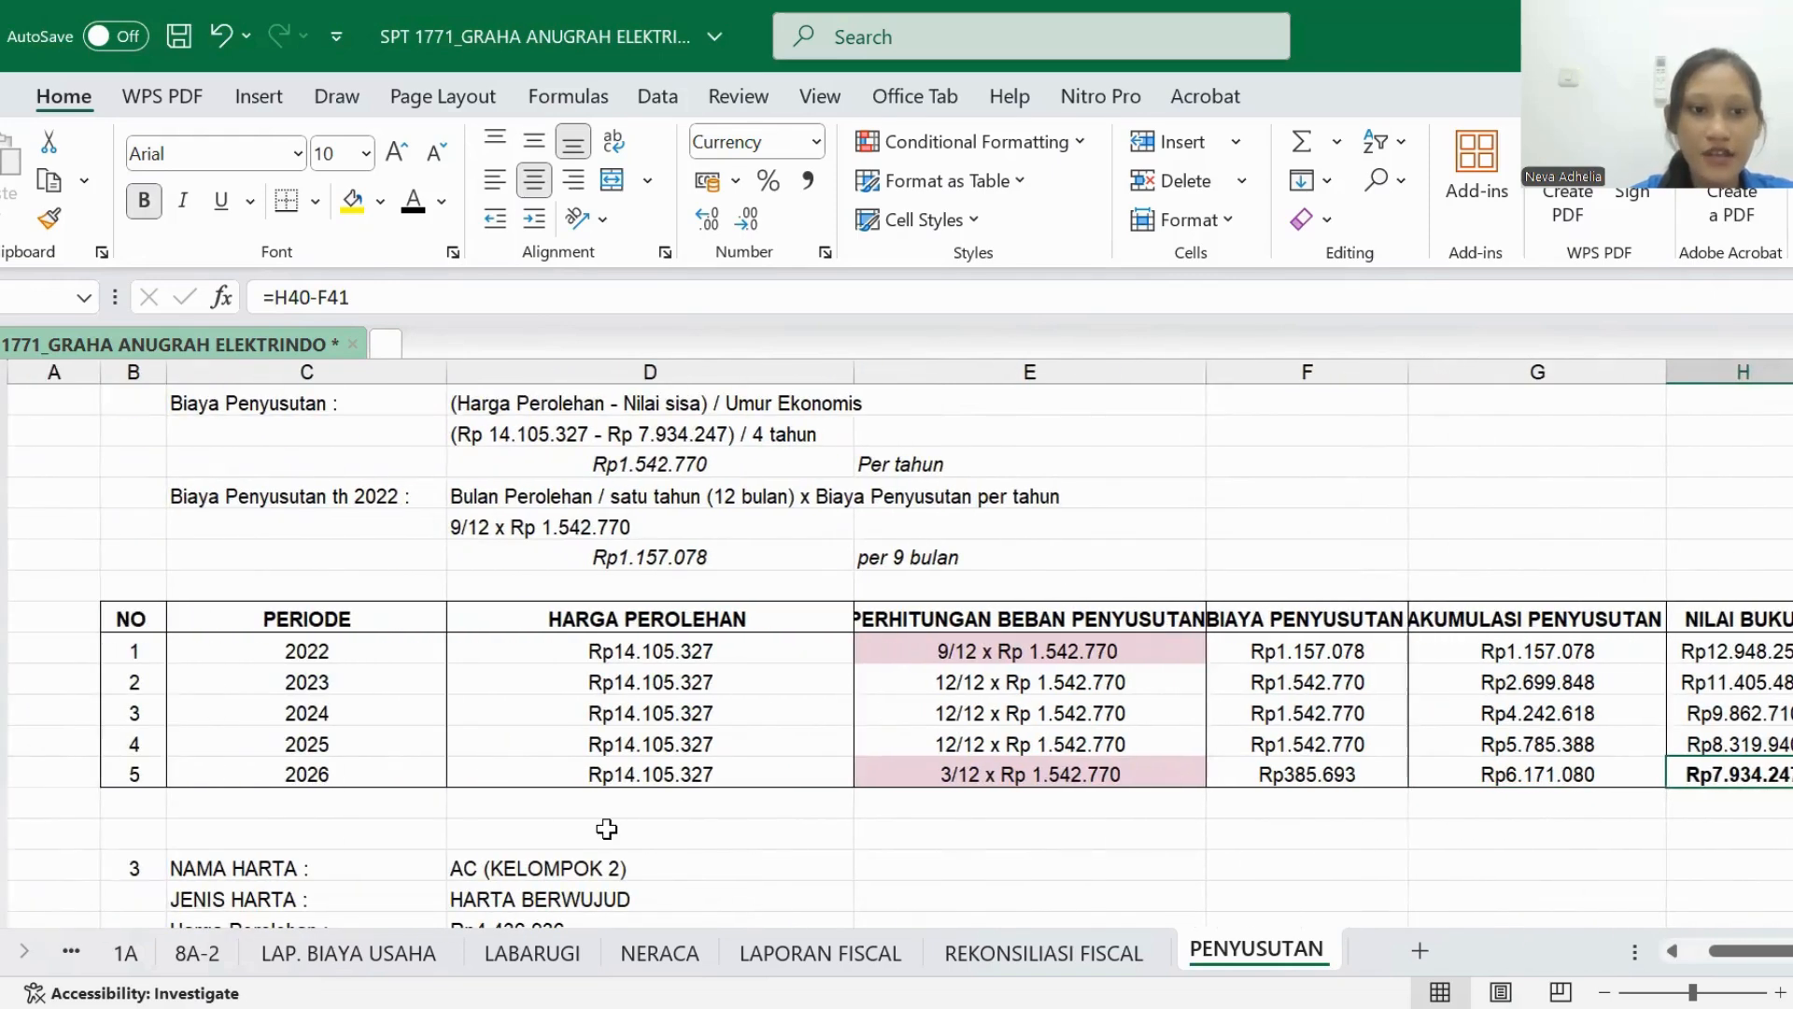
{"action": "scroll", "coordinate": [665, 793], "scroll_direction": "right", "scroll_amount": 5}
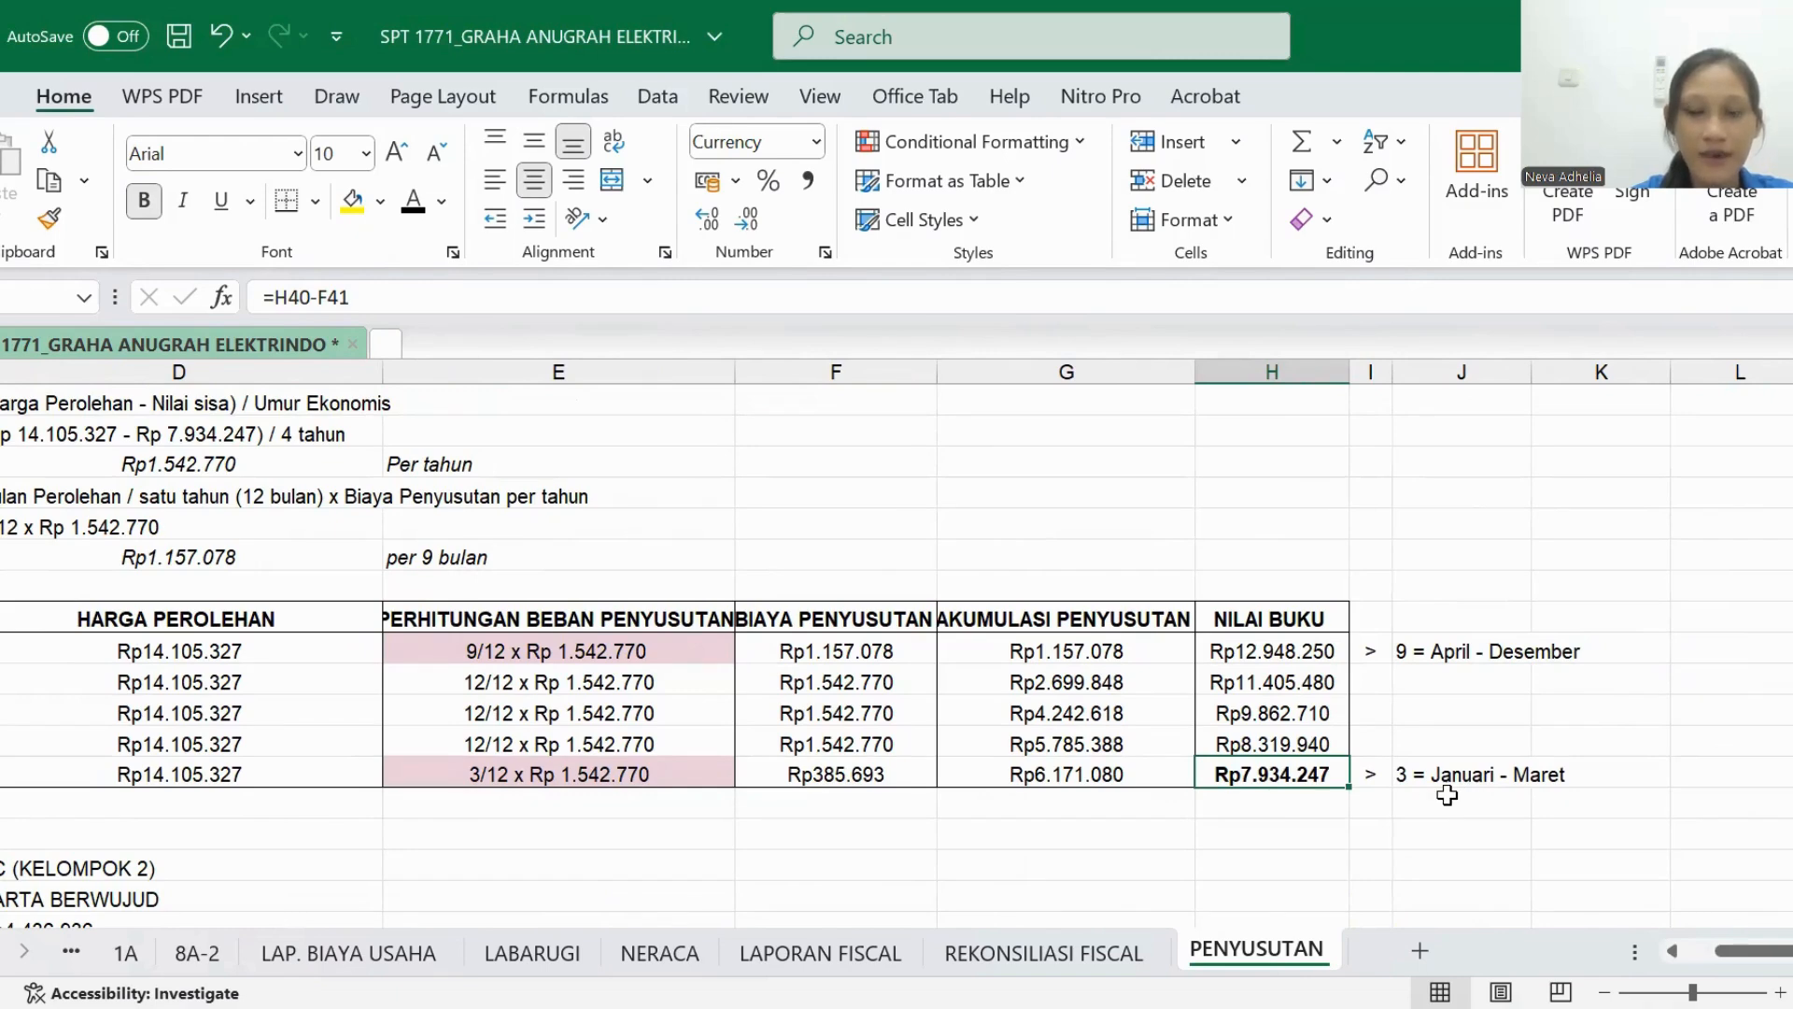
- Reveal the 2024 BIAYA PENYUSUTAN amount in AC's commercial depreciation table by setting its text colour to black
{"action": "scroll", "coordinate": [1447, 795], "scroll_direction": "up", "scroll_amount": 1}
{"action": "scroll", "coordinate": [1447, 795], "scroll_direction": "left", "scroll_amount": 3}
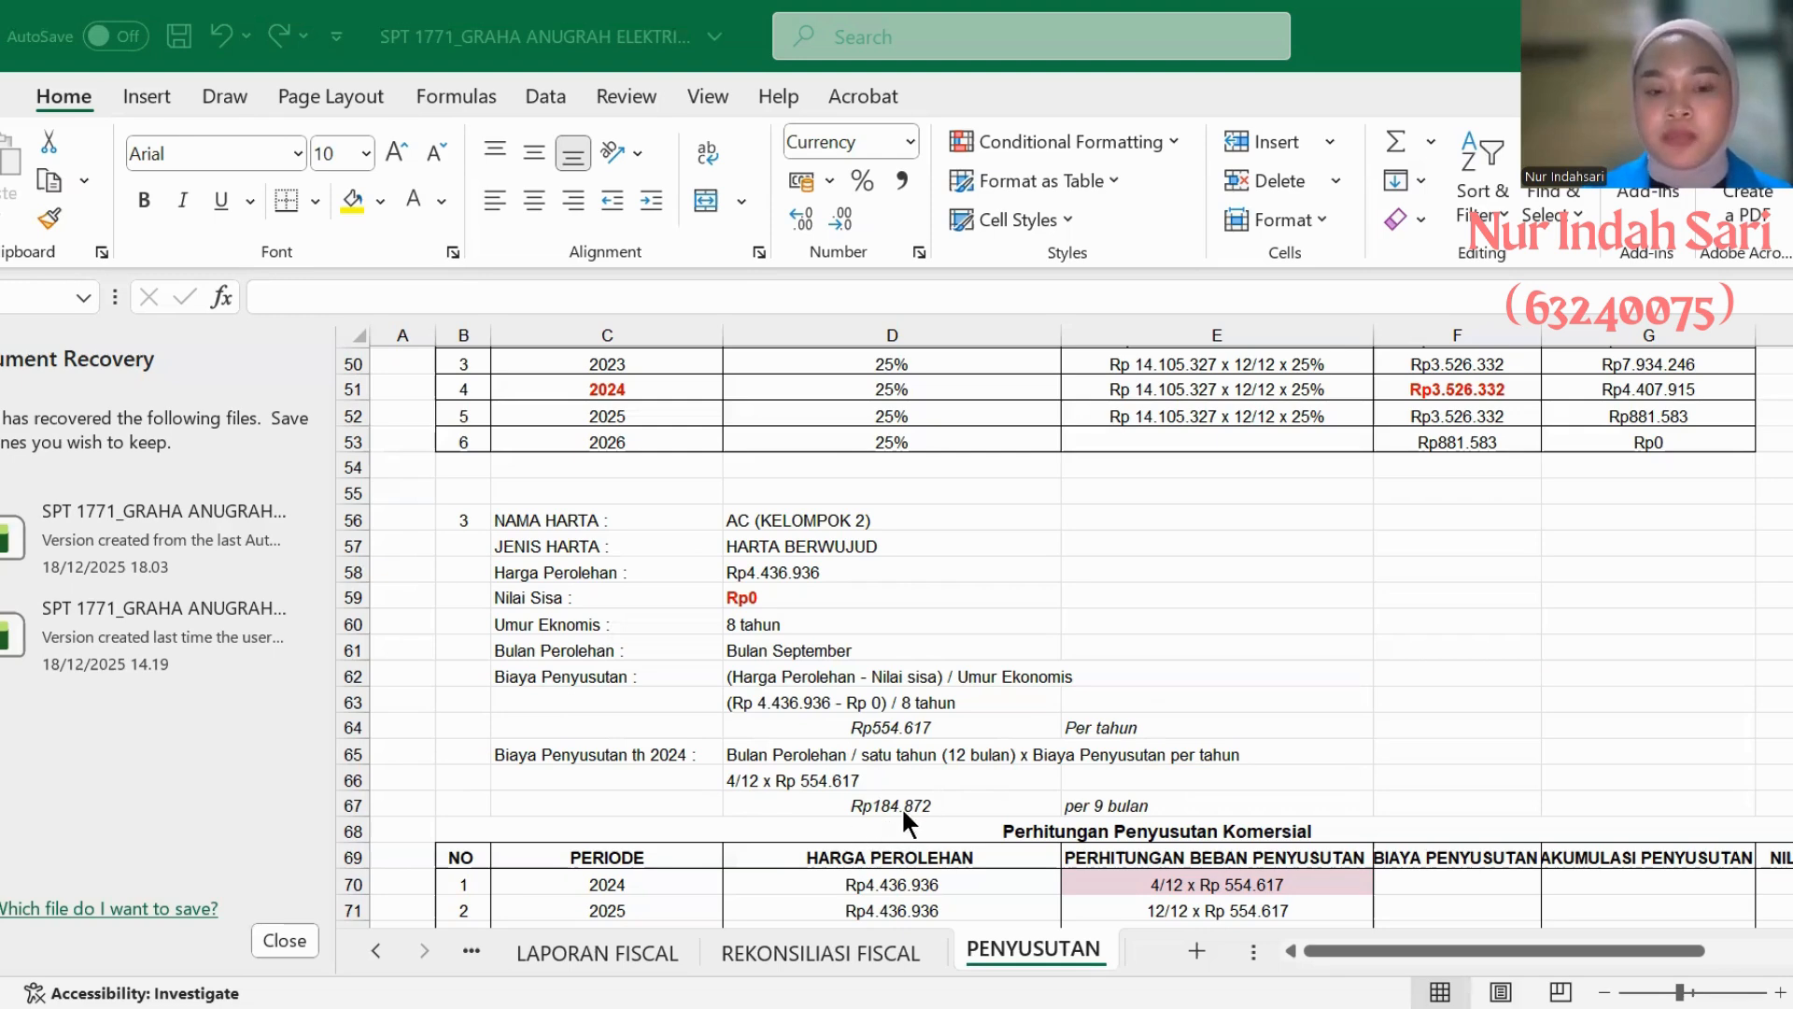
{"action": "scroll", "coordinate": [926, 789], "scroll_direction": "down", "scroll_amount": 3}
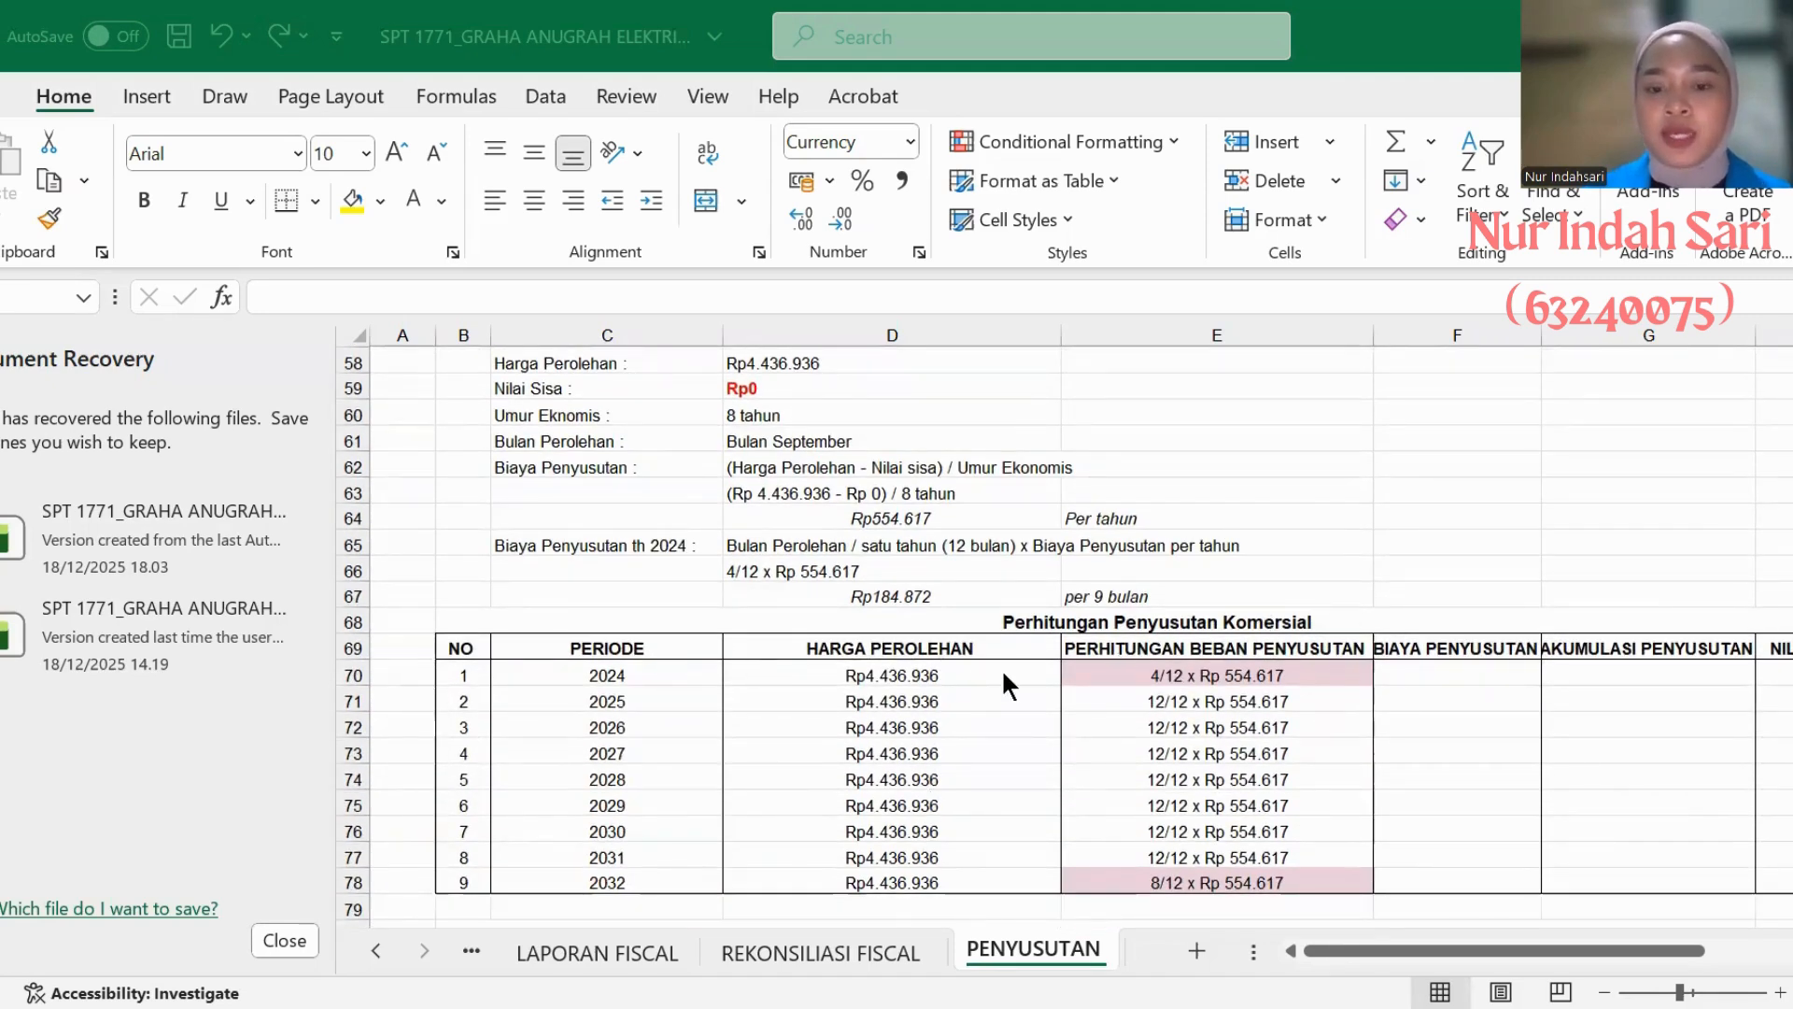
{"action": "scroll", "coordinate": [1164, 710], "scroll_direction": "right", "scroll_amount": 2}
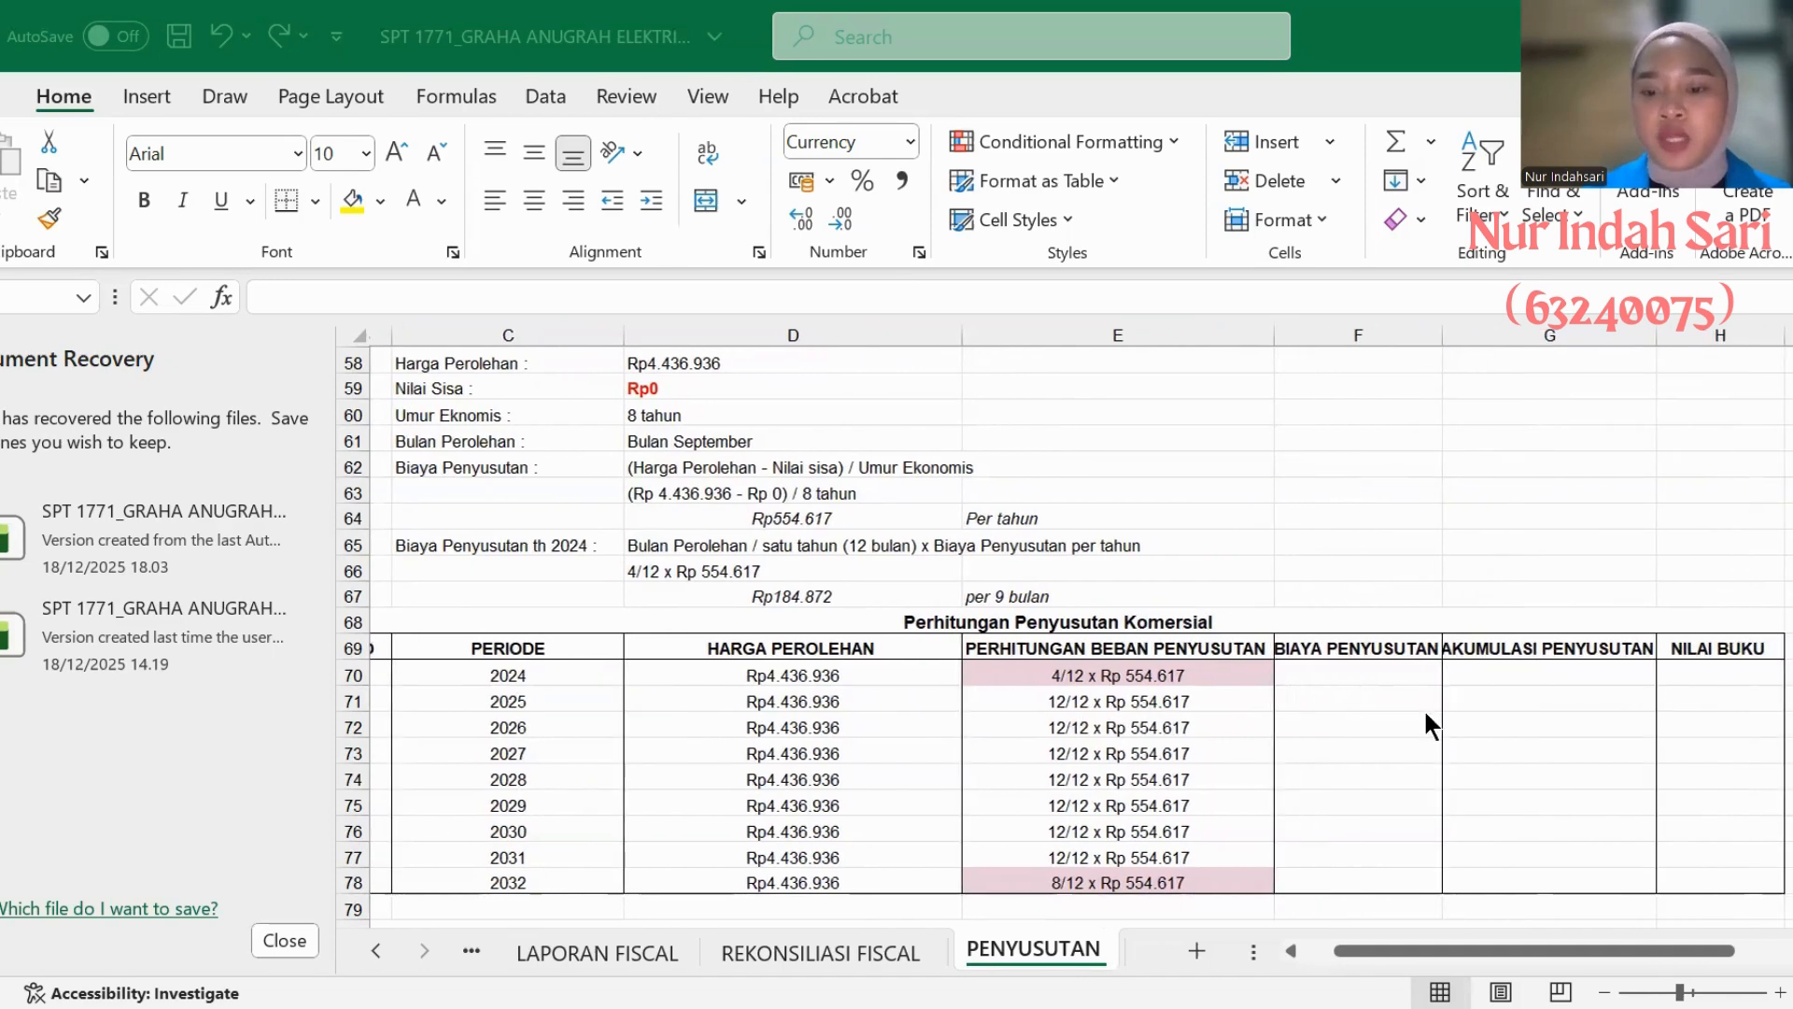
{"action": "scroll", "coordinate": [1256, 752], "scroll_direction": "left", "scroll_amount": 2}
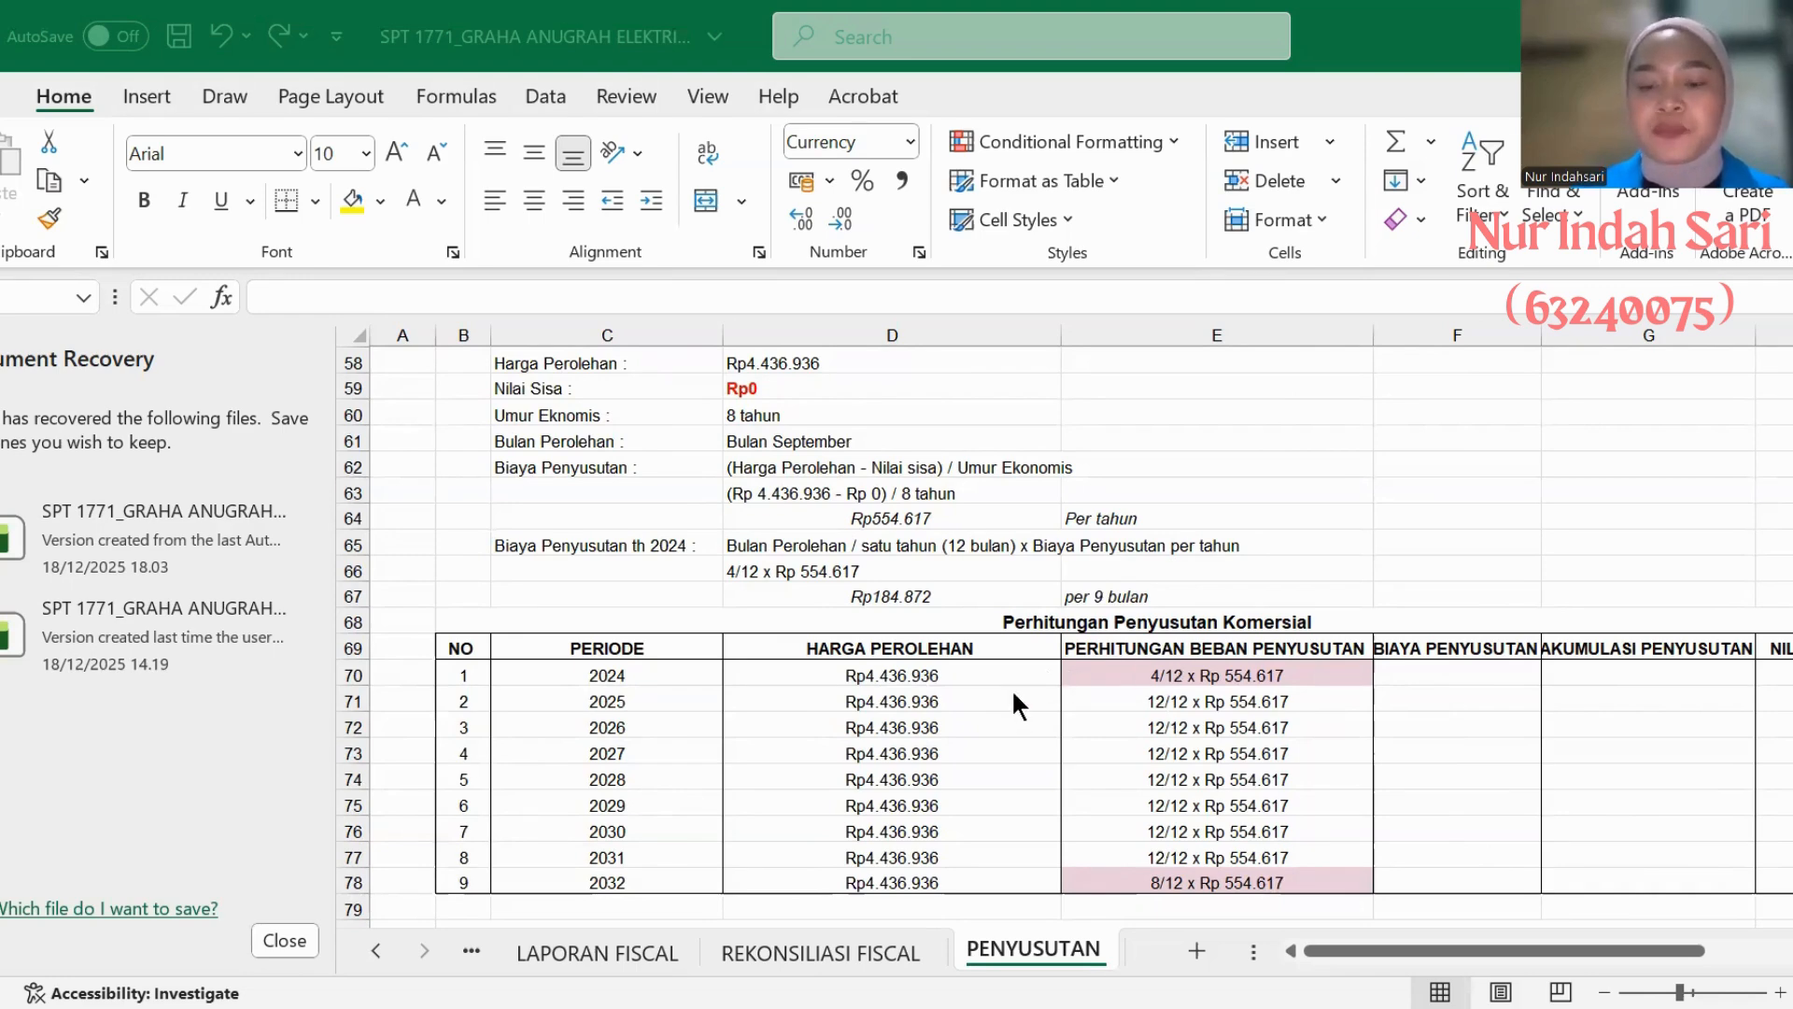
{"action": "left_click", "coordinate": [1393, 675]}
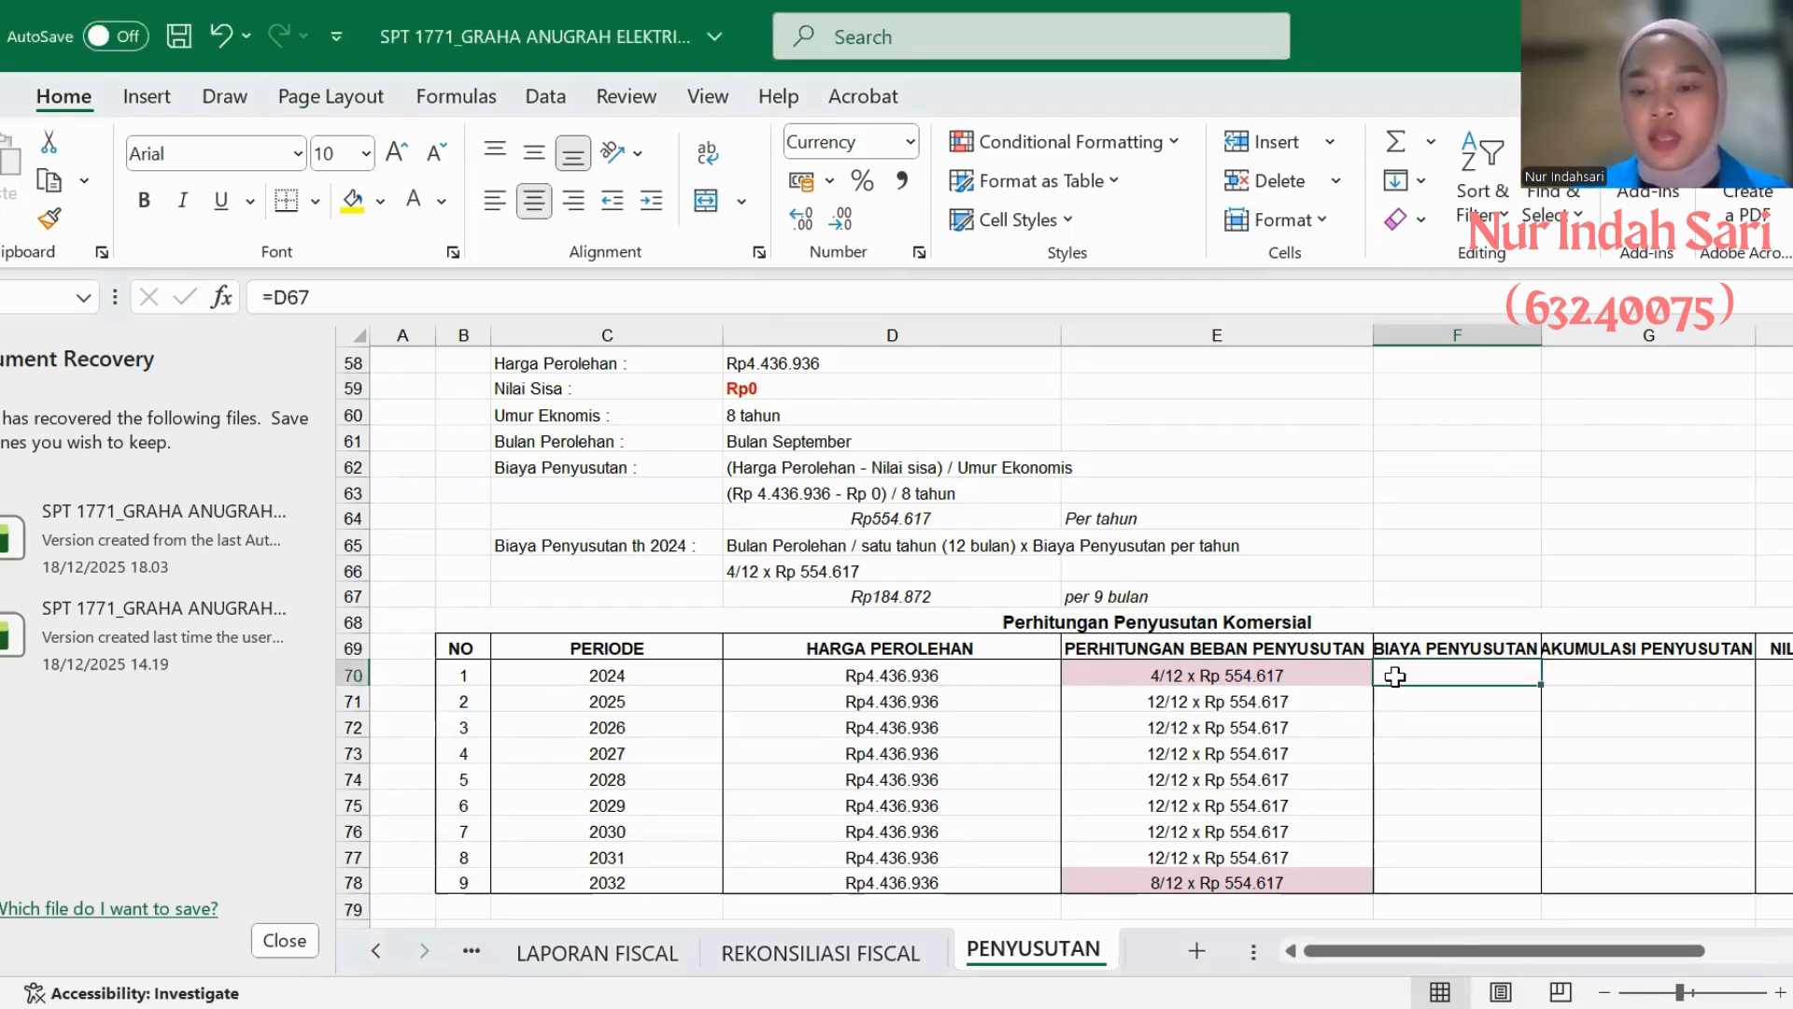
{"action": "left_click", "coordinate": [441, 200]}
{"action": "left_click", "coordinate": [462, 317]}
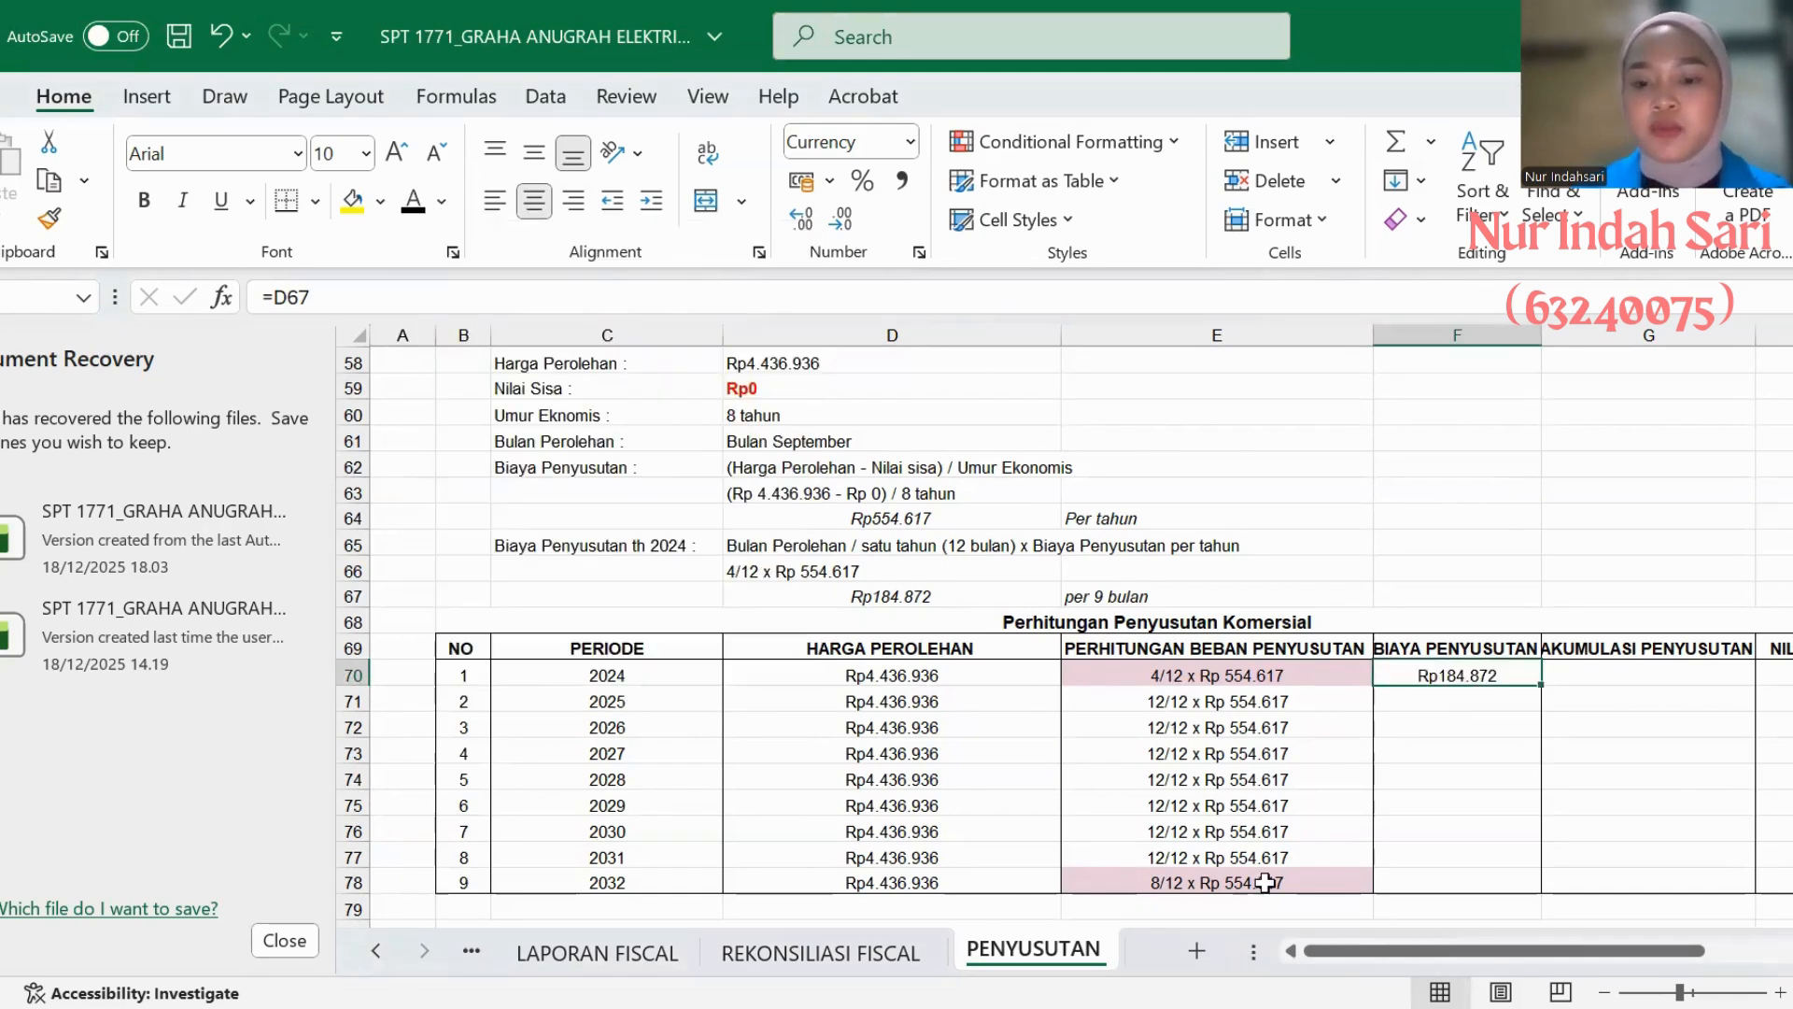
- Turn the text of the 2024 AKUMULASI PENYUSUTAN and NILAI BUKU cells in AC's table black
{"action": "left_click", "coordinate": [1604, 681]}
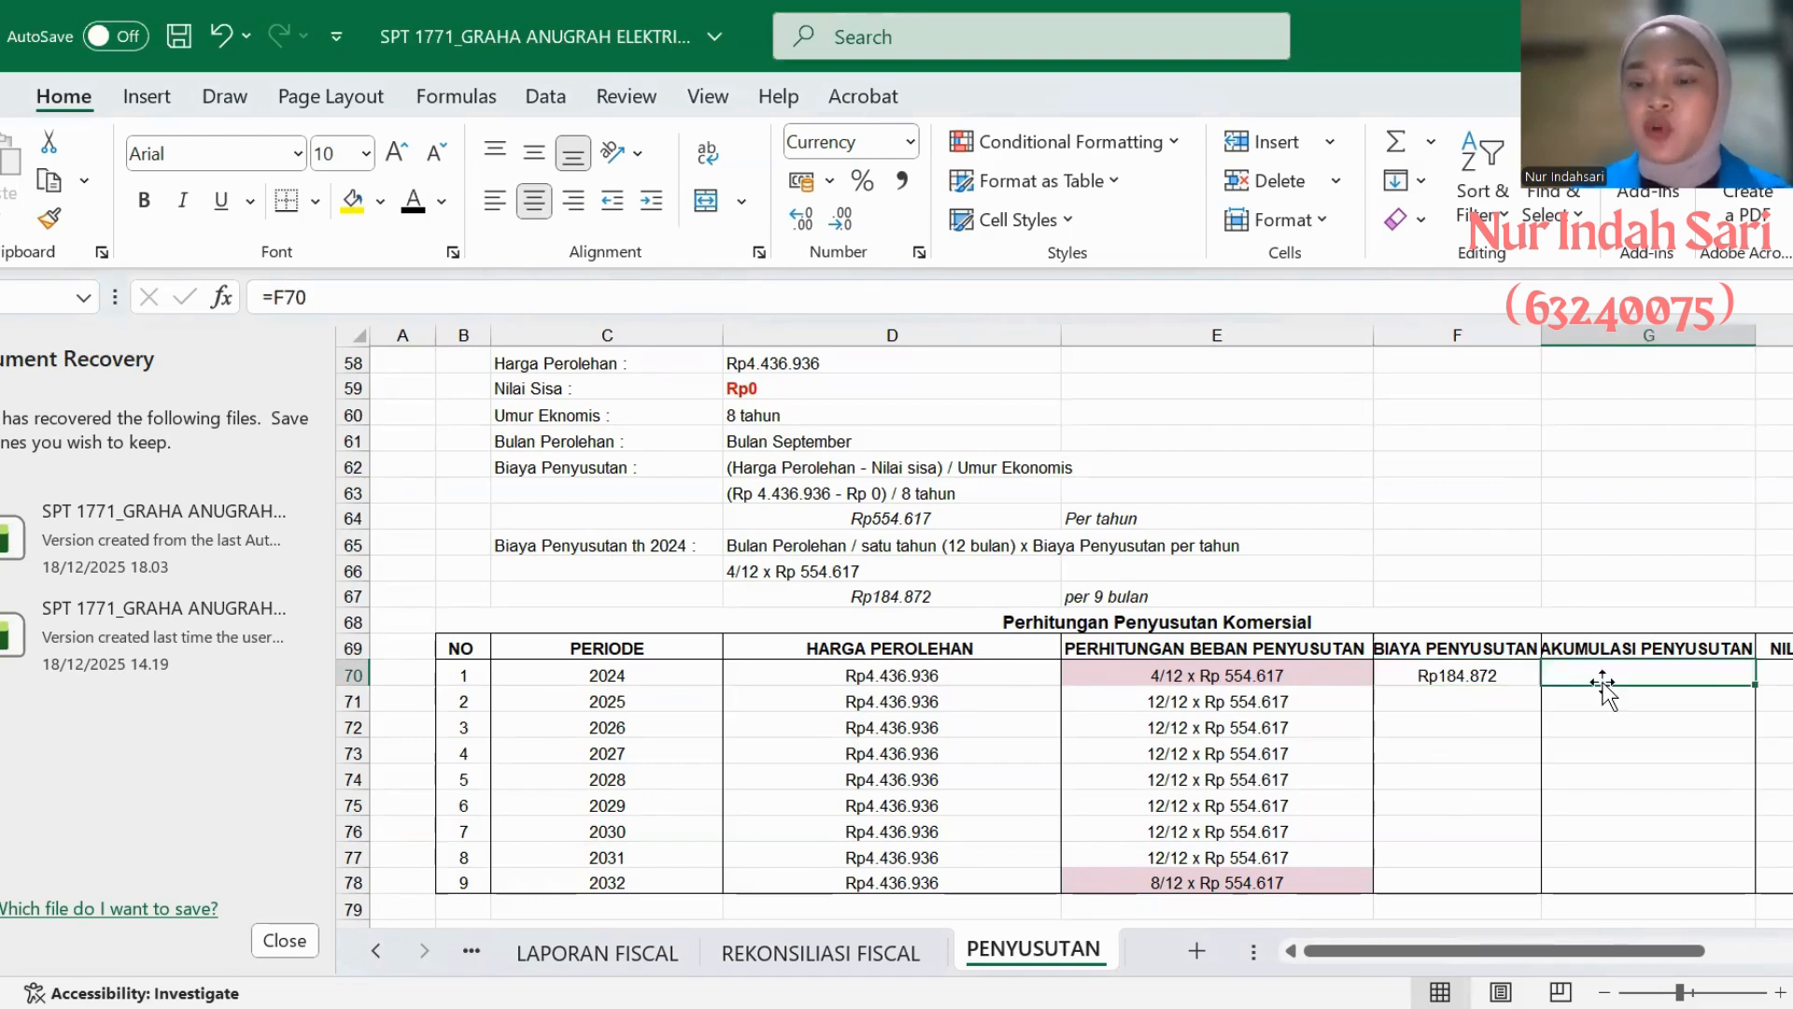
{"action": "left_click", "coordinate": [413, 200]}
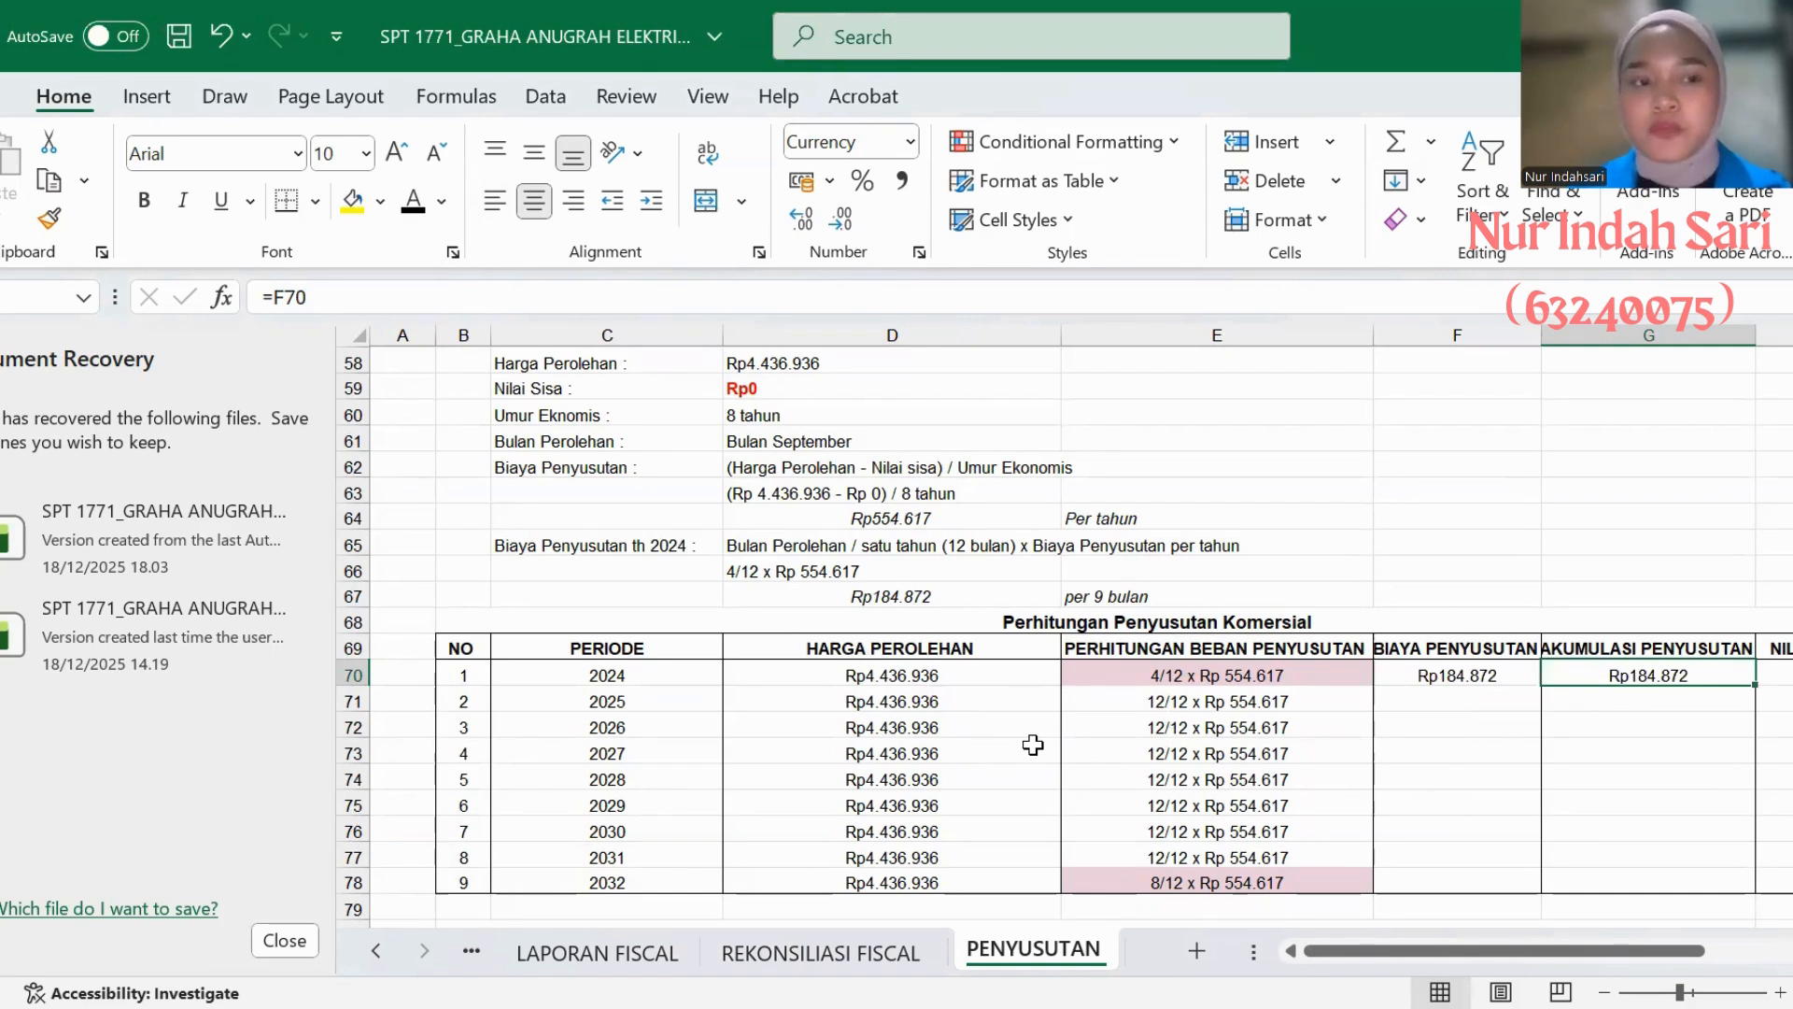
{"action": "scroll", "coordinate": [1433, 832], "scroll_direction": "right", "scroll_amount": 2}
{"action": "left_click", "coordinate": [1669, 676]}
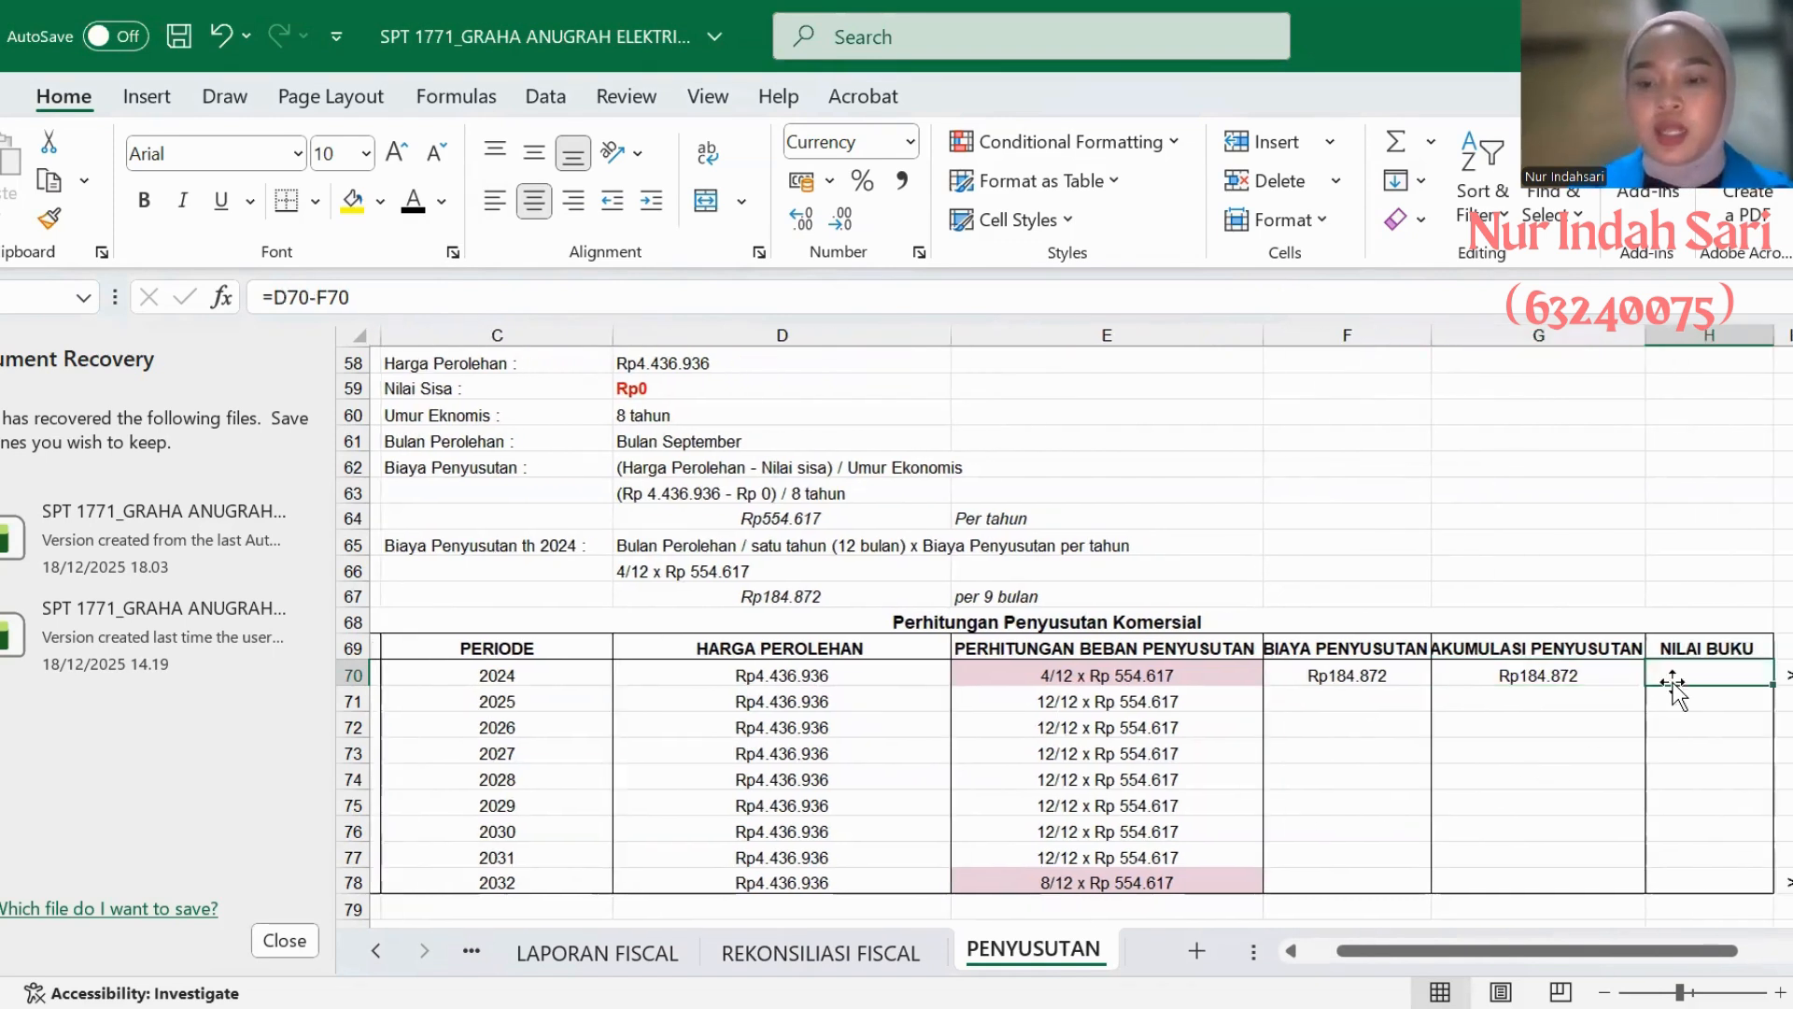
{"action": "left_click", "coordinate": [408, 202]}
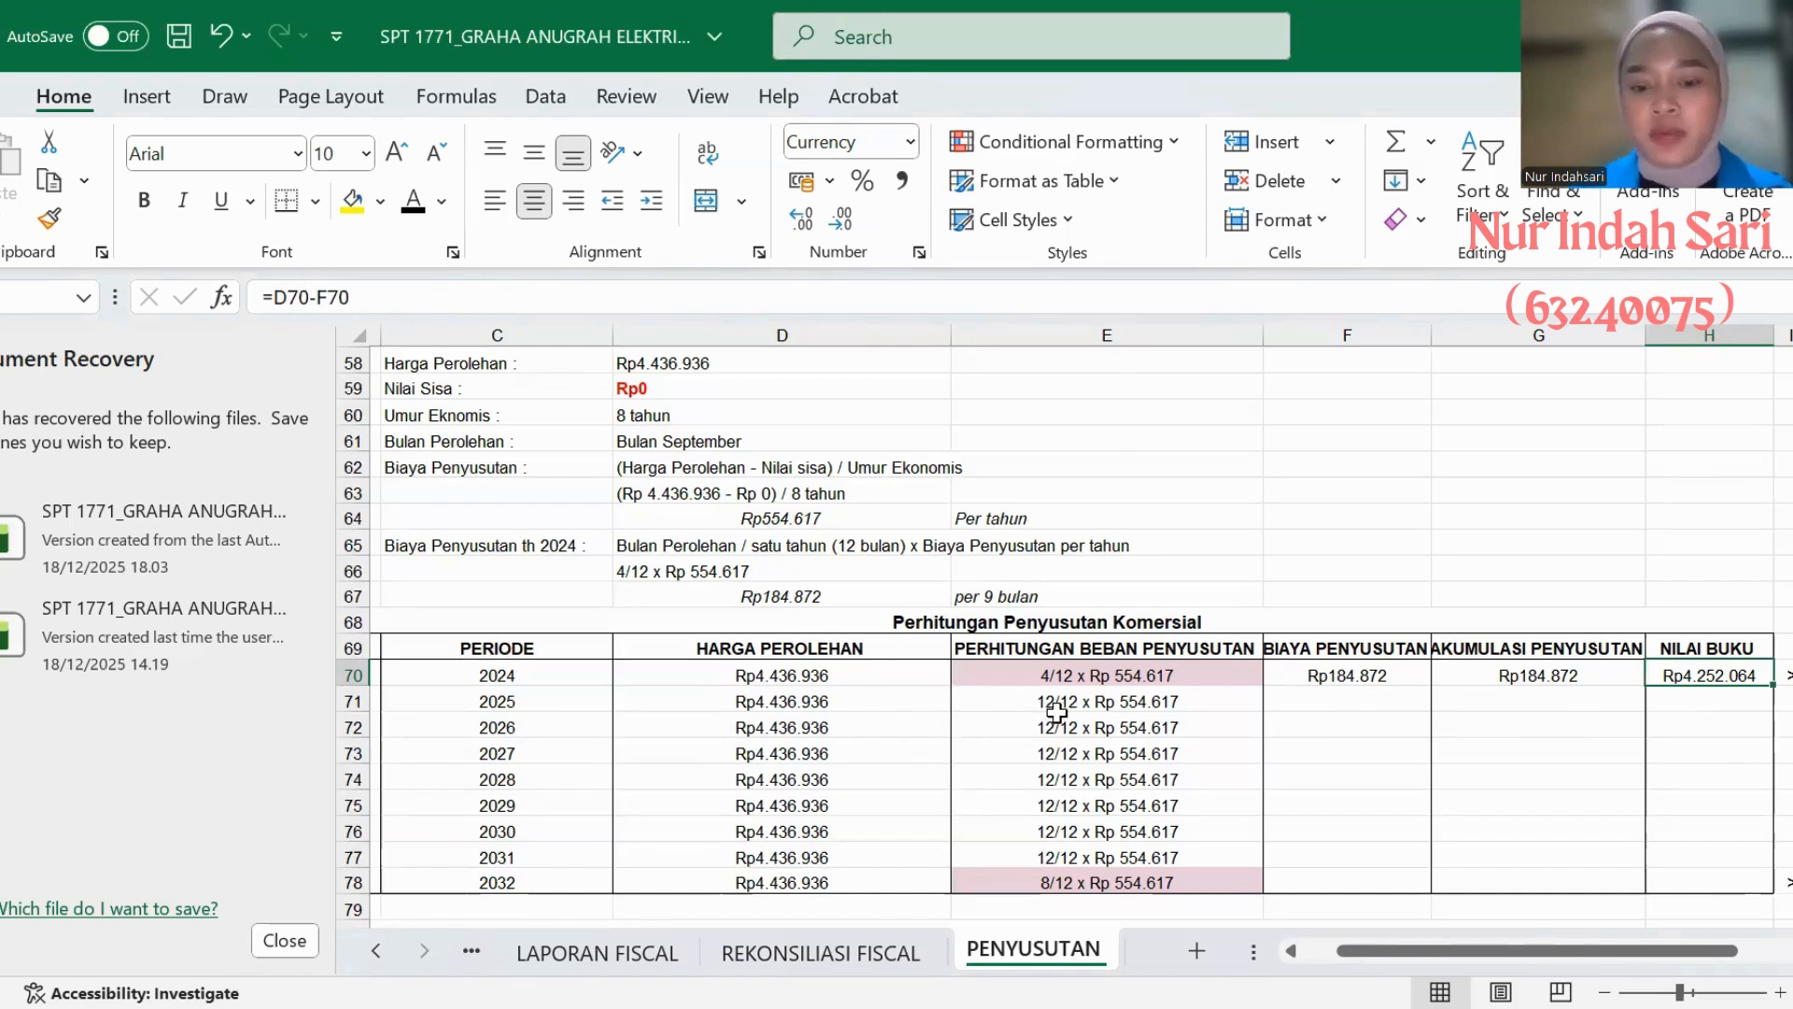
- Make the 2025 BIAYA PENYUSUTAN, AKUMULASI PENYUSUTAN and NILAI BUKU amounts in AC's table black
{"action": "left_click", "coordinate": [1312, 708]}
{"action": "left_click", "coordinate": [412, 200]}
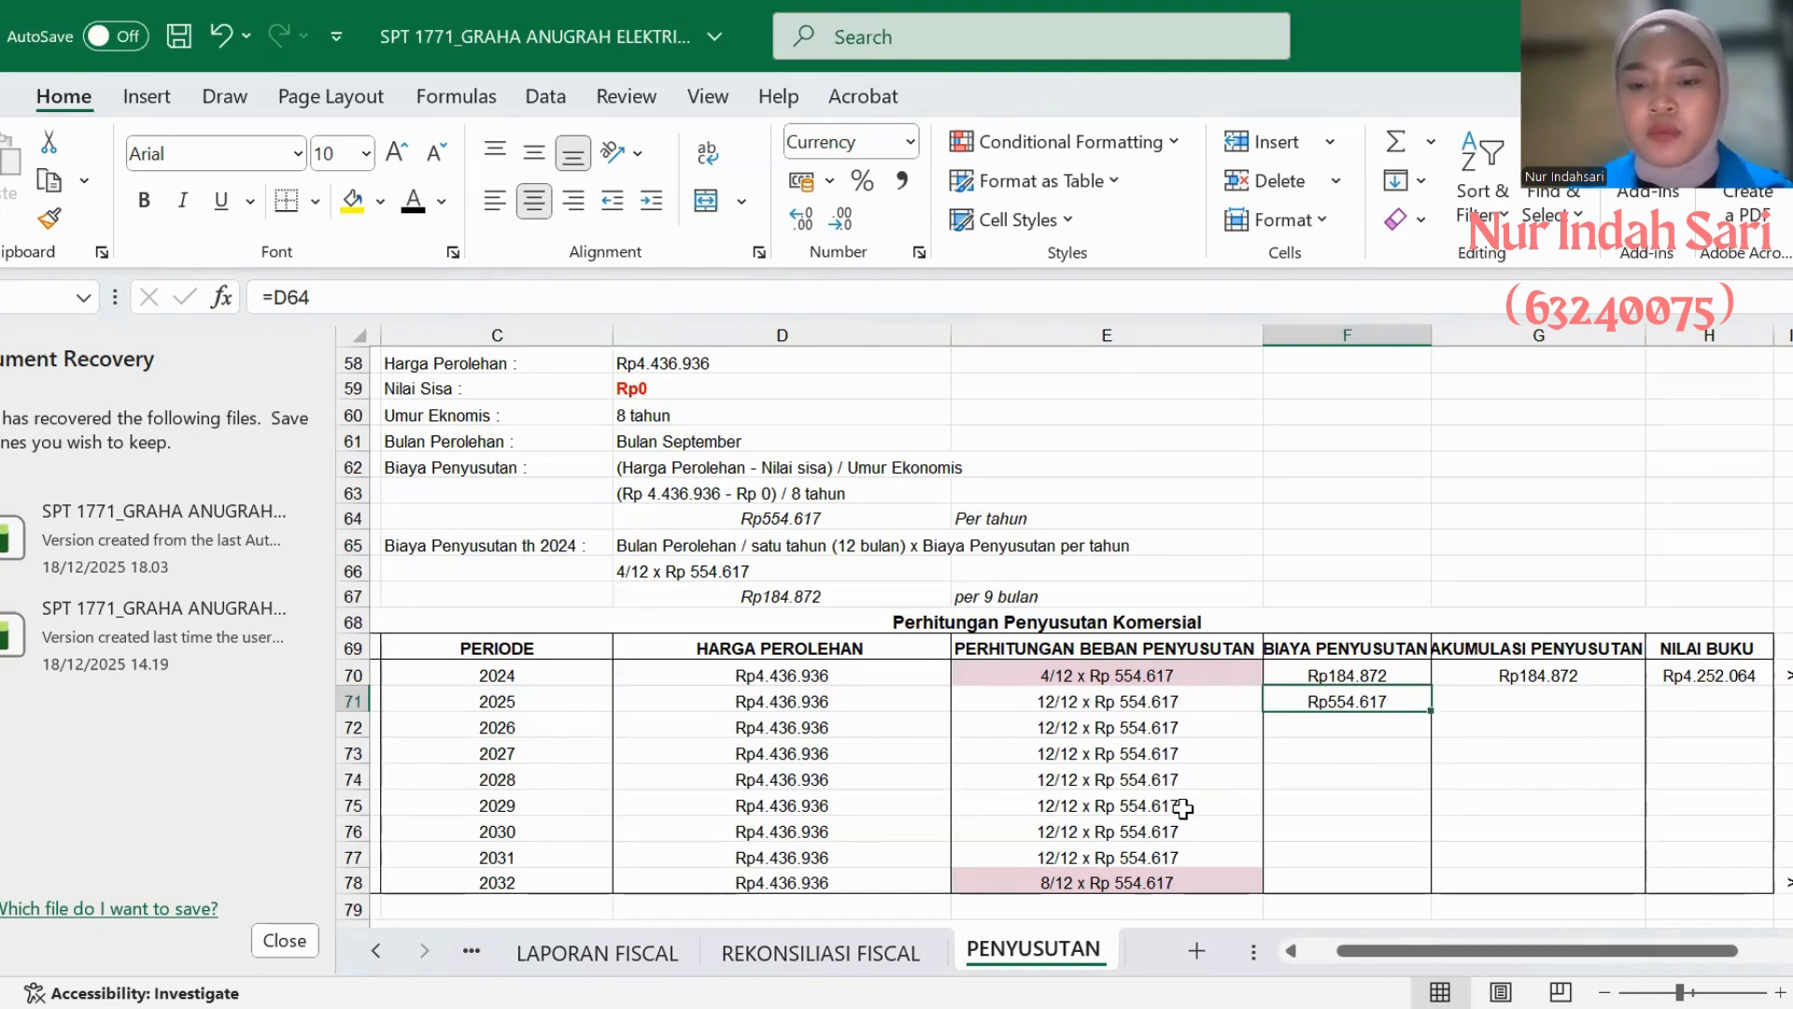
{"action": "left_click", "coordinate": [1468, 700]}
{"action": "left_click", "coordinate": [411, 201]}
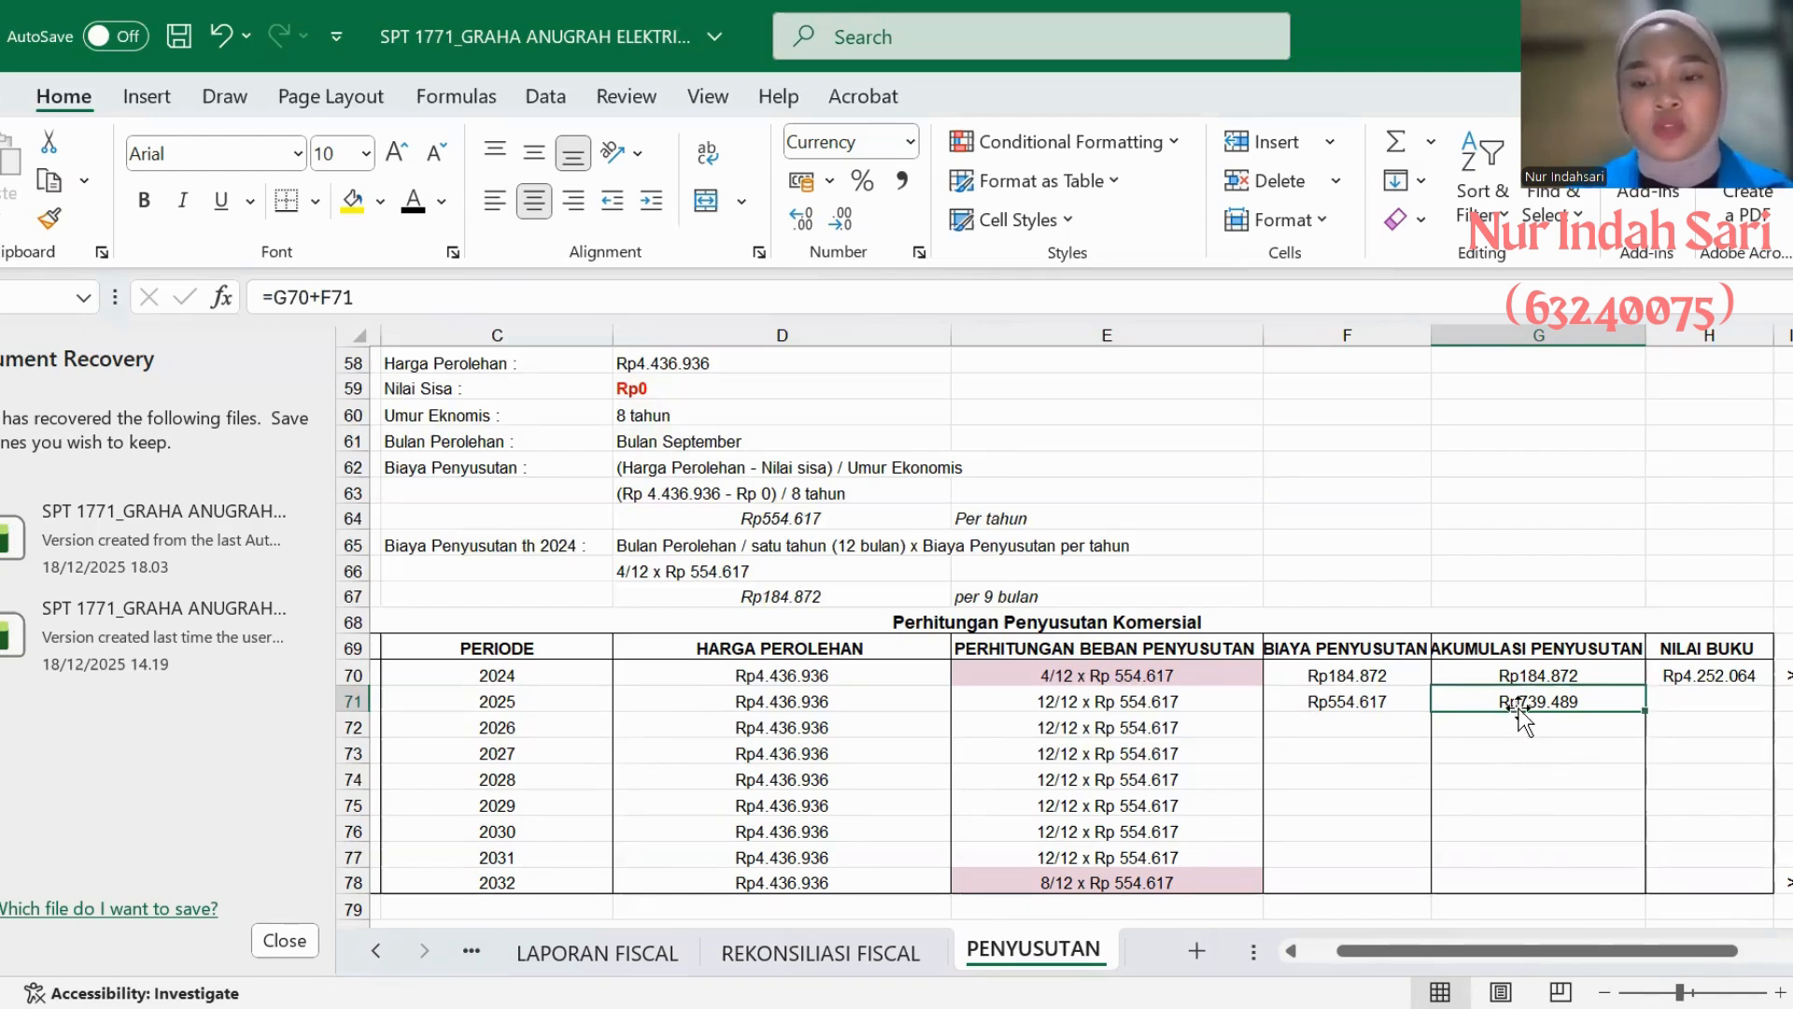
{"action": "left_click", "coordinate": [1672, 704]}
{"action": "left_click", "coordinate": [410, 204]}
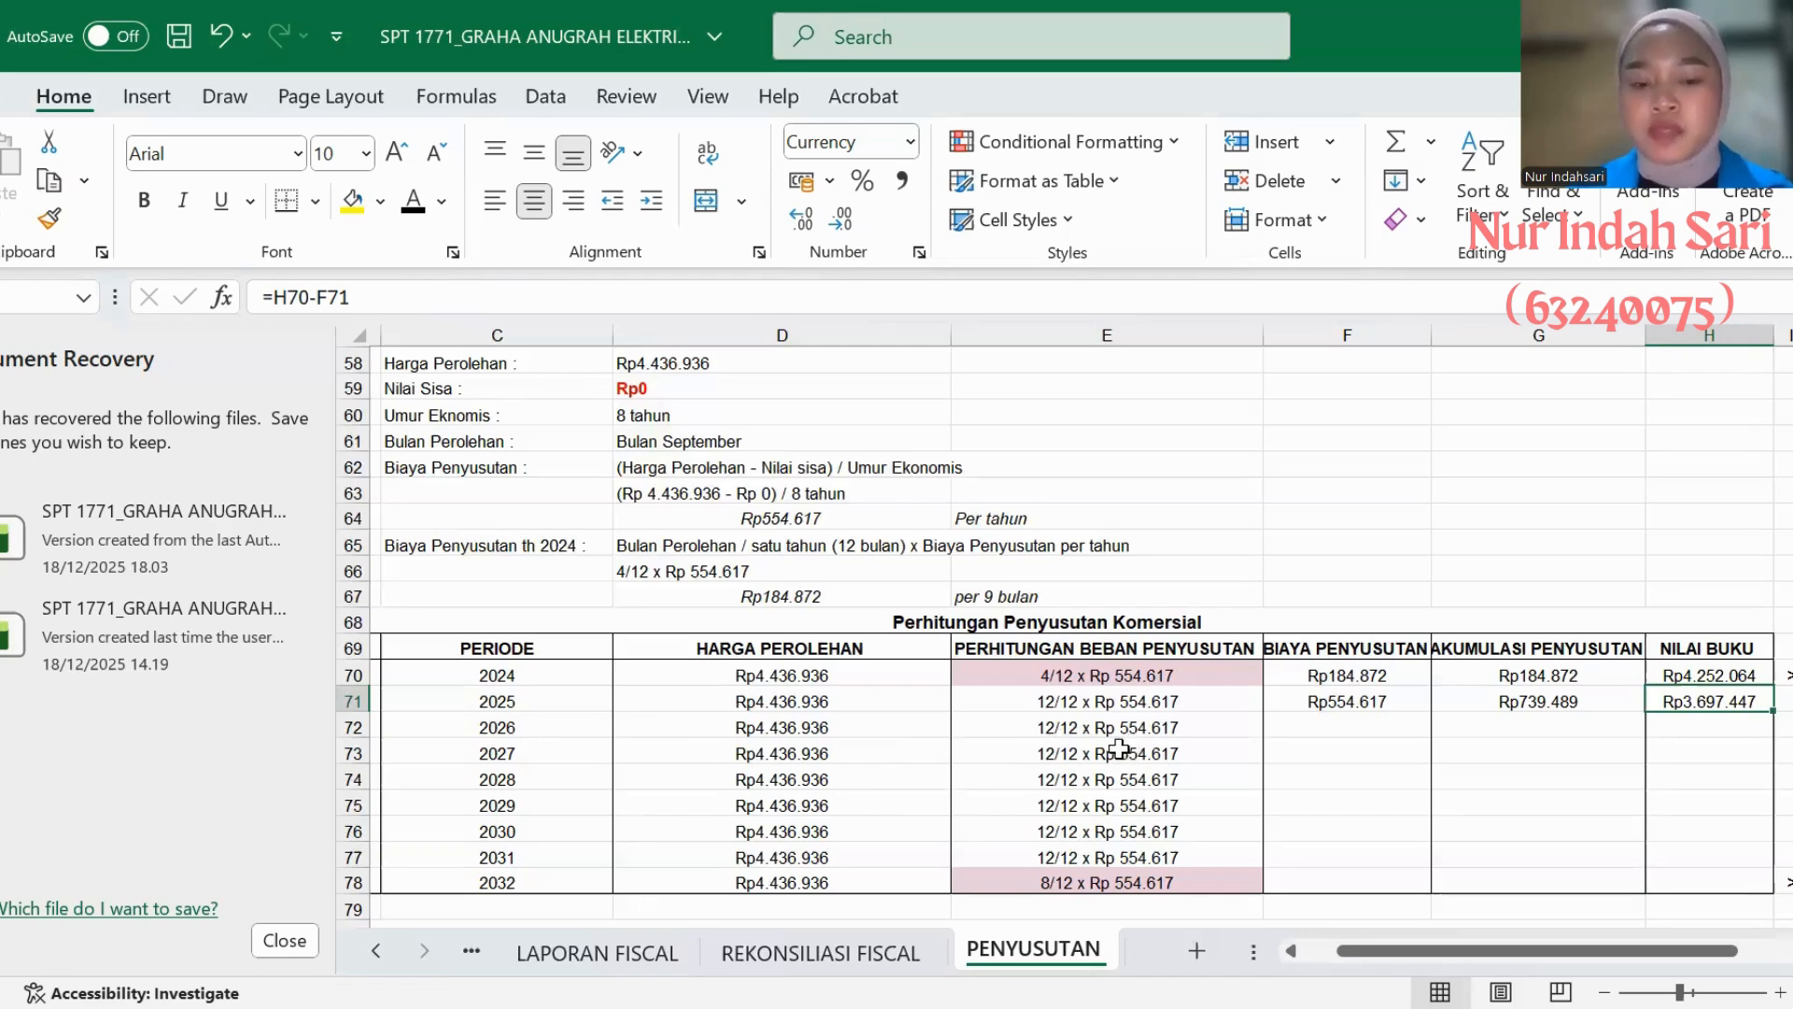
- Reveal the 2026 depreciation cost, accumulation and book value in AC's table by making their text black
{"action": "left_click", "coordinate": [1283, 729]}
{"action": "type", "text": "=F71"}
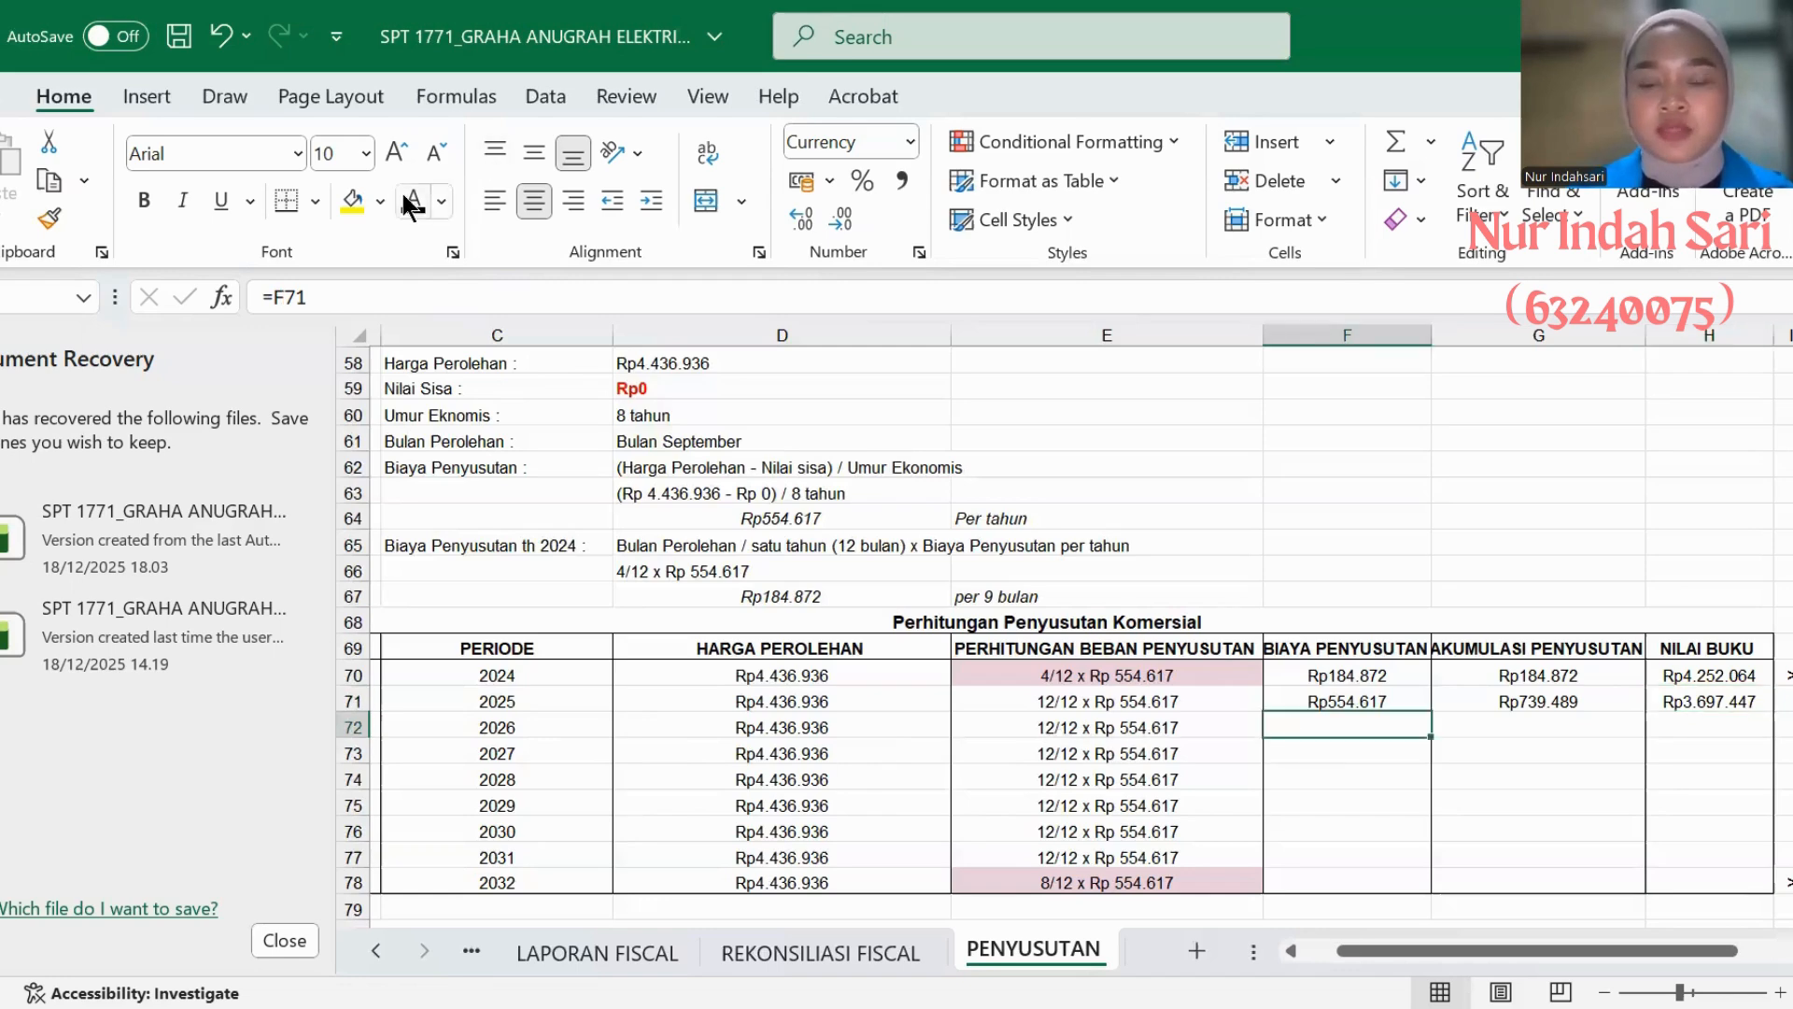
{"action": "key", "text": "ctrl+Return"}
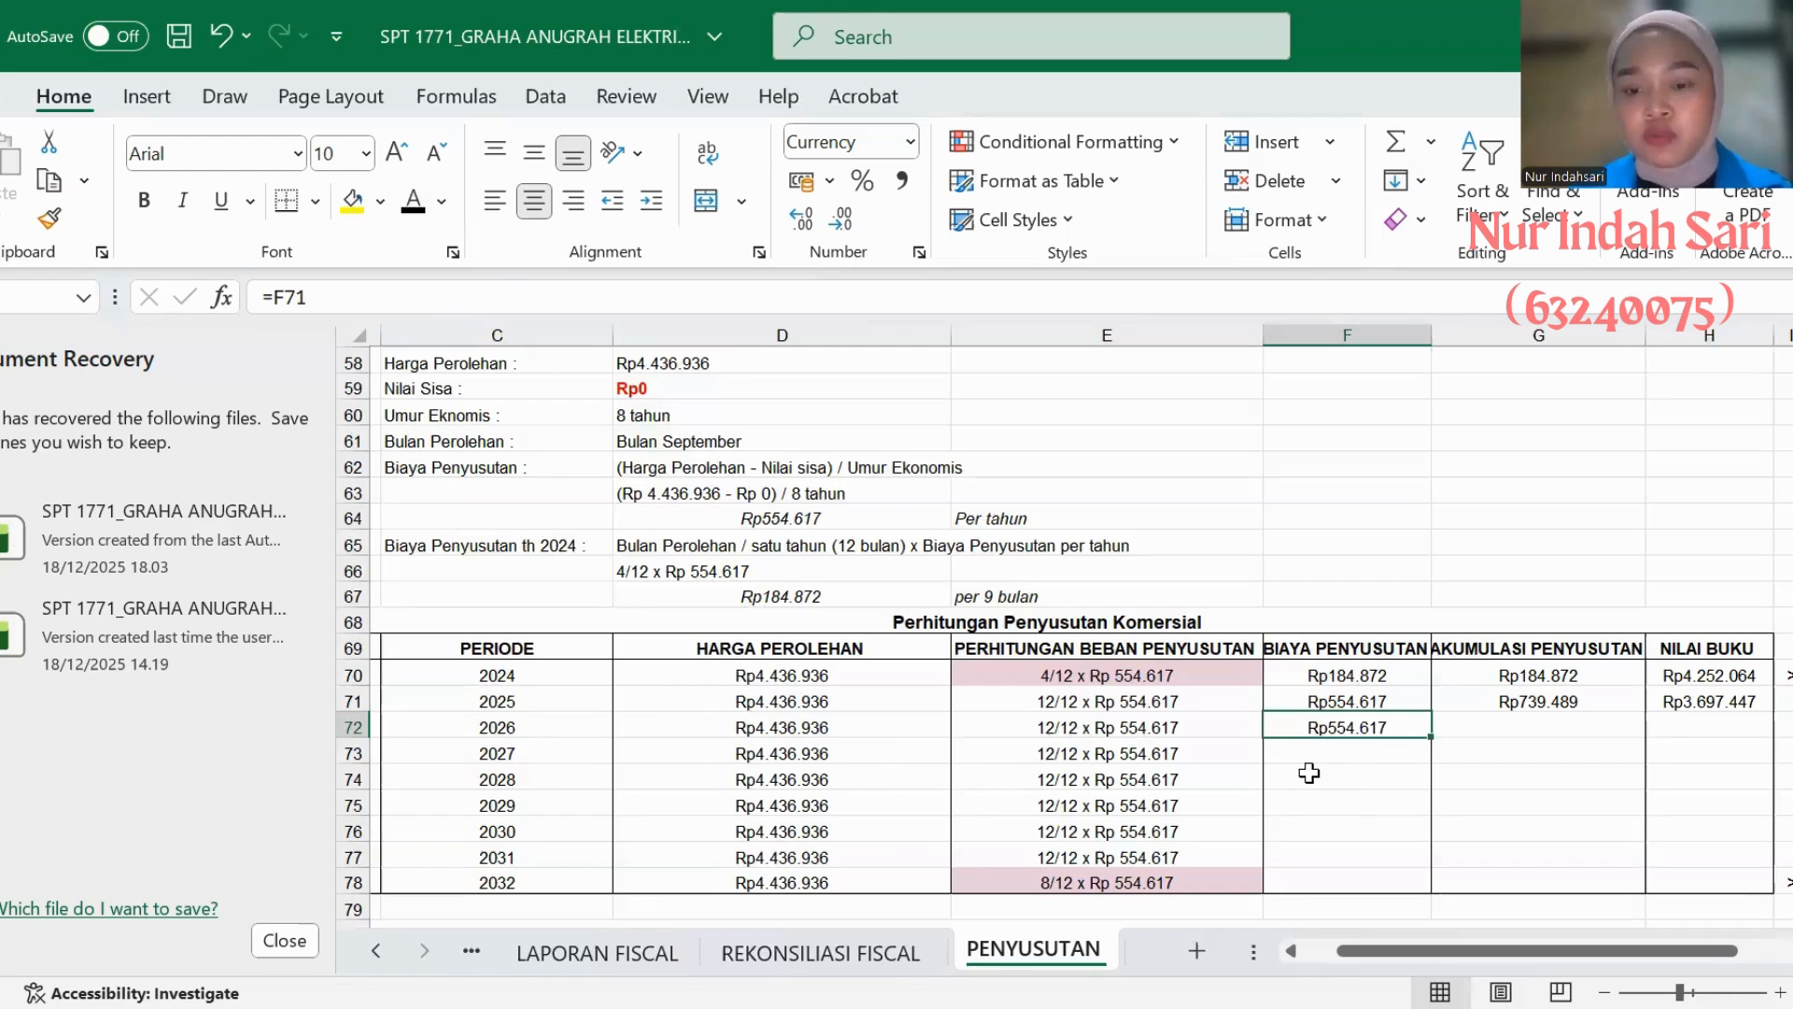
{"action": "left_click", "coordinate": [1494, 728]}
{"action": "type", "text": "=G71+F72"}
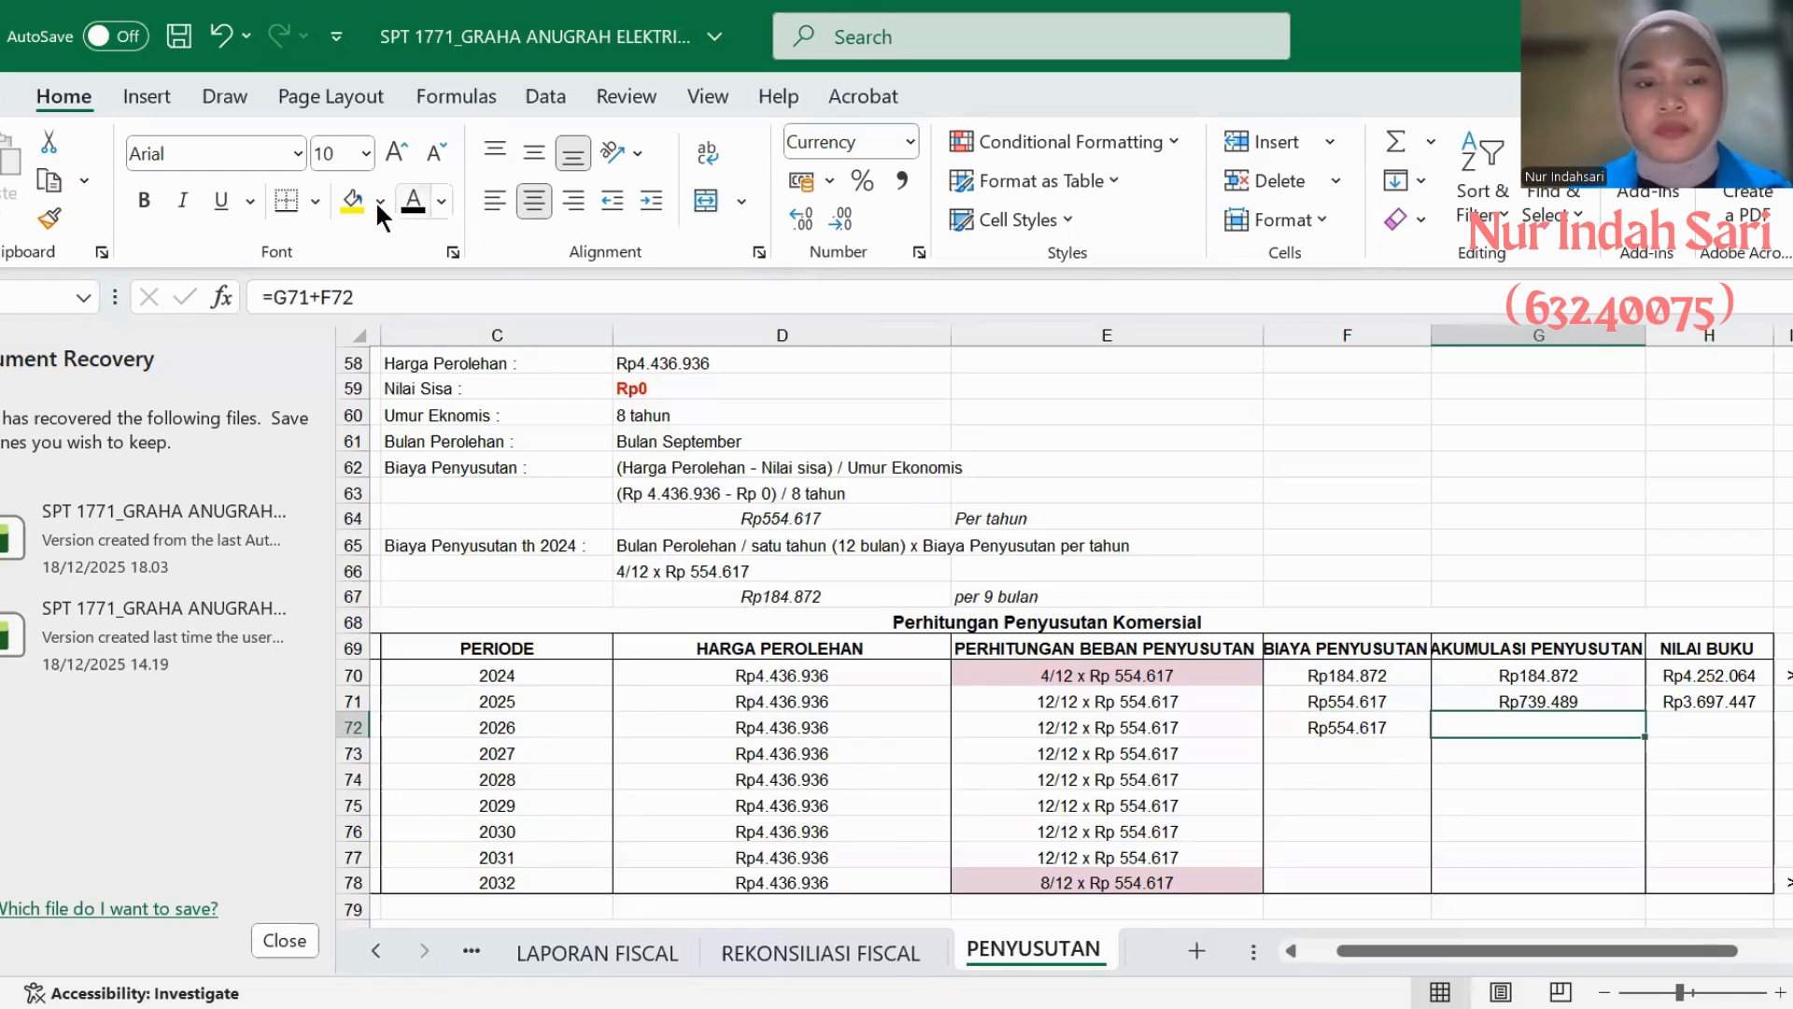
{"action": "key", "text": "ctrl+Return"}
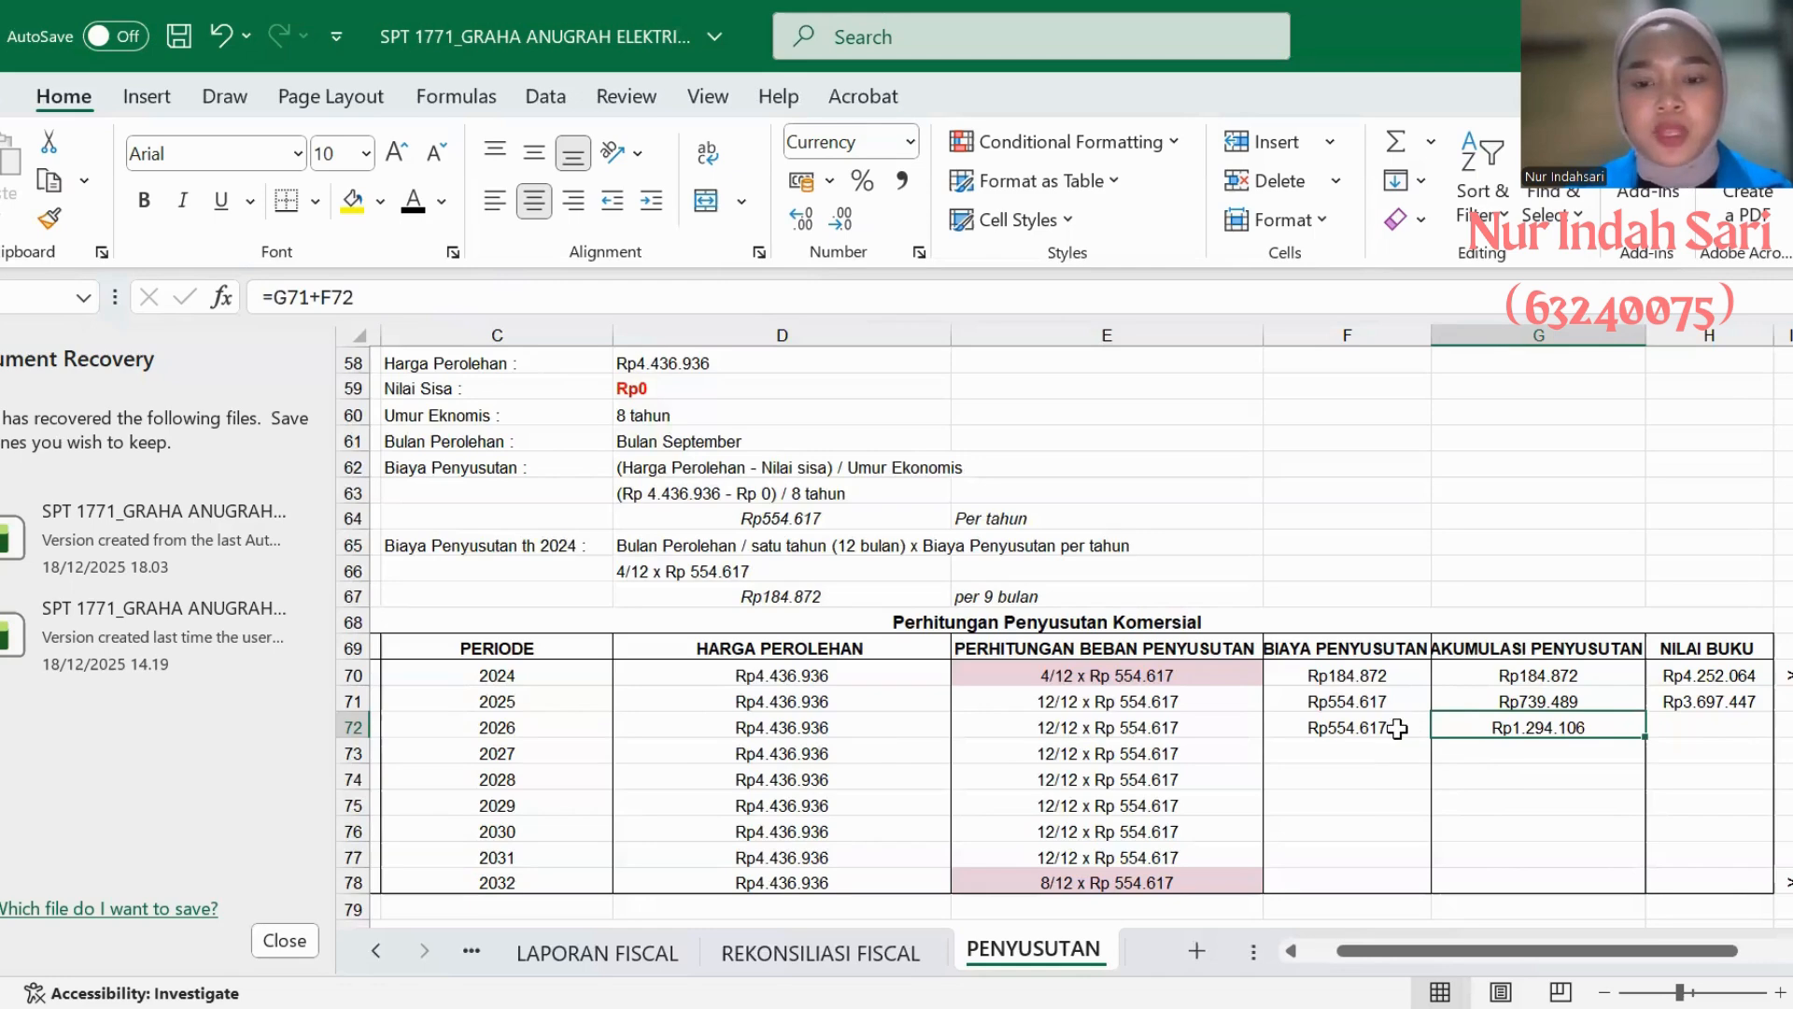
{"action": "left_click", "coordinate": [1672, 727]}
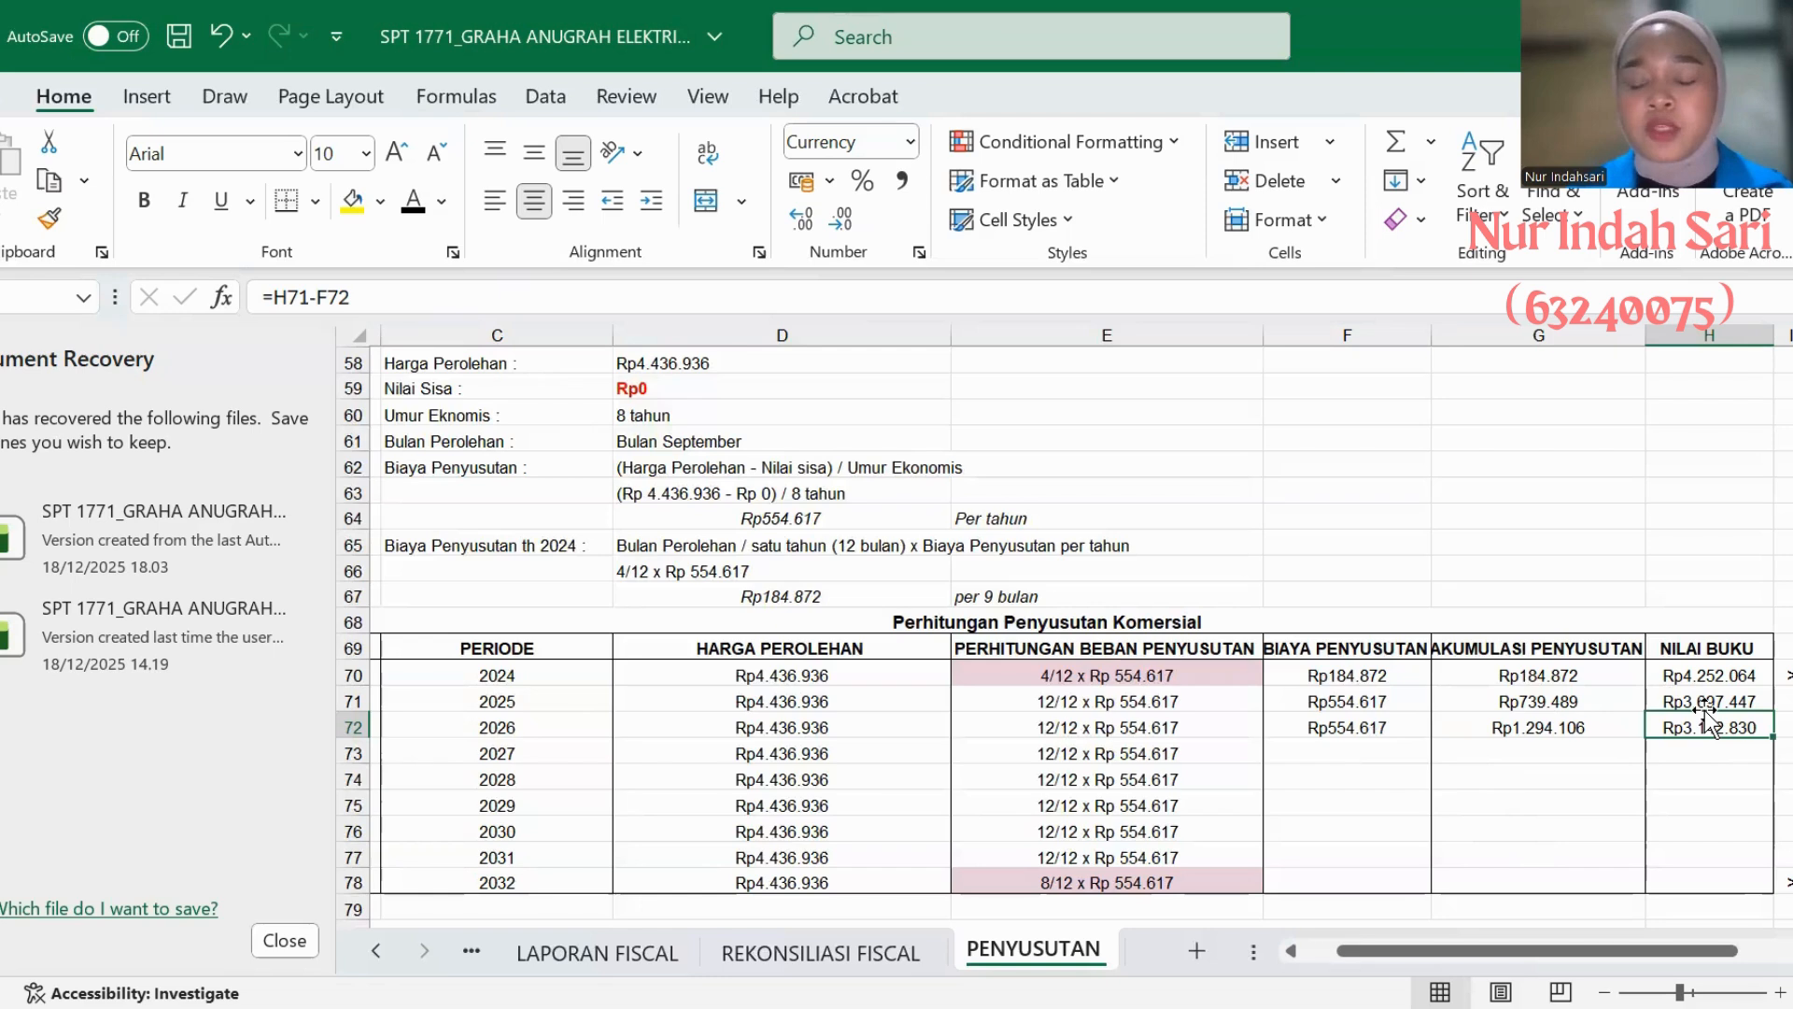
- Set the text colour of the 2027 BIAYA PENYUSUTAN, AKUMULASI PENYUSUTAN and NILAI BUKU cells in AC's table to black
{"action": "left_click", "coordinate": [1333, 757]}
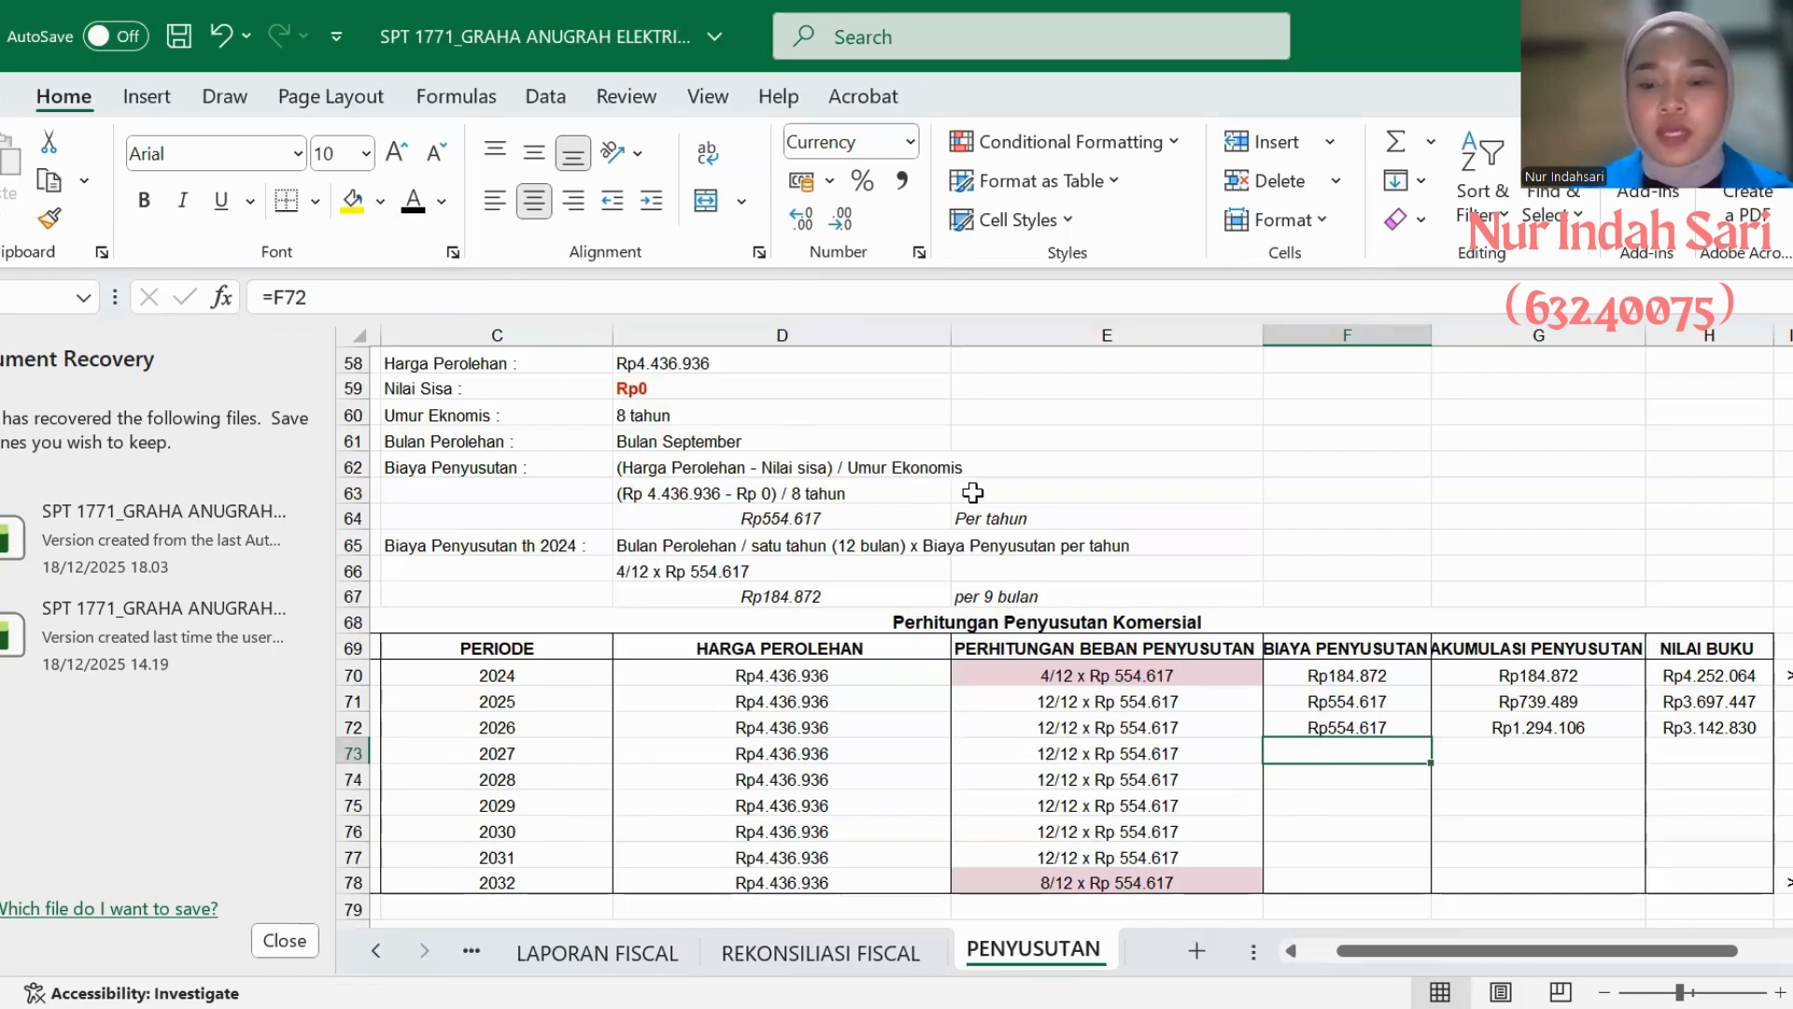
{"action": "left_click", "coordinate": [421, 203]}
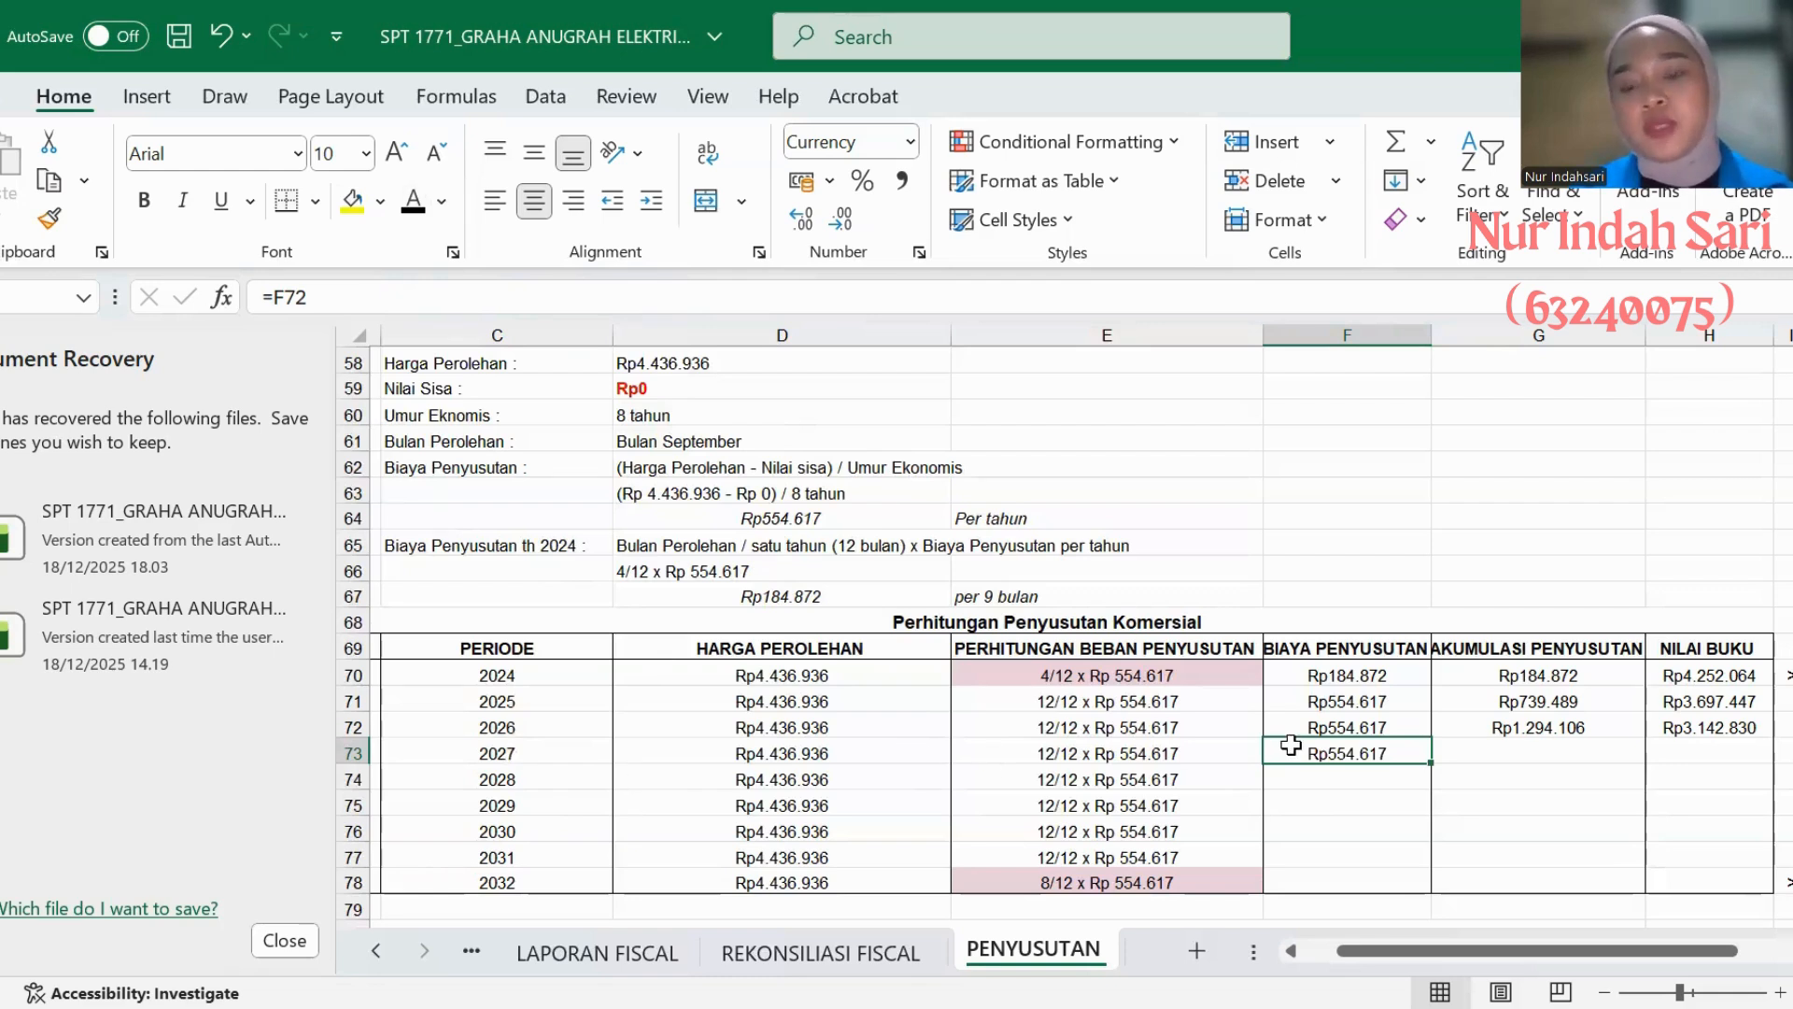
{"action": "left_click", "coordinate": [1481, 754]}
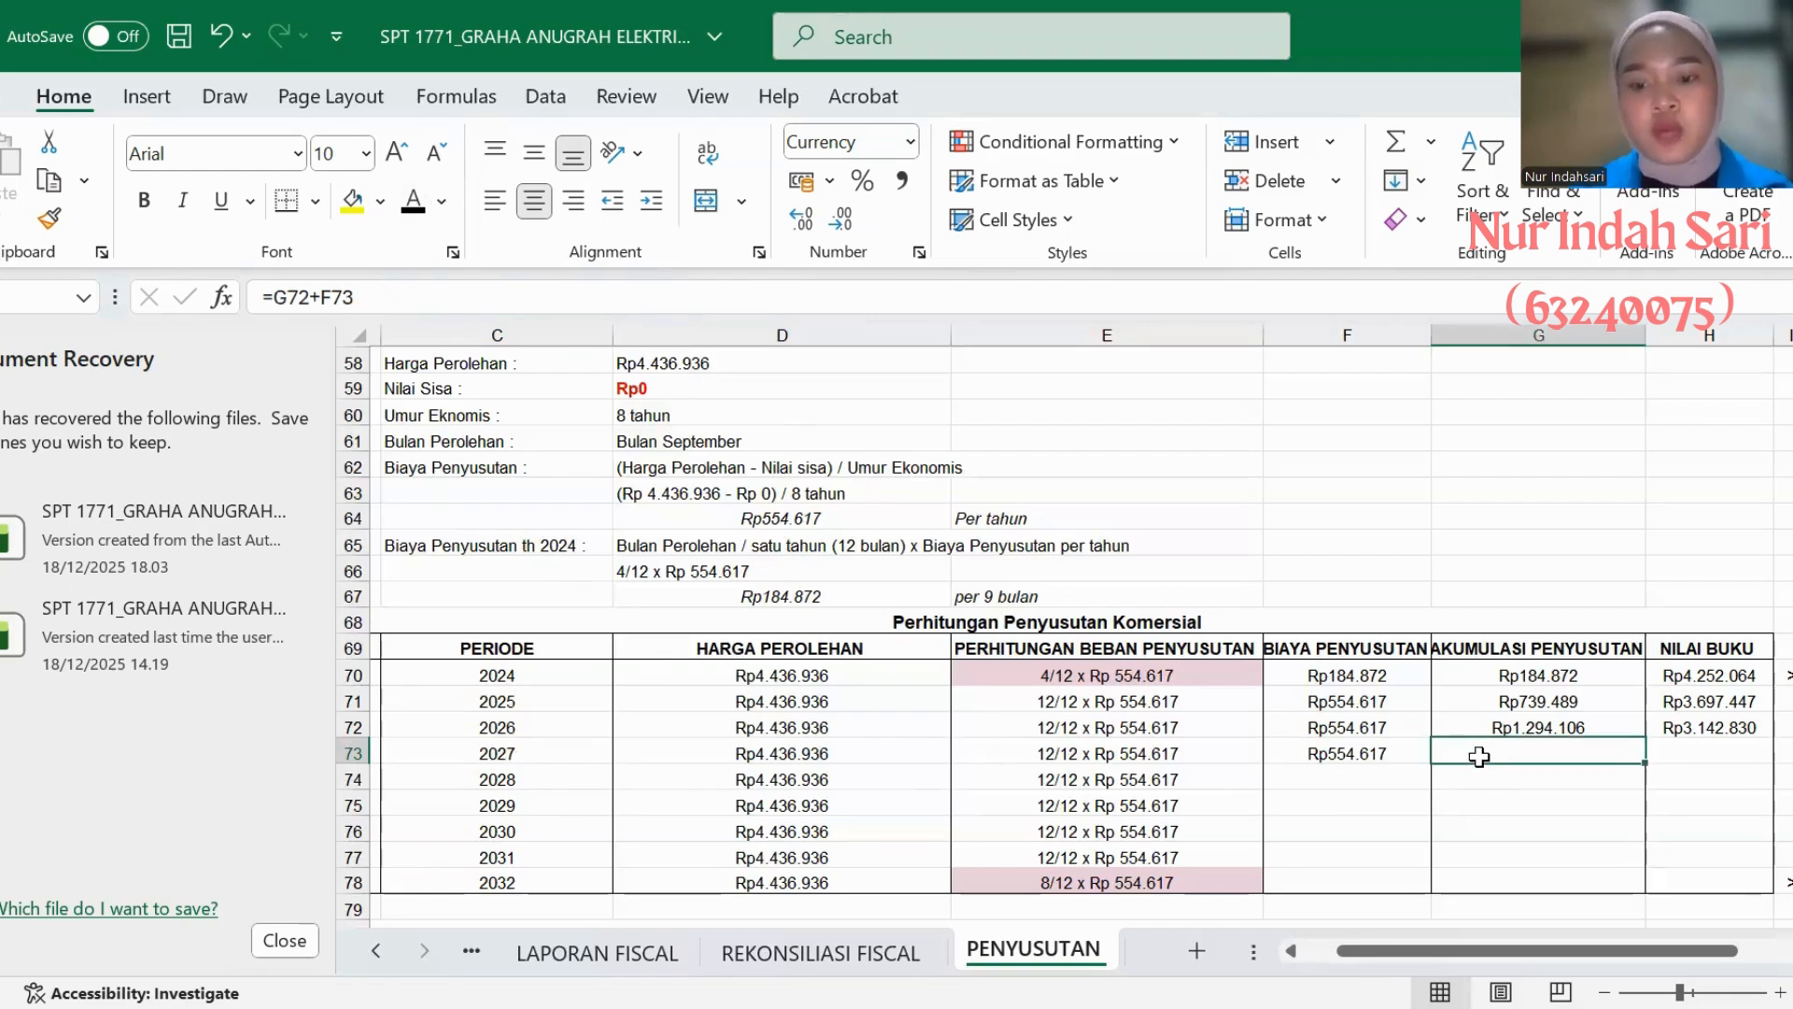
{"action": "left_click", "coordinate": [411, 200]}
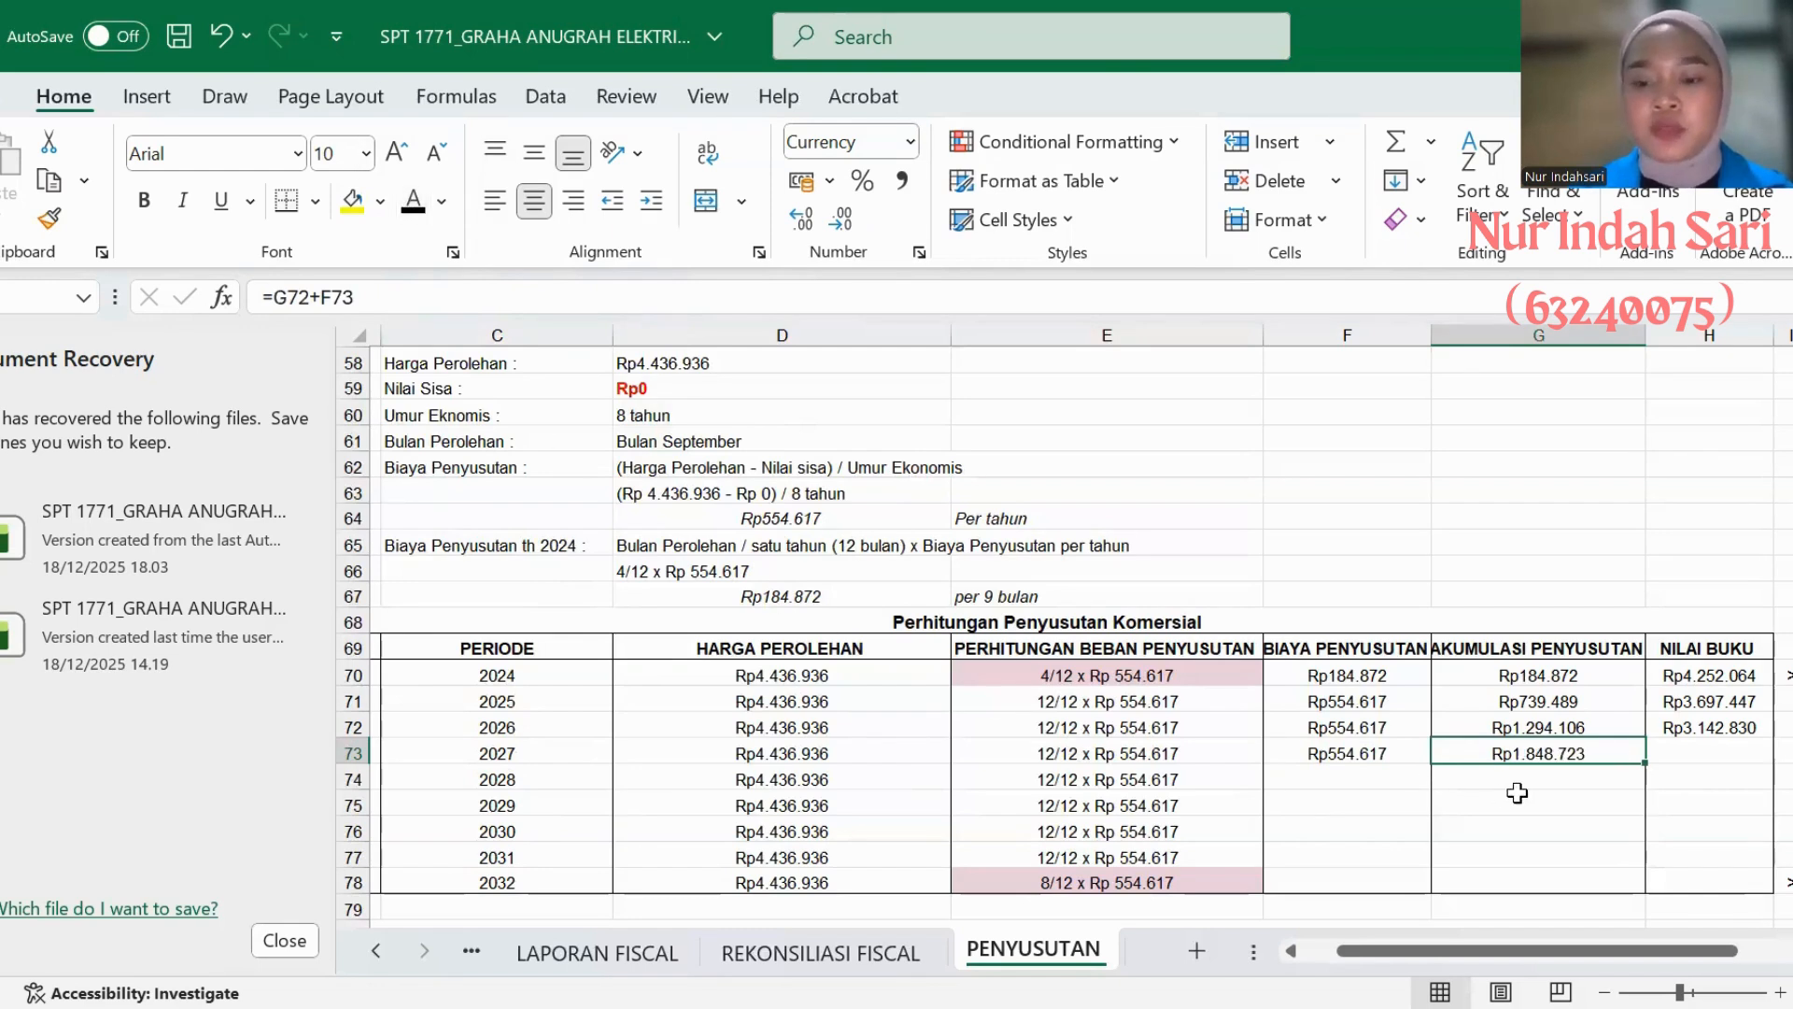
{"action": "left_click", "coordinate": [1687, 745]}
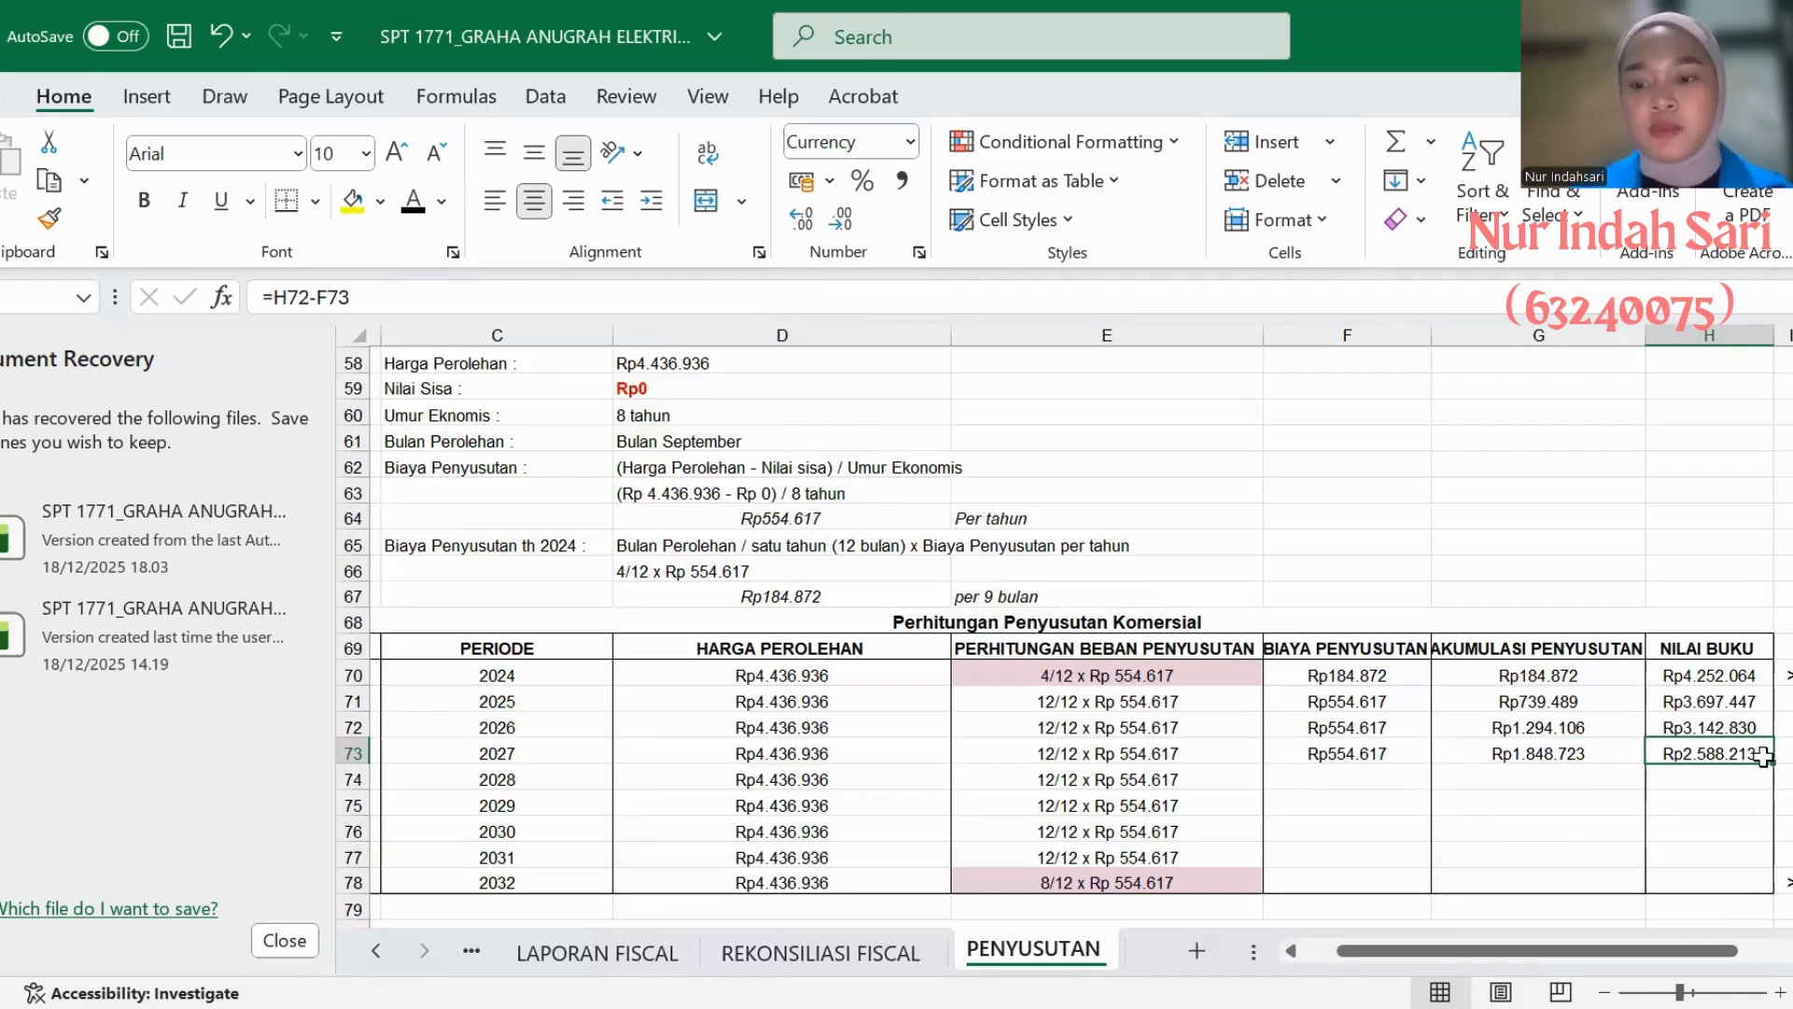
- Turn the 2028 BIAYA PENYUSUTAN, AKUMULASI PENYUSUTAN and NILAI BUKU entries in AC's table black
{"action": "left_click", "coordinate": [1299, 776]}
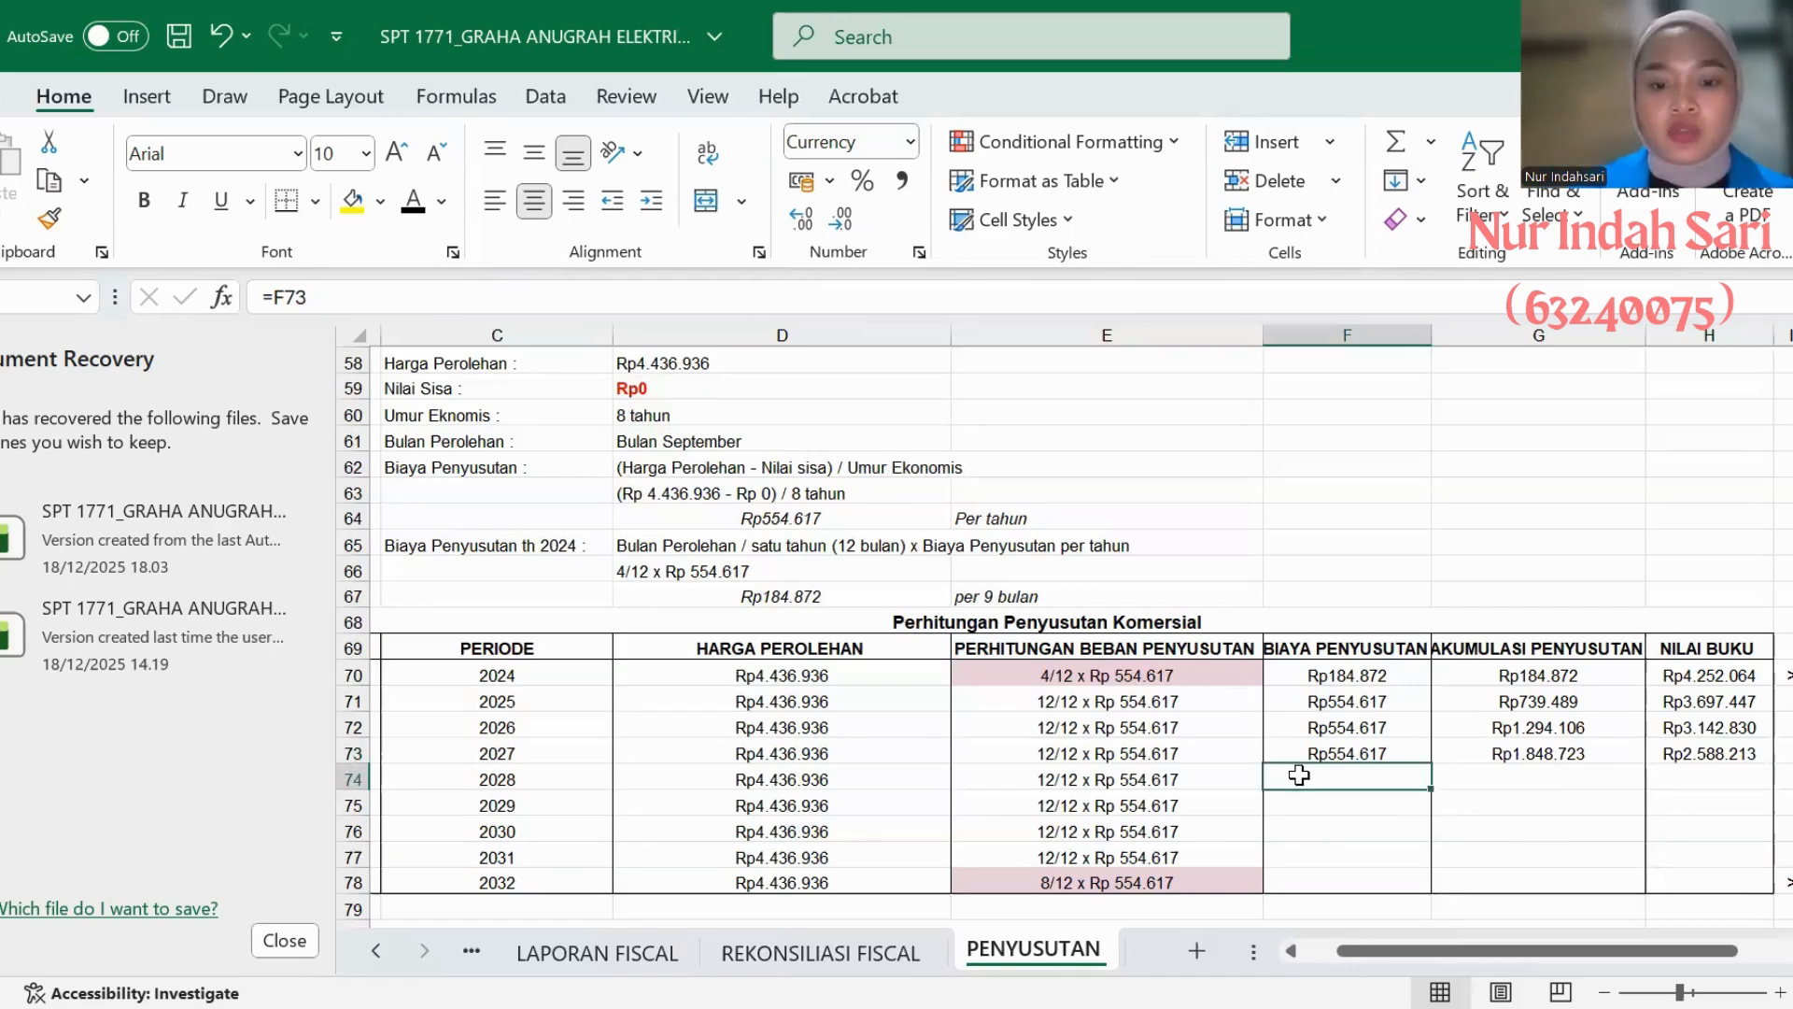
{"action": "left_click", "coordinate": [407, 203]}
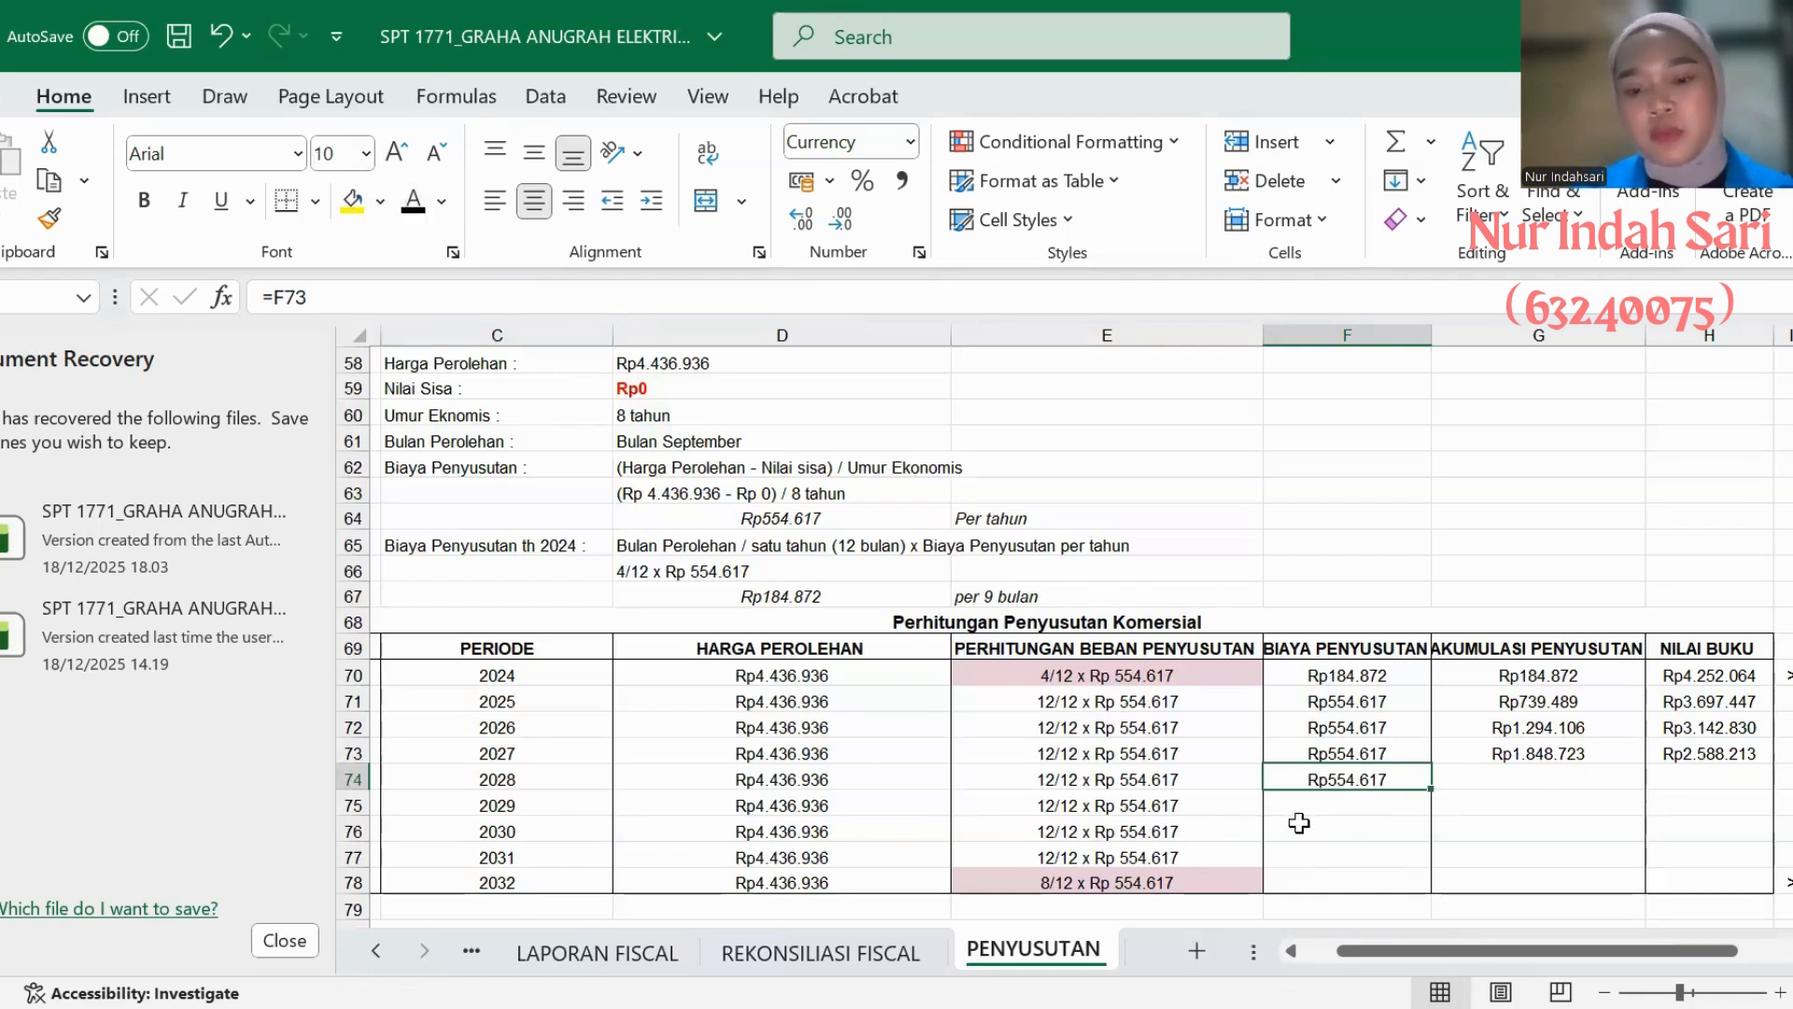
{"action": "left_click", "coordinate": [1459, 777]}
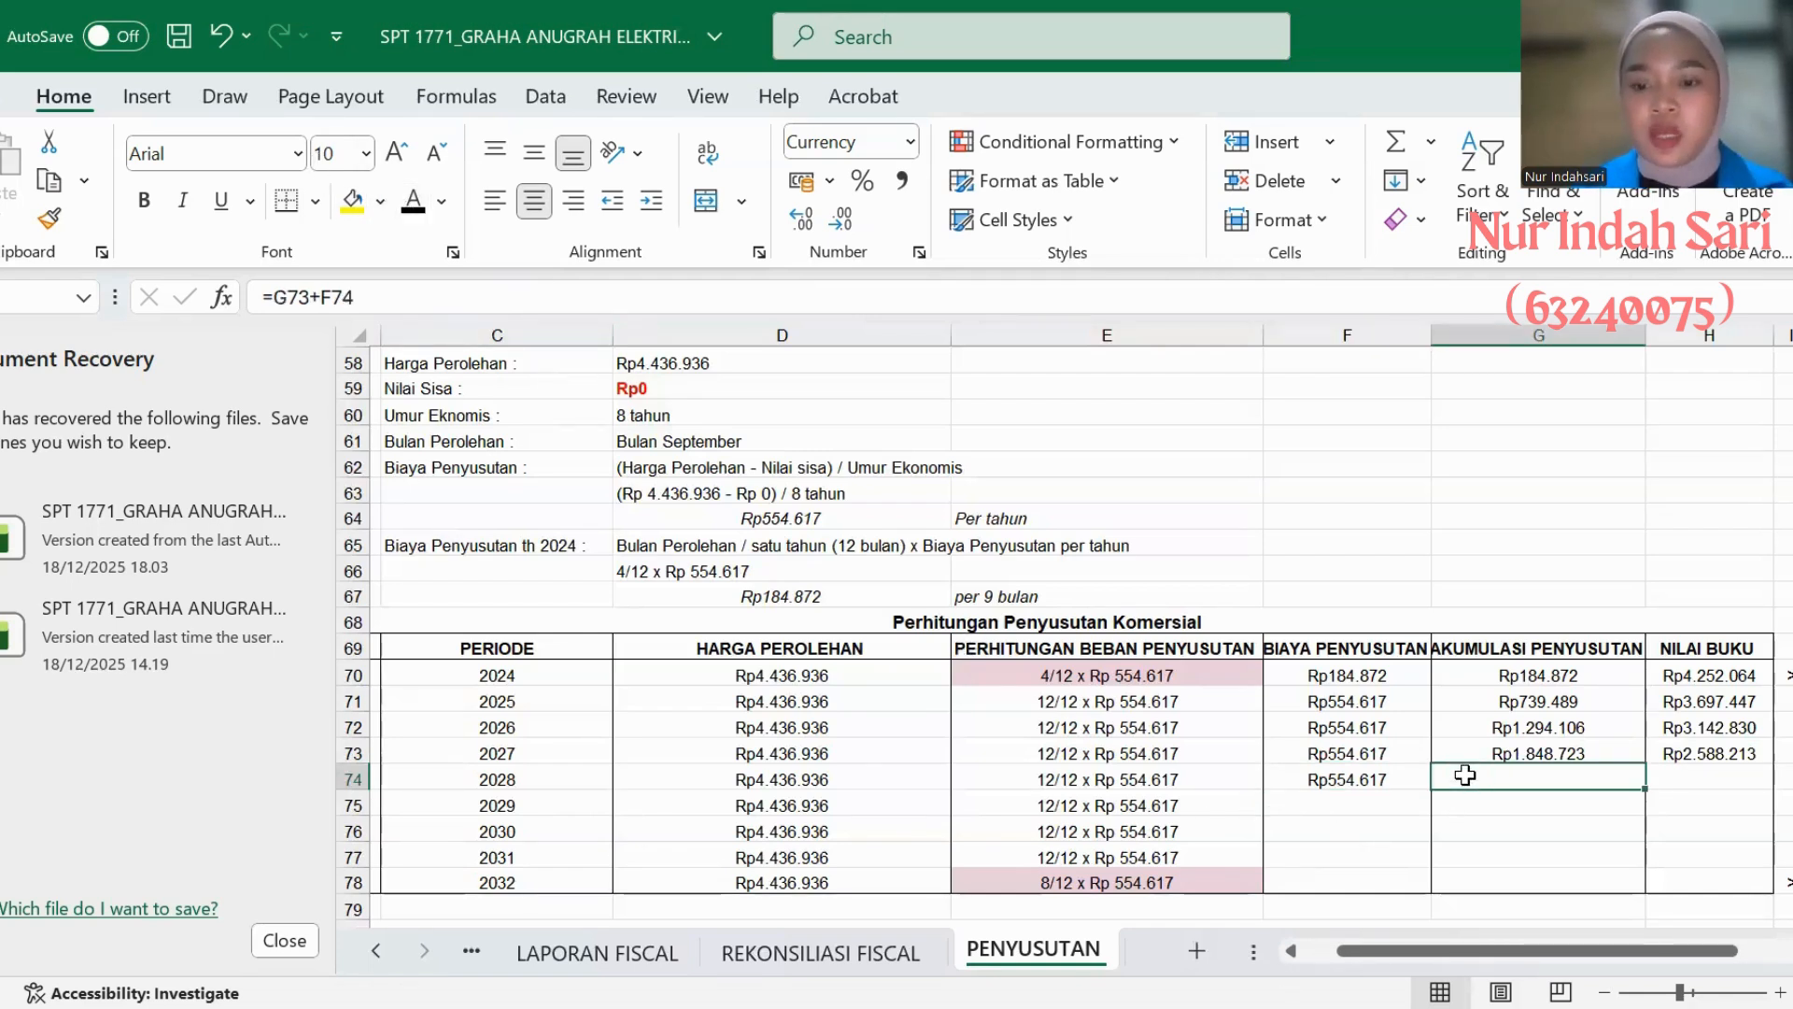
{"action": "left_click", "coordinate": [409, 211]}
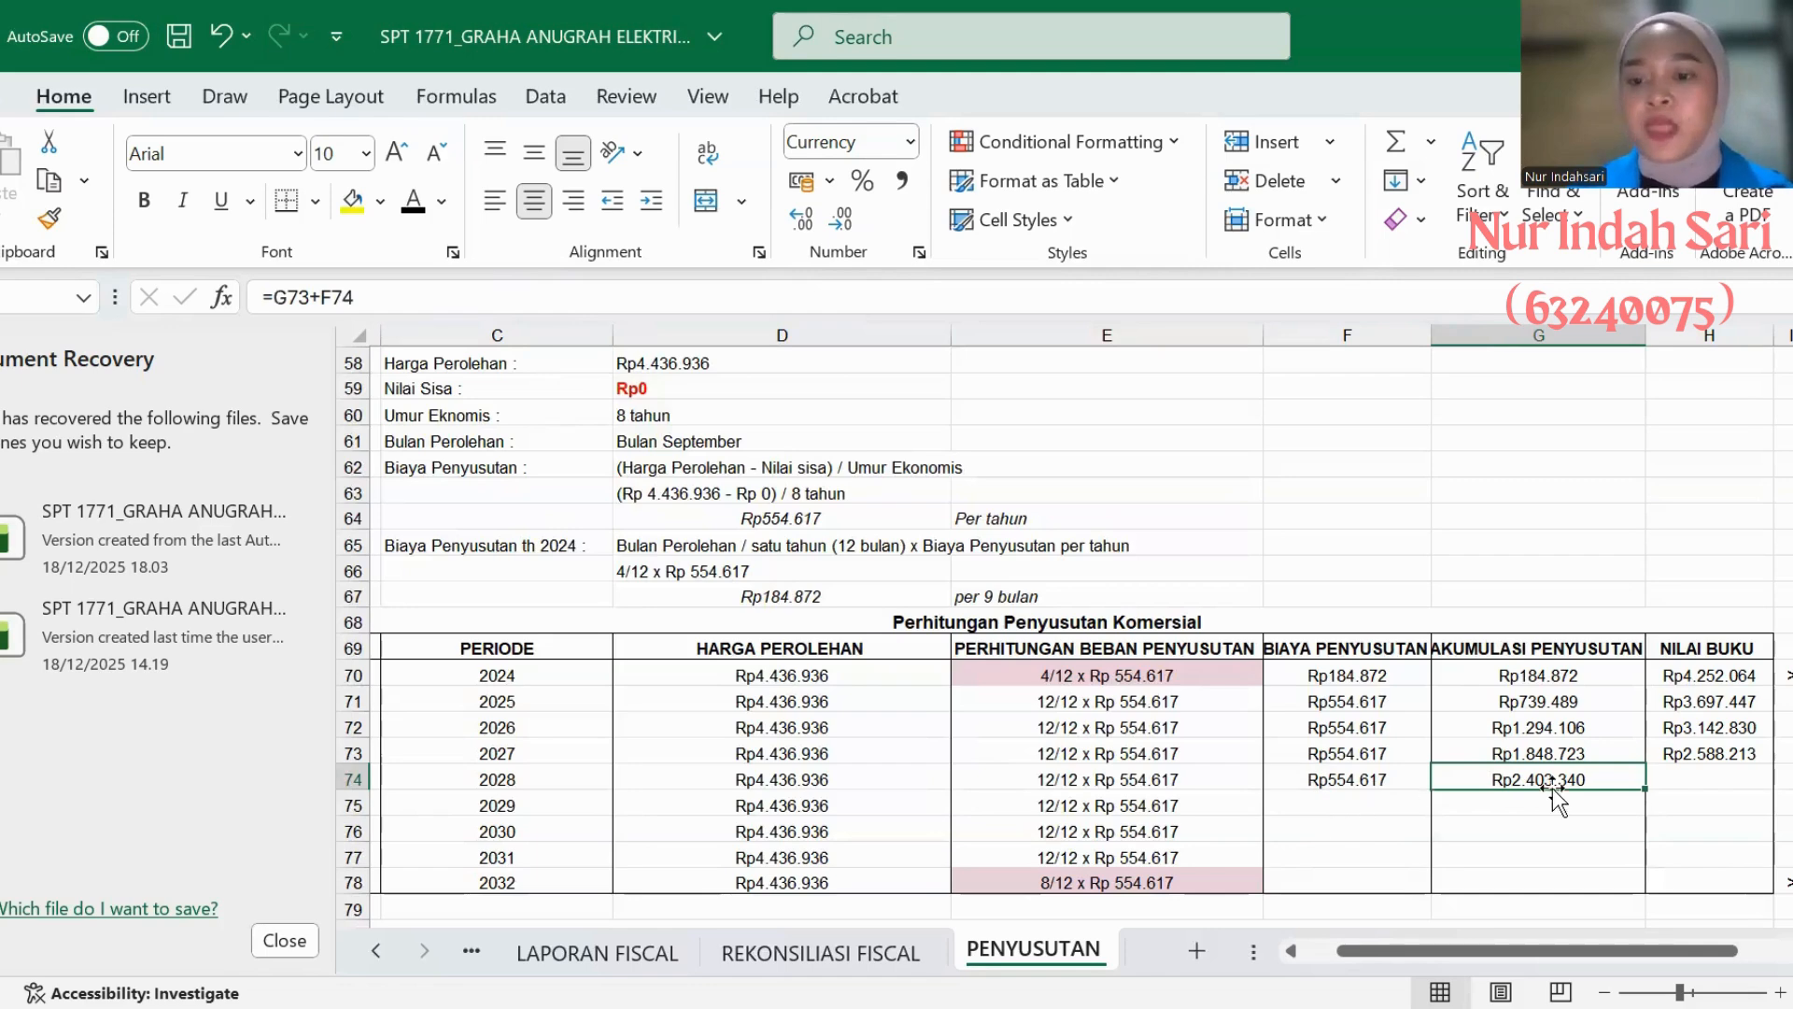
{"action": "left_click", "coordinate": [1679, 782]}
{"action": "key", "text": "ctrl+d"}
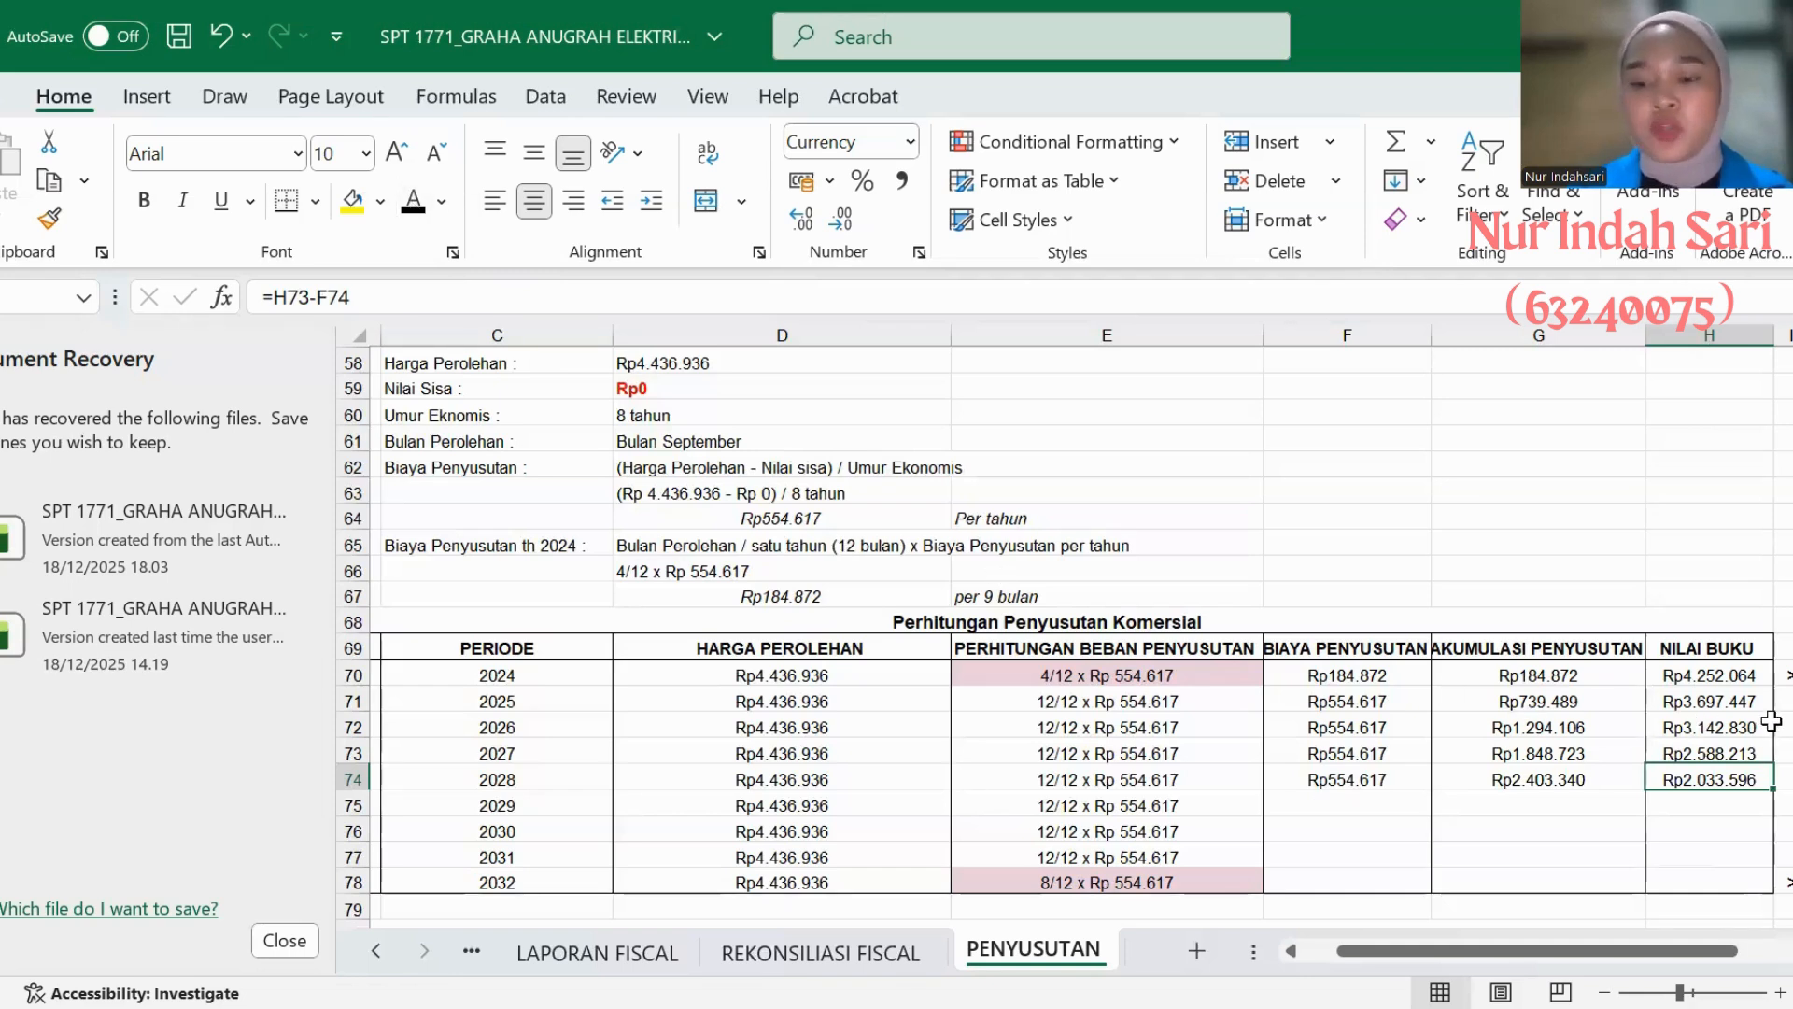
- Reveal the 2029 BIAYA PENYUSUTAN, AKUMULASI PENYUSUTAN and NILAI BUKU amounts in AC's table with black text
{"action": "left_click", "coordinate": [1376, 805]}
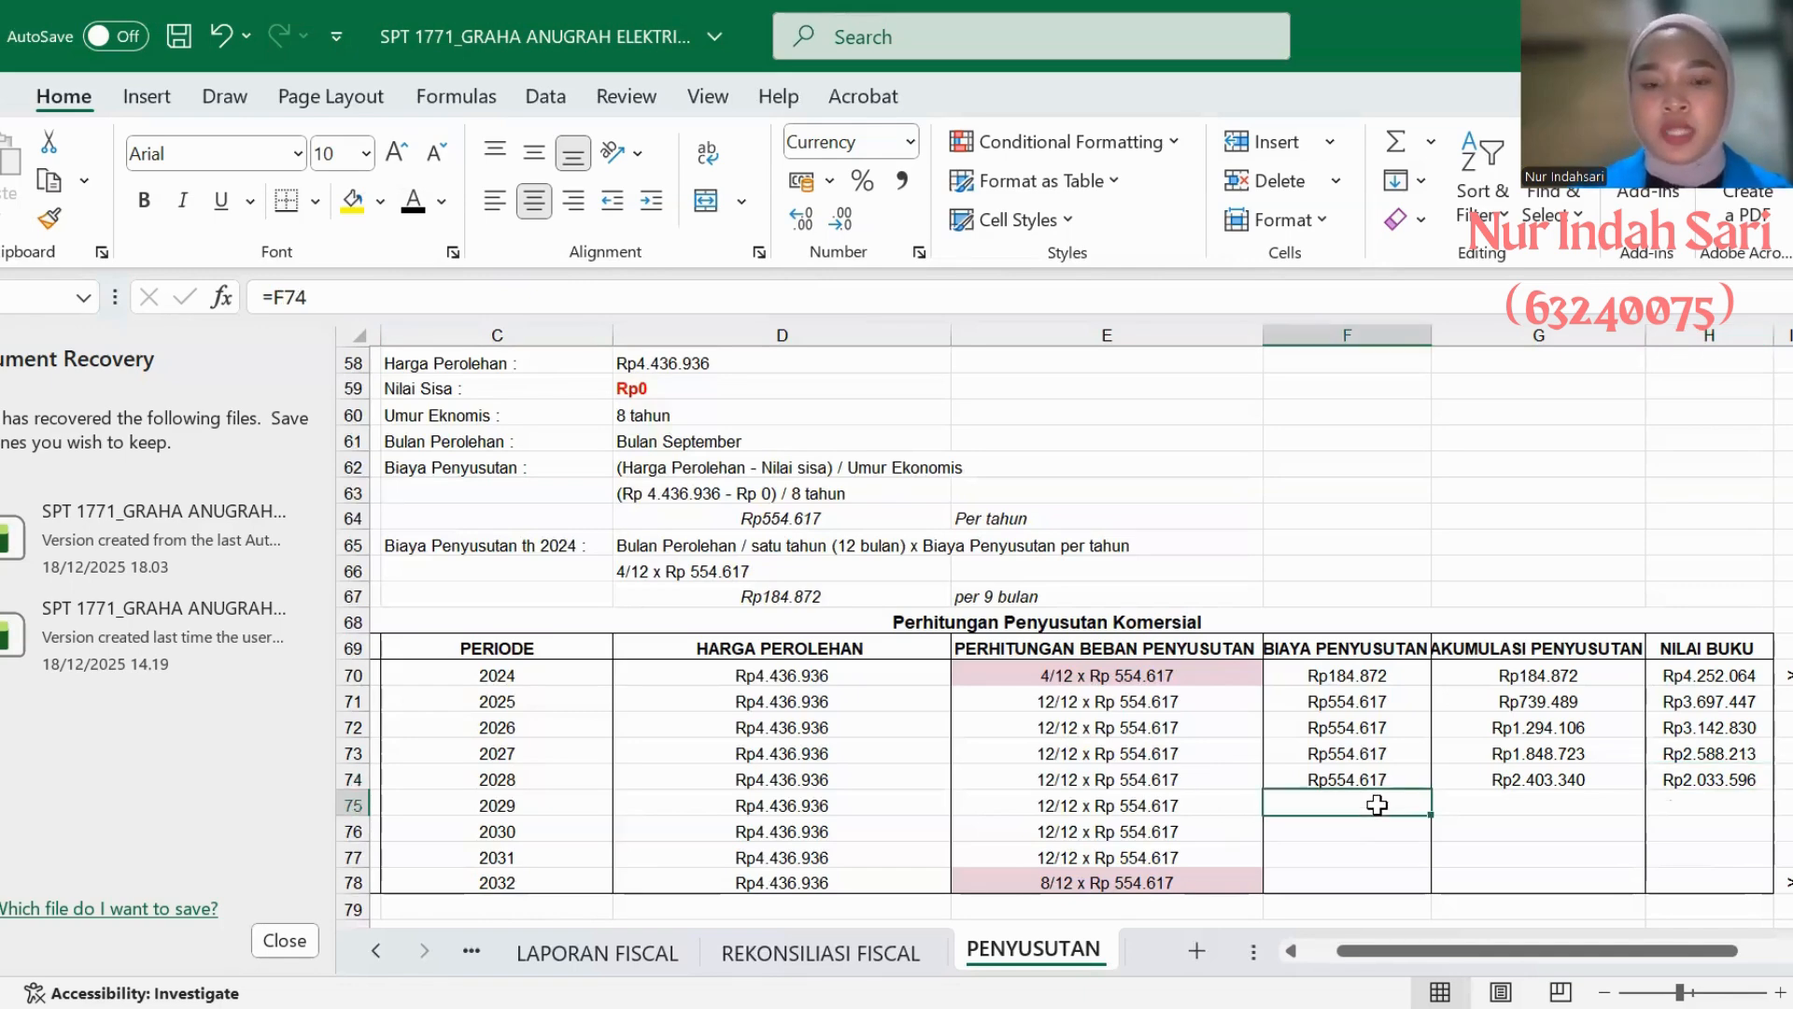
{"action": "left_click", "coordinate": [411, 202]}
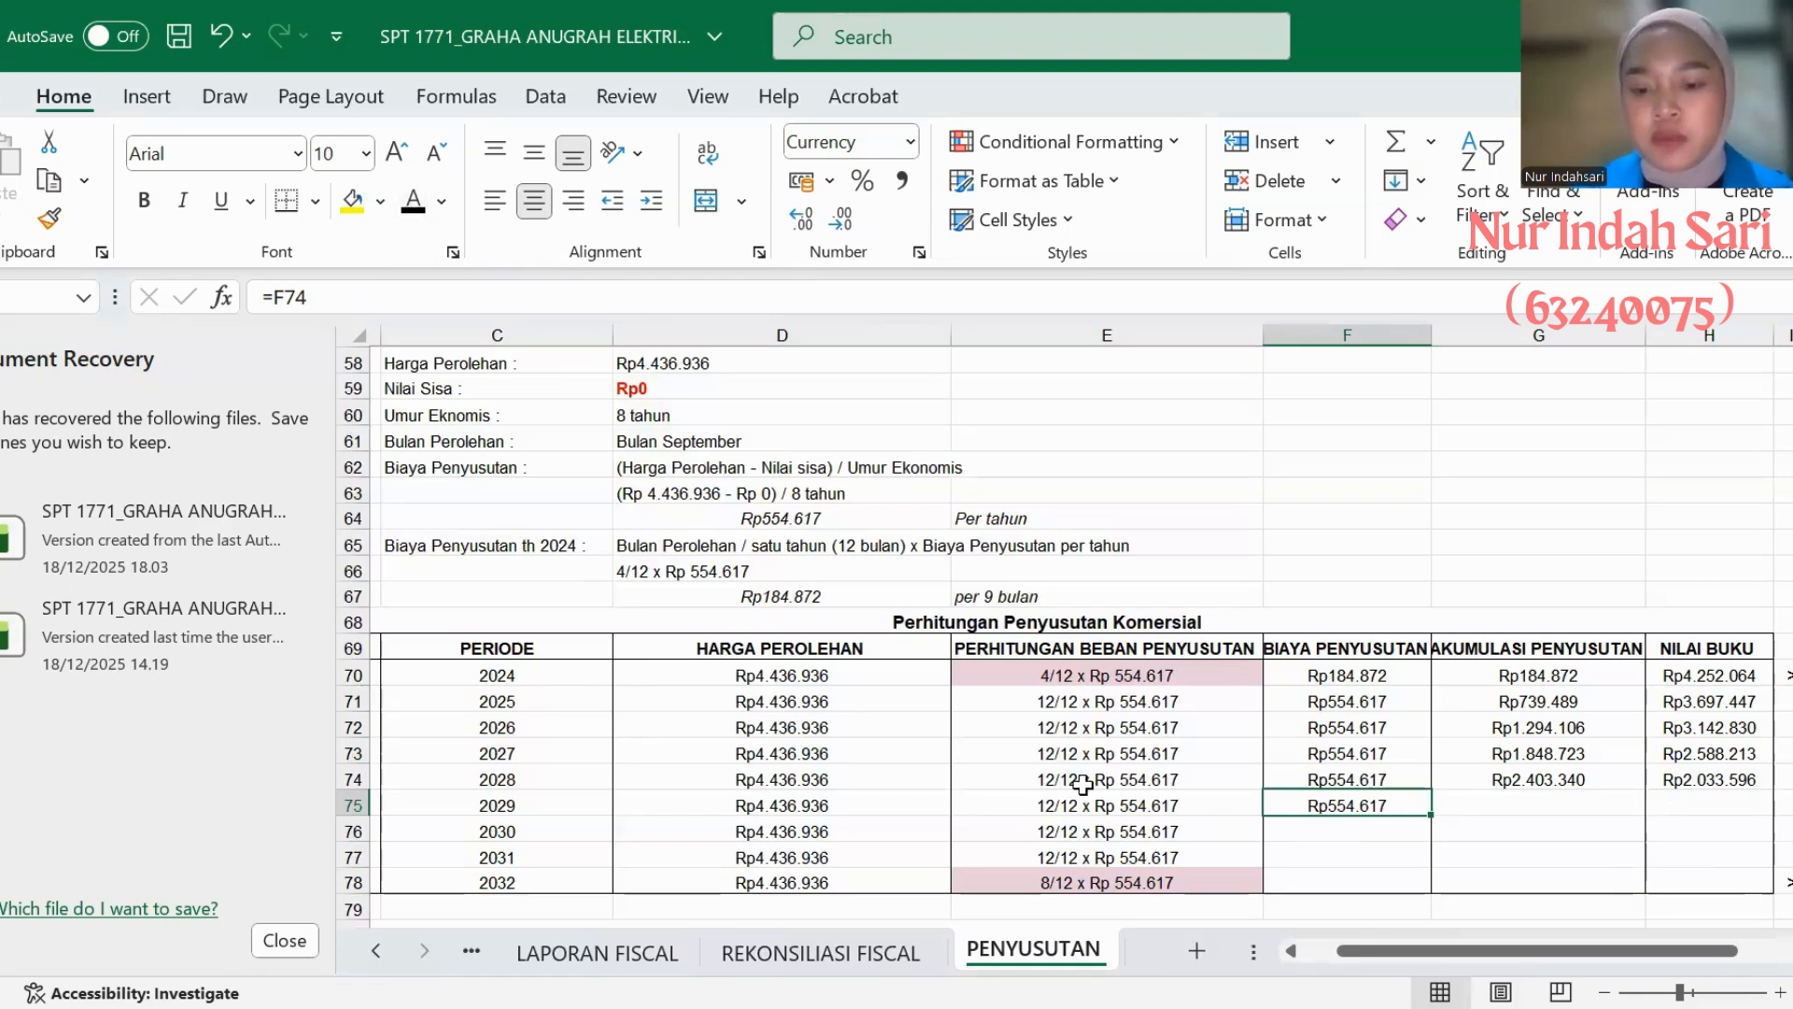
{"action": "left_click", "coordinate": [1461, 806]}
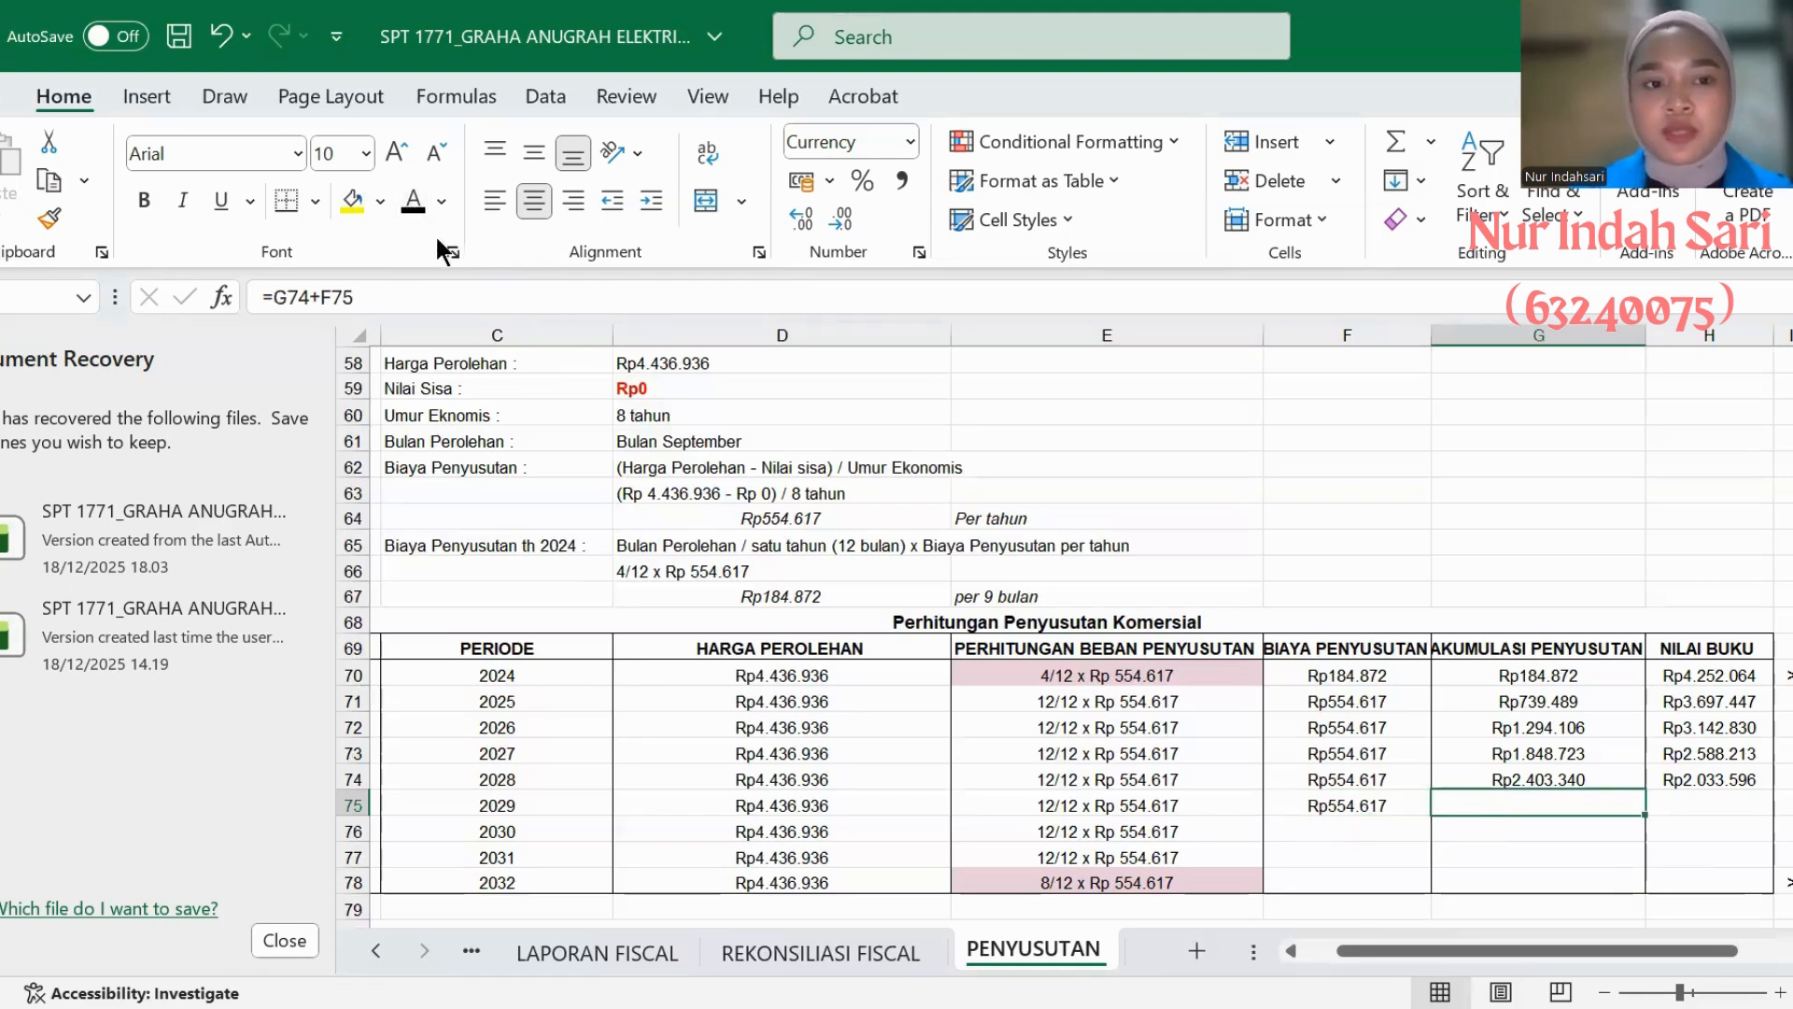
{"action": "left_click", "coordinate": [411, 202]}
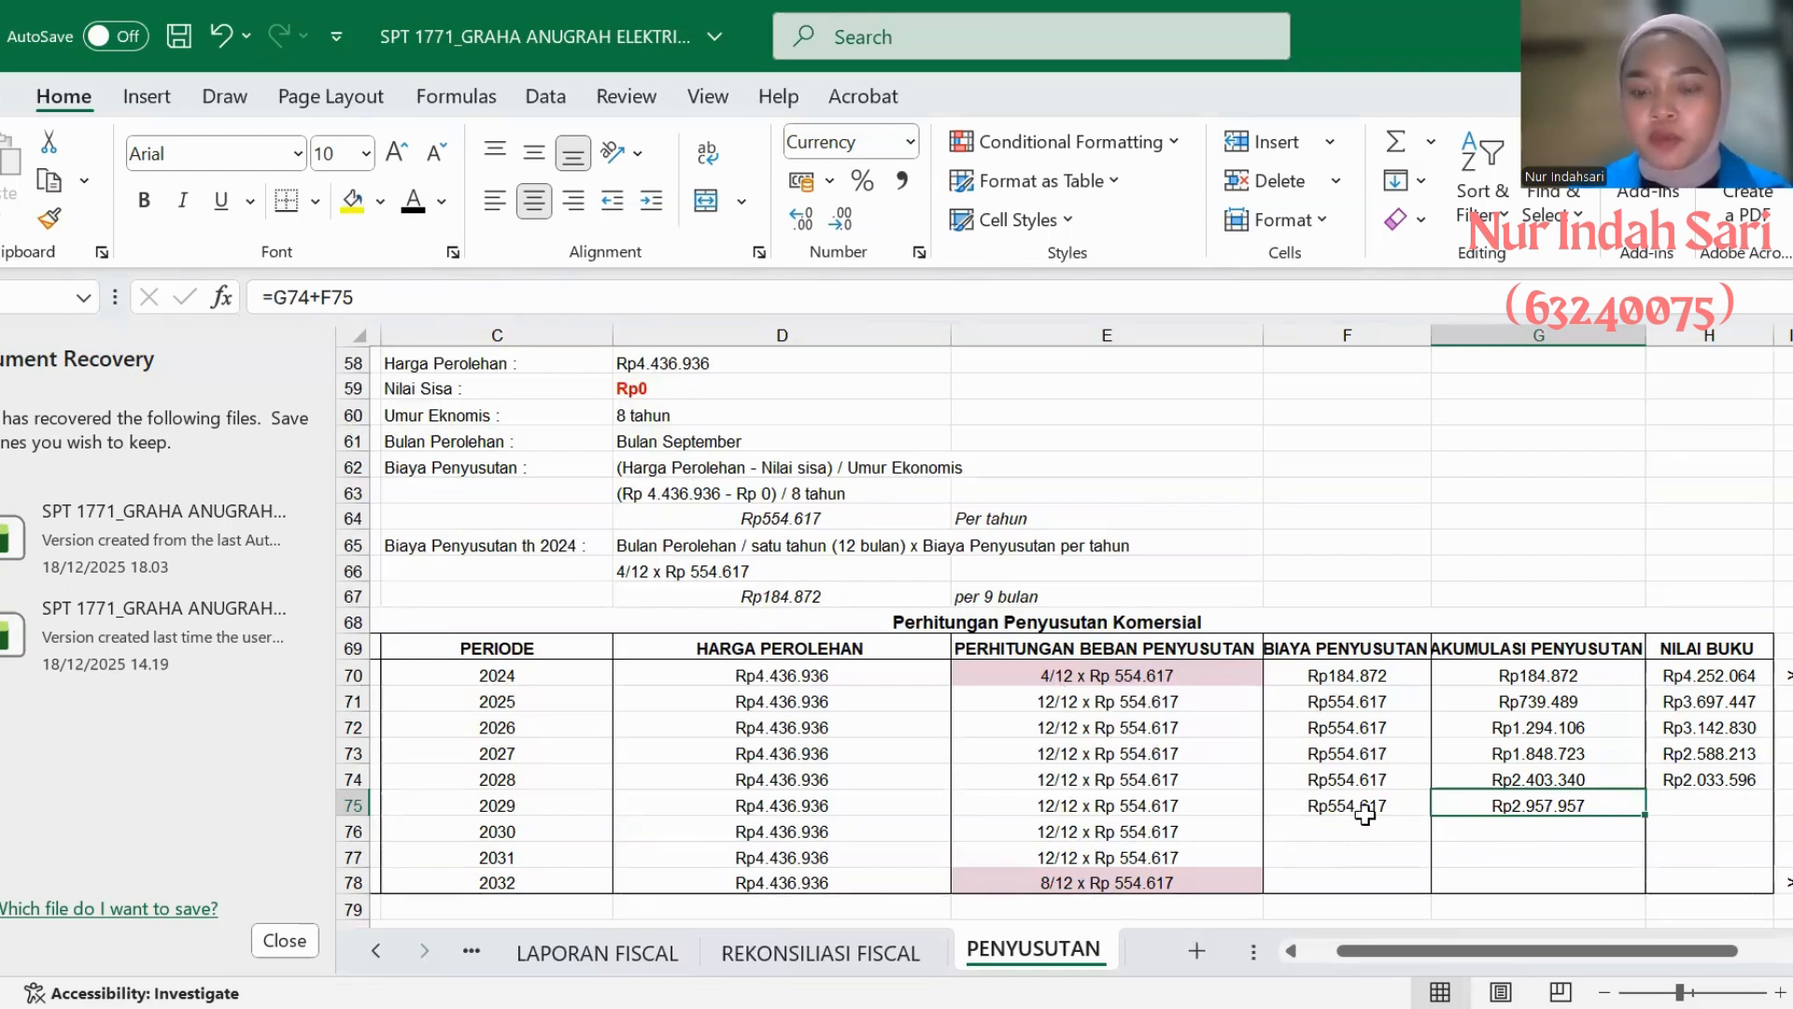
{"action": "left_click", "coordinate": [1696, 803]}
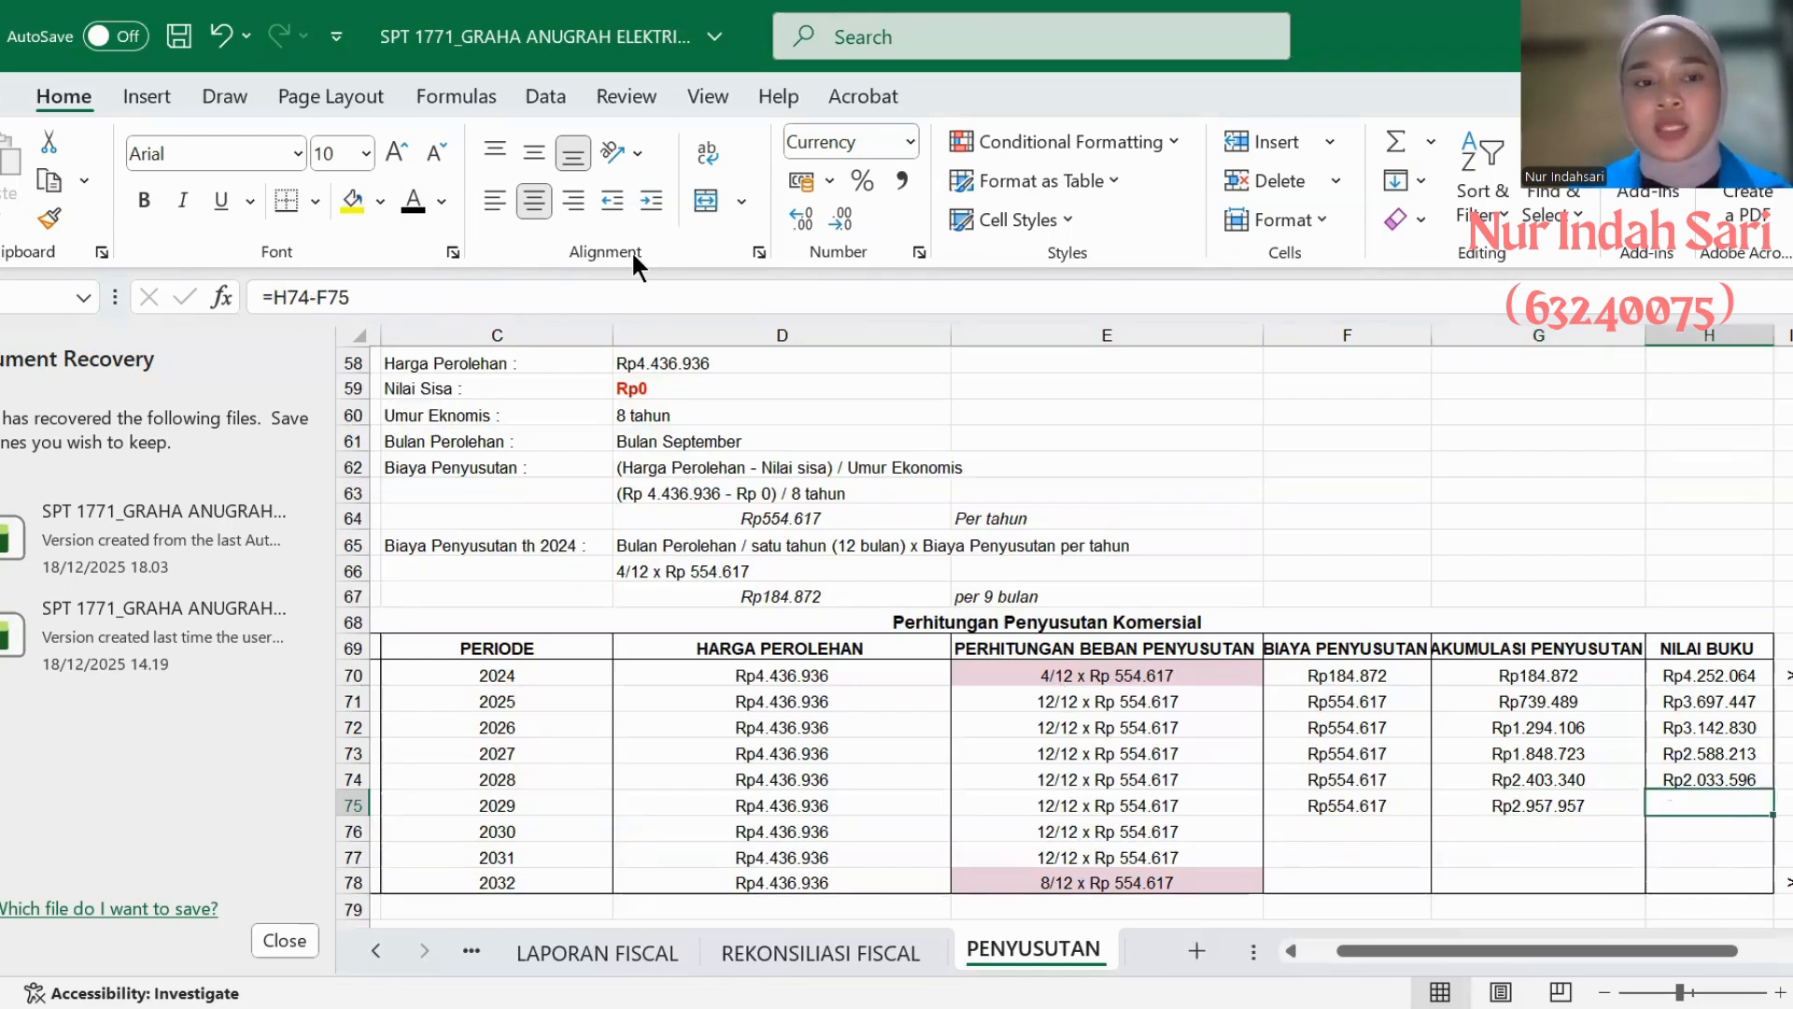
{"action": "left_click", "coordinate": [403, 205]}
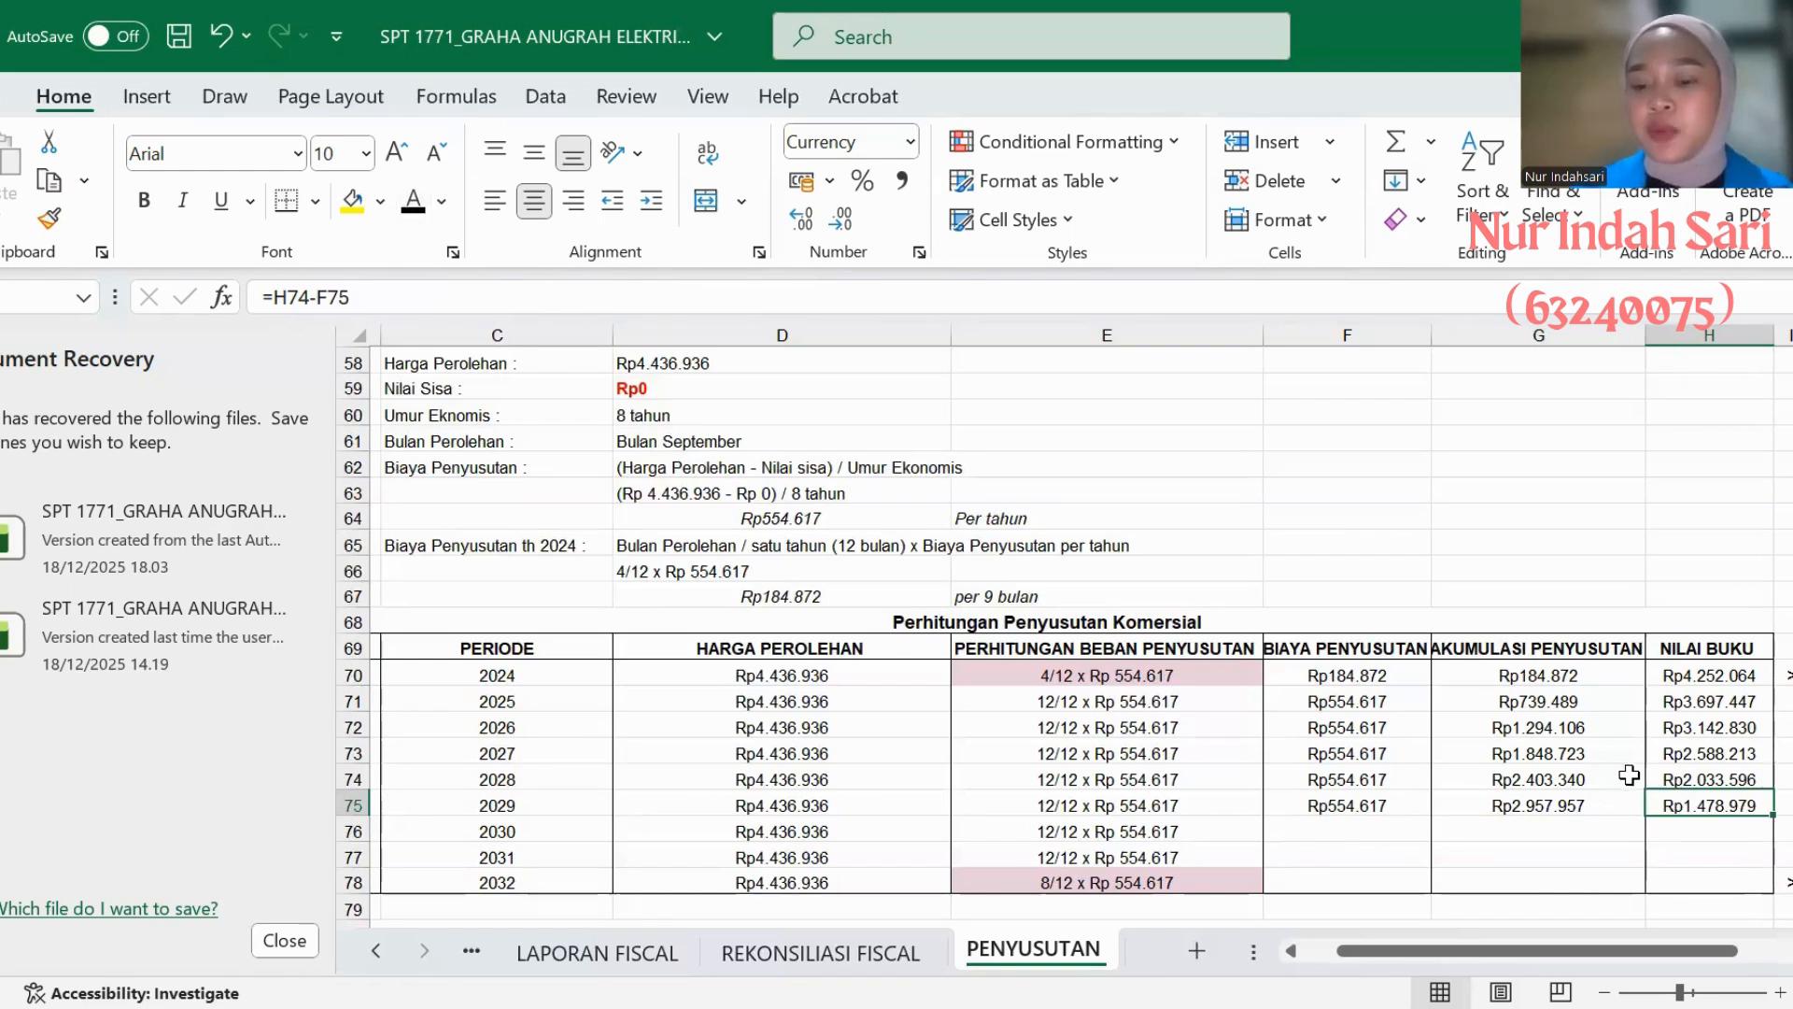
- Set the text colour of the 2030 BIAYA PENYUSUTAN, AKUMULASI PENYUSUTAN and NILAI BUKU cells in AC's commercial table to black
{"action": "left_click", "coordinate": [1338, 834]}
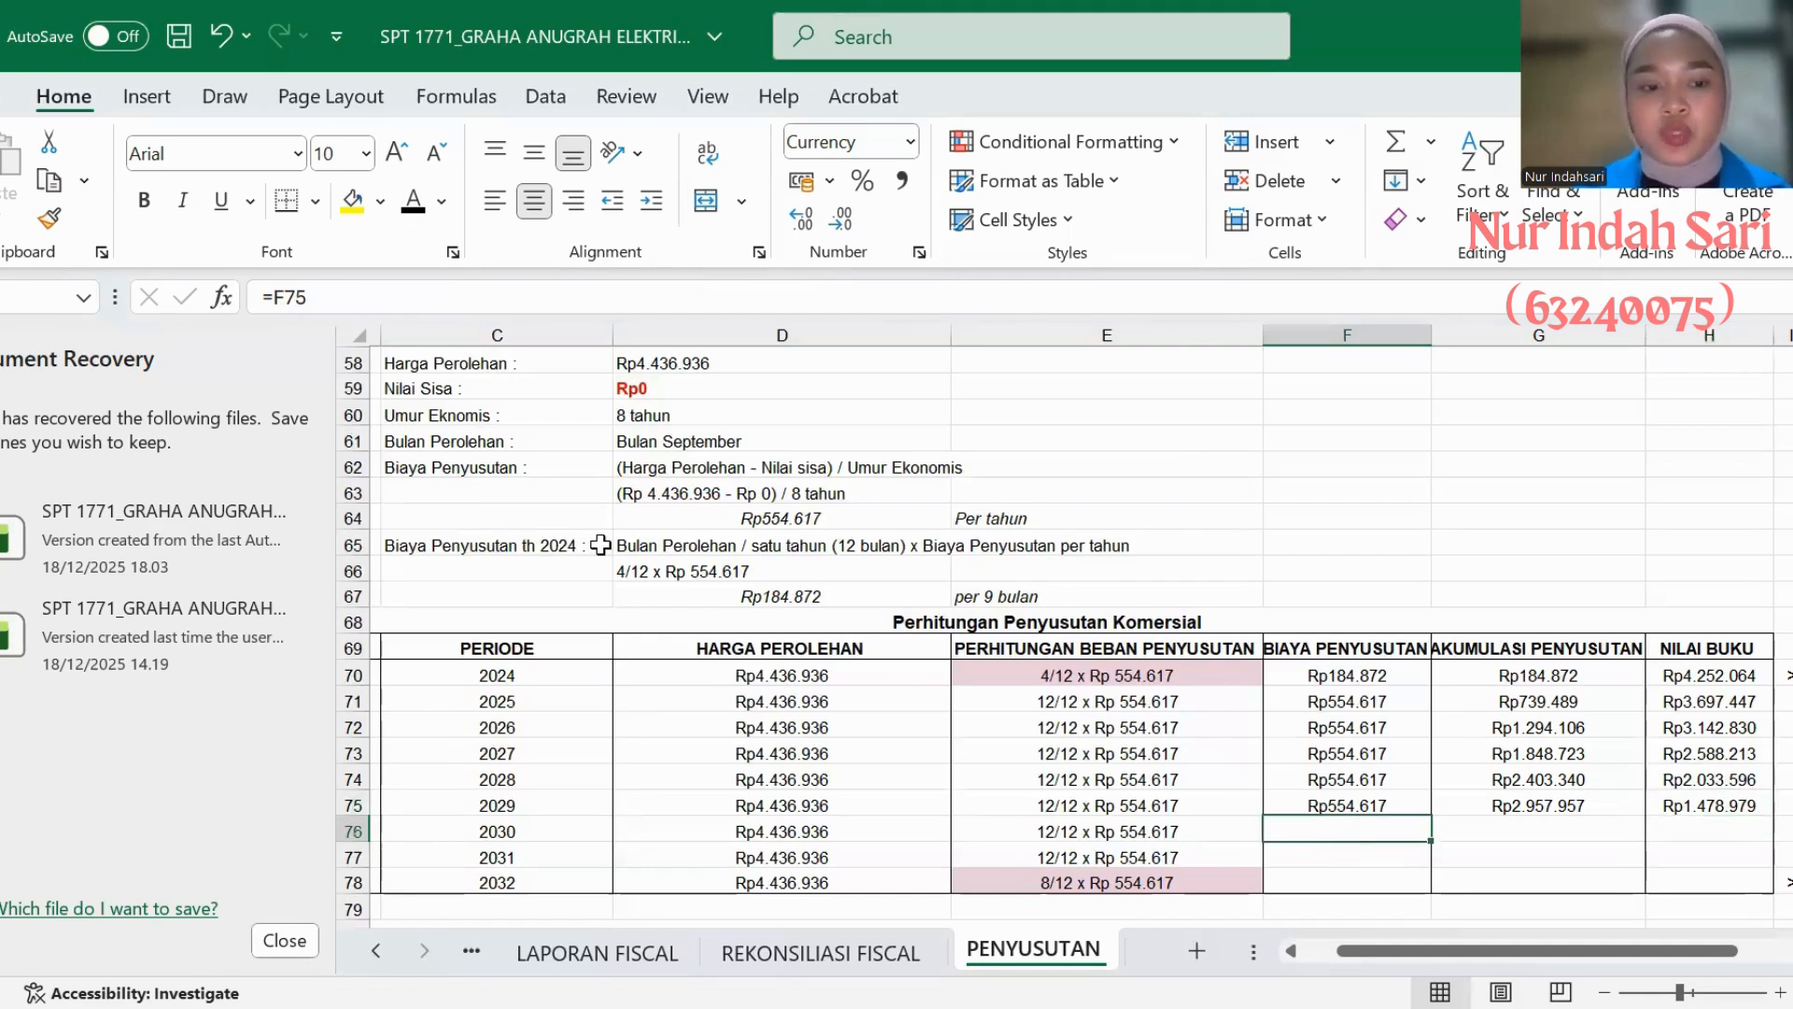
{"action": "left_click", "coordinate": [413, 201]}
{"action": "scroll", "coordinate": [1170, 613], "scroll_direction": "down", "scroll_amount": 1}
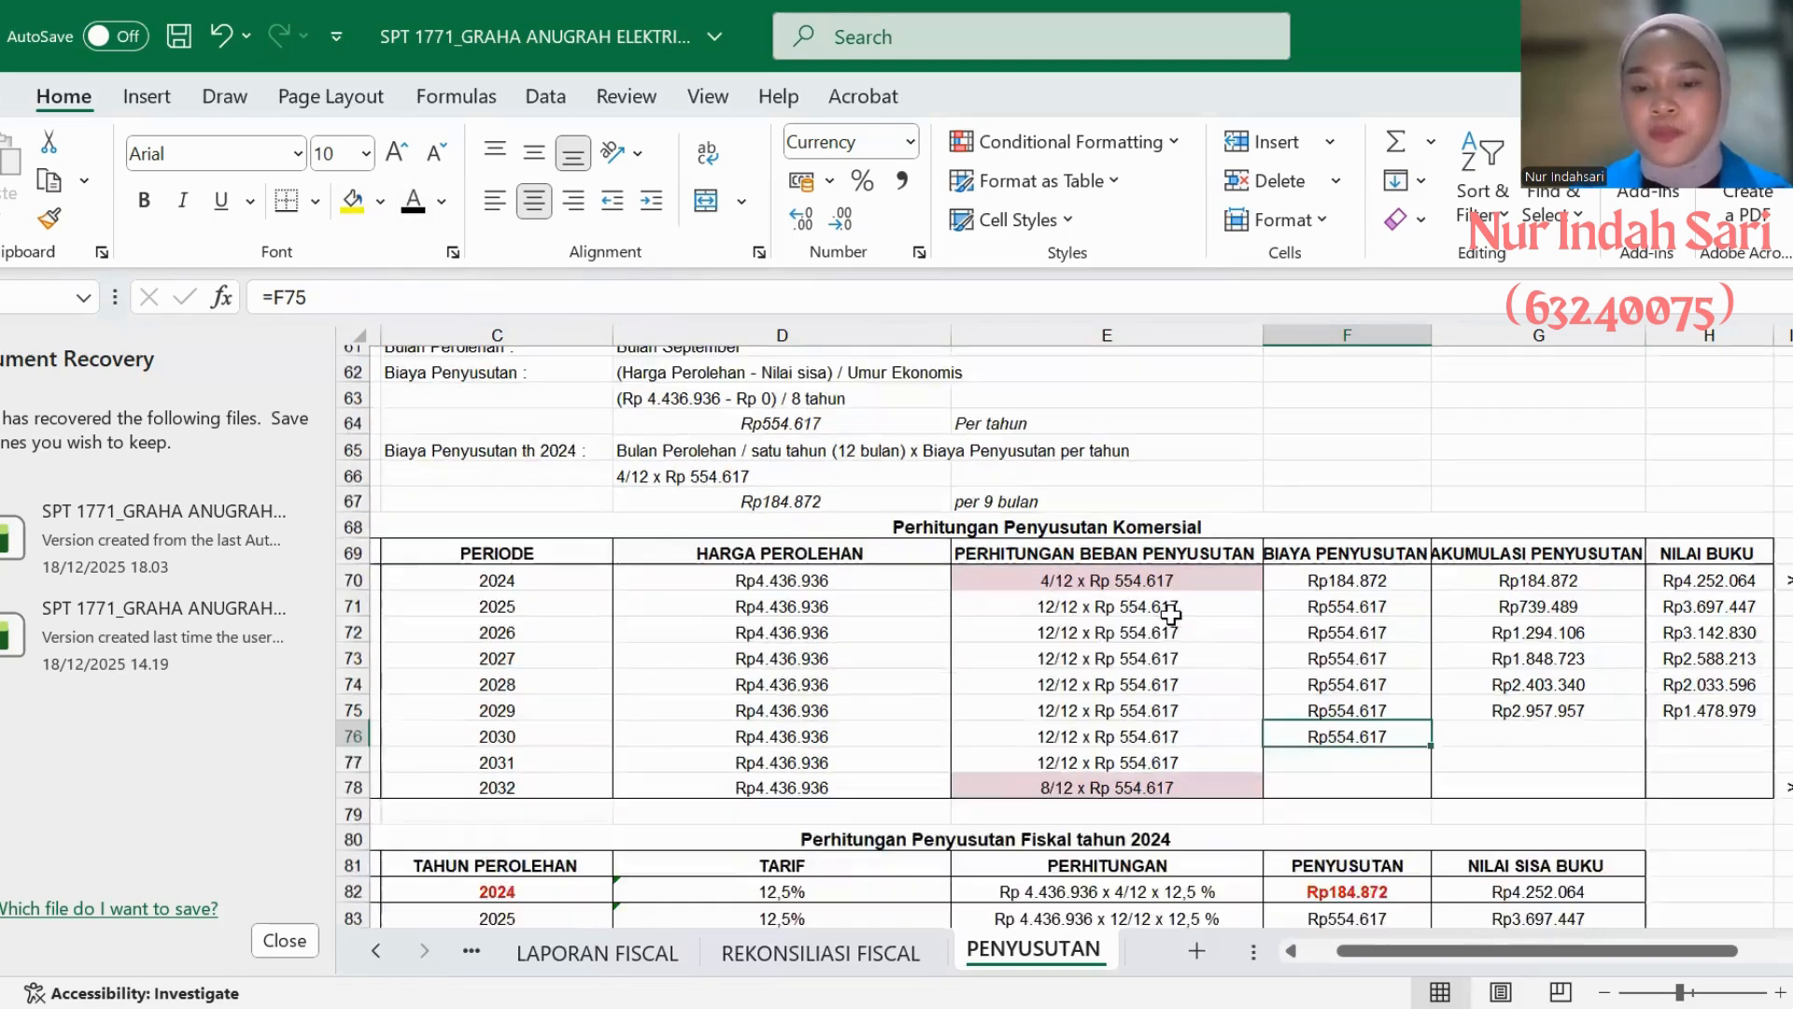
{"action": "left_click", "coordinate": [1483, 738]}
{"action": "left_click", "coordinate": [416, 206]}
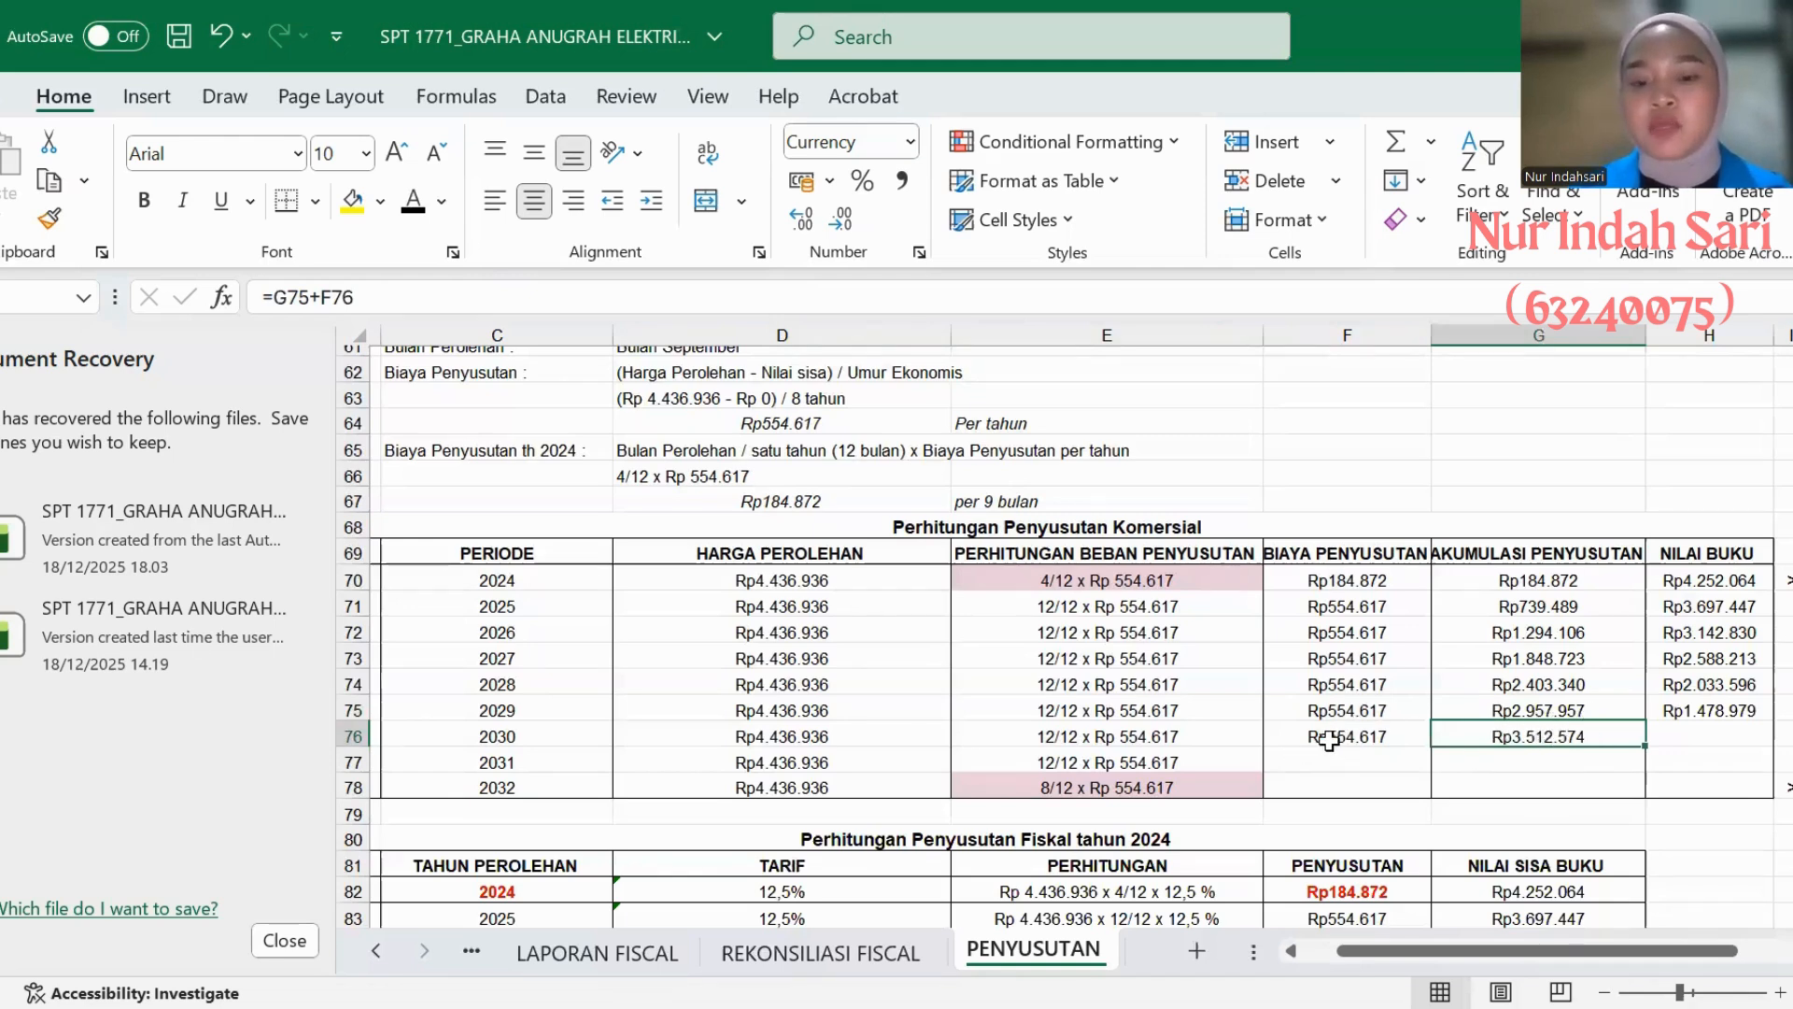
{"action": "left_click", "coordinate": [1666, 733]}
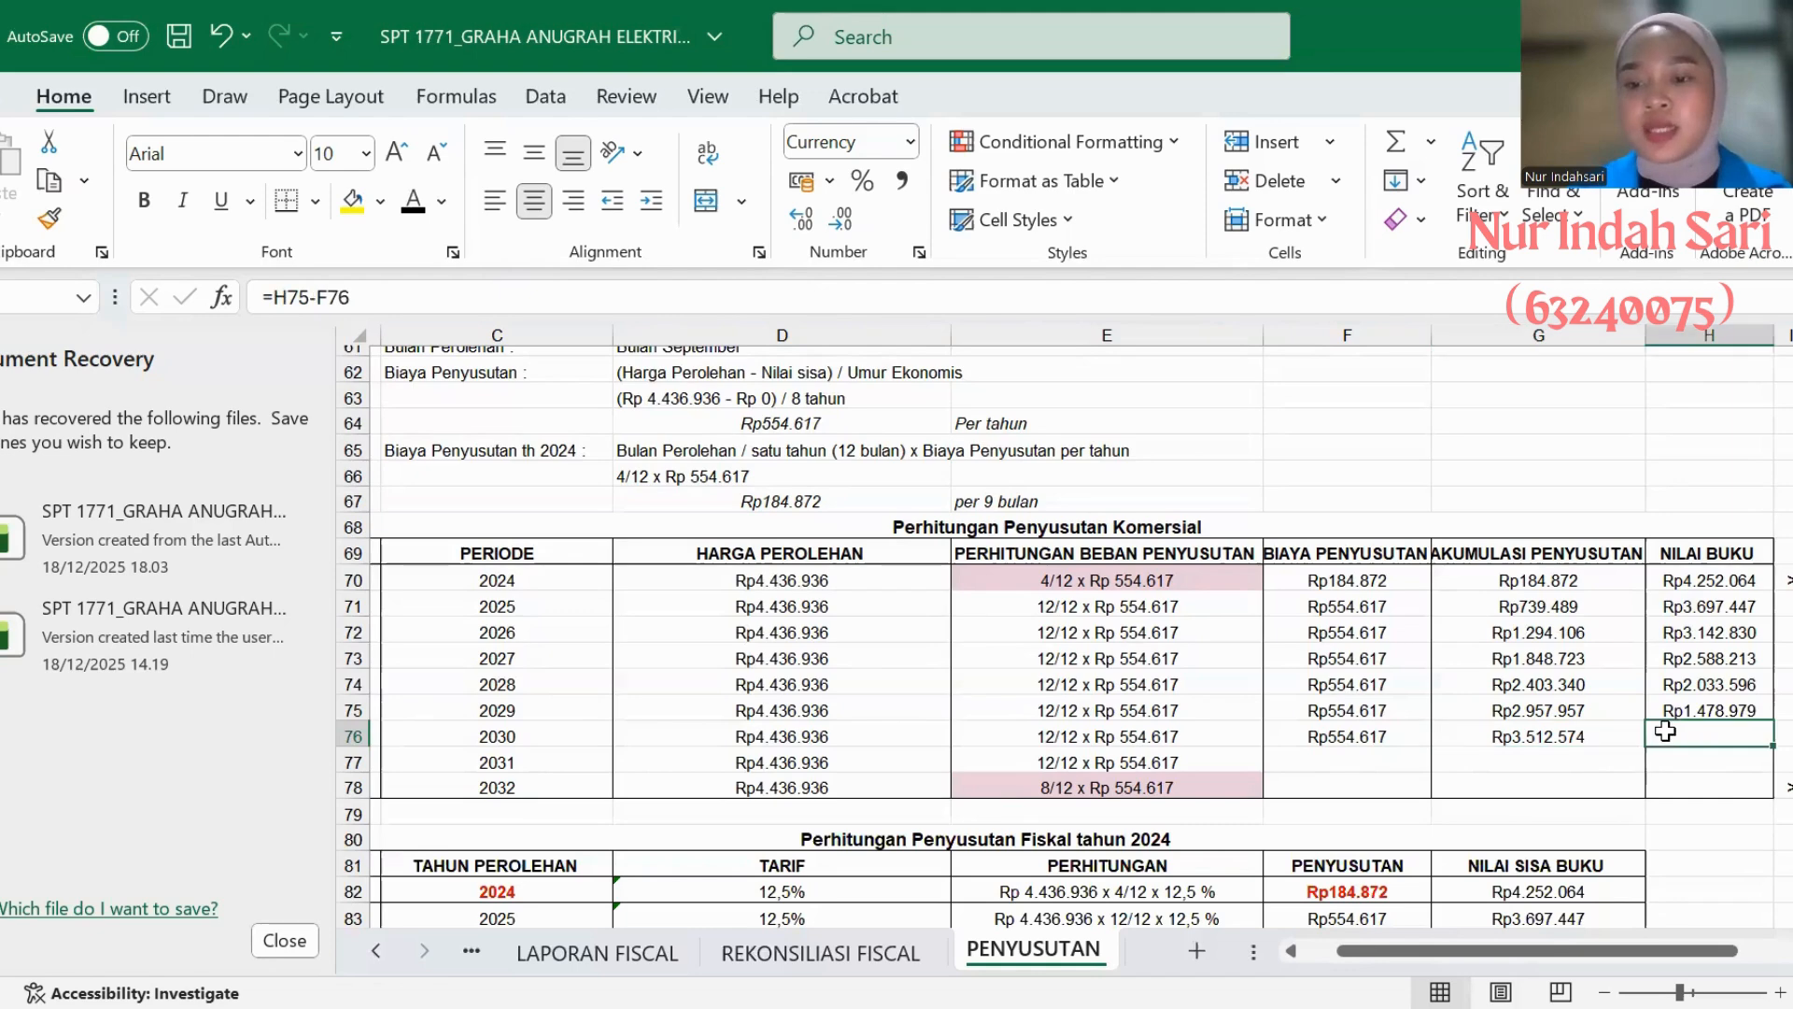
{"action": "left_click", "coordinate": [417, 200]}
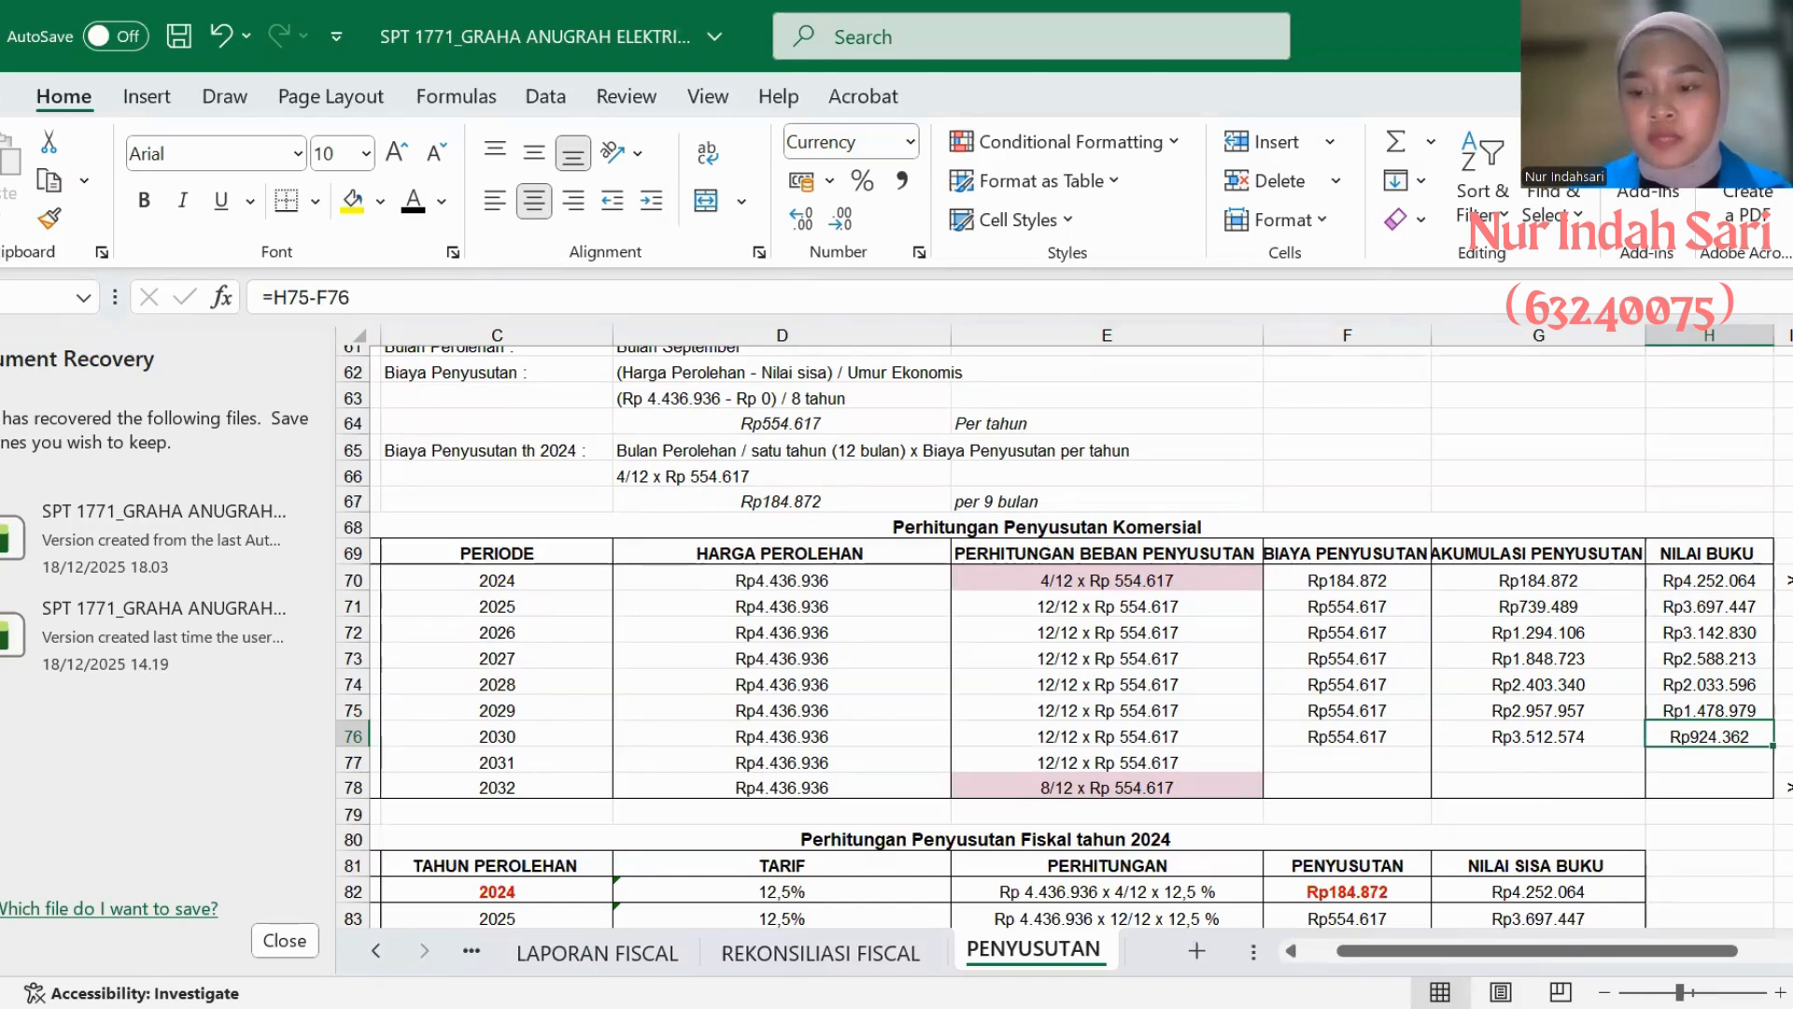
- Reveal the 2031 depreciation cost, accumulation and book value in AC's commercial table with black text
{"action": "left_click", "coordinate": [1307, 764]}
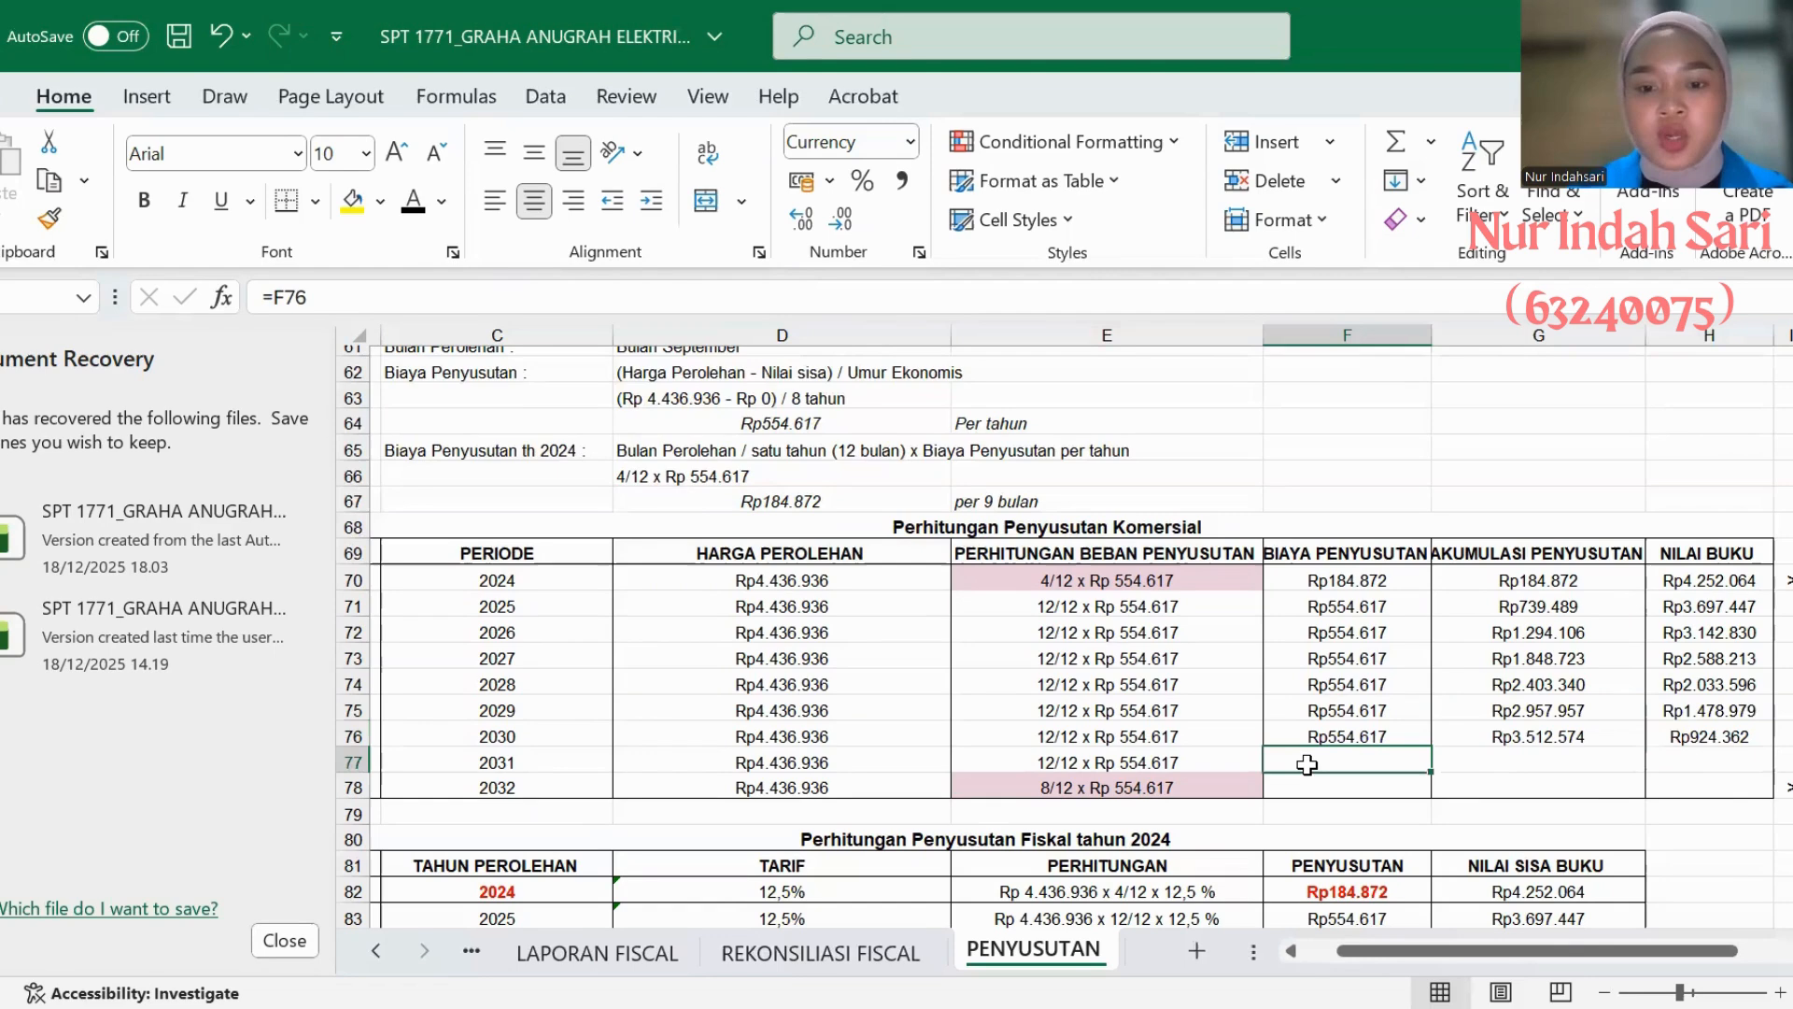
{"action": "left_click", "coordinate": [412, 209]}
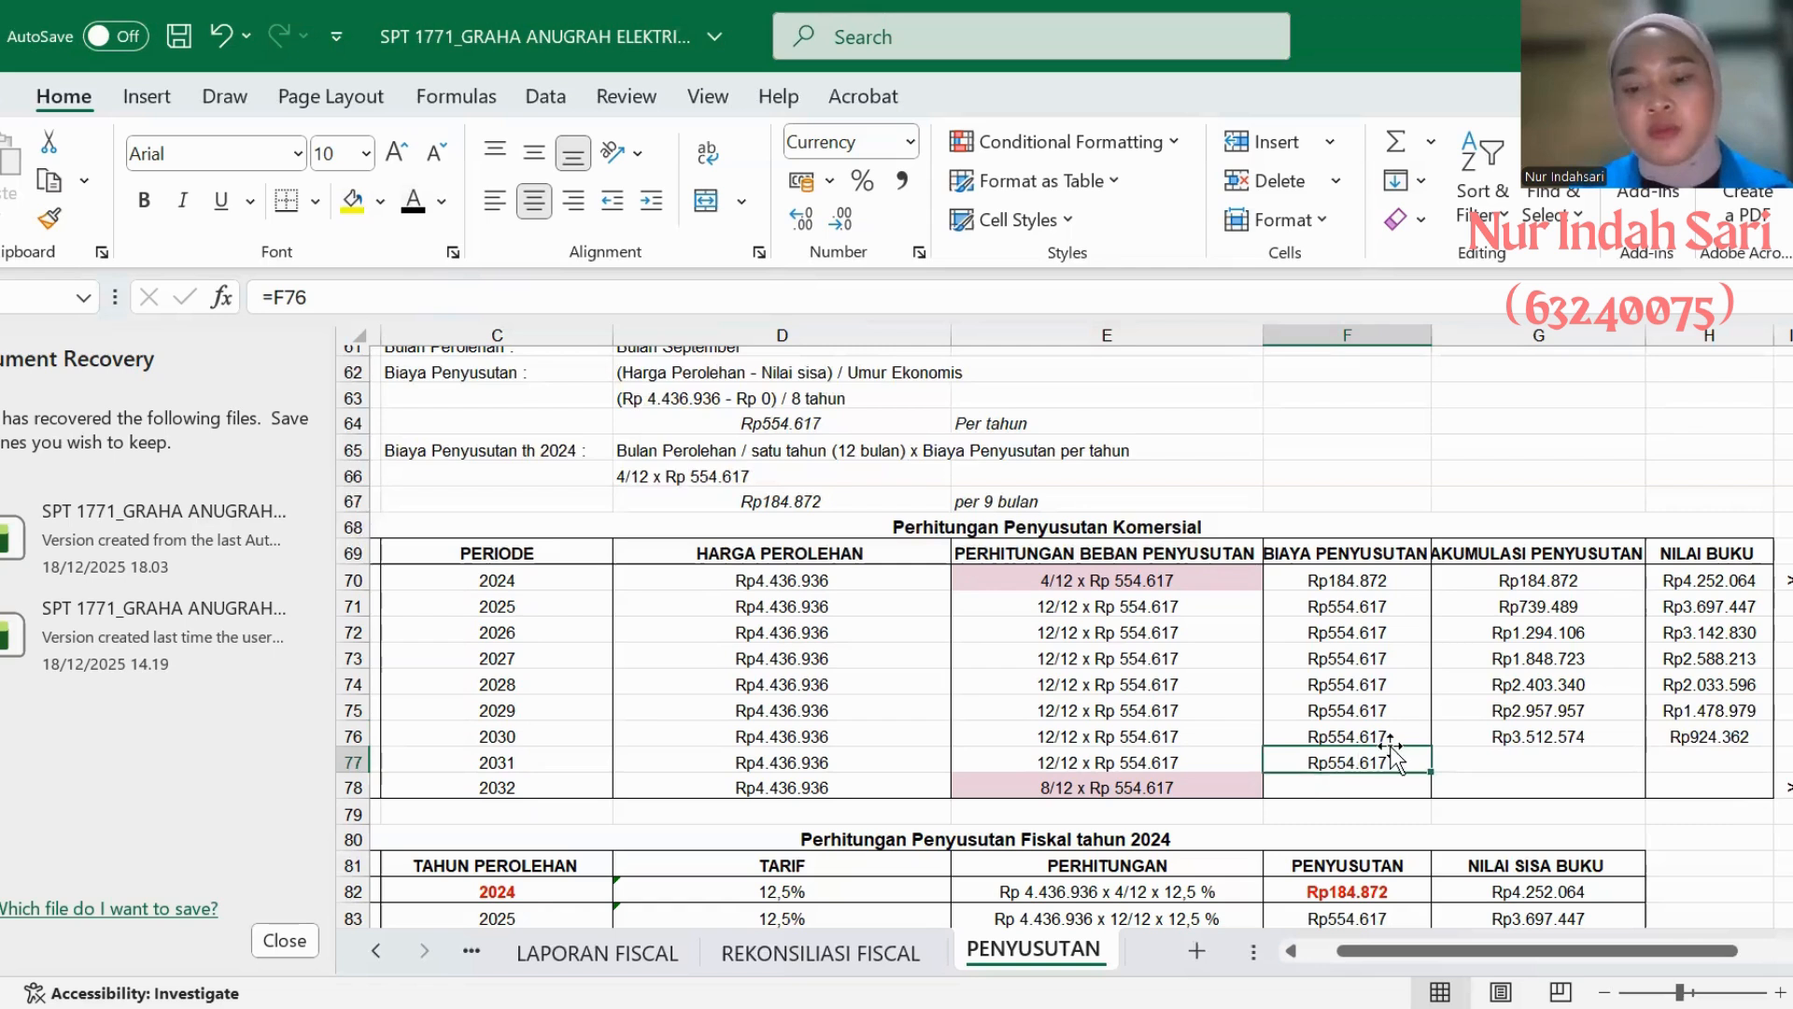
{"action": "left_click", "coordinate": [1466, 758]}
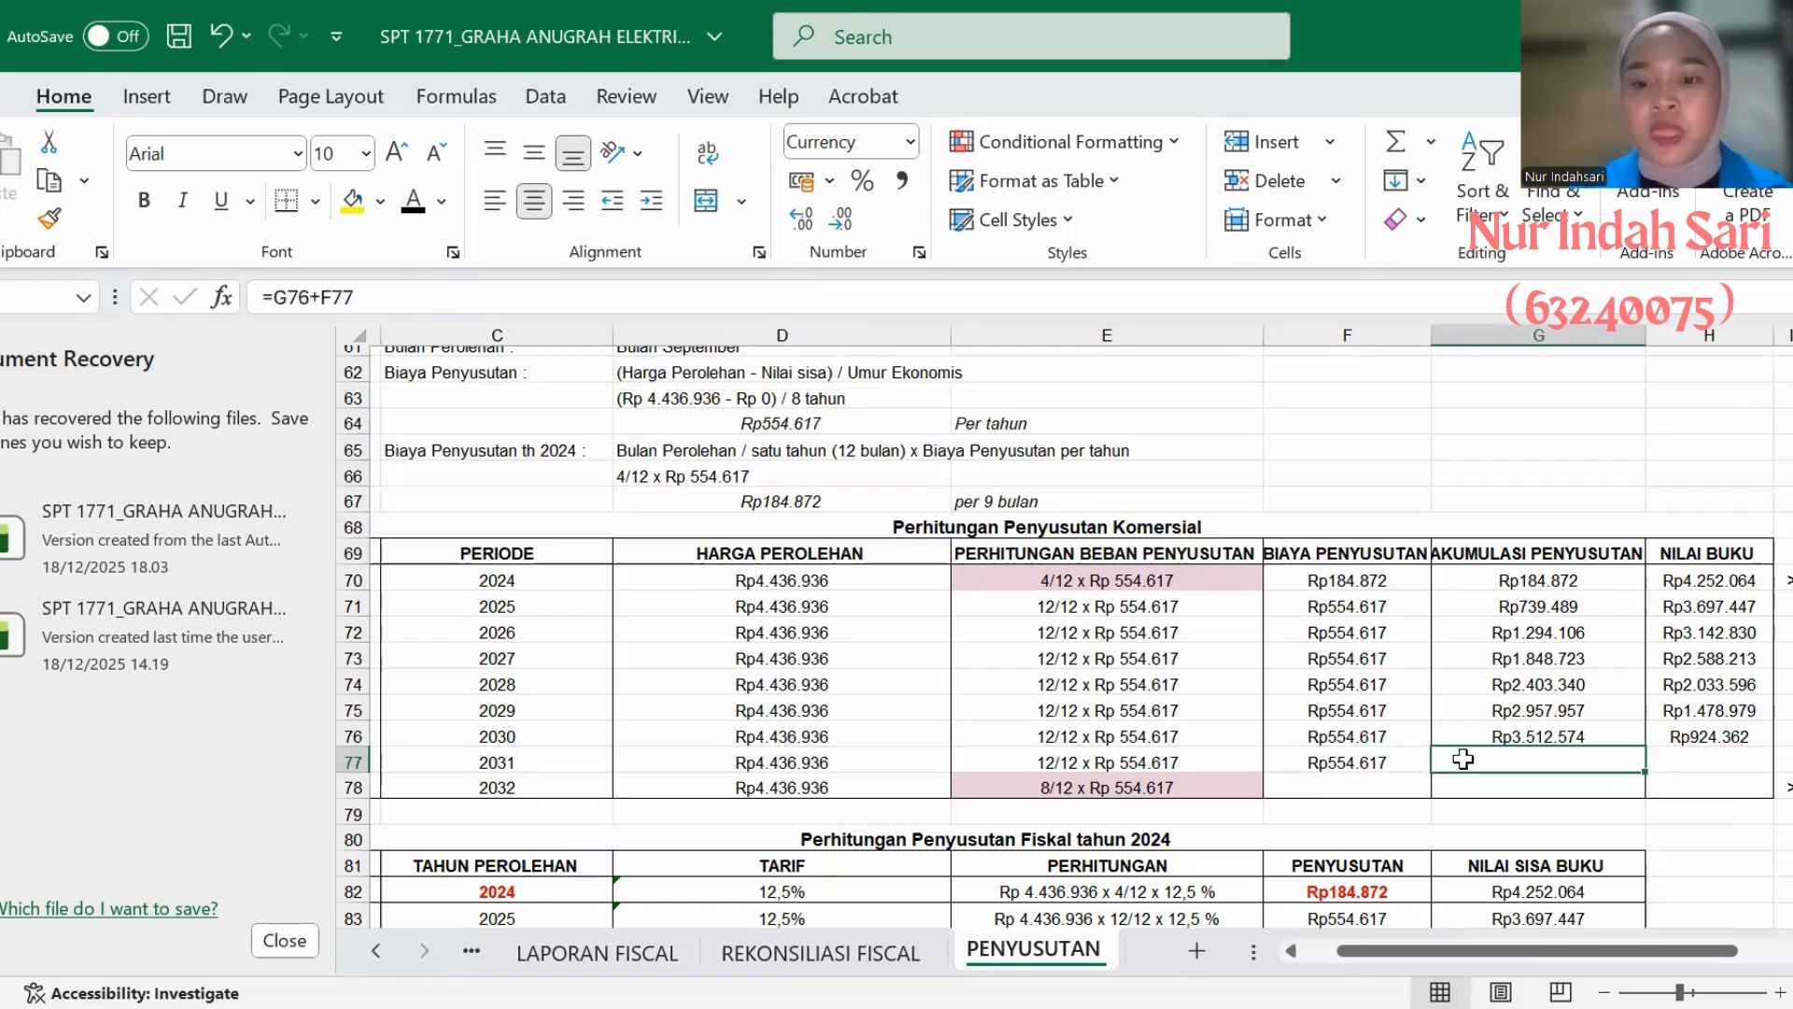
{"action": "left_click", "coordinate": [412, 209]}
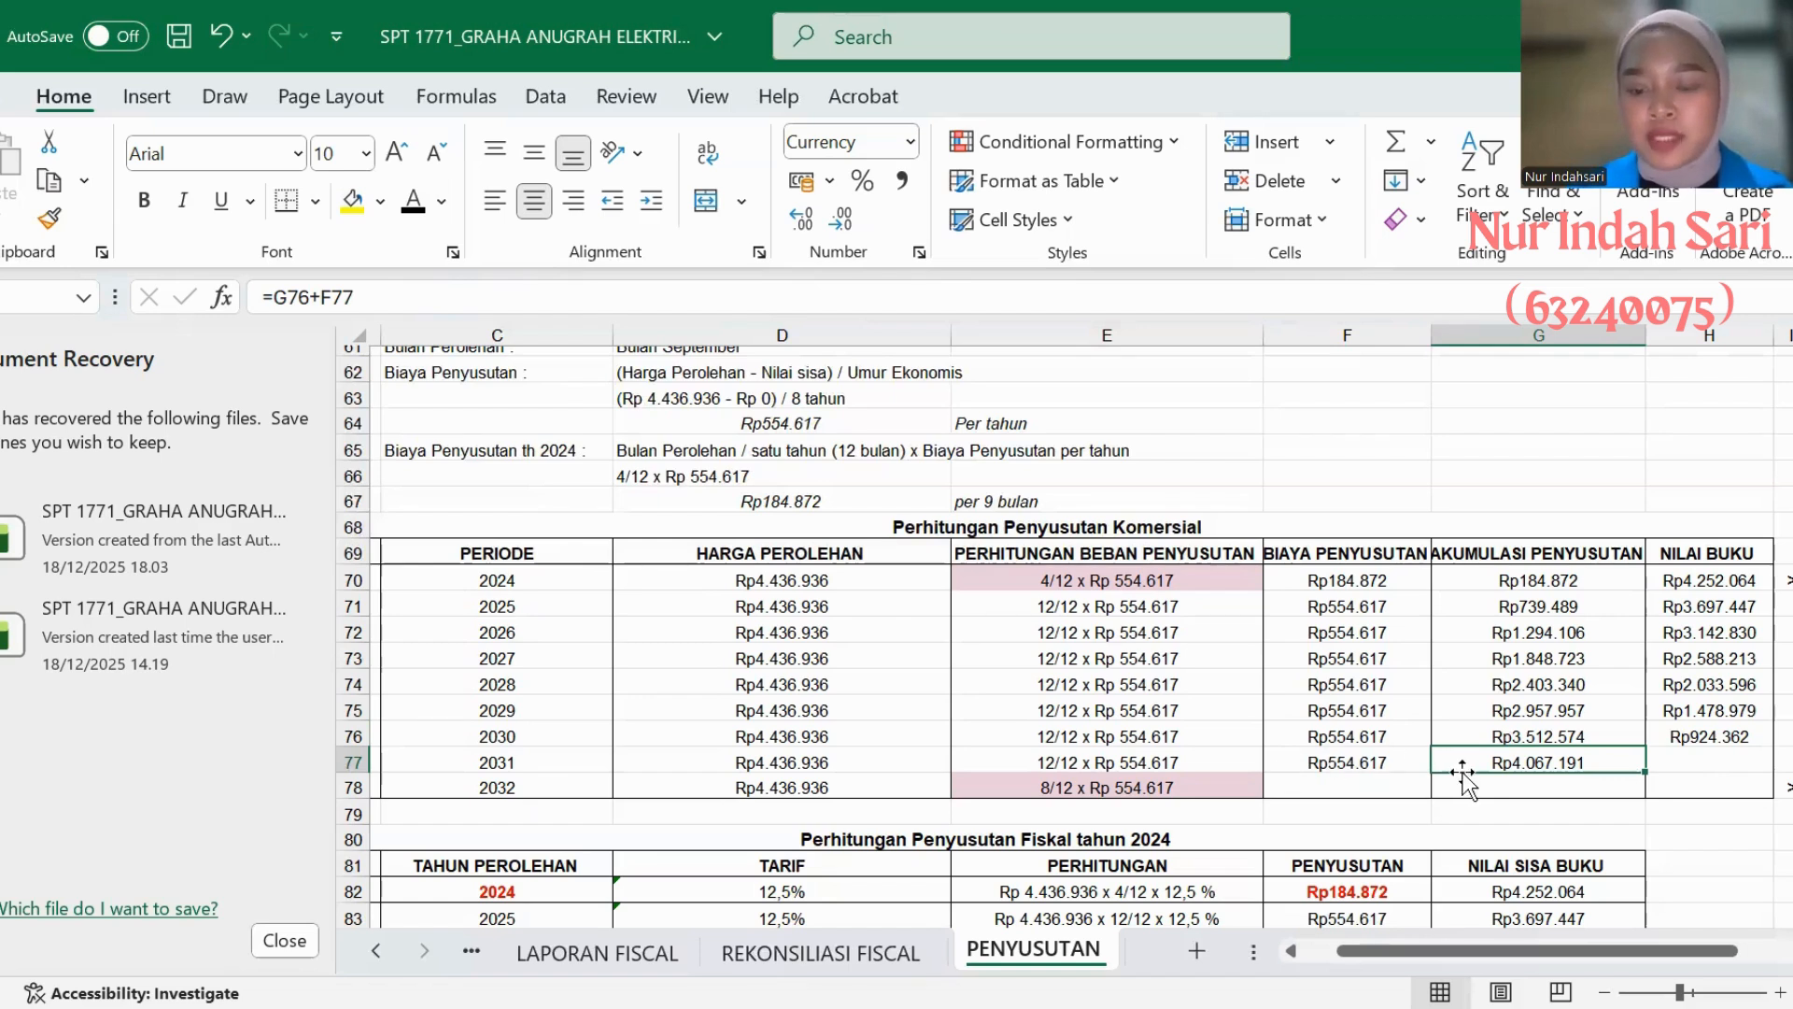
{"action": "left_click", "coordinate": [1672, 759]}
{"action": "left_click", "coordinate": [400, 211]}
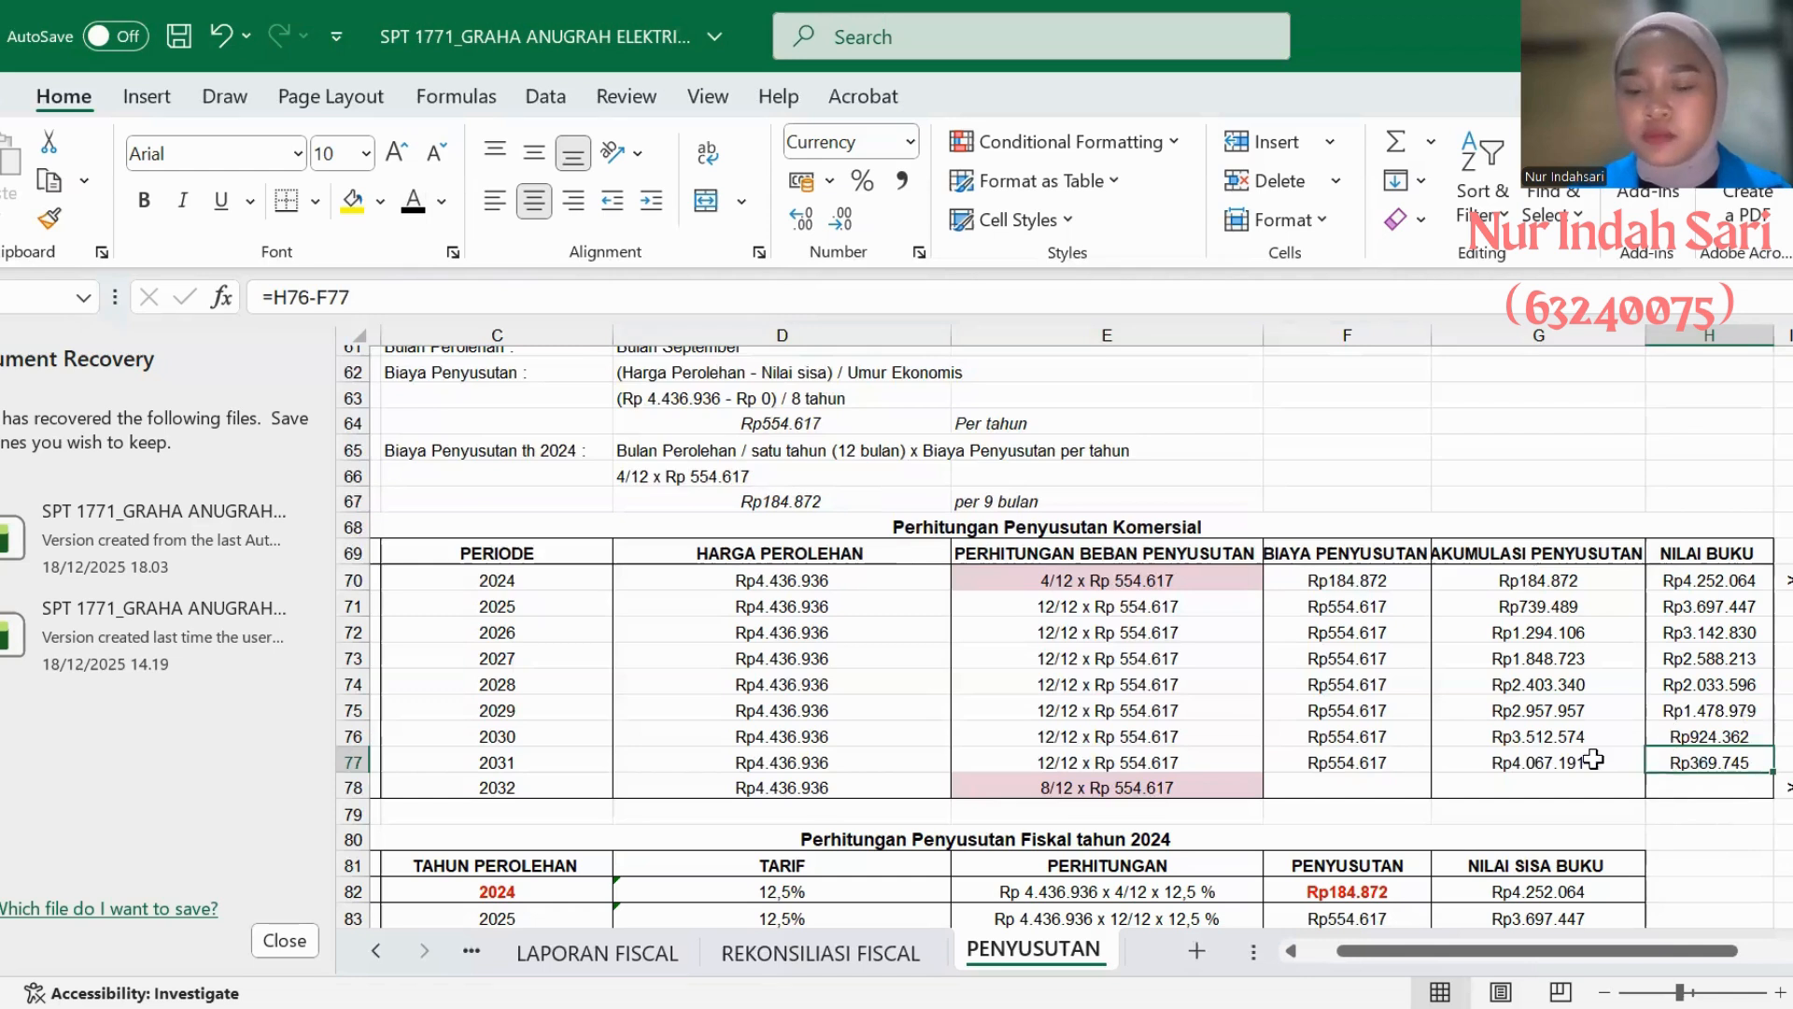
- Turn the 2032 BIAYA PENYUSUTAN, AKUMULASI PENYUSUTAN and NILAI BUKU entries in AC's commercial table black
{"action": "left_click", "coordinate": [1351, 786]}
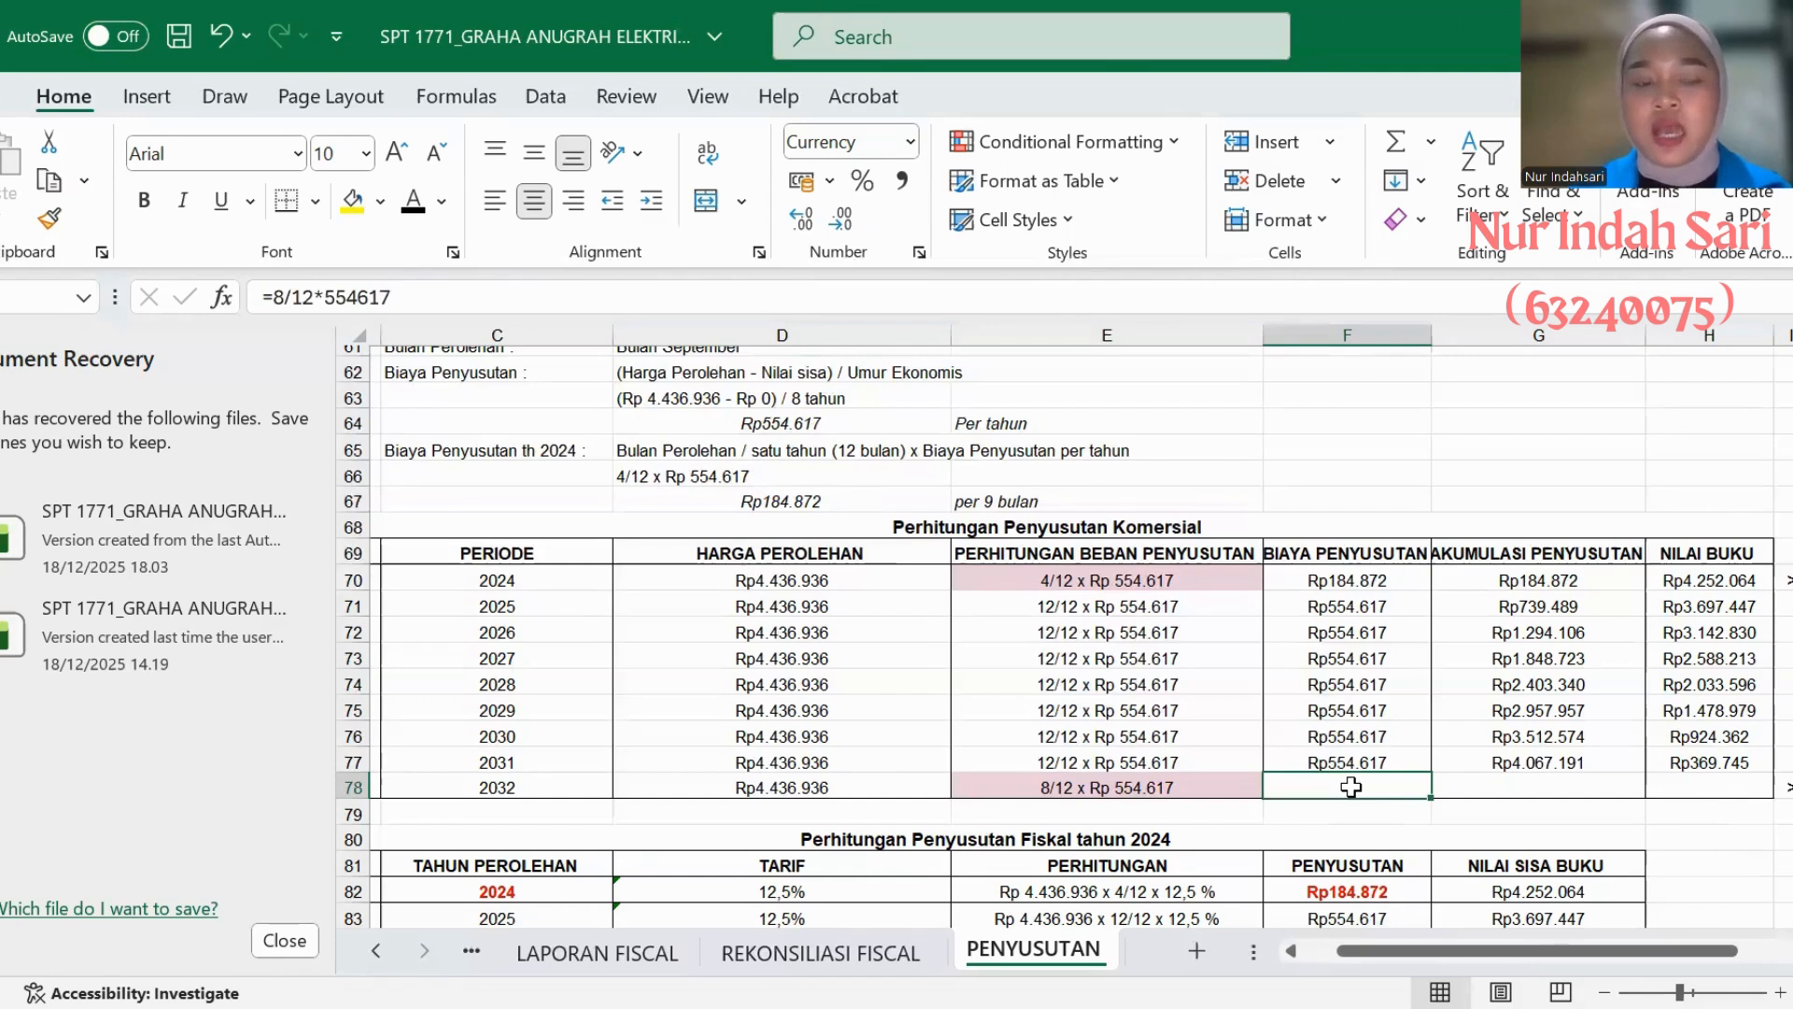
{"action": "left_click", "coordinate": [413, 203]}
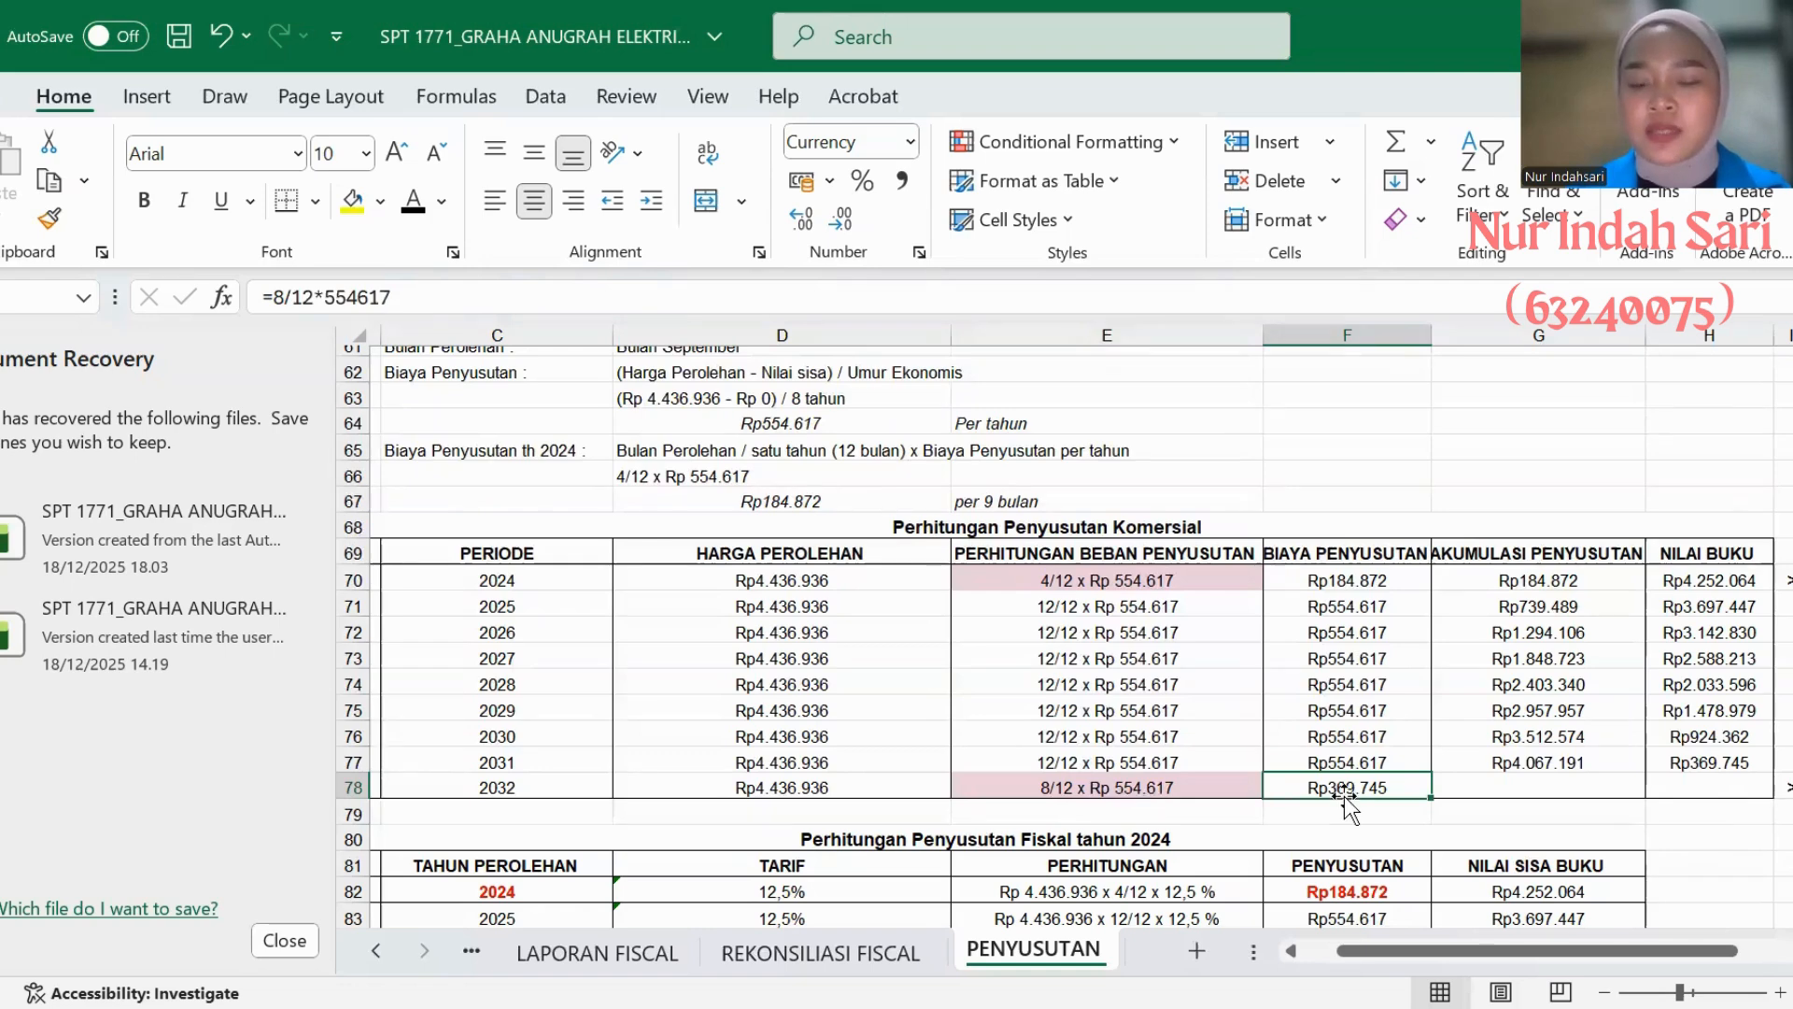
{"action": "scroll", "coordinate": [1343, 796], "scroll_direction": "right", "scroll_amount": 3}
{"action": "scroll", "coordinate": [1343, 795], "scroll_direction": "right", "scroll_amount": 2}
{"action": "scroll", "coordinate": [1343, 796], "scroll_direction": "down", "scroll_amount": 1}
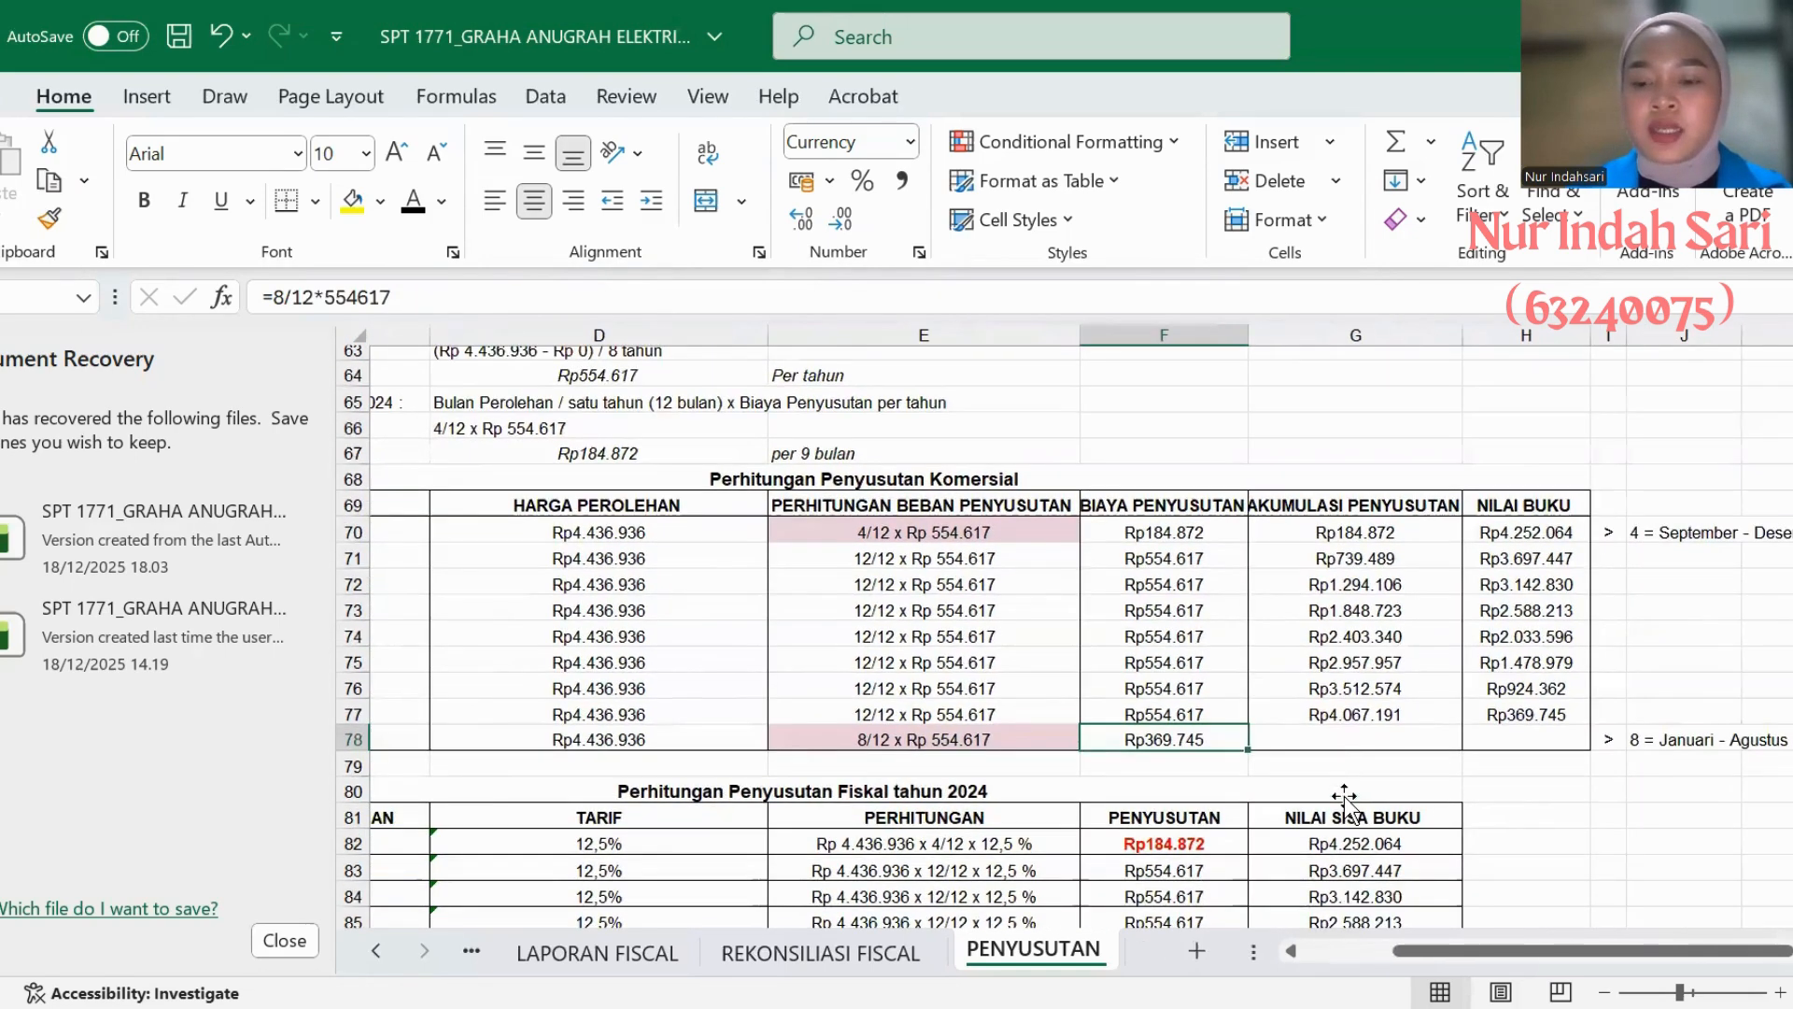
{"action": "left_click", "coordinate": [1305, 741]}
{"action": "left_click", "coordinate": [414, 203]}
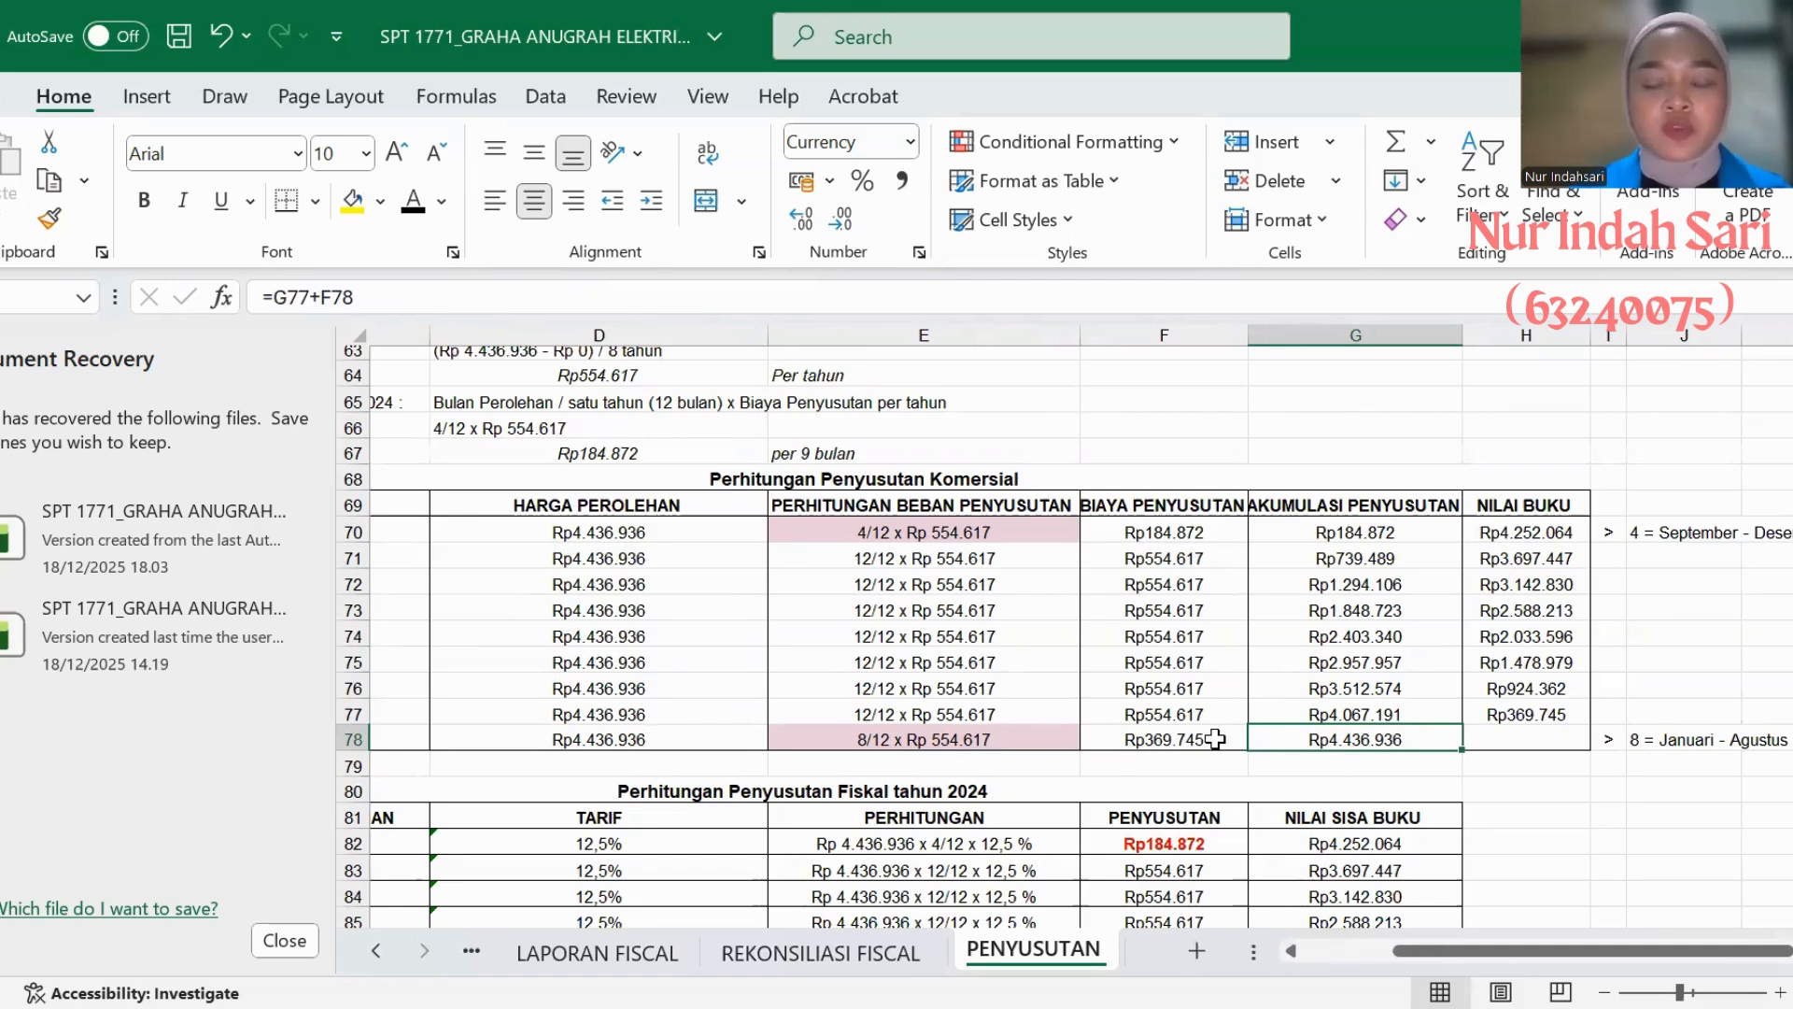
{"action": "left_click", "coordinate": [1522, 739]}
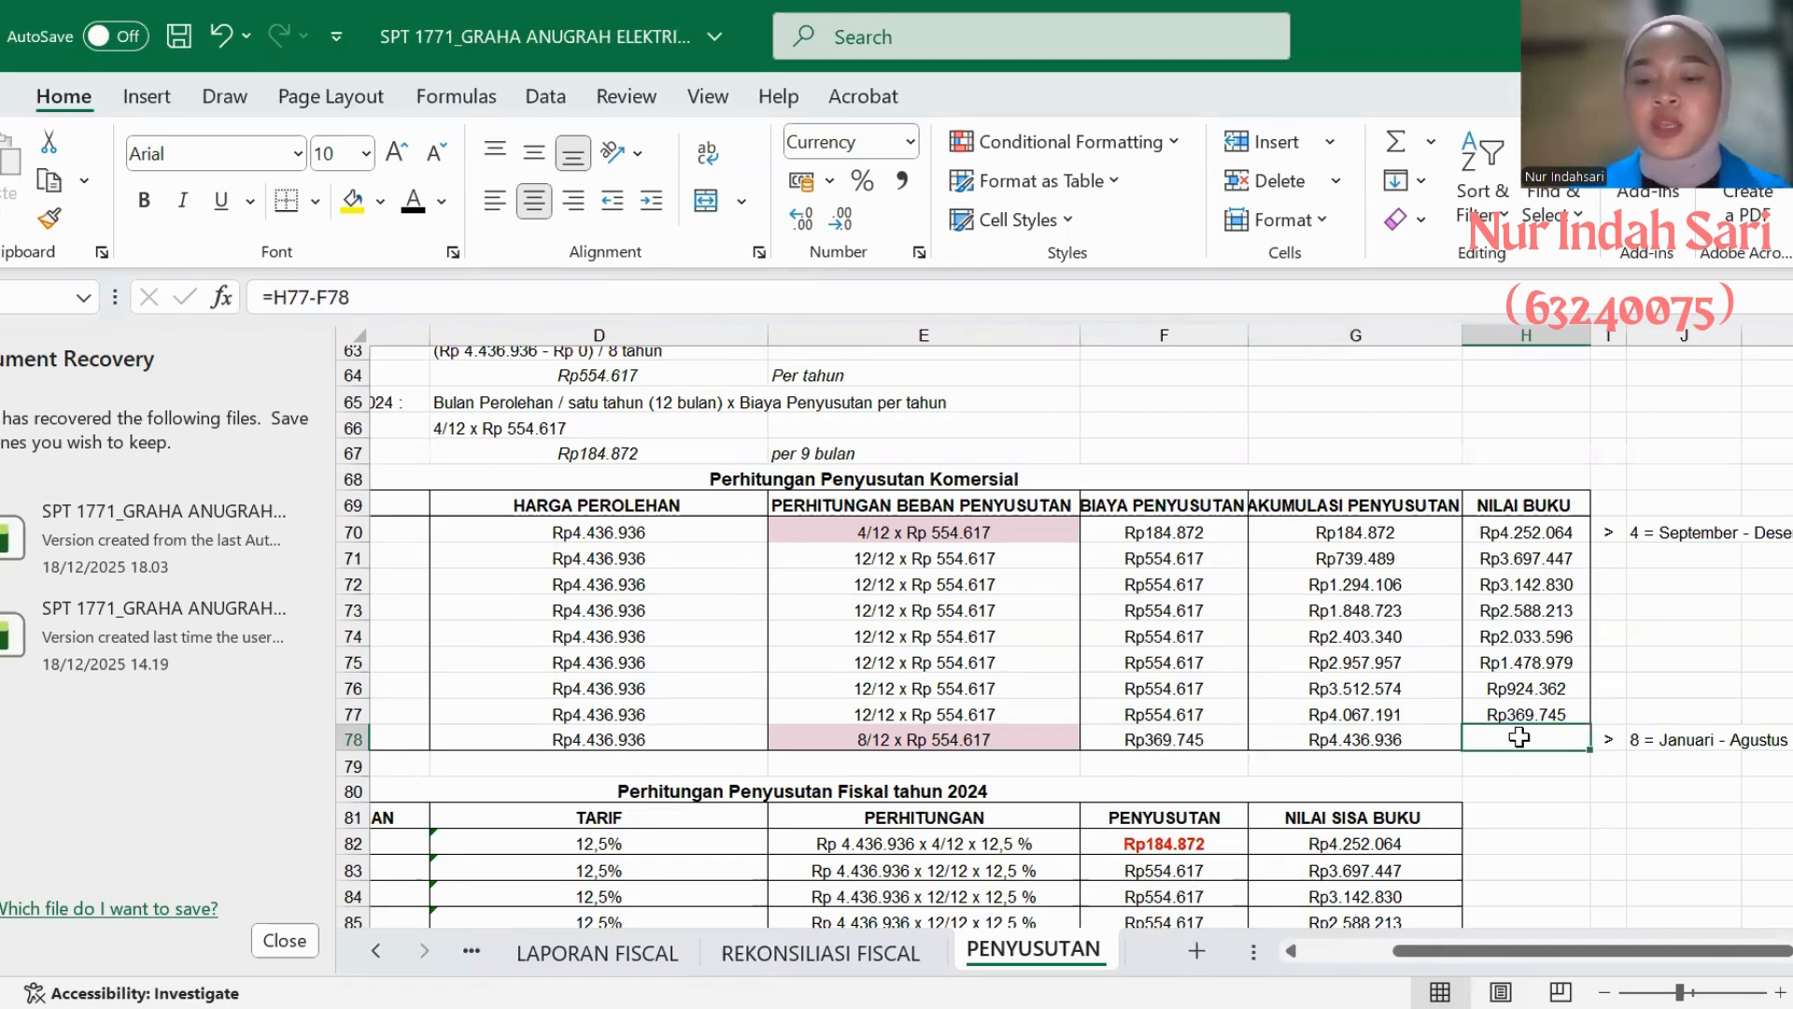
{"action": "left_click", "coordinate": [399, 200]}
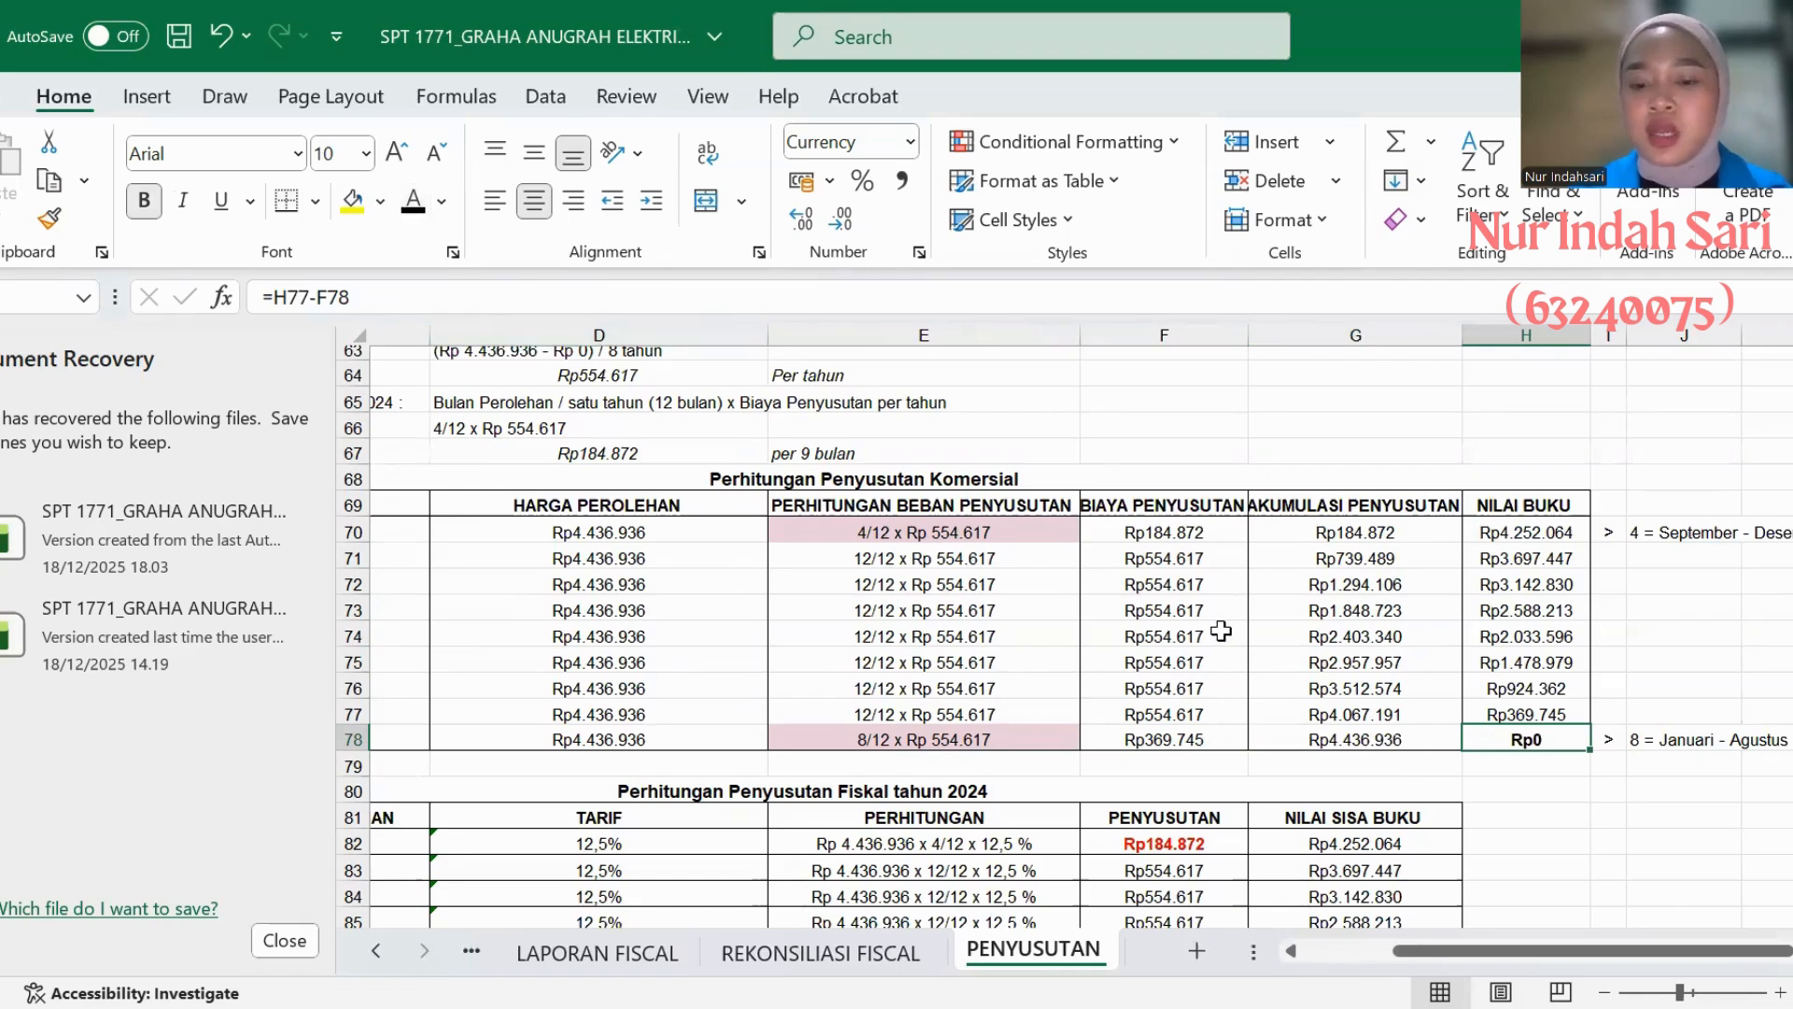
- Reveal the 2024 PENYUSUTAN amount in AC's Perhitungan Penyusutan Fiskal table with black text and select its NILAI SISA BUKU cell
{"action": "scroll", "coordinate": [869, 588], "scroll_direction": "down", "scroll_amount": 4}
{"action": "scroll", "coordinate": [869, 588], "scroll_direction": "left", "scroll_amount": 2}
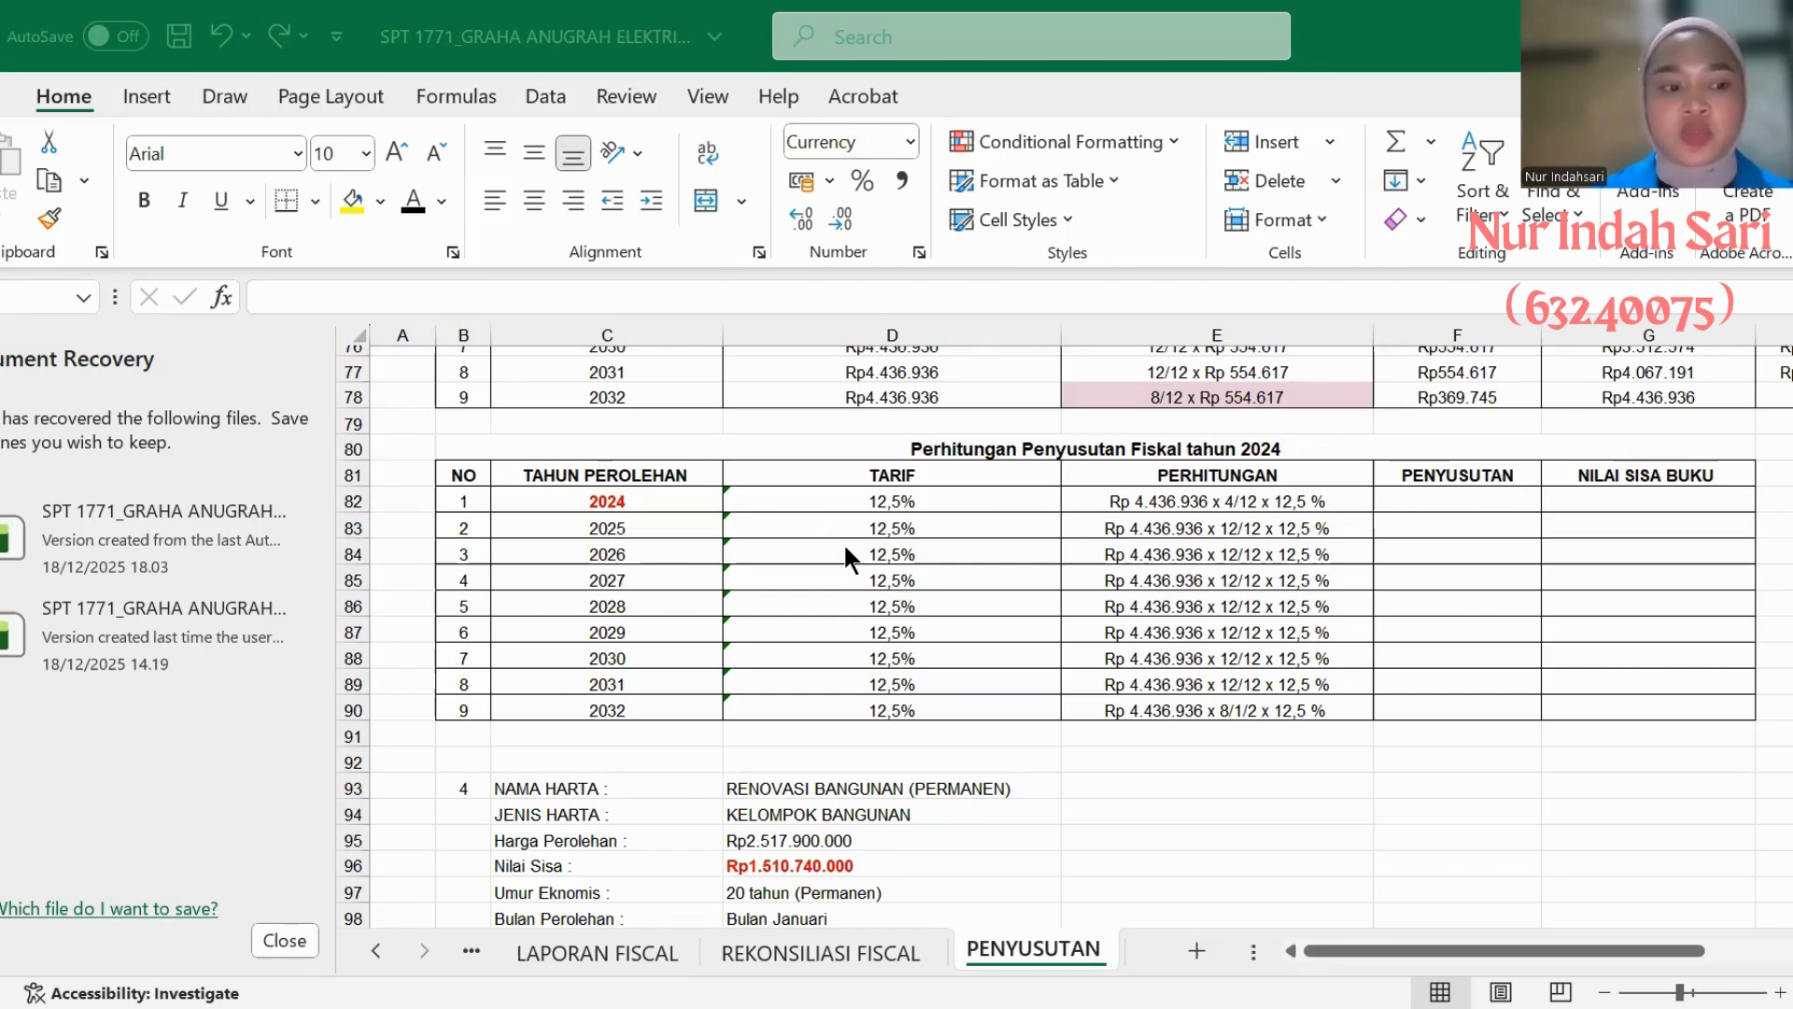
{"action": "scroll", "coordinate": [845, 549], "scroll_direction": "down", "scroll_amount": 1}
{"action": "scroll", "coordinate": [844, 552], "scroll_direction": "down", "scroll_amount": 1}
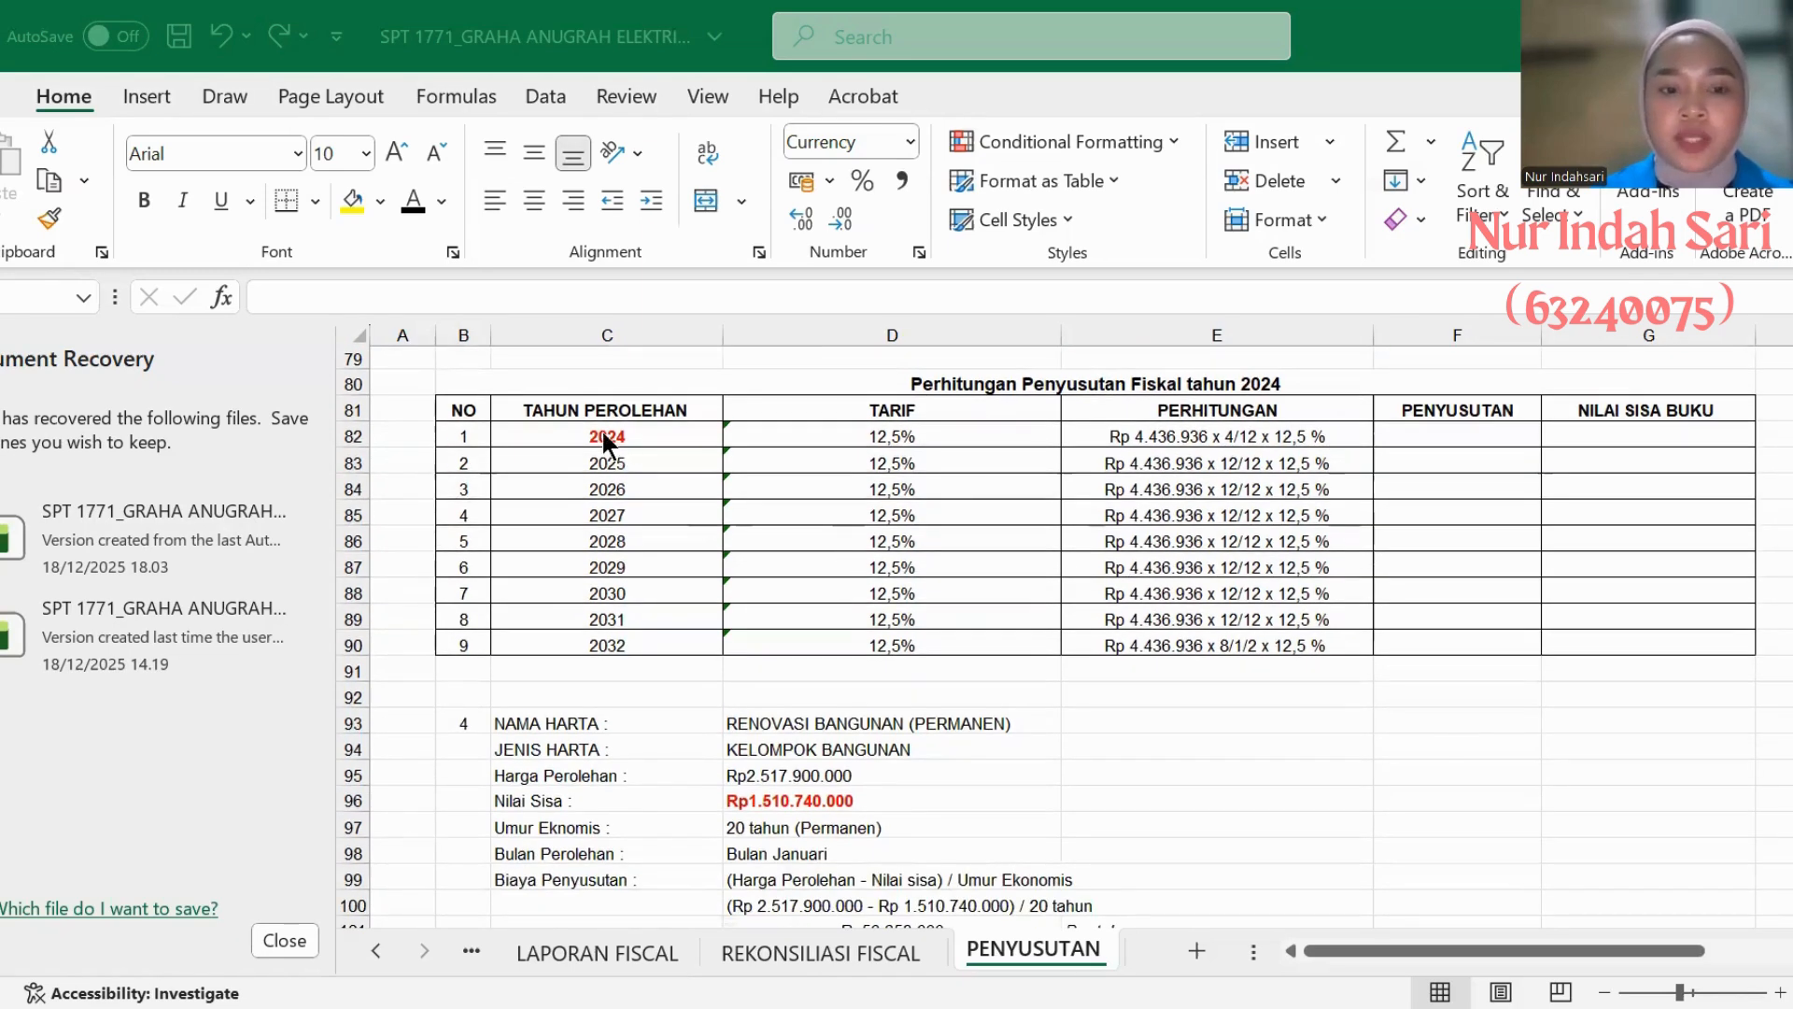
{"action": "scroll", "coordinate": [605, 443], "scroll_direction": "up", "scroll_amount": 1}
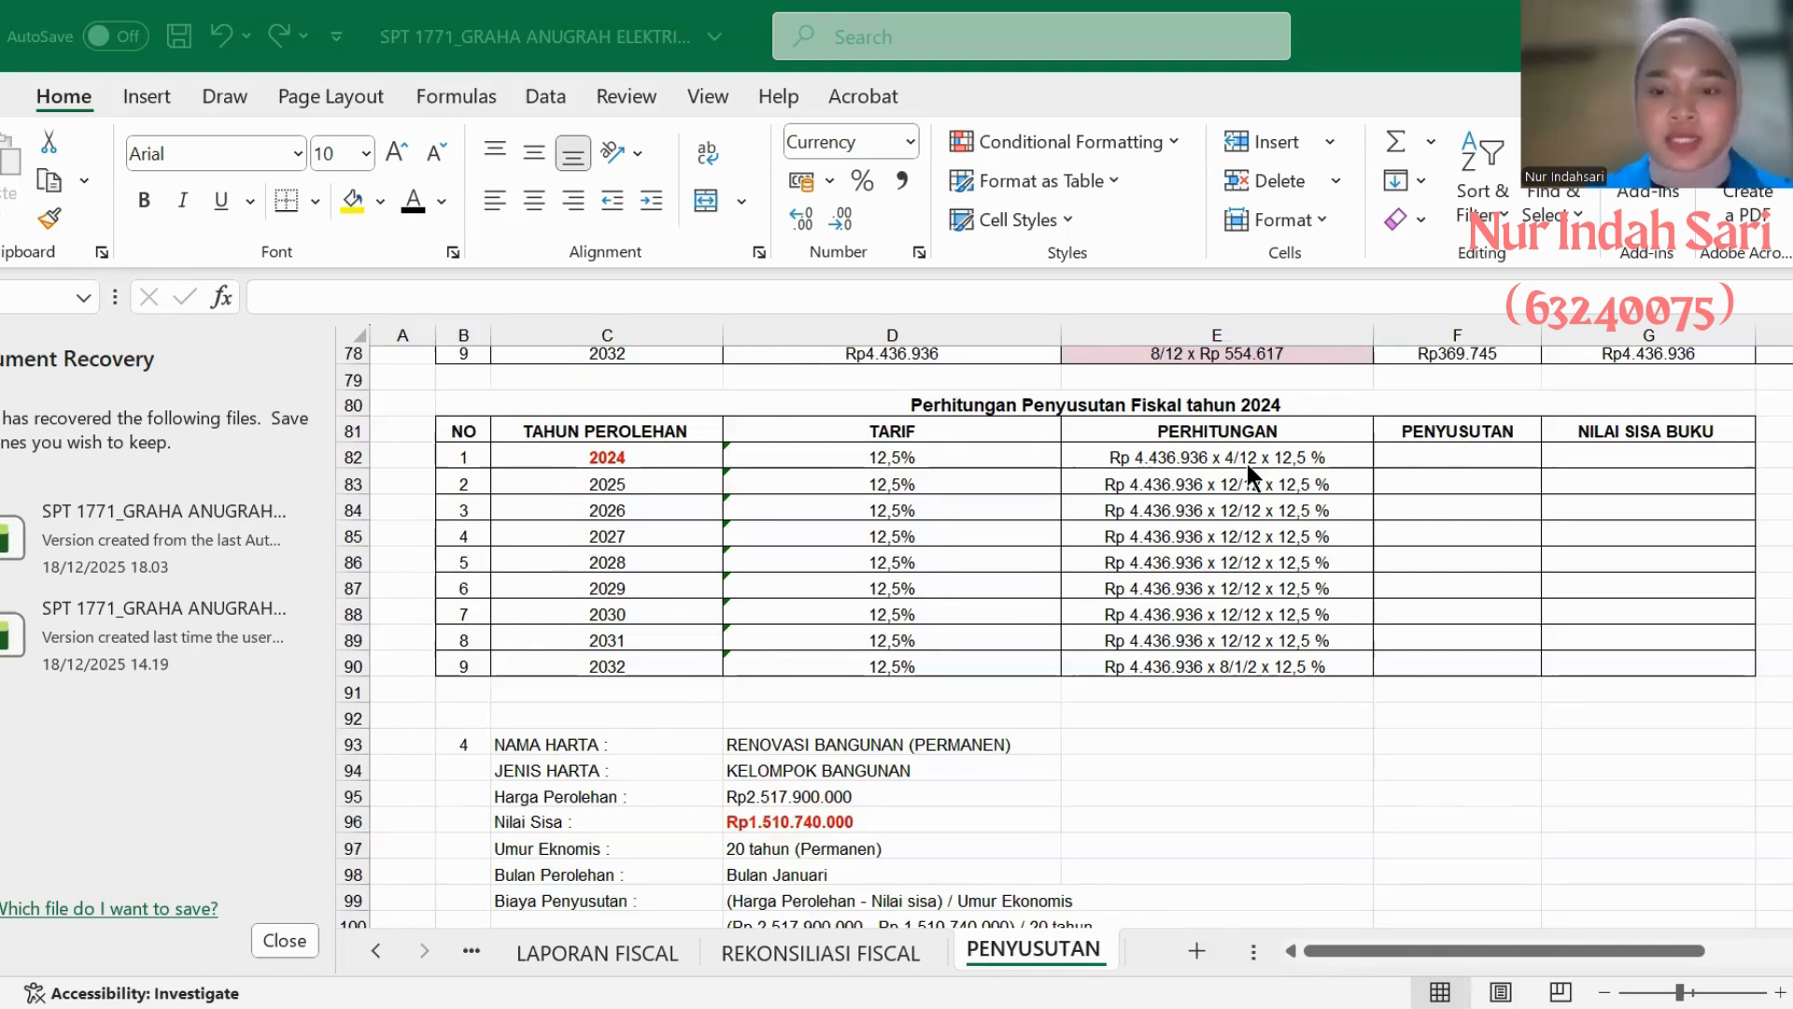
{"action": "scroll", "coordinate": [1317, 467], "scroll_direction": "down", "scroll_amount": 1}
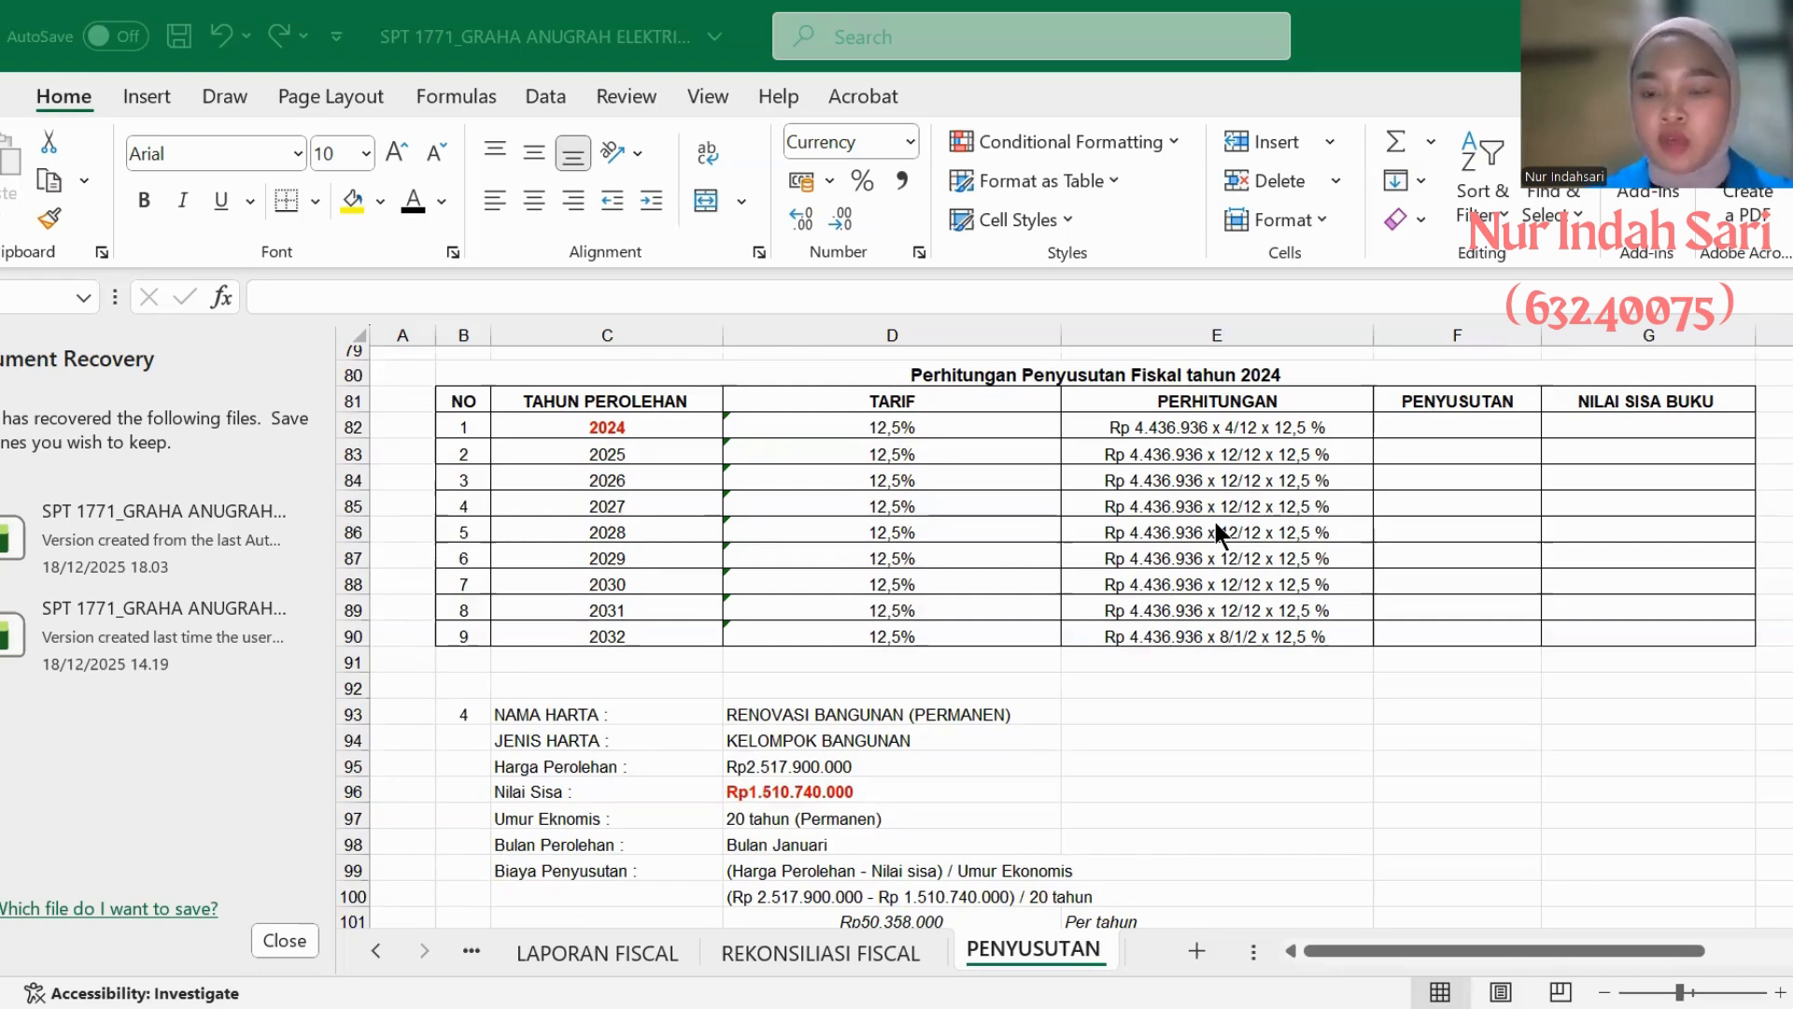
{"action": "scroll", "coordinate": [1215, 525], "scroll_direction": "up", "scroll_amount": 1}
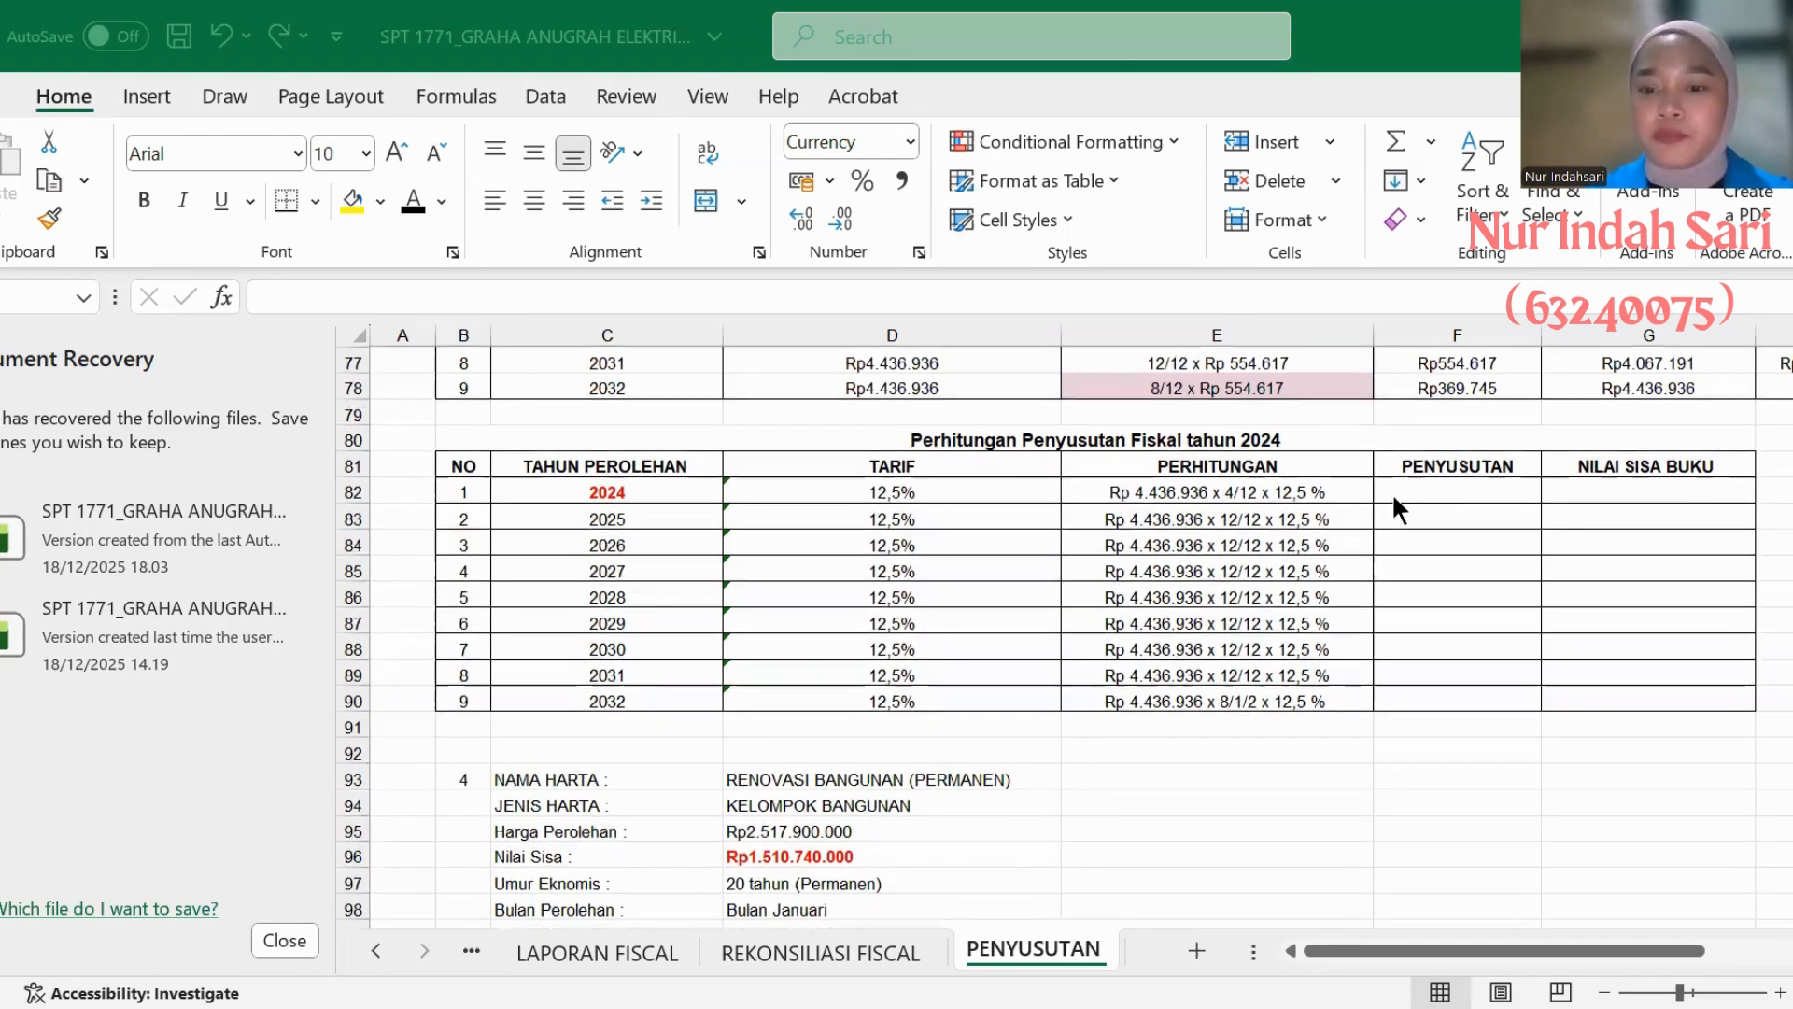
{"action": "left_click", "coordinate": [1393, 492]}
{"action": "left_click", "coordinate": [1396, 486]}
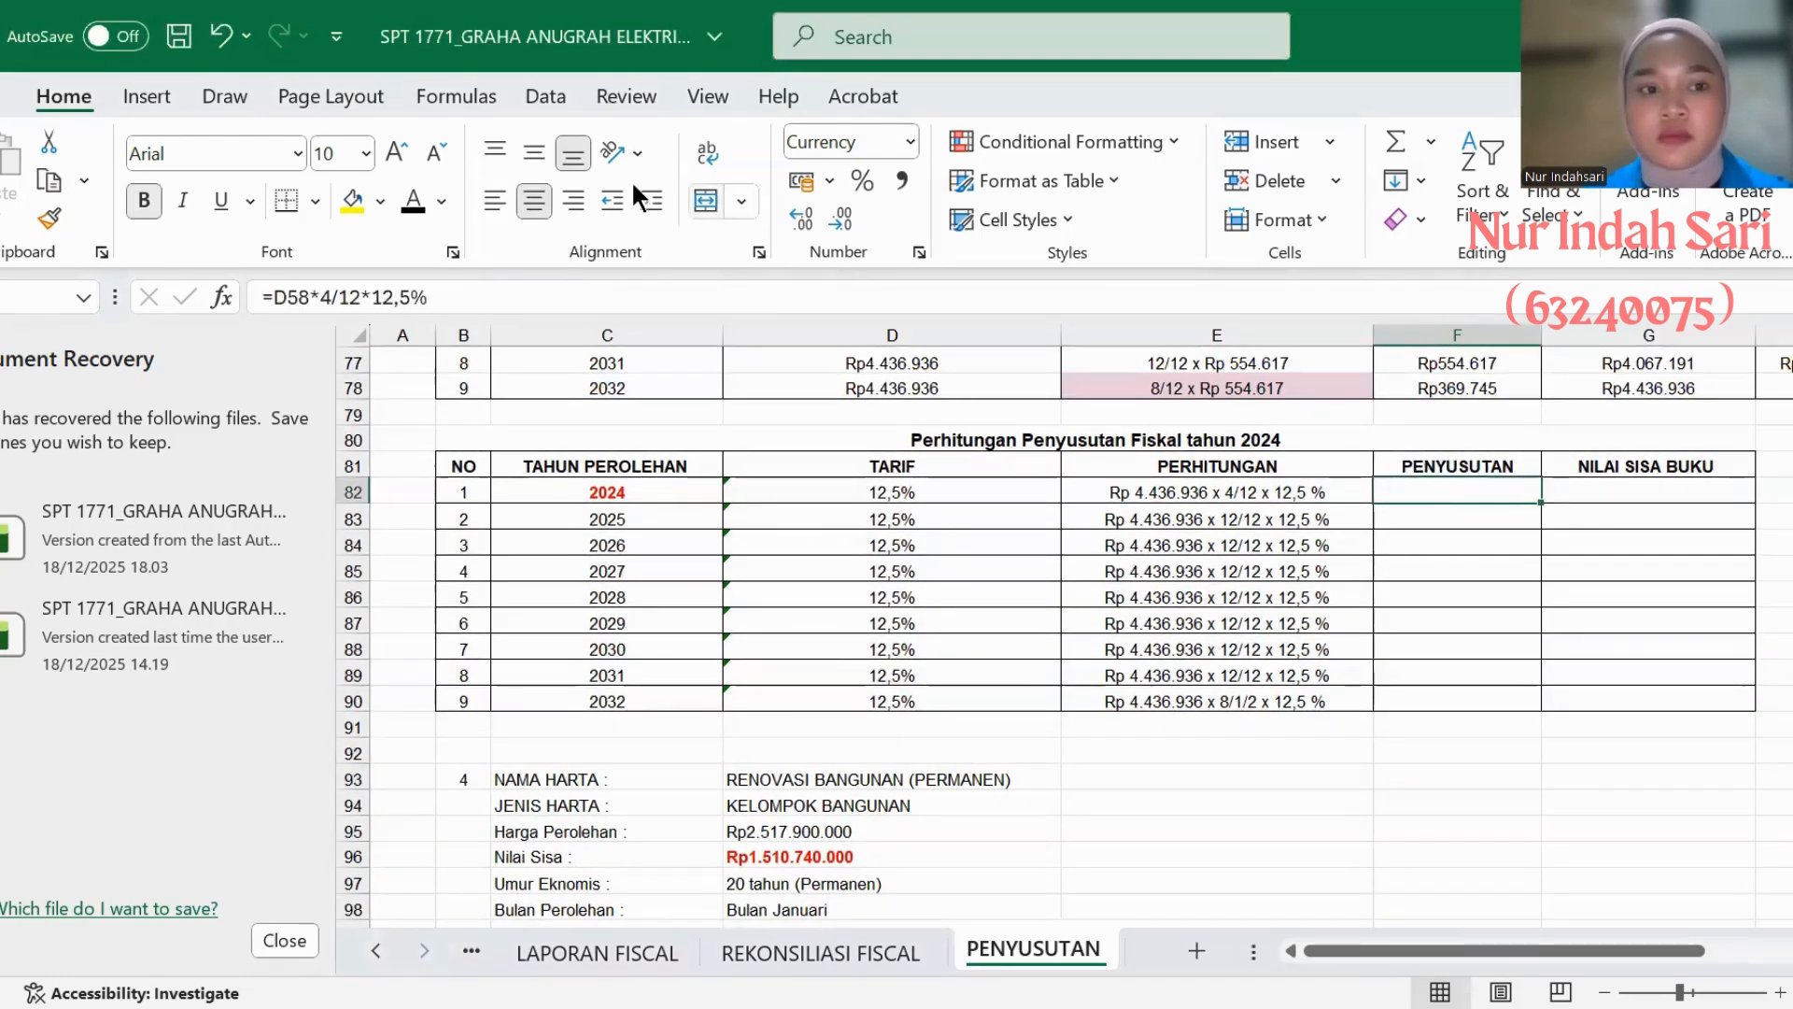
{"action": "left_click", "coordinate": [413, 204]}
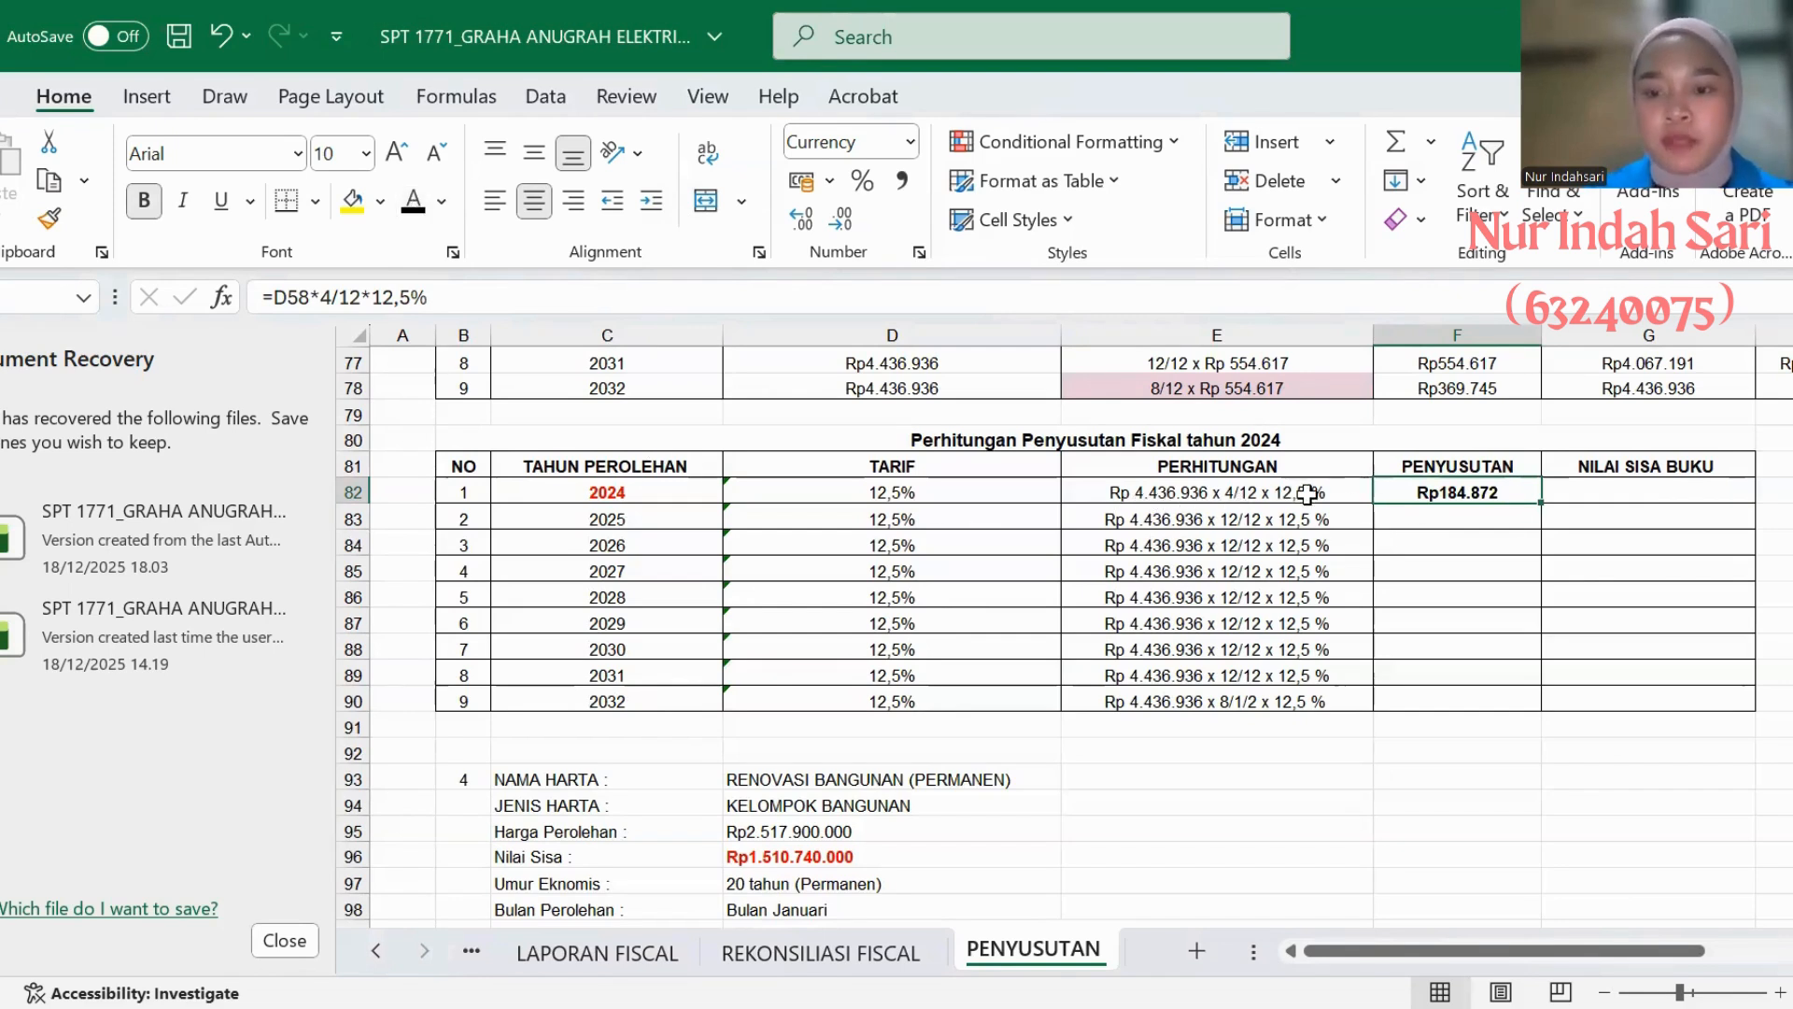
{"action": "left_click", "coordinate": [1584, 491]}
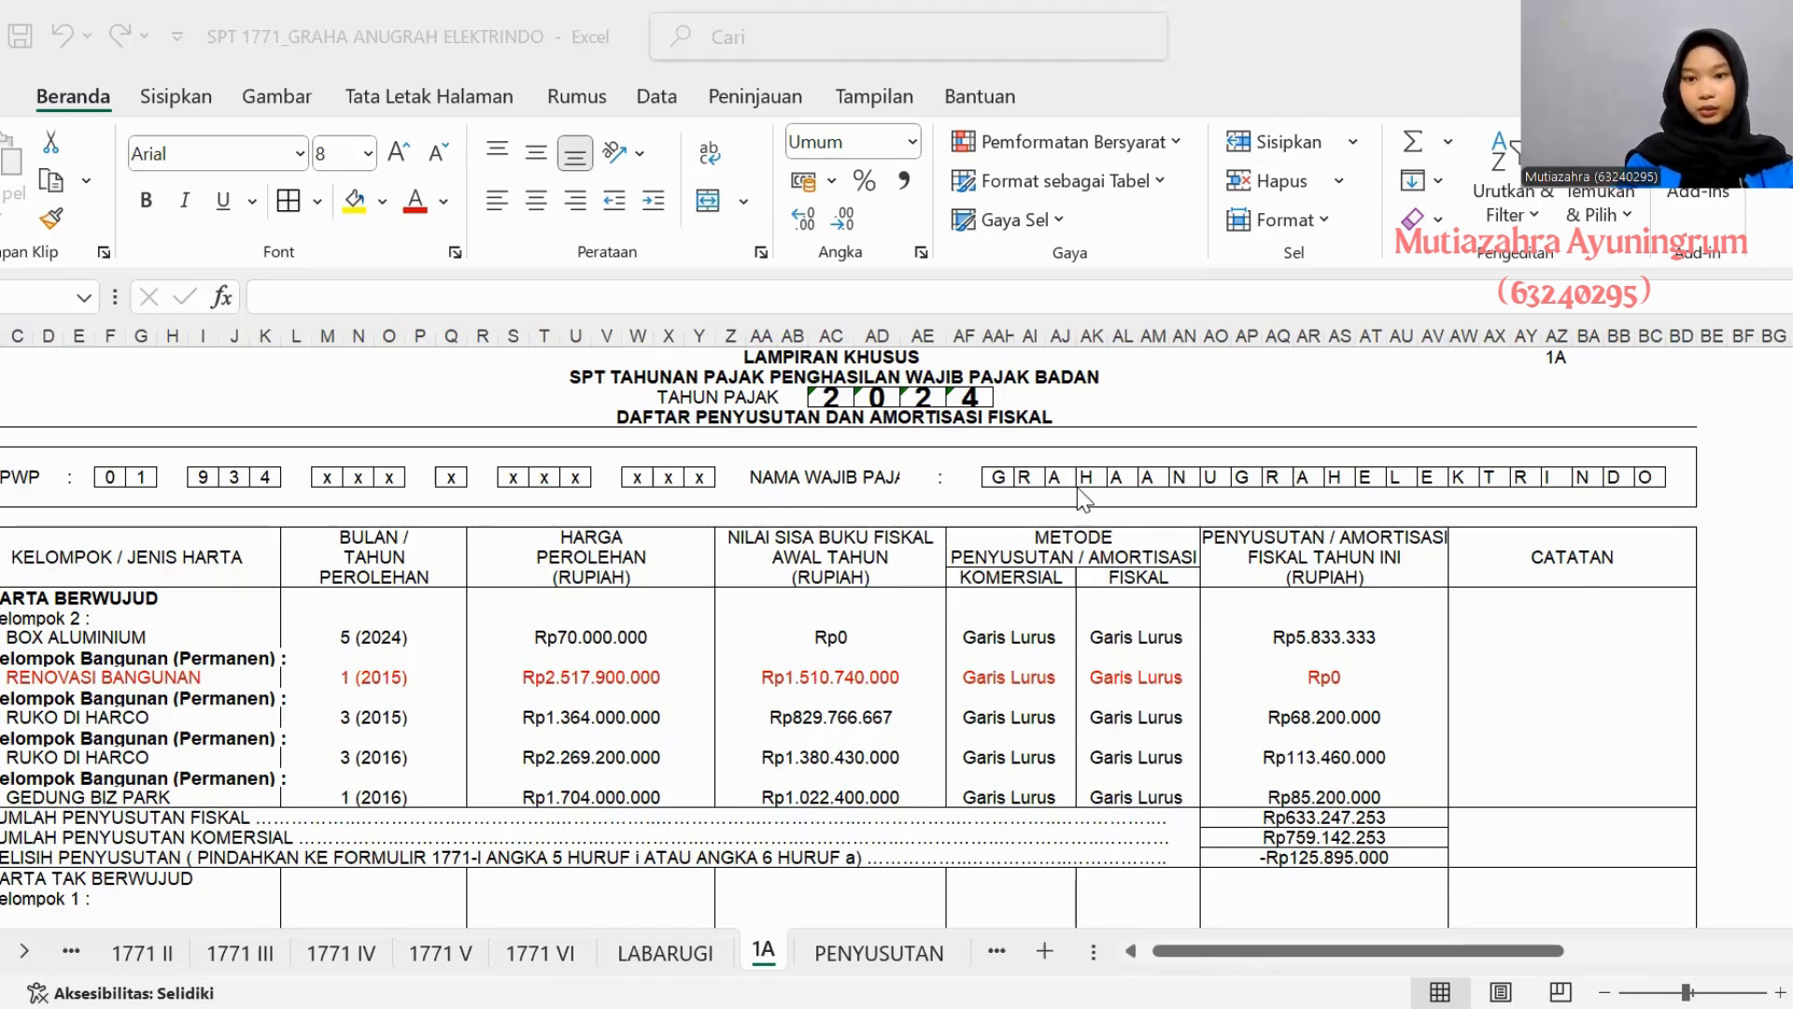
- Examine the DAFTAR PENYUSUTAN DAN AMORTISASI FISKAL form for tax year 2024 on sheet 1A
{"action": "scroll", "coordinate": [1016, 464], "scroll_direction": "up", "scroll_amount": 1}
{"action": "scroll", "coordinate": [1016, 464], "scroll_direction": "down", "scroll_amount": 1}
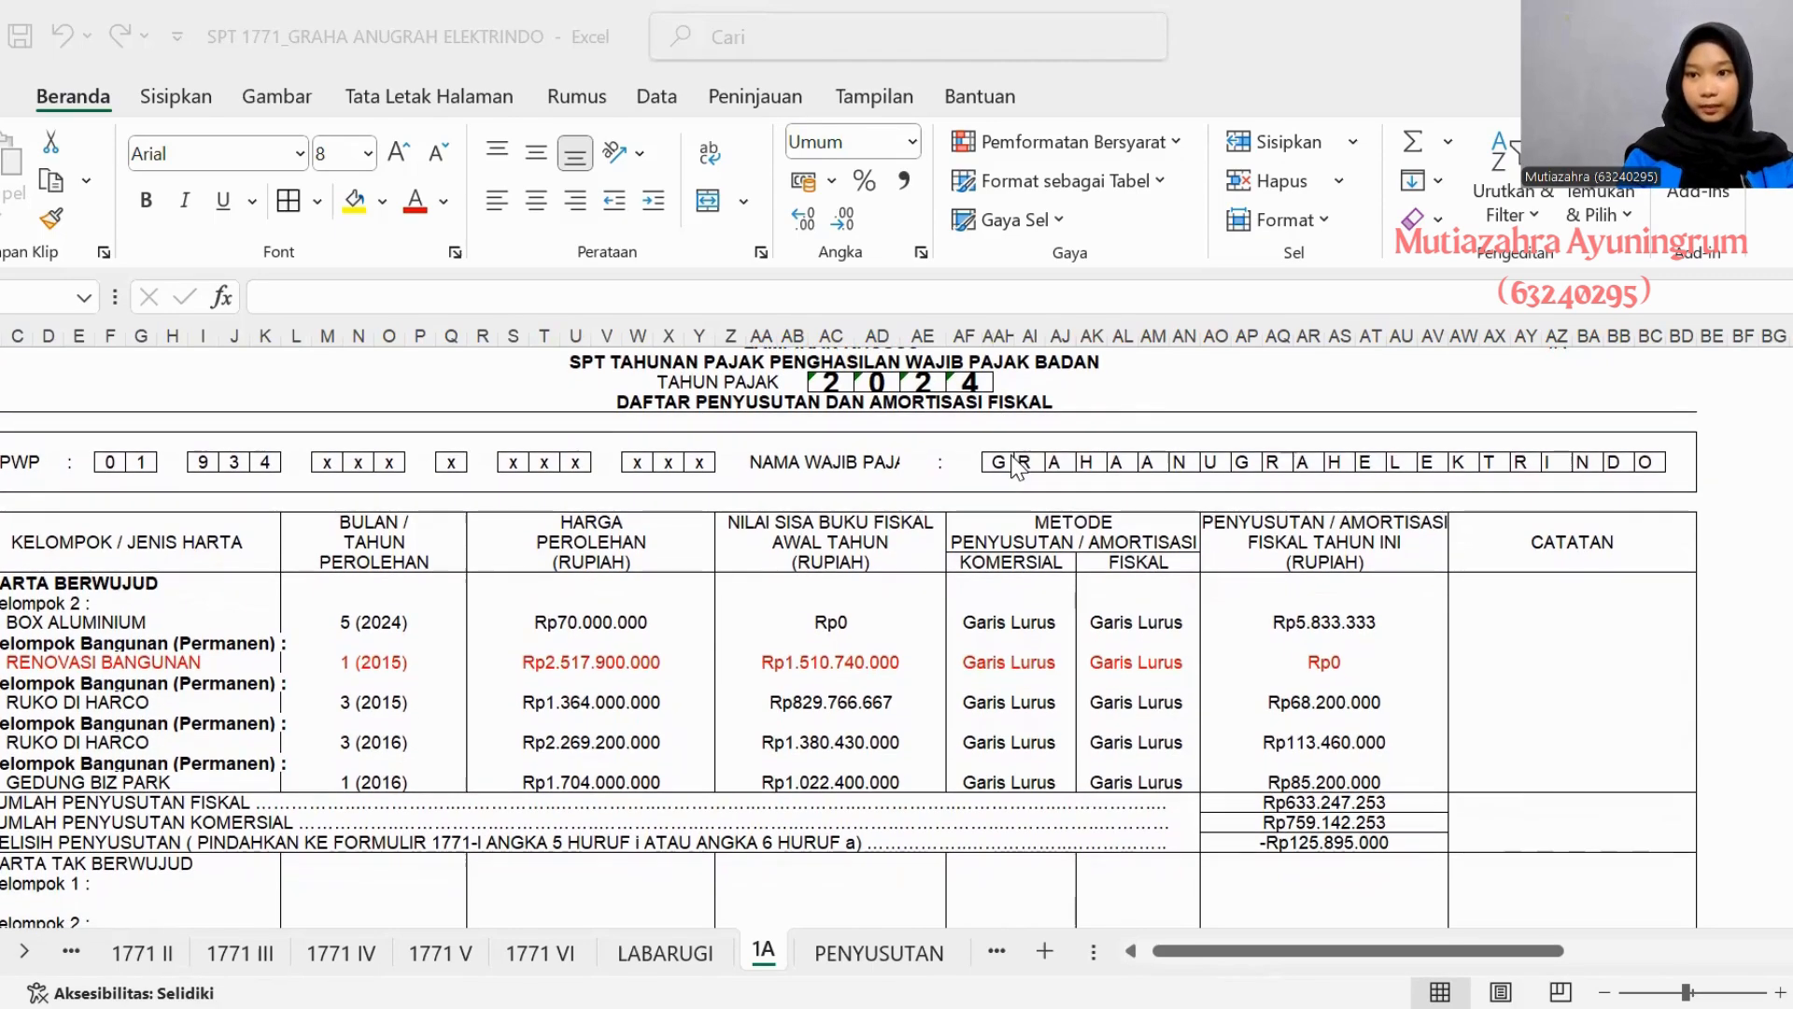
{"action": "scroll", "coordinate": [1015, 464], "scroll_direction": "down", "scroll_amount": 1}
{"action": "scroll", "coordinate": [1018, 464], "scroll_direction": "down", "scroll_amount": 3}
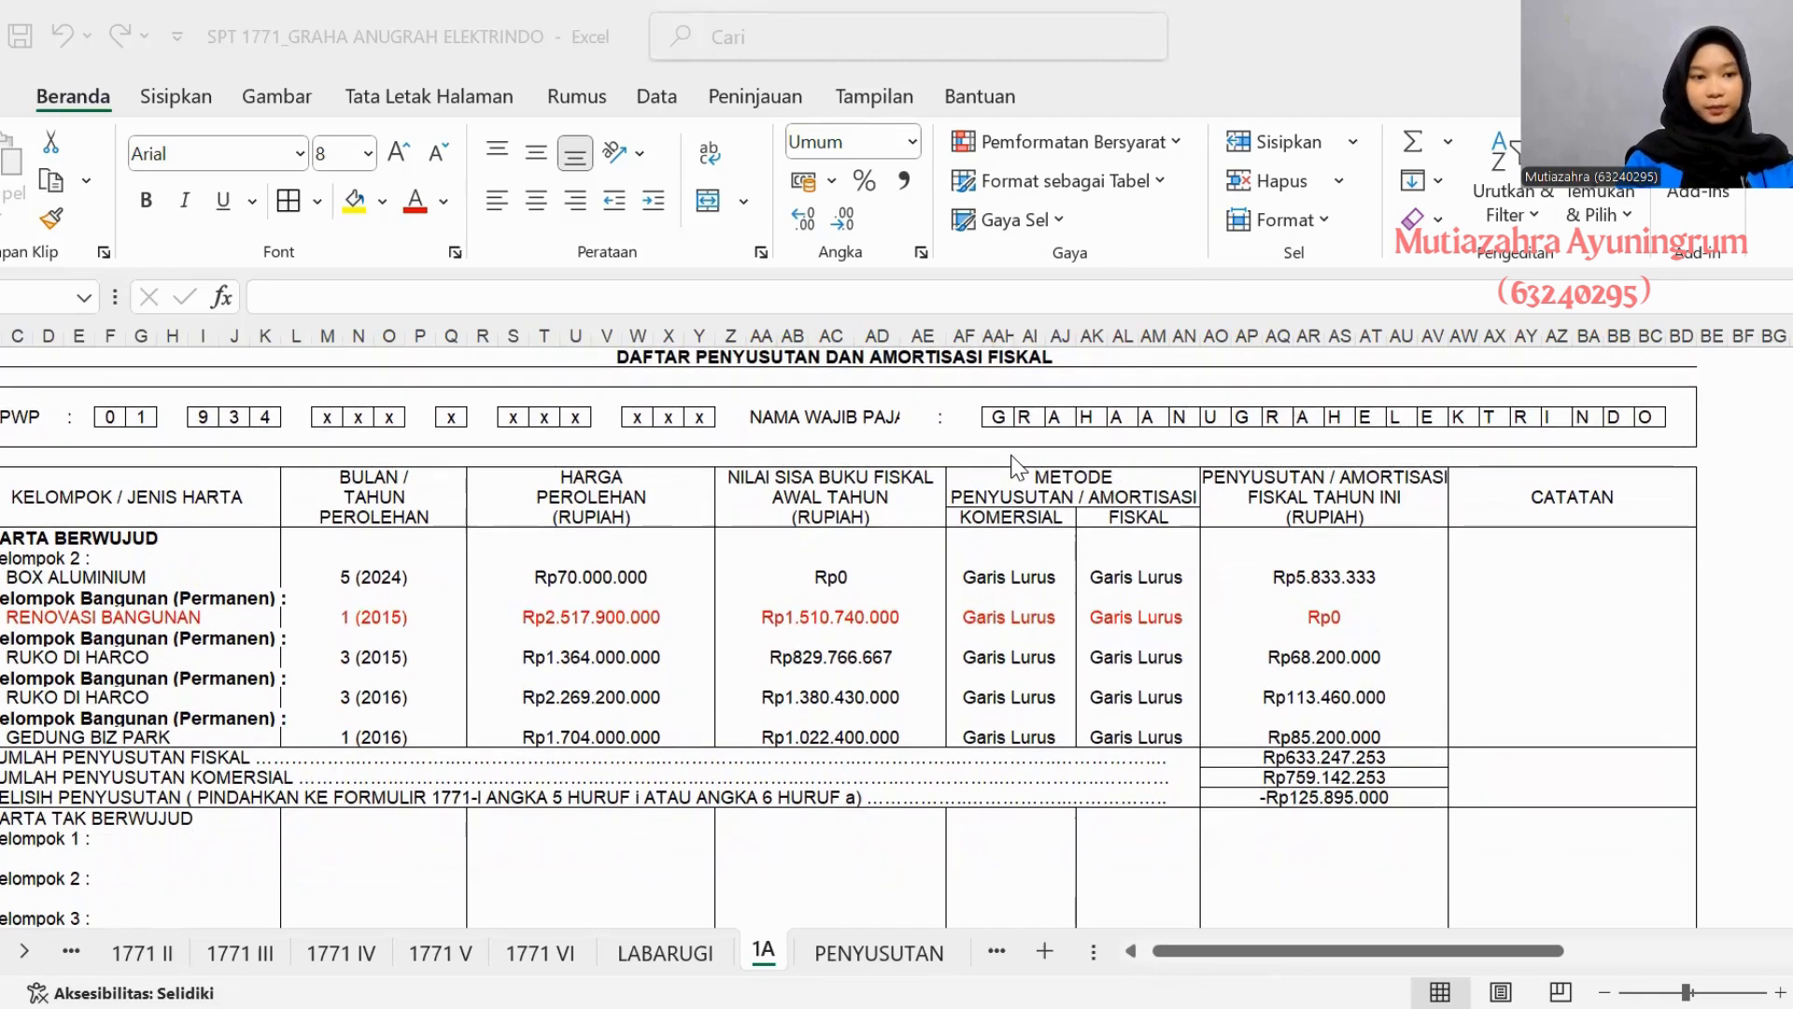
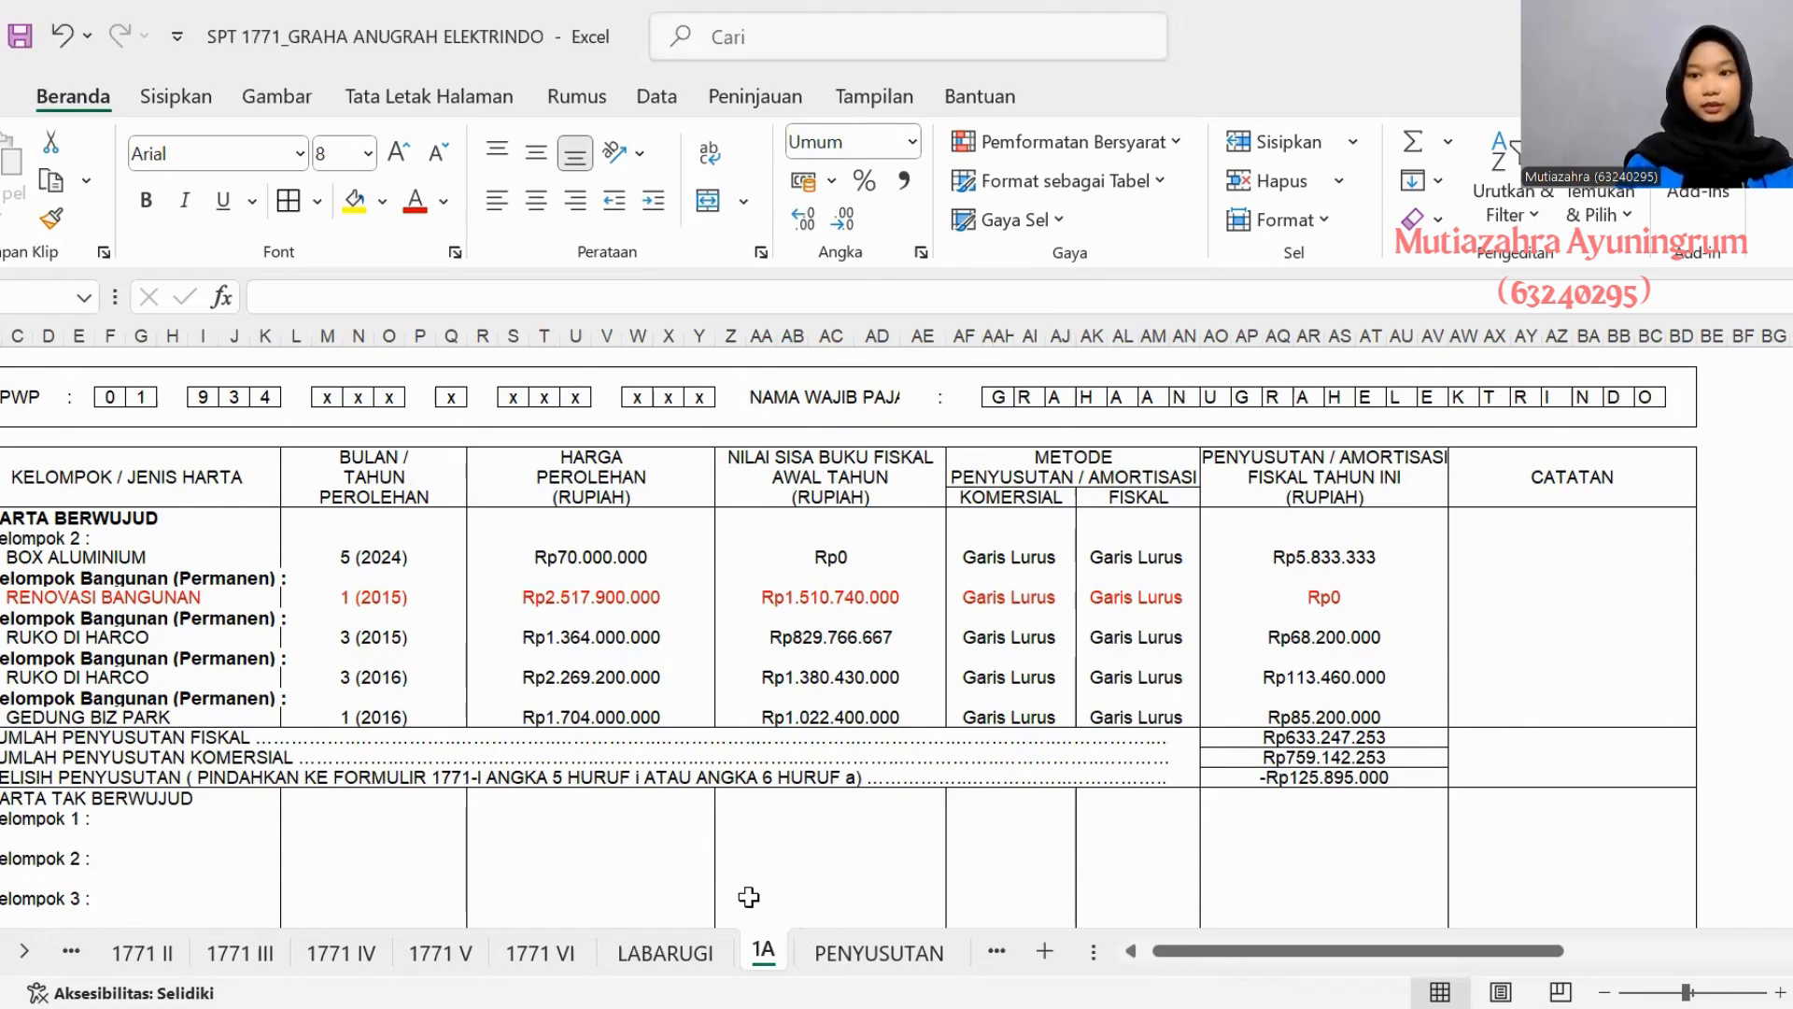
- Enter RENOVASI BANGUNAN (PERMANEN) as the NAMA HARTA of asset 4 on the PENYUSUTAN sheet
{"action": "left_click", "coordinate": [867, 951]}
{"action": "scroll", "coordinate": [459, 615], "scroll_direction": "down", "scroll_amount": 1}
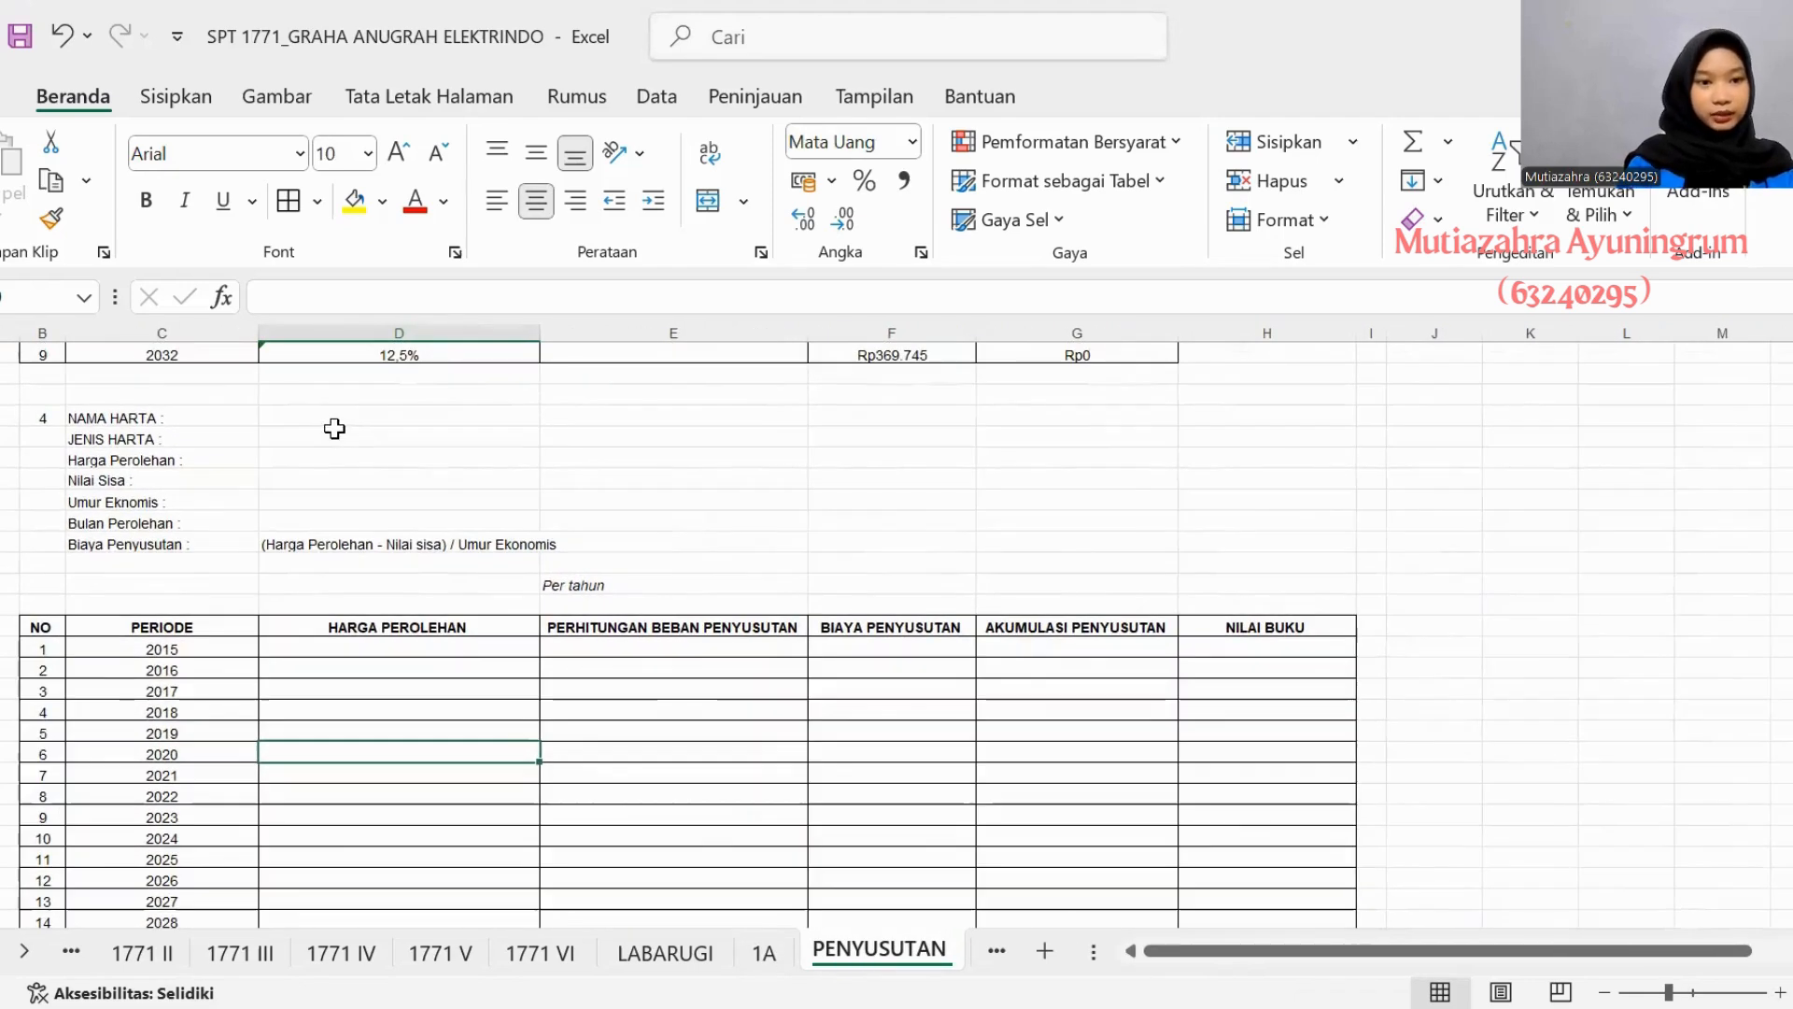
{"action": "left_click", "coordinate": [339, 414]}
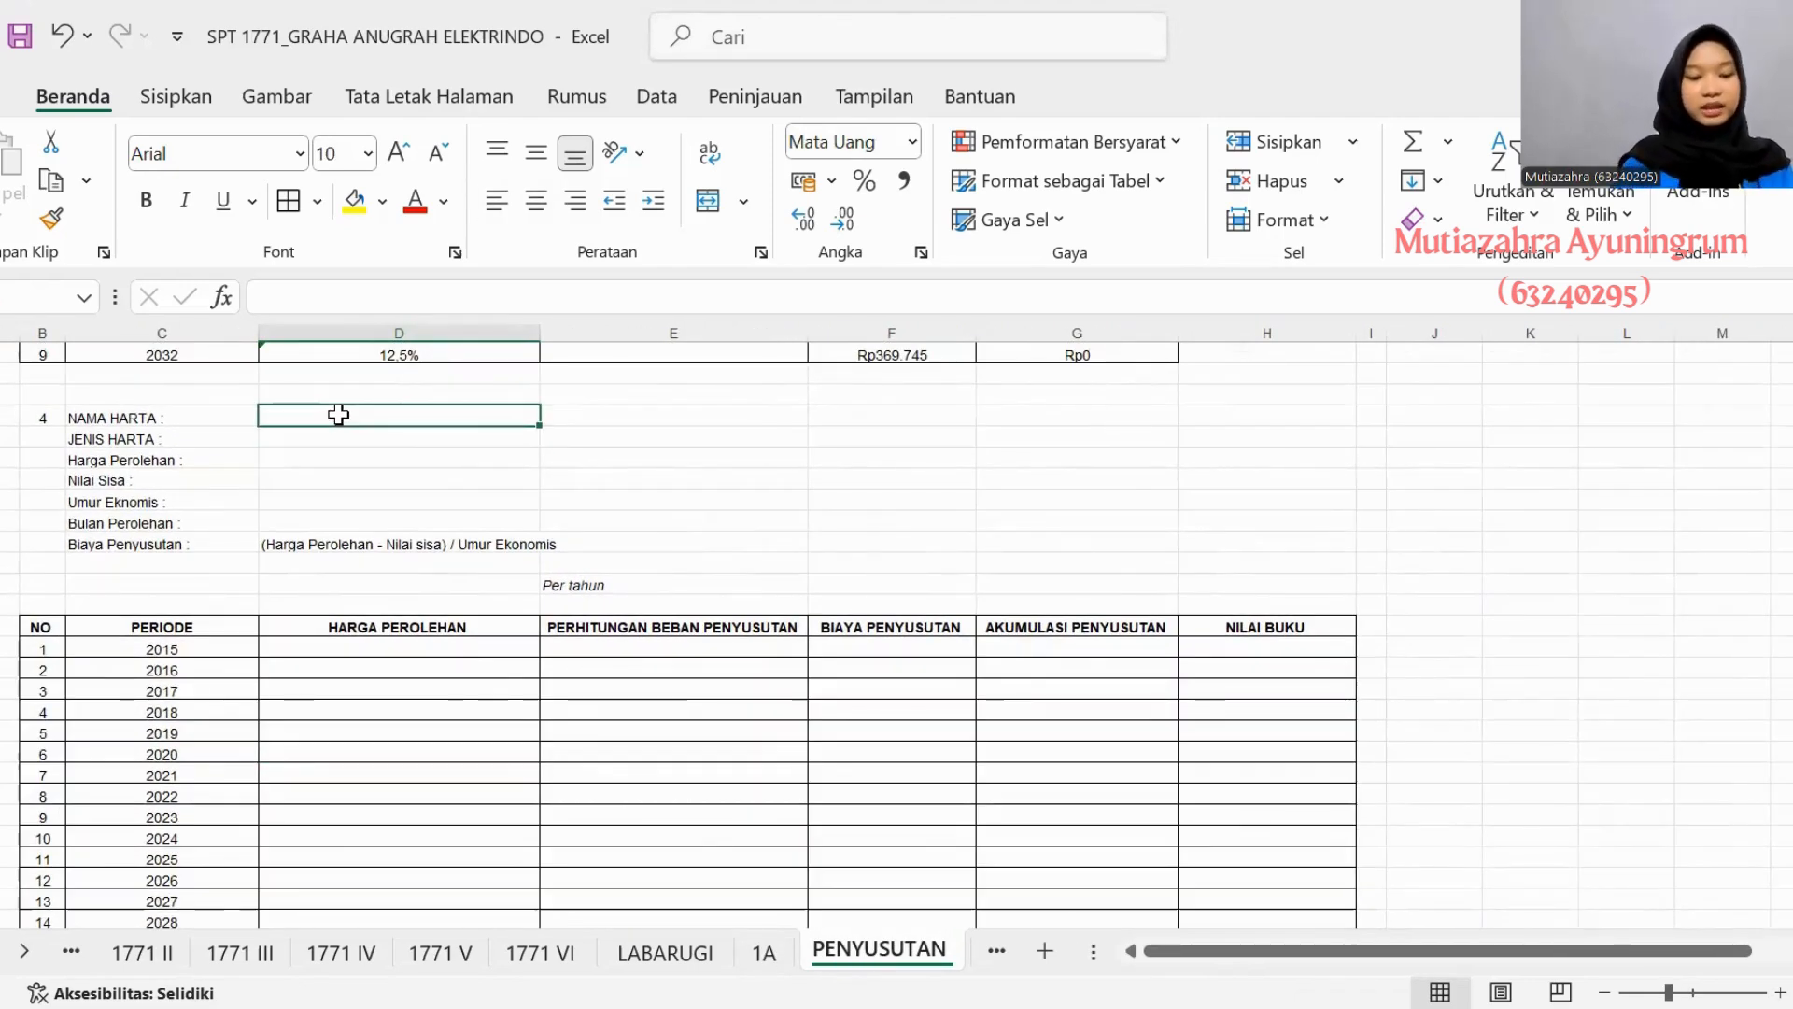
{"action": "type", "text": "RNE"}
{"action": "key", "text": "BackSpace"}
{"action": "key", "text": "BackSpace"}
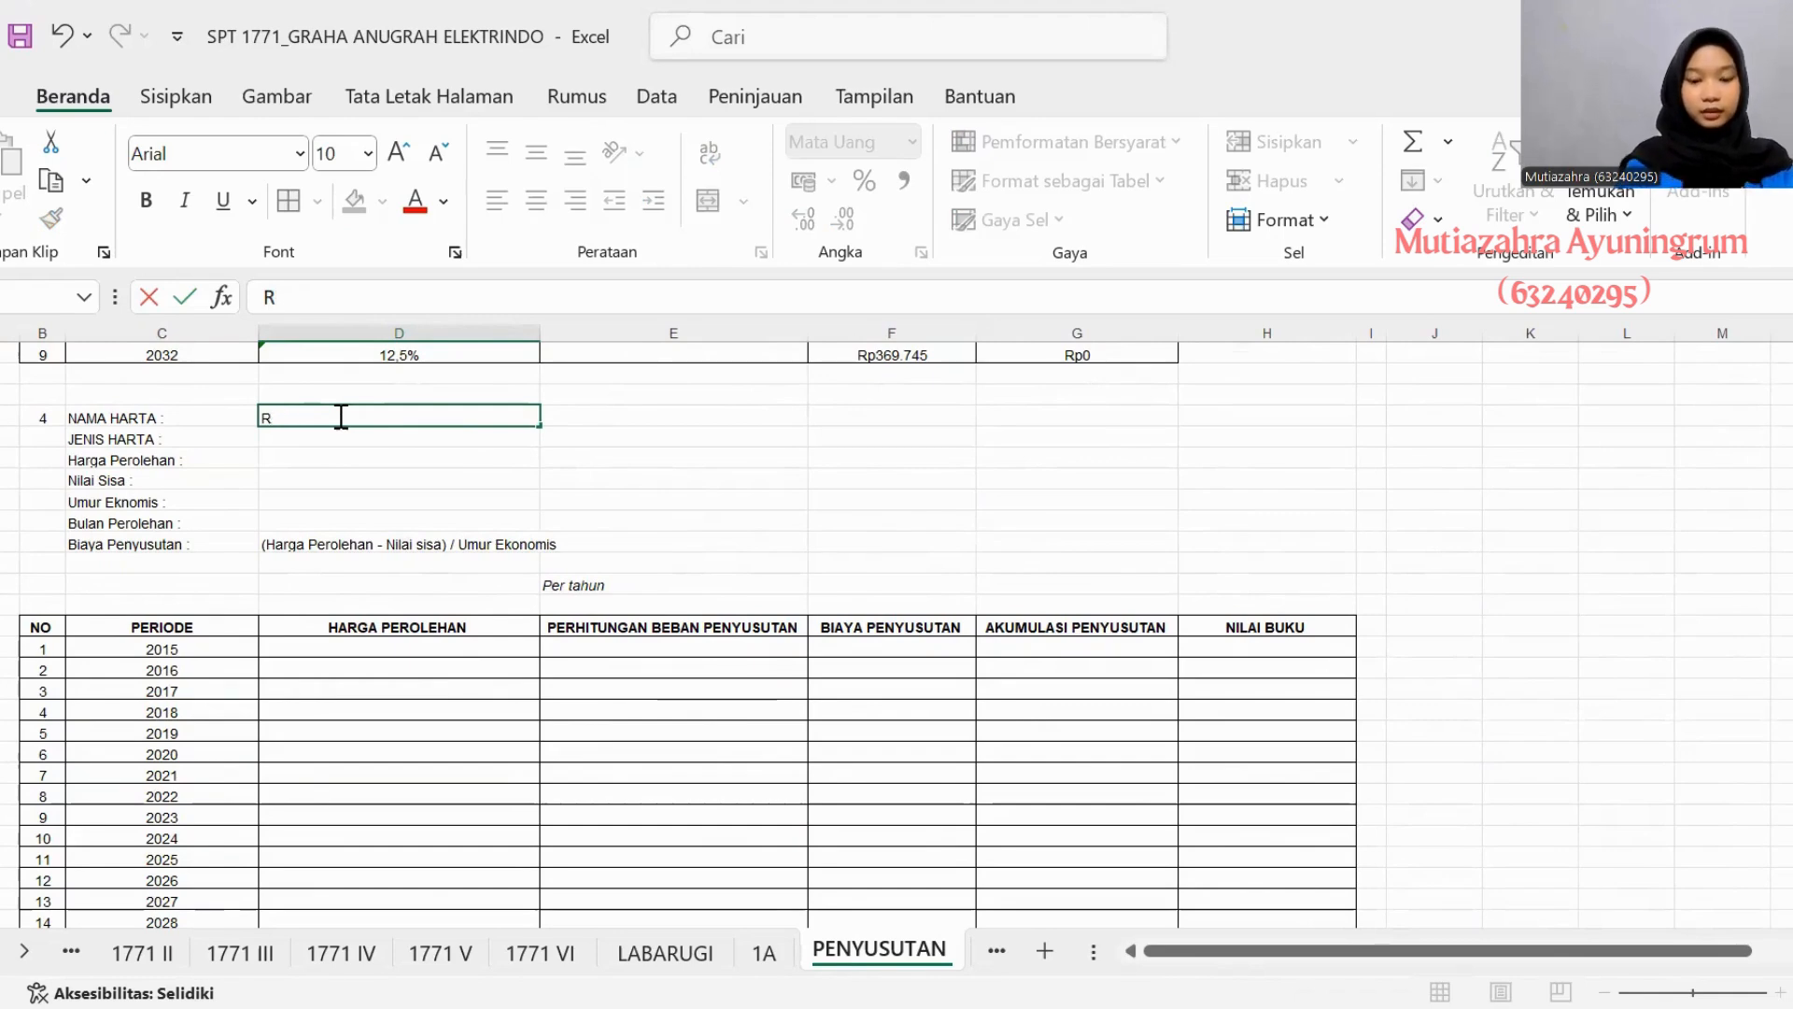
{"action": "type", "text": "ENOVASI BANGUNAN"}
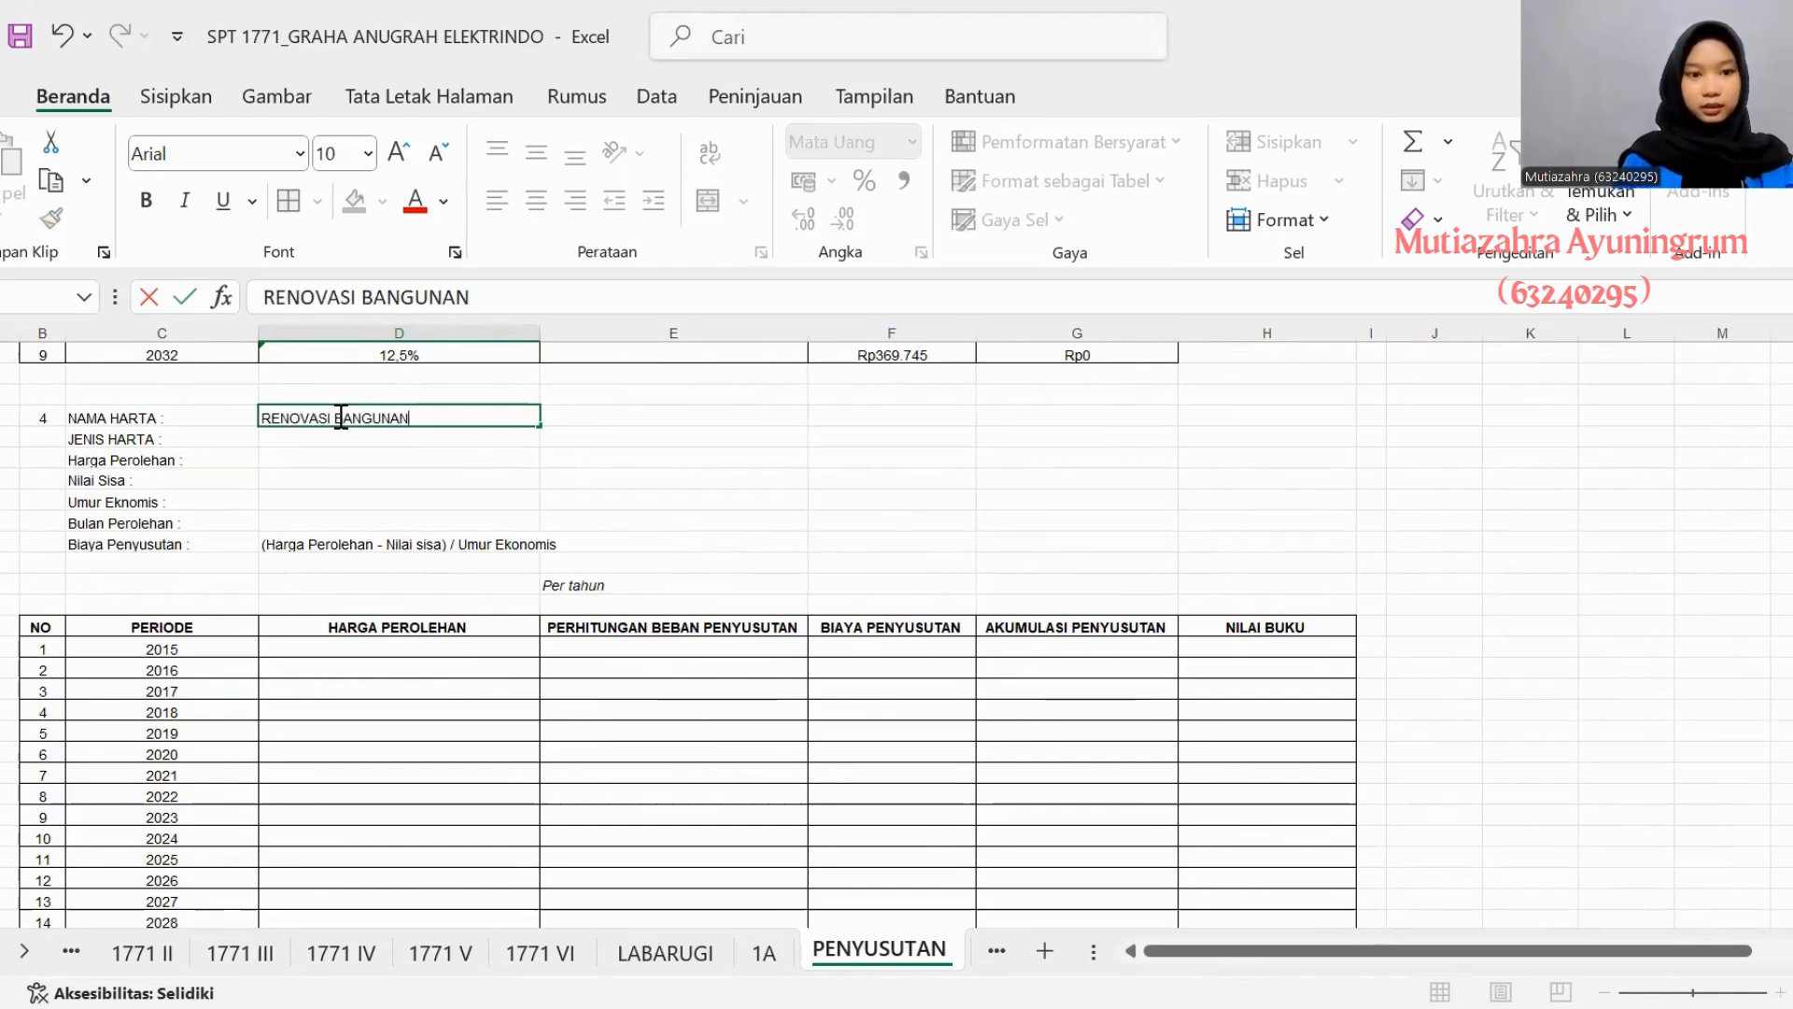
{"action": "type", "text": " (PE"}
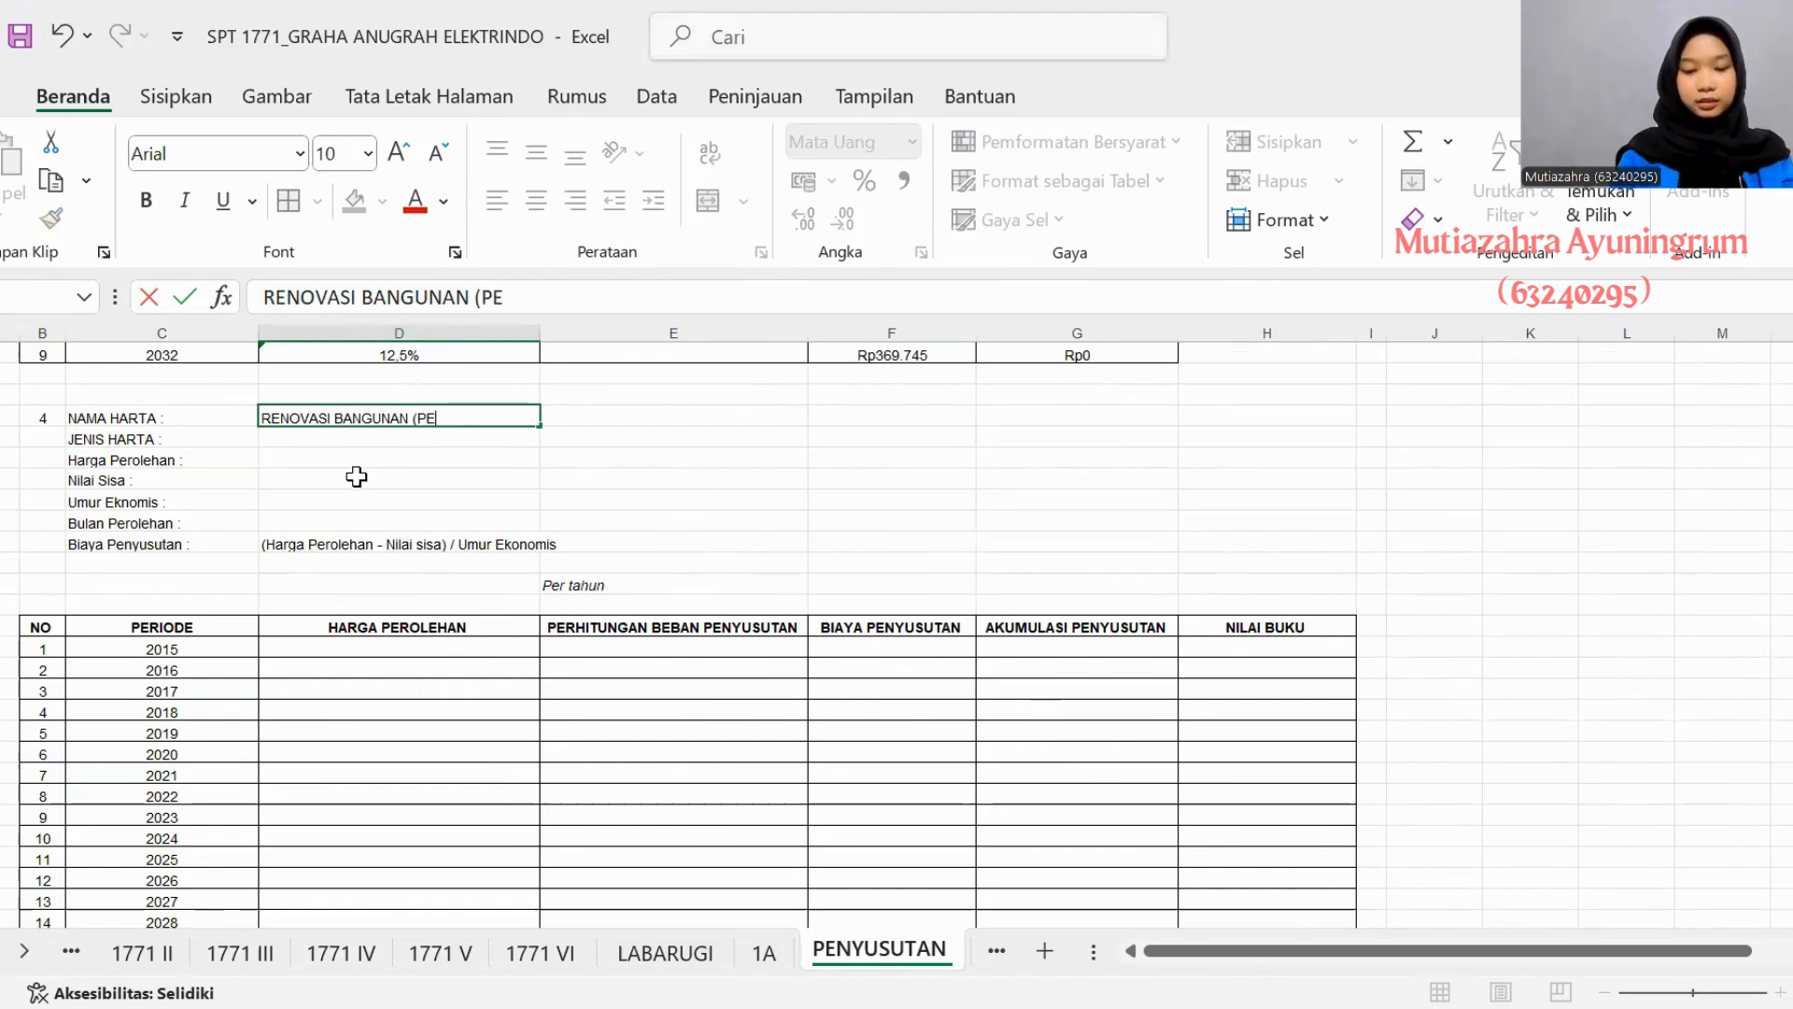
{"action": "type", "text": "RMANEN"}
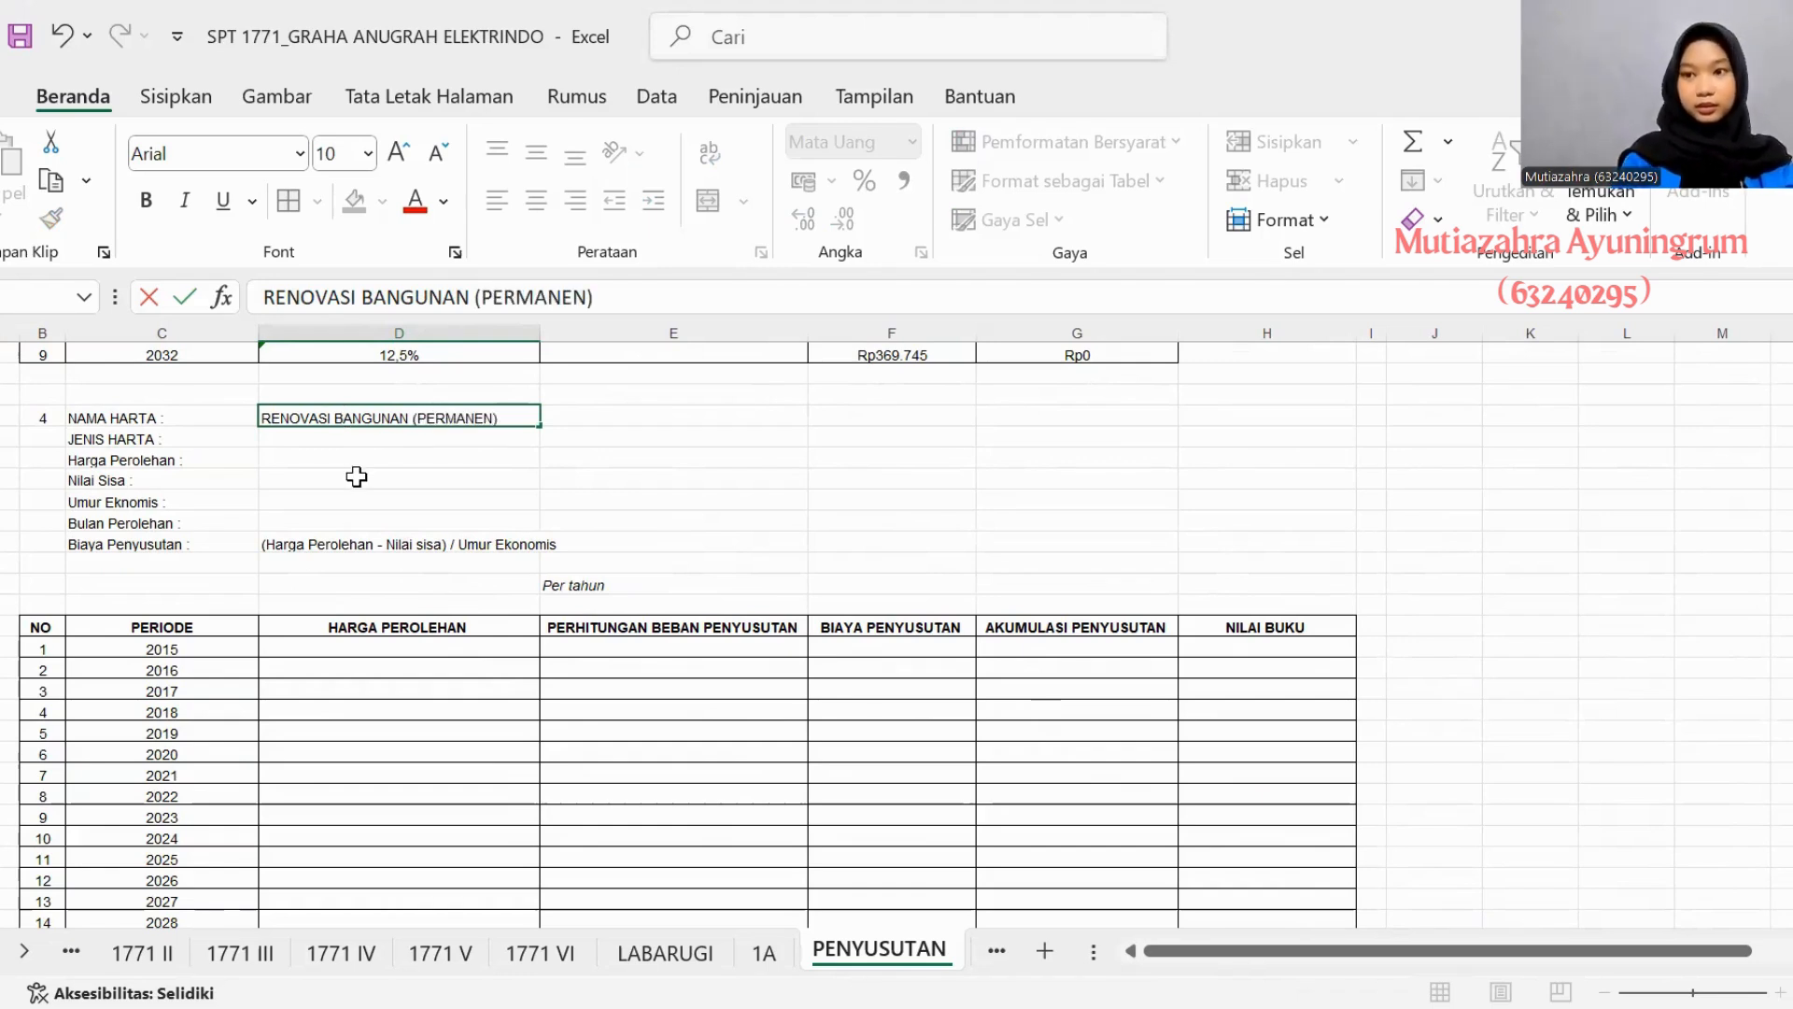
- Check the asset's group on sheet 1A and enter KELOMPOK BANGUNAN as asset 4's JENIS HARTA on the PENYUSUTAN sheet
{"action": "left_click", "coordinate": [299, 440]}
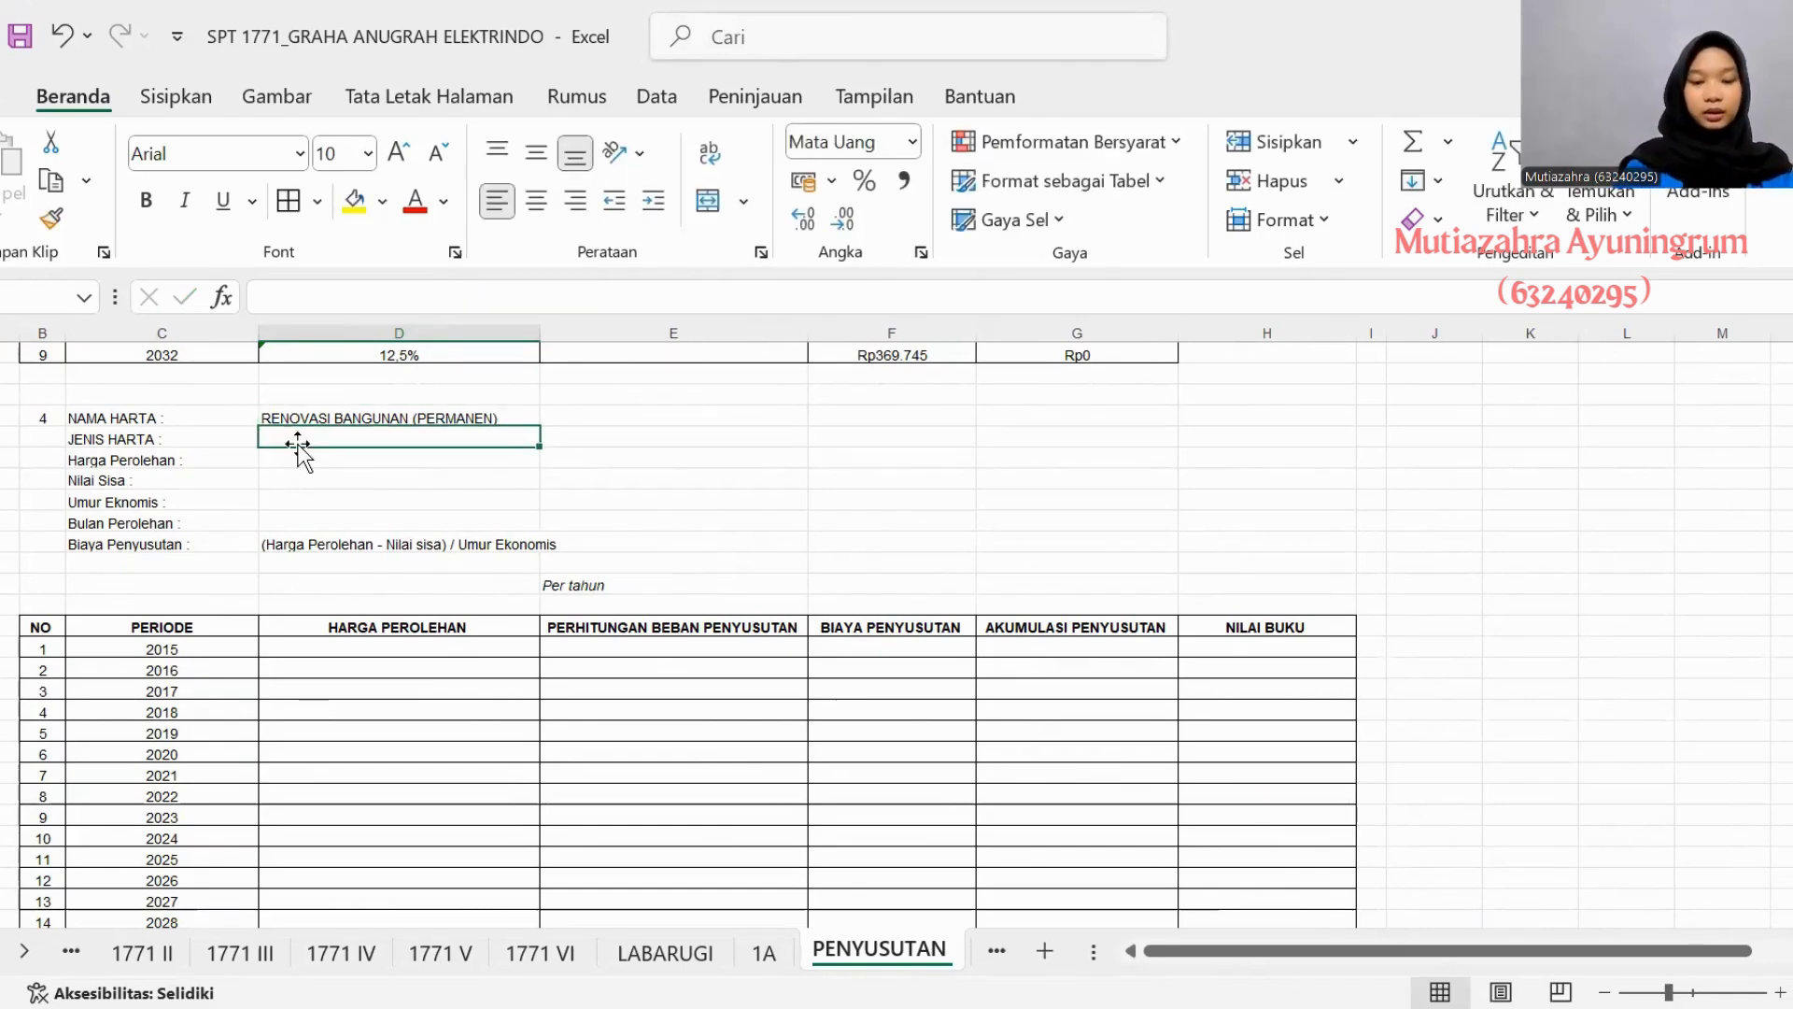
{"action": "left_click", "coordinate": [764, 953]}
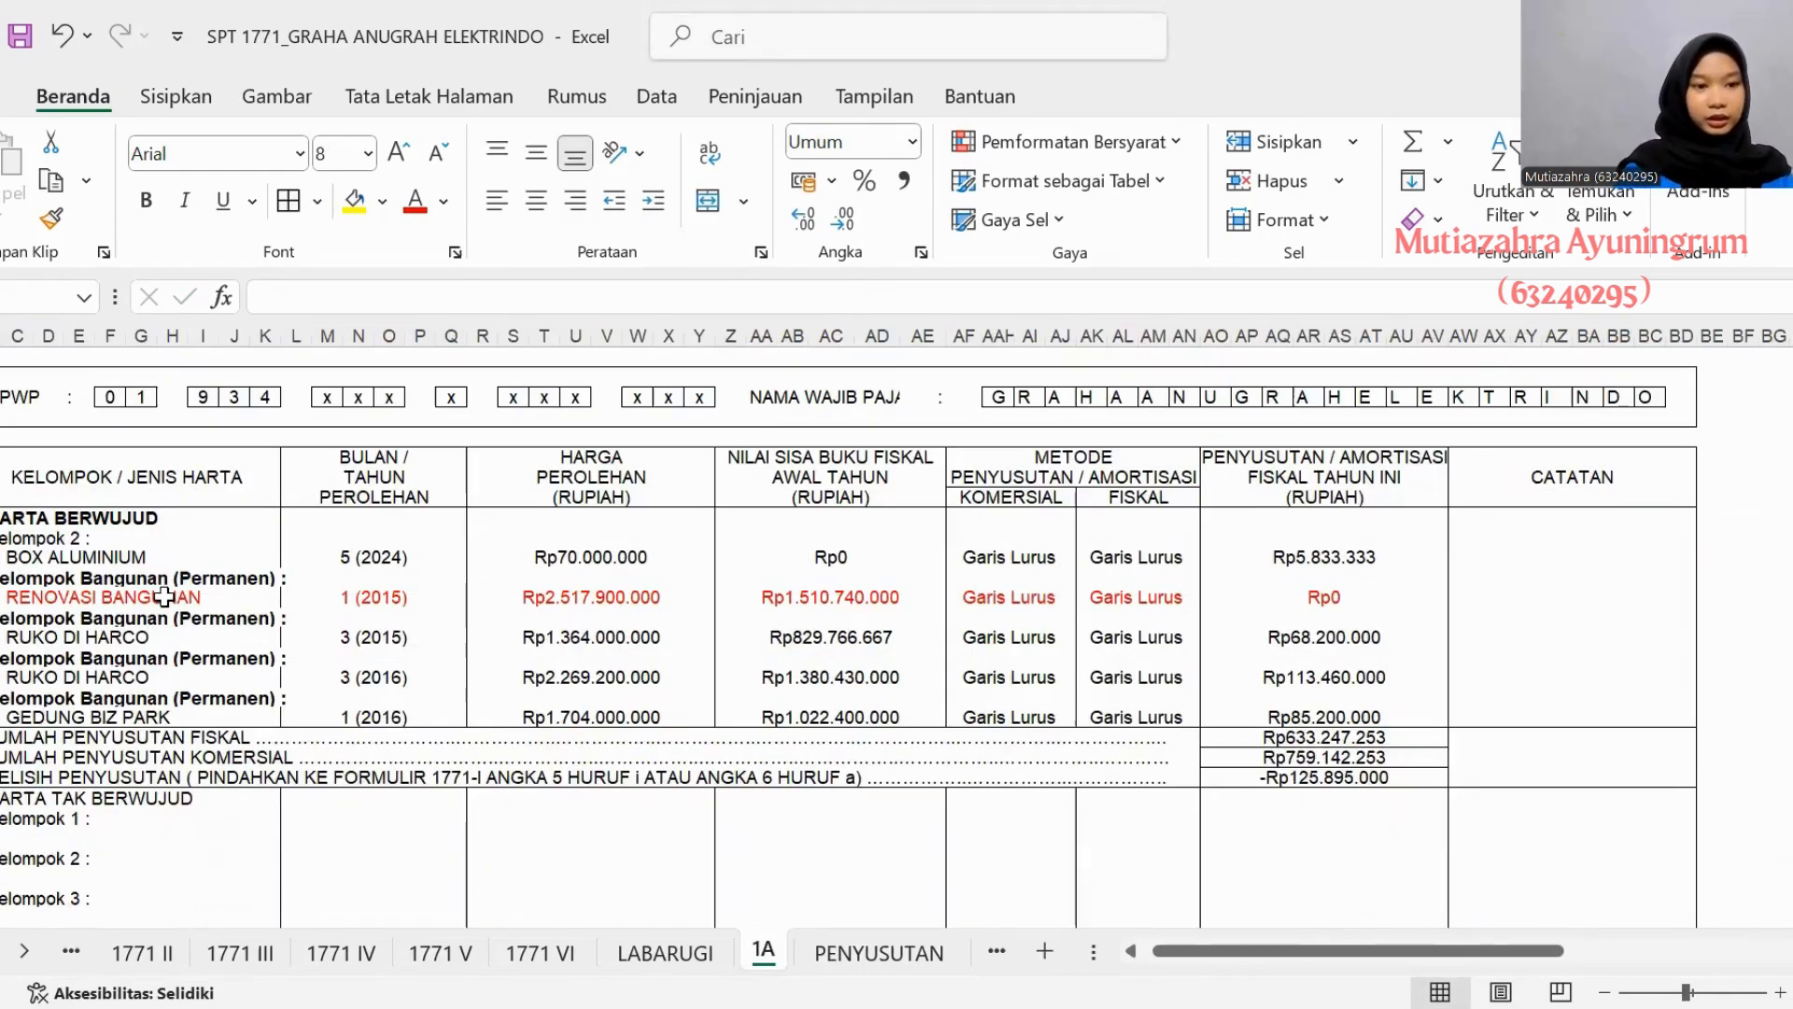
{"action": "left_click", "coordinate": [869, 955]}
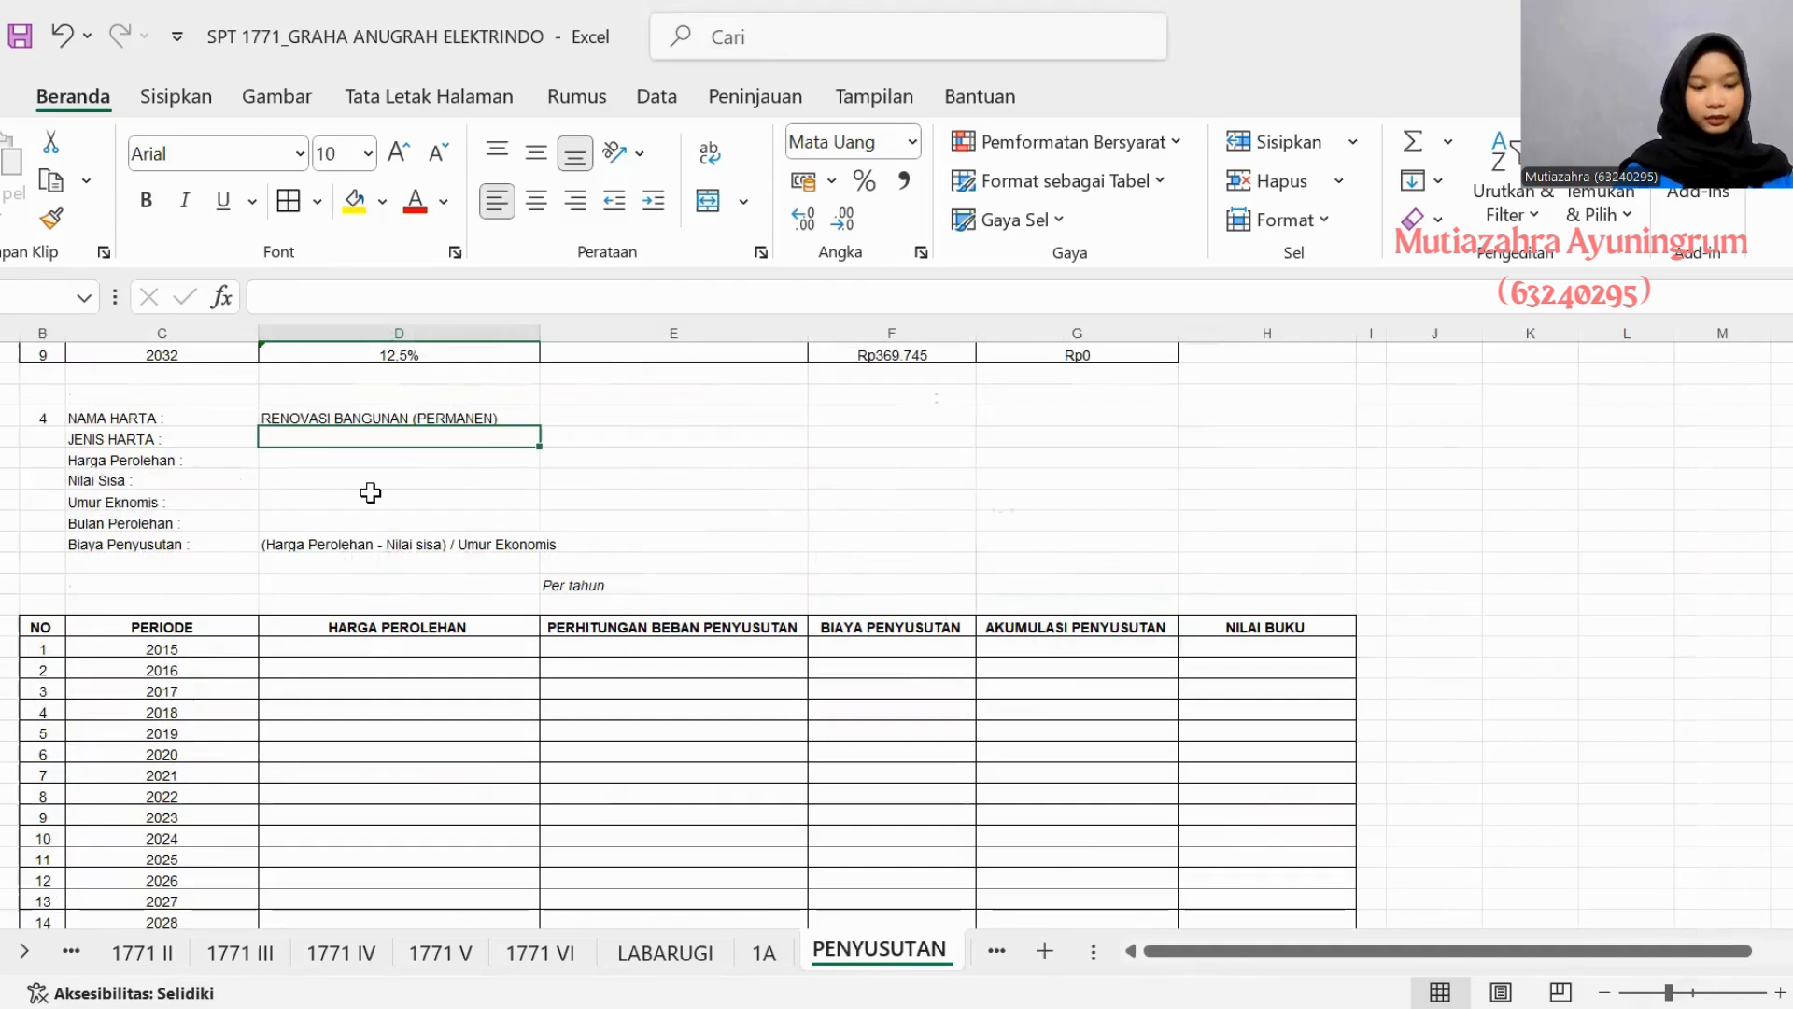
{"action": "type", "text": "KELOMPOK BANGUNAN"}
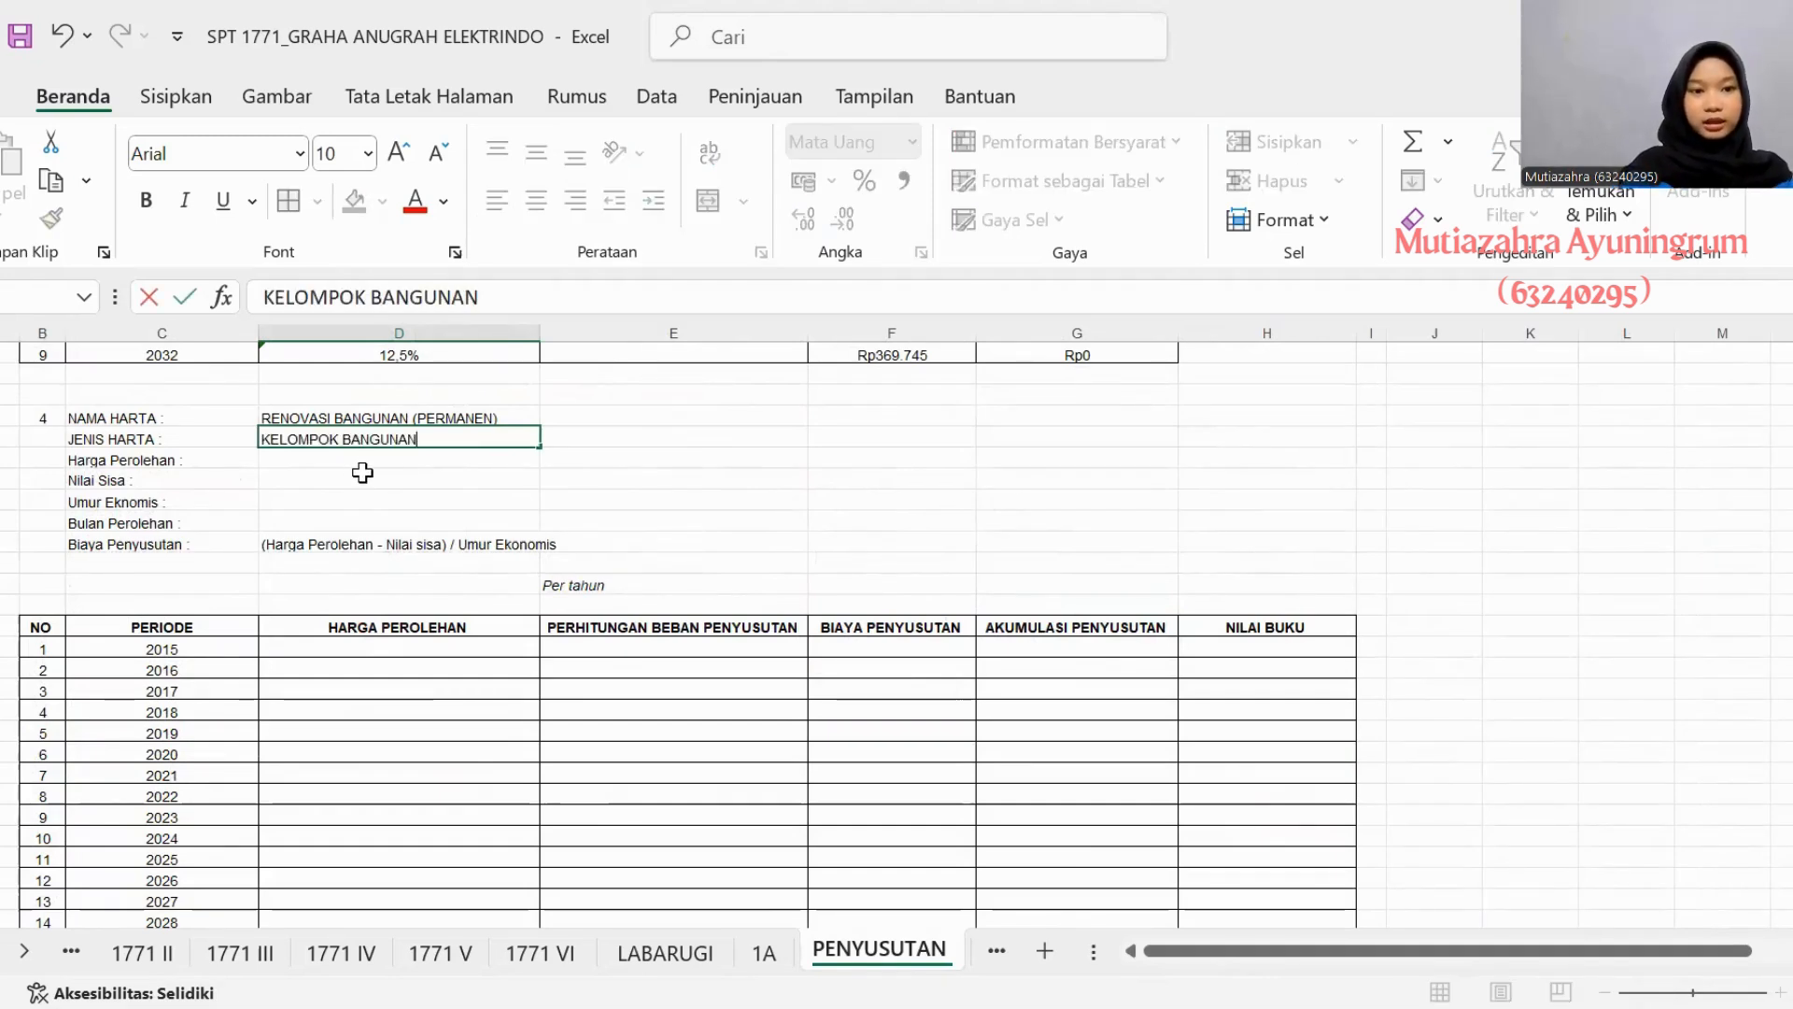
- Look up RENOVASI BANGUNAN's acquisition price on sheet 1A and enter Rp2.517.900.000 as asset 4's Harga Perolehan
{"action": "left_click", "coordinate": [363, 473]}
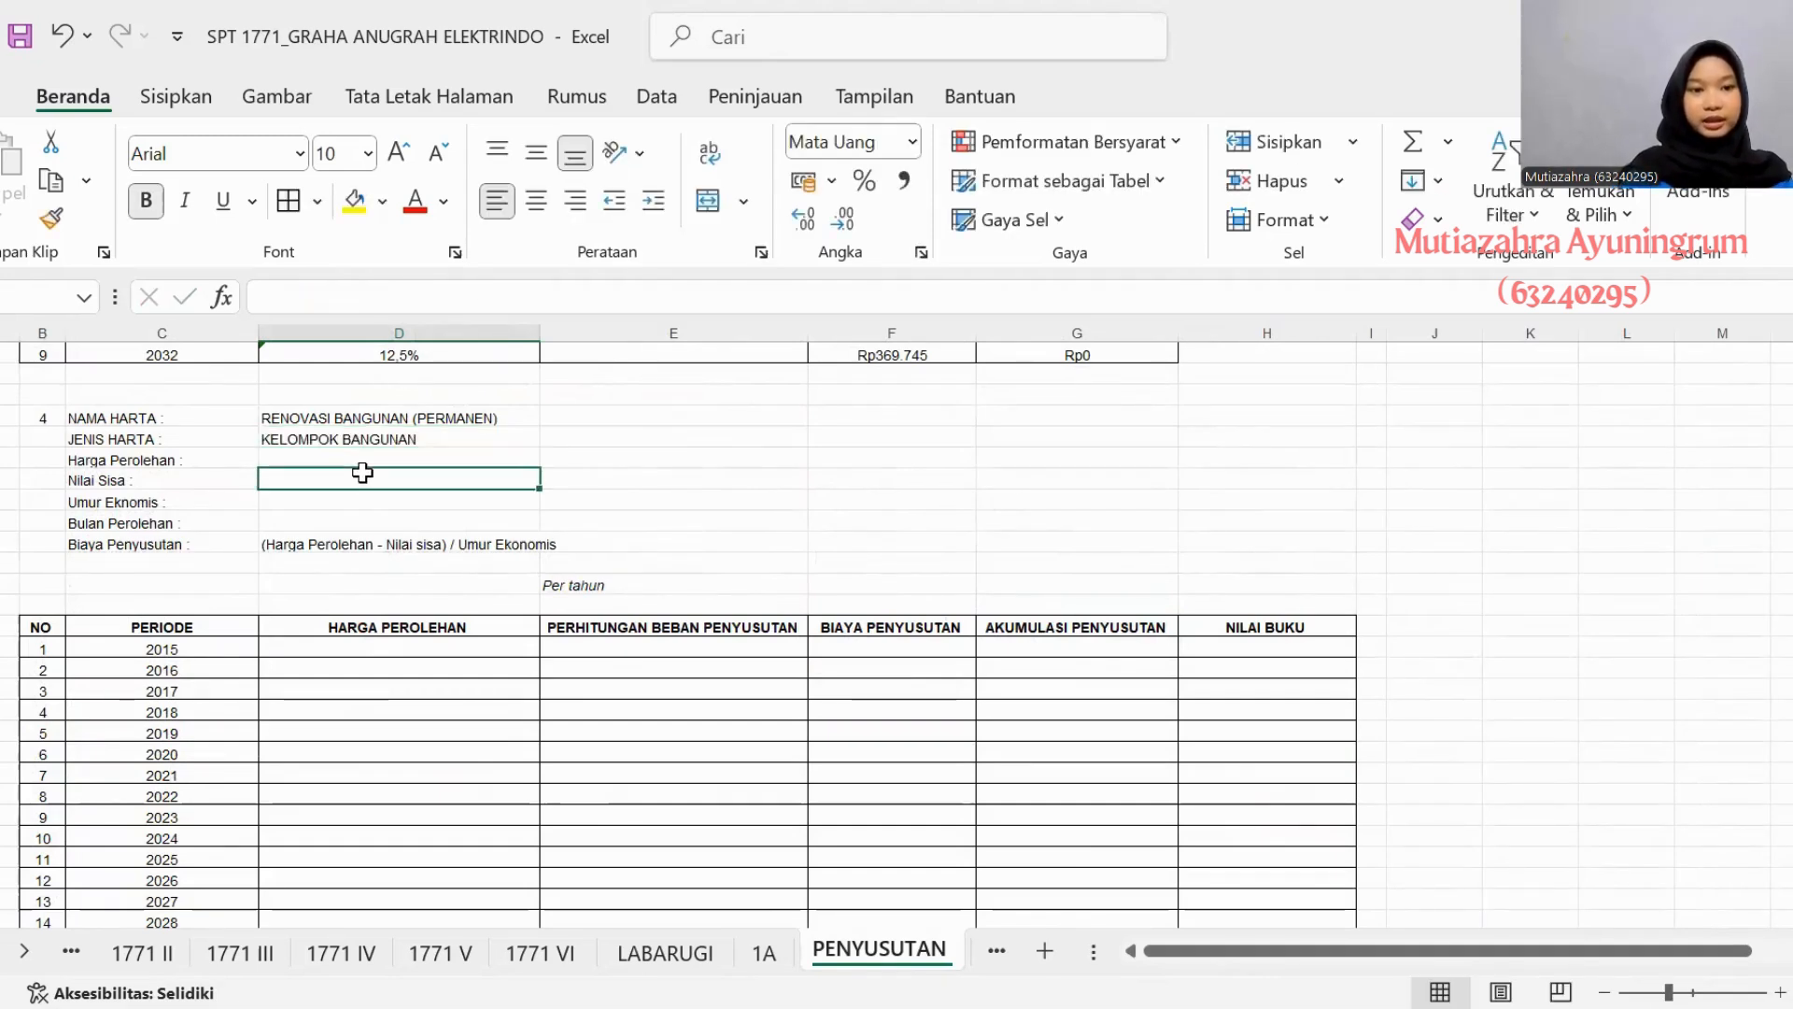
{"action": "left_click_drag", "start_coordinate": [360, 461], "coordinate": [691, 794]}
{"action": "left_click", "coordinate": [450, 458]}
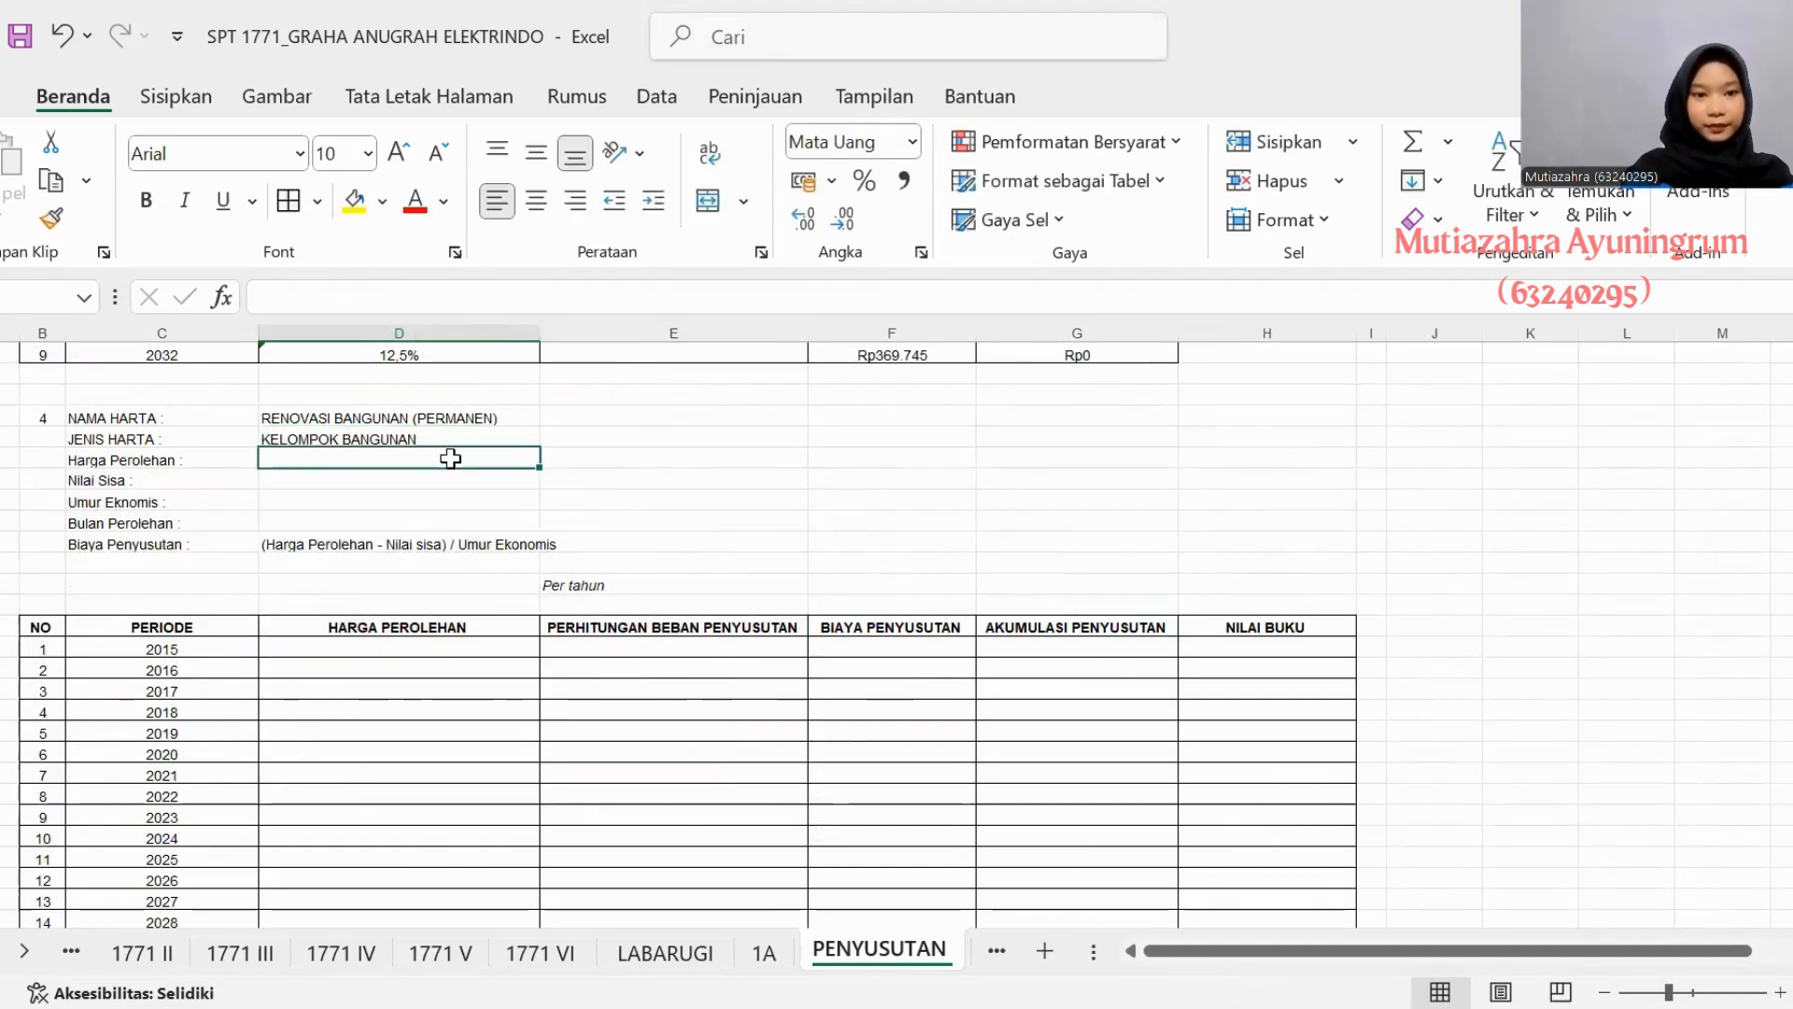
{"action": "left_click", "coordinate": [764, 953]}
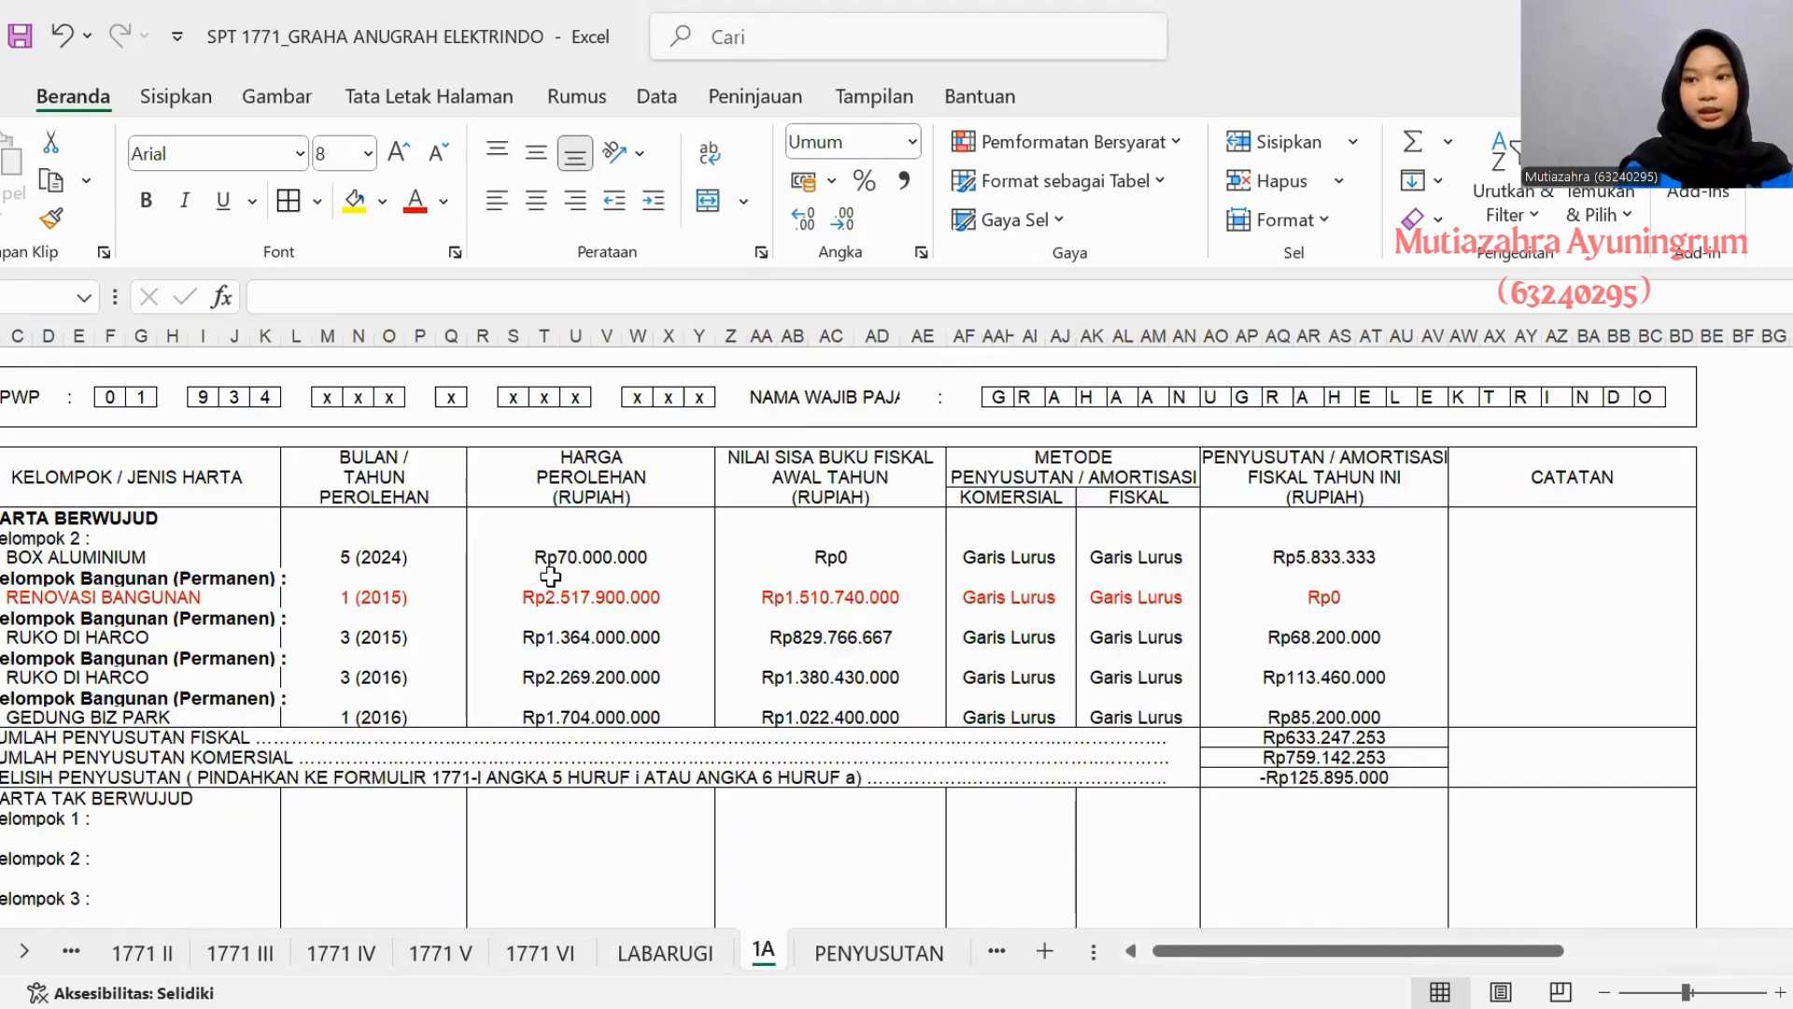
{"action": "left_click", "coordinate": [865, 953]}
{"action": "double_click", "coordinate": [492, 463]}
{"action": "type", "text": "Rp2."}
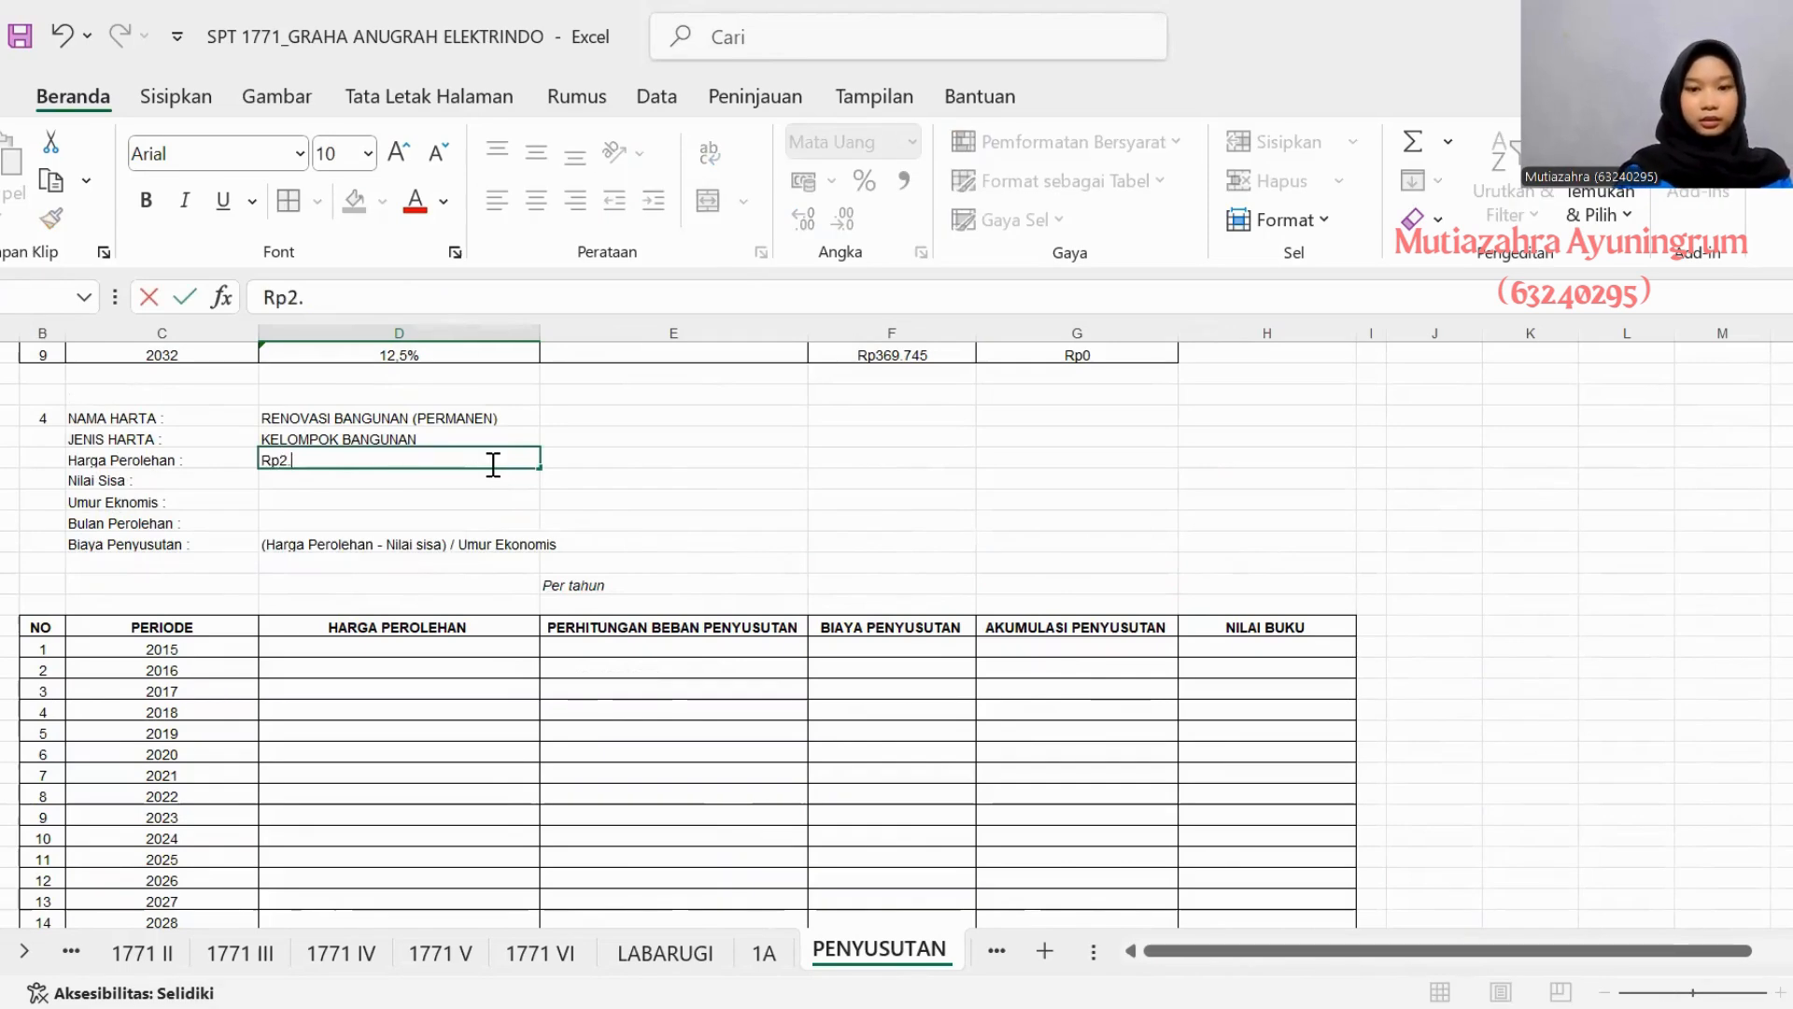
{"action": "type", "text": "51"}
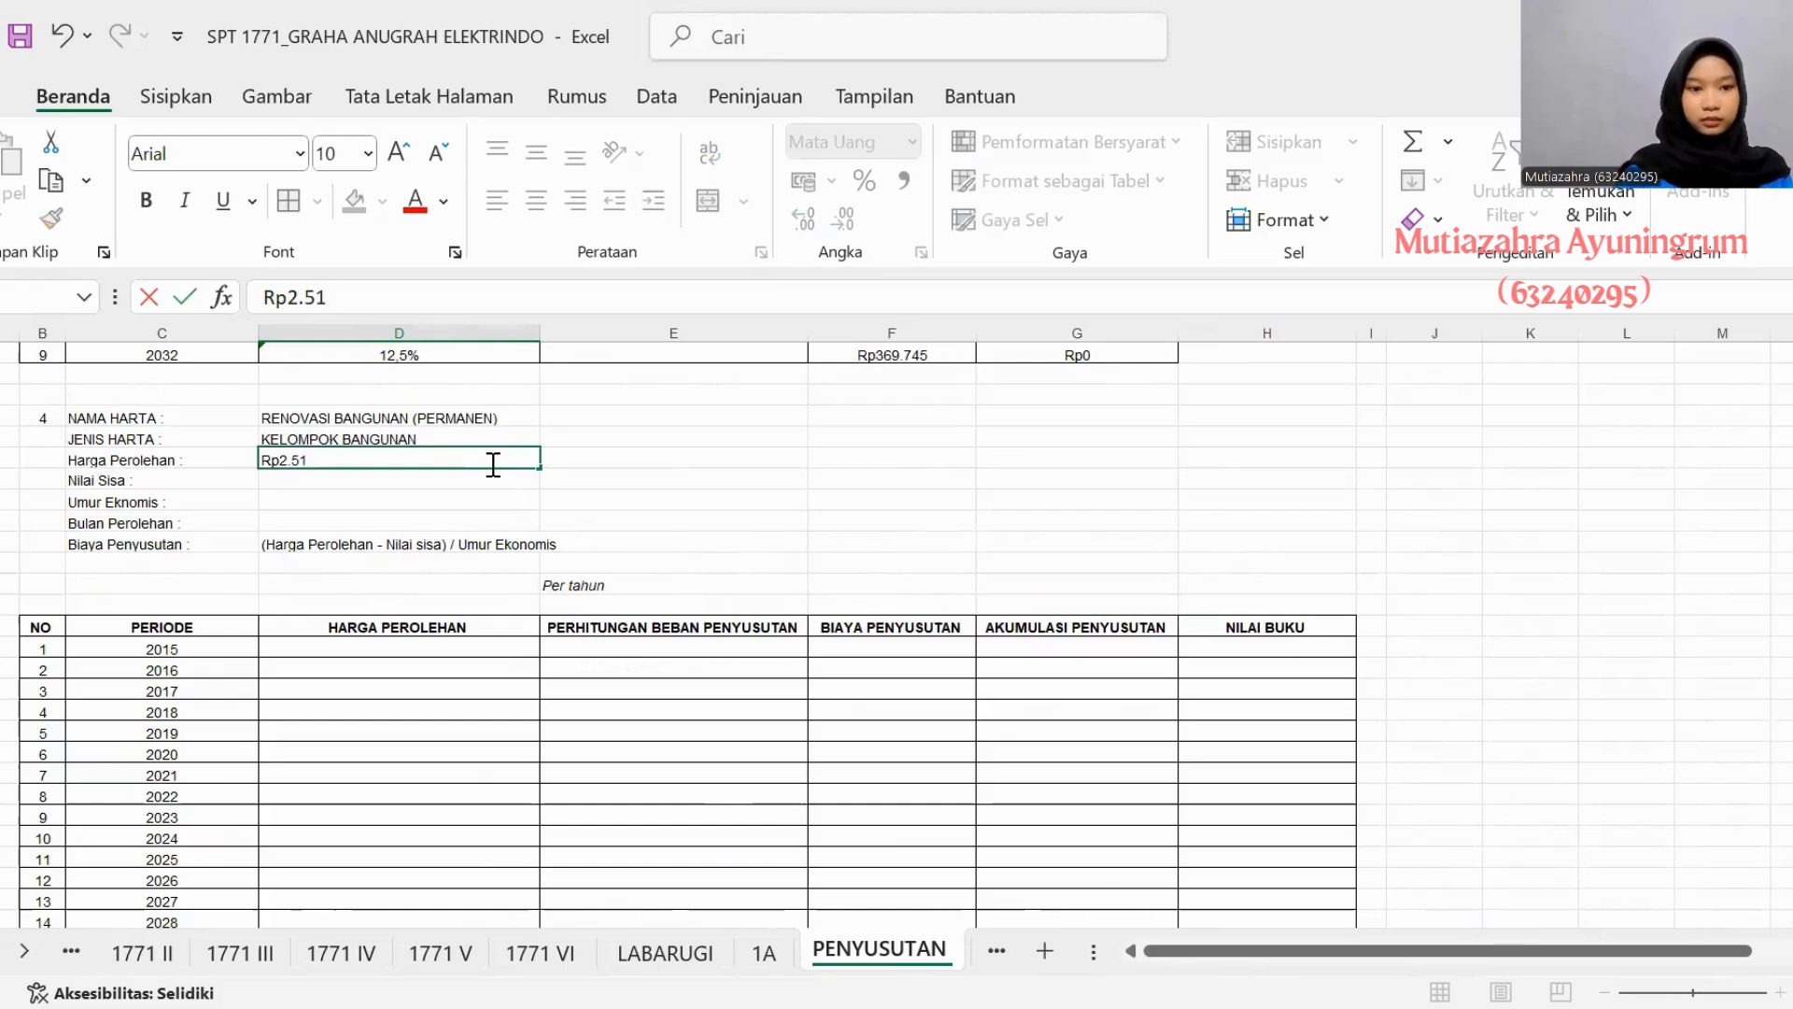
{"action": "type", "text": "7.900.00"}
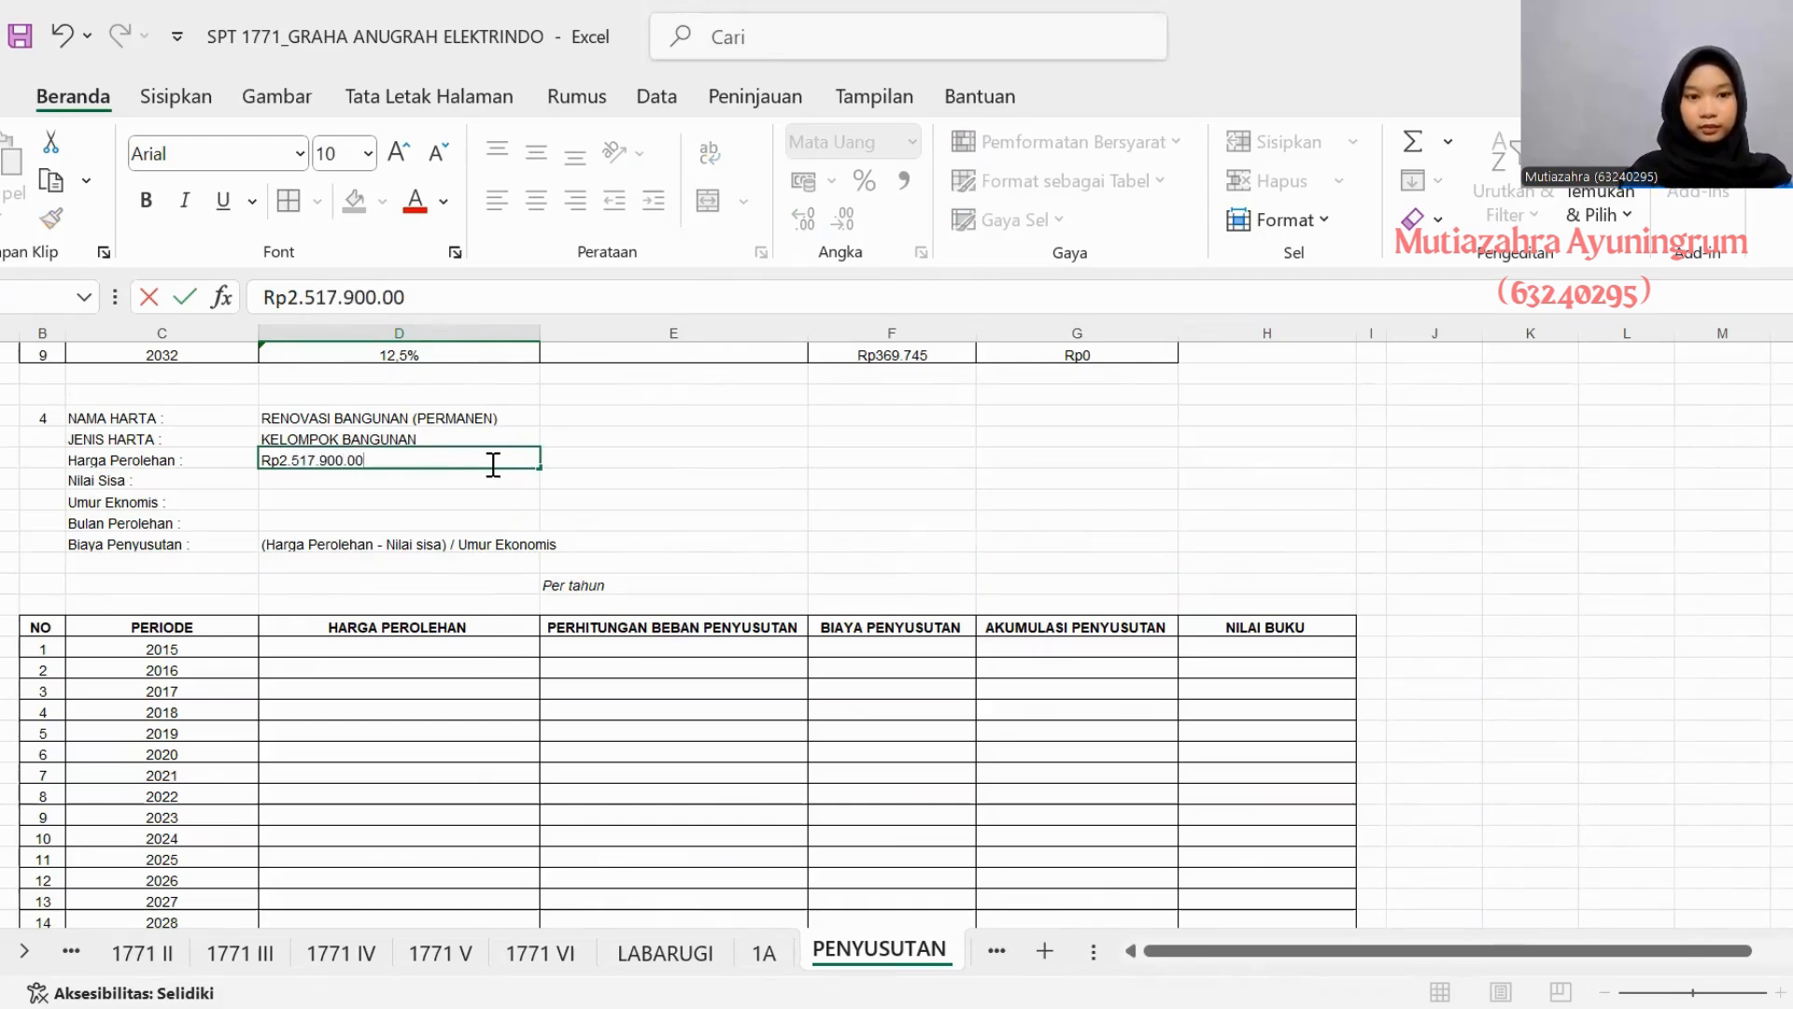
{"action": "type", "text": "0"}
{"action": "key", "text": "Return"}
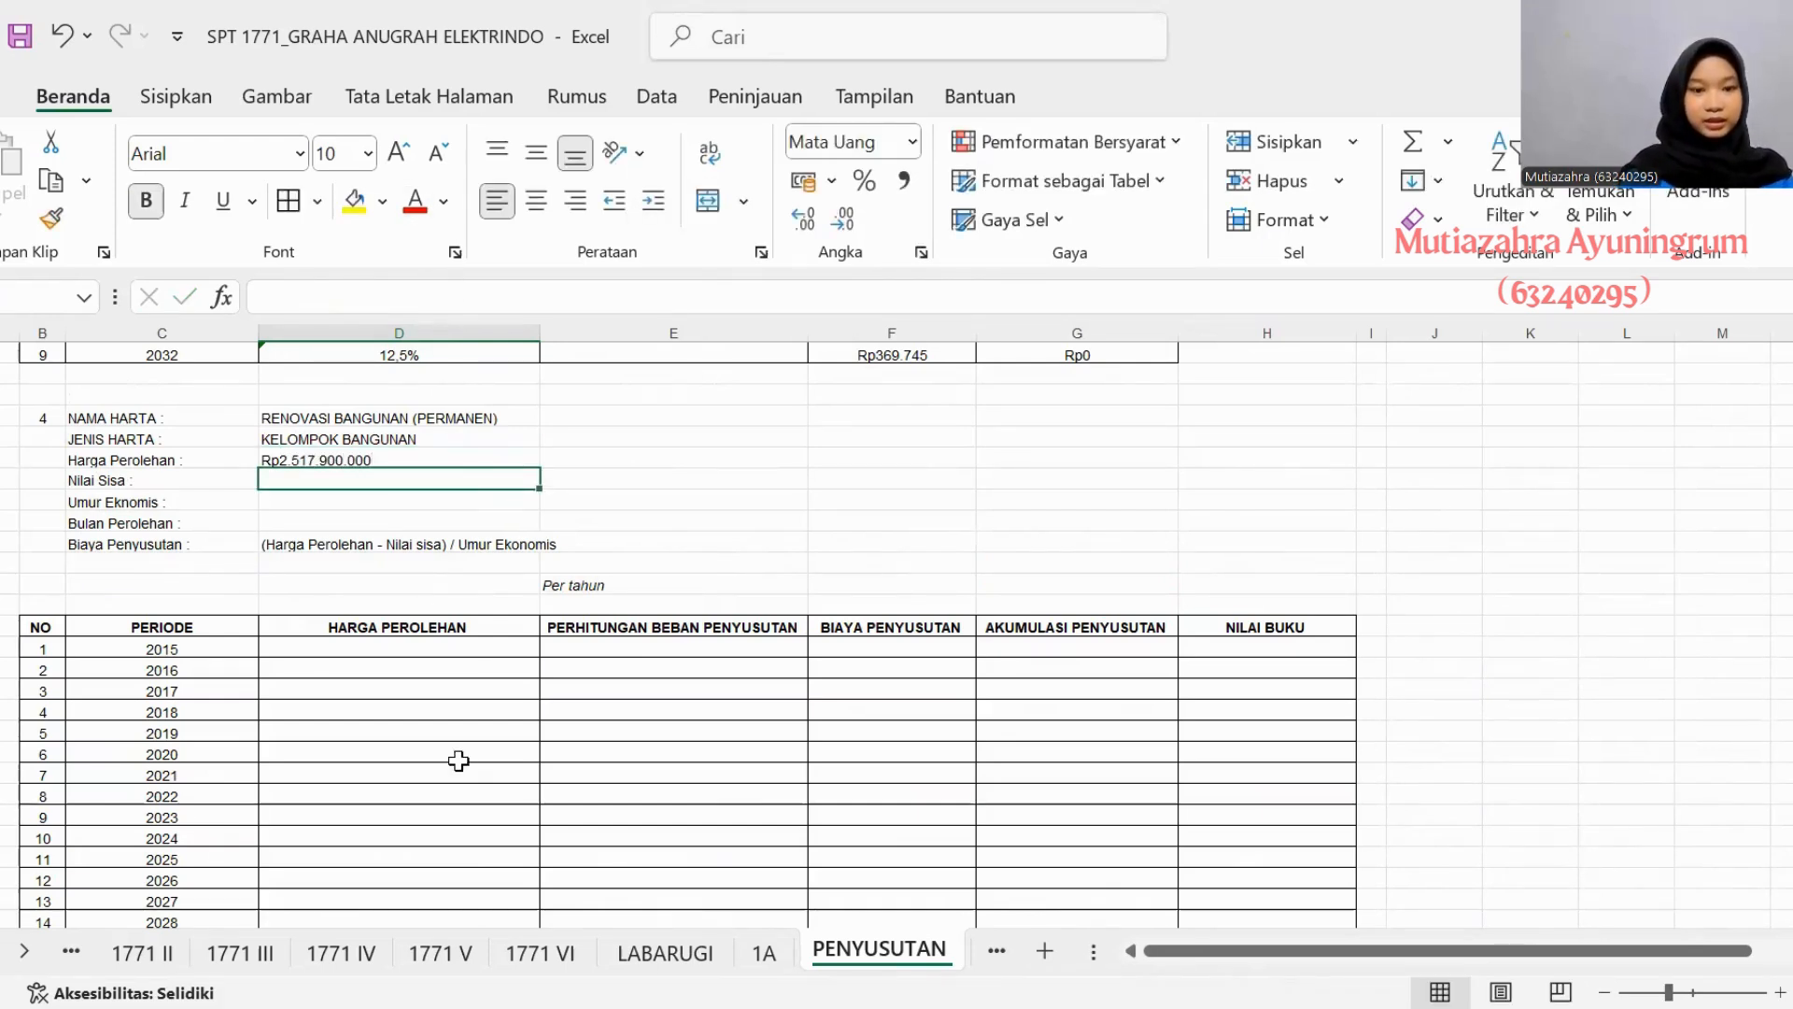
- Consult RENOVASI BANGUNAN's fiscal book value on sheet 1A and enter Rp1.510.470.000 as asset 4's Nilai Sisa
{"action": "left_click", "coordinate": [763, 952]}
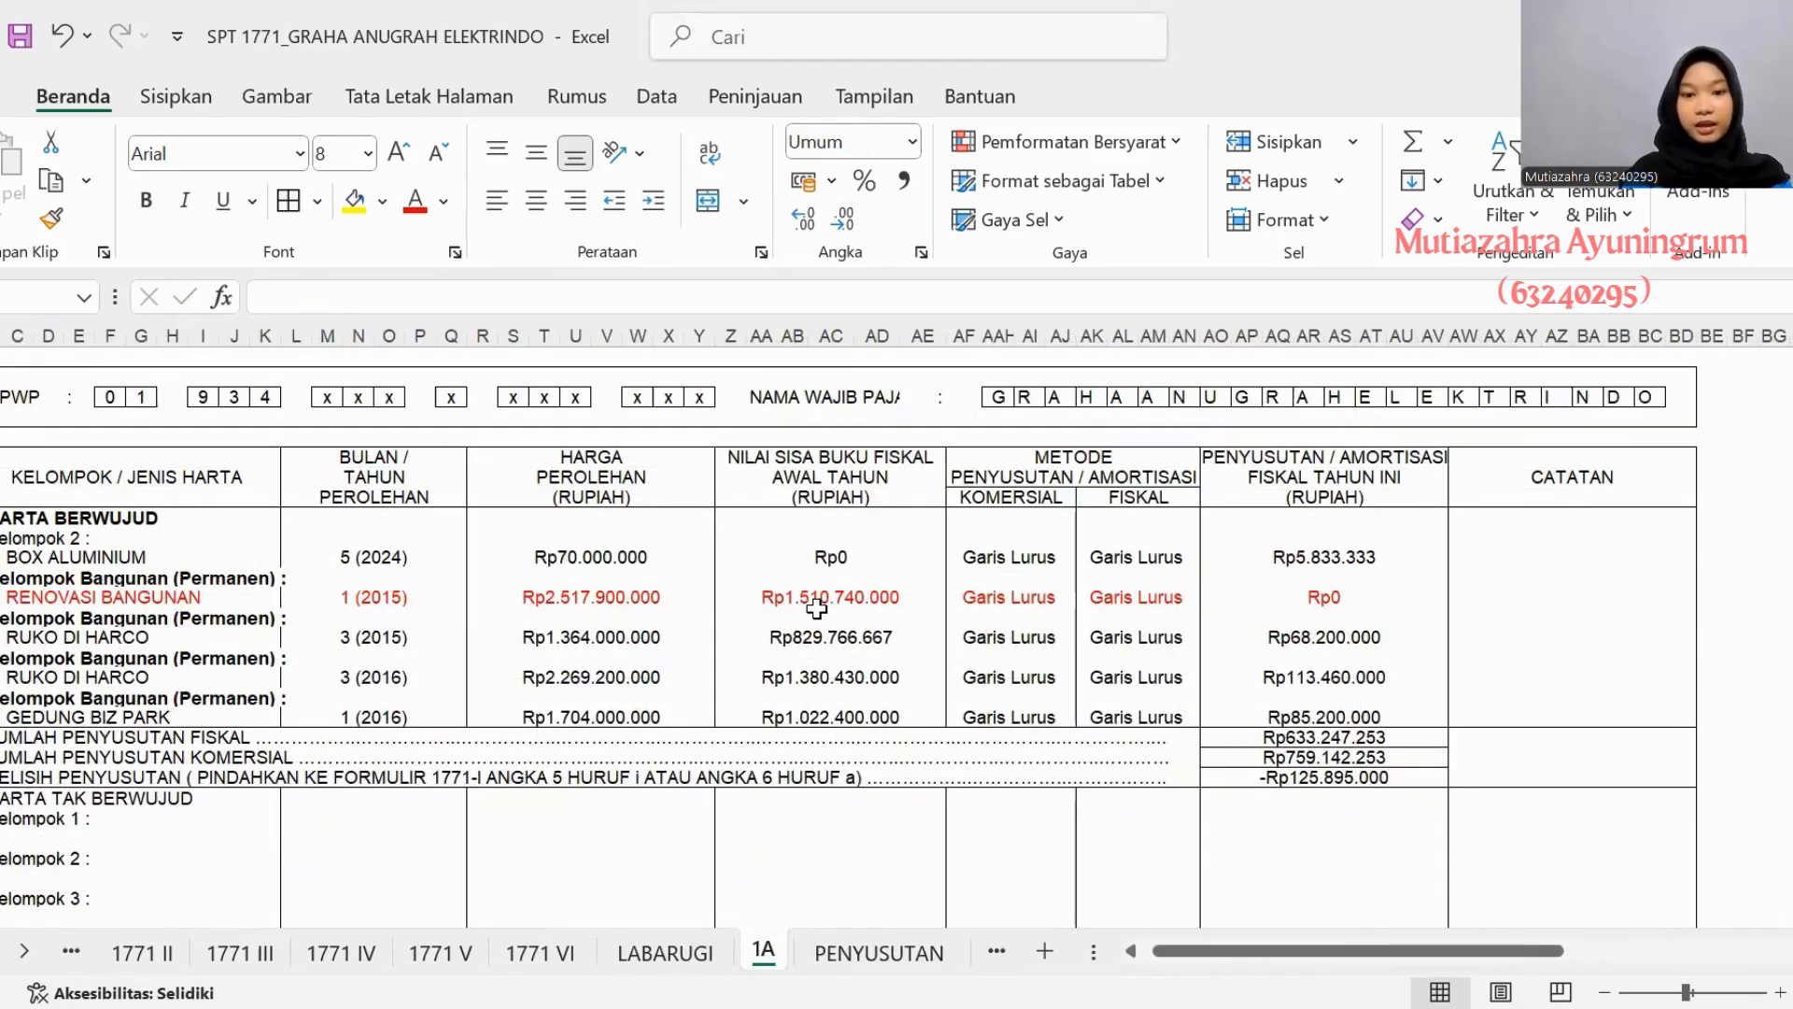
{"action": "left_click", "coordinate": [893, 962]}
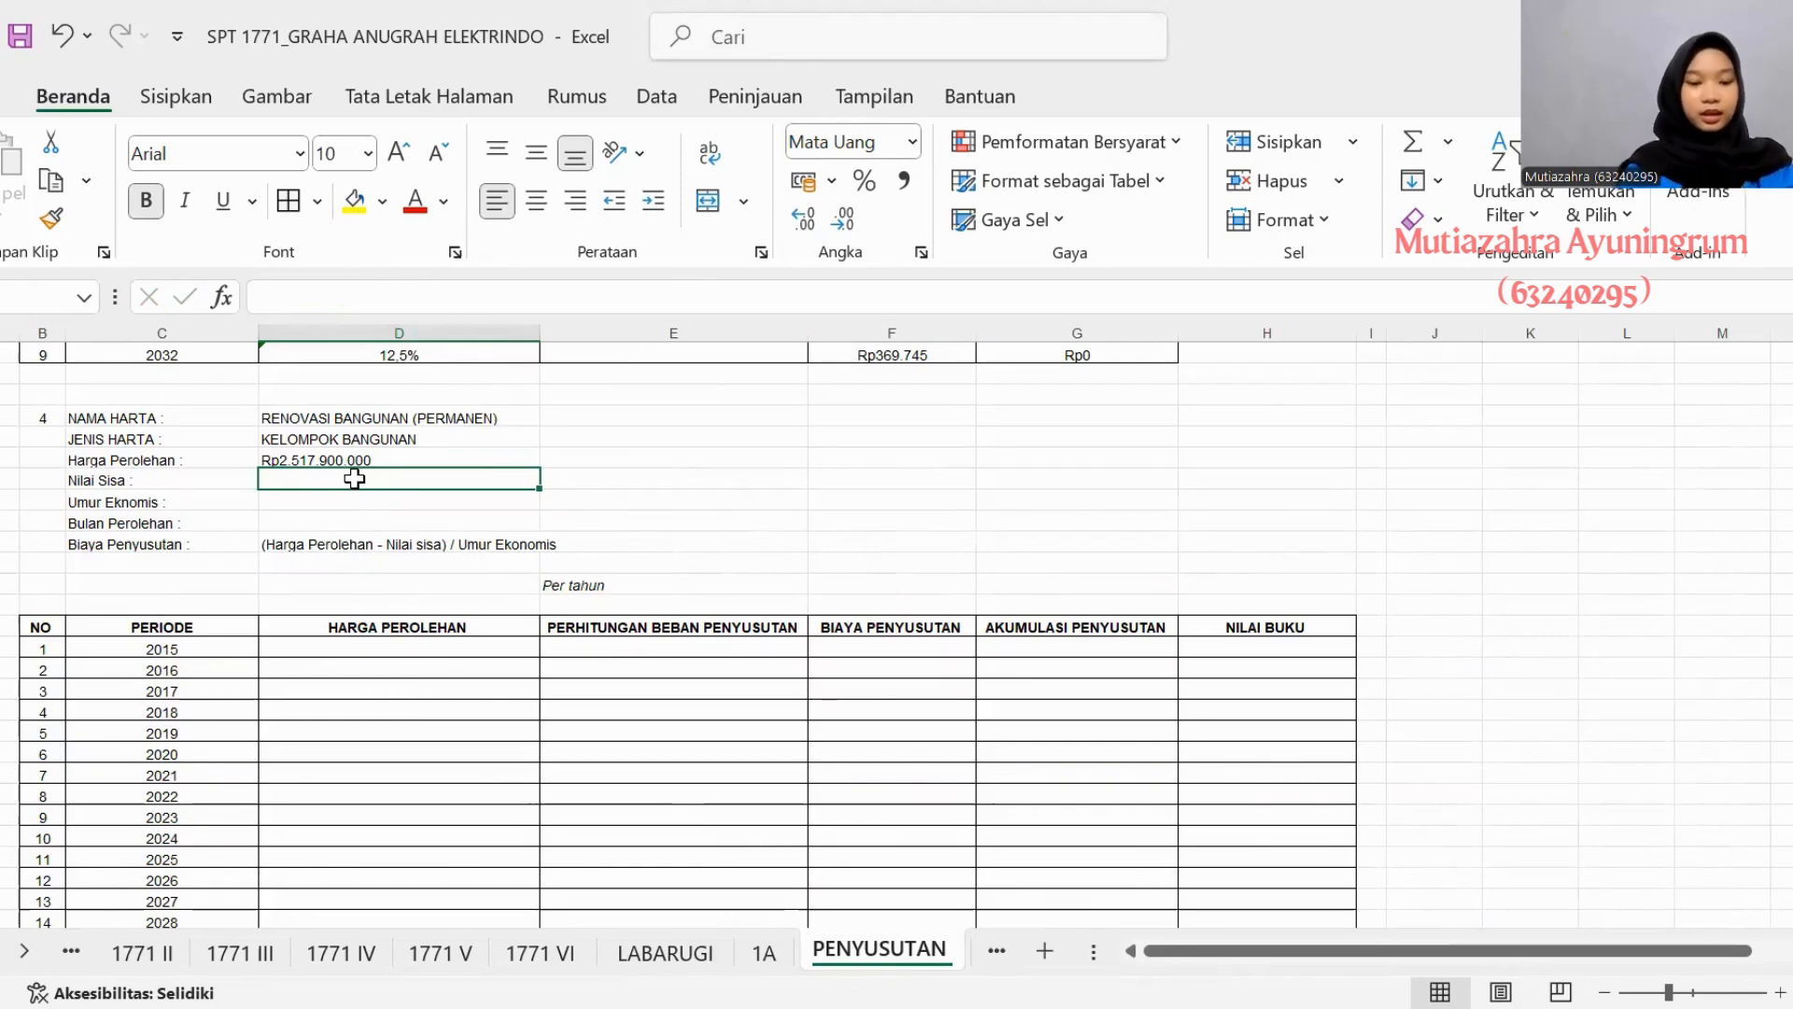
{"action": "type", "text": "Rp1.510"}
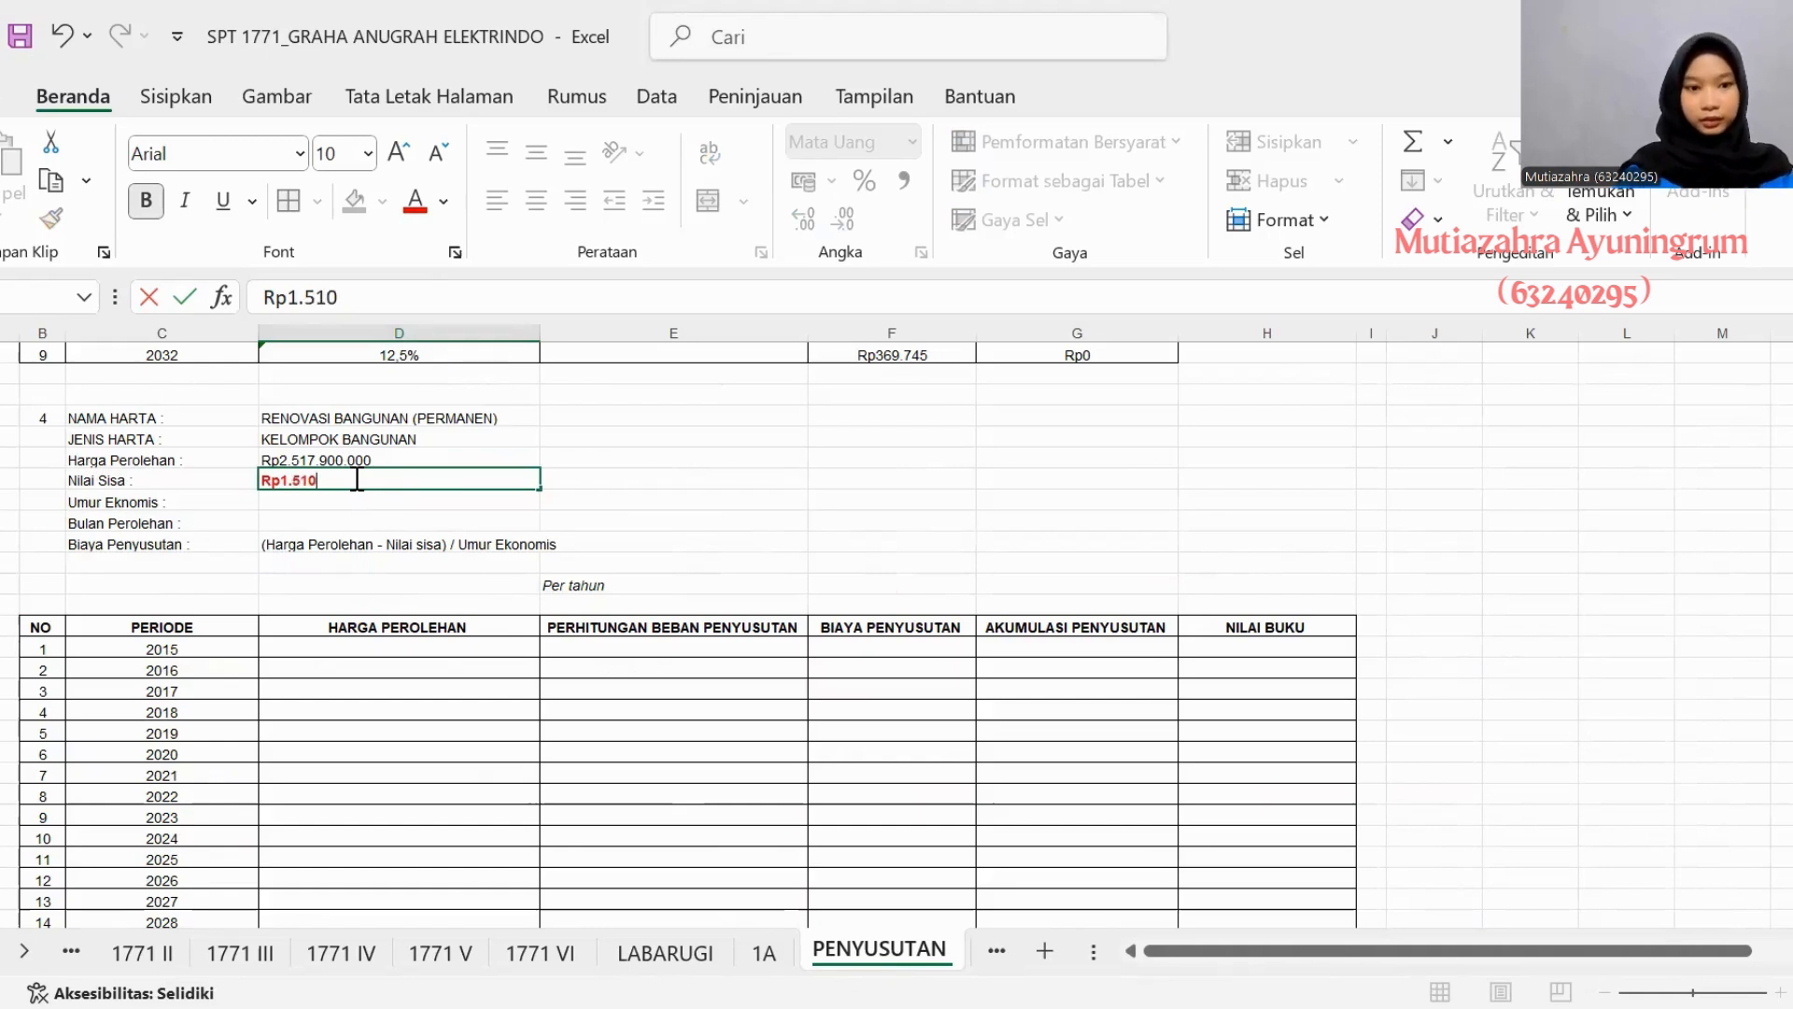
{"action": "type", "text": ".470"}
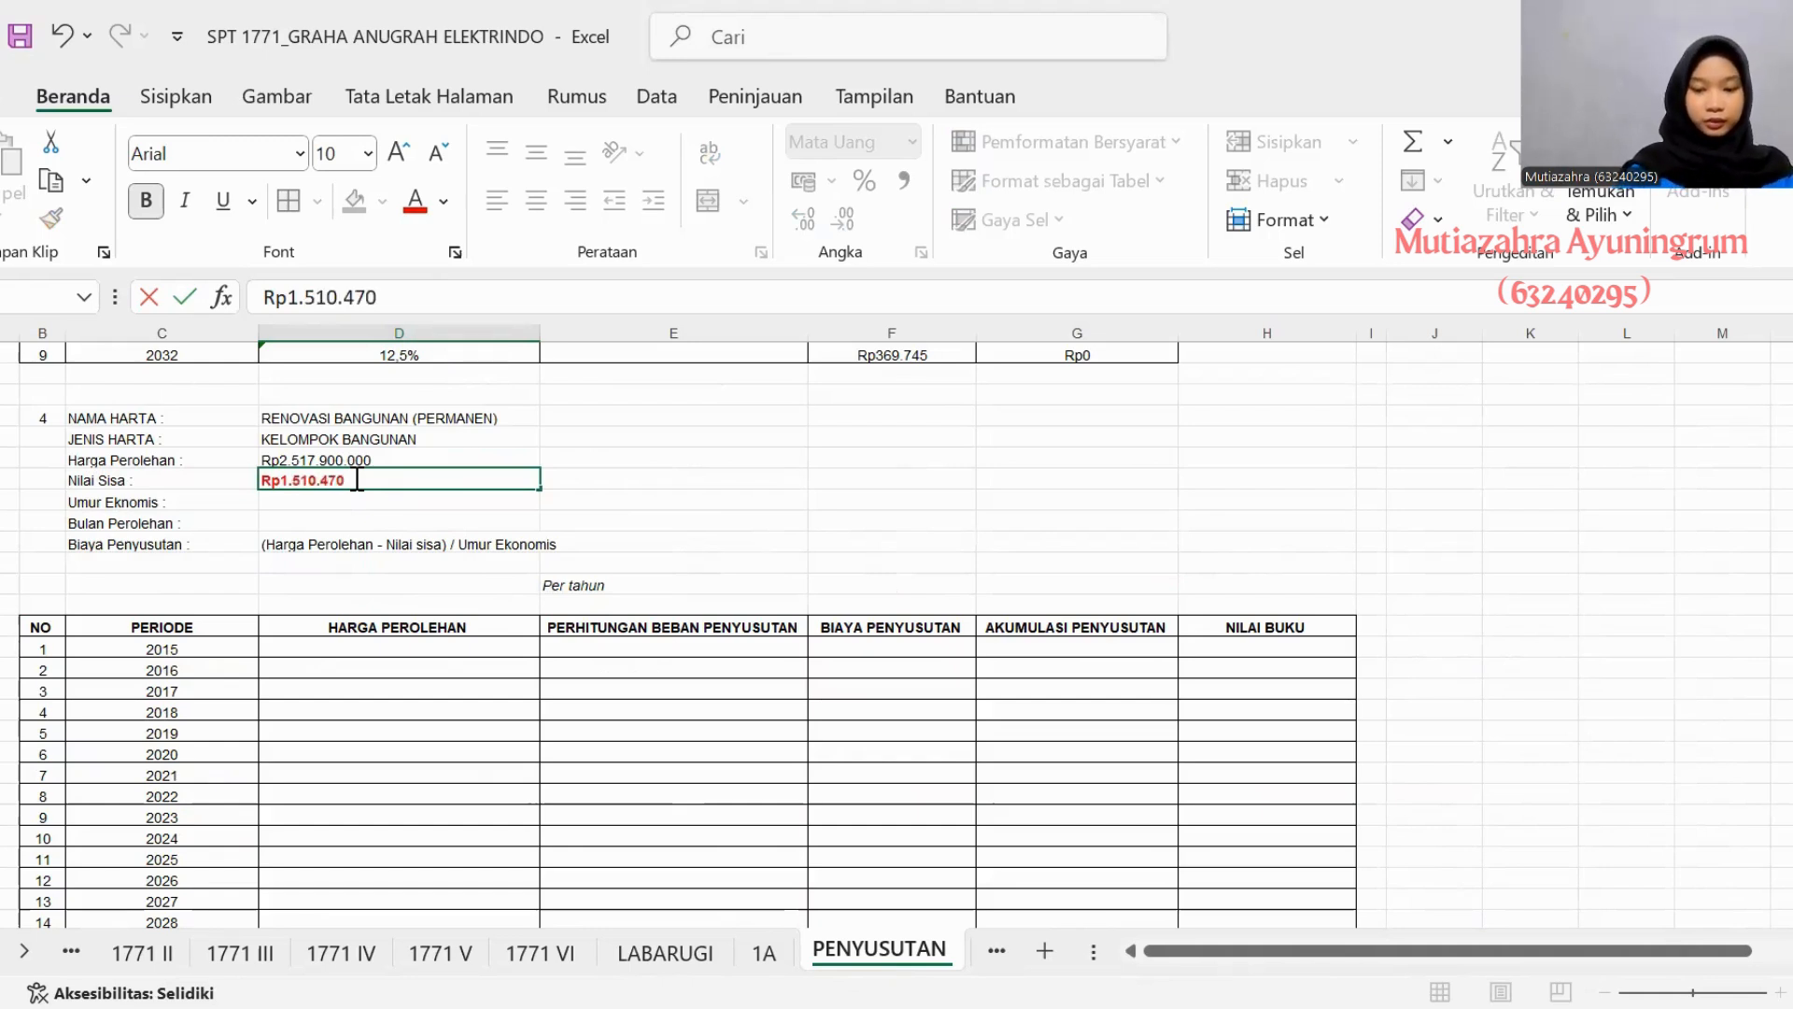
{"action": "type", "text": ".000"}
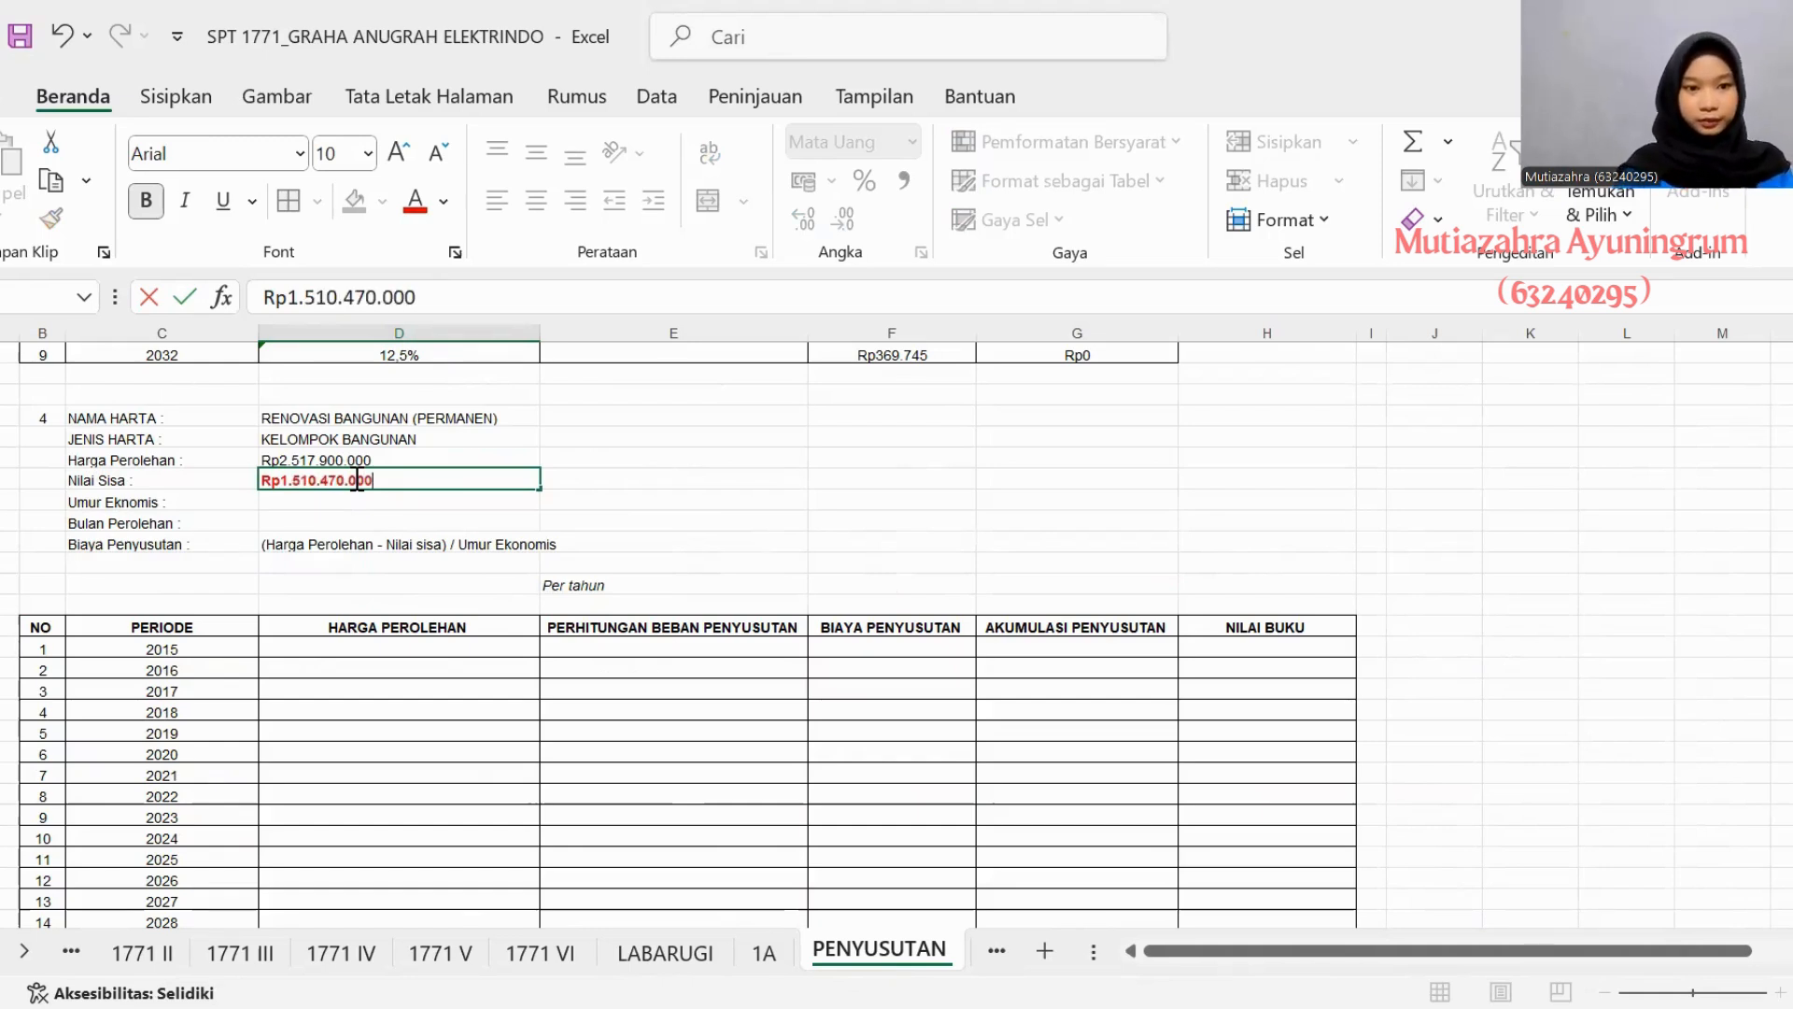
- Set the economic life (Umur Eknomis) of asset 4 to 20 tahun
{"action": "left_click", "coordinate": [431, 520]}
{"action": "left_click", "coordinate": [430, 498]}
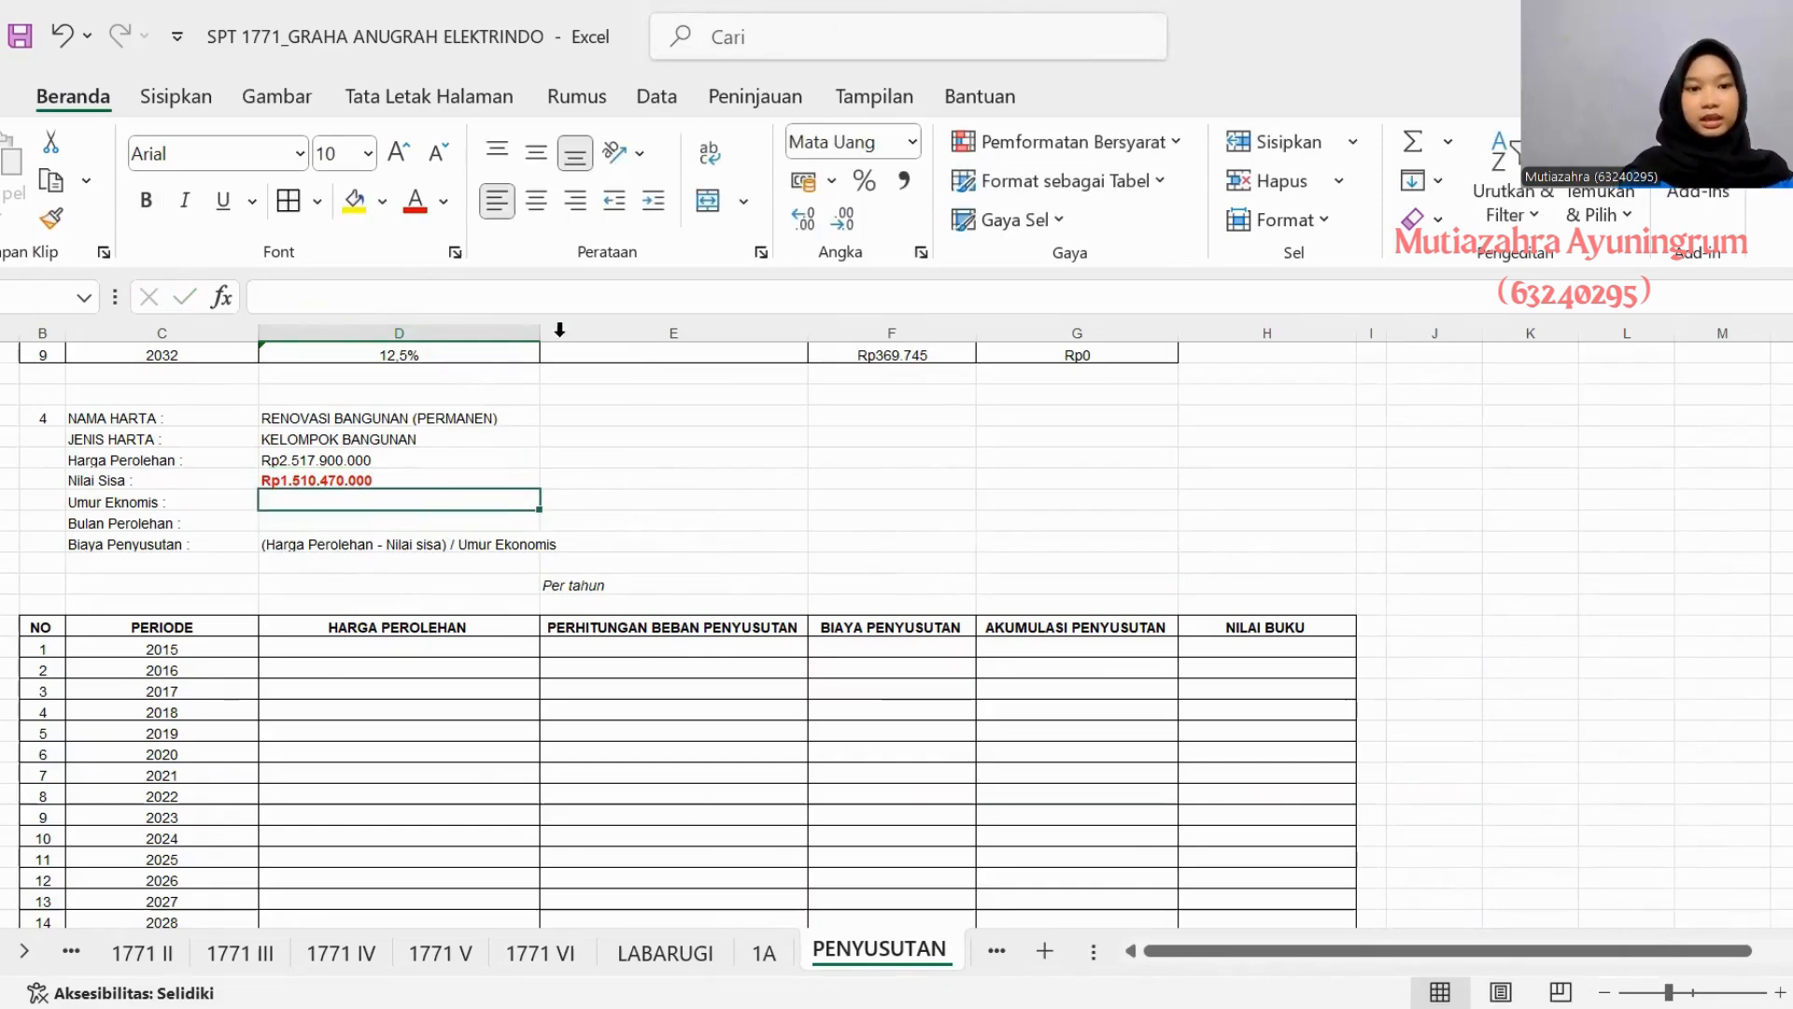
{"action": "type", "text": "20"}
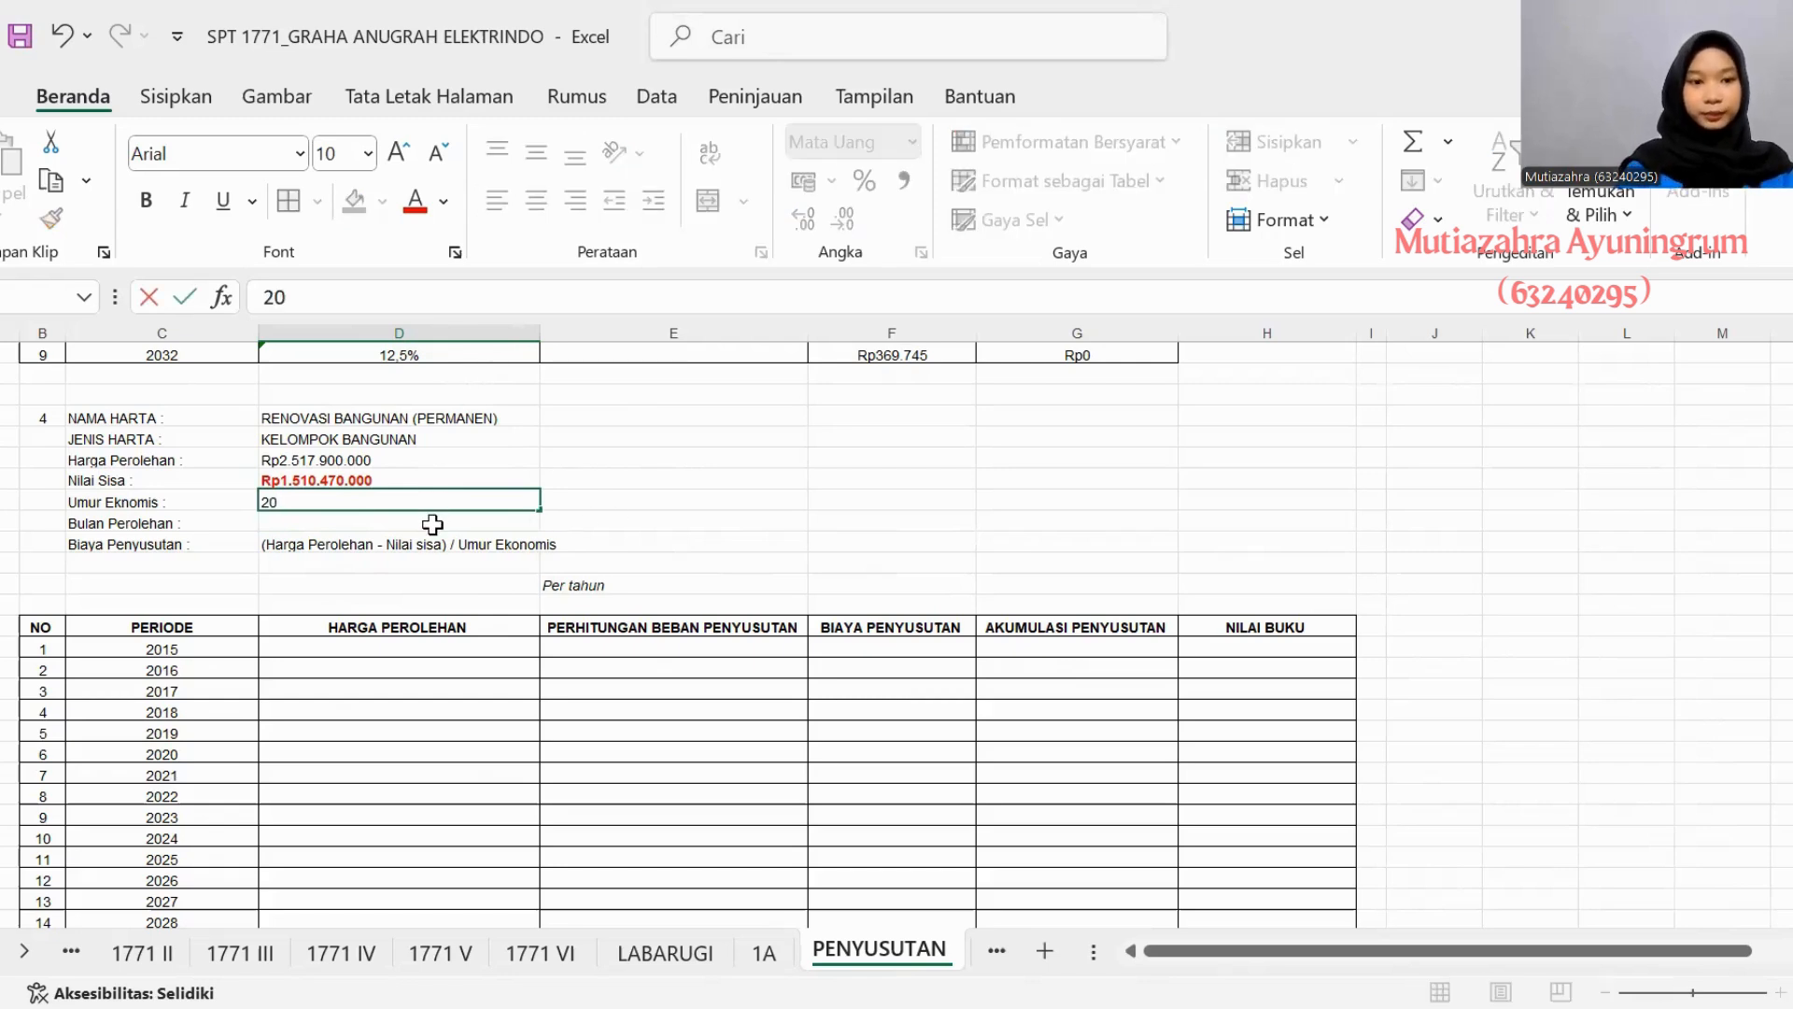
{"action": "type", "text": " tq"}
{"action": "key", "text": "BackSpace"}
{"action": "type", "text": "ah"}
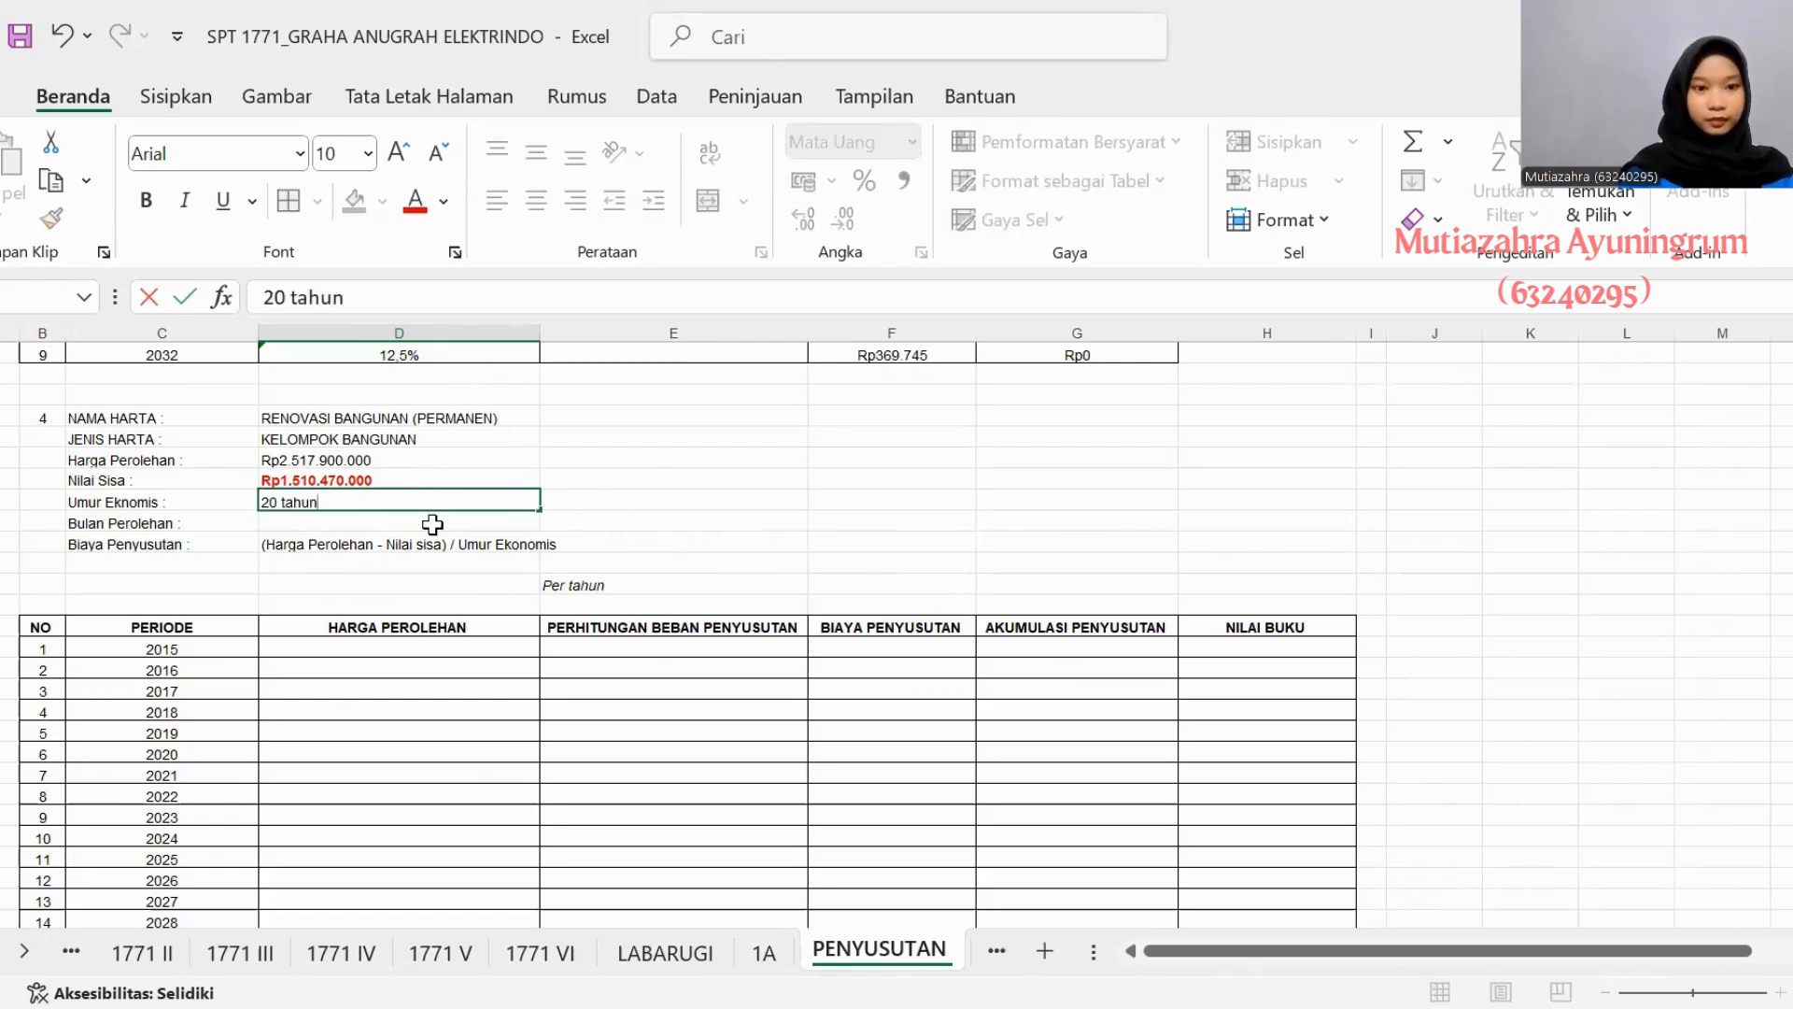
{"action": "type", "text": "un"}
- Check RENOVASI BANGUNAN's acquisition month on sheet 1A and enter Bulan Januari as asset 4's Bulan Perolehan
{"action": "left_click", "coordinate": [405, 538]}
{"action": "left_click", "coordinate": [396, 521]}
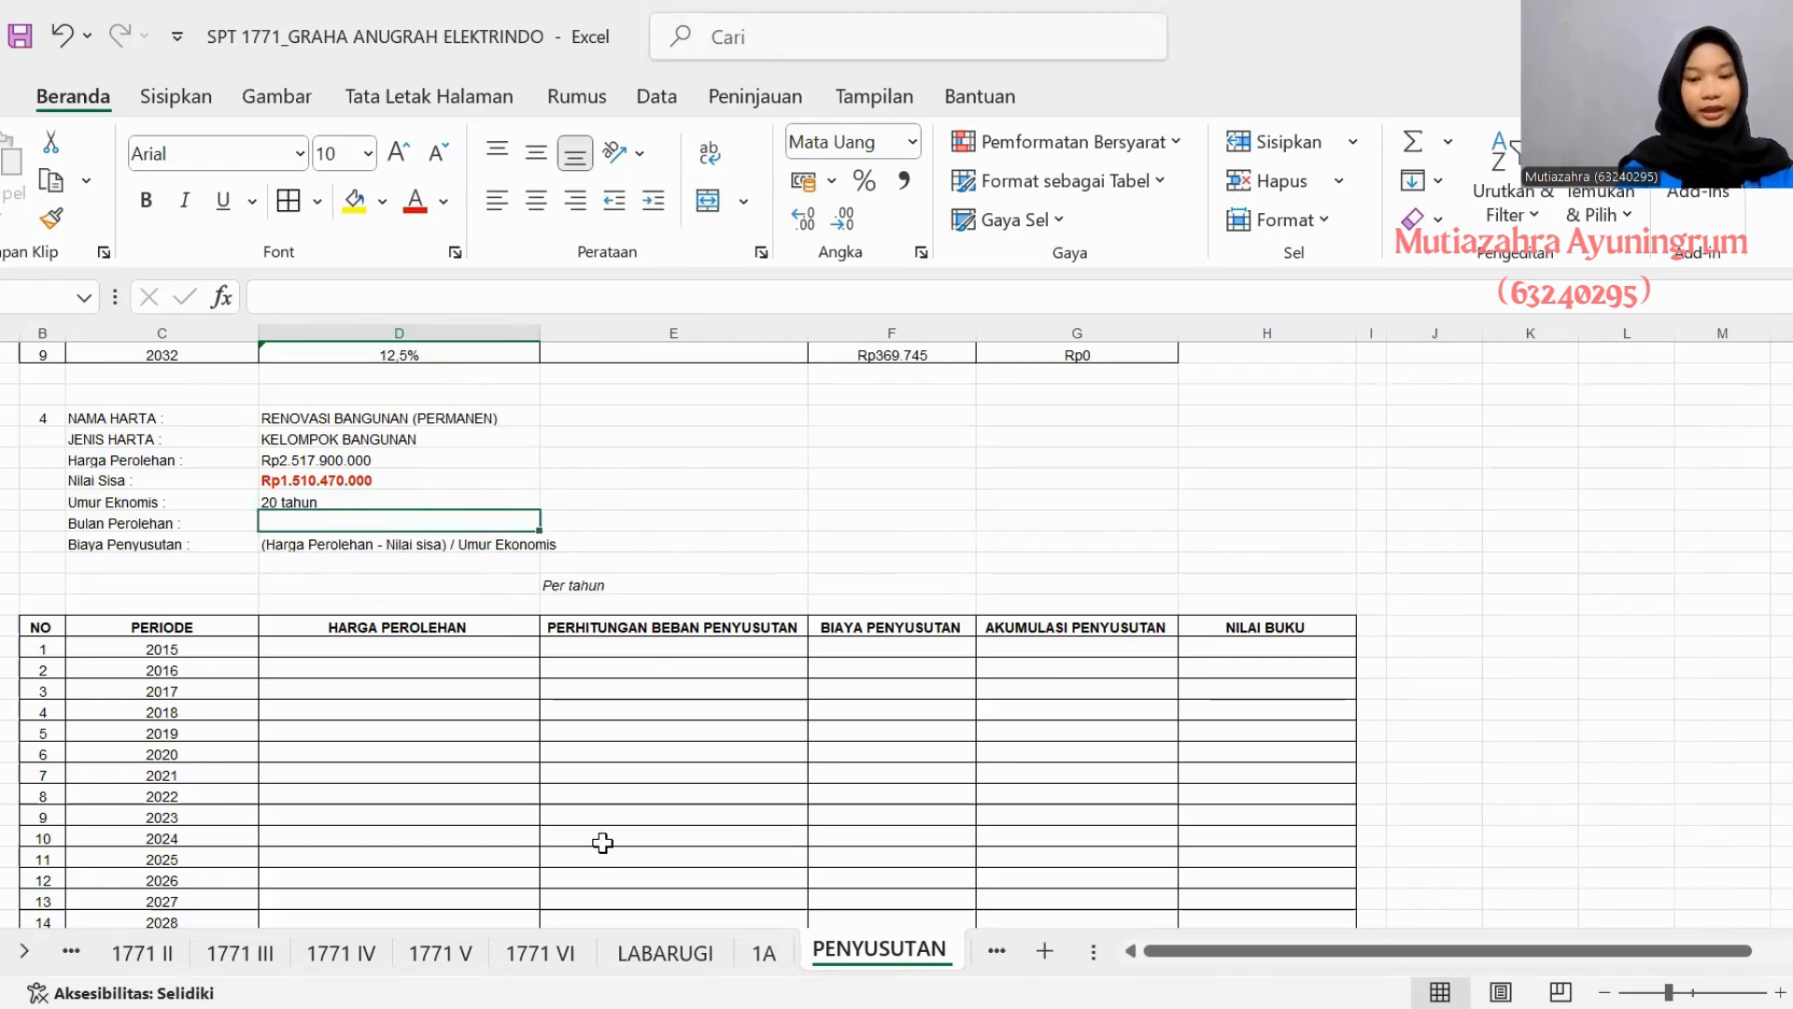
{"action": "left_click", "coordinate": [764, 952]}
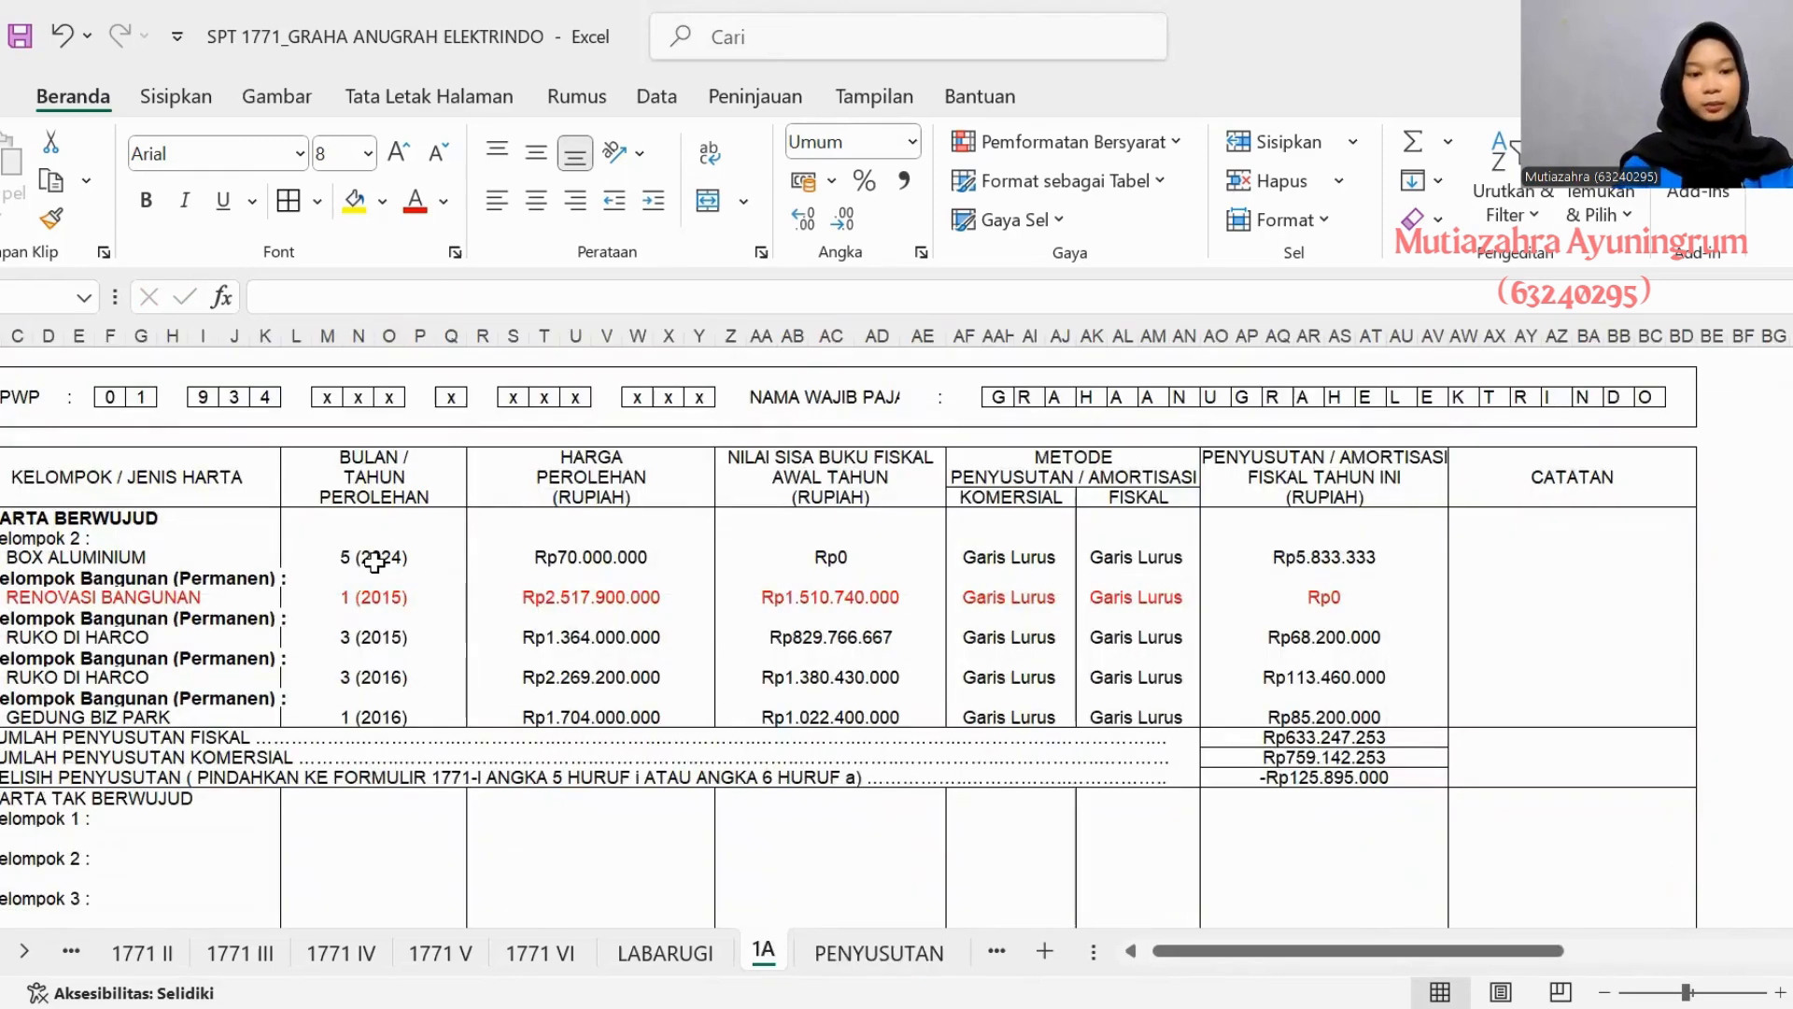
{"action": "left_click", "coordinate": [841, 953]}
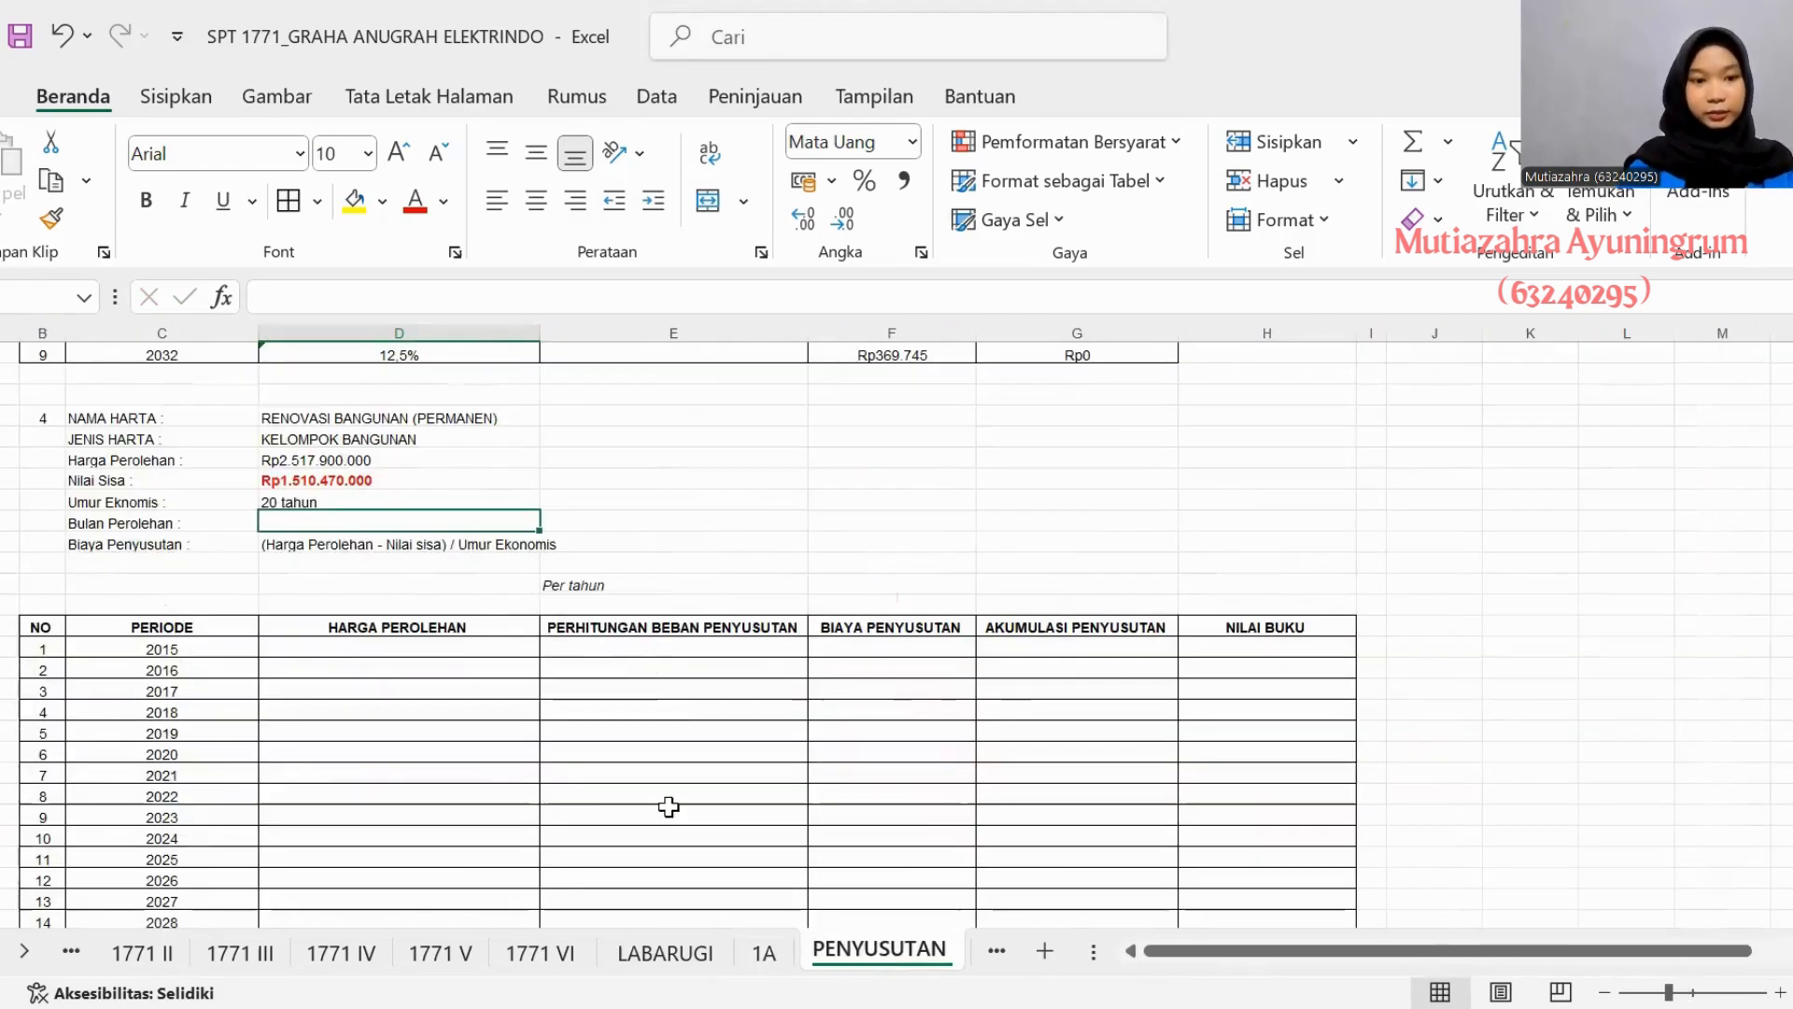
{"action": "type", "text": "Bulan "}
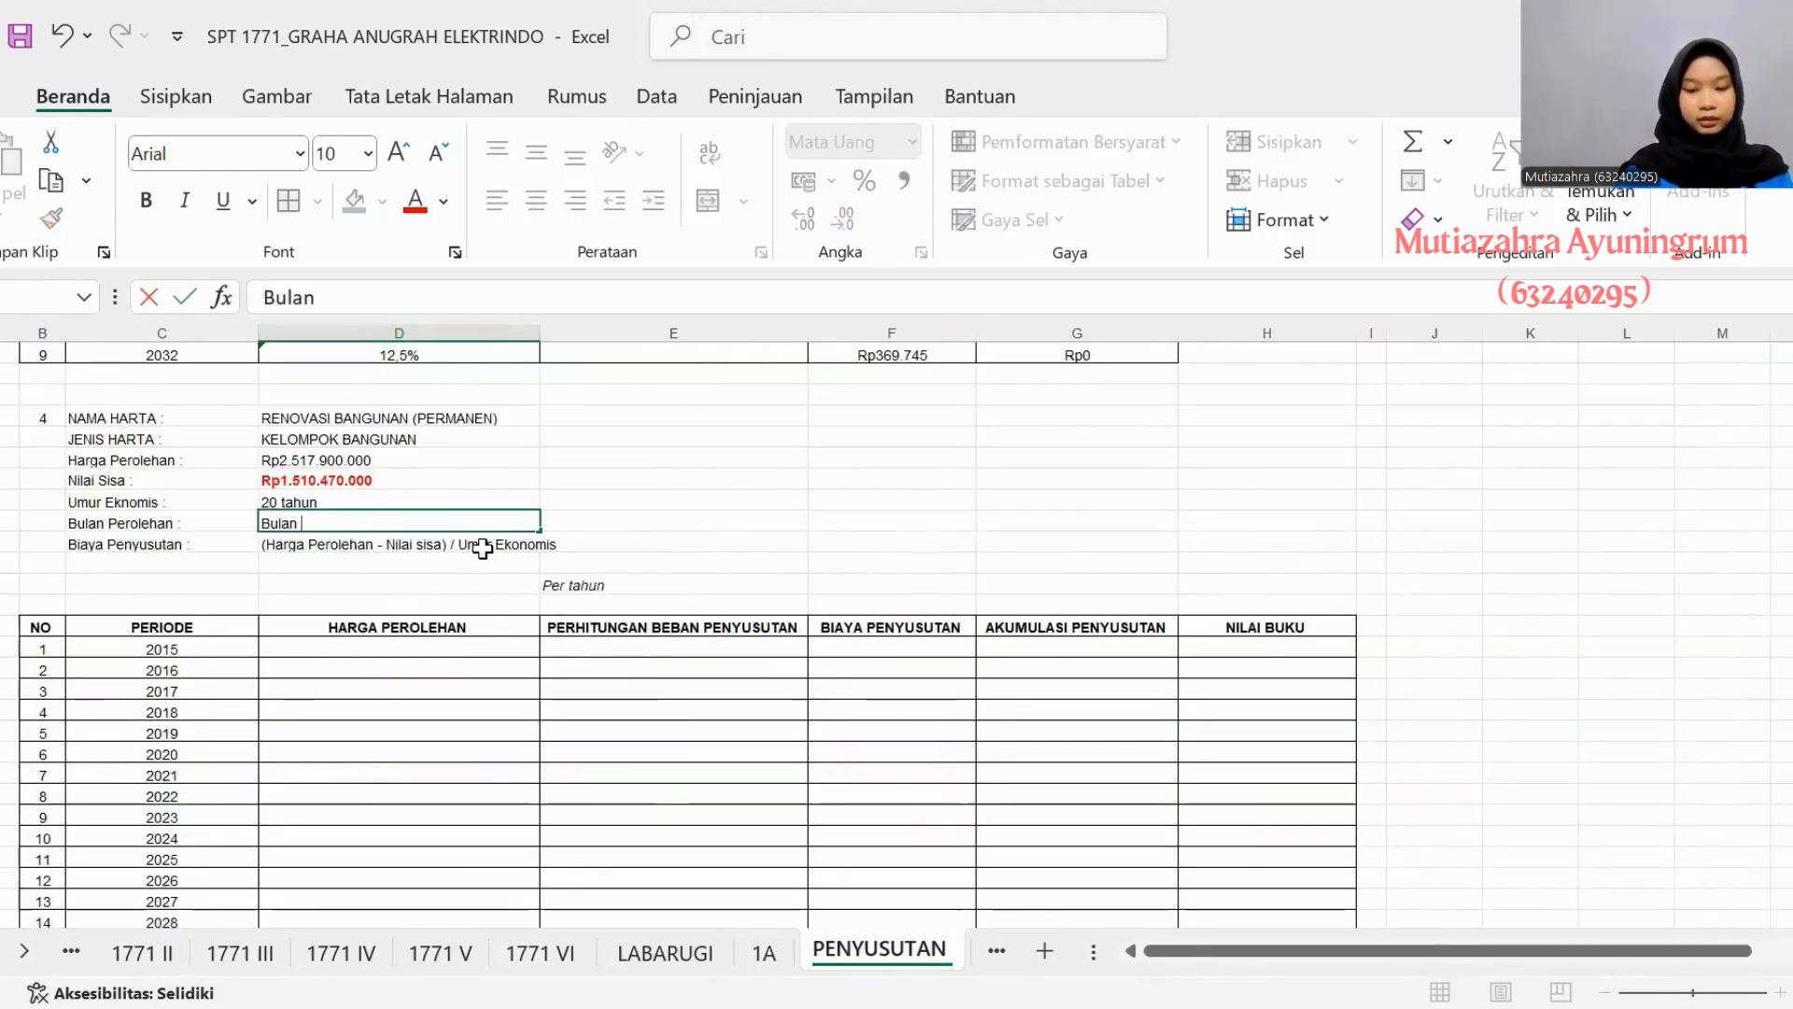
{"action": "type", "text": "Januari"}
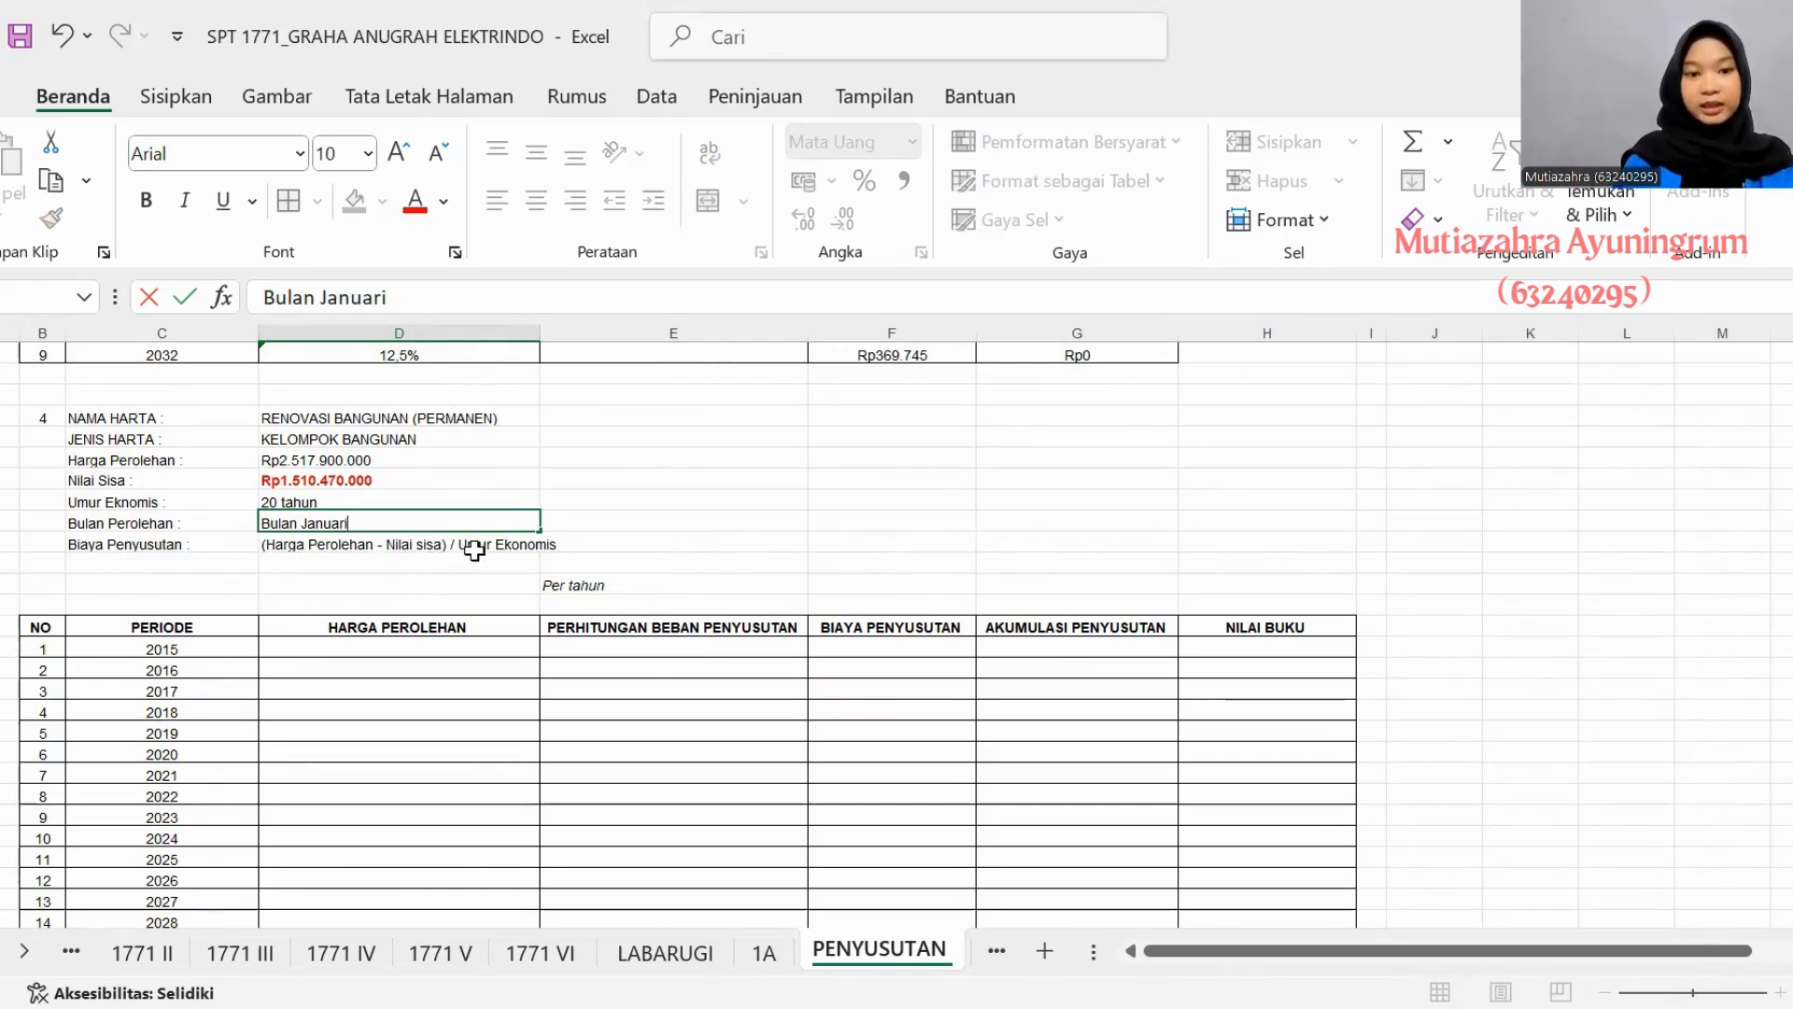
- Enter the calculation (Rp2.517.900.000 - Rp1.510.470.000) / 20 tahun beneath asset 4's Biaya Penyusutan formula text
{"action": "left_click", "coordinate": [346, 568]}
{"action": "type", "text": "("}
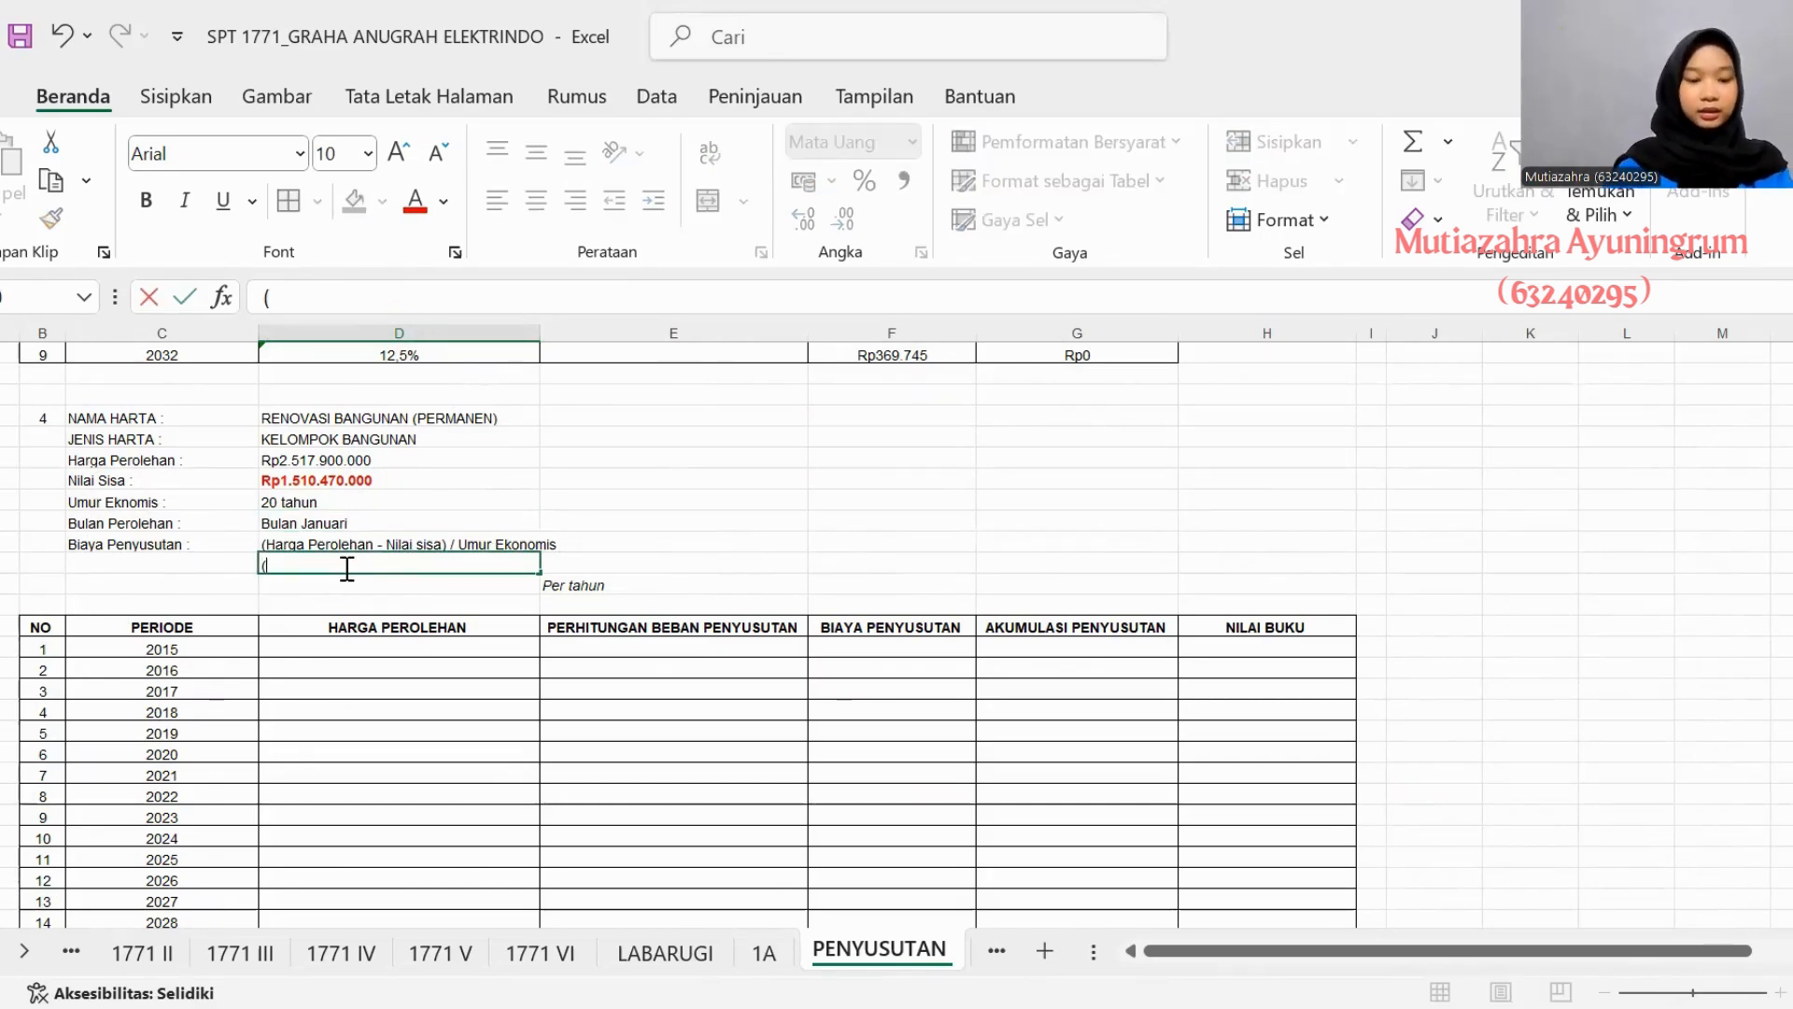
{"action": "type", "text": "Rp2."}
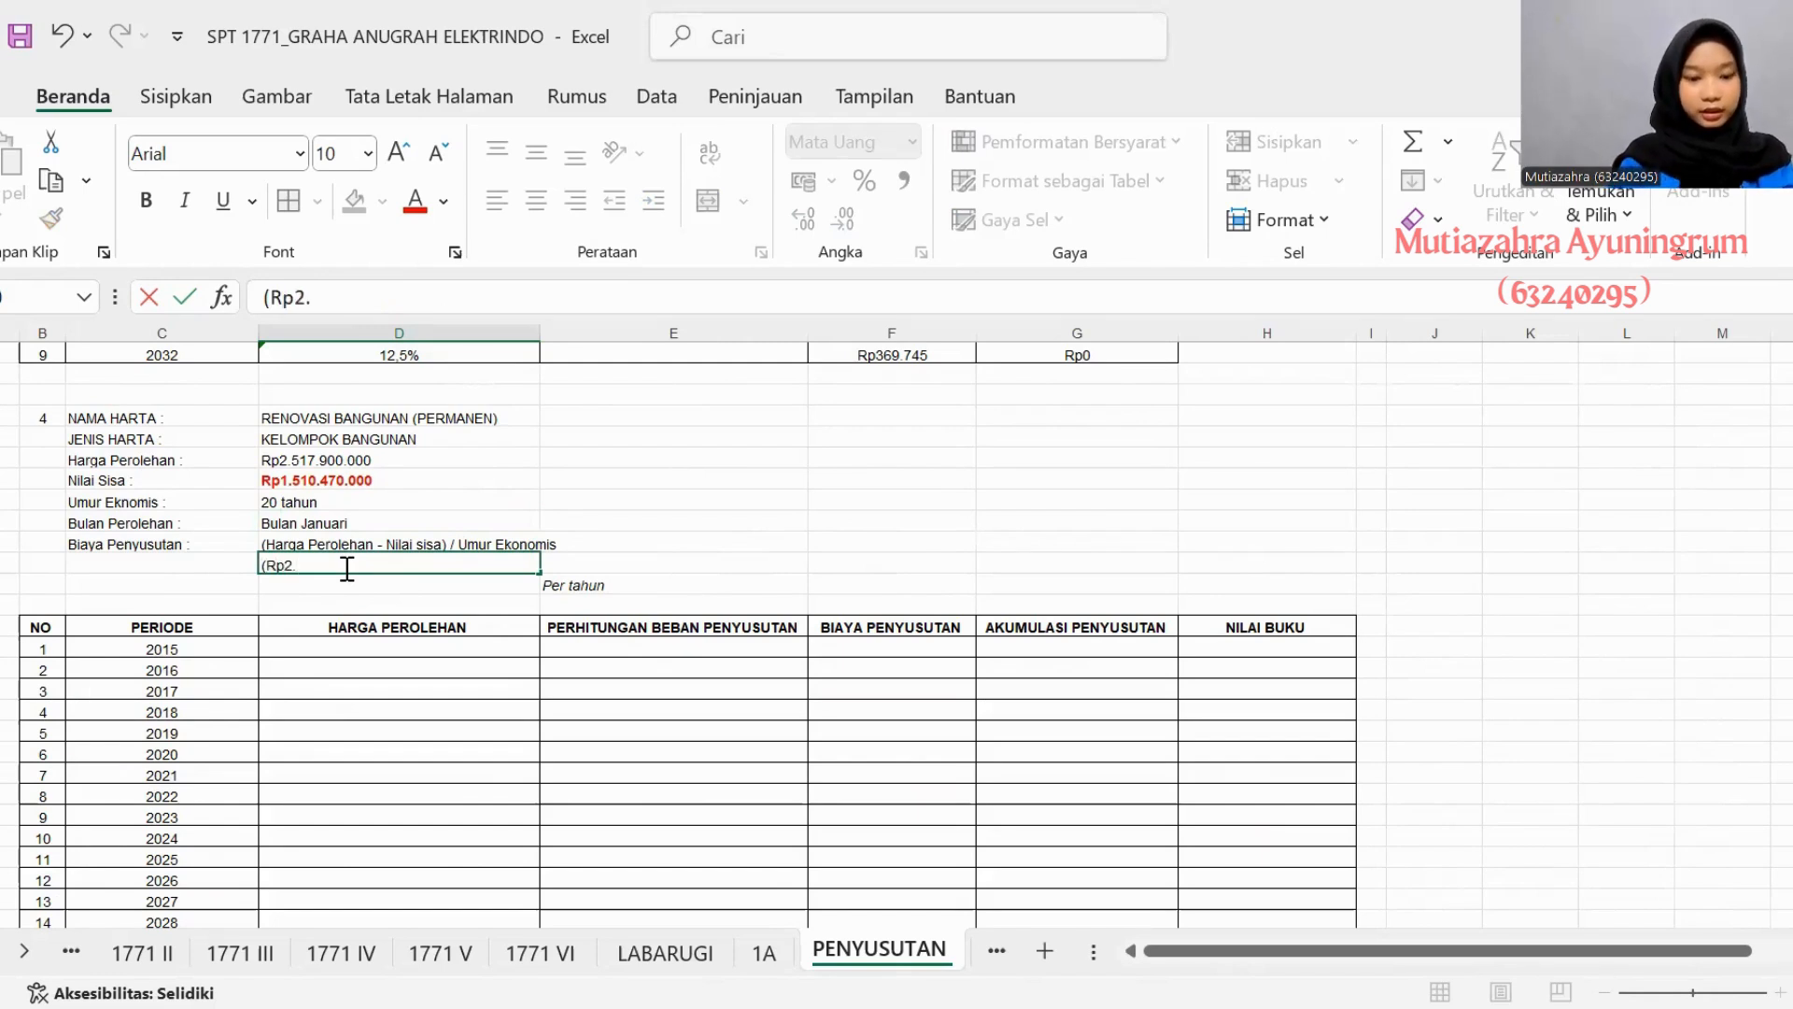
{"action": "type", "text": "517."}
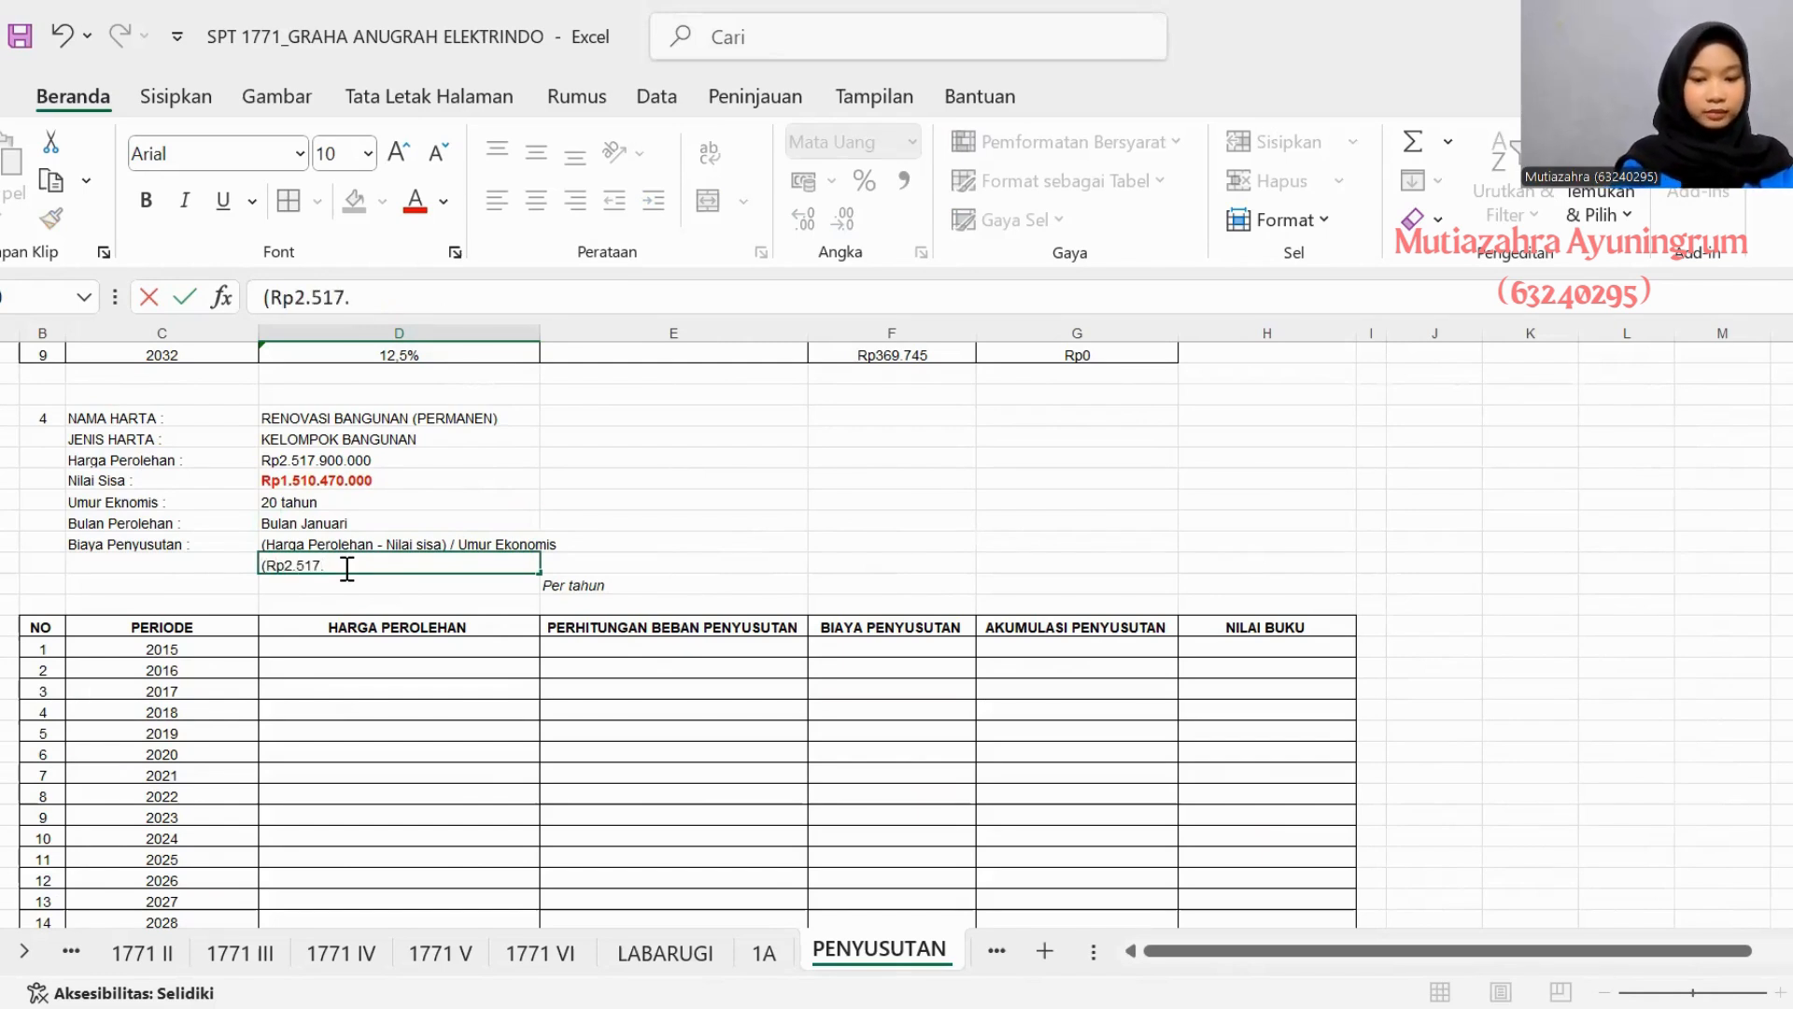
{"action": "type", "text": "900.000 - R"}
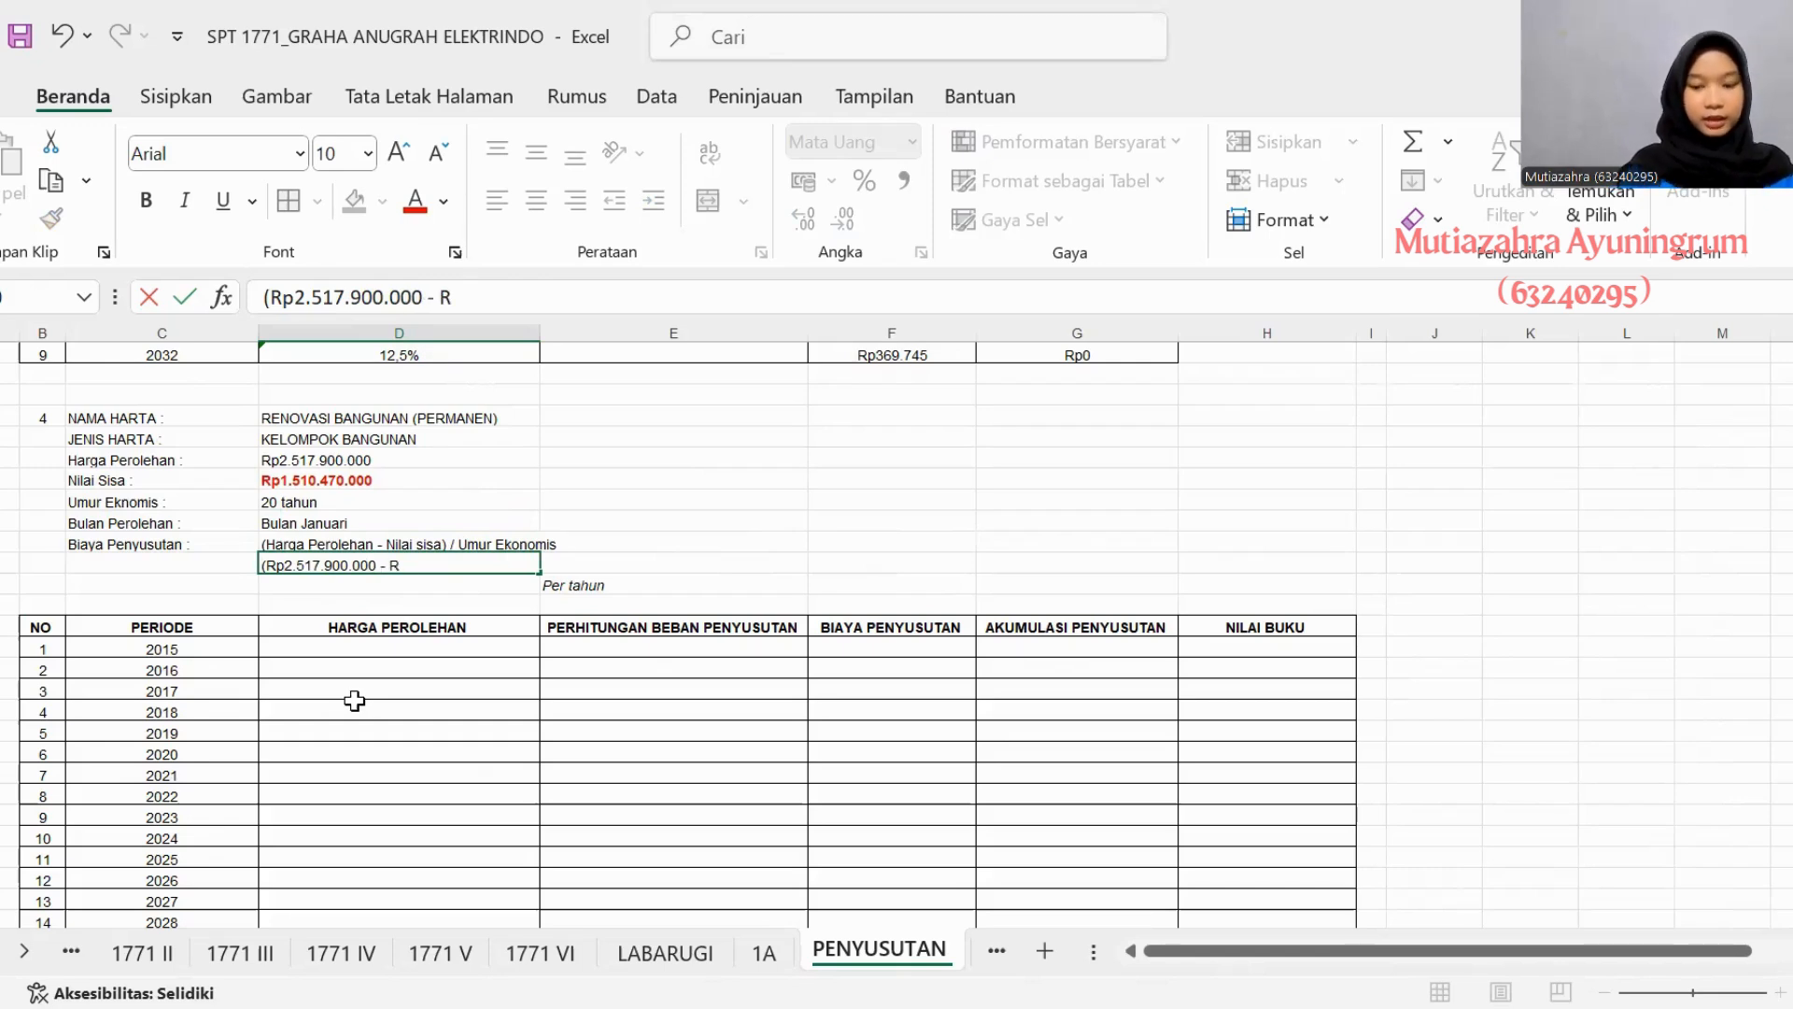
{"action": "type", "text": "p1.5"}
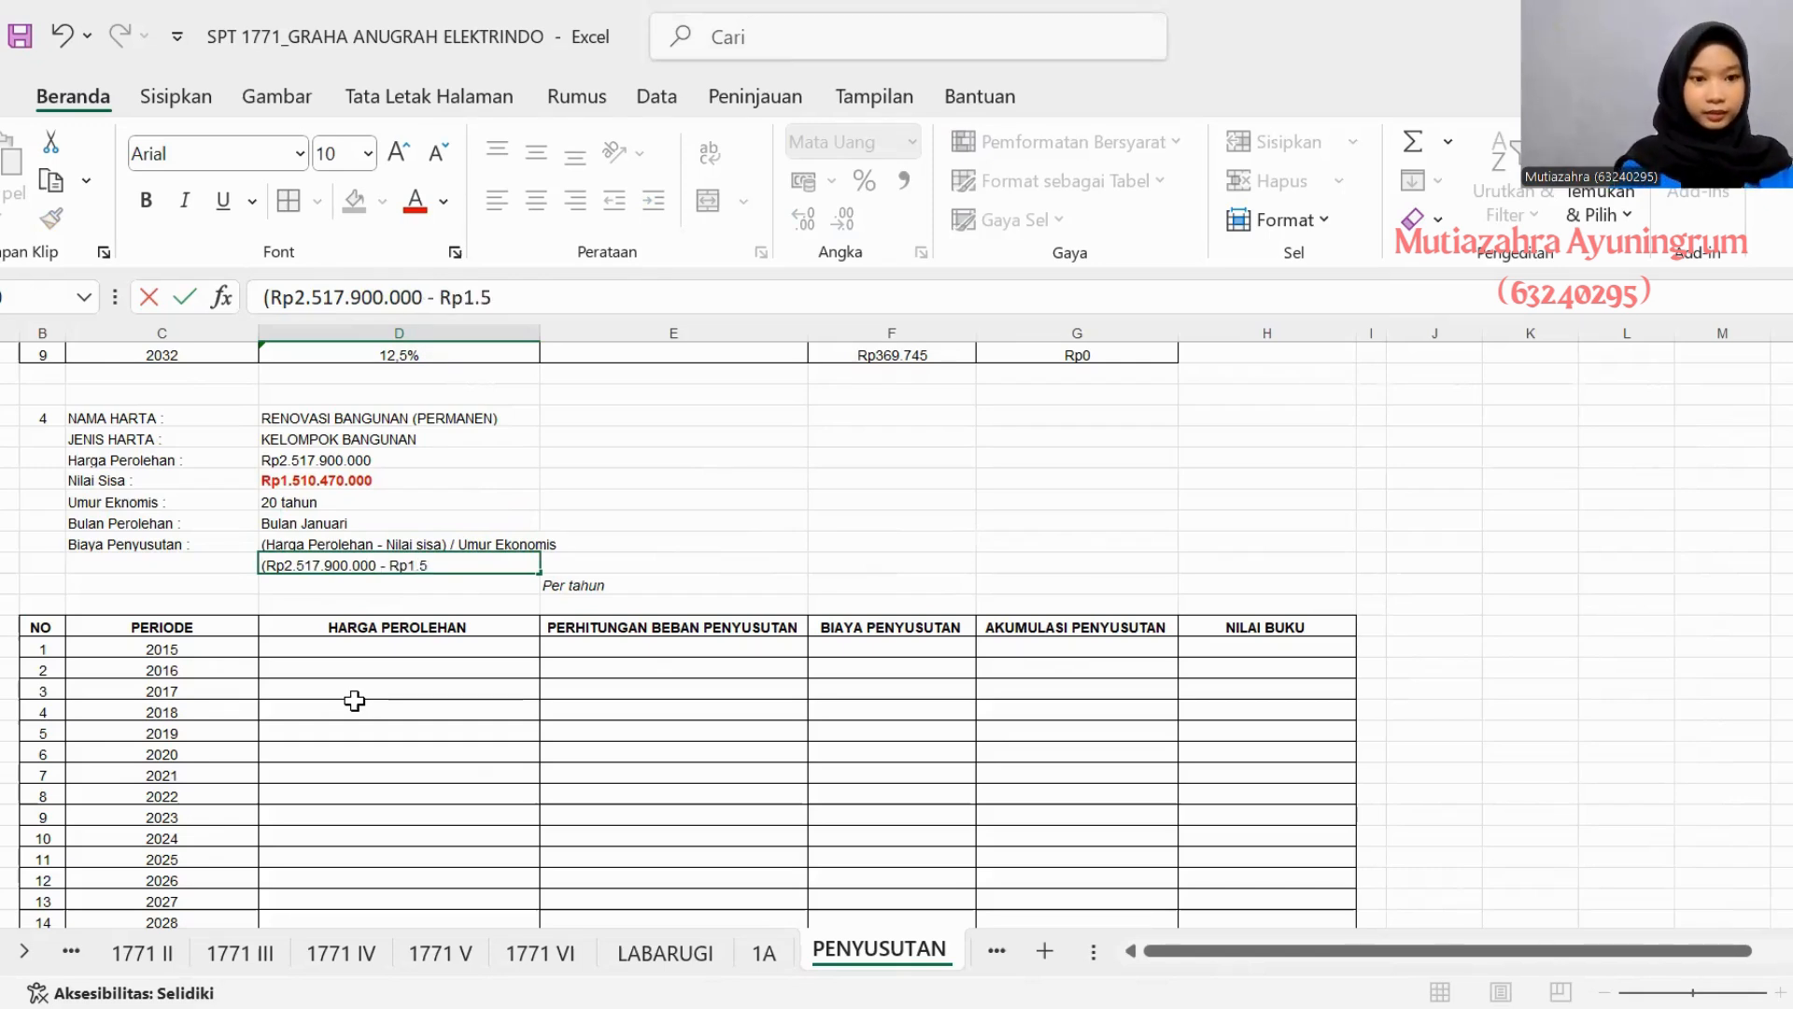
{"action": "type", "text": "10.470.000"}
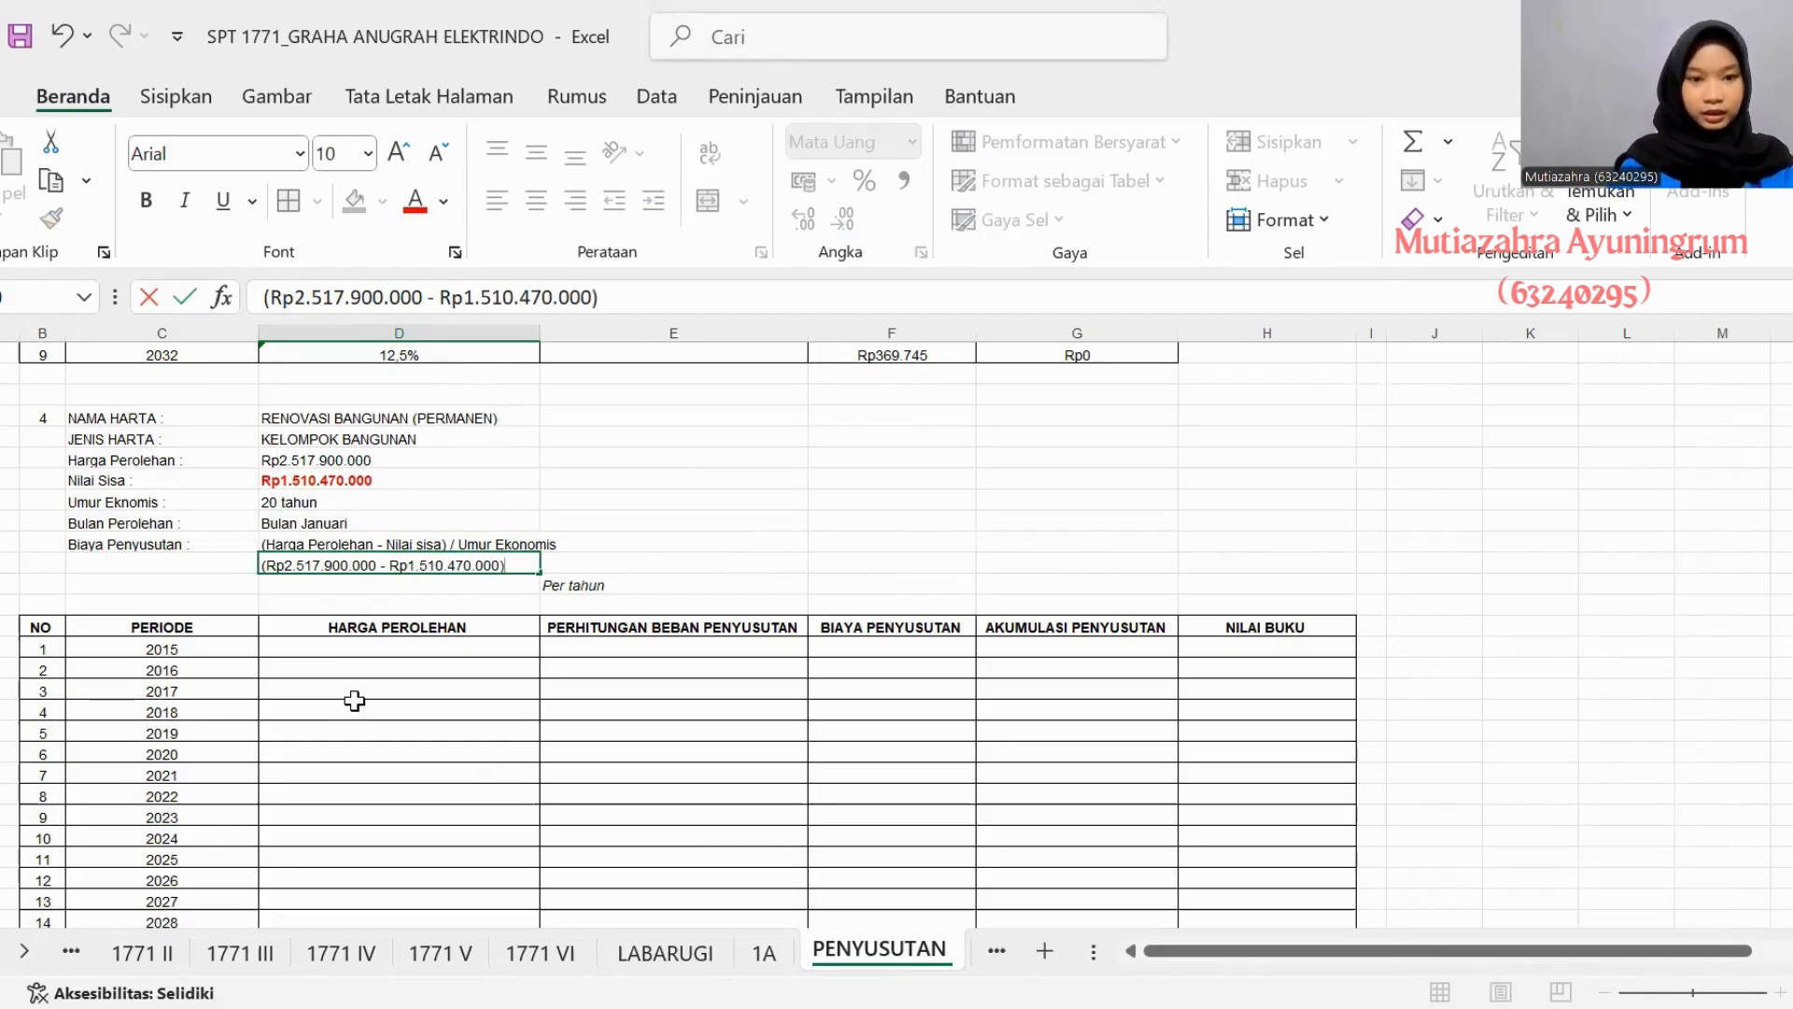
{"action": "type", "text": ") /"}
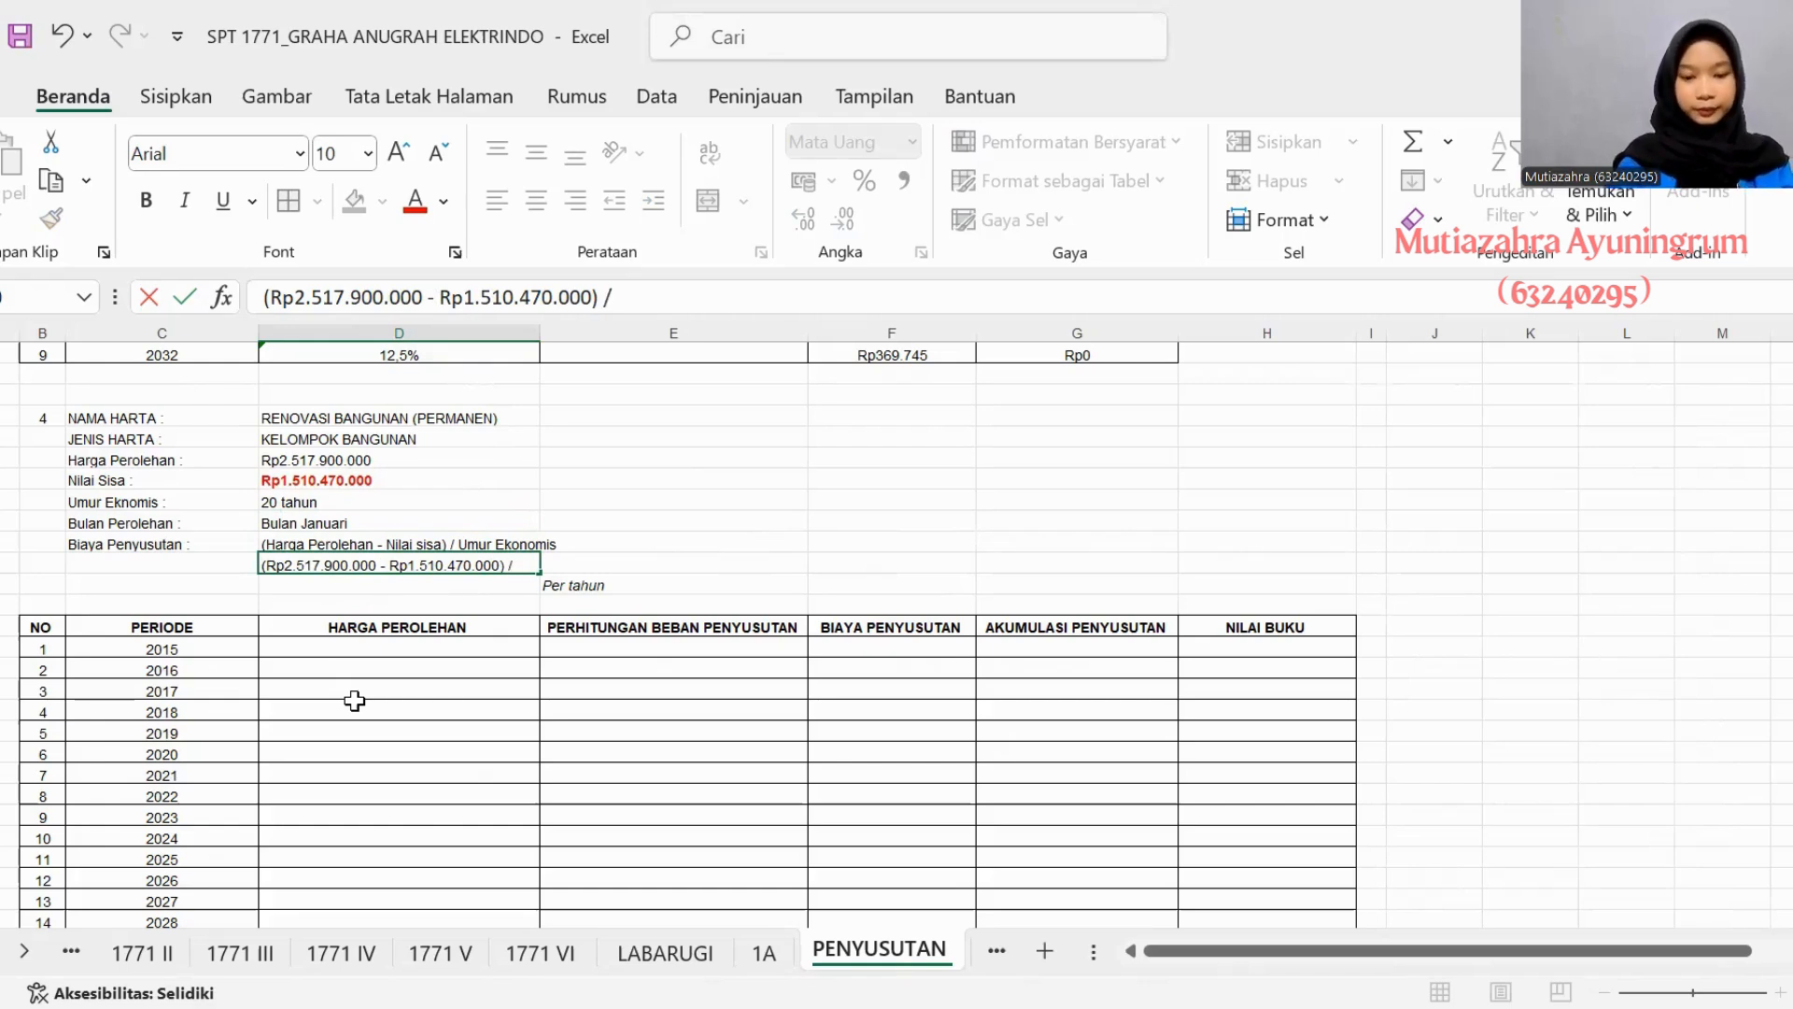
{"action": "type", "text": " 20 tahun"}
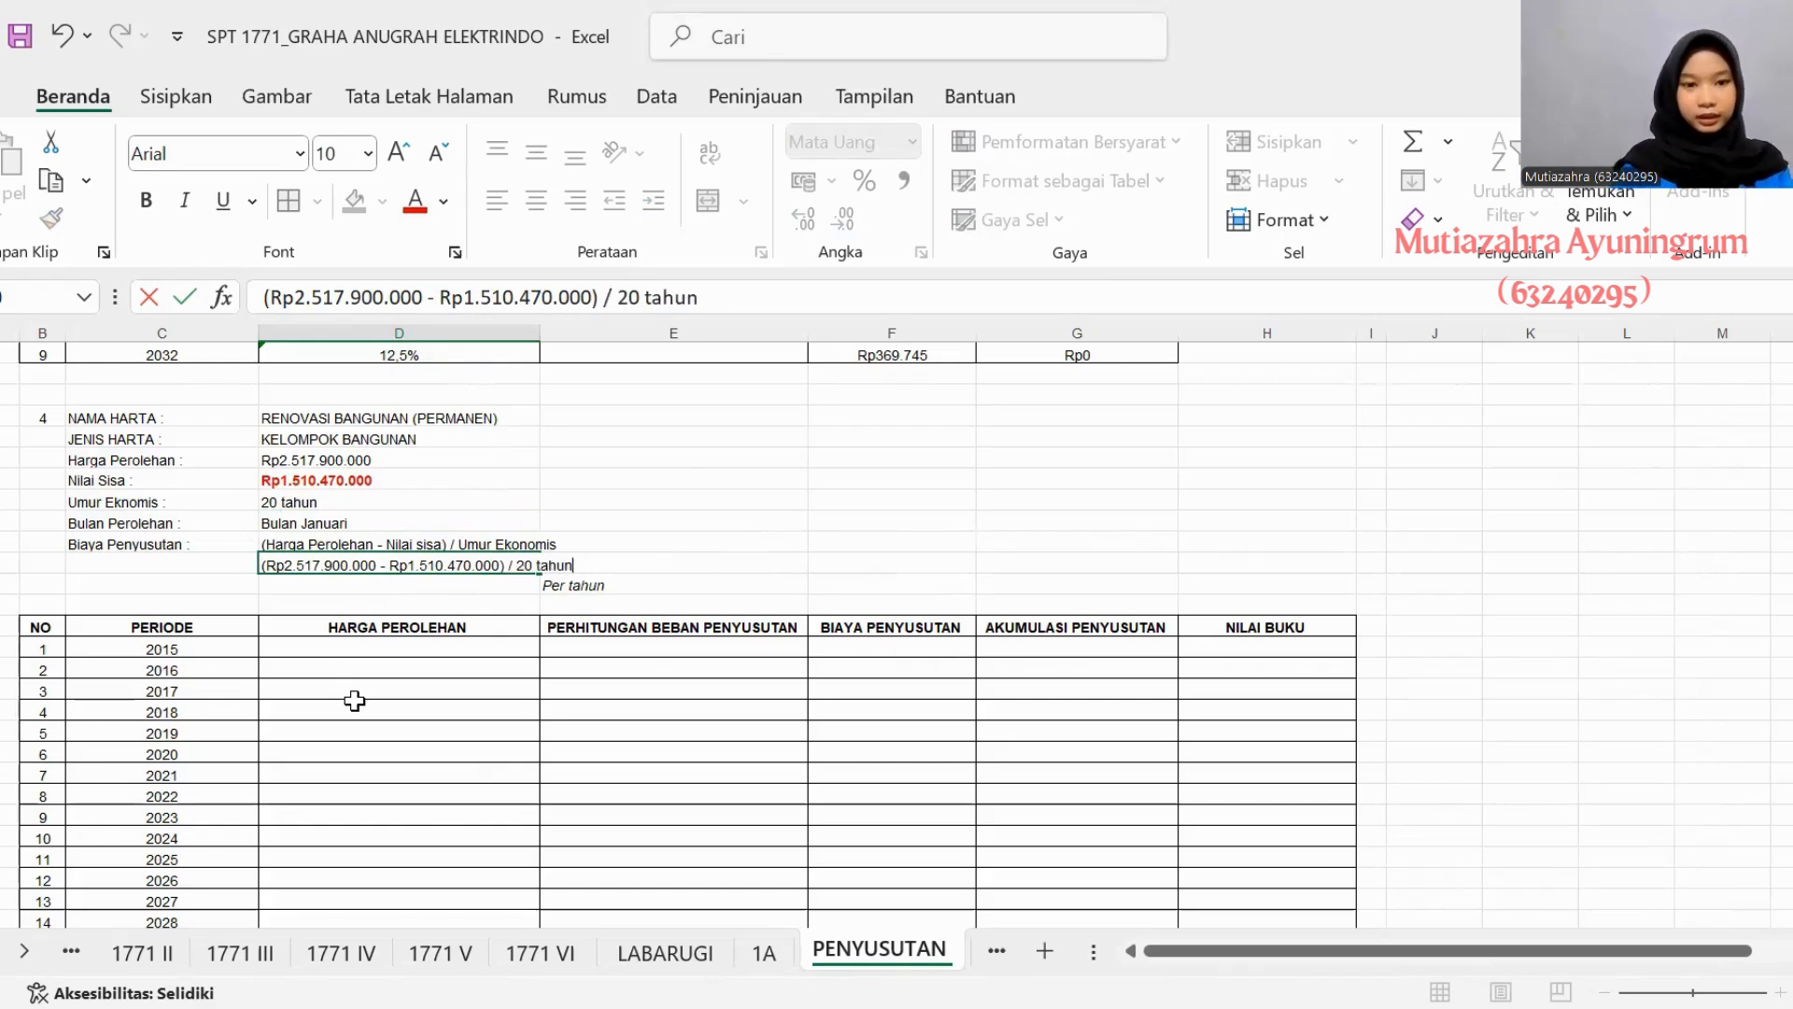
{"action": "left_click", "coordinate": [332, 603]}
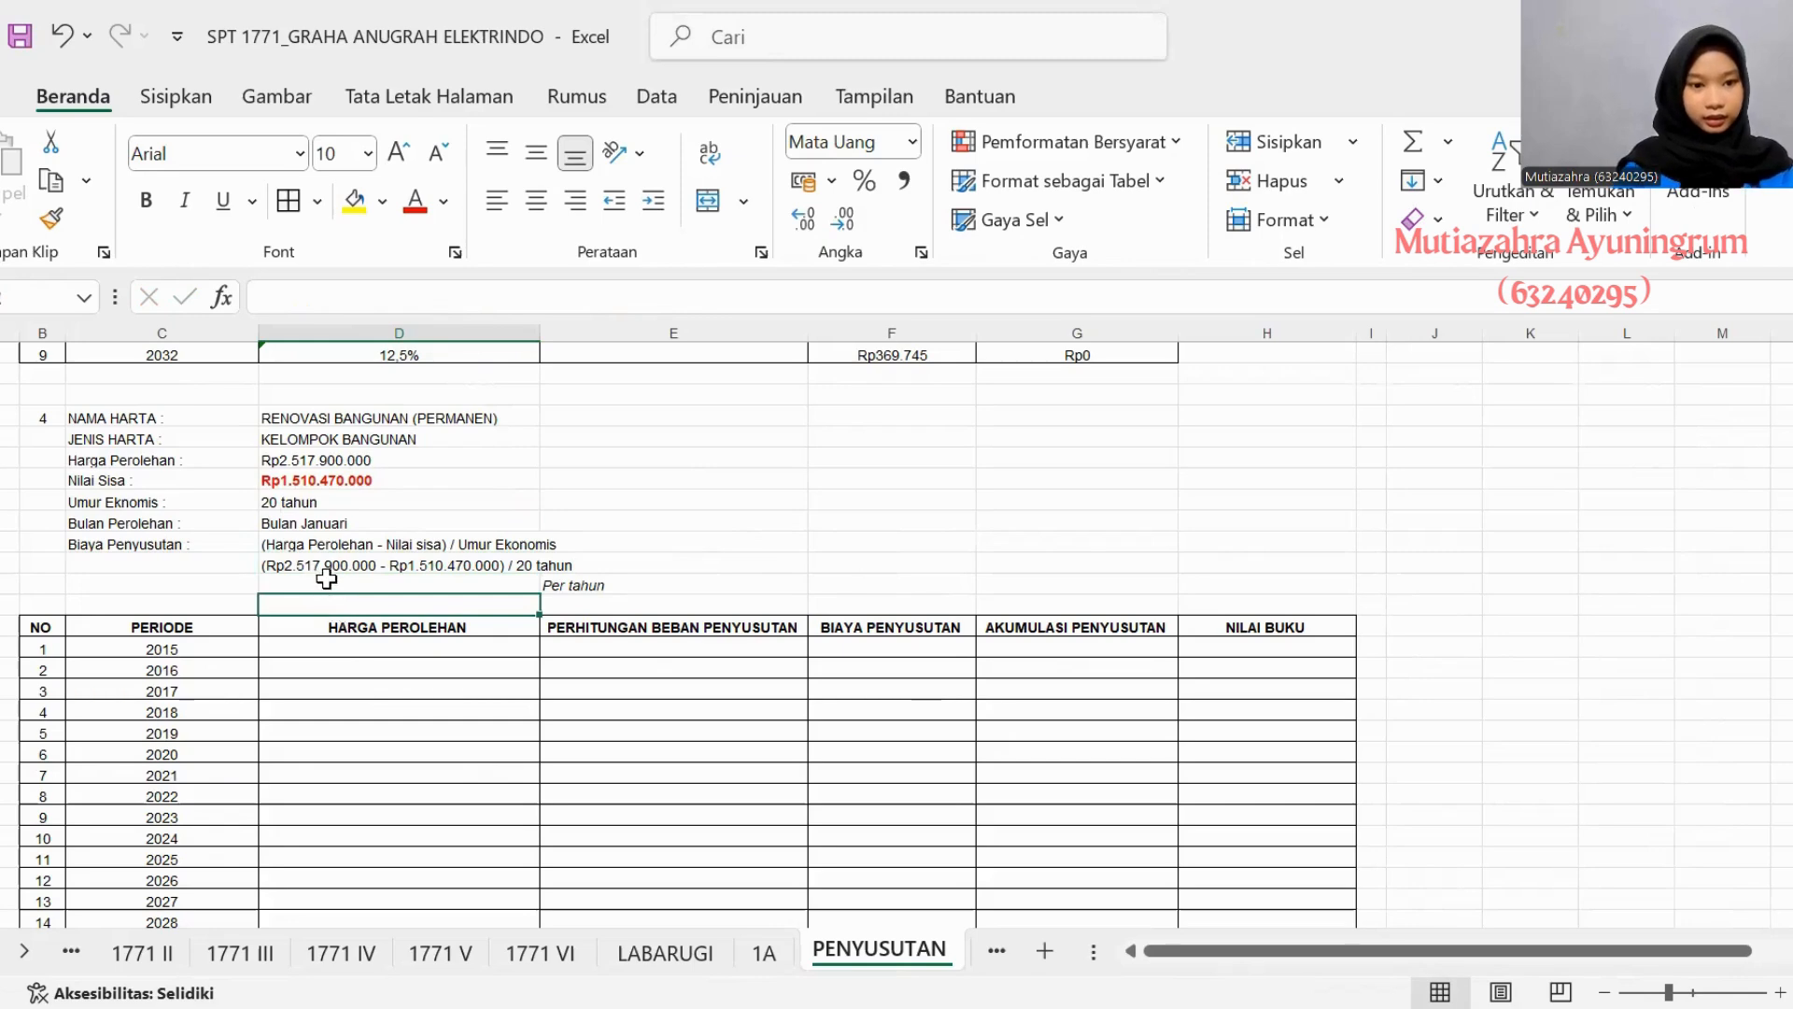
- Enter Rp50.358.000 as asset 4's annual depreciation amount, beside the Per tahun label
{"action": "left_click", "coordinate": [318, 586]}
{"action": "type", "text": "Rp"}
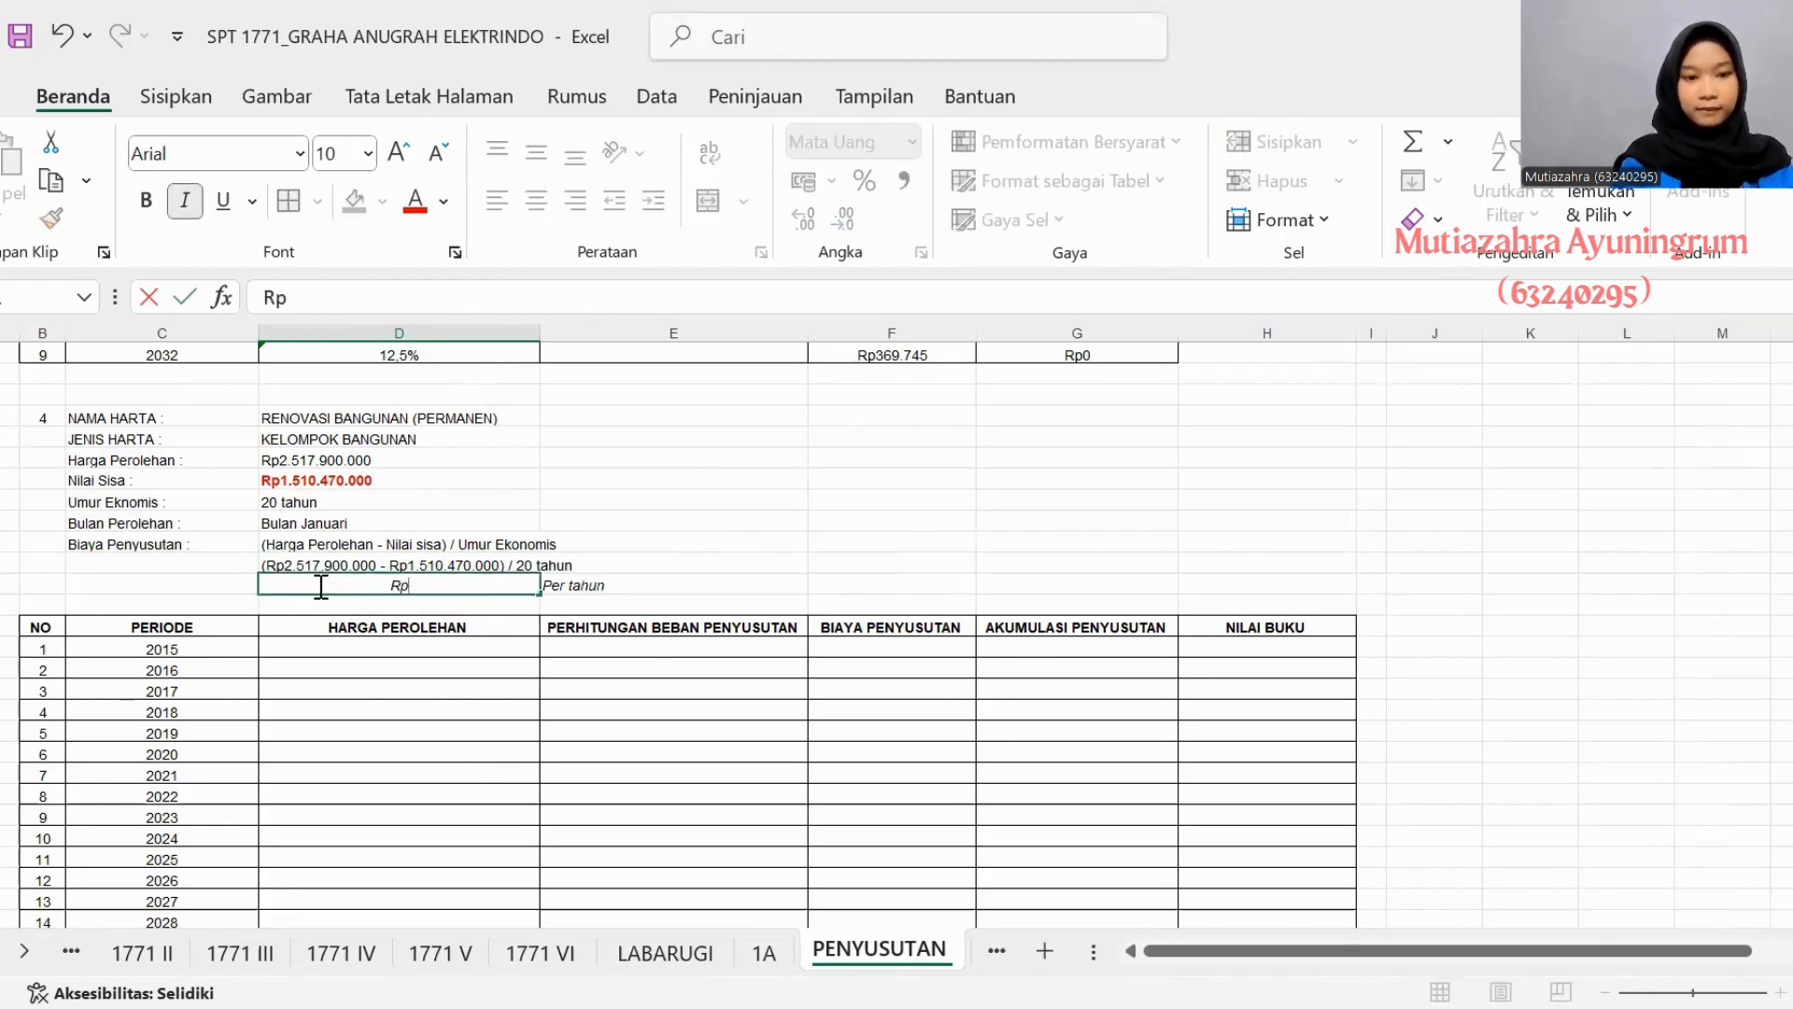
{"action": "type", "text": "50.3"}
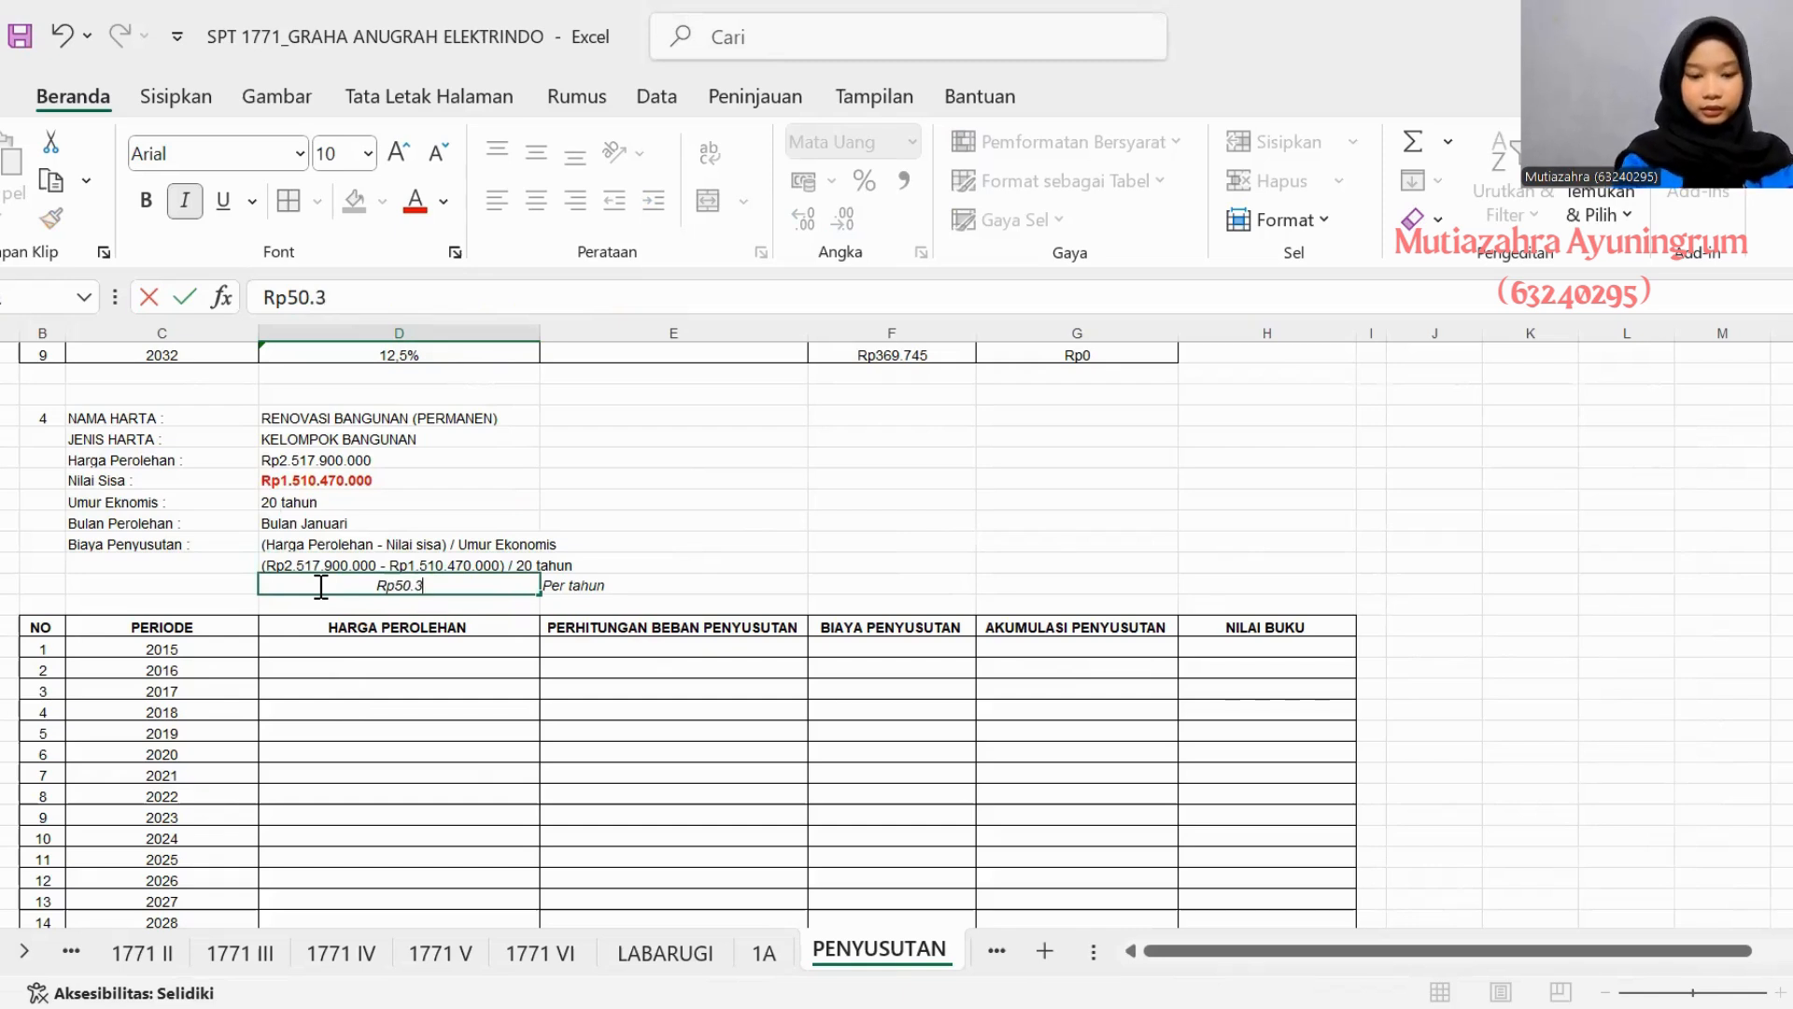
{"action": "type", "text": "58.000"}
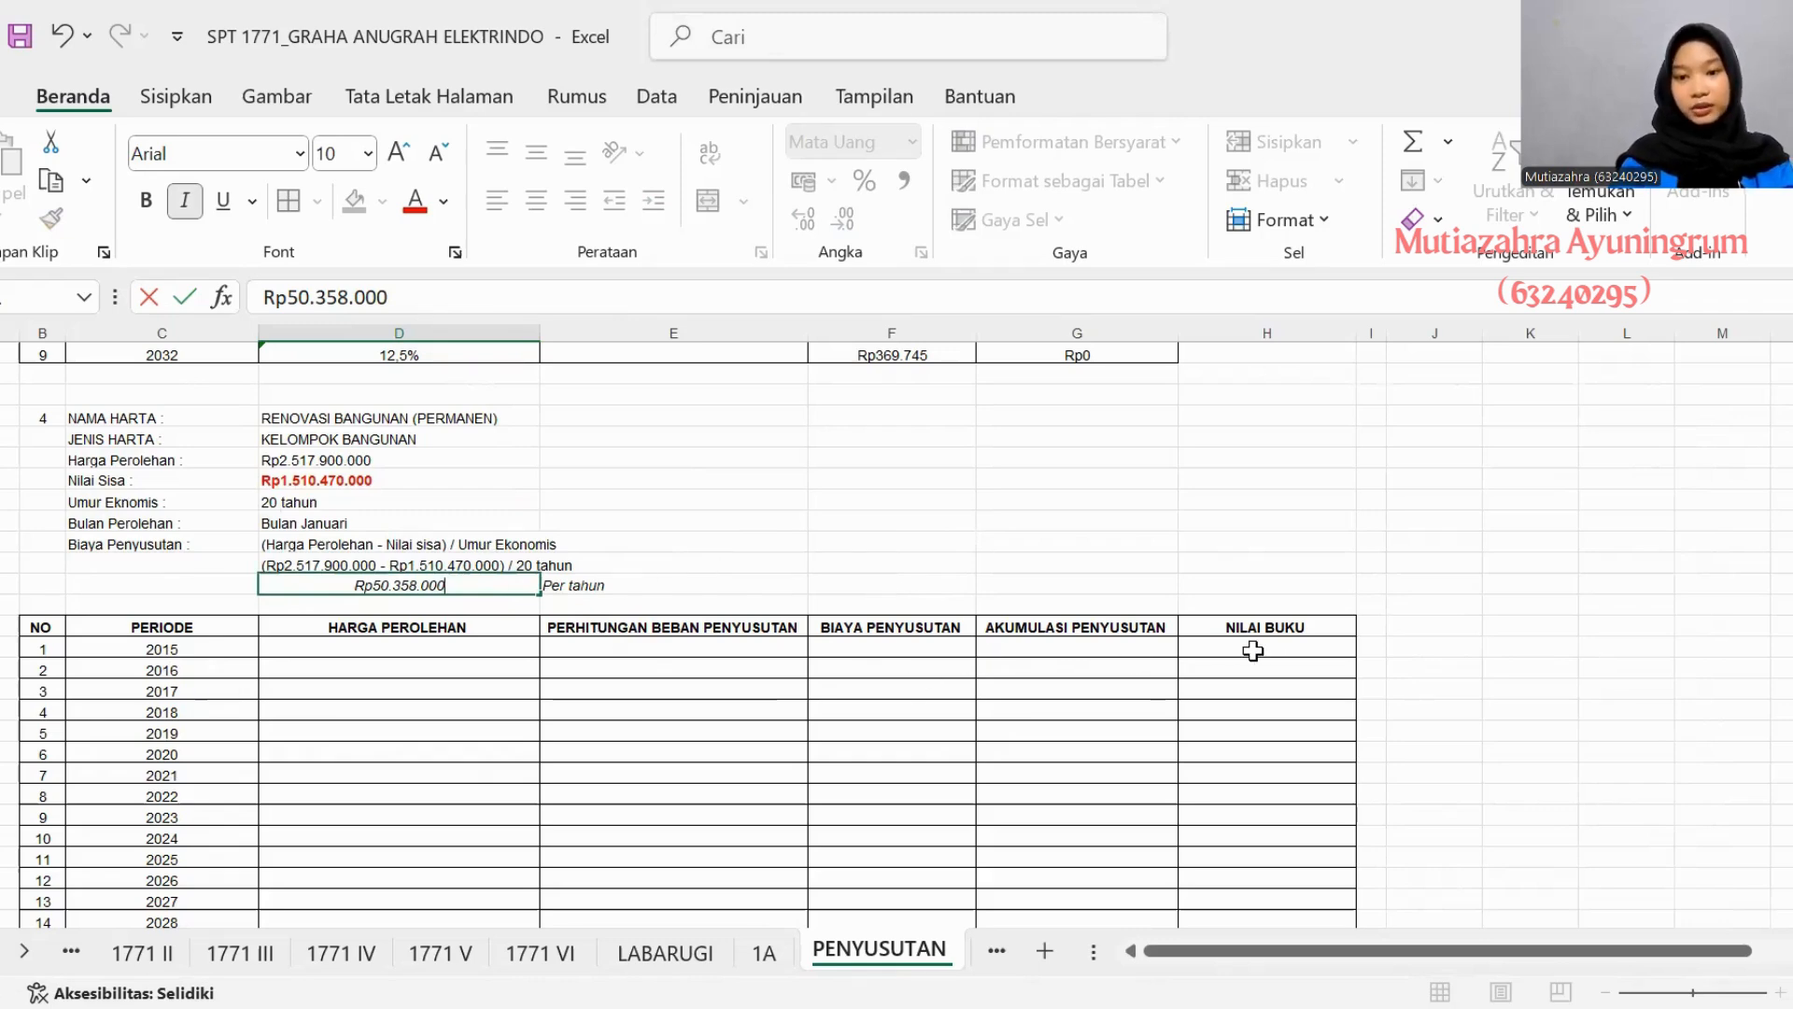
- Enter Rp2.517.900.000 as the 2015 Harga Perolehan in asset 4's depreciation table
{"action": "scroll", "coordinate": [499, 715], "scroll_direction": "down", "scroll_amount": 2}
{"action": "scroll", "coordinate": [499, 714], "scroll_direction": "down", "scroll_amount": 1}
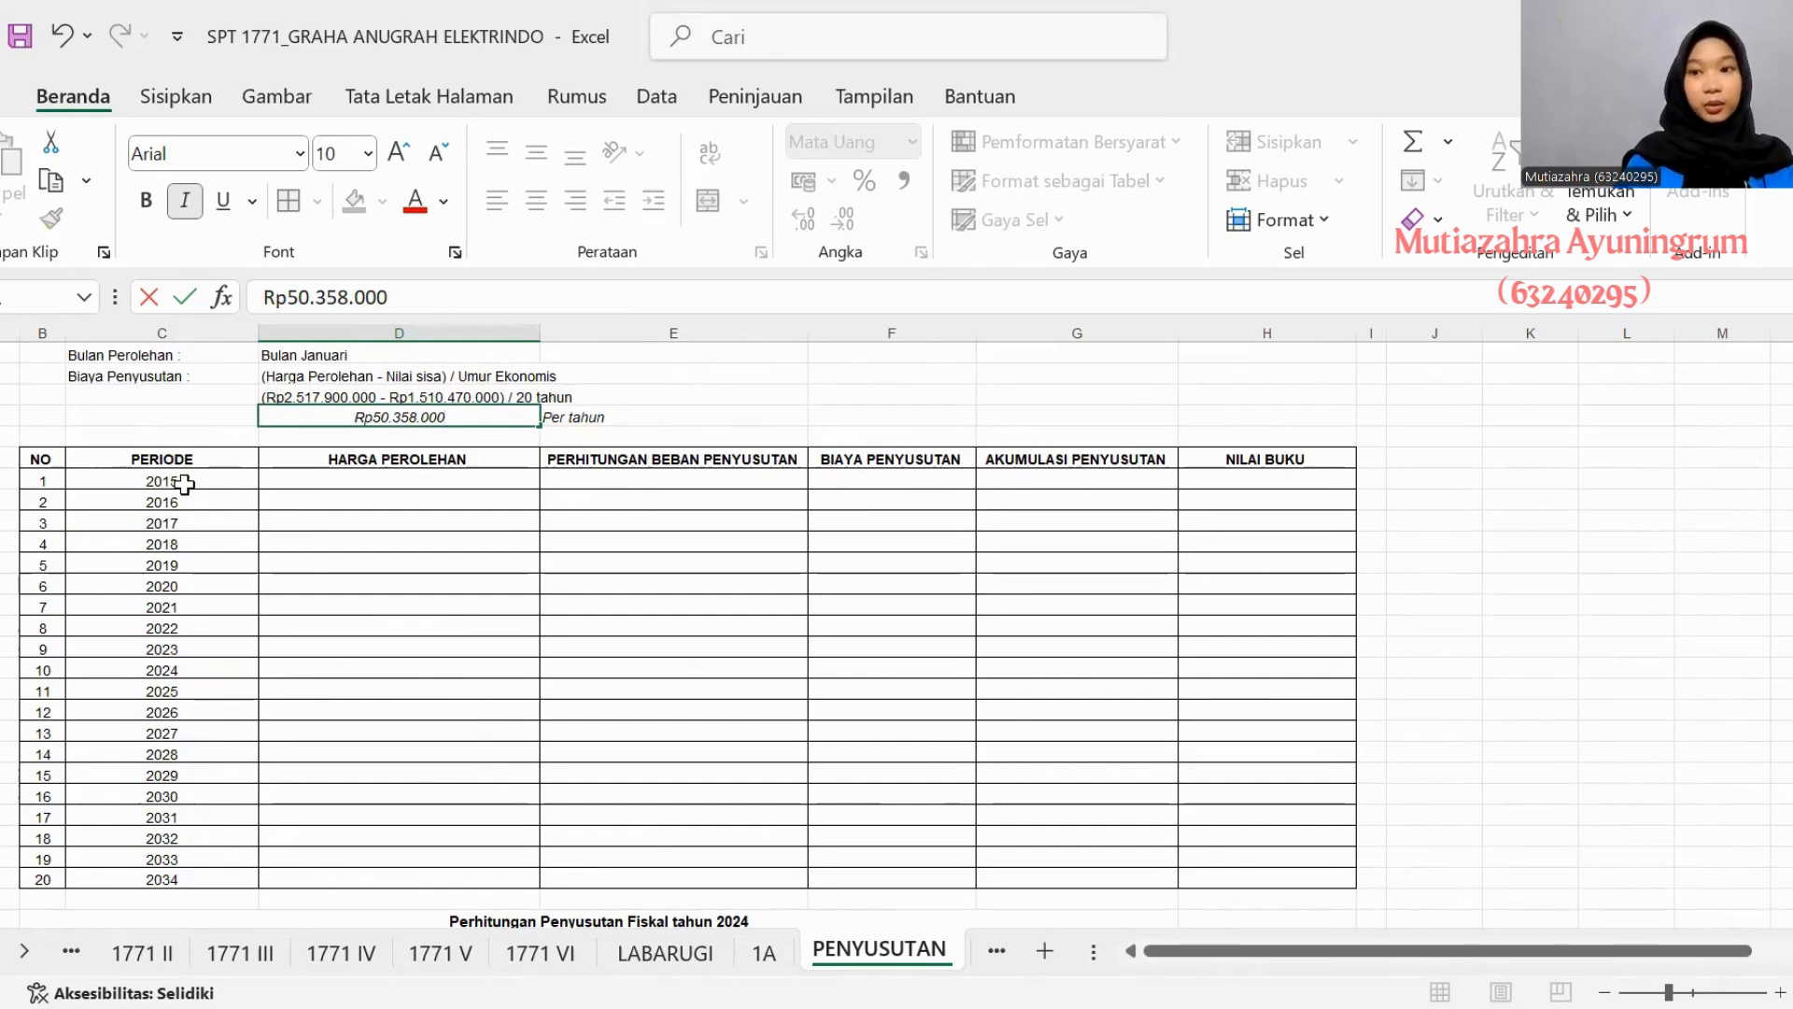
{"action": "left_click", "coordinate": [328, 498]}
{"action": "left_click", "coordinate": [329, 481]}
{"action": "scroll", "coordinate": [329, 480], "scroll_direction": "up", "scroll_amount": 1}
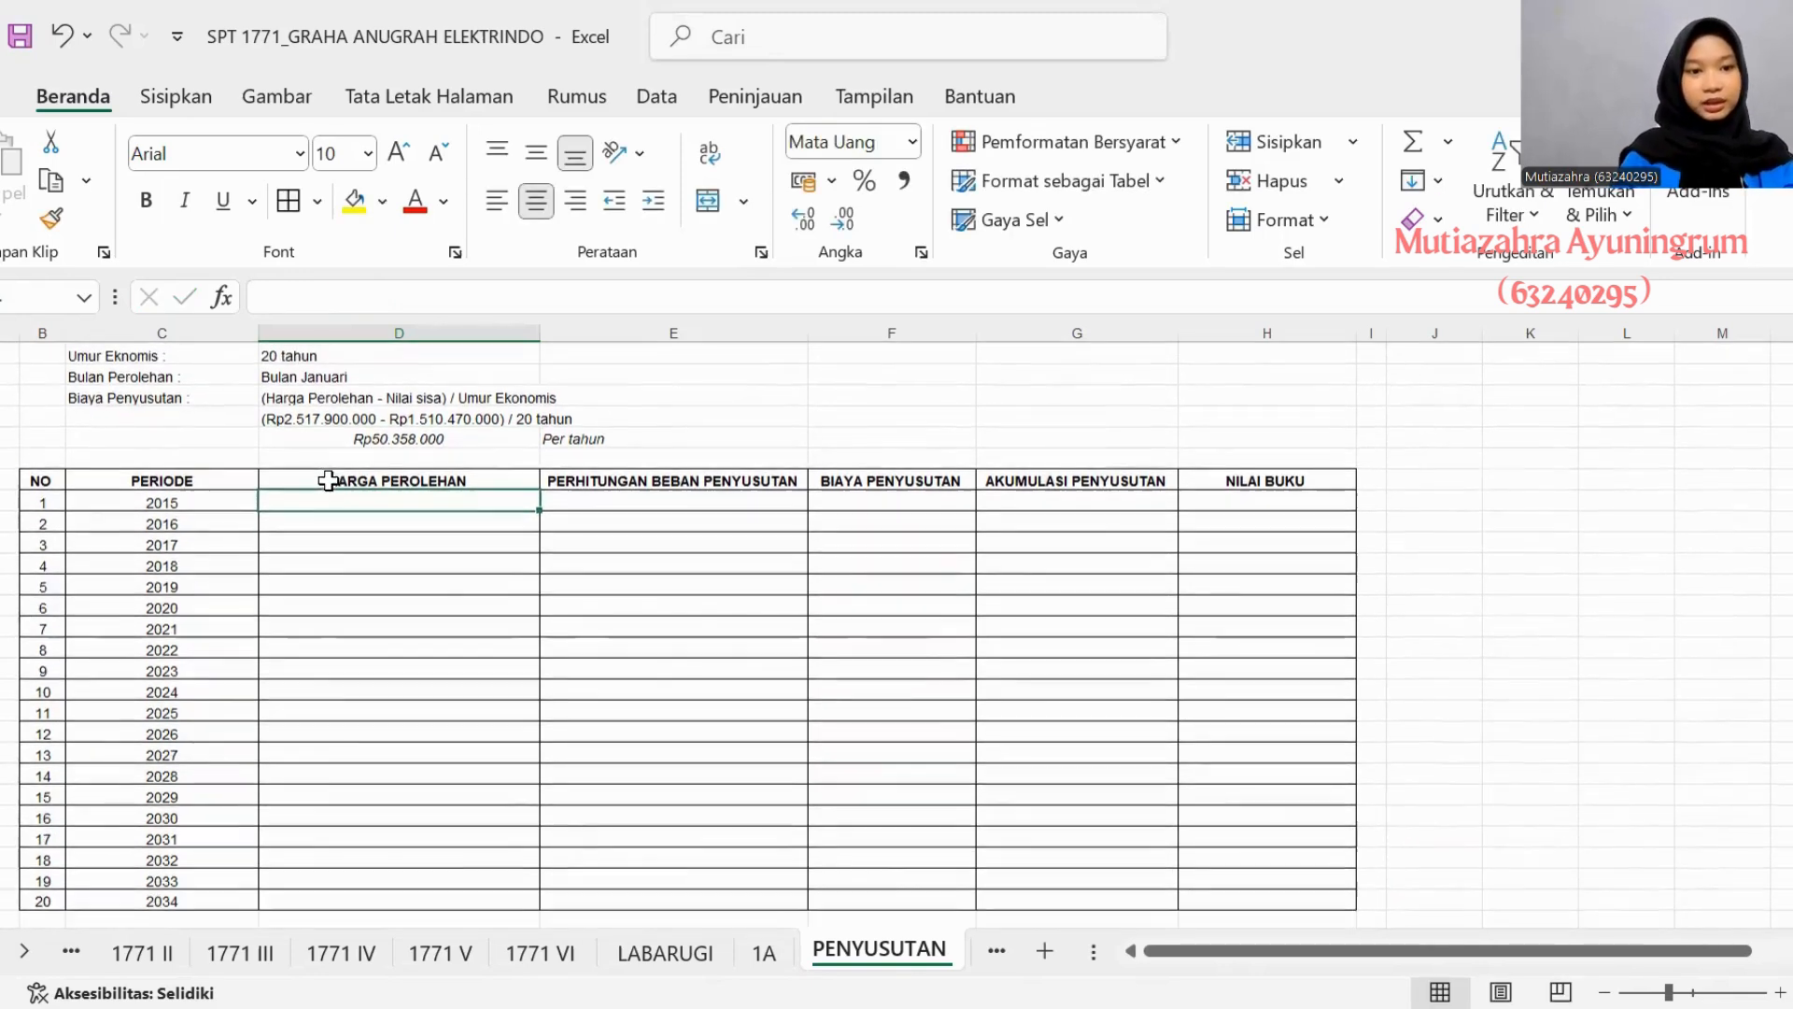
{"action": "type", "text": "Rp"}
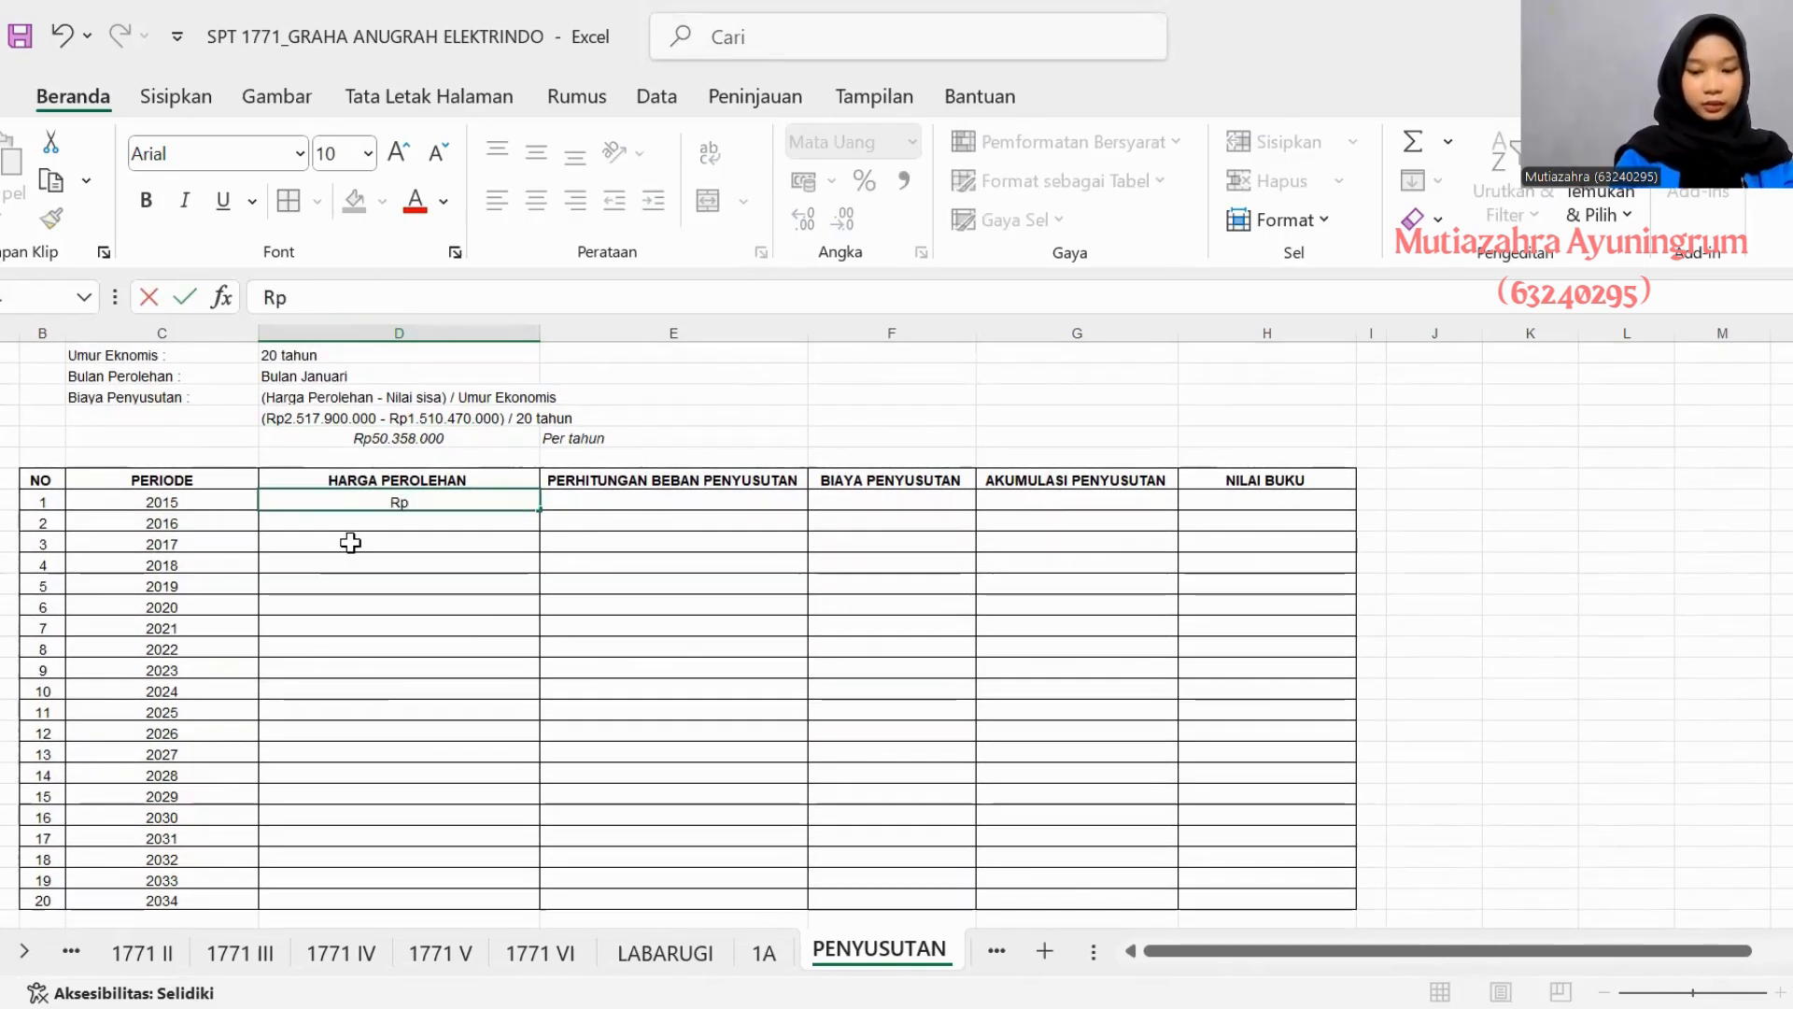
{"action": "type", "text": "2.517"}
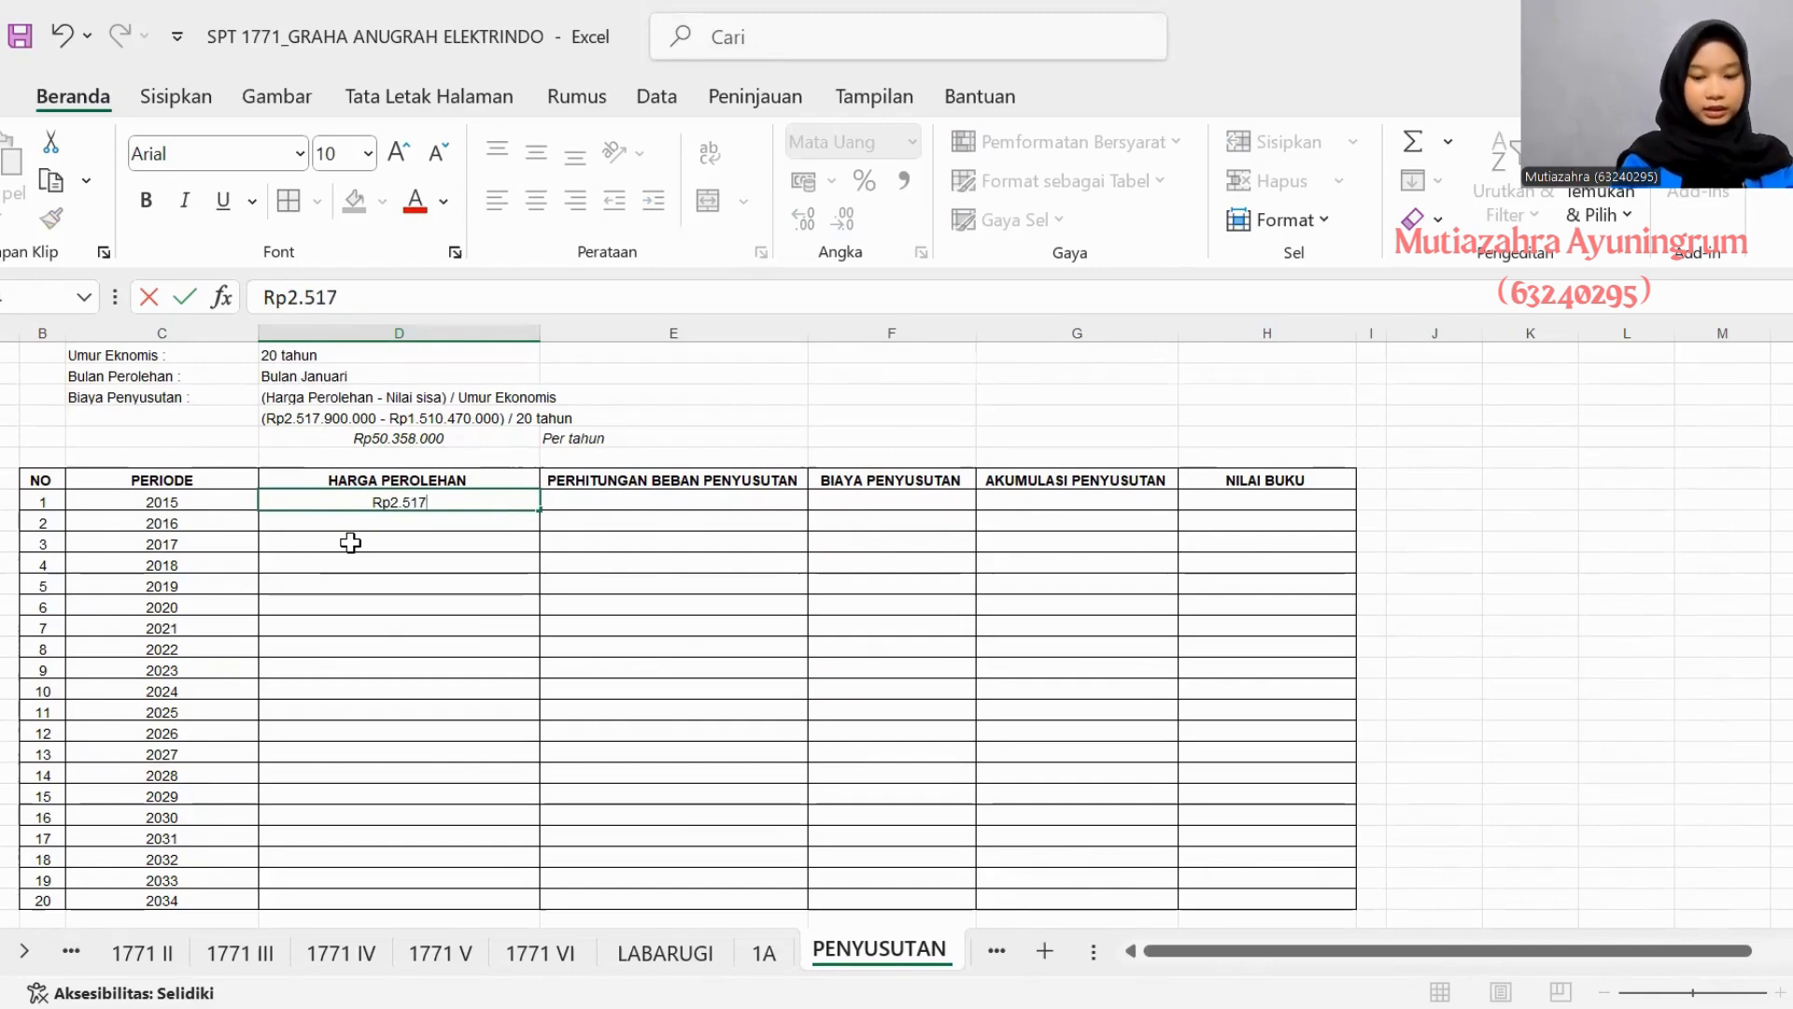
{"action": "type", "text": ".900.000"}
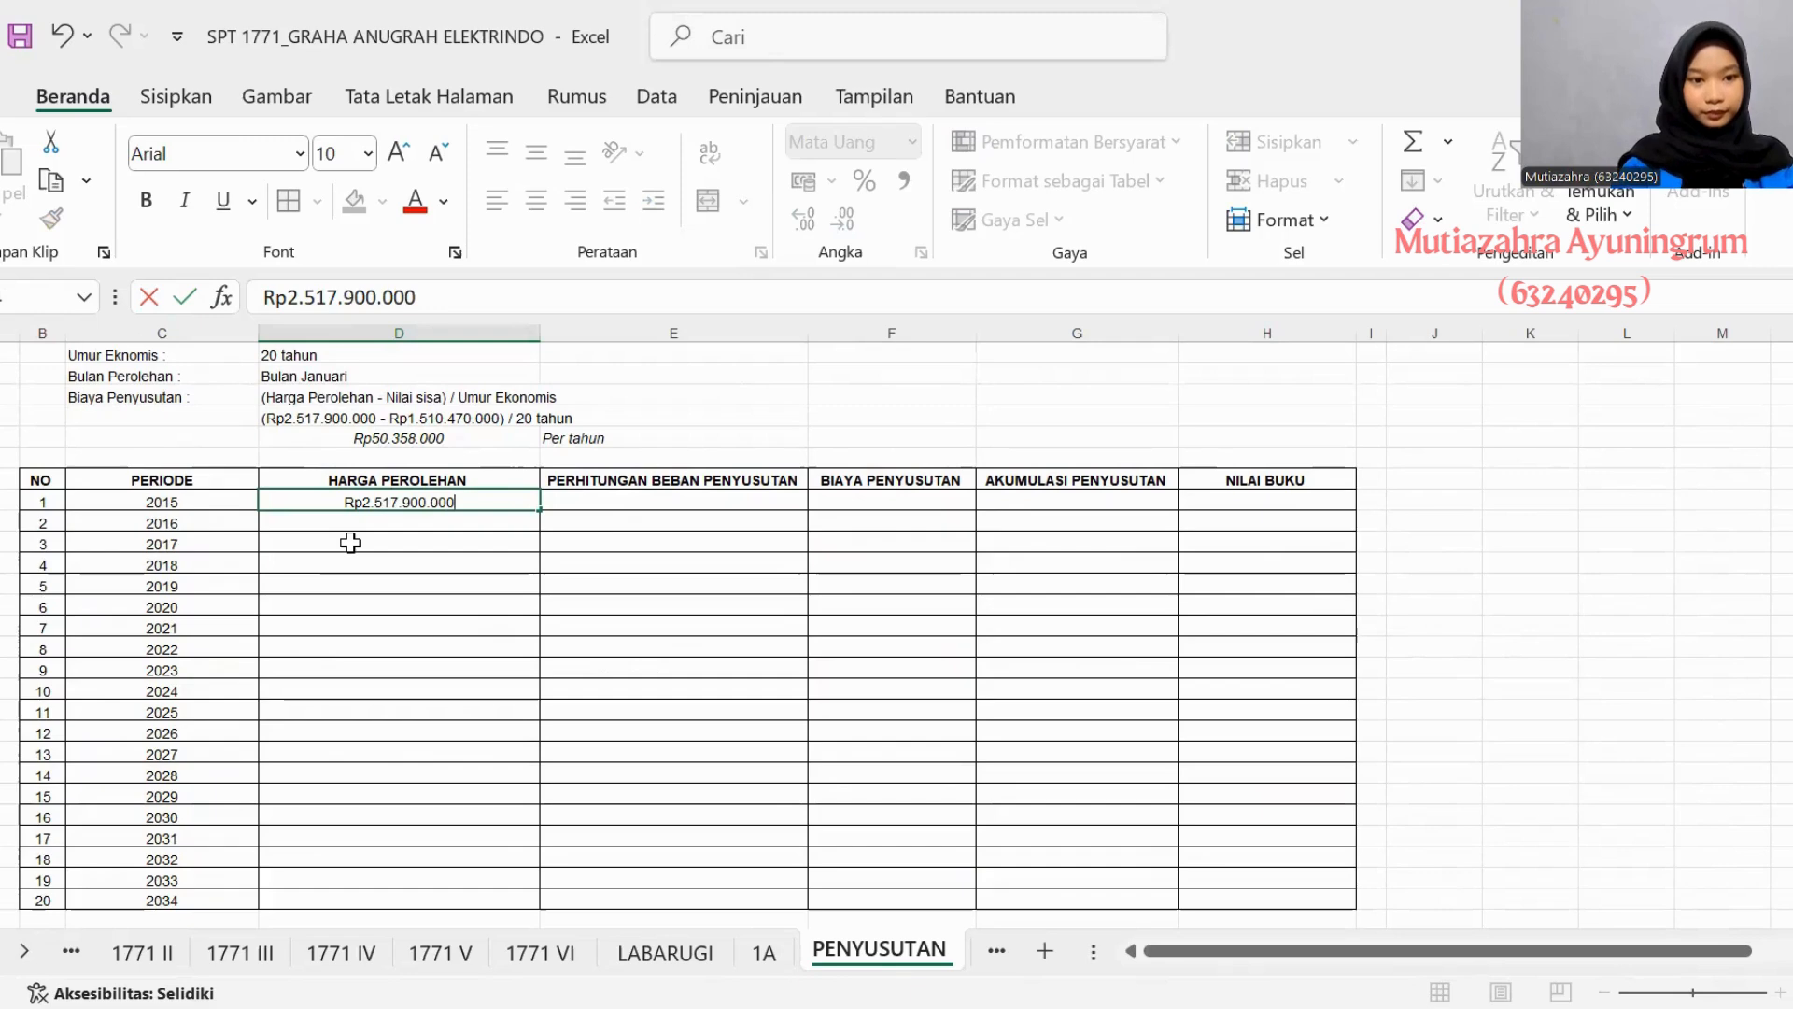
- Enter 12/12 x Rp50.358.000 as the 2015 Perhitungan Beban Penyusutan in asset 4's table
{"action": "left_click", "coordinate": [586, 507]}
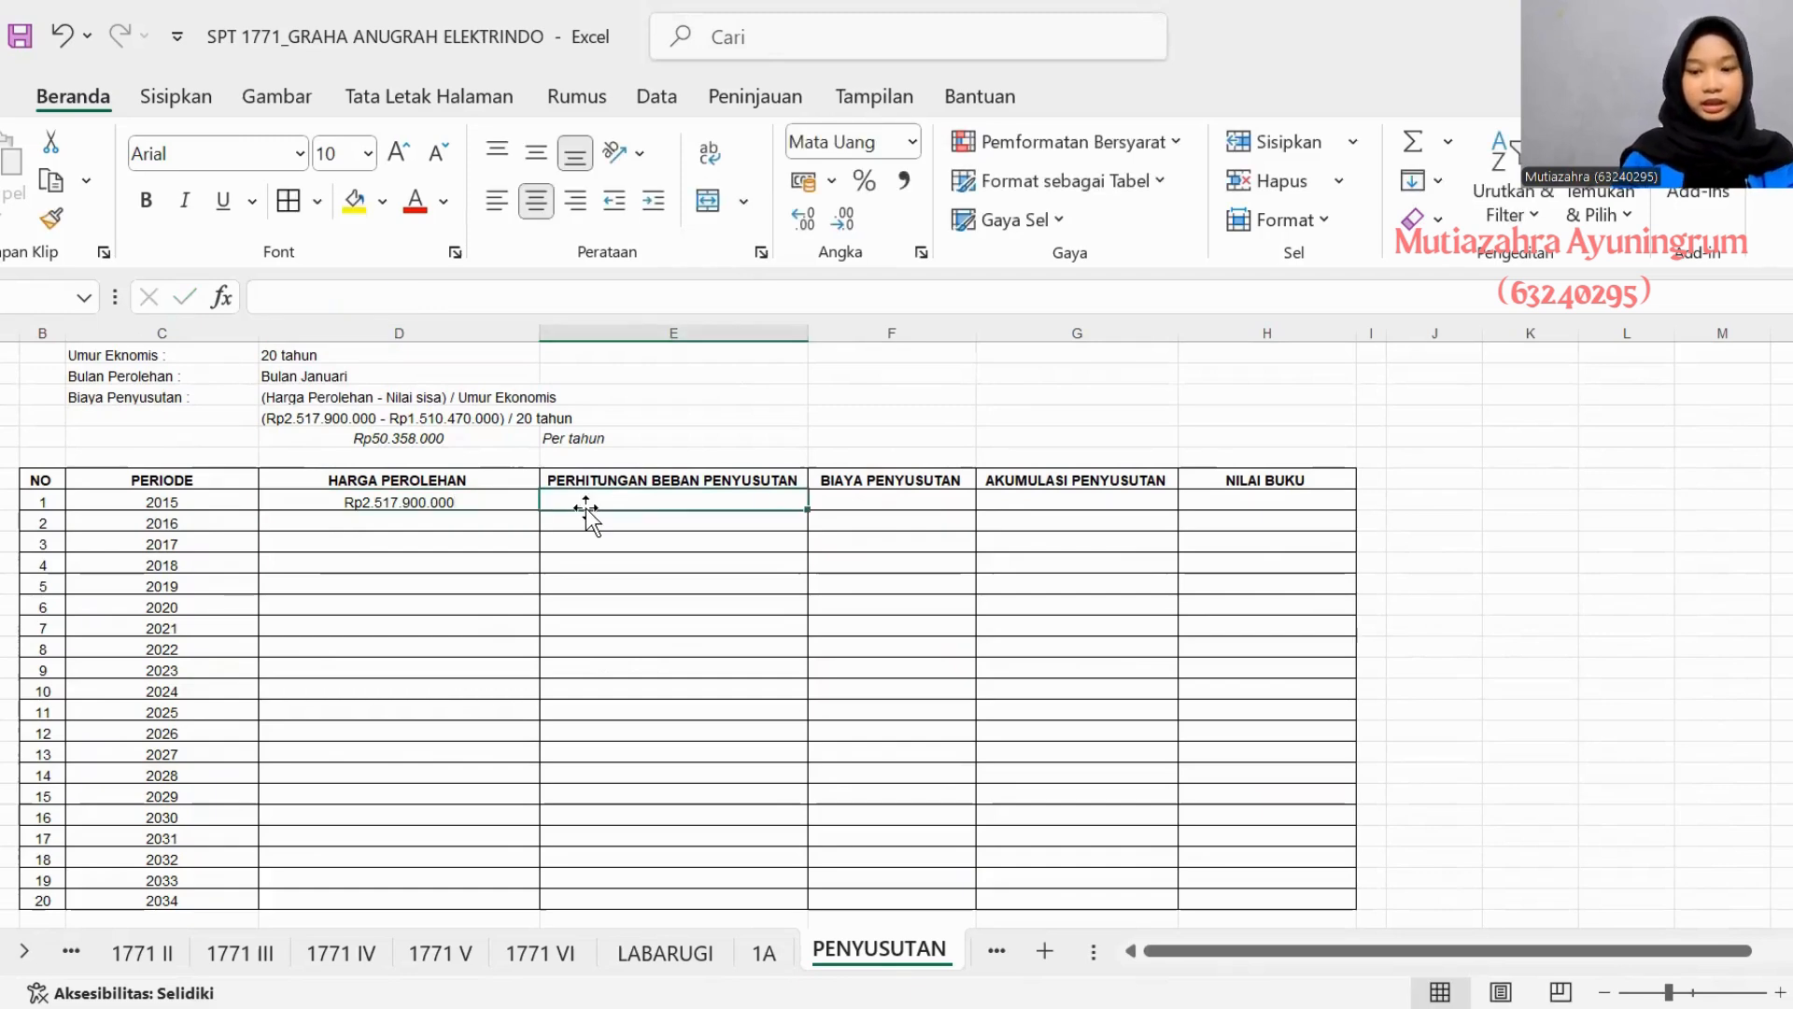
{"action": "scroll", "coordinate": [585, 508], "scroll_direction": "up", "scroll_amount": 1}
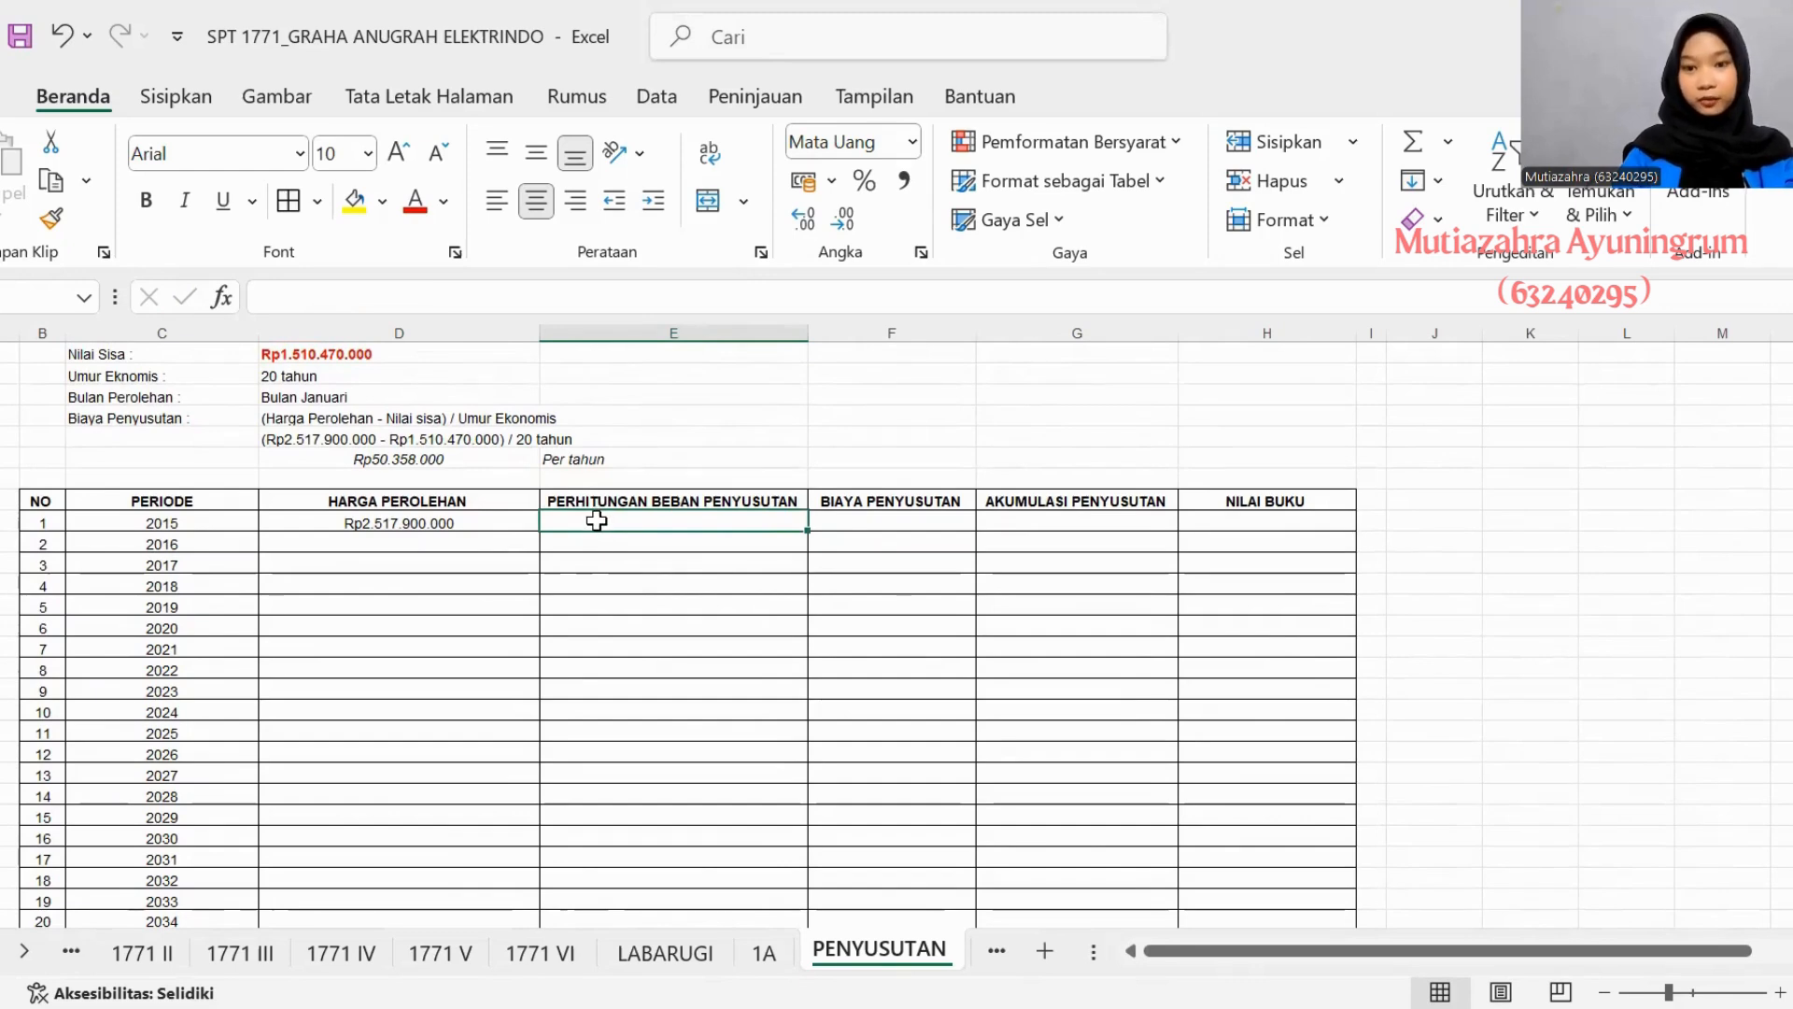
{"action": "type", "text": "12"}
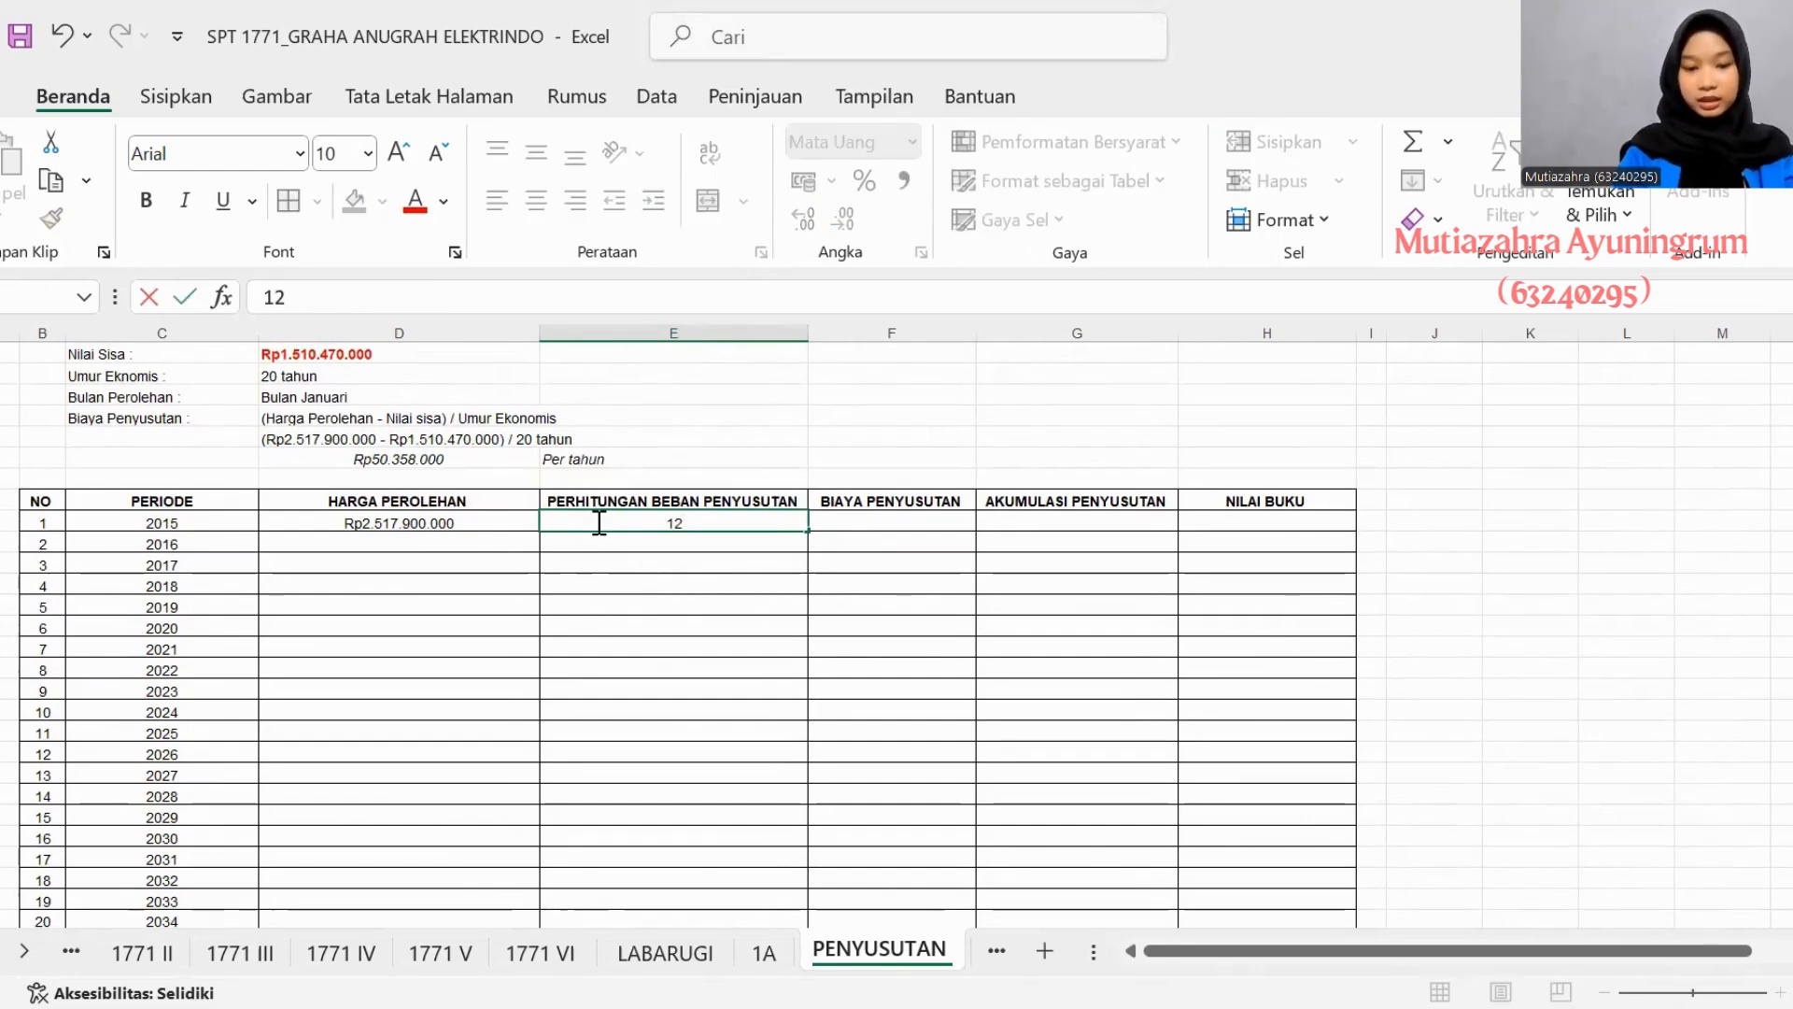
{"action": "type", "text": "/12 x Rp"}
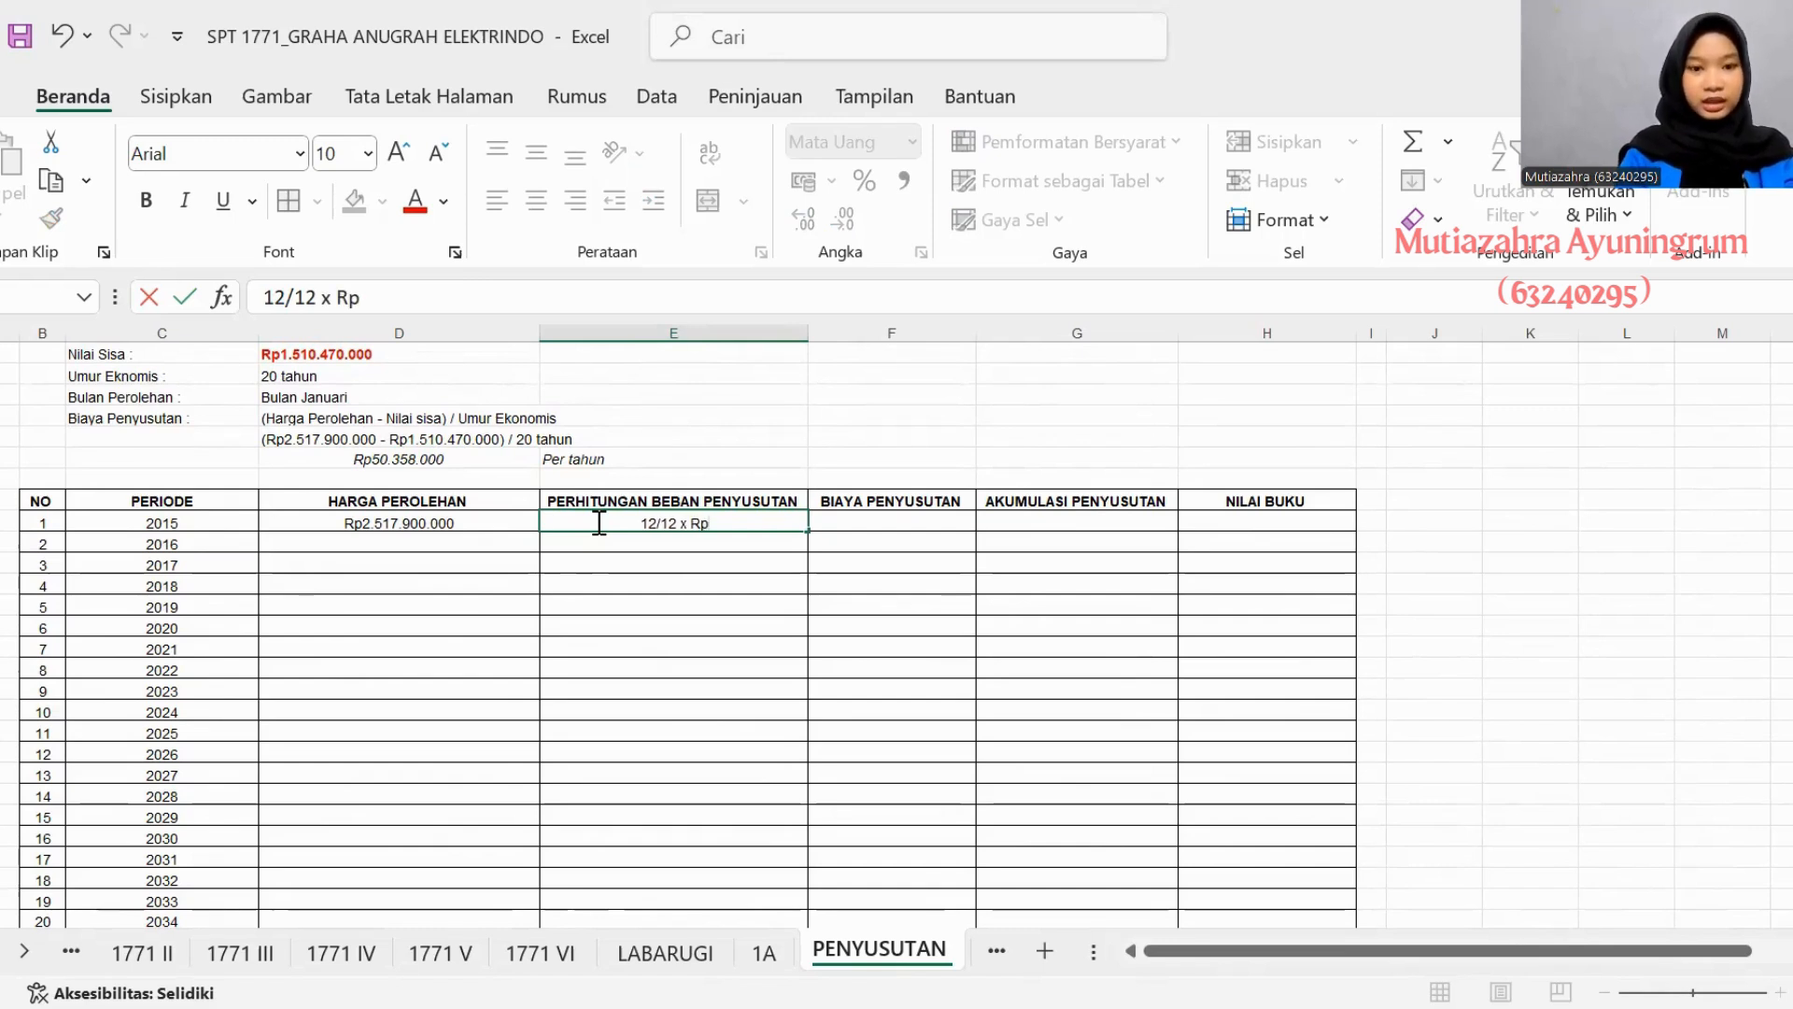
{"action": "type", "text": "5"}
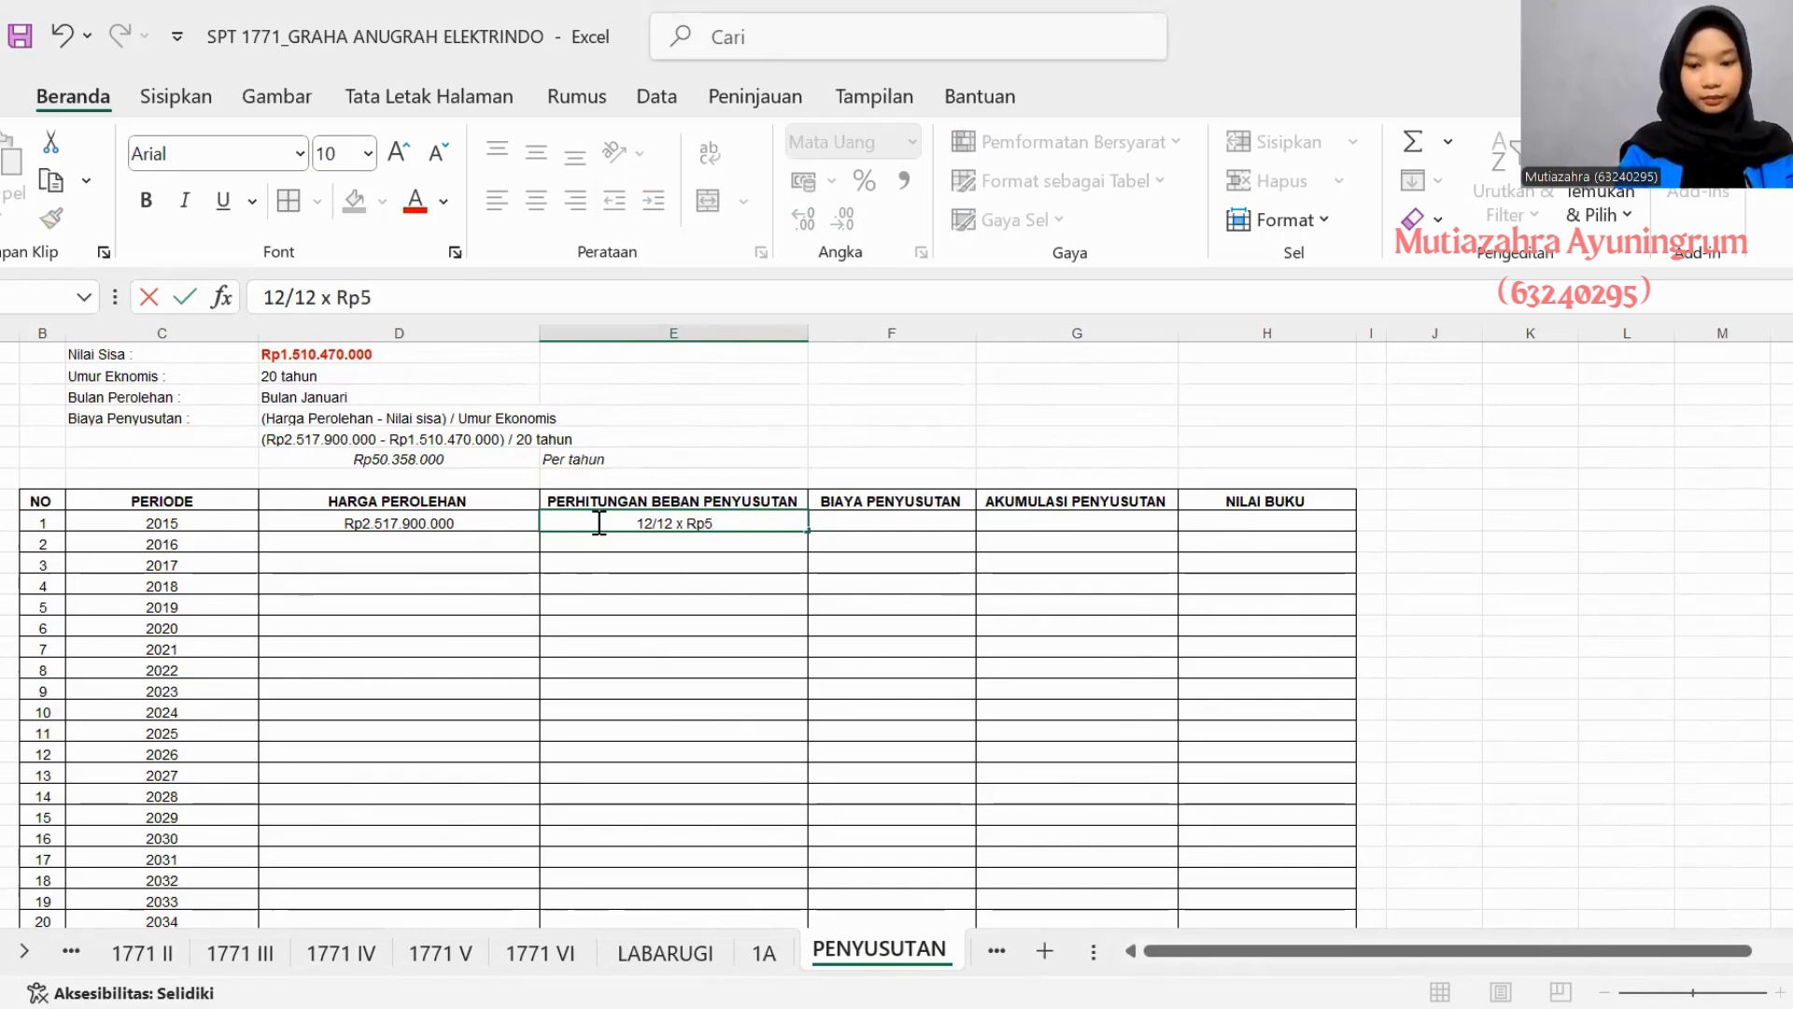
{"action": "type", "text": "0.3"}
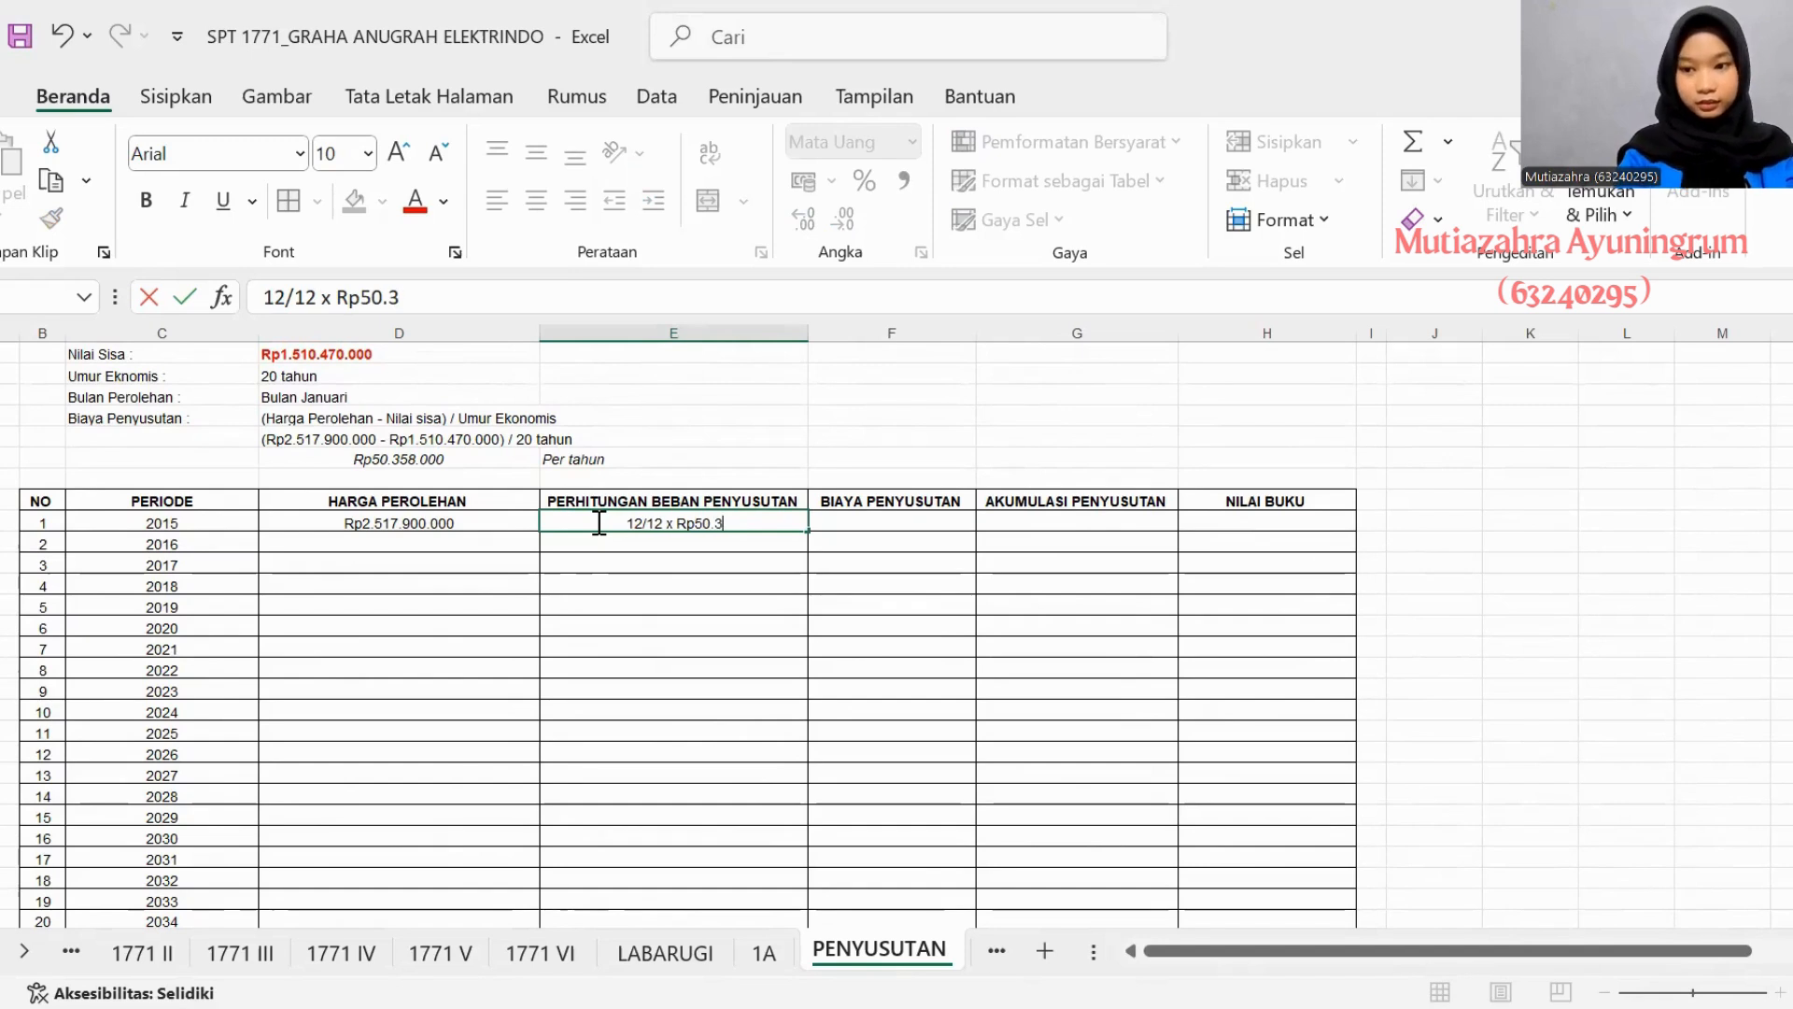
{"action": "type", "text": "58.000"}
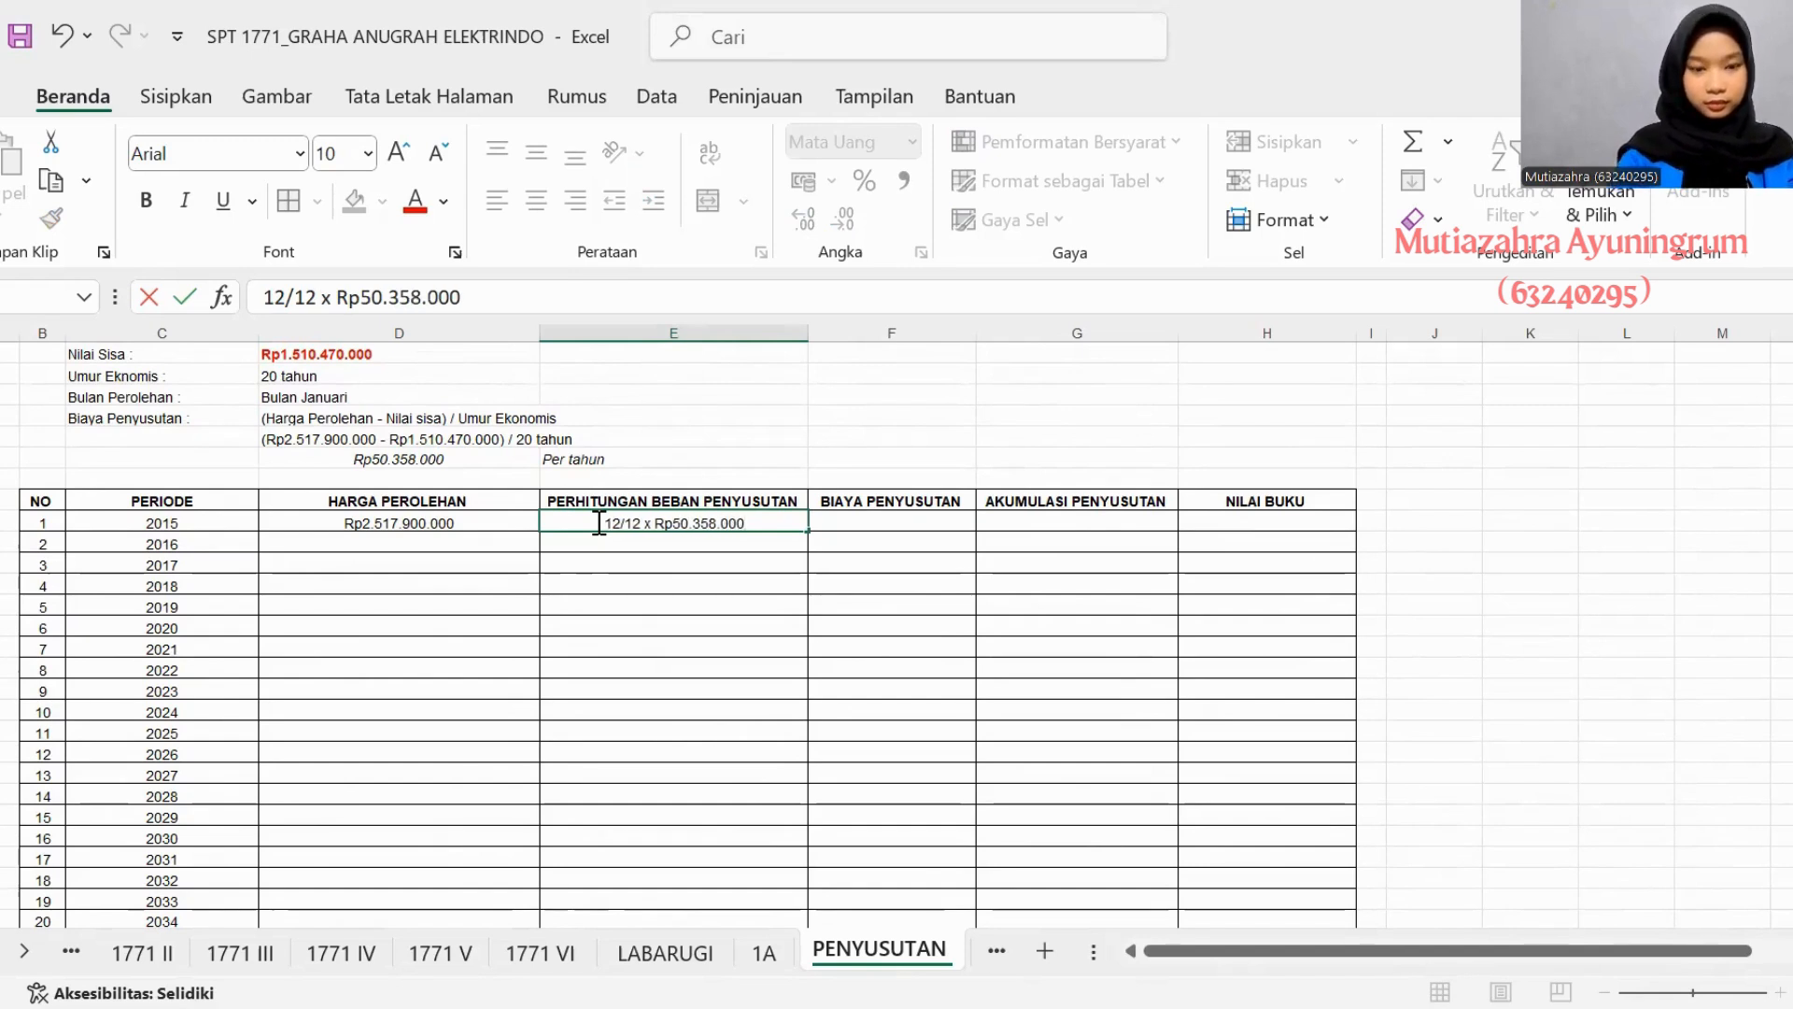
- Enter Rp50.358.000 as the 2015 Biaya Penyusutan in asset 4's table
{"action": "left_click", "coordinate": [824, 523]}
{"action": "type", "text": "="}
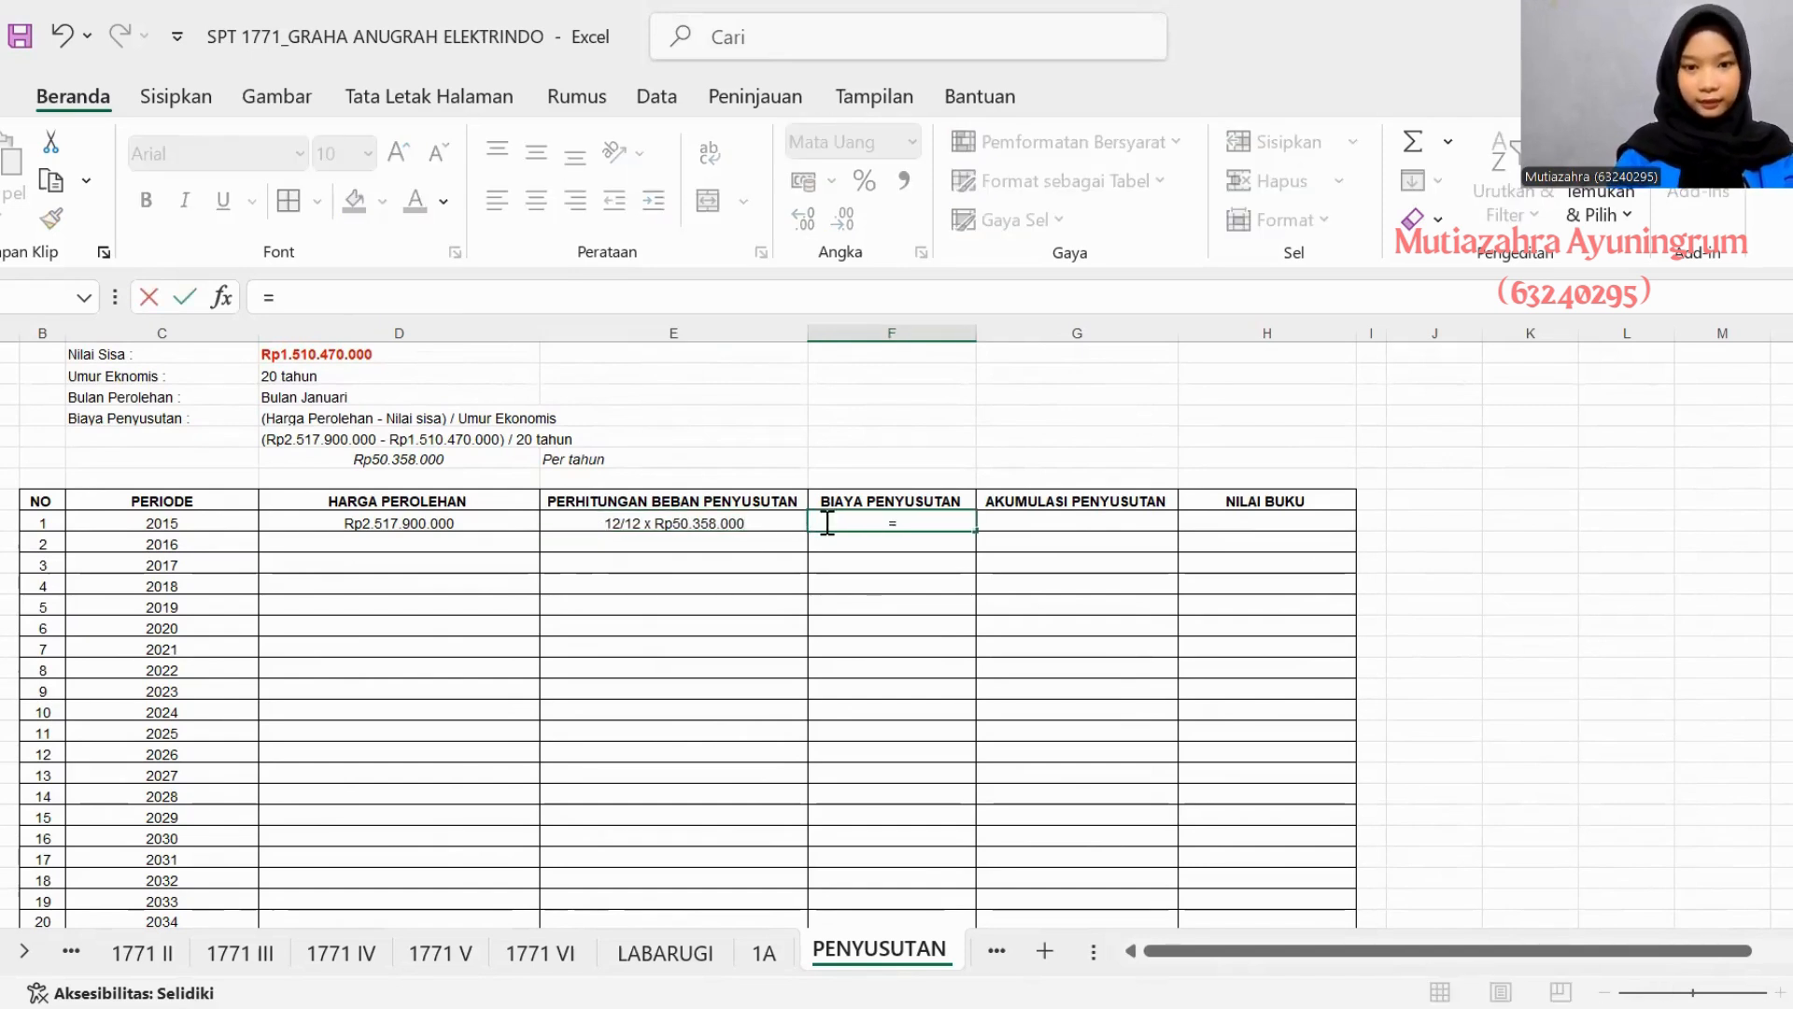
{"action": "type", "text": "5"}
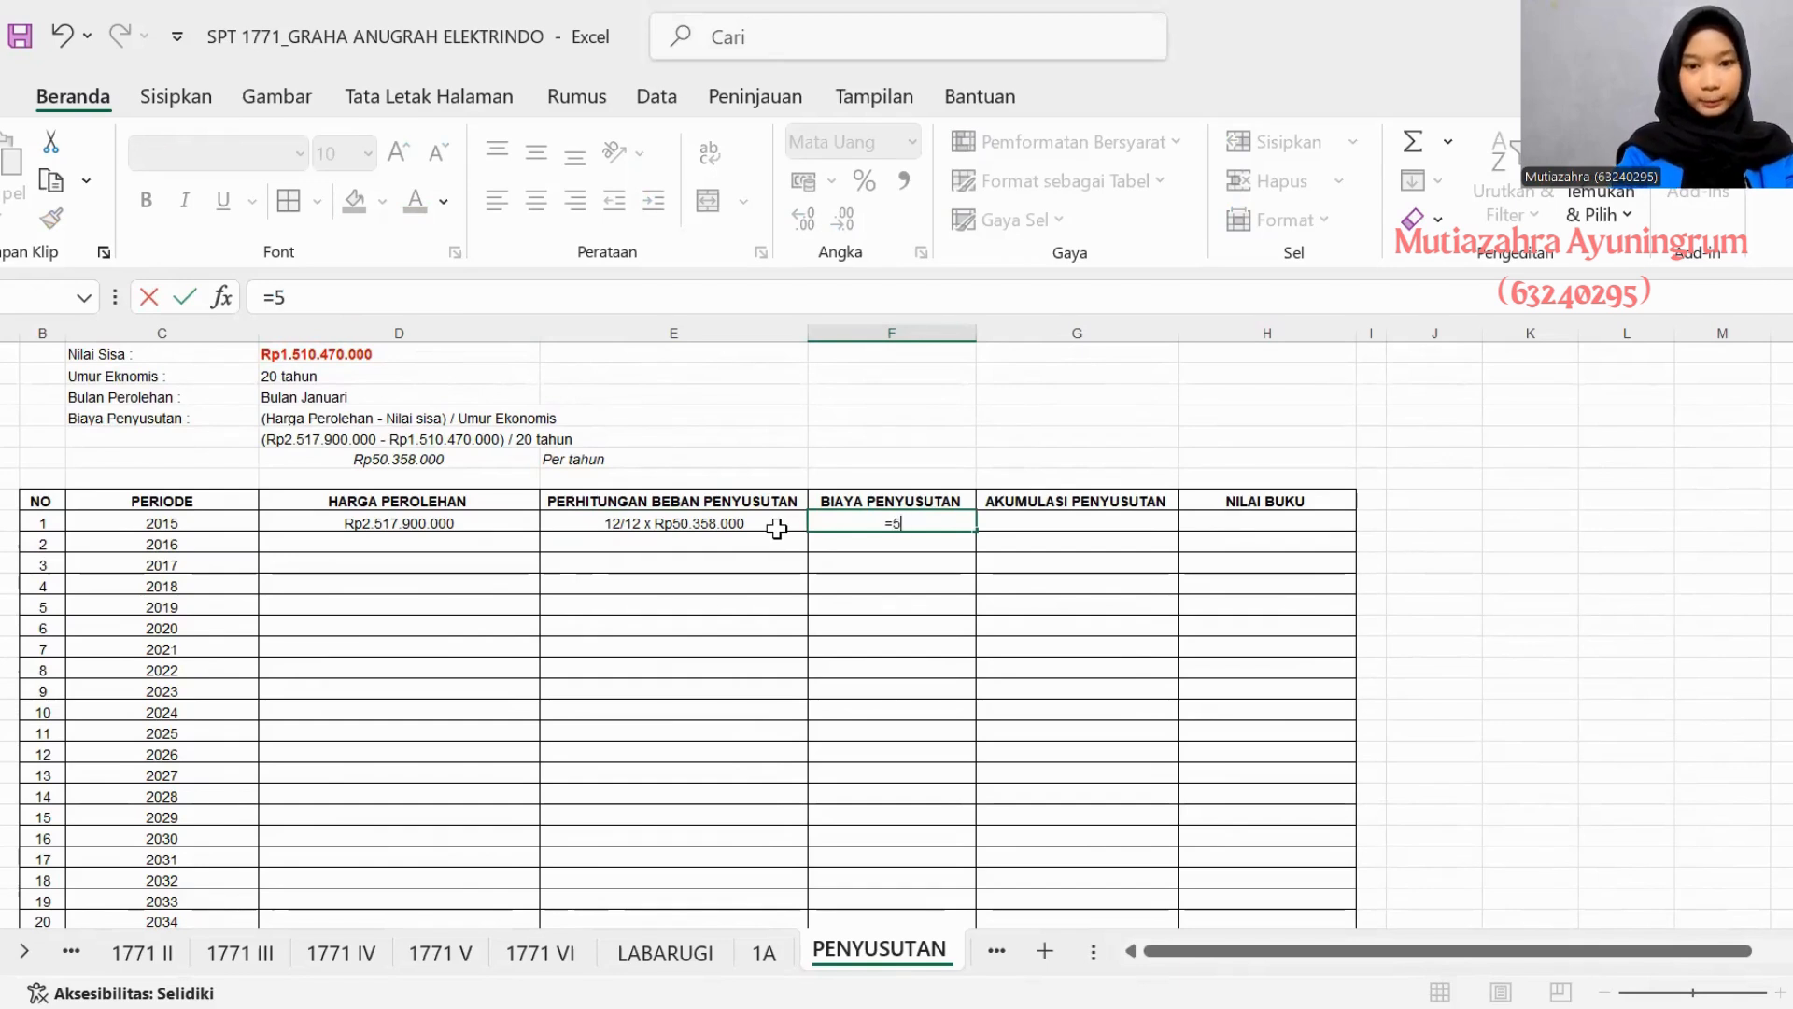
{"action": "key", "text": "Escape"}
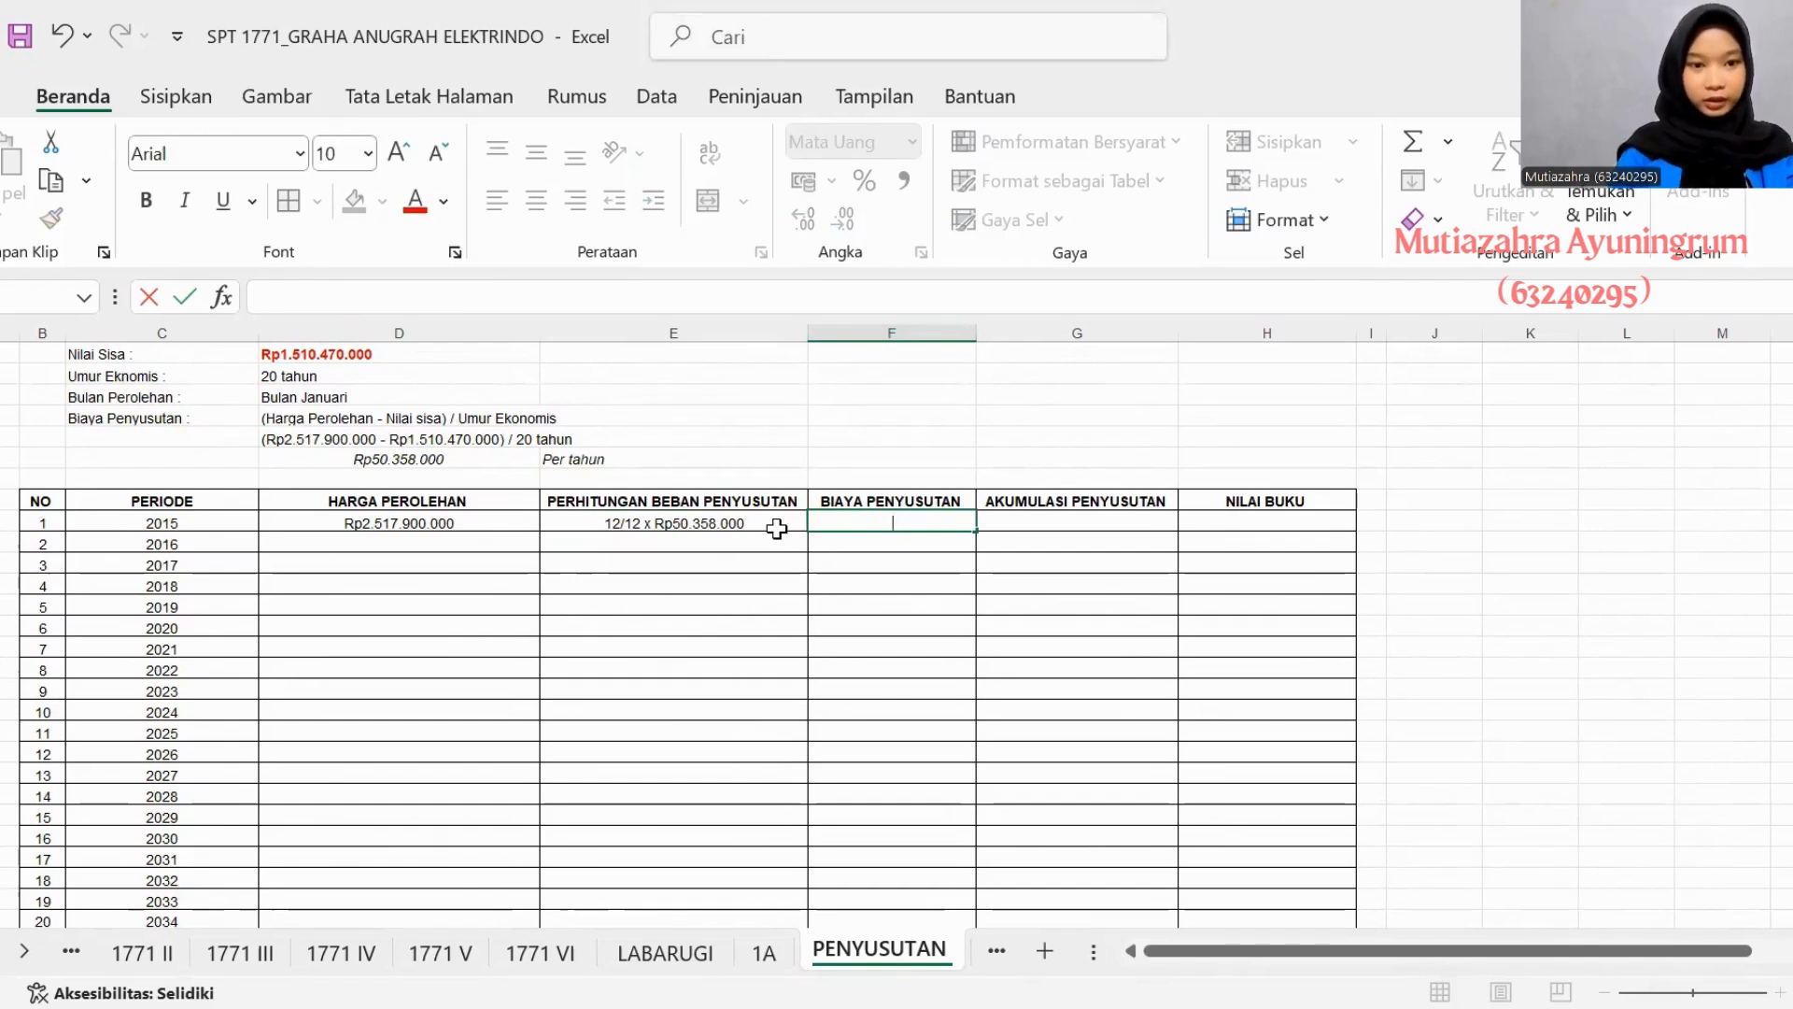
{"action": "type", "text": "50"}
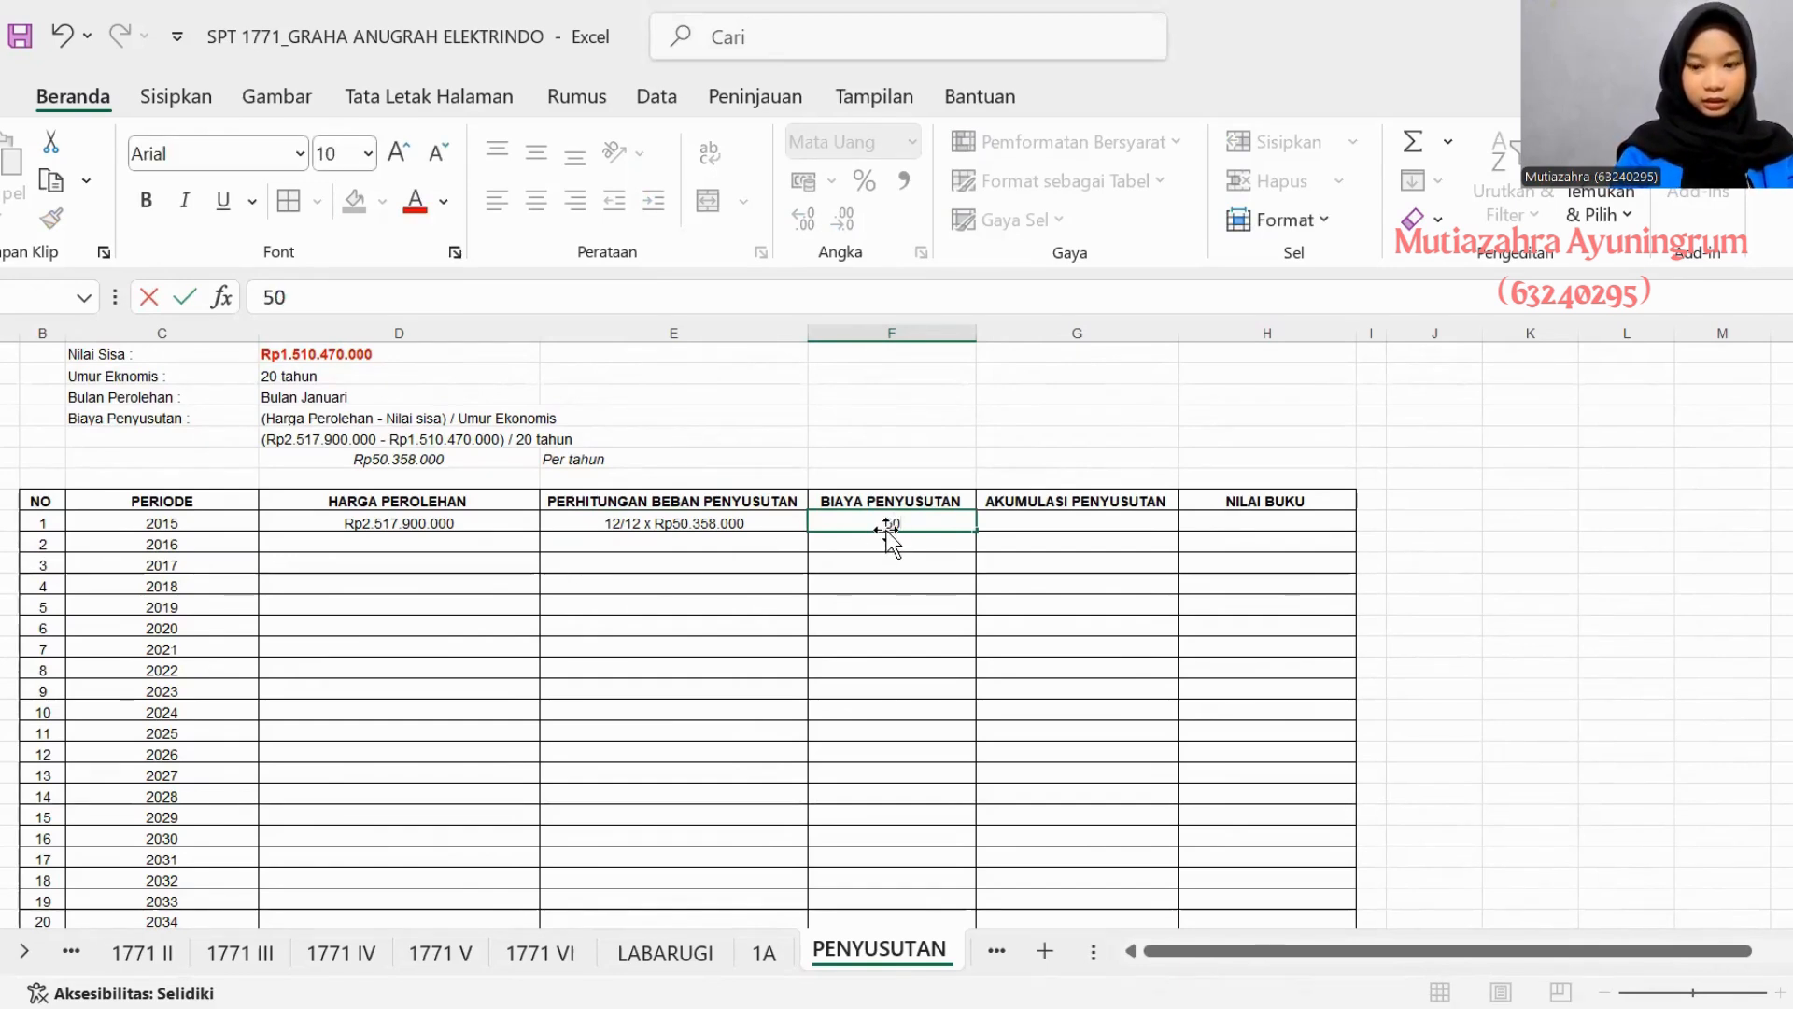
{"action": "key", "text": "BackSpace"}
{"action": "key", "text": "BackSpace"}
{"action": "type", "text": "Rp"}
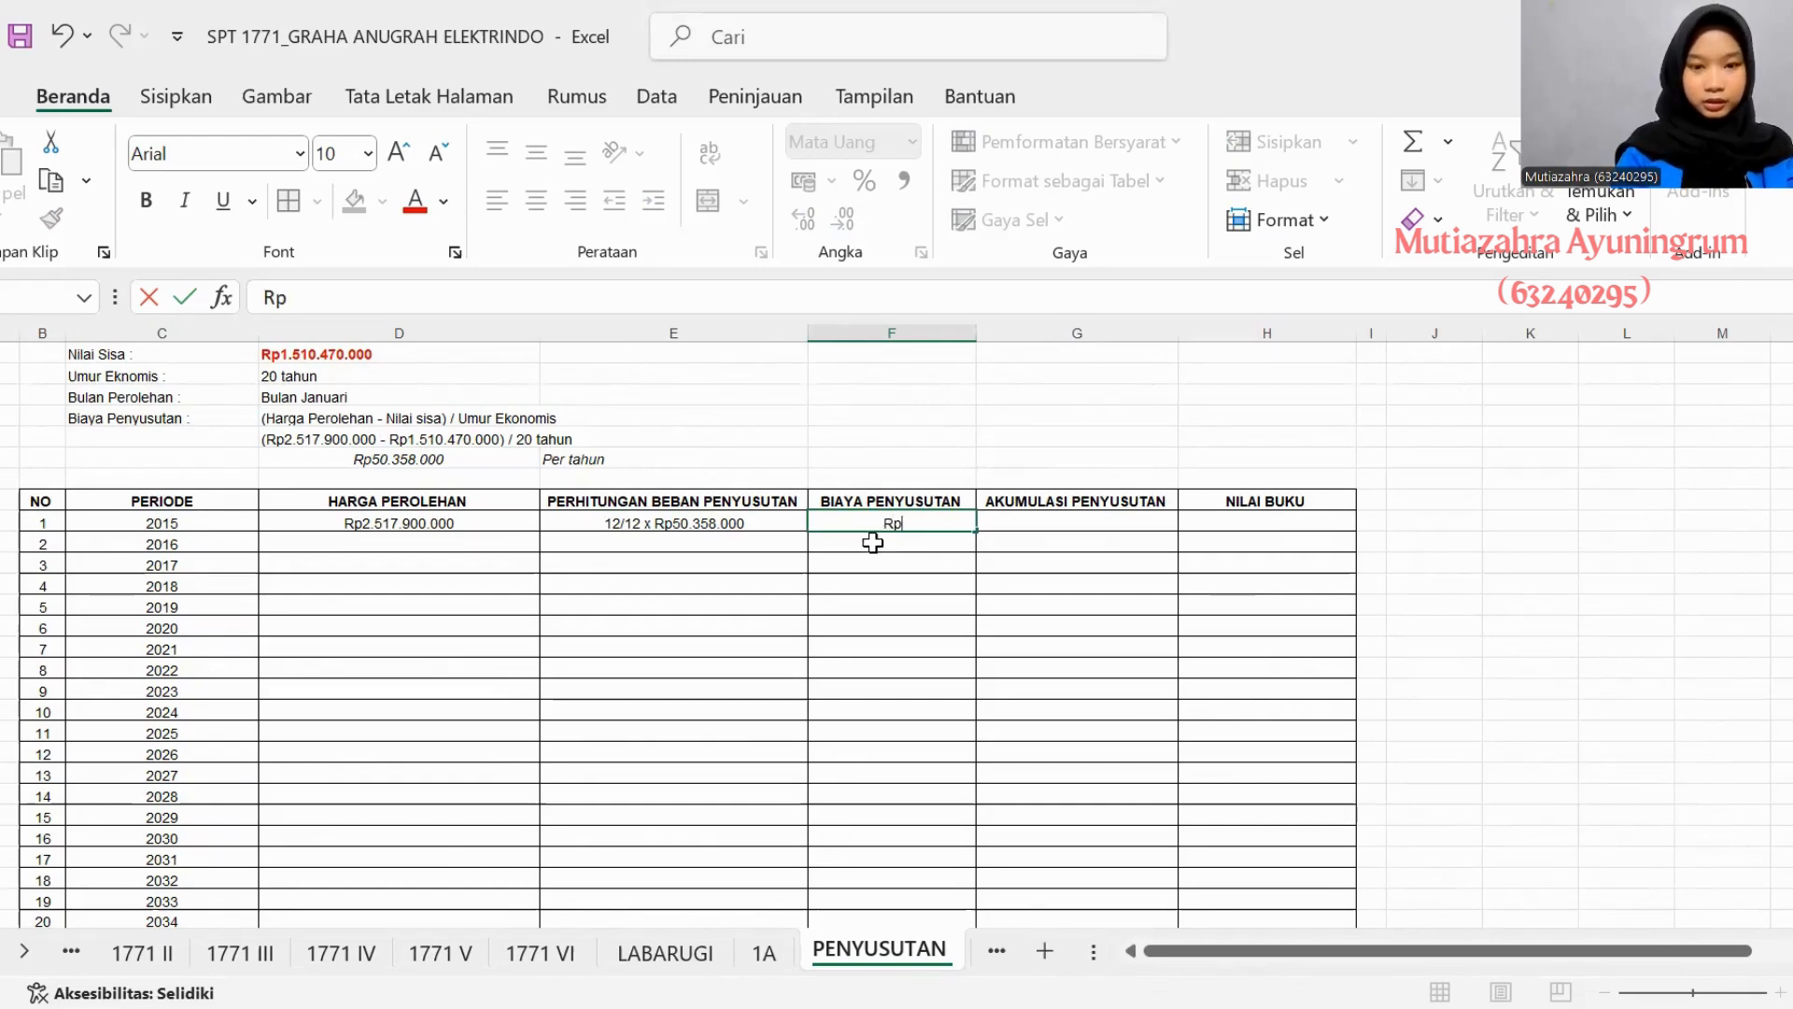
{"action": "type", "text": "5"}
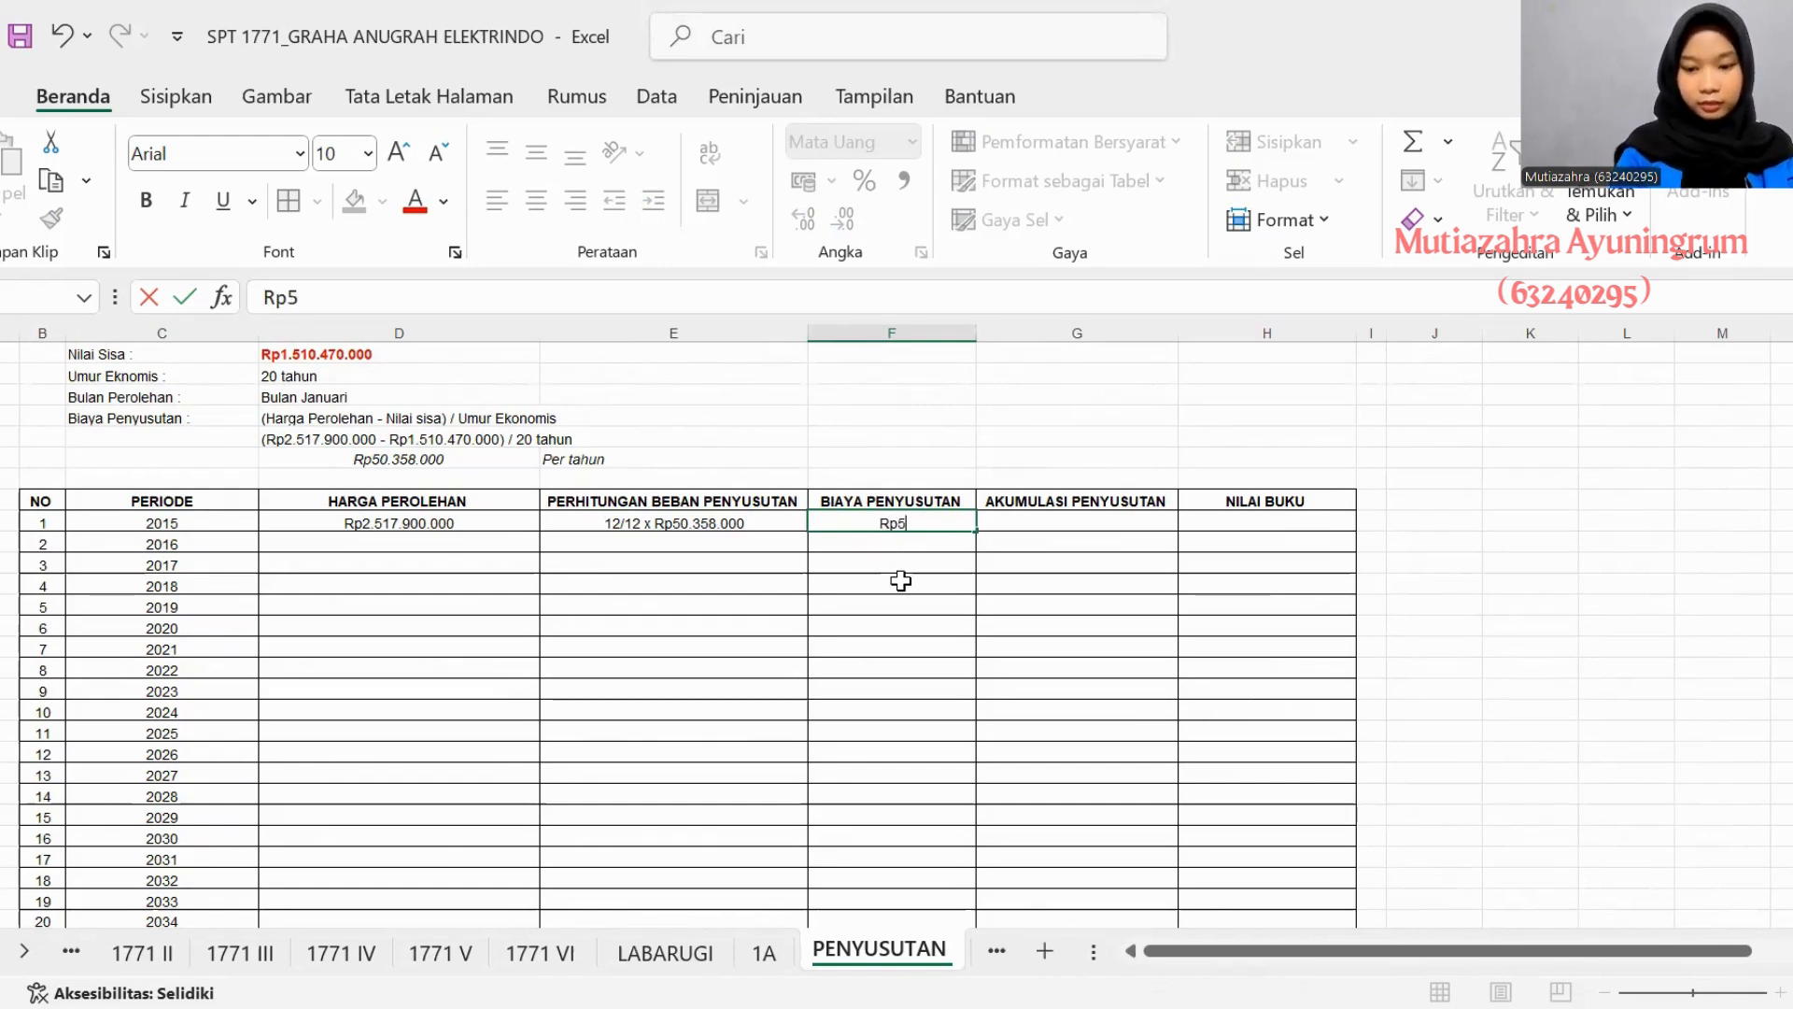
{"action": "type", "text": "0.358.000"}
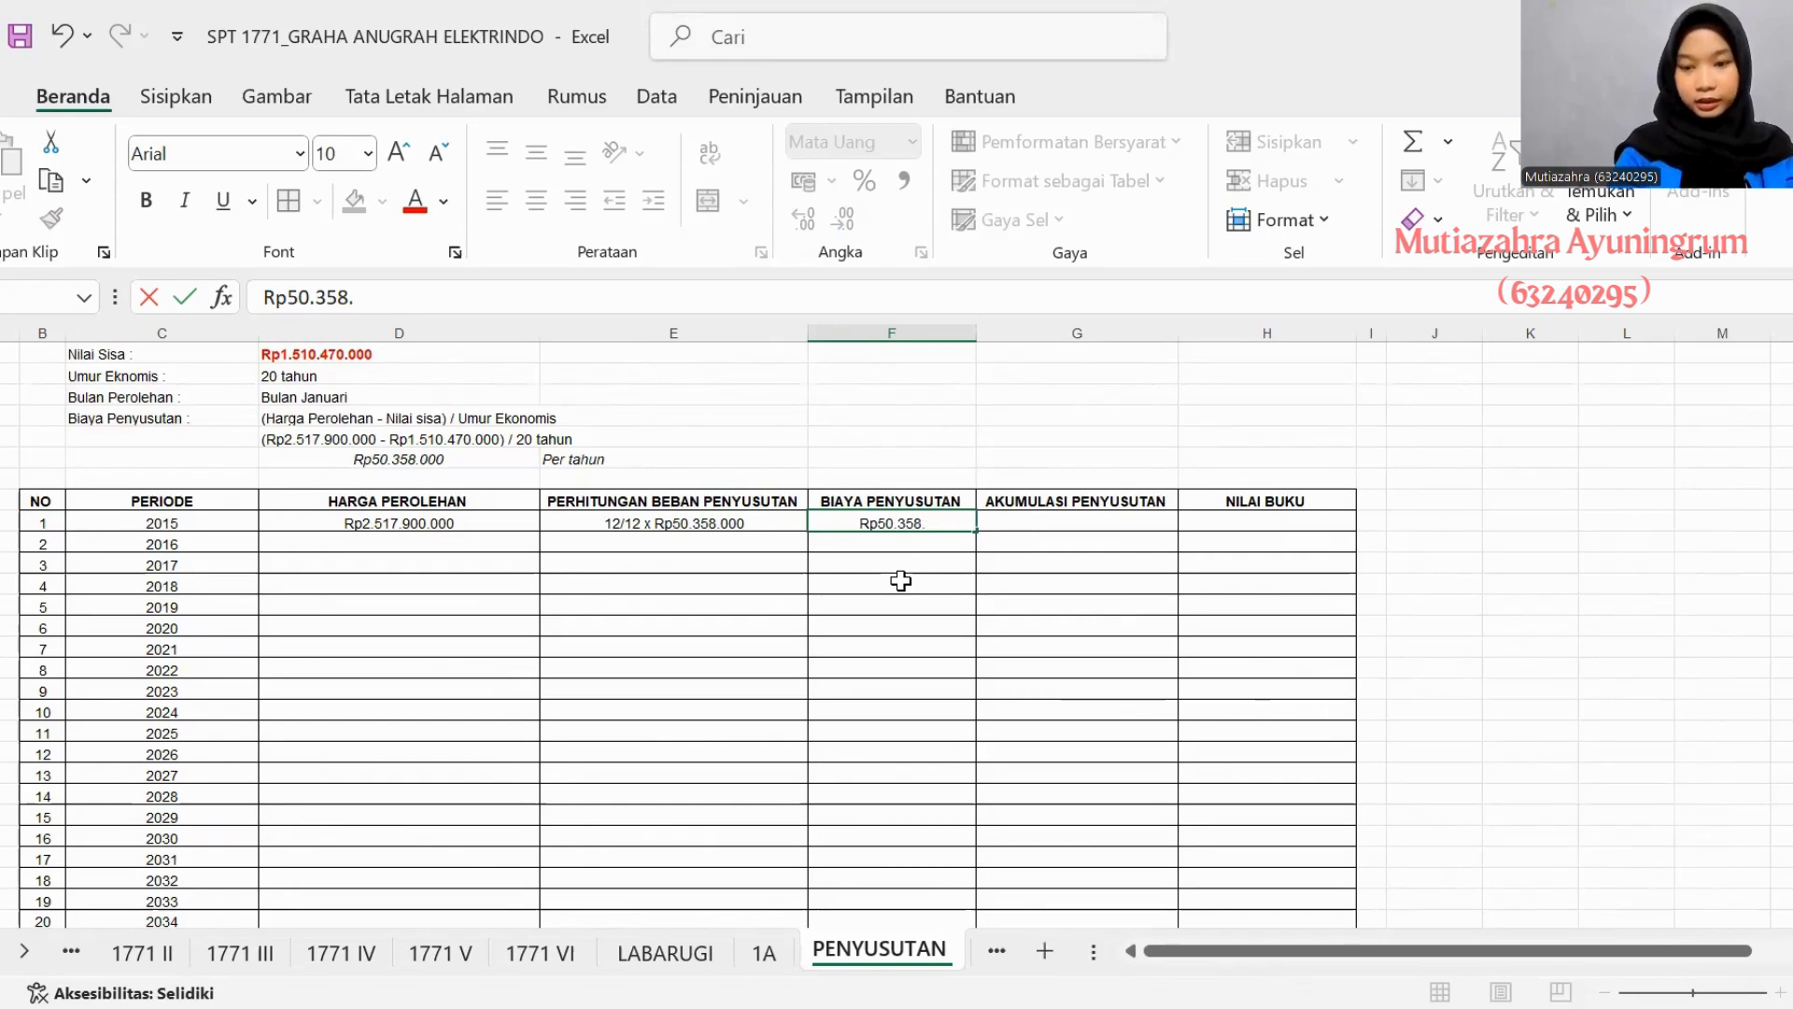
- Set the 2015 Akumulasi Penyusutan in asset 4's table with a formula referencing that year's Biaya Penyusutan
{"action": "left_click", "coordinate": [1000, 532]}
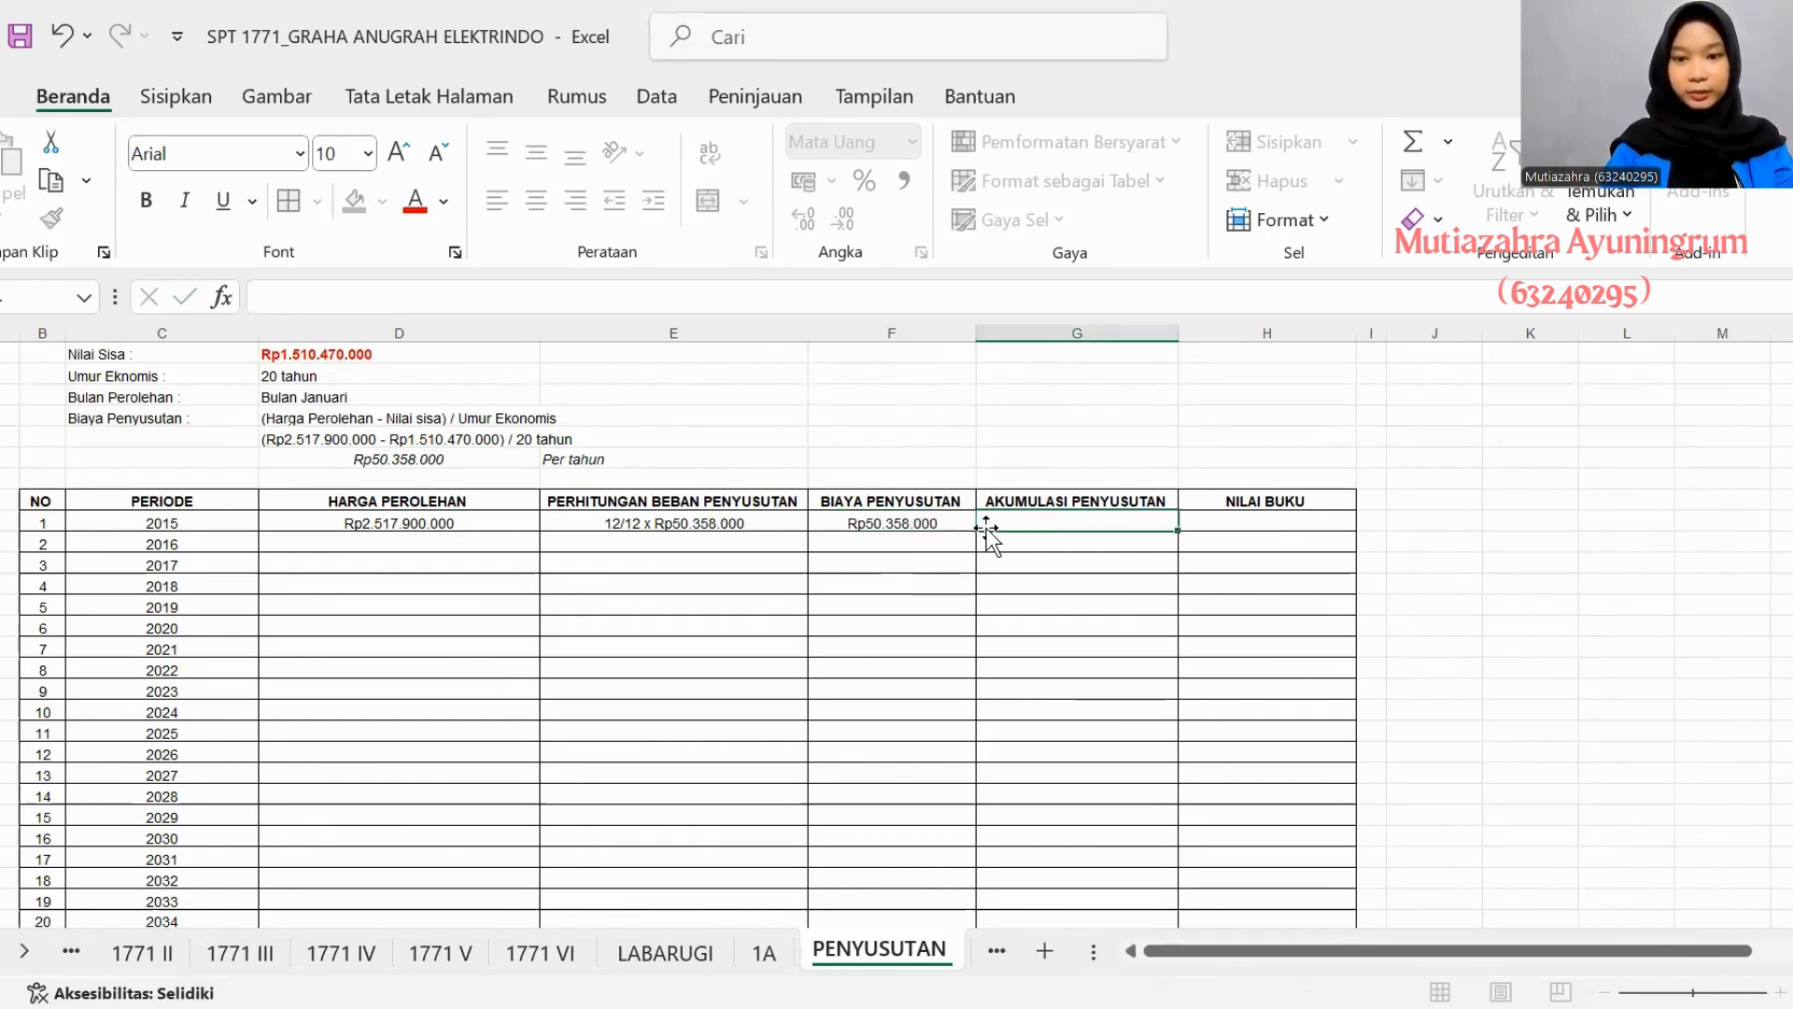
{"action": "type", "text": "="}
{"action": "left_click", "coordinate": [934, 530]}
{"action": "key", "text": "Return"}
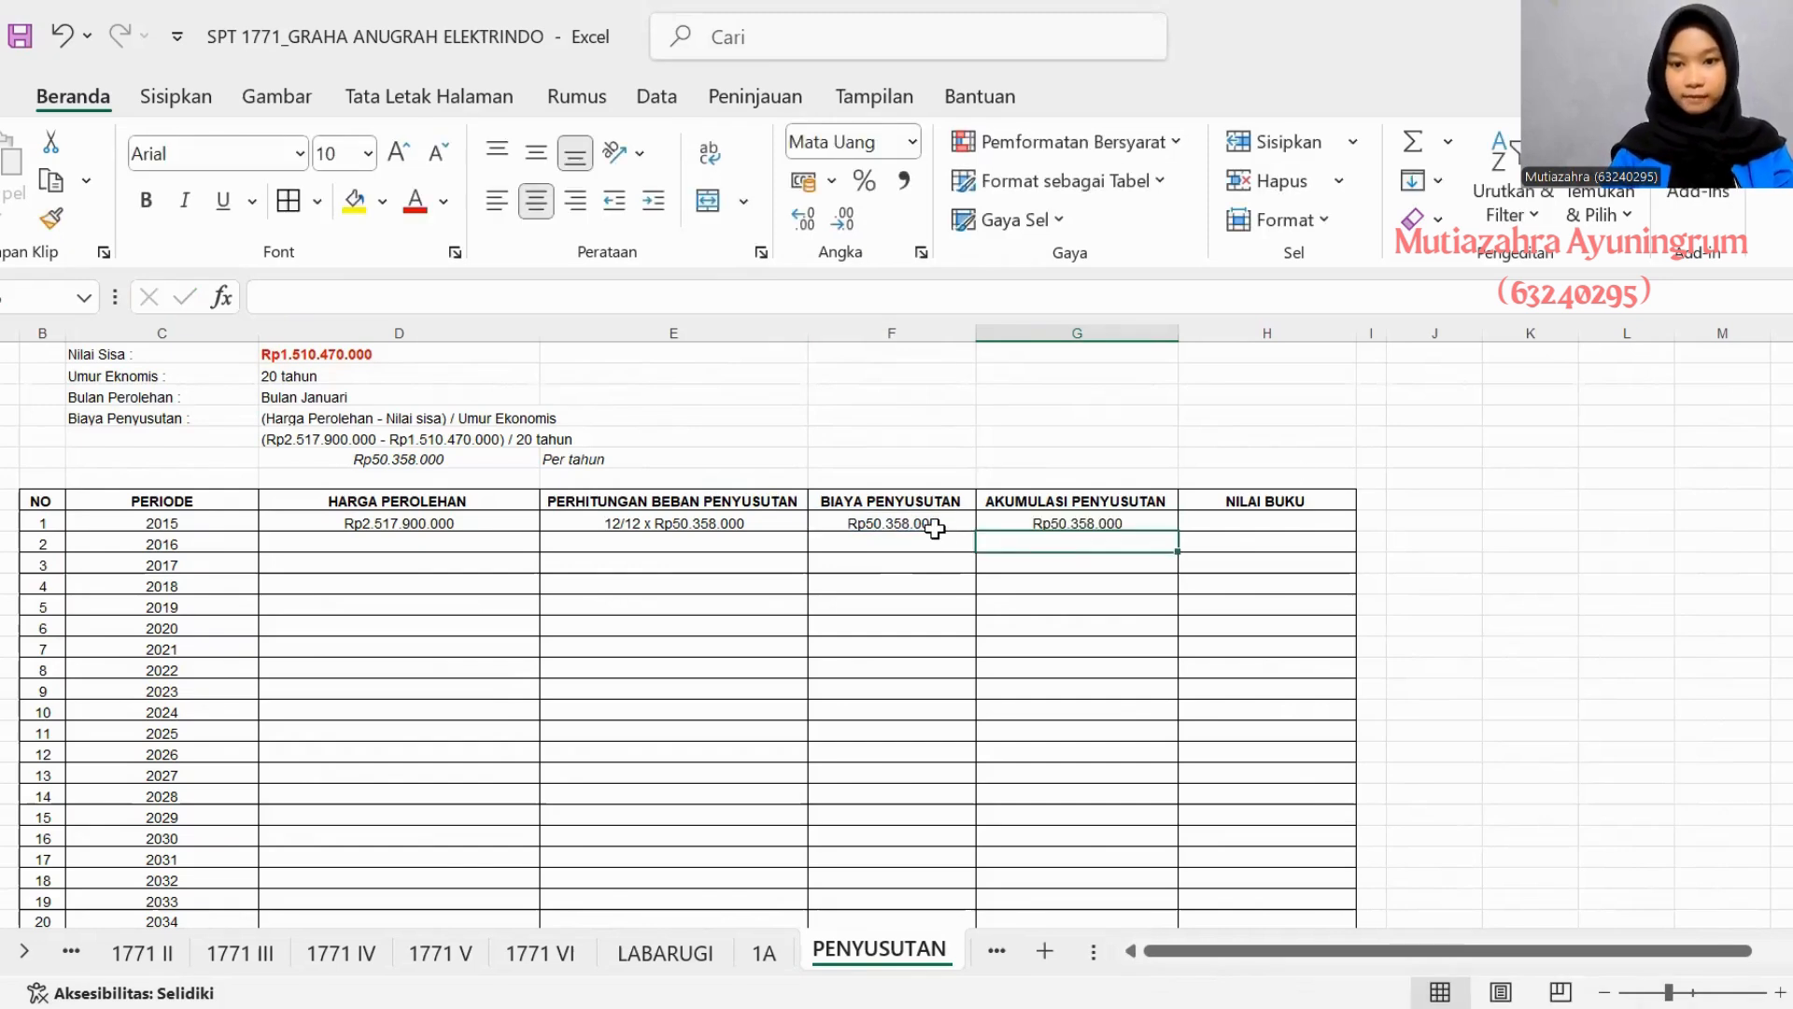
- Calculate the 2015 Nilai Buku in asset 4's table as that year's Harga Perolehan minus Biaya Penyusutan (=D104-F104)
{"action": "left_click", "coordinate": [1297, 520]}
{"action": "type", "text": "="}
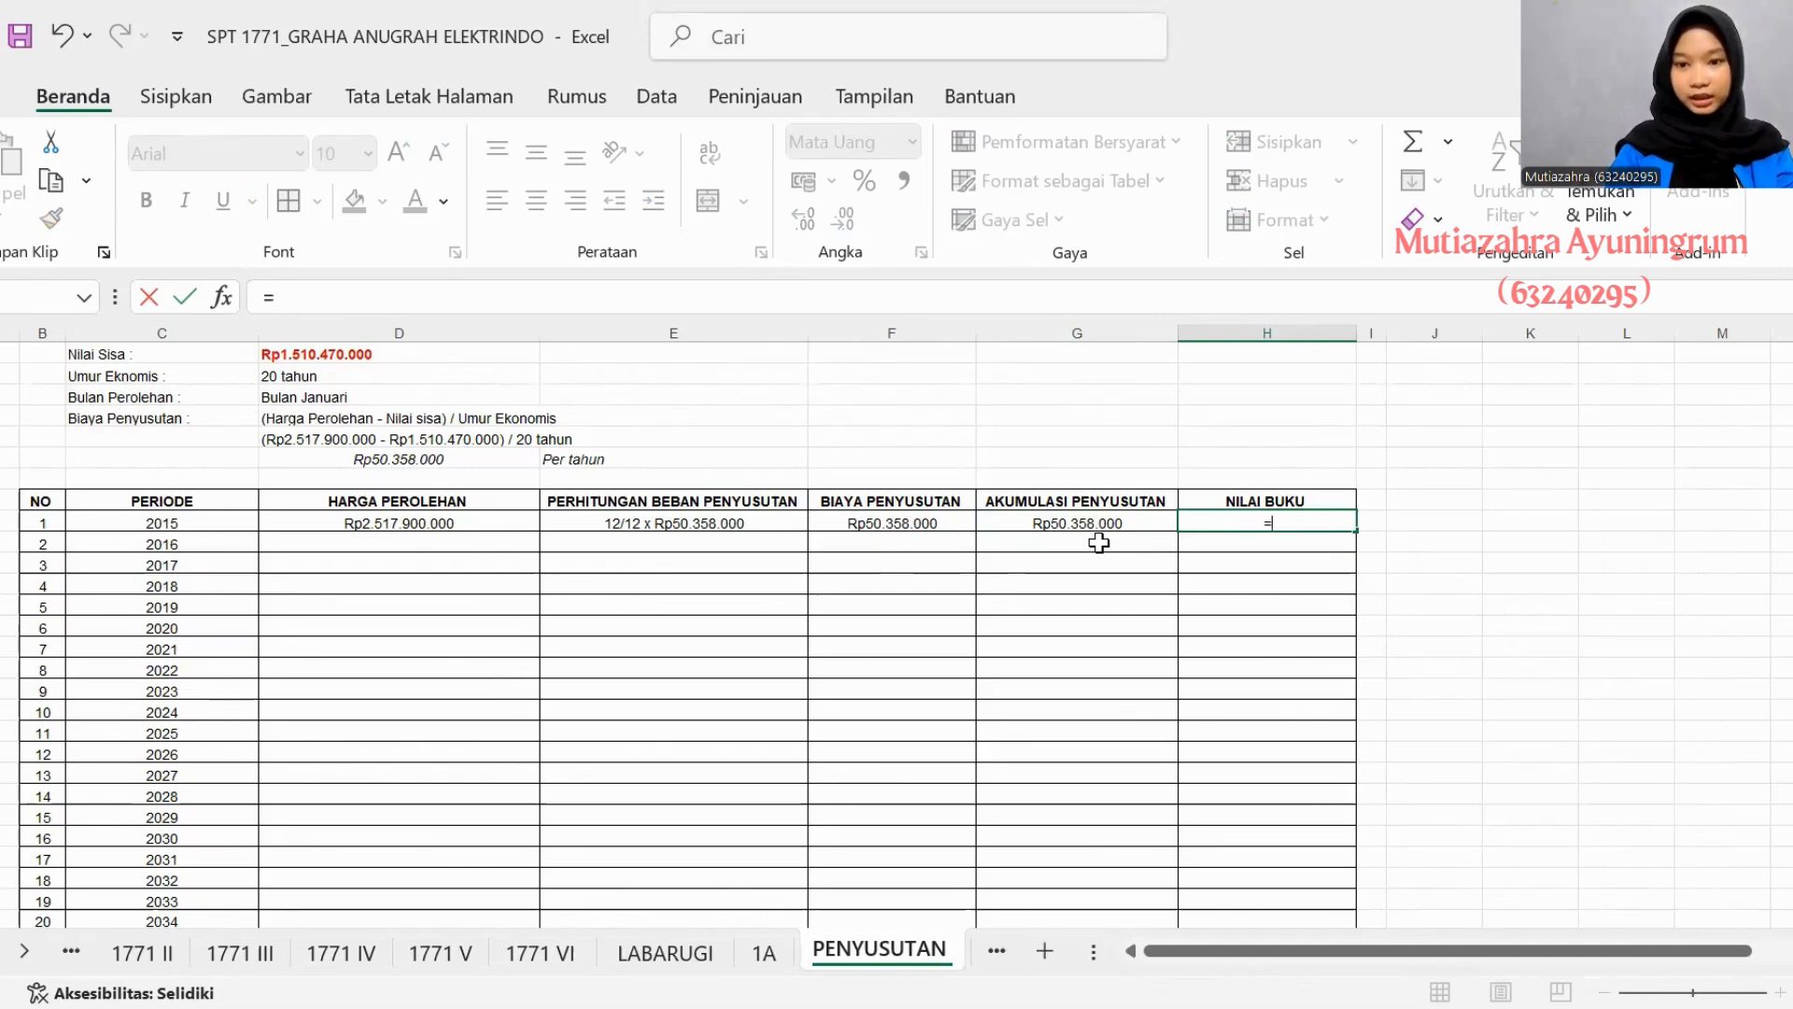
{"action": "left_click", "coordinate": [471, 523]}
{"action": "type", "text": "-"}
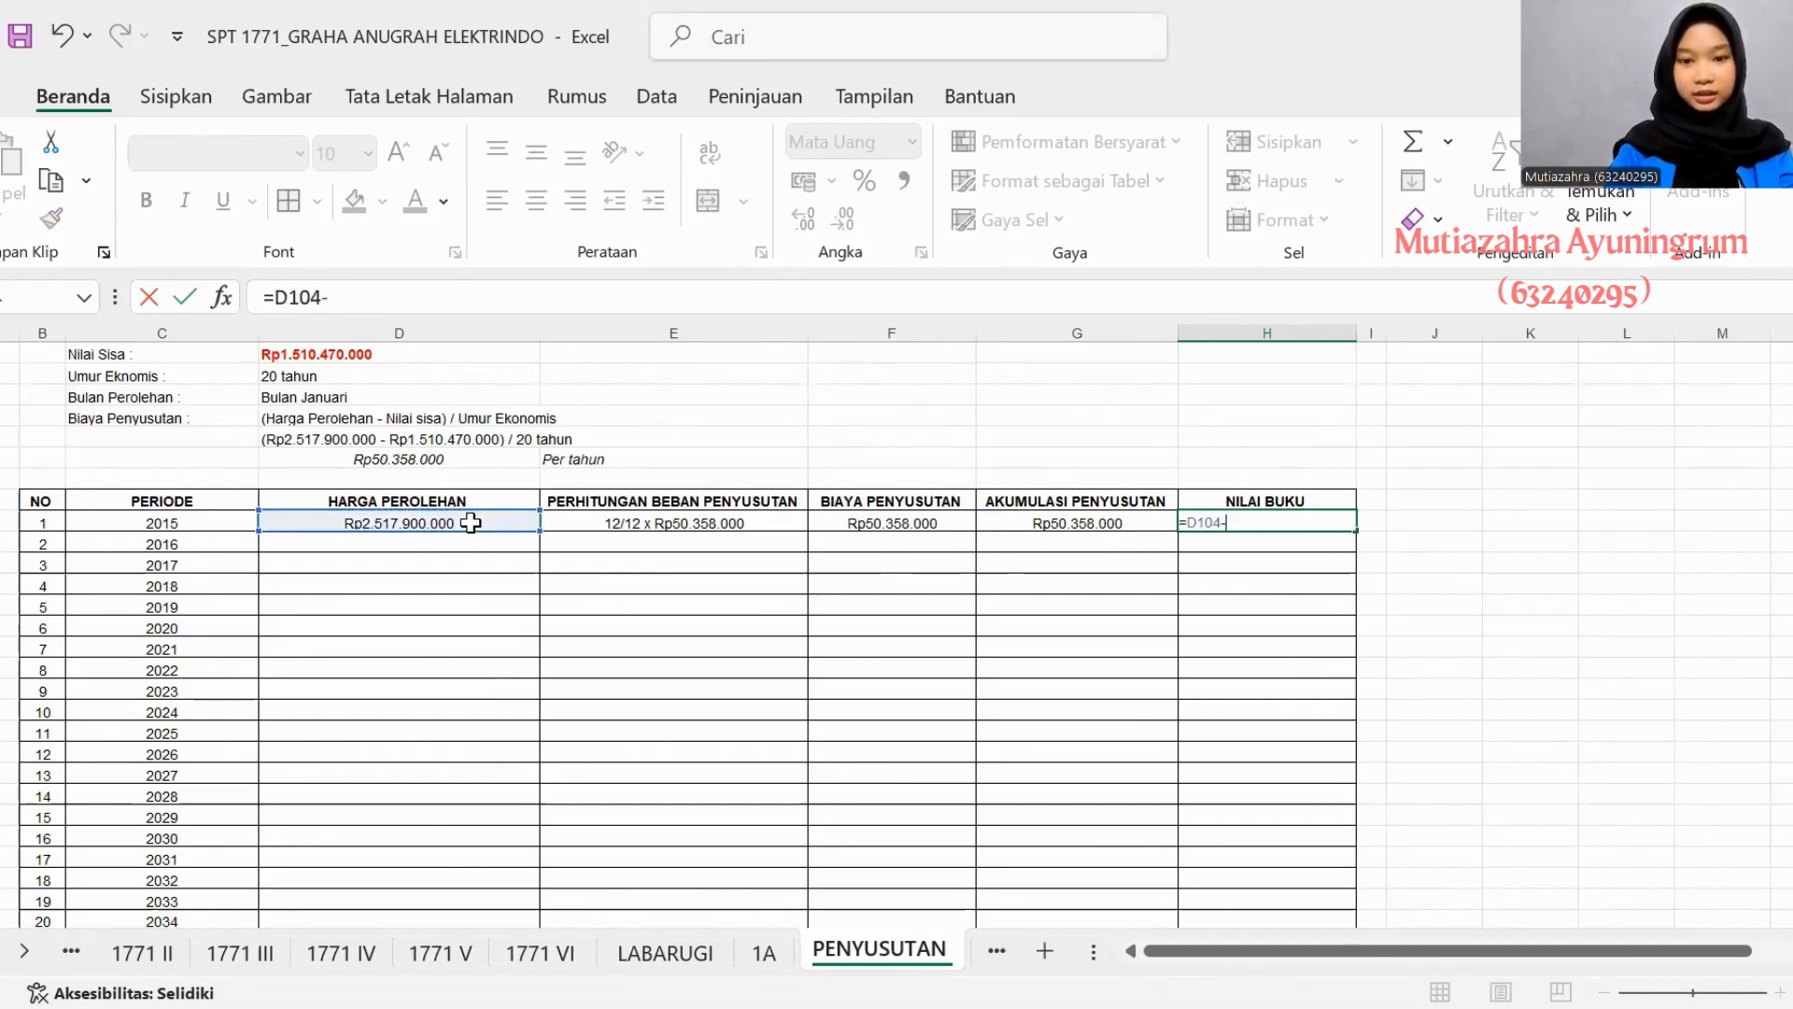
{"action": "left_click", "coordinate": [934, 521]}
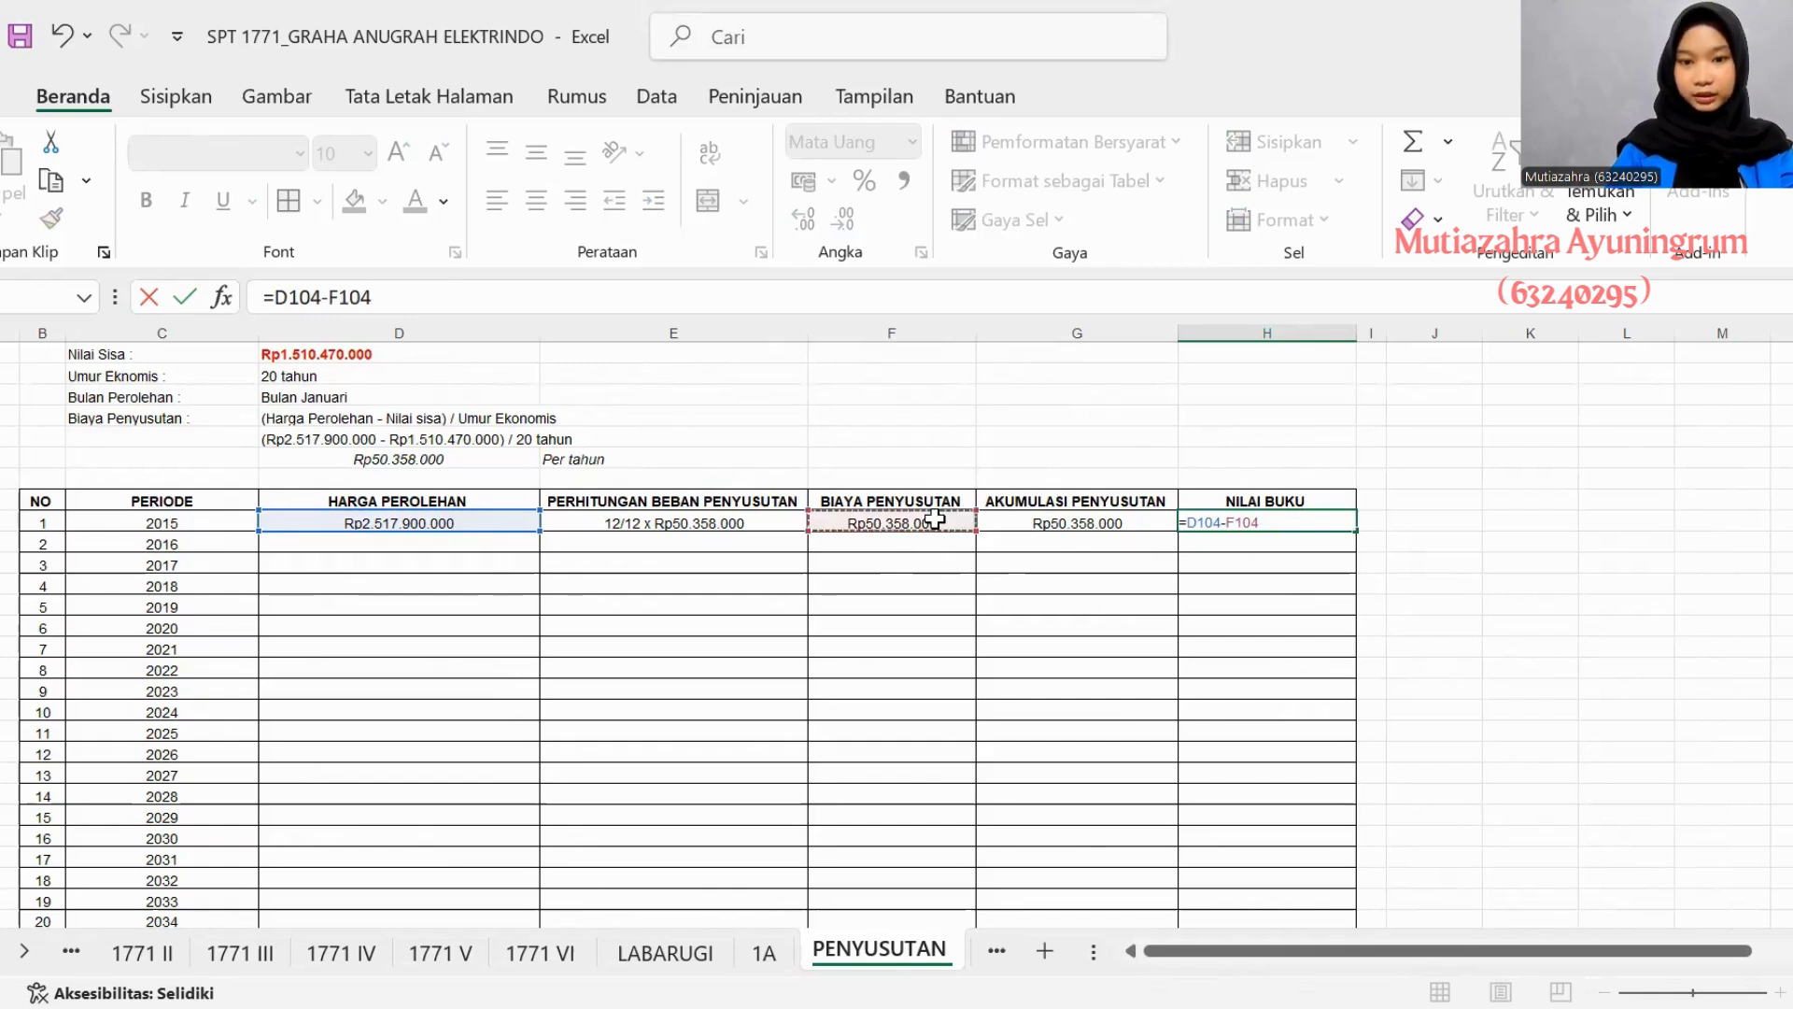
{"action": "key", "text": "Return"}
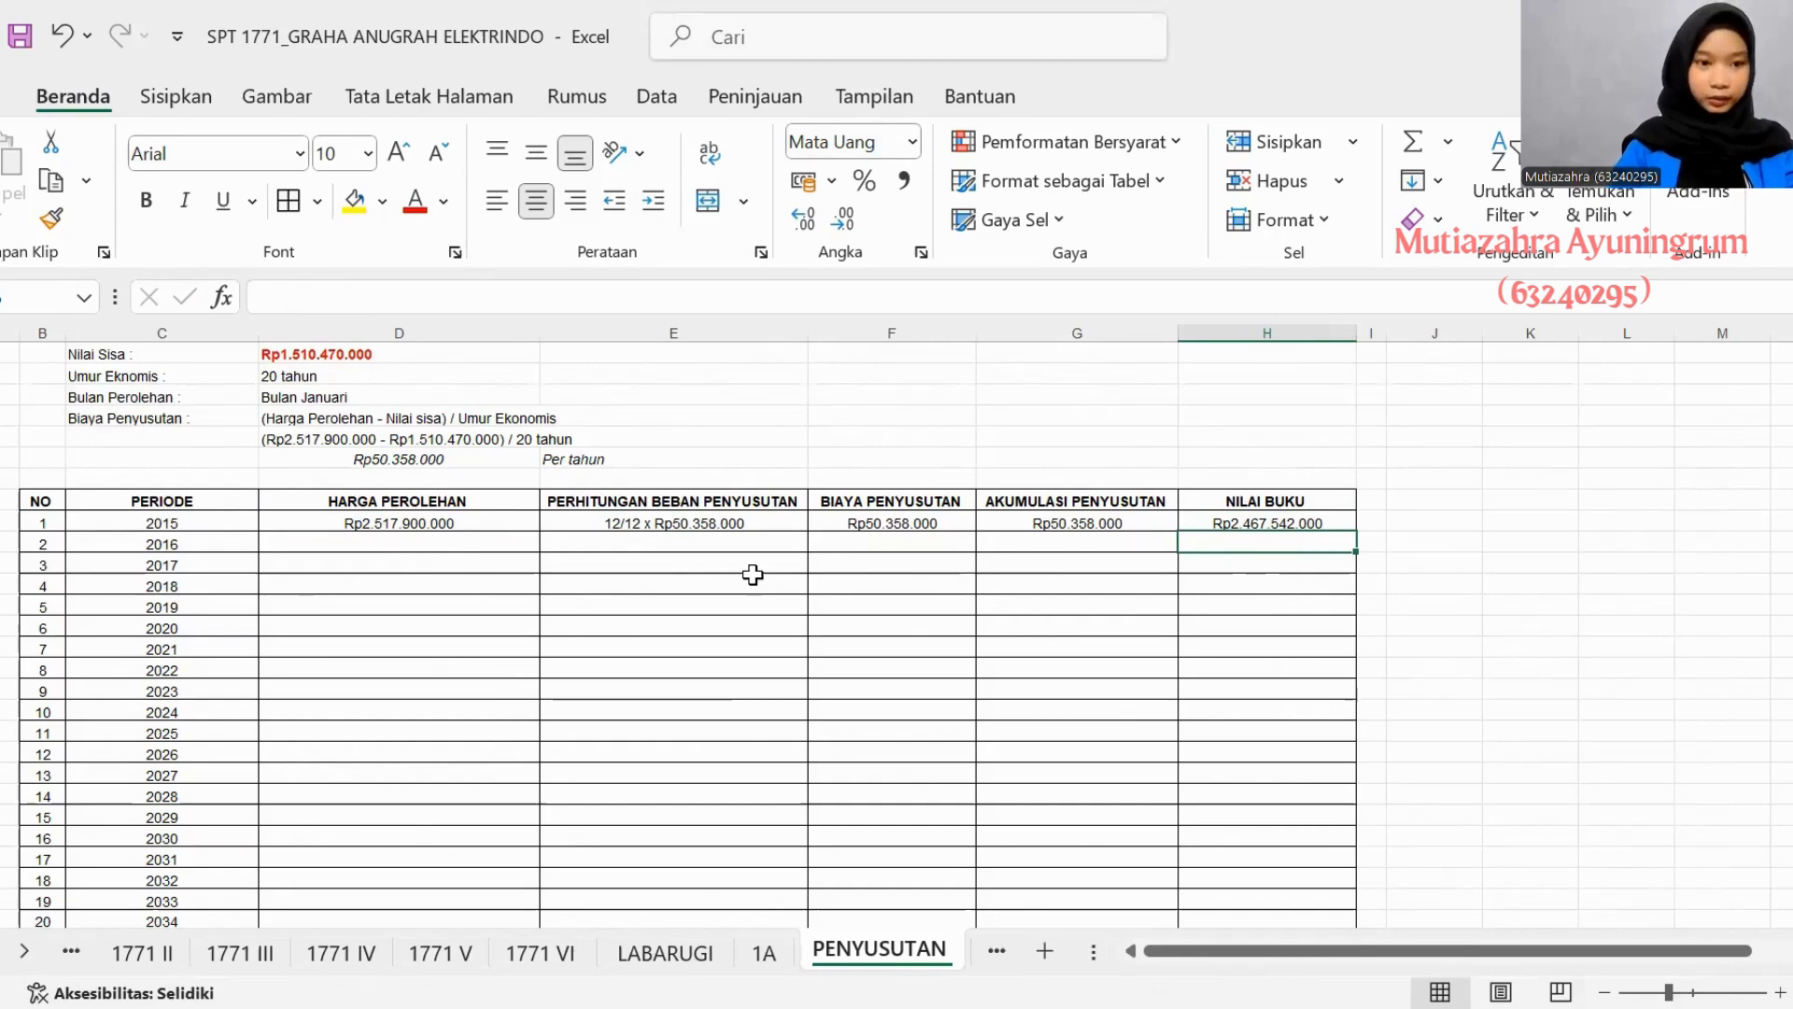
- Copy the 2015 Harga Perolehan of Rp2.517.900.000 into the 2016 and 2017 rows of asset 4's table
{"action": "left_click", "coordinate": [362, 547]}
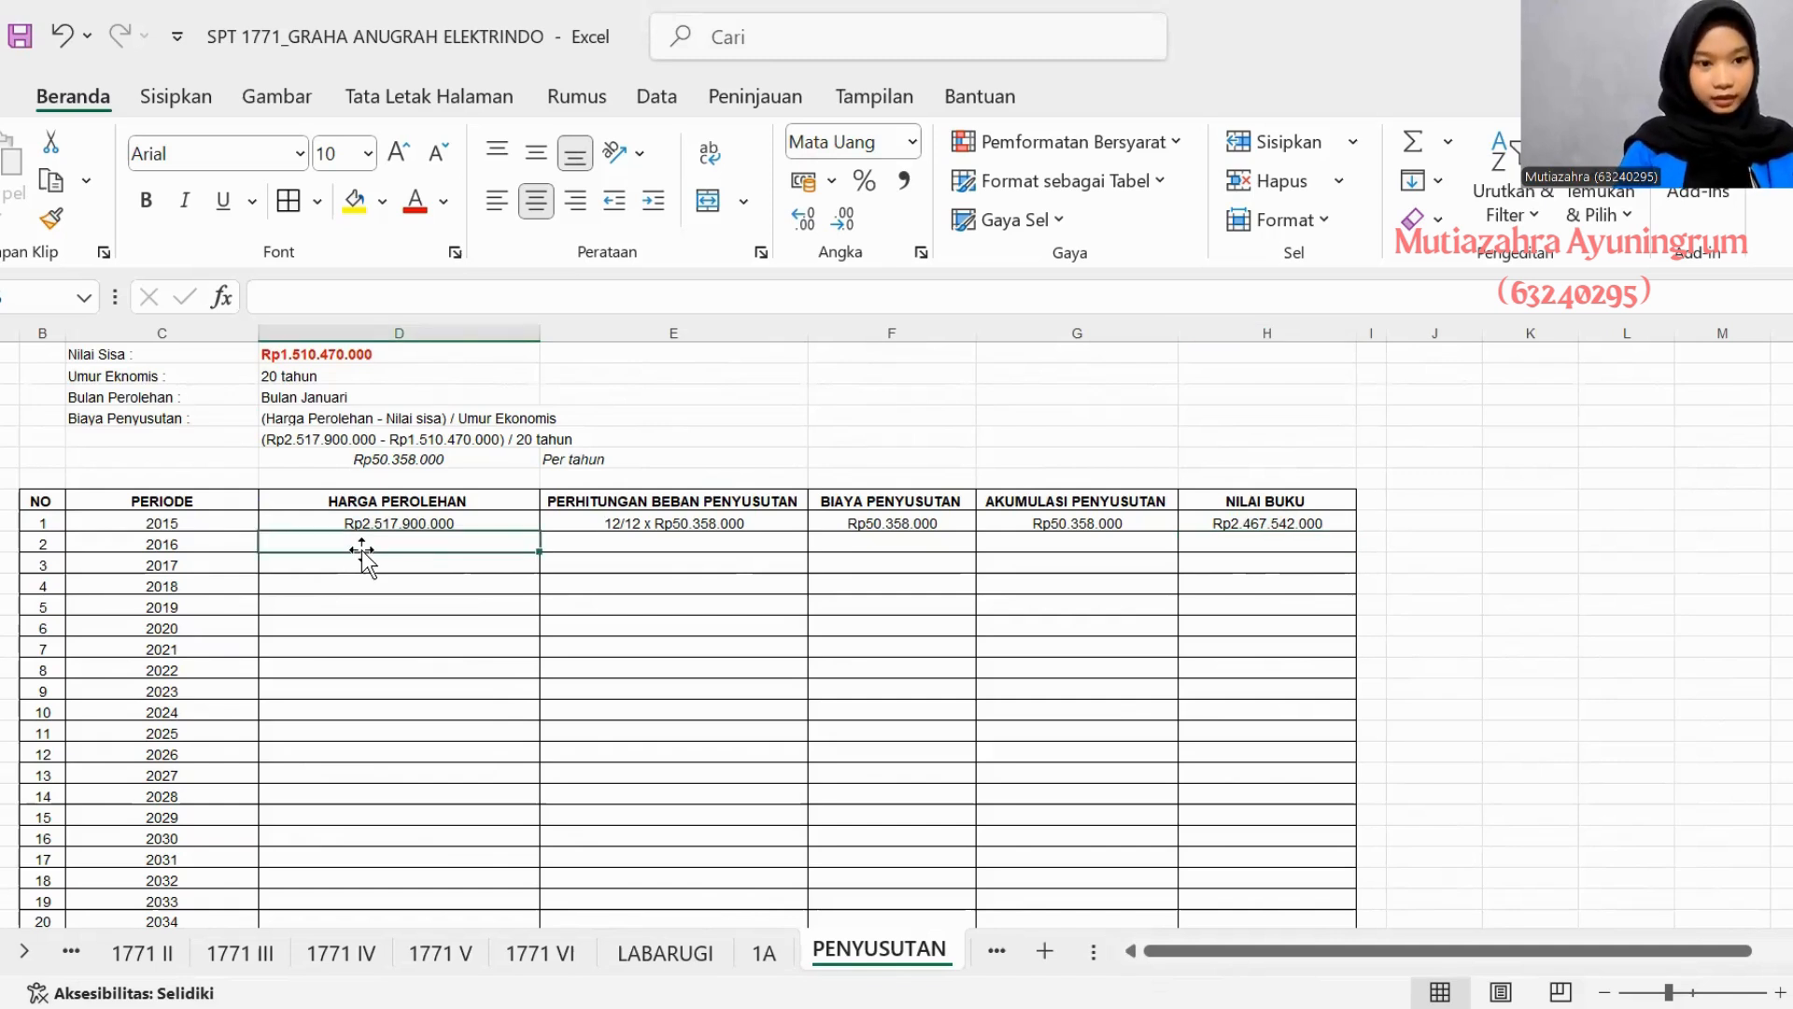
{"action": "left_click", "coordinate": [425, 526]}
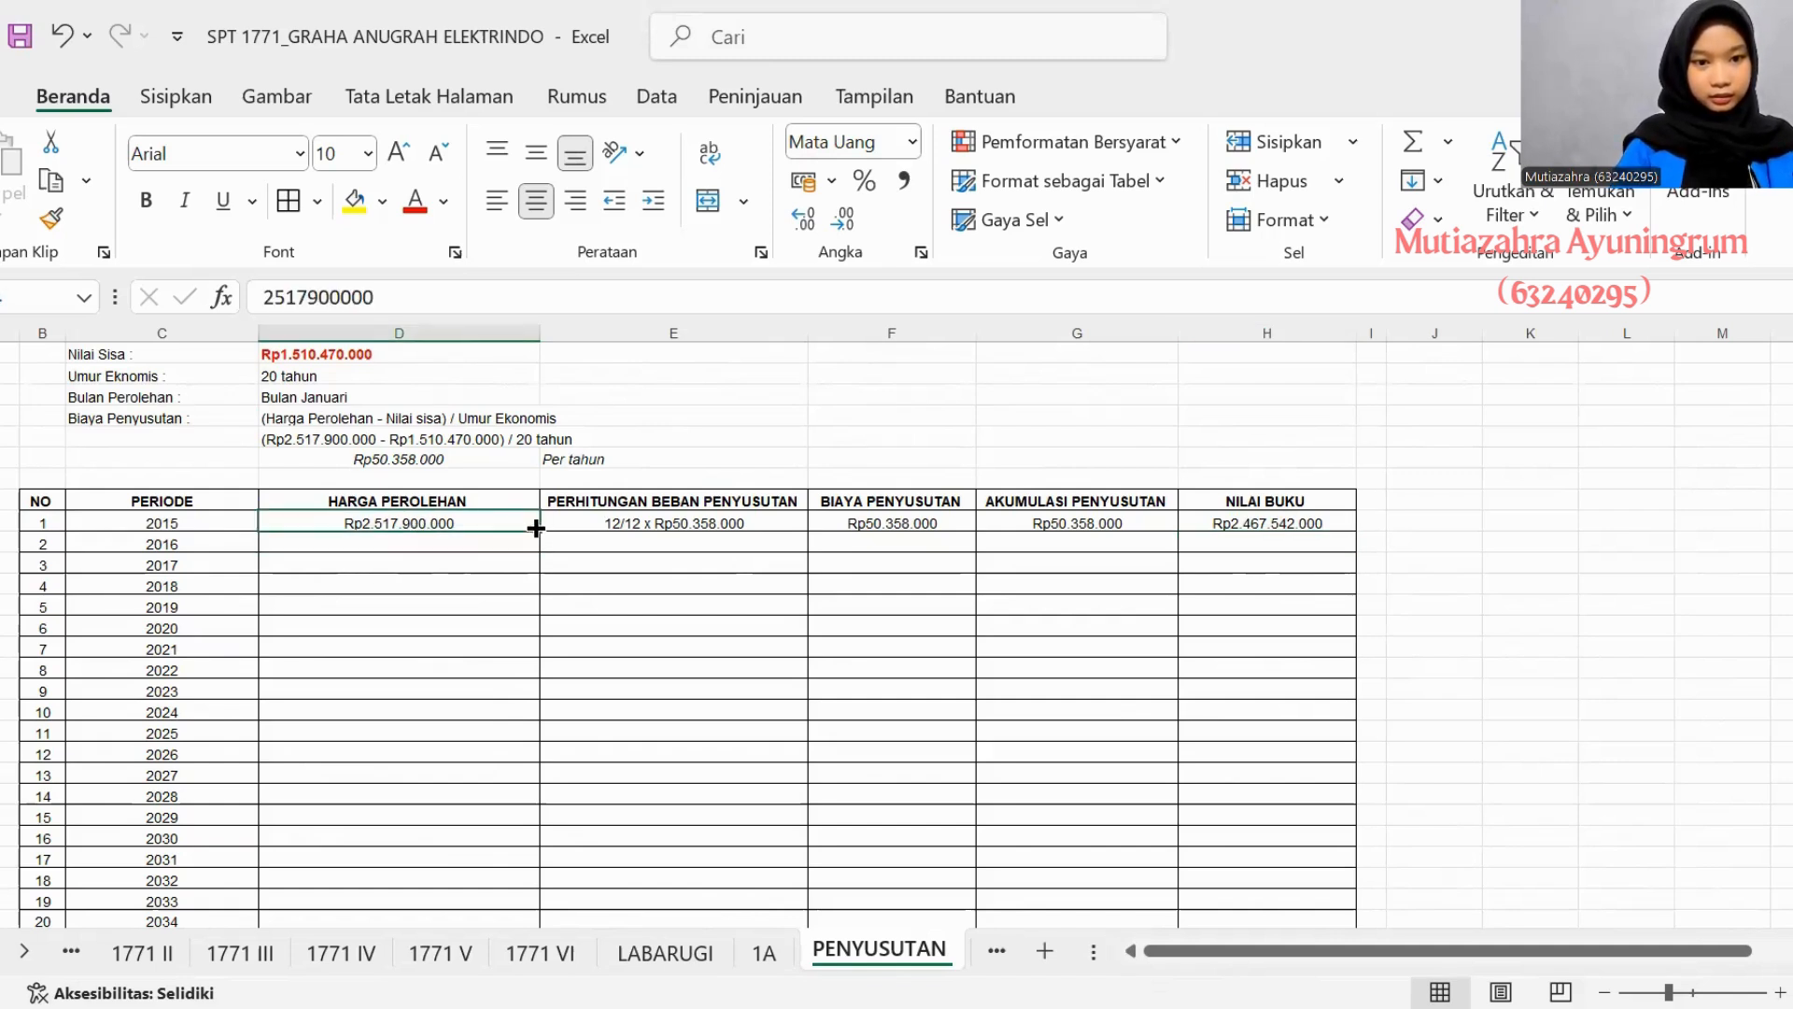
{"action": "left_click_drag", "start_coordinate": [535, 529], "coordinate": [530, 544]}
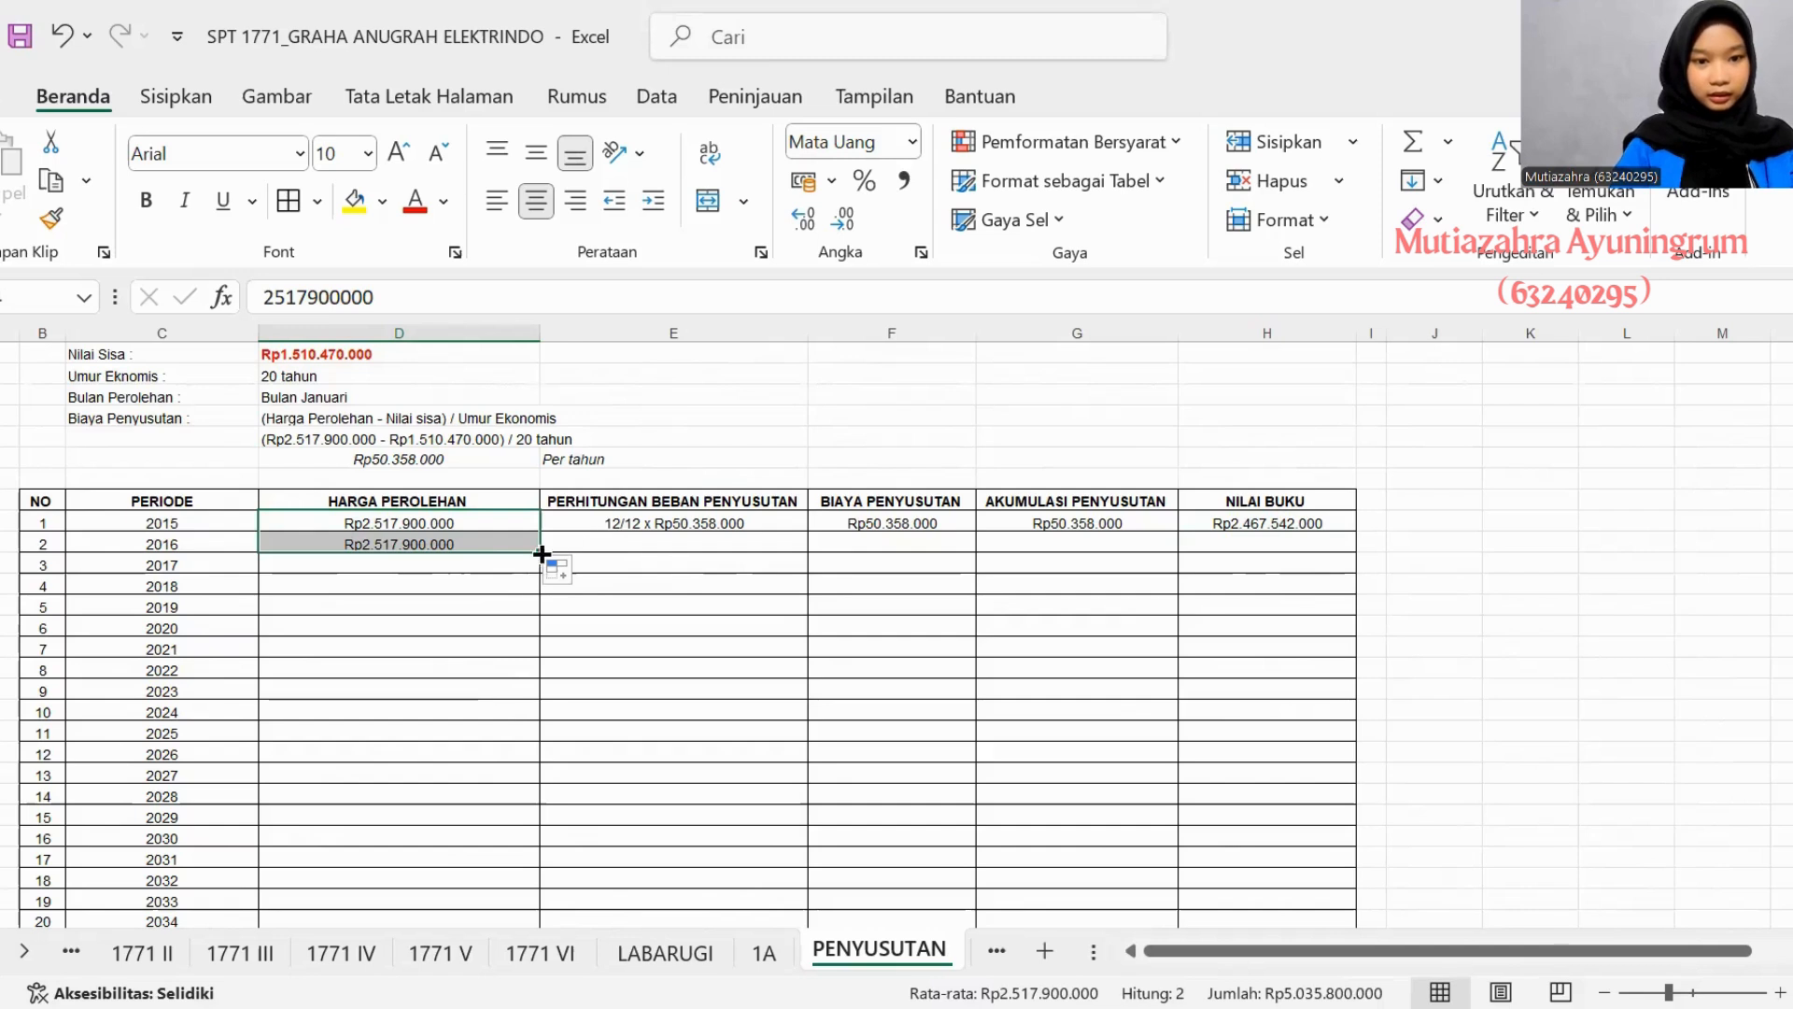
{"action": "left_click_drag", "start_coordinate": [538, 555], "coordinate": [538, 579]}
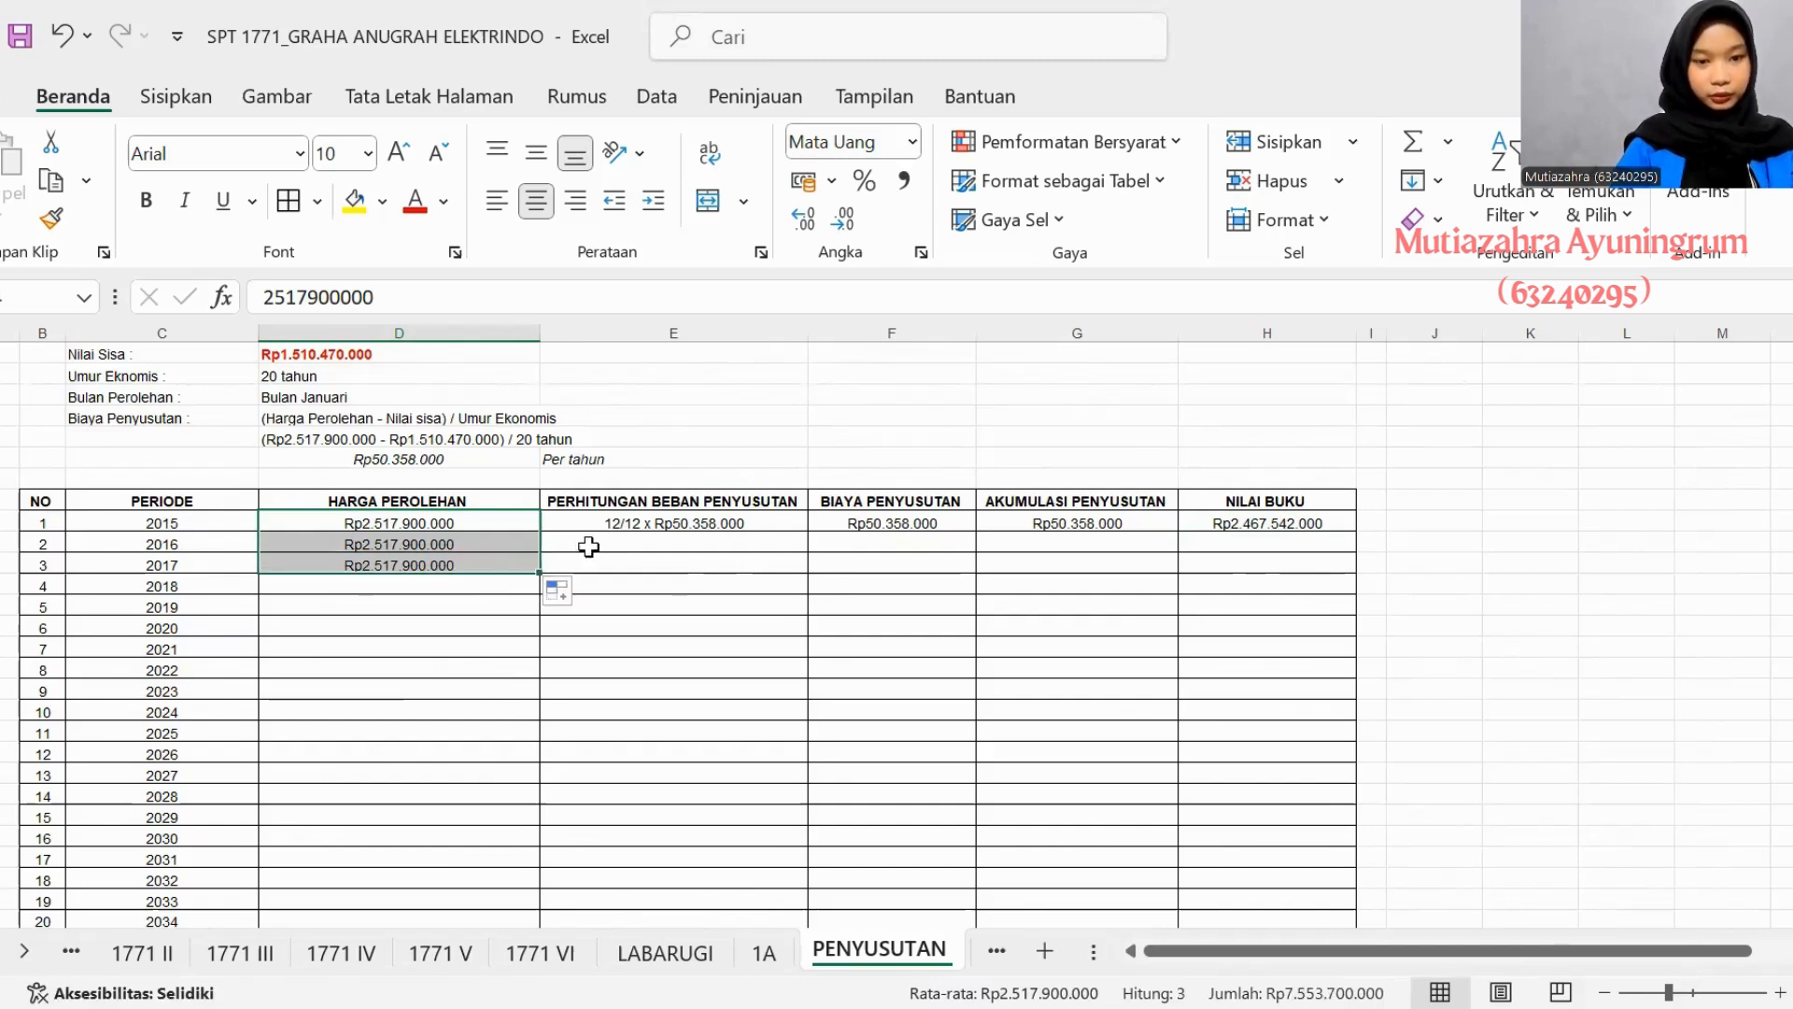
- Fill the 2016 and 2017 Perhitungan Beban Penyusutan from the 2015 entry, correcting both to 12/12 x Rp50.358.000
{"action": "left_click", "coordinate": [613, 537]}
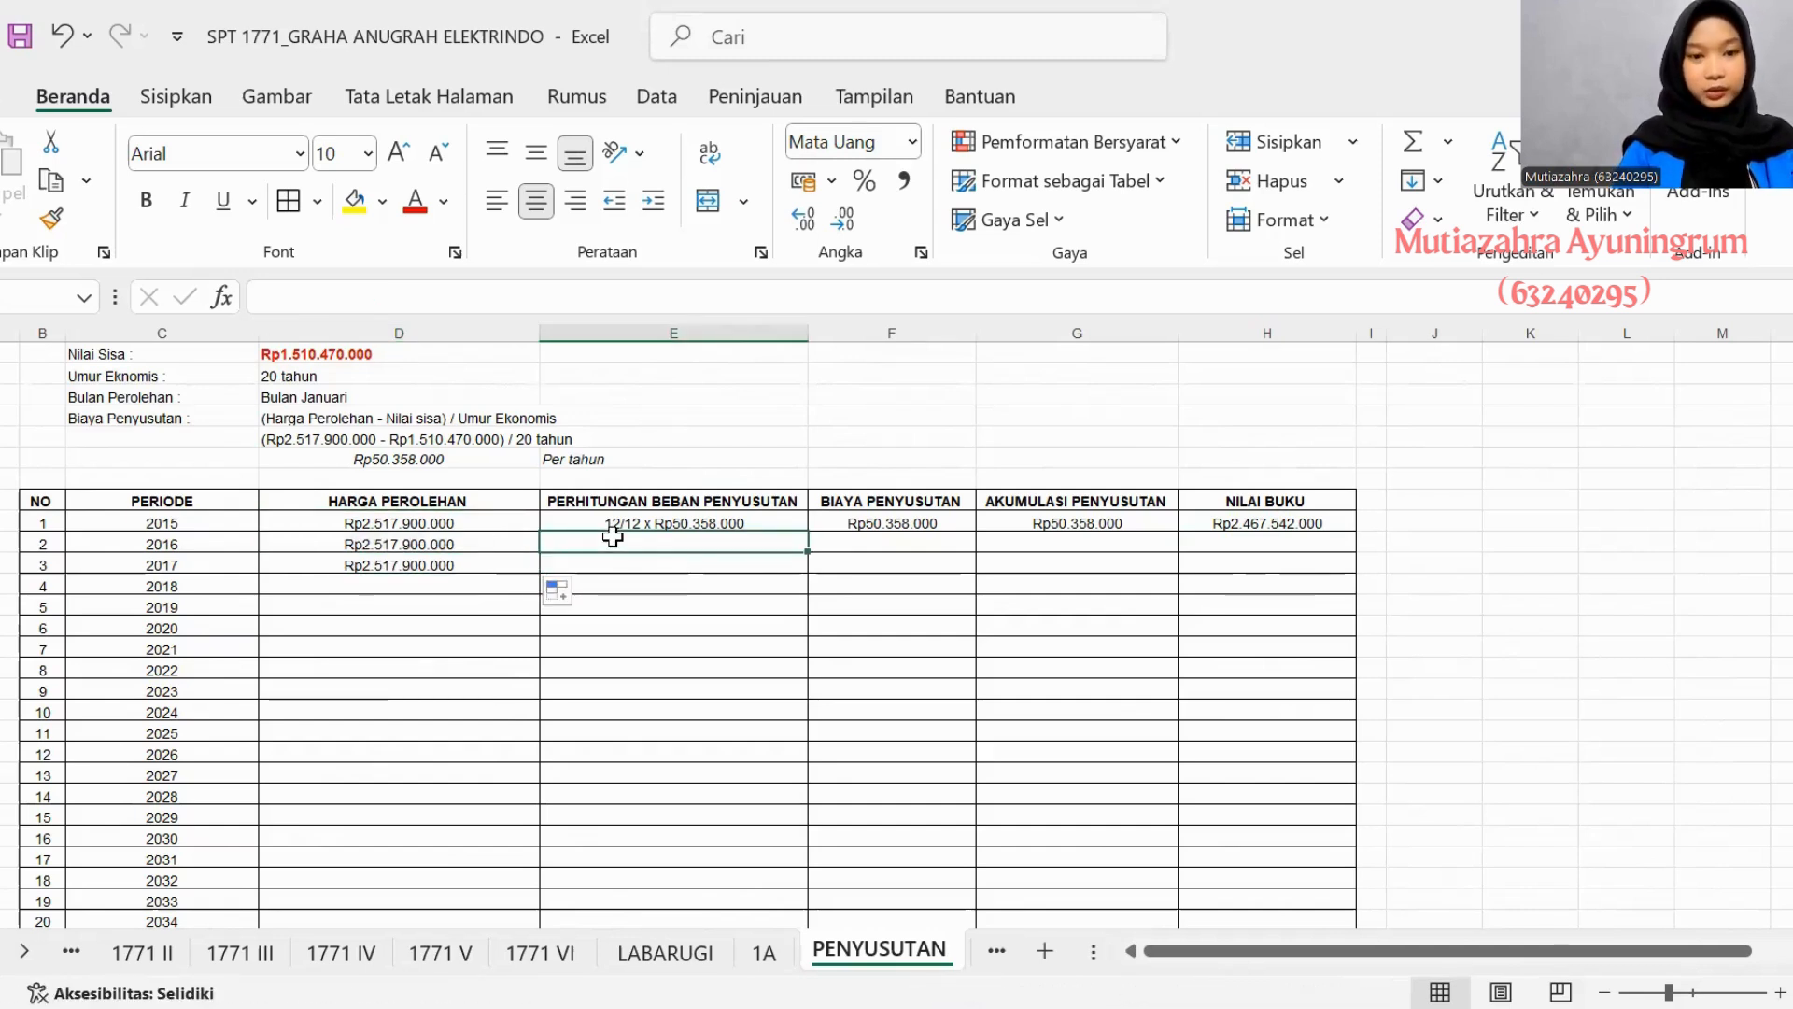
{"action": "left_click", "coordinate": [645, 524]}
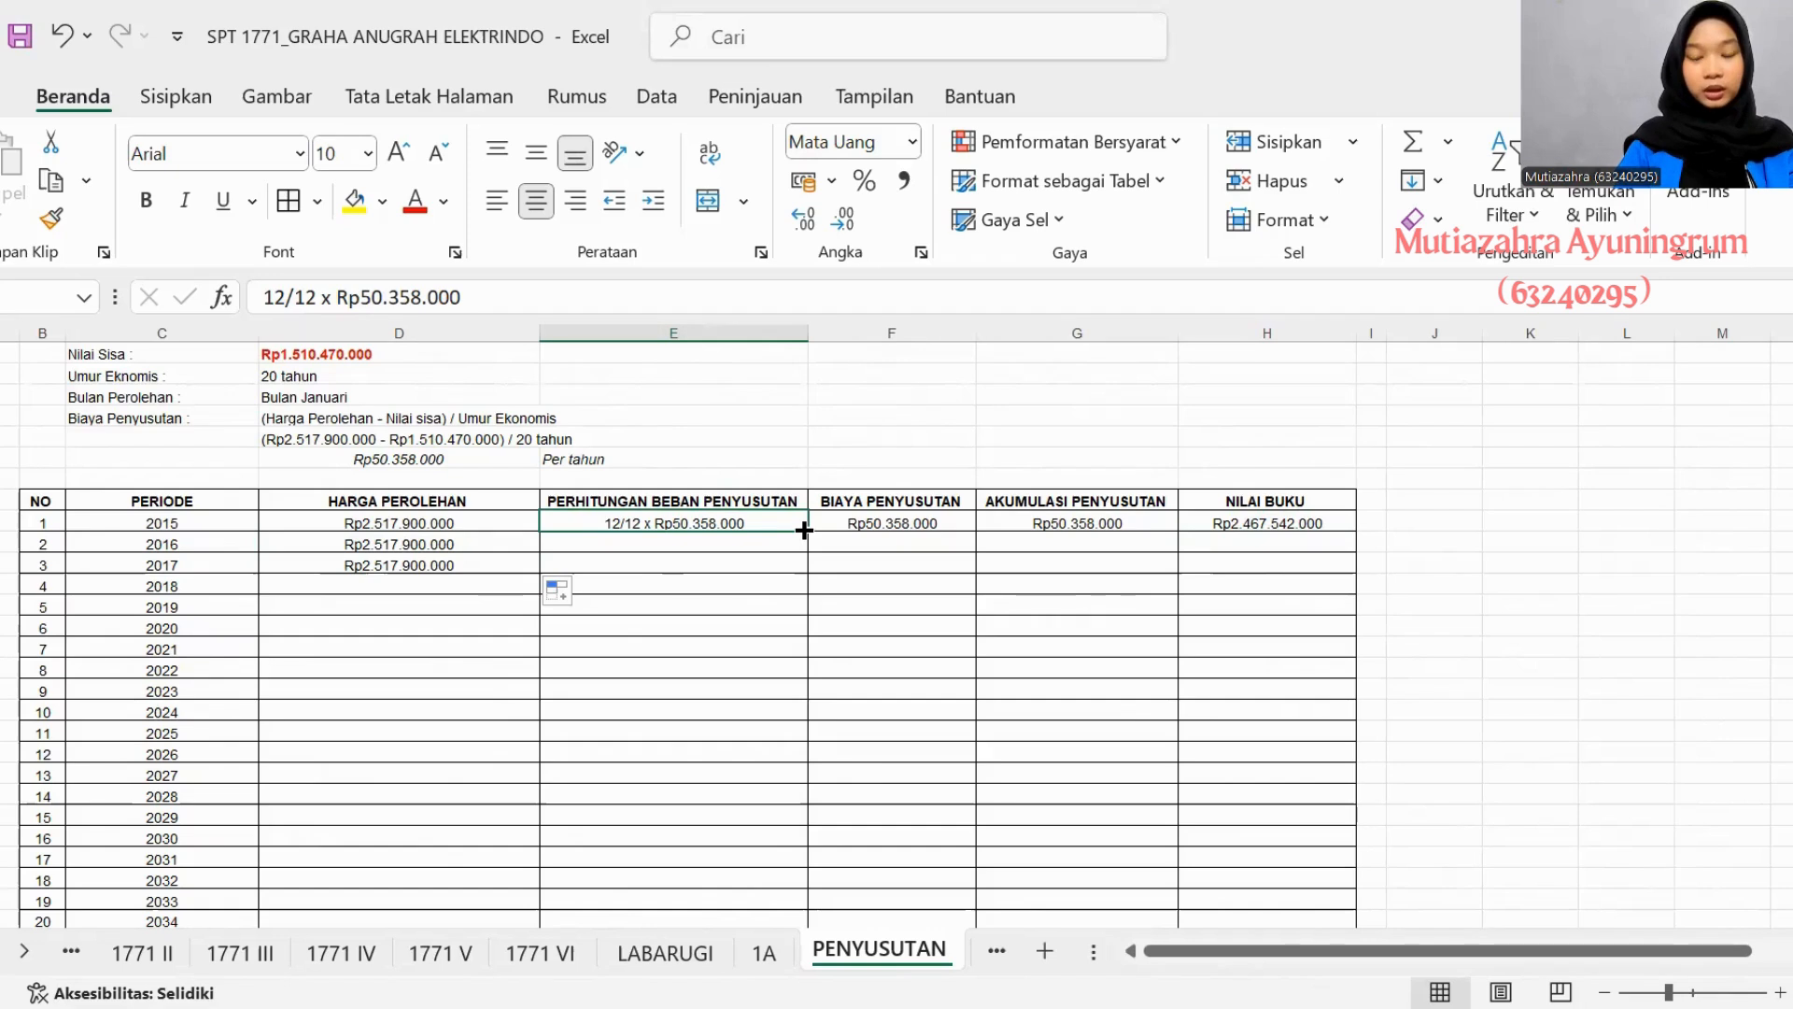
{"action": "left_click_drag", "start_coordinate": [804, 530], "coordinate": [798, 574]}
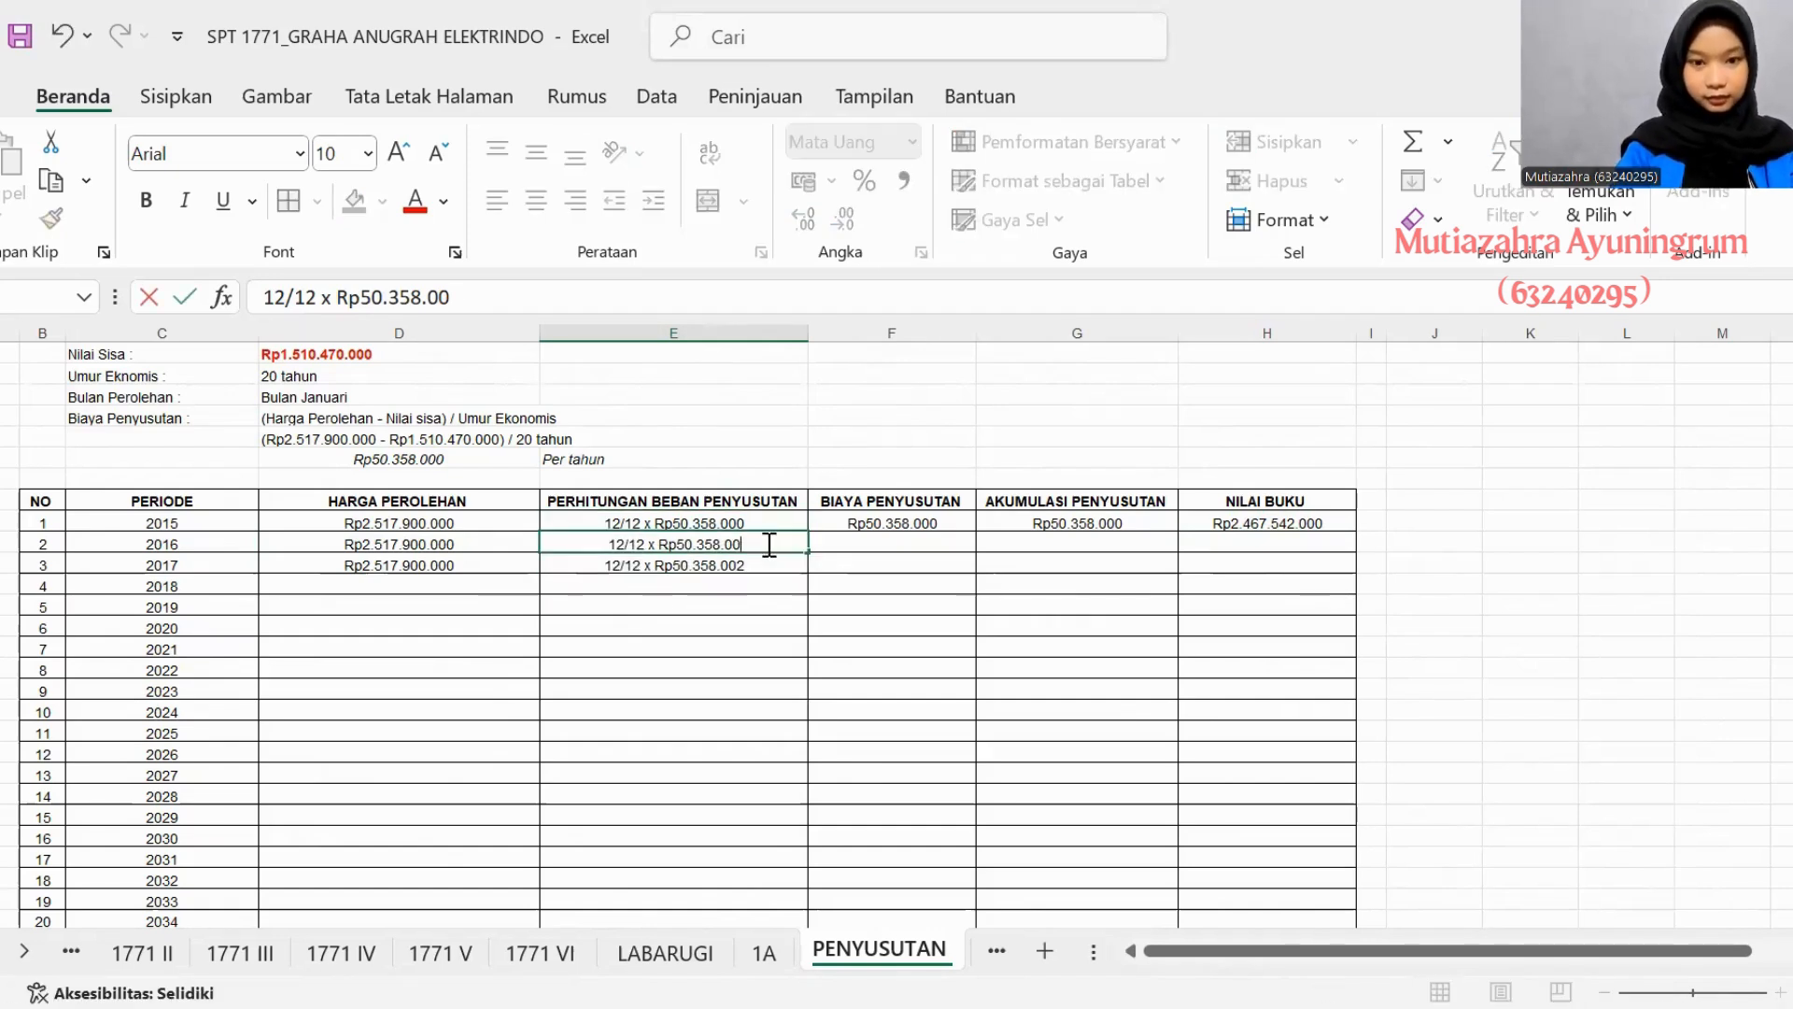
{"action": "key", "text": "Escape"}
{"action": "key", "text": "ctrl+Down"}
{"action": "scroll", "coordinate": [774, 572], "scroll_direction": "up", "scroll_amount": 4}
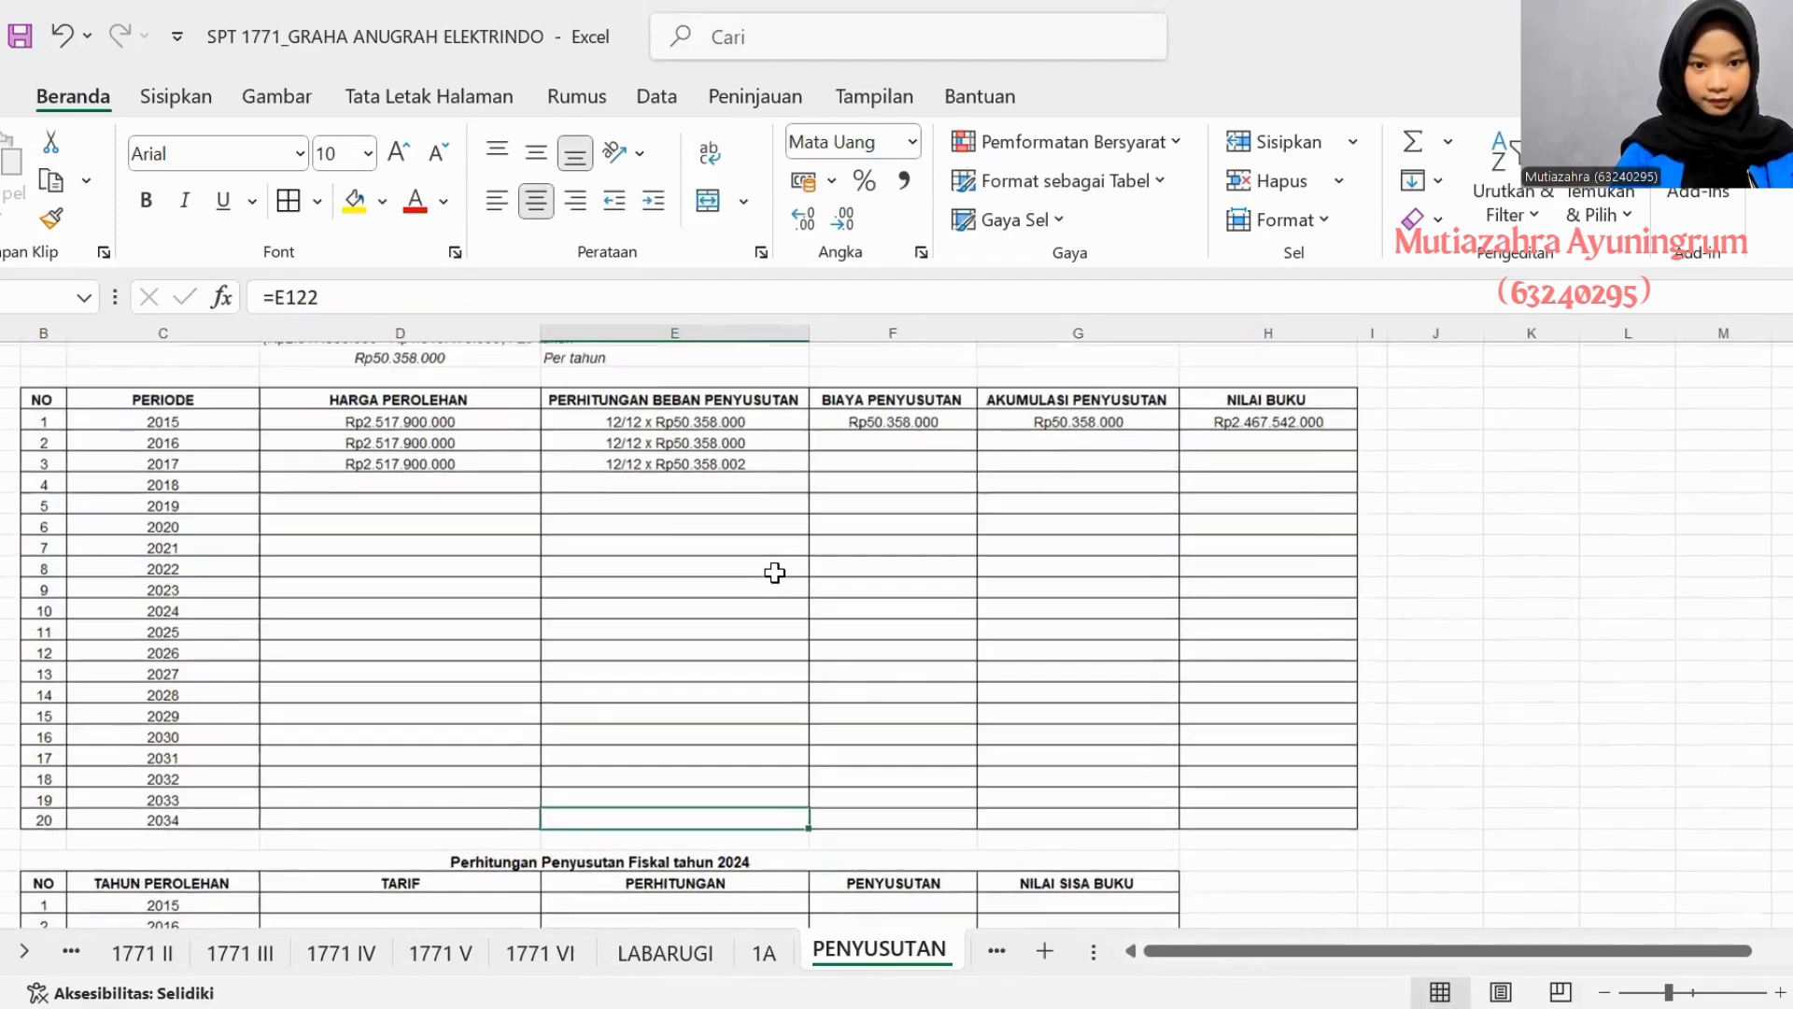
{"action": "double_click", "coordinate": [754, 500]}
{"action": "key", "text": "BackSpace"}
{"action": "type", "text": "0"}
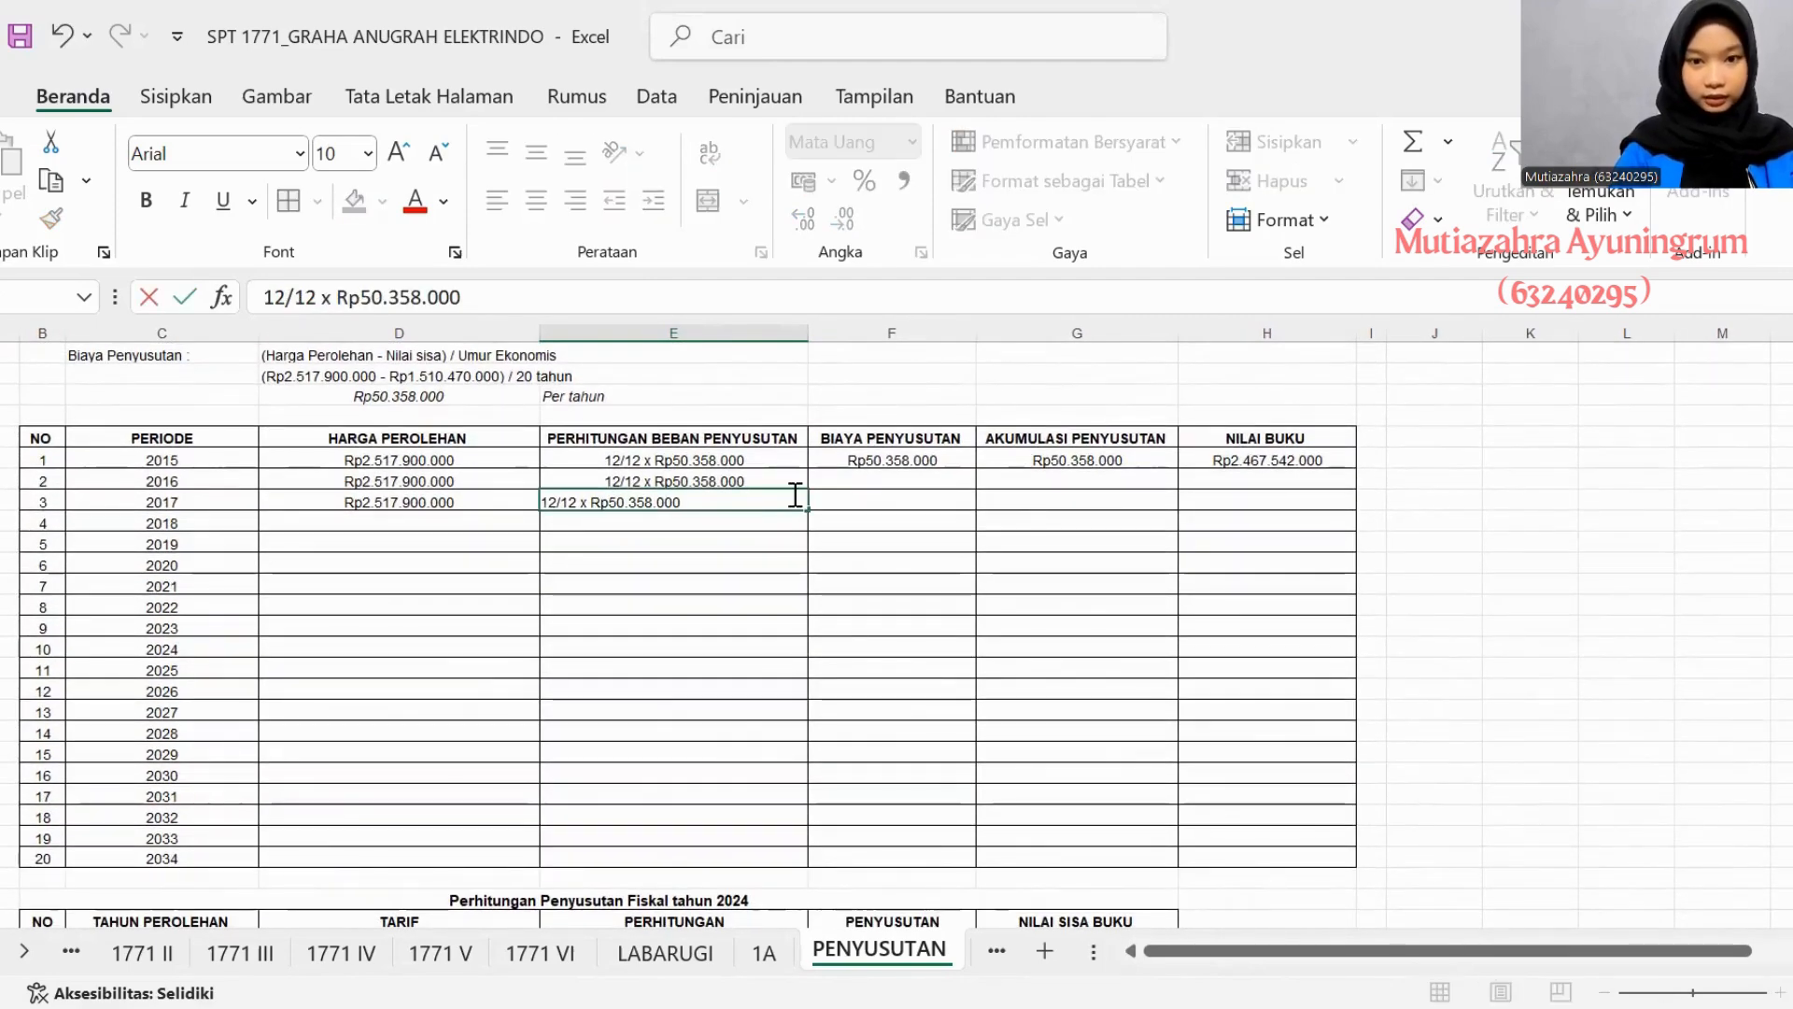
- Copy the 2015 Biaya Penyusutan of Rp50.358.000 into the 2016 and 2017 rows of asset 4's table
{"action": "left_click", "coordinate": [848, 479]}
{"action": "left_click_drag", "start_coordinate": [986, 458], "coordinate": [959, 450]}
{"action": "left_click", "coordinate": [1106, 471]}
{"action": "left_click", "coordinate": [938, 454]}
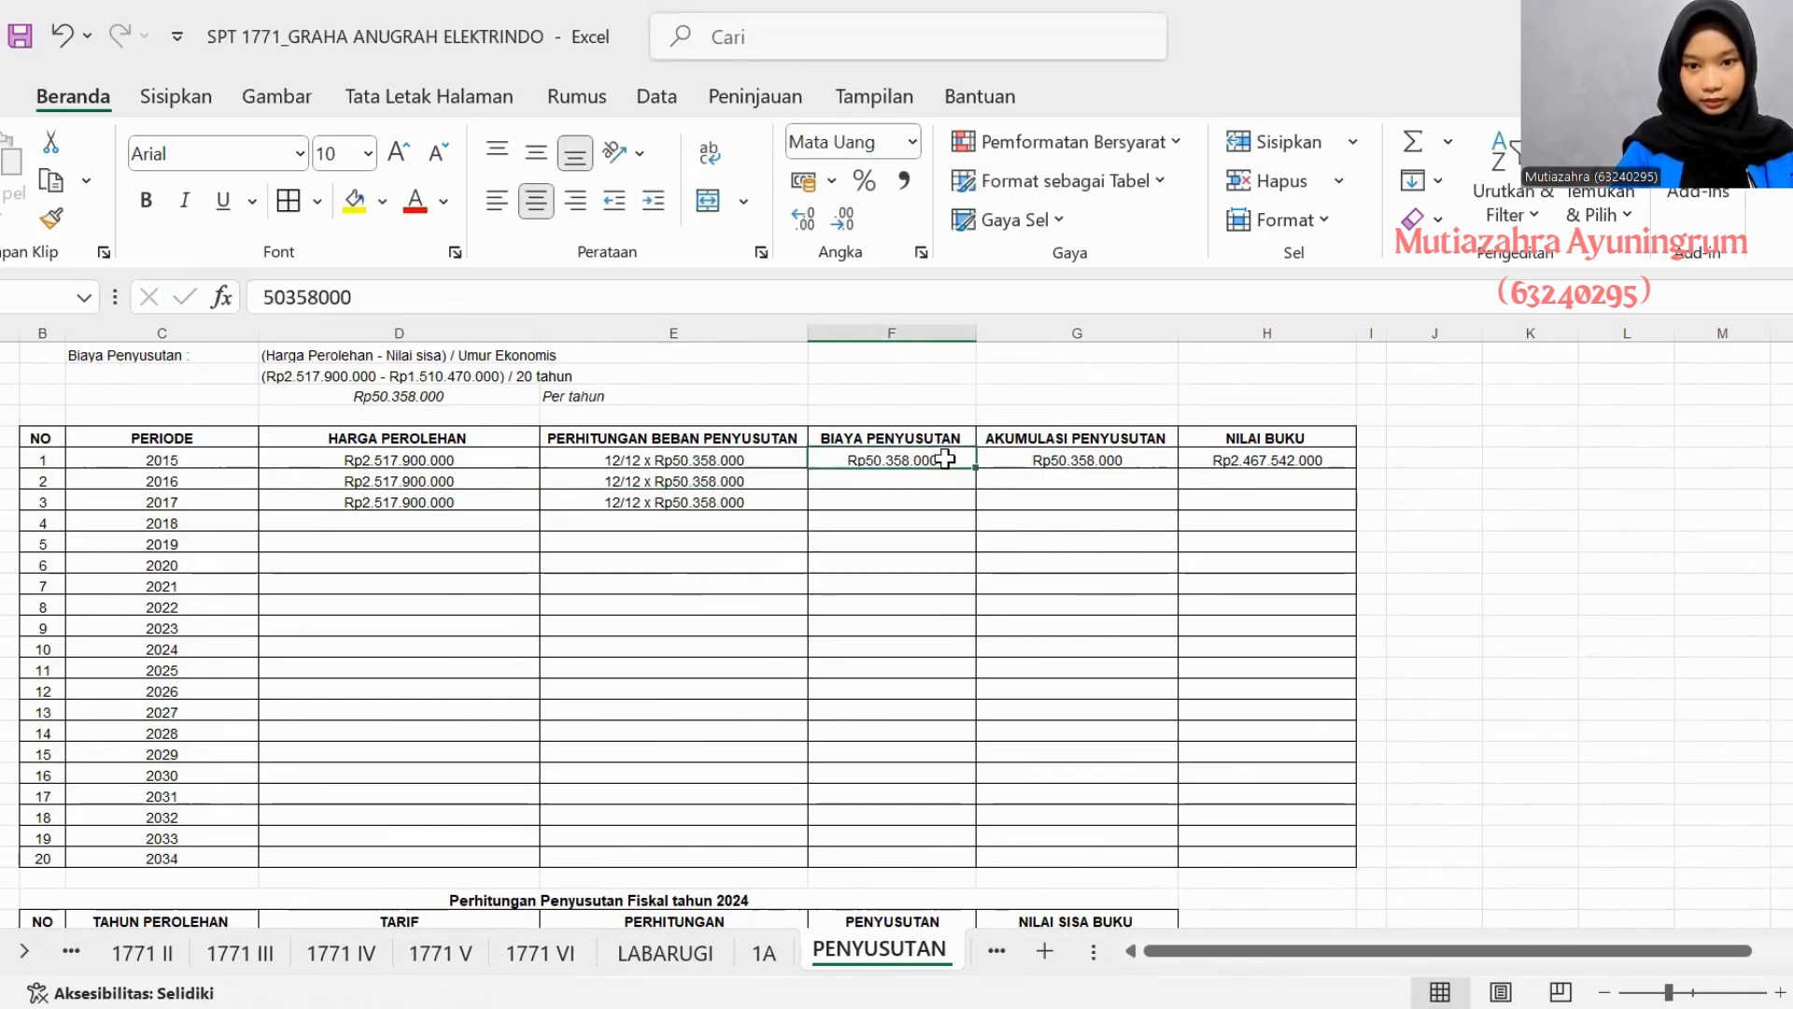
{"action": "left_click_drag", "start_coordinate": [974, 467], "coordinate": [969, 505]}
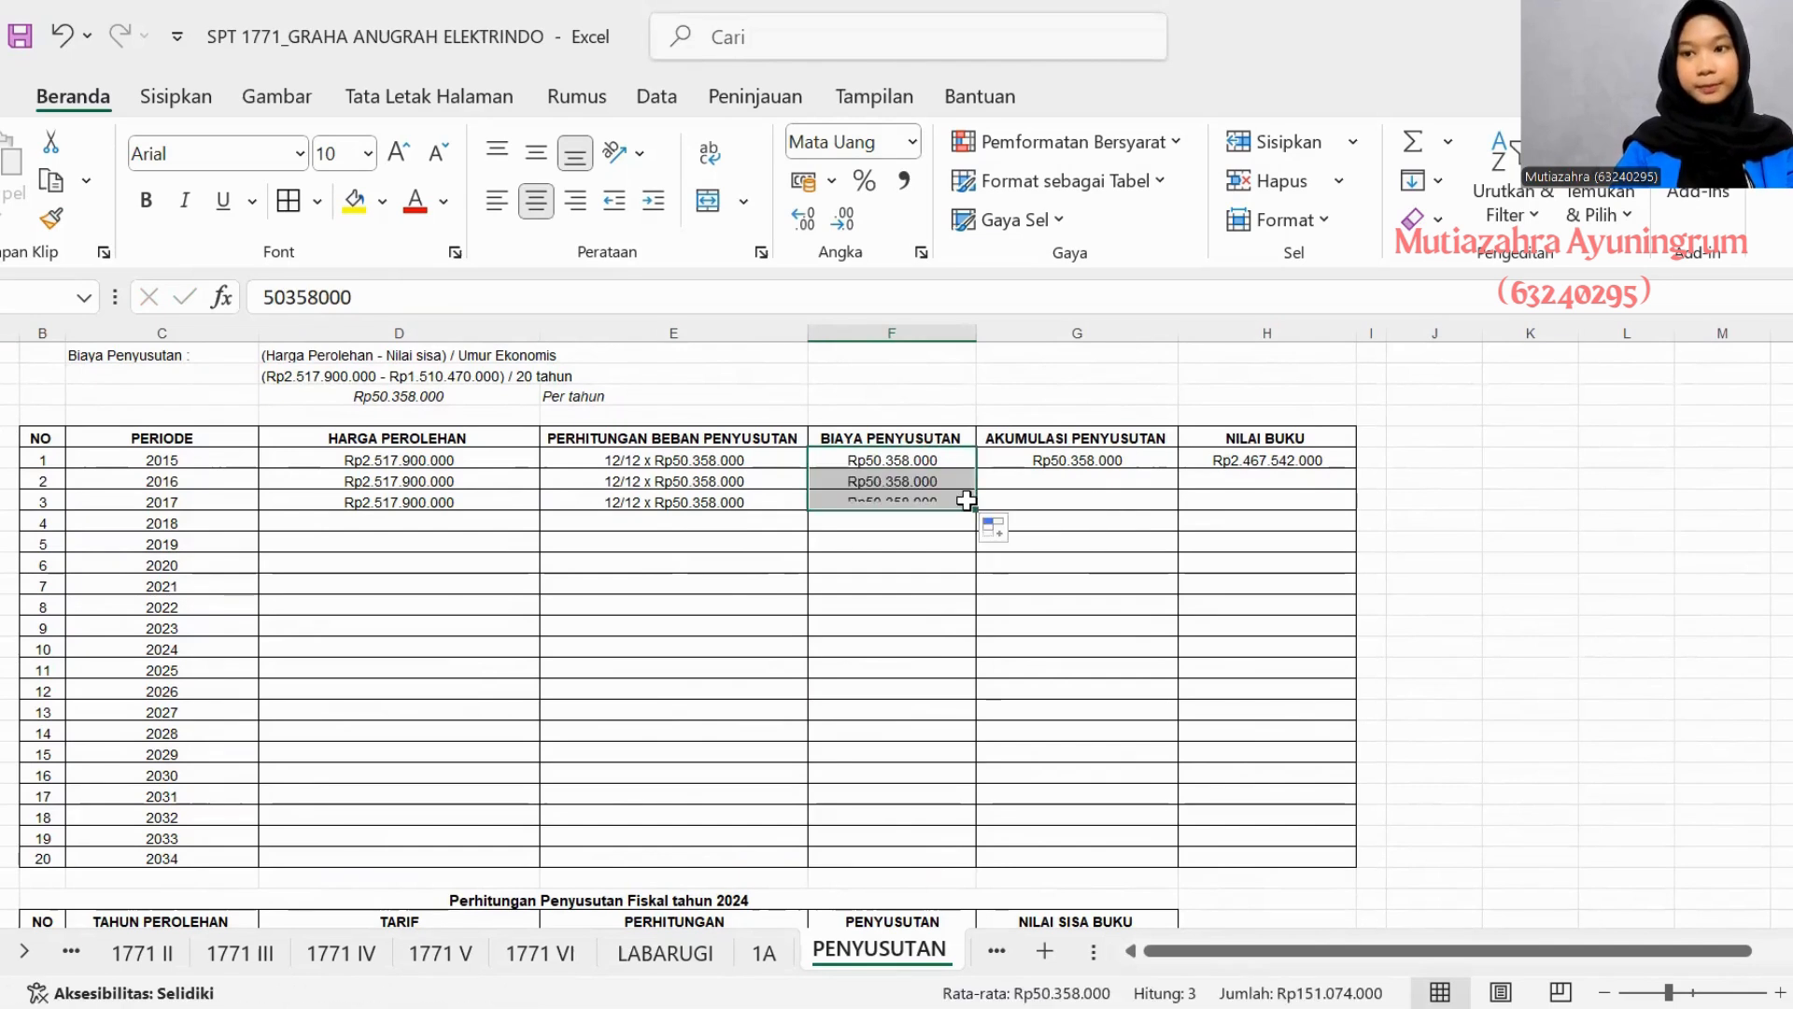
- Calculate the 2016 Akumulasi Penyusutan as the 2015 accumulation plus the 2016 Biaya Penyusutan (=G104+F105)
{"action": "left_click", "coordinate": [1027, 480]}
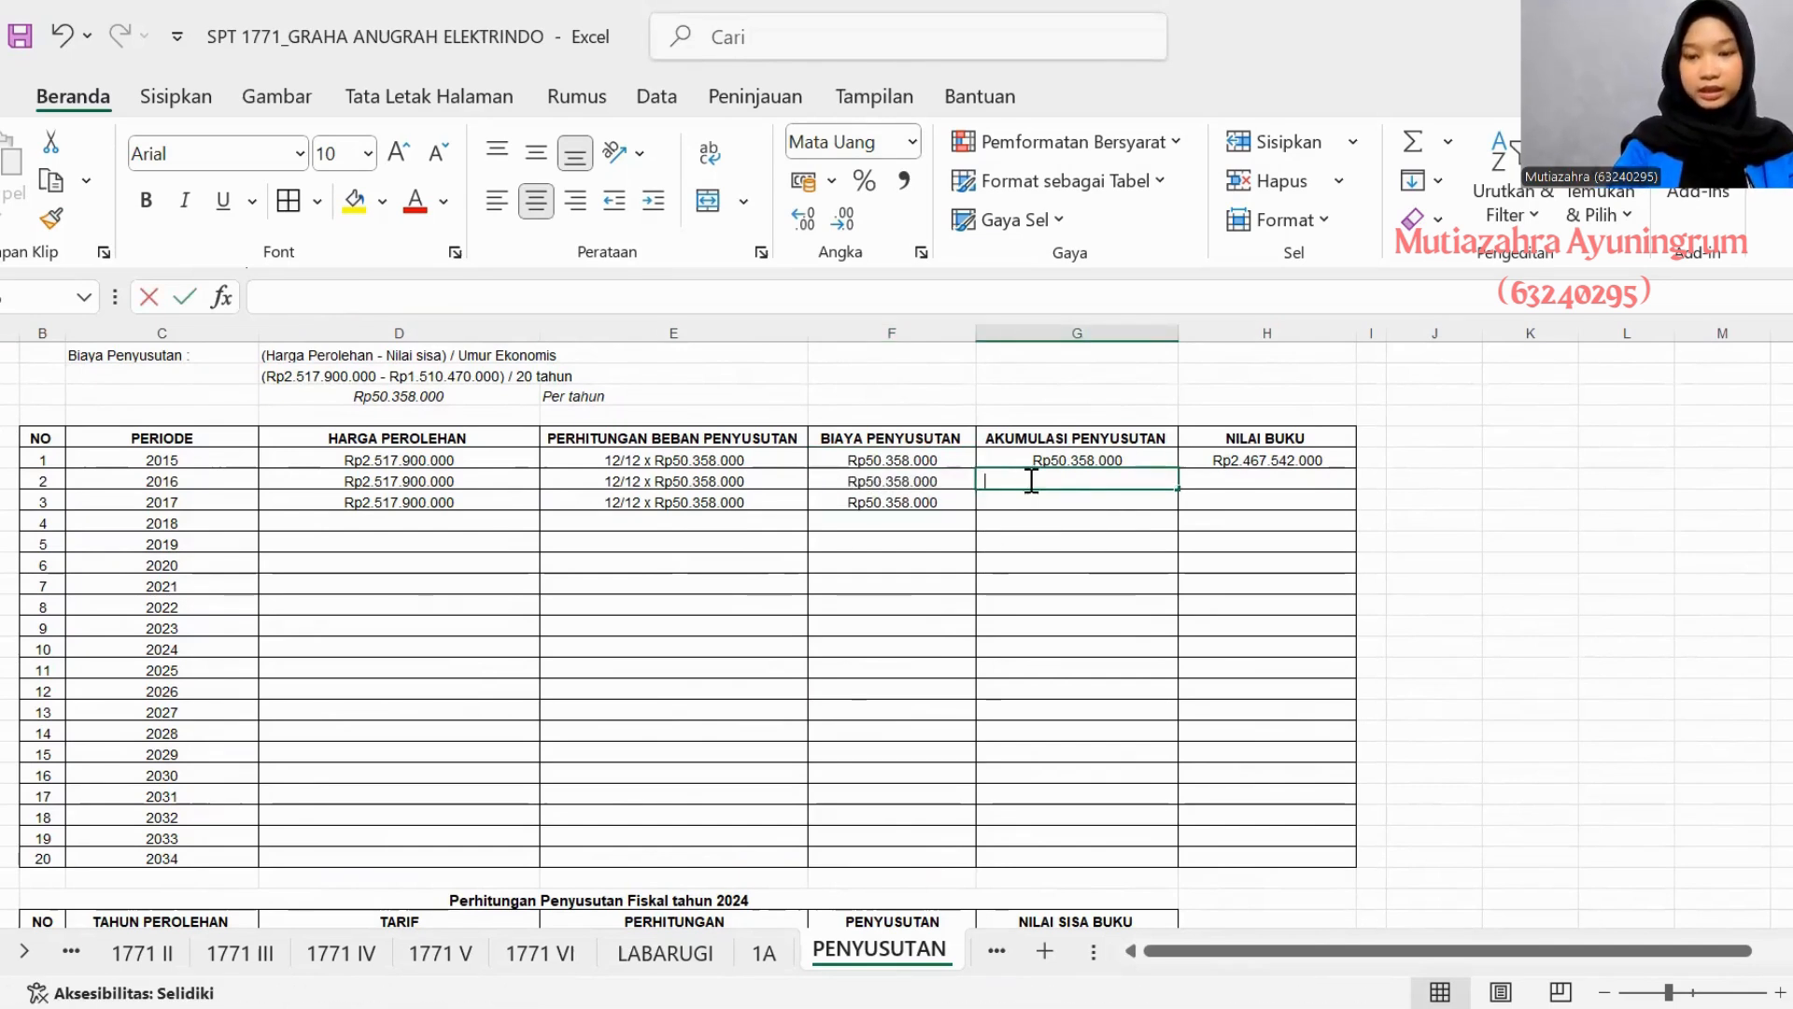
{"action": "type", "text": "="}
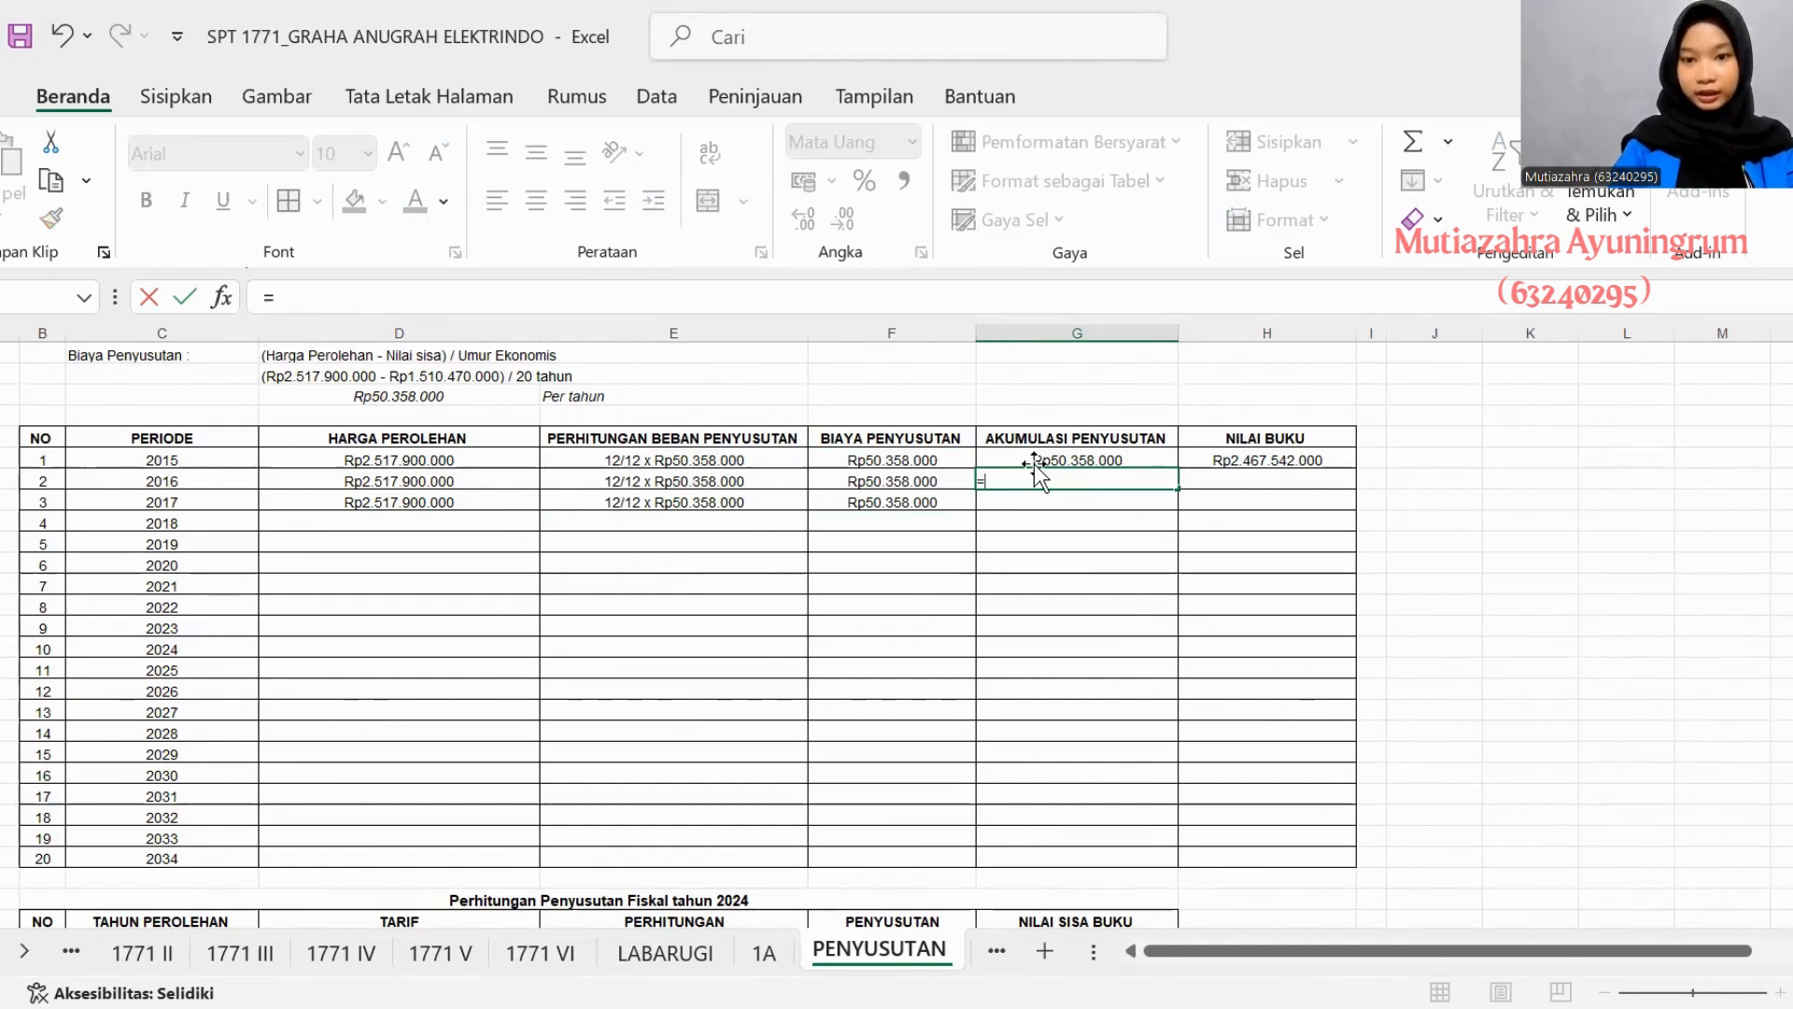
{"action": "left_click", "coordinate": [1032, 457]}
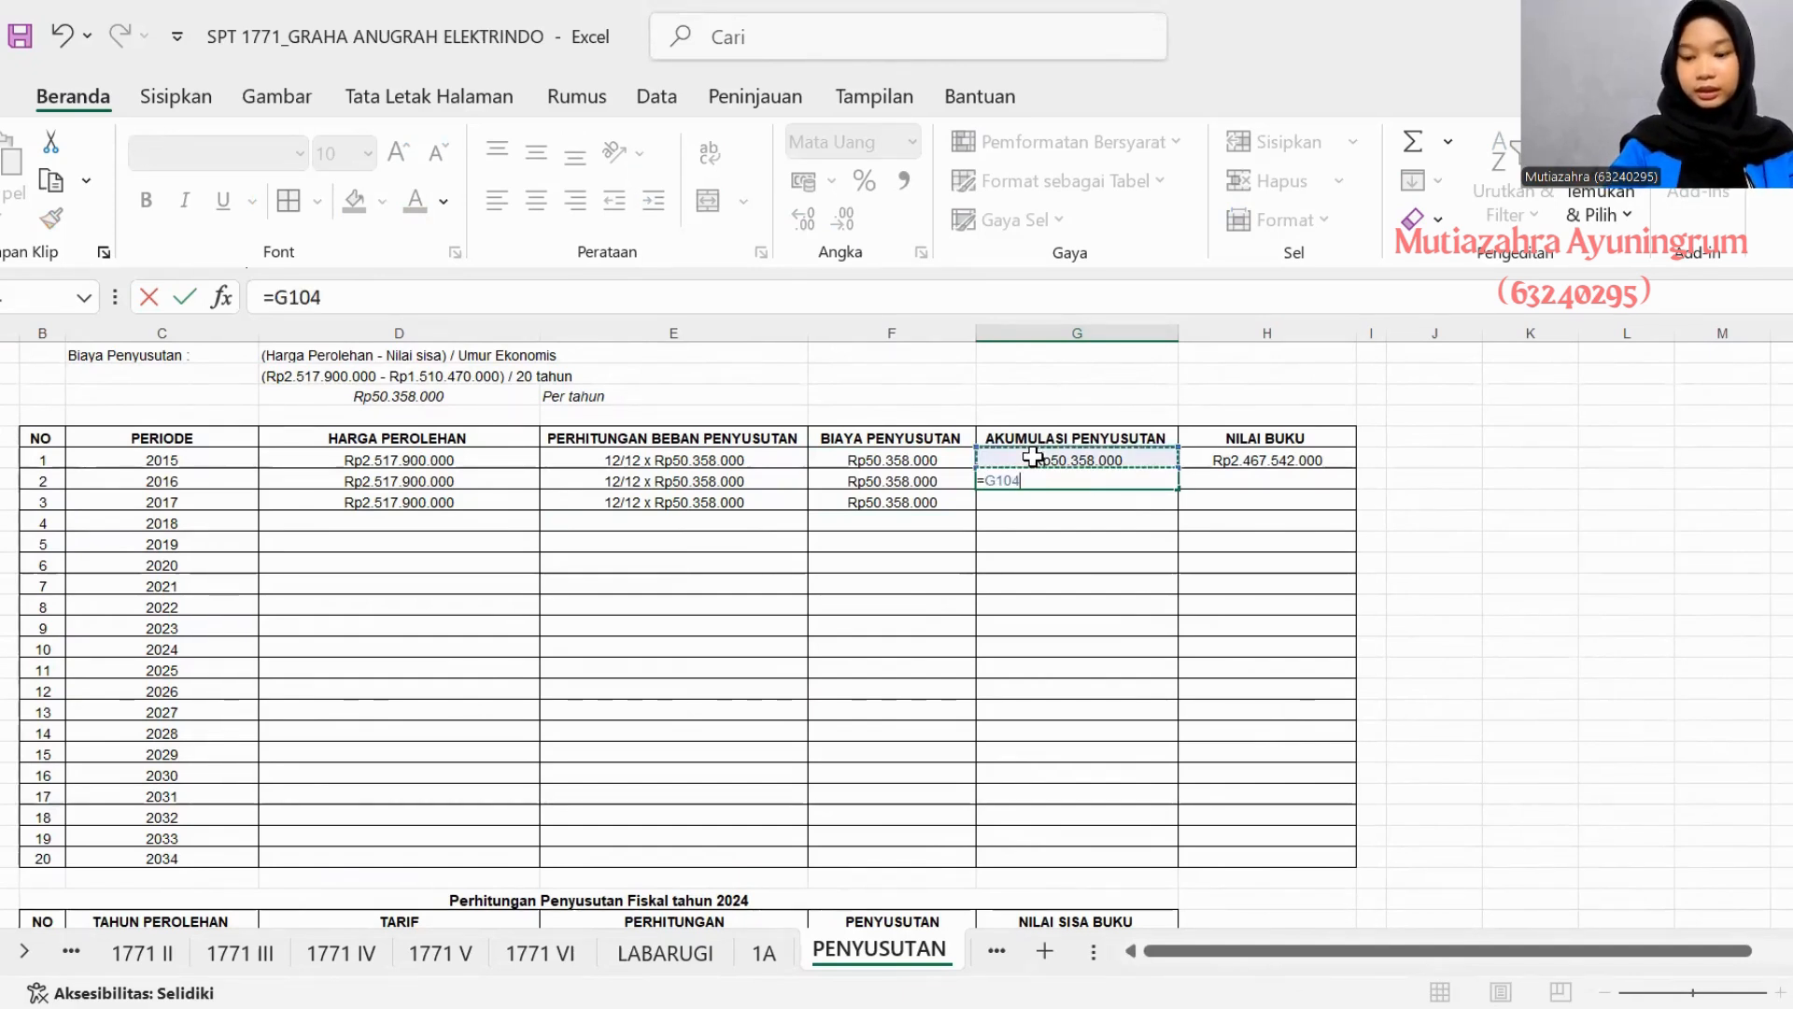
{"action": "type", "text": "+"}
{"action": "left_click", "coordinate": [893, 486]}
{"action": "key", "text": "Return"}
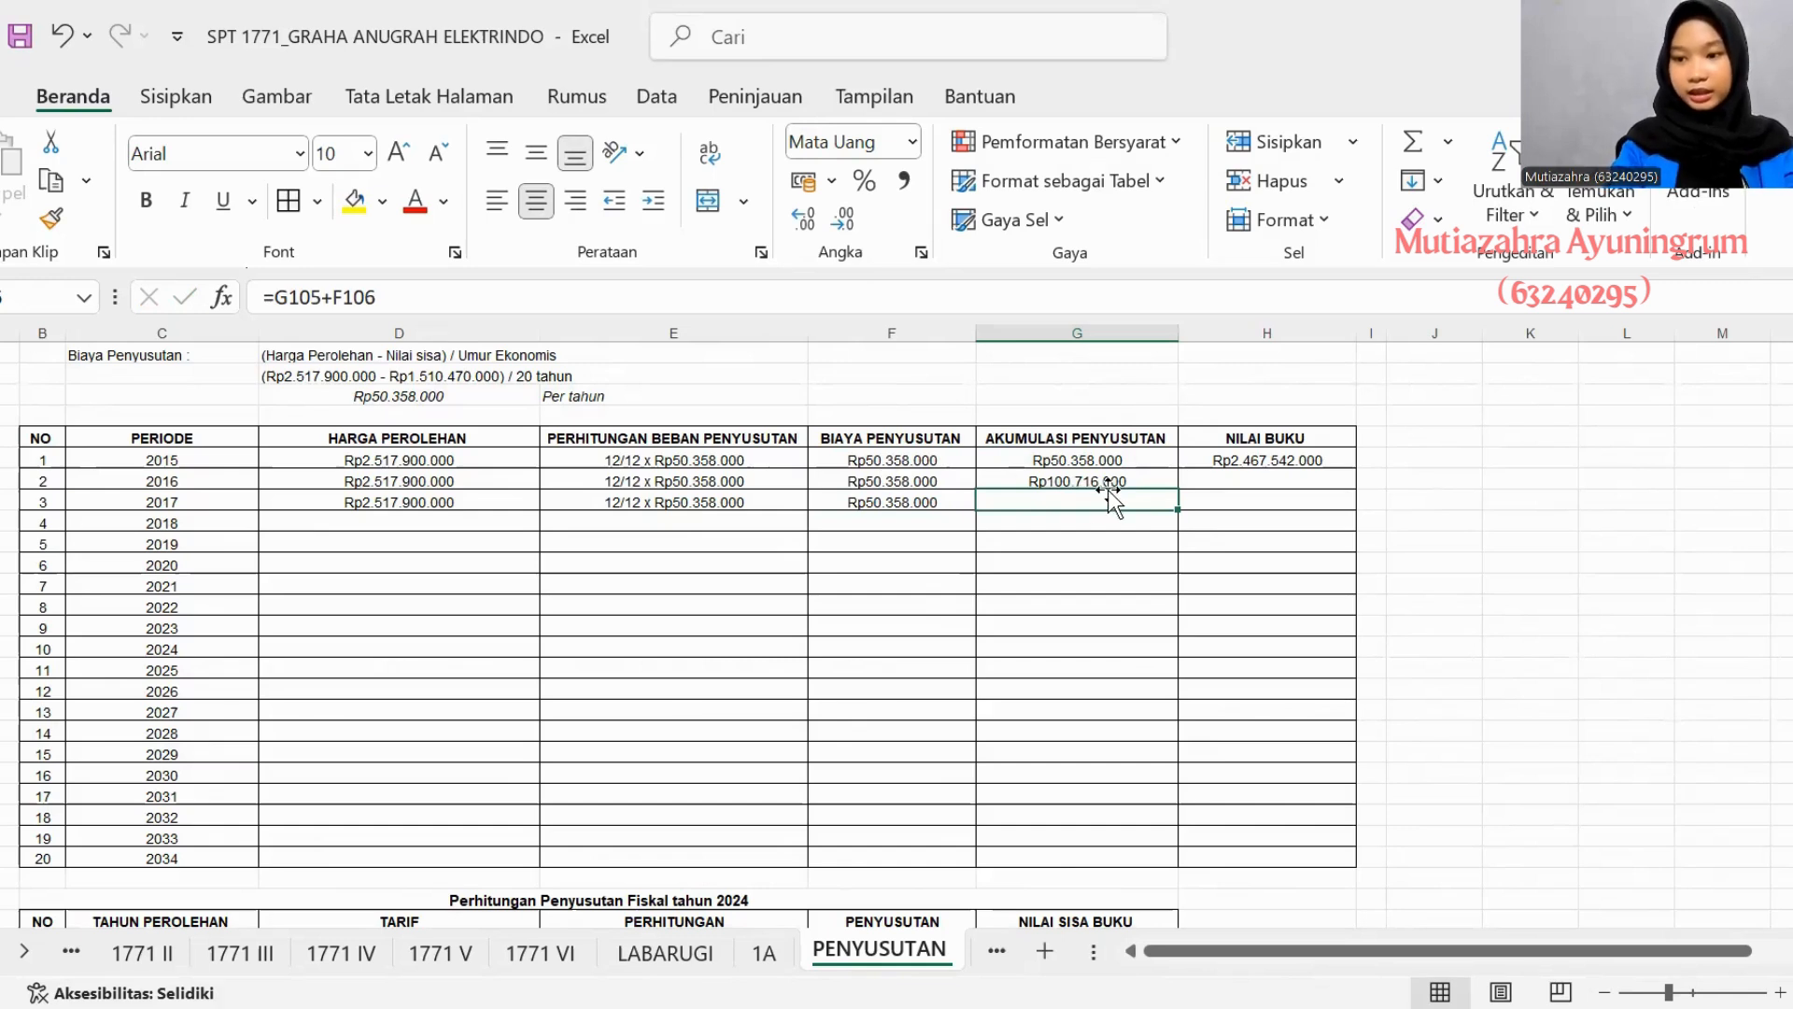
- Calculate the 2016 Nilai Buku as the 2015 book value minus the 2016 Biaya Penyusutan (=H104-F105)
{"action": "left_click", "coordinate": [1209, 482]}
{"action": "type", "text": "="}
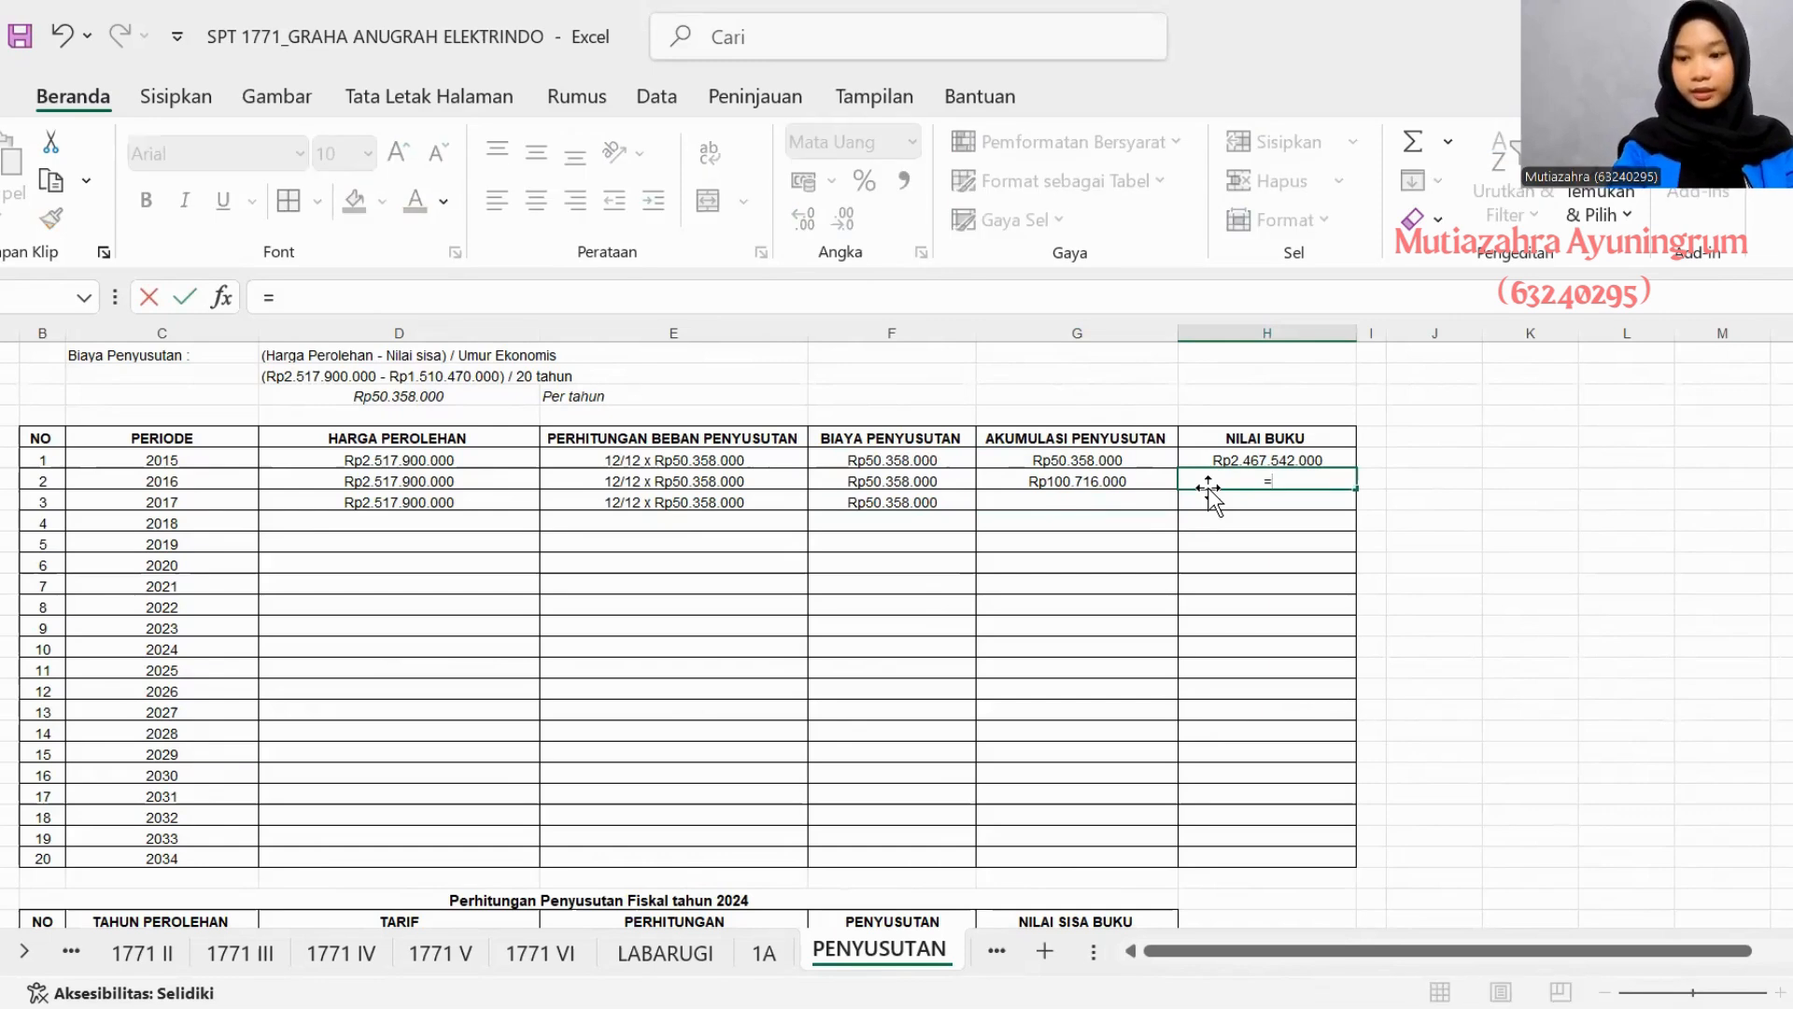
{"action": "left_click", "coordinate": [1213, 460]}
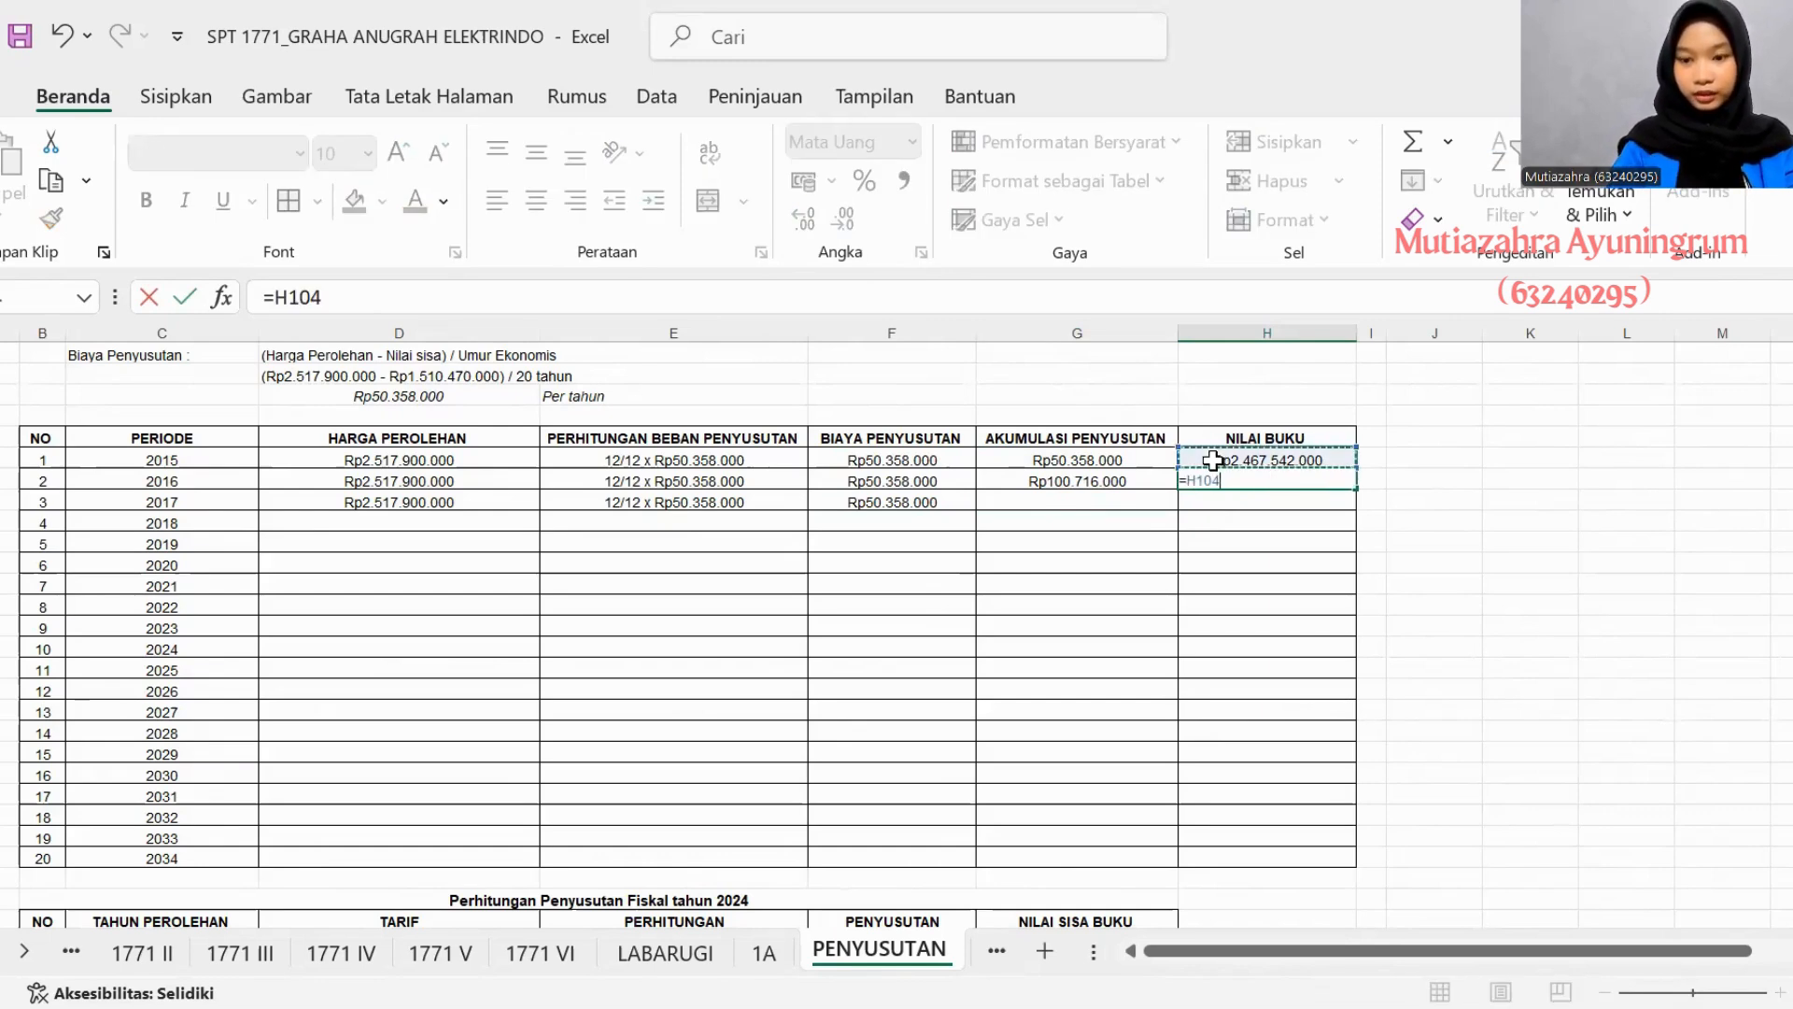
{"action": "type", "text": "-"}
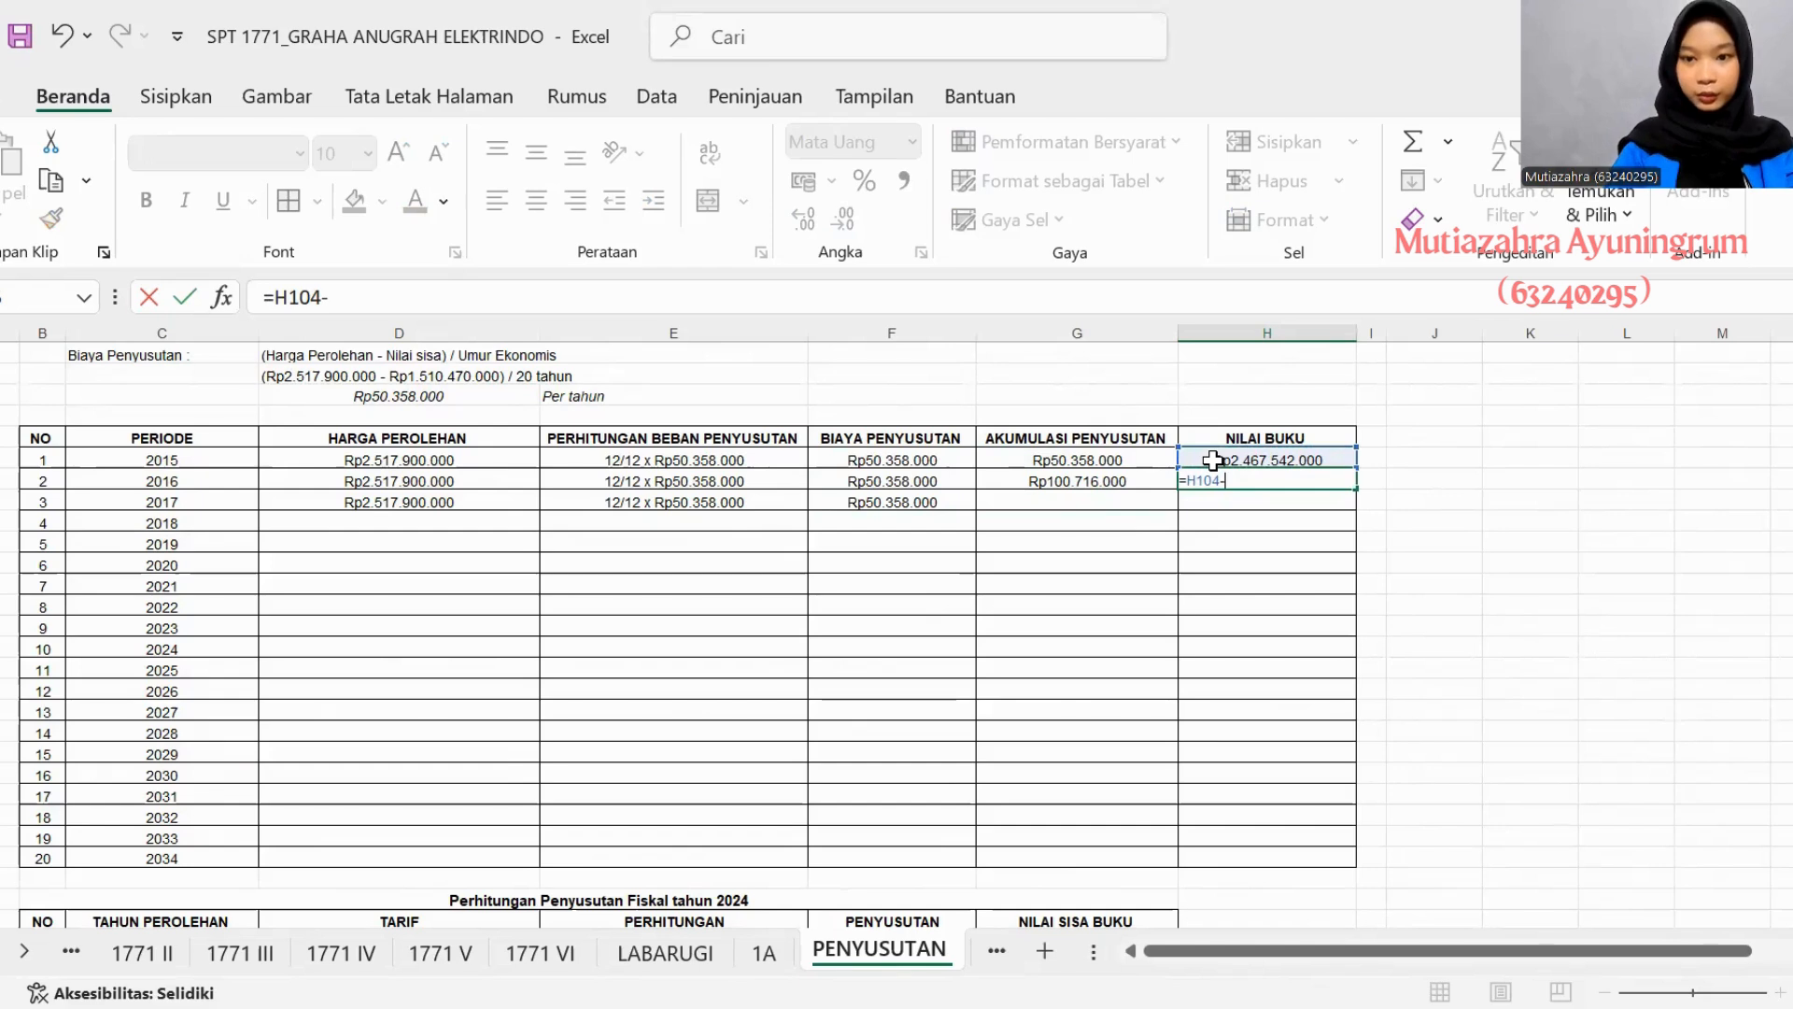
{"action": "left_click", "coordinate": [909, 482]}
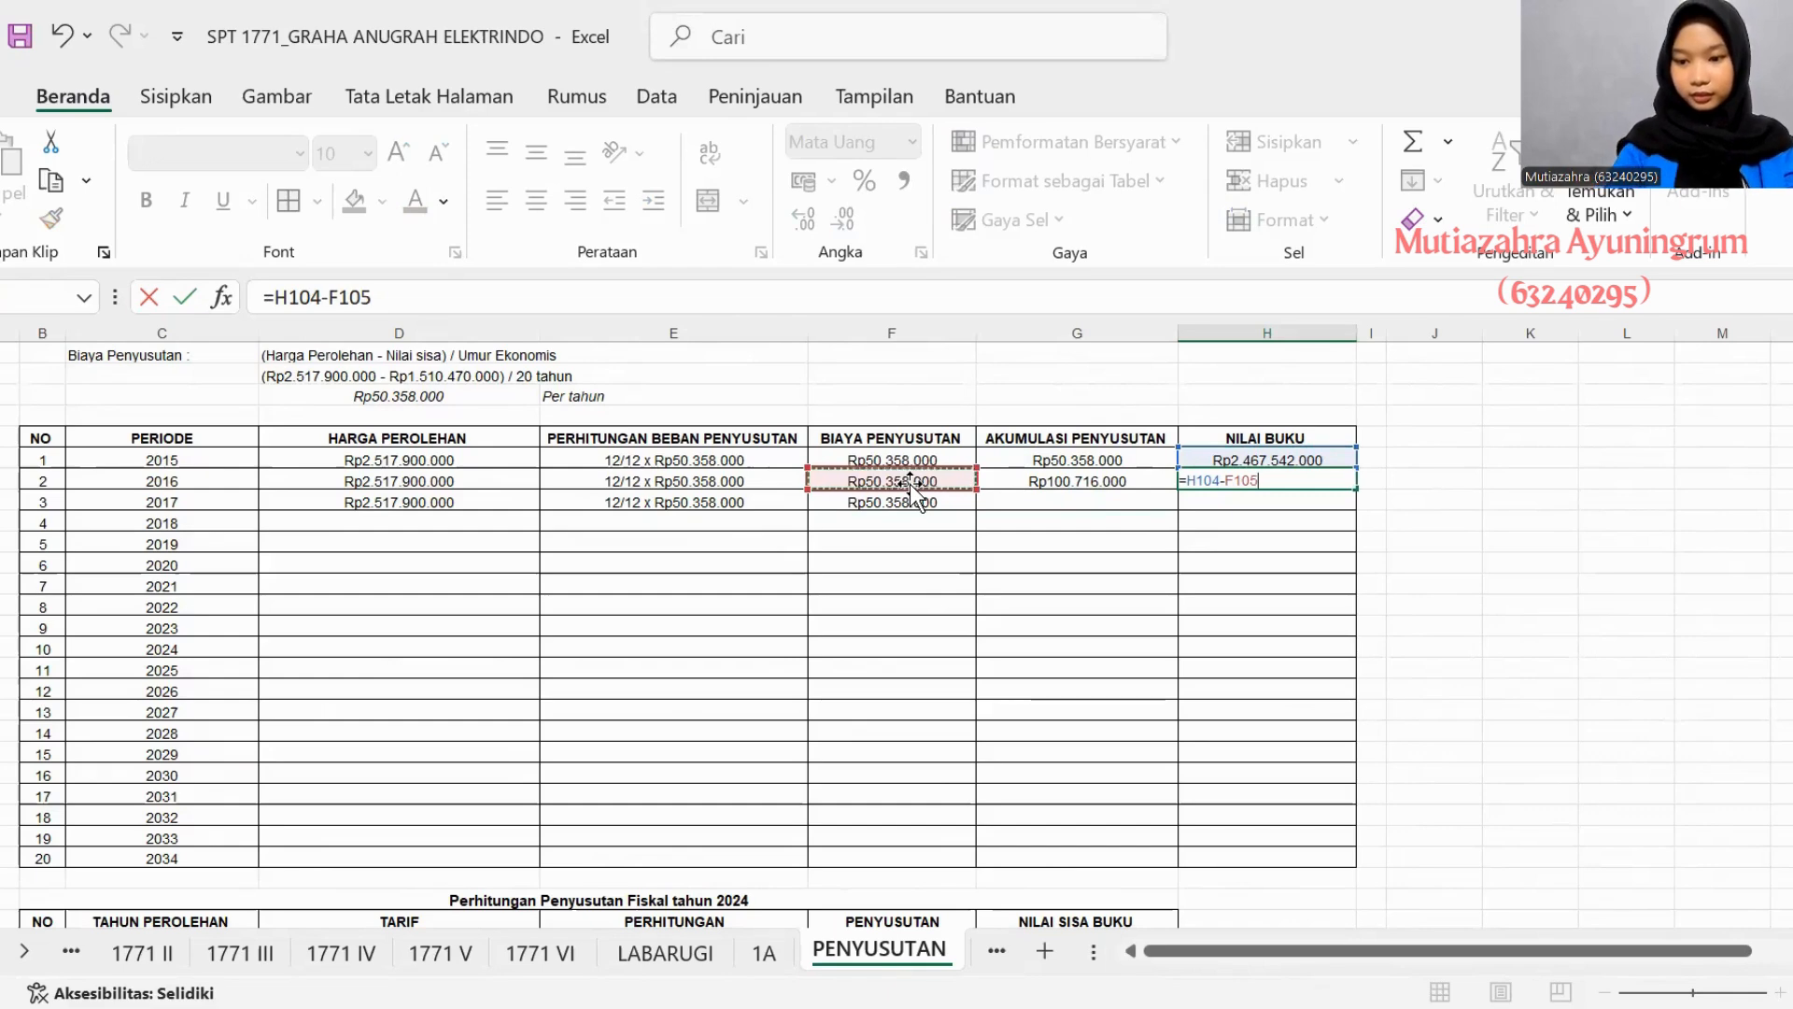
{"action": "key", "text": "Return"}
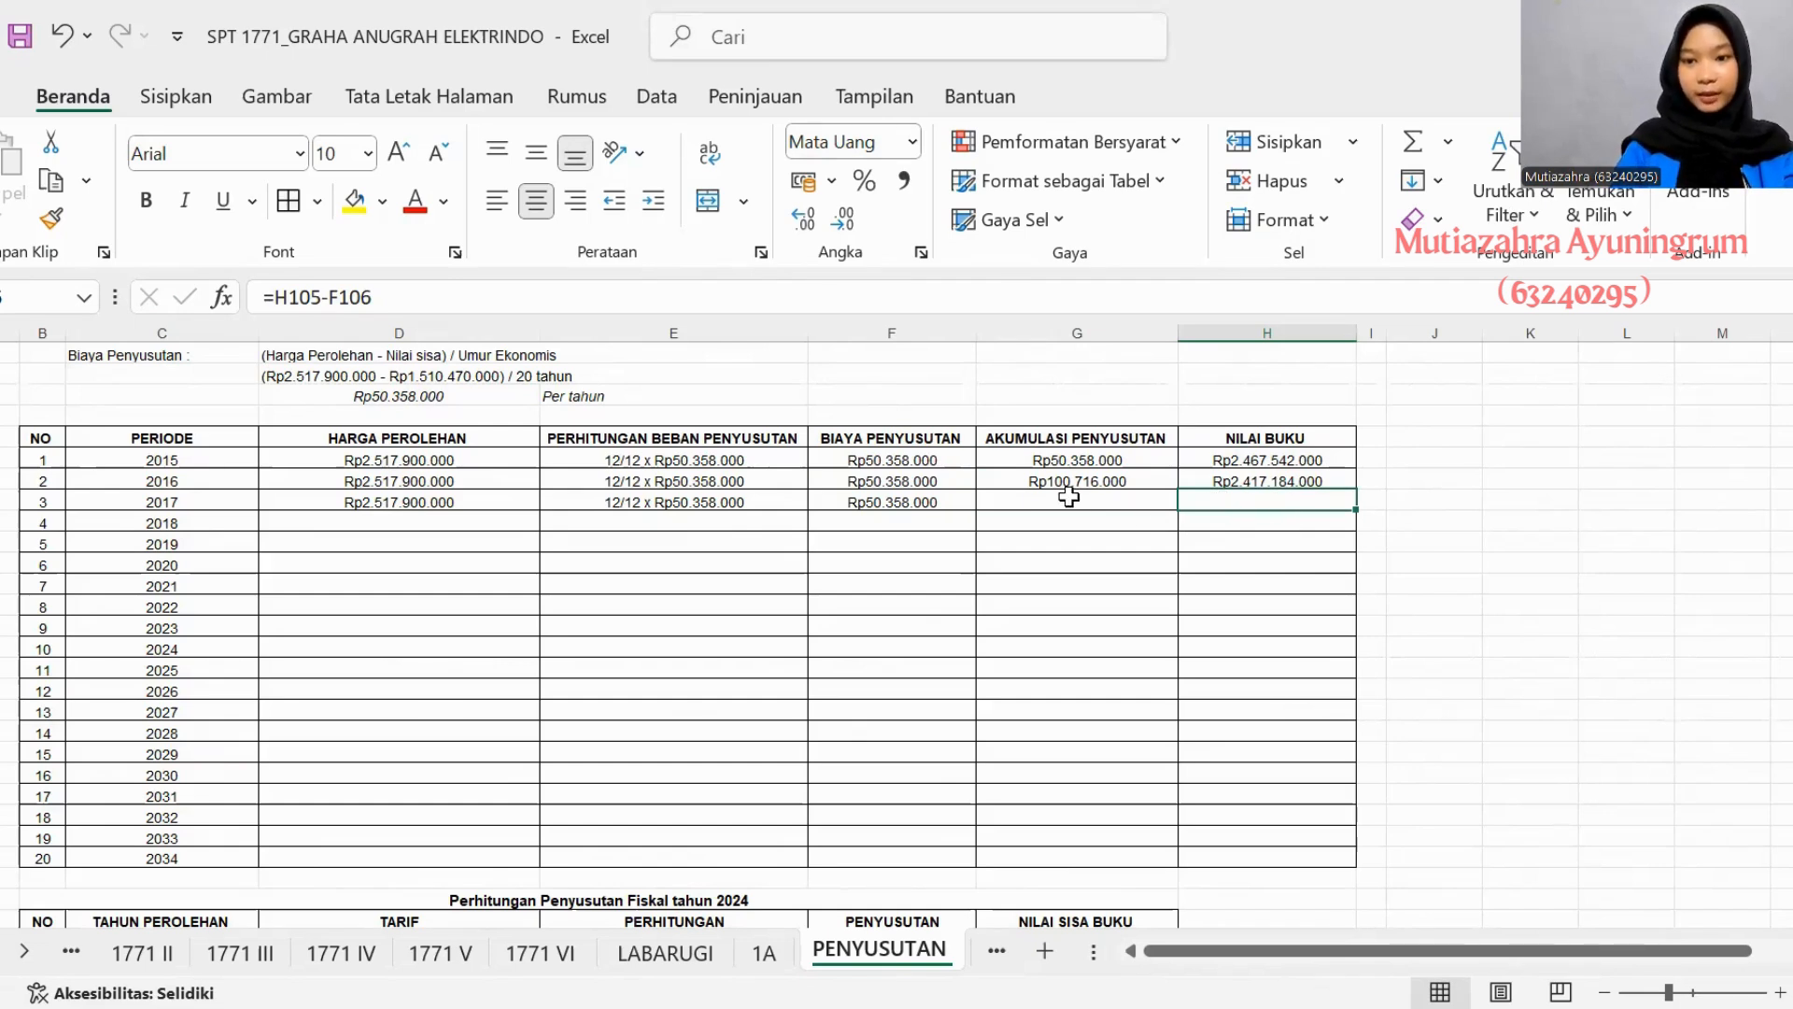
- Extend the 2016 Akumulasi Penyusutan formula to 2017, and copy Harga Perolehan Rp2.517.900.000 down through 2034
{"action": "left_click", "coordinate": [1034, 477]}
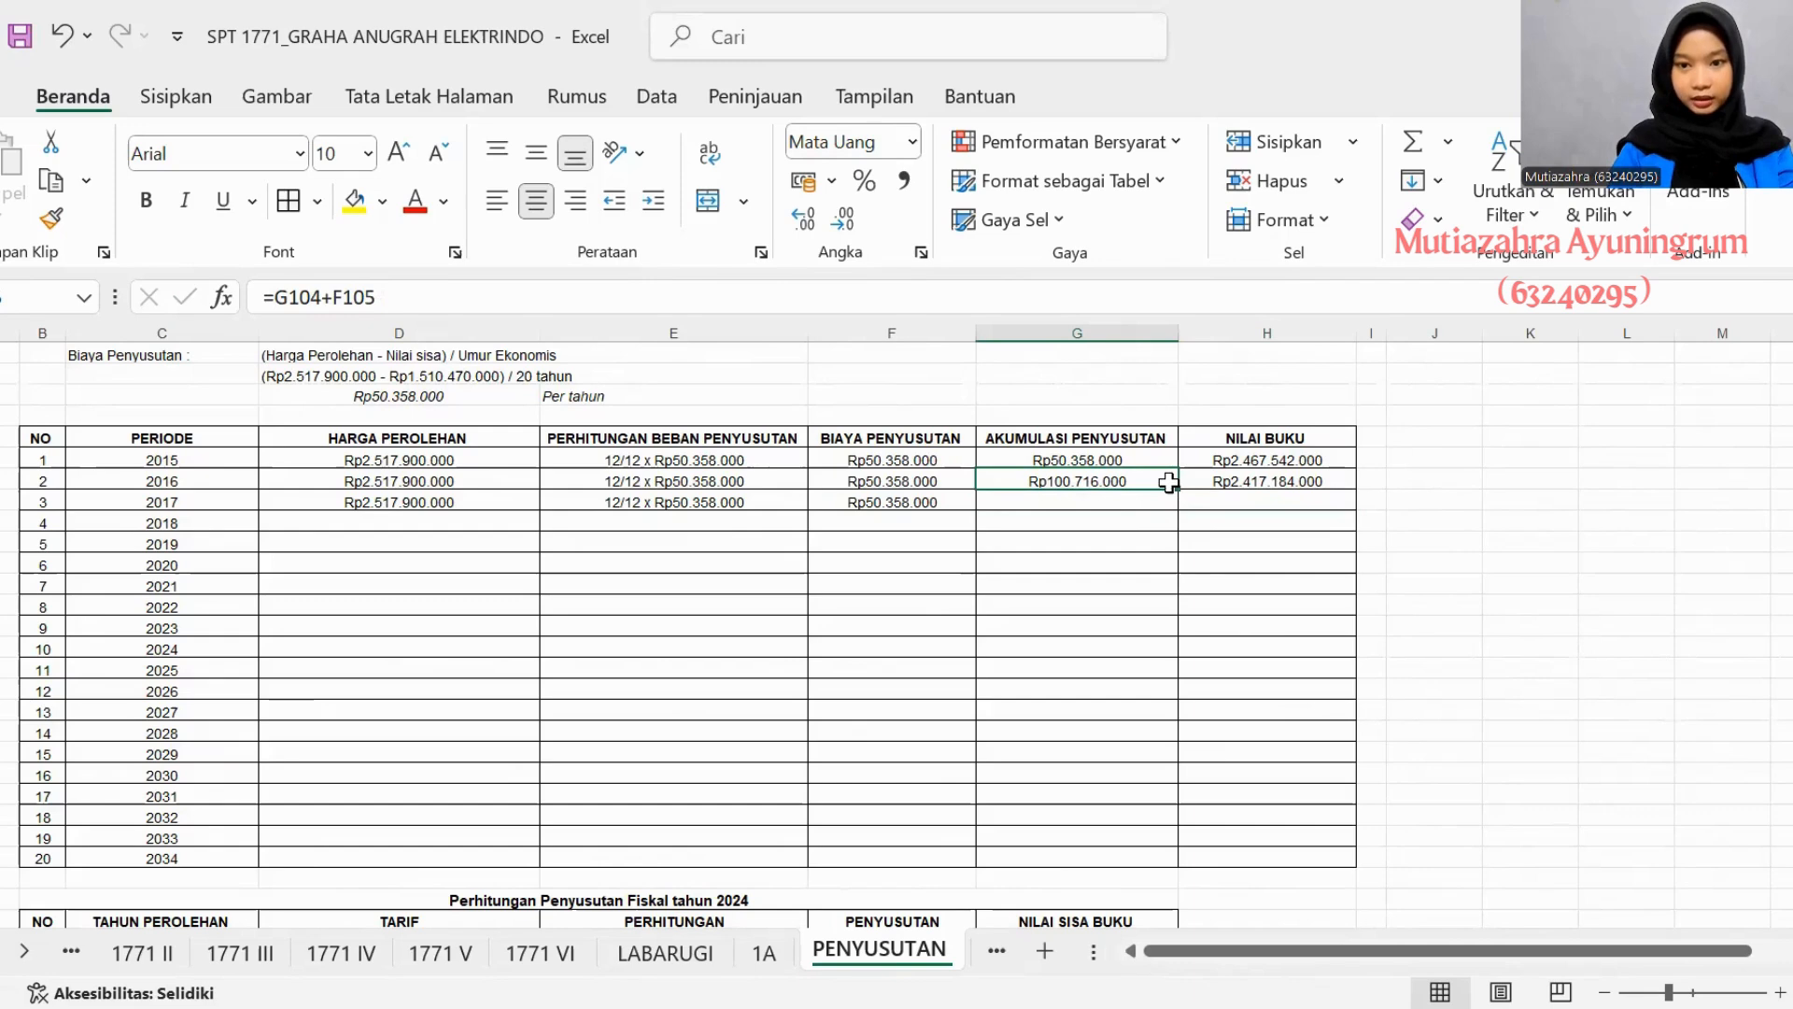
{"action": "mouse_move", "coordinate": [1177, 487]}
{"action": "left_mouse_down"}
{"action": "mouse_move", "coordinate": [1172, 554]}
{"action": "mouse_move", "coordinate": [1172, 519]}
{"action": "left_mouse_up"}
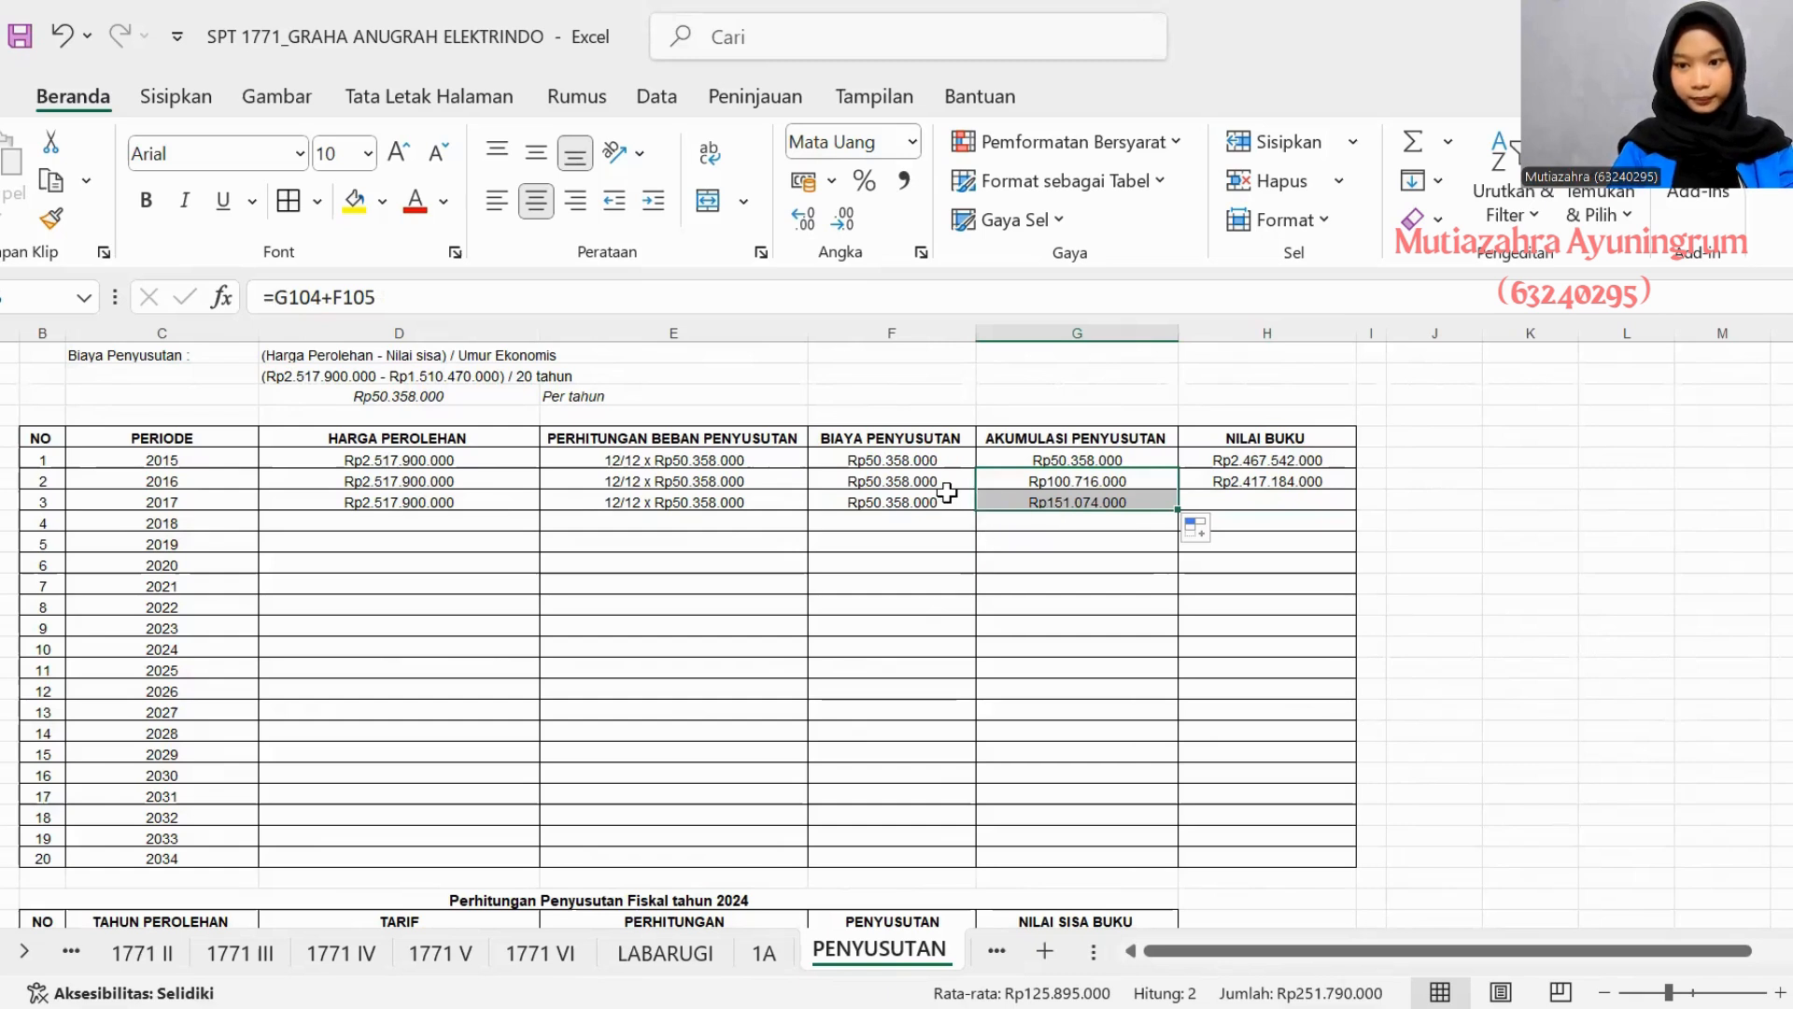
{"action": "left_click", "coordinate": [679, 502]}
{"action": "left_click_drag", "start_coordinate": [472, 502], "coordinate": [528, 841]}
{"action": "scroll", "coordinate": [535, 724], "scroll_direction": "down", "scroll_amount": 2}
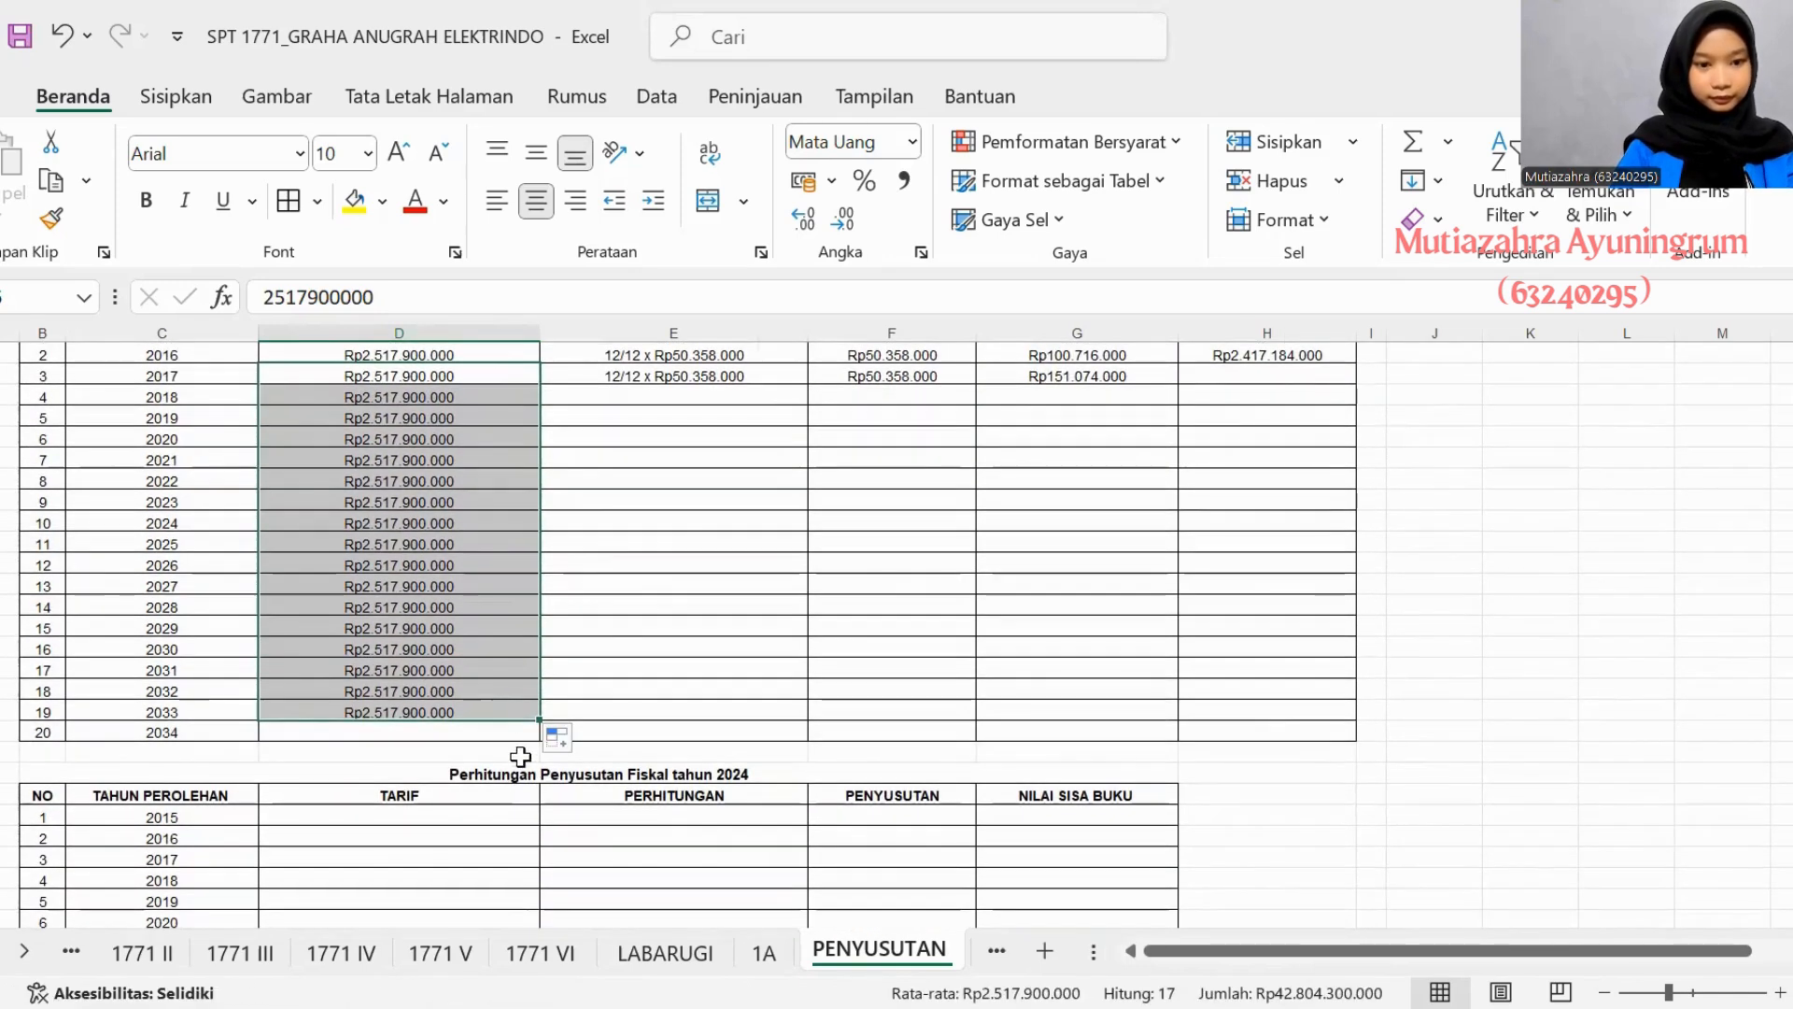
{"action": "left_click_drag", "start_coordinate": [537, 725], "coordinate": [536, 742]}
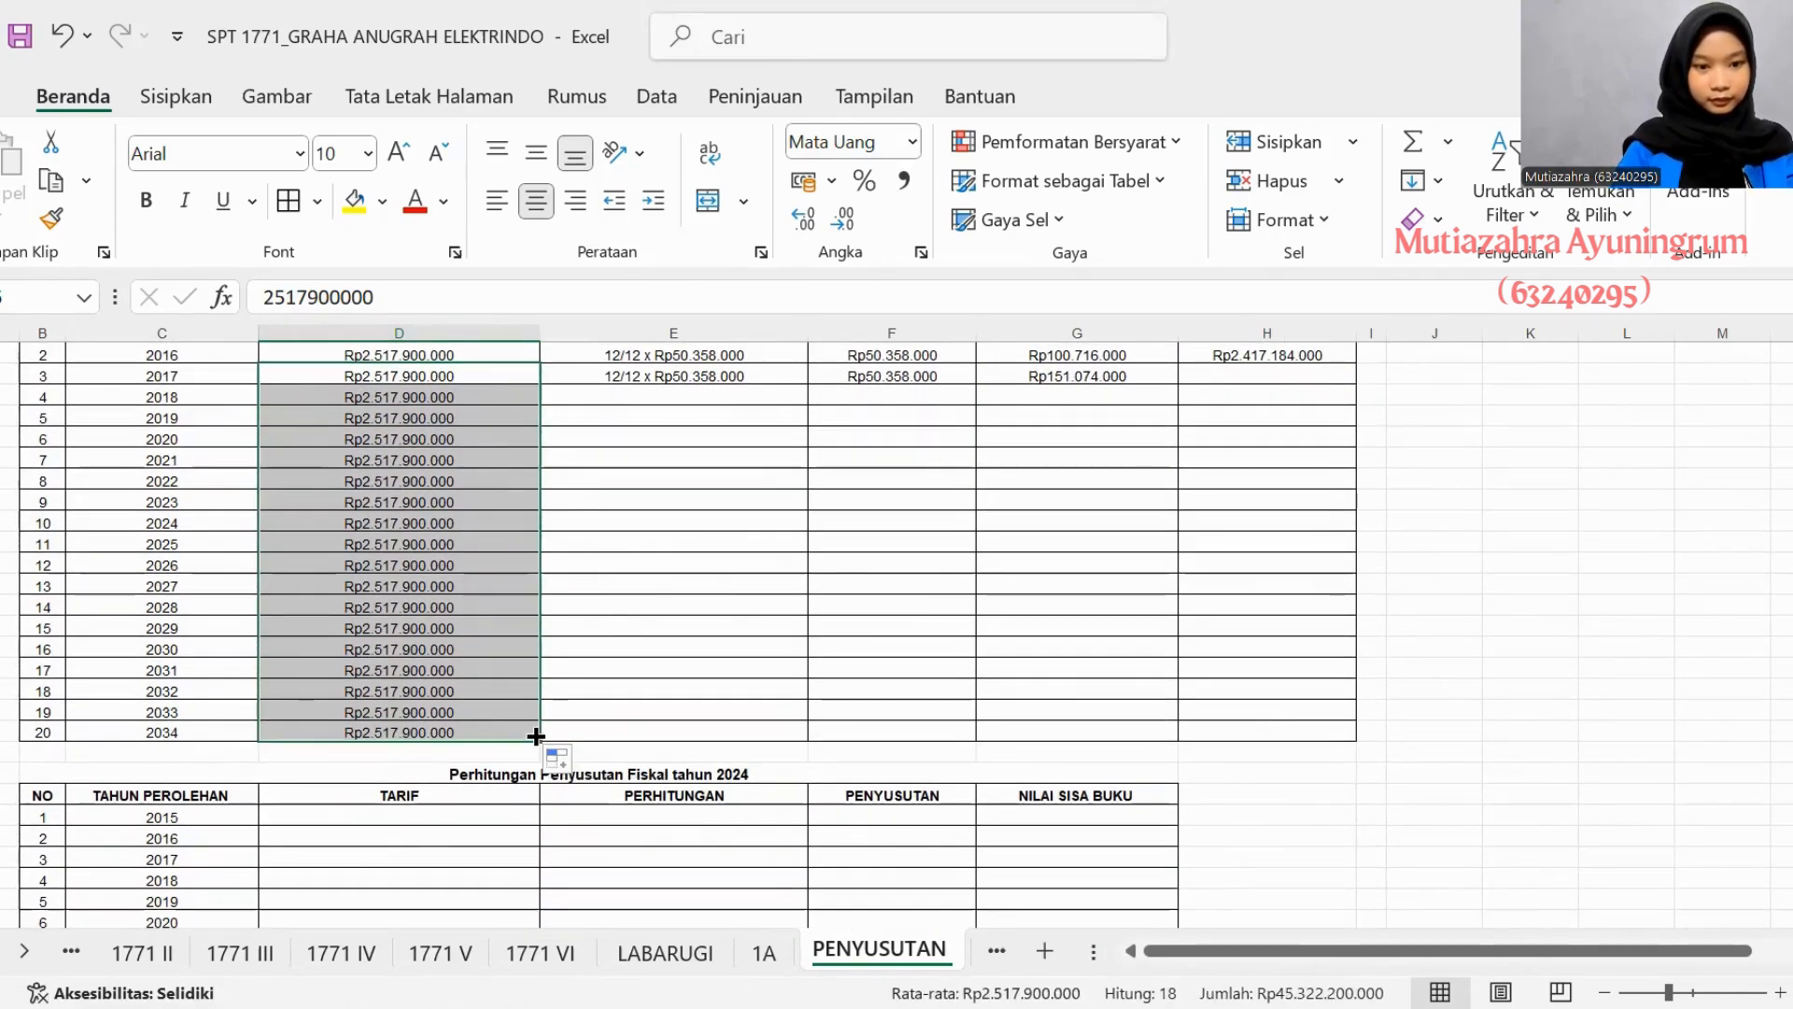
- Fill the 2017 Perhitungan Beban Penyusutan entry, 12/12 x Rp50.358.000, down through 2034 in asset 4's table
{"action": "scroll", "coordinate": [533, 729], "scroll_direction": "up", "scroll_amount": 3}
{"action": "left_click", "coordinate": [626, 560]}
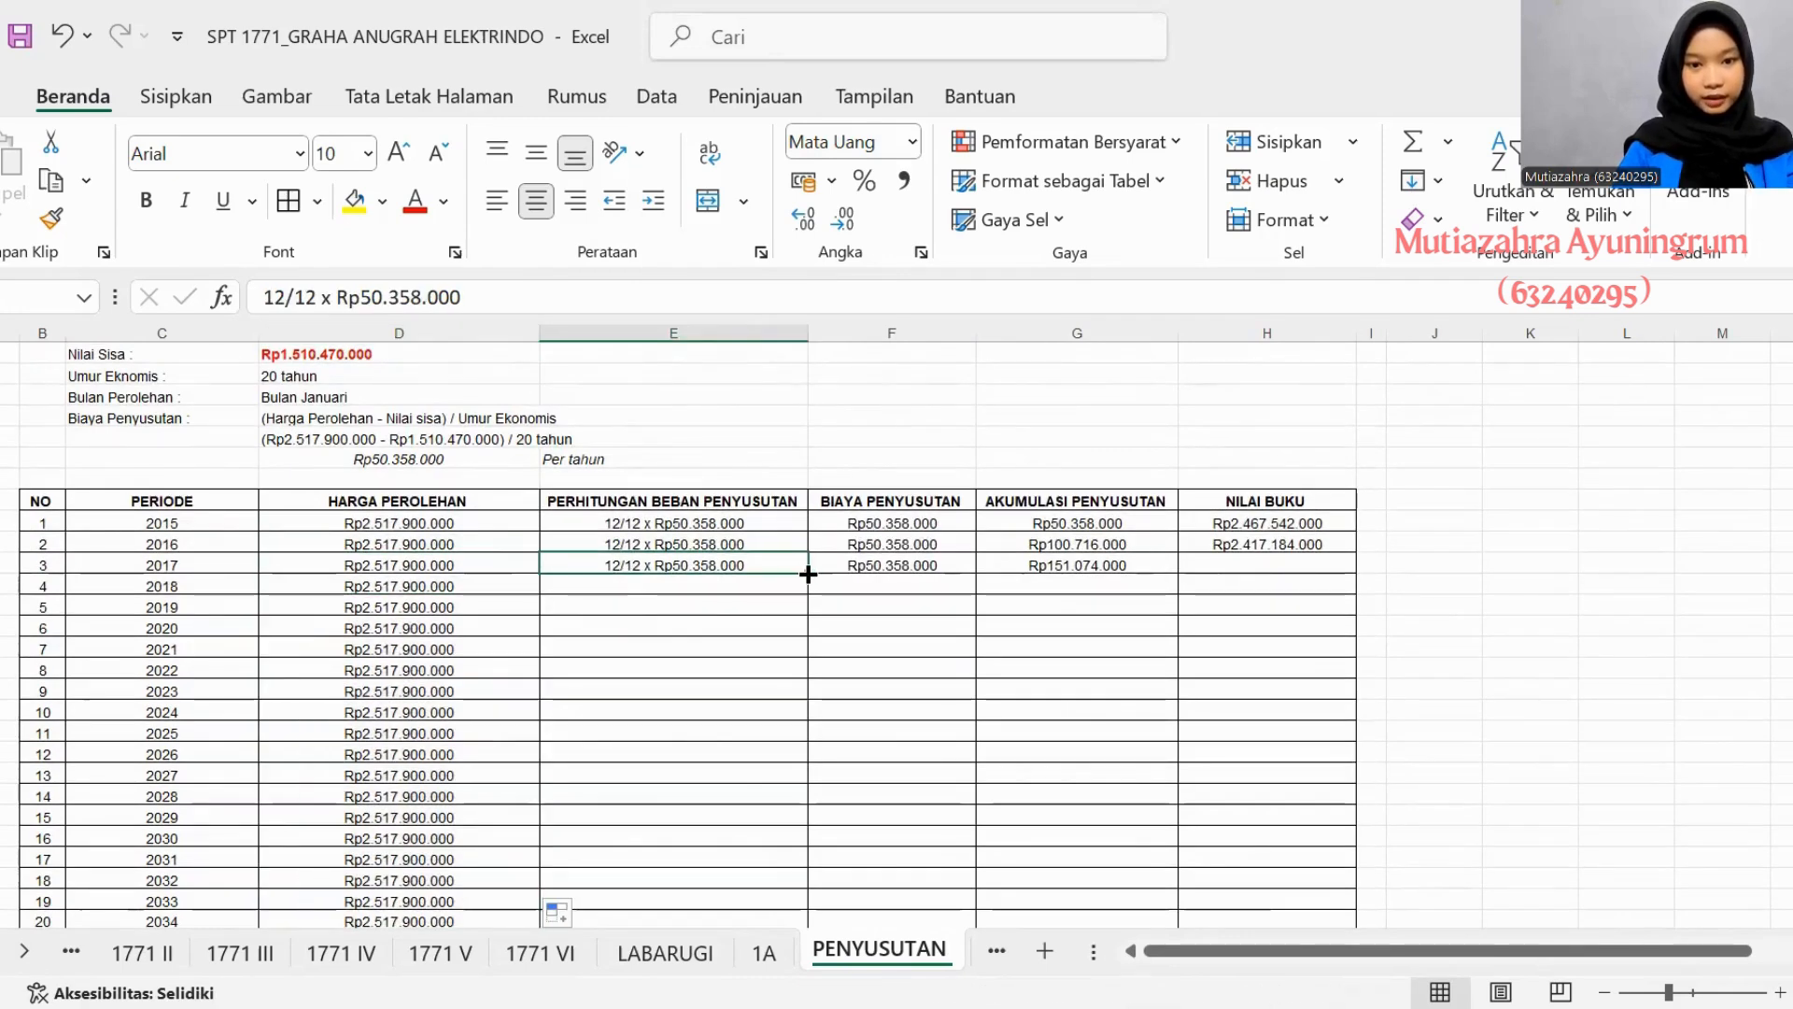
{"action": "double_click", "coordinate": [806, 572]}
{"action": "scroll", "coordinate": [772, 584], "scroll_direction": "down", "scroll_amount": 1}
{"action": "scroll", "coordinate": [773, 585], "scroll_direction": "right", "scroll_amount": 1}
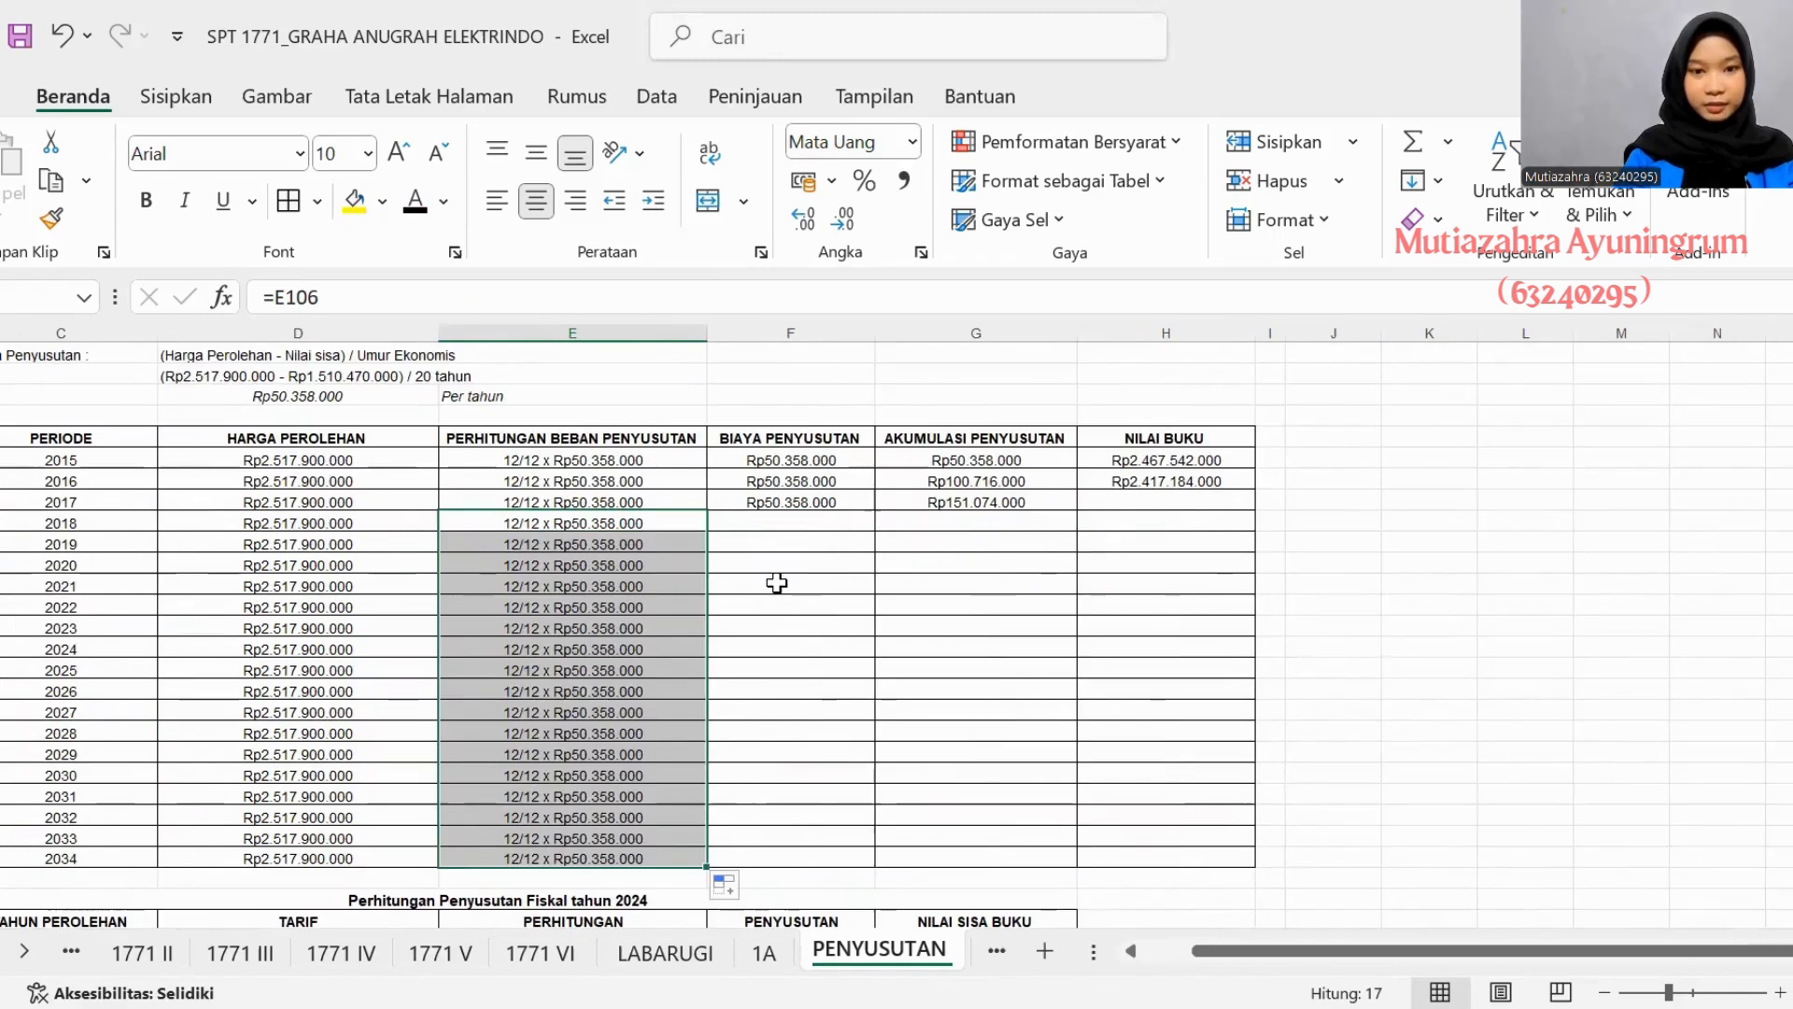
- Copy the 2017 Biaya Penyusutan of Rp50.358.000 down through 2034 in asset 4's table
{"action": "left_click", "coordinate": [800, 504]}
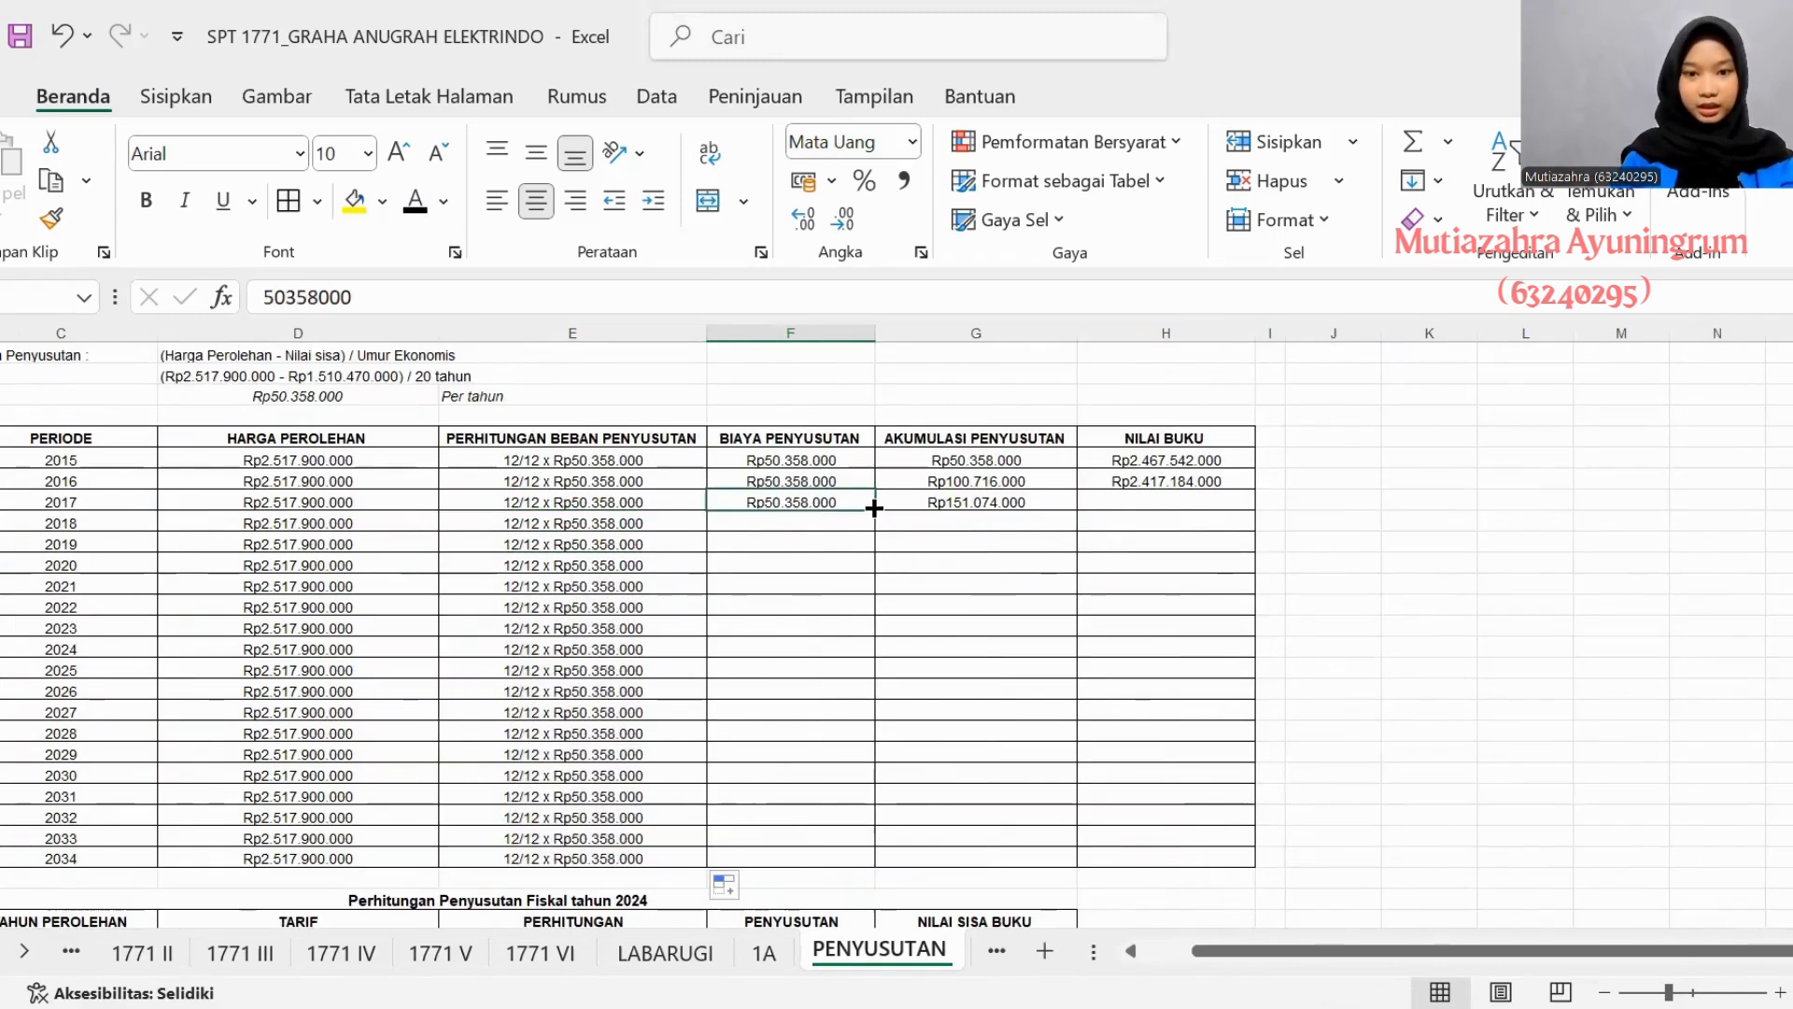
{"action": "left_click_drag", "start_coordinate": [875, 507], "coordinate": [868, 552]}
{"action": "left_click_drag", "start_coordinate": [857, 872], "coordinate": [853, 867]}
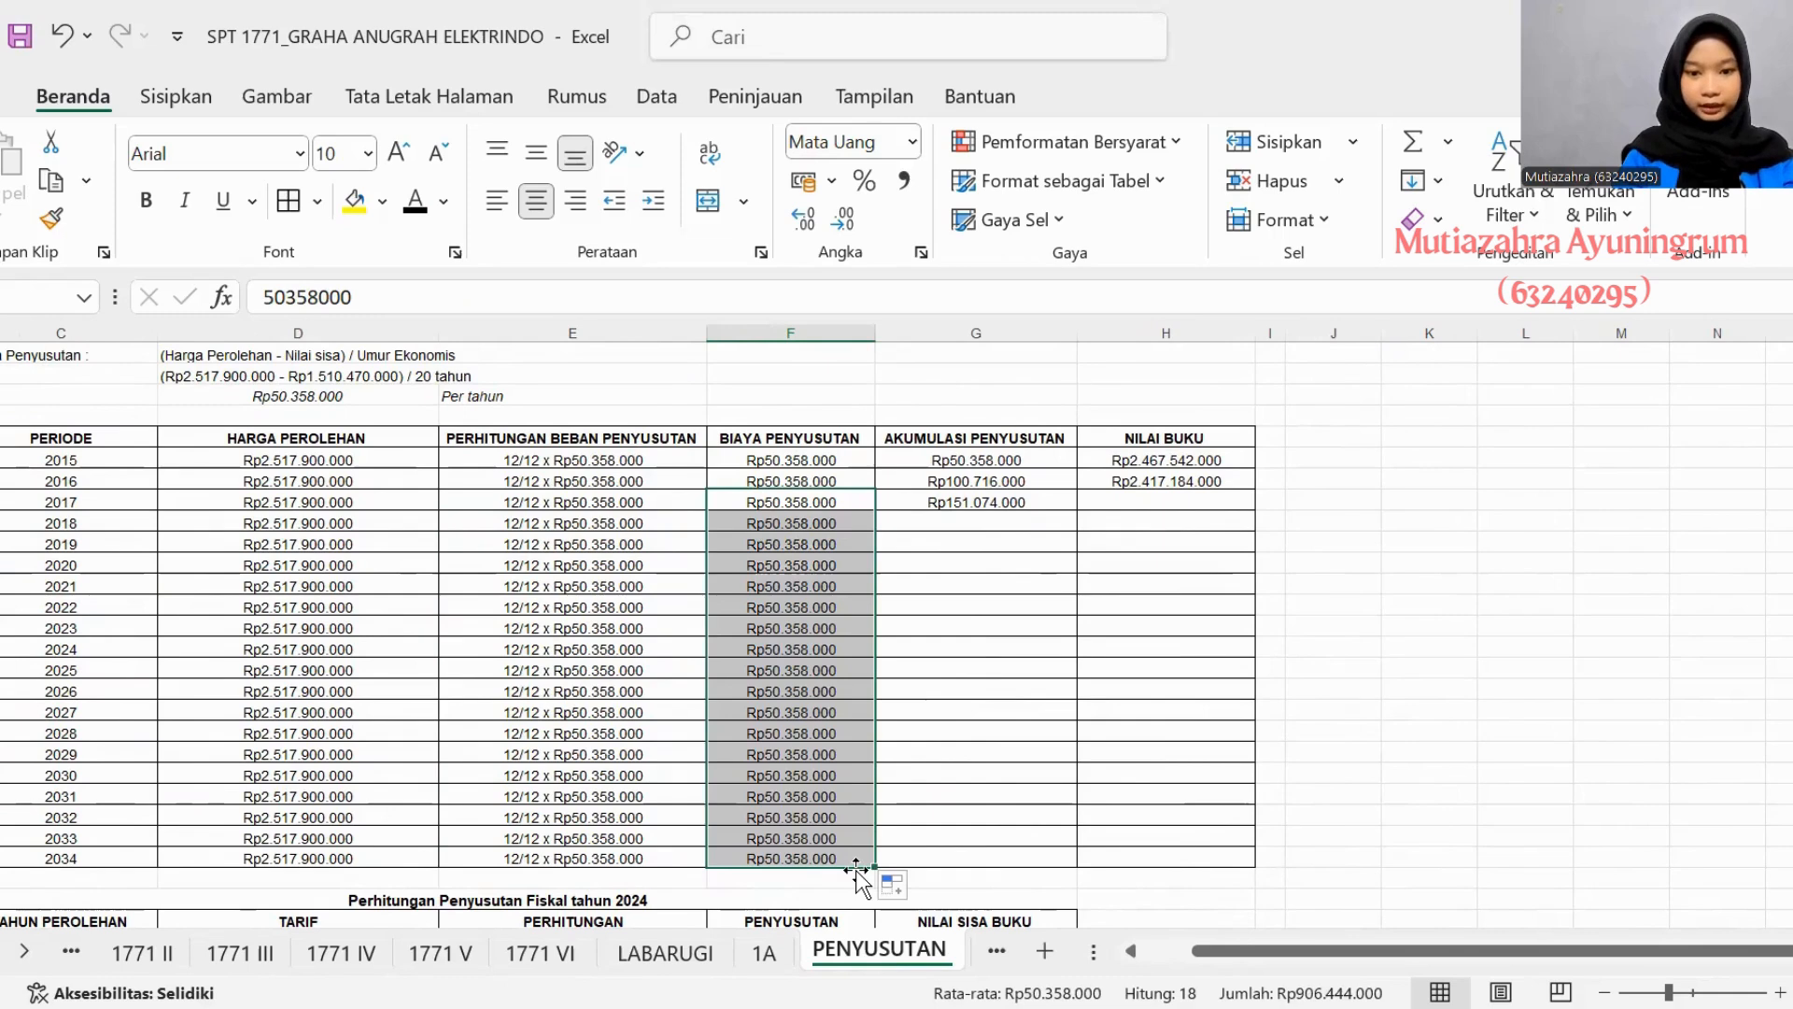
- Extend the Akumulasi Penyusutan formula from 2017 and the Nilai Buku formula from 2016 down through 2034
{"action": "left_click", "coordinate": [980, 504]}
{"action": "left_click_drag", "start_coordinate": [1076, 509], "coordinate": [1084, 861]}
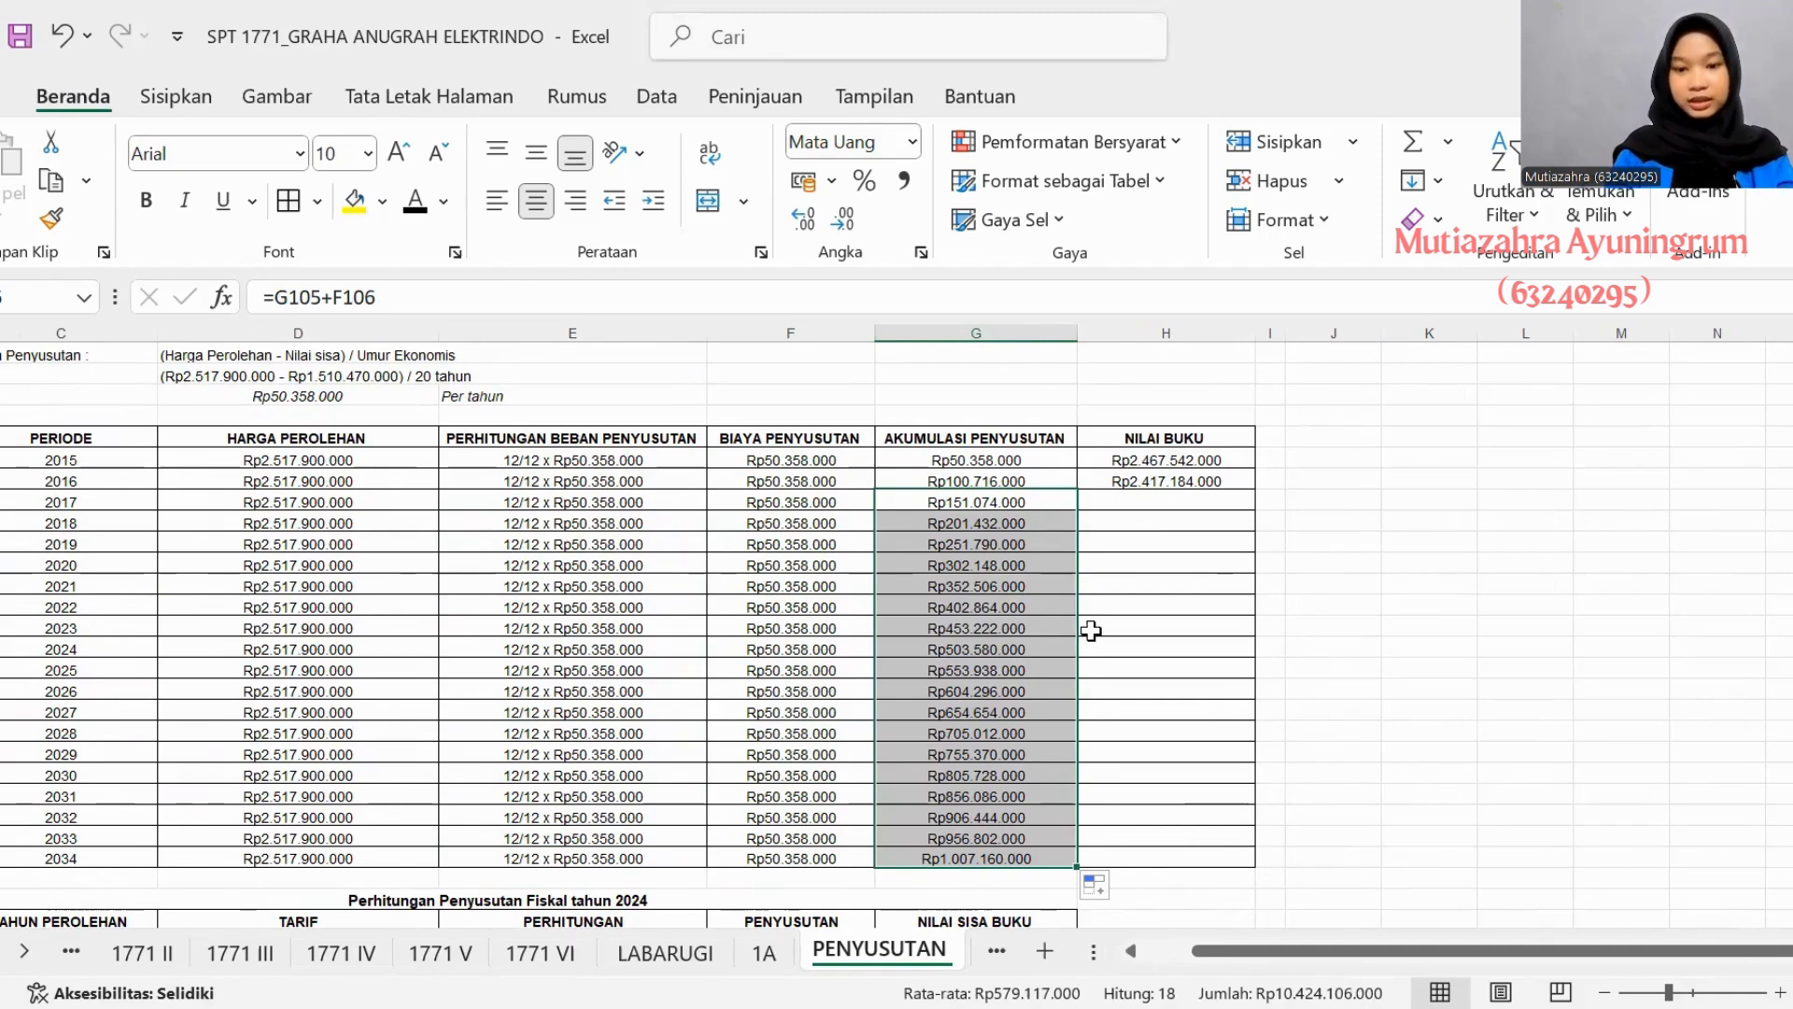
{"action": "left_click", "coordinate": [1133, 480]}
{"action": "left_click_drag", "start_coordinate": [1252, 490], "coordinate": [1227, 860]}
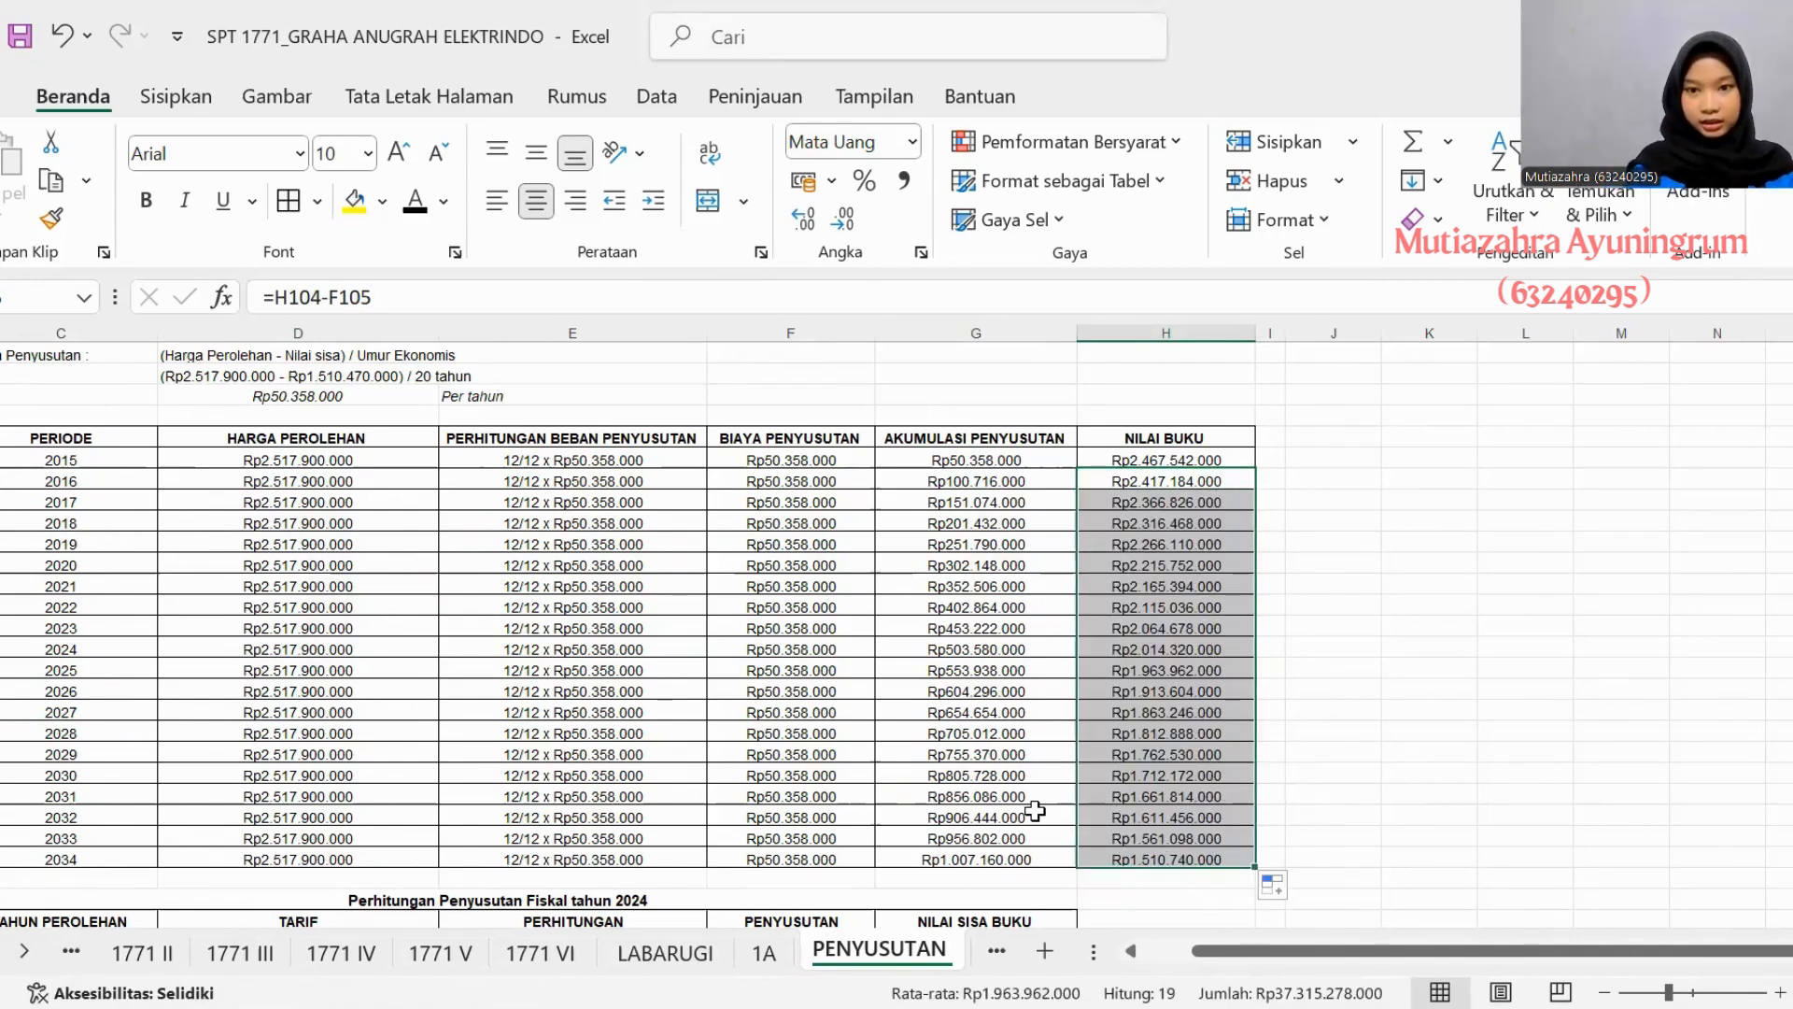
- Bold the 2034 Nilai Buku in asset 4's table and check it against the Renovasi Bangunan row on sheet 1A
{"action": "left_click_drag", "start_coordinate": [1033, 816], "coordinate": [1153, 852]}
{"action": "left_click", "coordinate": [1149, 855]}
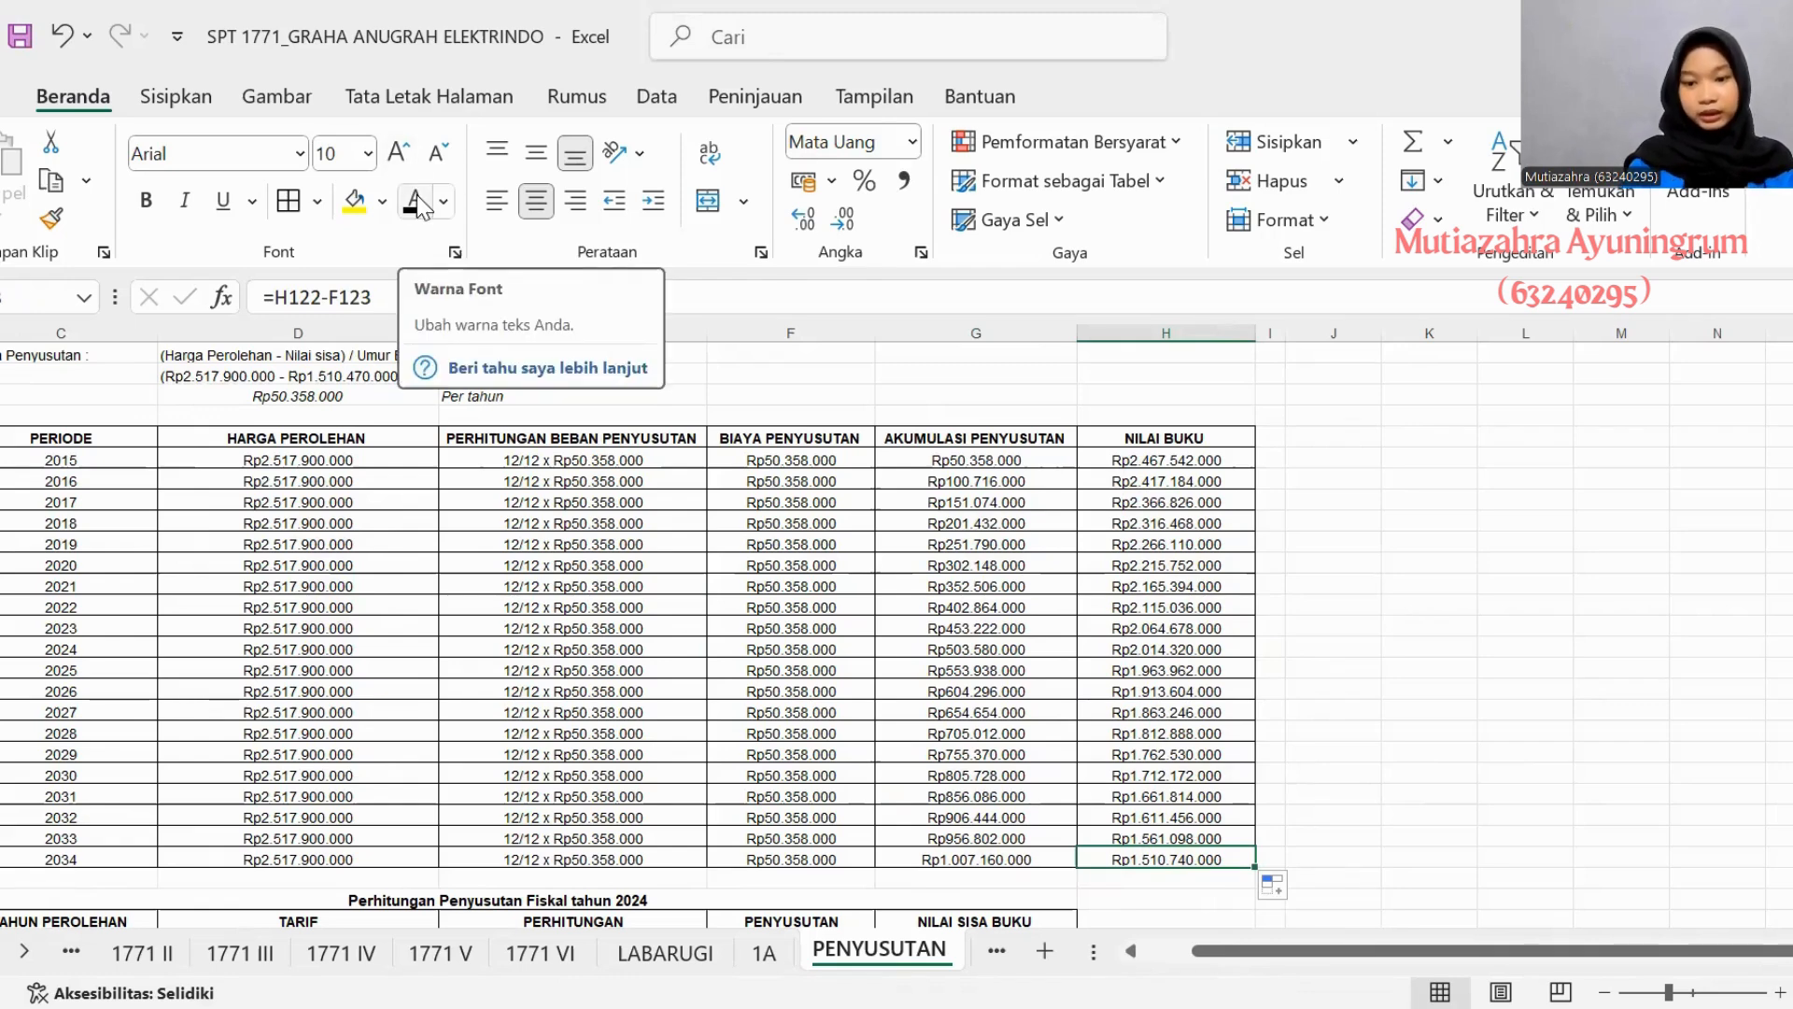
{"action": "left_click", "coordinate": [764, 953]}
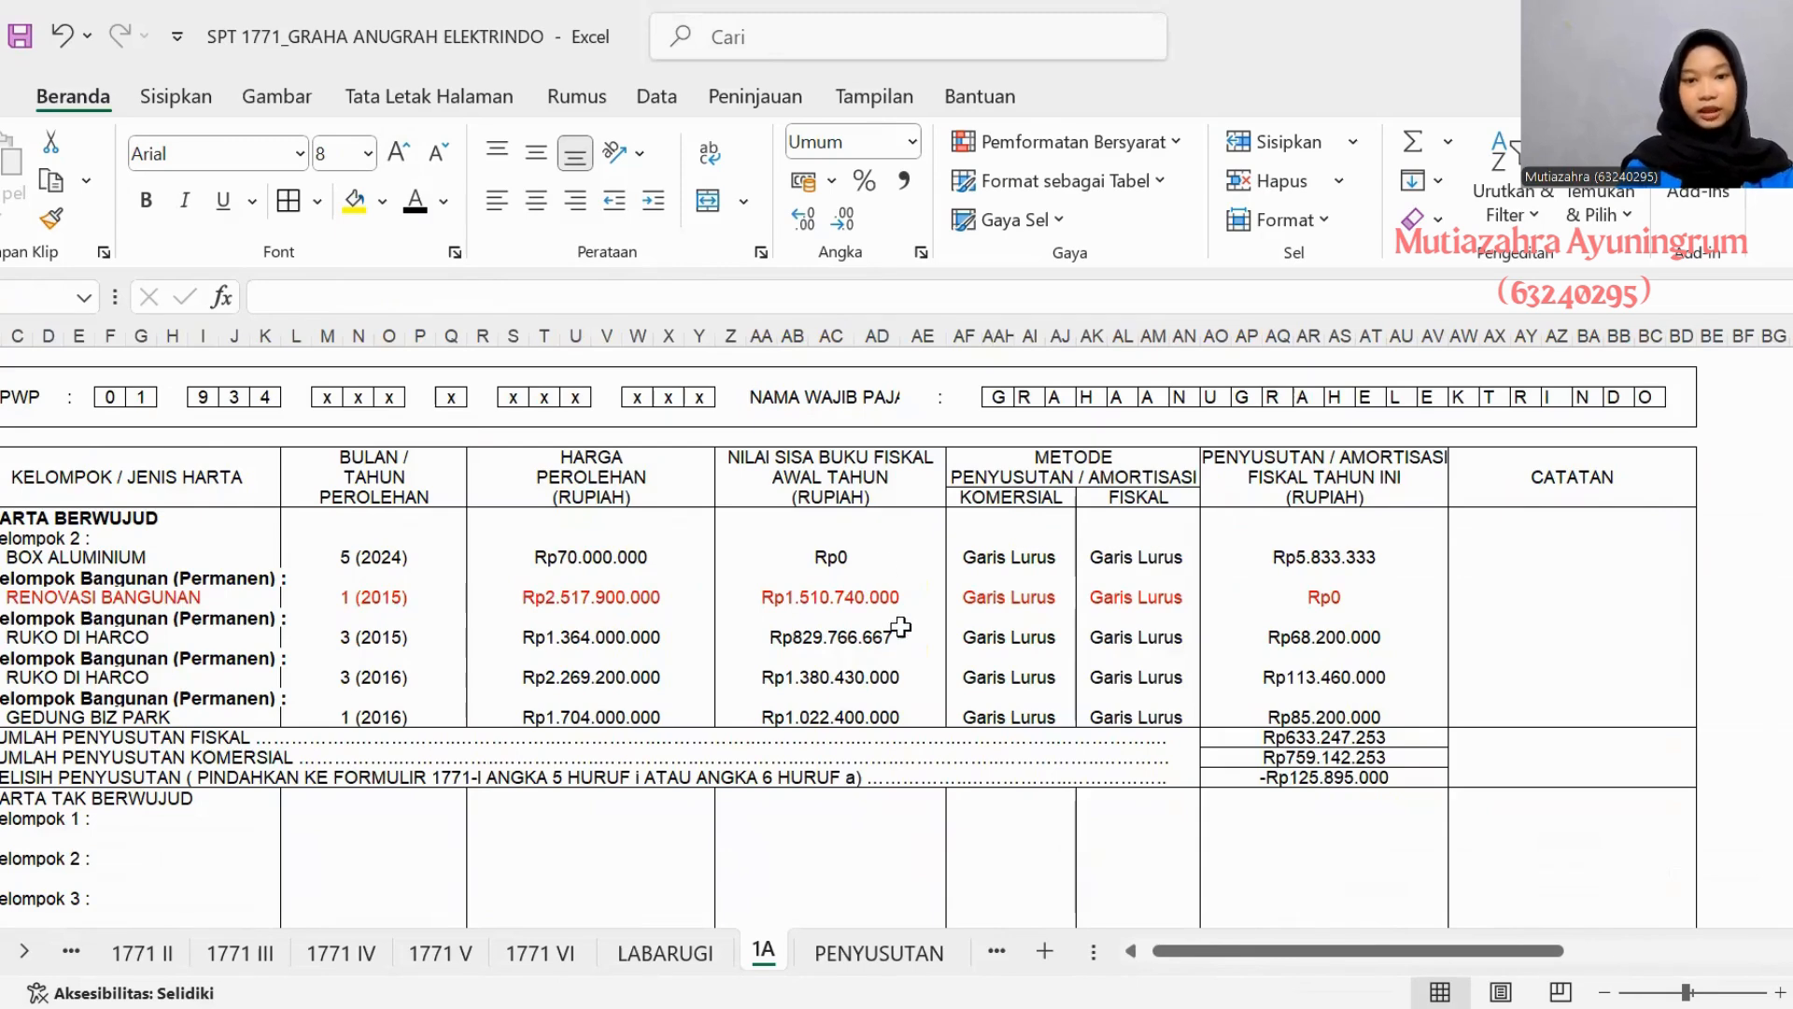
{"action": "left_click", "coordinate": [879, 953]}
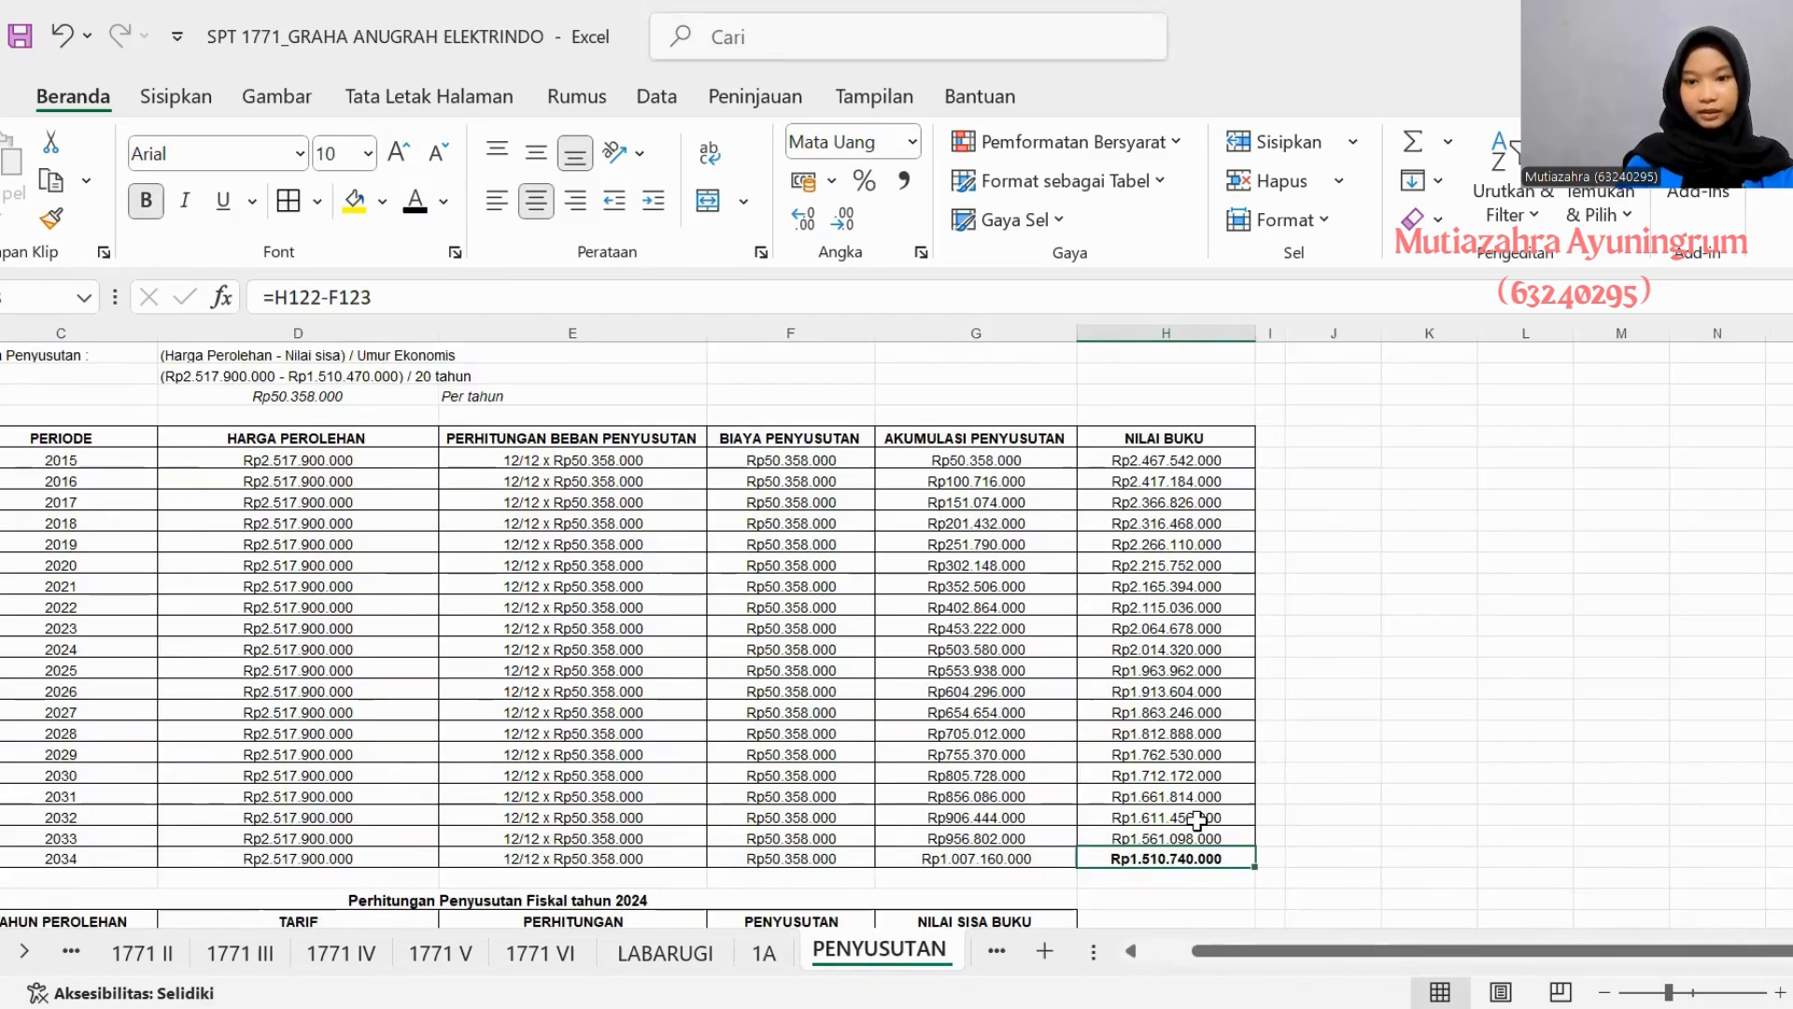
- In the 2015 row of asset 4's fiscal table, enter Tarif 5% and Perhitungan Rp 2.517.900.000 x 12/12 x 5%
{"action": "scroll", "coordinate": [1127, 894], "scroll_direction": "down", "scroll_amount": 2}
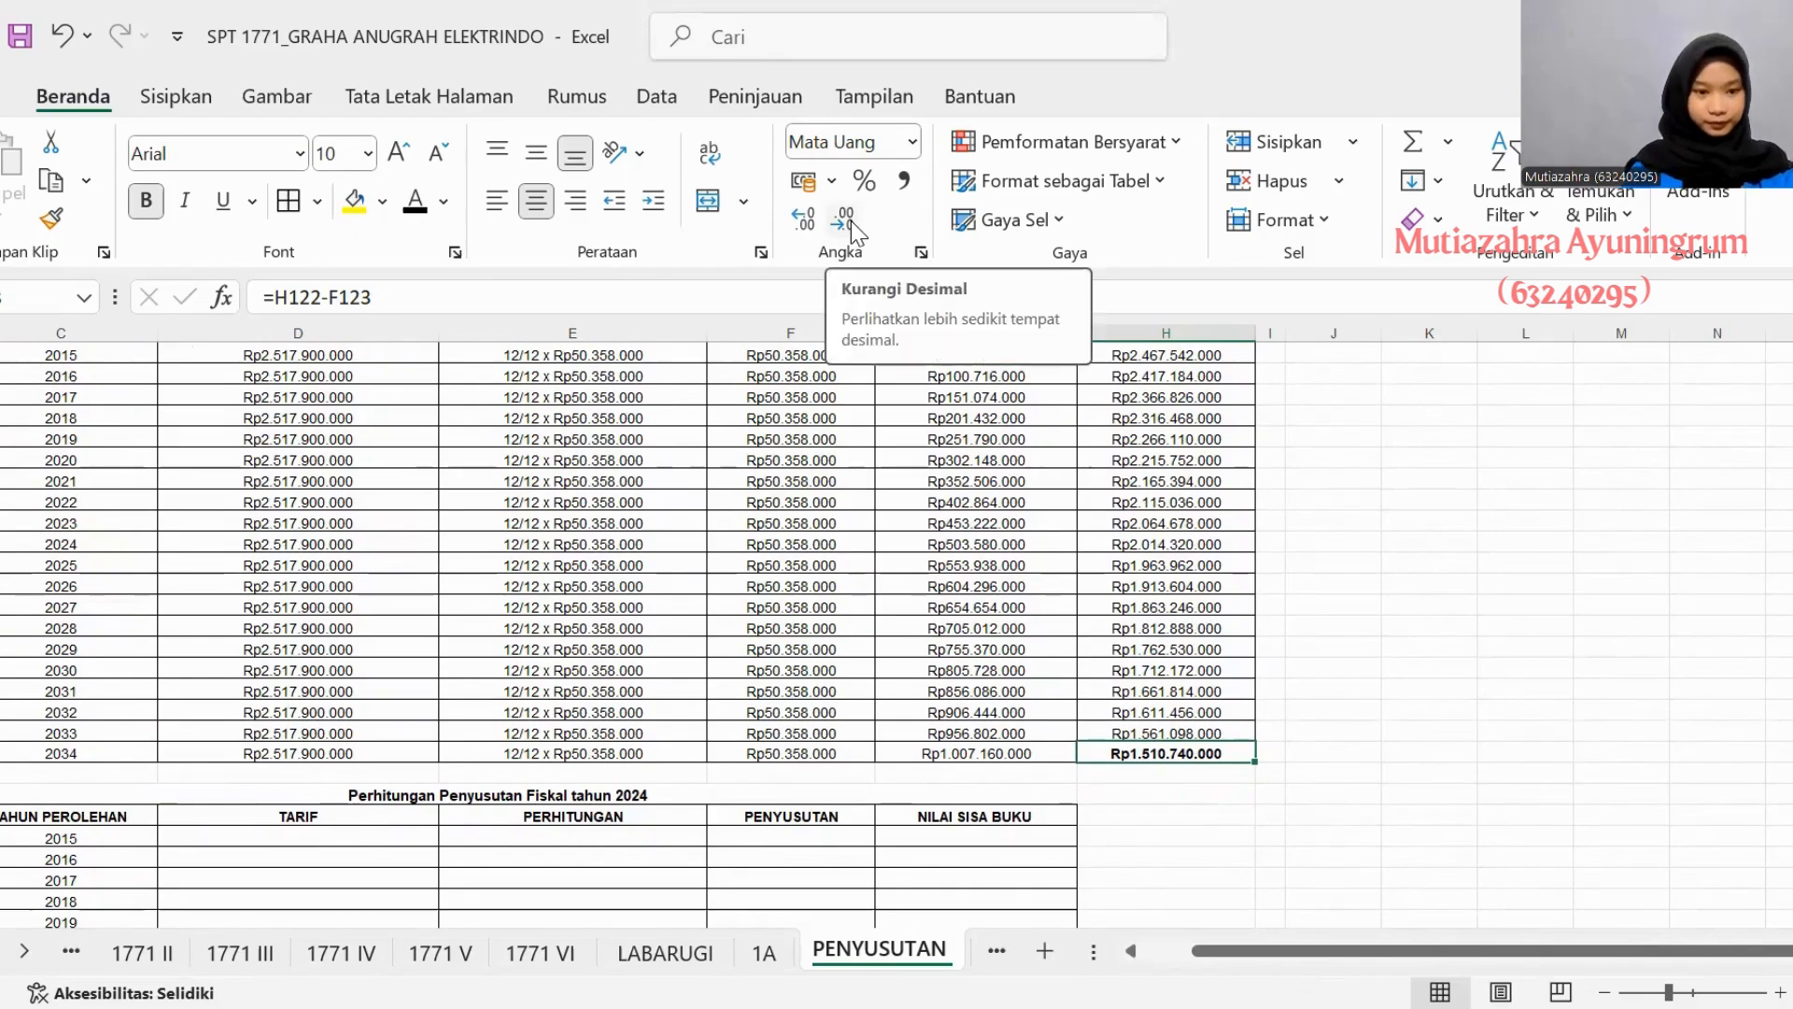
{"action": "scroll", "coordinate": [522, 462], "scroll_direction": "left", "scroll_amount": 1}
{"action": "scroll", "coordinate": [522, 461], "scroll_direction": "down", "scroll_amount": 4}
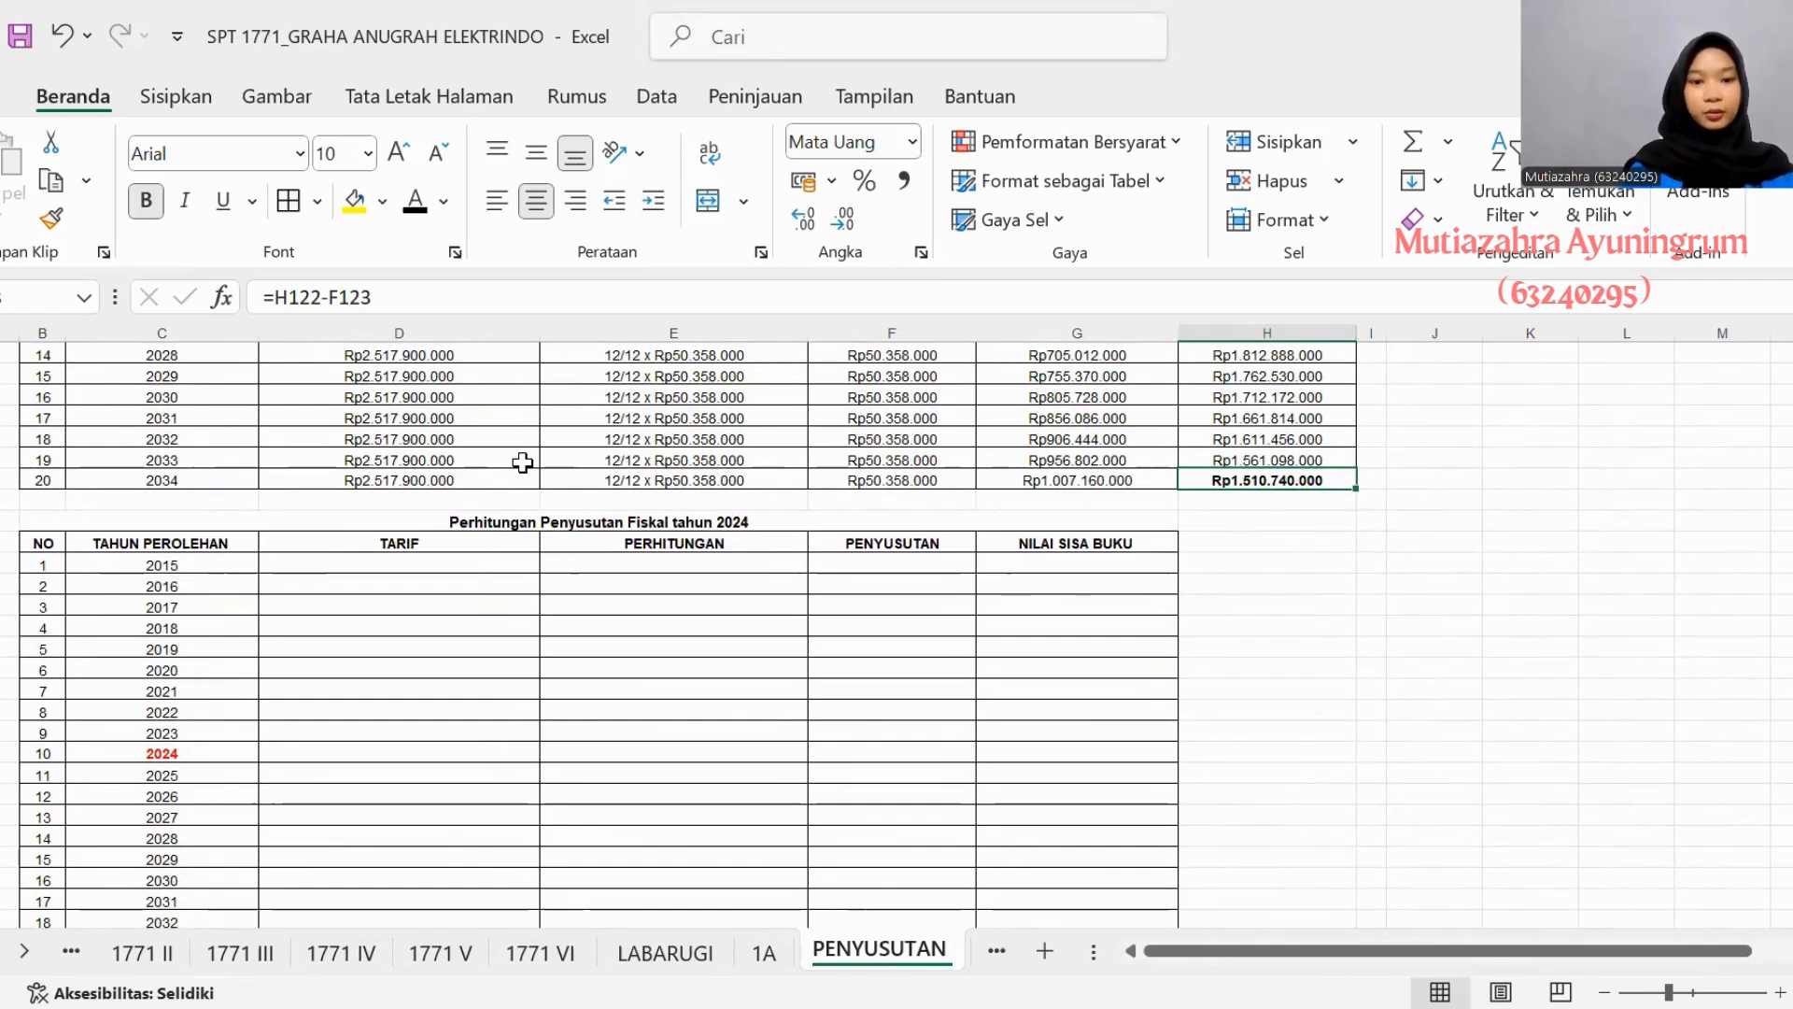
{"action": "left_click", "coordinate": [483, 566]}
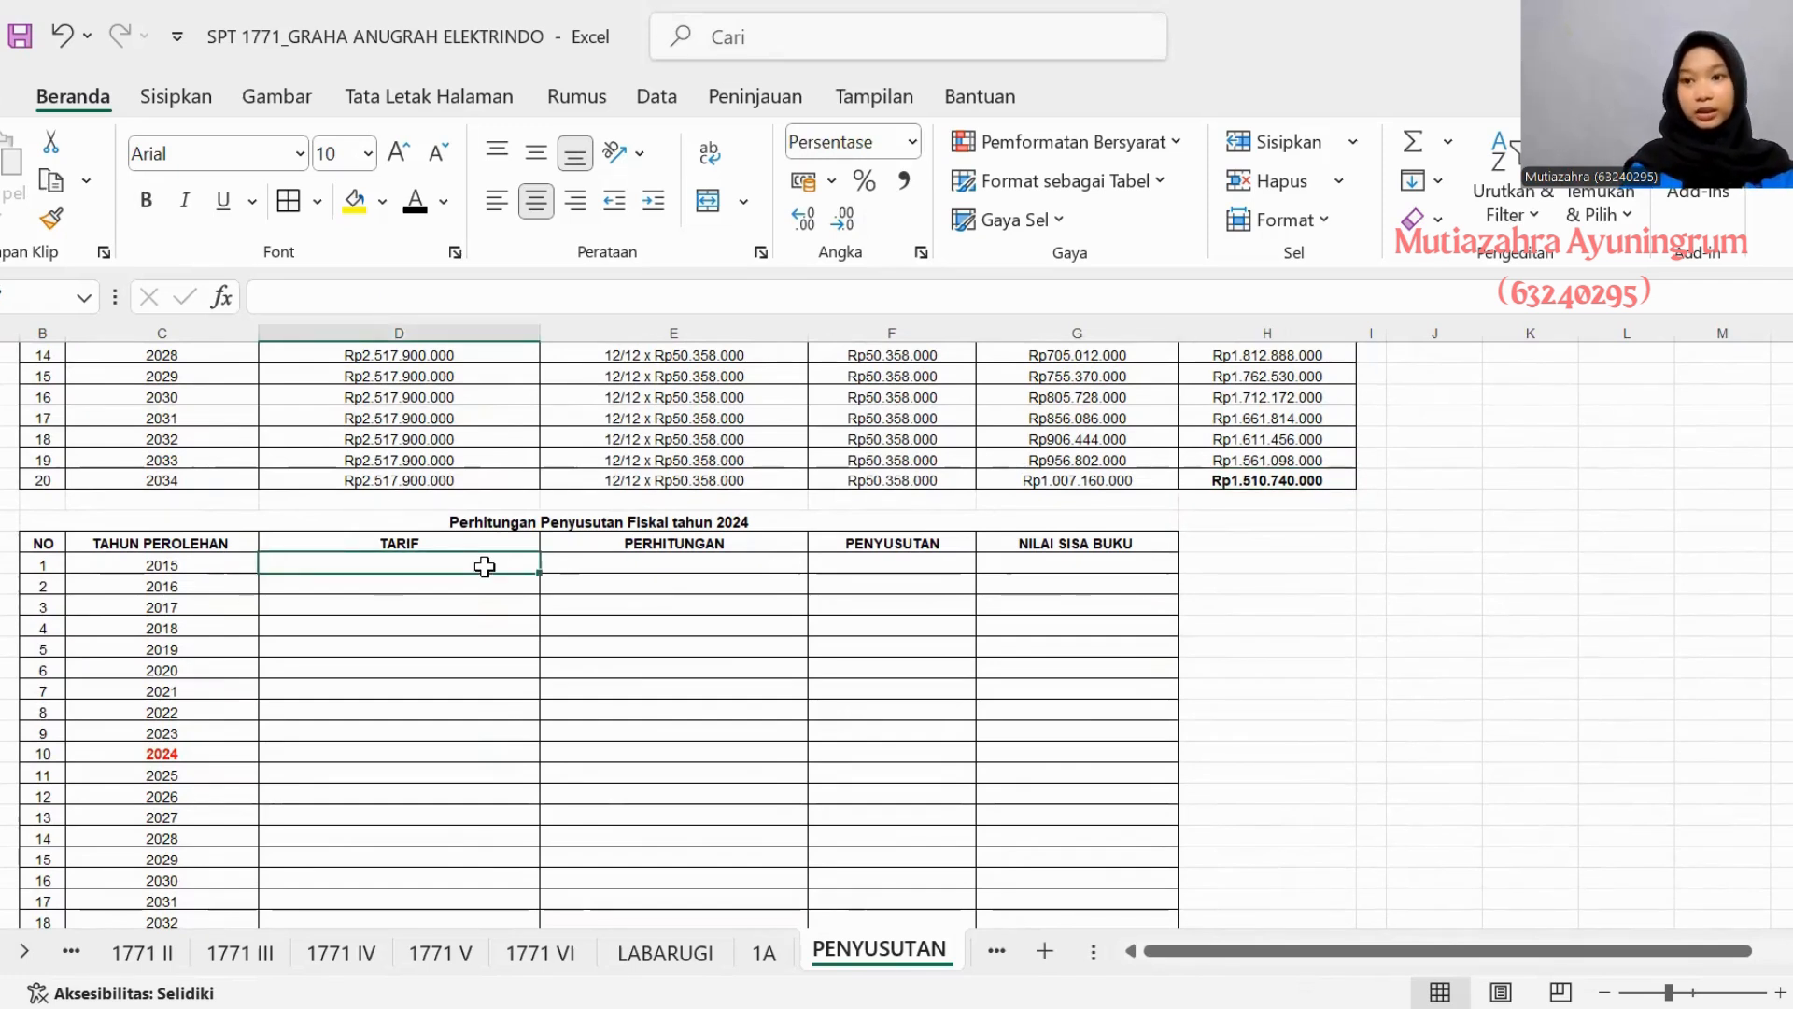
{"action": "type", "text": "5%"}
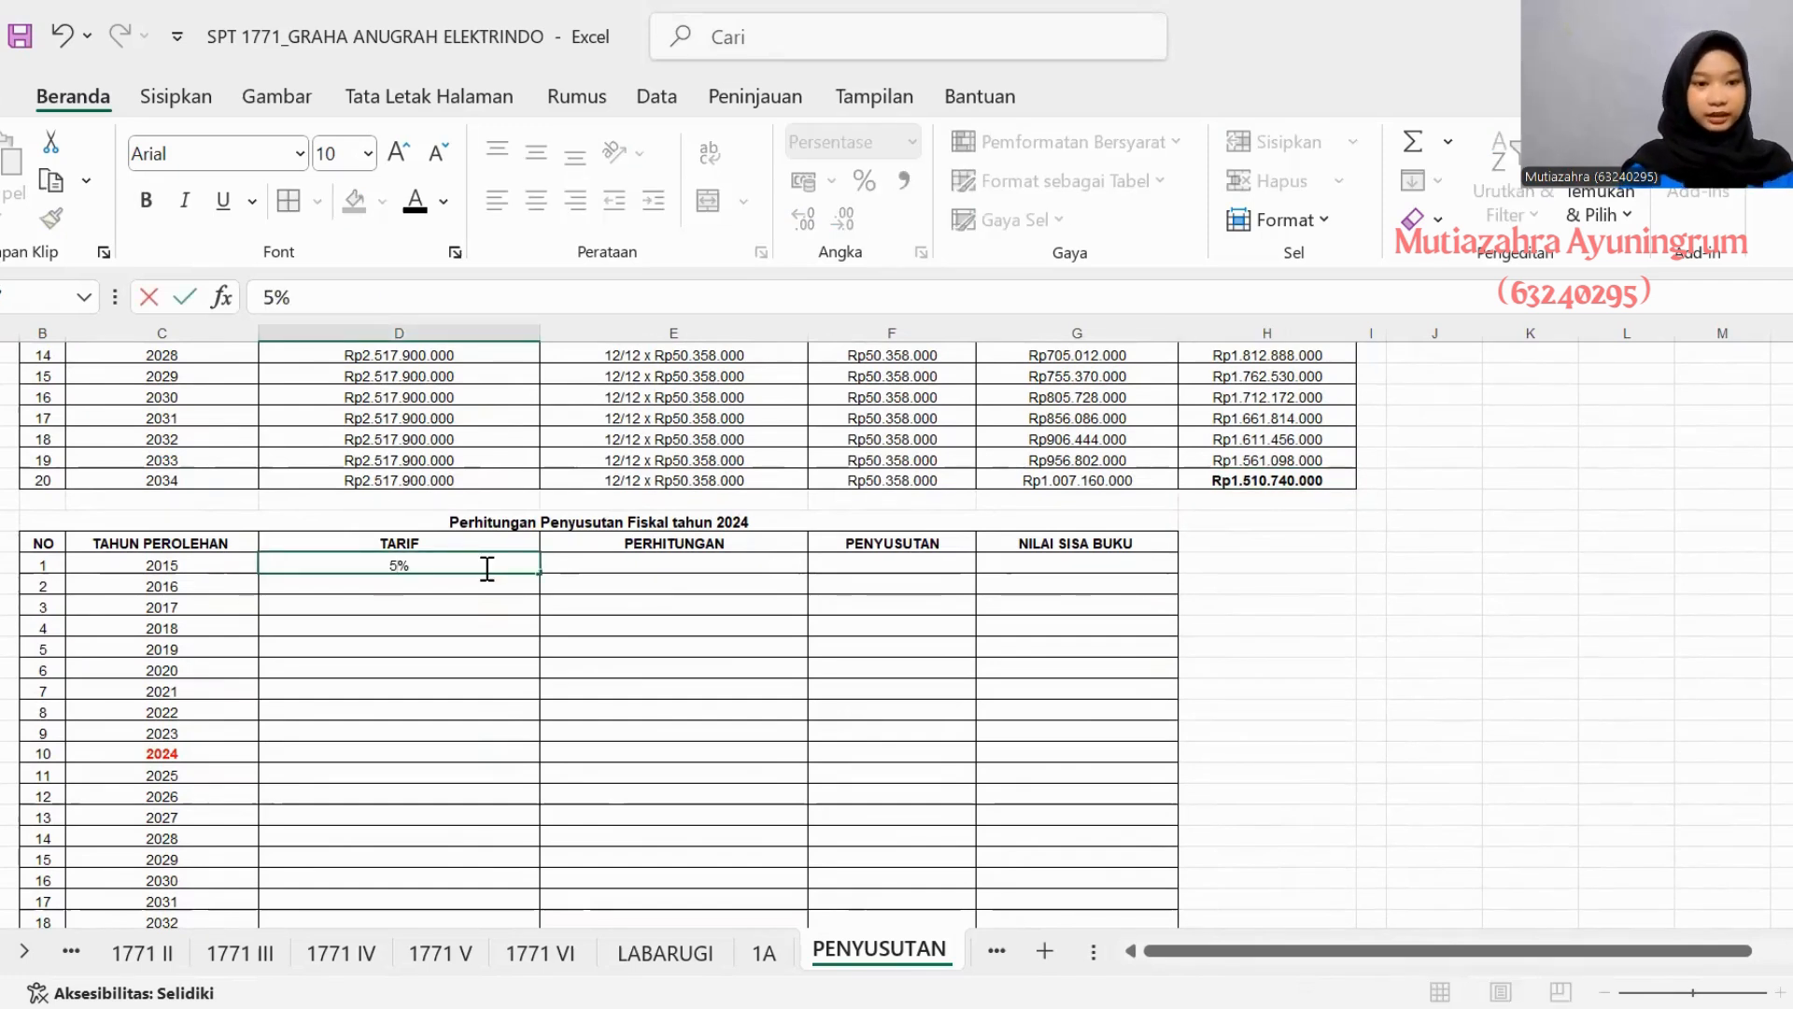
{"action": "left_click", "coordinate": [562, 579]}
{"action": "left_click", "coordinate": [564, 561]}
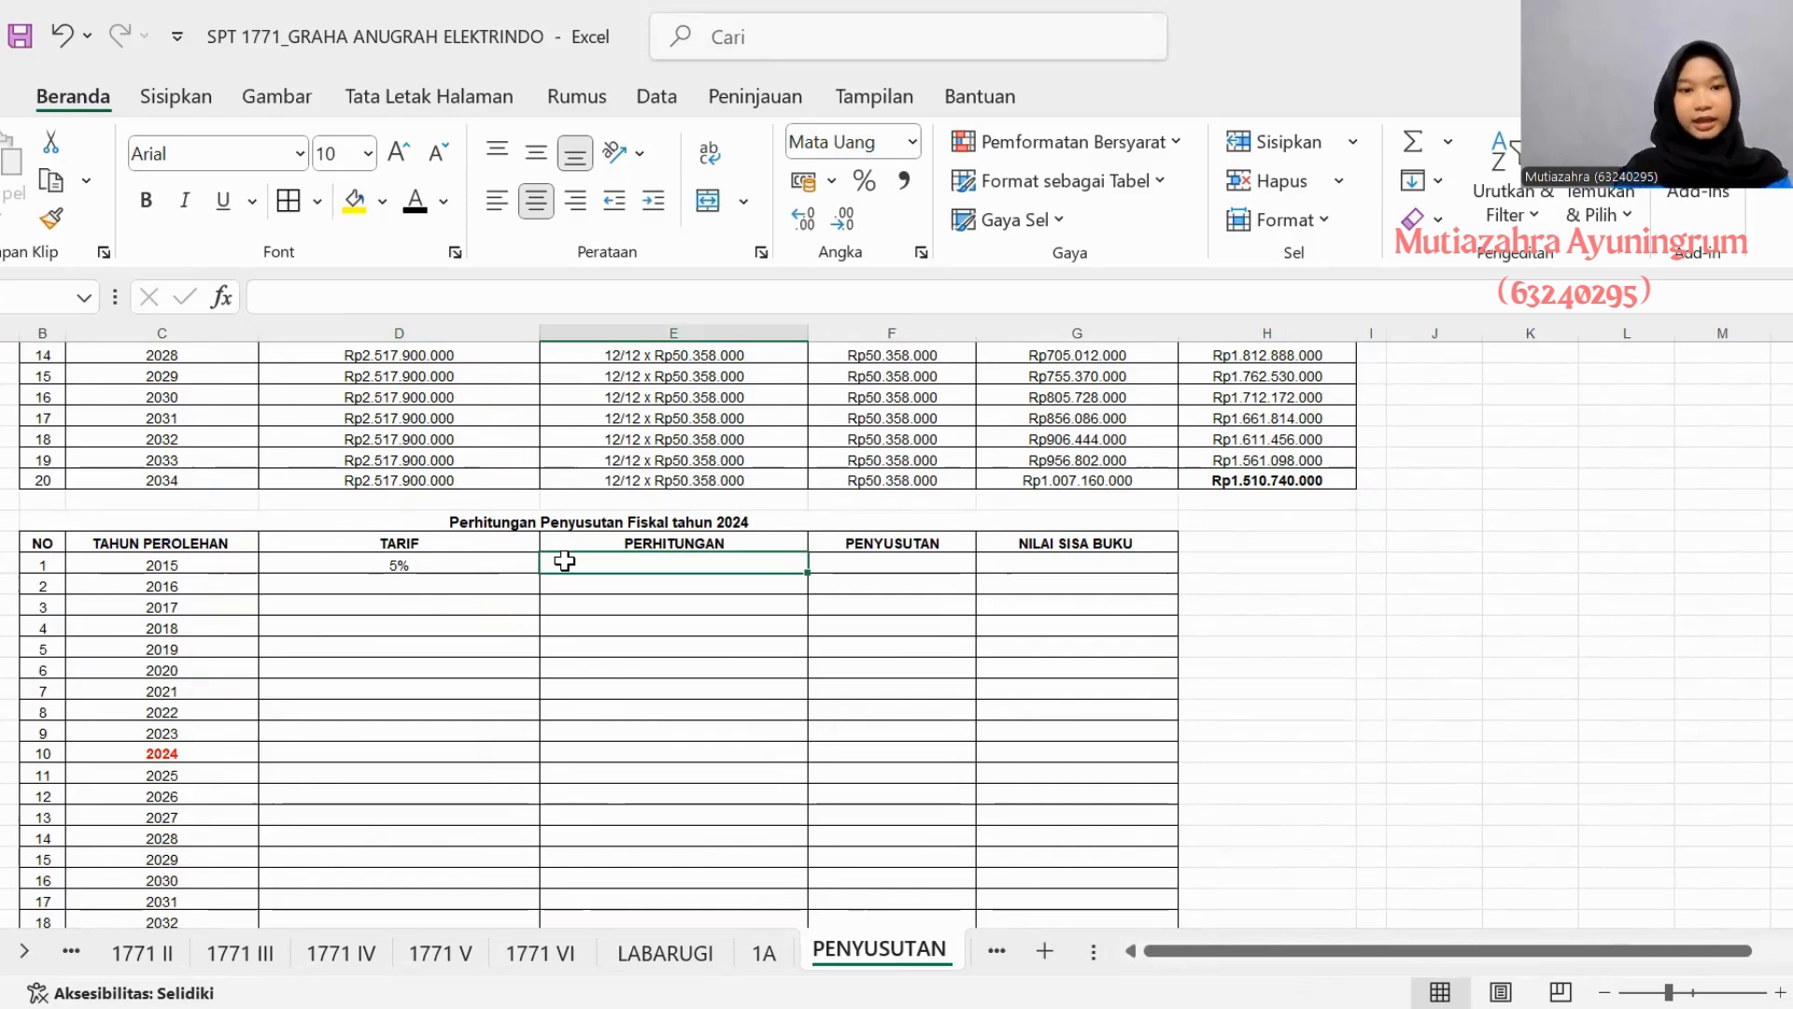
{"action": "type", "text": "Rp 2.517.900.000 x 12/12 x 5%"}
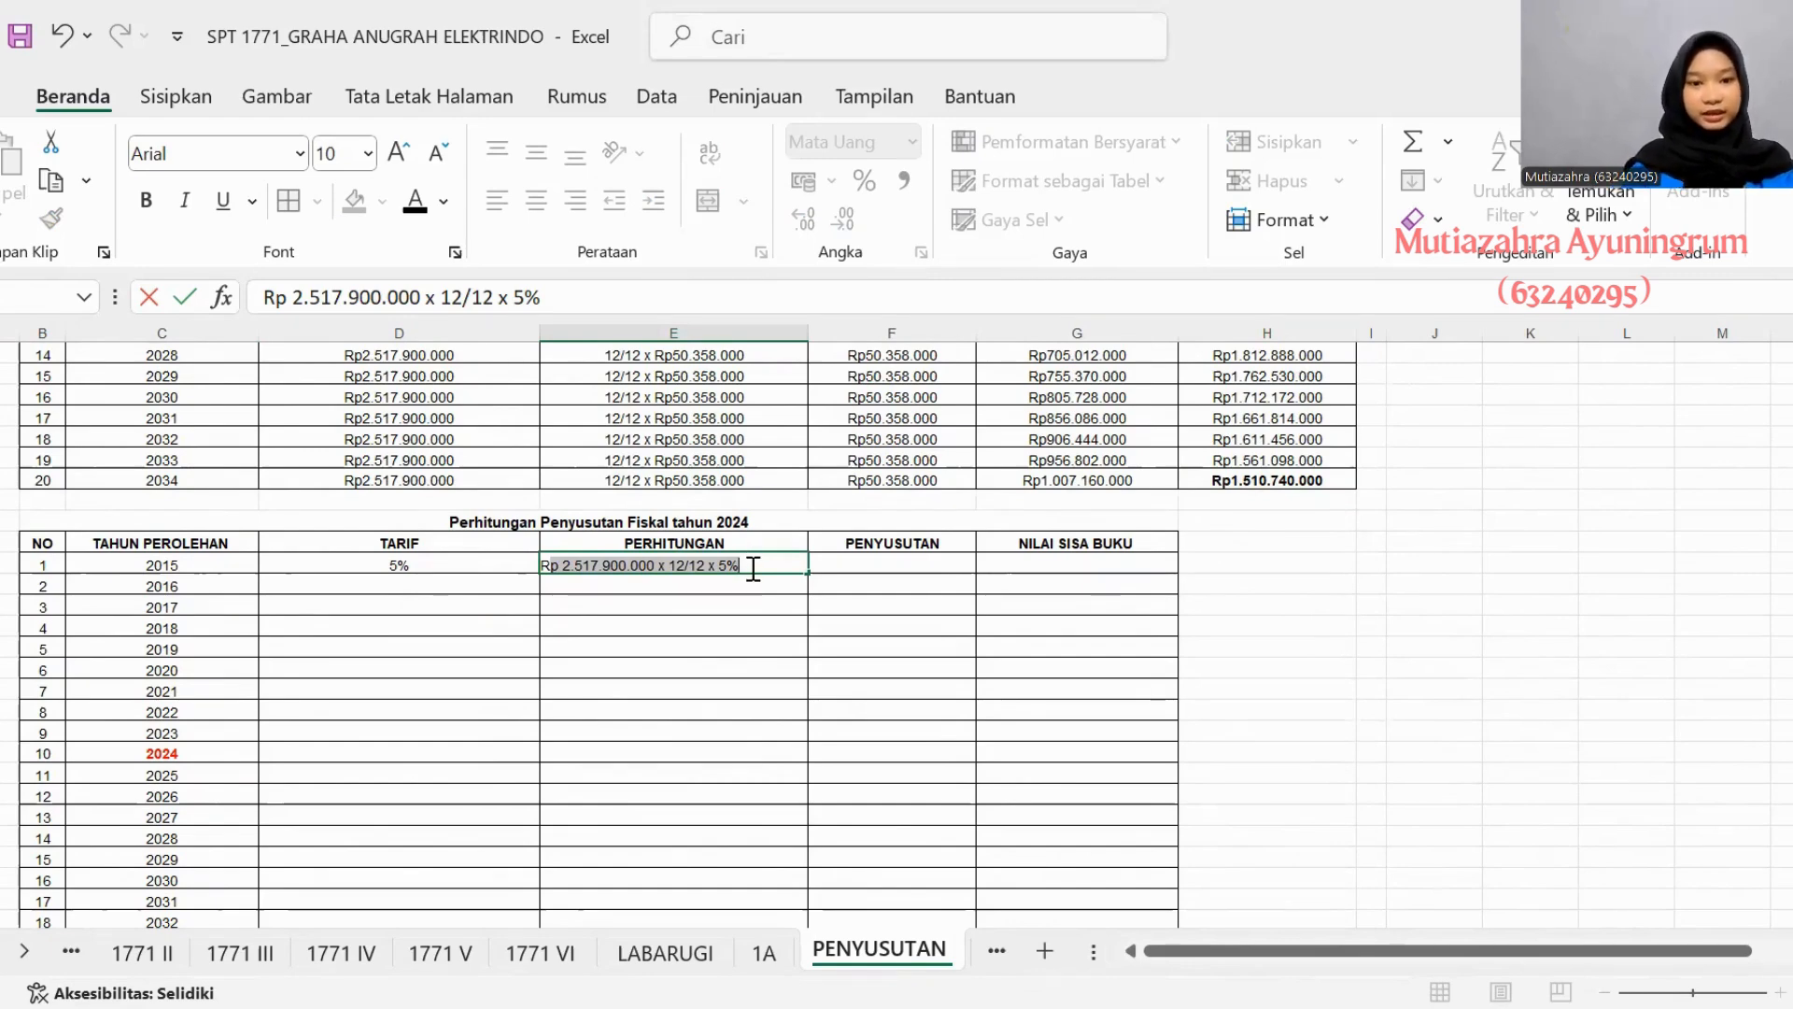
{"action": "left_click", "coordinate": [848, 565]}
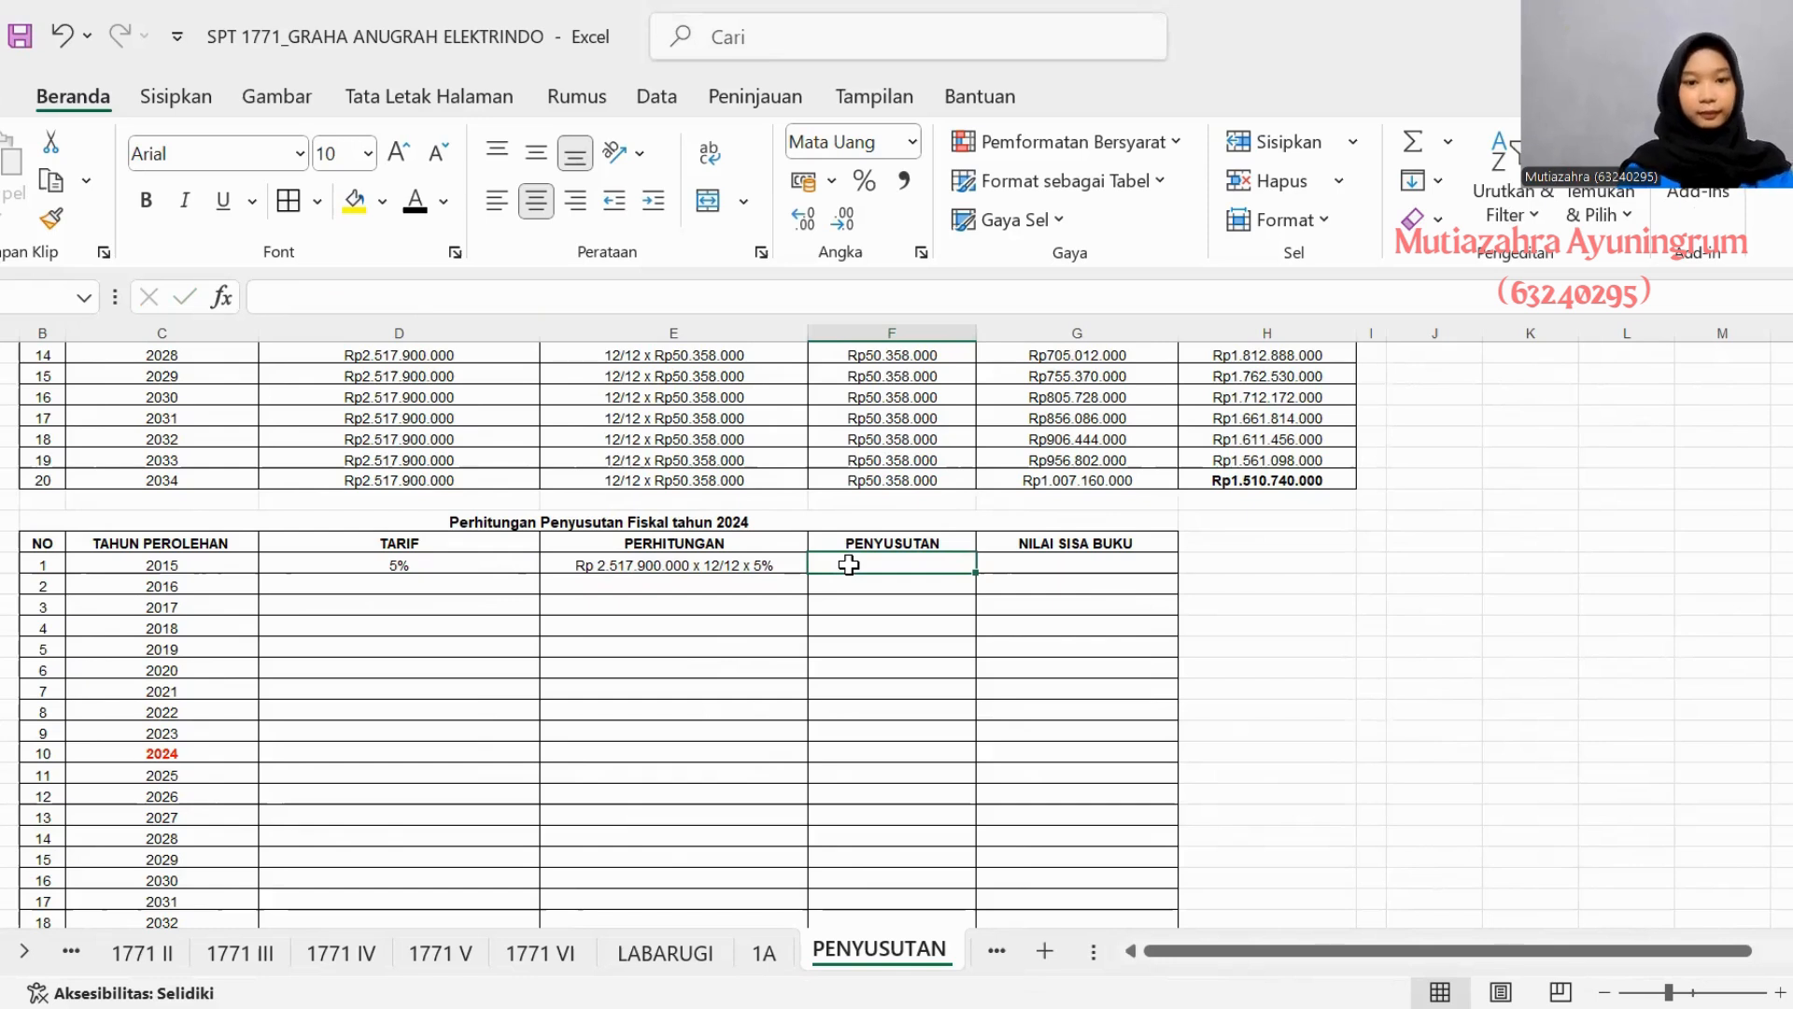
{"action": "type", "text": "="}
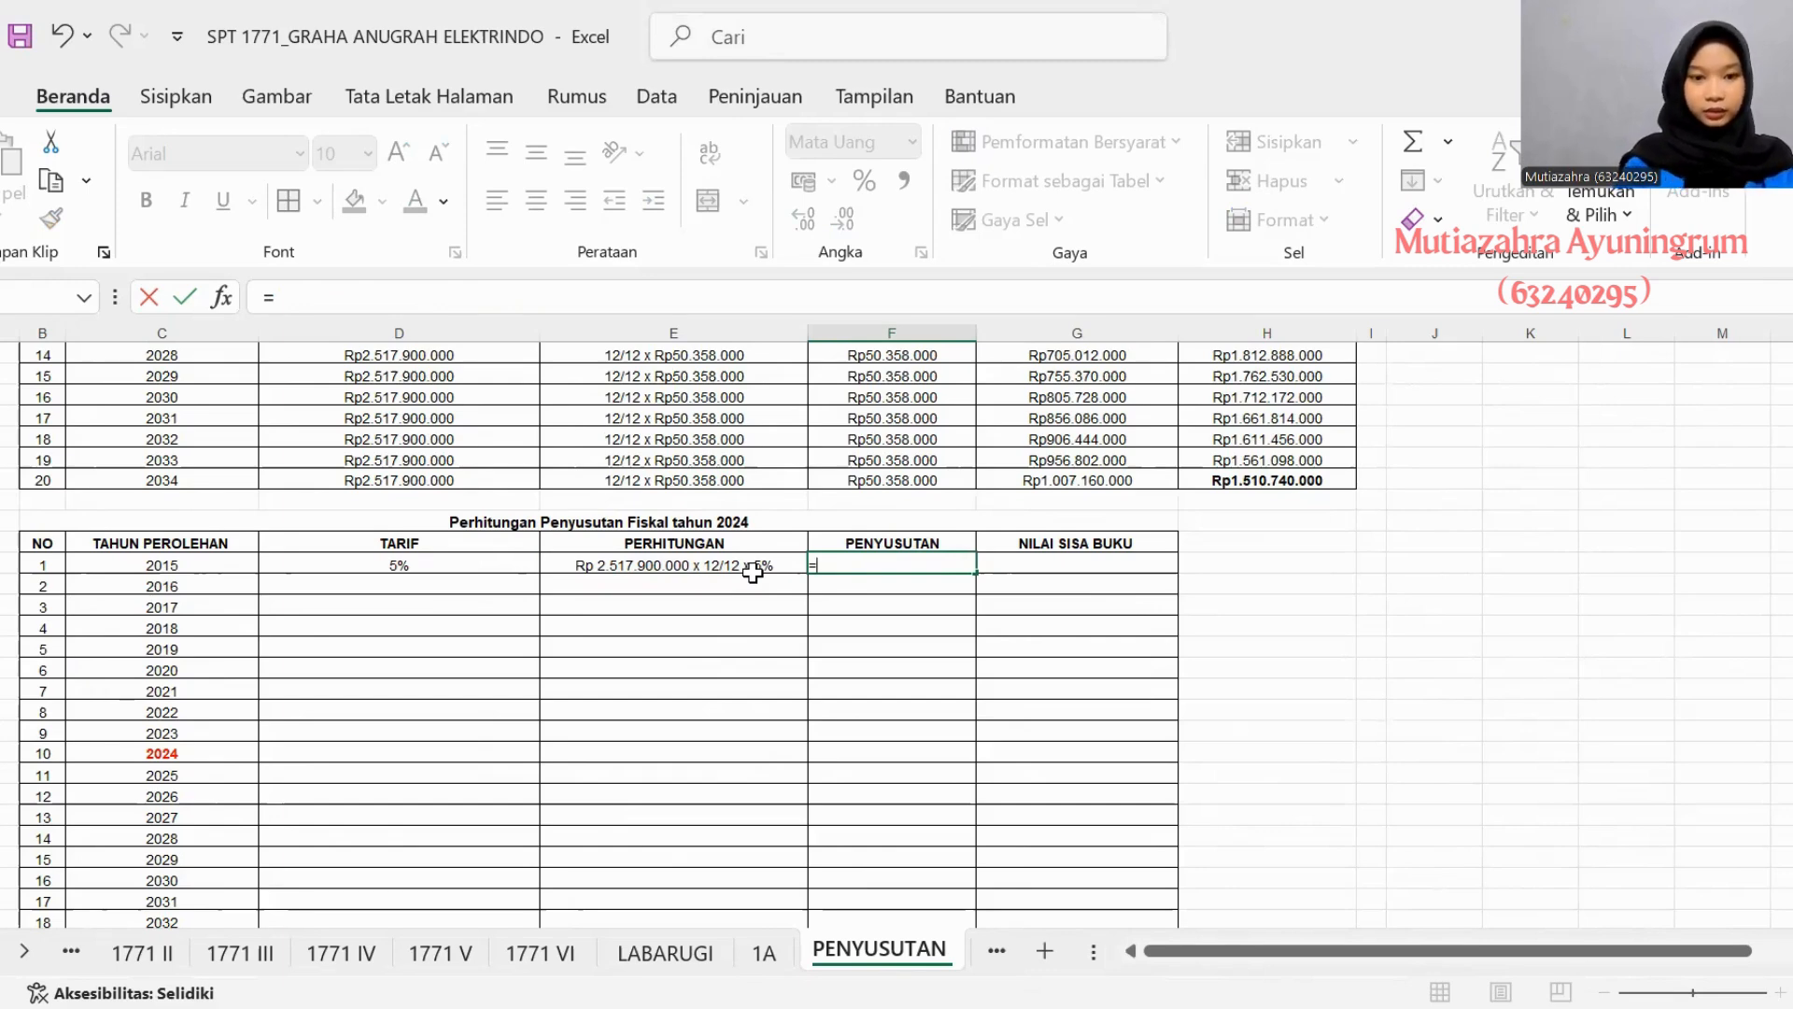
{"action": "type", "text": "2"}
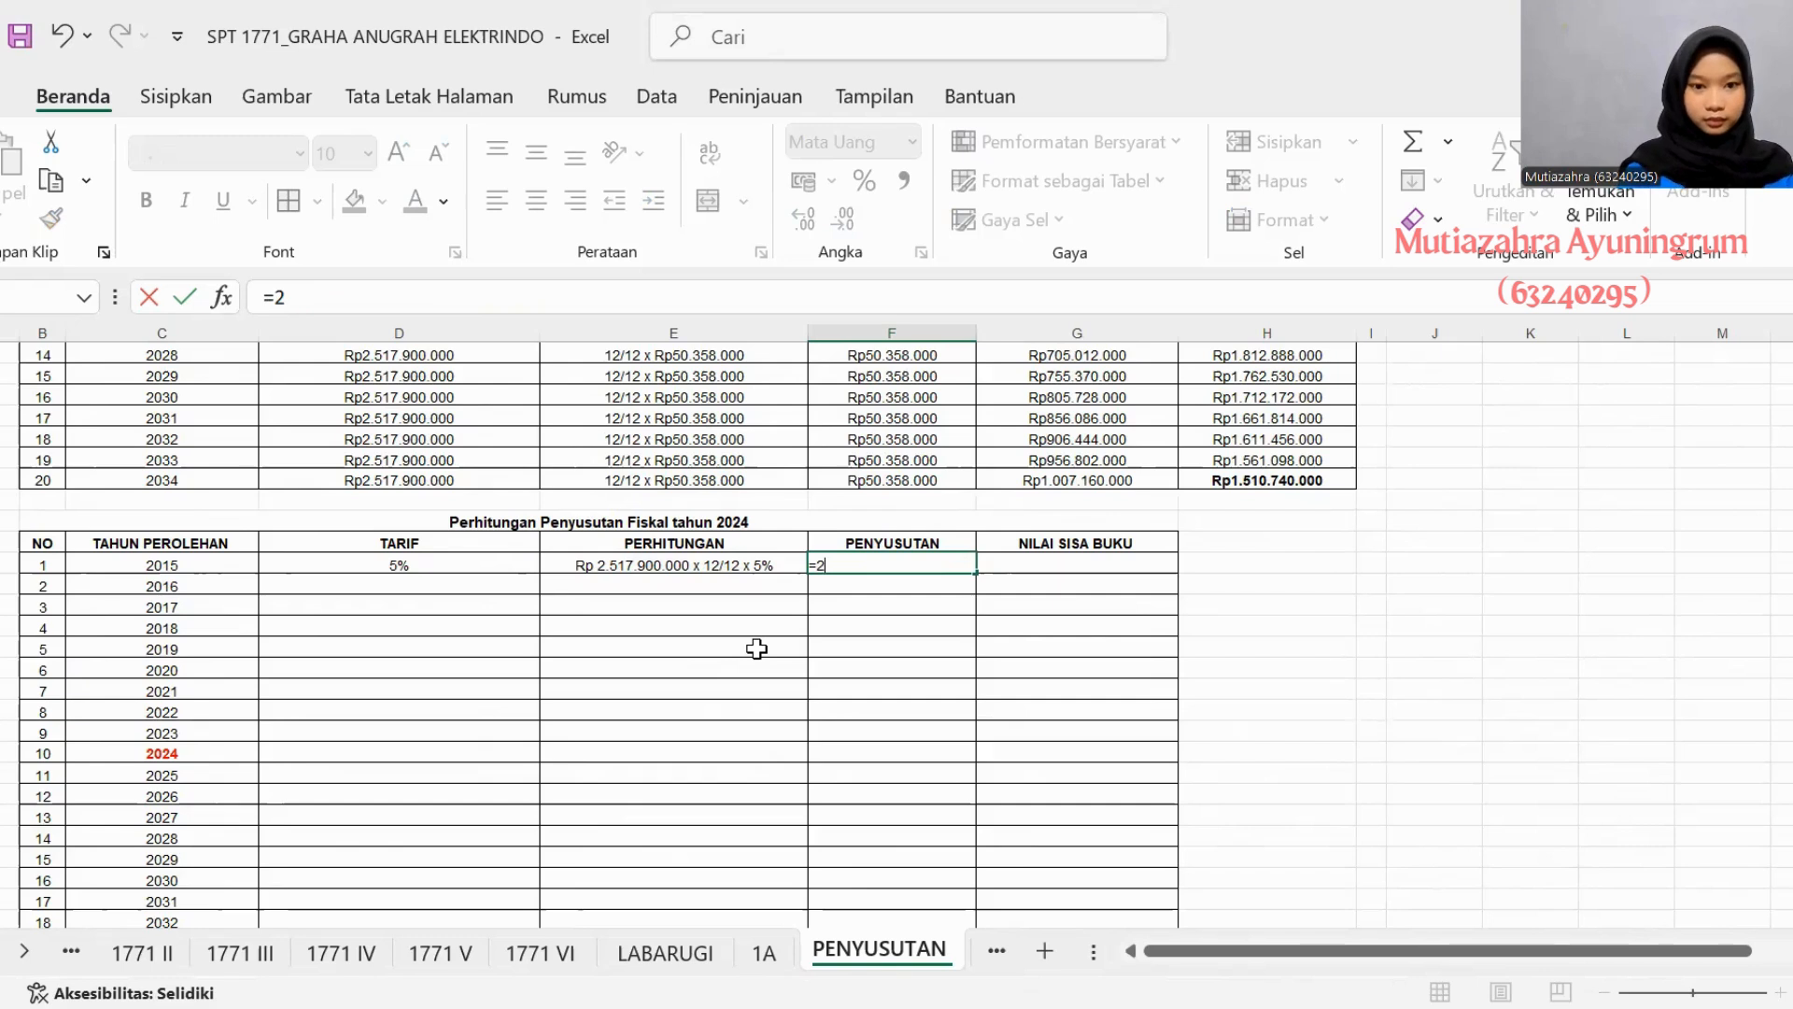
{"action": "type", "text": "517900"}
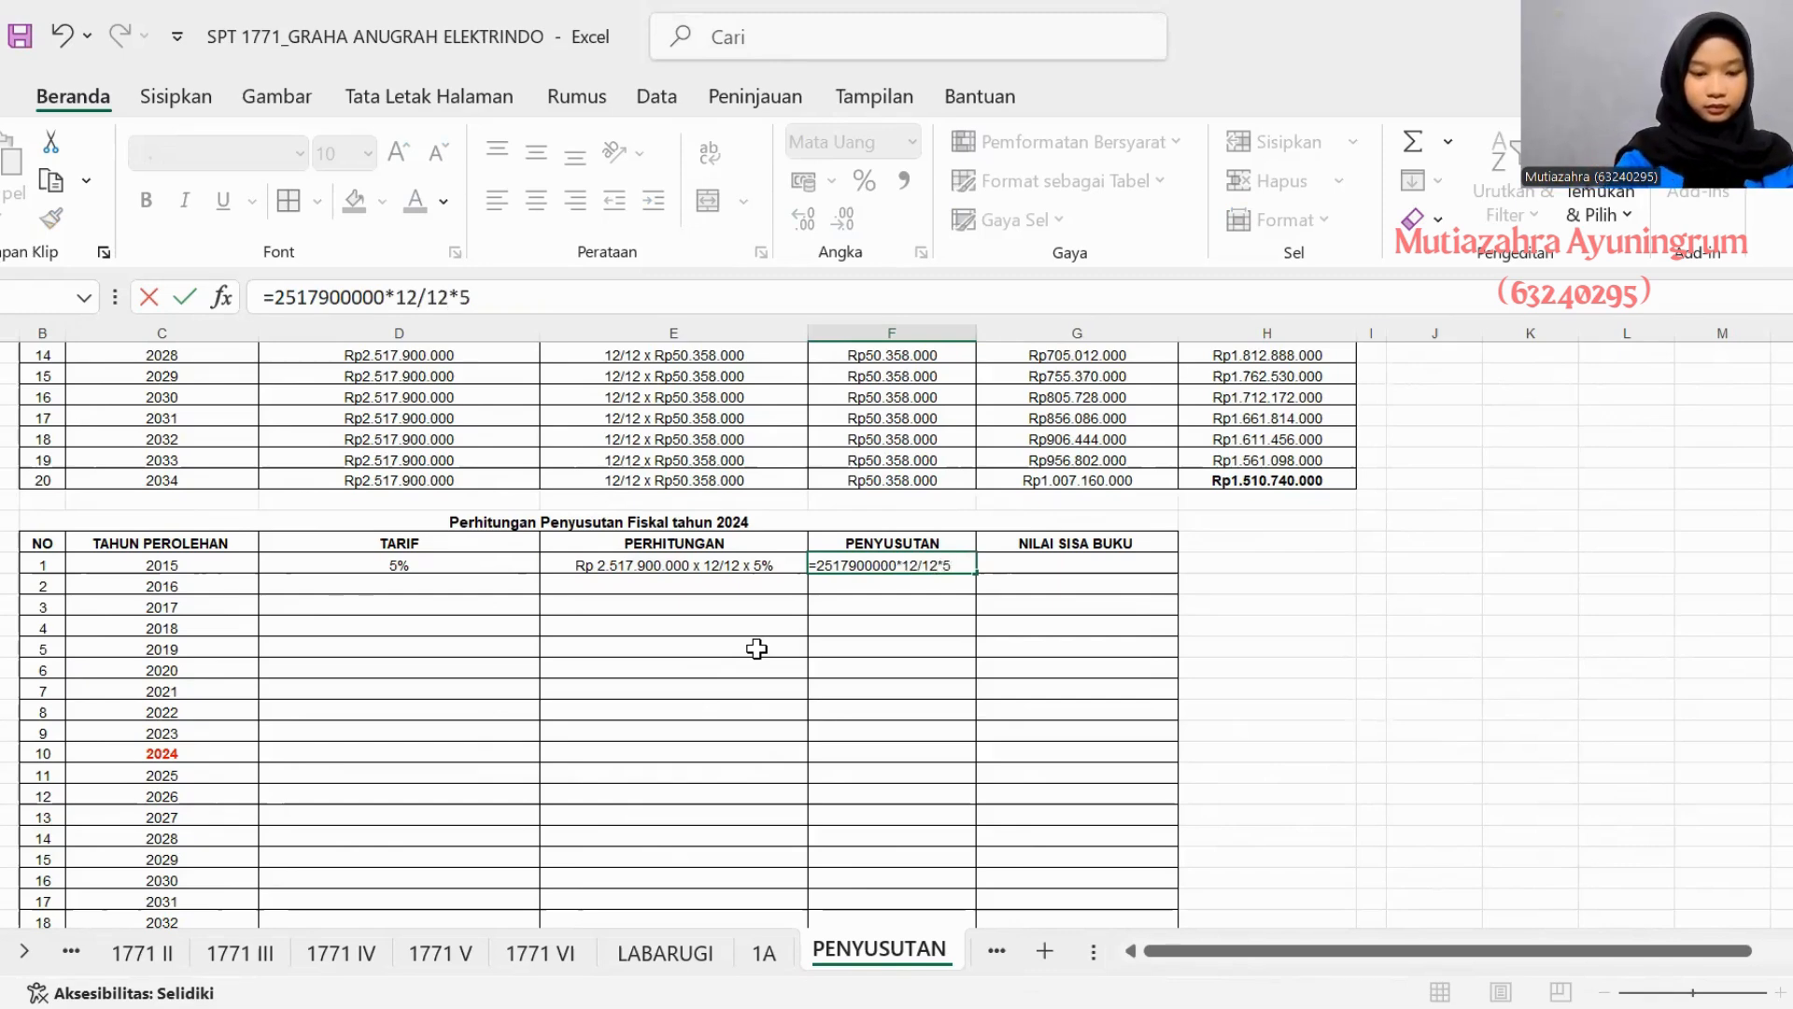
{"action": "type", "text": "000*12/12*5"}
{"action": "key", "text": "Return"}
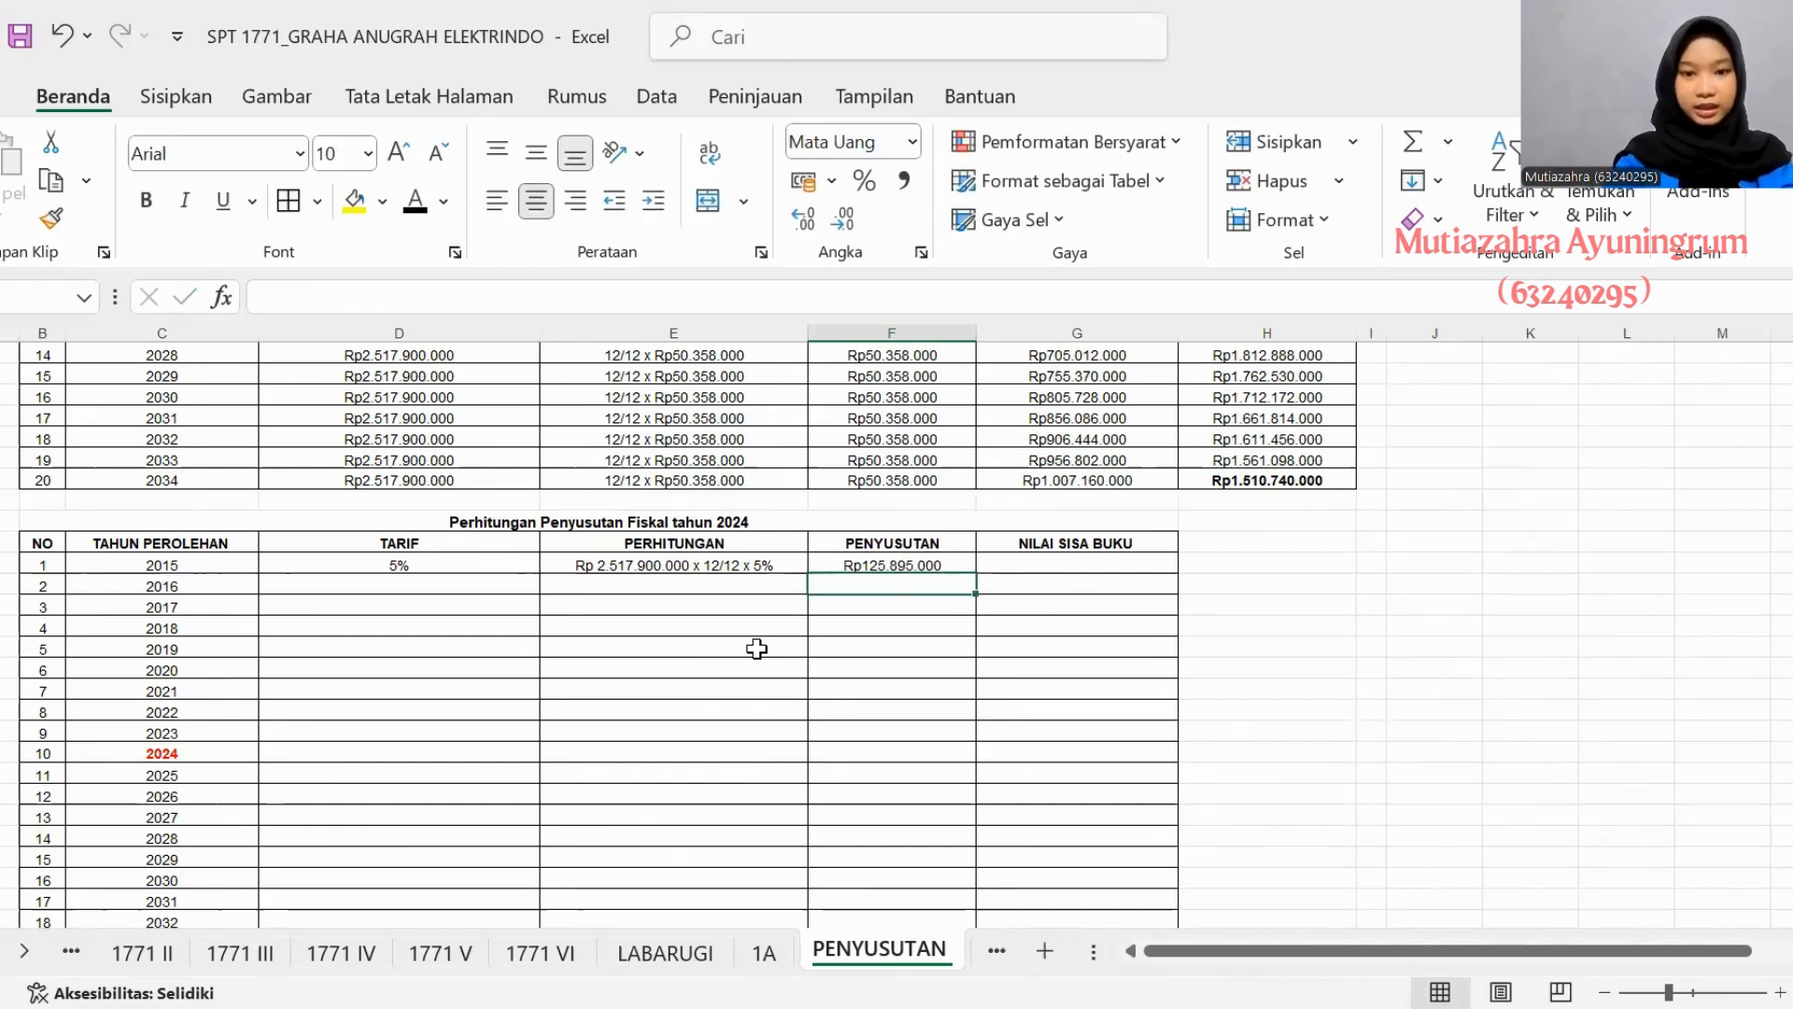
{"action": "left_click", "coordinate": [1000, 570]}
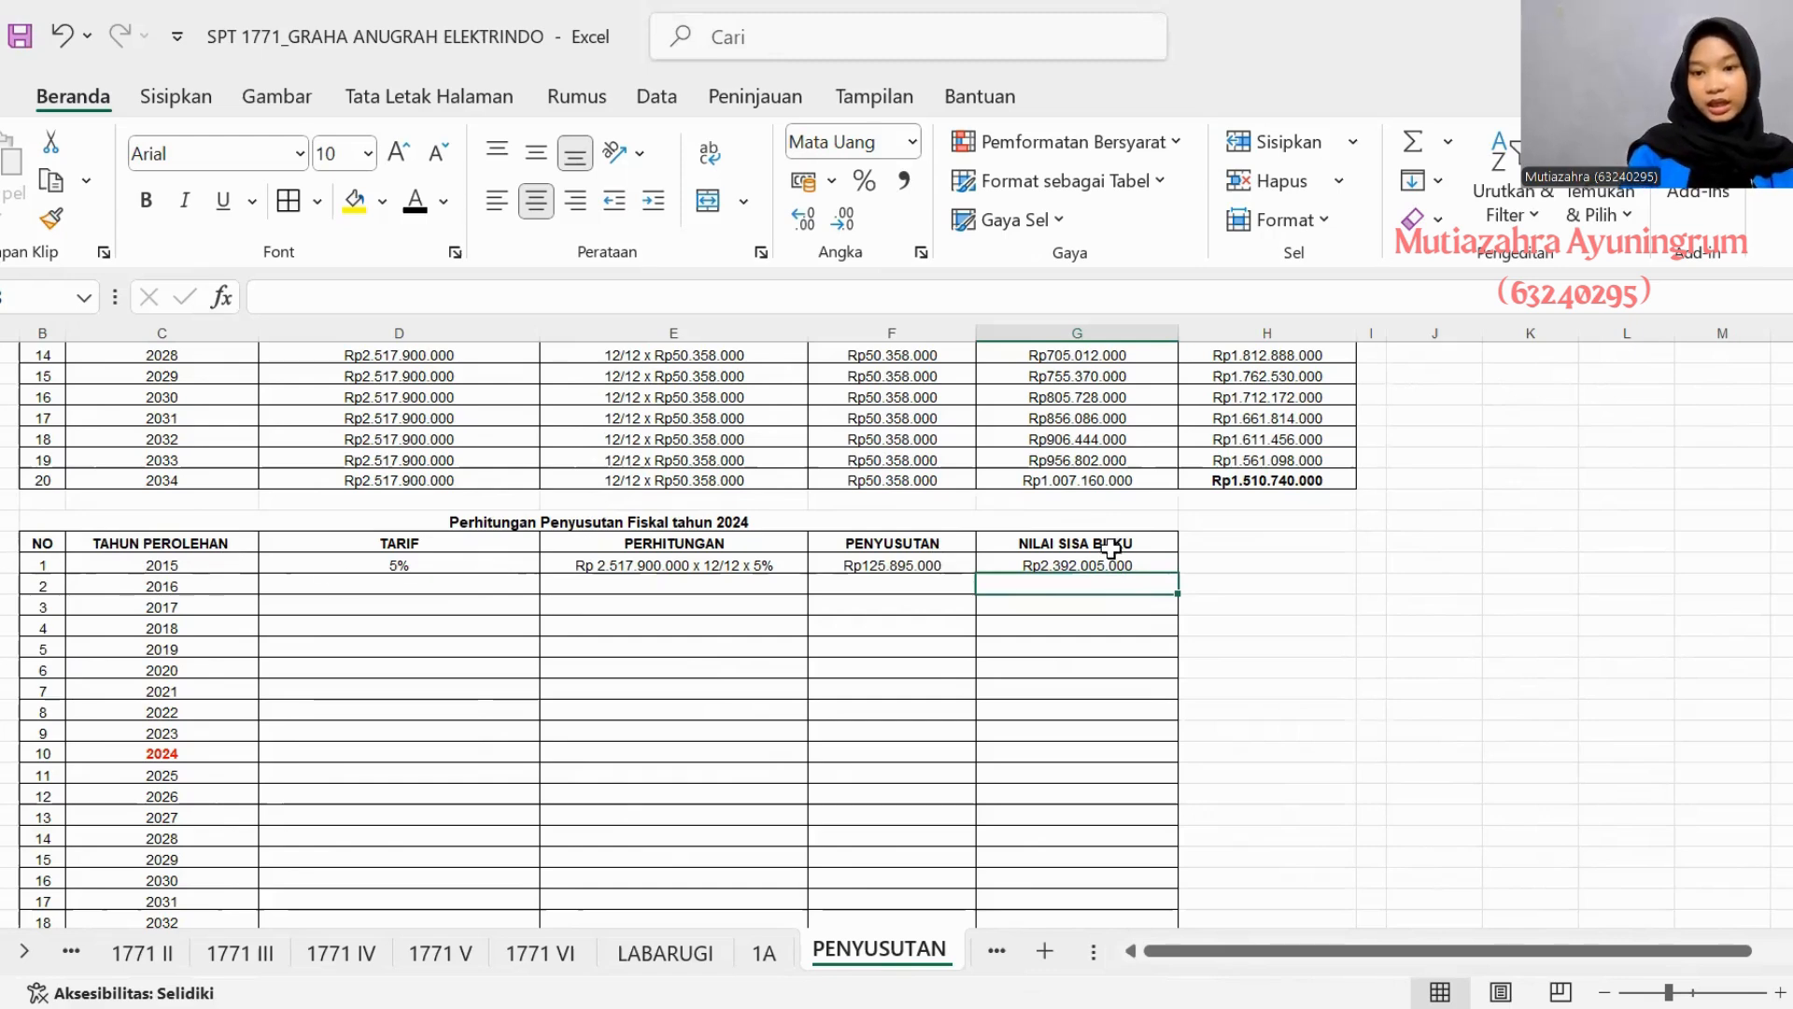
- Copy the 2015 Tarif of 5% down through 2034 in asset 4's fiscal depreciation table
{"action": "scroll", "coordinate": [1127, 567], "scroll_direction": "down", "scroll_amount": 3}
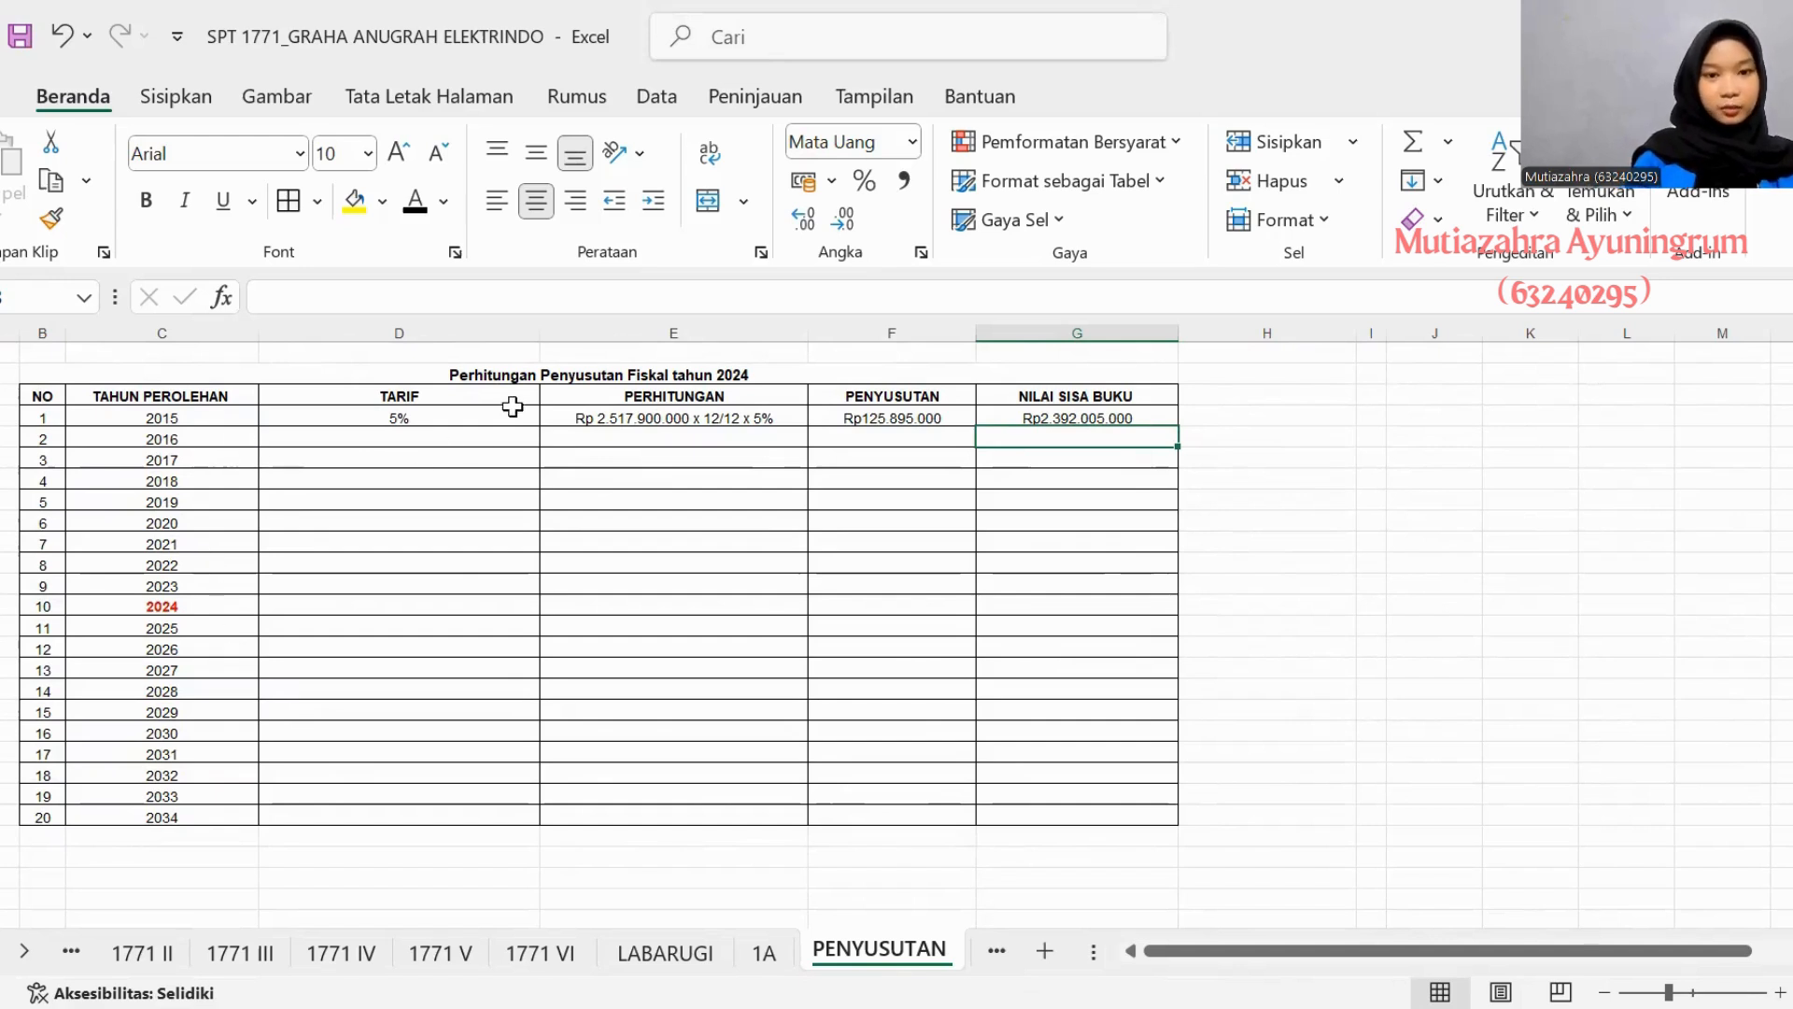
{"action": "left_click", "coordinate": [124, 624]}
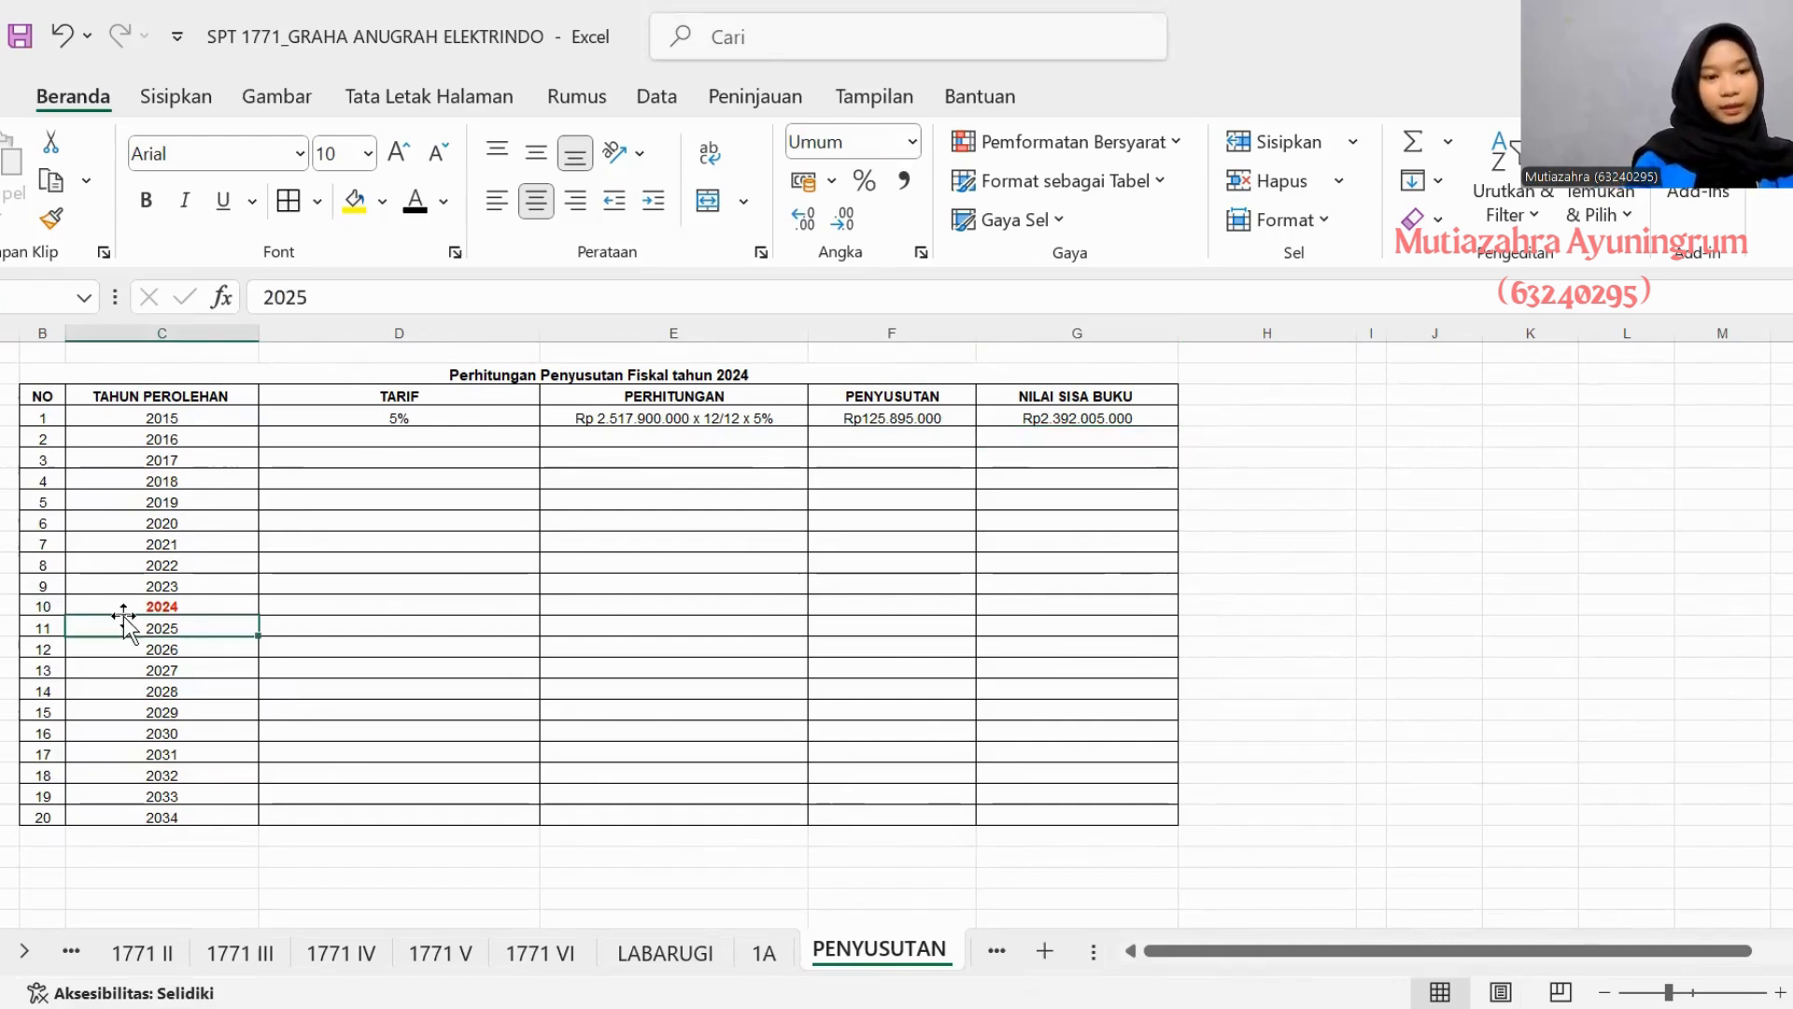
{"action": "left_click", "coordinate": [208, 600]}
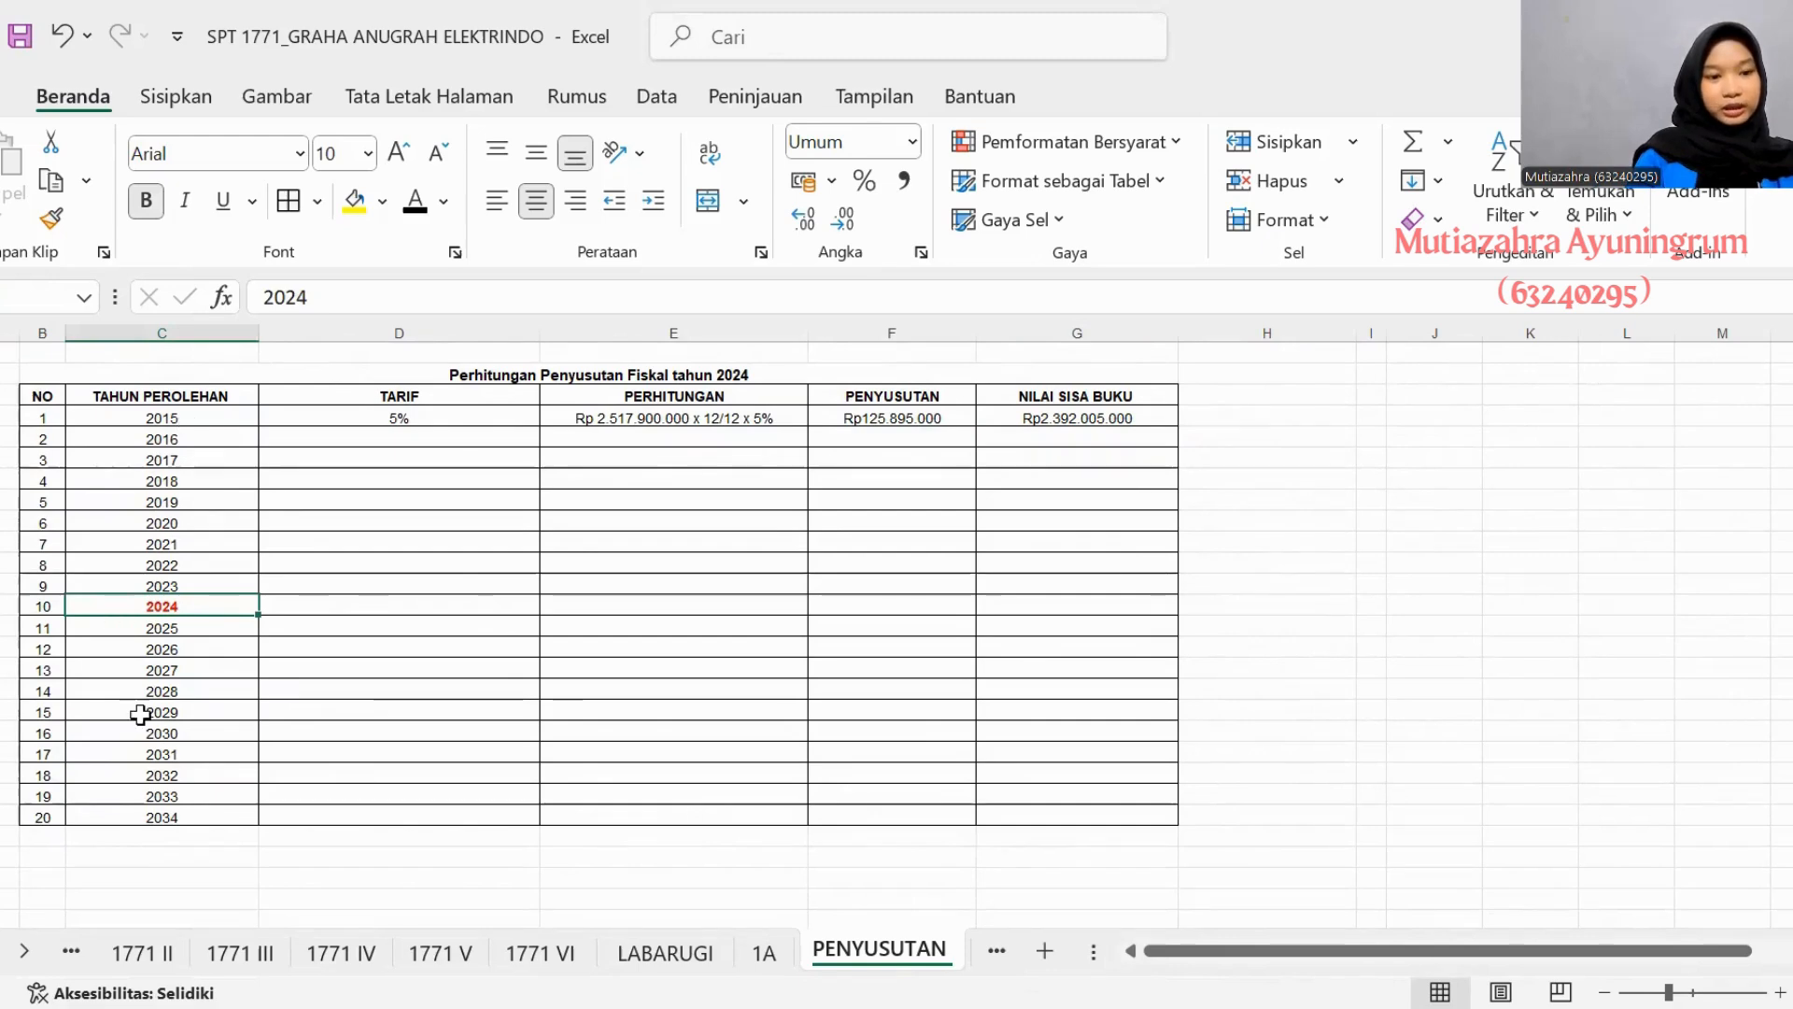
{"action": "left_click", "coordinate": [320, 437]}
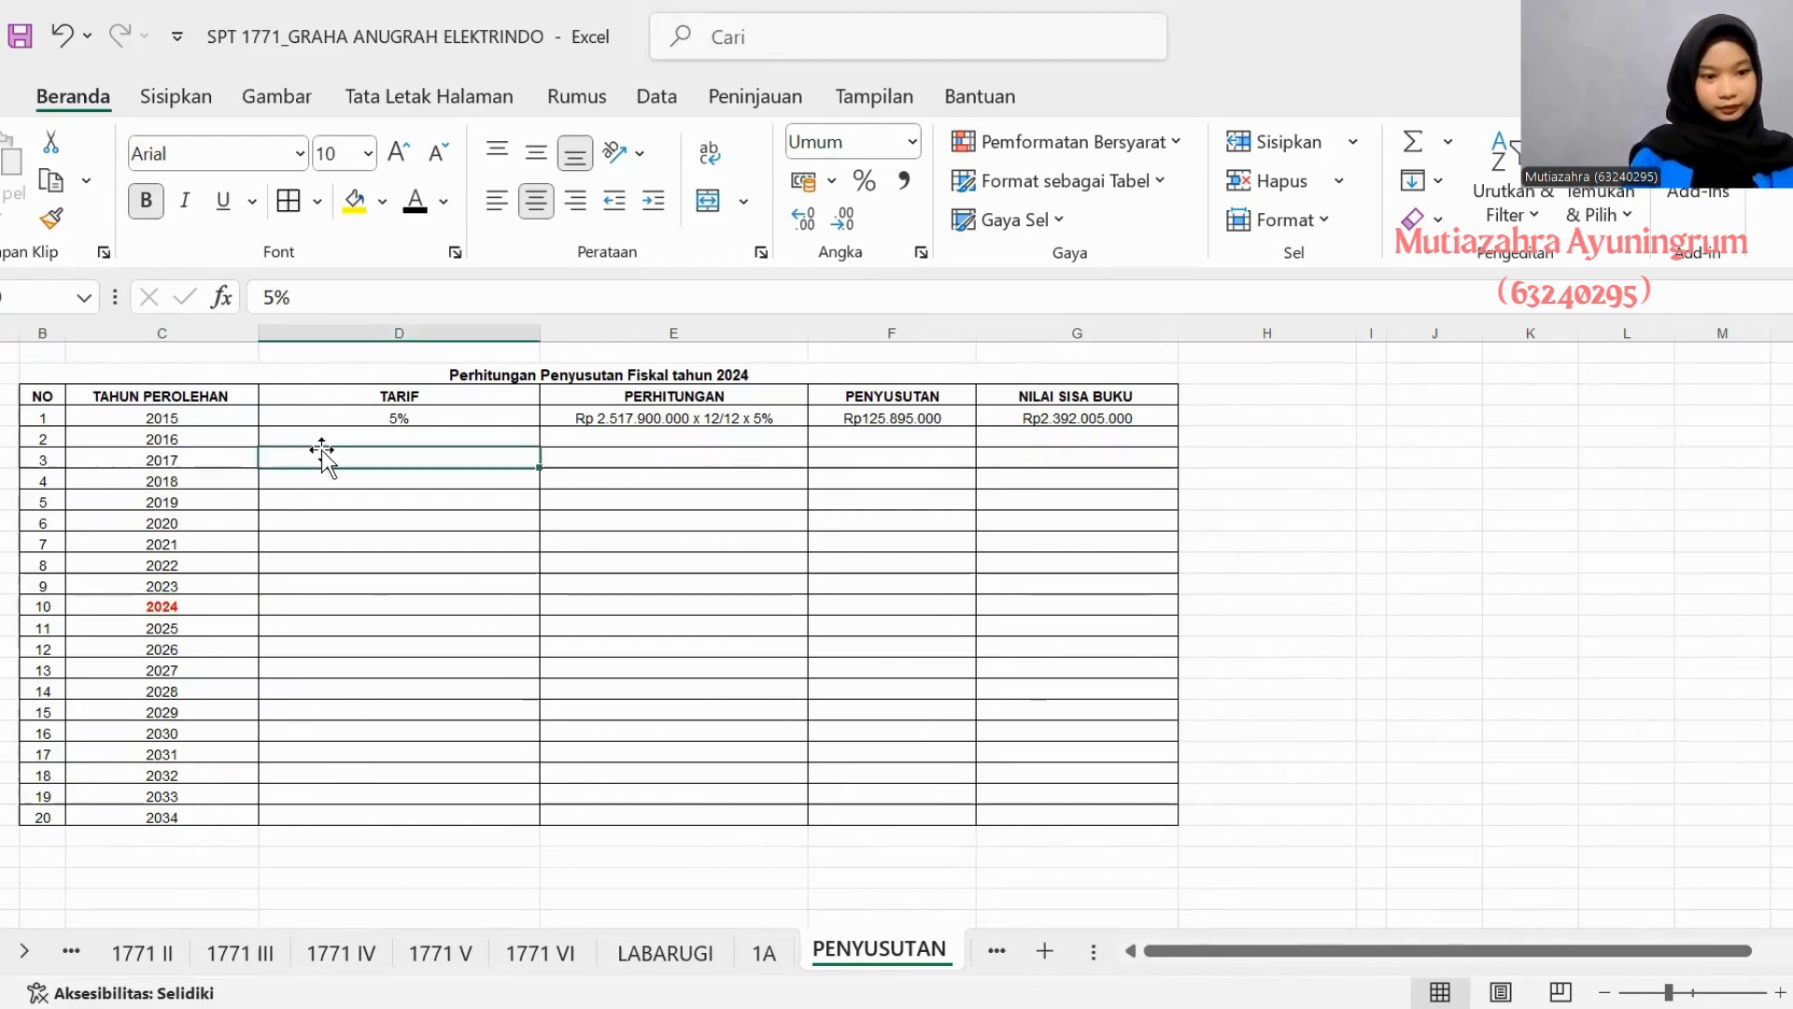
{"action": "left_click", "coordinate": [385, 420]}
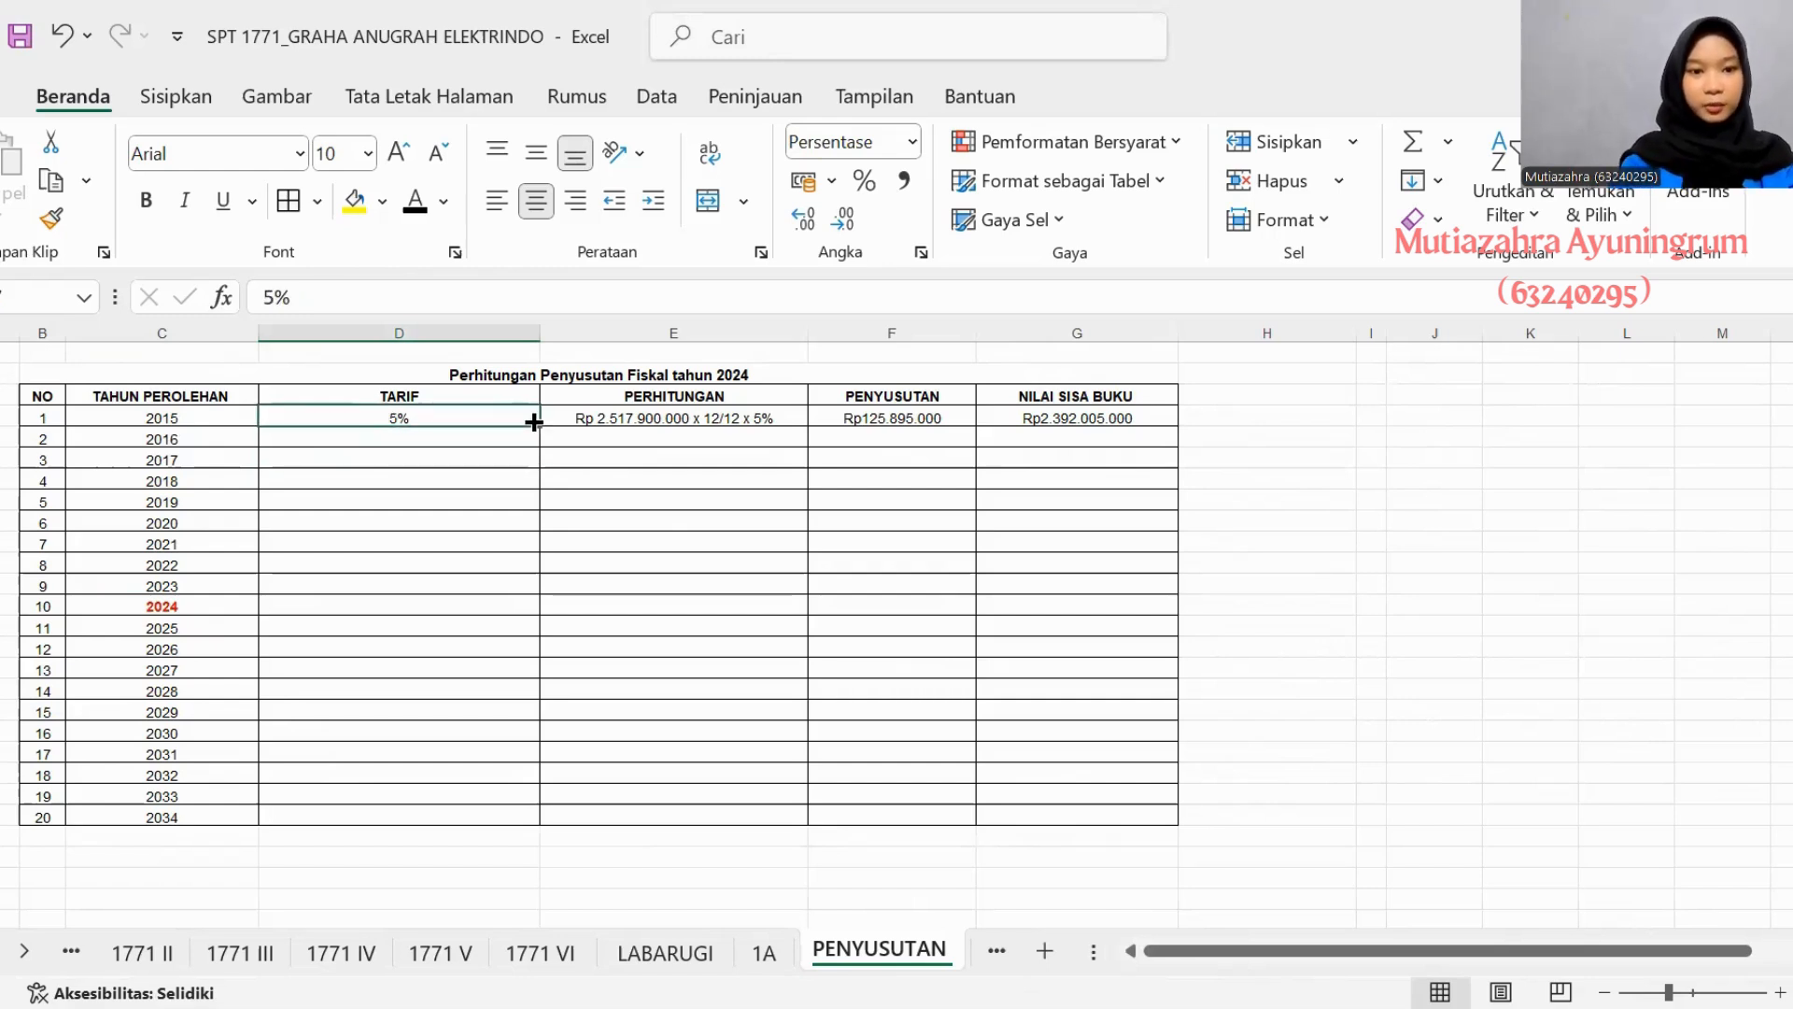
{"action": "left_click_drag", "start_coordinate": [533, 423], "coordinate": [520, 822]}
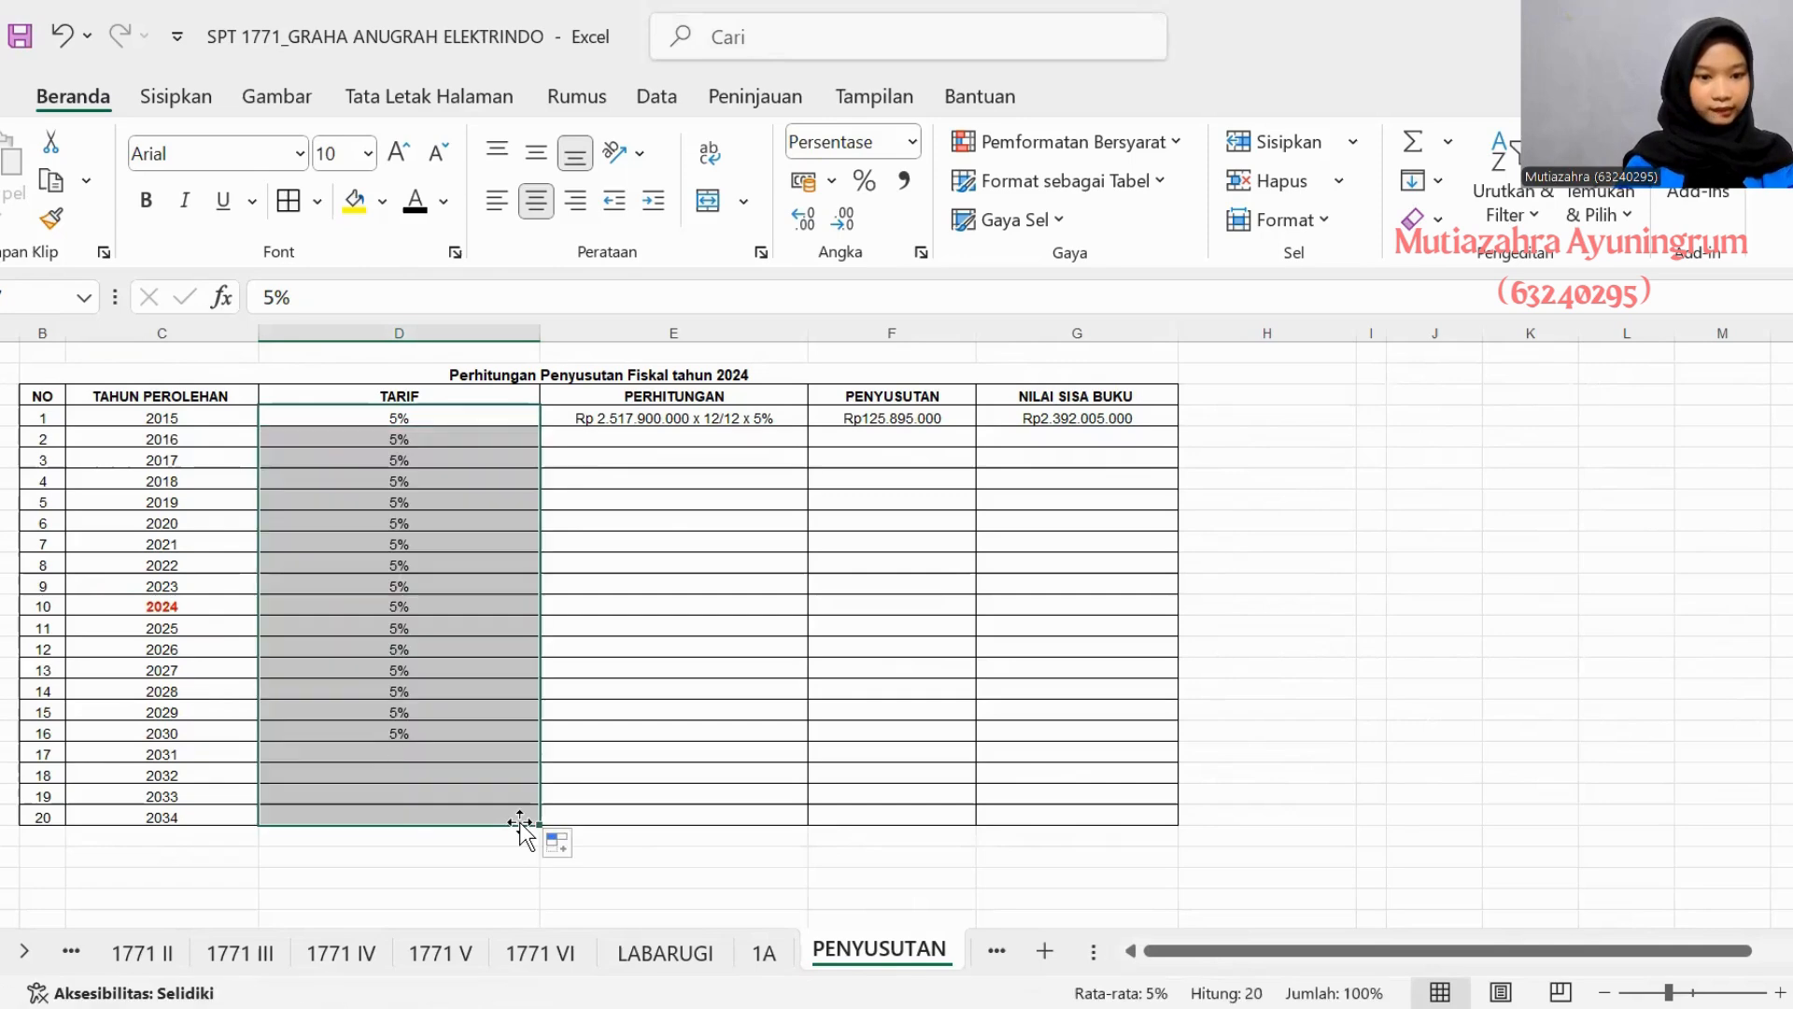
- Fill the 2015 Perhitungan text and Penyusutan formula down through 2034 in the fiscal table
{"action": "left_click", "coordinate": [726, 415]}
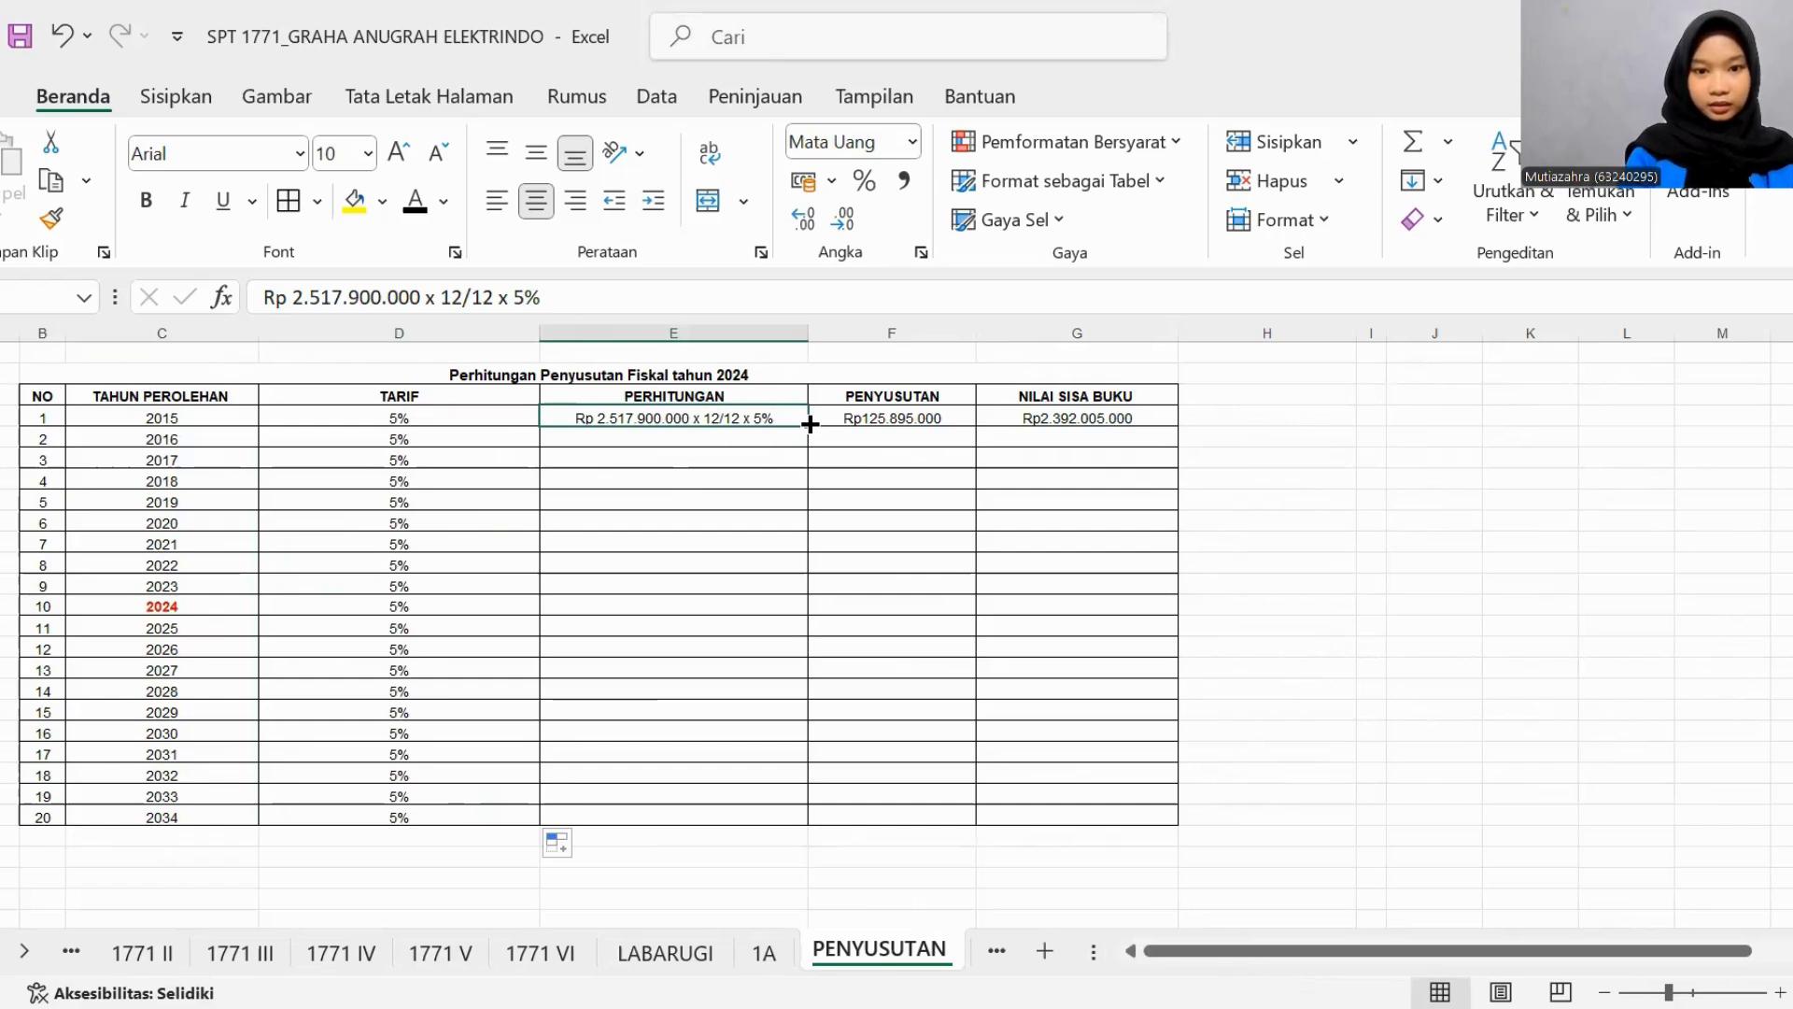
{"action": "left_click_drag", "start_coordinate": [810, 425], "coordinate": [809, 820]}
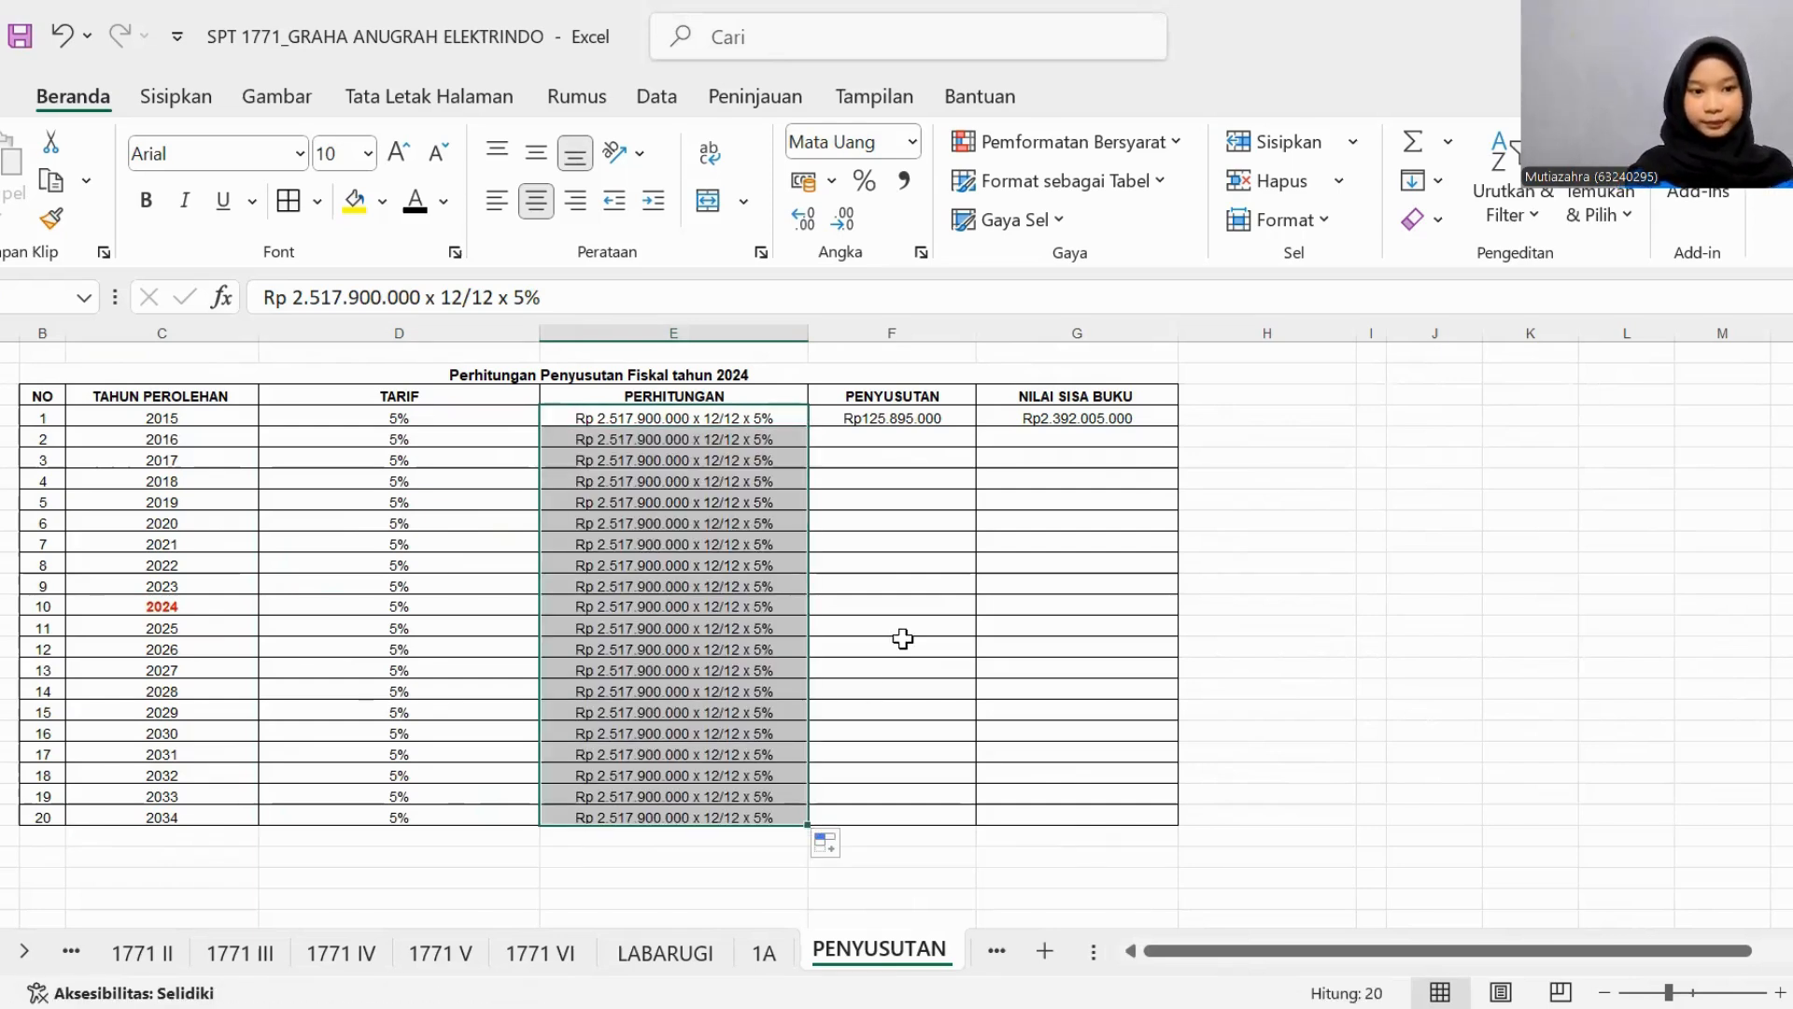
{"action": "left_click", "coordinate": [899, 442]}
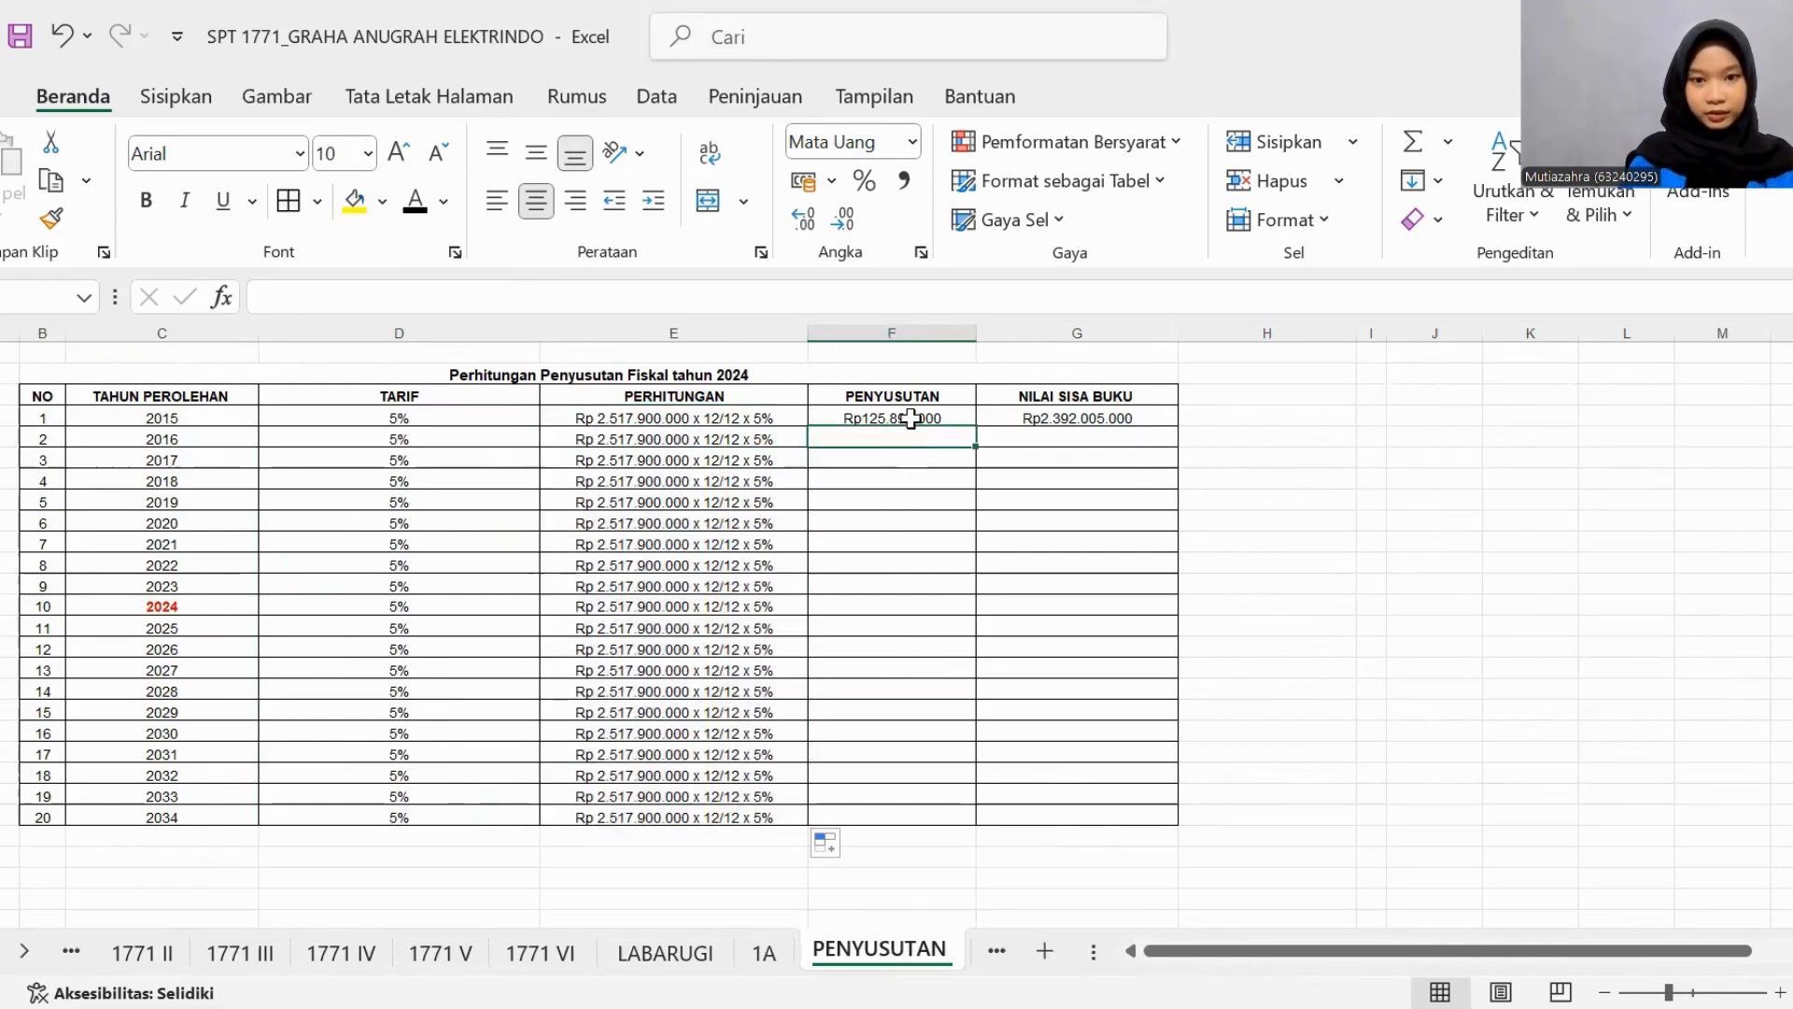
{"action": "left_click", "coordinate": [936, 421]}
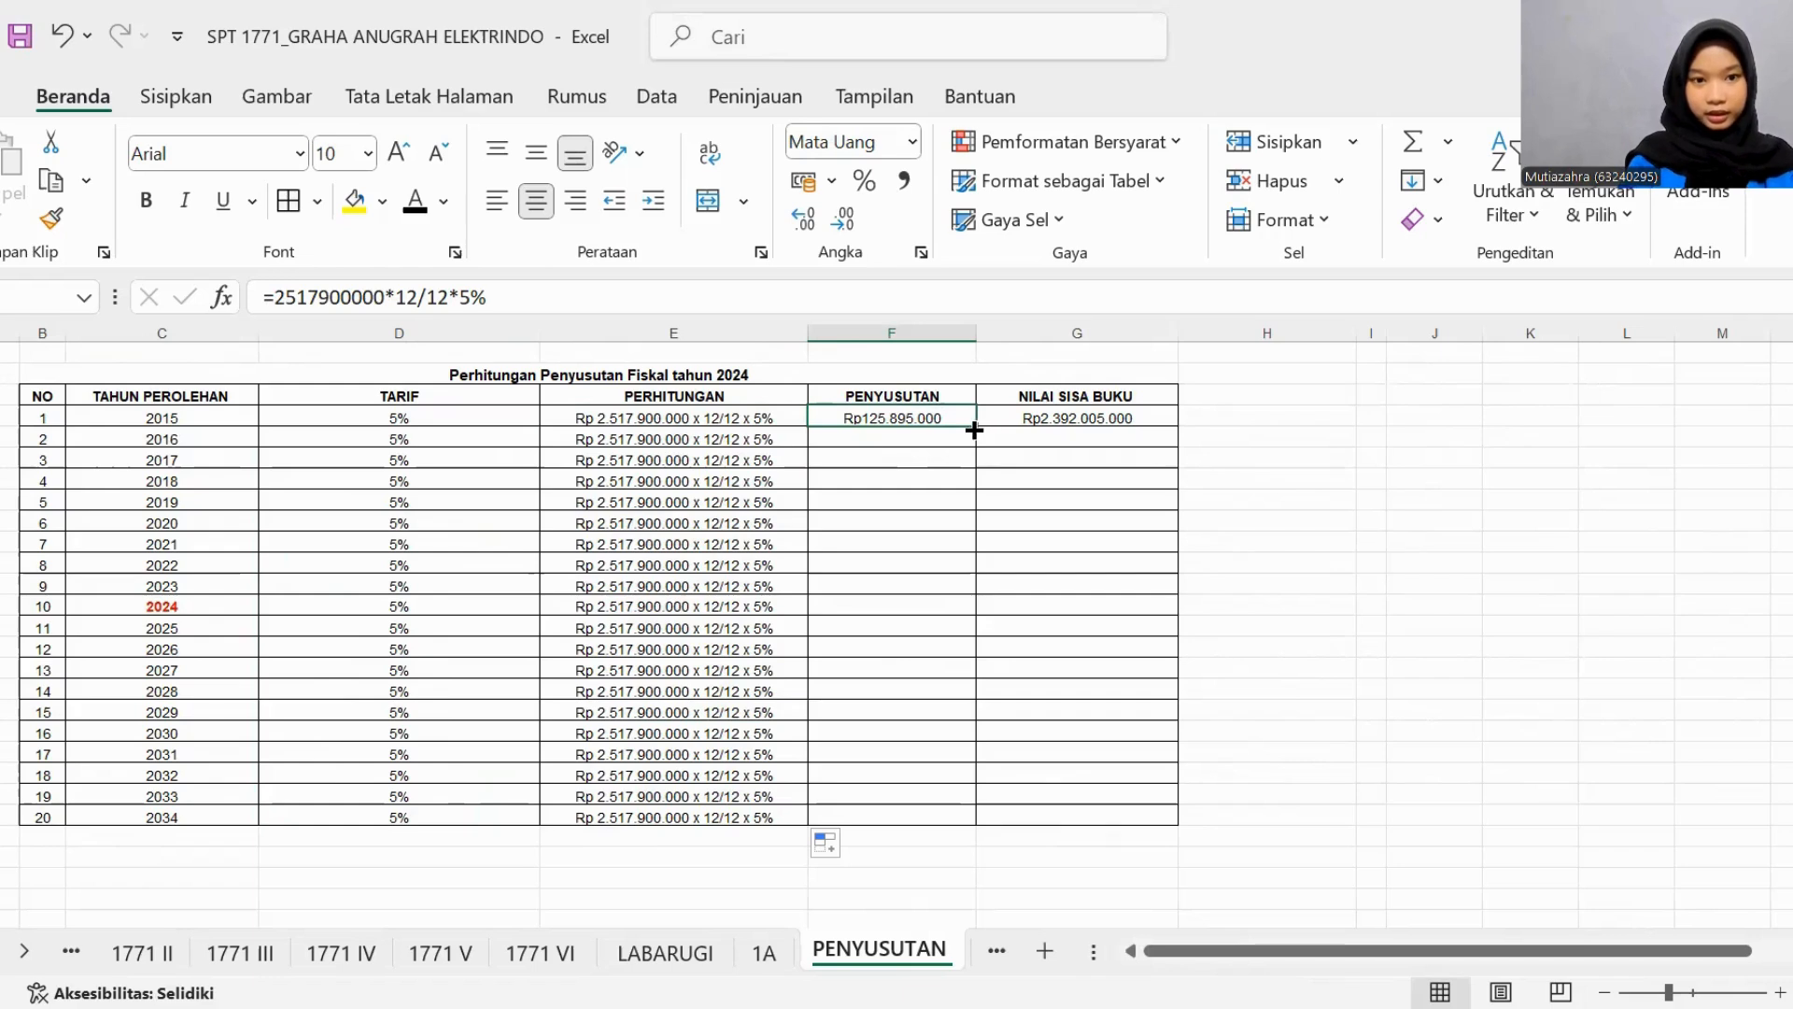
{"action": "left_click_drag", "start_coordinate": [974, 430], "coordinate": [977, 820]}
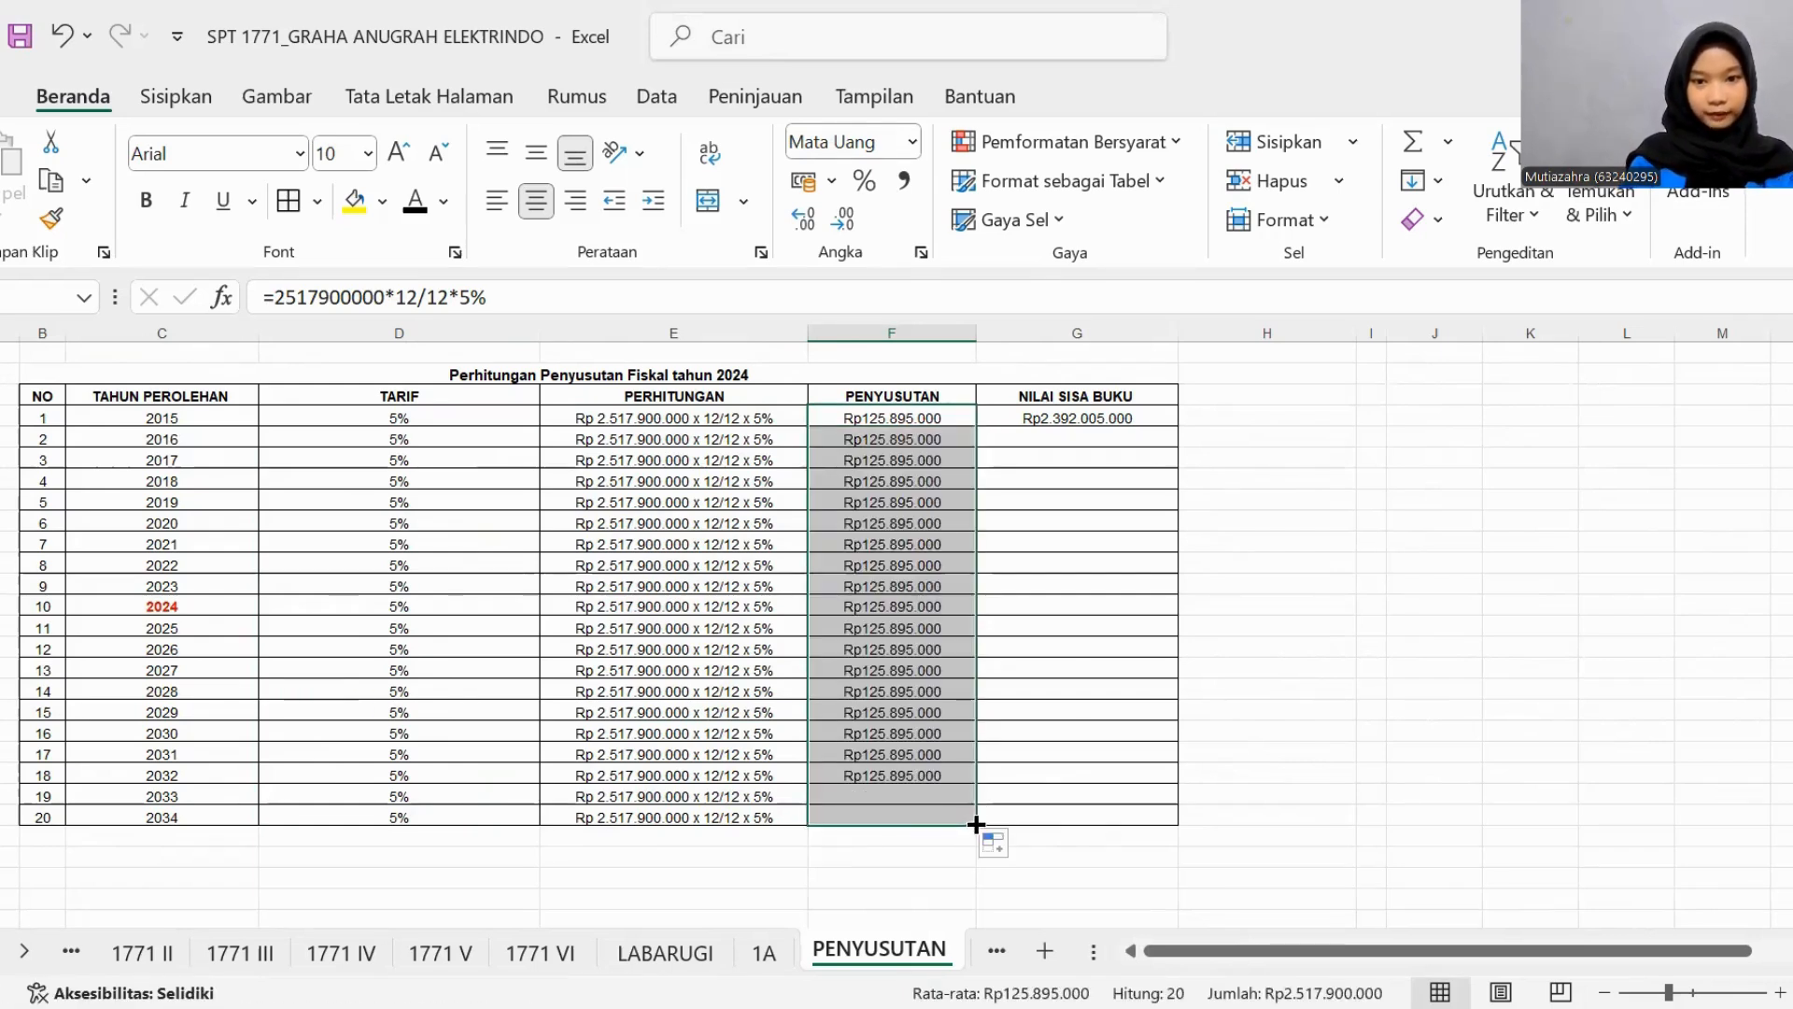
- Calculate the 2016 fiscal Nilai Sisa Buku by subtracting the 2016 Penyusutan from the 2015 remaining value, =G127-F128
{"action": "left_click", "coordinate": [1043, 418]}
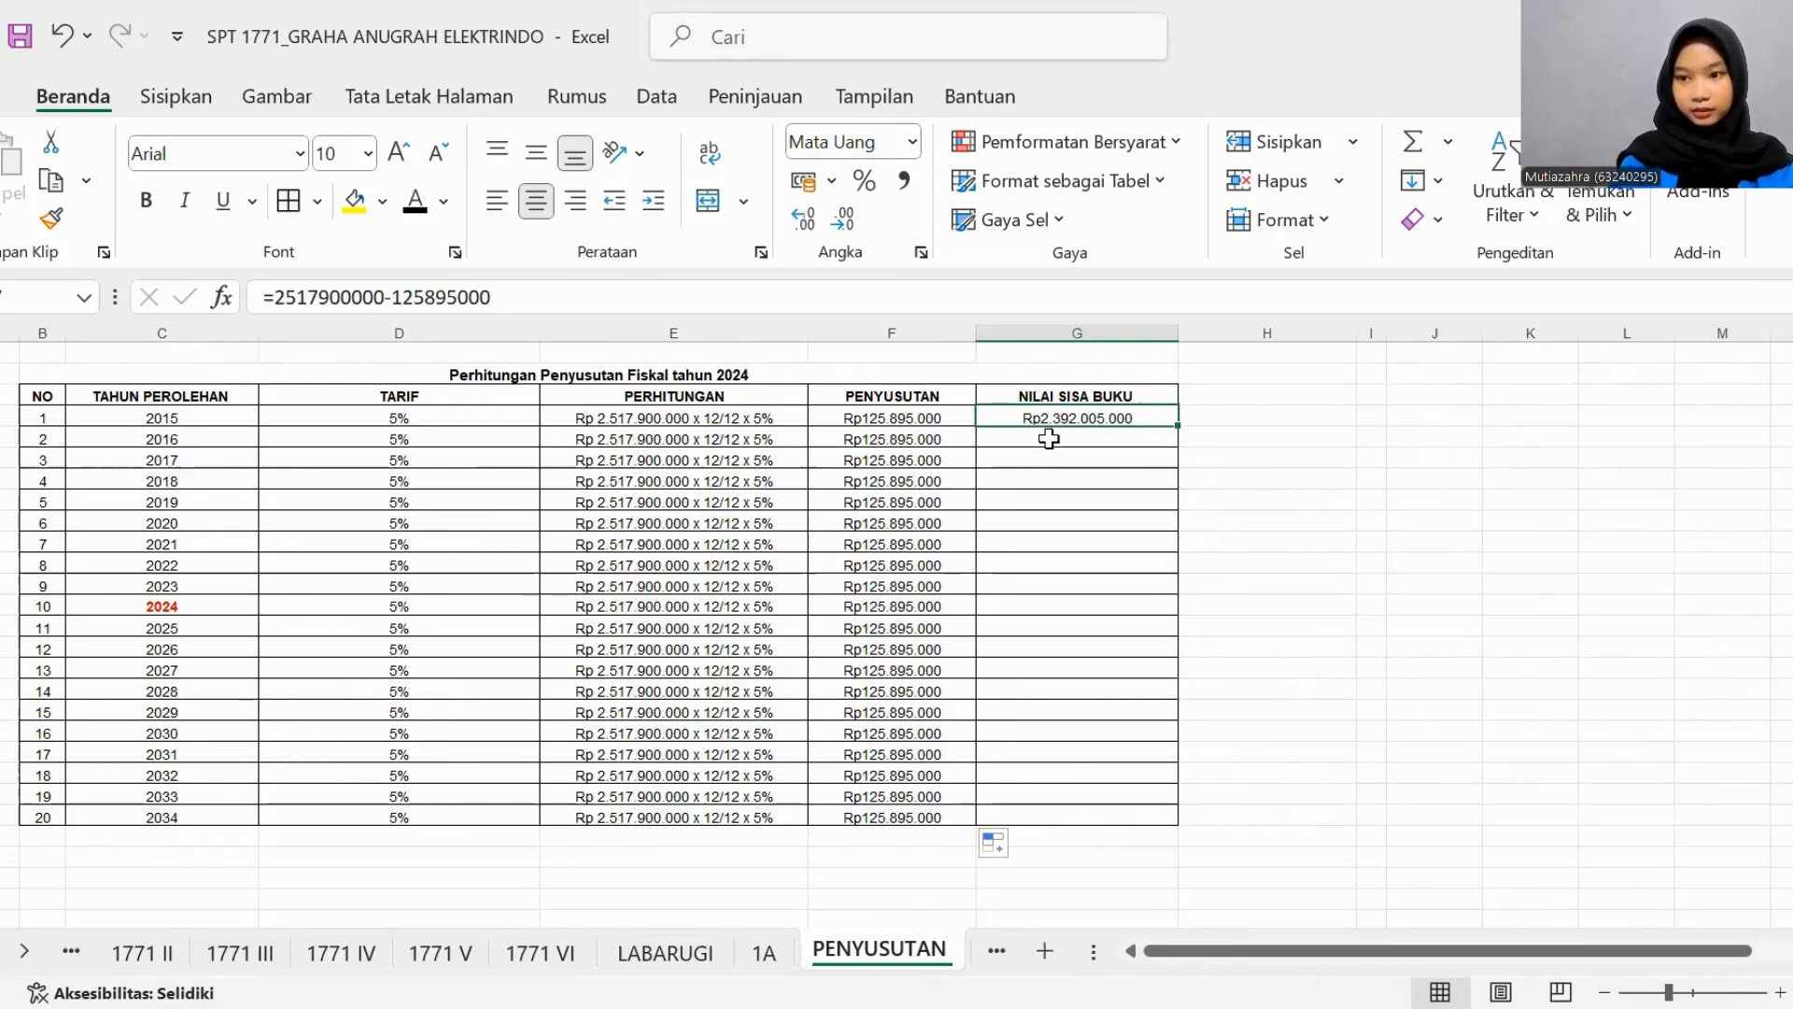
{"action": "left_click", "coordinate": [1100, 456]}
{"action": "left_click", "coordinate": [1100, 437]}
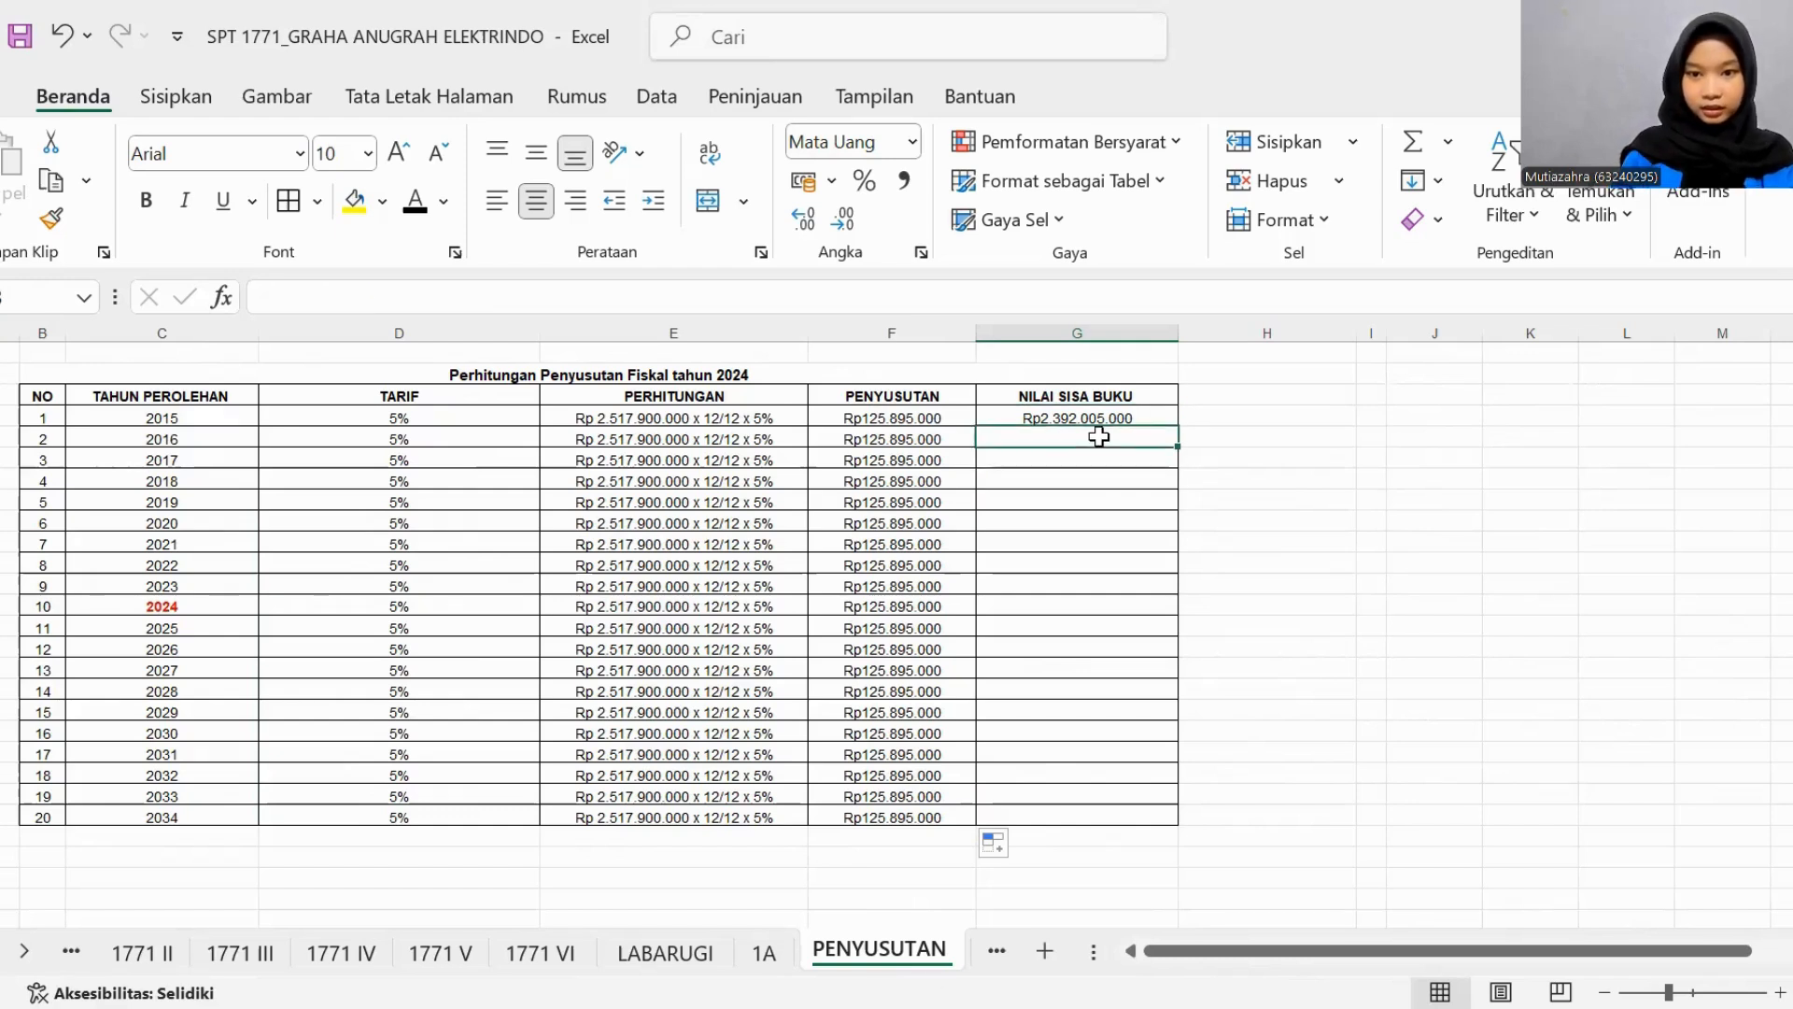
{"action": "type", "text": "="}
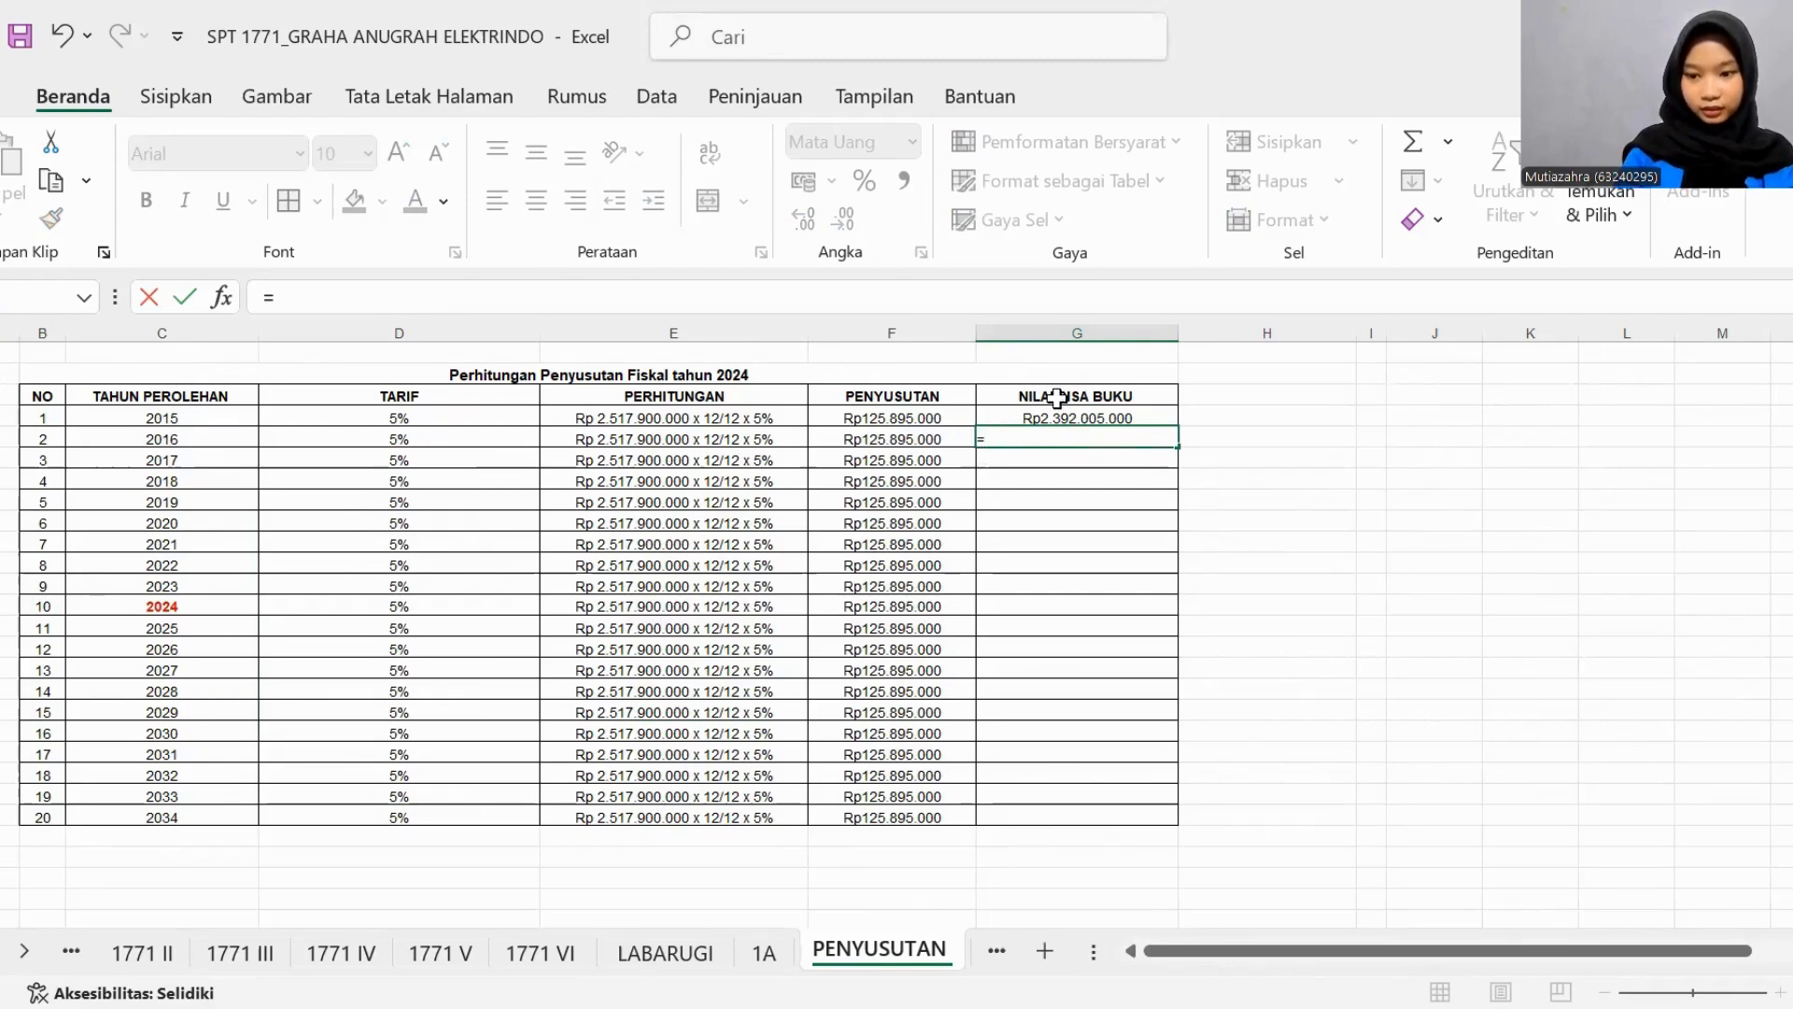
{"action": "left_click", "coordinate": [1063, 418]}
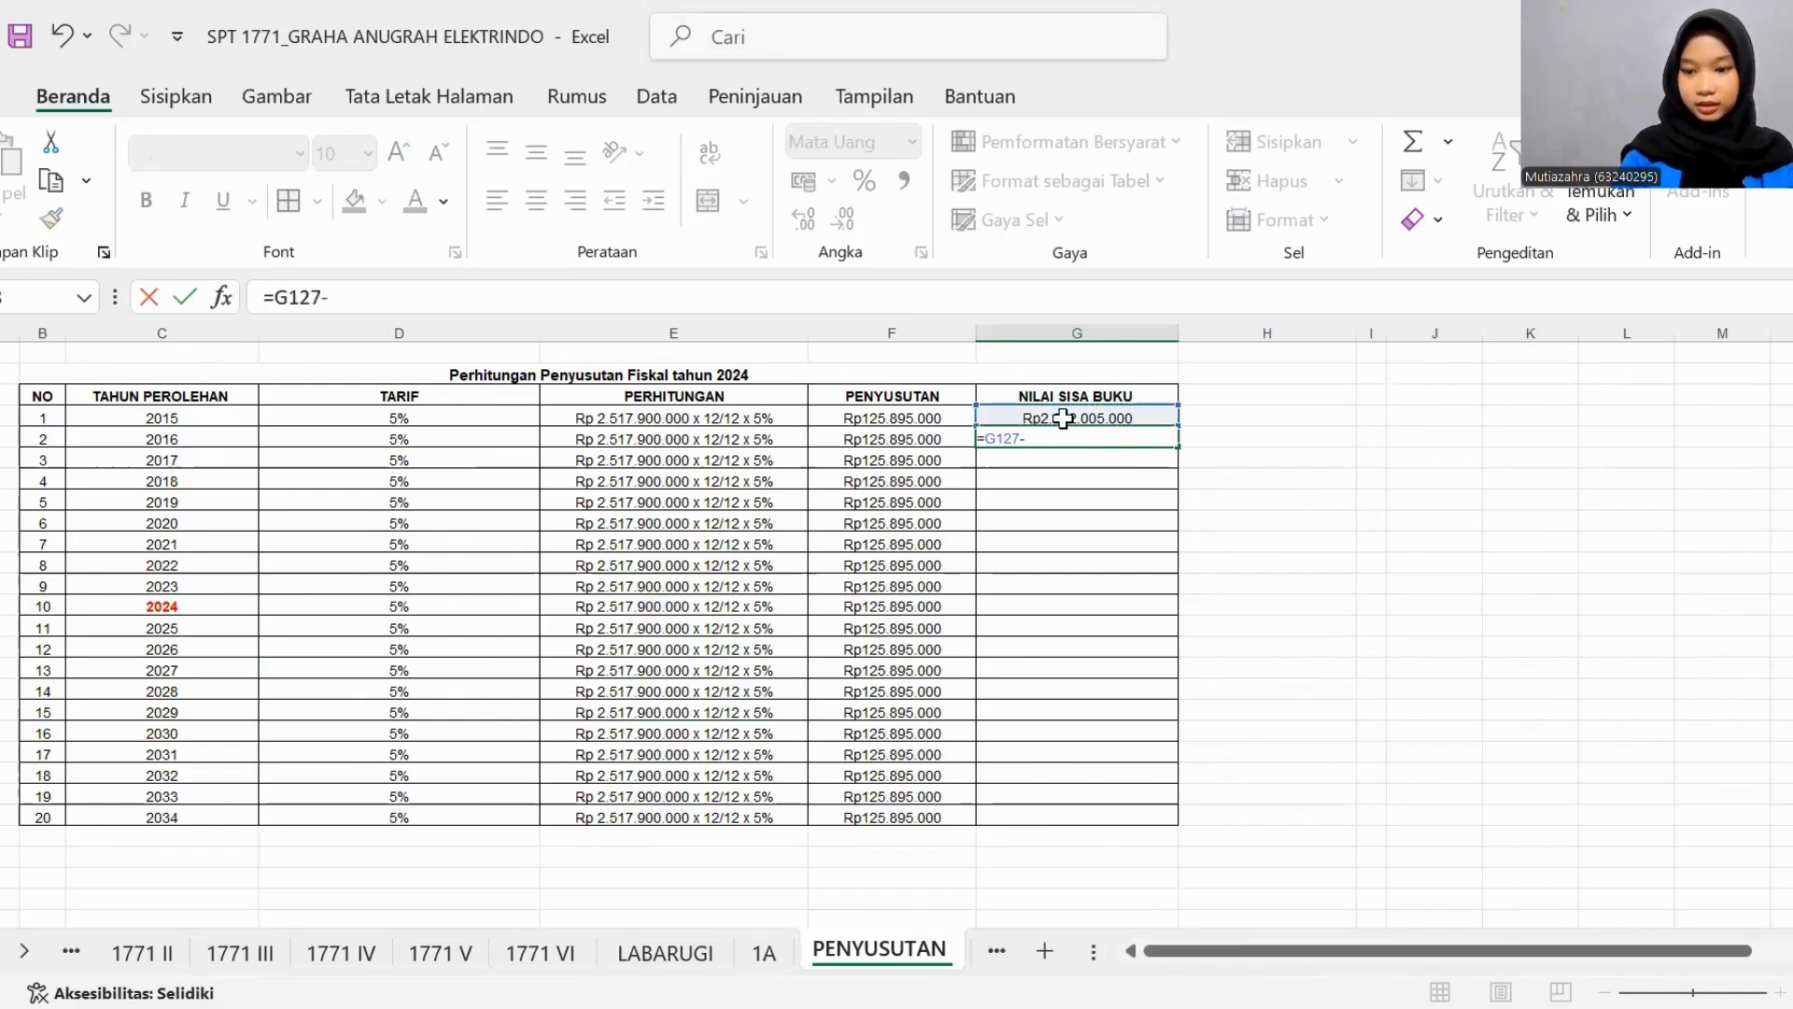
{"action": "left_click", "coordinate": [912, 439]}
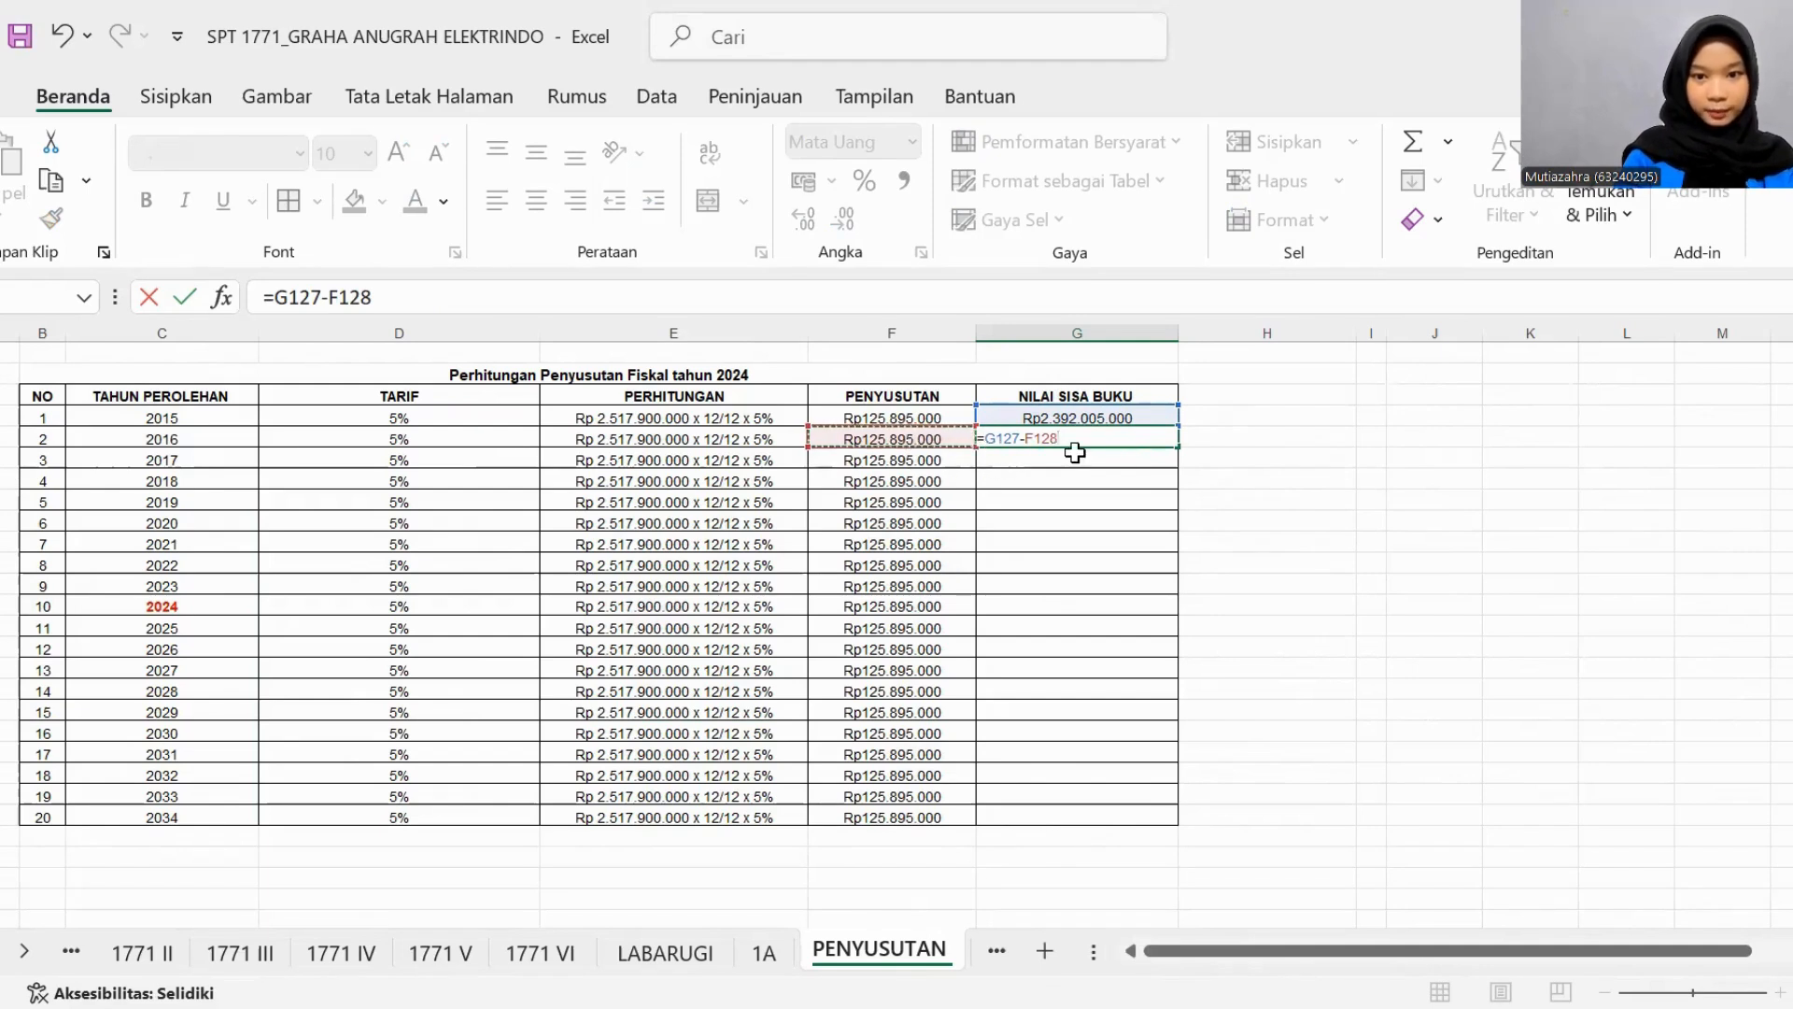
{"action": "key", "text": "Return"}
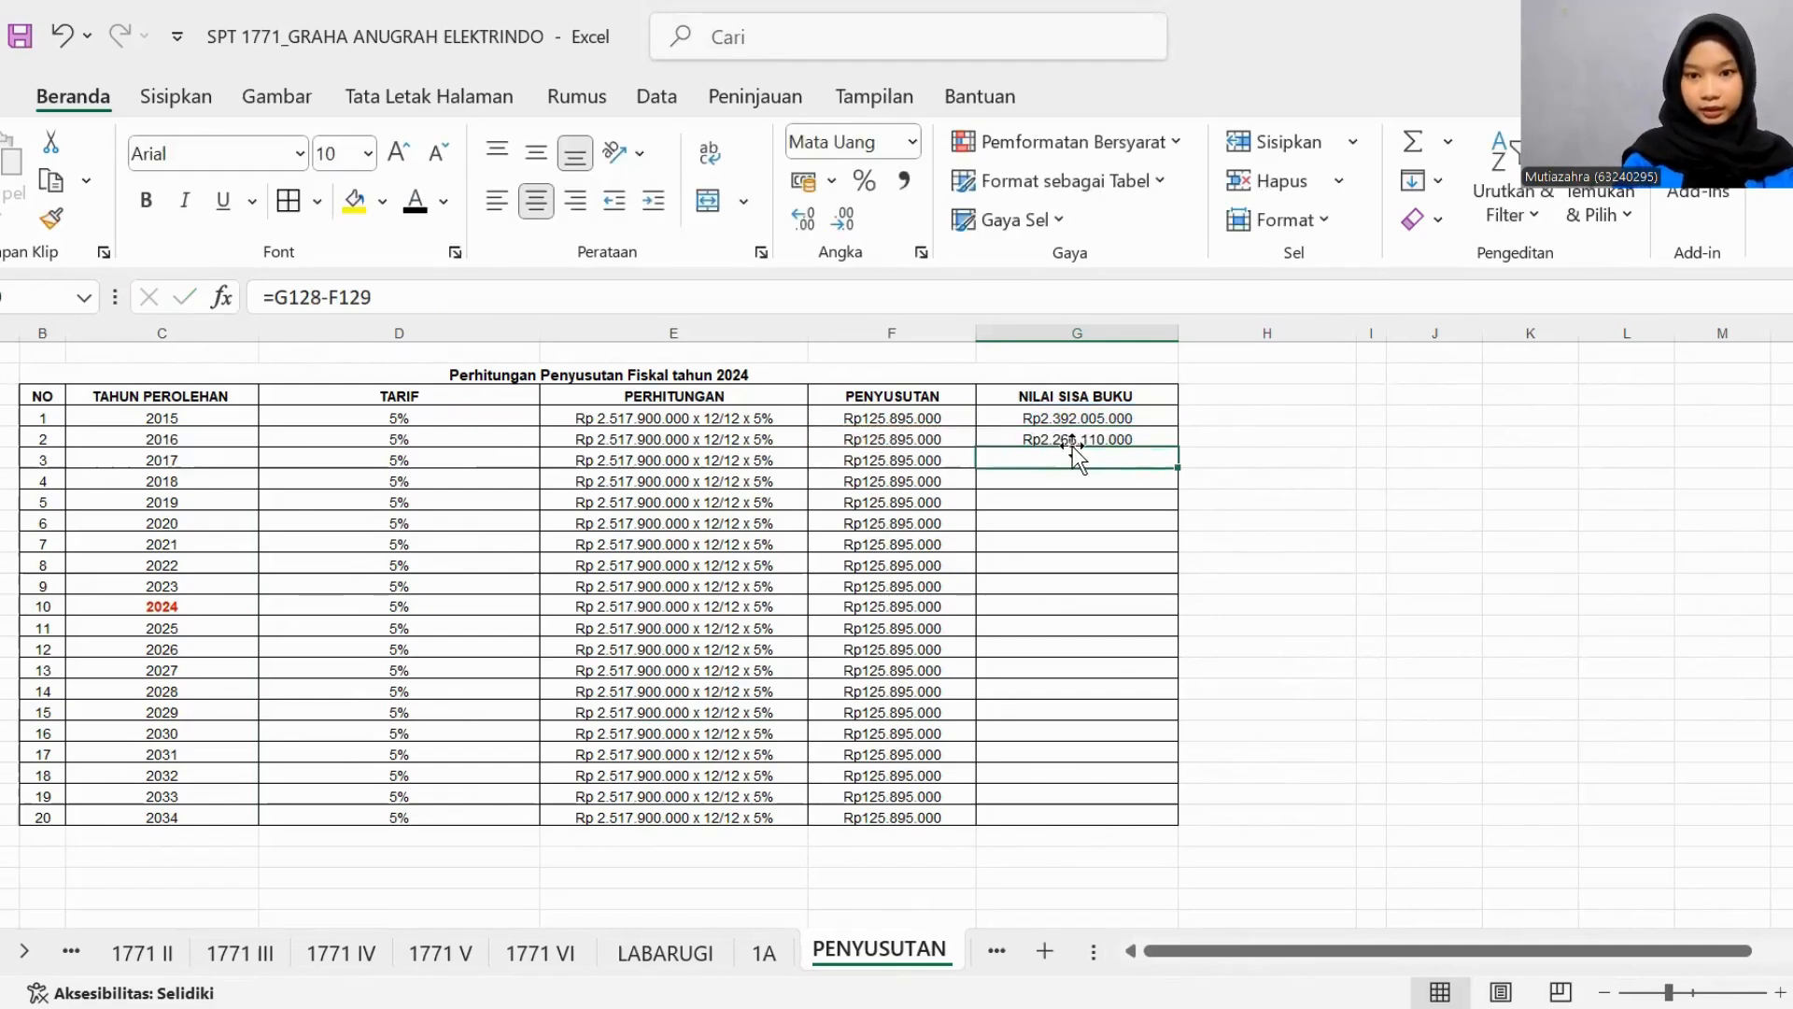
- Extend the 2016 Nilai Sisa Buku formula down through 2034 and select the 2024 value
{"action": "left_click", "coordinate": [1130, 437]}
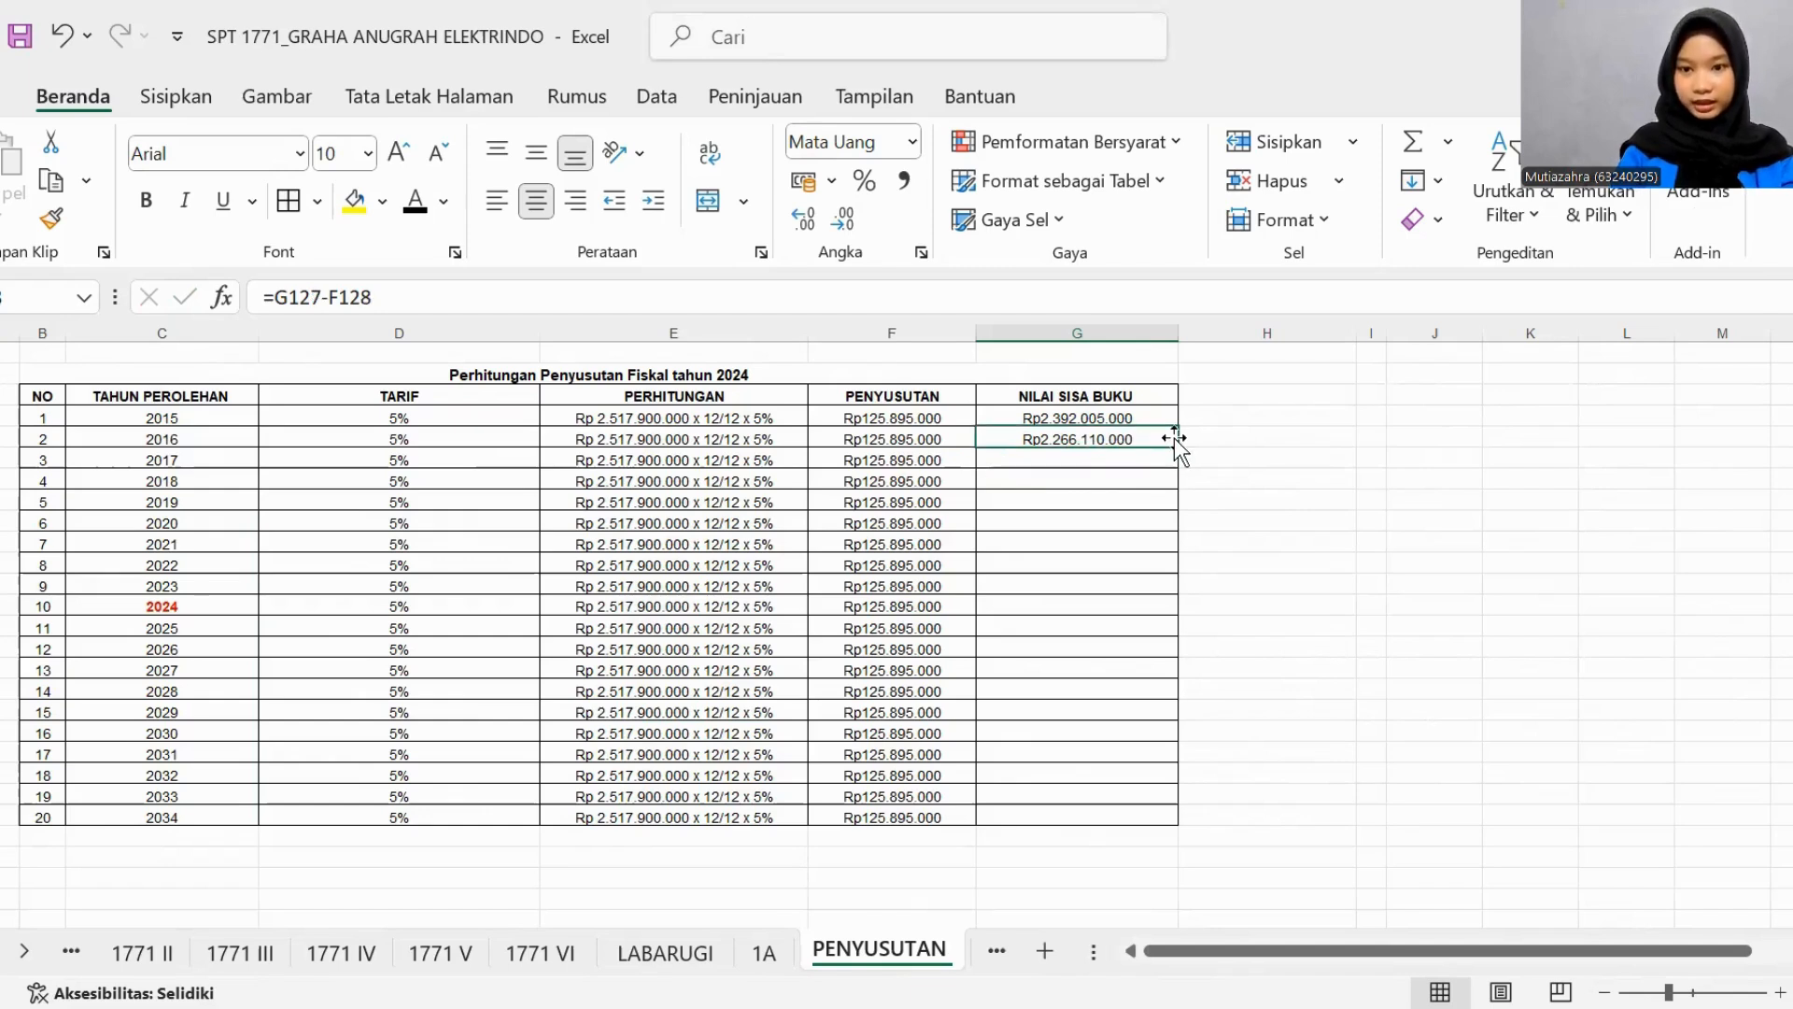
{"action": "left_click_drag", "start_coordinate": [1176, 443], "coordinate": [1159, 826]}
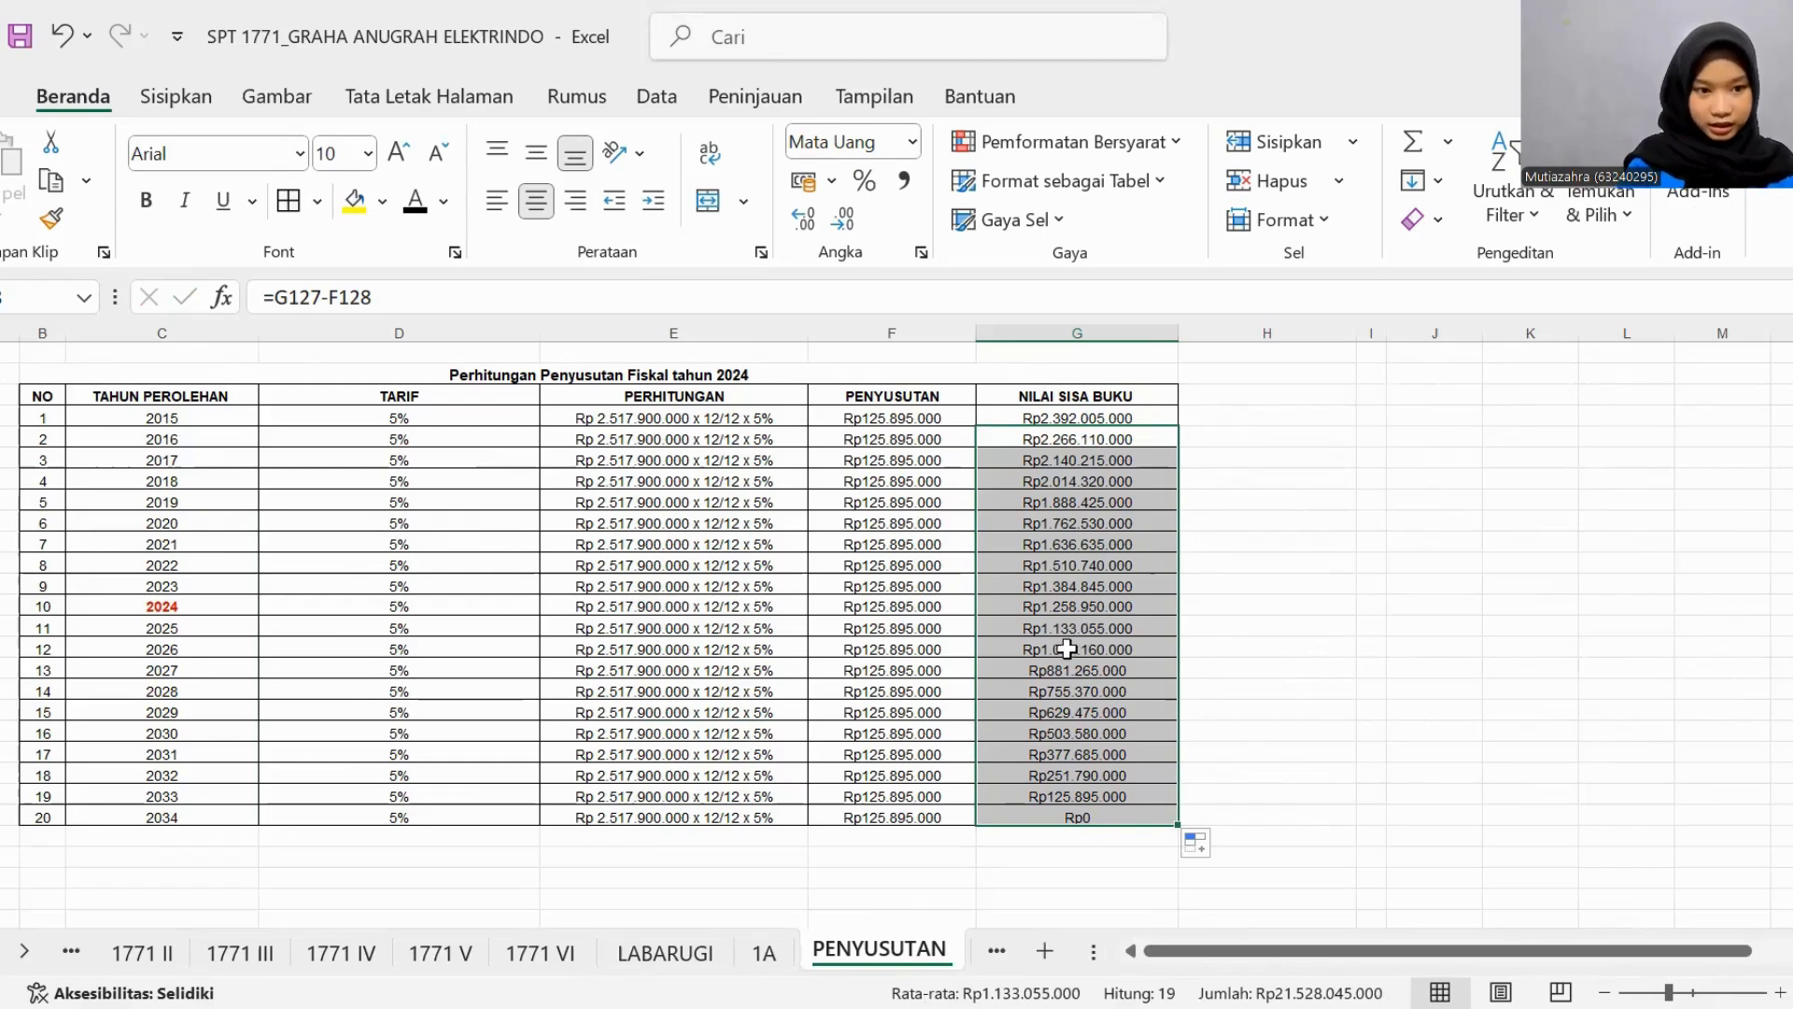
{"action": "left_click", "coordinate": [1067, 607]}
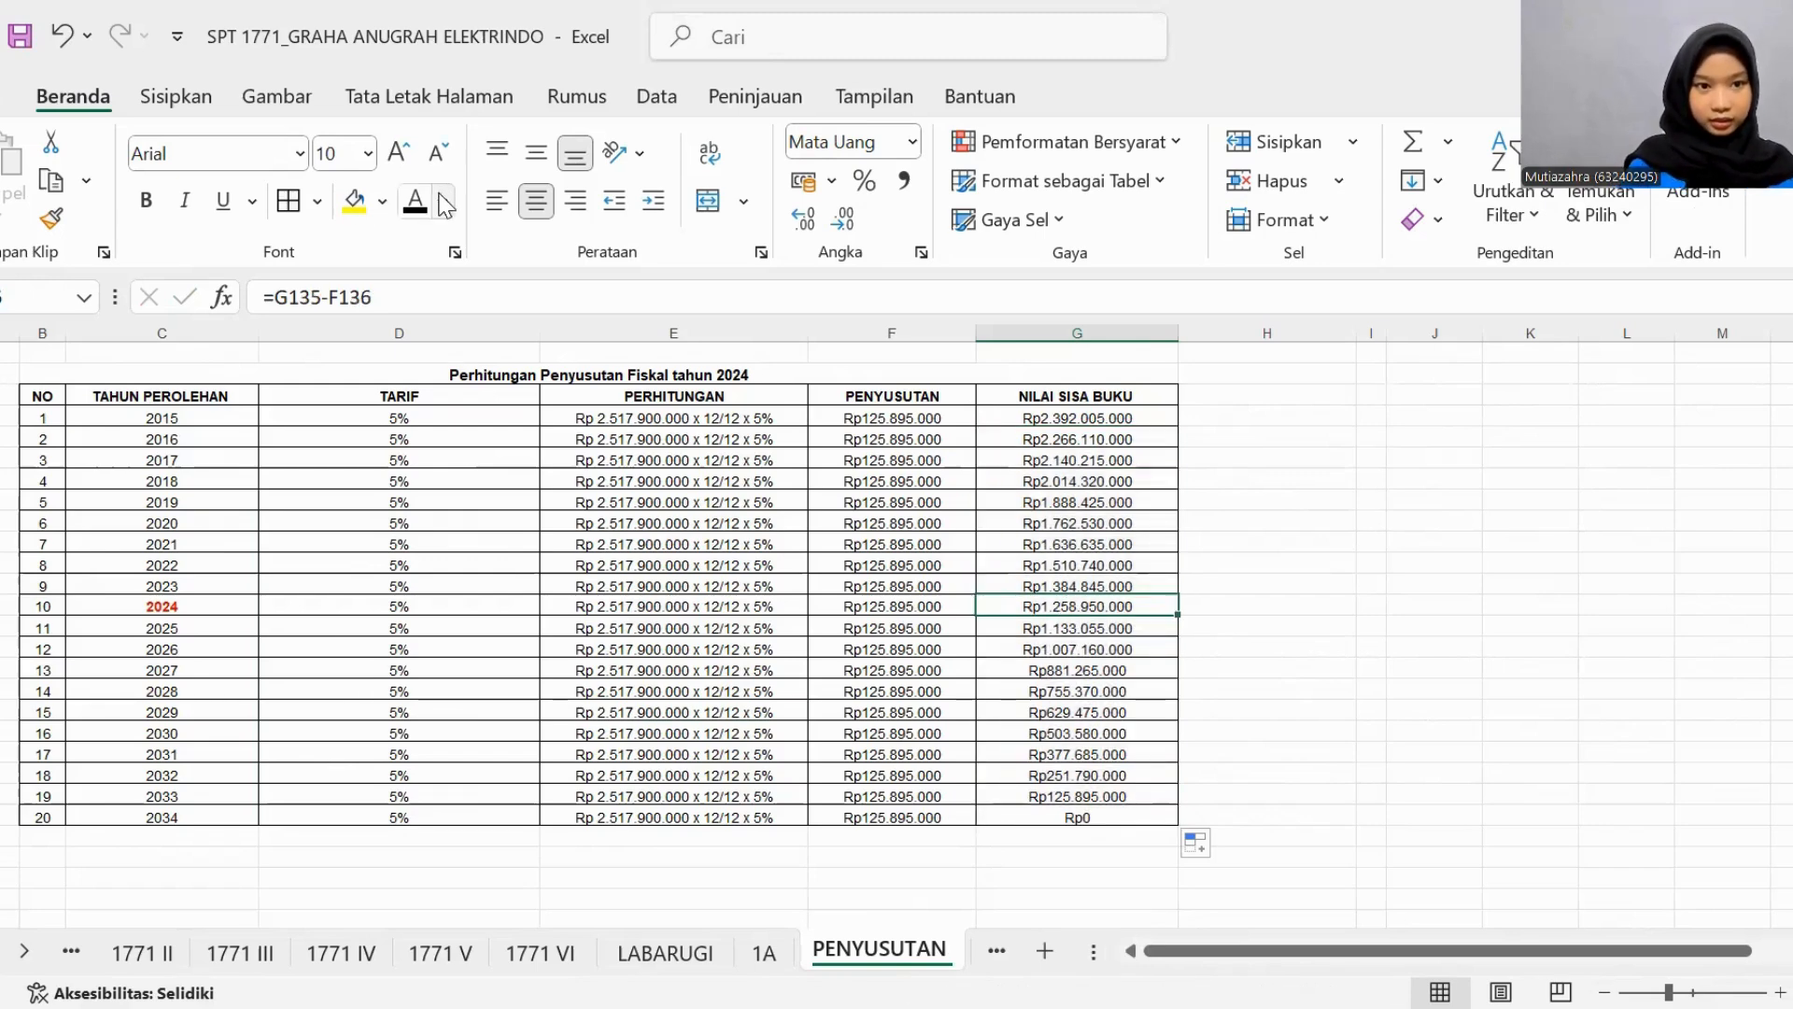
- Check the assets' fiscal depreciation on sheet 1A and bold asset 4's 2024 Nilai Sisa Buku in the PENYUSUTAN fiscal table
{"action": "left_click", "coordinate": [761, 955]}
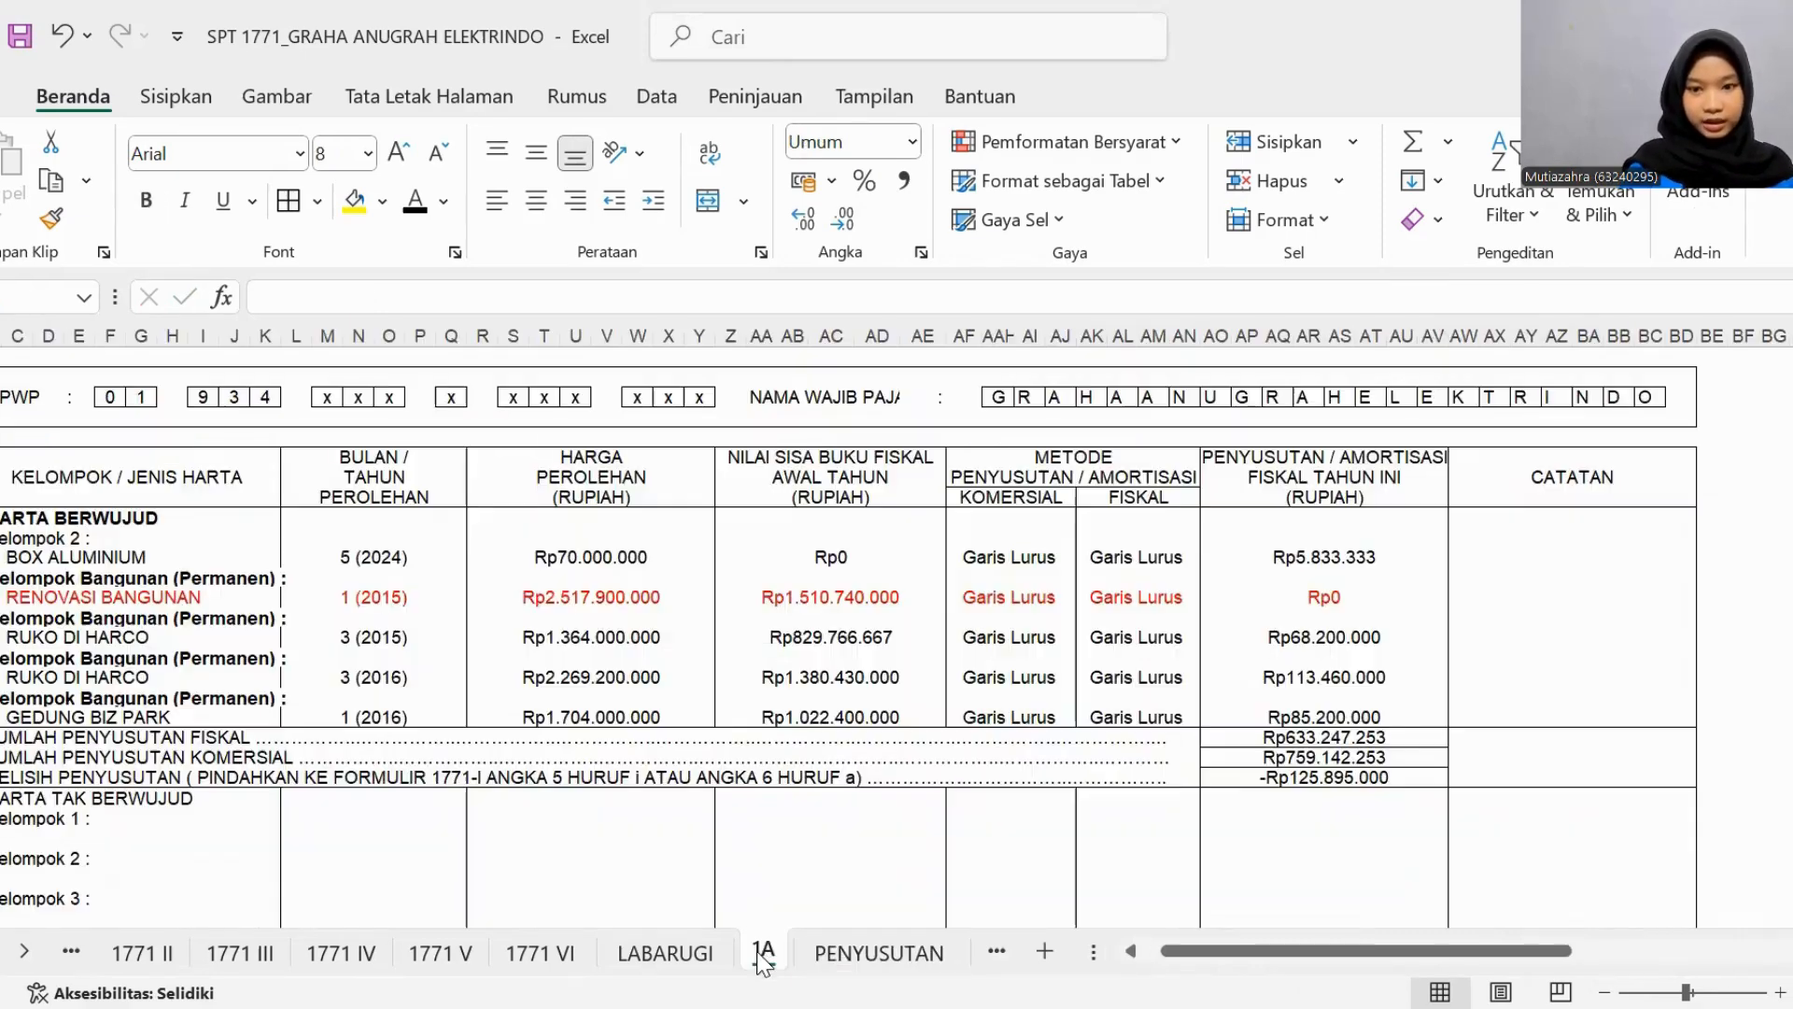
{"action": "scroll", "coordinate": [1009, 682], "scroll_direction": "right", "scroll_amount": 3}
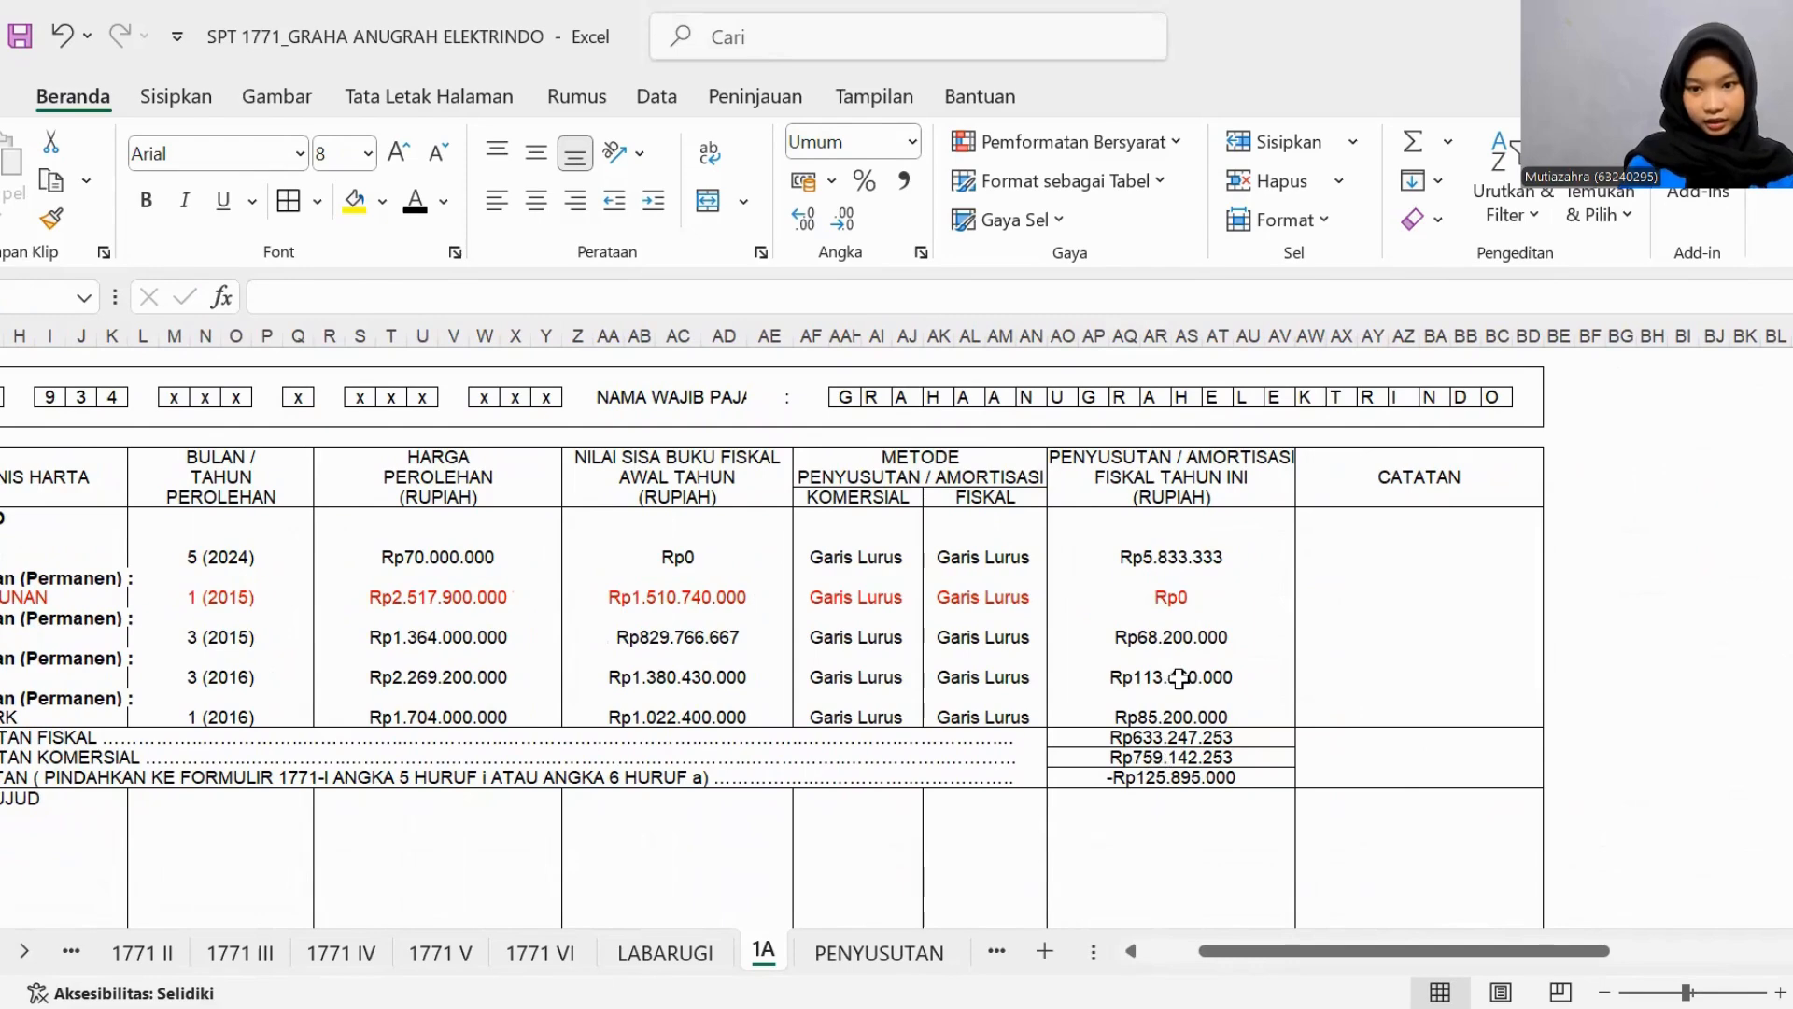
{"action": "left_click", "coordinate": [892, 949]}
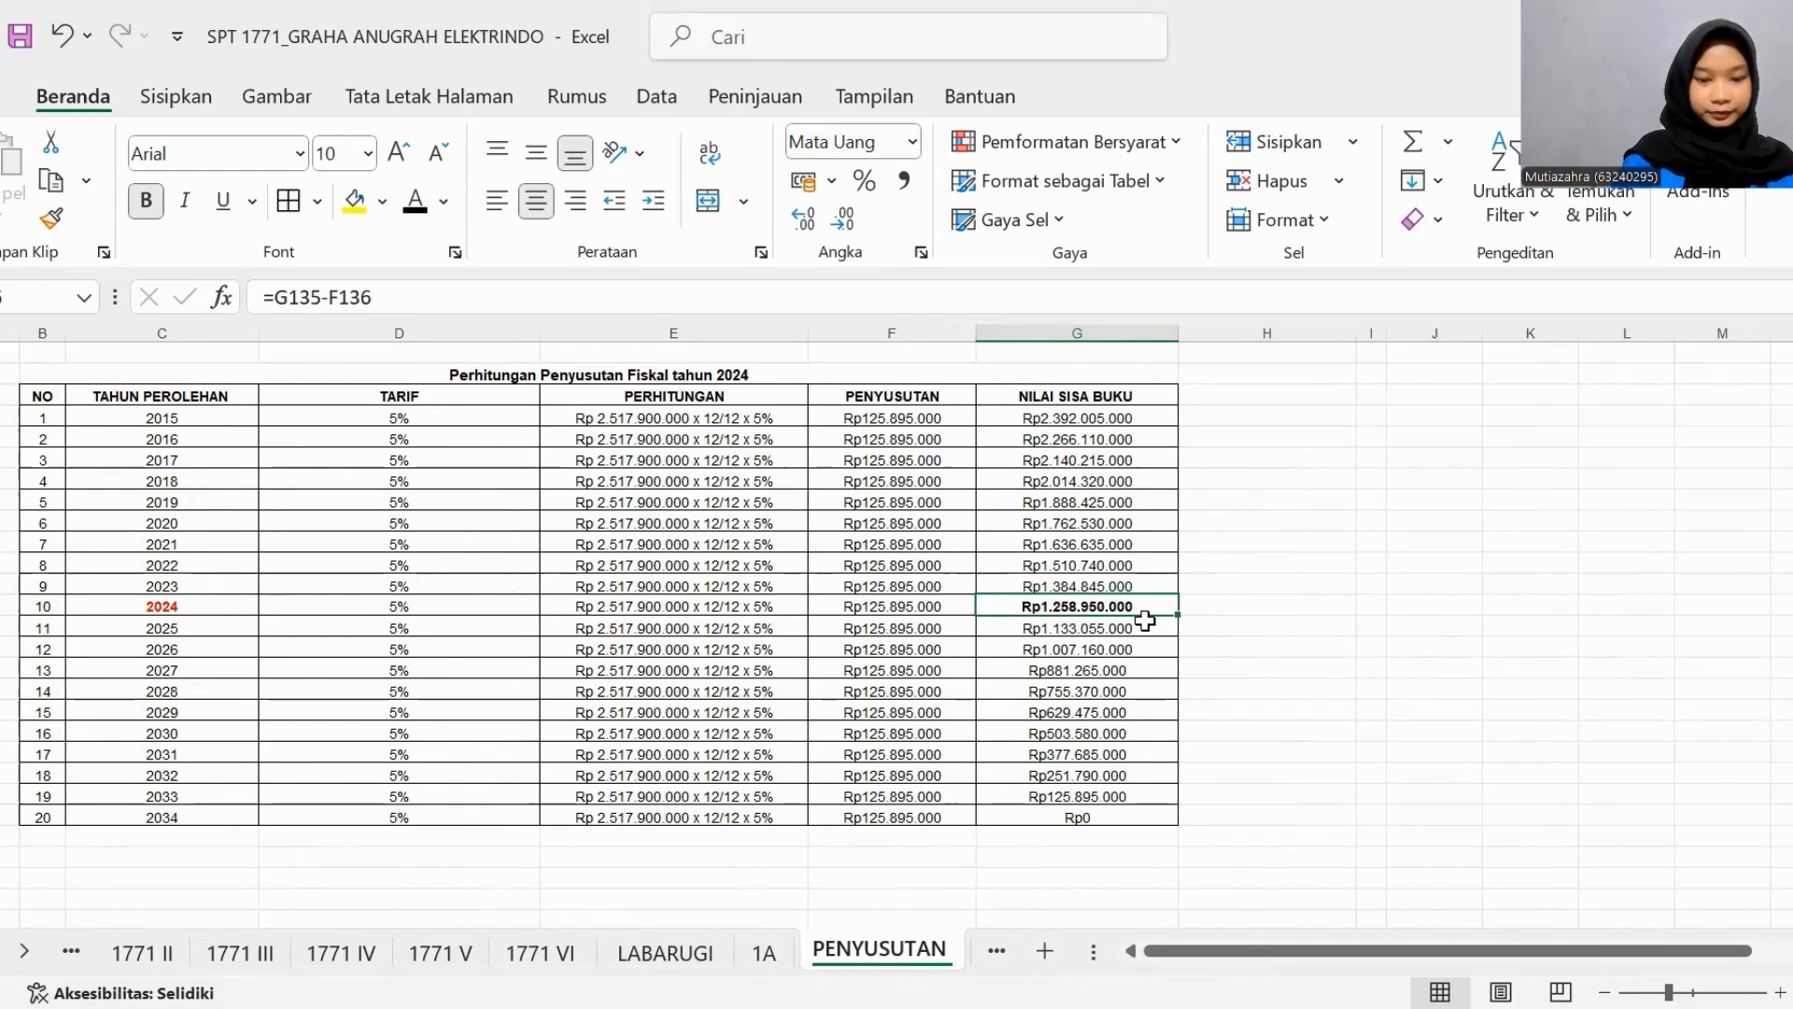
{"action": "left_click", "coordinate": [1092, 822]}
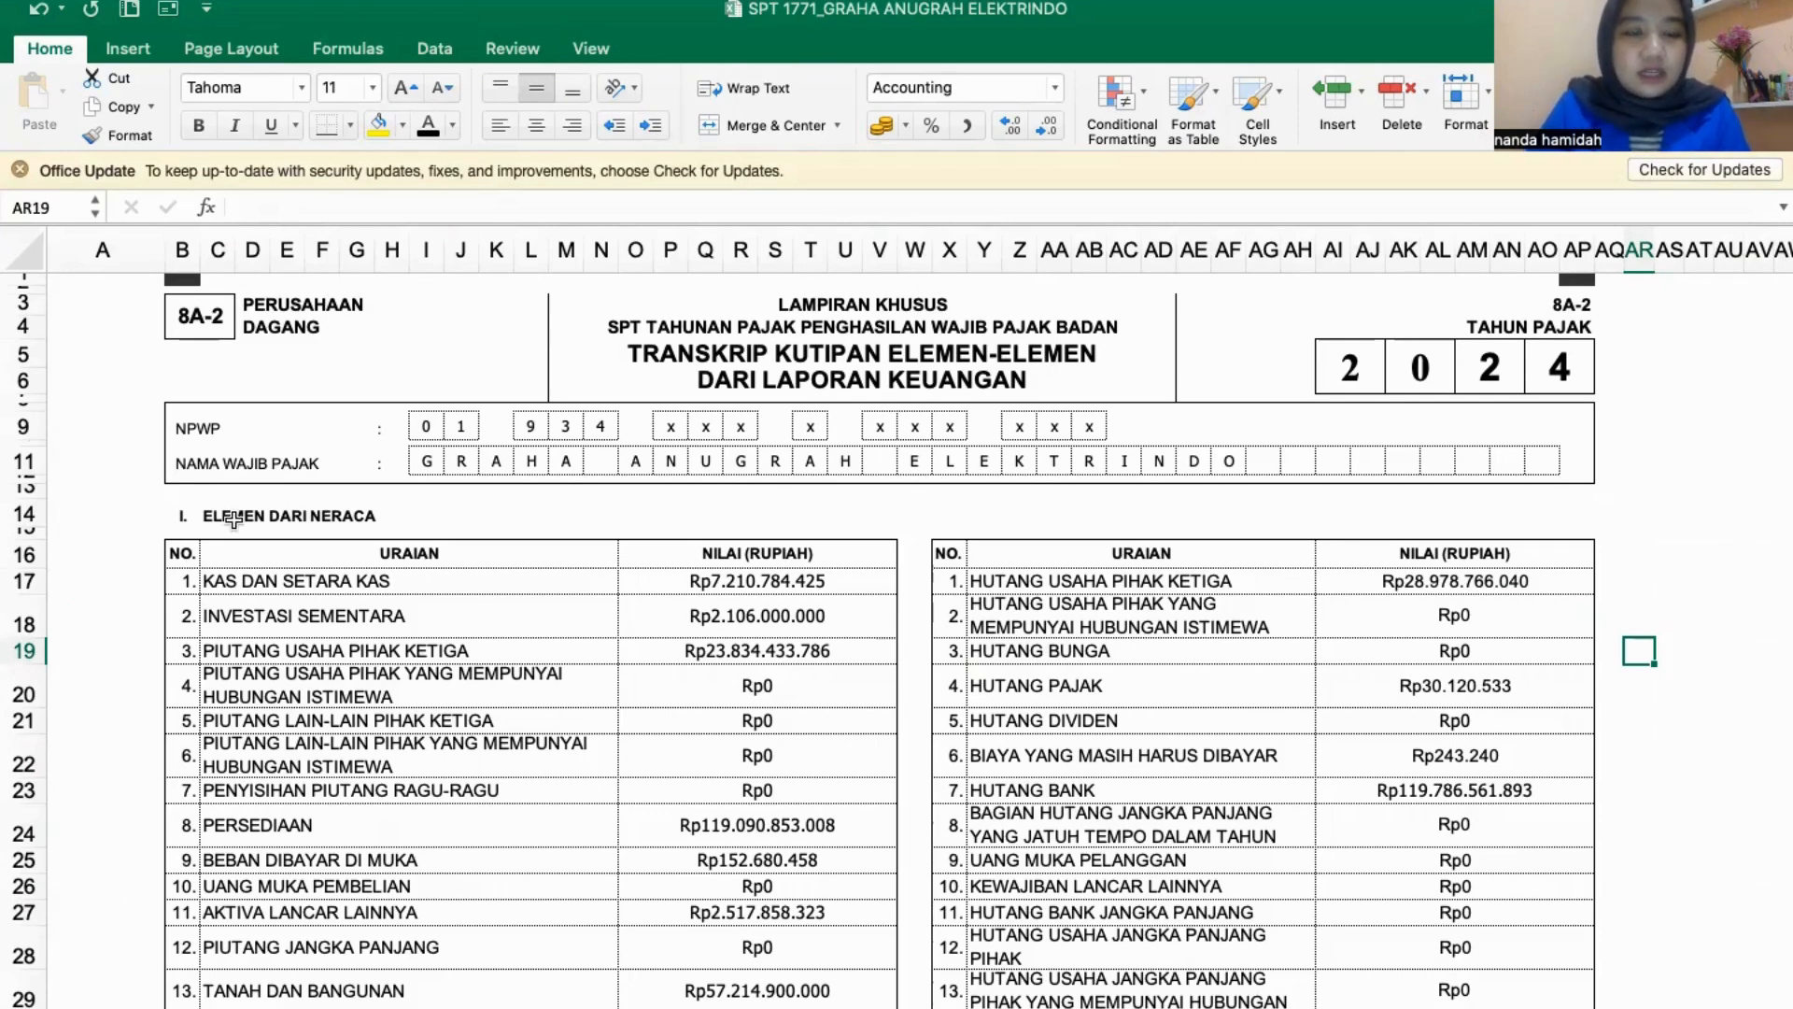
- Review the balance sheet and profit/loss elements on form 8A-2 against the profit and loss statement, down to the Pernyataan section
{"action": "scroll", "coordinate": [458, 537], "scroll_direction": "down", "scroll_amount": 10}
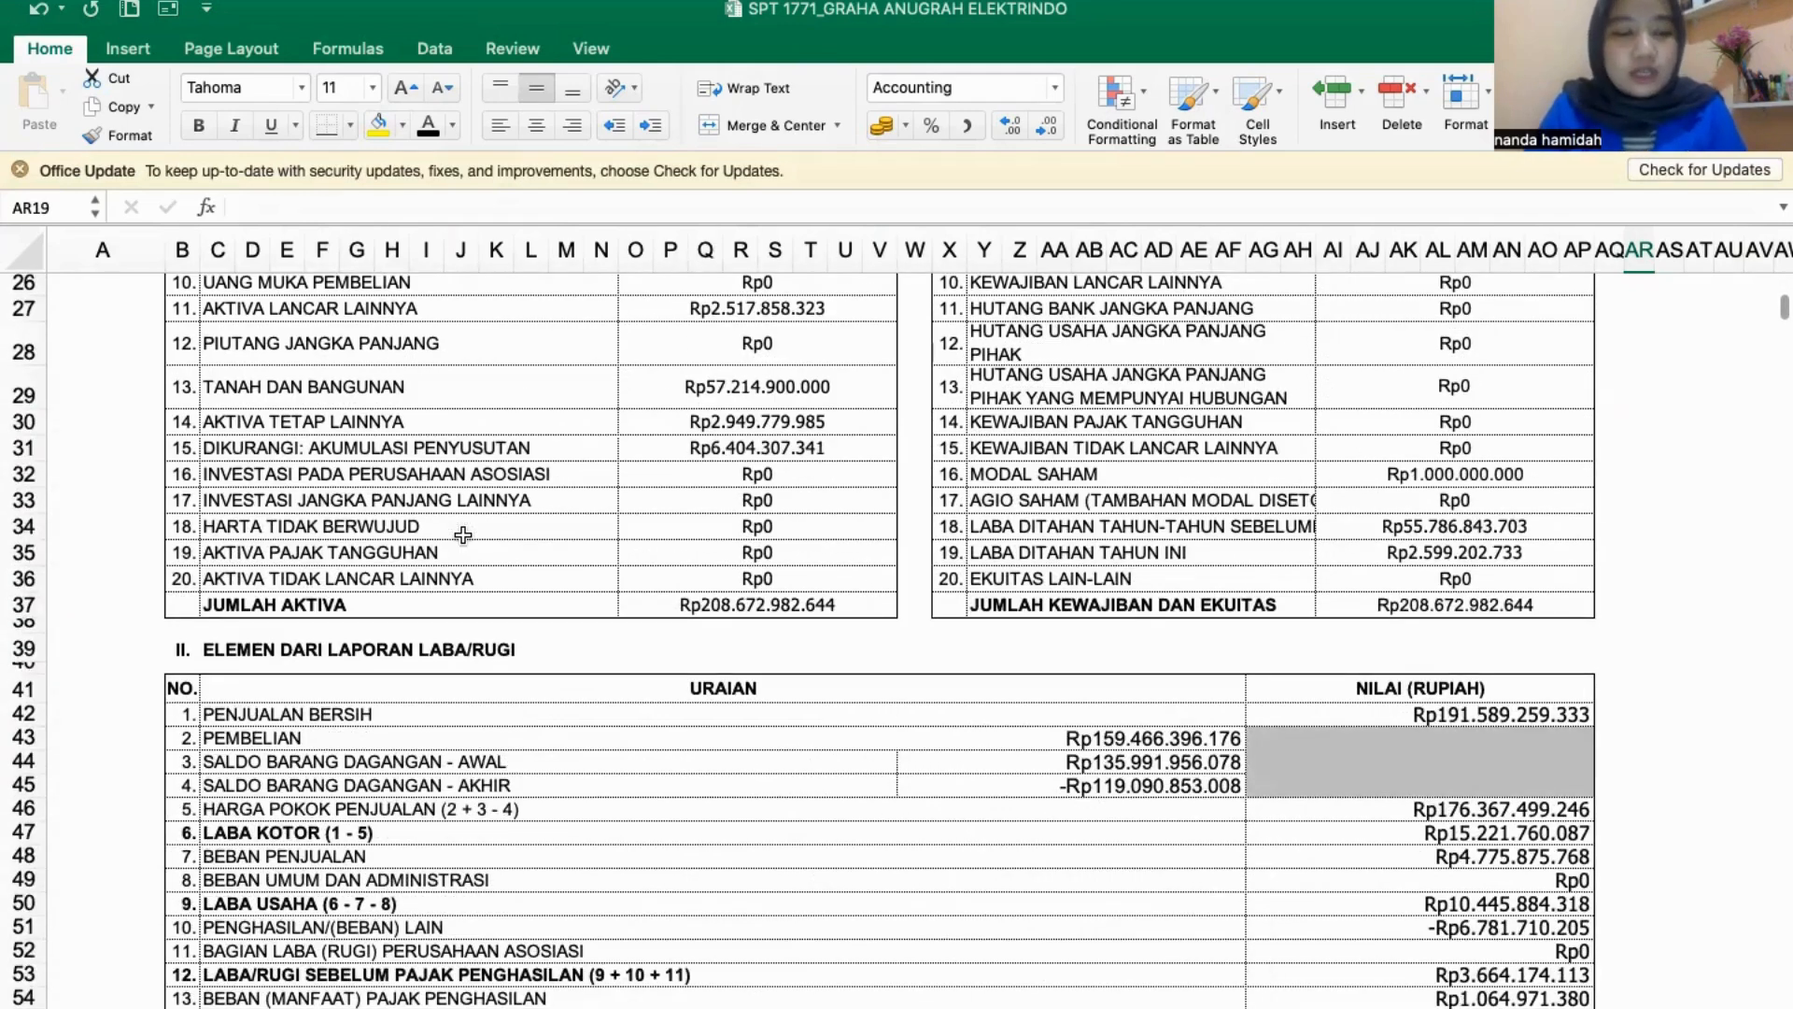
{"action": "scroll", "coordinate": [463, 535], "scroll_direction": "down", "scroll_amount": 6}
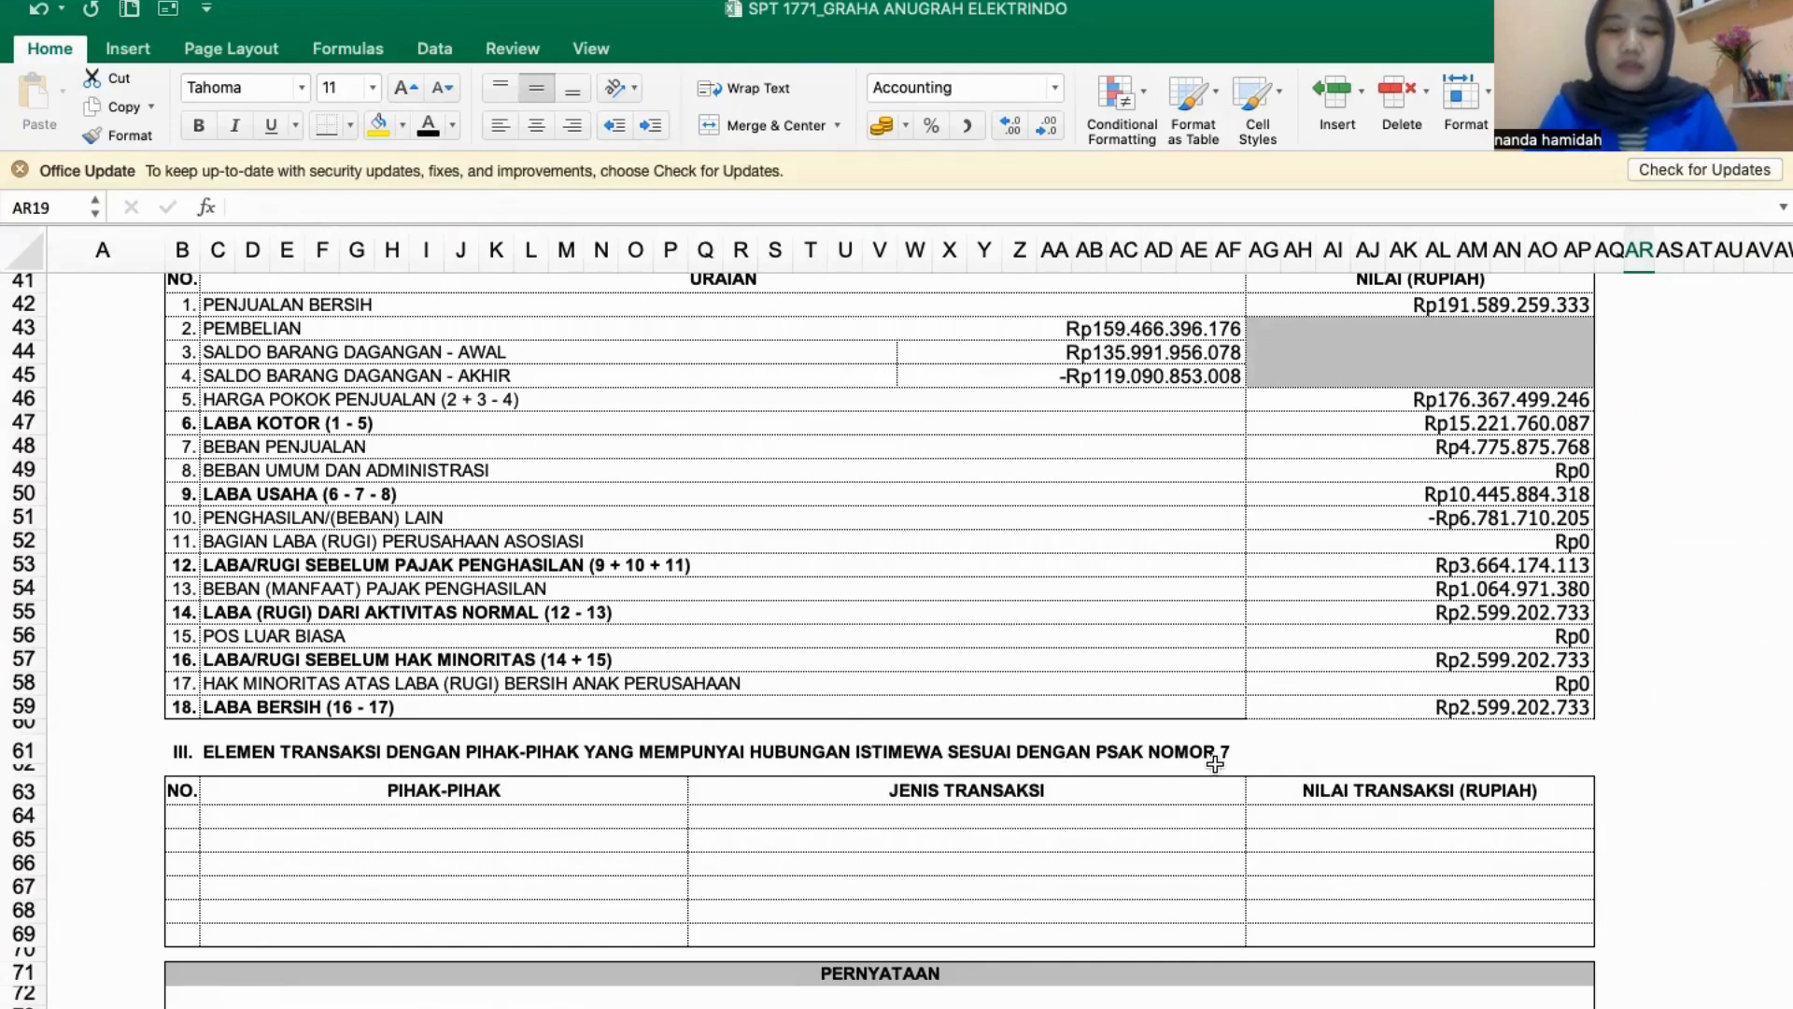
{"action": "scroll", "coordinate": [1215, 763], "scroll_direction": "up", "scroll_amount": 12}
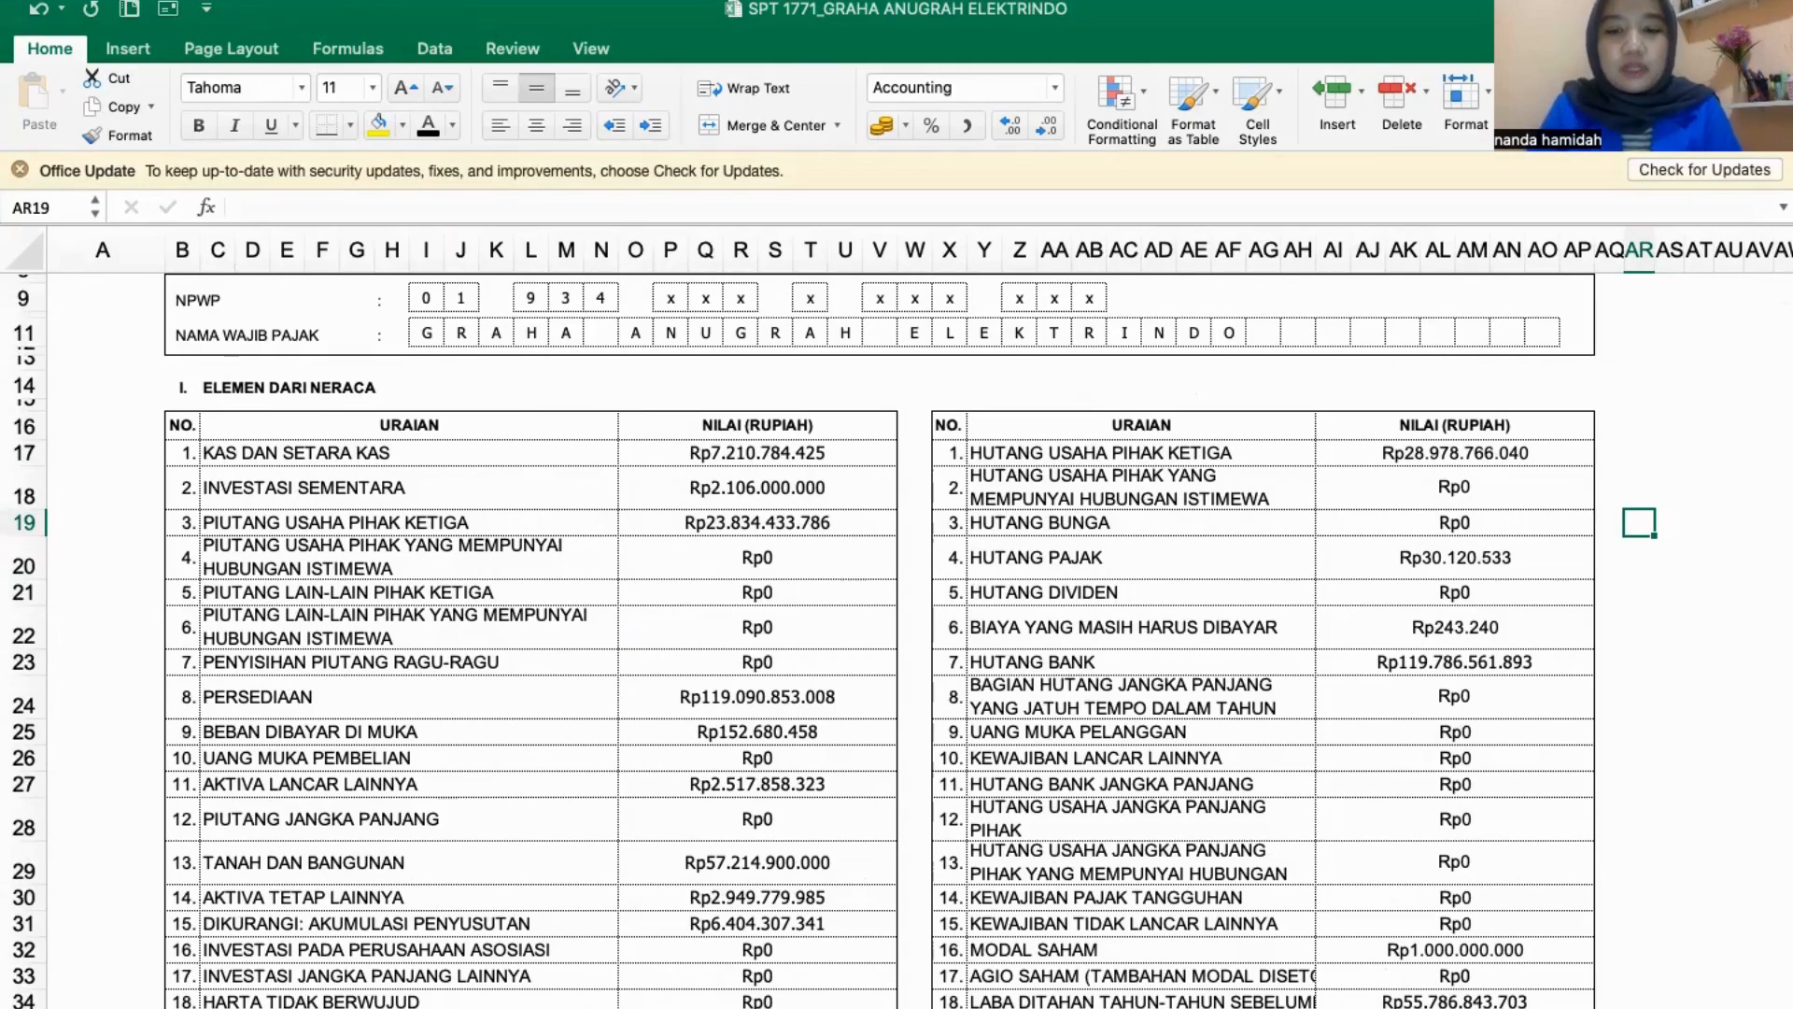
{"action": "key", "text": "ctrl+Page_Down"}
{"action": "key", "text": "ctrl+Page_Down"}
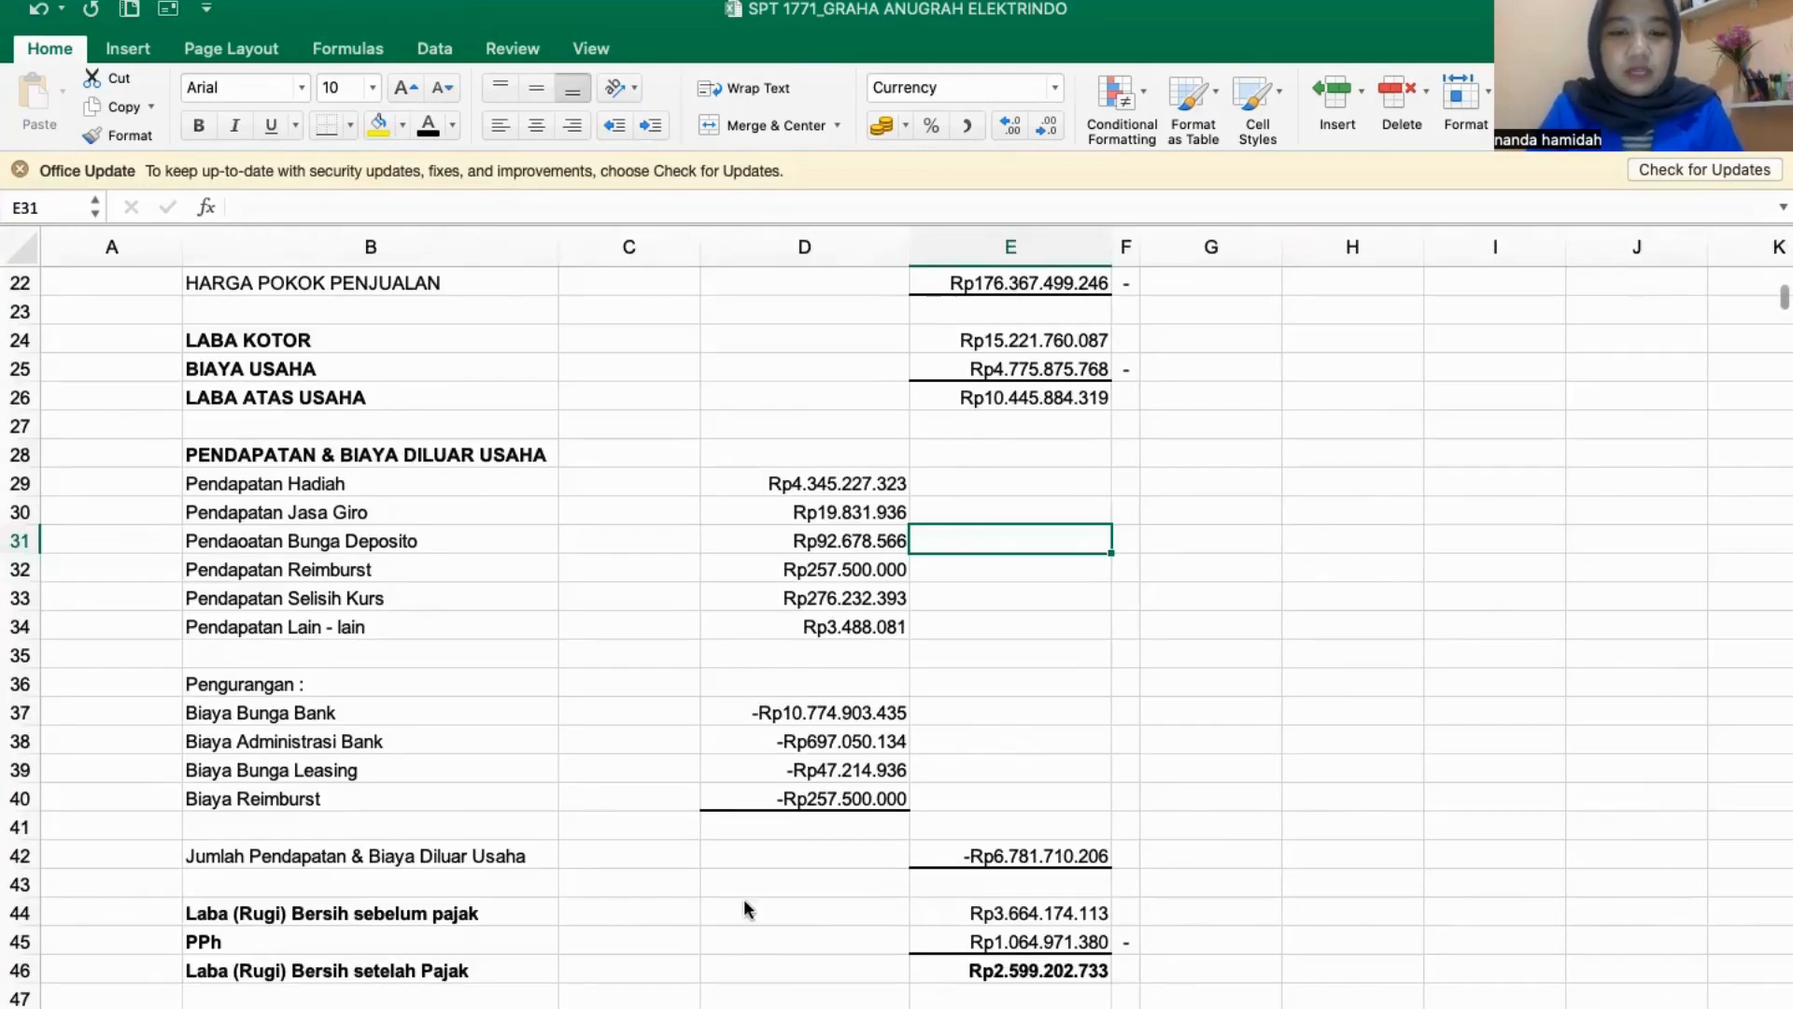
{"action": "key", "text": "ctrl+Page_Up"}
{"action": "key", "text": "ctrl+Page_Up"}
{"action": "scroll", "coordinate": [745, 897], "scroll_direction": "up", "scroll_amount": 3}
{"action": "scroll", "coordinate": [745, 883], "scroll_direction": "down", "scroll_amount": 6}
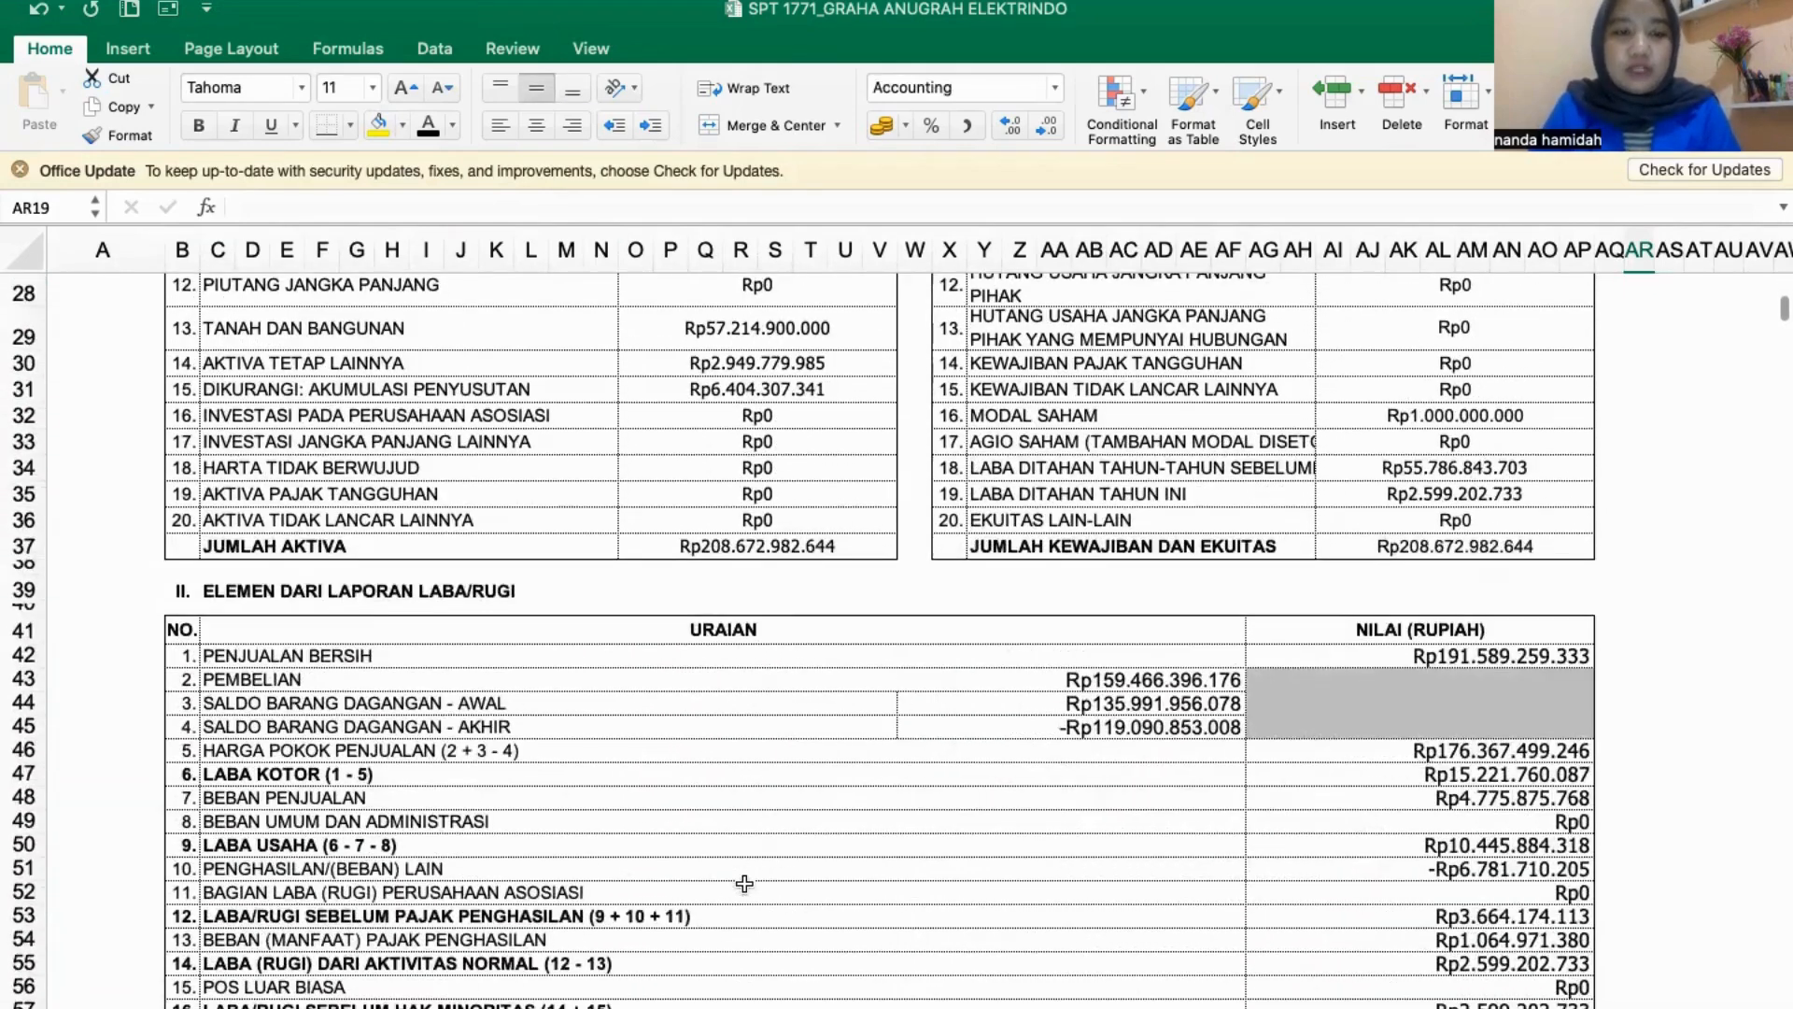
{"action": "scroll", "coordinate": [744, 883], "scroll_direction": "down", "scroll_amount": 5}
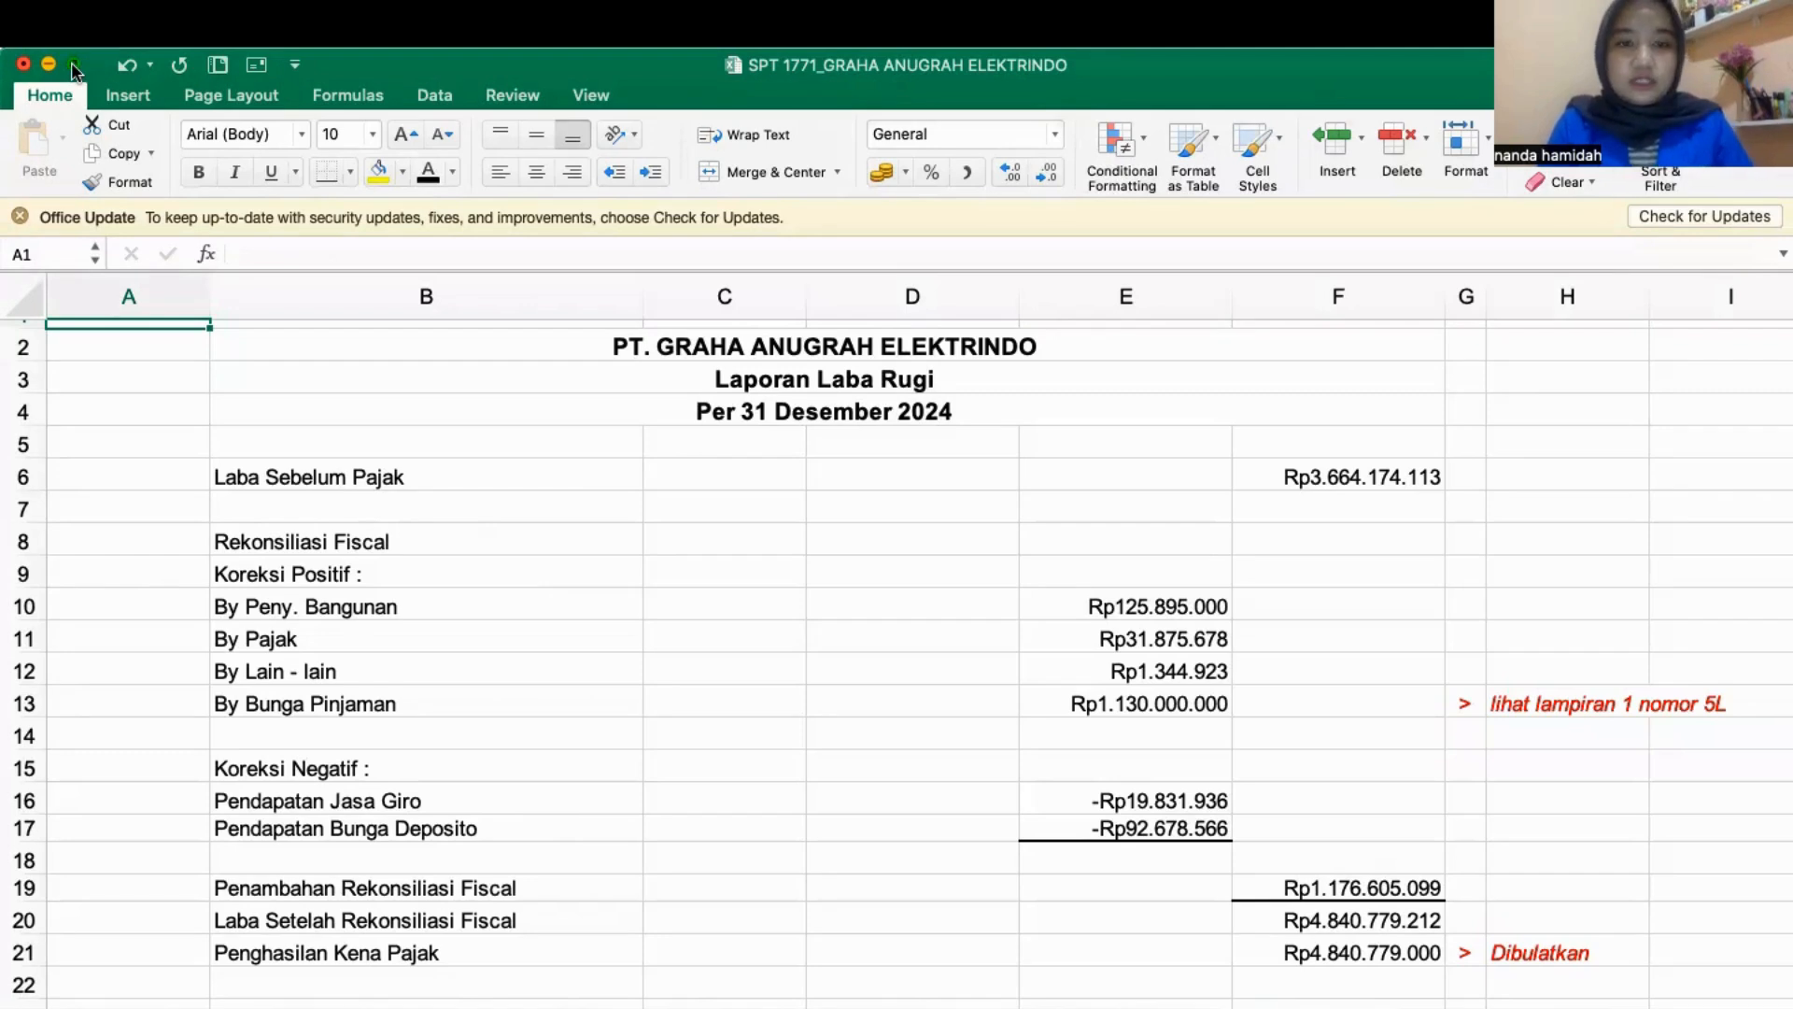
- Compare the Laba Sebelum Pajak in the fiscal reconciliation calculation with the pre-tax profit in the profit and loss statement
{"action": "left_click", "coordinate": [72, 63]}
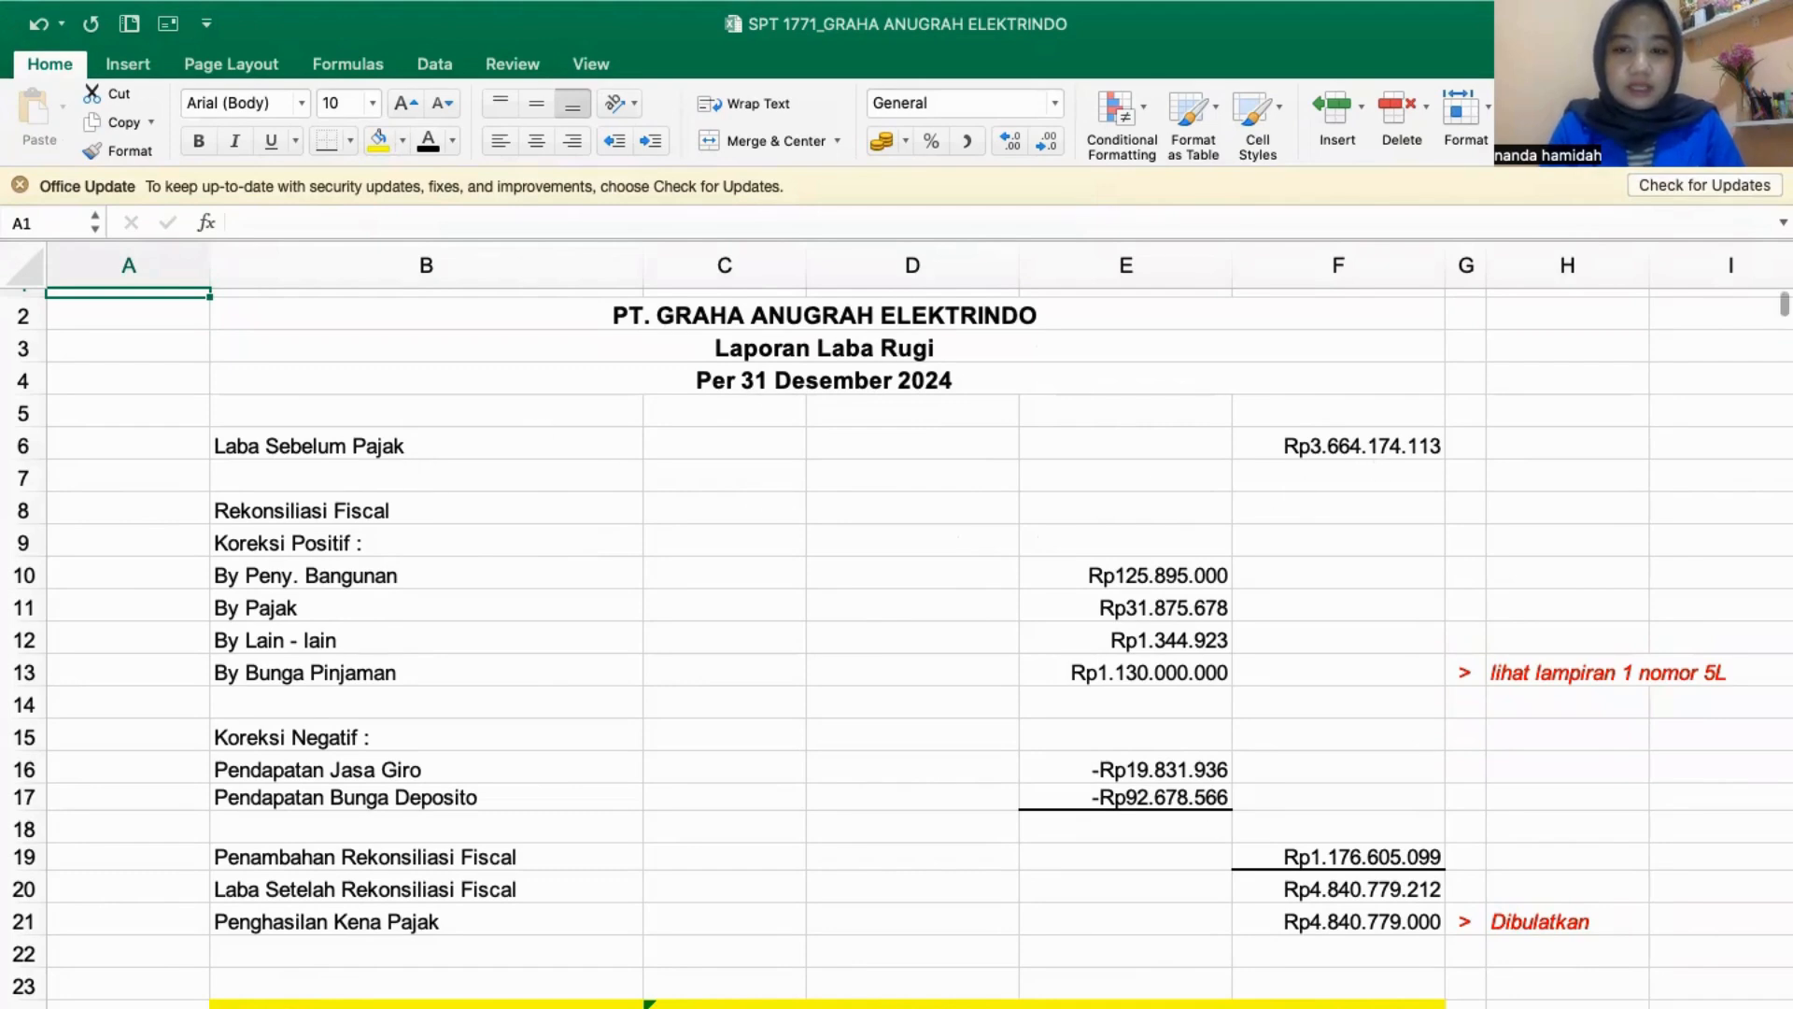
{"action": "key", "text": "ctrl+Page_Up"}
{"action": "scroll", "coordinate": [955, 902], "scroll_direction": "down", "scroll_amount": 1}
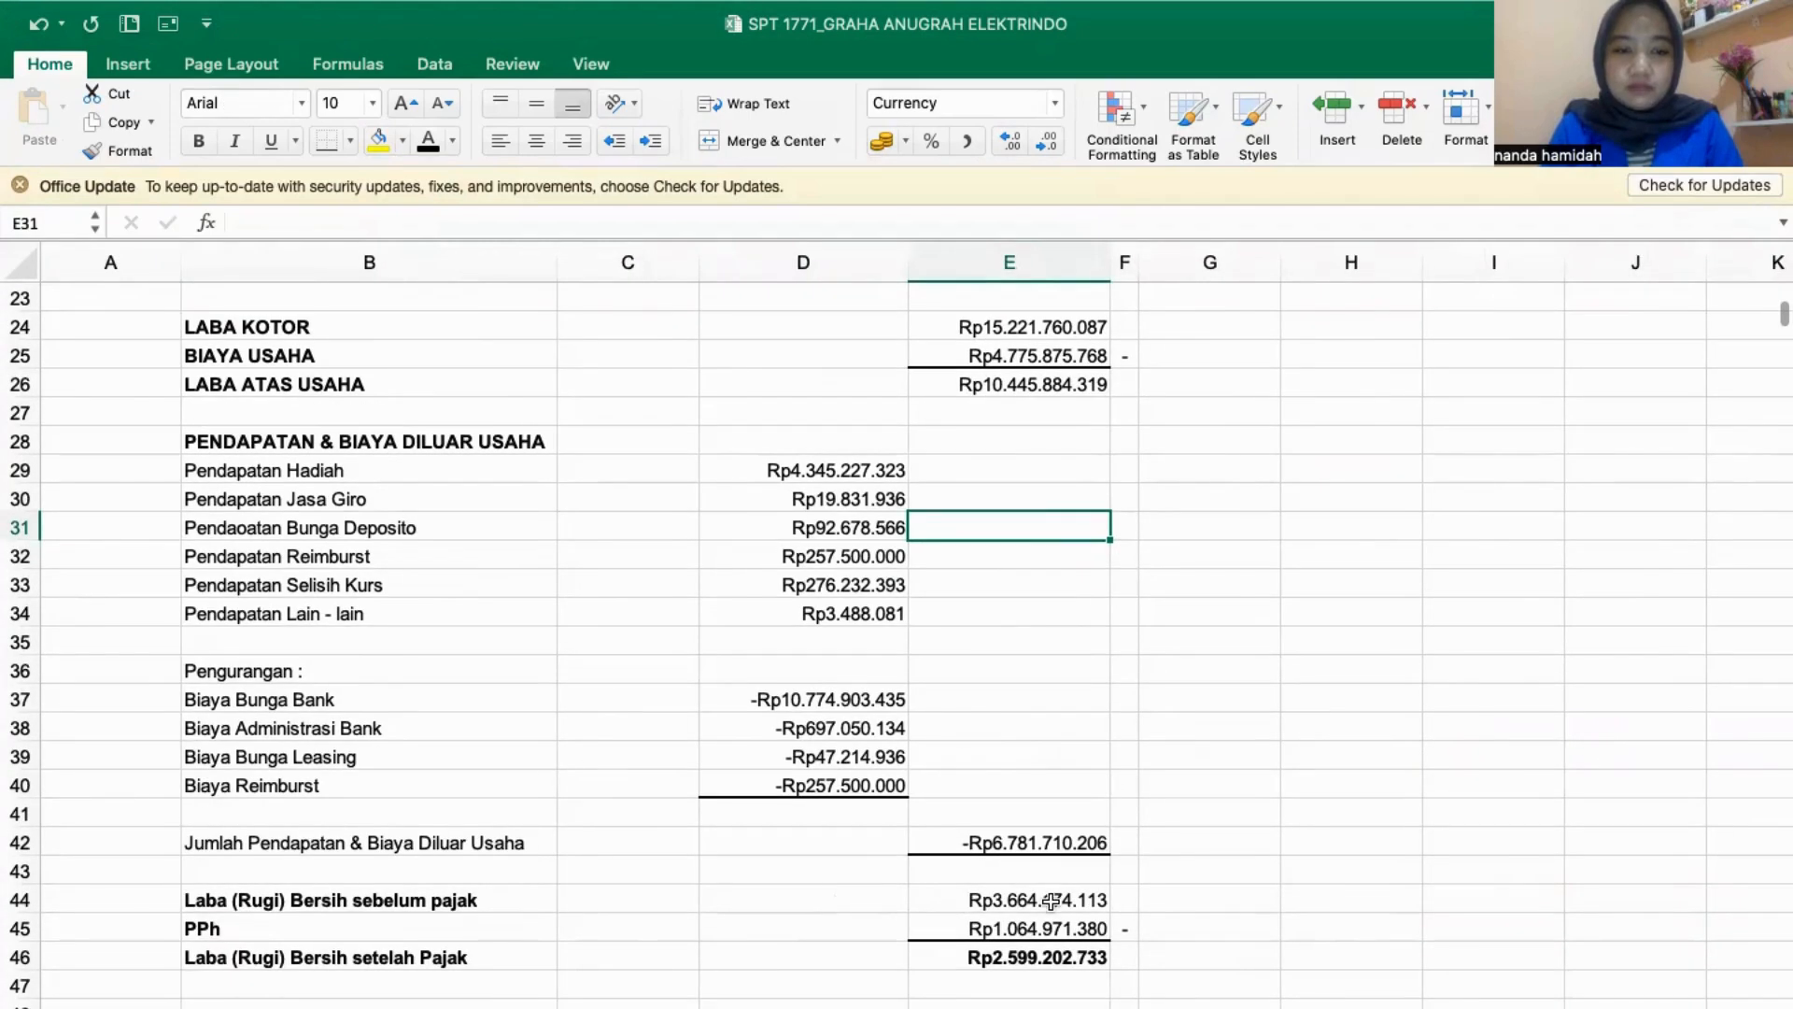
{"action": "key", "text": "ctrl+Page_Down"}
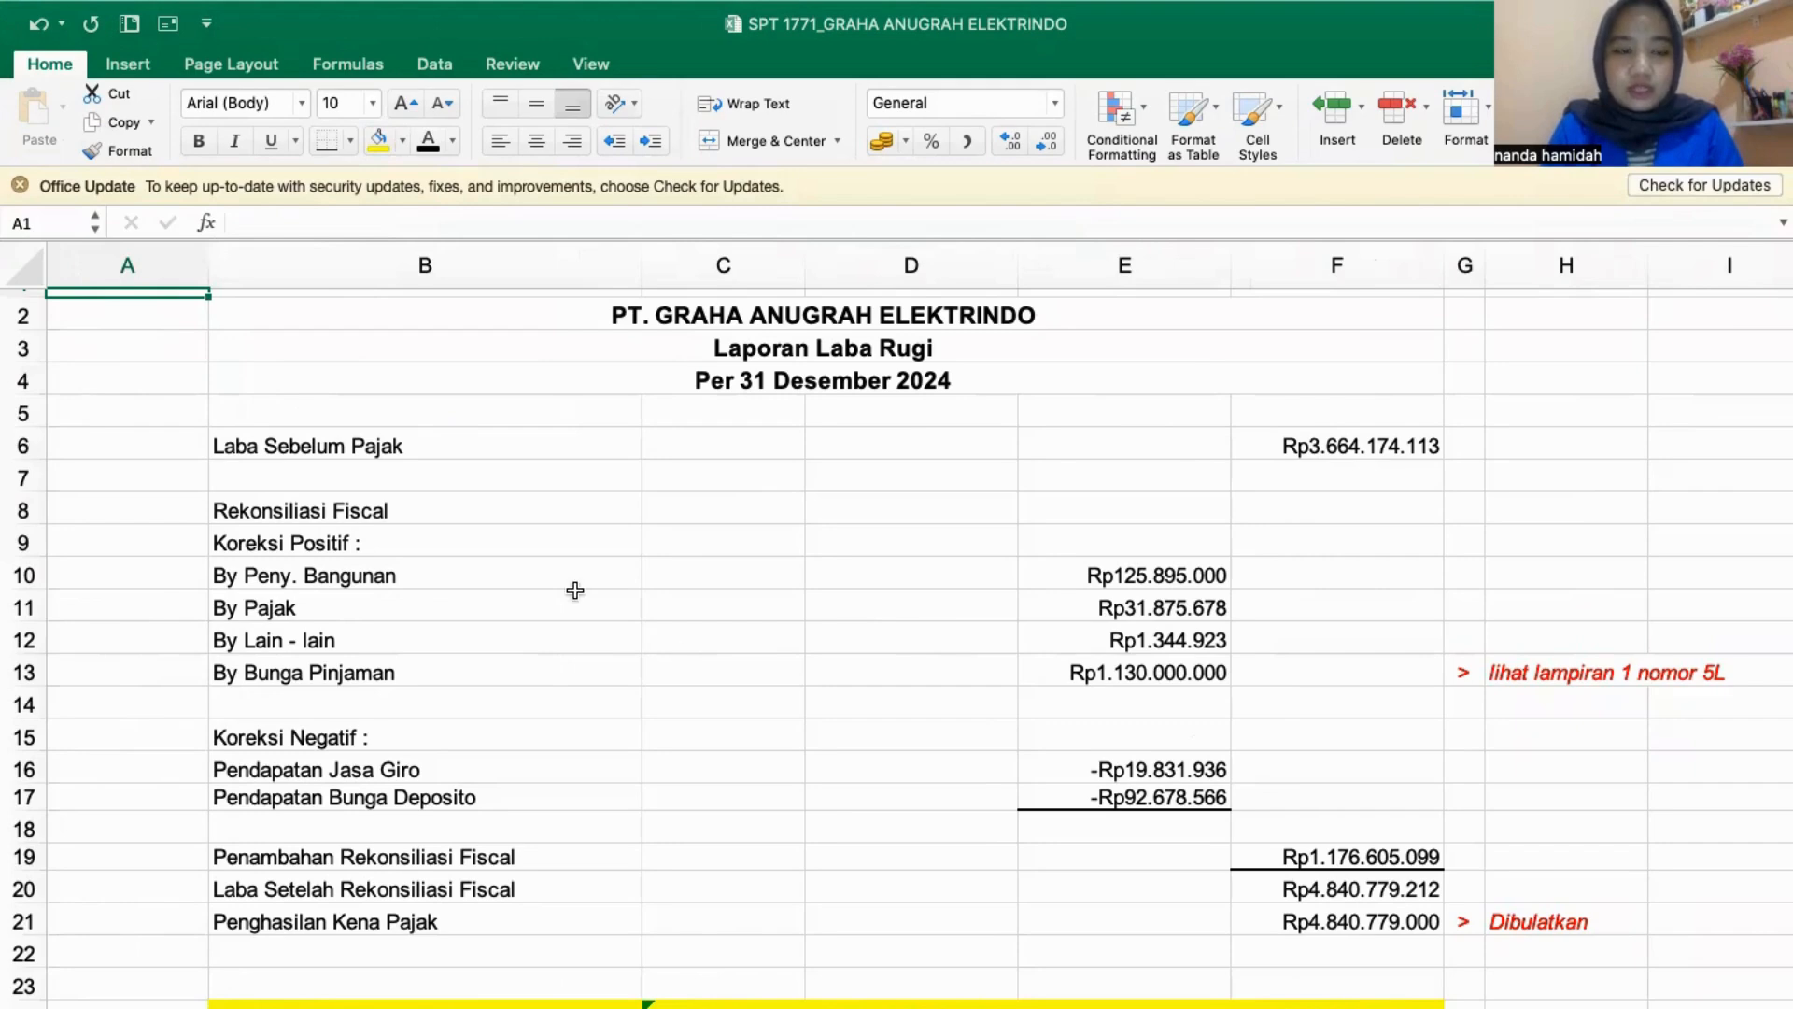
{"action": "scroll", "coordinate": [1090, 593], "scroll_direction": "down", "scroll_amount": 1}
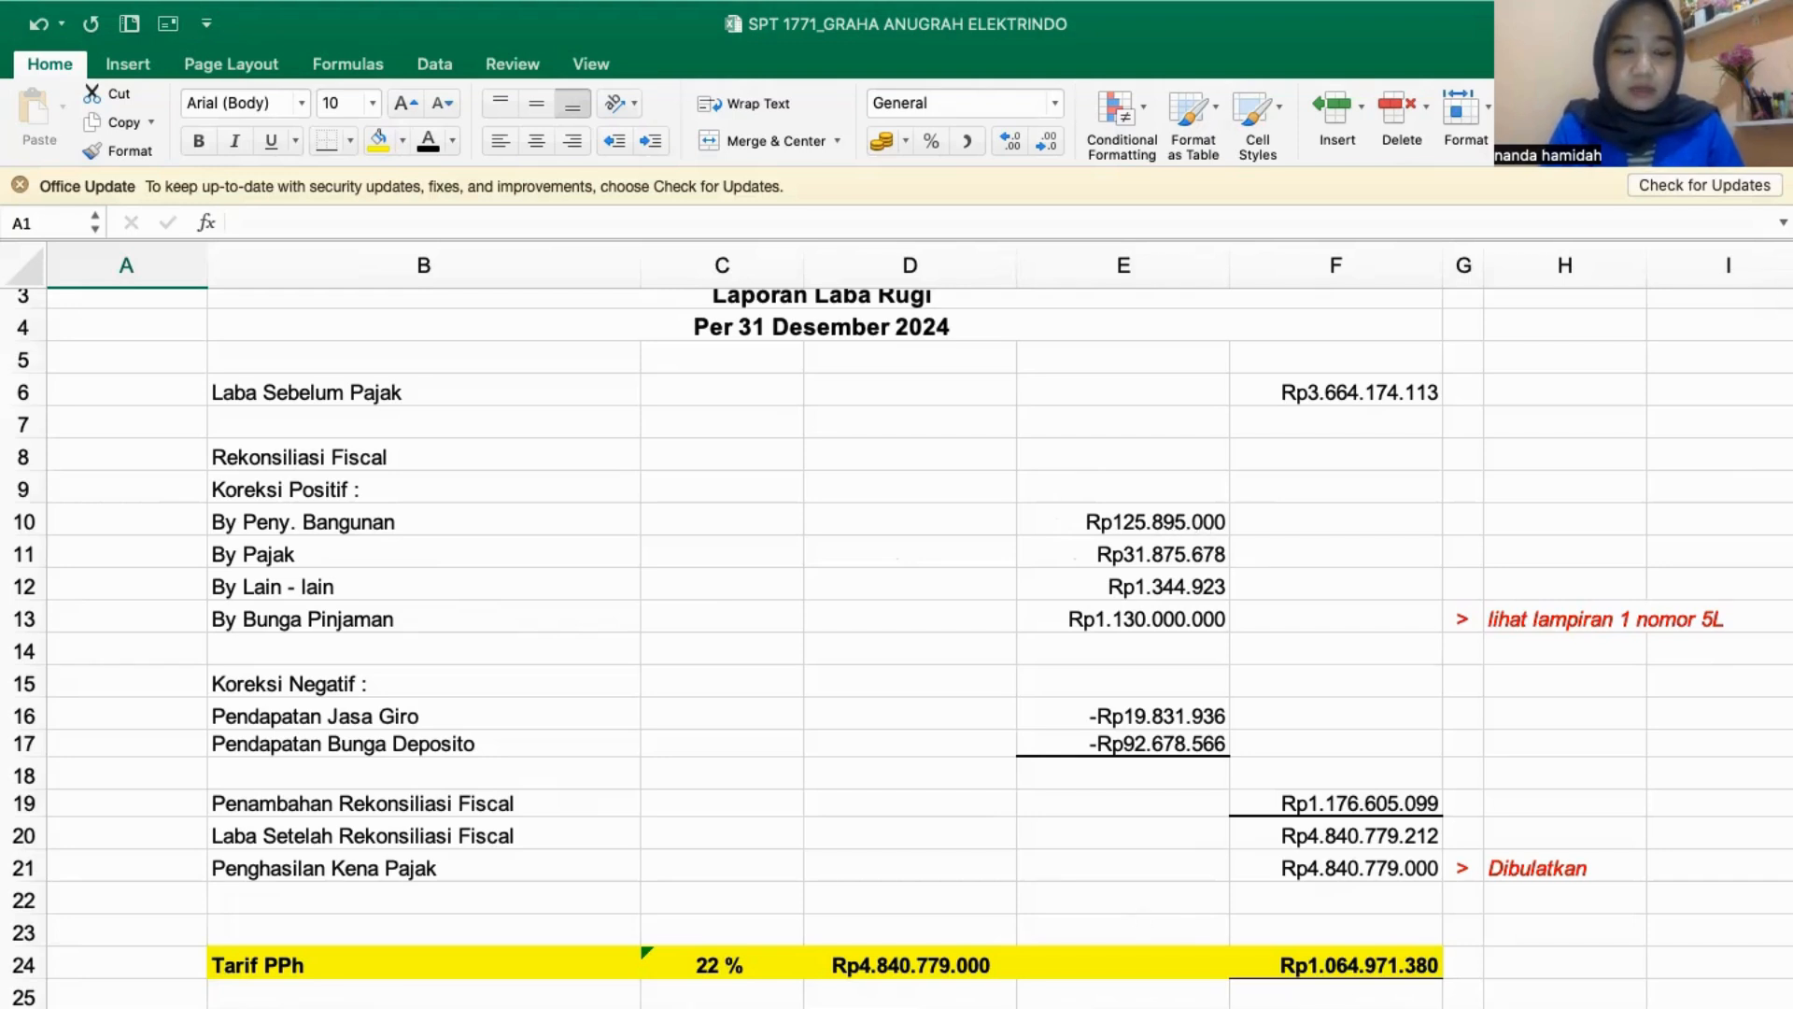
- Check the Selisih Penyusutan line in the 1A fiscal depreciation list against the By Peny. Bangunan correction
{"action": "key", "text": "ctrl+Page_Up"}
{"action": "scroll", "coordinate": [1140, 681], "scroll_direction": "right", "scroll_amount": 3}
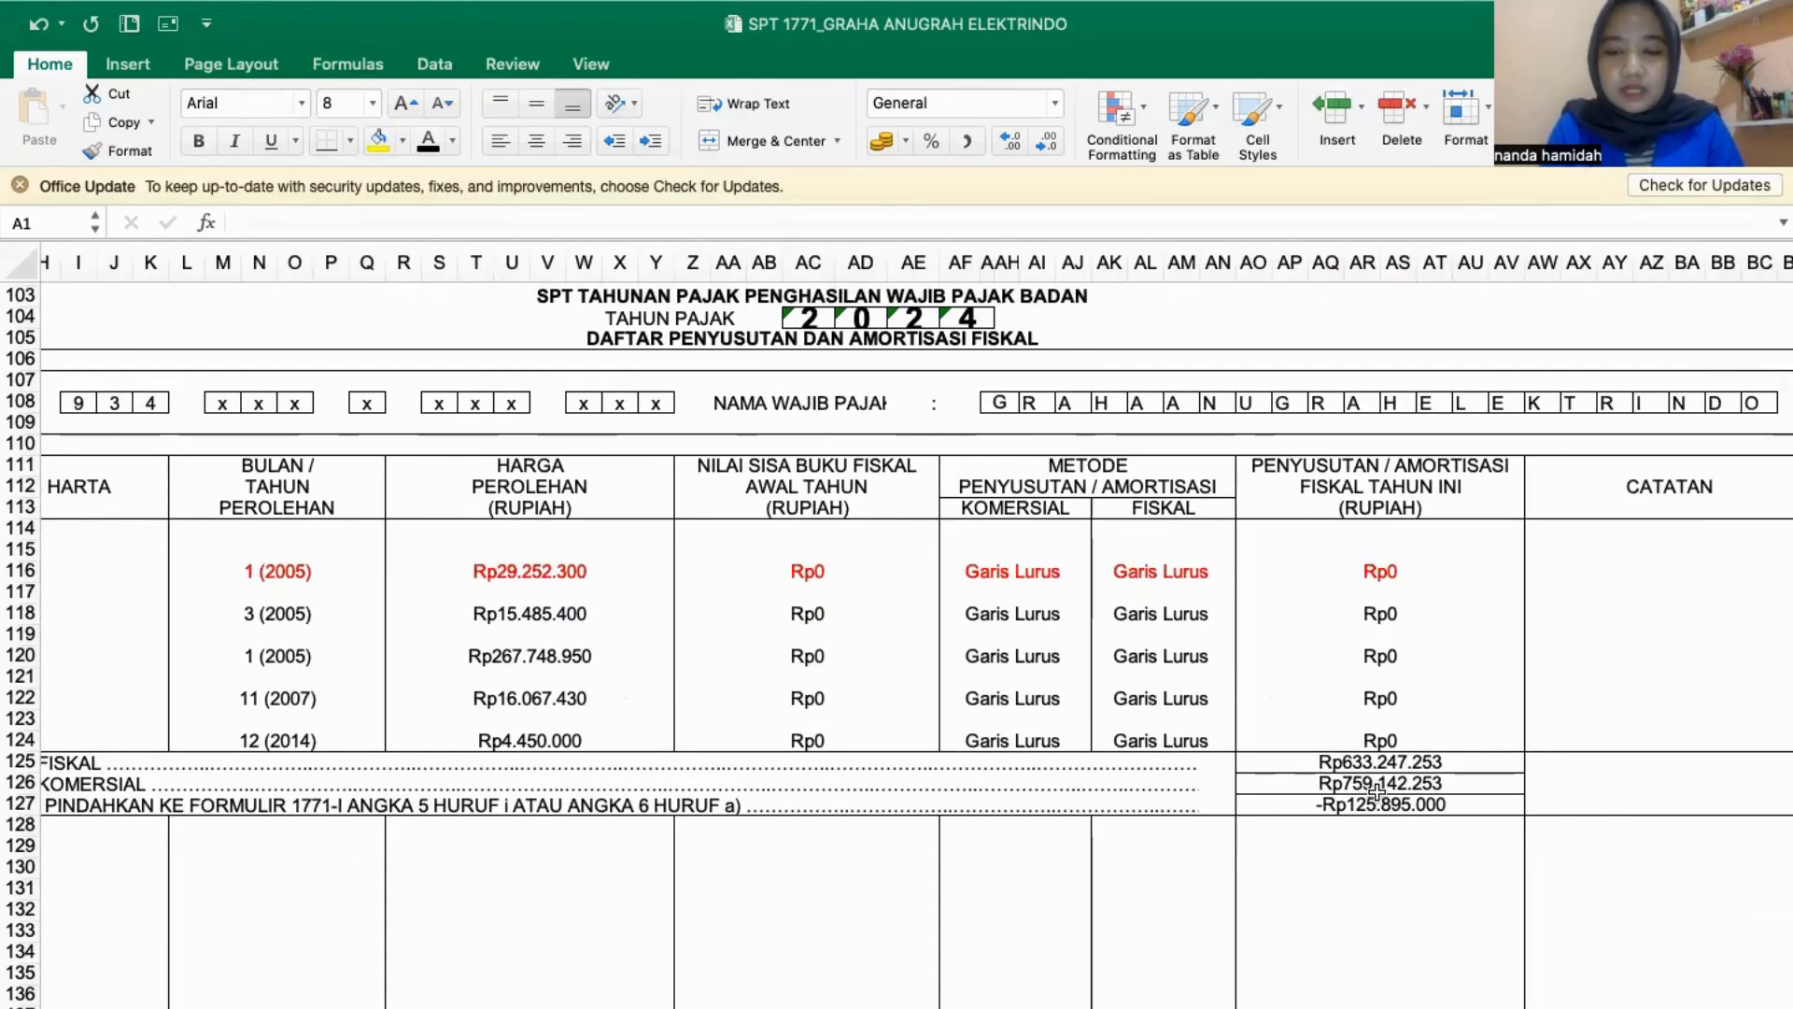
{"action": "scroll", "coordinate": [1162, 837], "scroll_direction": "left", "scroll_amount": 3}
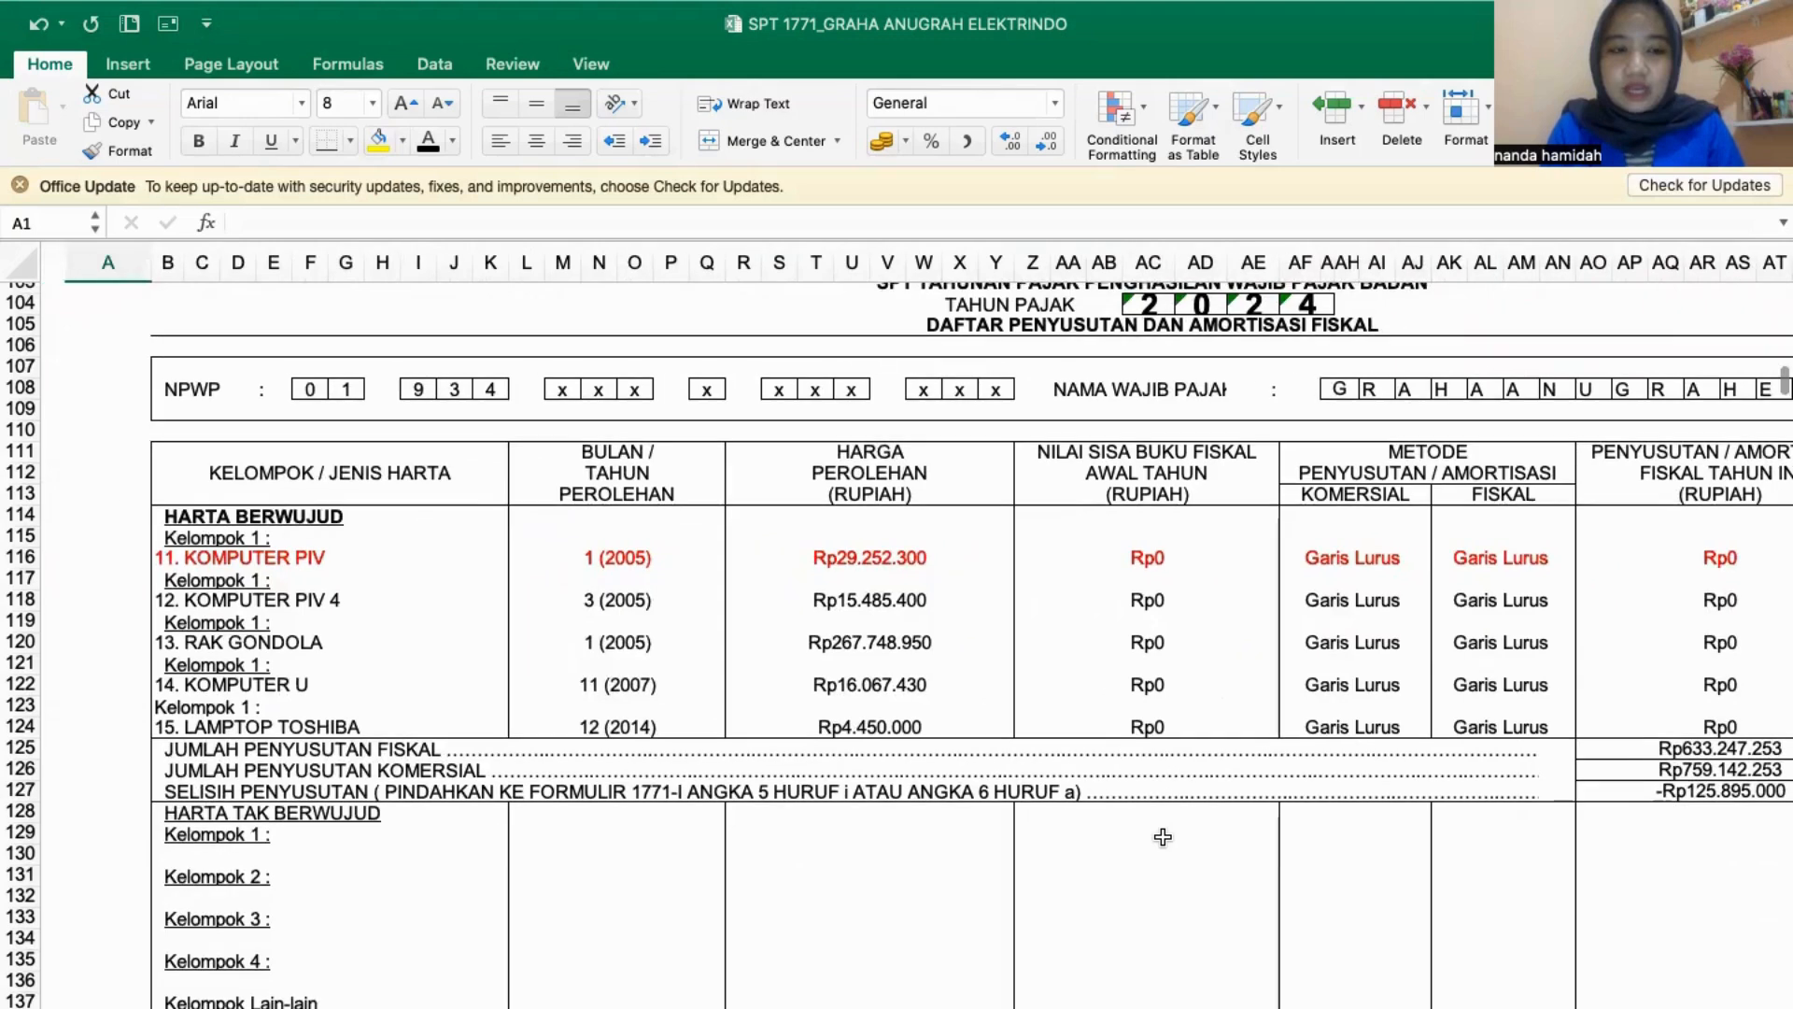
{"action": "scroll", "coordinate": [1163, 837], "scroll_direction": "right", "scroll_amount": 1}
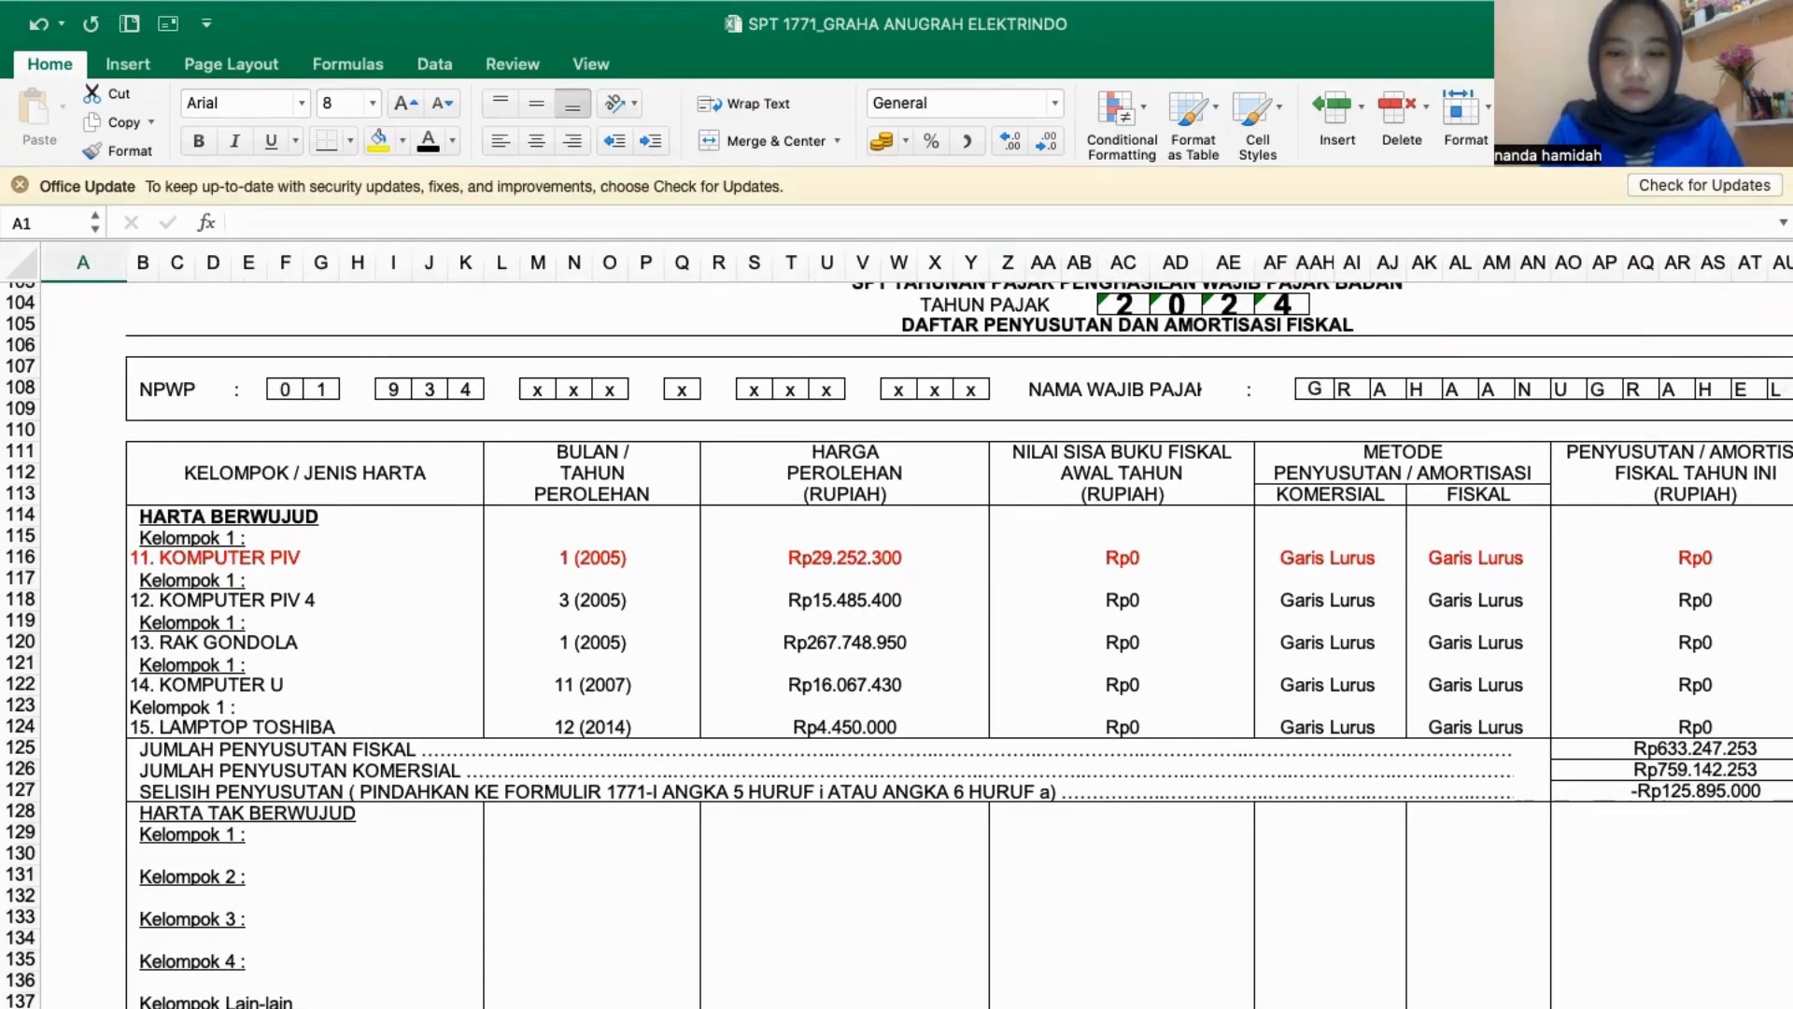
{"action": "left_click", "coordinate": [1135, 1007]}
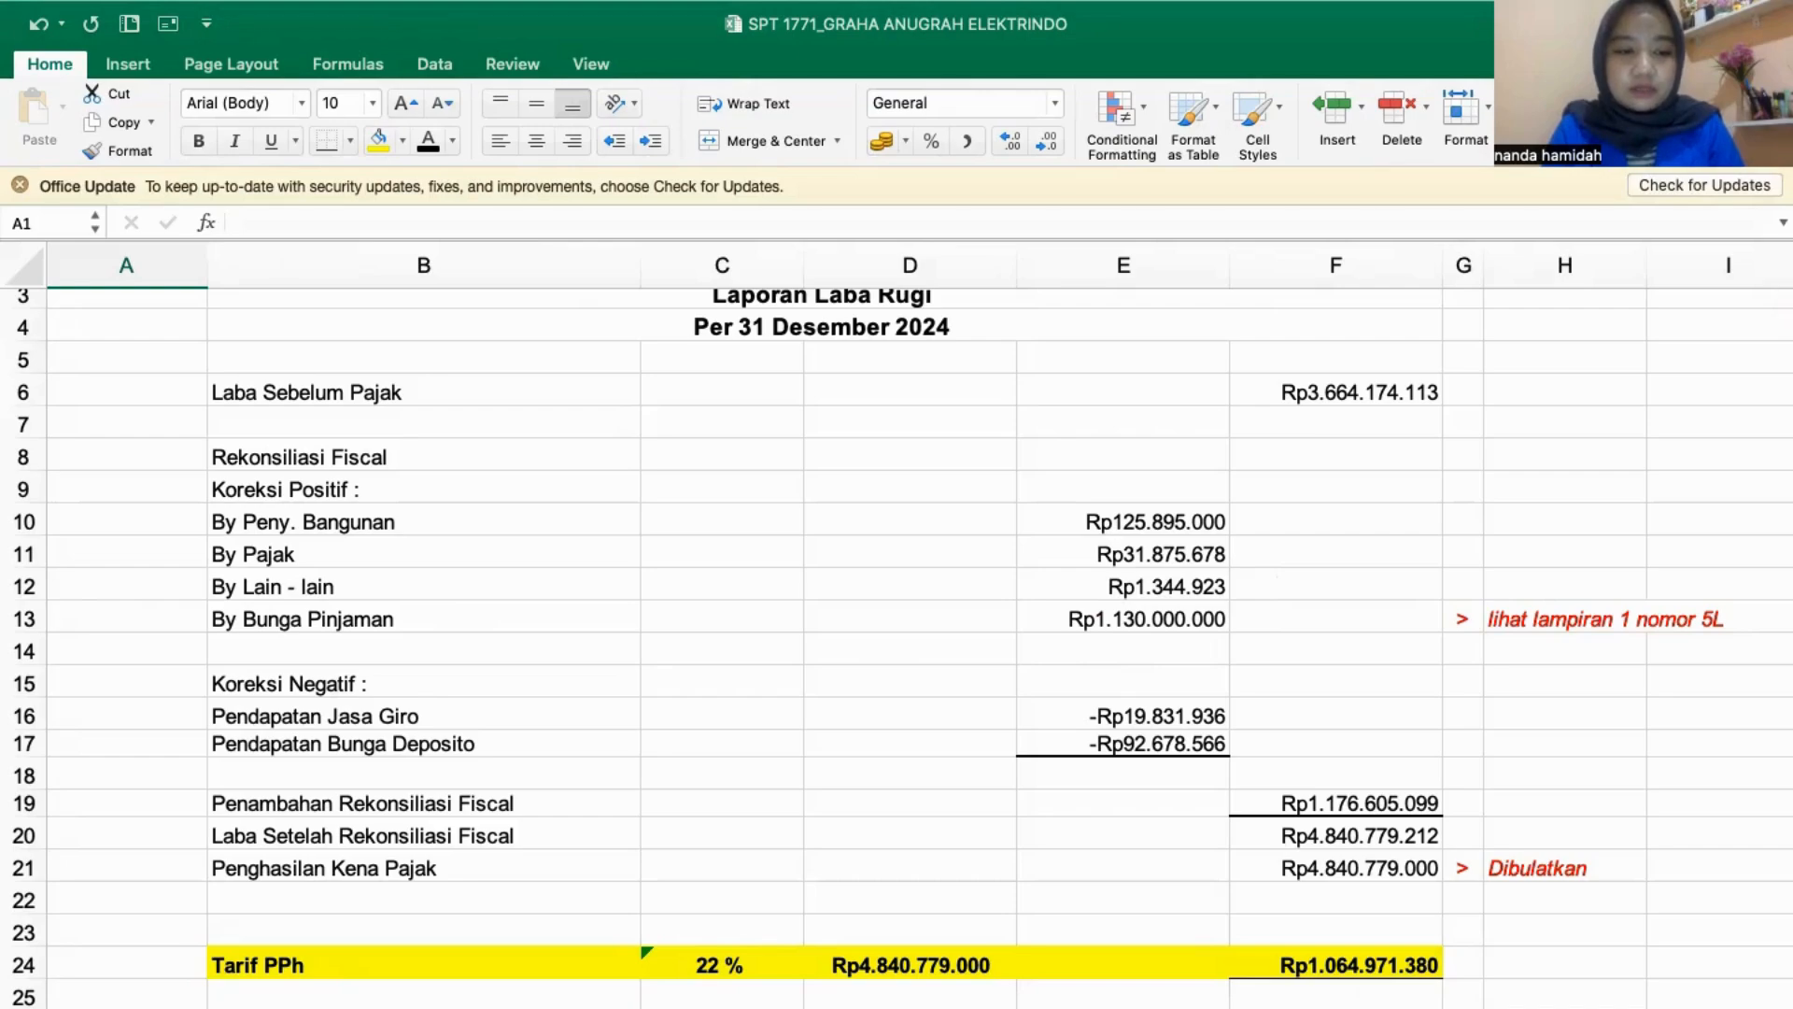
- Compare the positive fiscal adjustments 5i and 5l on form 1771-I with the Koreksi Positif items in the reconciliation calculation
{"action": "left_click", "coordinate": [686, 1005]}
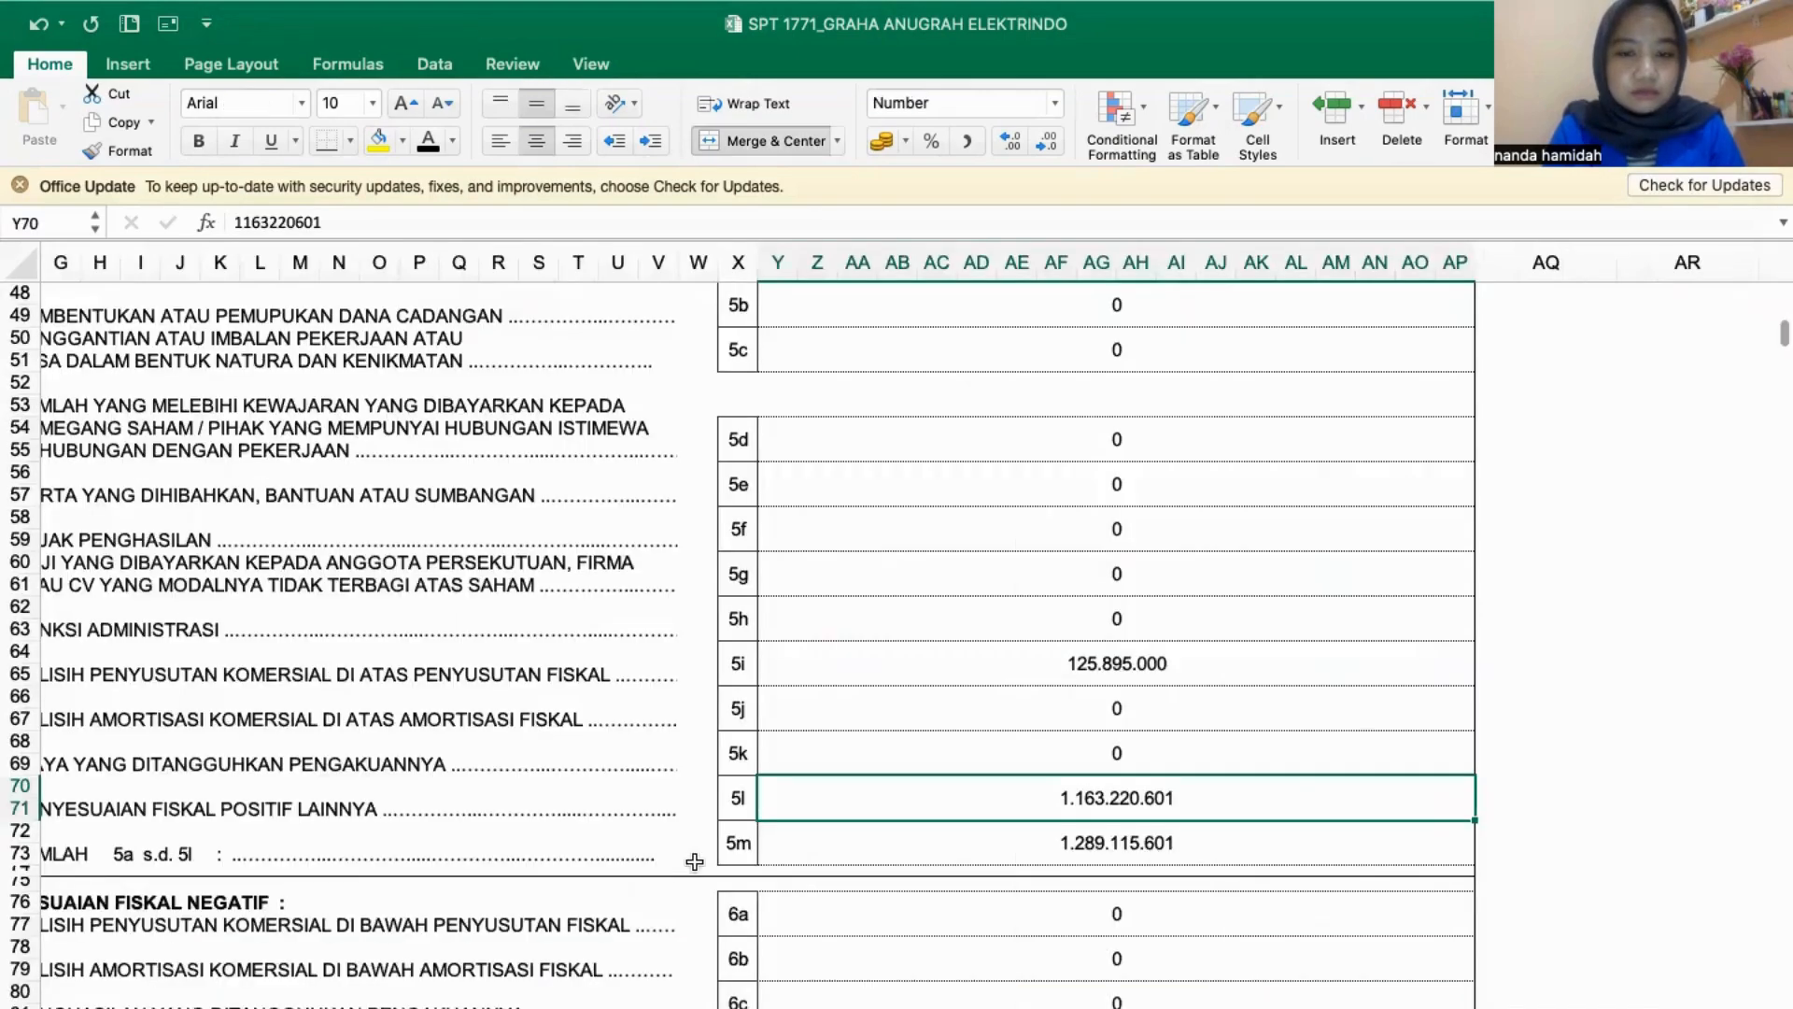
{"action": "scroll", "coordinate": [729, 803], "scroll_direction": "left", "scroll_amount": 5}
{"action": "scroll", "coordinate": [738, 789], "scroll_direction": "up", "scroll_amount": 7}
{"action": "scroll", "coordinate": [739, 789], "scroll_direction": "down", "scroll_amount": 5}
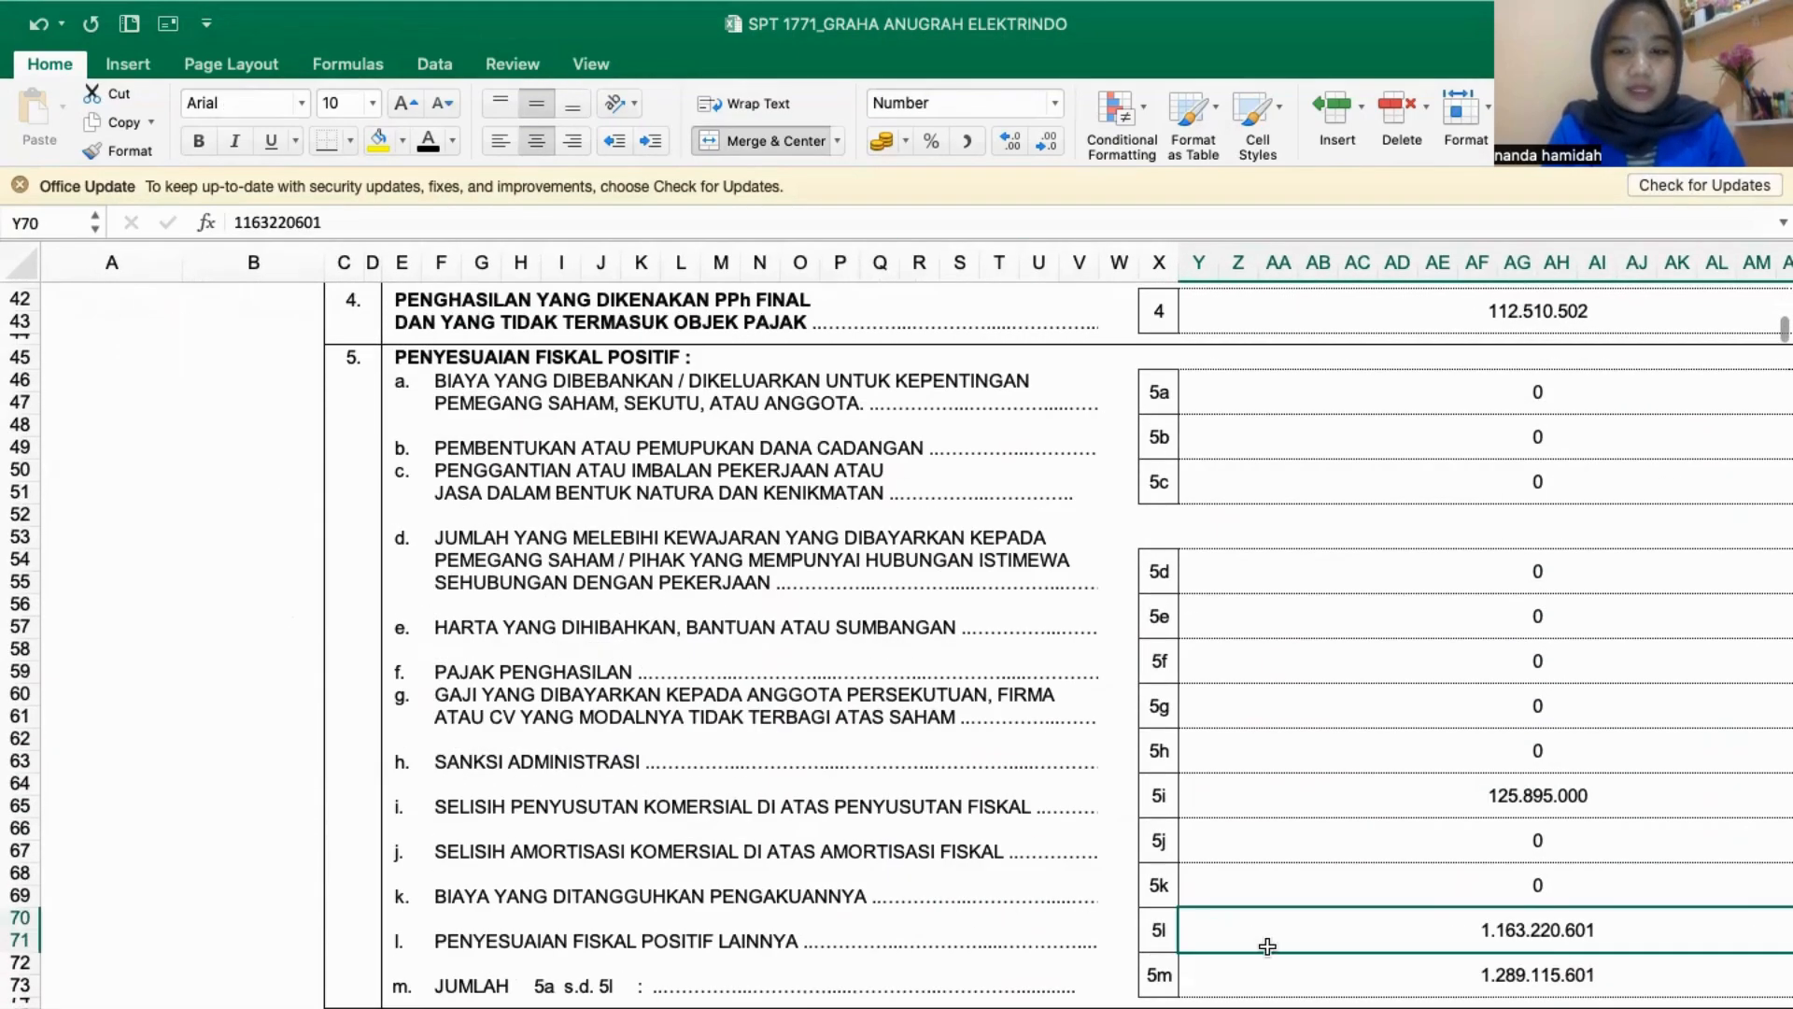
{"action": "scroll", "coordinate": [1618, 927], "scroll_direction": "right", "scroll_amount": 3}
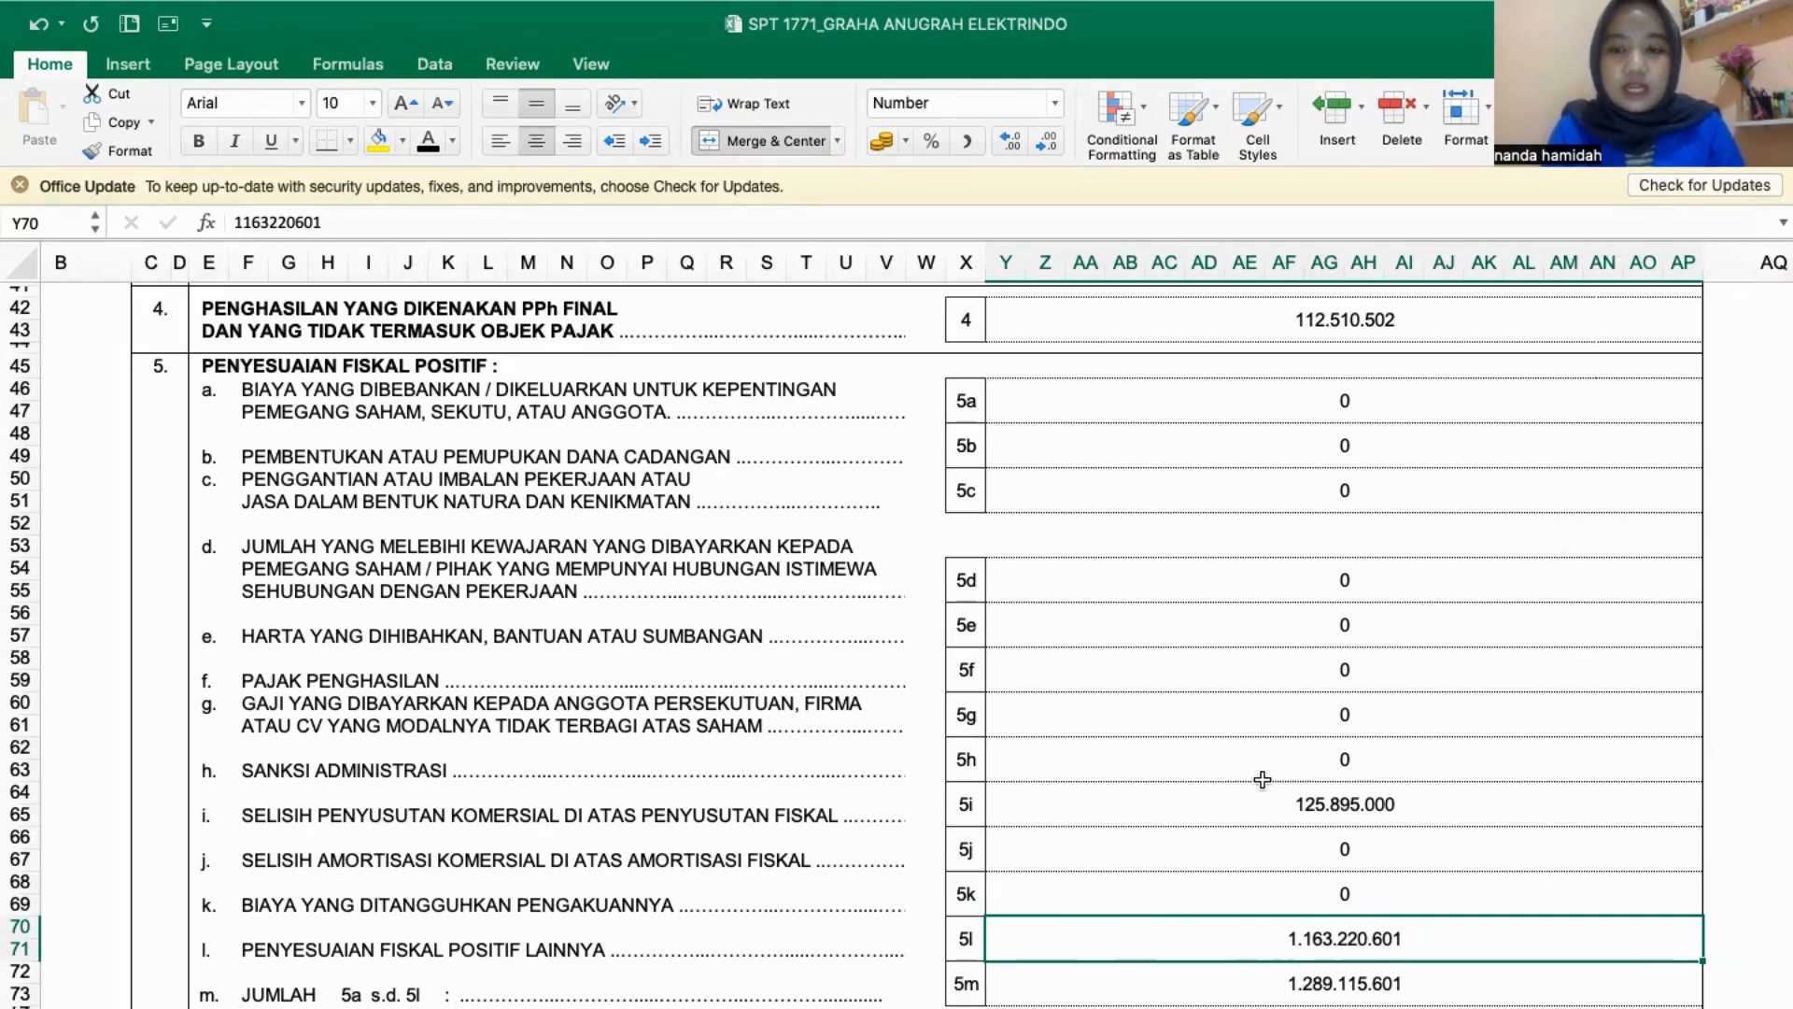
{"action": "left_click", "coordinate": [1214, 1007]}
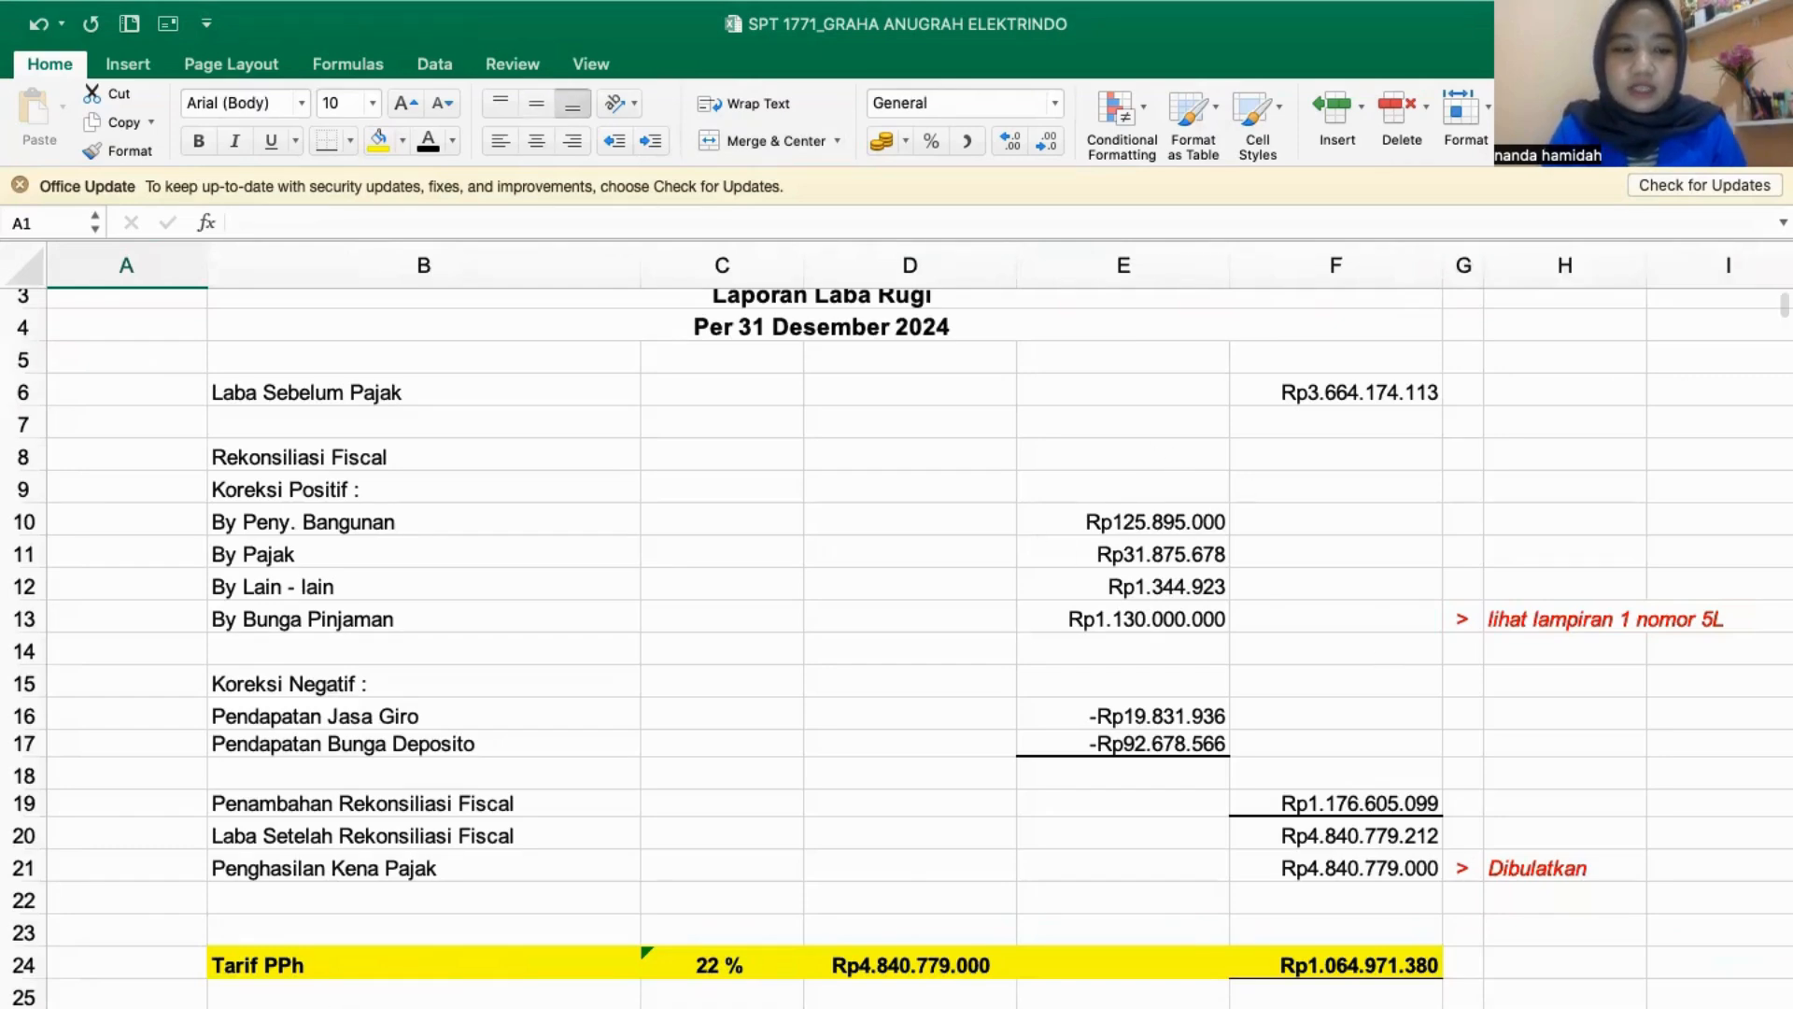
{"action": "left_click", "coordinate": [1532, 1007]}
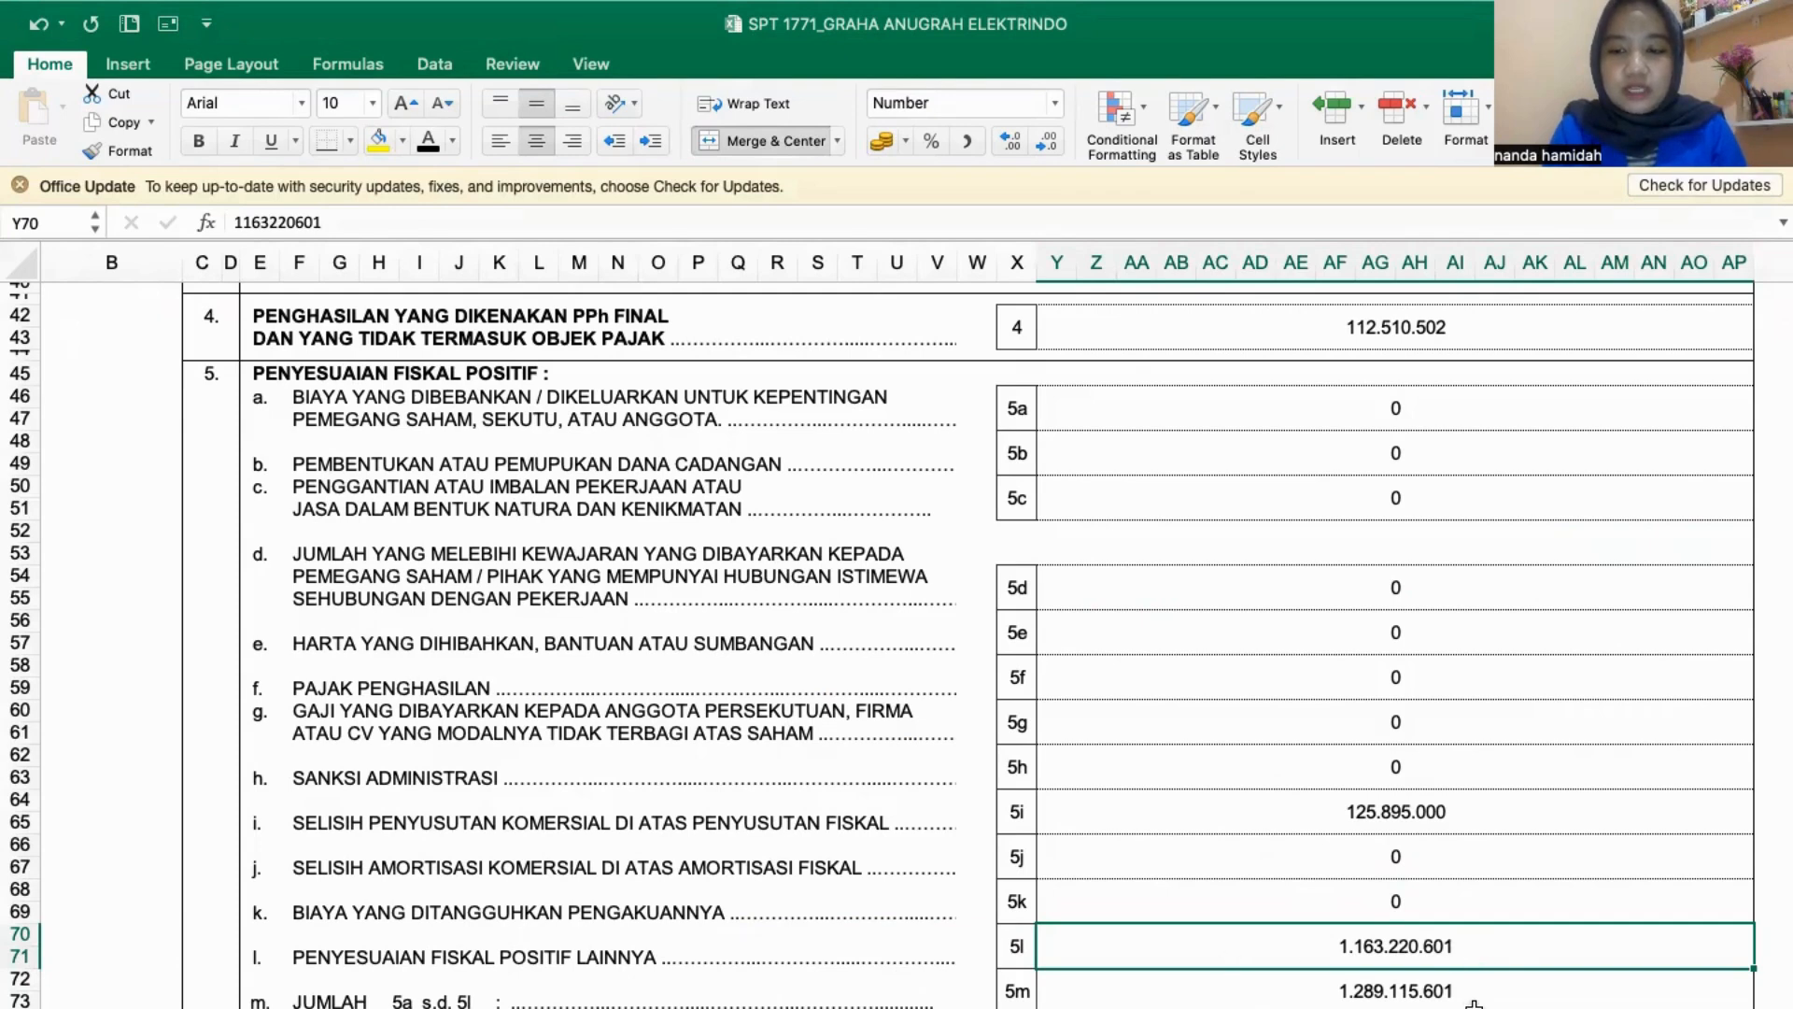
{"action": "left_click", "coordinate": [1215, 1007]}
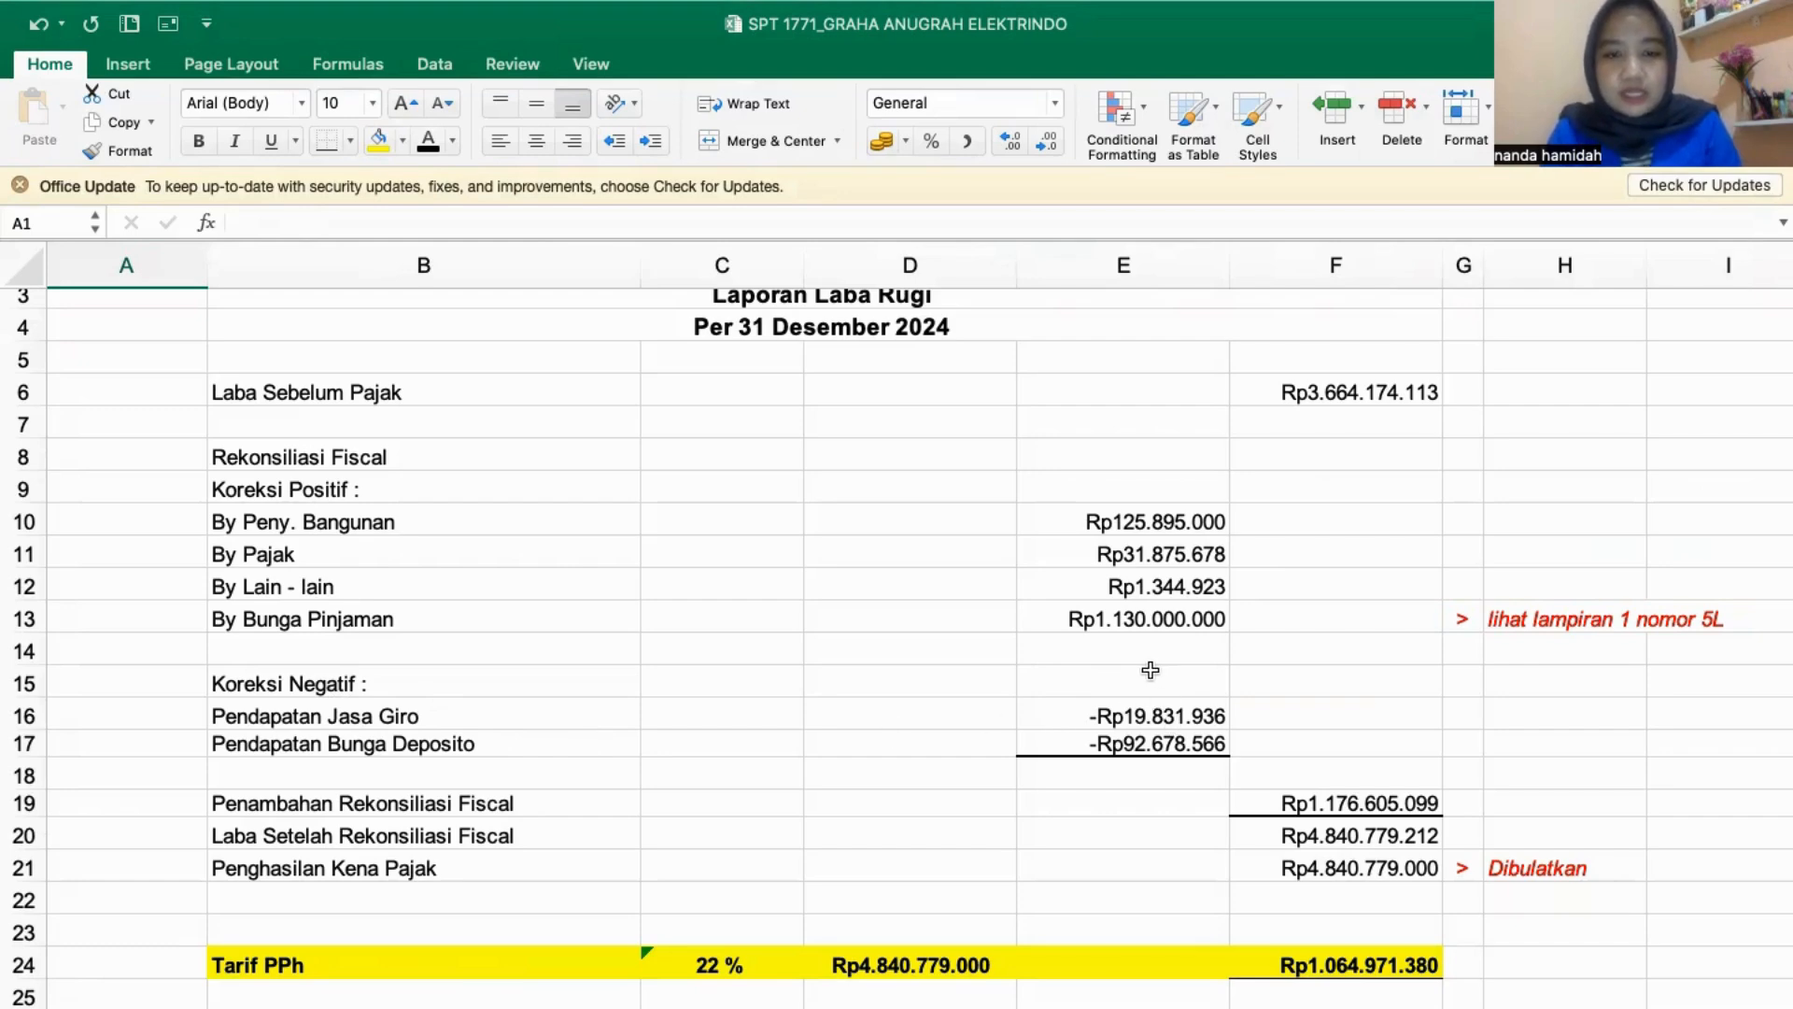
- Inspect the formulas behind Penambahan Rekonsiliasi Fiscal and Laba Setelah Rekonsiliasi Fiscal in the reconciliation calculation
{"action": "scroll", "coordinate": [645, 804], "scroll_direction": "down", "scroll_amount": 1}
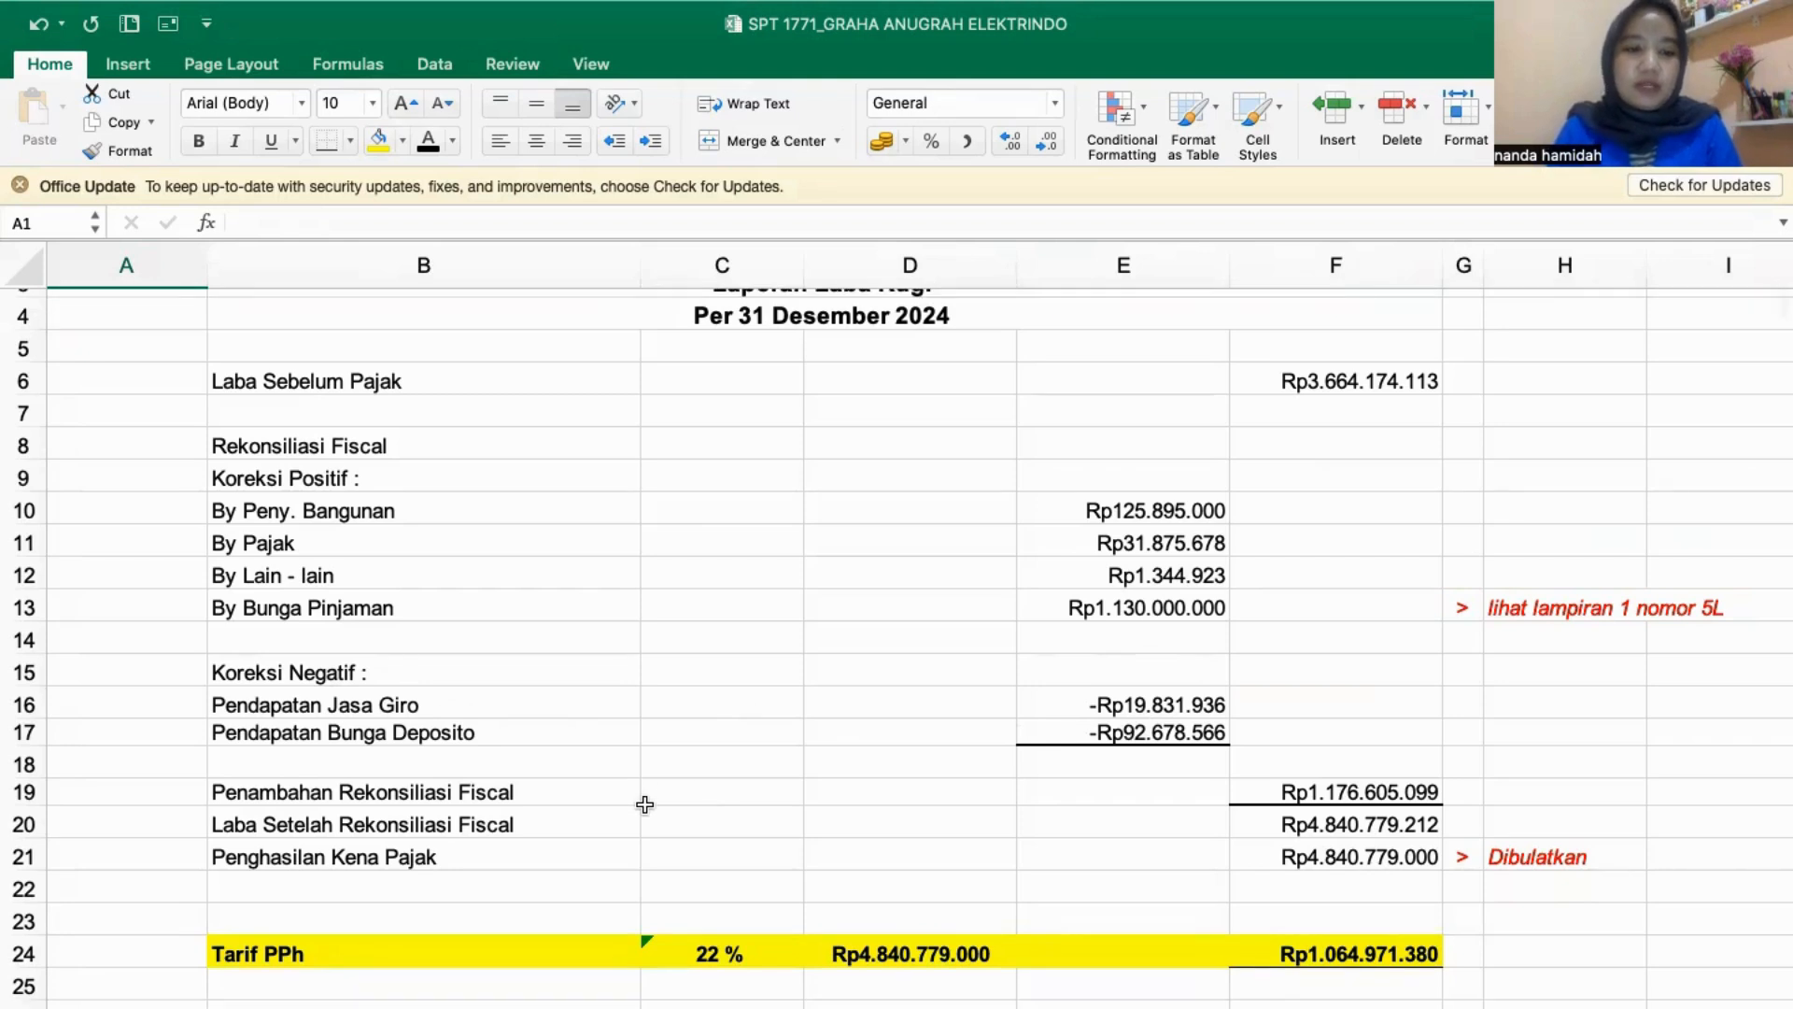
{"action": "scroll", "coordinate": [645, 804], "scroll_direction": "down", "scroll_amount": 3}
{"action": "left_click", "coordinate": [1381, 706]}
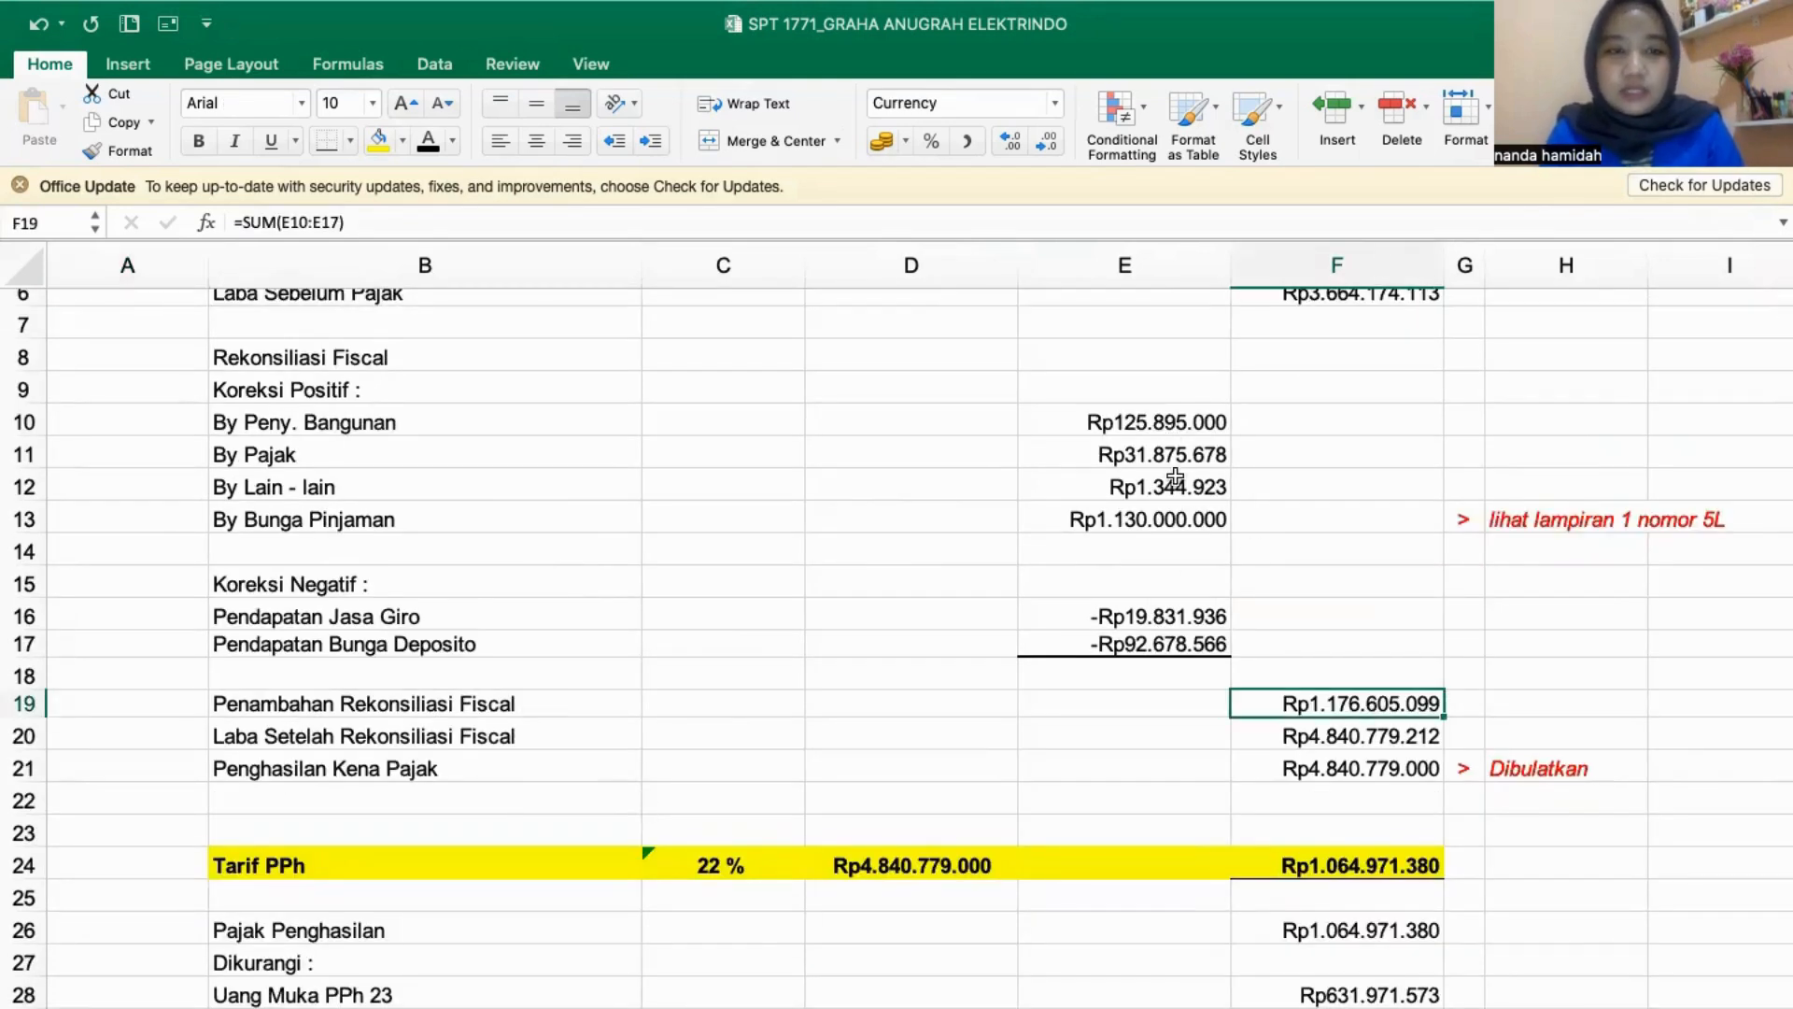
{"action": "left_click", "coordinate": [488, 736]}
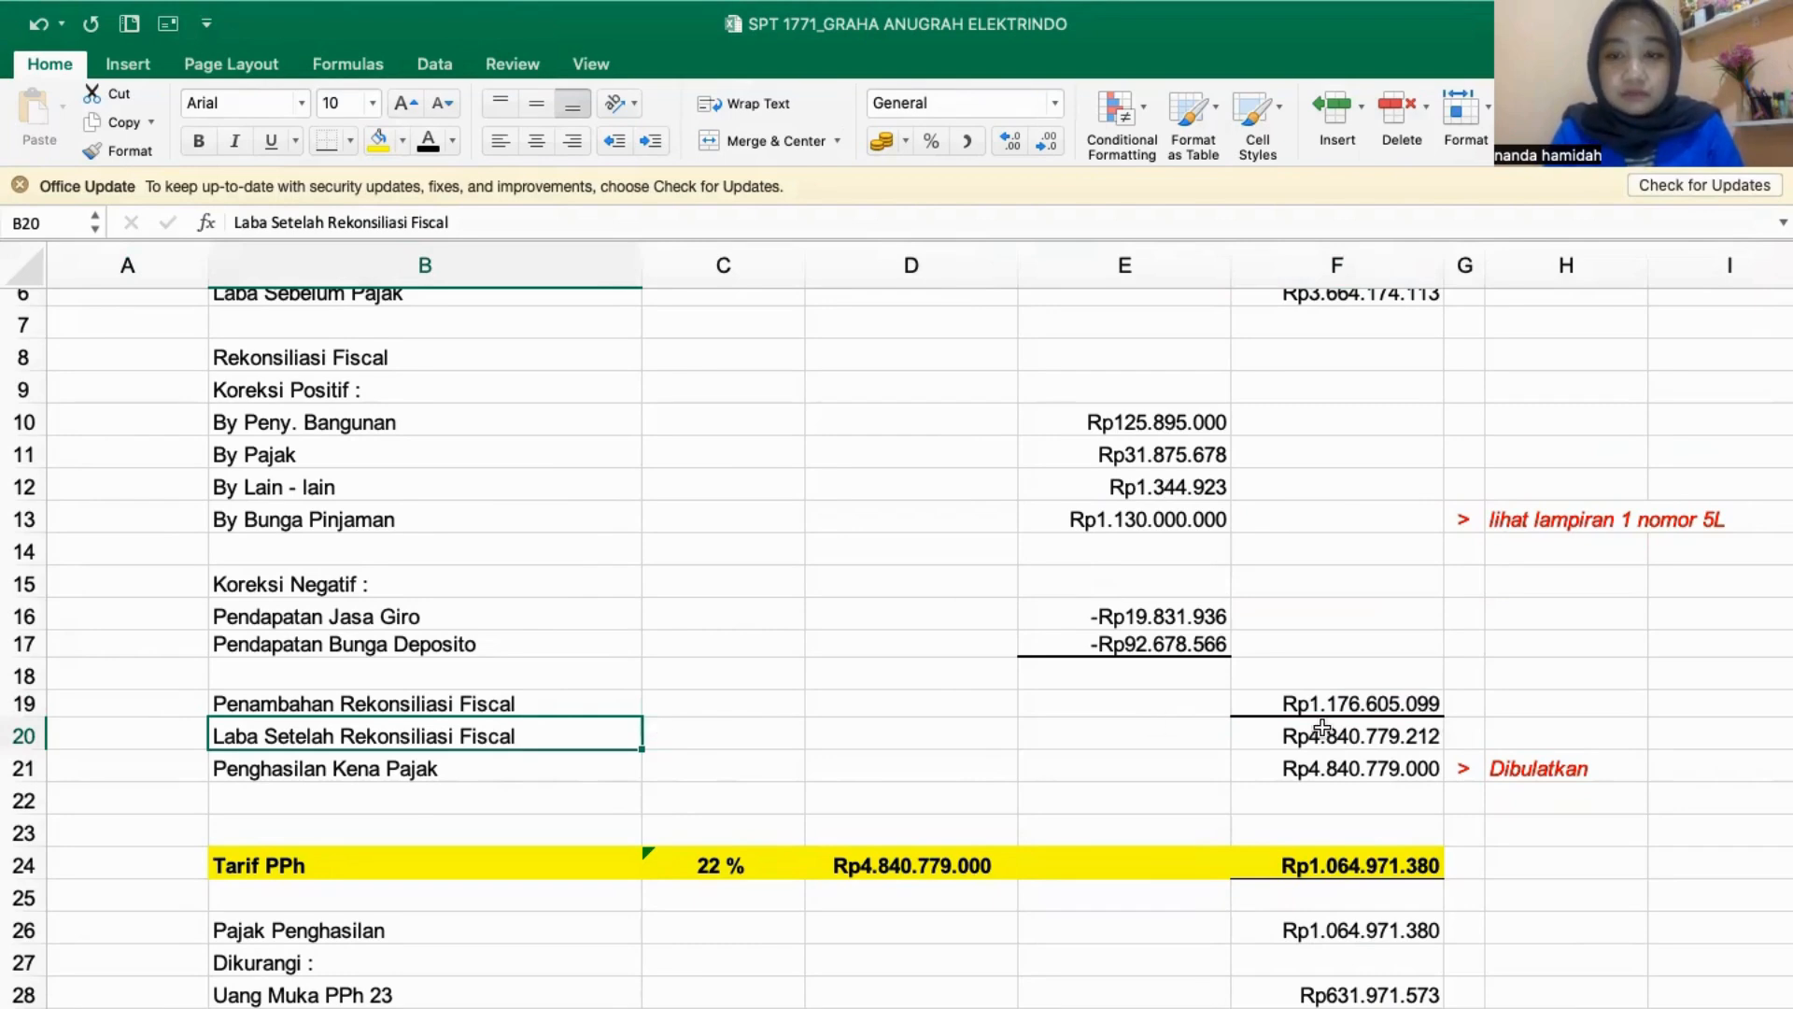
{"action": "scroll", "coordinate": [1323, 729], "scroll_direction": "up", "scroll_amount": 3}
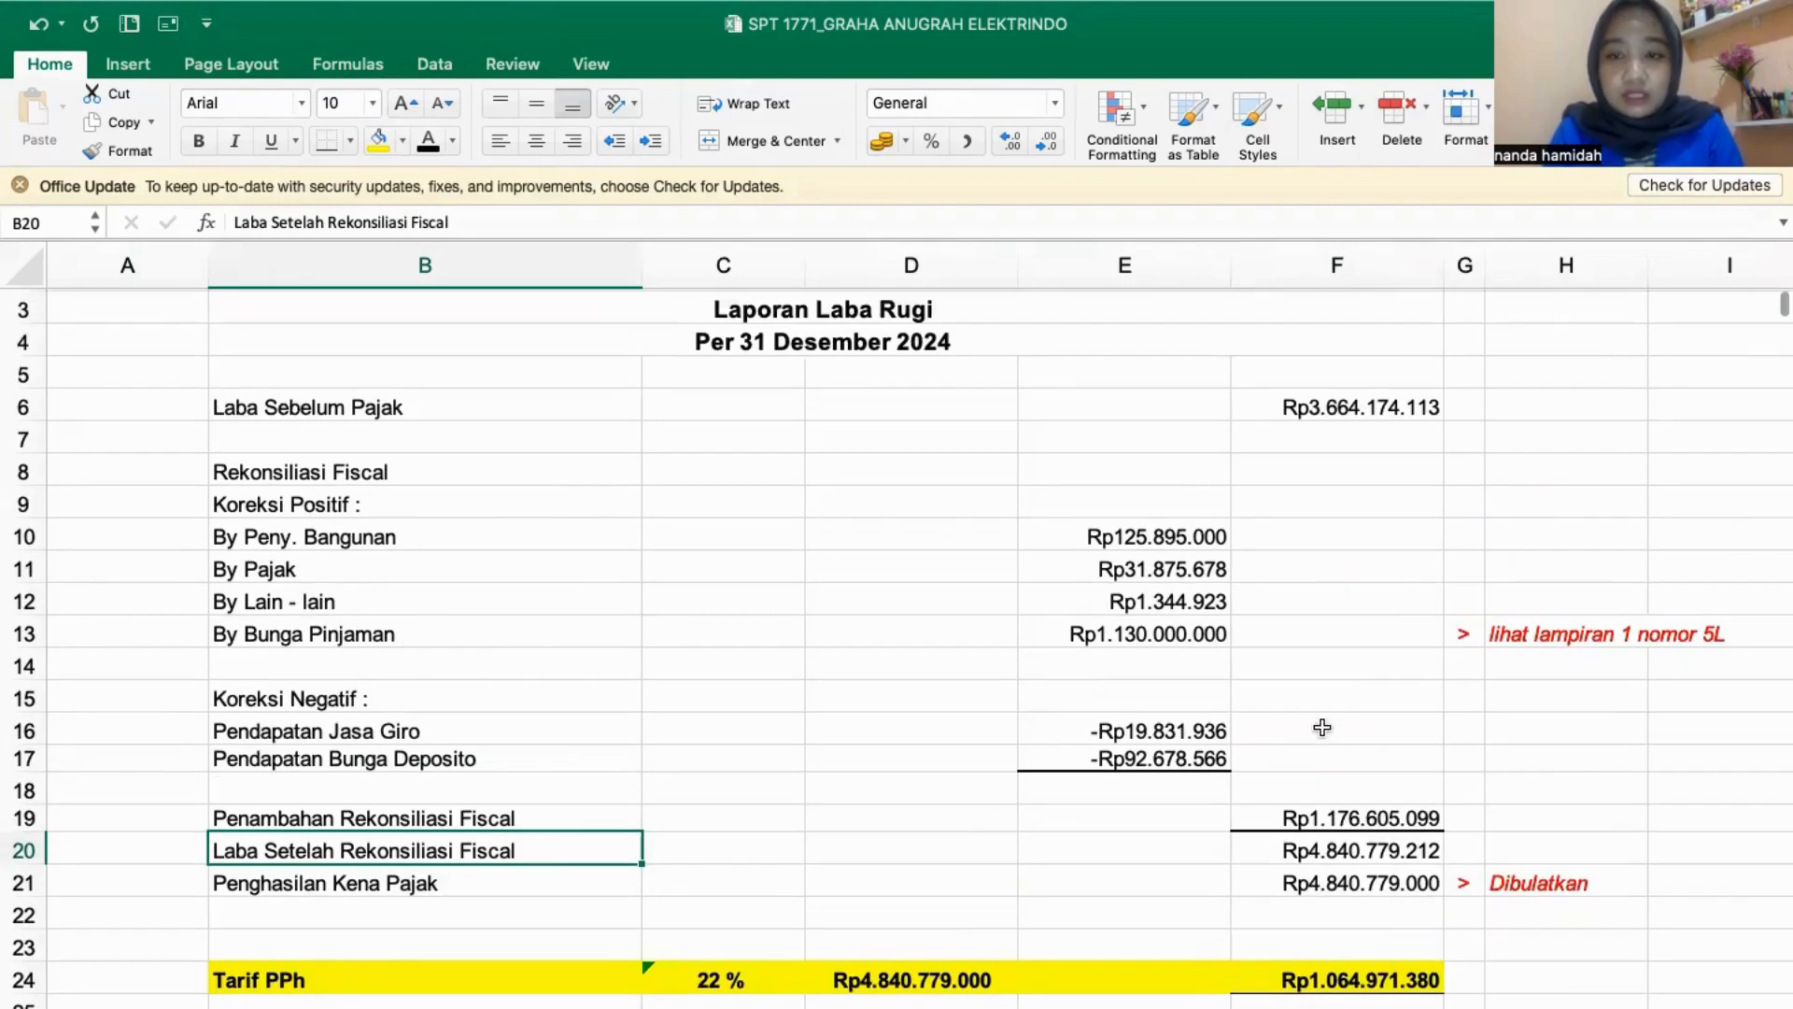
{"action": "double_click", "coordinate": [1339, 846]}
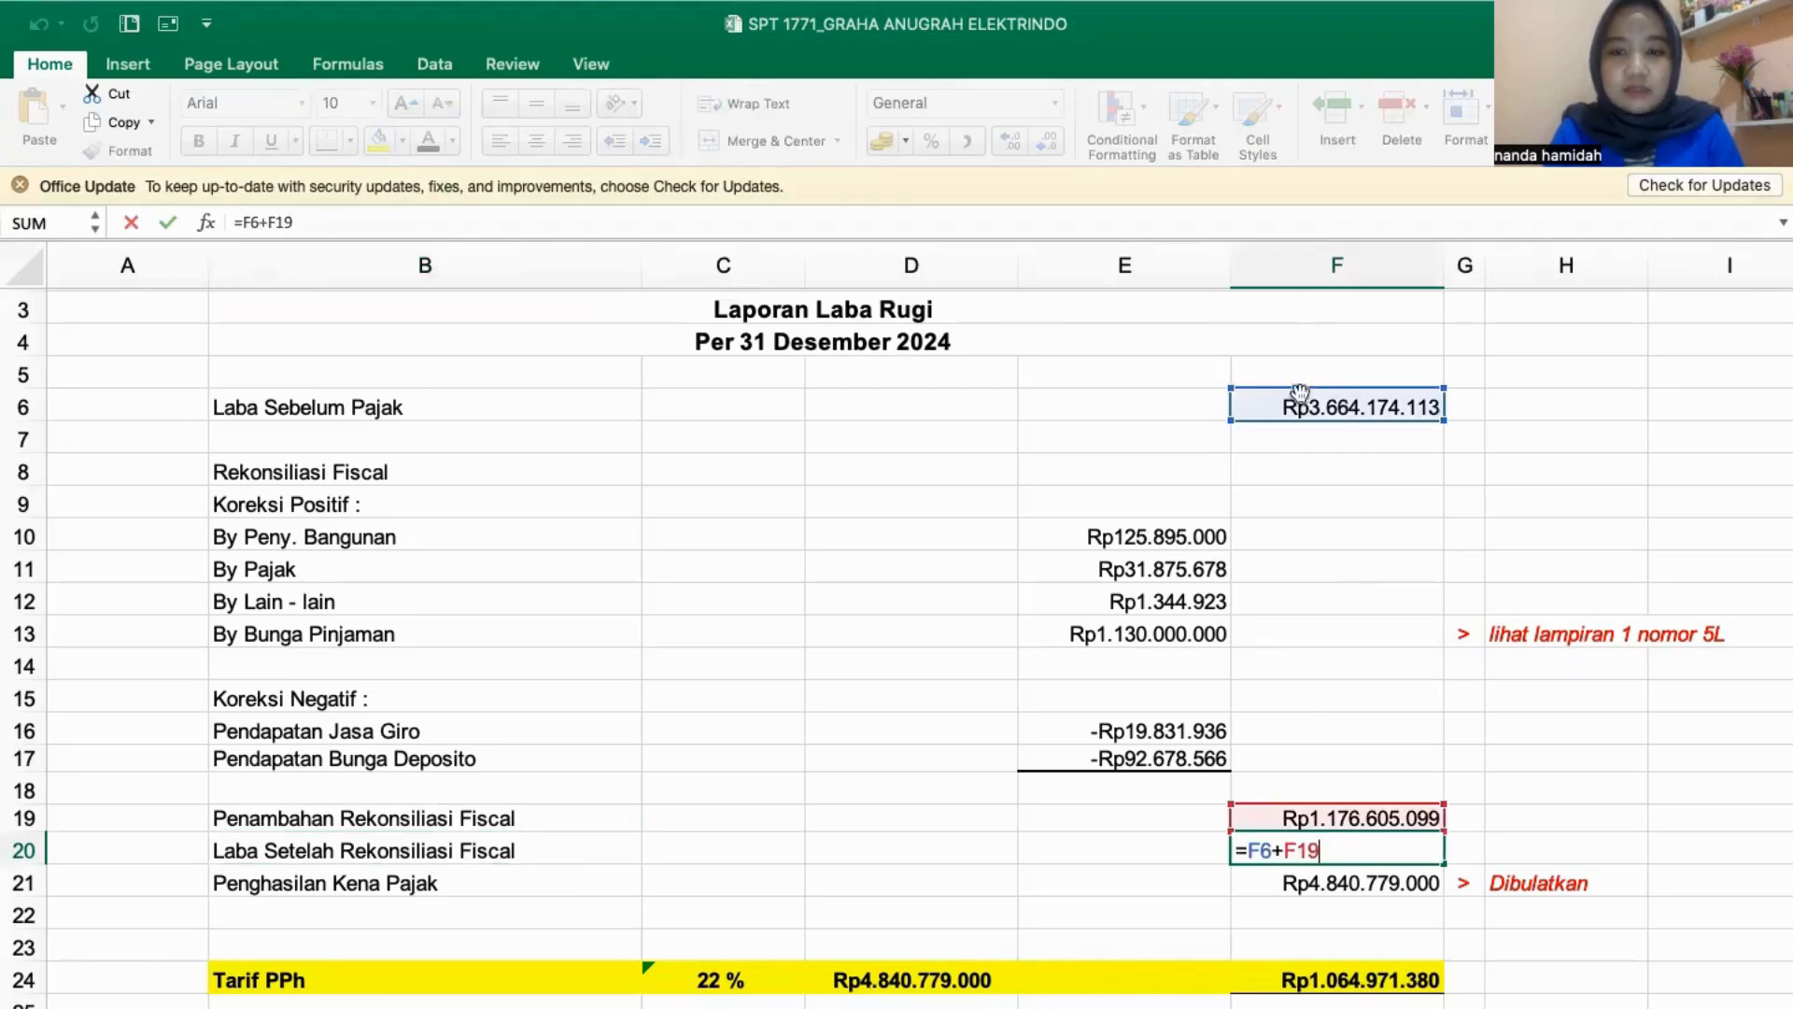
{"action": "left_click", "coordinate": [1318, 730]}
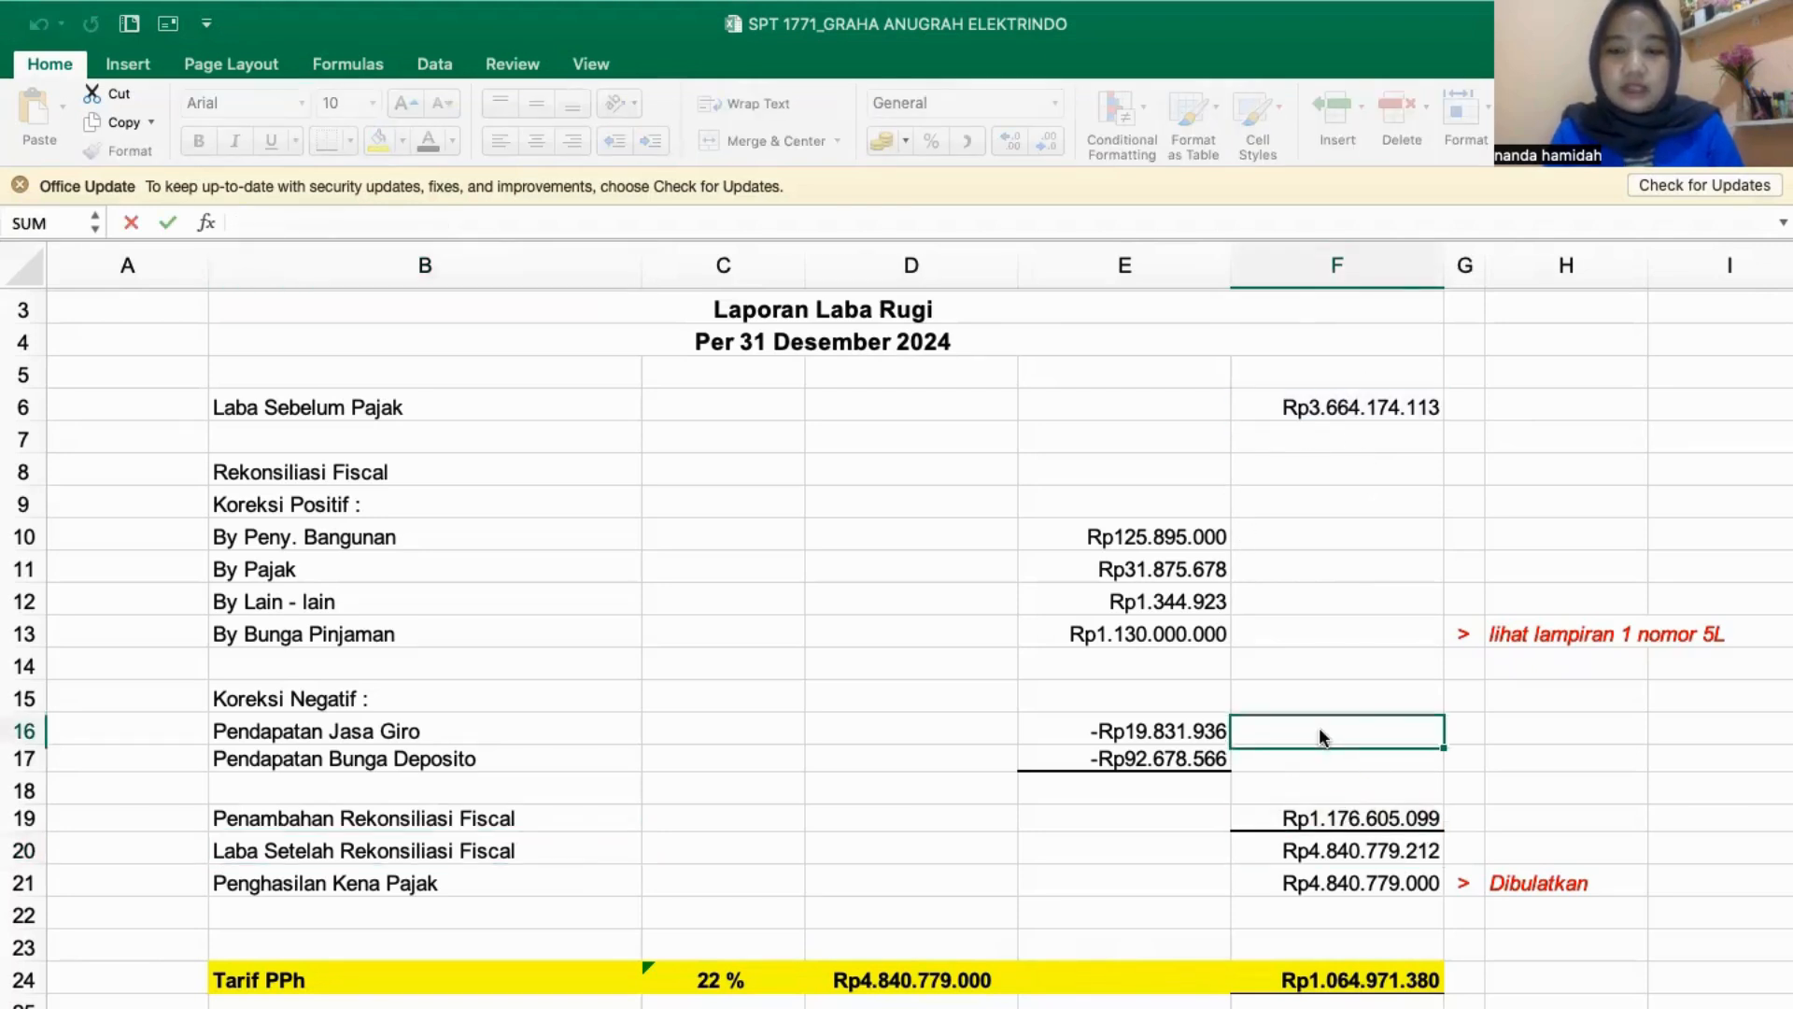
- Examine the 22% Tarif PPh calculation and tax prepayments down to PPh Pasal 29, and open the 2024 Rekonsiliasi Fiskal table
{"action": "scroll", "coordinate": [715, 882], "scroll_direction": "down", "scroll_amount": 3}
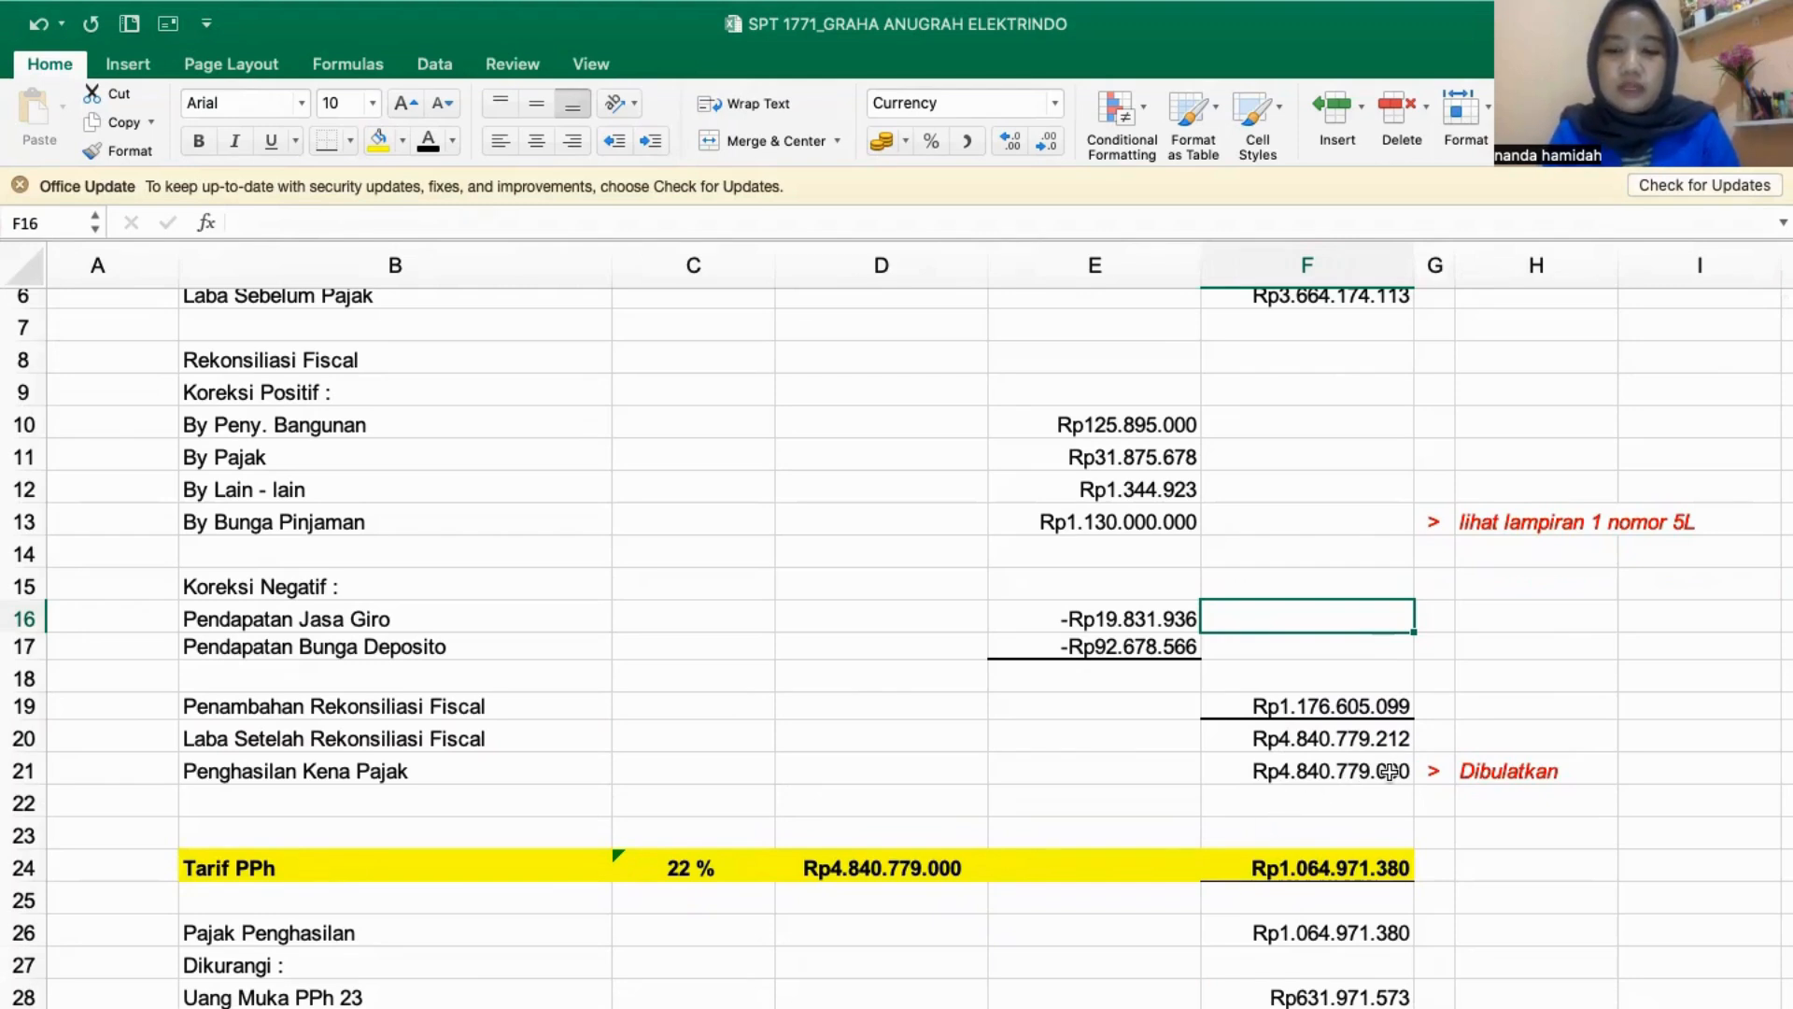
{"action": "scroll", "coordinate": [519, 861], "scroll_direction": "down", "scroll_amount": 3}
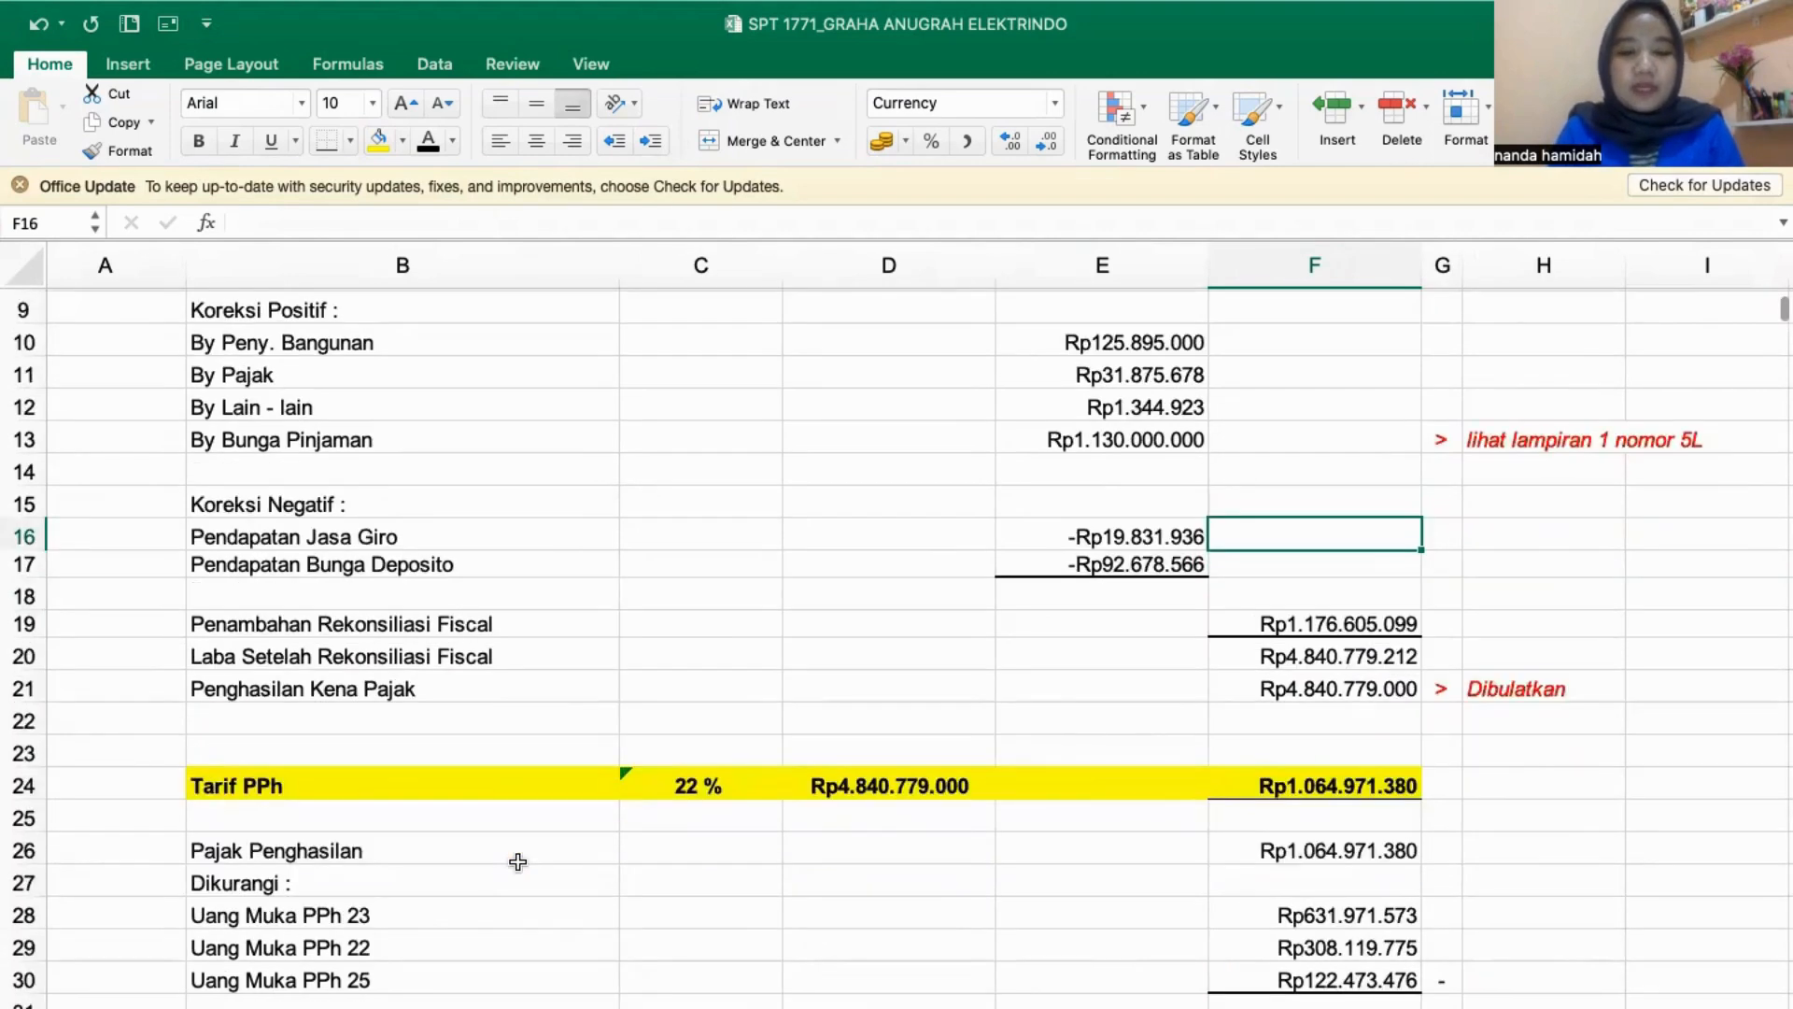
{"action": "scroll", "coordinate": [518, 861], "scroll_direction": "down", "scroll_amount": 2}
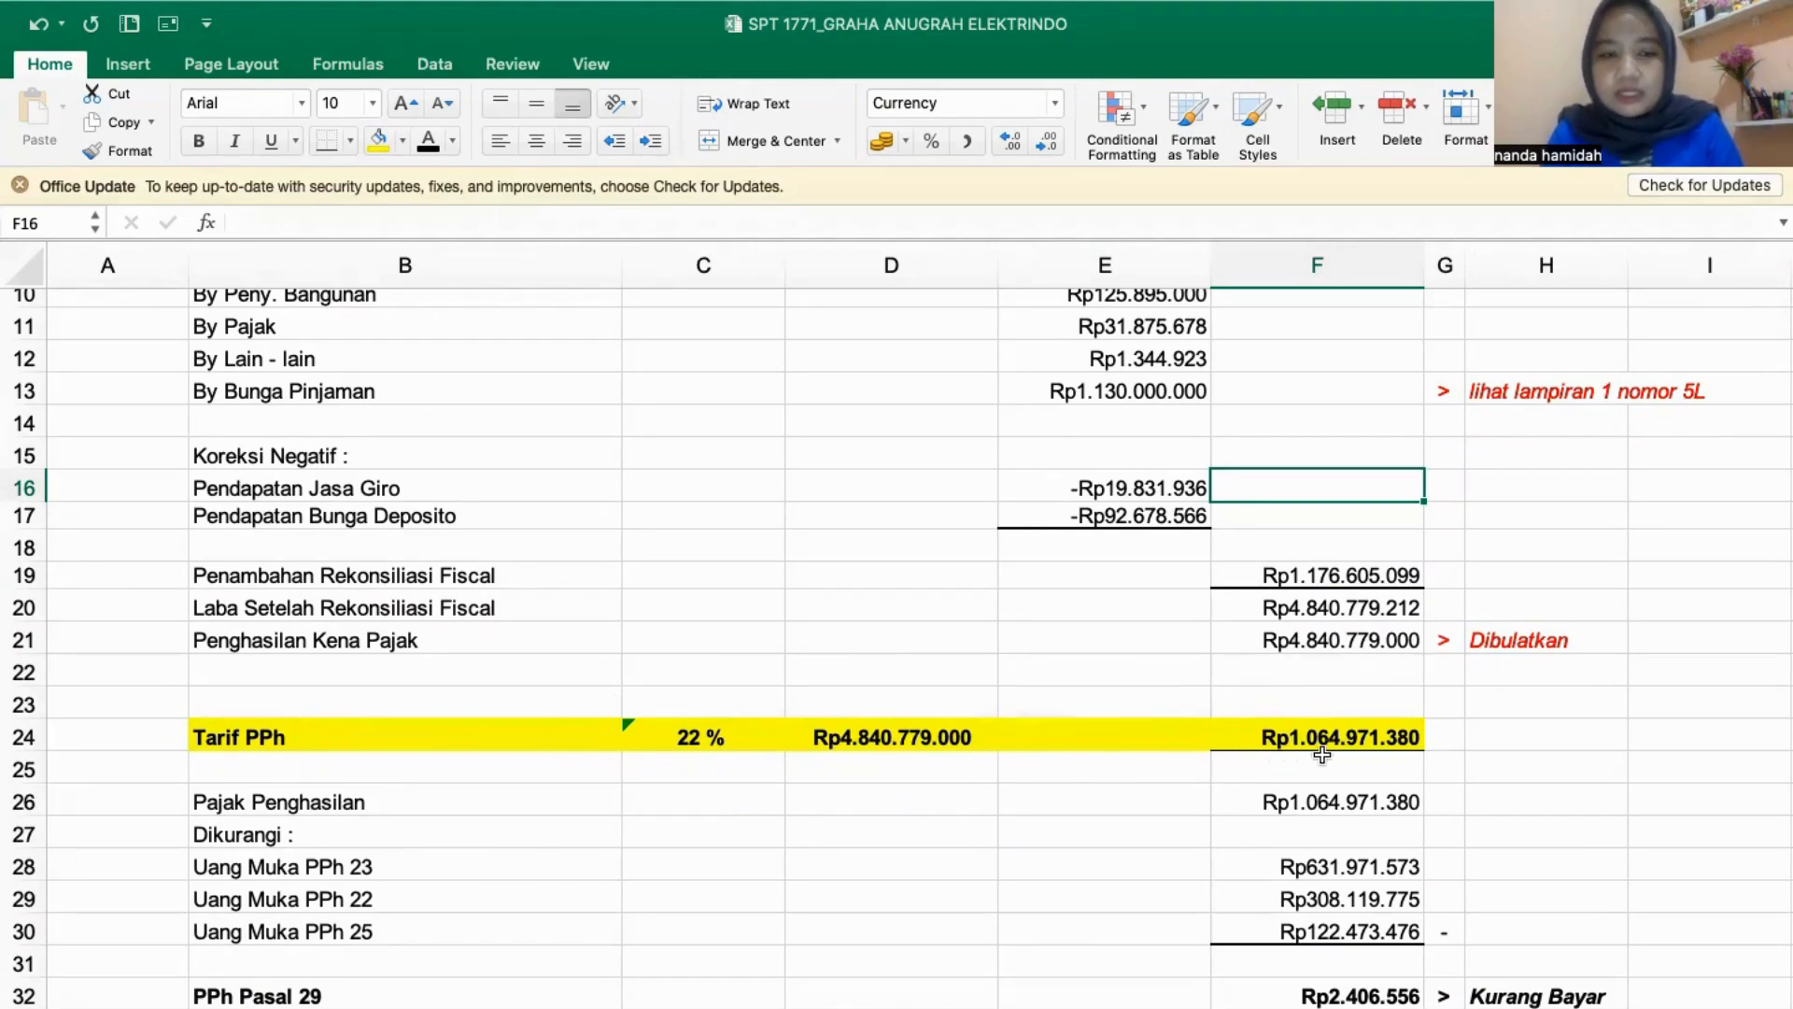
{"action": "scroll", "coordinate": [562, 801], "scroll_direction": "down", "scroll_amount": 3}
{"action": "scroll", "coordinate": [562, 801], "scroll_direction": "down", "scroll_amount": 2}
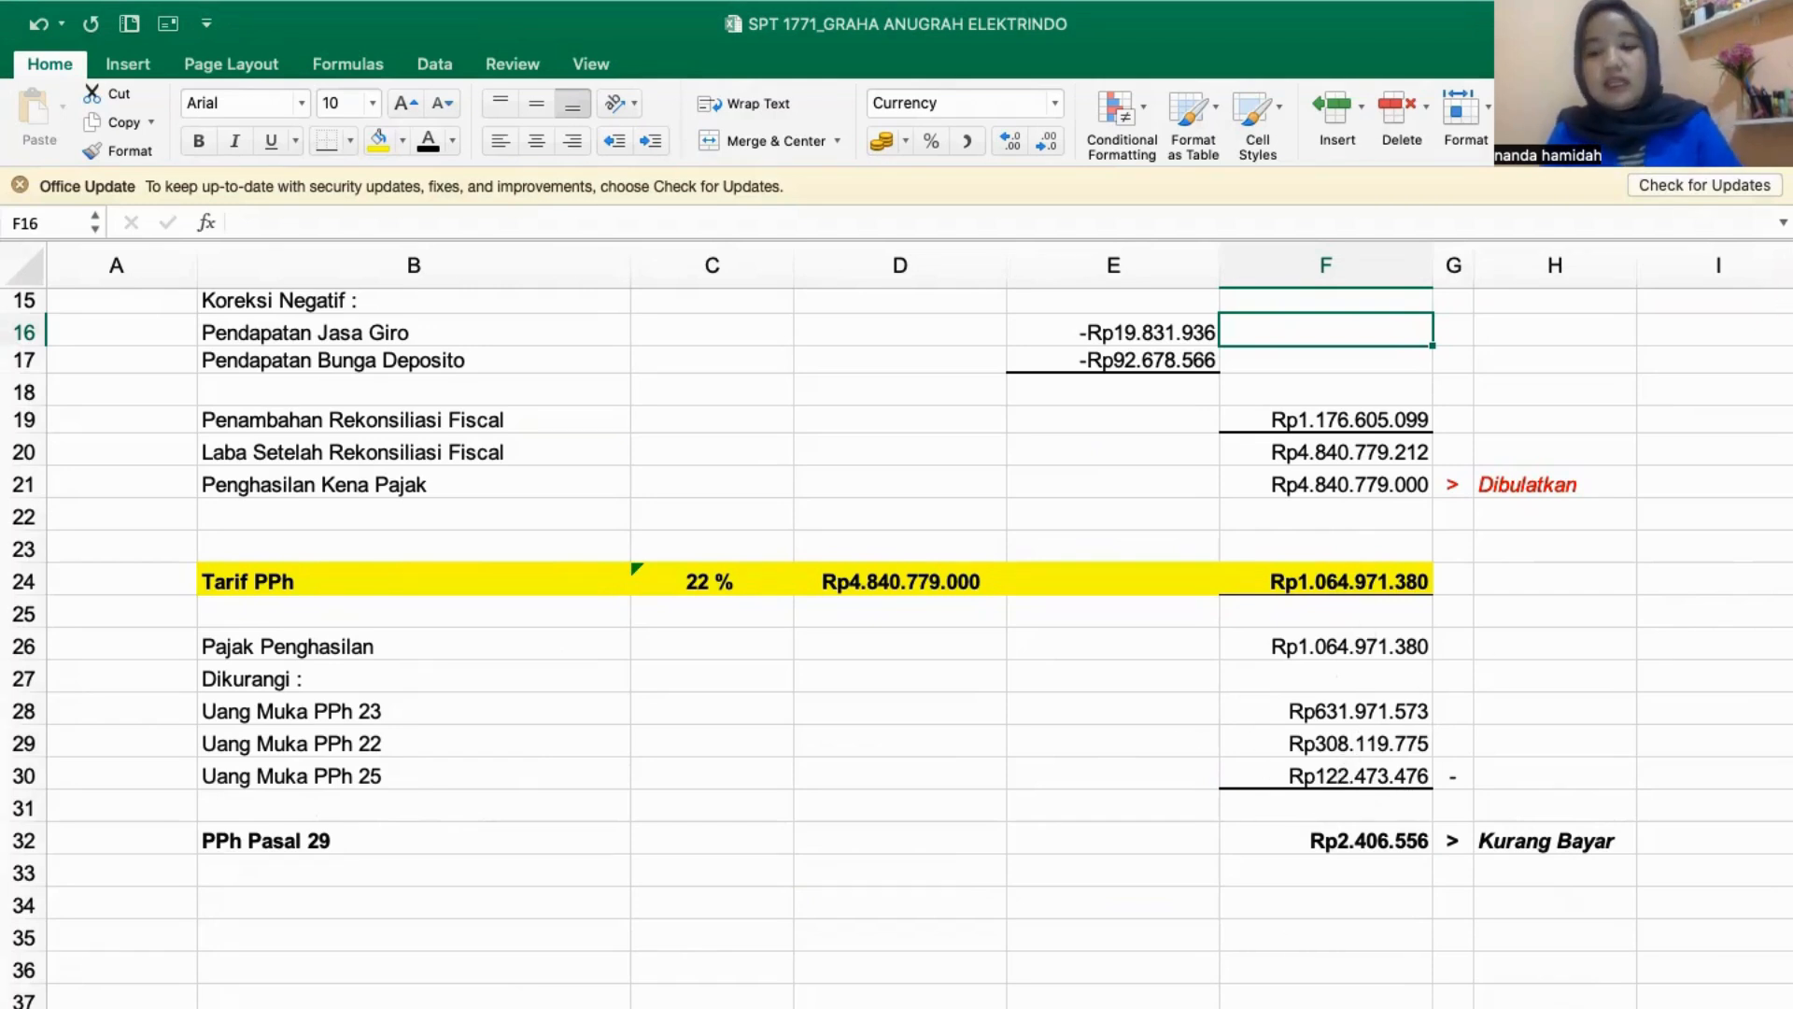
{"action": "left_click", "coordinate": [1261, 1006]}
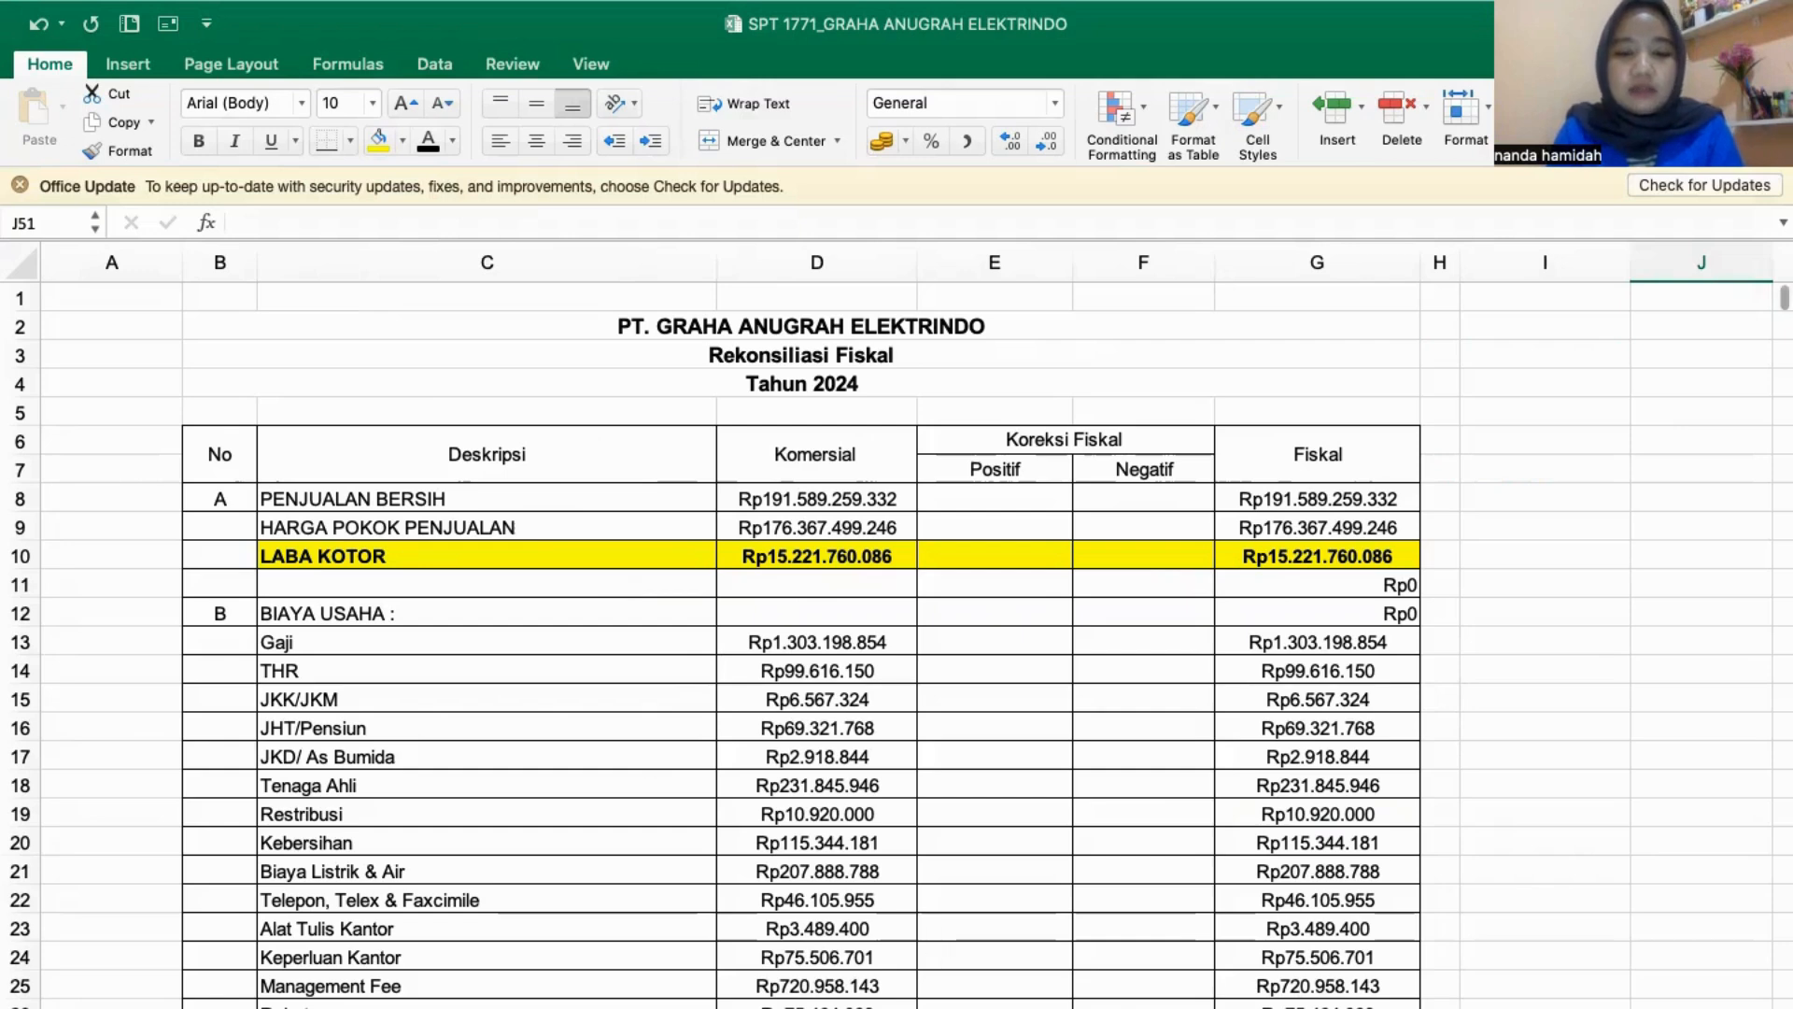
- Compare Penjualan Bersih and Harga Pokok Penjualan in the Laporan Laba Rugi with the commercial figures in the Rekonsiliasi Fiskal table
{"action": "left_click", "coordinate": [411, 1006]}
{"action": "scroll", "coordinate": [428, 548], "scroll_direction": "up", "scroll_amount": 8}
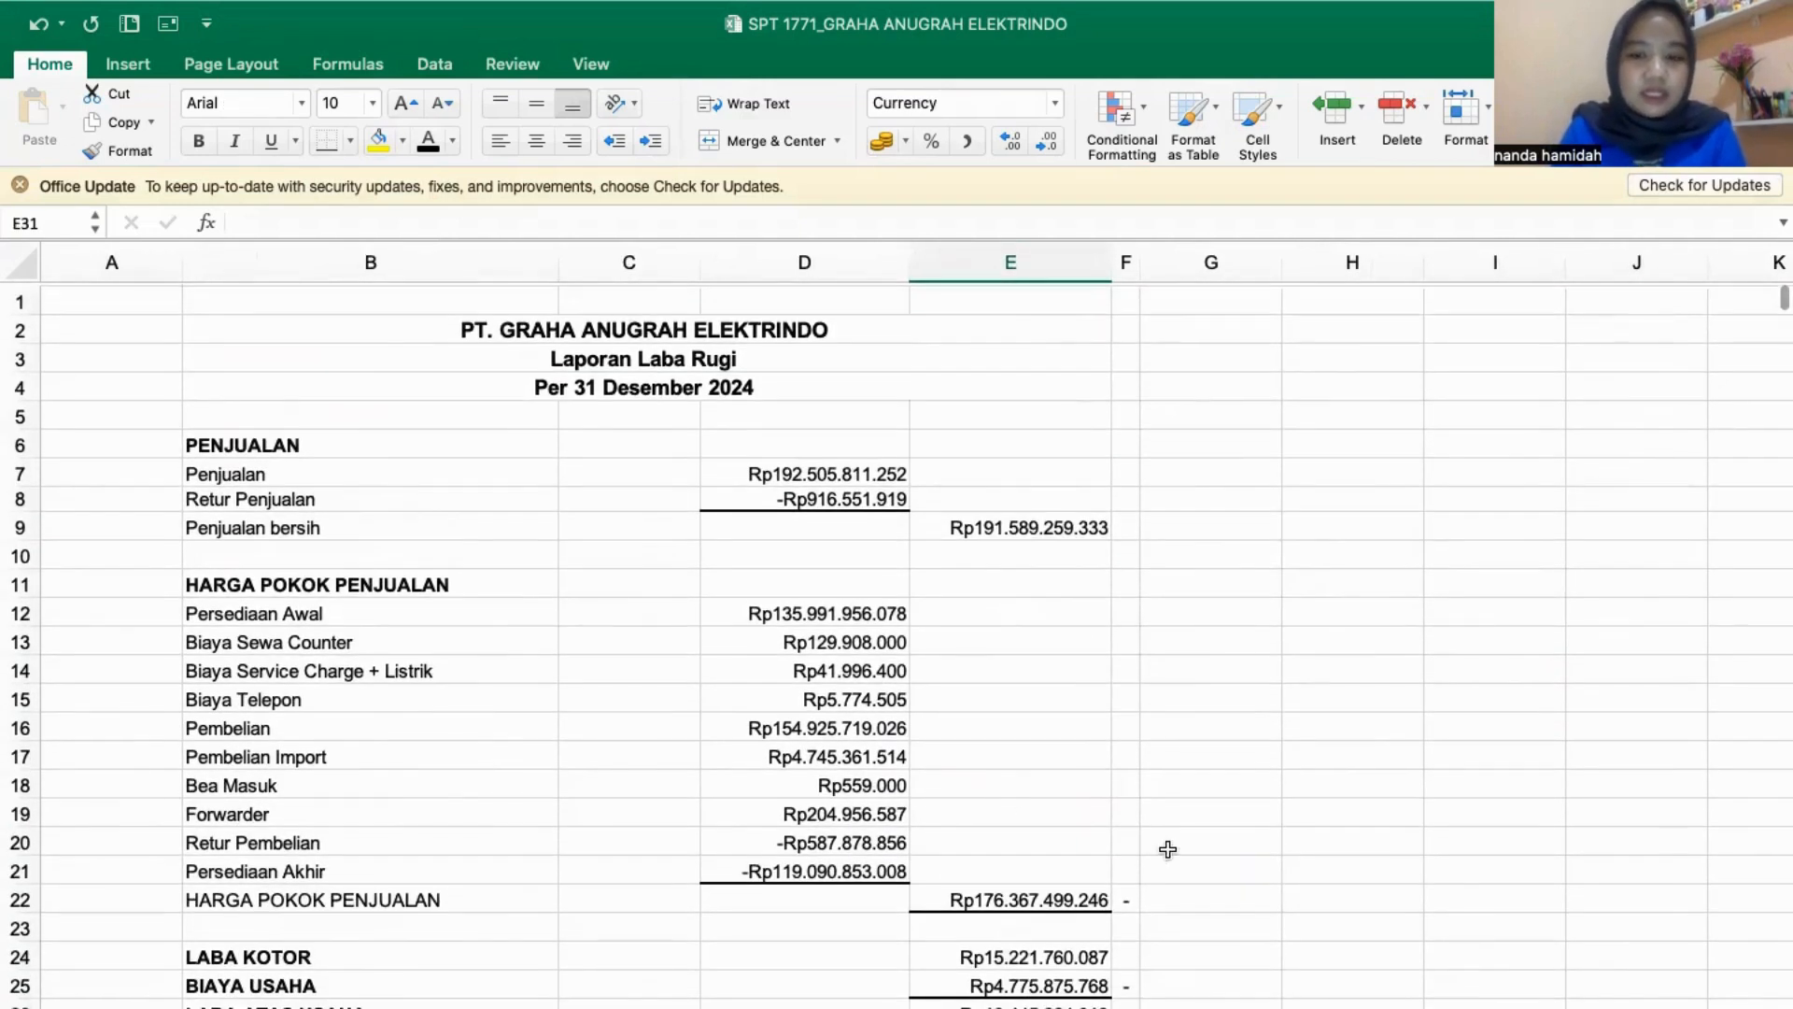
{"action": "left_click", "coordinate": [551, 1007]}
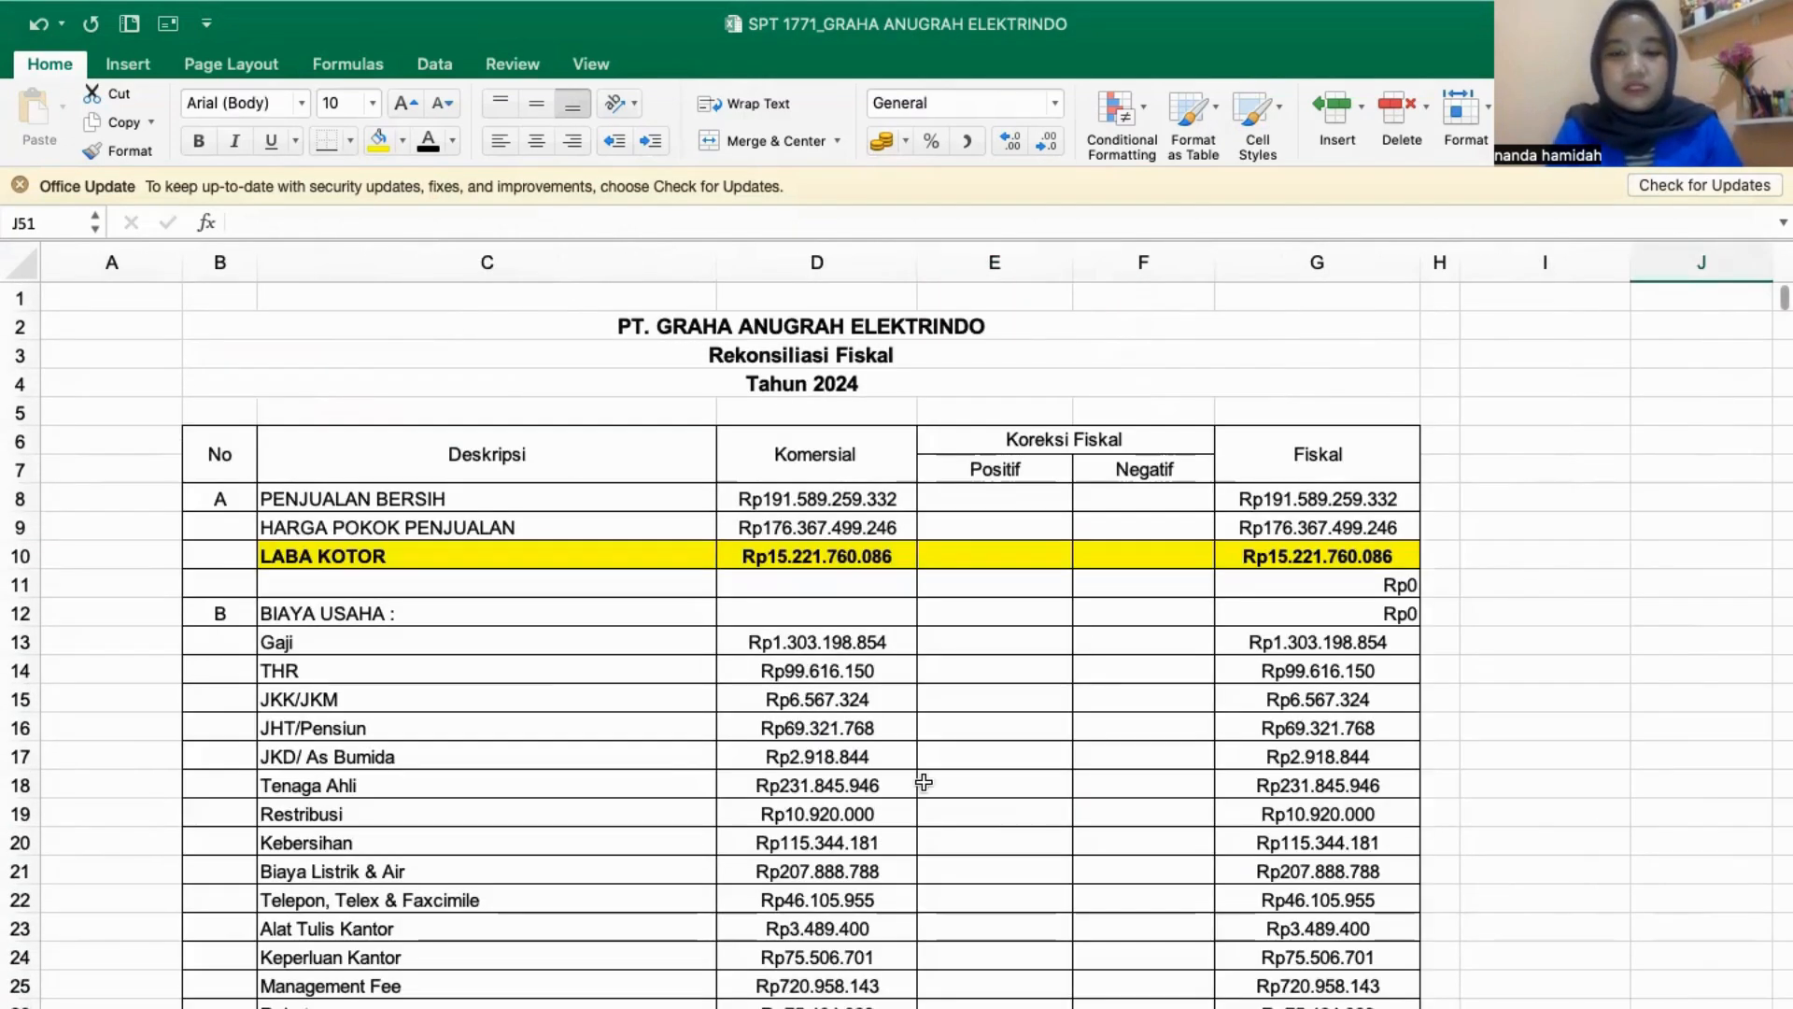
{"action": "left_click", "coordinate": [493, 522]}
{"action": "left_click", "coordinate": [516, 501]}
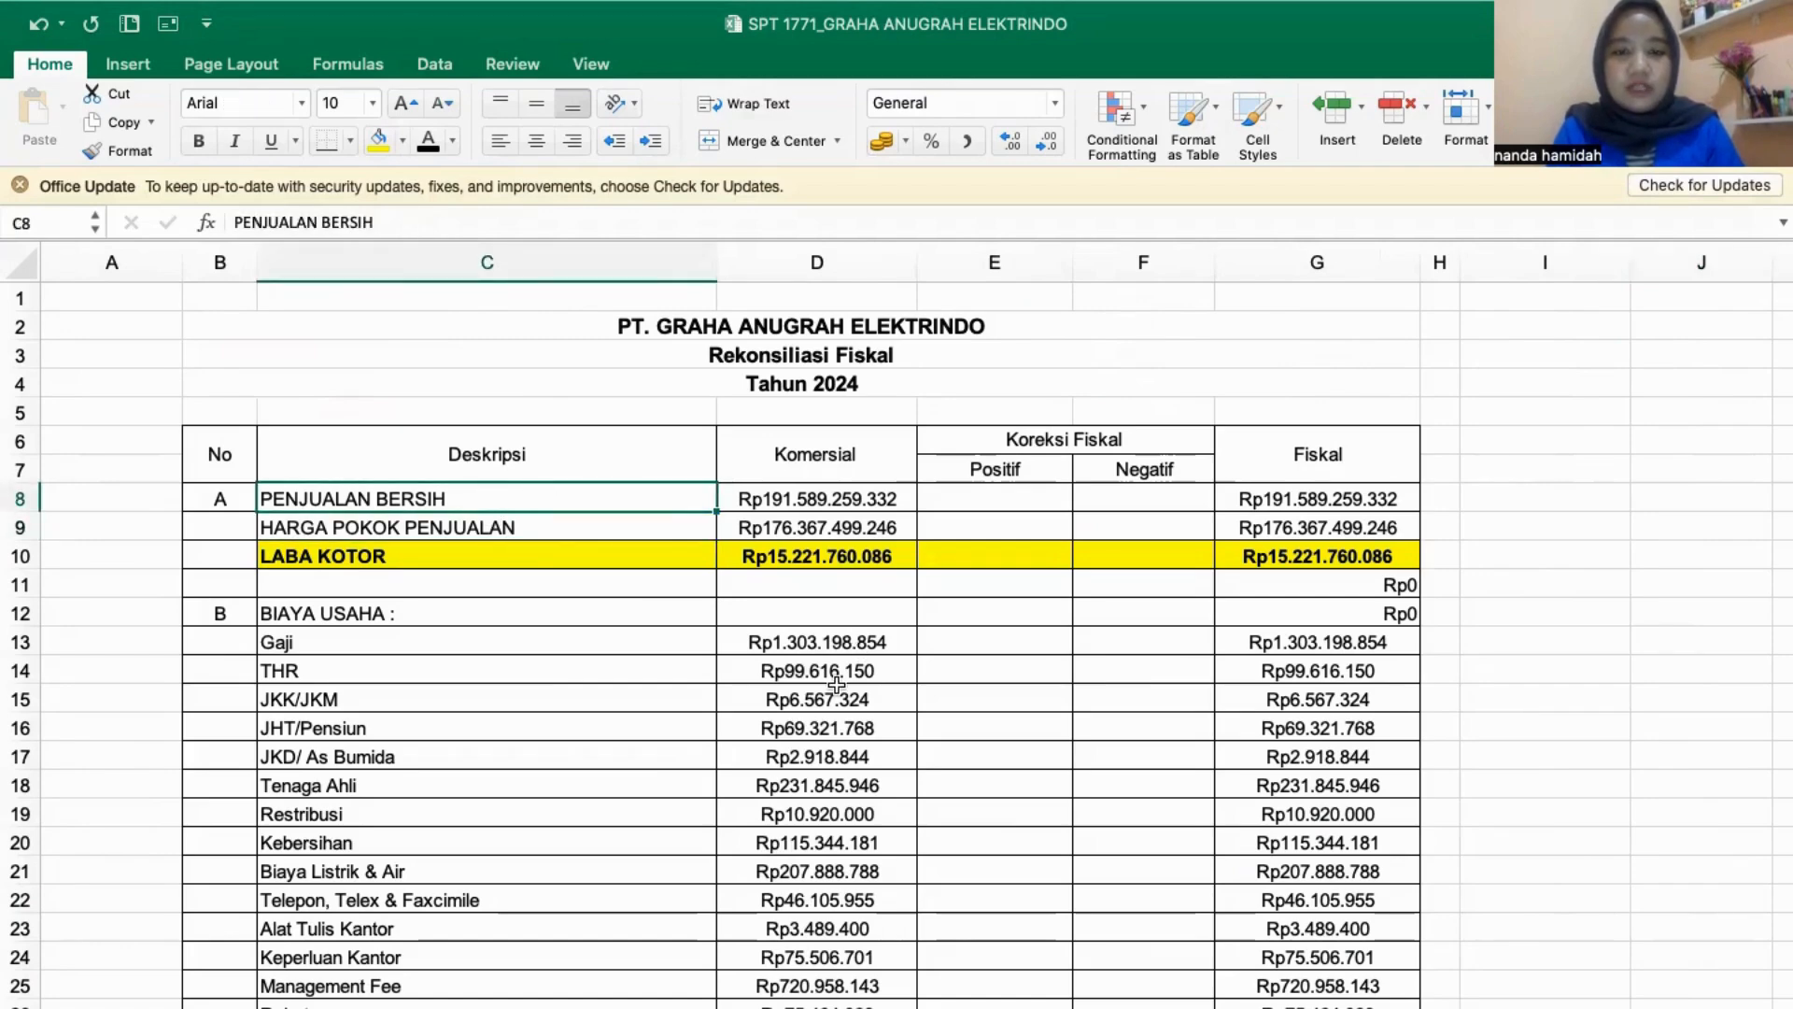
{"action": "scroll", "coordinate": [1076, 674], "scroll_direction": "down", "scroll_amount": 5}
{"action": "scroll", "coordinate": [1076, 675], "scroll_direction": "up", "scroll_amount": 5}
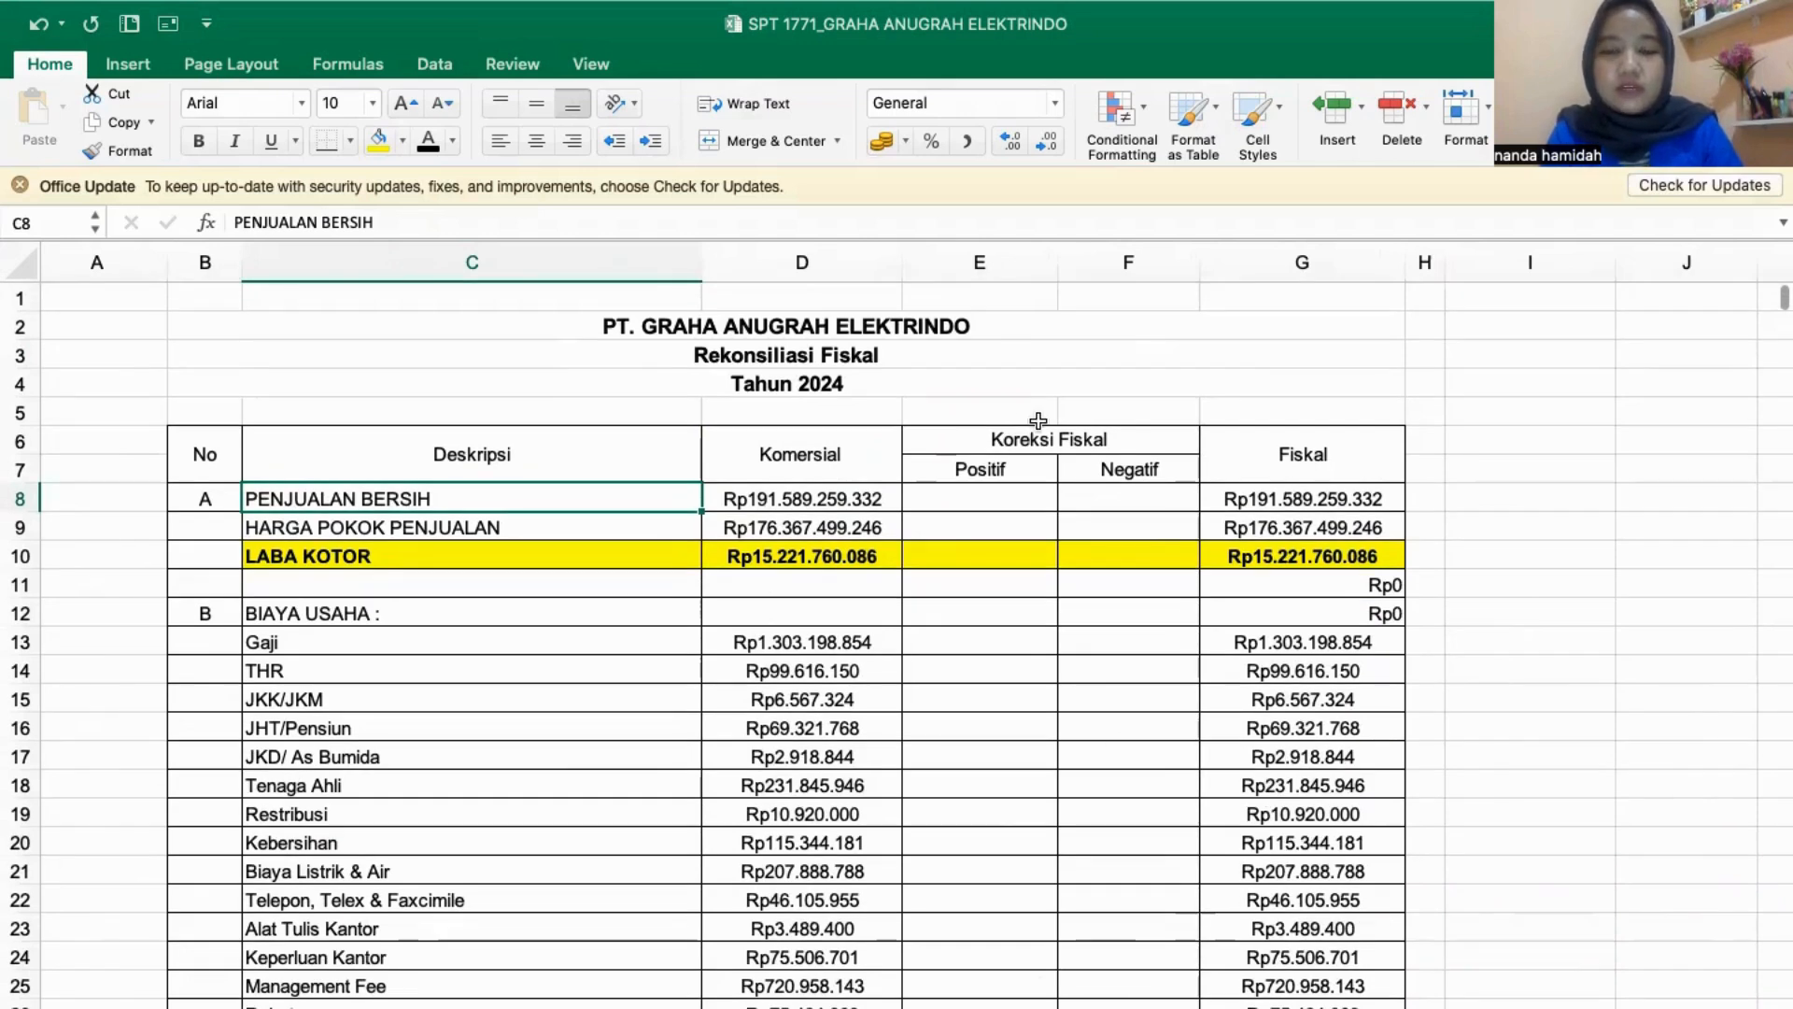
- Review the Koreksi Positif items in LAPORAN FISCAL and go to the Positif cell of Biaya Peny. Bangunan (E36) in the reconciliation table
{"action": "left_click", "coordinate": [654, 1006]}
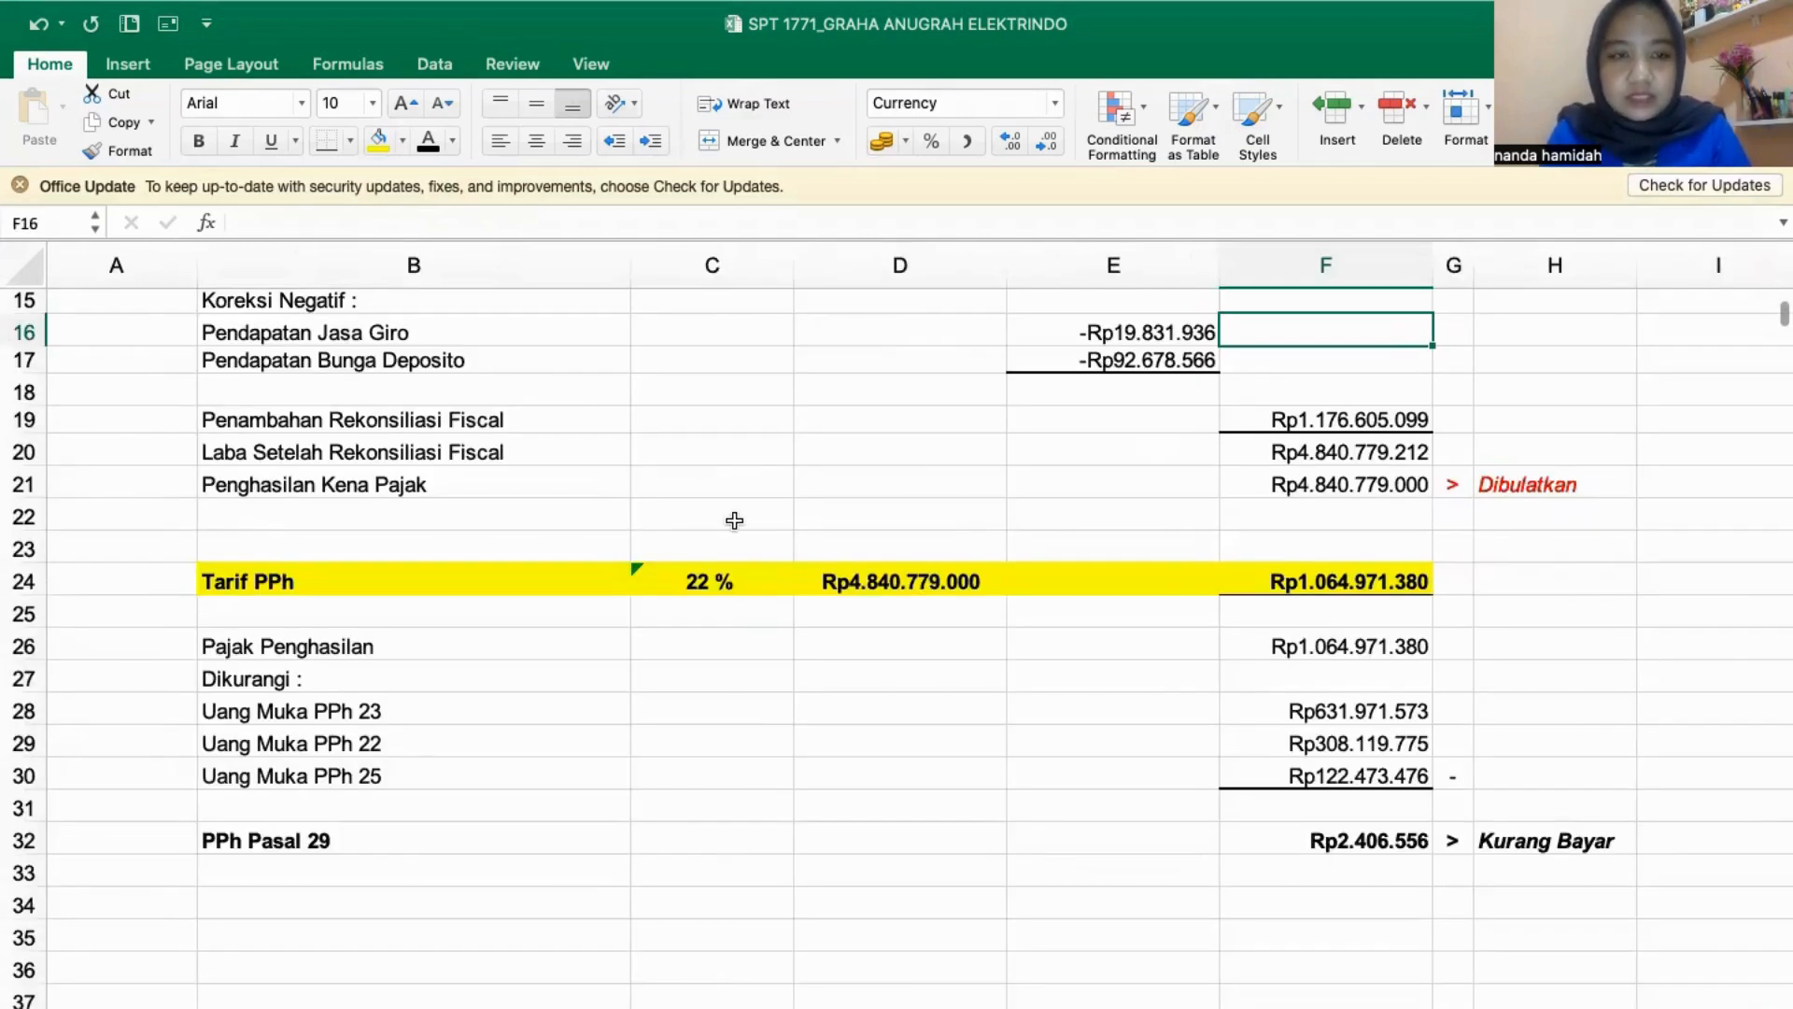
{"action": "scroll", "coordinate": [734, 521], "scroll_direction": "up", "scroll_amount": 5}
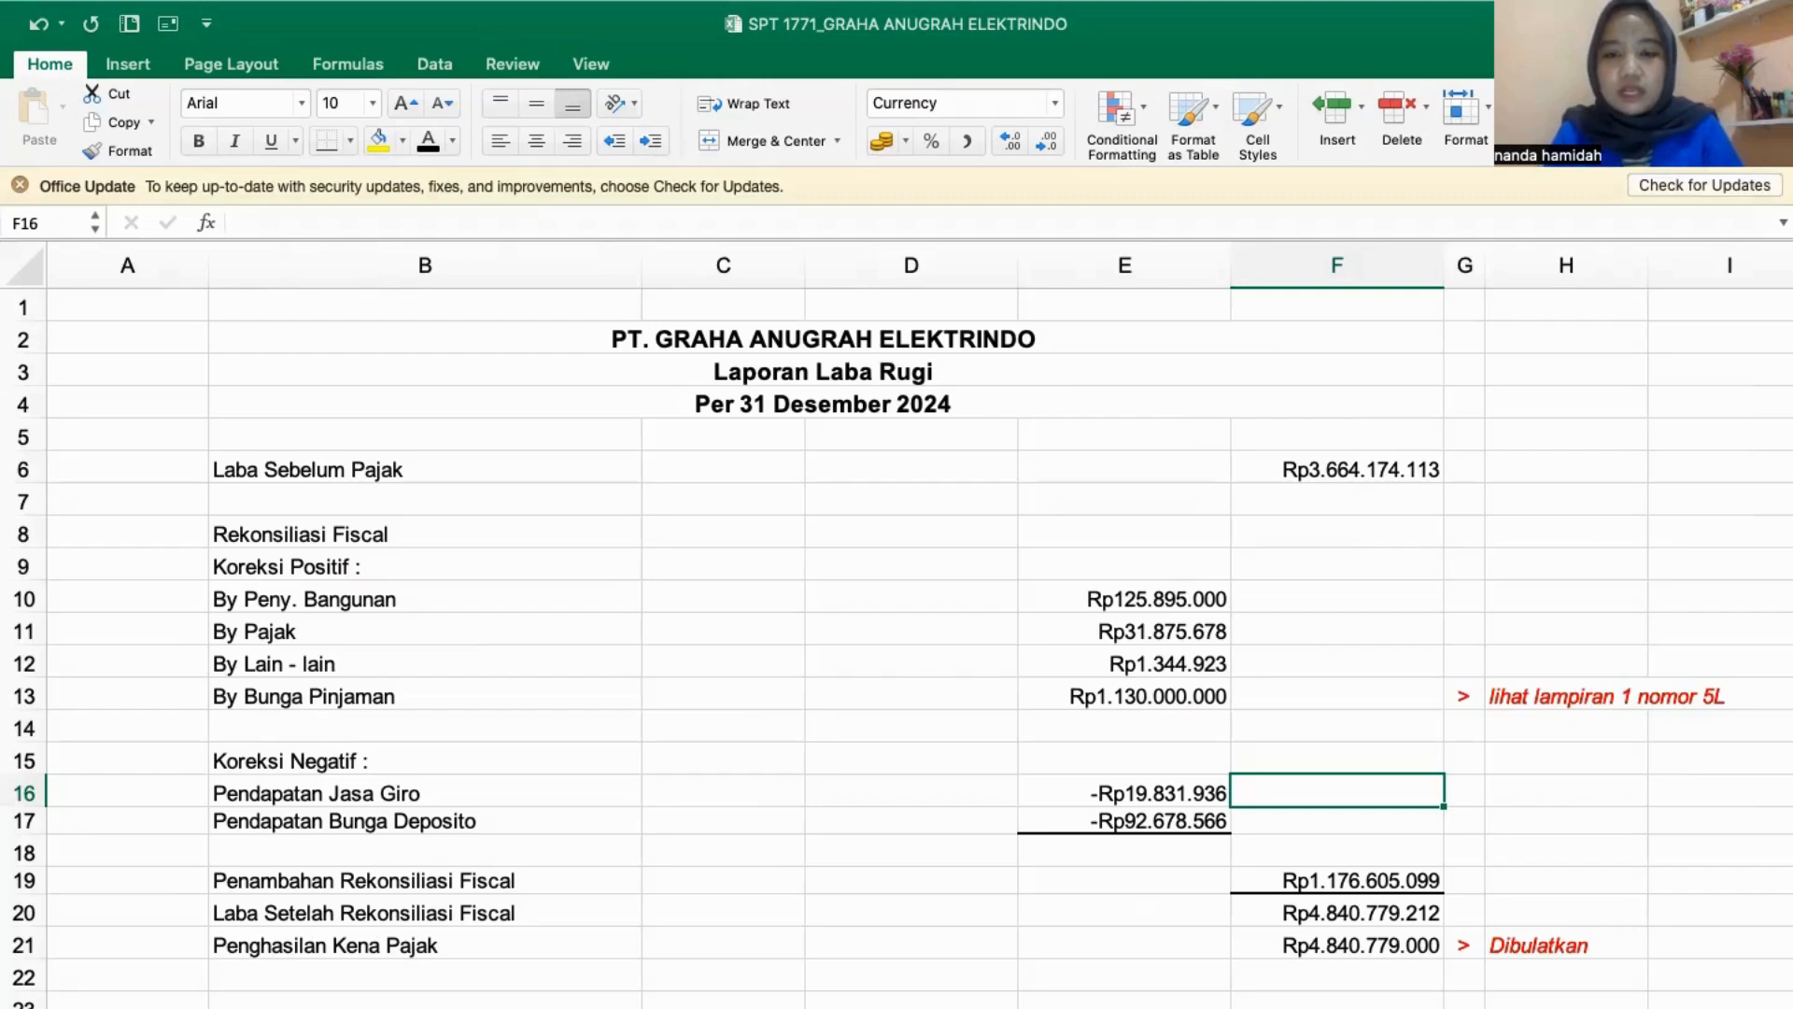
{"action": "left_click", "coordinate": [709, 1006]}
{"action": "scroll", "coordinate": [908, 695], "scroll_direction": "down", "scroll_amount": 5}
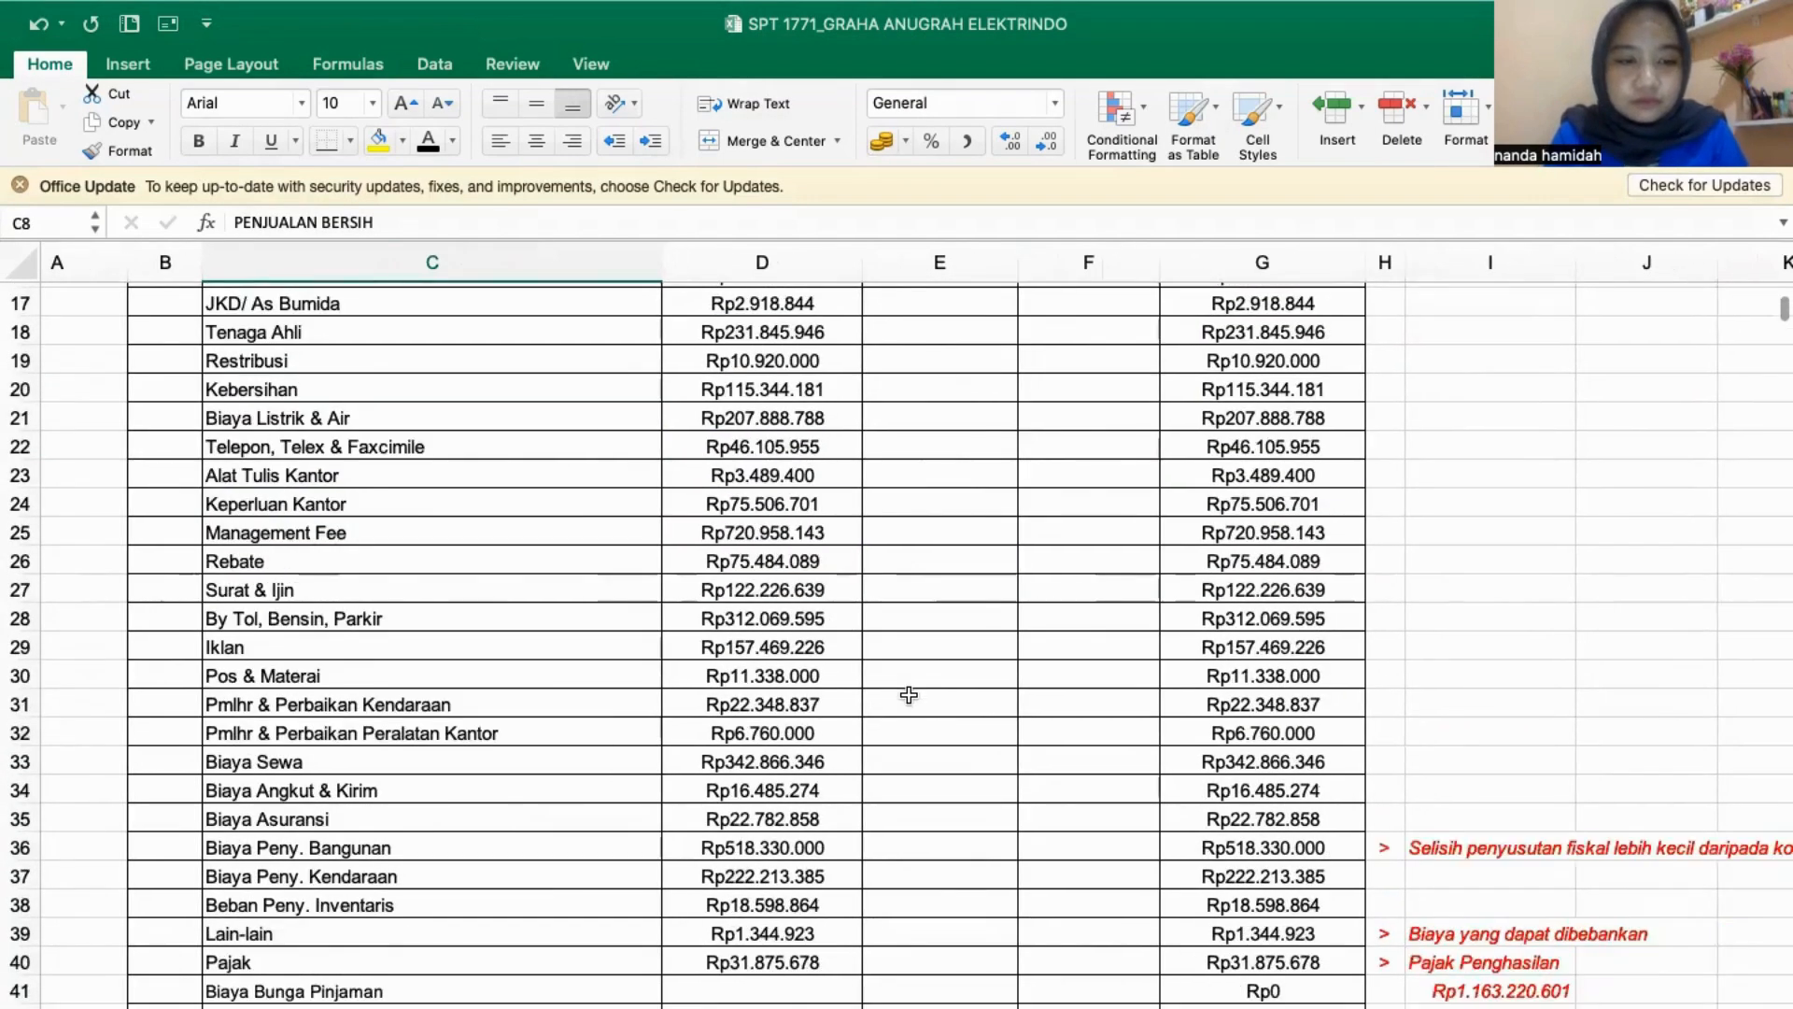
{"action": "scroll", "coordinate": [909, 694], "scroll_direction": "down", "scroll_amount": 1}
{"action": "left_click", "coordinate": [889, 794]}
{"action": "type", "text": "1"}
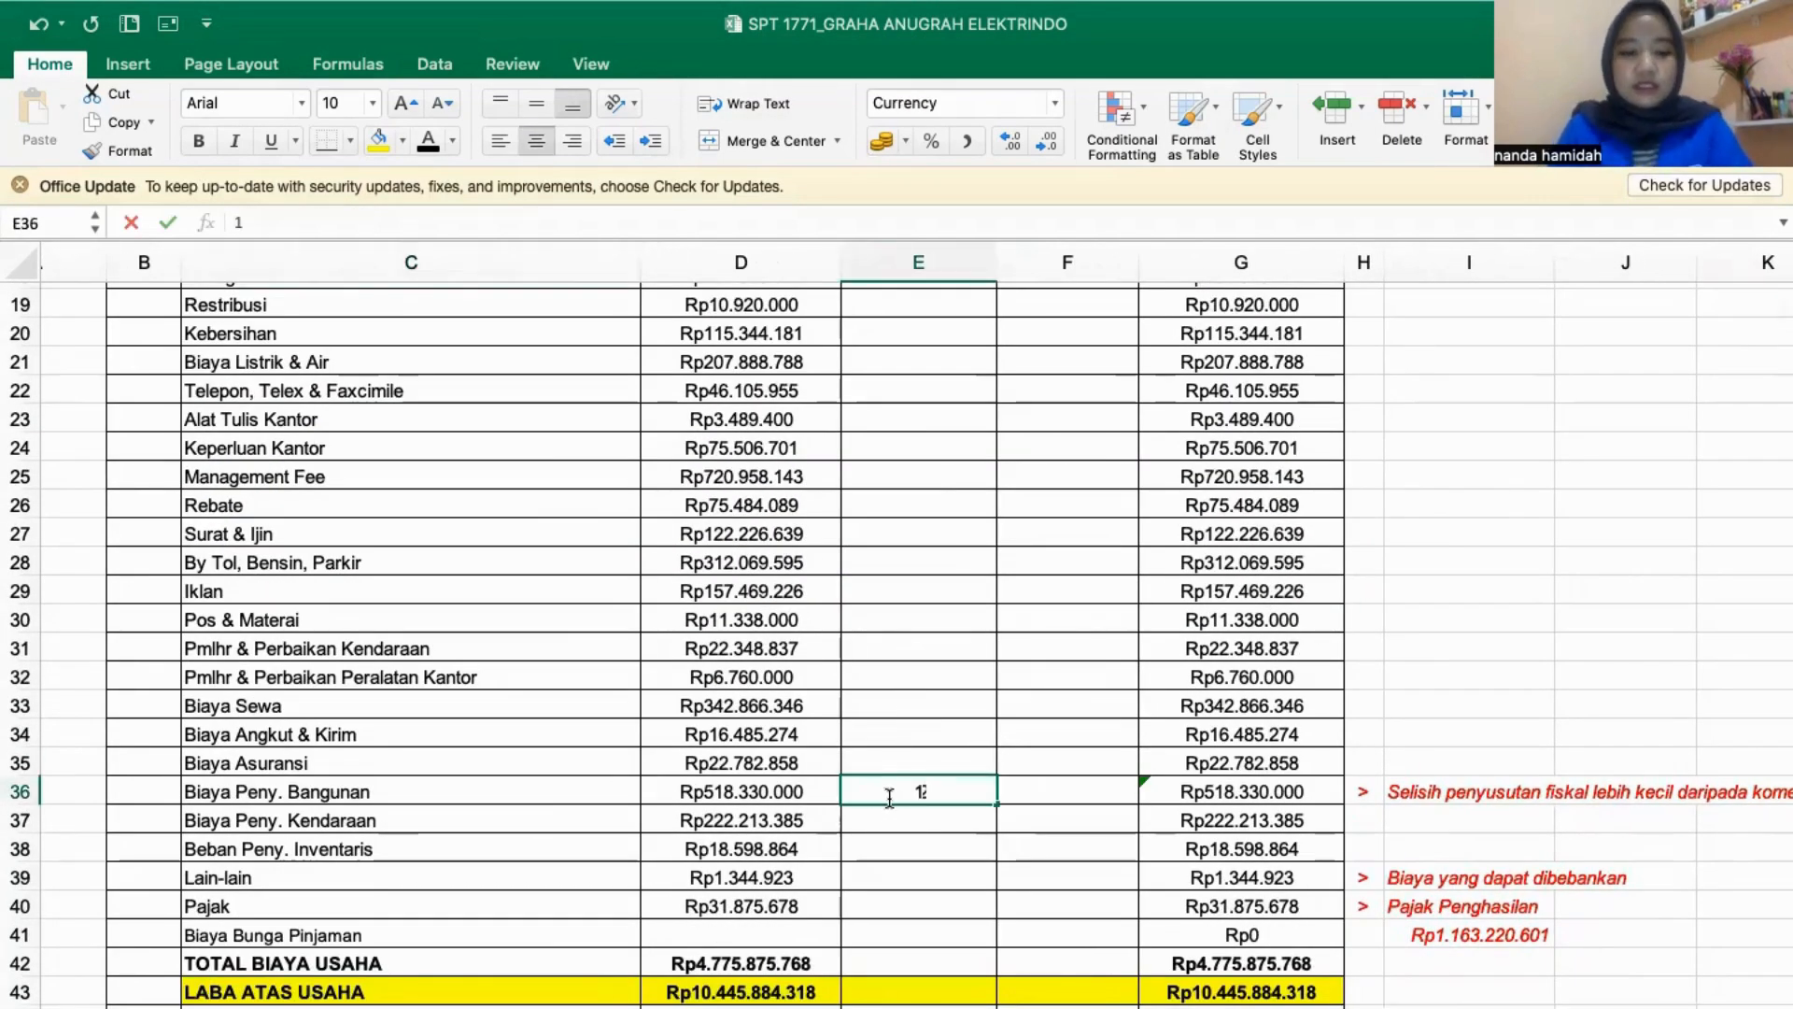
{"action": "type", "text": "25"}
{"action": "left_click", "coordinate": [1121, 1007]}
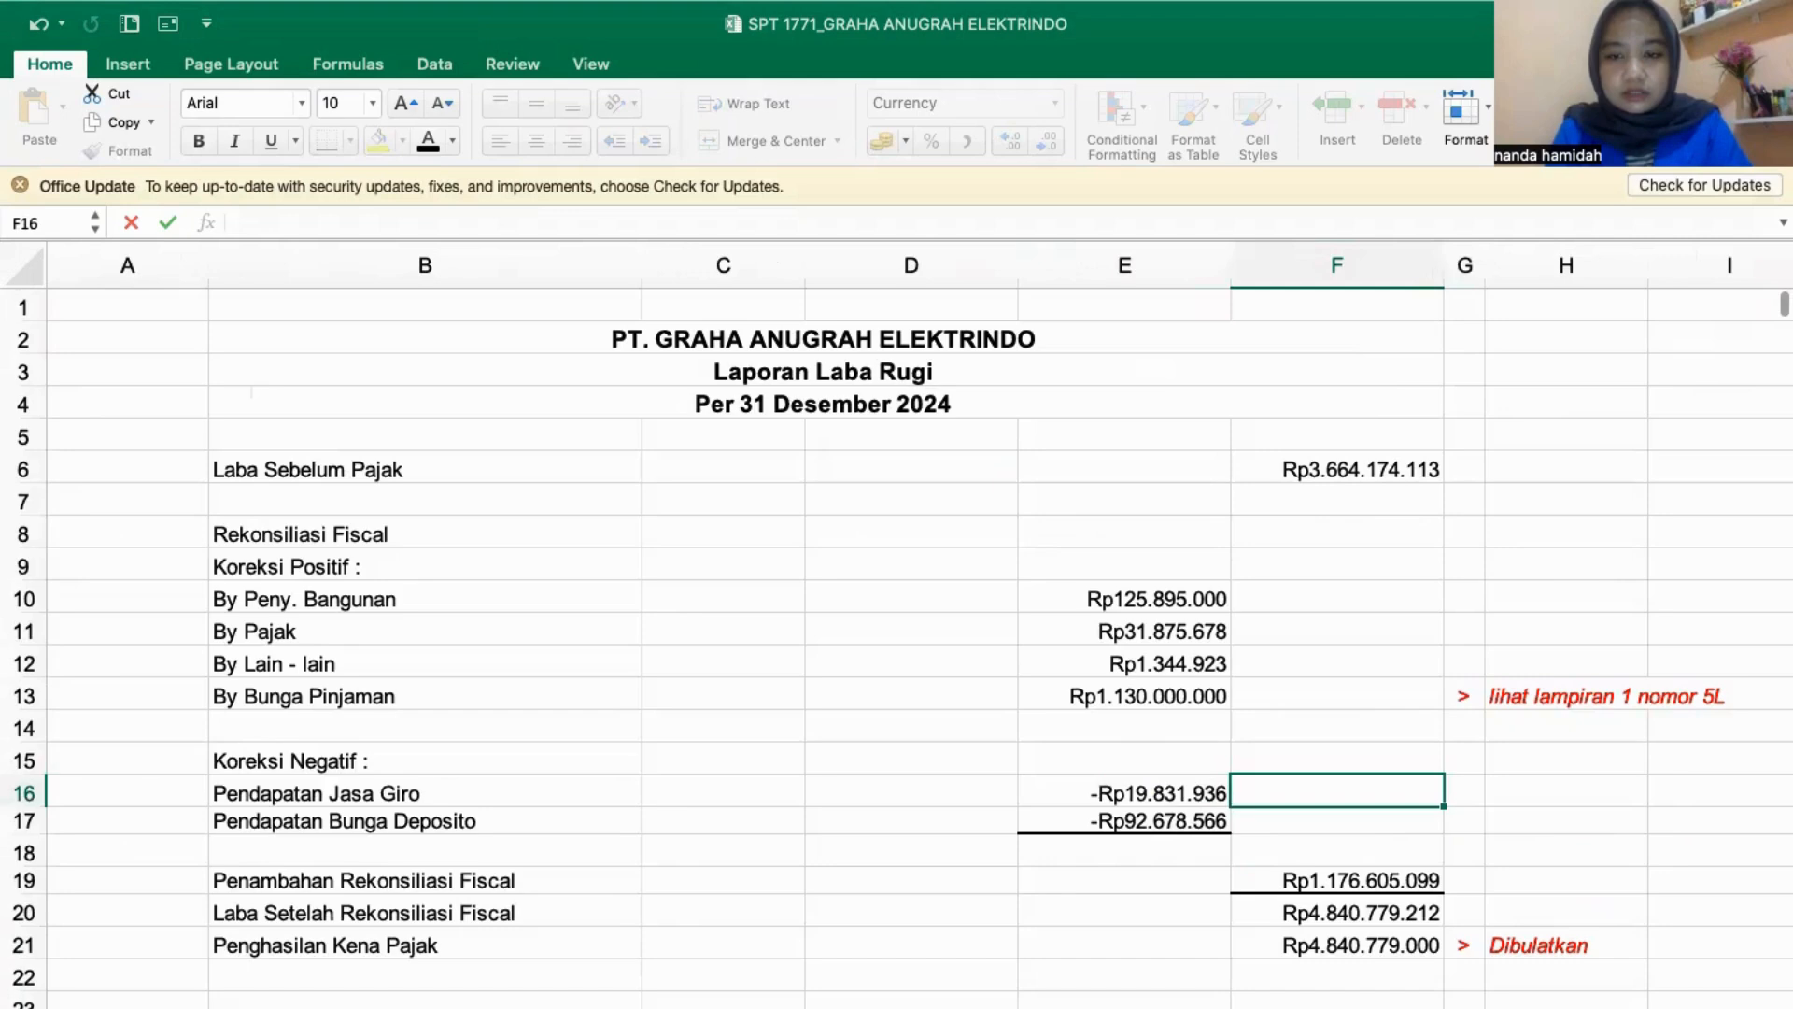
{"action": "left_click", "coordinate": [1112, 1007]}
{"action": "key", "text": "Delete"}
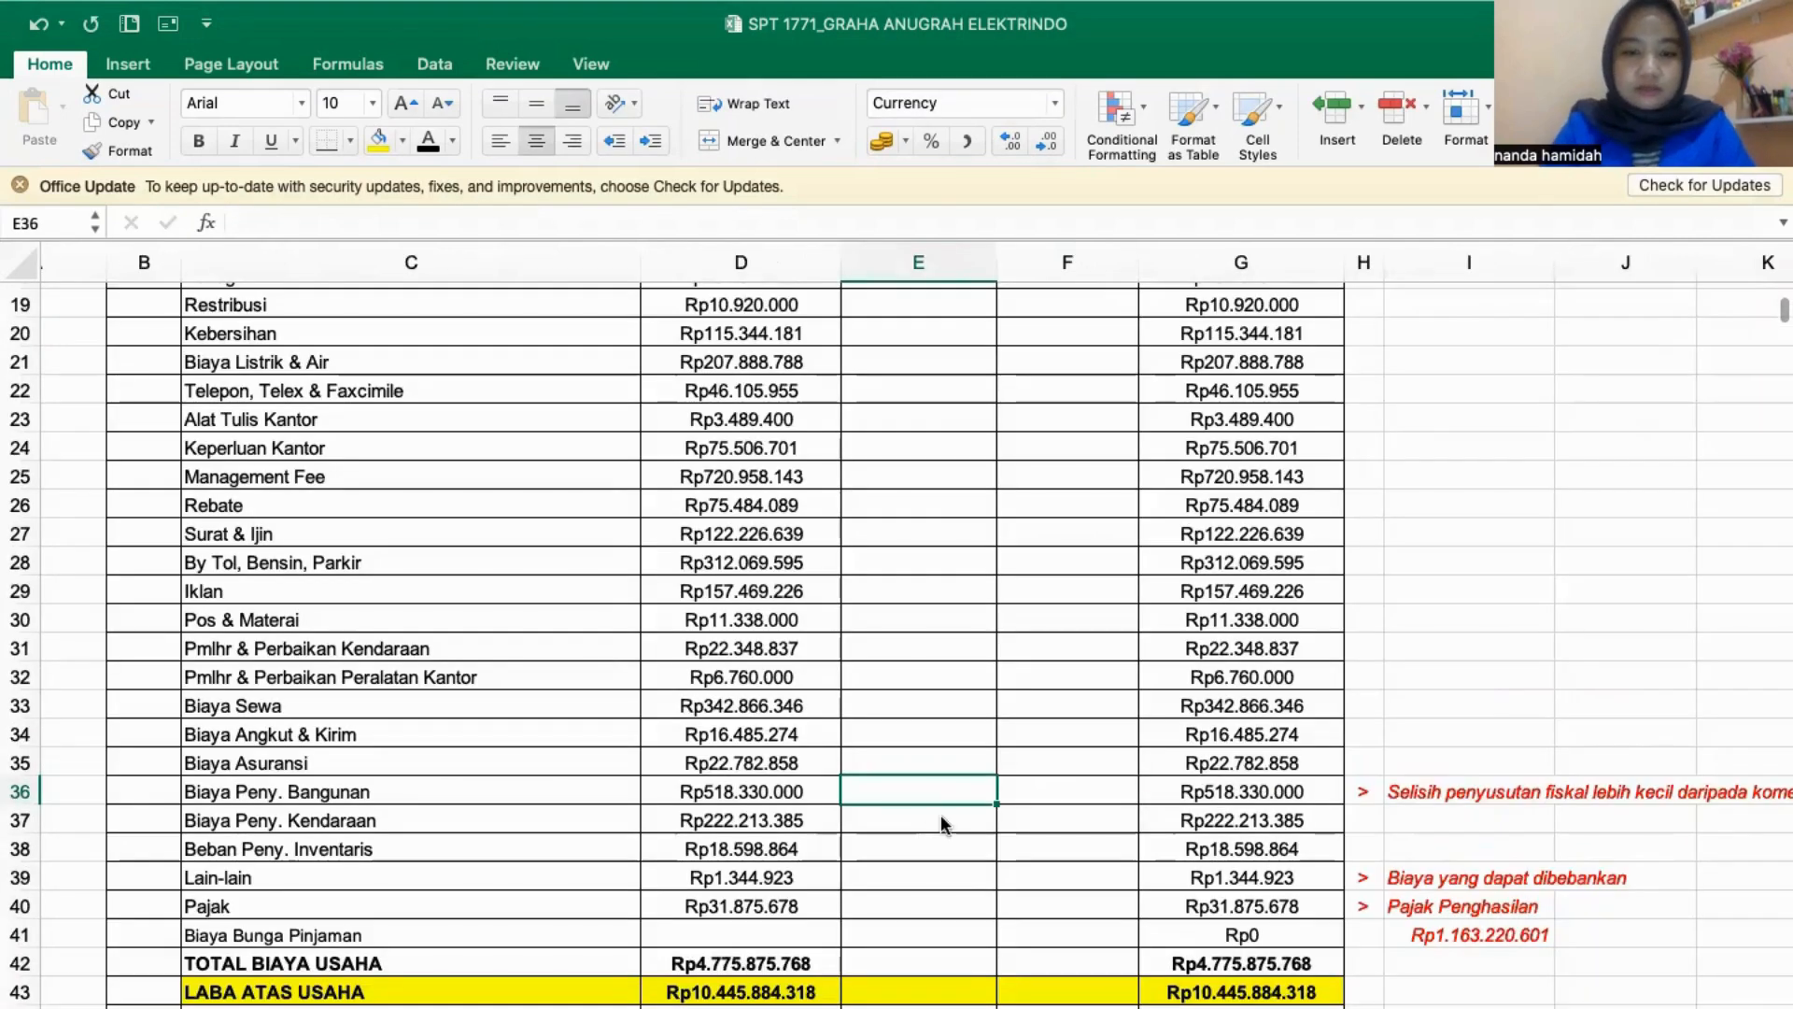
- Link the Positif correction of Biaya Peny. Bangunan (E36) to By Peny. Bangunan in LAPORAN FISCAL (E10) and inspect its Fiskal formula
{"action": "type", "text": "="}
{"action": "left_click", "coordinate": [1121, 1007]}
{"action": "left_click", "coordinate": [1189, 592]}
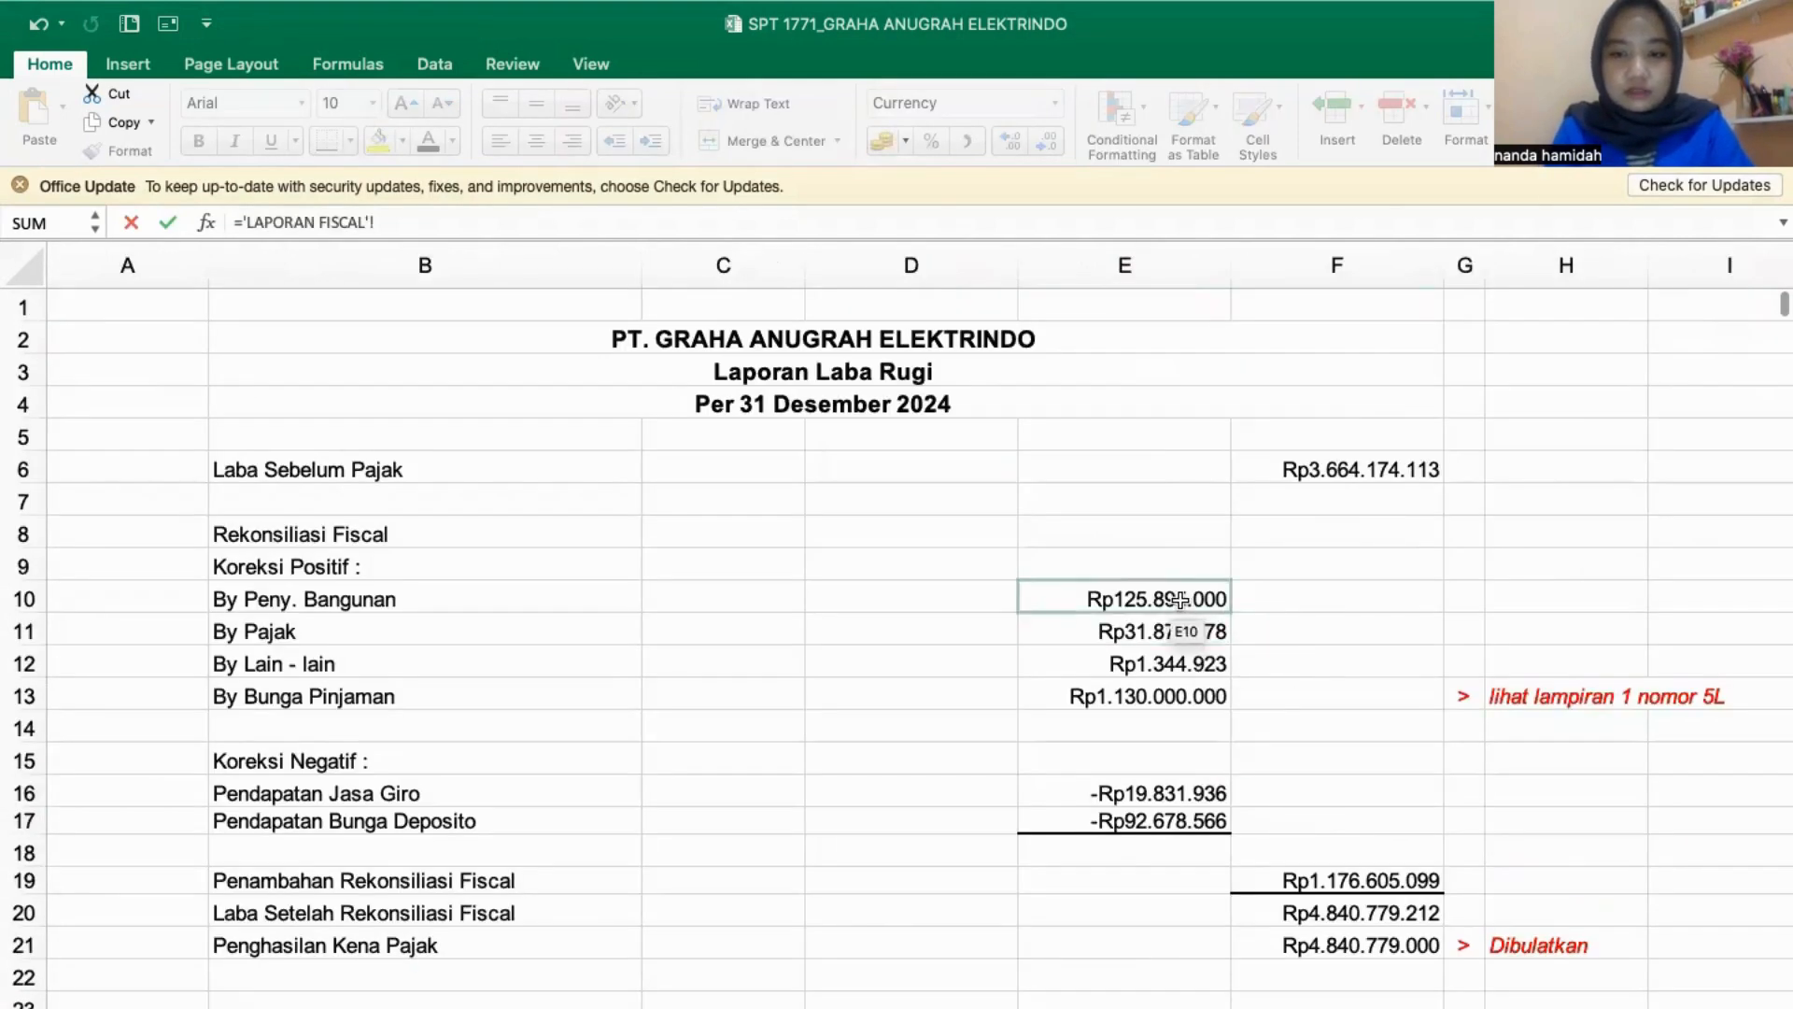
{"action": "key", "text": "Return"}
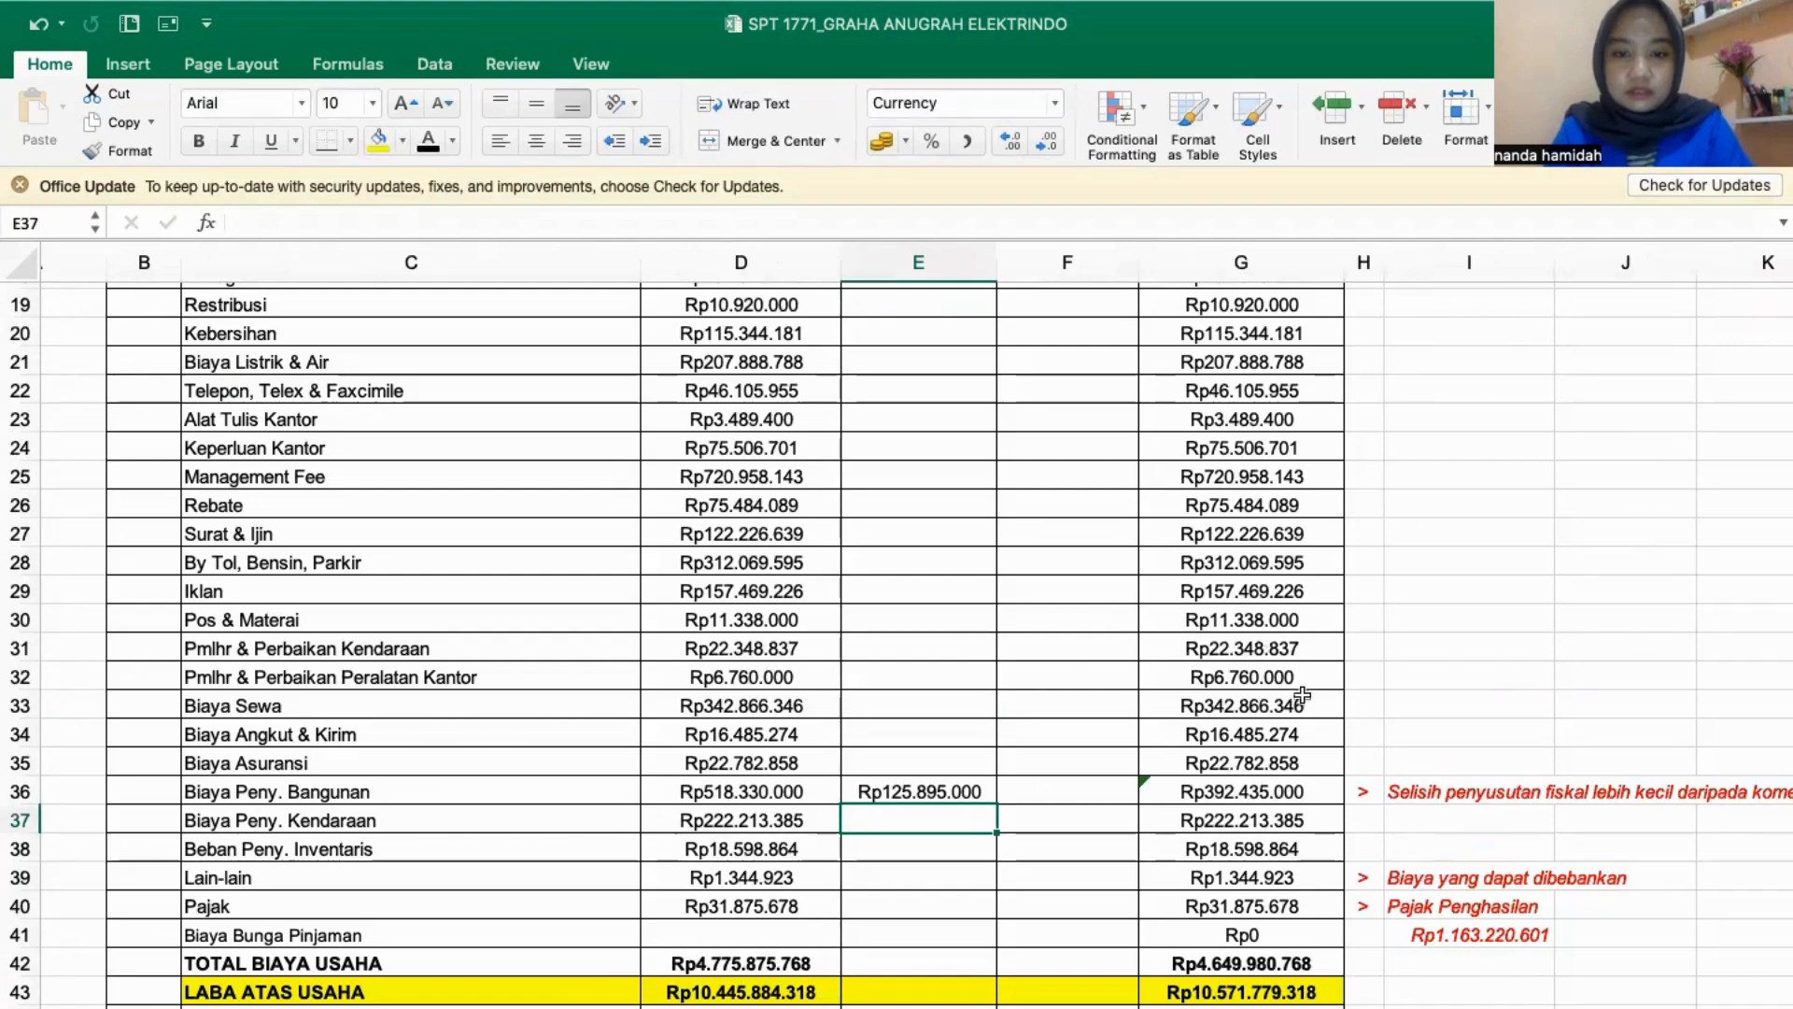
{"action": "left_click", "coordinate": [1218, 792]}
{"action": "scroll", "coordinate": [1205, 728], "scroll_direction": "up", "scroll_amount": 5}
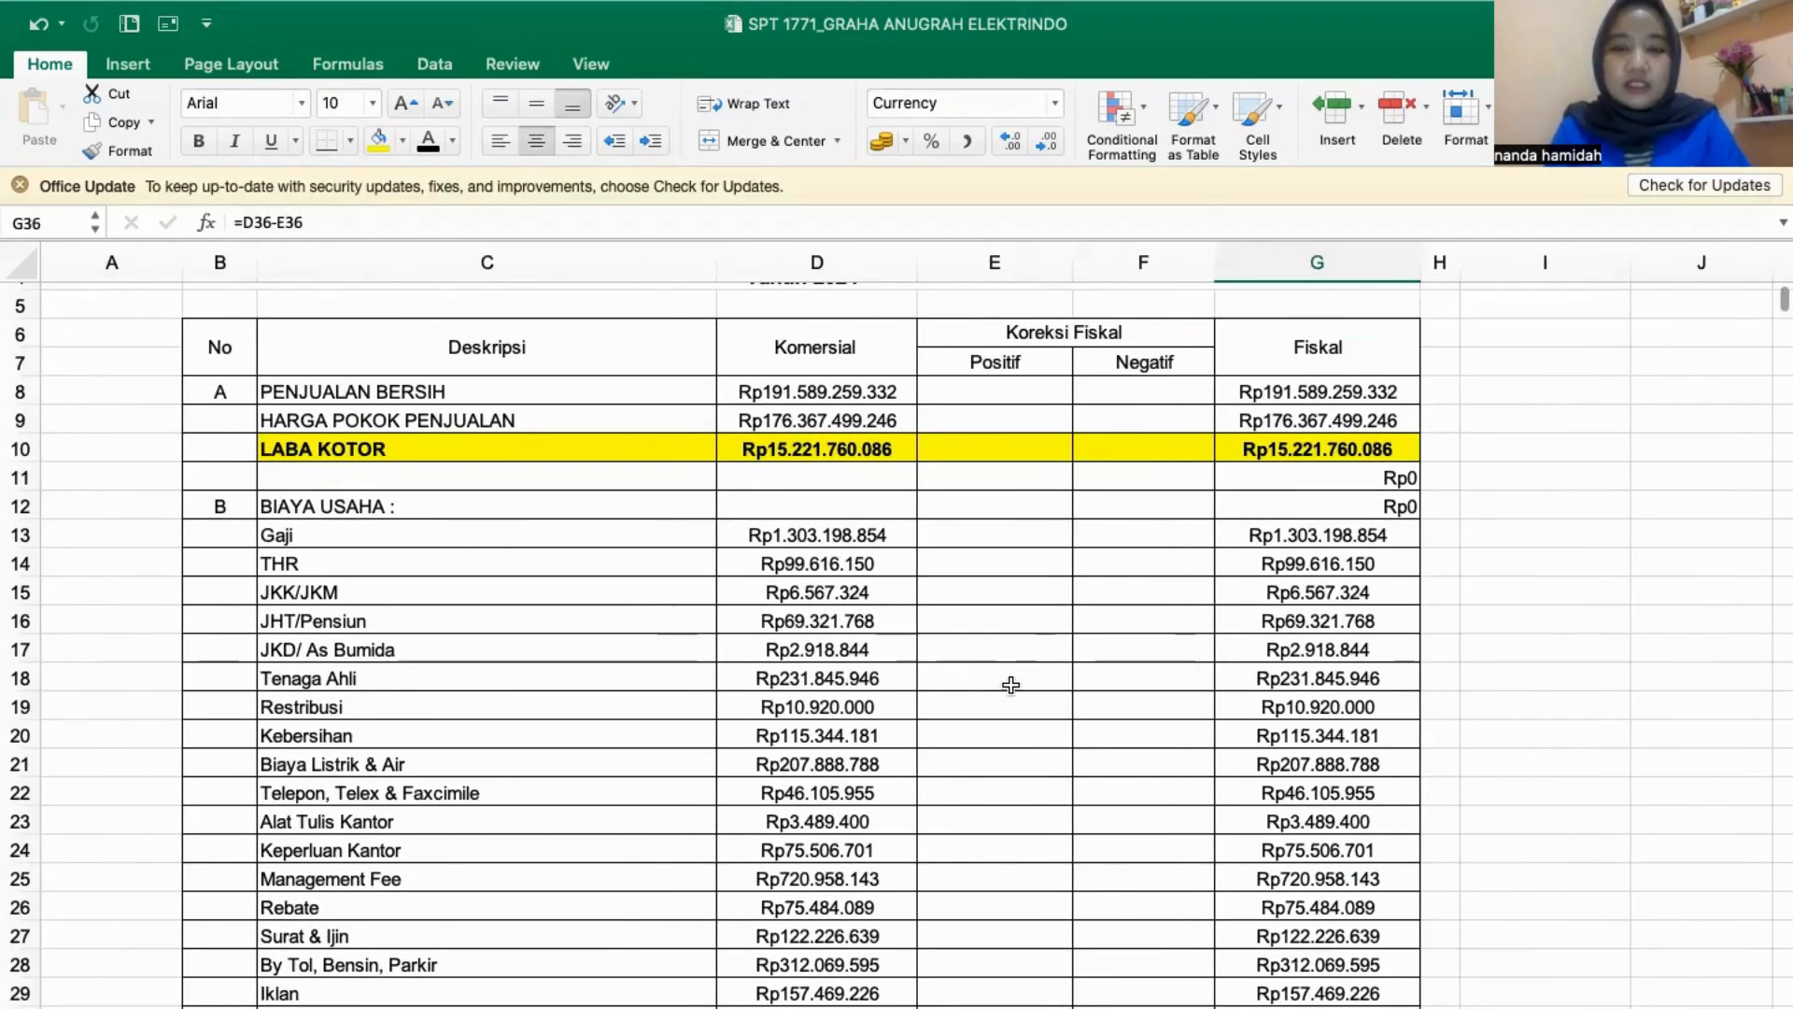
{"action": "scroll", "coordinate": [1011, 685], "scroll_direction": "down", "scroll_amount": 1}
{"action": "scroll", "coordinate": [1011, 680], "scroll_direction": "up", "scroll_amount": 3}
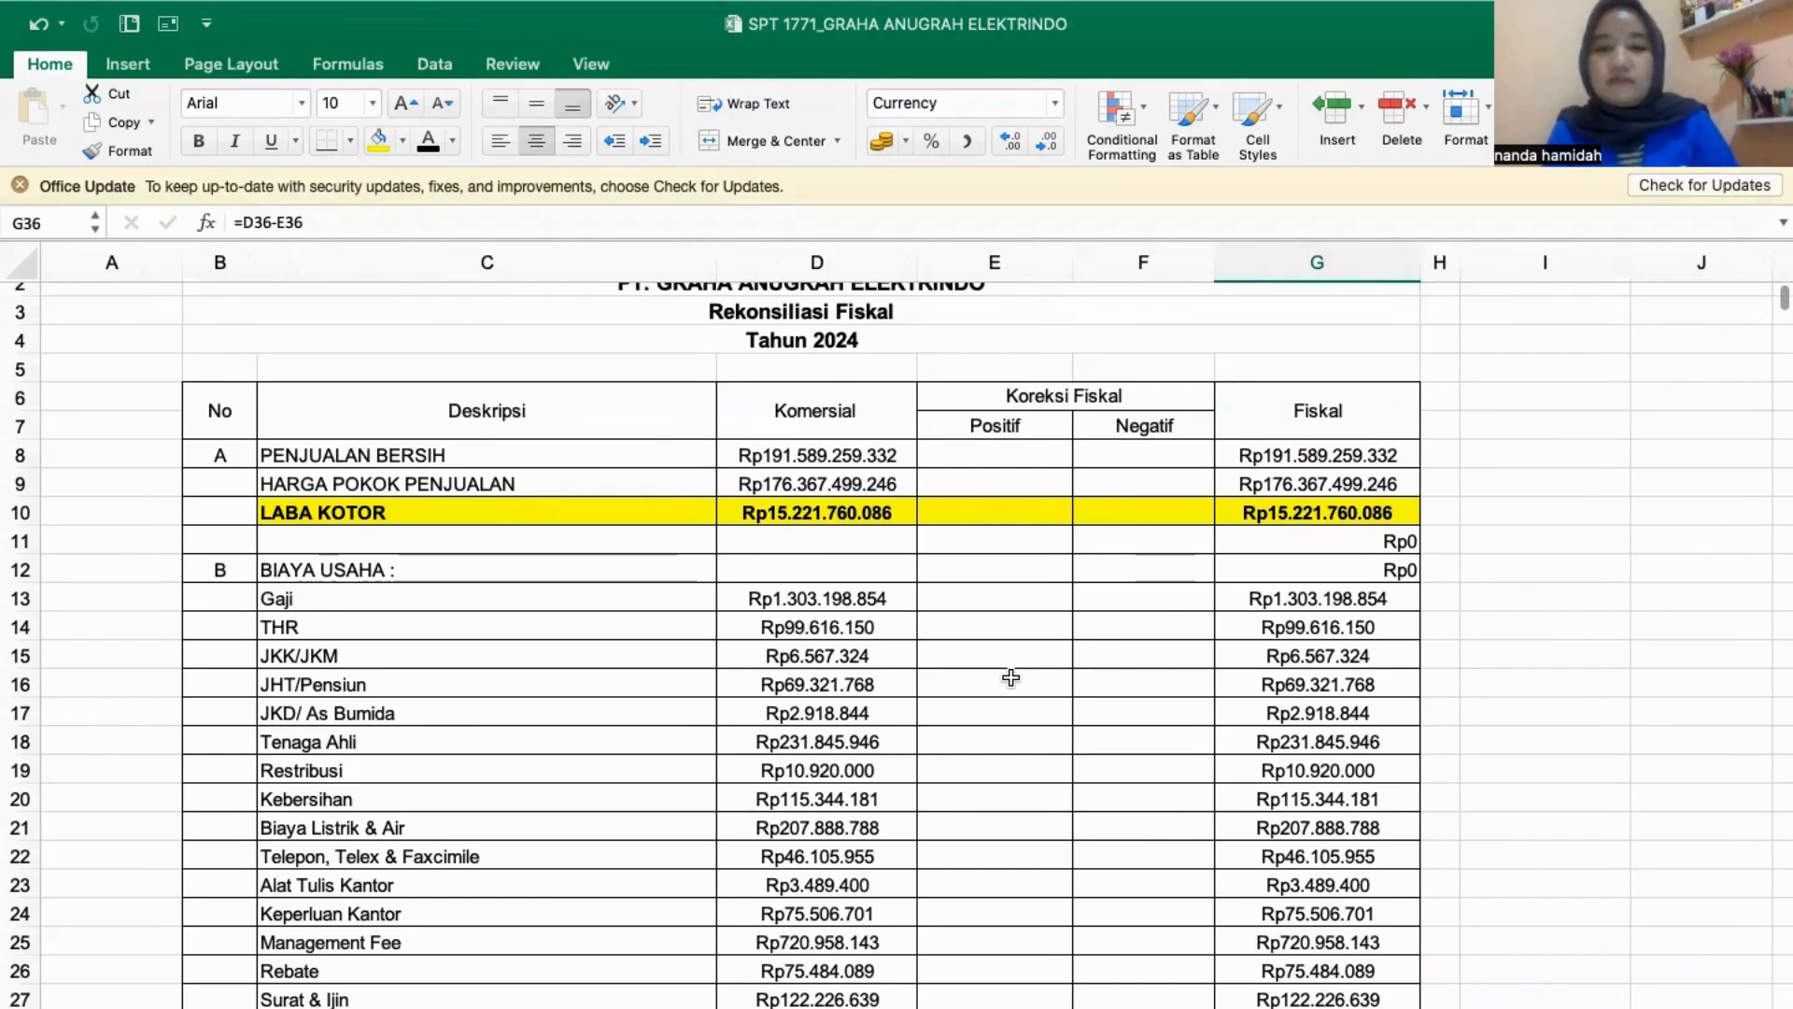
{"action": "scroll", "coordinate": [1294, 665], "scroll_direction": "down", "scroll_amount": 9}
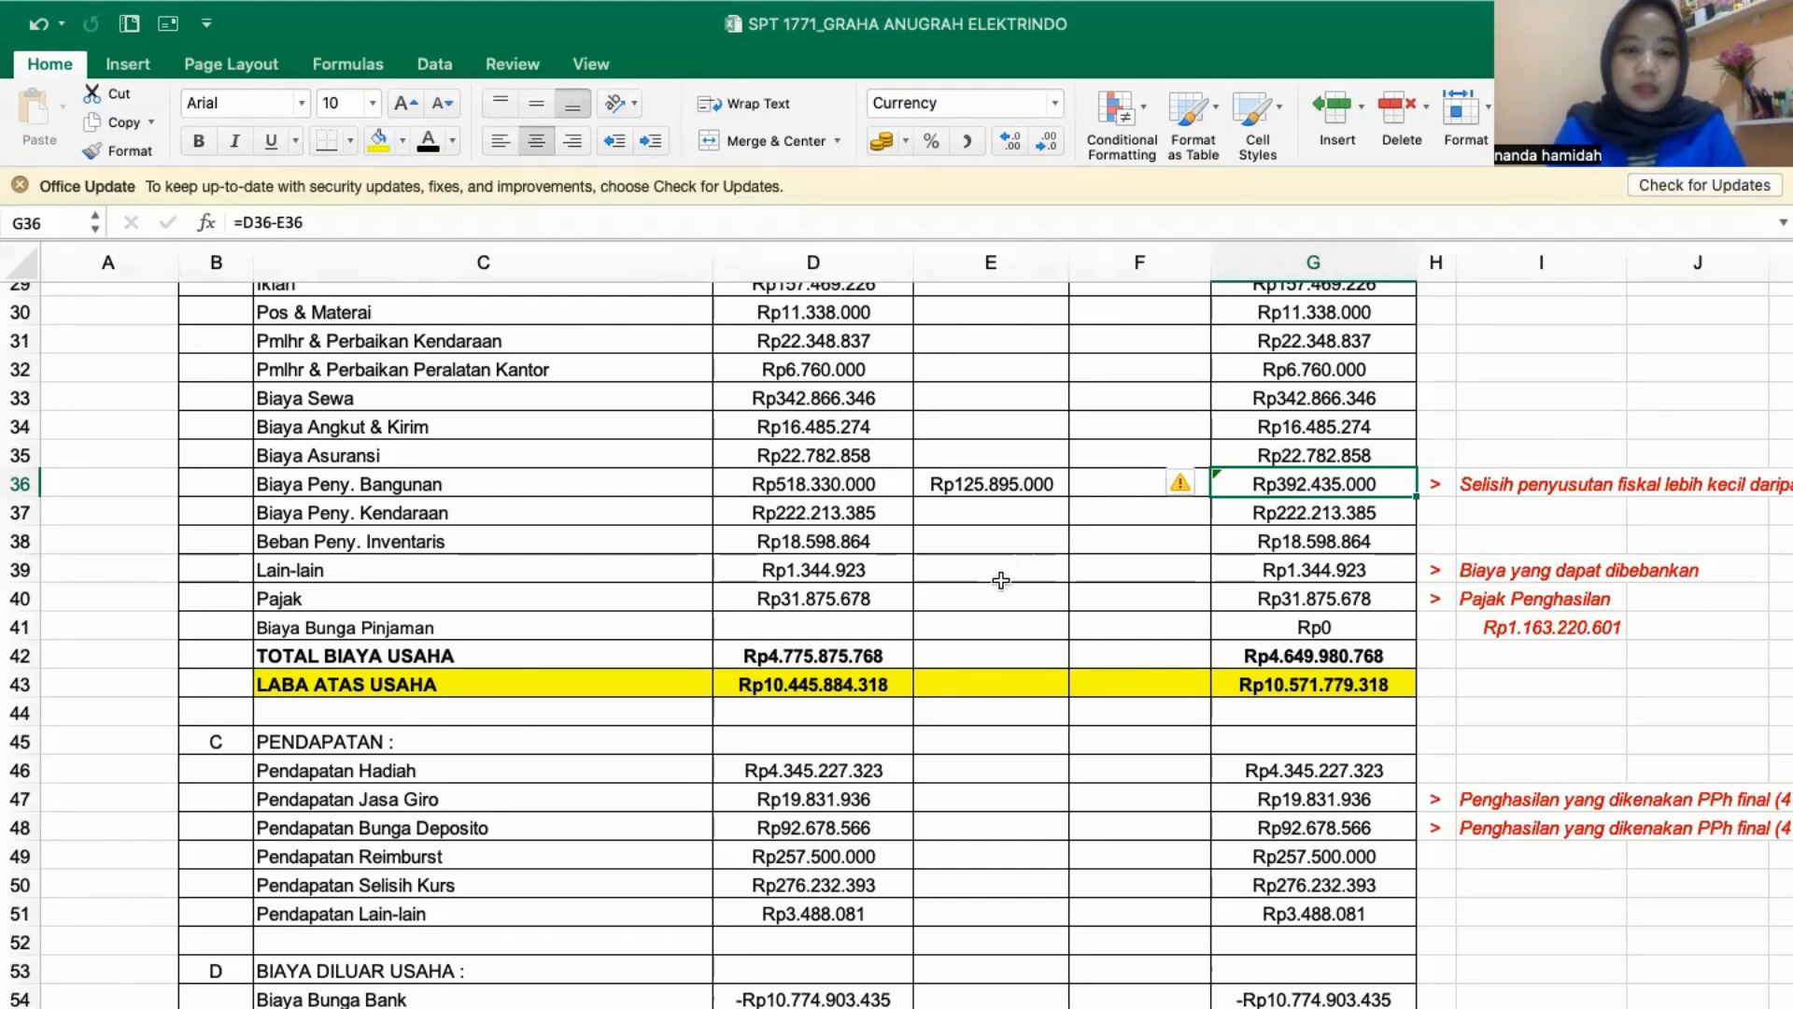
- Link the Positif correction of Pajak (E40) to By Pajak in LAPORAN FISCAL (E11) and inspect its Fiskal formula
{"action": "left_click", "coordinate": [1074, 1006]}
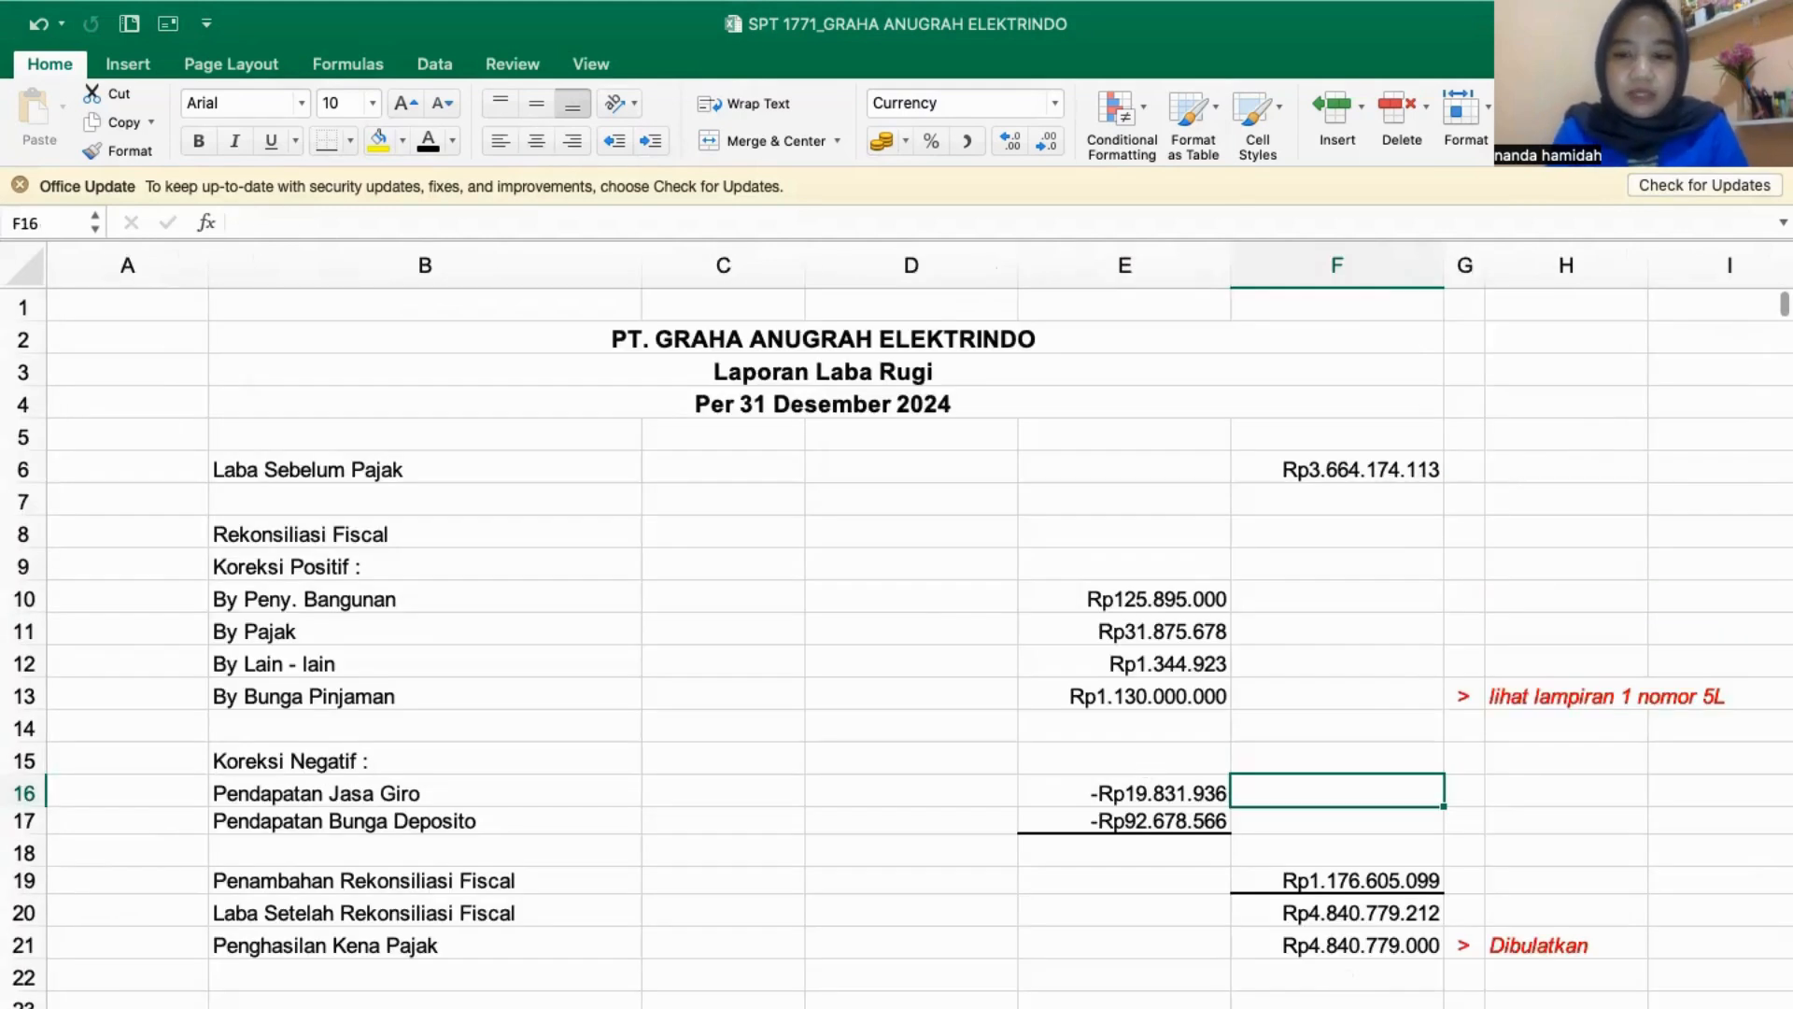
{"action": "left_click", "coordinate": [1214, 1007]}
{"action": "left_click", "coordinate": [956, 598]}
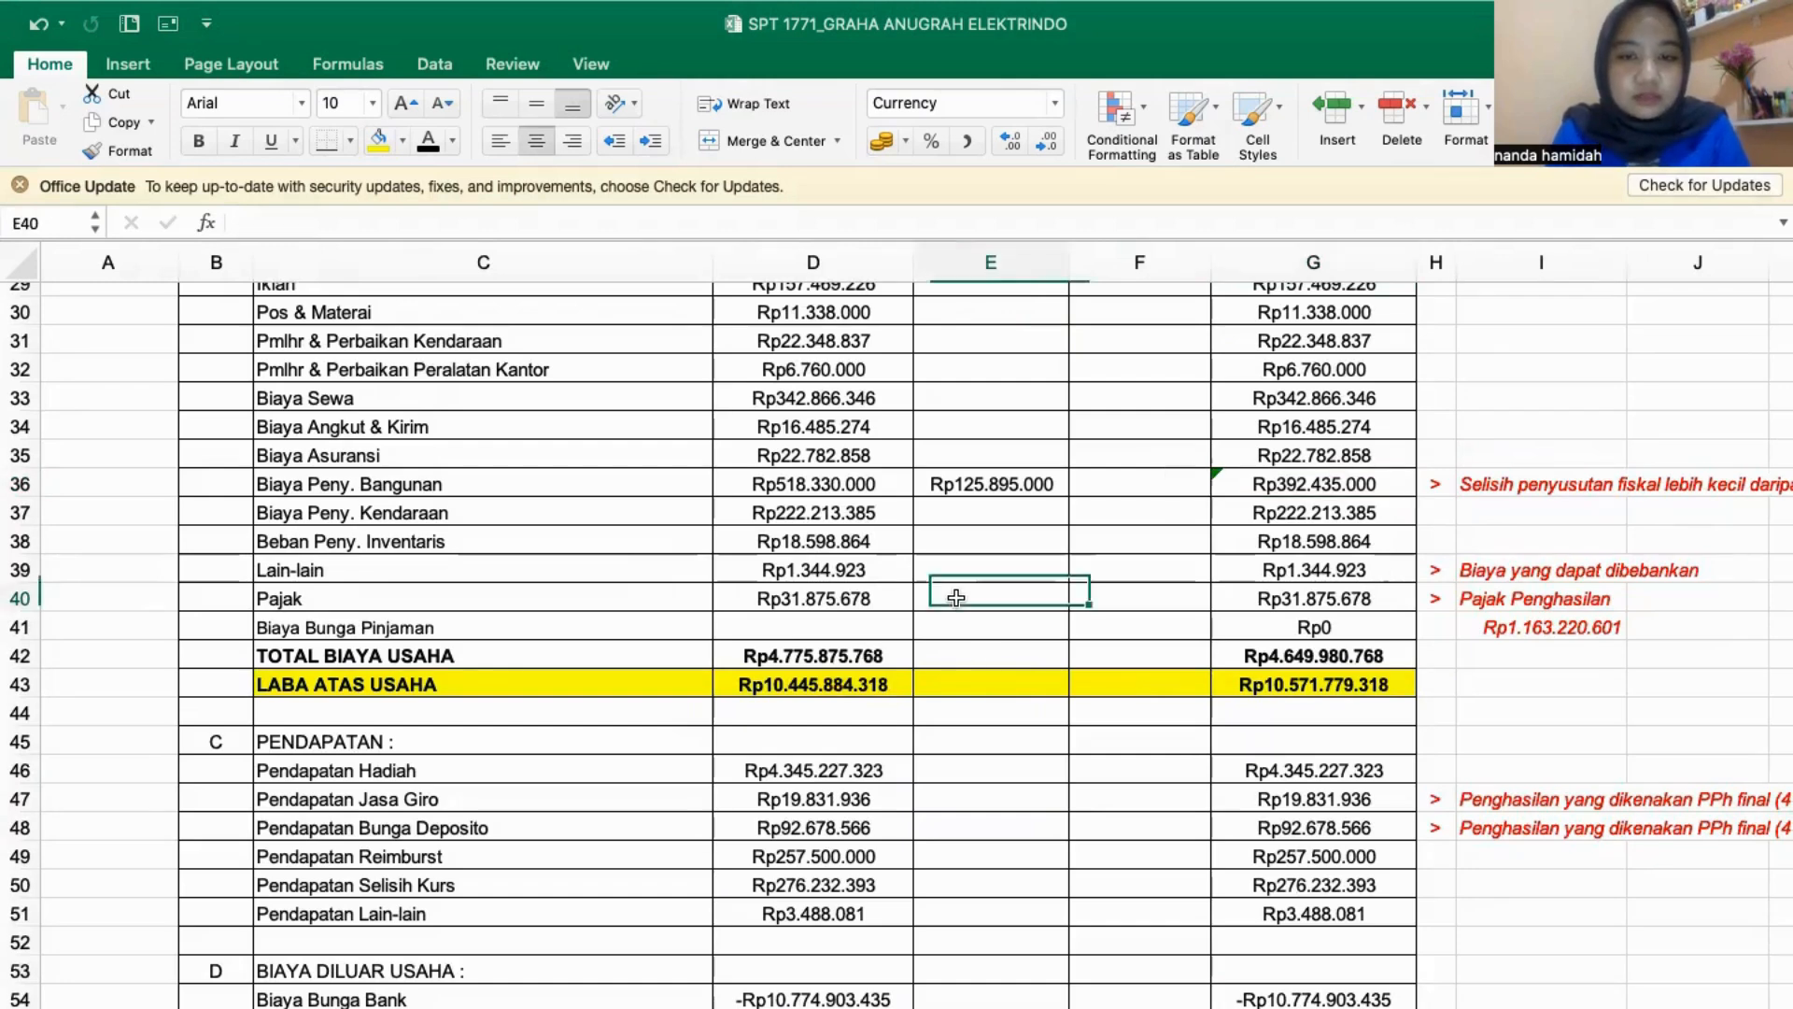
{"action": "type", "text": "="}
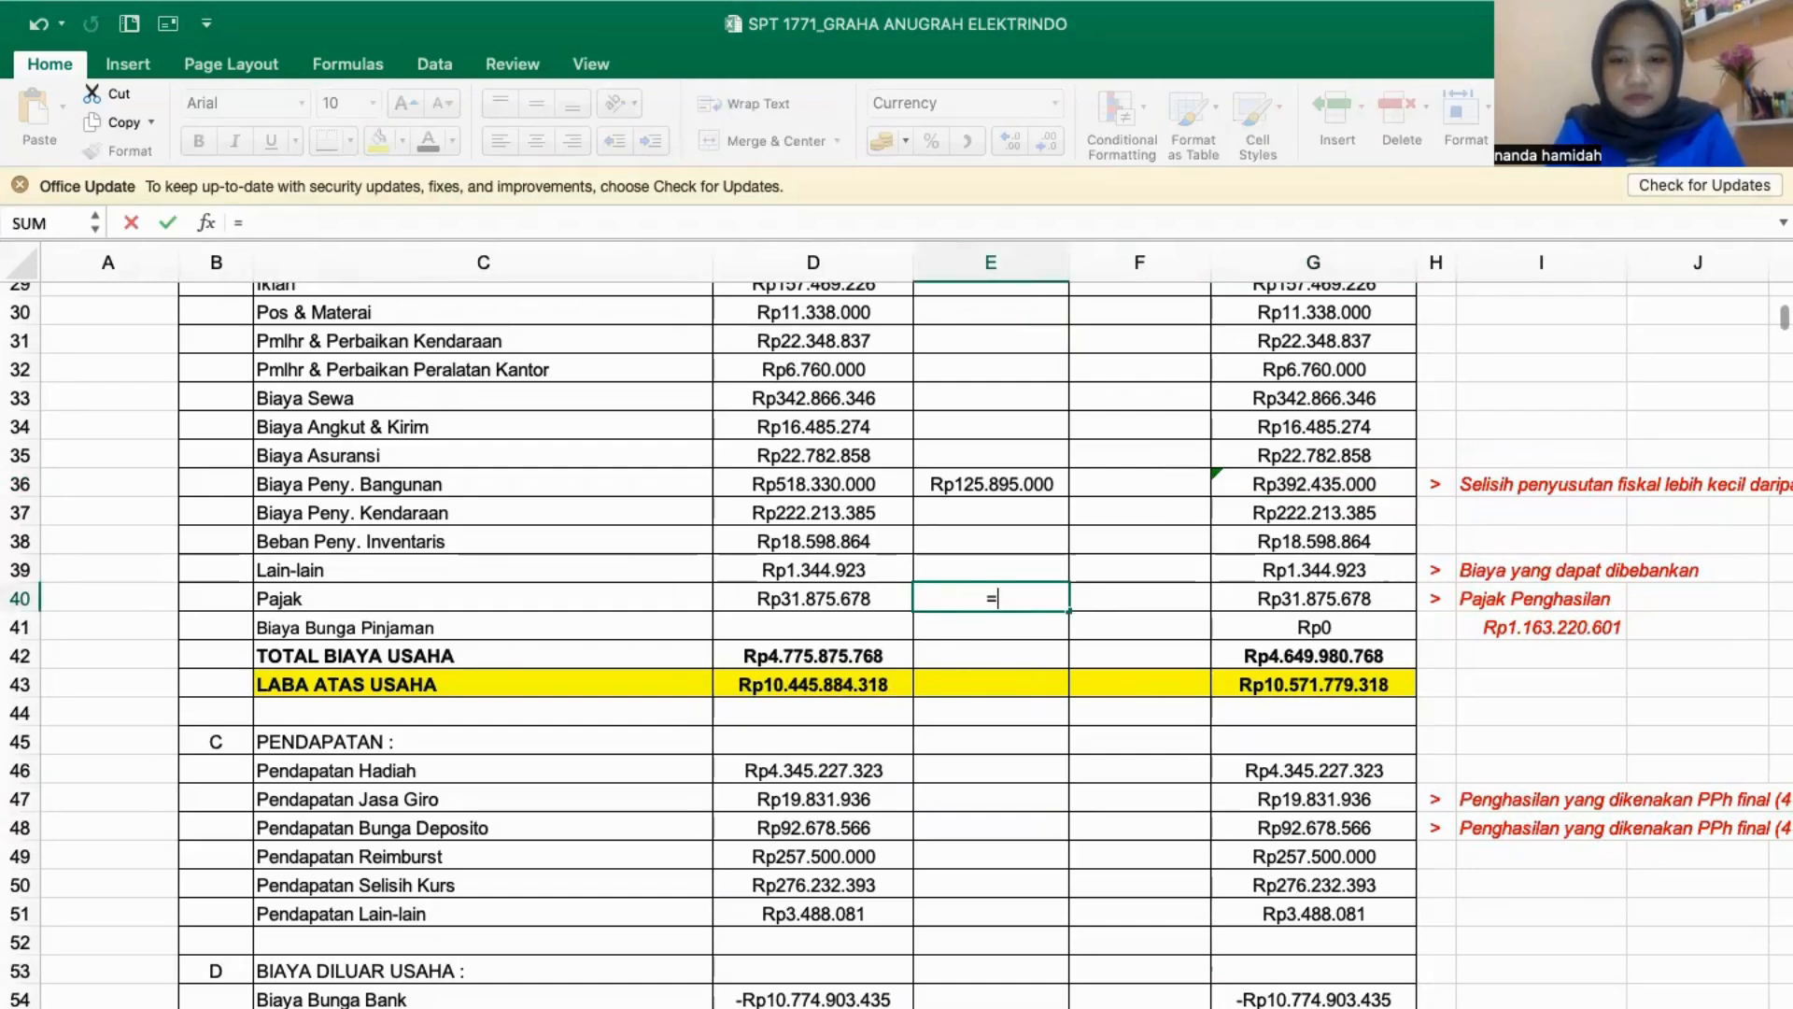
{"action": "left_click", "coordinate": [1074, 1007]}
{"action": "left_click", "coordinate": [1151, 635]}
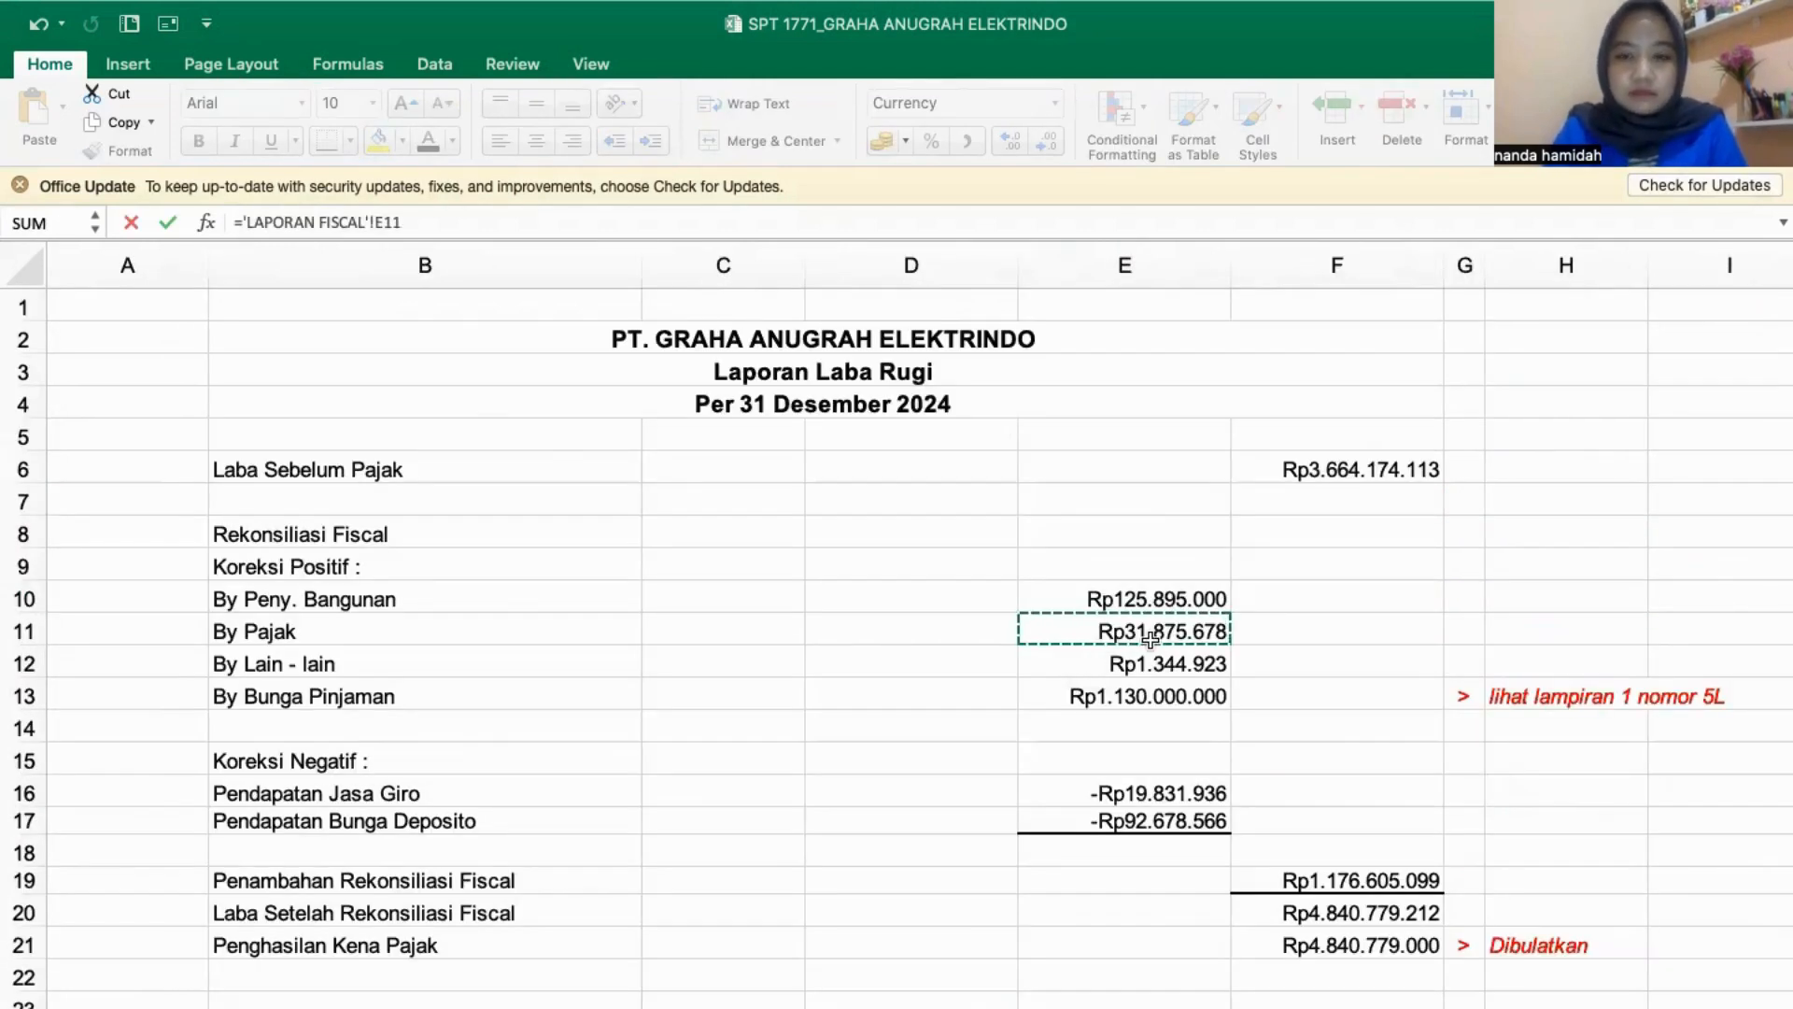
{"action": "key", "text": "Return"}
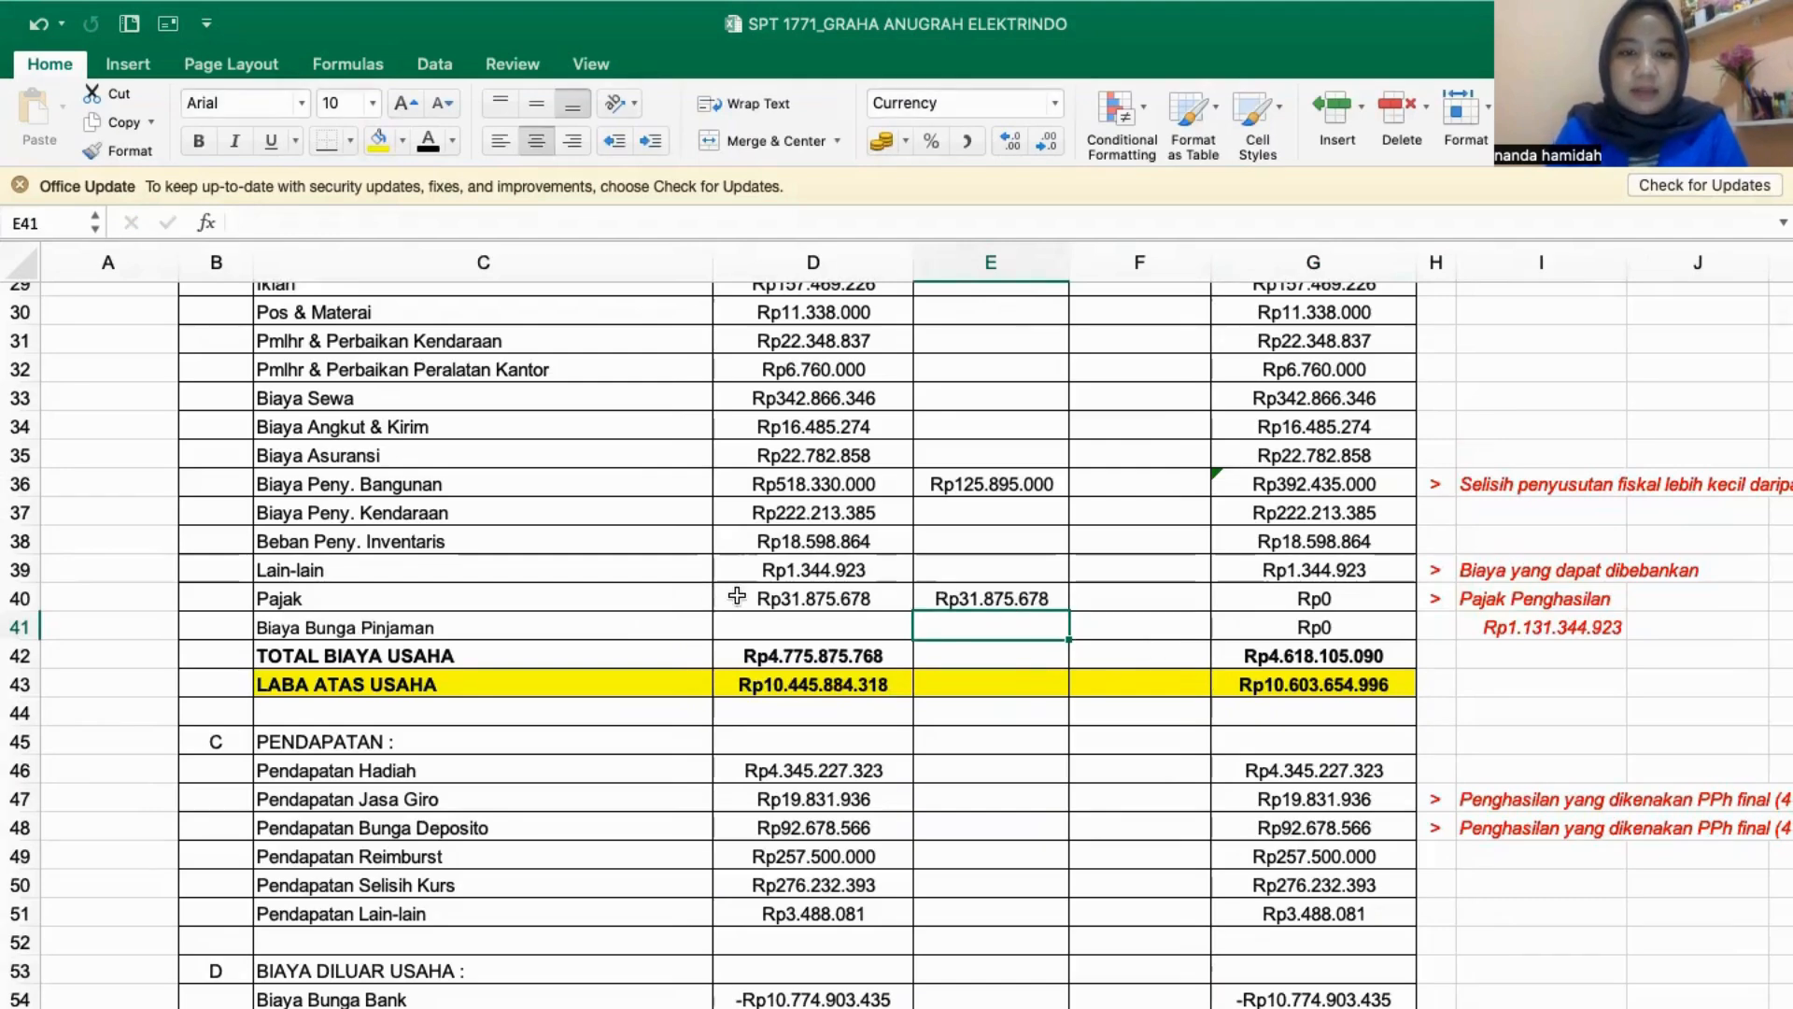
{"action": "scroll", "coordinate": [821, 589], "scroll_direction": "up", "scroll_amount": 10}
{"action": "scroll", "coordinate": [821, 588], "scroll_direction": "down", "scroll_amount": 8}
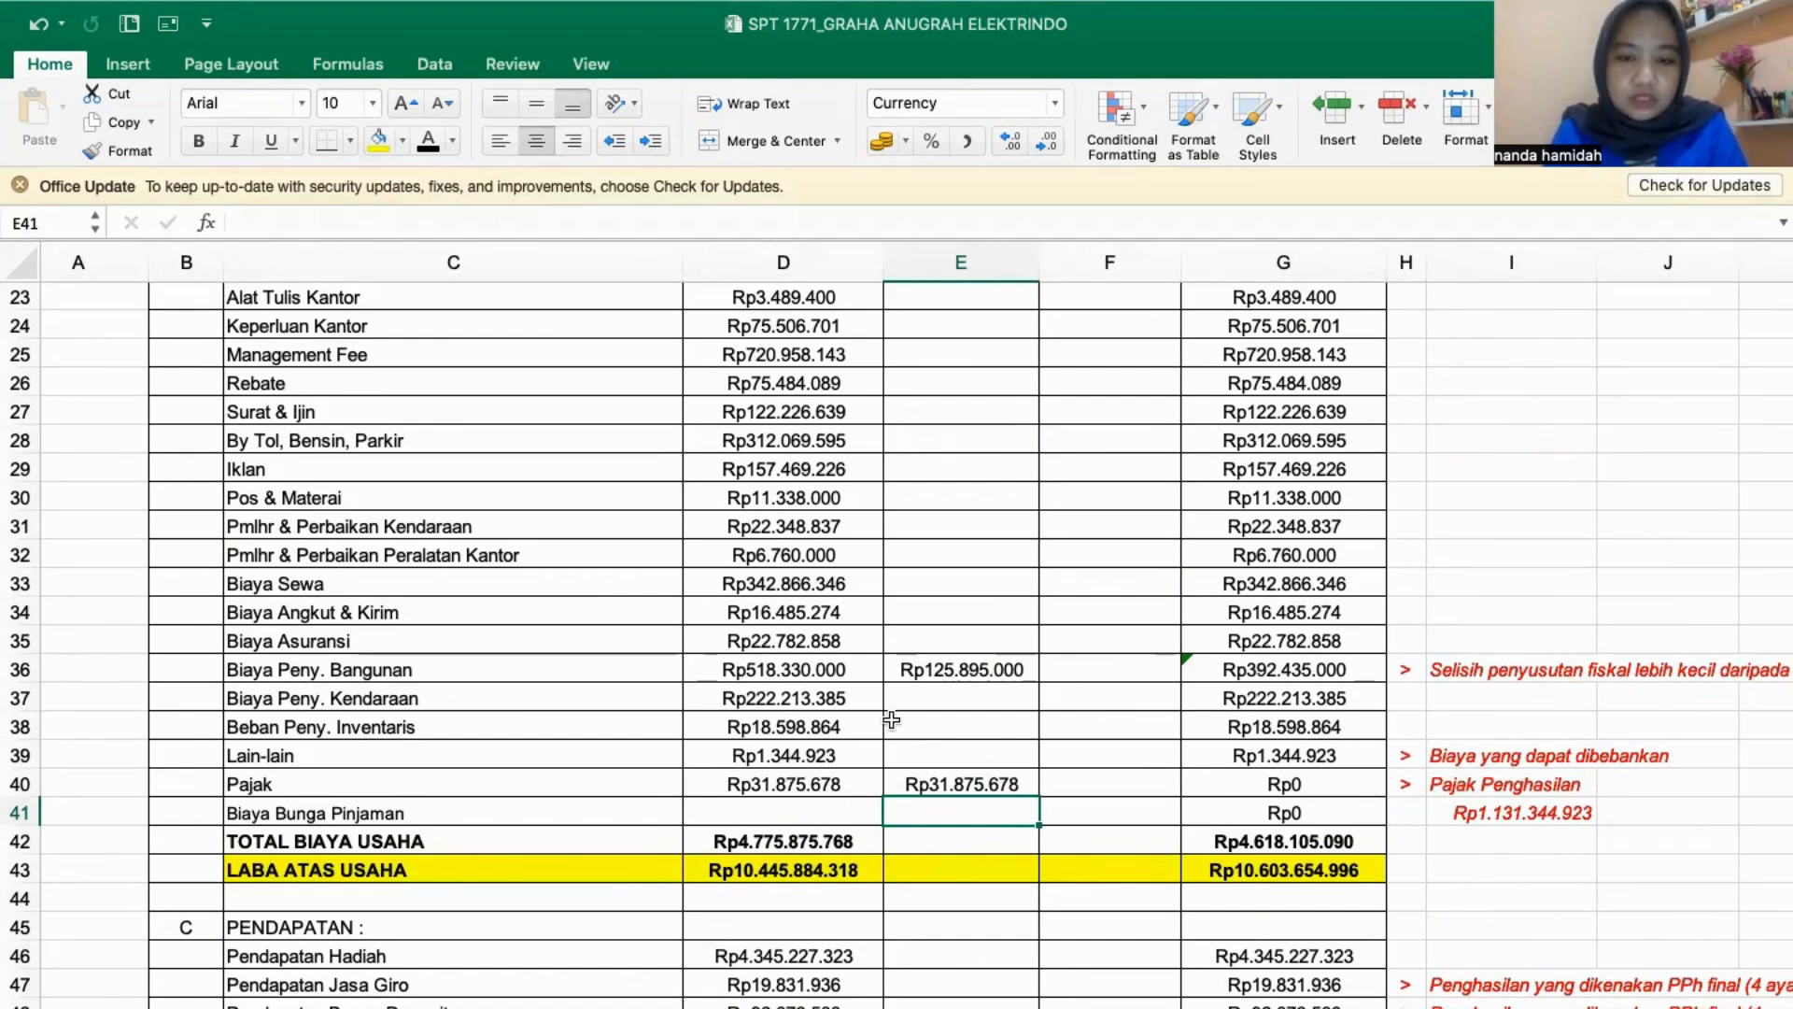
{"action": "left_click", "coordinate": [1350, 791]}
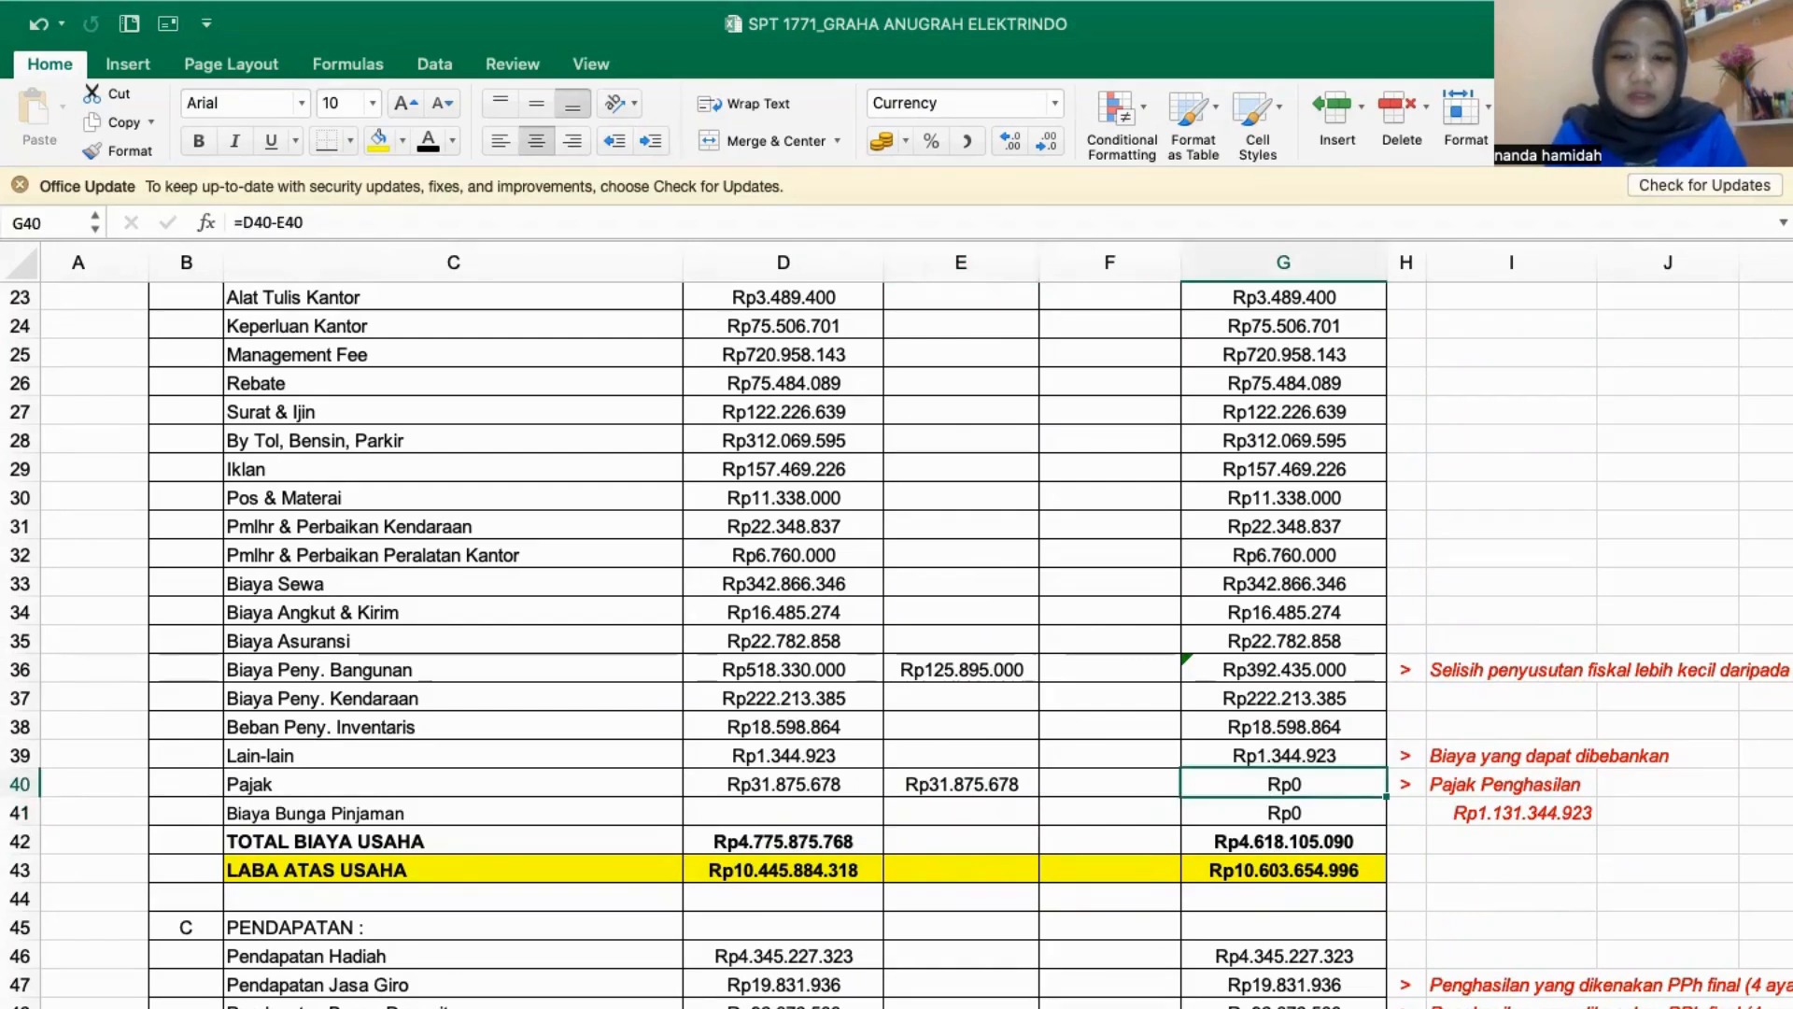
- Link the Positif correction of Lain-lain (E39) to the By Lain - lain amount in LAPORAN FISCAL (E12)
{"action": "left_click", "coordinate": [1205, 1006]}
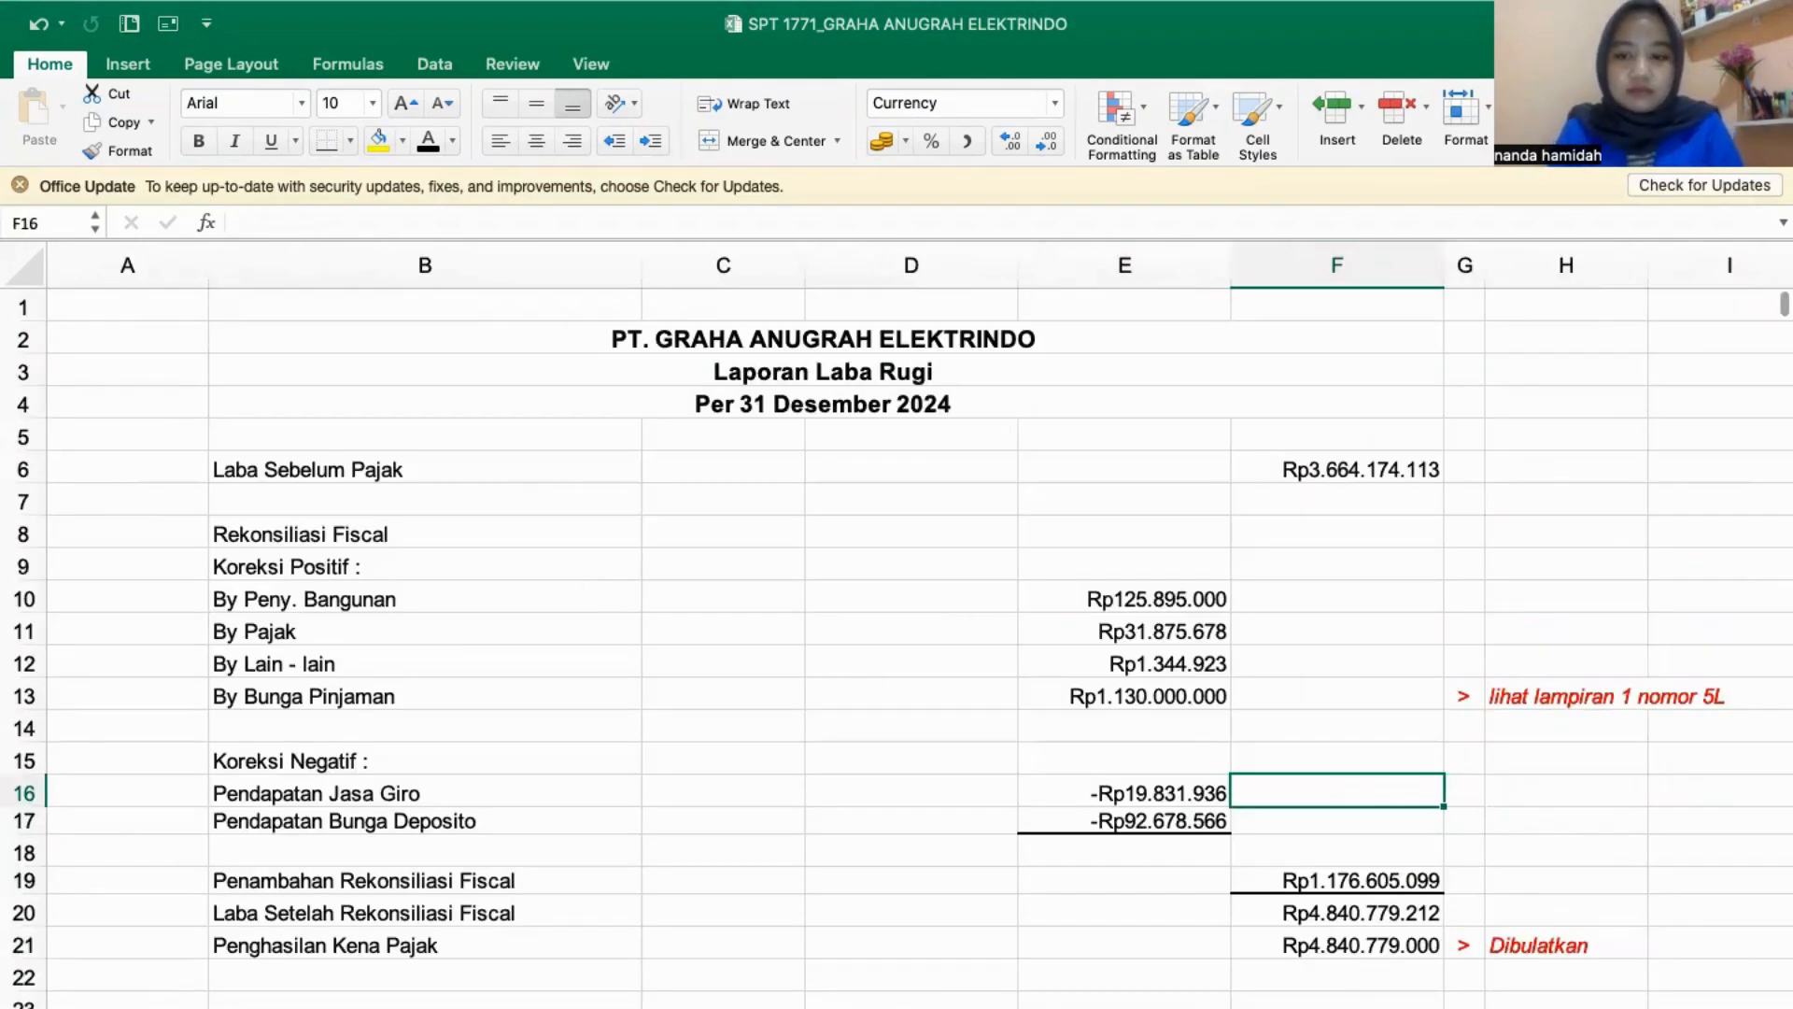
{"action": "left_click", "coordinate": [1383, 1006]}
{"action": "left_click", "coordinate": [967, 753]}
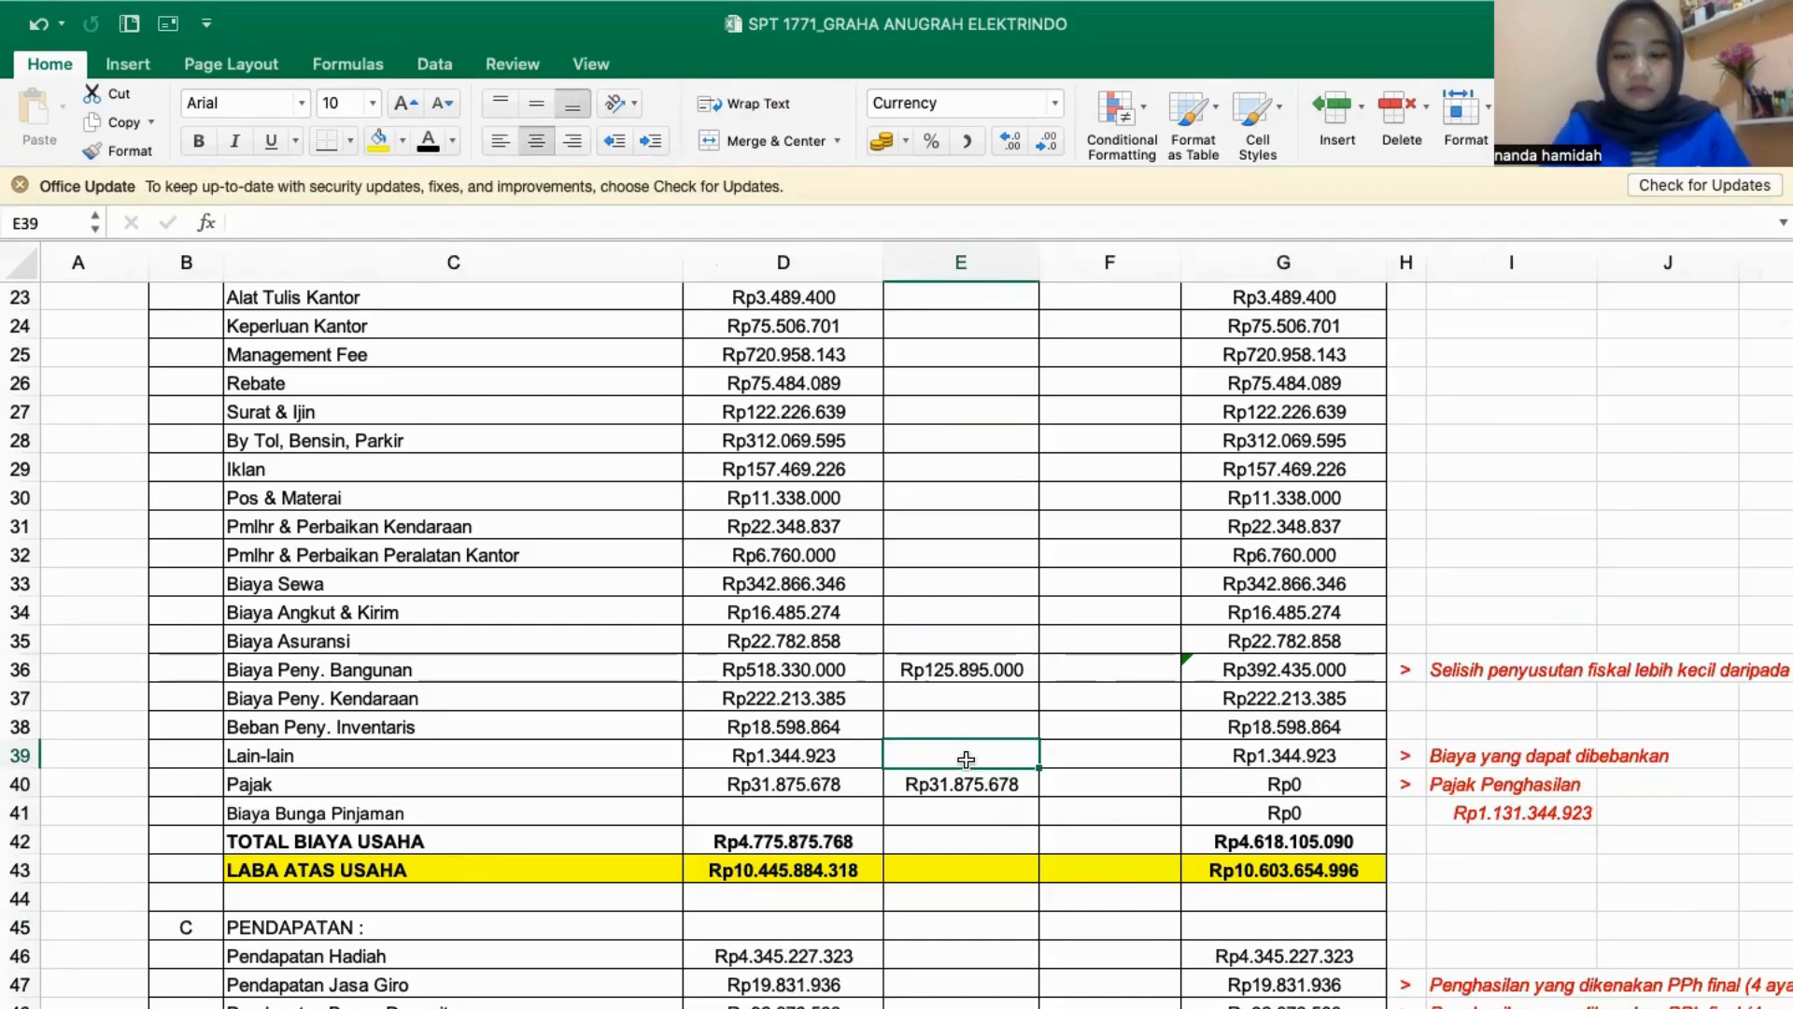
{"action": "type", "text": "="}
{"action": "left_click", "coordinate": [1205, 1006]}
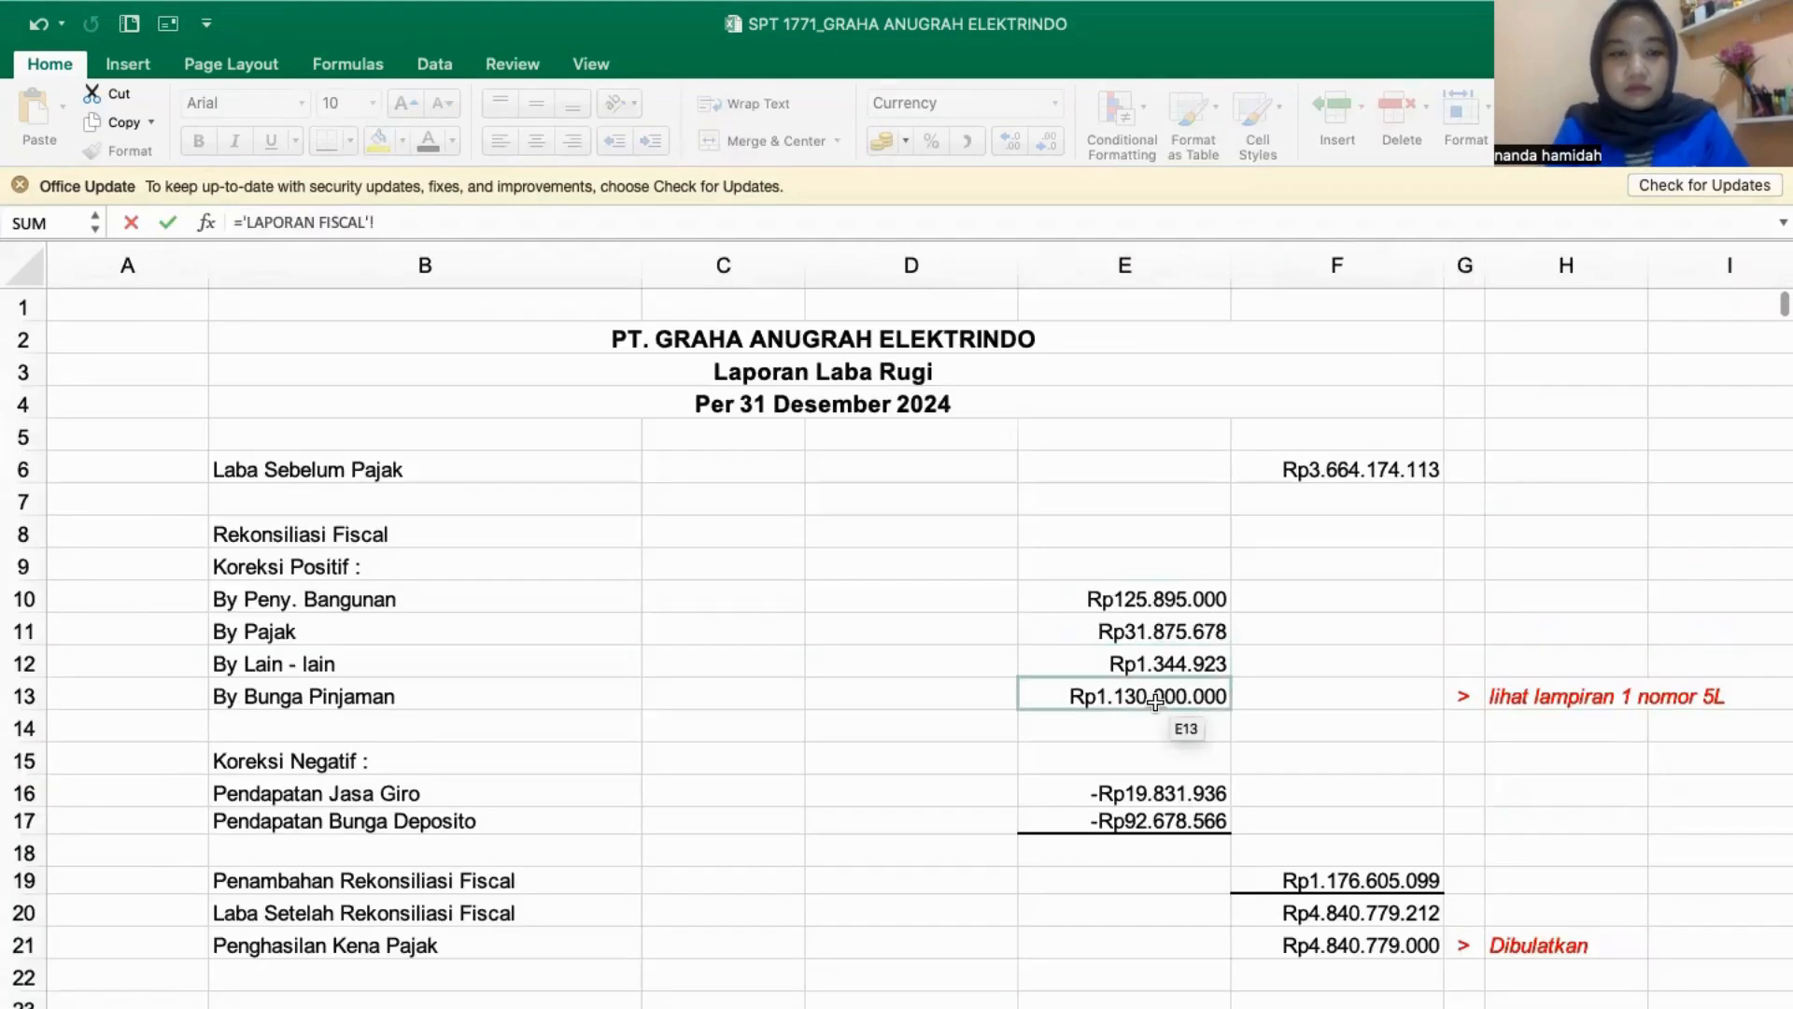
{"action": "left_click", "coordinate": [1158, 665]}
{"action": "key", "text": "Return"}
{"action": "left_click", "coordinate": [1158, 665]}
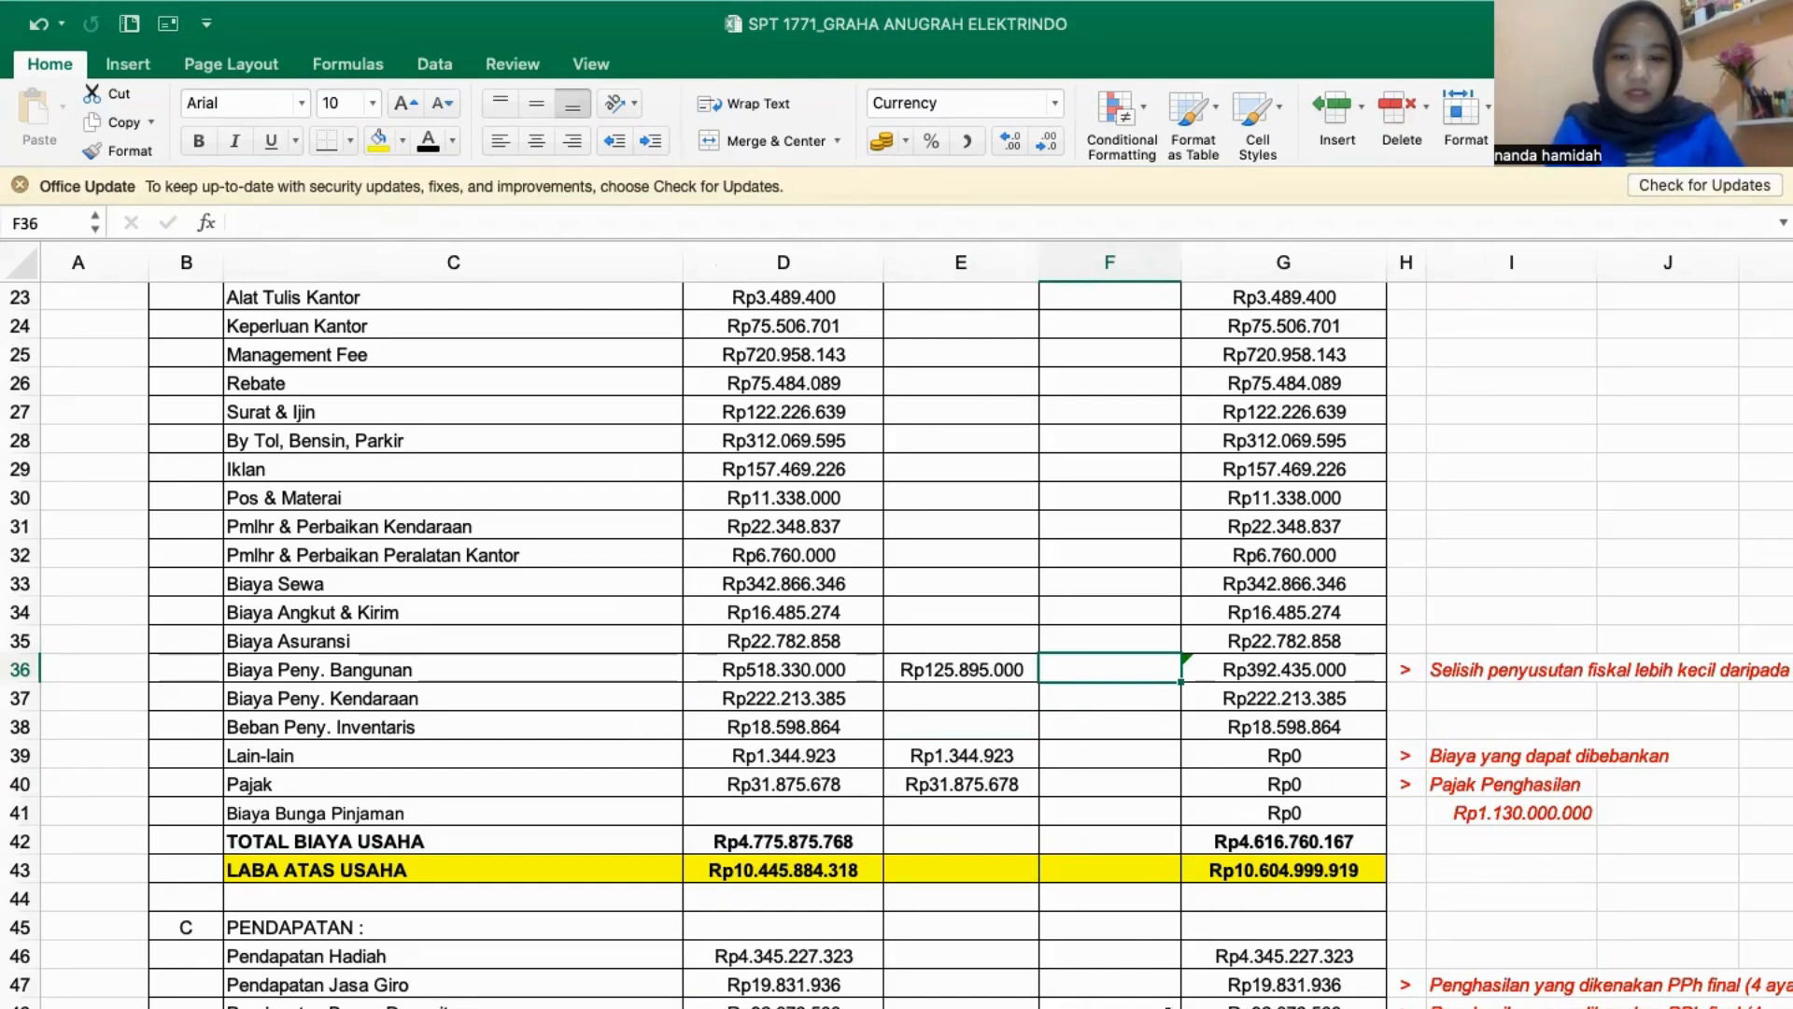
- Compare the Biaya Bunga Pinjaman row with By Bunga Pinjaman in LAPORAN FISCAL and positive adjustment 5l on form 1771-I
{"action": "key", "text": "ctrl+Page_Down"}
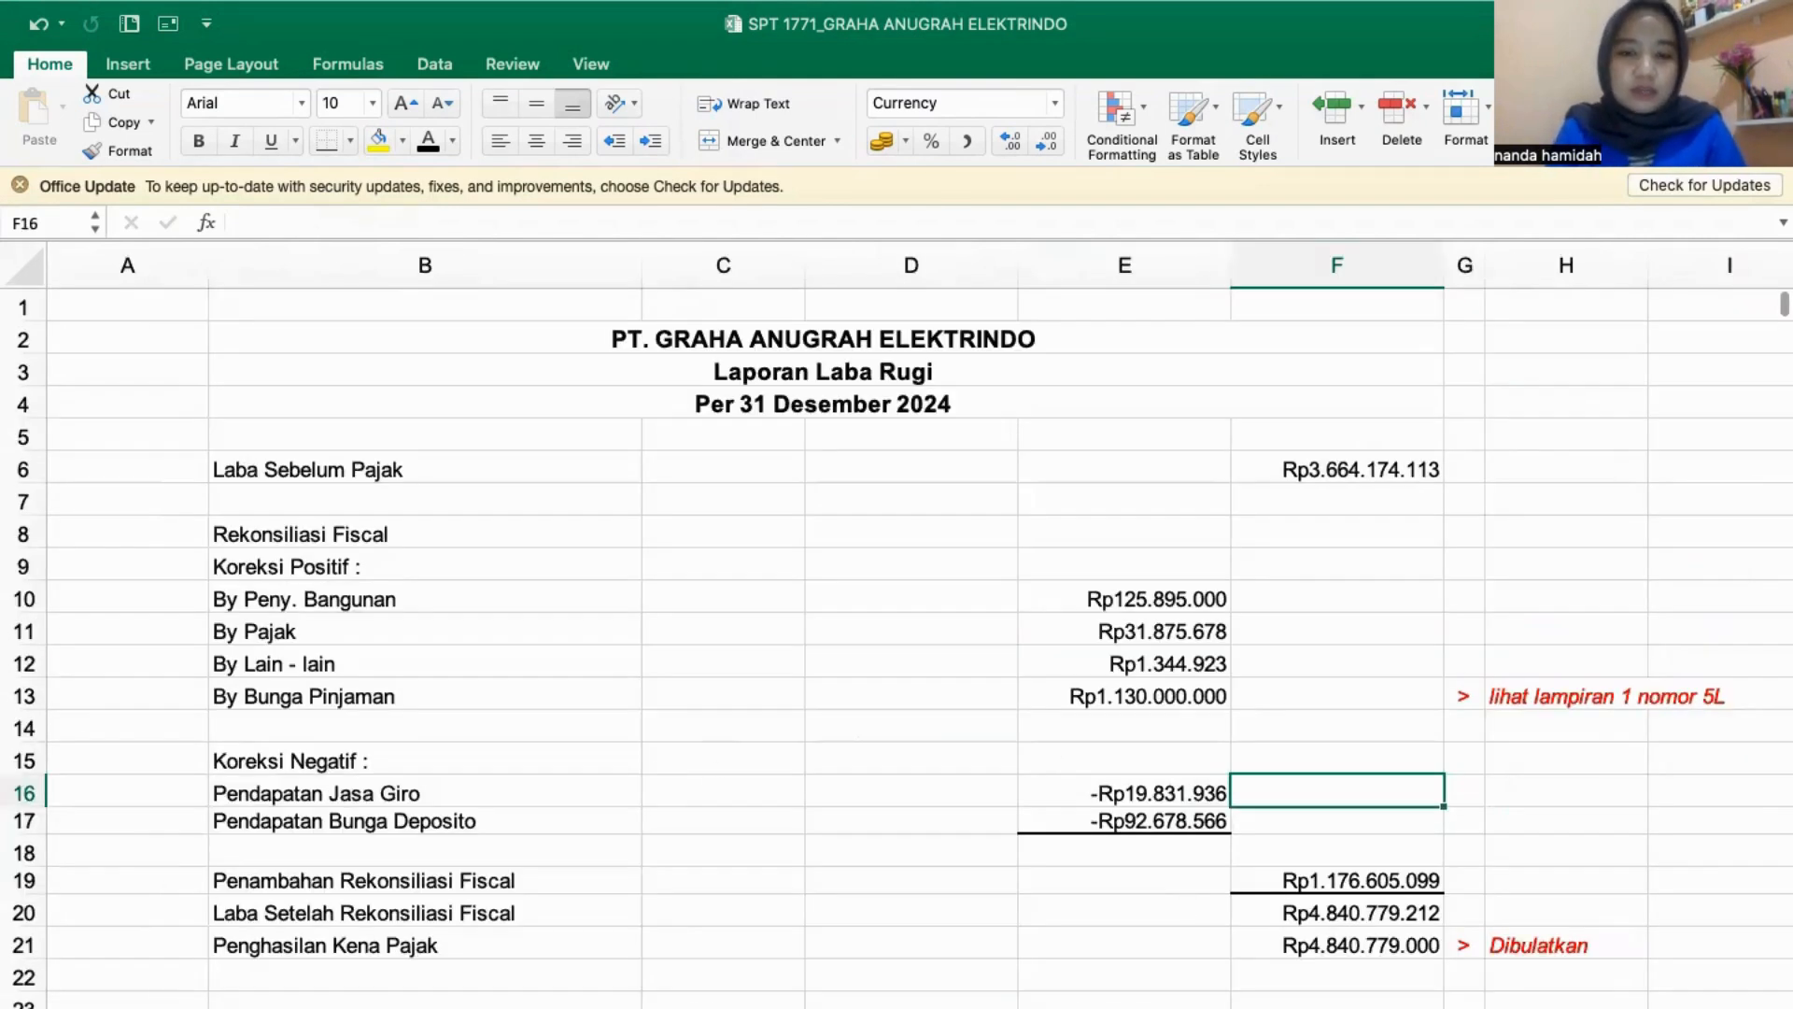
{"action": "key", "text": "ctrl+Page_Up"}
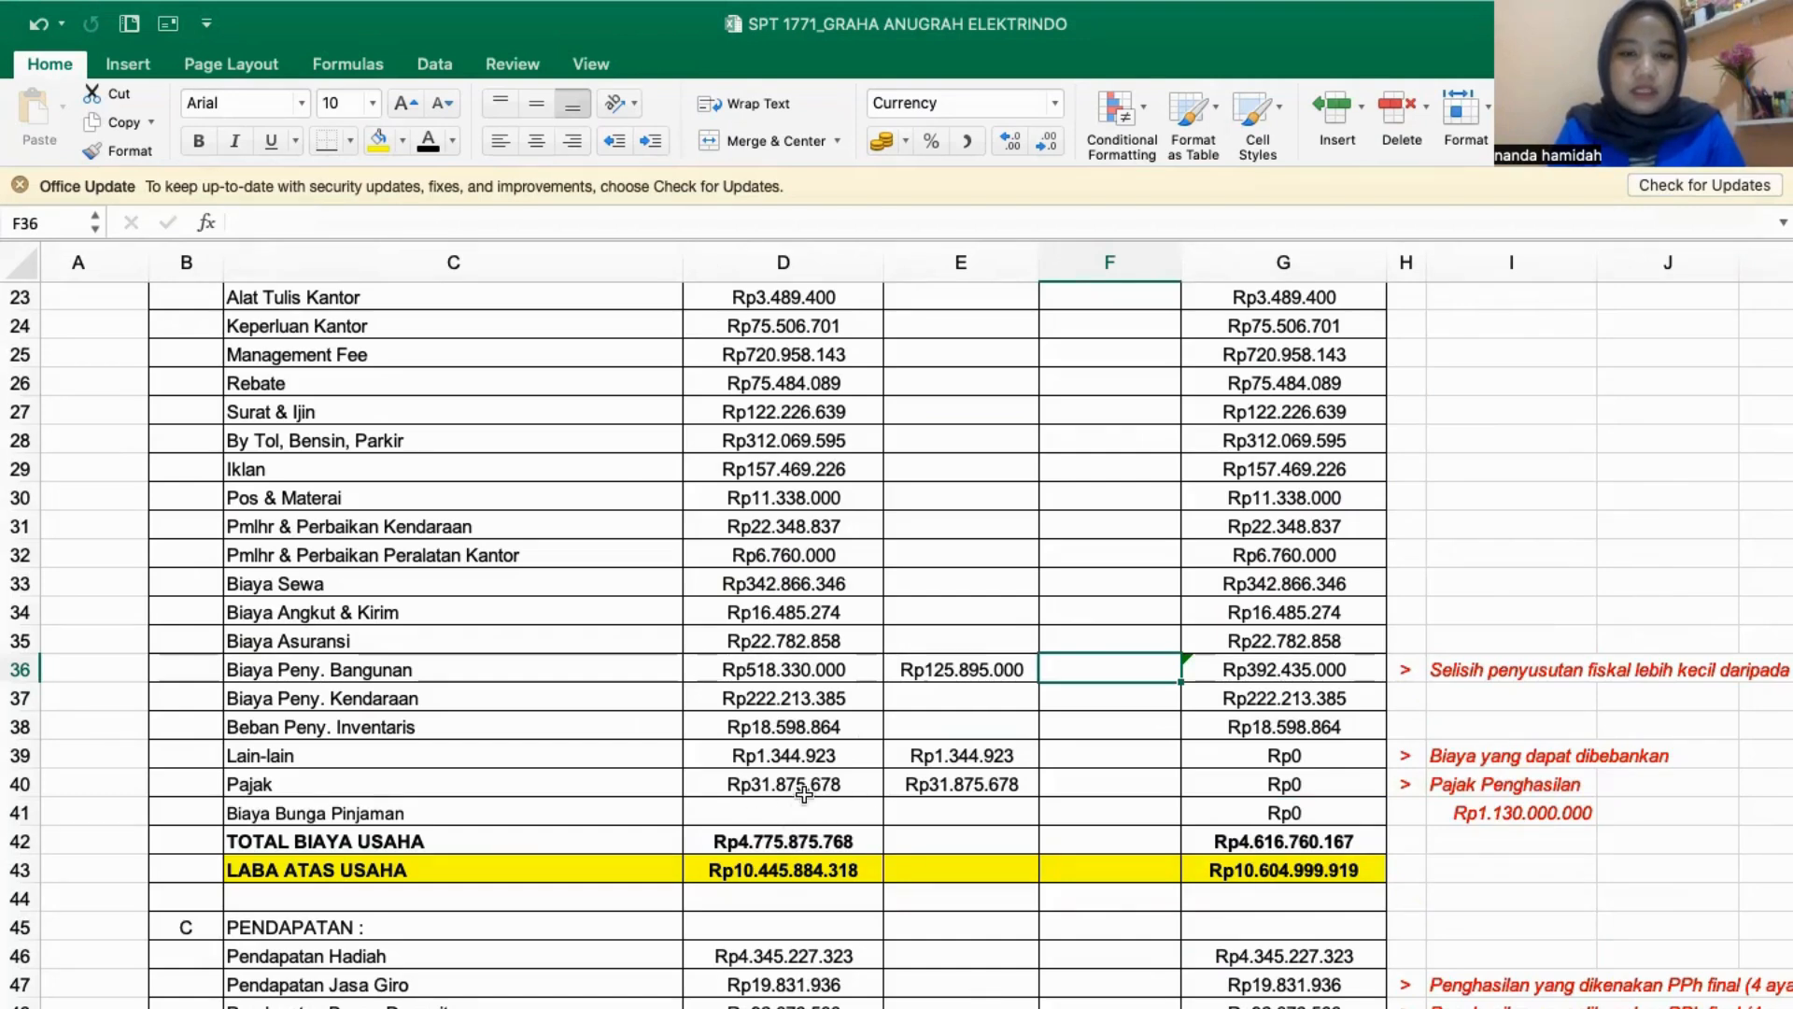
{"action": "scroll", "coordinate": [804, 794], "scroll_direction": "up", "scroll_amount": 2}
{"action": "scroll", "coordinate": [804, 794], "scroll_direction": "down", "scroll_amount": 1}
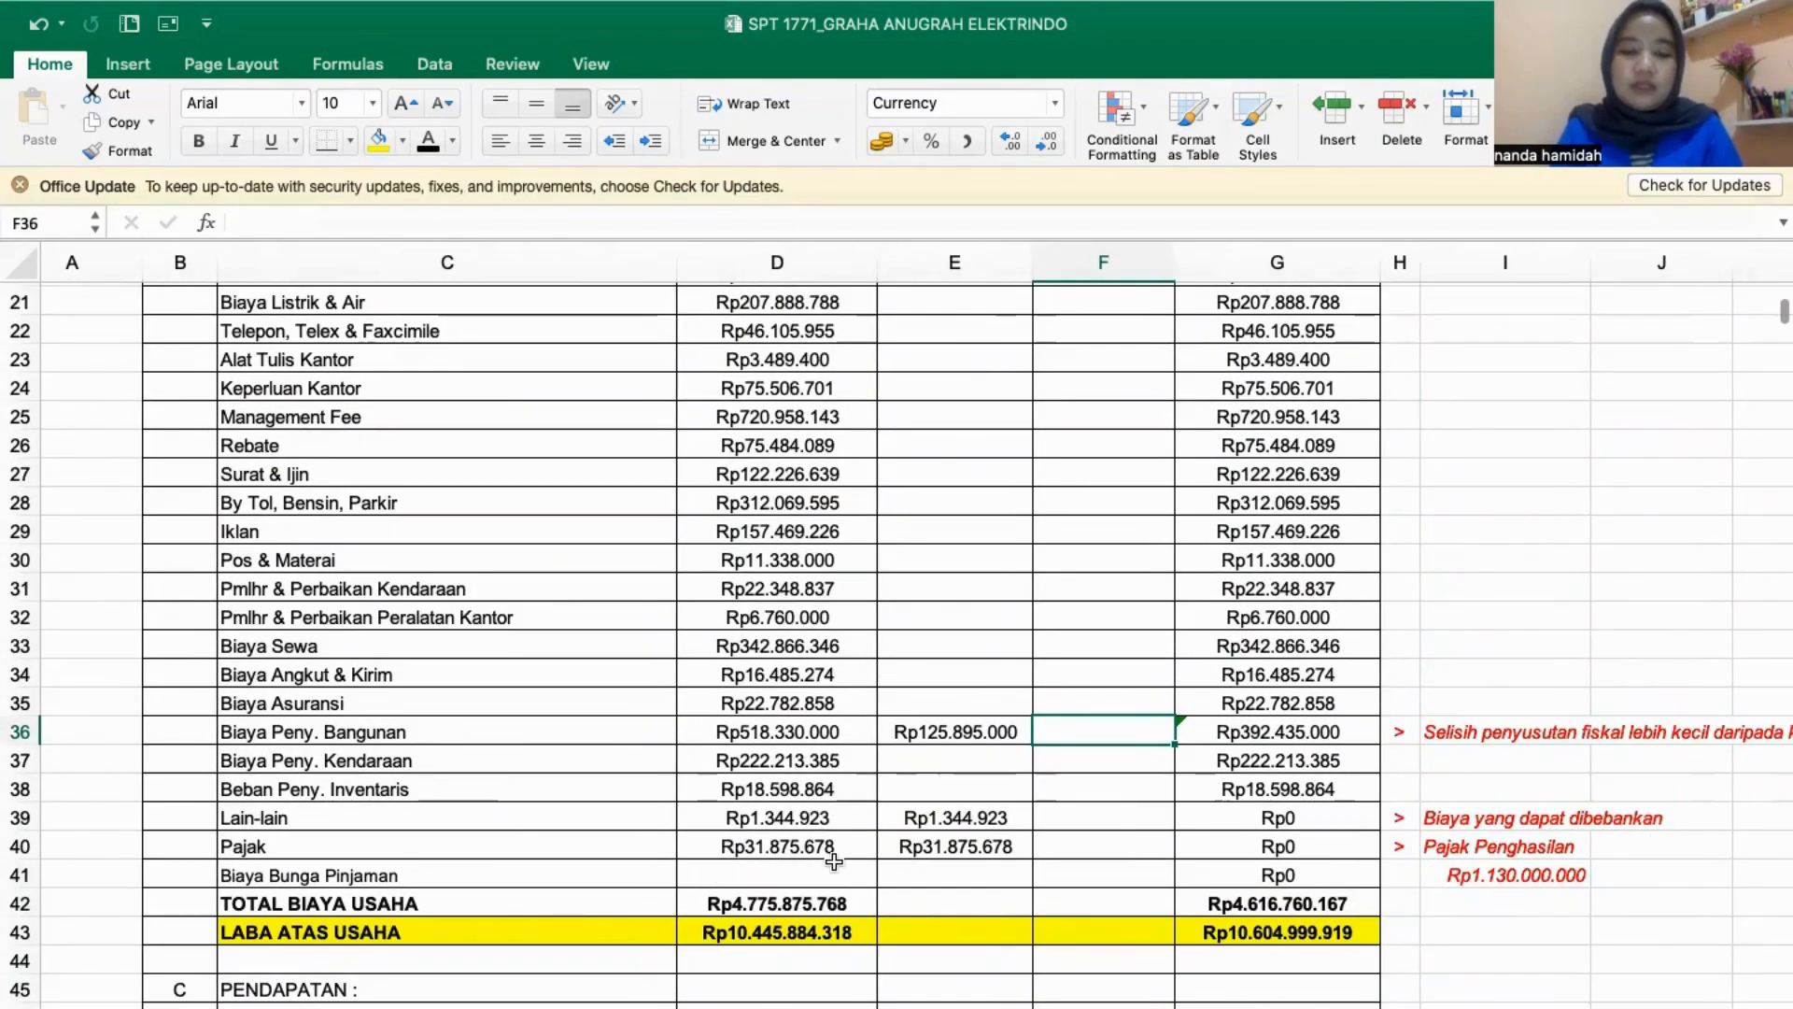
{"action": "key", "text": "ctrl+Page_Down"}
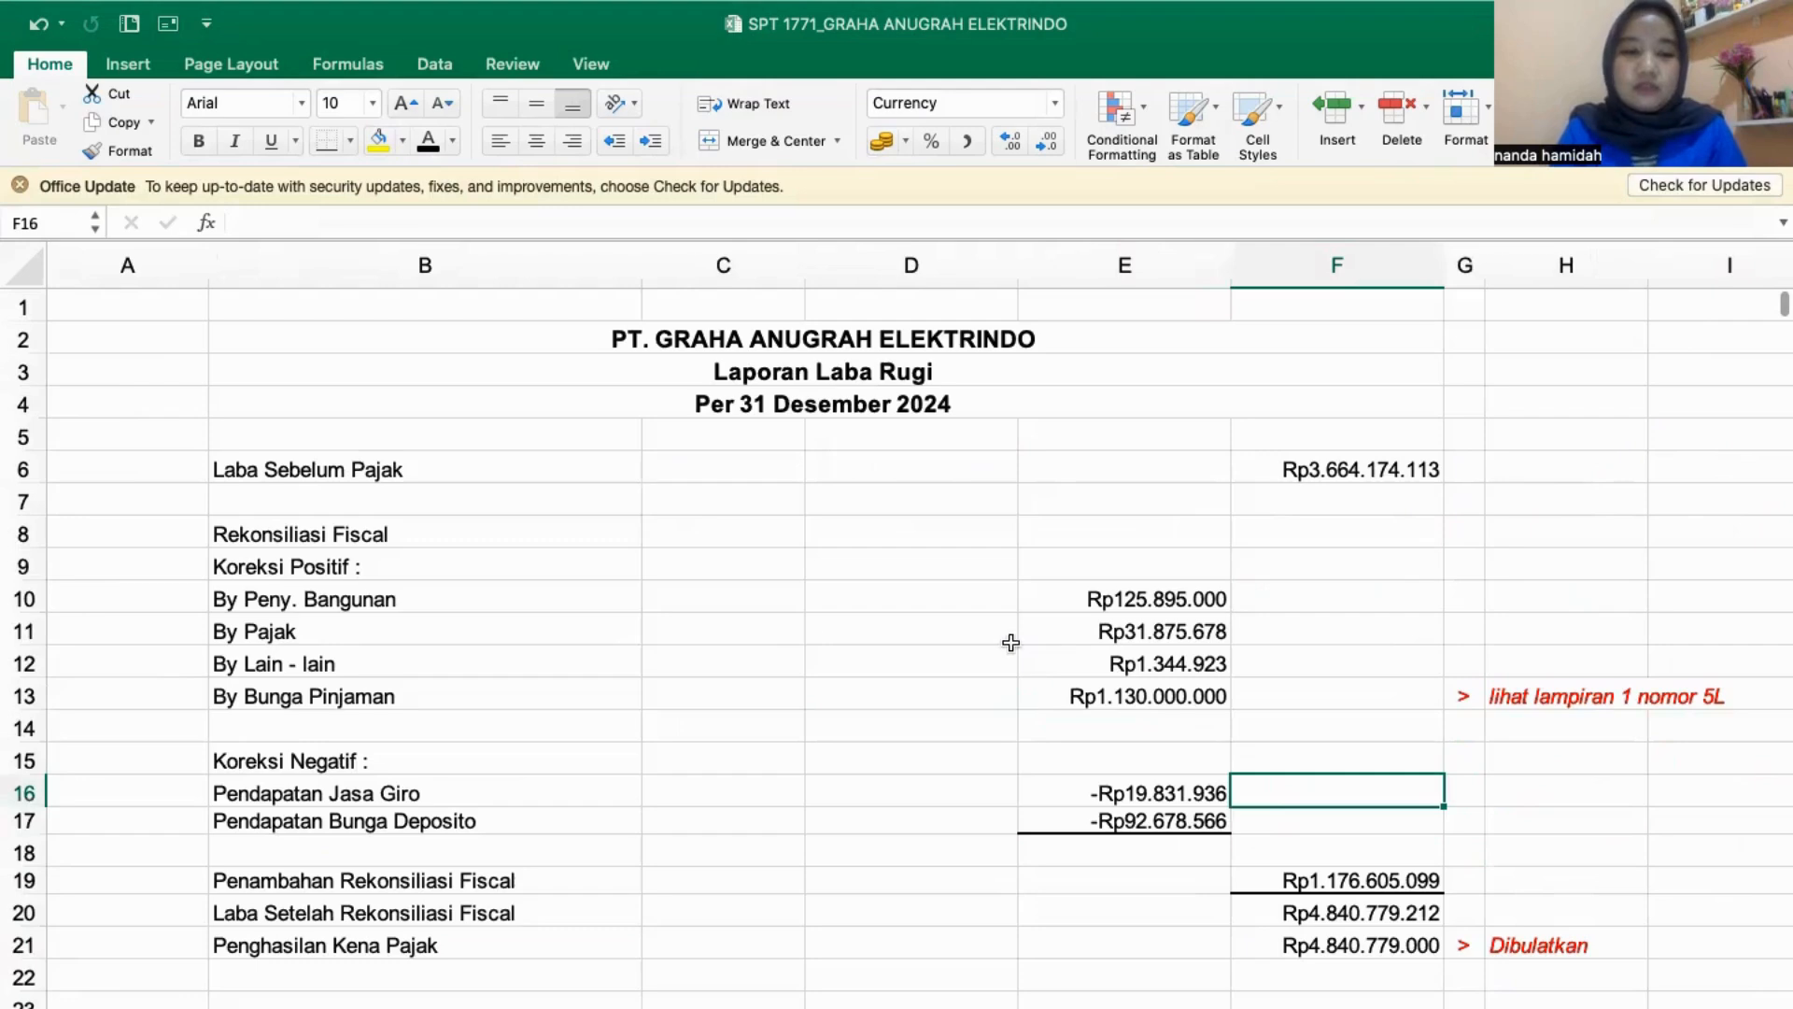
{"action": "key", "text": "ctrl+Page_Up"}
{"action": "left_click", "coordinate": [946, 881]}
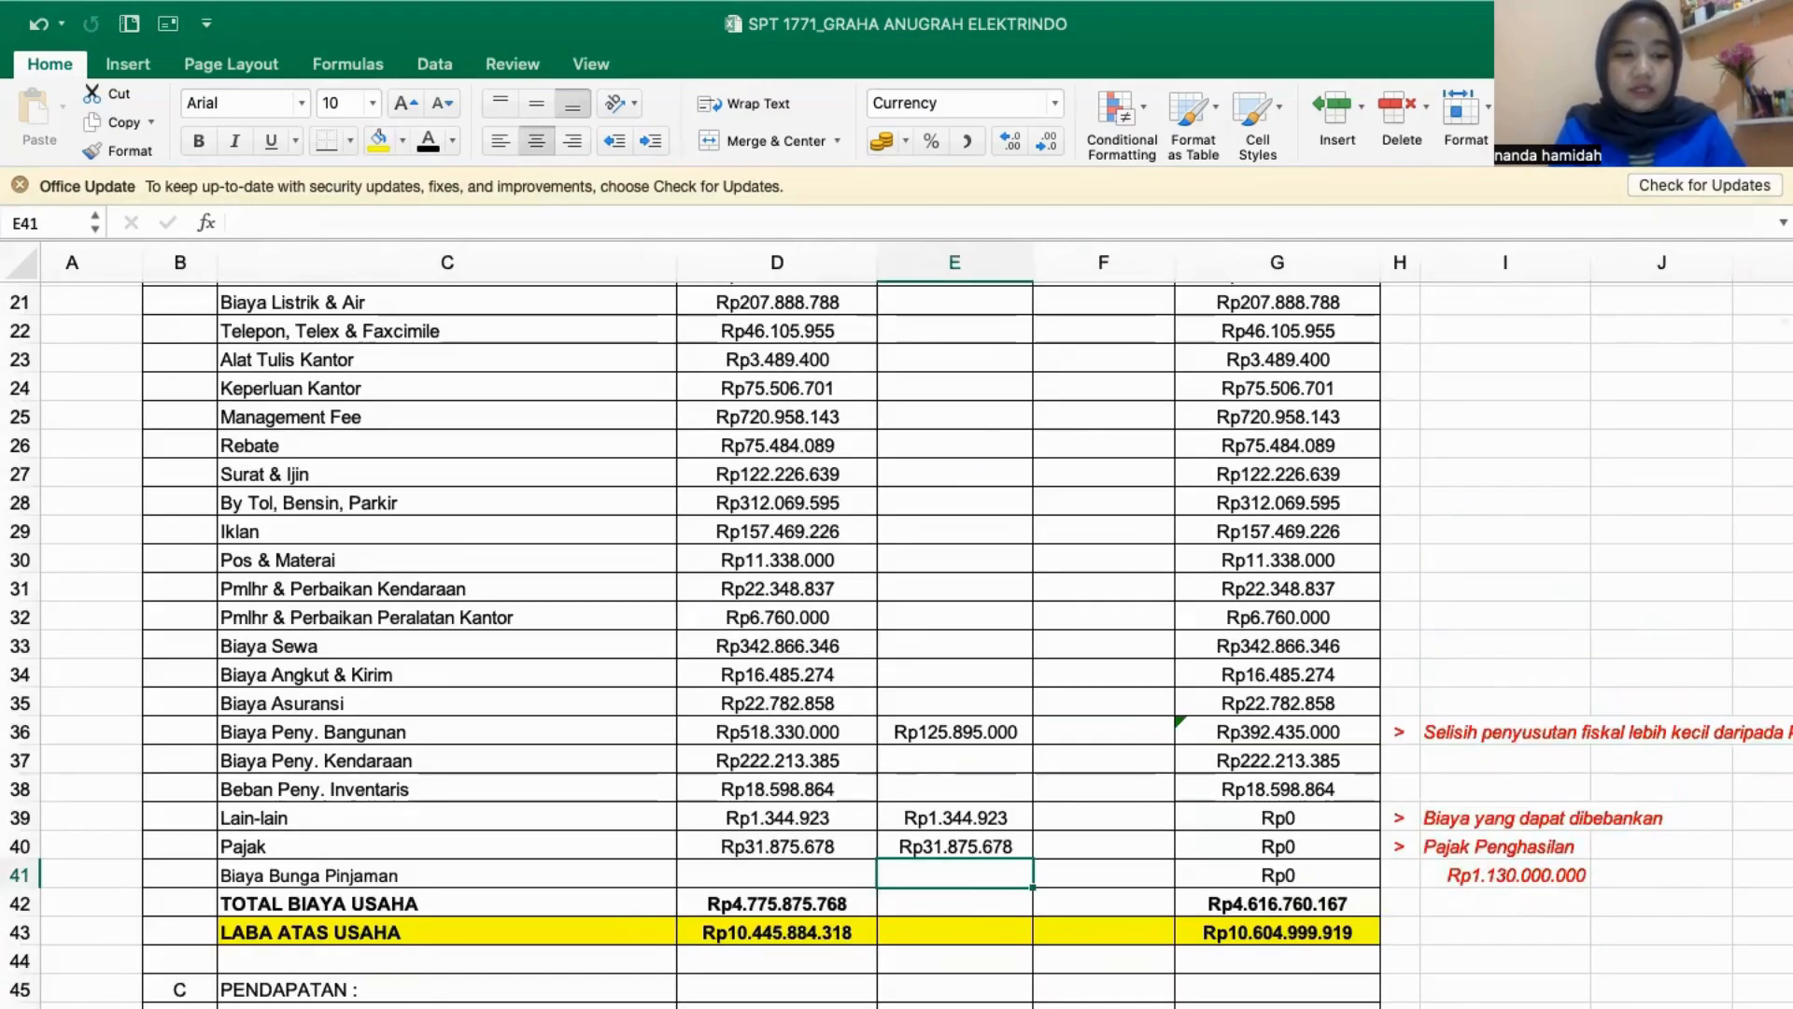
{"action": "key", "text": "ctrl+Page_Down"}
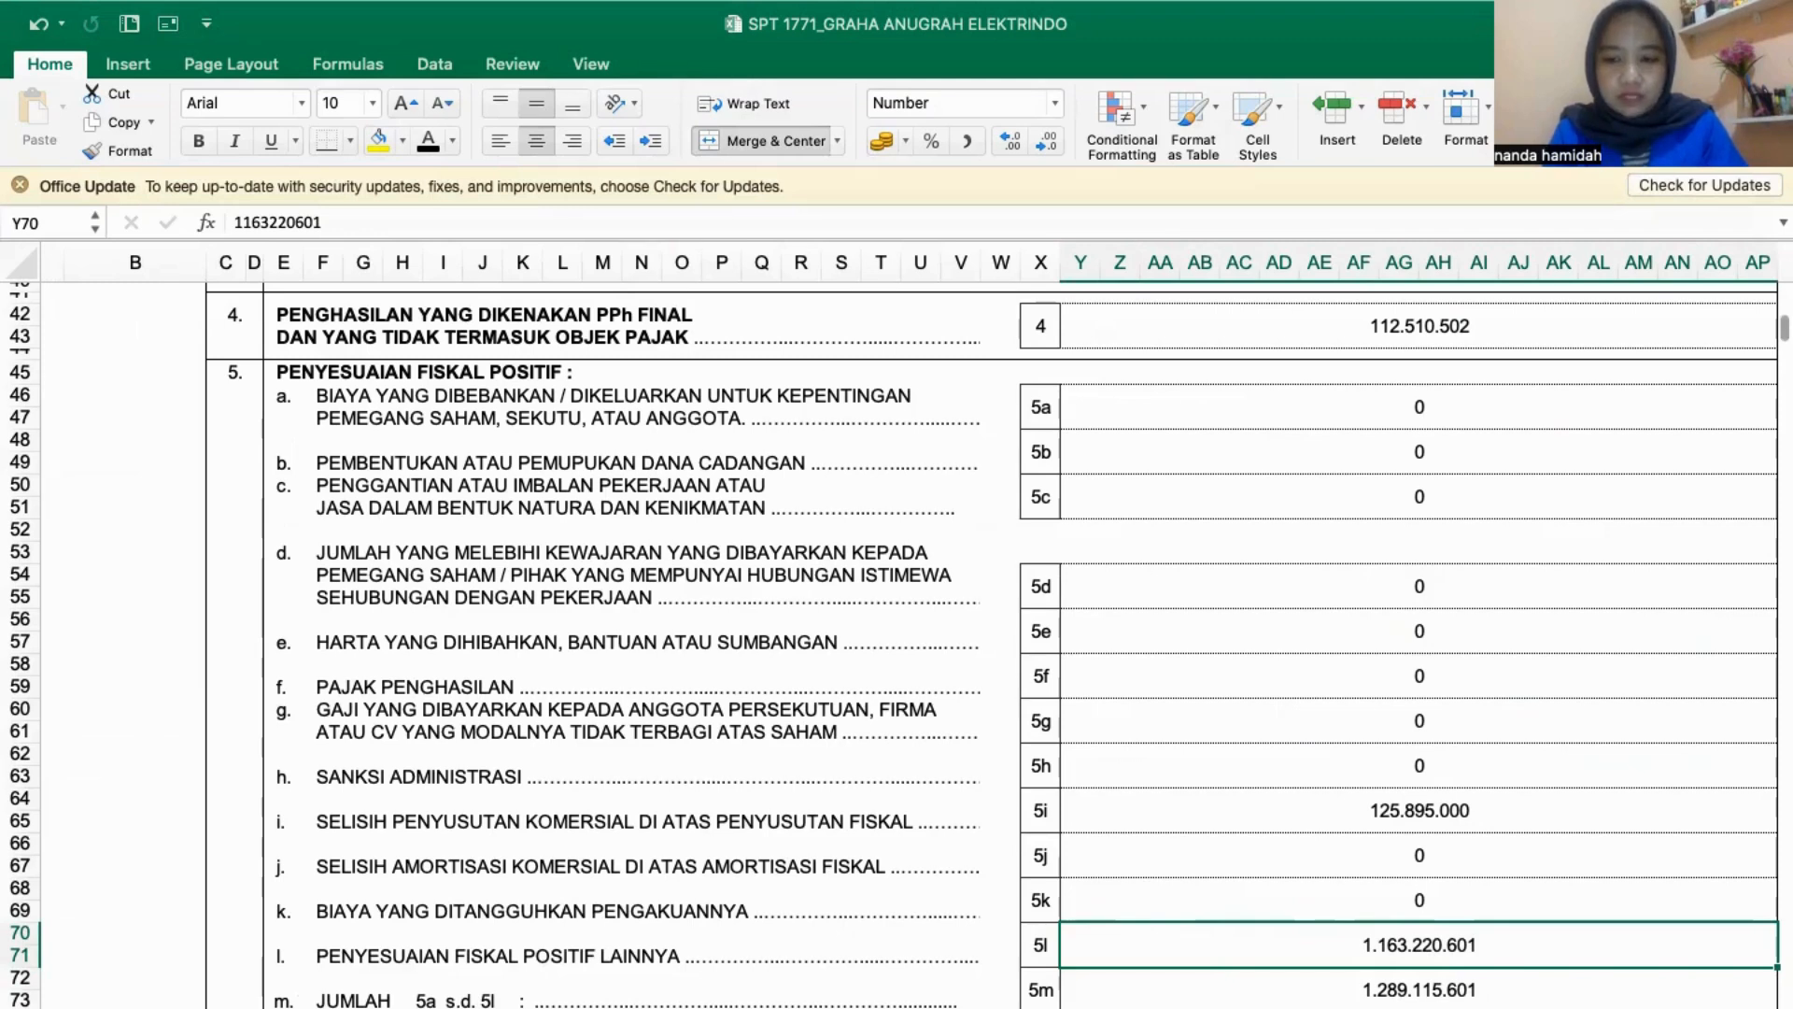
{"action": "key", "text": "ctrl+Page_Down"}
{"action": "key", "text": "ctrl+Page_Down"}
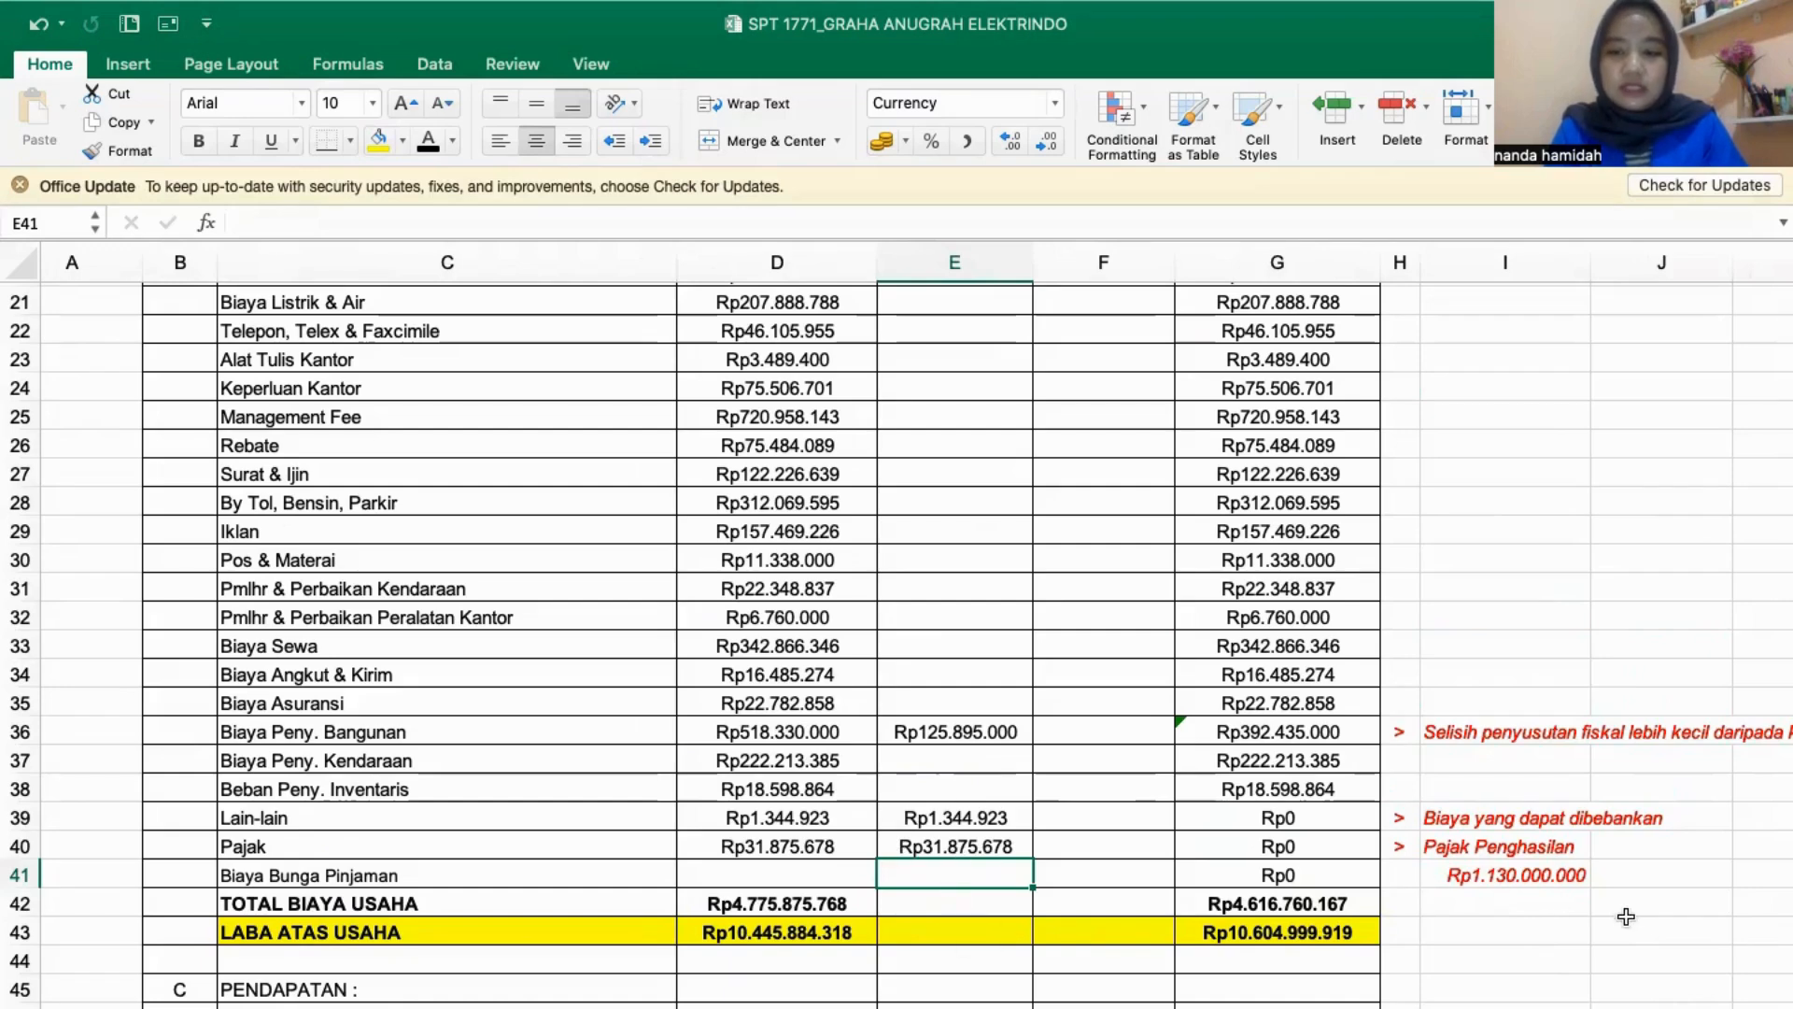
{"action": "scroll", "coordinate": [1516, 906], "scroll_direction": "right", "scroll_amount": 2}
{"action": "scroll", "coordinate": [1517, 906], "scroll_direction": "up", "scroll_amount": 1}
{"action": "left_click", "coordinate": [1478, 927]}
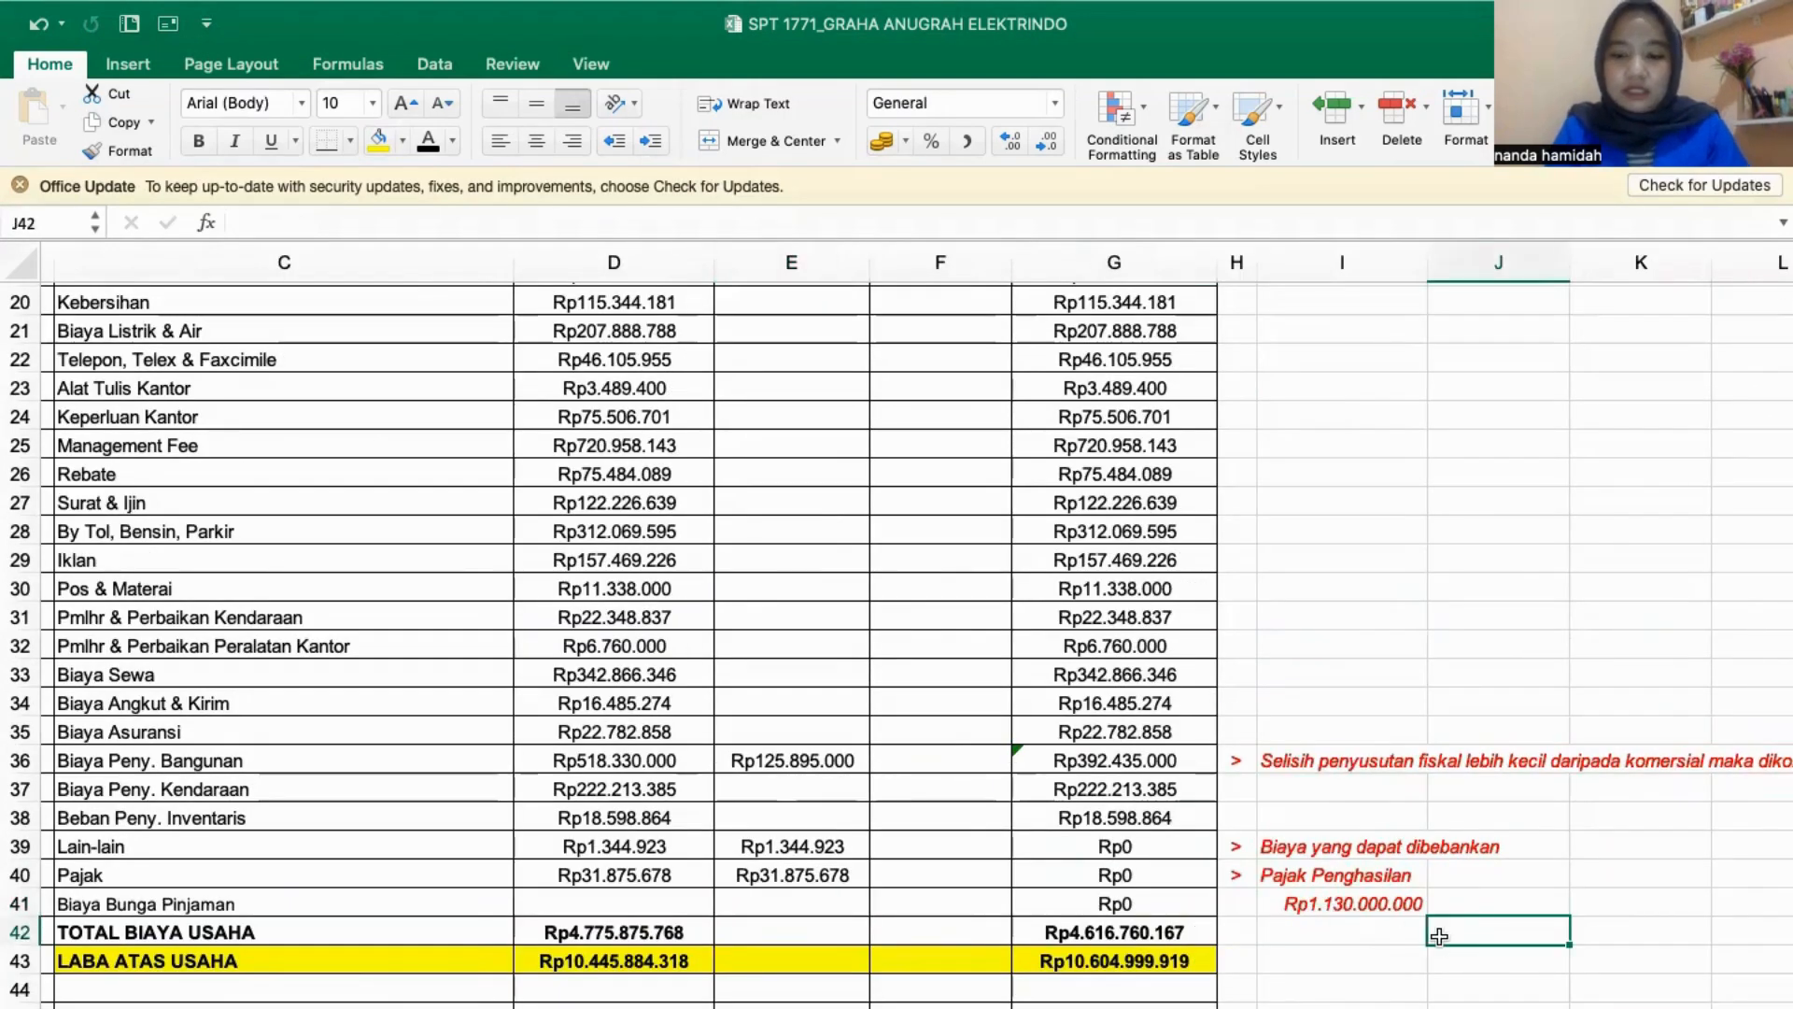
{"action": "left_click", "coordinate": [805, 897]}
{"action": "type", "text": "=1163"}
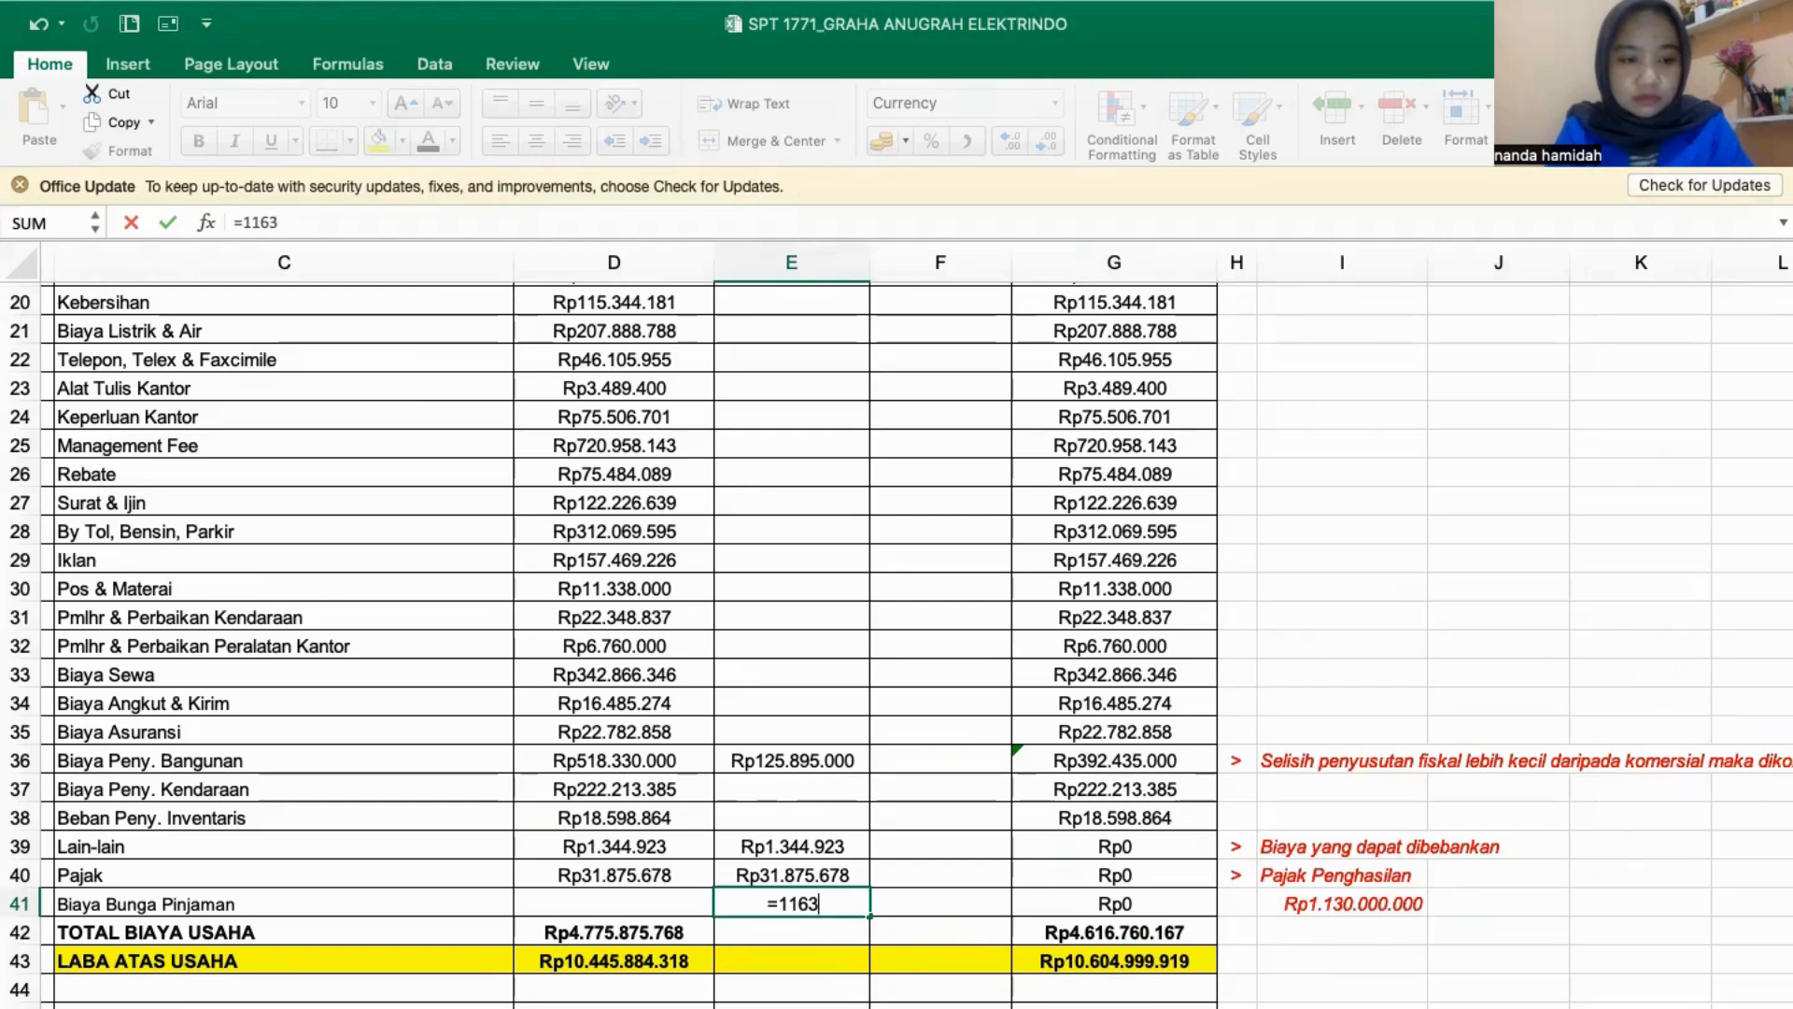
{"action": "key", "text": "ctrl+Page_Down"}
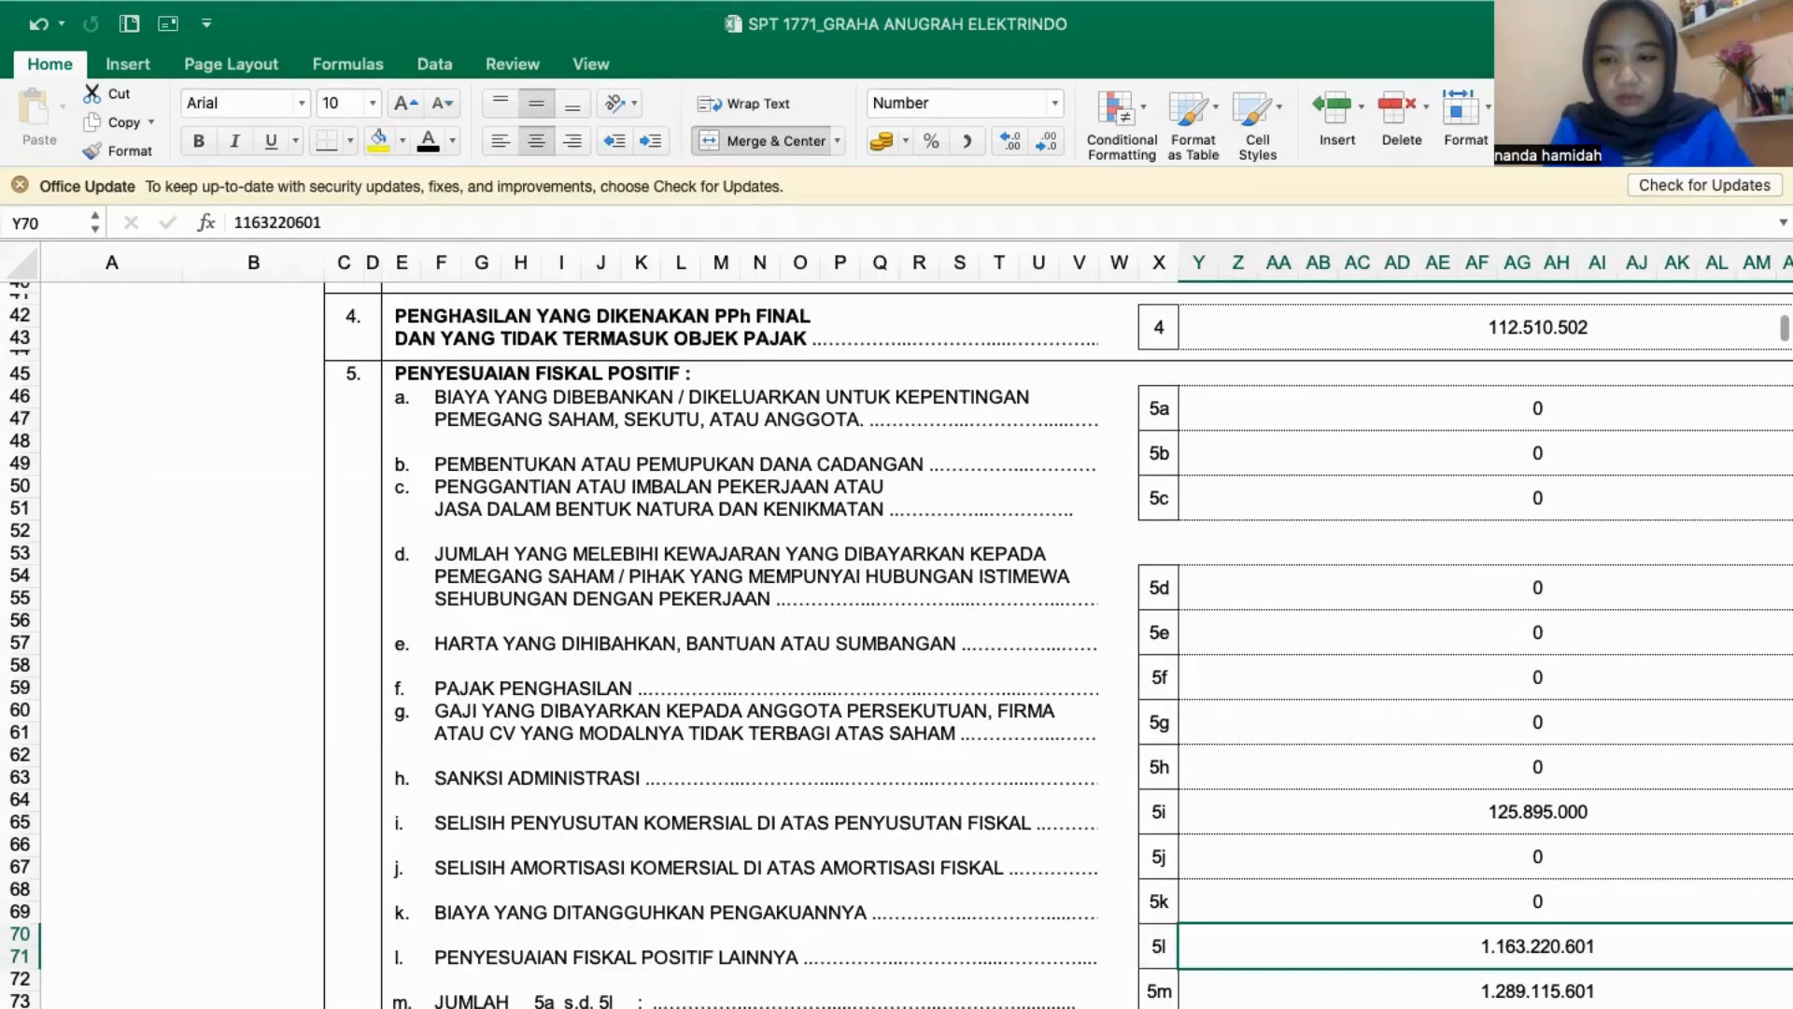
{"action": "key", "text": "ctrl+Page_Up"}
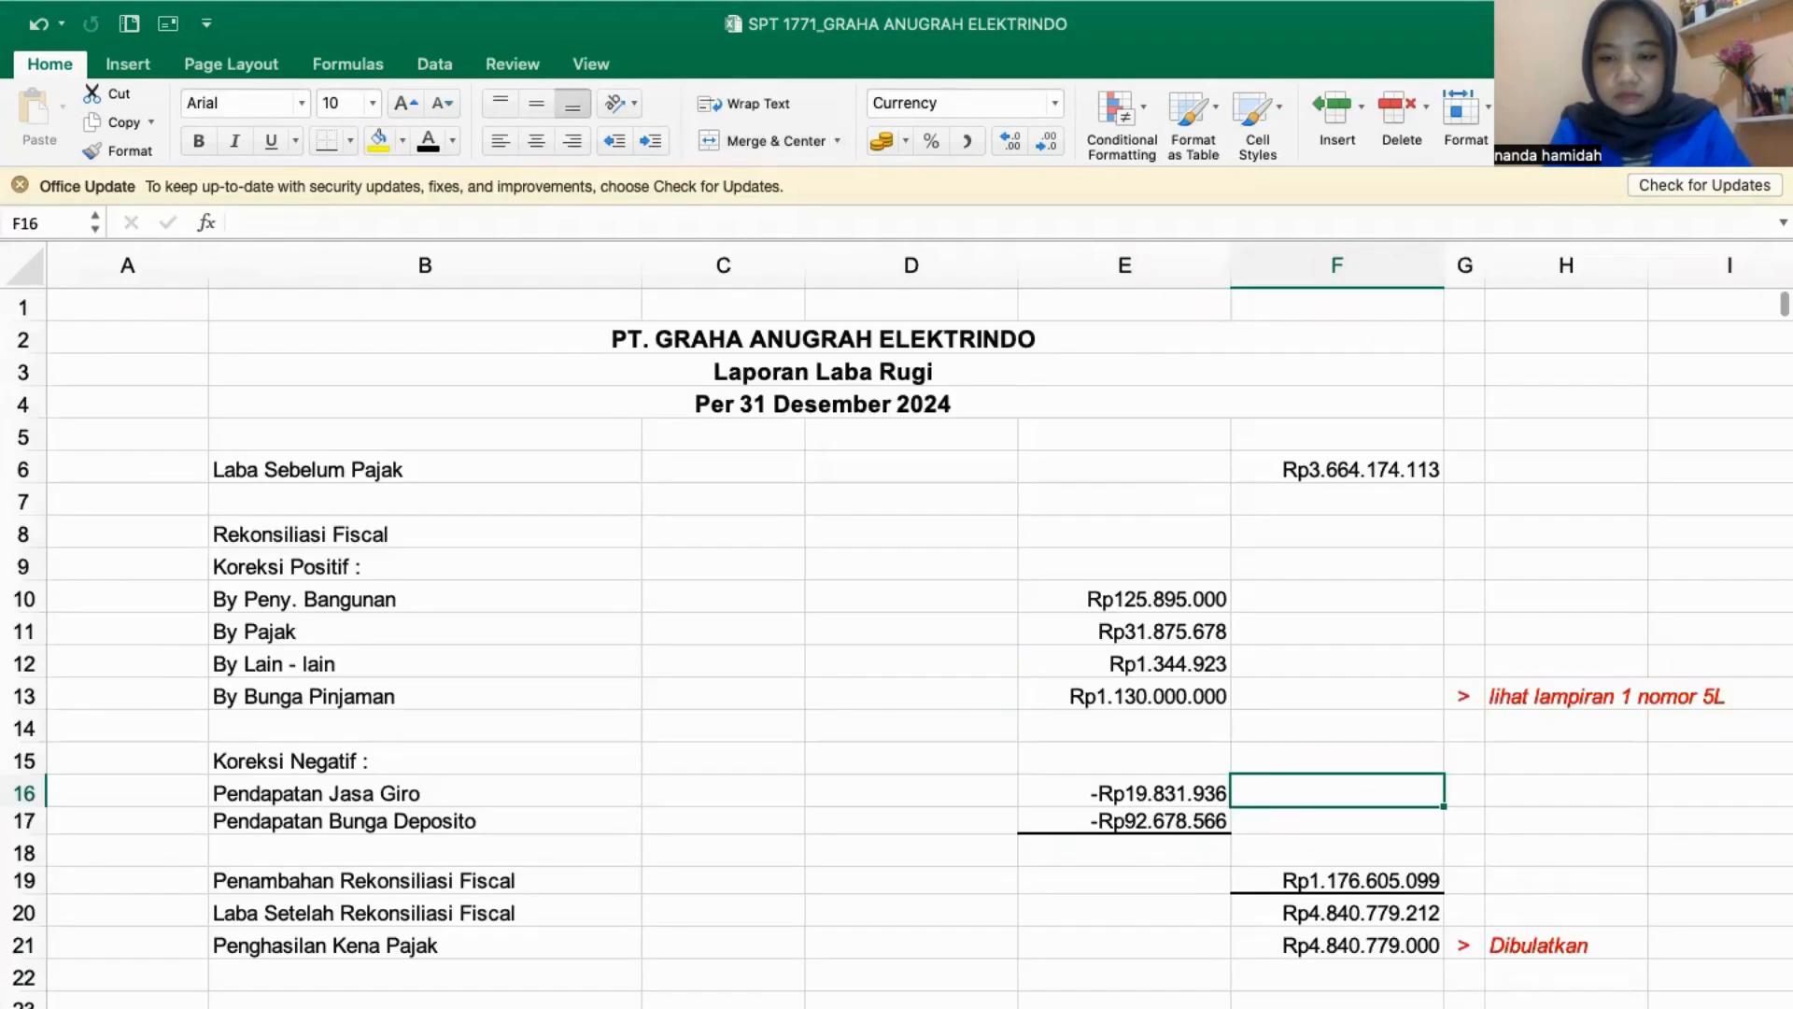
{"action": "key", "text": "ctrl+Page_Up"}
{"action": "key", "text": "BackSpace"}
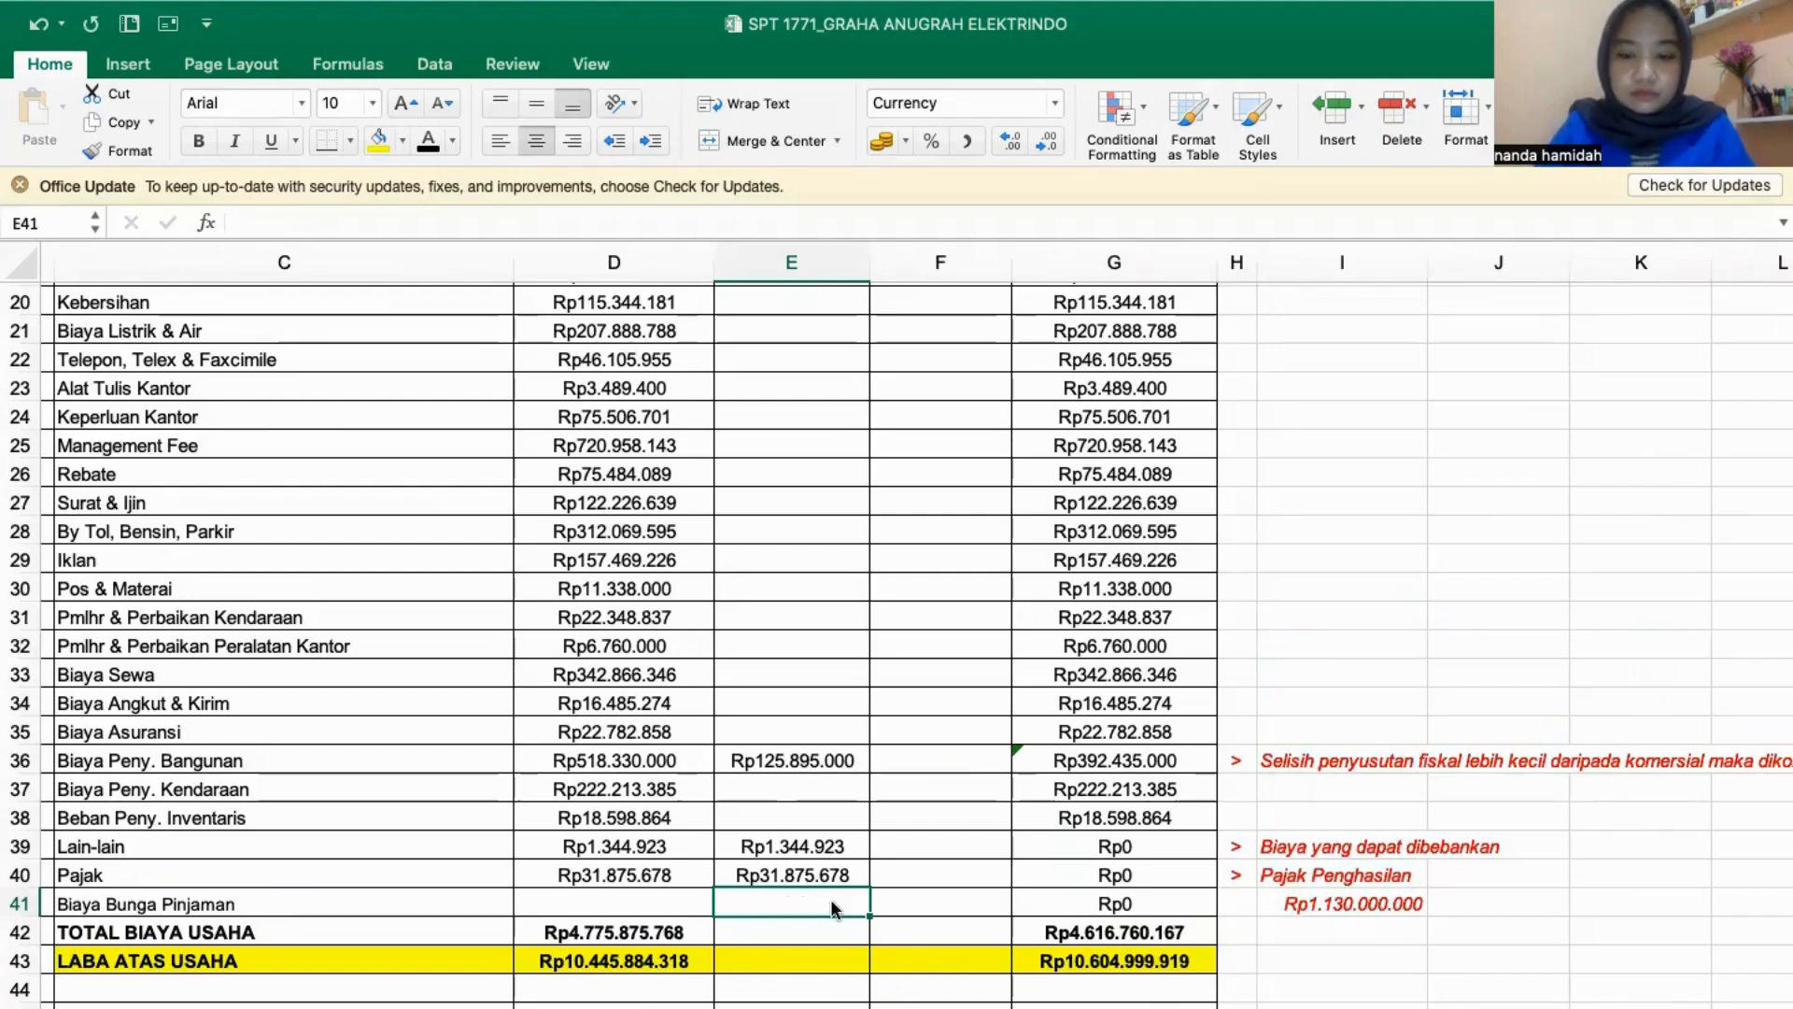
{"action": "type", "text": "=11632"}
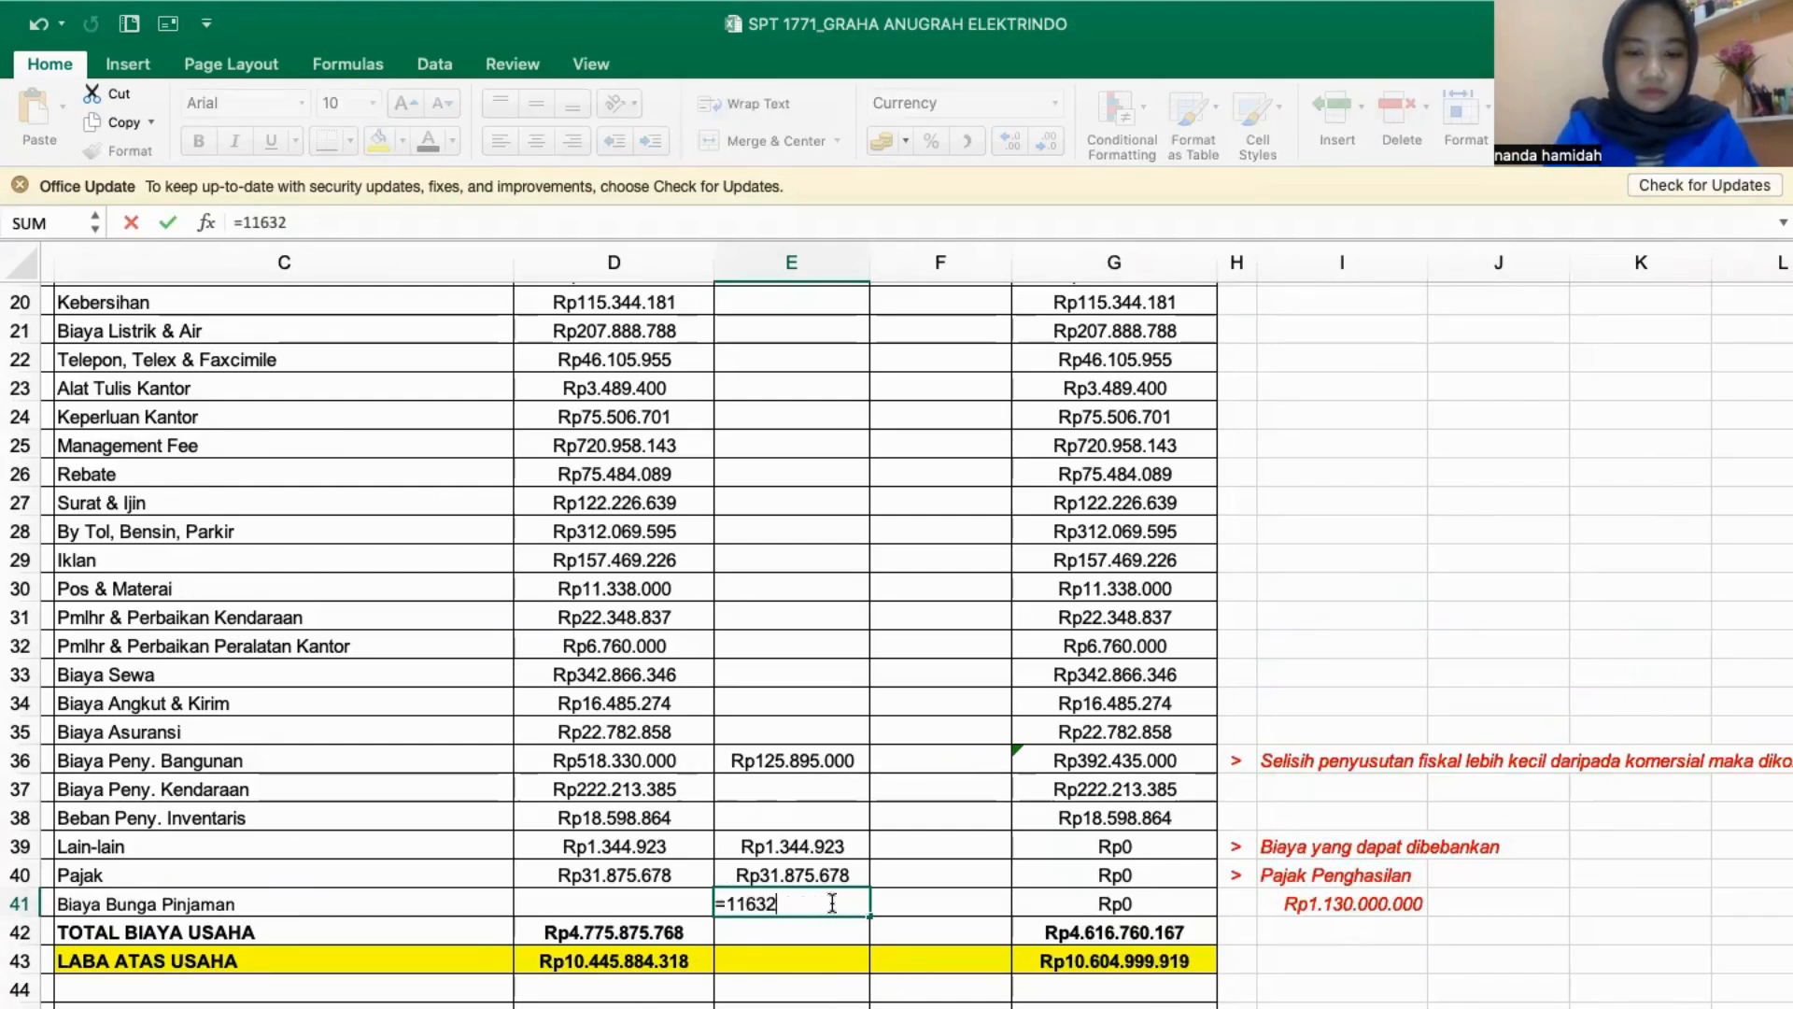
{"action": "type", "text": "10601"}
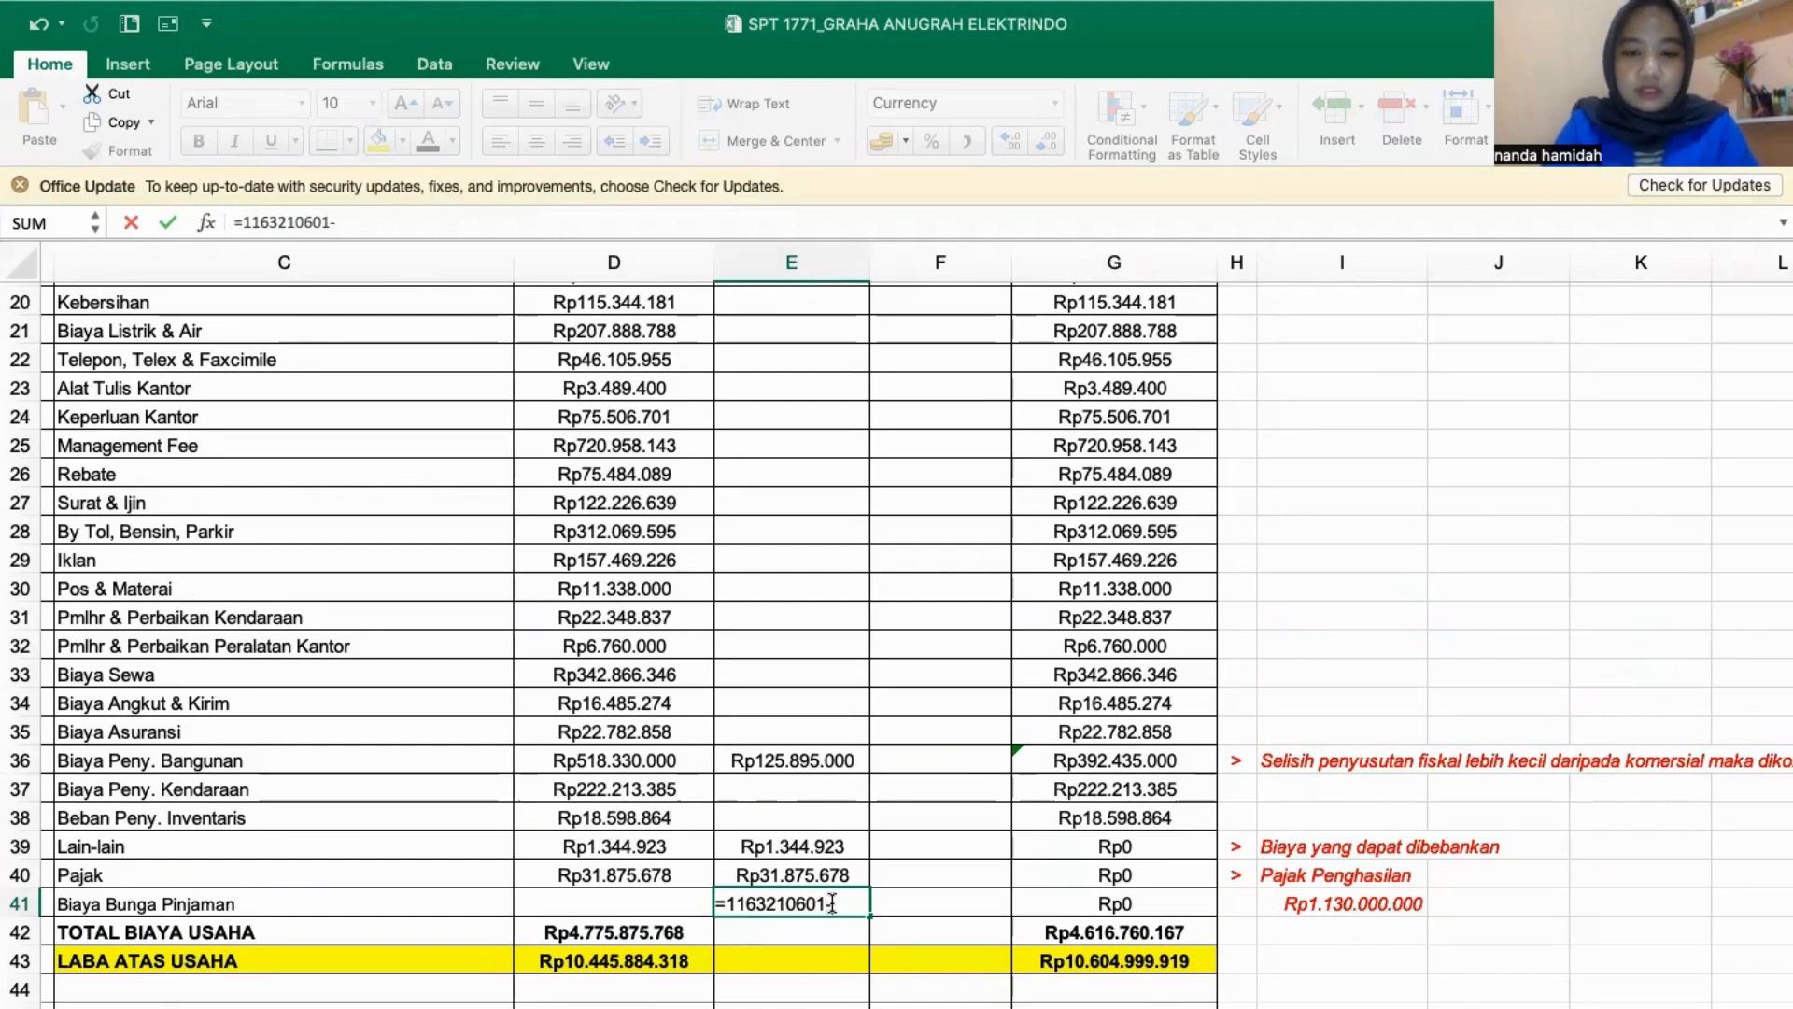
{"action": "type", "text": "-"}
{"action": "left_click", "coordinate": [795, 846]}
{"action": "type", "text": "-"}
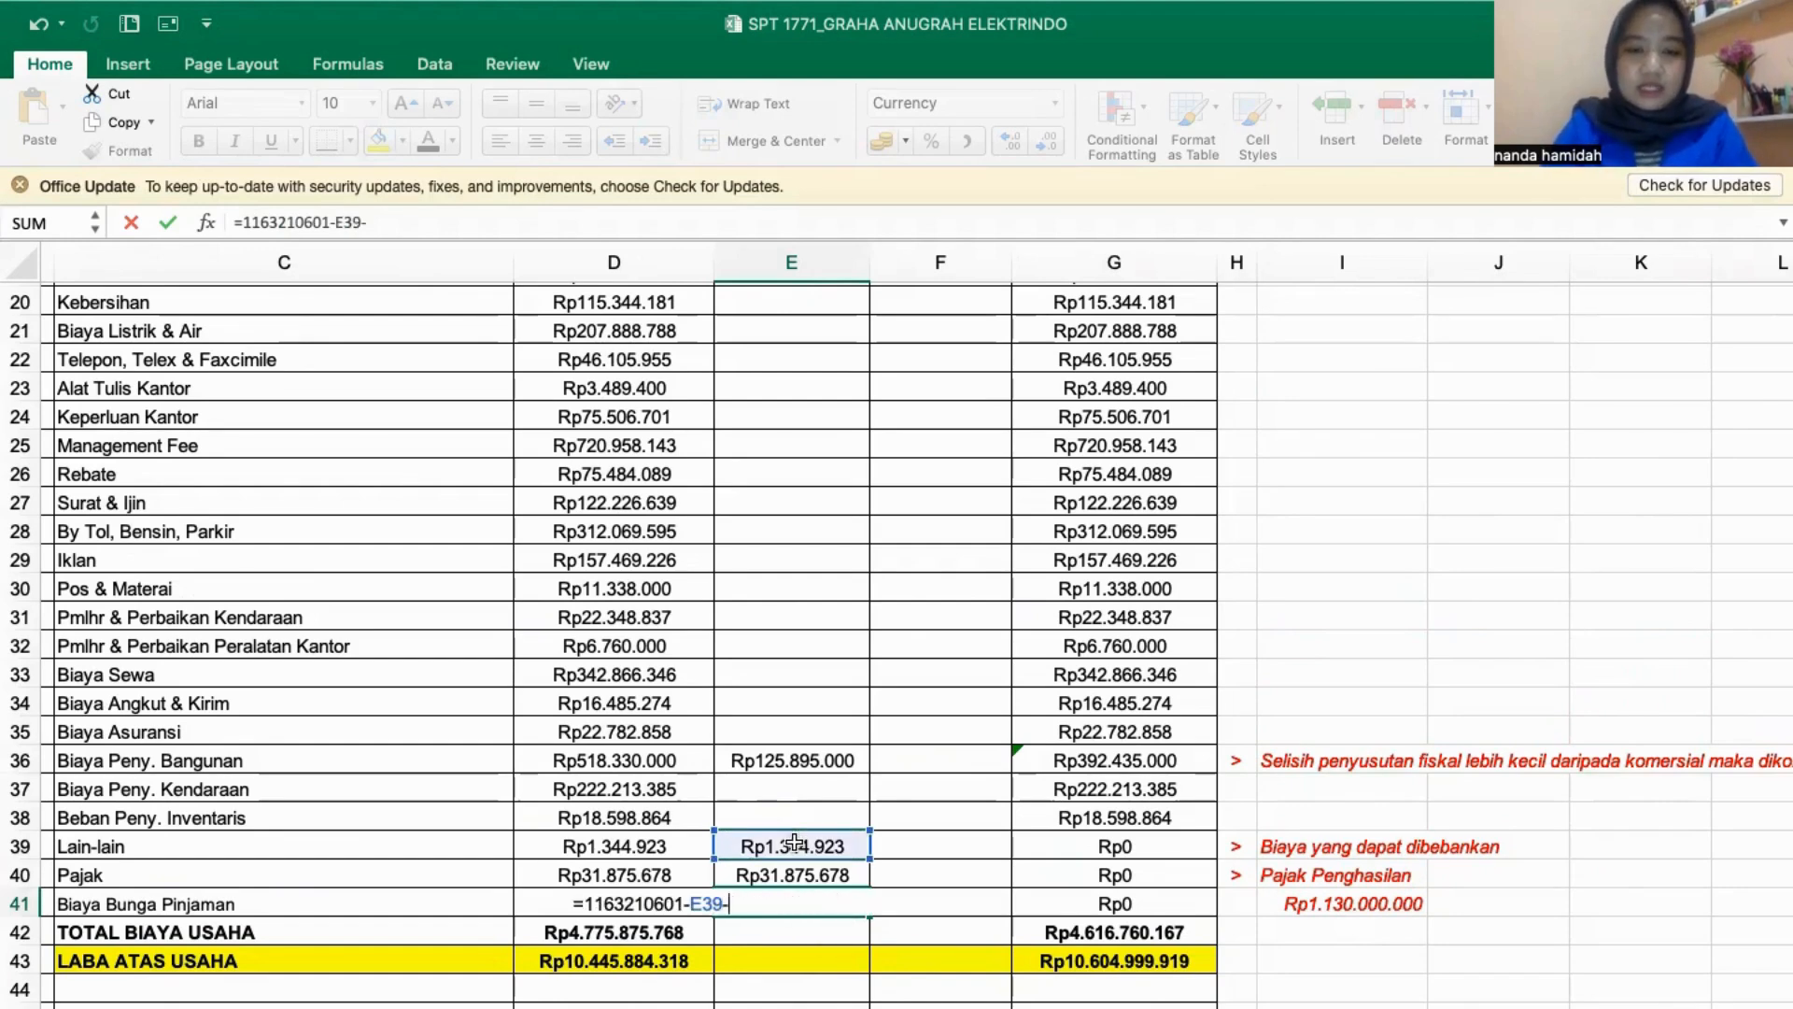
{"action": "left_click", "coordinate": [801, 874]}
{"action": "key", "text": "Return"}
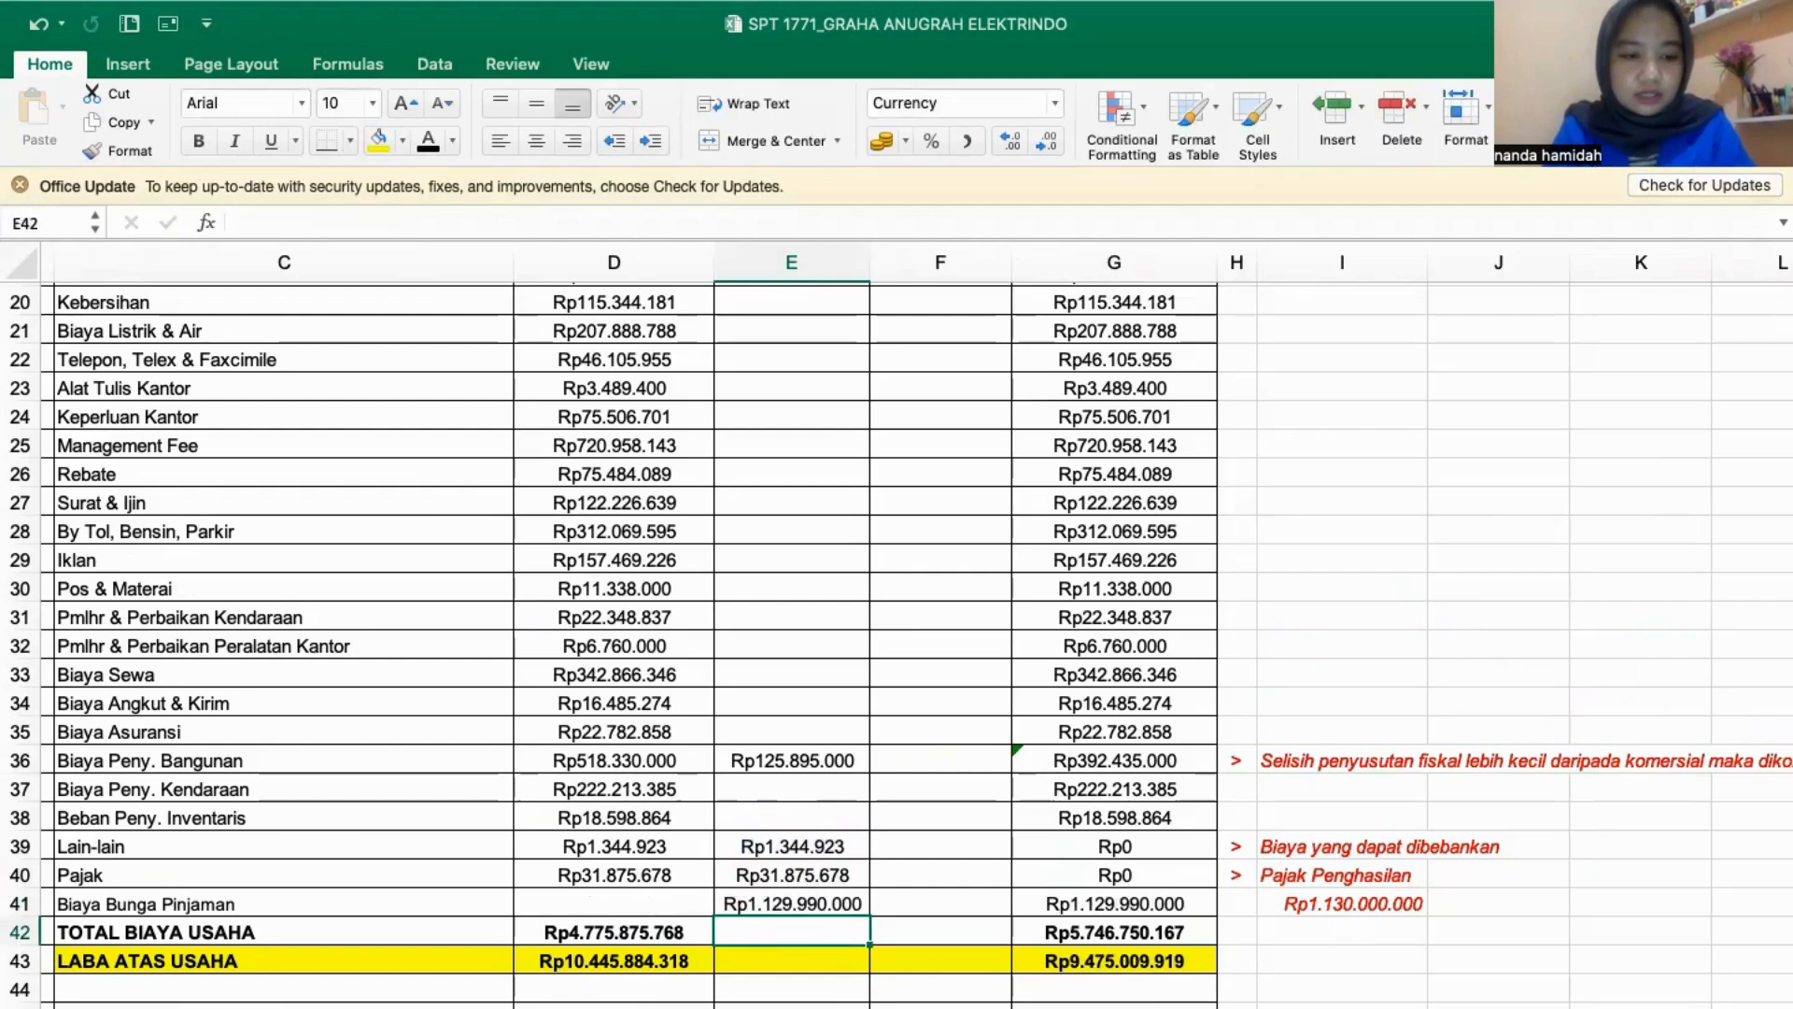
{"action": "left_click", "coordinate": [1251, 1007]}
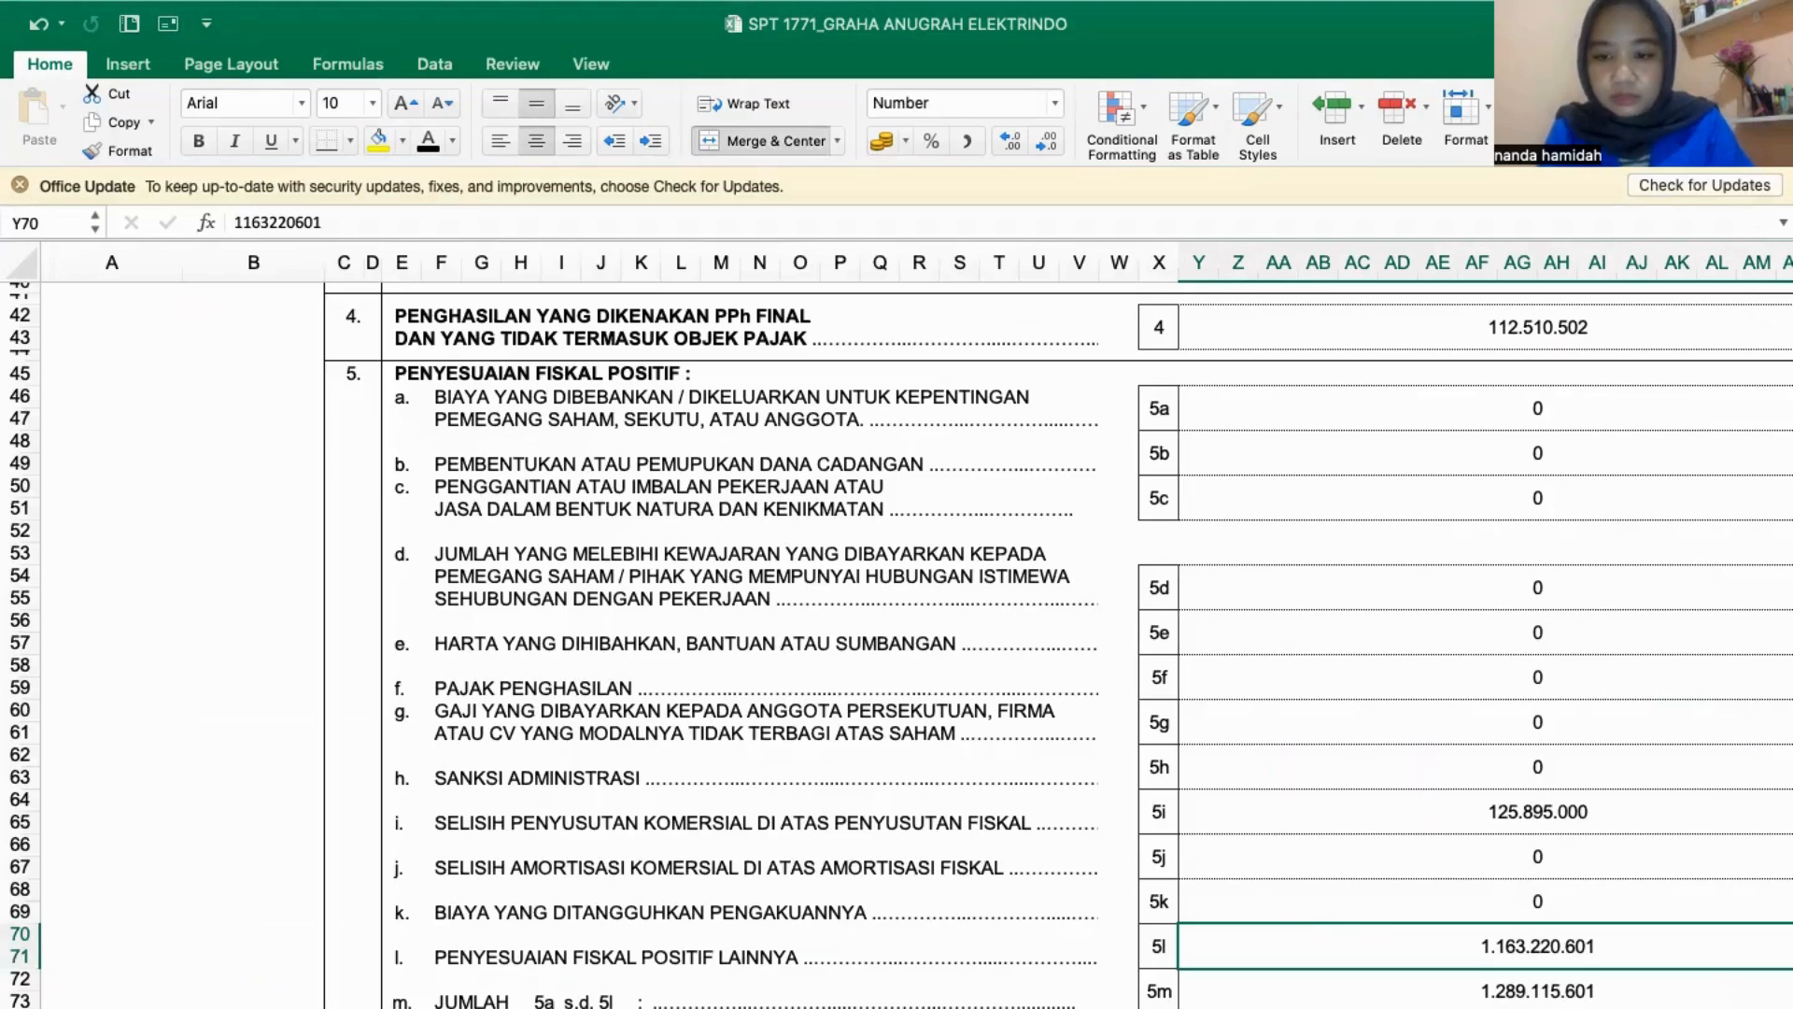
{"action": "left_click", "coordinate": [794, 1007]}
{"action": "left_click", "coordinate": [789, 896]}
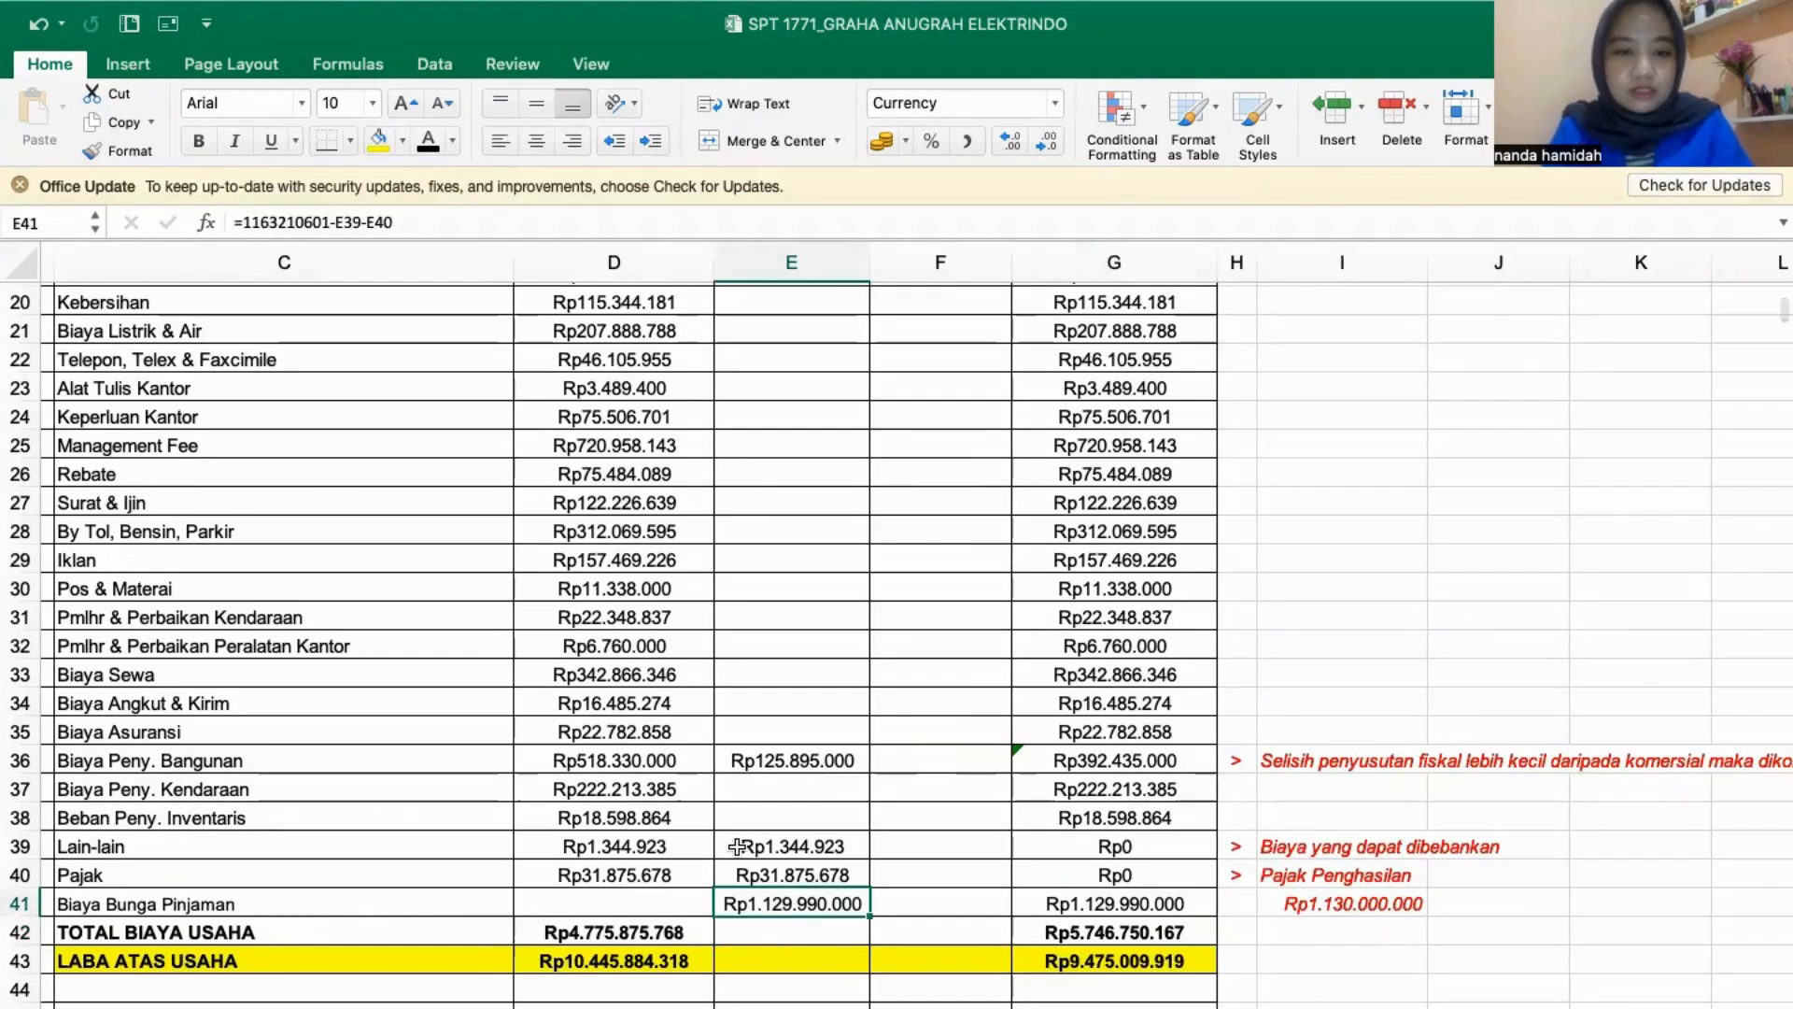
{"action": "left_click", "coordinate": [290, 223]}
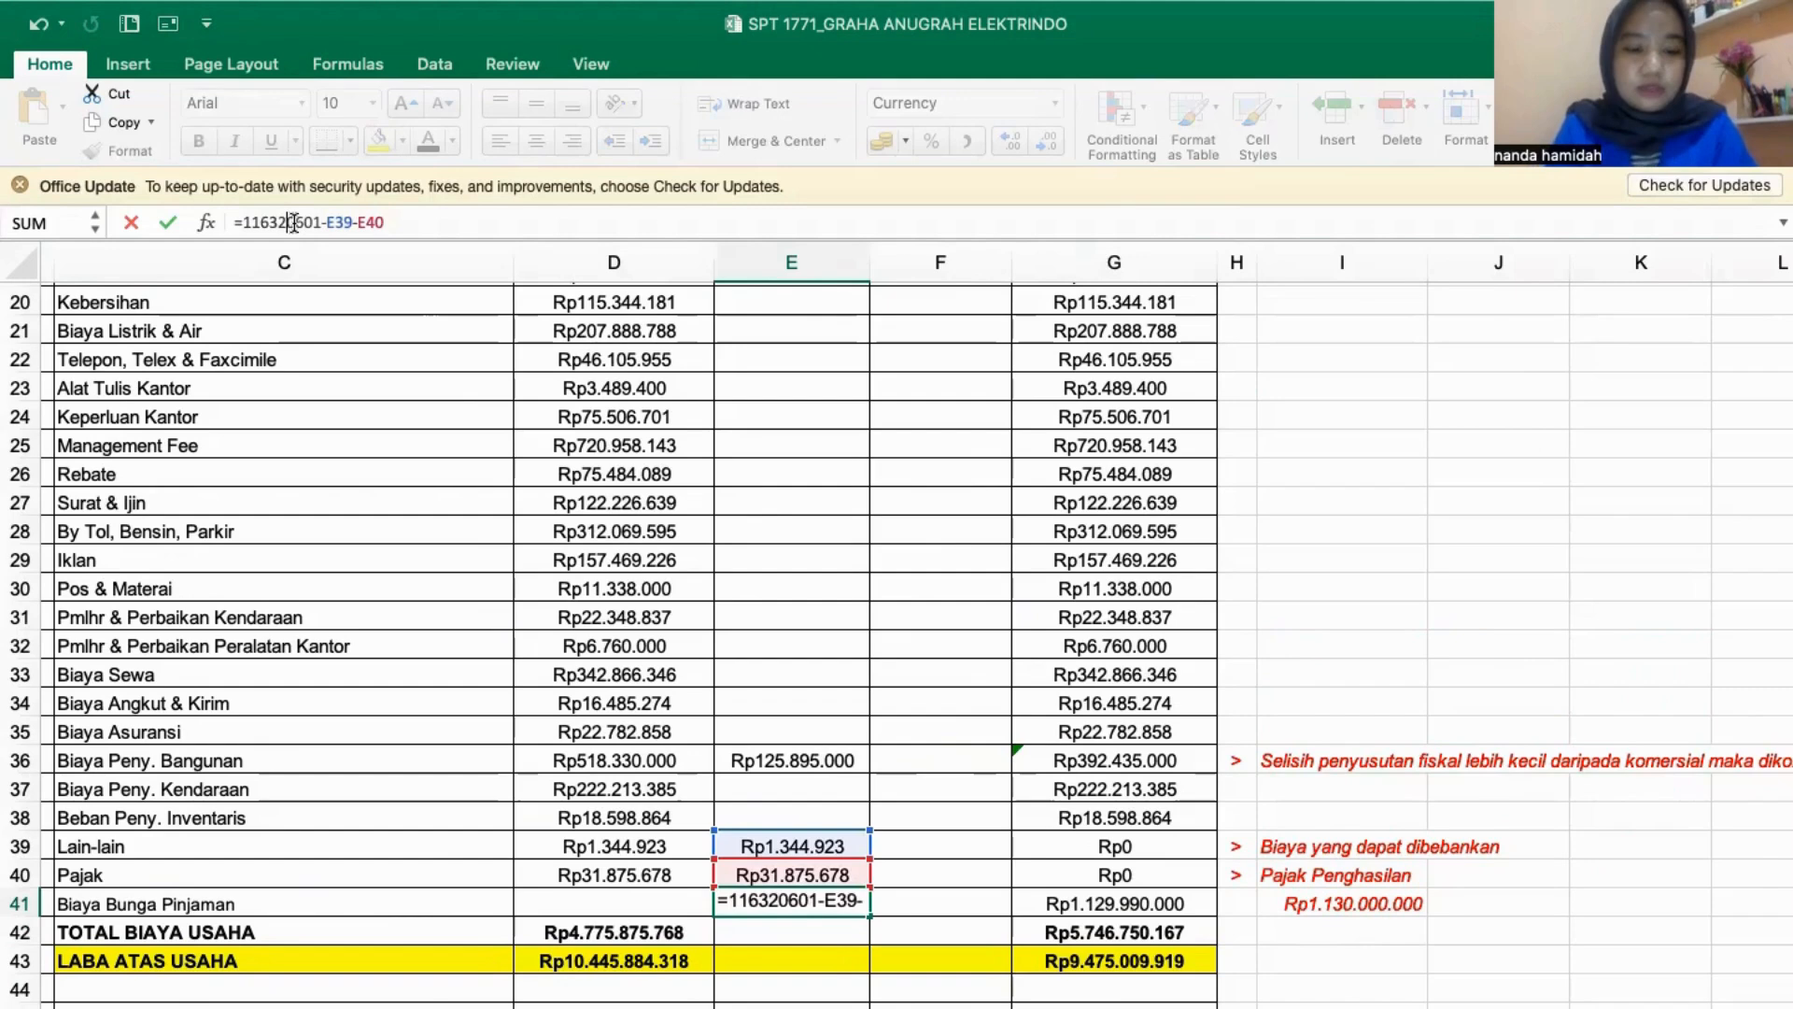
{"action": "key", "text": "BackSpace"}
{"action": "type", "text": "2"}
{"action": "key", "text": "Return"}
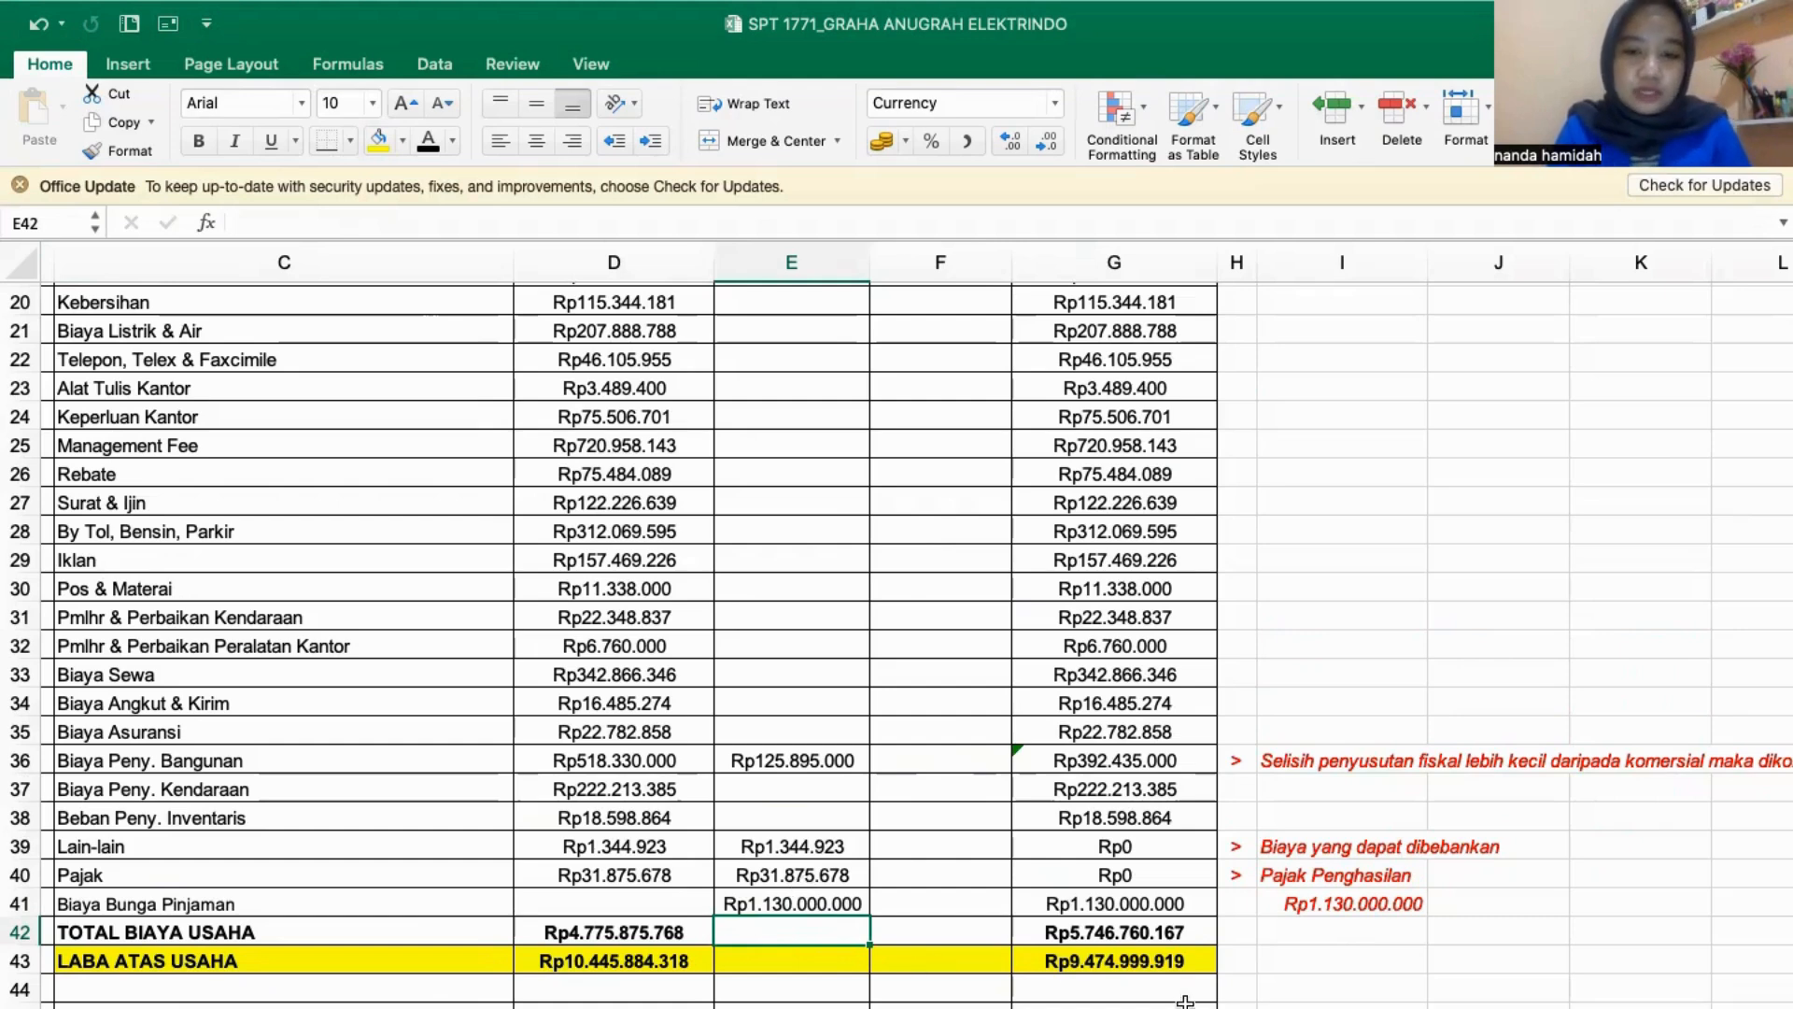
{"action": "left_click", "coordinate": [1074, 1007]}
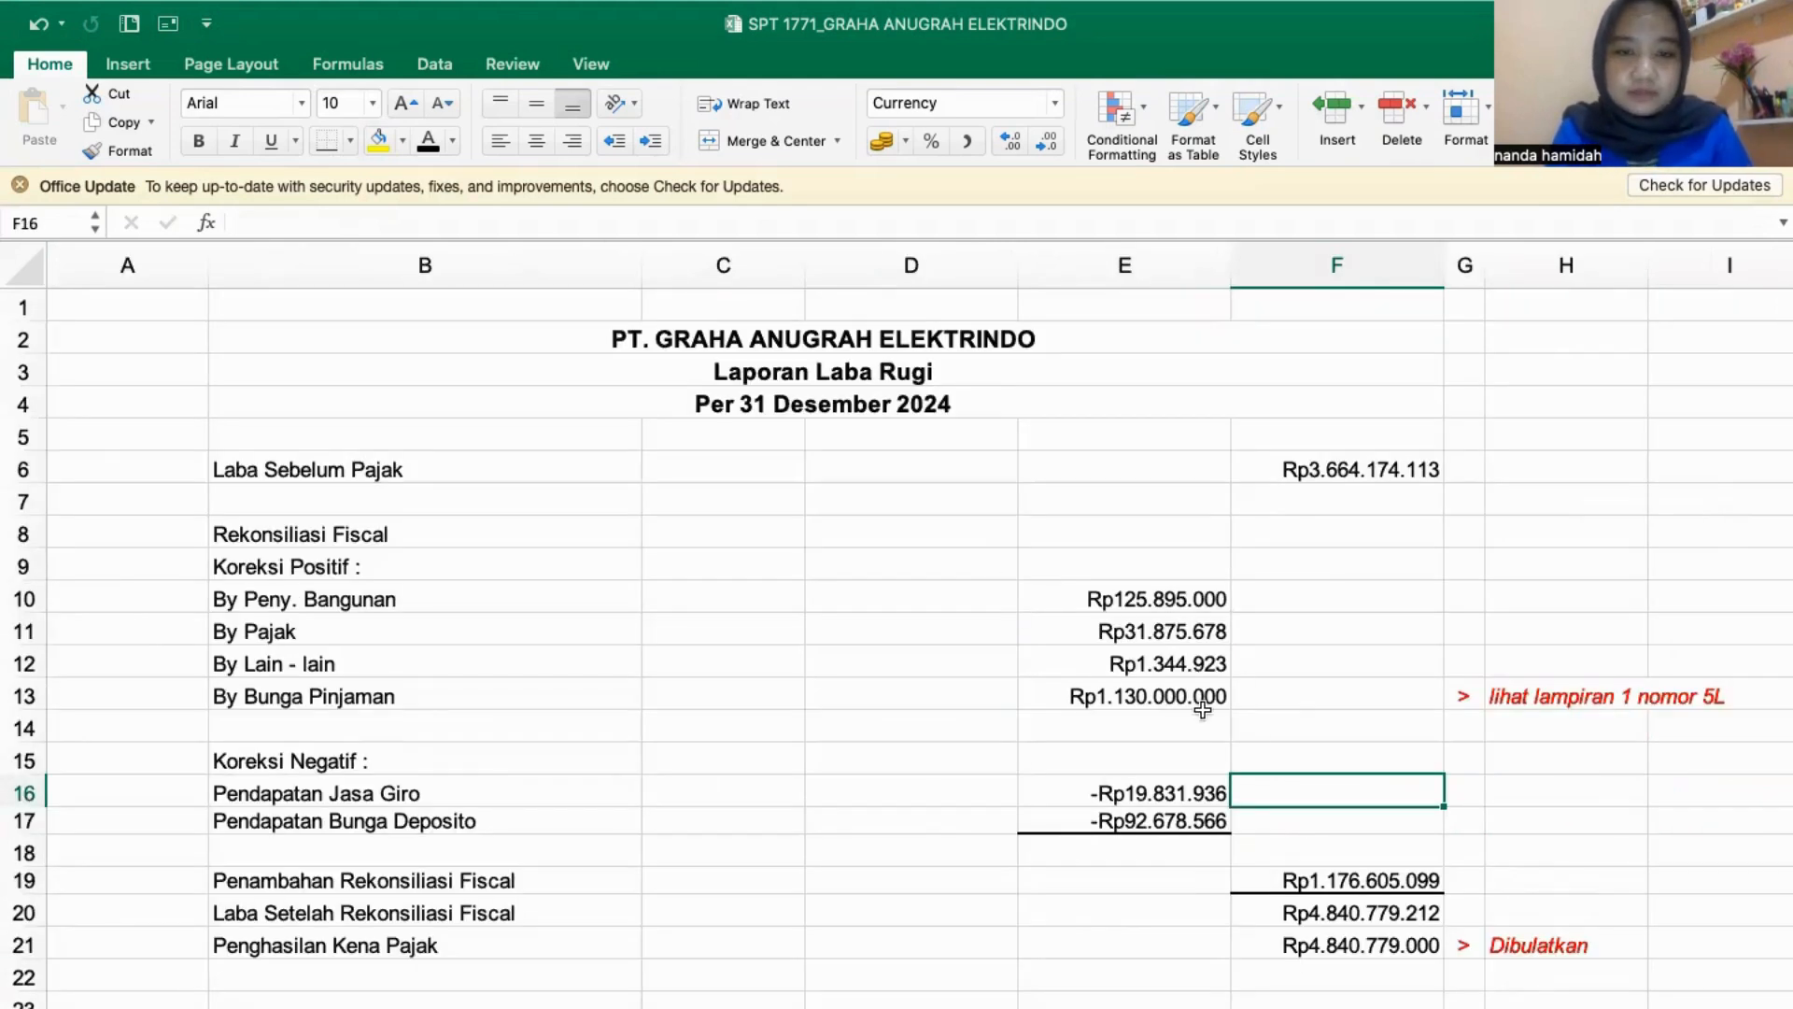
{"action": "left_click", "coordinate": [1074, 1007]}
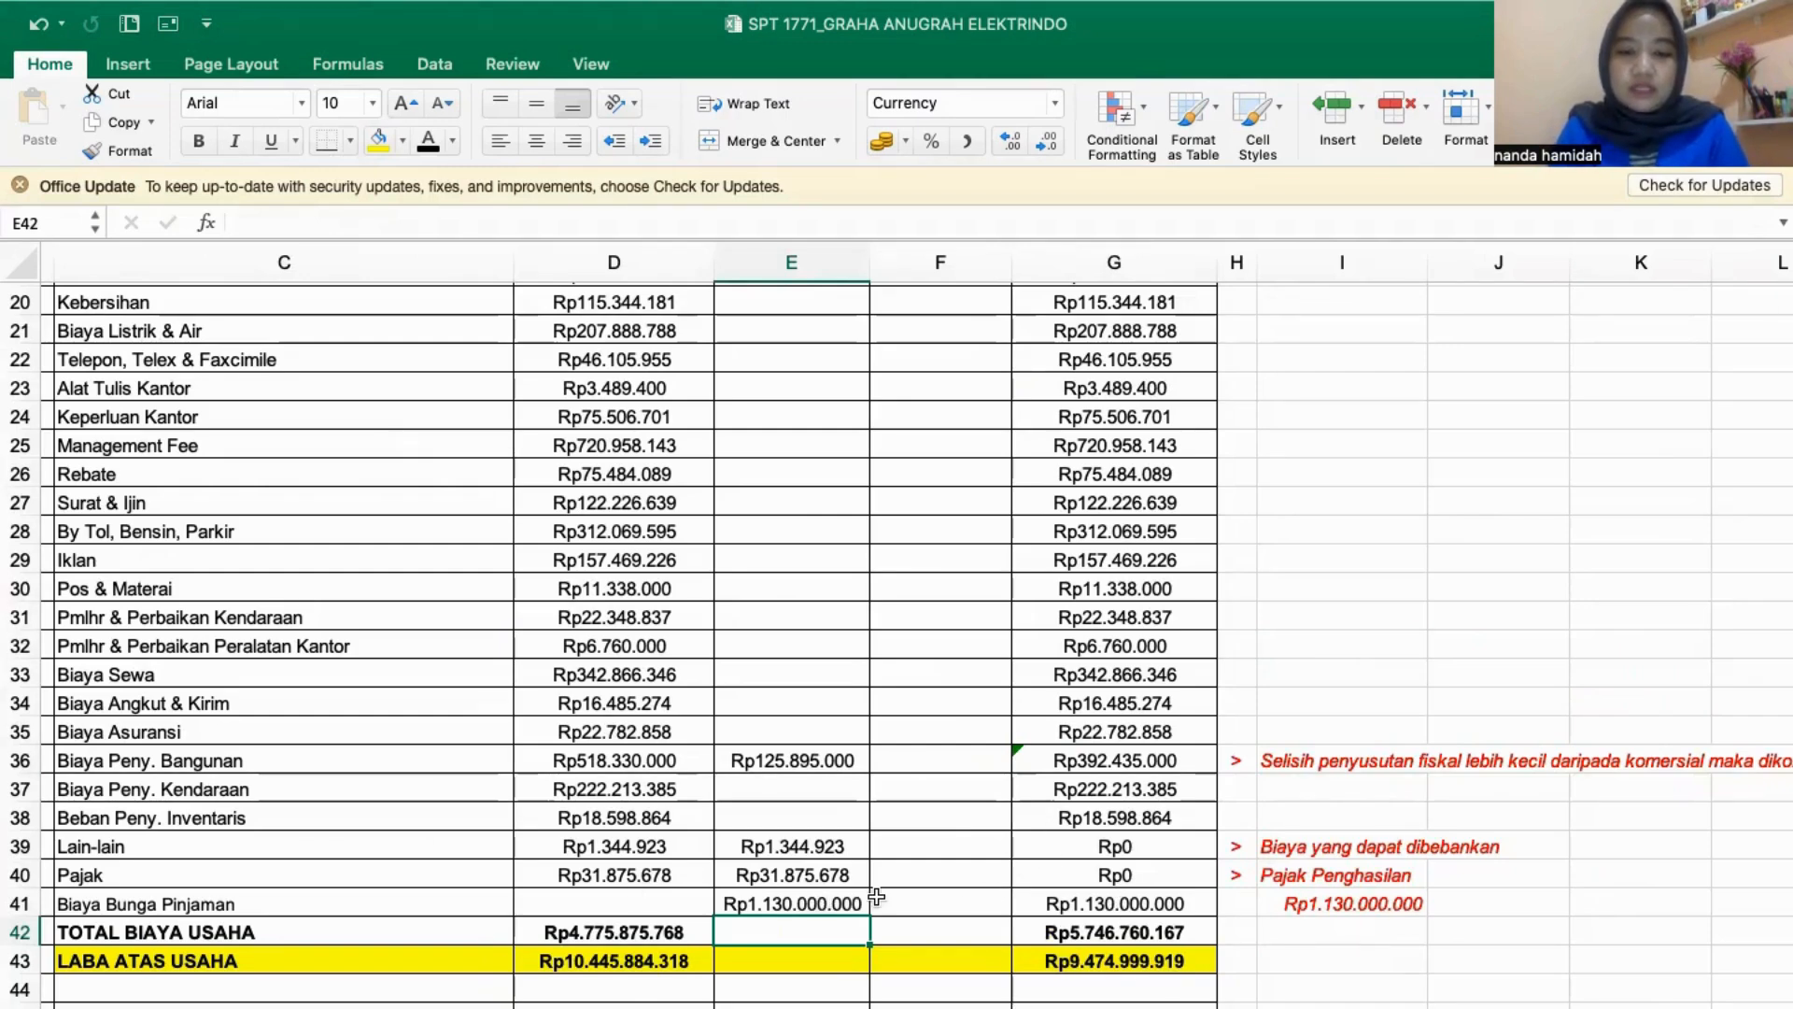
- Review the Komersial and Fiskal columns from Penjualan Bersih to Laba Bersih (Setelah) Pajak, and check Penghasilan Kena Pajak in LAPORAN FISCAL
{"action": "scroll", "coordinate": [841, 917], "scroll_direction": "left", "scroll_amount": 2}
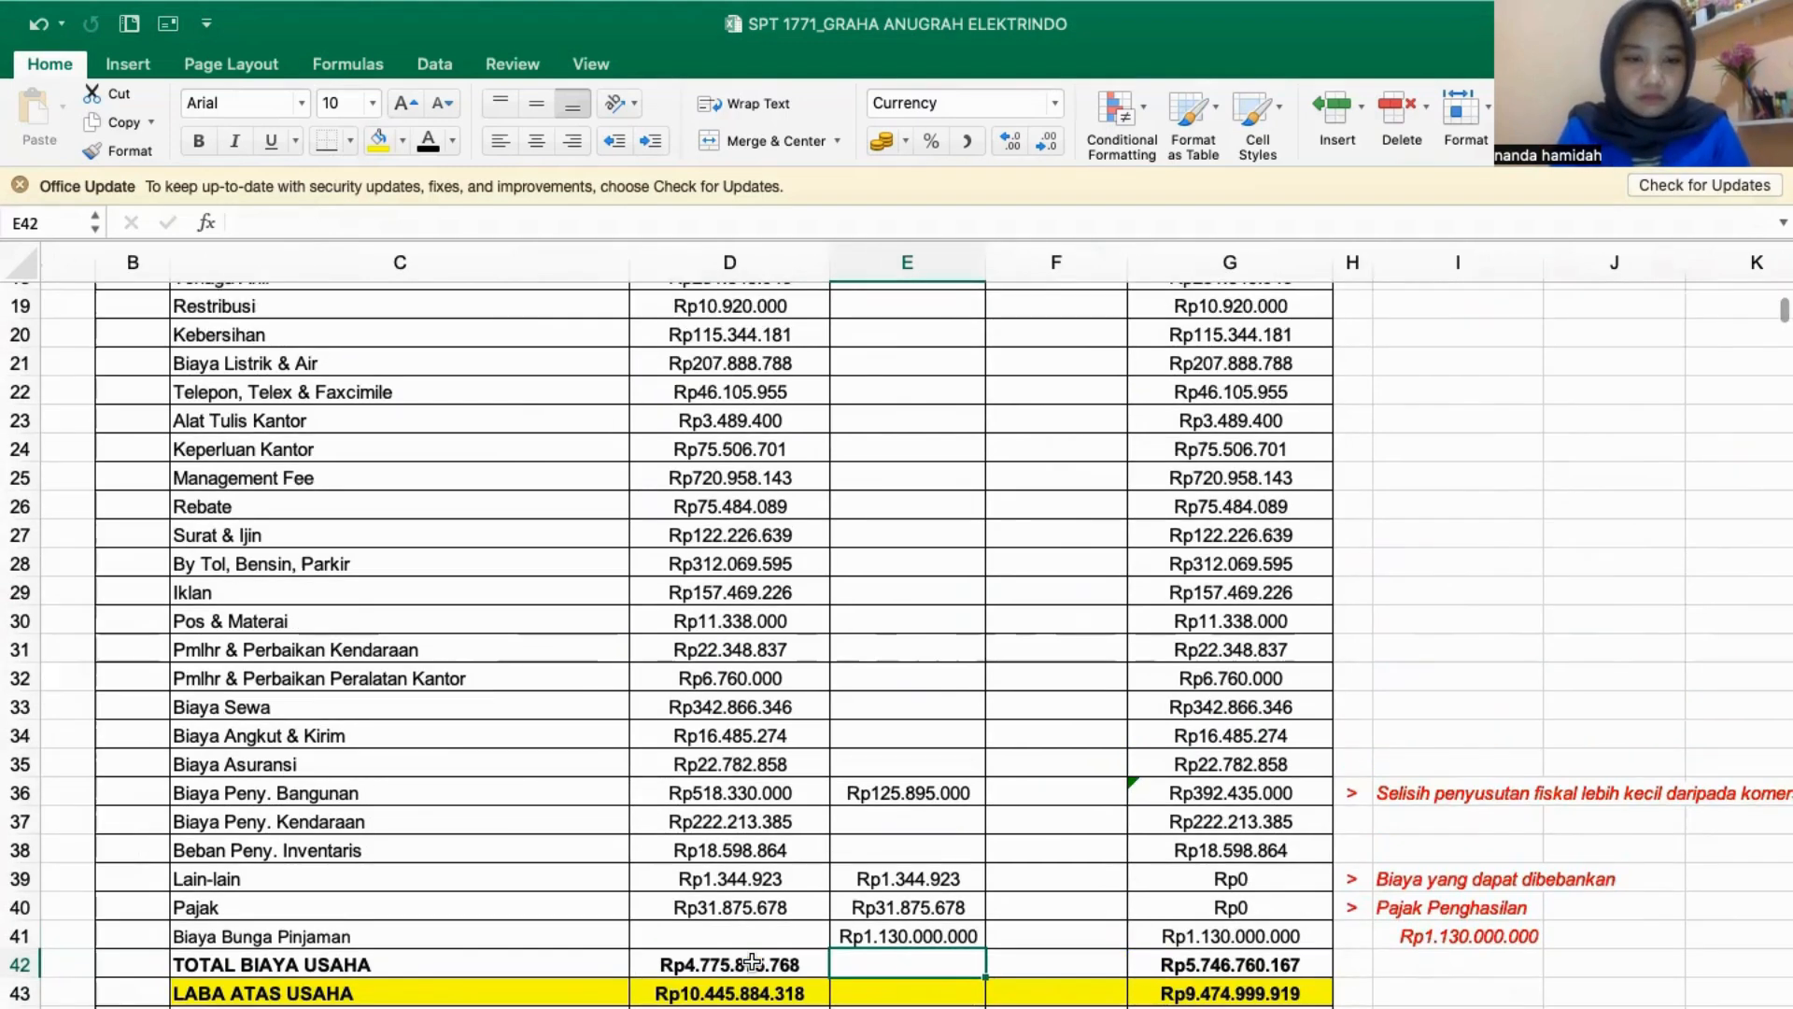
{"action": "scroll", "coordinate": [688, 916], "scroll_direction": "down", "scroll_amount": 3}
{"action": "scroll", "coordinate": [1056, 841], "scroll_direction": "up", "scroll_amount": 20}
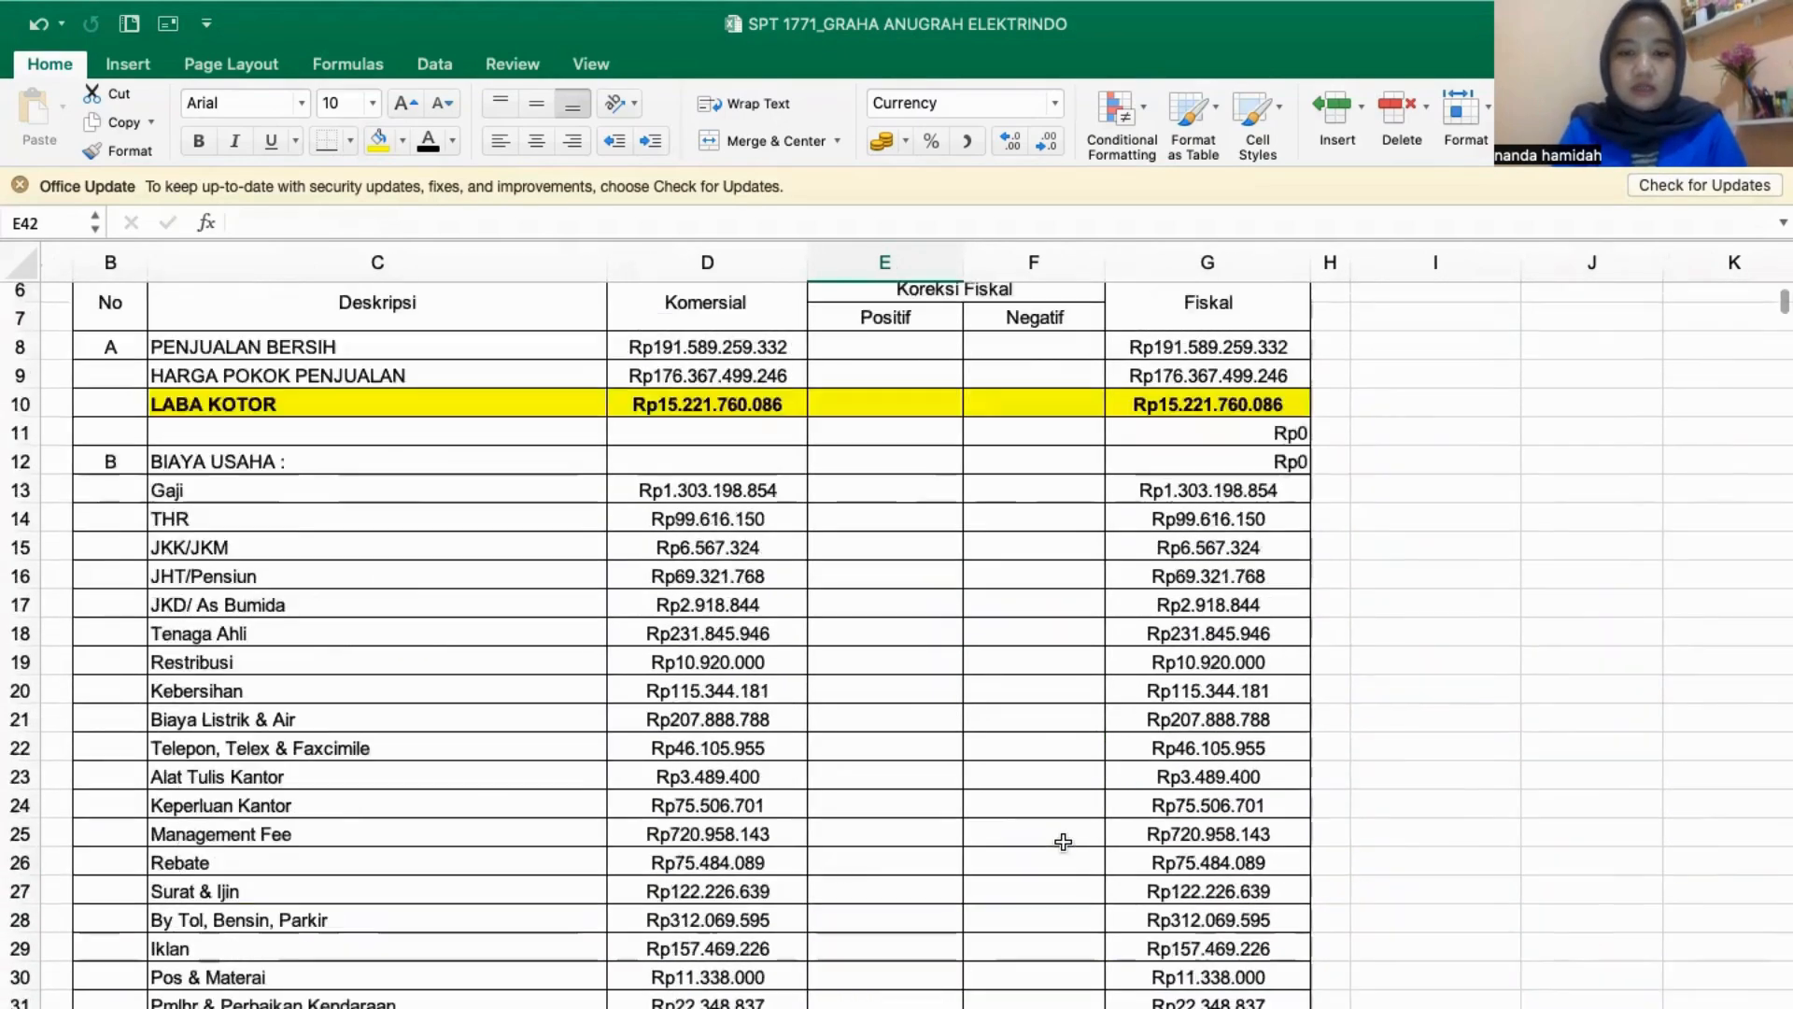
{"action": "scroll", "coordinate": [844, 732], "scroll_direction": "down", "scroll_amount": 20}
{"action": "scroll", "coordinate": [847, 739], "scroll_direction": "down", "scroll_amount": 8}
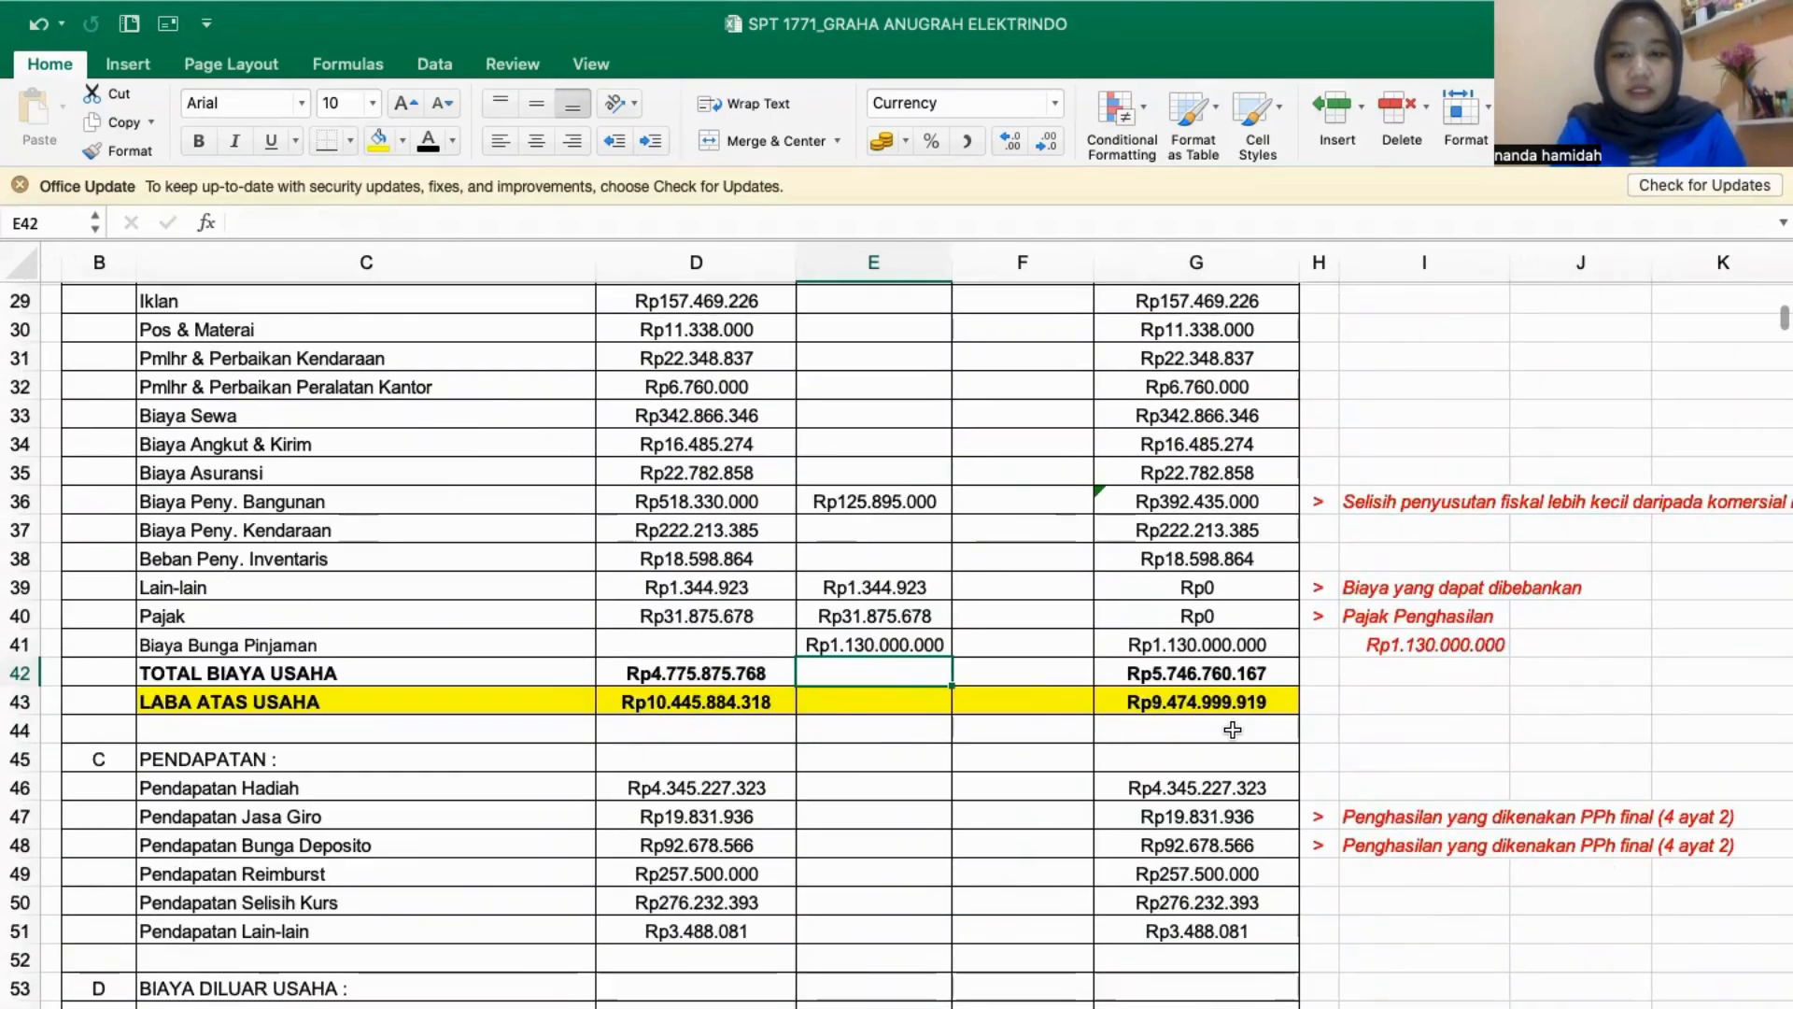
{"action": "scroll", "coordinate": [1233, 730], "scroll_direction": "up", "scroll_amount": 20}
{"action": "scroll", "coordinate": [1233, 730], "scroll_direction": "down", "scroll_amount": 20}
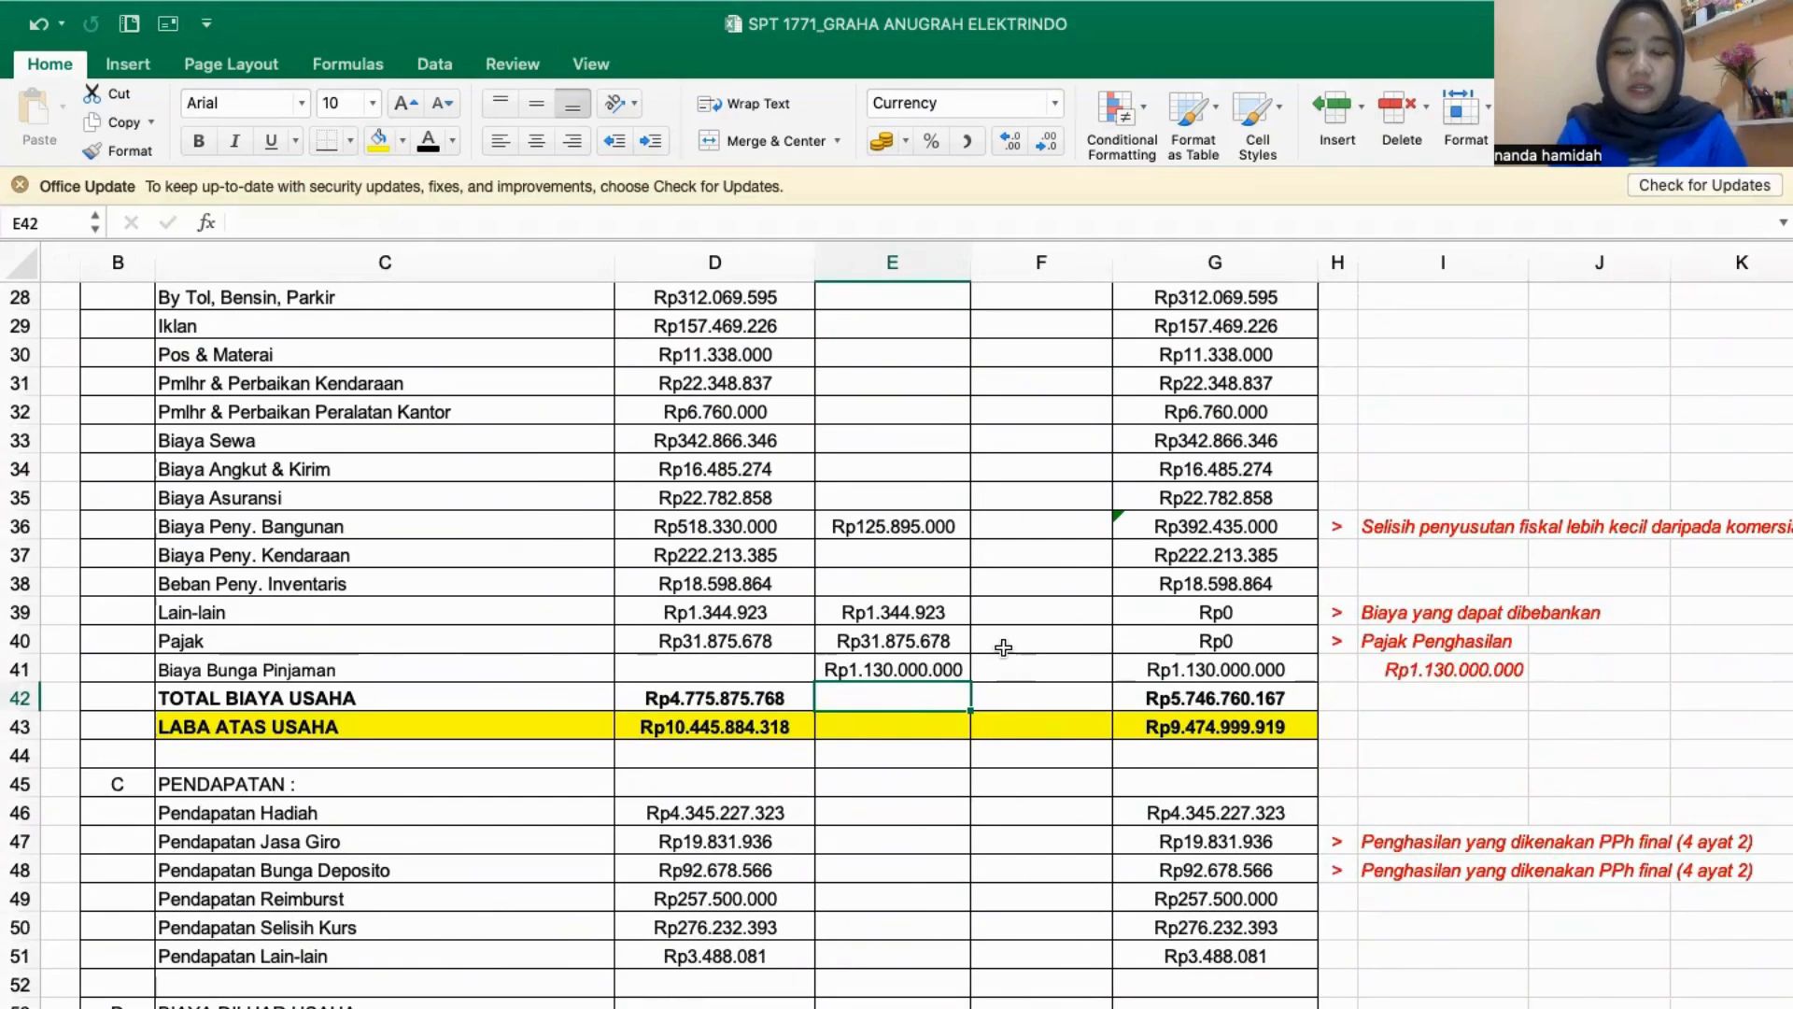
{"action": "scroll", "coordinate": [752, 747], "scroll_direction": "up", "scroll_amount": 3}
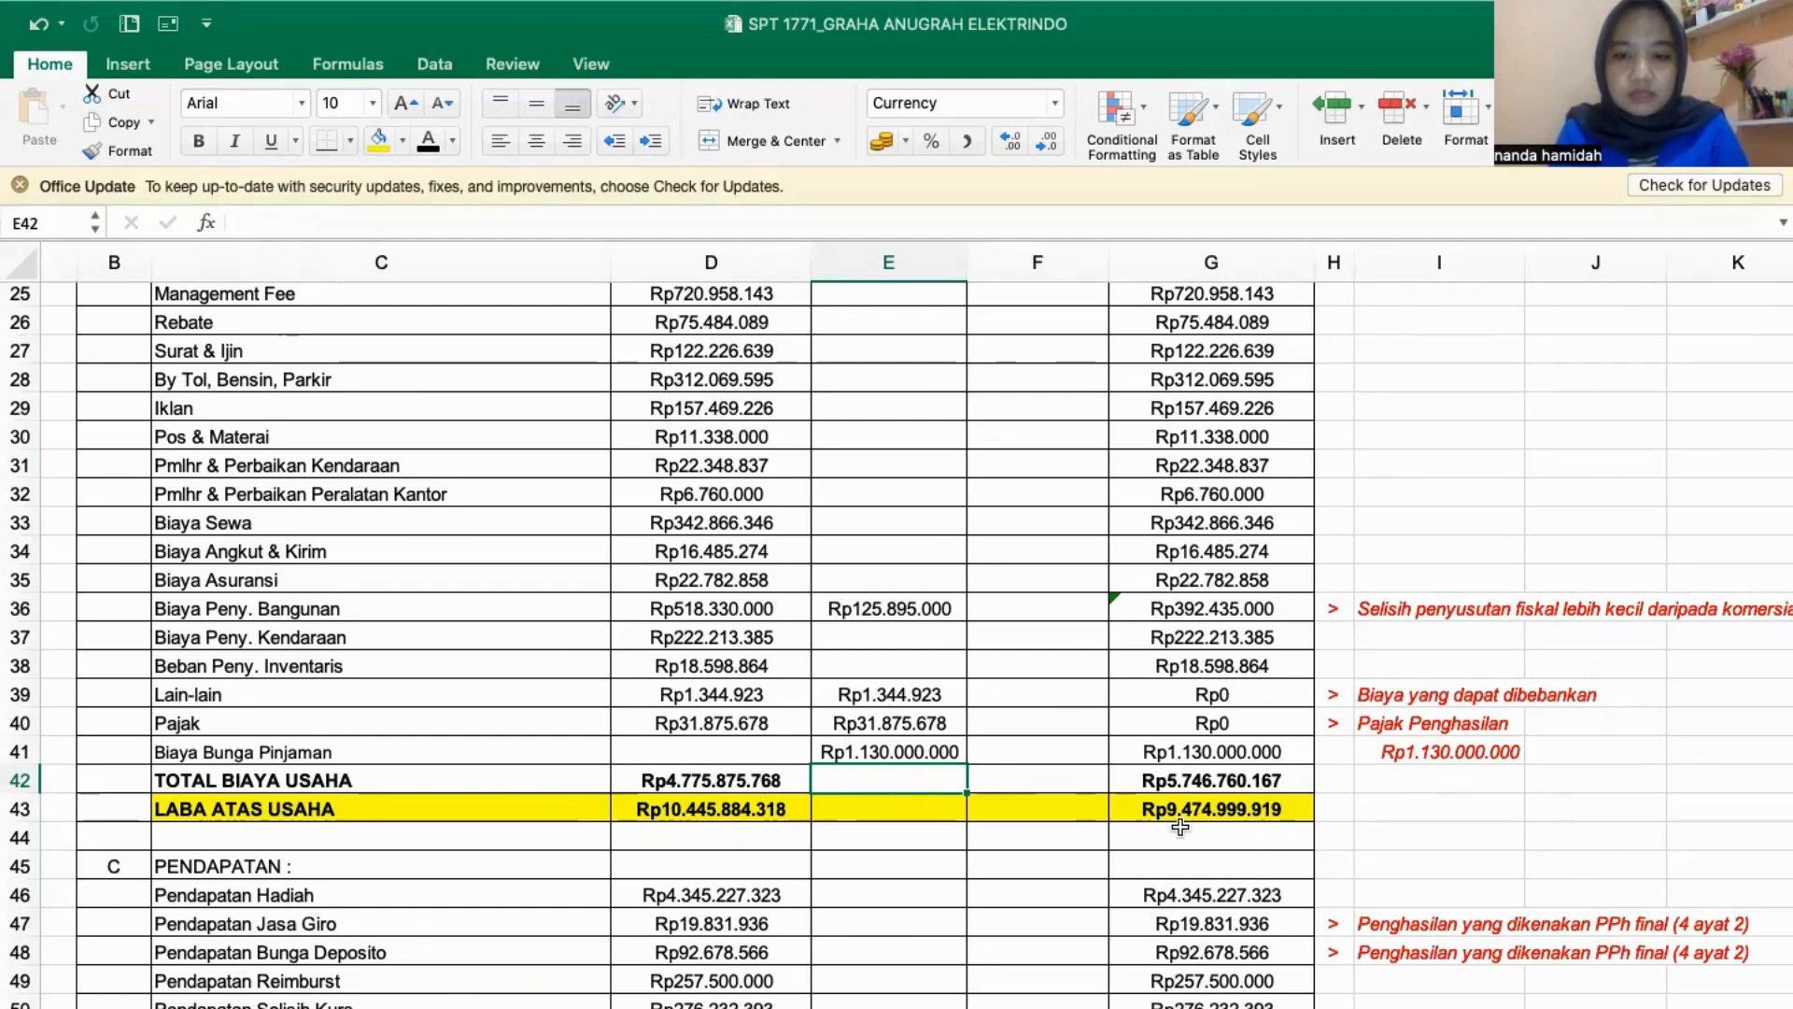
{"action": "scroll", "coordinate": [1157, 840], "scroll_direction": "down", "scroll_amount": 3}
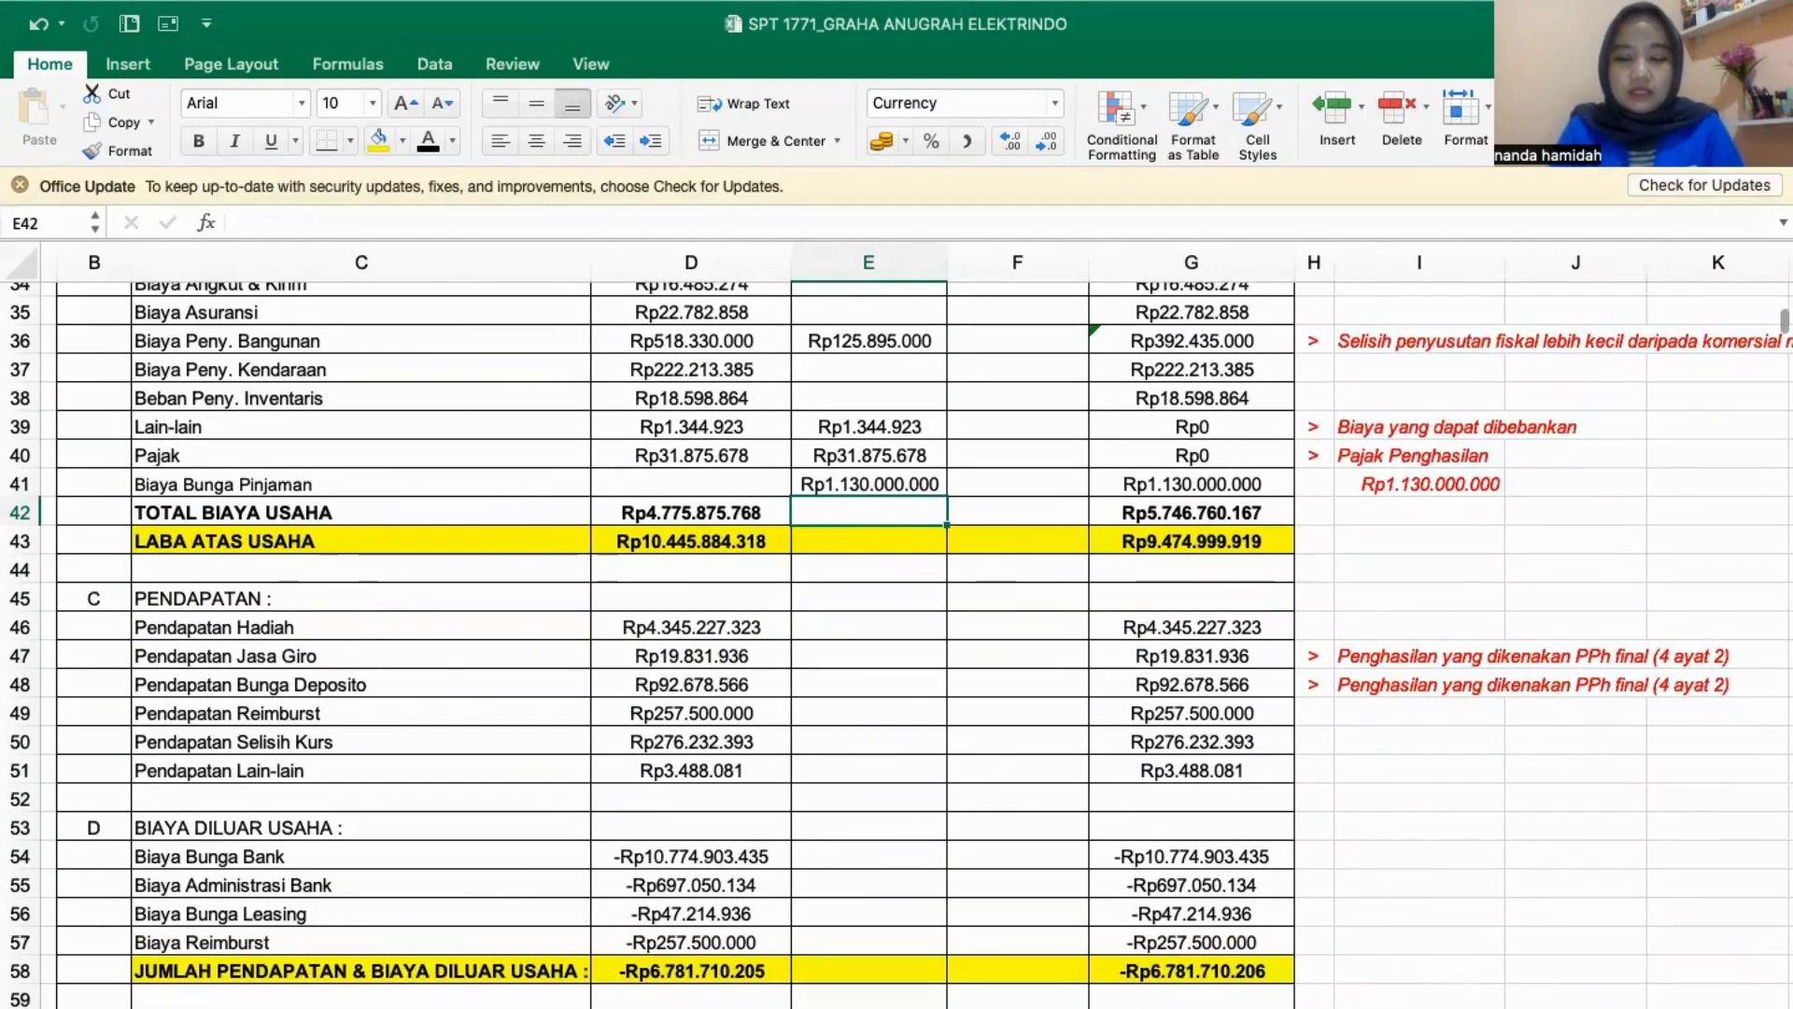
{"action": "left_click", "coordinate": [1089, 1005]}
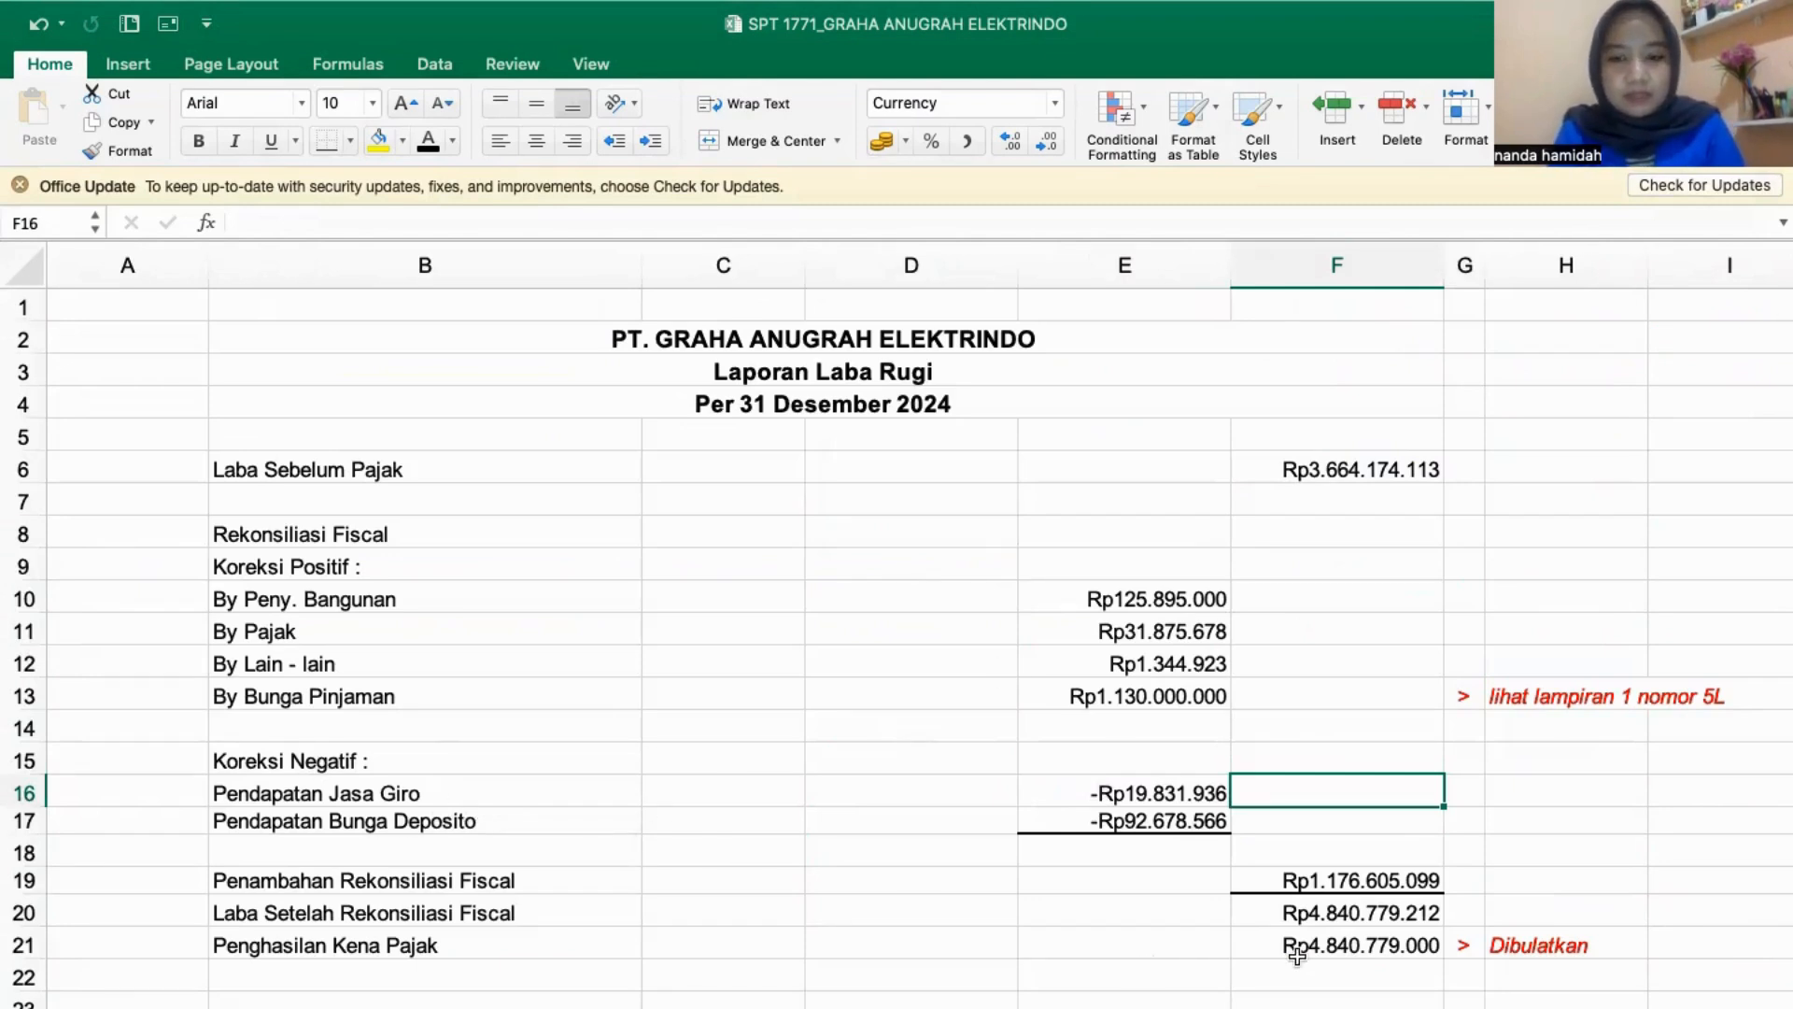
{"action": "left_click", "coordinate": [840, 1005]}
{"action": "scroll", "coordinate": [821, 792], "scroll_direction": "down", "scroll_amount": 5}
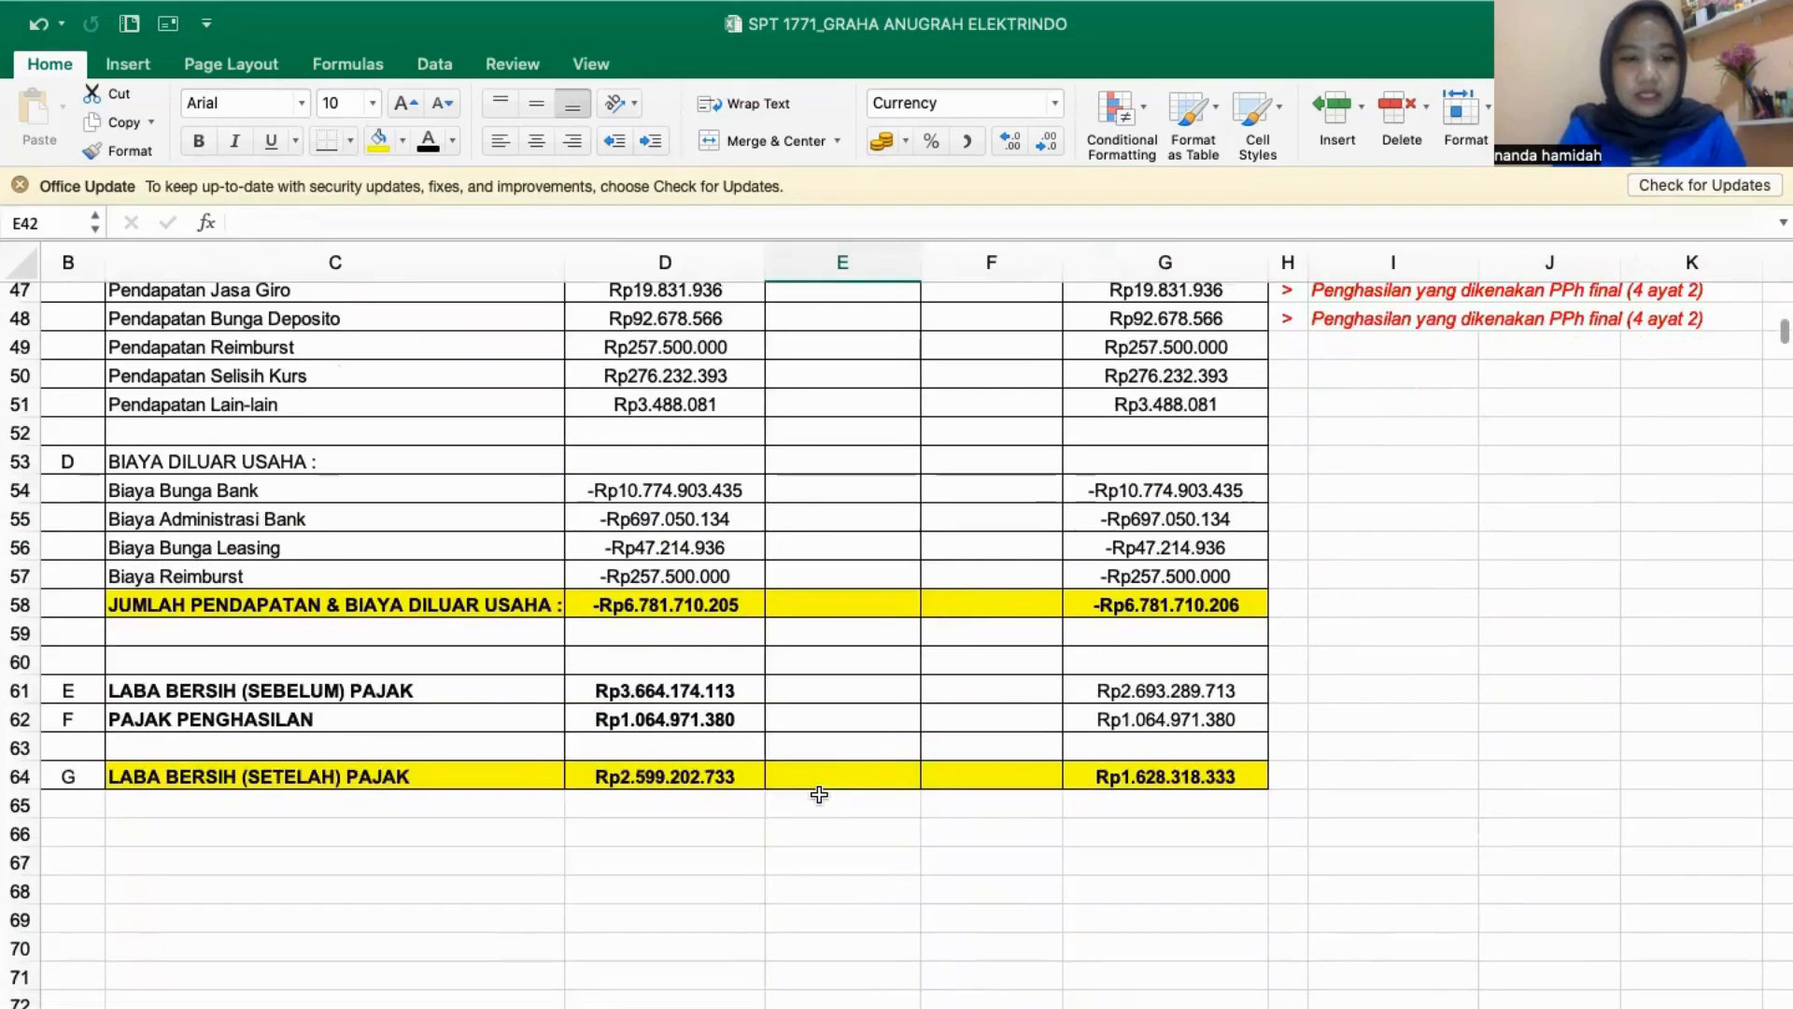
- Link the Negatif correction of Pendapatan Jasa Giro (F47) to Pendapatan Jasa Giro in LAPORAN FISCAL (E16)
{"action": "scroll", "coordinate": [821, 793], "scroll_direction": "up", "scroll_amount": 4}
{"action": "left_click", "coordinate": [789, 551]}
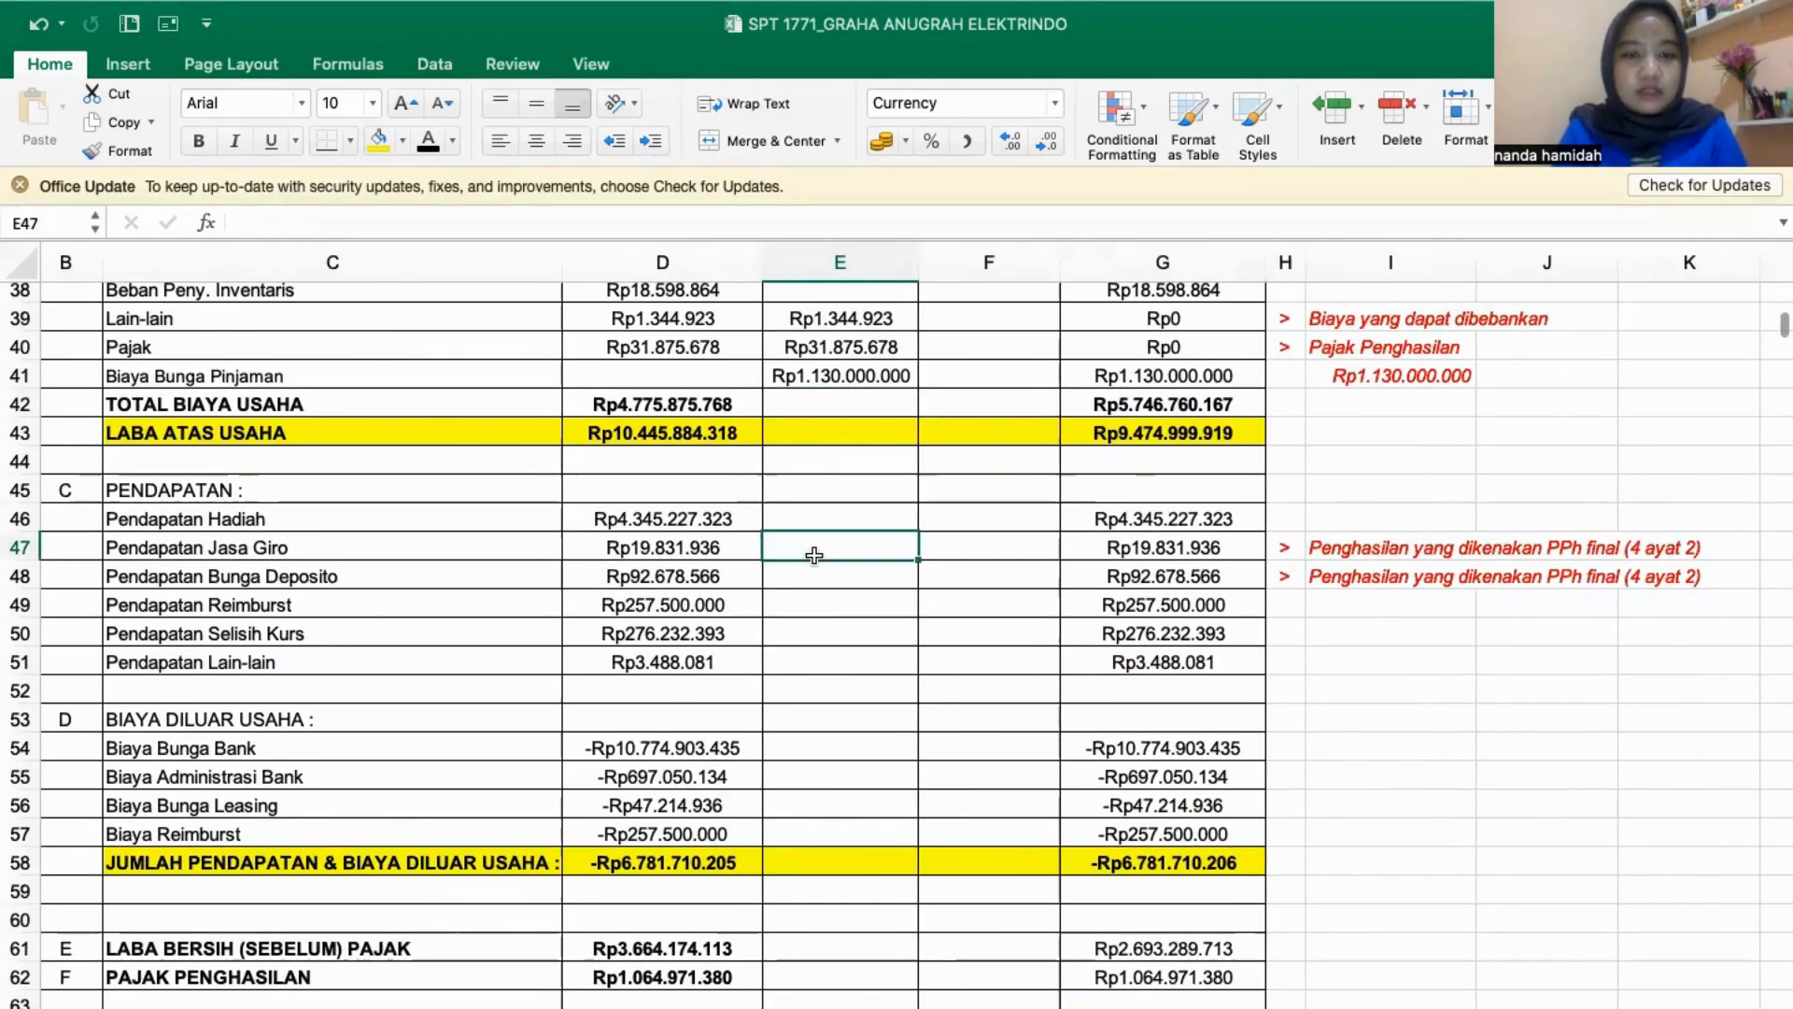
{"action": "left_click", "coordinate": [980, 548]}
{"action": "type", "text": "="}
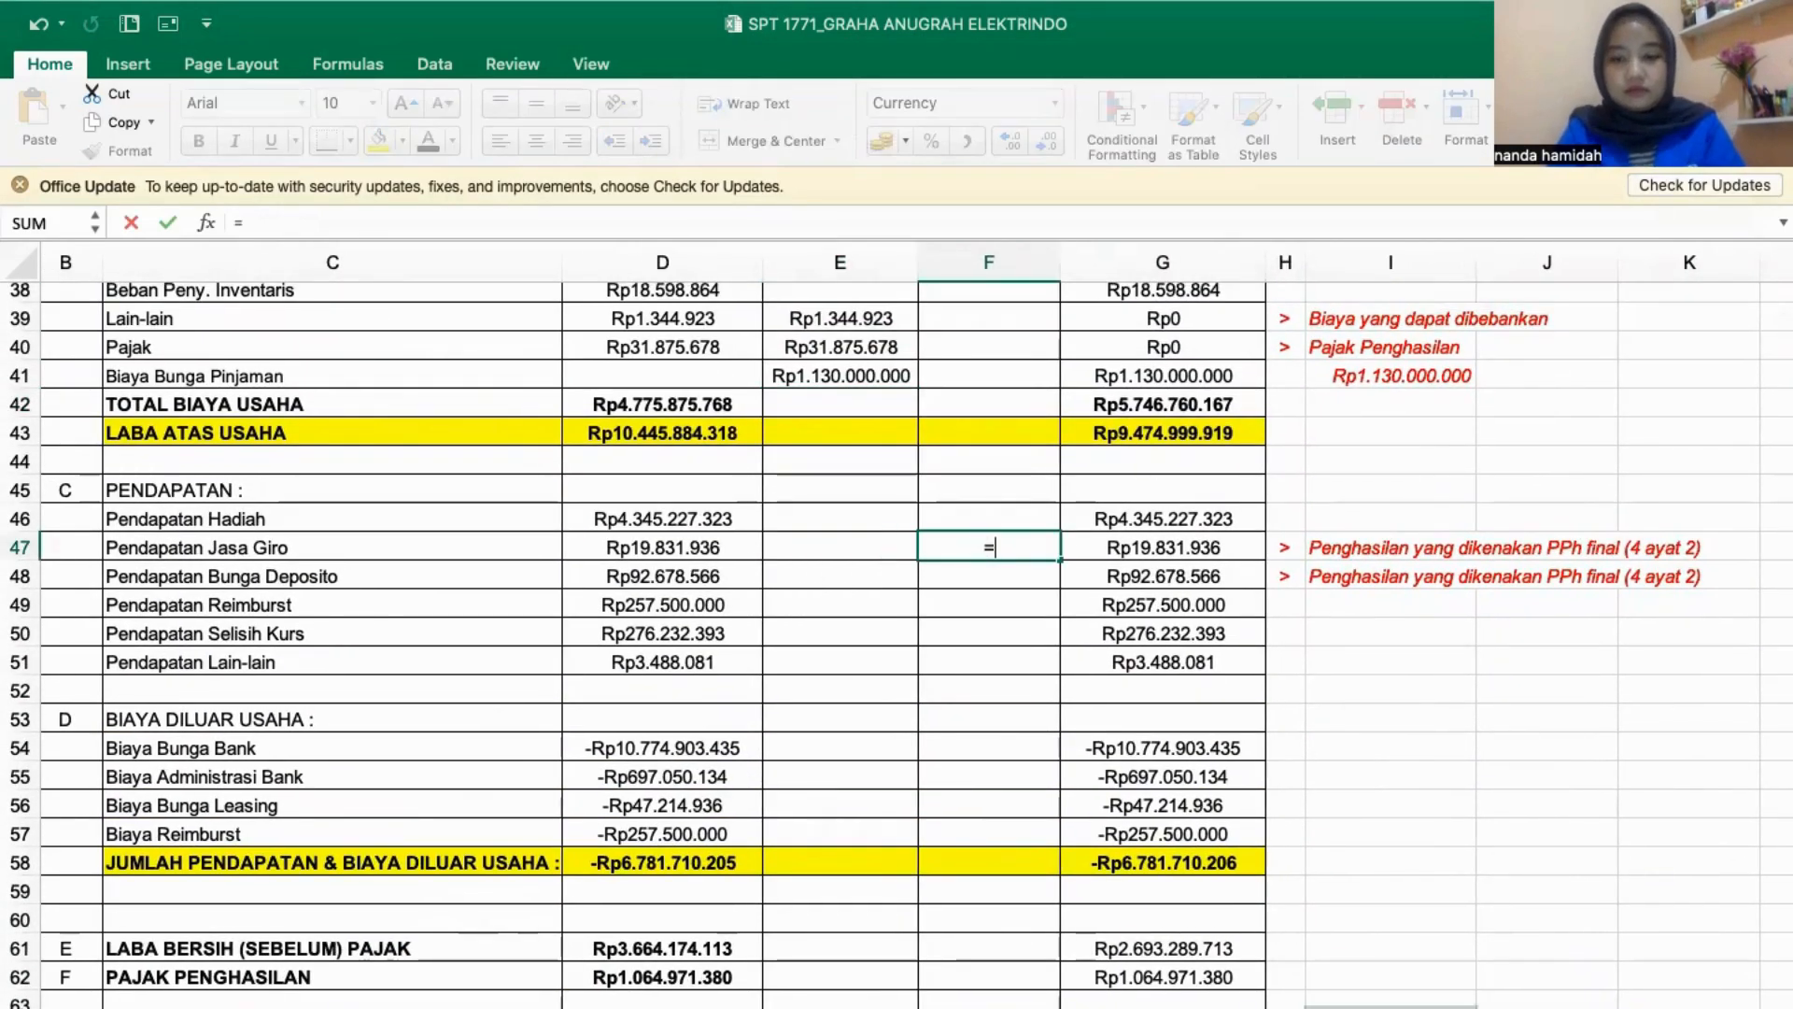
{"action": "left_click", "coordinate": [980, 1005]}
{"action": "left_click", "coordinate": [1116, 793]}
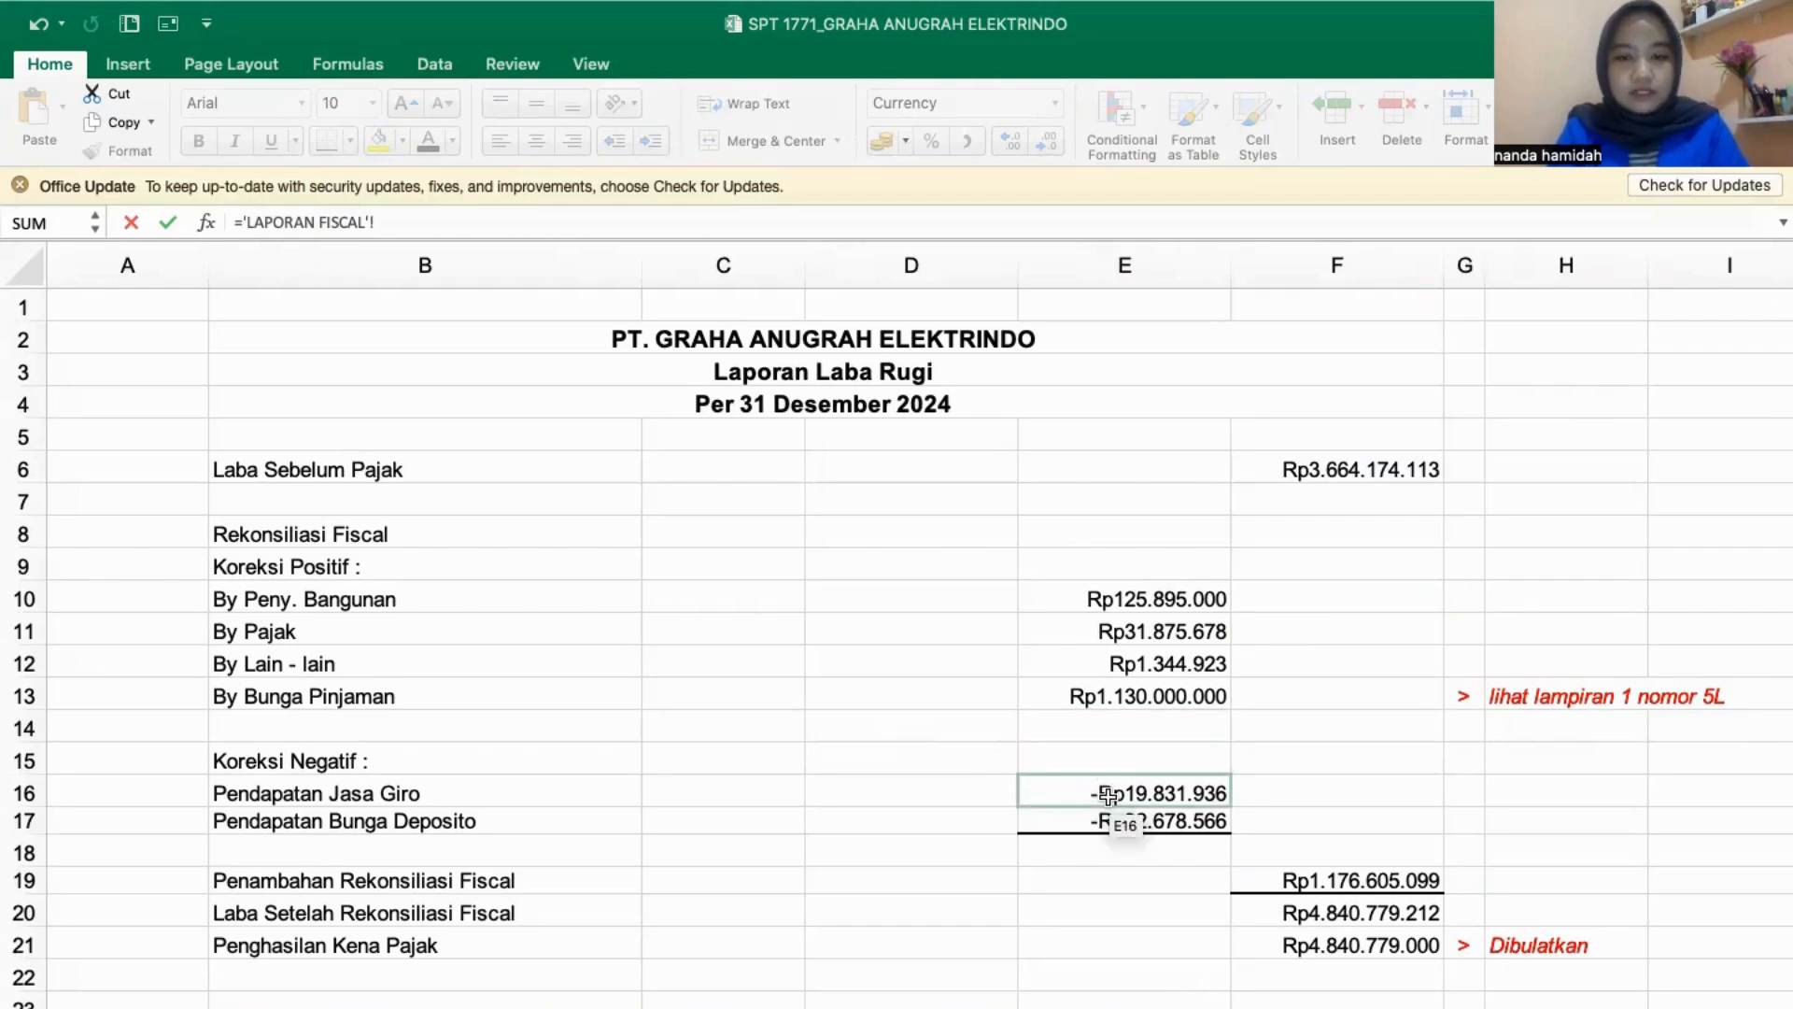
{"action": "key", "text": "Return"}
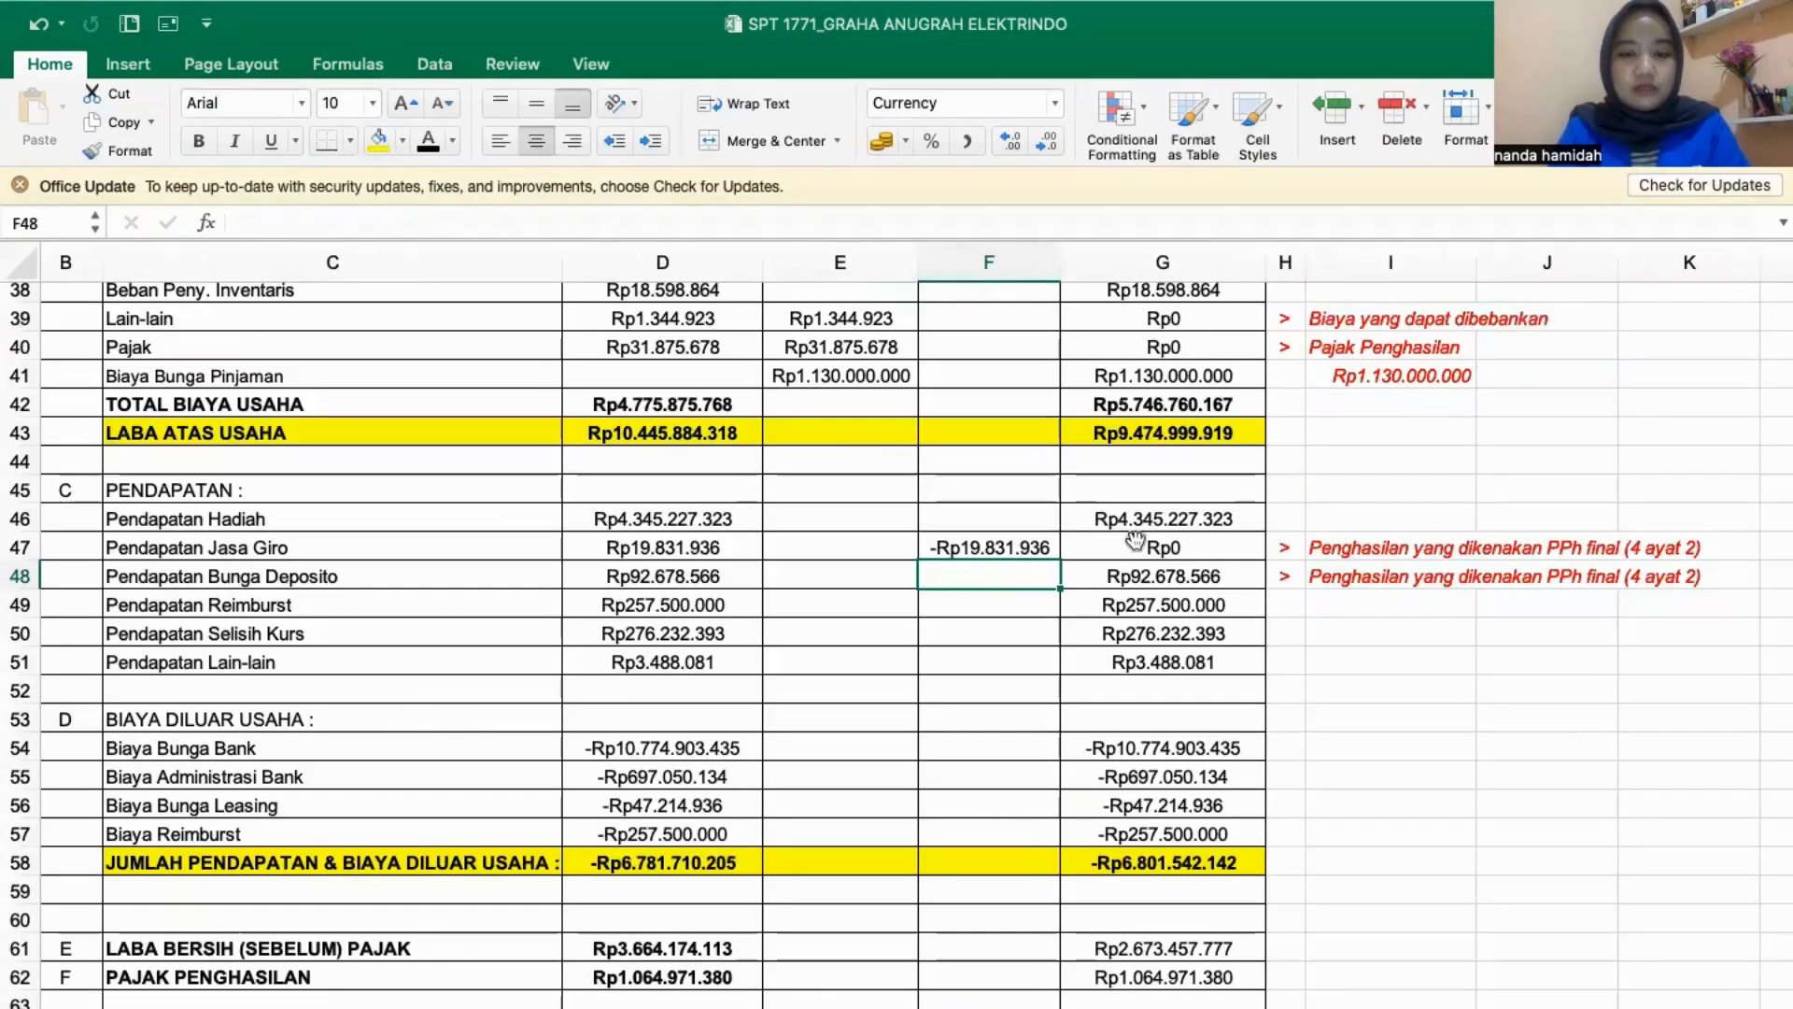
- Link the Negatif correction of Pendapatan Bunga Deposito (F48) to Pendapatan Bunga Deposito in LAPORAN FISCAL (E17)
{"action": "type", "text": "="}
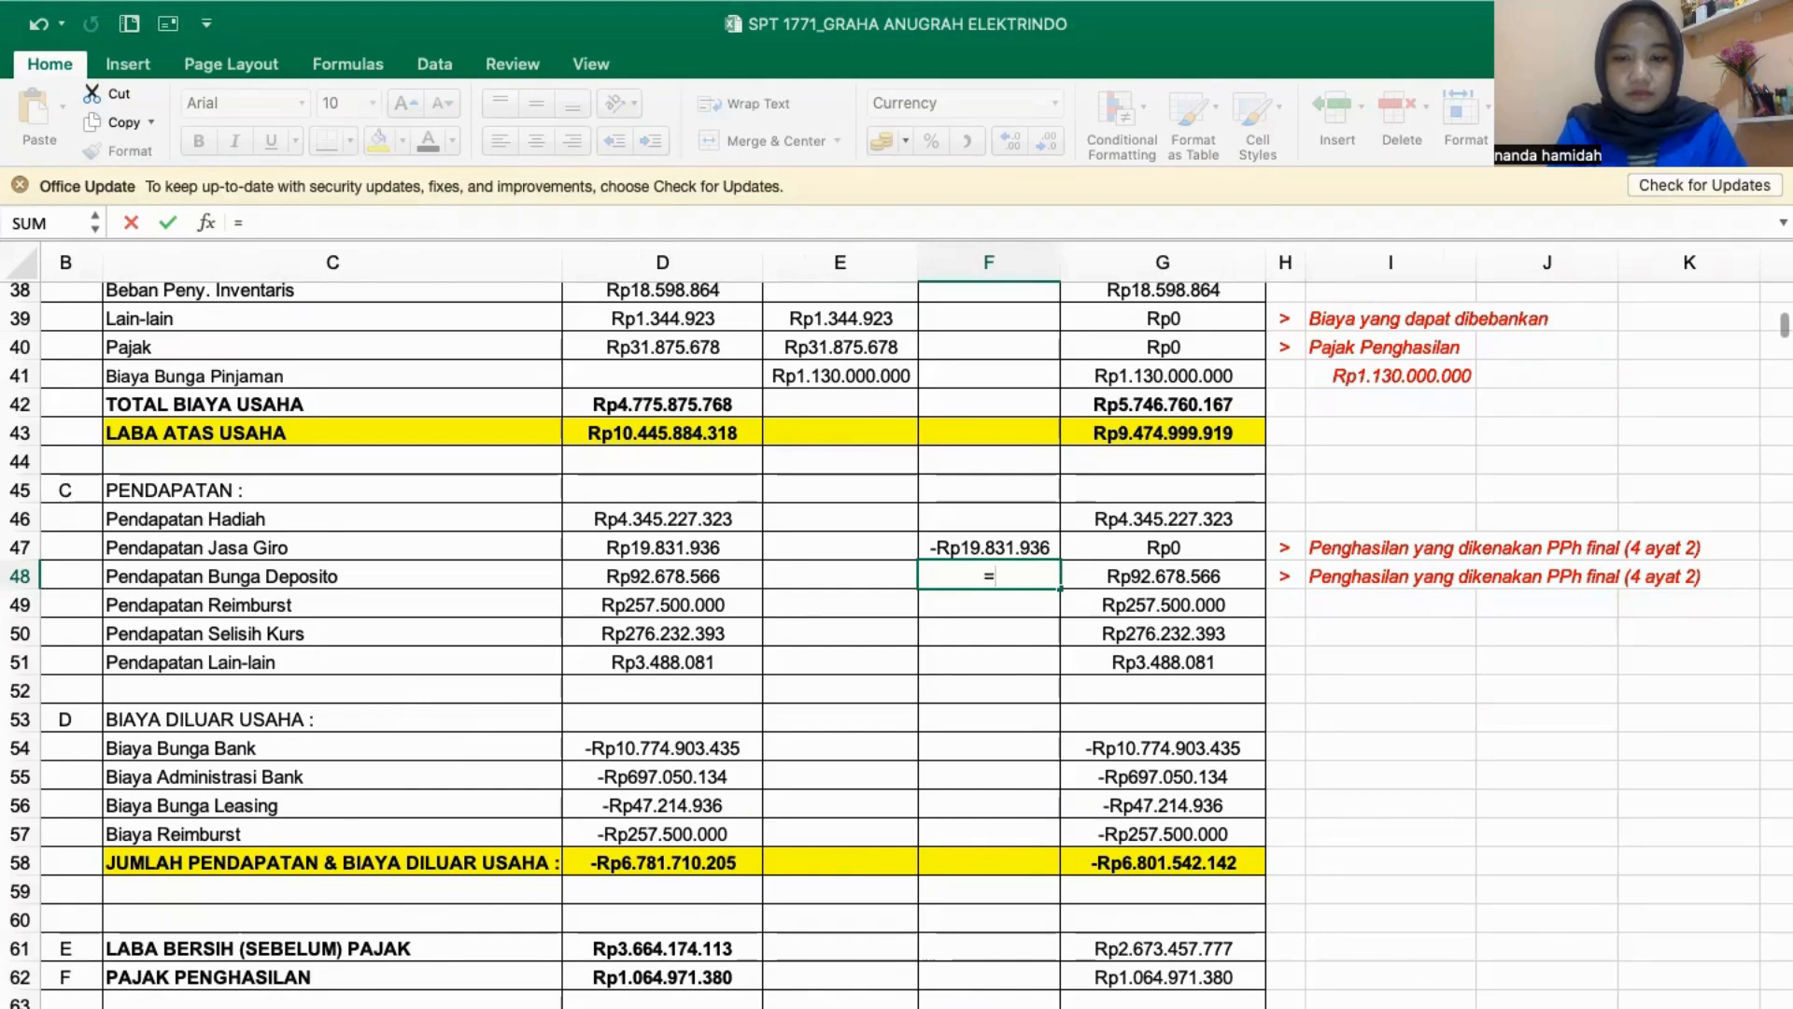
{"action": "left_click", "coordinate": [981, 1005]}
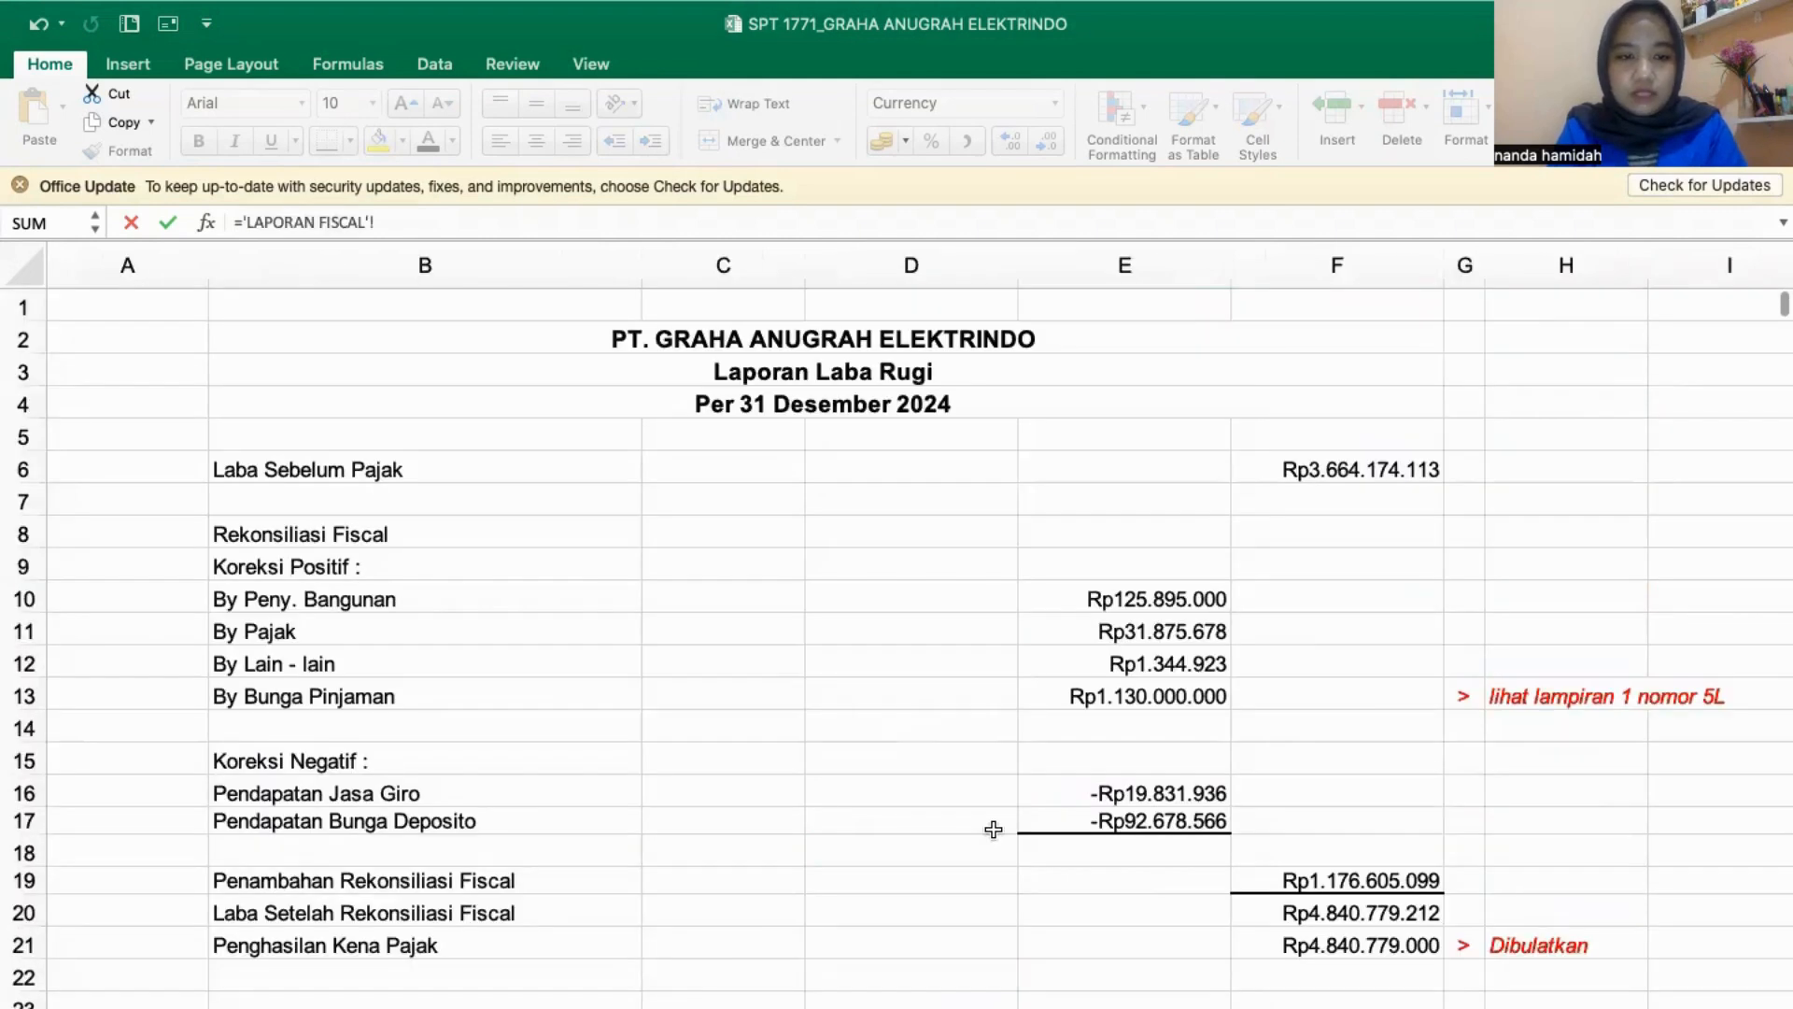
{"action": "left_click", "coordinate": [1147, 822]}
{"action": "key", "text": "Return"}
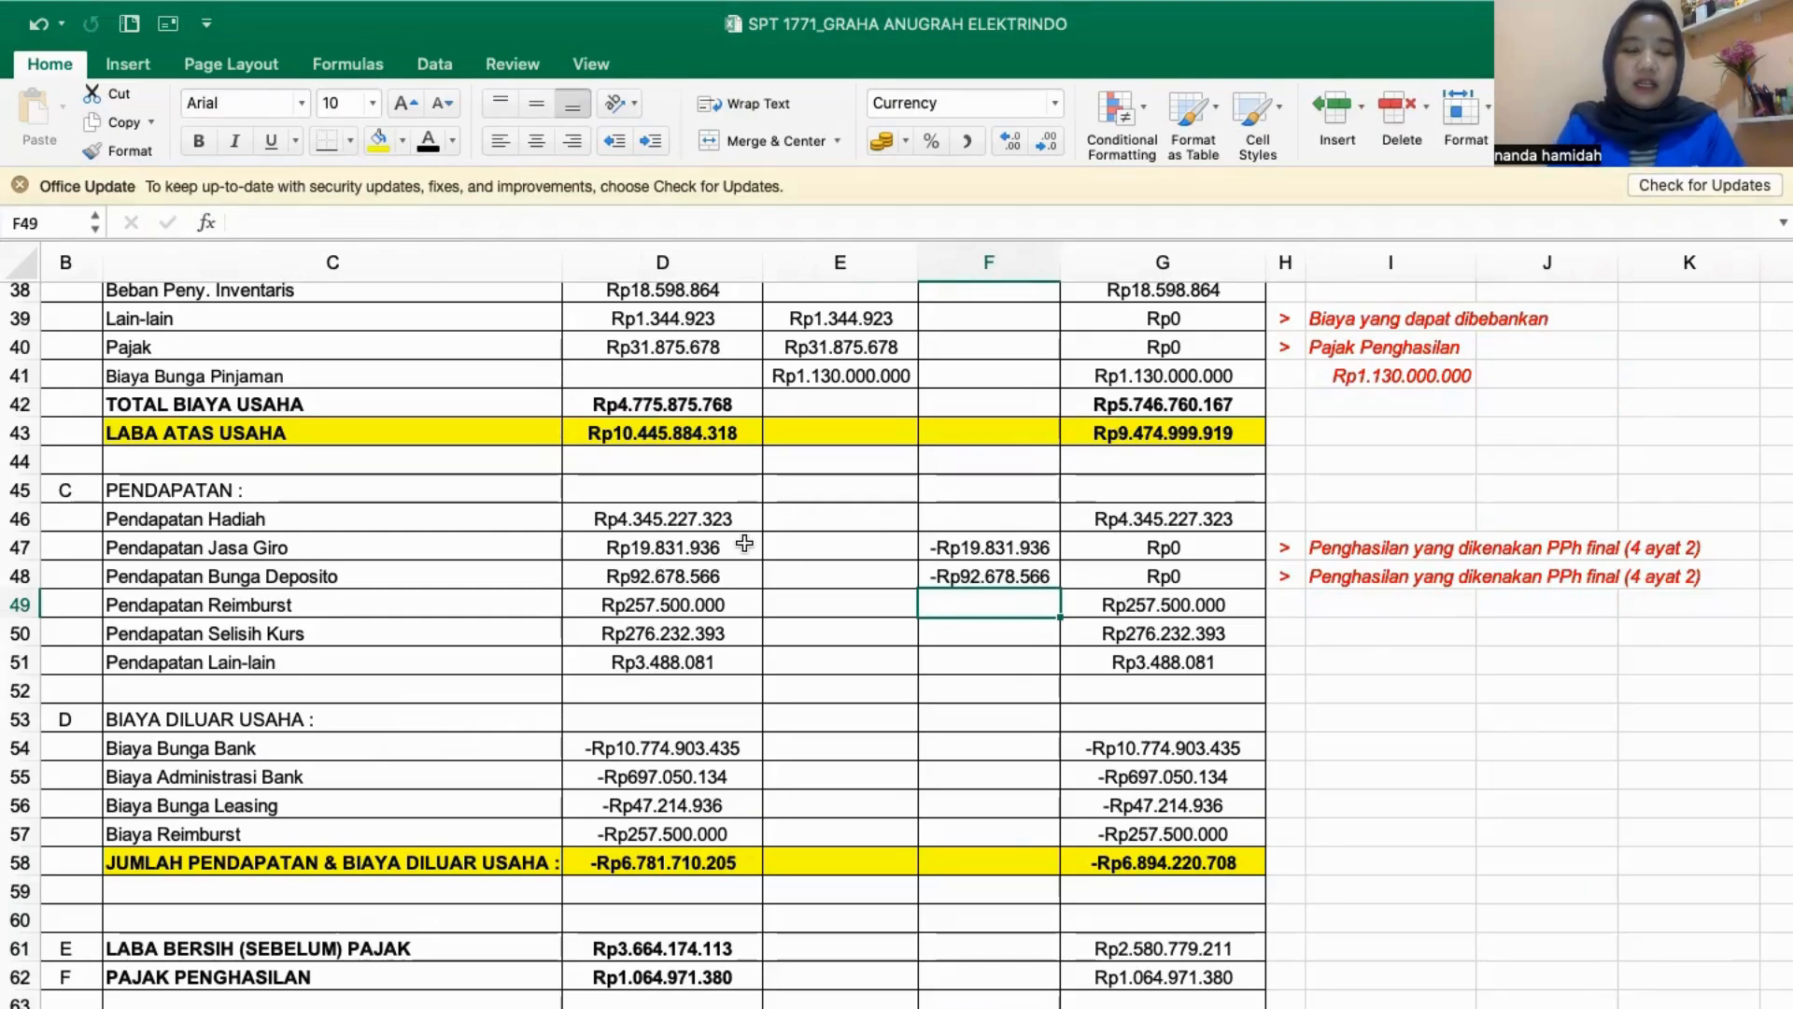
- Review the positive and negative corrections against the Fiskal amounts, from Penjualan Bersih down to the Pendapatan and Biaya Diluar Usaha sections
{"action": "scroll", "coordinate": [744, 543], "scroll_direction": "up", "scroll_amount": 3}
{"action": "scroll", "coordinate": [744, 542], "scroll_direction": "up", "scroll_amount": 1}
{"action": "scroll", "coordinate": [650, 579], "scroll_direction": "up", "scroll_amount": 4}
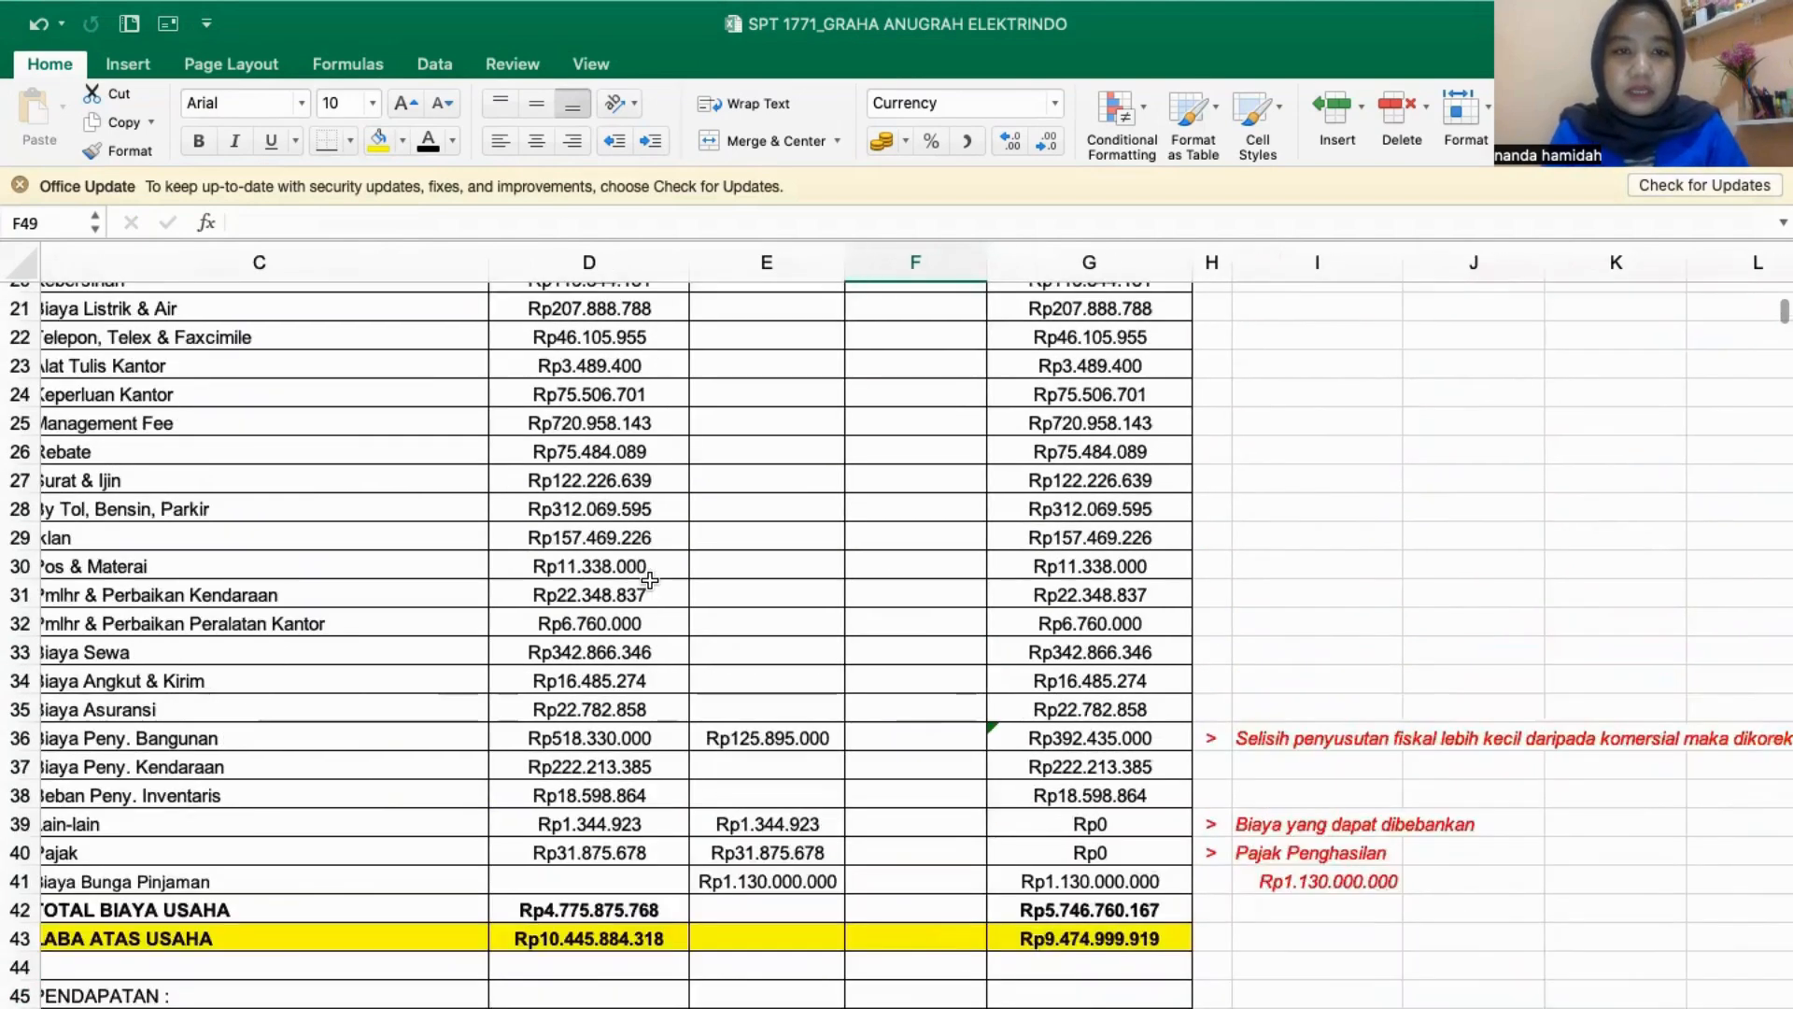
{"action": "scroll", "coordinate": [650, 579], "scroll_direction": "up", "scroll_amount": 4}
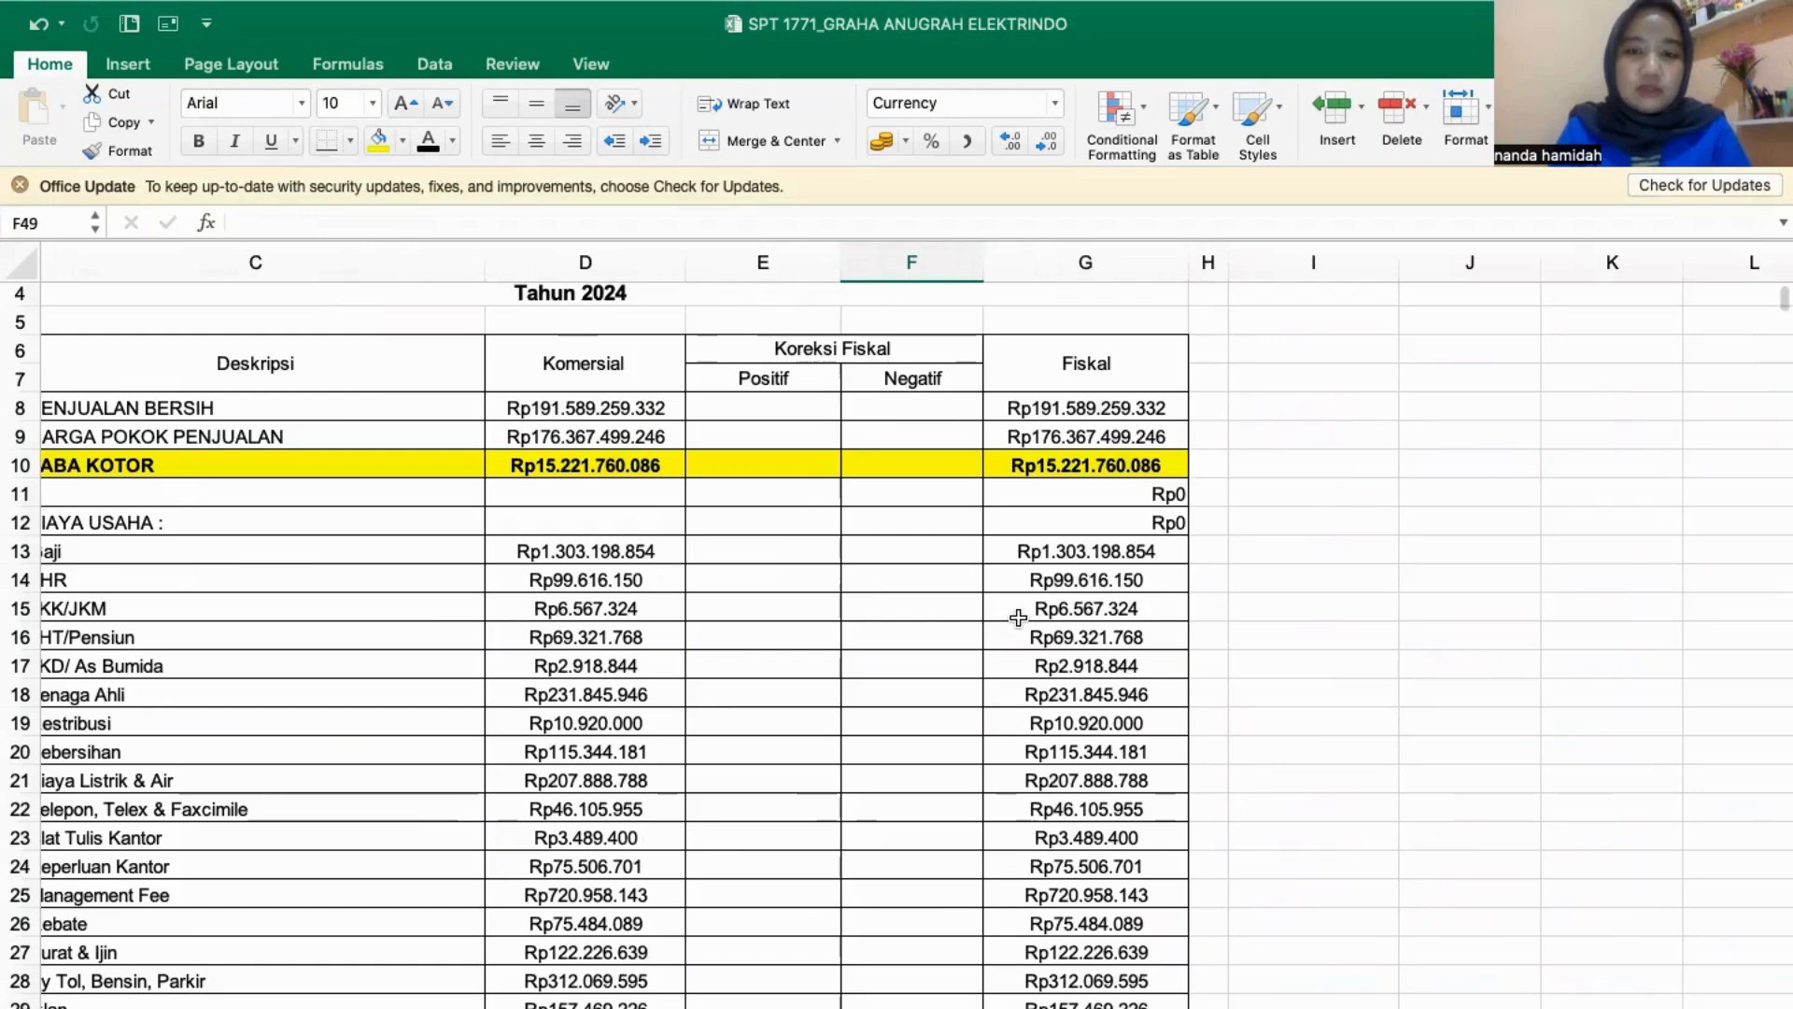
{"action": "scroll", "coordinate": [988, 663], "scroll_direction": "down", "scroll_amount": 10}
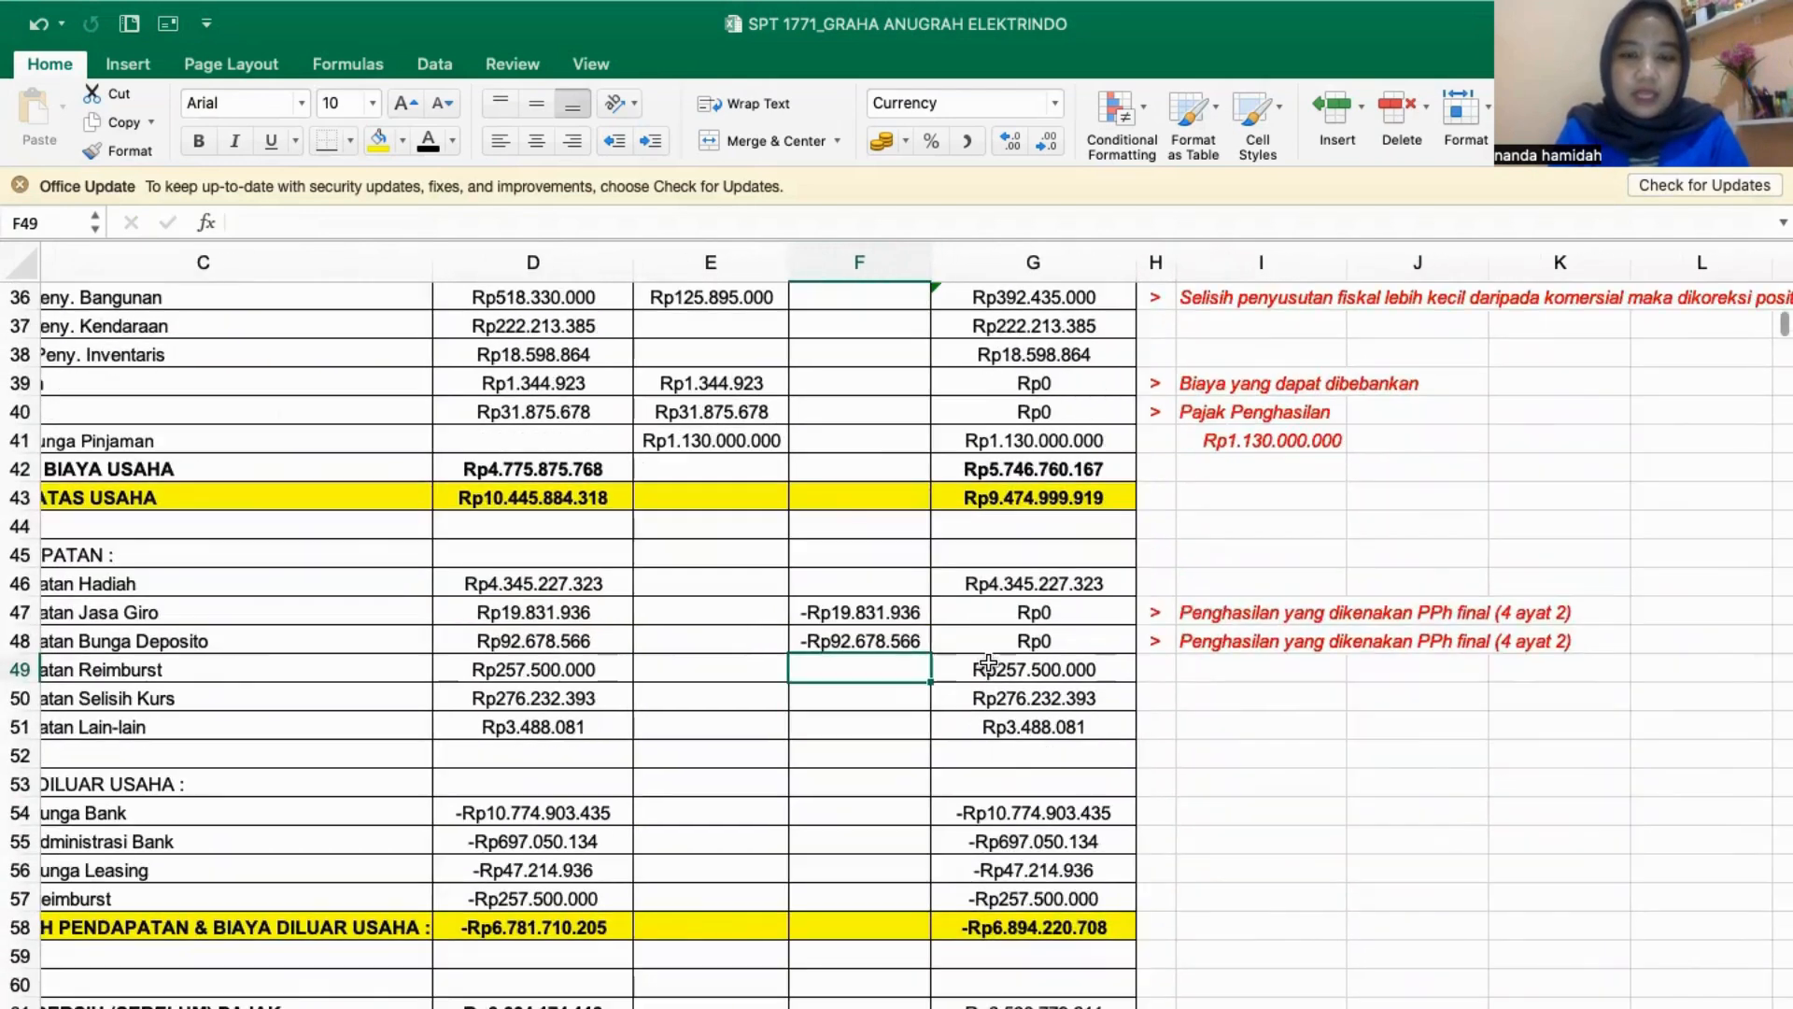
{"action": "scroll", "coordinate": [630, 631], "scroll_direction": "left", "scroll_amount": 2}
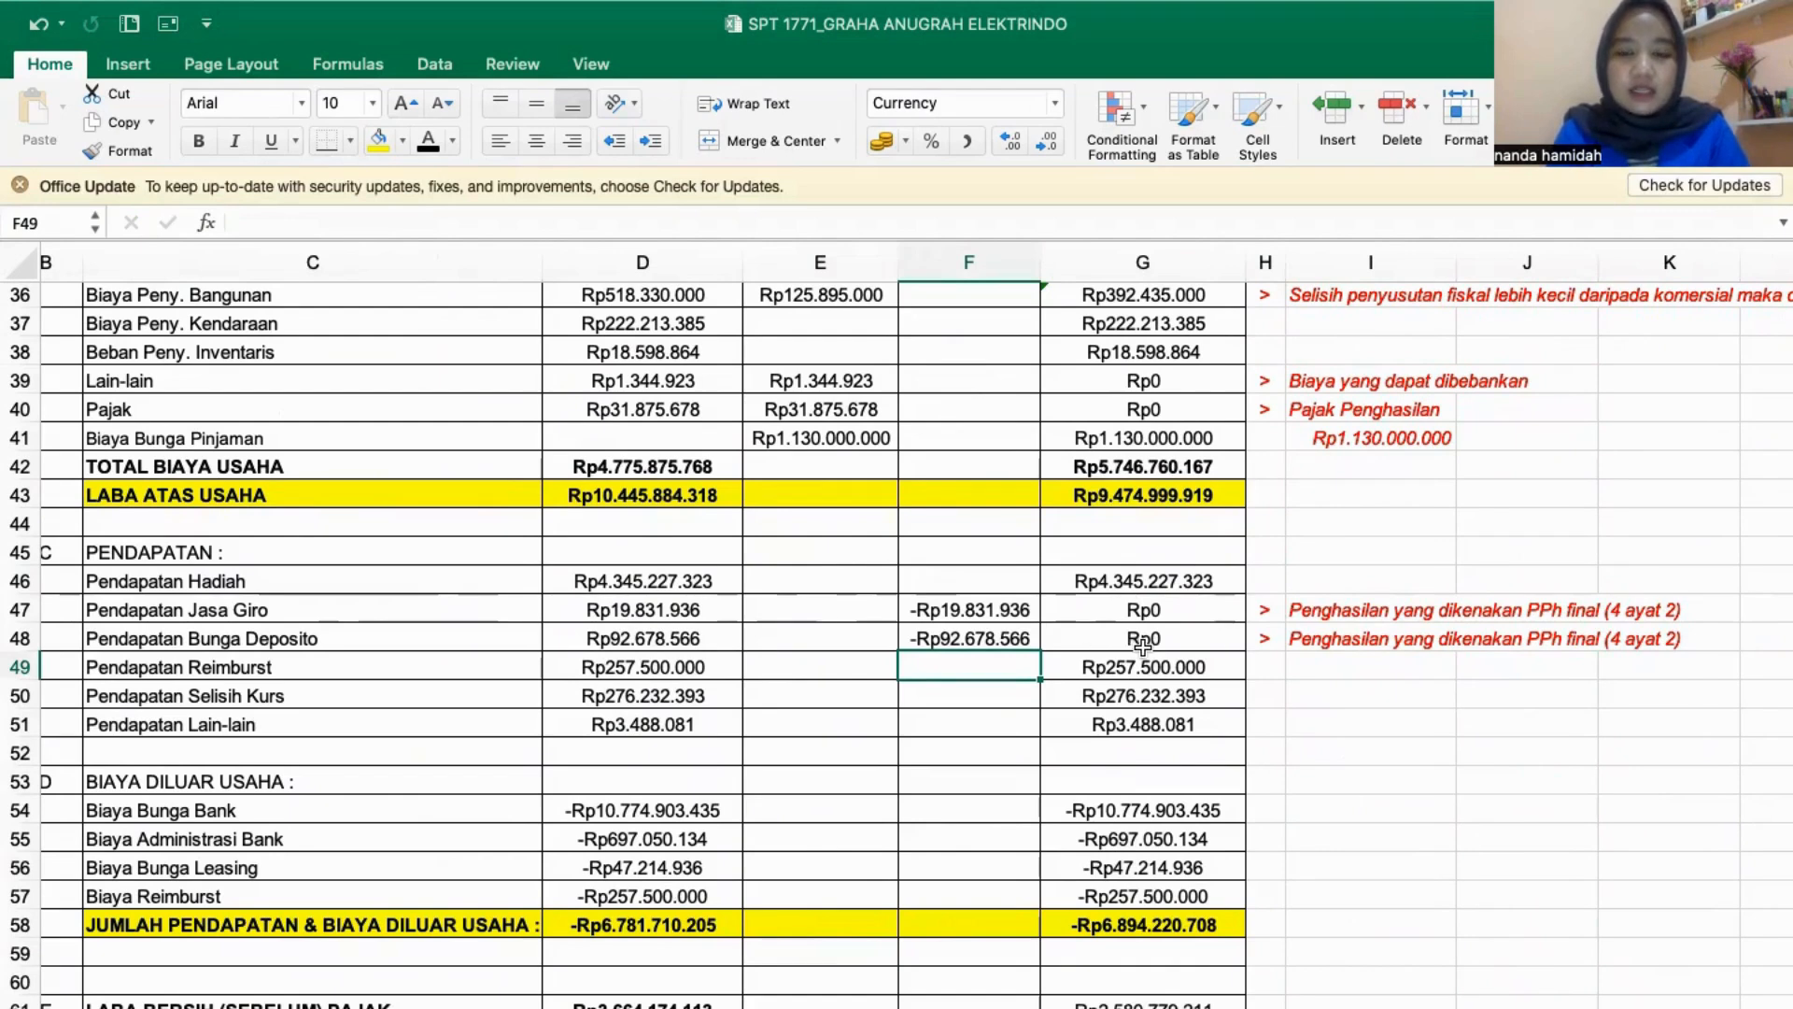
{"action": "left_click", "coordinate": [1364, 727]}
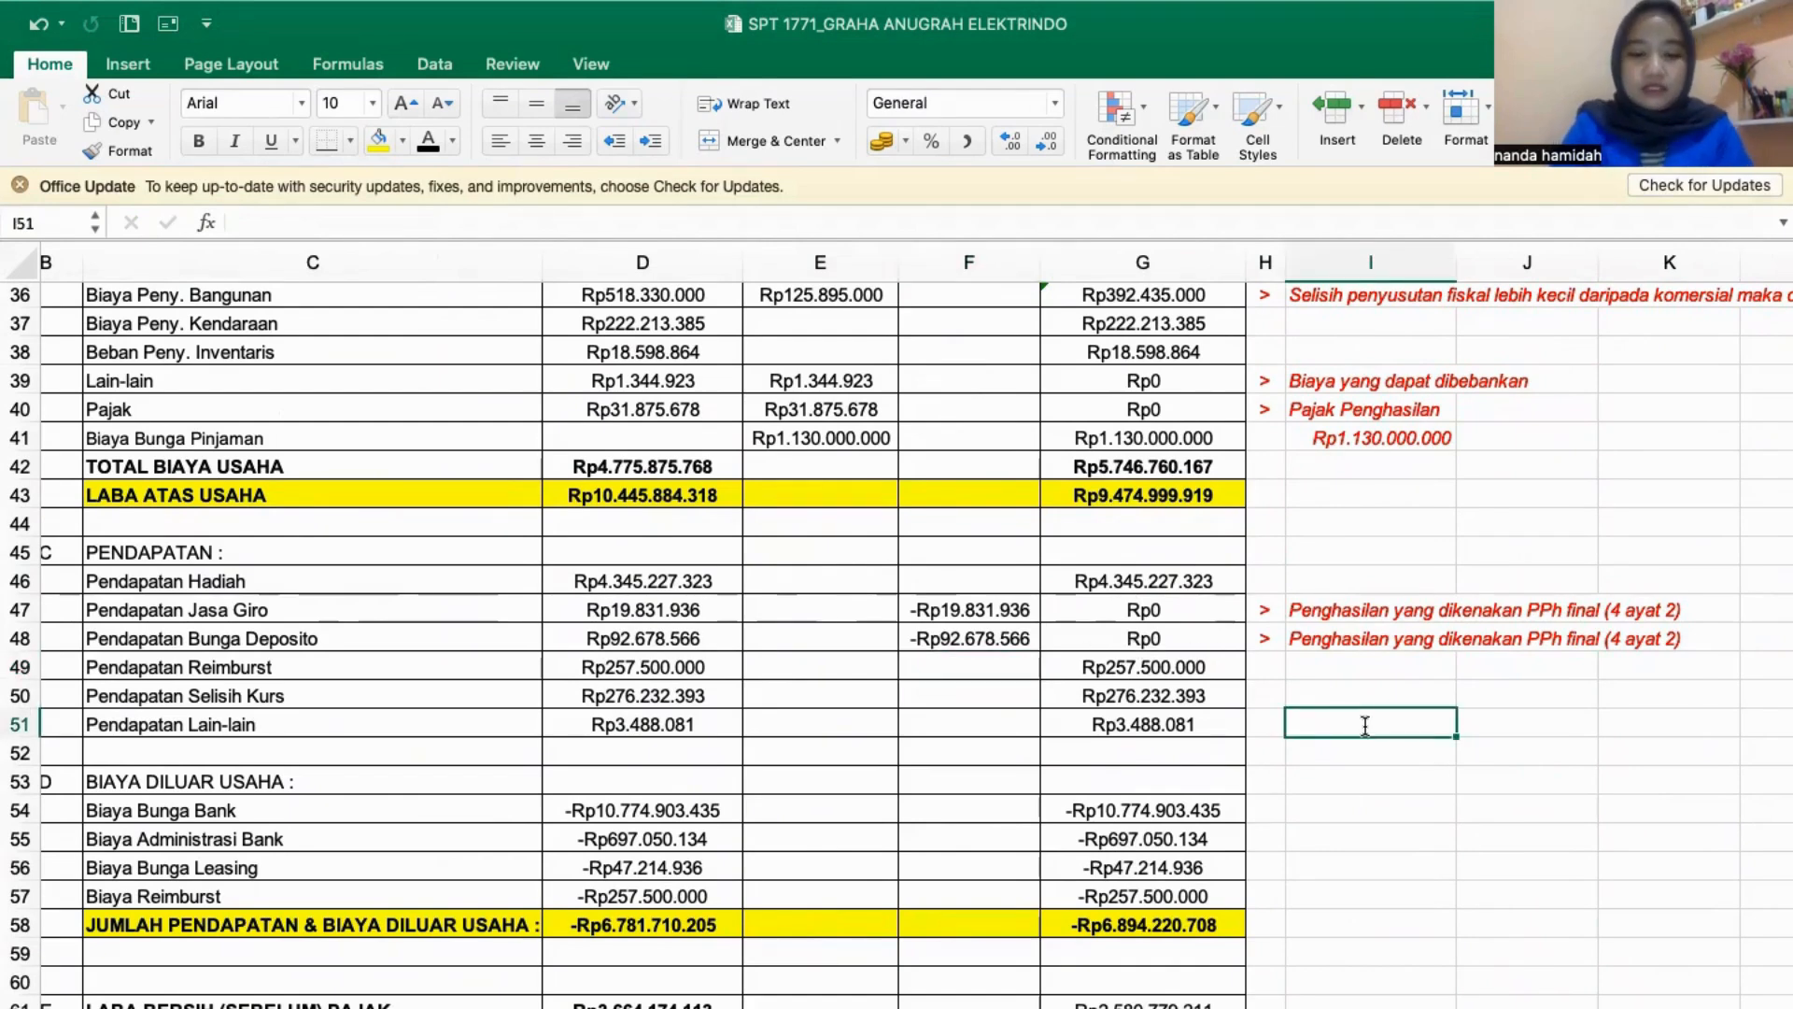
- Enter the note "biaya (+) fiskal (-)" in cell I51, beside the Pendapatan Lain-lain row
{"action": "type", "text": "biaya"}
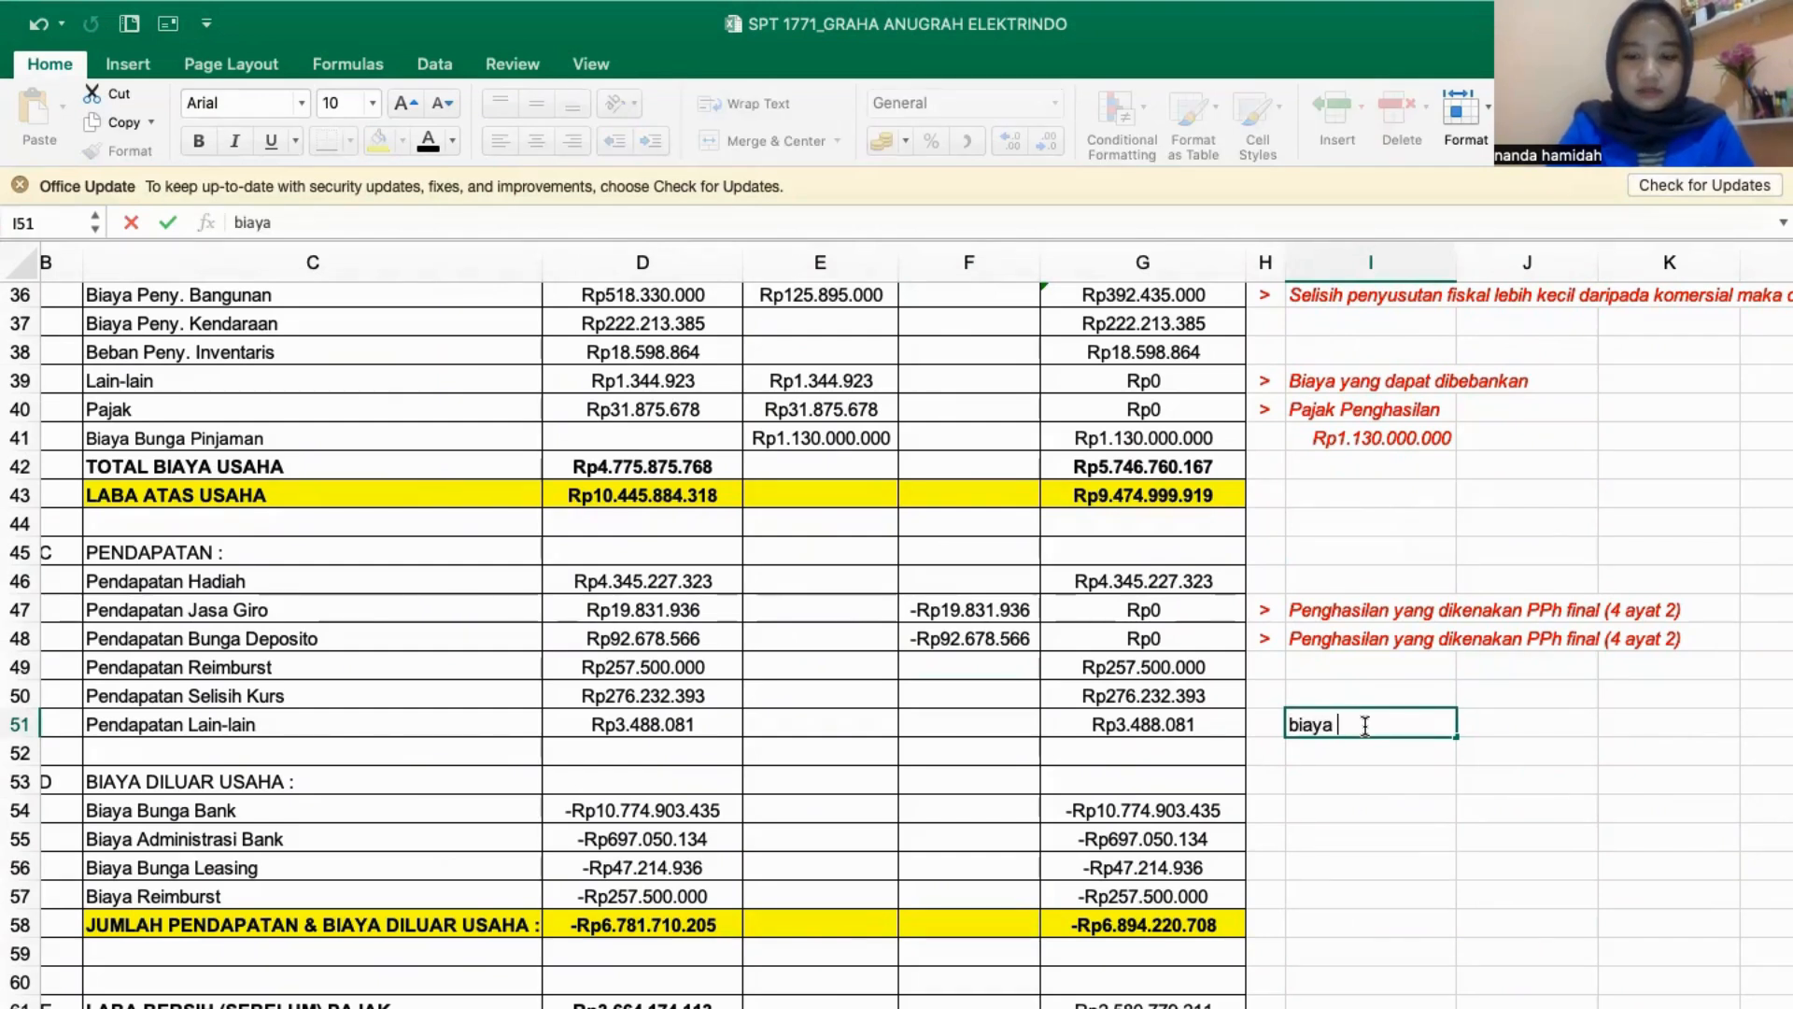
{"action": "type", "text": " (+"}
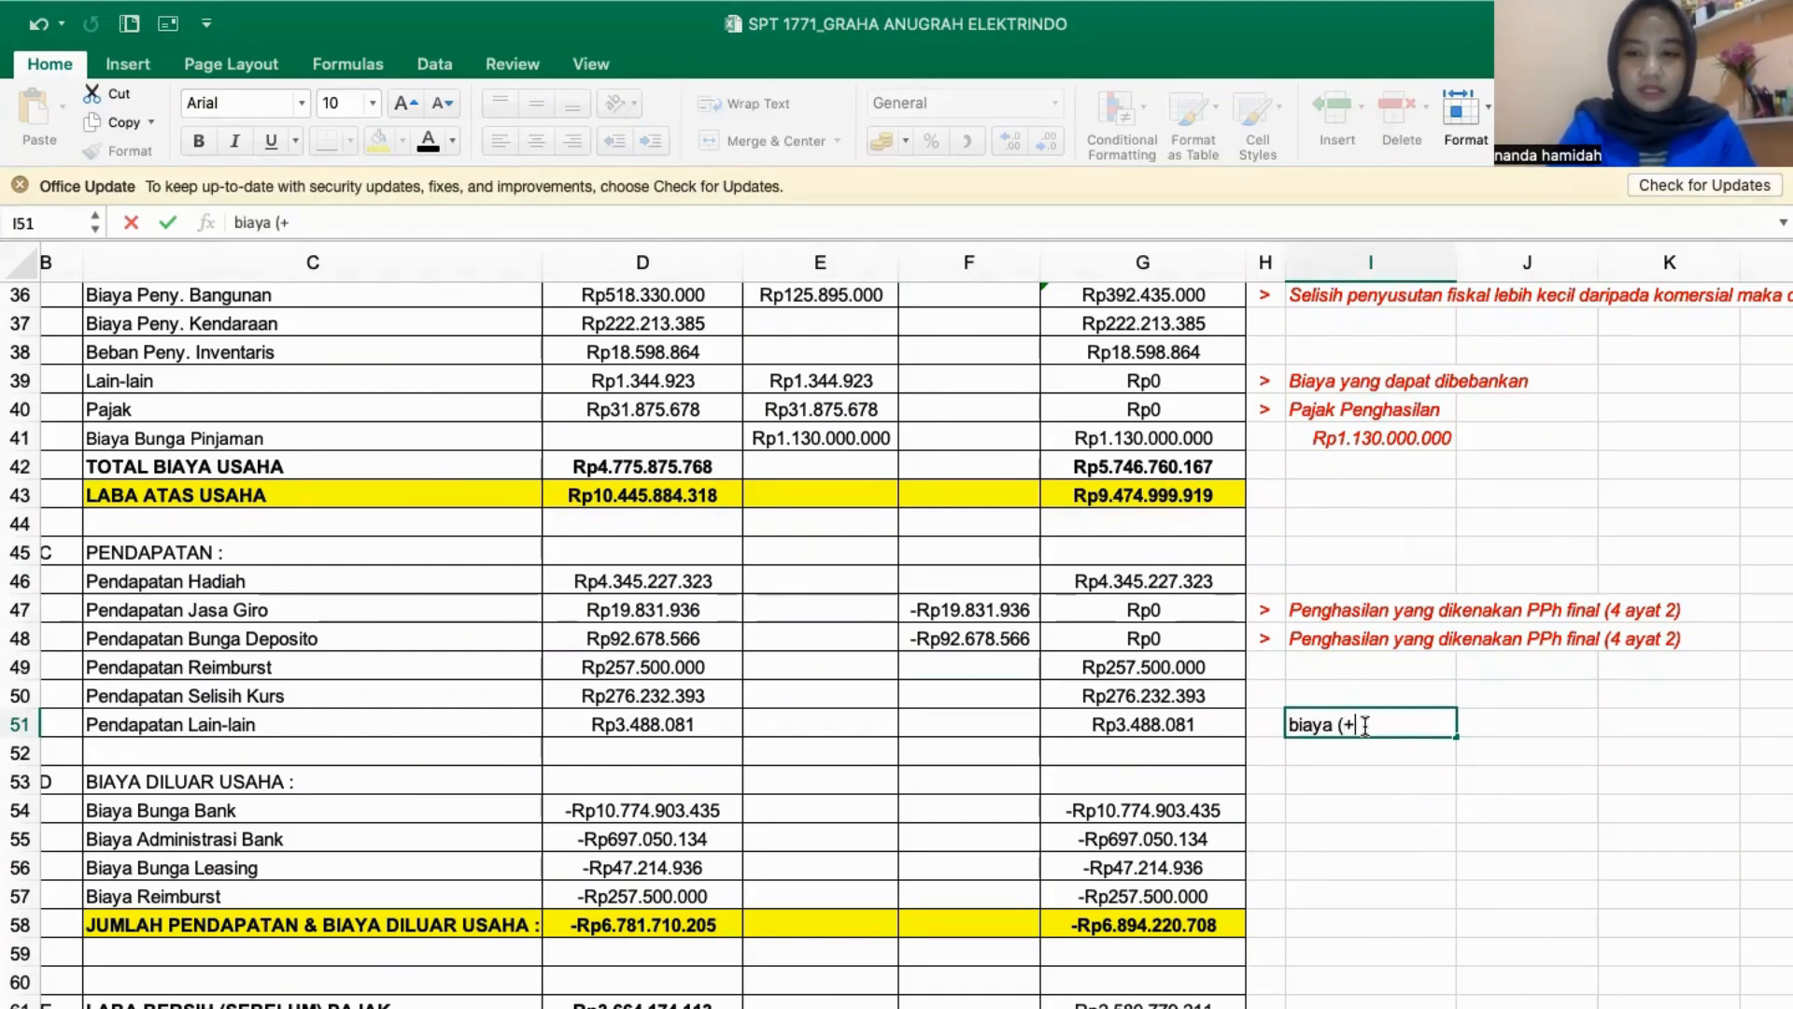
{"action": "type", "text": ") fiskal "}
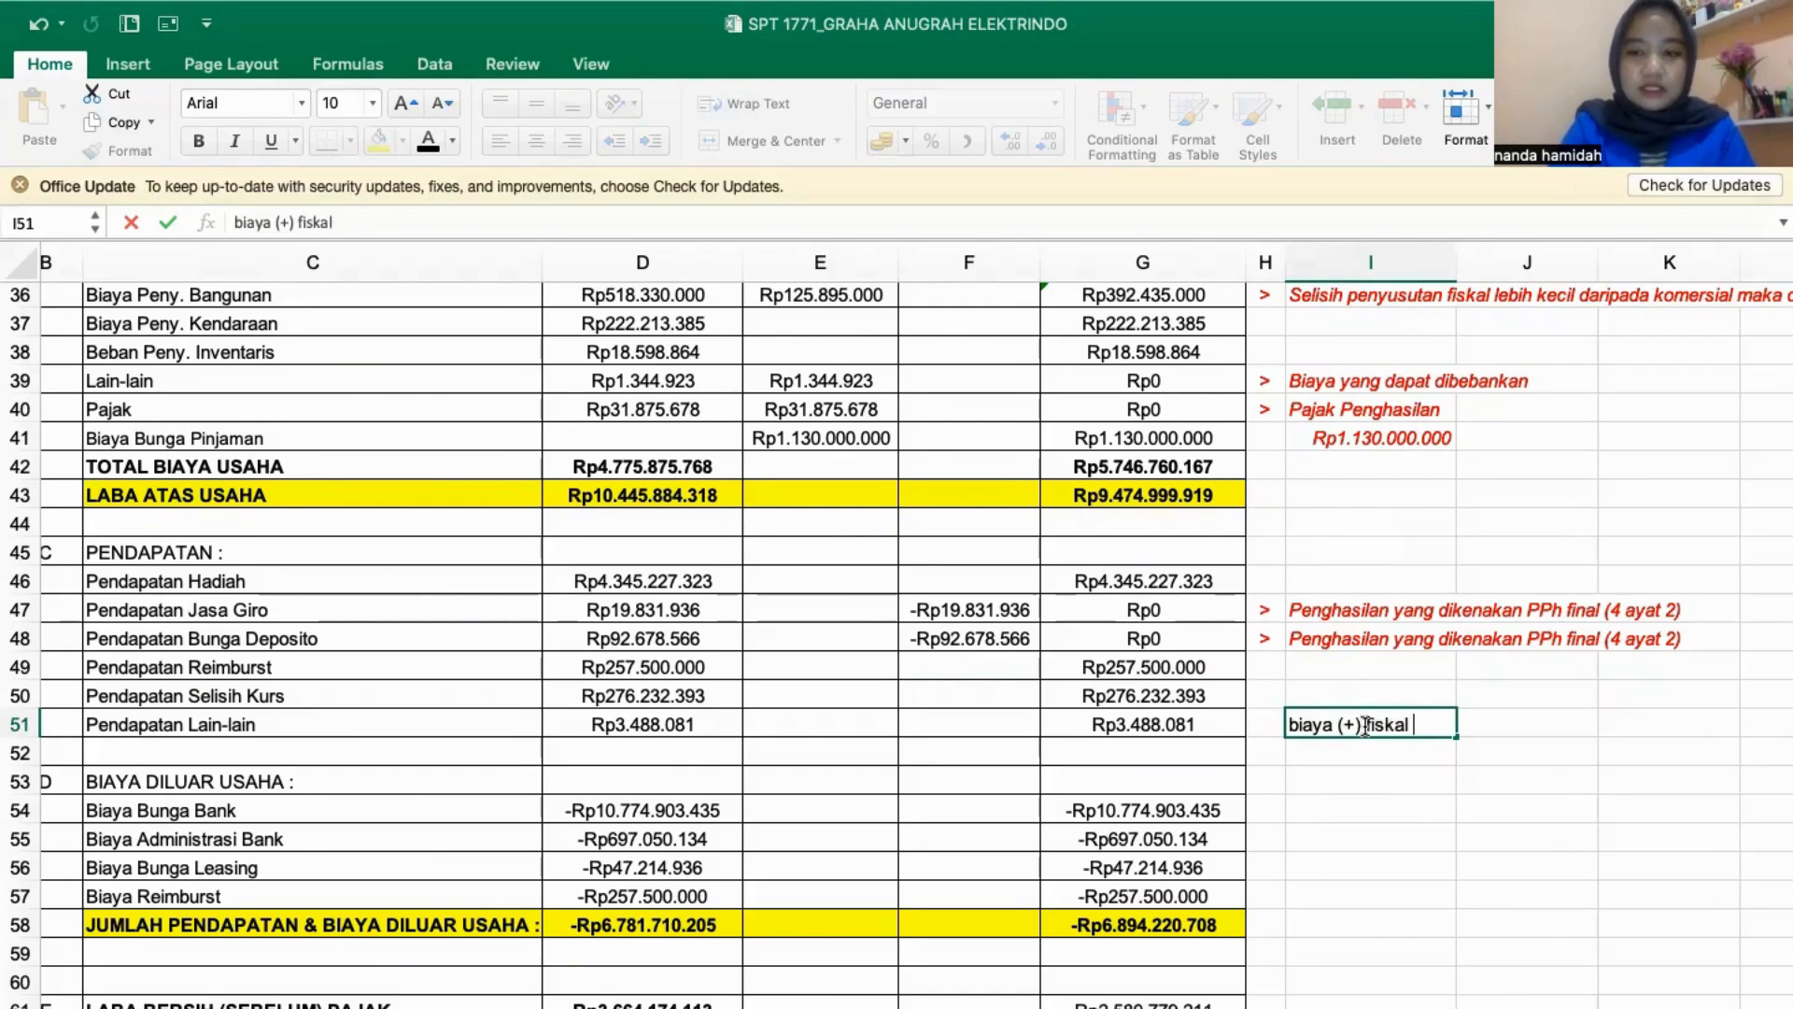
{"action": "type", "text": "(-2"}
{"action": "key", "text": "BackSpace"}
{"action": "type", "text": ")"}
{"action": "key", "text": "Return"}
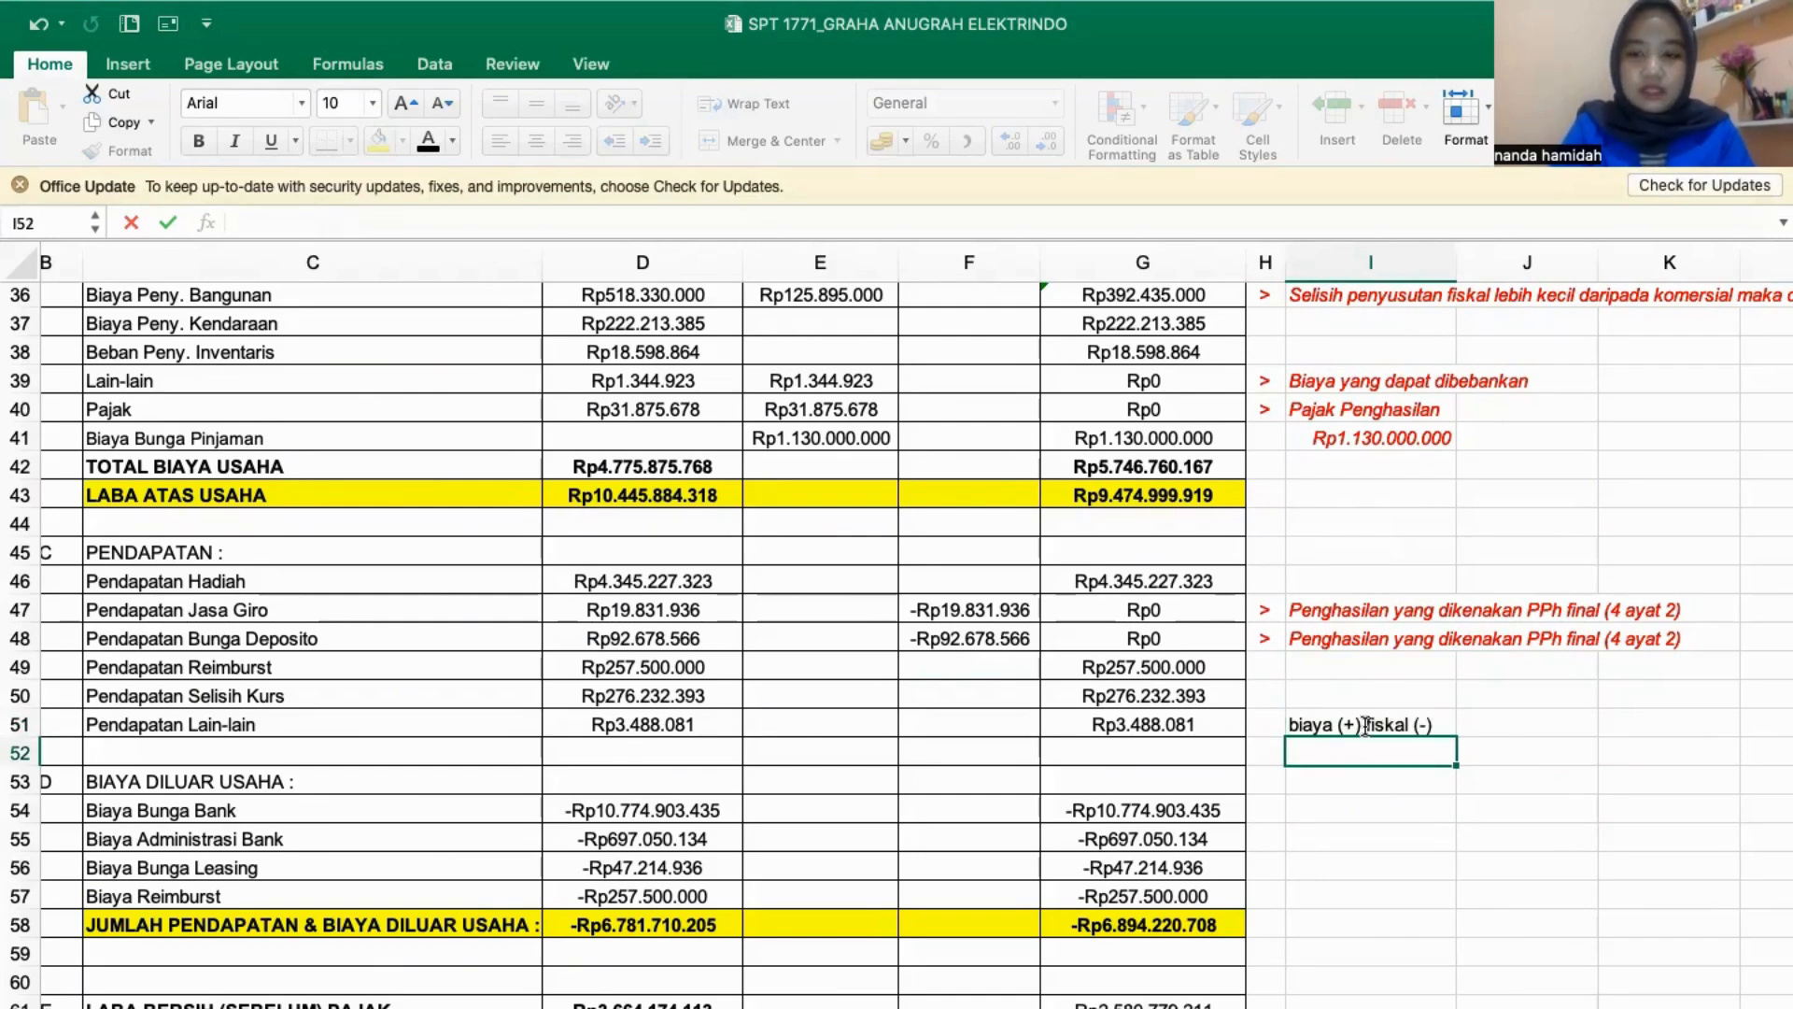
- Enter the note "penghasilan / pendaptan (-) fiskal (-)" in cell I52, directly below the biaya note
{"action": "type", "text": "penghasilan /"}
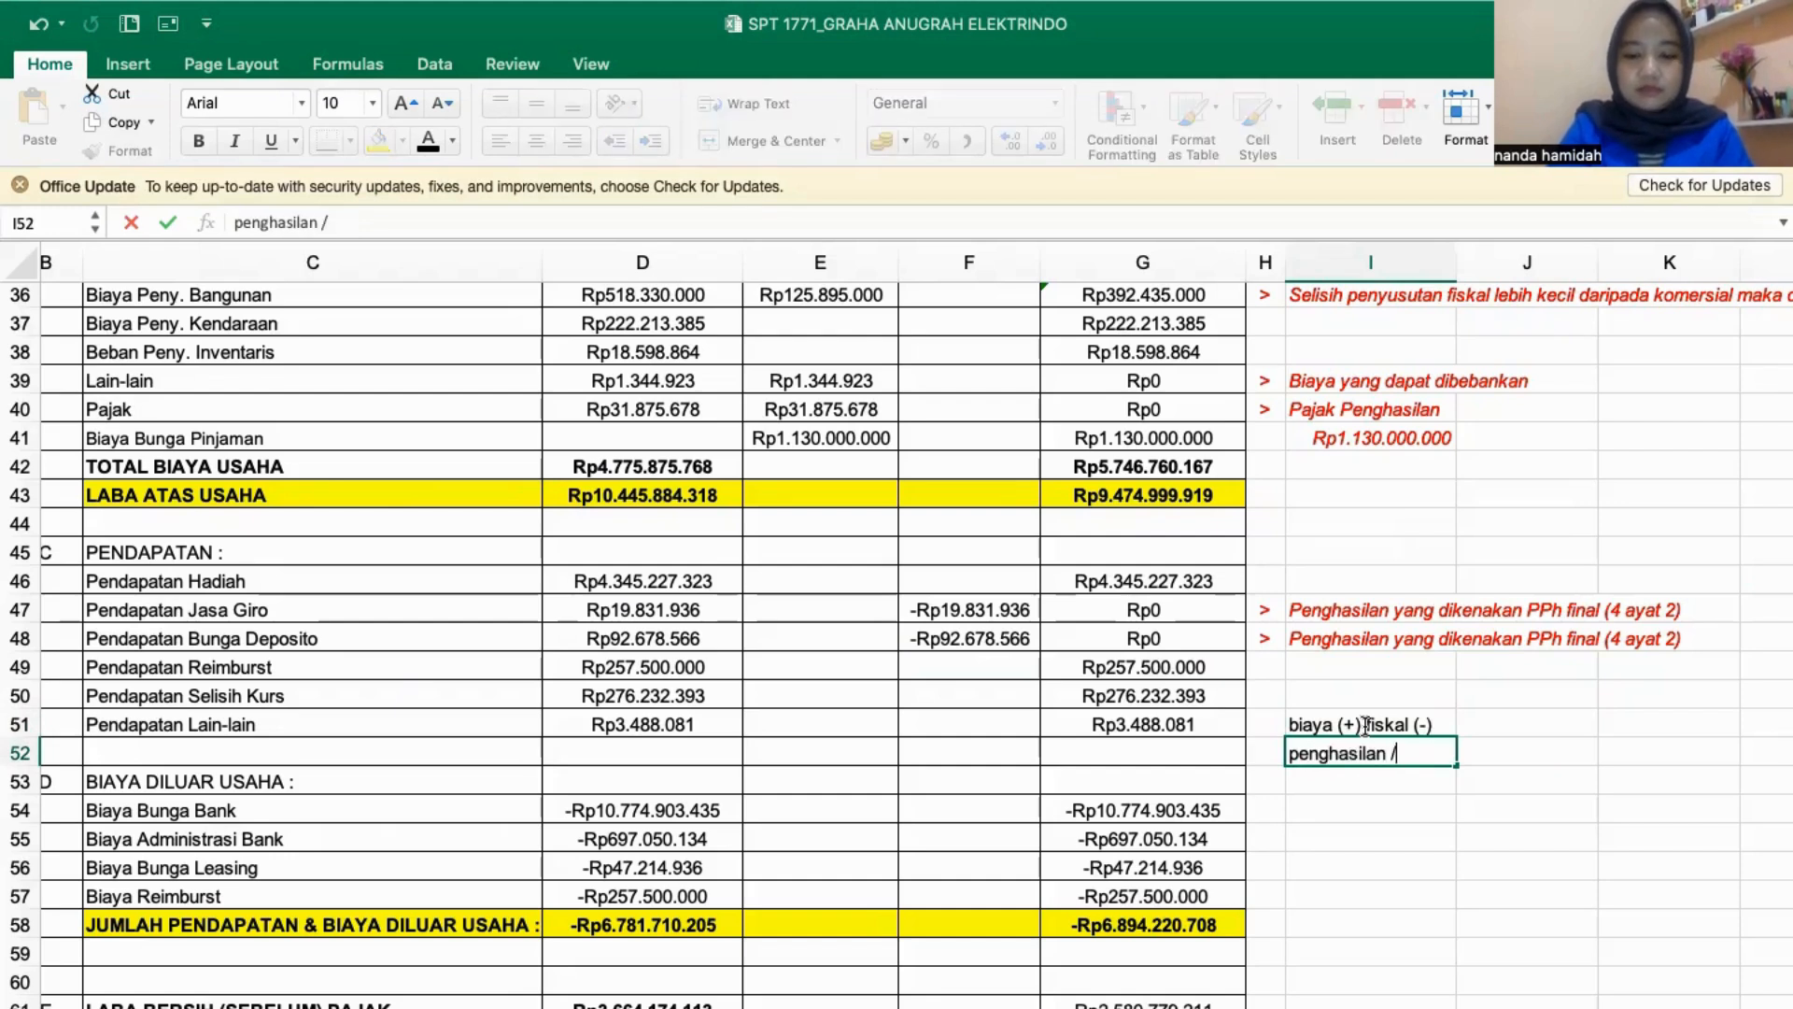
{"action": "type", "text": " pendaptan (-"}
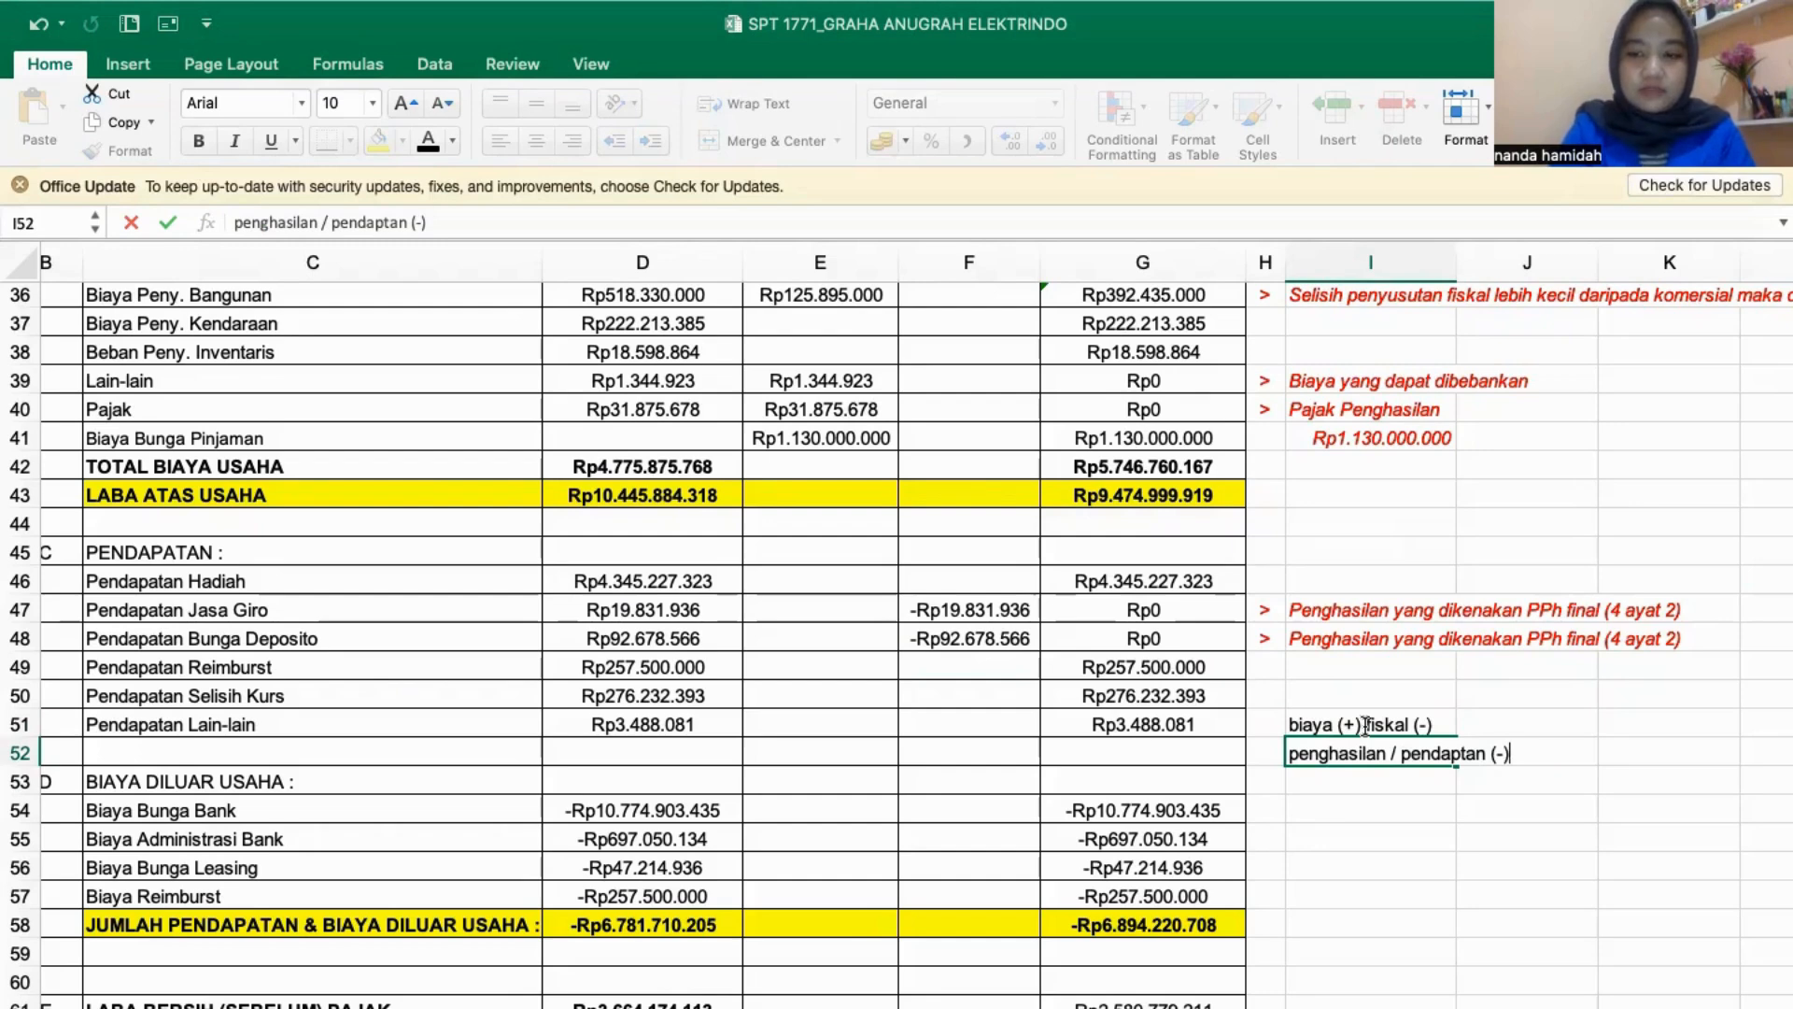
{"action": "type", "text": ") fiskal "}
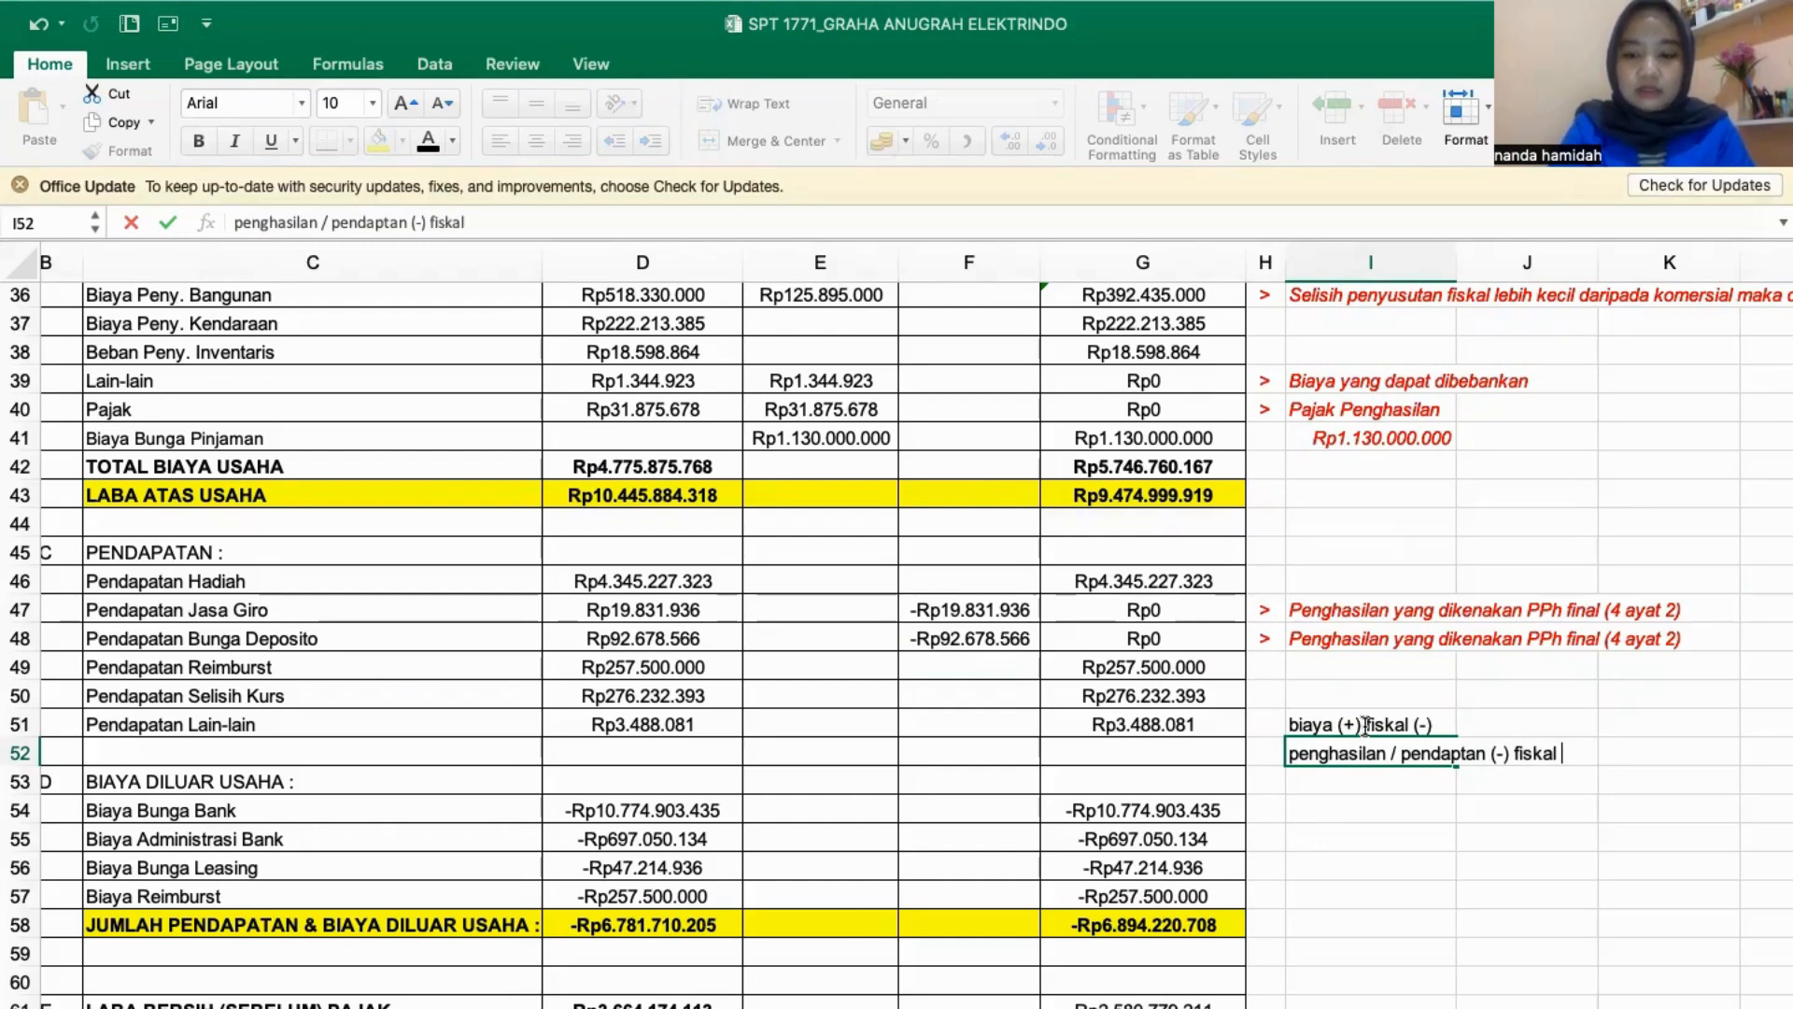
{"action": "type", "text": "(-)"}
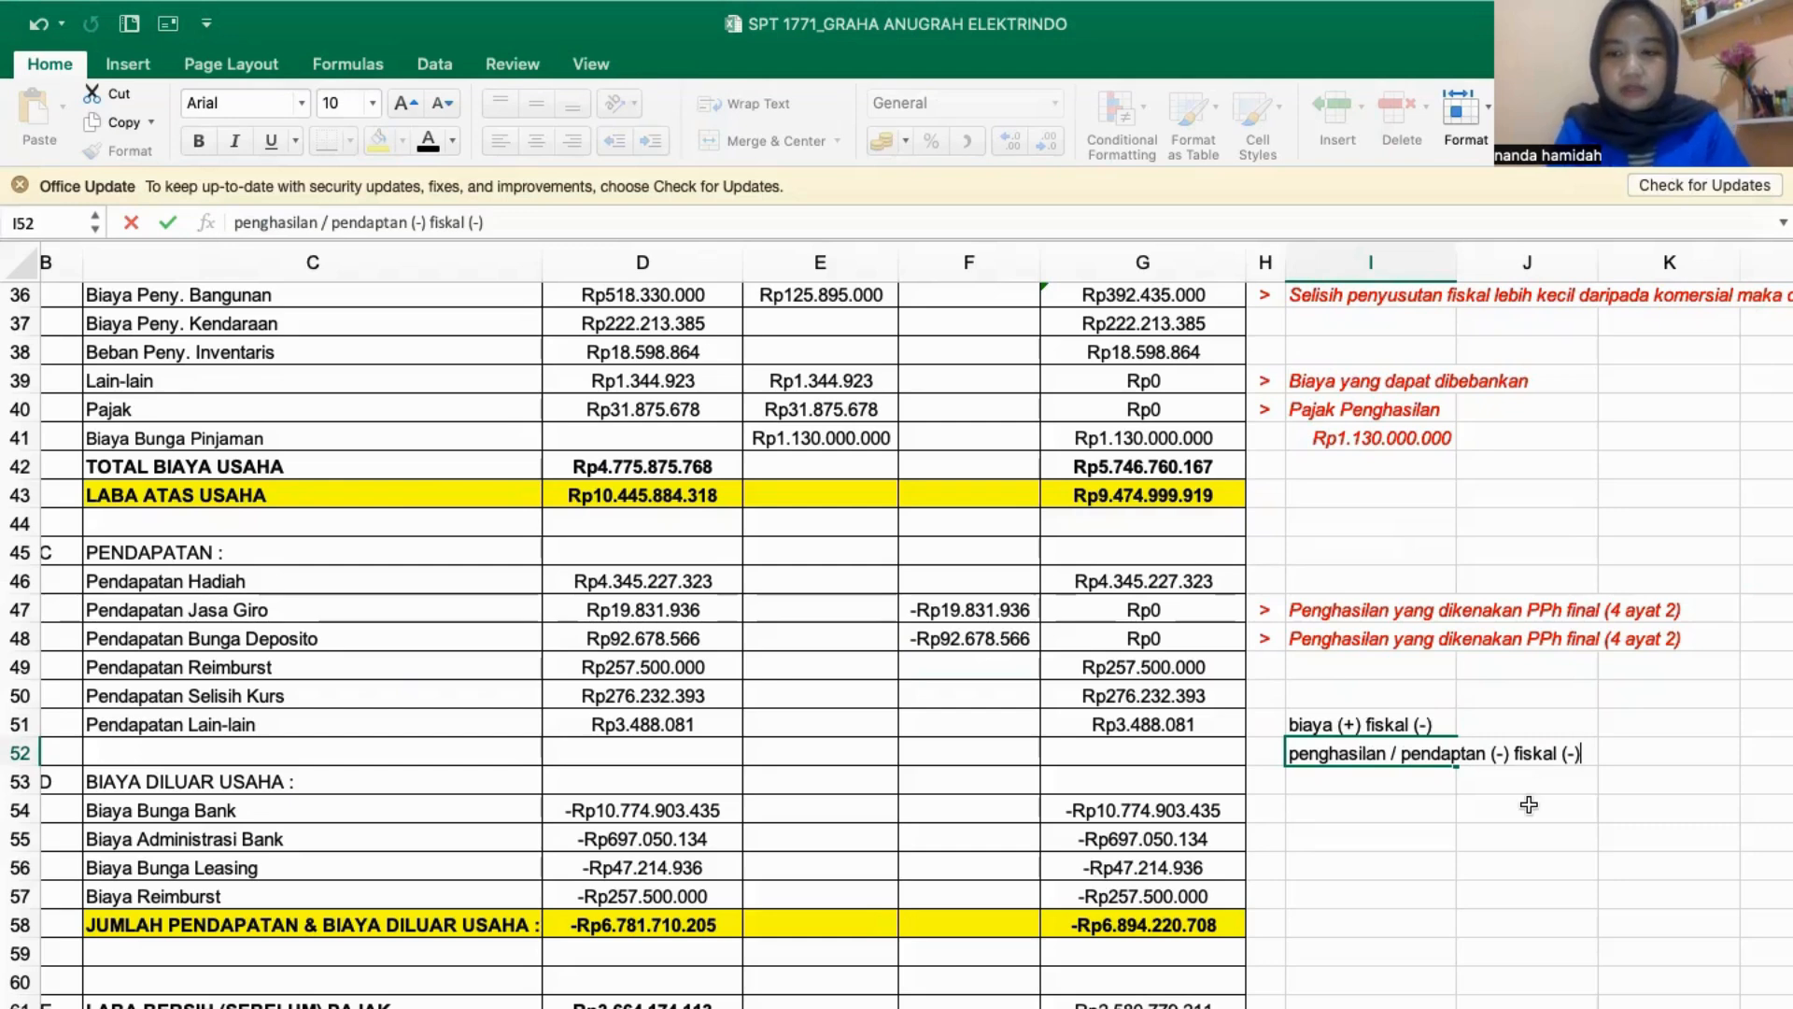
{"action": "key", "text": "Return"}
{"action": "scroll", "coordinate": [814, 635], "scroll_direction": "down", "scroll_amount": 4}
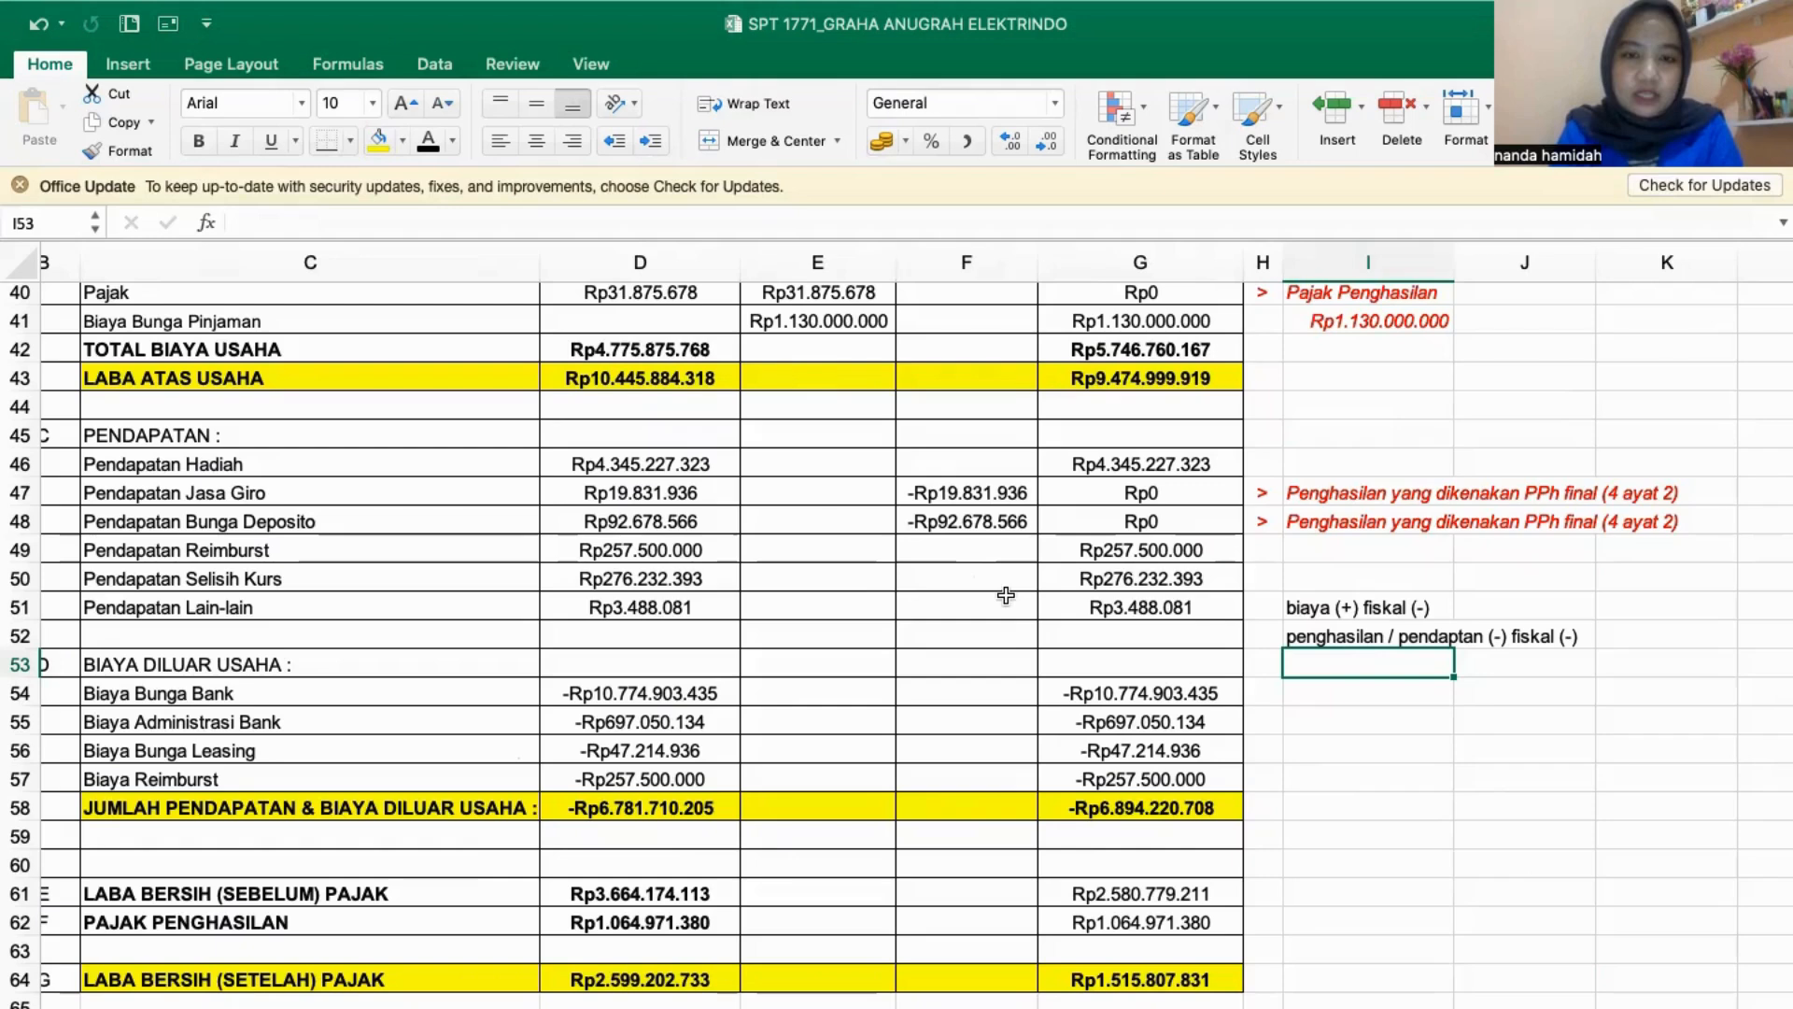
{"action": "scroll", "coordinate": [548, 802], "scroll_direction": "down", "scroll_amount": 4}
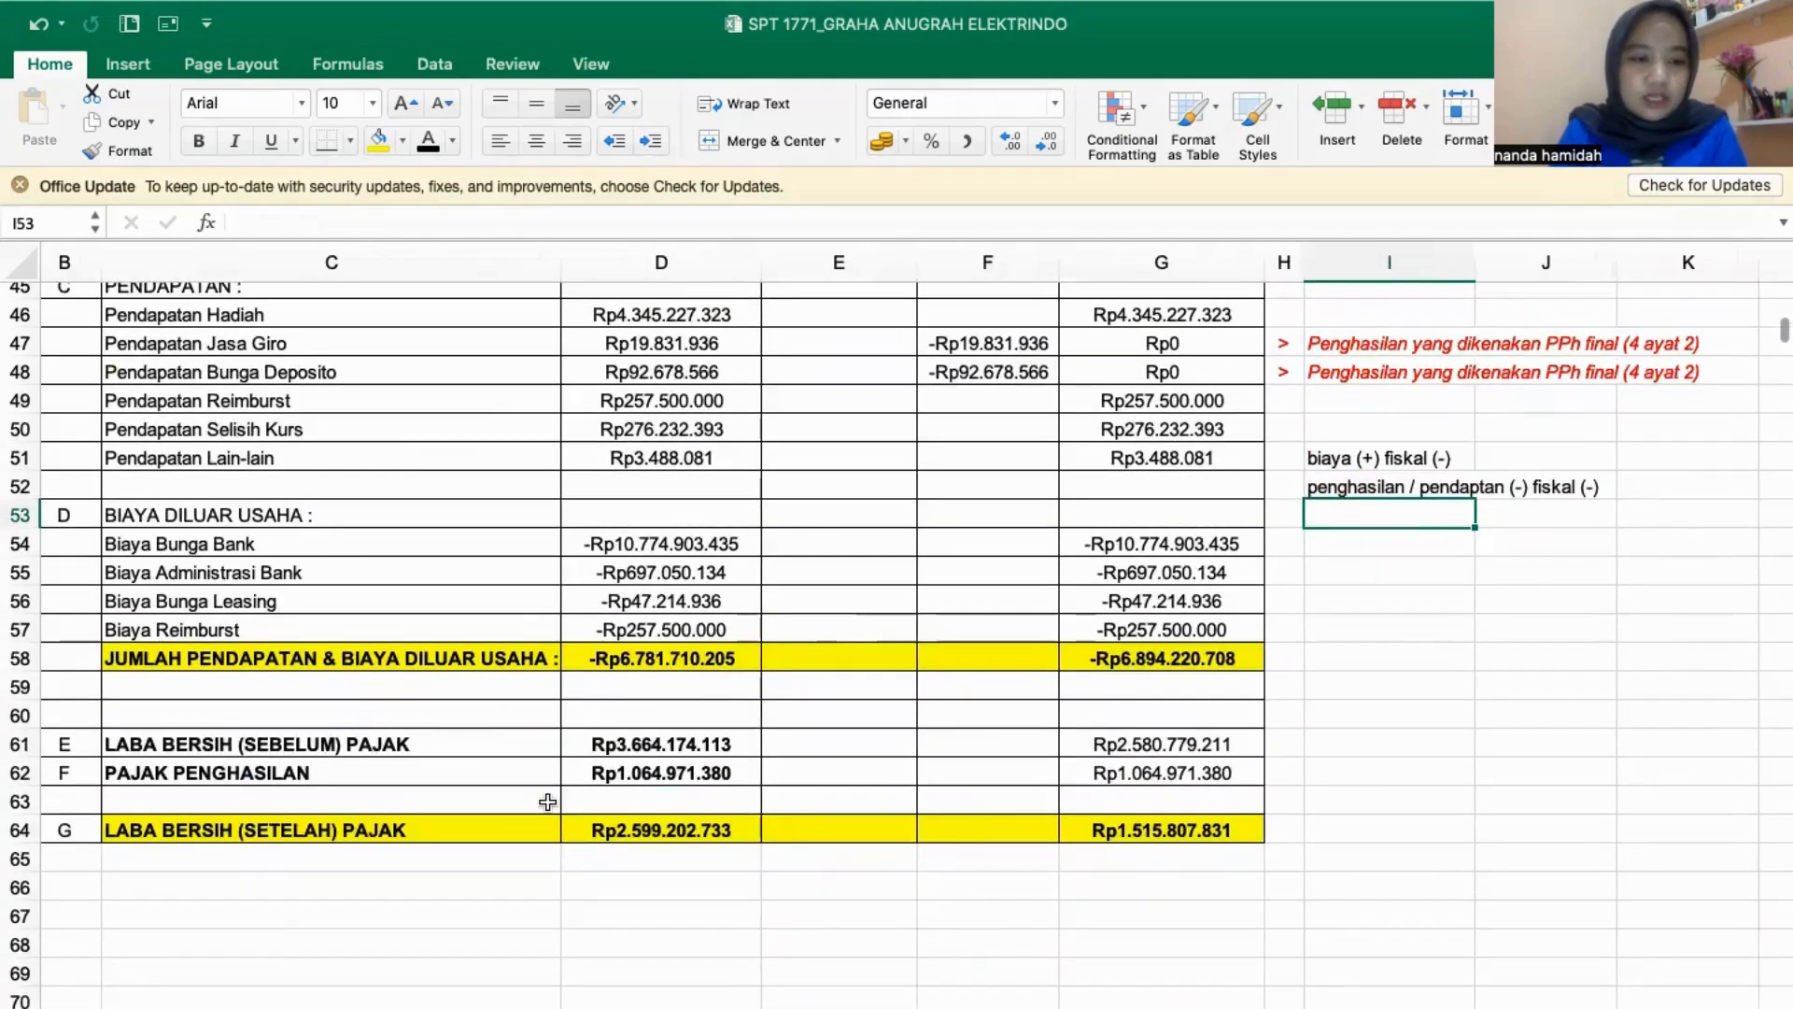
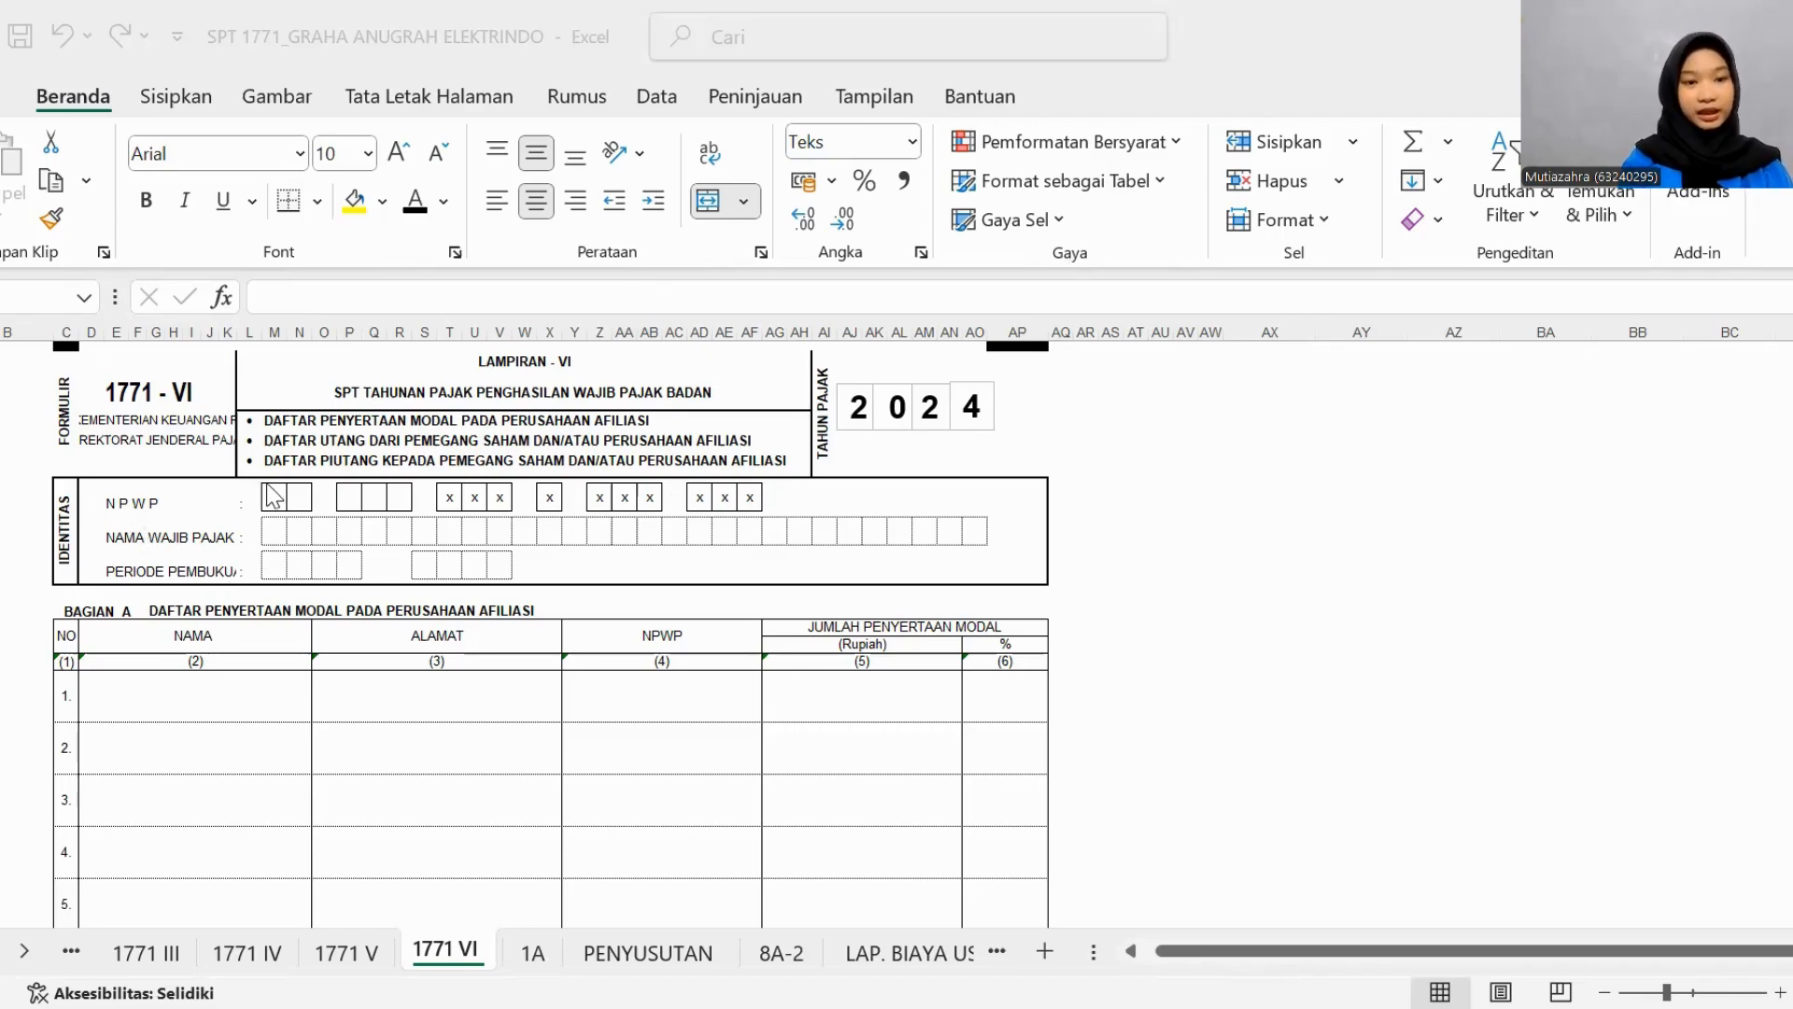
- Set the font colour of the hidden NPWP digits in the IDENTITAS section of form 1771-VI to black
{"action": "left_click", "coordinate": [276, 505]}
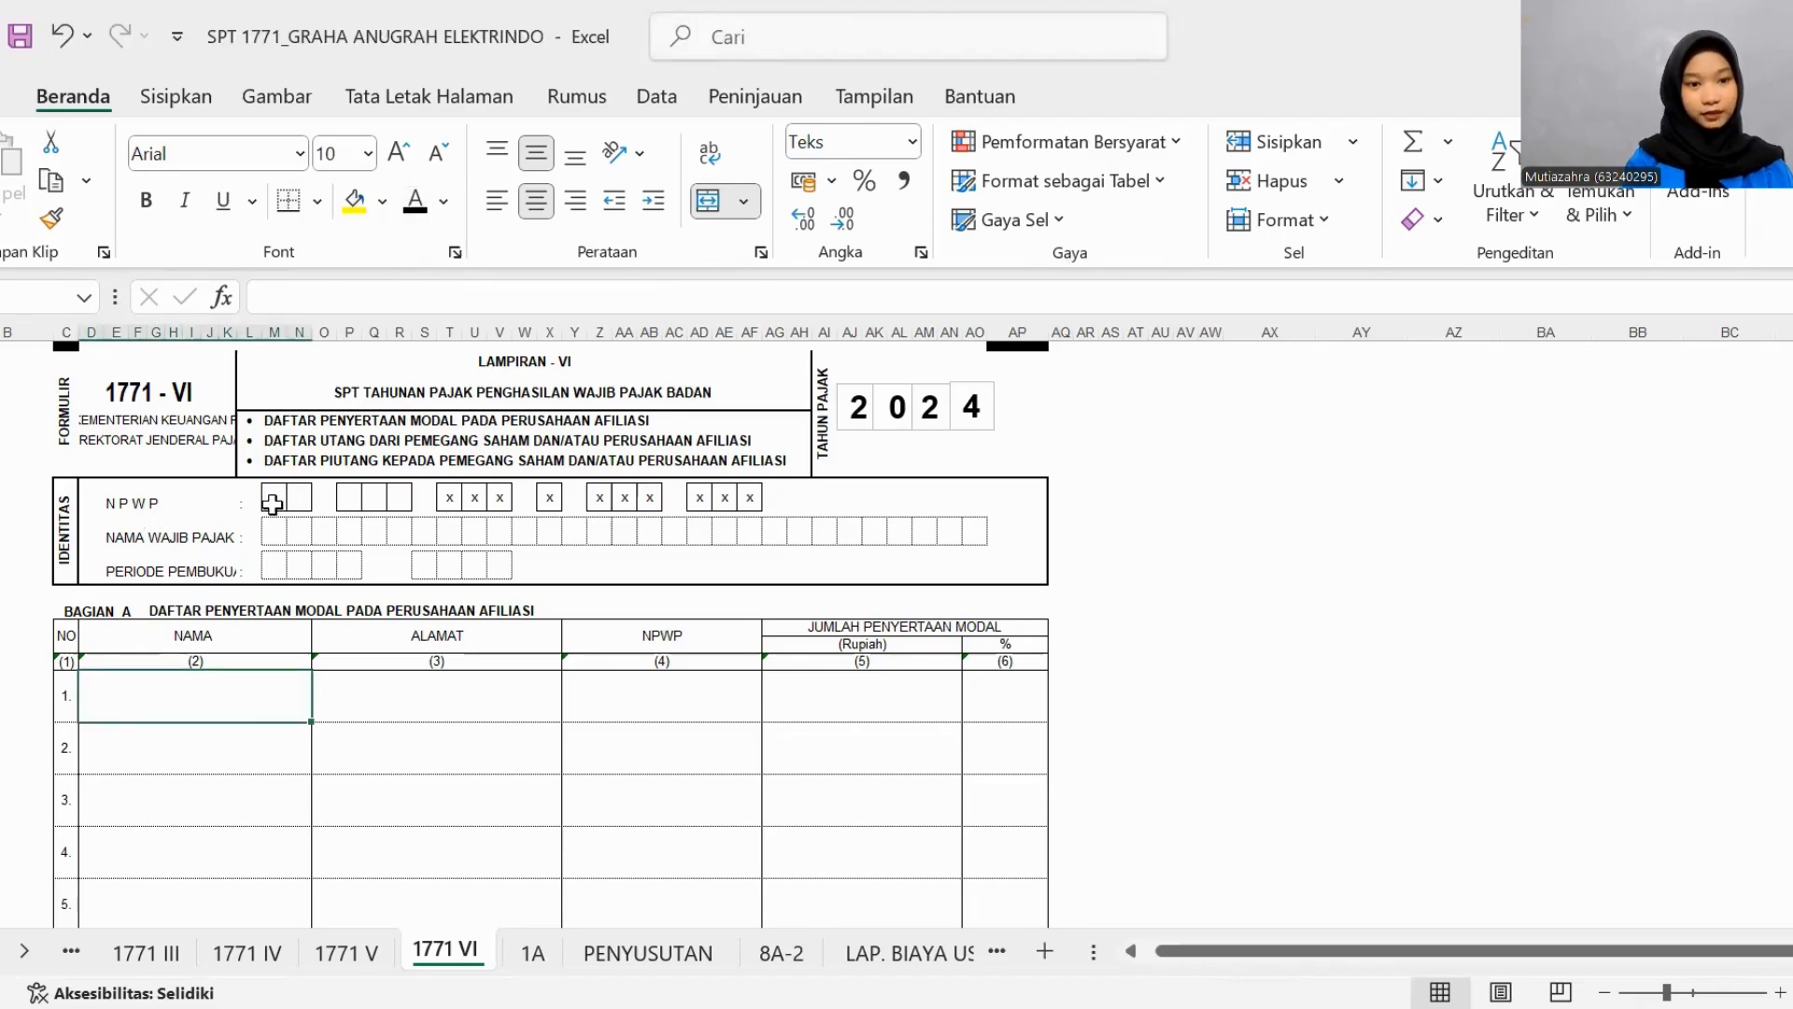
{"action": "left_click", "coordinate": [414, 200]}
{"action": "left_click", "coordinate": [298, 498]}
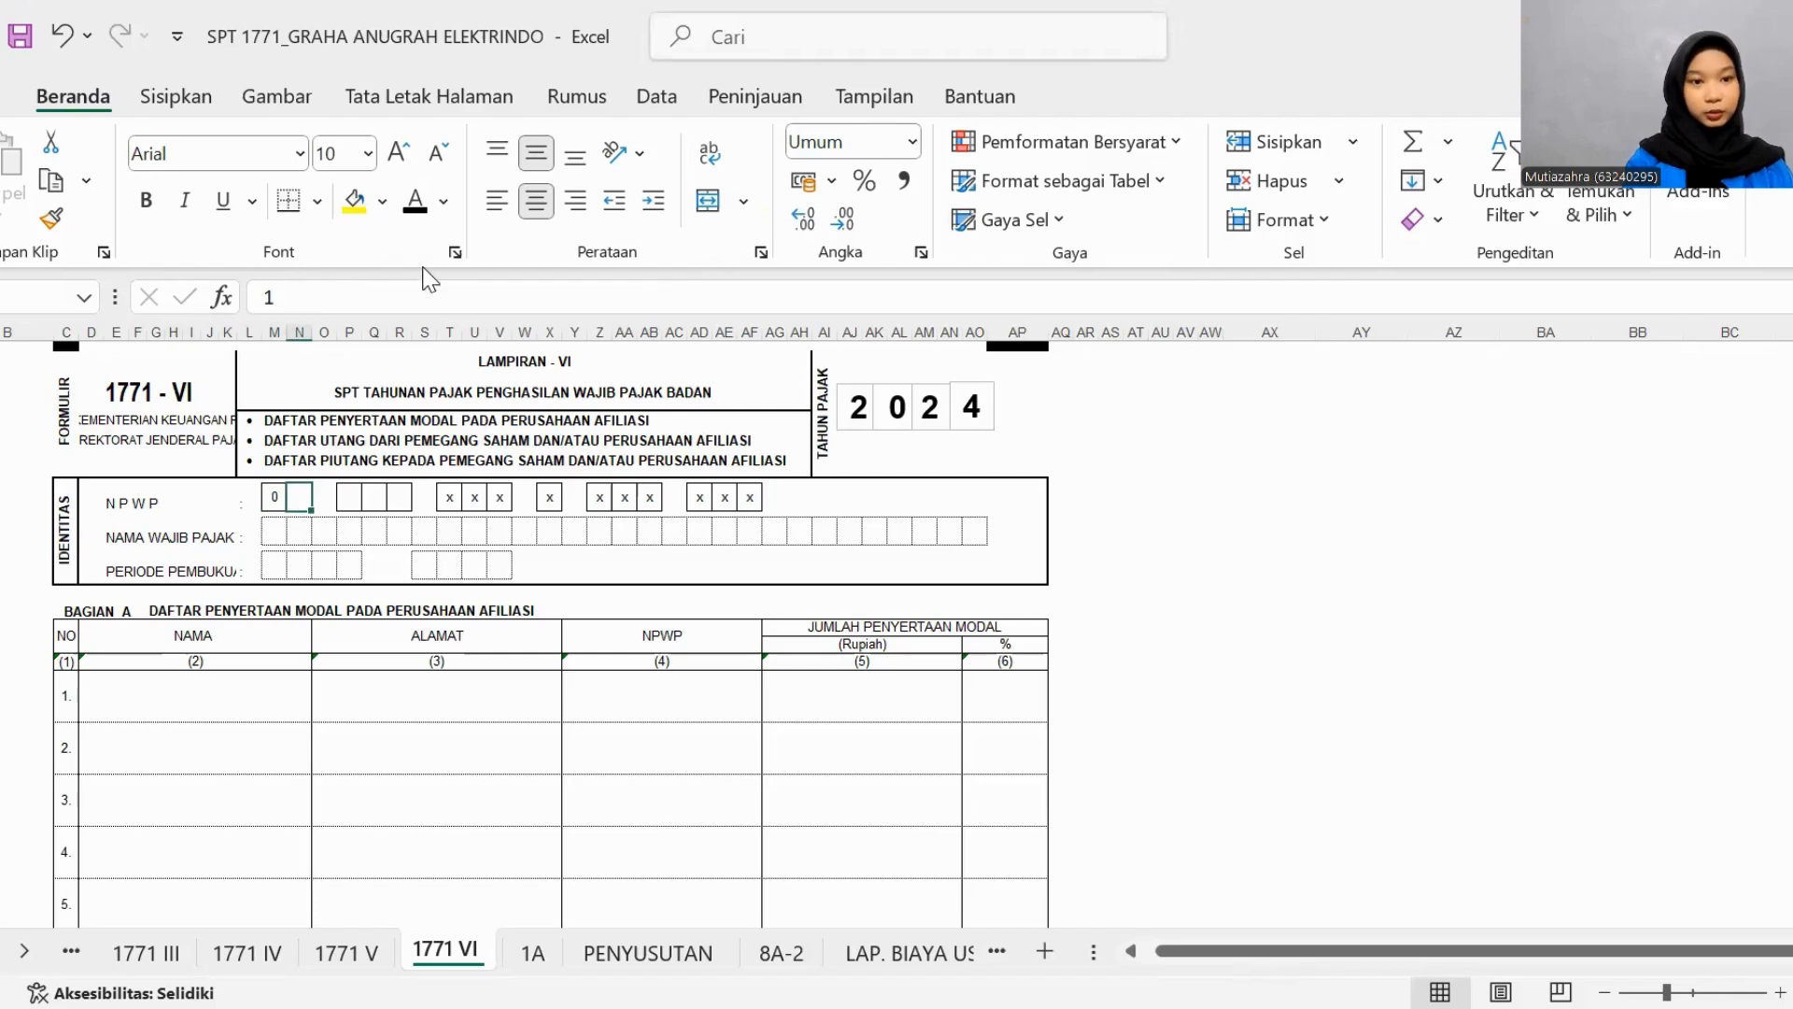
{"action": "left_click", "coordinate": [414, 199]}
{"action": "left_click", "coordinate": [349, 498]}
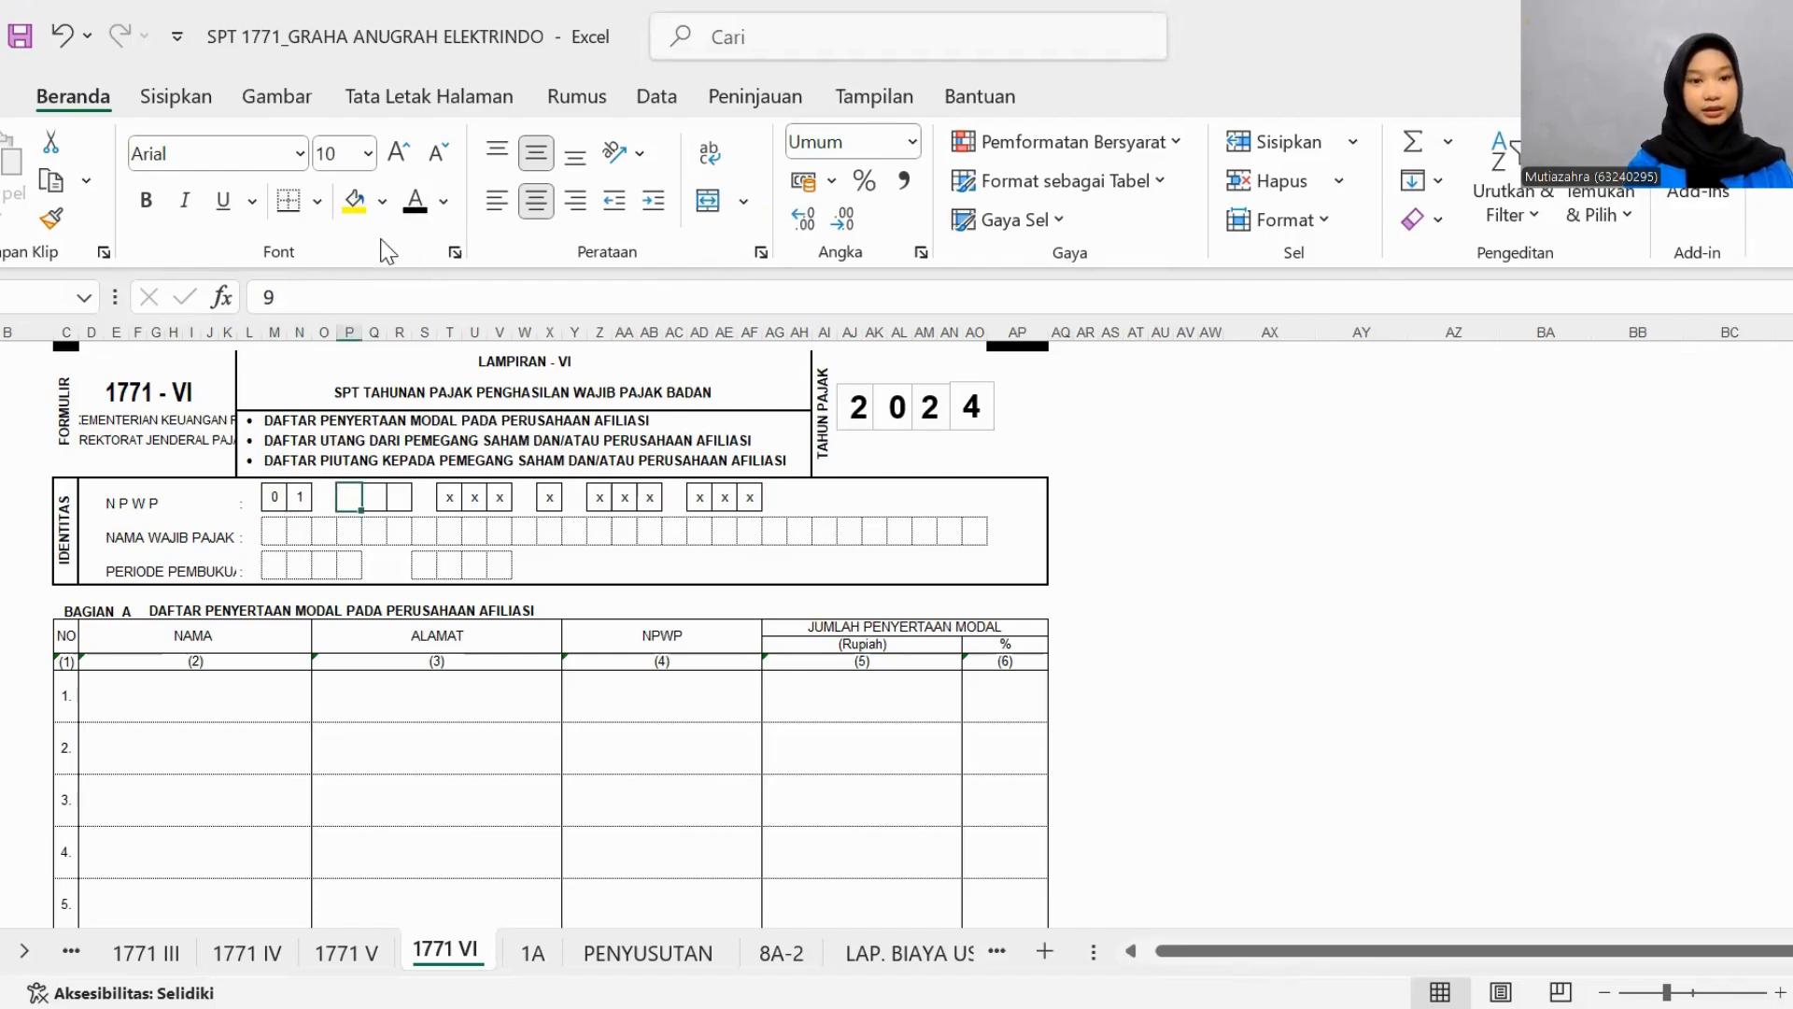
{"action": "left_click", "coordinate": [414, 200]}
{"action": "left_click", "coordinate": [373, 498]}
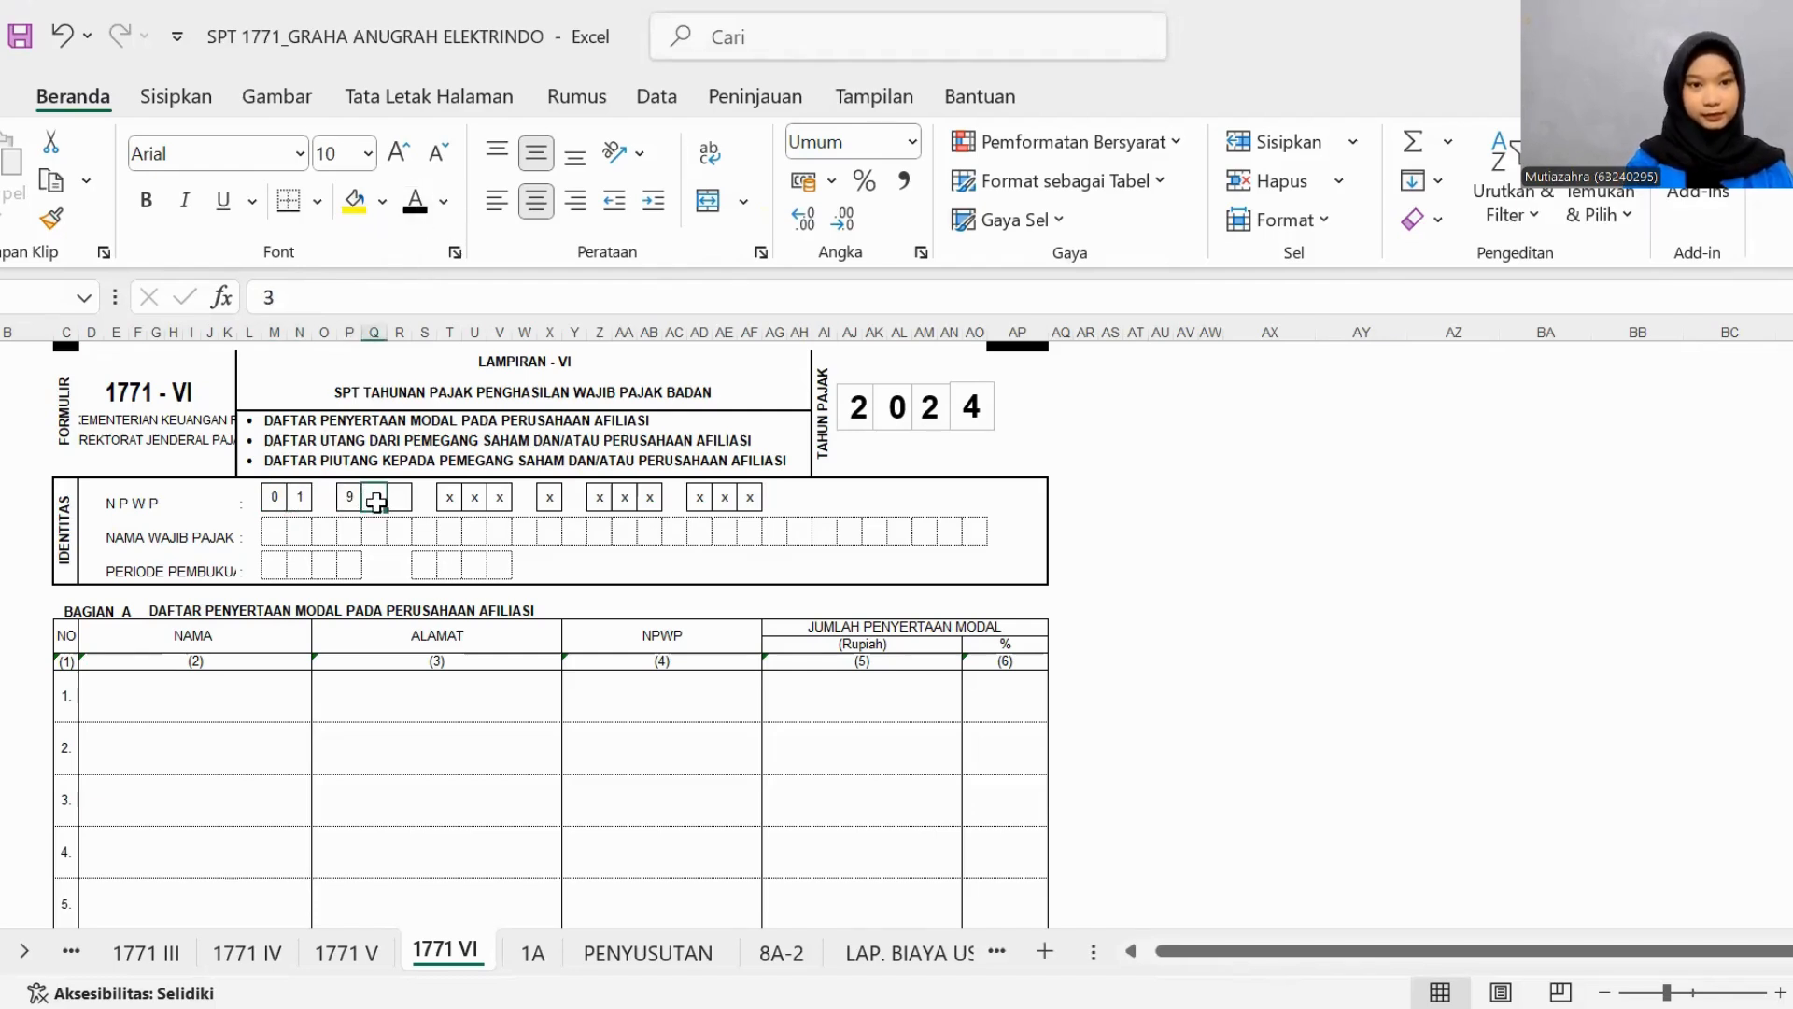
{"action": "left_click", "coordinate": [414, 200]}
{"action": "left_click", "coordinate": [398, 498]}
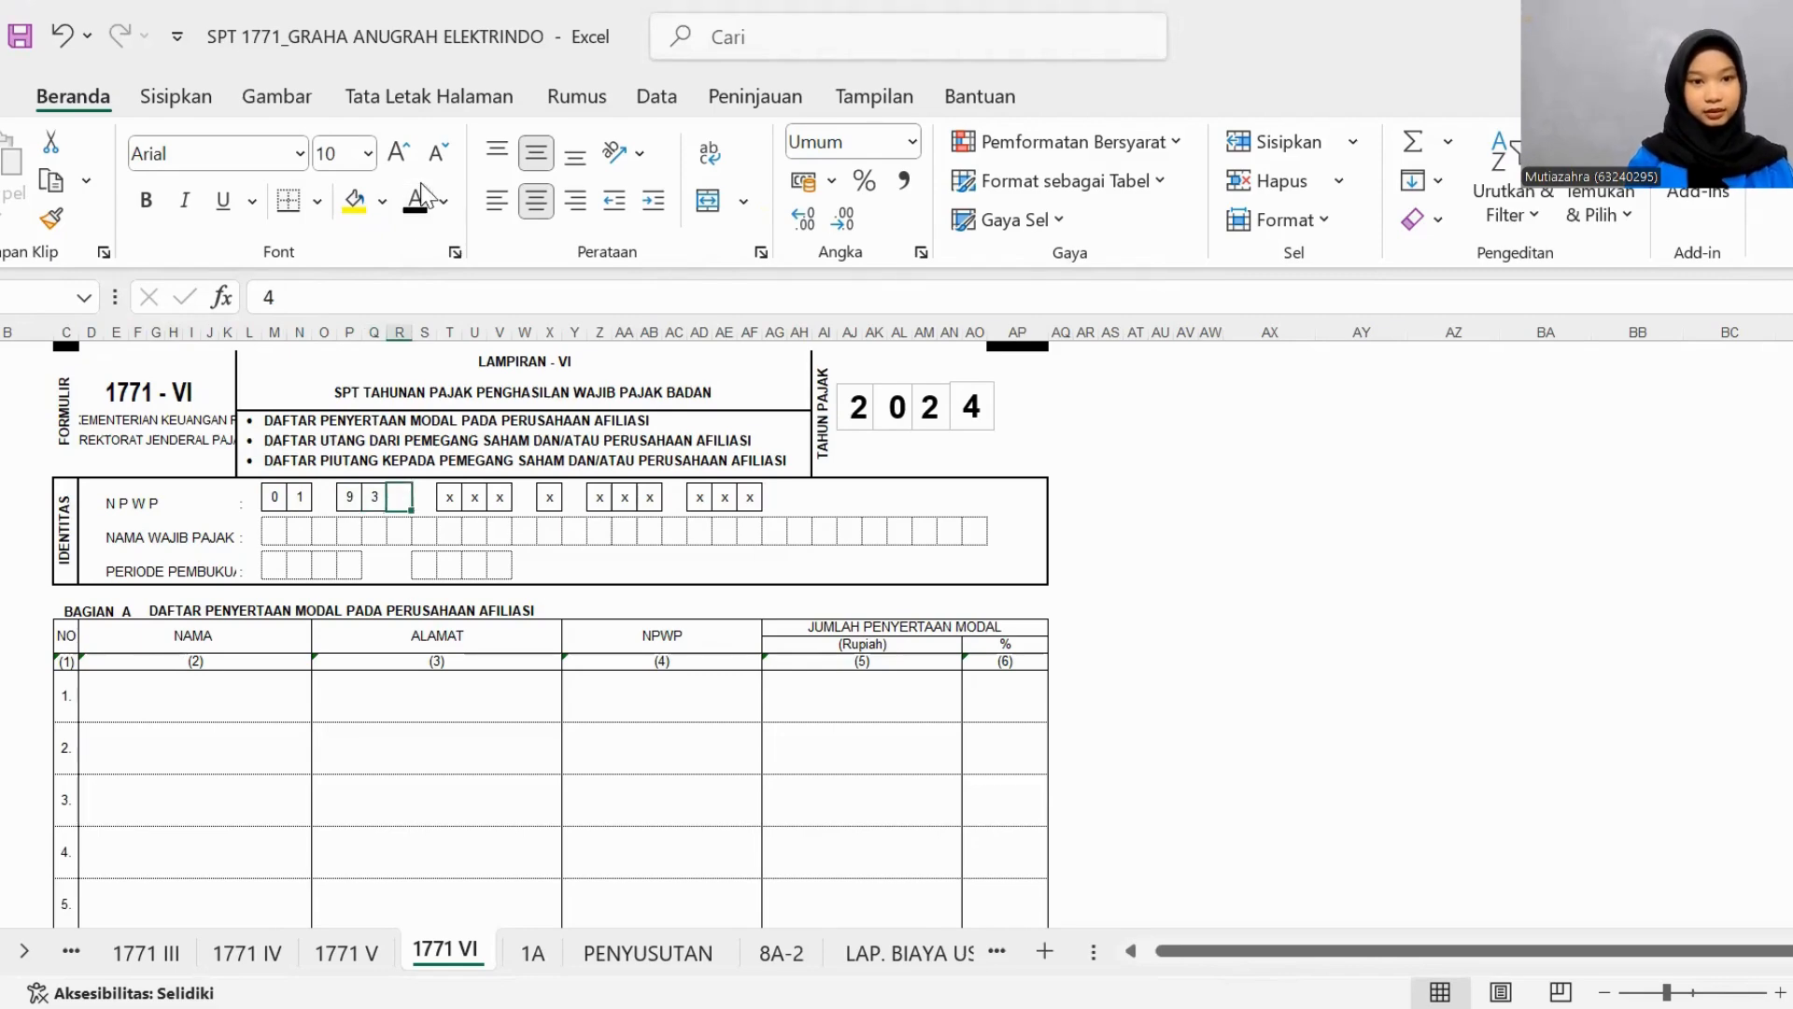
{"action": "left_click", "coordinate": [415, 204]}
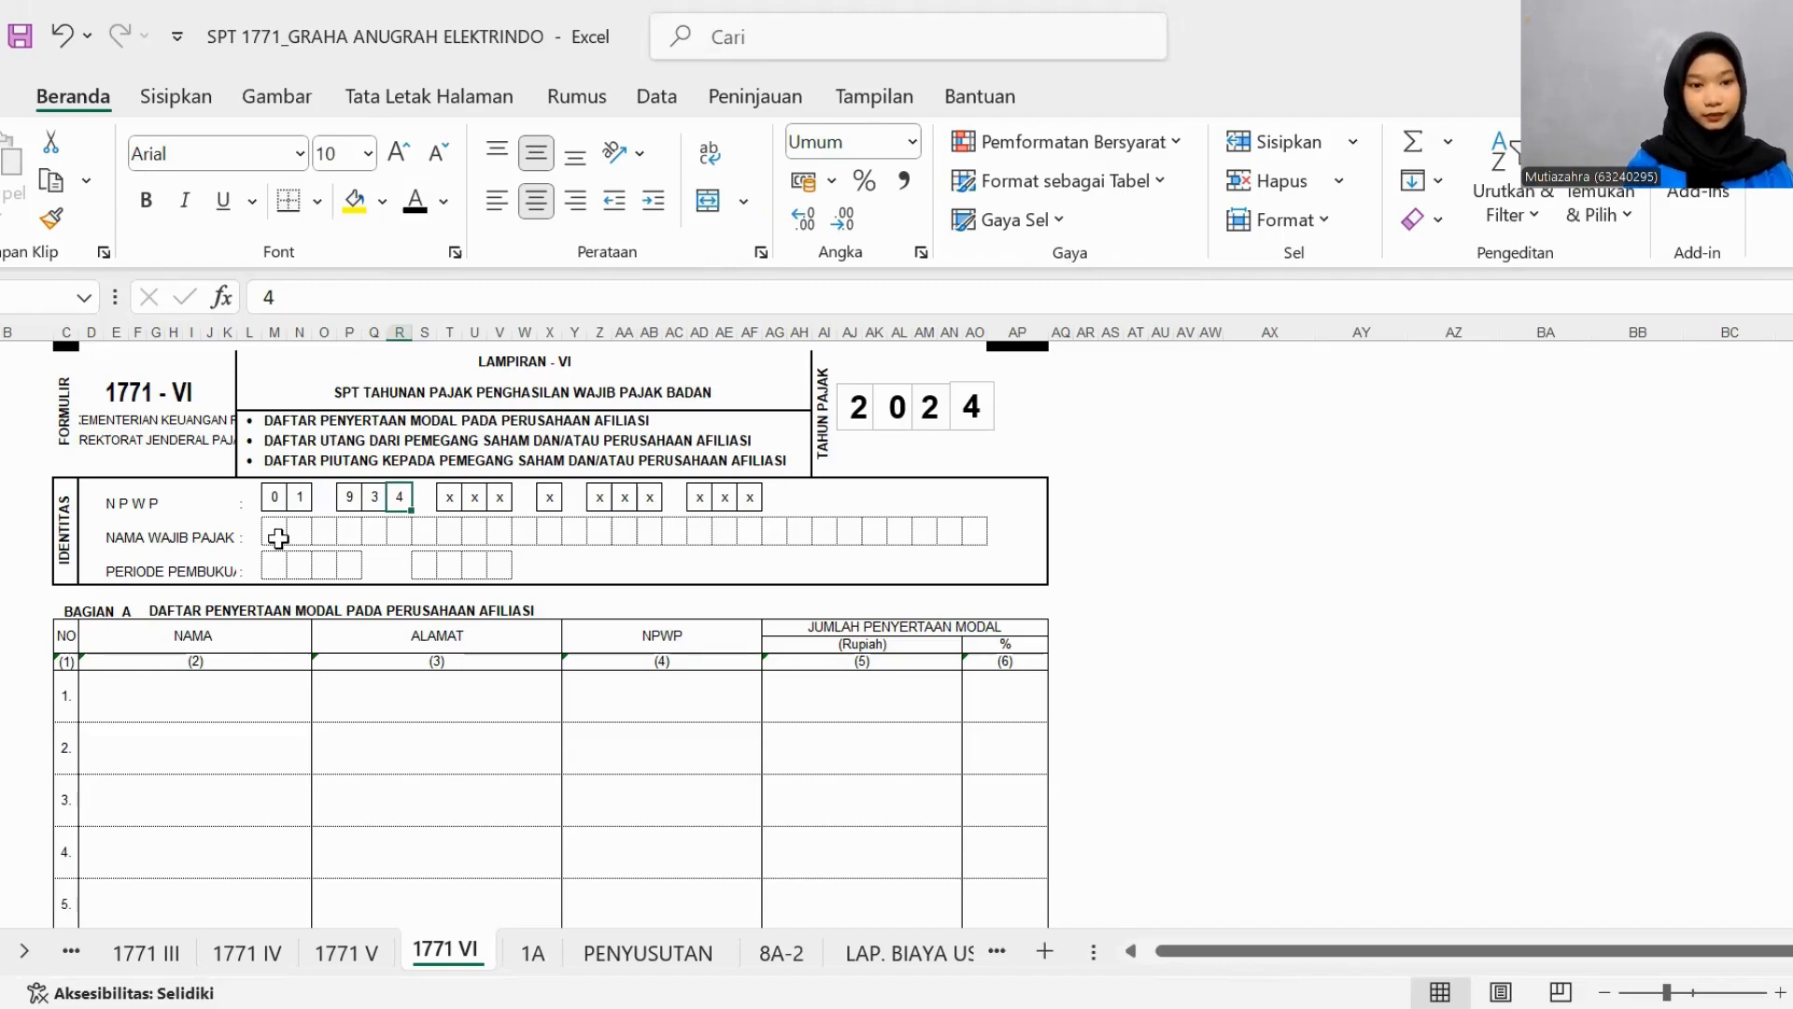
- Apply the black font colour to the NAMA WAJIB PAJAK and PERIODE PEMBUKUAN entries of form 1771-VI
{"action": "left_click_drag", "start_coordinate": [278, 538], "coordinate": [962, 533]}
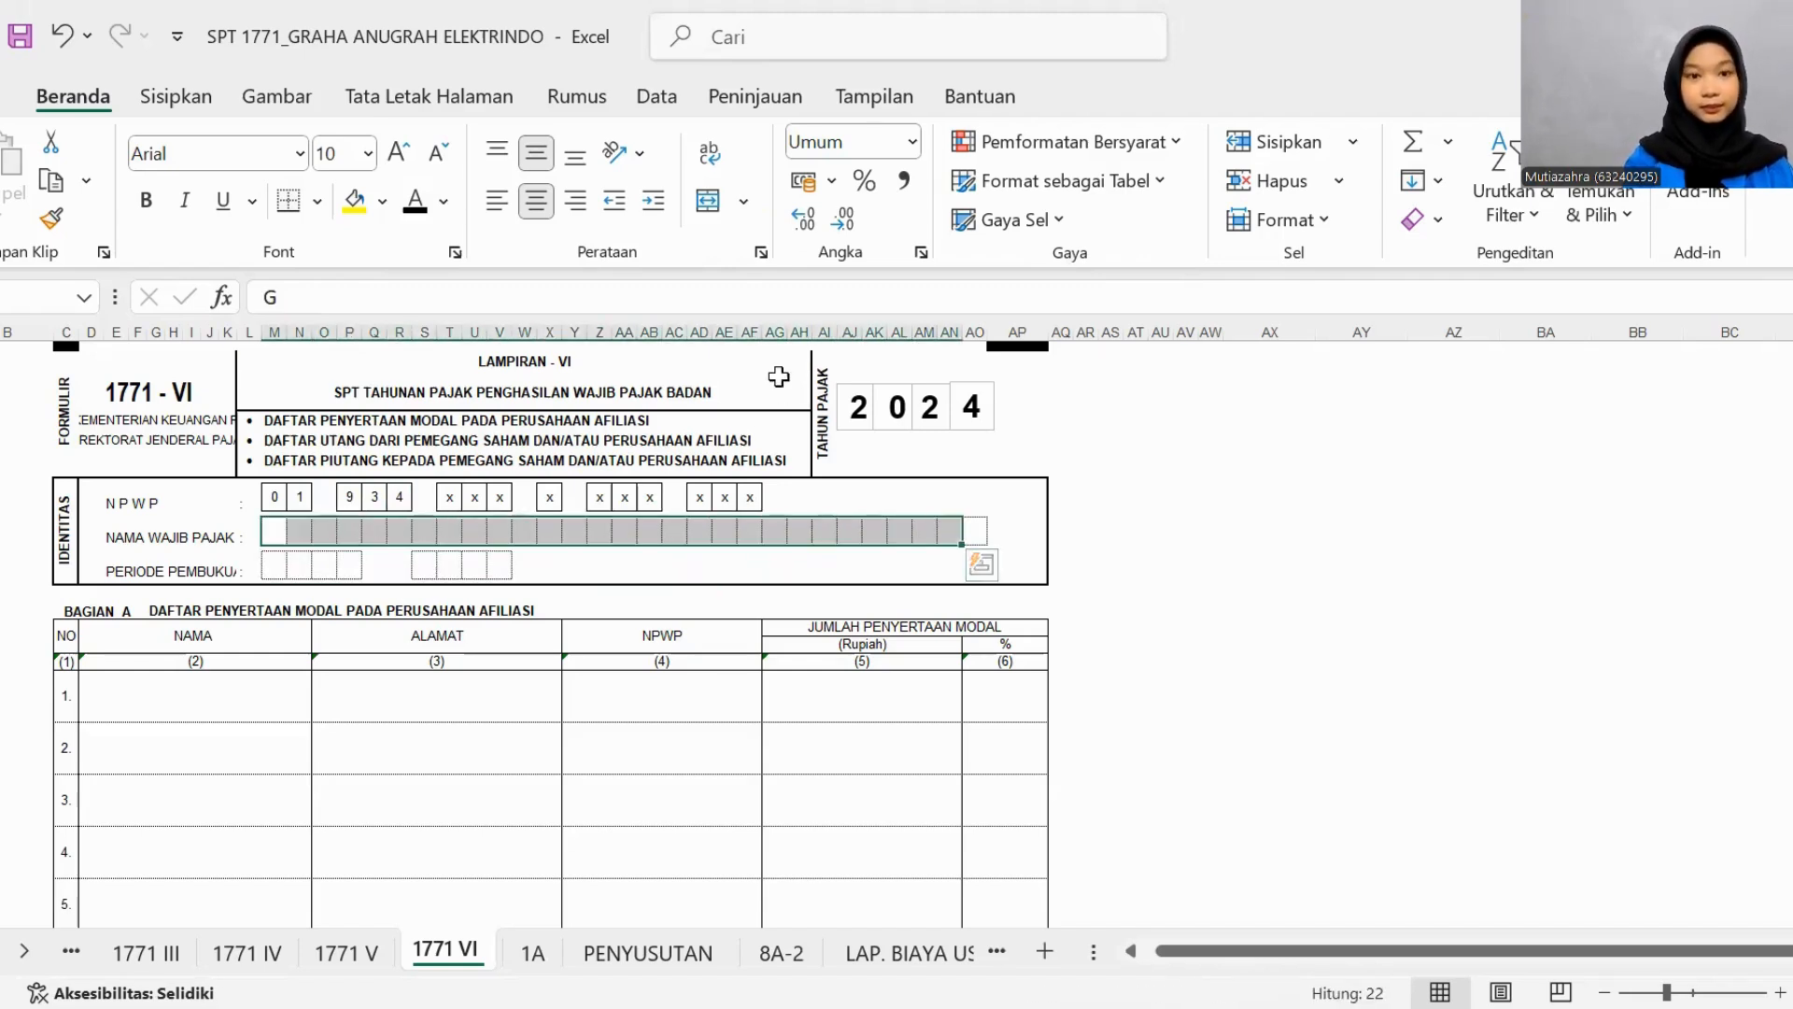
{"action": "left_click", "coordinate": [414, 204]}
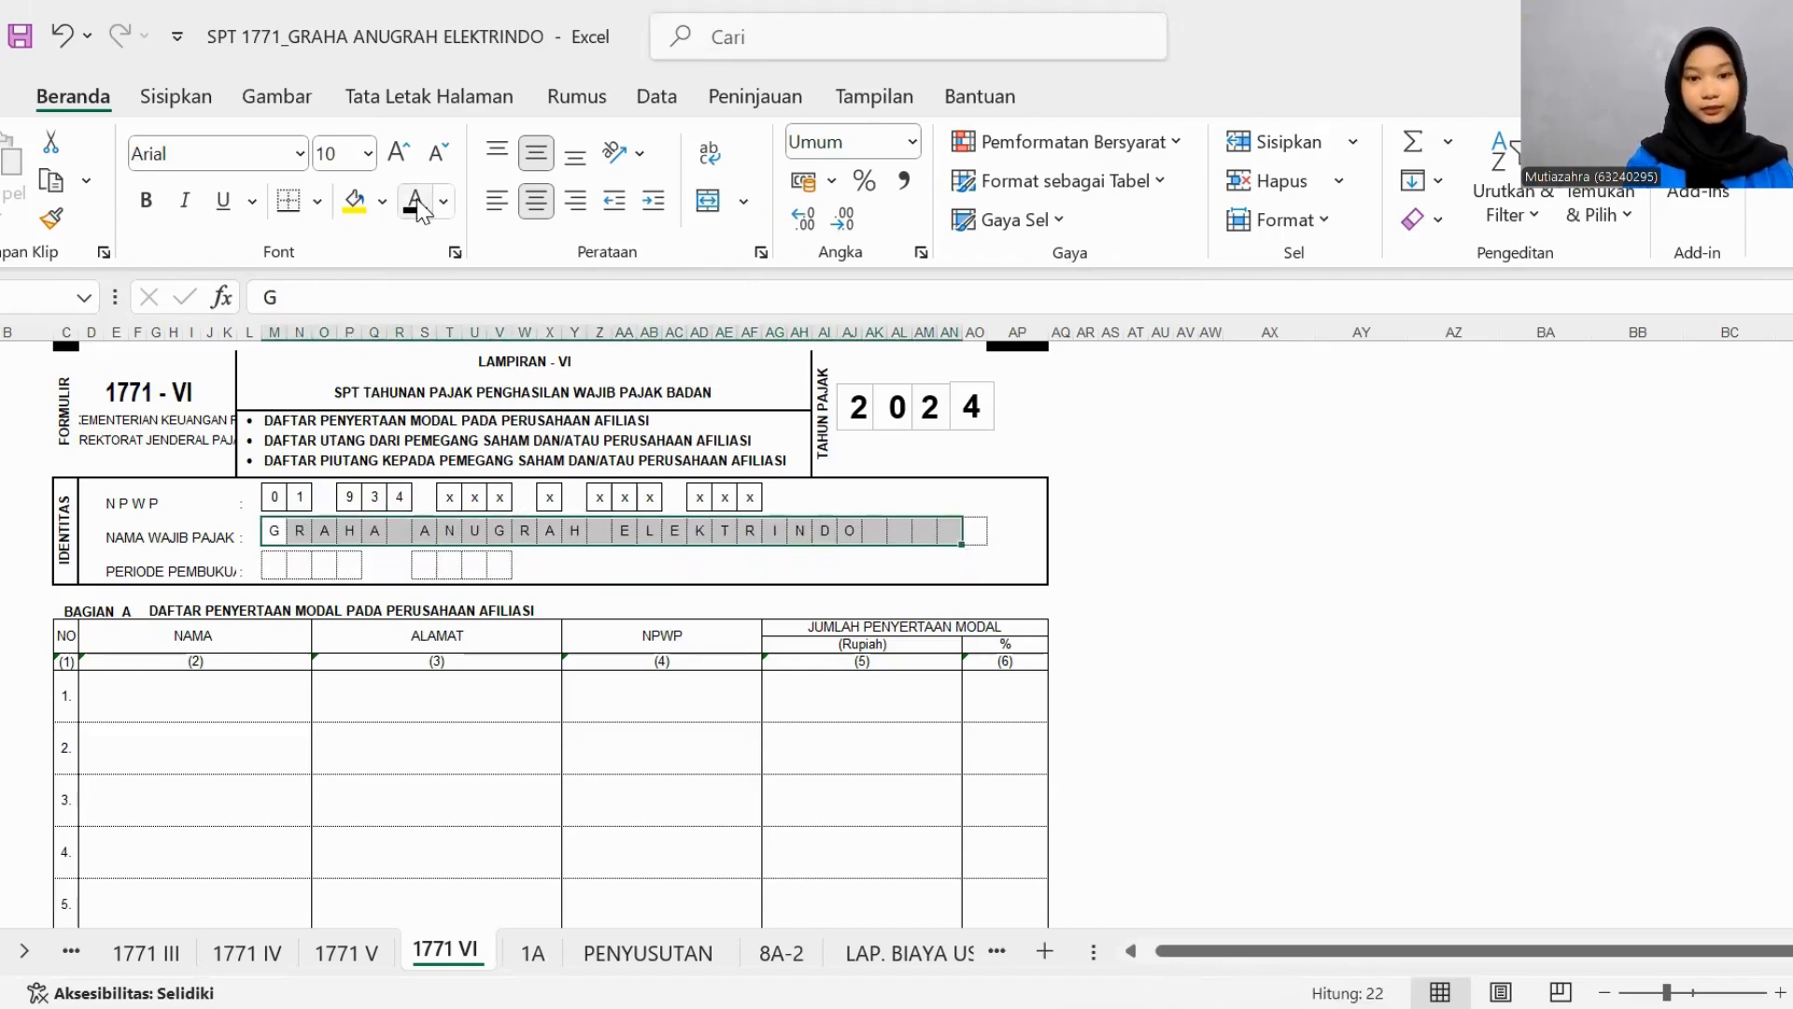
{"action": "left_click", "coordinate": [274, 572]}
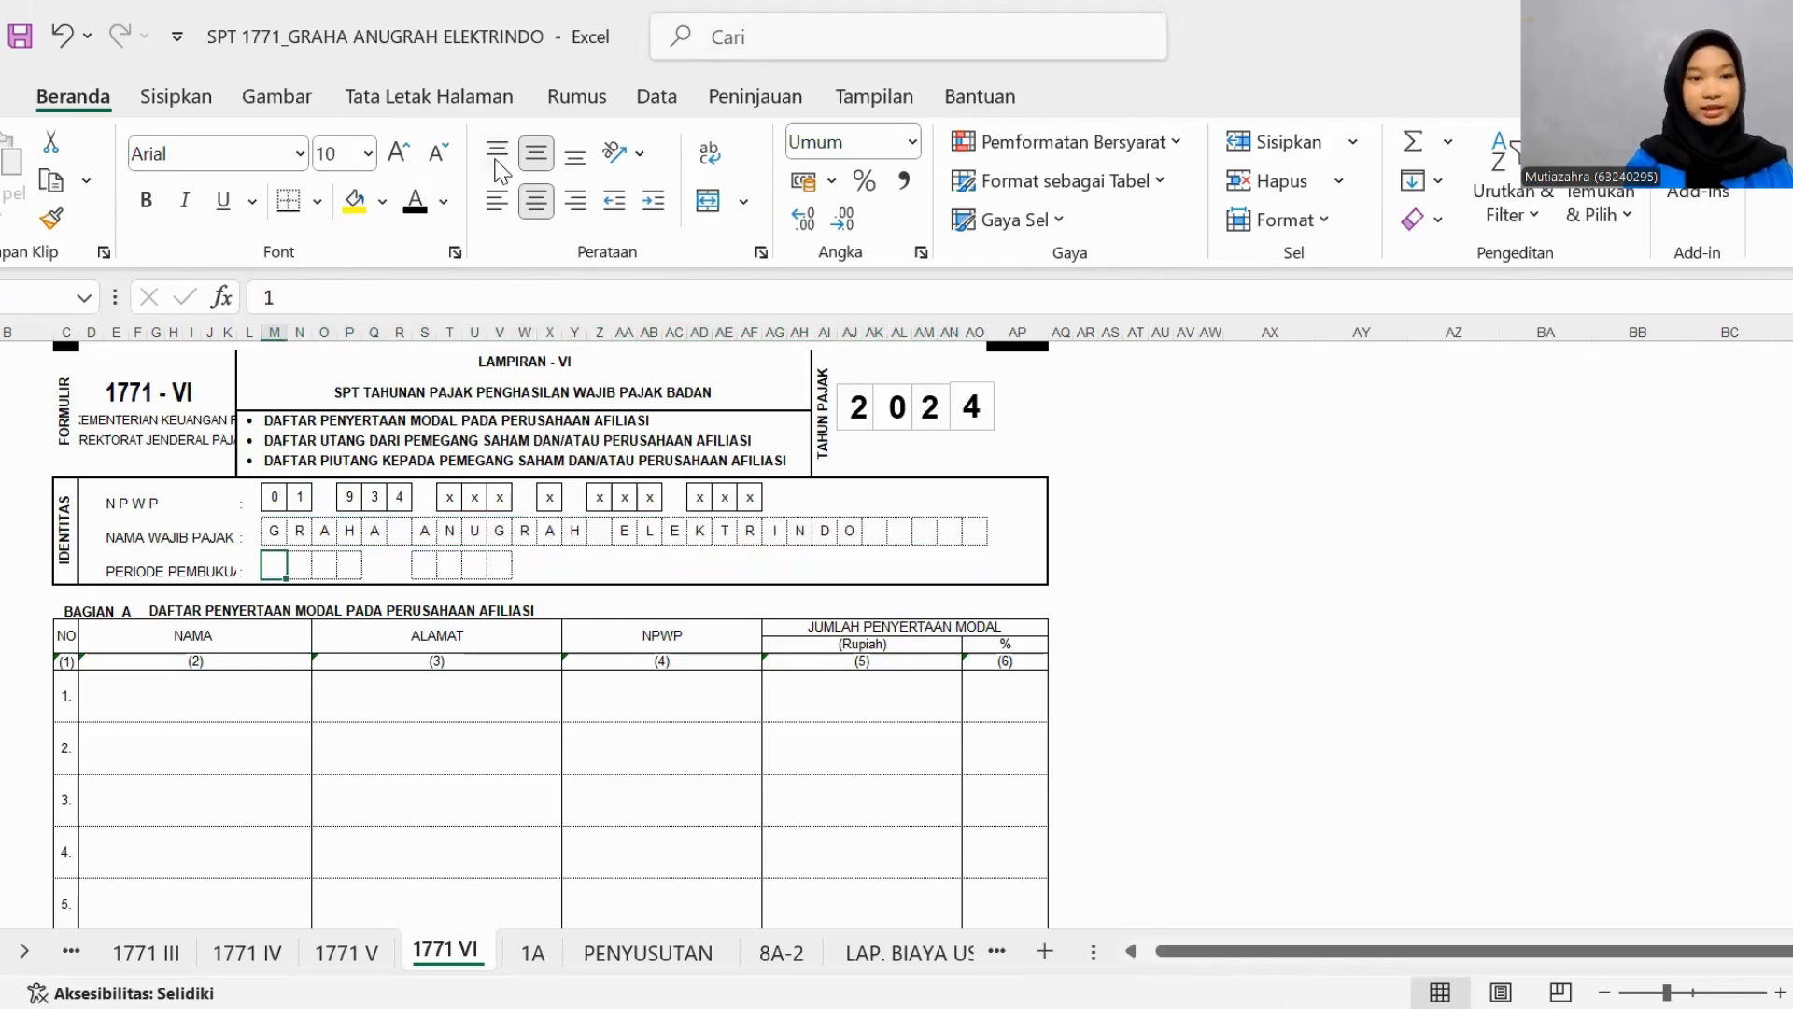
{"action": "left_click", "coordinate": [429, 207]}
- Look through Bagian A, B and C of form 1771-VI, covering affiliate shareholdings, debts and receivables
{"action": "left_click", "coordinate": [243, 687]}
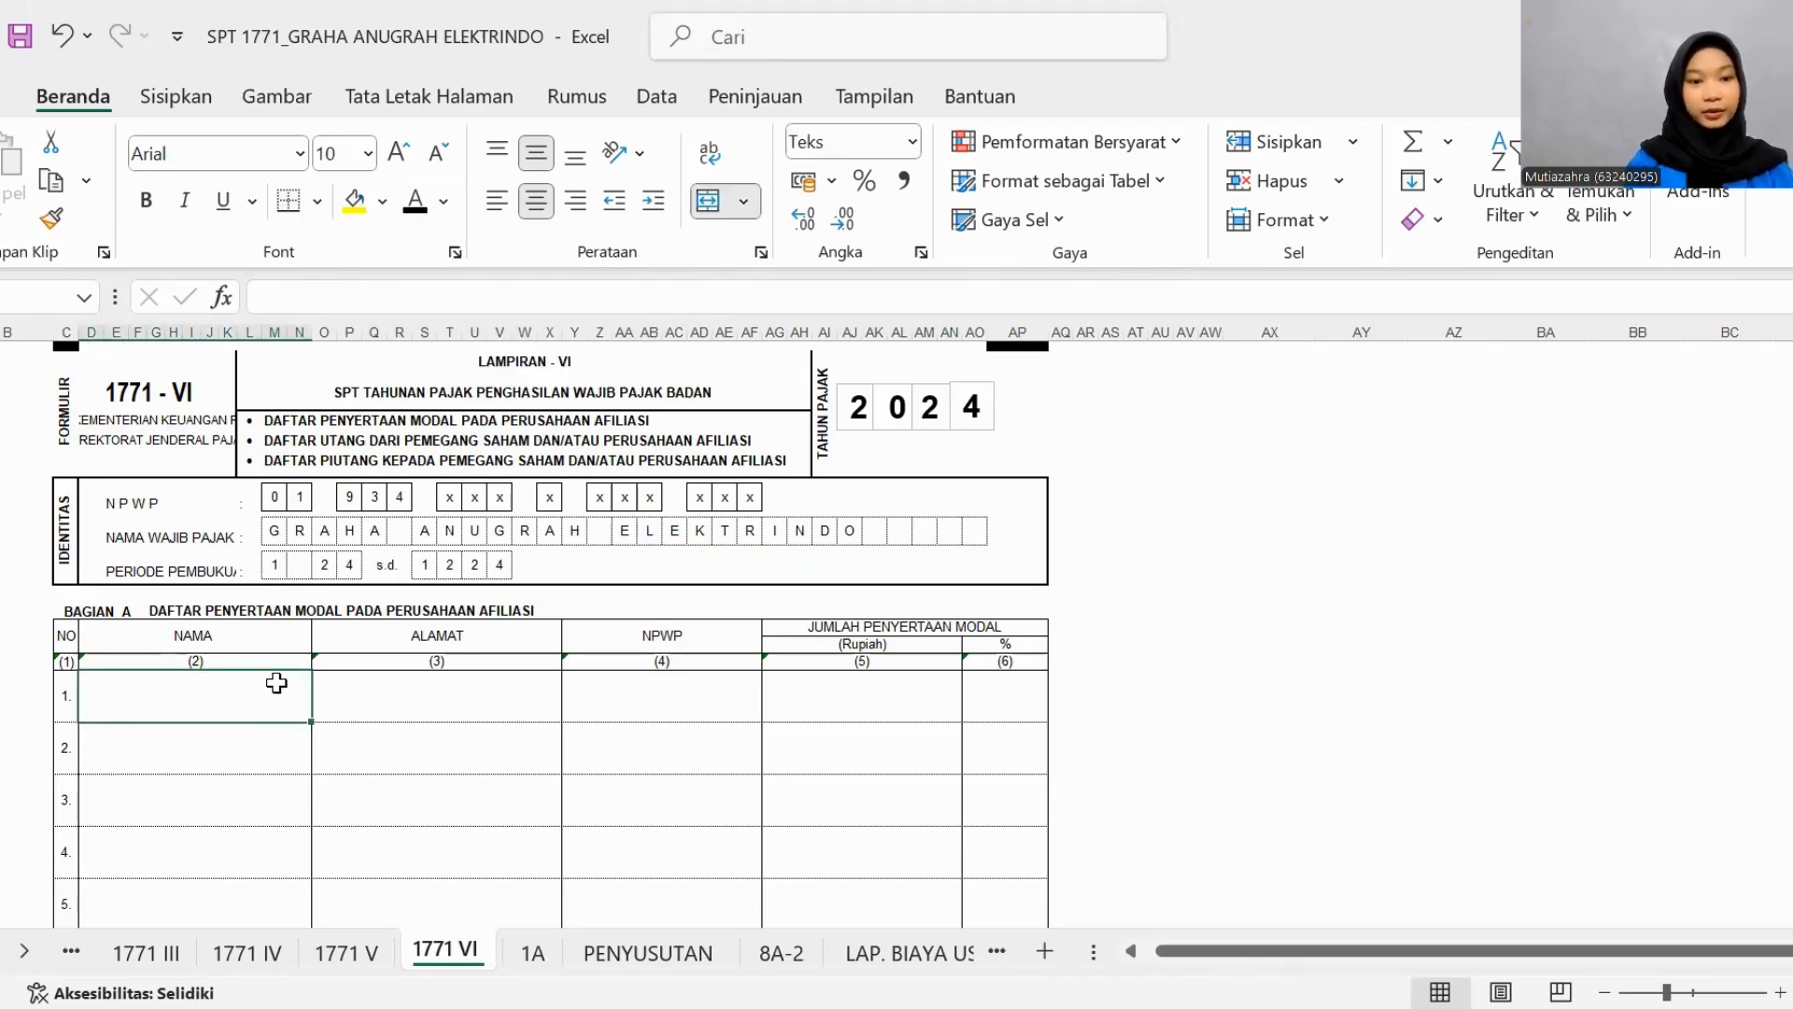
{"action": "scroll", "coordinate": [278, 688], "scroll_direction": "down", "scroll_amount": 8}
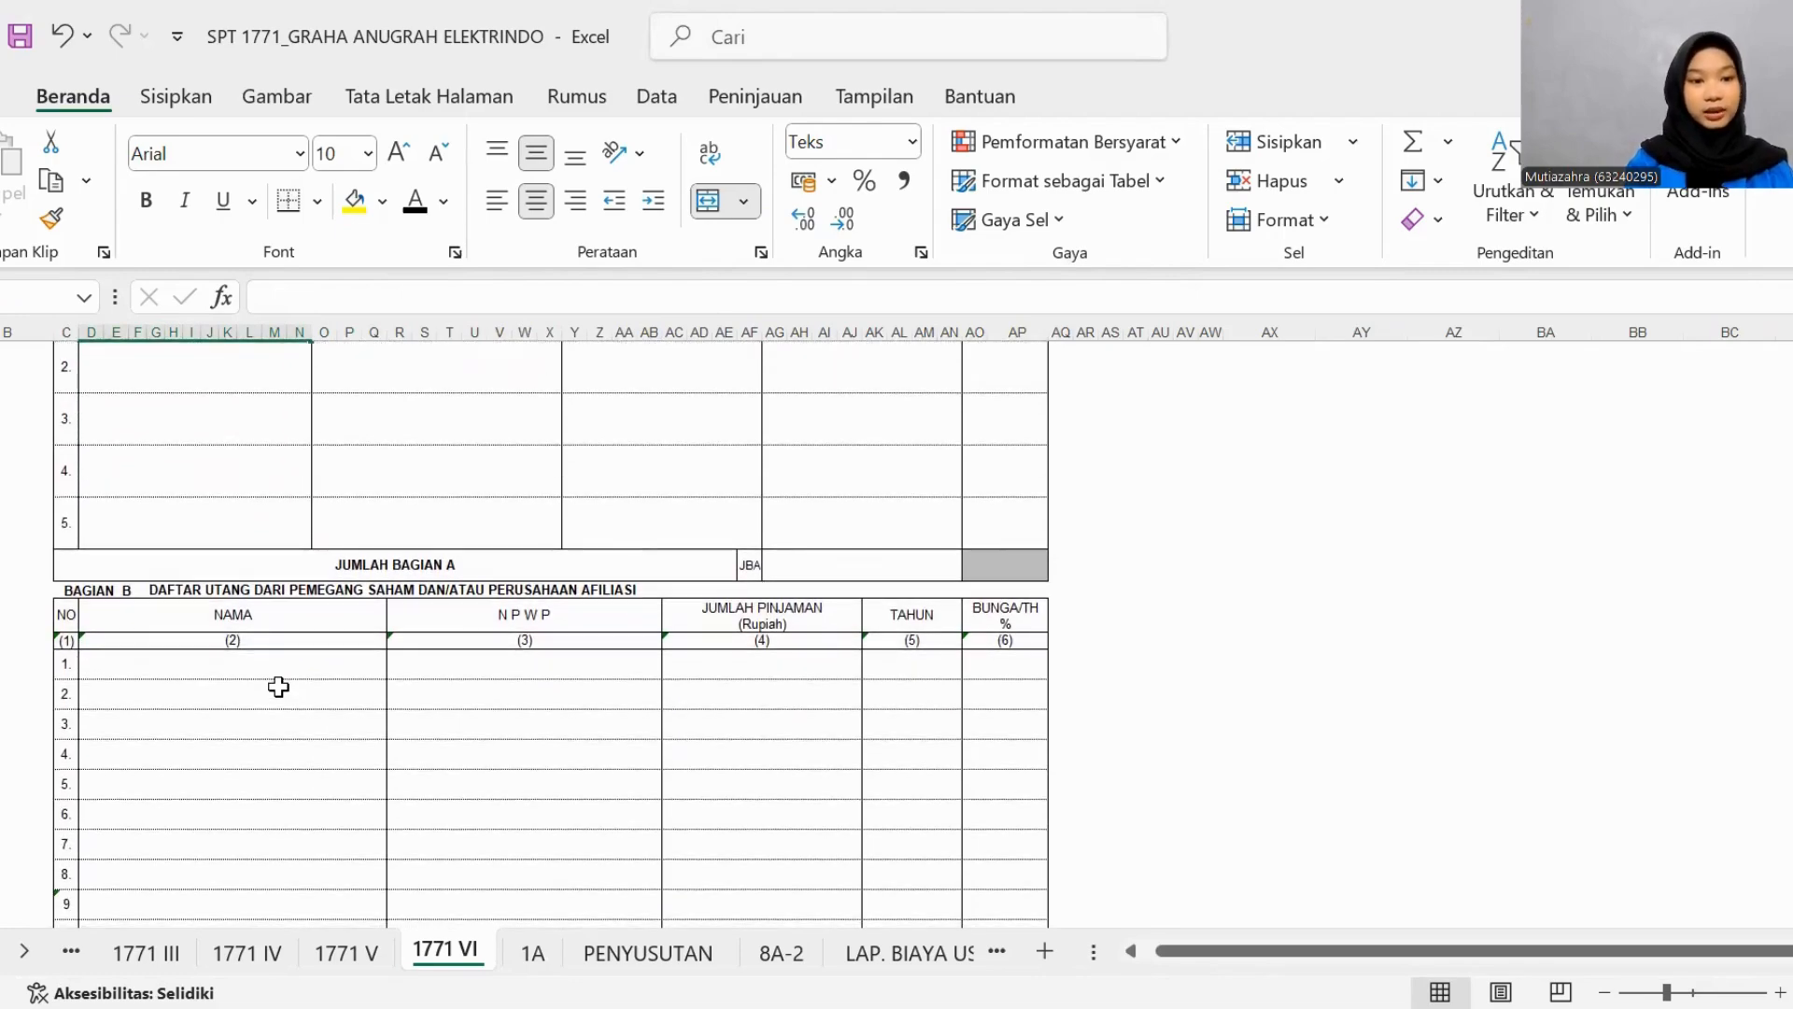
{"action": "scroll", "coordinate": [278, 688], "scroll_direction": "down", "scroll_amount": 1}
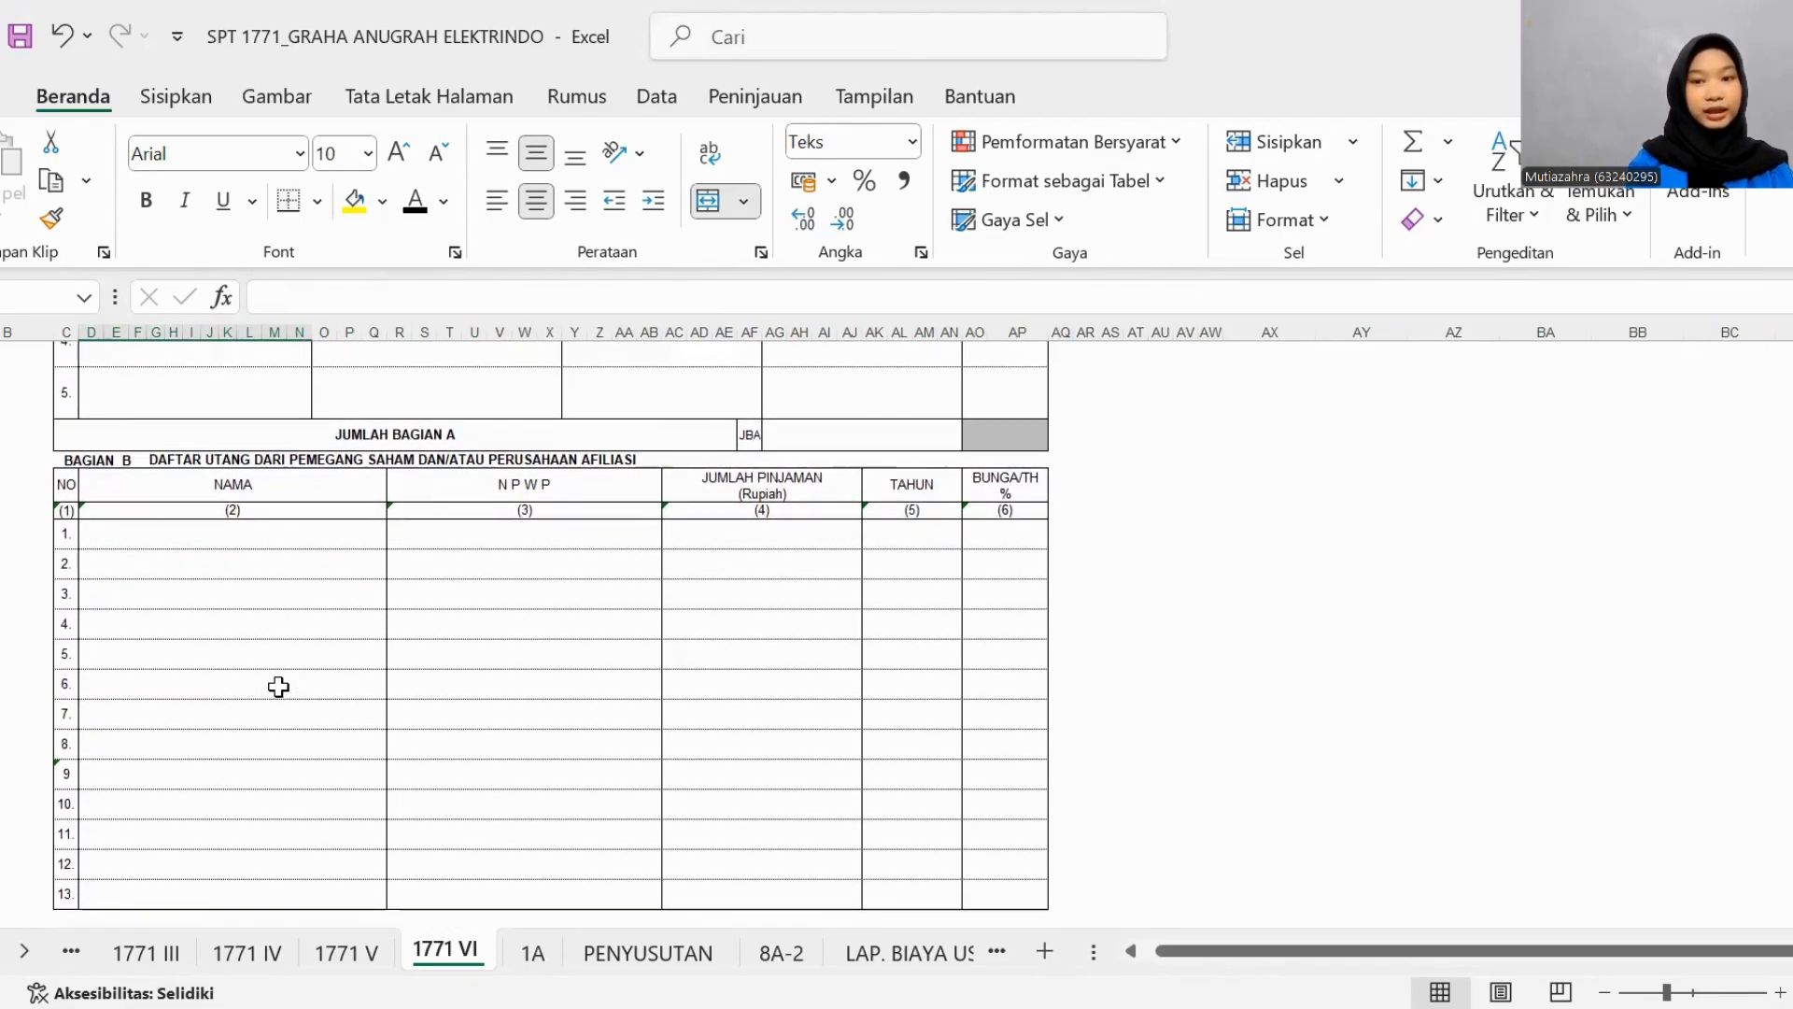
{"action": "scroll", "coordinate": [278, 688], "scroll_direction": "down", "scroll_amount": 7}
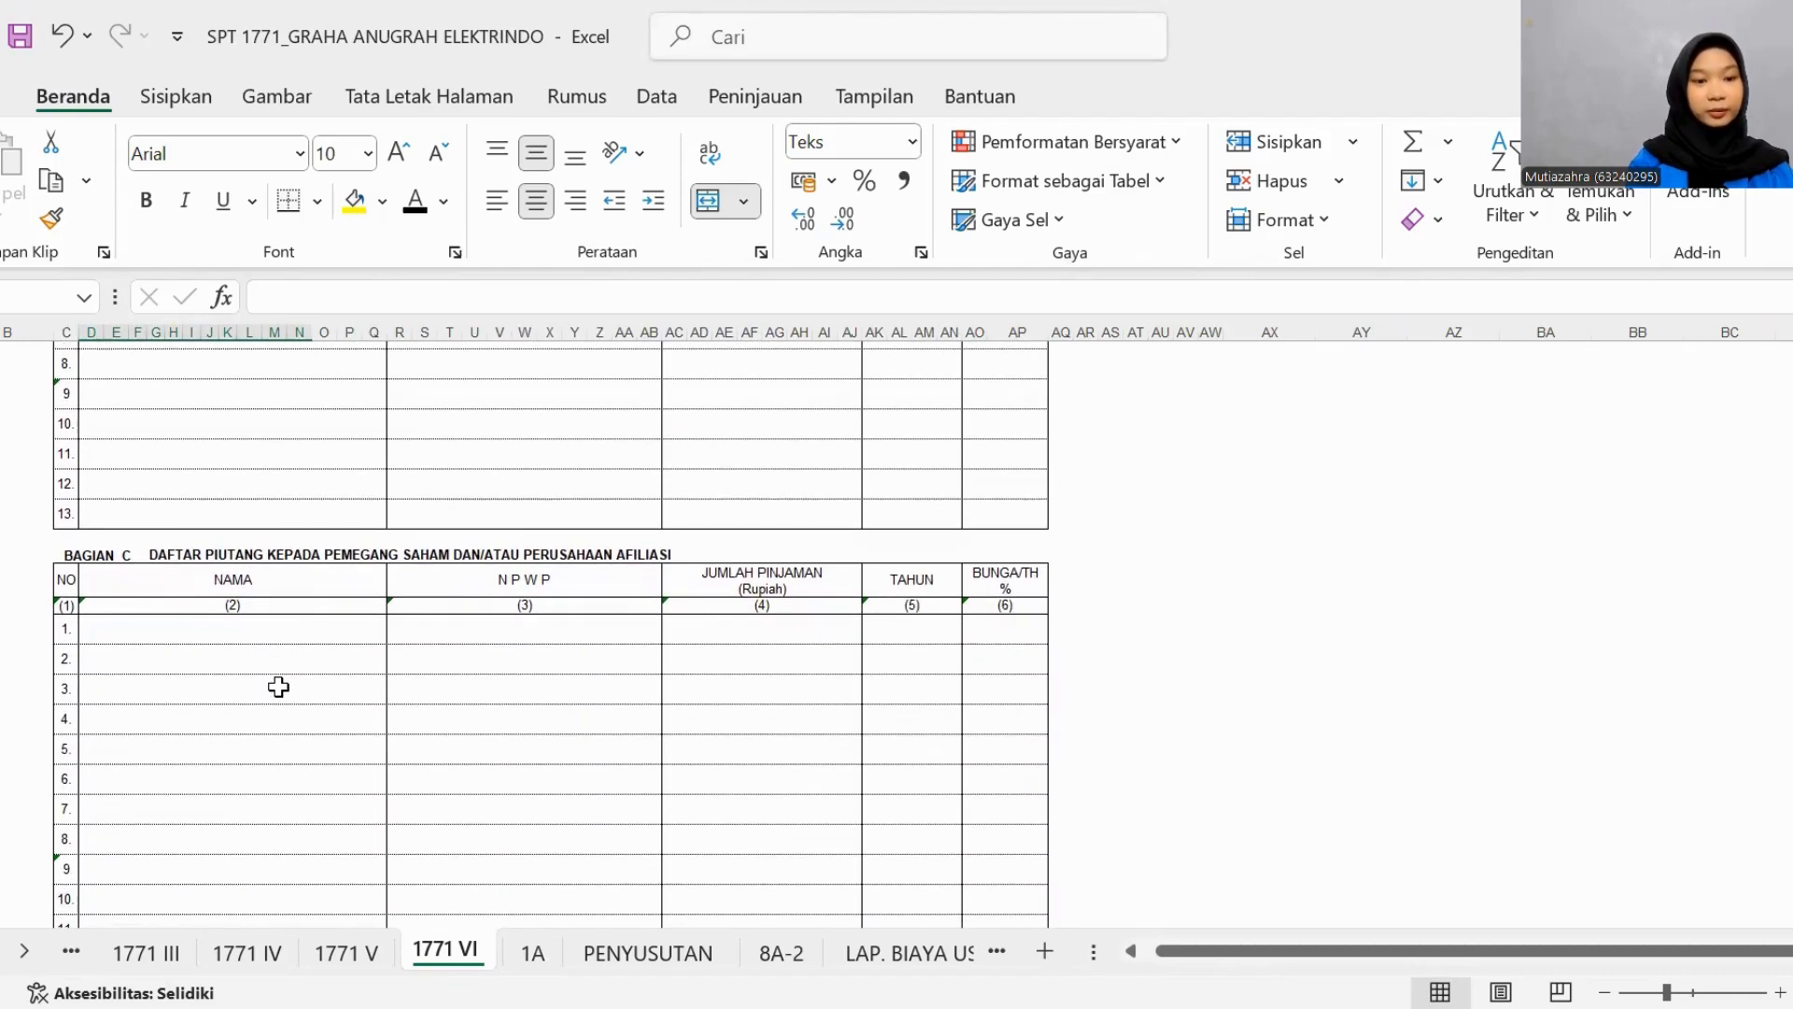
{"action": "scroll", "coordinate": [278, 688], "scroll_direction": "down", "scroll_amount": 1}
{"action": "scroll", "coordinate": [278, 687], "scroll_direction": "up", "scroll_amount": 10}
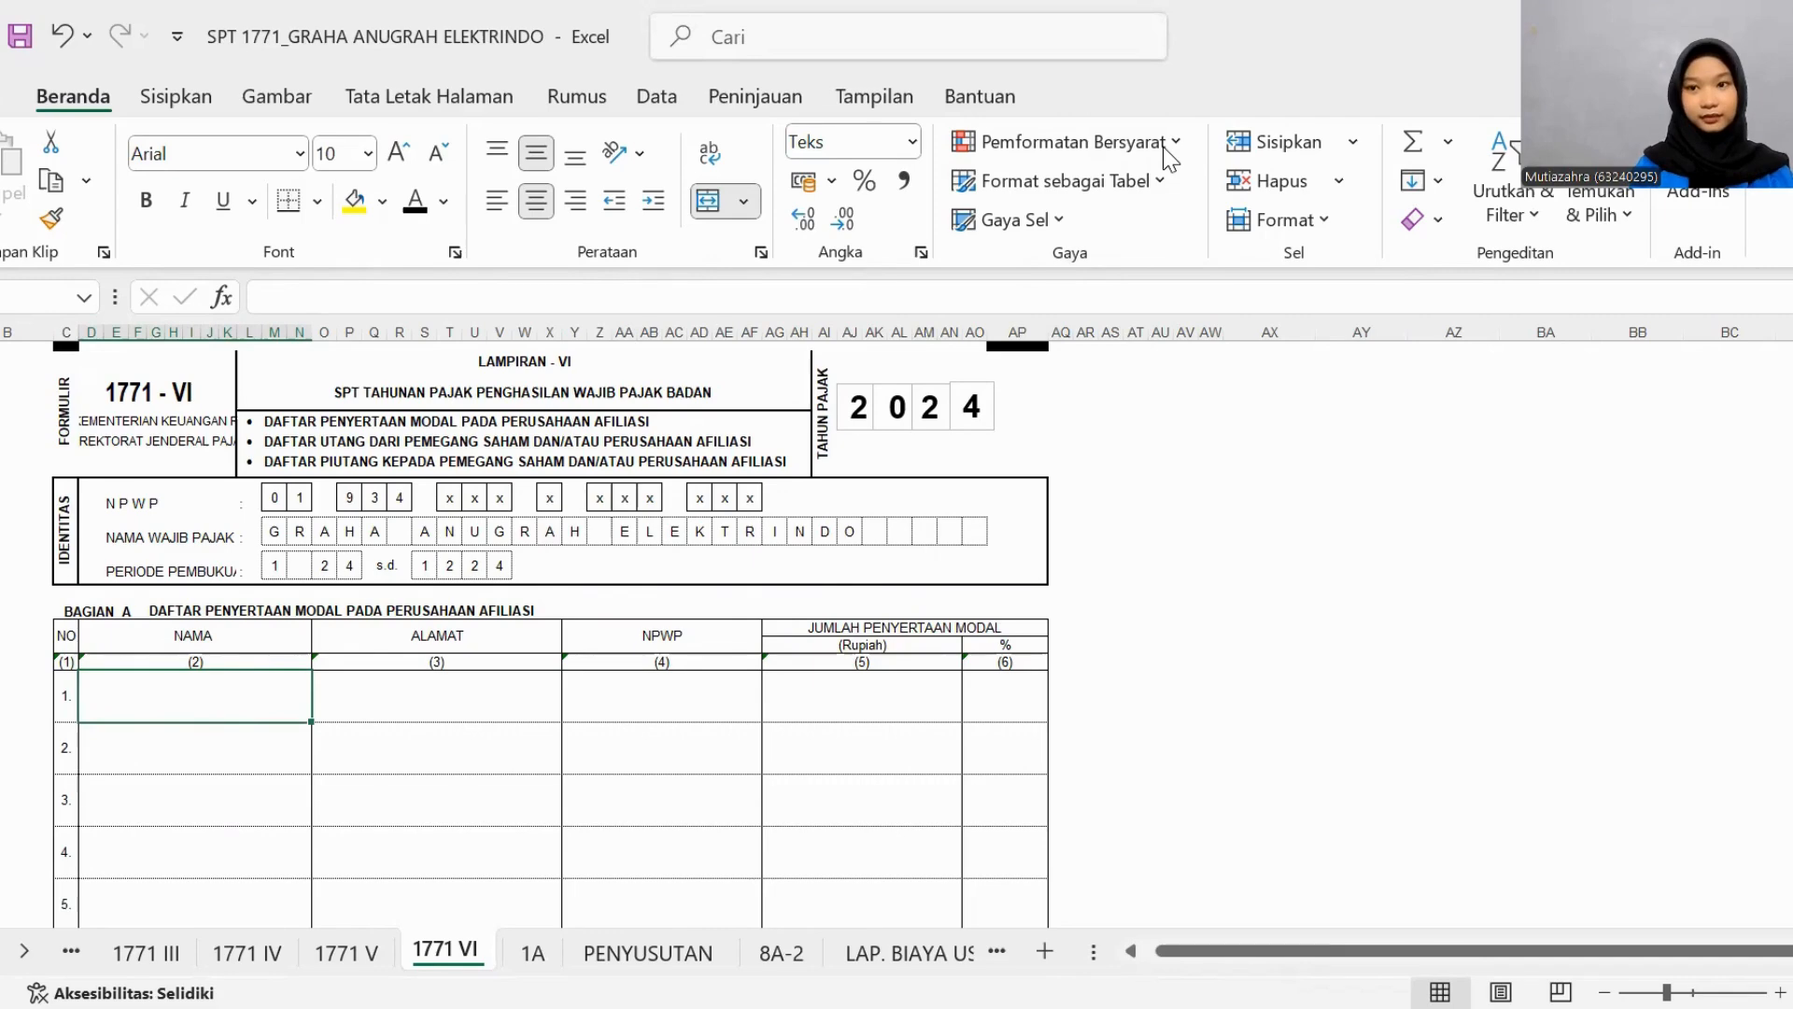
- On sheet 1771 V, set the first shareholder's NAMA, ALAMAT and NPWP in Bagian A to black font
{"action": "key", "text": "ctrl+Page_Up"}
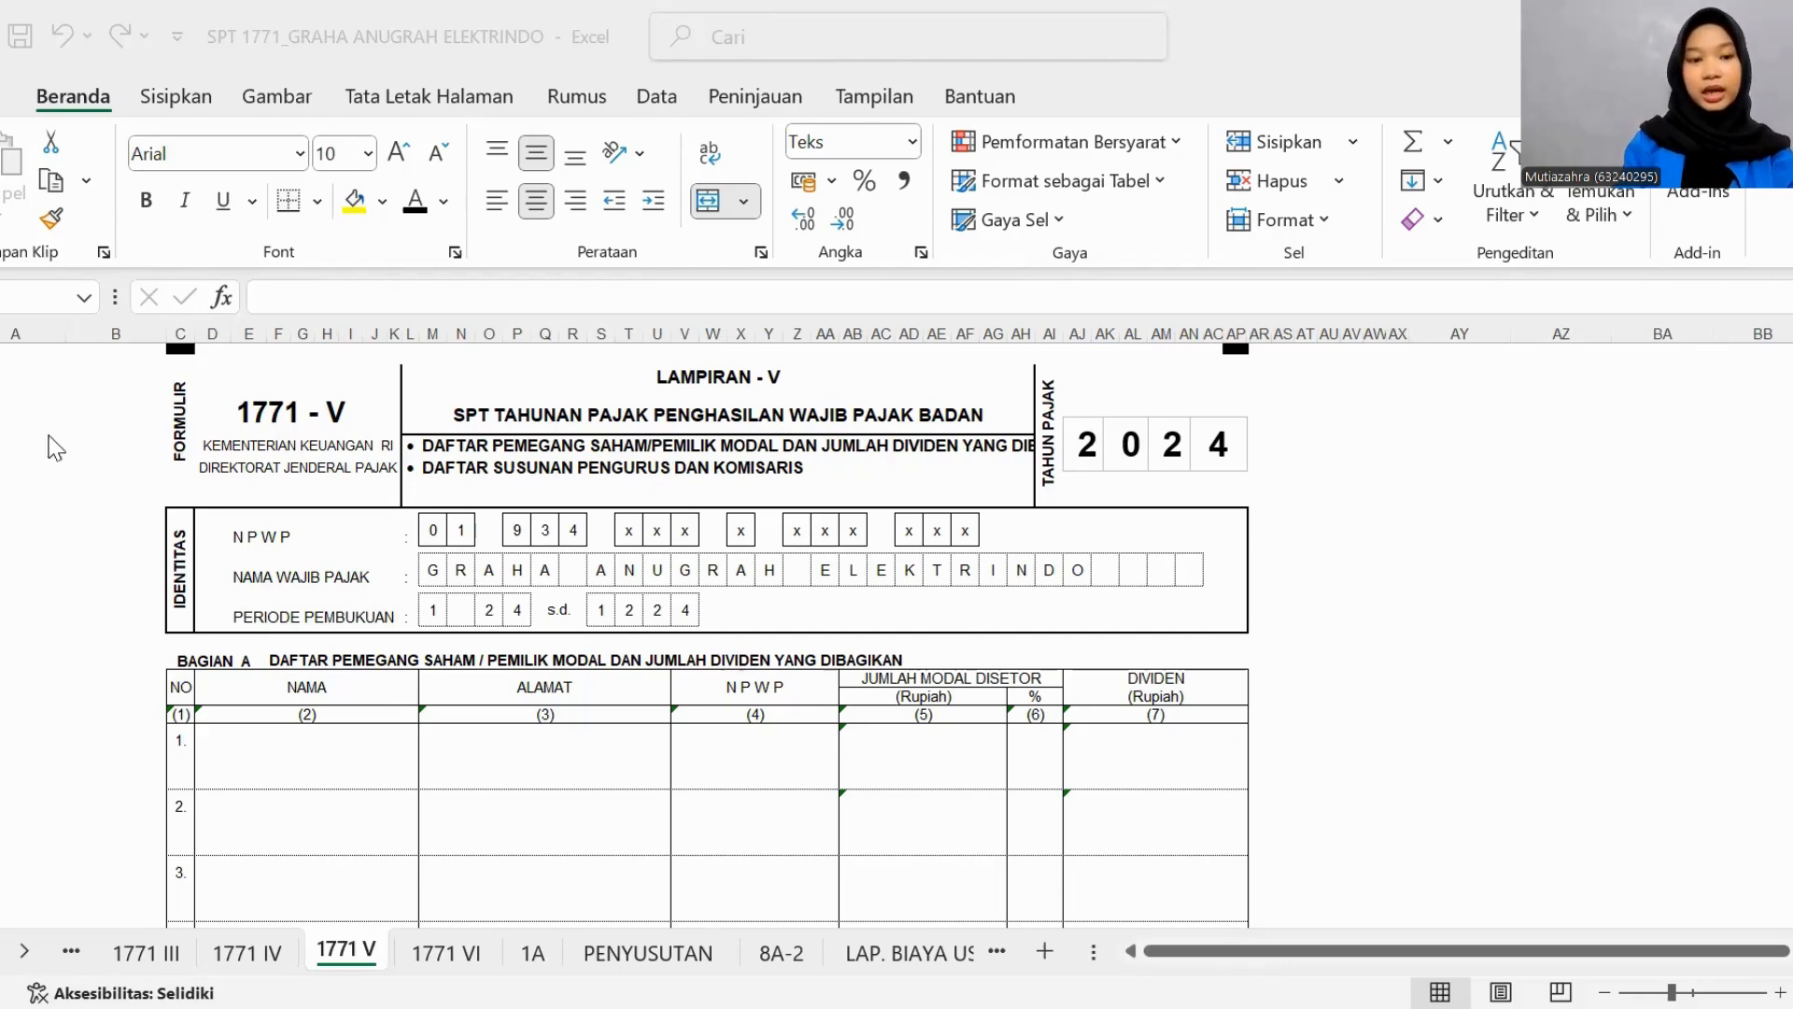
{"action": "scroll", "coordinate": [526, 623], "scroll_direction": "down", "scroll_amount": 3}
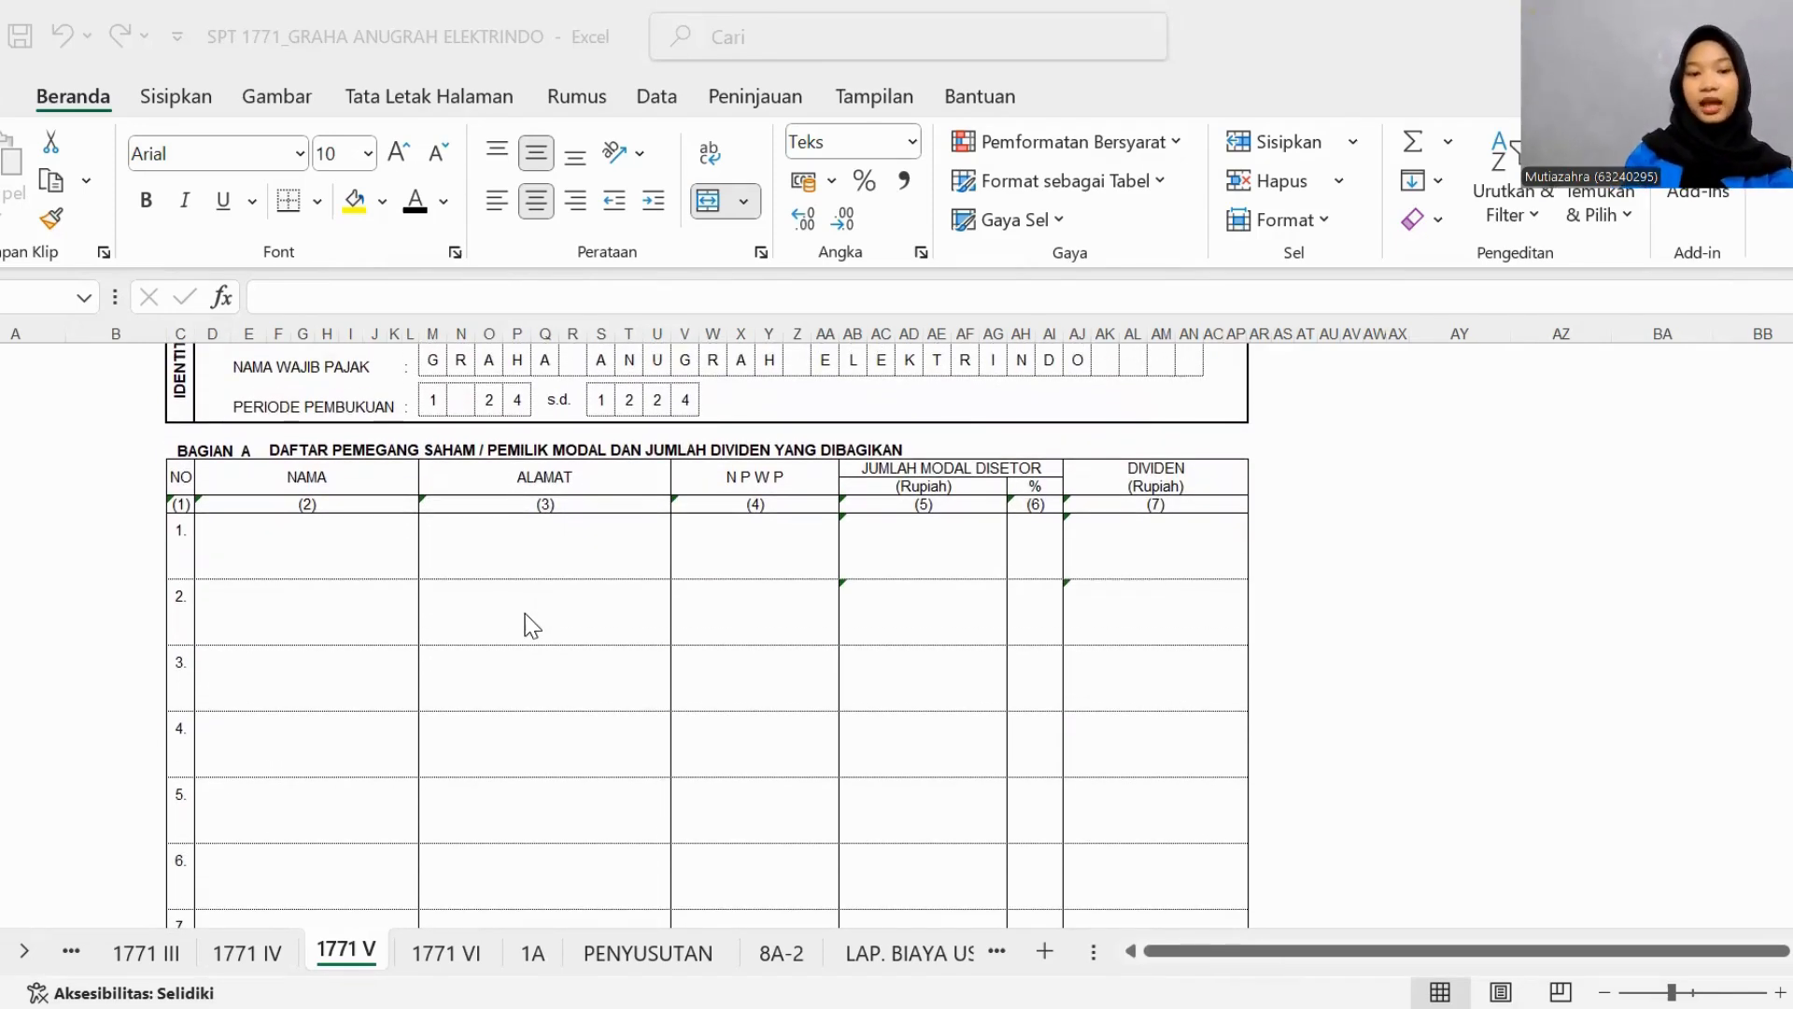
{"action": "left_click", "coordinate": [317, 550]}
{"action": "left_click", "coordinate": [415, 200]}
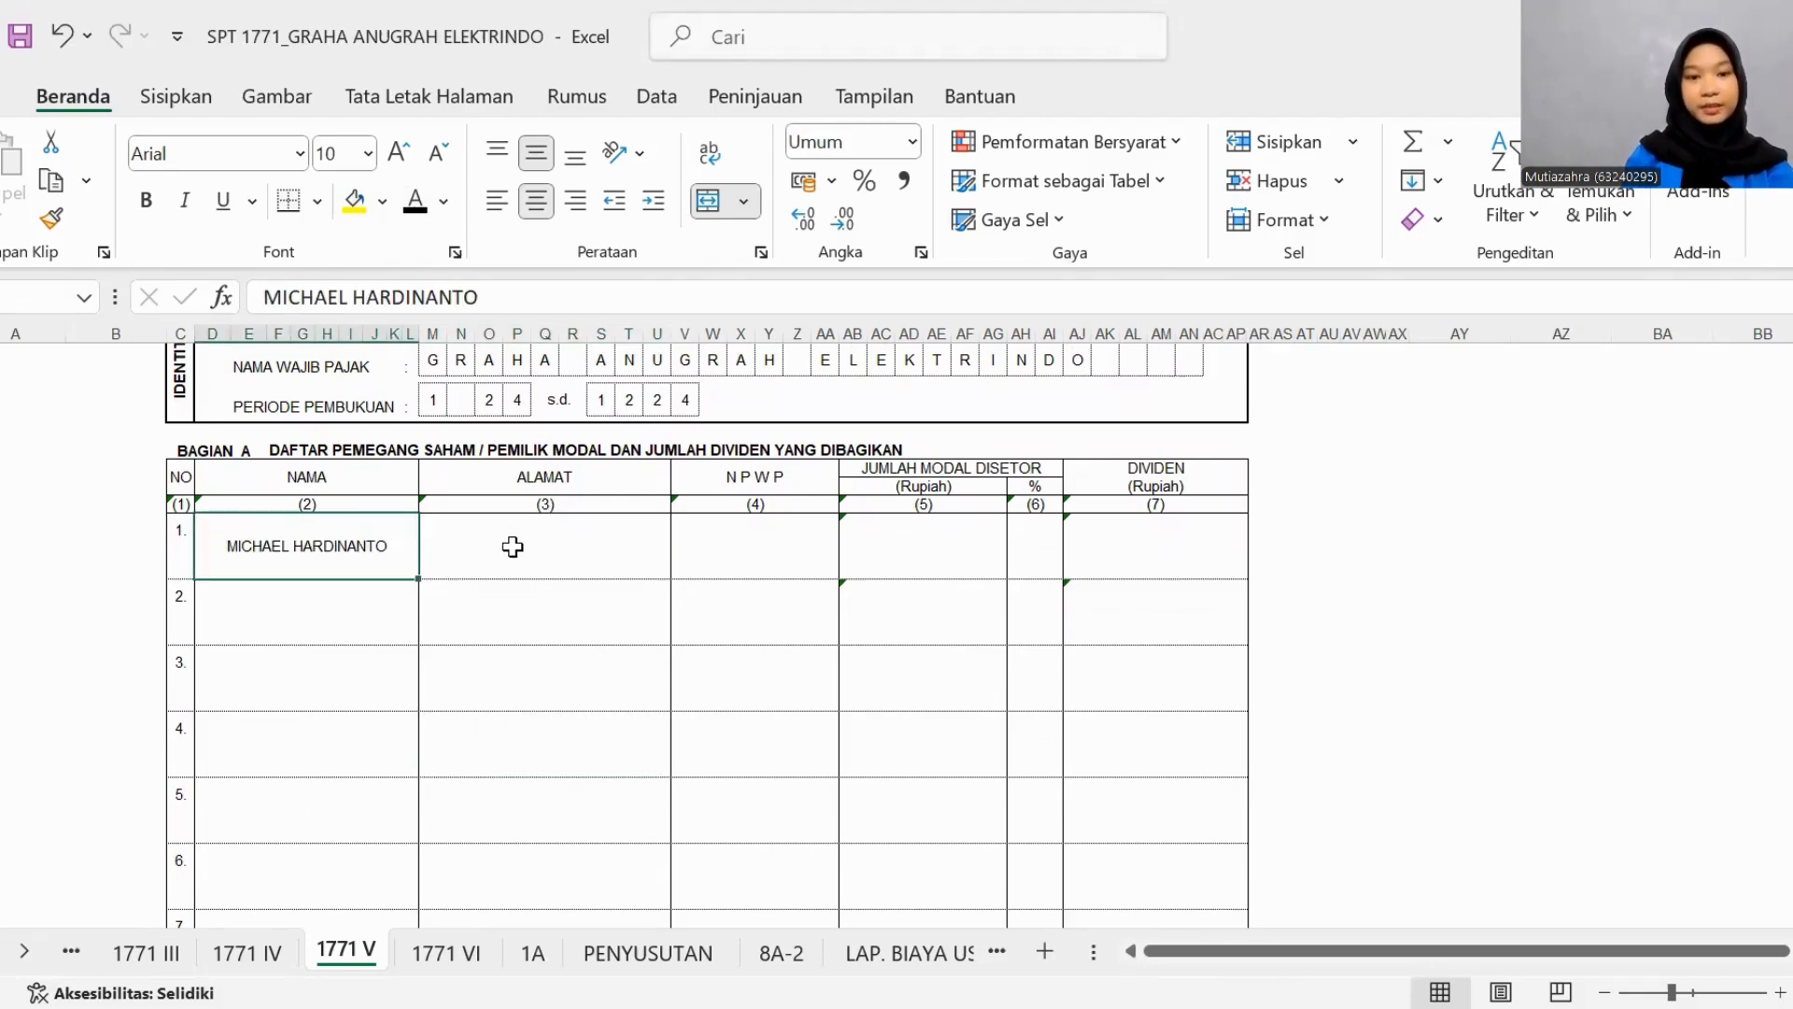
{"action": "left_click", "coordinate": [513, 546]}
{"action": "left_click", "coordinate": [415, 200]}
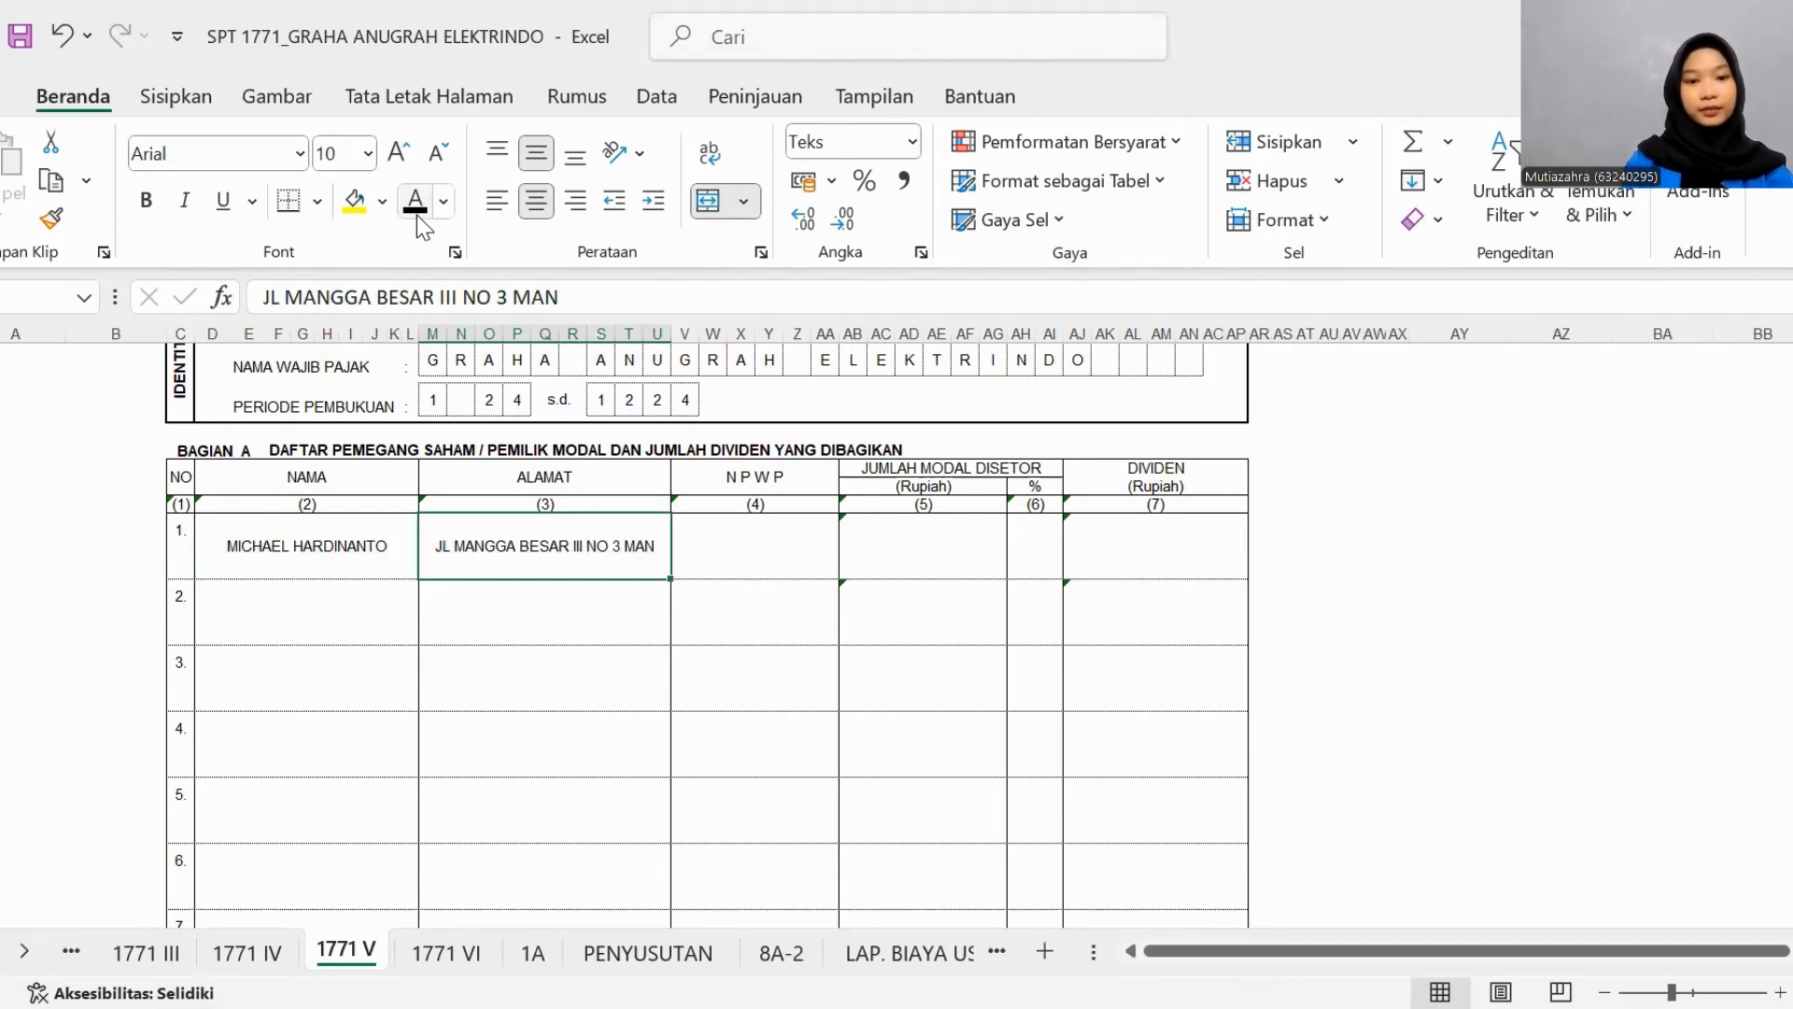
{"action": "left_click", "coordinate": [729, 556]}
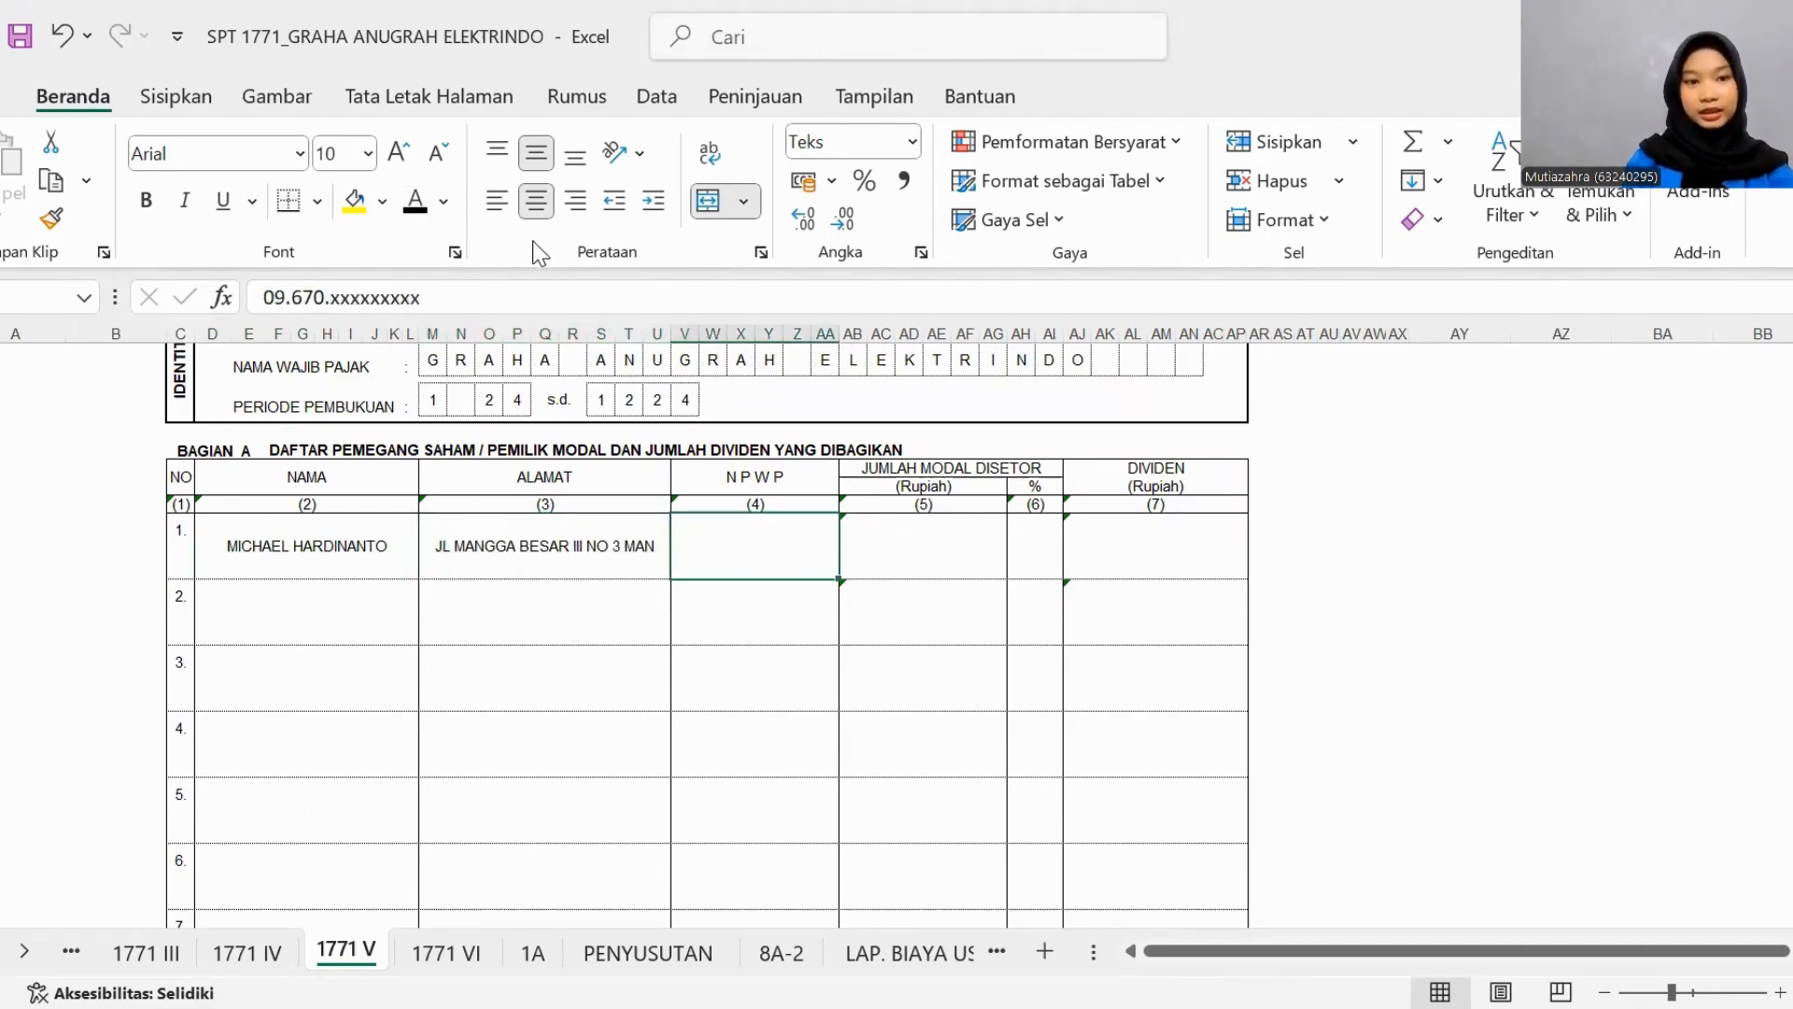
{"action": "left_click", "coordinate": [415, 200]}
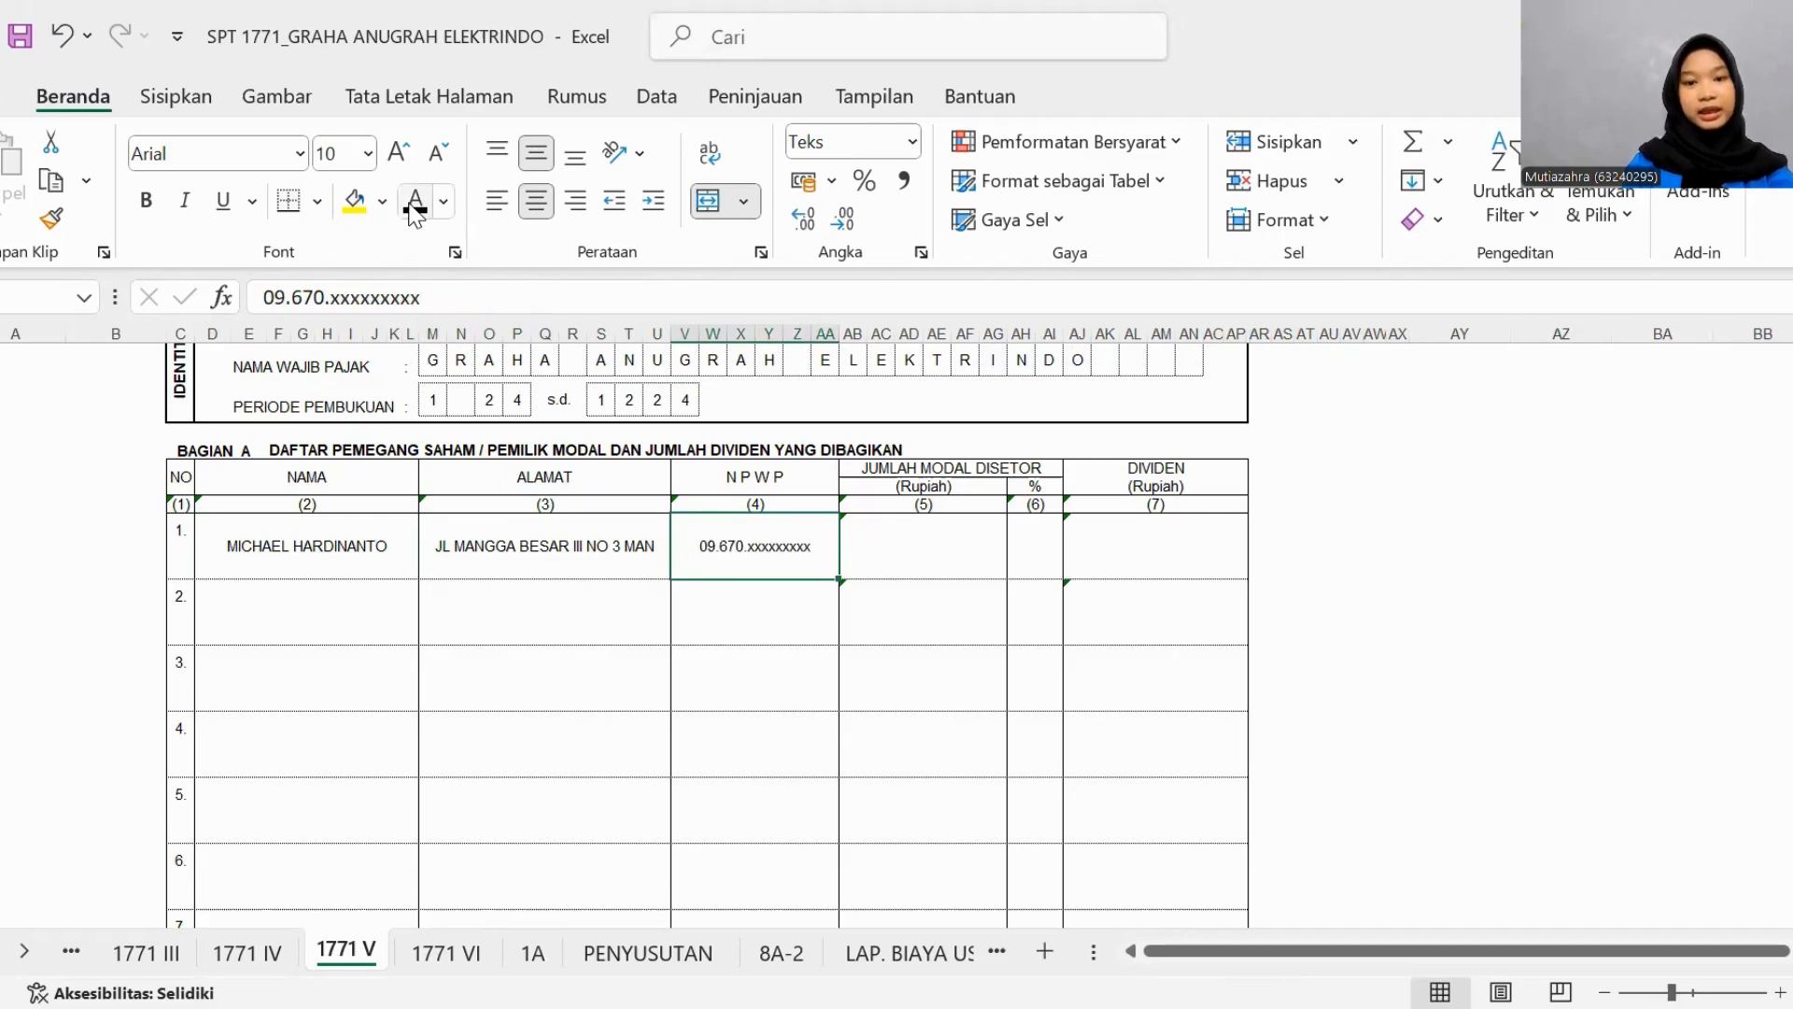
- Apply black font to the first shareholder's paid-in capital in Rupiah, percentage and DIVIDEN in Bagian A
{"action": "left_click", "coordinate": [912, 562]}
{"action": "left_click", "coordinate": [417, 207]}
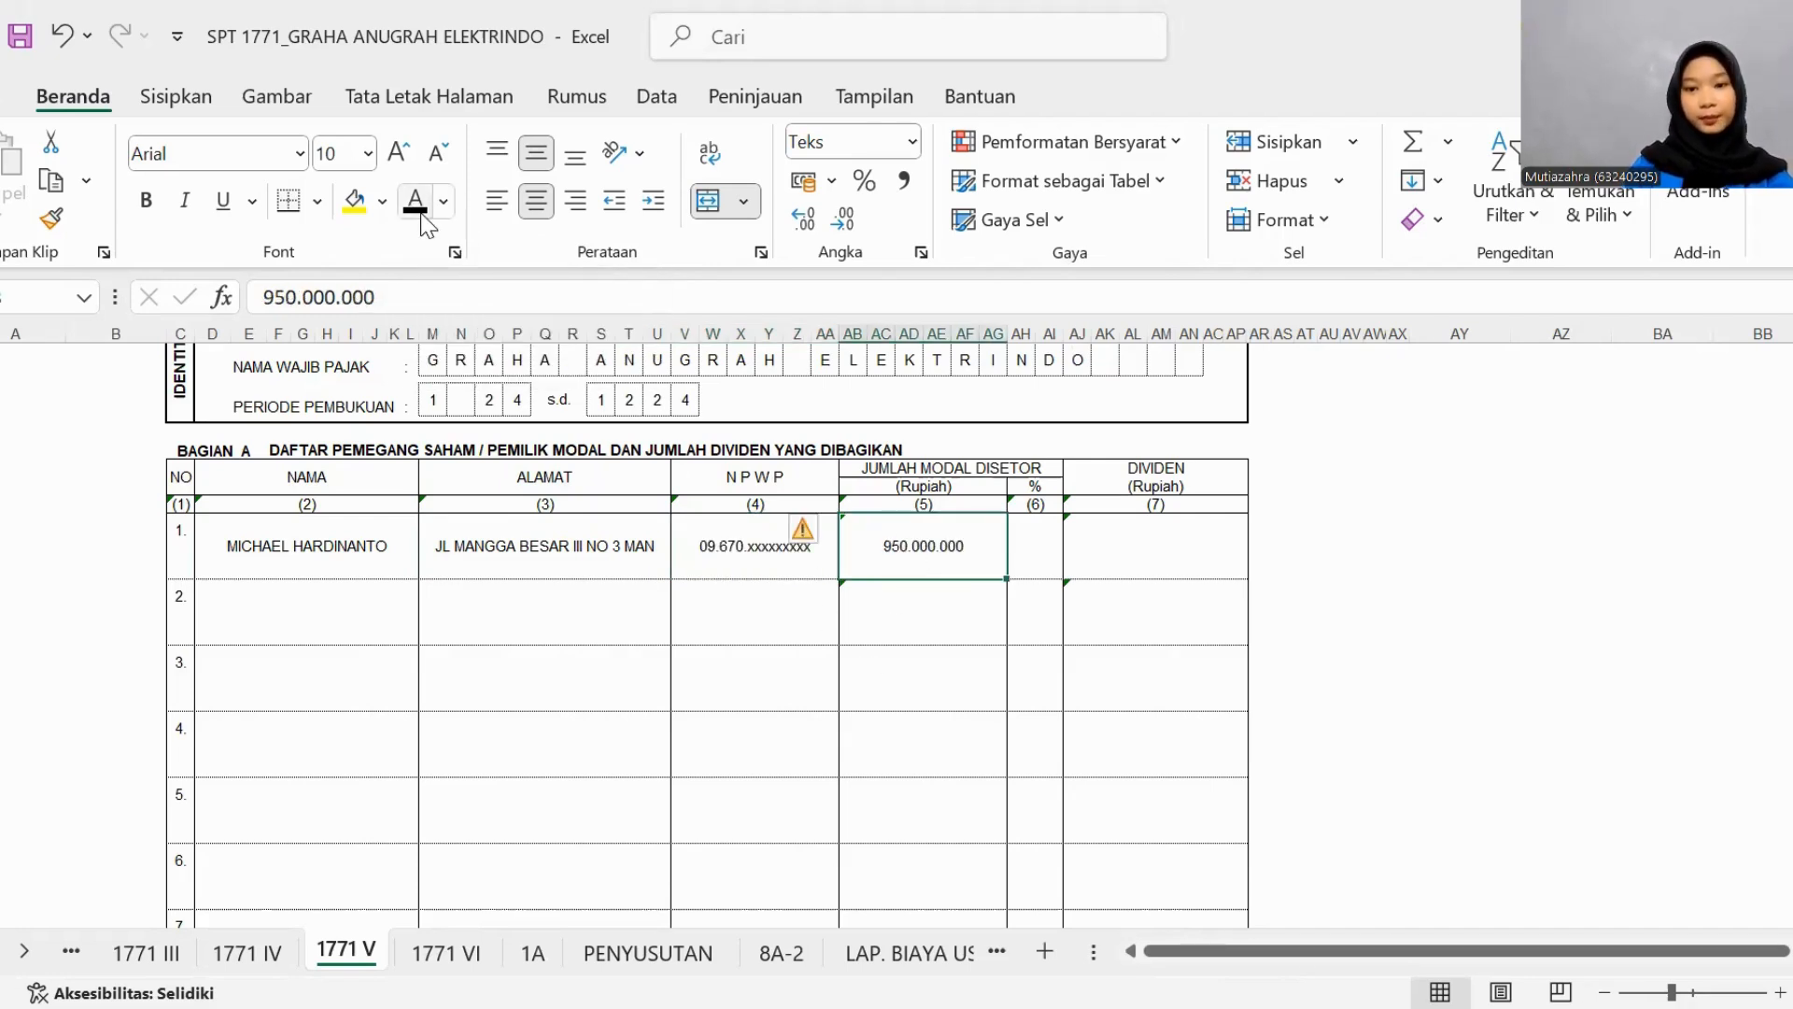
{"action": "left_click", "coordinate": [1026, 544]}
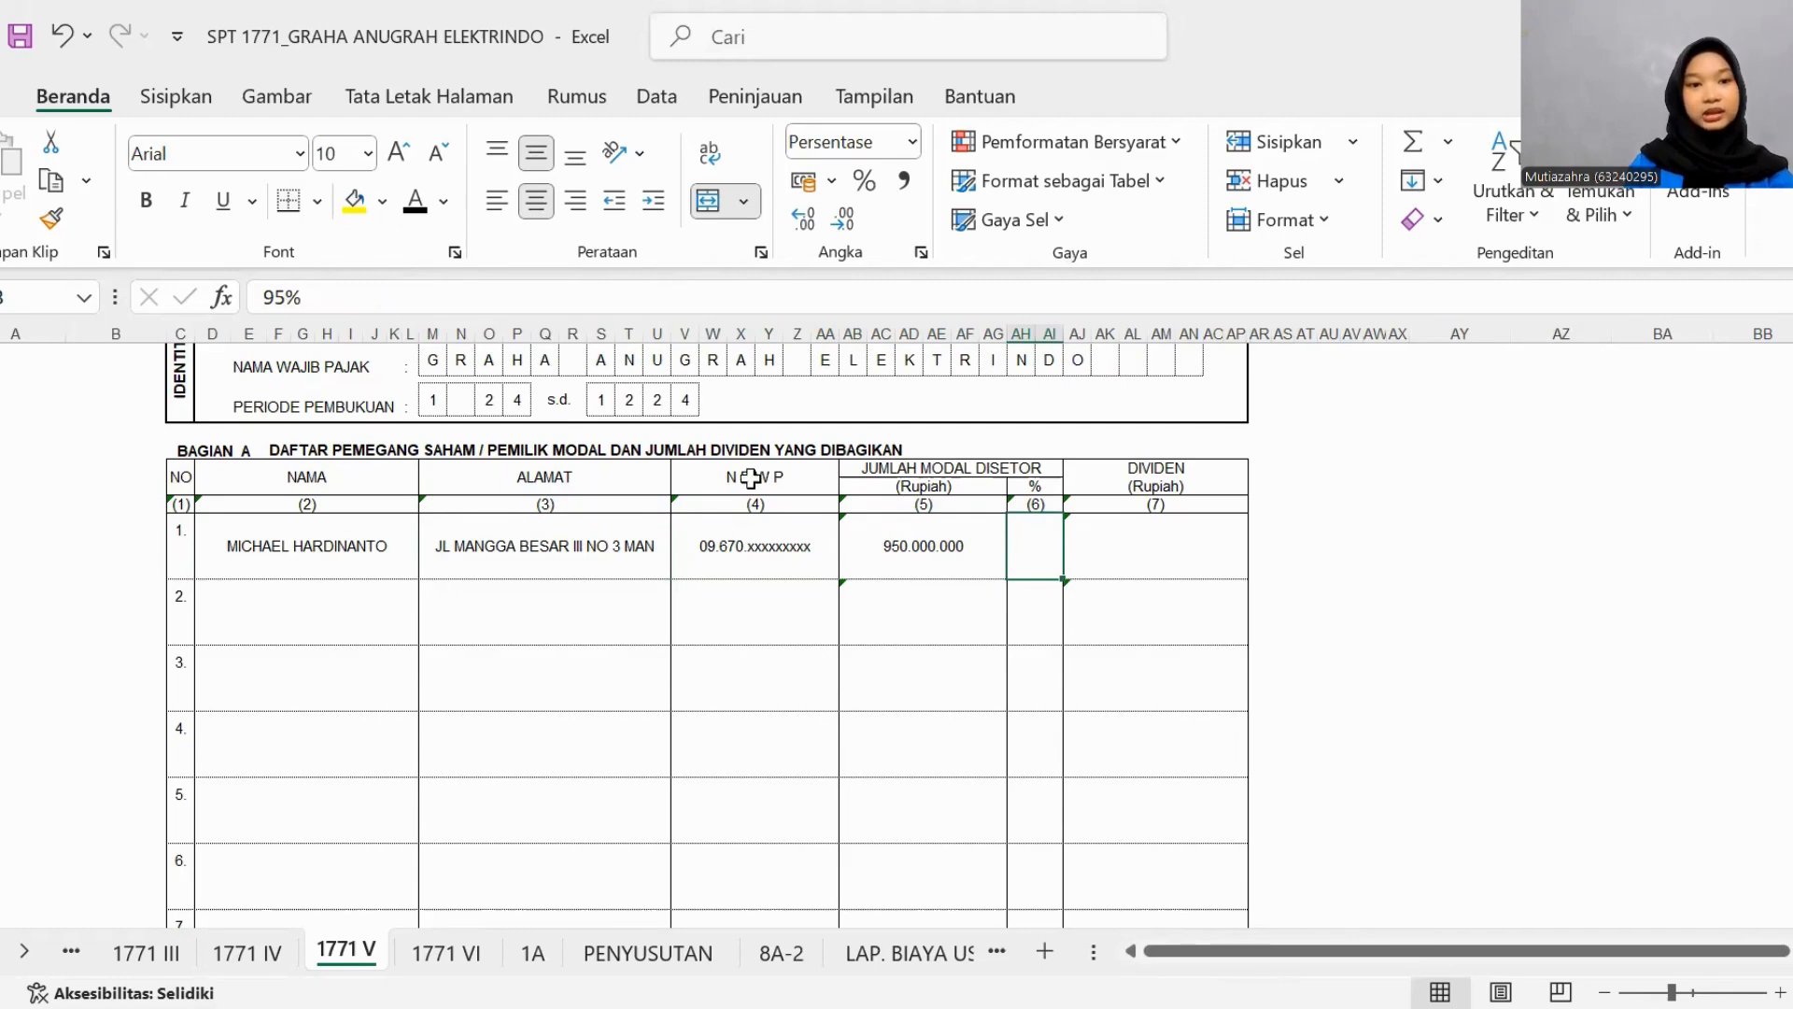
{"action": "left_click", "coordinate": [411, 200]}
{"action": "left_click", "coordinate": [1149, 580]}
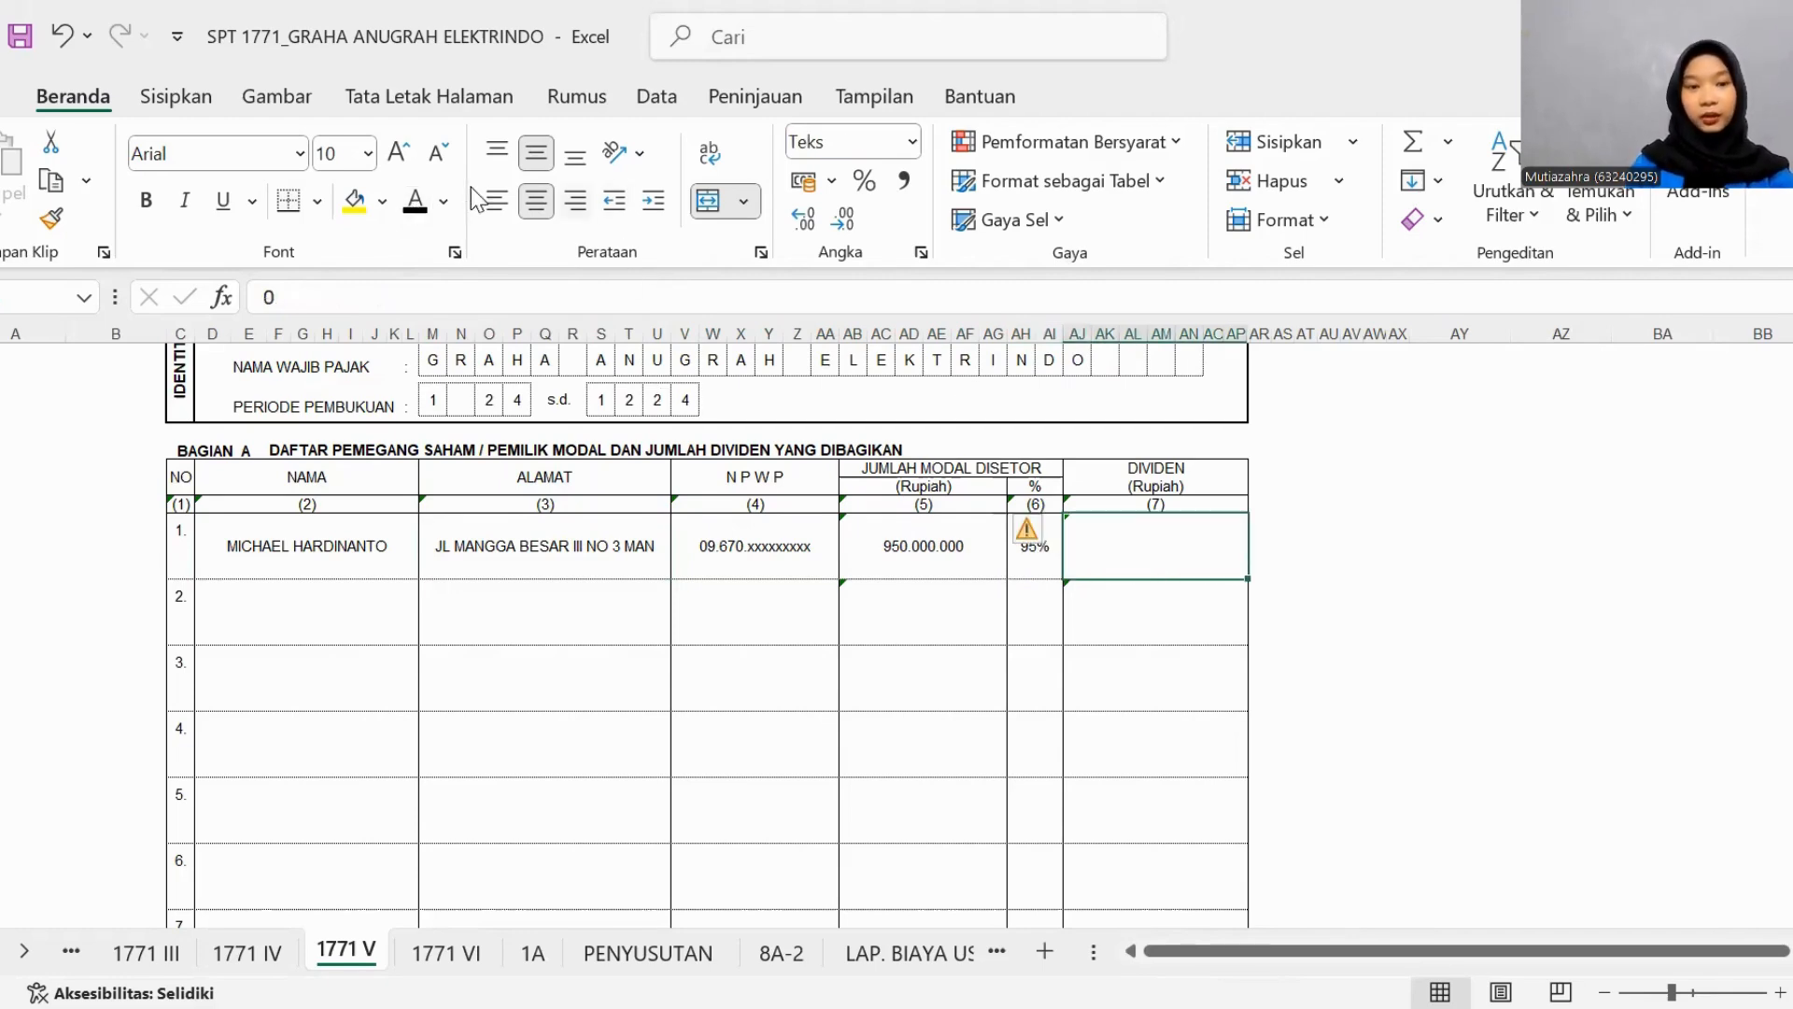
{"action": "left_click", "coordinate": [416, 202]}
- Set the NAMA, ALAMAT and NPWP of the second shareholder in Bagian A to black font
{"action": "left_click", "coordinate": [338, 595]}
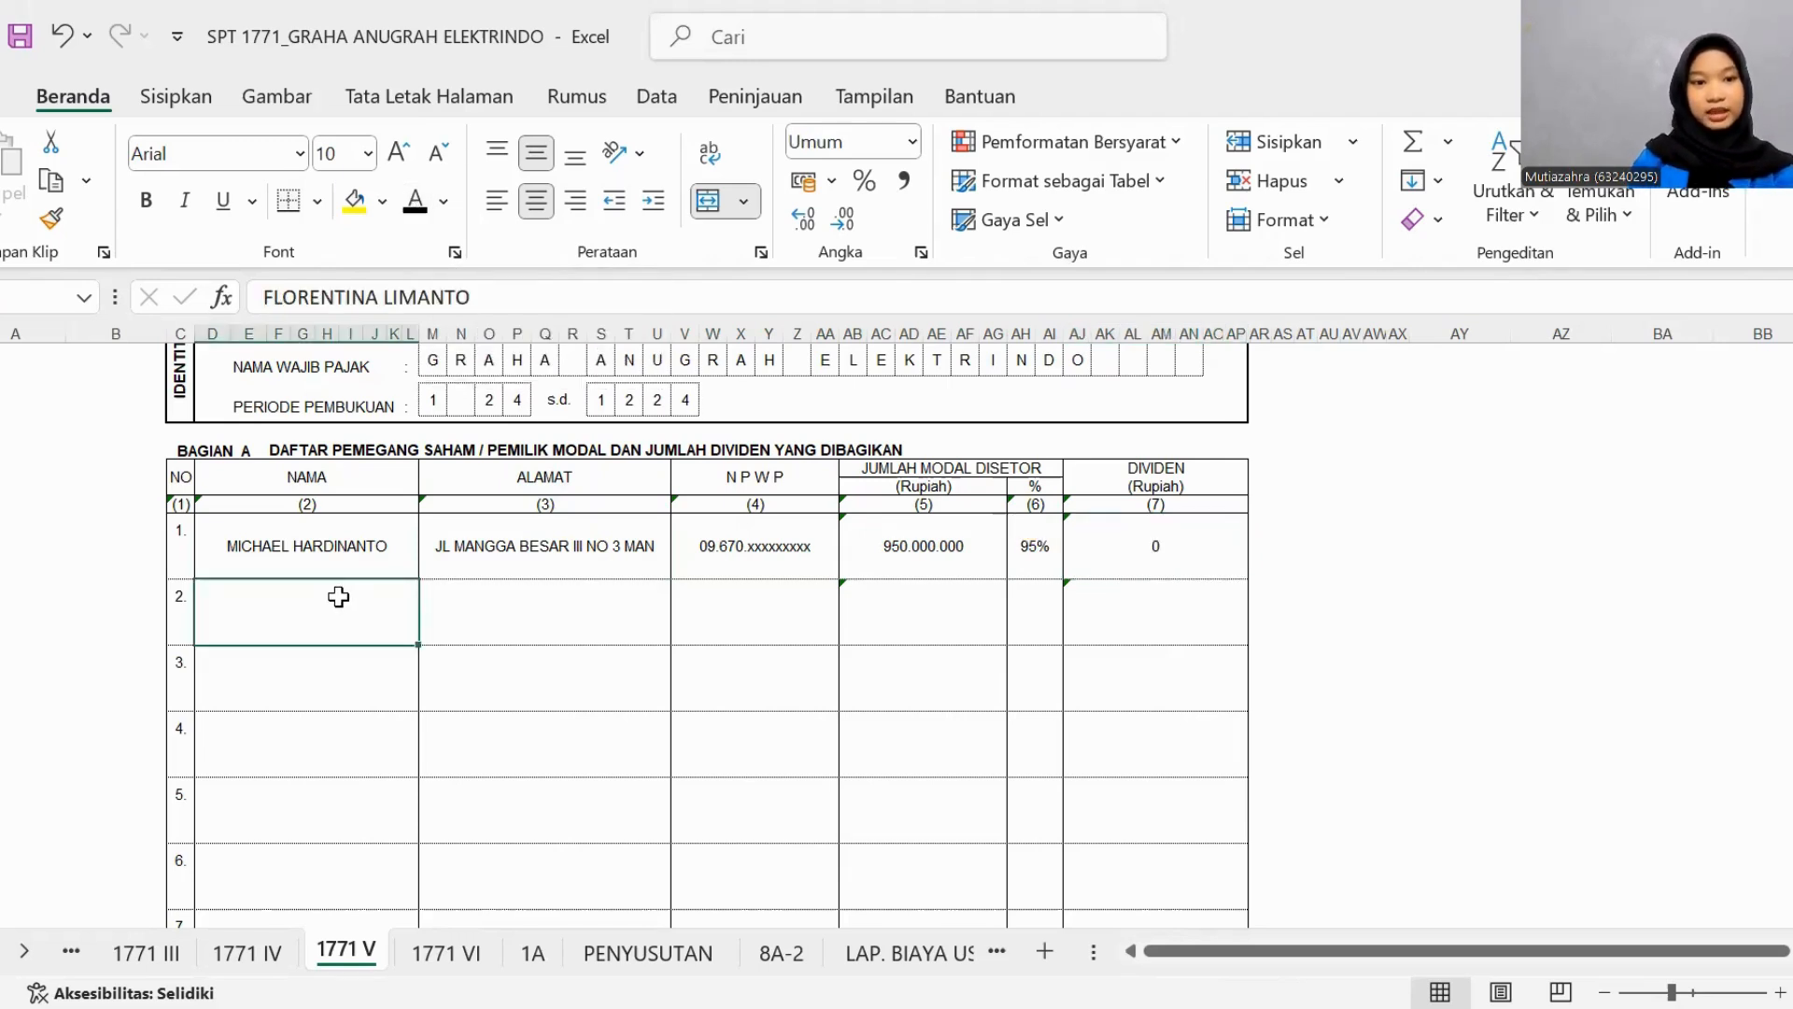
{"action": "left_click", "coordinate": [415, 202]}
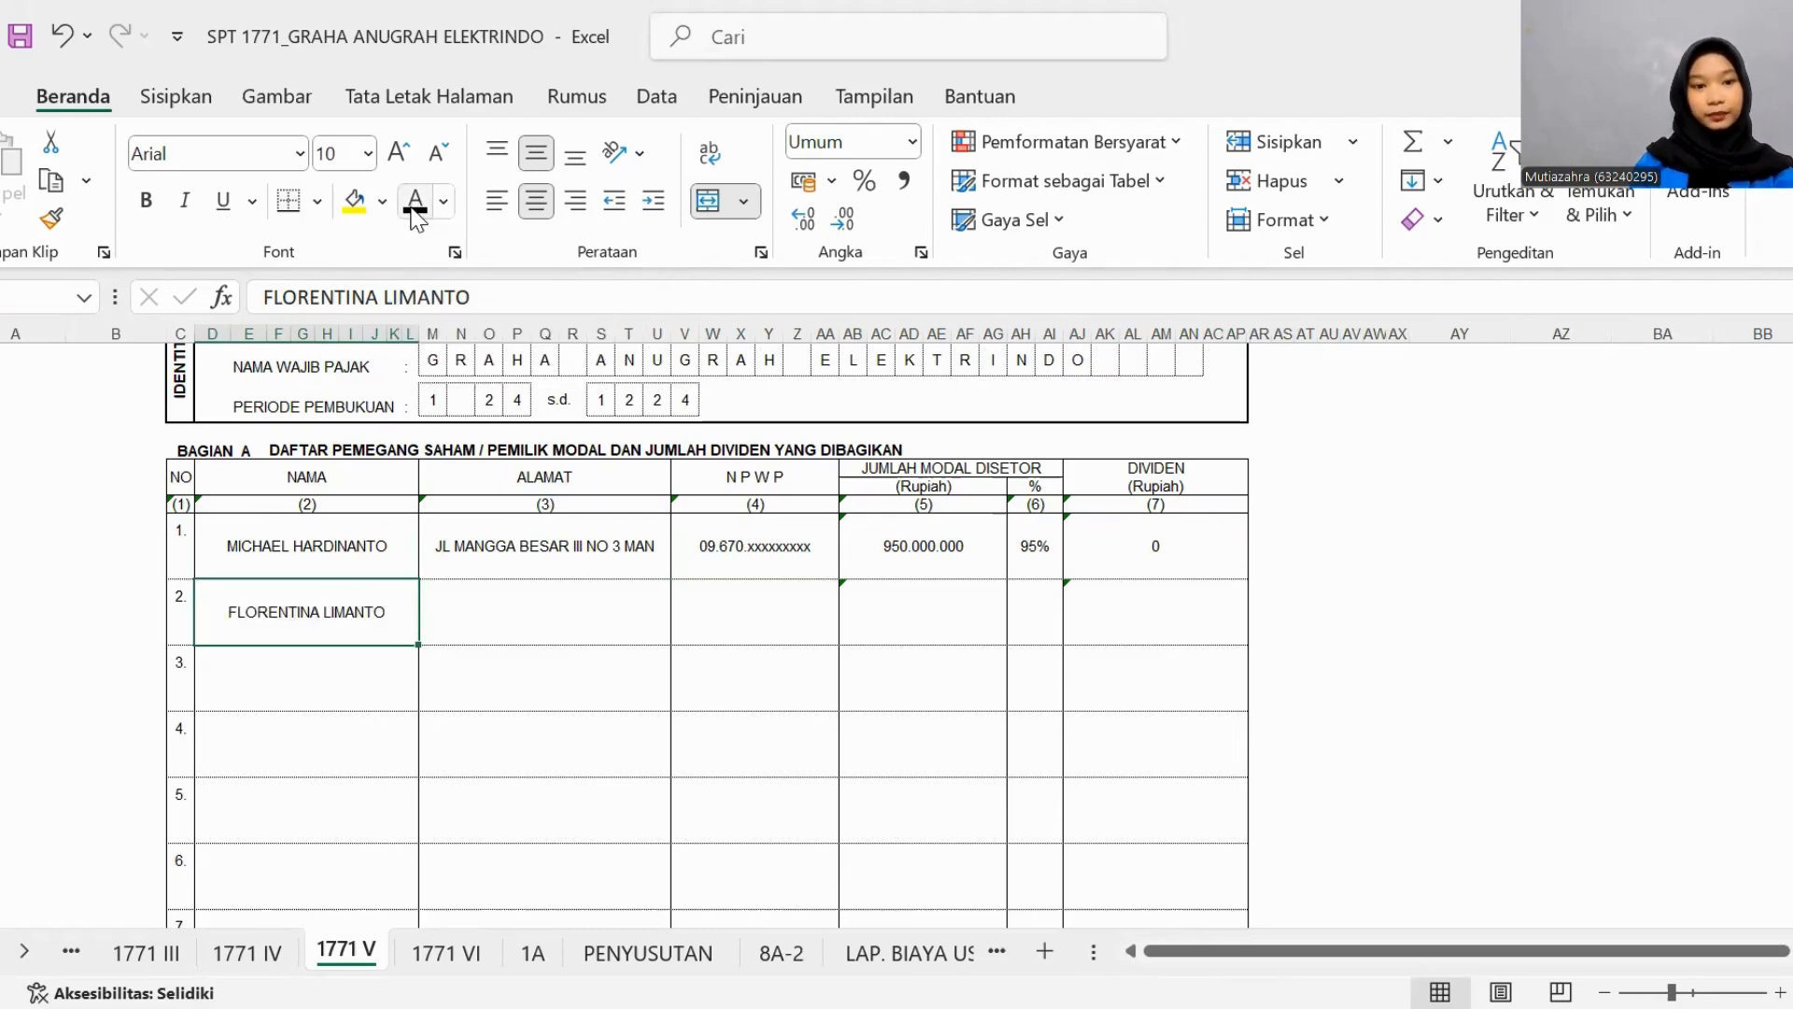
{"action": "left_click", "coordinate": [469, 621]}
{"action": "left_click", "coordinate": [417, 208]}
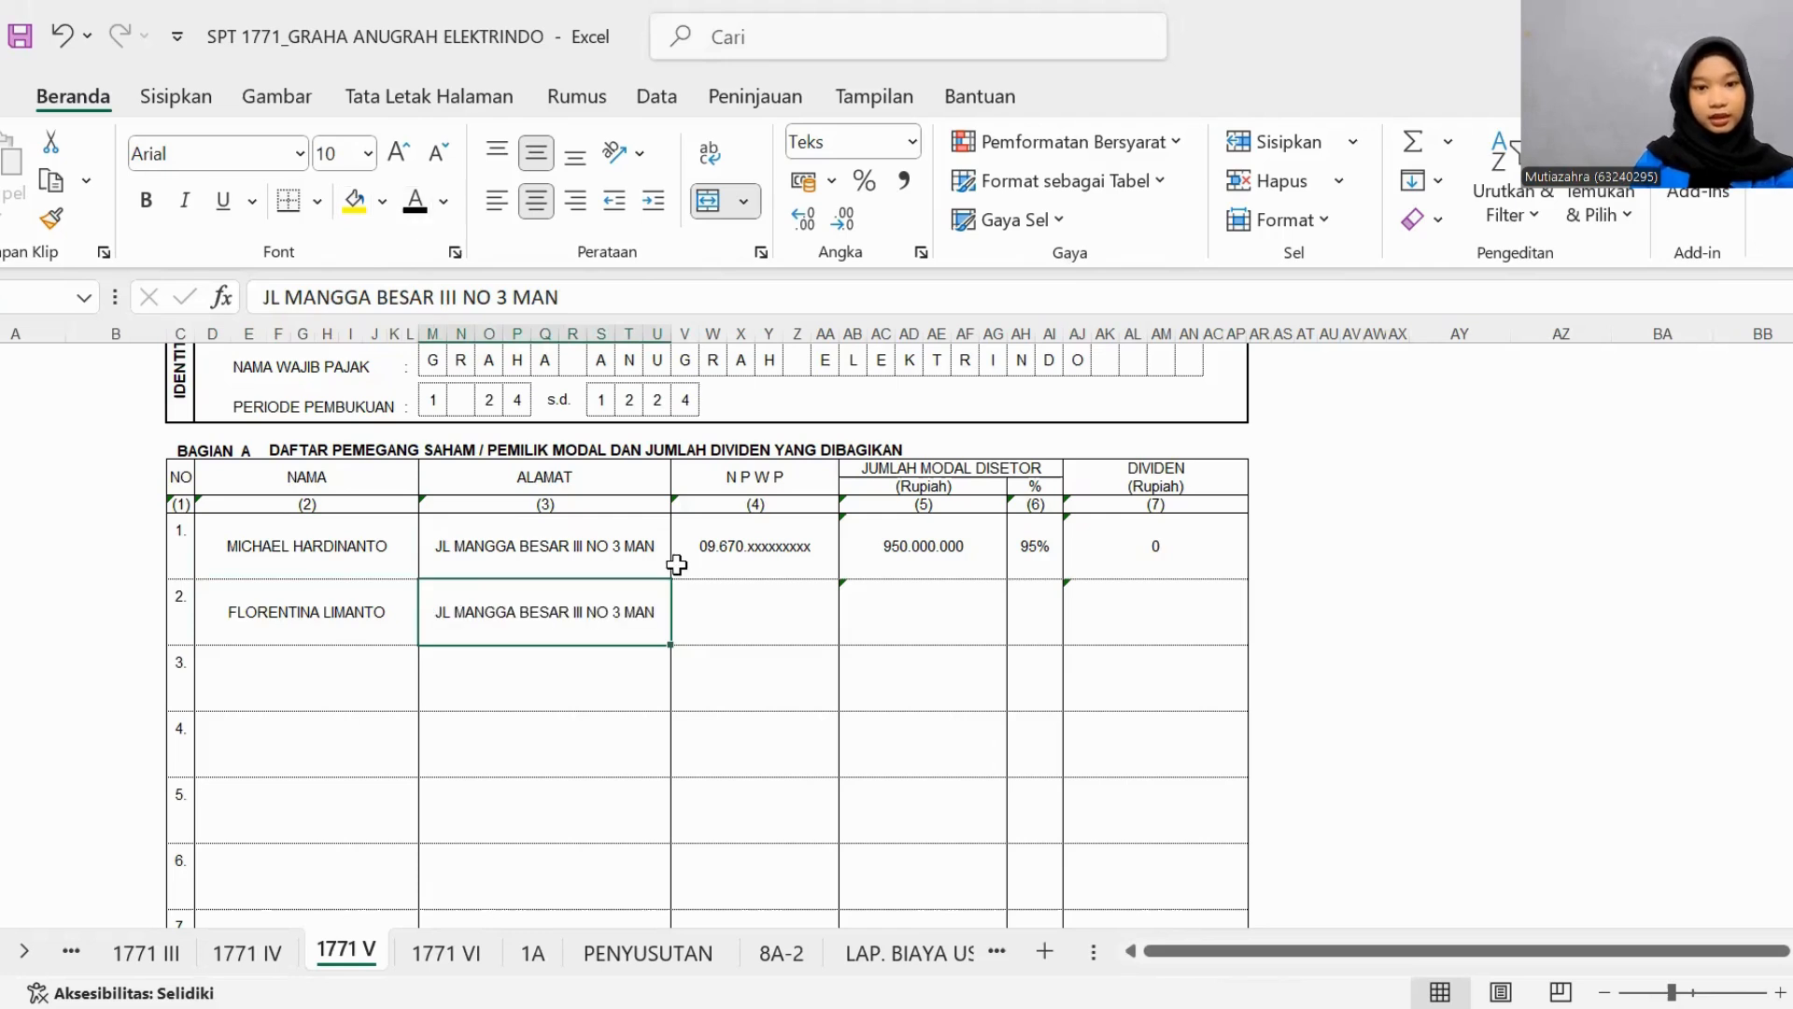
{"action": "left_click", "coordinate": [723, 611]}
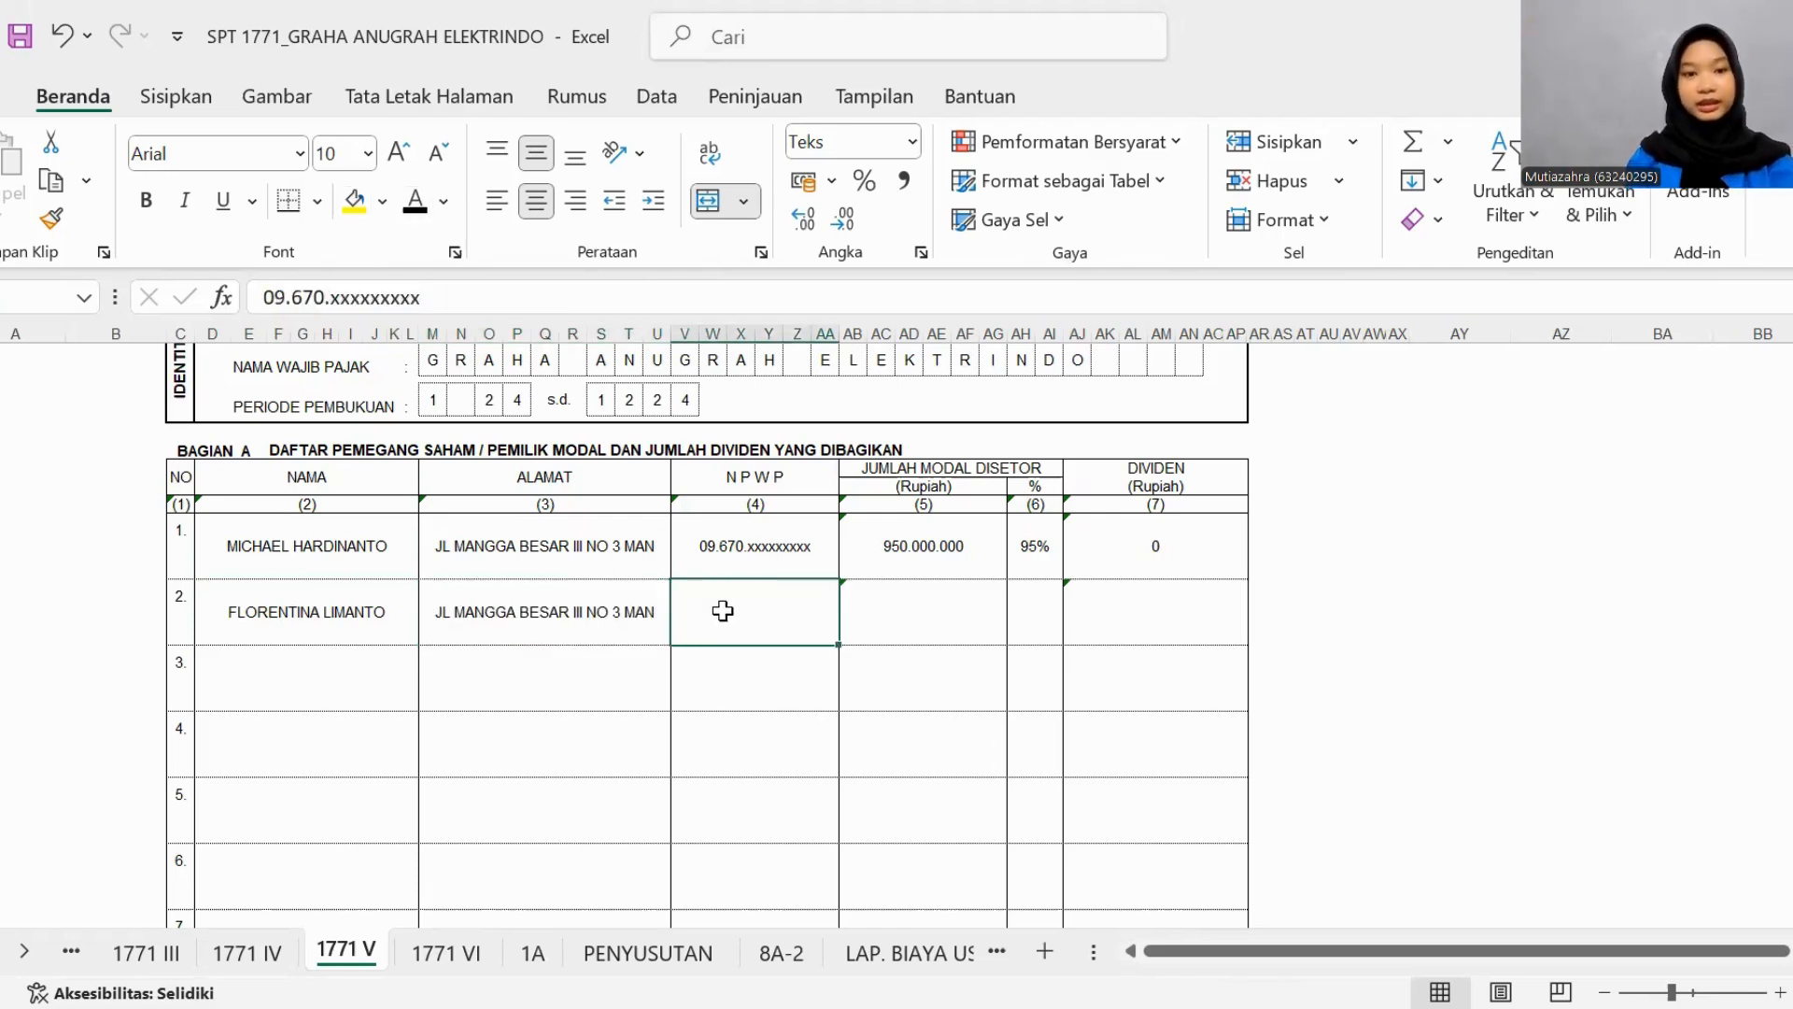
{"action": "left_click", "coordinate": [416, 206]}
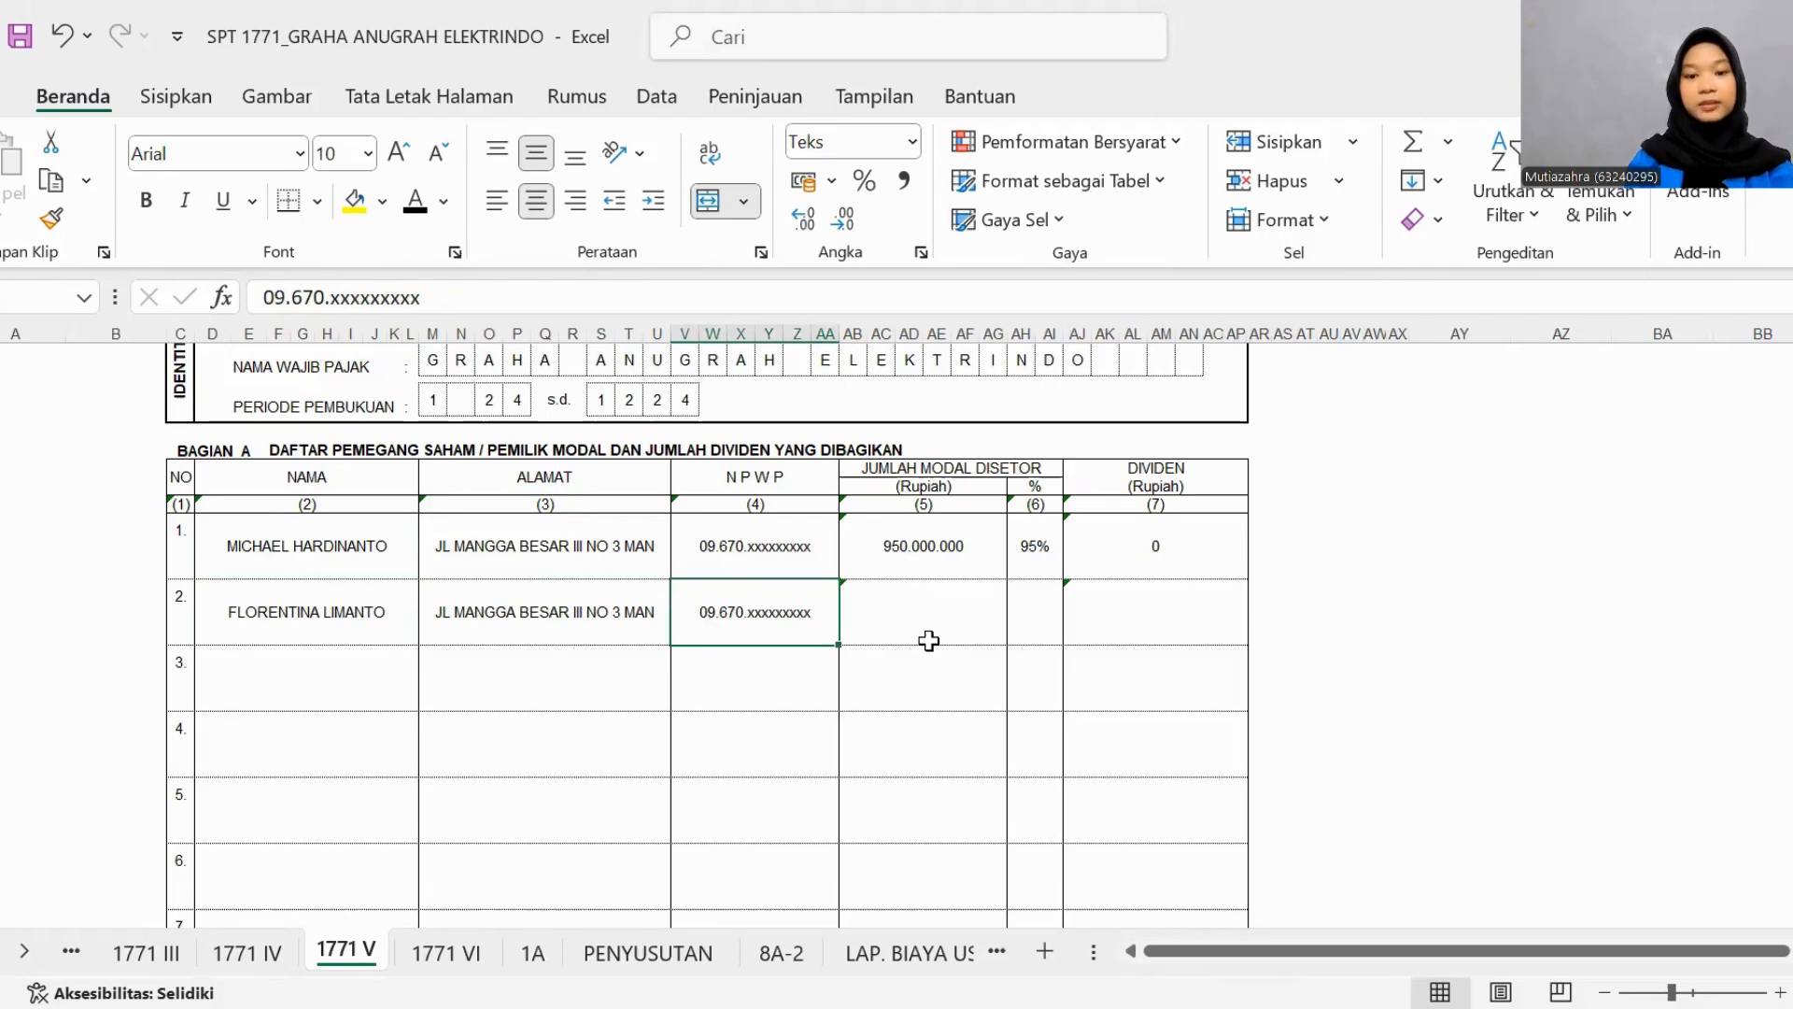
- Apply black font to the second shareholder's paid-in capital in Rupiah, percentage and DIVIDEN in Bagian A
{"action": "left_click", "coordinate": [928, 640]}
{"action": "left_click", "coordinate": [416, 206]}
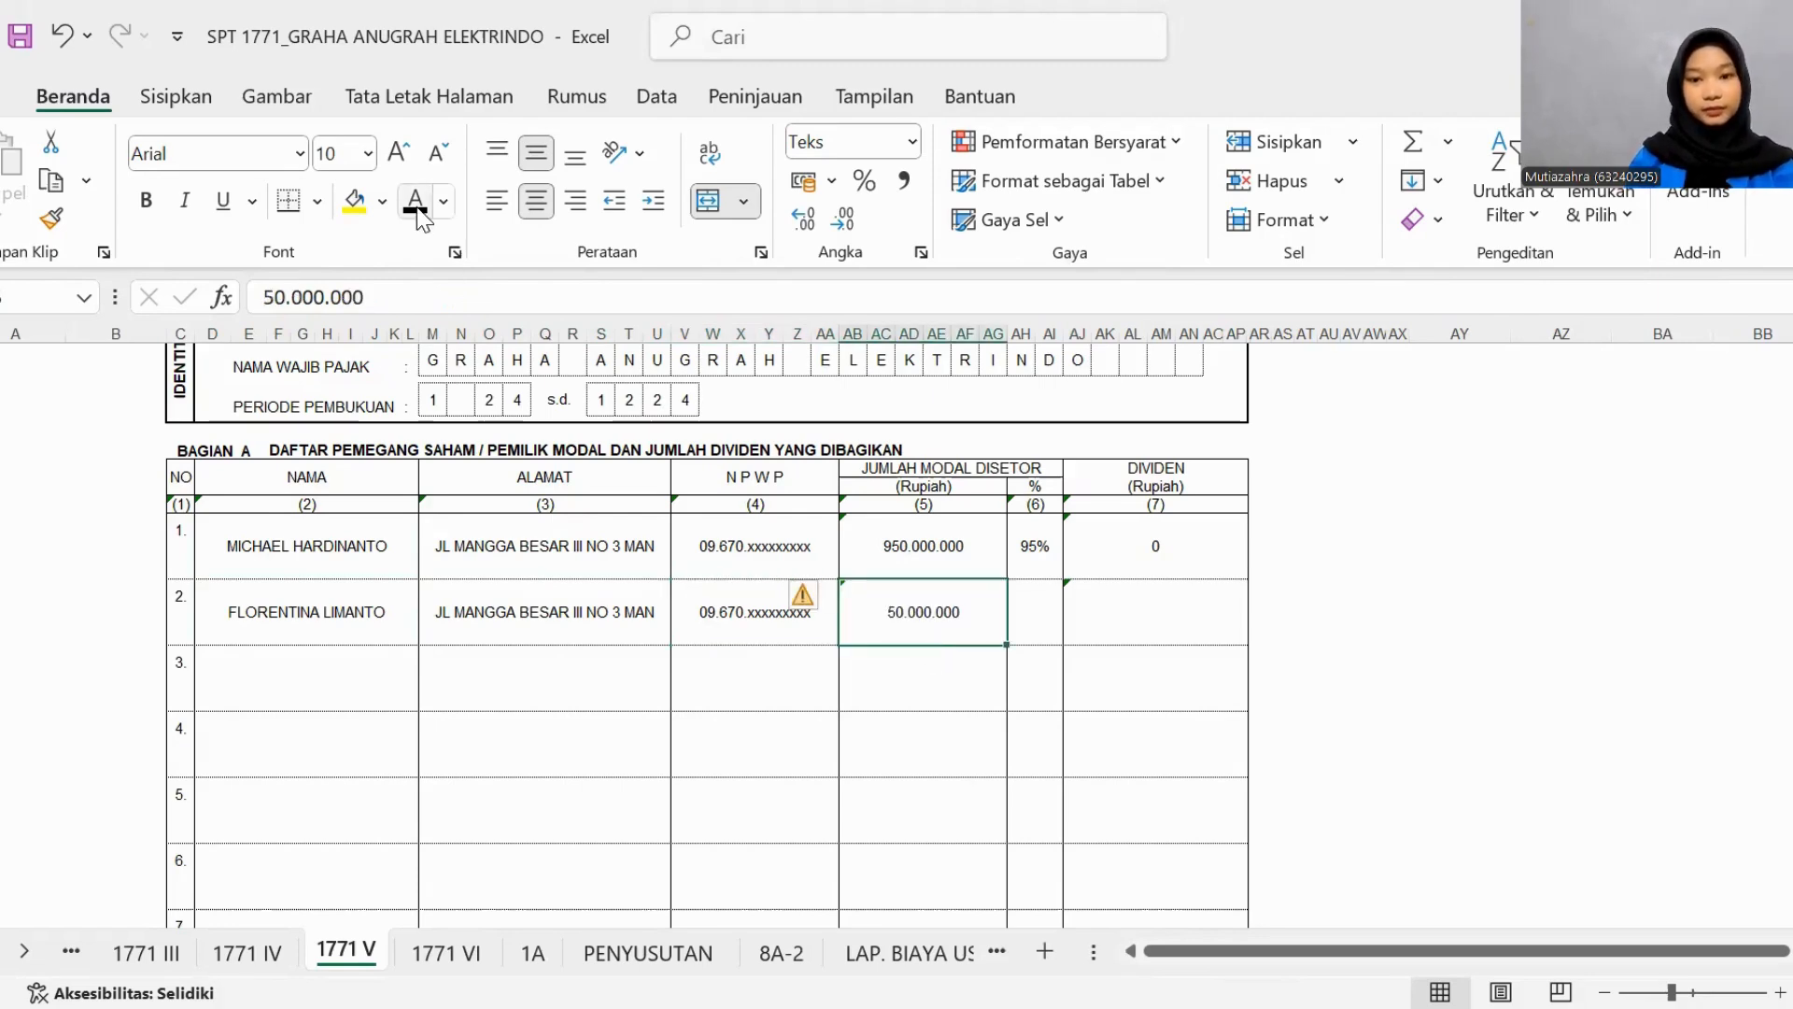
{"action": "left_click", "coordinate": [1040, 630]}
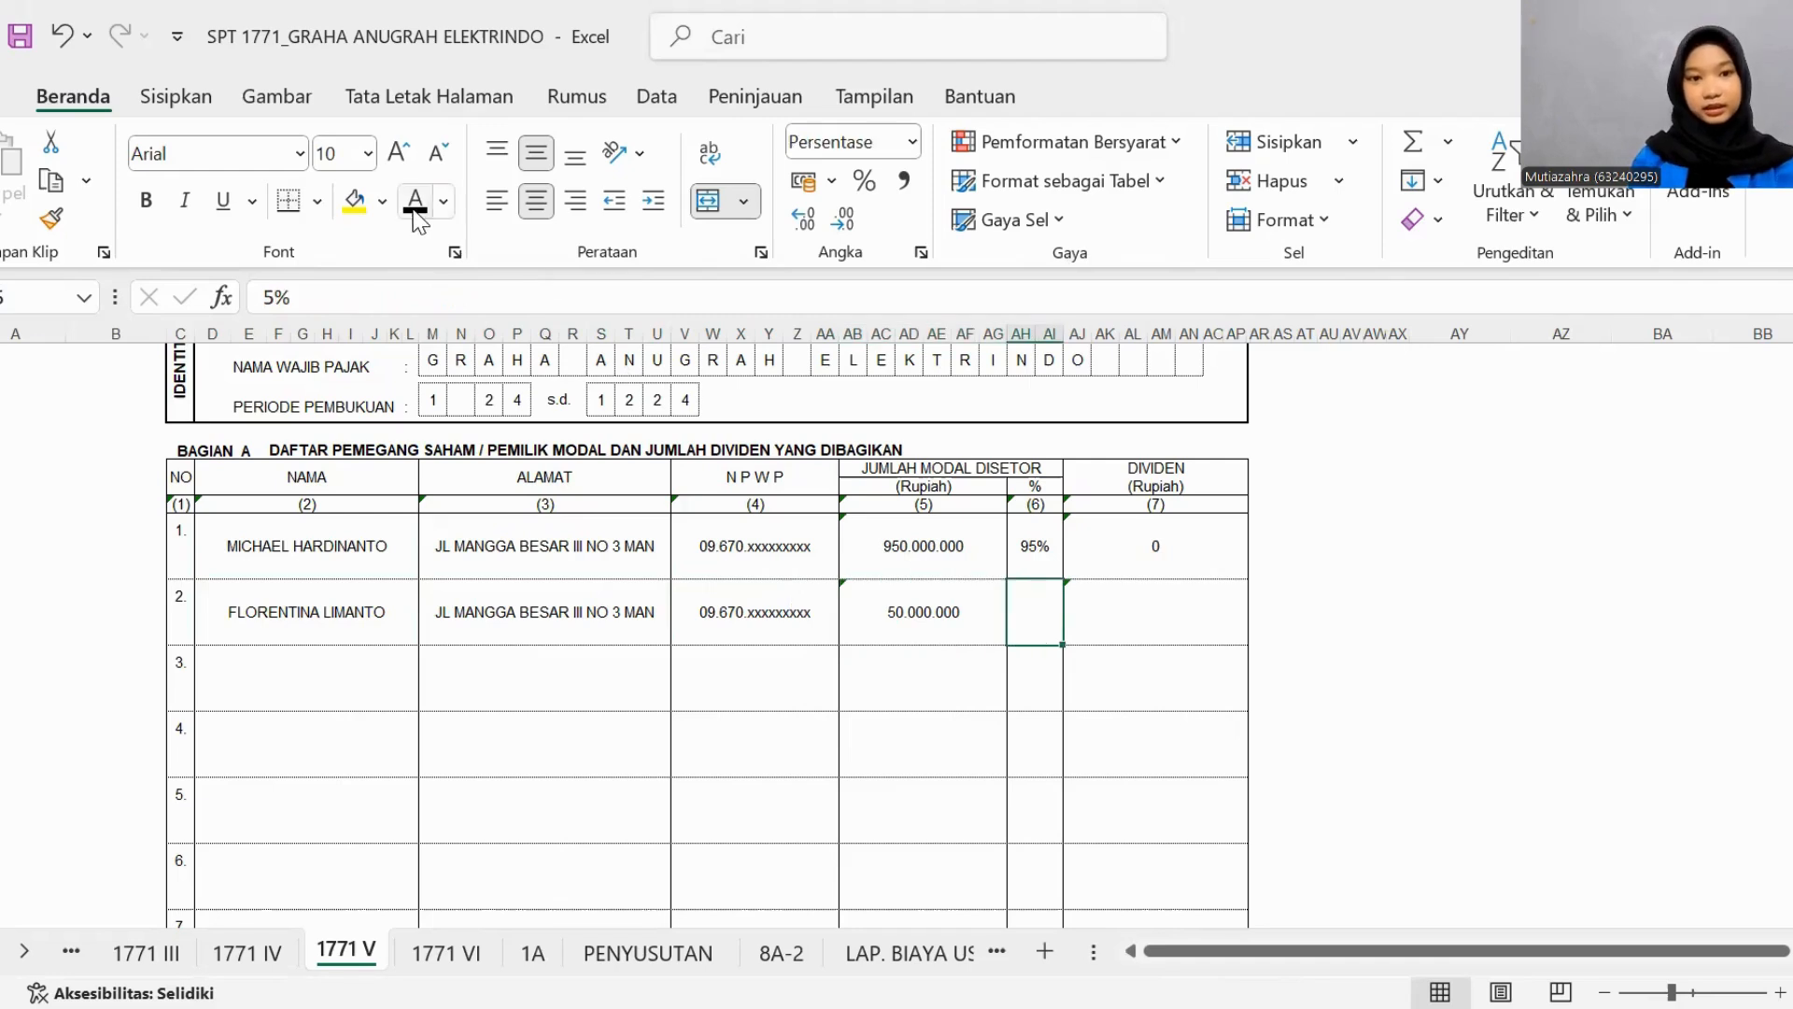
{"action": "left_click", "coordinate": [1113, 625]}
- In Bagian B, set the NAMA, ALAMAT, NPWP and JABATAN of row 1 to black font
{"action": "key", "text": "ctrl+Down"}
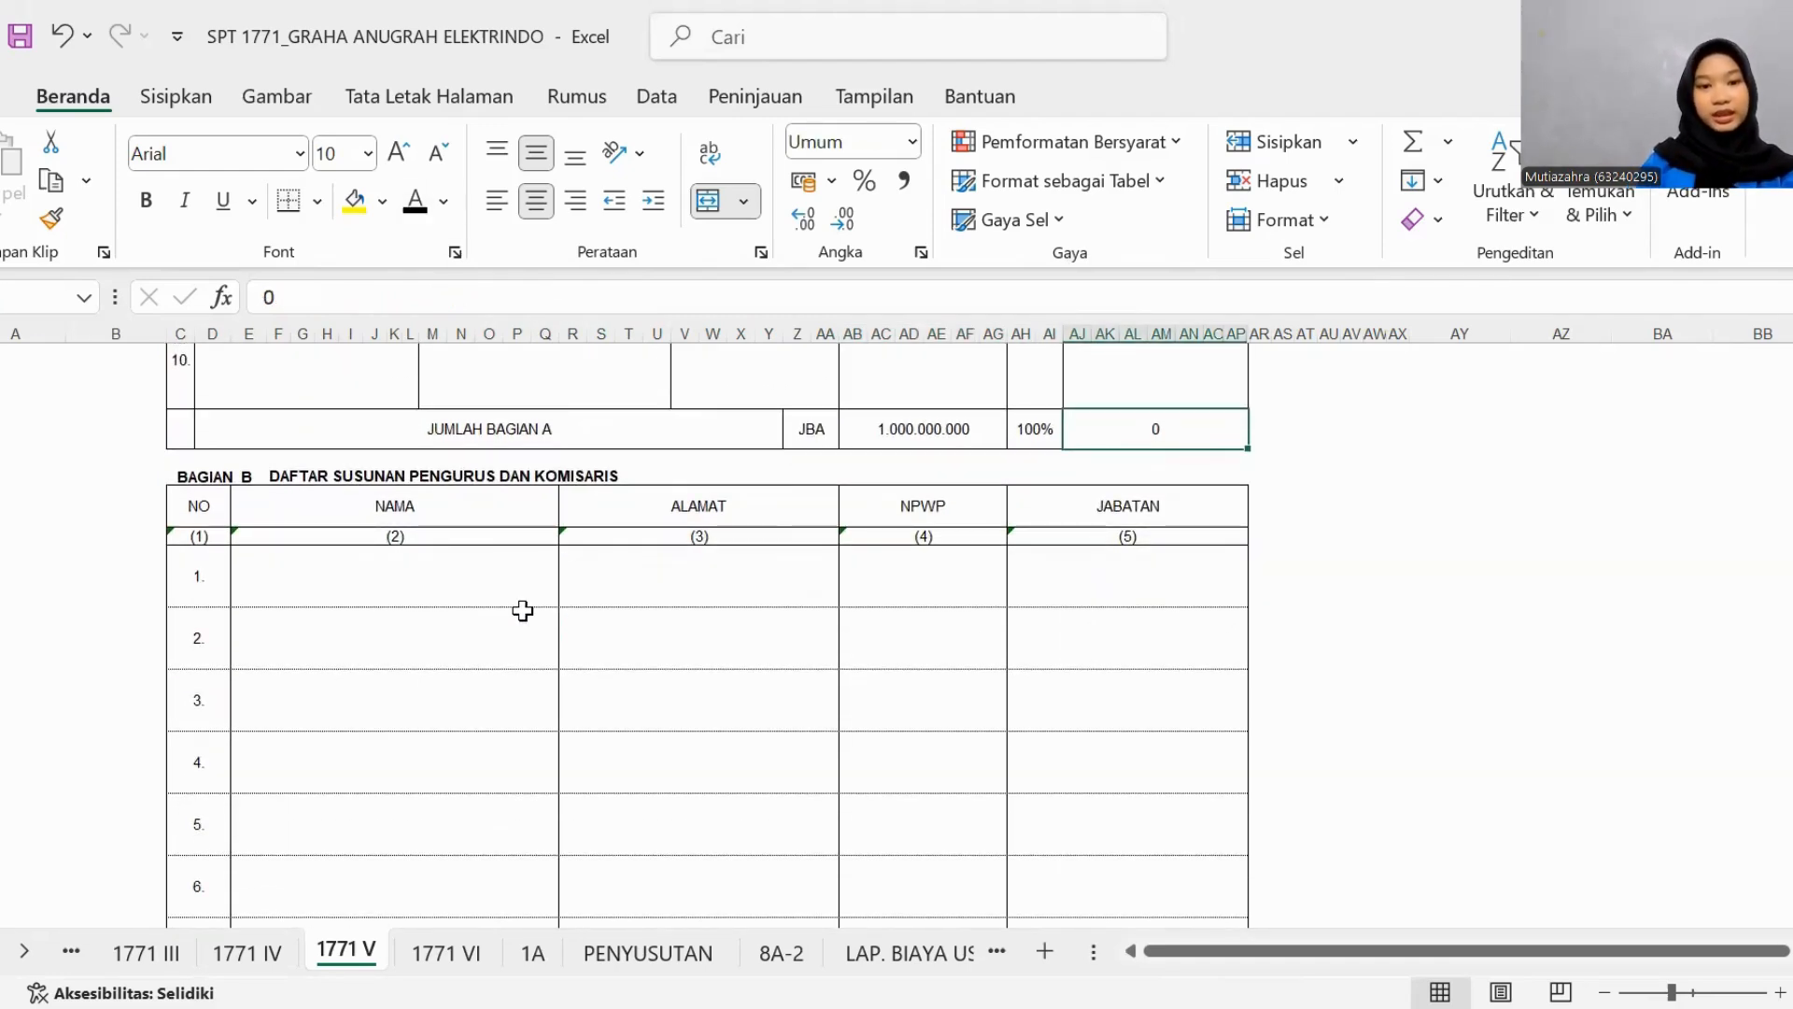
{"action": "left_click", "coordinate": [516, 593]}
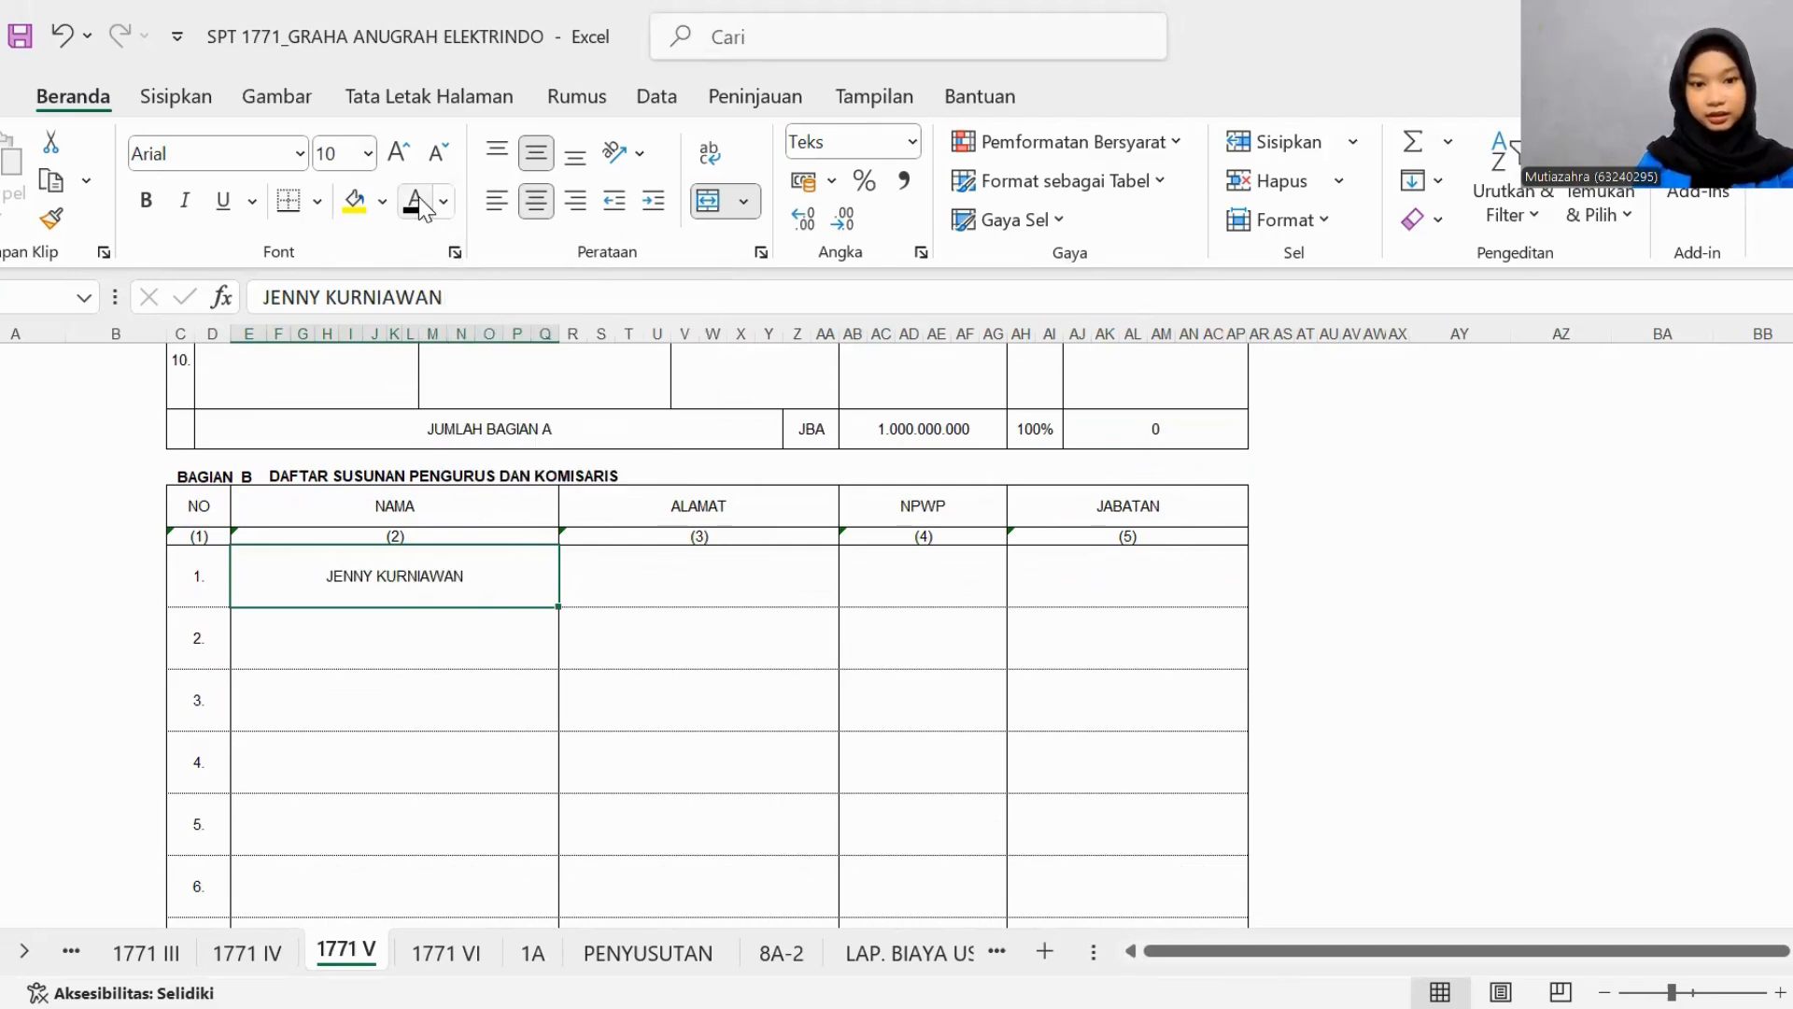
{"action": "left_click", "coordinate": [734, 600]}
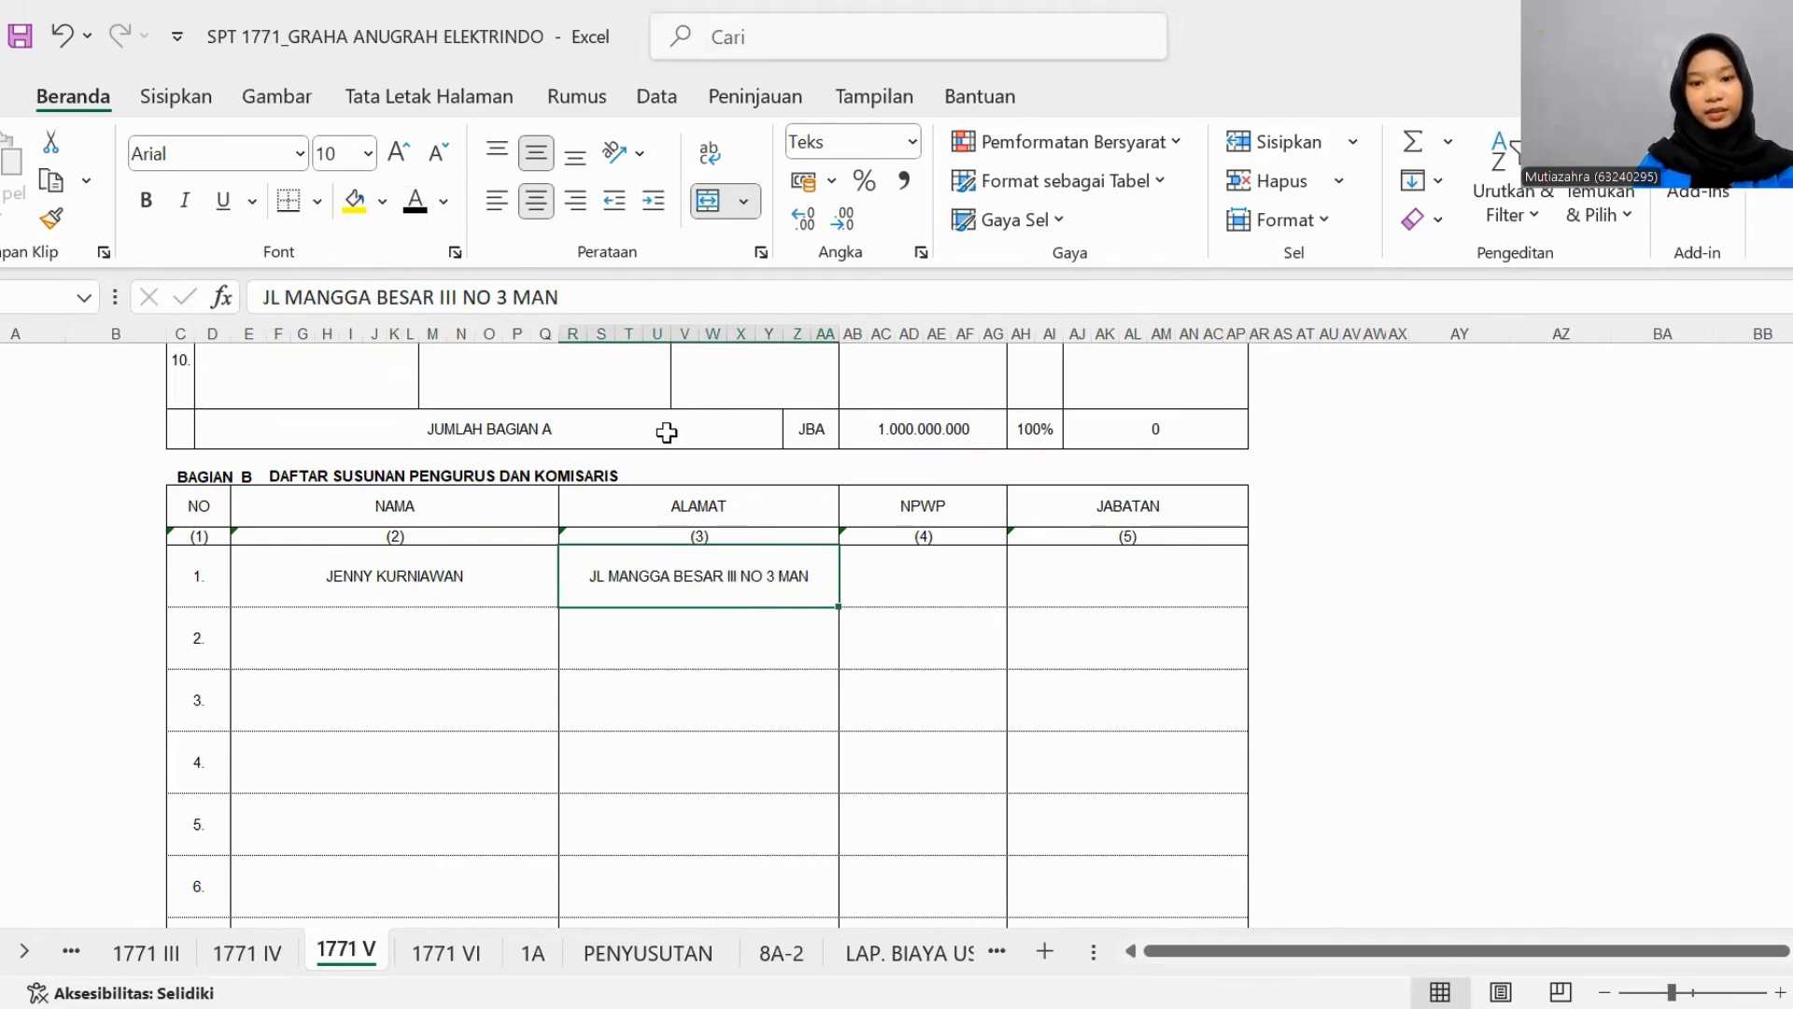
{"action": "left_click", "coordinate": [927, 586]}
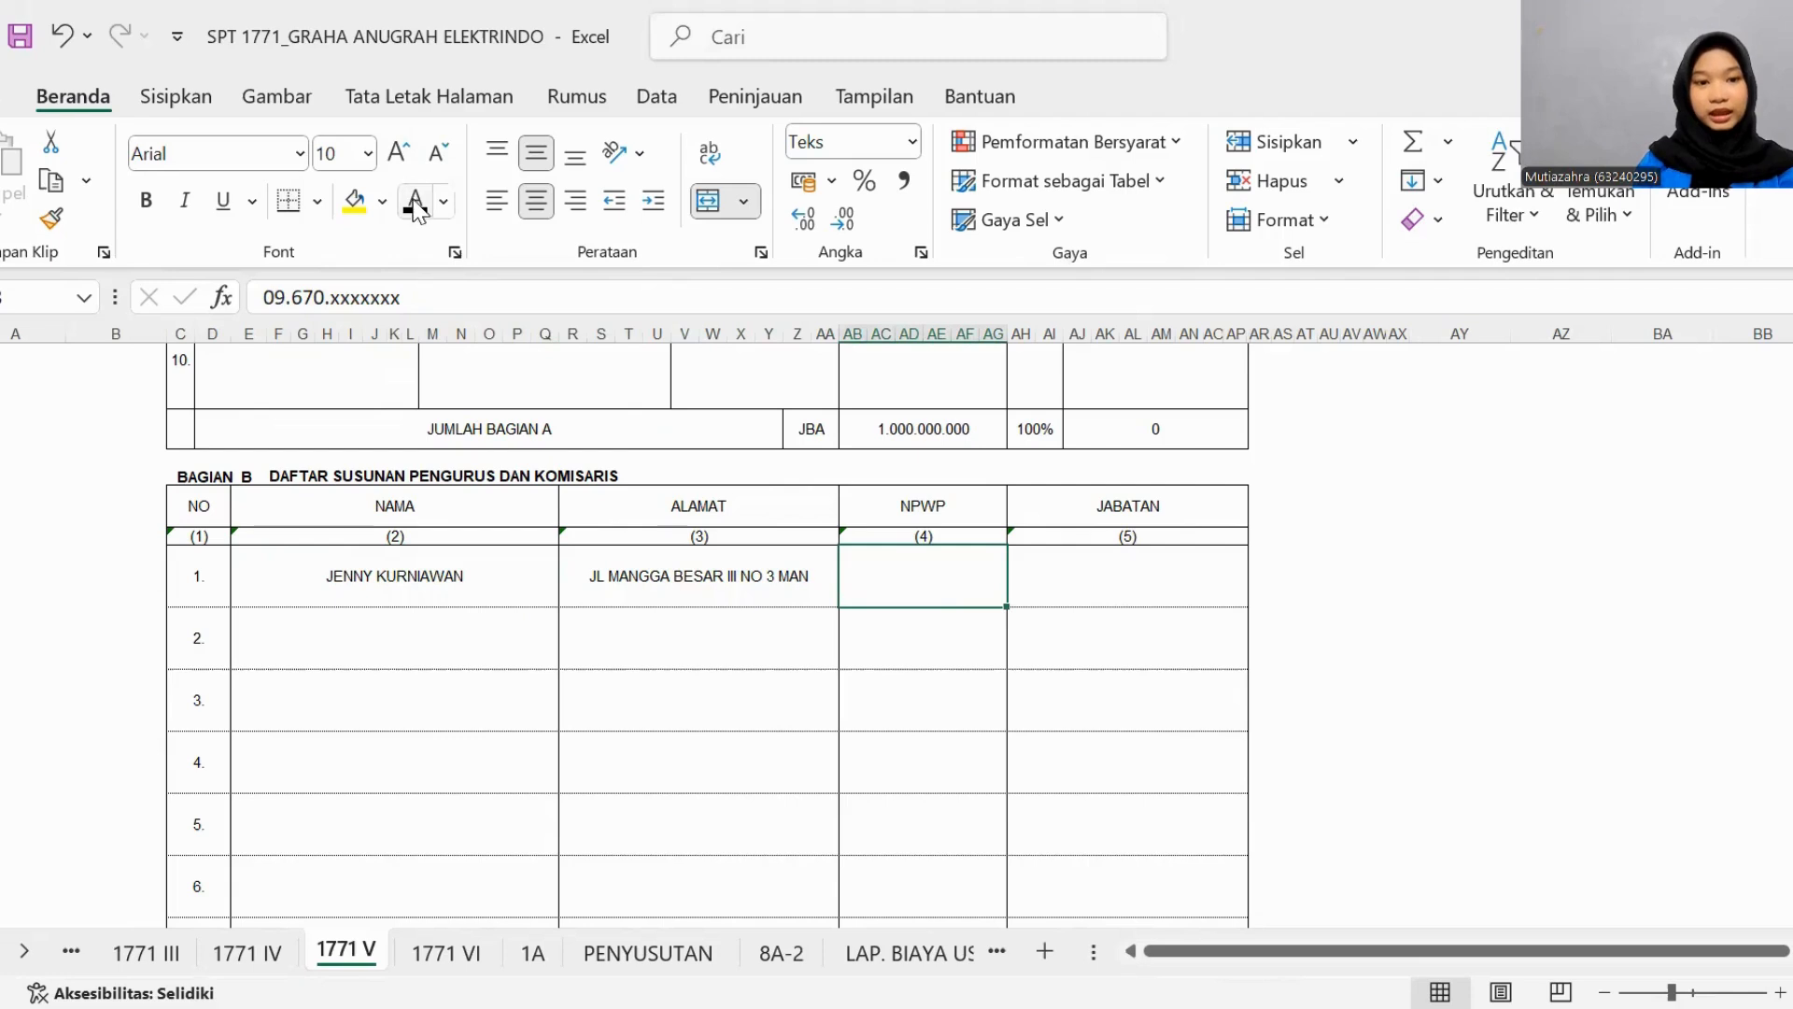
{"action": "left_click", "coordinate": [1061, 589]}
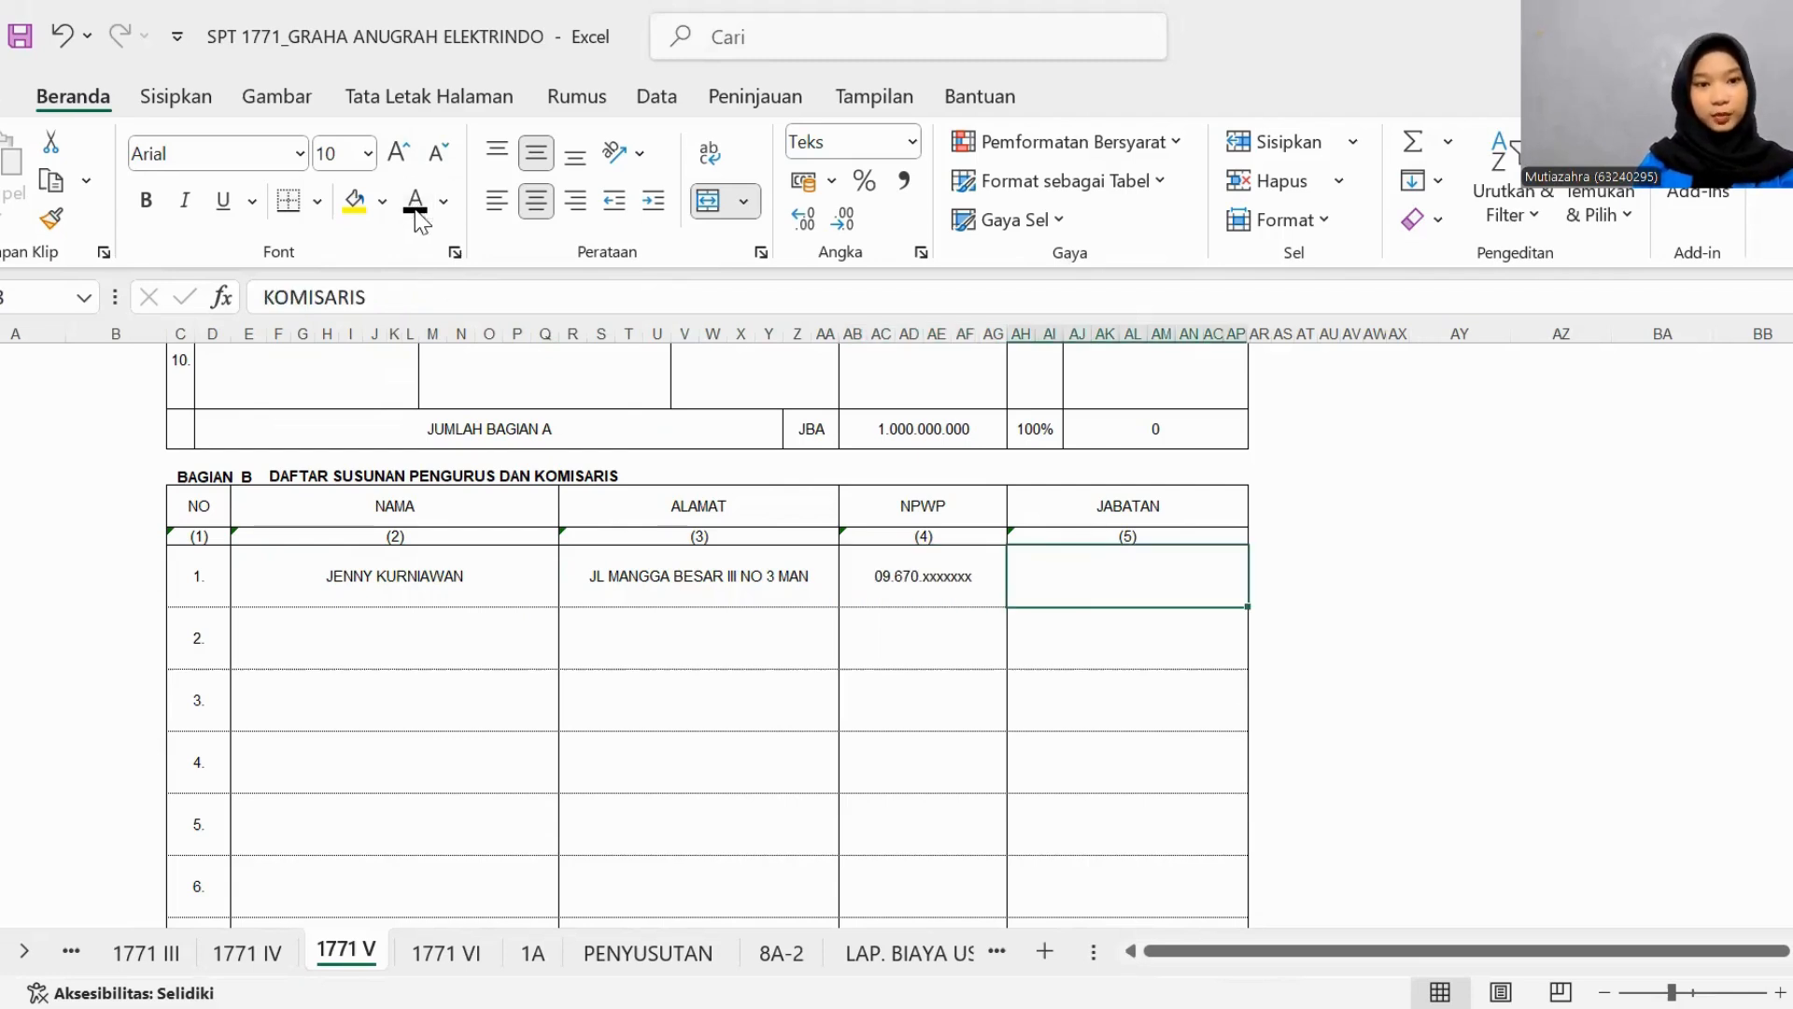
- In Bagian B, set the NAMA, ALAMAT, NPWP and JABATAN of row 2 to black font
{"action": "left_click", "coordinate": [440, 651]}
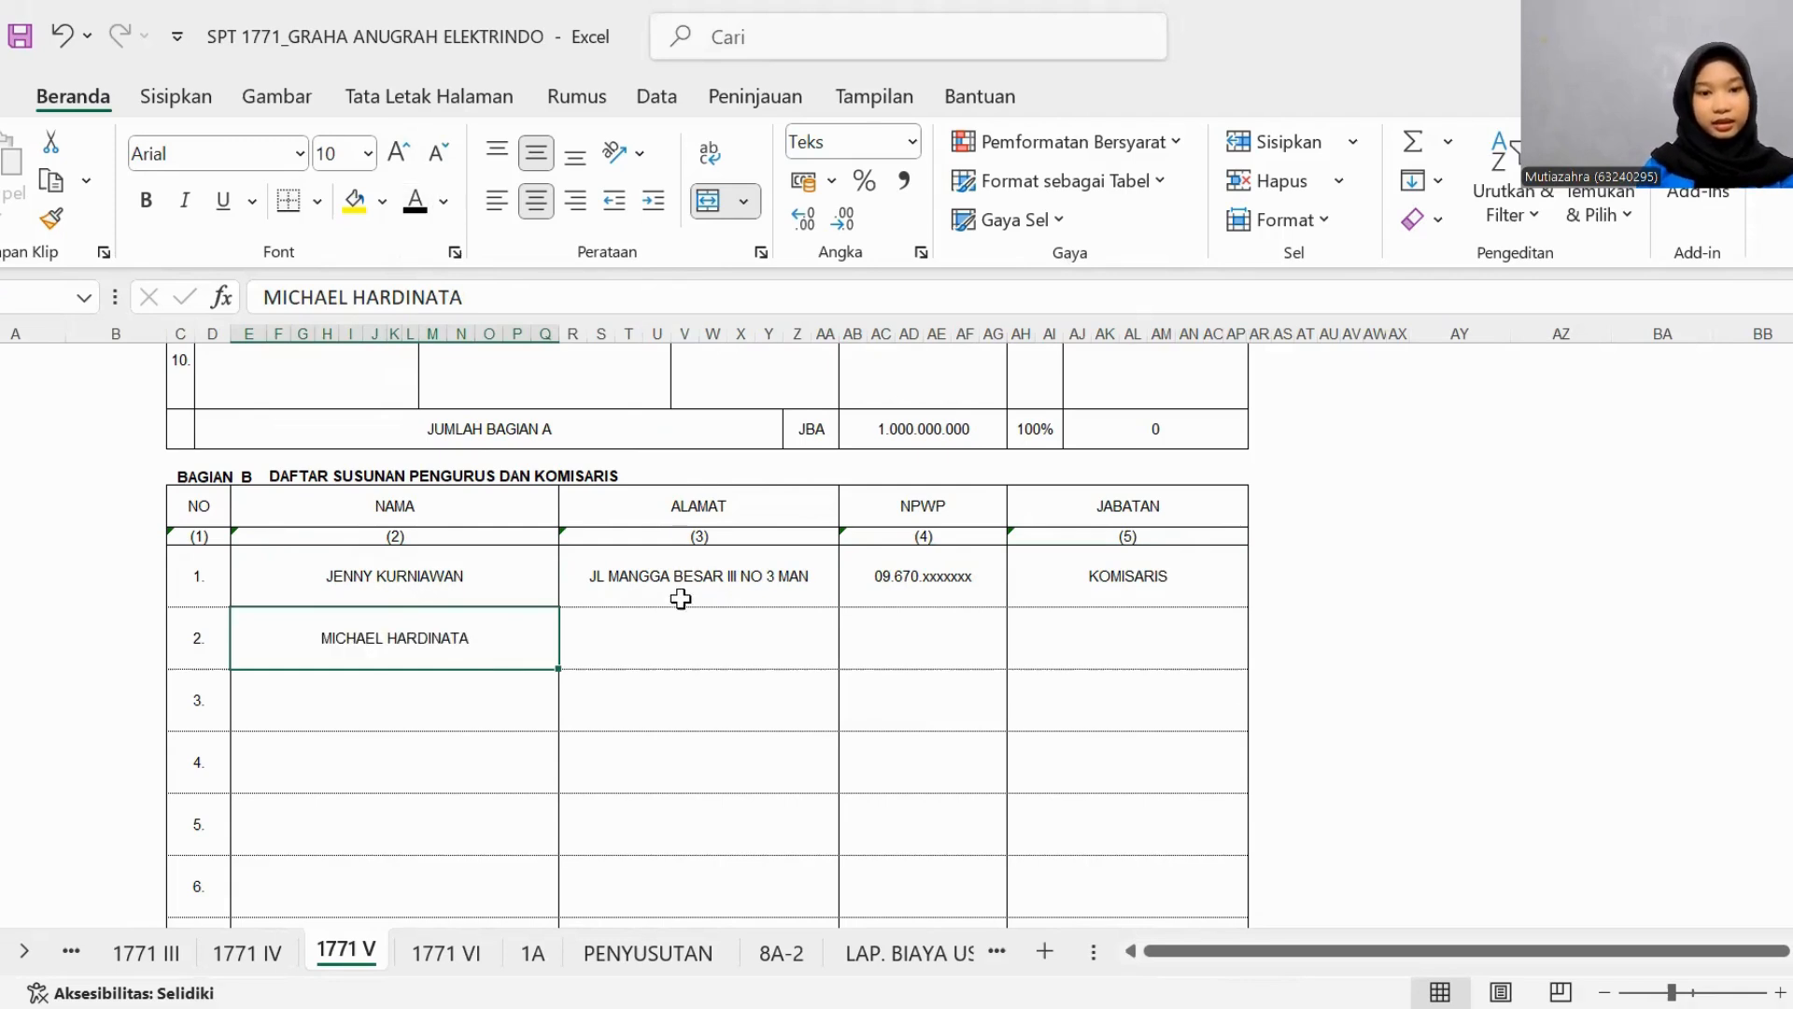
{"action": "left_click", "coordinate": [646, 643]}
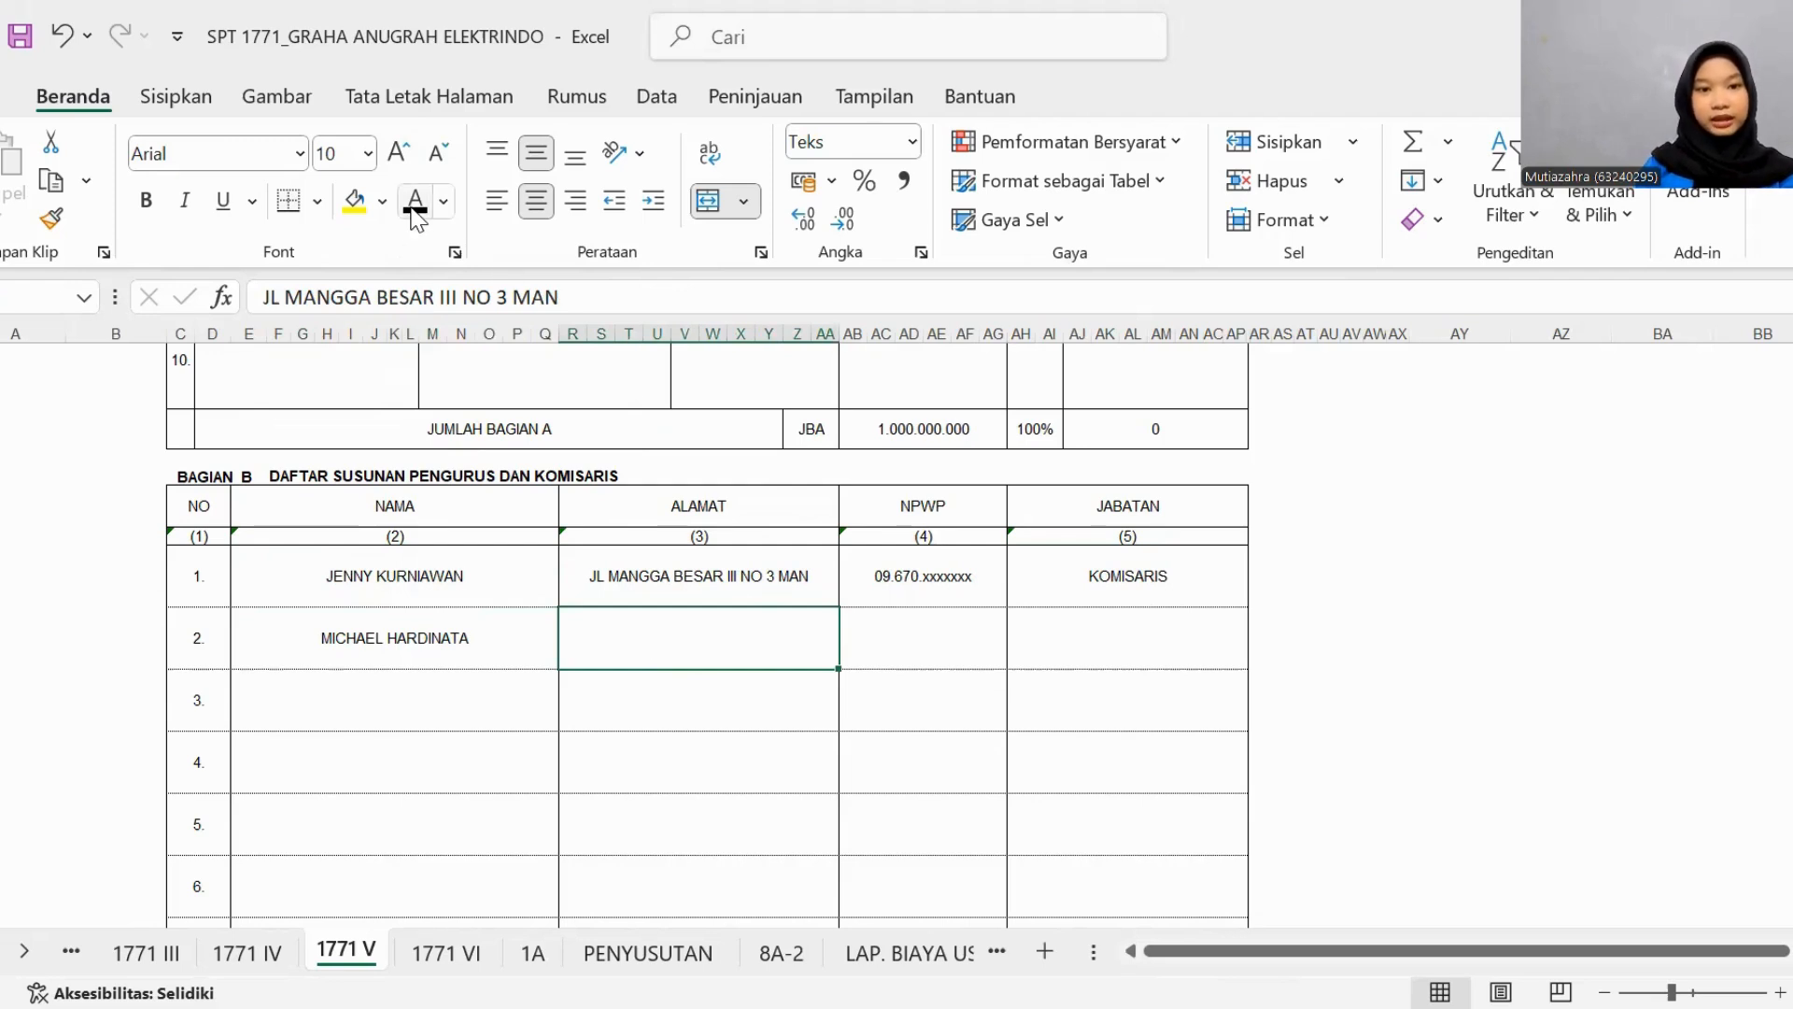
{"action": "left_click", "coordinate": [939, 653]}
{"action": "type", "text": "09.670.xxxxxxx"}
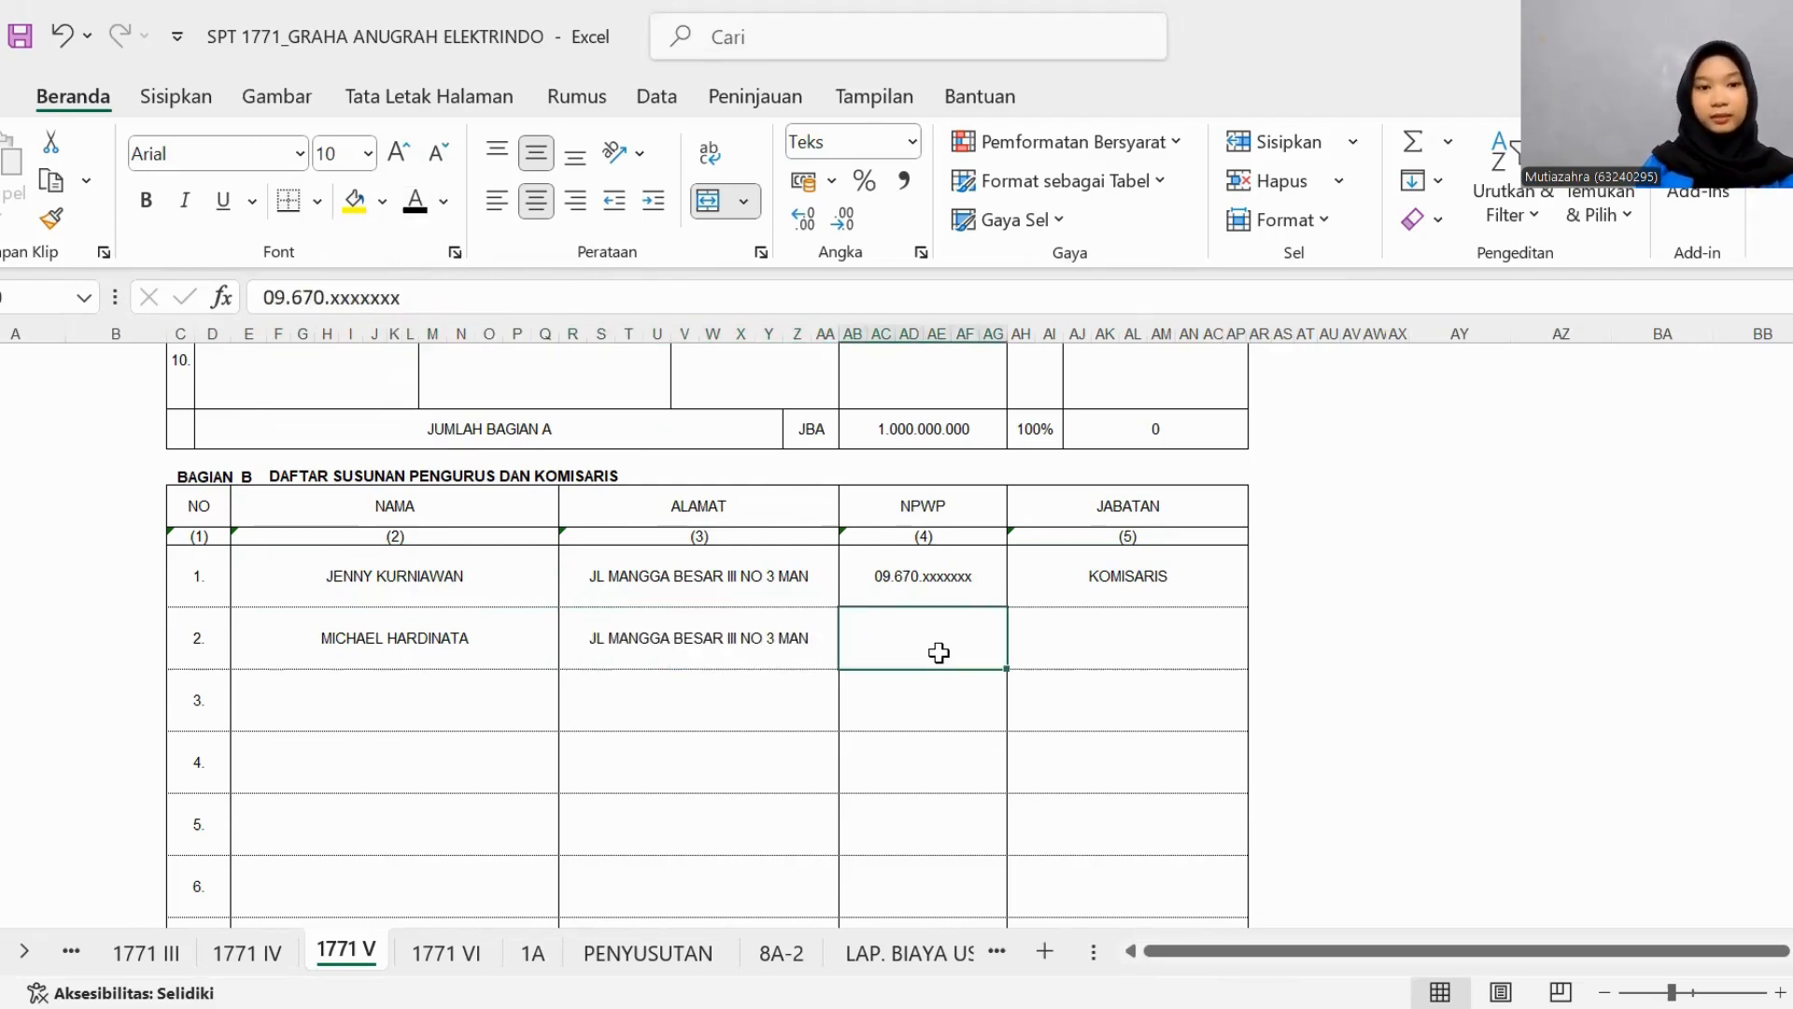
{"action": "left_click", "coordinate": [1171, 667]}
{"action": "type", "text": "DIREKTUR"}
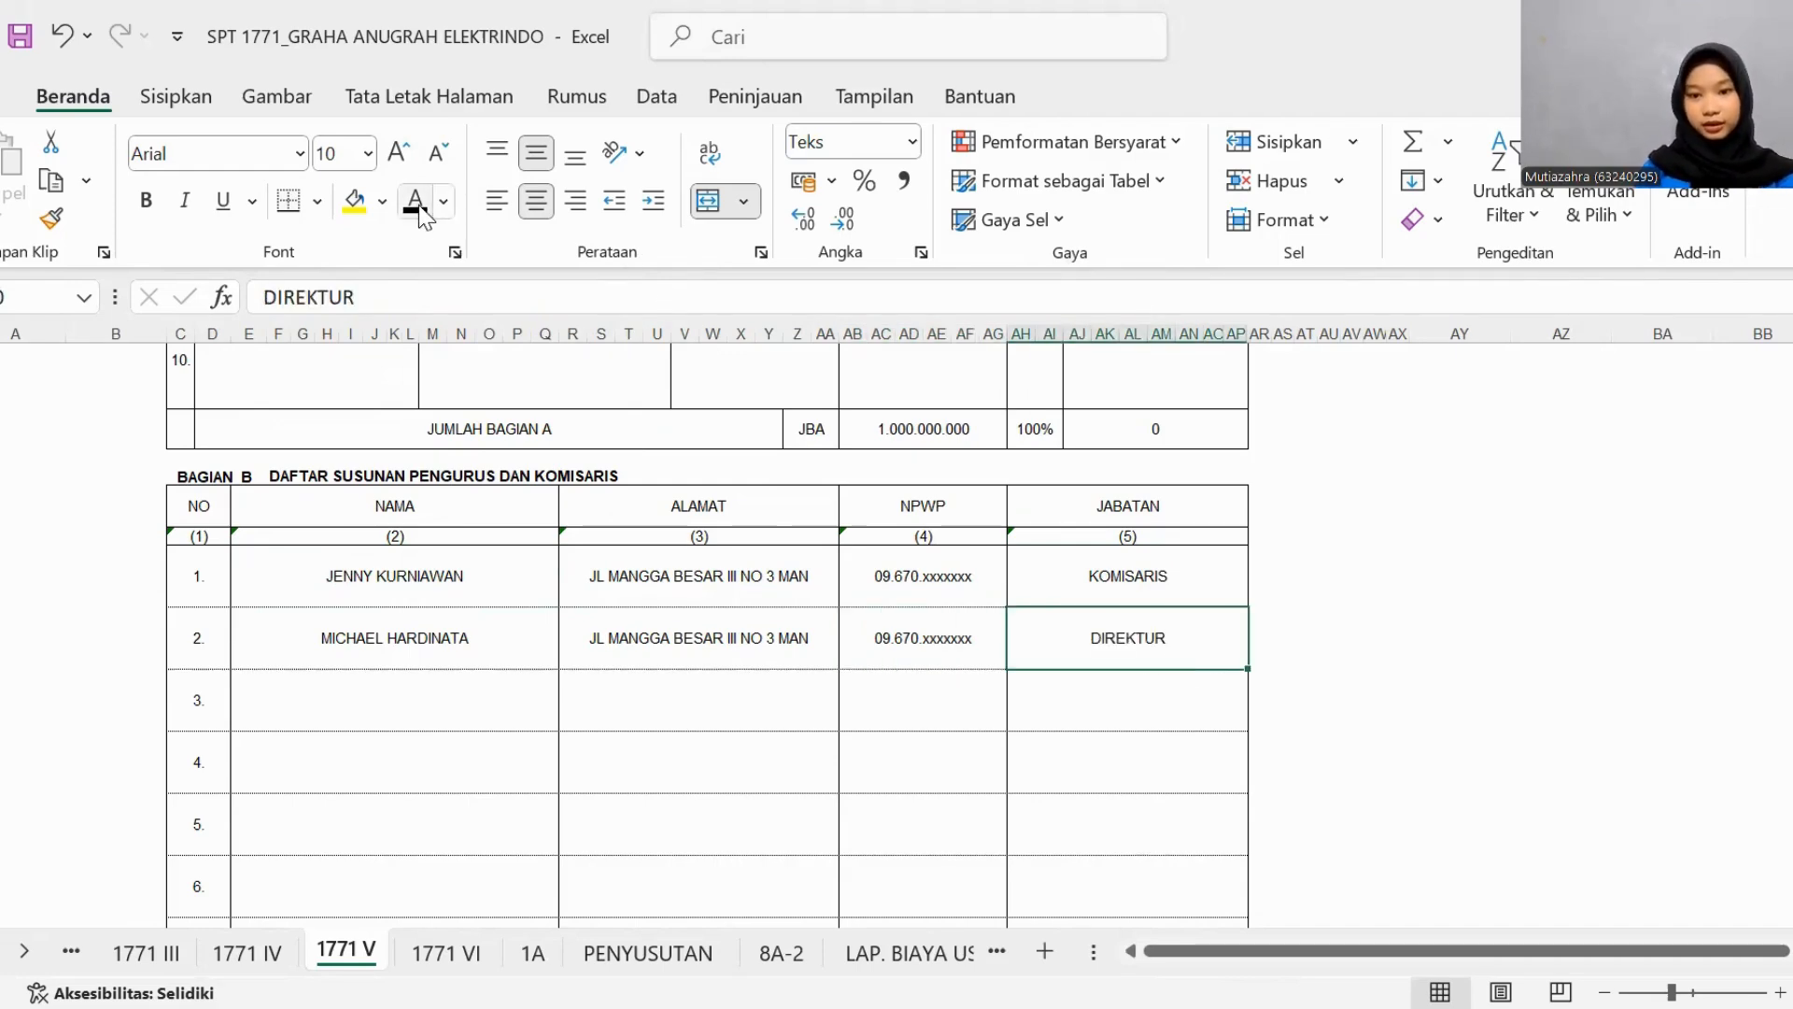
- Open the 1771 IV sheet and look over the identity block and the PPh Final table in Bagian A
{"action": "key", "text": "ctrl+Page_Up"}
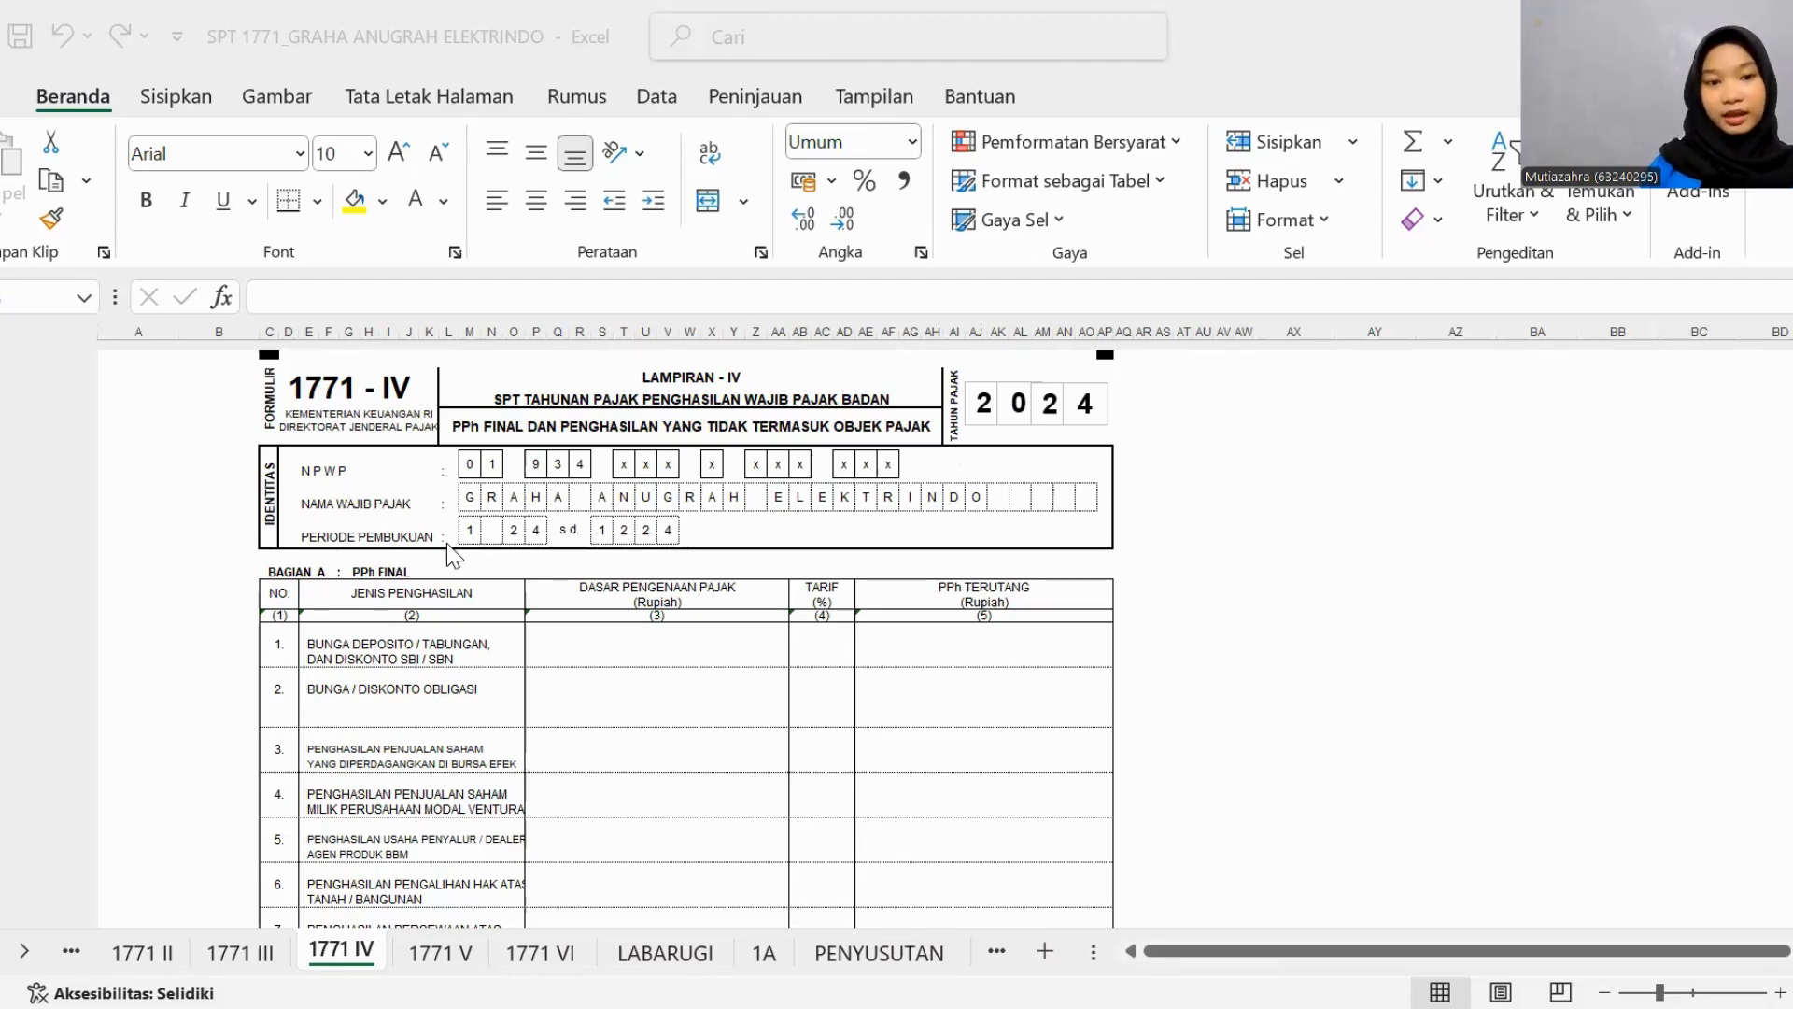
{"action": "scroll", "coordinate": [508, 620], "scroll_direction": "down", "scroll_amount": 3}
{"action": "scroll", "coordinate": [508, 621], "scroll_direction": "right", "scroll_amount": 1}
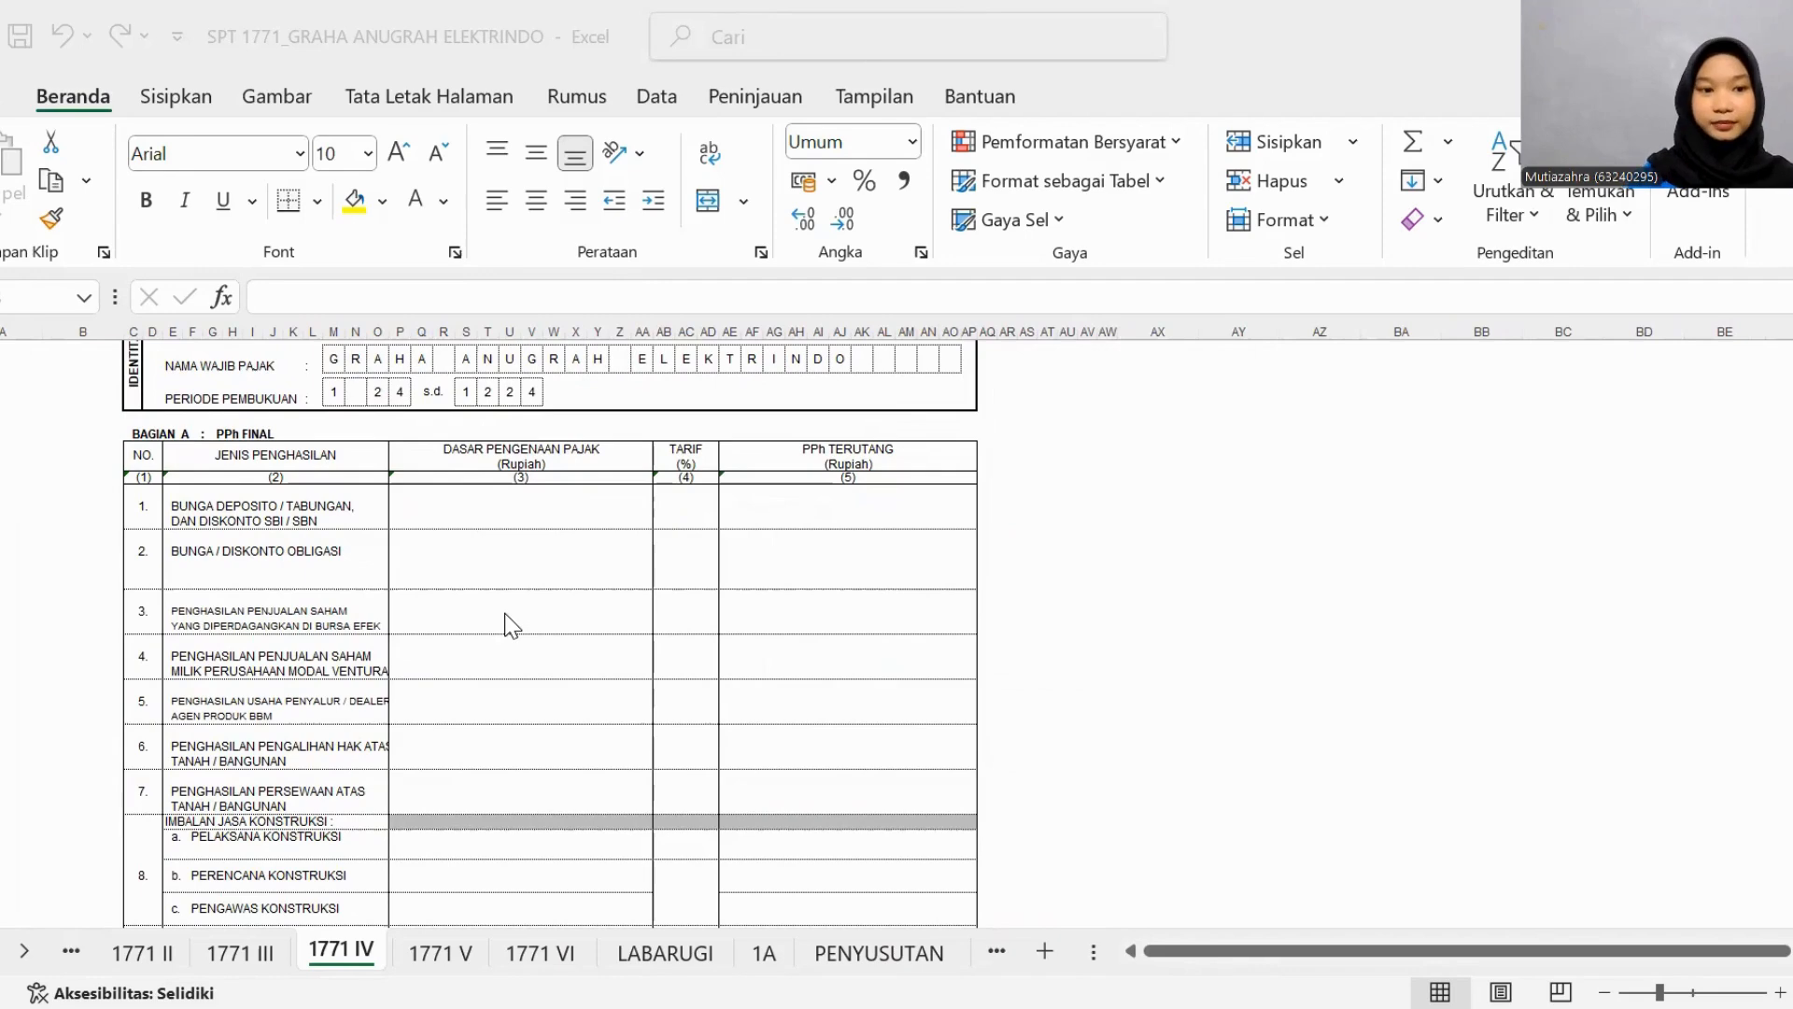
{"action": "scroll", "coordinate": [505, 624], "scroll_direction": "up", "scroll_amount": 1}
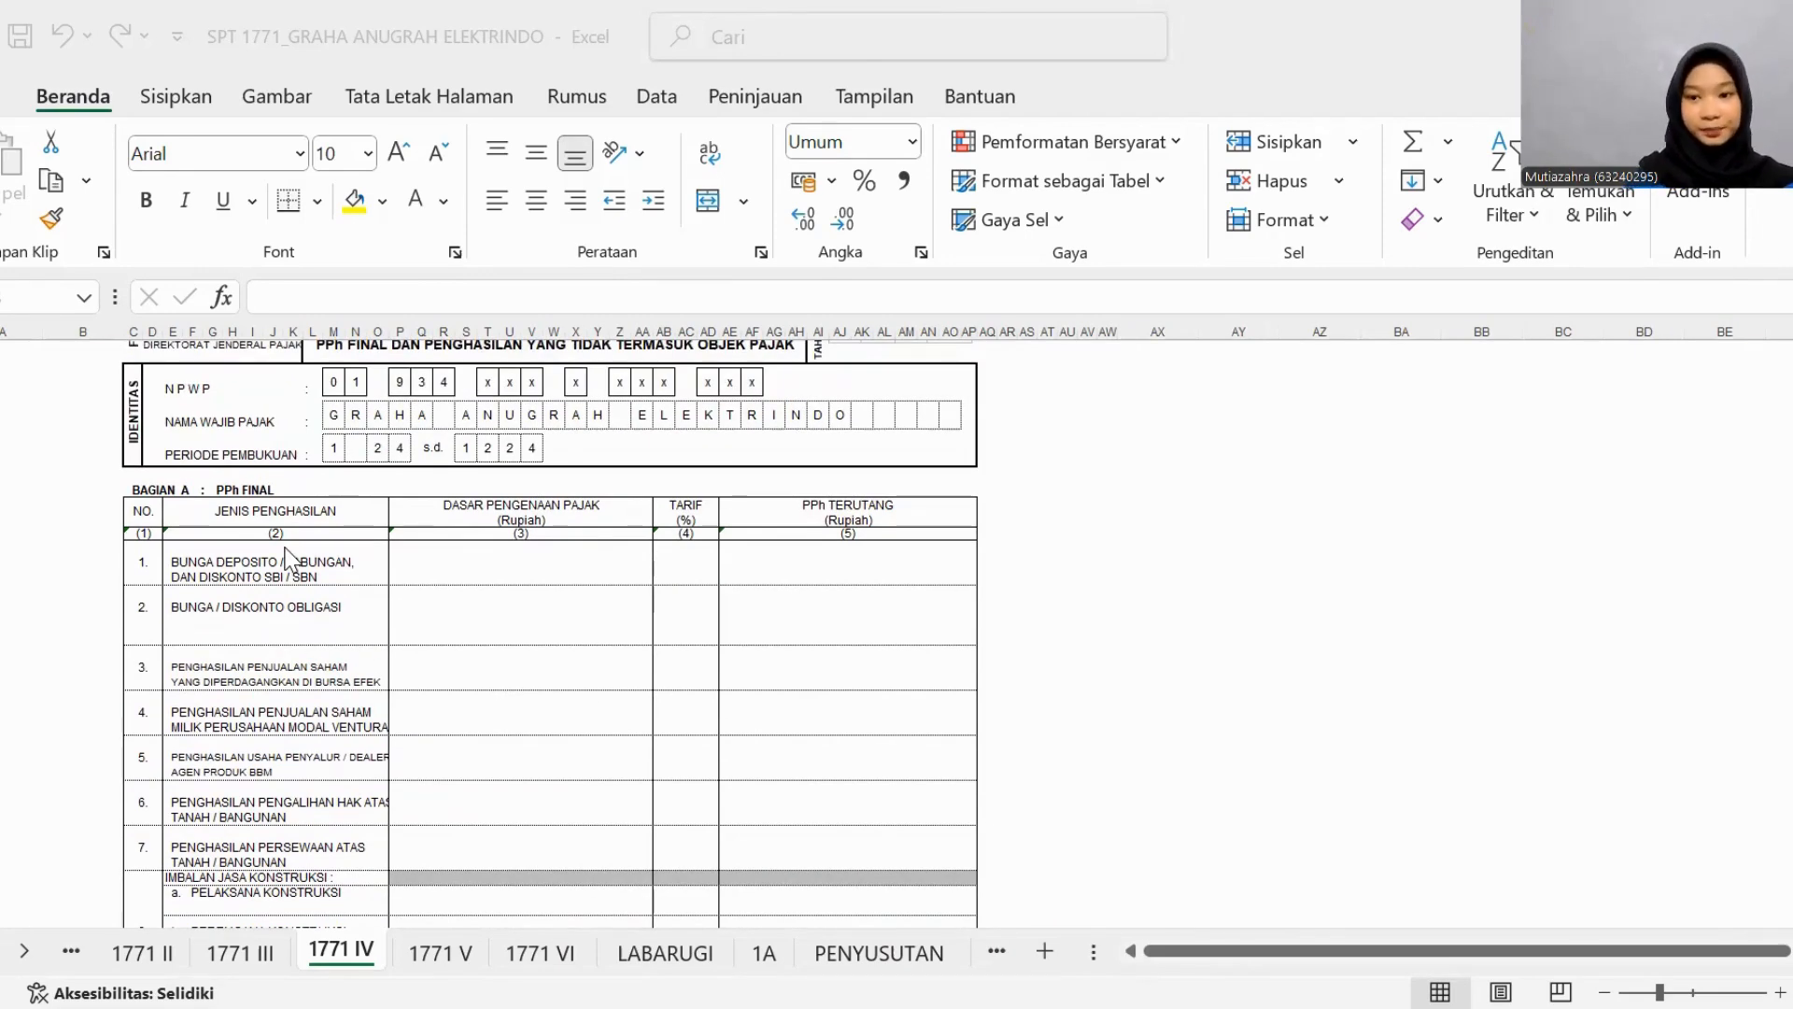
{"action": "left_click", "coordinate": [450, 571]}
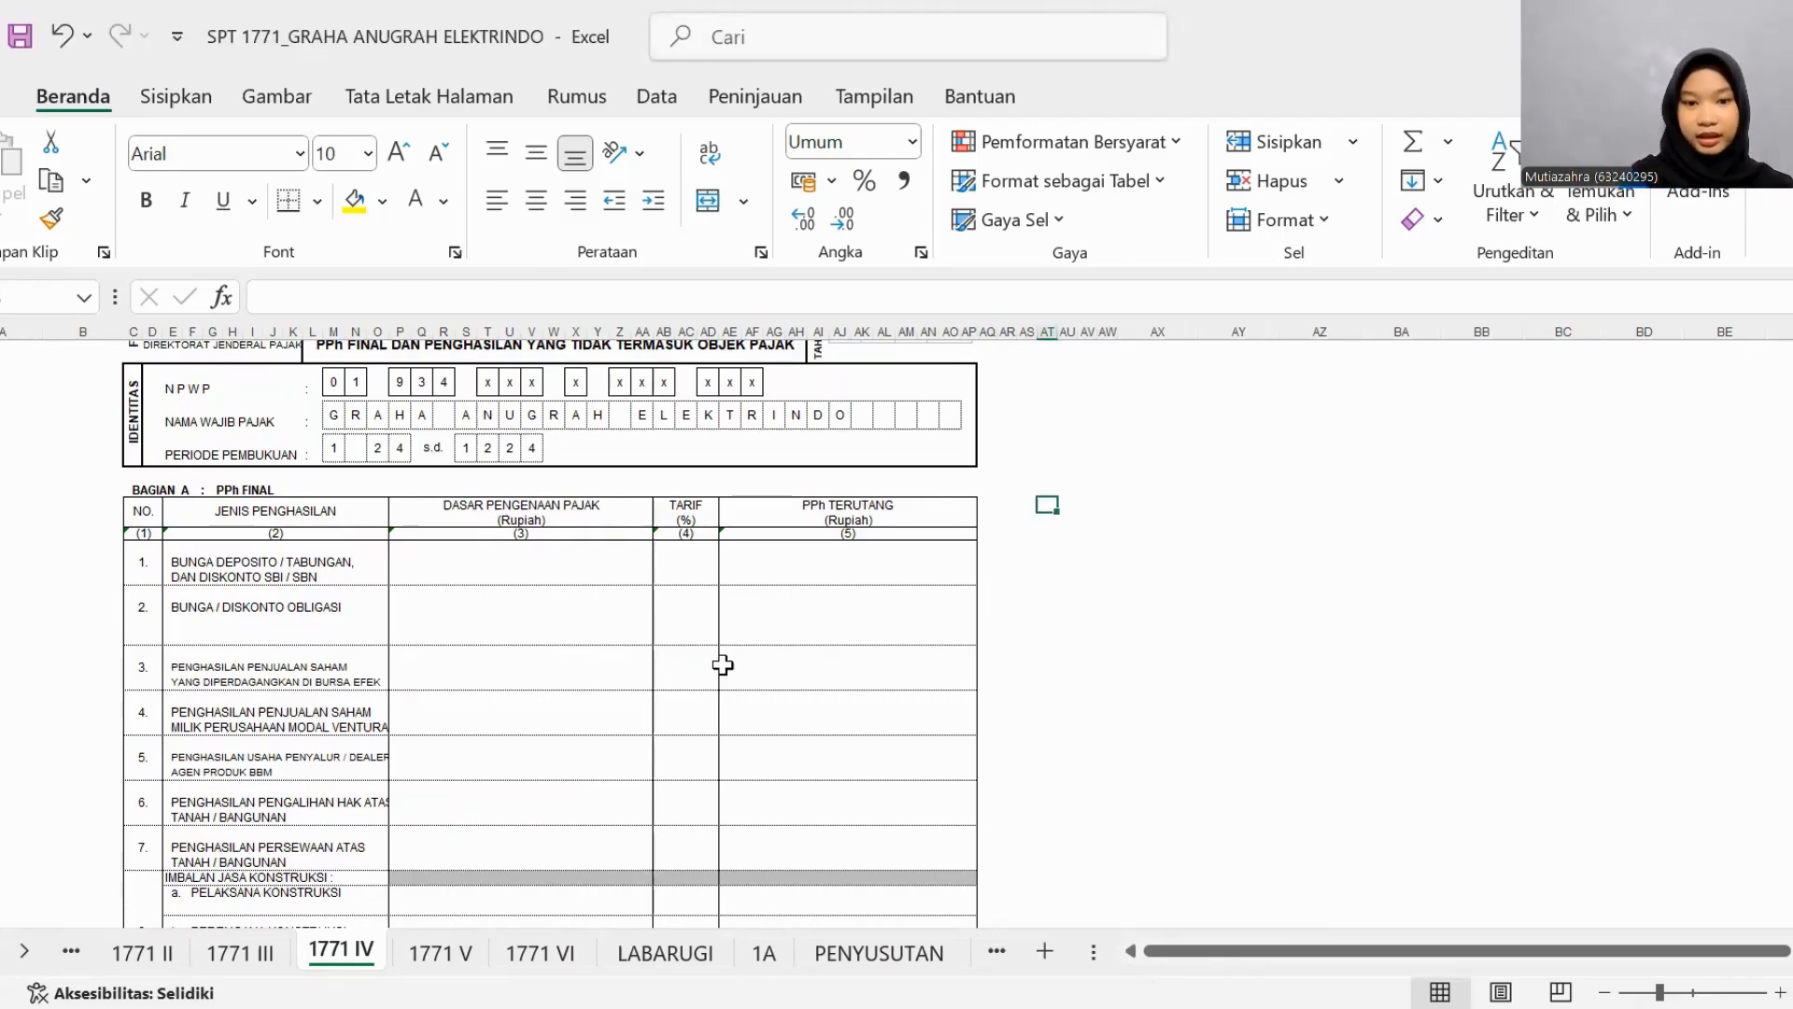
- Review the Pendapatan Jasa Giro and Pendapatan Bunga Deposito amounts on the LABARUGI sheet
{"action": "left_click", "coordinate": [658, 952]}
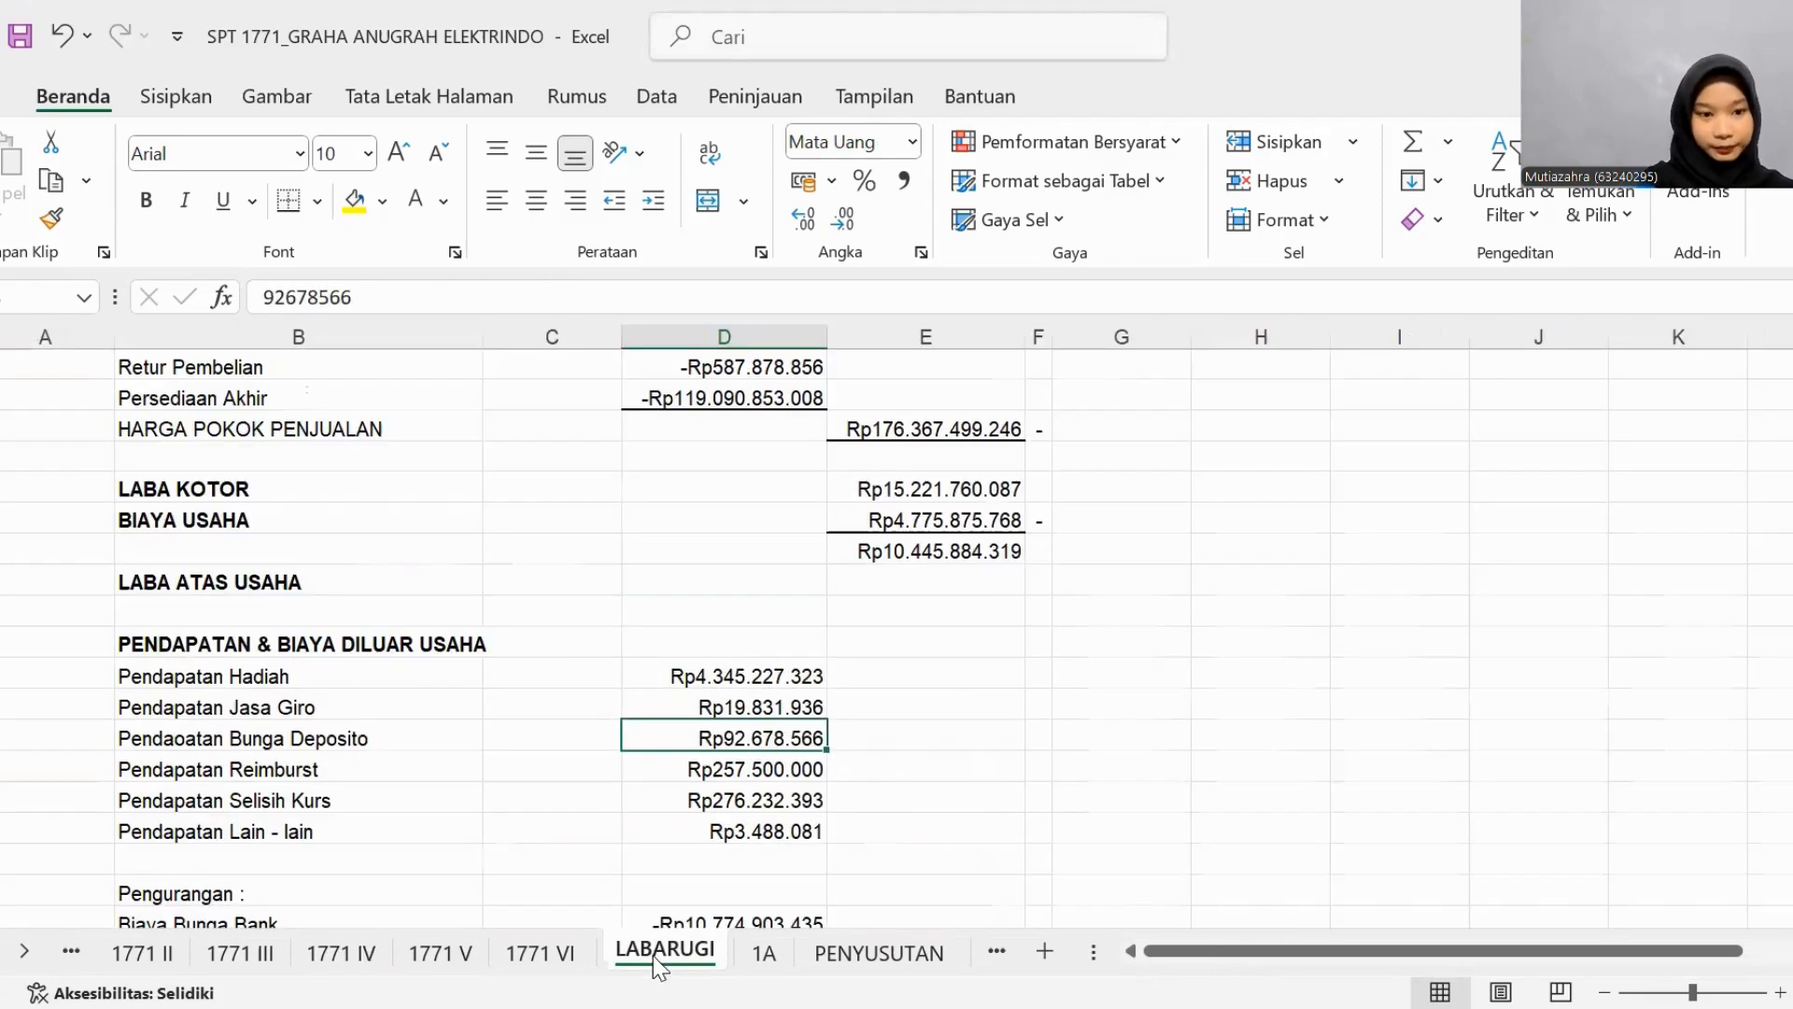
{"action": "scroll", "coordinate": [542, 782], "scroll_direction": "down", "scroll_amount": 1}
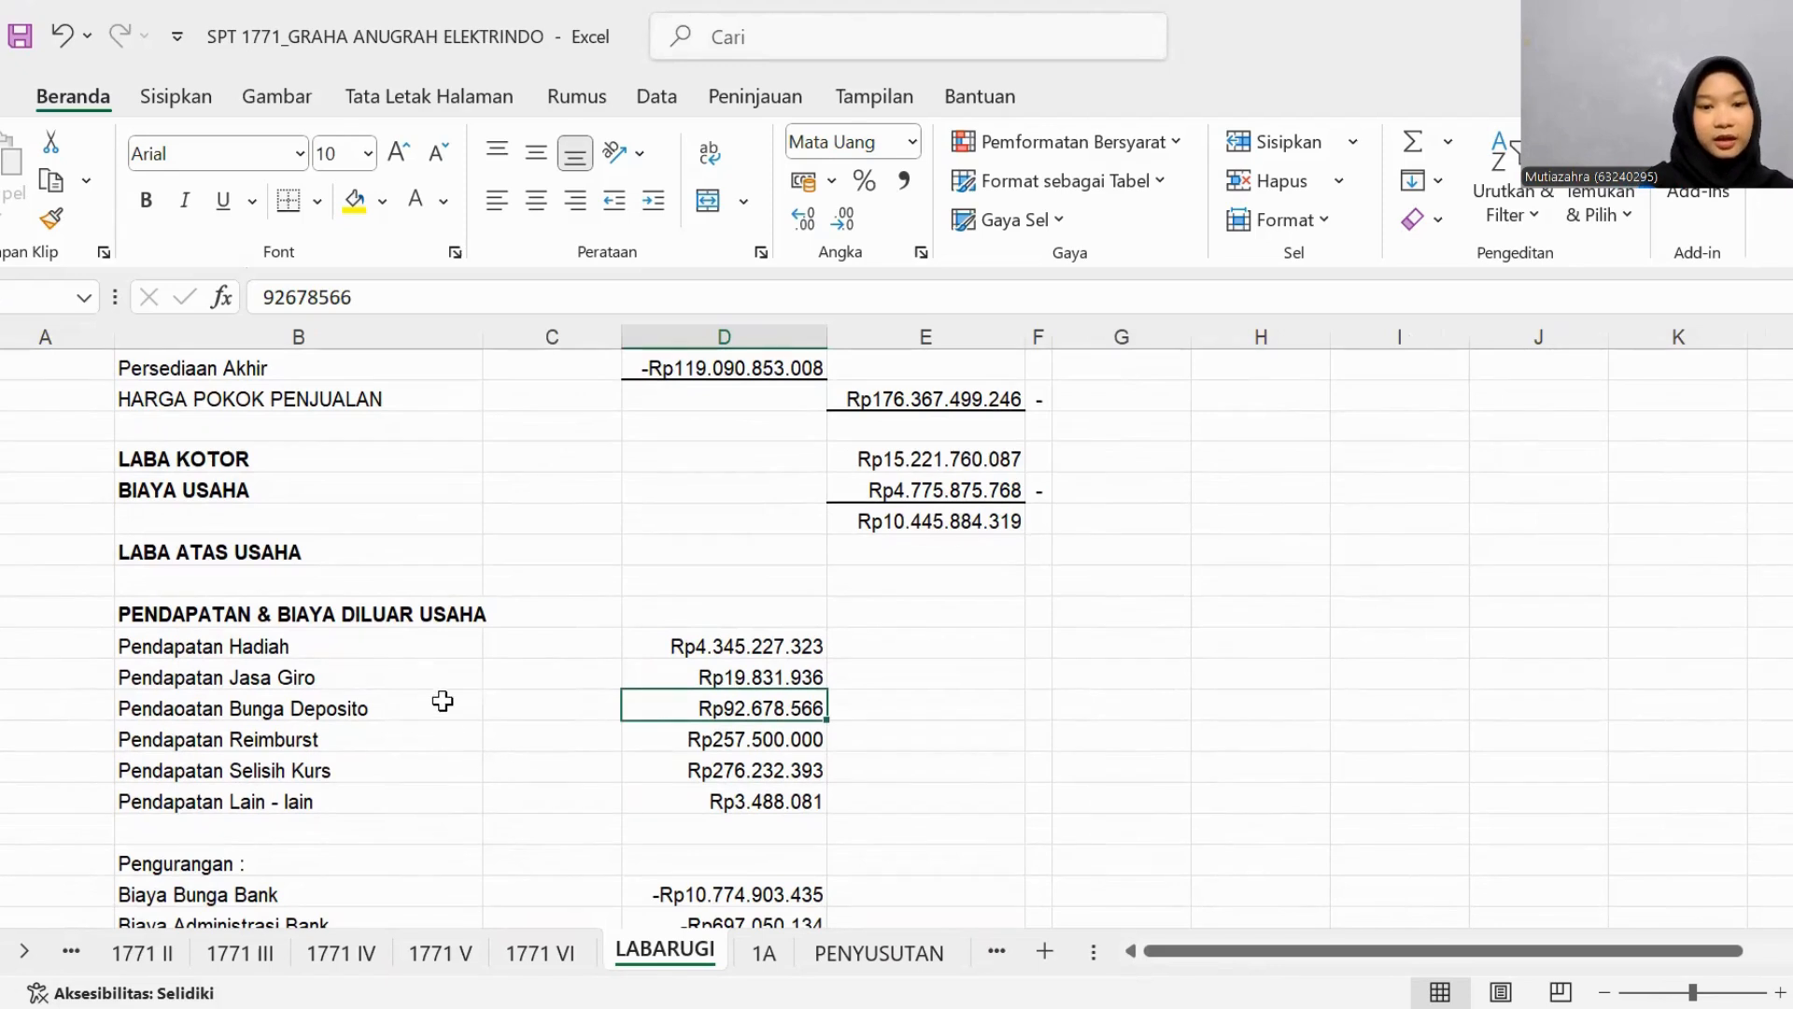
{"action": "left_click", "coordinate": [730, 677]}
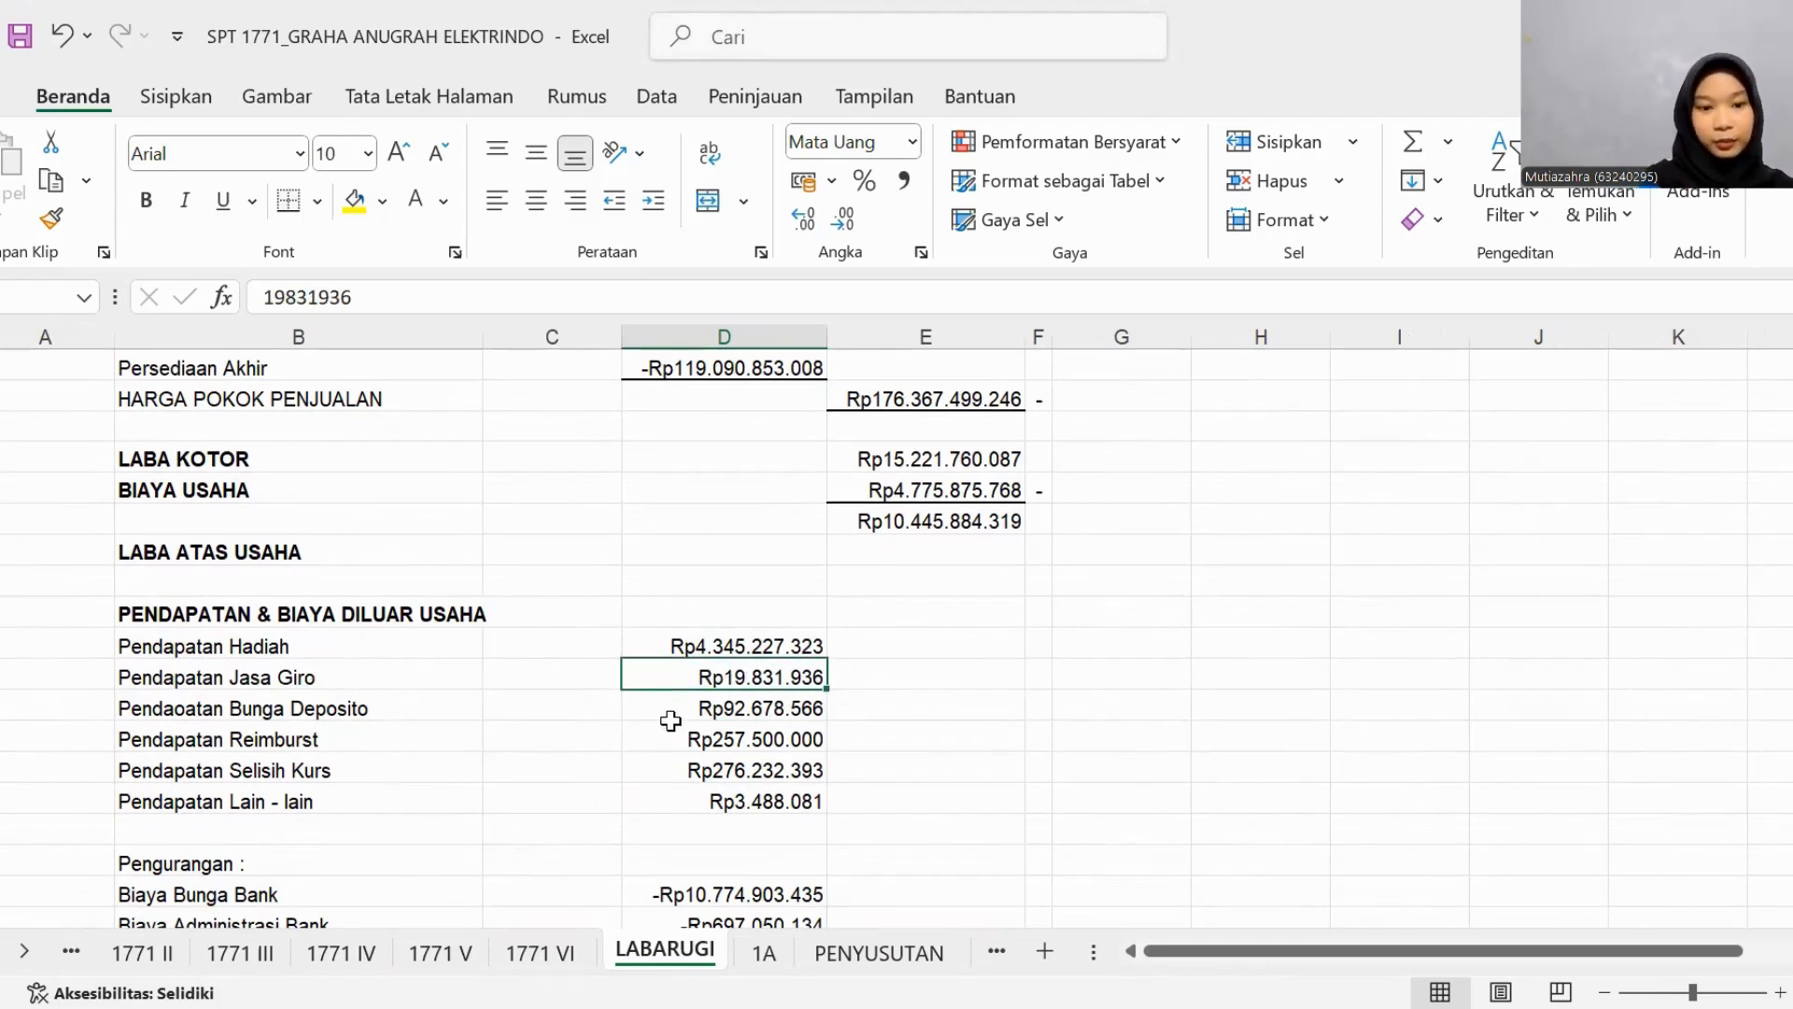
{"action": "left_click", "coordinate": [661, 728]}
- On the 1771 IV sheet, apply black font to the DASAR PENGENAAN PAJAK, TARIF and PPh TERUTANG of row 1, BUNGA DEPOSITO / TABUNGAN
{"action": "left_click", "coordinate": [360, 952]}
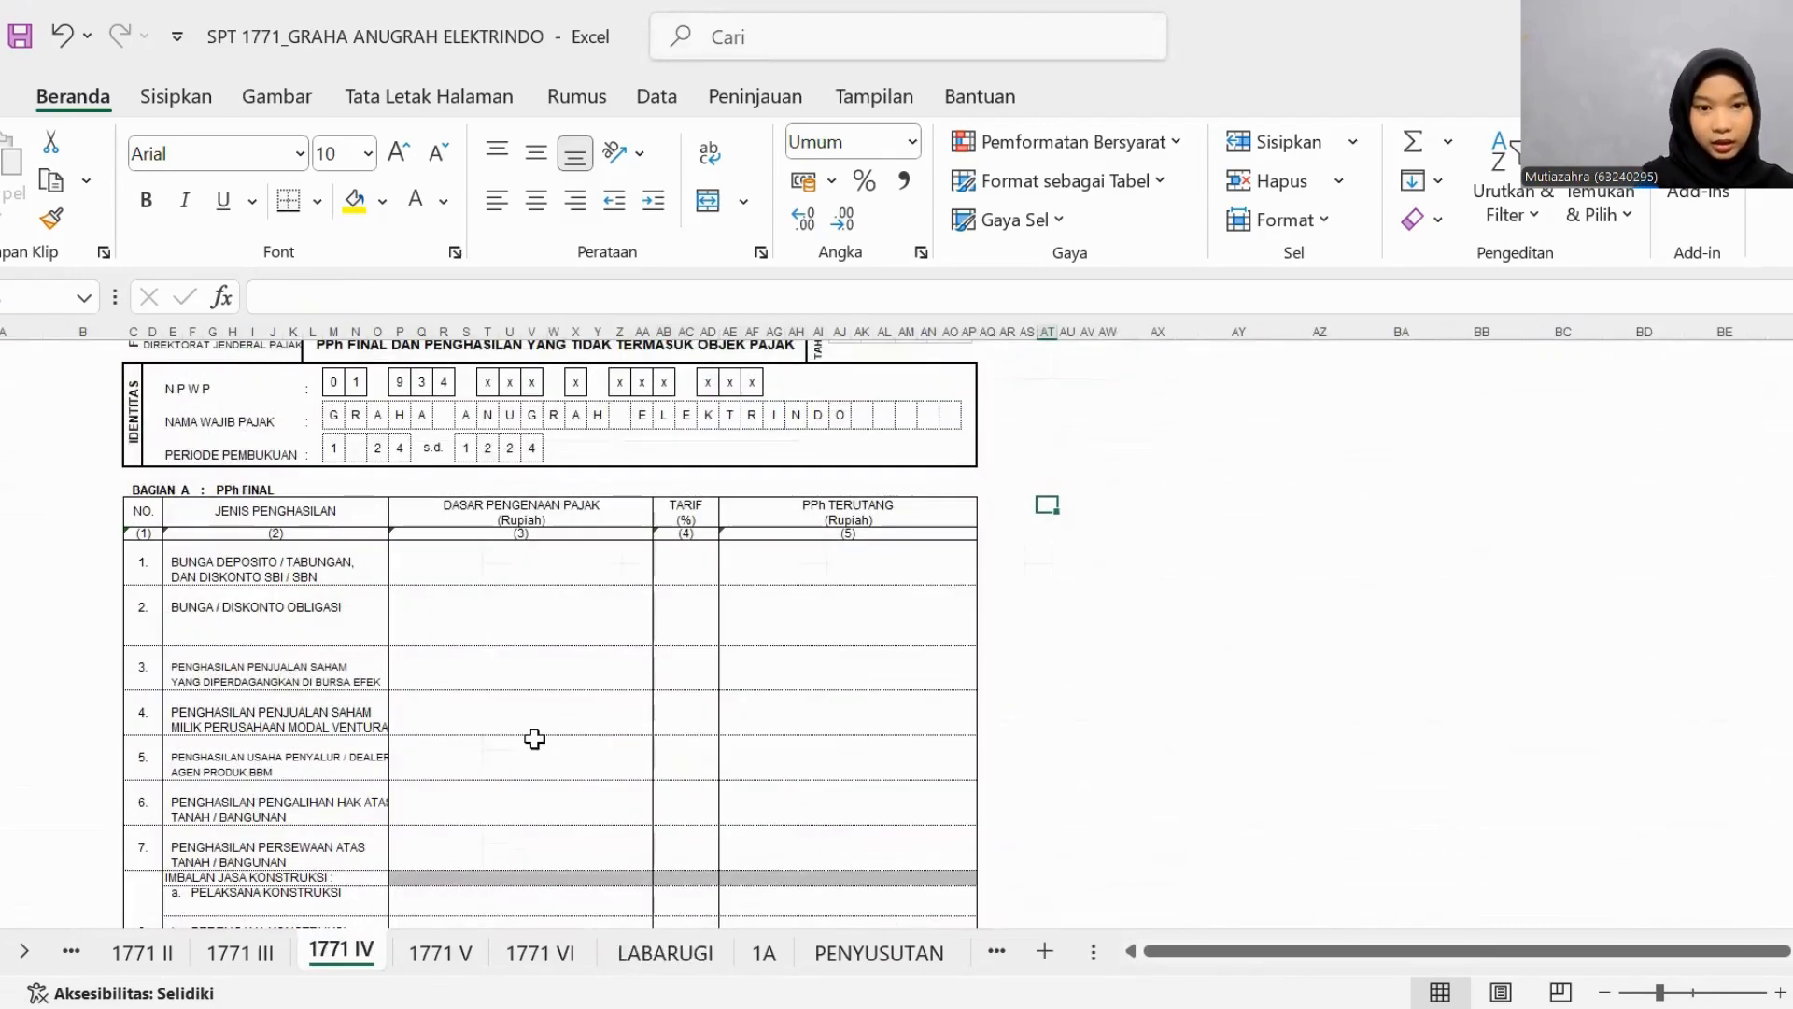
{"action": "left_click", "coordinate": [536, 564]}
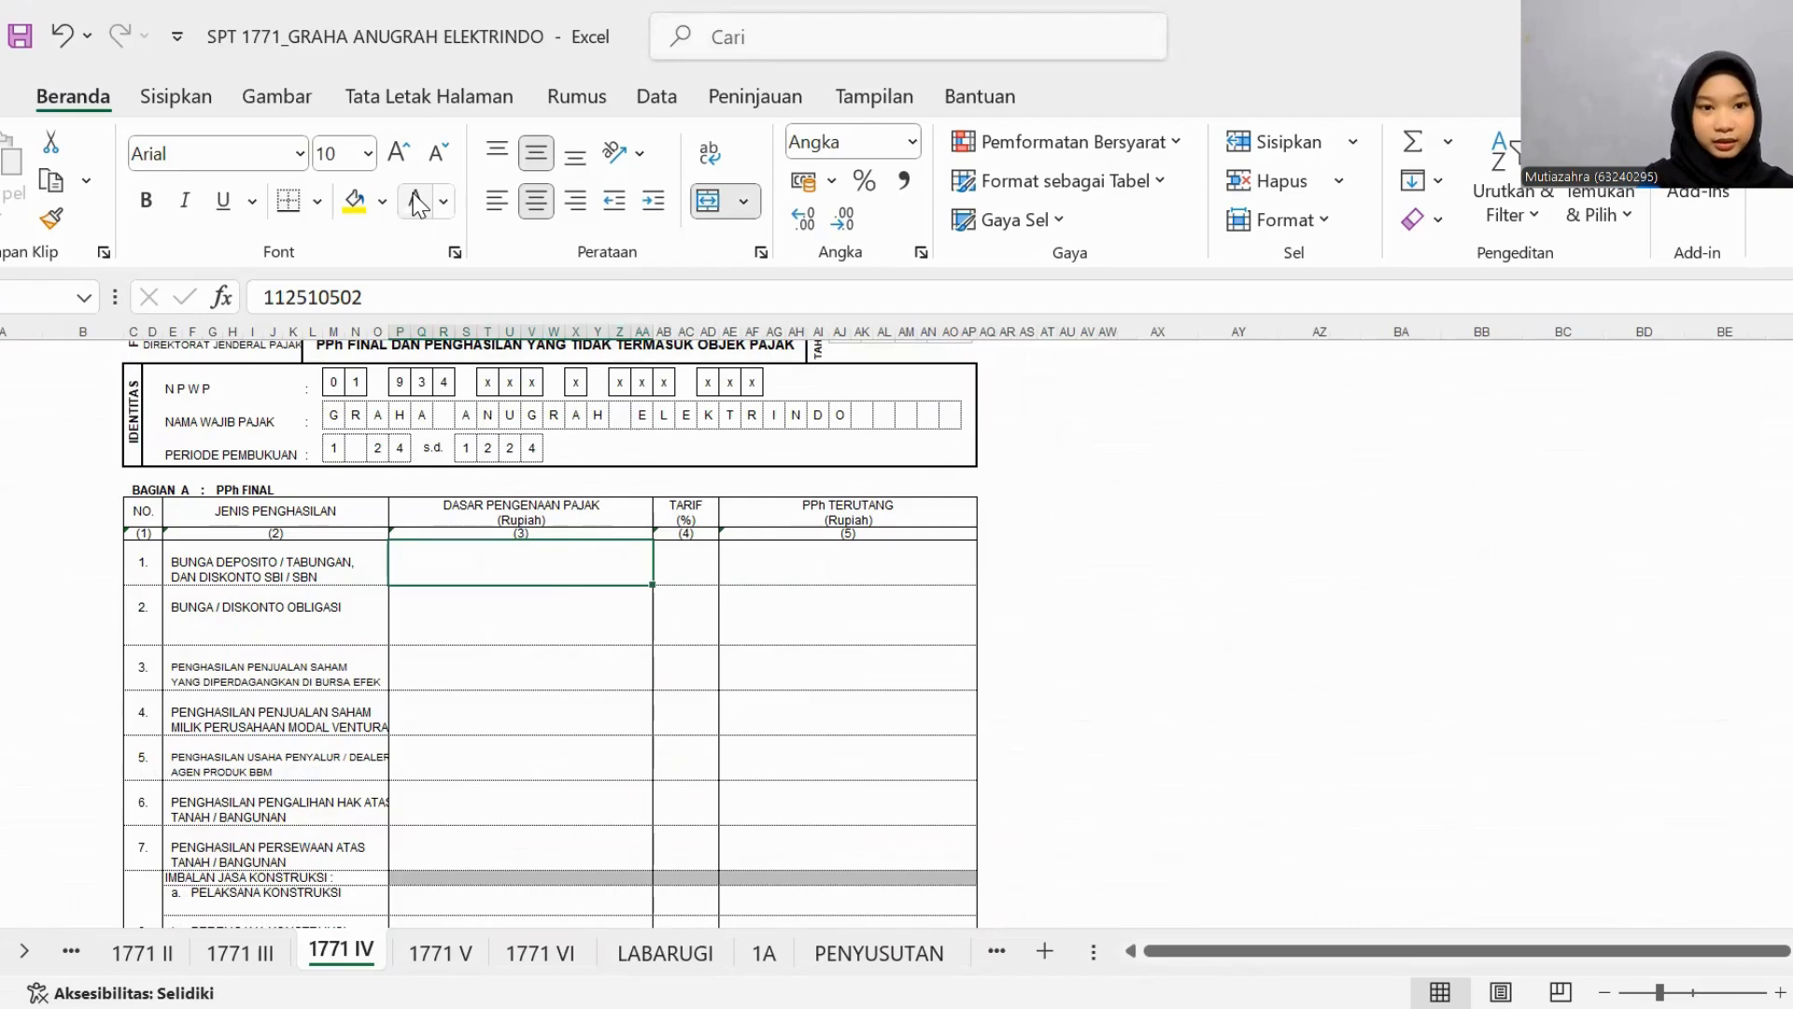
{"action": "left_click", "coordinate": [443, 201]}
{"action": "left_click", "coordinate": [464, 320]}
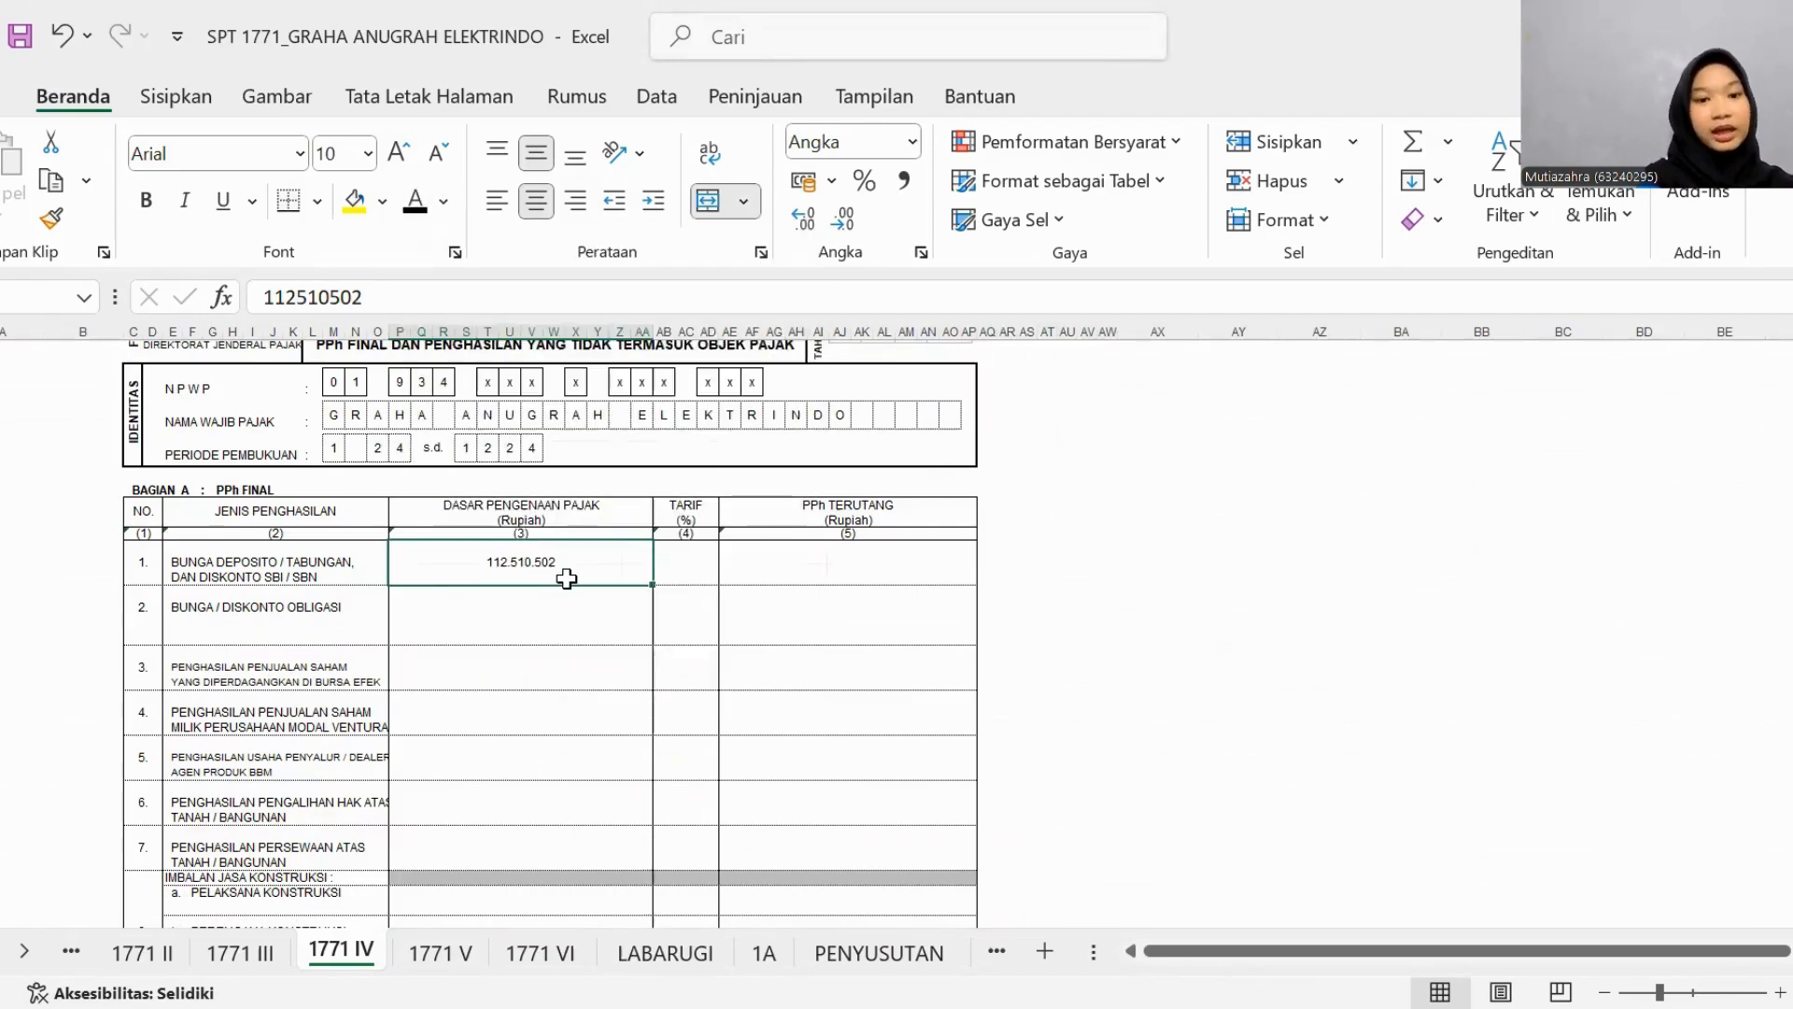
{"action": "left_click", "coordinate": [688, 567]}
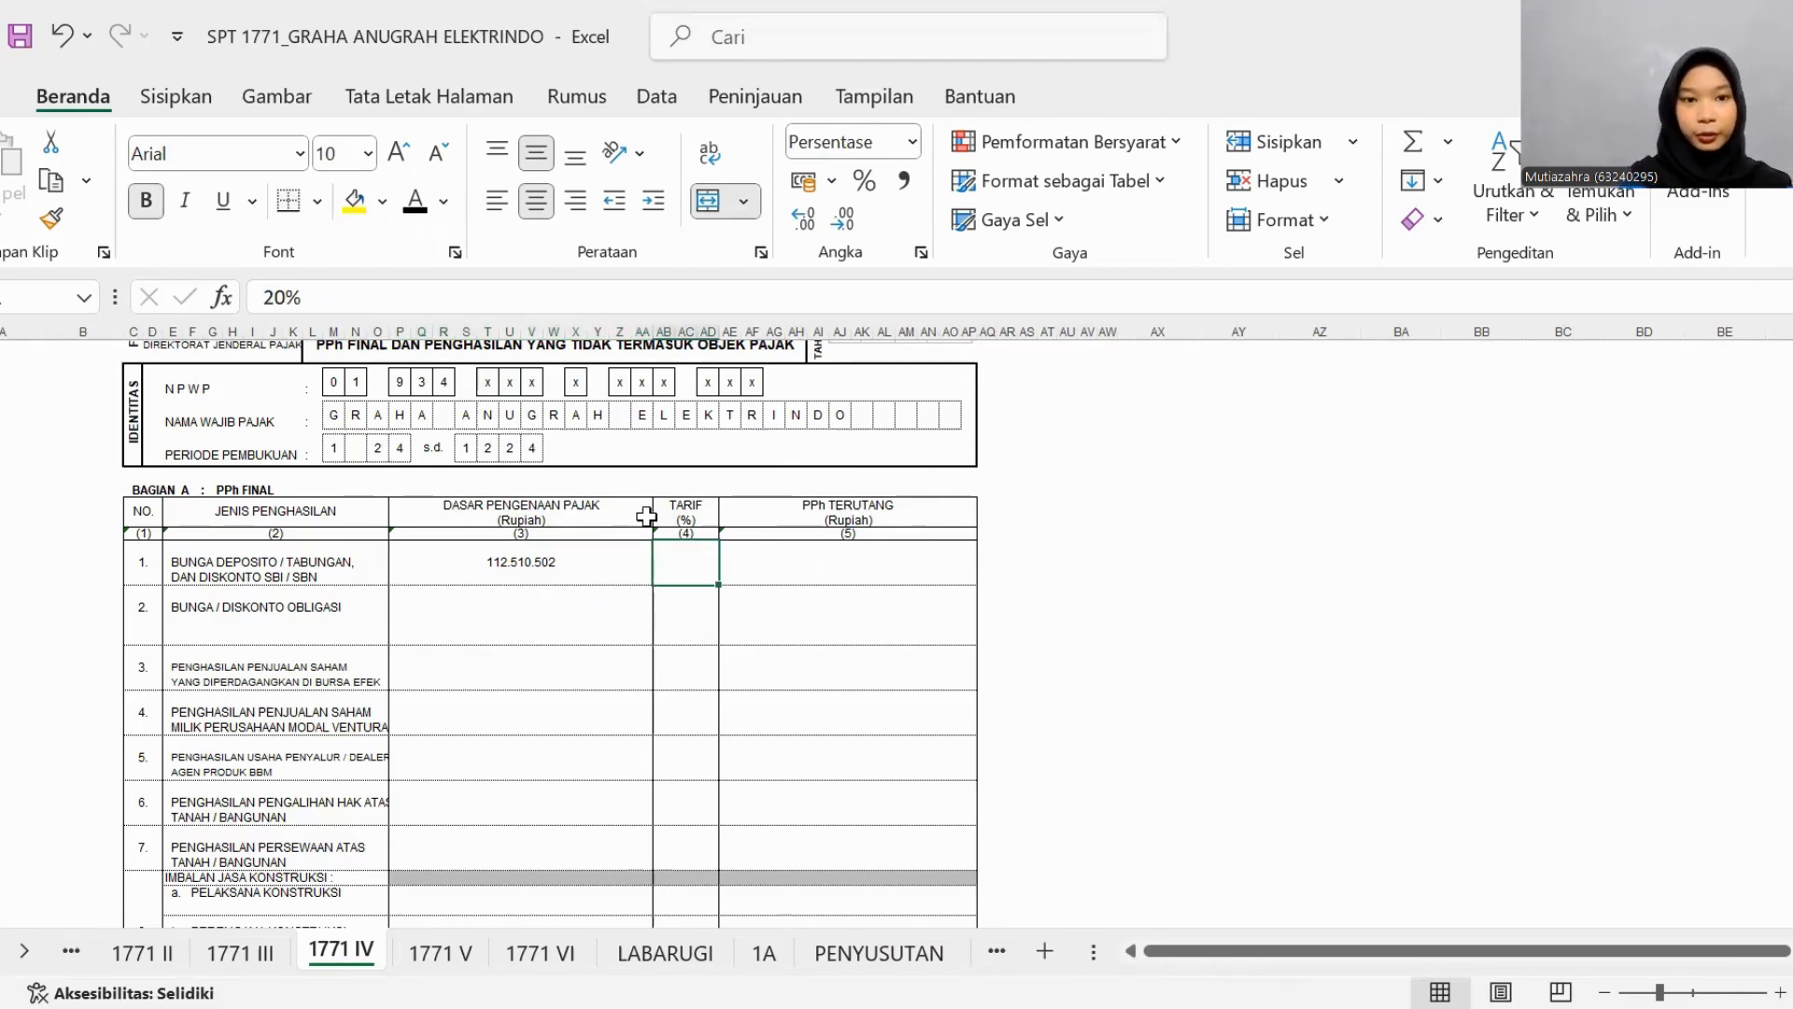
{"action": "left_click", "coordinate": [417, 211]}
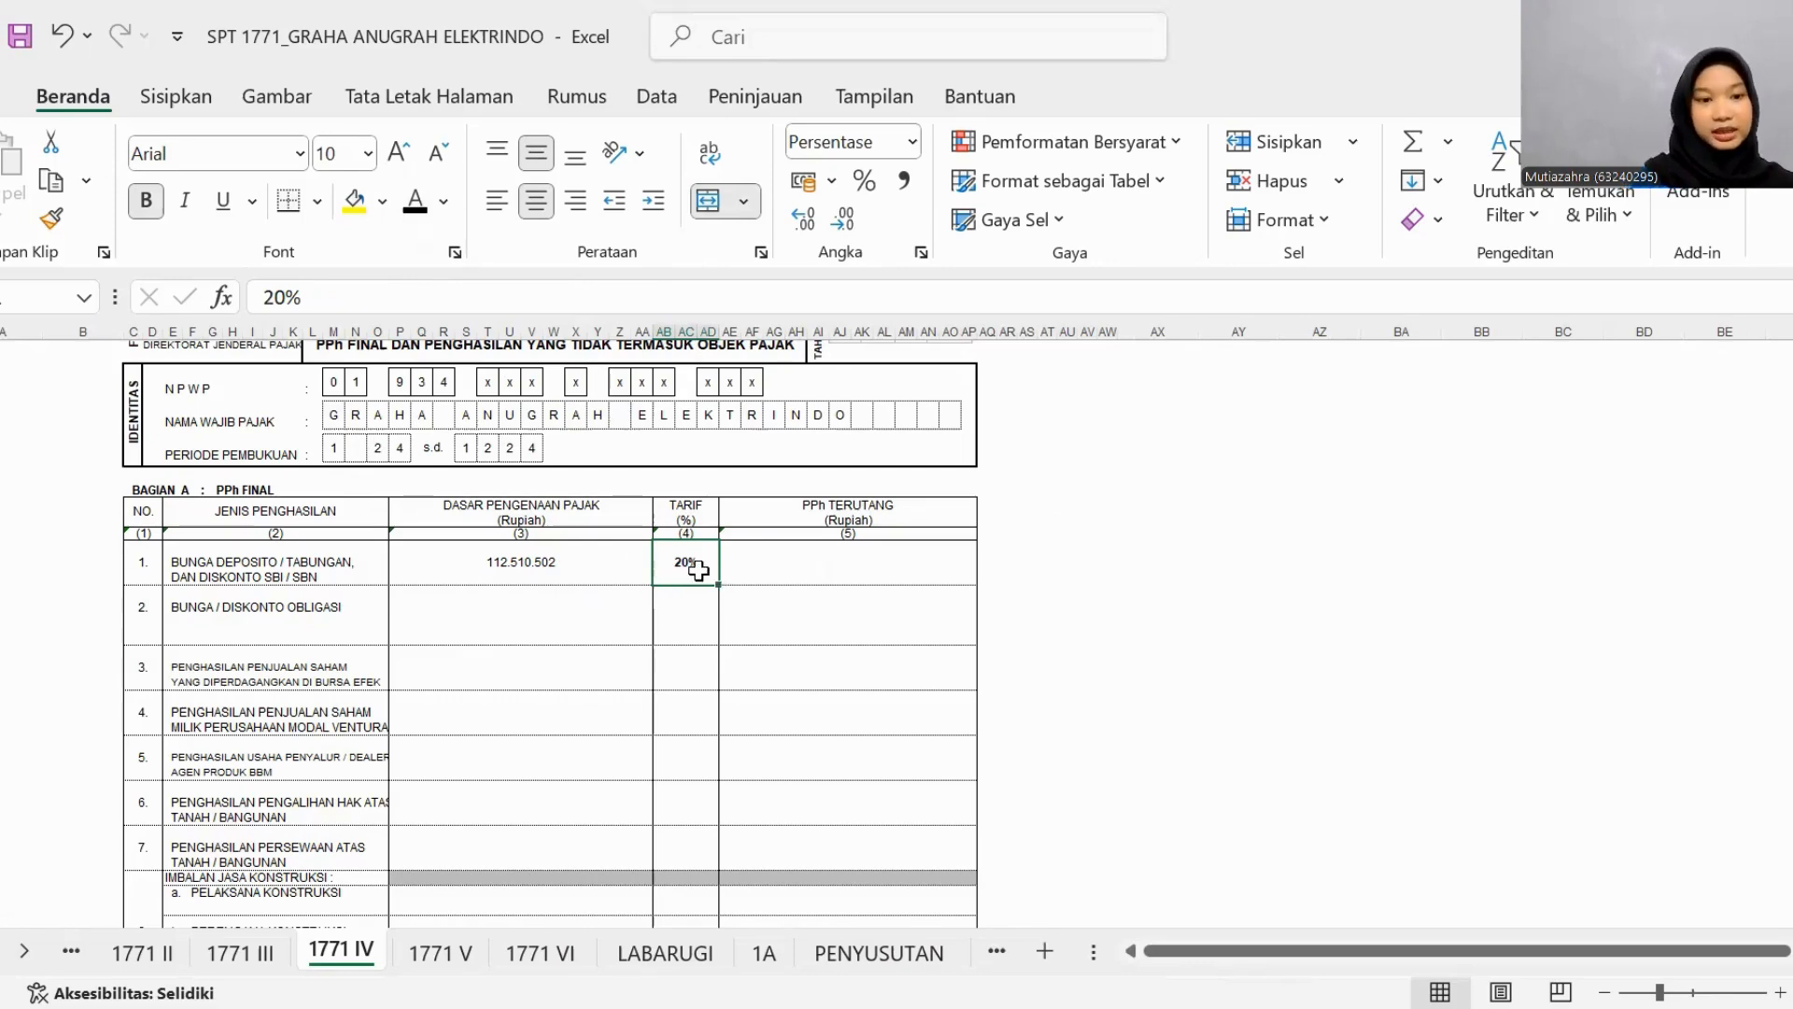
{"action": "left_click", "coordinate": [759, 564]}
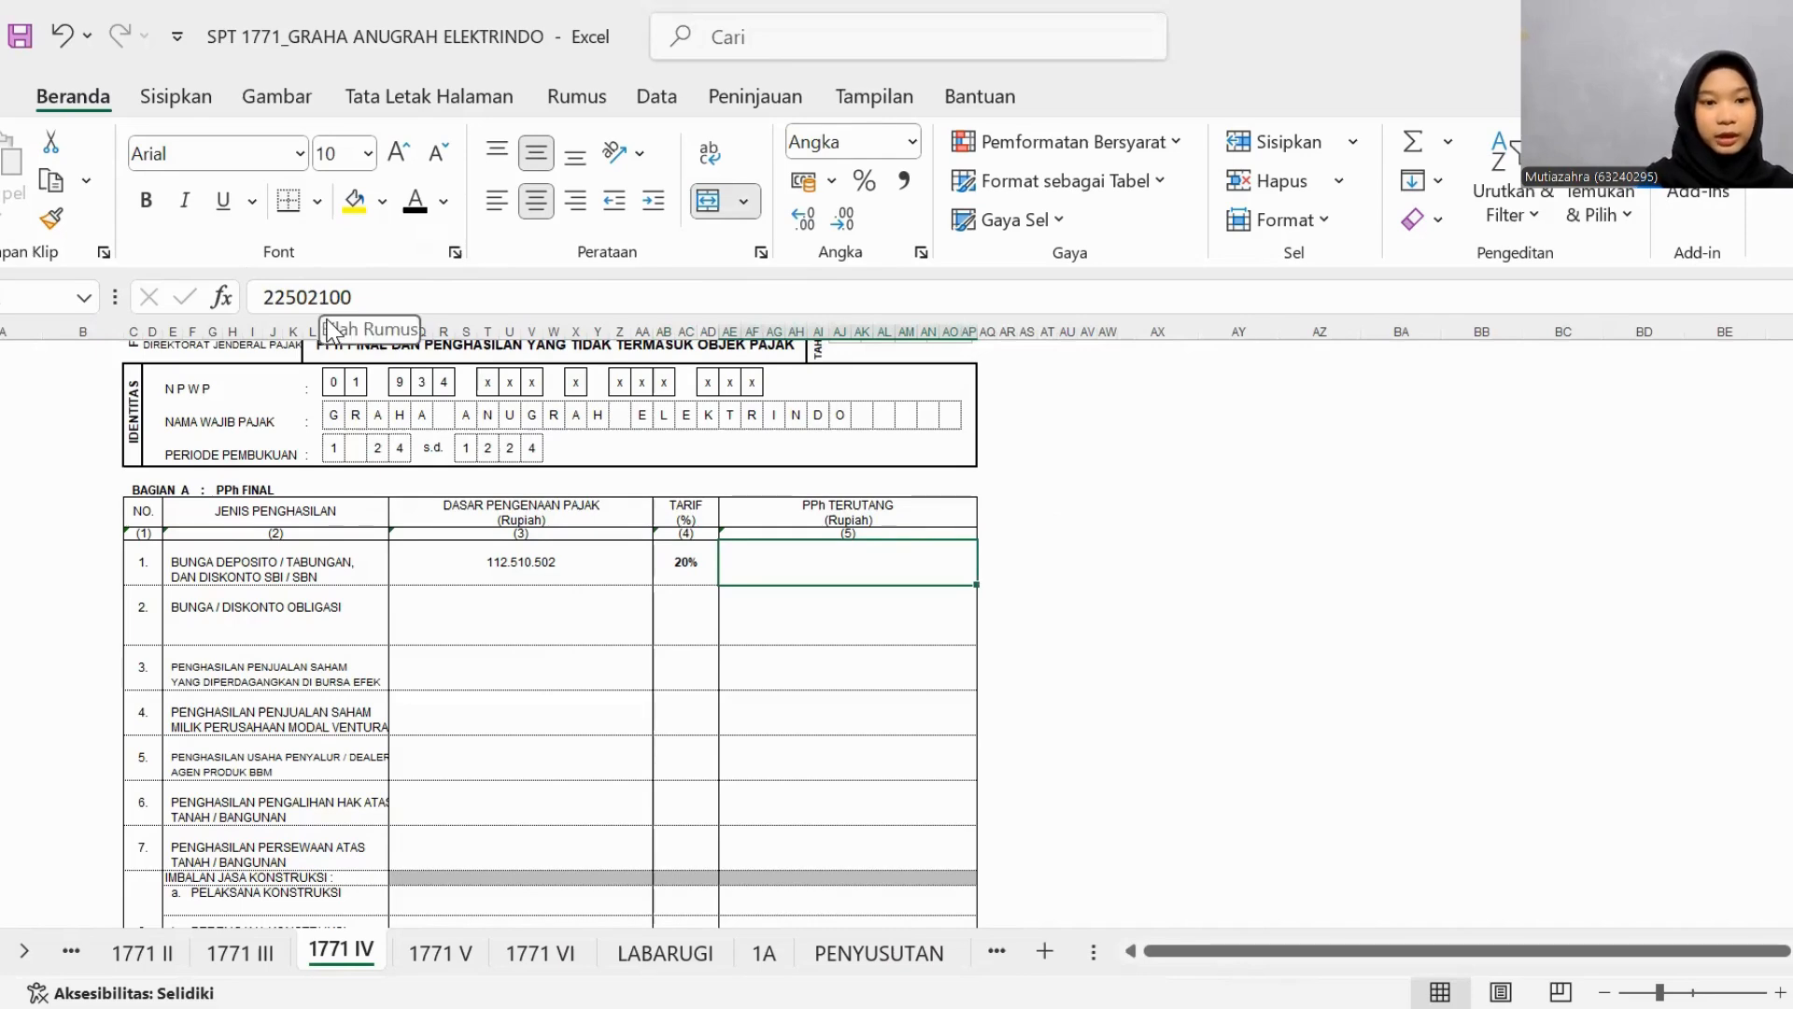
{"action": "left_click", "coordinate": [415, 199]}
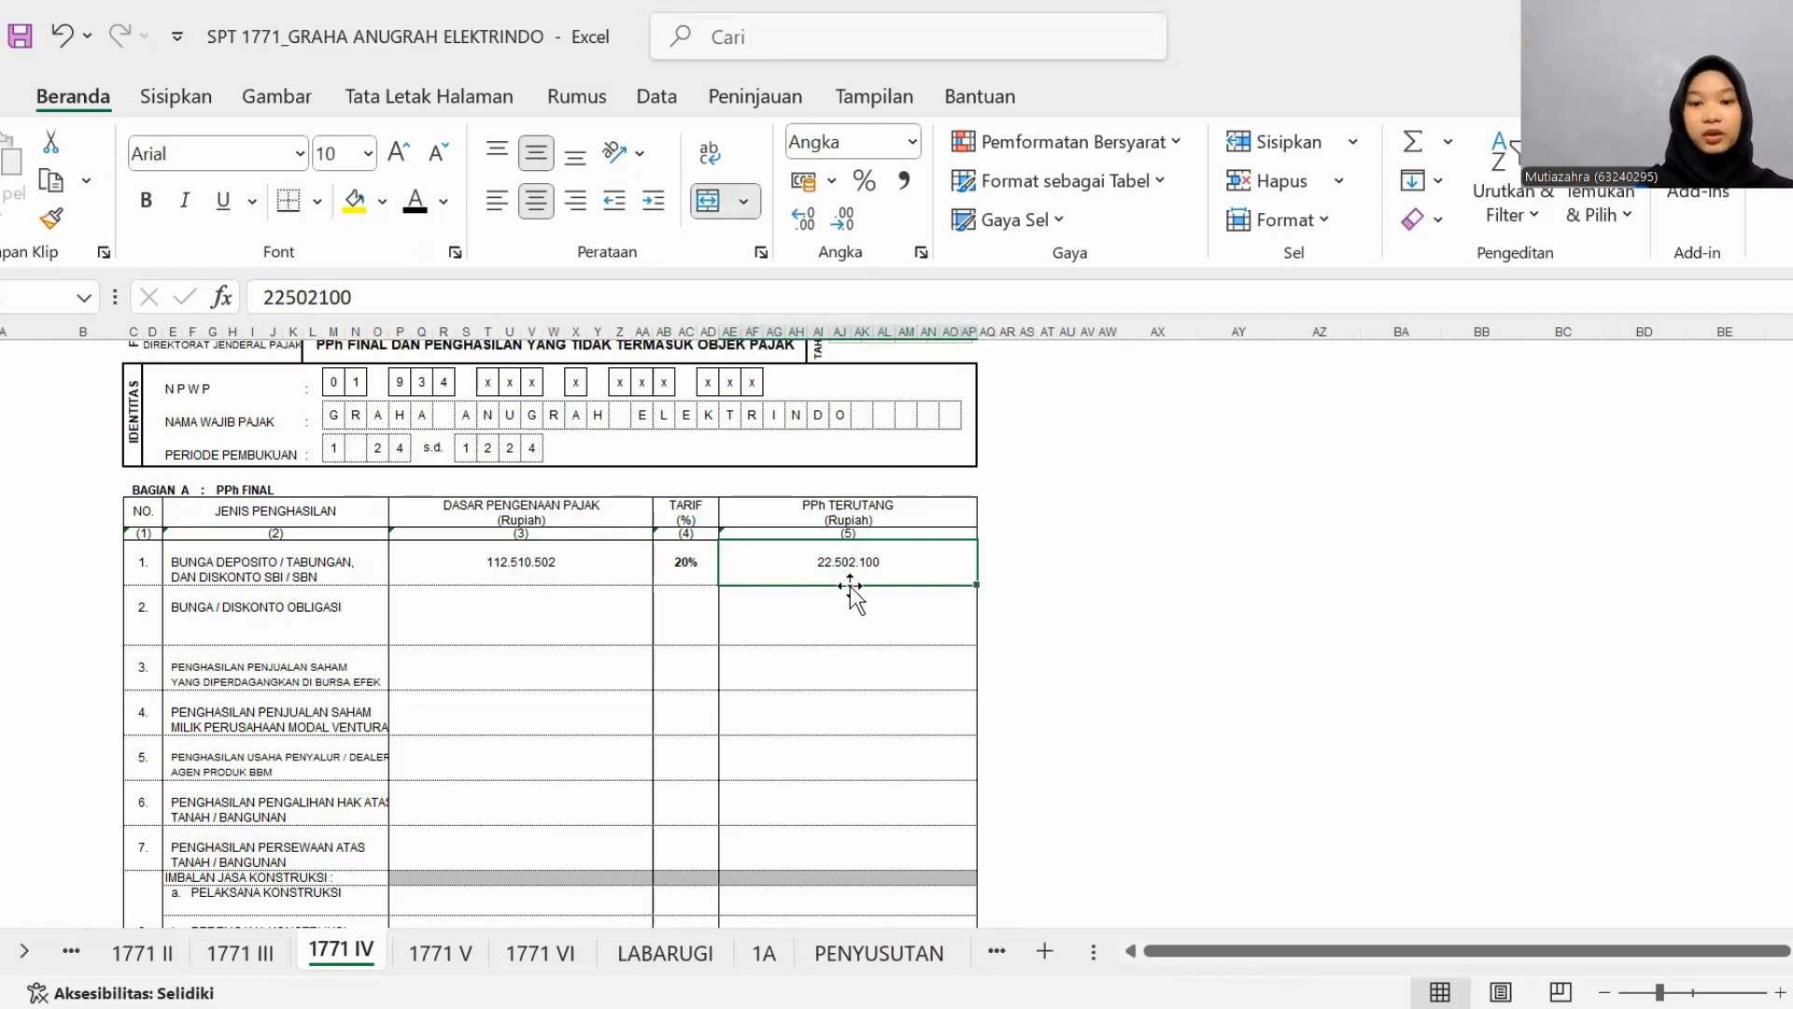
- Apply black font to the Bagian A entries of rows 2 to 14 and to the JUMLAH BAGIAN A amount
{"action": "scroll", "coordinate": [850, 586], "scroll_direction": "down", "scroll_amount": 1}
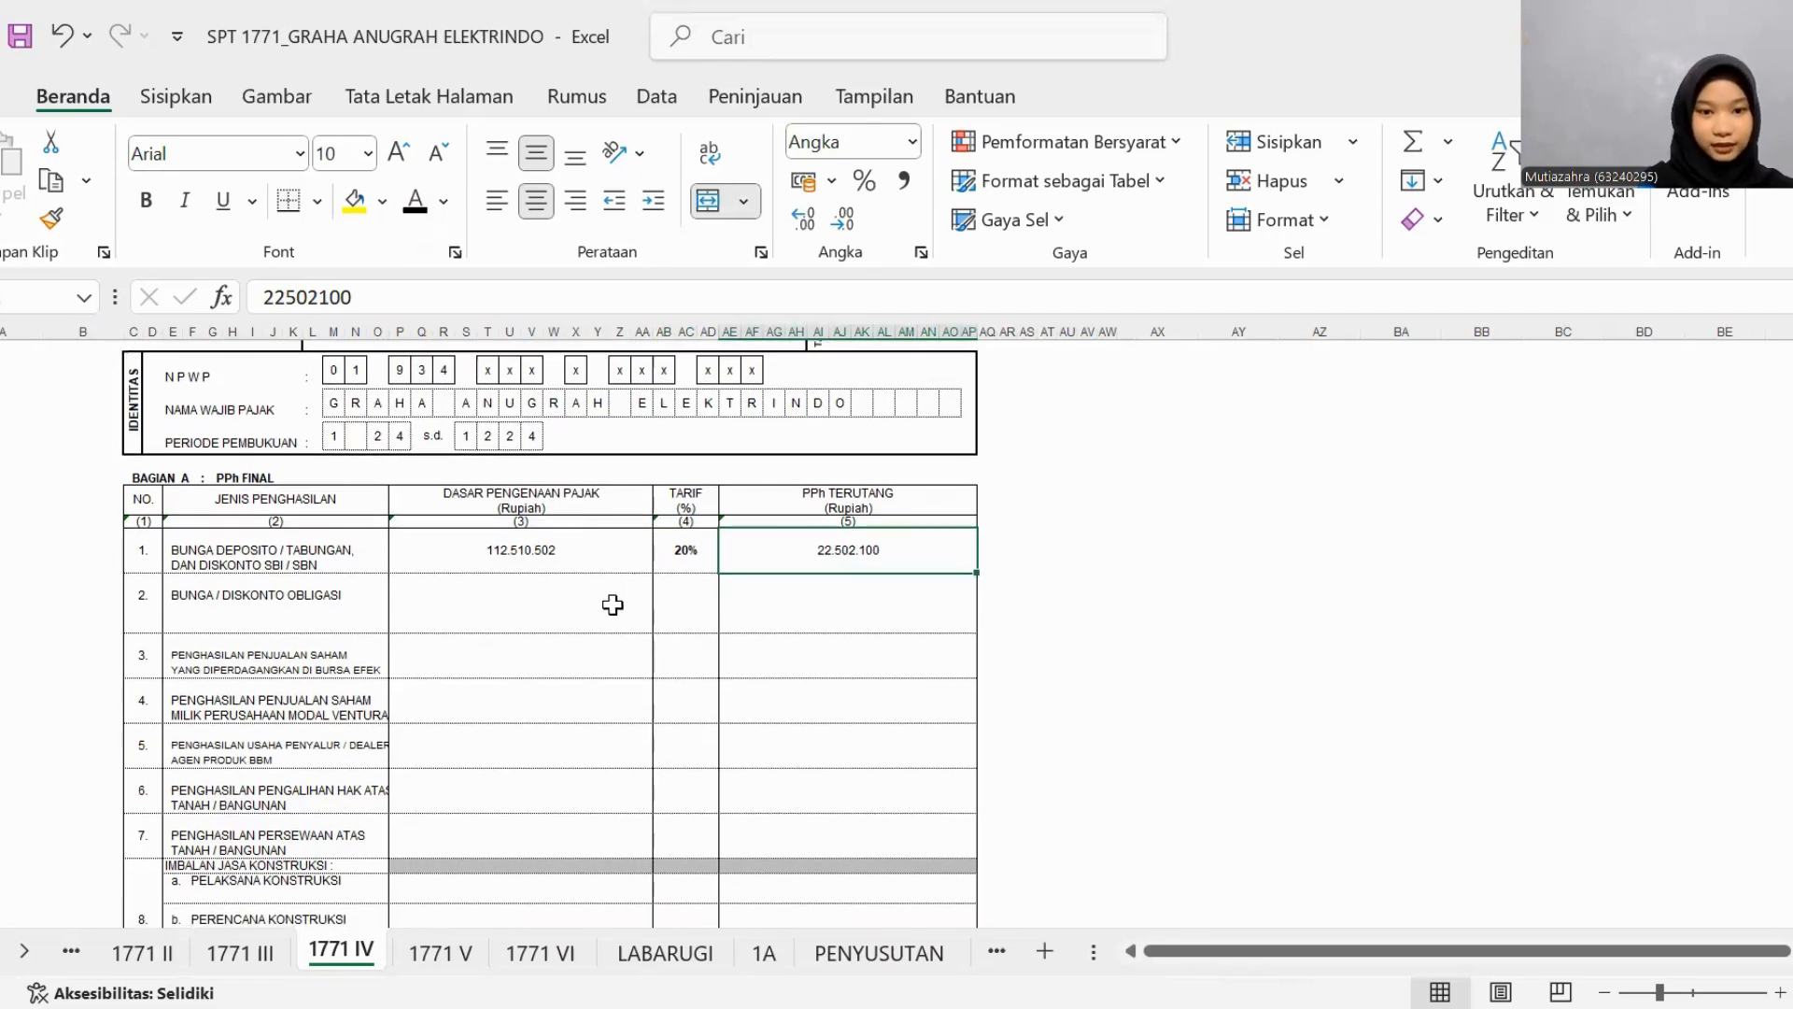
{"action": "left_click_drag", "start_coordinate": [601, 605], "coordinate": [867, 764]}
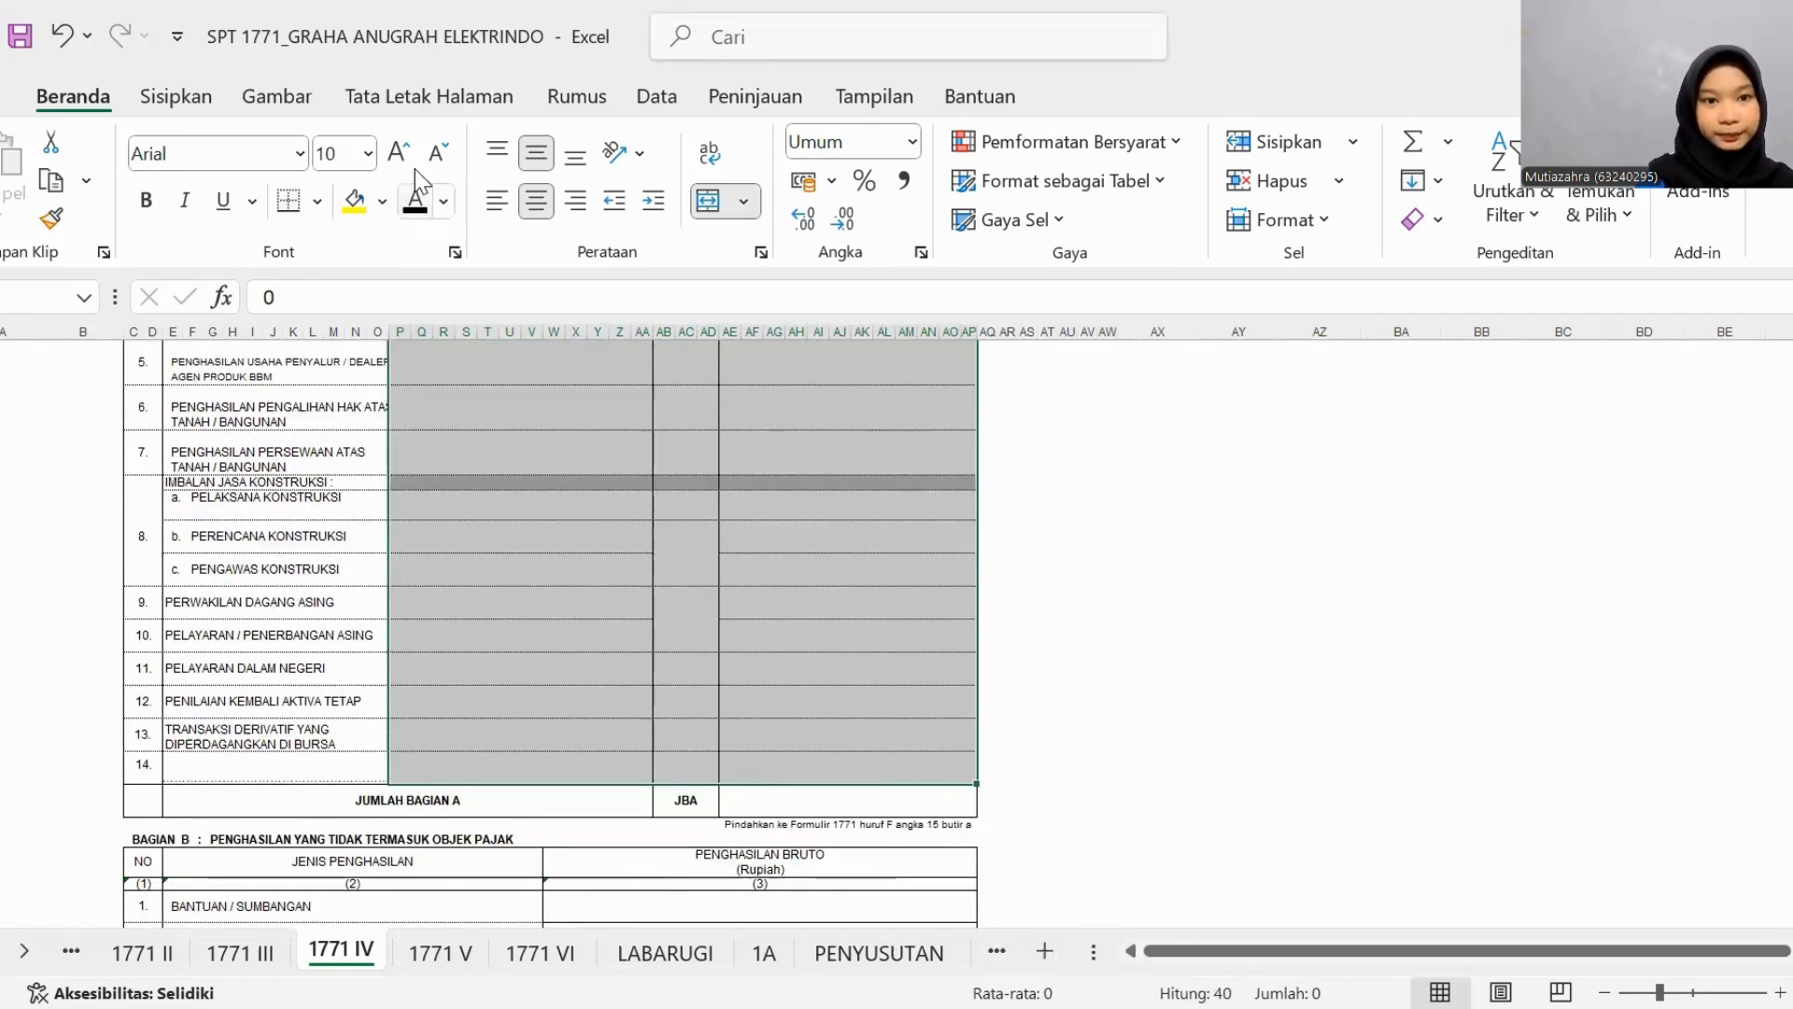
{"action": "left_click", "coordinate": [416, 202]}
{"action": "scroll", "coordinate": [748, 705], "scroll_direction": "up", "scroll_amount": 1}
{"action": "scroll", "coordinate": [749, 705], "scroll_direction": "down", "scroll_amount": 5}
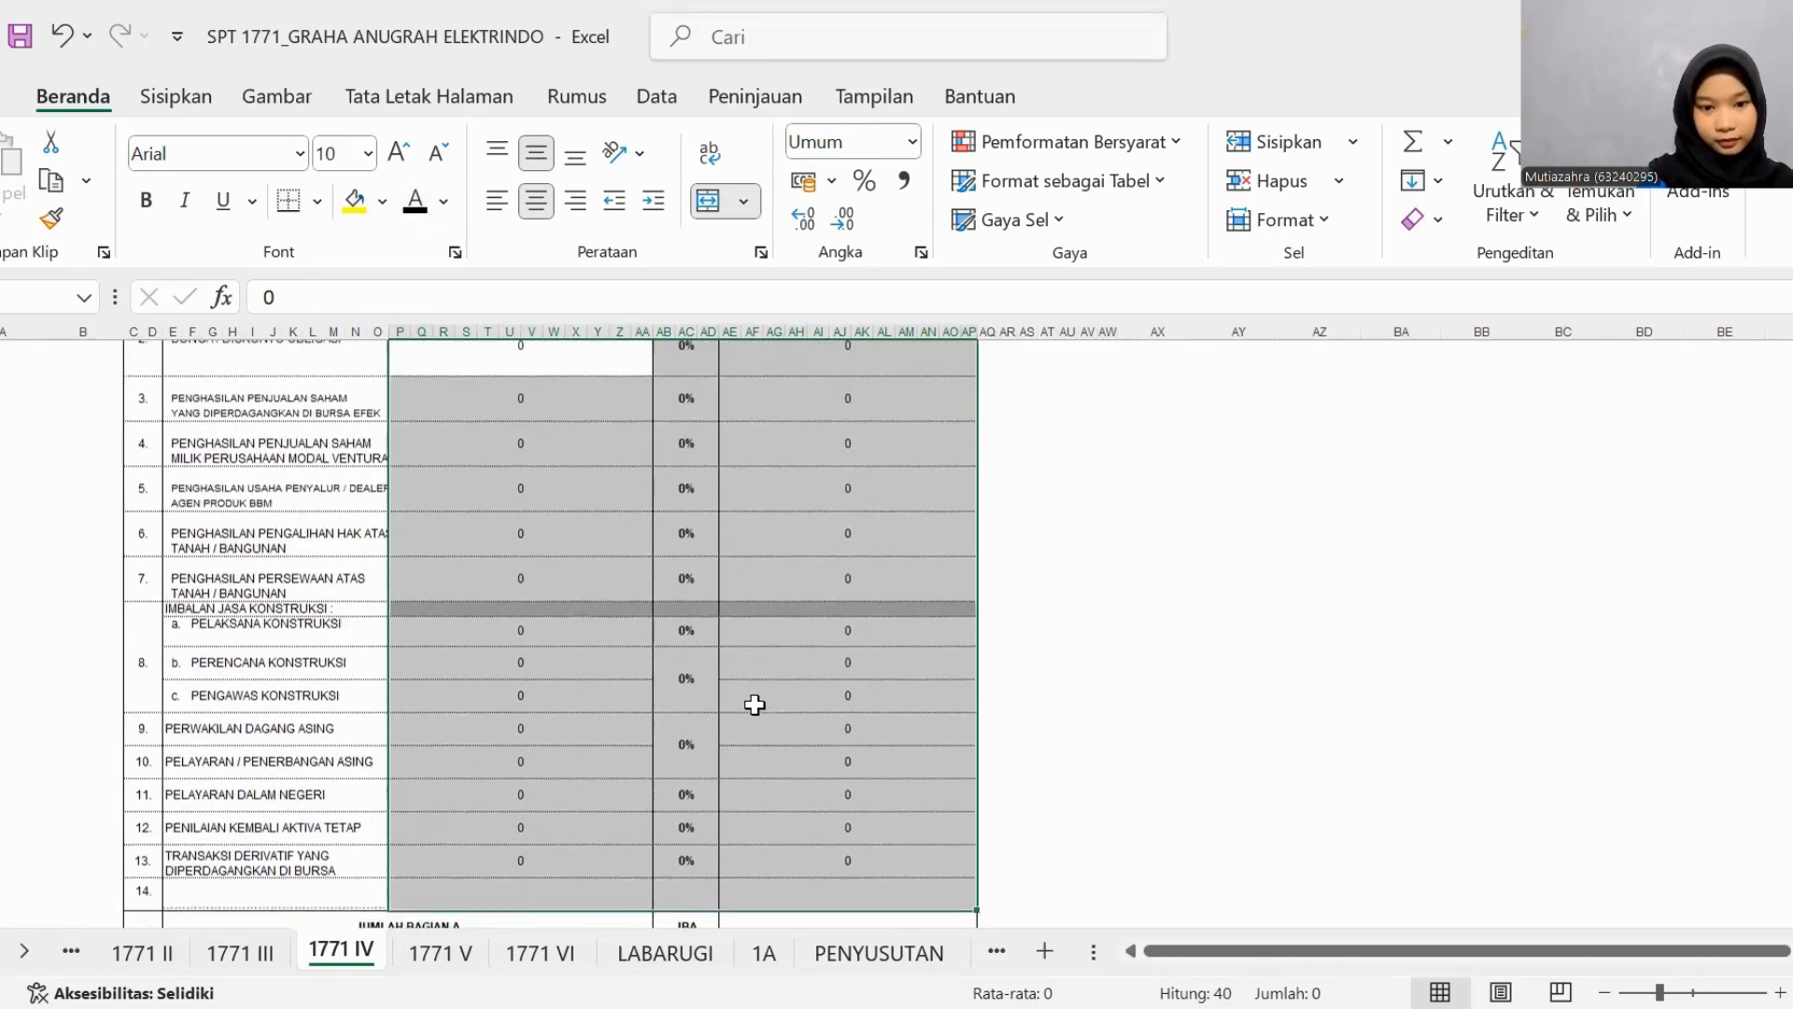
{"action": "left_click", "coordinate": [822, 714]}
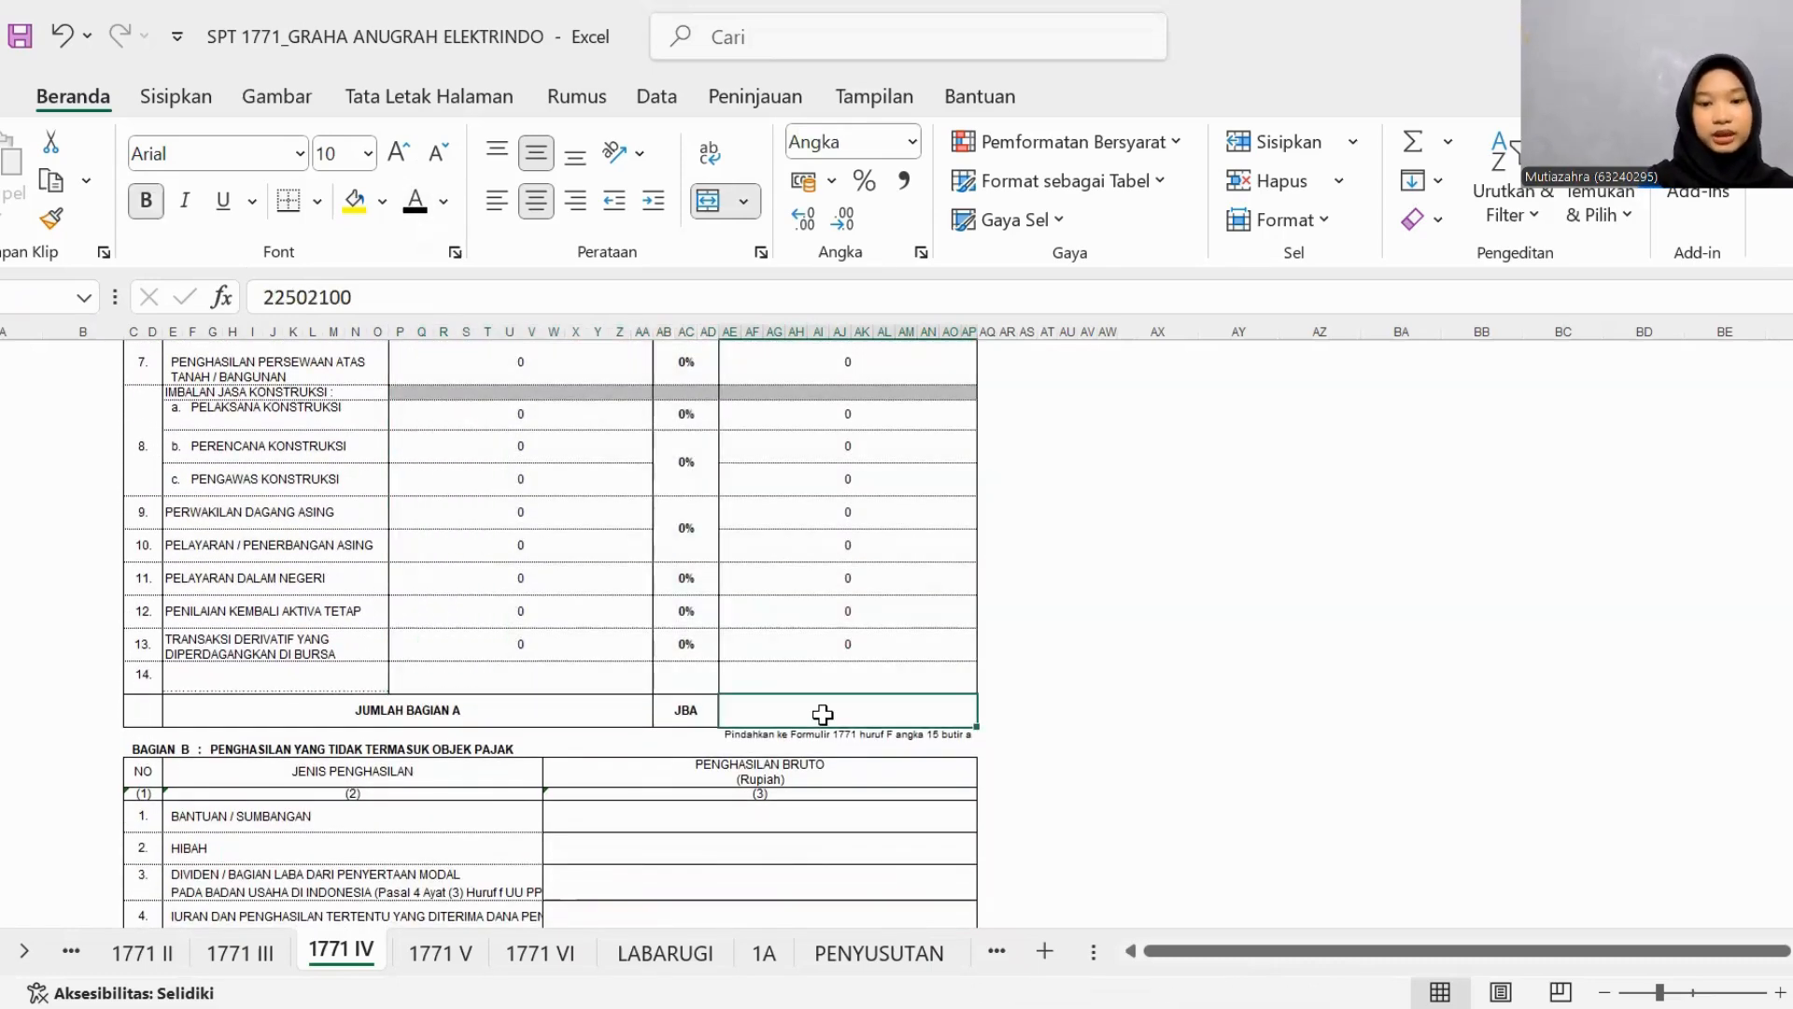
{"action": "left_click", "coordinate": [416, 201]}
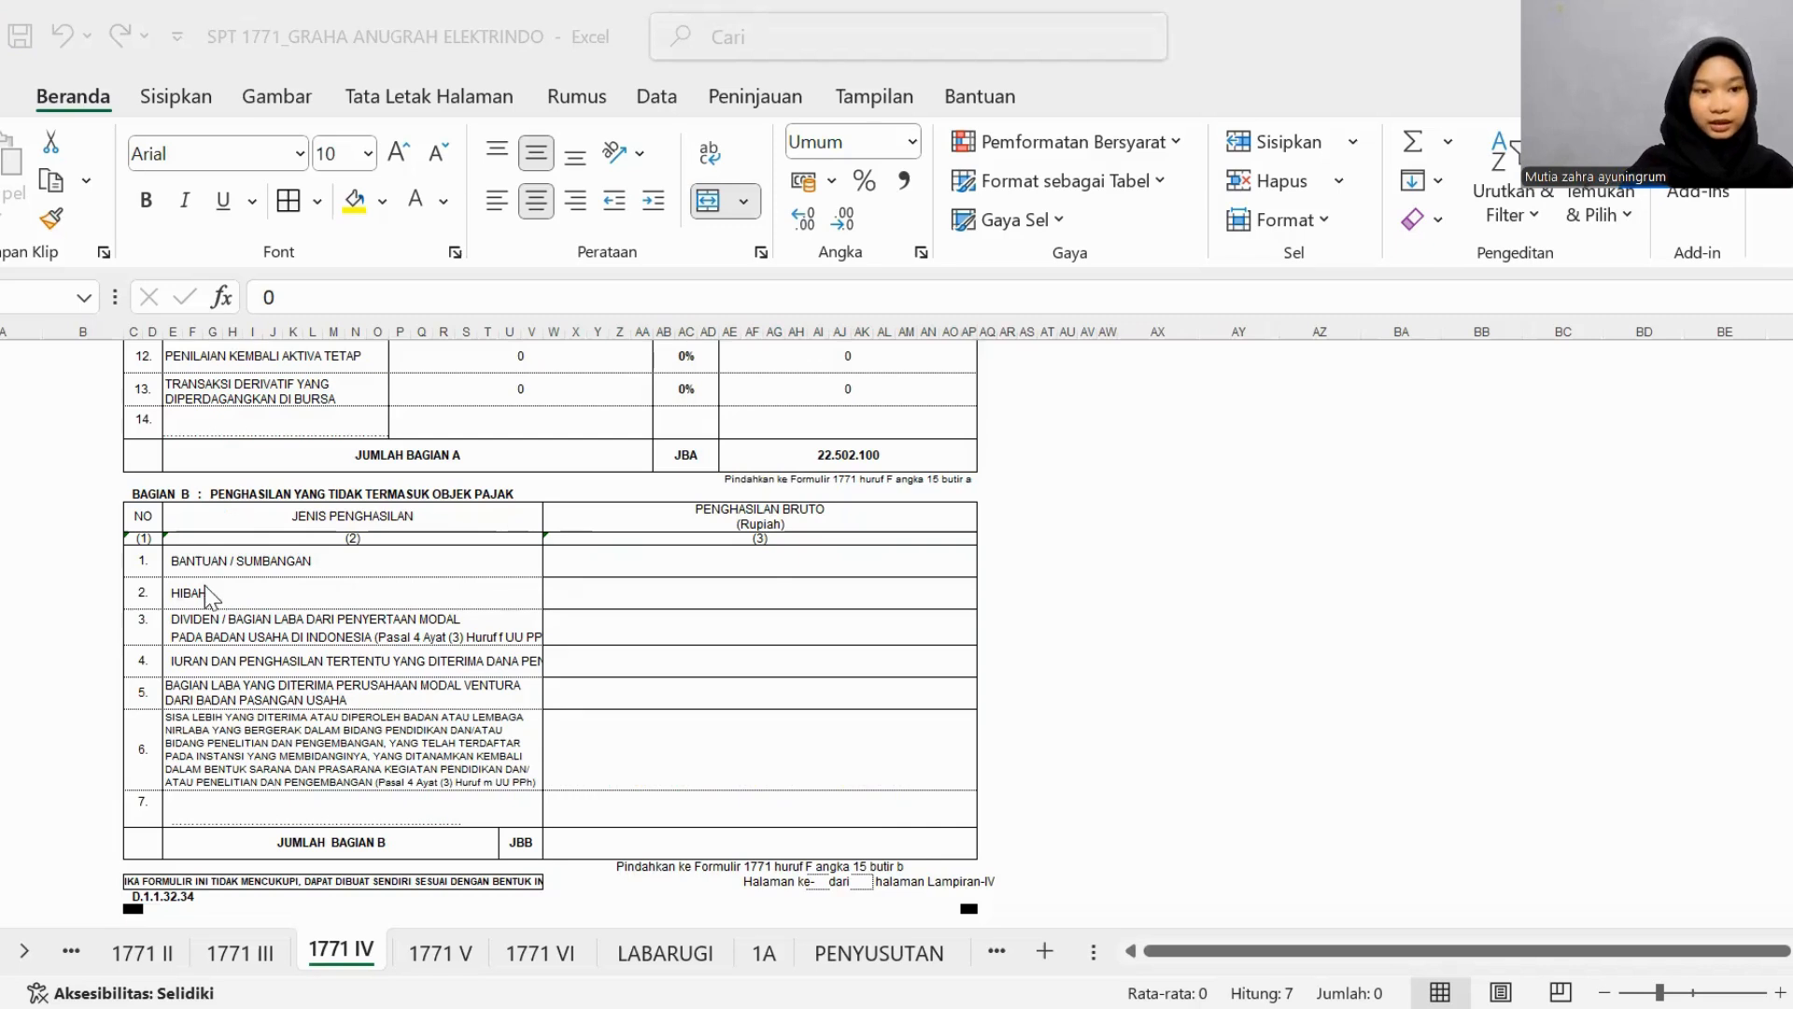
- In Bagian B of 1771 IV, set all PENGHASILAN BRUTO entries through JUMLAH BAGIAN B to black font
{"action": "left_click", "coordinate": [597, 554]}
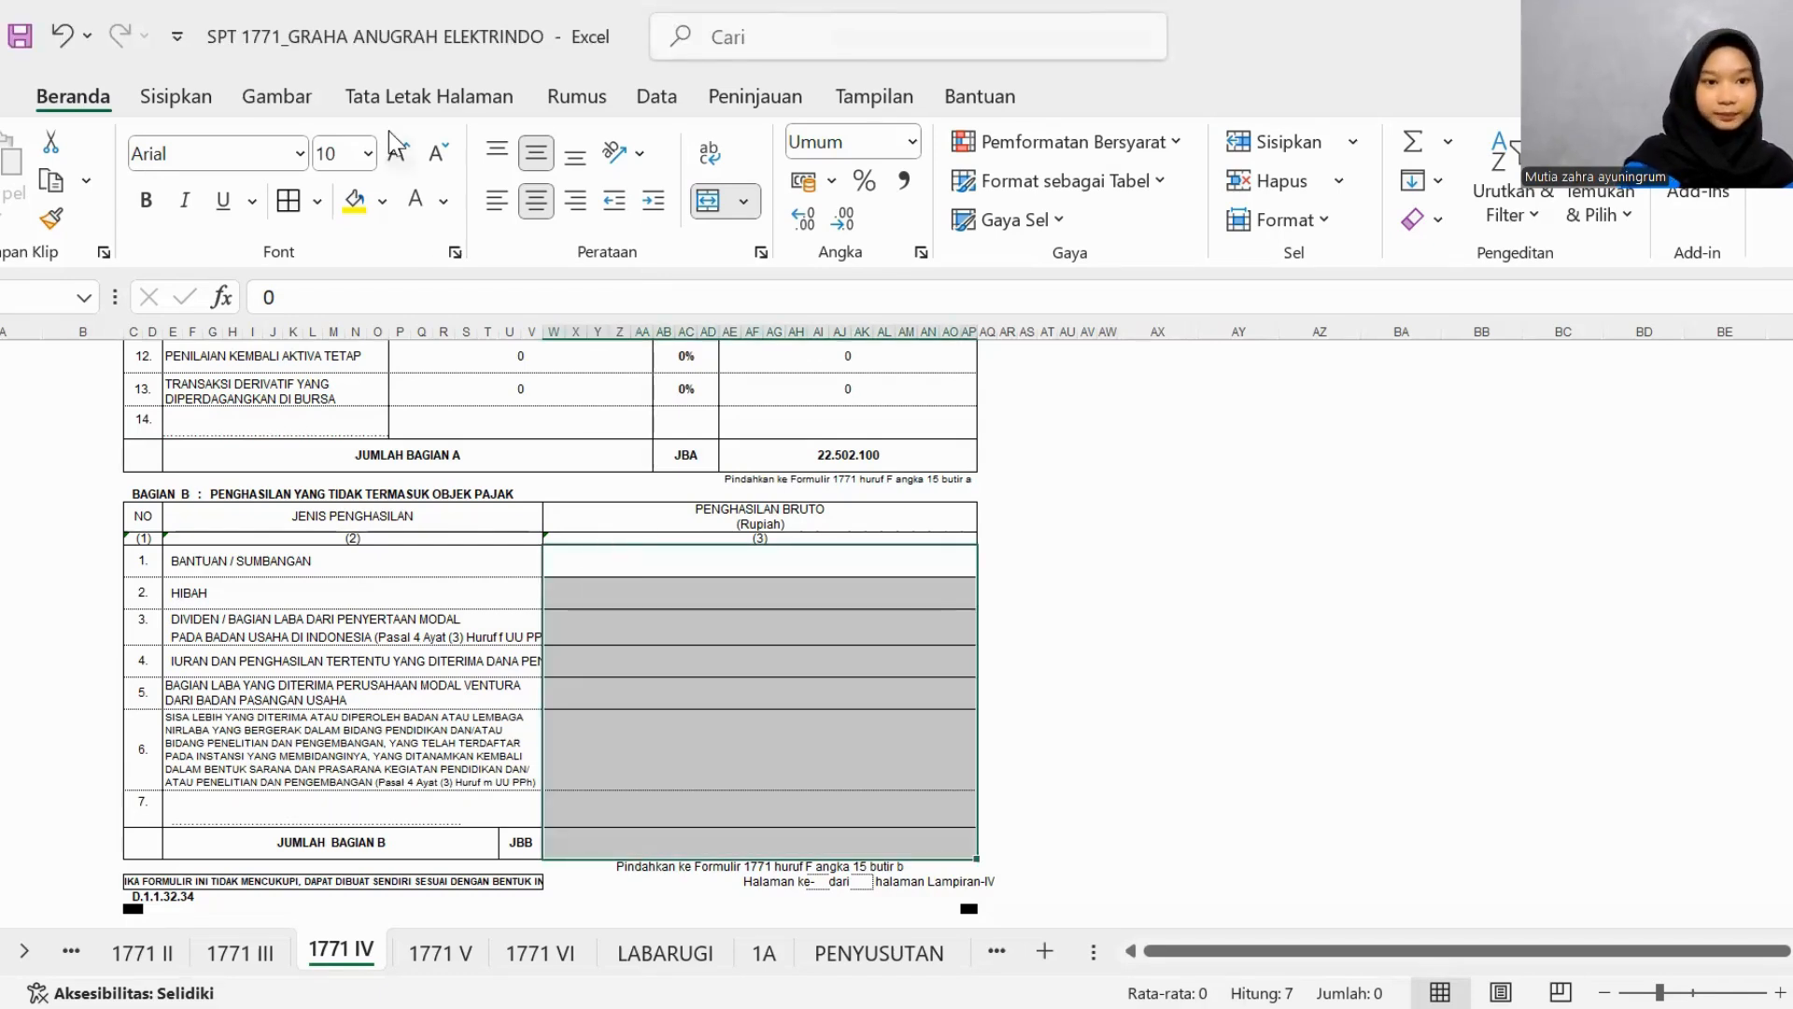
{"action": "left_click", "coordinate": [445, 222]}
{"action": "left_click", "coordinate": [495, 244]}
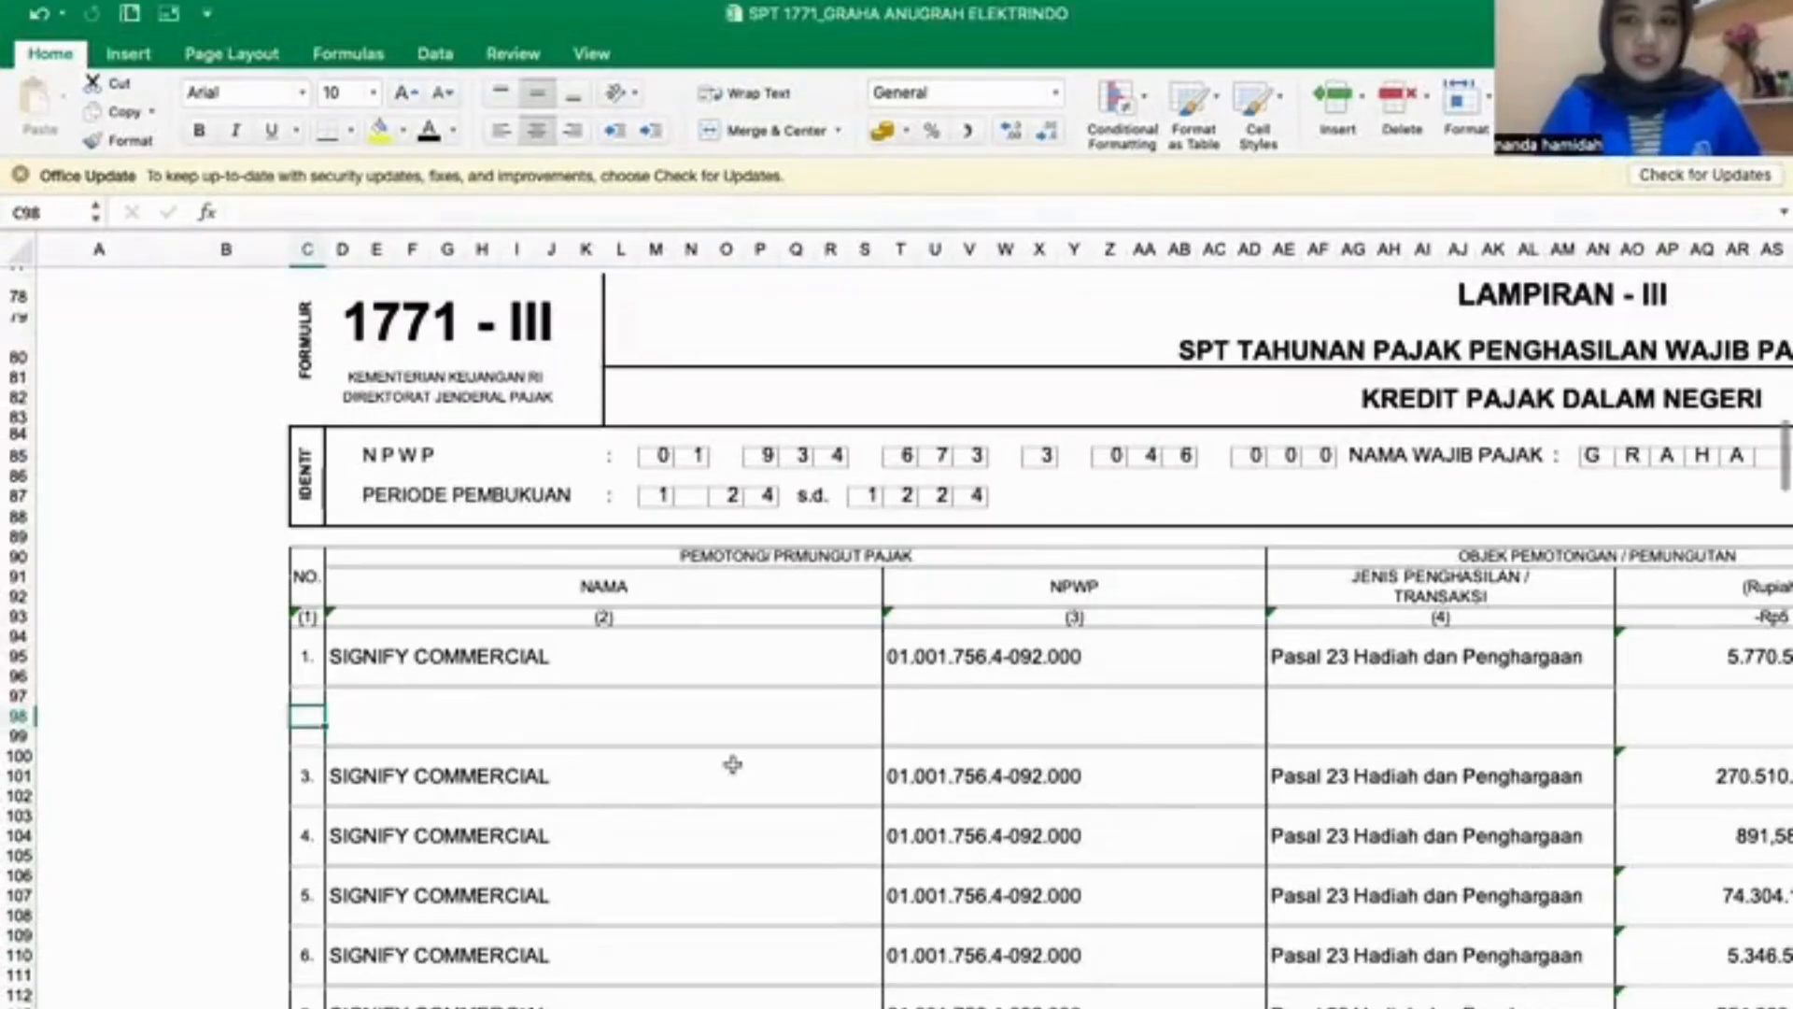
- Look over the 1771-III attachment's header, withholder columns and listed domestic tax credit rows on both pages
{"action": "scroll", "coordinate": [732, 761], "scroll_direction": "right", "scroll_amount": 3}
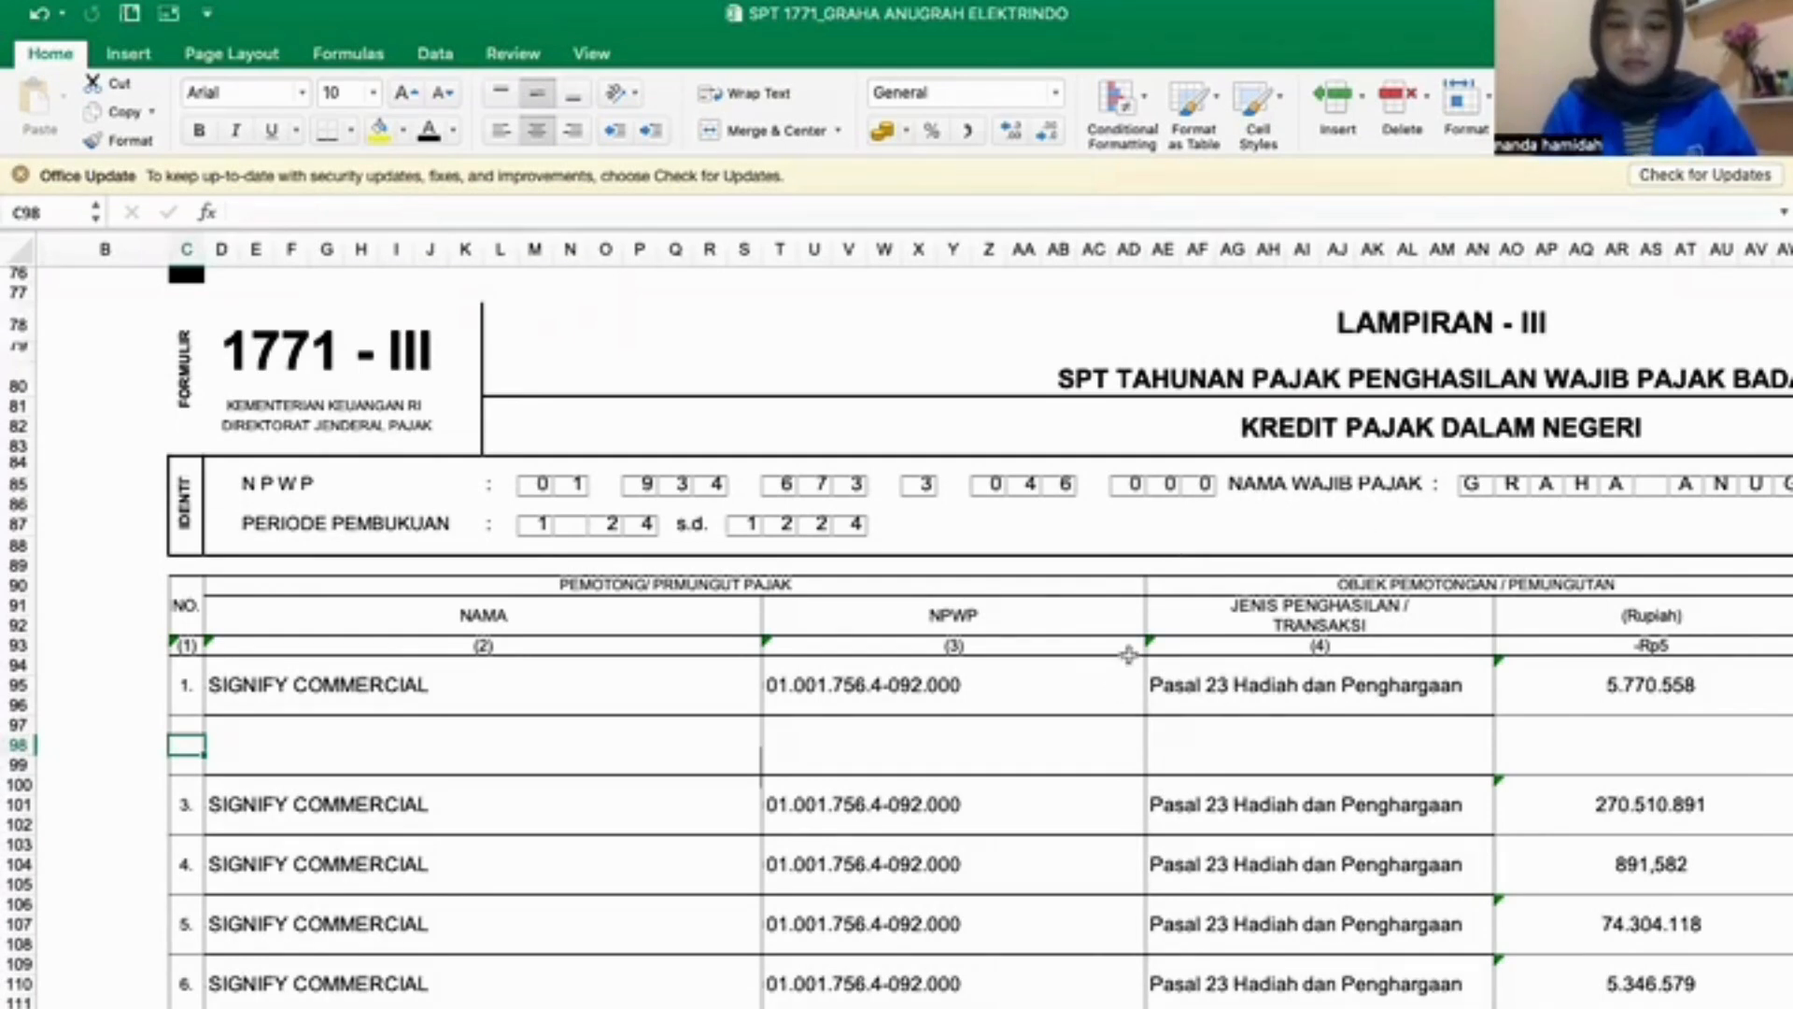
{"action": "scroll", "coordinate": [1118, 652], "scroll_direction": "right", "scroll_amount": 3}
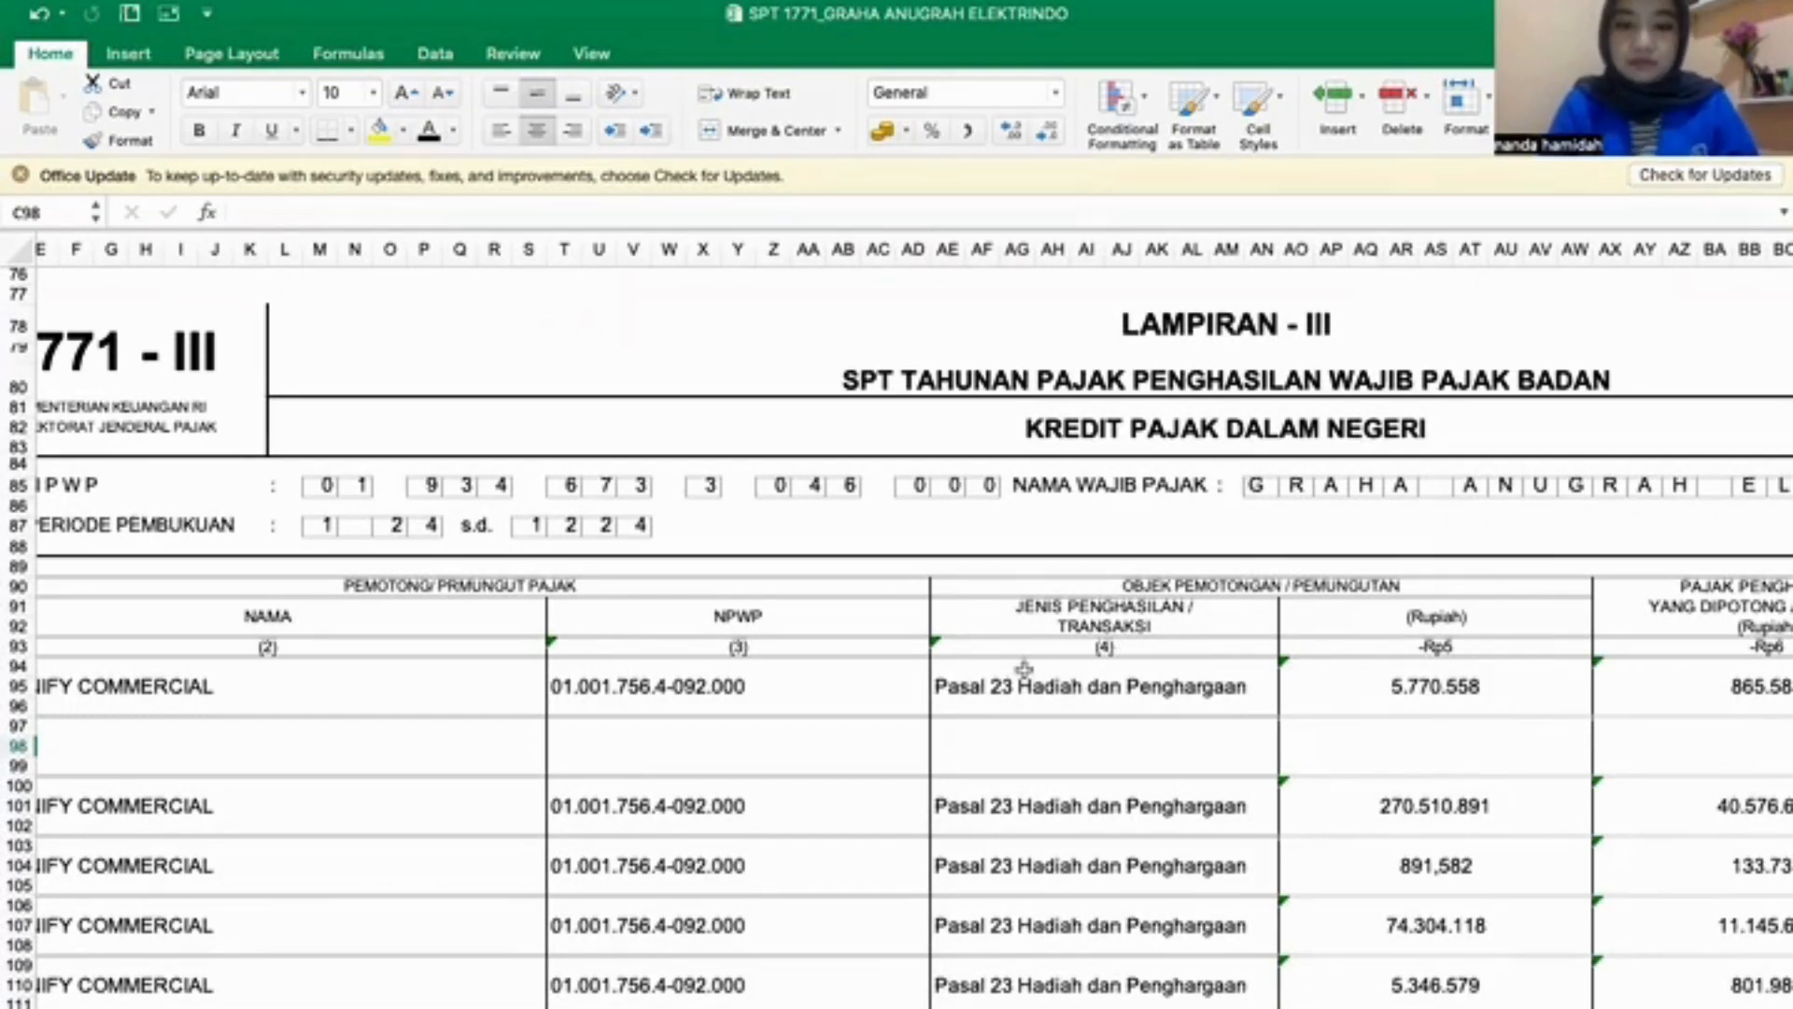
{"action": "scroll", "coordinate": [1025, 571], "scroll_direction": "down", "scroll_amount": 3}
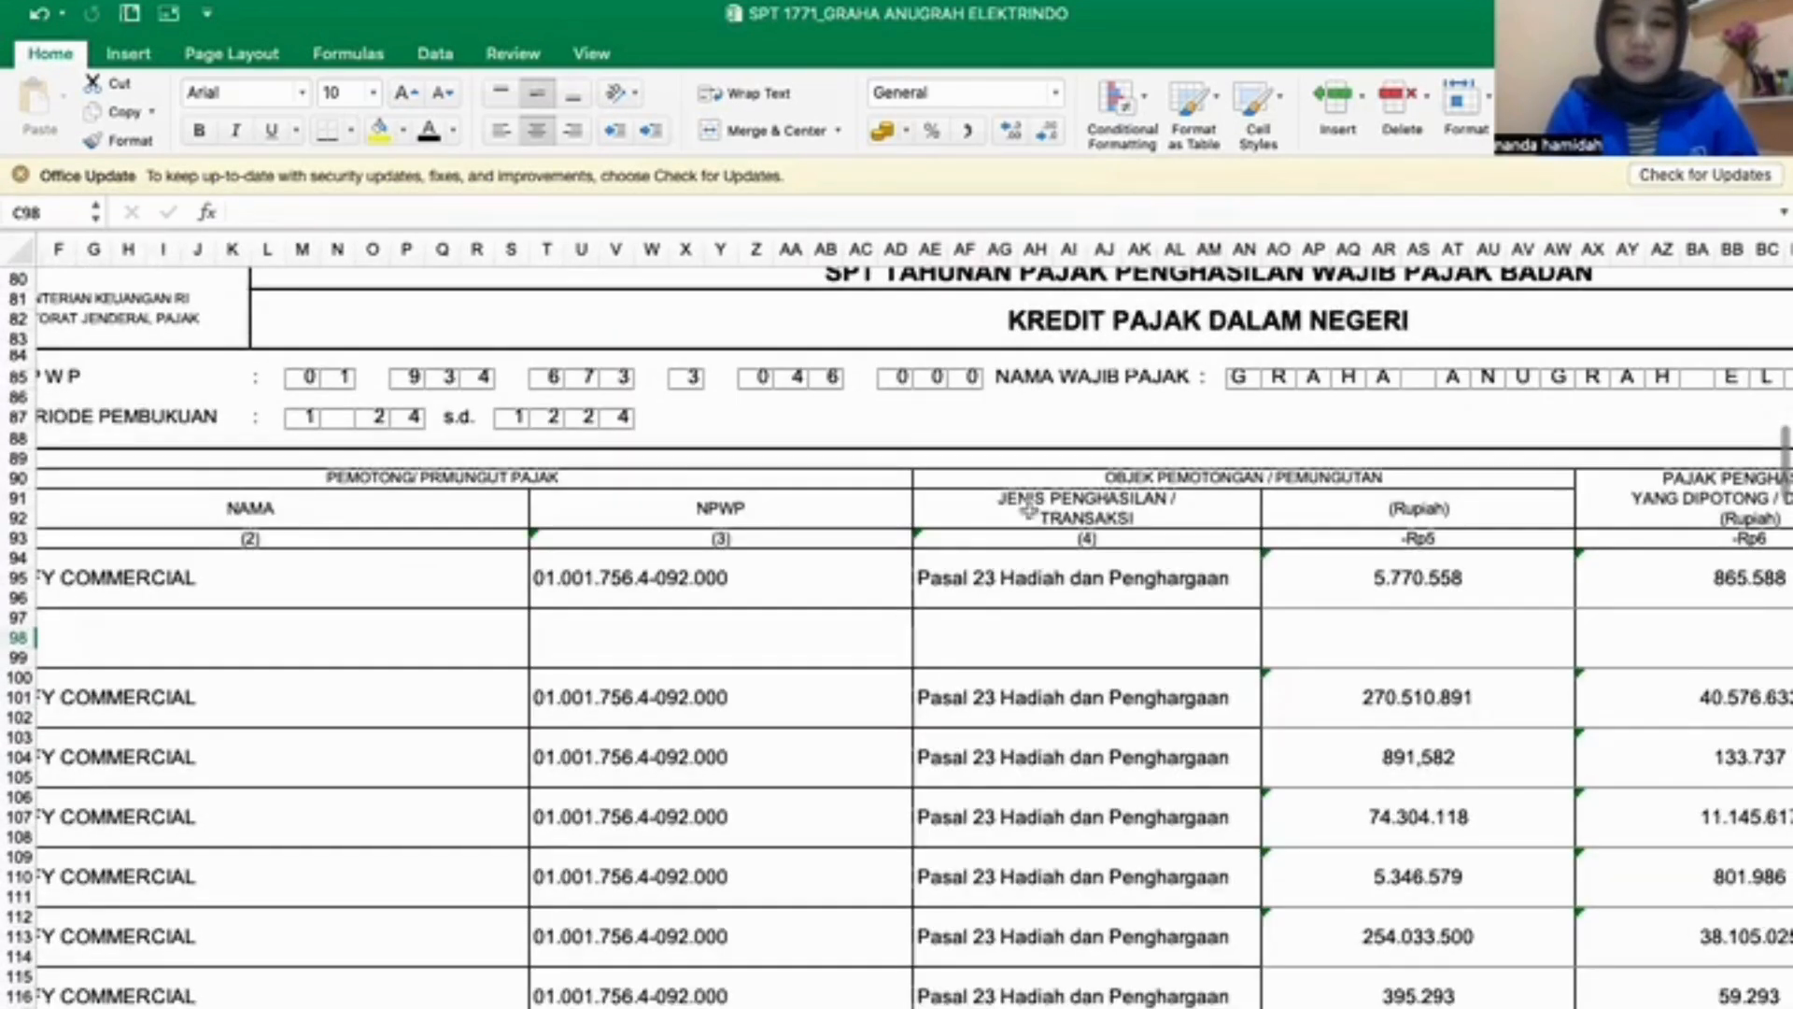
{"action": "scroll", "coordinate": [1018, 579], "scroll_direction": "up", "scroll_amount": 15}
{"action": "scroll", "coordinate": [985, 594], "scroll_direction": "down", "scroll_amount": 1}
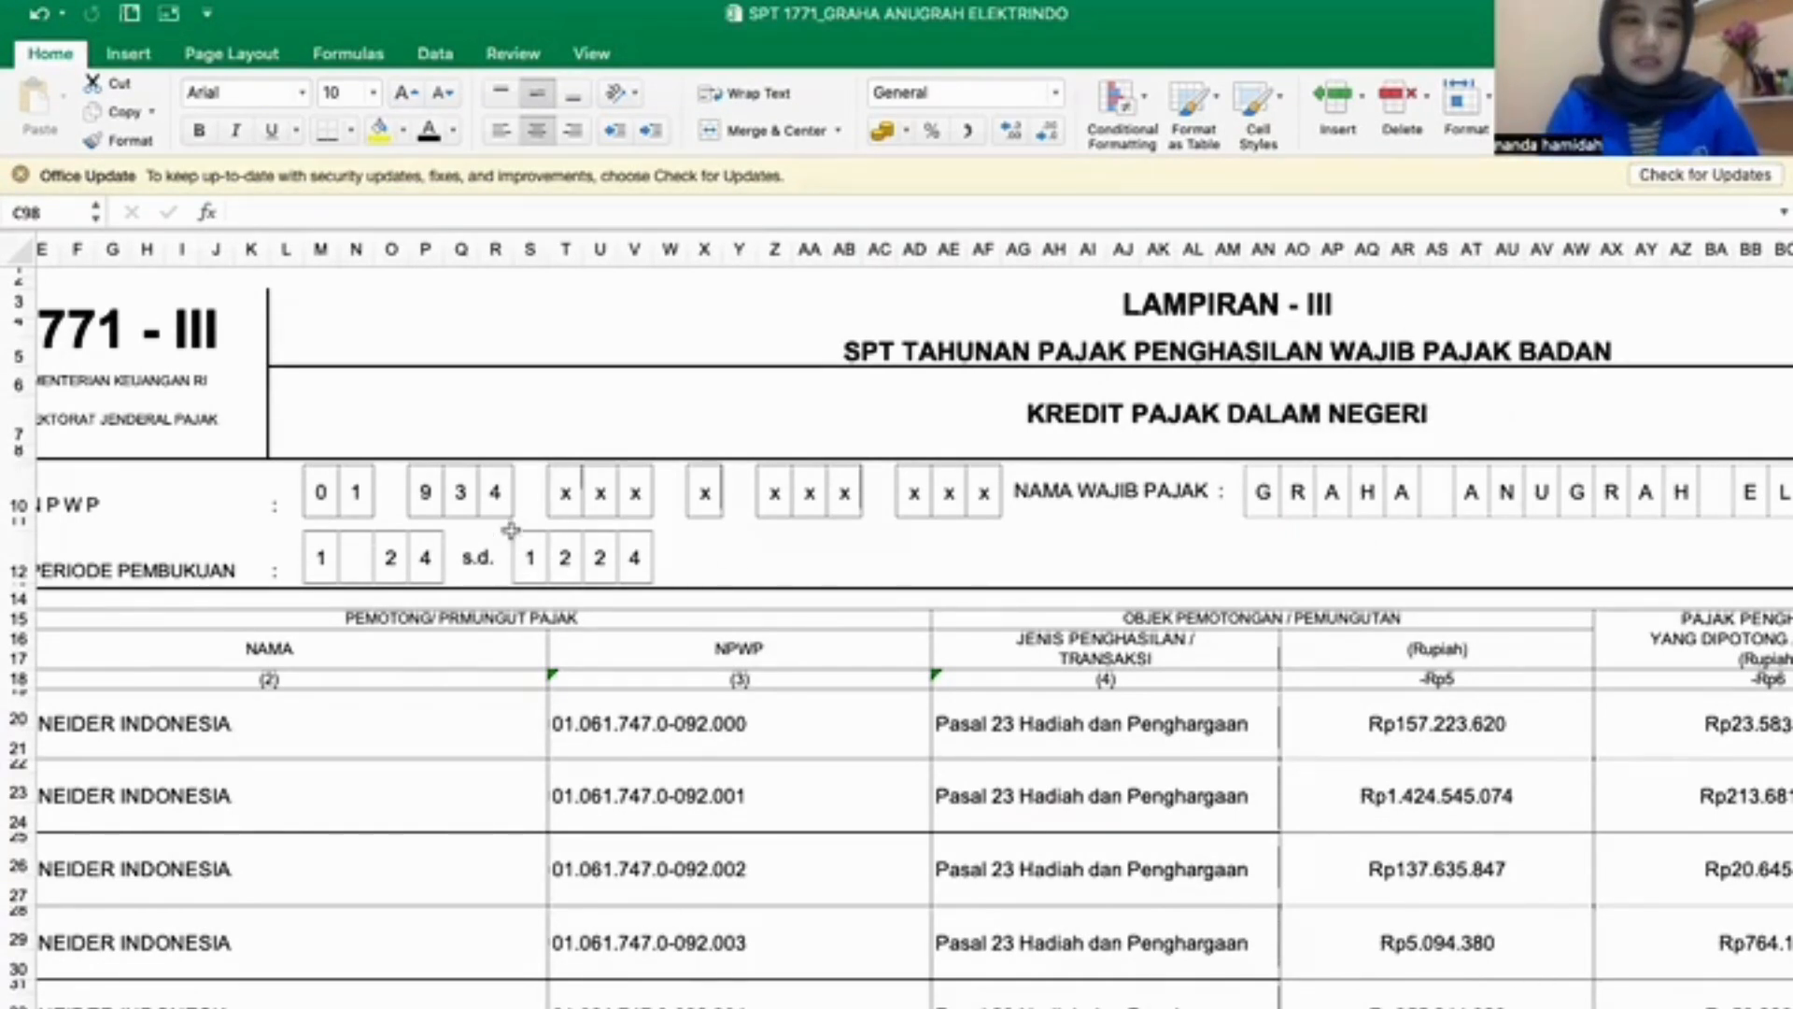
{"action": "scroll", "coordinate": [510, 531], "scroll_direction": "left", "scroll_amount": 3}
{"action": "scroll", "coordinate": [510, 530], "scroll_direction": "down", "scroll_amount": 20}
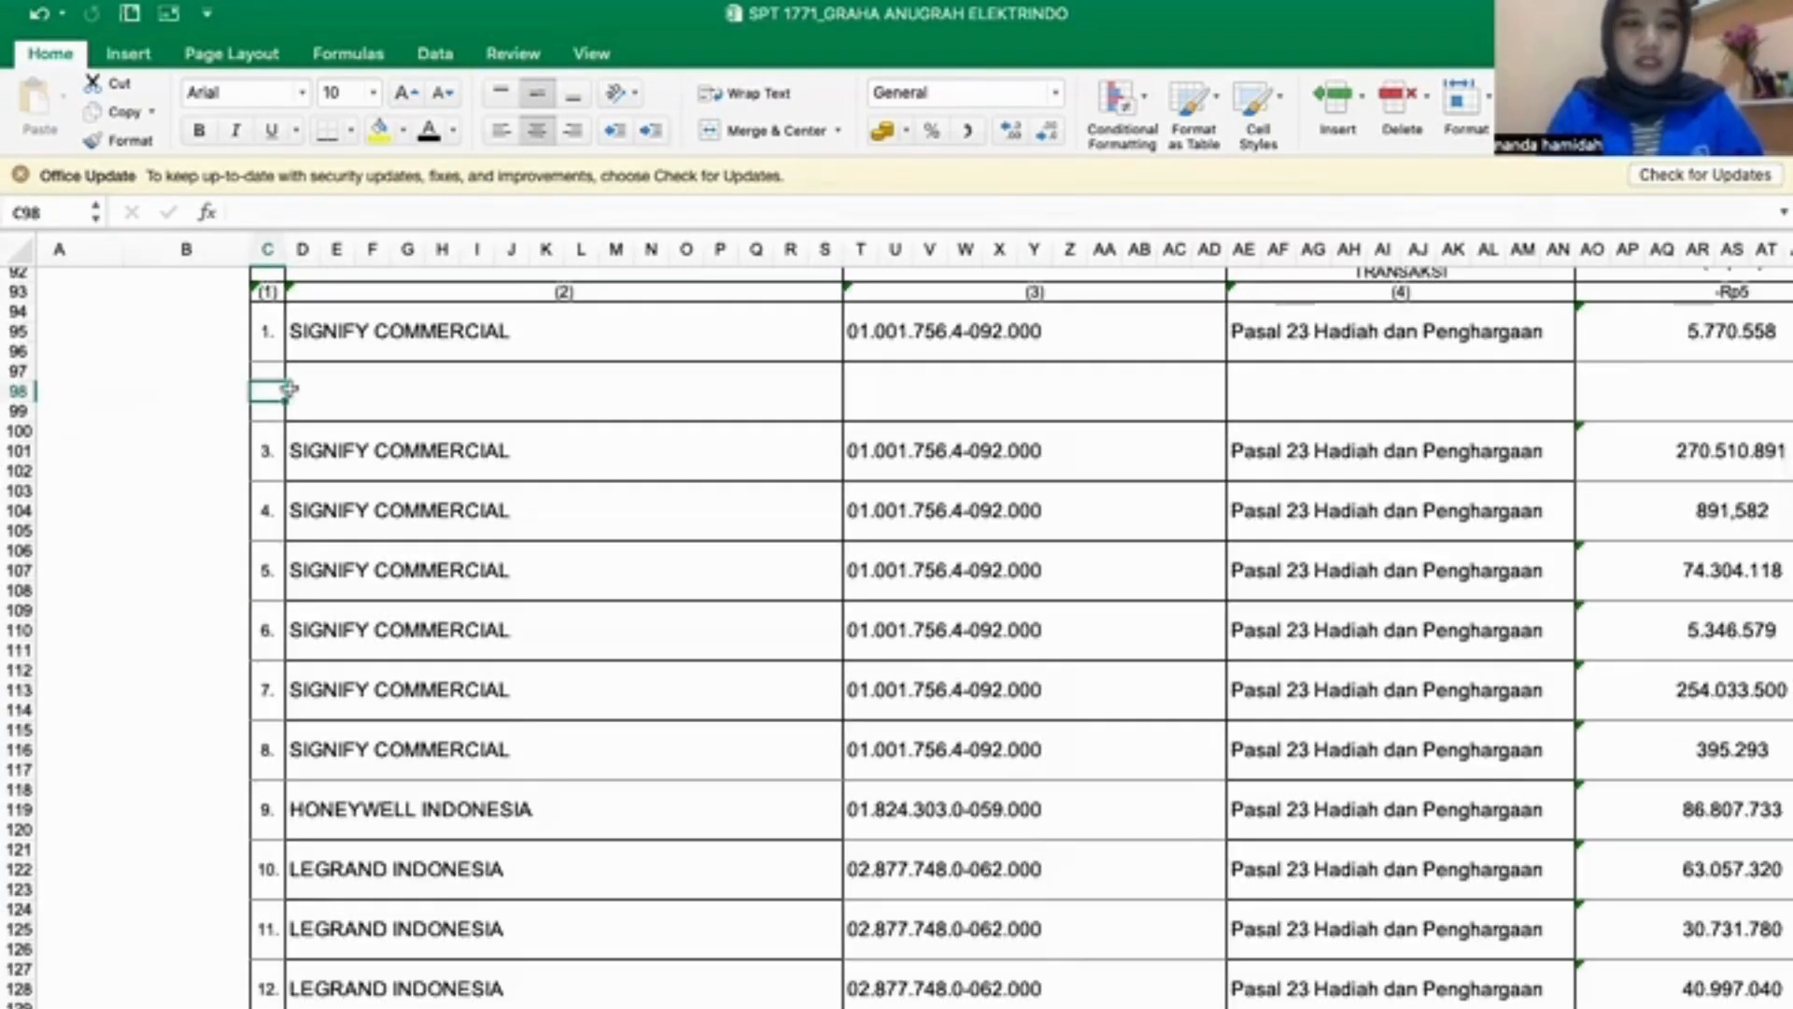
- In the blank row of the second 1771-III table, enter 2 as the NO. and SIGNIFY COMMERCIAL as the NAMA
{"action": "type", "text": "2"}
{"action": "left_click", "coordinate": [292, 395]}
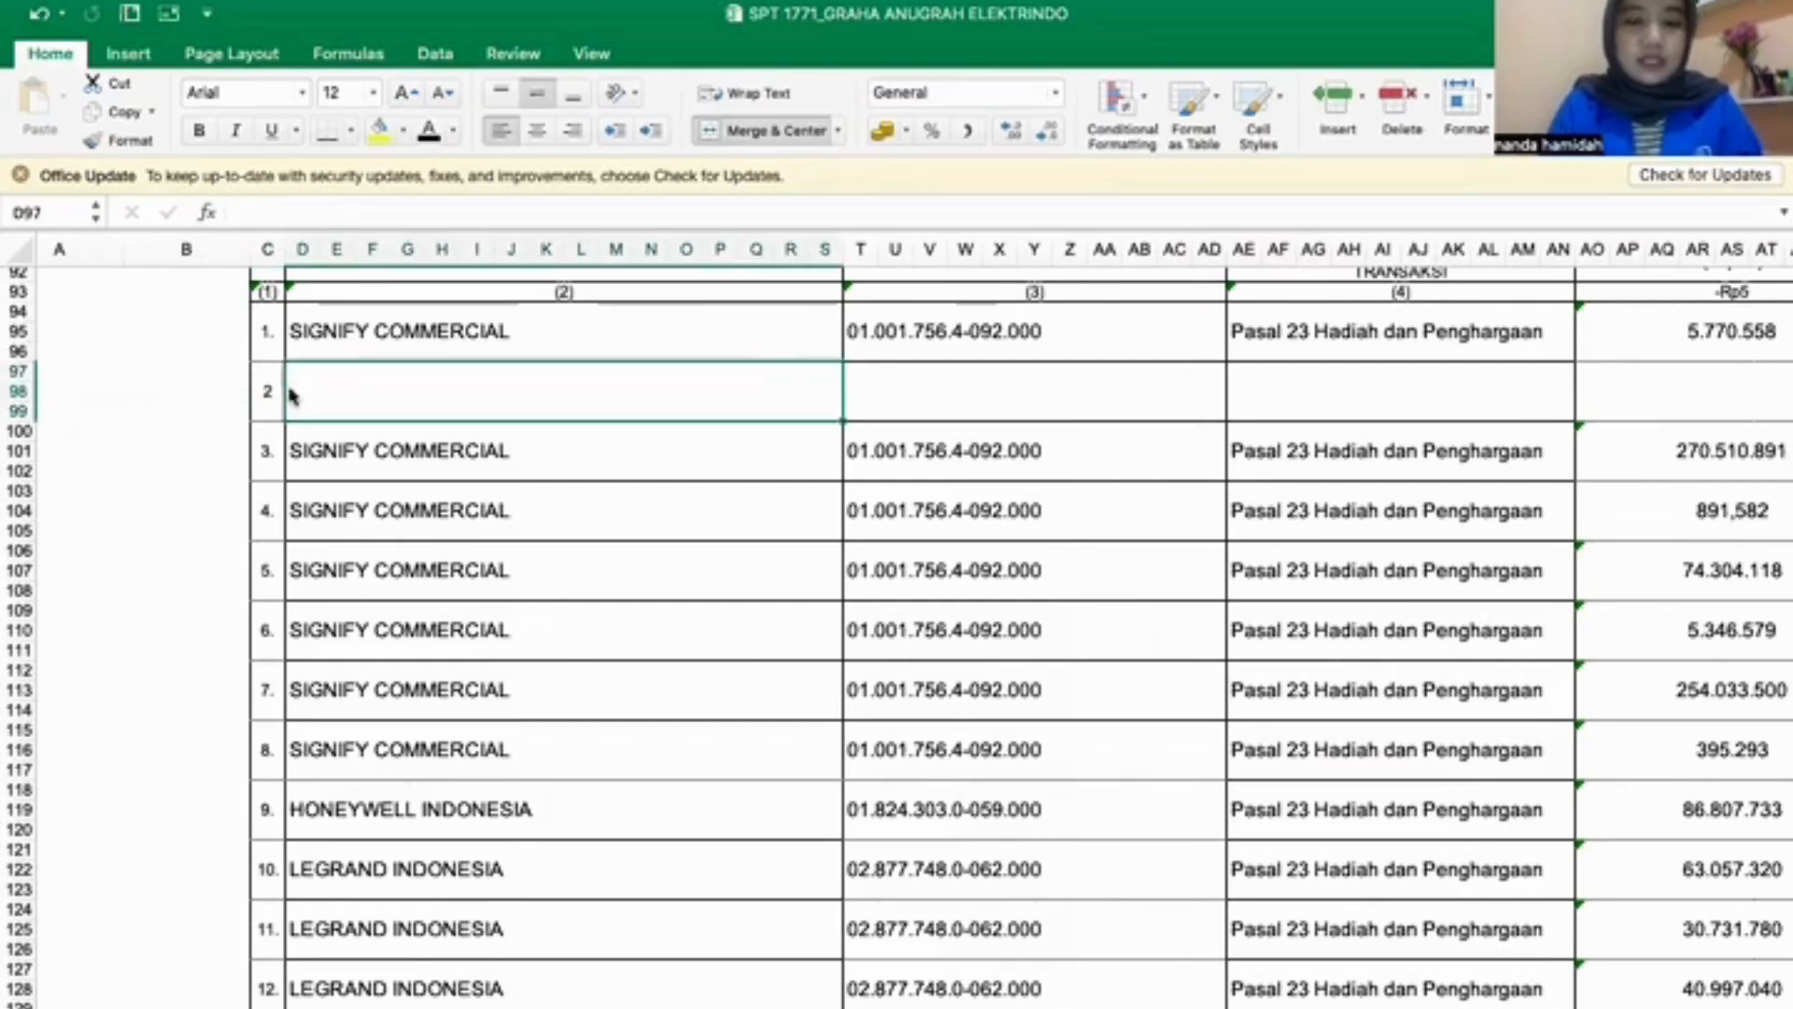
{"action": "scroll", "coordinate": [800, 553], "scroll_direction": "up", "scroll_amount": 5}
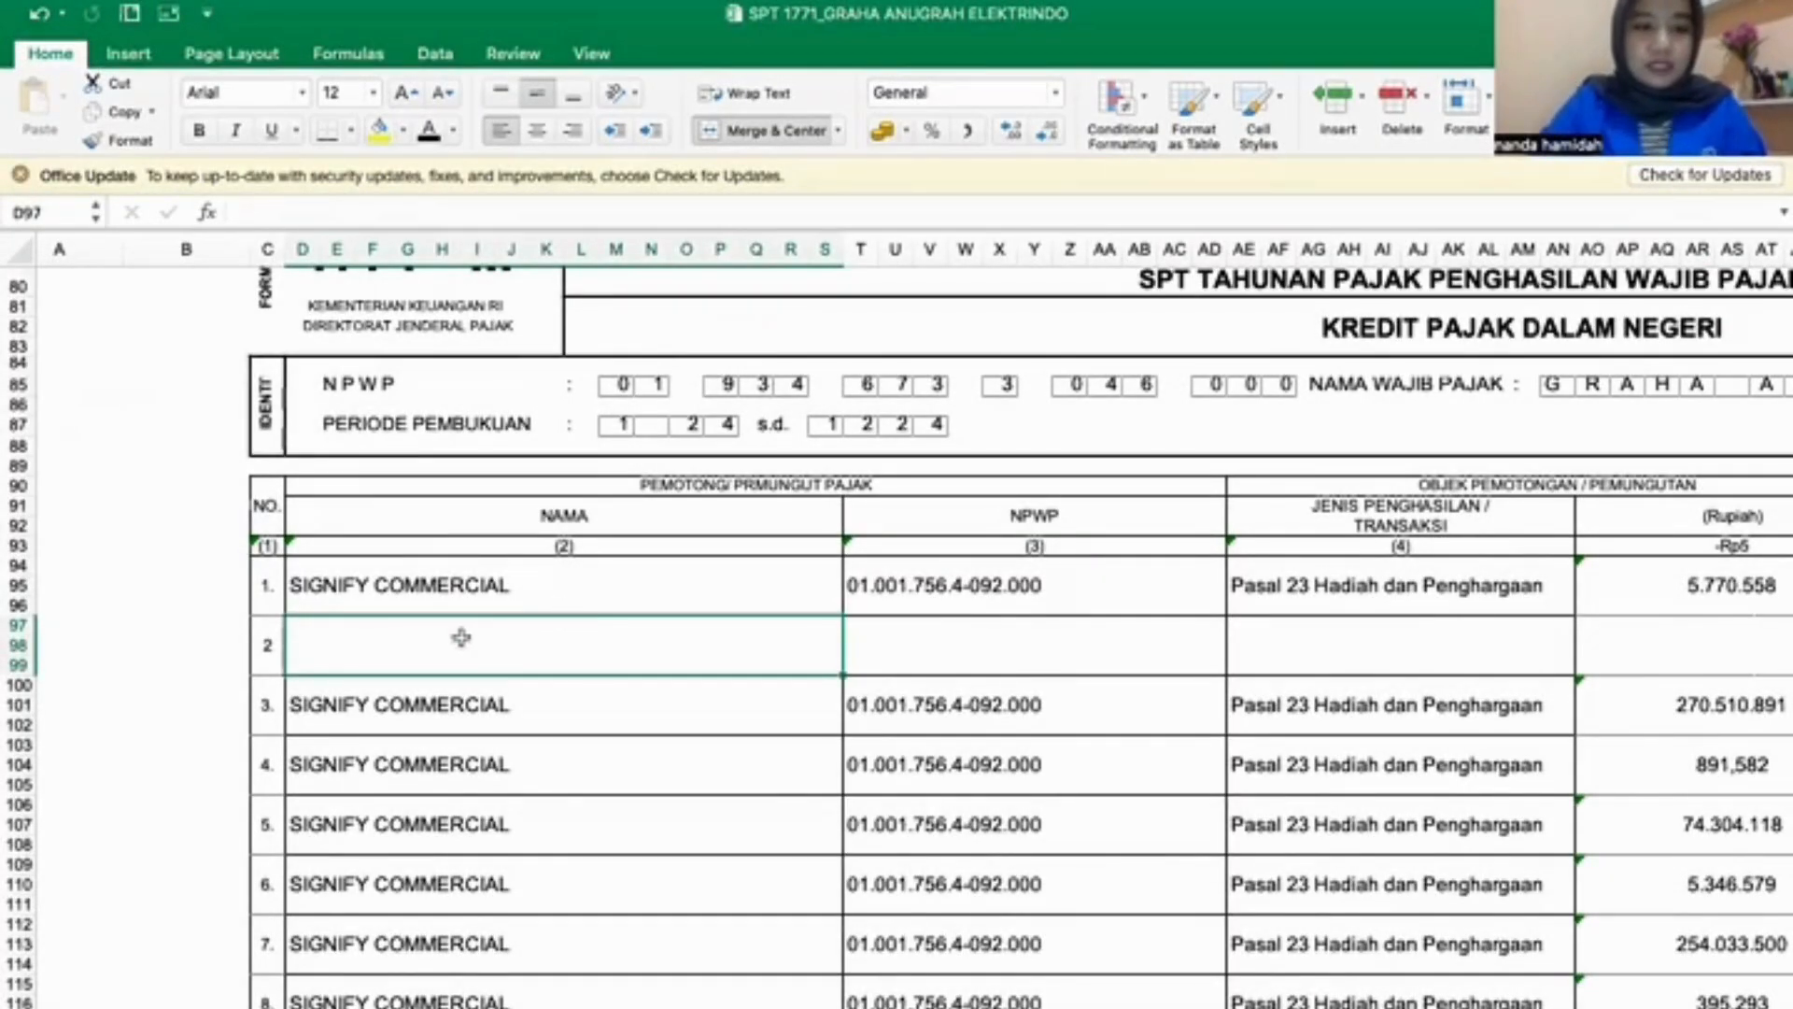
{"action": "type", "text": "SIGNIFY COMMERCIAL"}
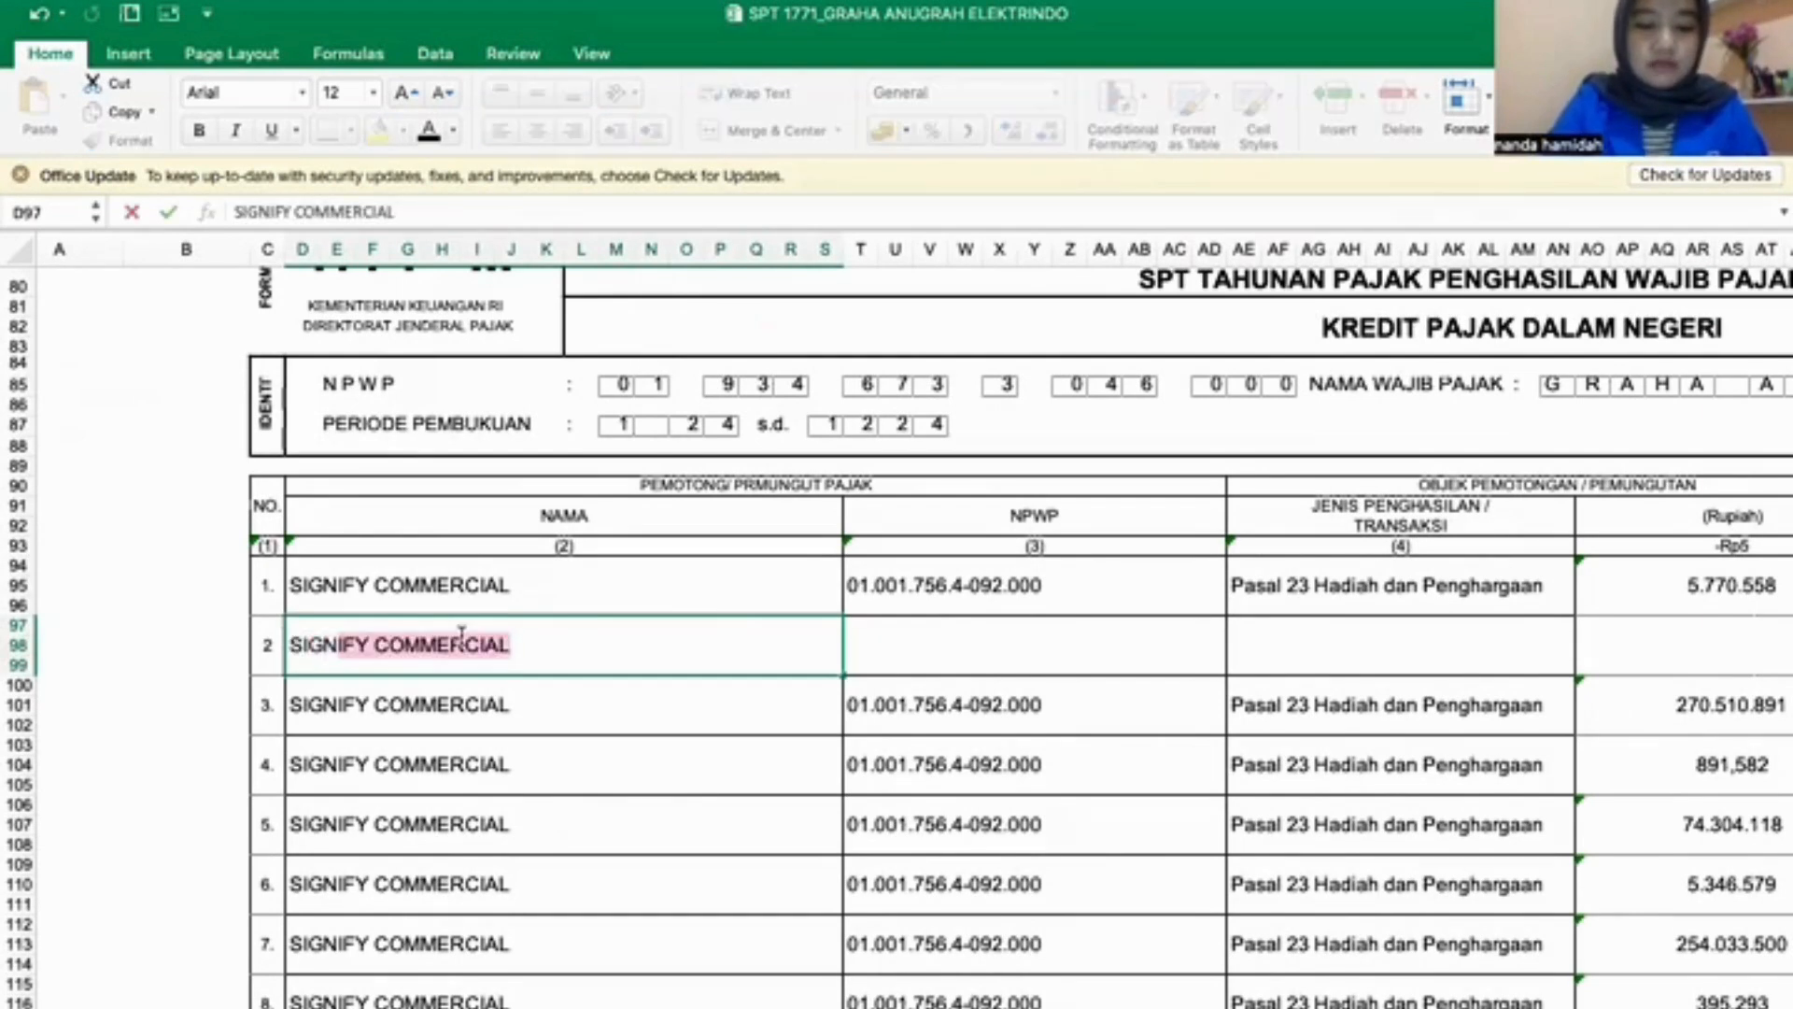
{"action": "key", "text": "Return"}
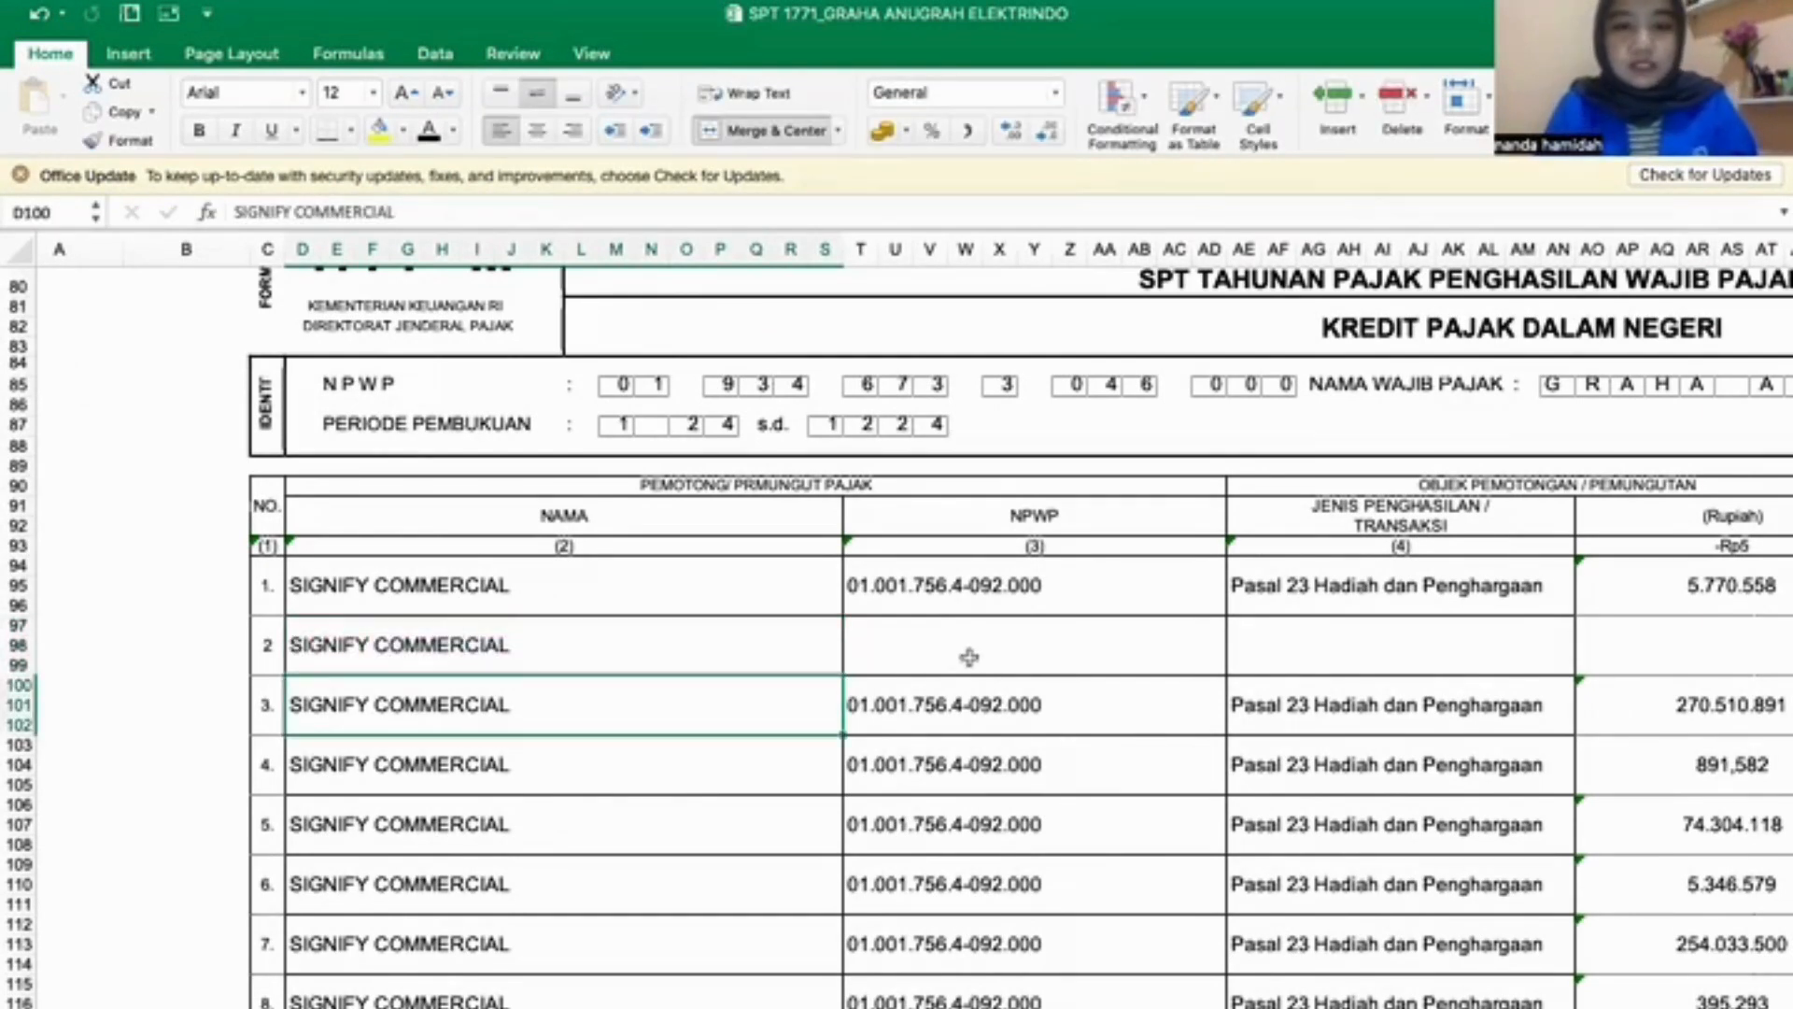
- In row 2 of the 1771-III table, enter SIGNIFY COMMERCIAL's NPWP and Pasal 23 Hadiah dan Penghargaan as the income type
{"action": "left_click", "coordinate": [968, 655]}
{"action": "type", "text": "01"}
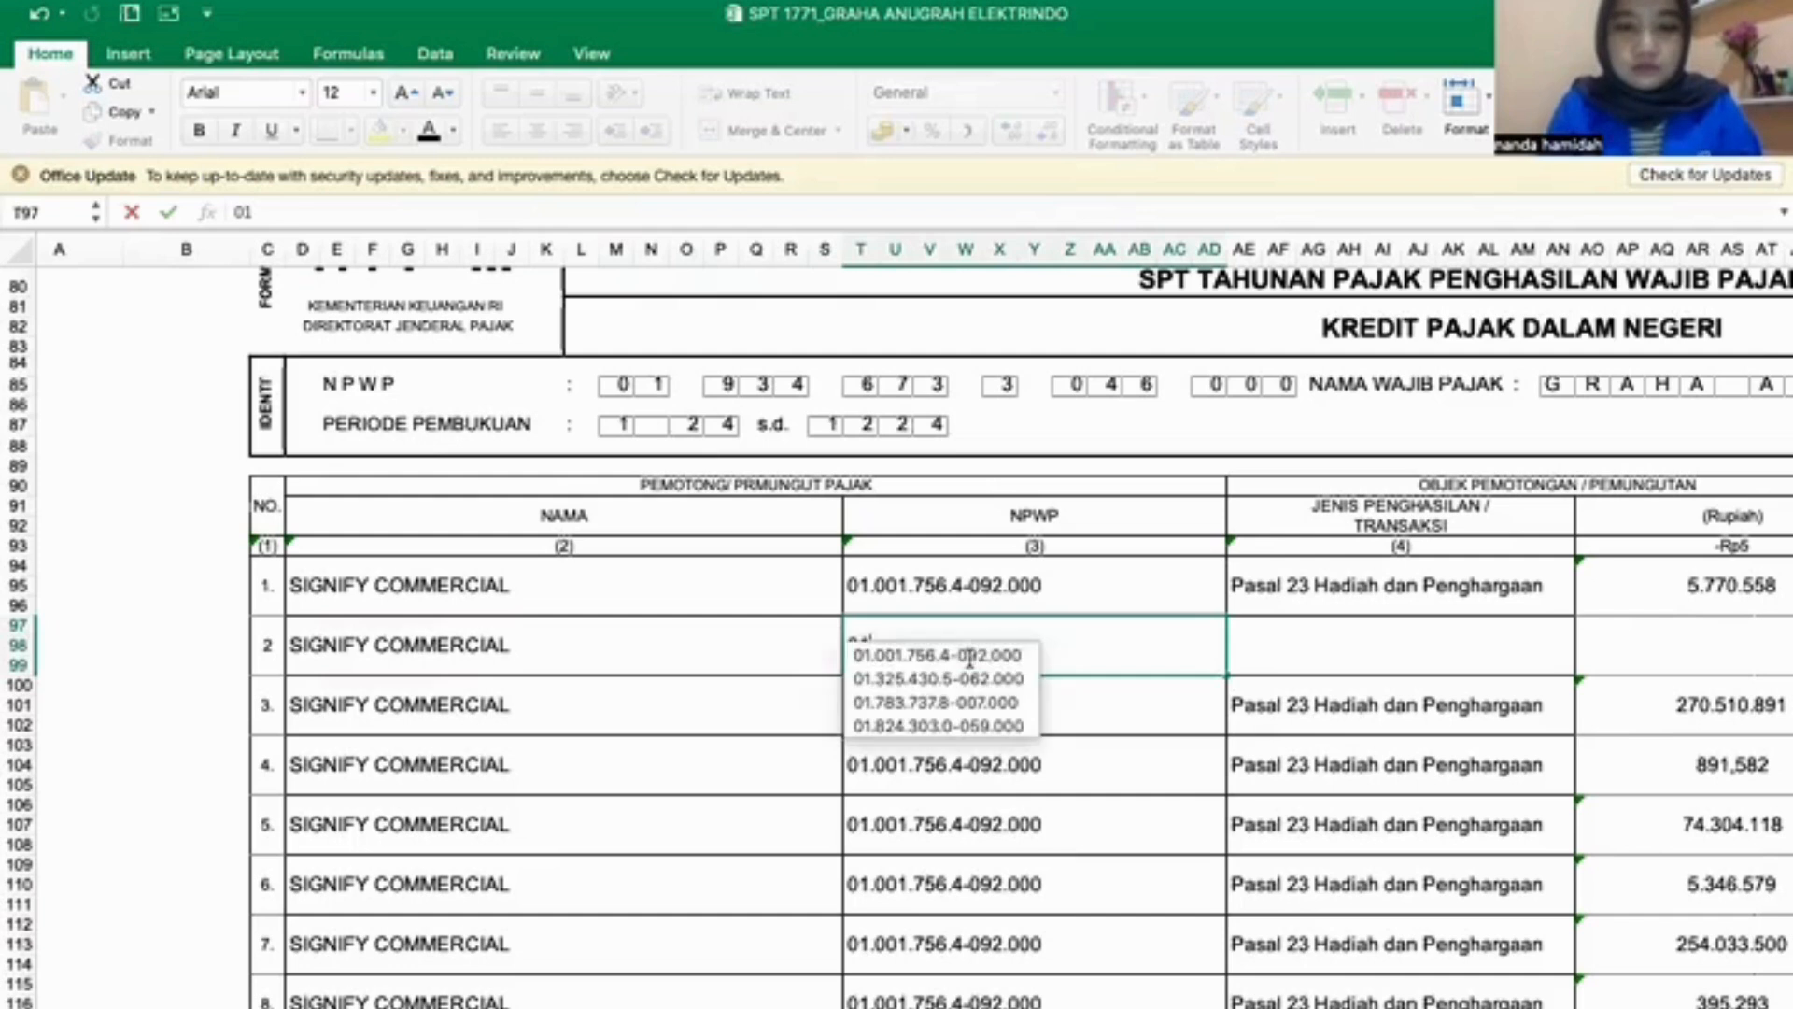
{"action": "left_click", "coordinate": [1016, 653]}
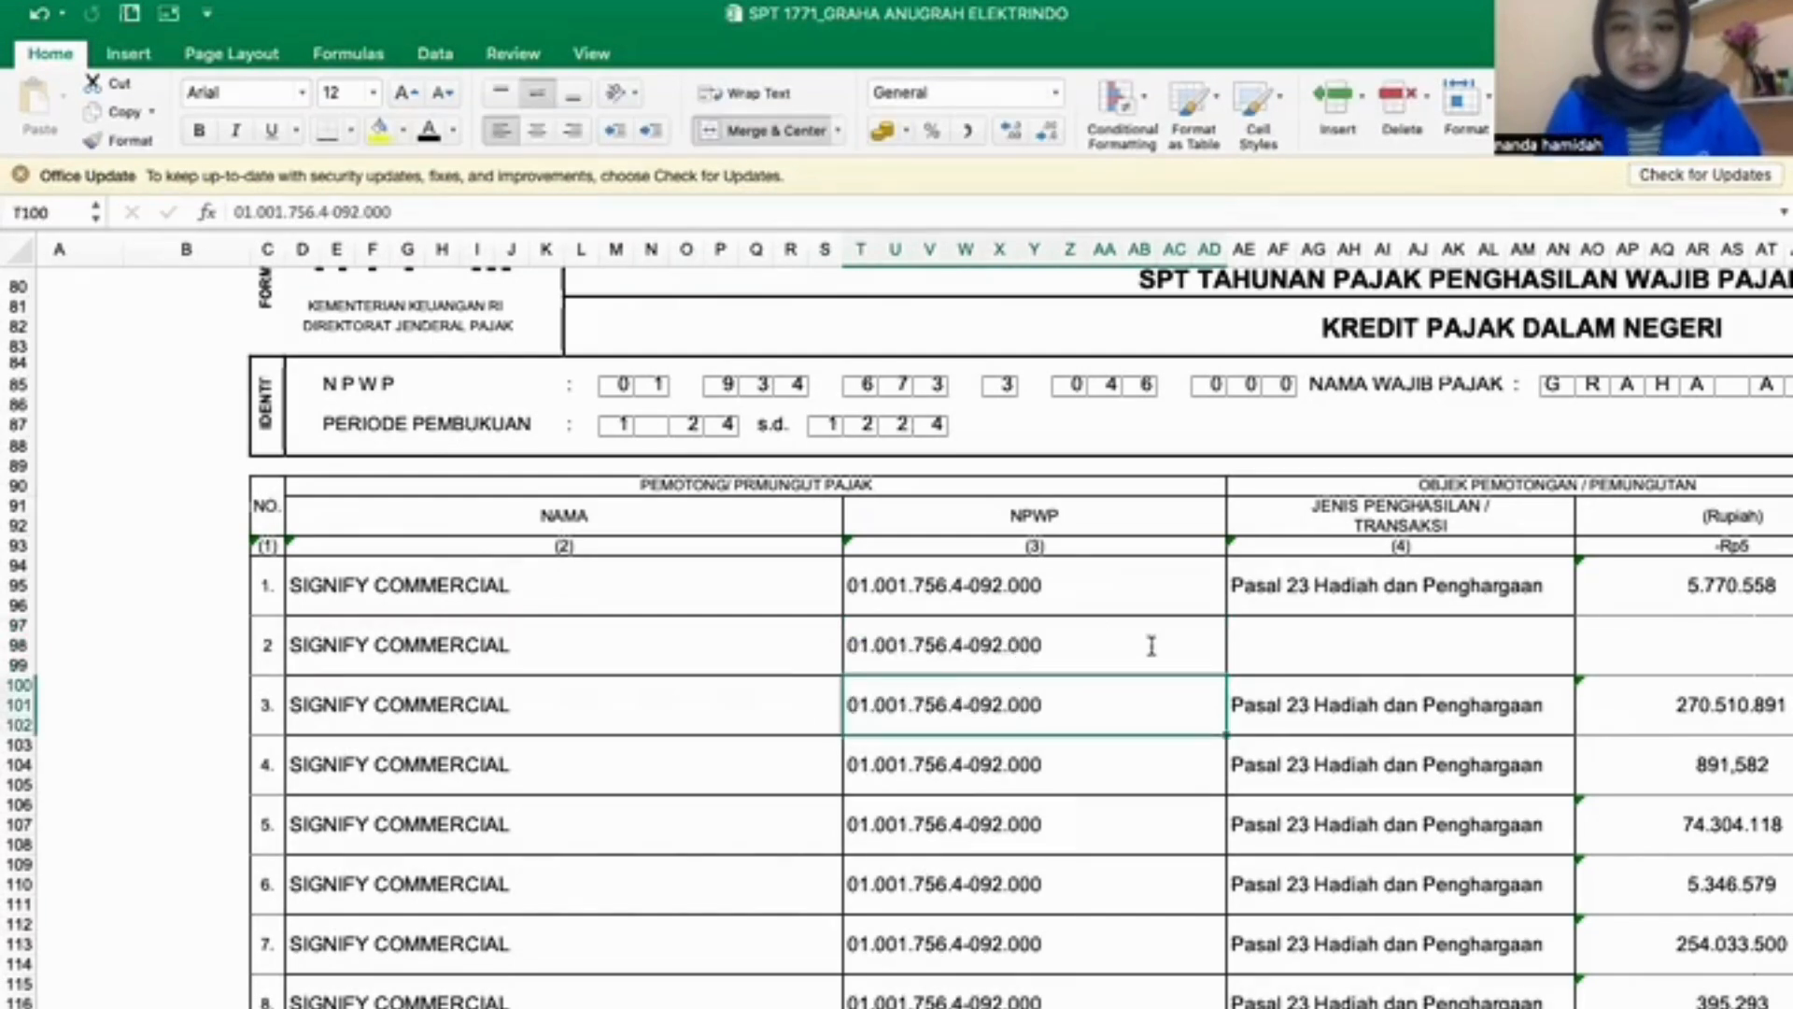
{"action": "left_click", "coordinate": [1360, 649]}
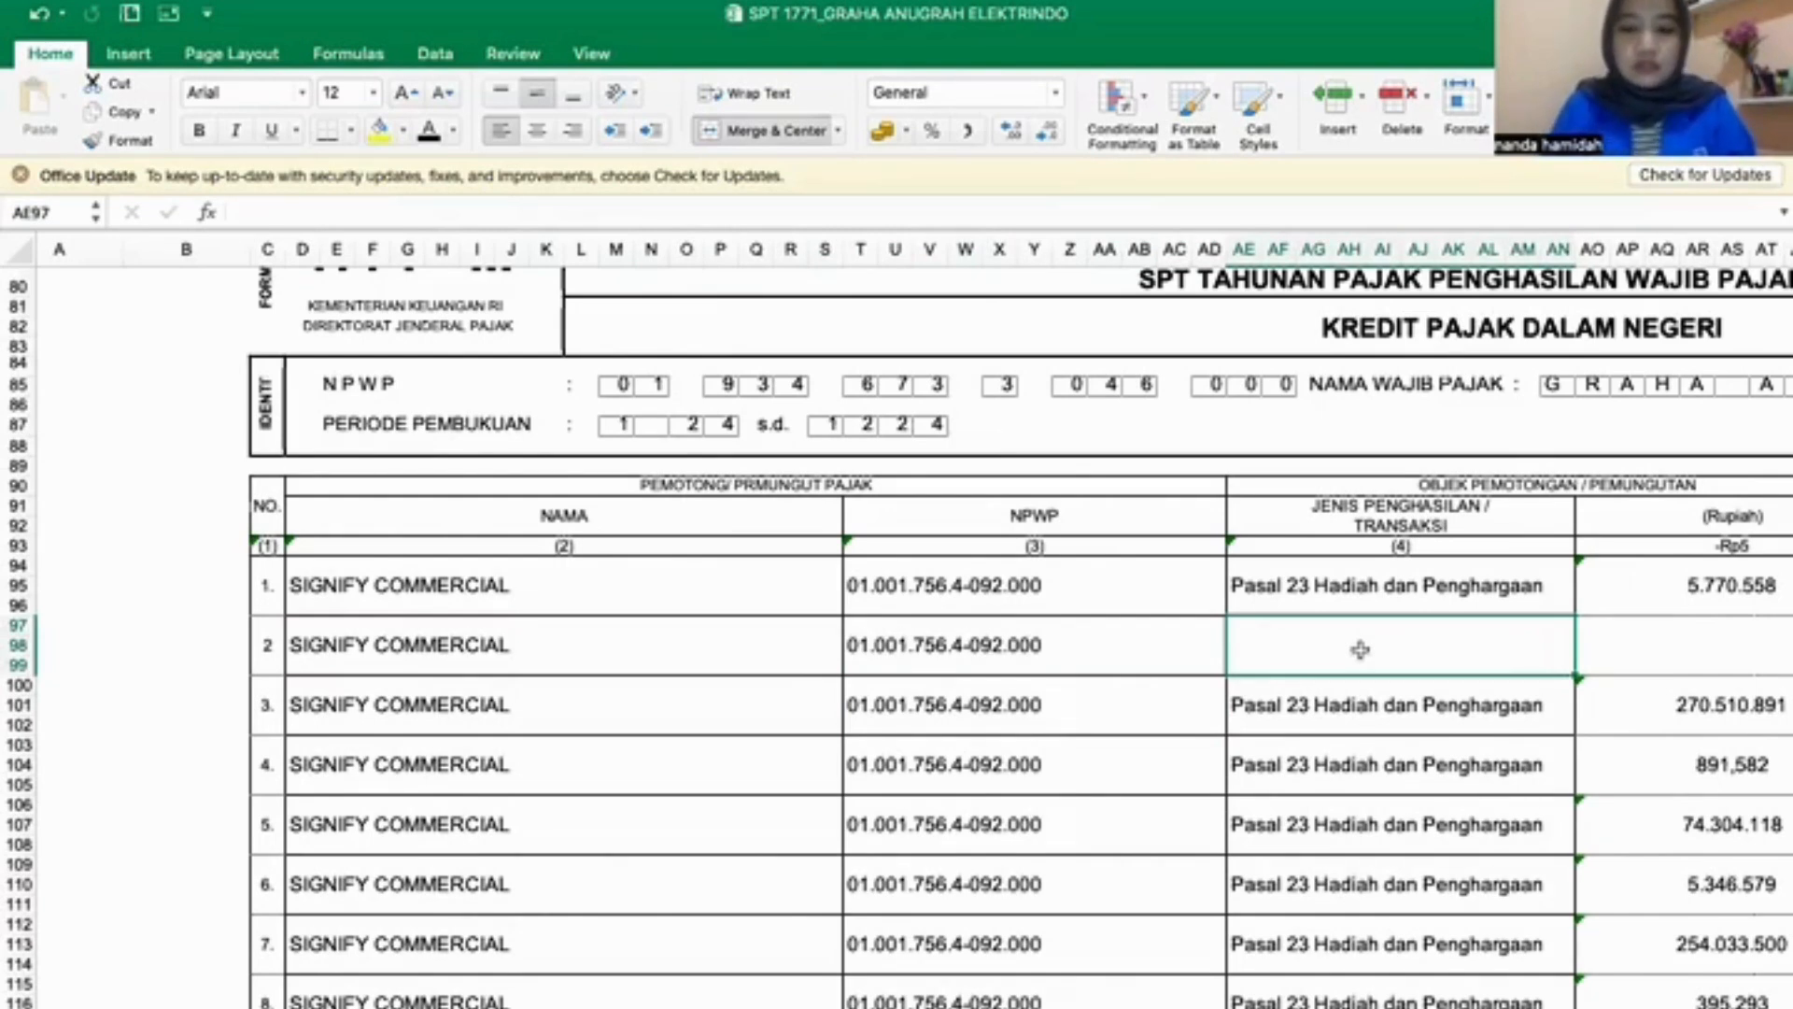
{"action": "type", "text": "Pasal 2"}
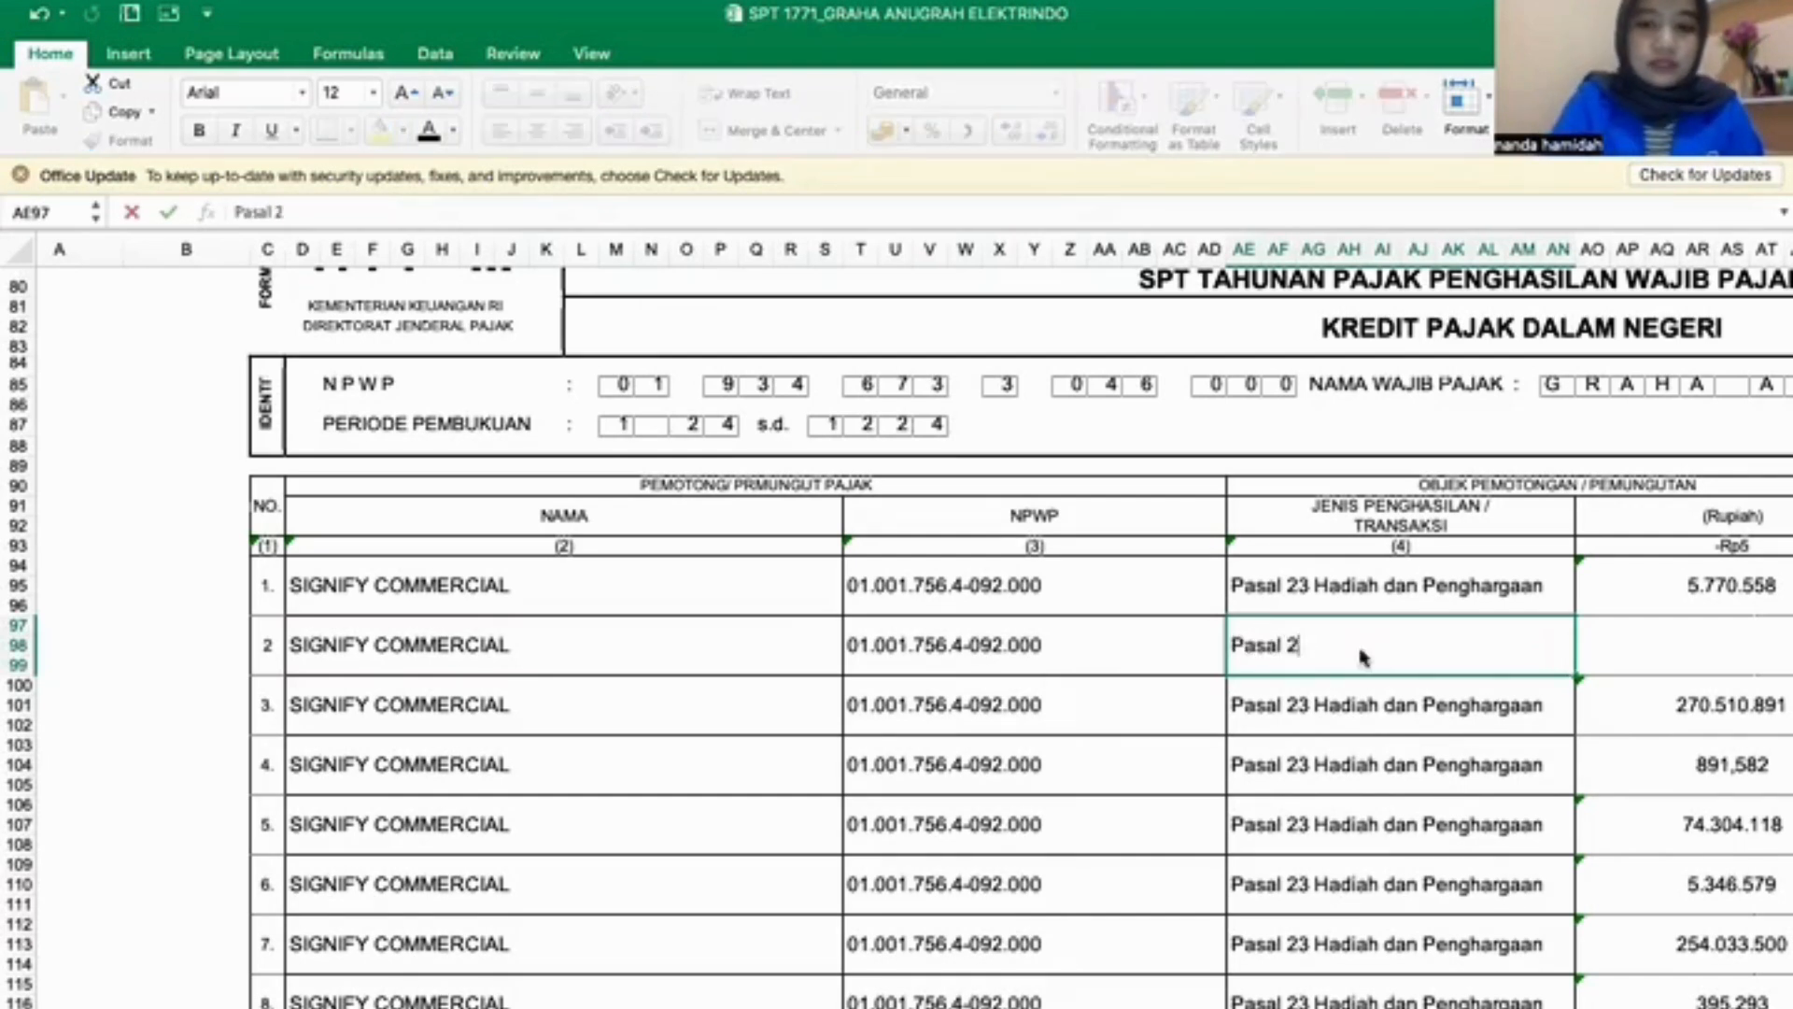
{"action": "type", "text": "3 Hadih"}
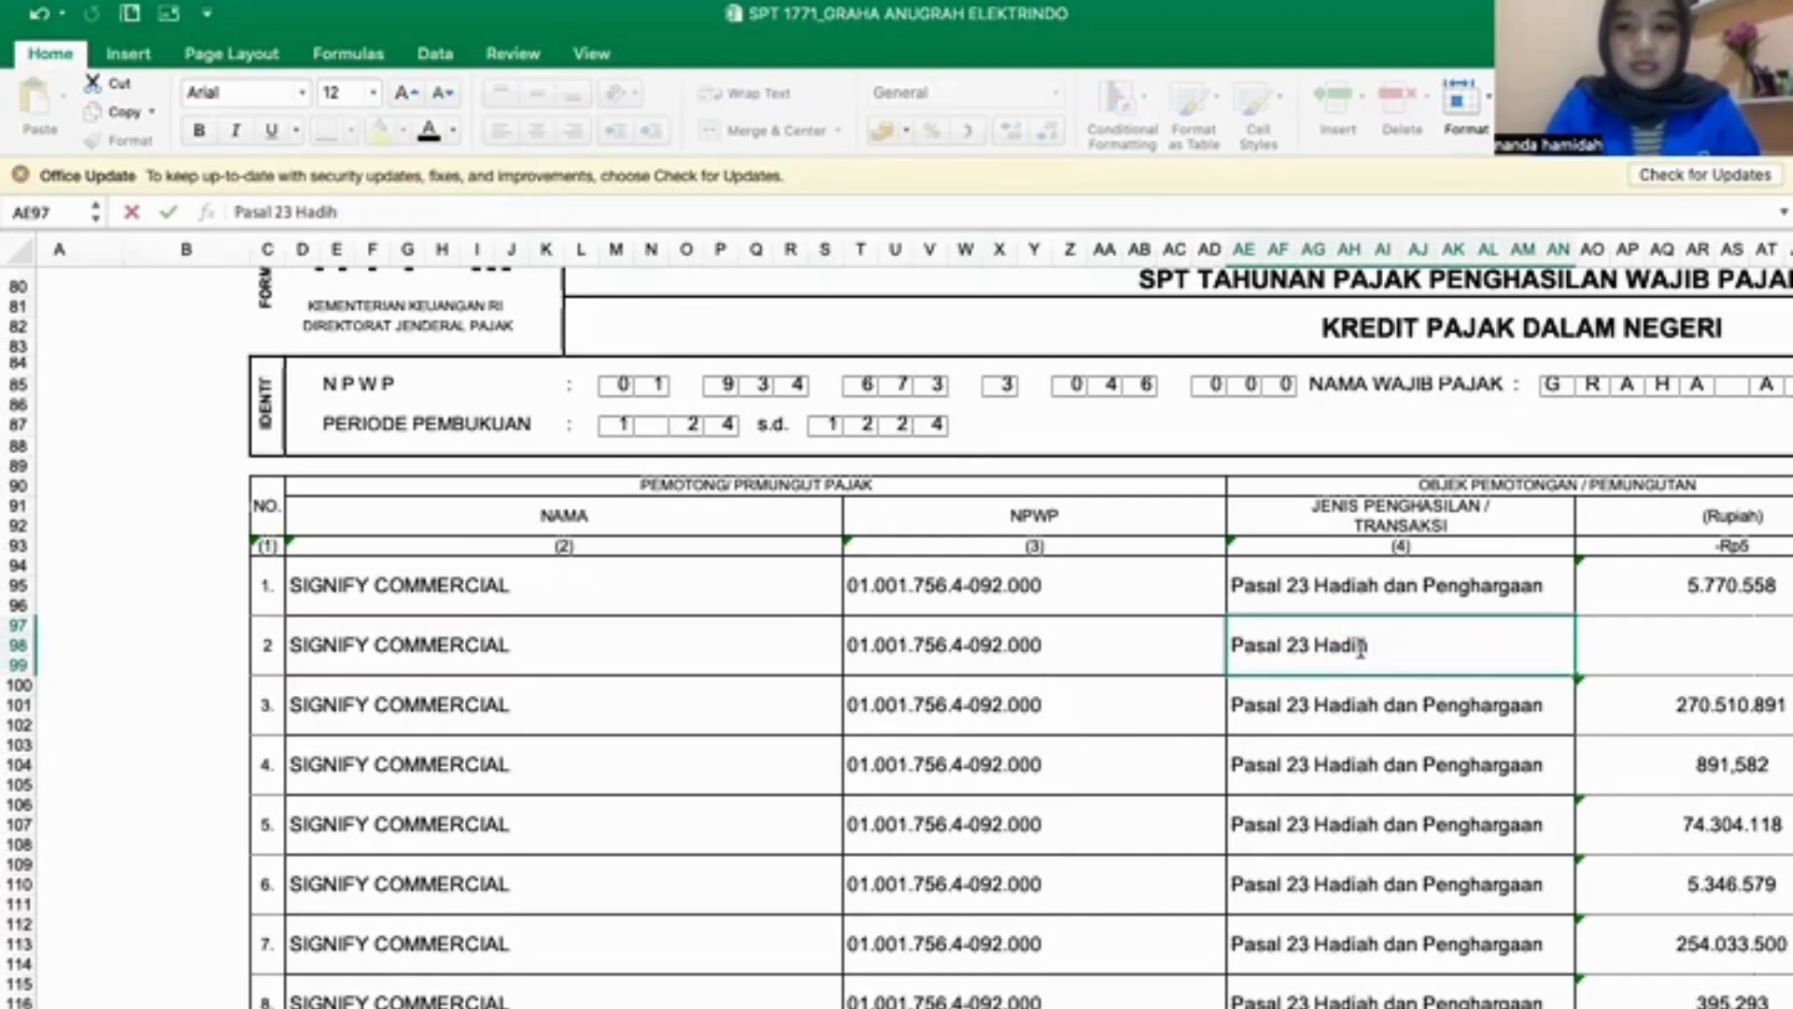
{"action": "key", "text": "BackSpace"}
{"action": "type", "text": "ah"}
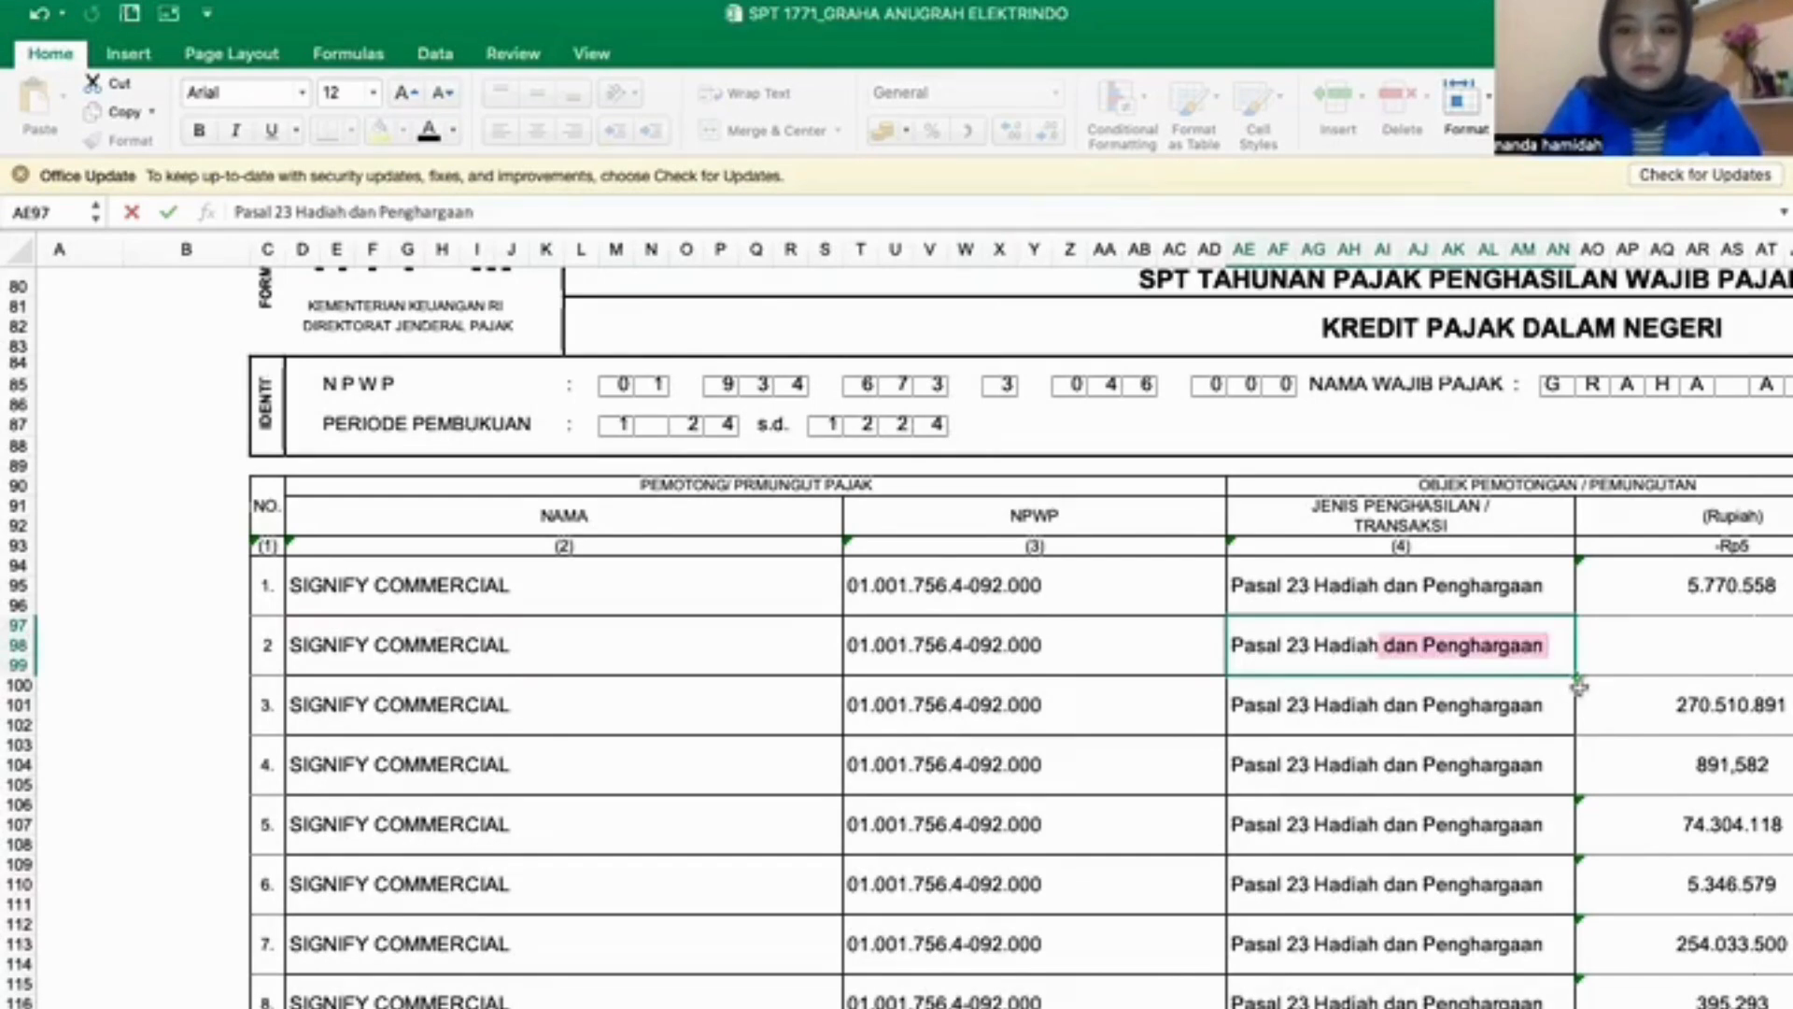
{"action": "key", "text": "Return"}
- In row 2, enter 13.100.000 as the object's Rupiah amount and 1.965.000 as the income tax withheld
{"action": "scroll", "coordinate": [1633, 620], "scroll_direction": "down", "scroll_amount": 2}
{"action": "scroll", "coordinate": [1633, 620], "scroll_direction": "right", "scroll_amount": 3}
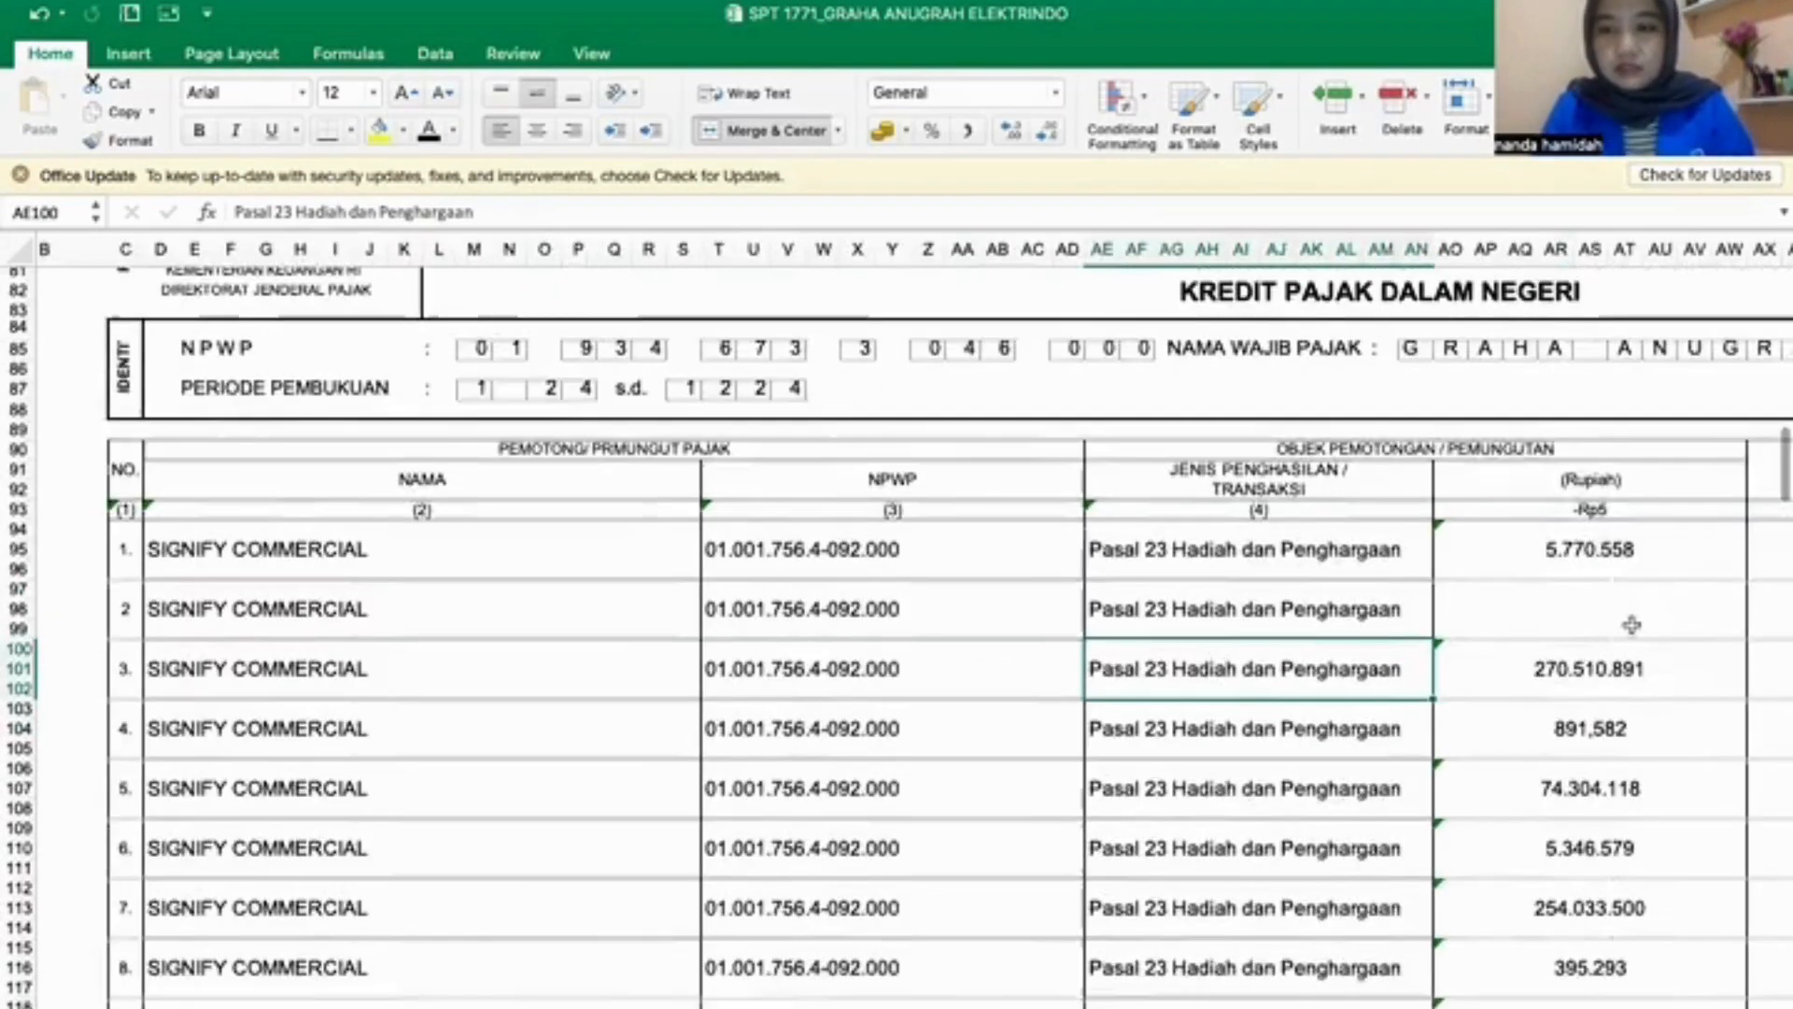
{"action": "left_click", "coordinate": [1441, 577]}
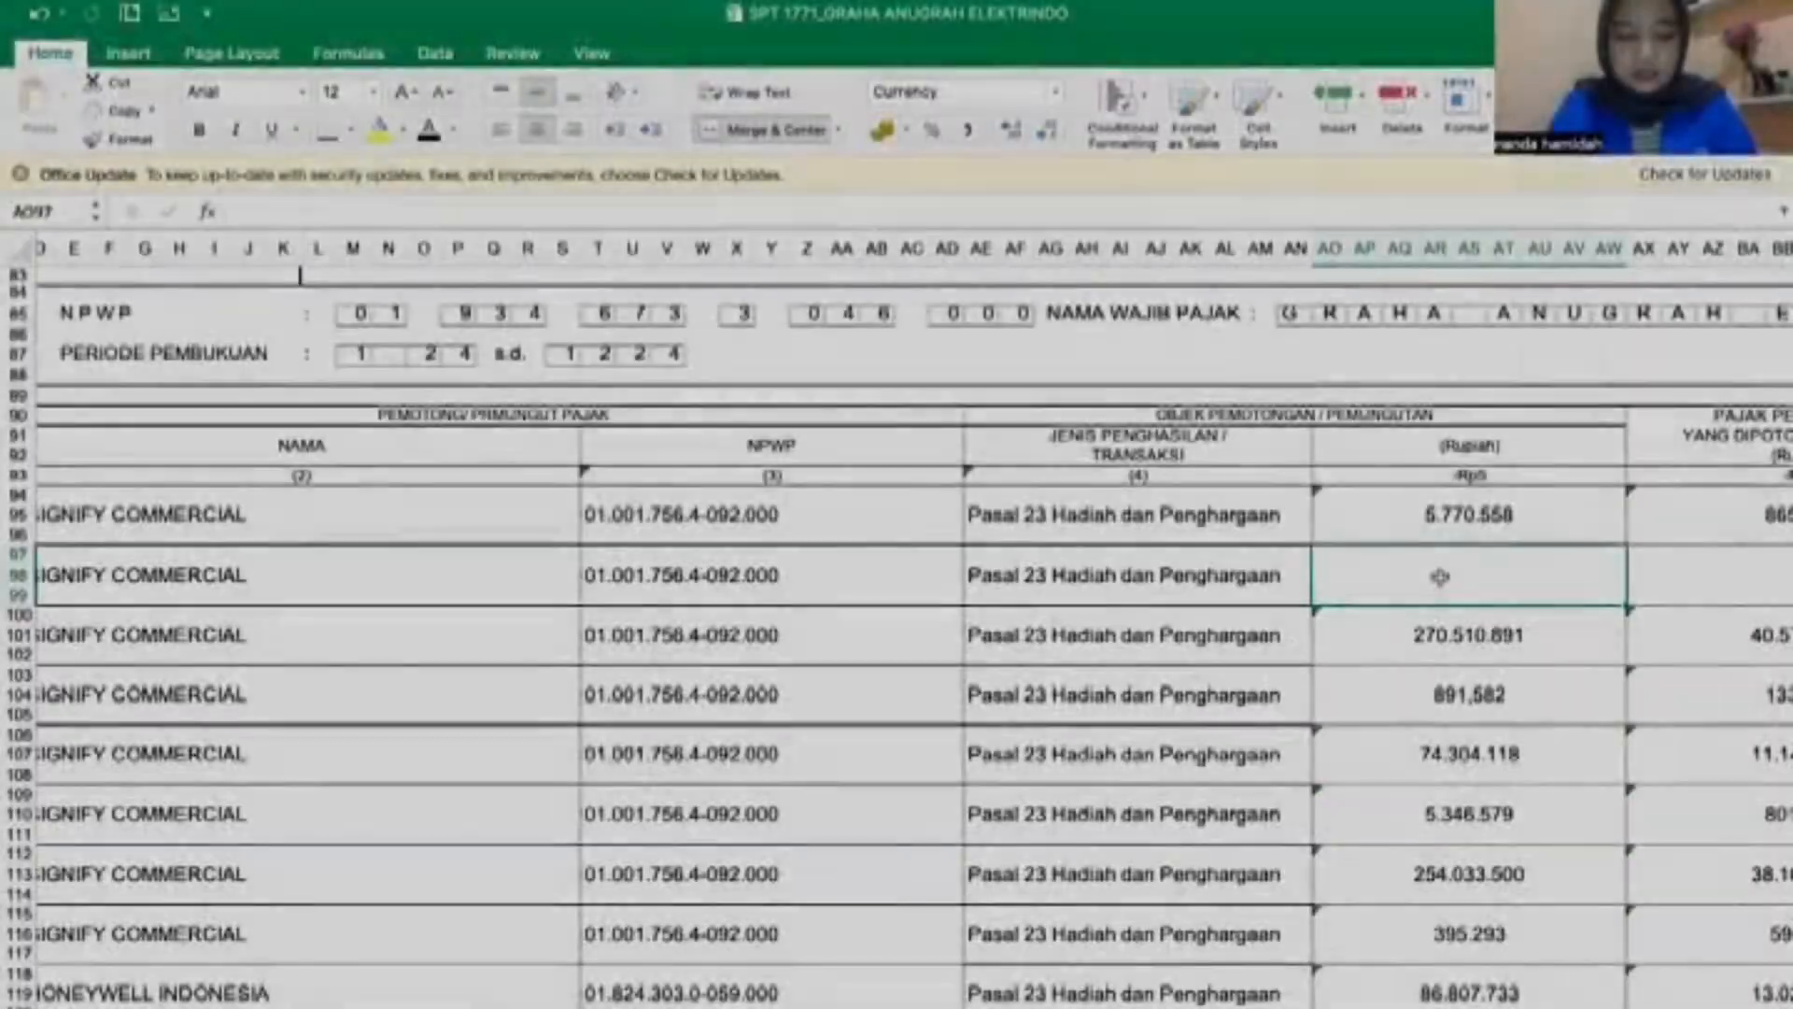
{"action": "type", "text": "13.1"}
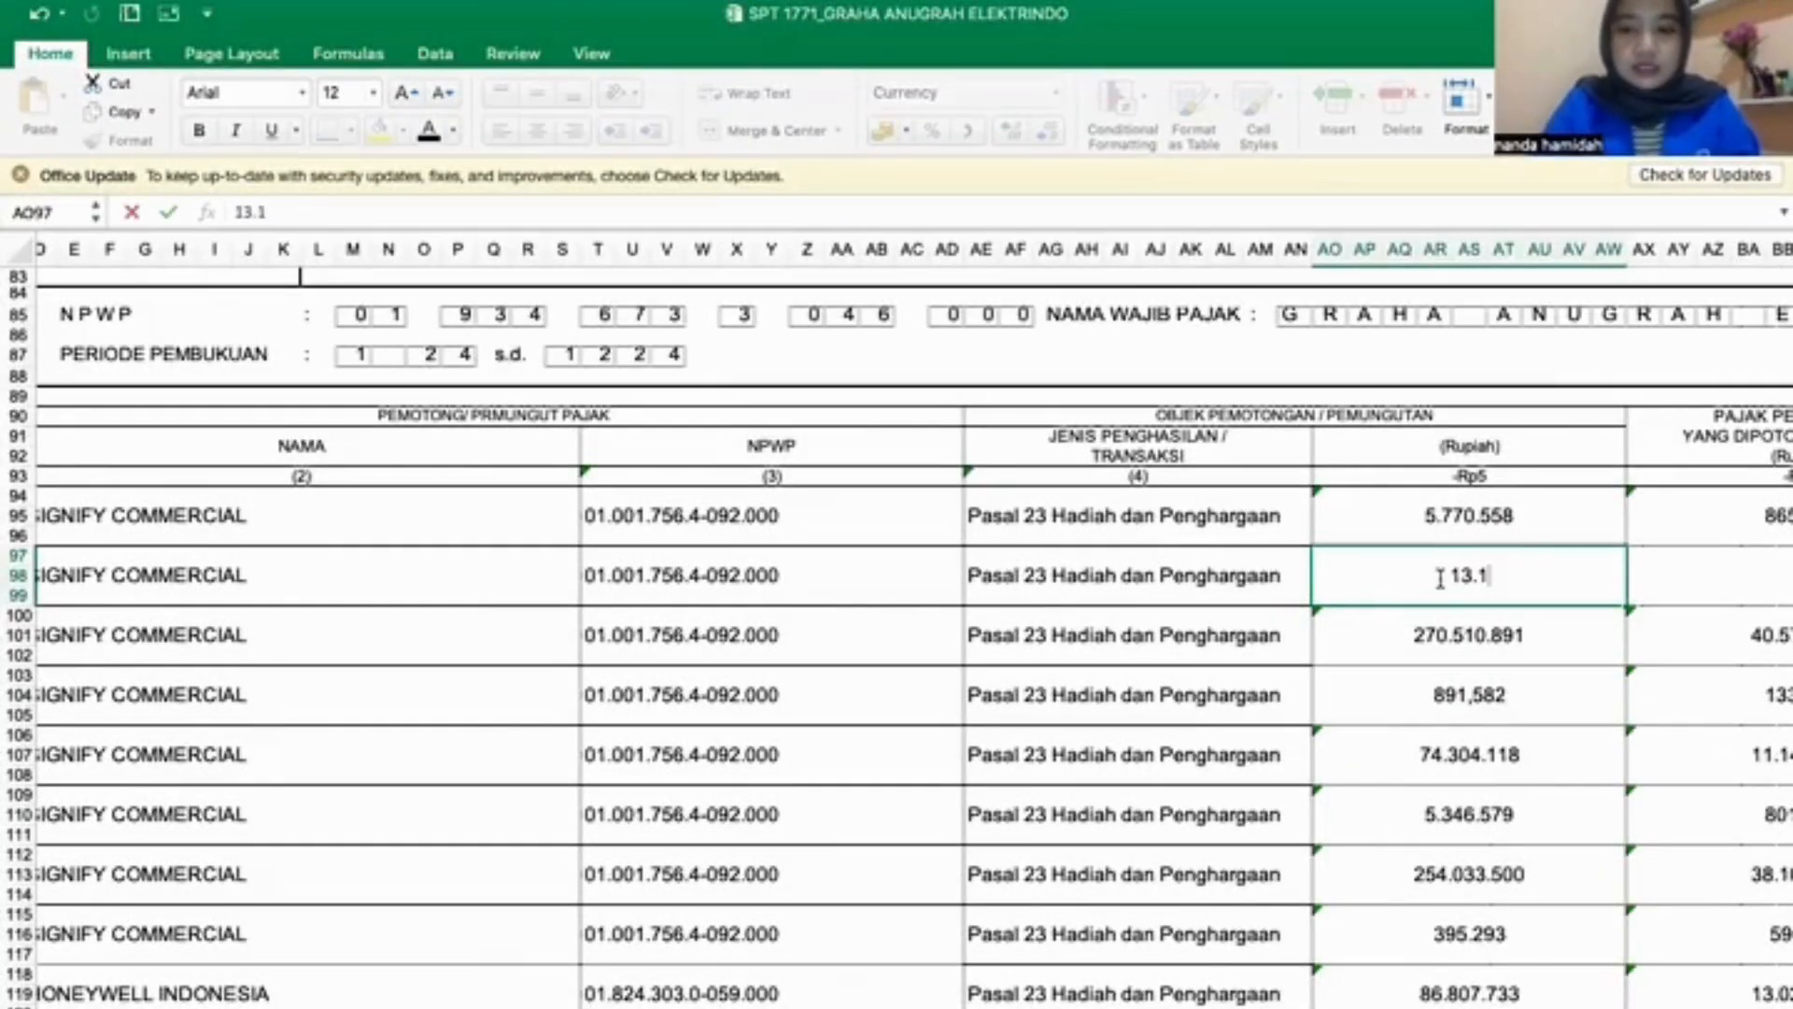
{"action": "type", "text": "00.000"}
{"action": "key", "text": "Tab"}
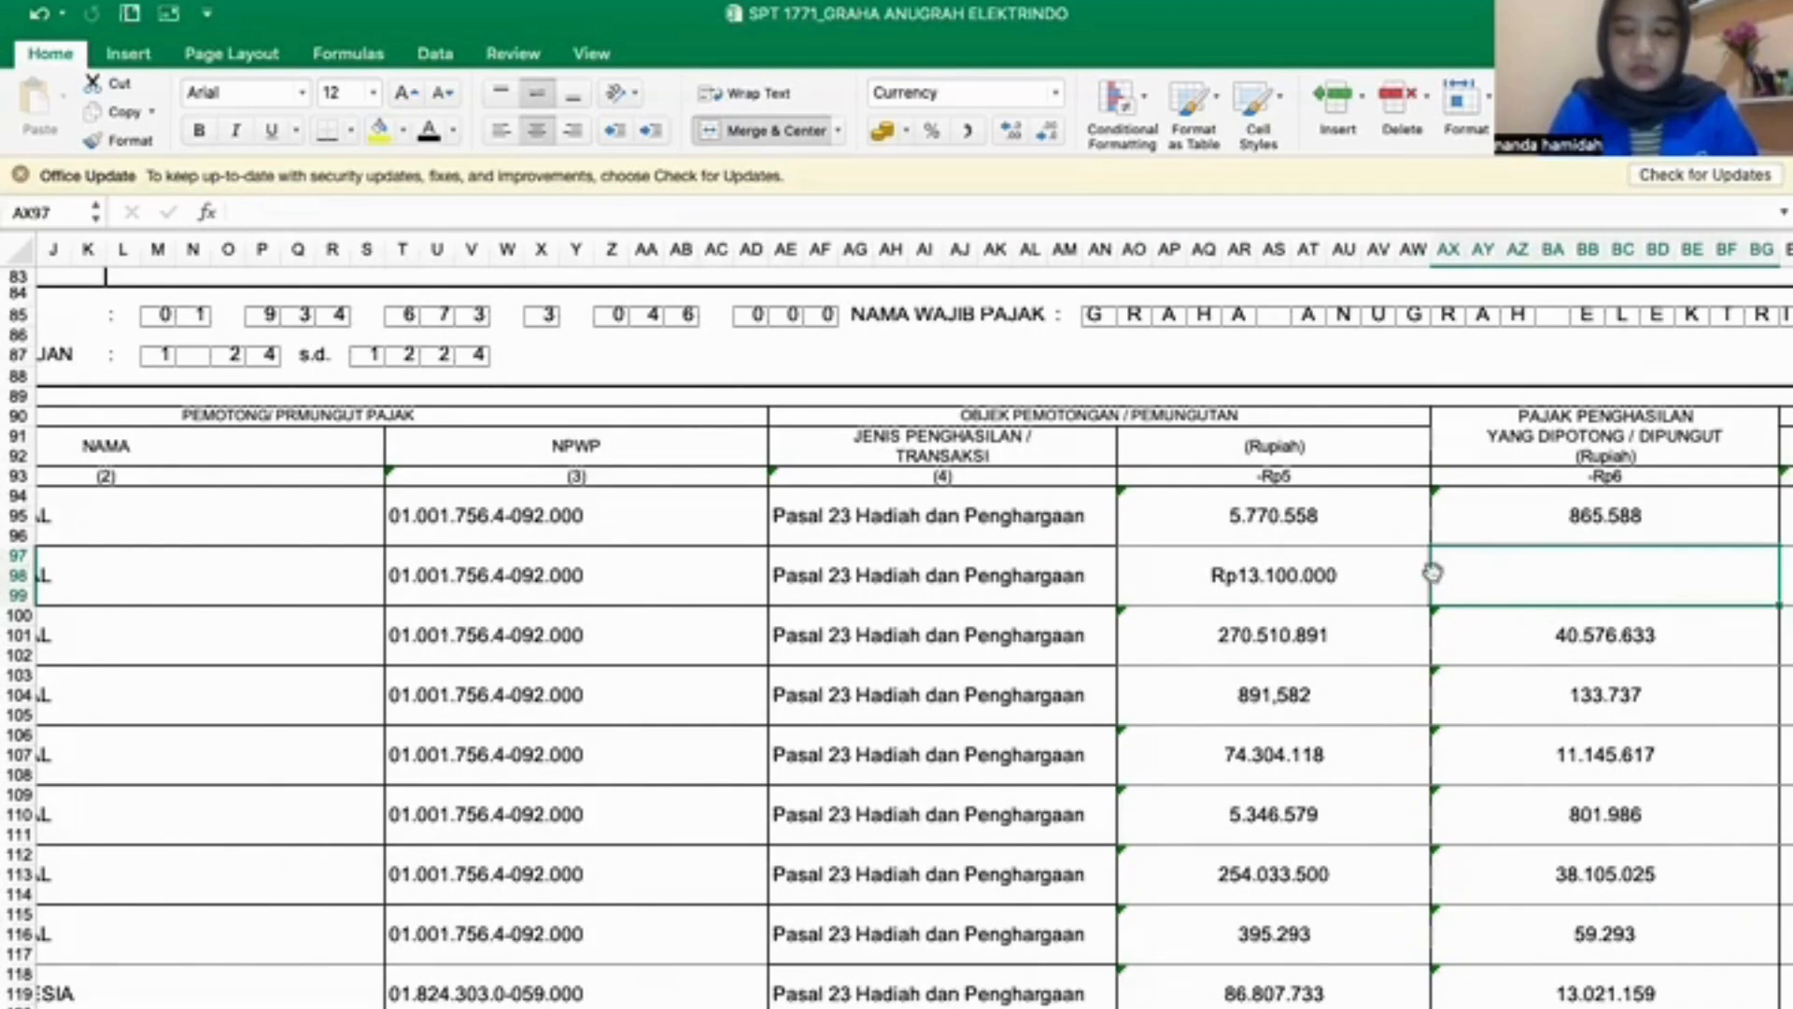
{"action": "scroll", "coordinate": [1502, 569], "scroll_direction": "right", "scroll_amount": 3}
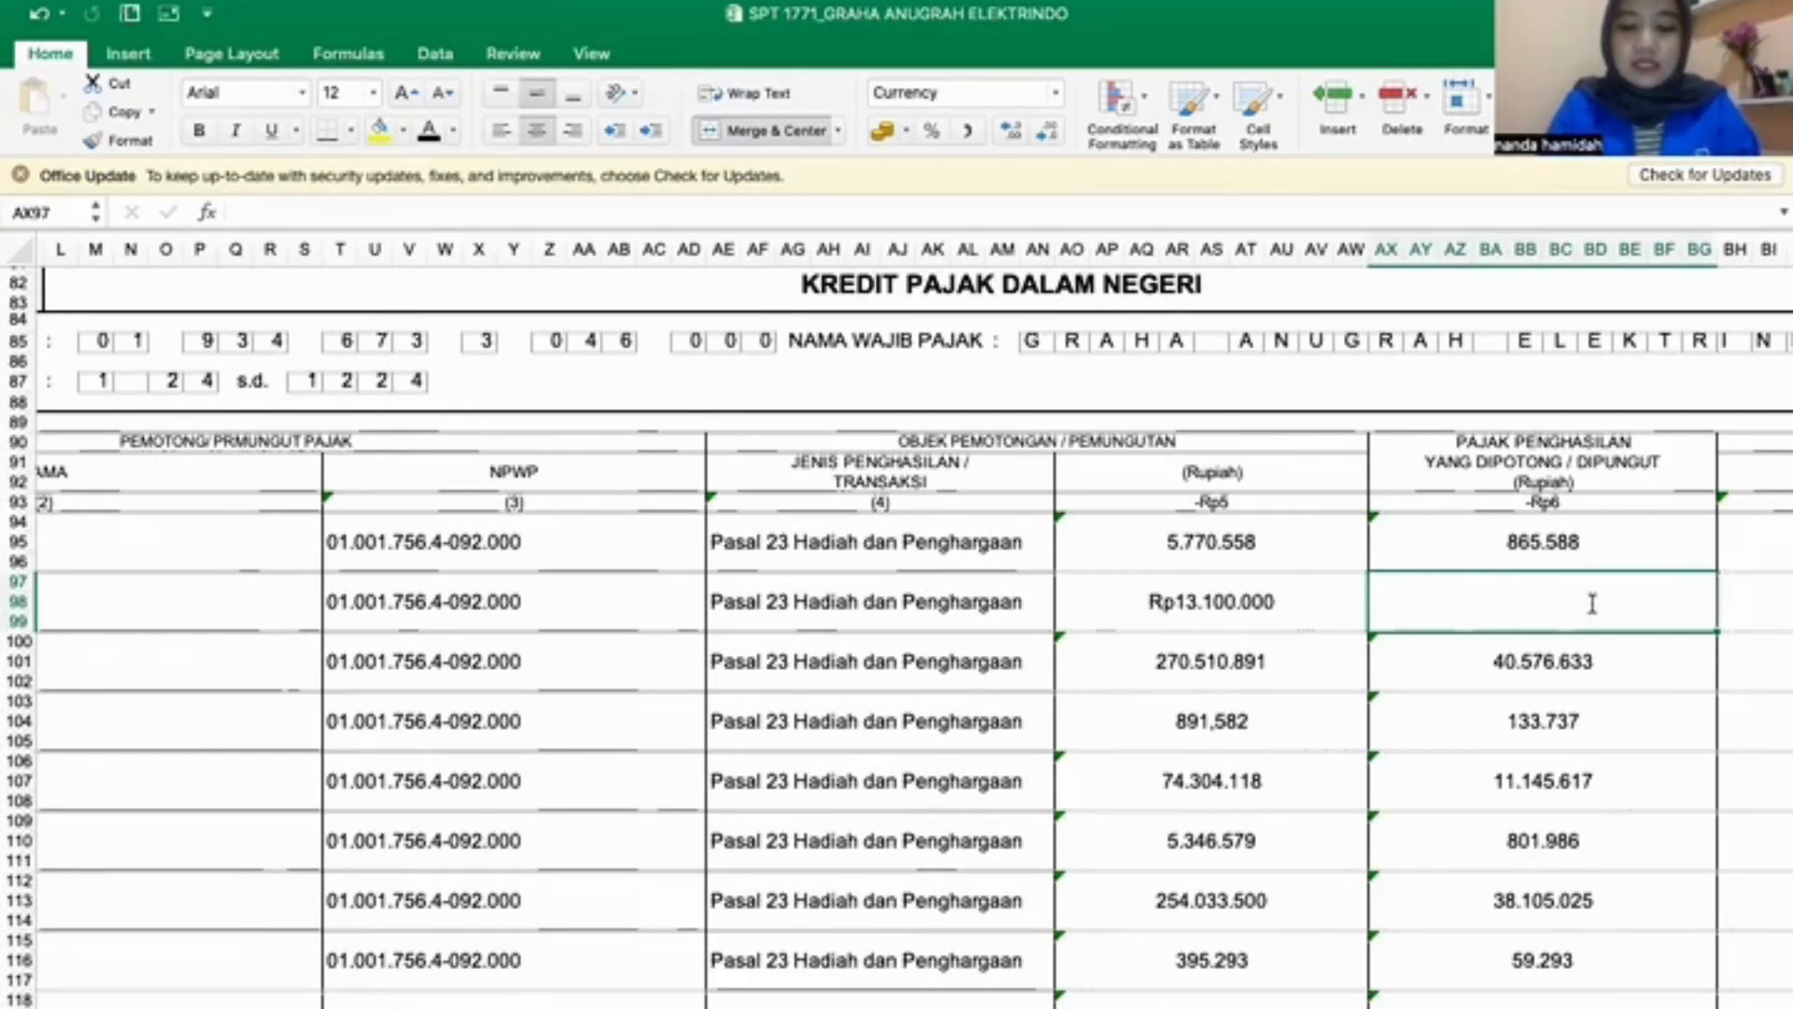
{"action": "type", "text": "1.965"}
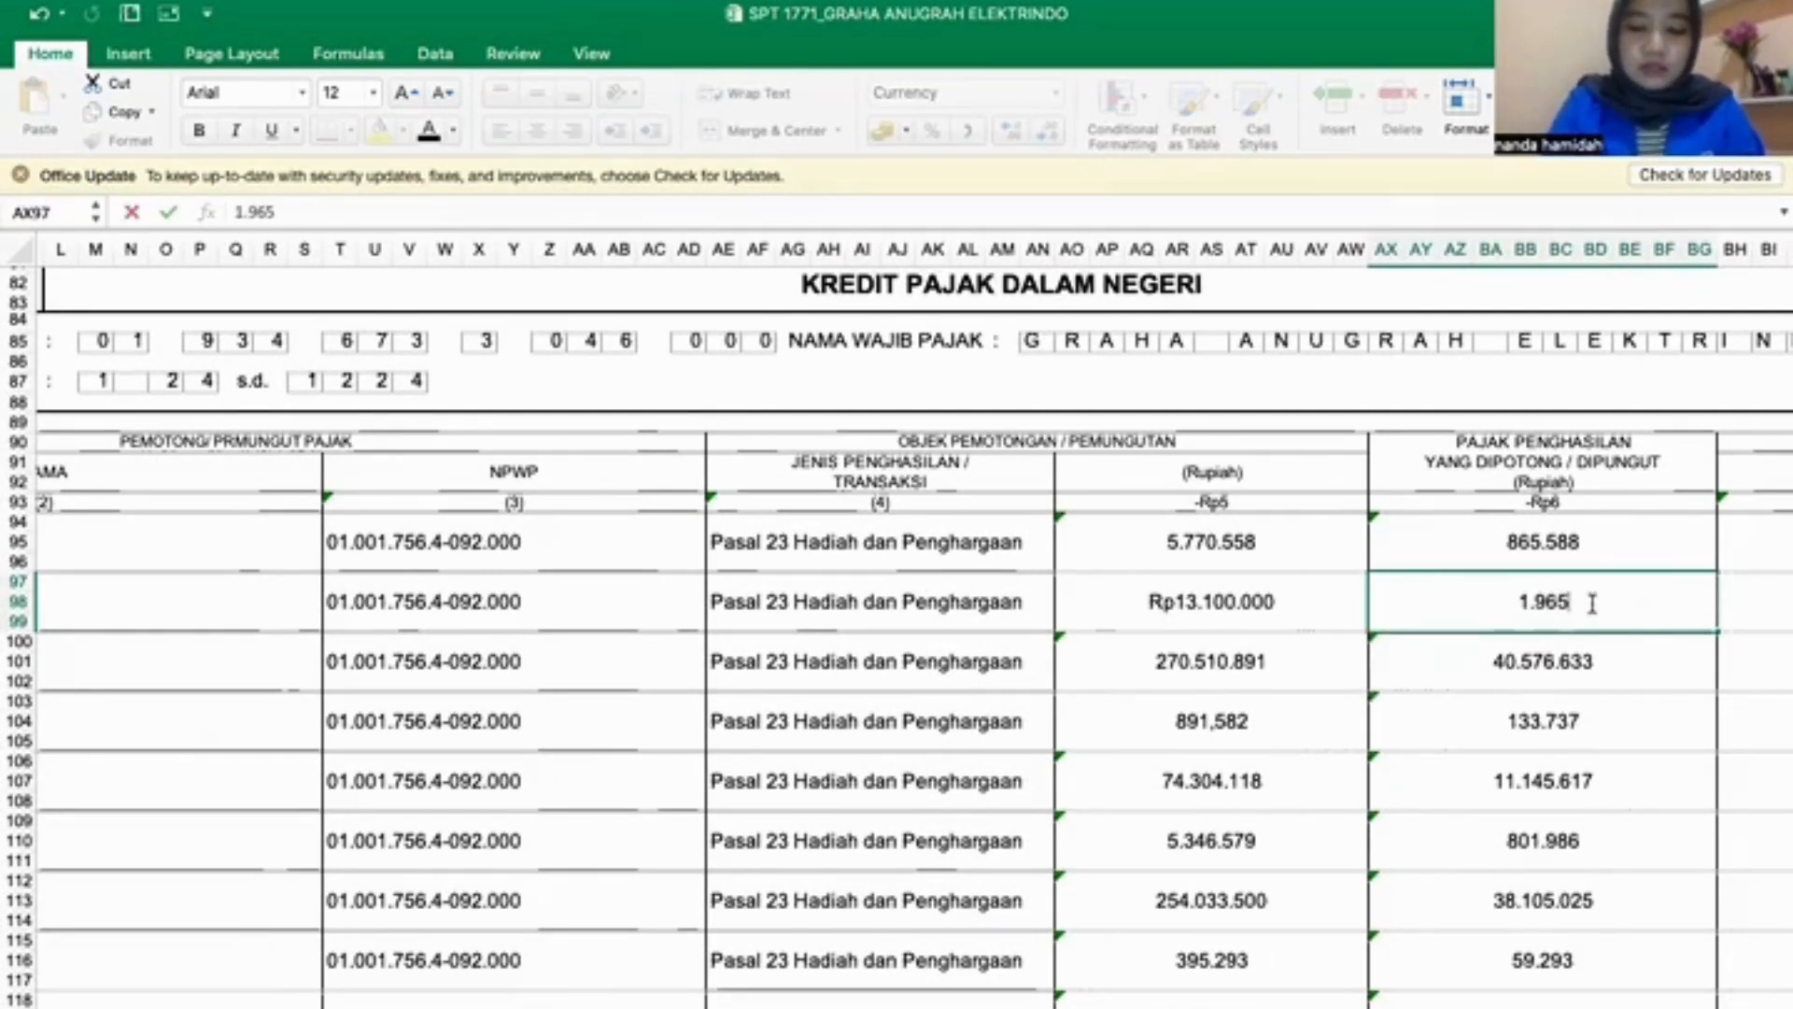
{"action": "type", "text": ".000"}
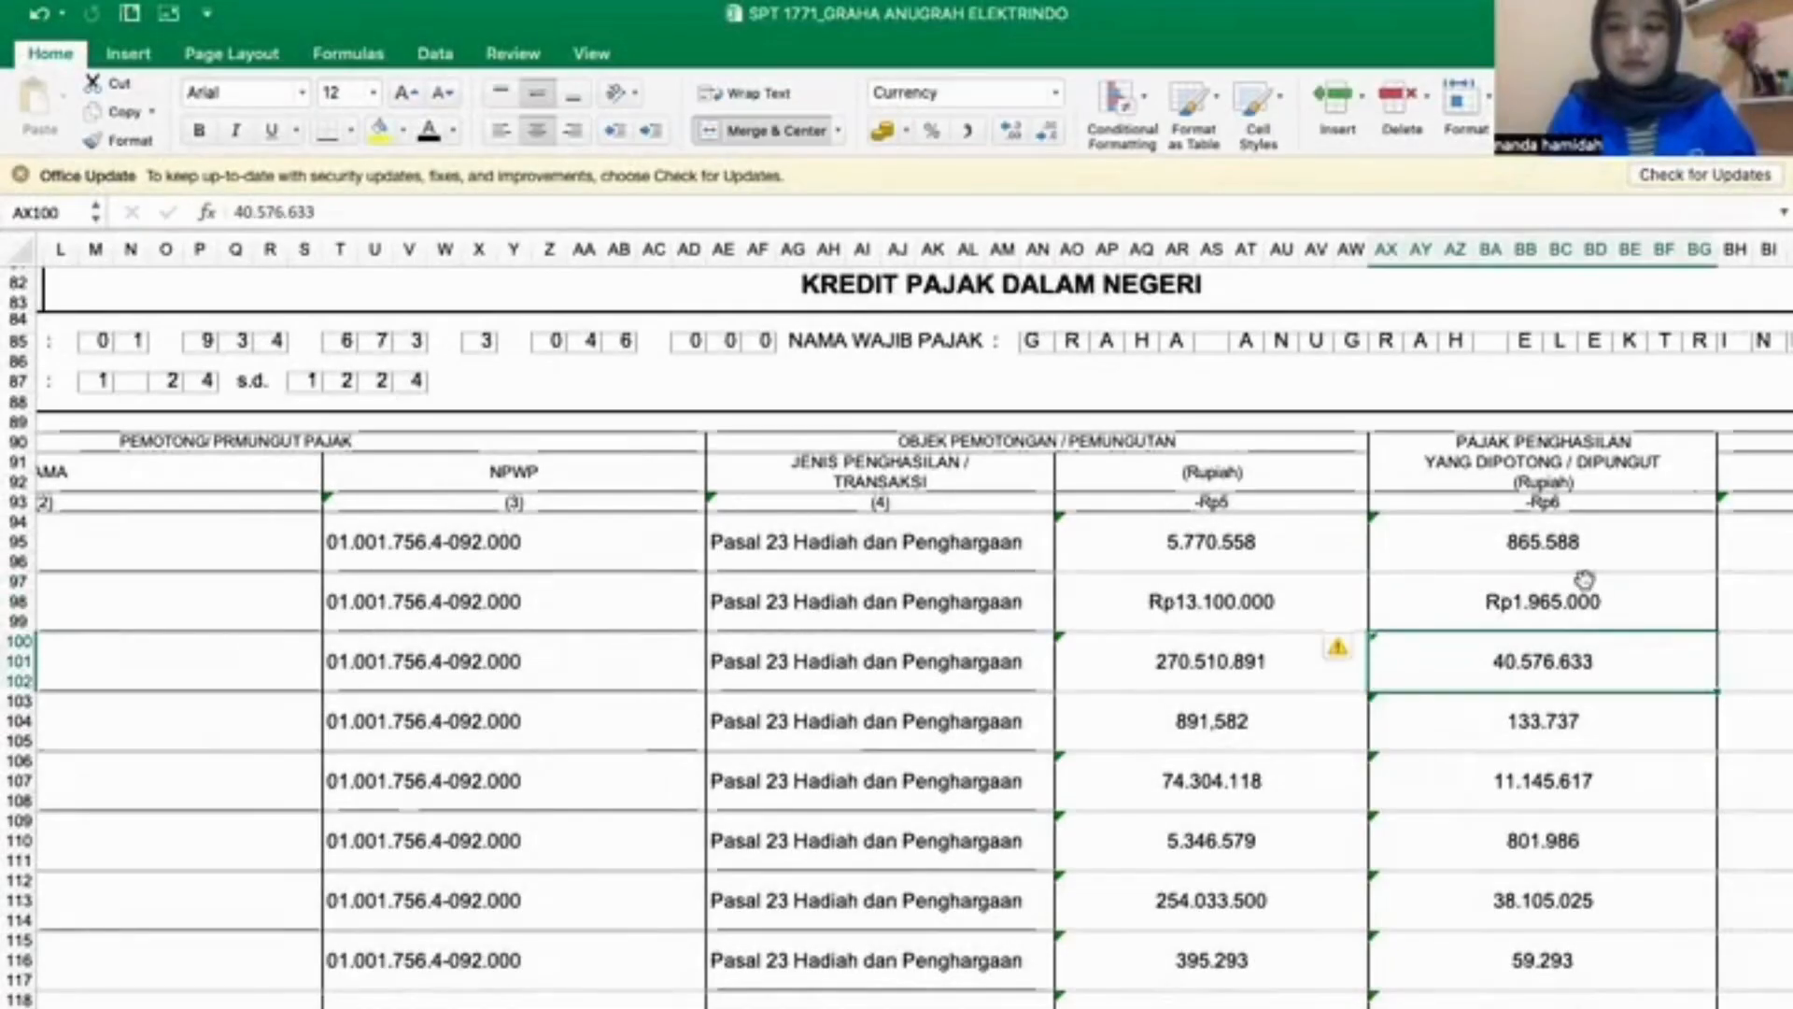
{"action": "scroll", "coordinate": [1585, 579], "scroll_direction": "right", "scroll_amount": 5}
{"action": "left_click", "coordinate": [1492, 608]}
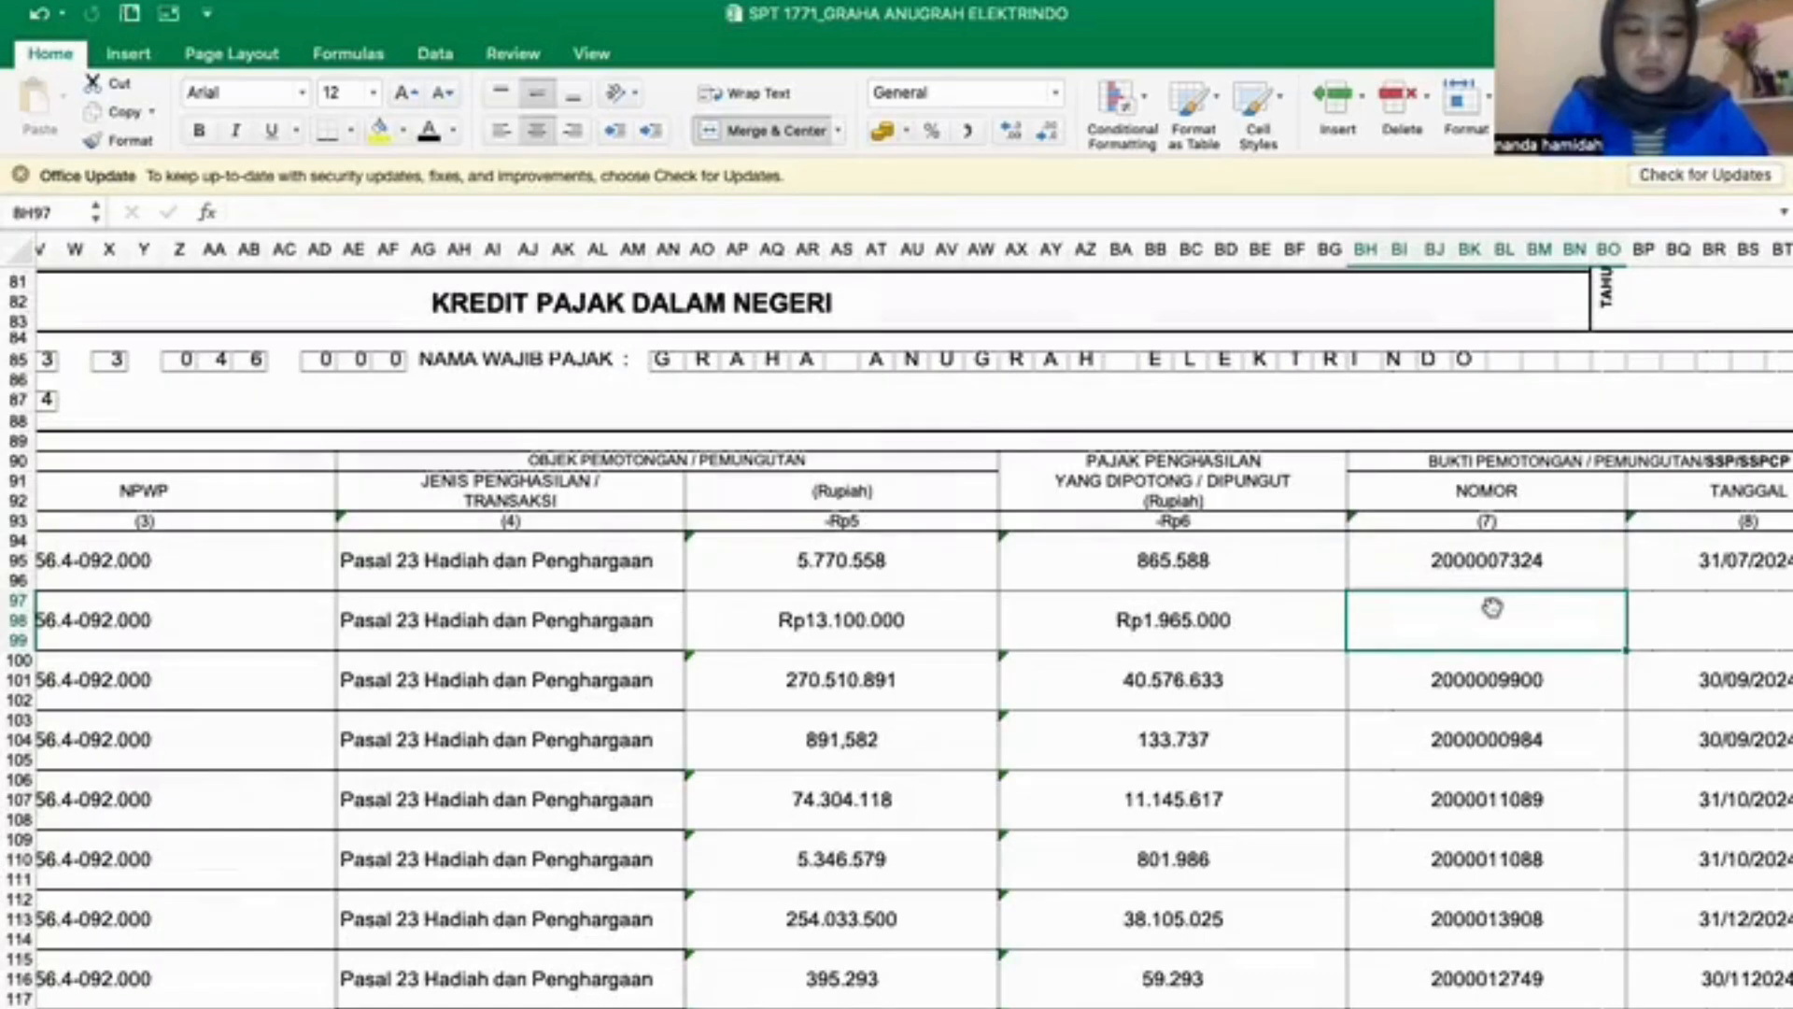
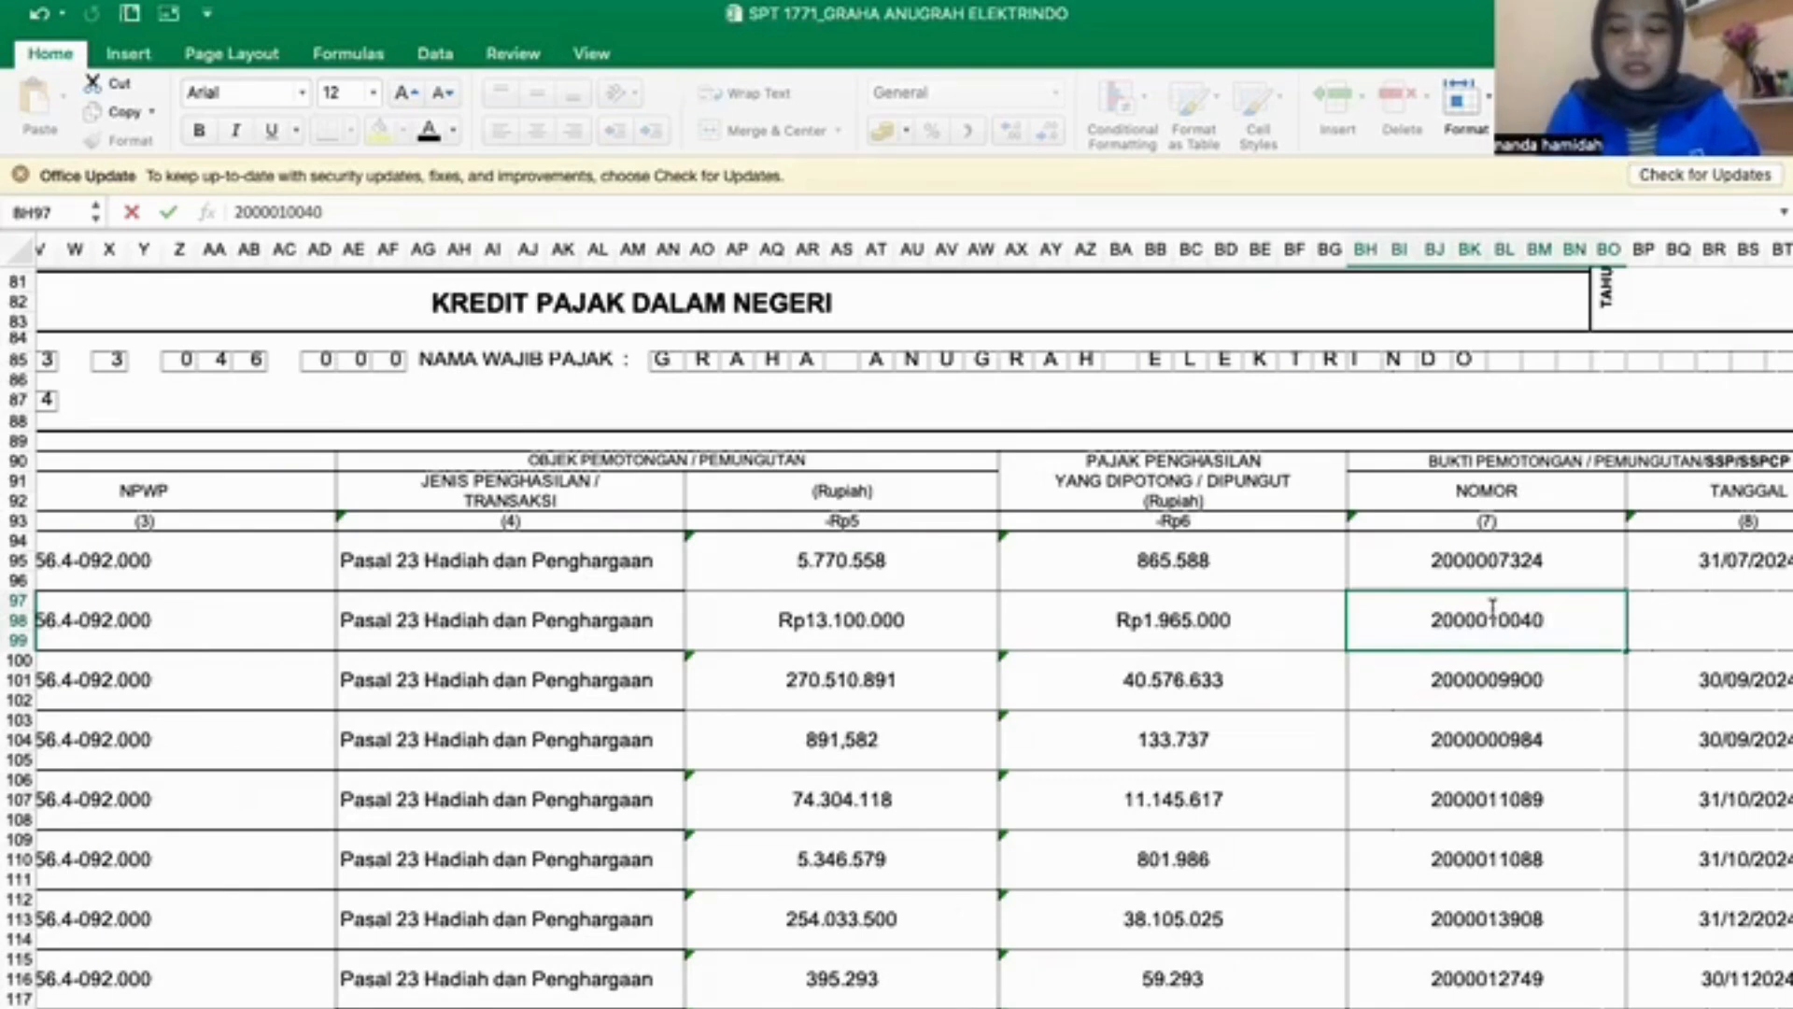
{"action": "key", "text": "Return"}
{"action": "key", "text": "Right"}
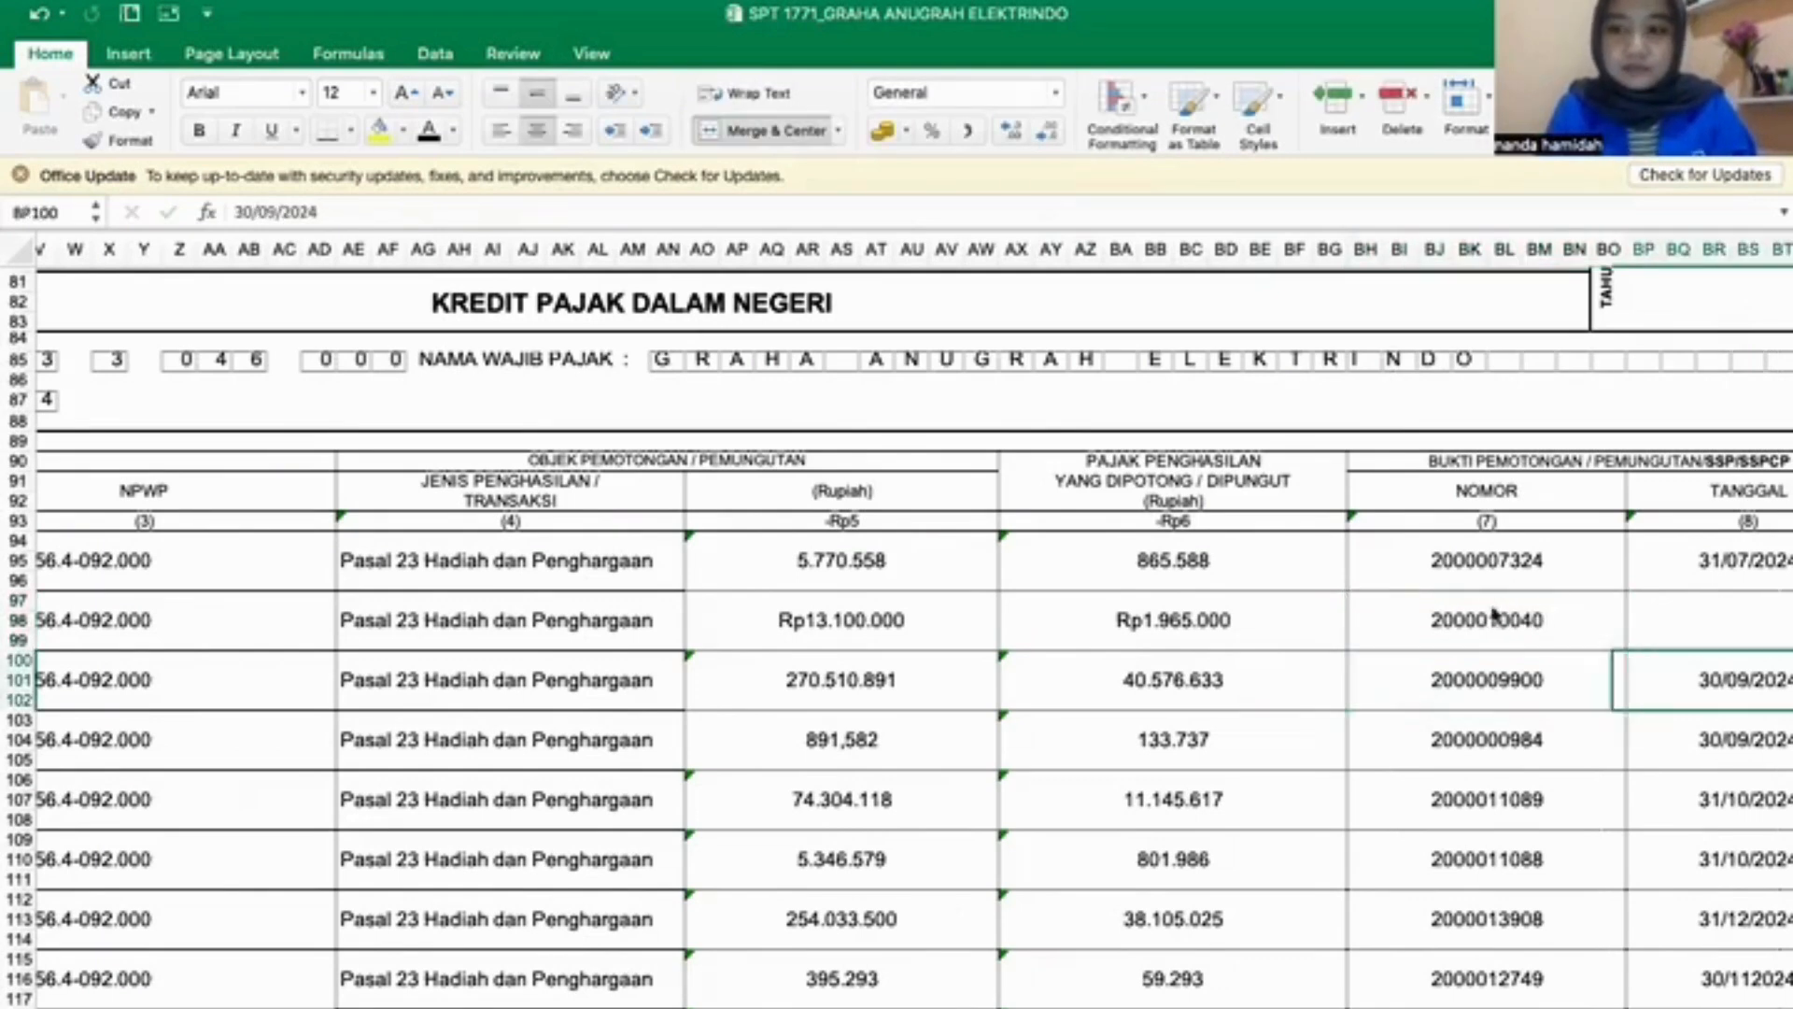
{"action": "left_click", "coordinate": [1616, 626]}
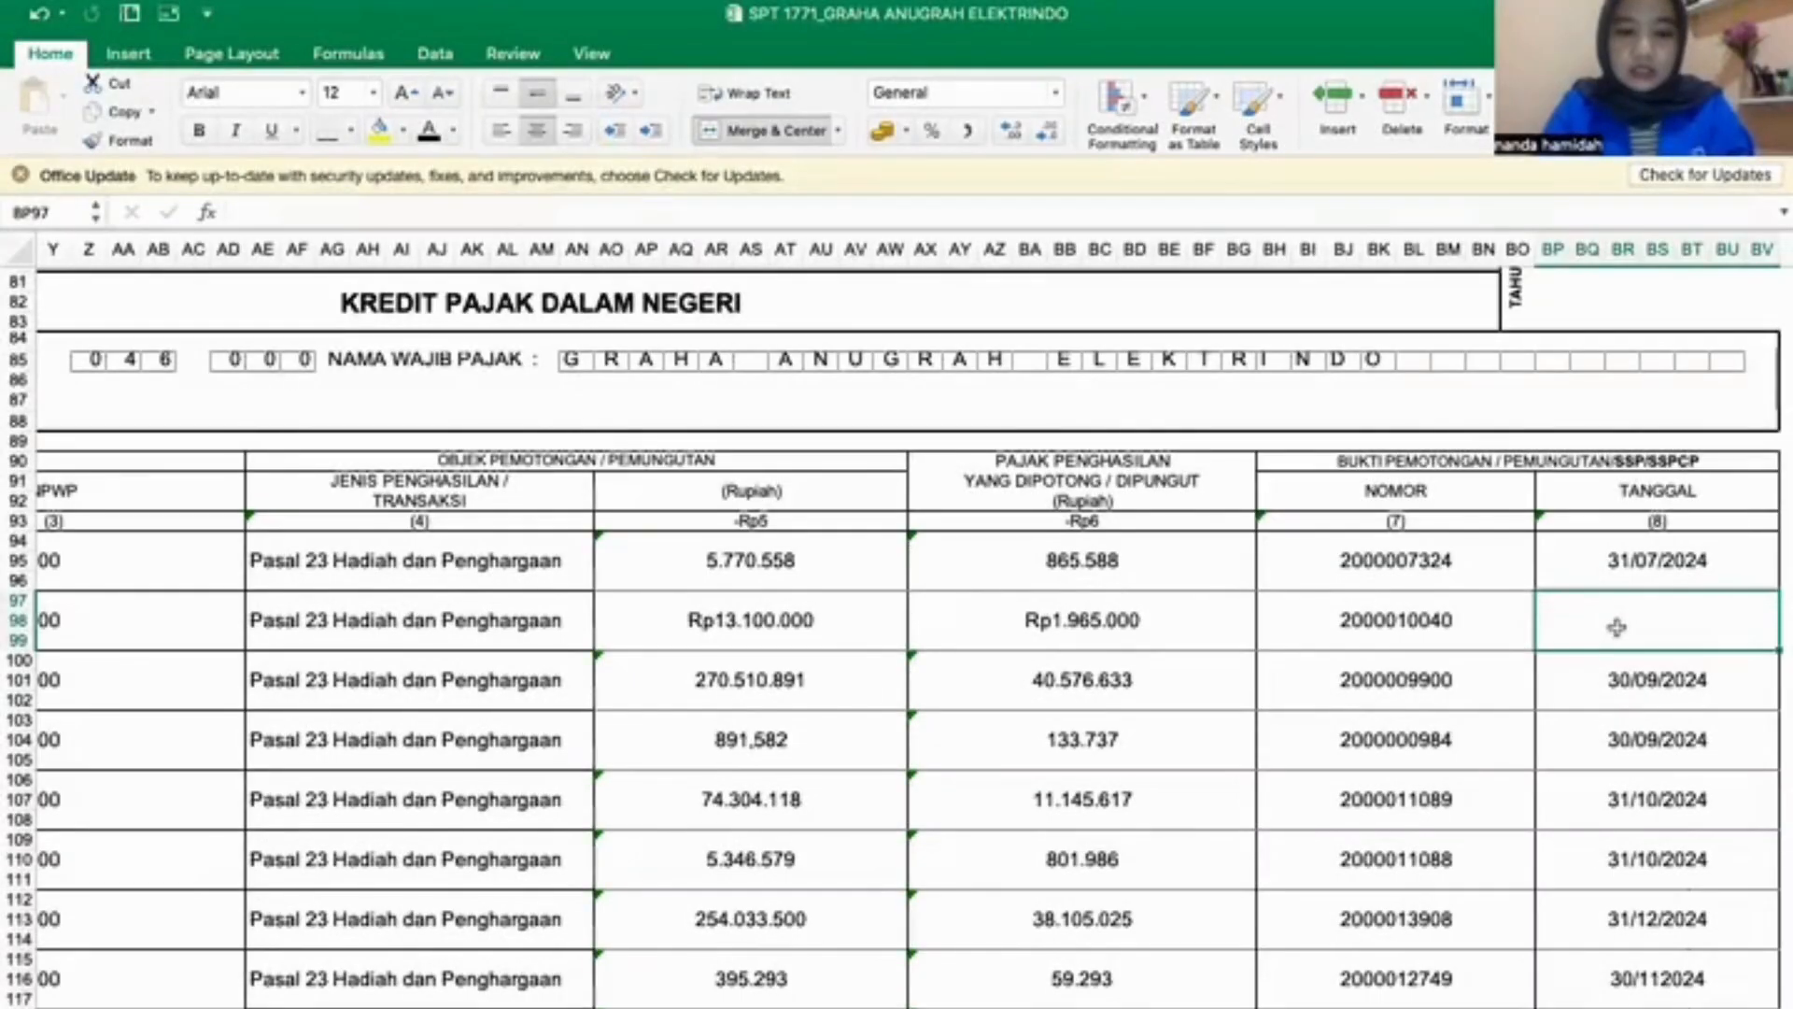
{"action": "type", "text": "30/0"}
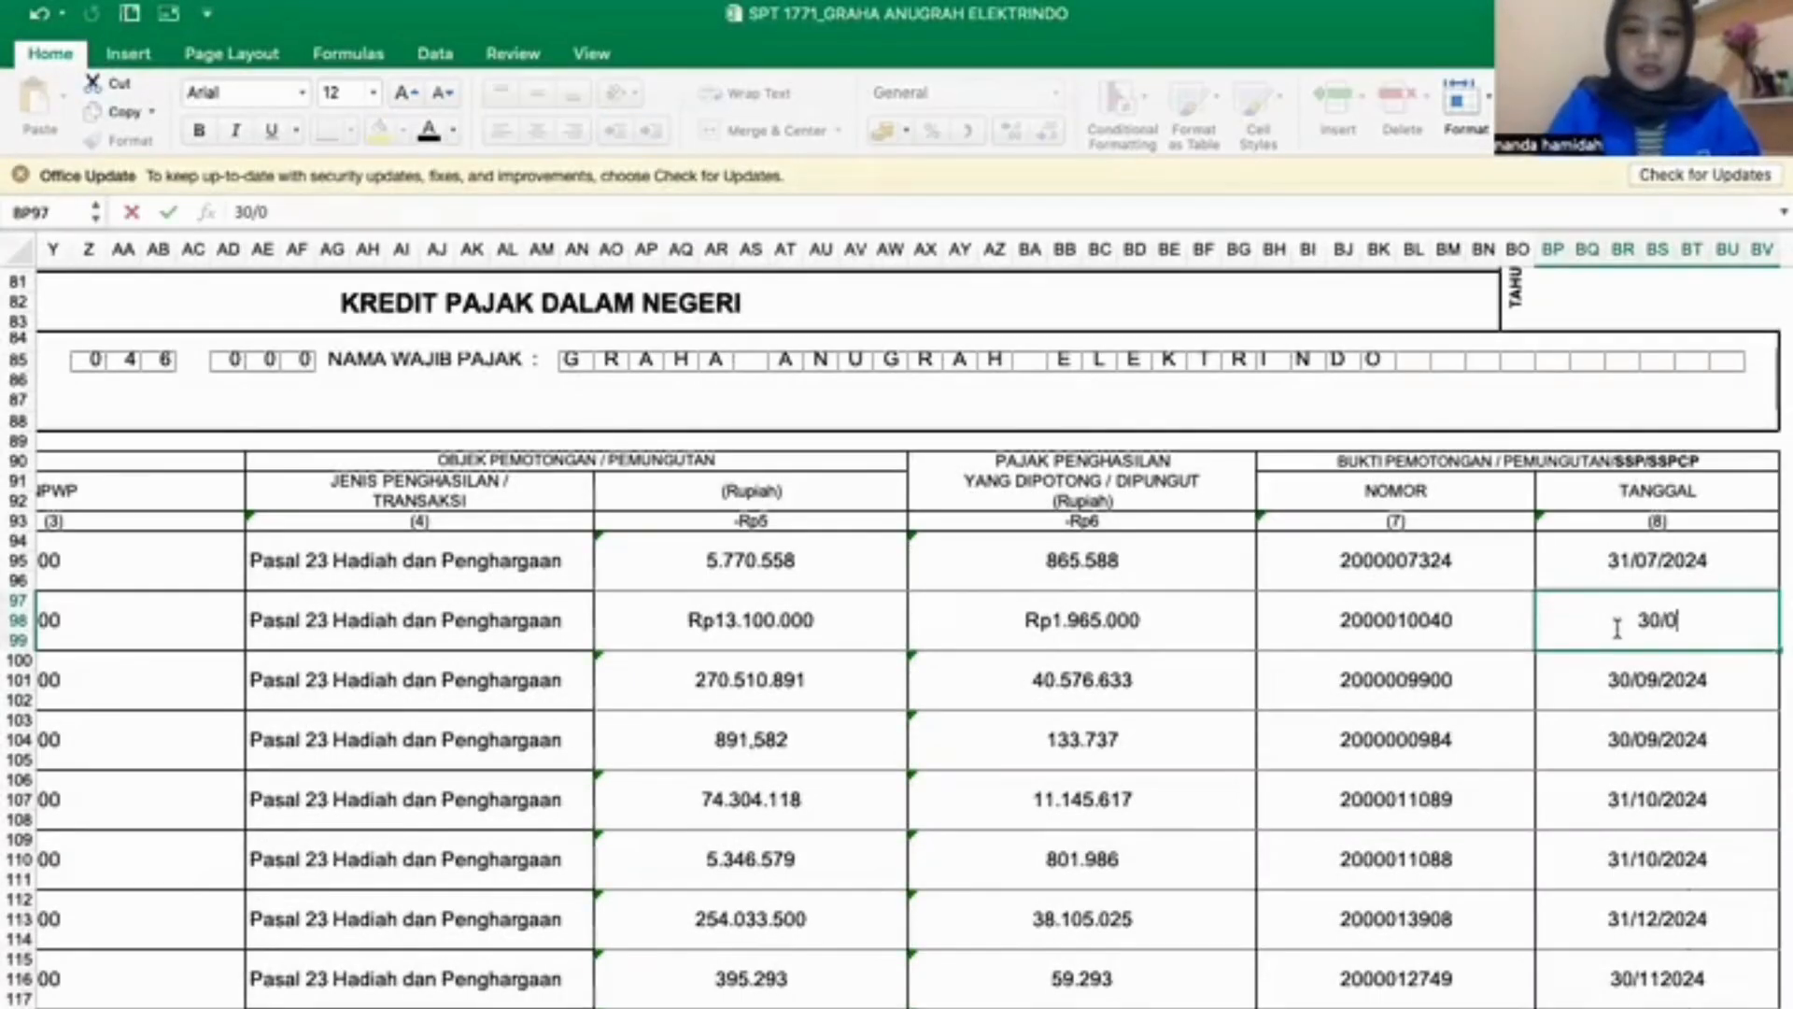
{"action": "type", "text": "9/24"}
{"action": "key", "text": "Return"}
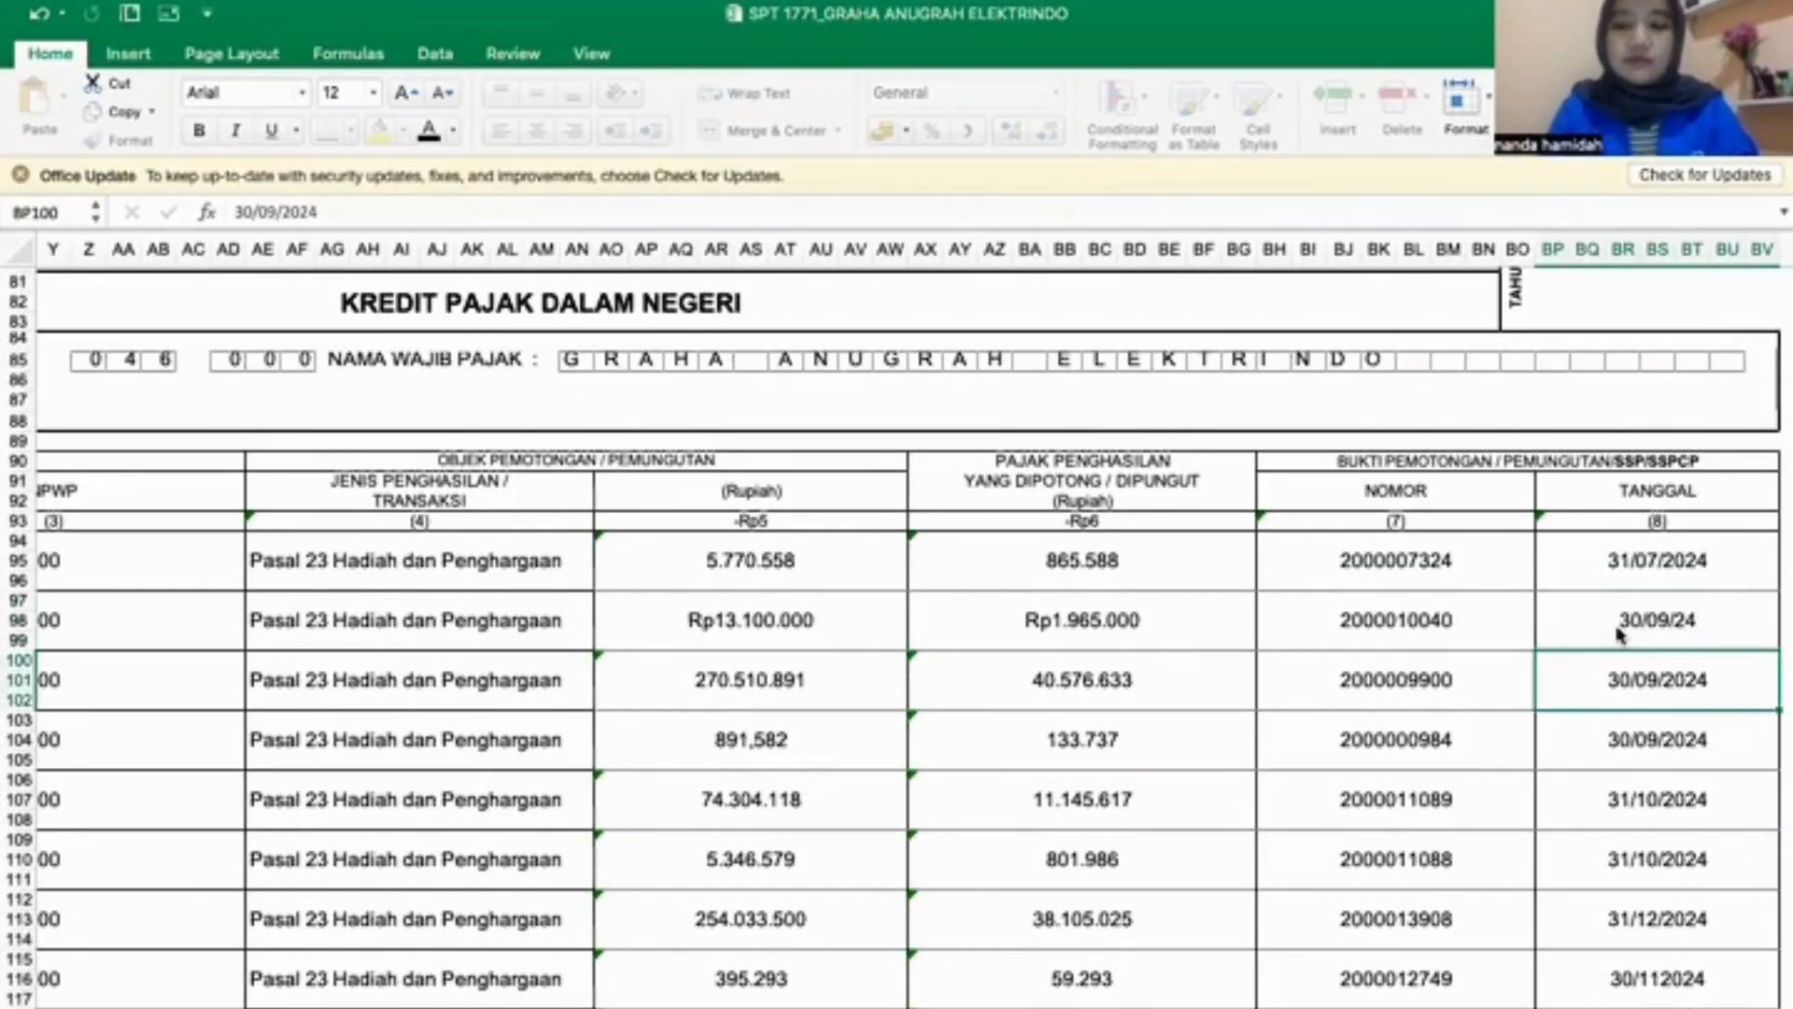
{"action": "scroll", "coordinate": [696, 652], "scroll_direction": "left", "scroll_amount": 15}
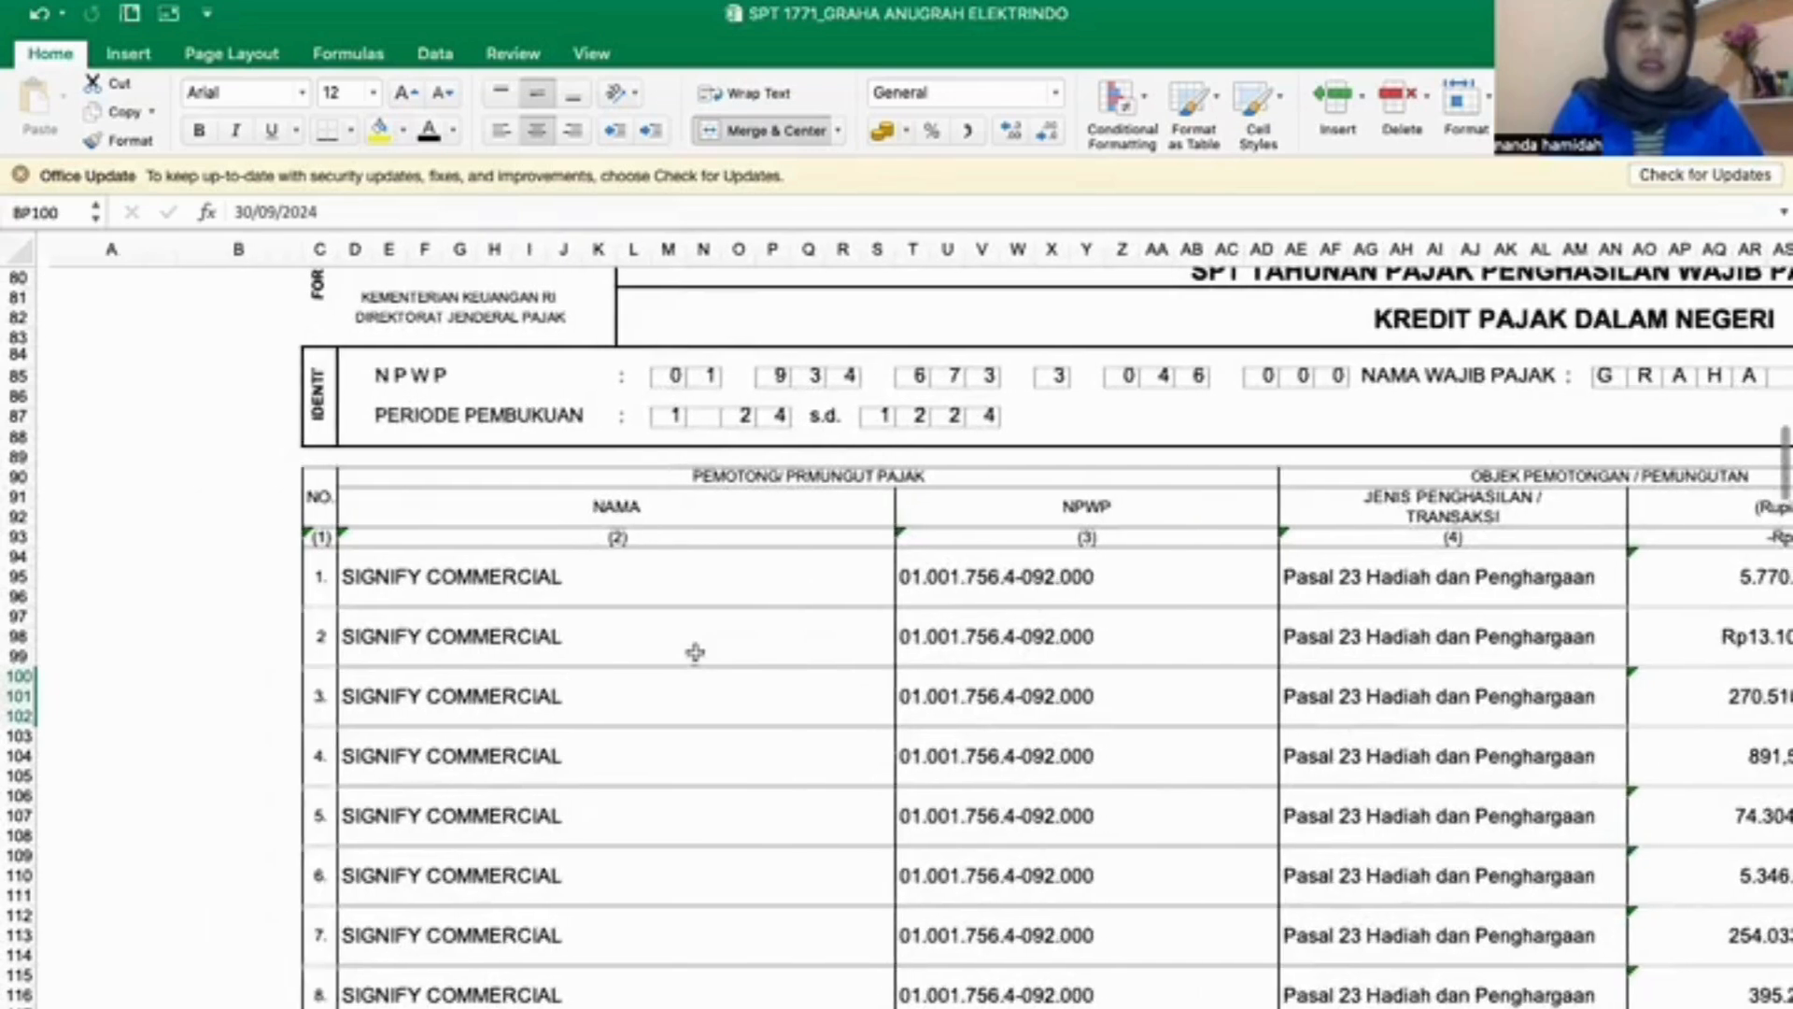
{"action": "scroll", "coordinate": [943, 707], "scroll_direction": "up", "scroll_amount": 3}
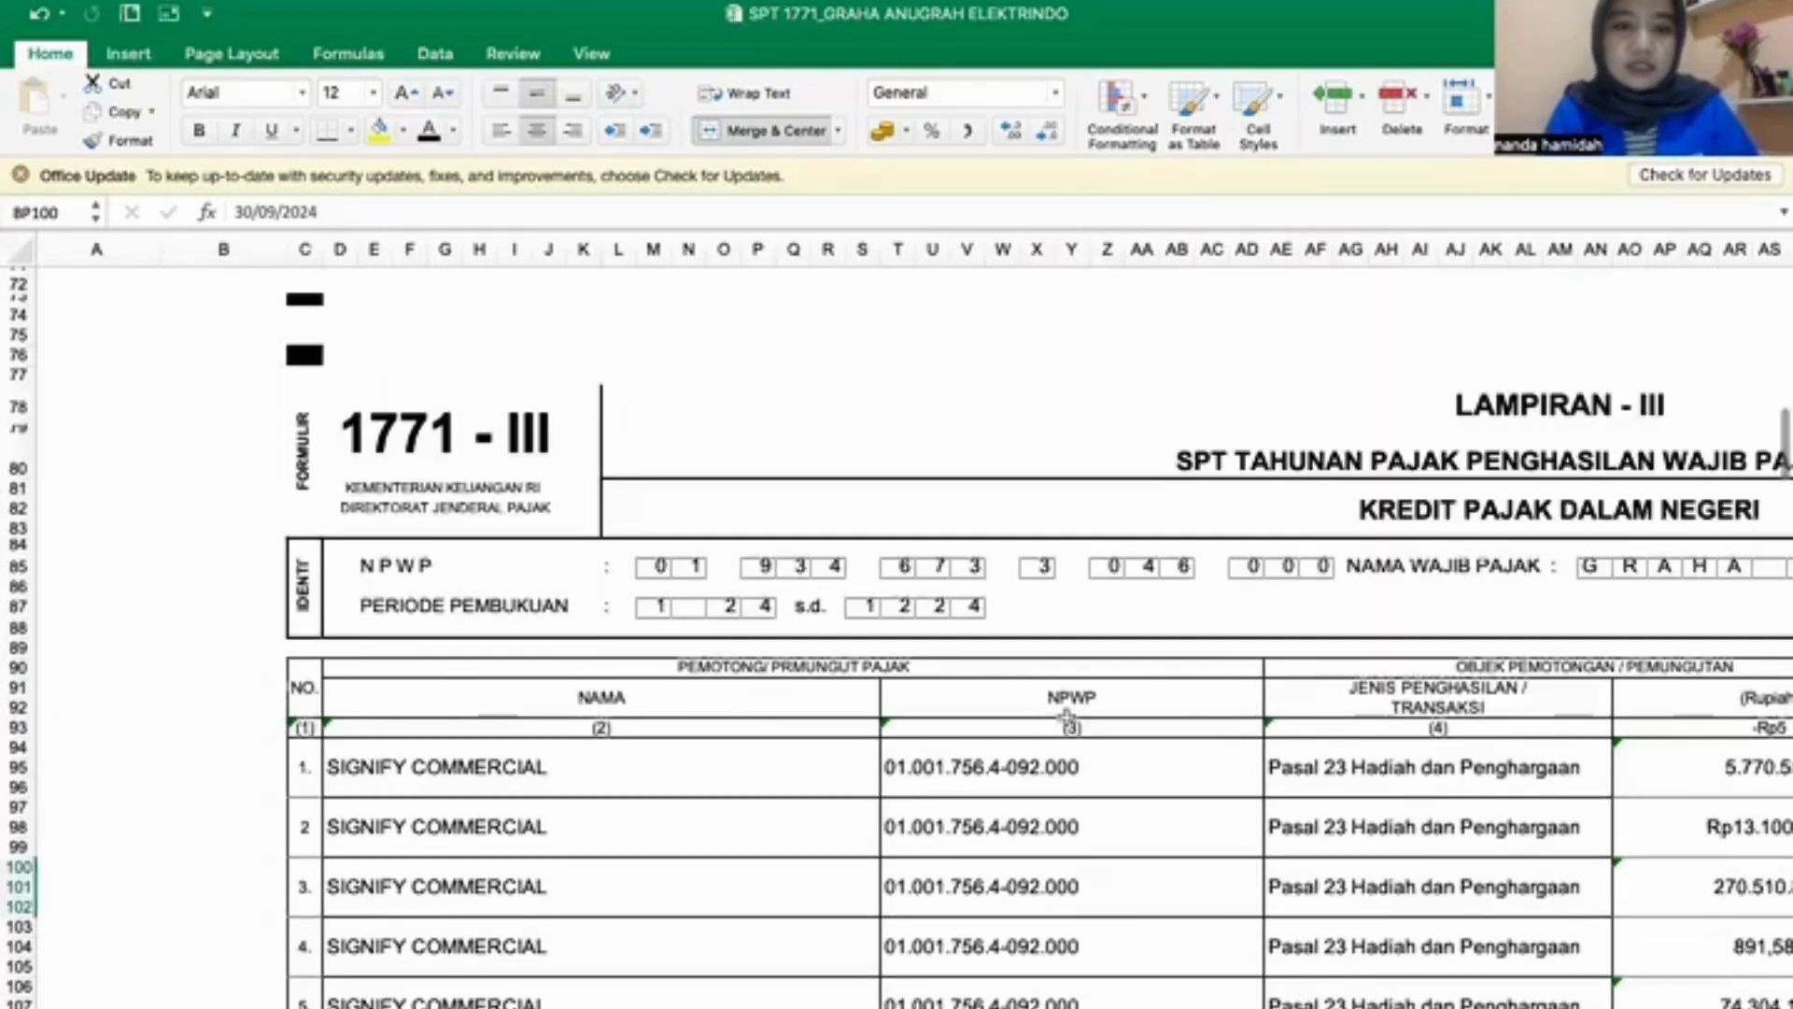
{"action": "scroll", "coordinate": [1066, 717], "scroll_direction": "down", "scroll_amount": 3}
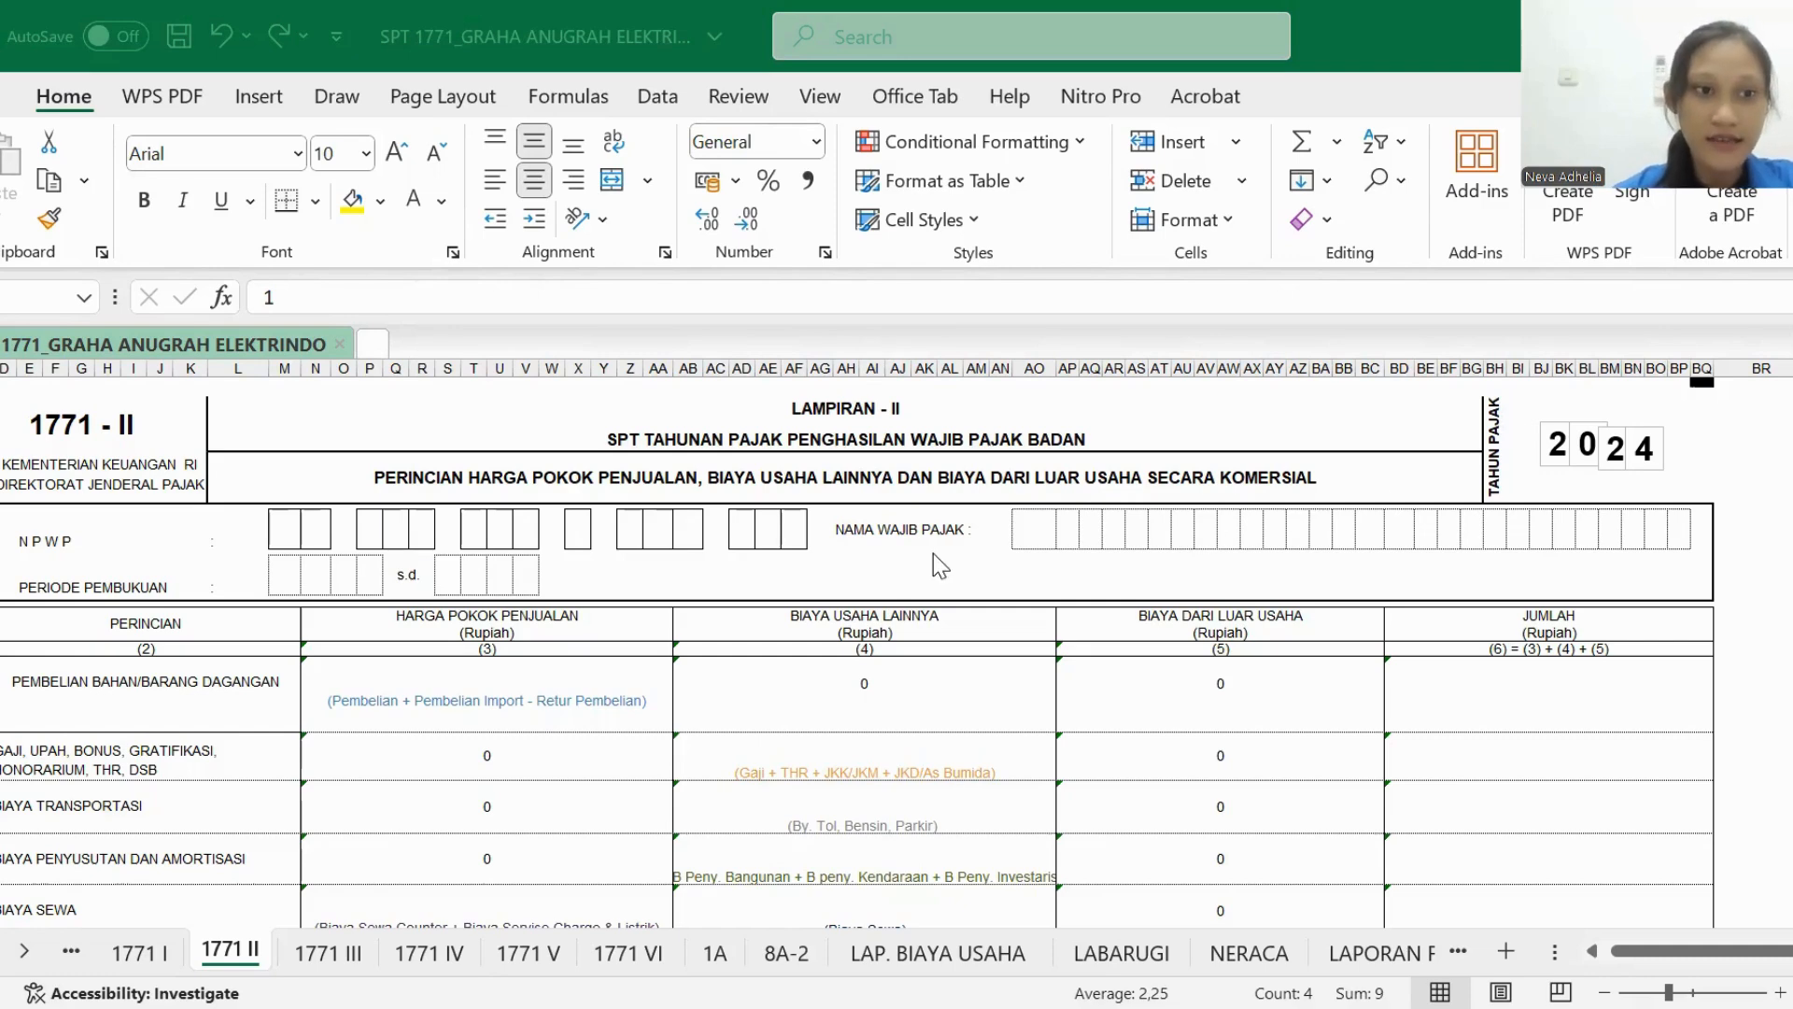
- In the 1771 II identity section, set all the NPWP boxes to black font
{"action": "scroll", "coordinate": [933, 553], "scroll_direction": "left", "scroll_amount": 2}
{"action": "scroll", "coordinate": [933, 553], "scroll_direction": "down", "scroll_amount": 1}
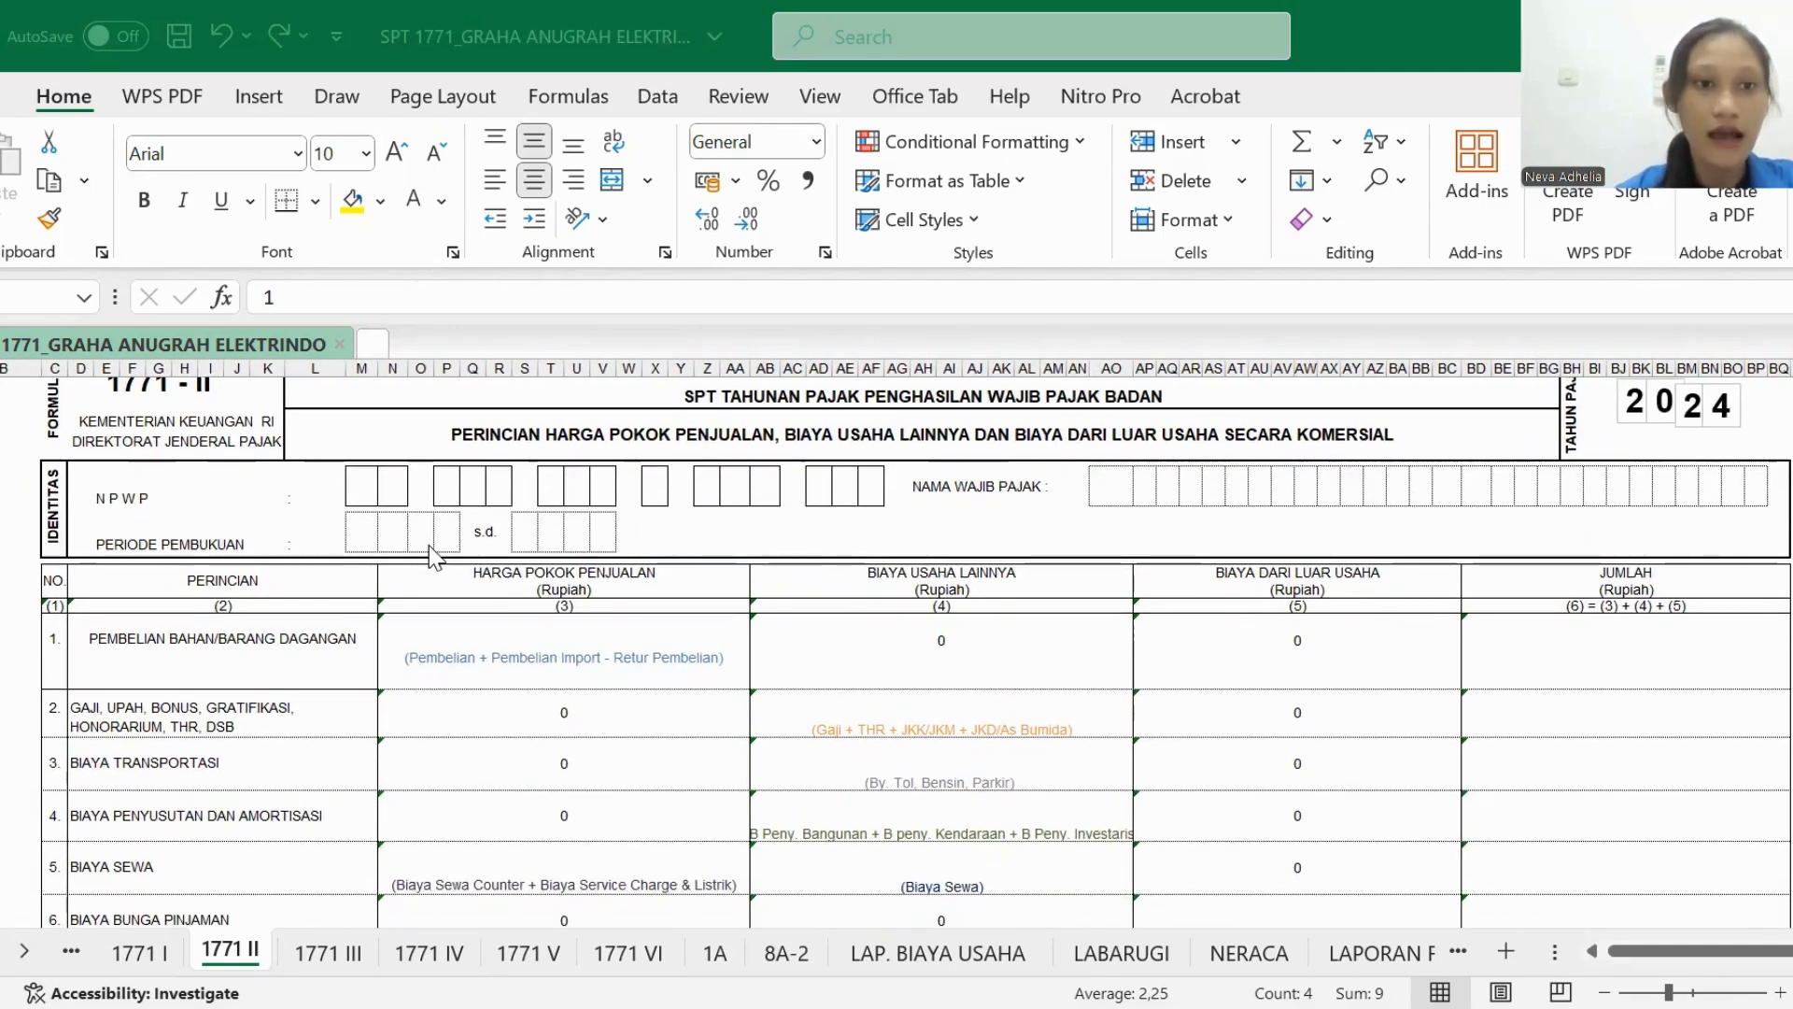
{"action": "left_click", "coordinate": [362, 479]}
{"action": "left_click", "coordinate": [705, 481]}
{"action": "left_click_drag", "start_coordinate": [371, 488], "coordinate": [878, 491]}
{"action": "left_click", "coordinate": [436, 204]}
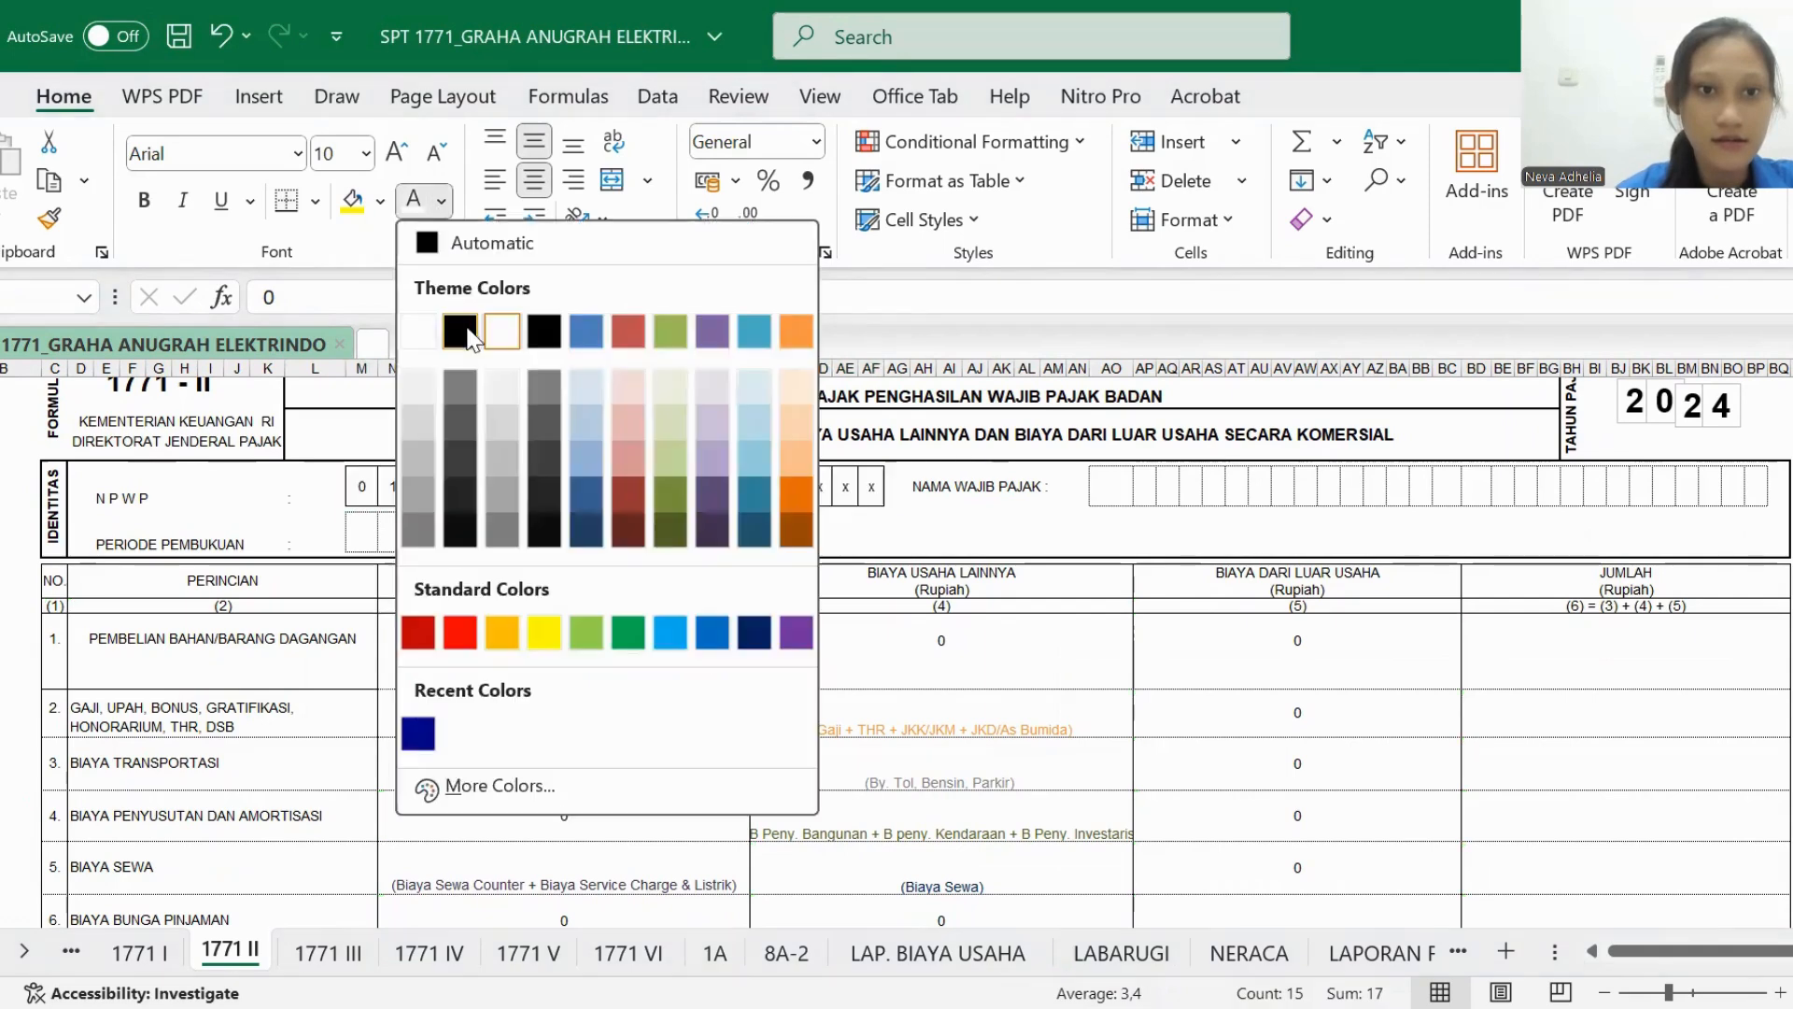
{"action": "left_click", "coordinate": [471, 338]}
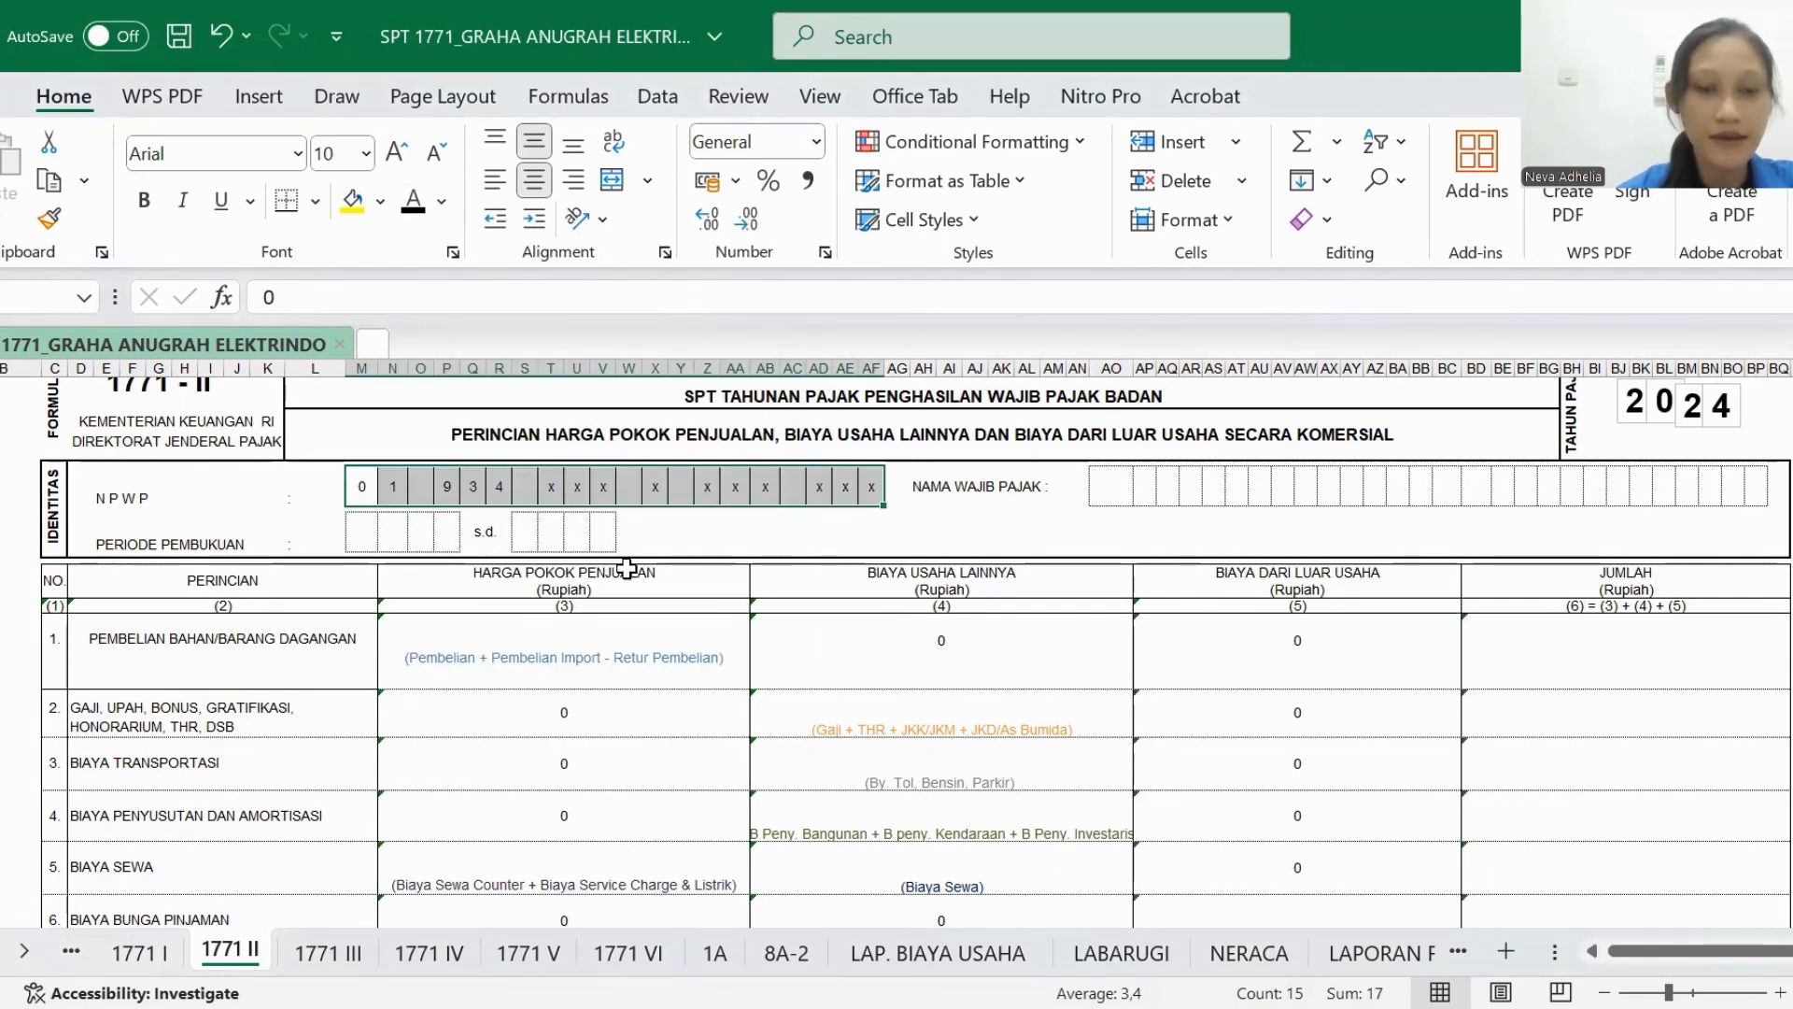
- Apply the same black font to the NAMA WAJIB PAJAK and both PERIODE PEMBUKUAN entries of 1771 II
{"action": "left_click_drag", "start_coordinate": [1110, 488], "coordinate": [1745, 493]}
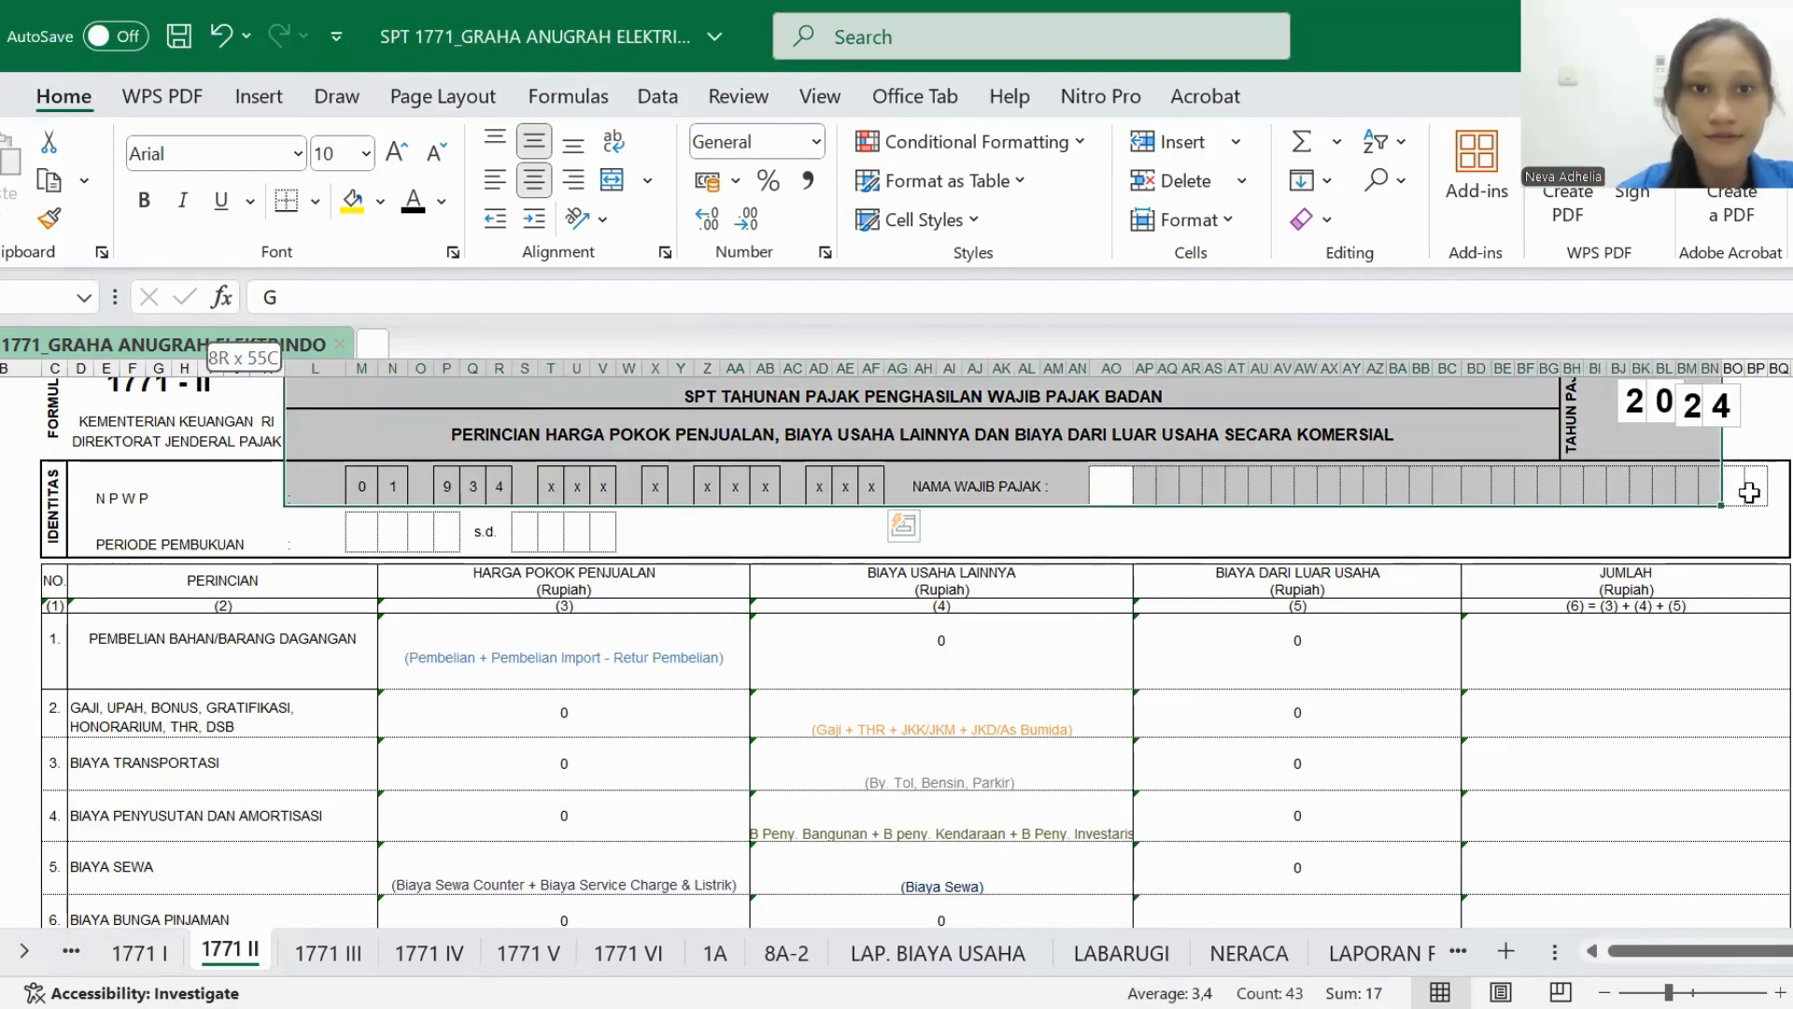
{"action": "left_click", "coordinate": [413, 200]}
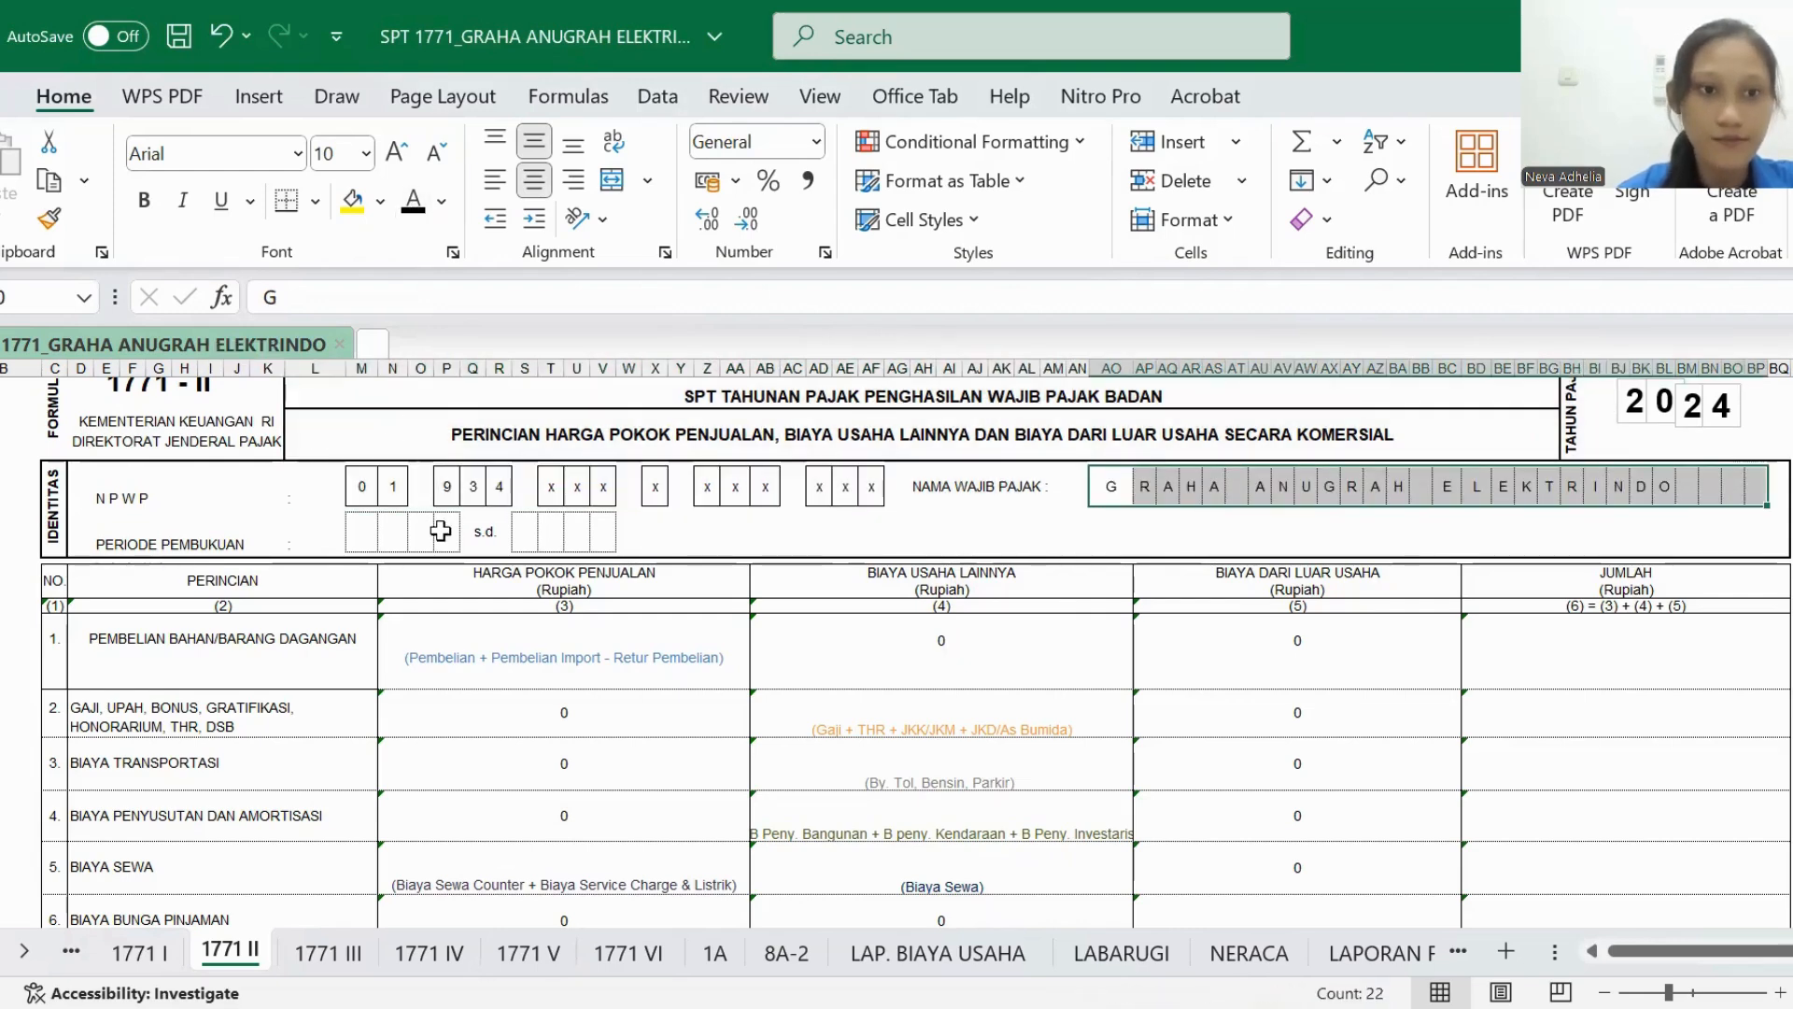
{"action": "left_click_drag", "start_coordinate": [358, 532], "coordinate": [605, 548]}
{"action": "left_click", "coordinate": [413, 200]}
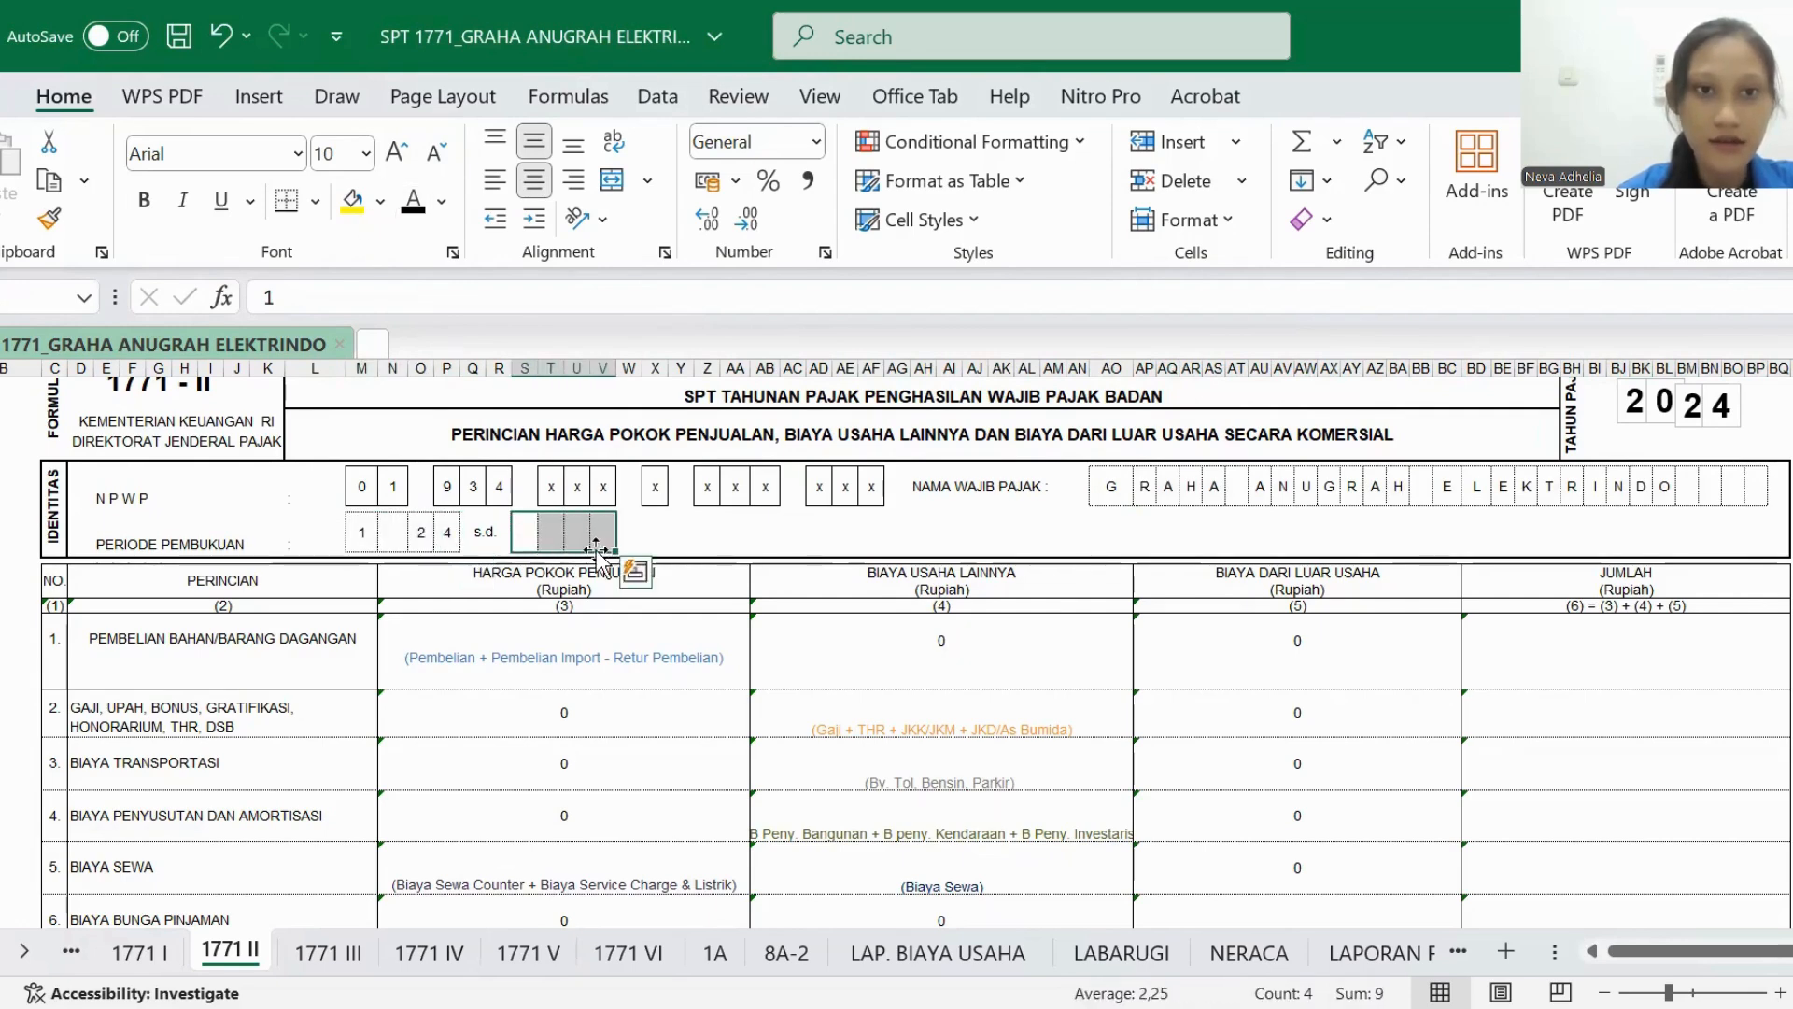
{"action": "left_click", "coordinate": [413, 200]}
- View the LAP. BIAYA USAHA and LABARUGI source sheets, and return to the PEMBELIAN BAHAN/BARANG DAGANGAN row of 1771 II
{"action": "scroll", "coordinate": [473, 589], "scroll_direction": "down", "scroll_amount": 2}
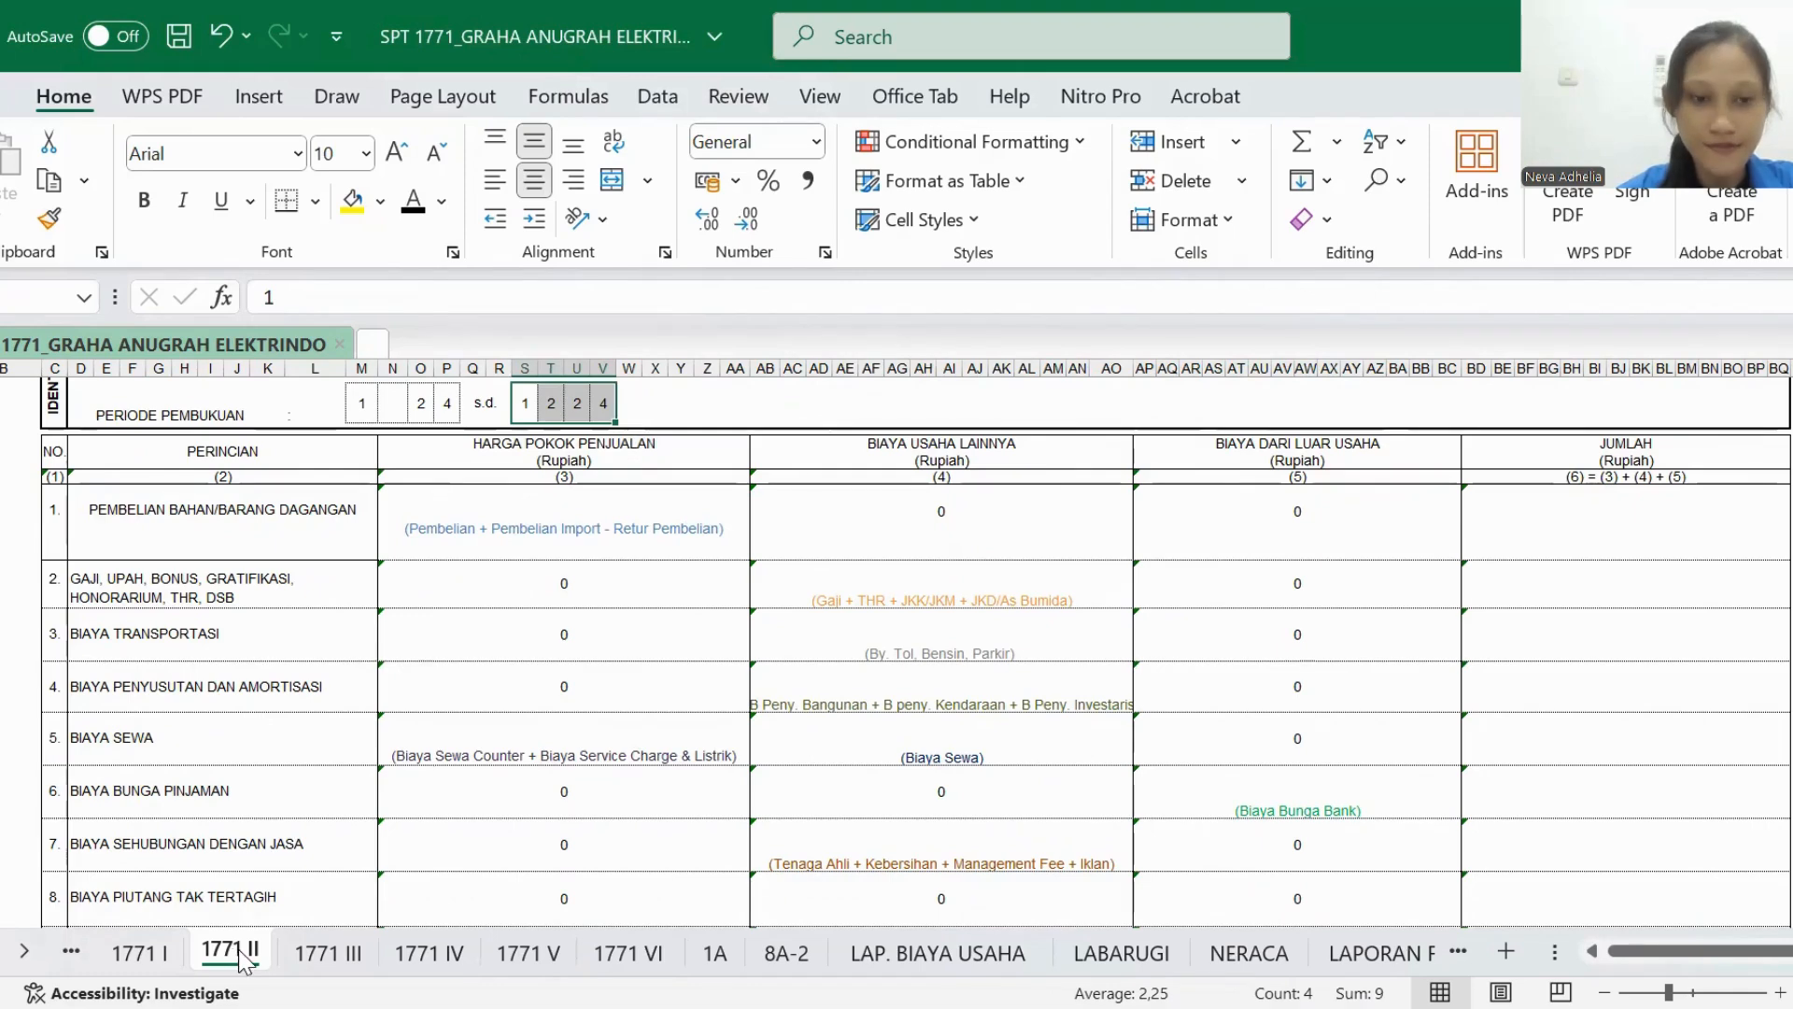
{"action": "left_click", "coordinate": [894, 953]}
{"action": "scroll", "coordinate": [764, 651], "scroll_direction": "up", "scroll_amount": 1}
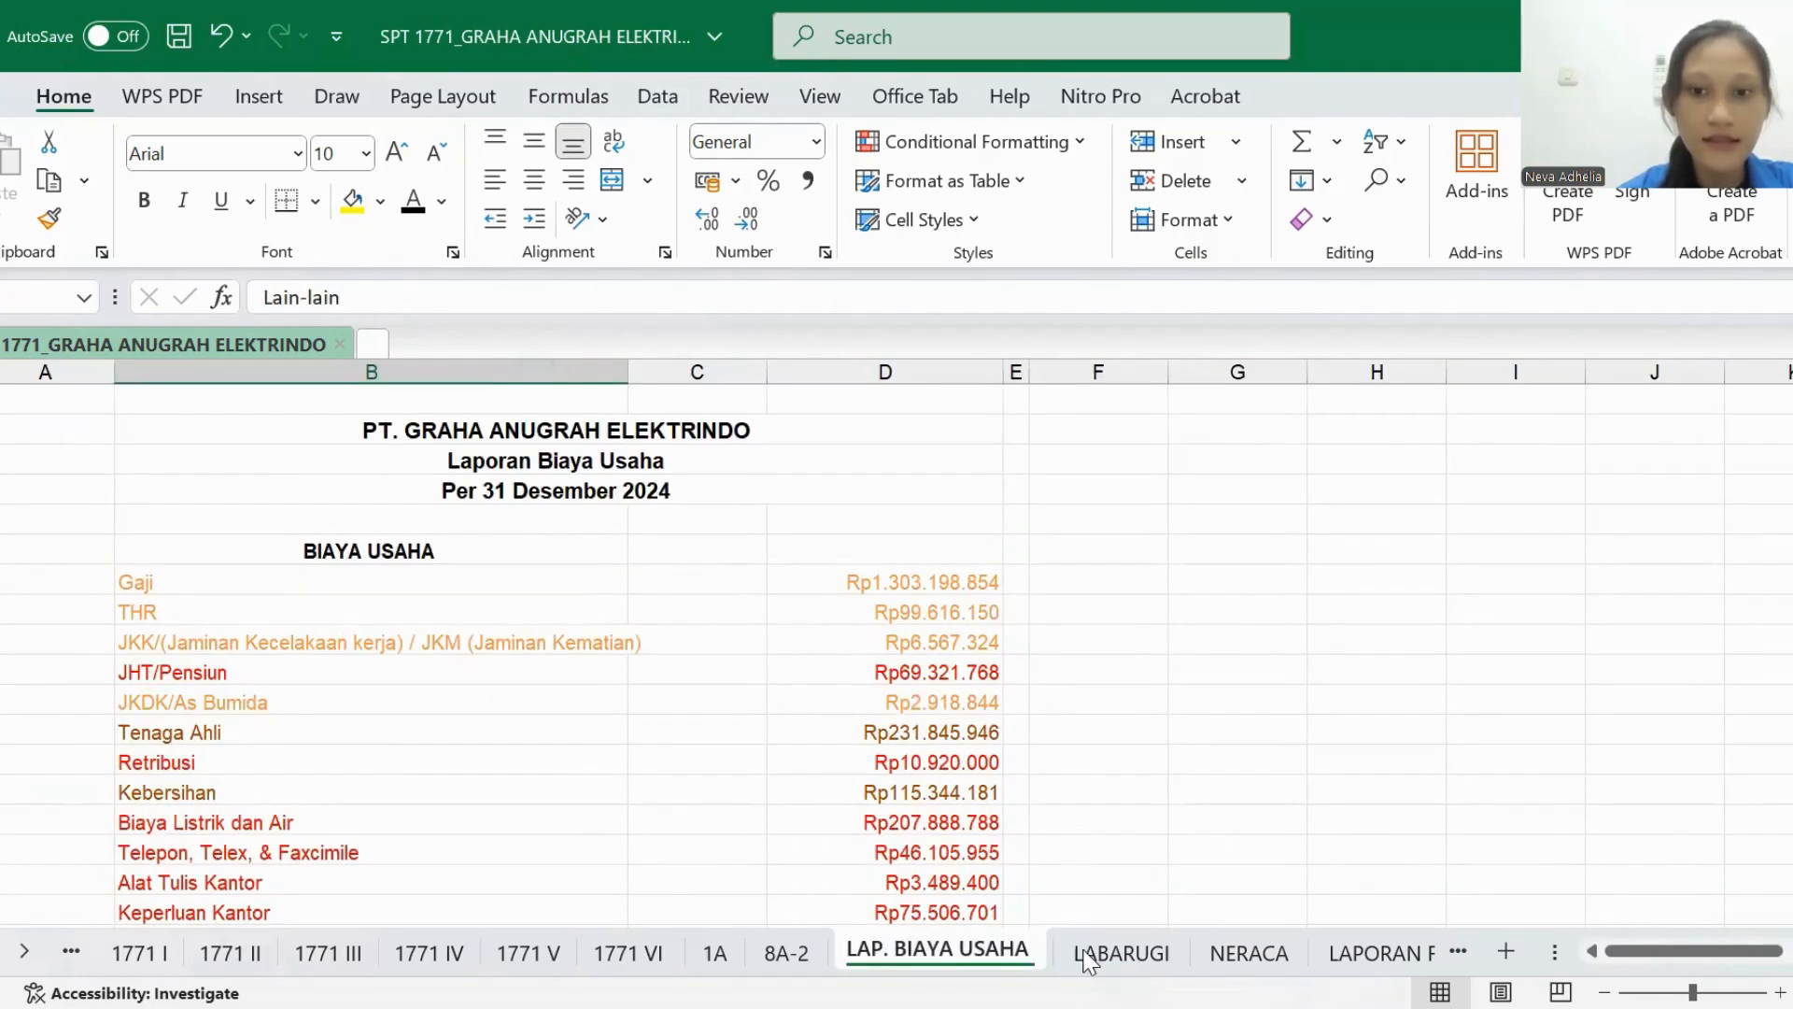
{"action": "left_click", "coordinate": [1113, 953]}
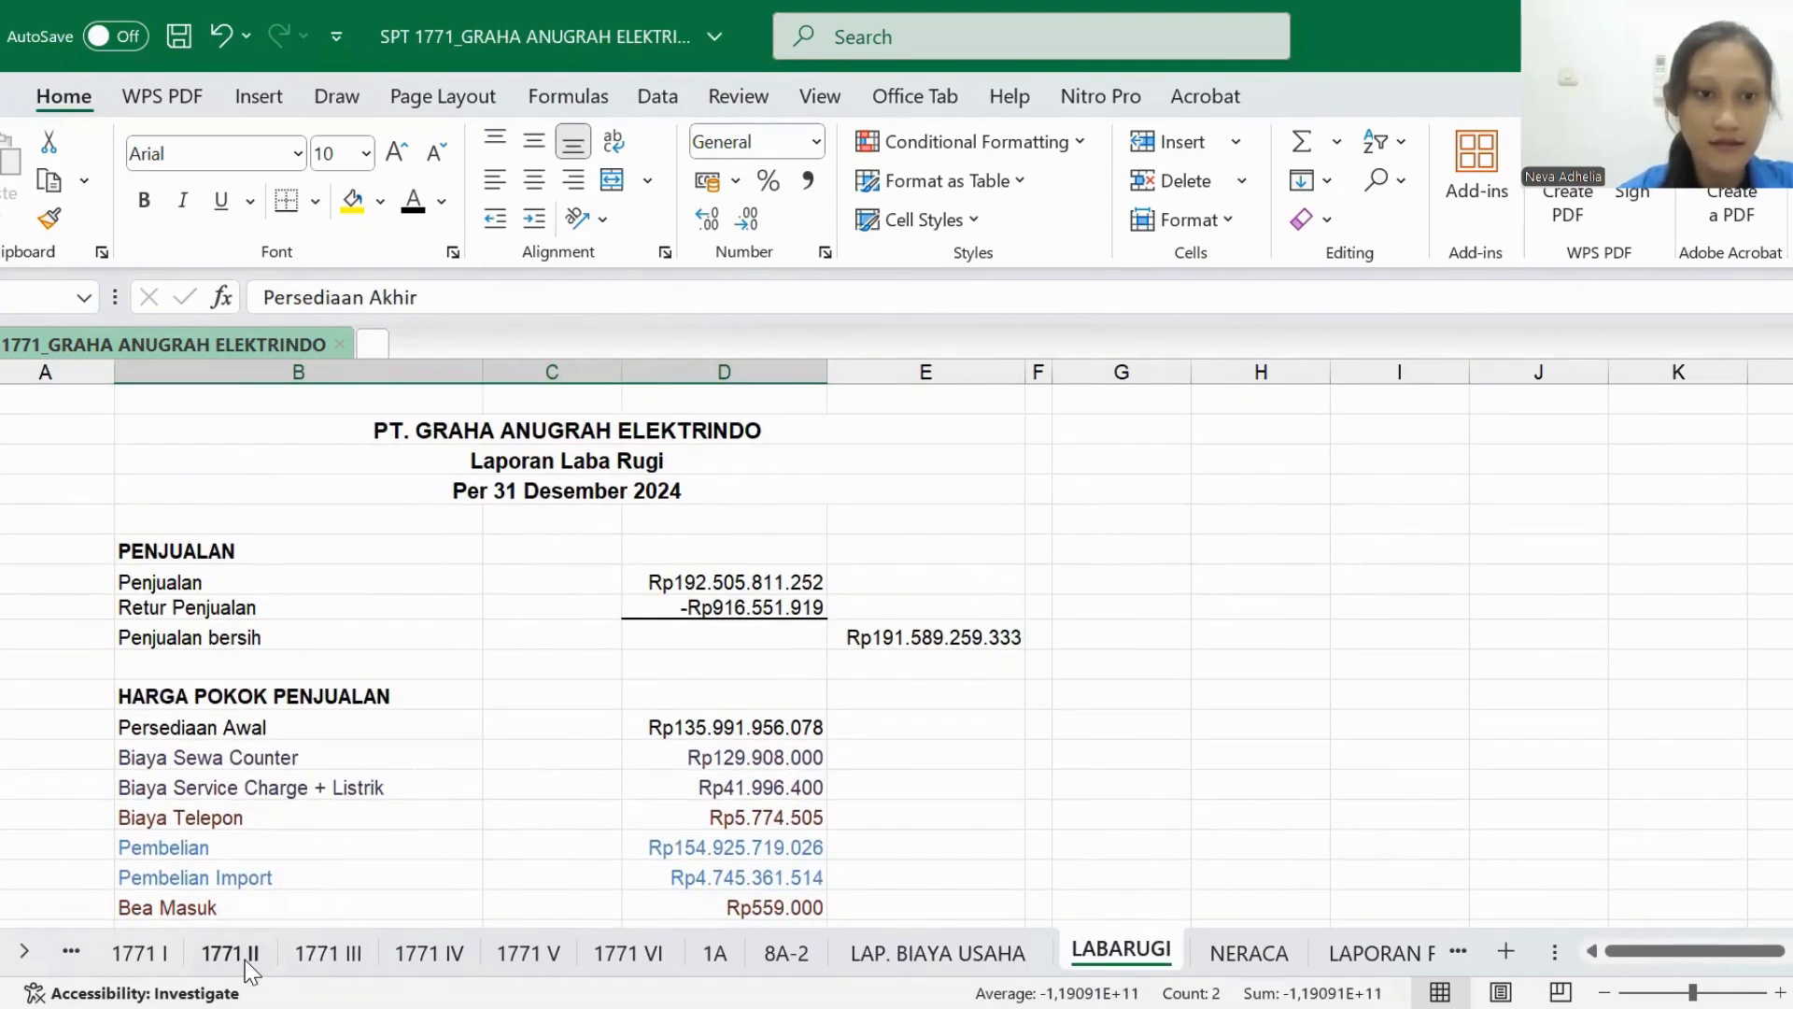
{"action": "left_click", "coordinate": [245, 957]}
{"action": "left_click", "coordinate": [246, 523]}
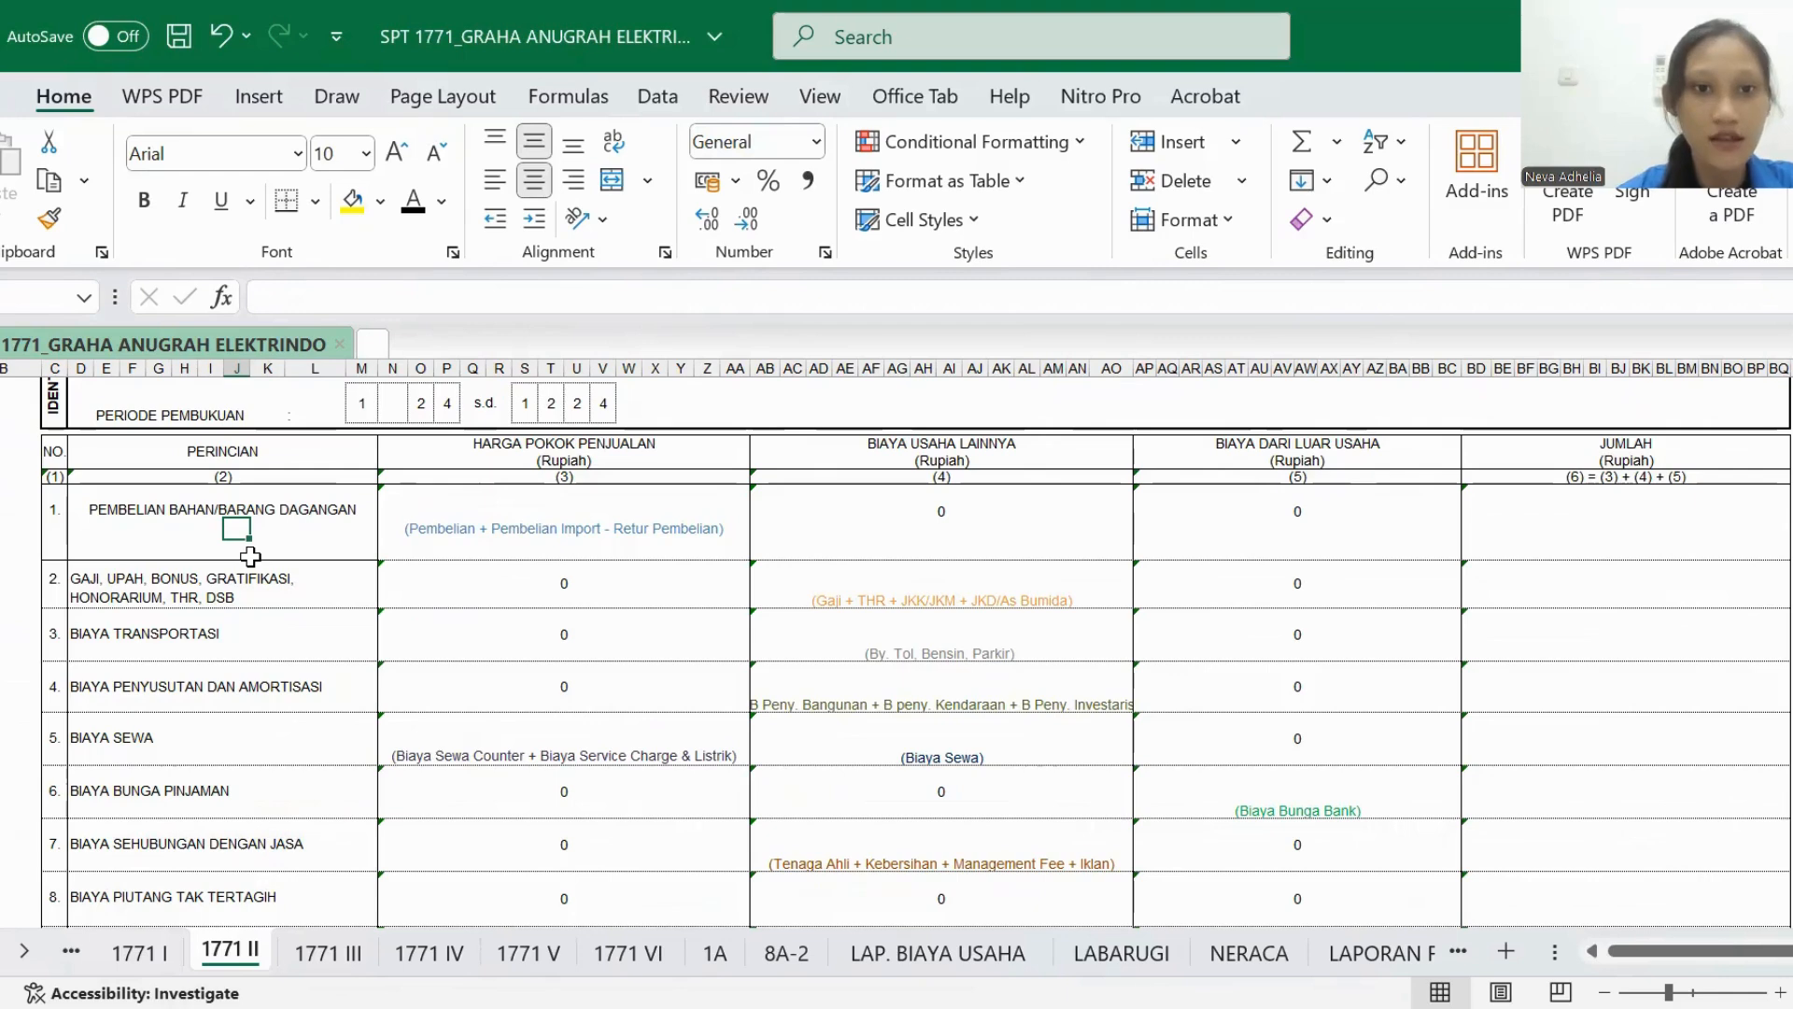
- In the LABARUGI sheet, examine the Pembelian, Pembelian Import and Retur Pembelian rows under HARGA POKOK PENJUALAN
{"action": "left_click", "coordinate": [1121, 953]}
{"action": "scroll", "coordinate": [947, 778], "scroll_direction": "down", "scroll_amount": 1}
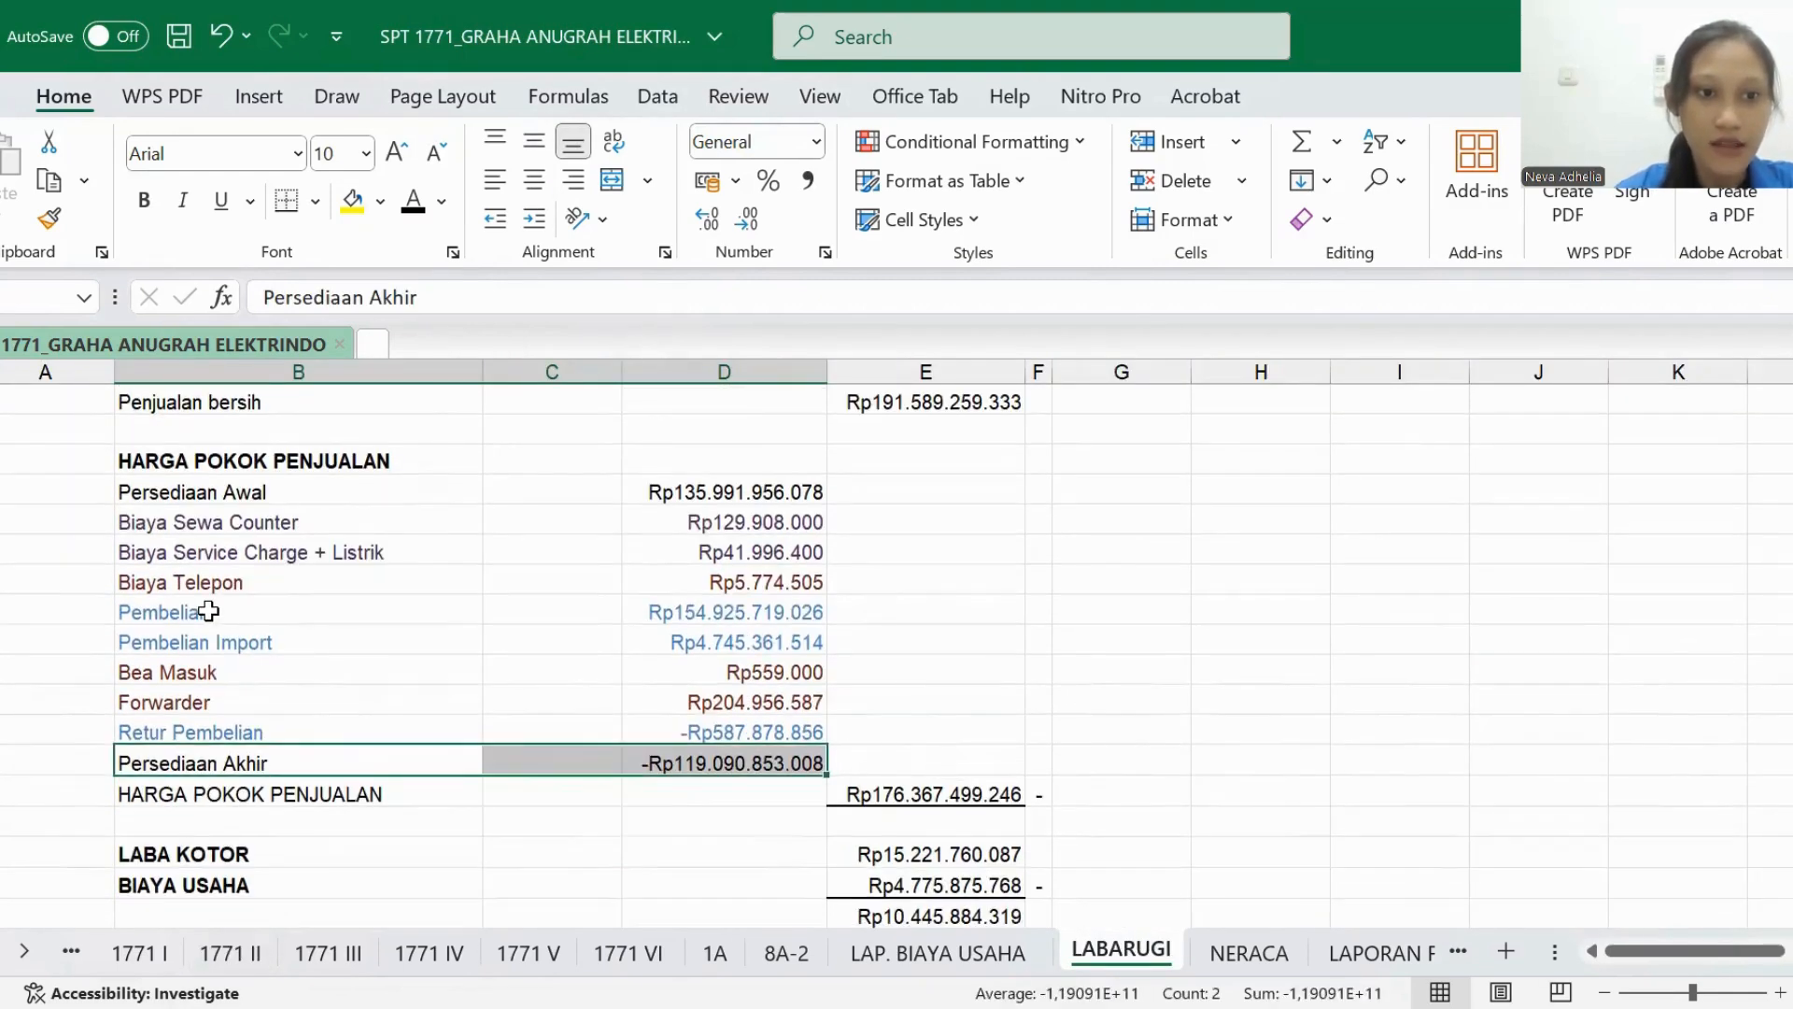
{"action": "left_click_drag", "start_coordinate": [211, 614], "coordinate": [748, 650]}
{"action": "left_click_drag", "start_coordinate": [197, 734], "coordinate": [795, 738]}
{"action": "left_click", "coordinate": [196, 612]}
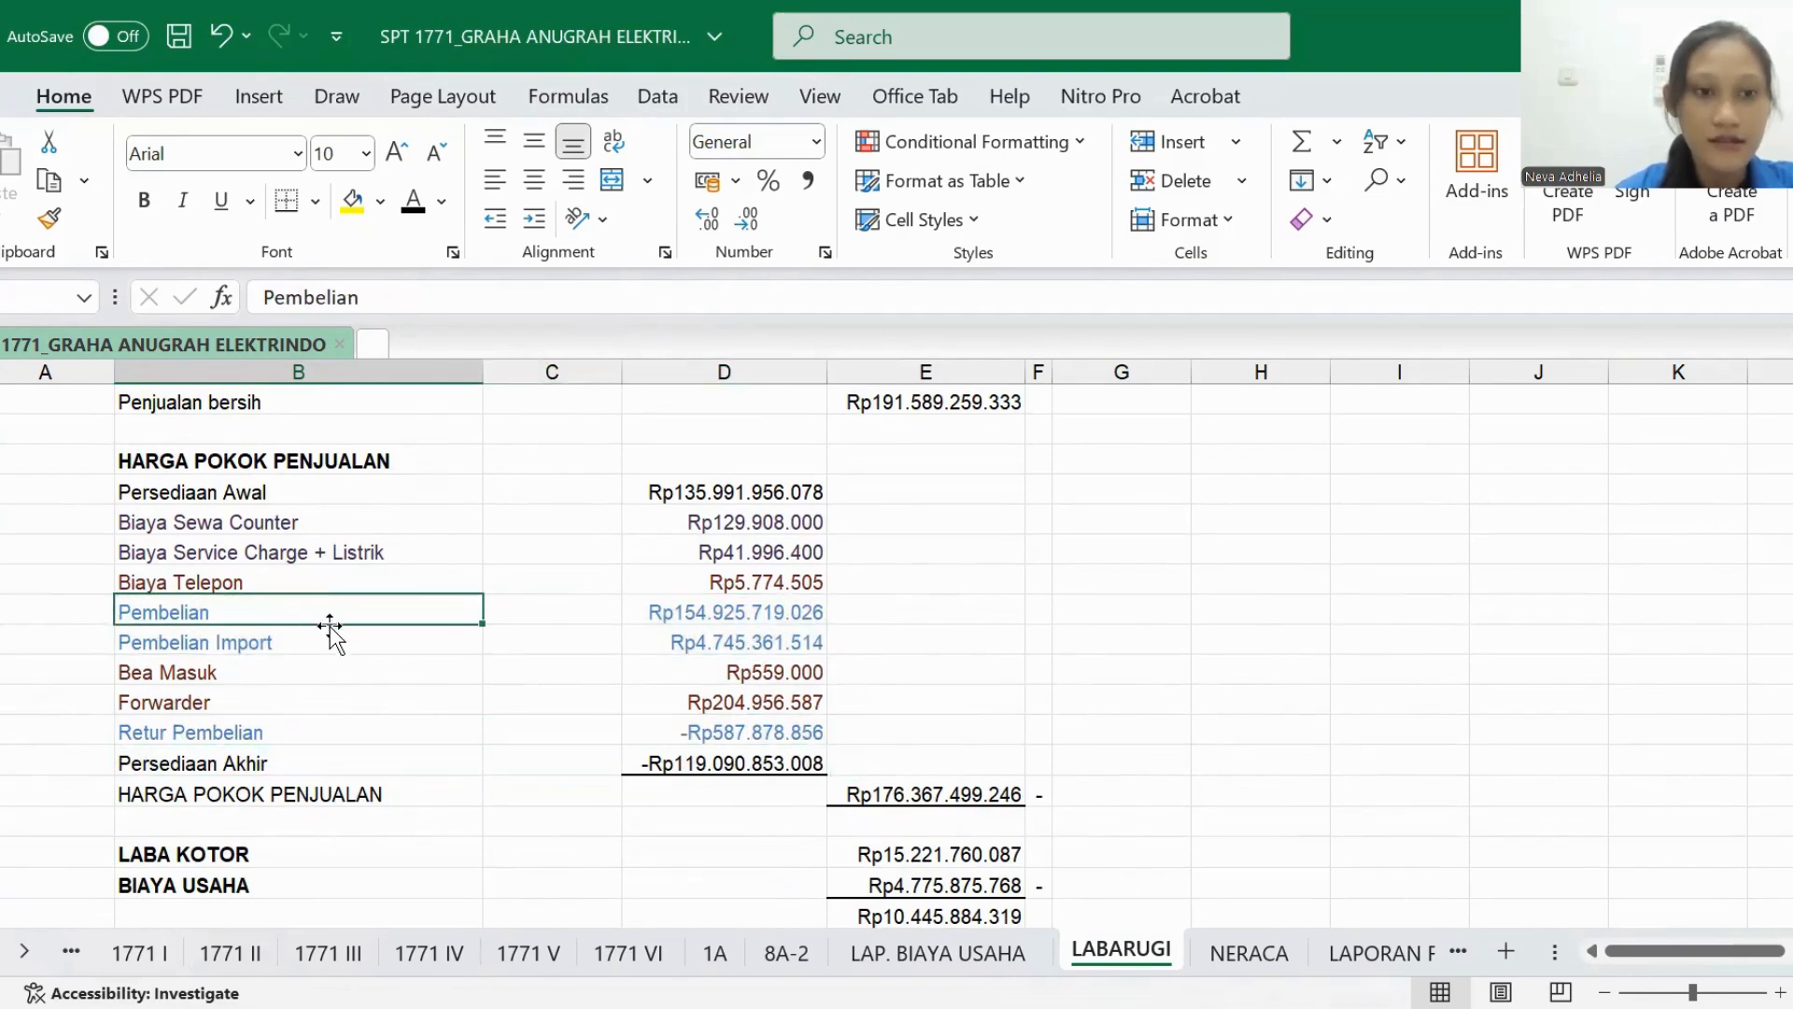
- Check Pembelian Import and Retur Pembelian in LABARUGI, and set the PEMBELIAN BAHAN/BARANG DAGANGAN amount under HARGA POKOK PENJUALAN in 1771 II to black font
{"action": "left_click", "coordinate": [336, 642]}
{"action": "left_click", "coordinate": [332, 737]}
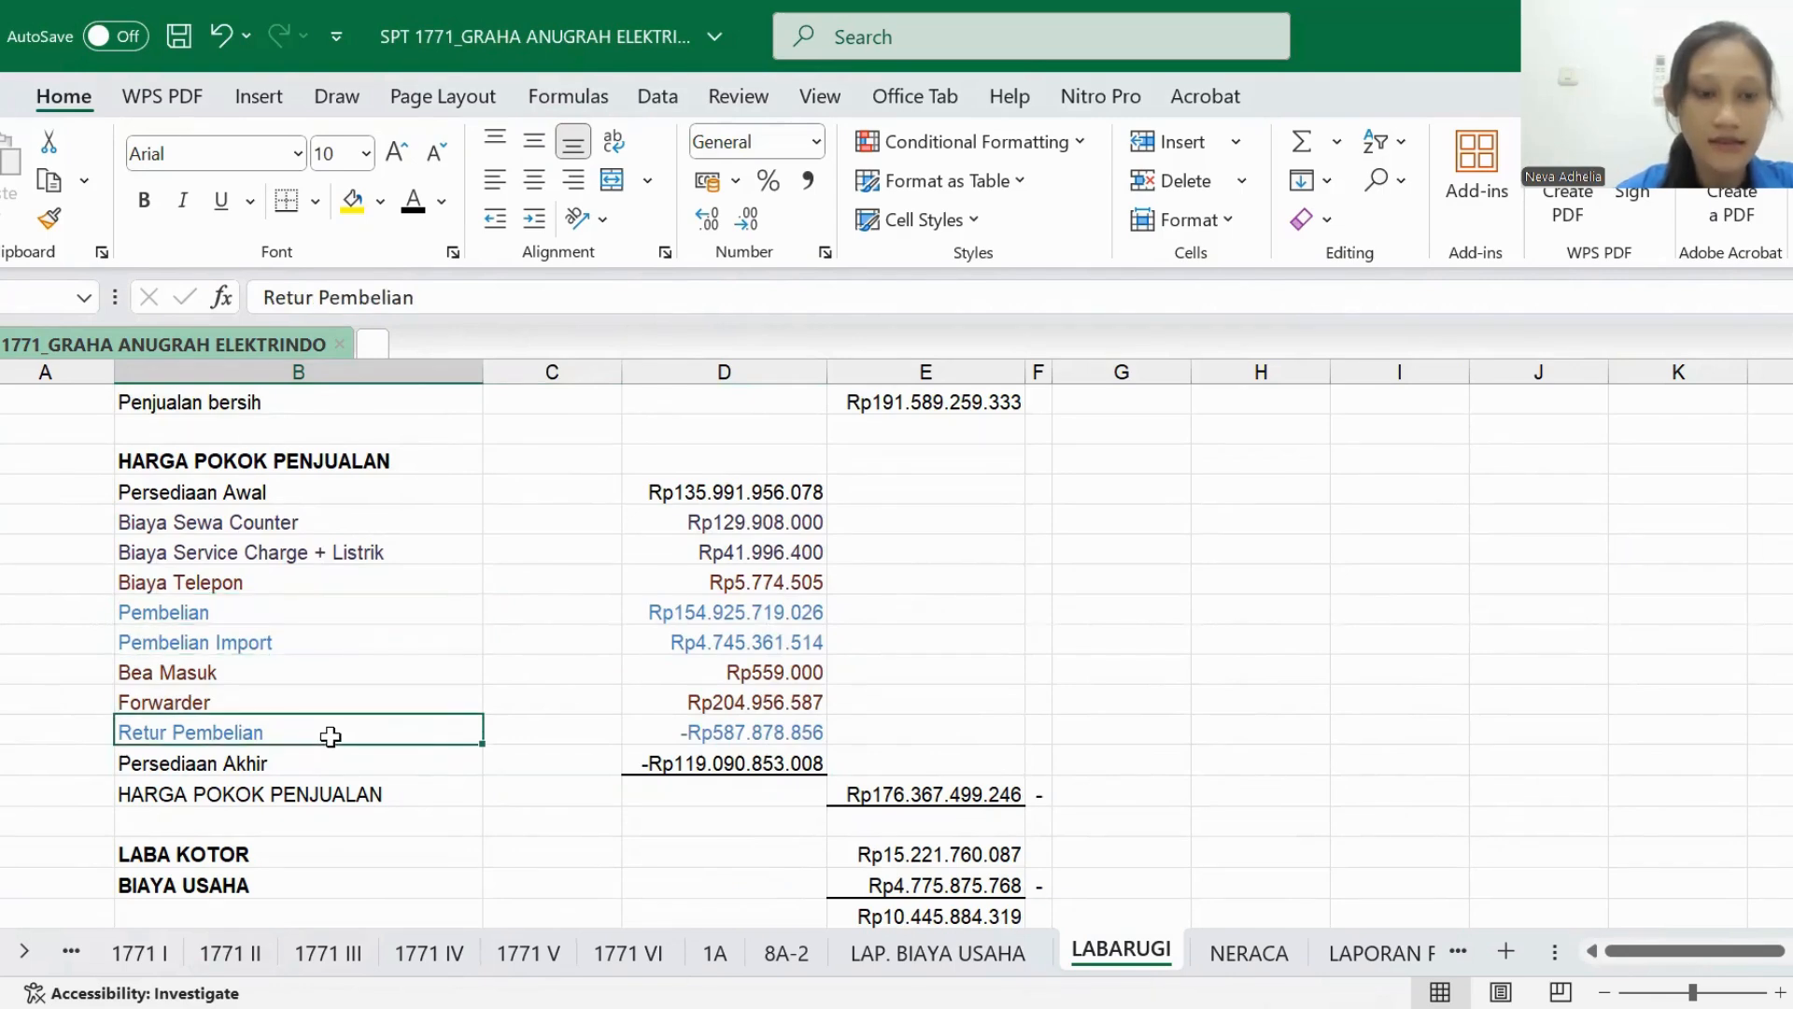
{"action": "left_click", "coordinate": [253, 960]}
{"action": "left_click", "coordinate": [505, 502]}
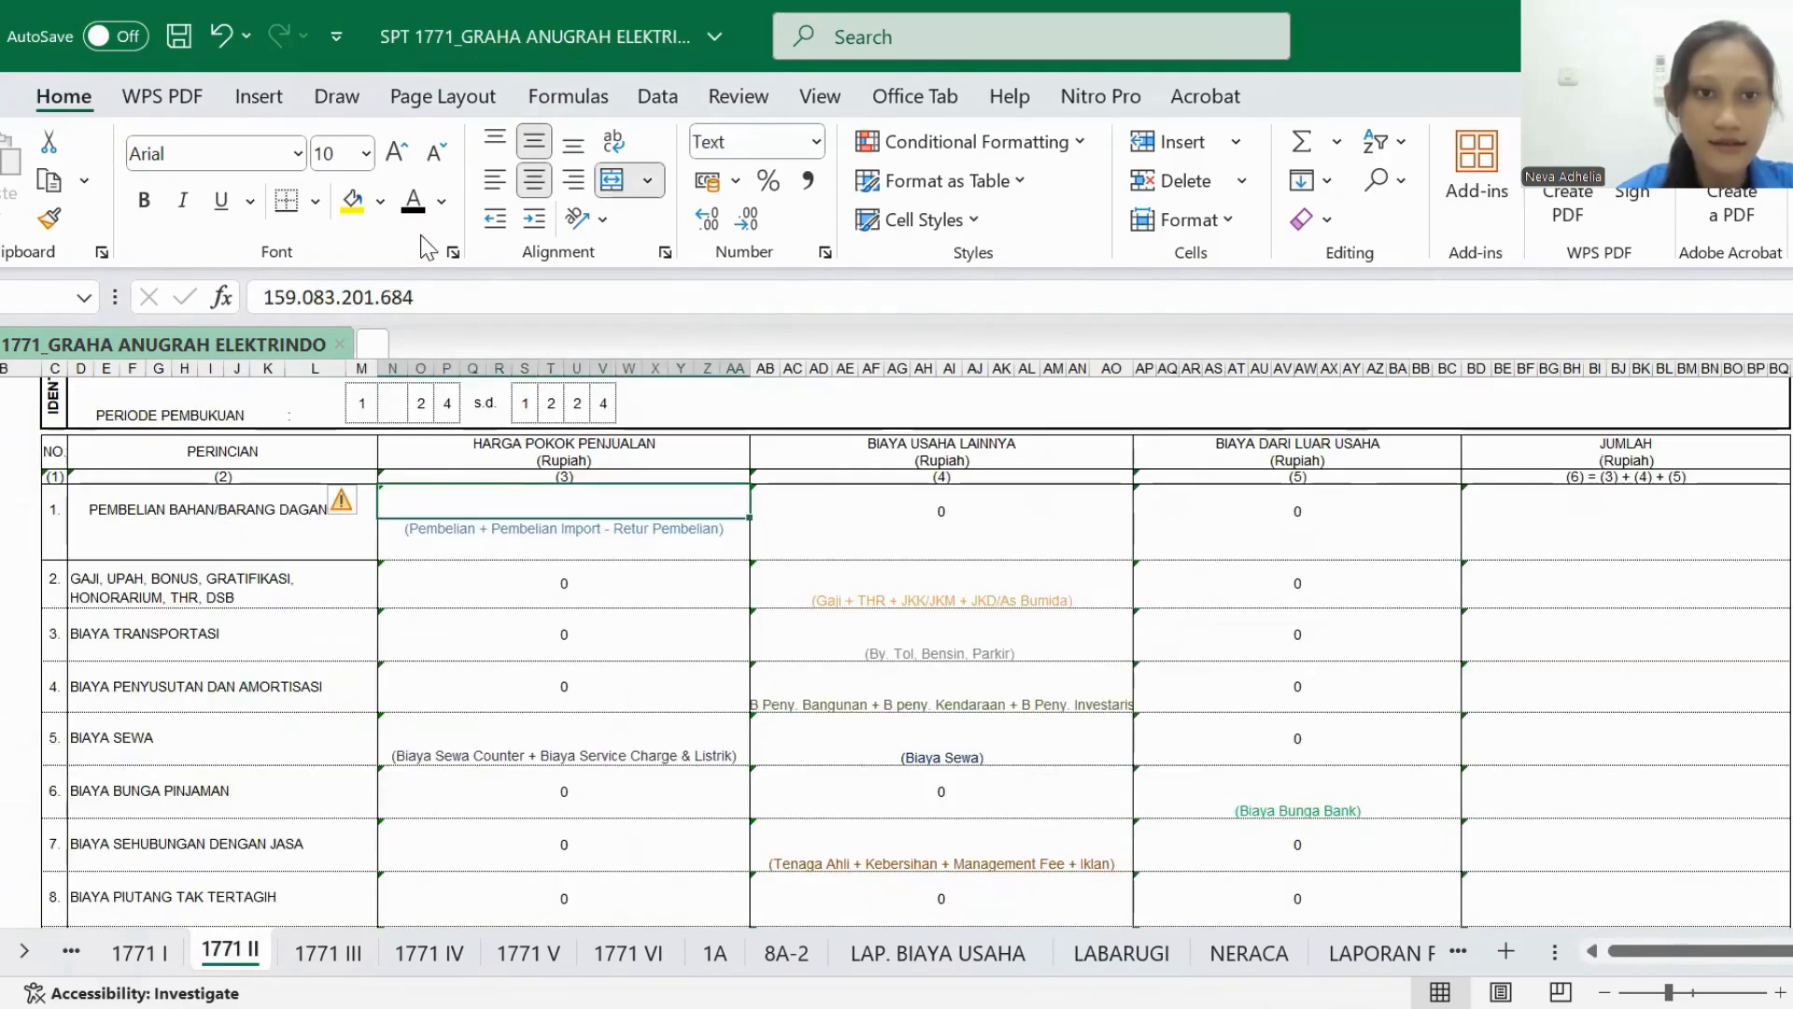
{"action": "left_click", "coordinate": [417, 217]}
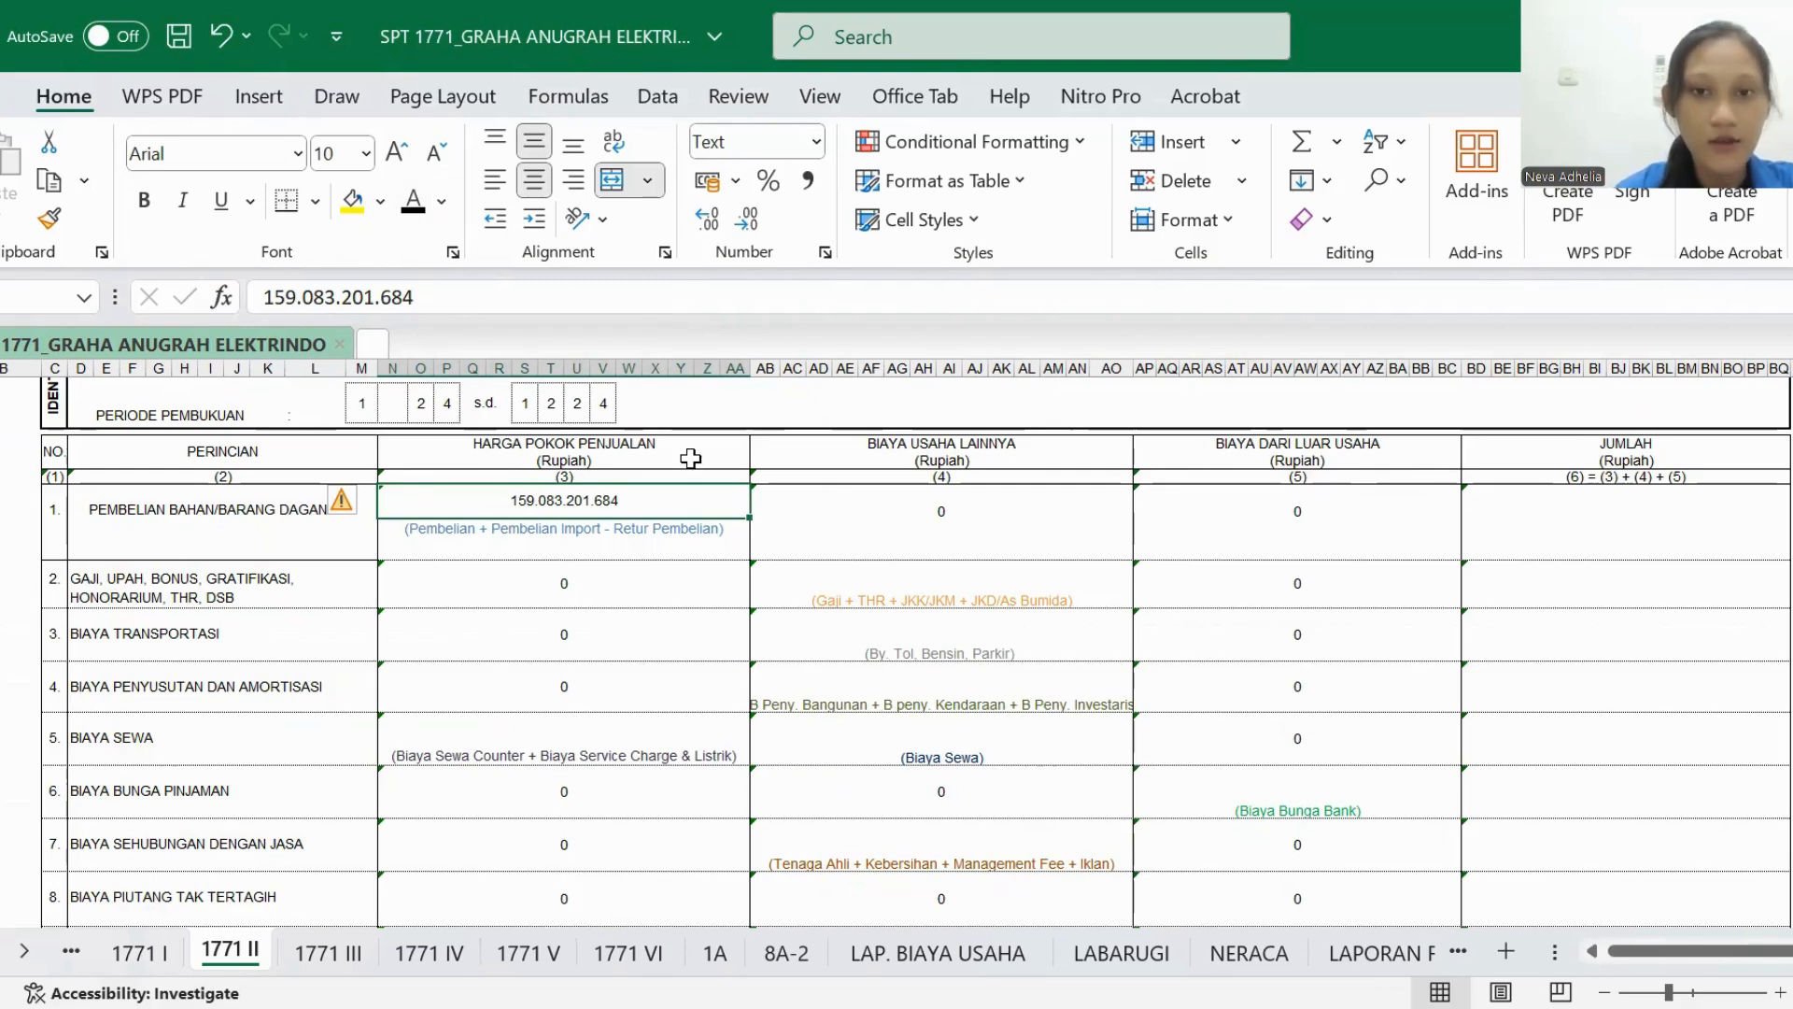
- Set the JUMLAH amount of the PEMBELIAN BAHAN/BARANG DAGANGAN row in 1771 II to black font
{"action": "scroll", "coordinate": [867, 478], "scroll_direction": "right", "scroll_amount": 2}
{"action": "left_click", "coordinate": [1421, 530]}
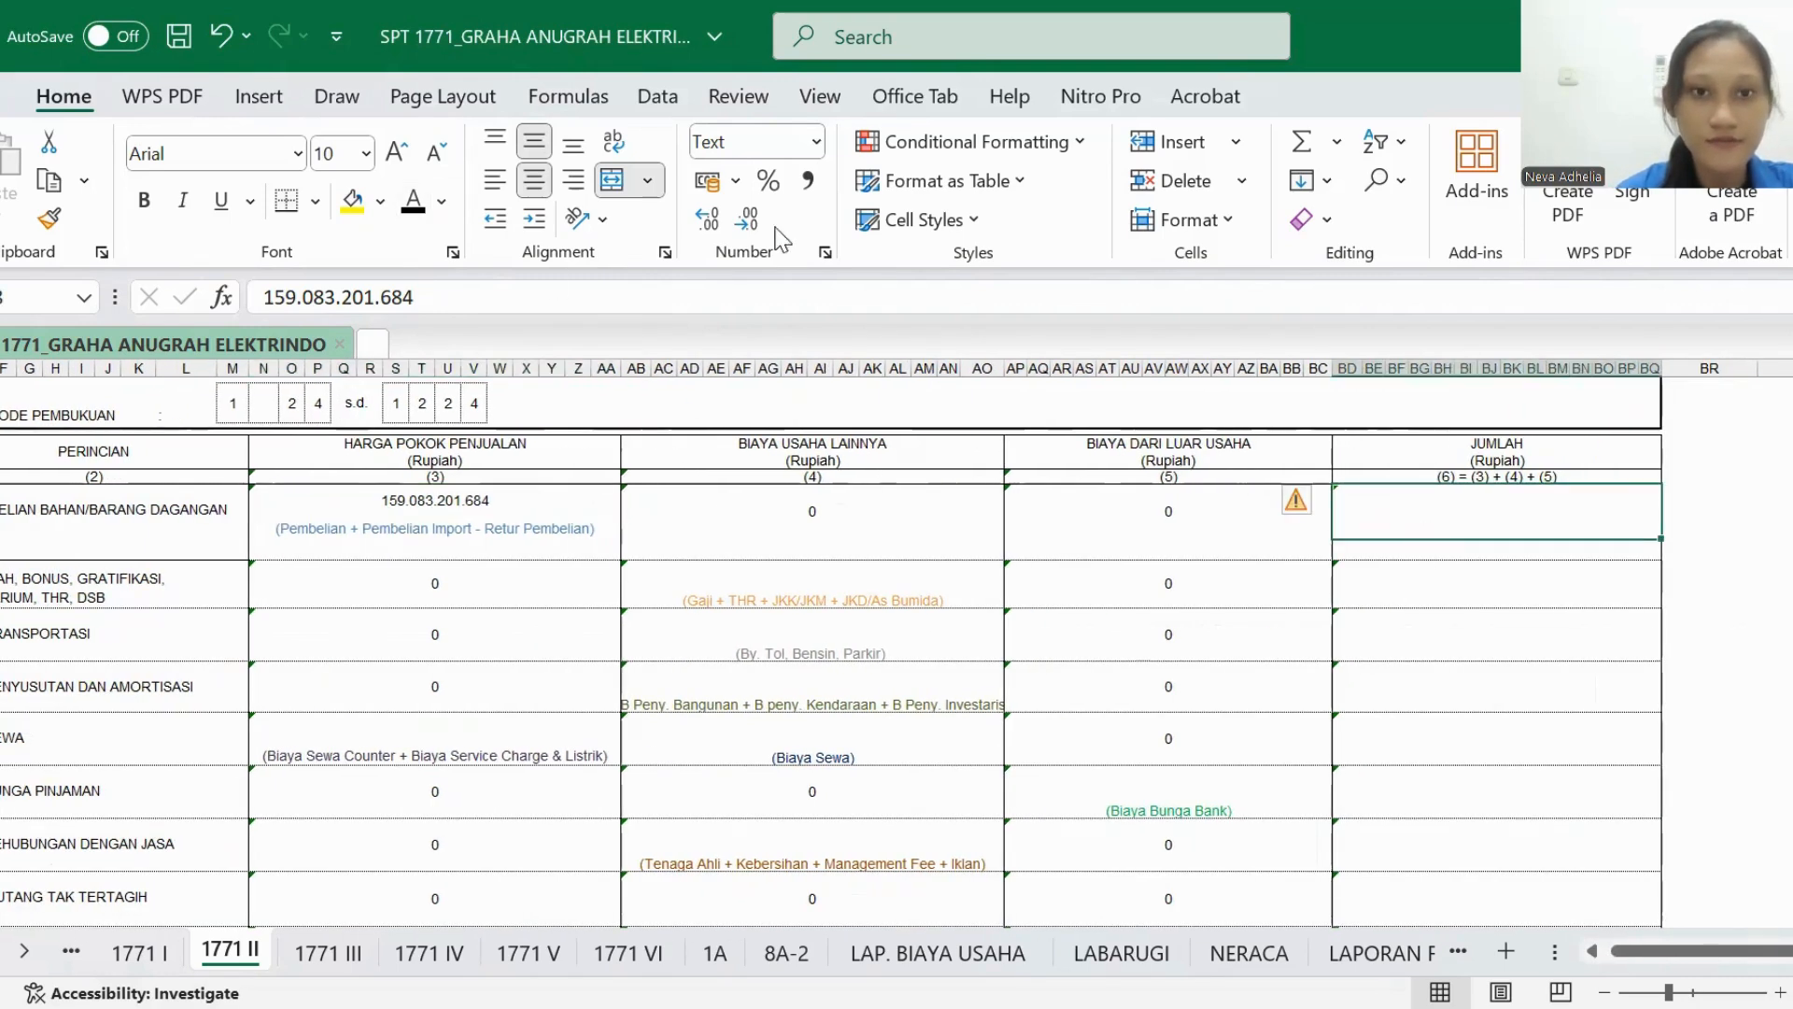
{"action": "left_click", "coordinate": [413, 213]}
{"action": "scroll", "coordinate": [510, 609], "scroll_direction": "left", "scroll_amount": 2}
{"action": "scroll", "coordinate": [510, 609], "scroll_direction": "down", "scroll_amount": 1}
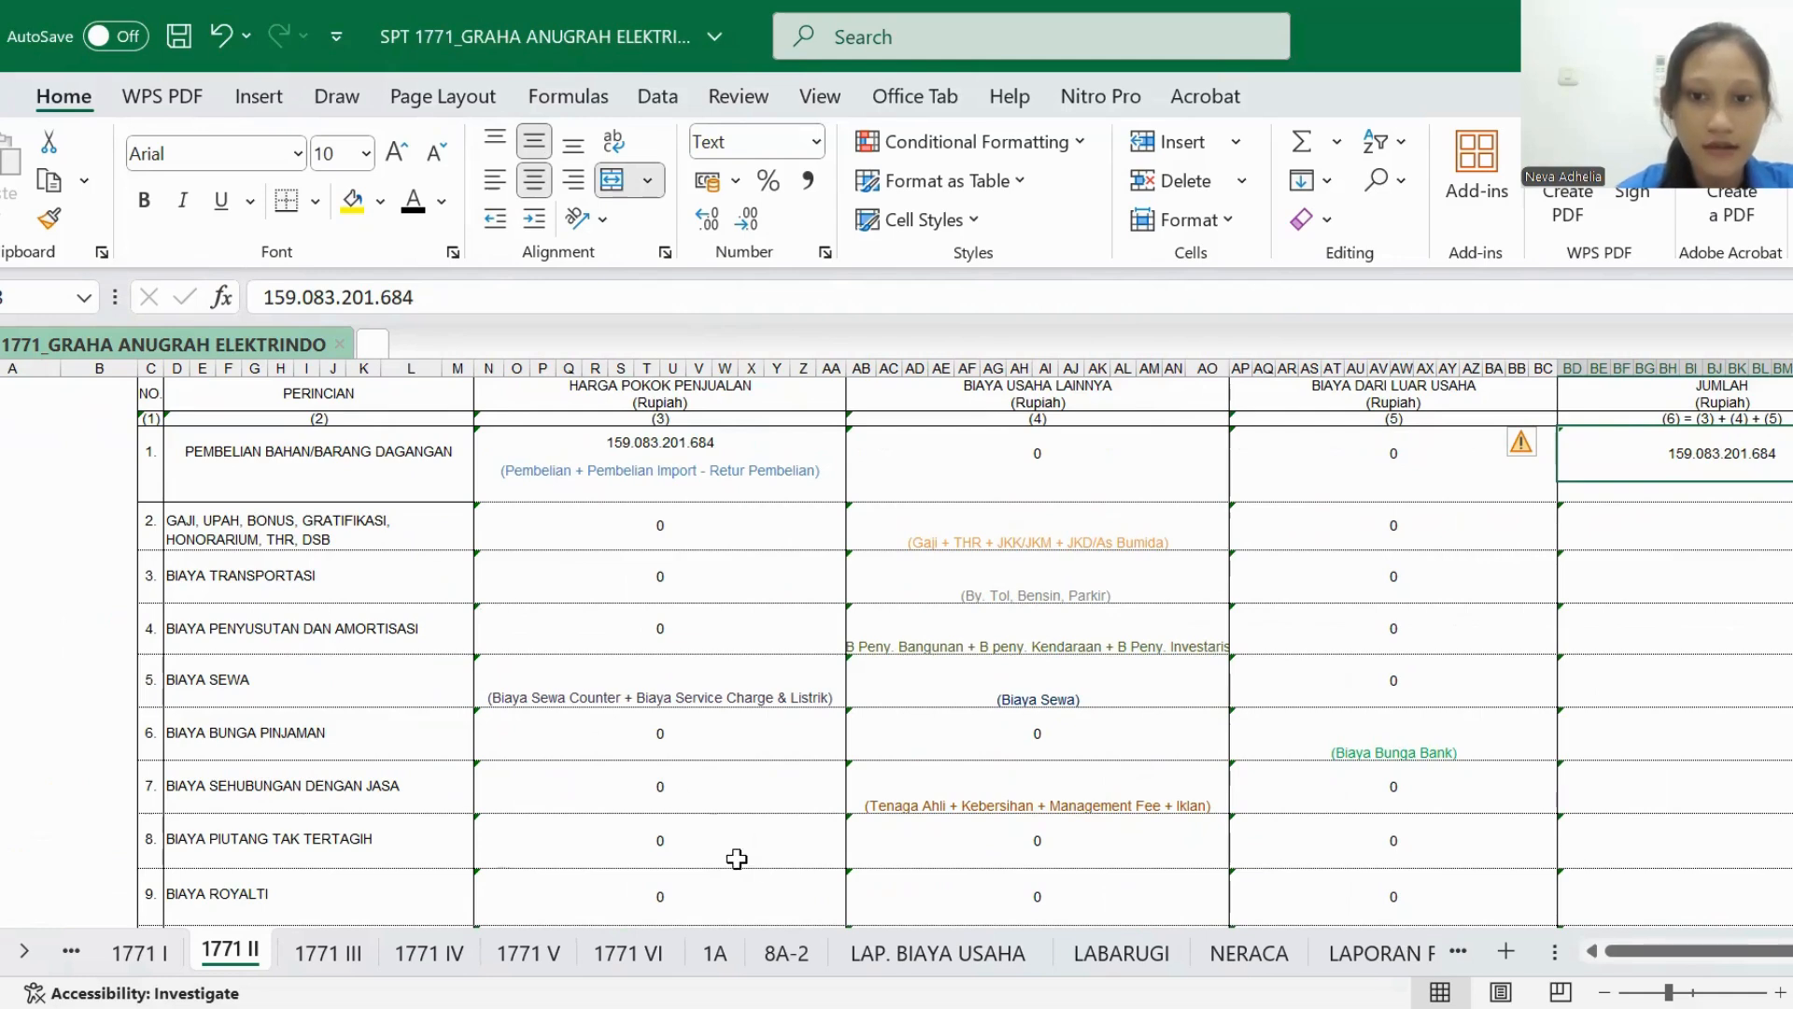
{"action": "scroll", "coordinate": [861, 845], "scroll_direction": "right", "scroll_amount": 2}
{"action": "scroll", "coordinate": [861, 845], "scroll_direction": "up", "scroll_amount": 1}
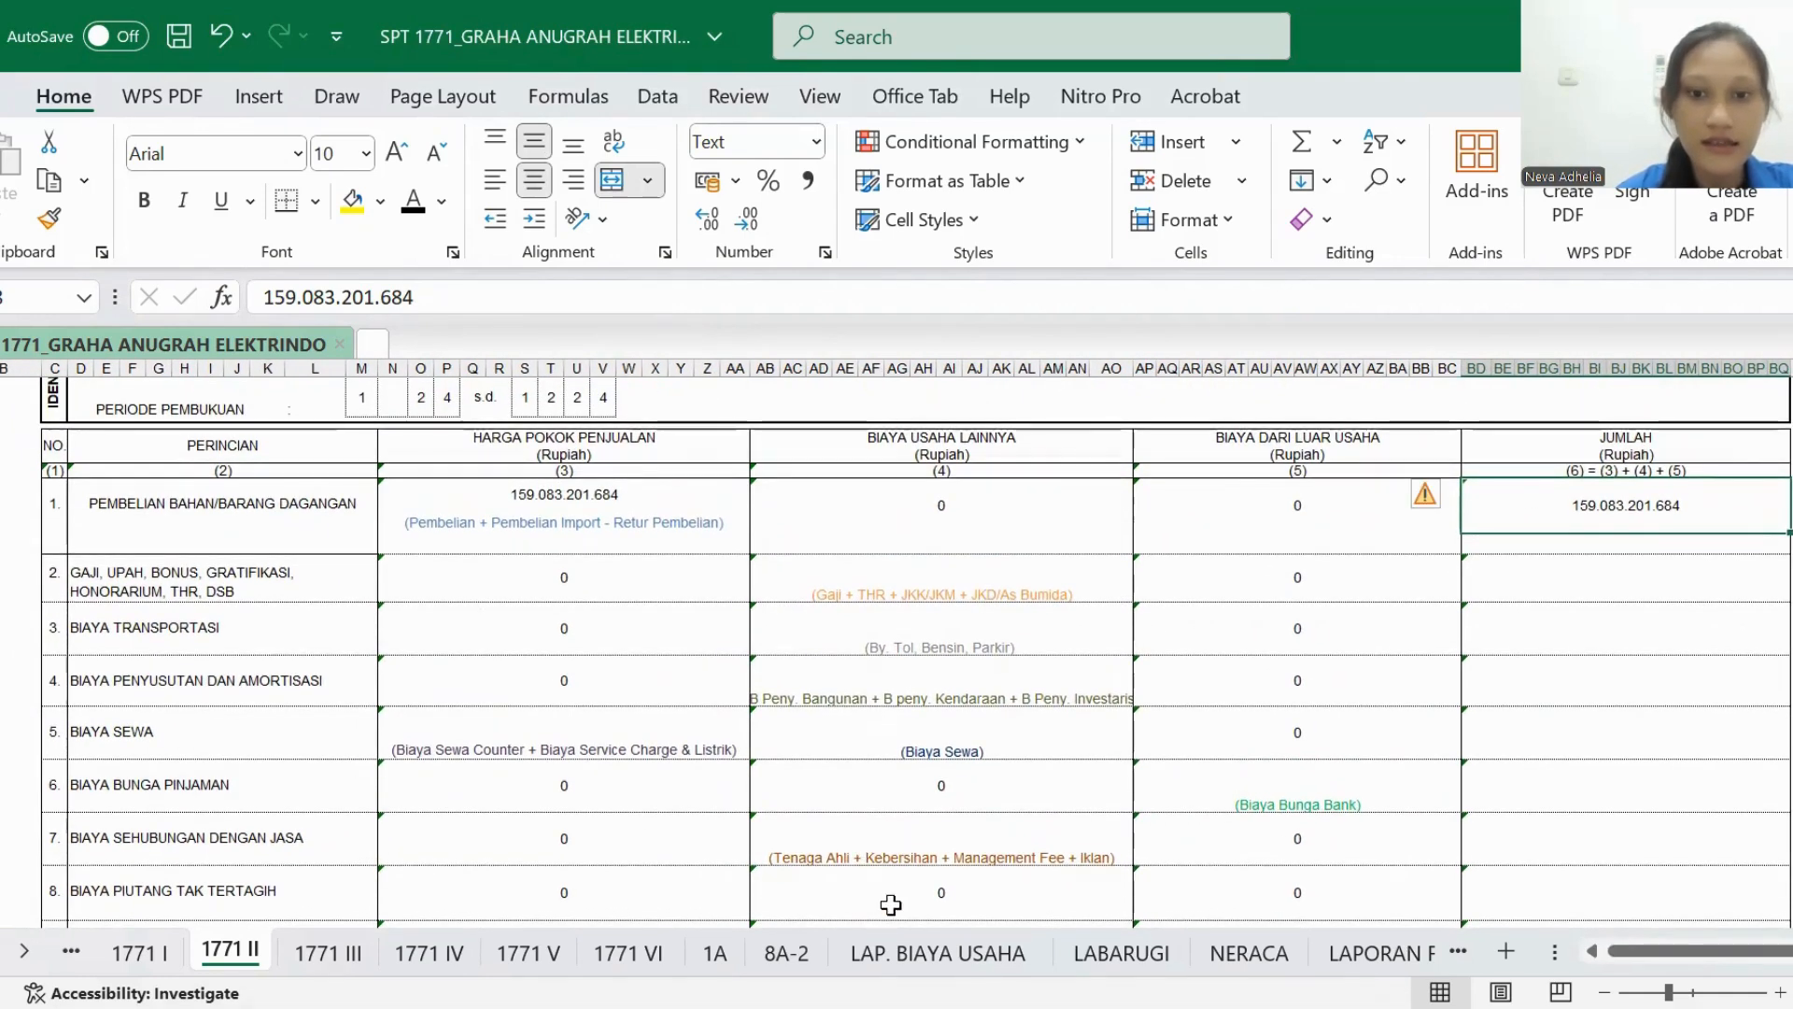
- In LAP. BIAYA USAHA, examine the Gaji, THR, JKK/JKM and JKDK/As Bumida rows
{"action": "left_click", "coordinate": [915, 957]}
{"action": "scroll", "coordinate": [707, 790], "scroll_direction": "down", "scroll_amount": 1}
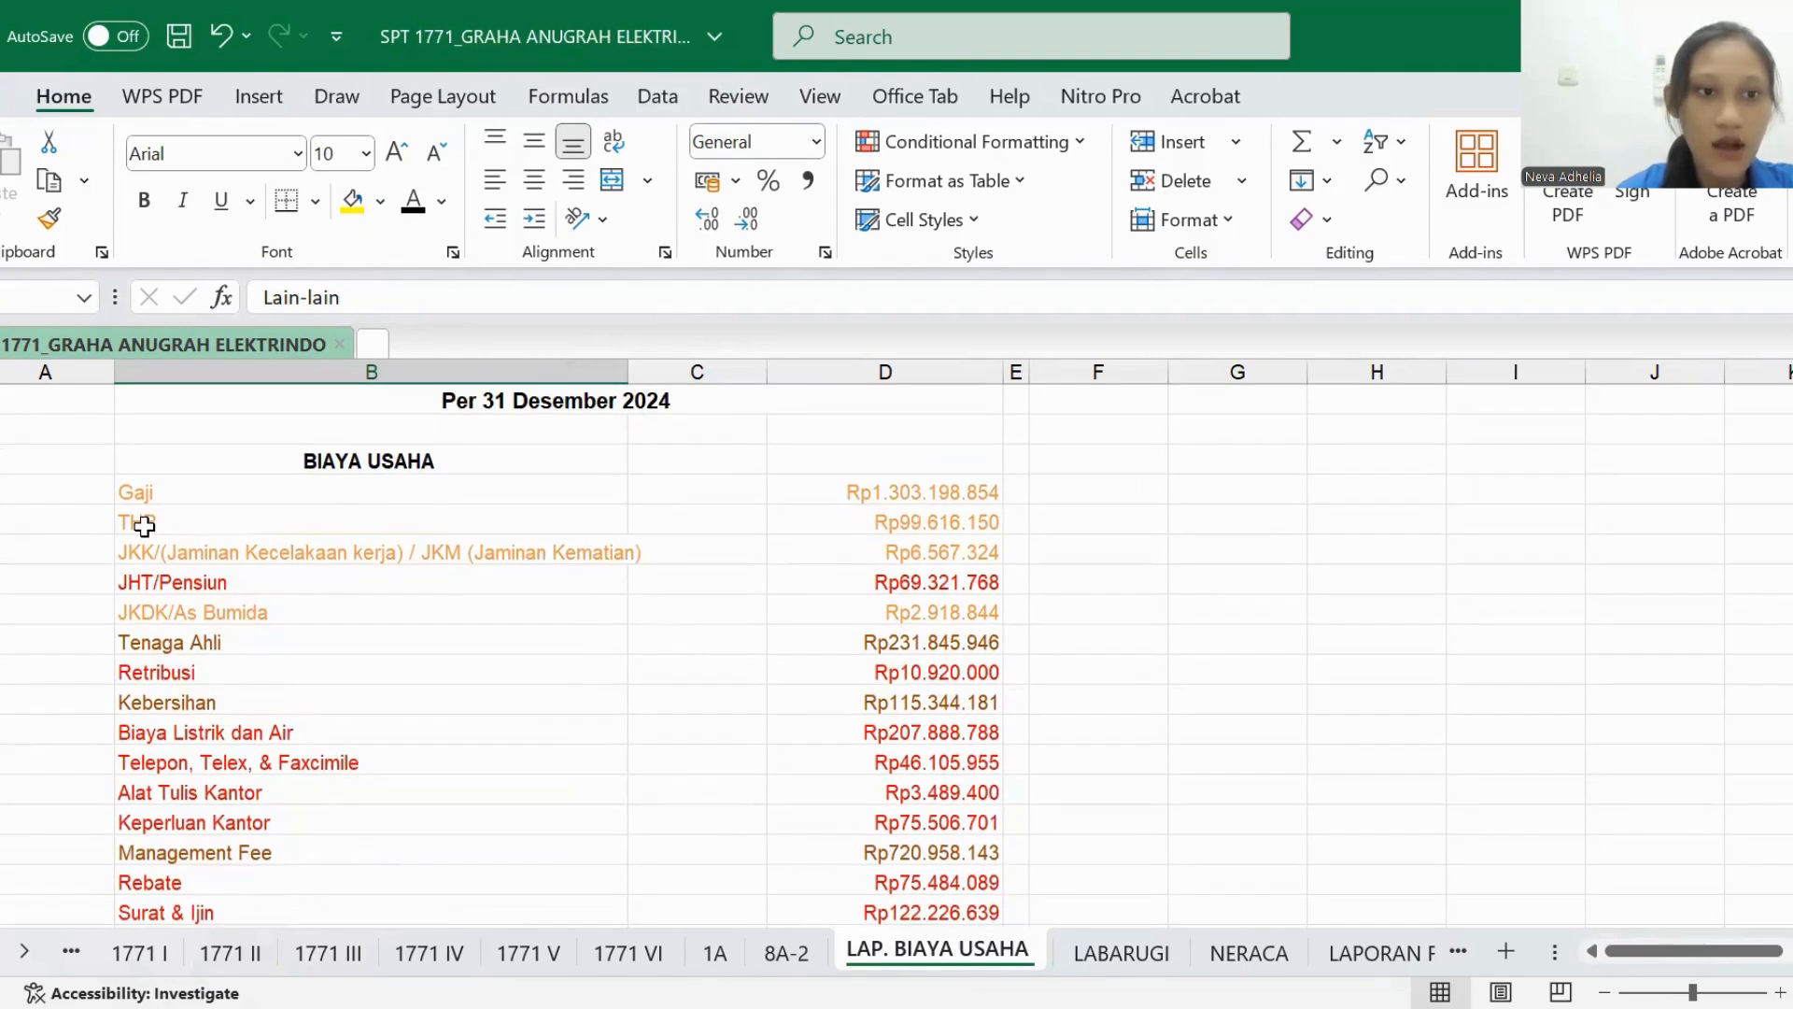
{"action": "left_click", "coordinate": [132, 495]}
{"action": "left_click", "coordinate": [138, 521]}
{"action": "left_click", "coordinate": [272, 556]}
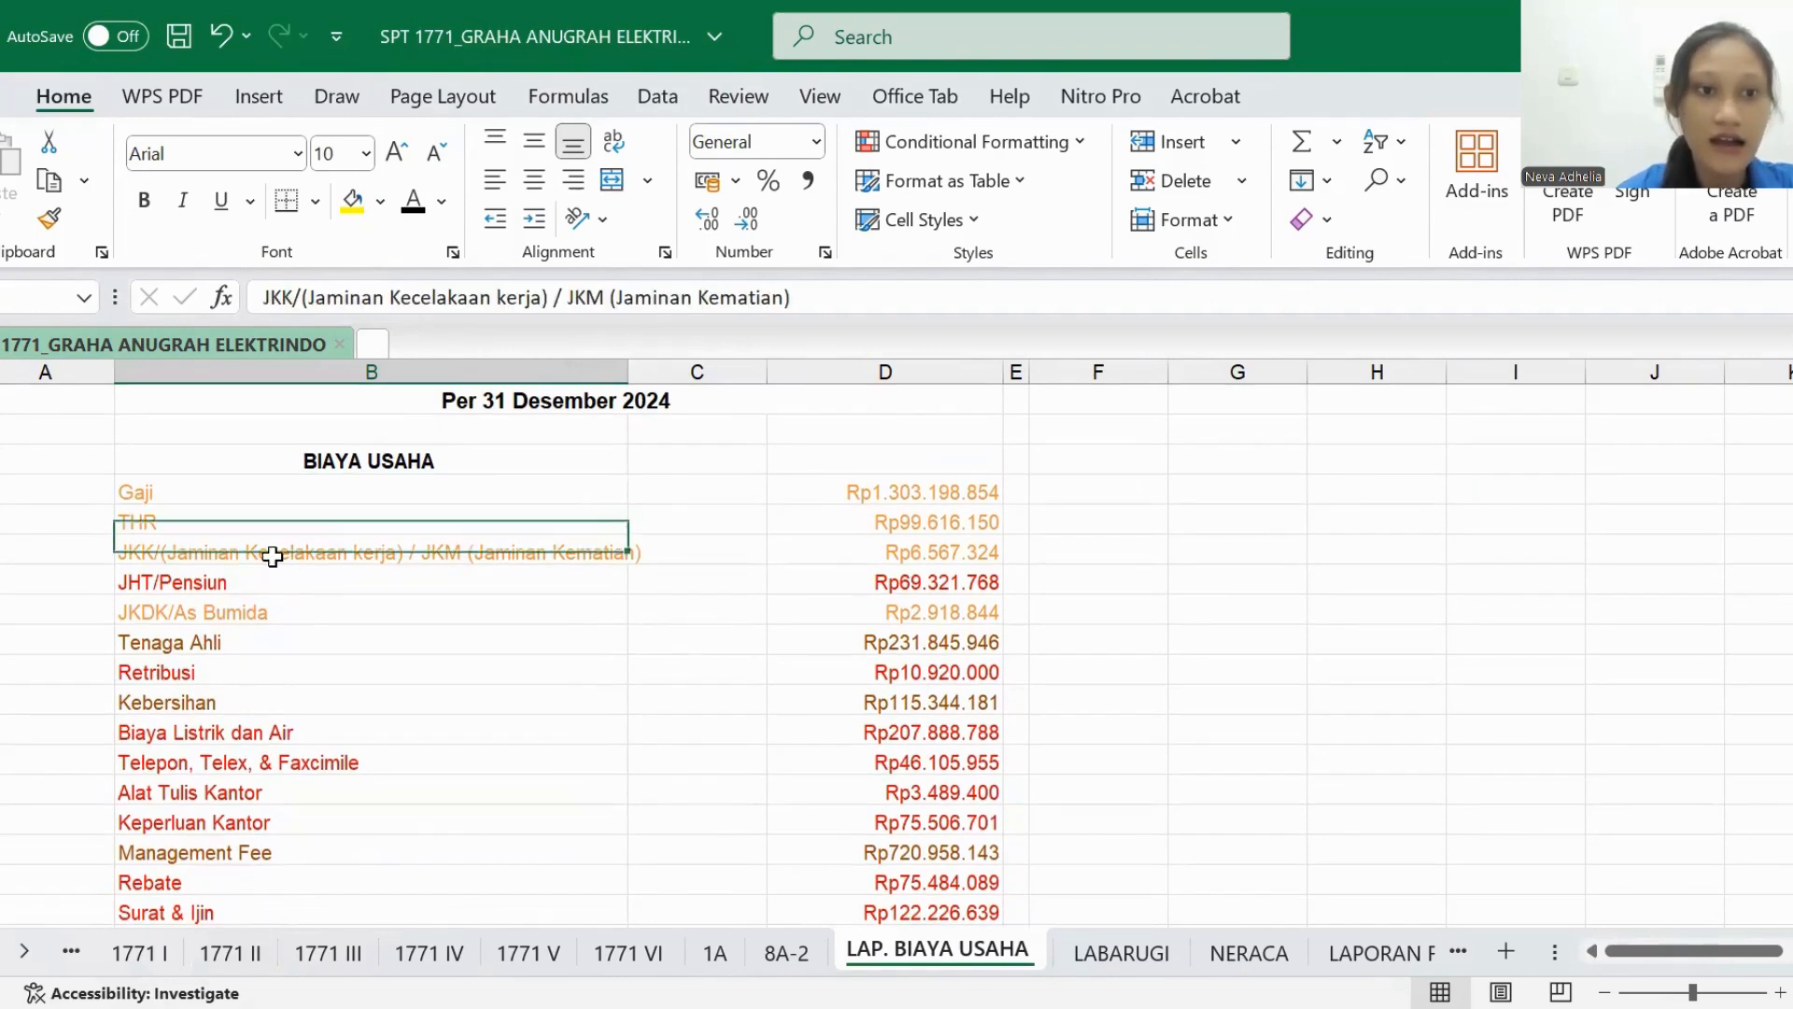
{"action": "left_click", "coordinate": [296, 609]}
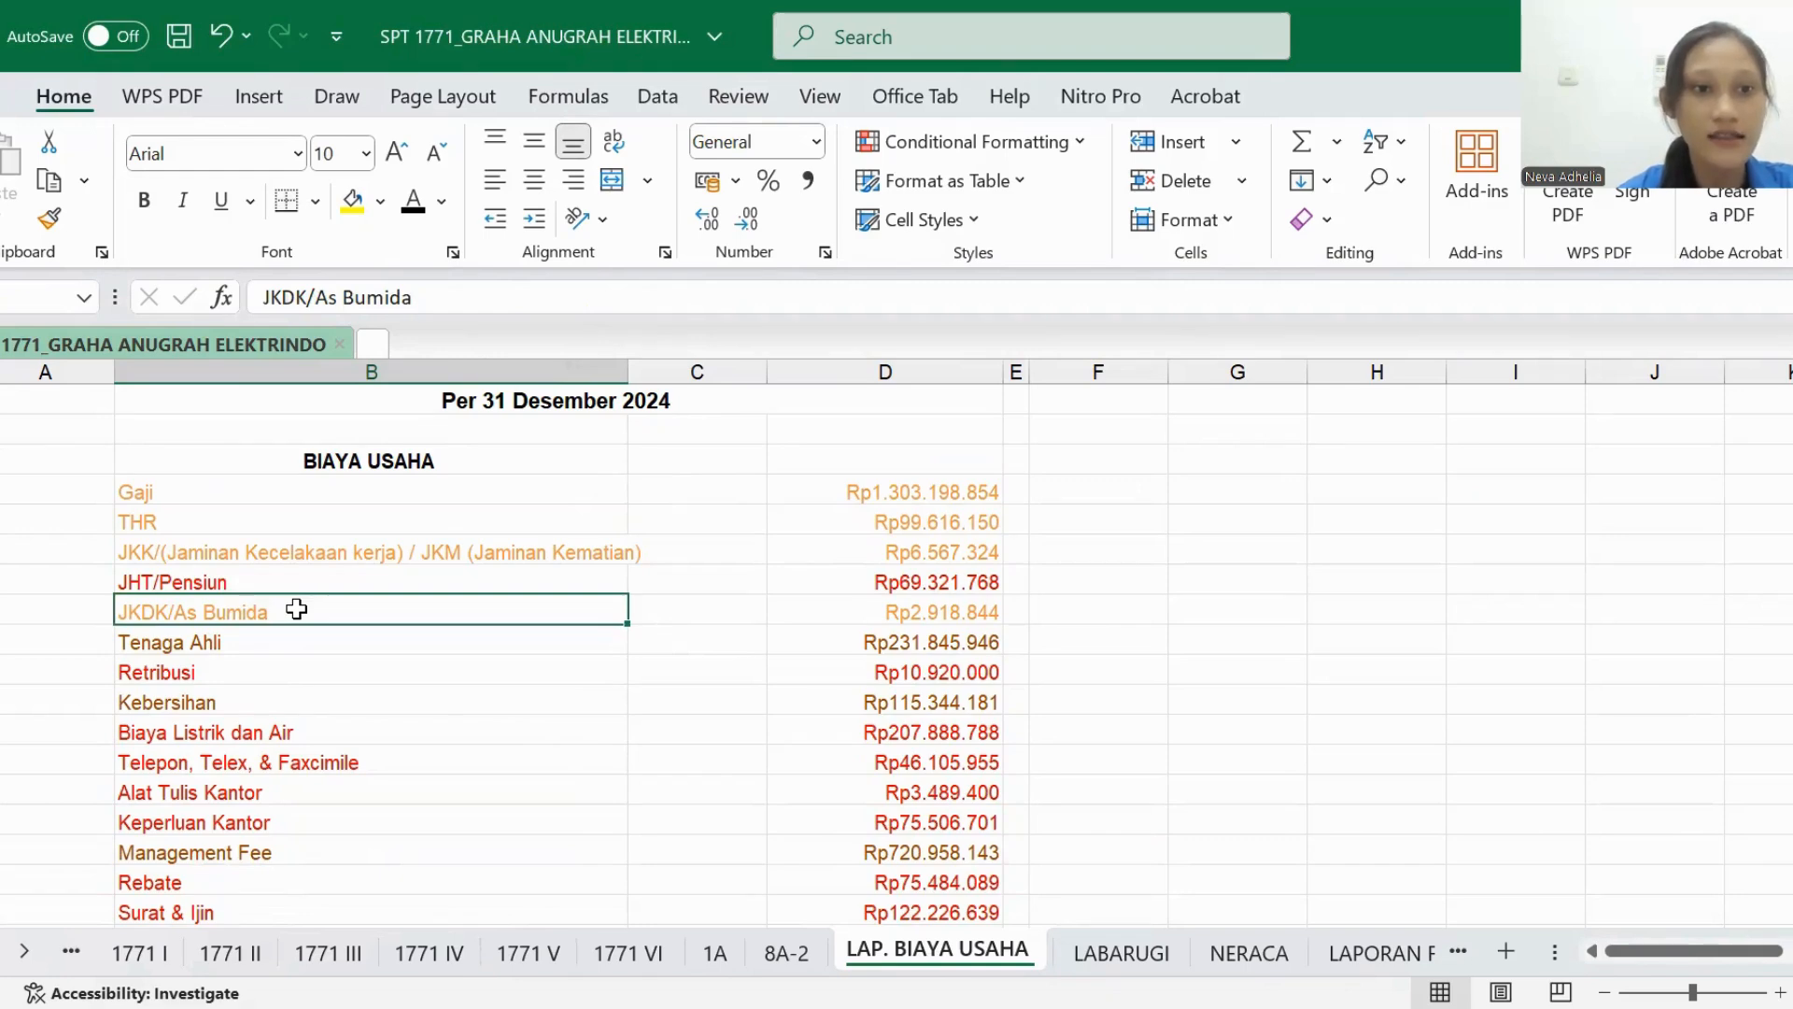
- In the GAJI, UPAH, BONUS row of 1771 II, set the BIAYA USAHA LAINNYA and JUMLAH amounts to black font
{"action": "left_click", "coordinate": [228, 951]}
{"action": "left_click", "coordinate": [801, 571]}
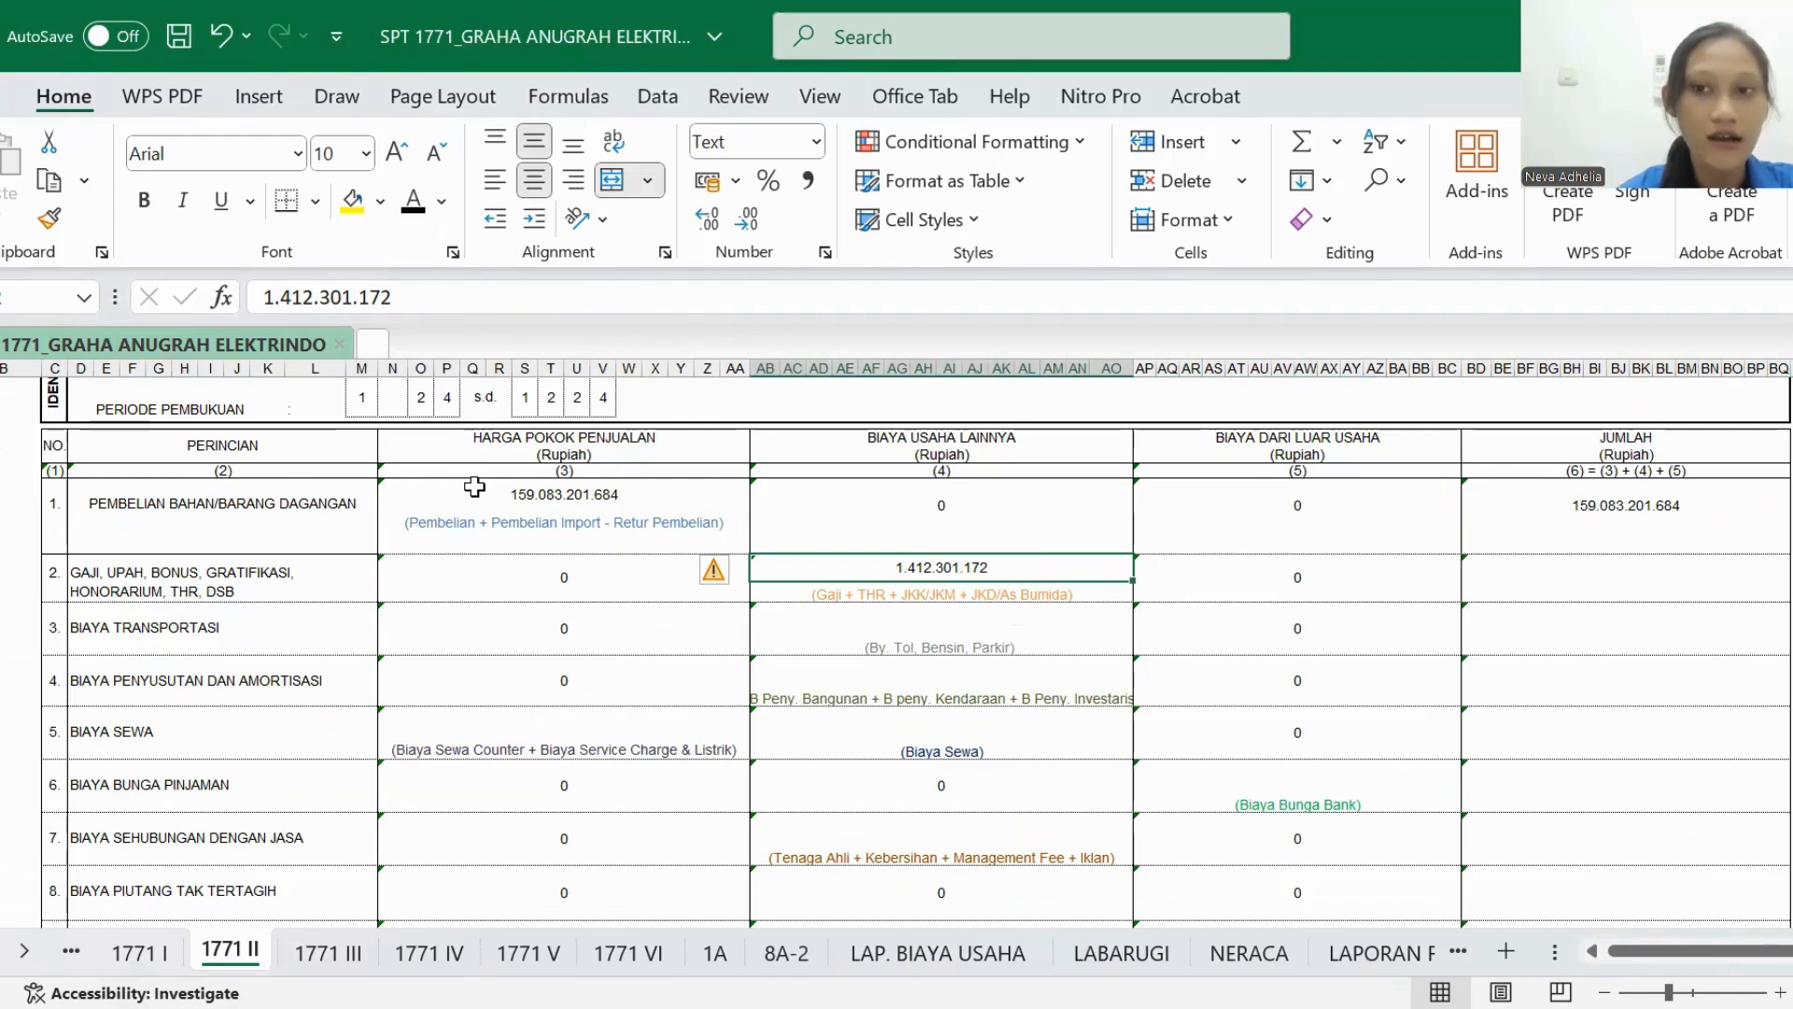
{"action": "left_click", "coordinate": [1594, 579]}
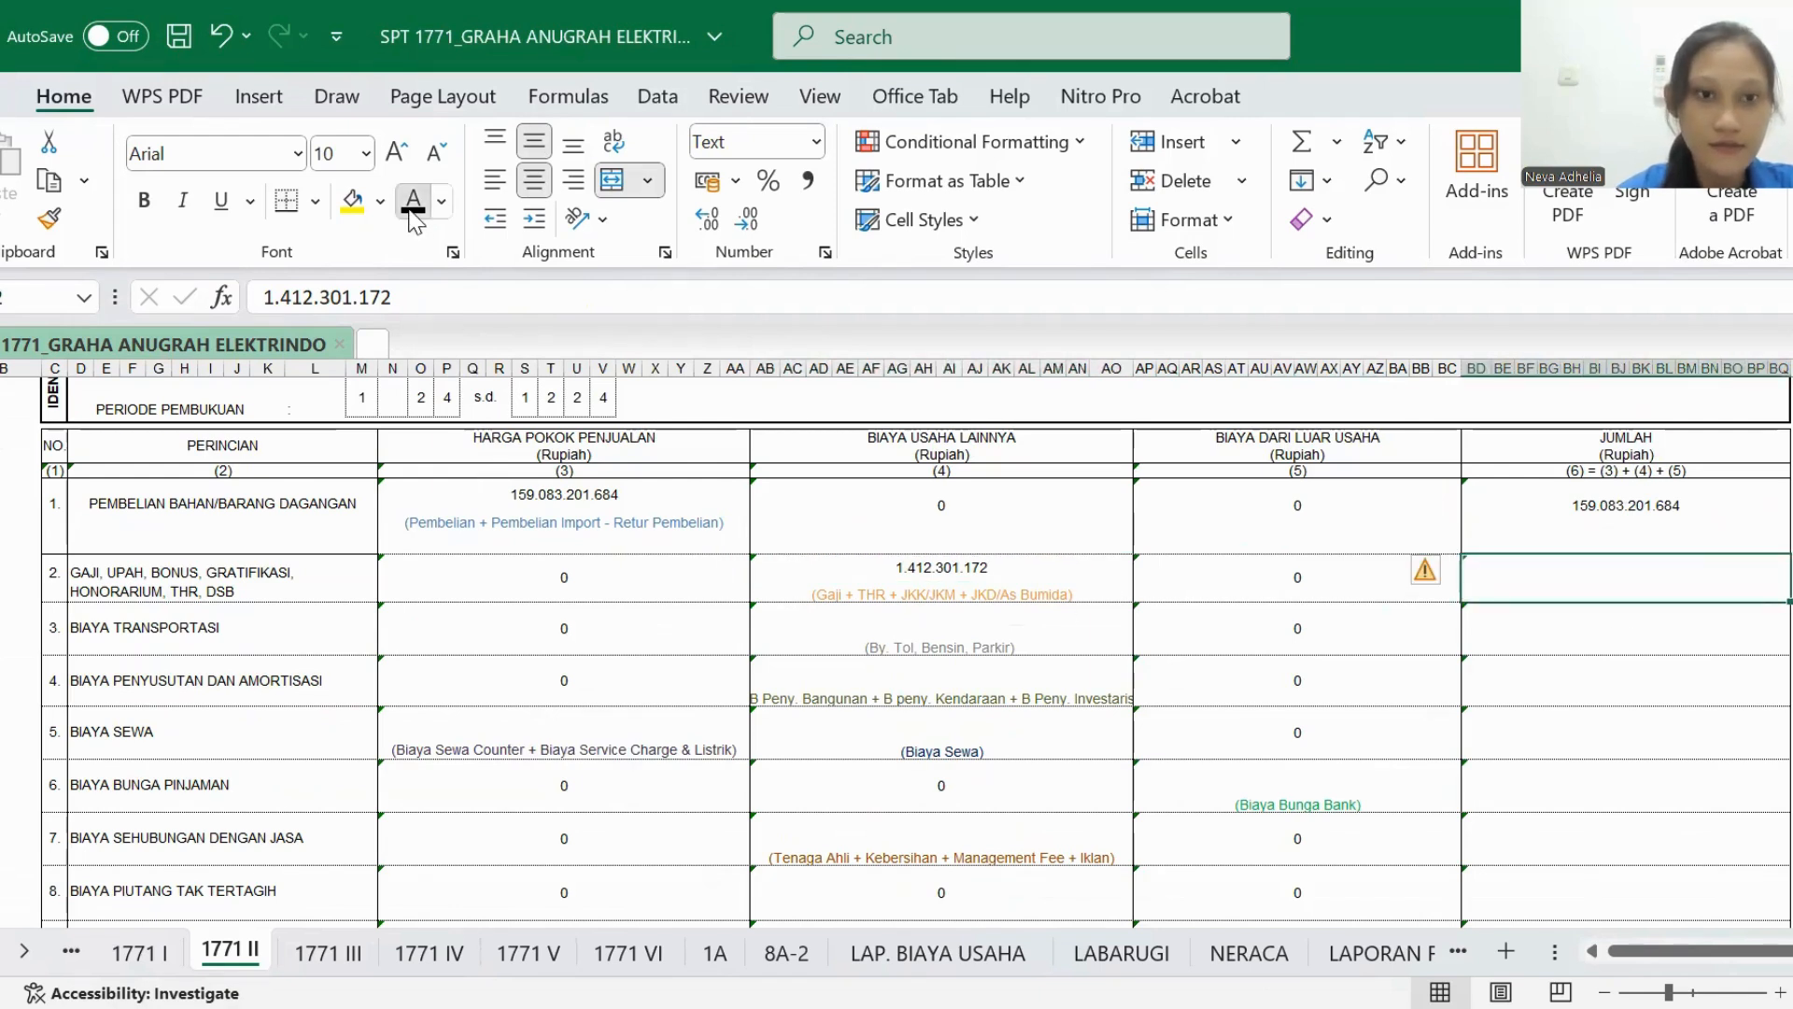
- Point out BIAYA TRANSPORTASI in 1771 II and locate its source row By. Tol, Bensin, Parkir in LAP. BIAYA USAHA
{"action": "left_click", "coordinate": [267, 627]}
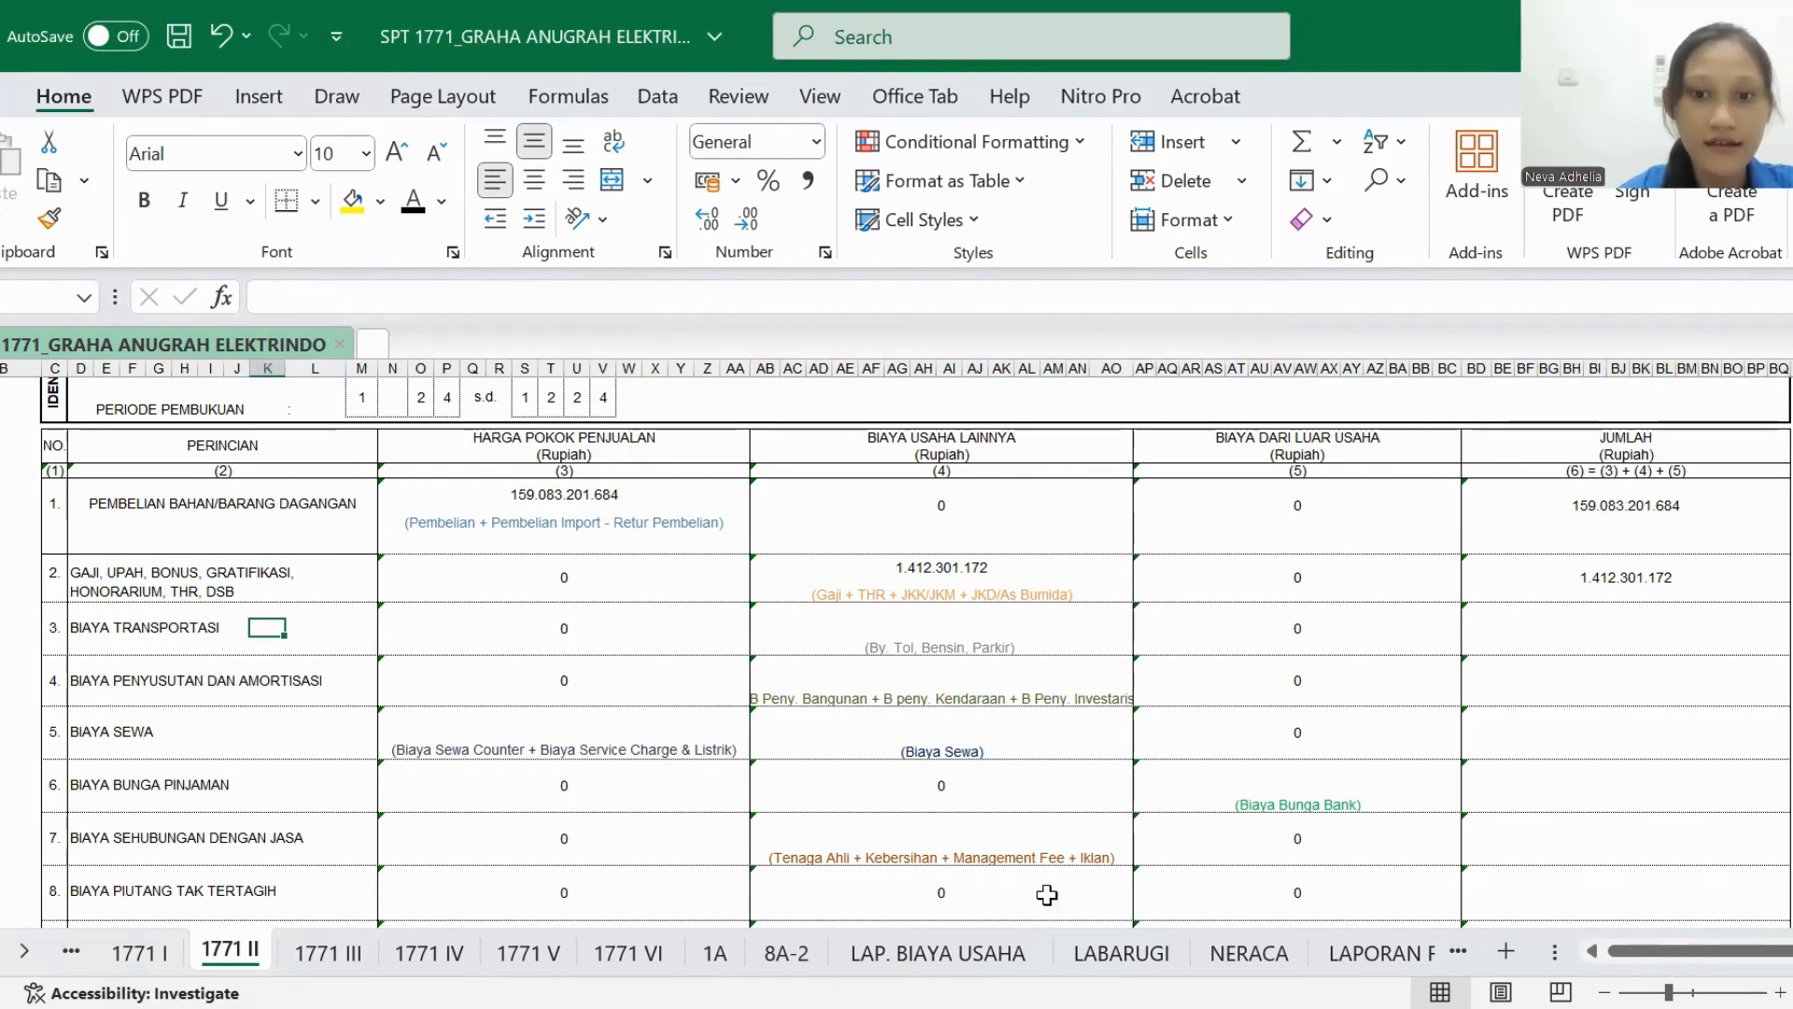
{"action": "left_click", "coordinate": [968, 952]}
{"action": "scroll", "coordinate": [851, 778], "scroll_direction": "down", "scroll_amount": 2}
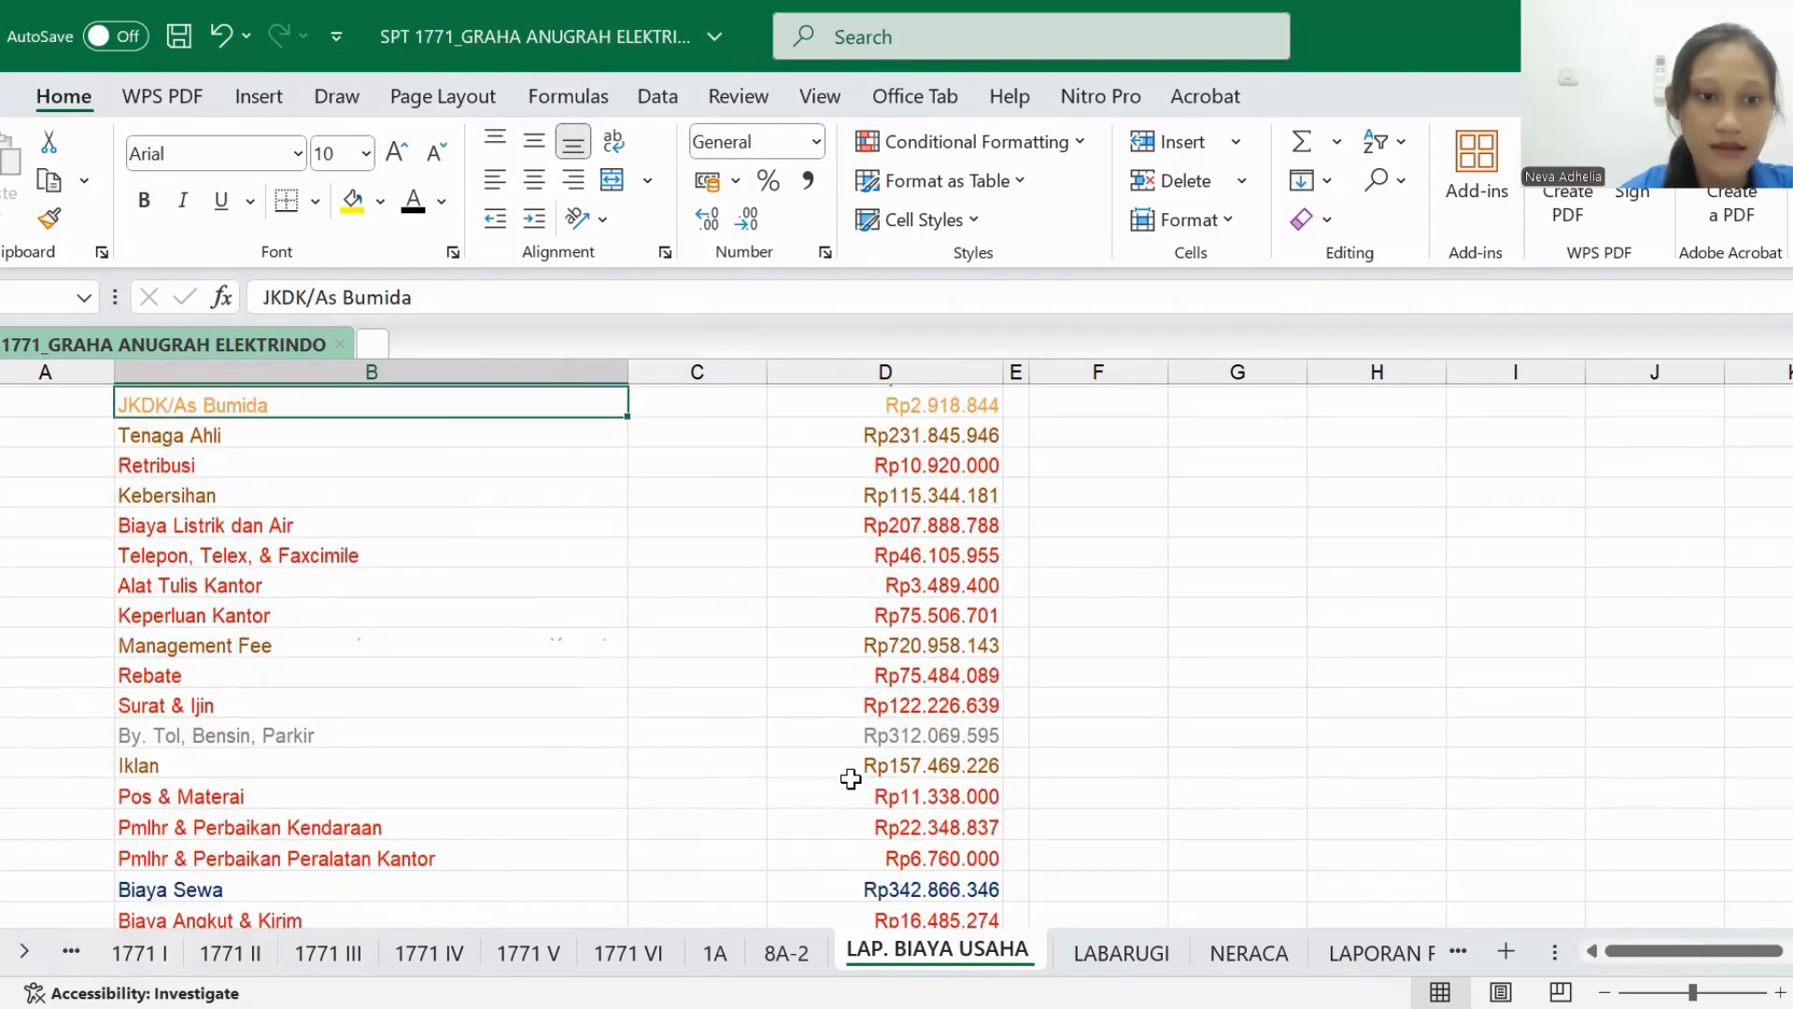
{"action": "left_click", "coordinate": [280, 738]}
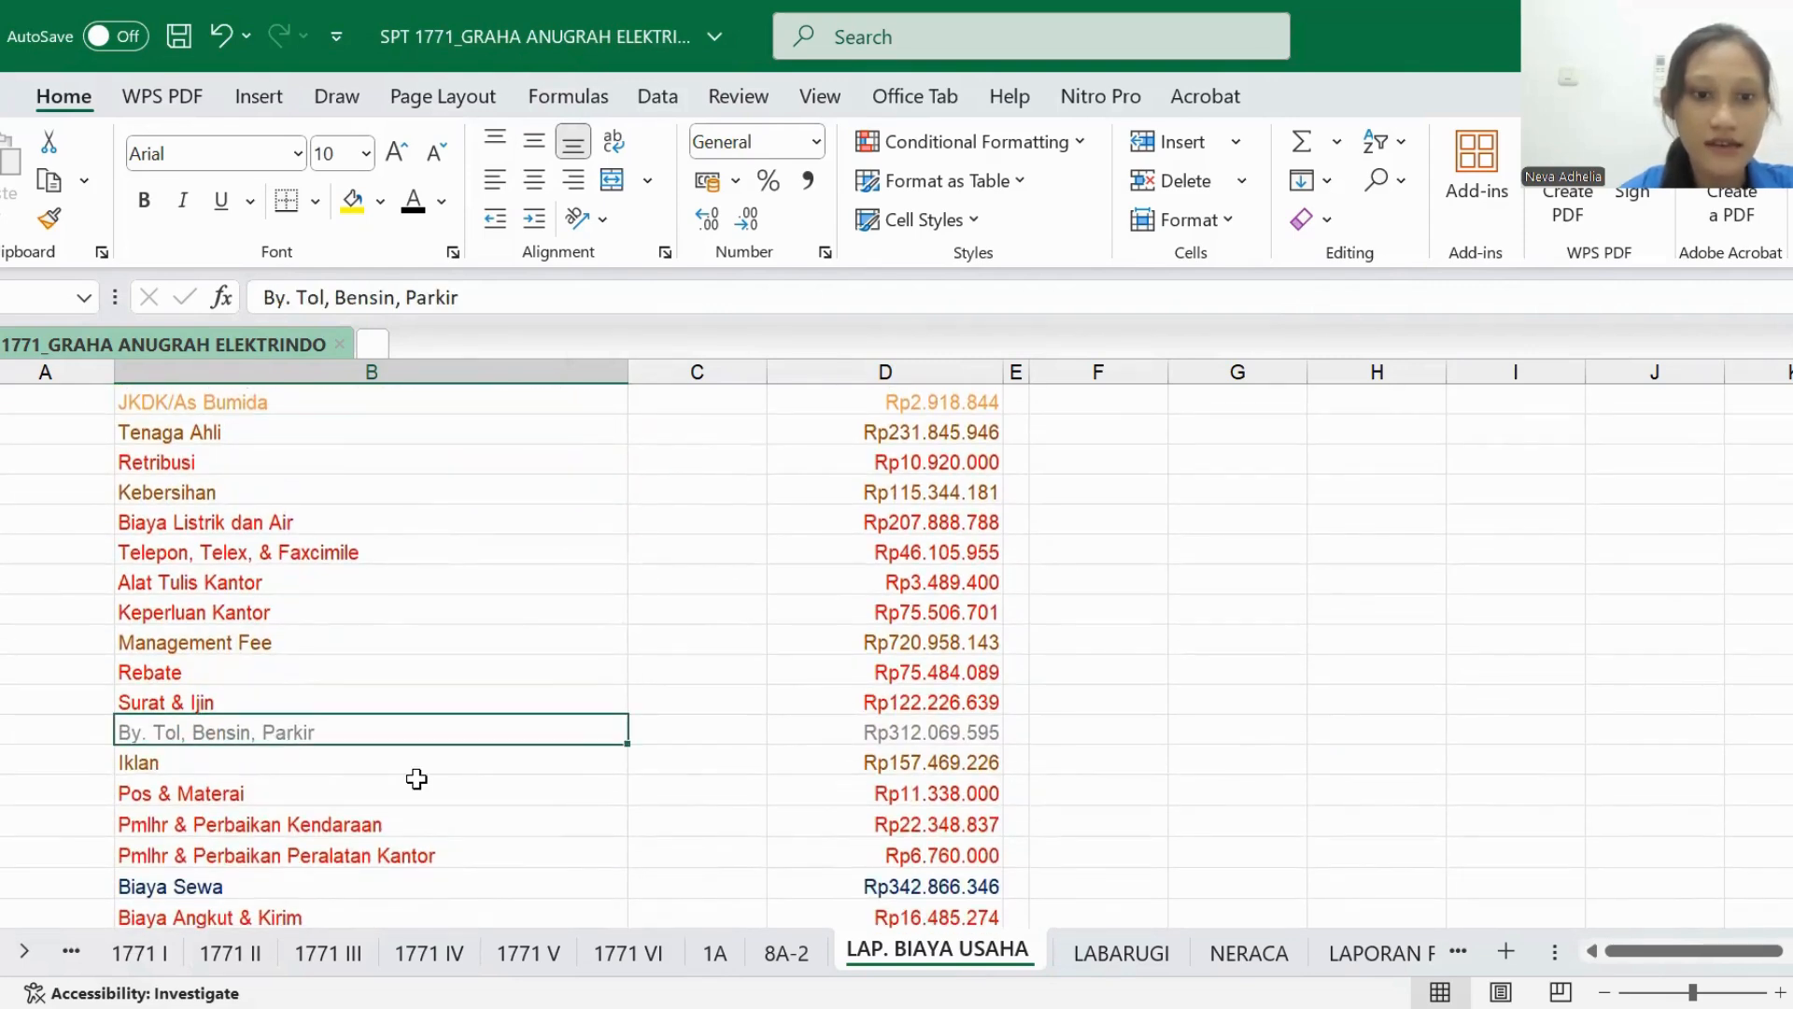
- In the BIAYA TRANSPORTASI row of 1771 II, set the BIAYA USAHA LAINNYA and JUMLAH amounts to black font
{"action": "left_click", "coordinate": [246, 962]}
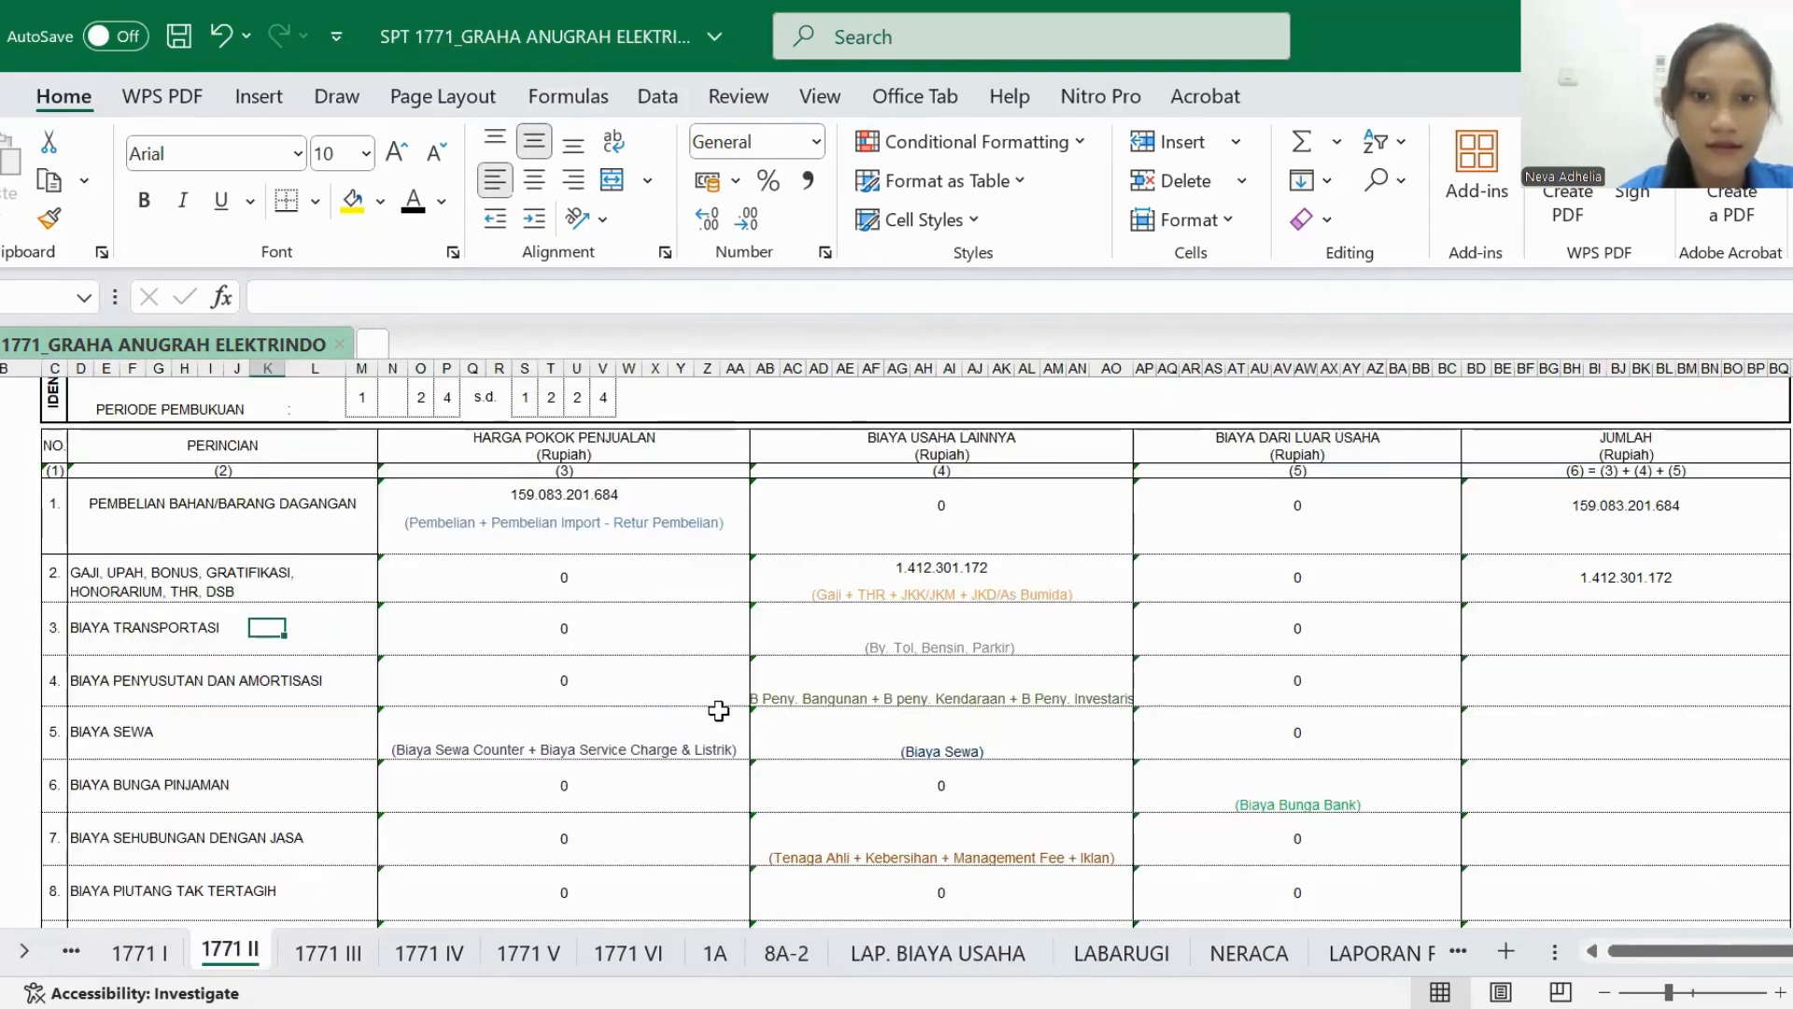
{"action": "left_click", "coordinate": [942, 618]}
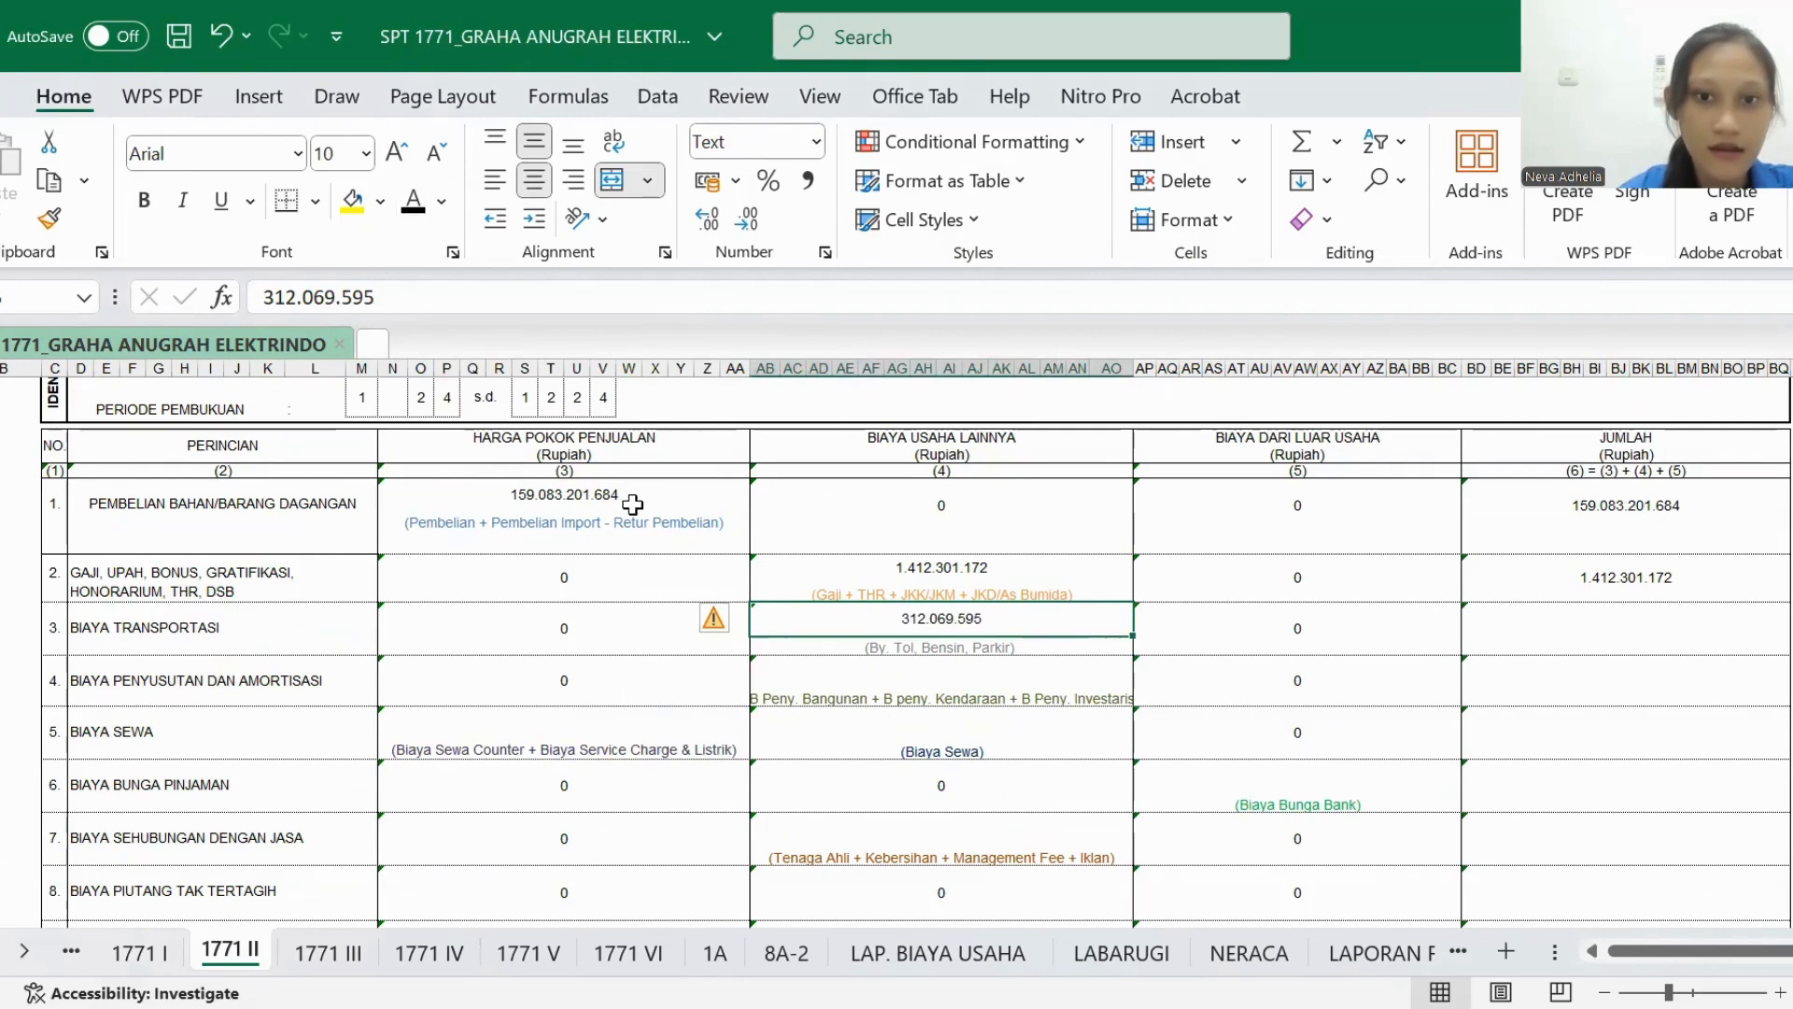
{"action": "scroll", "coordinate": [633, 505], "scroll_direction": "down", "scroll_amount": 1}
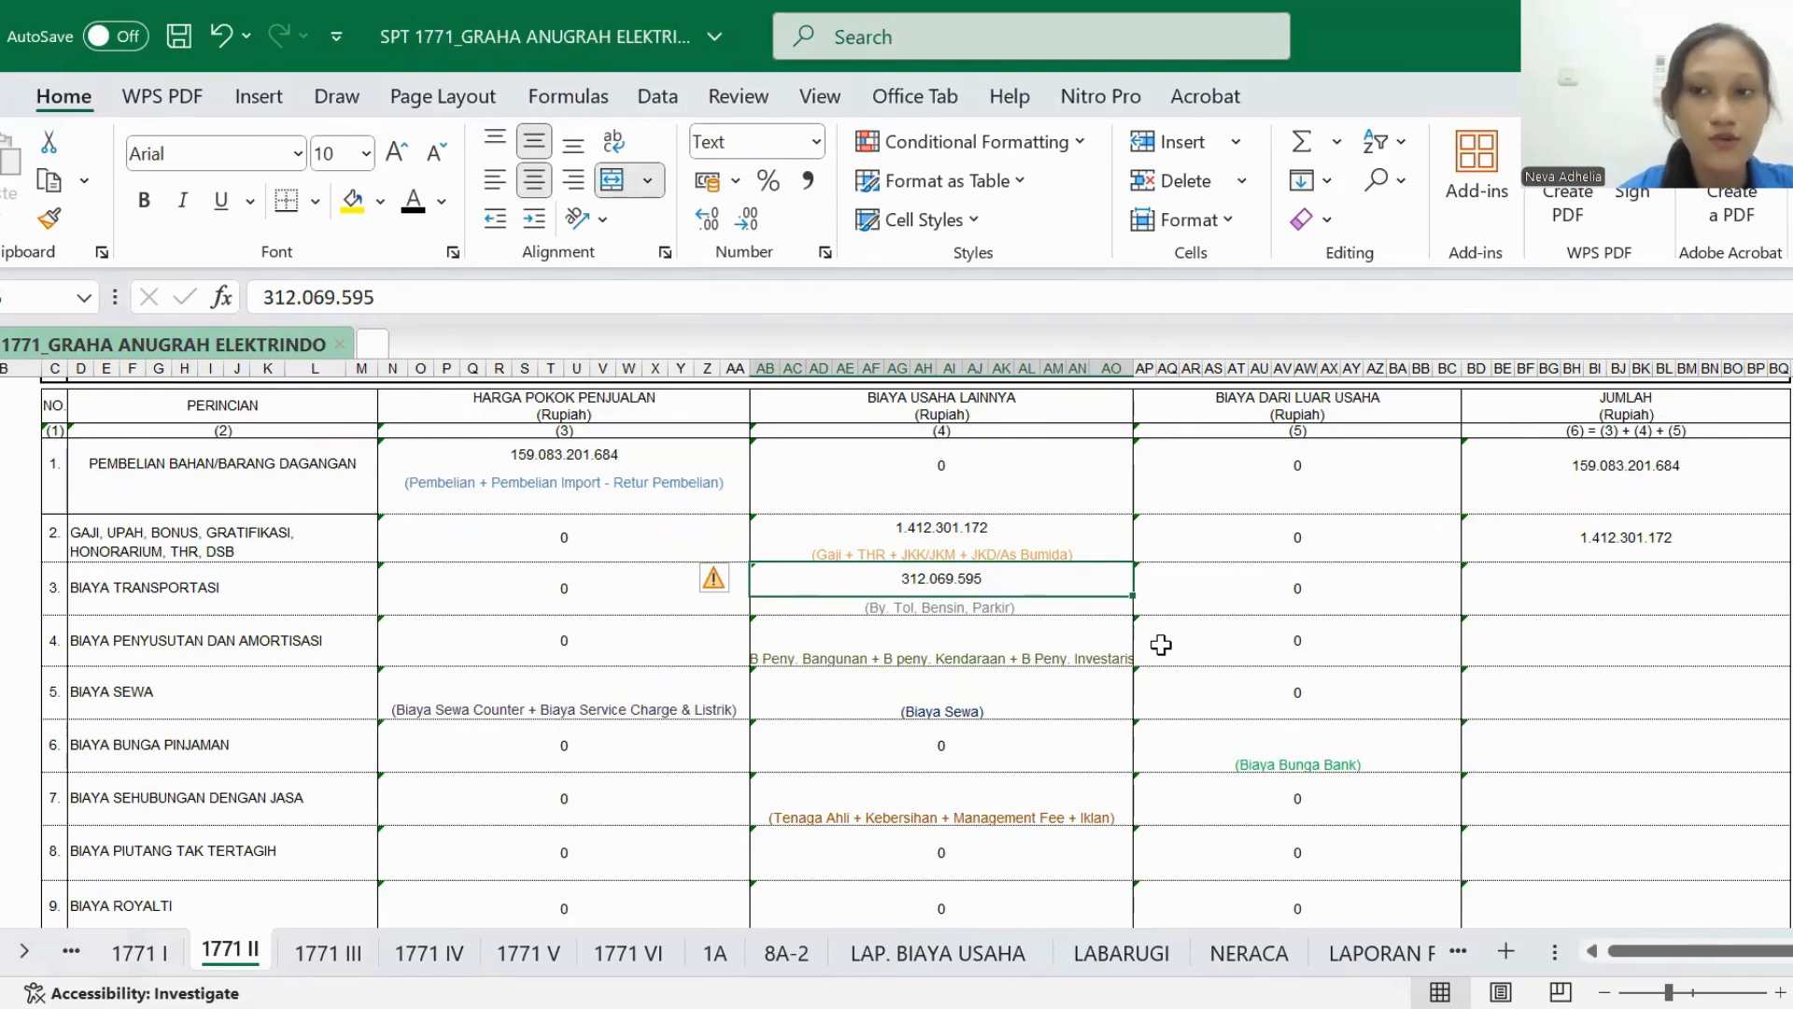
{"action": "left_click", "coordinate": [1532, 598]}
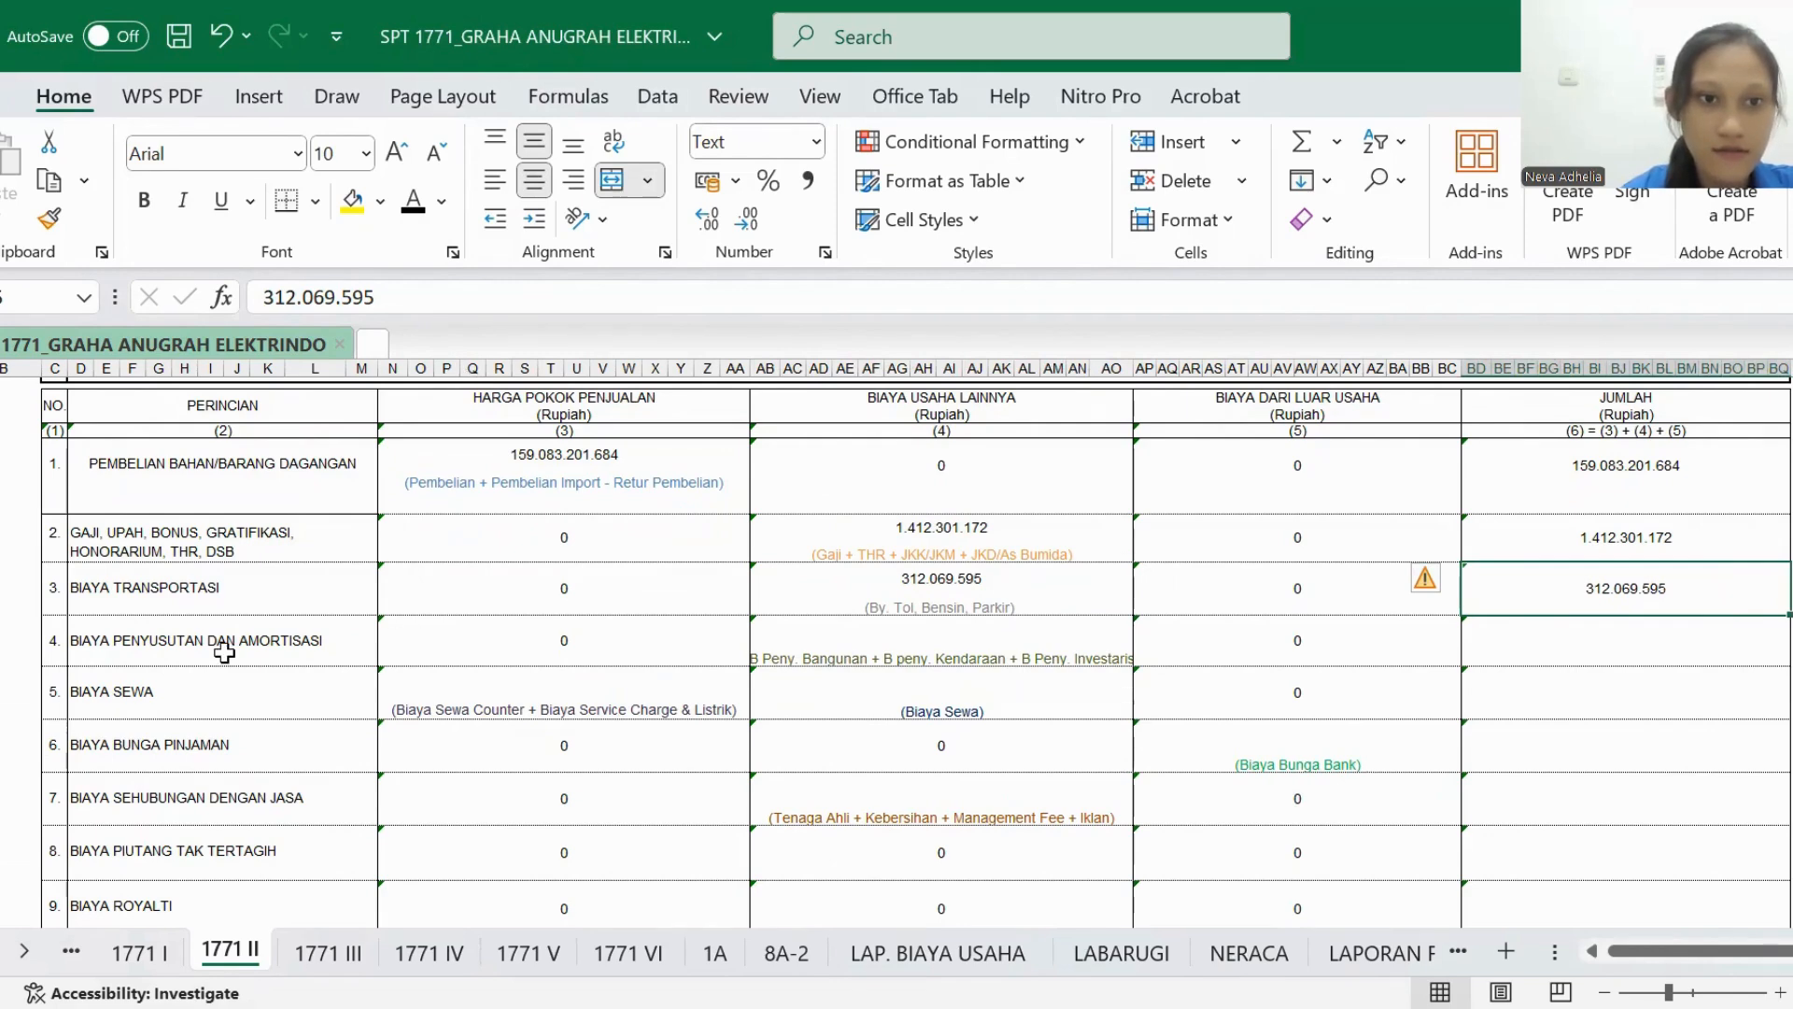
- Point out BIAYA PENYUSUTAN DAN AMORTISASI in 1771 II and view the Beban Peny. Bangunan, Kendaraan and Inventaris rows in LAP. BIAYA USAHA
{"action": "scroll", "coordinate": [224, 652], "scroll_direction": "down", "scroll_amount": 1}
{"action": "left_click", "coordinate": [155, 542]}
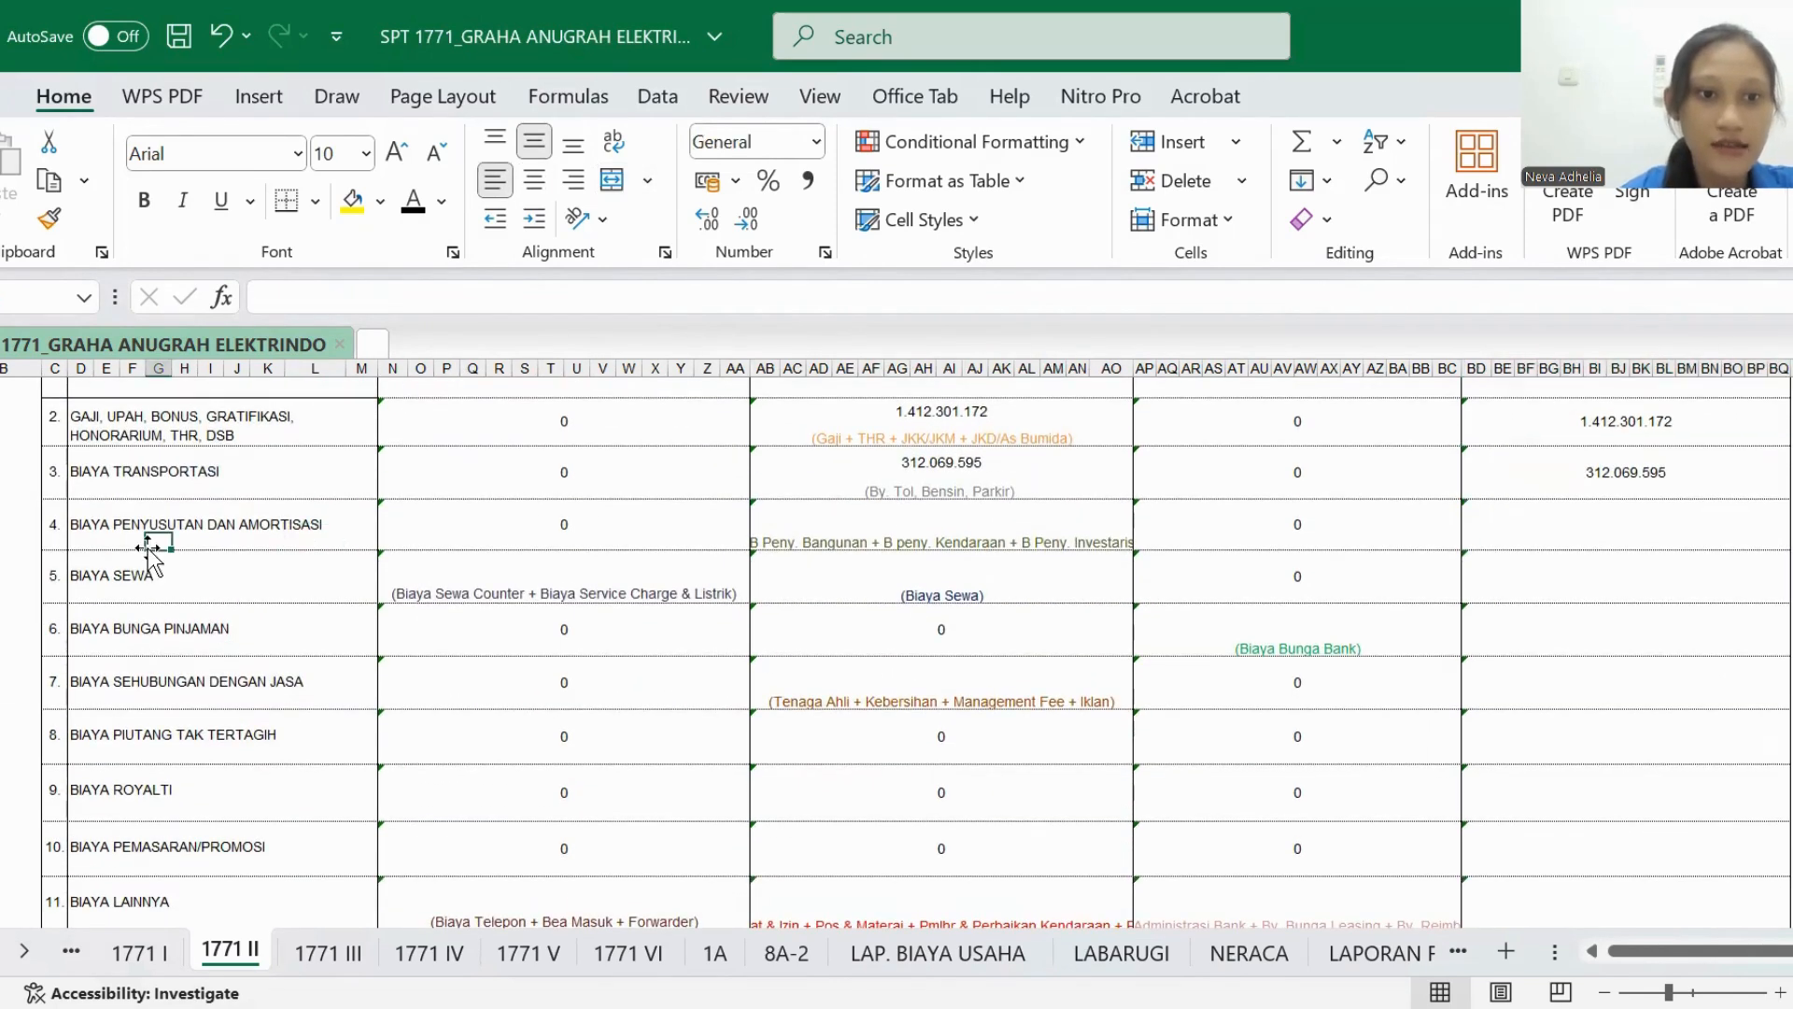
{"action": "scroll", "coordinate": [563, 581], "scroll_direction": "up", "scroll_amount": 4}
{"action": "scroll", "coordinate": [563, 581], "scroll_direction": "down", "scroll_amount": 3}
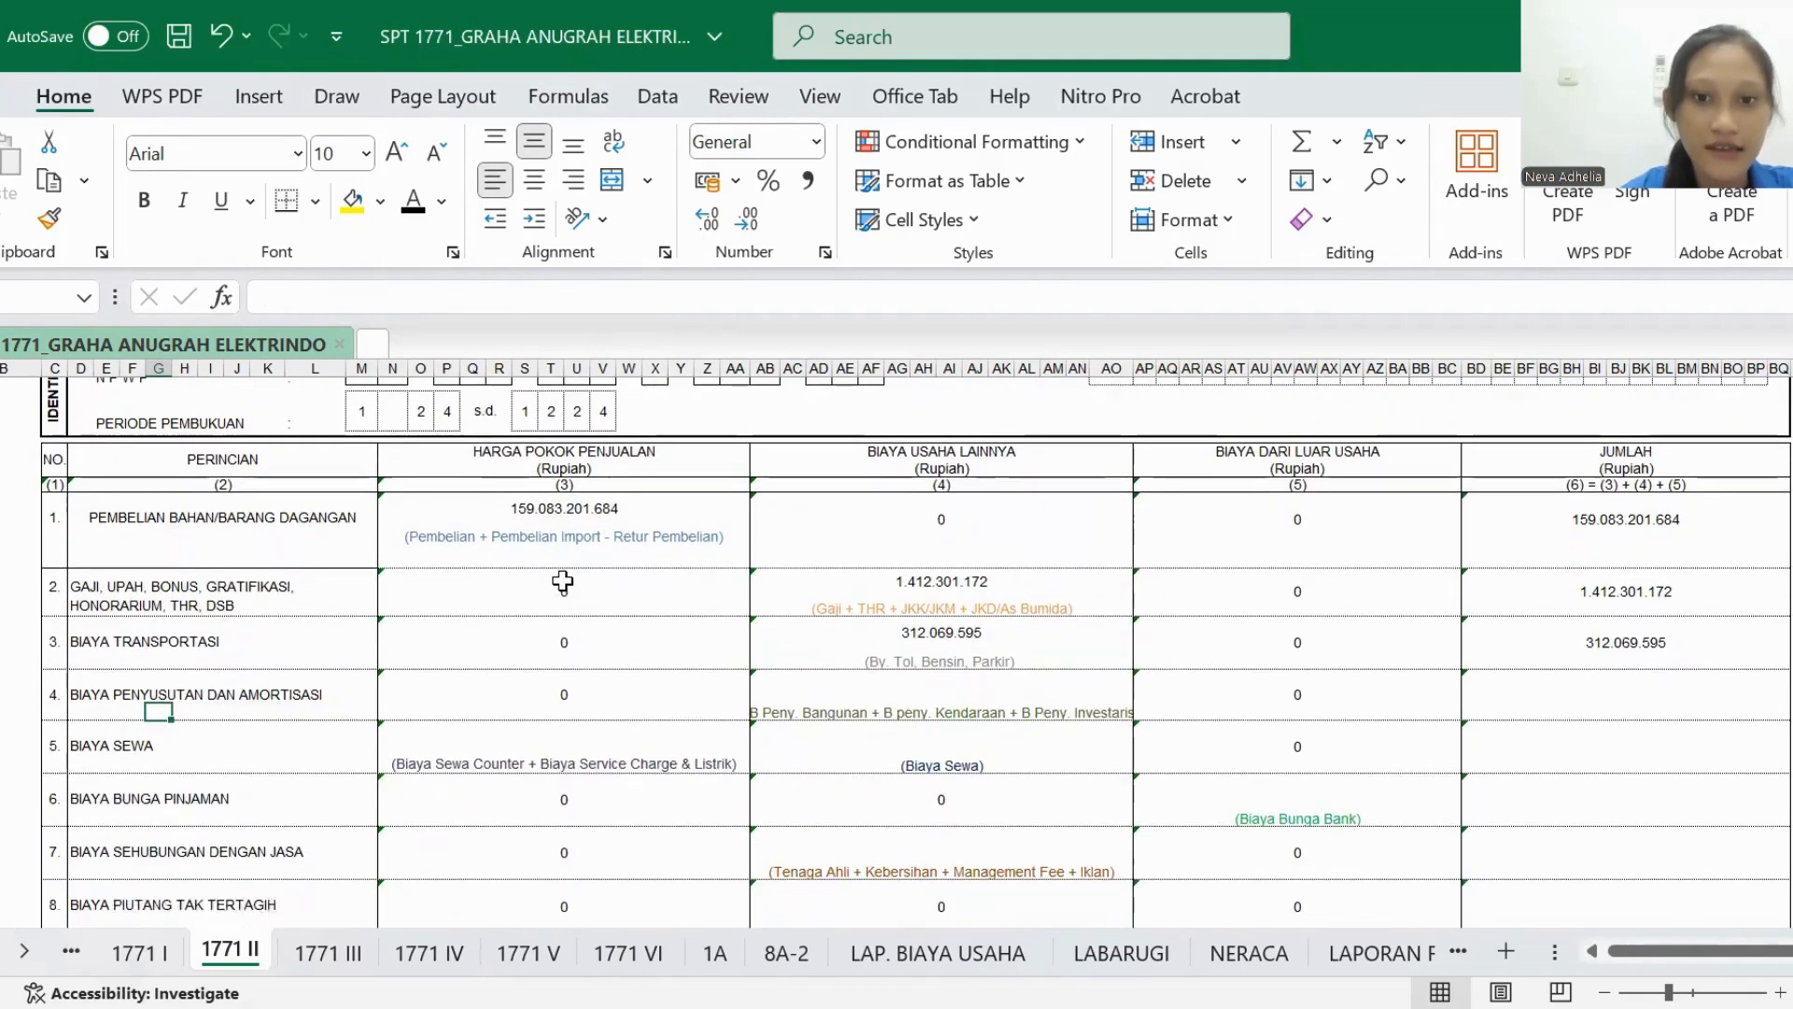
{"action": "left_click", "coordinate": [964, 952]}
{"action": "scroll", "coordinate": [733, 738], "scroll_direction": "down", "scroll_amount": 3}
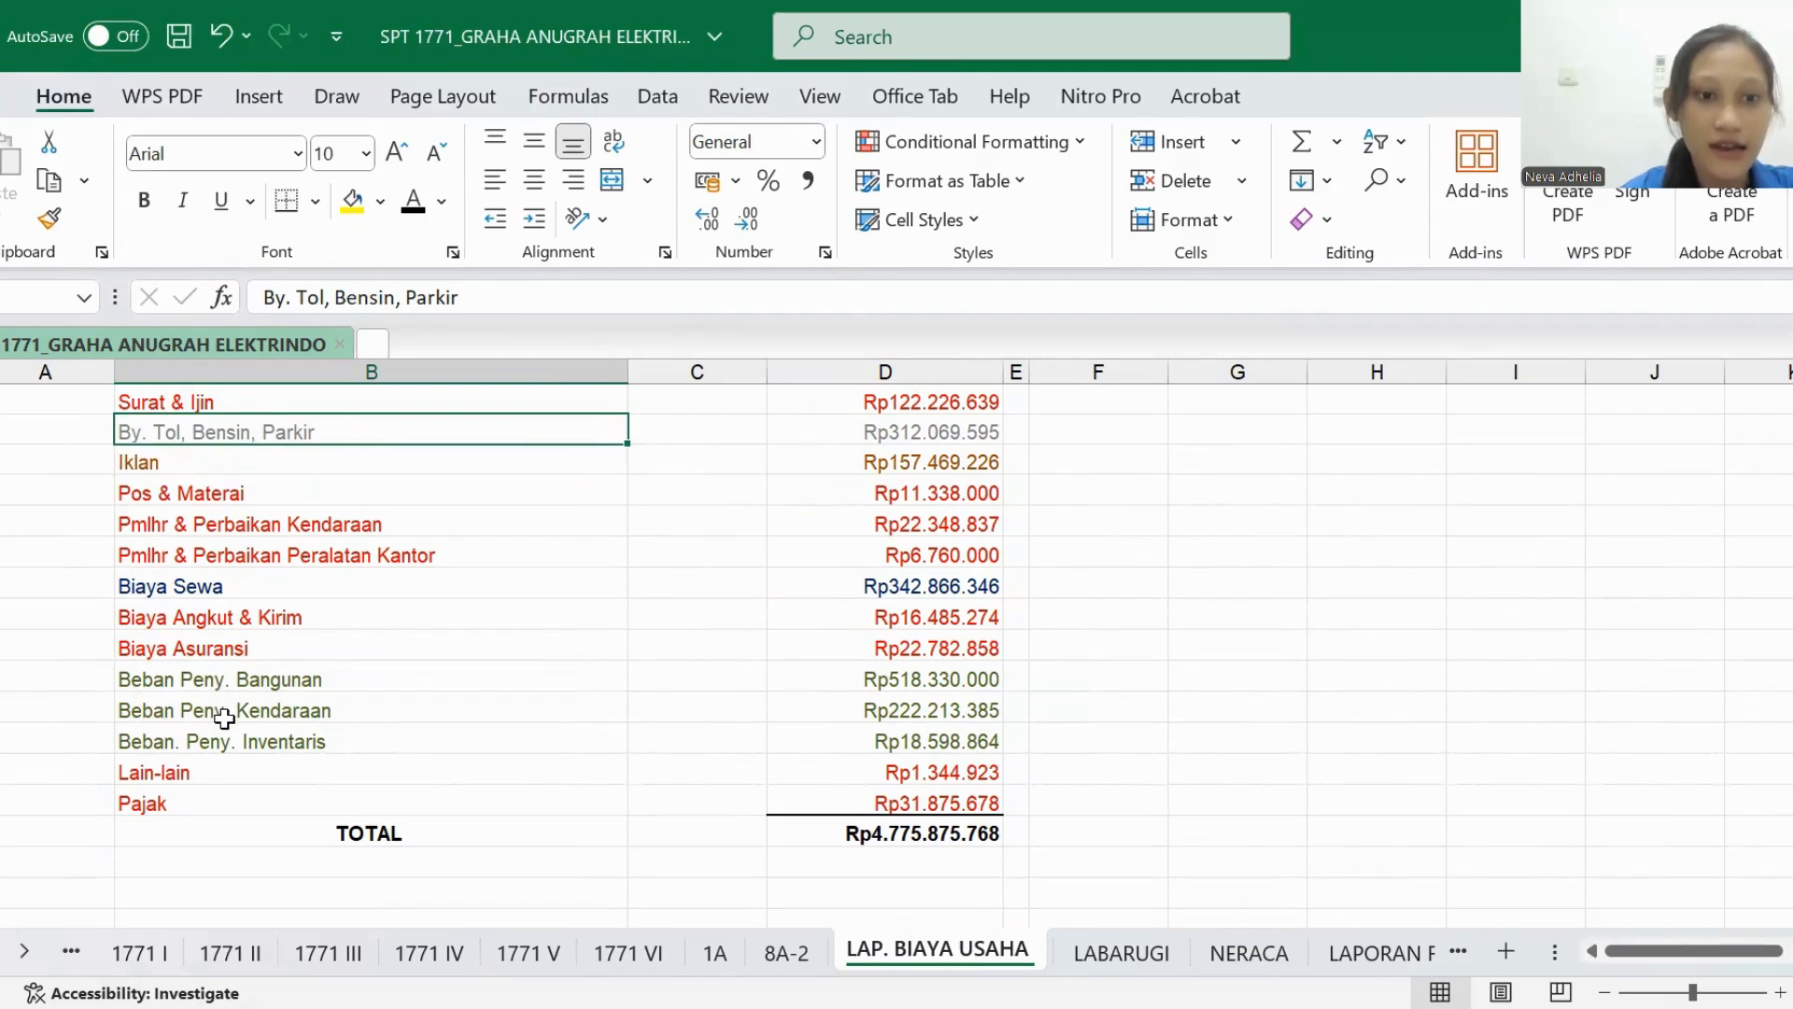
- In the BIAYA PENYUSUTAN DAN AMORTISASI row of 1771 II, set the BIAYA USAHA LAINNYA and JUMLAH amounts to black font
{"action": "left_click", "coordinate": [230, 953]}
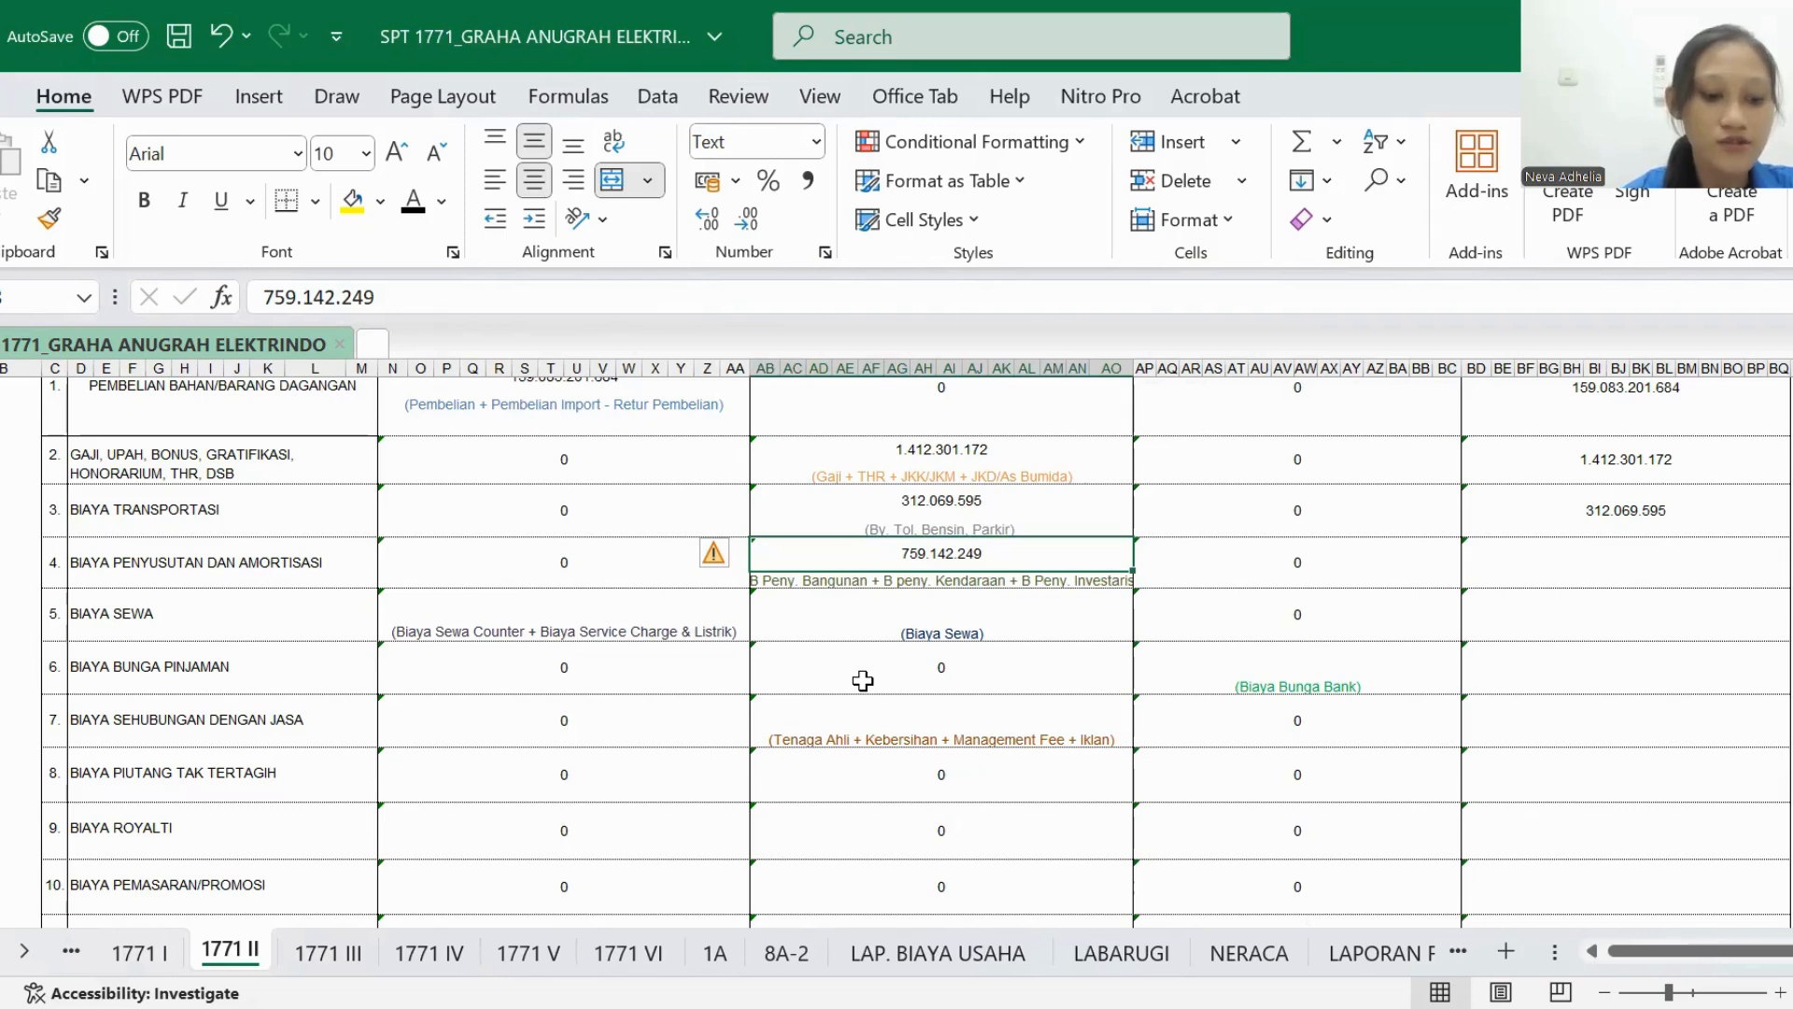
{"action": "left_click", "coordinate": [1534, 576]}
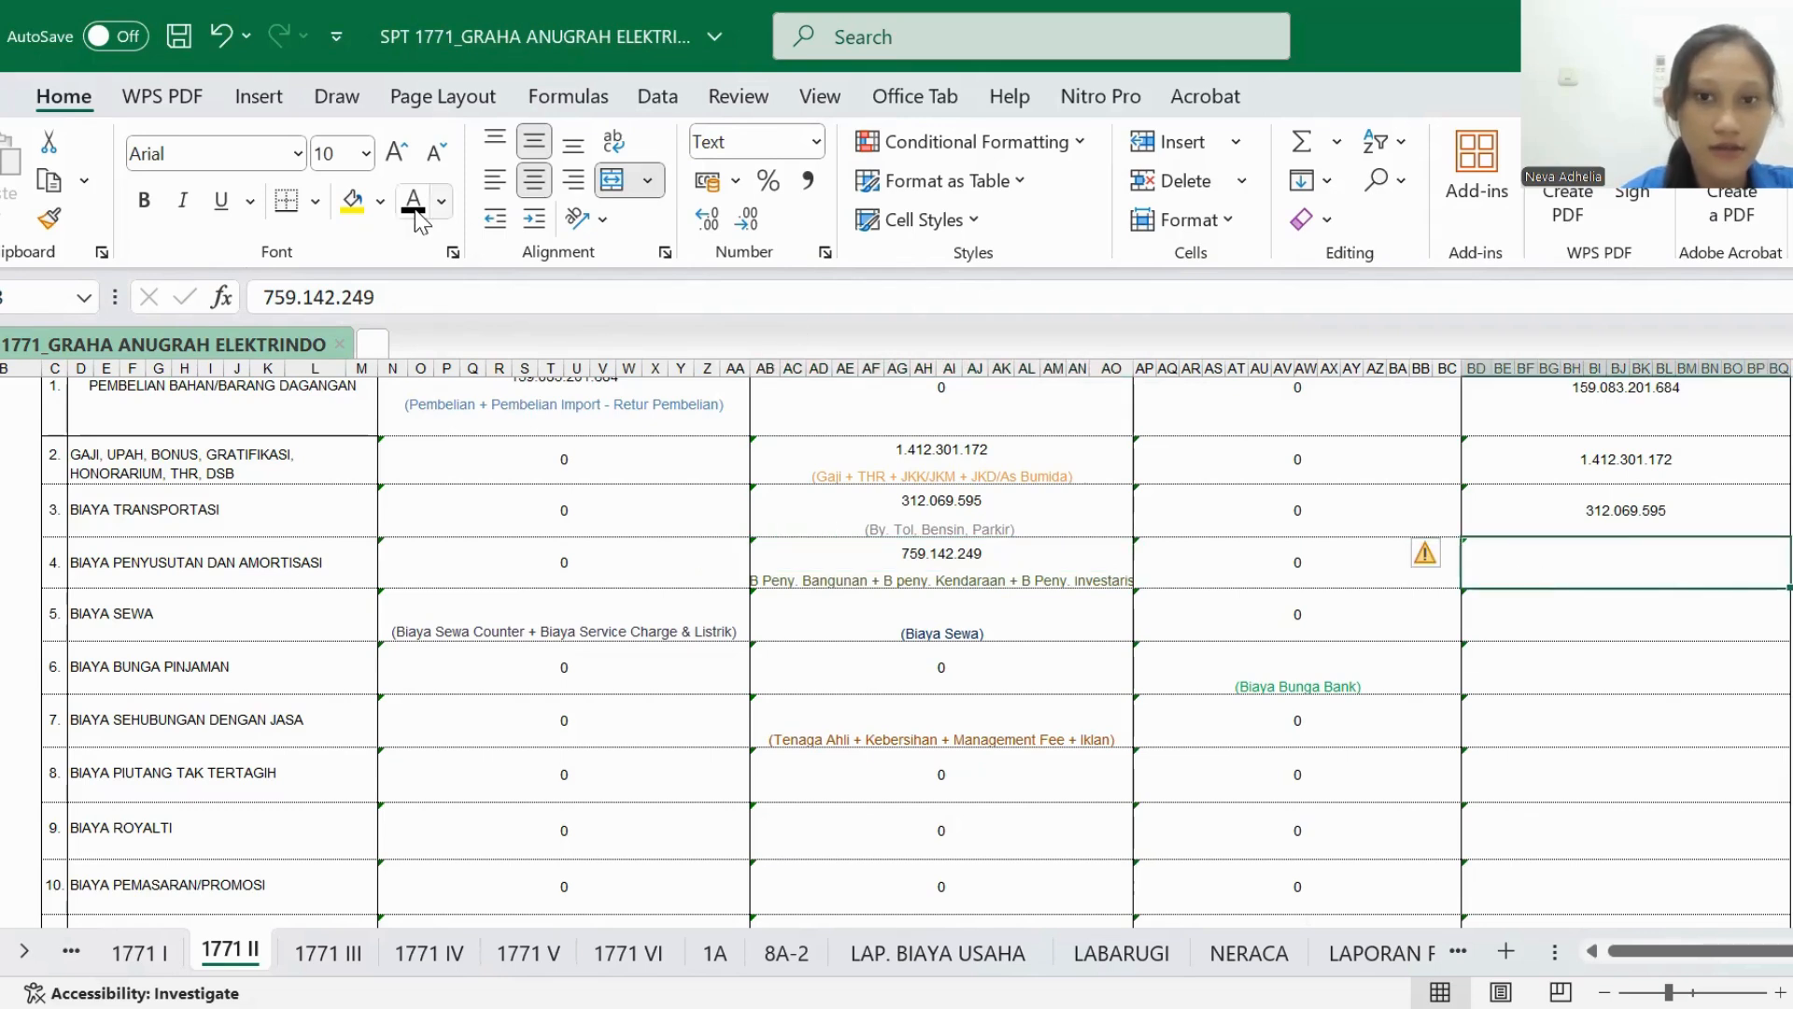
{"action": "type", "text": "759.142.249"}
{"action": "scroll", "coordinate": [447, 587], "scroll_direction": "up", "scroll_amount": 1}
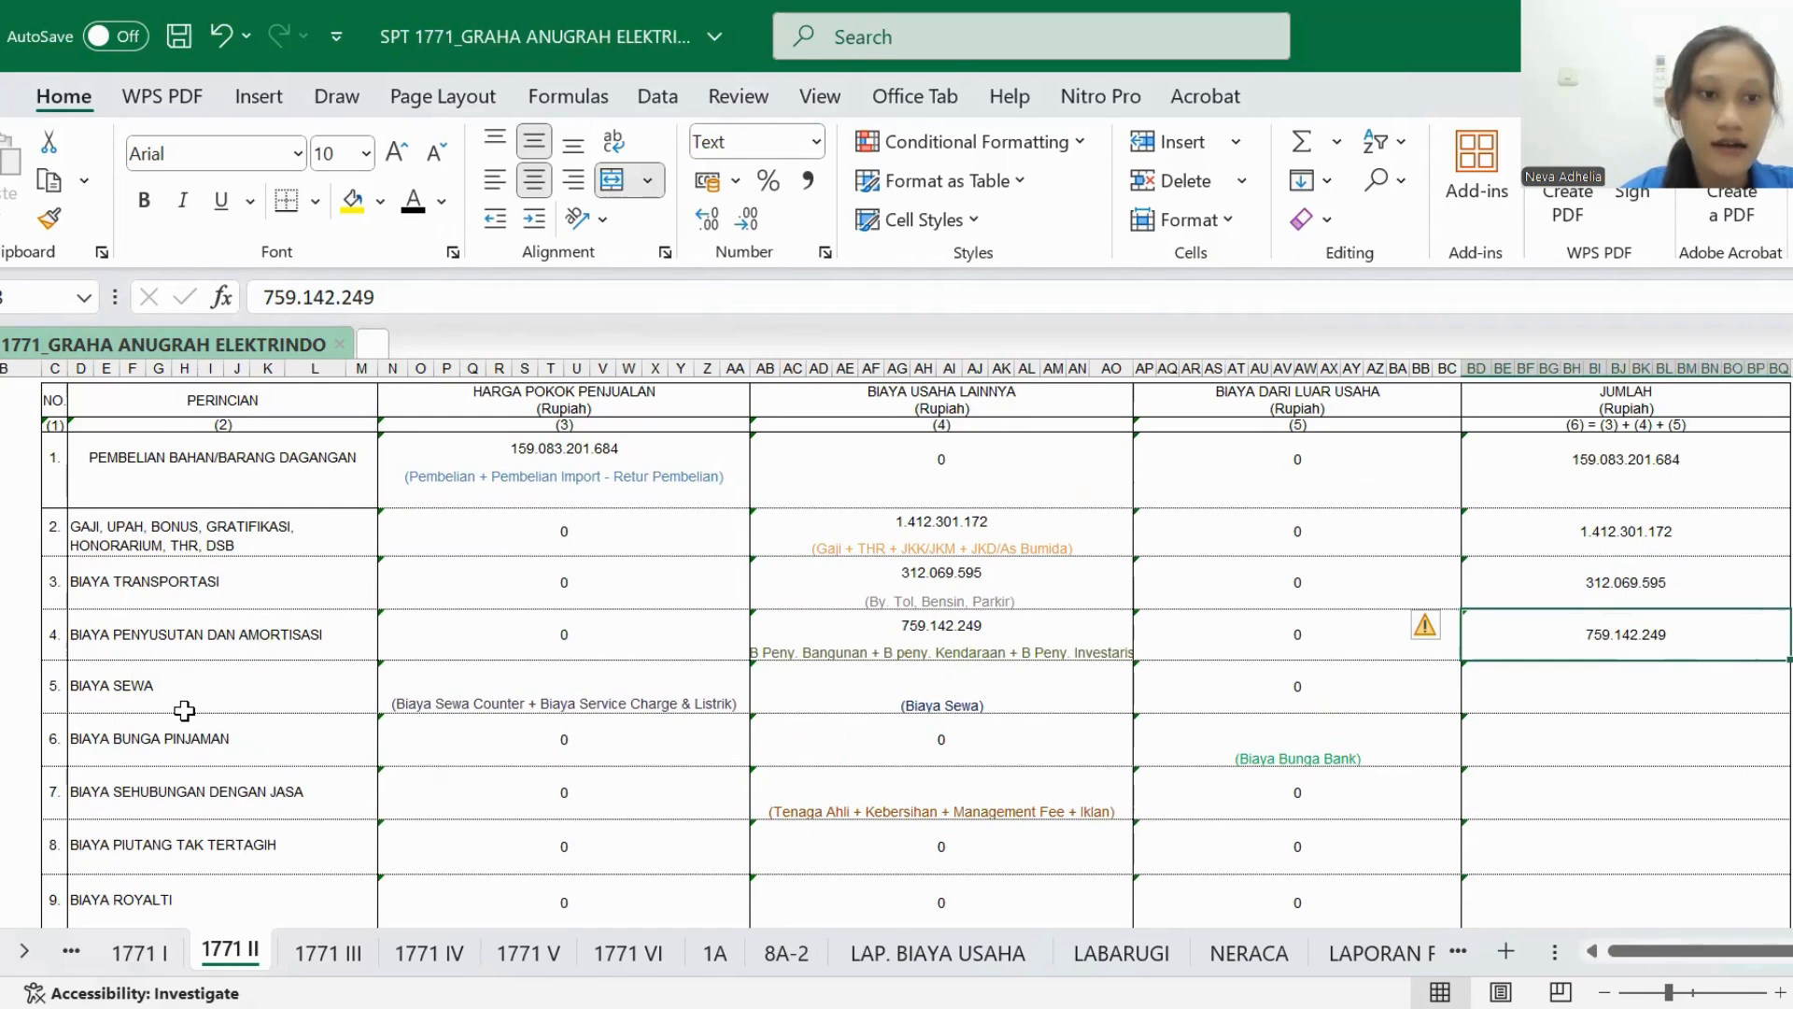
- Point out BIAYA SEWA in 1771 II and examine the Biaya Sewa Counter and Biaya Service Charge + Listrik rows in LABARUGI
{"action": "left_click", "coordinate": [127, 702]}
{"action": "scroll", "coordinate": [127, 703], "scroll_direction": "up", "scroll_amount": 1}
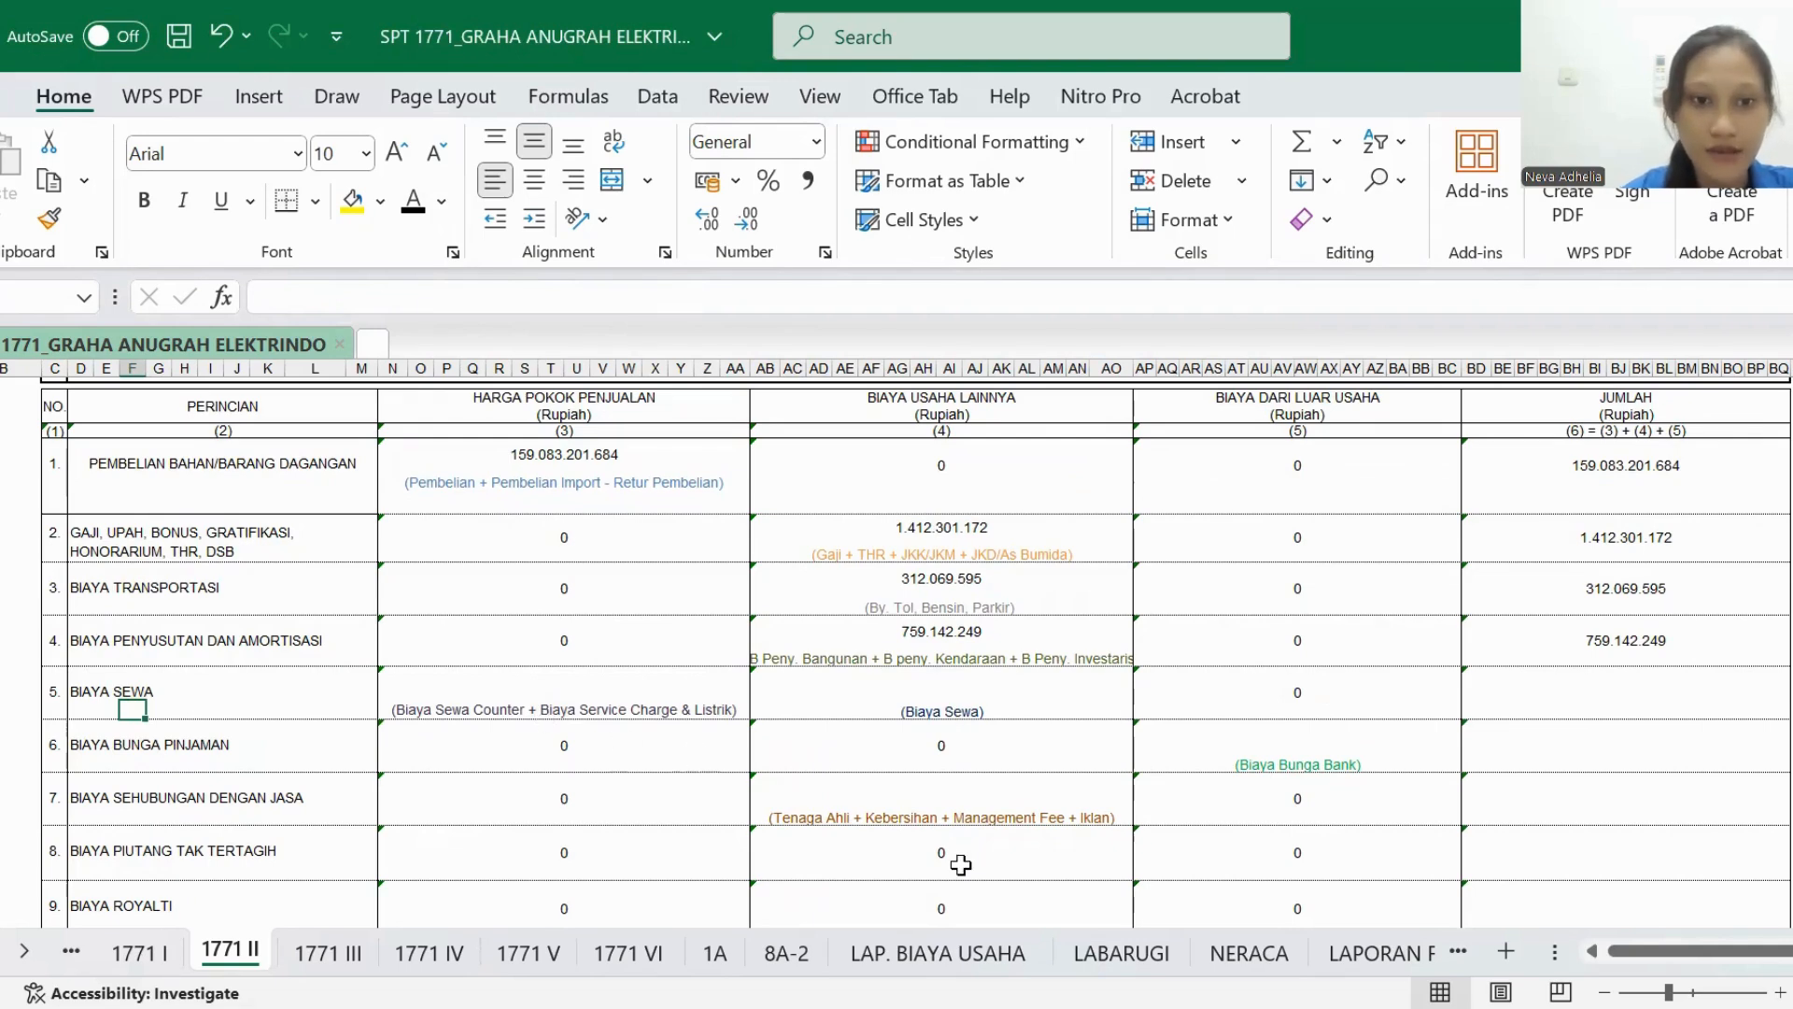
{"action": "left_click", "coordinate": [1106, 954]}
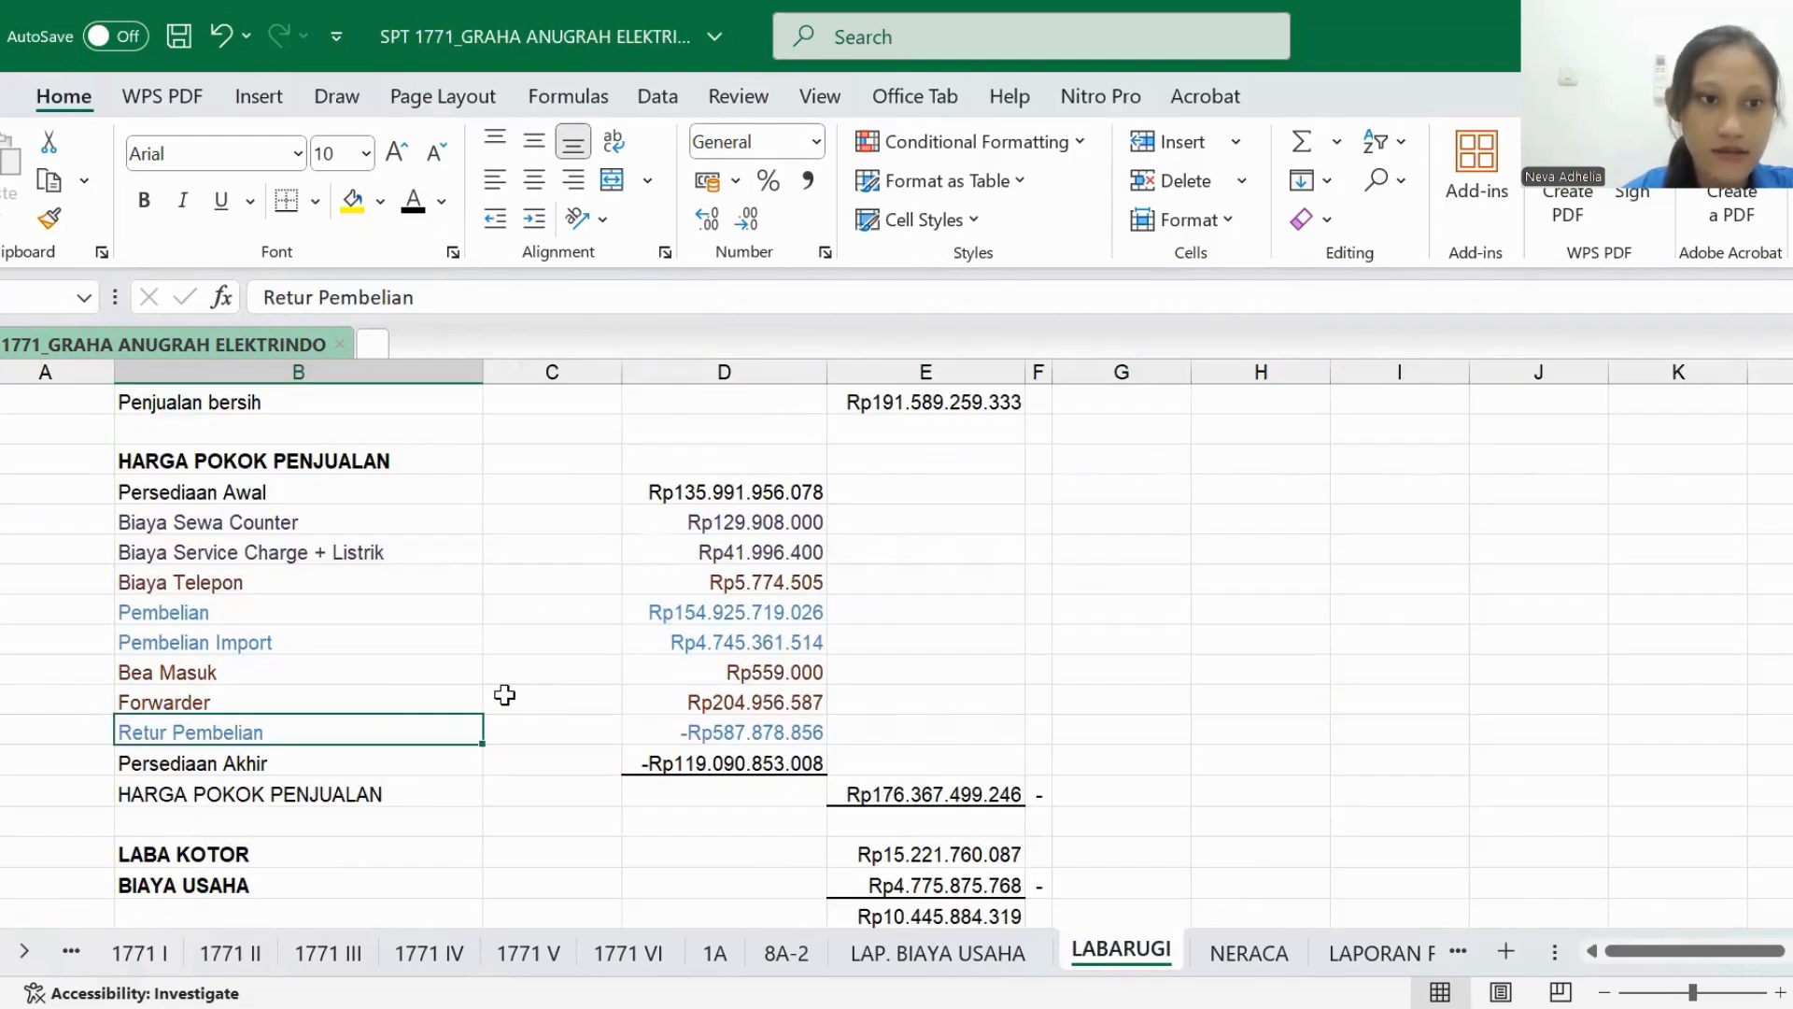
{"action": "left_click", "coordinate": [130, 526]}
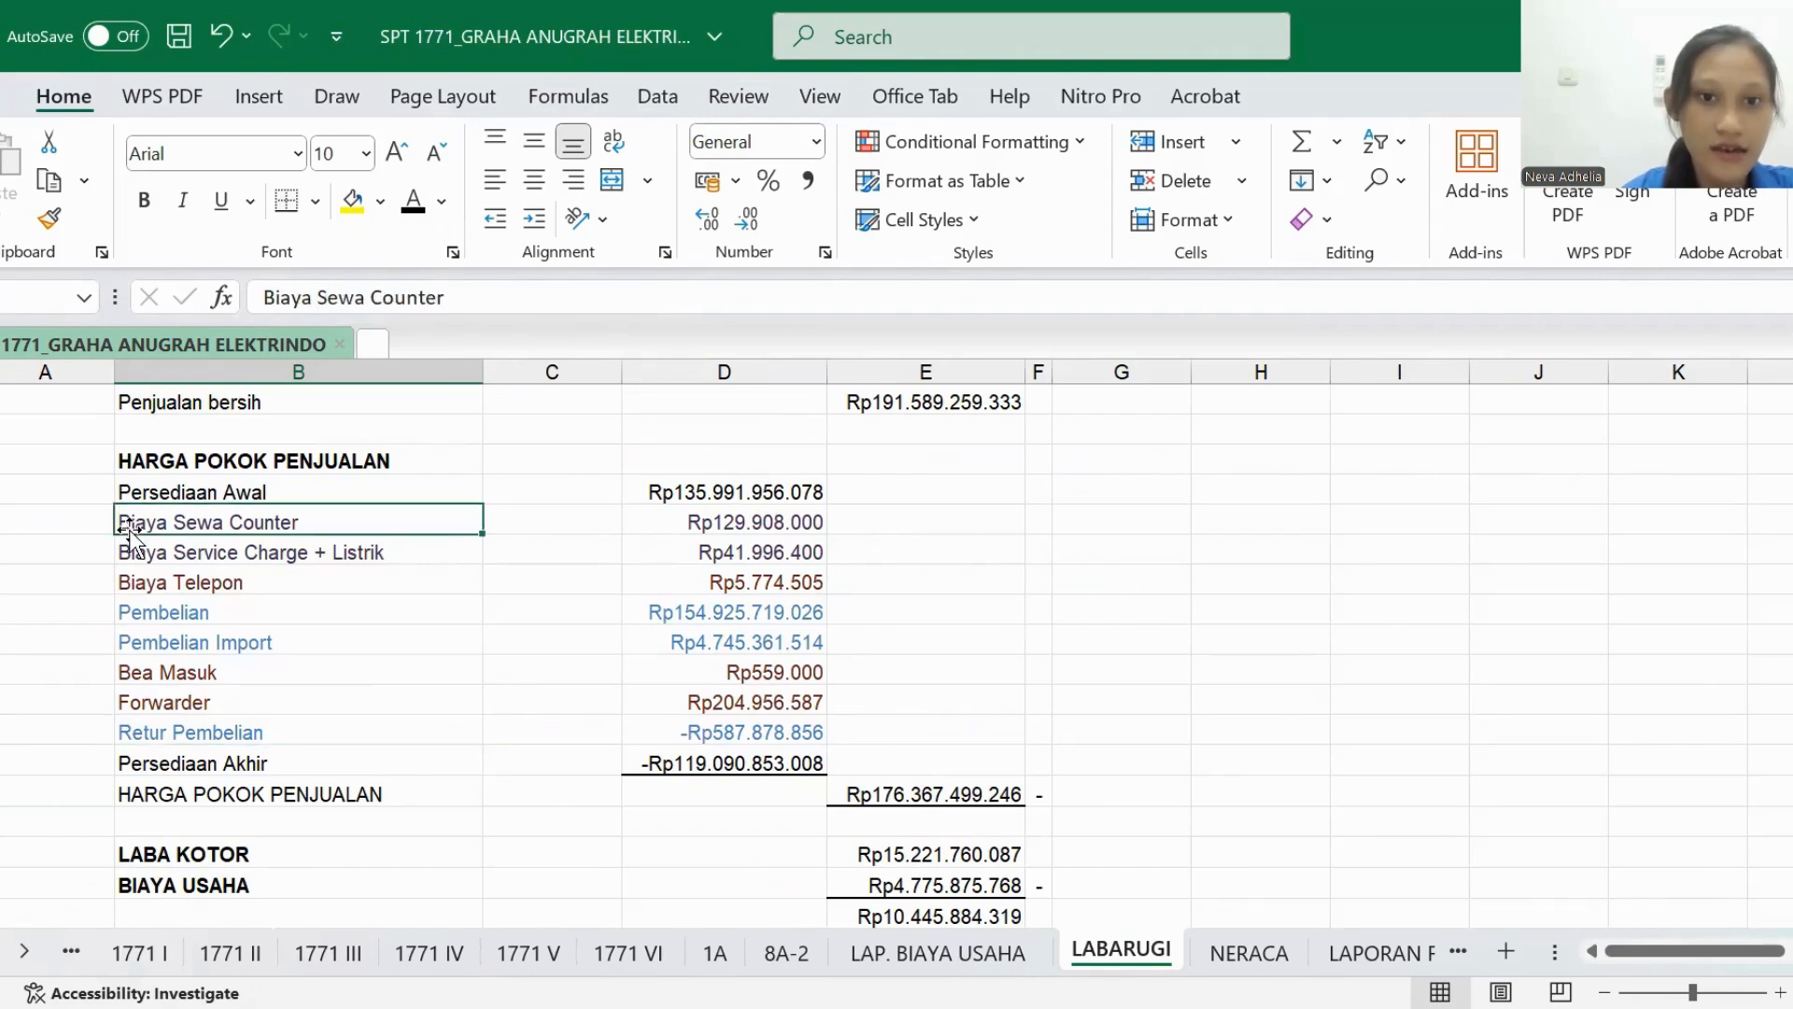
{"action": "scroll", "coordinate": [130, 532], "scroll_direction": "down", "scroll_amount": 3}
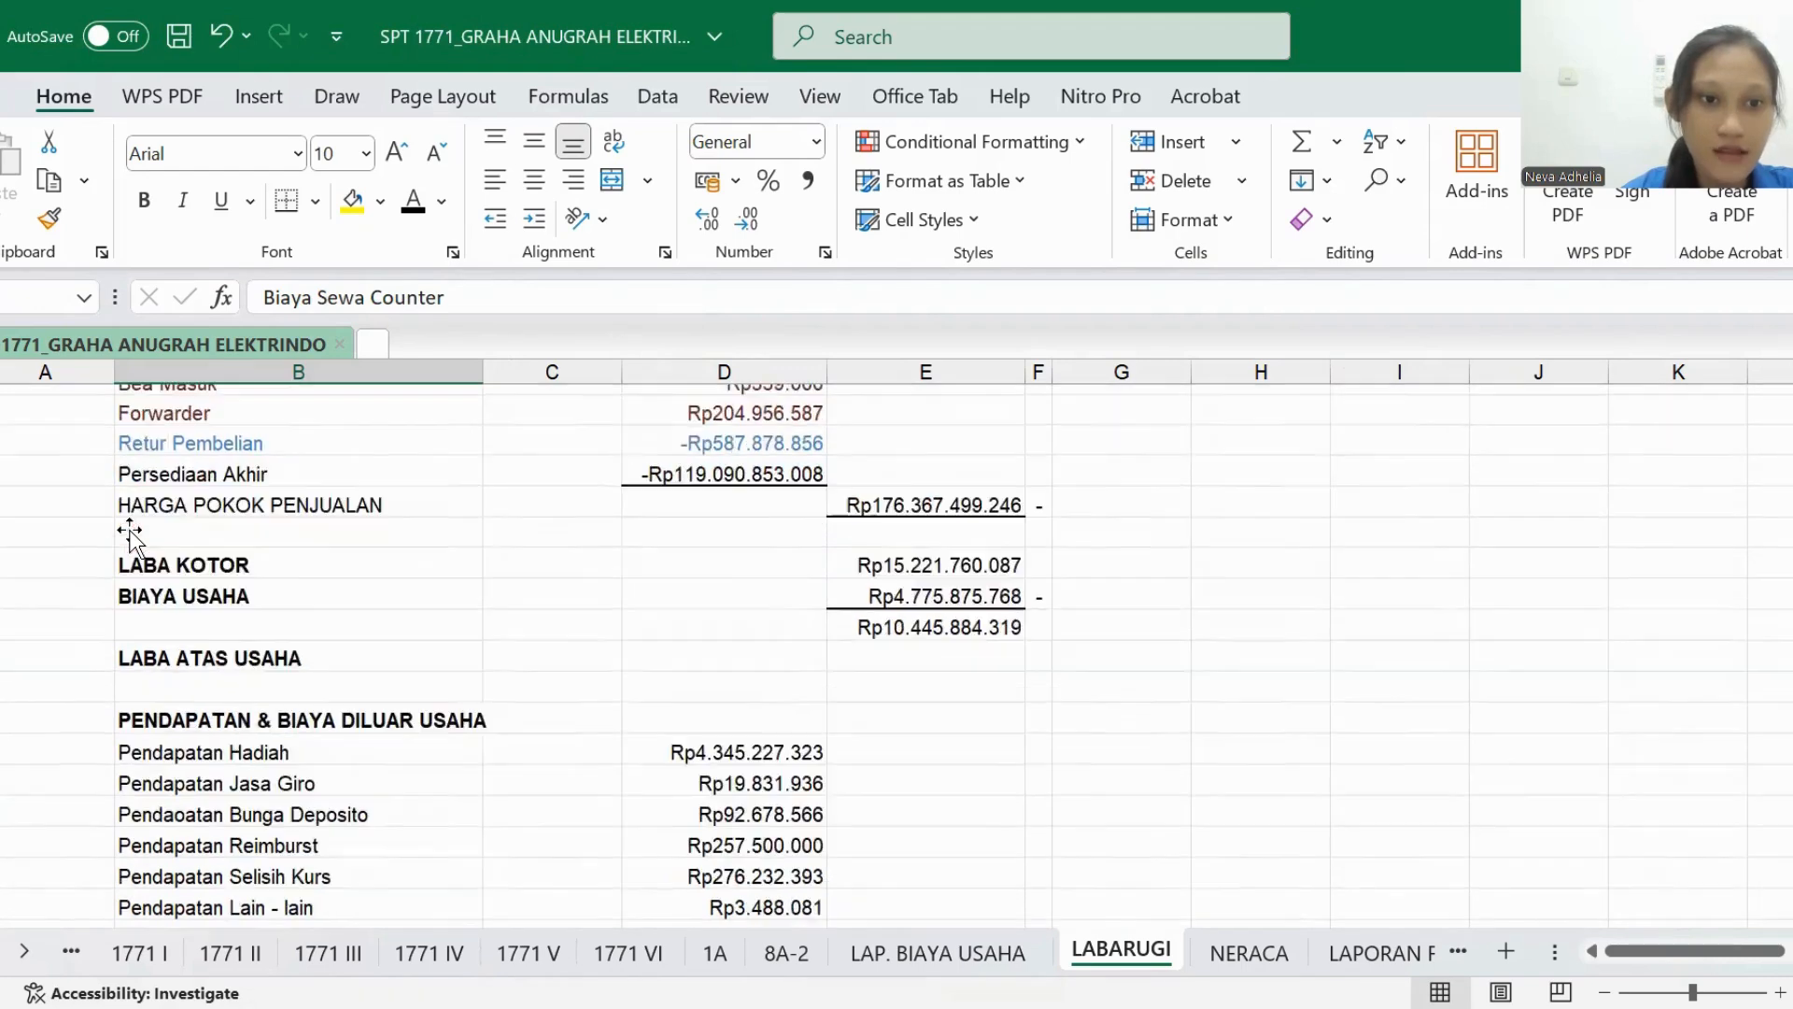
{"action": "scroll", "coordinate": [131, 537], "scroll_direction": "up", "scroll_amount": 2}
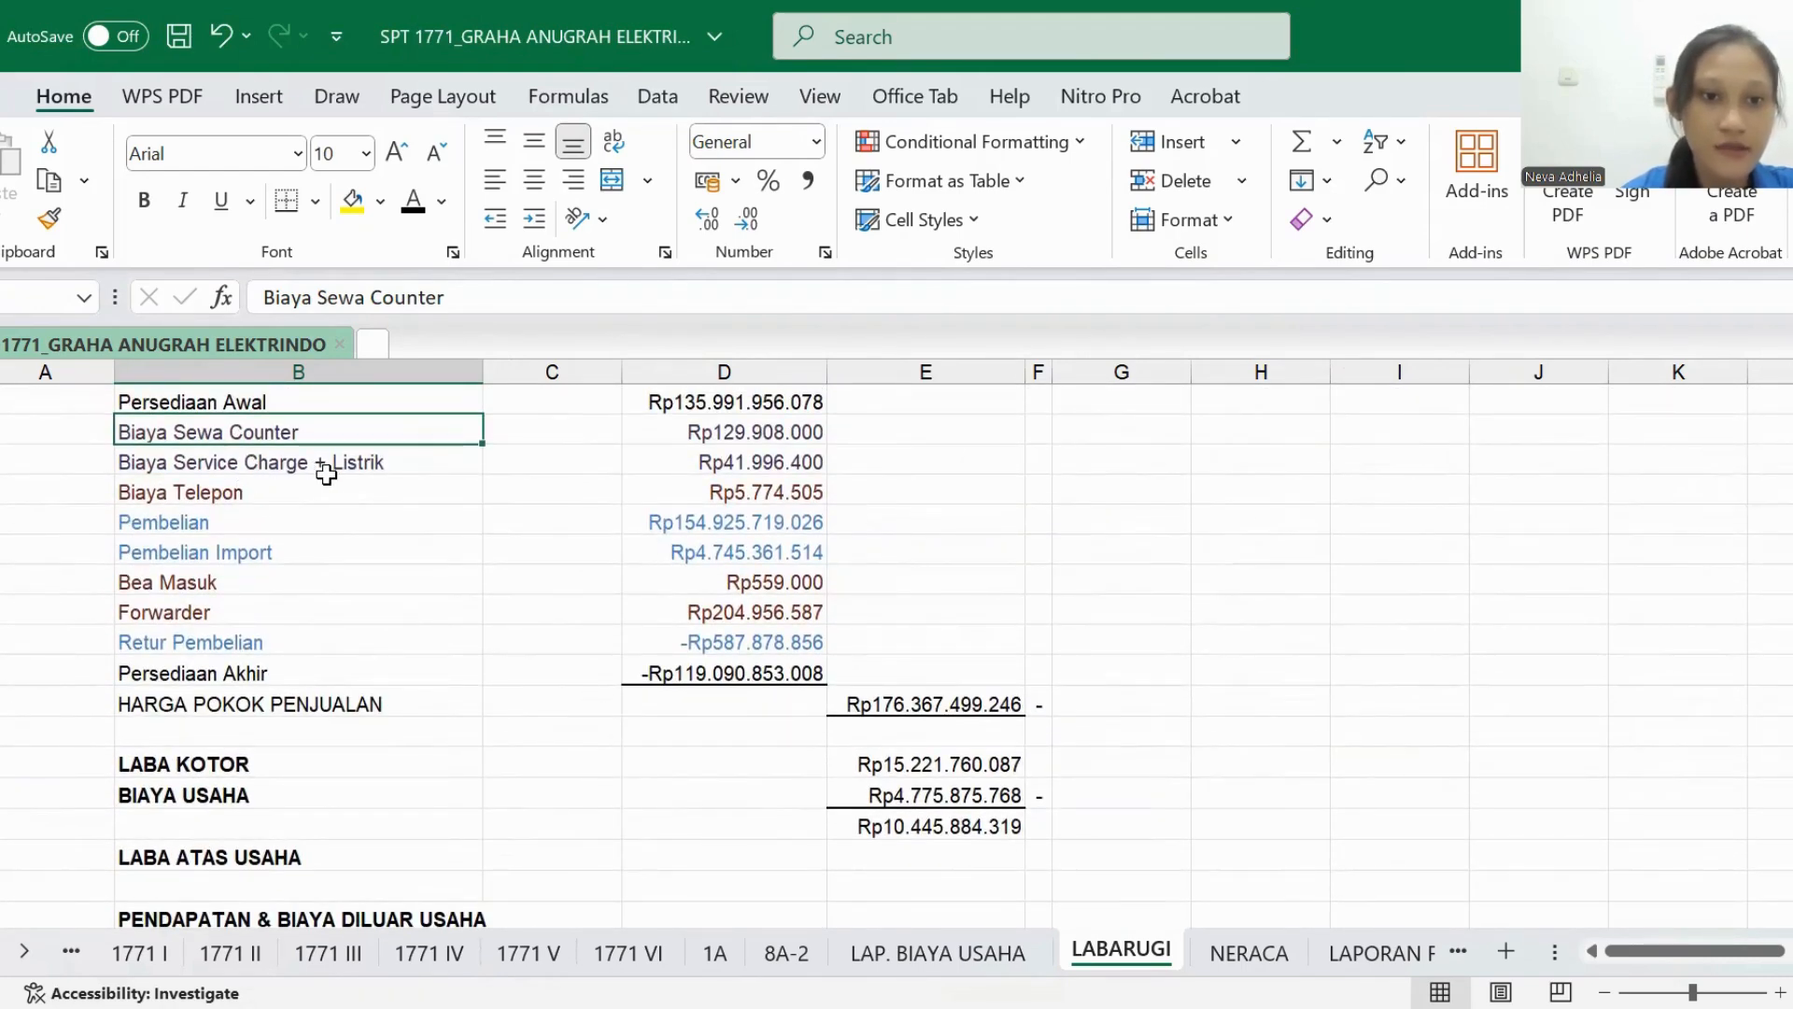
- Set the BIAYA SEWA amount under HARGA POKOK PENJUALAN in 1771 II to black font
{"action": "left_click", "coordinate": [234, 955]}
{"action": "left_click", "coordinate": [403, 690]}
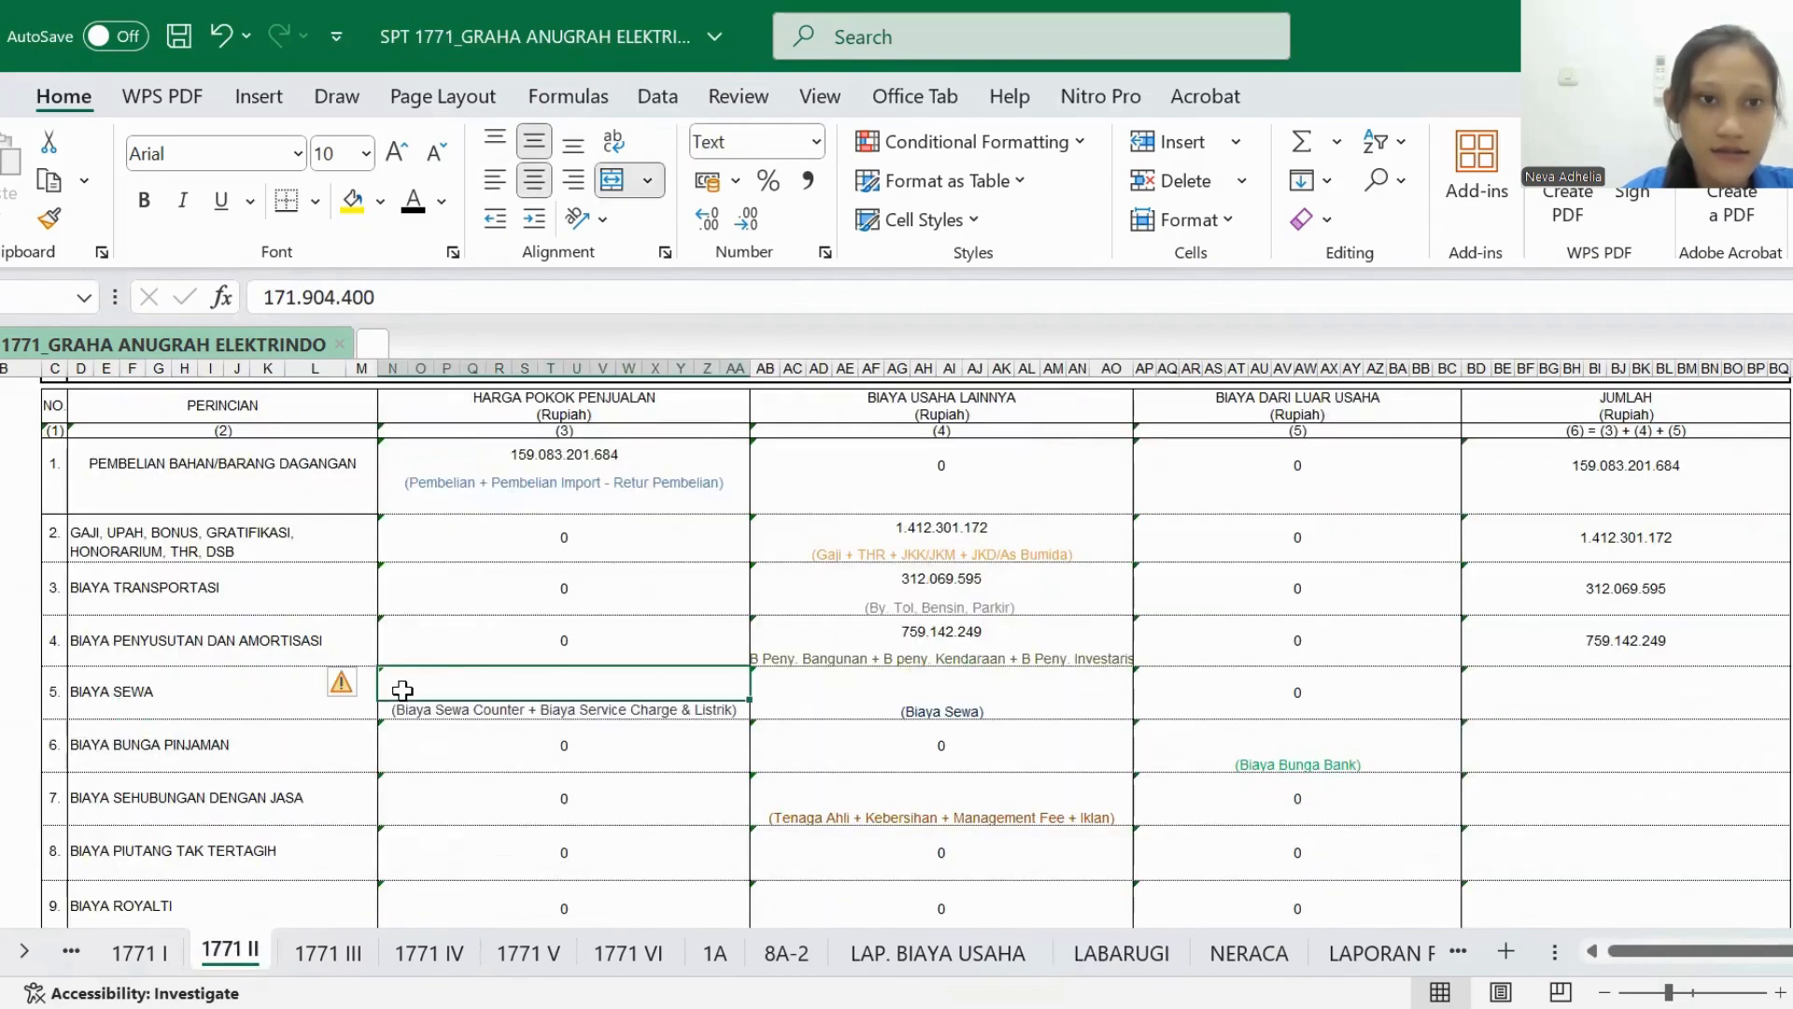
{"action": "left_click", "coordinate": [419, 213]}
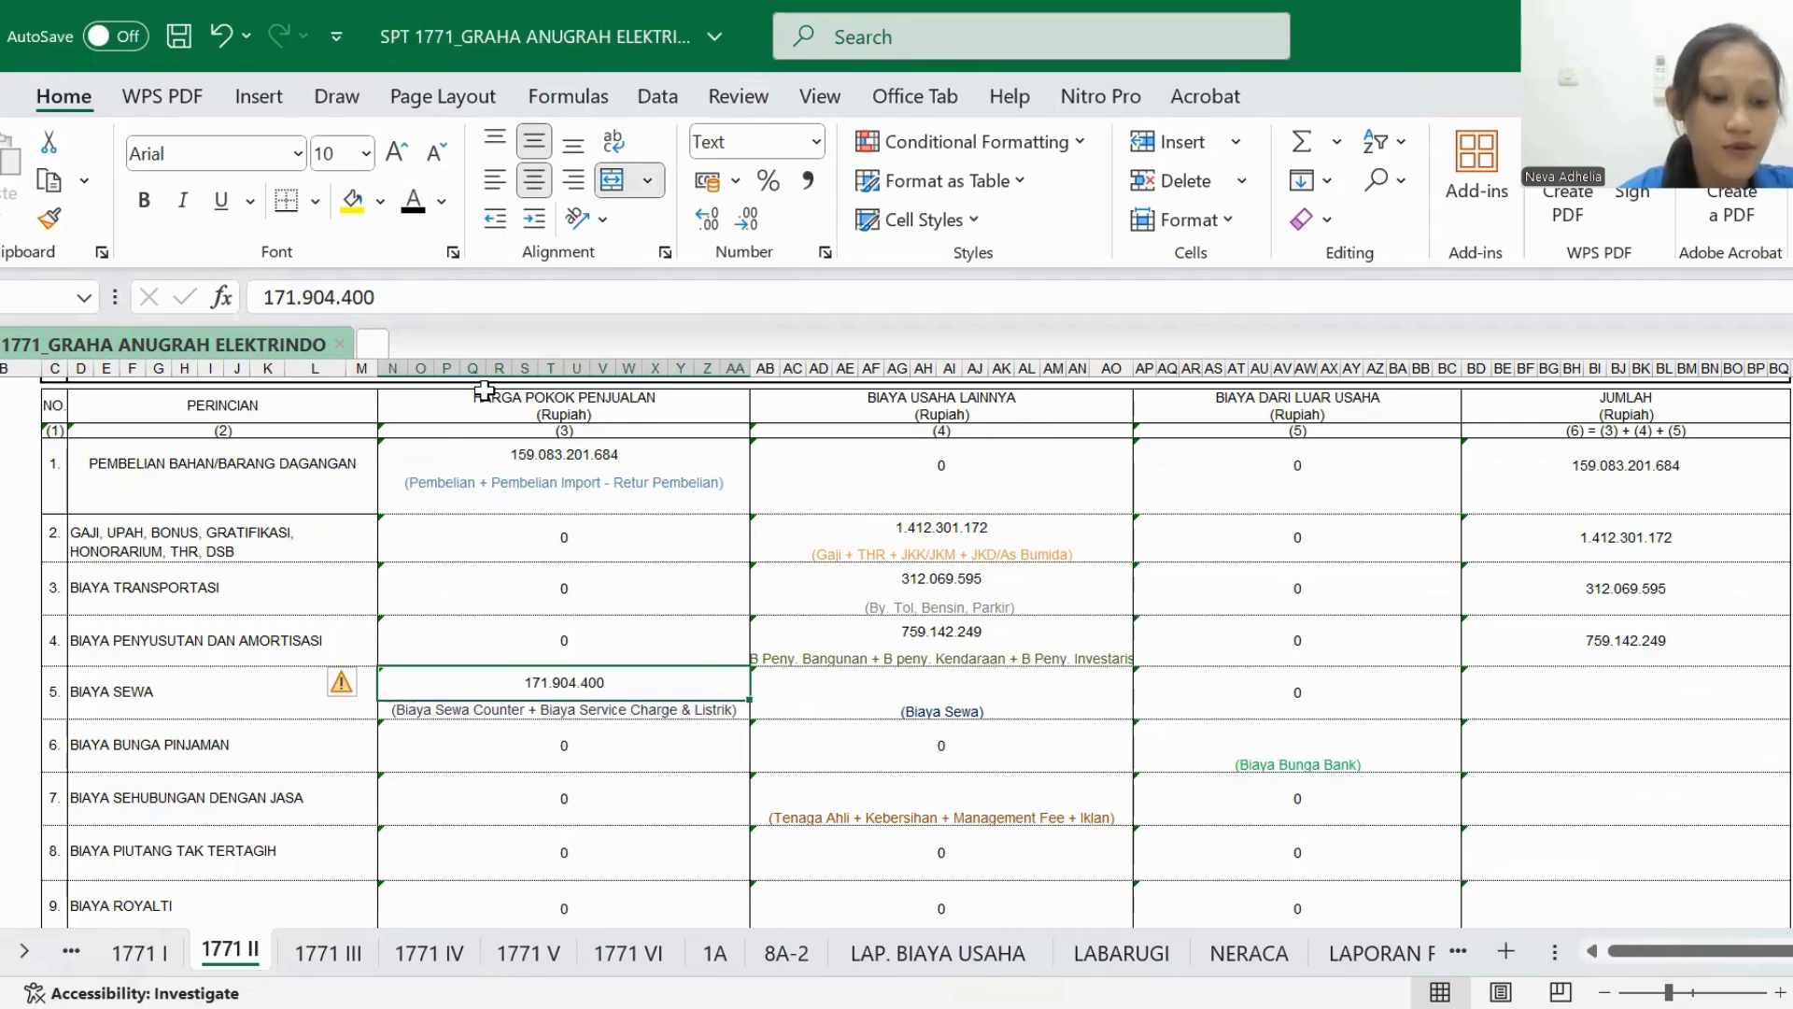
- Locate the Biaya Sewa row in LAP. BIAYA USAHA as the source for BIAYA USAHA LAINNYA
{"action": "scroll", "coordinate": [659, 610], "scroll_direction": "right", "scroll_amount": 3}
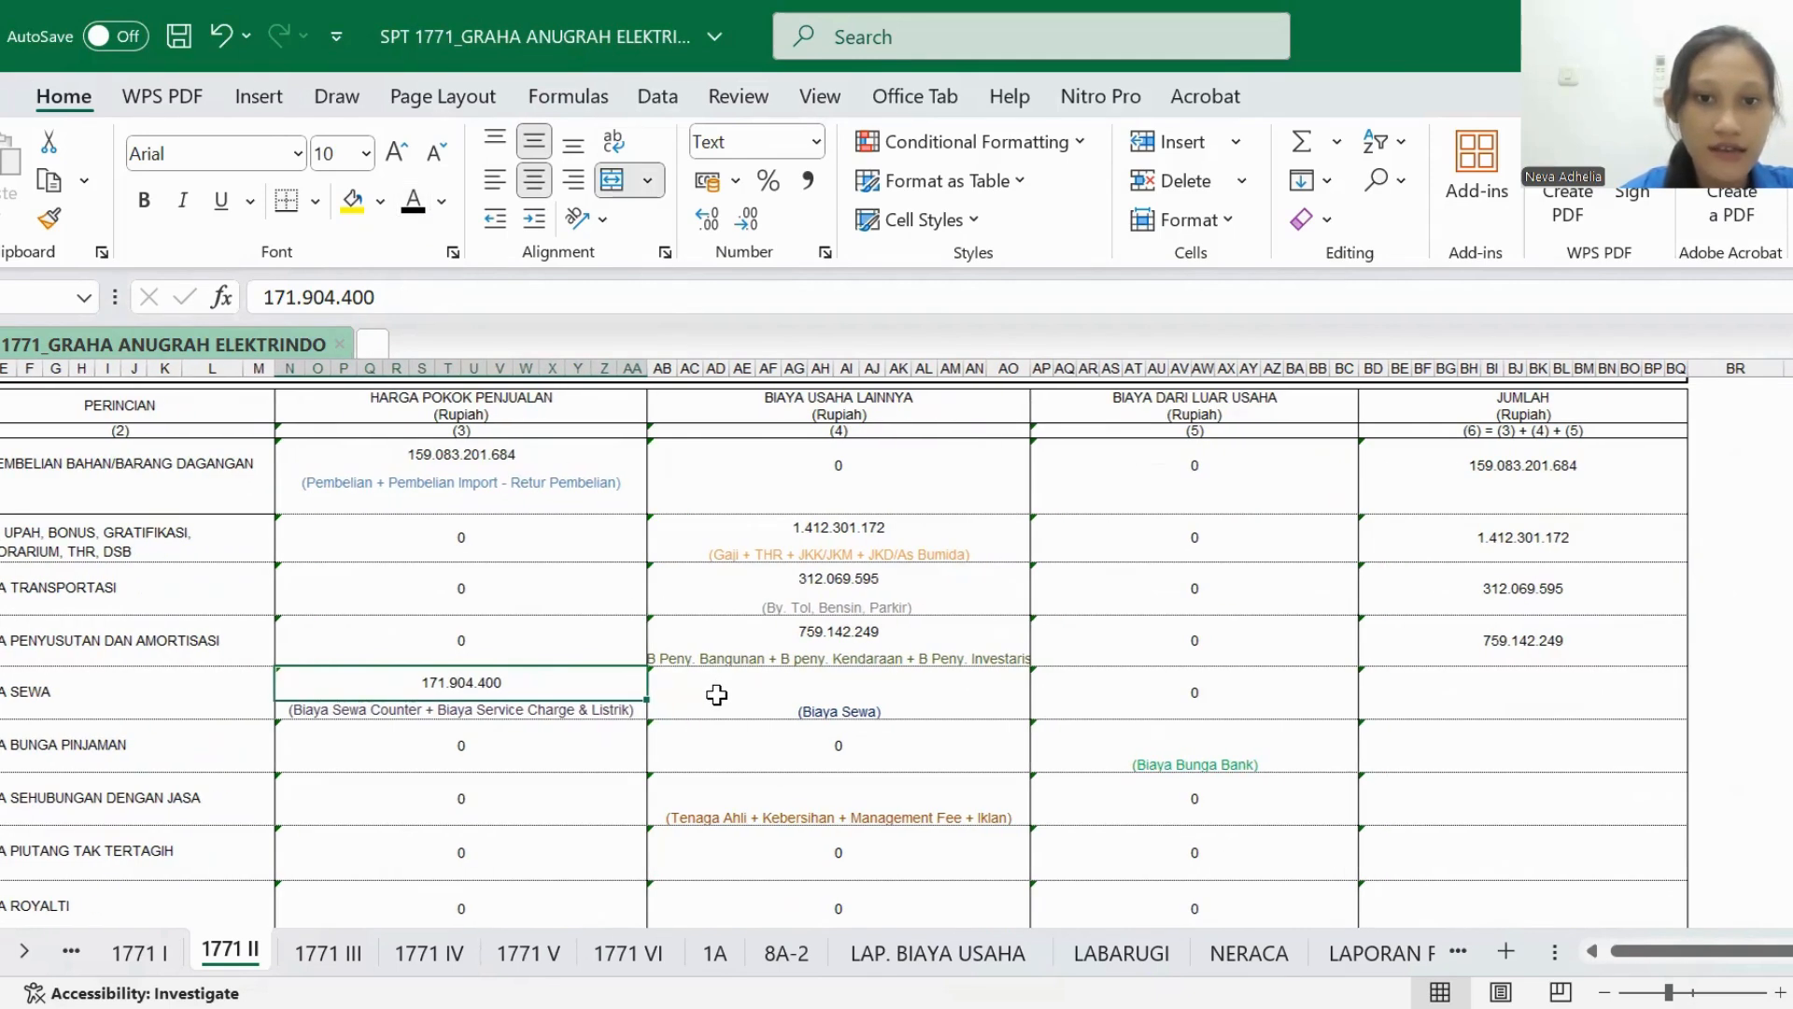
{"action": "left_click", "coordinate": [998, 951]}
{"action": "scroll", "coordinate": [895, 708], "scroll_direction": "up", "scroll_amount": 5}
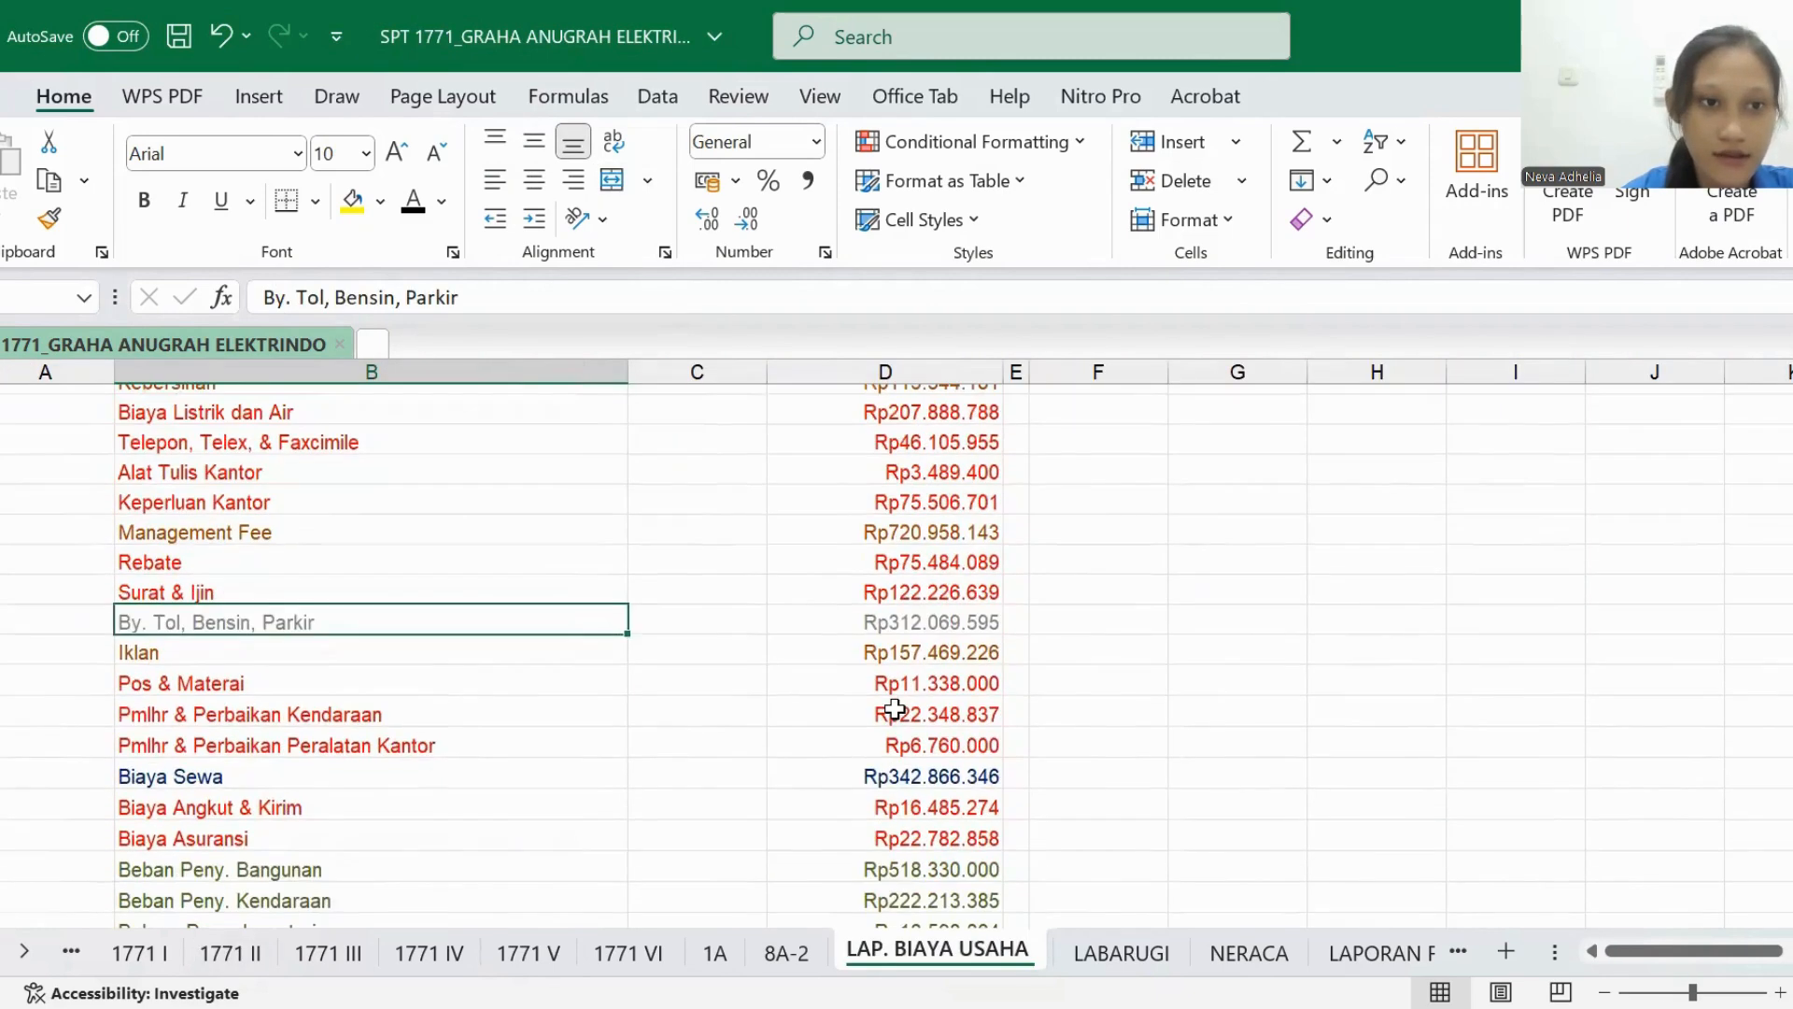
{"action": "scroll", "coordinate": [895, 708], "scroll_direction": "down", "scroll_amount": 2}
{"action": "scroll", "coordinate": [895, 707], "scroll_direction": "down", "scroll_amount": 1}
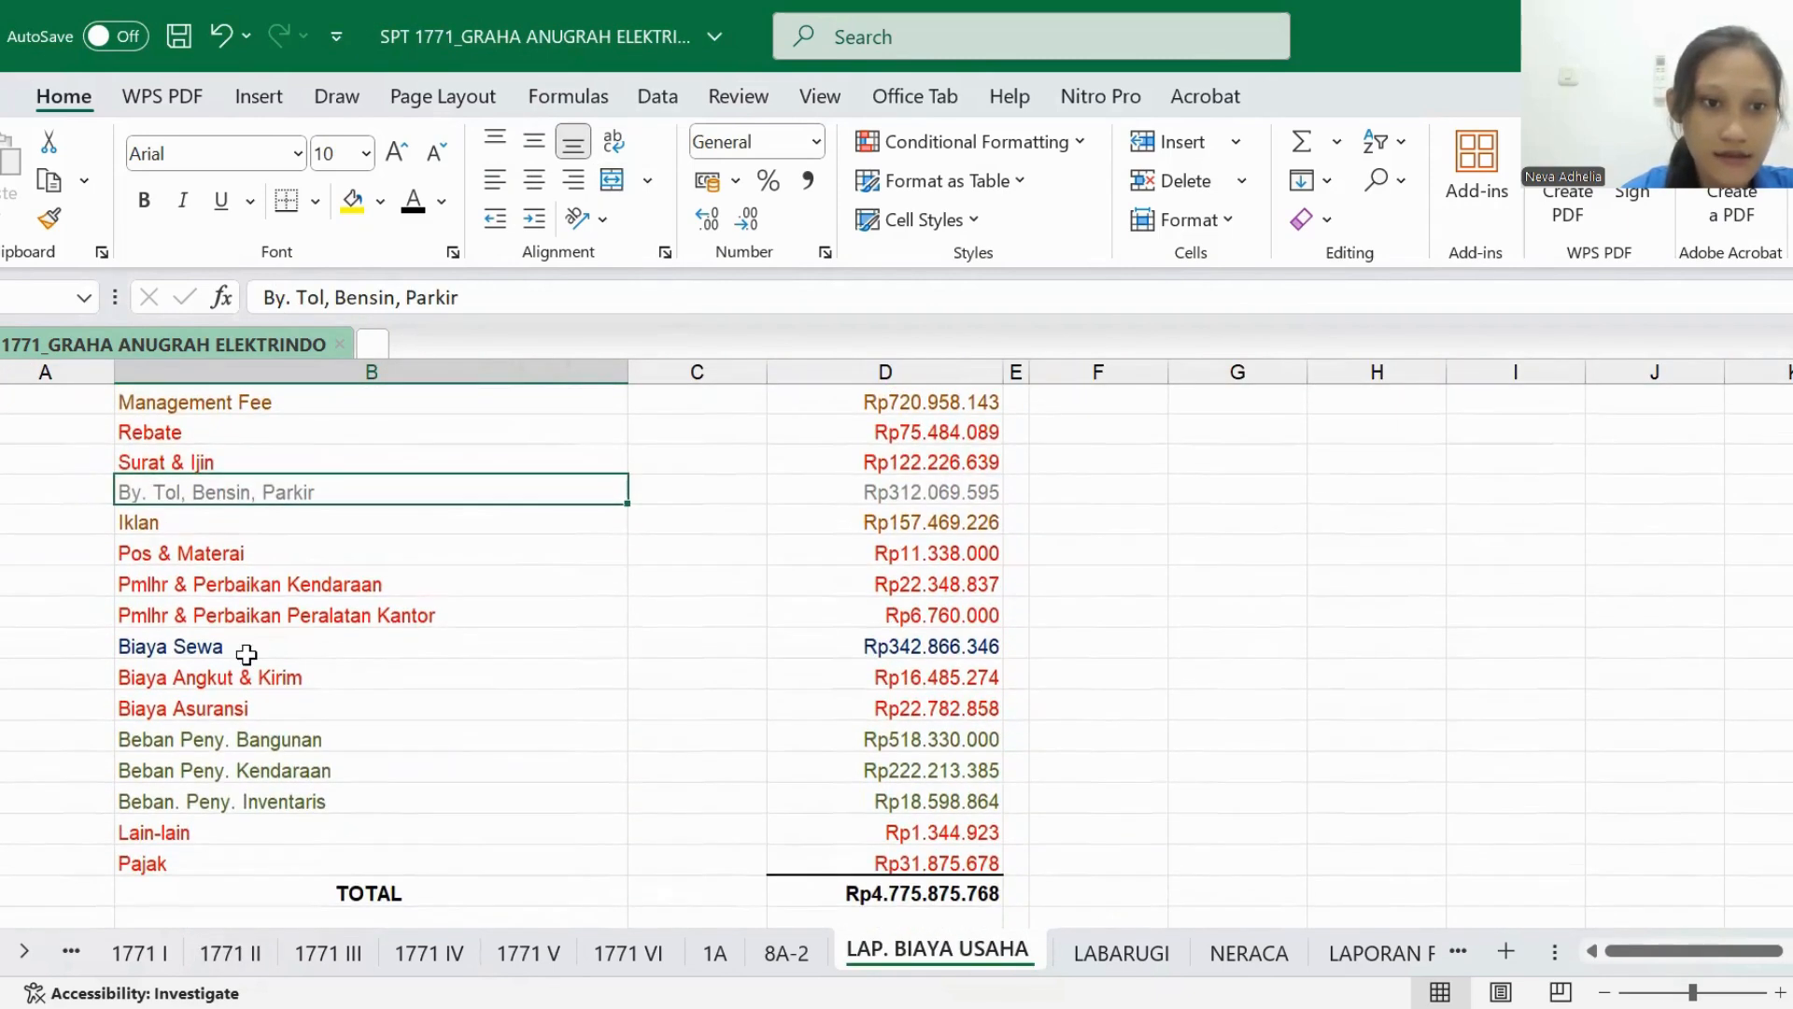
{"action": "left_click", "coordinate": [247, 654]}
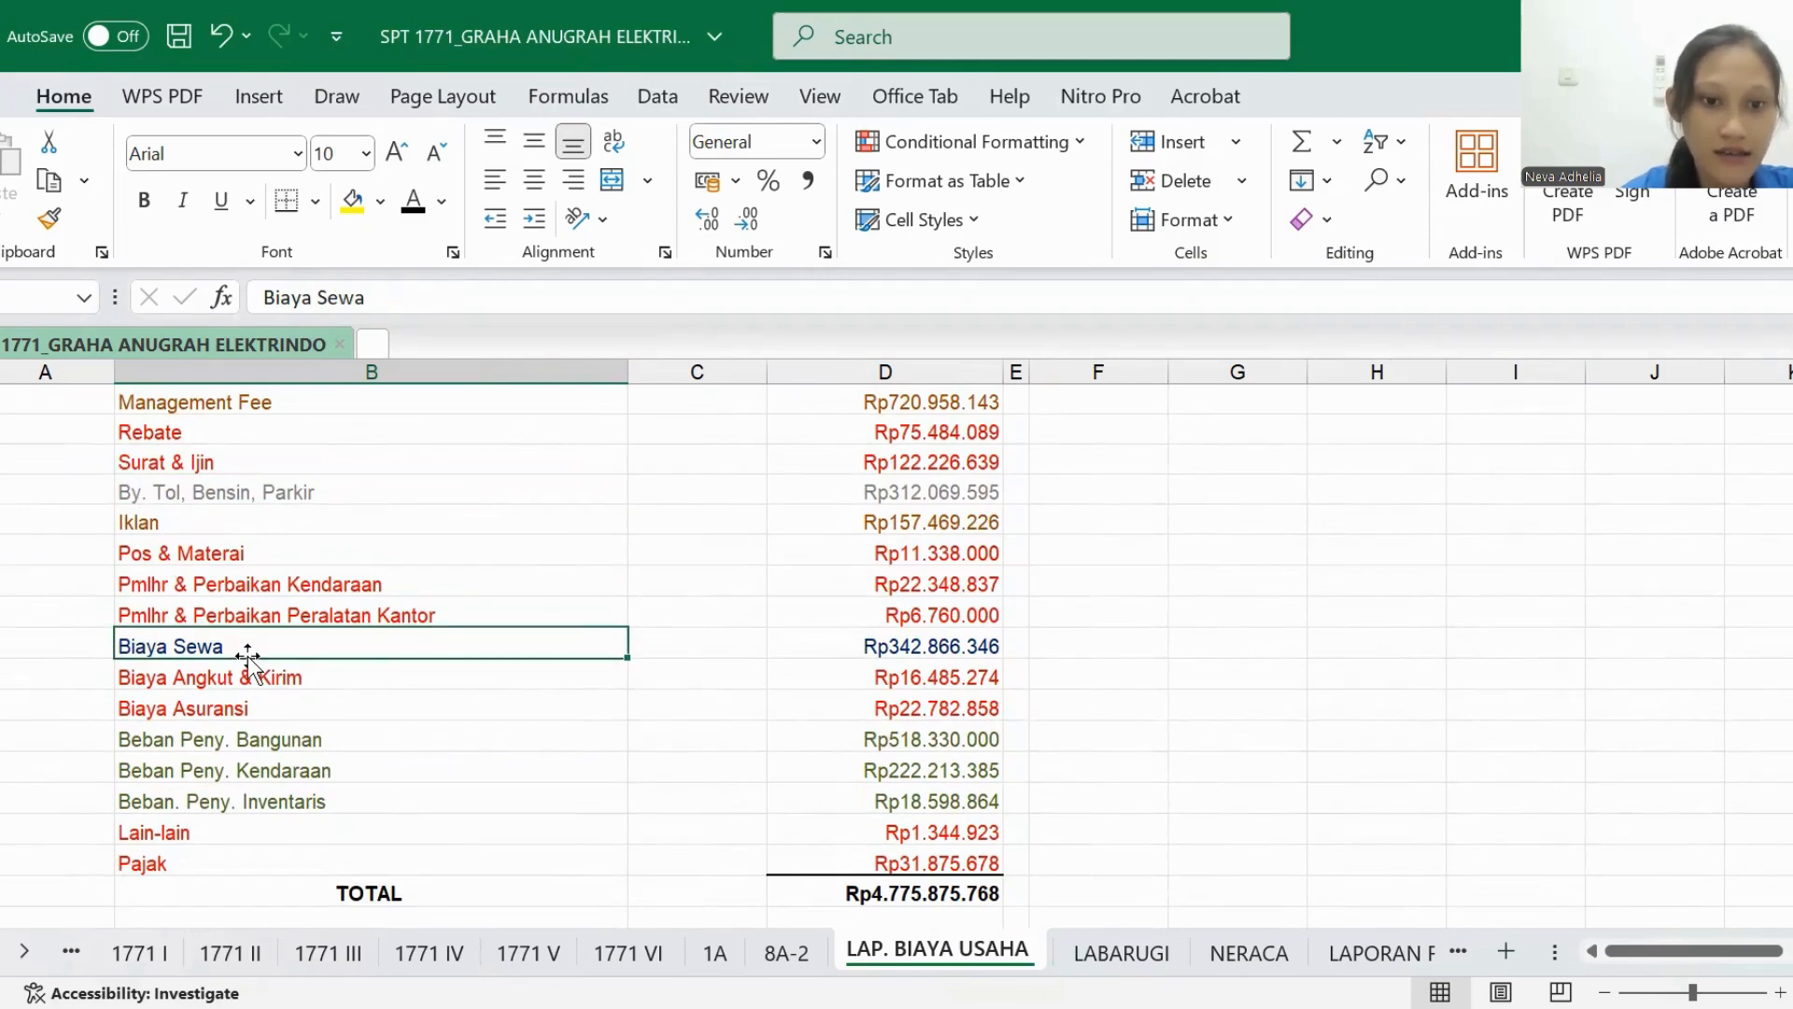
- In the BIAYA SEWA row of 1771 II, set the BIAYA USAHA LAINNYA and JUMLAH amounts to black font
{"action": "left_click", "coordinate": [245, 953]}
{"action": "left_click", "coordinate": [735, 679]}
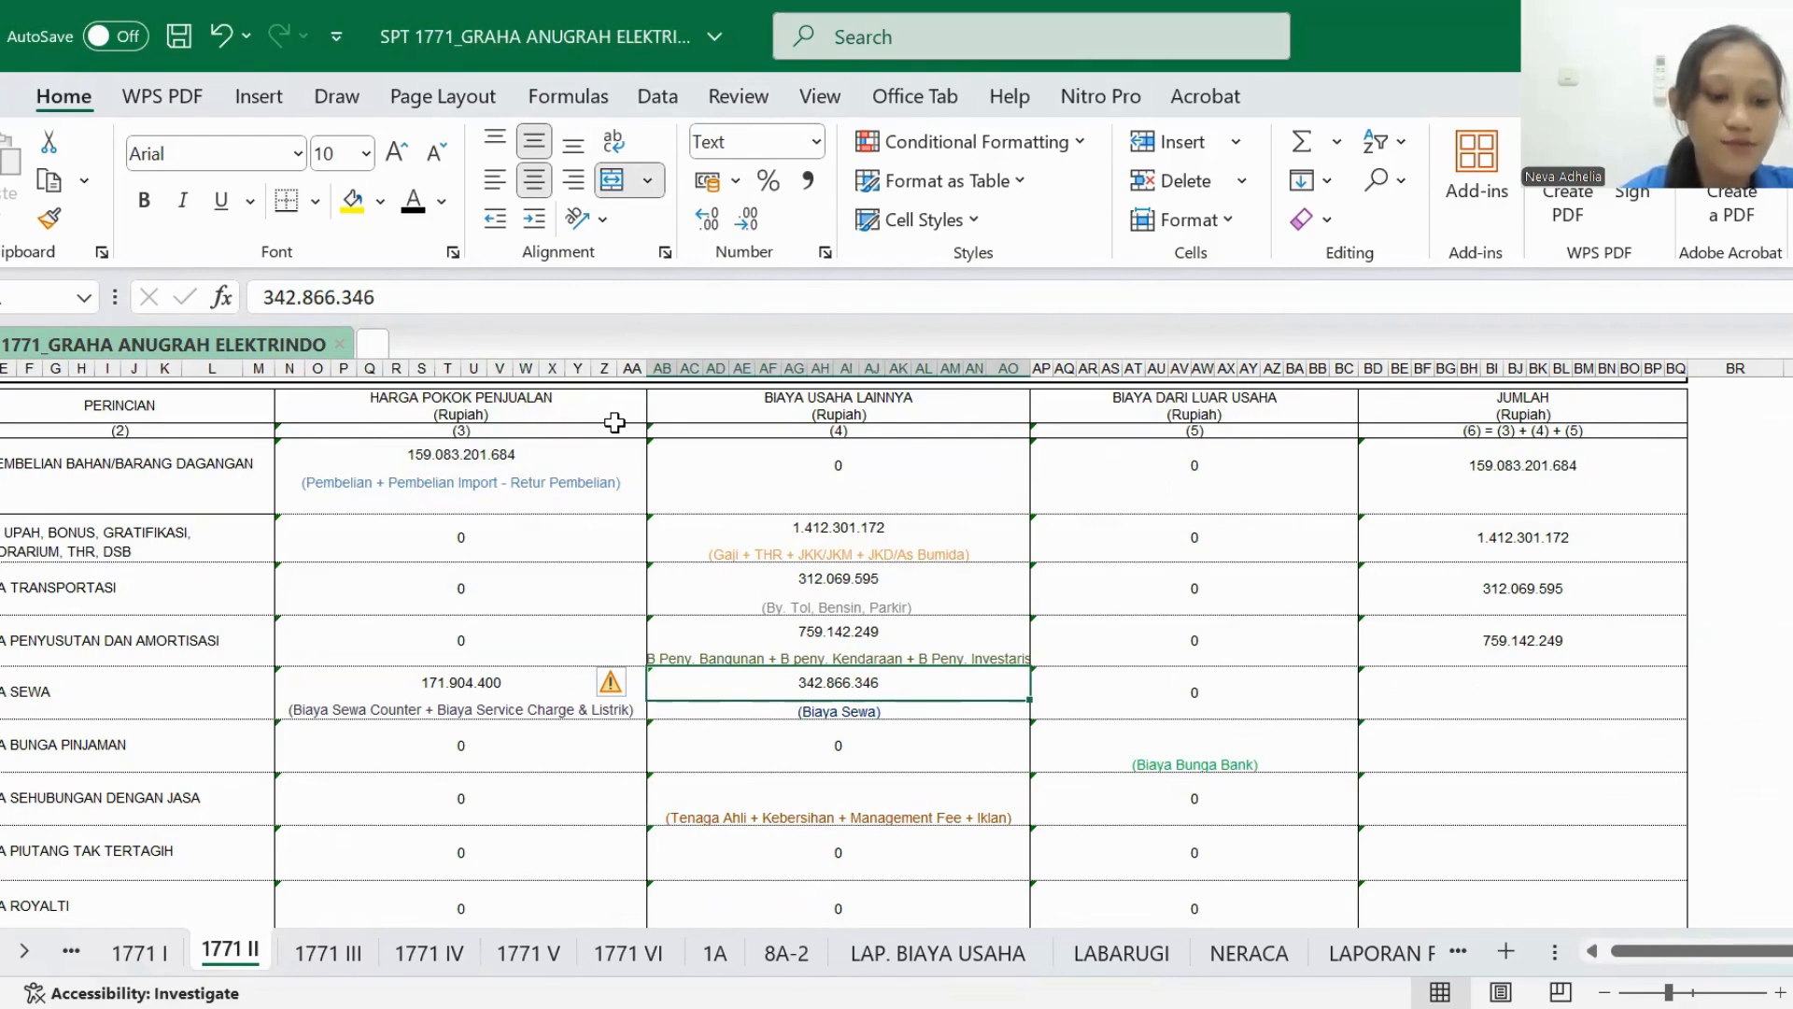
{"action": "left_click", "coordinate": [520, 688]}
{"action": "left_click", "coordinate": [727, 670]}
{"action": "left_click", "coordinate": [1501, 699]}
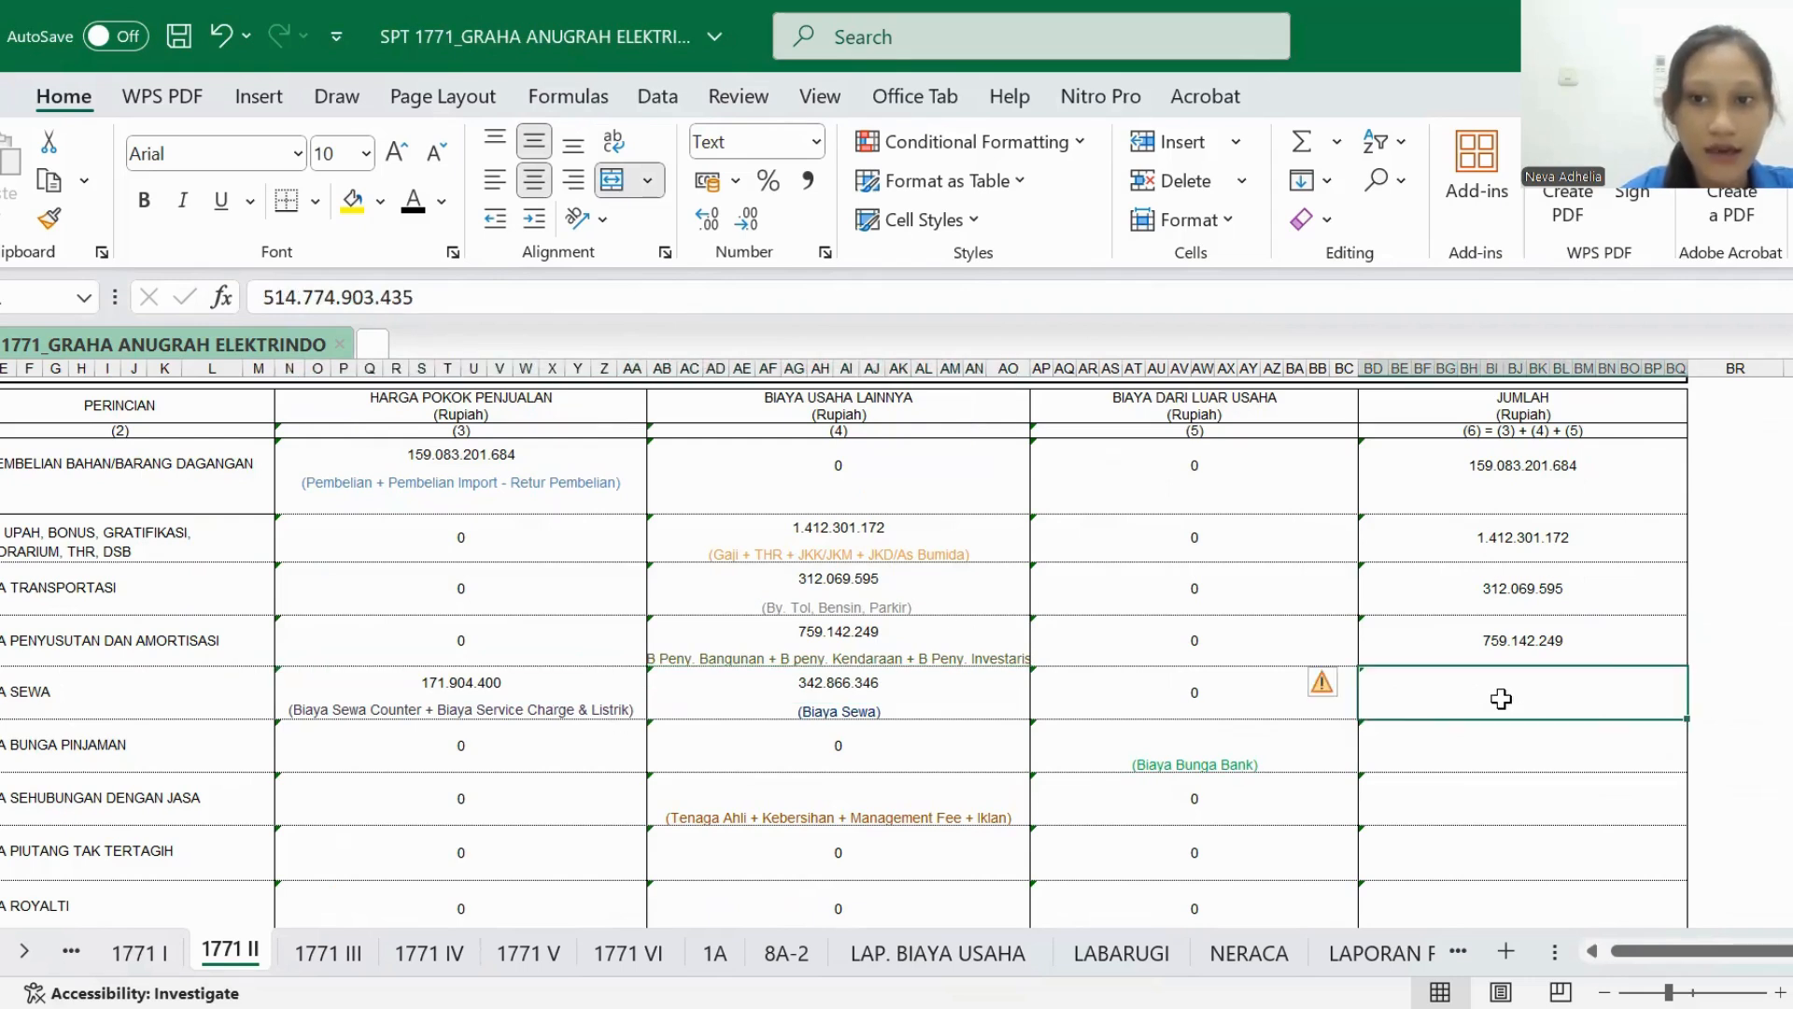
{"action": "left_click", "coordinate": [416, 211]}
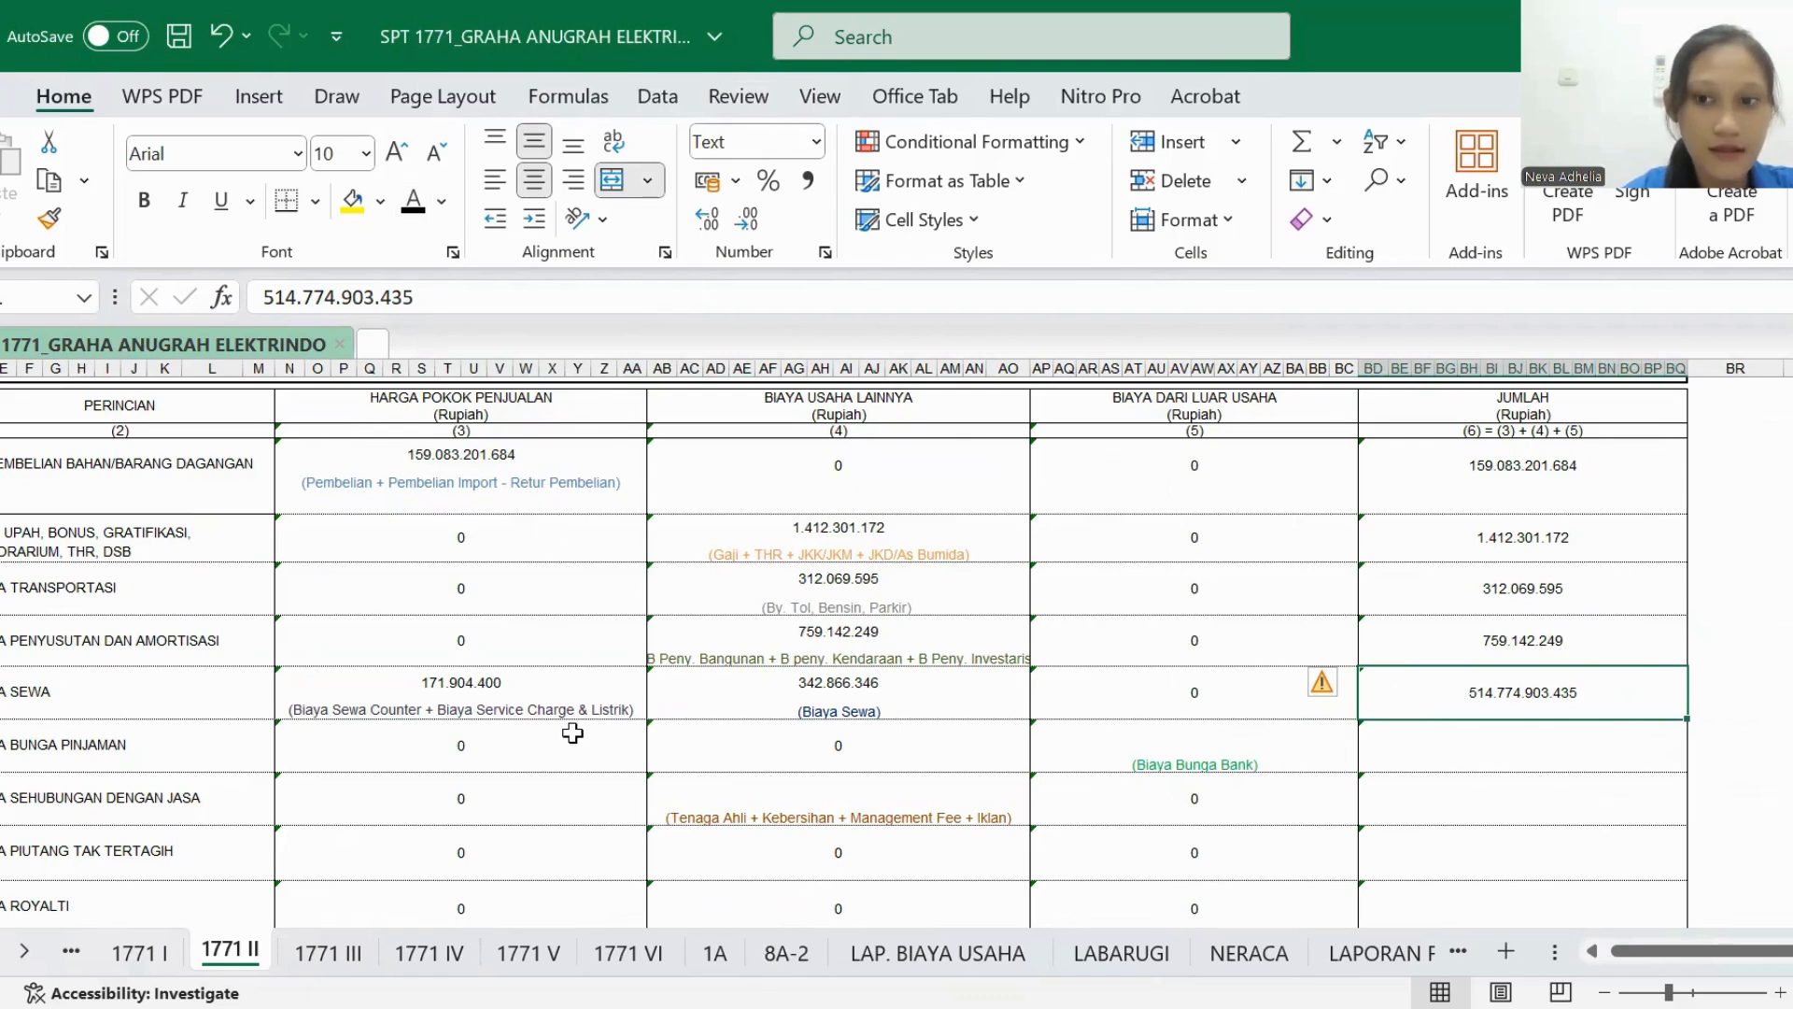
- Move on to BIAYA BUNGA PINJAMAN in 1771 II and locate its source row, Biaya Bunga Bank, in LABARUGI
{"action": "scroll", "coordinate": [572, 733], "scroll_direction": "left", "scroll_amount": 2}
{"action": "scroll", "coordinate": [572, 733], "scroll_direction": "down", "scroll_amount": 1}
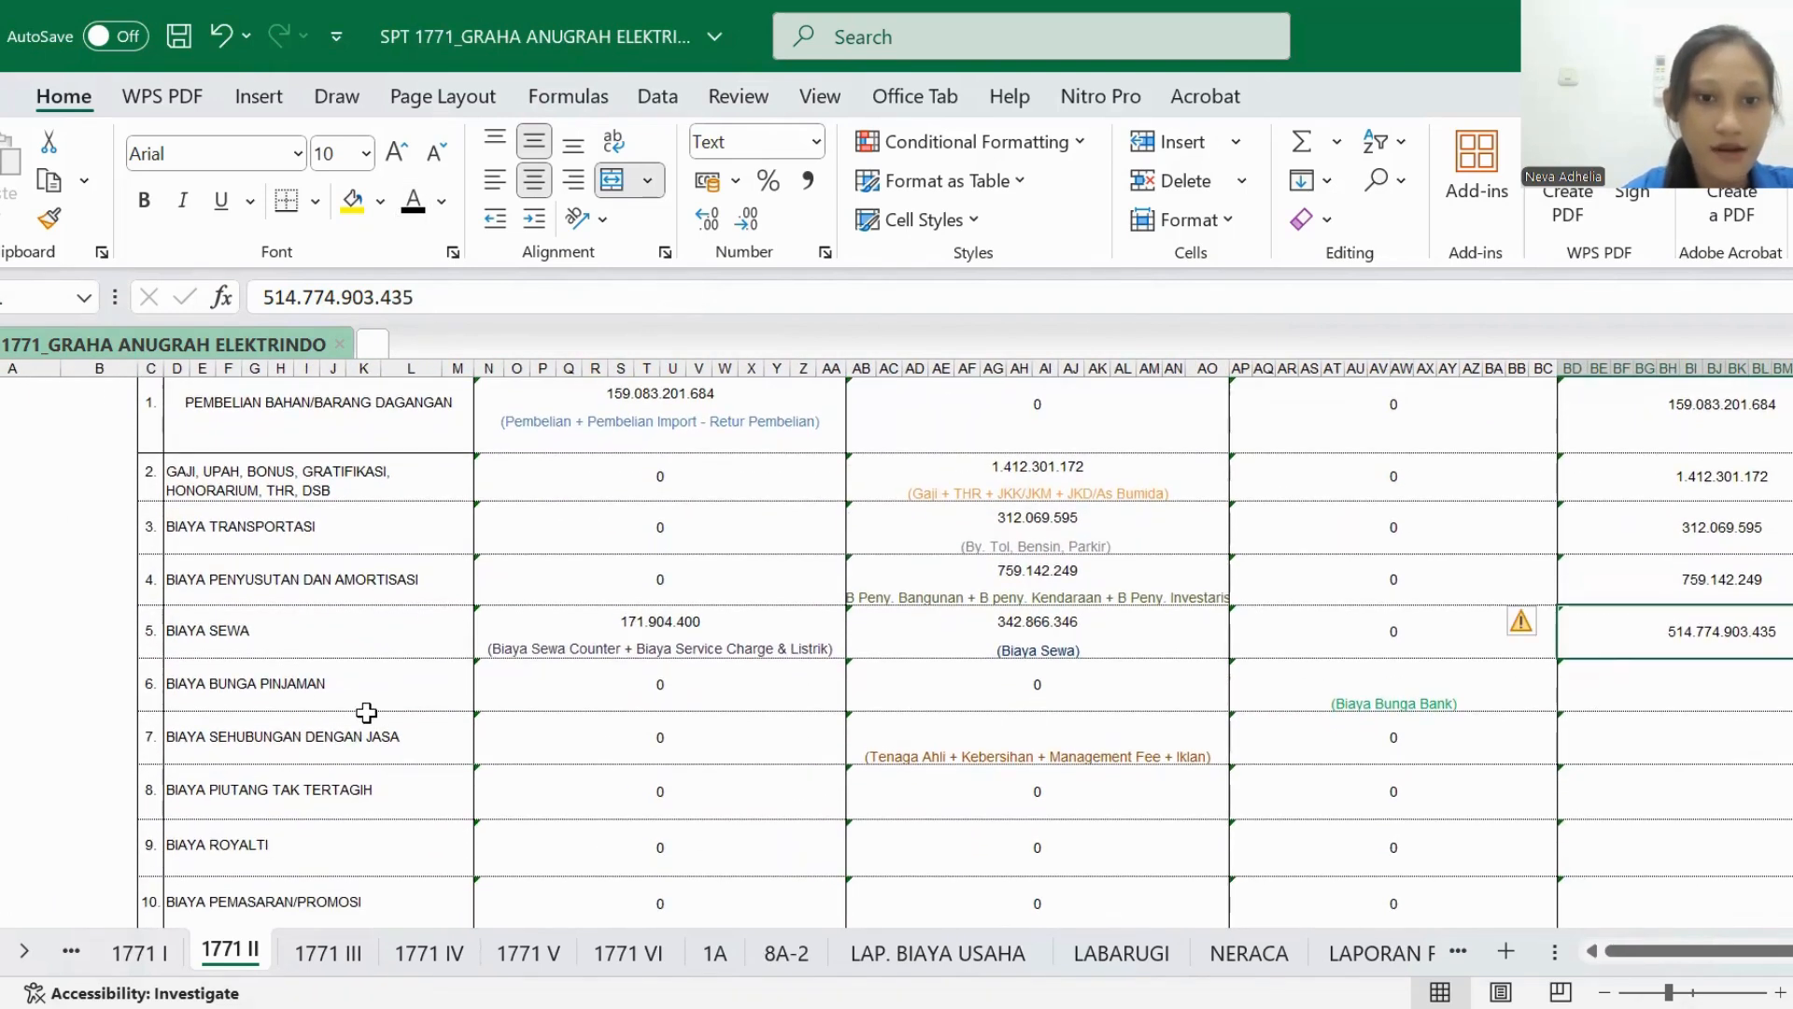
{"action": "scroll", "coordinate": [366, 713], "scroll_direction": "right", "scroll_amount": 3}
{"action": "scroll", "coordinate": [366, 712], "scroll_direction": "up", "scroll_amount": 1}
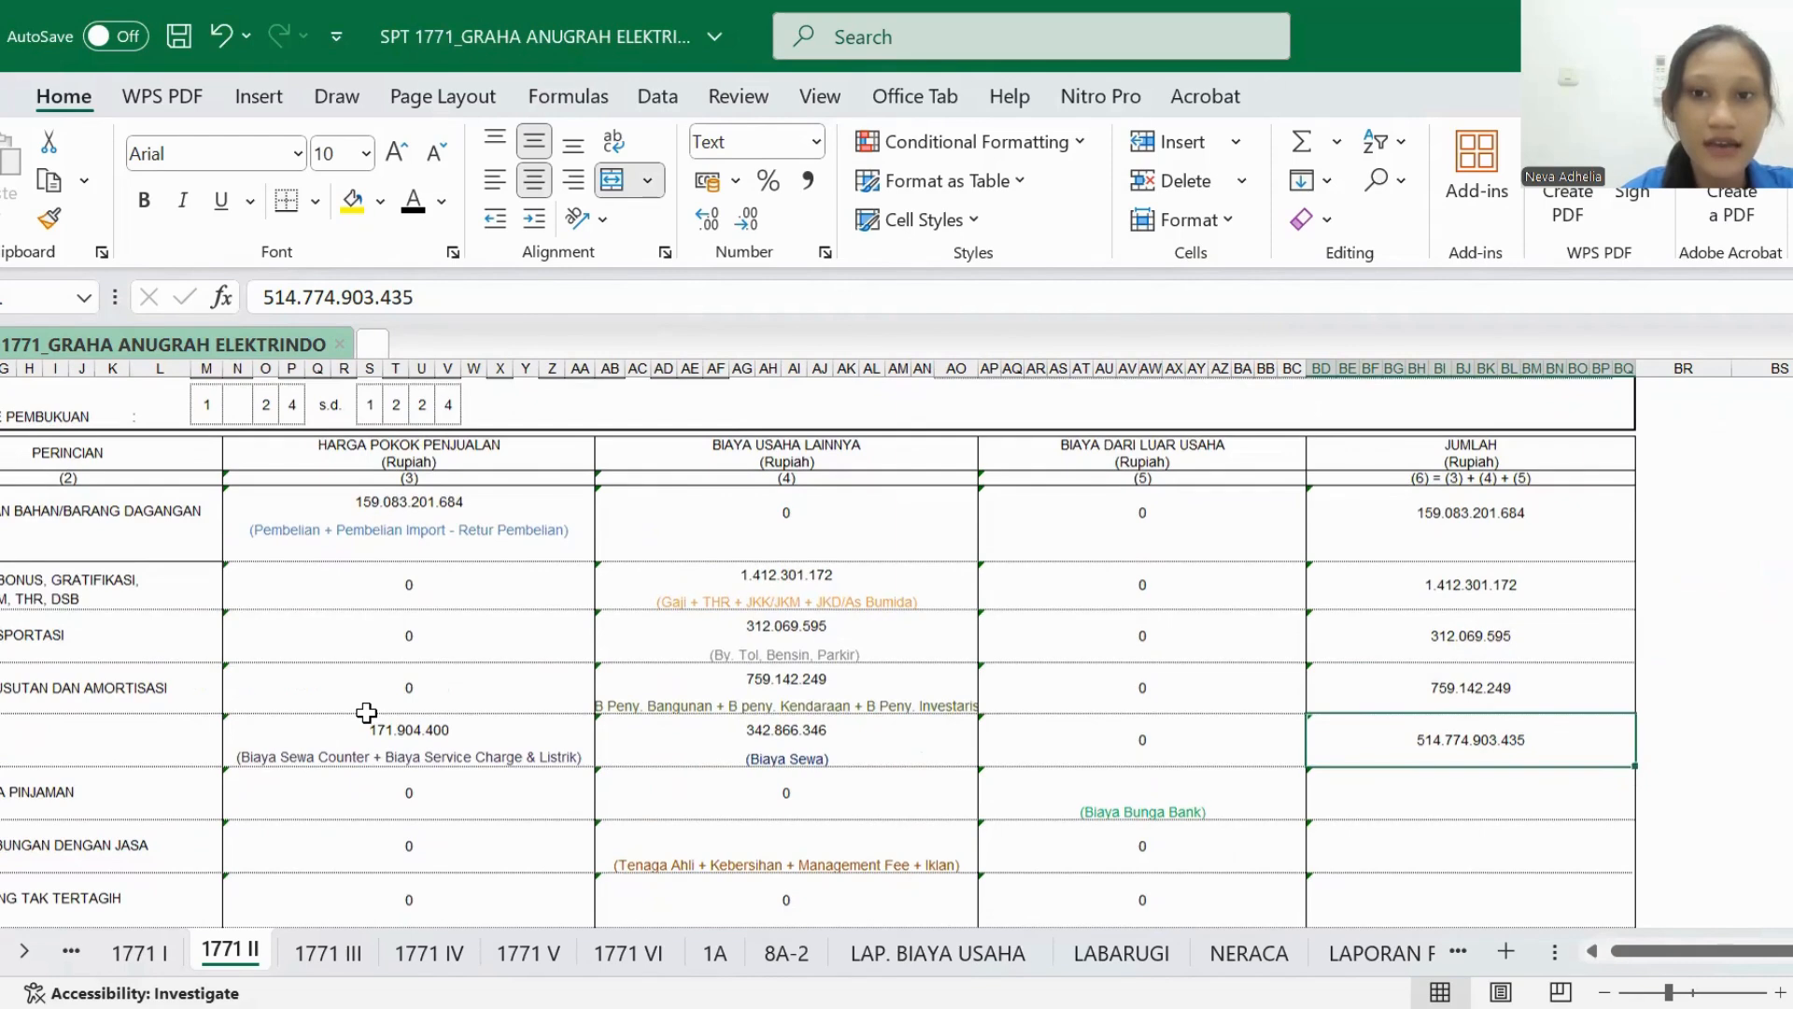
{"action": "left_click", "coordinate": [1130, 956]}
{"action": "scroll", "coordinate": [829, 765], "scroll_direction": "down", "scroll_amount": 5}
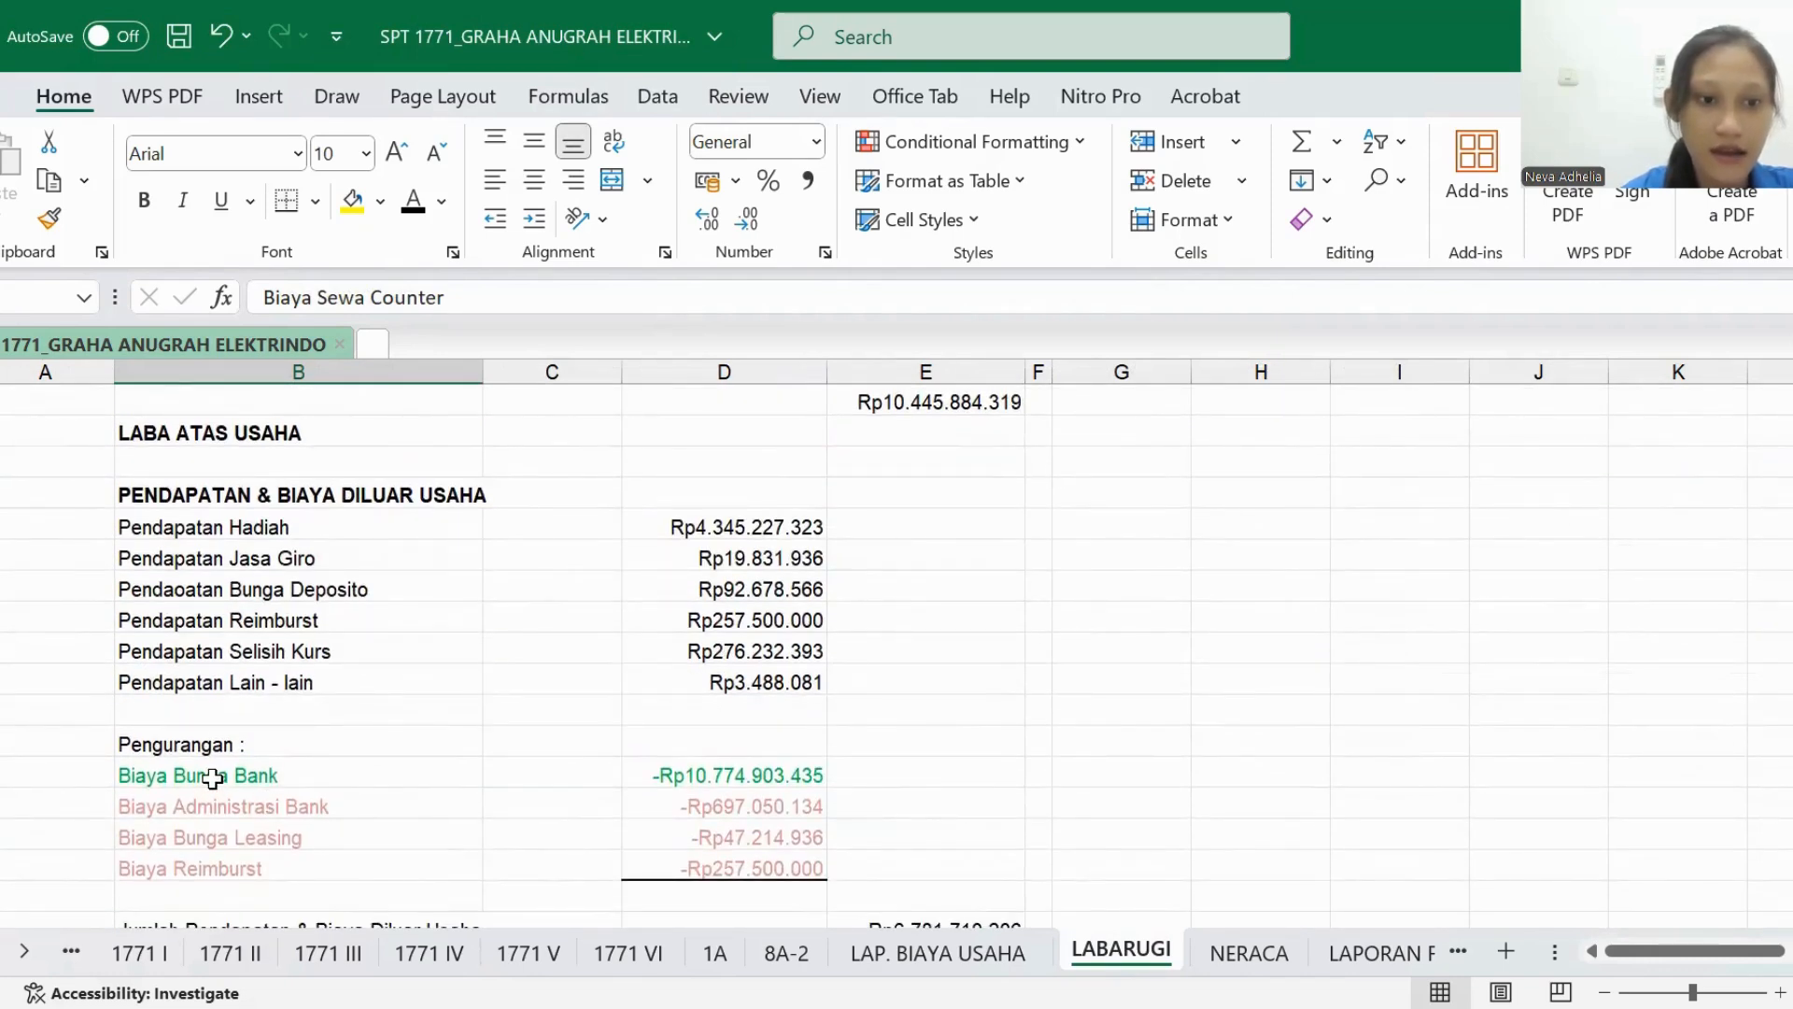
- In the BIAYA BUNGA PINJAMAN row of 1771 II, set the BIAYA DARI LUAR USAHA and JUMLAH amounts to black font
{"action": "left_click", "coordinate": [230, 951]}
{"action": "left_click", "coordinate": [1032, 774]}
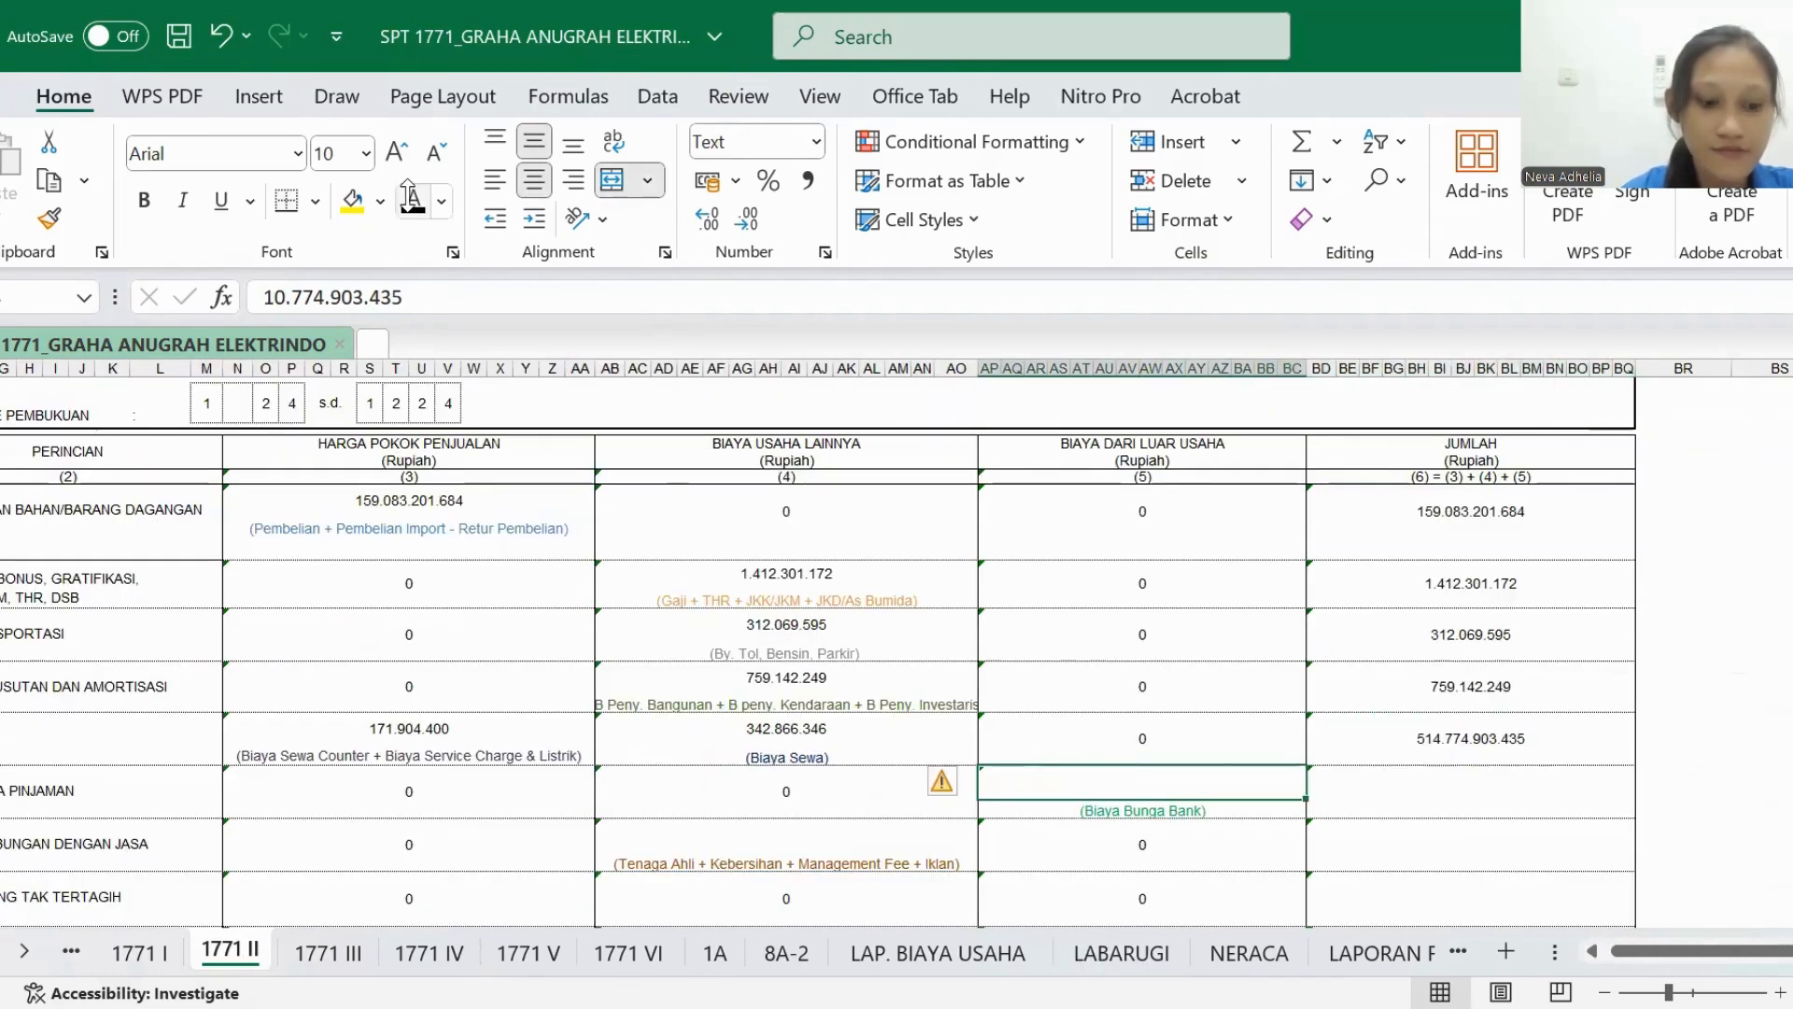
{"action": "scroll", "coordinate": [551, 581], "scroll_direction": "down", "scroll_amount": 1}
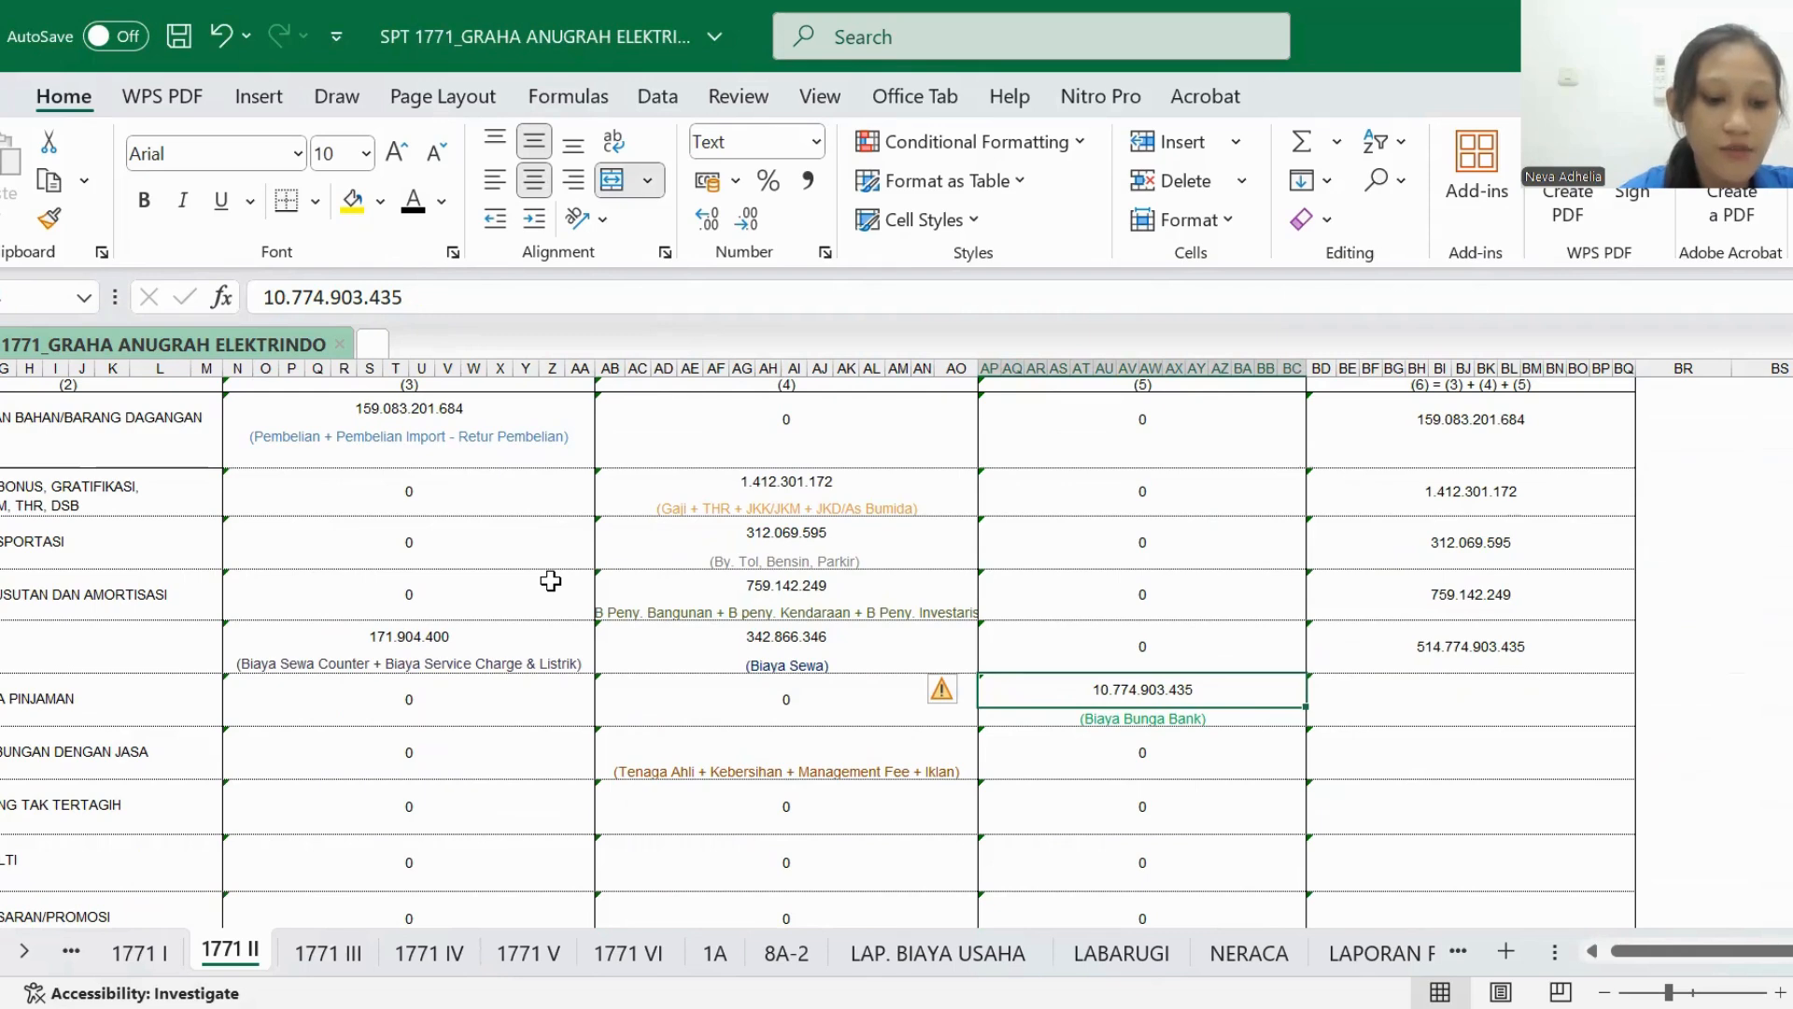
{"action": "left_click", "coordinate": [1473, 699]}
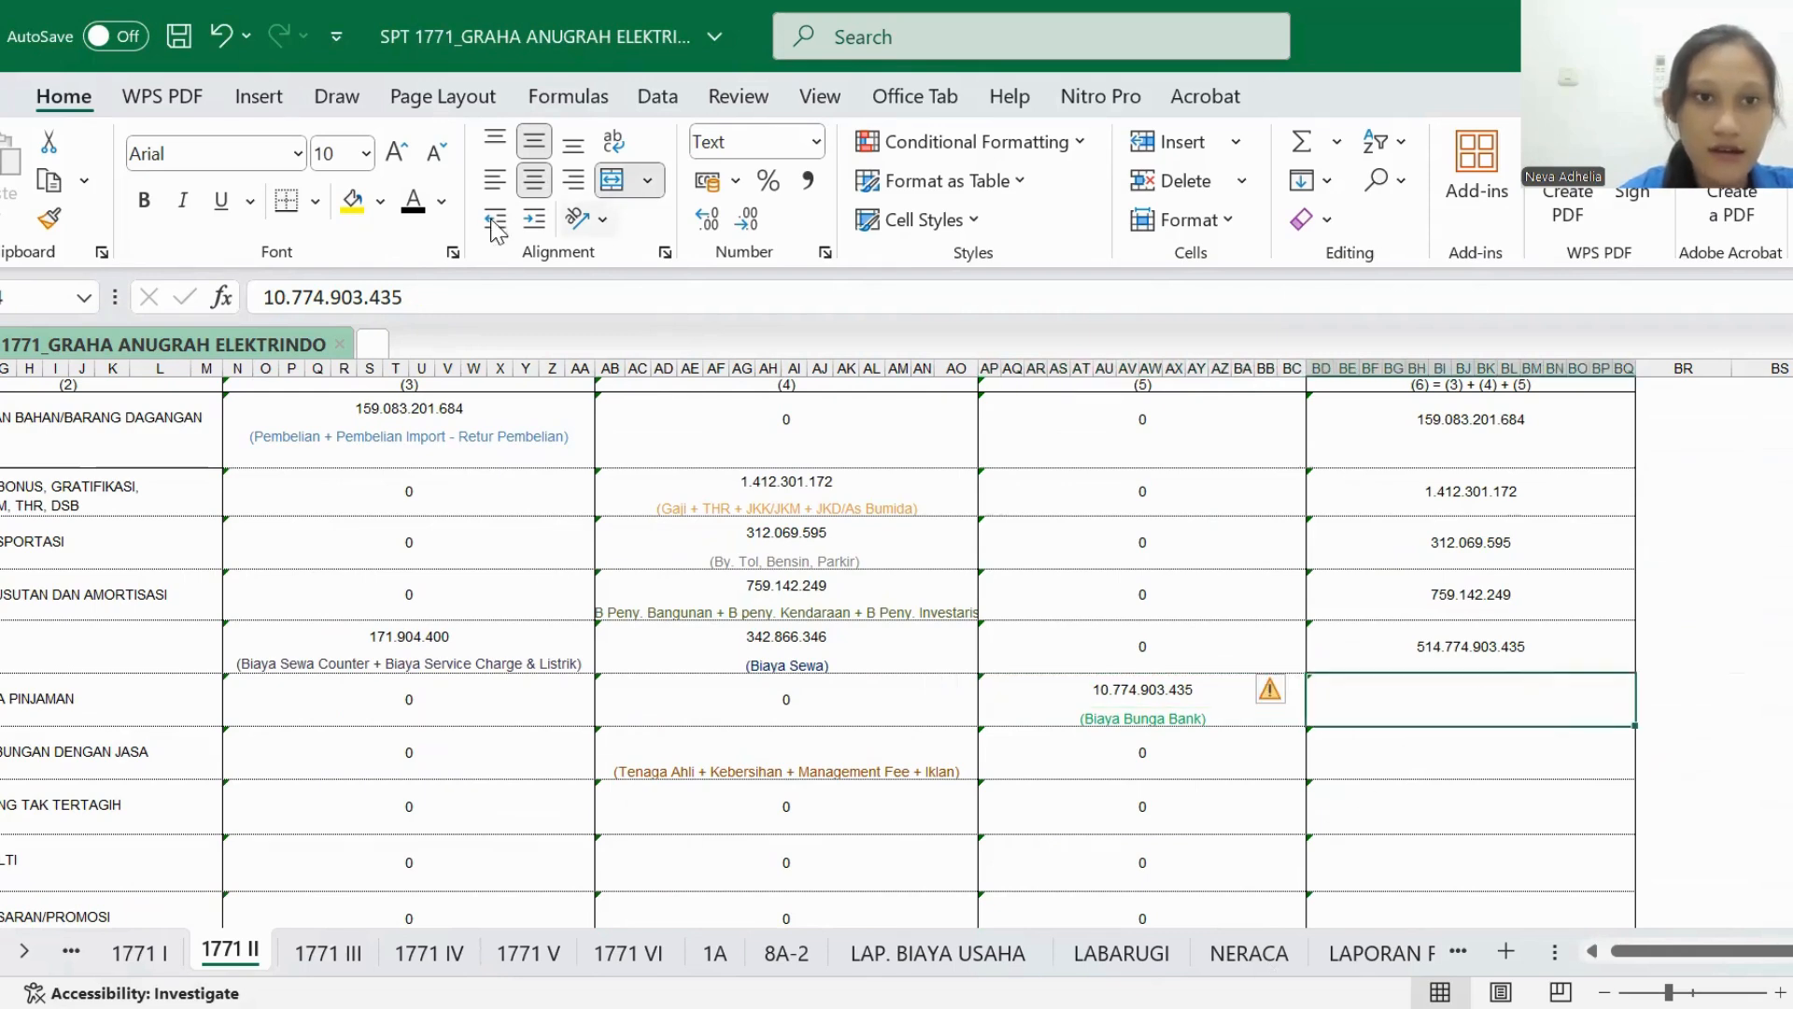
{"action": "type", "text": "10.774.903.435"}
- Trace BIAYA SEHUBUNGAN DENGAN JASA to the Tenaga Ahli, Kebersihan, Management Fee and Iklan rows in LAP. BIAYA USAHA
{"action": "scroll", "coordinate": [467, 645], "scroll_direction": "left", "scroll_amount": 3}
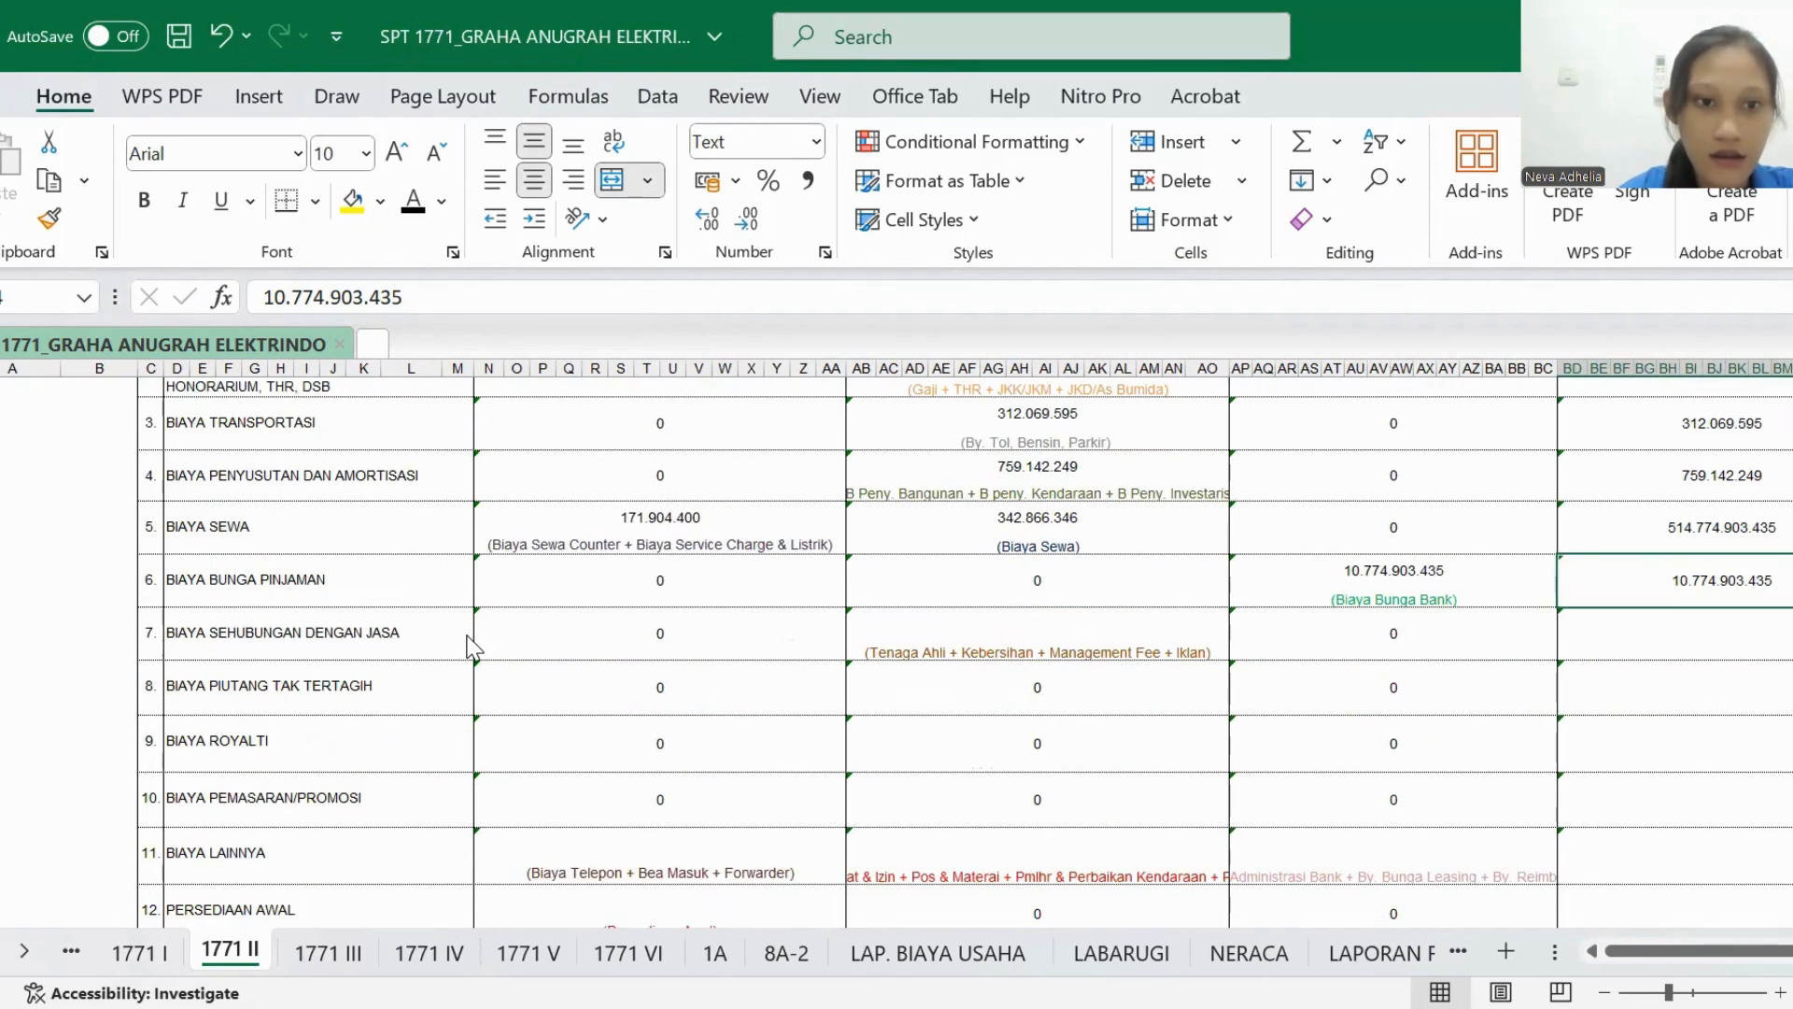
{"action": "scroll", "coordinate": [469, 642], "scroll_direction": "down", "scroll_amount": 1}
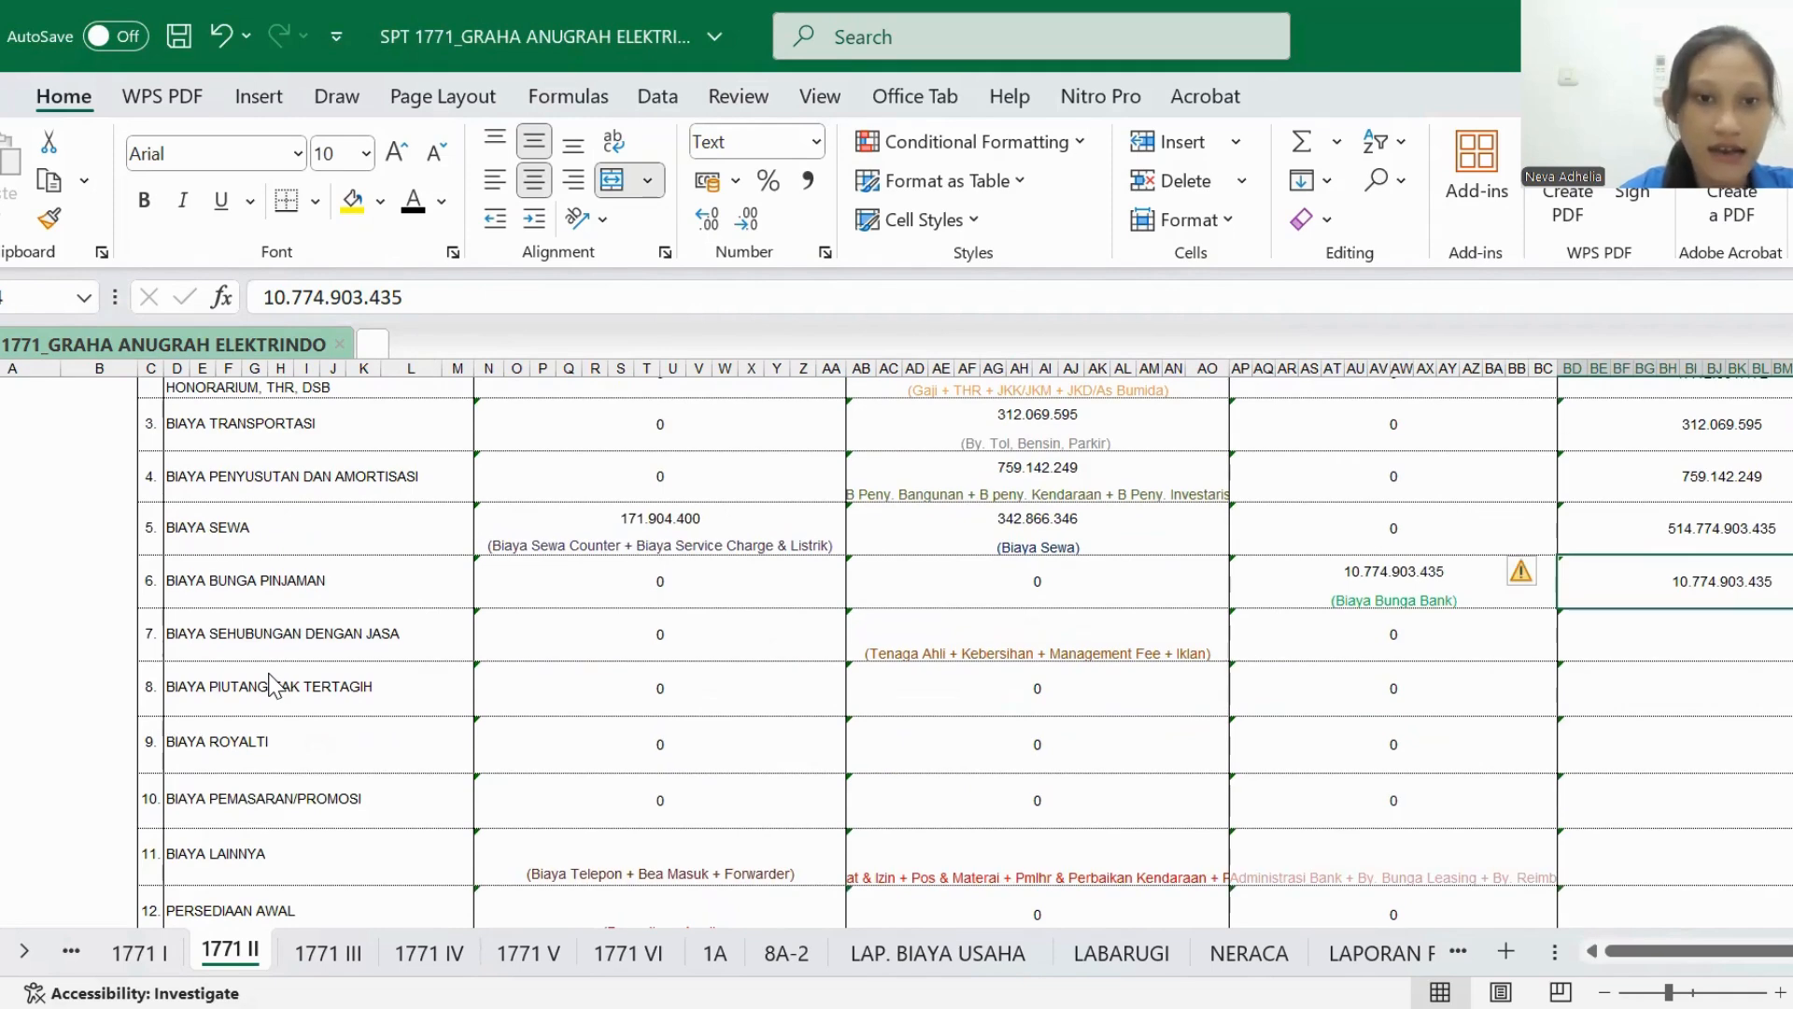
{"action": "scroll", "coordinate": [608, 697], "scroll_direction": "right", "scroll_amount": 3}
{"action": "scroll", "coordinate": [805, 651], "scroll_direction": "up", "scroll_amount": 2}
{"action": "scroll", "coordinate": [805, 651], "scroll_direction": "down", "scroll_amount": 3}
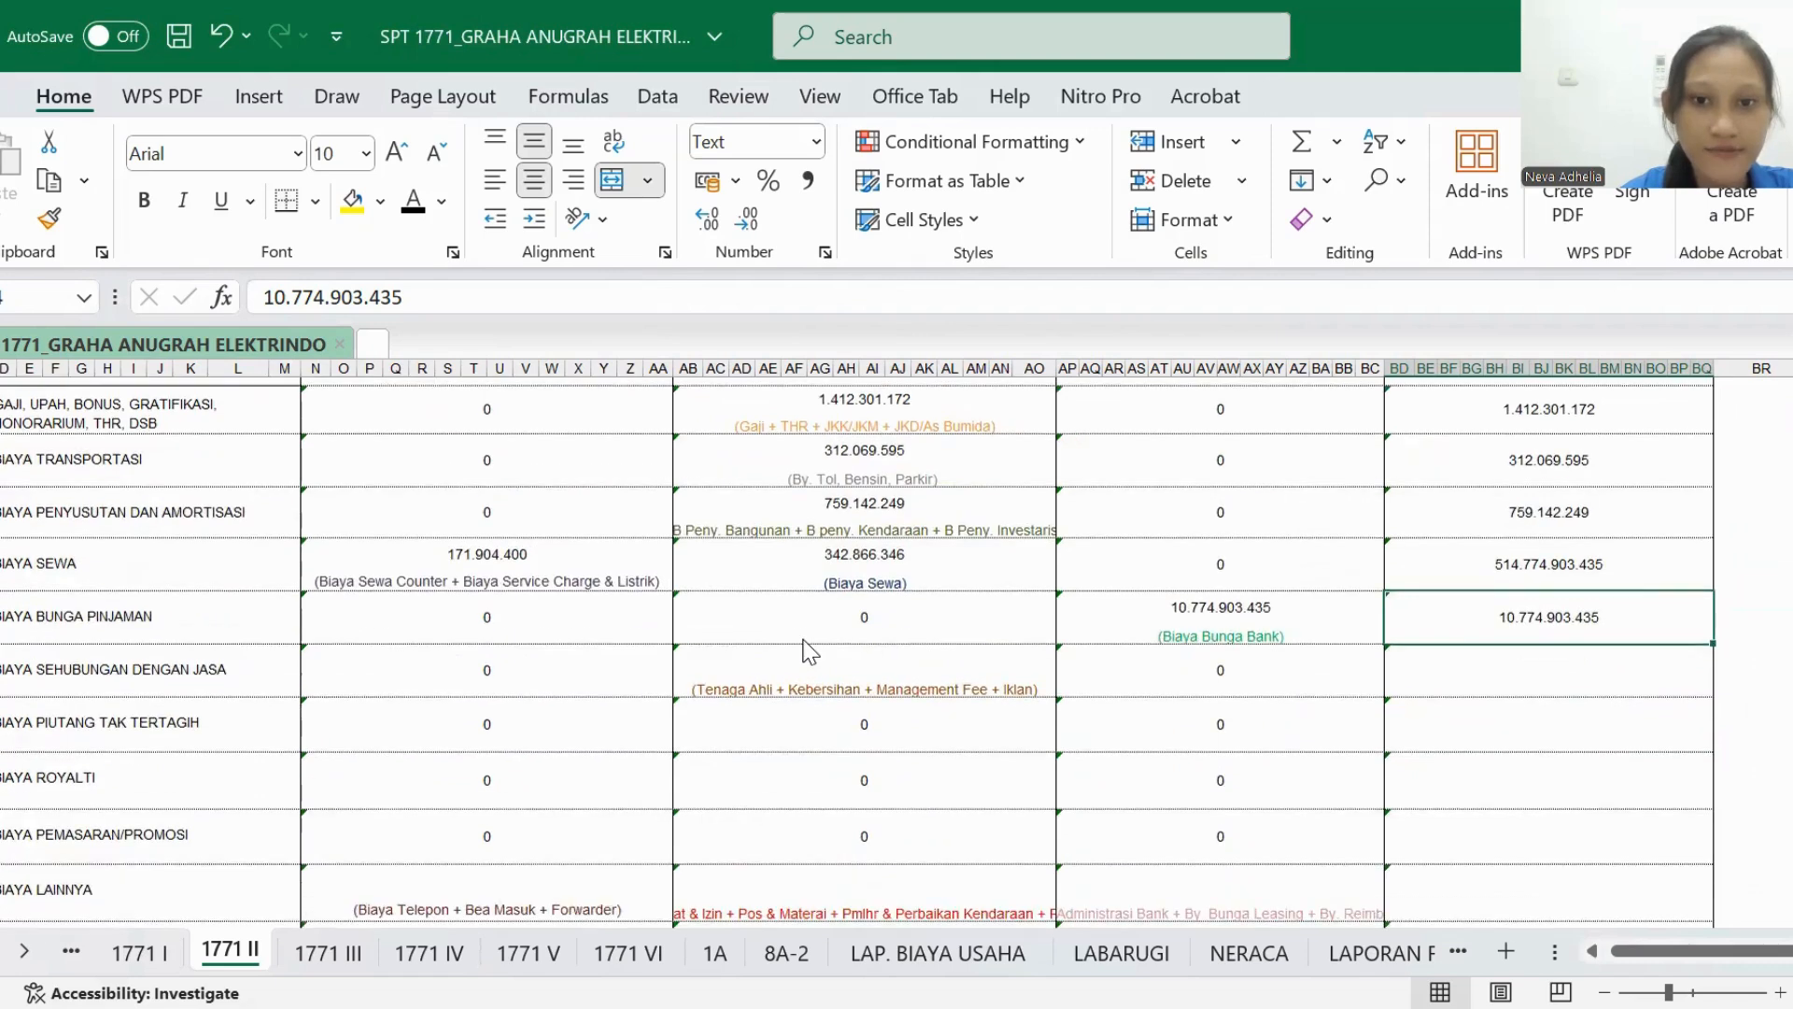
{"action": "left_click", "coordinate": [985, 955]}
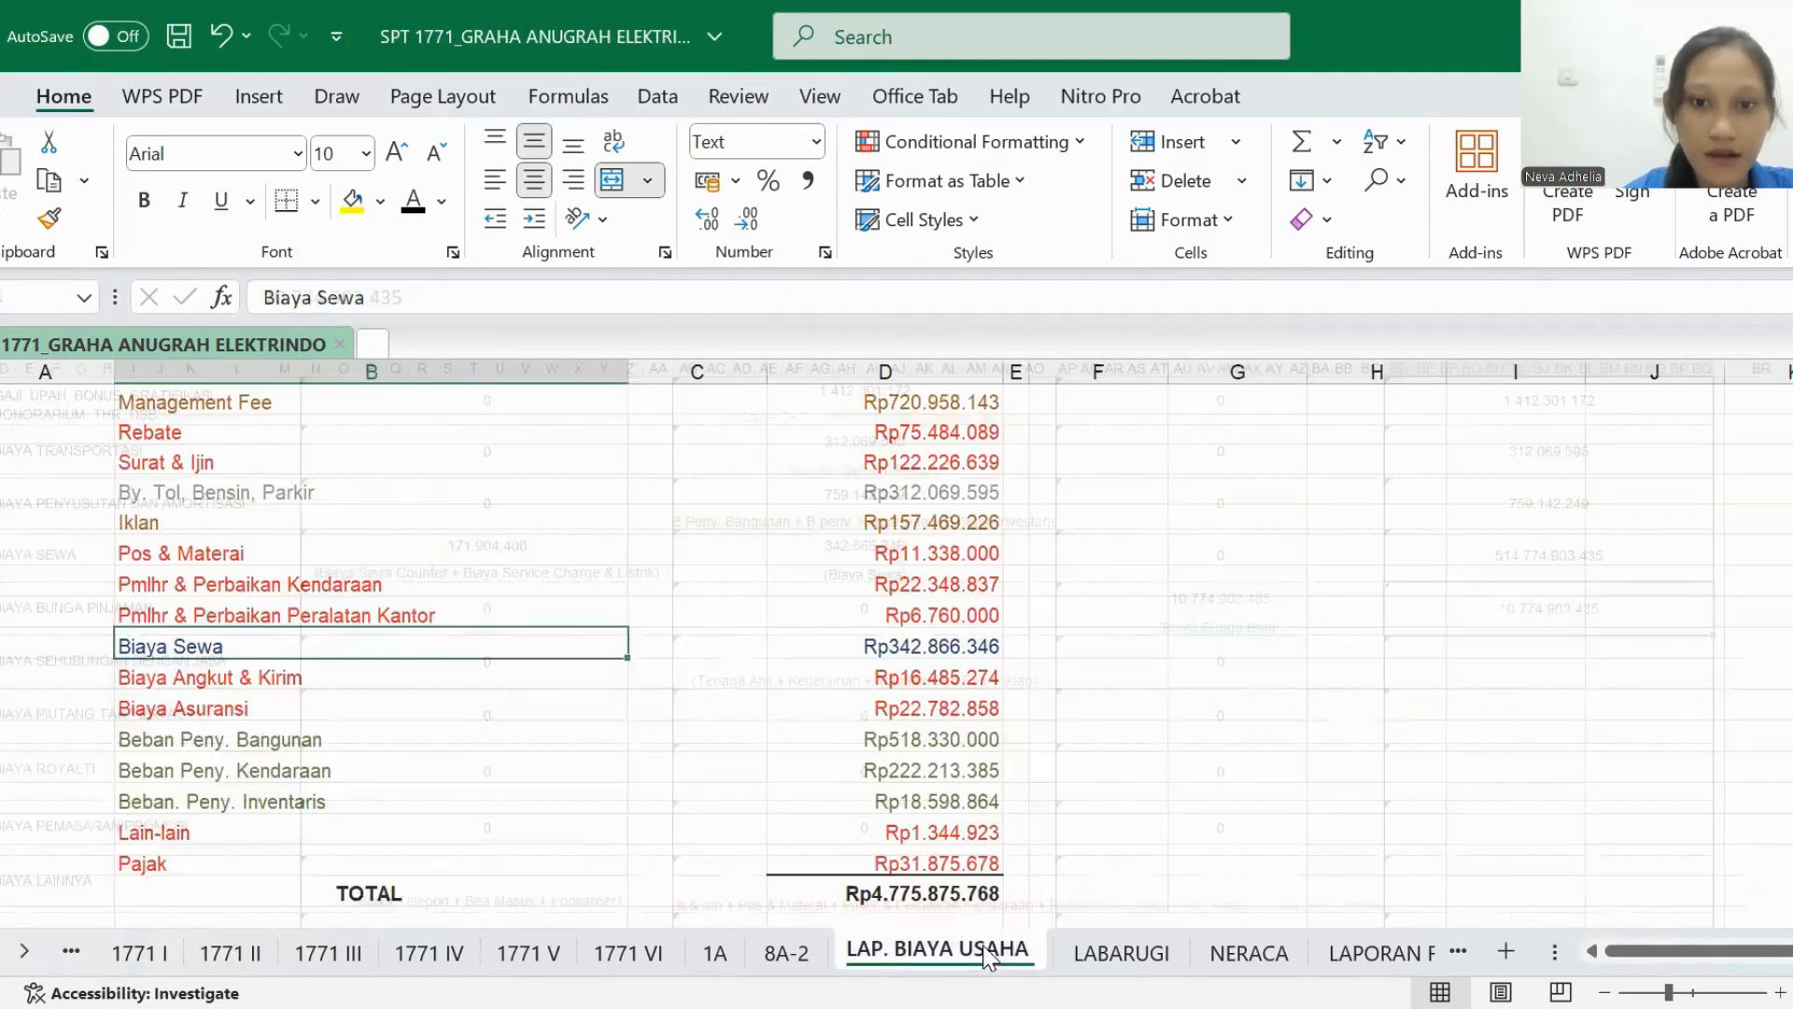
{"action": "scroll", "coordinate": [805, 686], "scroll_direction": "up", "scroll_amount": 4}
{"action": "scroll", "coordinate": [805, 687], "scroll_direction": "up", "scroll_amount": 1}
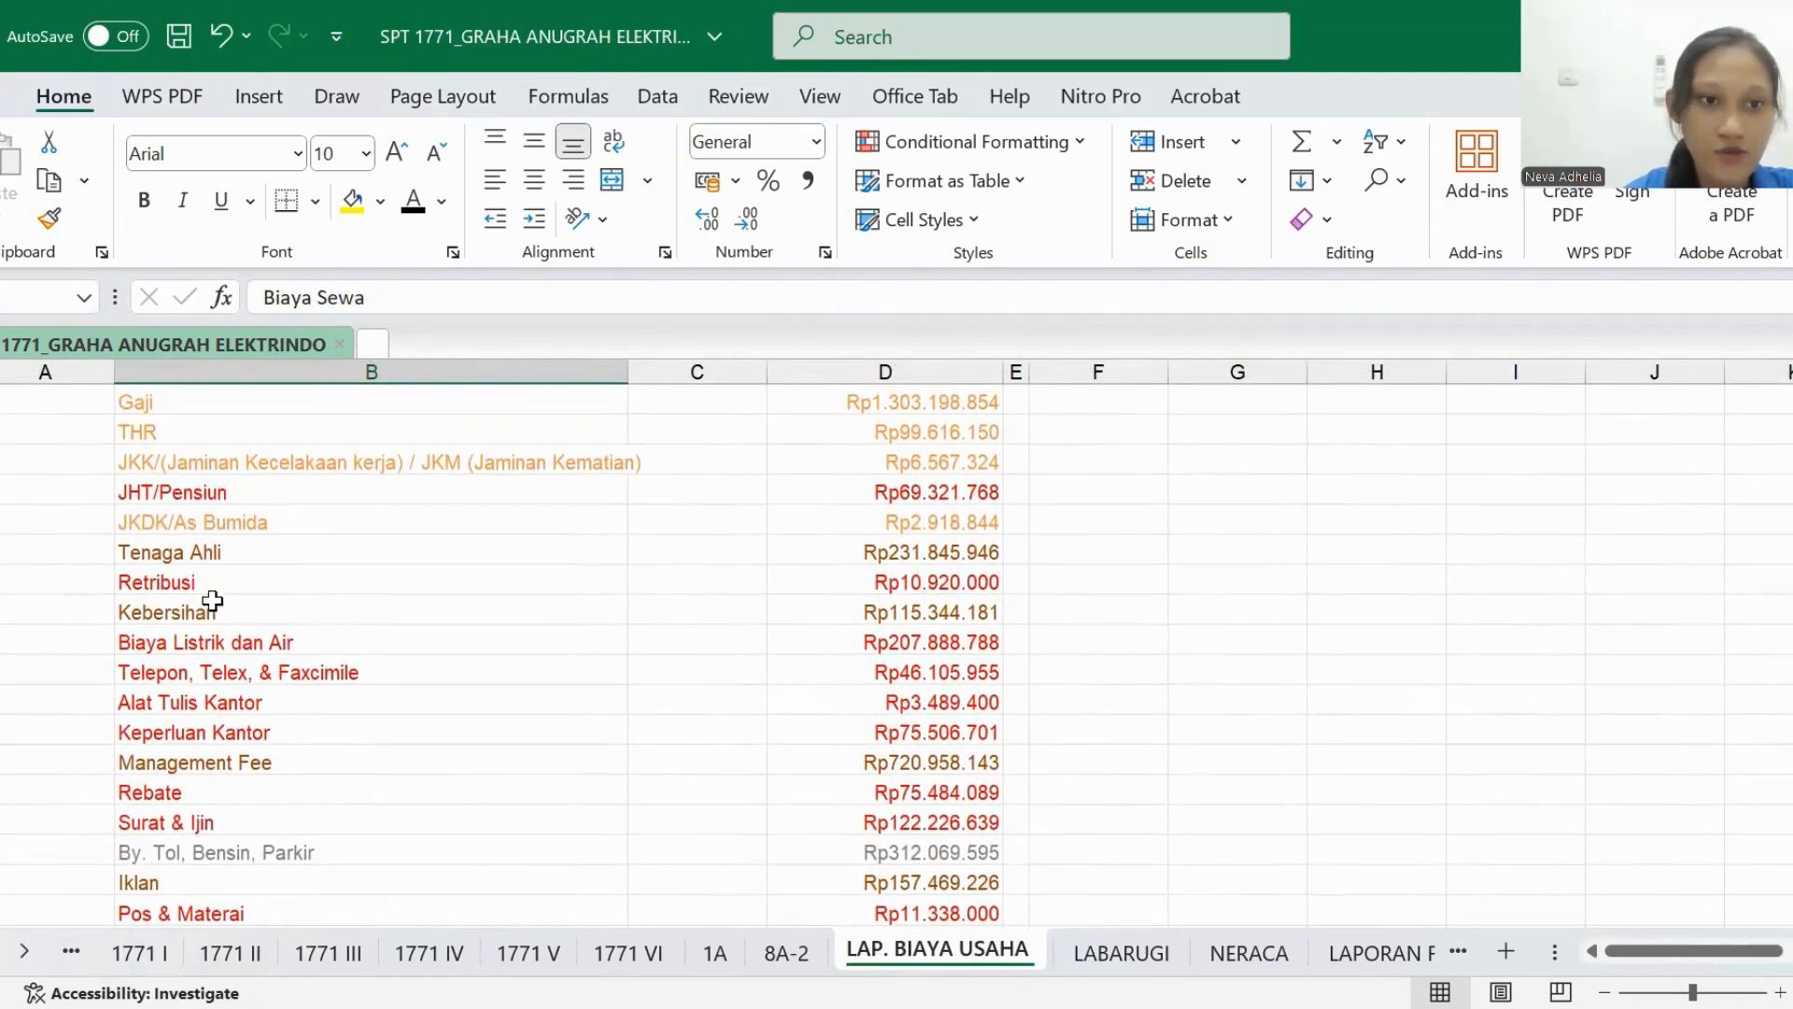
{"action": "left_click", "coordinate": [193, 551]}
{"action": "left_click", "coordinate": [199, 616]}
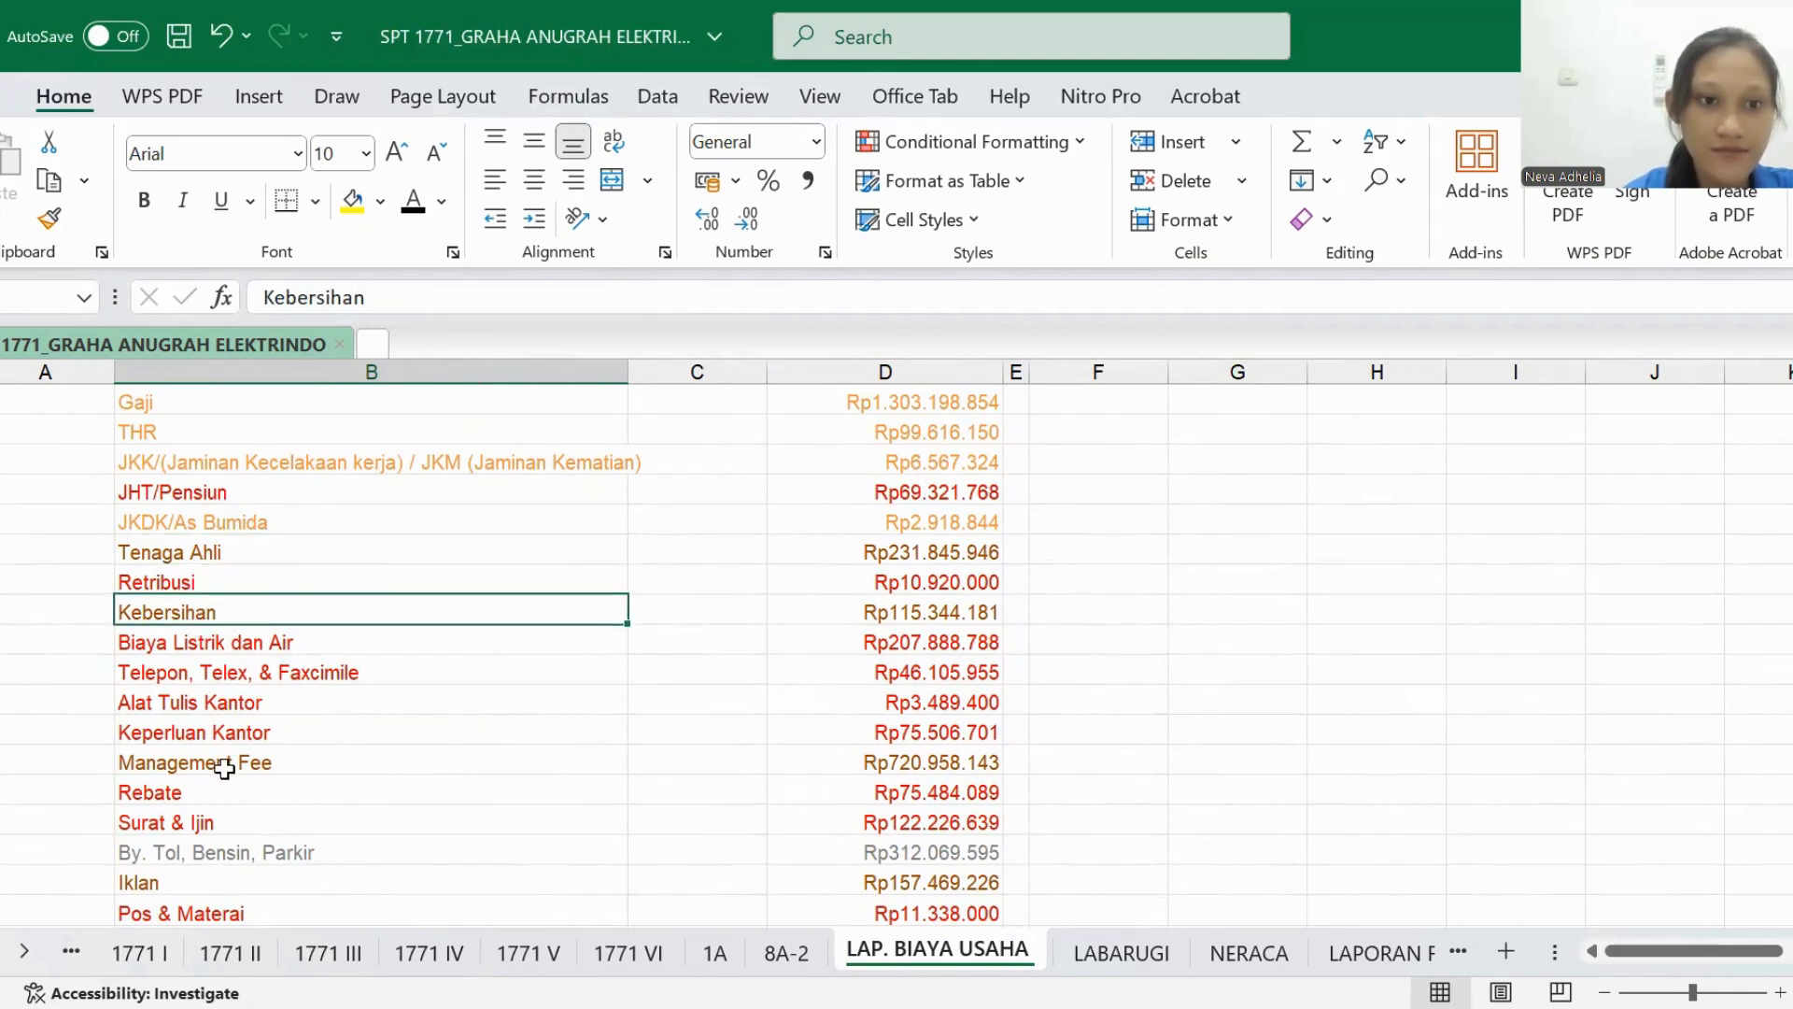
{"action": "left_click", "coordinate": [224, 762]}
{"action": "scroll", "coordinate": [229, 776], "scroll_direction": "down", "scroll_amount": 1}
{"action": "left_click", "coordinate": [235, 792]}
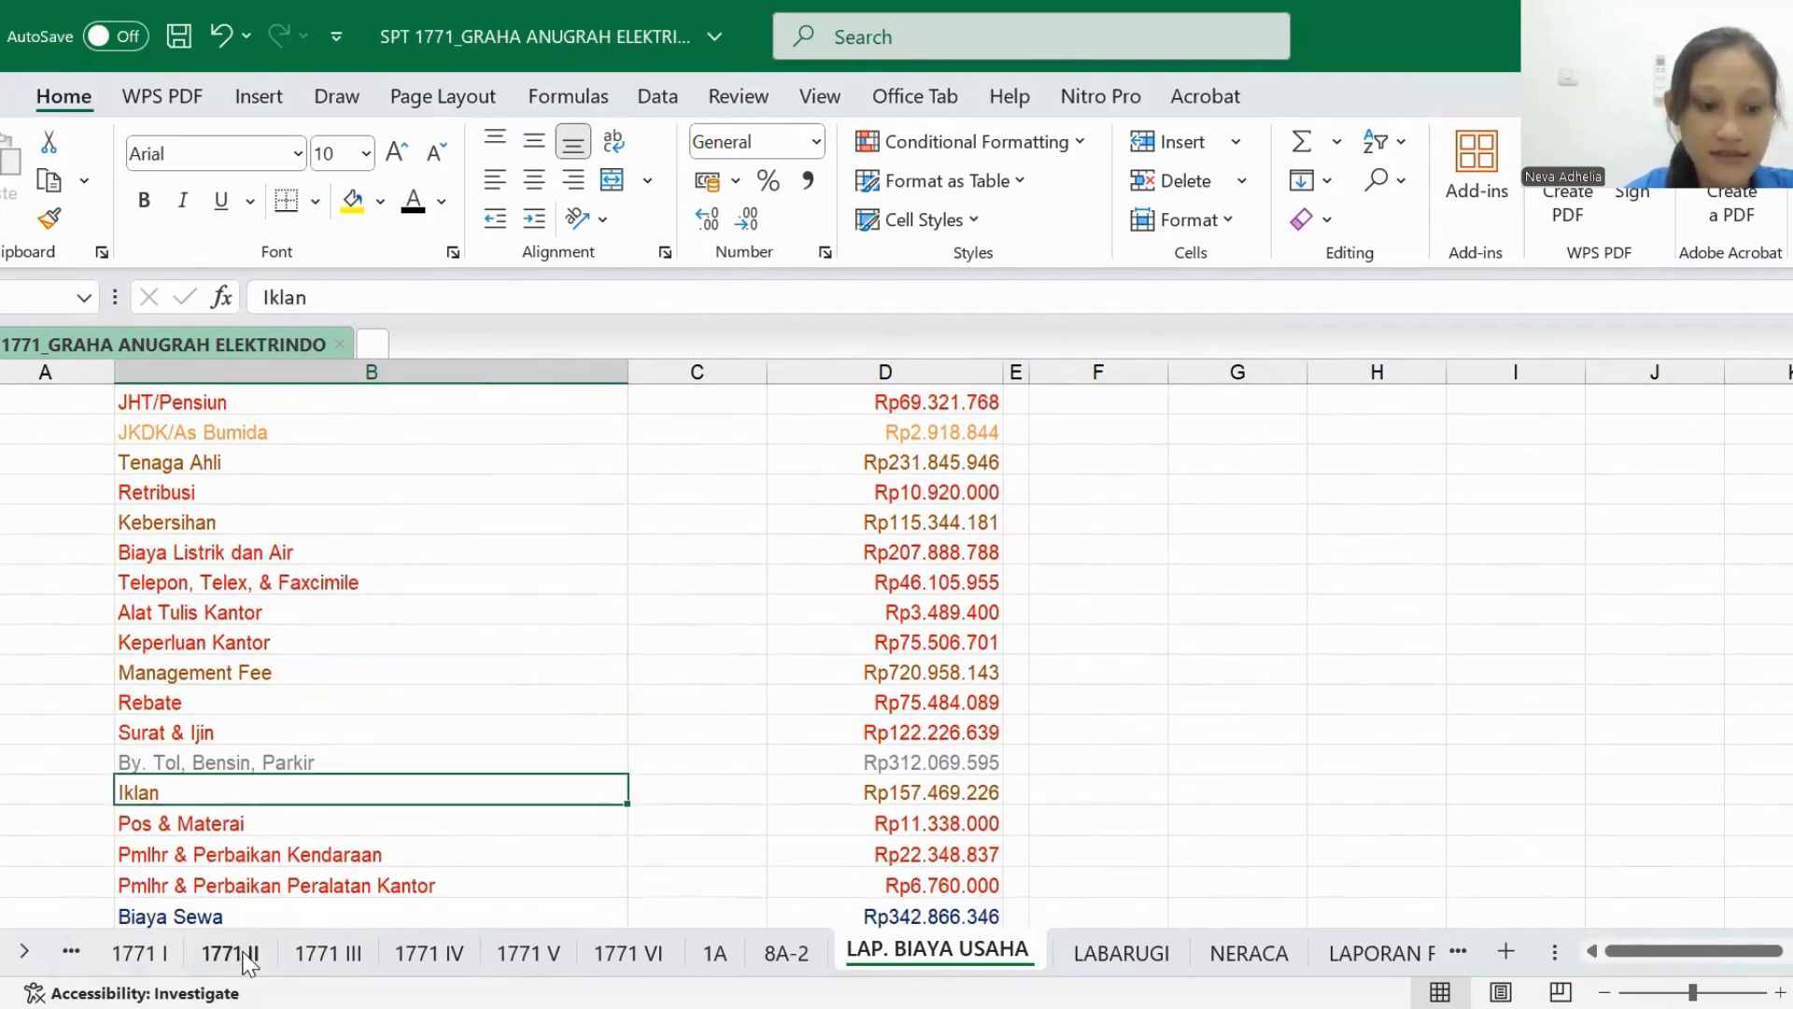
- In the BIAYA SEHUBUNGAN DENGAN JASA row of 1771 II, set the BIAYA USAHA LAINNYA and JUMLAH amounts to black font
{"action": "left_click", "coordinate": [230, 952]}
{"action": "left_click", "coordinate": [854, 652]}
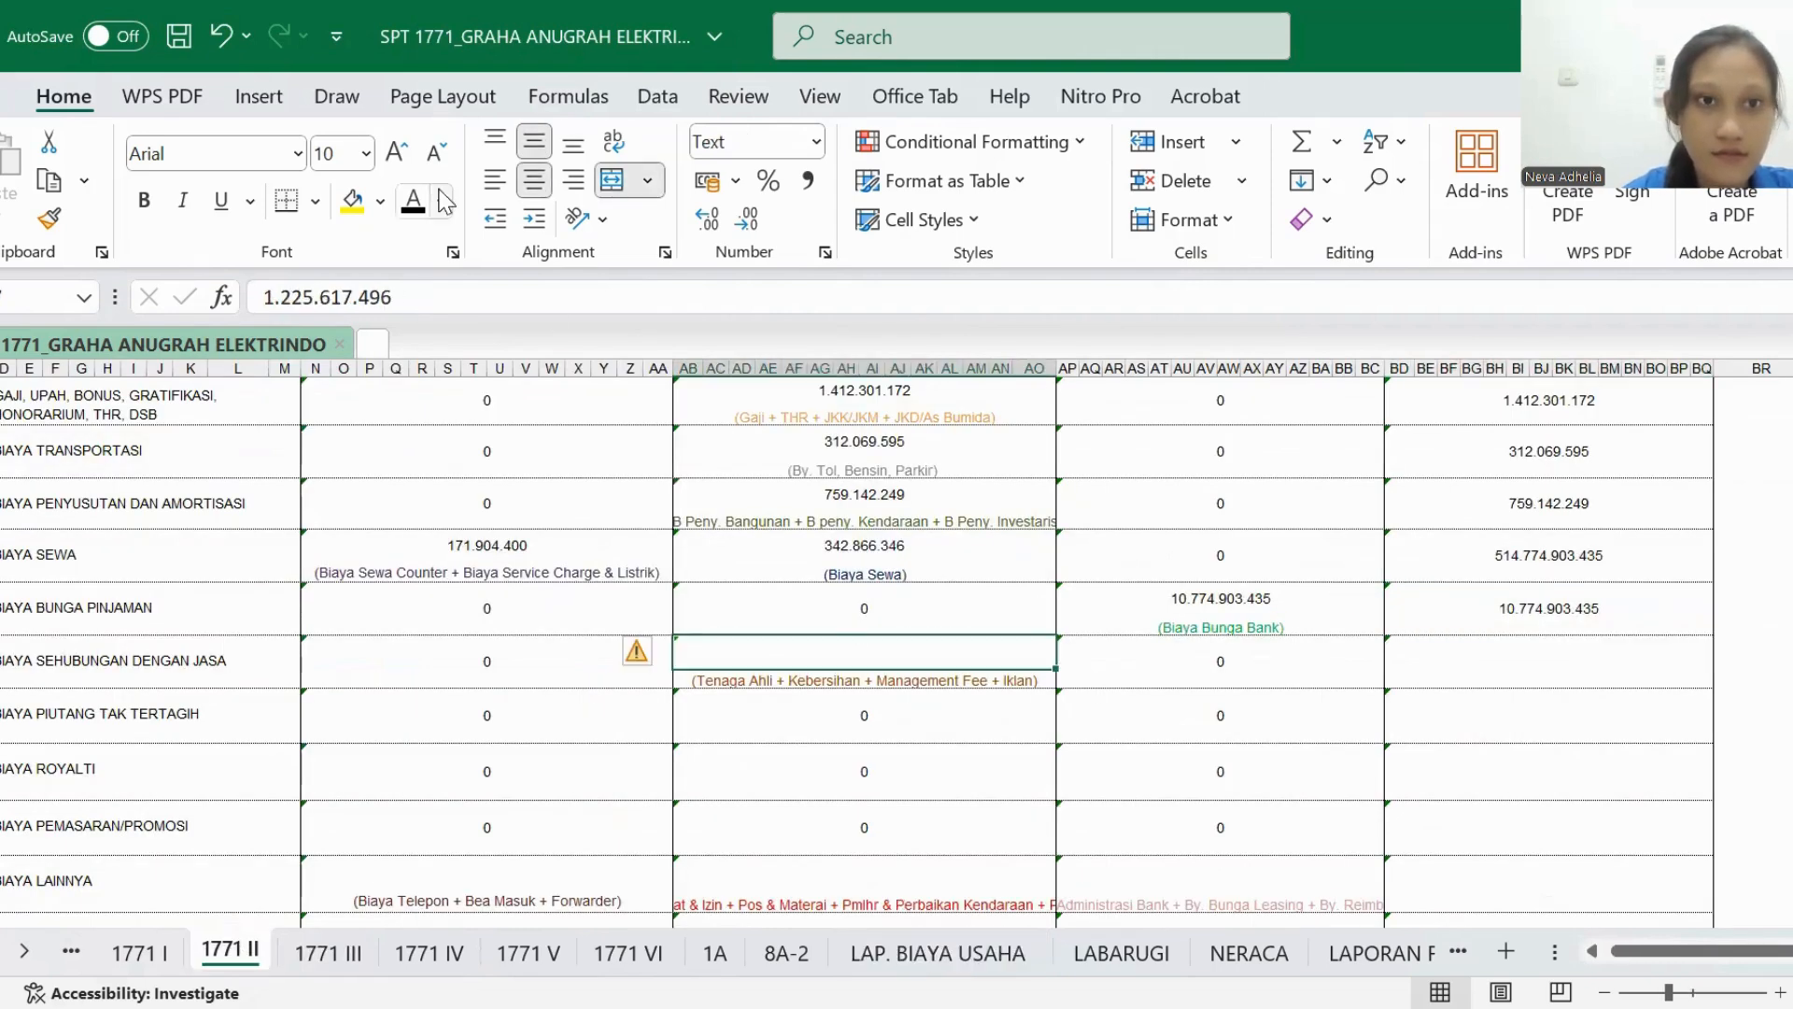
{"action": "left_click", "coordinate": [412, 207]}
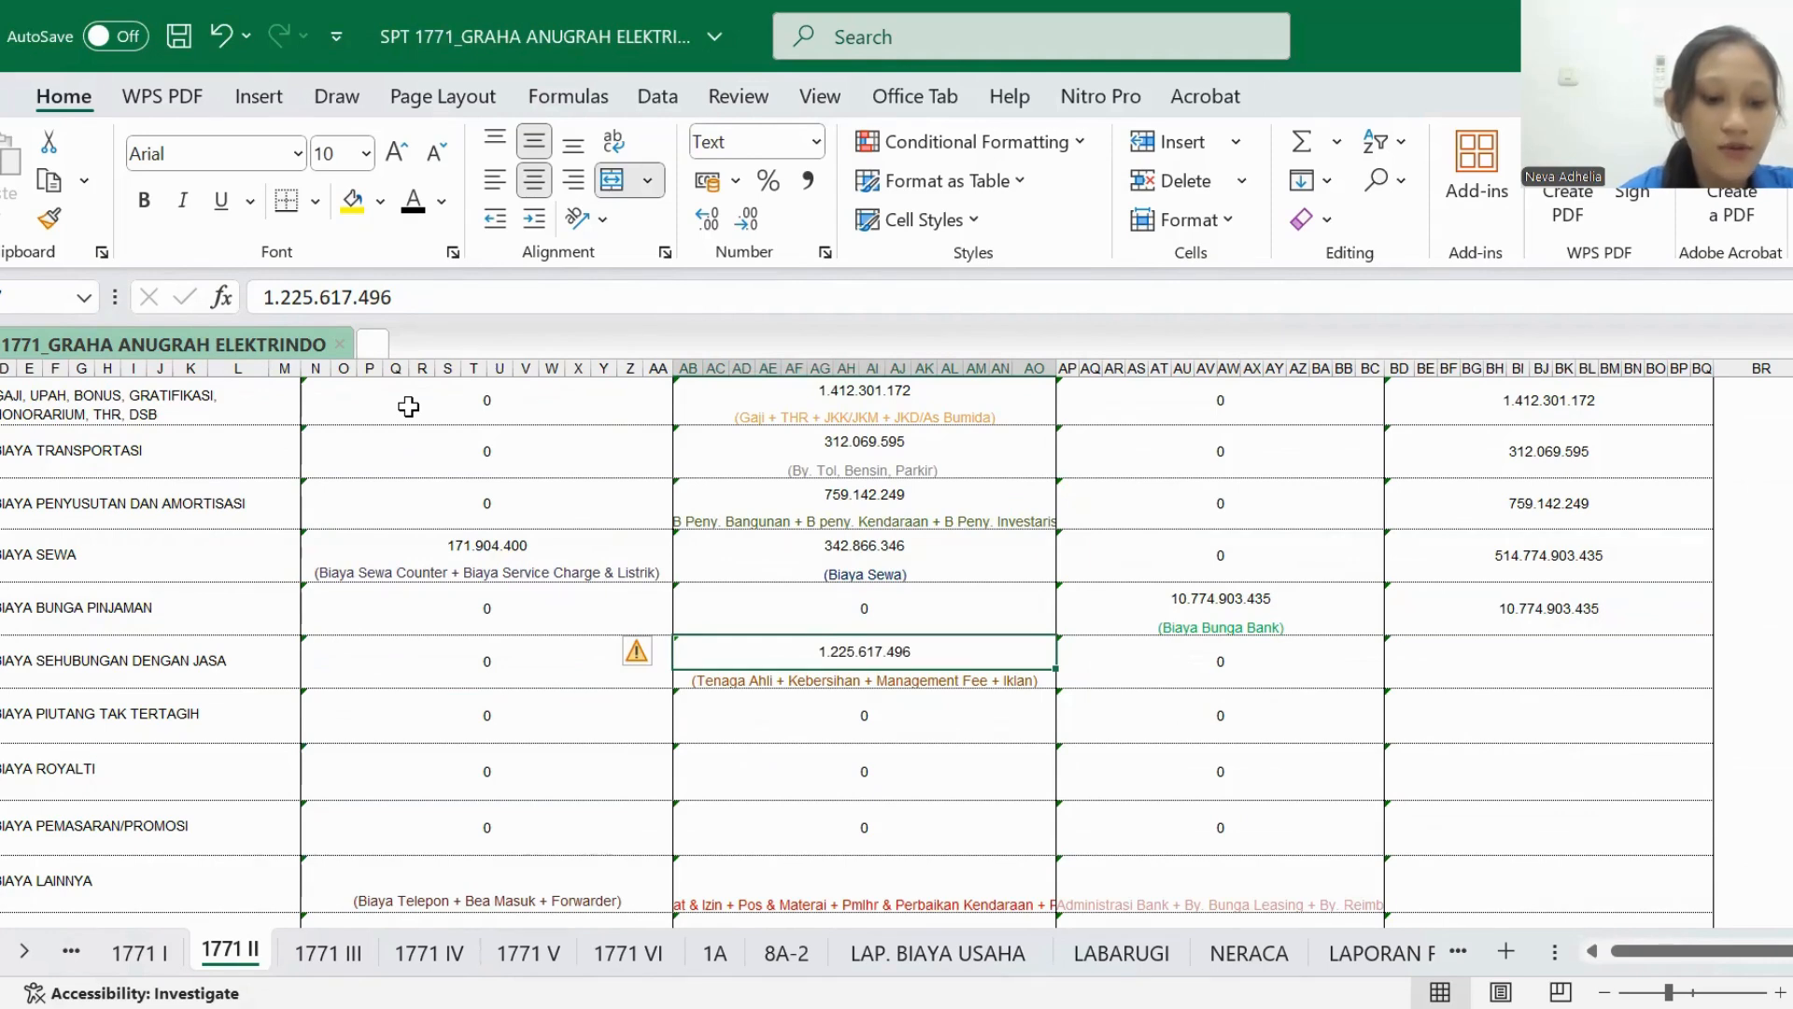
{"action": "left_click", "coordinate": [1489, 678]}
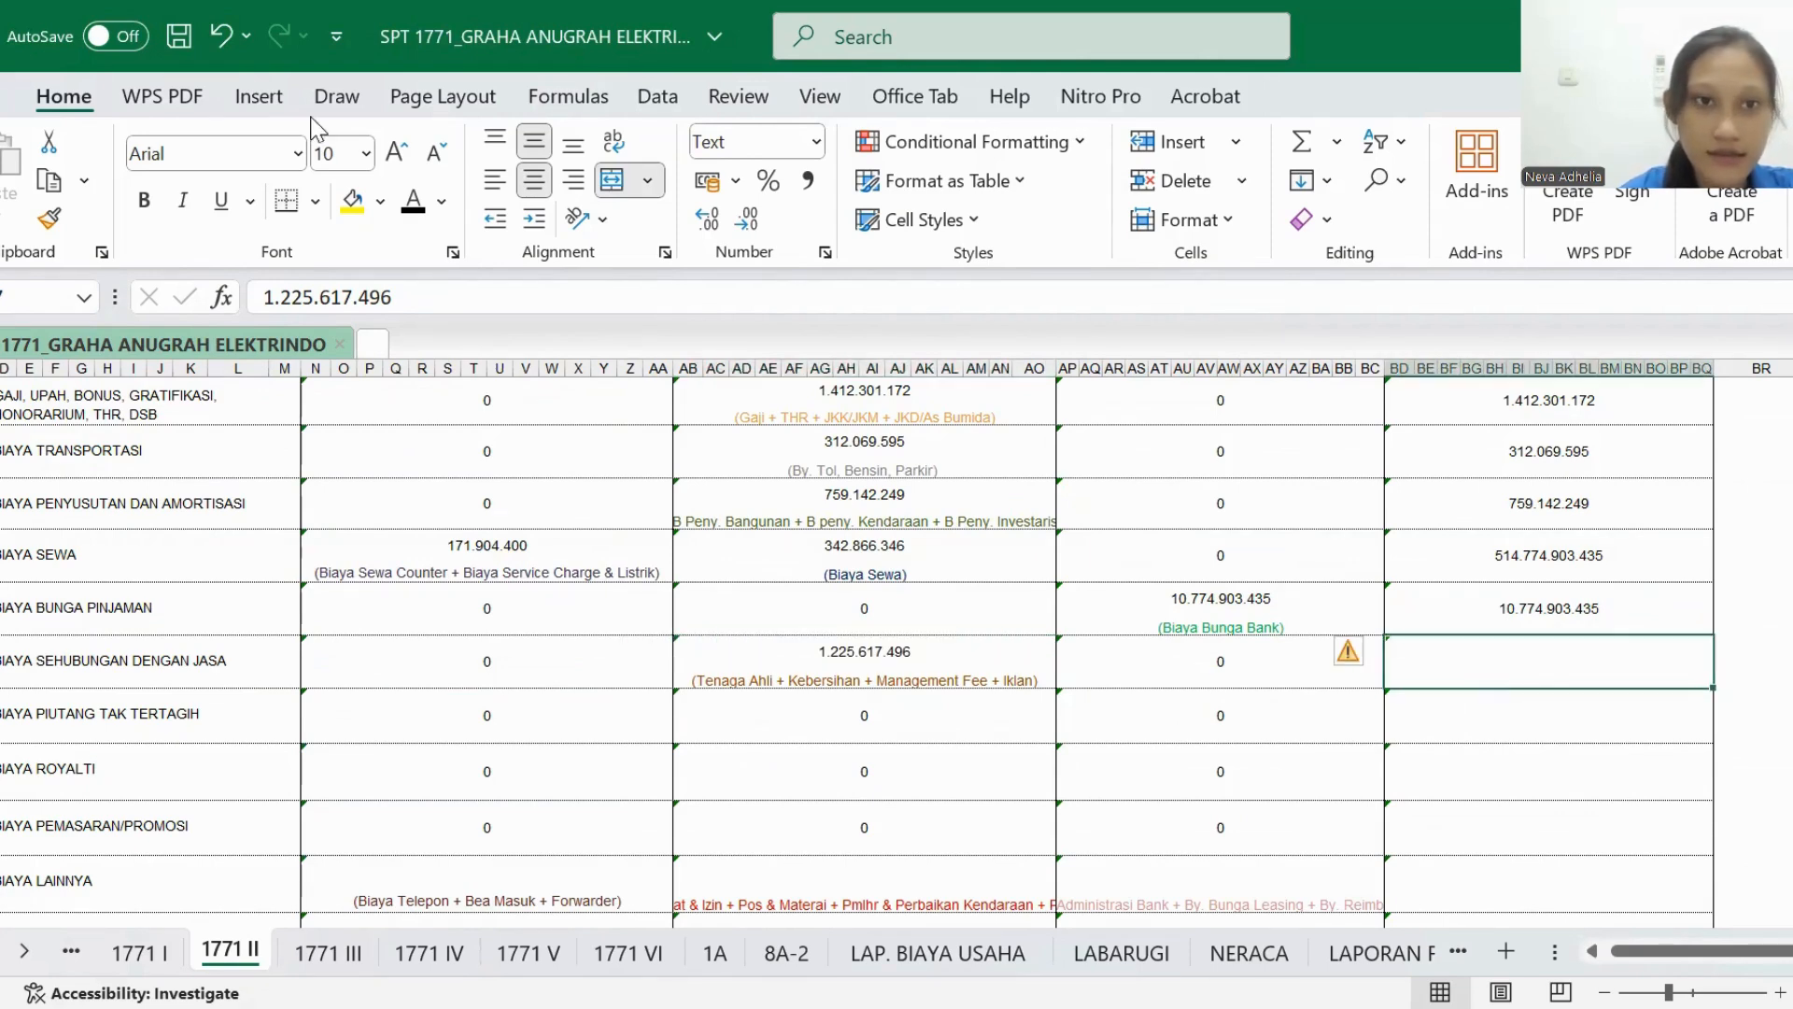
{"action": "left_click", "coordinate": [411, 208]}
- Examine the remaining 1771 II rows from BIAYA PIUTANG TAK TERTAGIH to BIAYA LAINNYA against the column headings
{"action": "scroll", "coordinate": [417, 606], "scroll_direction": "left", "scroll_amount": 2}
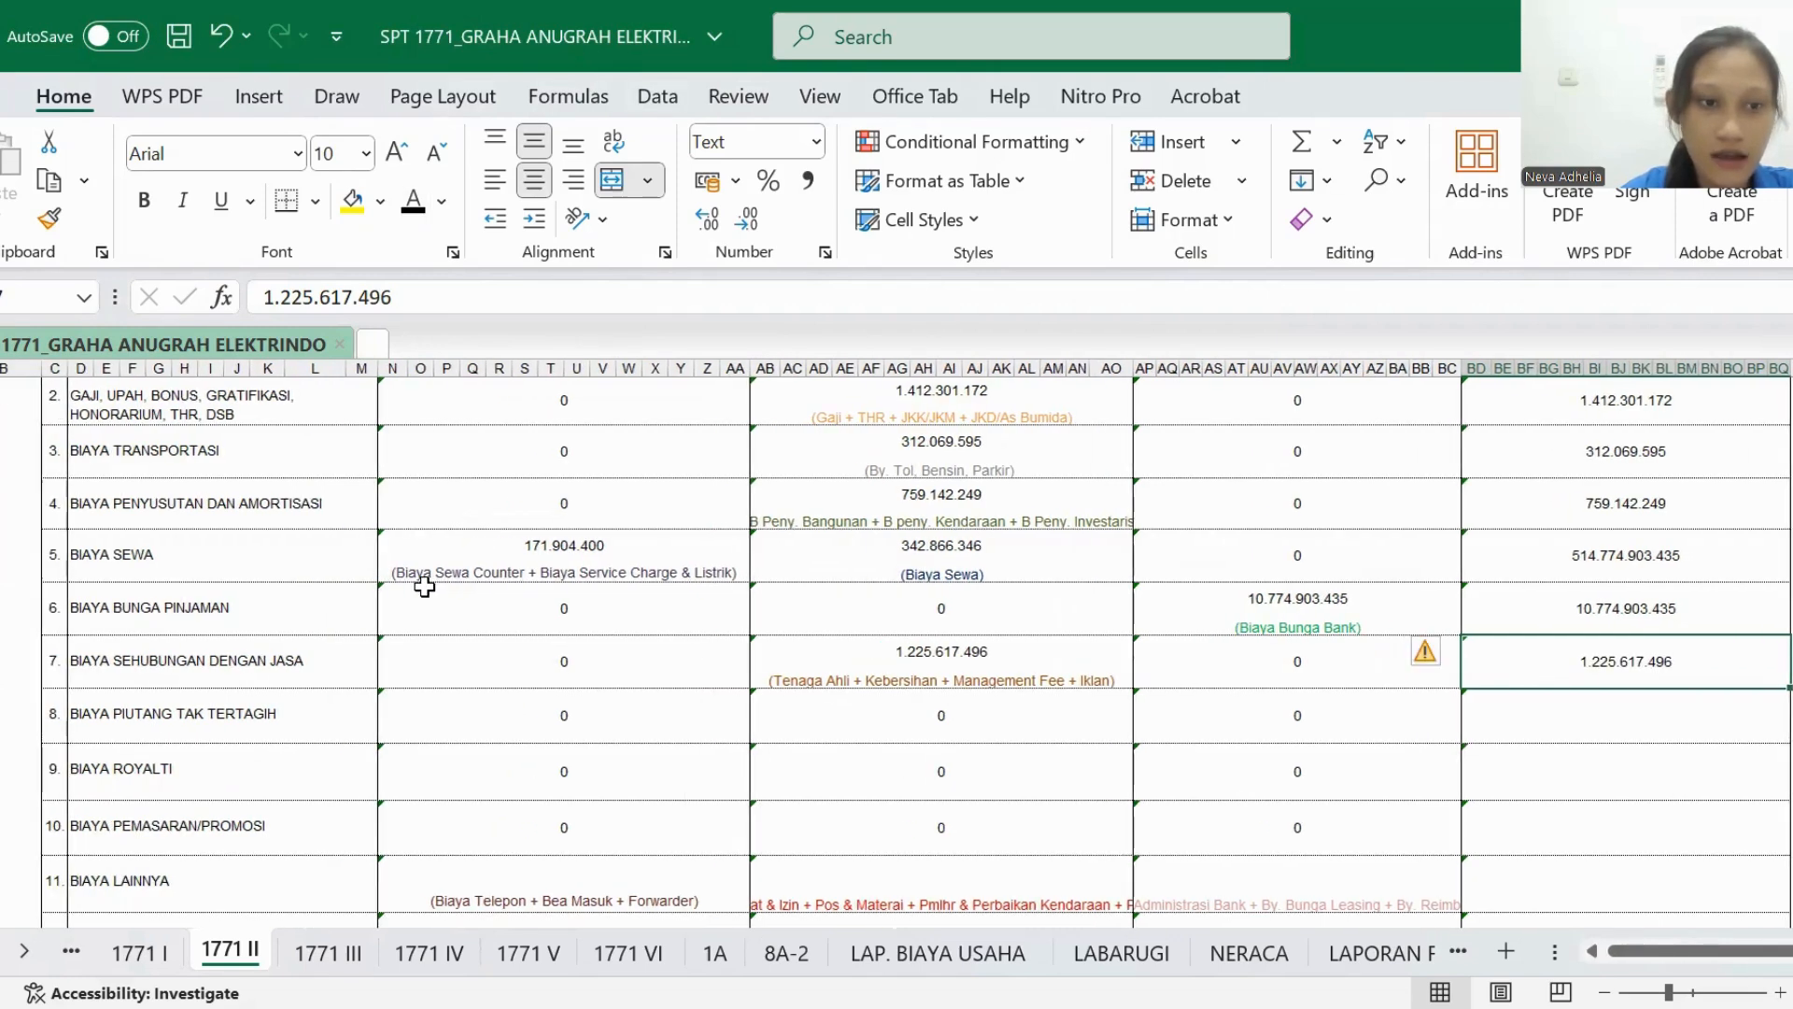
{"action": "scroll", "coordinate": [281, 612], "scroll_direction": "down", "scroll_amount": 1}
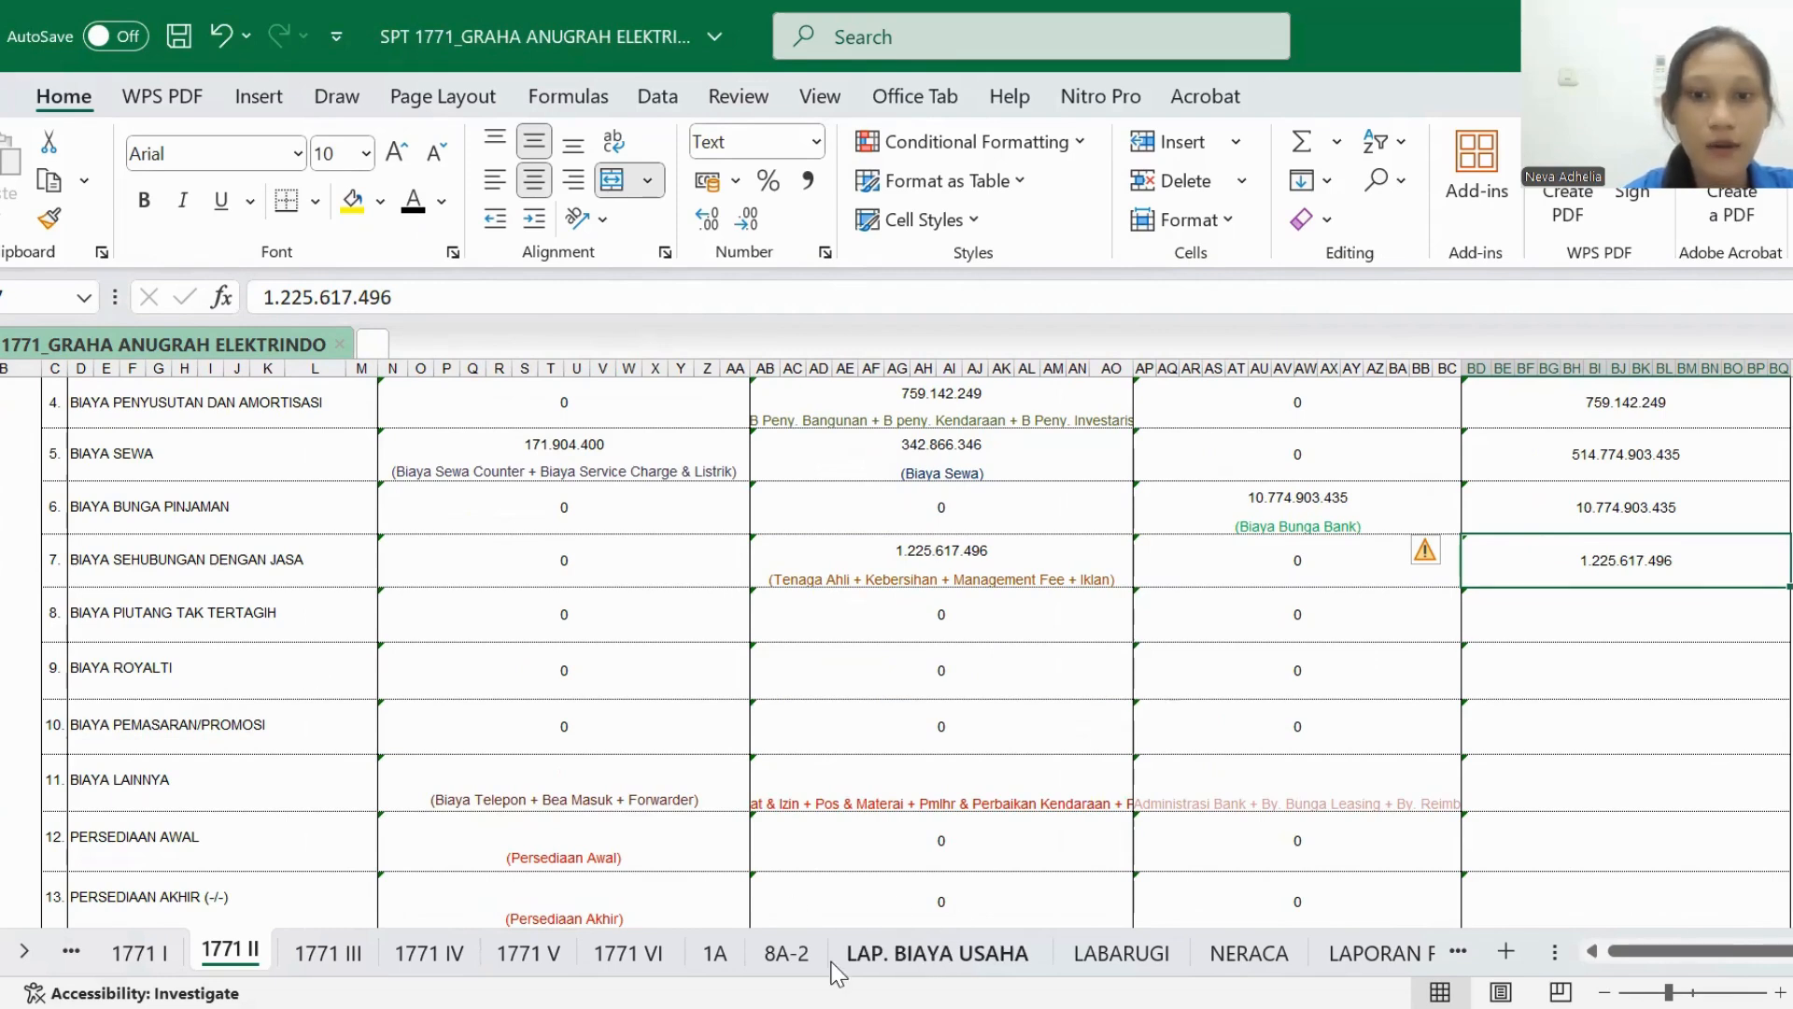
{"action": "scroll", "coordinate": [931, 721], "scroll_direction": "down", "scroll_amount": 1}
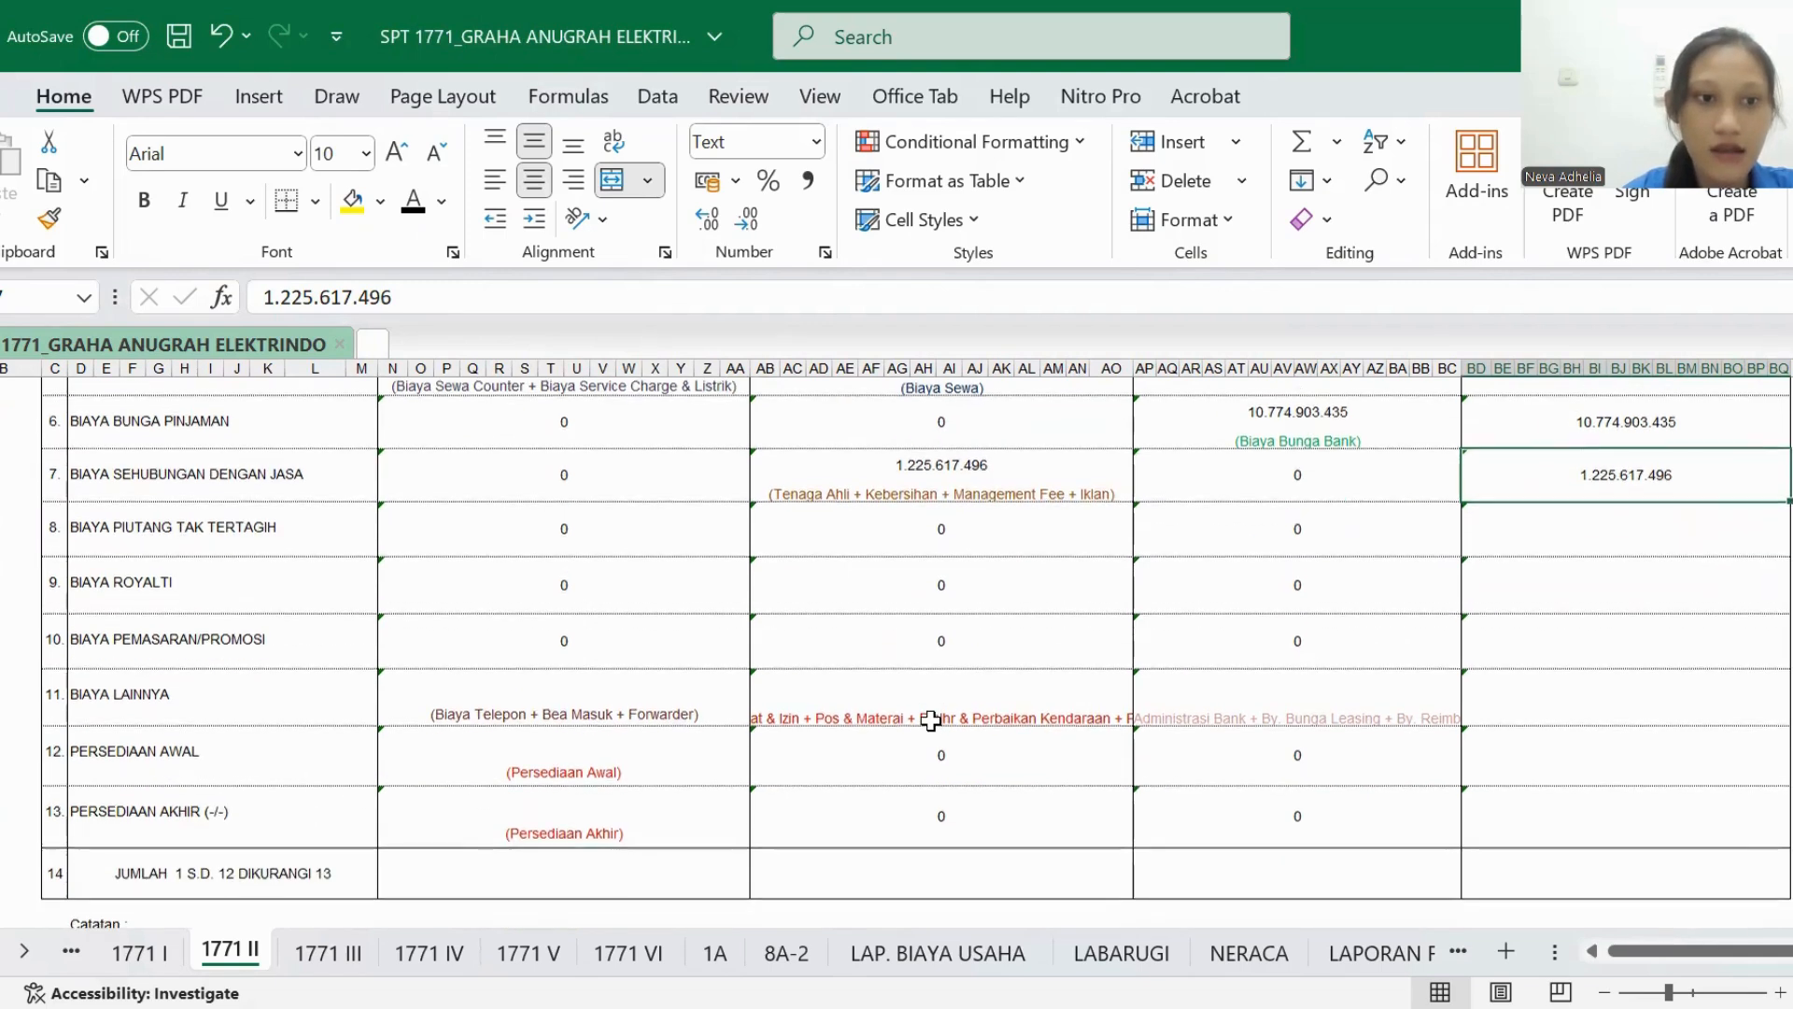
{"action": "scroll", "coordinate": [931, 720], "scroll_direction": "down", "scroll_amount": 1}
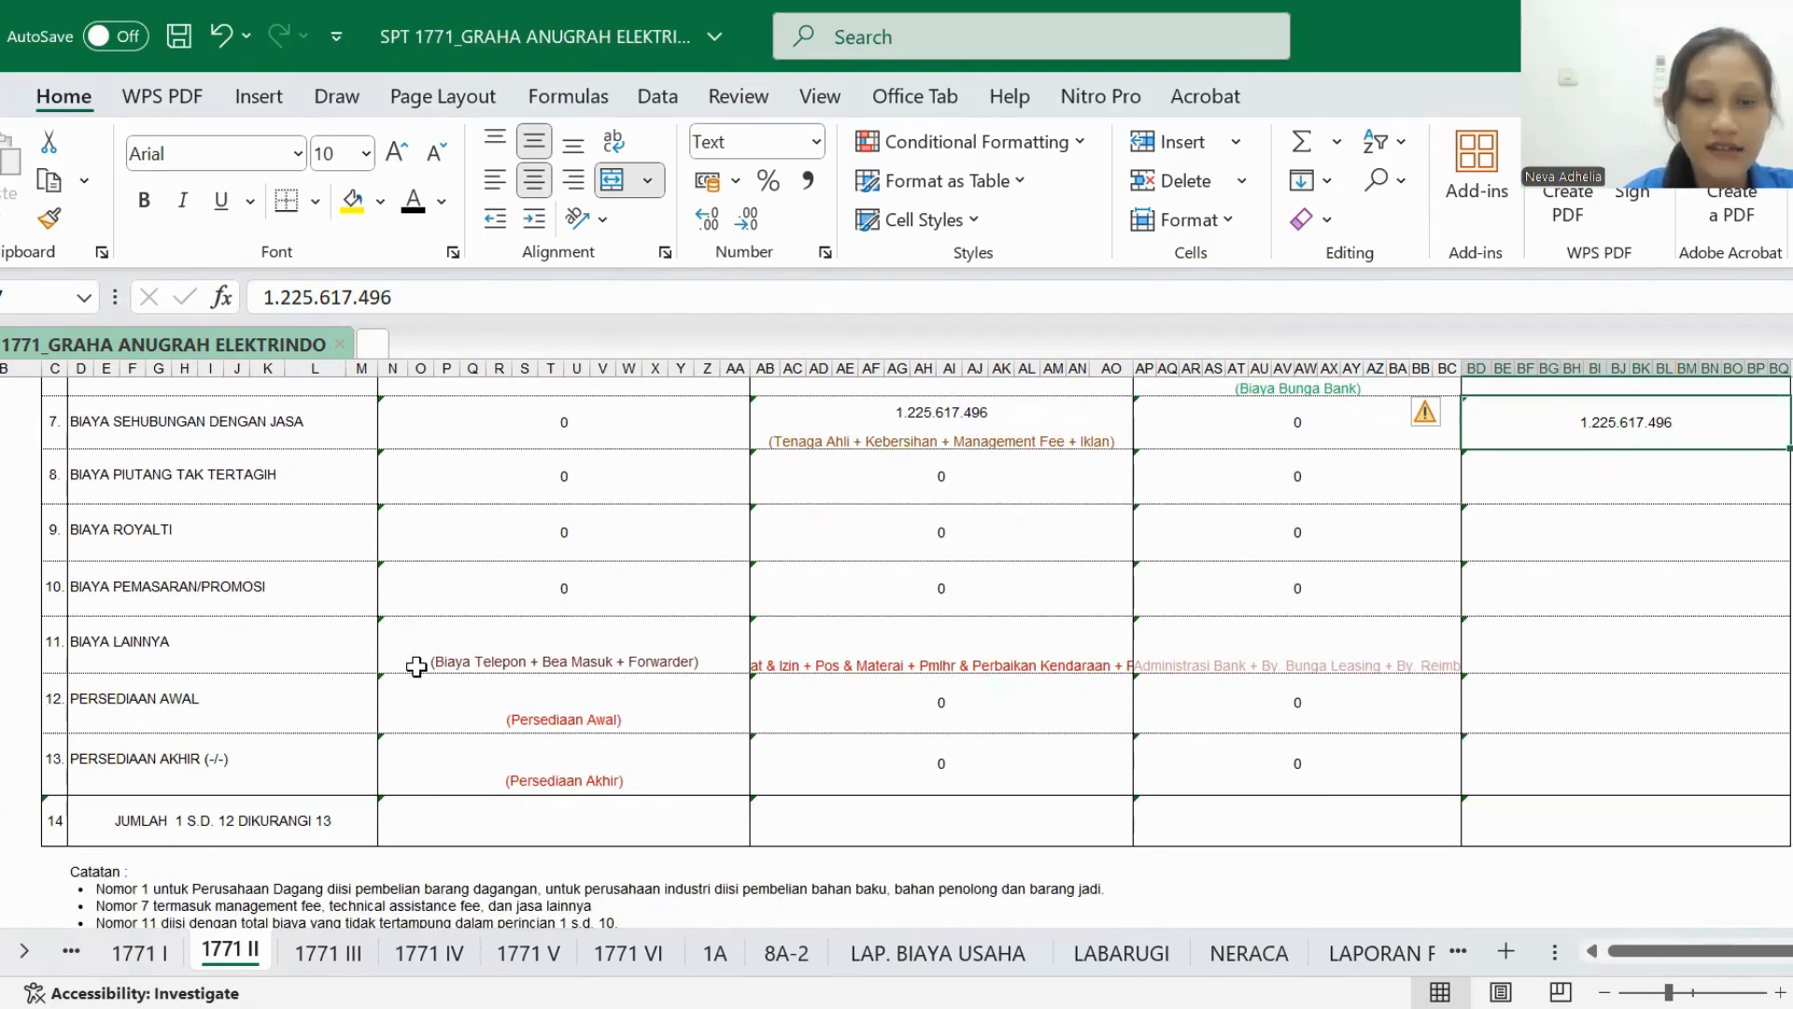
{"action": "scroll", "coordinate": [416, 666], "scroll_direction": "up", "scroll_amount": 6}
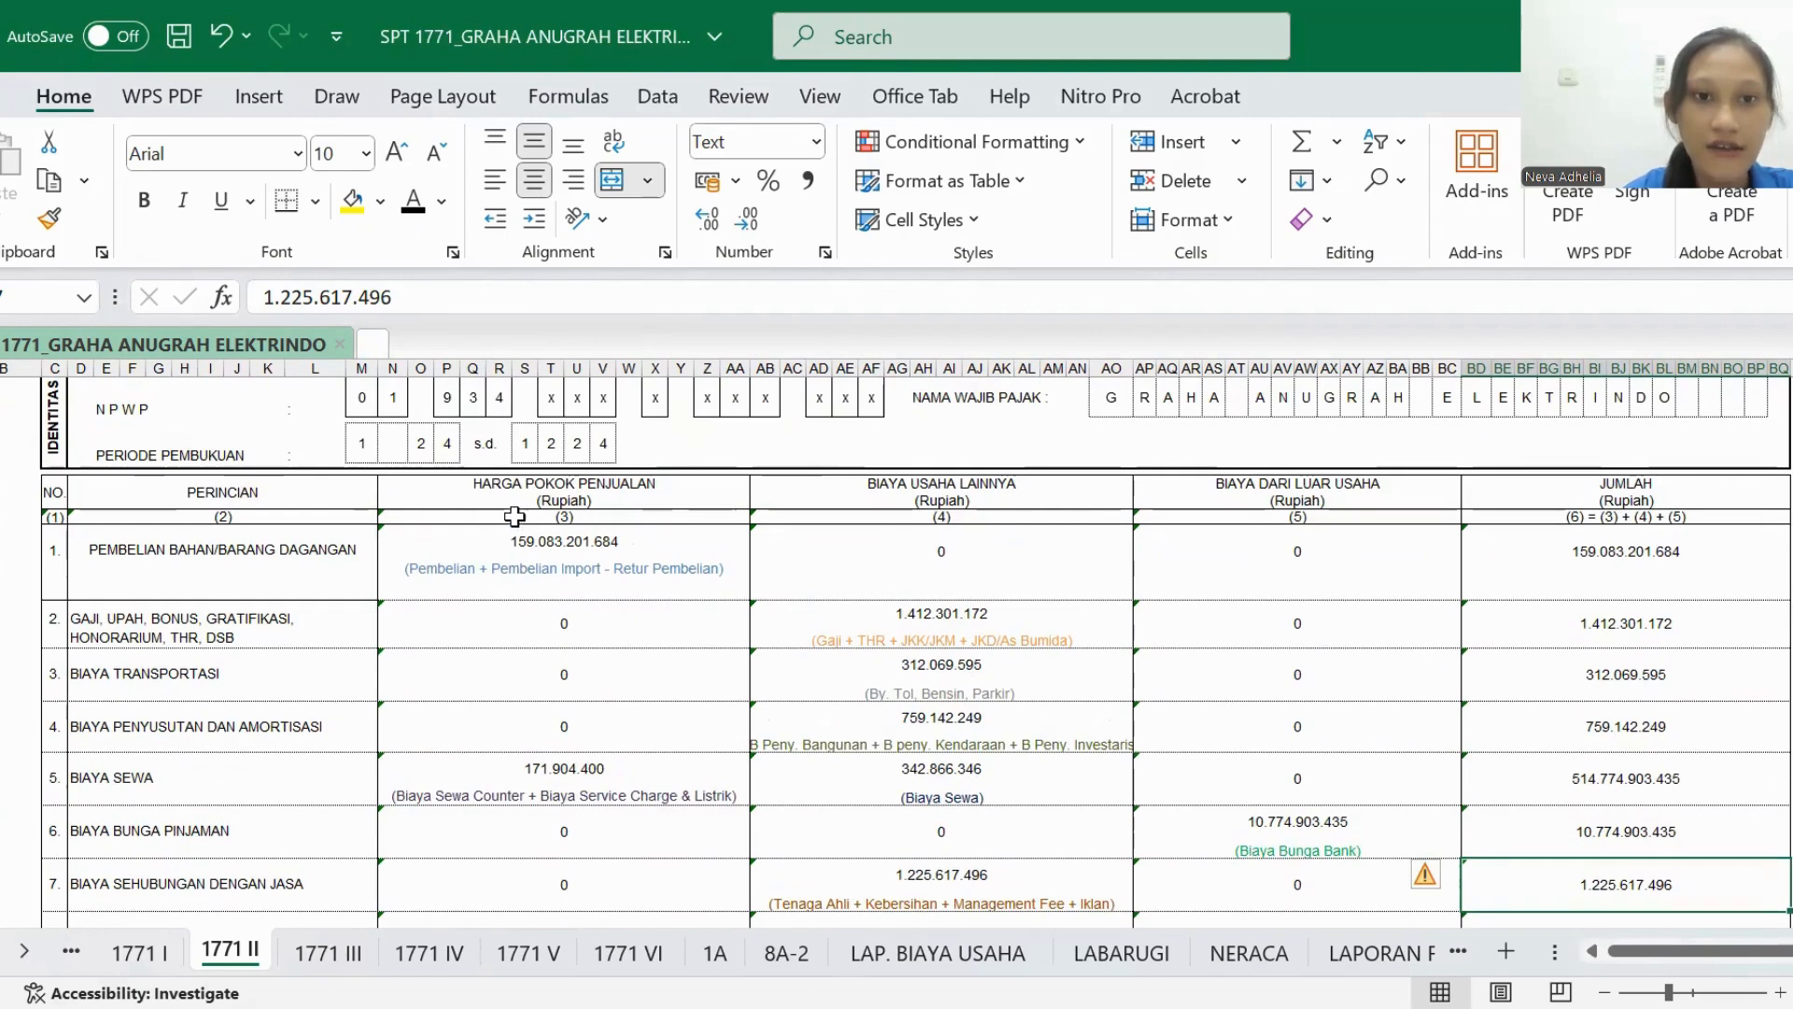
{"action": "scroll", "coordinate": [1173, 544], "scroll_direction": "down", "scroll_amount": 3}
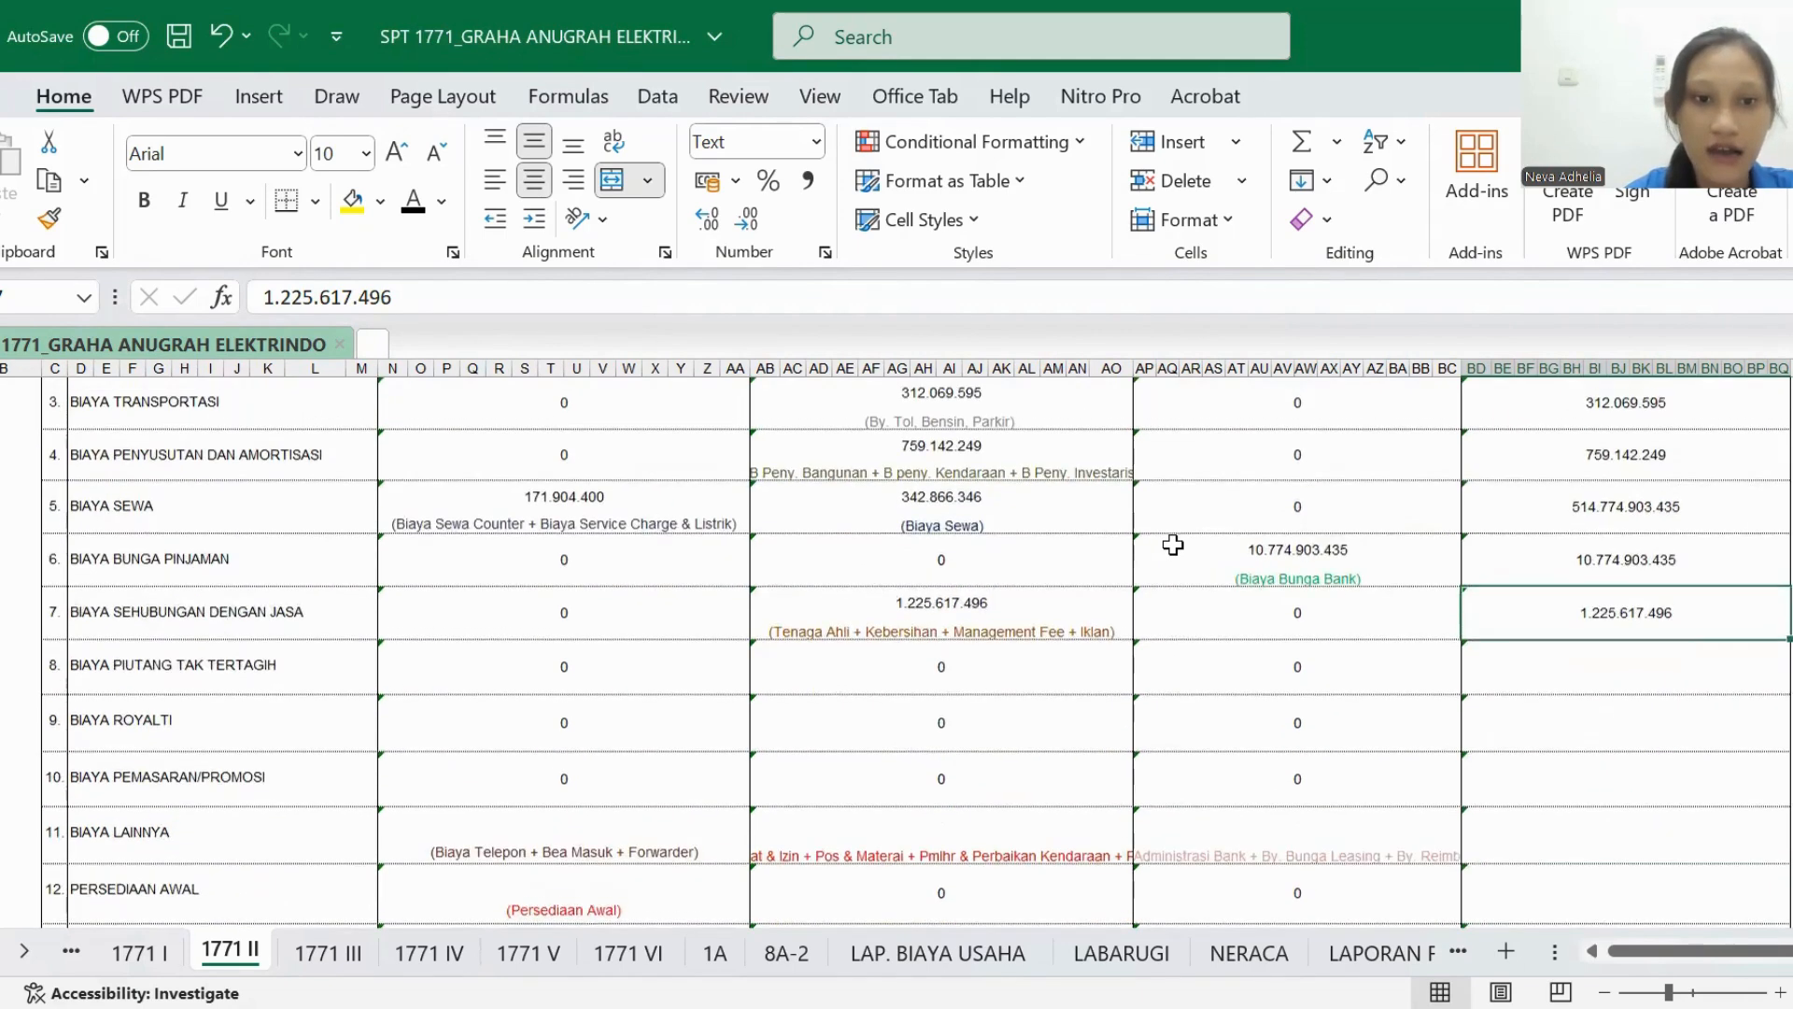
{"action": "scroll", "coordinate": [1173, 544], "scroll_direction": "down", "scroll_amount": 2}
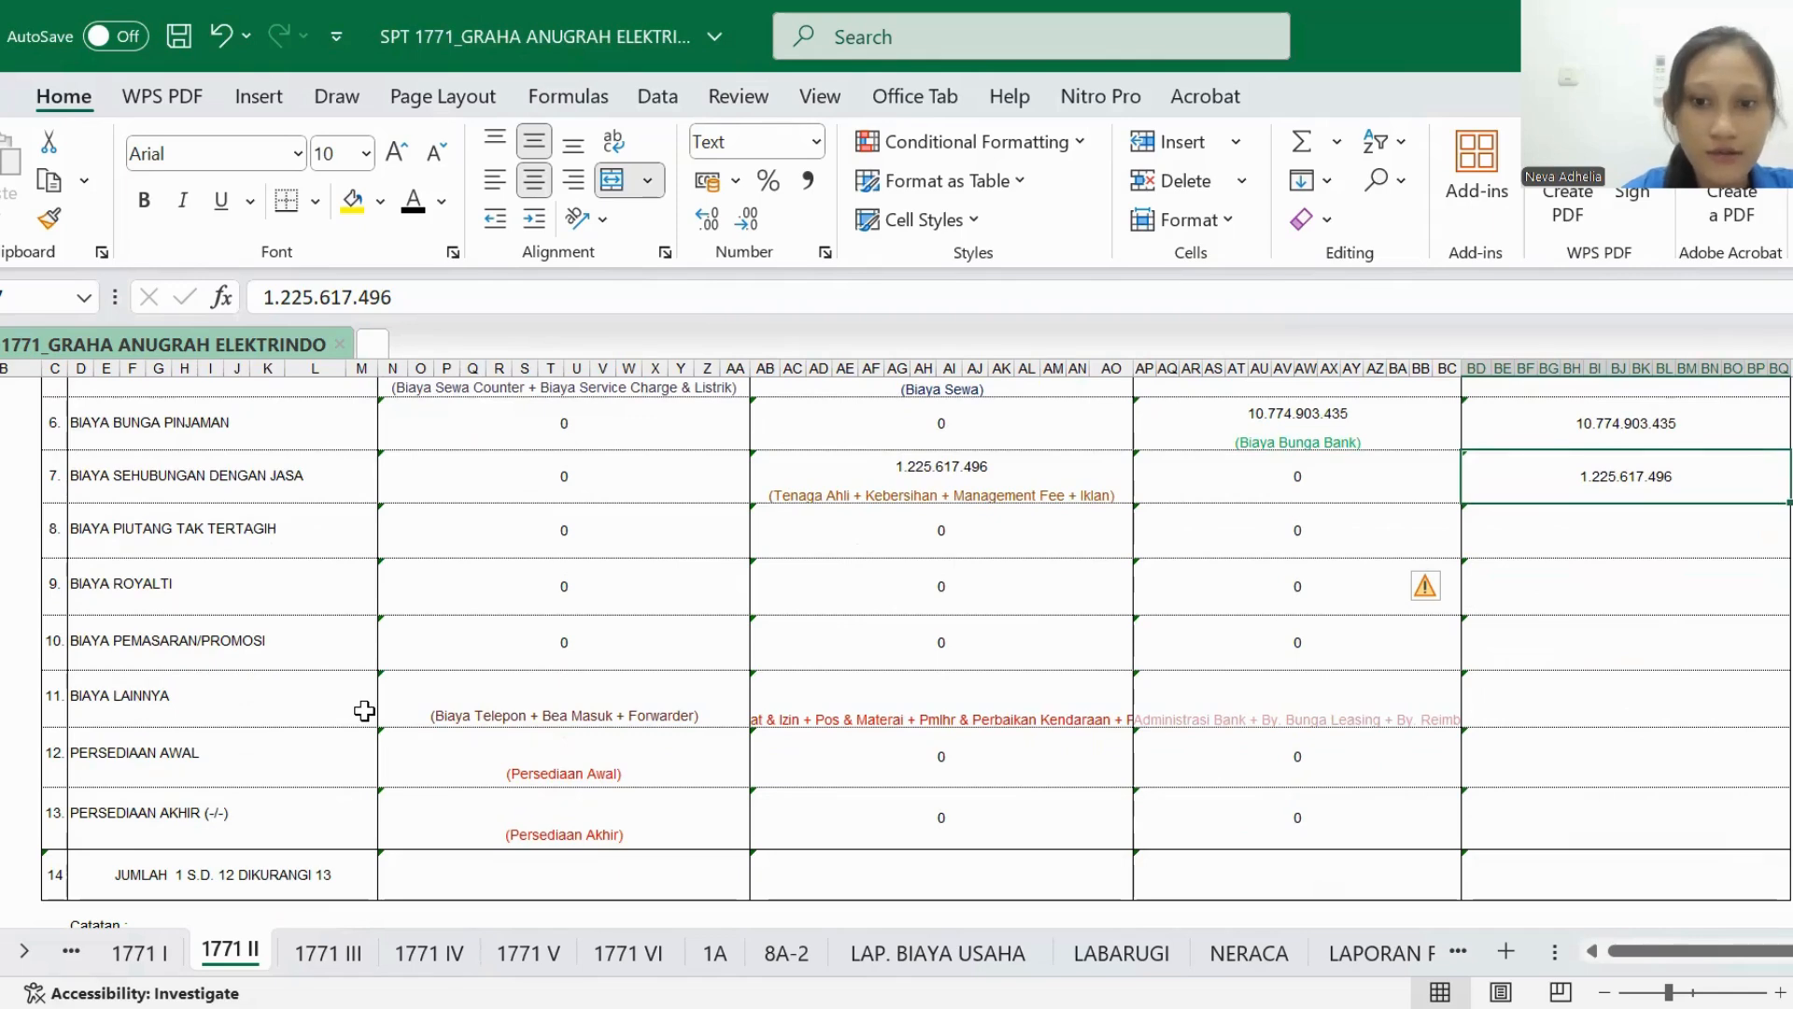
- Point out the Biaya Telepon, Bea Masuk and Forwarder rows in LABARUGI as sources for BIAYA LAINNYA
{"action": "left_click", "coordinate": [1130, 949]}
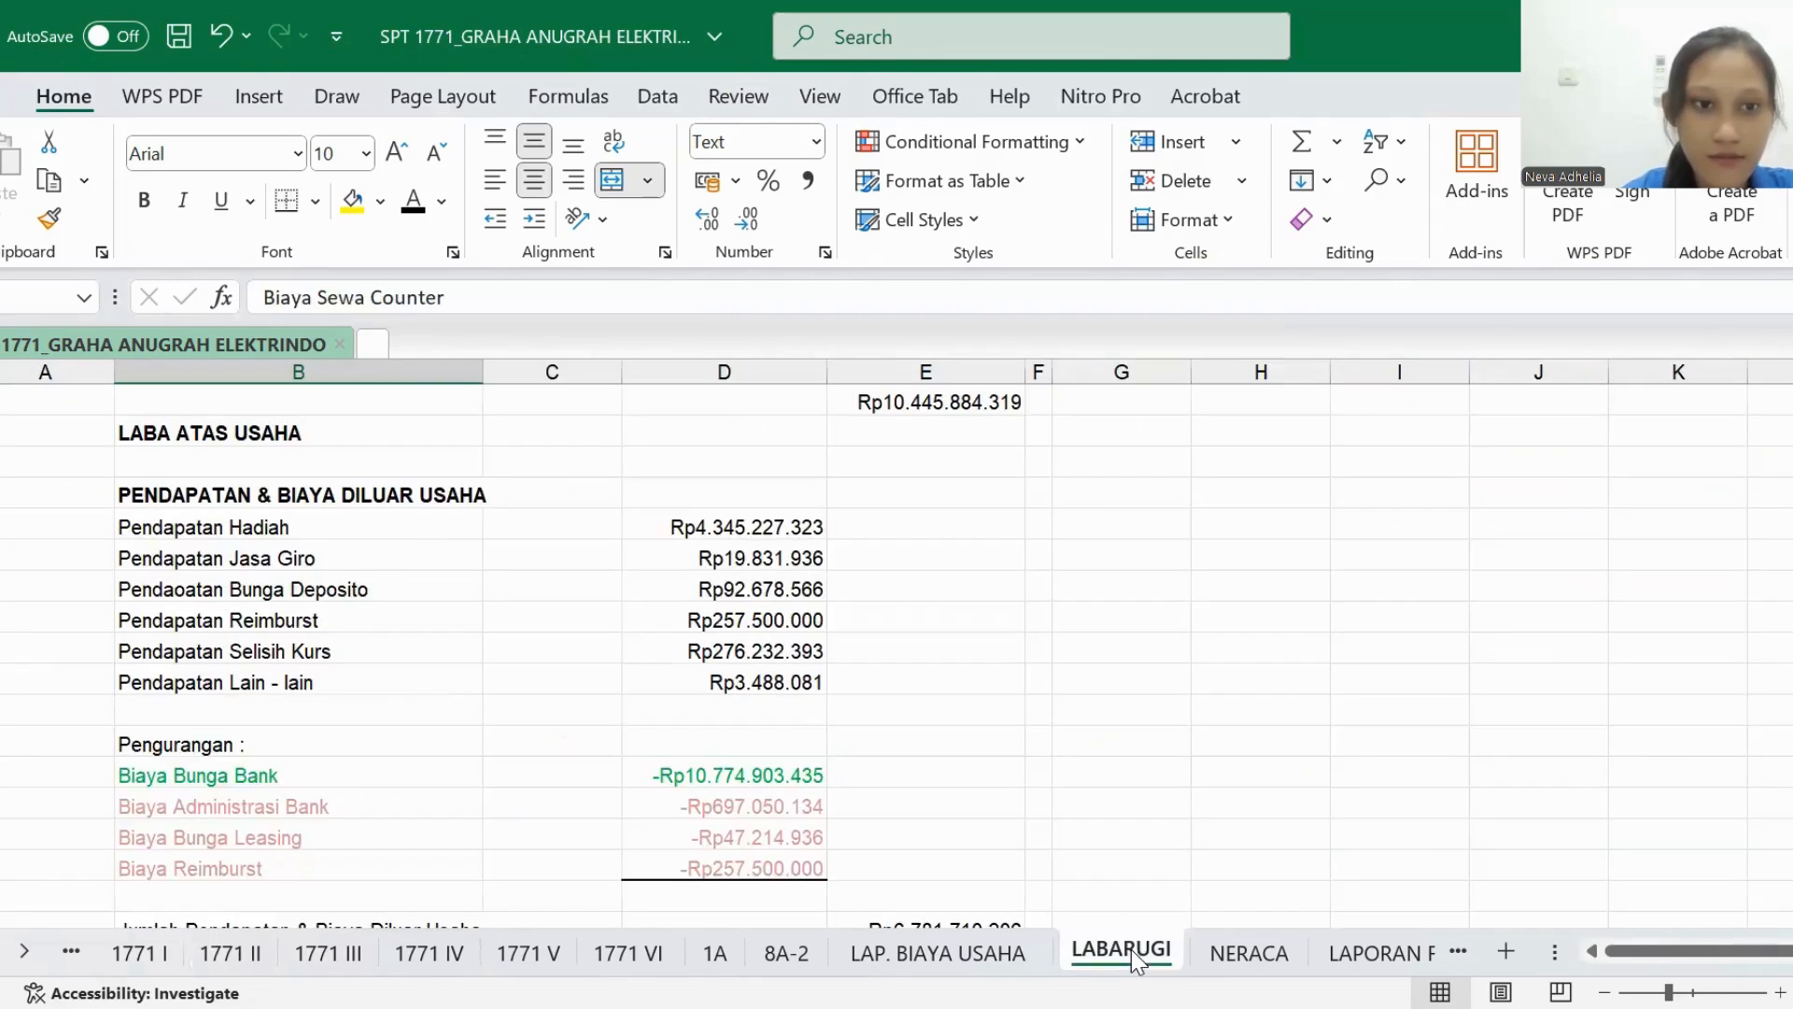
{"action": "scroll", "coordinate": [949, 785], "scroll_direction": "down", "scroll_amount": 4}
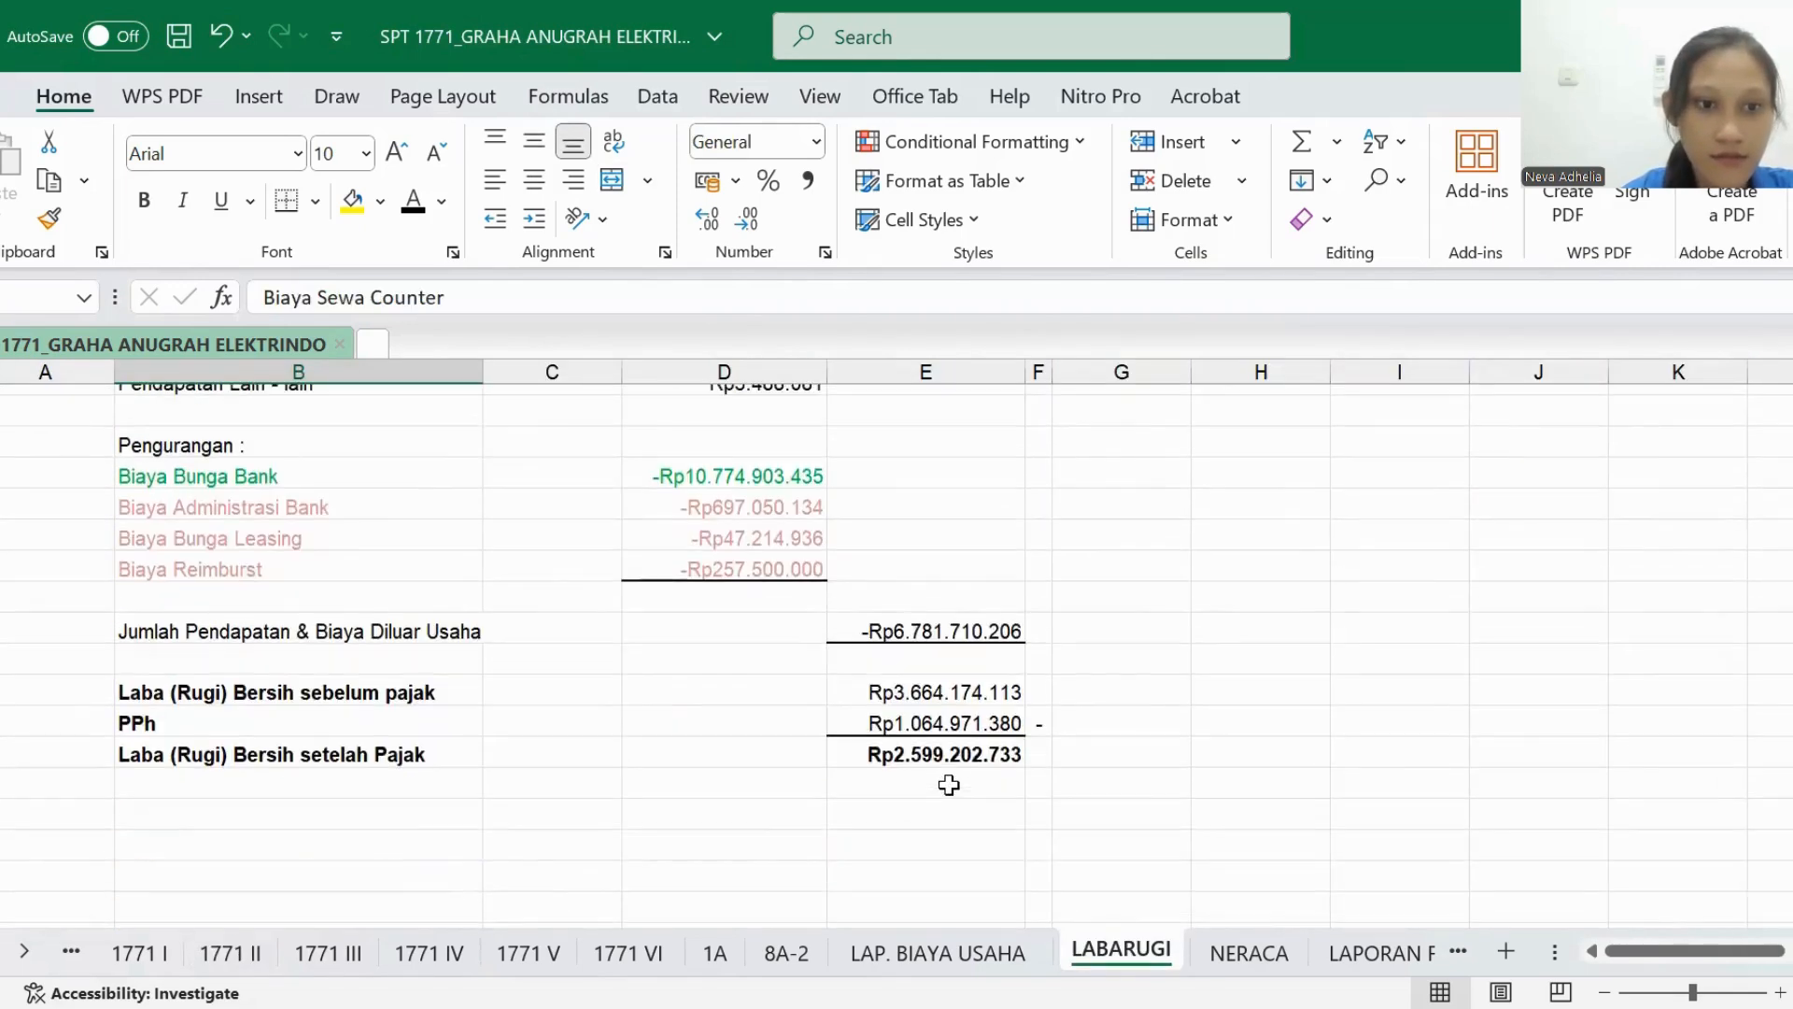
{"action": "scroll", "coordinate": [949, 785], "scroll_direction": "up", "scroll_amount": 8}
{"action": "scroll", "coordinate": [949, 784], "scroll_direction": "up", "scroll_amount": 1}
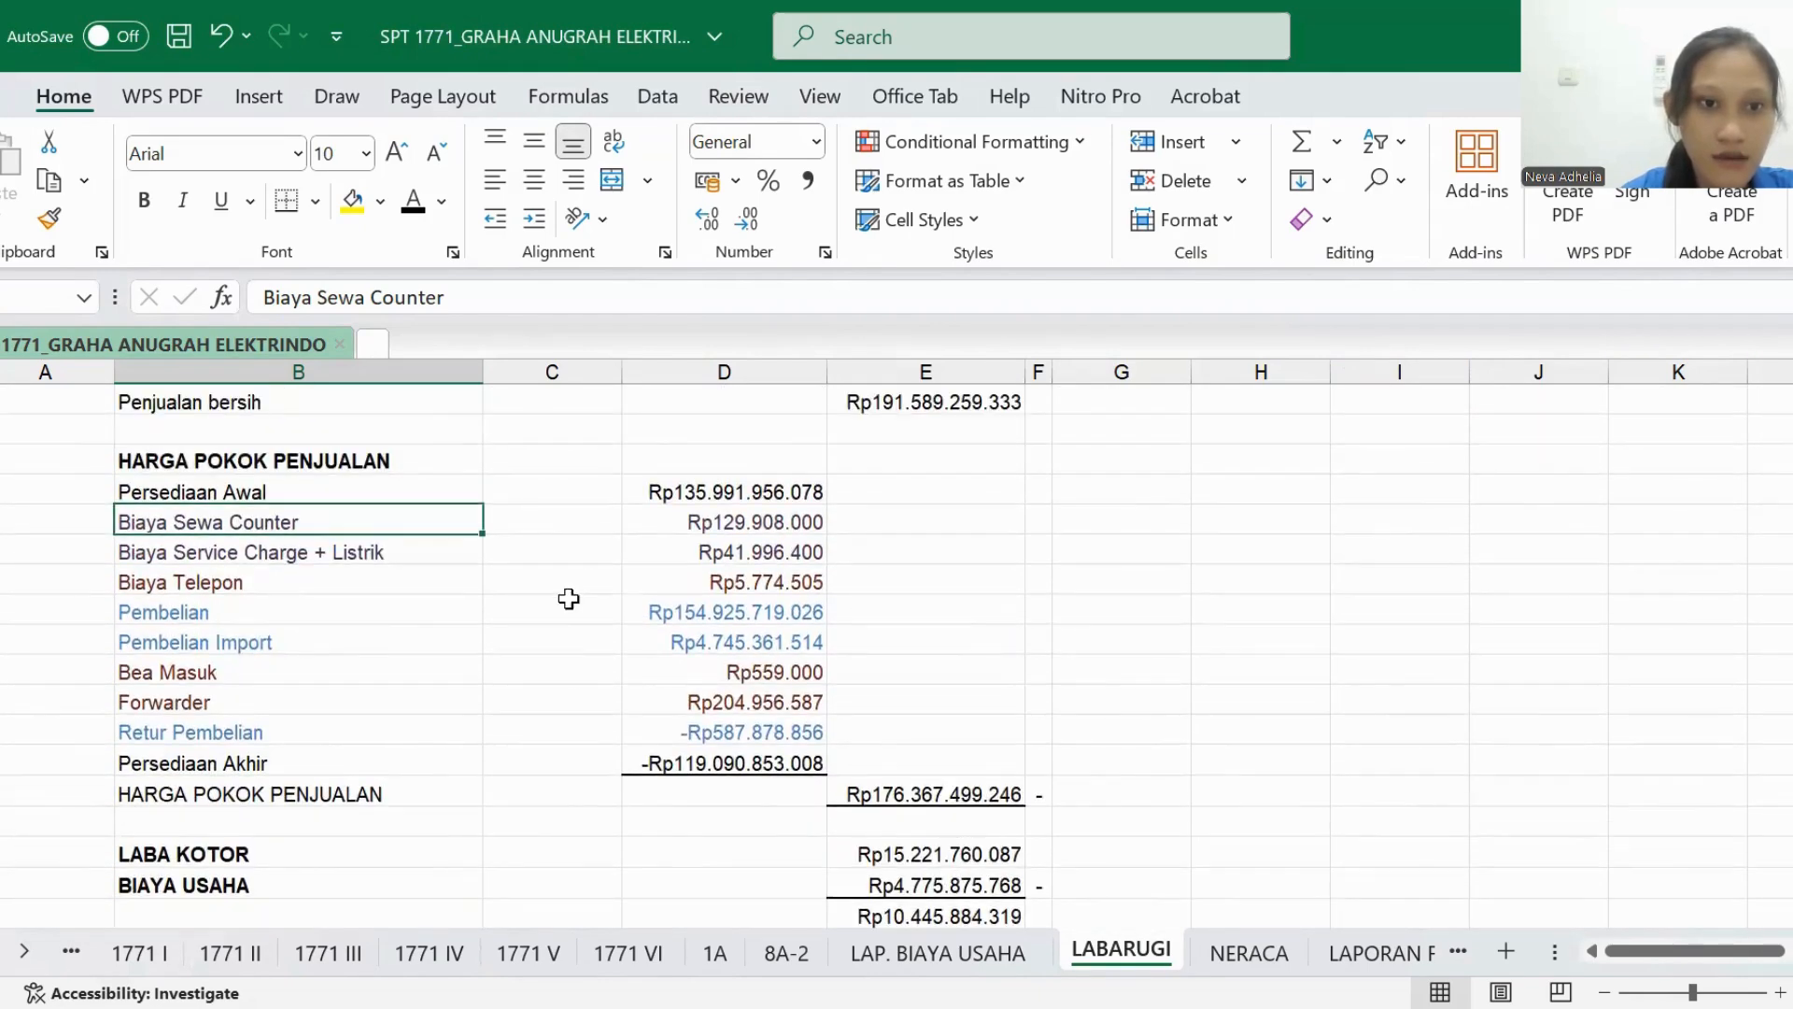
{"action": "left_click", "coordinate": [195, 585]}
{"action": "left_click_drag", "start_coordinate": [221, 675], "coordinate": [220, 702]}
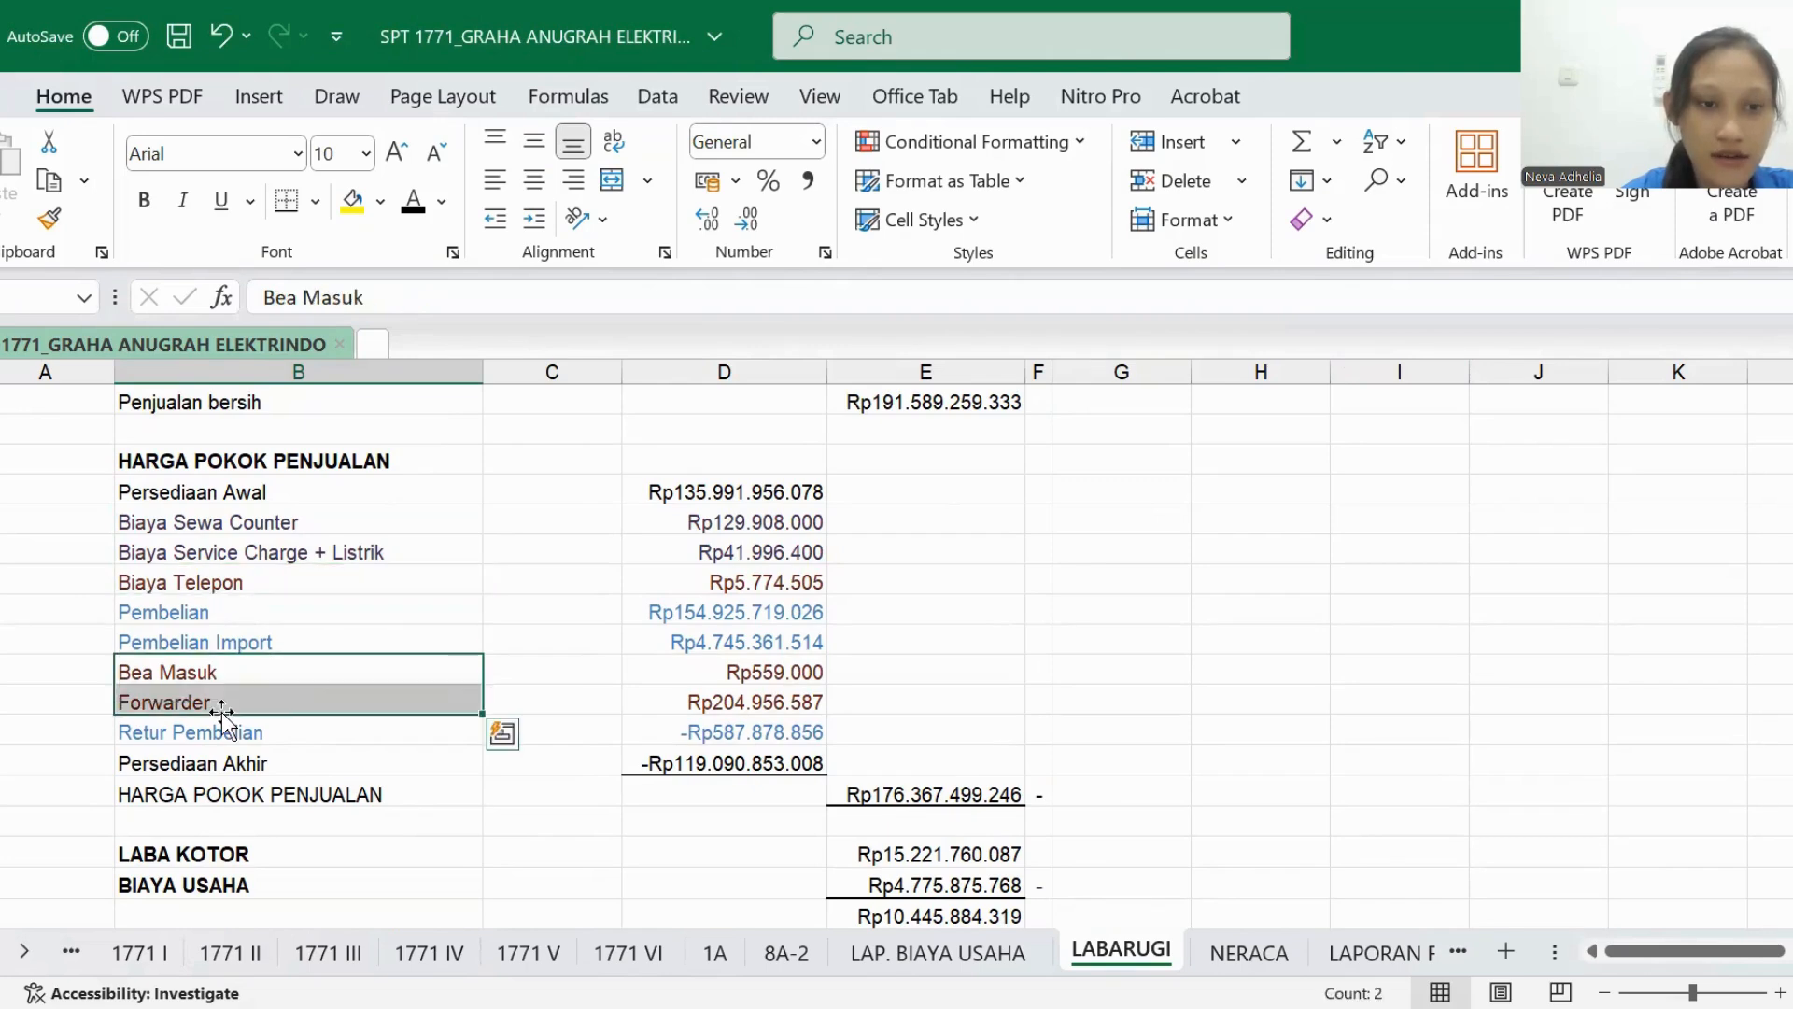
- Set the BIAYA LAINNYA amount under HARGA POKOK PENJUALAN in 1771 II to black font
{"action": "left_click", "coordinate": [249, 951]}
{"action": "left_click", "coordinate": [408, 812]}
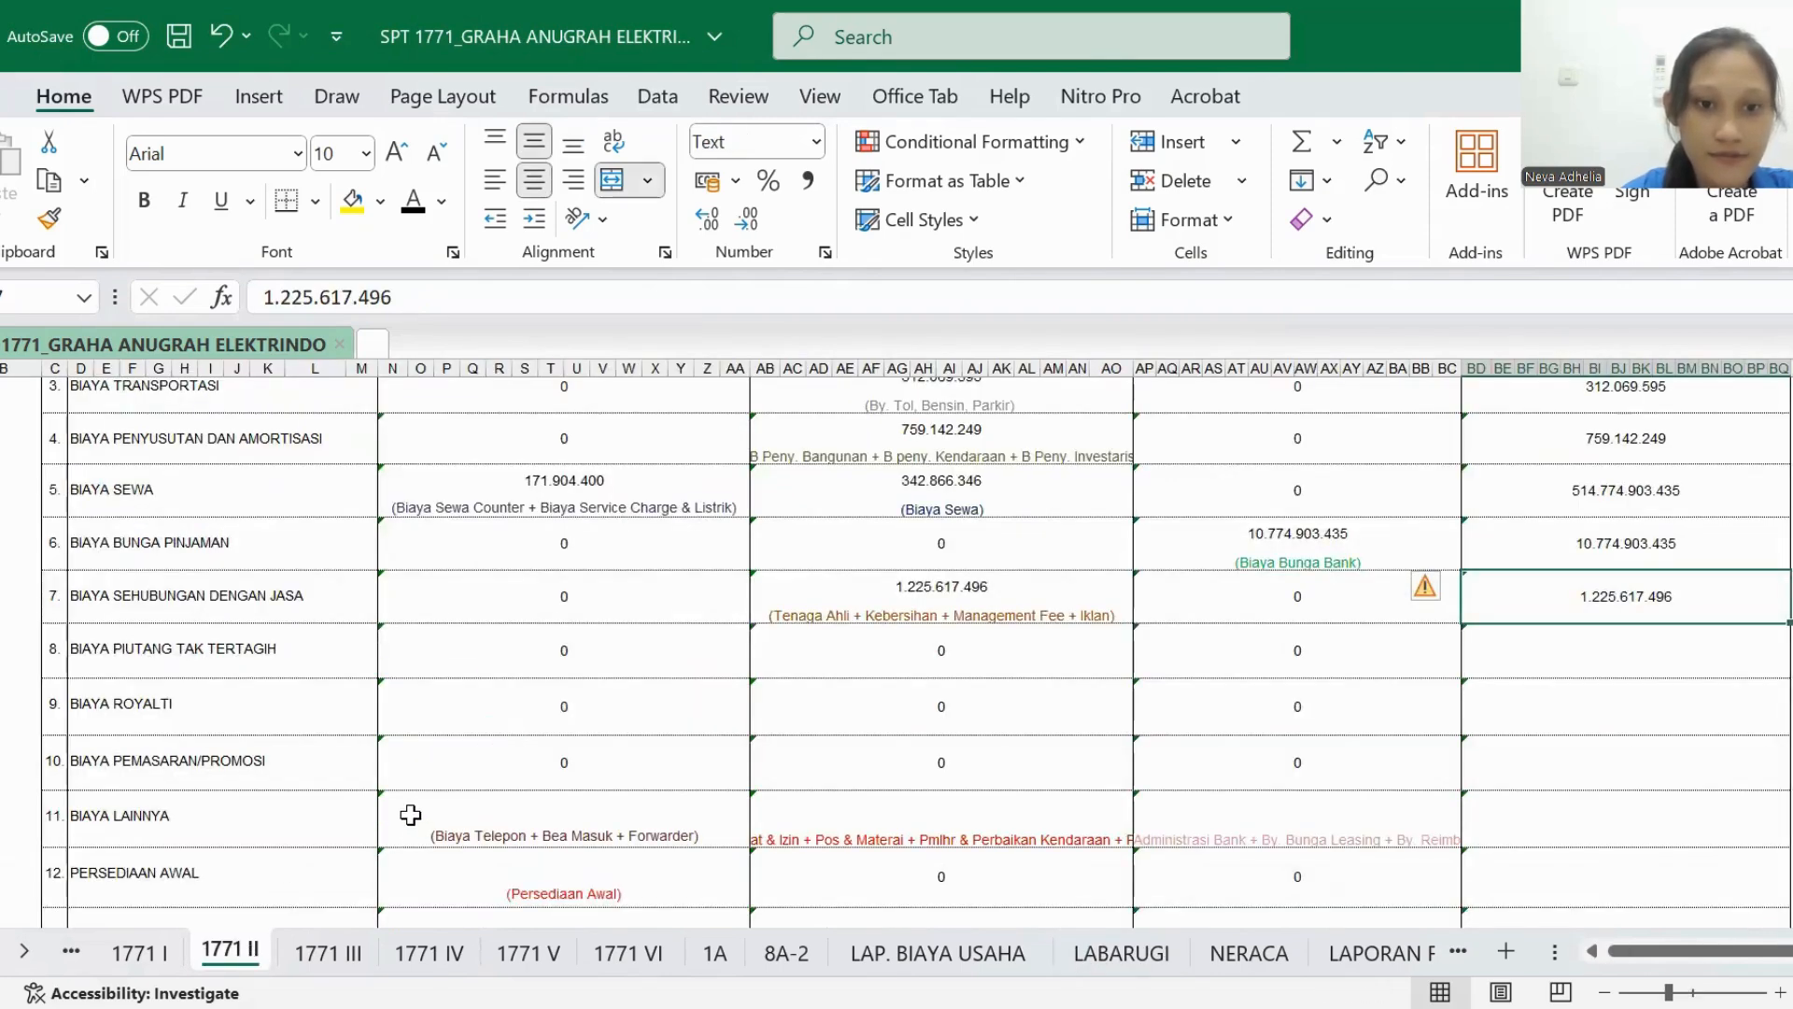
{"action": "left_click", "coordinate": [411, 208]}
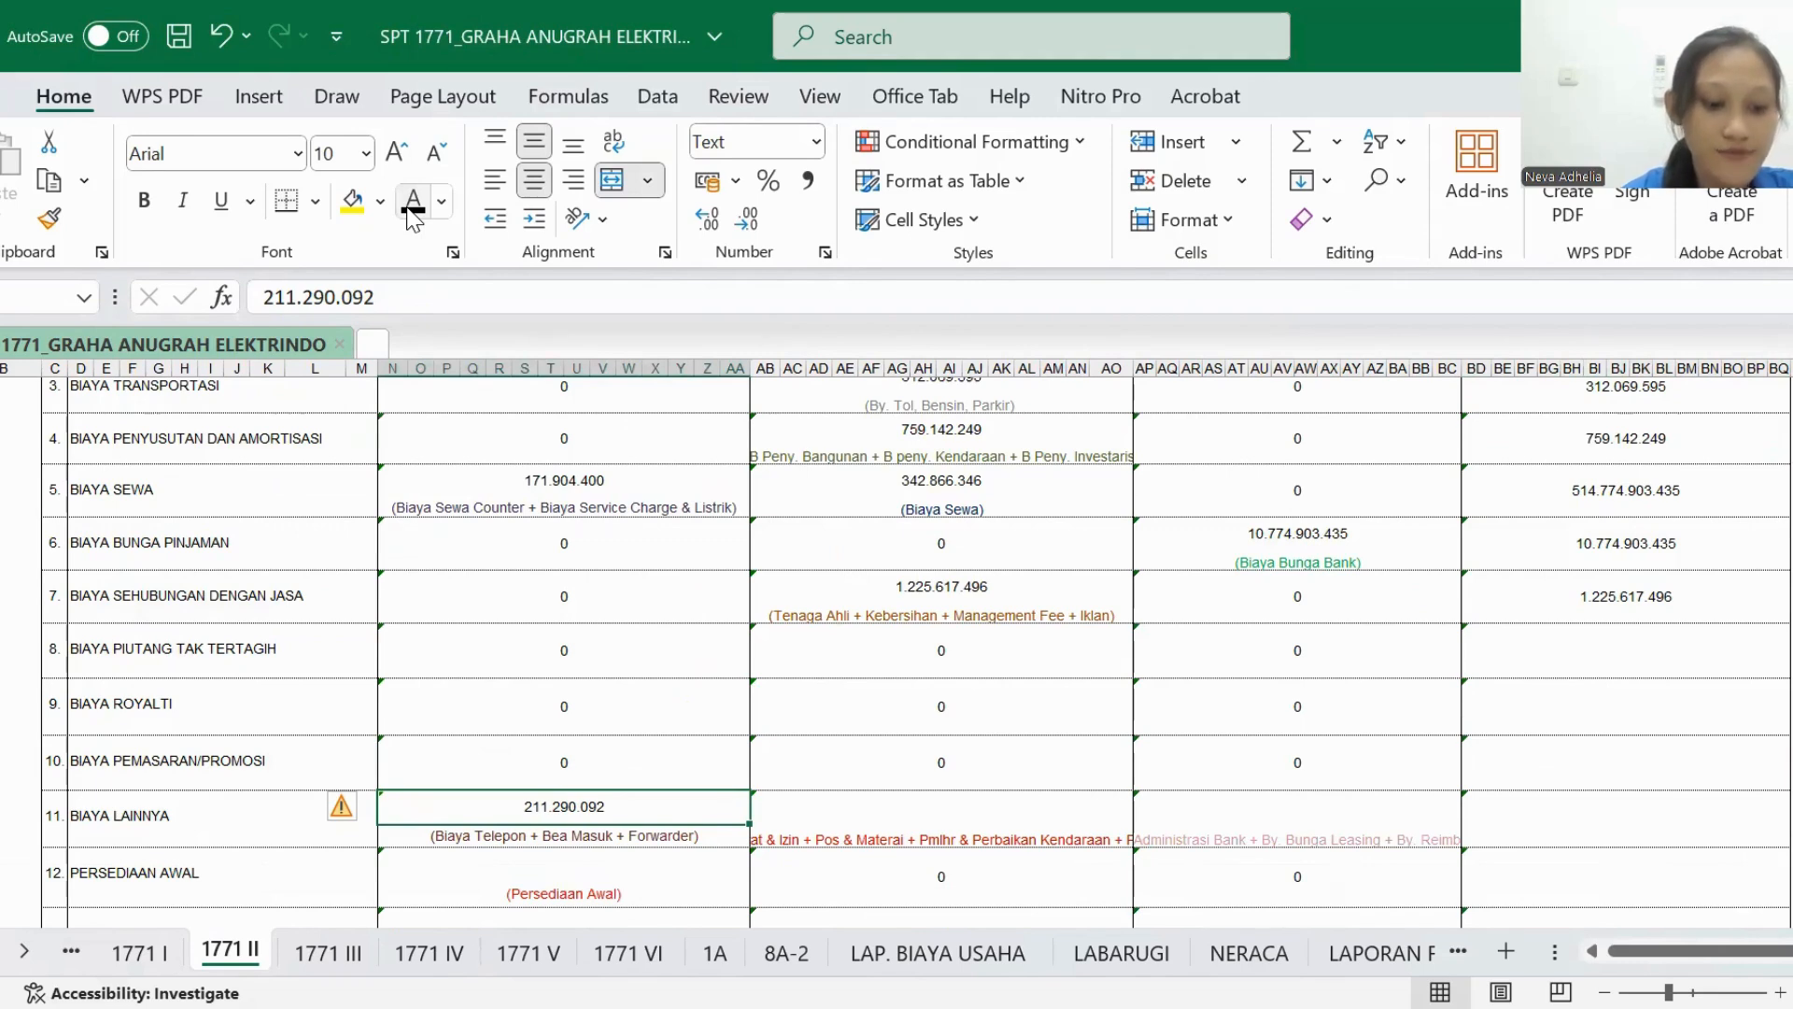
- Examine the red expense rows in LAP. BIAYA USAHA as sources for BIAYA LAINNYA under BIAYA USAHA LAINNYA
{"action": "scroll", "coordinate": [573, 625], "scroll_direction": "right", "scroll_amount": 2}
{"action": "scroll", "coordinate": [572, 624], "scroll_direction": "up", "scroll_amount": 3}
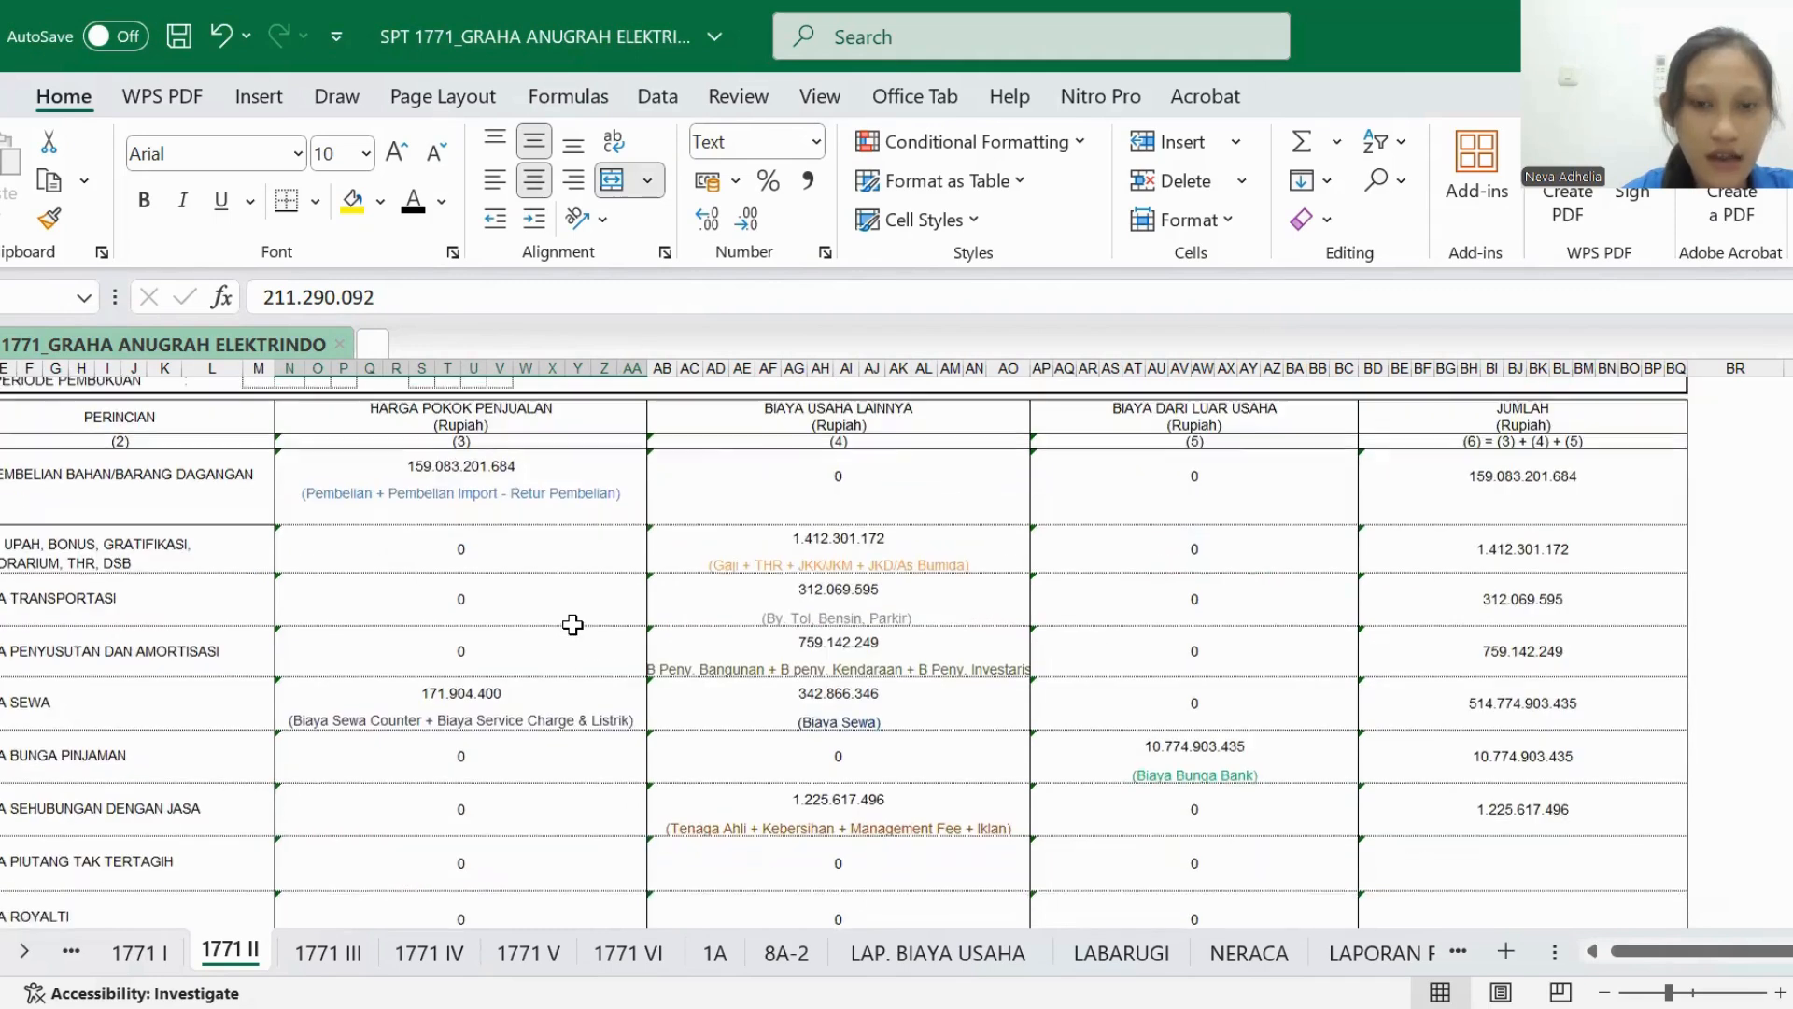
{"action": "scroll", "coordinate": [573, 625], "scroll_direction": "down", "scroll_amount": 4}
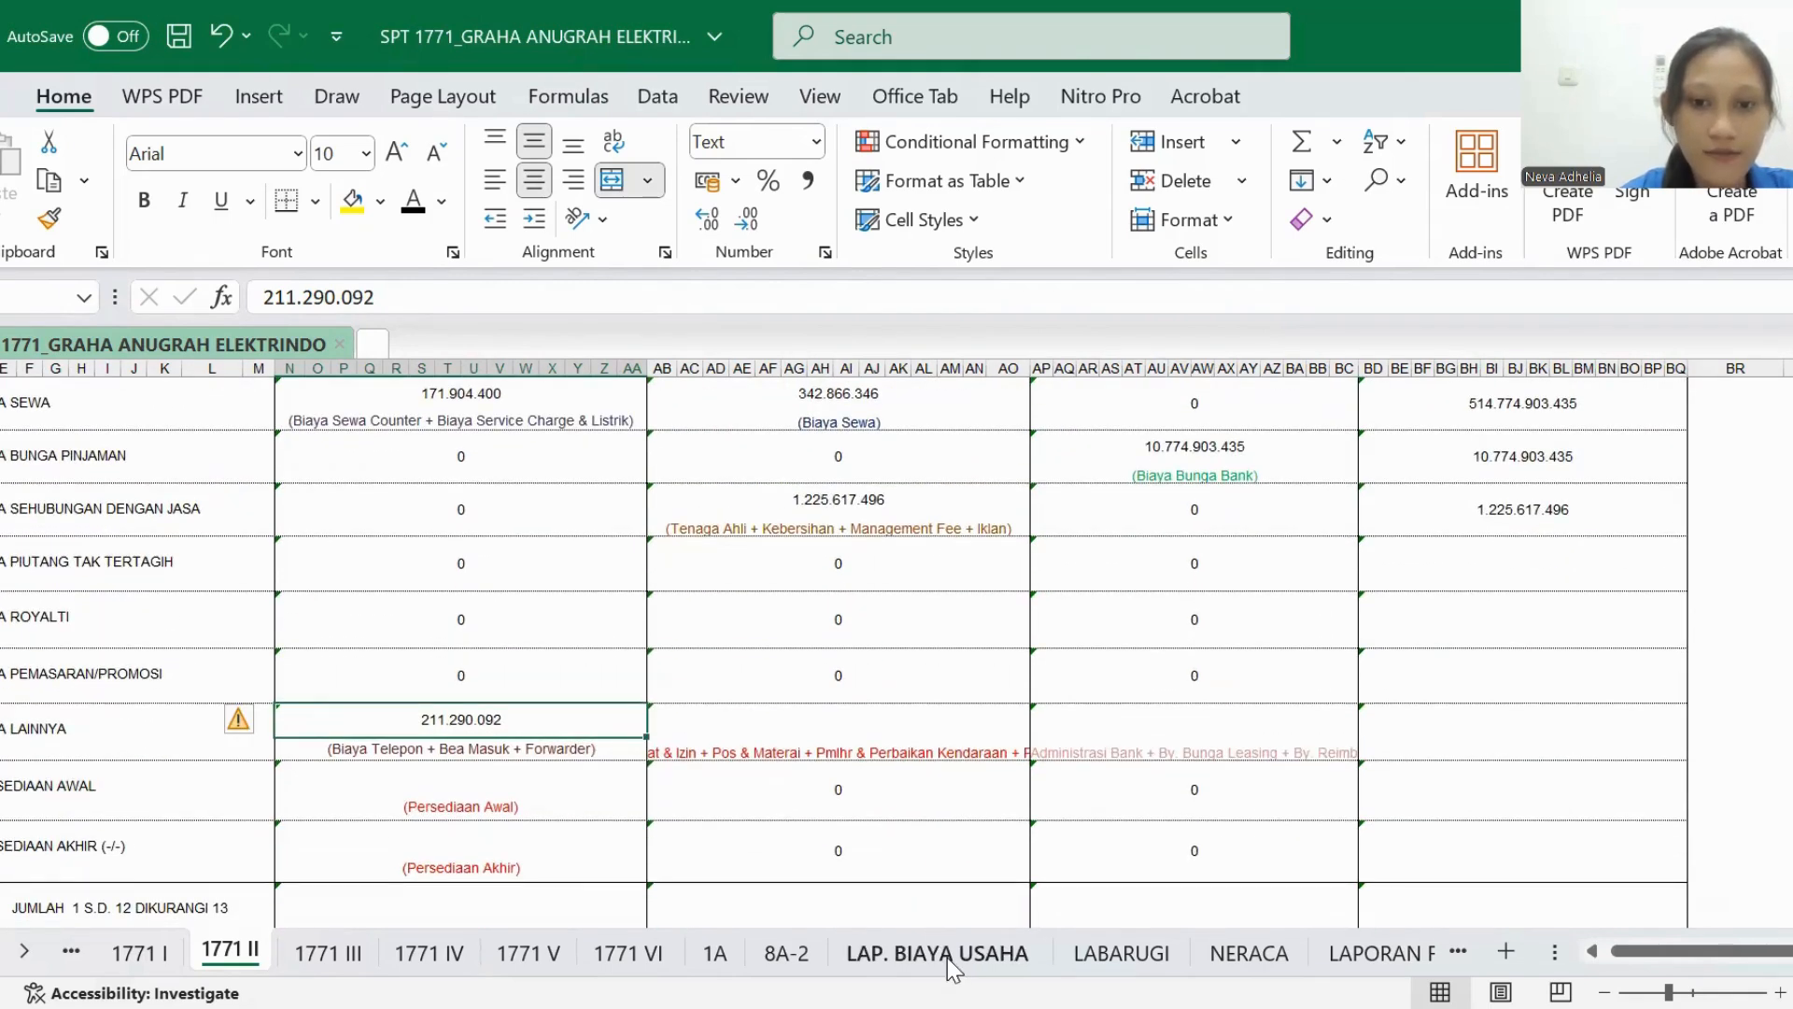
{"action": "left_click", "coordinate": [948, 955]}
{"action": "scroll", "coordinate": [919, 706], "scroll_direction": "up", "scroll_amount": 2}
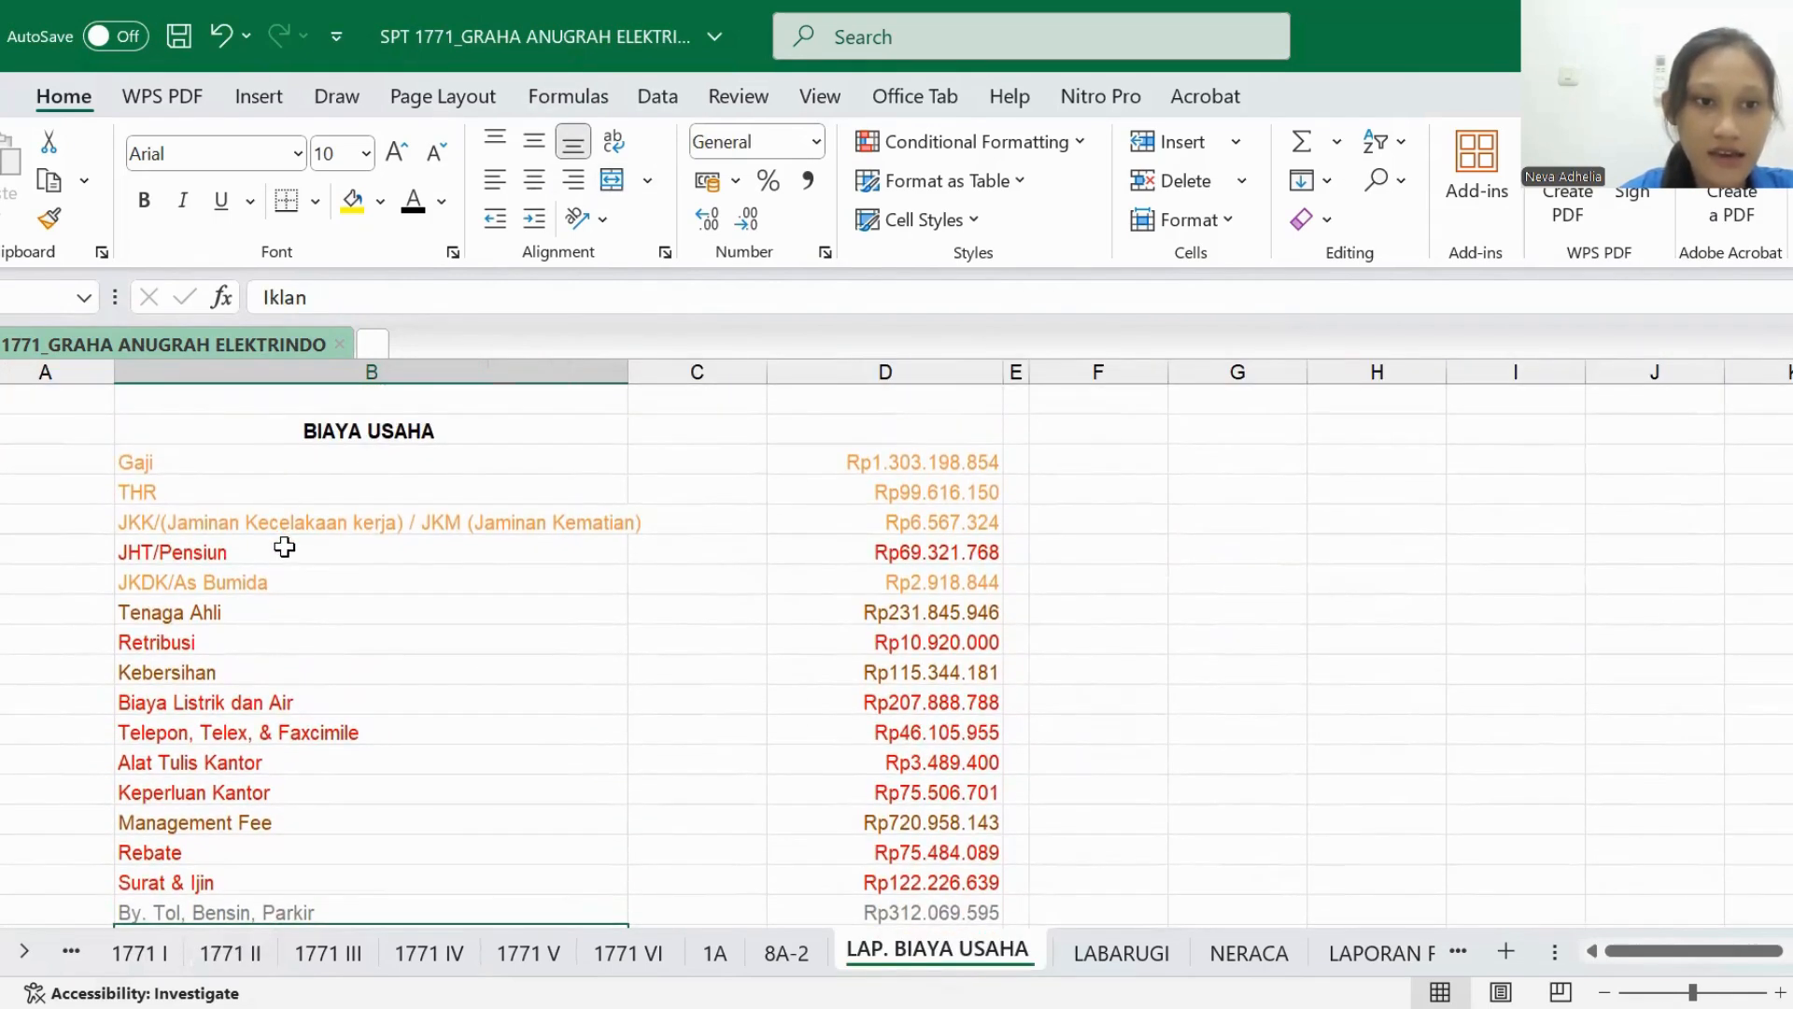
{"action": "scroll", "coordinate": [273, 635], "scroll_direction": "down", "scroll_amount": 1}
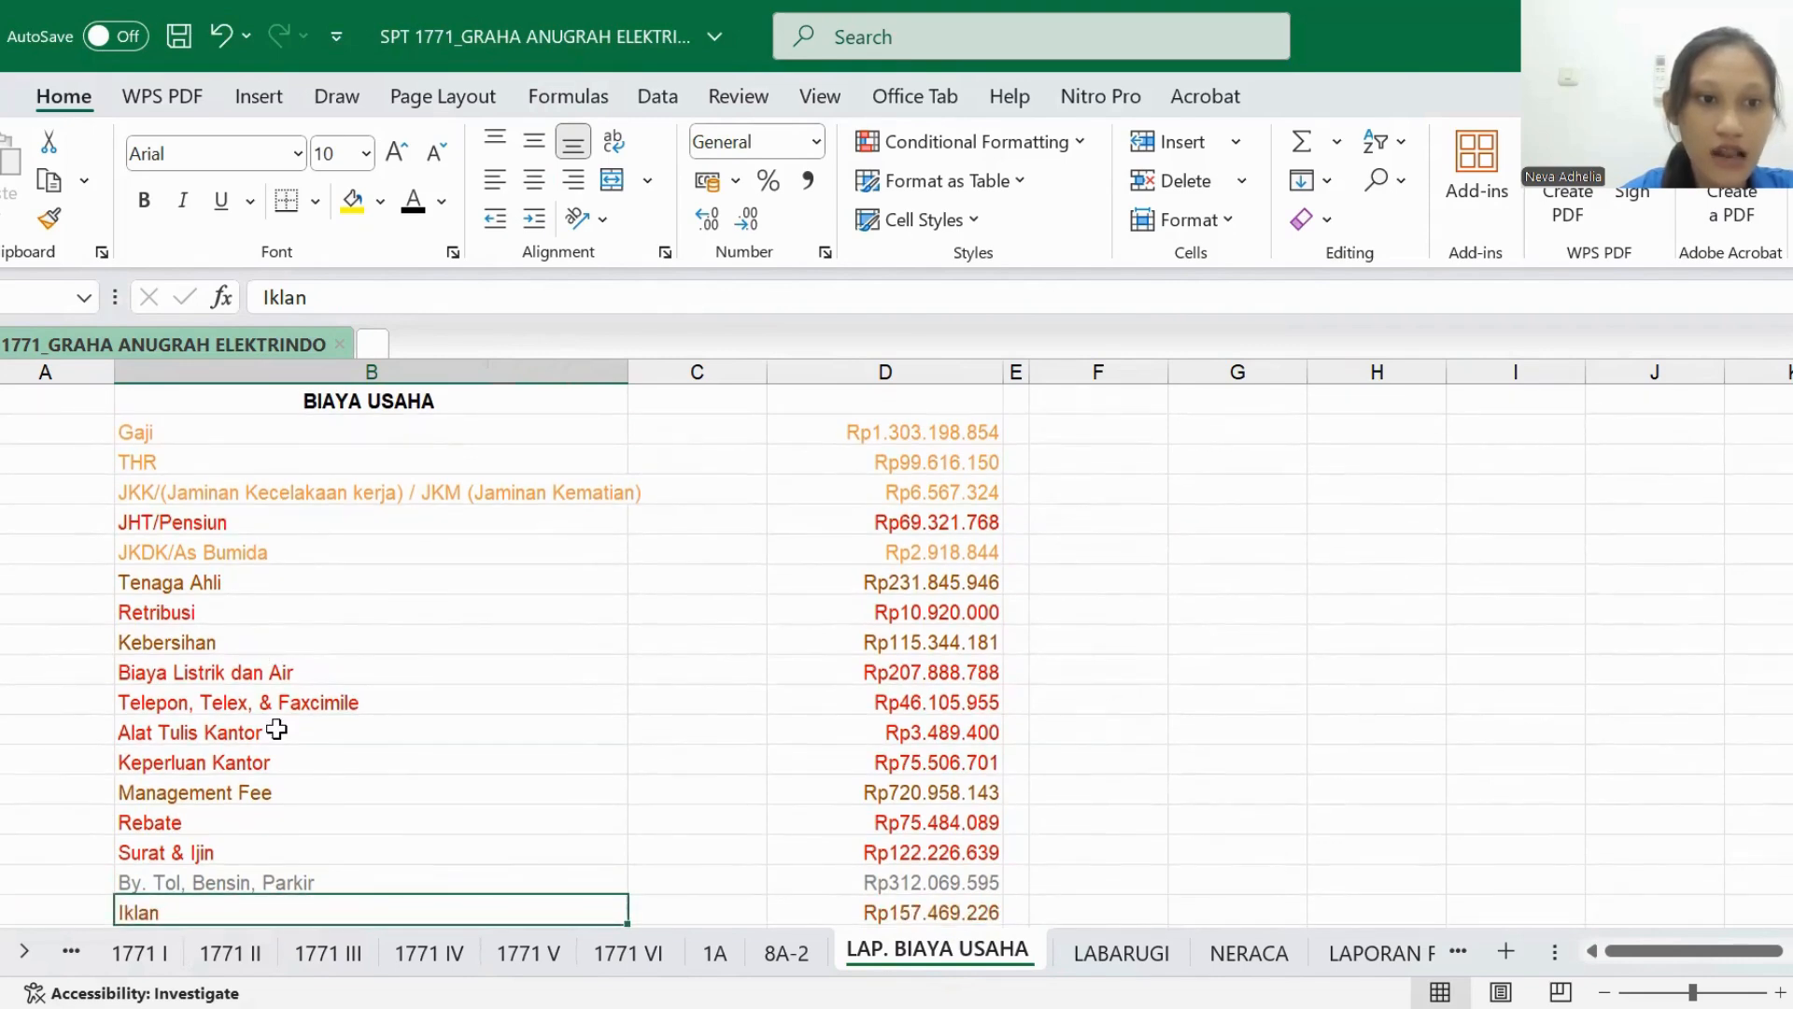
{"action": "scroll", "coordinate": [277, 728], "scroll_direction": "down", "scroll_amount": 4}
{"action": "scroll", "coordinate": [277, 728], "scroll_direction": "down", "scroll_amount": 2}
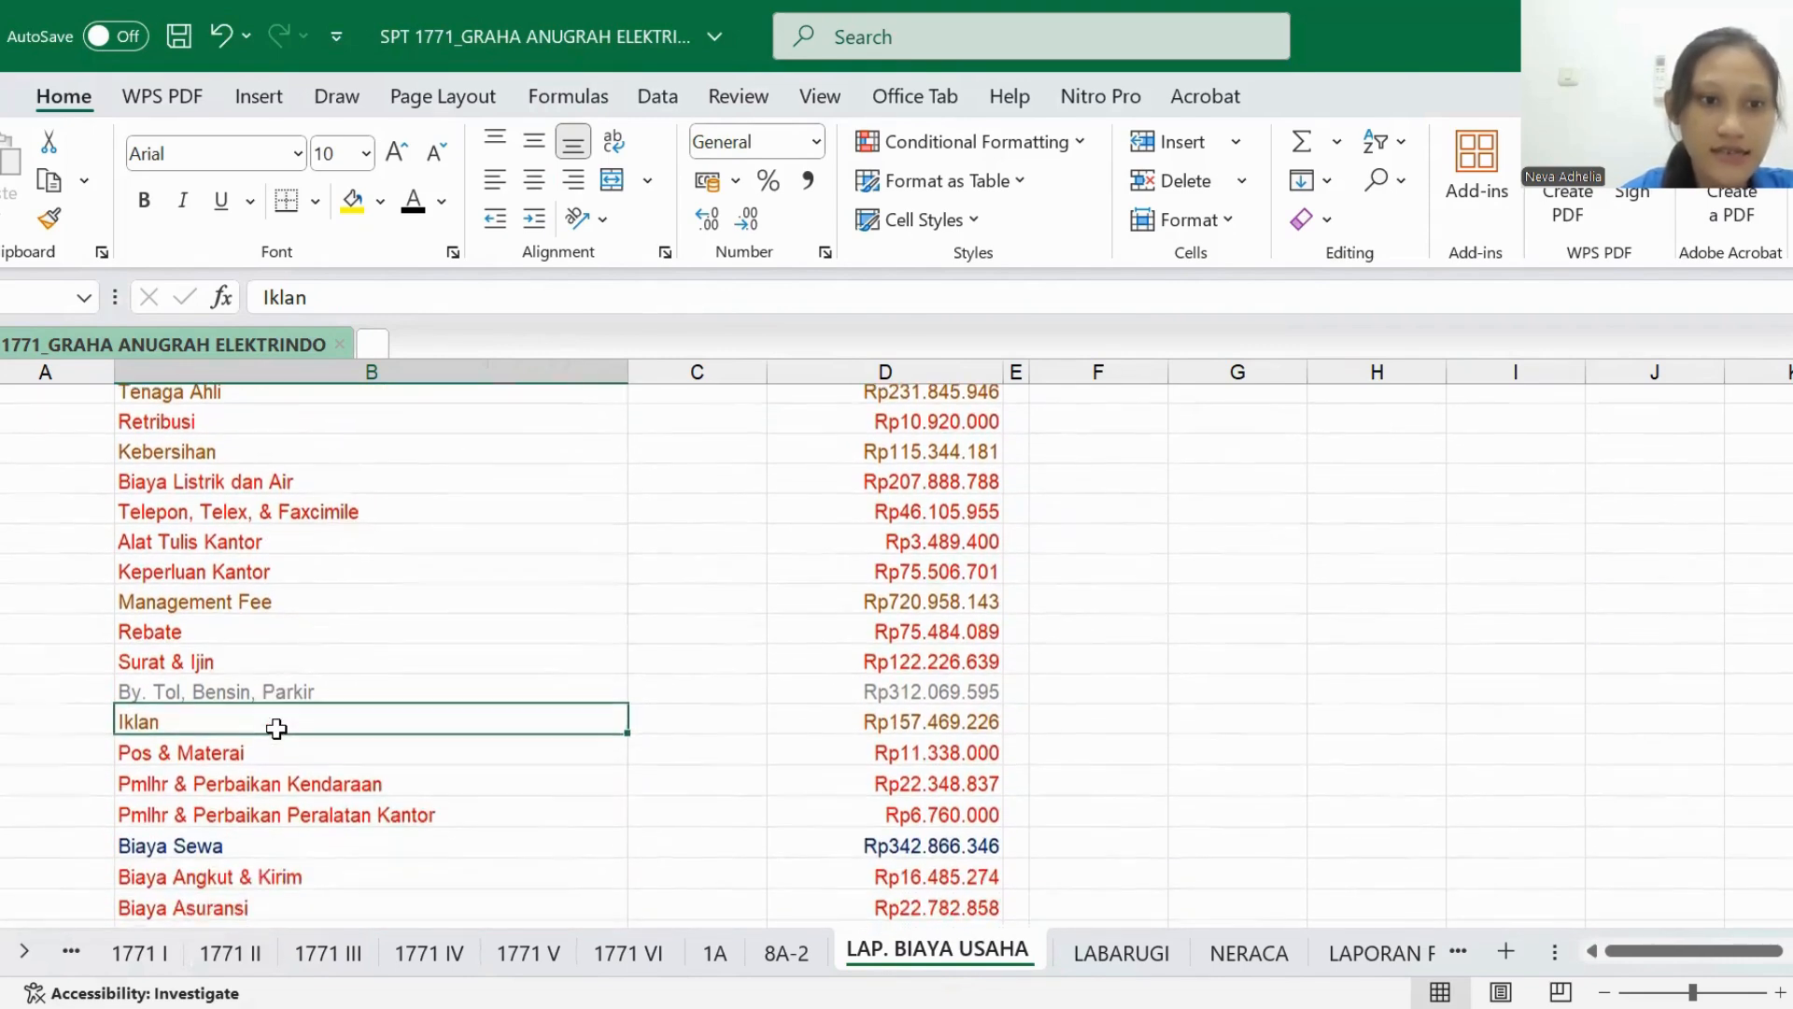
{"action": "scroll", "coordinate": [266, 789], "scroll_direction": "down", "scroll_amount": 2}
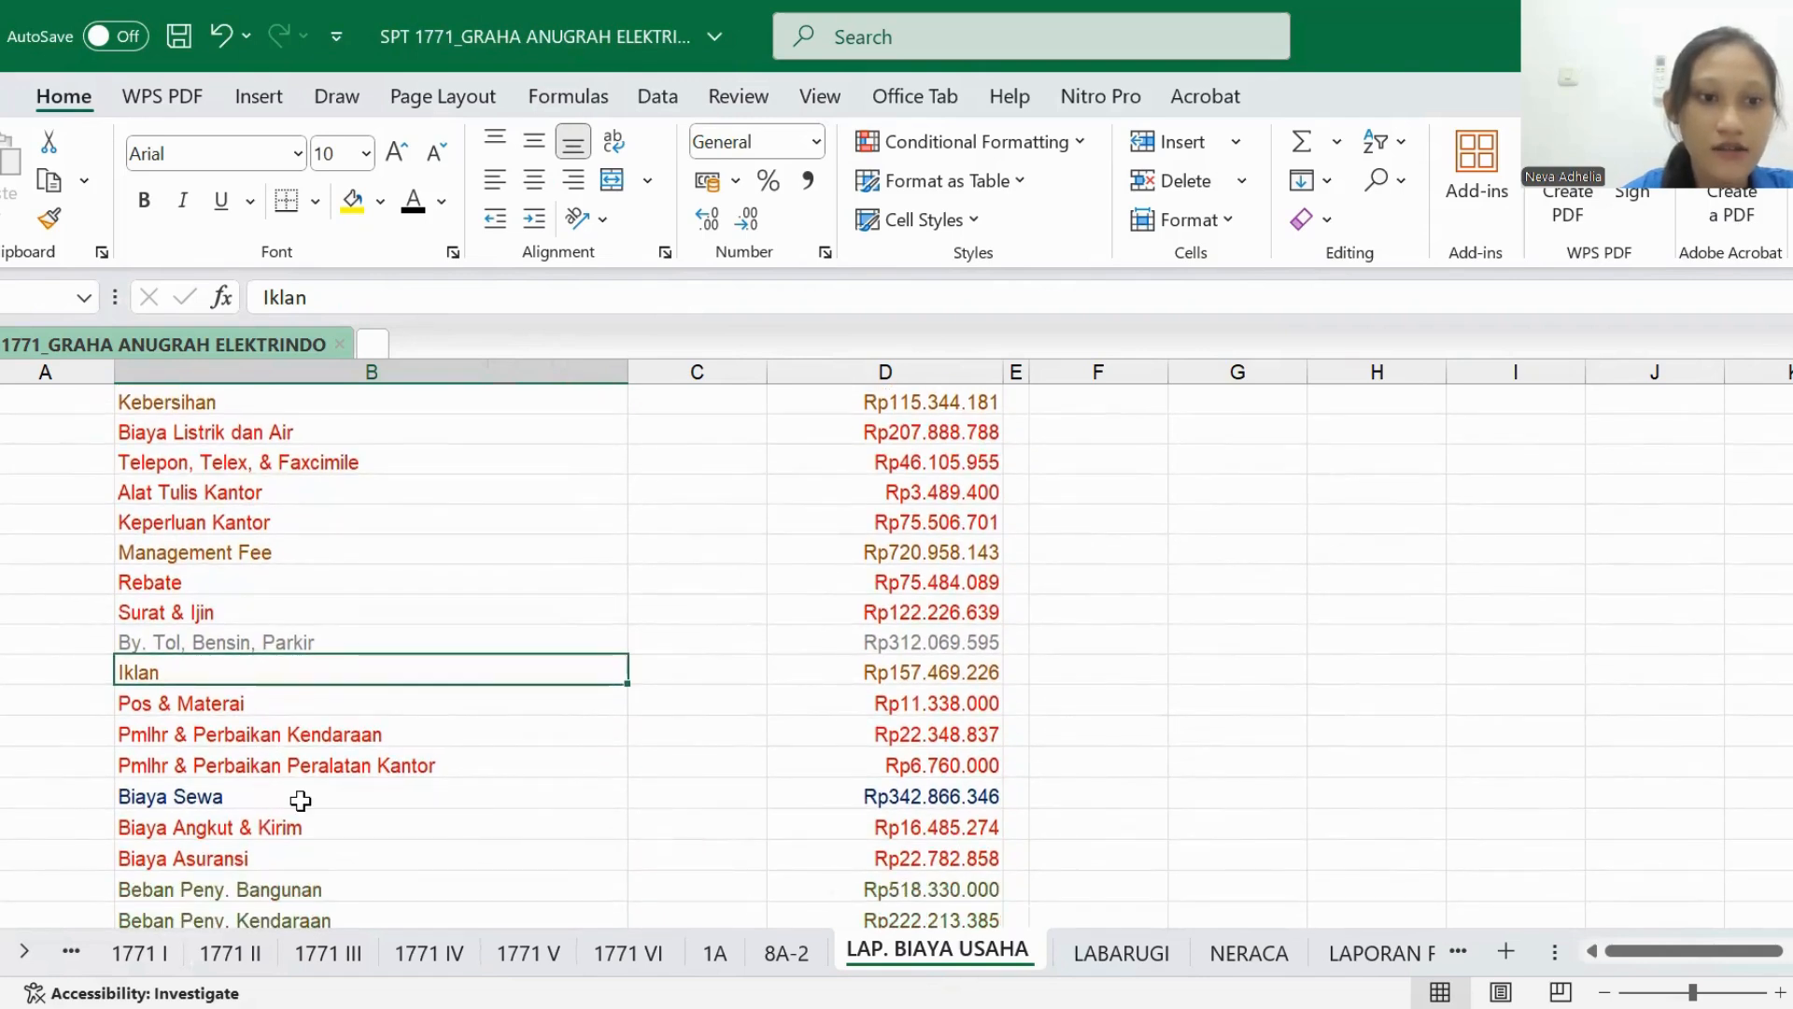
{"action": "scroll", "coordinate": [294, 795], "scroll_direction": "down", "scroll_amount": 2}
{"action": "left_click", "coordinate": [285, 794]}
{"action": "scroll", "coordinate": [252, 783], "scroll_direction": "down", "scroll_amount": 2}
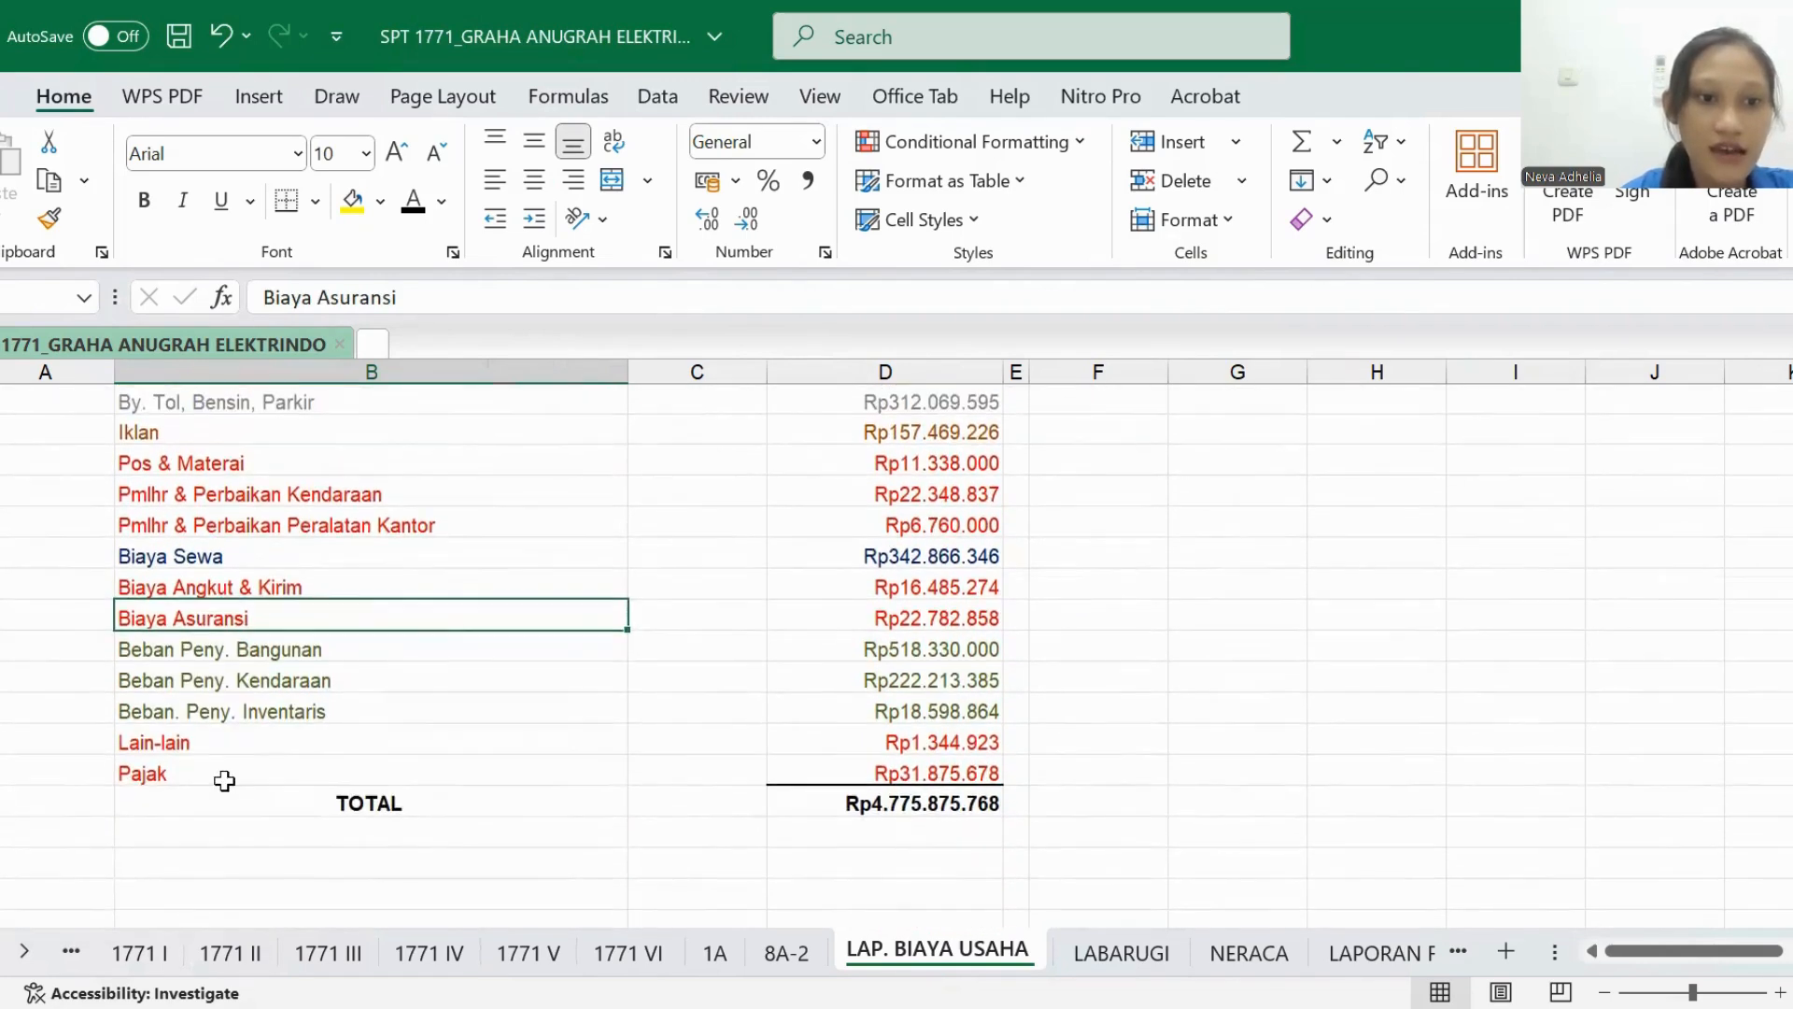
- Set the BIAYA LAINNYA amount under BIAYA USAHA LAINNYA in 1771 II to black font
{"action": "left_click", "coordinate": [229, 953]}
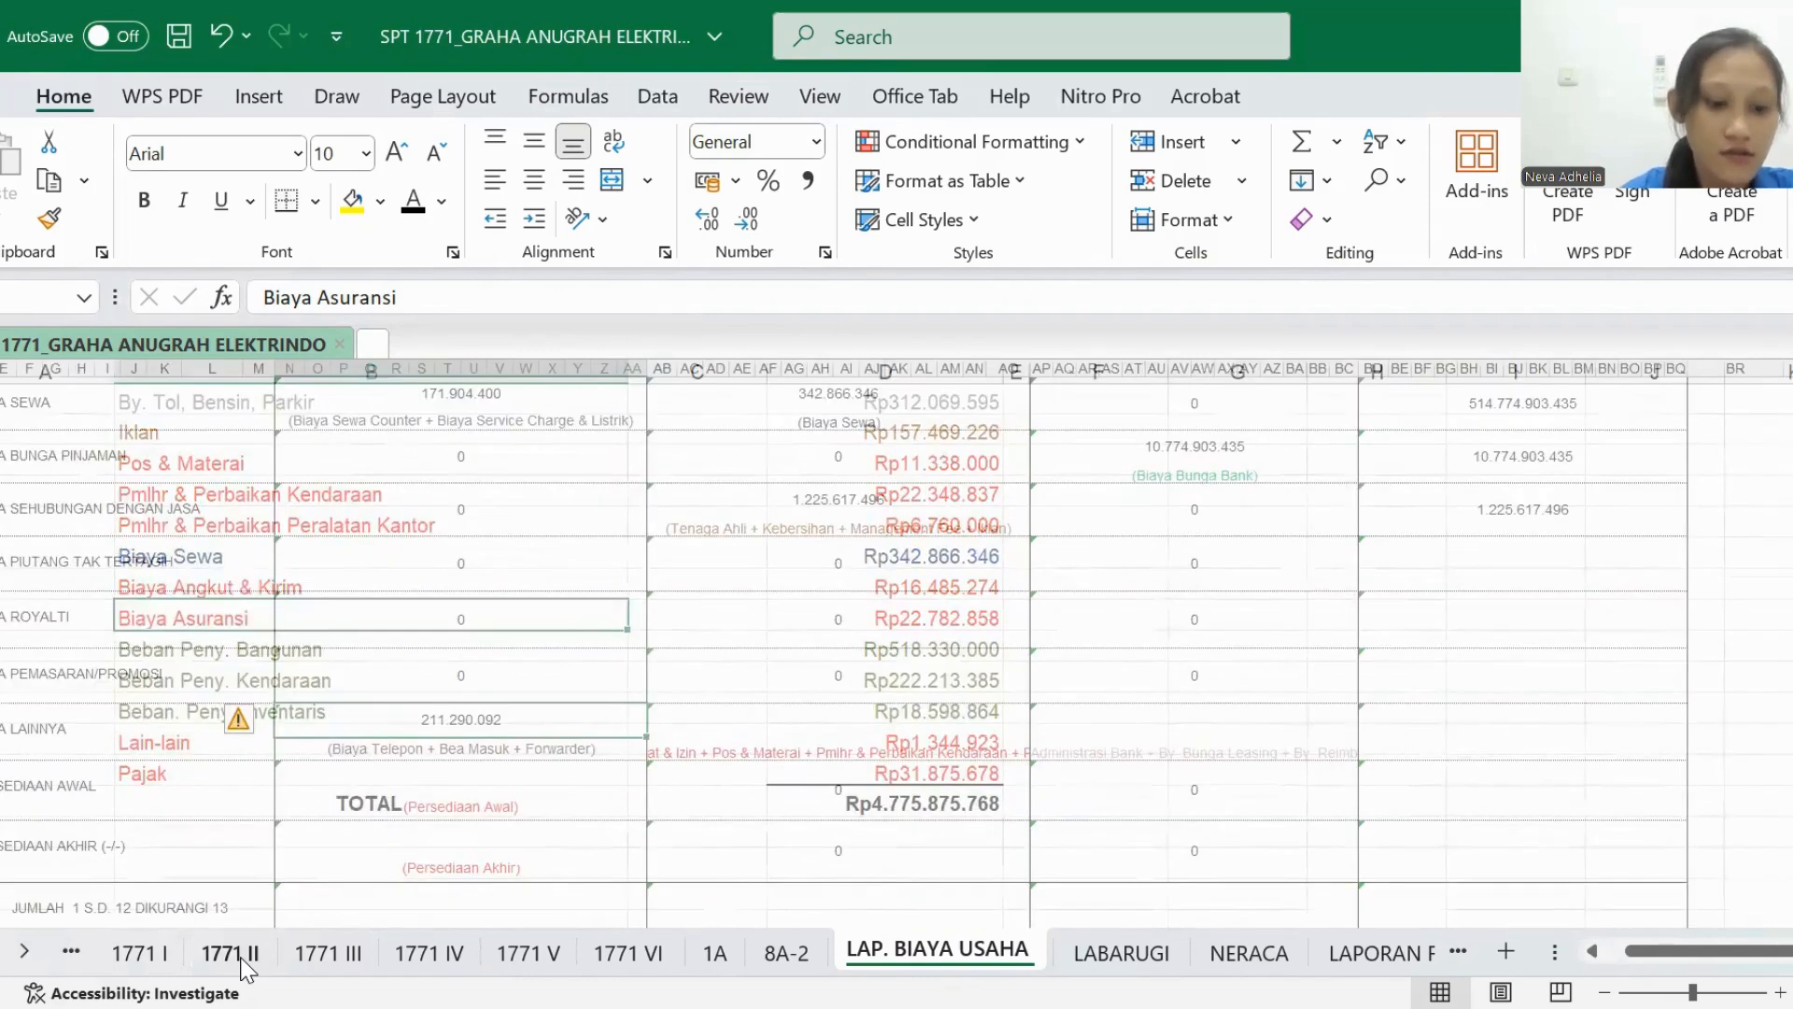
{"action": "double_click", "coordinate": [681, 720]}
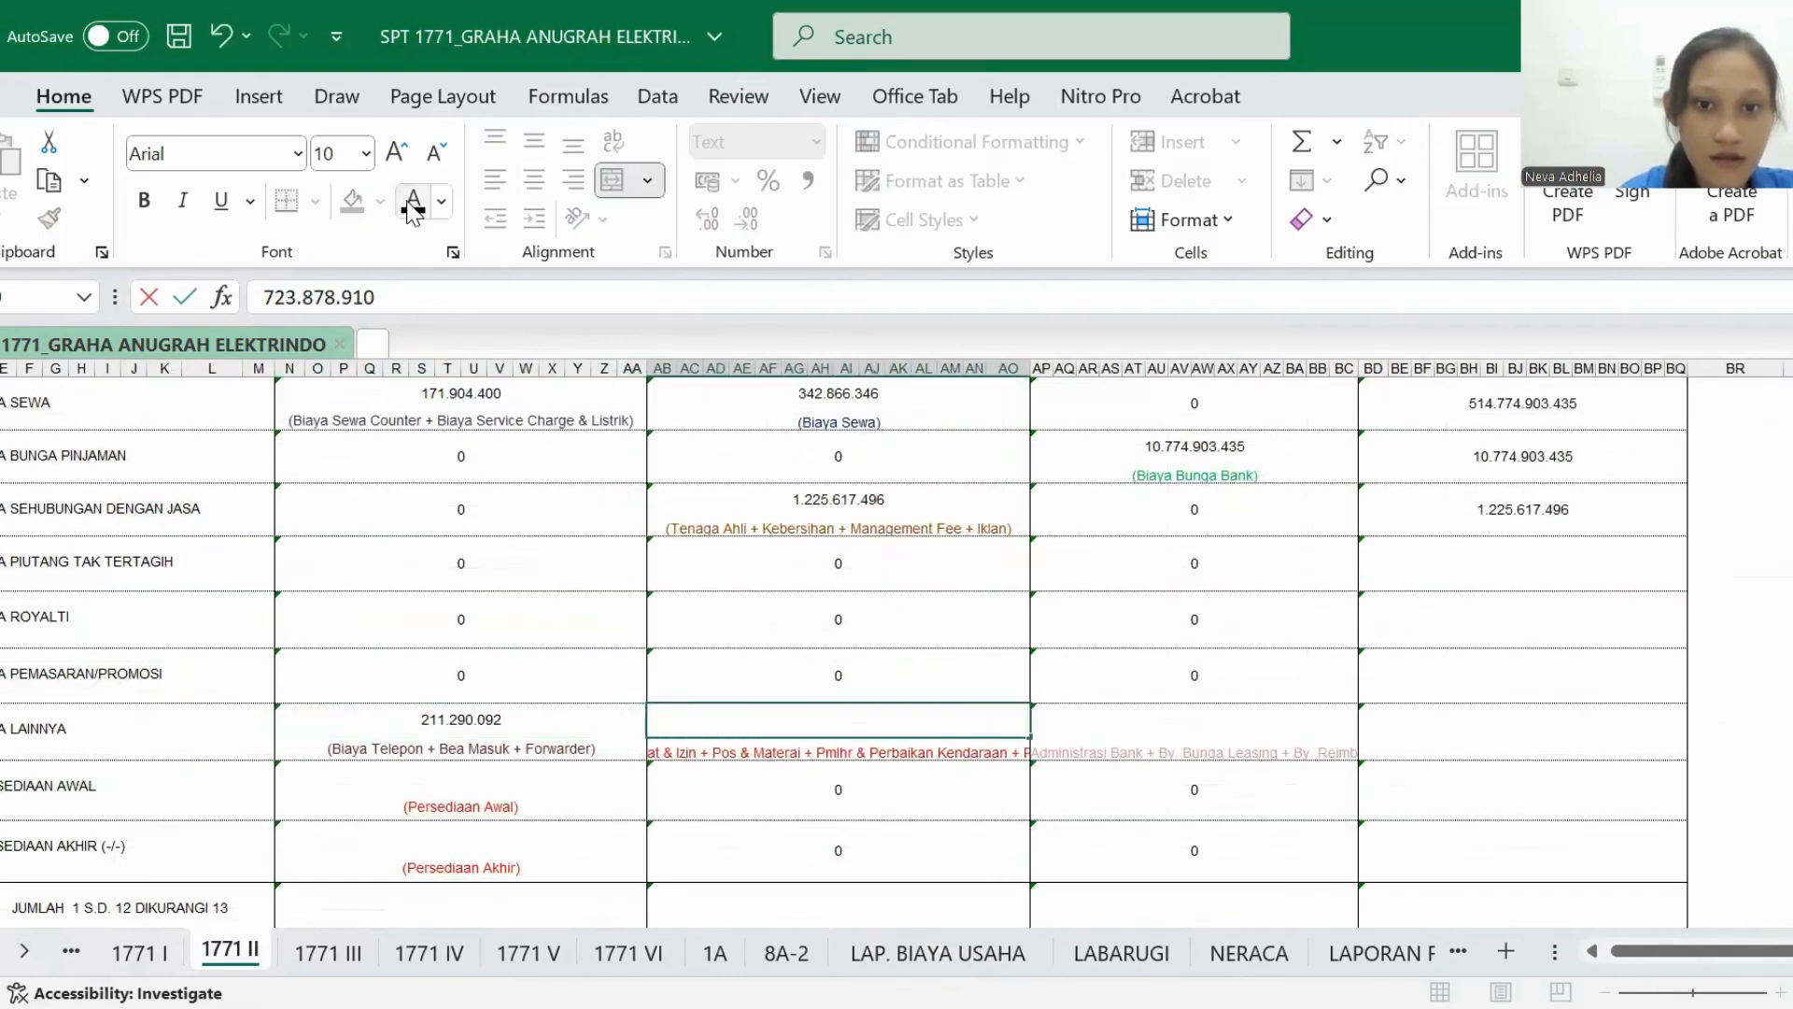
{"action": "left_click", "coordinate": [561, 537]}
{"action": "left_click", "coordinate": [771, 732]}
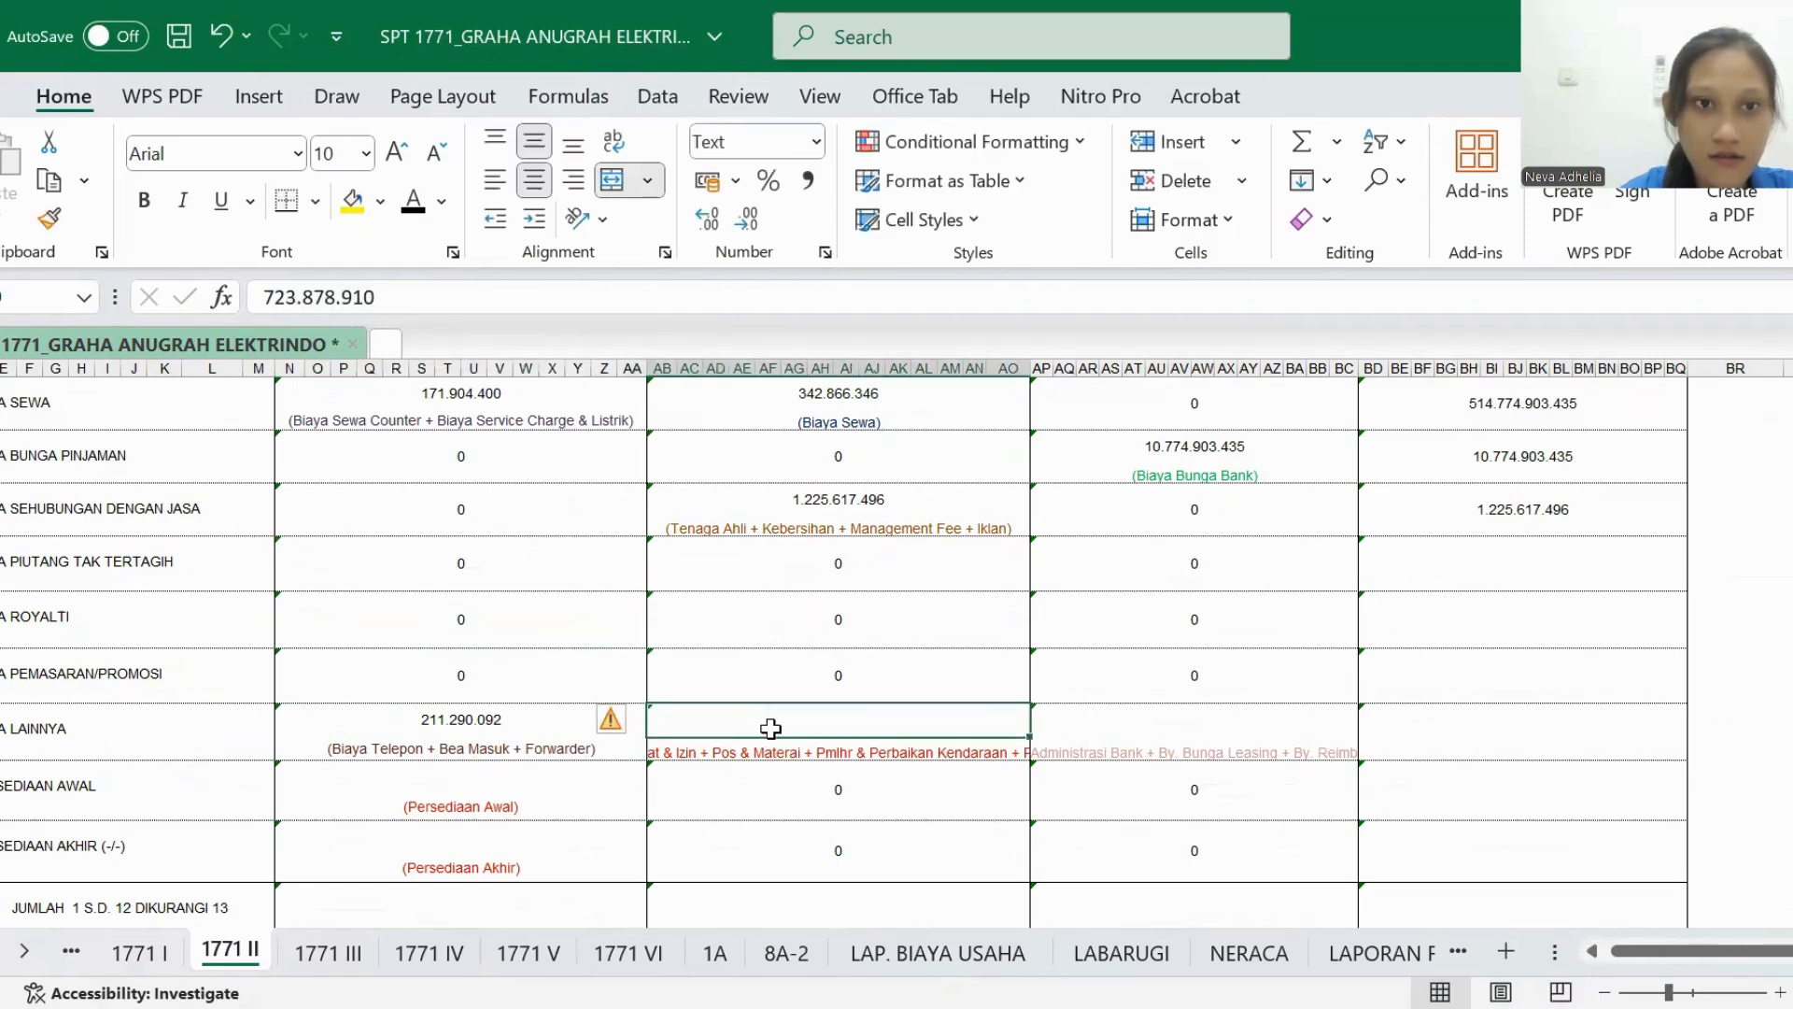
{"action": "left_click", "coordinate": [413, 200]}
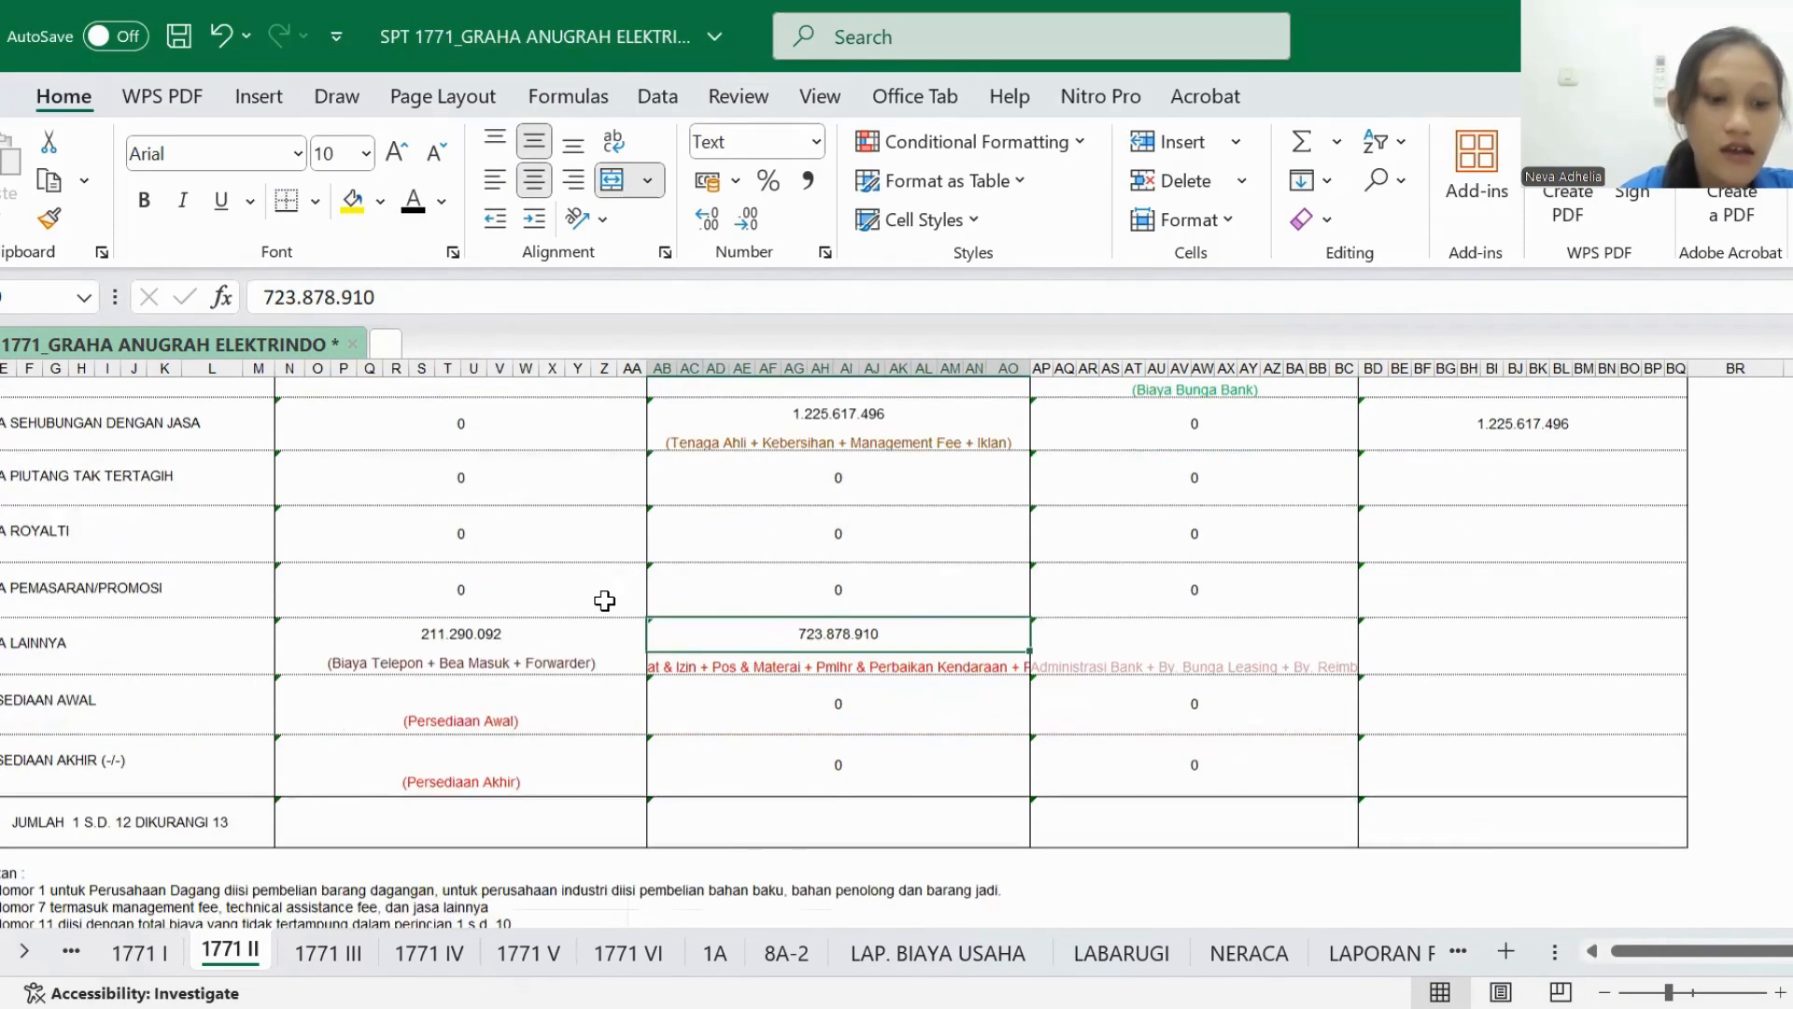
- Point out Biaya Administrasi Bank, Biaya Bunga Leasing and Biaya Reimburst in LABARUGI as sources for BIAYA LAINNYA outside the business
{"action": "scroll", "coordinate": [602, 598], "scroll_direction": "down", "scroll_amount": 1}
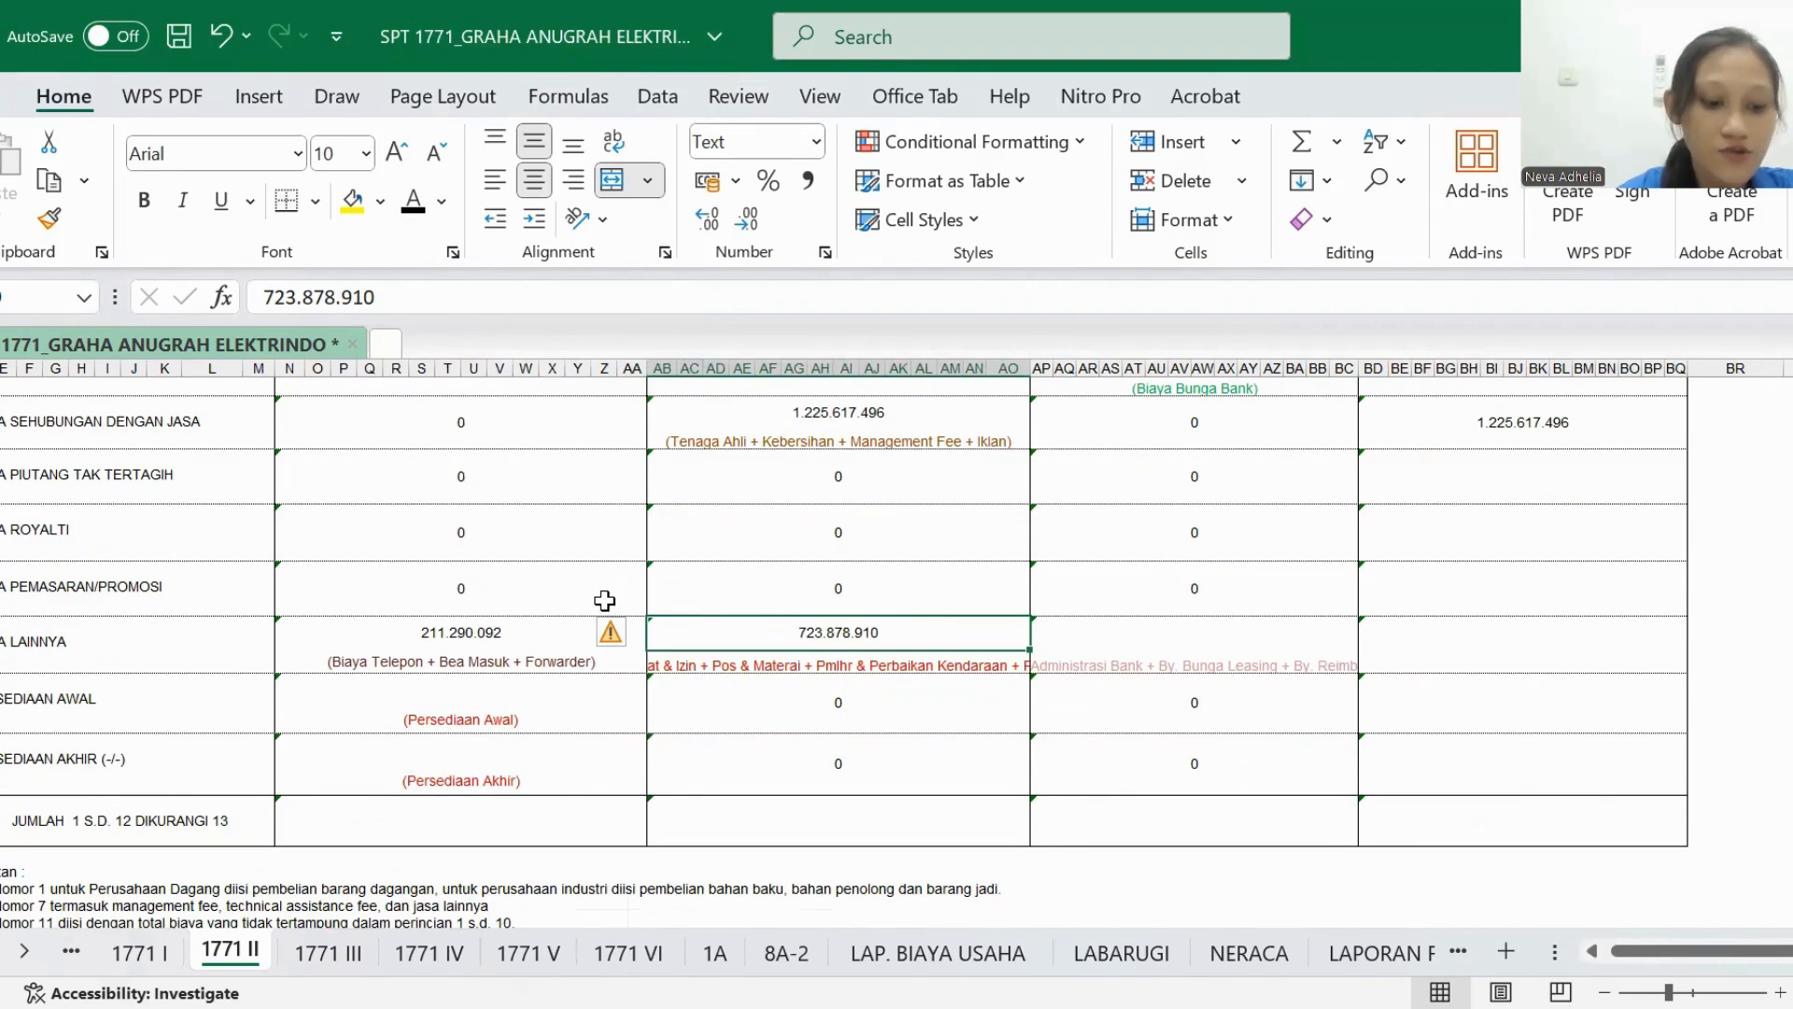
{"action": "scroll", "coordinate": [1028, 692], "scroll_direction": "up", "scroll_amount": 5}
{"action": "scroll", "coordinate": [1028, 692], "scroll_direction": "right", "scroll_amount": 1}
{"action": "scroll", "coordinate": [1029, 692], "scroll_direction": "down", "scroll_amount": 4}
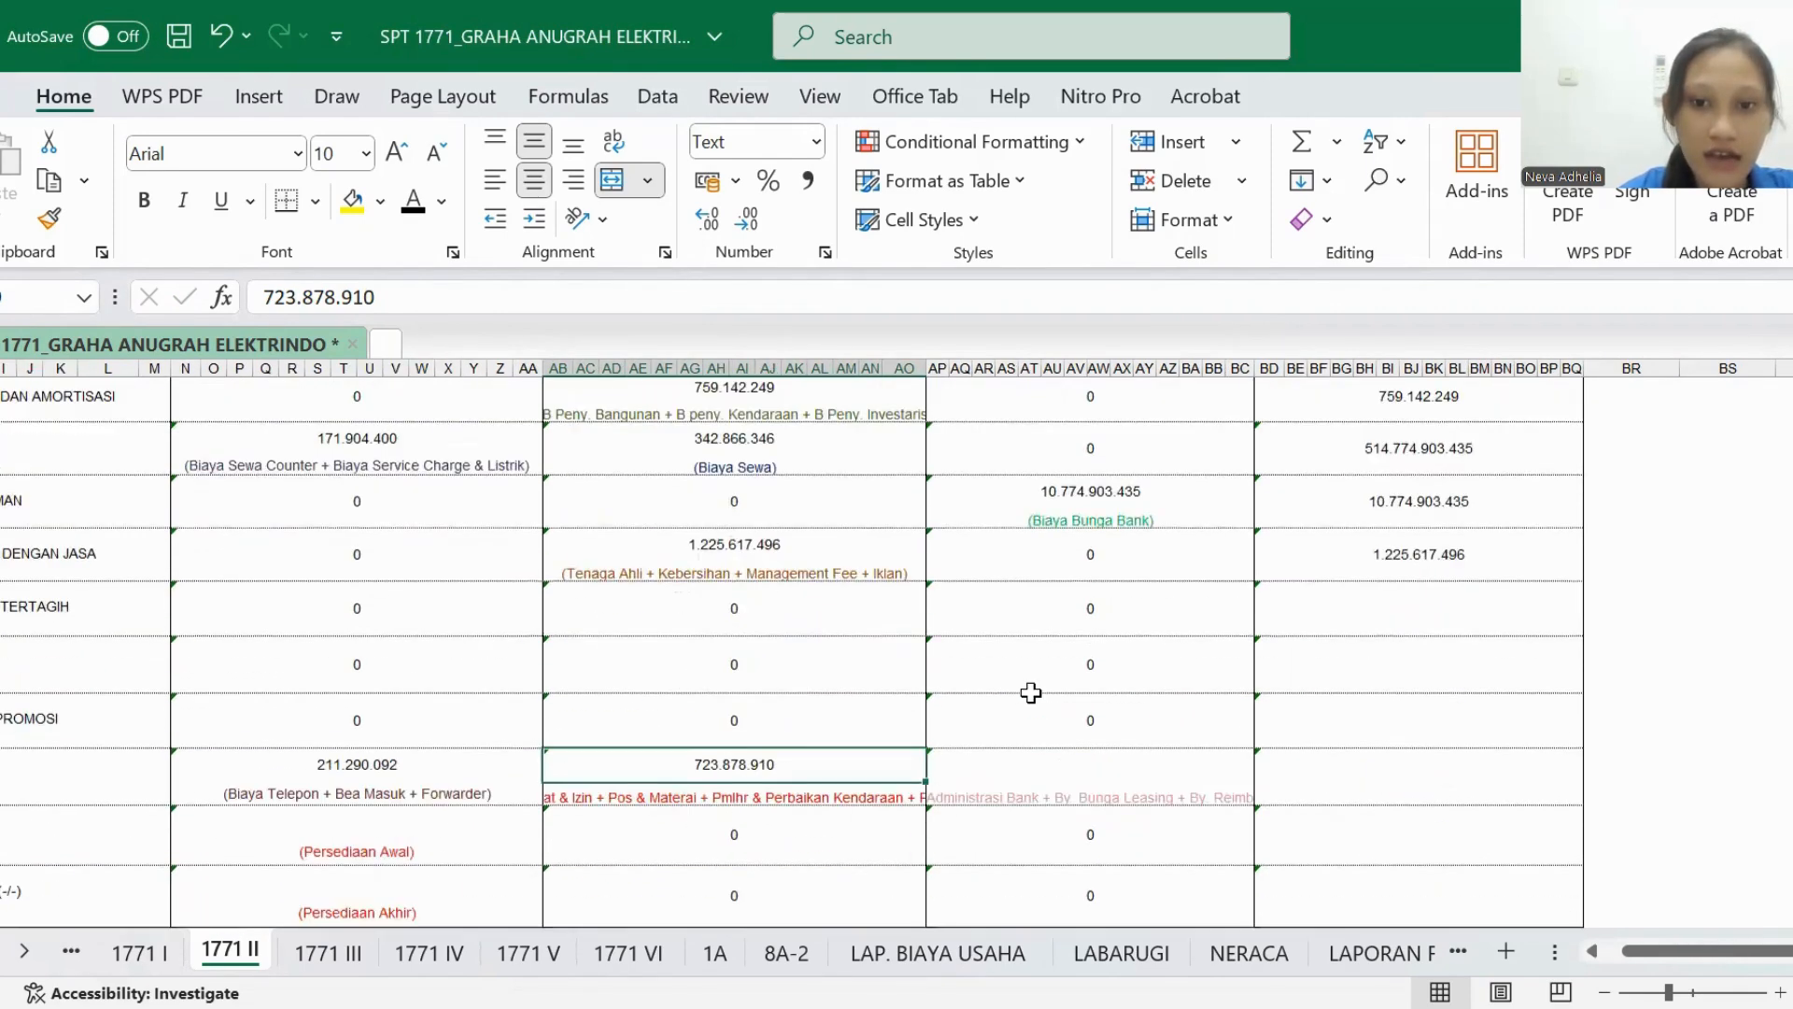
{"action": "left_click", "coordinate": [1119, 957]}
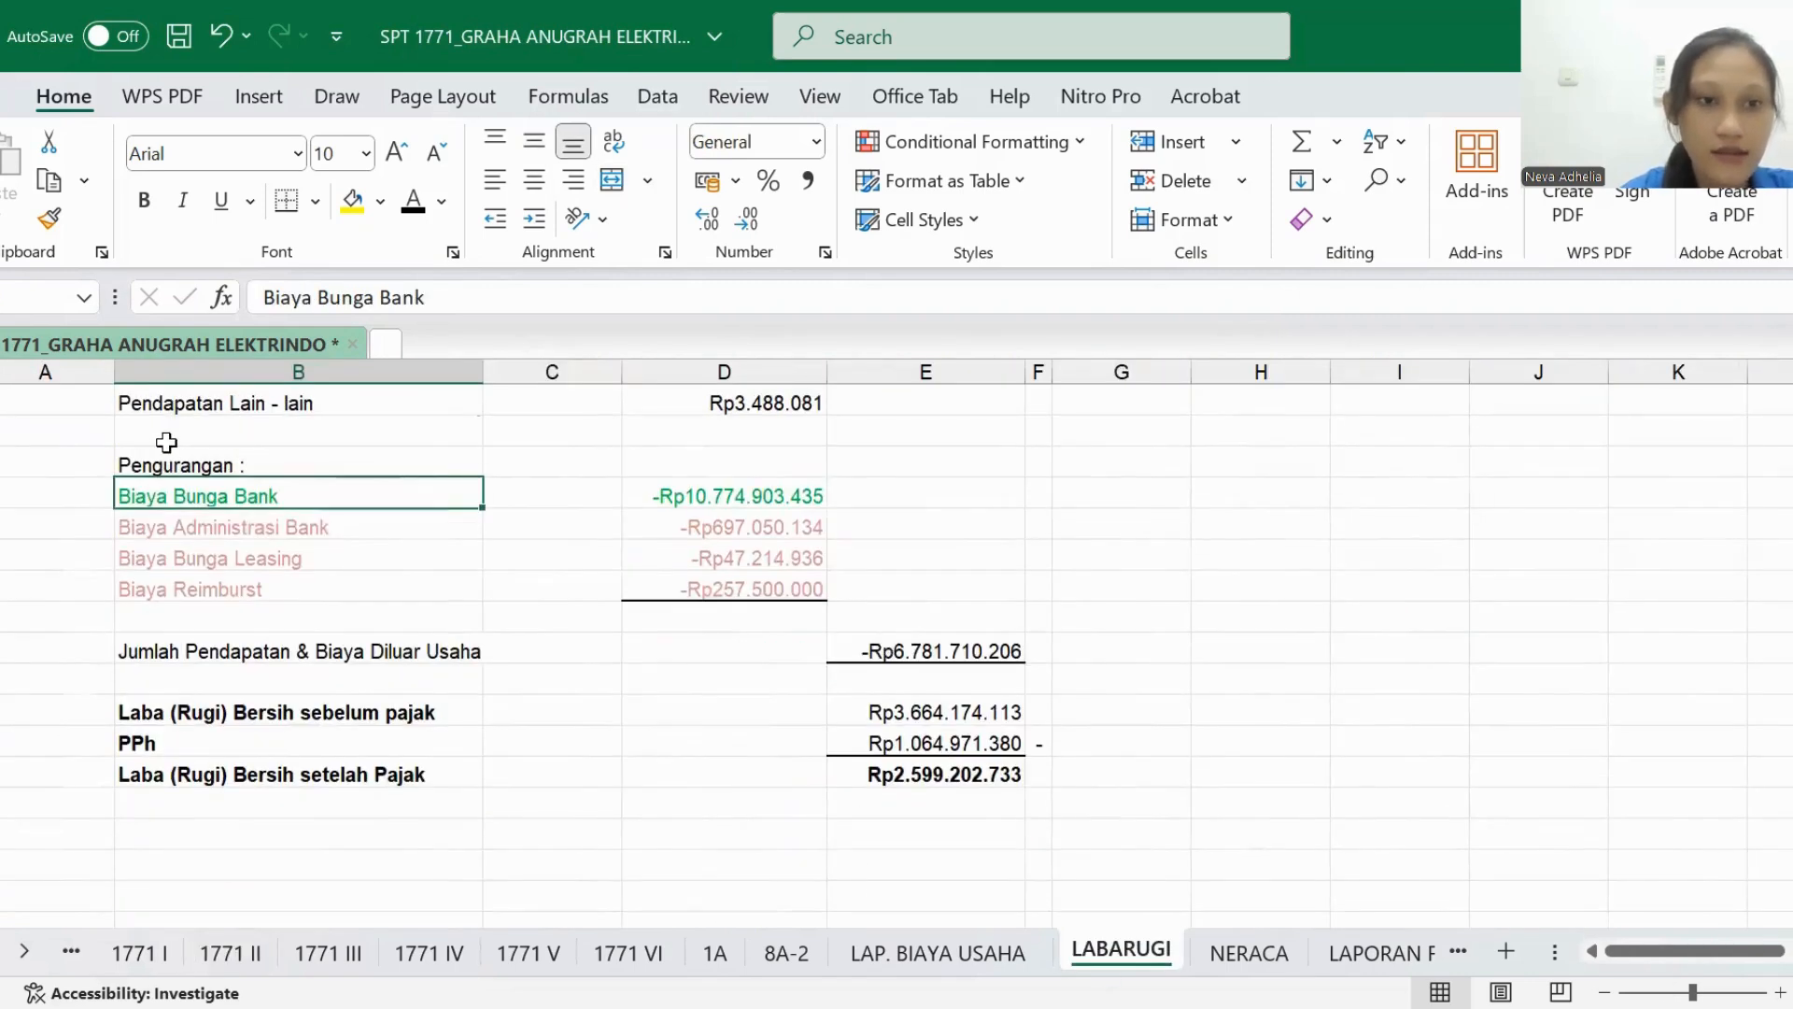
{"action": "left_click", "coordinate": [185, 530]}
{"action": "double_click", "coordinate": [204, 557]}
{"action": "left_click_drag", "start_coordinate": [205, 558], "coordinate": [247, 590]}
{"action": "left_click", "coordinate": [320, 598]}
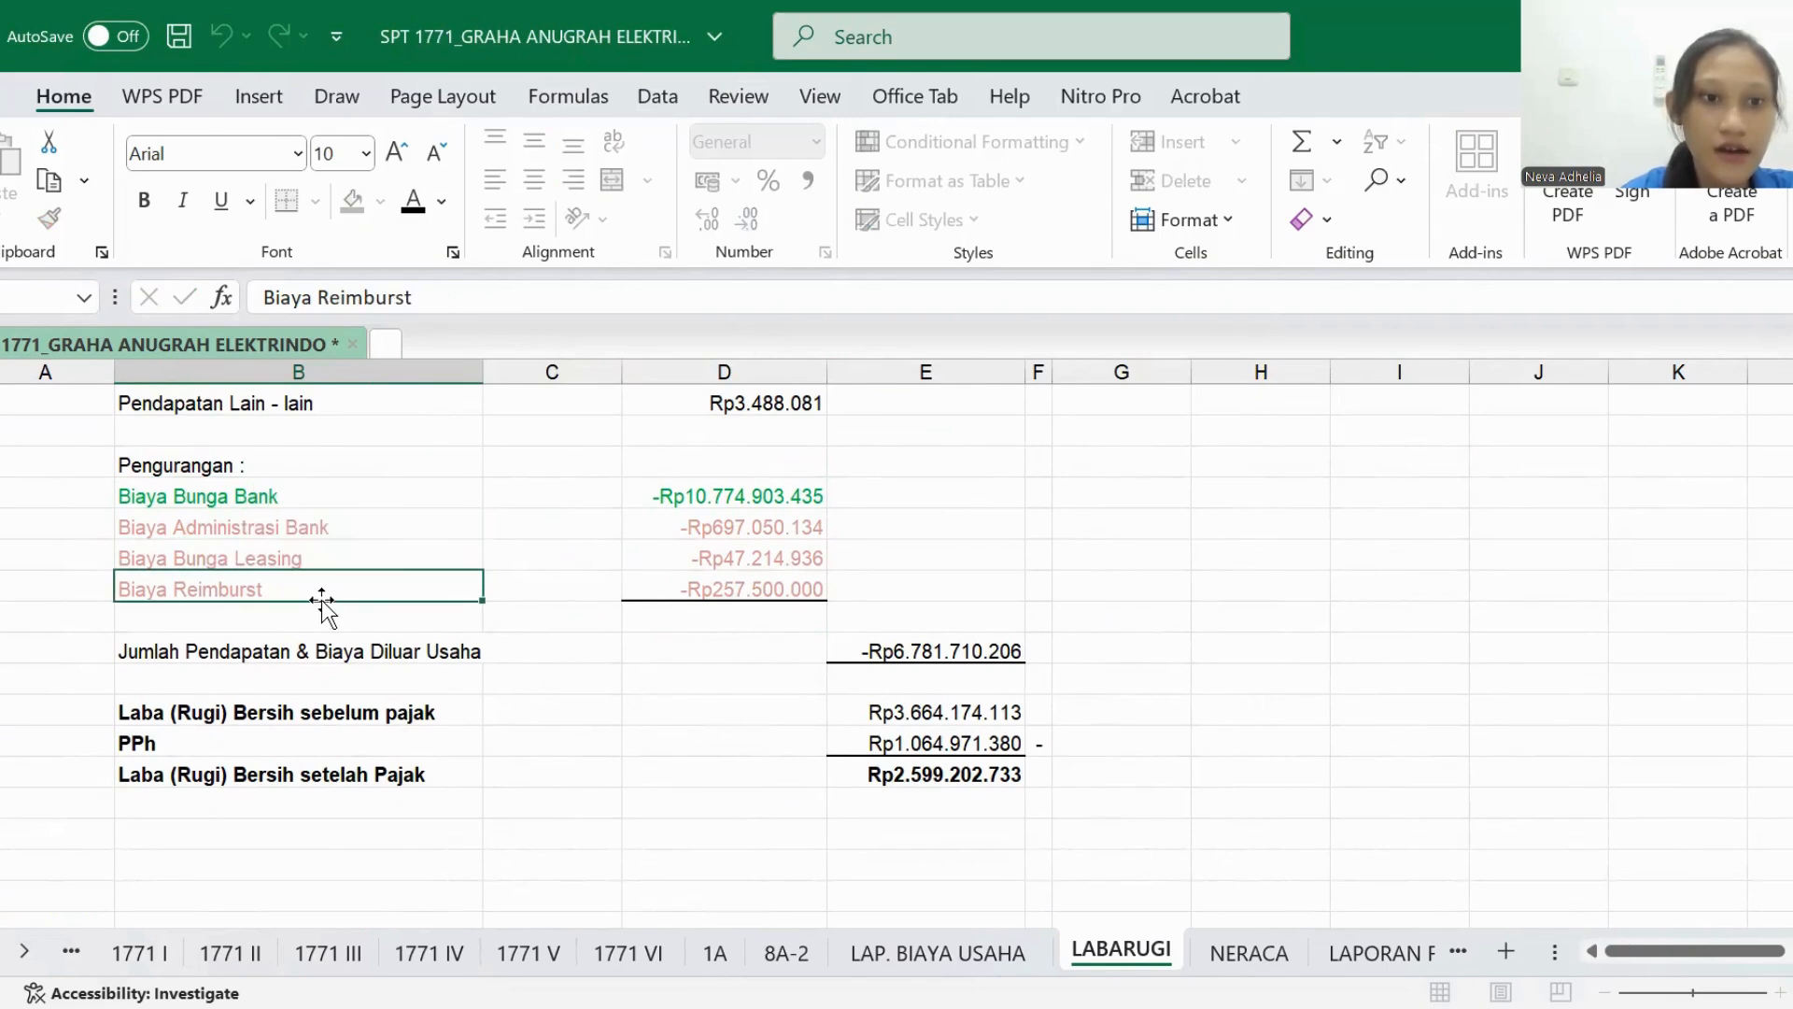
- Set the BIAYA LAINNYA amount under BIAYA DARI LUAR USAHA in 1771 II to black font
{"action": "left_click", "coordinate": [229, 952]}
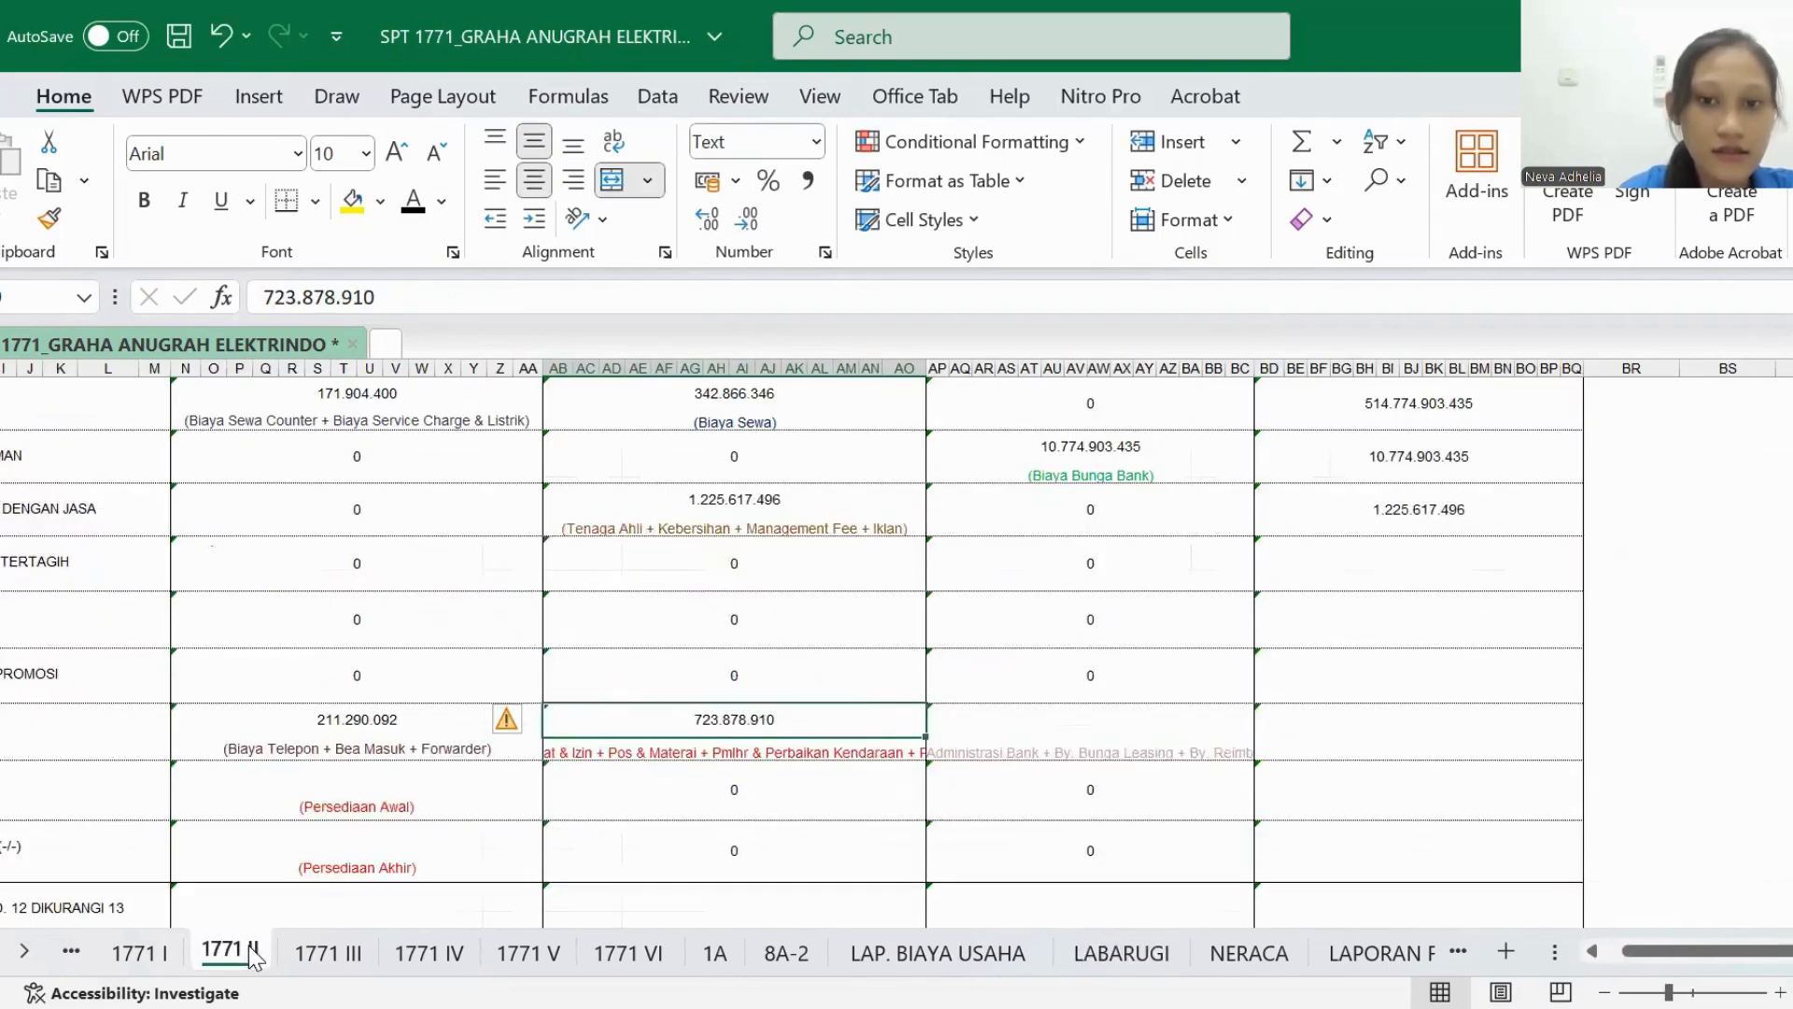
{"action": "left_click", "coordinate": [949, 728]}
{"action": "left_click", "coordinate": [411, 200]}
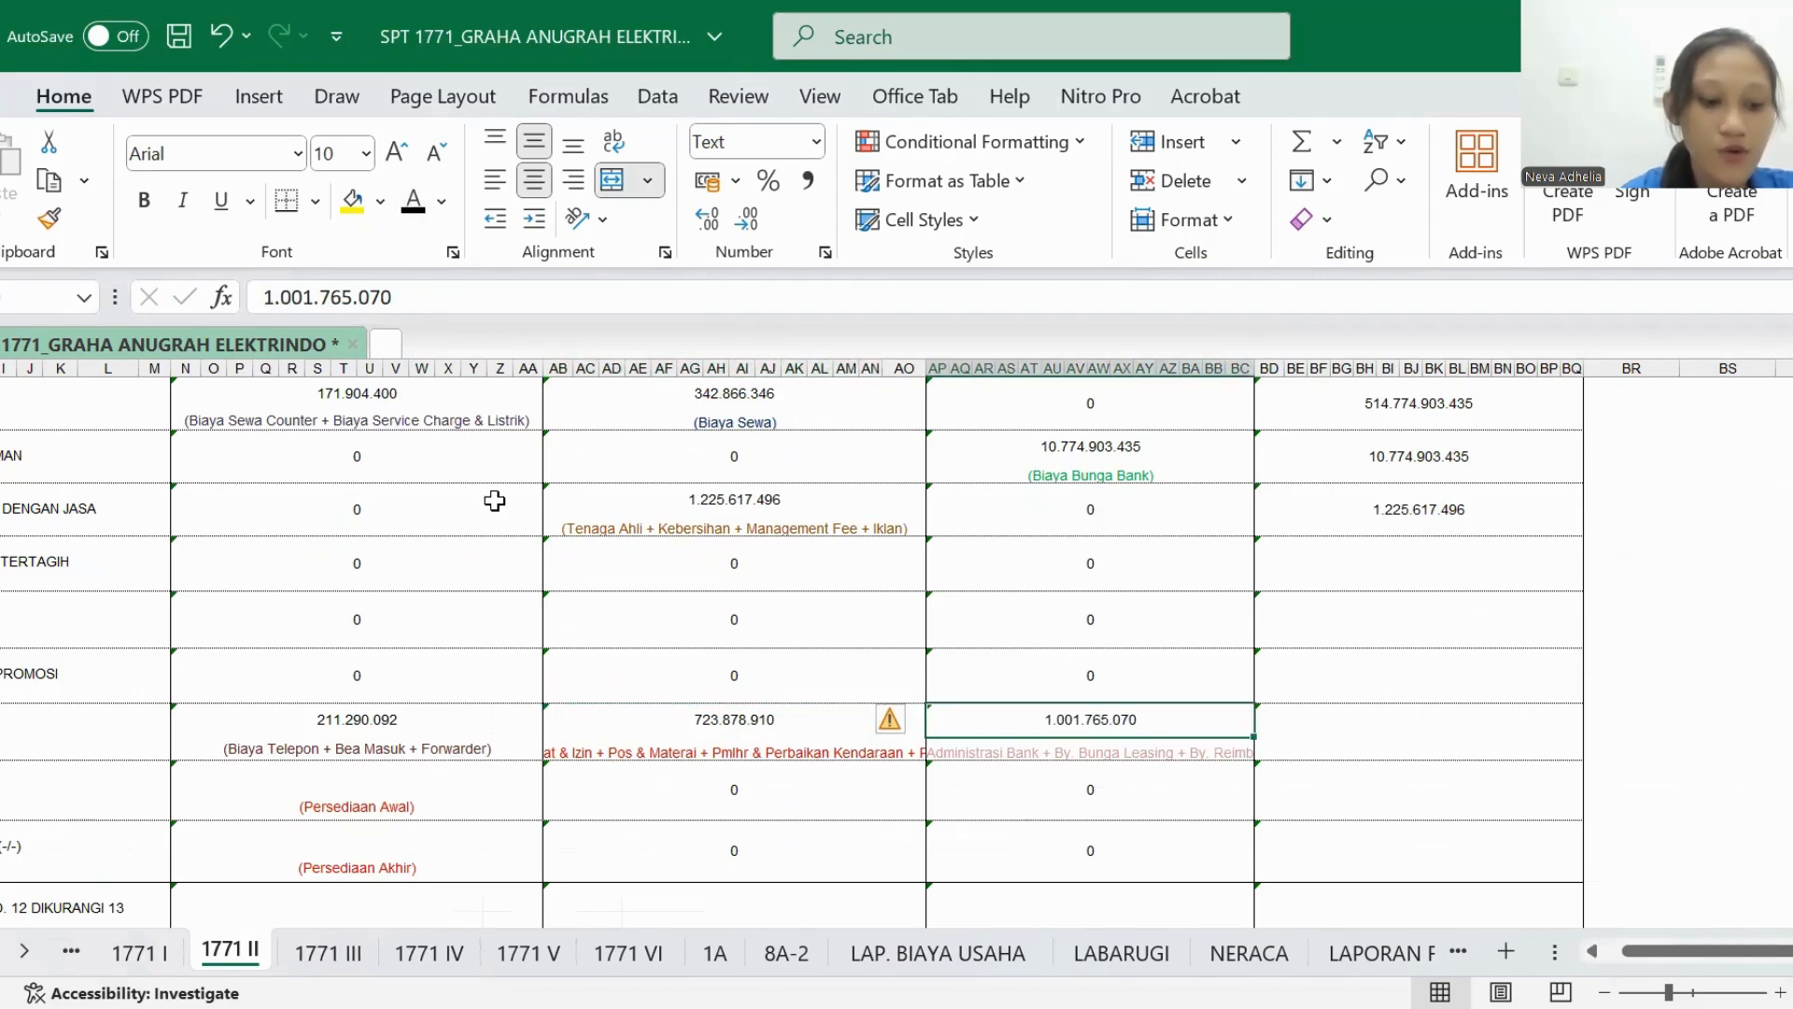
- Point out the Persediaan Awal row in LABARUGI as the source for PERSEDIAAN AWAL in 1771 II
{"action": "scroll", "coordinate": [428, 641], "scroll_direction": "left", "scroll_amount": 3}
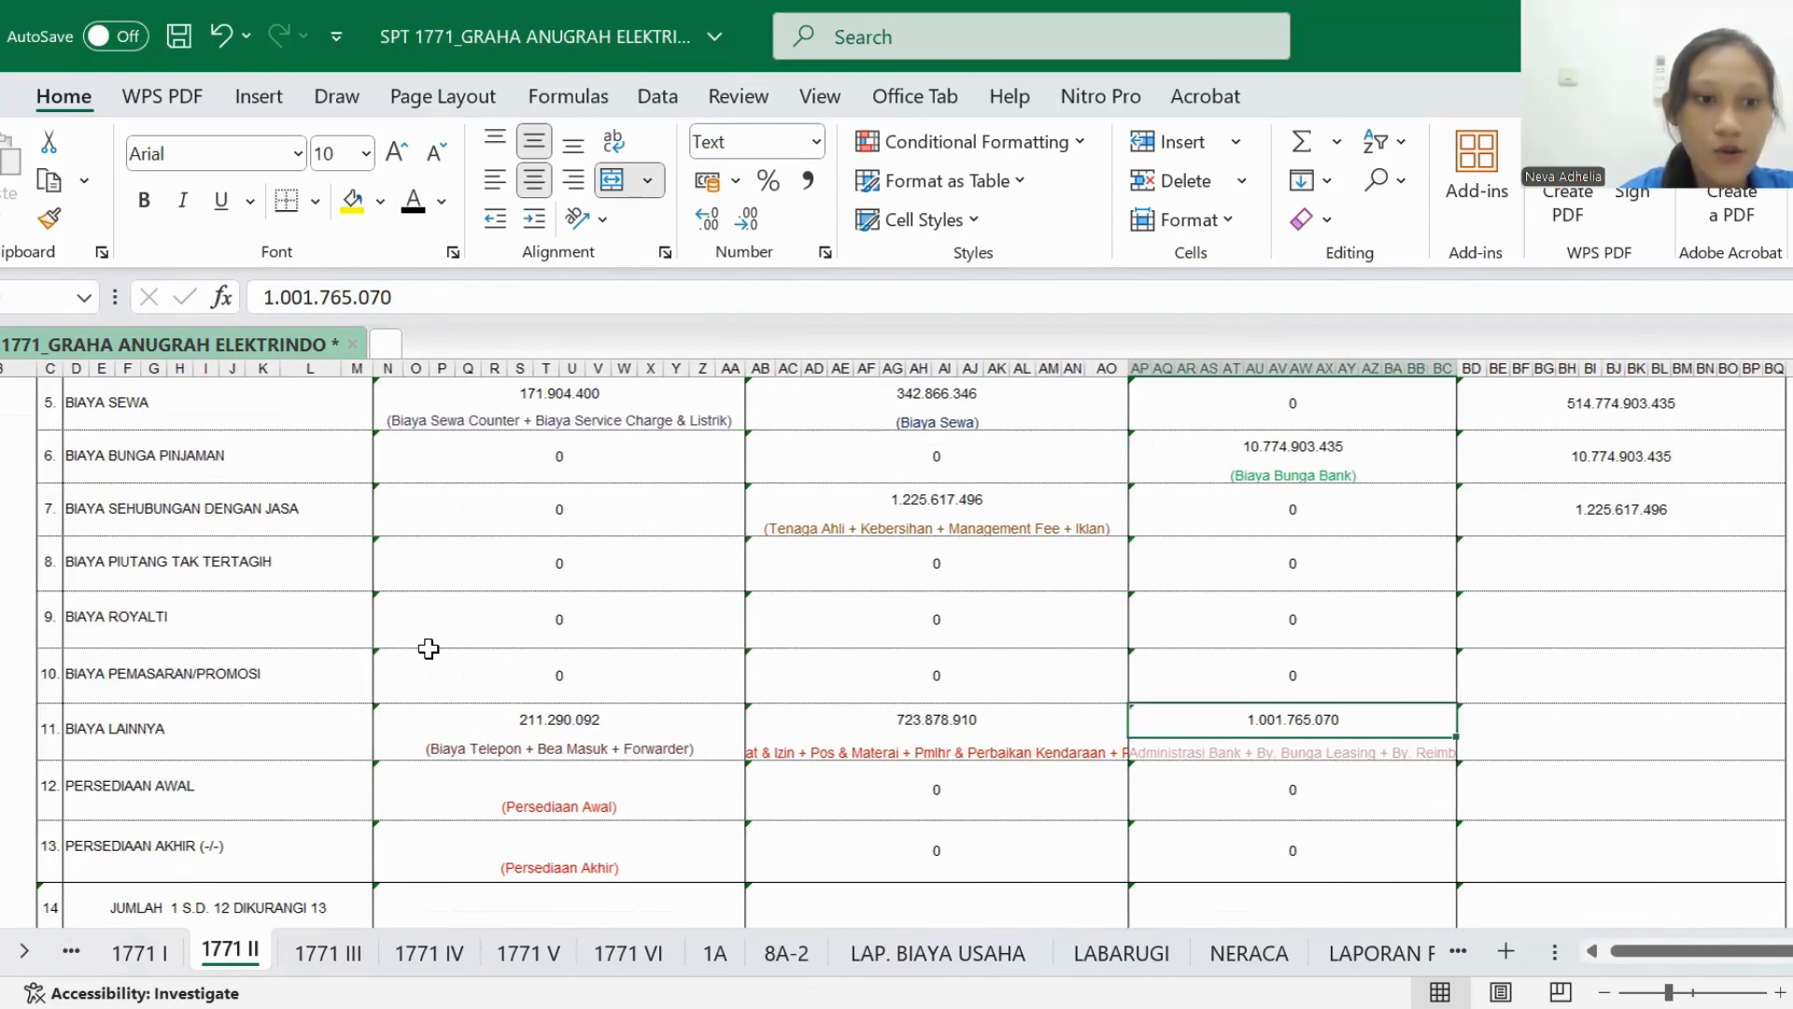
{"action": "scroll", "coordinate": [427, 641], "scroll_direction": "down", "scroll_amount": 1}
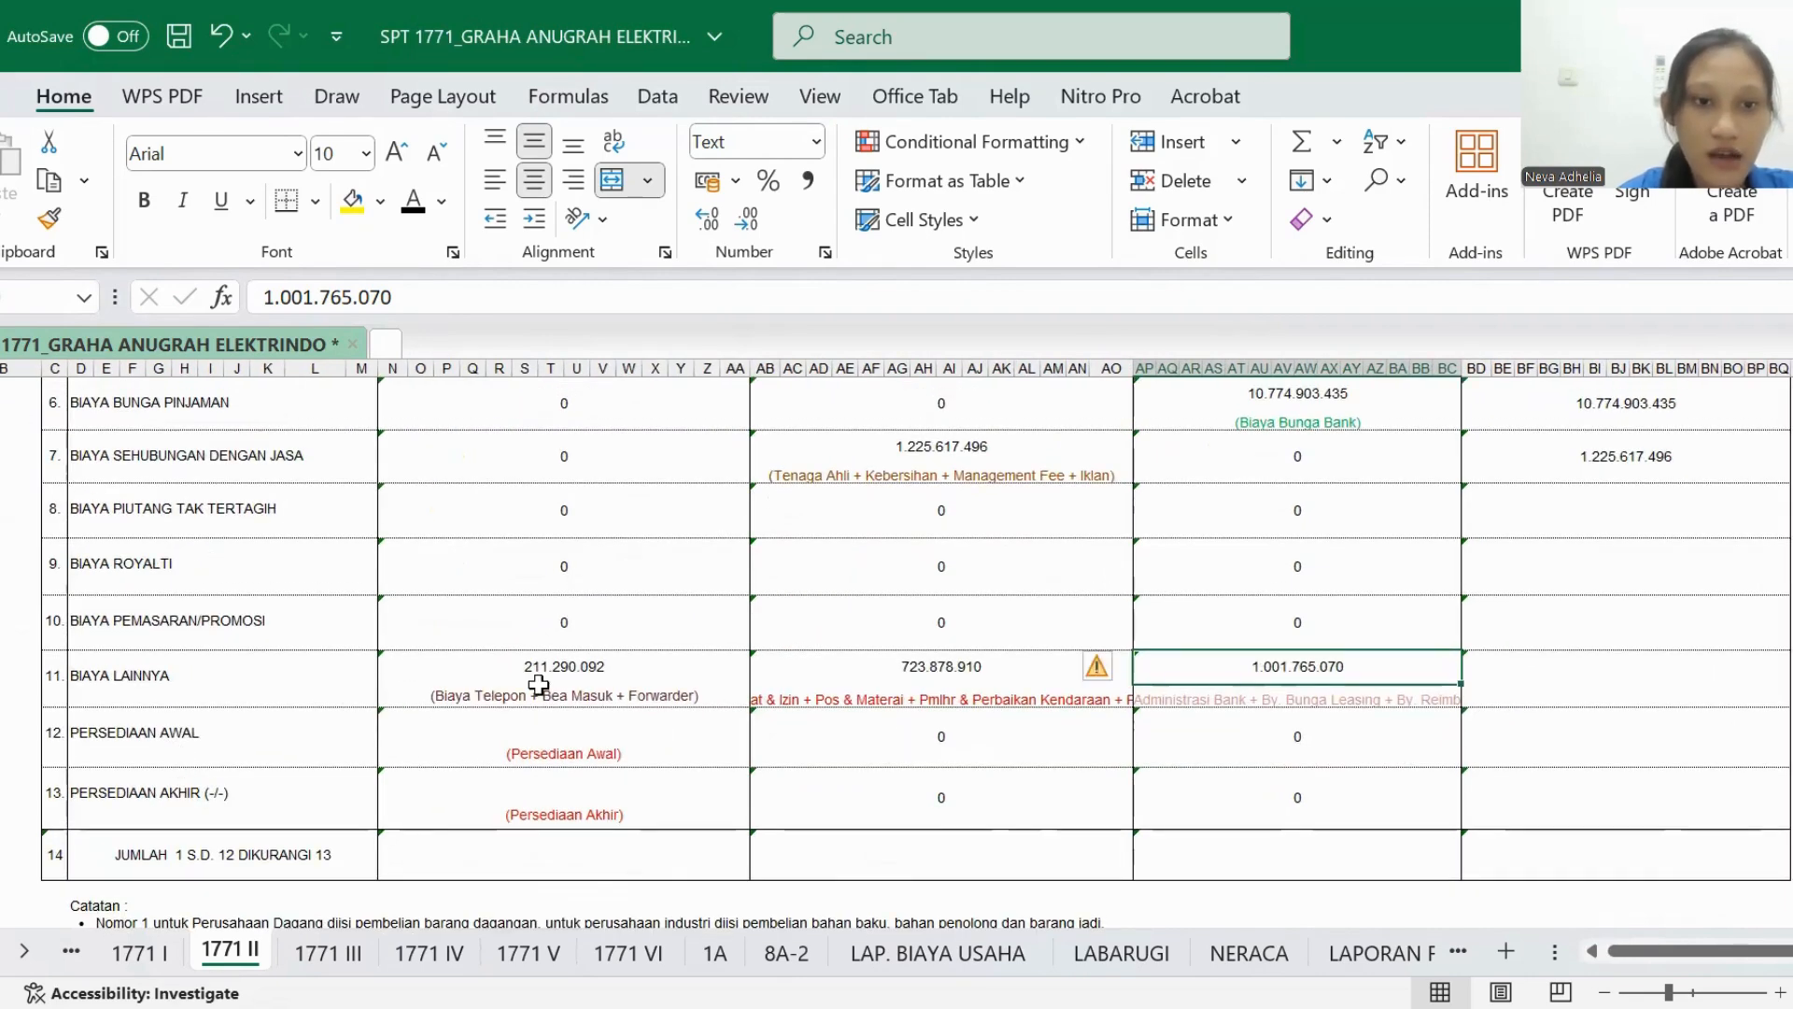
{"action": "left_click", "coordinate": [1112, 955]}
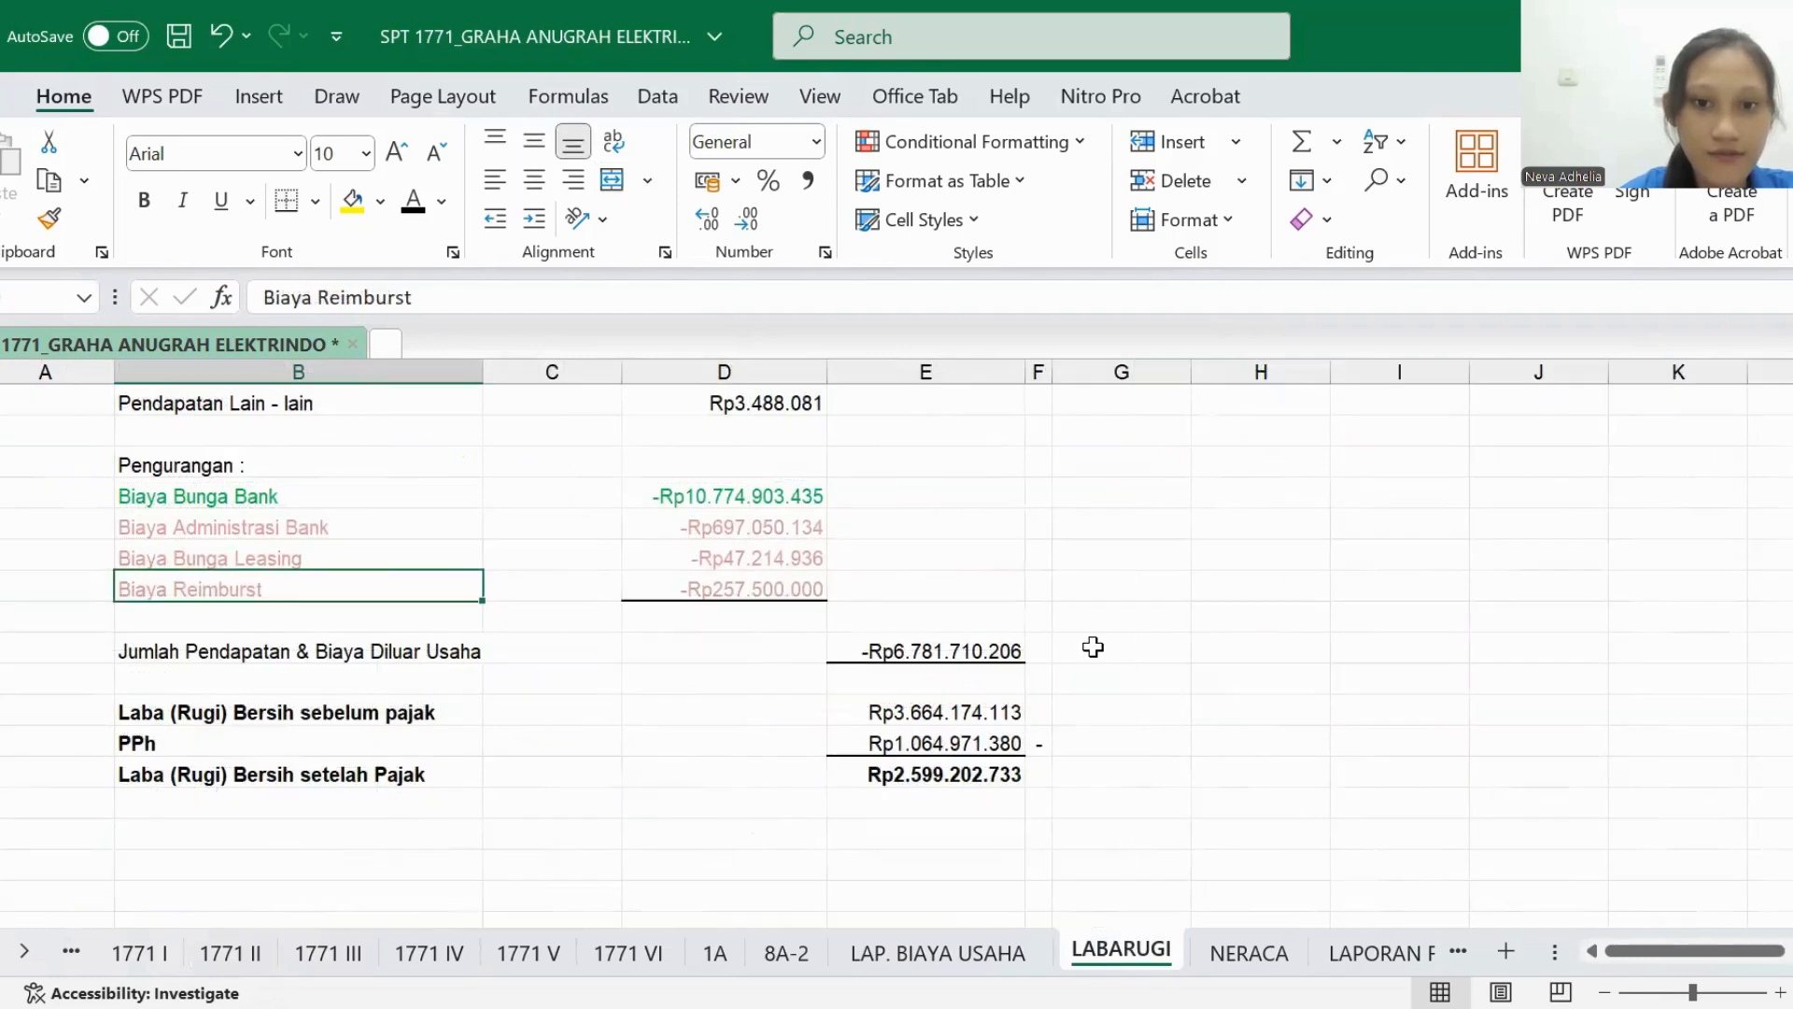
{"action": "scroll", "coordinate": [1089, 644], "scroll_direction": "up", "scroll_amount": 8}
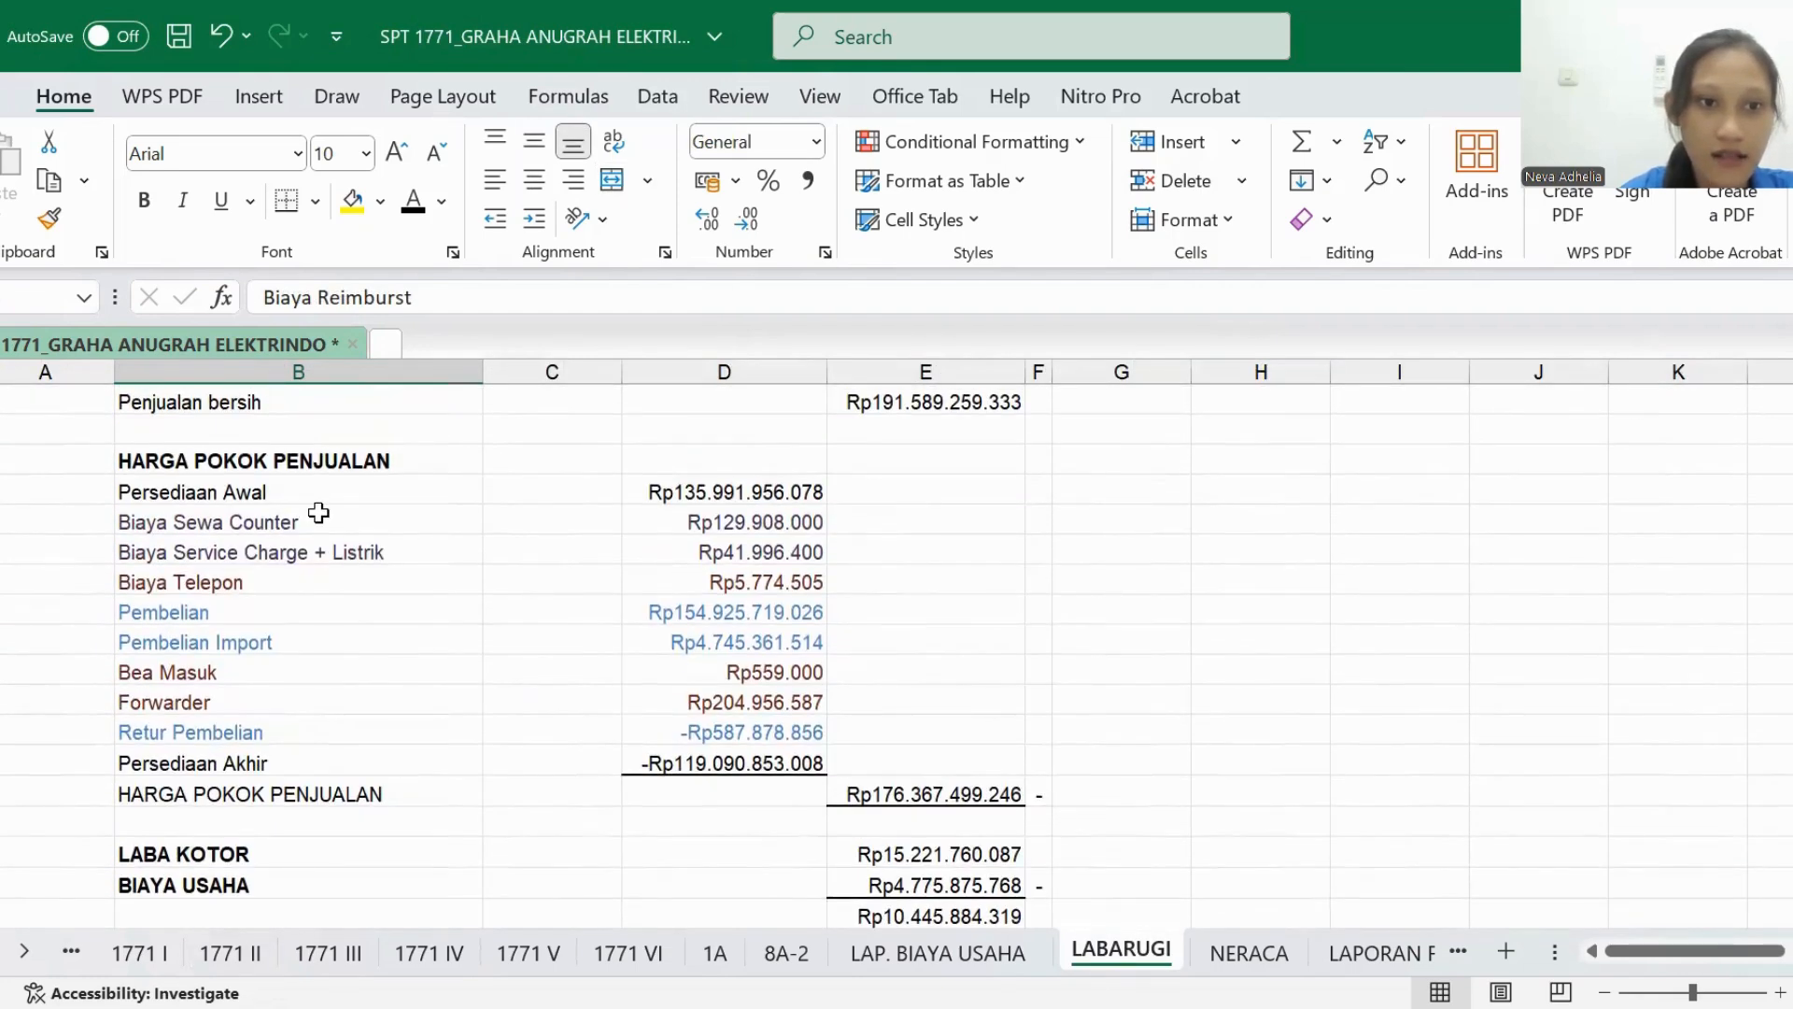
{"action": "left_click", "coordinate": [368, 488]}
- In the PERSEDIAAN AWAL row of 1771 II, set the HARGA POKOK PENJUALAN and JUMLAH amounts to black font
{"action": "left_click", "coordinate": [220, 957]}
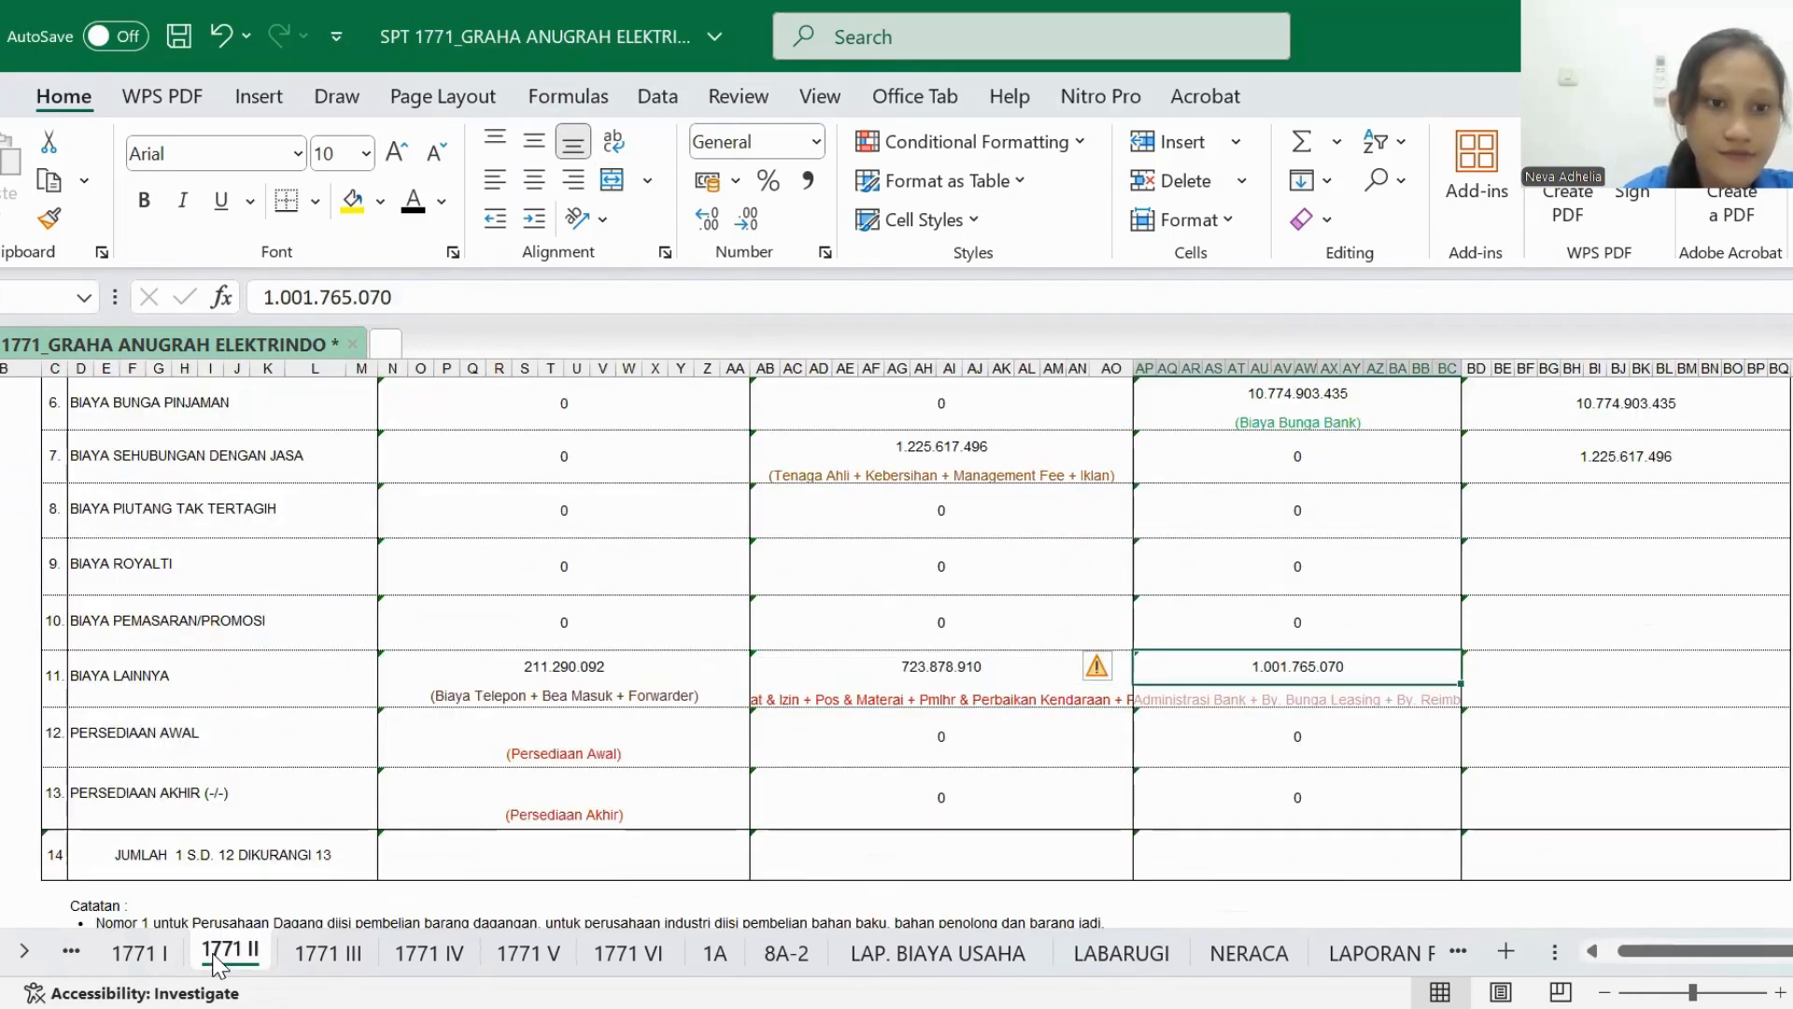
{"action": "left_click", "coordinate": [450, 728]}
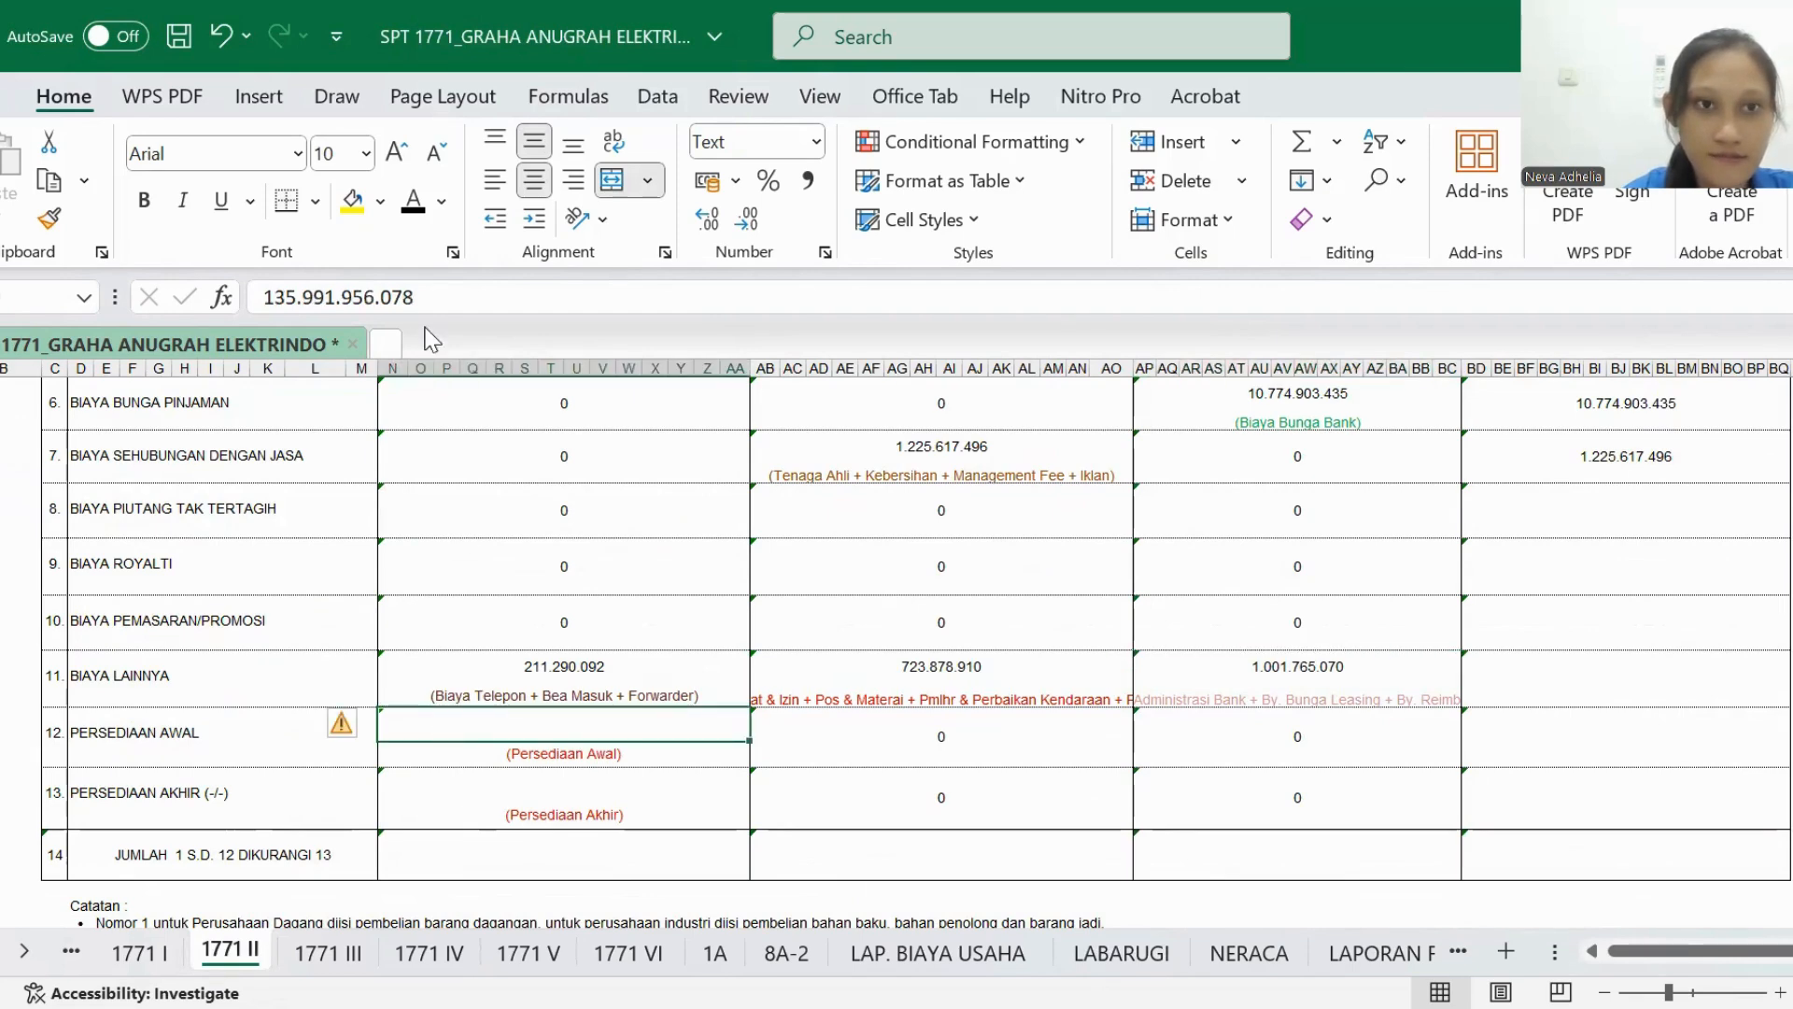
{"action": "left_click", "coordinate": [413, 201]}
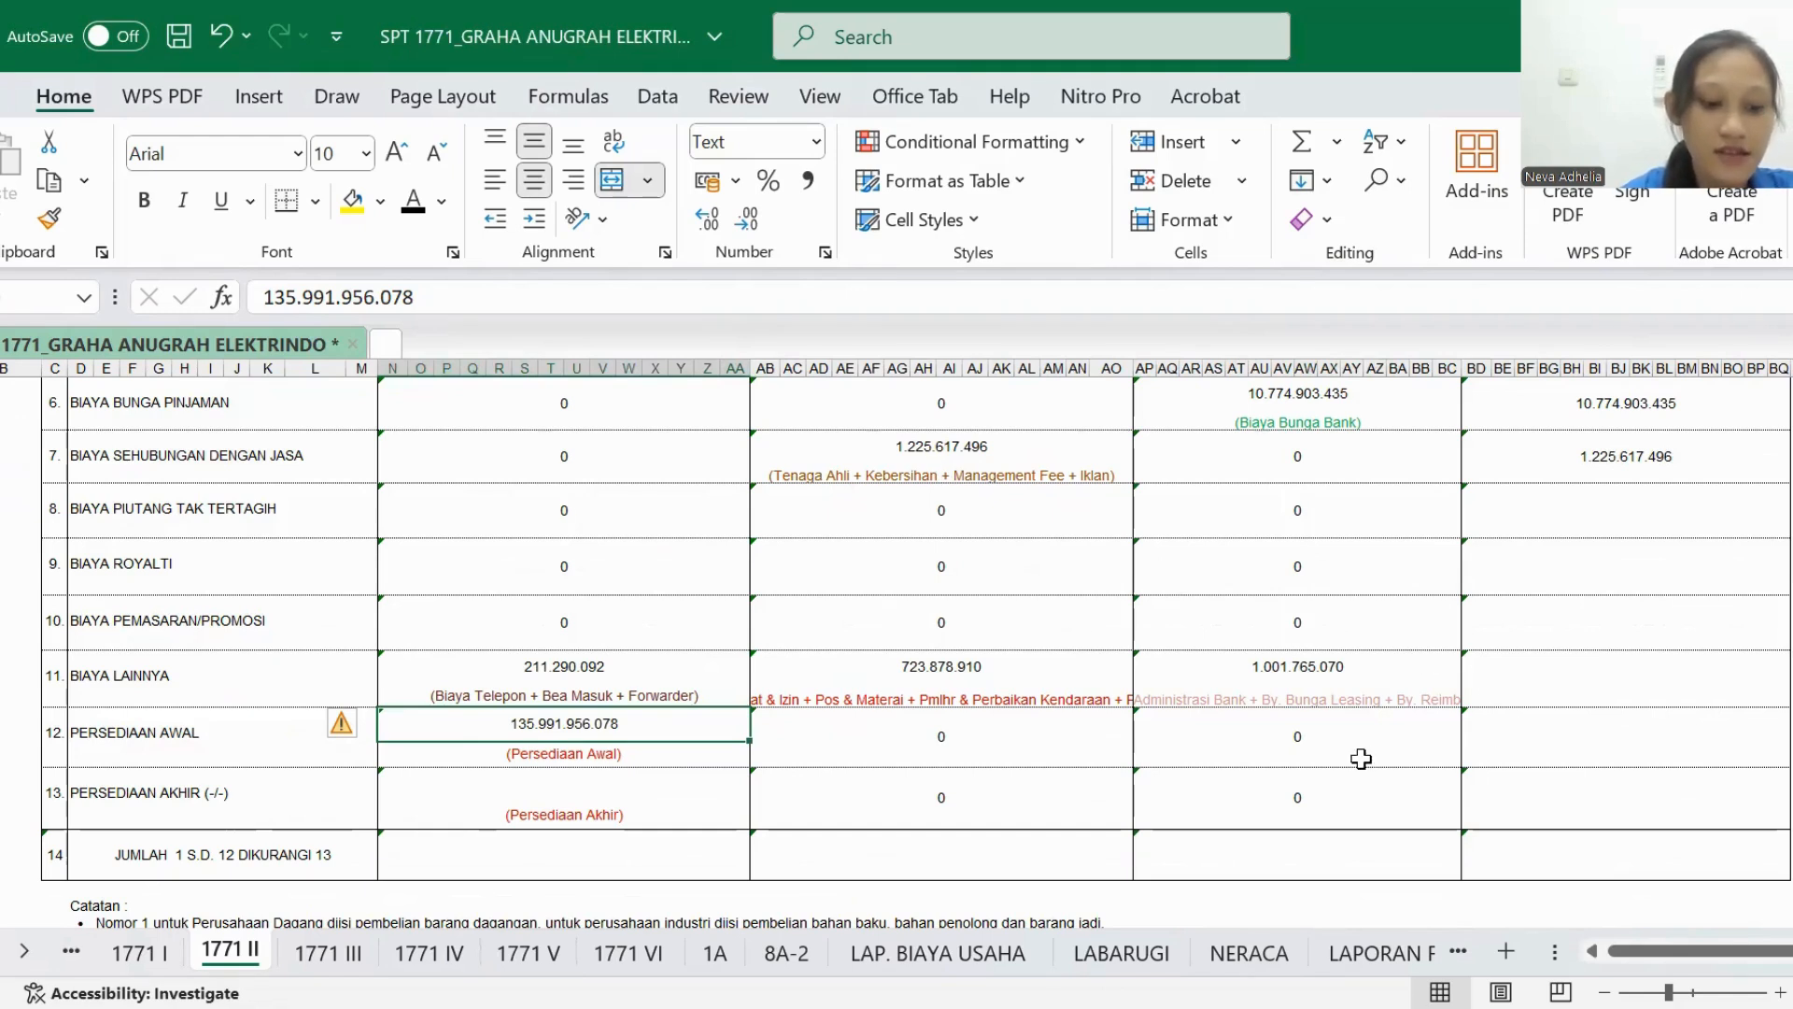
{"action": "scroll", "coordinate": [1361, 759], "scroll_direction": "right", "scroll_amount": 1}
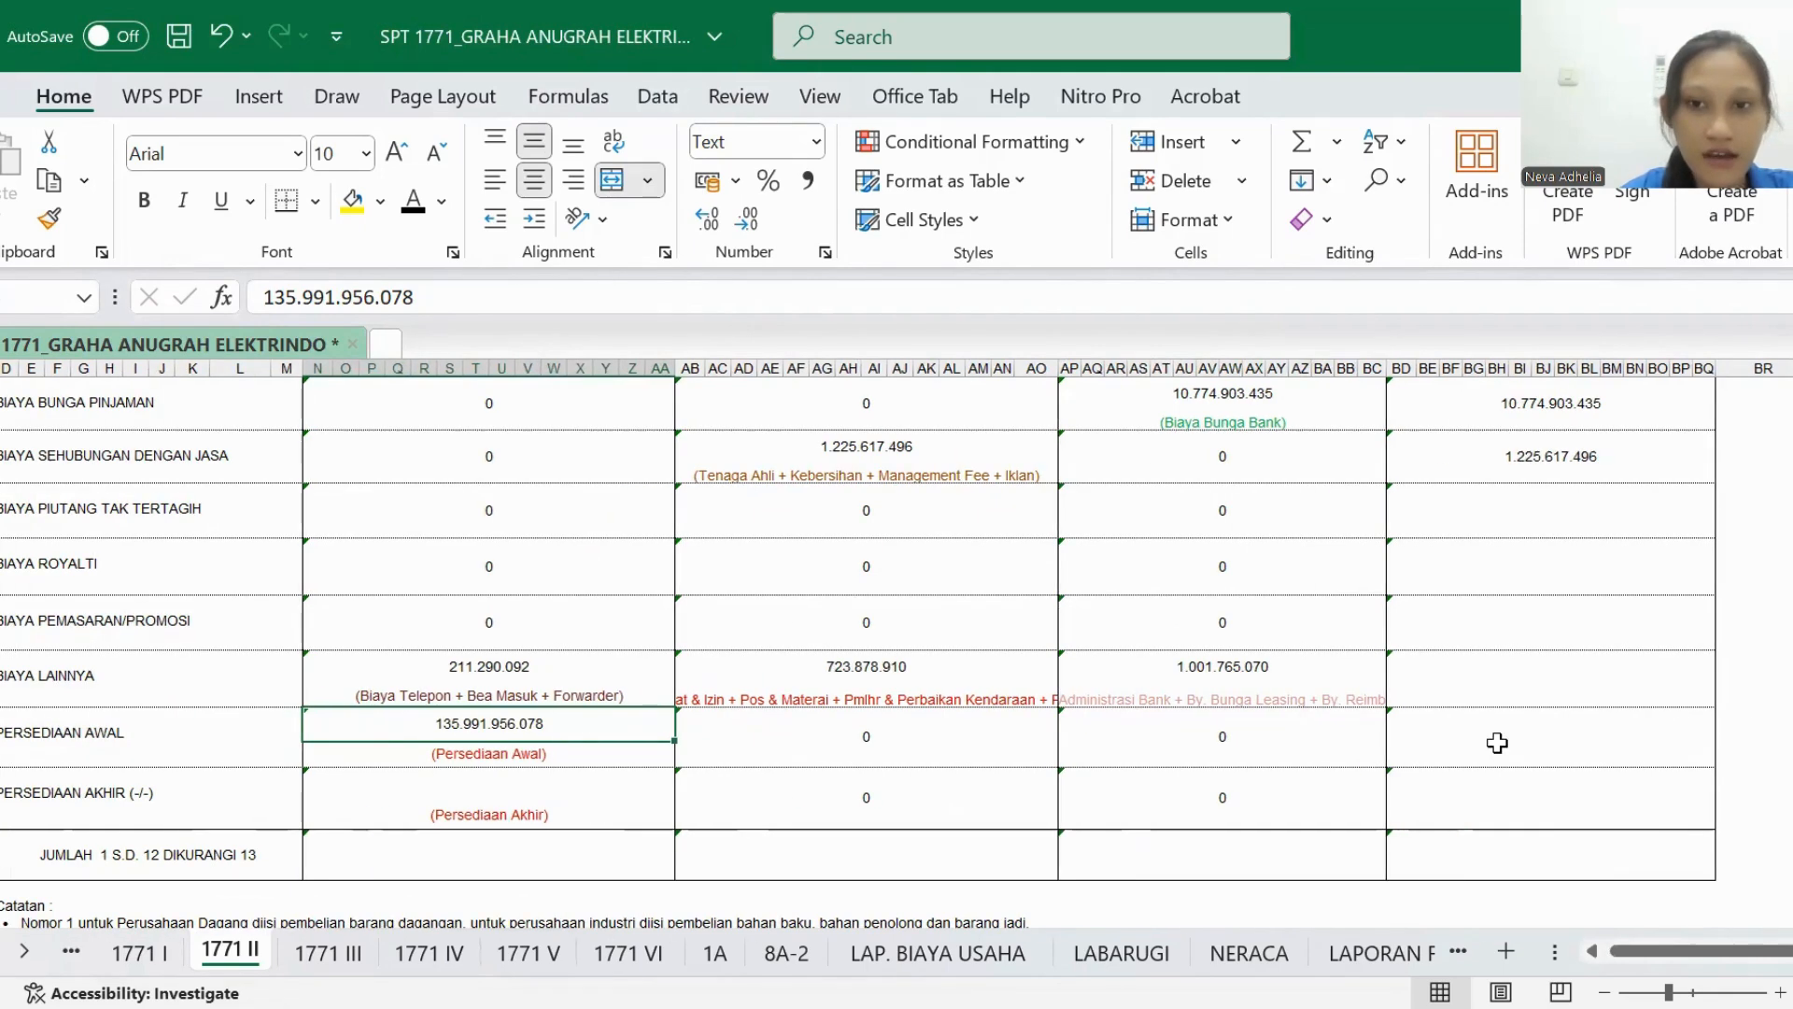
{"action": "left_click", "coordinate": [1497, 740]}
{"action": "left_click", "coordinate": [409, 205]}
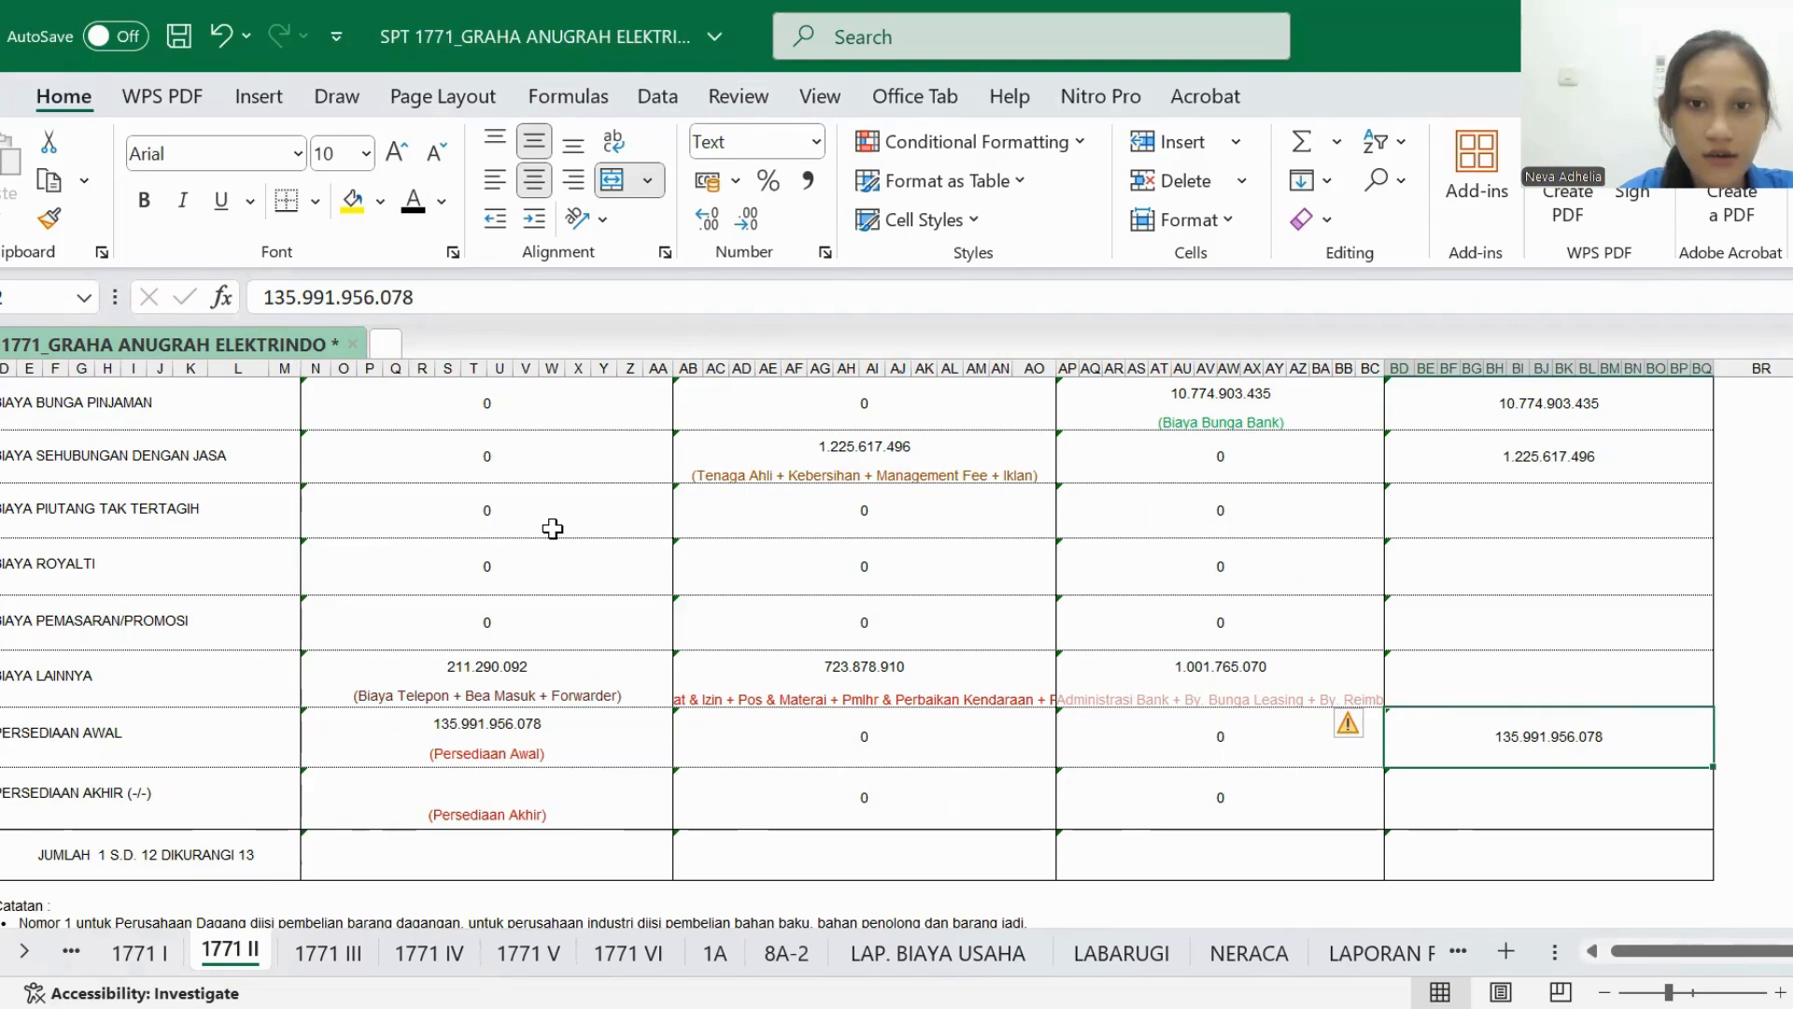
- Set the JUMLAH amount of the BIAYA LAINNYA row in 1771 II to black font
{"action": "scroll", "coordinate": [552, 524], "scroll_direction": "right", "scroll_amount": 2}
{"action": "scroll", "coordinate": [821, 652], "scroll_direction": "right", "scroll_amount": 1}
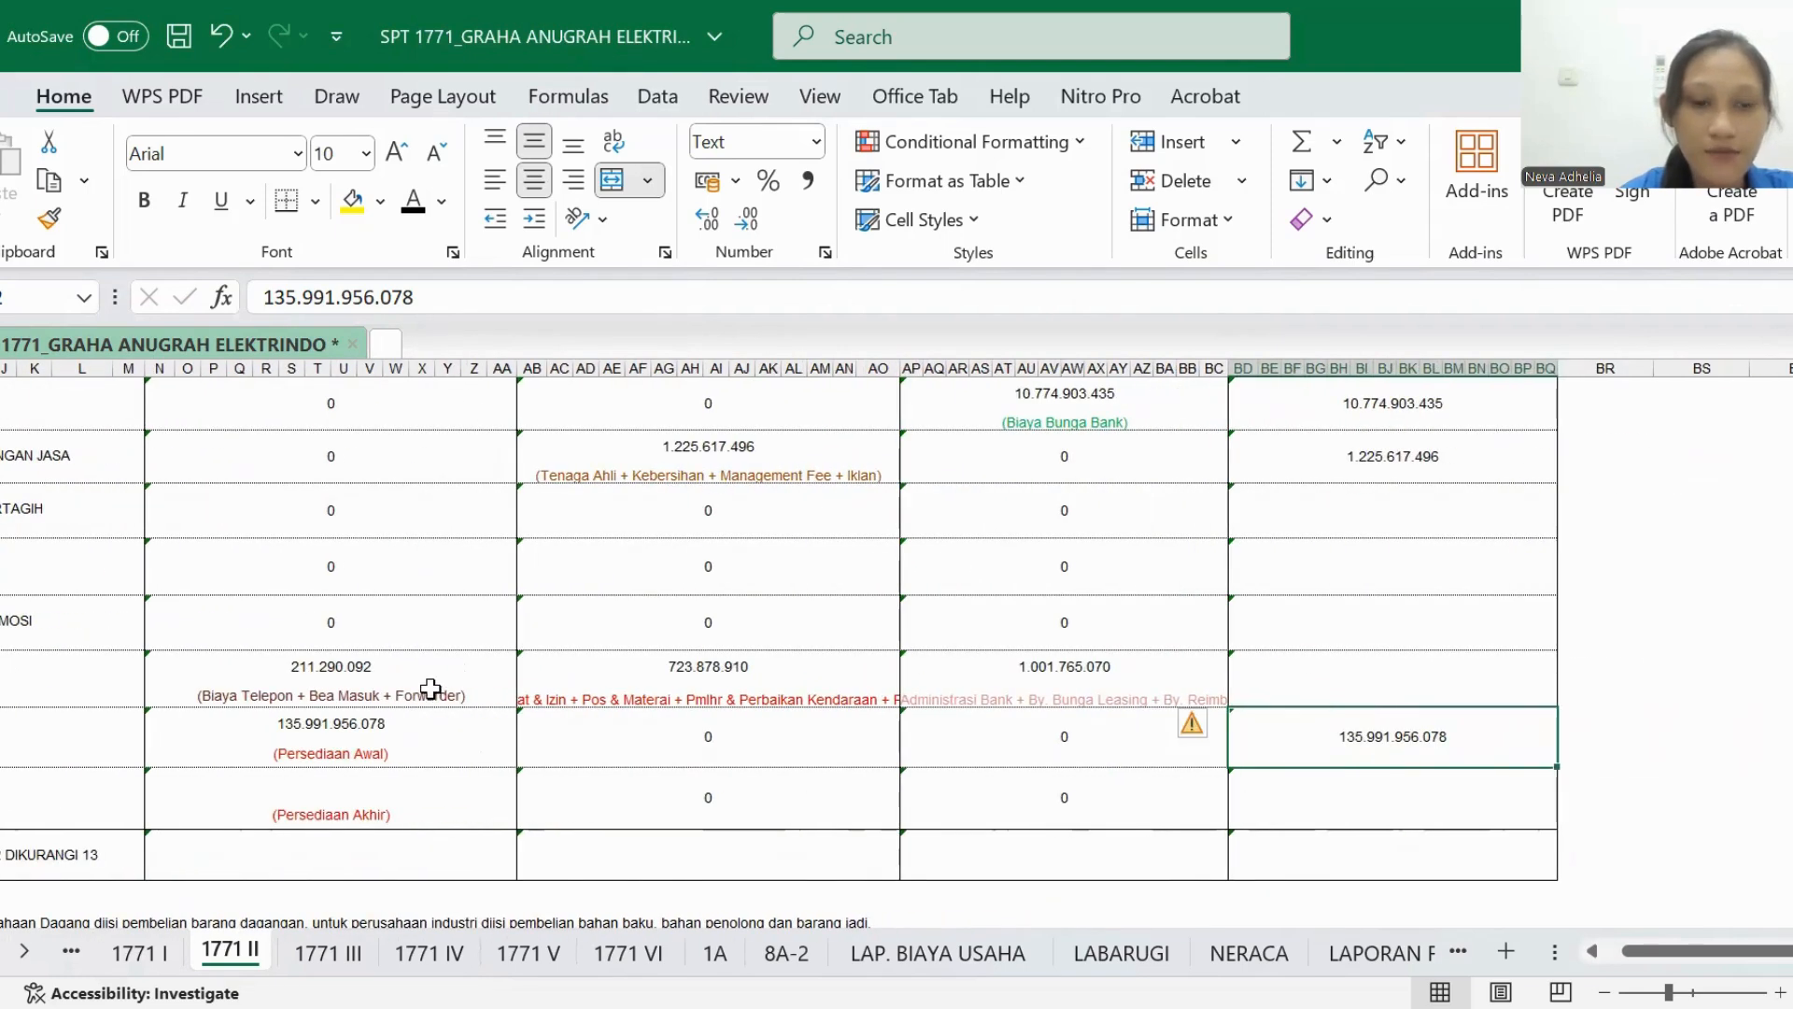
{"action": "left_click", "coordinate": [1314, 679]}
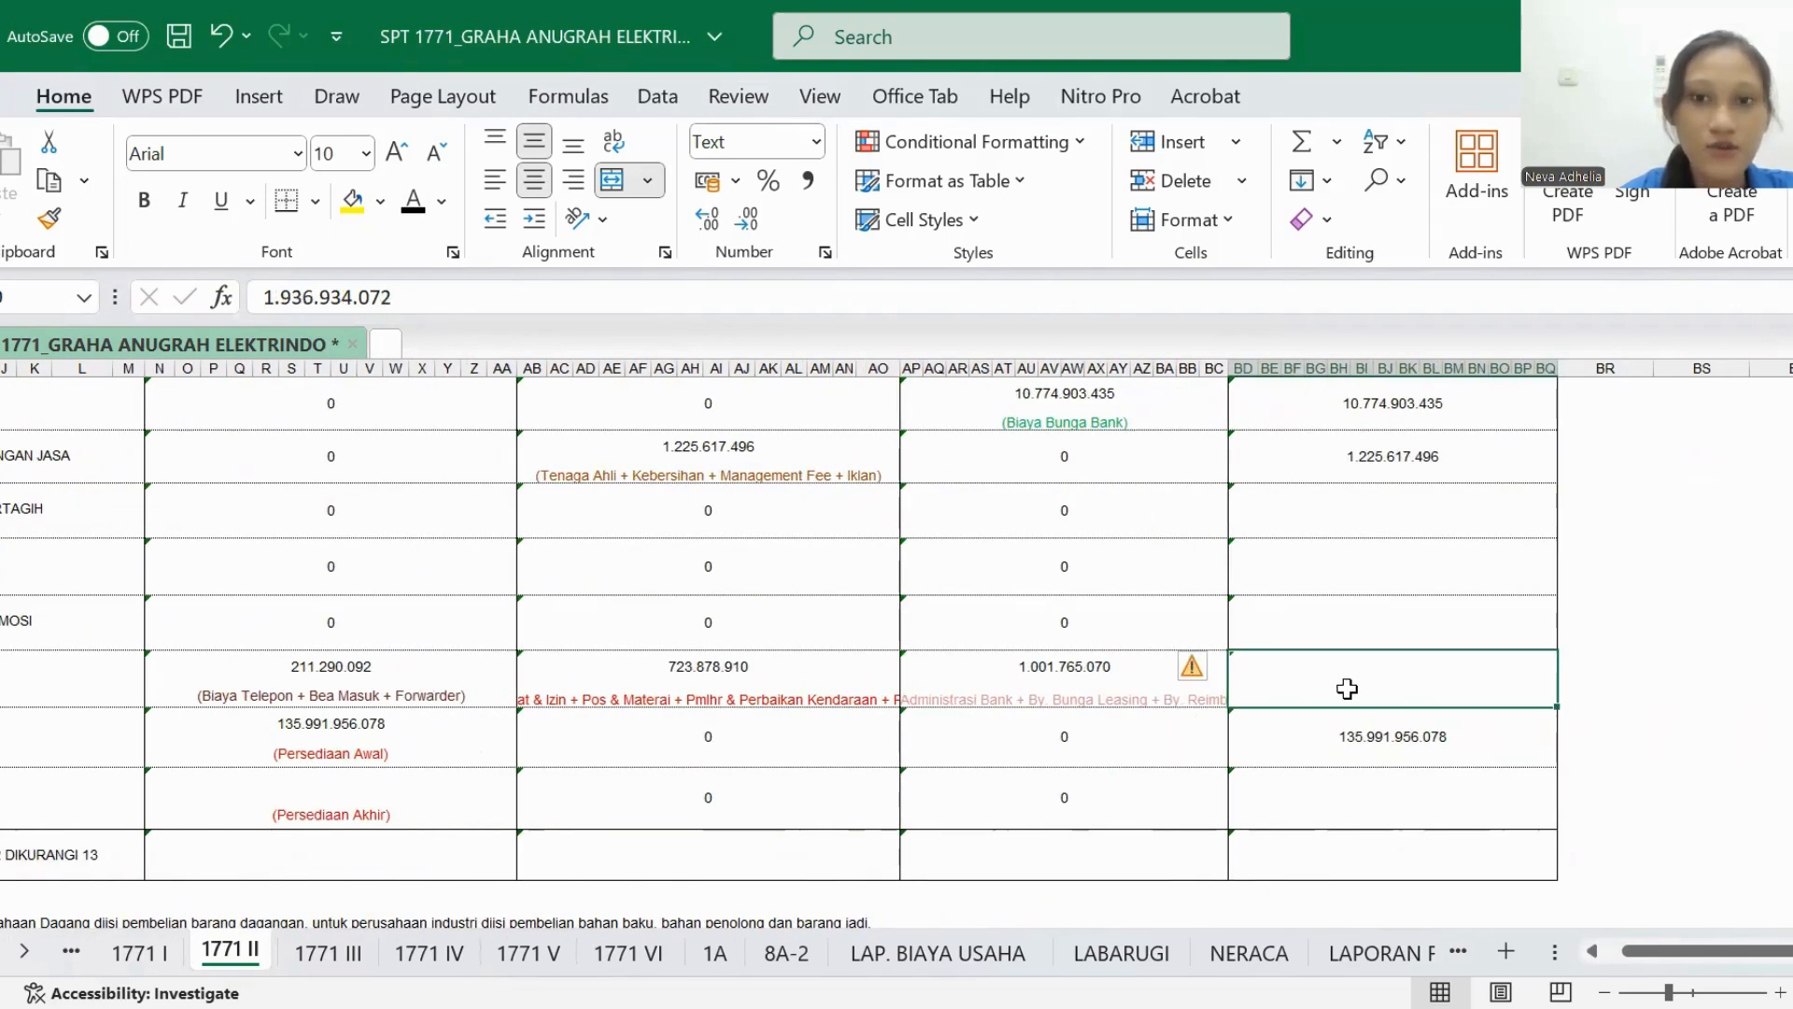
{"action": "left_click", "coordinate": [412, 213]}
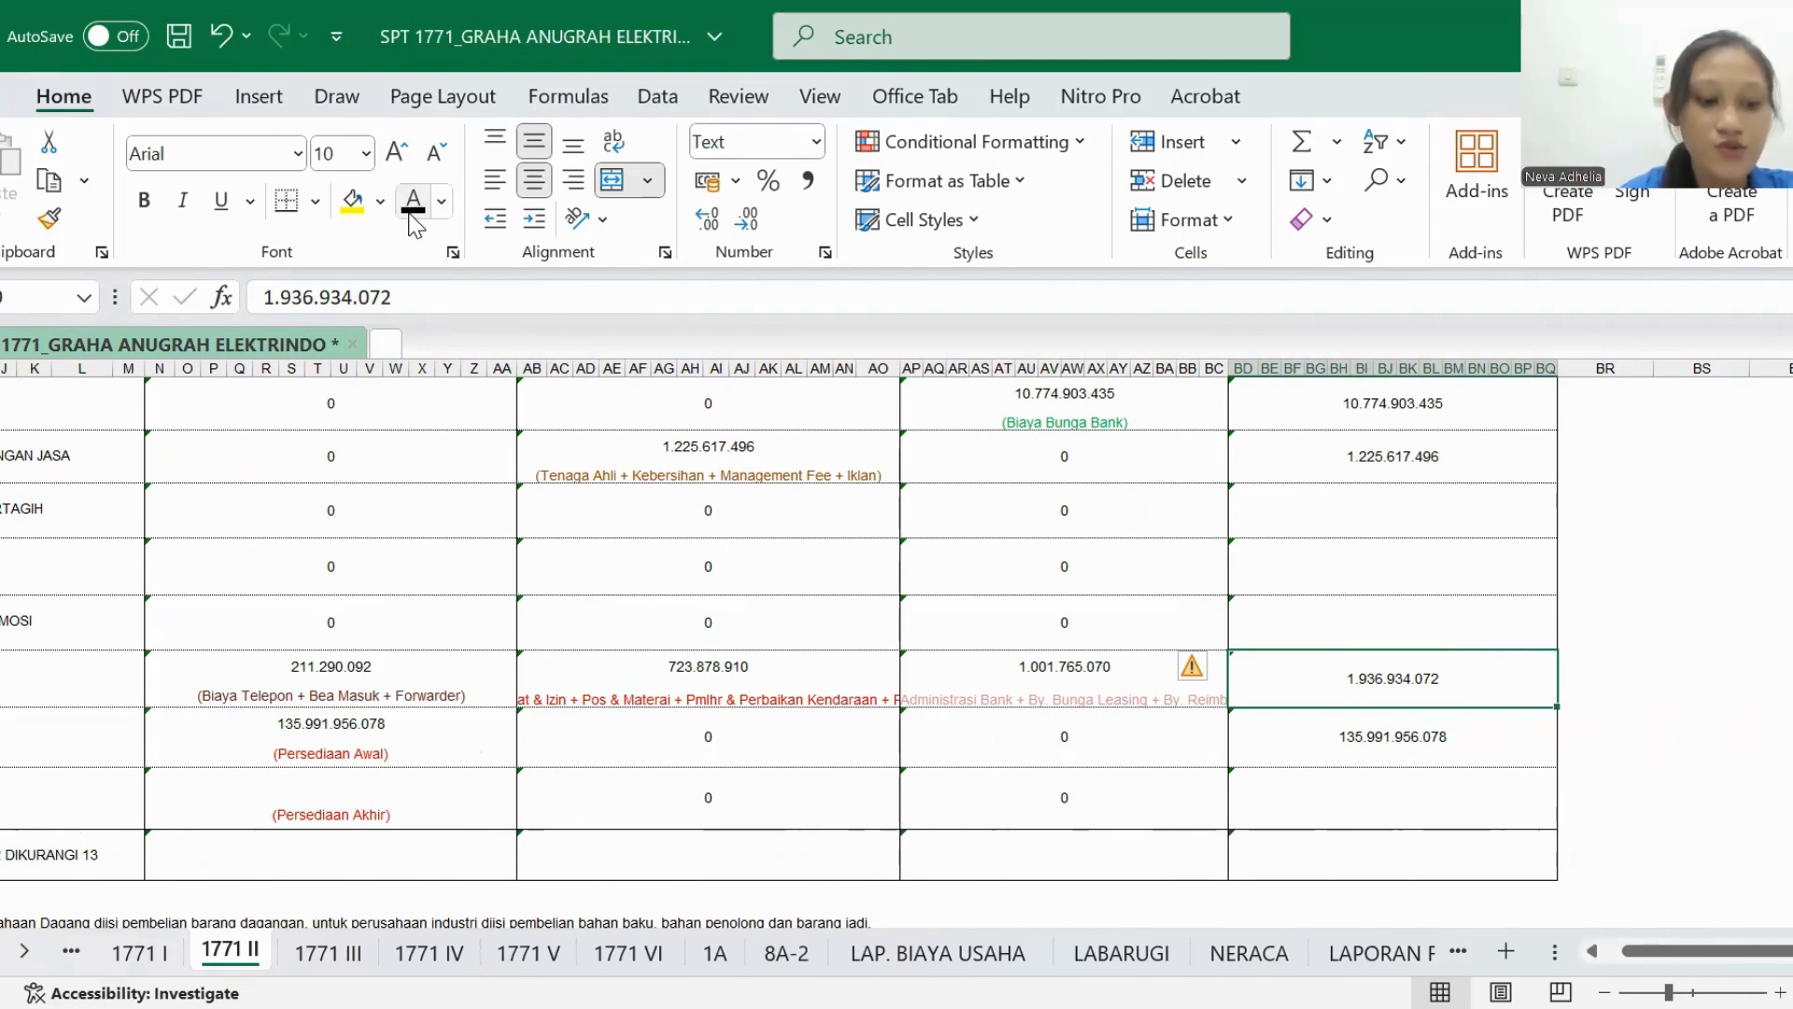
- Point out the Persediaan Akhir row and its amount in LABARUGI as the source for PERSEDIAAN AKHIR
{"action": "scroll", "coordinate": [425, 467], "scroll_direction": "left", "scroll_amount": 3}
{"action": "scroll", "coordinate": [420, 523], "scroll_direction": "down", "scroll_amount": 1}
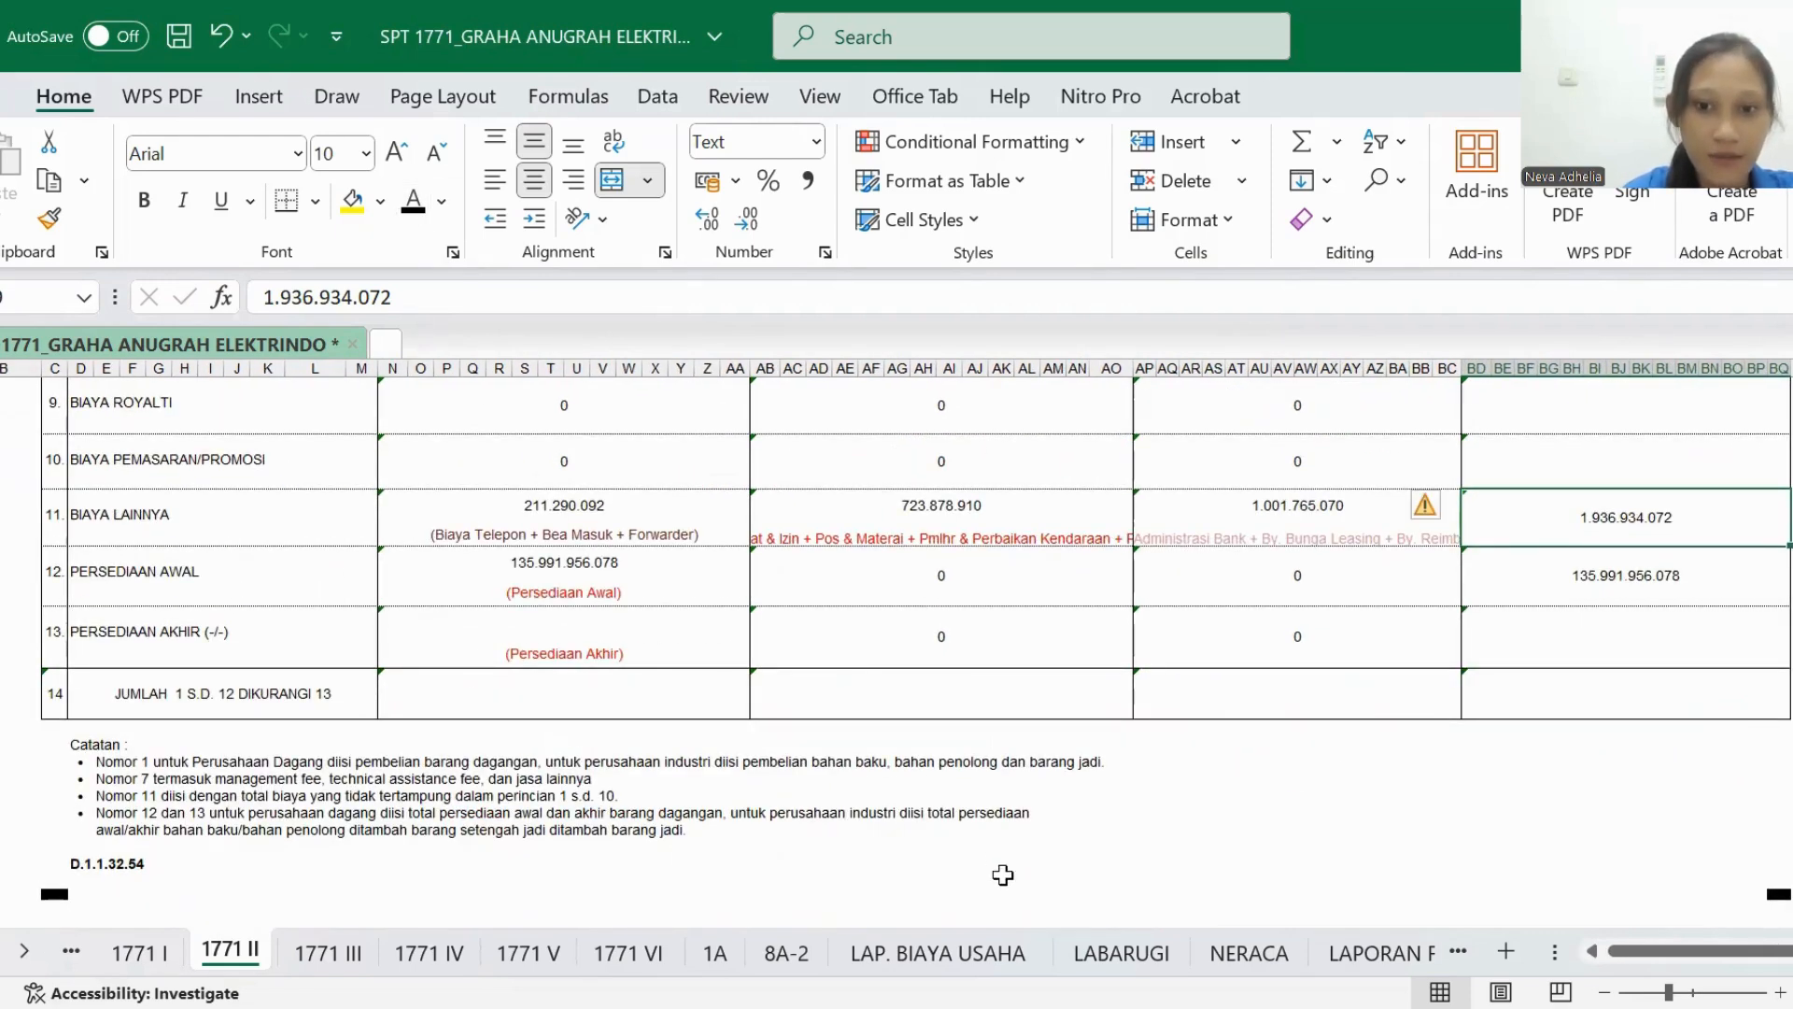
{"action": "left_click", "coordinate": [1108, 954]}
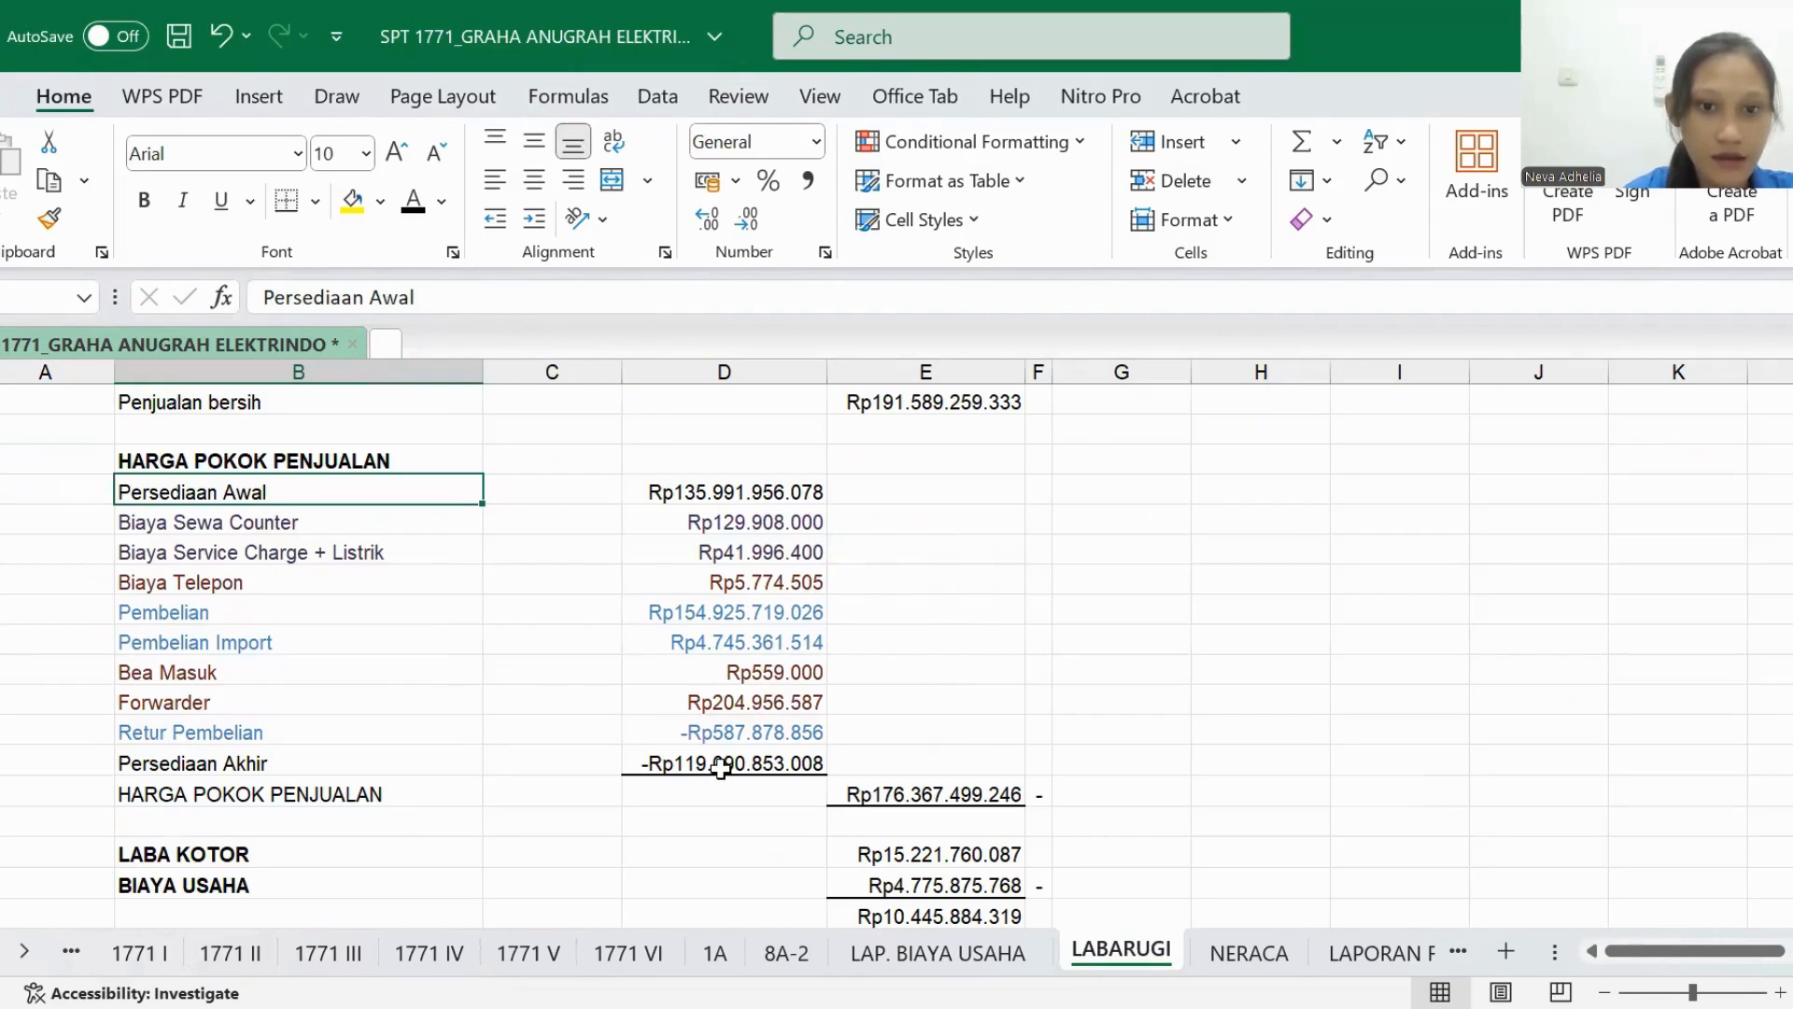
{"action": "left_click_drag", "start_coordinate": [720, 768], "coordinate": [317, 766]}
- In the PERSEDIAAN AKHIR row of 1771 II, set the HARGA POKOK PENJUALAN and JUMLAH amounts to black font
{"action": "left_click", "coordinate": [230, 953]}
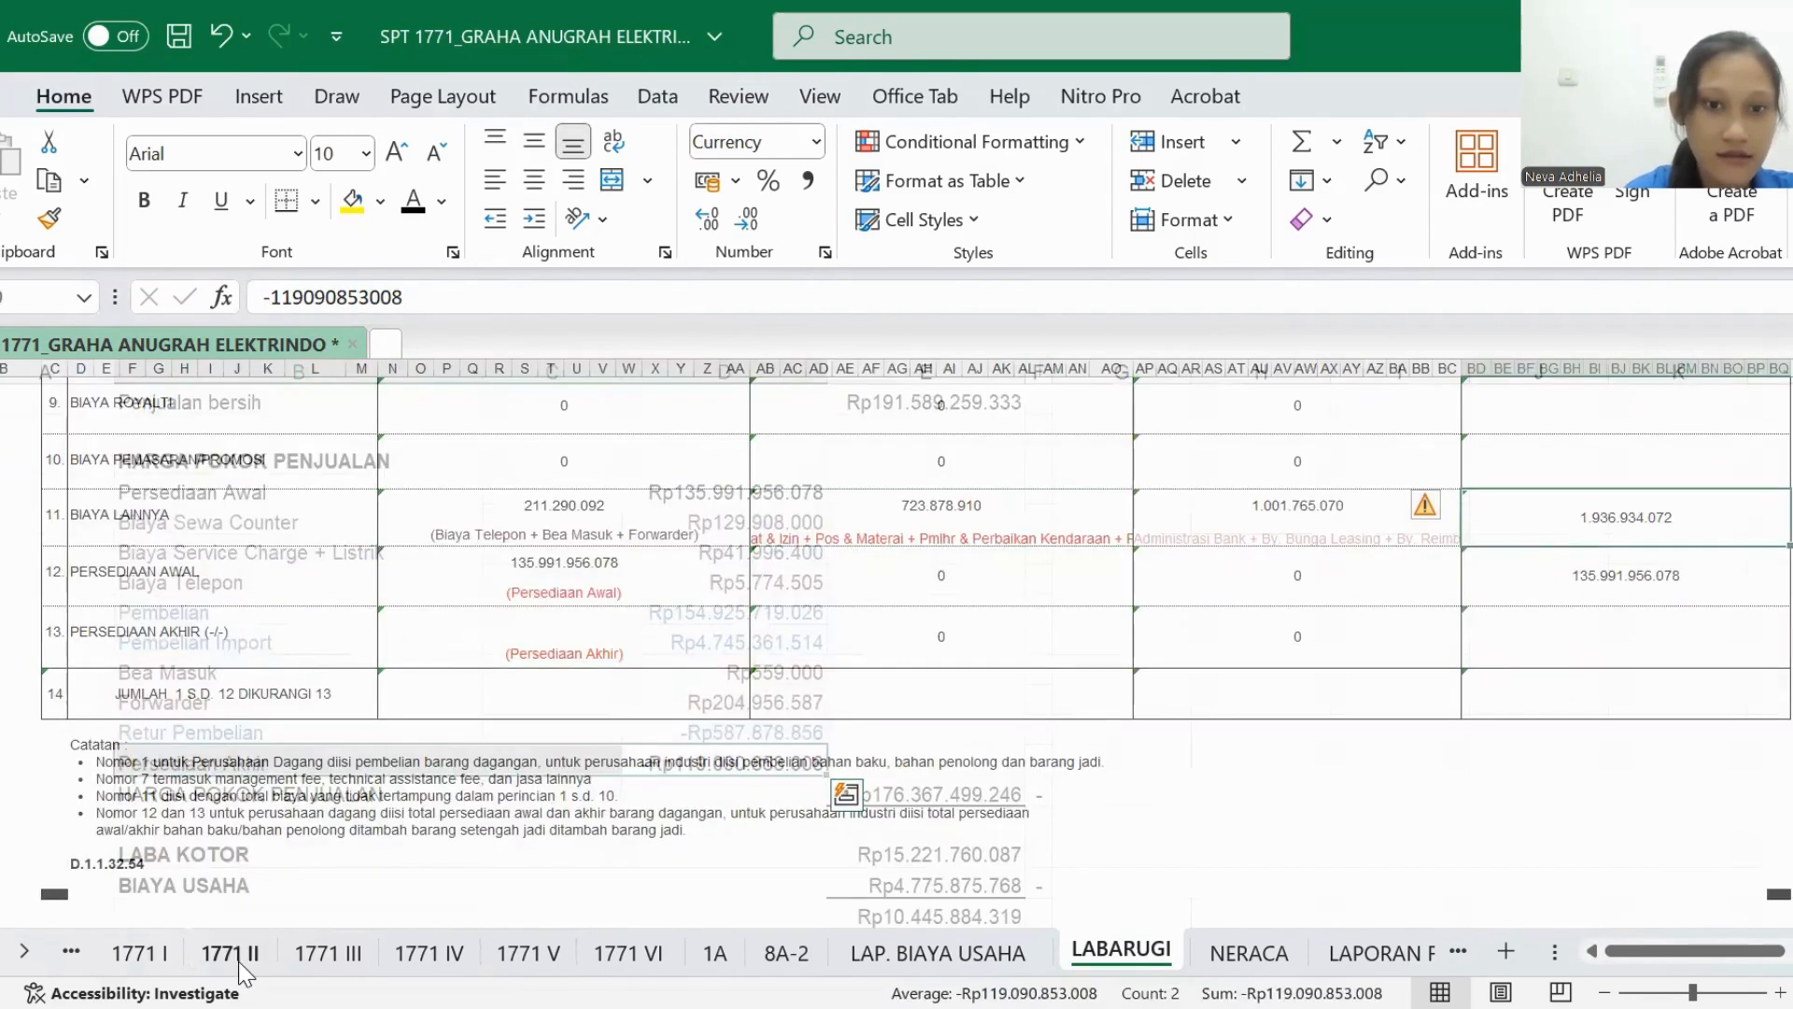
{"action": "left_click", "coordinate": [571, 622]}
{"action": "type", "text": "119.090.853.008"}
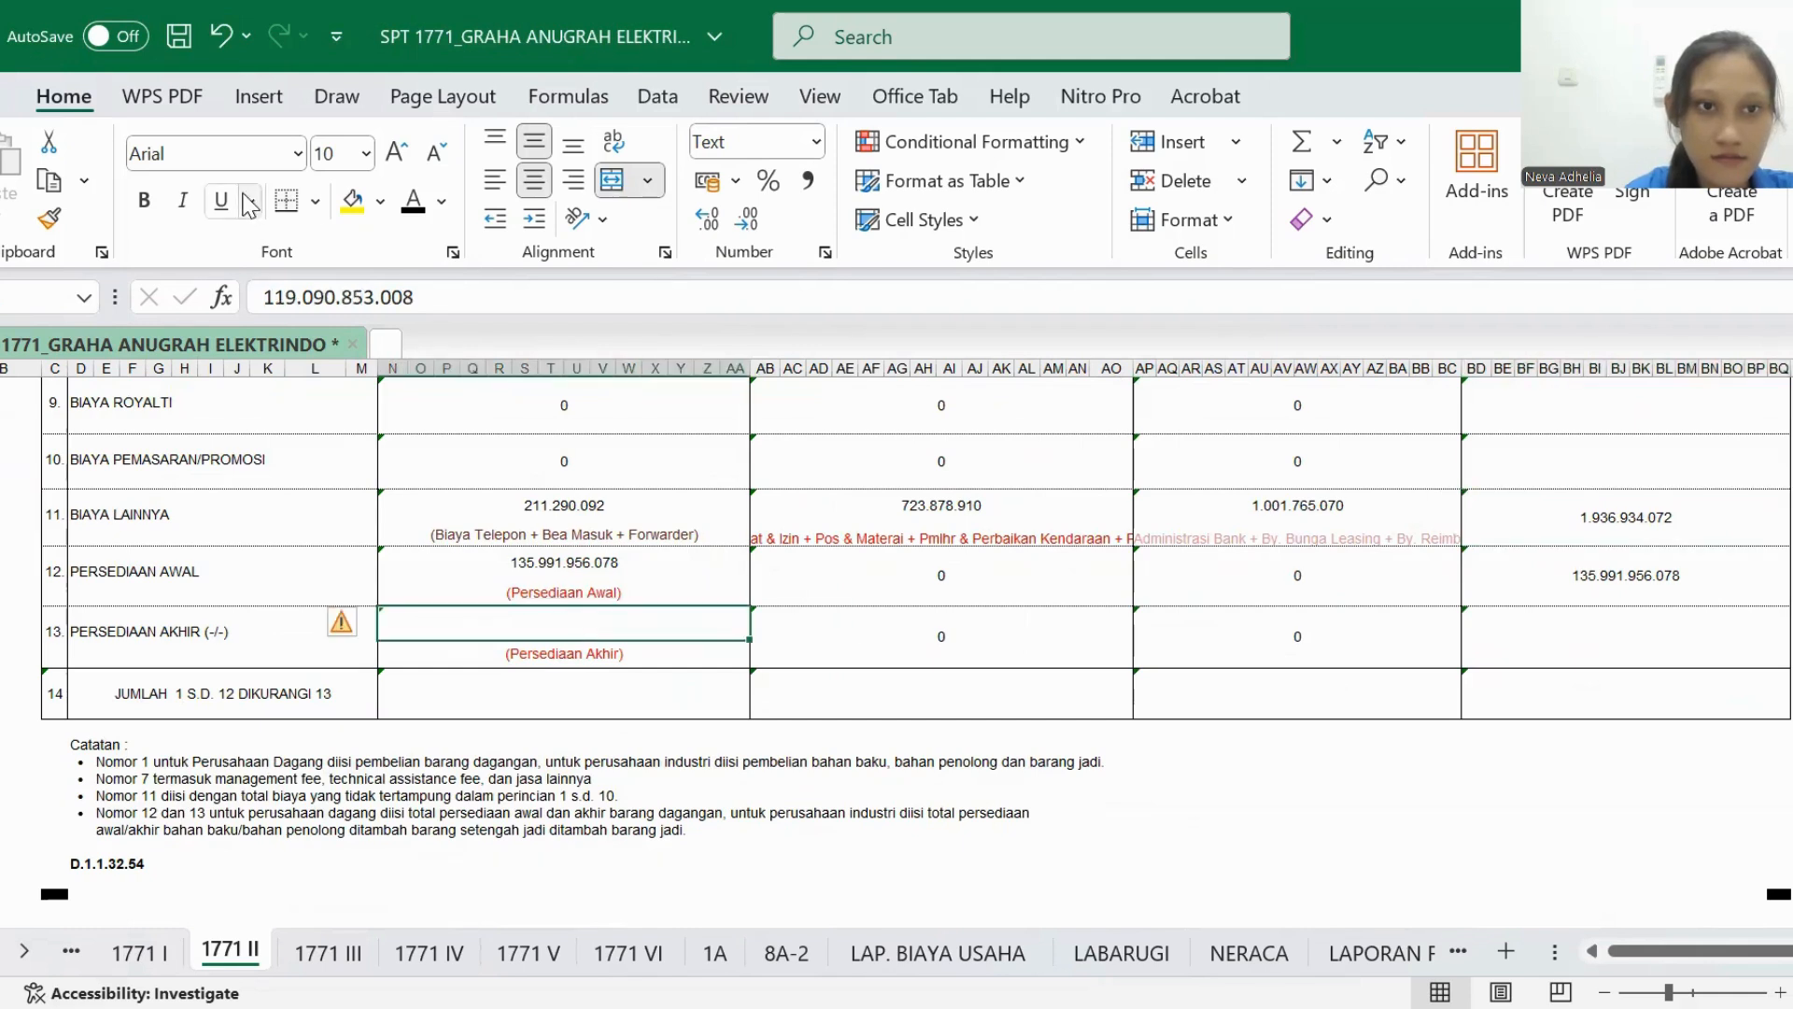
{"action": "left_click", "coordinate": [416, 206]}
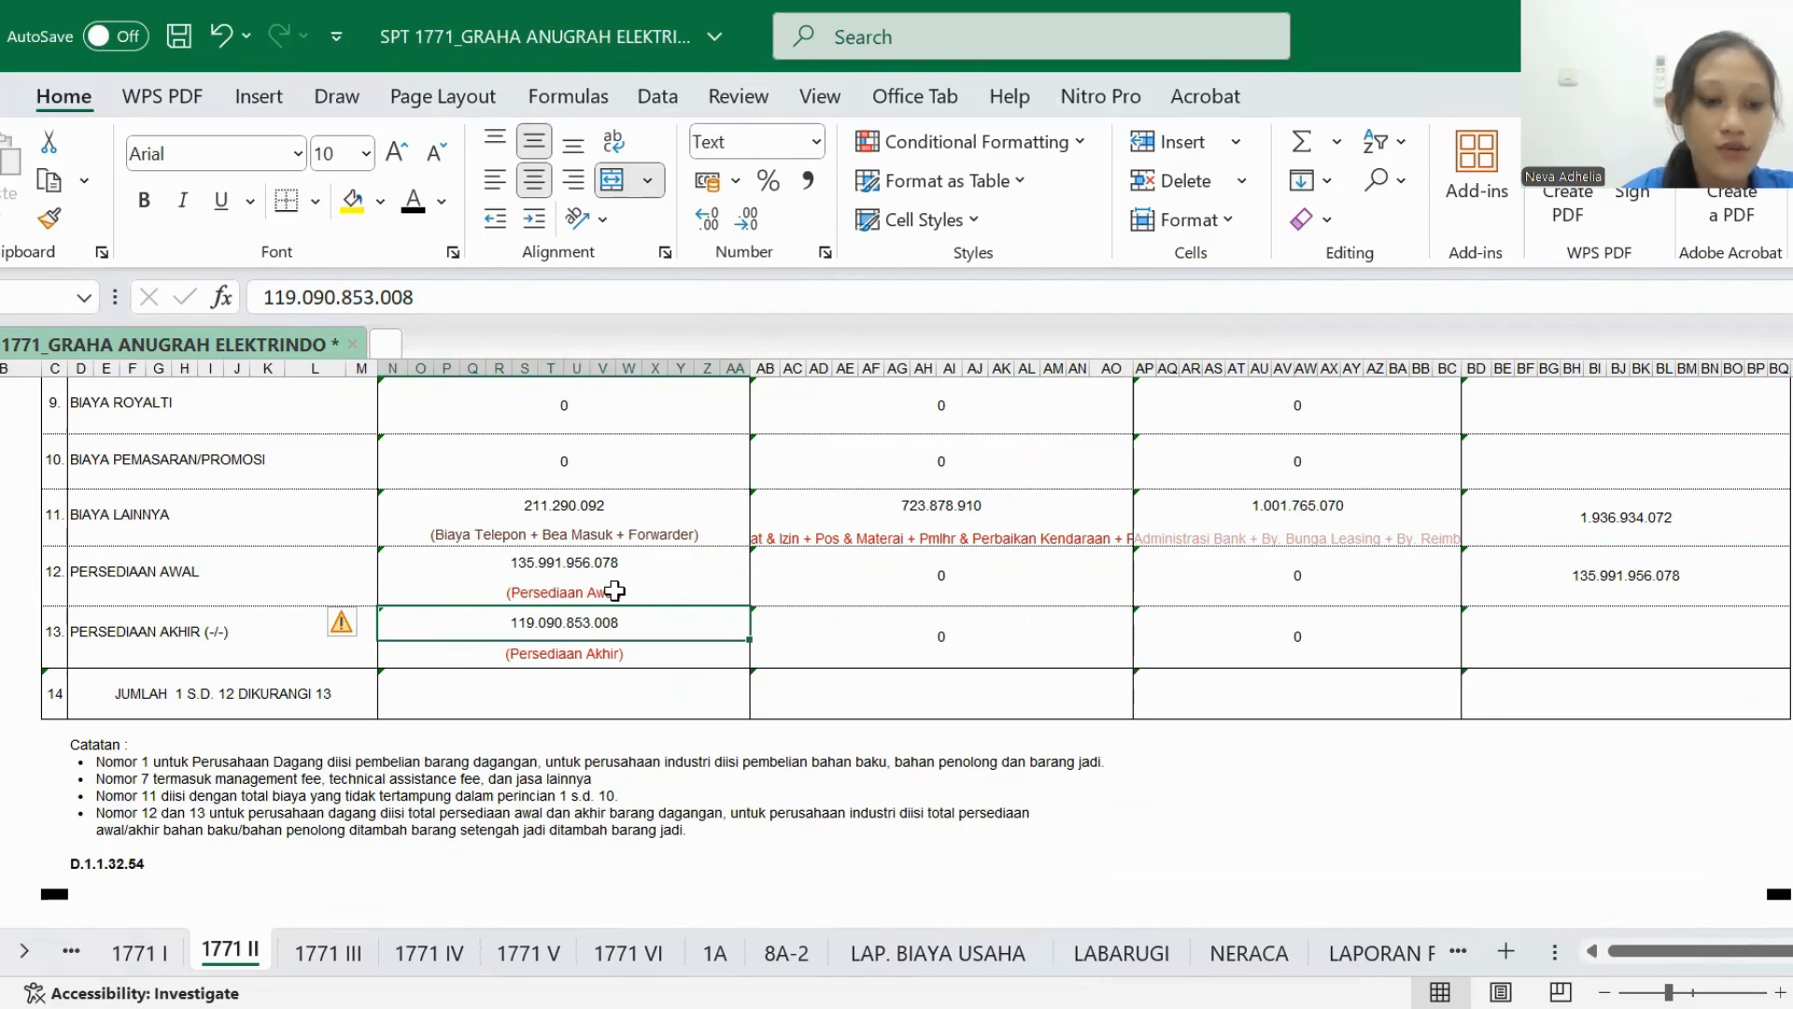
{"action": "left_click", "coordinate": [1545, 620]}
{"action": "type", "text": "119.090.853.008"}
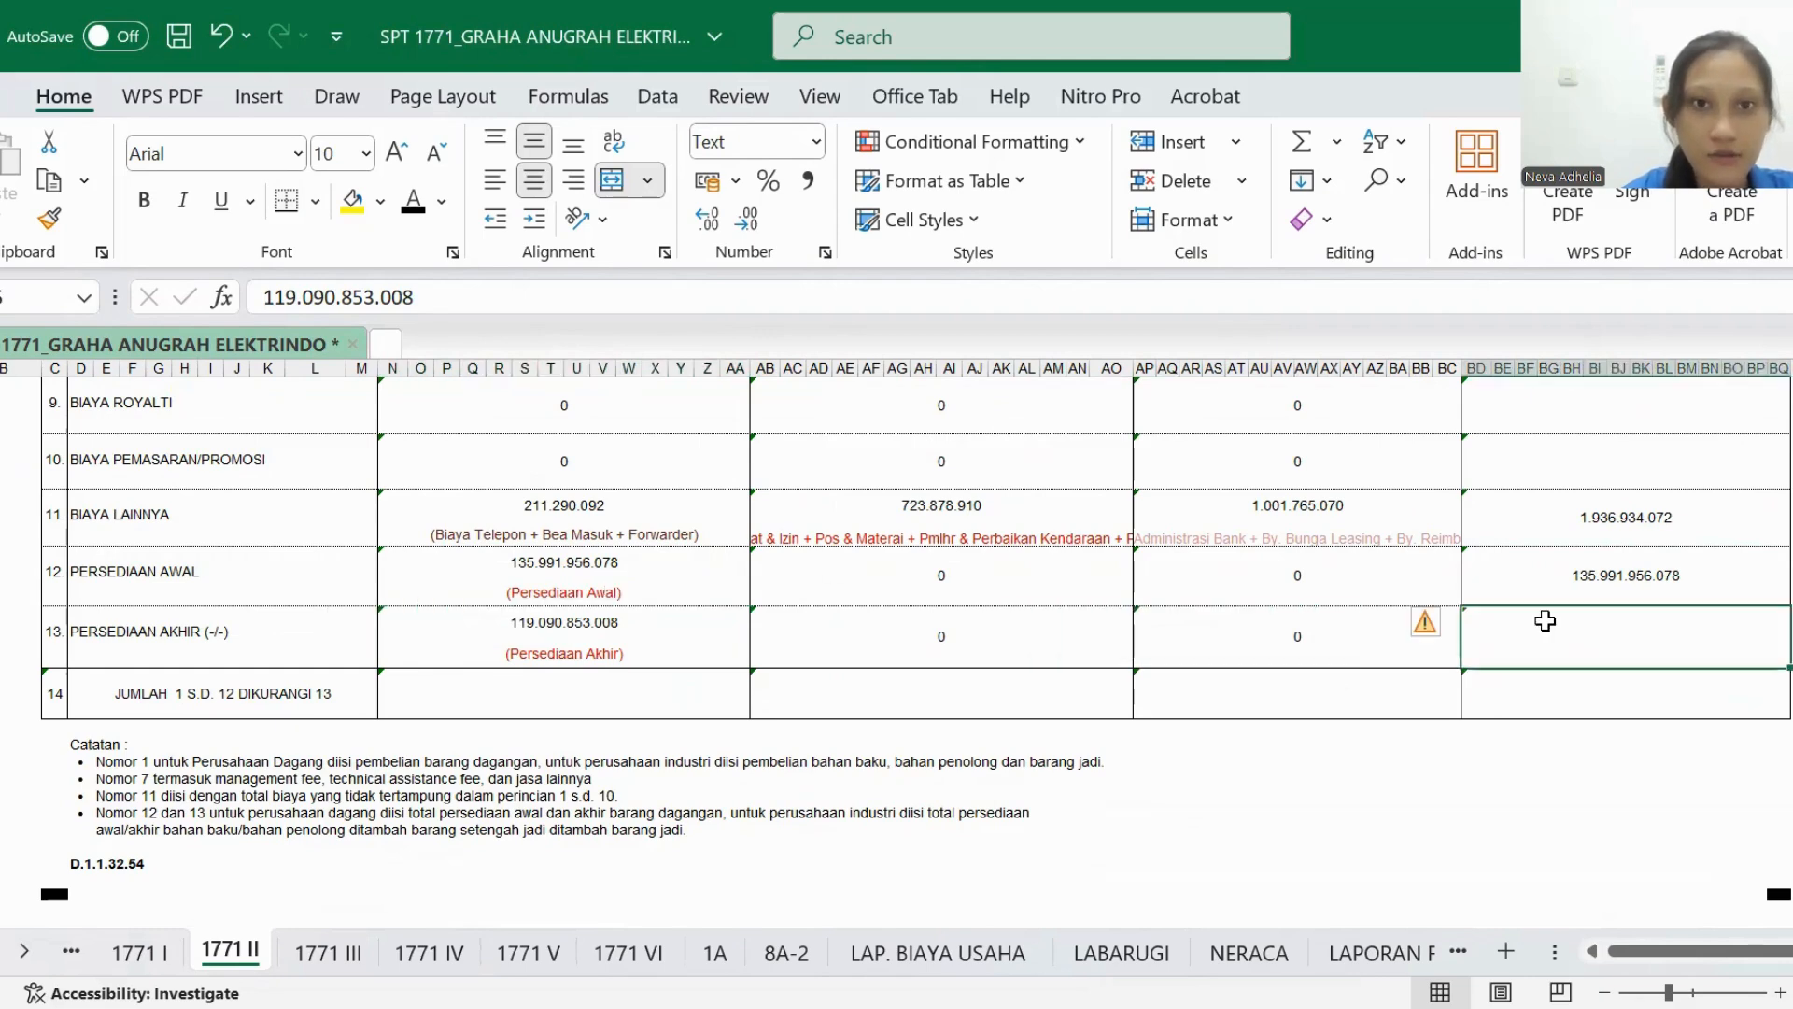
{"action": "left_click", "coordinate": [416, 203]}
- Review rows 1 to 13 of 1771 II as the items that make up the row 14 total
{"action": "scroll", "coordinate": [440, 480], "scroll_direction": "left", "scroll_amount": 3}
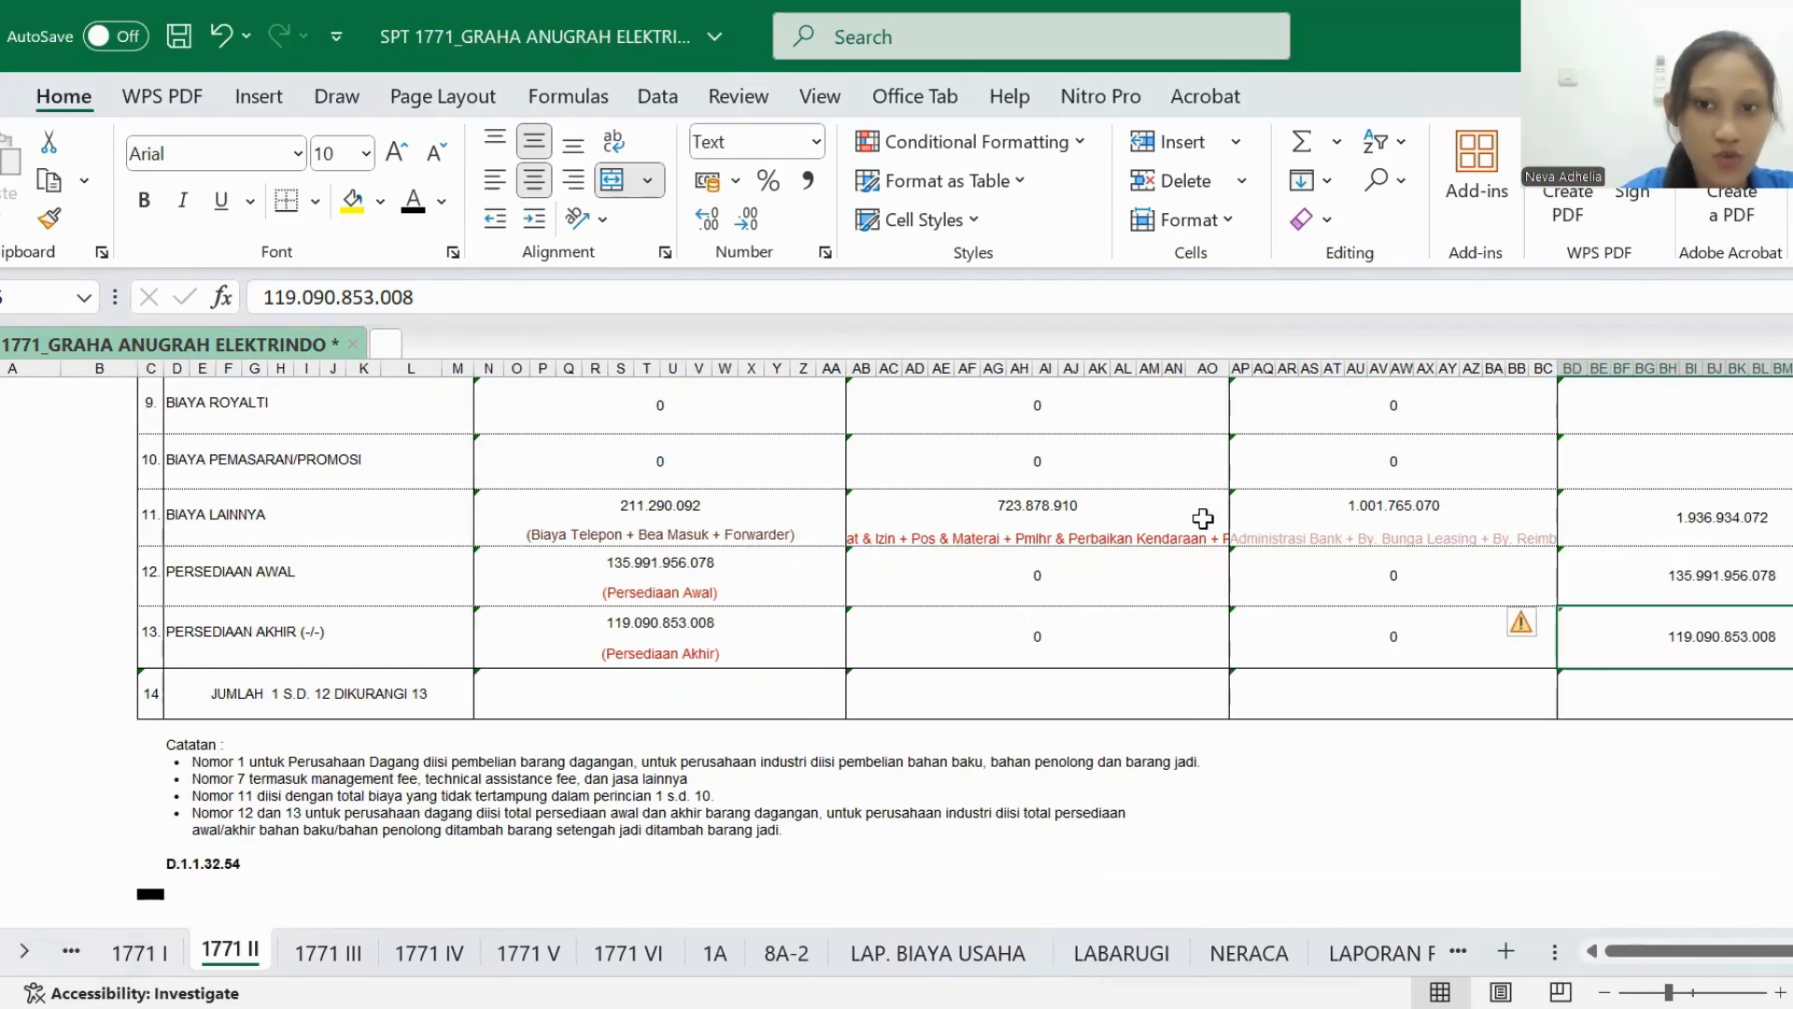
{"action": "scroll", "coordinate": [1173, 527], "scroll_direction": "left", "scroll_amount": 2}
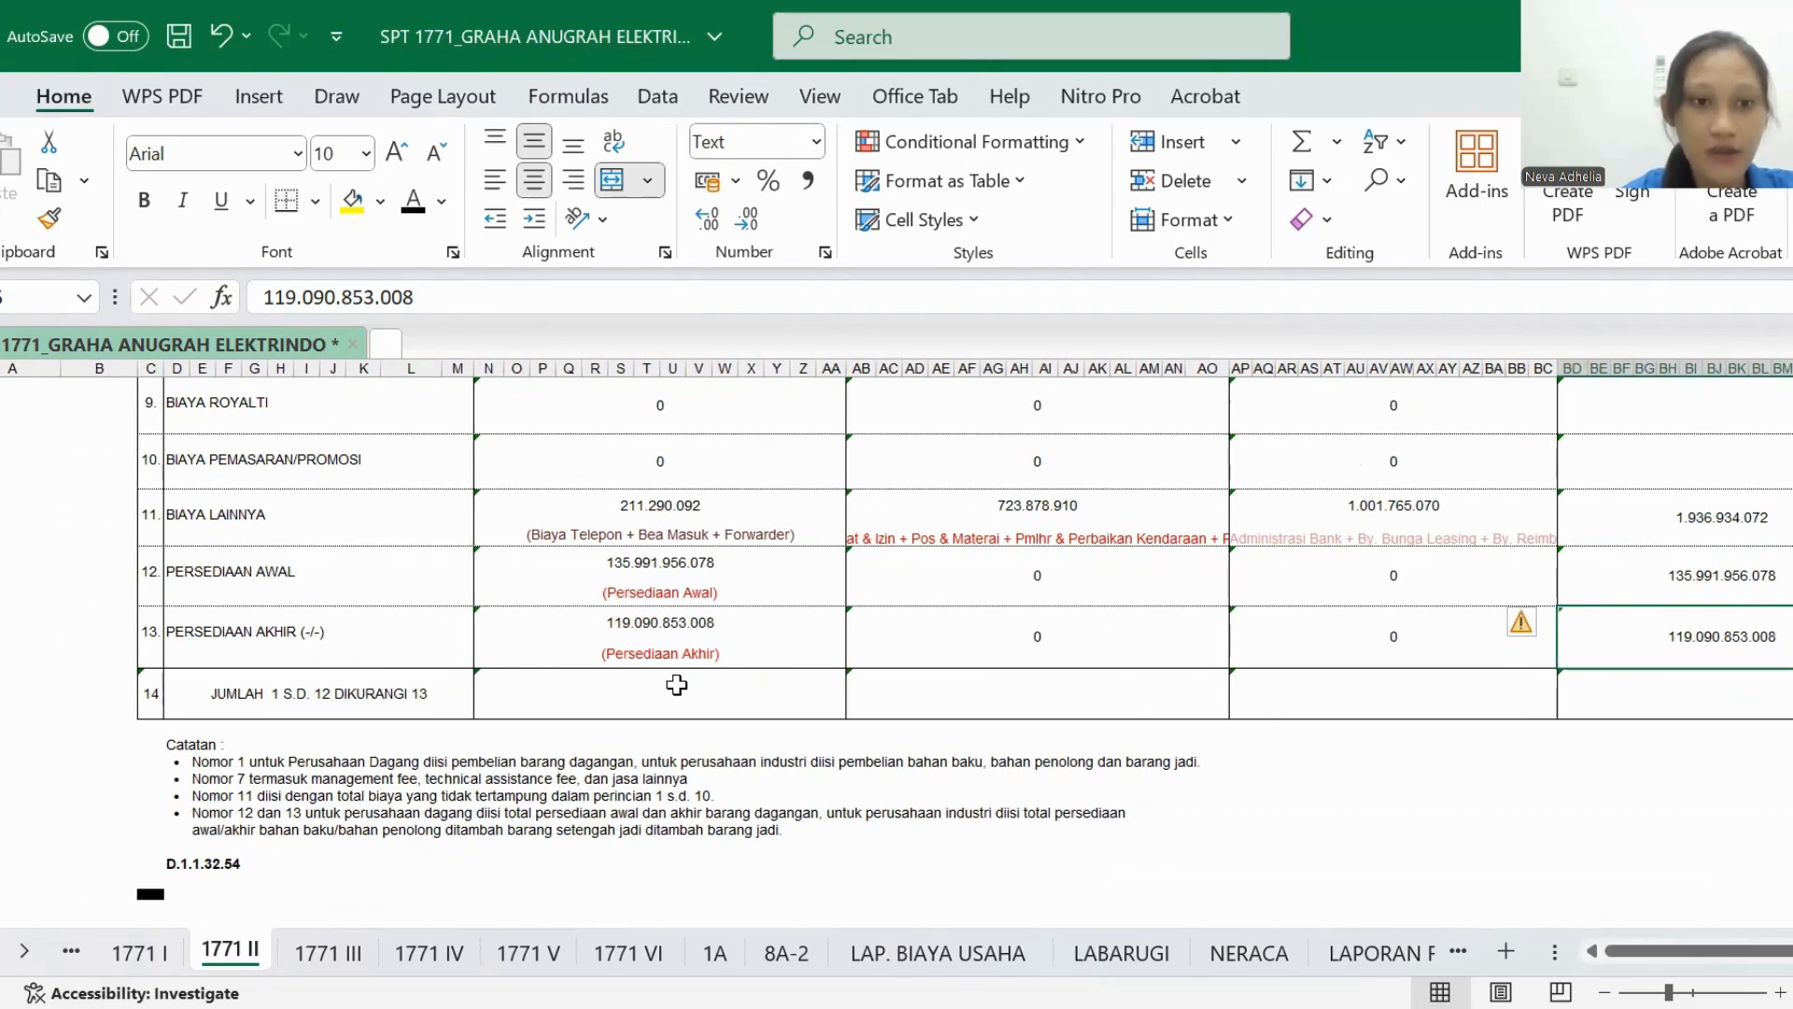
{"action": "scroll", "coordinate": [677, 685], "scroll_direction": "up", "scroll_amount": 5}
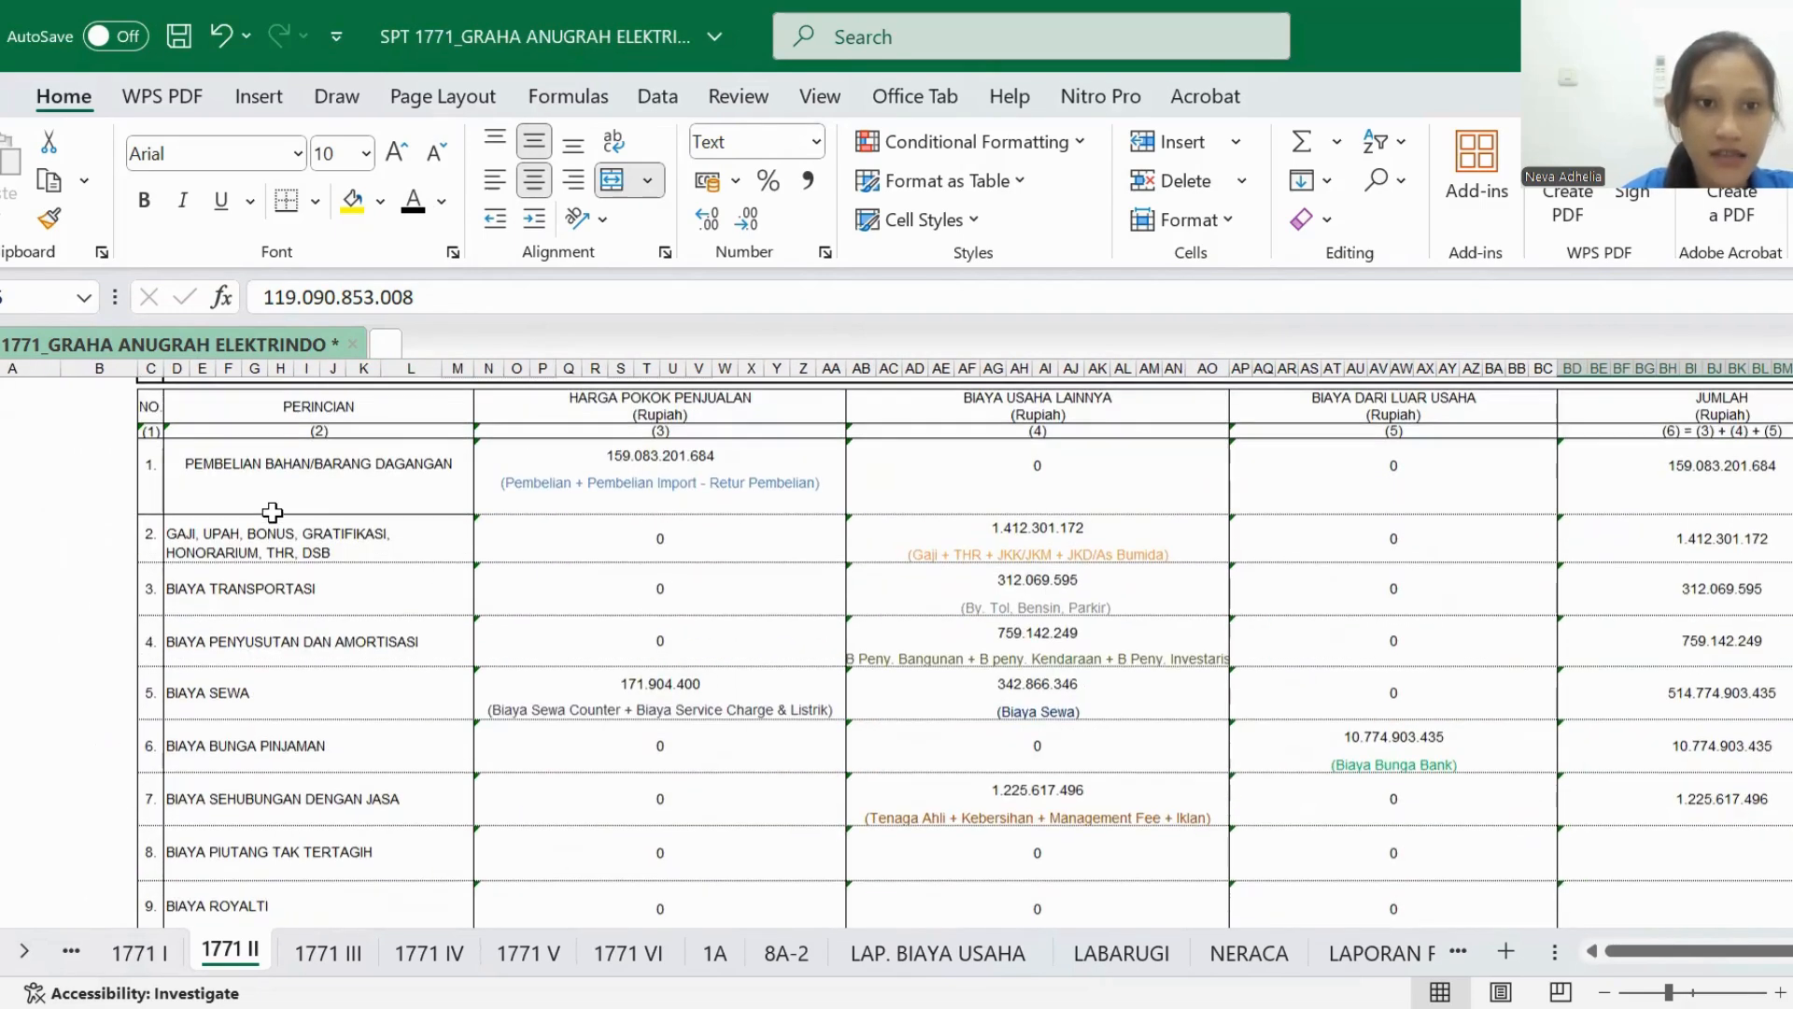
{"action": "scroll", "coordinate": [327, 747], "scroll_direction": "down", "scroll_amount": 5}
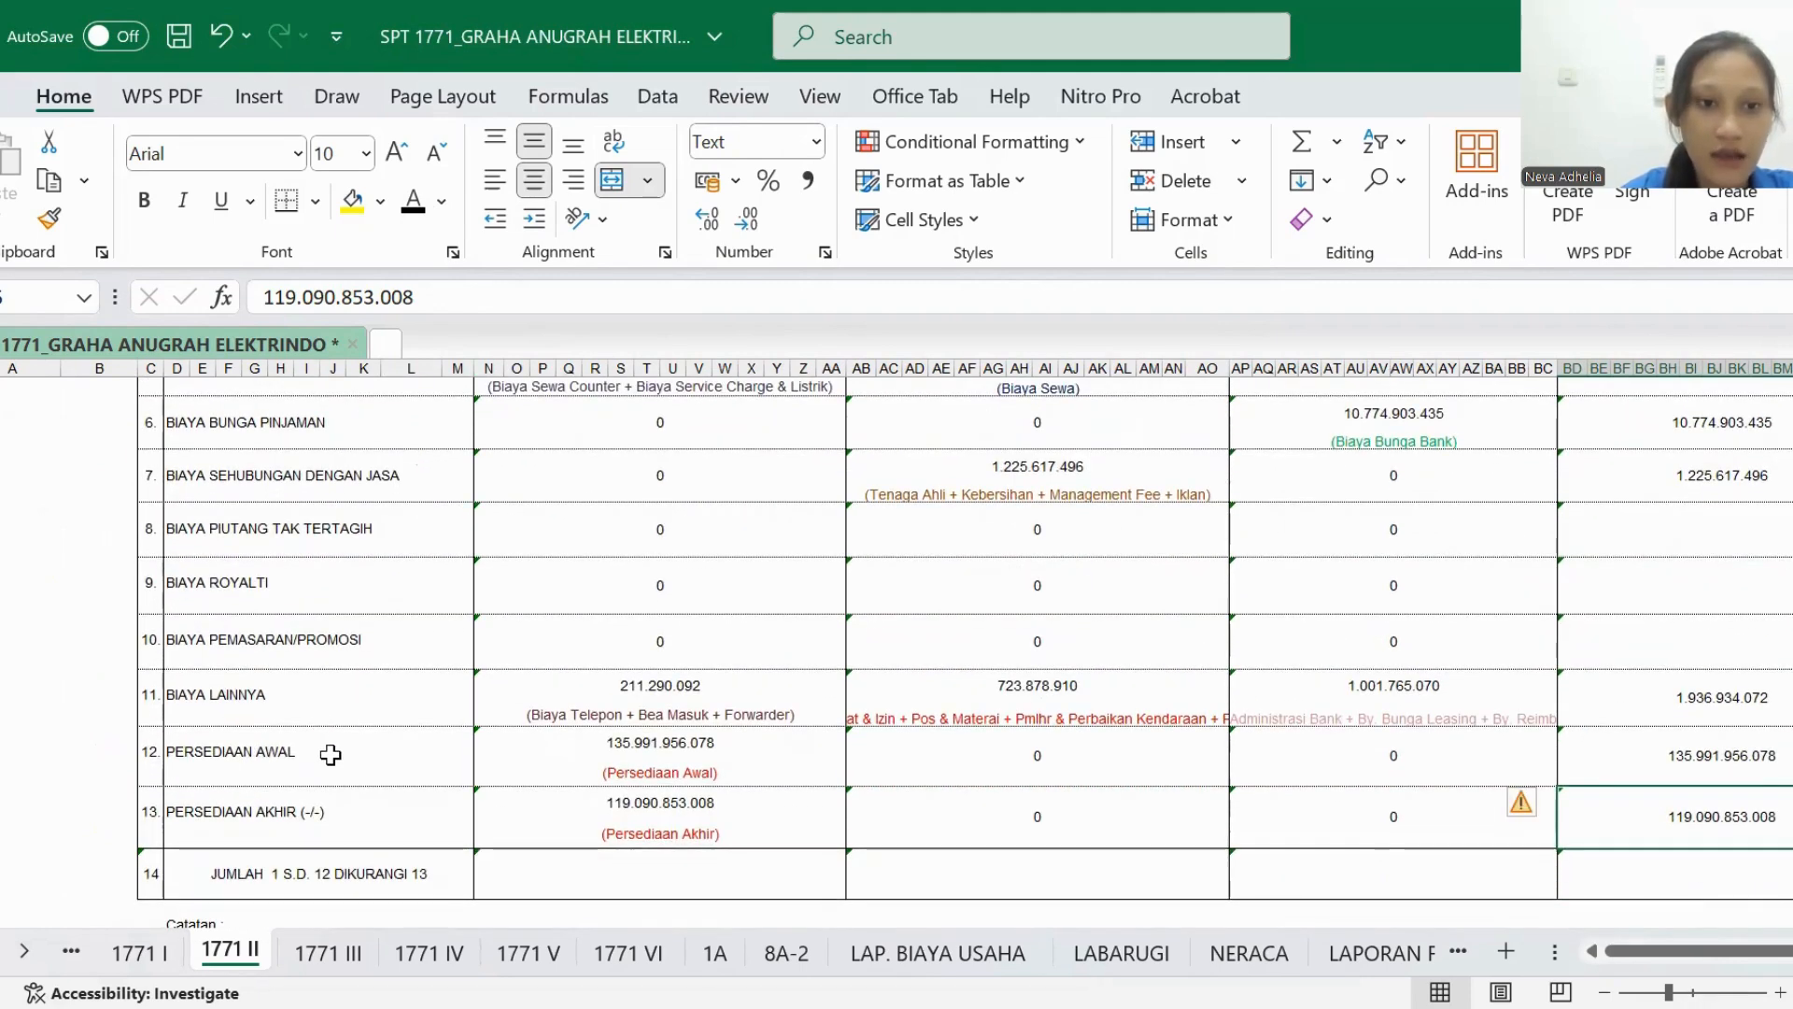
{"action": "scroll", "coordinate": [337, 808], "scroll_direction": "down", "scroll_amount": 1}
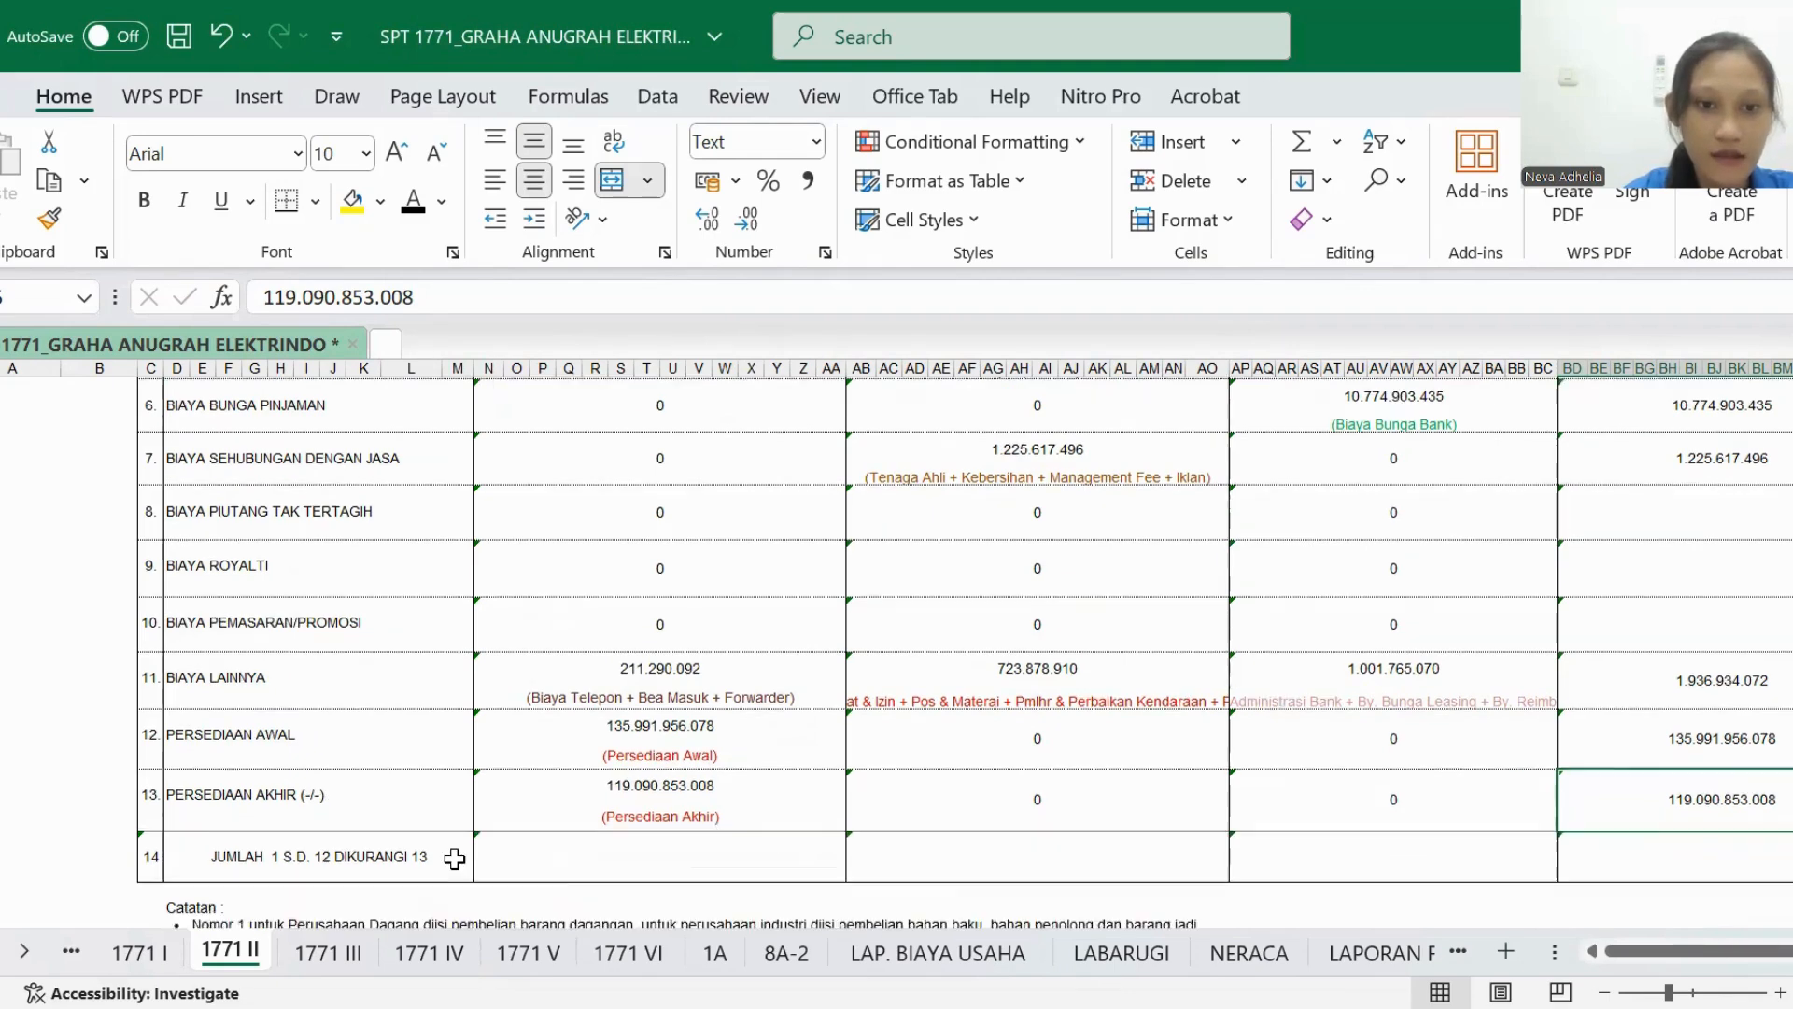
{"action": "scroll", "coordinate": [630, 814], "scroll_direction": "up", "scroll_amount": 5}
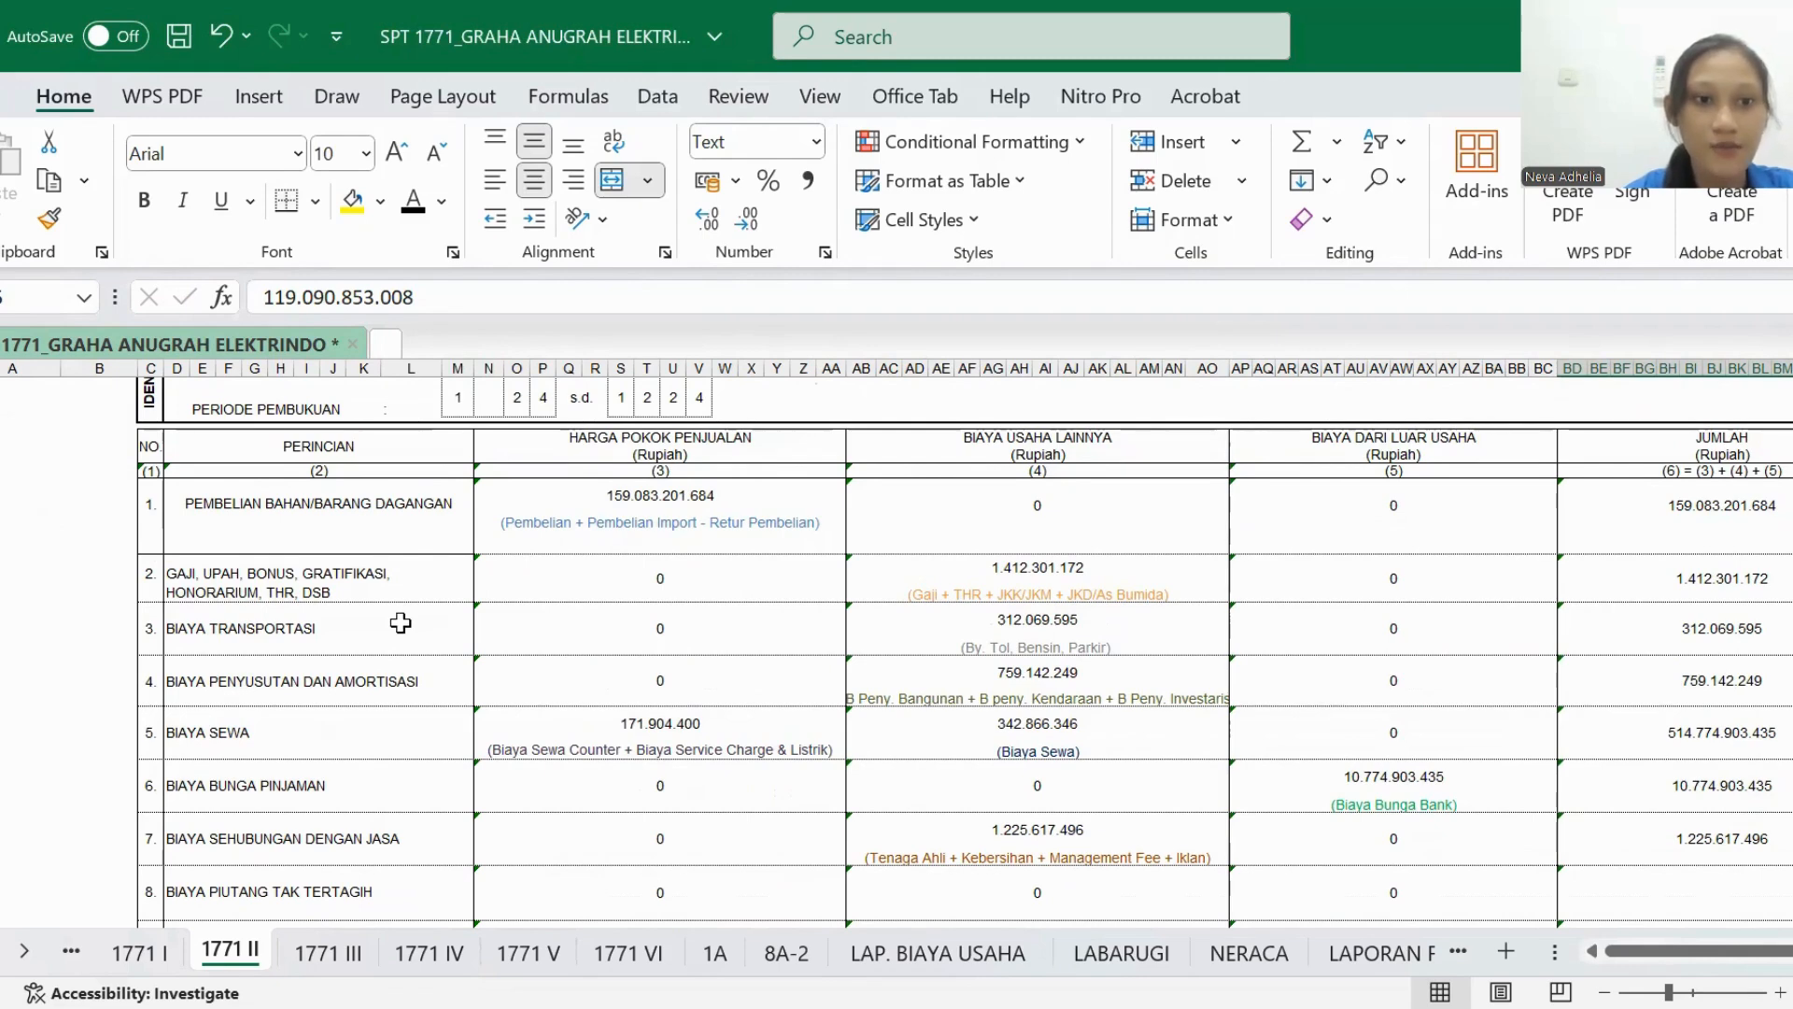
{"action": "scroll", "coordinate": [401, 622], "scroll_direction": "down", "scroll_amount": 2}
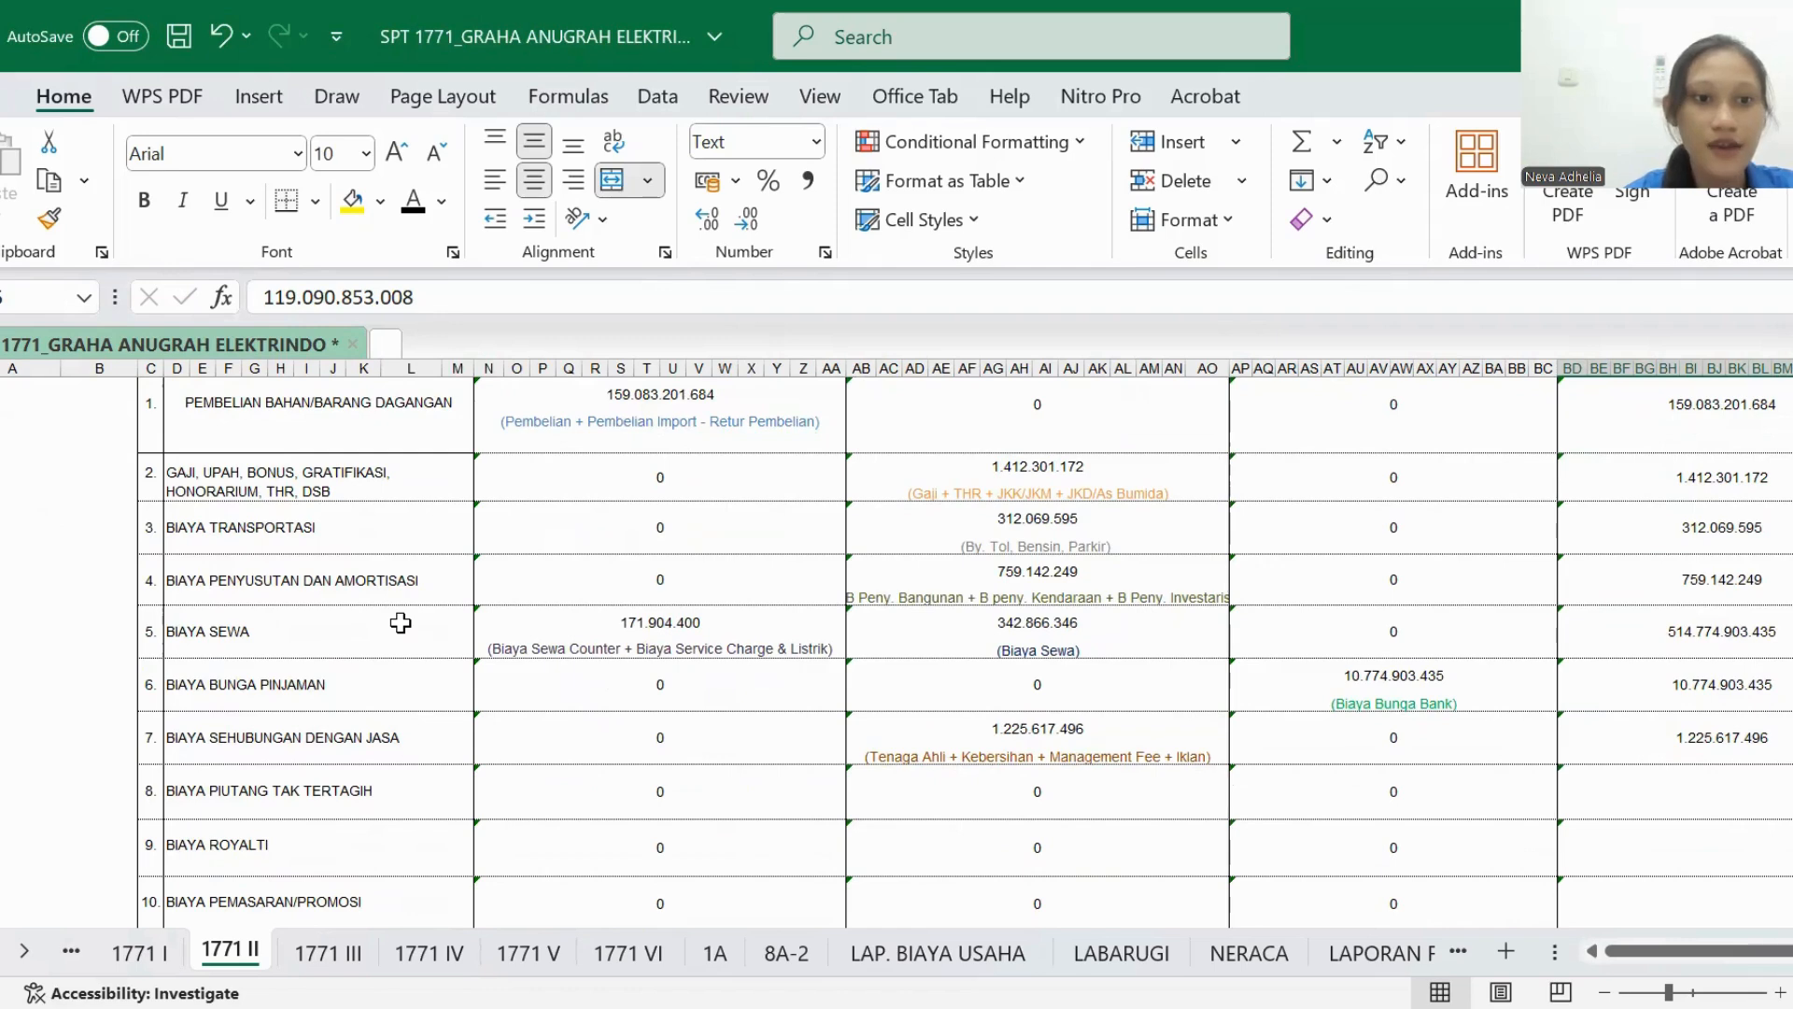
{"action": "scroll", "coordinate": [400, 622], "scroll_direction": "down", "scroll_amount": 1}
{"action": "left_click", "coordinate": [390, 624]}
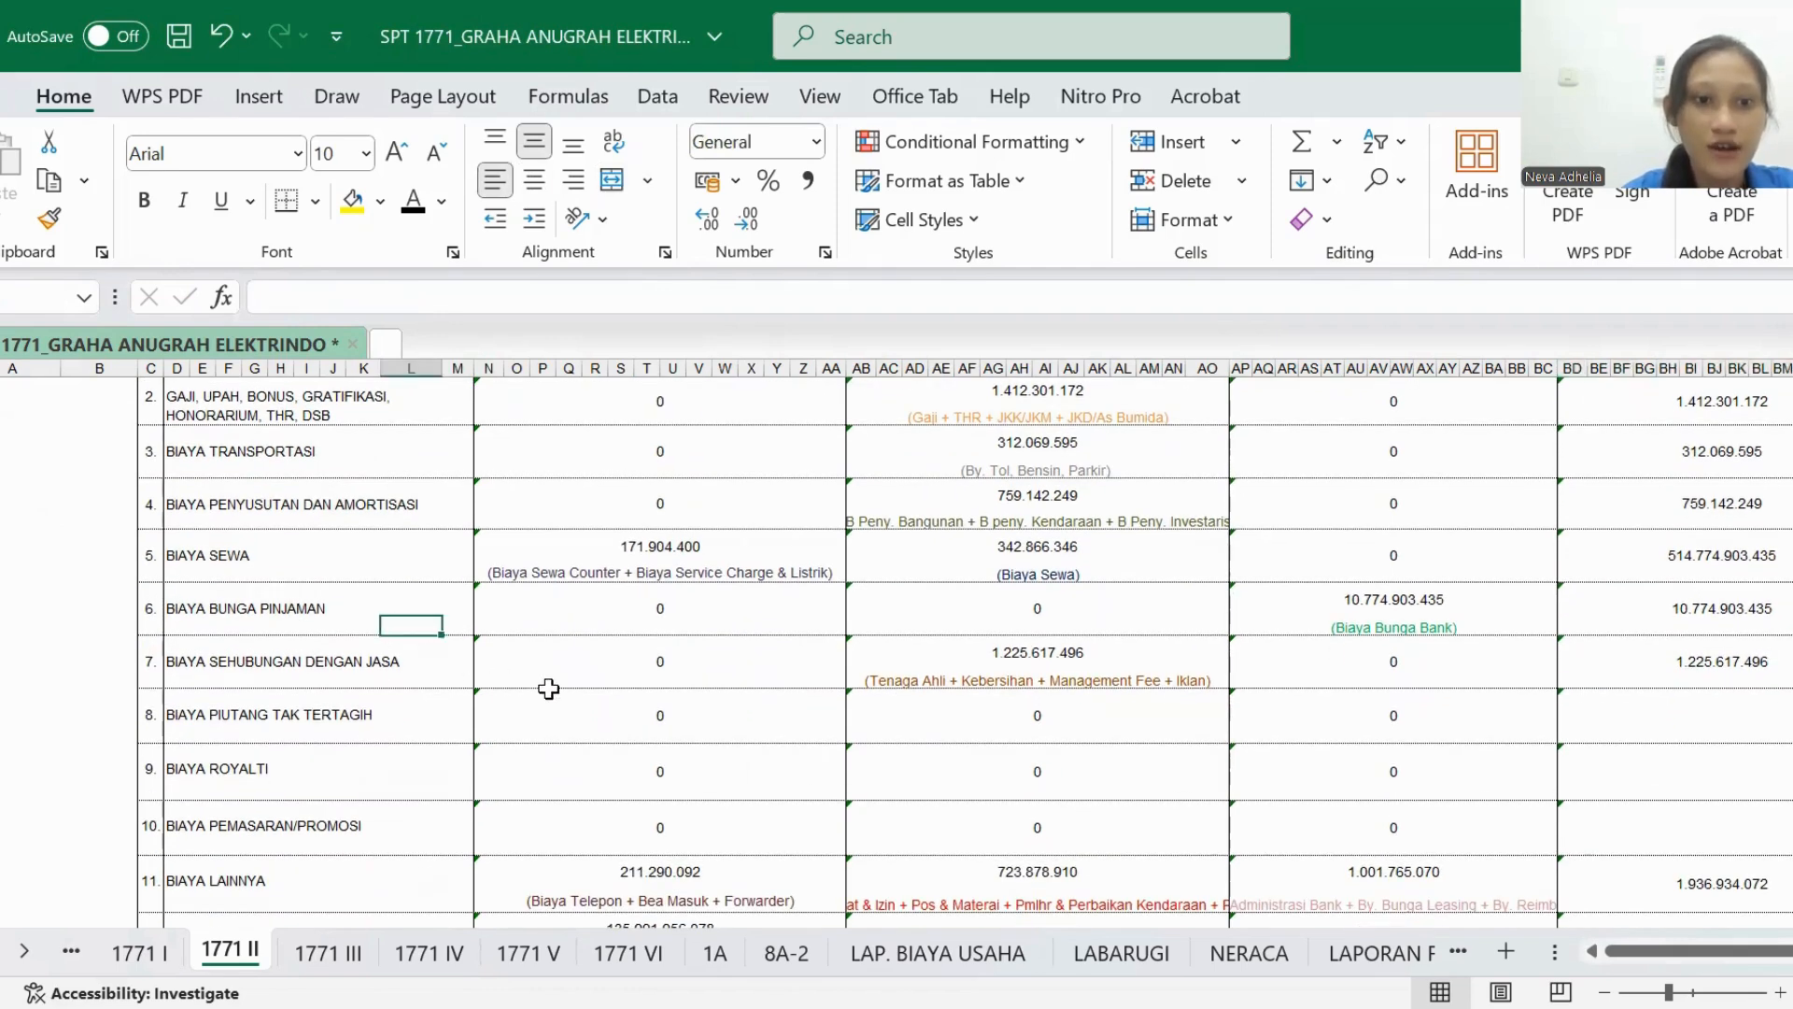
- Set the HARGA POKOK PENJUALAN total in row 14 of 1771 II to black font
{"action": "scroll", "coordinate": [545, 688], "scroll_direction": "down", "scroll_amount": 1}
{"action": "scroll", "coordinate": [548, 688], "scroll_direction": "down", "scroll_amount": 2}
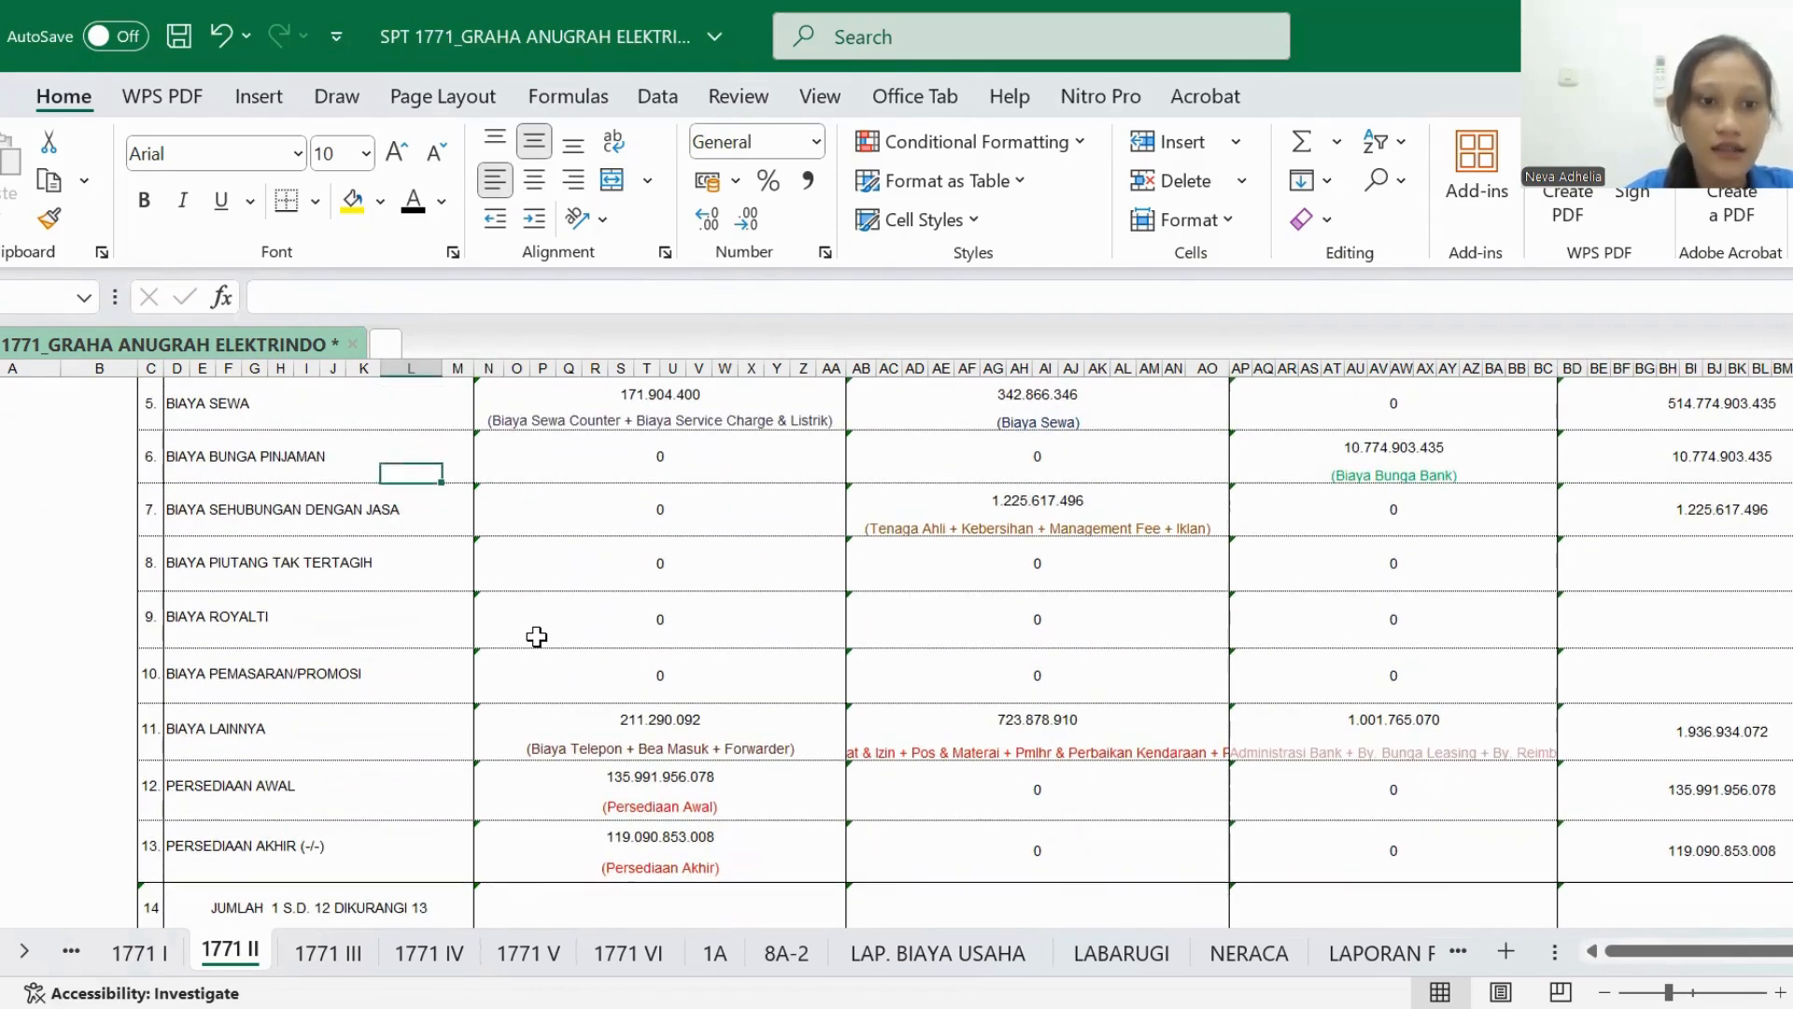
{"action": "scroll", "coordinate": [546, 666], "scroll_direction": "down", "scroll_amount": 2}
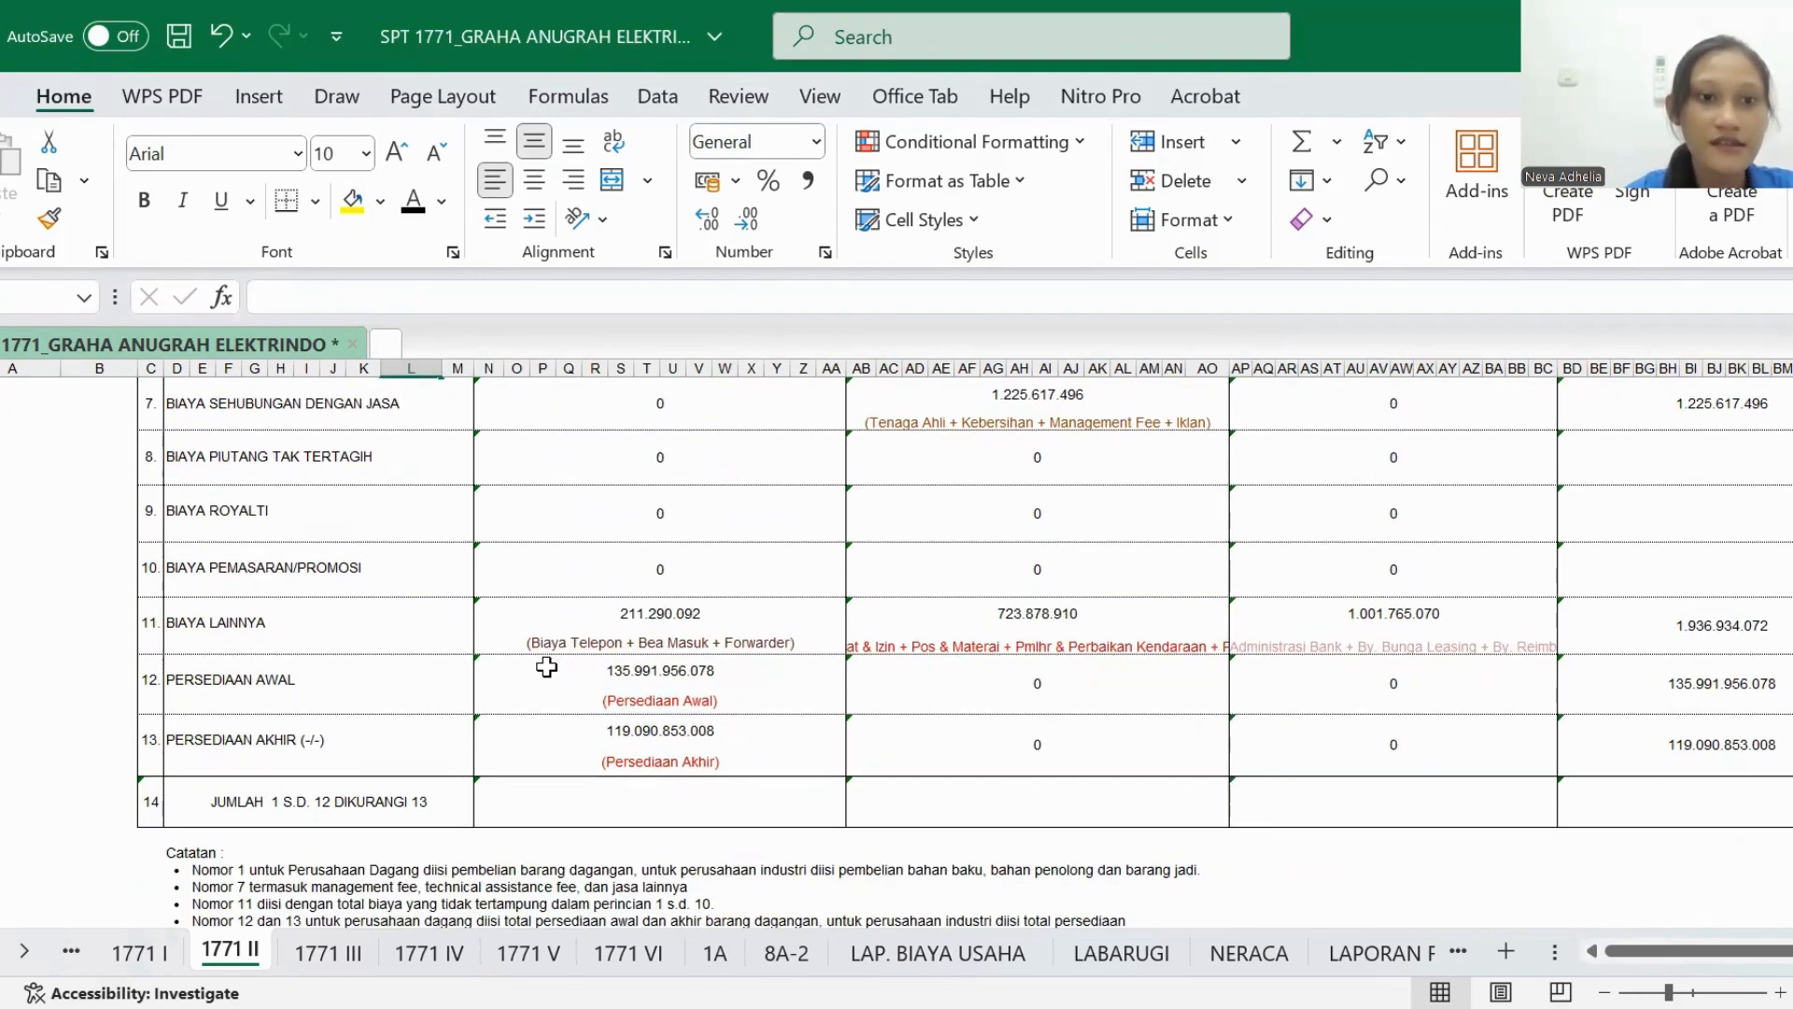
{"action": "left_click", "coordinate": [532, 798]}
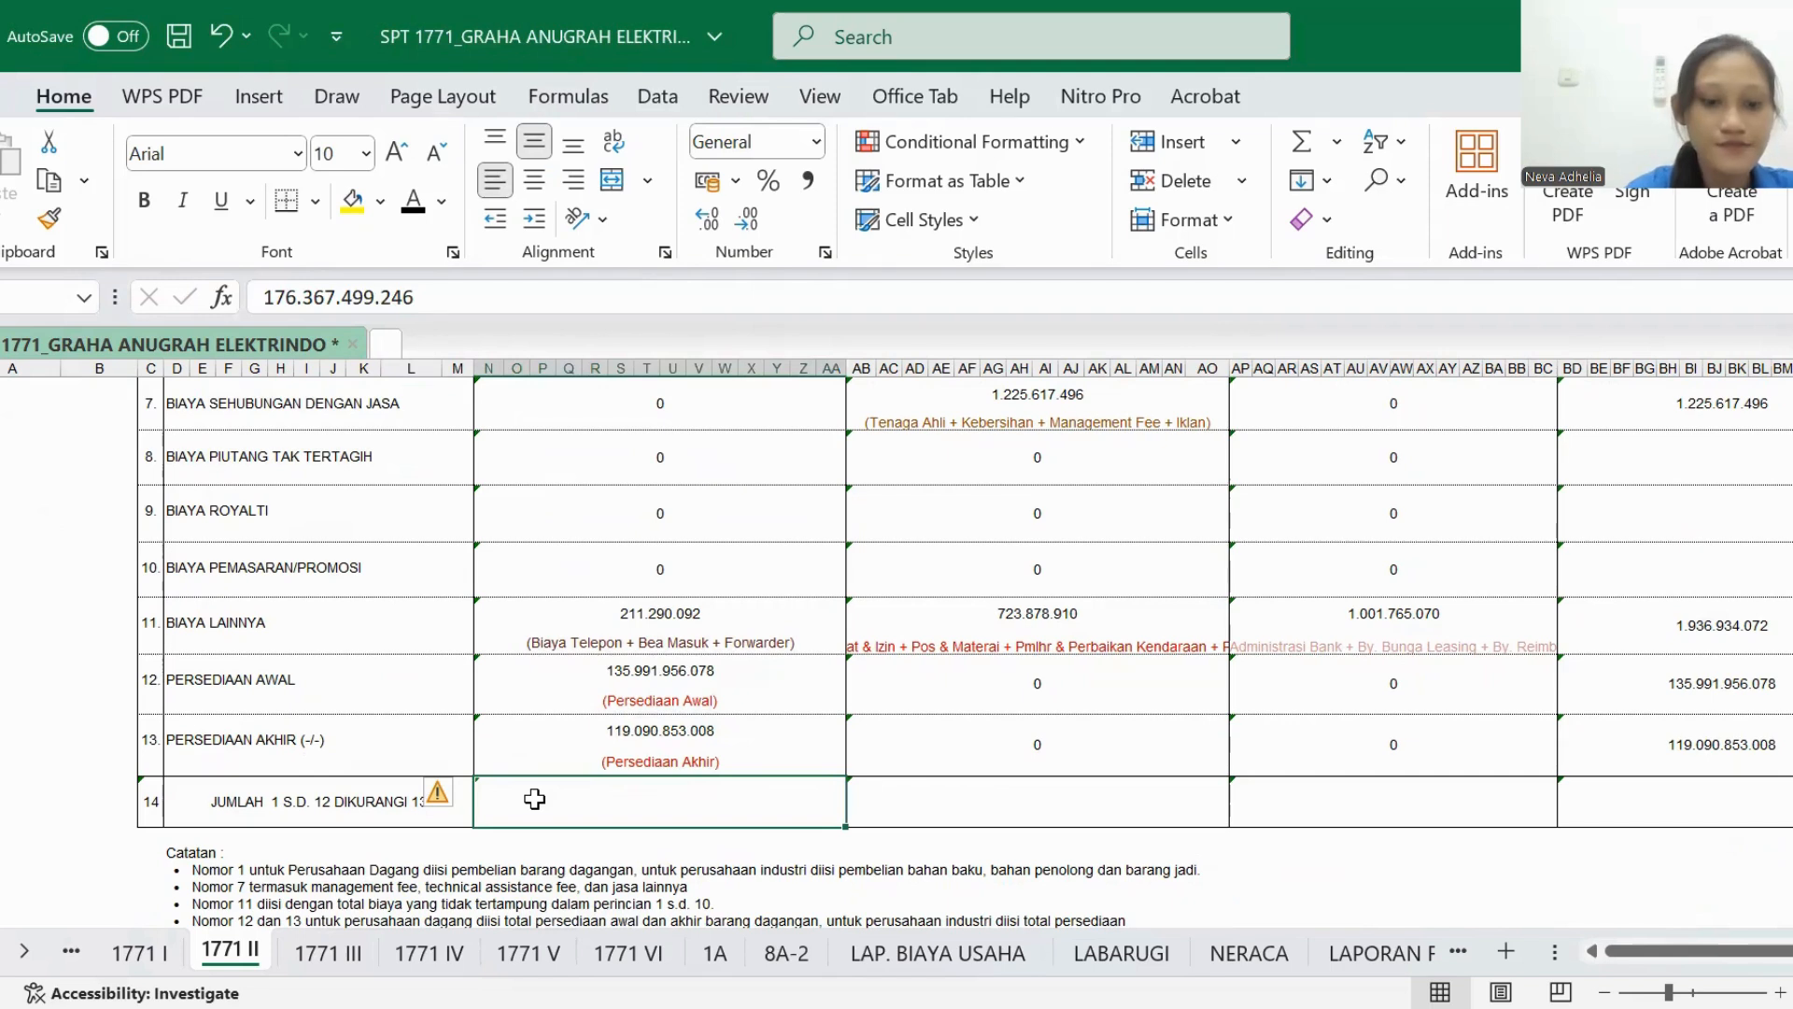
{"action": "left_click", "coordinate": [411, 209]}
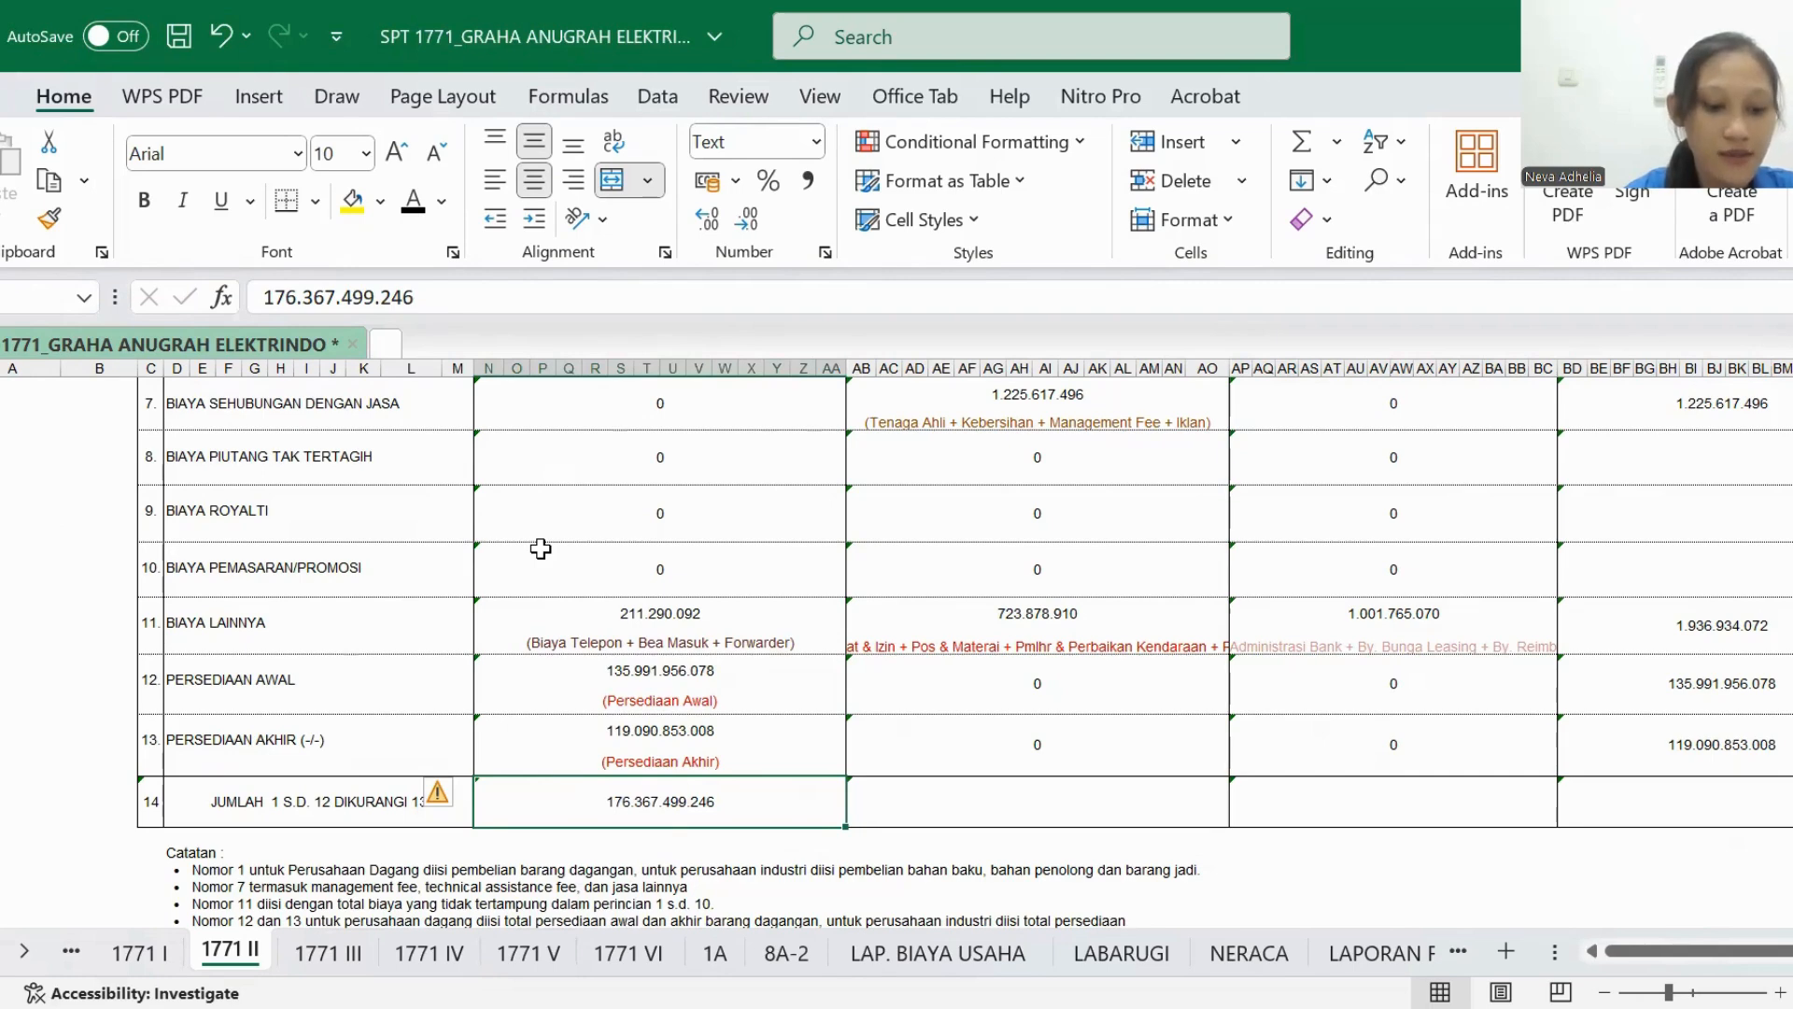
- Set the BIAYA USAHA LAINNYA total in row 14 of 1771 II to black font
{"action": "scroll", "coordinate": [925, 572], "scroll_direction": "right", "scroll_amount": 2}
{"action": "scroll", "coordinate": [925, 572], "scroll_direction": "up", "scroll_amount": 5}
{"action": "scroll", "coordinate": [924, 573], "scroll_direction": "down", "scroll_amount": 5}
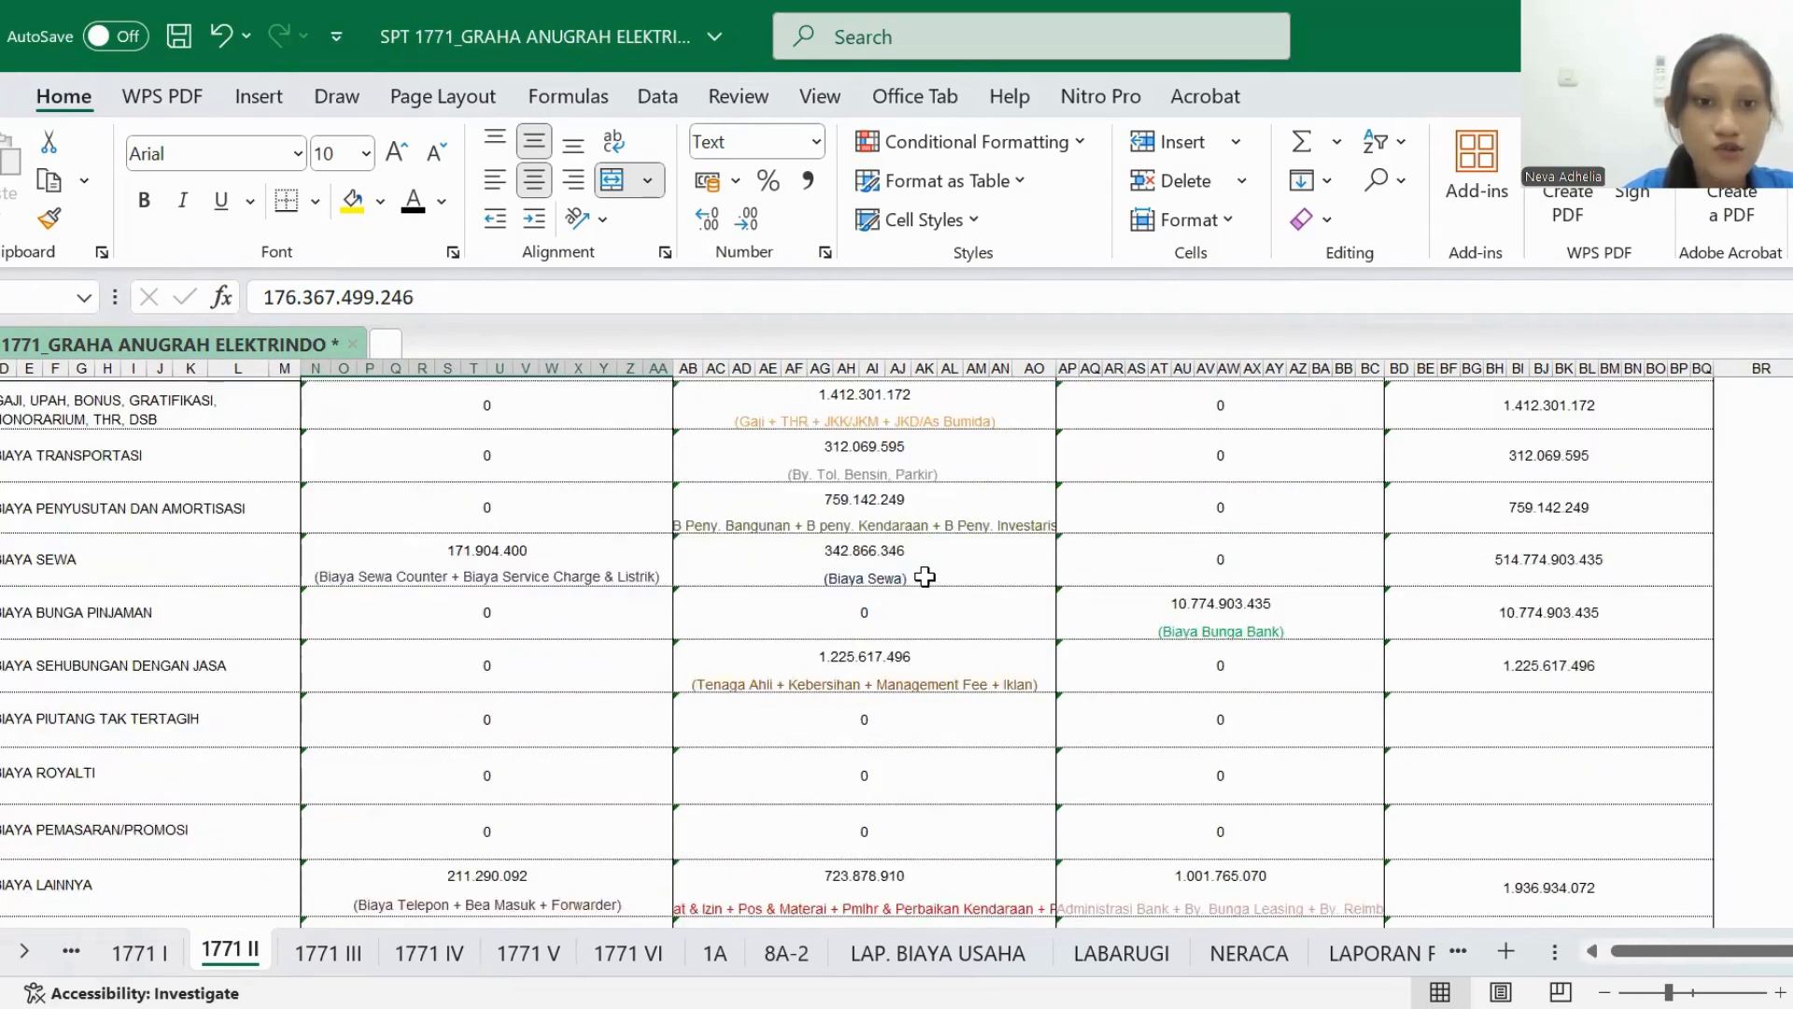
{"action": "scroll", "coordinate": [924, 577], "scroll_direction": "left", "scroll_amount": 2}
{"action": "scroll", "coordinate": [300, 628], "scroll_direction": "up", "scroll_amount": 5}
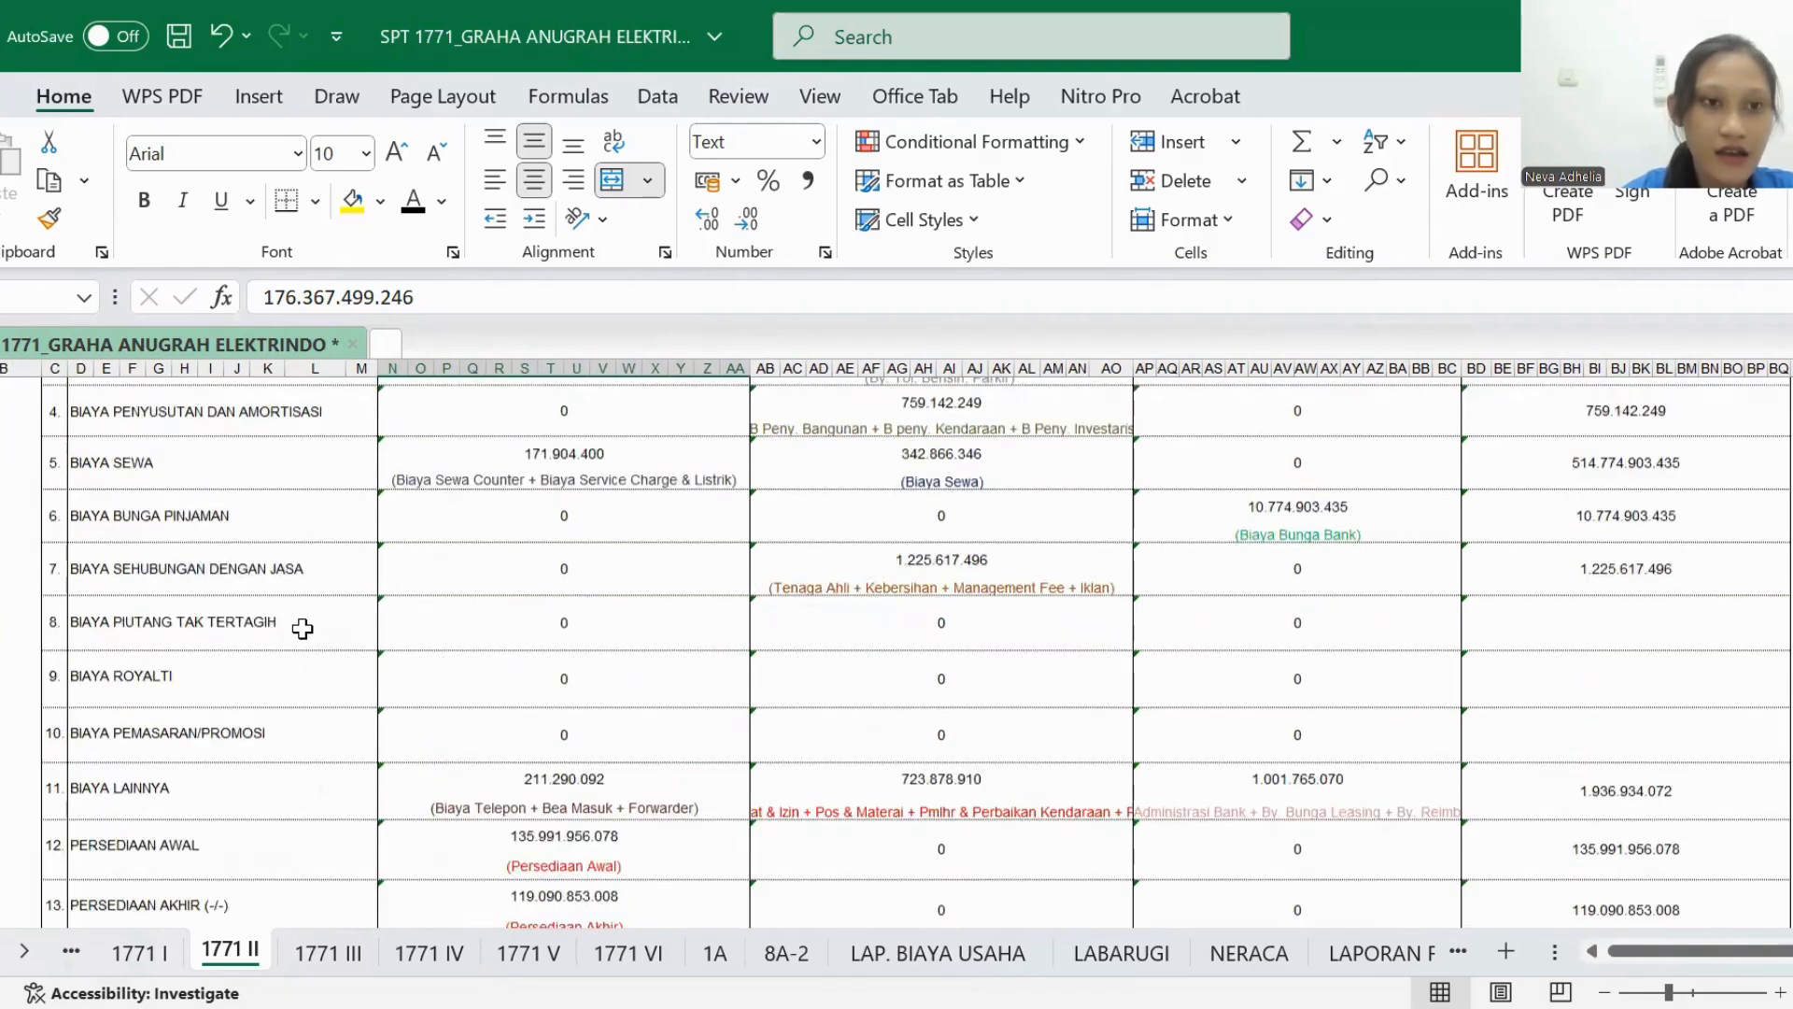
{"action": "scroll", "coordinate": [301, 629], "scroll_direction": "down", "scroll_amount": 5}
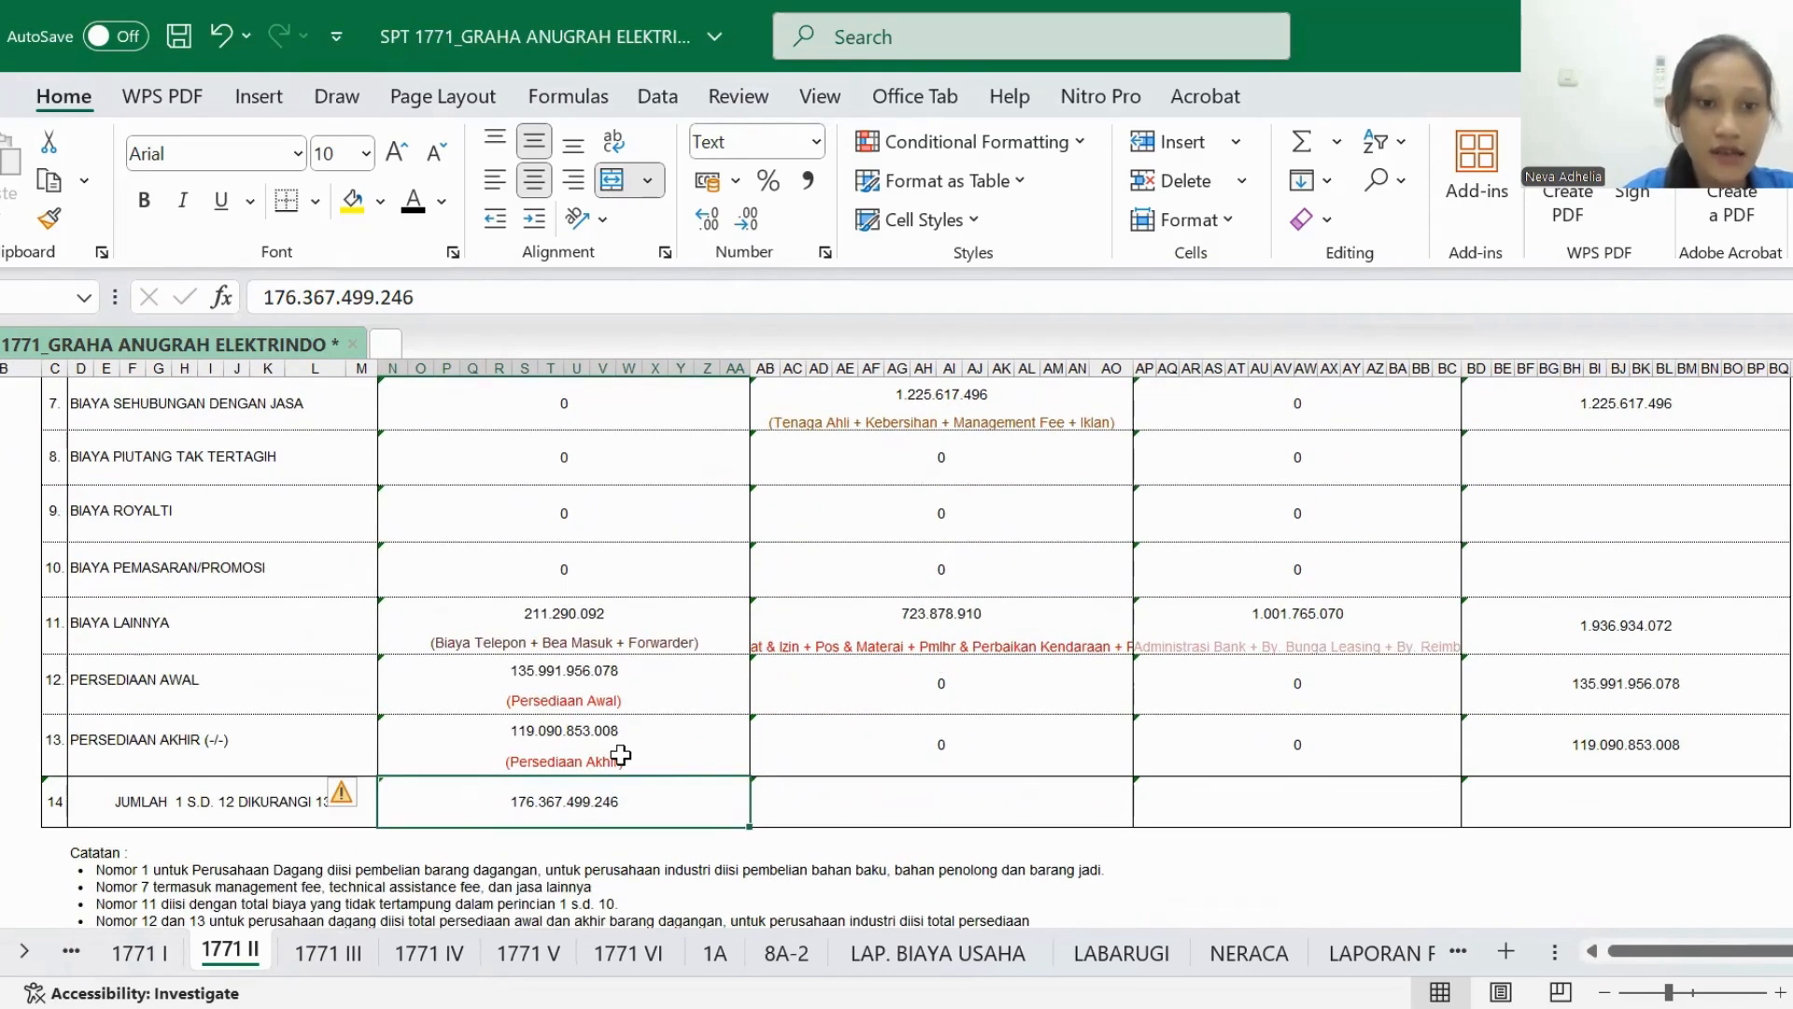
{"action": "scroll", "coordinate": [735, 804], "scroll_direction": "right", "scroll_amount": 2}
{"action": "left_click", "coordinate": [735, 804]}
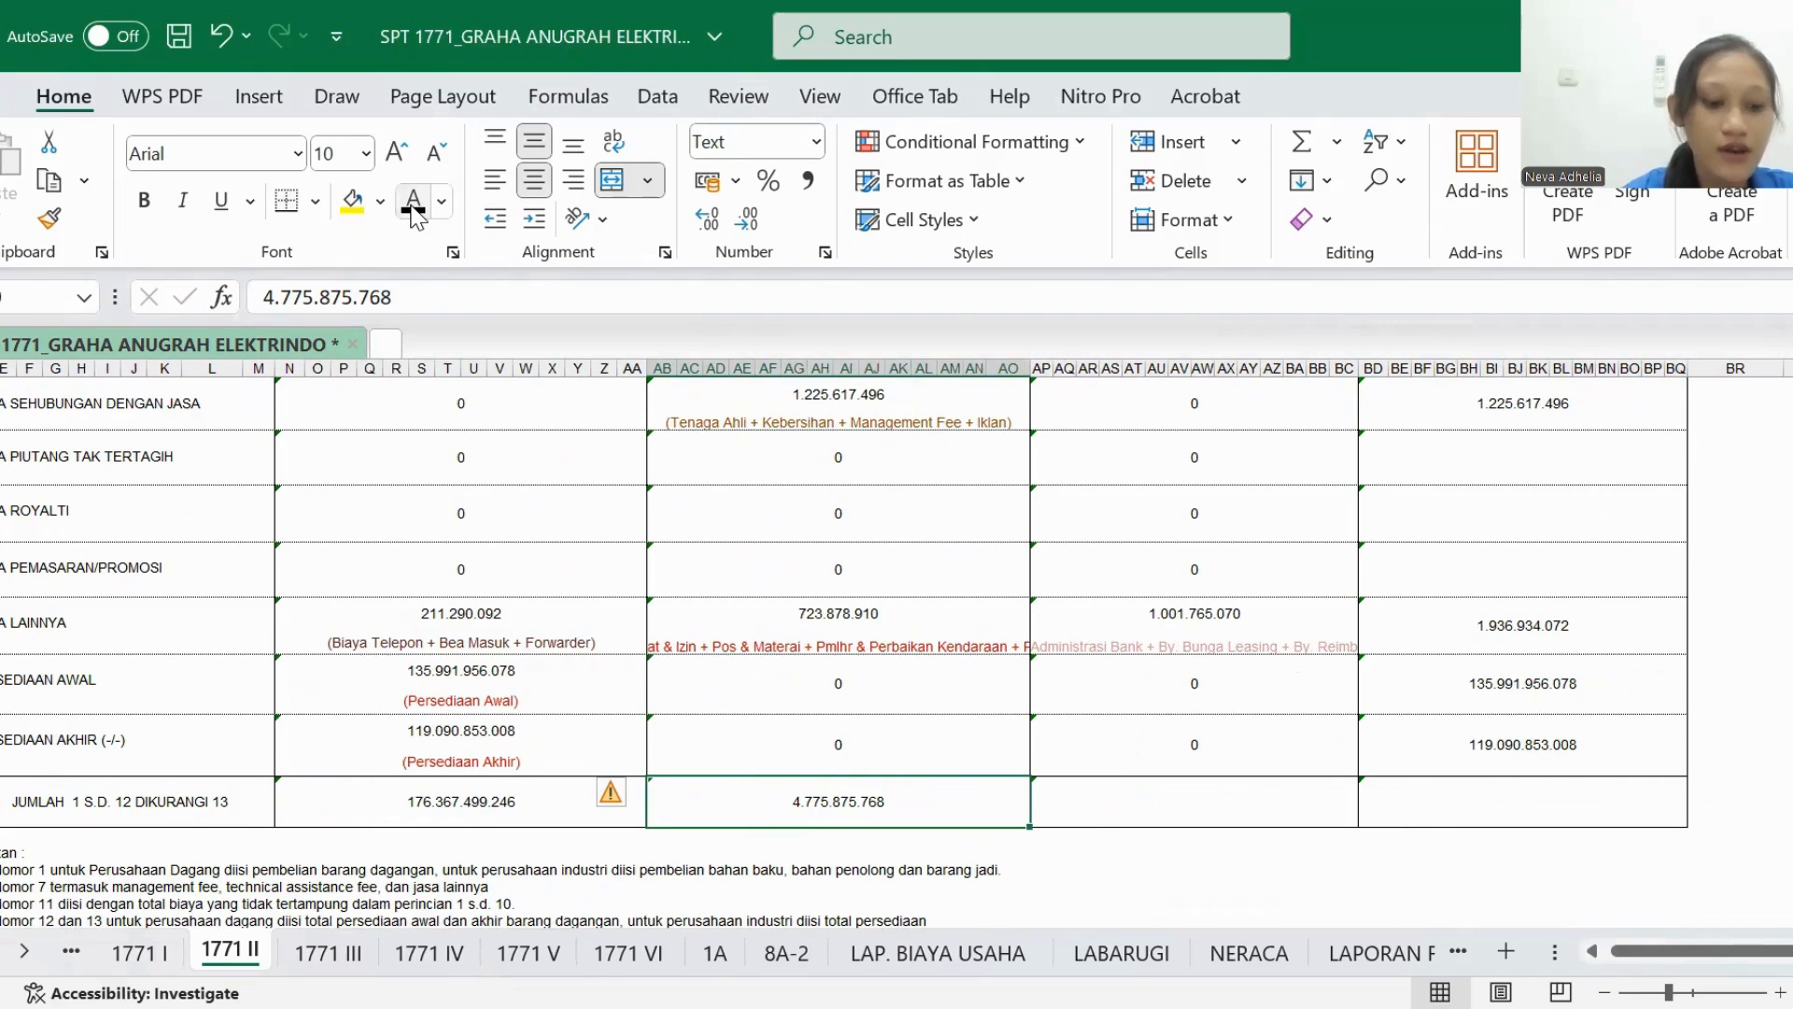
- Set the BIAYA DARI LUAR USAHA total in row 14 of 1771 II to black font
{"action": "scroll", "coordinate": [564, 567], "scroll_direction": "left", "scroll_amount": 3}
{"action": "scroll", "coordinate": [564, 568], "scroll_direction": "up", "scroll_amount": 5}
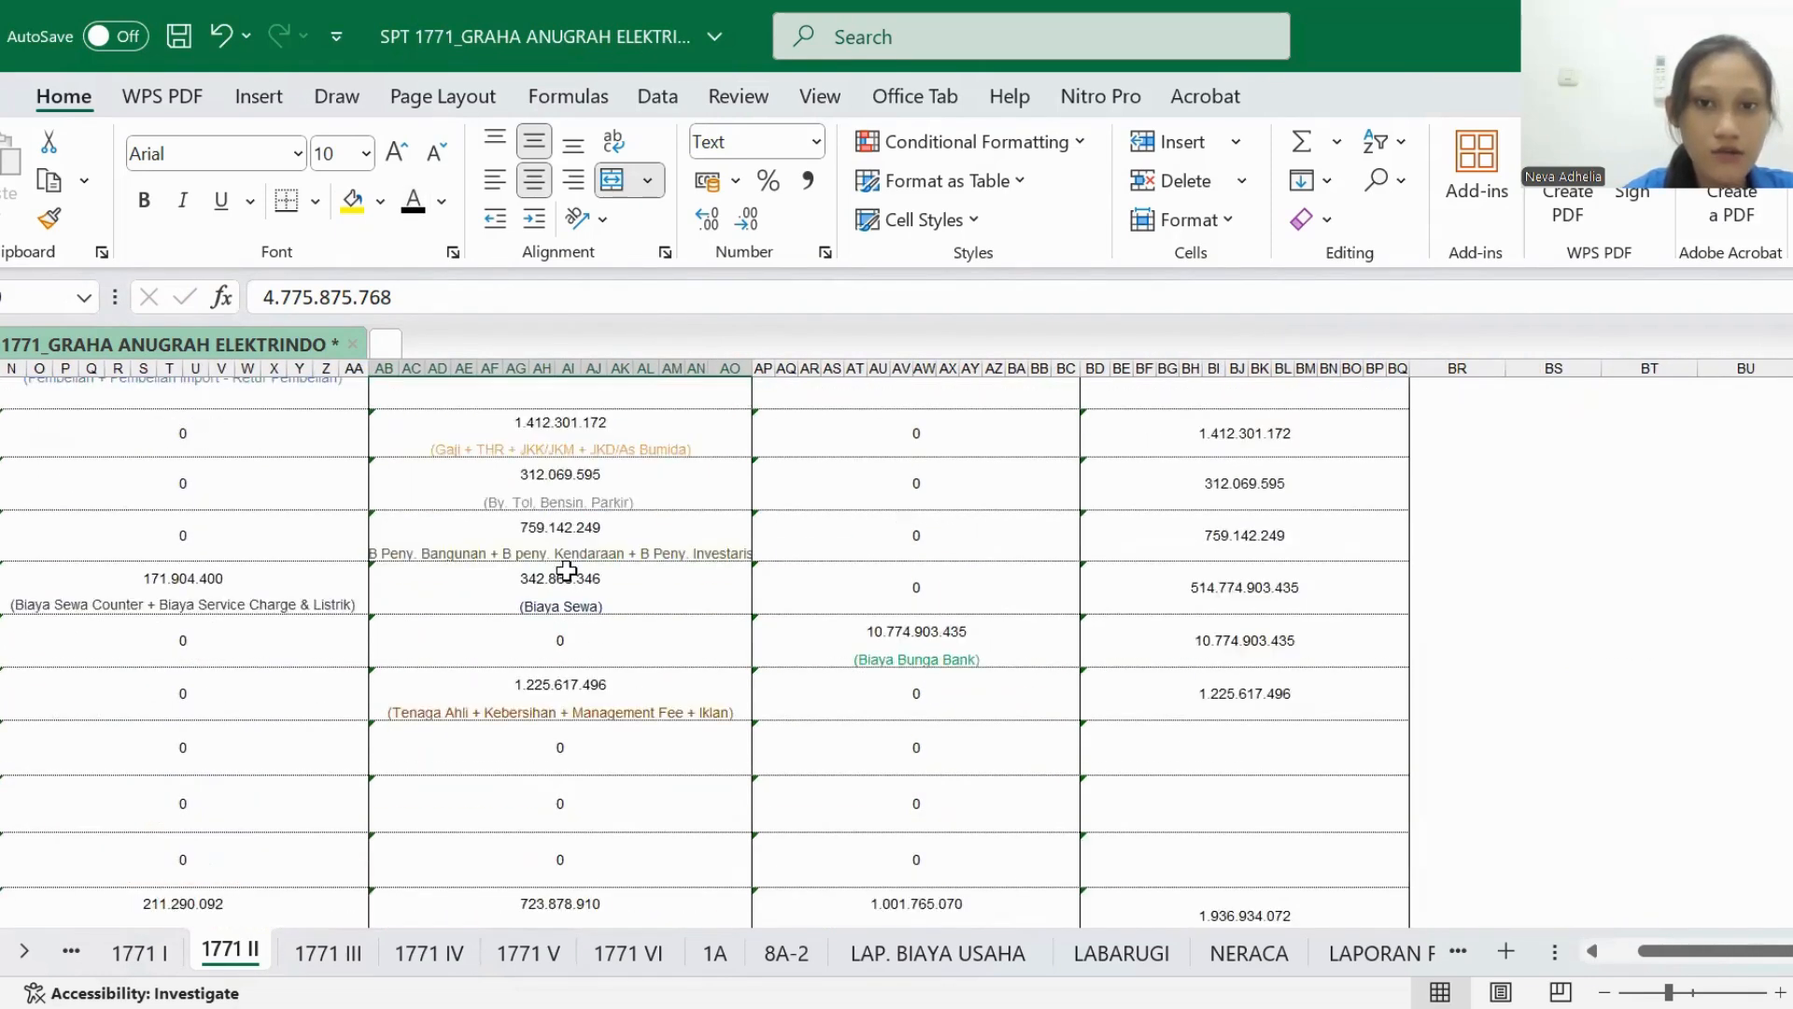
{"action": "scroll", "coordinate": [567, 572], "scroll_direction": "down", "scroll_amount": 8}
{"action": "left_click", "coordinate": [784, 764]}
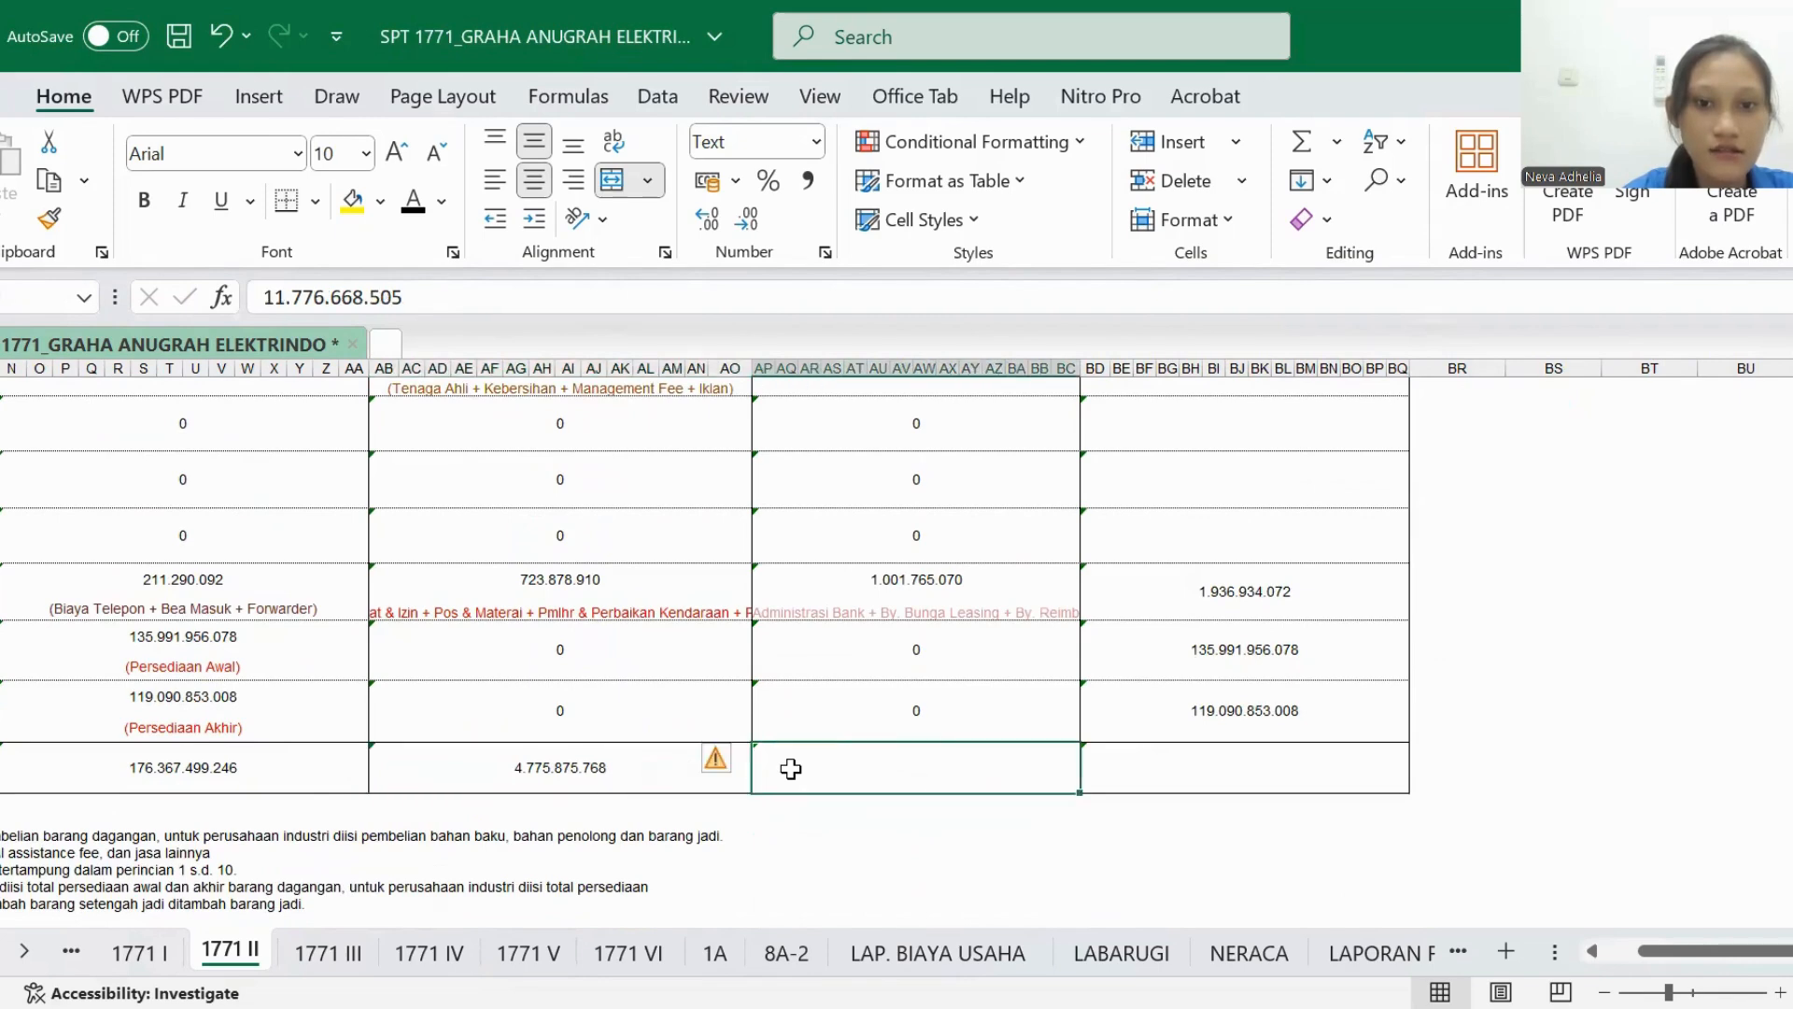
{"action": "left_click", "coordinate": [414, 216]}
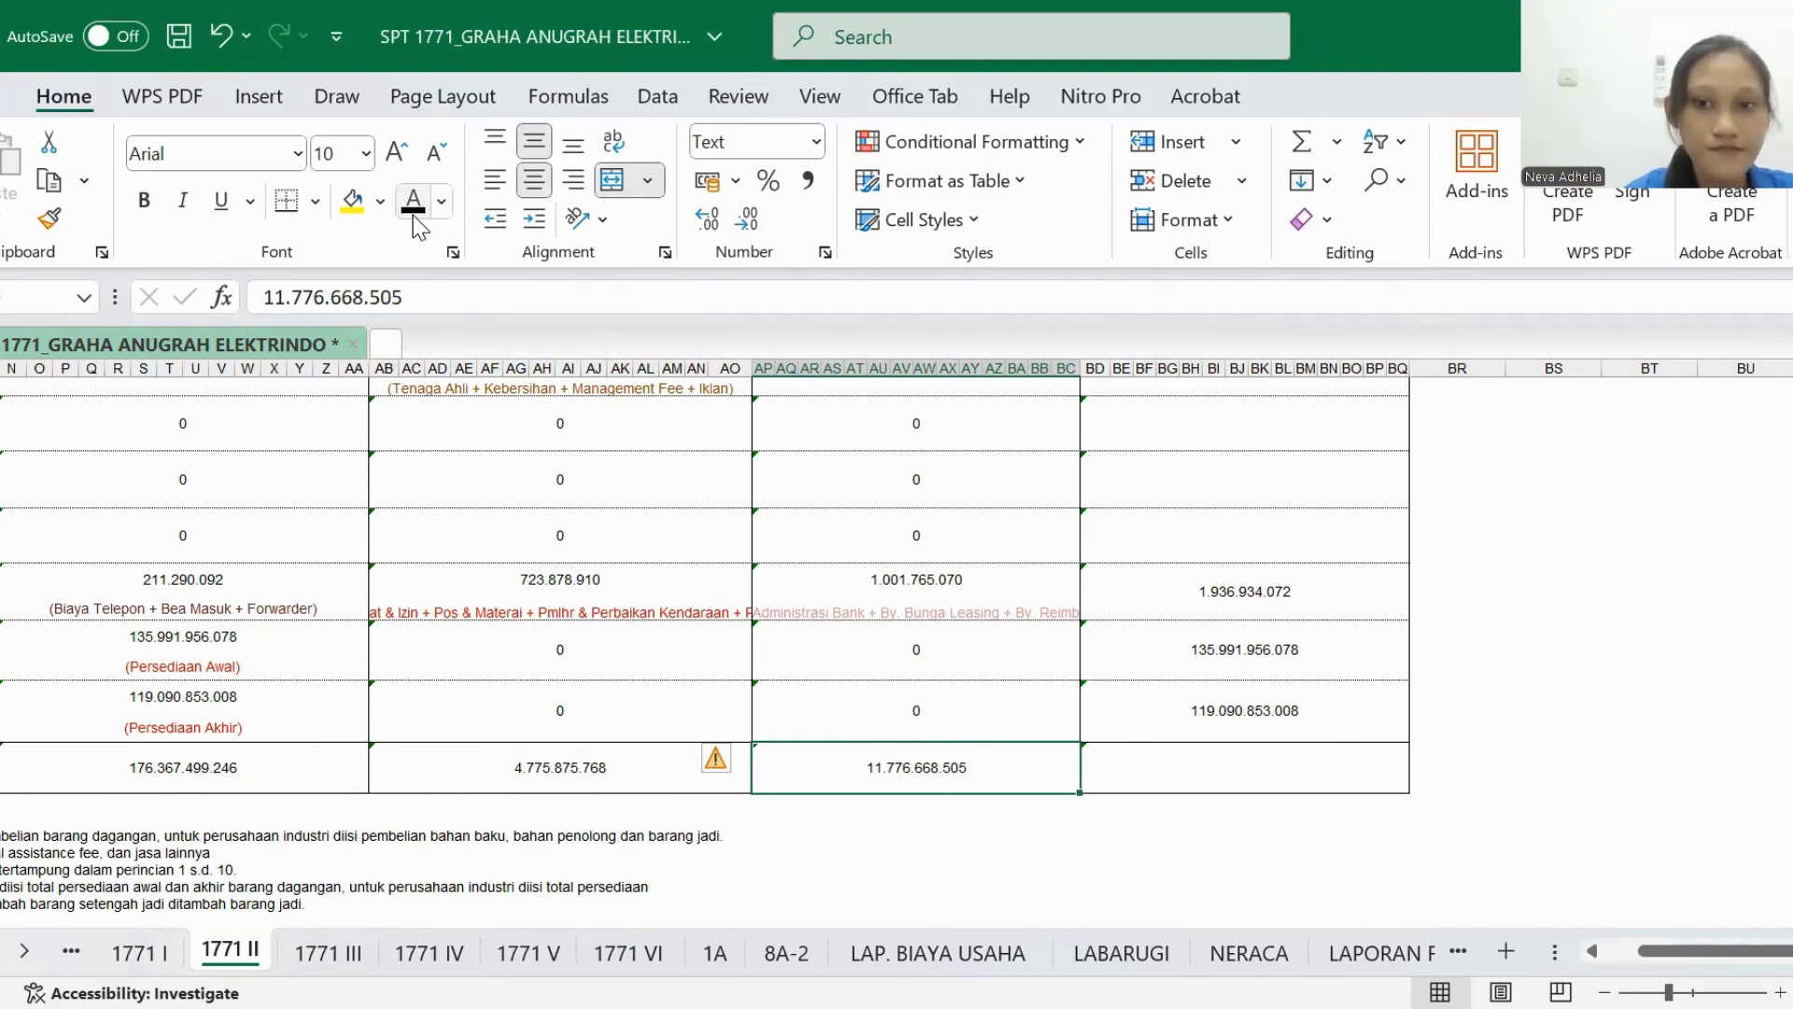
- Set the overall JUMLAH total in row 14 of 1771 II to black font
{"action": "scroll", "coordinate": [933, 504], "scroll_direction": "right", "scroll_amount": 3}
{"action": "scroll", "coordinate": [936, 507], "scroll_direction": "up", "scroll_amount": 5}
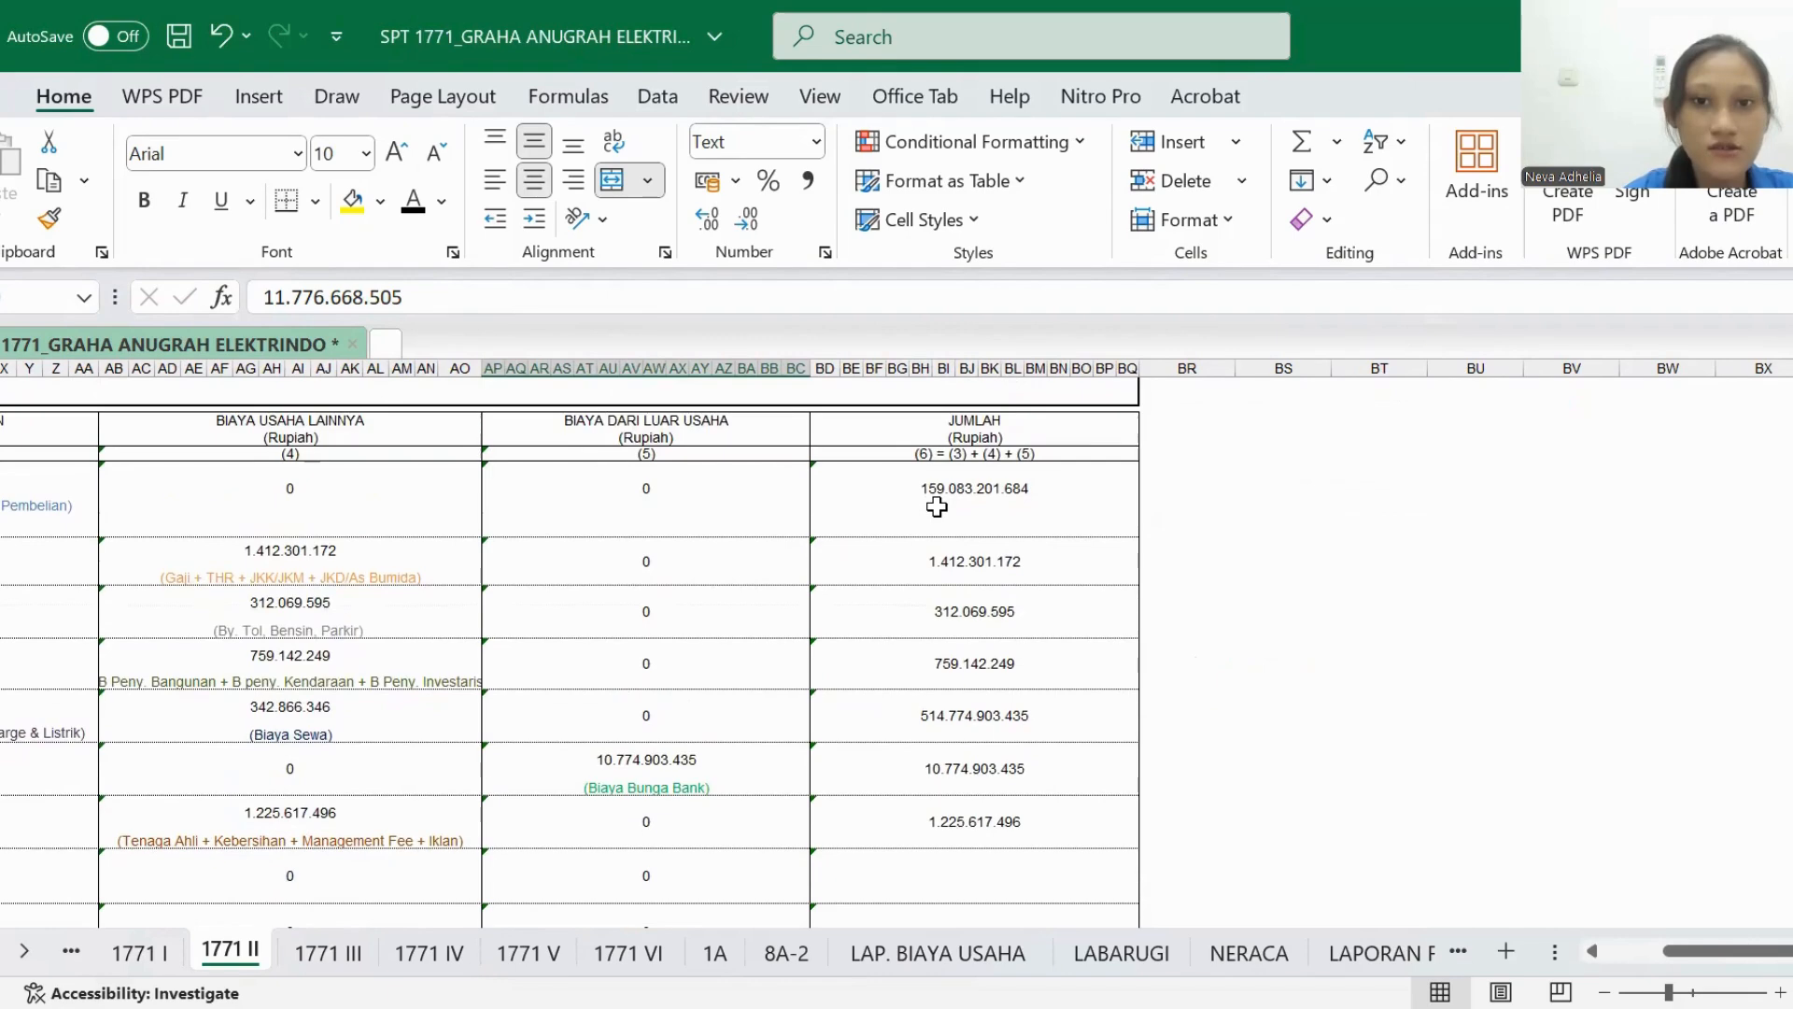
{"action": "scroll", "coordinate": [937, 507], "scroll_direction": "down", "scroll_amount": 6}
{"action": "scroll", "coordinate": [933, 505], "scroll_direction": "left", "scroll_amount": 4}
{"action": "scroll", "coordinate": [933, 505], "scroll_direction": "right", "scroll_amount": 4}
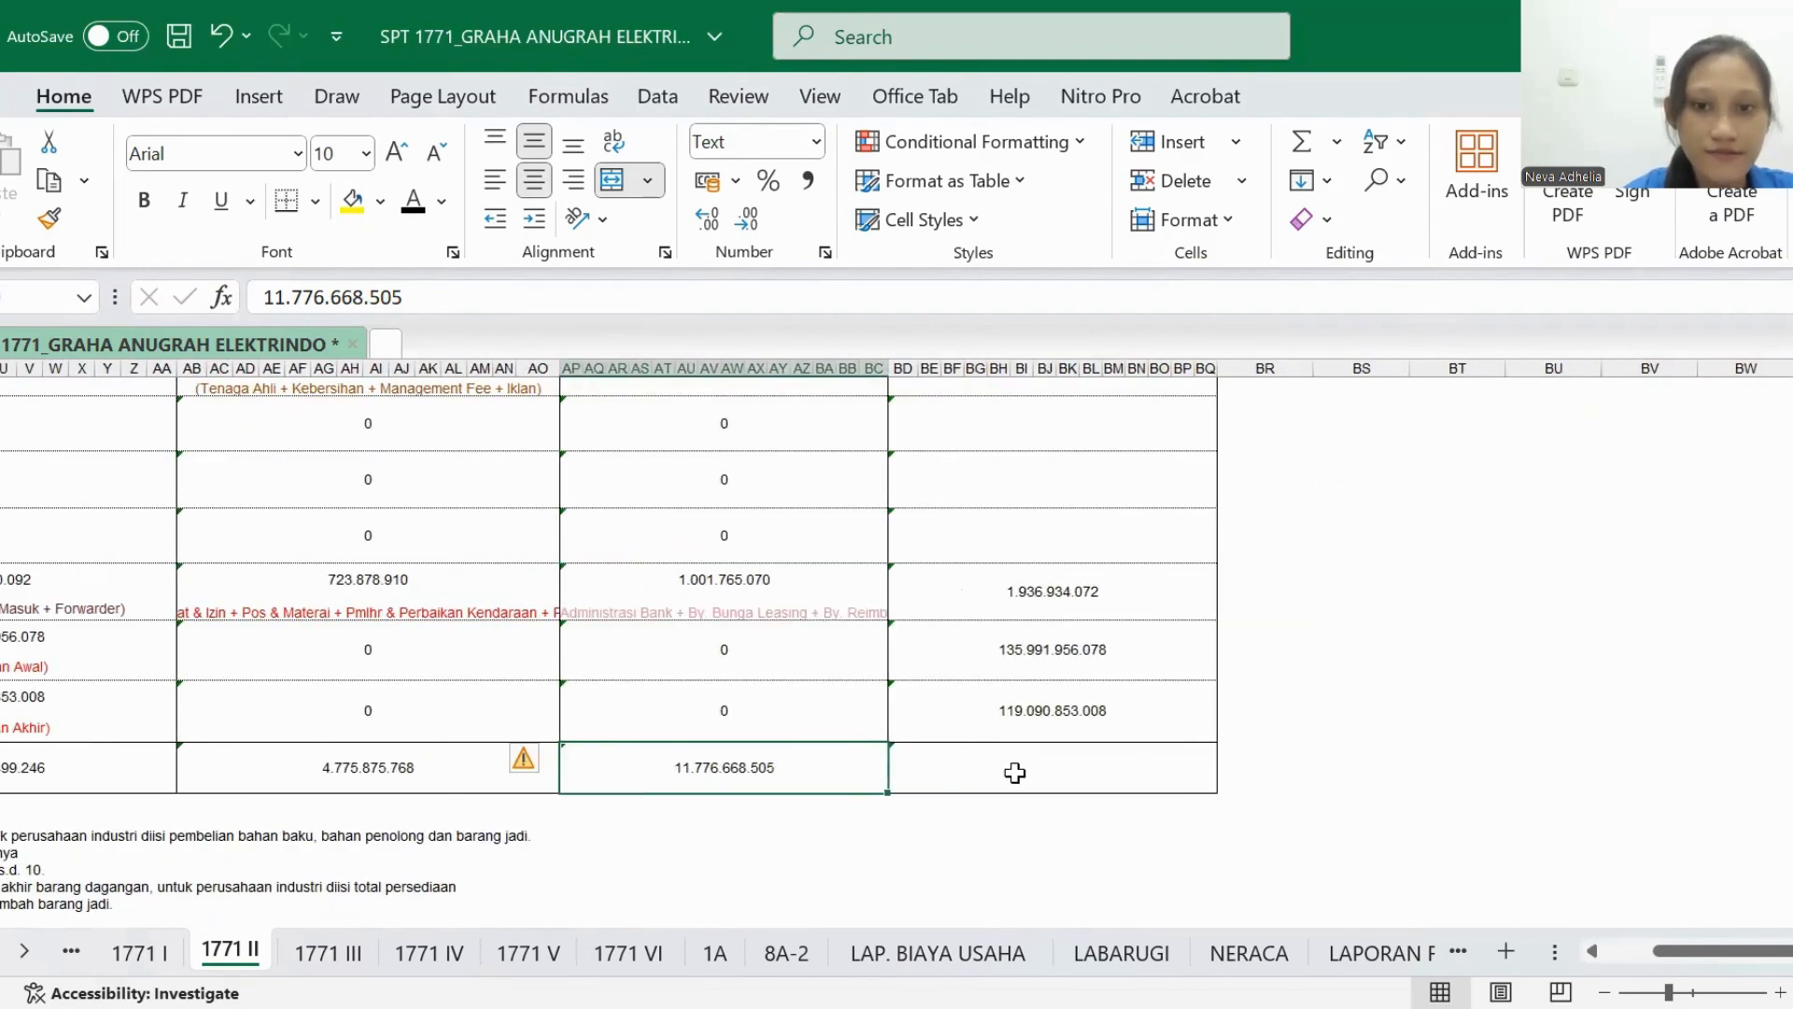
{"action": "left_click", "coordinate": [1015, 773]}
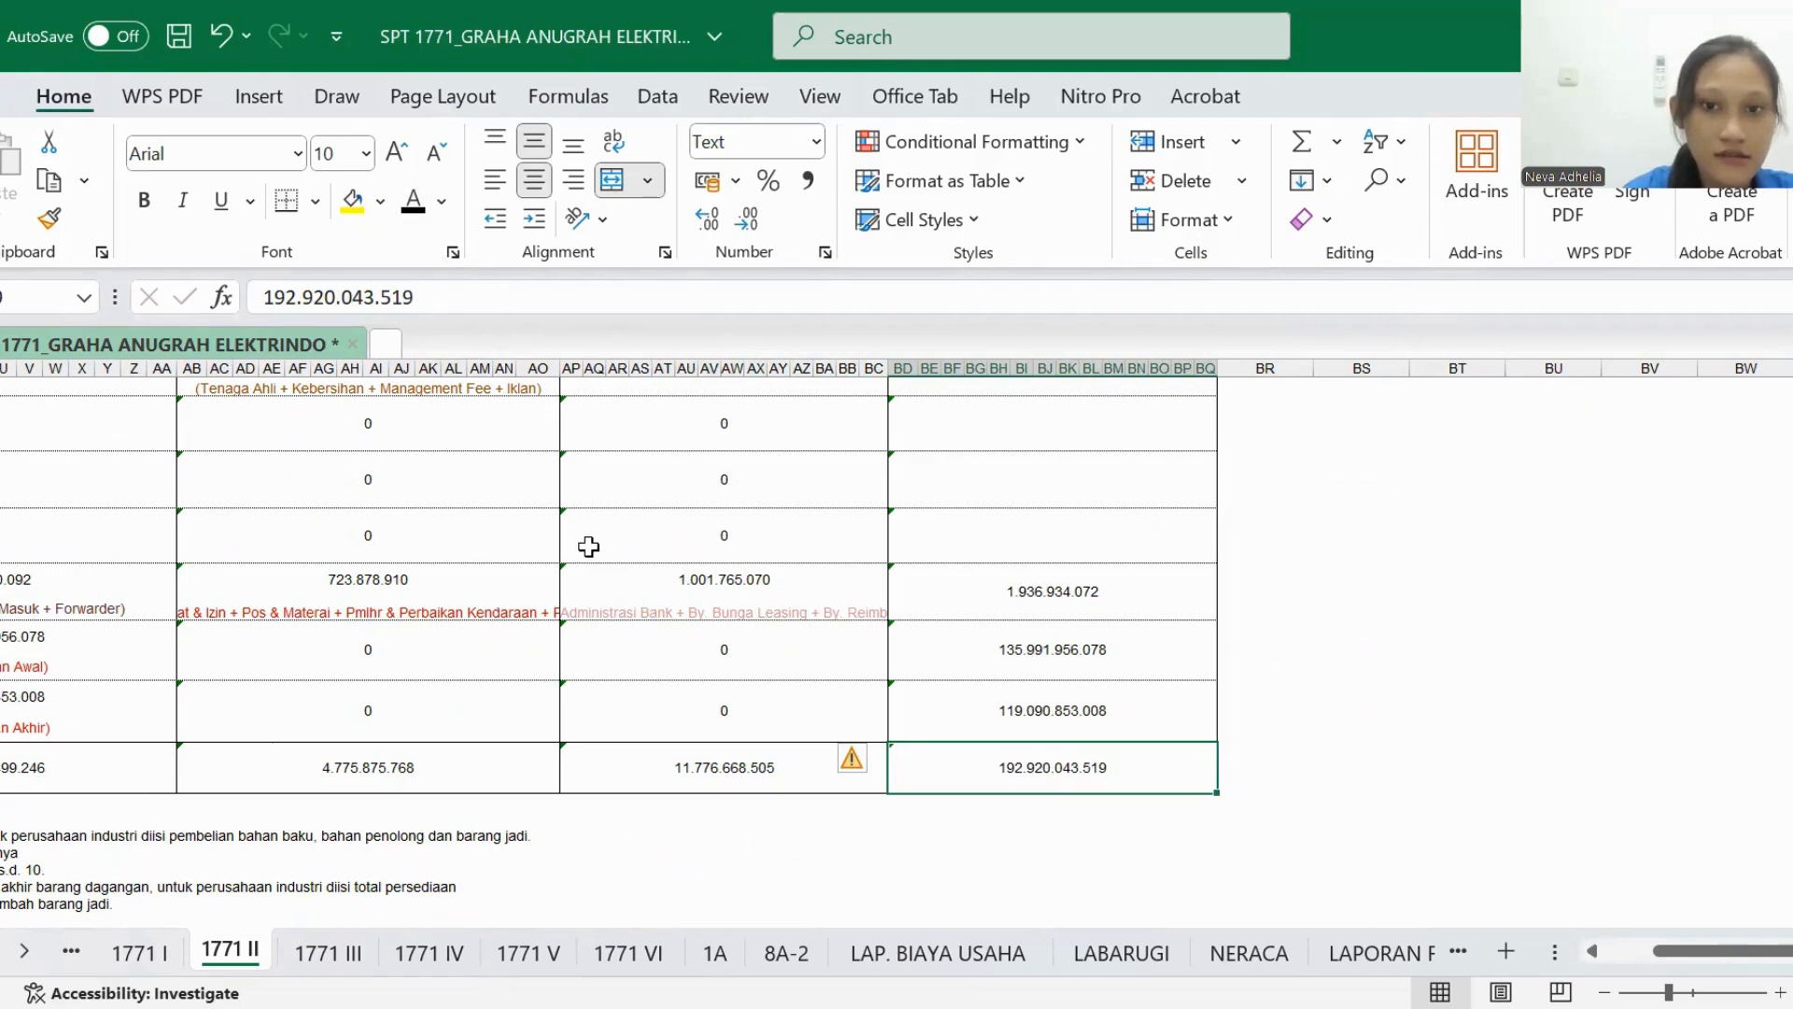
- Review the 1771 II form from its totals row back up to the header and first cost rows
{"action": "scroll", "coordinate": [1142, 689], "scroll_direction": "down", "scroll_amount": 1}
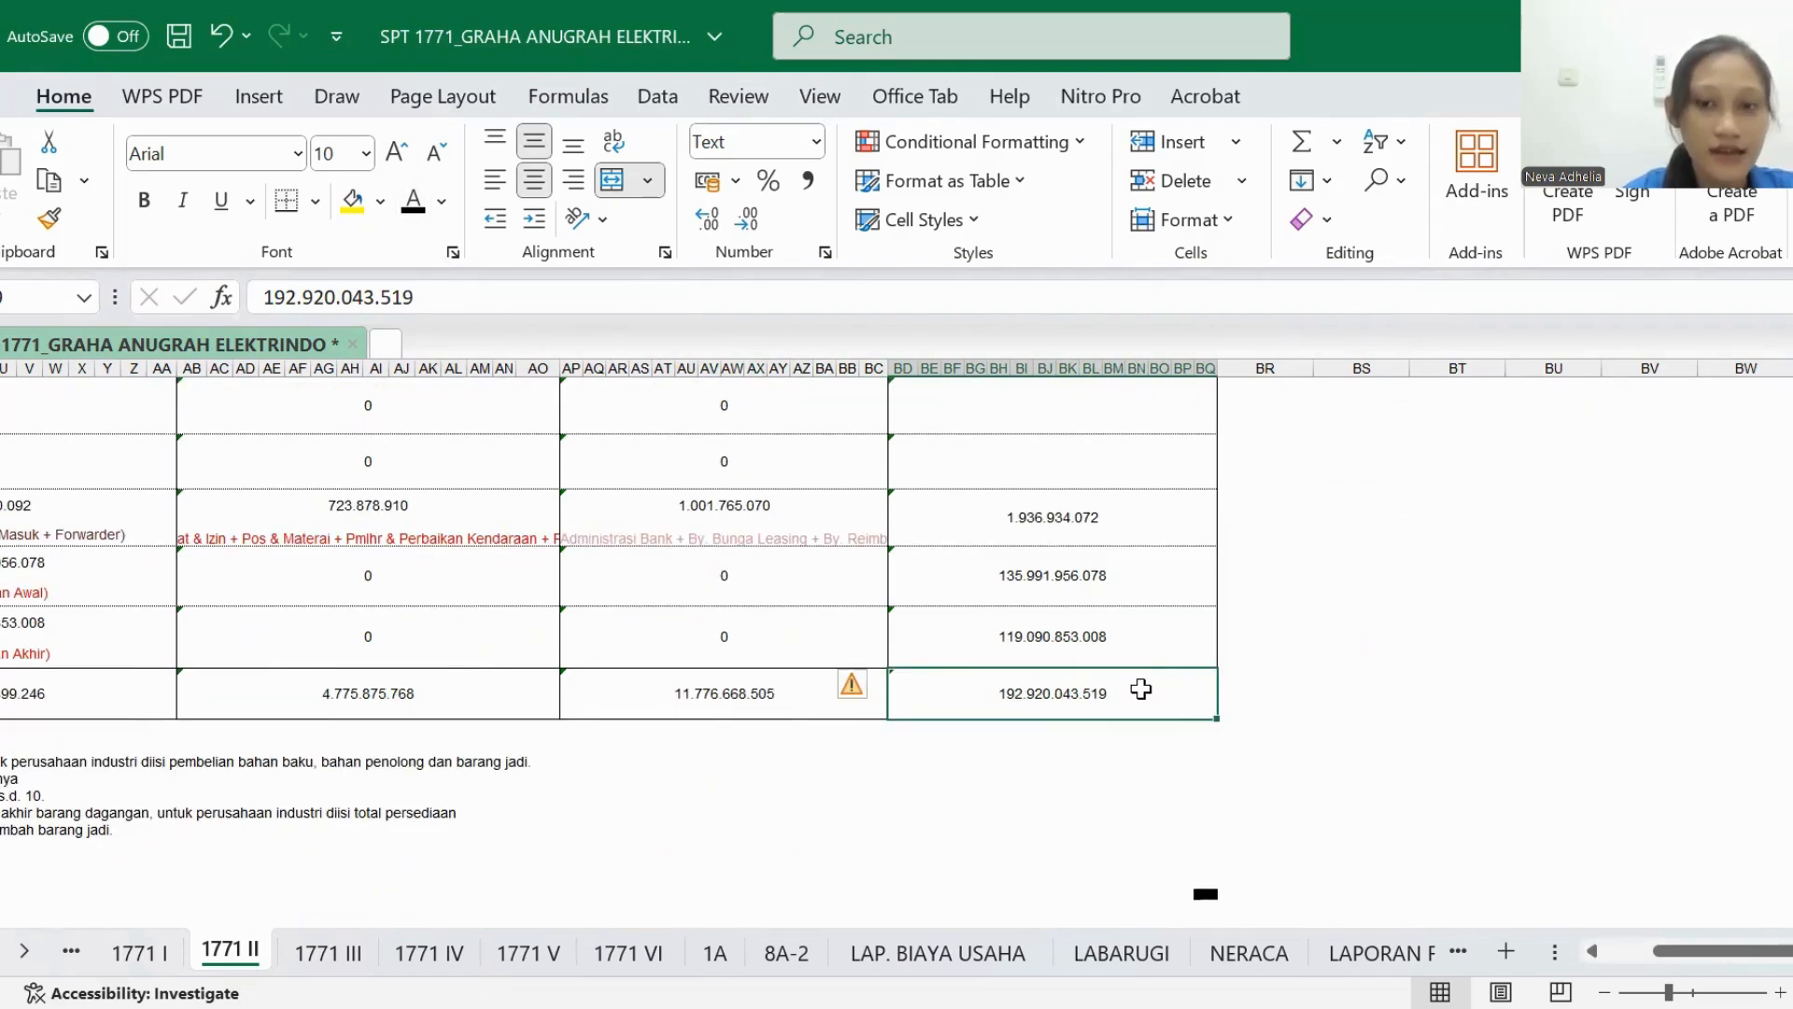
{"action": "scroll", "coordinate": [1142, 689], "scroll_direction": "left", "scroll_amount": 1}
{"action": "scroll", "coordinate": [1142, 689], "scroll_direction": "down", "scroll_amount": 1}
{"action": "scroll", "coordinate": [1142, 689], "scroll_direction": "up", "scroll_amount": 4}
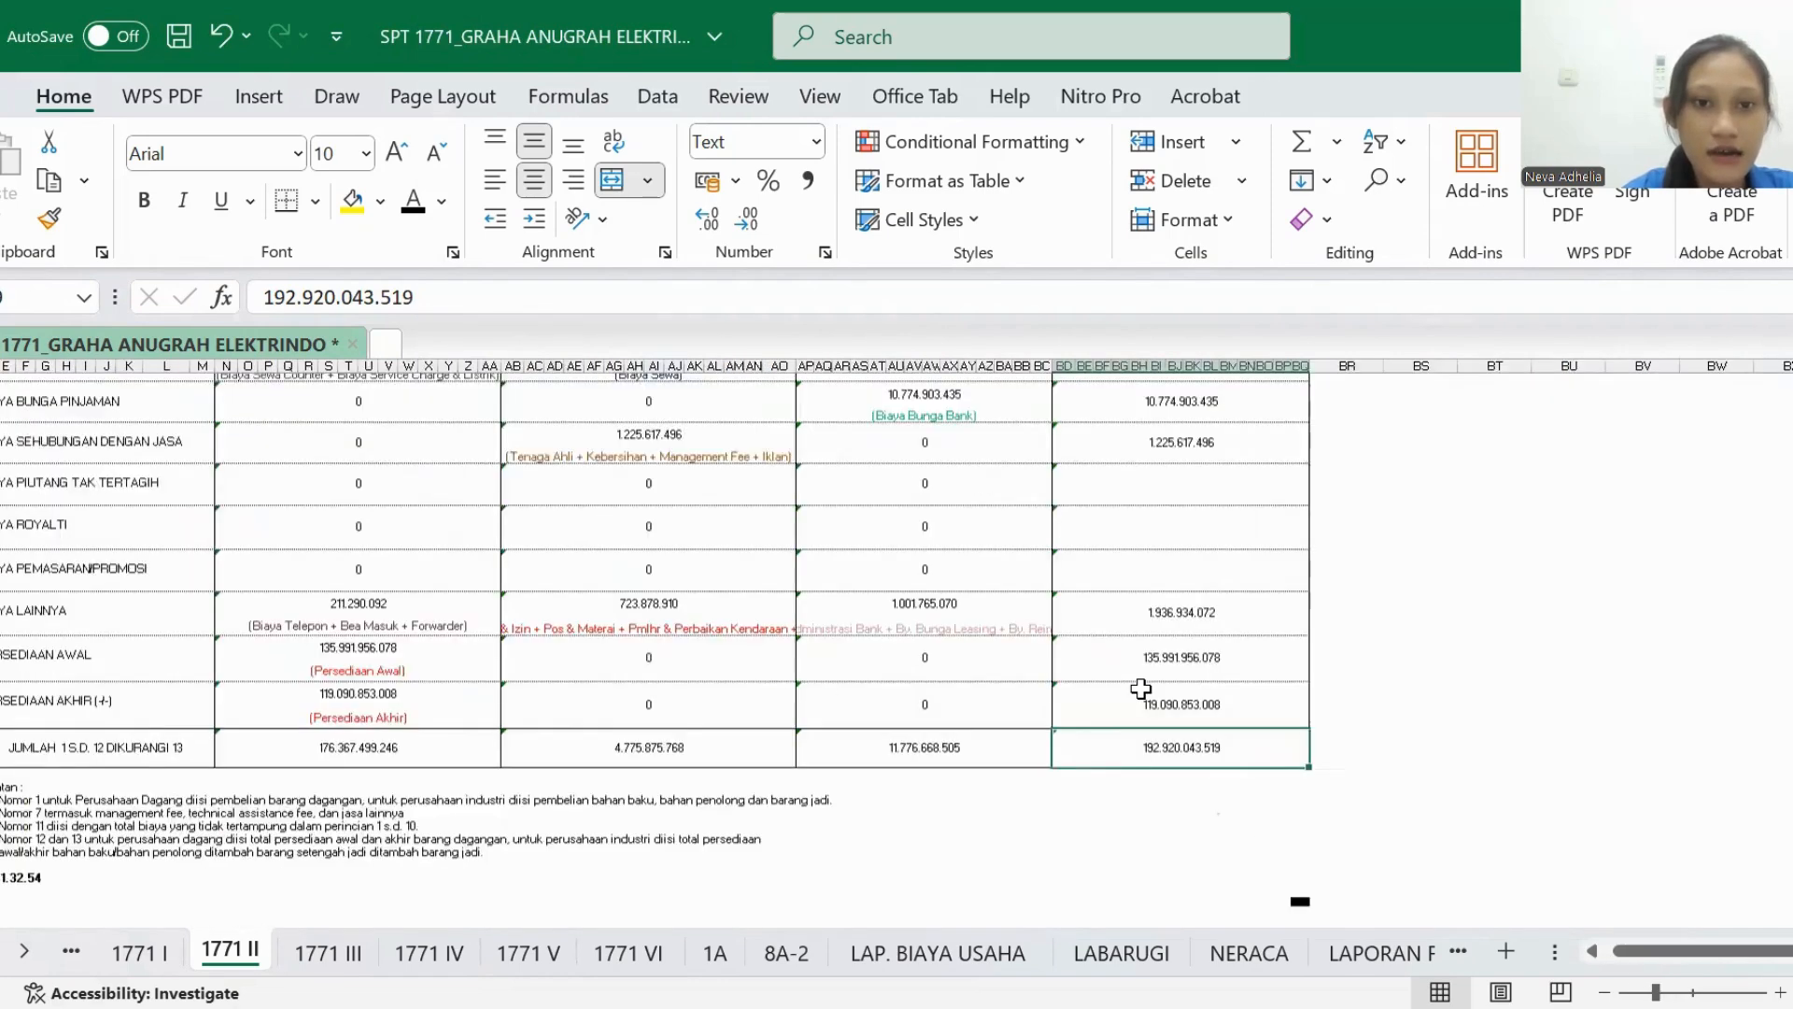
{"action": "scroll", "coordinate": [1142, 689], "scroll_direction": "up", "scroll_amount": 3}
{"action": "scroll", "coordinate": [1142, 690], "scroll_direction": "up", "scroll_amount": 1}
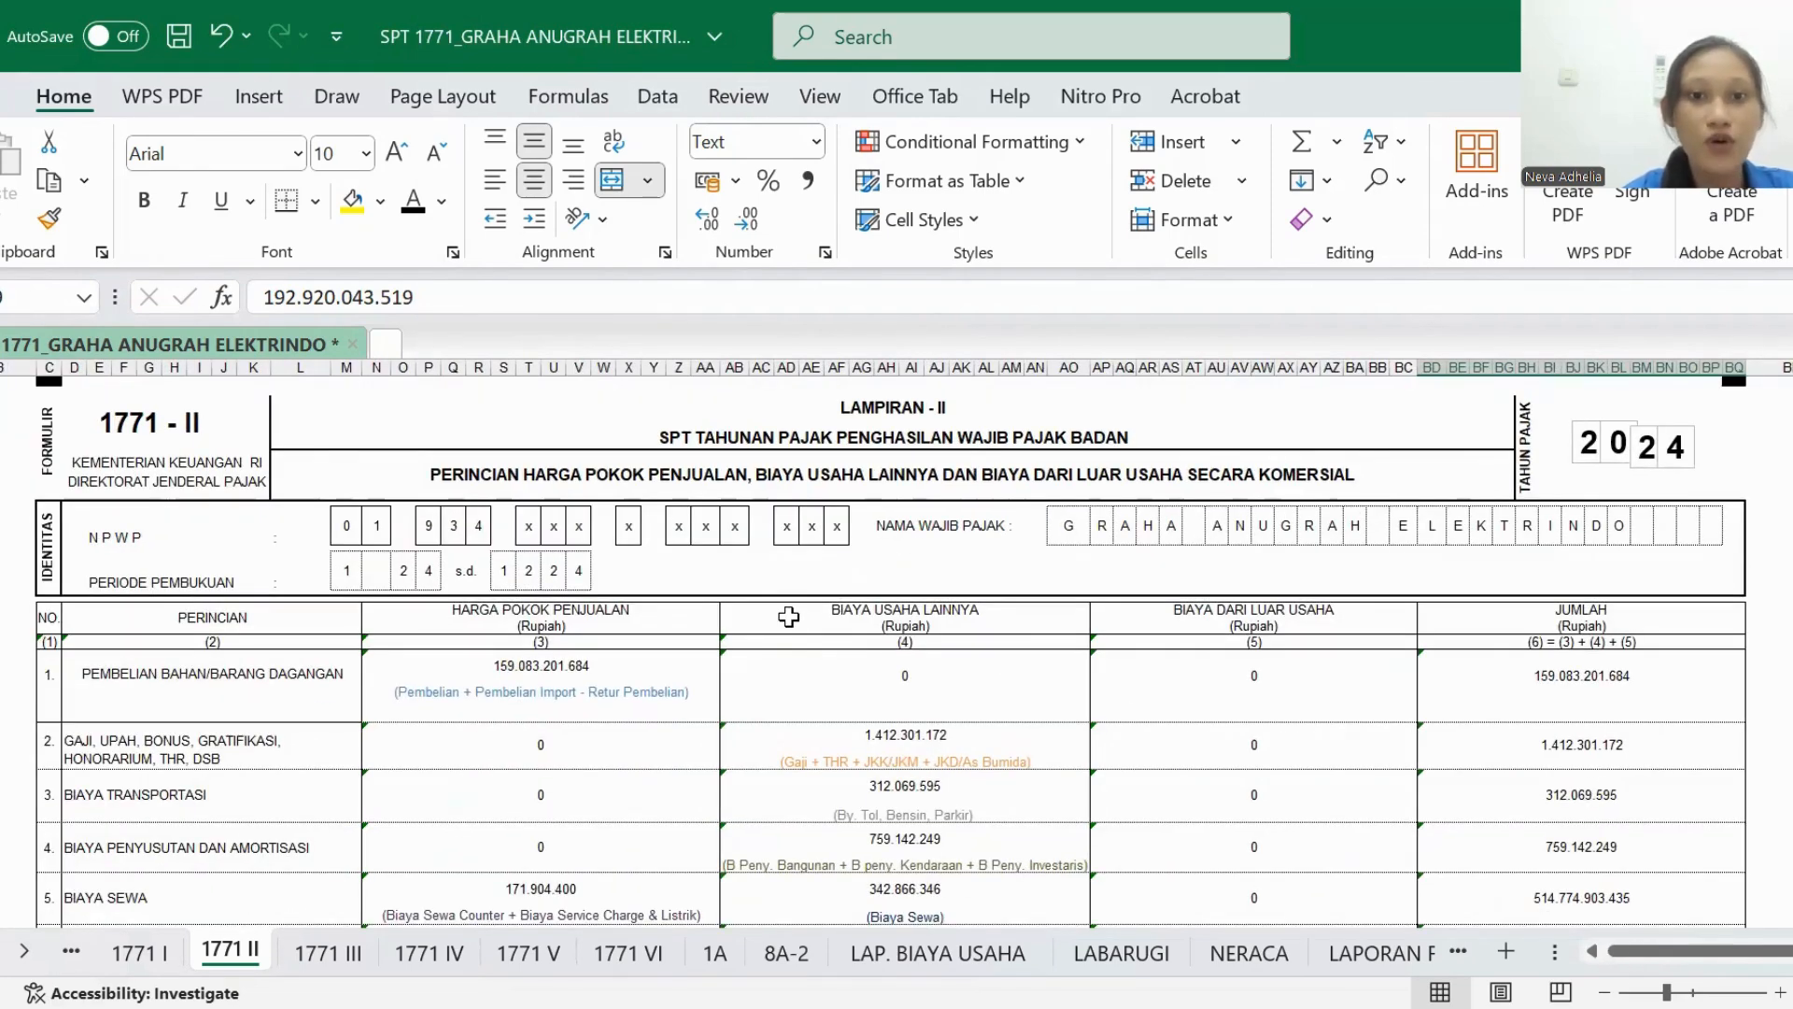
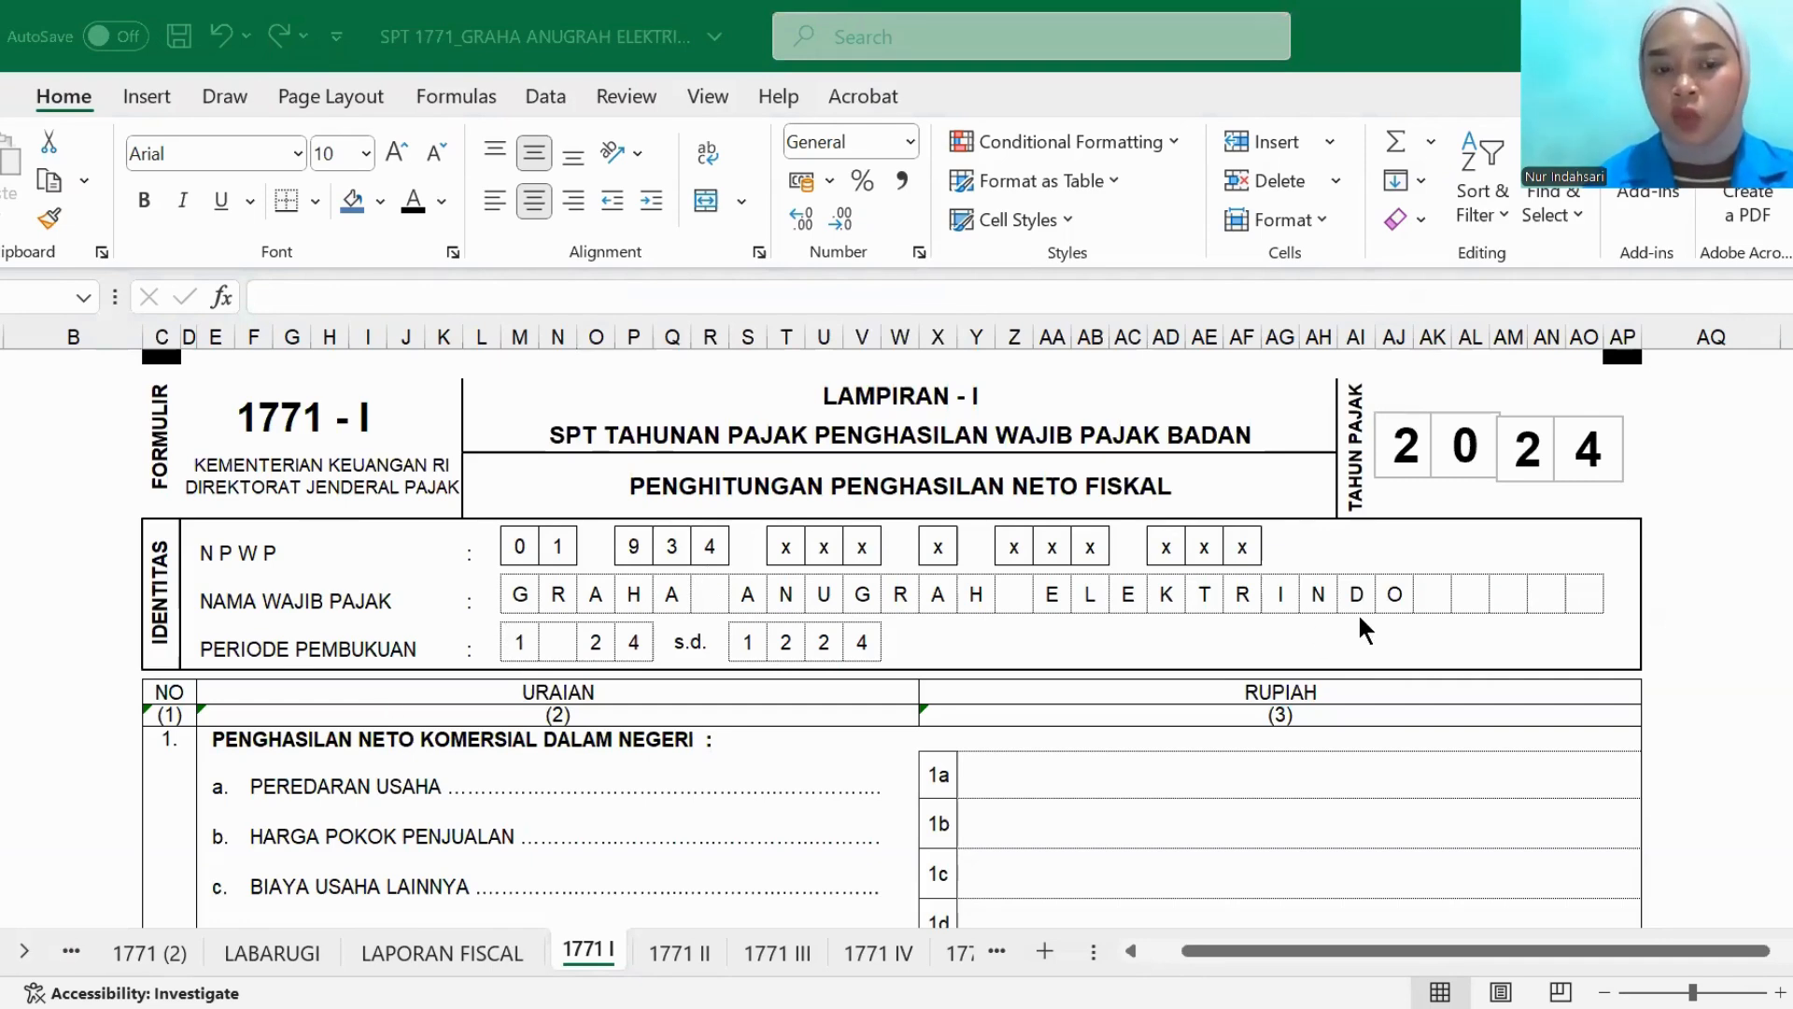
- Set the PEREDARAN USAHA and HARGA POKOK PENJUALAN amounts in rows 1a and 1b of 1771 I to black font
{"action": "scroll", "coordinate": [451, 633], "scroll_direction": "down", "scroll_amount": 2}
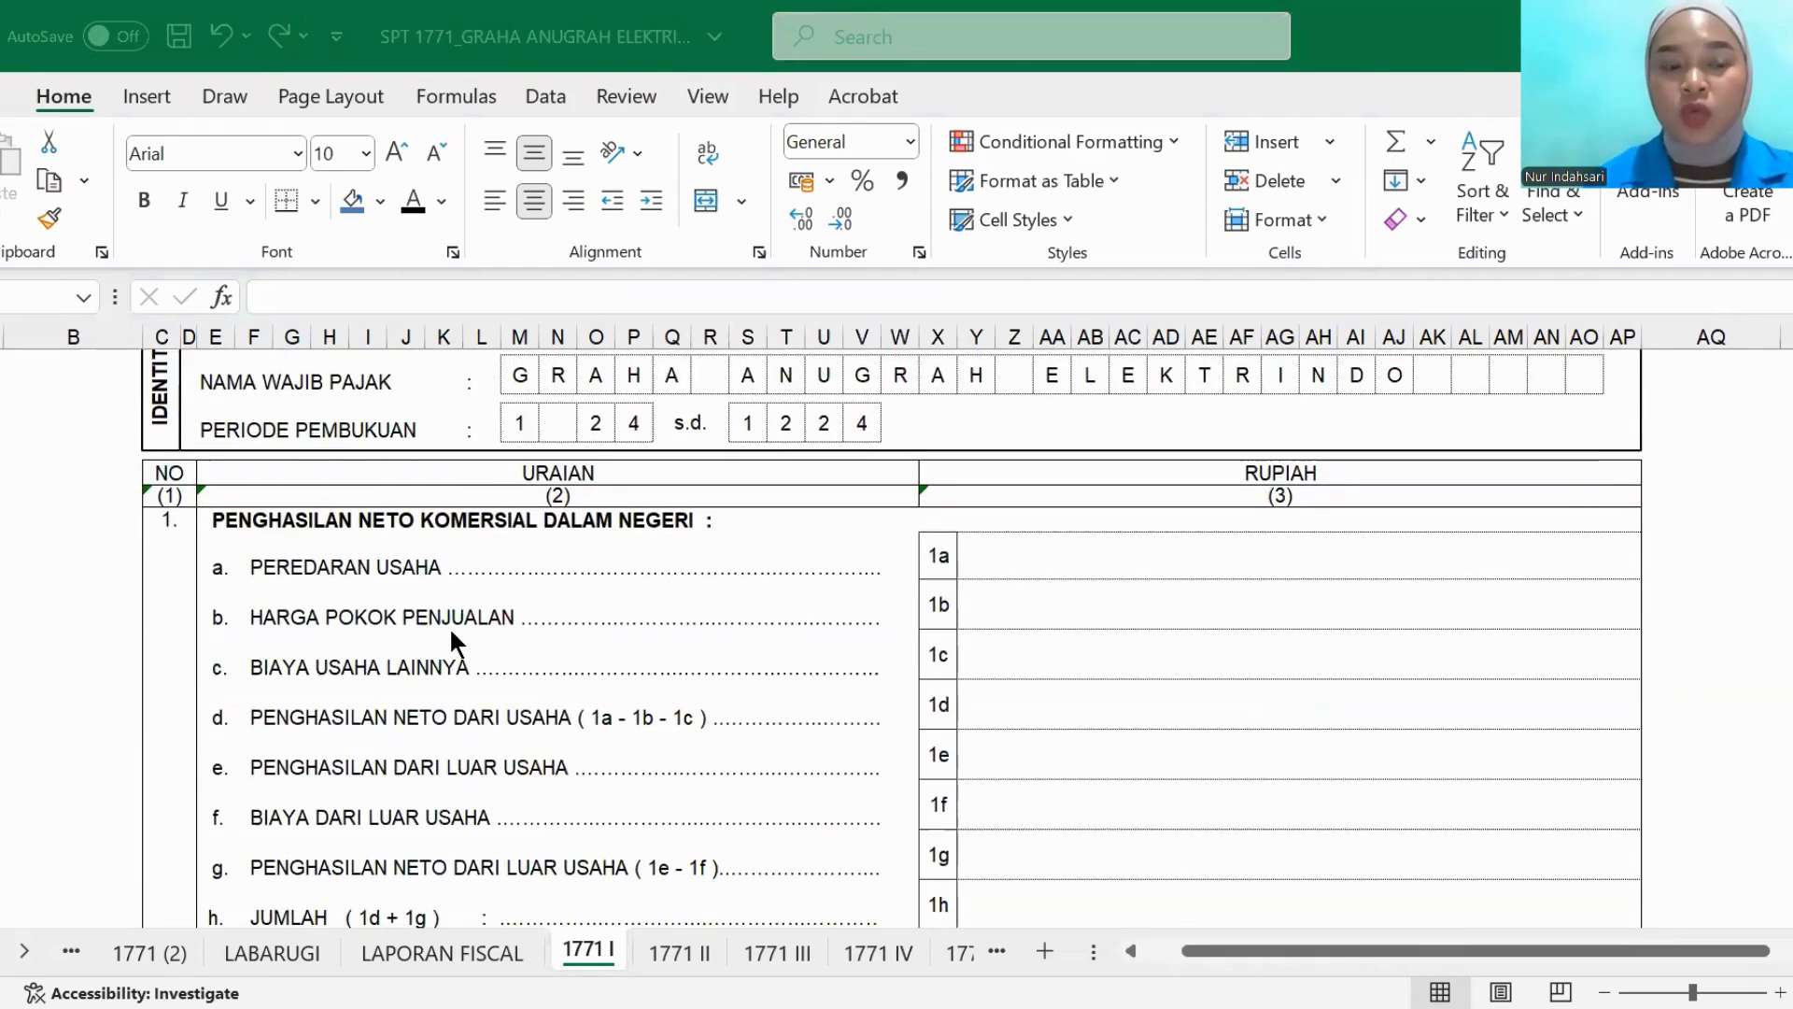
{"action": "left_click", "coordinate": [1005, 549]}
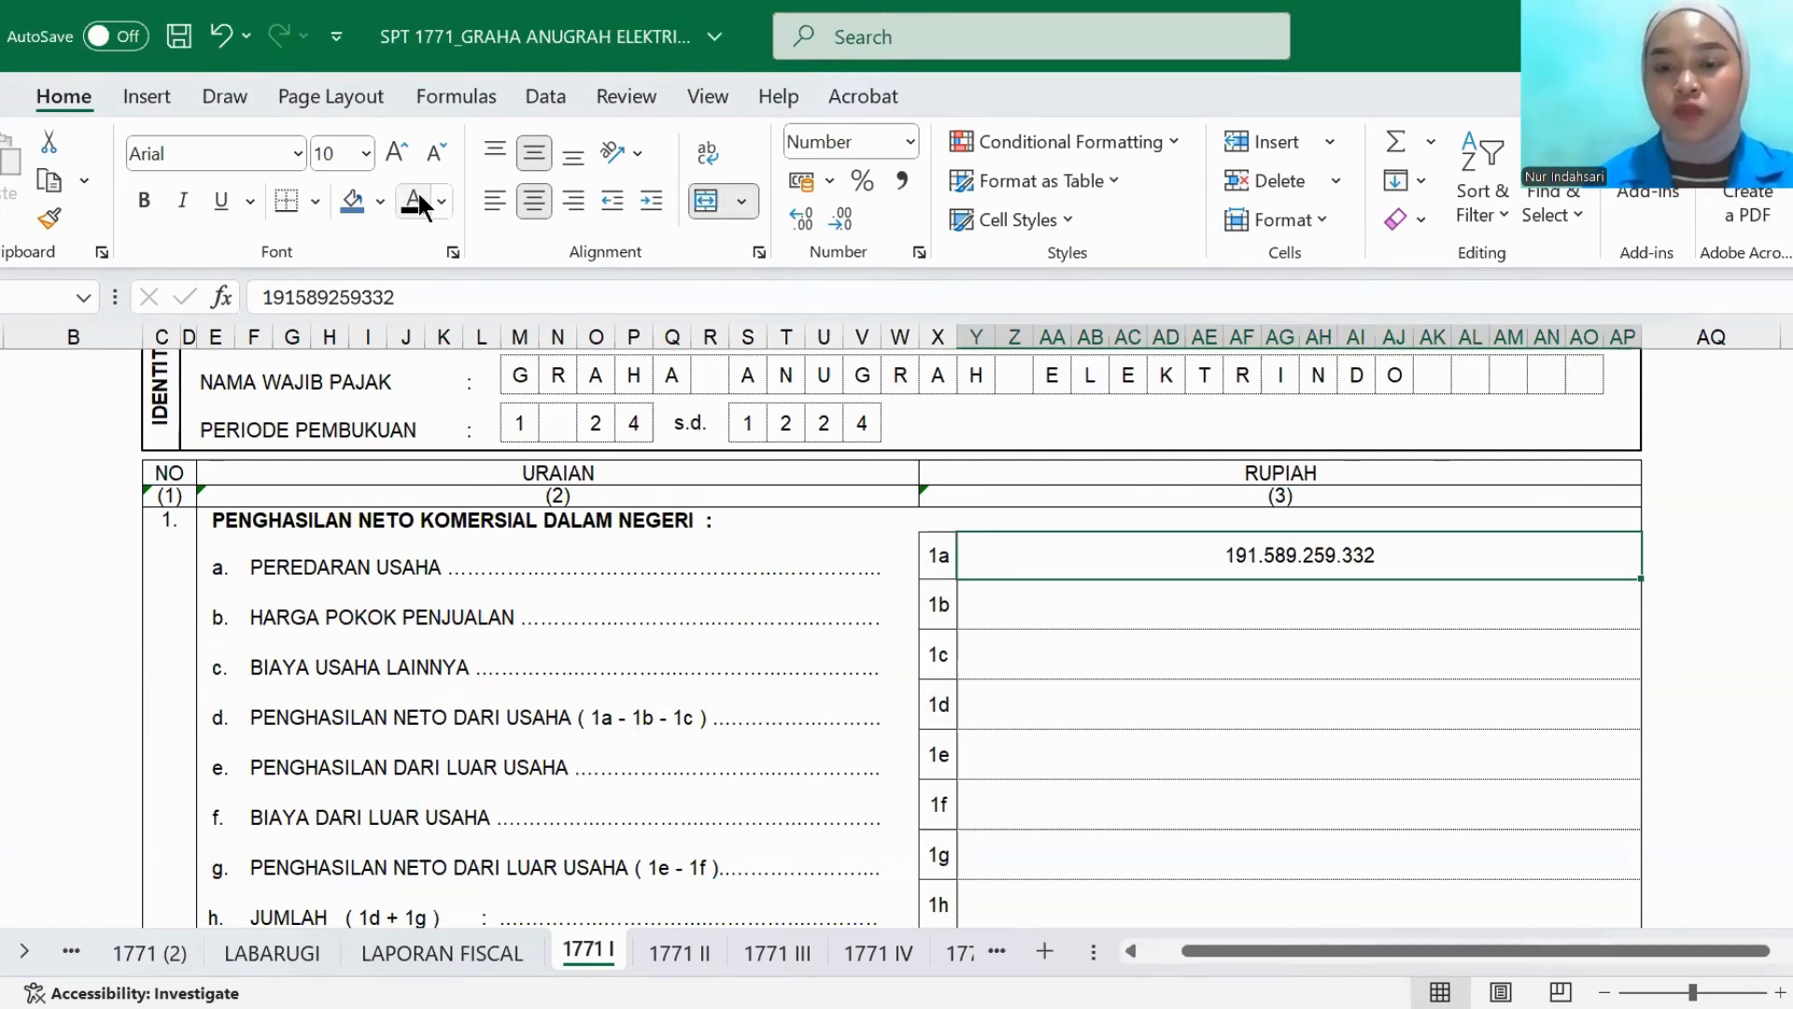
{"action": "left_click", "coordinate": [1021, 635]}
{"action": "left_click", "coordinate": [1014, 609]}
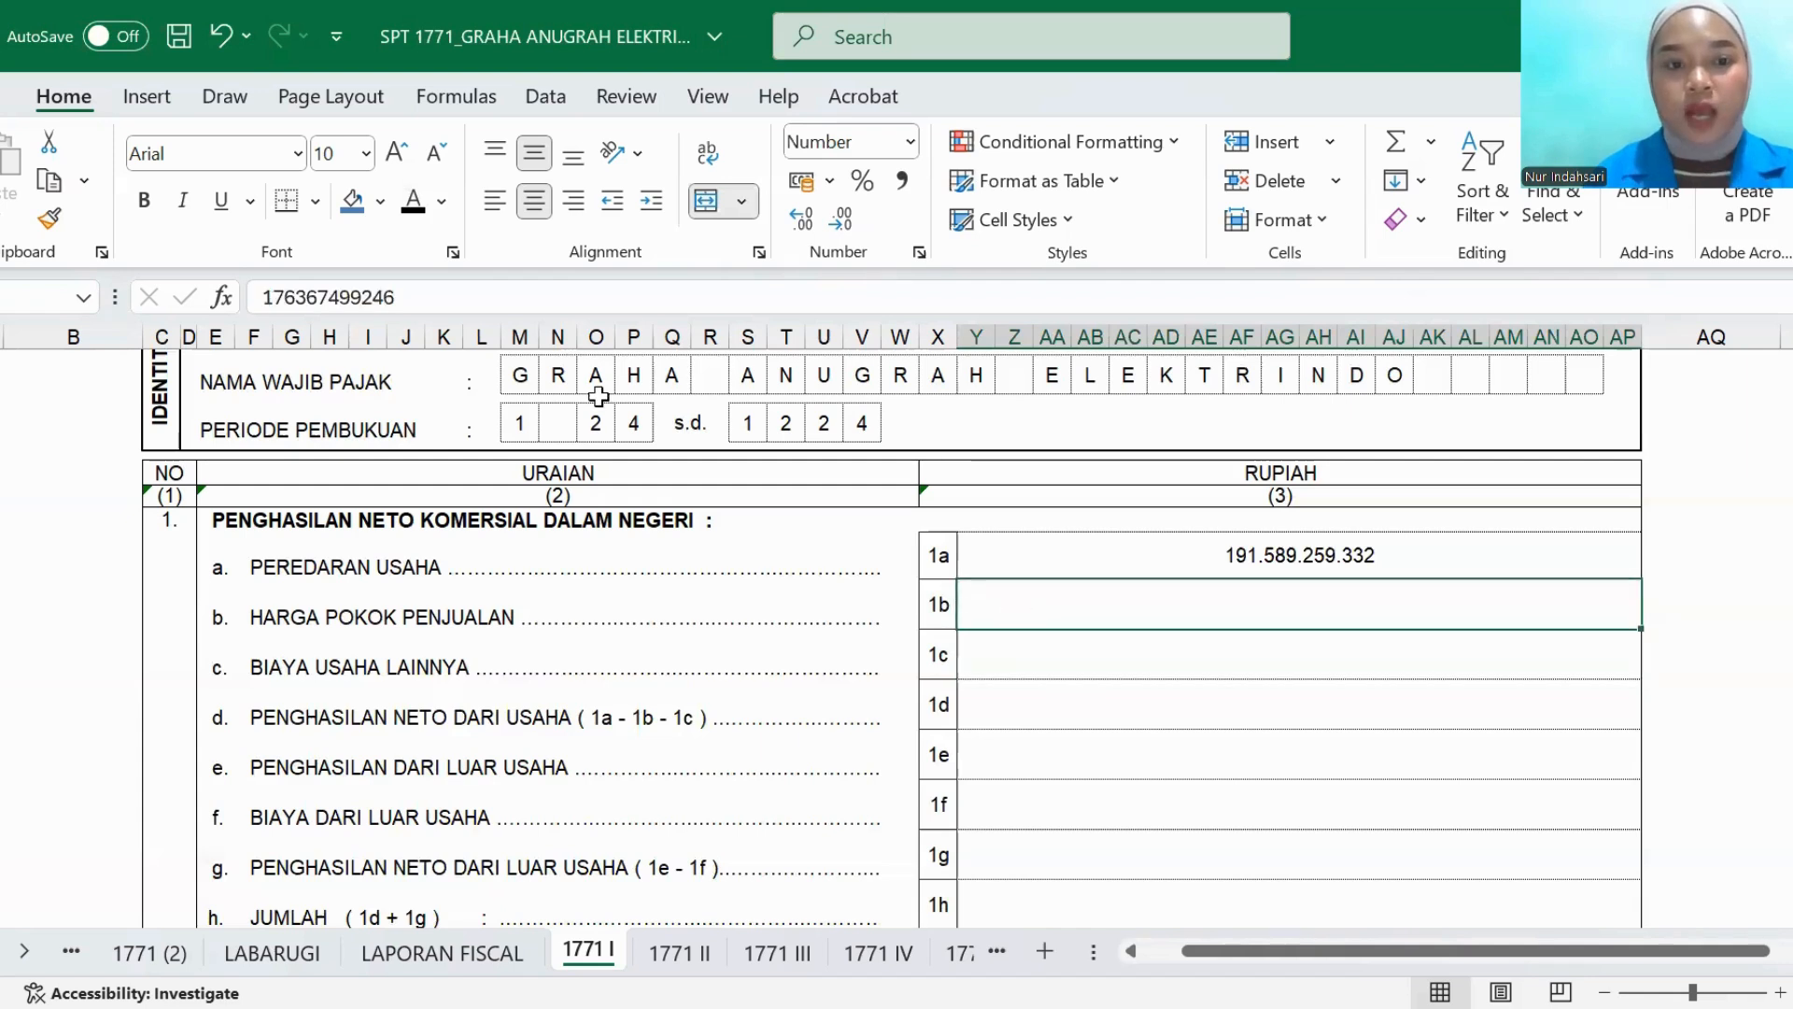
{"action": "left_click", "coordinate": [412, 207]}
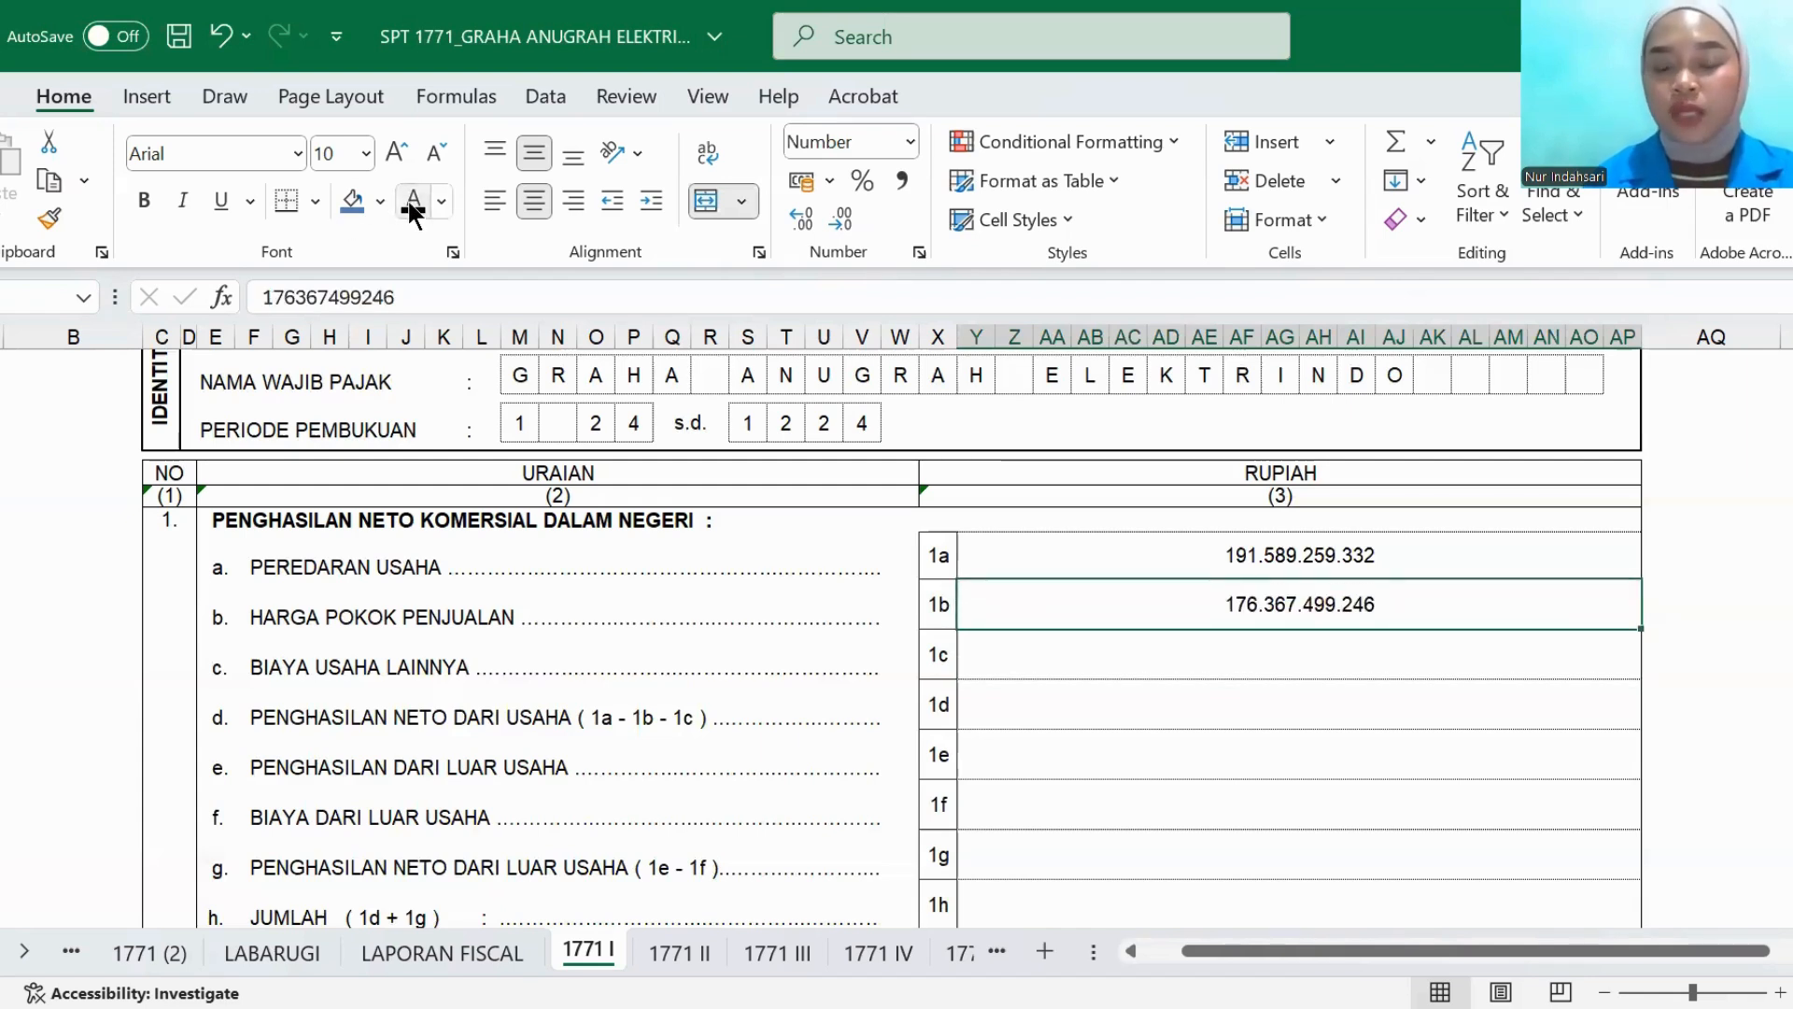
- Set the BIAYA USAHA LAINNYA and PENGHASILAN NETO DARI USAHA amounts in rows 1c and 1d to black font
{"action": "left_click", "coordinate": [1040, 672]}
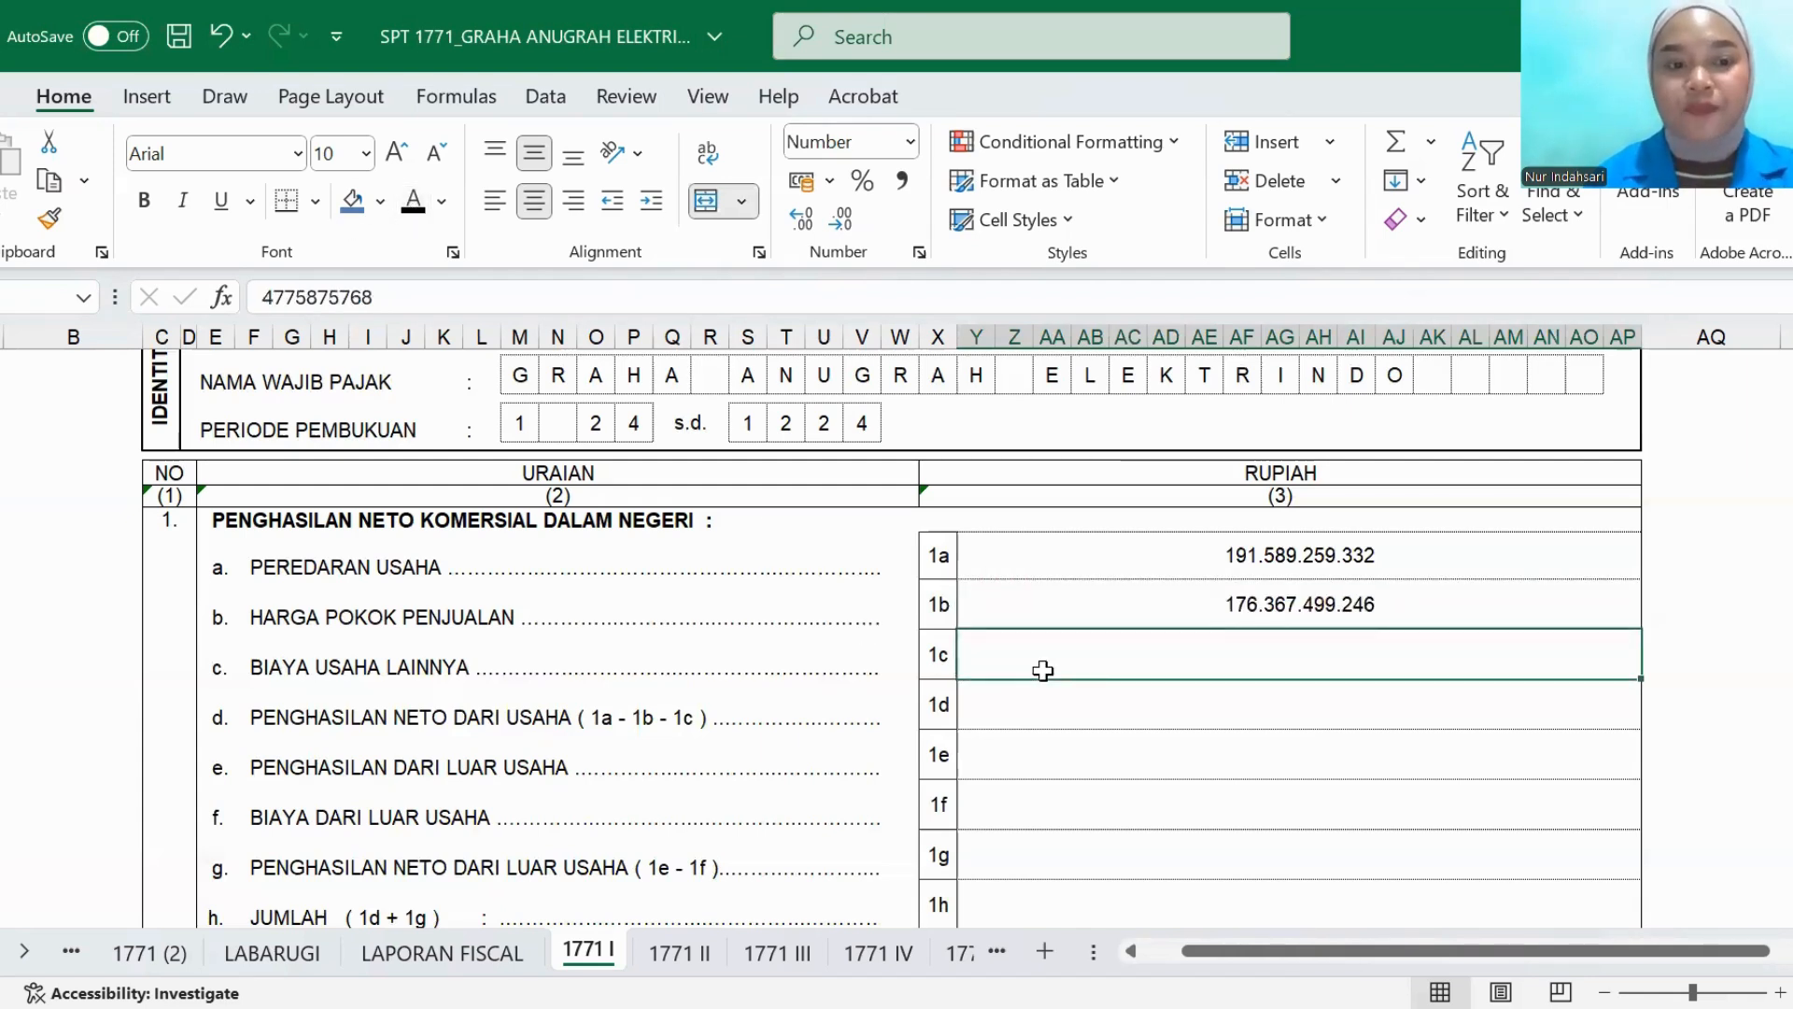
{"action": "left_click", "coordinate": [418, 207]}
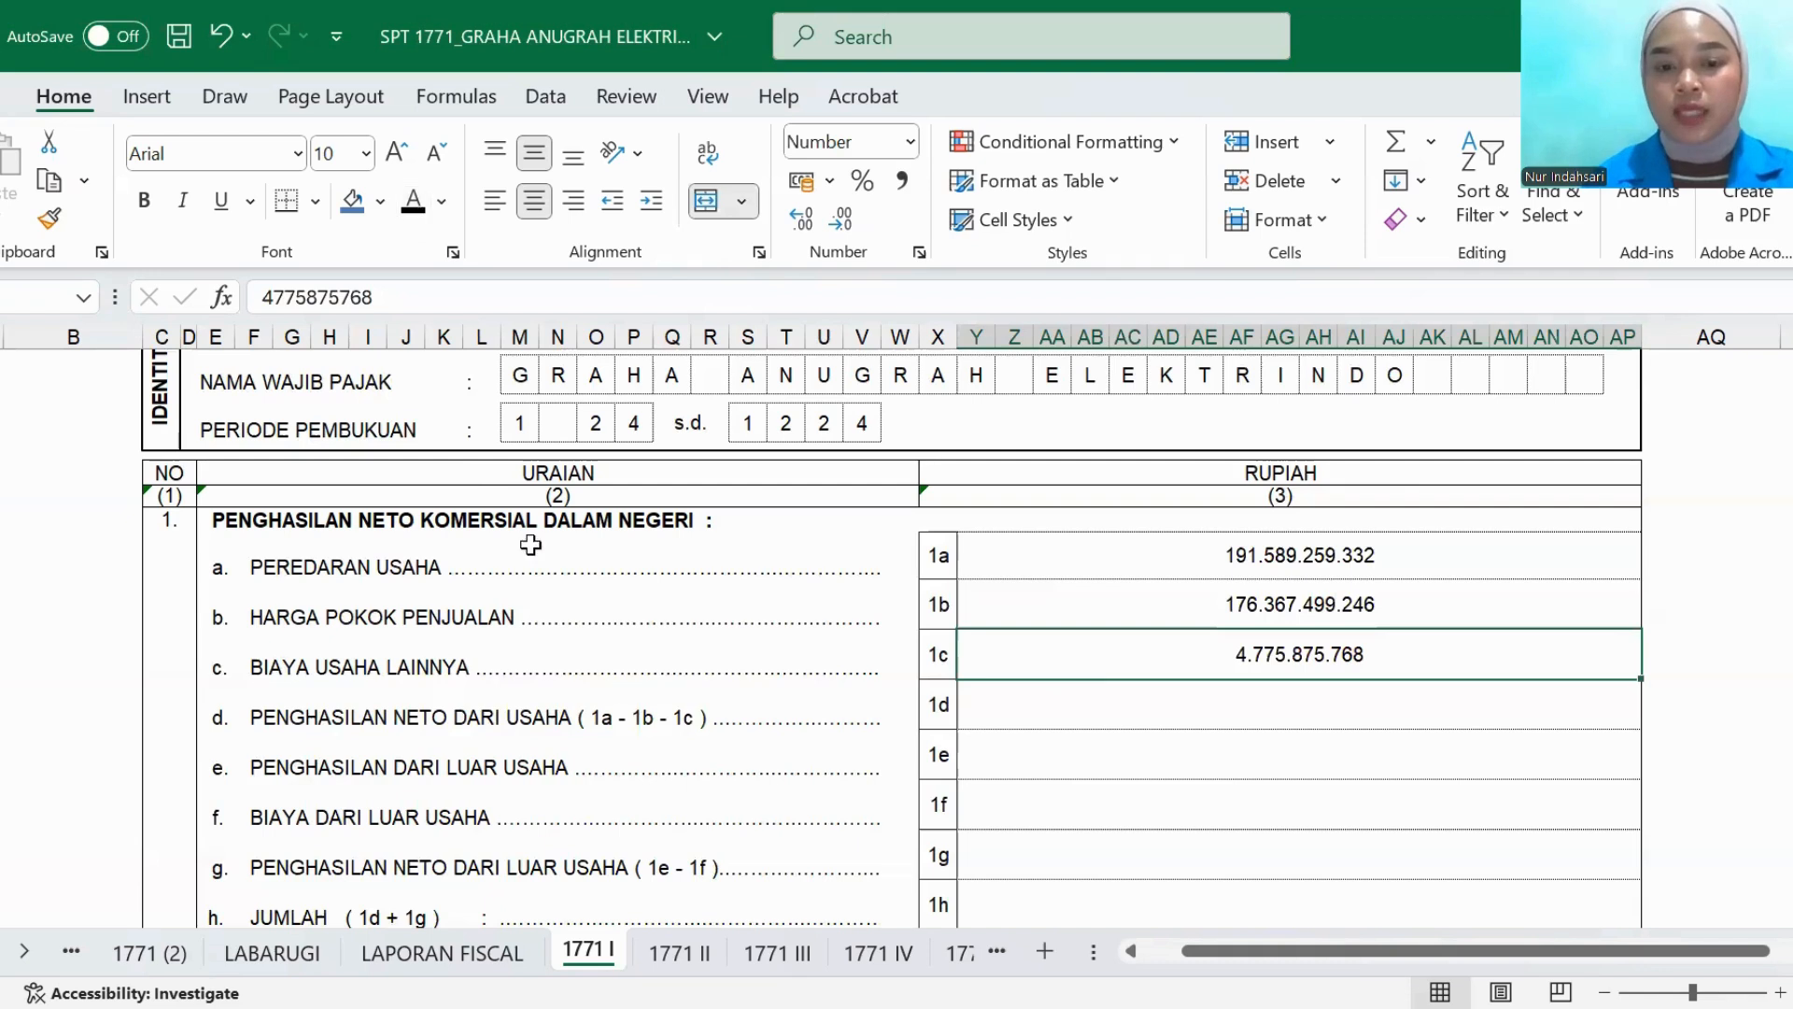
{"action": "left_click", "coordinate": [1006, 727]}
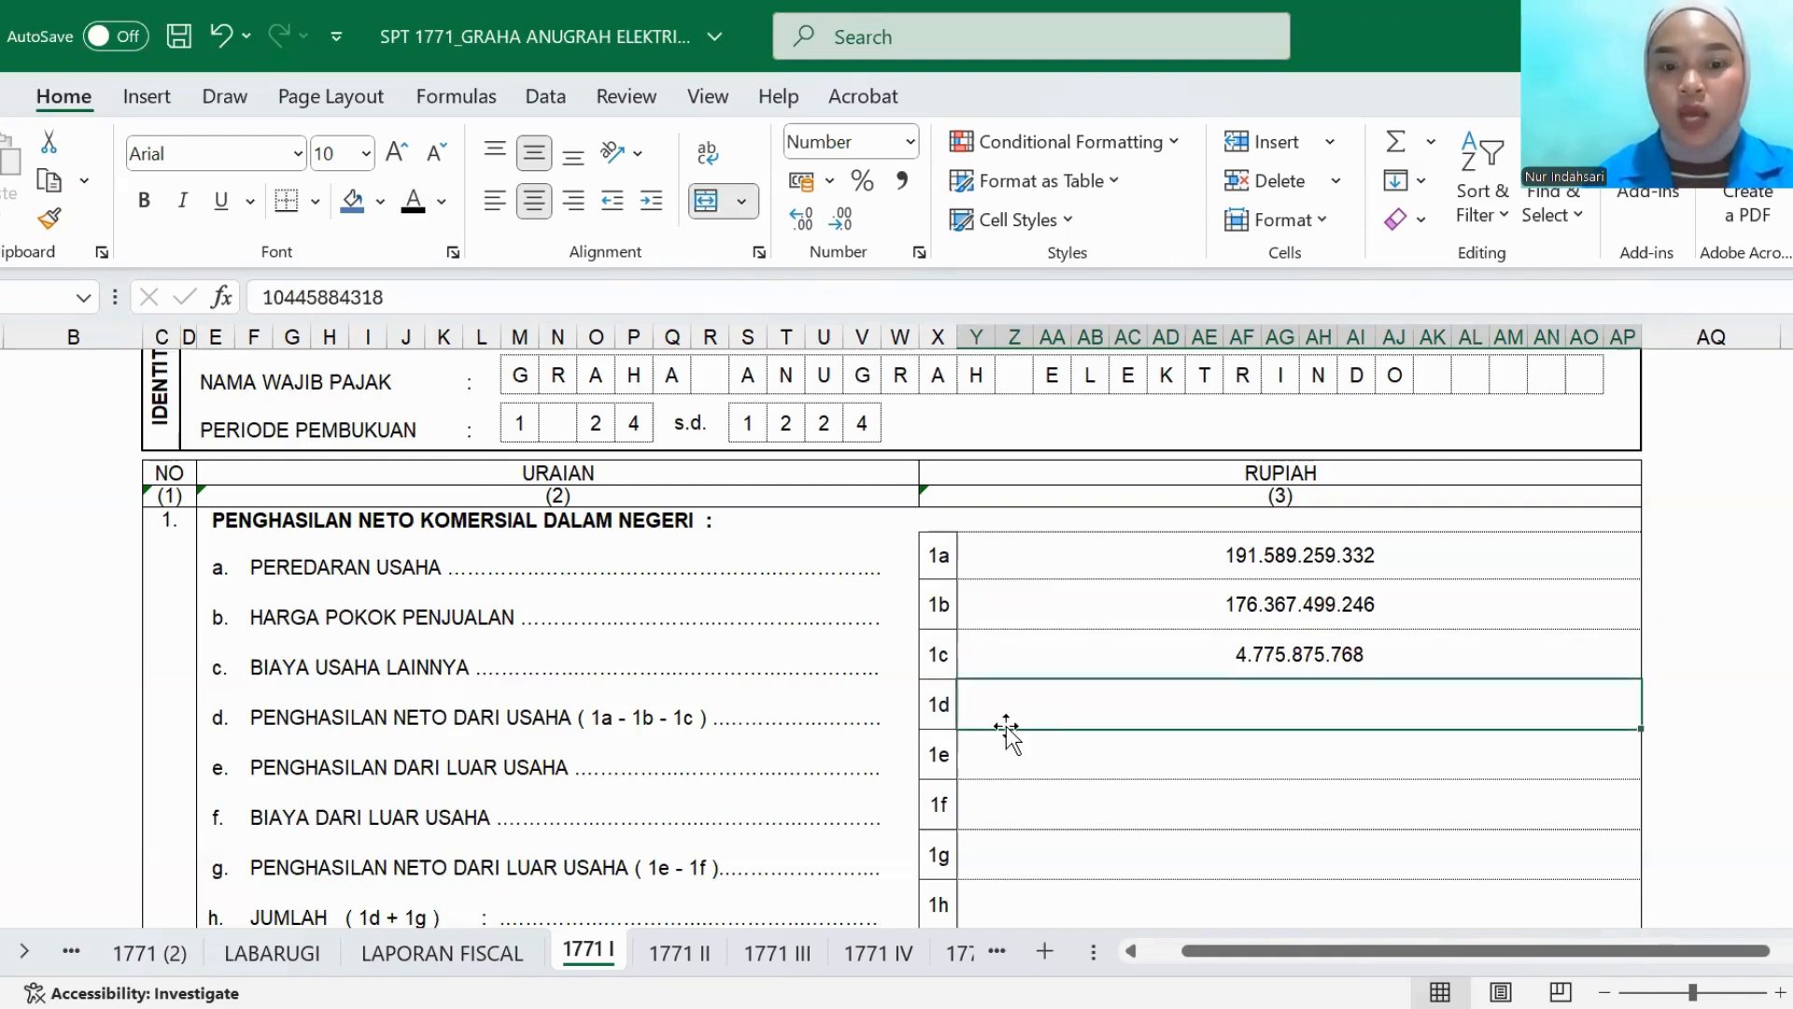
{"action": "left_click", "coordinate": [414, 202]}
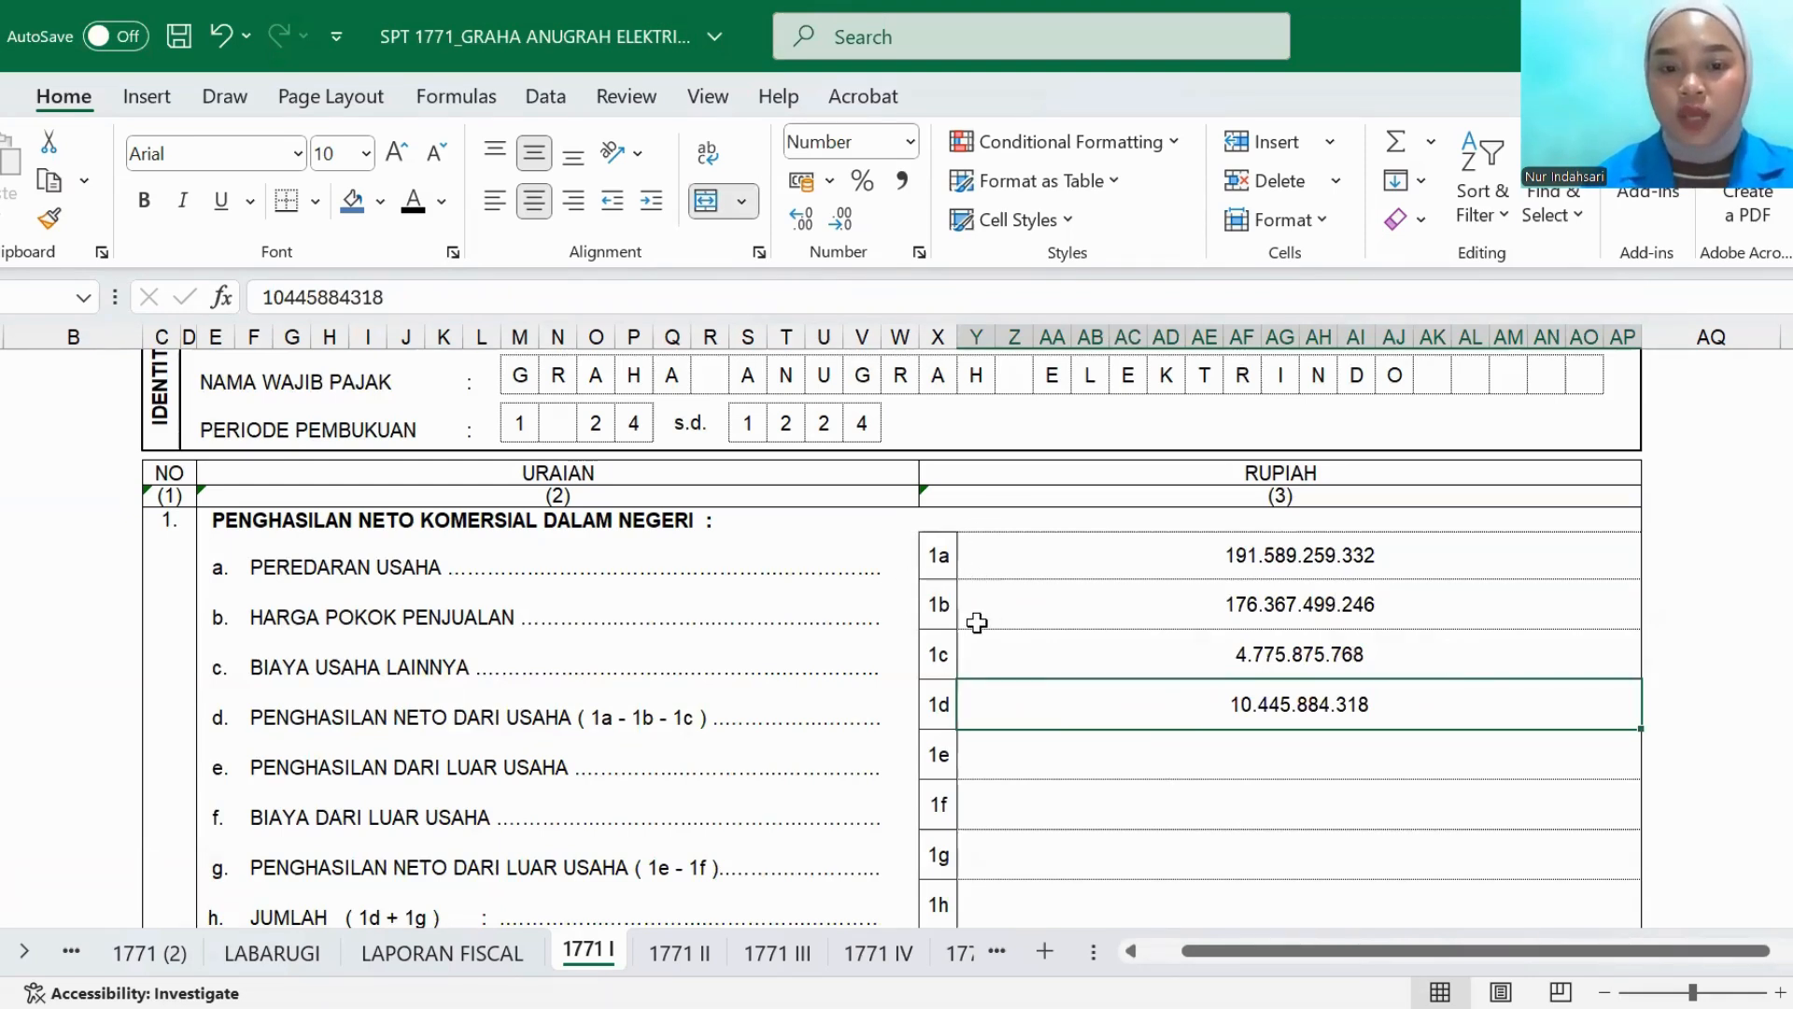
- Set the PENGHASILAN DARI LUAR USAHA amount in row 1e to black font and check its income sources in the LABARUGI sheet
{"action": "left_click", "coordinate": [986, 761]}
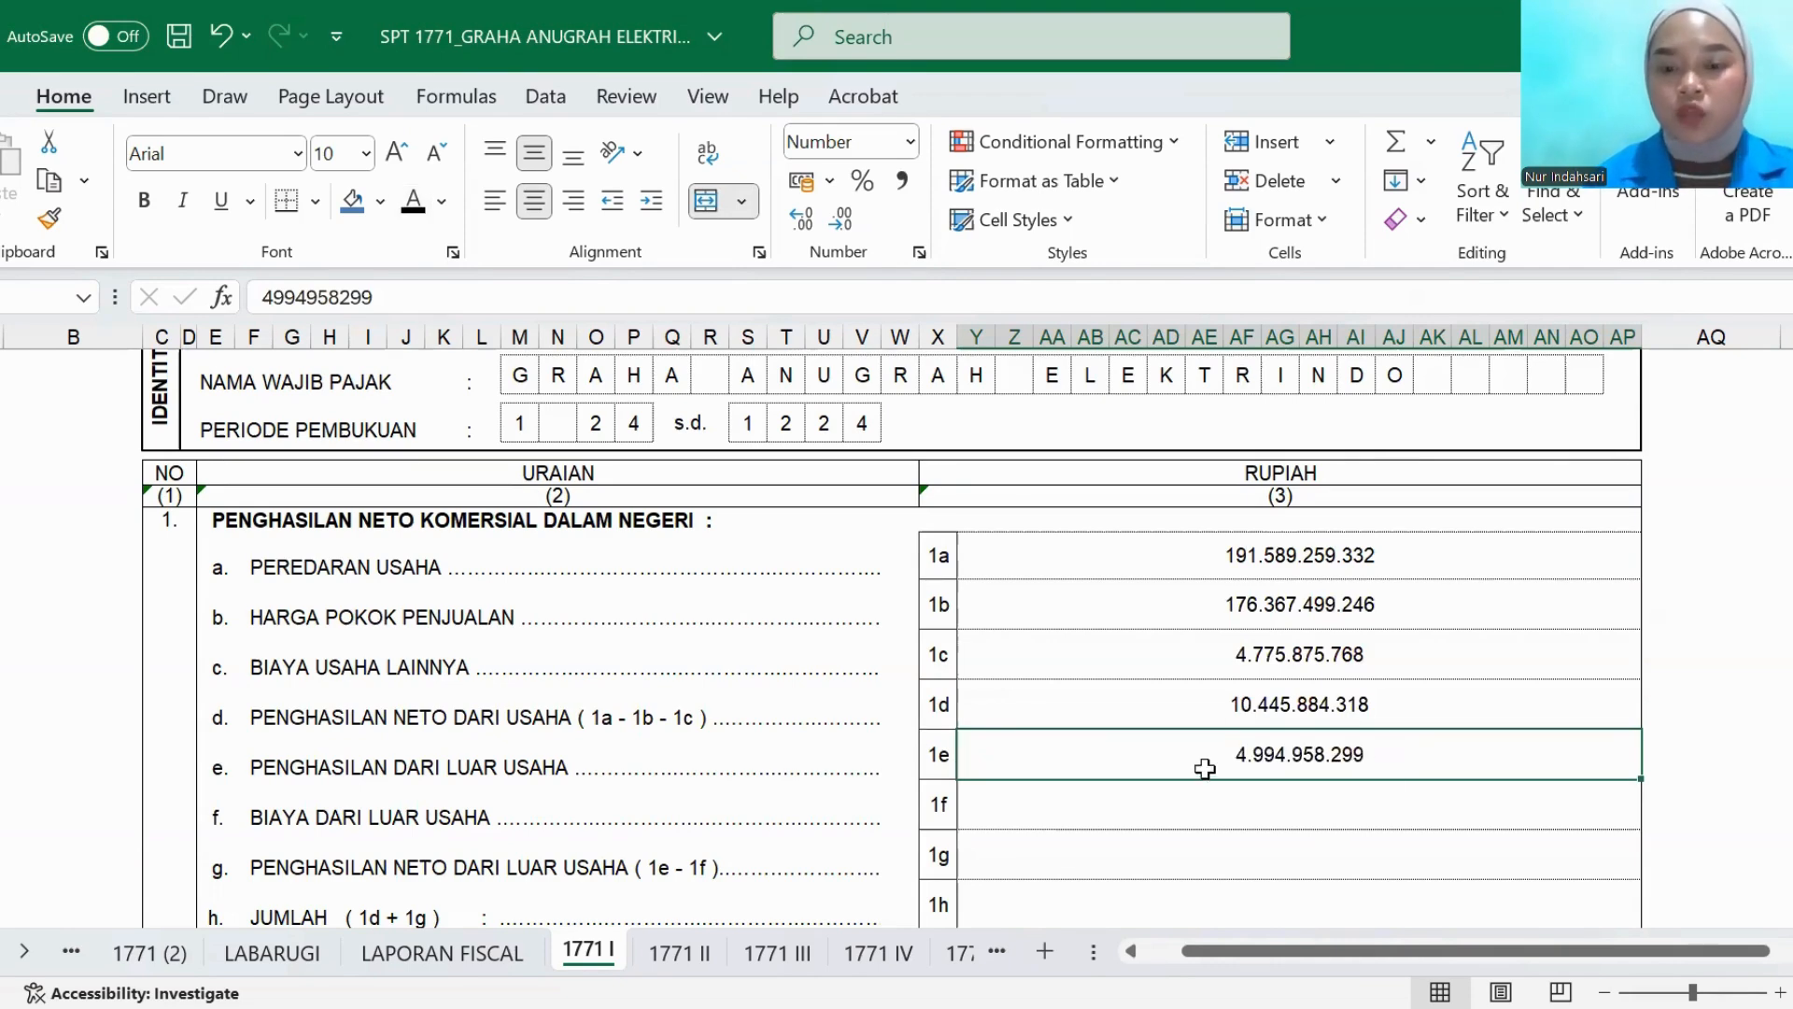
{"action": "left_click", "coordinate": [261, 965]}
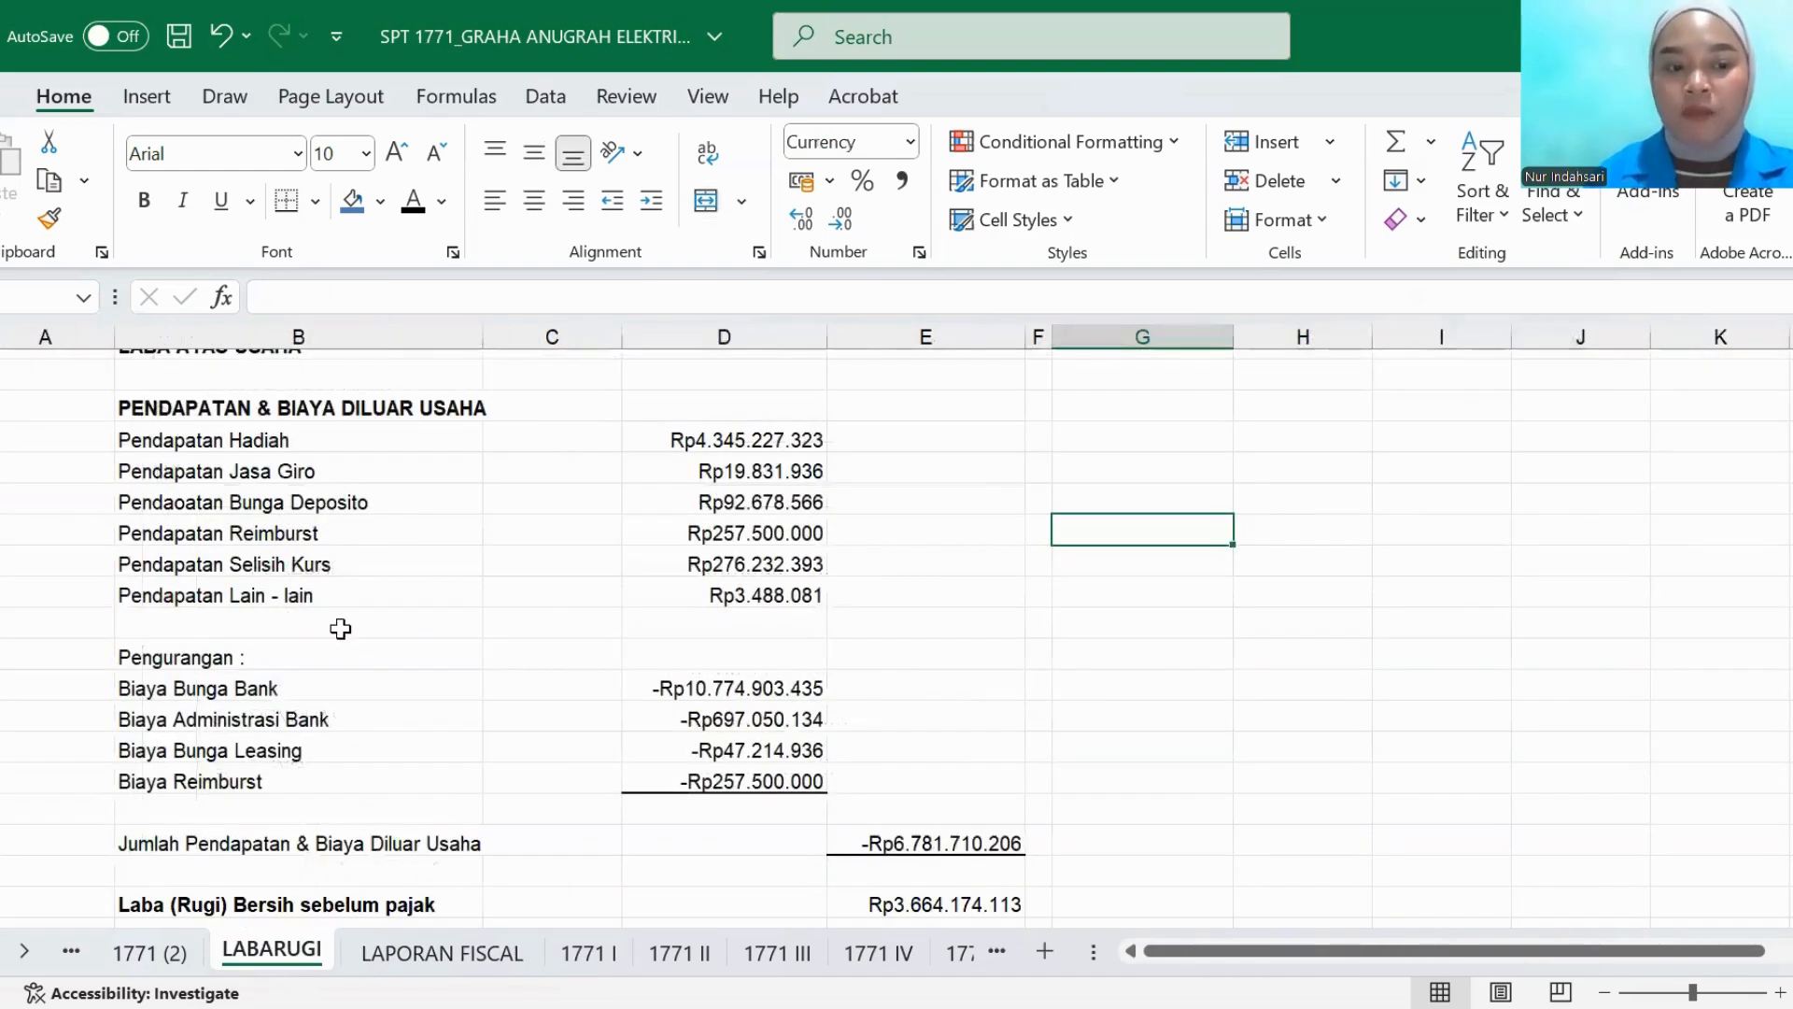
{"action": "left_click", "coordinate": [584, 953]}
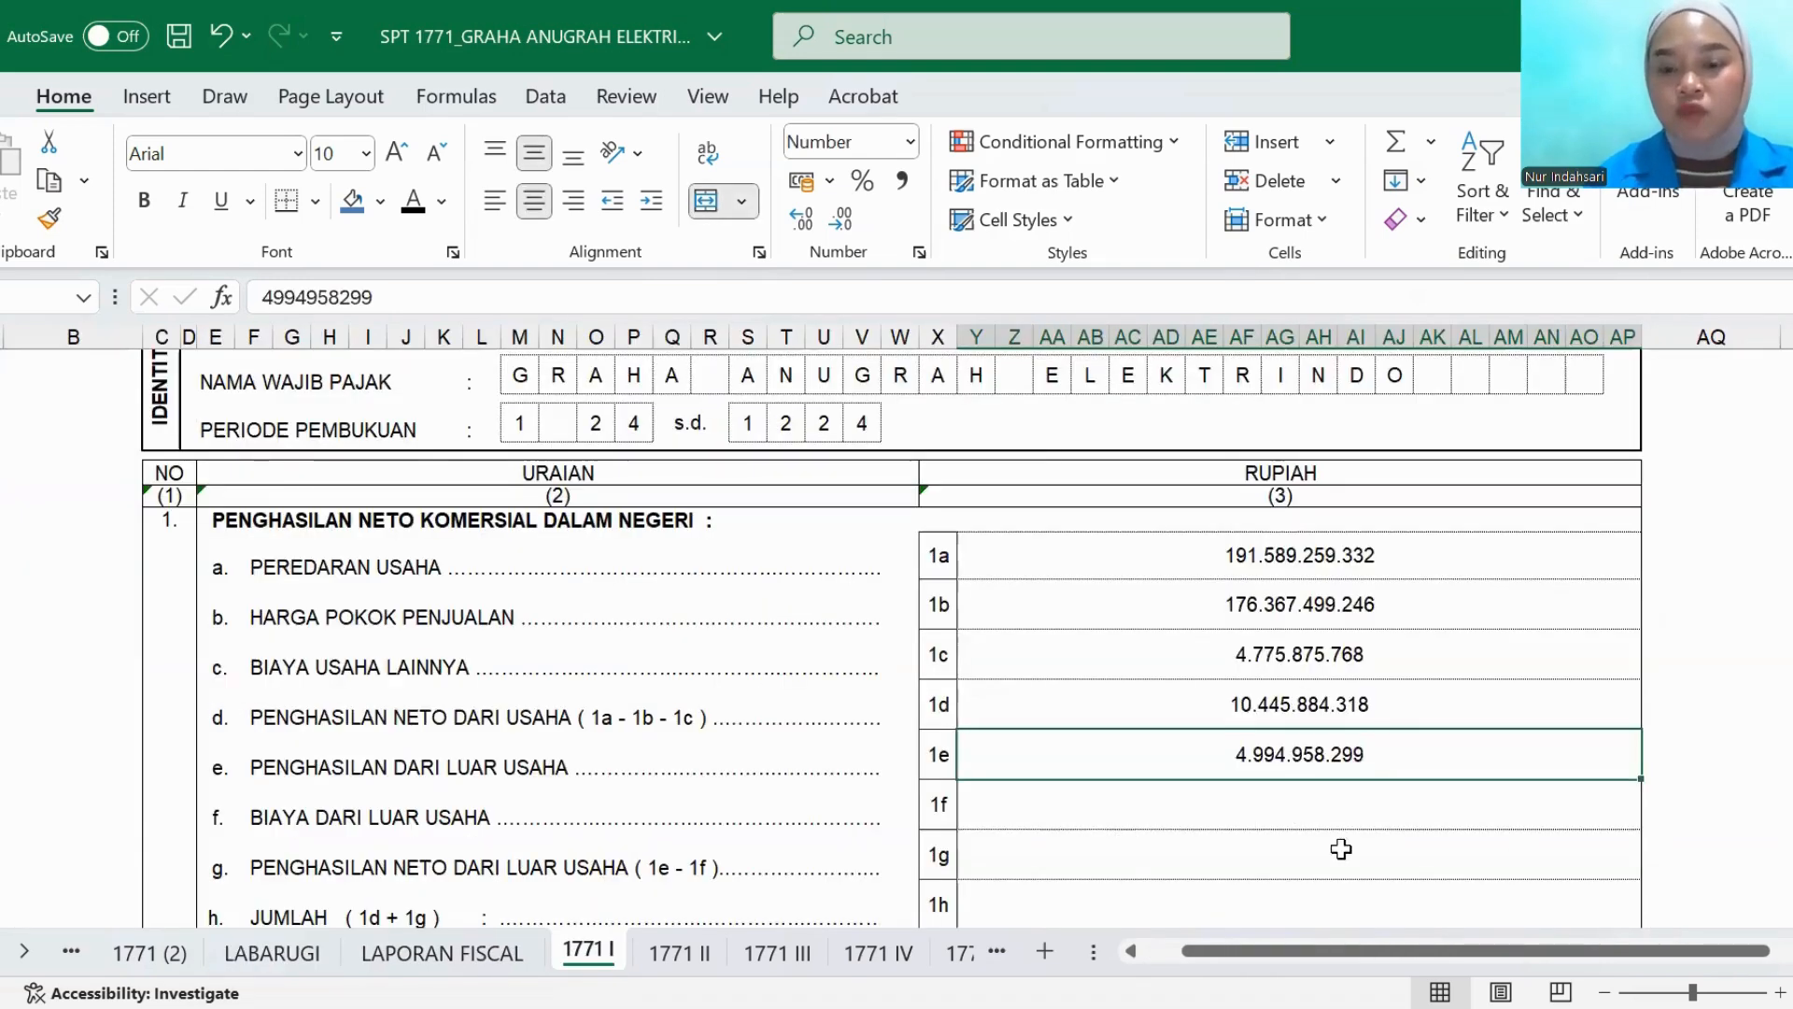
- Set the BIAYA DARI LUAR USAHA amount in row 1f to black font and check its cost items in the LABARUGI sheet
{"action": "left_click", "coordinate": [1046, 829]}
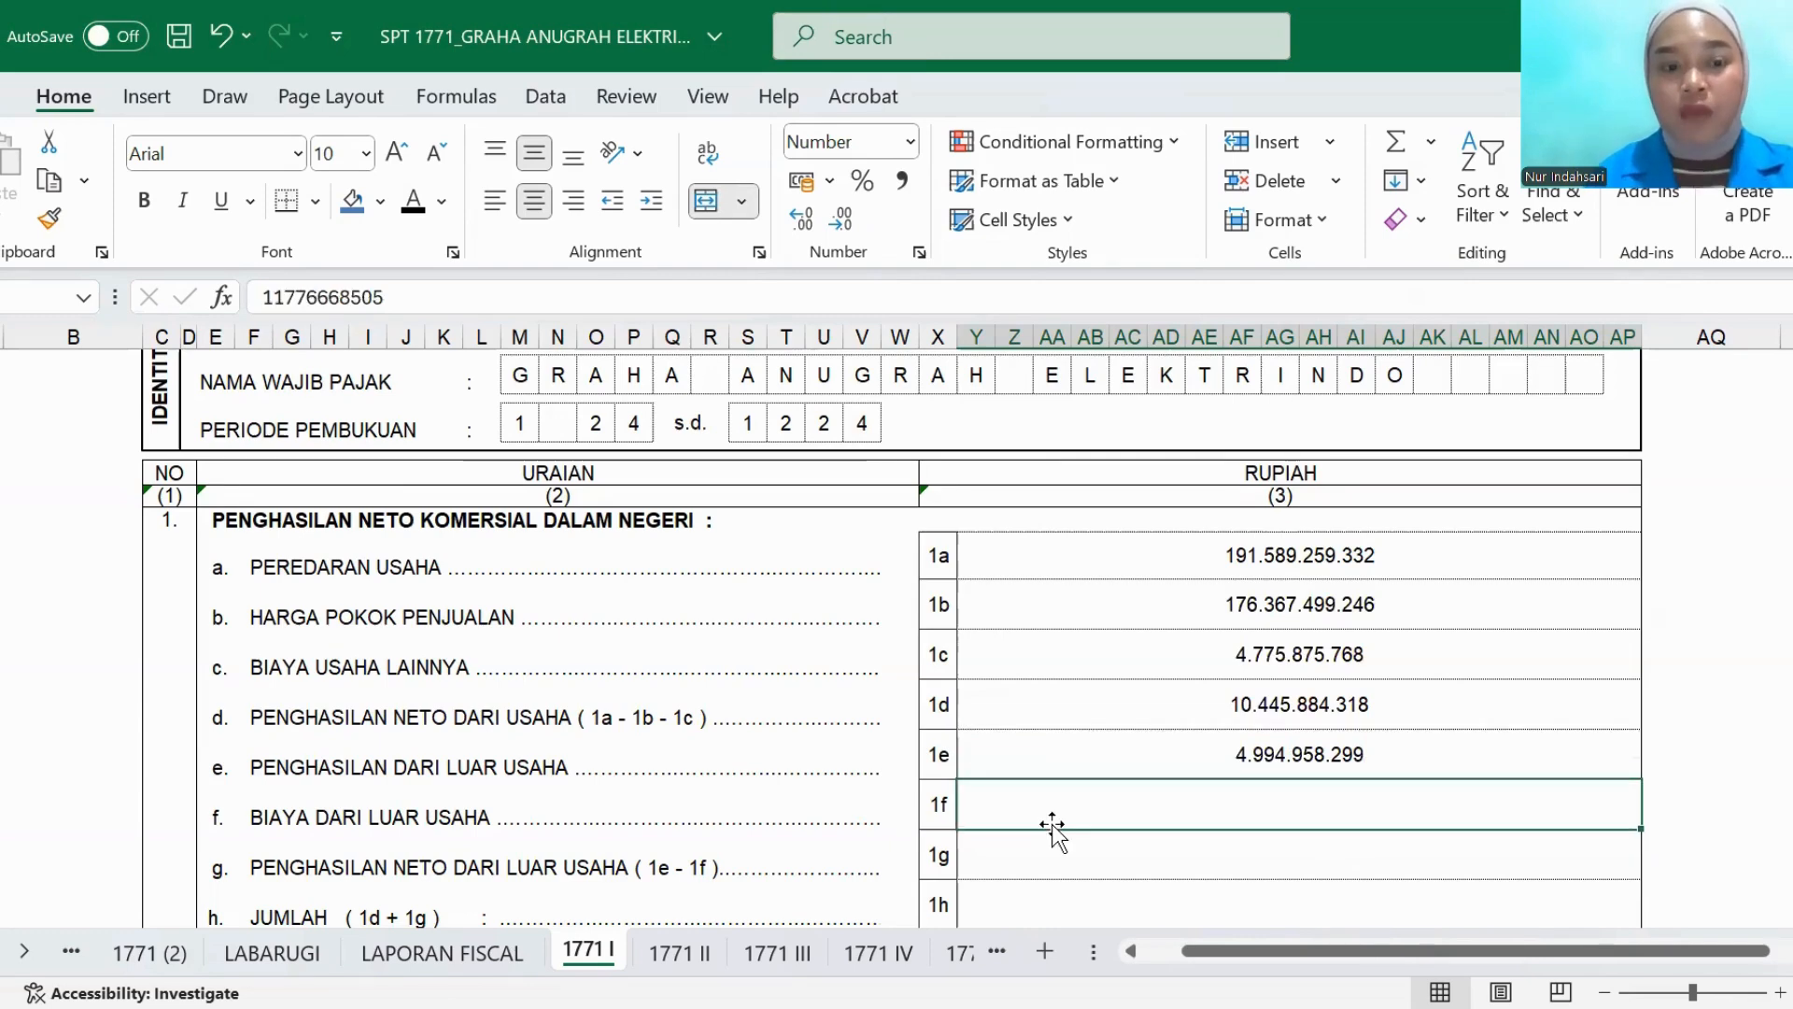
{"action": "left_click", "coordinate": [411, 204]}
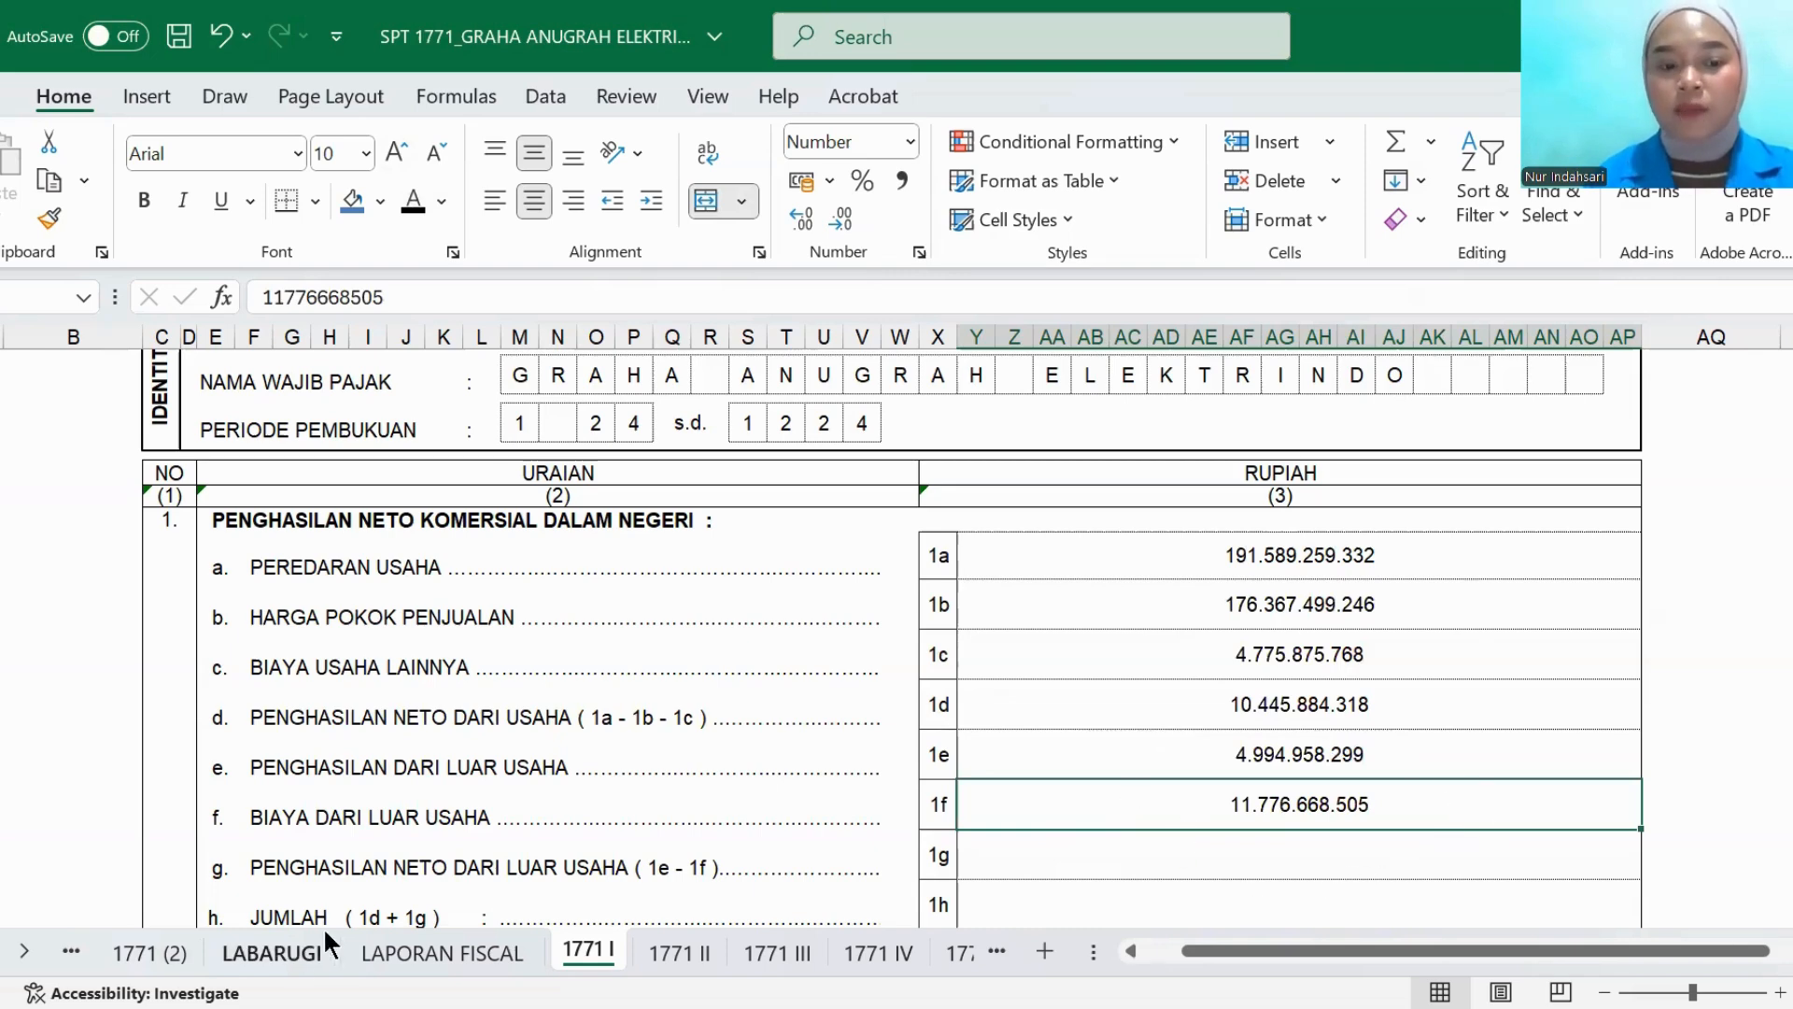
{"action": "left_click", "coordinate": [280, 951]}
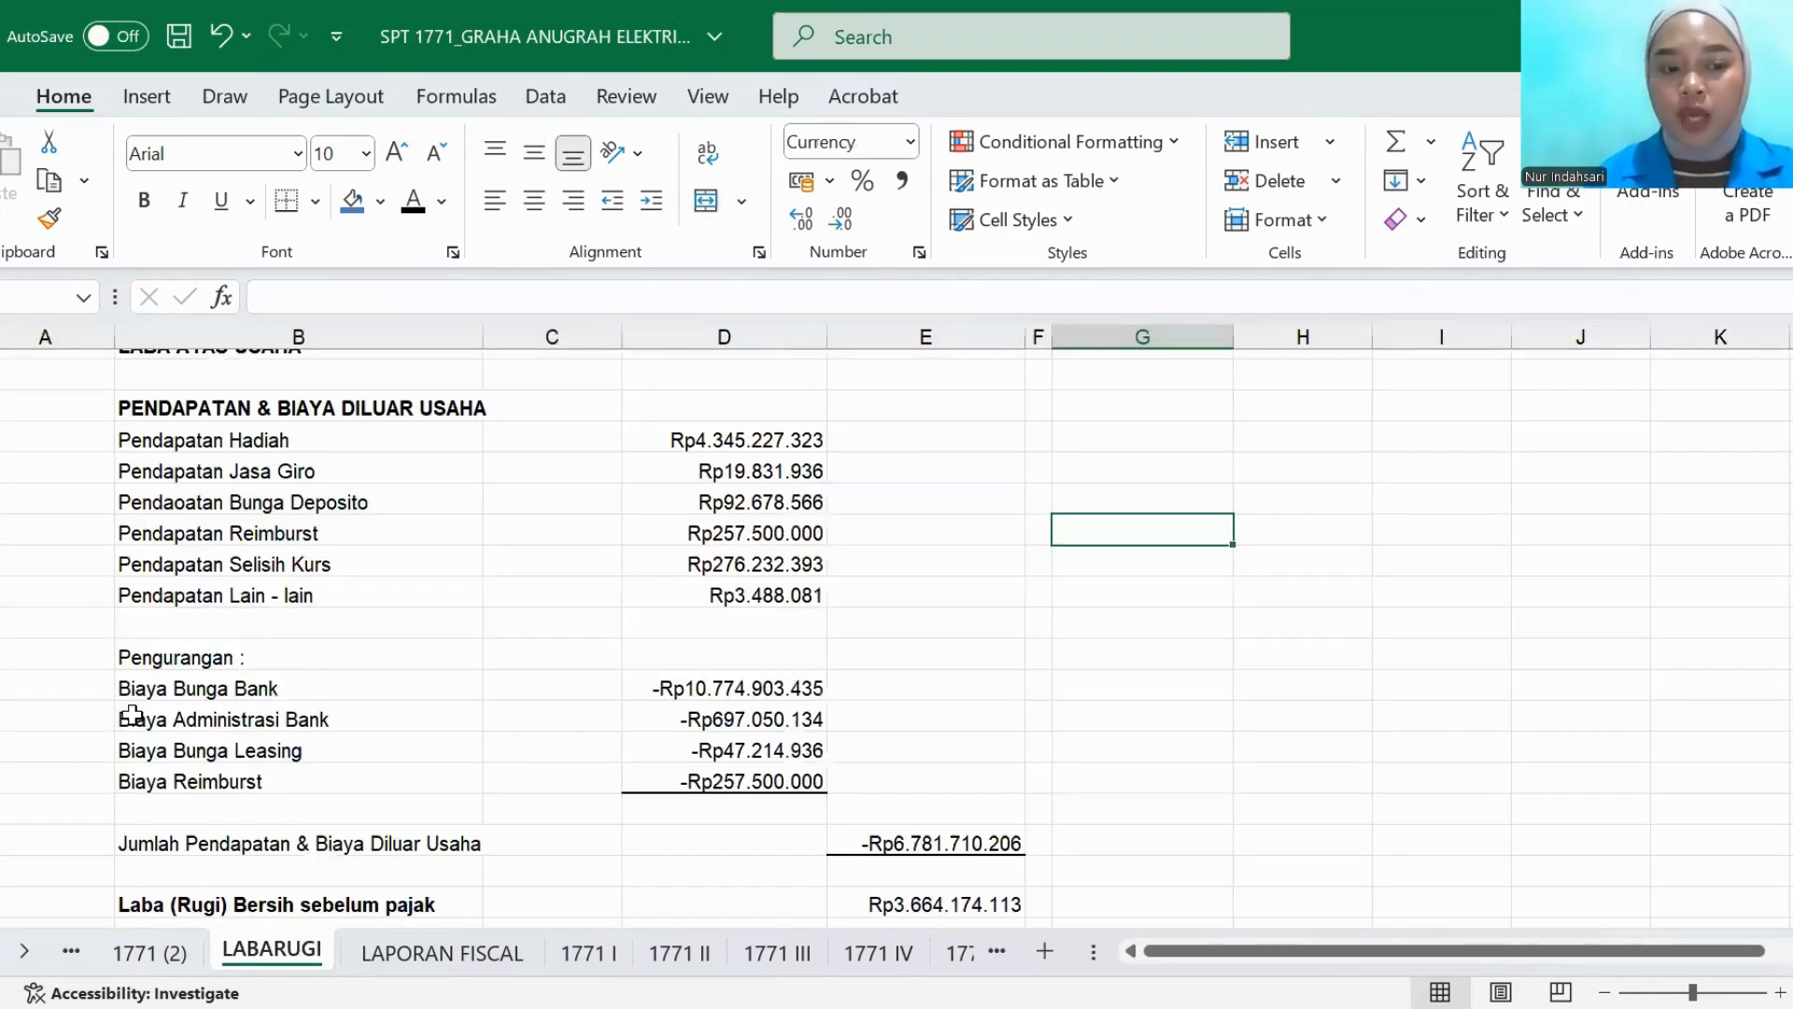
{"action": "left_click", "coordinate": [586, 952]}
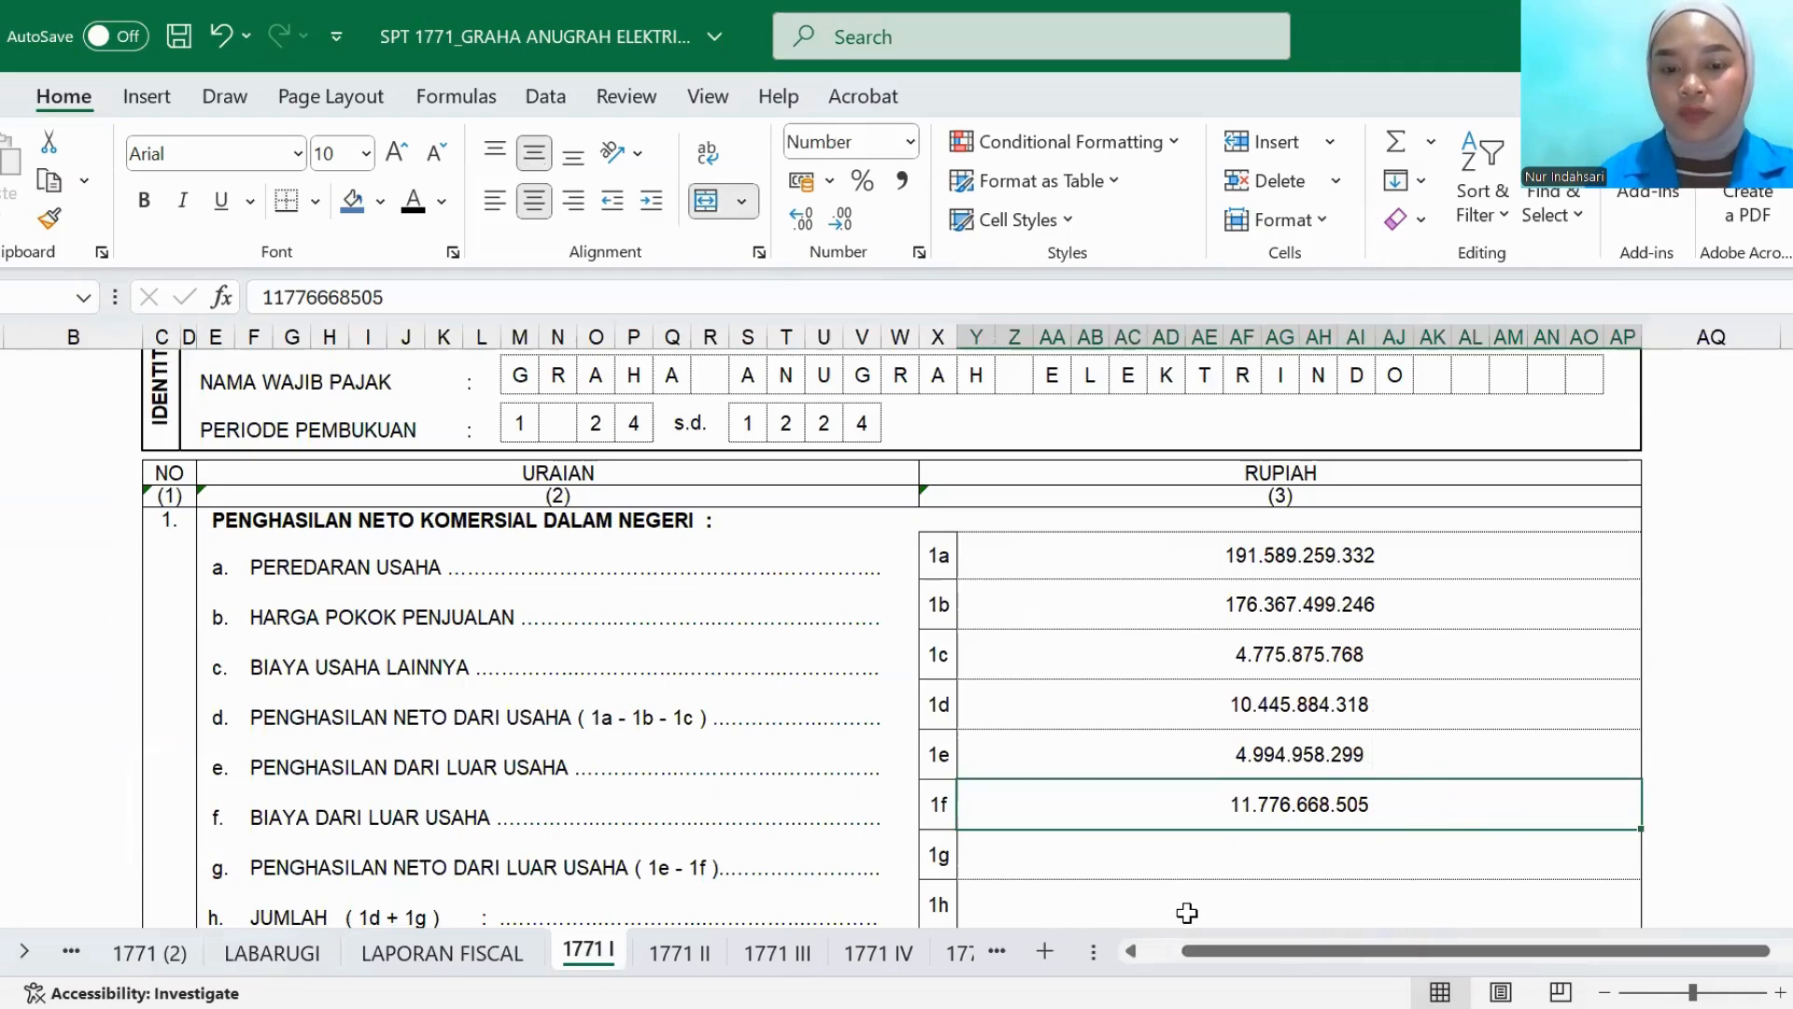
- Set the PENGHASILAN NETO DARI LUAR USAHA and JUMLAH amounts in rows 1g and 1h to black font
{"action": "left_click", "coordinate": [1081, 867]}
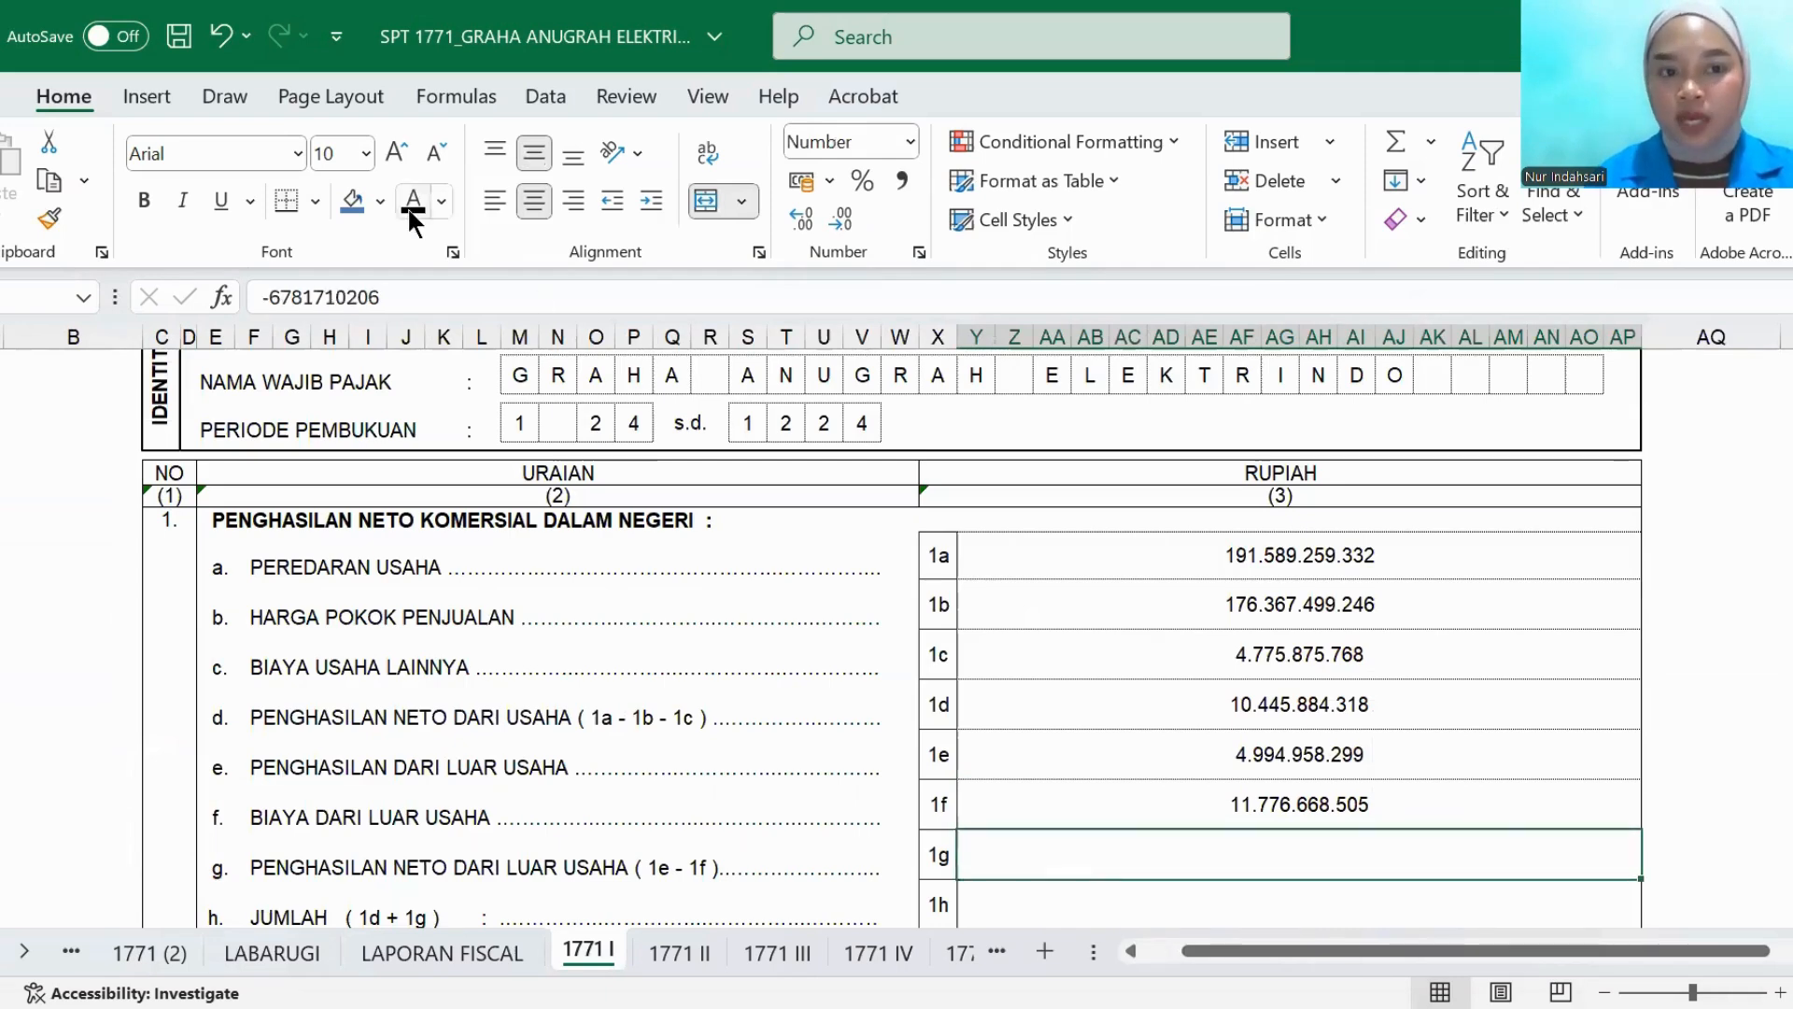
{"action": "scroll", "coordinate": [1063, 785], "scroll_direction": "down", "scroll_amount": 1}
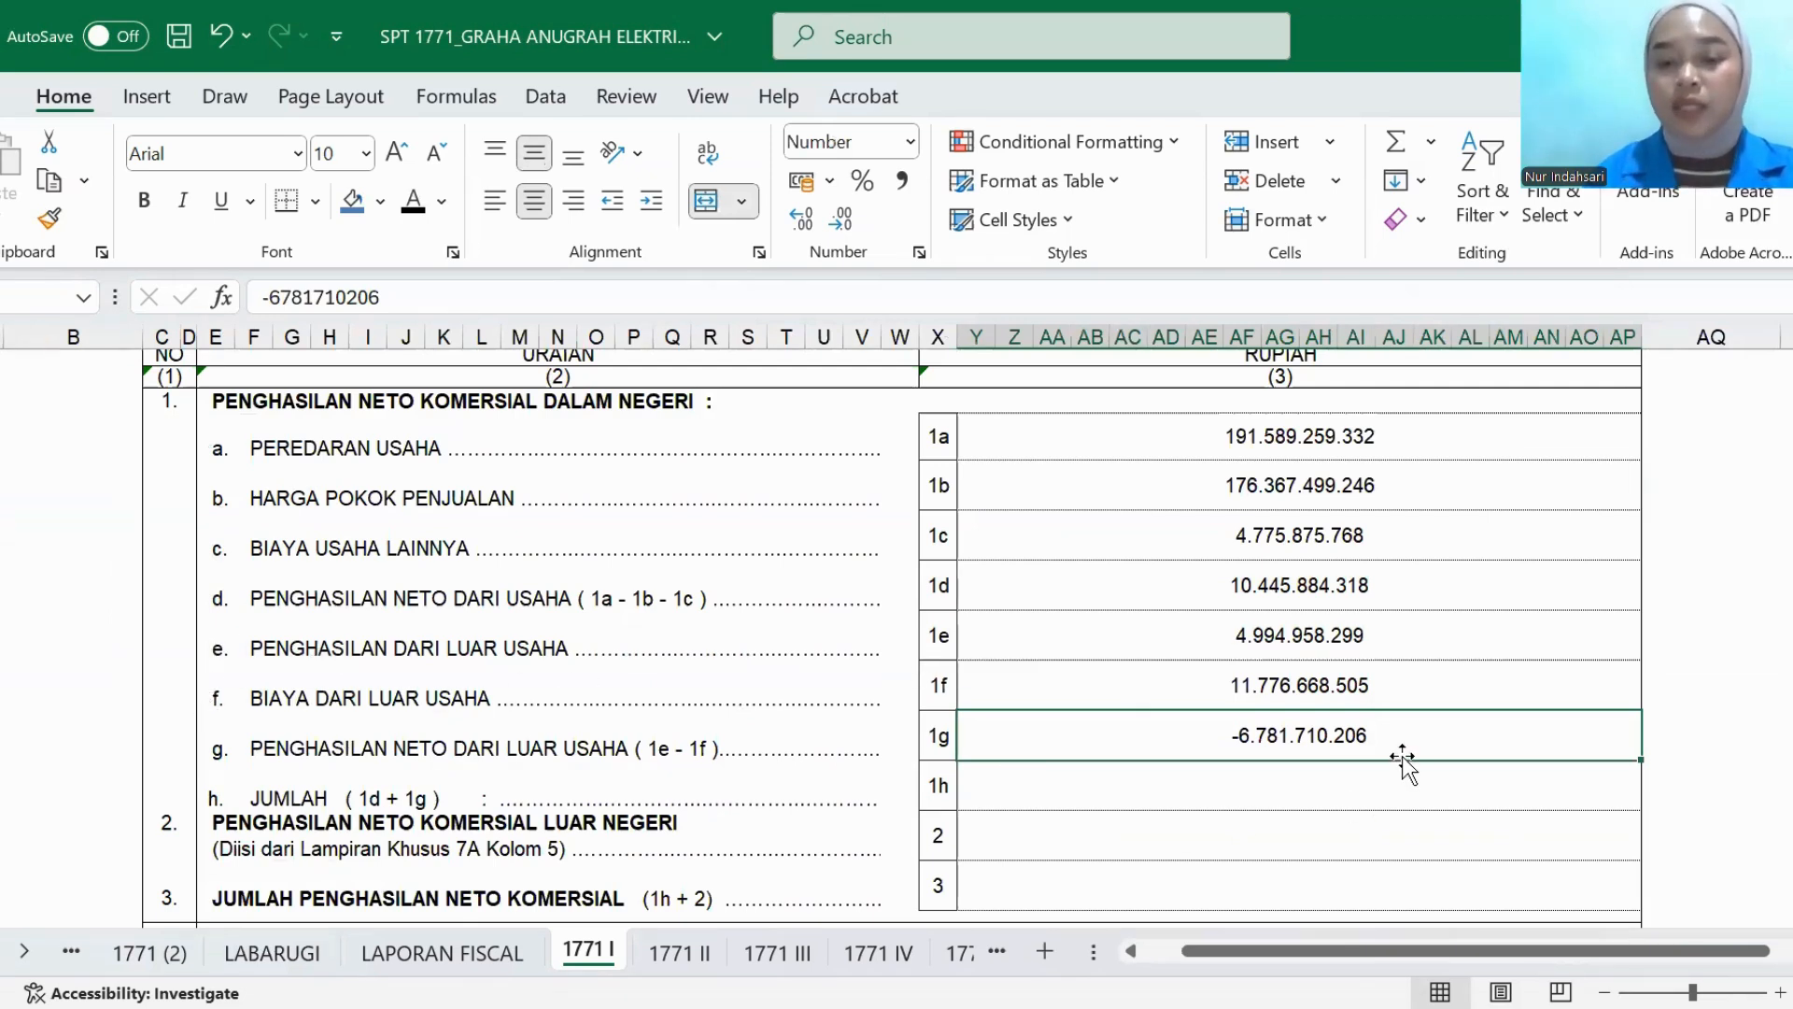
{"action": "left_click", "coordinate": [1083, 796]}
{"action": "left_click", "coordinate": [413, 200]}
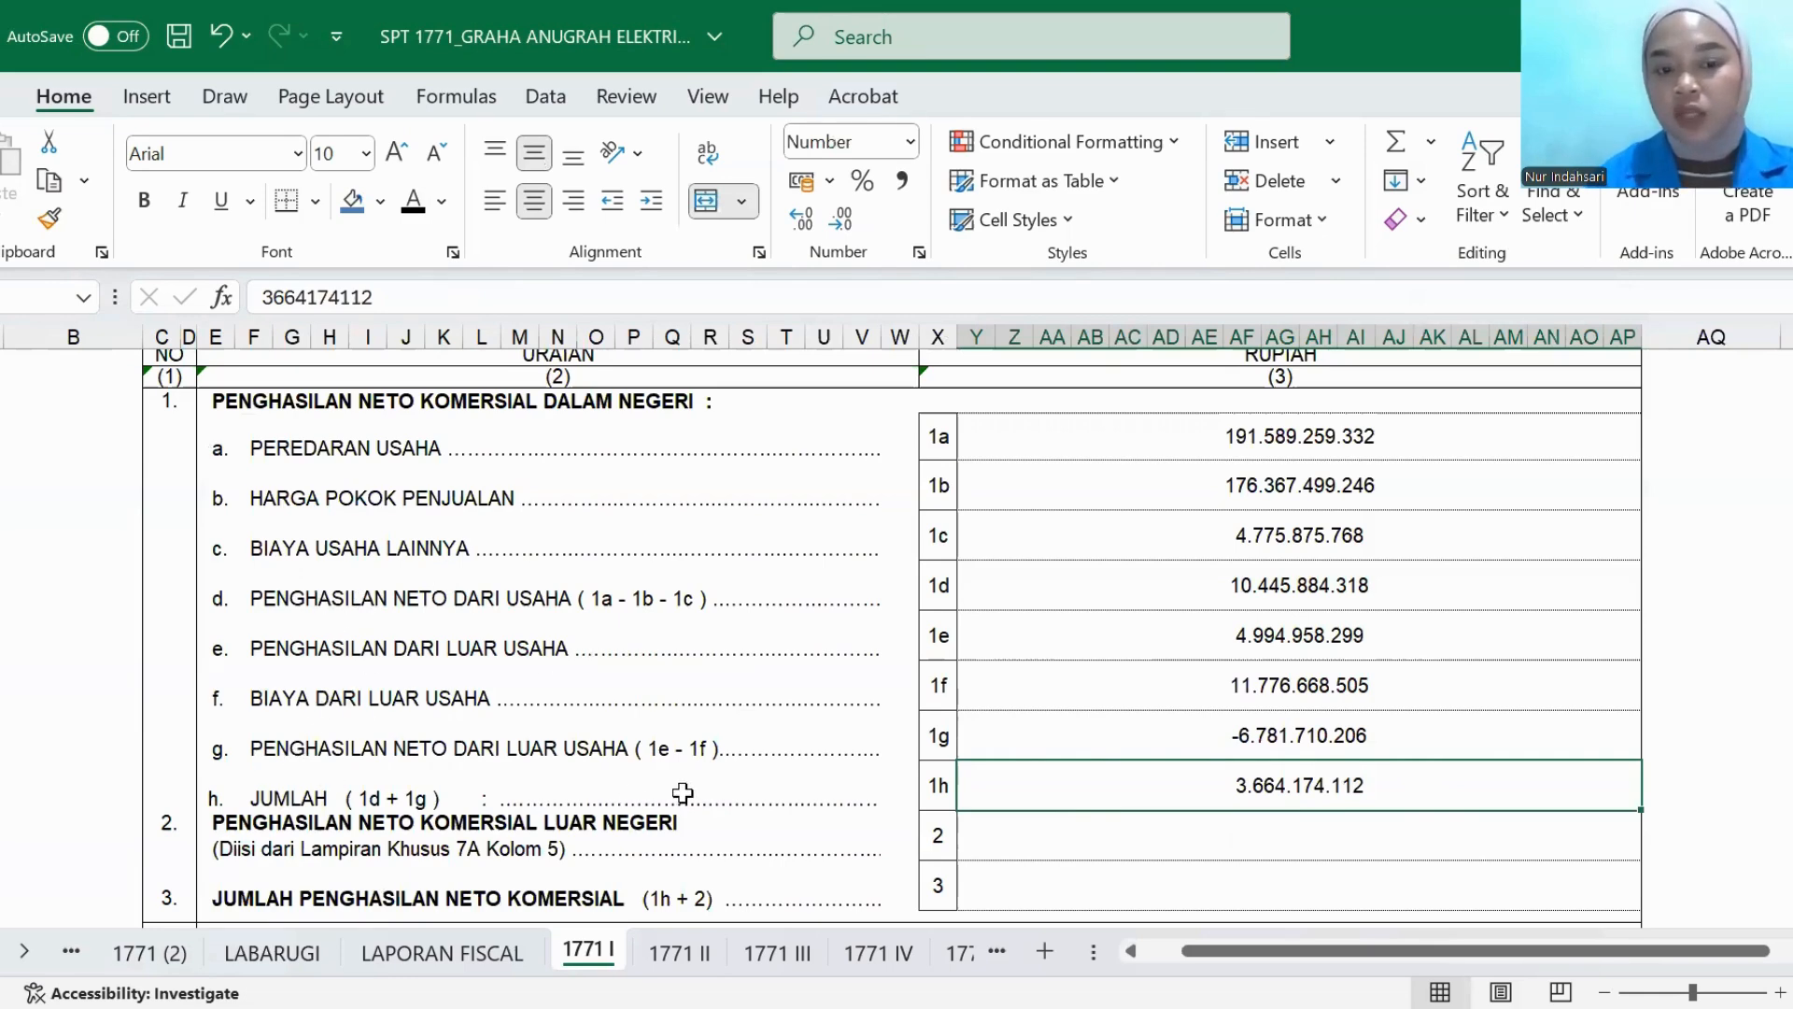
- Set the PENGHASILAN NETO KOMERSIAL LUAR NEGERI and JUMLAH PENGHASILAN NETO KOMERSIAL amounts in rows 2 and 3 to black font
{"action": "left_click", "coordinate": [1013, 853]}
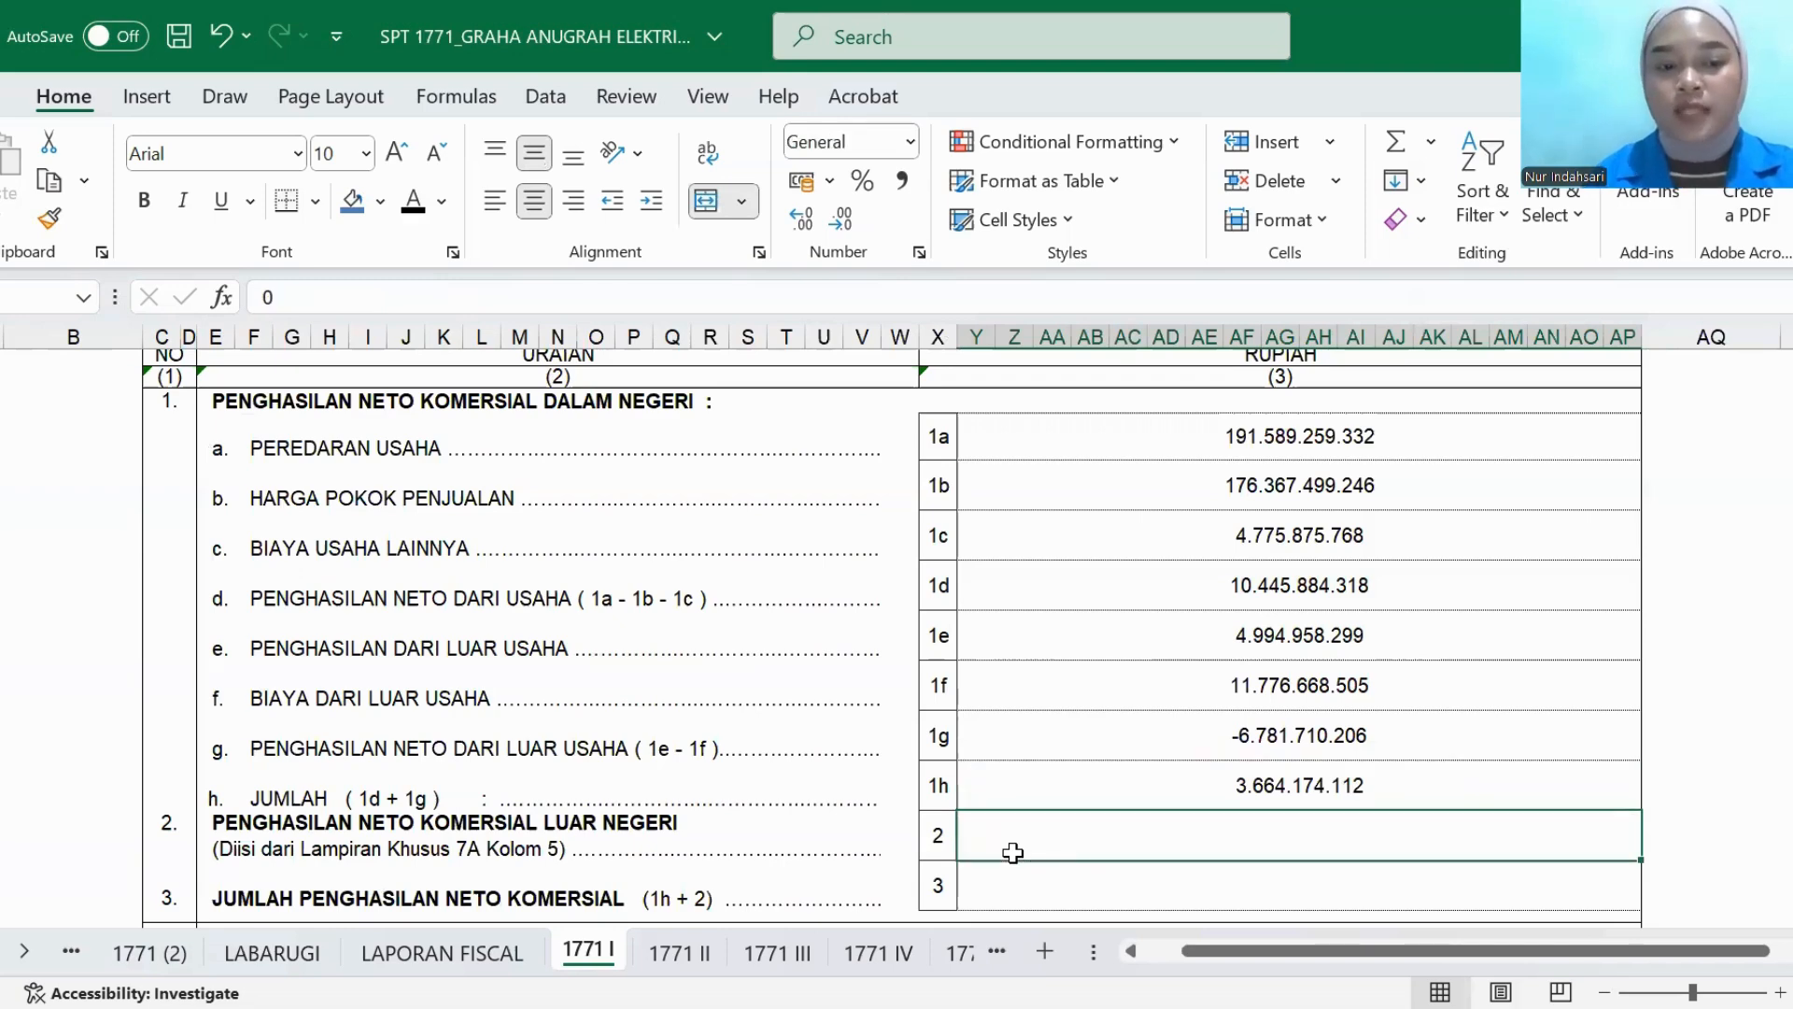
{"action": "left_click", "coordinate": [412, 200]}
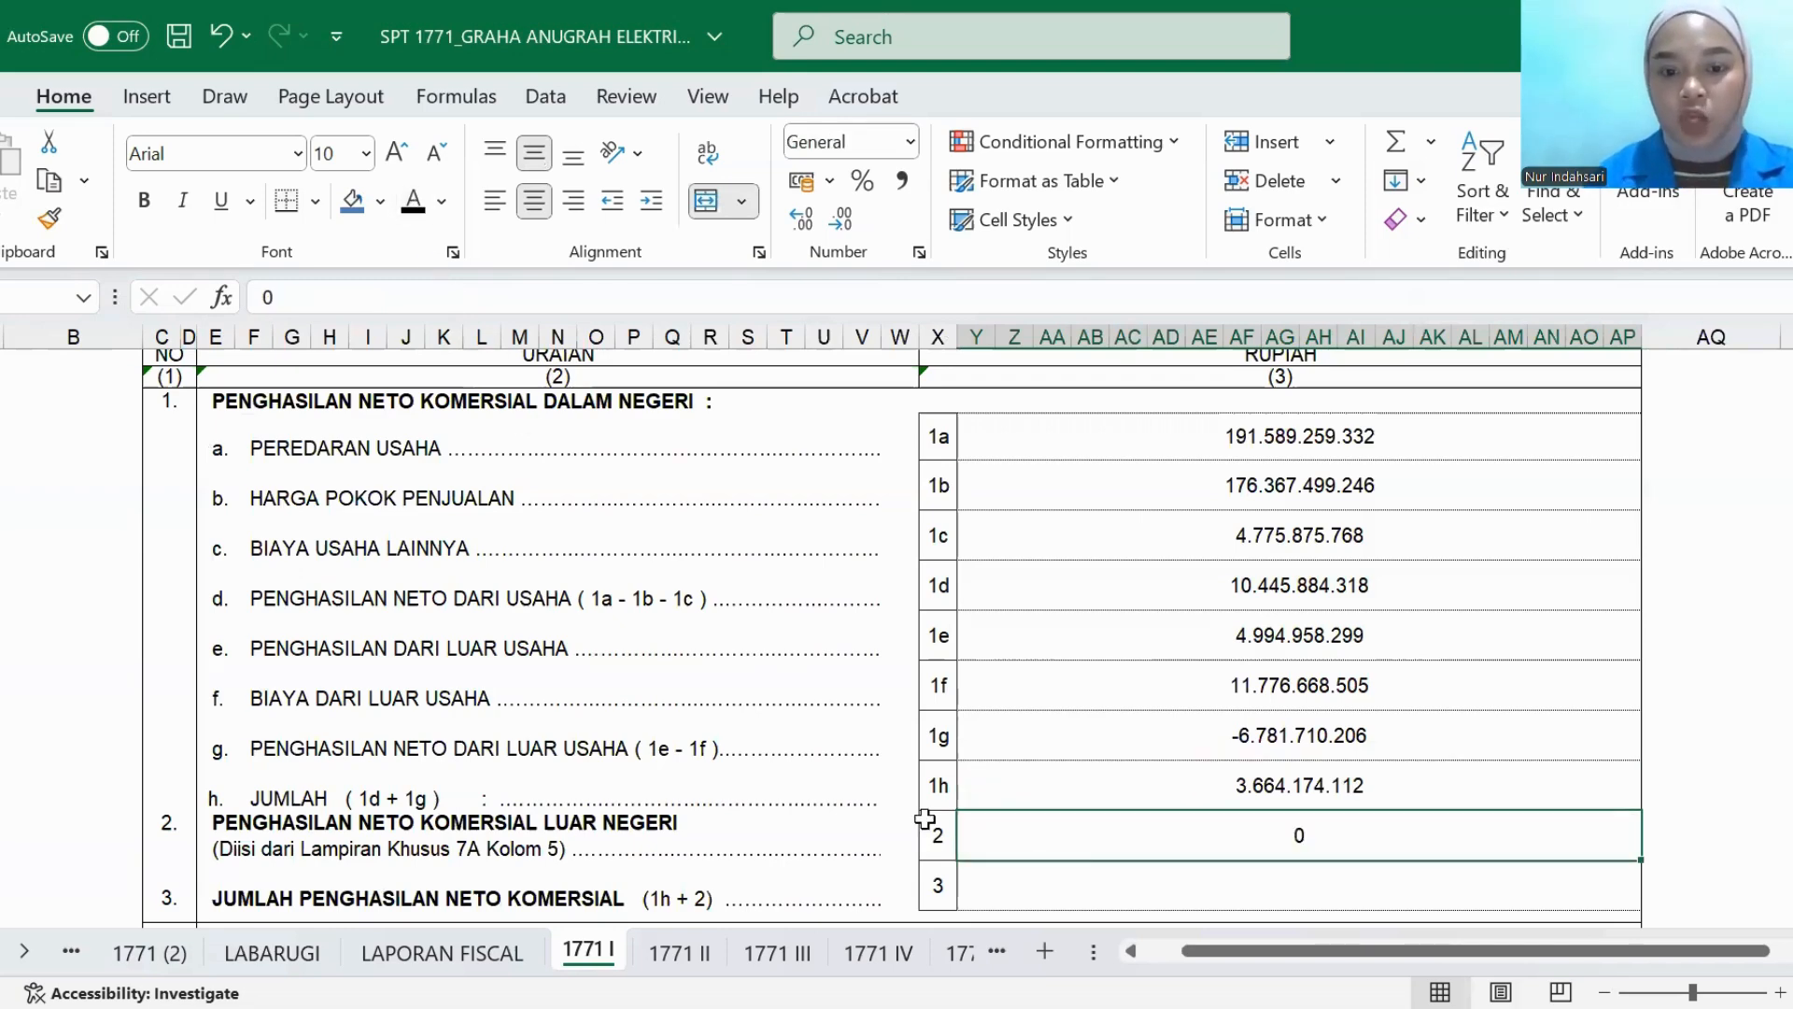
{"action": "scroll", "coordinate": [961, 820], "scroll_direction": "down", "scroll_amount": 1}
{"action": "left_click", "coordinate": [965, 833]}
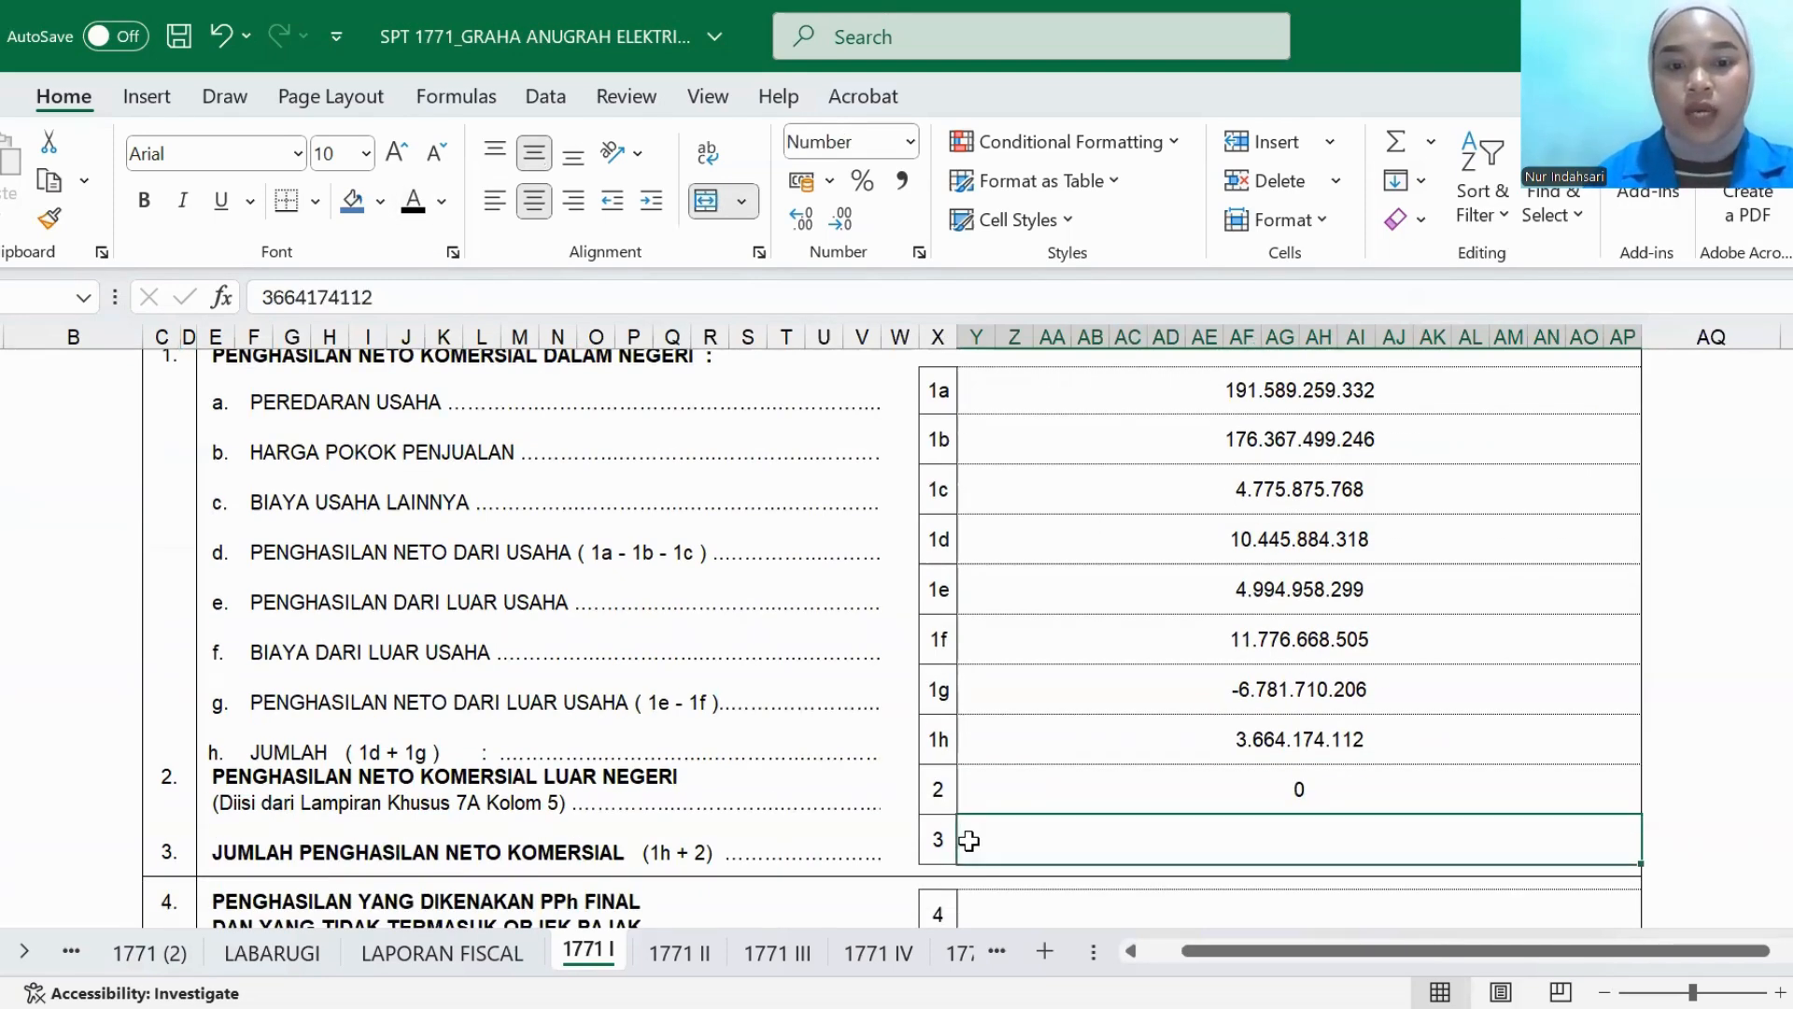
{"action": "left_click", "coordinate": [413, 200]}
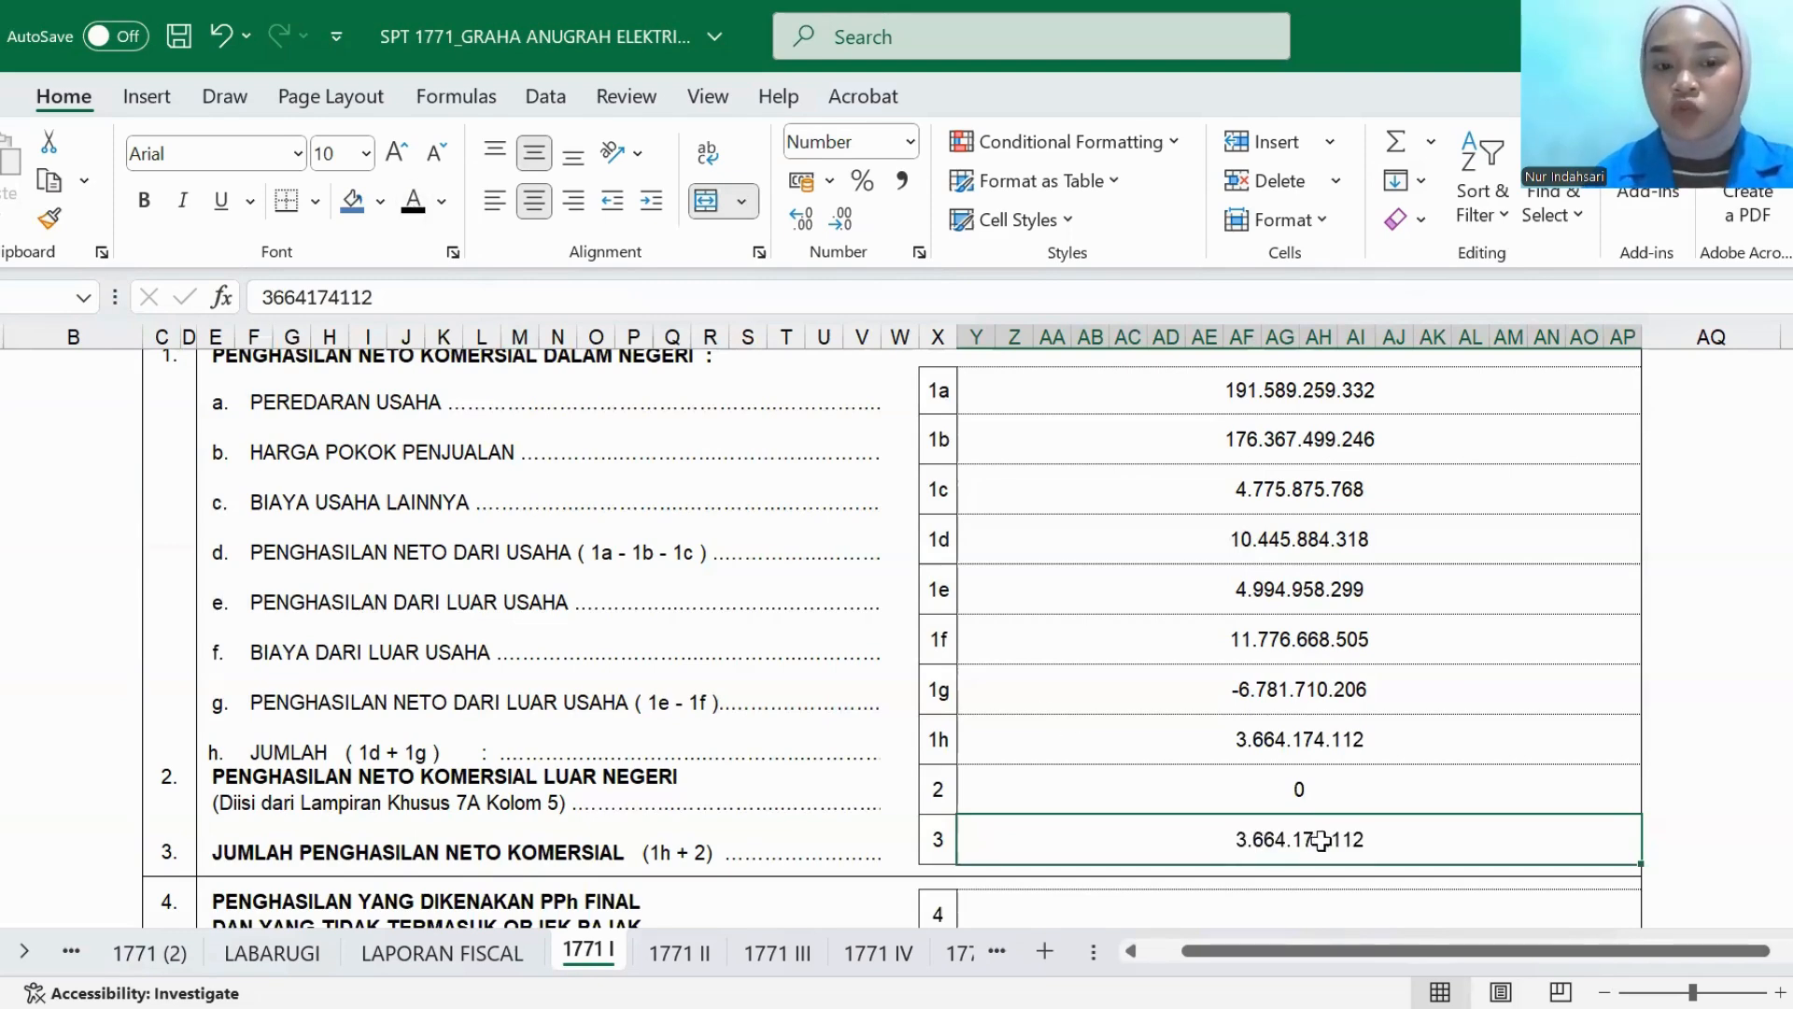
- Set the row 4 amount for income subject to PPh FINAL and non-taxable income to black font
{"action": "scroll", "coordinate": [1336, 852], "scroll_direction": "down", "scroll_amount": 1}
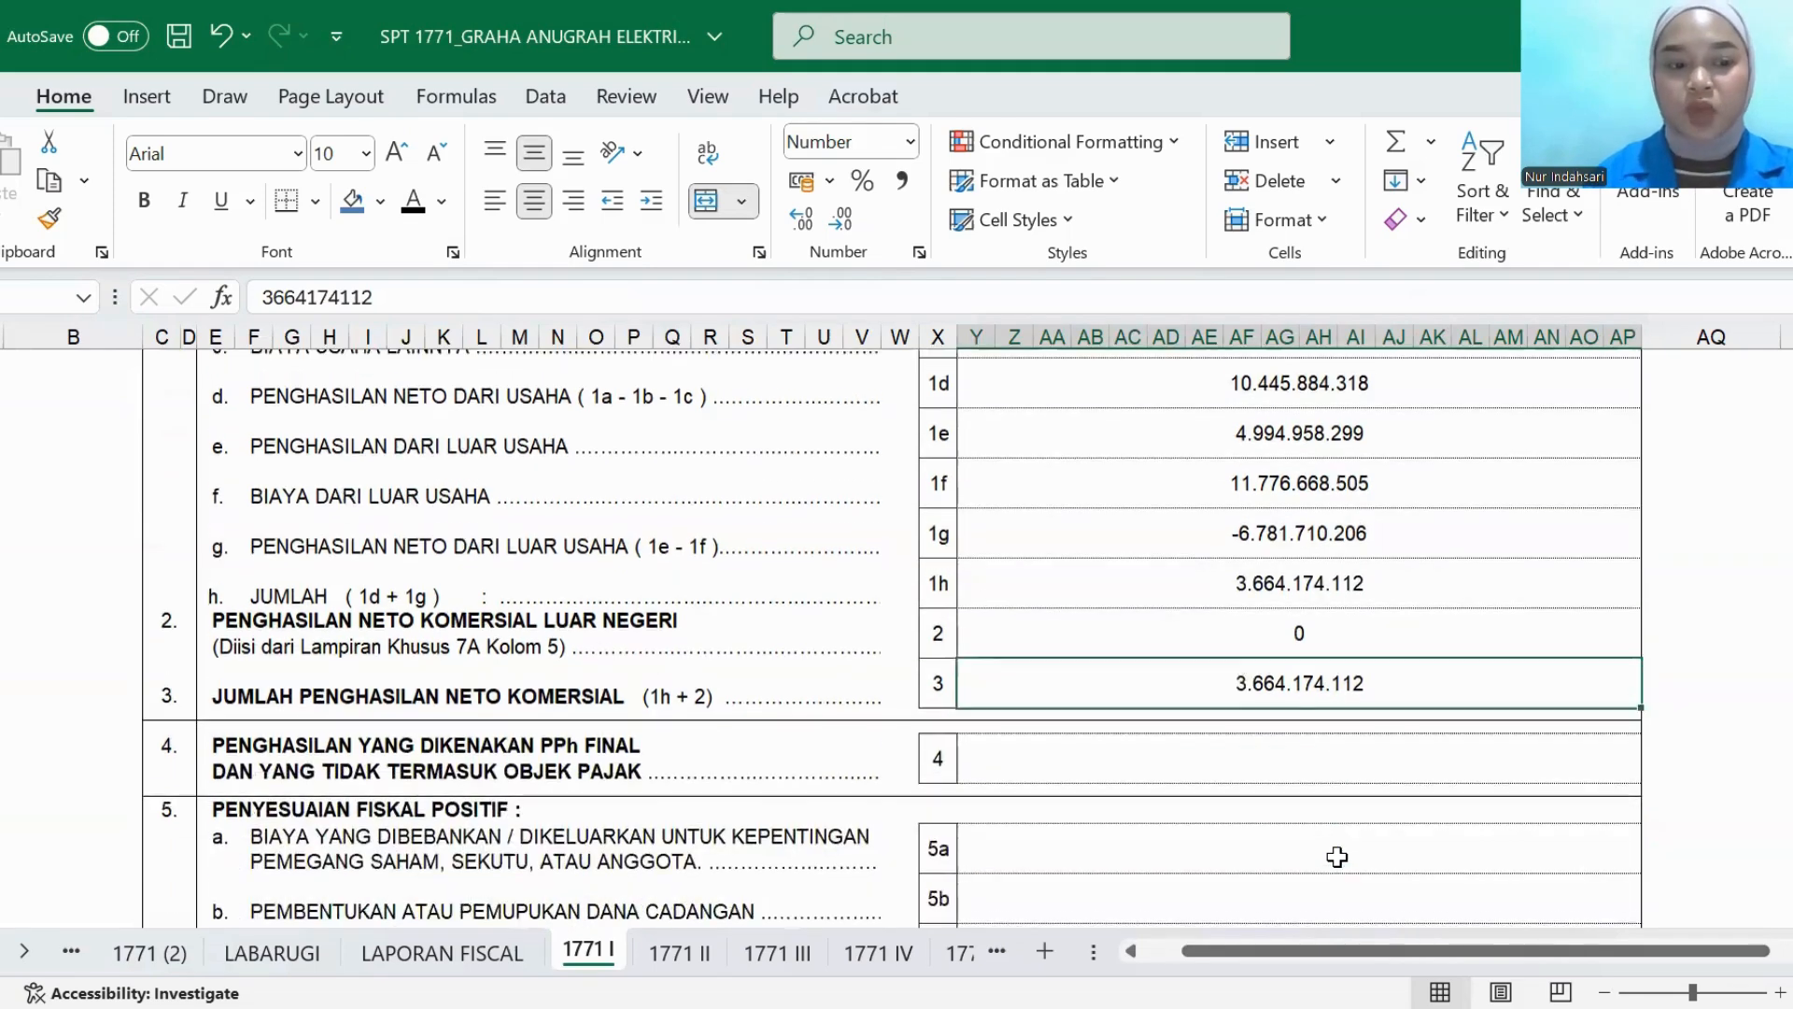
{"action": "left_click", "coordinate": [1124, 760]}
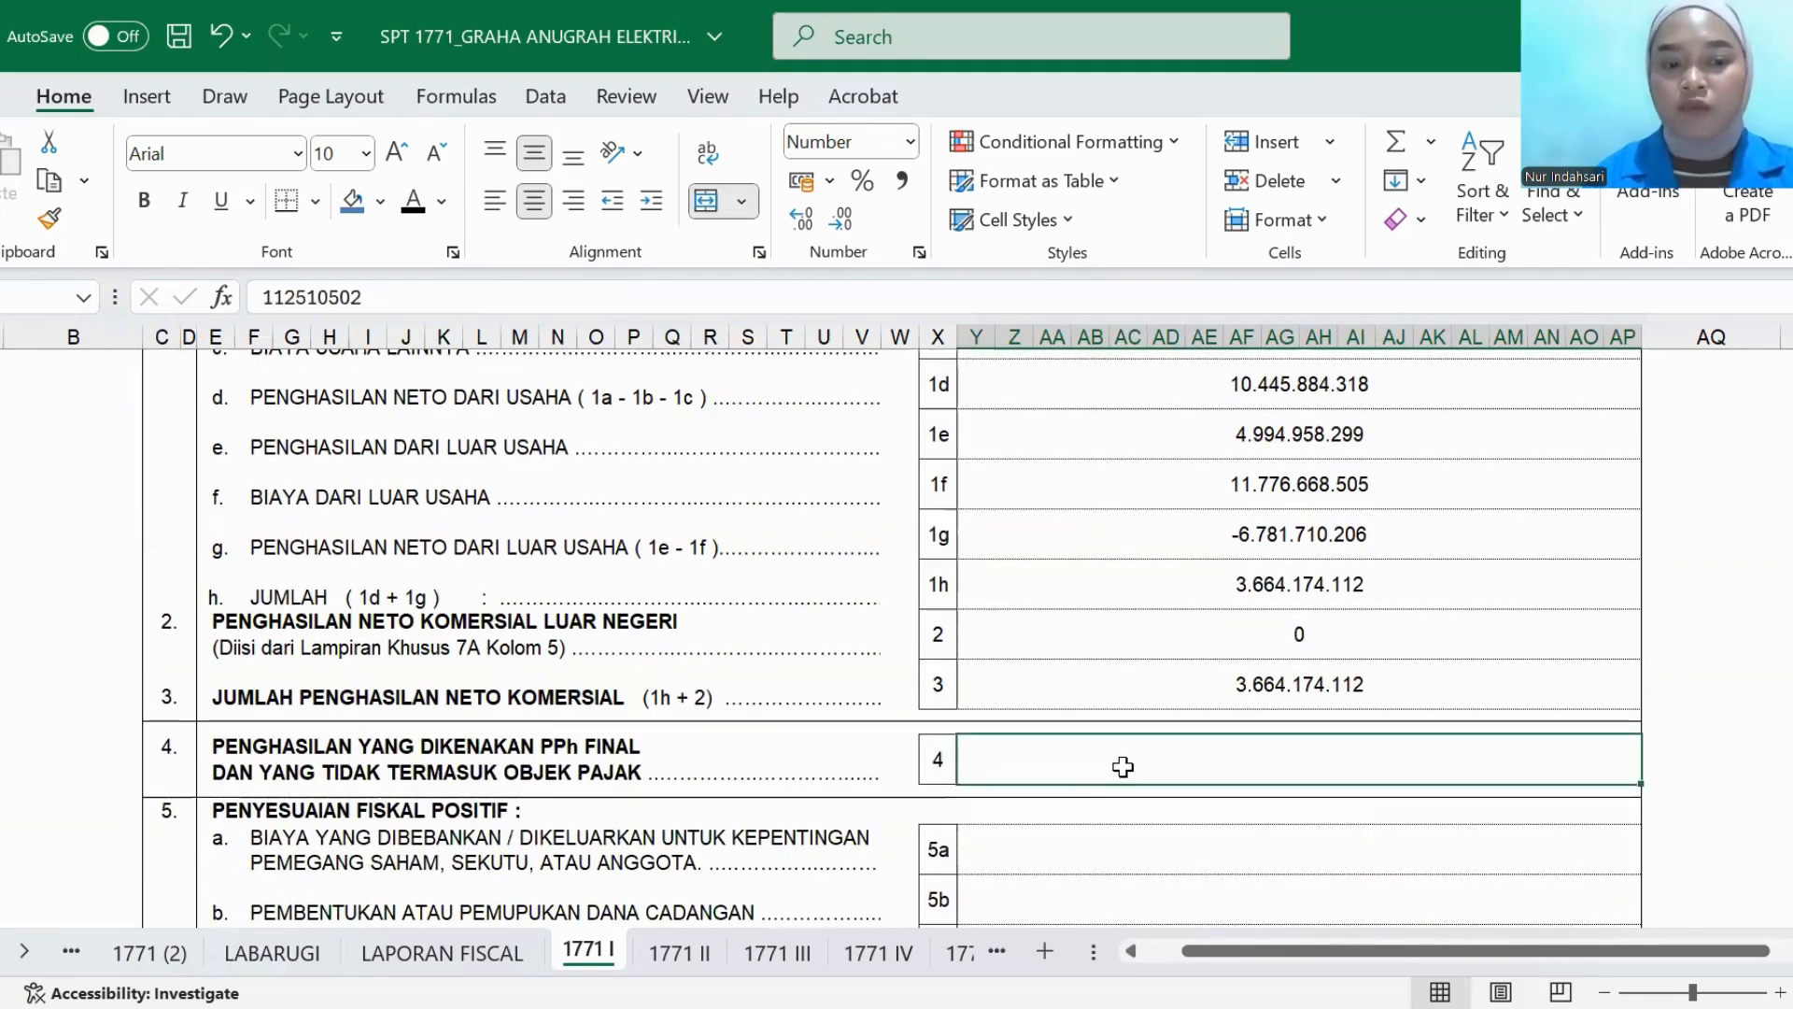
{"action": "left_click", "coordinate": [413, 200]}
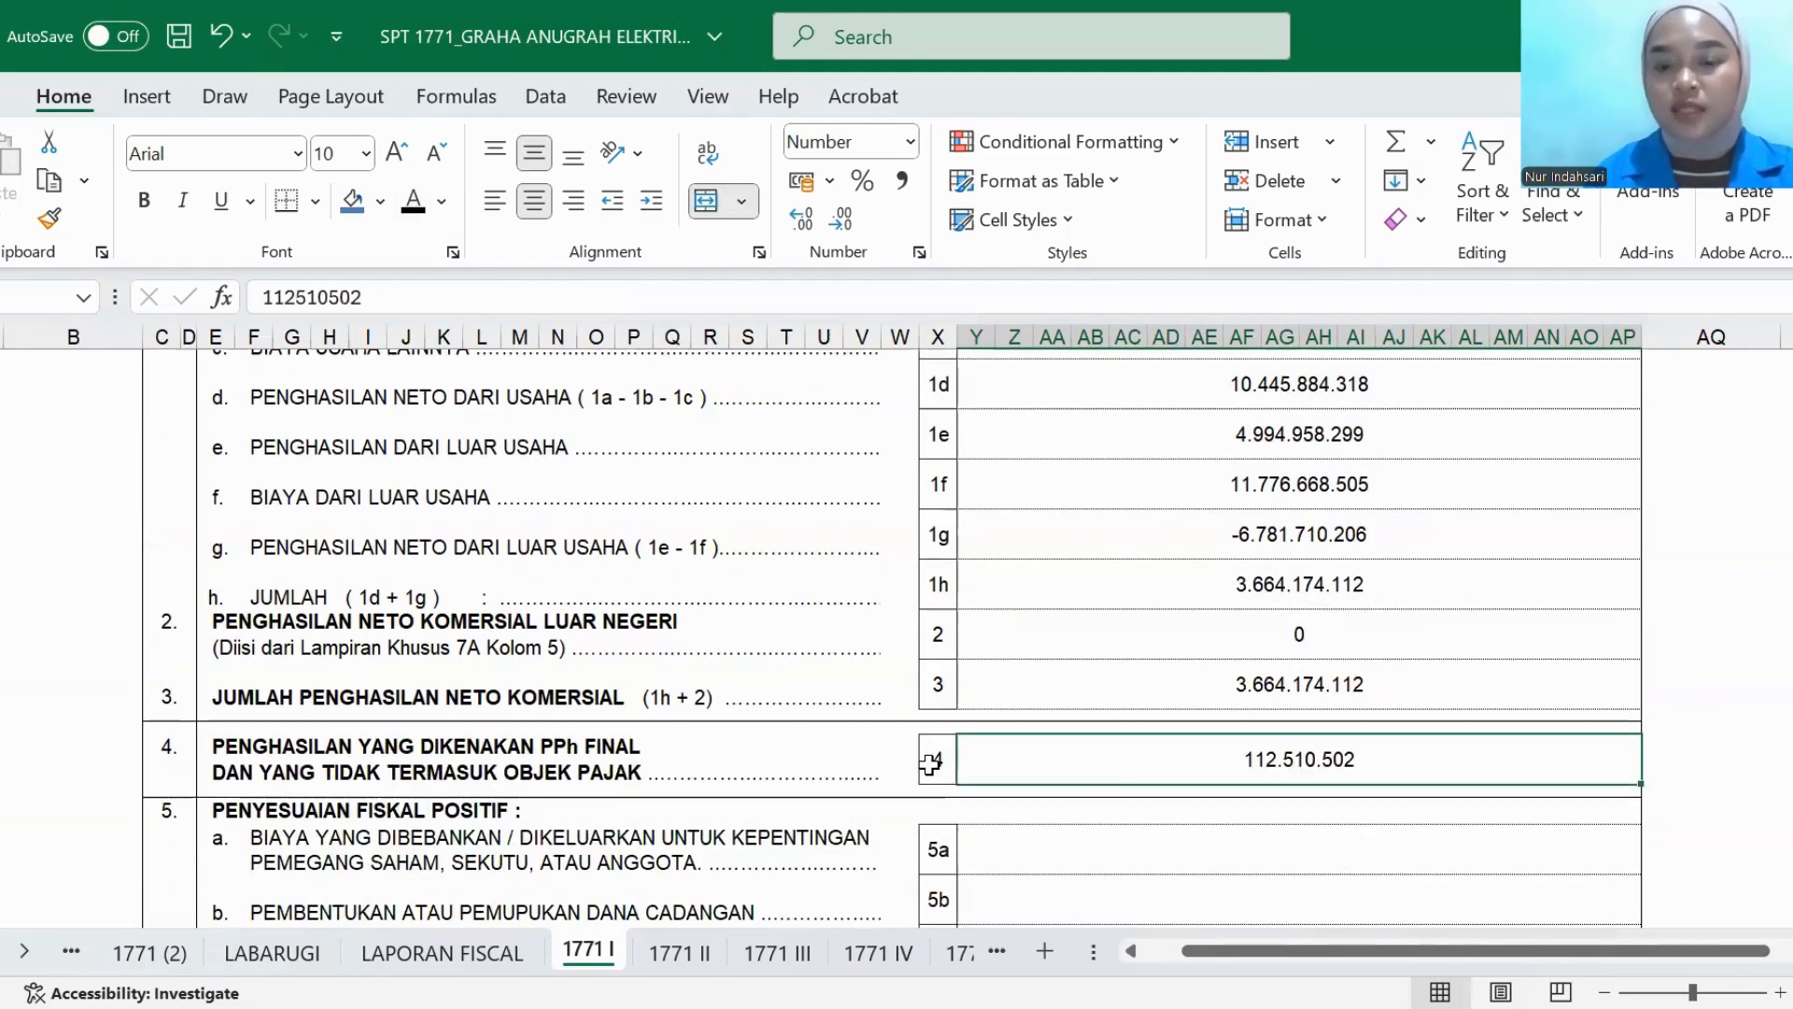
- Set the PENYESUAIAN FISKAL POSITIF amounts in rows 5a, 5b and 5c to black font
{"action": "left_click", "coordinate": [1089, 855]}
{"action": "scroll", "coordinate": [1089, 854], "scroll_direction": "down", "scroll_amount": 2}
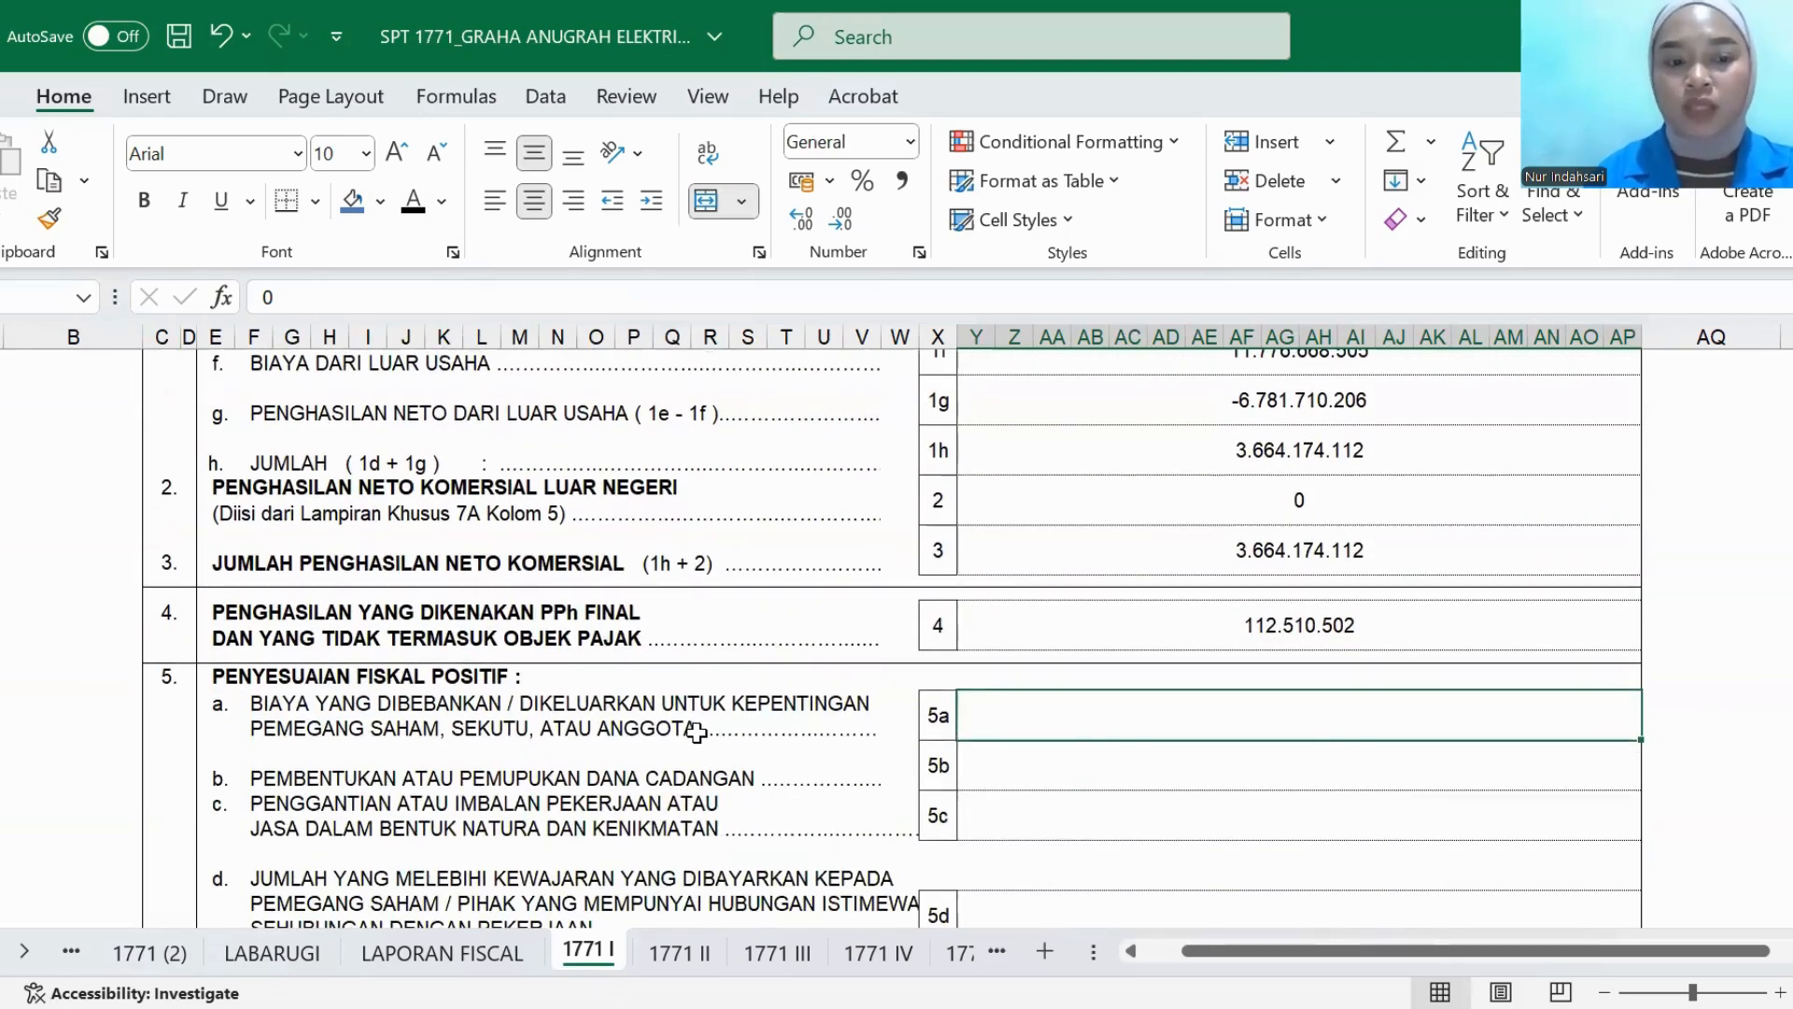
{"action": "left_click", "coordinate": [414, 213]}
{"action": "left_click", "coordinate": [1007, 785]}
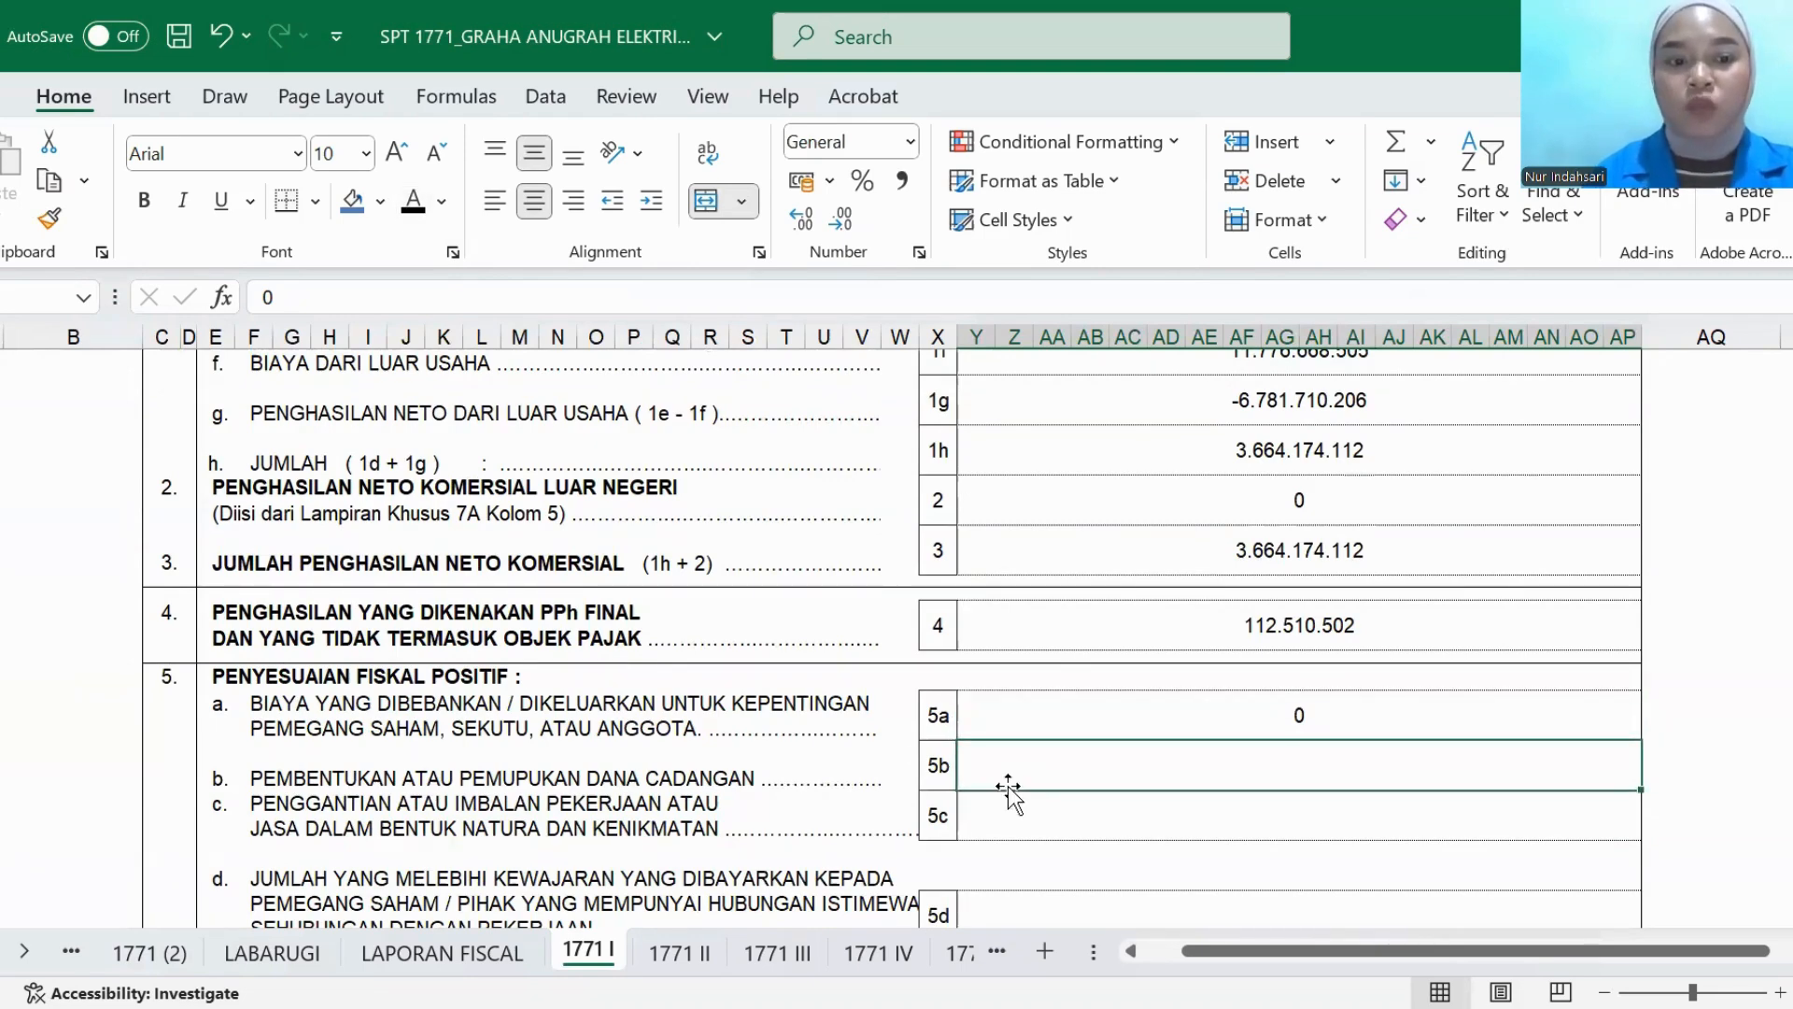
{"action": "left_click", "coordinate": [413, 213]}
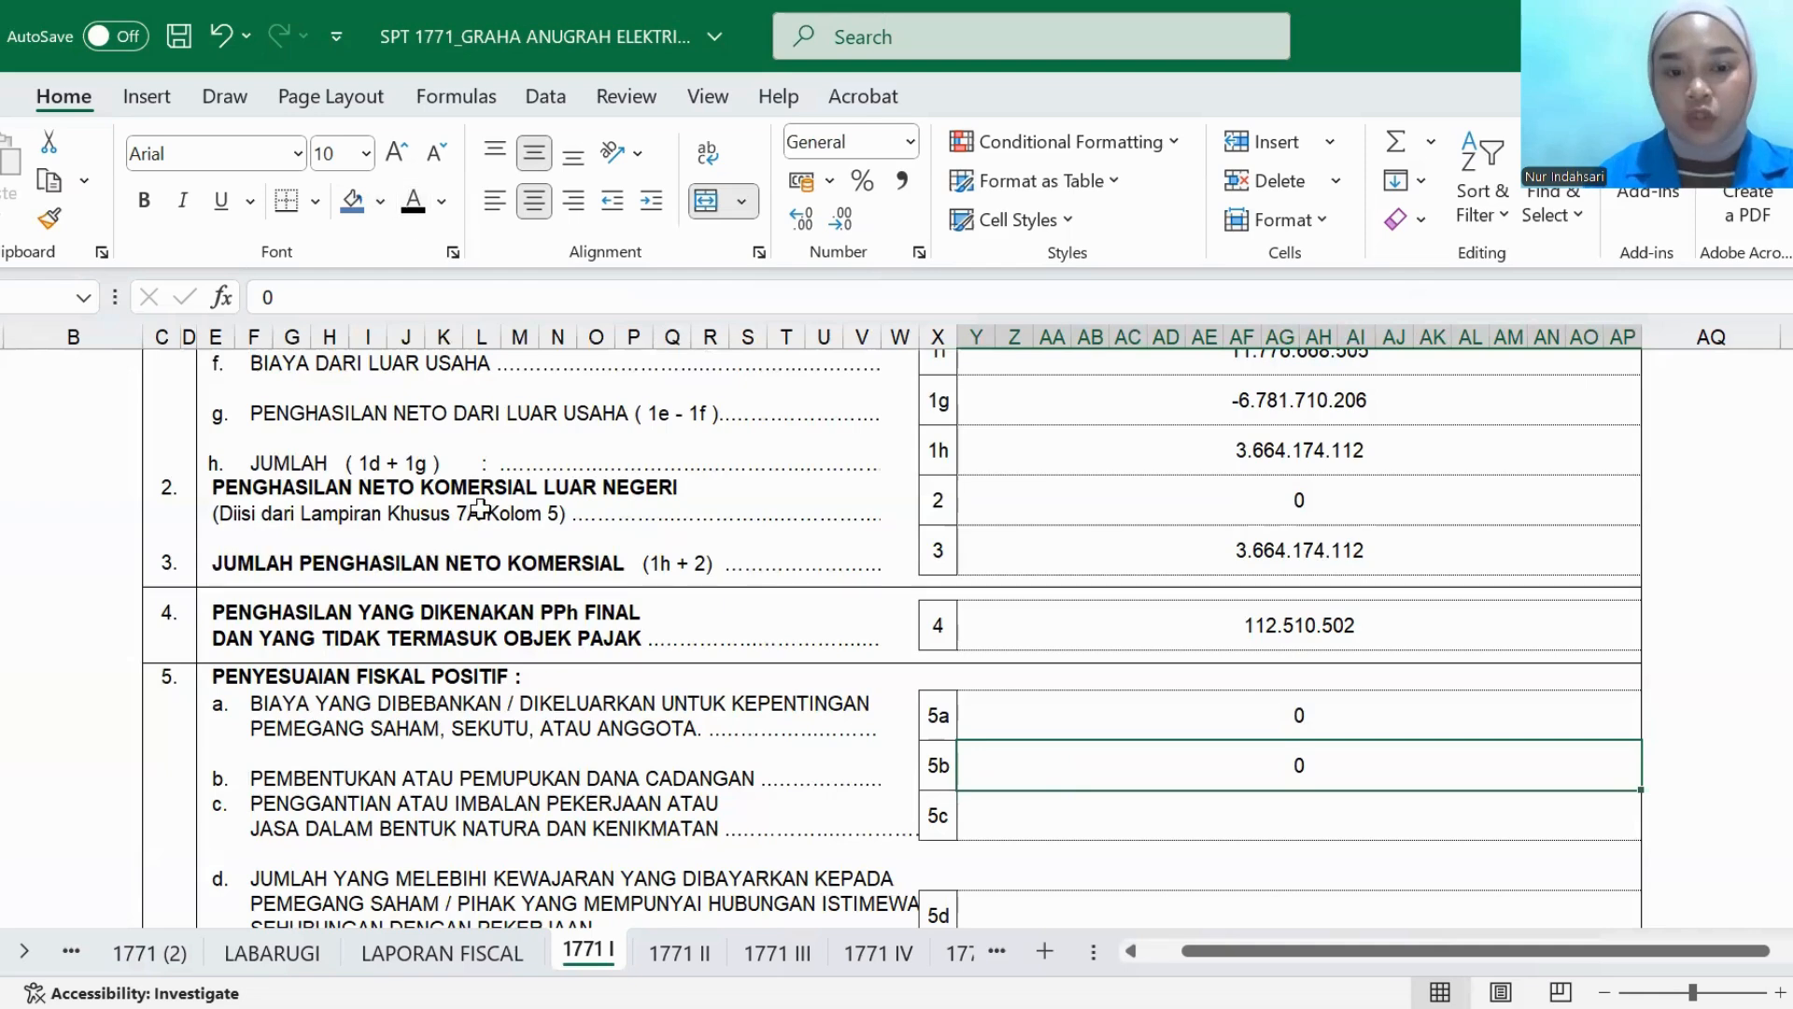
{"action": "left_click", "coordinate": [1028, 830]}
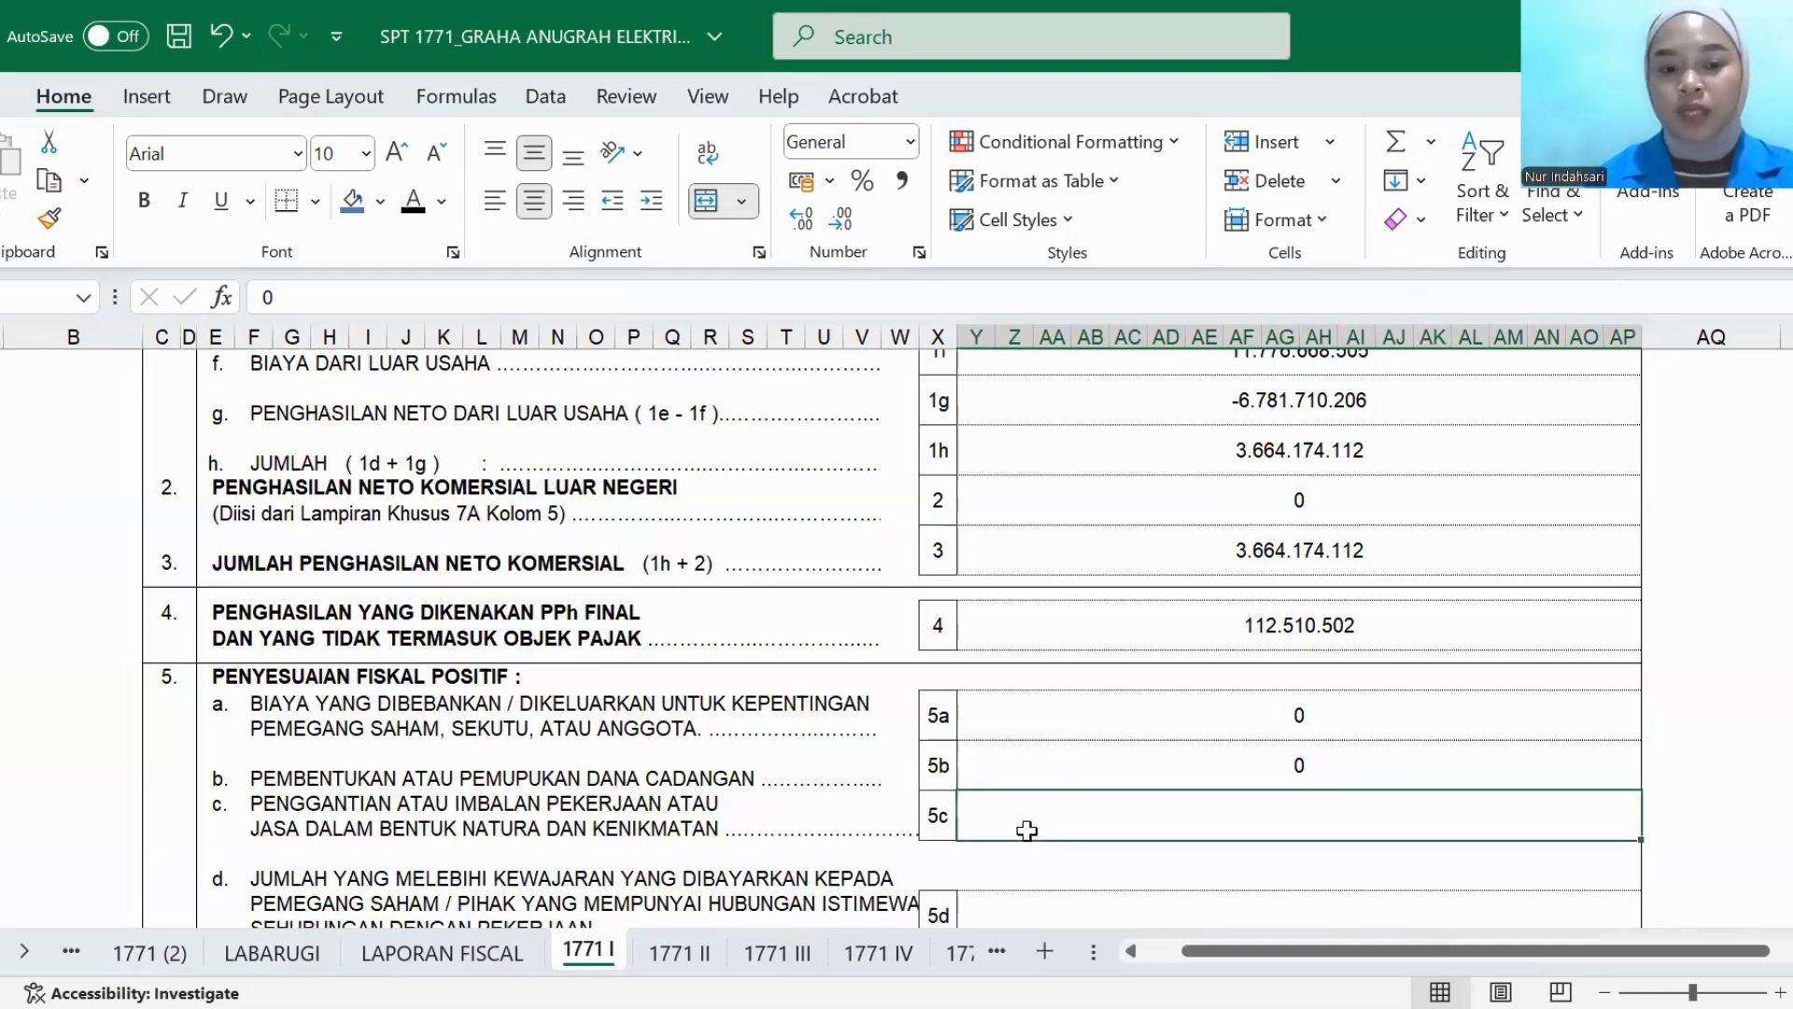
{"action": "left_click", "coordinate": [414, 213]}
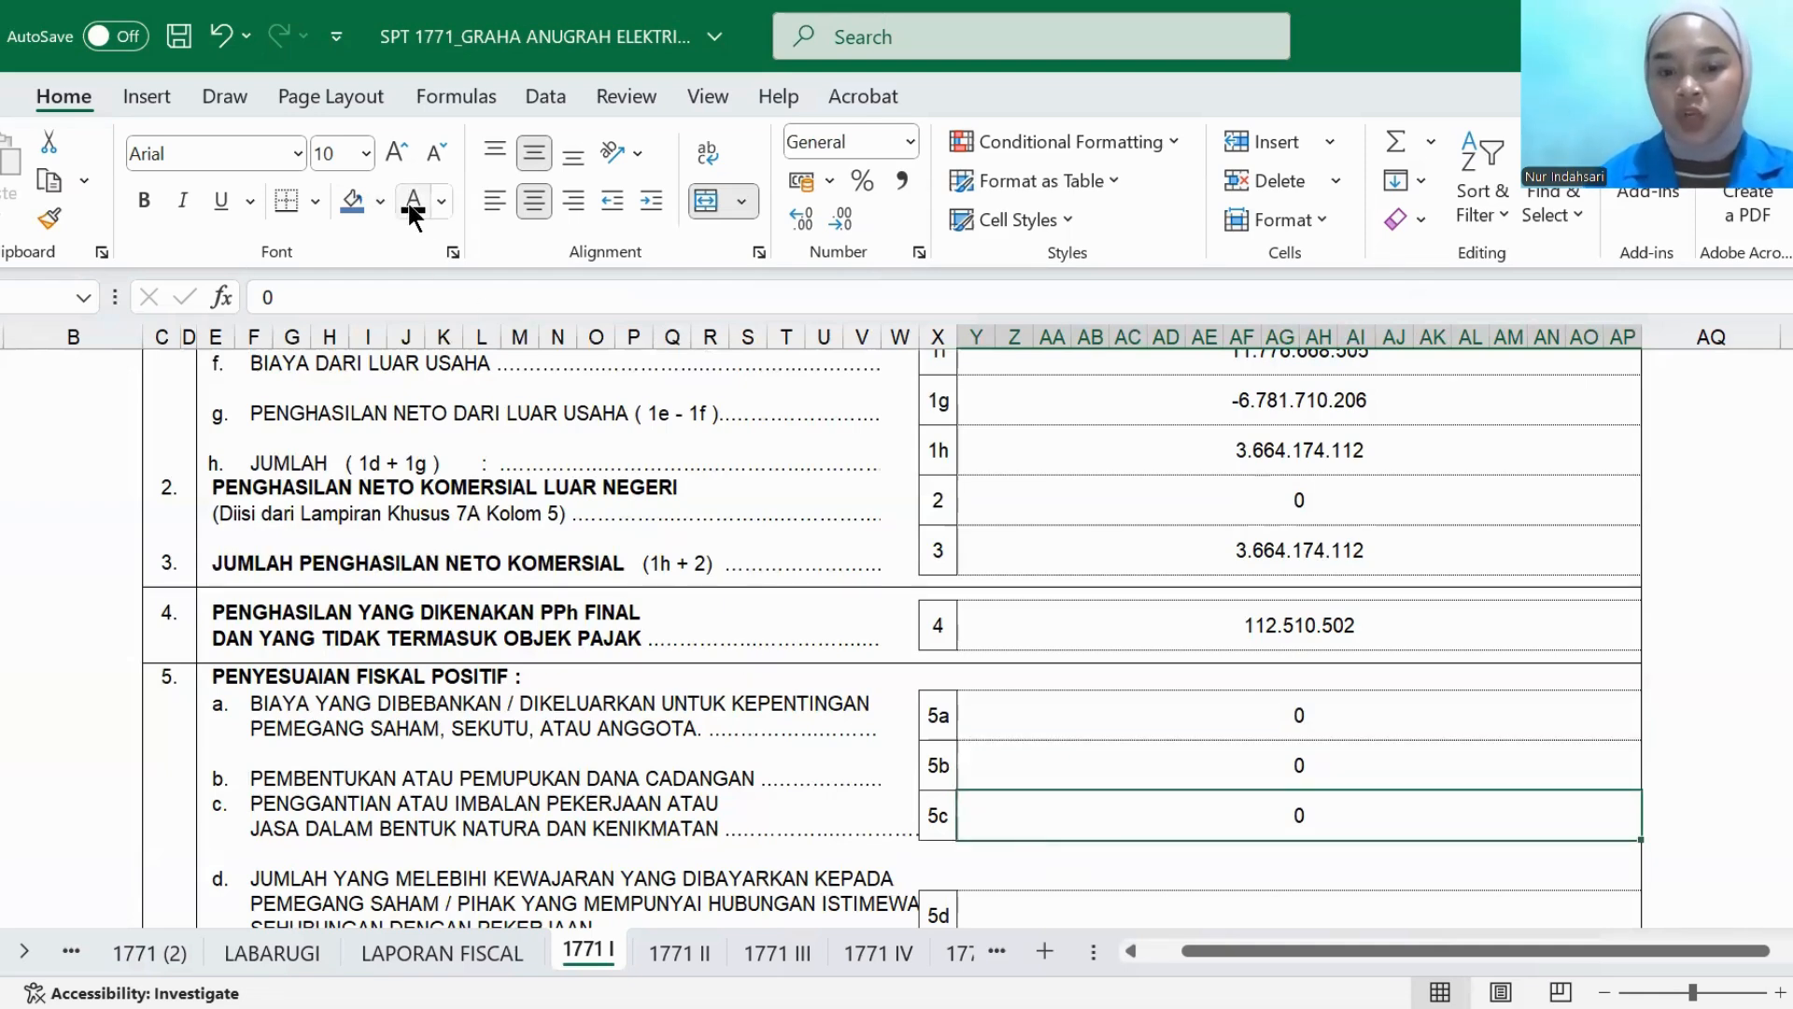
- Set the PENYESUAIAN FISKAL POSITIF amounts in rows 5d, 5e and 5f to black font
{"action": "scroll", "coordinate": [789, 749], "scroll_direction": "down", "scroll_amount": 2}
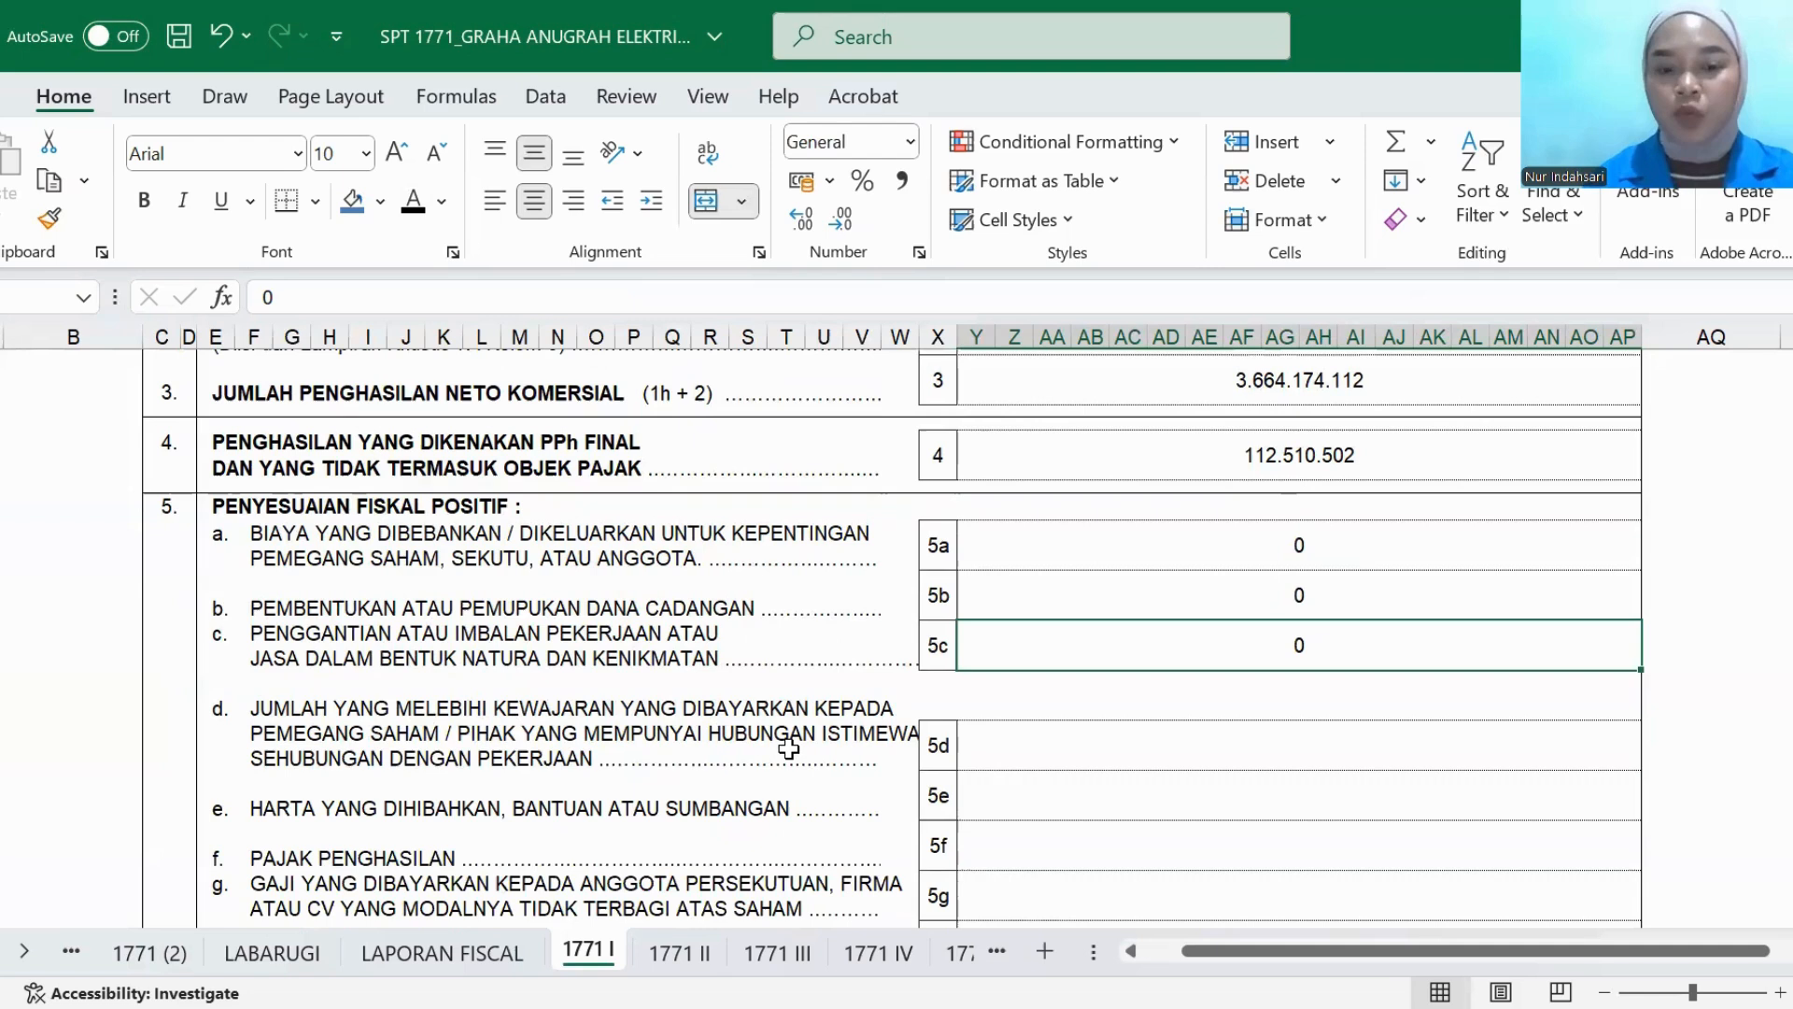
{"action": "left_click", "coordinate": [1040, 753]}
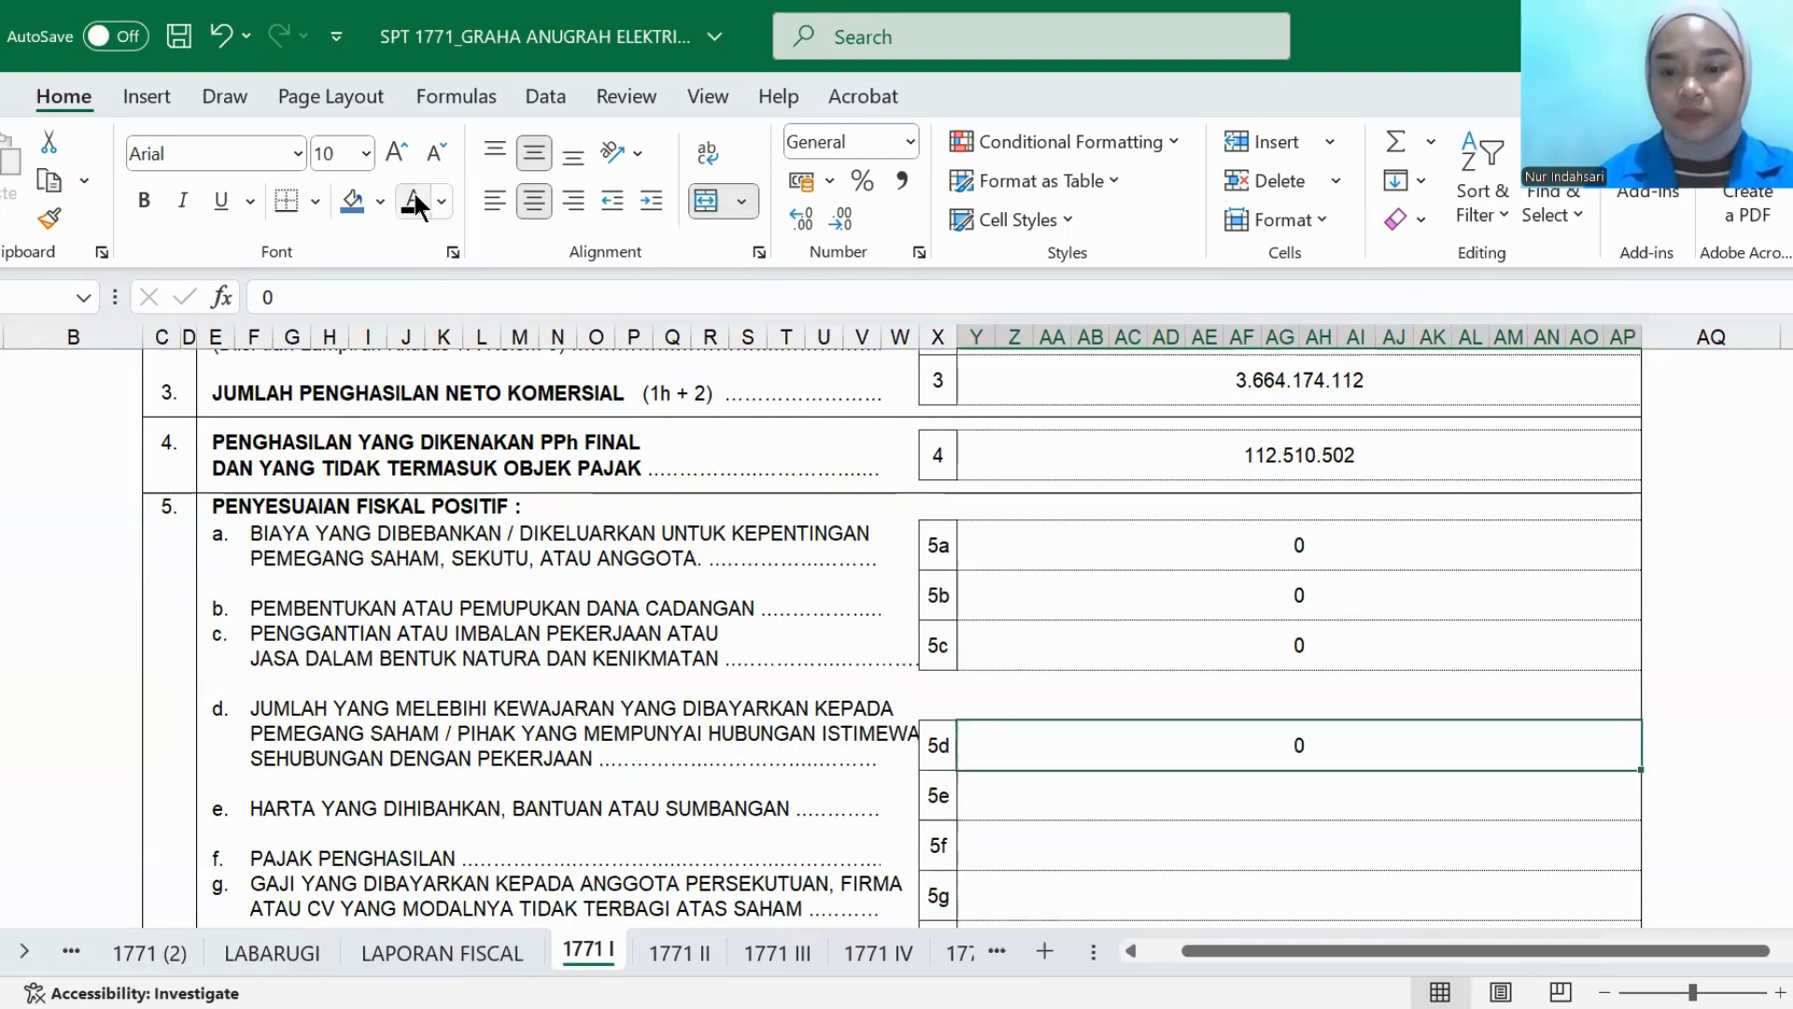
{"action": "left_click", "coordinate": [1027, 799]}
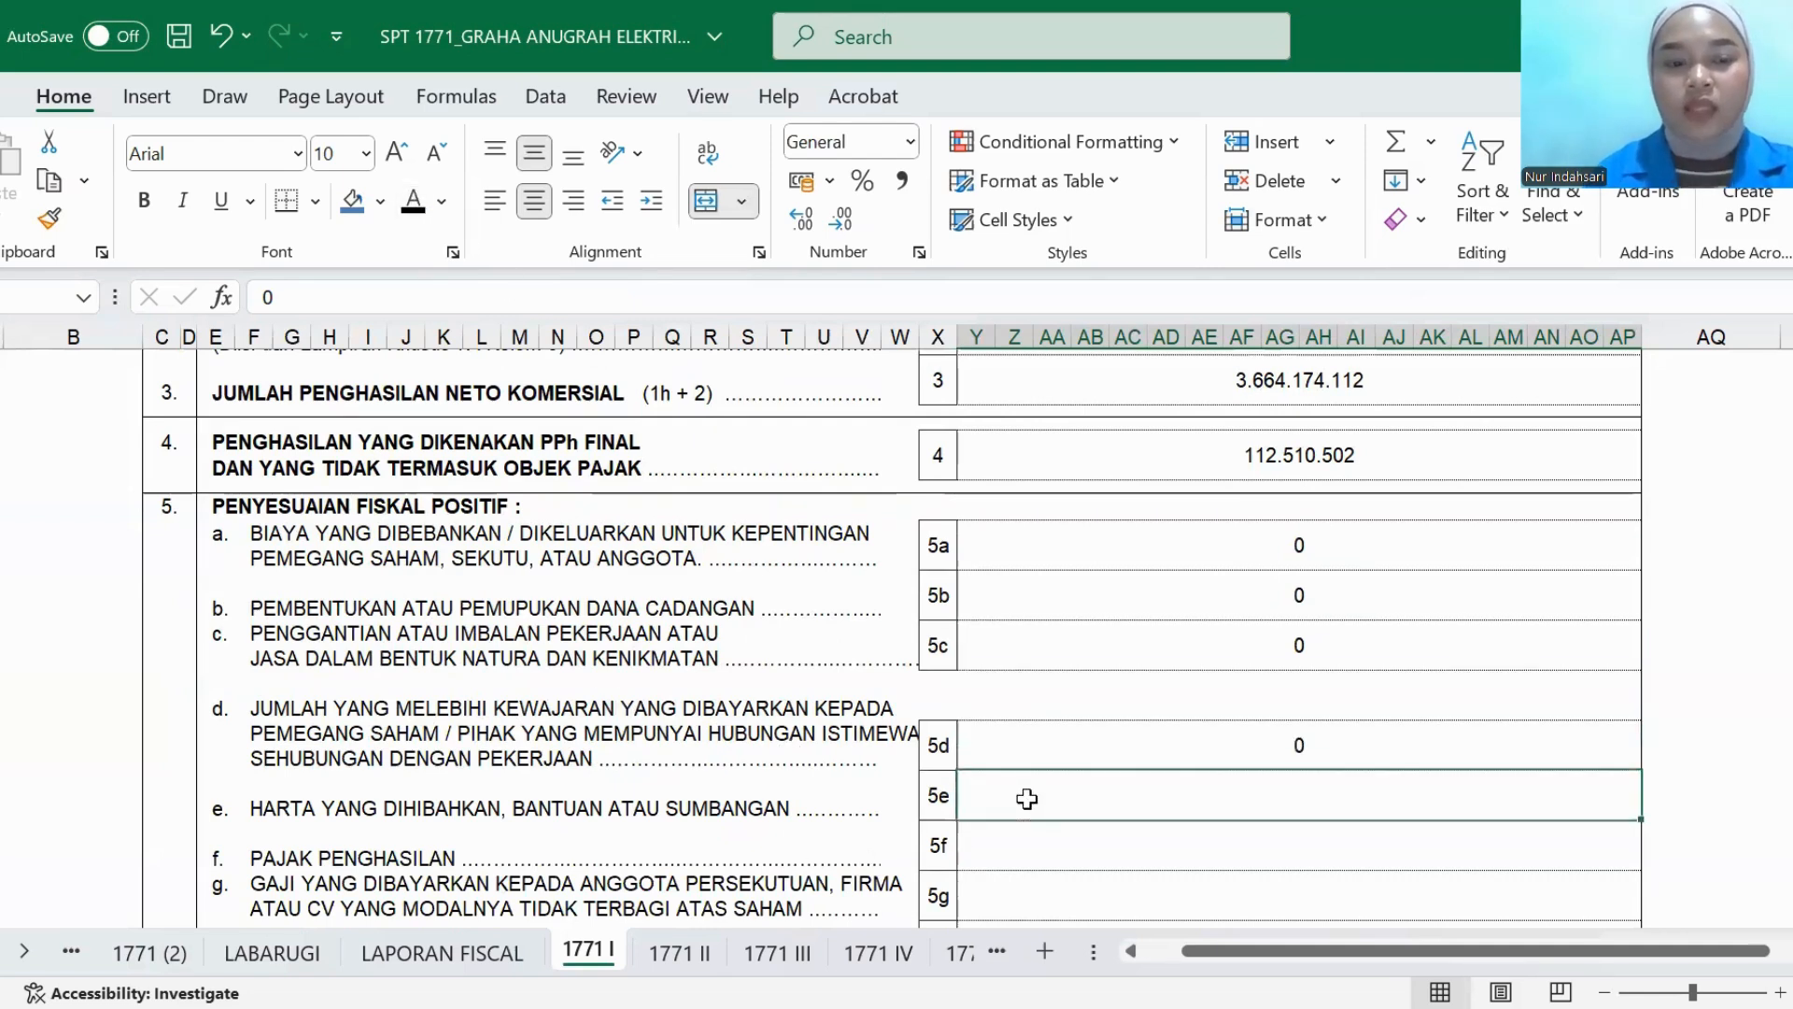
{"action": "left_click", "coordinate": [413, 201]}
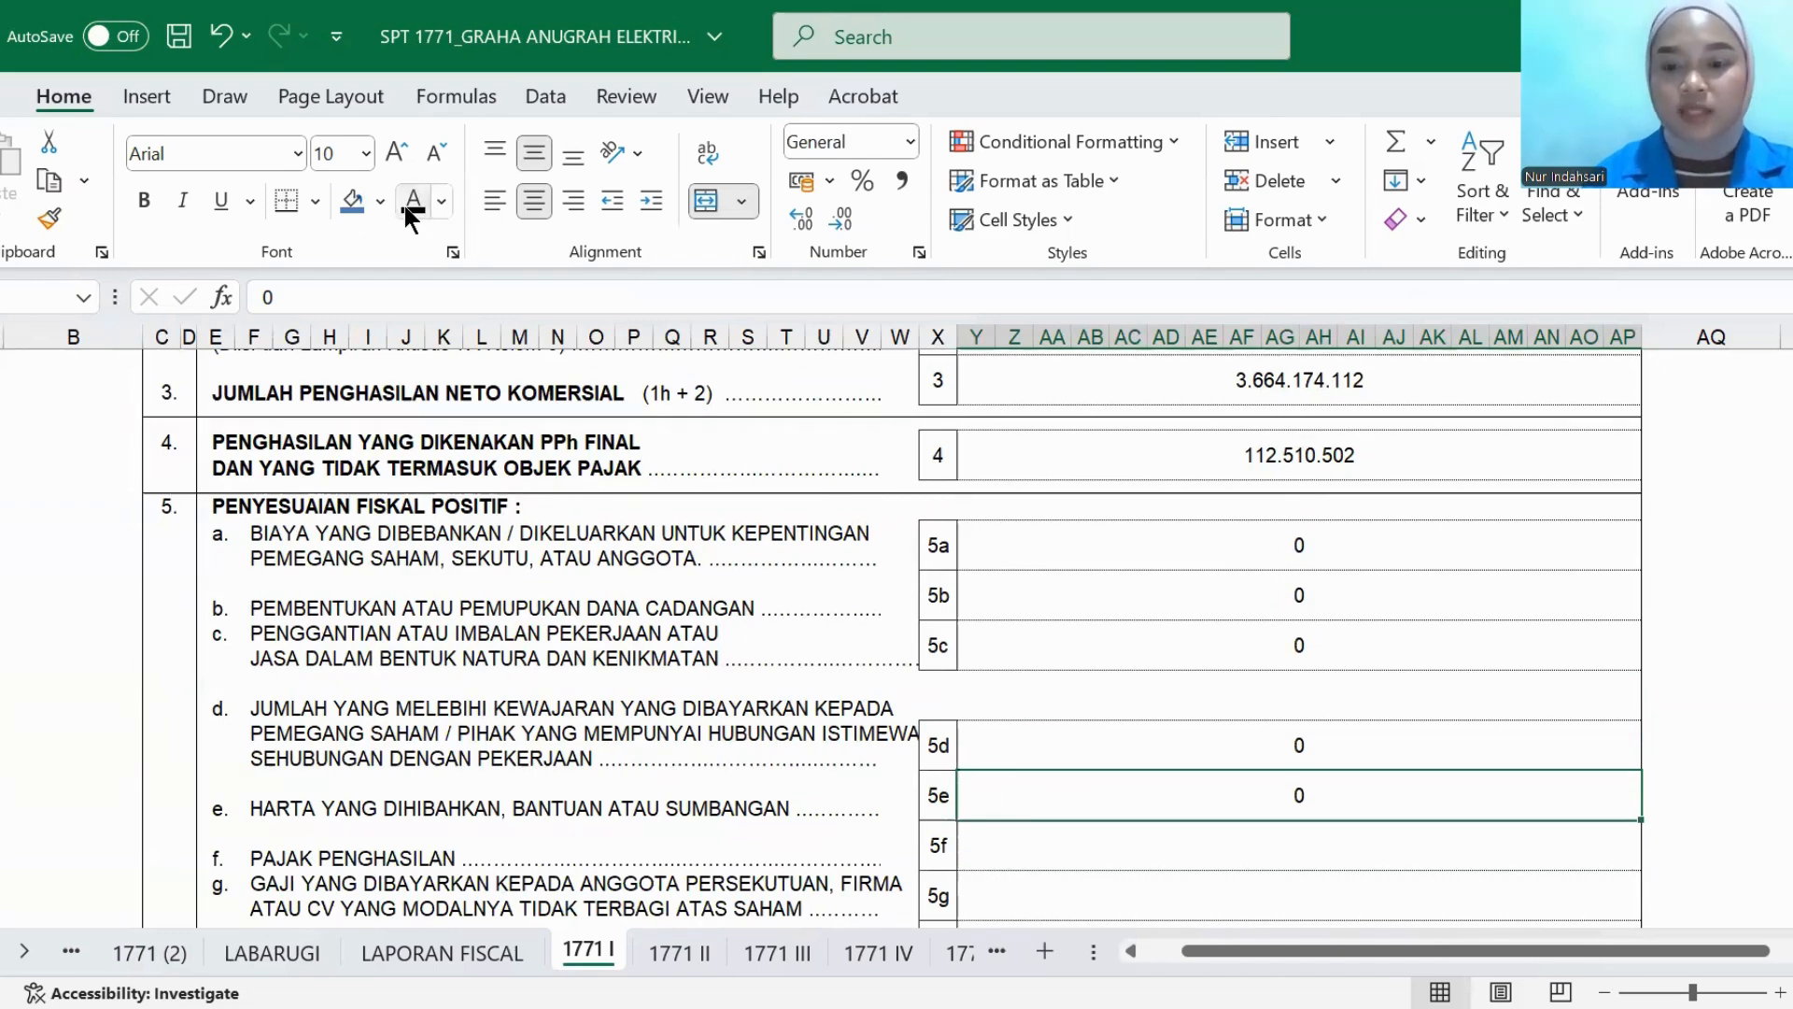
{"action": "left_click", "coordinate": [987, 864]}
{"action": "left_click", "coordinate": [413, 201]}
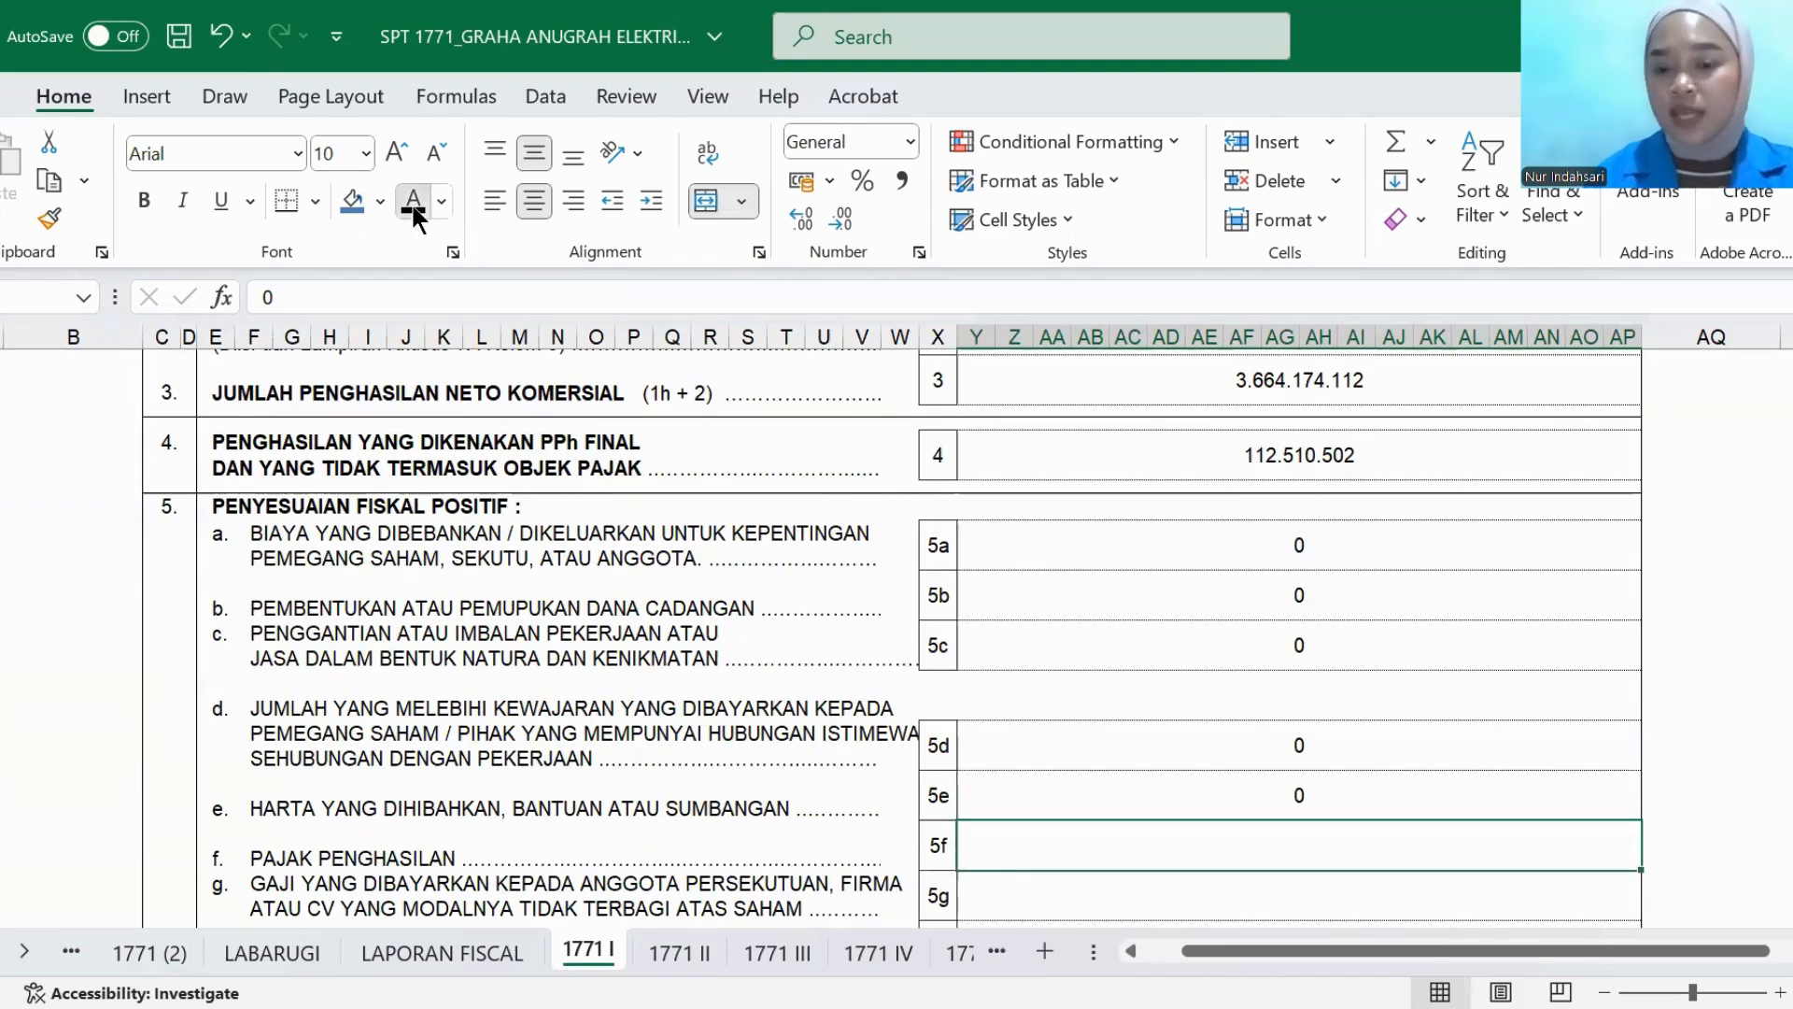
- Set the PENYESUAIAN FISKAL POSITIF amounts in rows 5g, 5h and 5i to black font
{"action": "scroll", "coordinate": [1041, 801], "scroll_direction": "down", "scroll_amount": 1}
{"action": "scroll", "coordinate": [1041, 801], "scroll_direction": "down", "scroll_amount": 1}
{"action": "left_click", "coordinate": [1036, 764]}
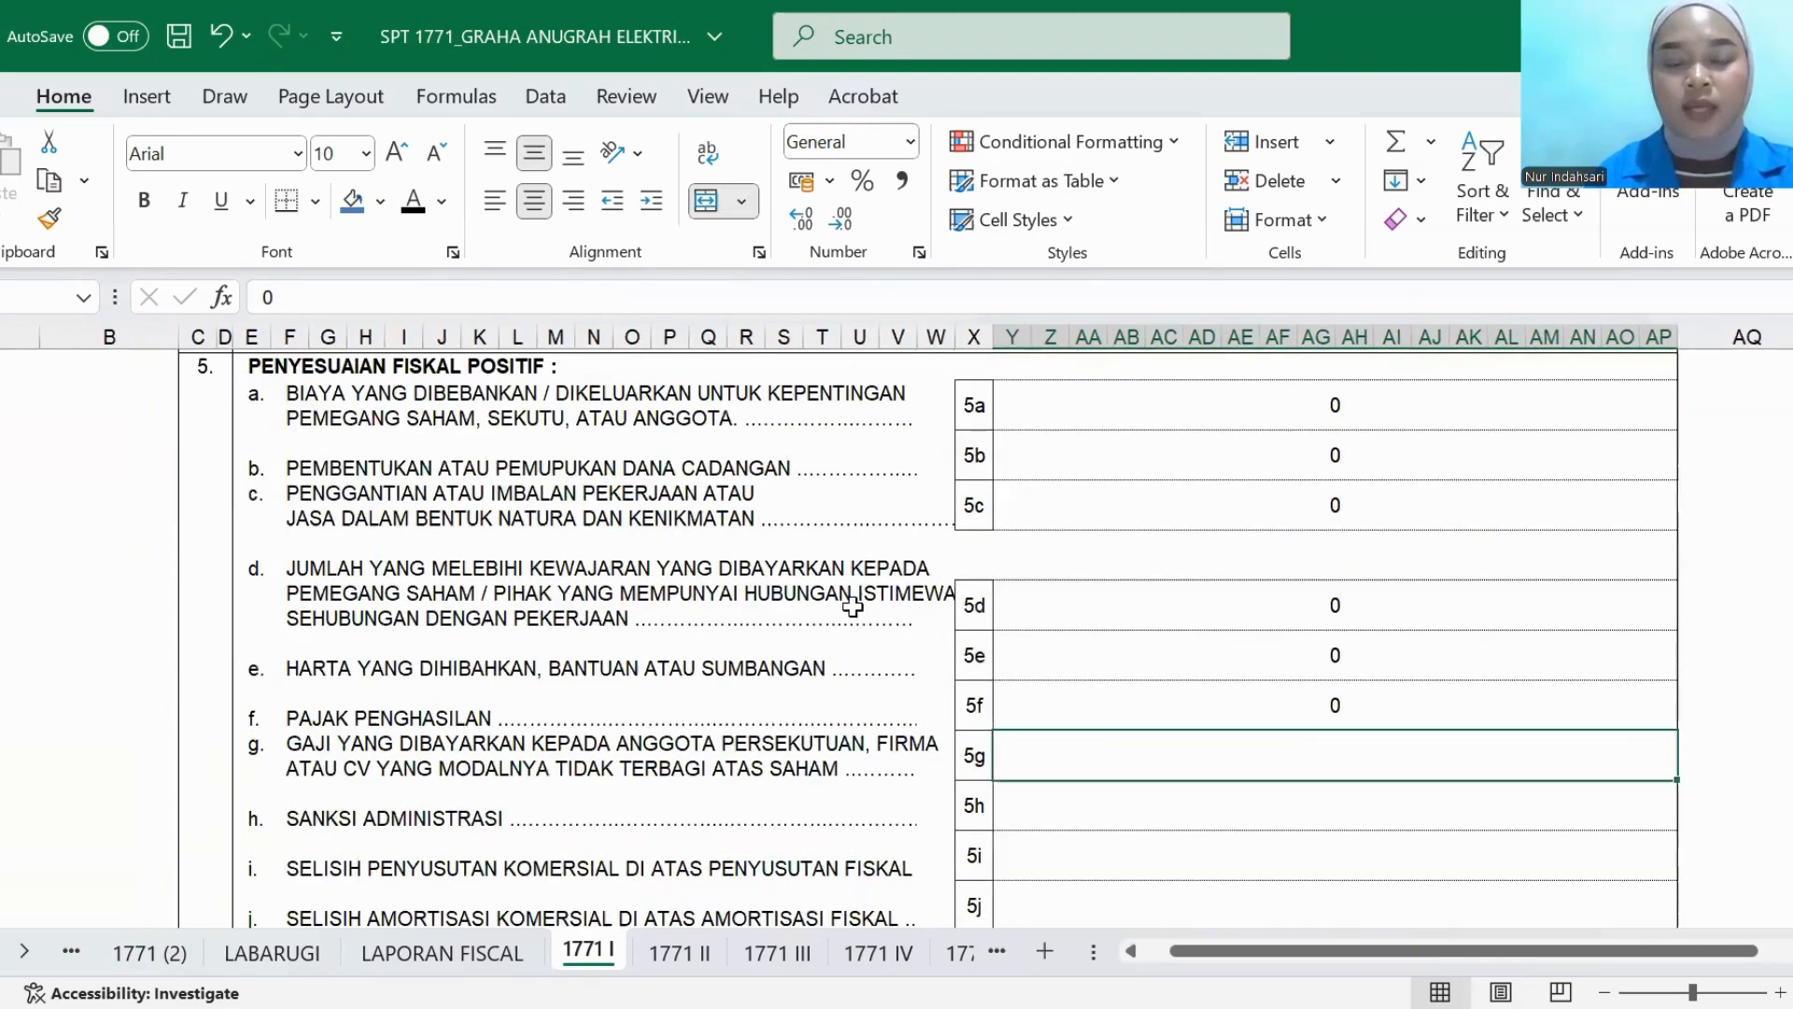
{"action": "left_click", "coordinate": [416, 203]}
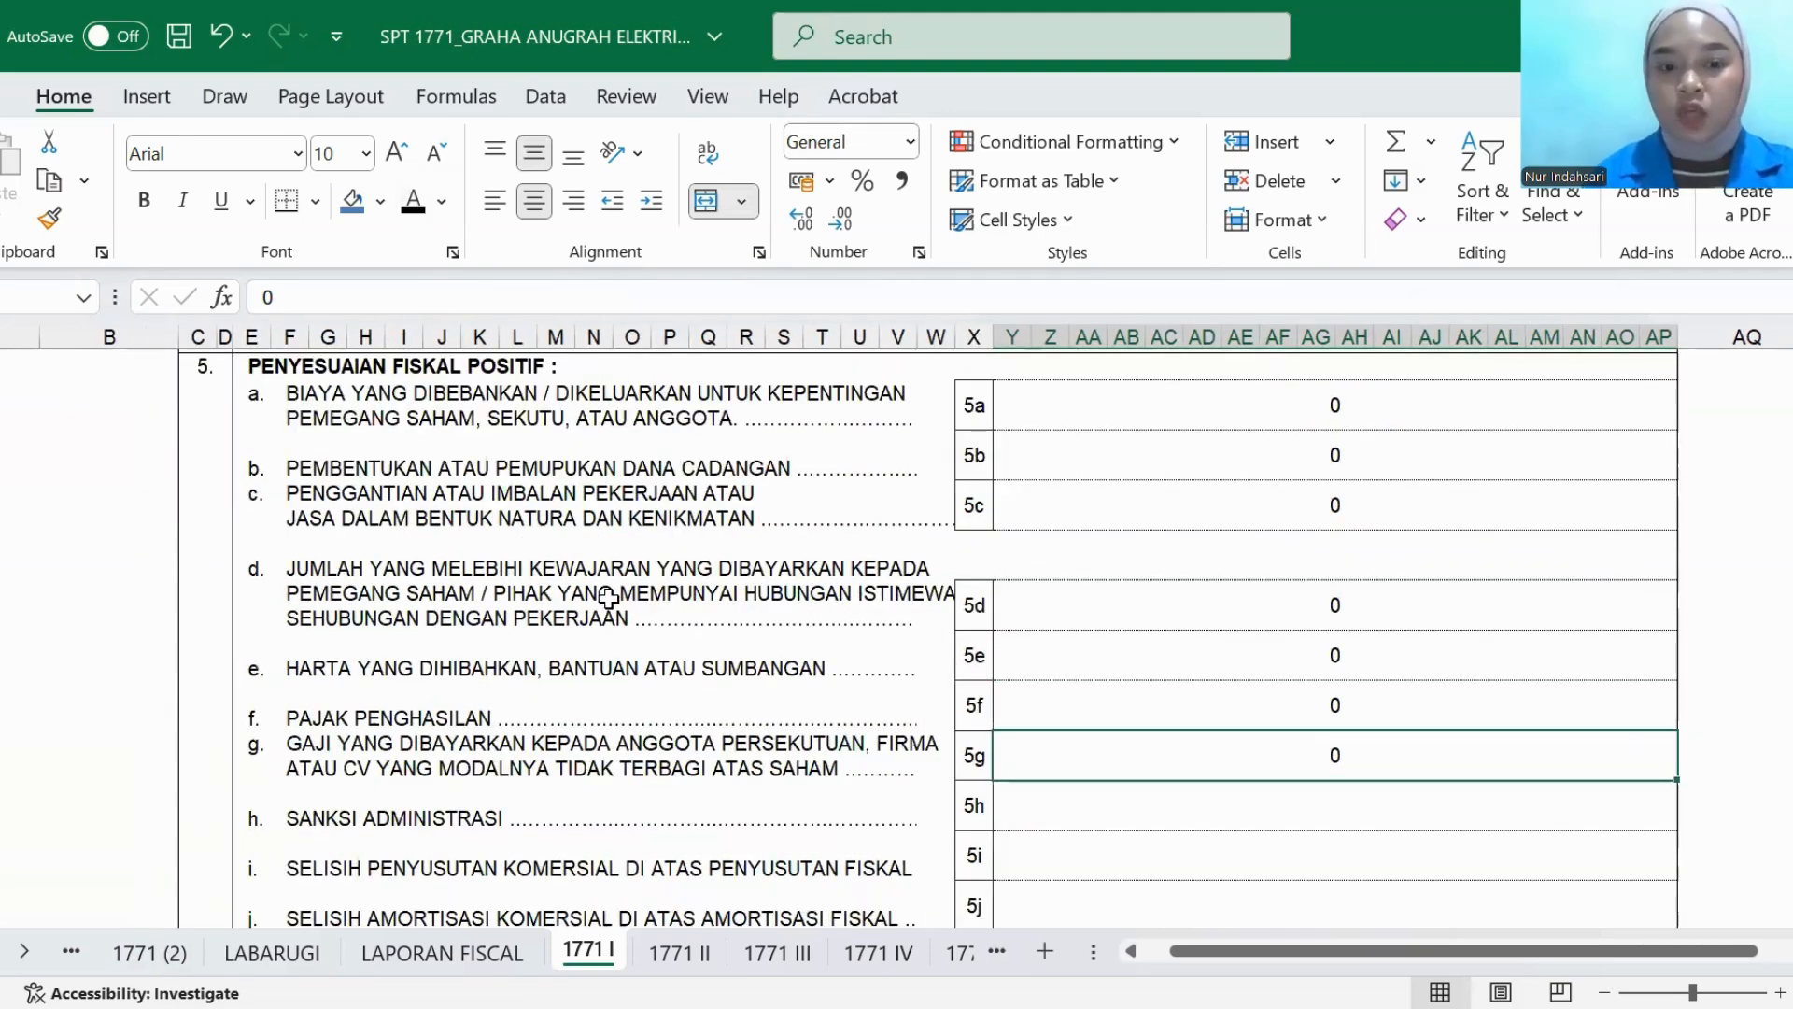
{"action": "left_click", "coordinate": [1032, 812]}
{"action": "left_click", "coordinate": [412, 201]}
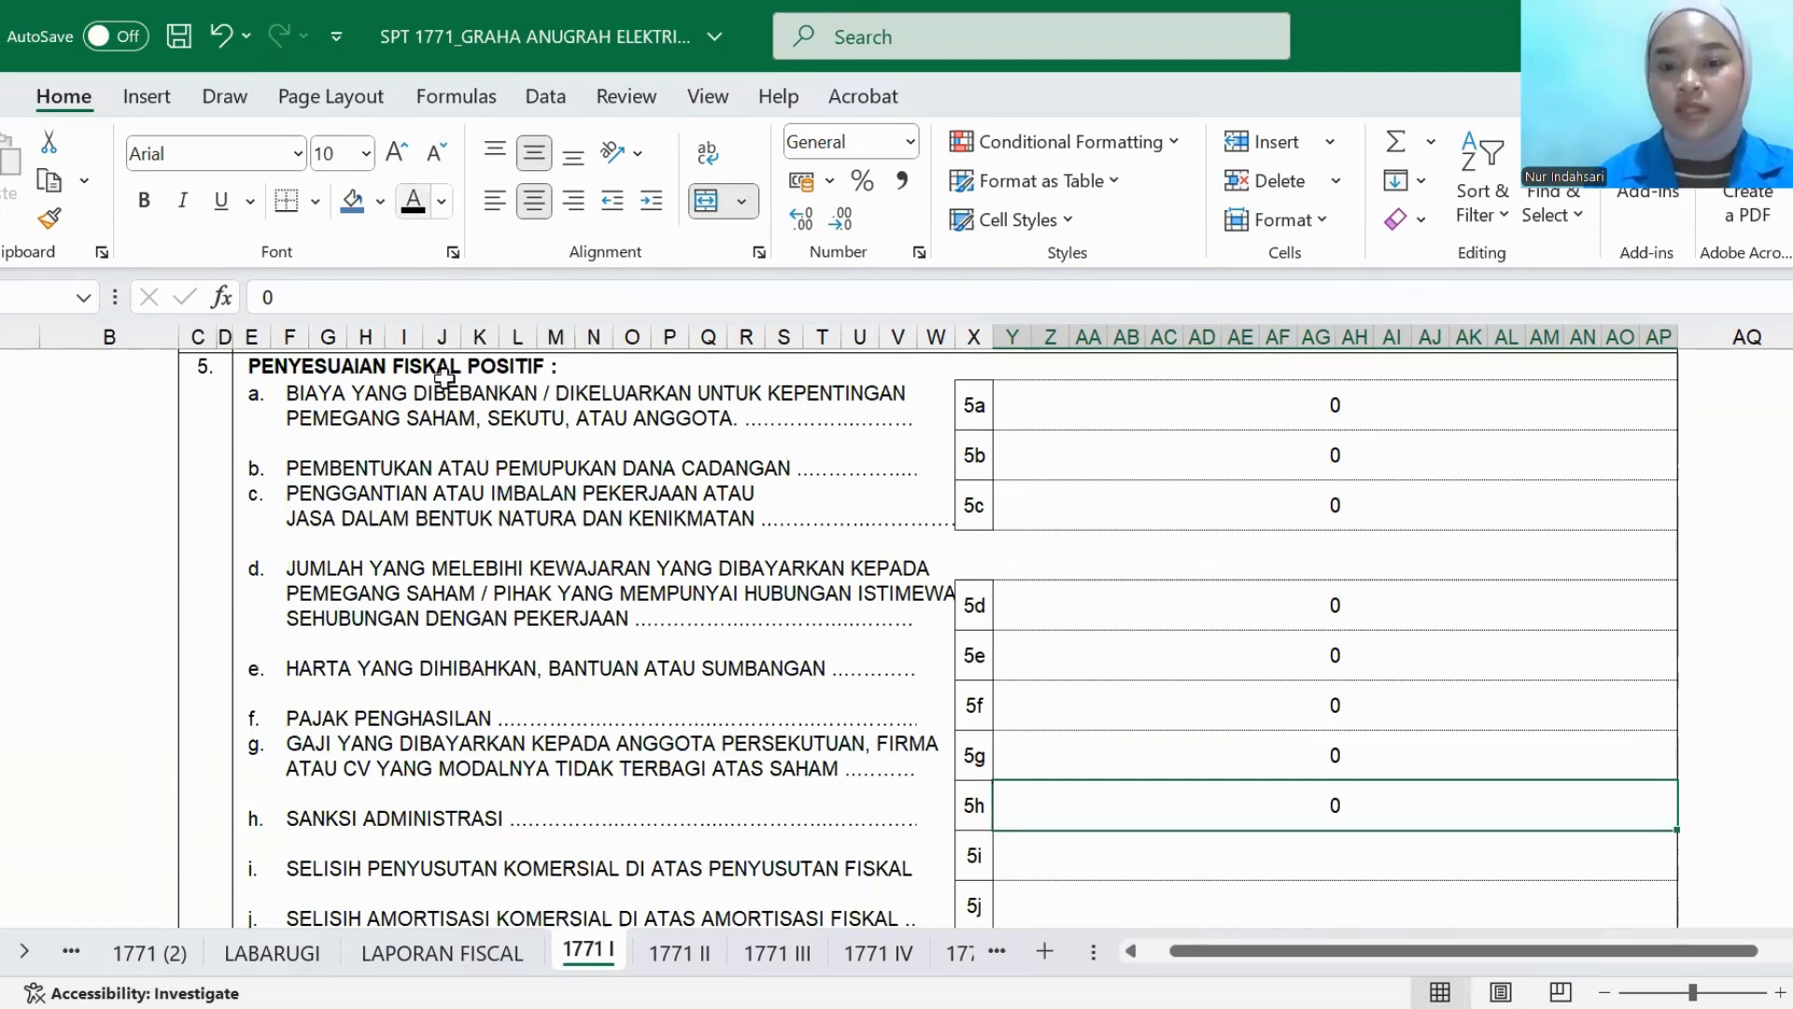
{"action": "left_click", "coordinate": [1083, 855]}
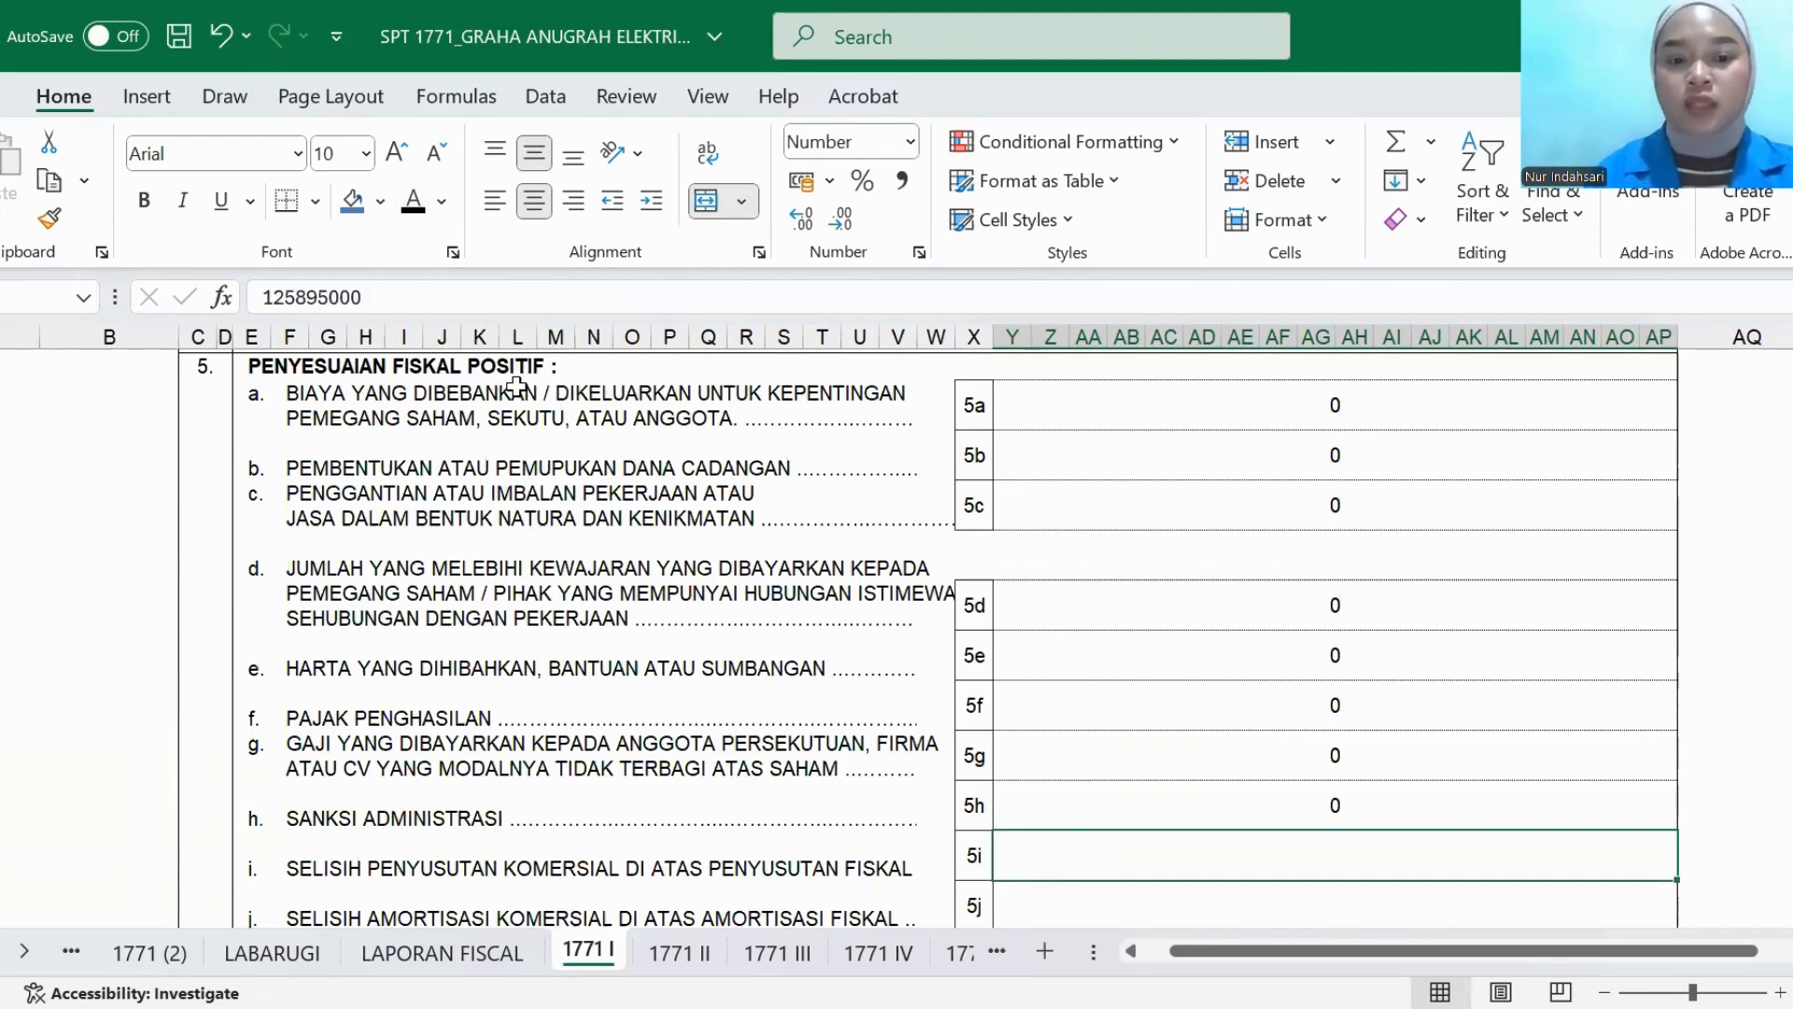
{"action": "left_click", "coordinate": [413, 201]}
- Set the amounts in rows 5j and 5k, for the amortisation difference and deferred costs, to black font
{"action": "scroll", "coordinate": [737, 700], "scroll_direction": "down", "scroll_amount": 1}
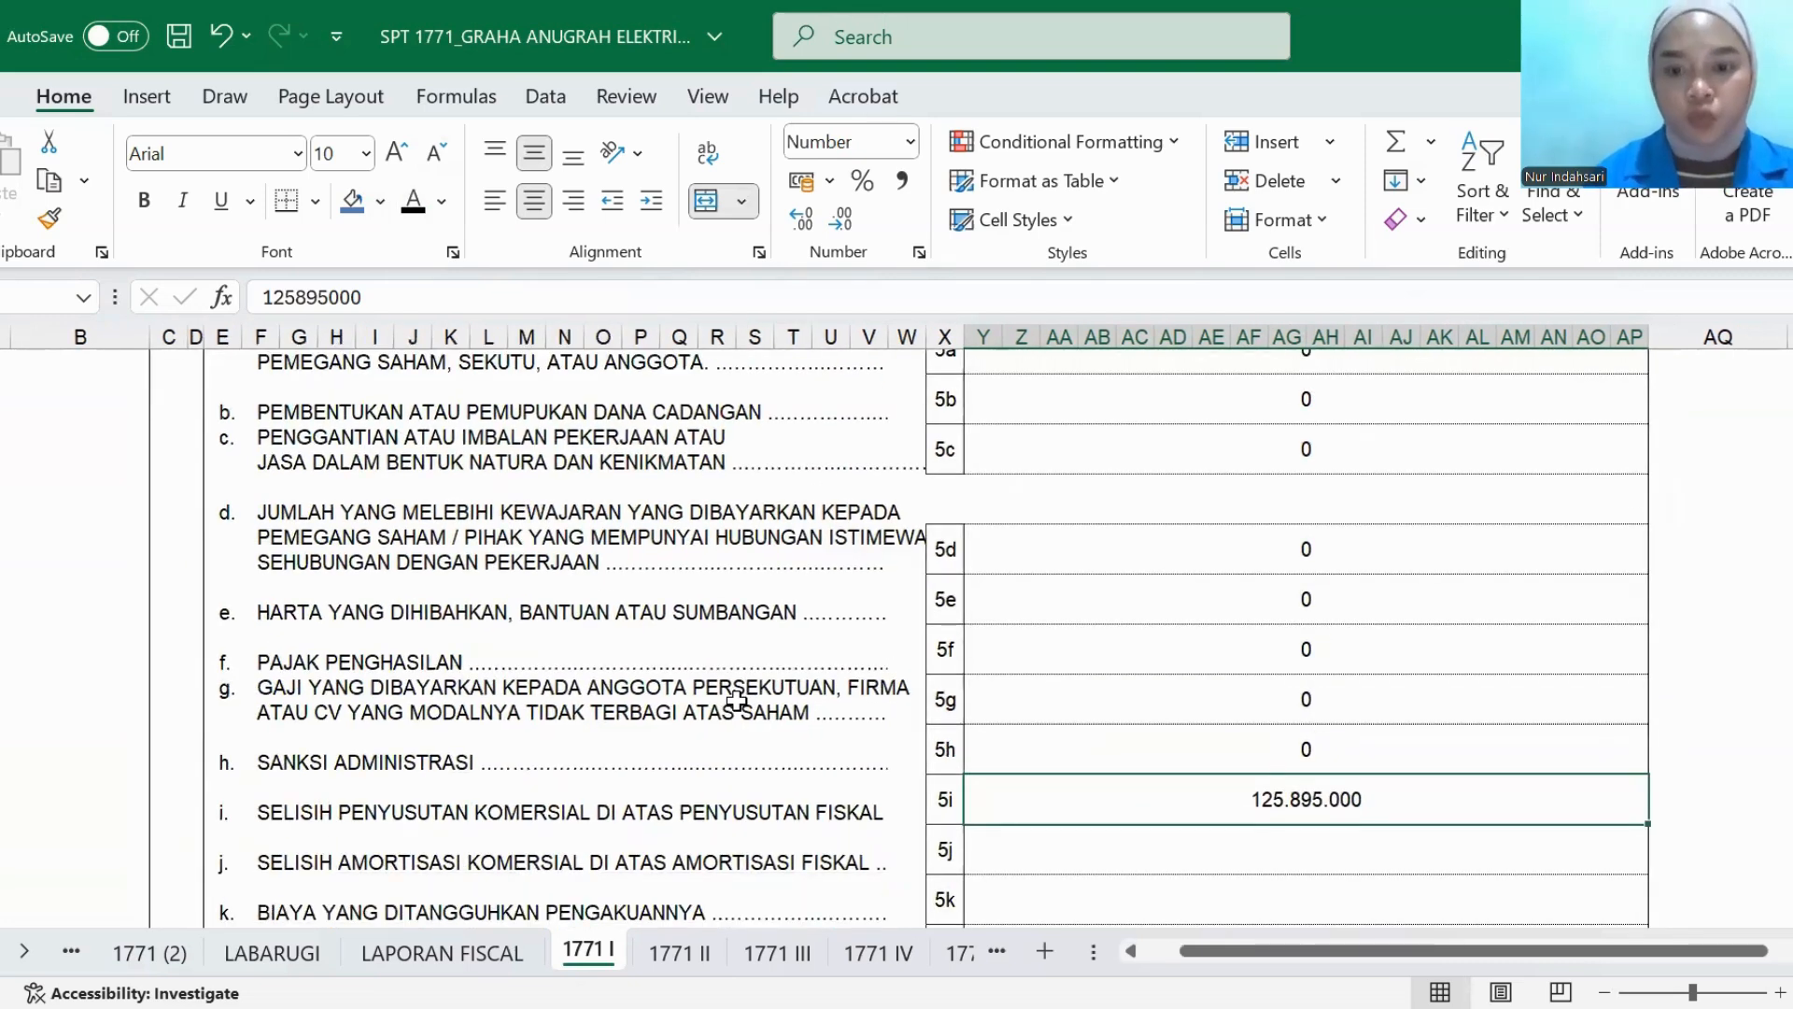
{"action": "scroll", "coordinate": [737, 701], "scroll_direction": "down", "scroll_amount": 1}
{"action": "left_click", "coordinate": [1023, 790]}
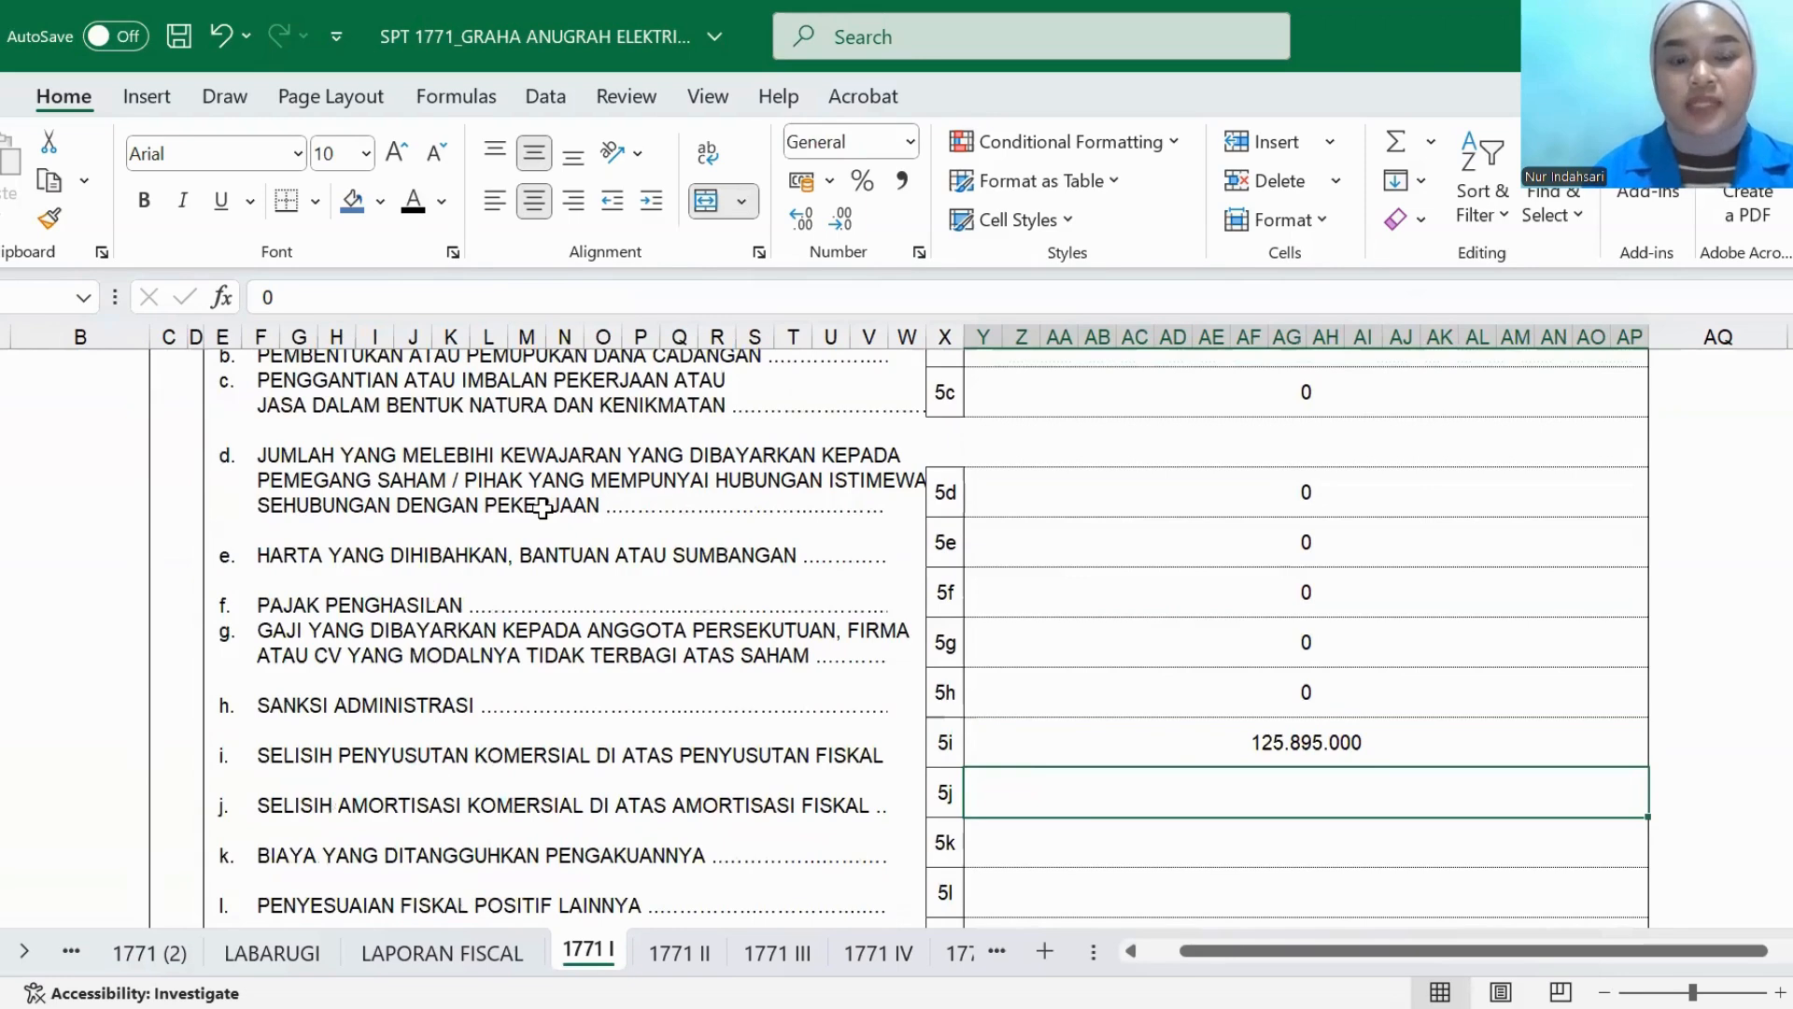
{"action": "left_click", "coordinate": [412, 201]}
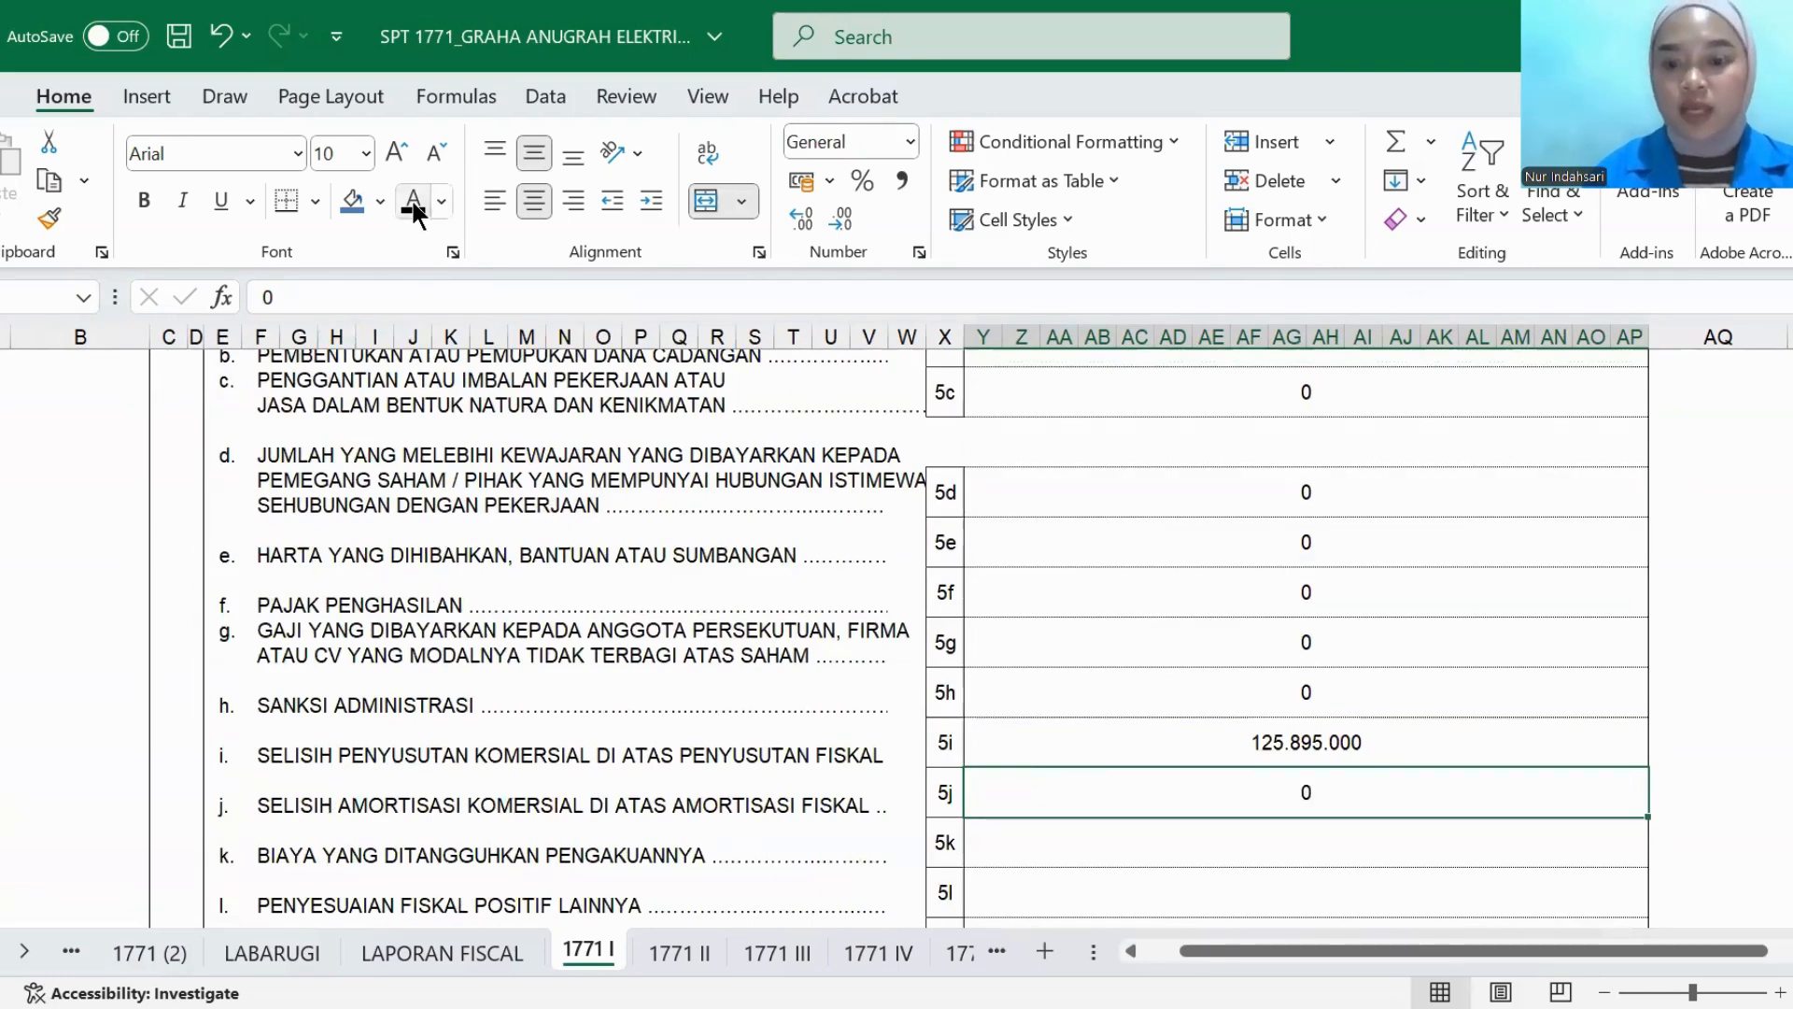
{"action": "left_click", "coordinate": [1005, 855]}
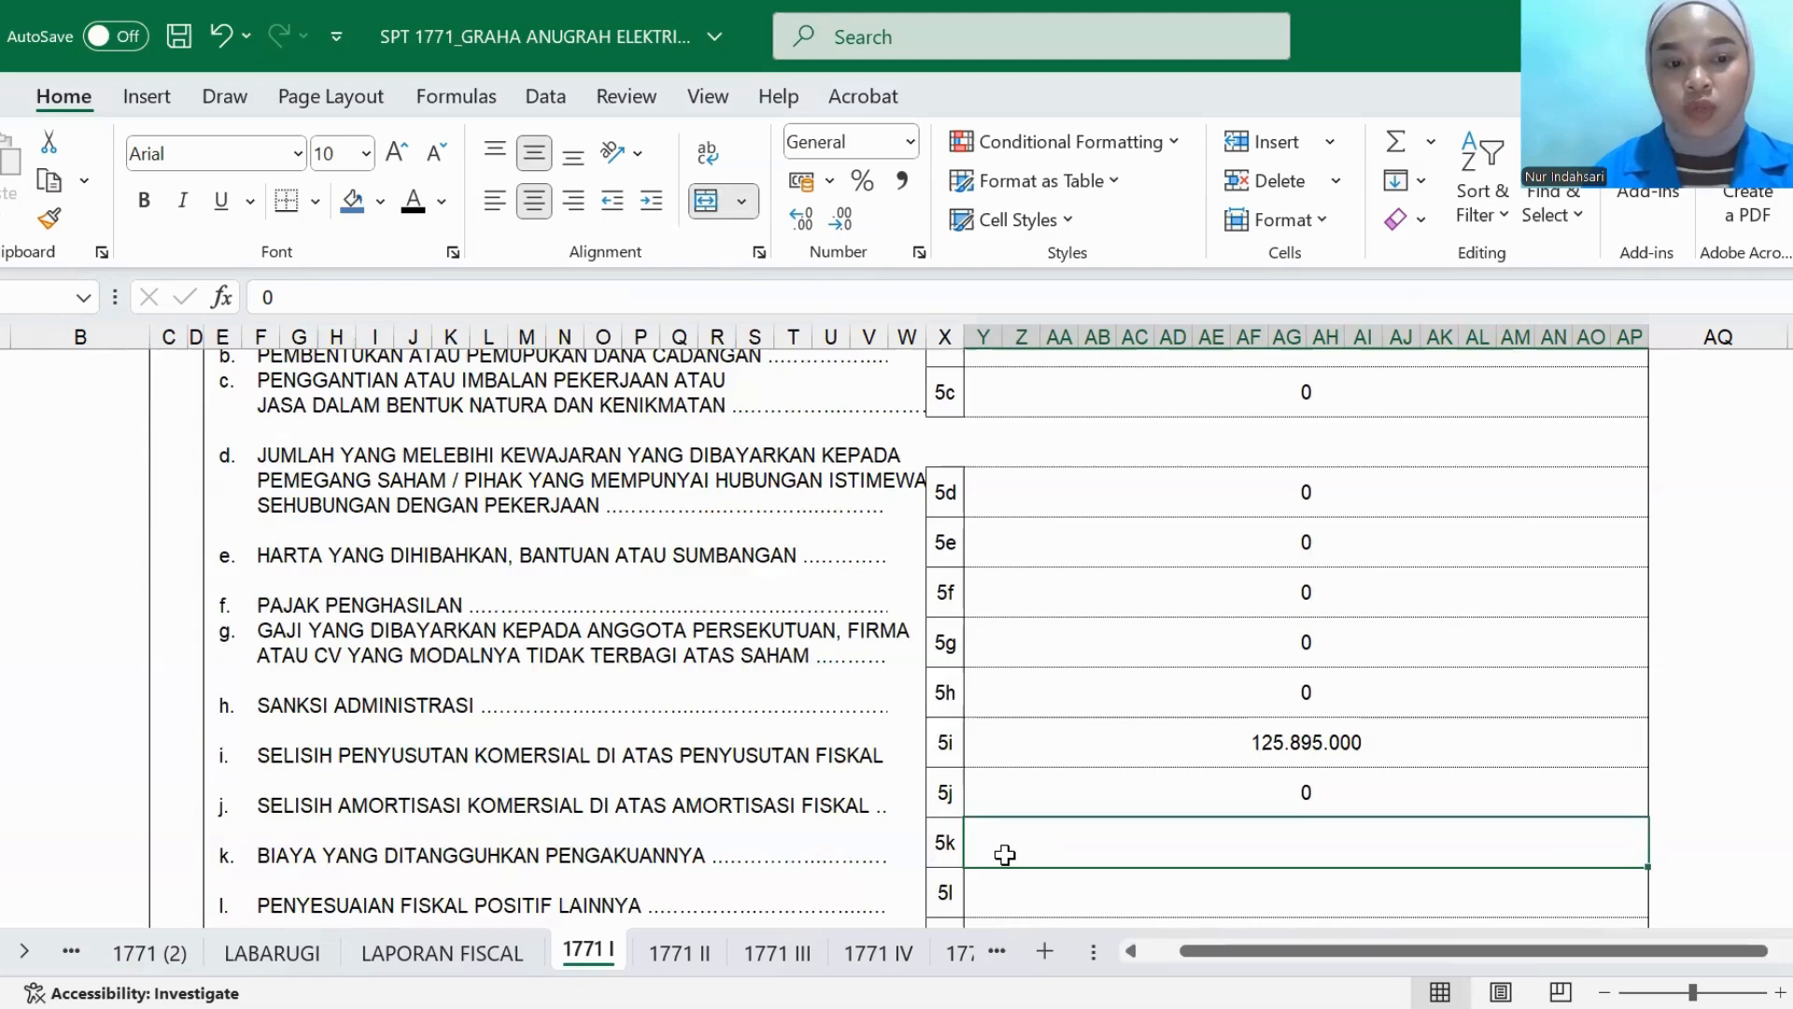
{"action": "left_click", "coordinate": [407, 207]}
- Set the PENYESUAIAN FISKAL POSITIF LAINNYA amount in row 5l to black font and check its source on the LAPORAN FISCAL sheet
{"action": "scroll", "coordinate": [813, 680], "scroll_direction": "down", "scroll_amount": 1}
{"action": "left_click", "coordinate": [1013, 856]}
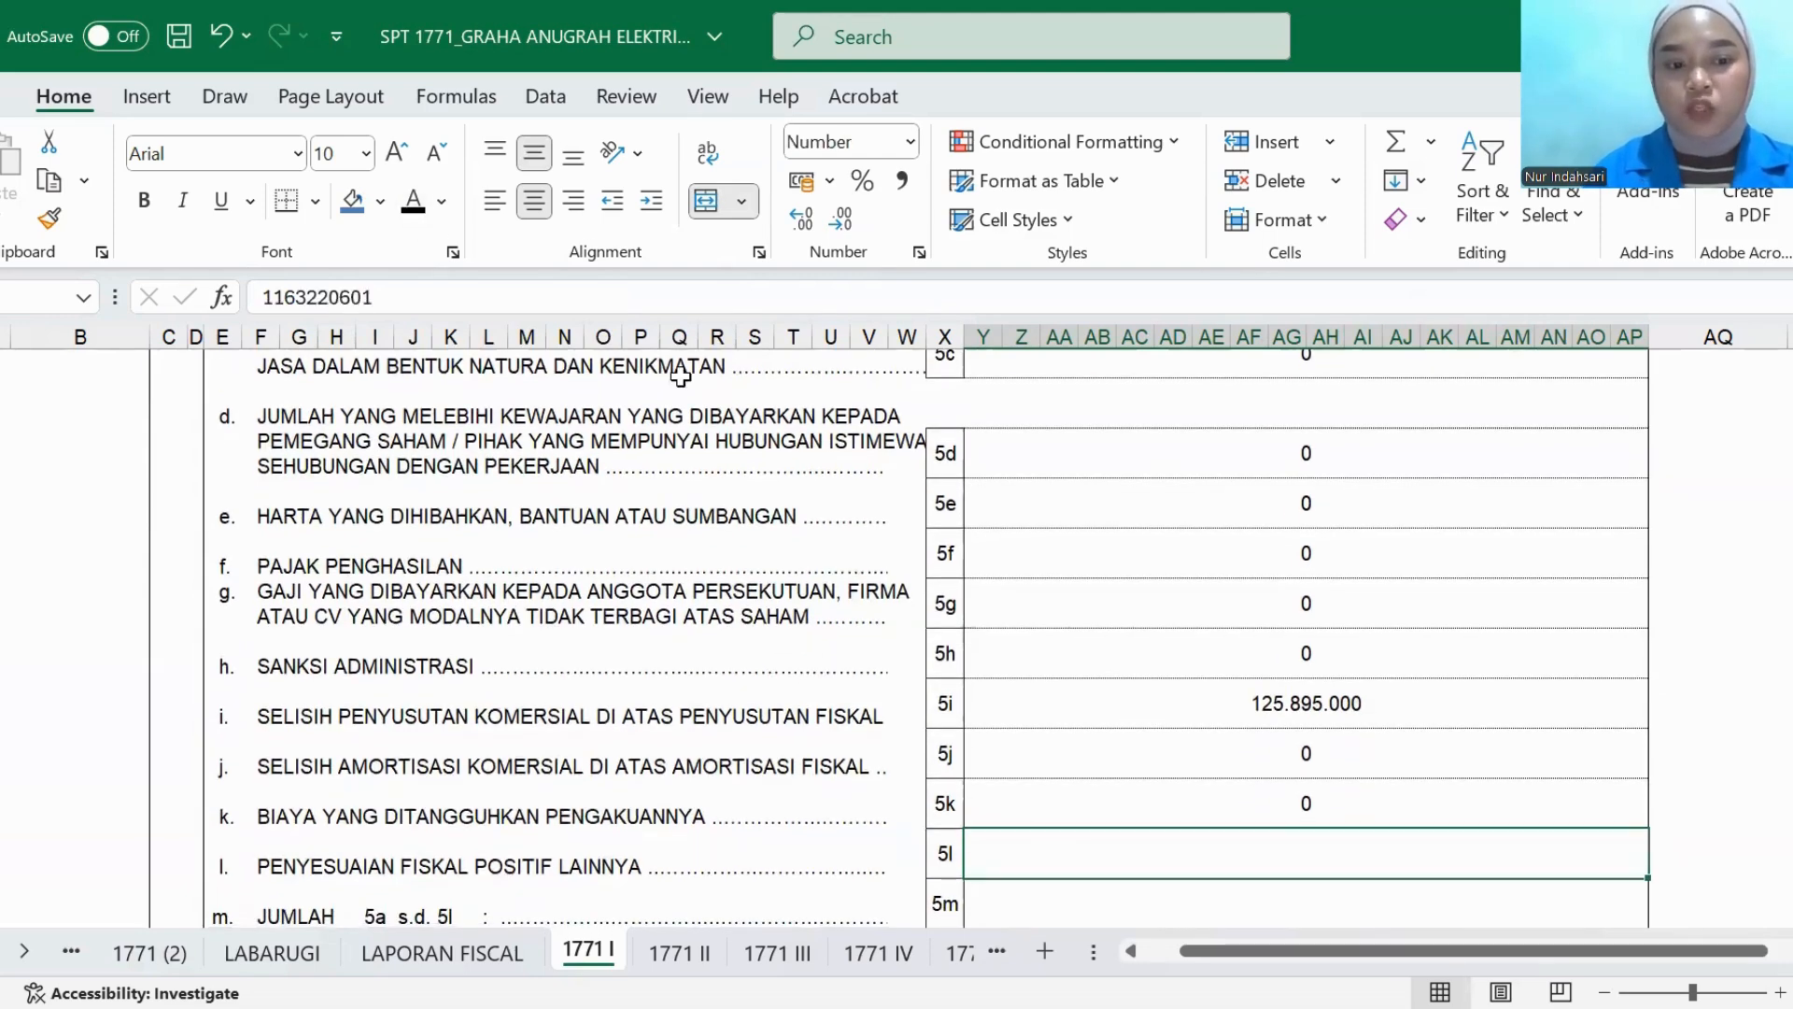
{"action": "left_click", "coordinate": [411, 201]}
{"action": "scroll", "coordinate": [850, 759], "scroll_direction": "down", "scroll_amount": 2}
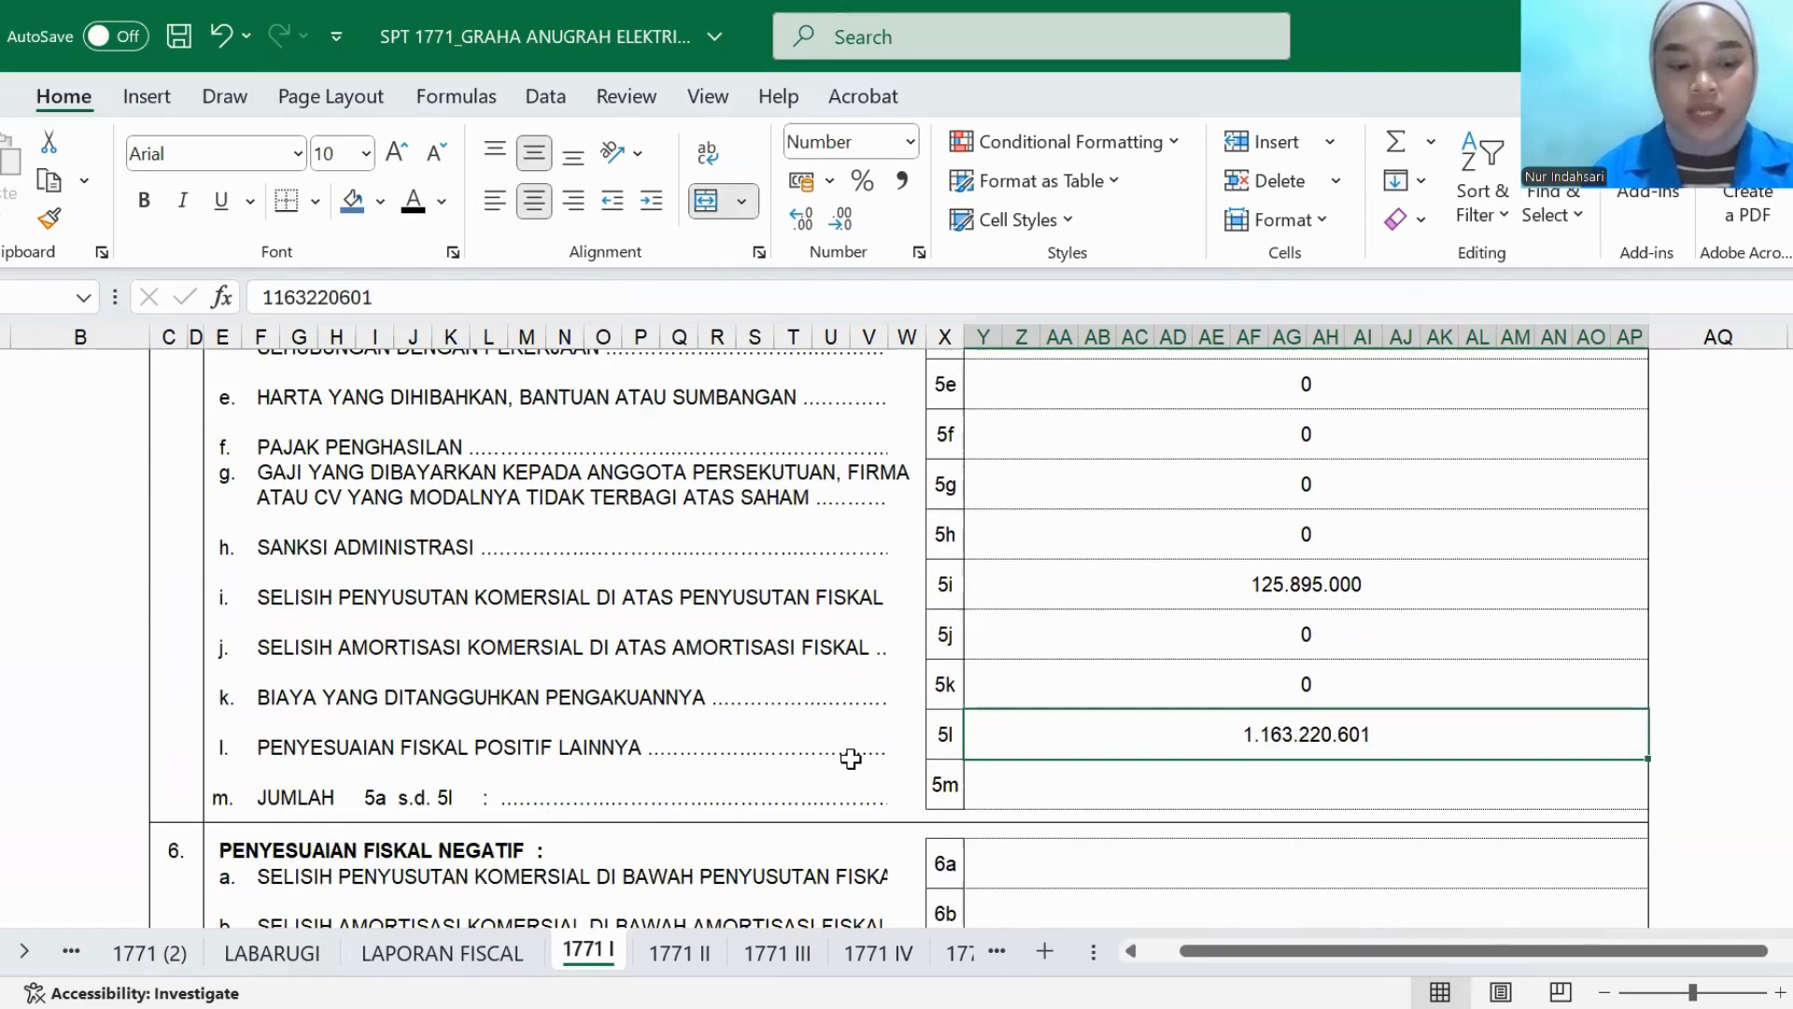
{"action": "left_click", "coordinate": [411, 955]}
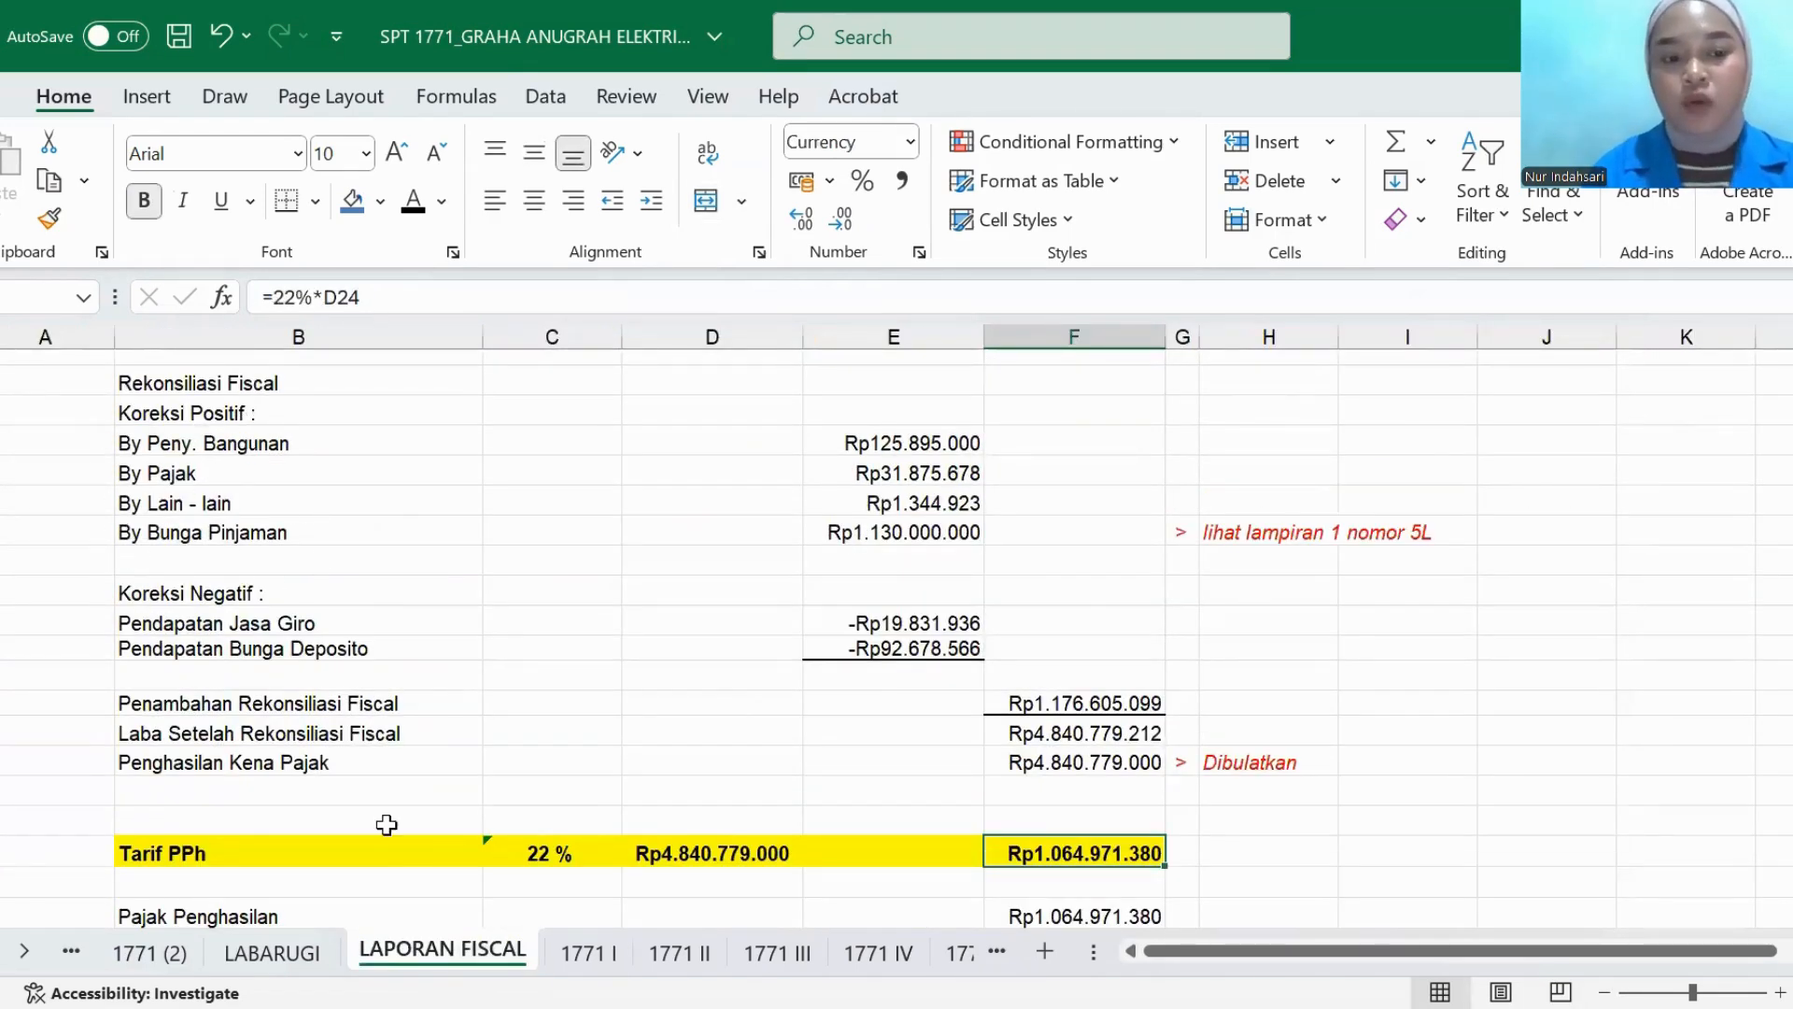
{"action": "left_click", "coordinate": [609, 958]}
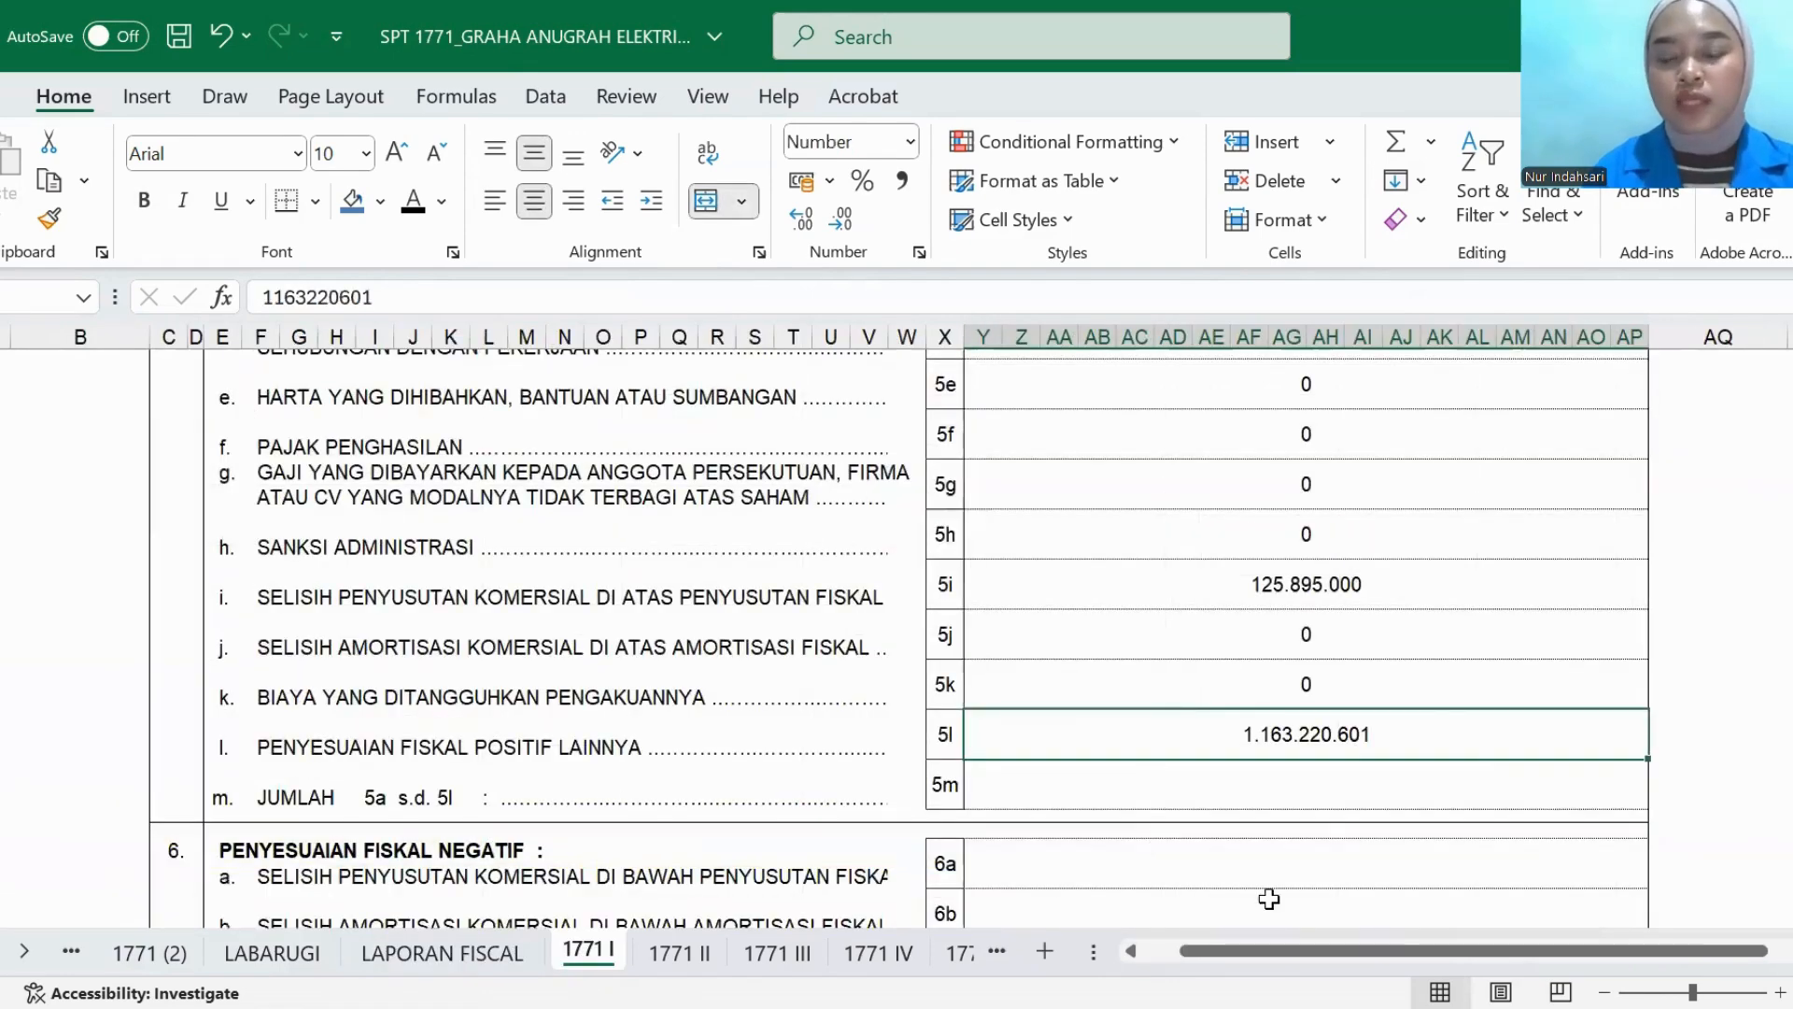
- Set the JUMLAH 5a s.d. 5l total in row 5m to black font and review the rows it sums
{"action": "left_click", "coordinate": [1276, 808]}
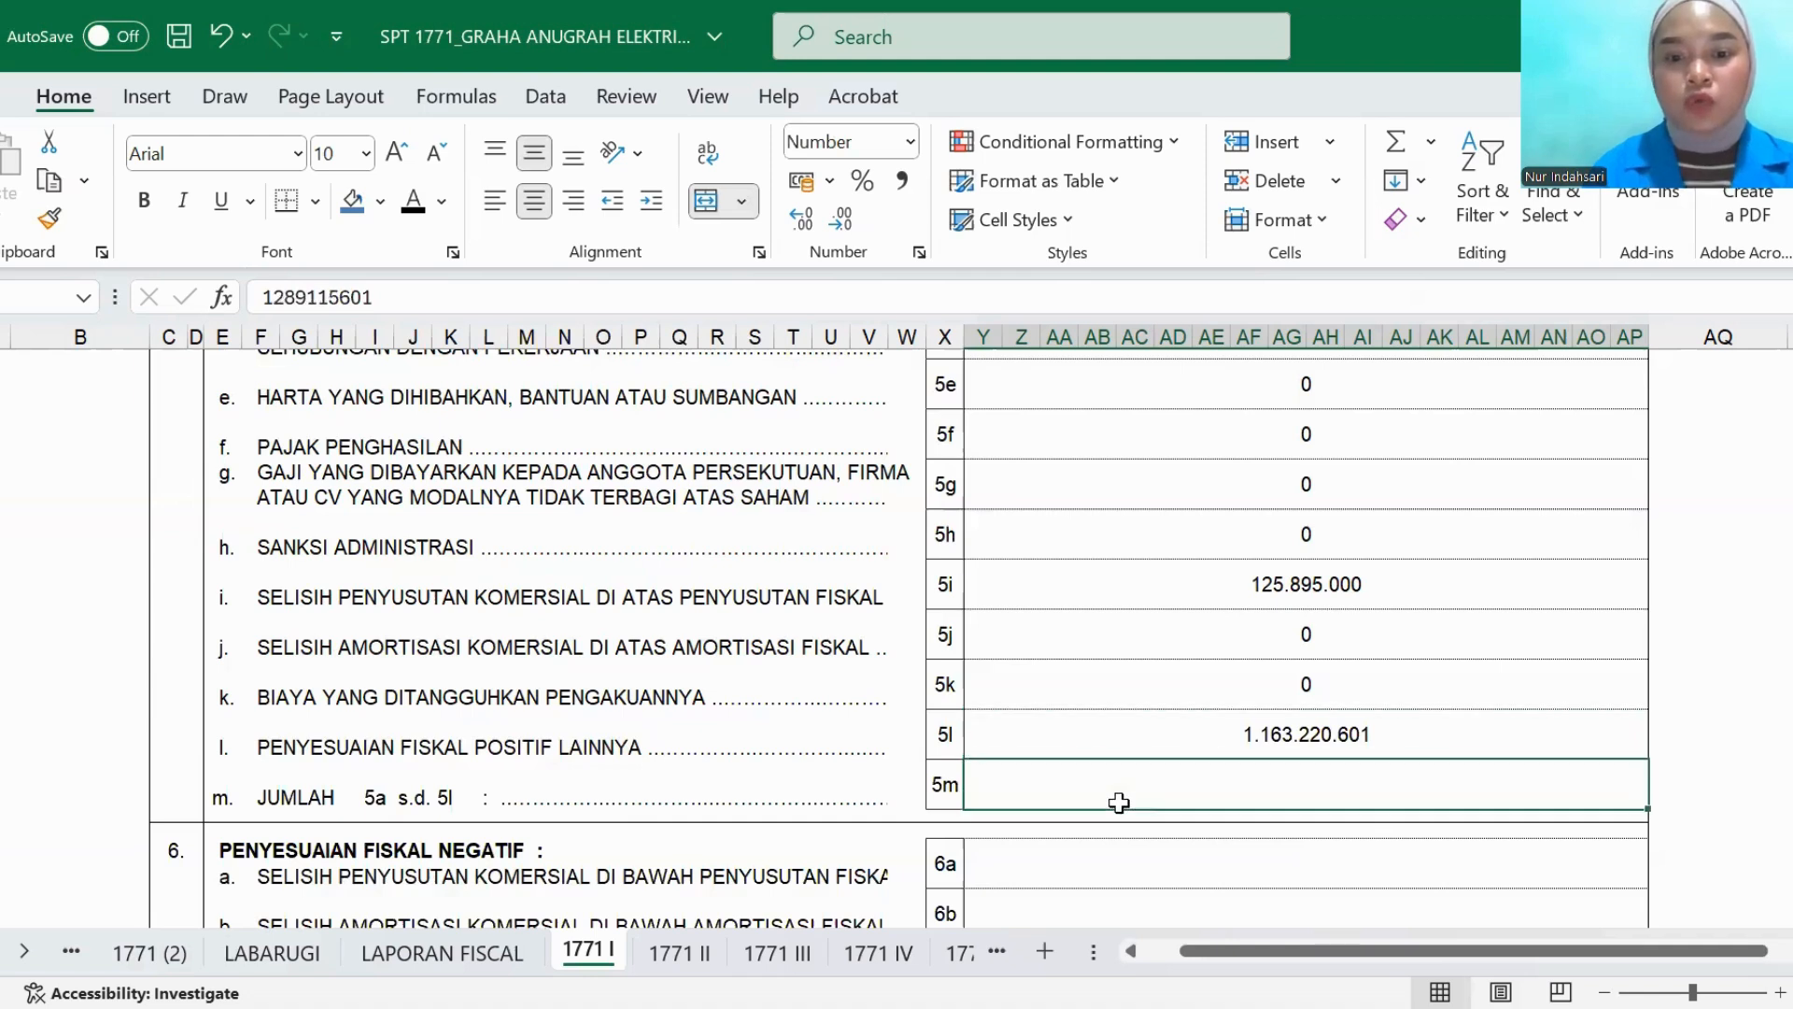
{"action": "left_click", "coordinate": [412, 200]}
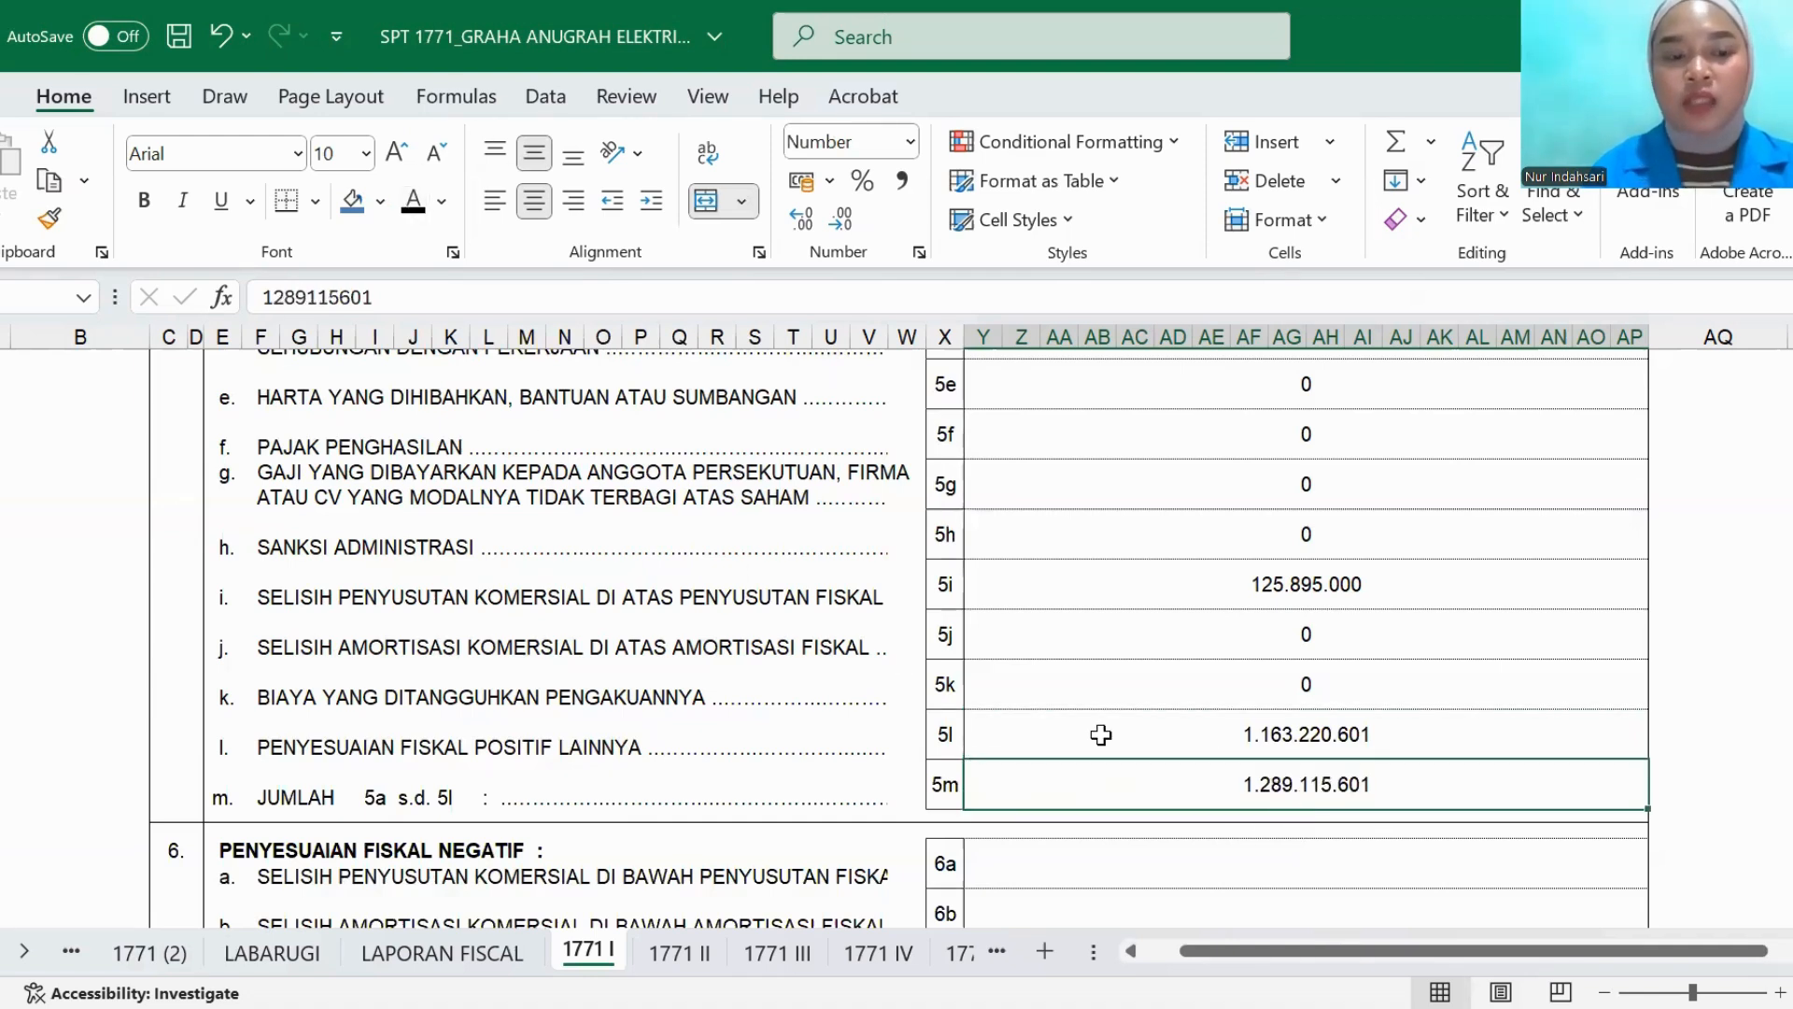
{"action": "scroll", "coordinate": [891, 651], "scroll_direction": "up", "scroll_amount": 1}
{"action": "scroll", "coordinate": [891, 651], "scroll_direction": "down", "scroll_amount": 1}
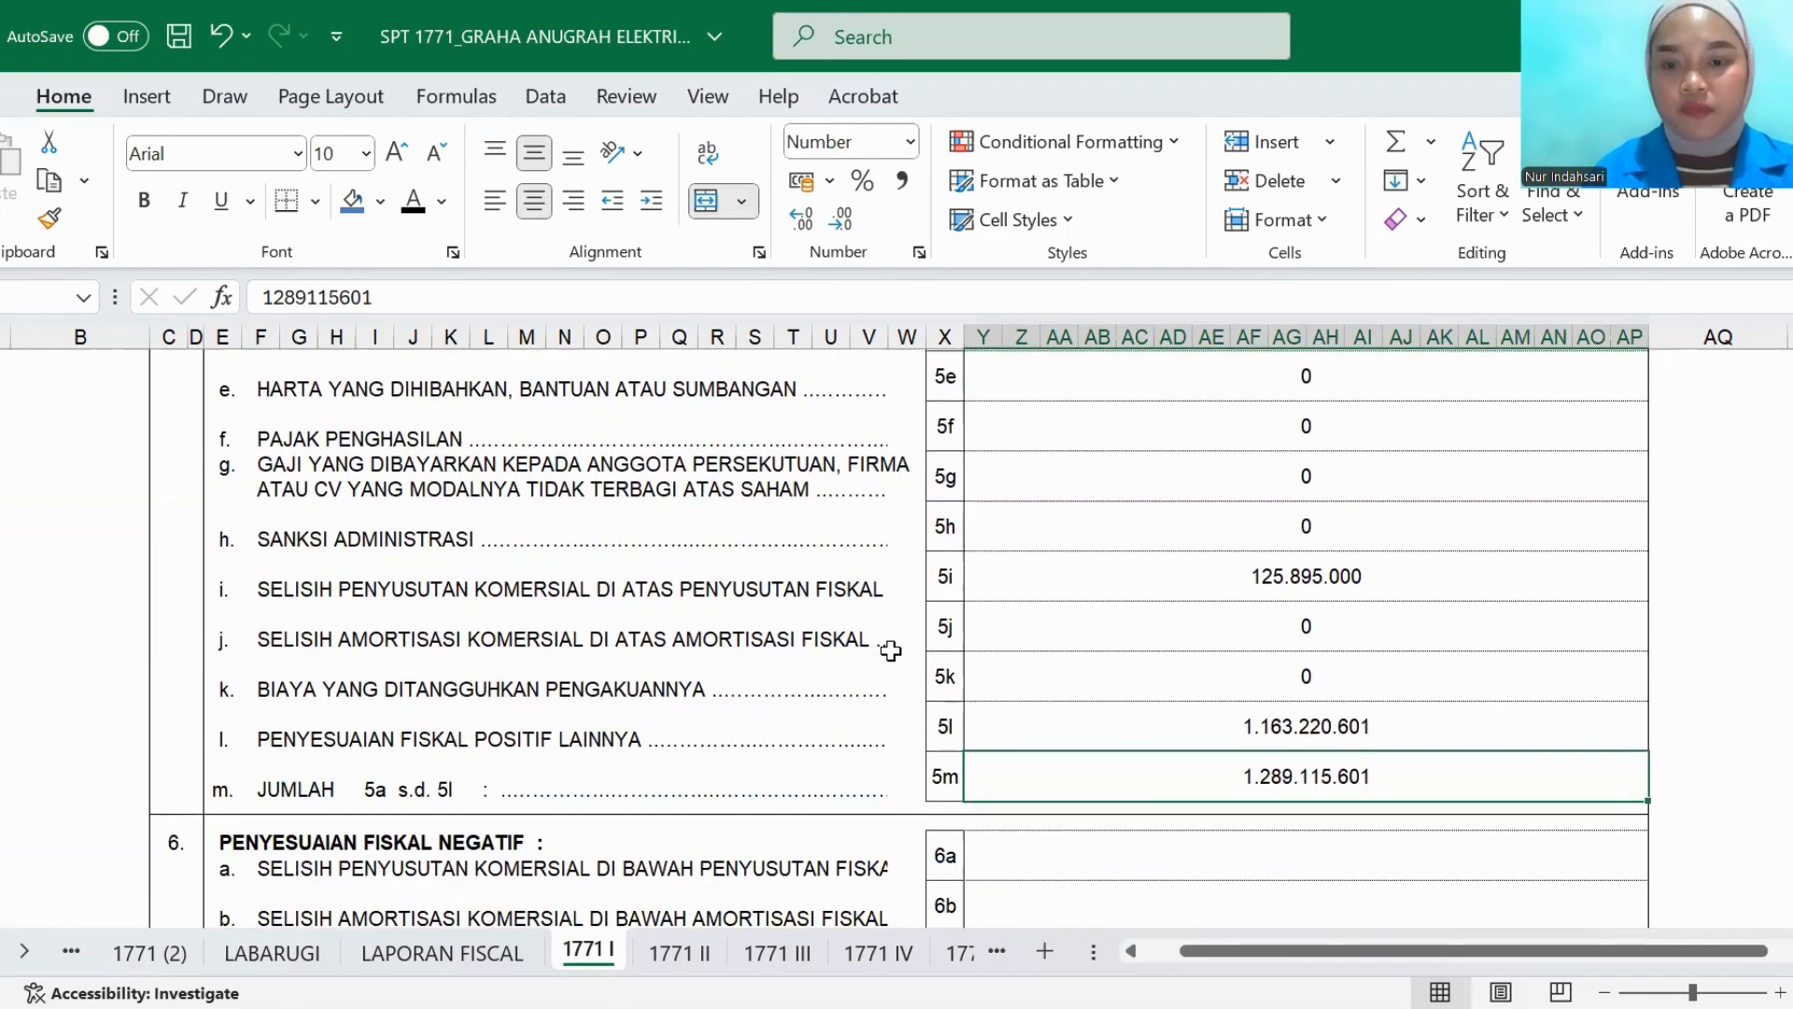
- Set the PENYESUAIAN FISKAL NEGATIF amounts in rows 6a and 6b to black font
{"action": "scroll", "coordinate": [891, 651], "scroll_direction": "down", "scroll_amount": 1}
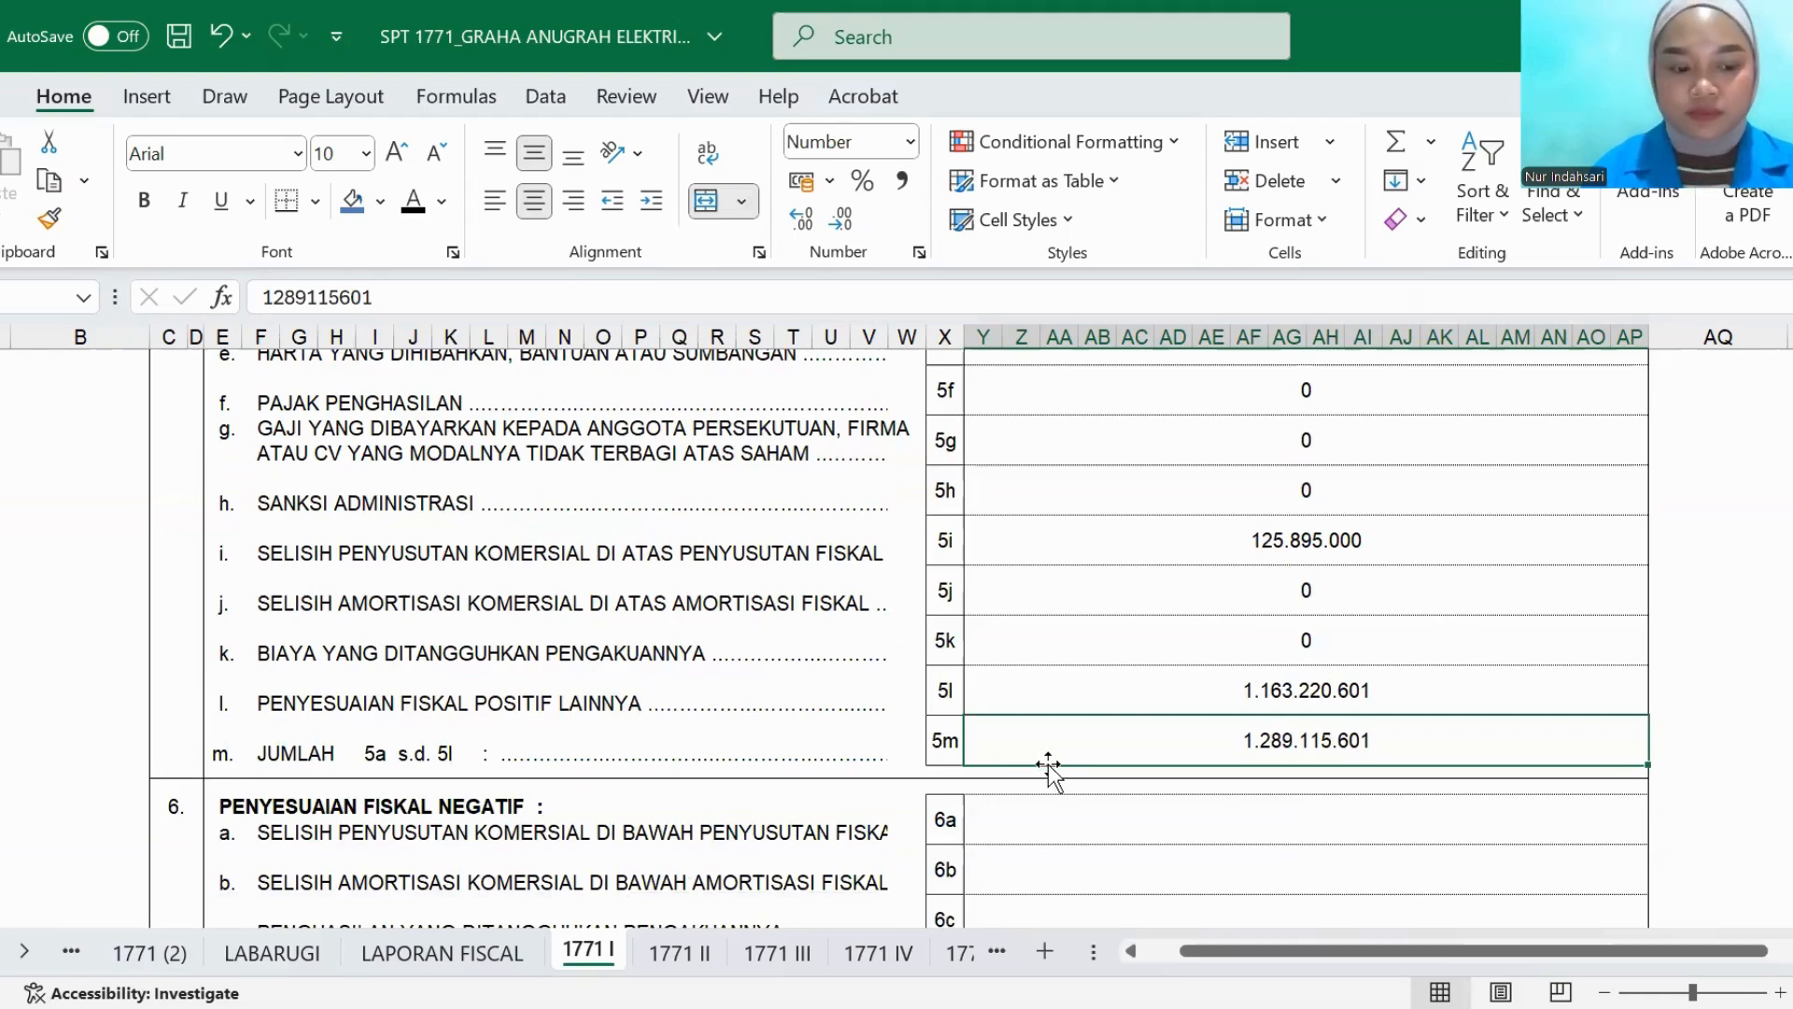
{"action": "scroll", "coordinate": [1048, 766], "scroll_direction": "down", "scroll_amount": 2}
{"action": "left_click", "coordinate": [1017, 748]}
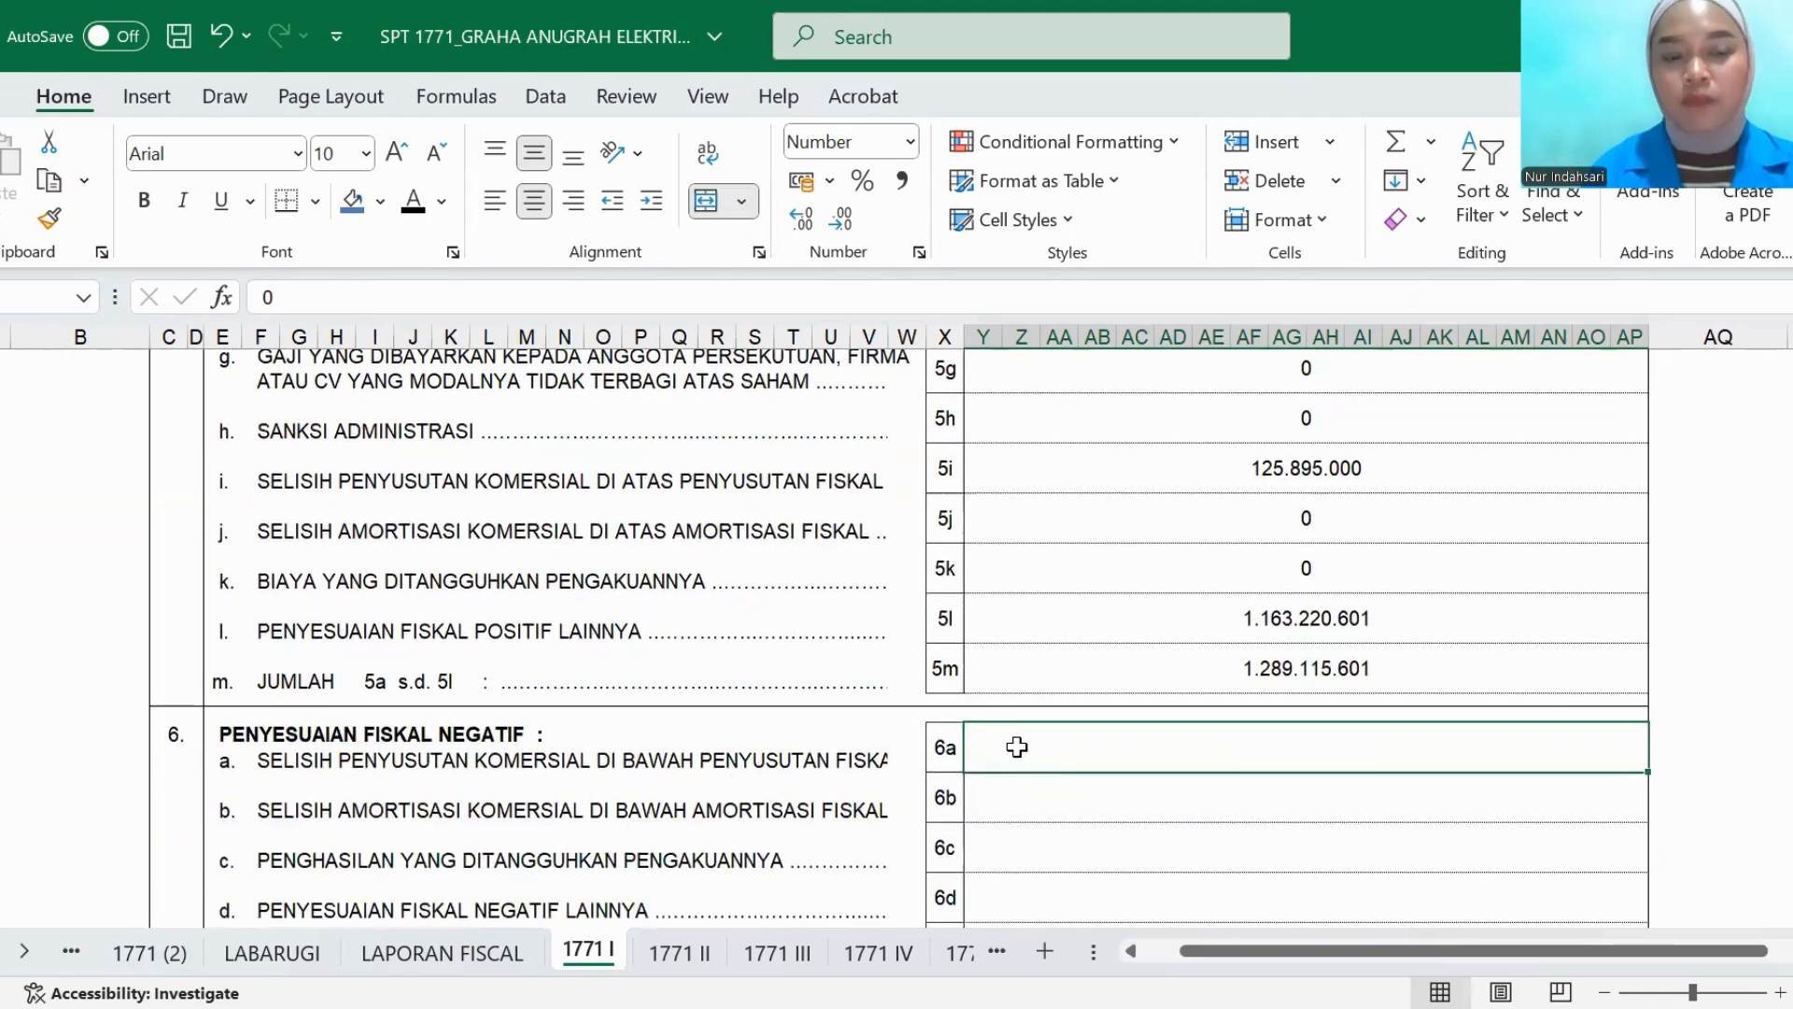
{"action": "left_click", "coordinate": [419, 207]}
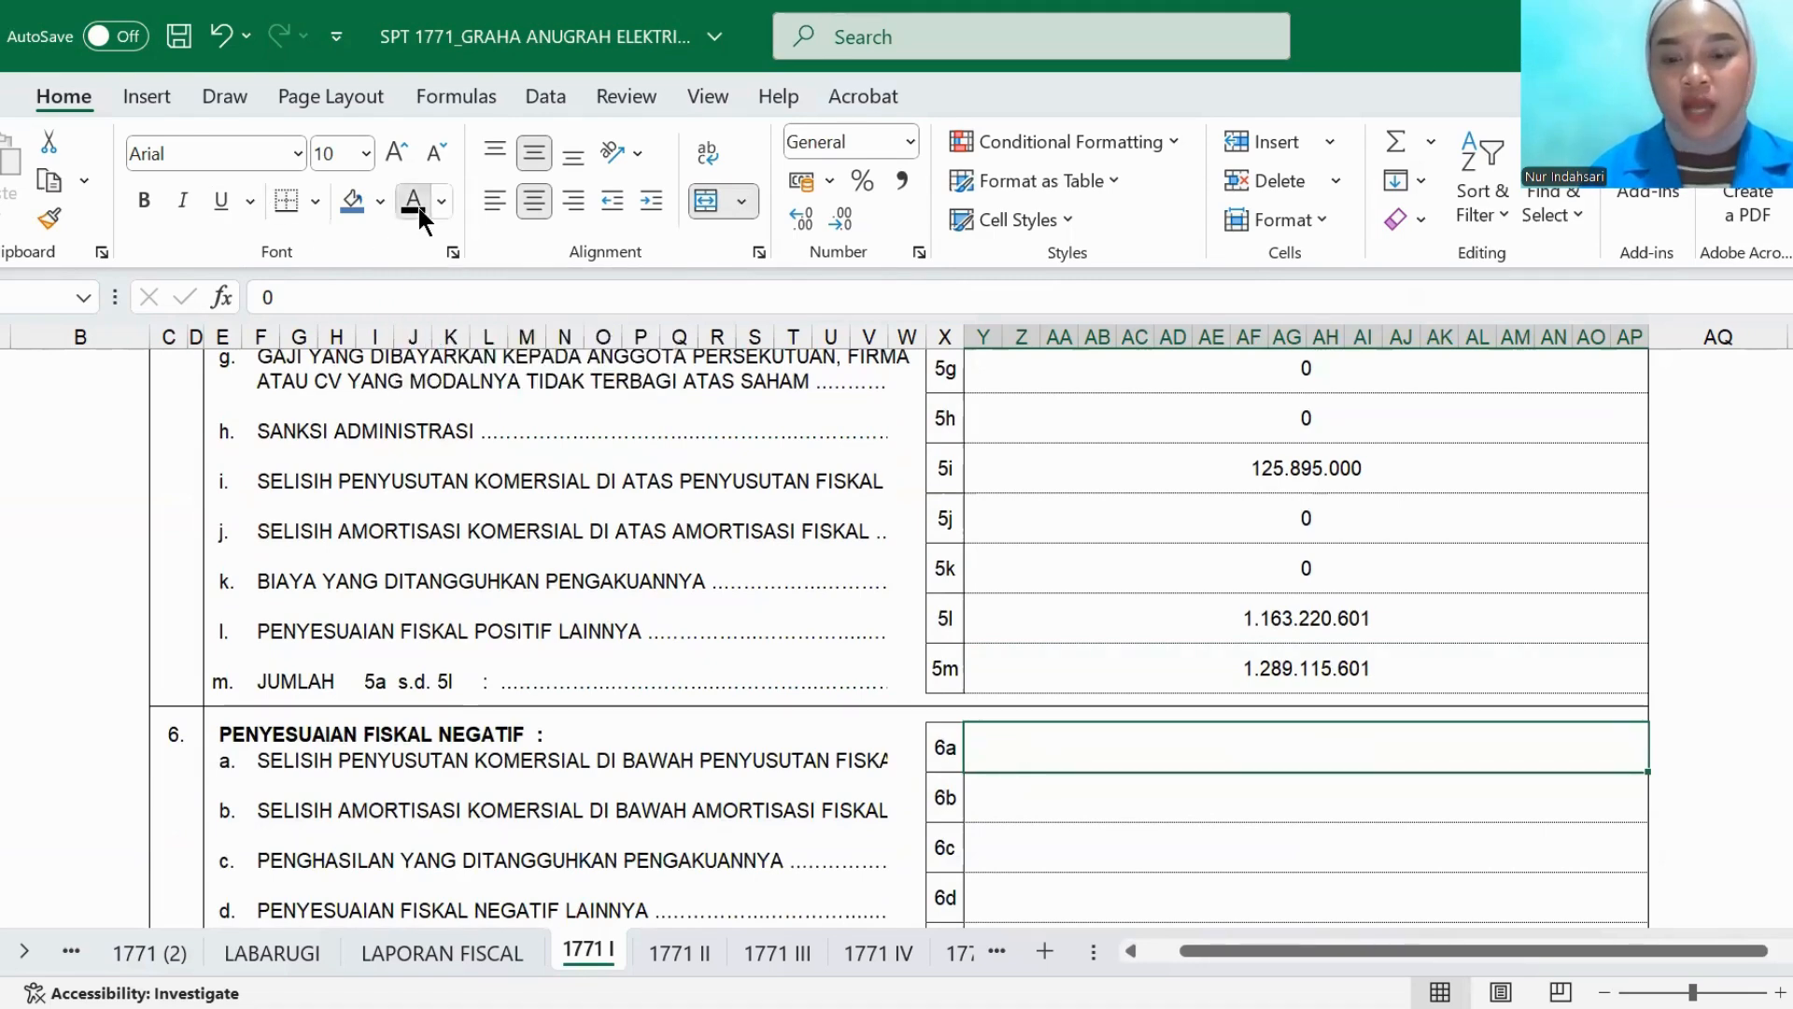
{"action": "scroll", "coordinate": [1044, 845], "scroll_direction": "down", "scroll_amount": 3}
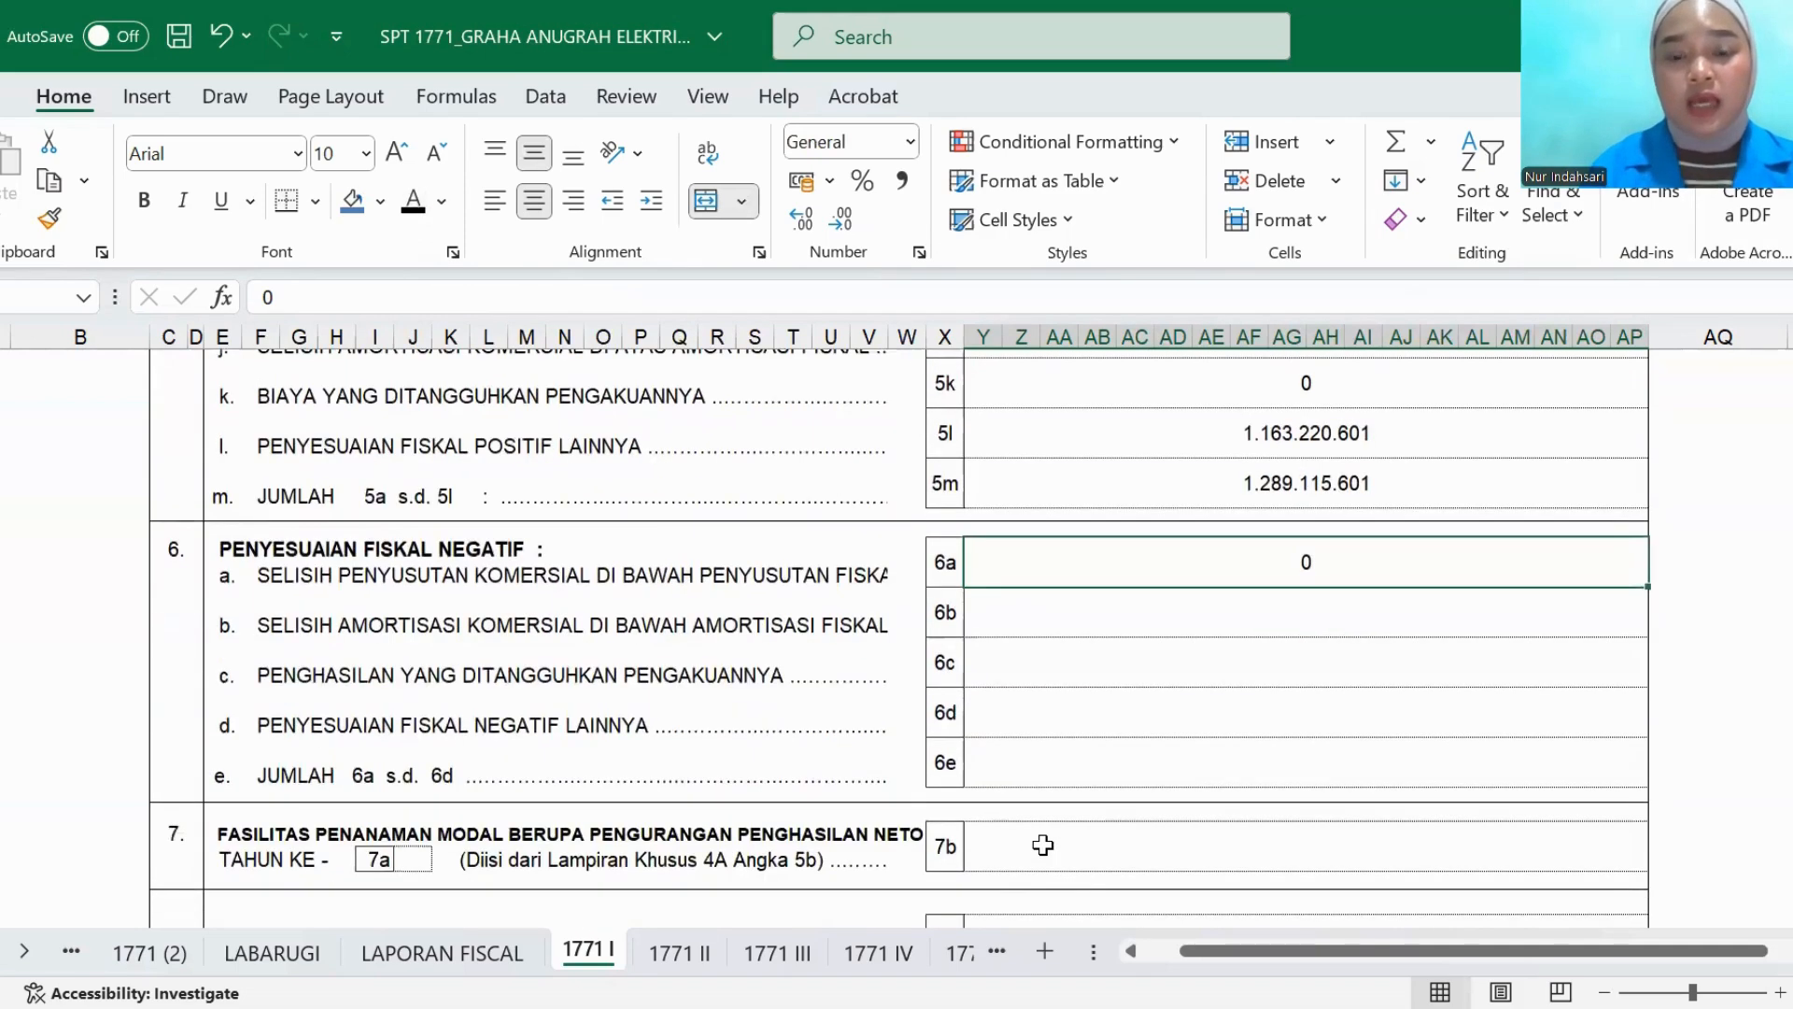
{"action": "left_click", "coordinate": [1020, 623]}
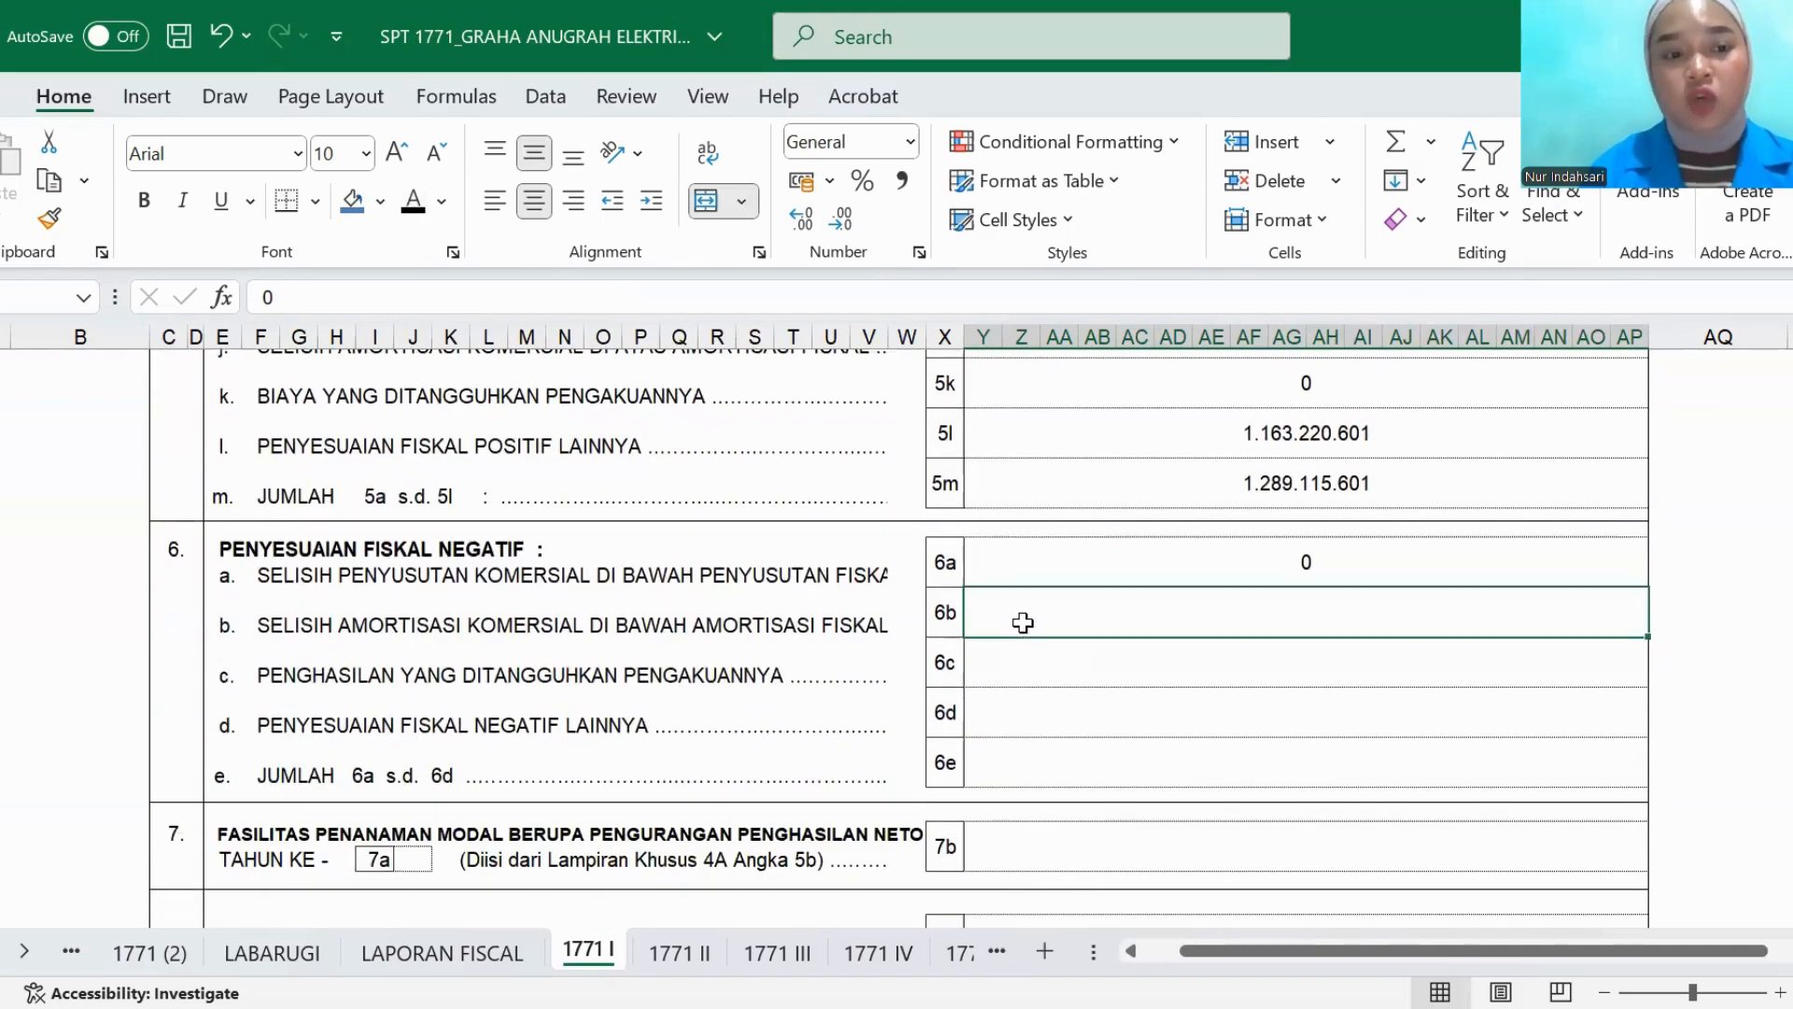
{"action": "left_click", "coordinate": [419, 199]}
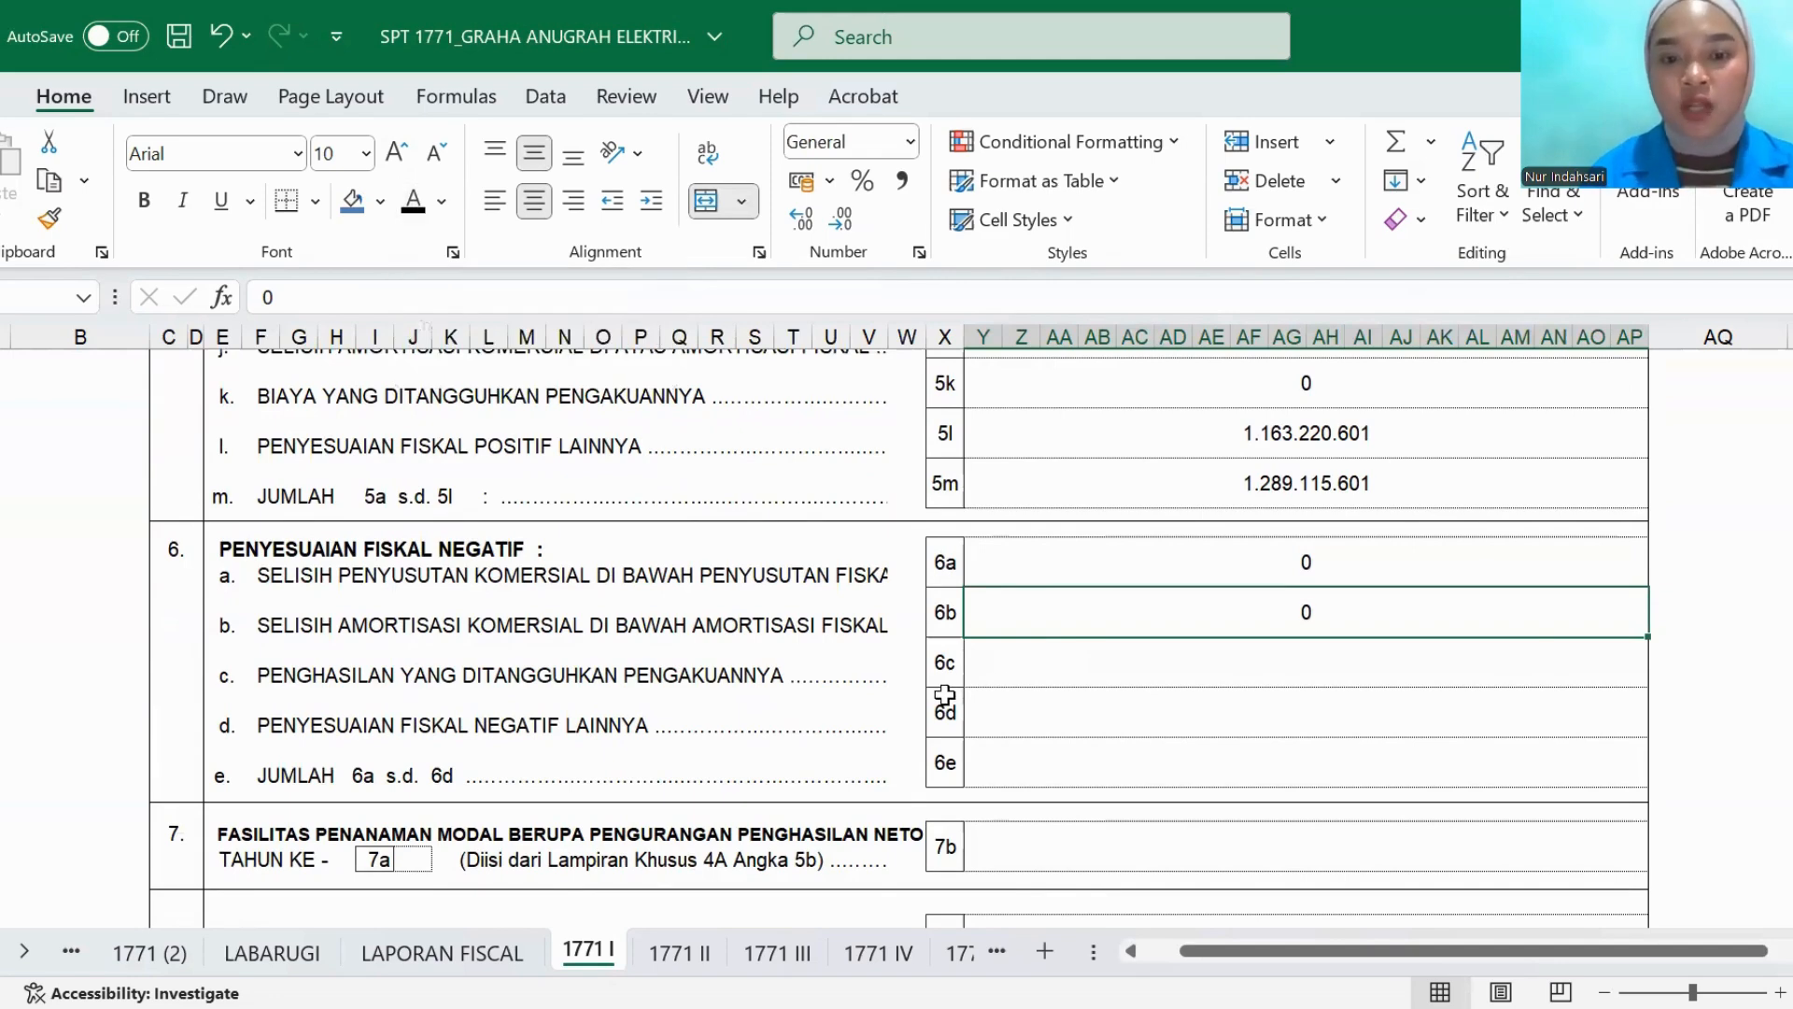
- Set the PENYESUAIAN FISKAL NEGATIF amounts in rows 6c and 6d and the total in row 6e to black font
{"action": "left_click", "coordinate": [1003, 674]}
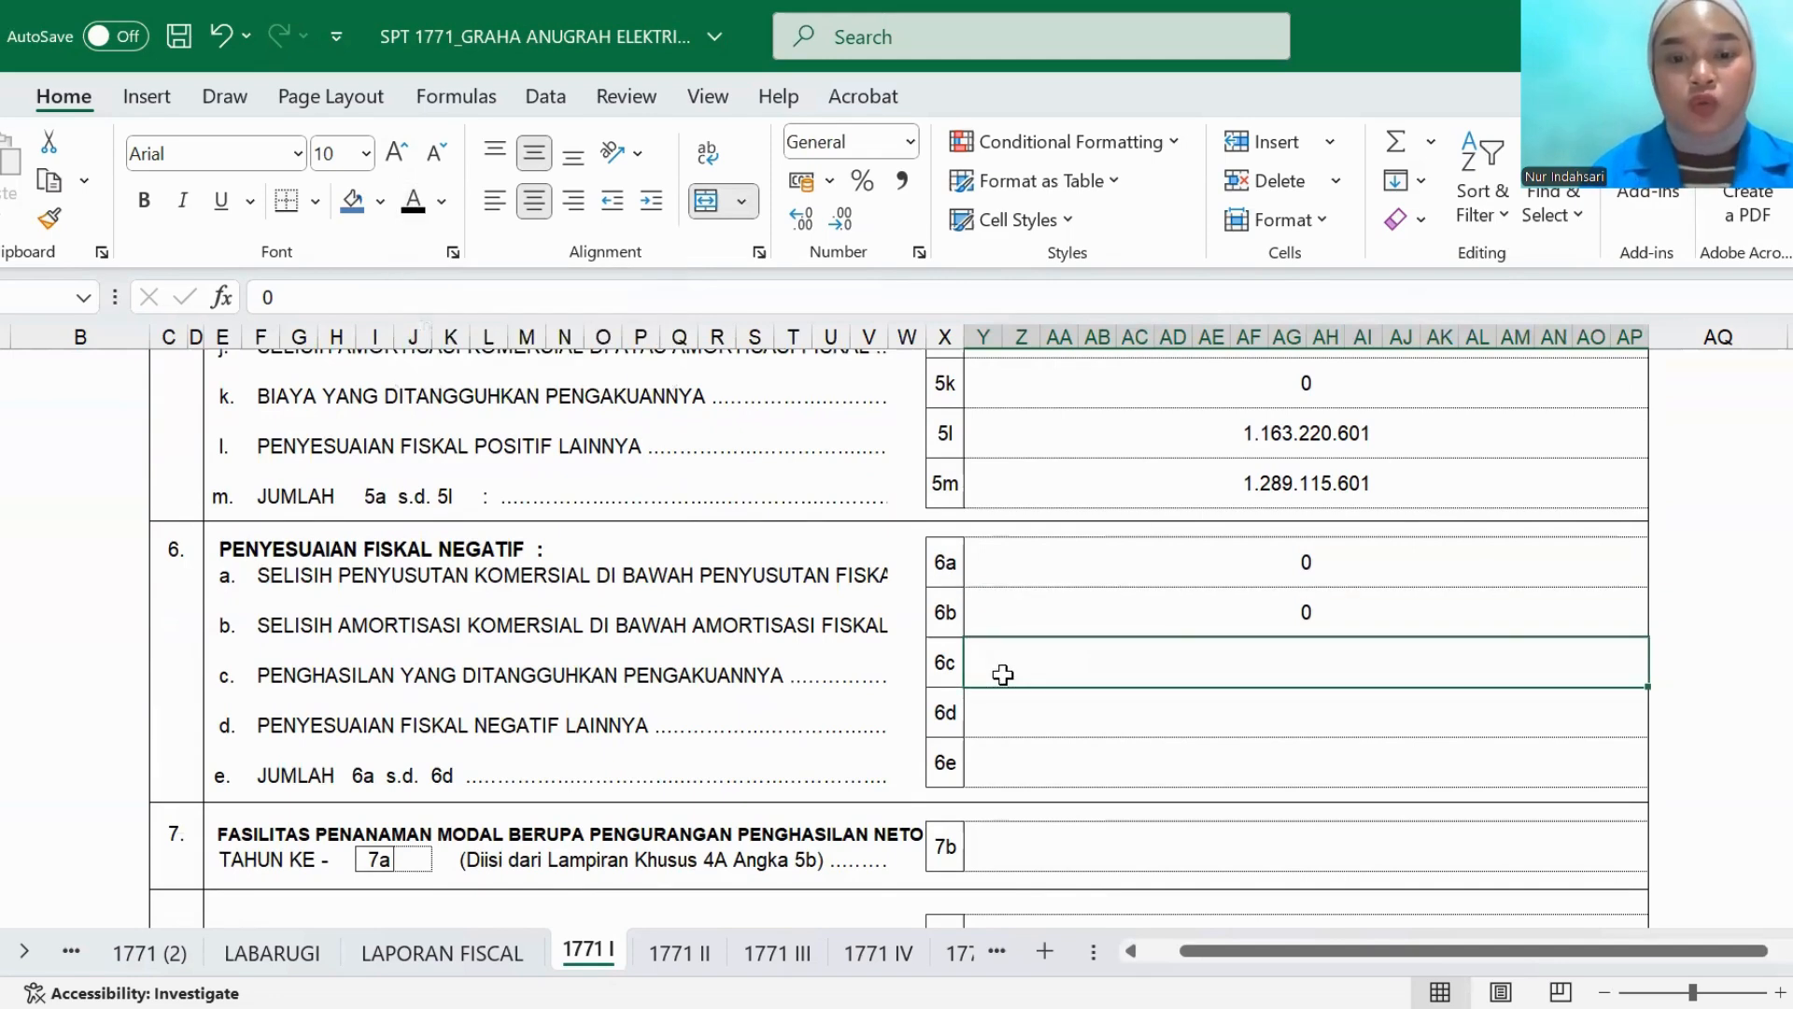
{"action": "left_click", "coordinate": [411, 206]}
{"action": "left_click", "coordinate": [992, 723]}
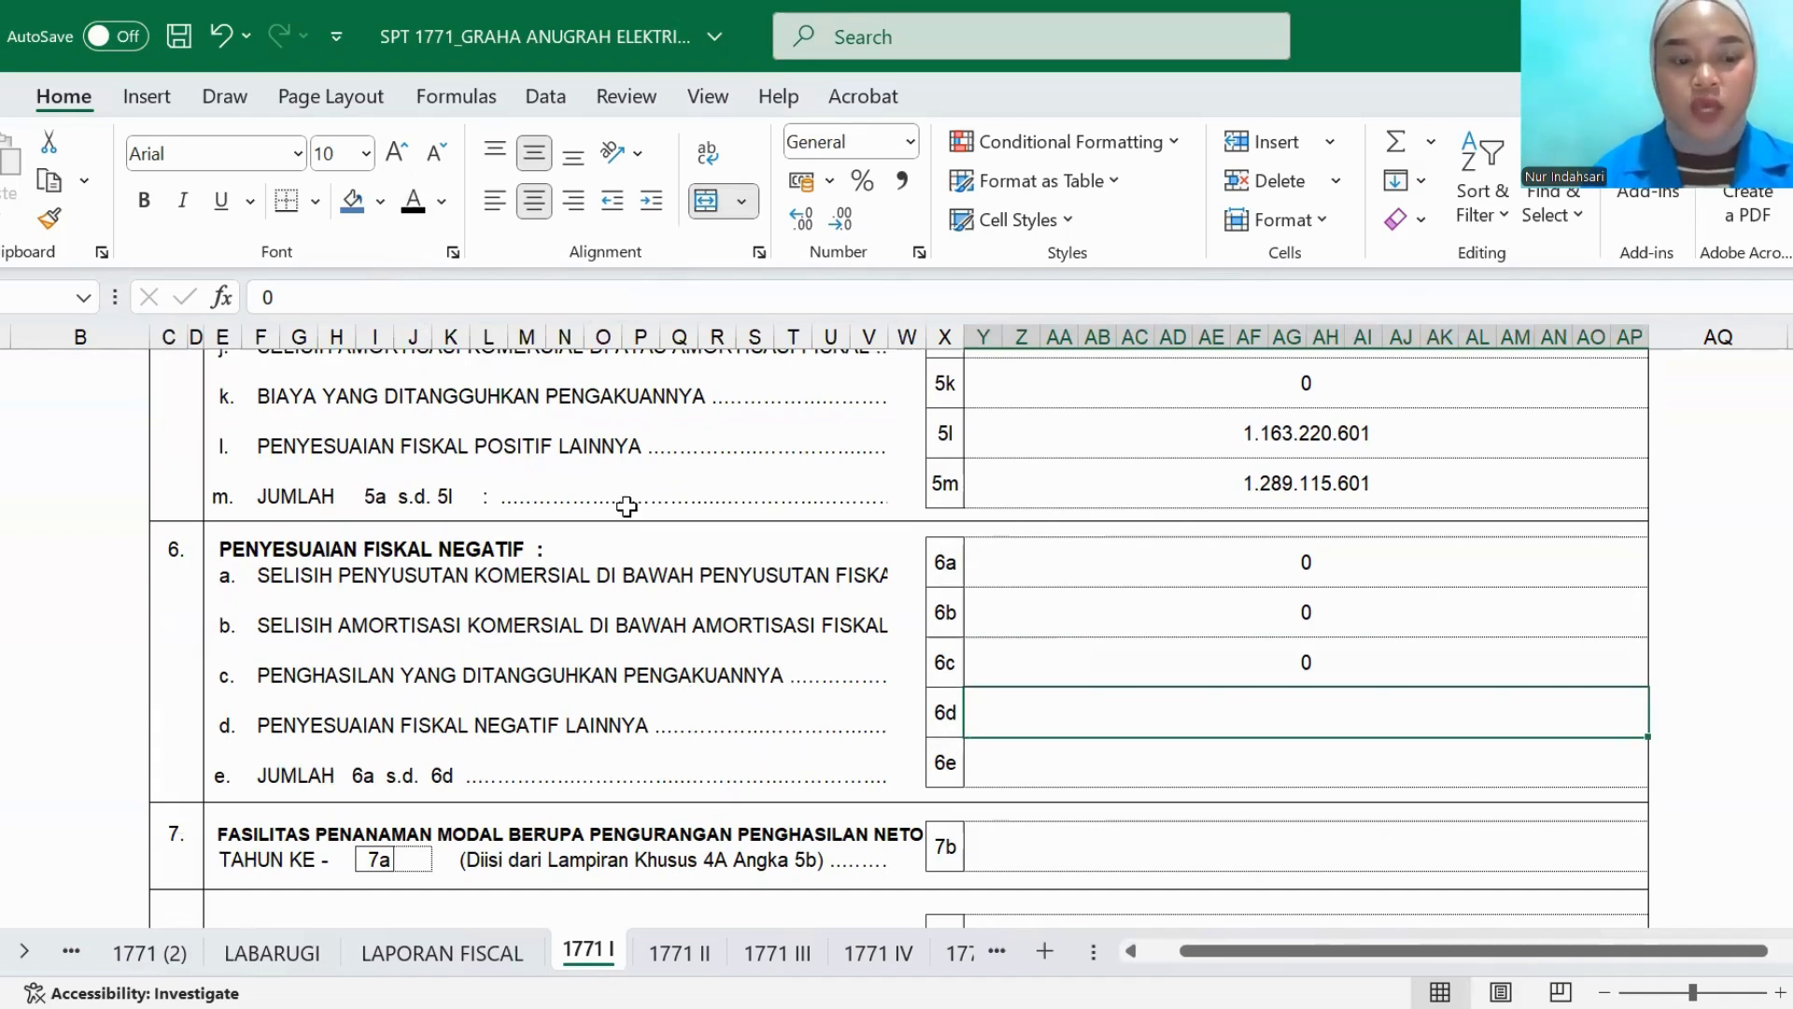
{"action": "left_click", "coordinate": [1005, 775]}
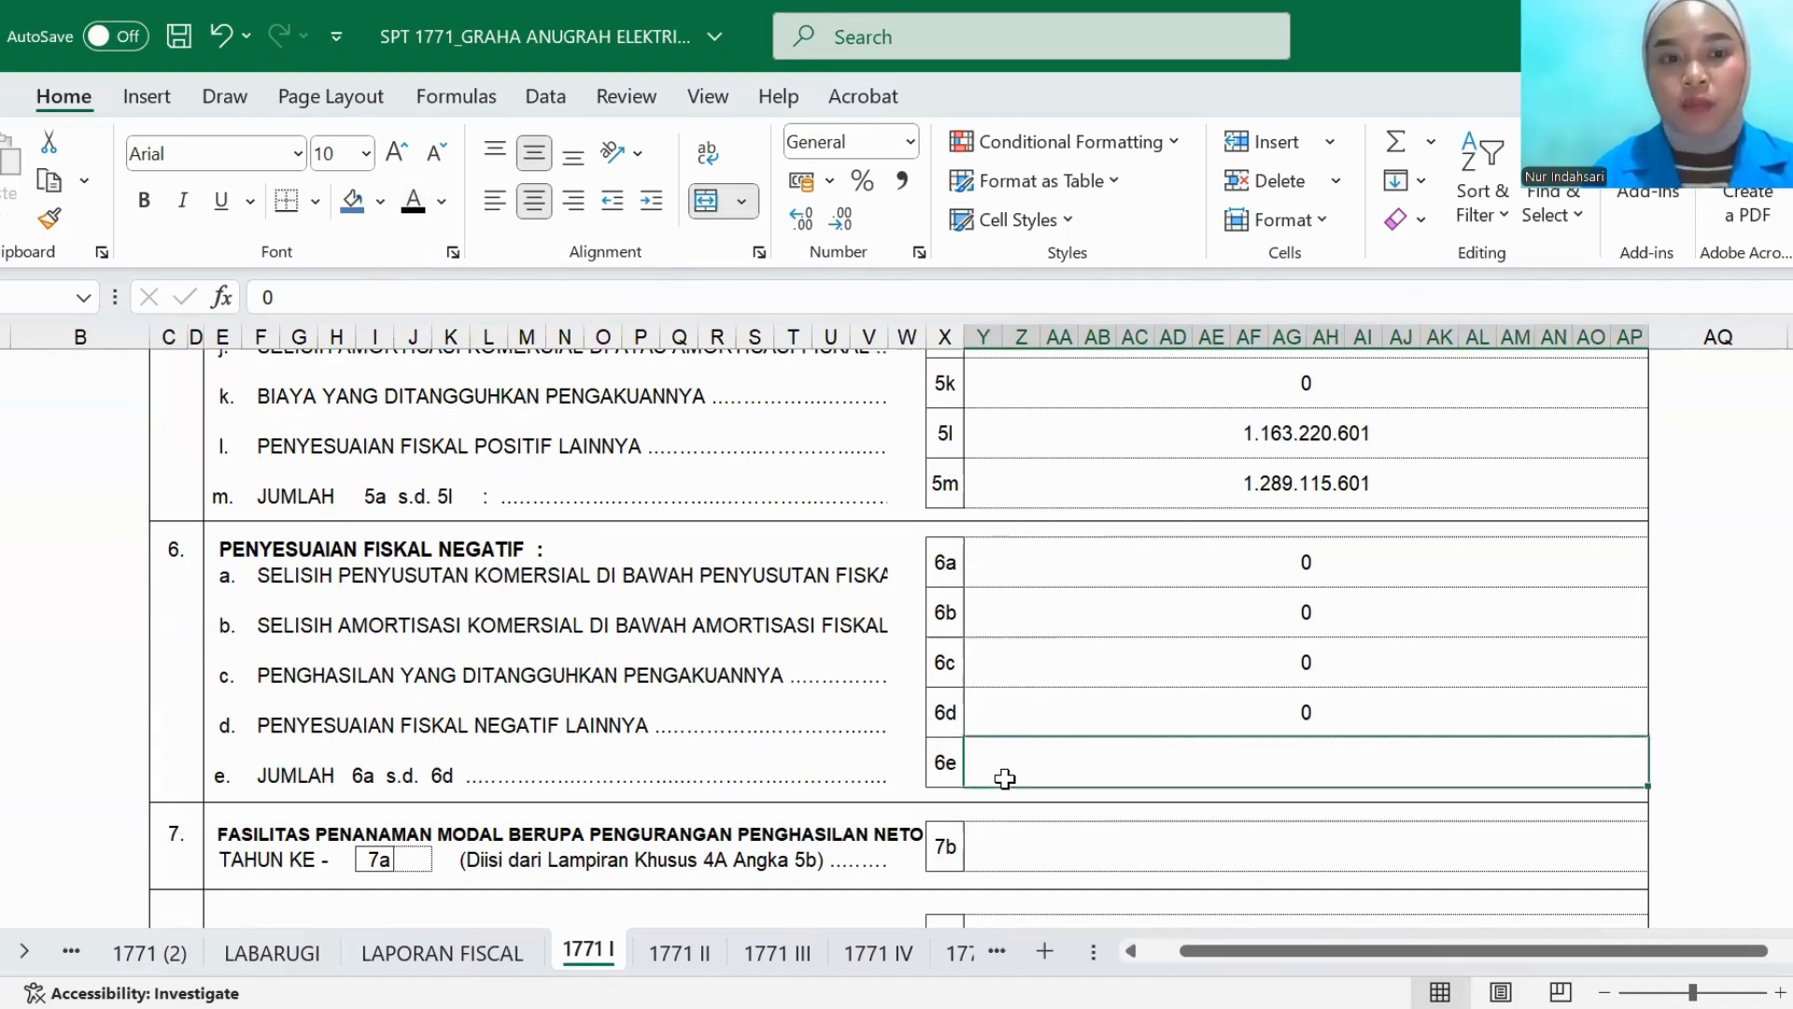
{"action": "left_click", "coordinate": [408, 205]}
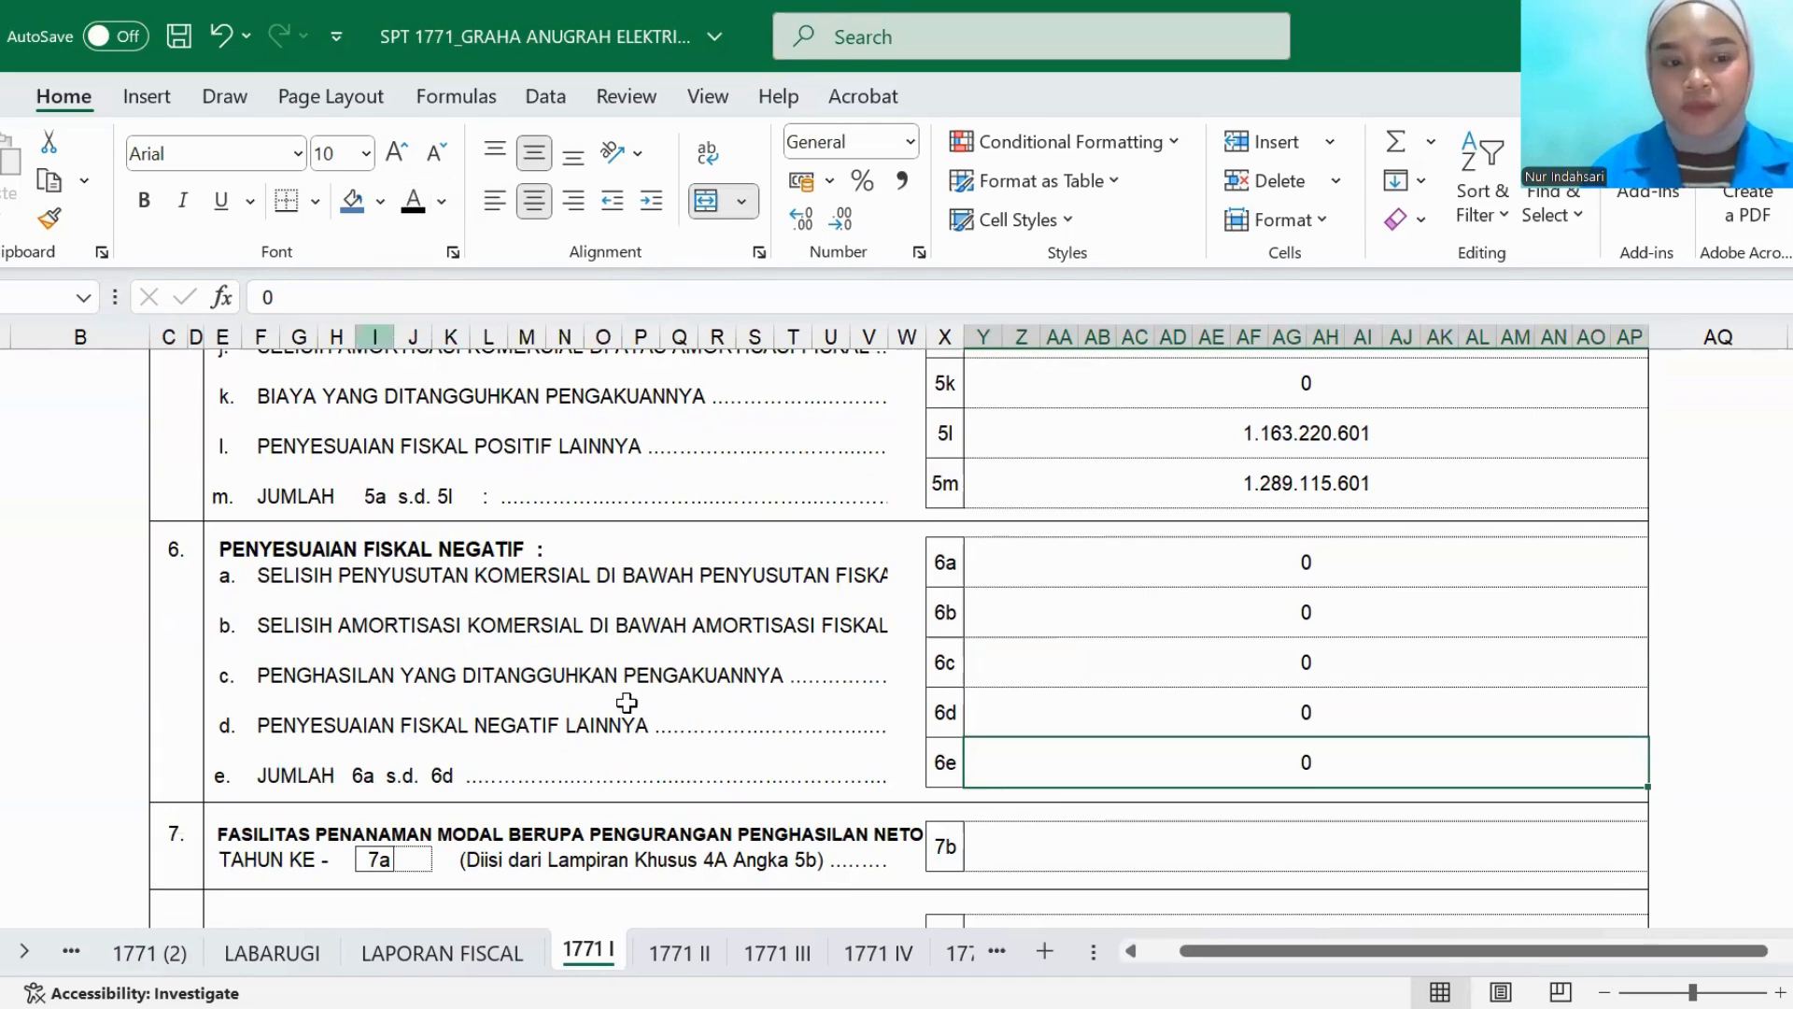
- Set the investment facility amount in row 7b and the PENGHASILAN NETO FISKAL amount in row 8 to black font
{"action": "scroll", "coordinate": [626, 703], "scroll_direction": "down", "scroll_amount": 2}
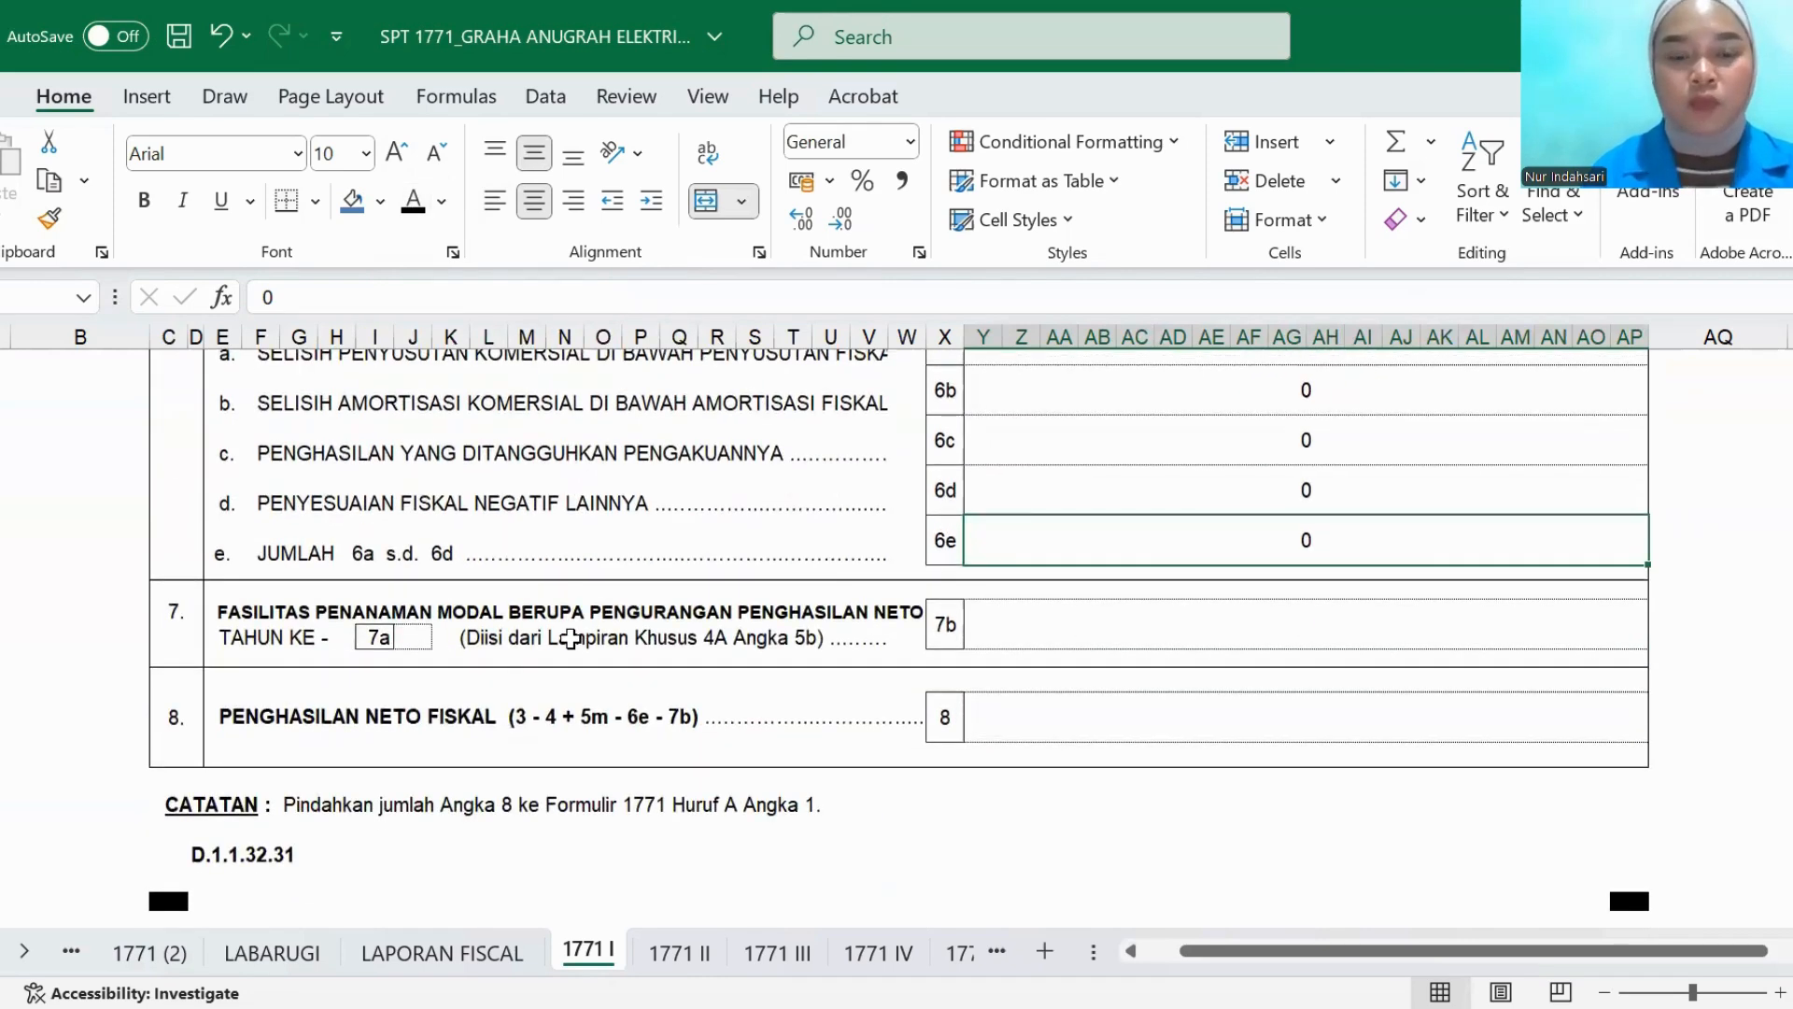
{"action": "left_click", "coordinate": [1019, 635]}
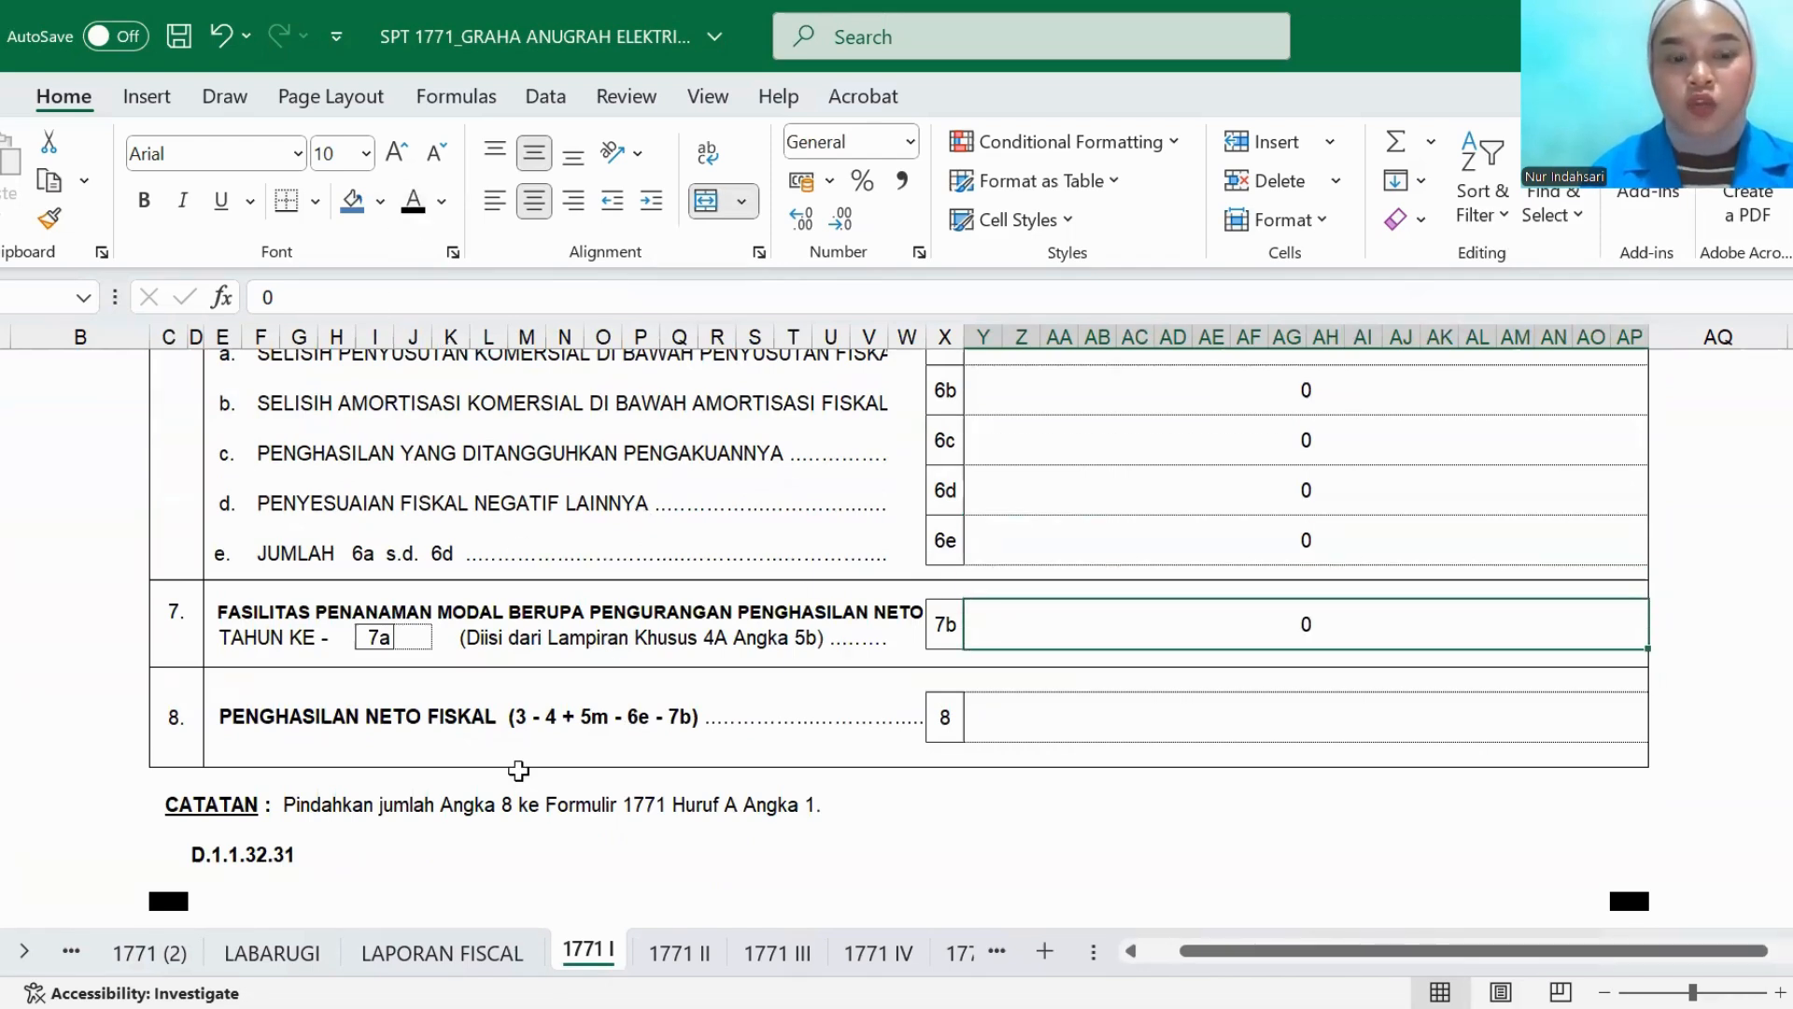
{"action": "left_click", "coordinate": [984, 729]}
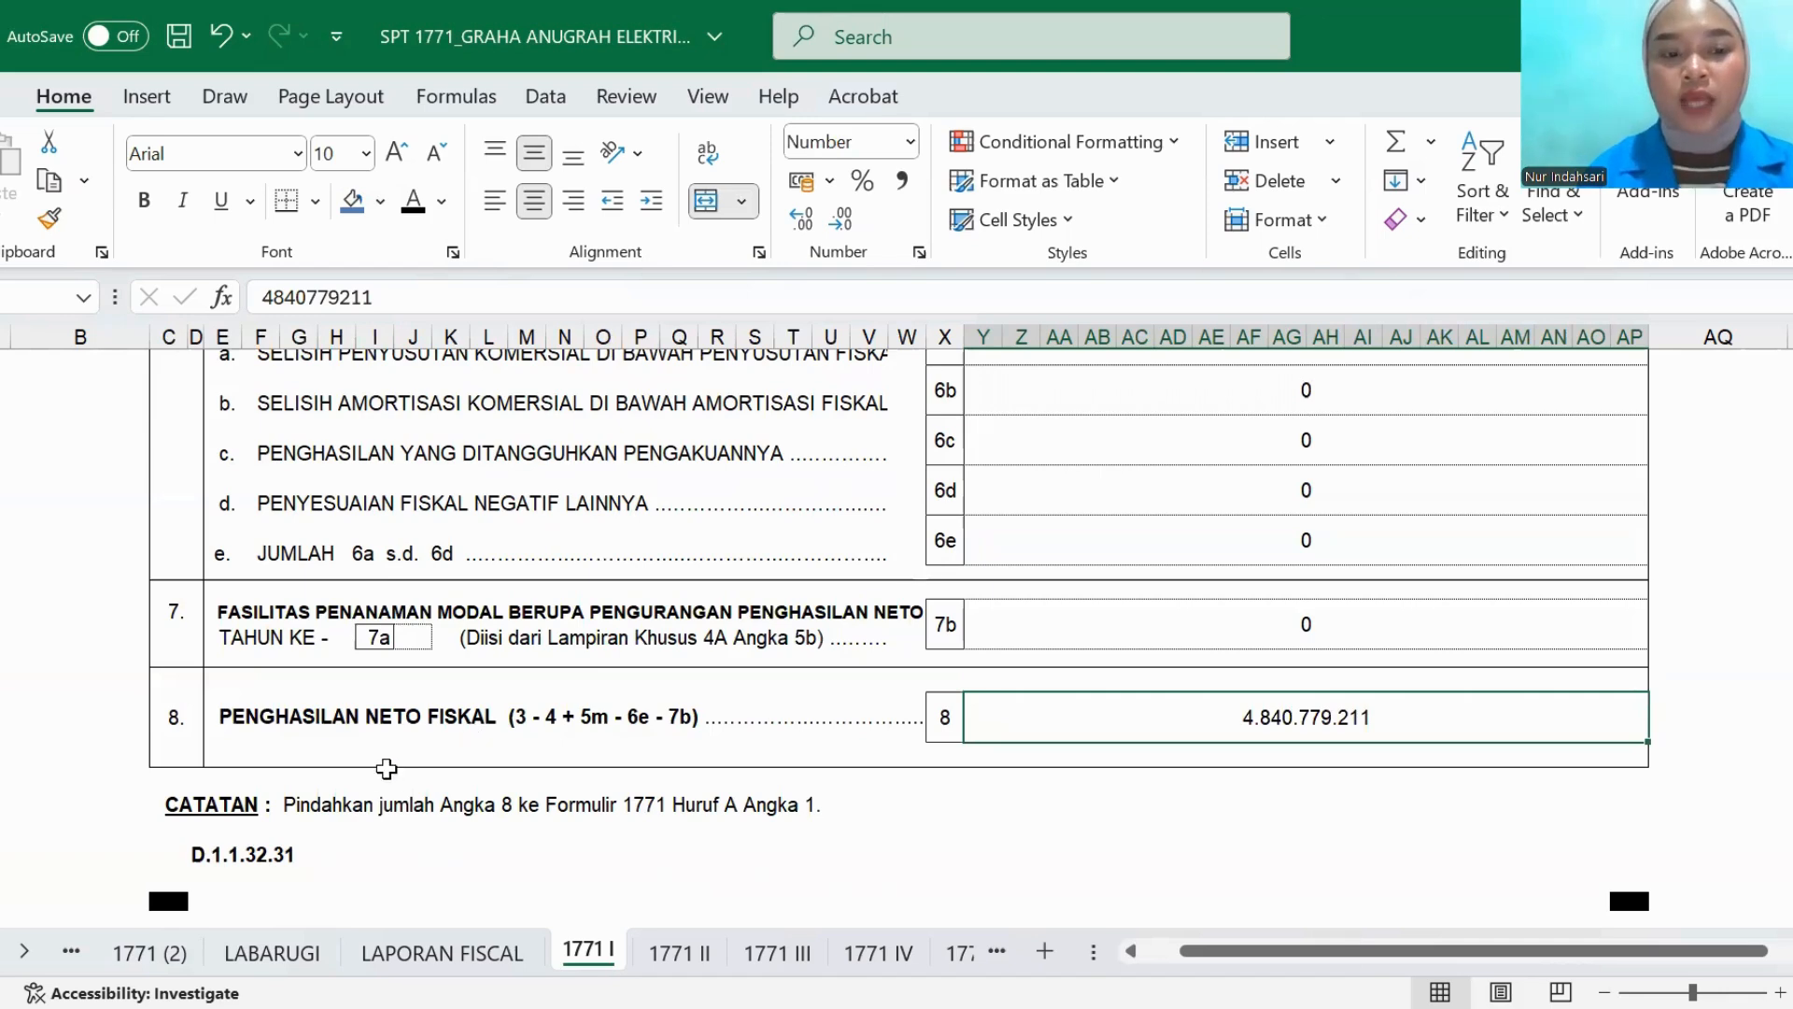
- Review the amounts in rows 3, 4, 5m, 6e and 7b that make up PENGHASILAN NETO FISKAL in row 8
{"action": "scroll", "coordinate": [658, 738], "scroll_direction": "up", "scroll_amount": 10}
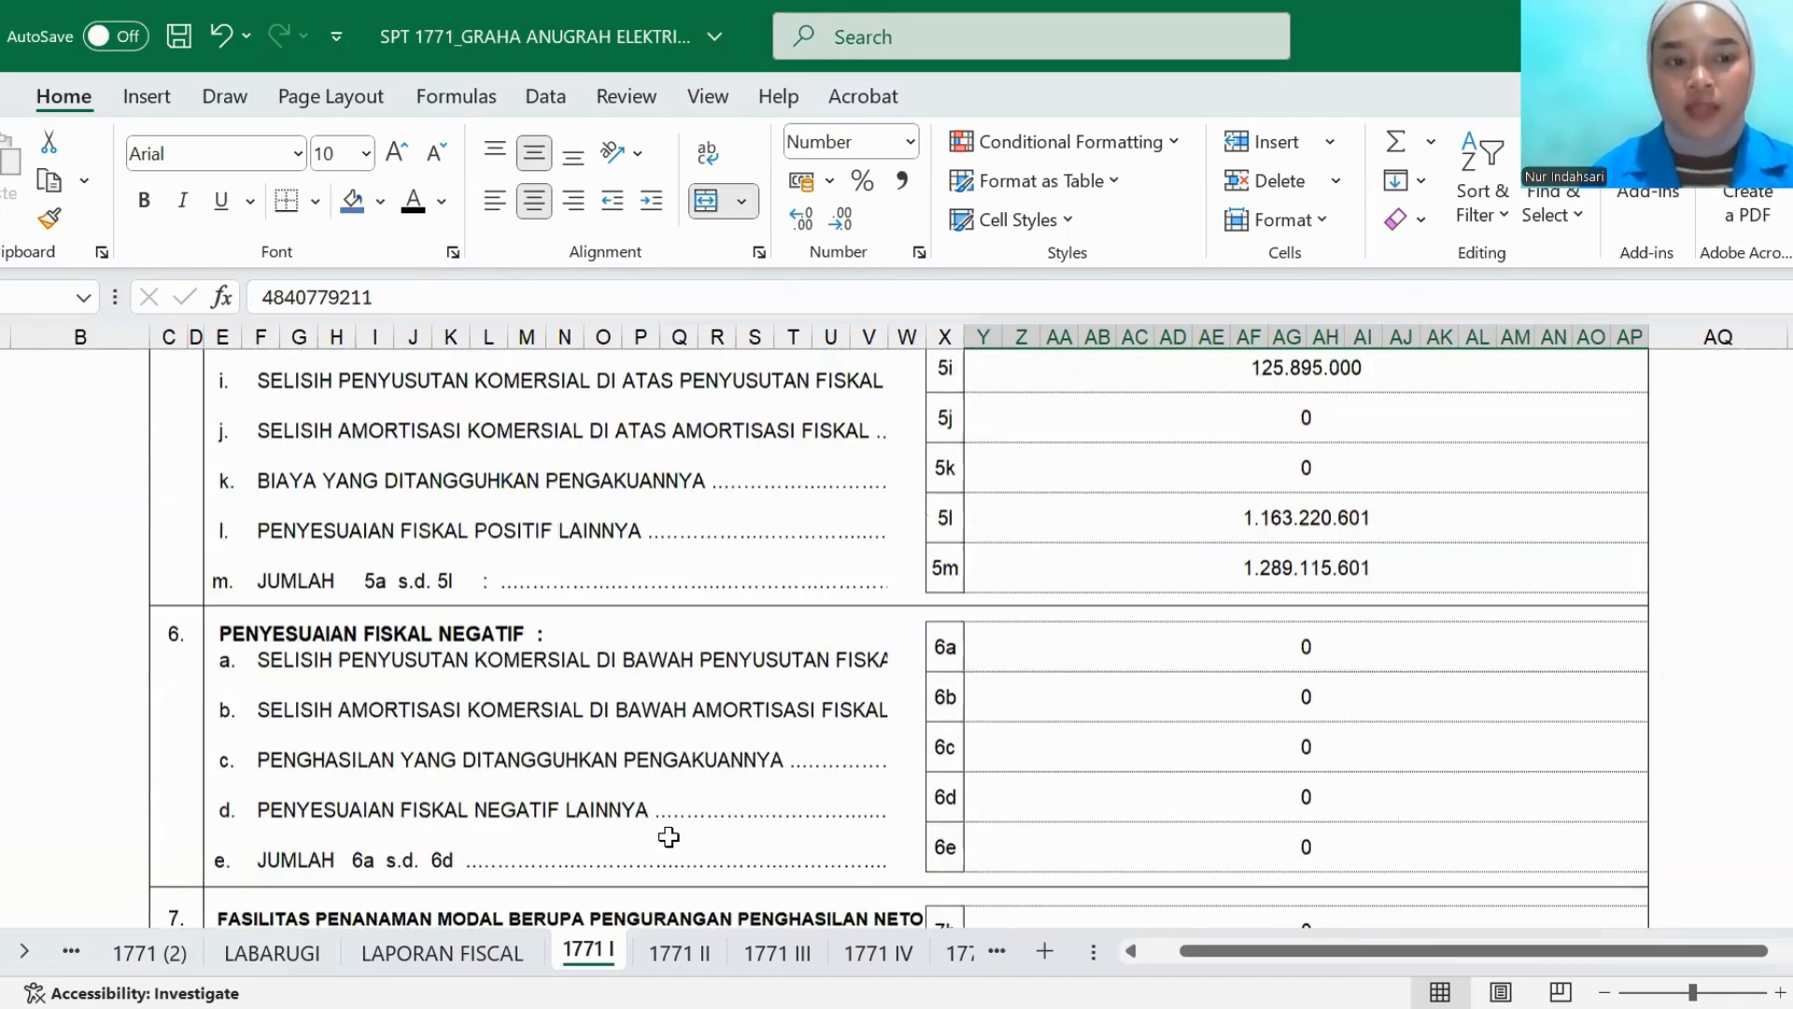
{"action": "scroll", "coordinate": [653, 691], "scroll_direction": "up", "scroll_amount": 3}
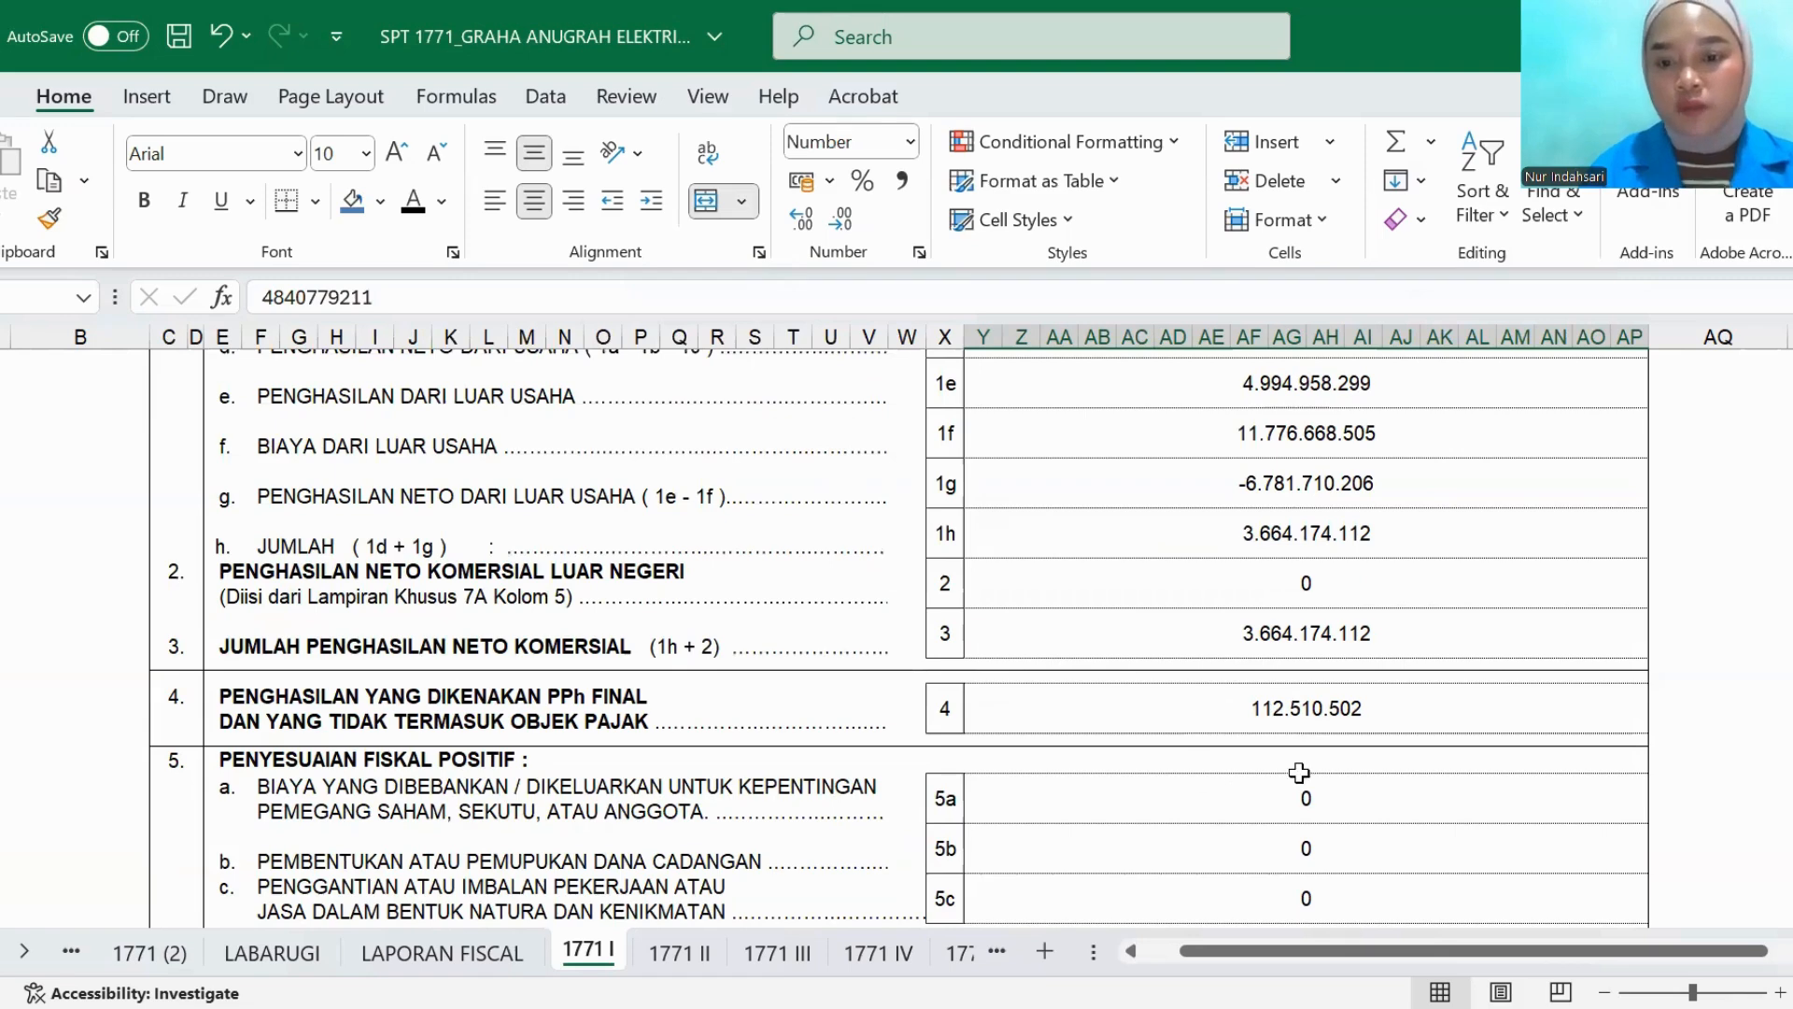
{"action": "scroll", "coordinate": [1192, 710], "scroll_direction": "down", "scroll_amount": 10}
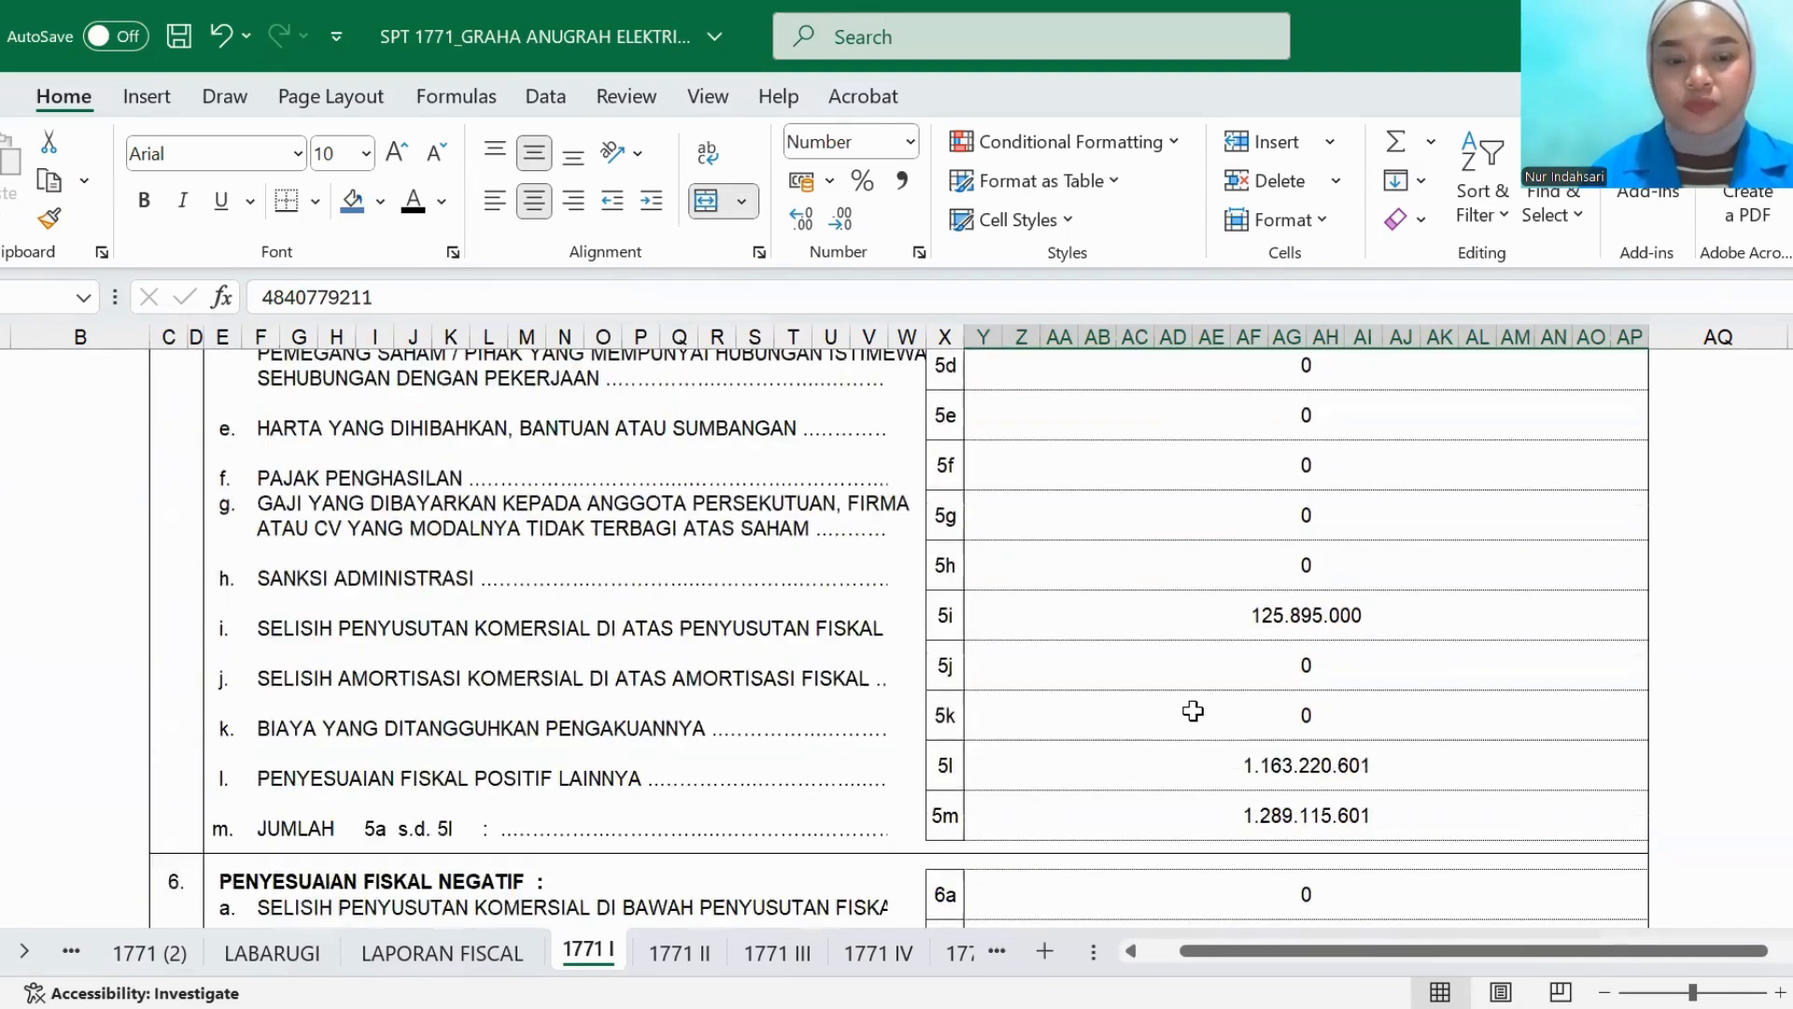
{"action": "scroll", "coordinate": [1193, 709], "scroll_direction": "up", "scroll_amount": 3}
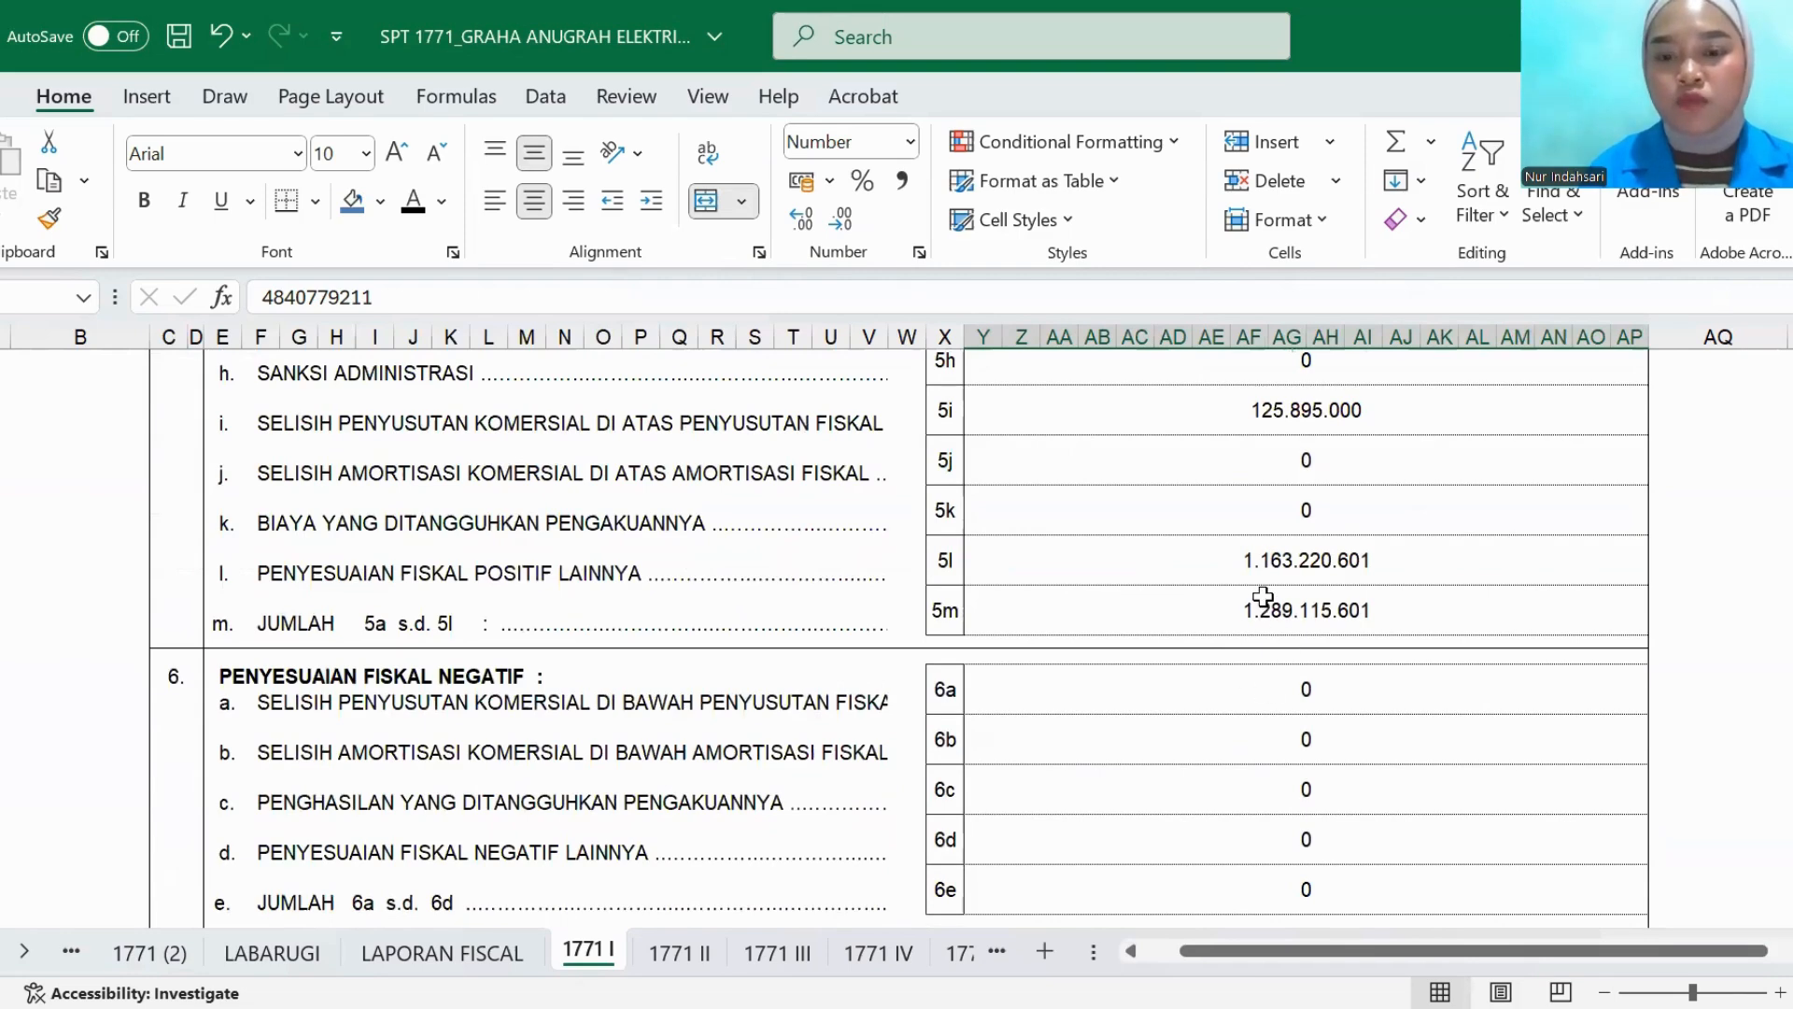
{"action": "scroll", "coordinate": [961, 726], "scroll_direction": "down", "scroll_amount": 3}
{"action": "scroll", "coordinate": [961, 726], "scroll_direction": "up", "scroll_amount": 2}
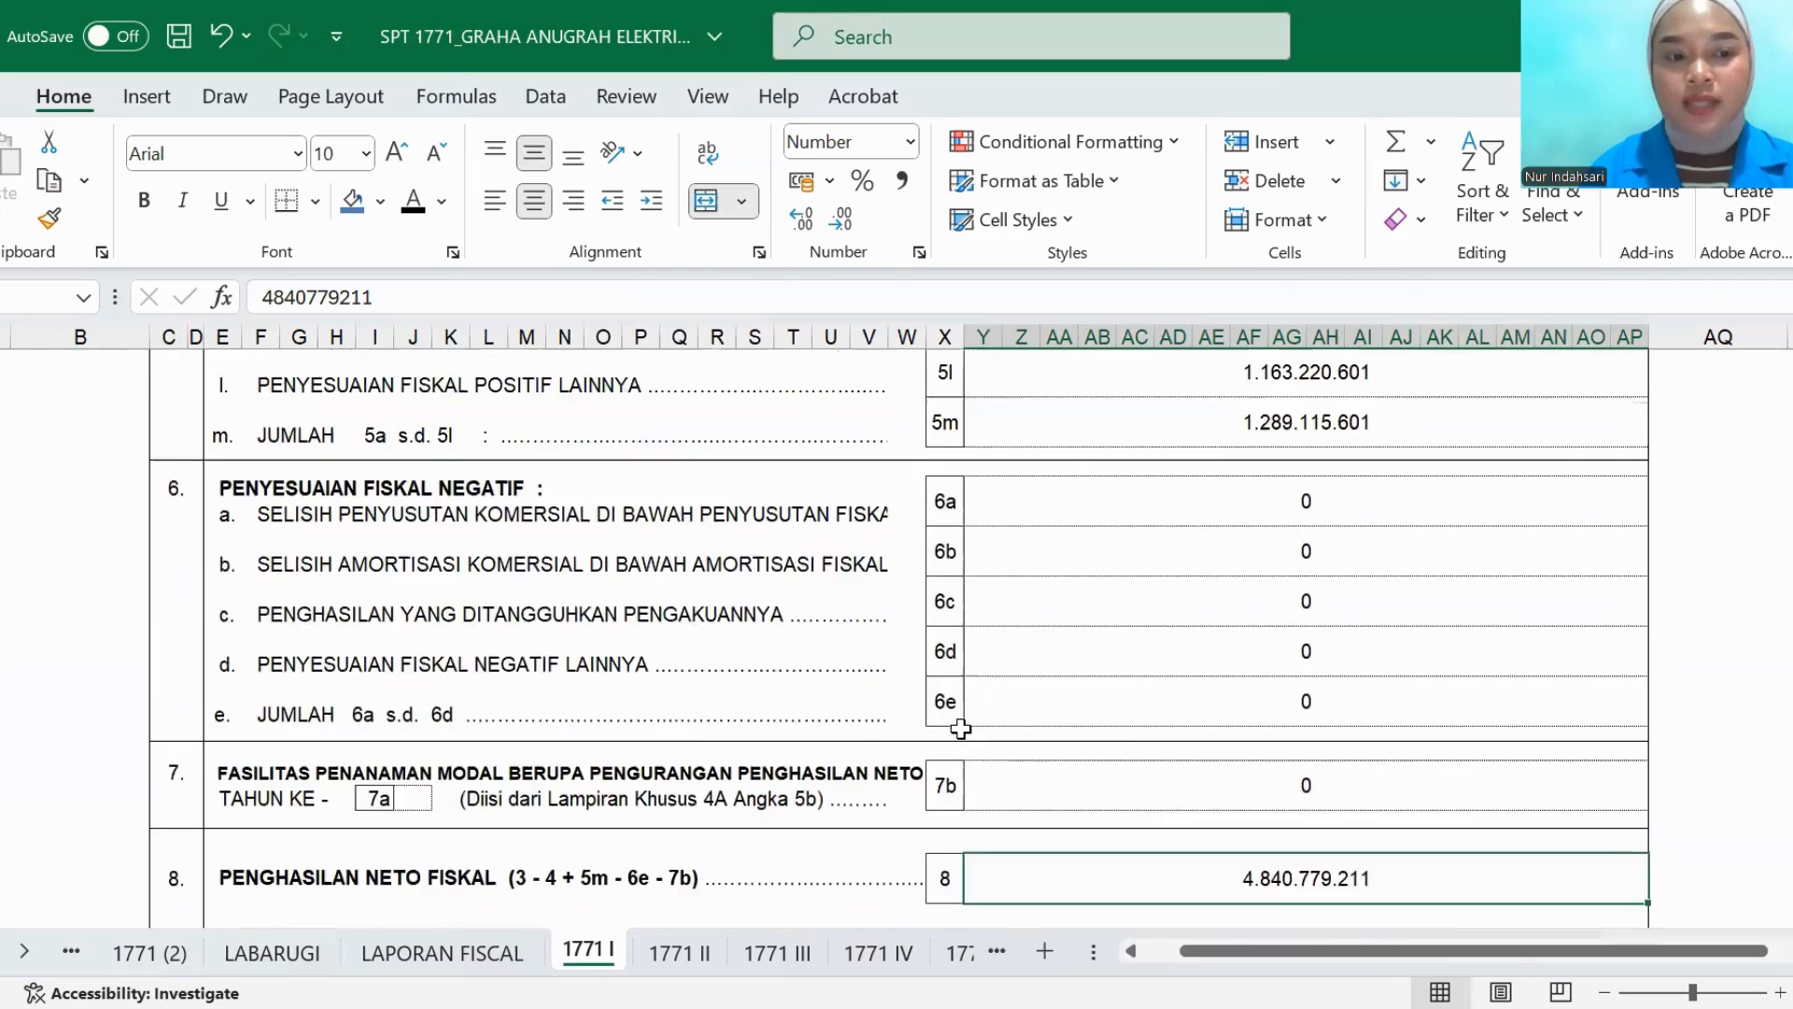
{"action": "scroll", "coordinate": [1099, 722], "scroll_direction": "down", "scroll_amount": 1}
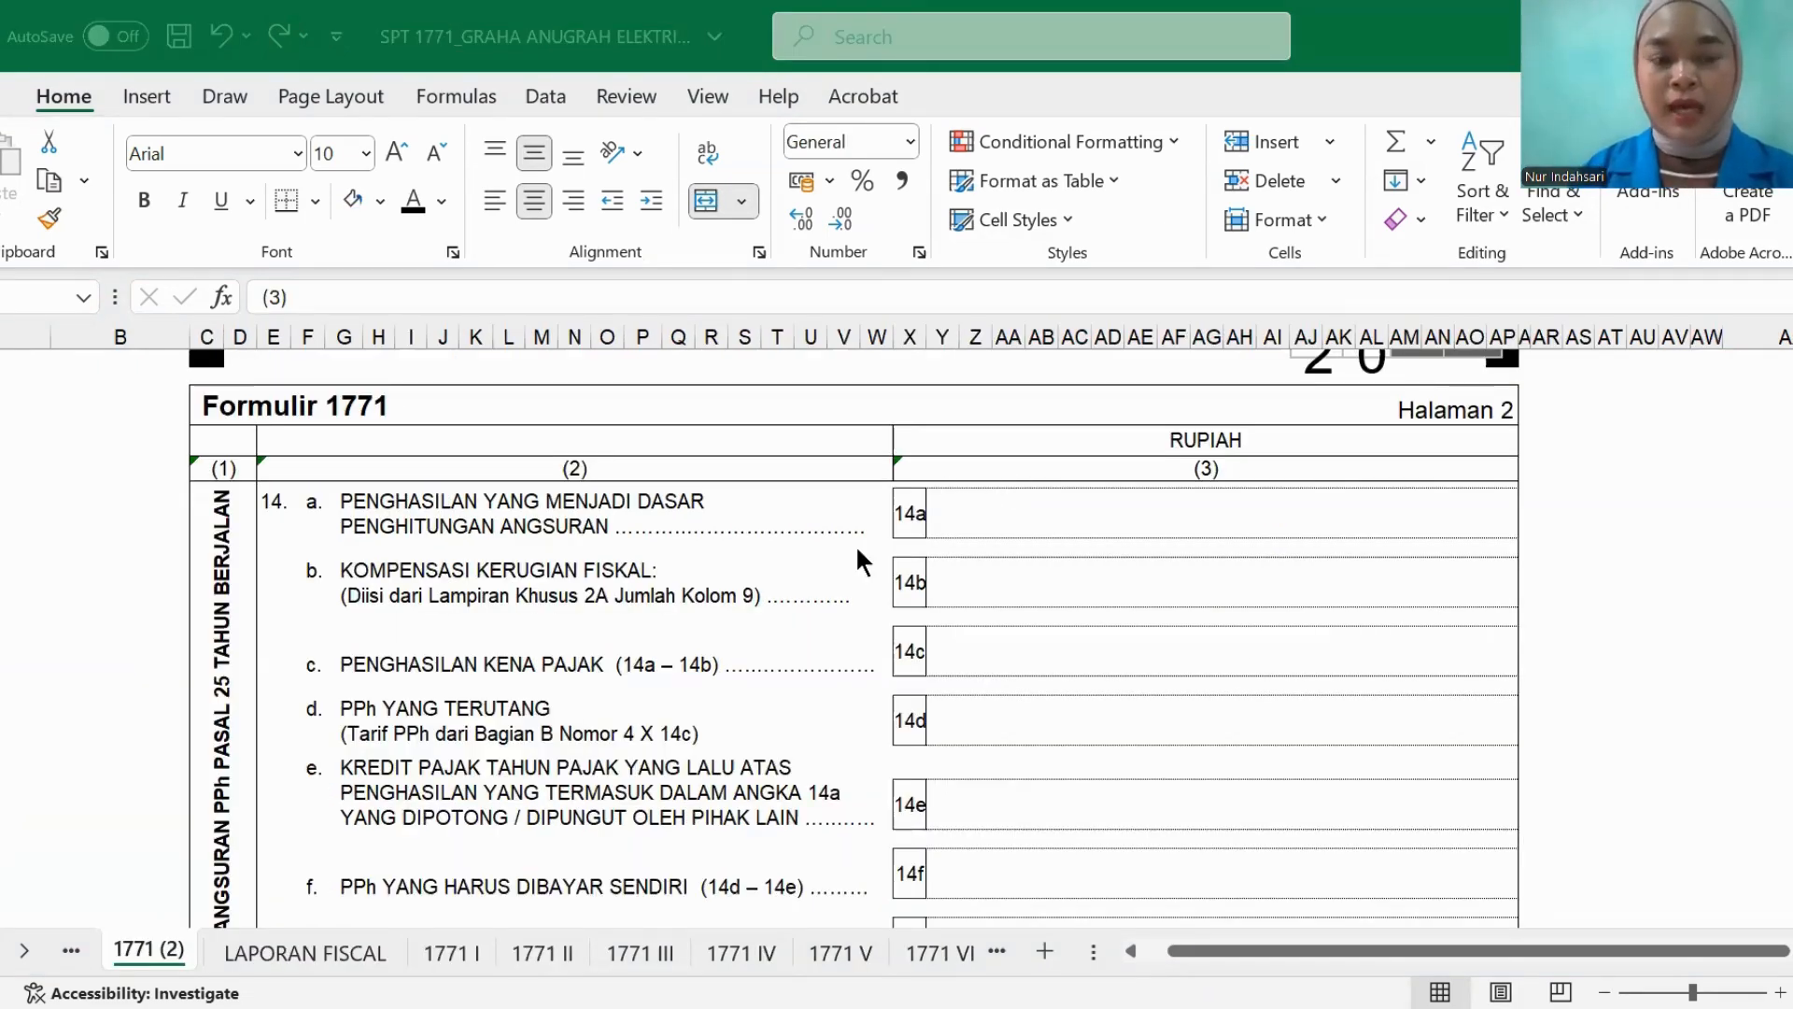
- Set the PENGHASILAN YANG MENJADI DASAR PENGHITUNGAN ANGSURAN amount in row 14a of the 1771 (2) sheet to black font
{"action": "left_click", "coordinate": [1046, 519]}
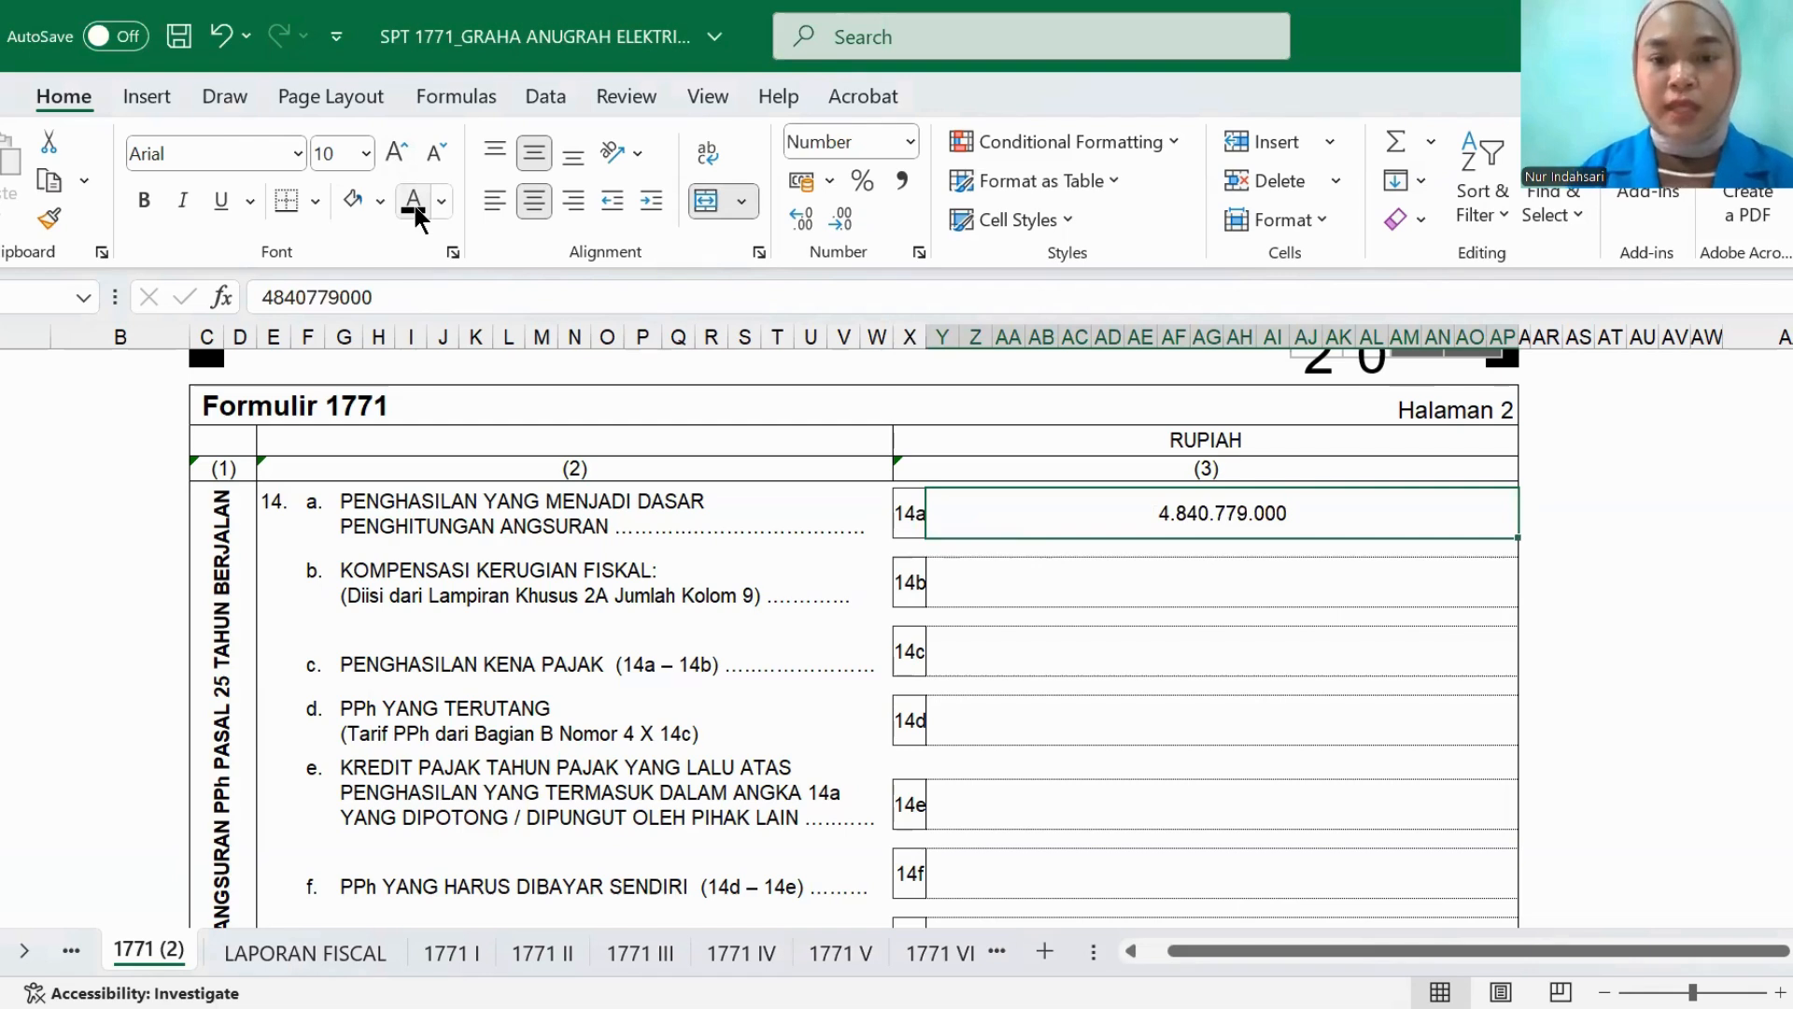
- Set the KOMPENSASI KERUGIAN FISKAL amount in row 14b and the PENGHASILAN KENA PAJAK amount in row 14c to black font
{"action": "left_click", "coordinate": [985, 596]}
{"action": "type", "text": "0"}
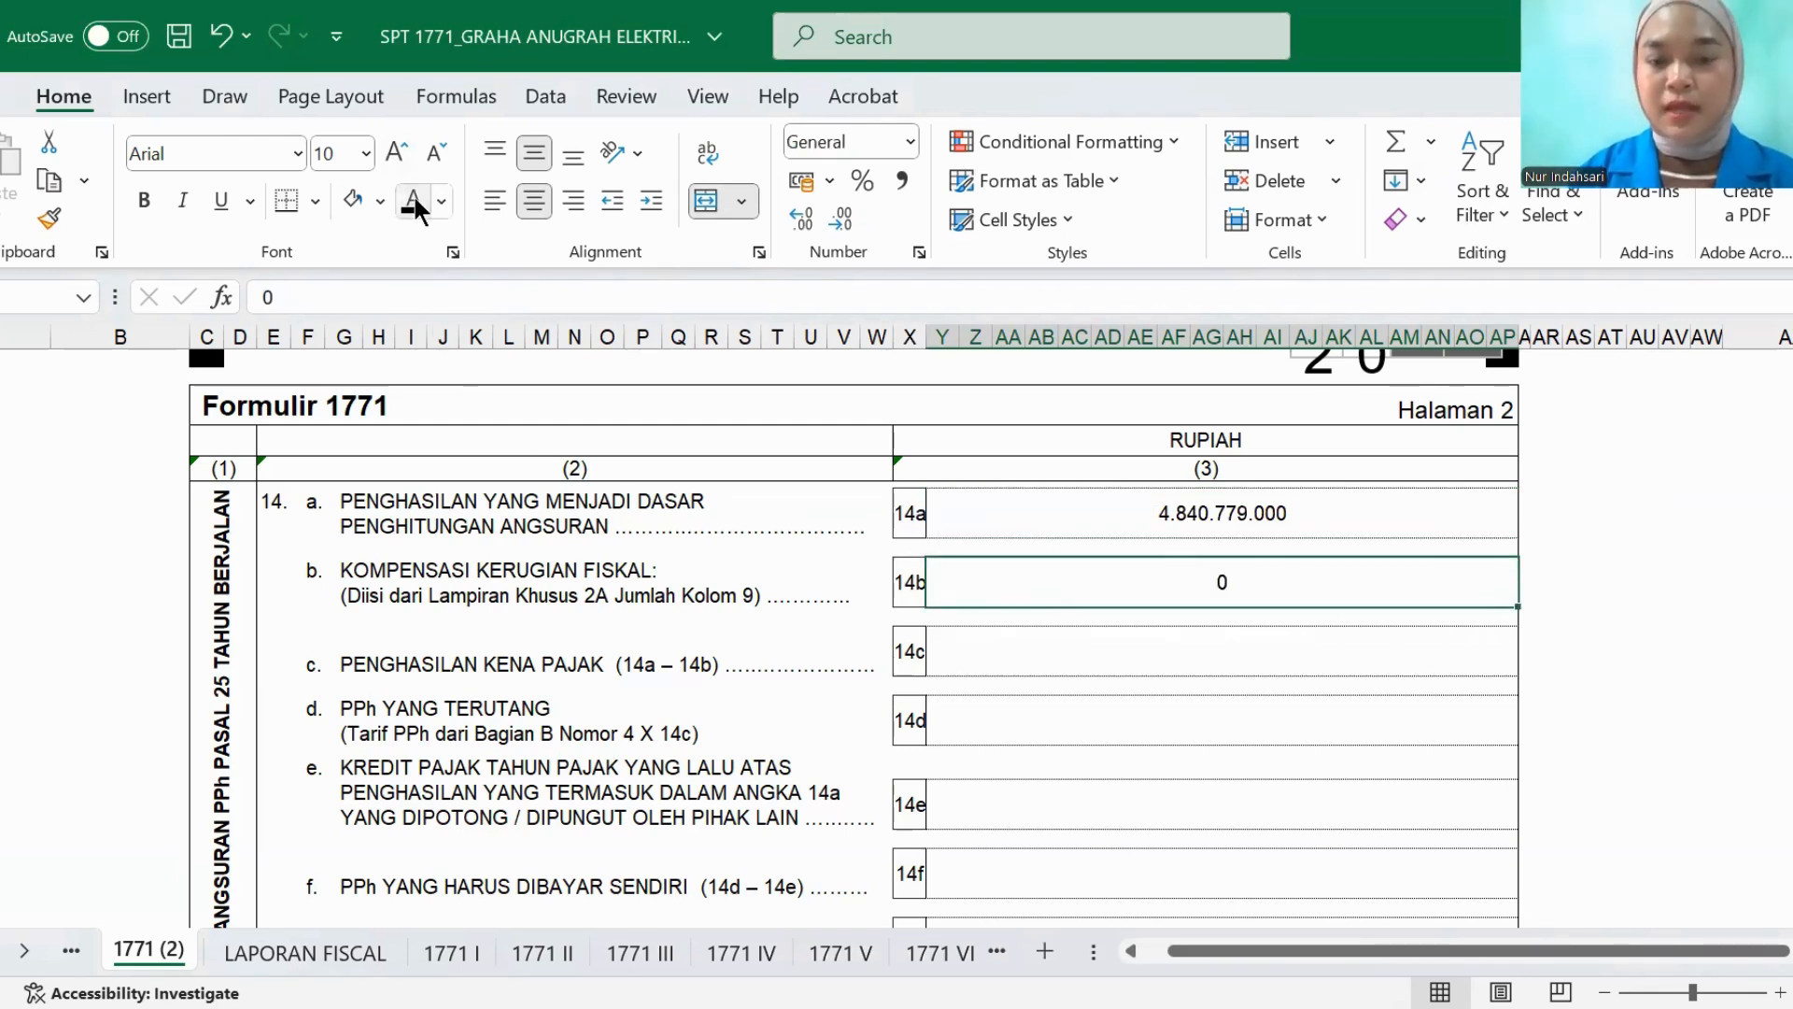
{"action": "left_click", "coordinate": [943, 651]}
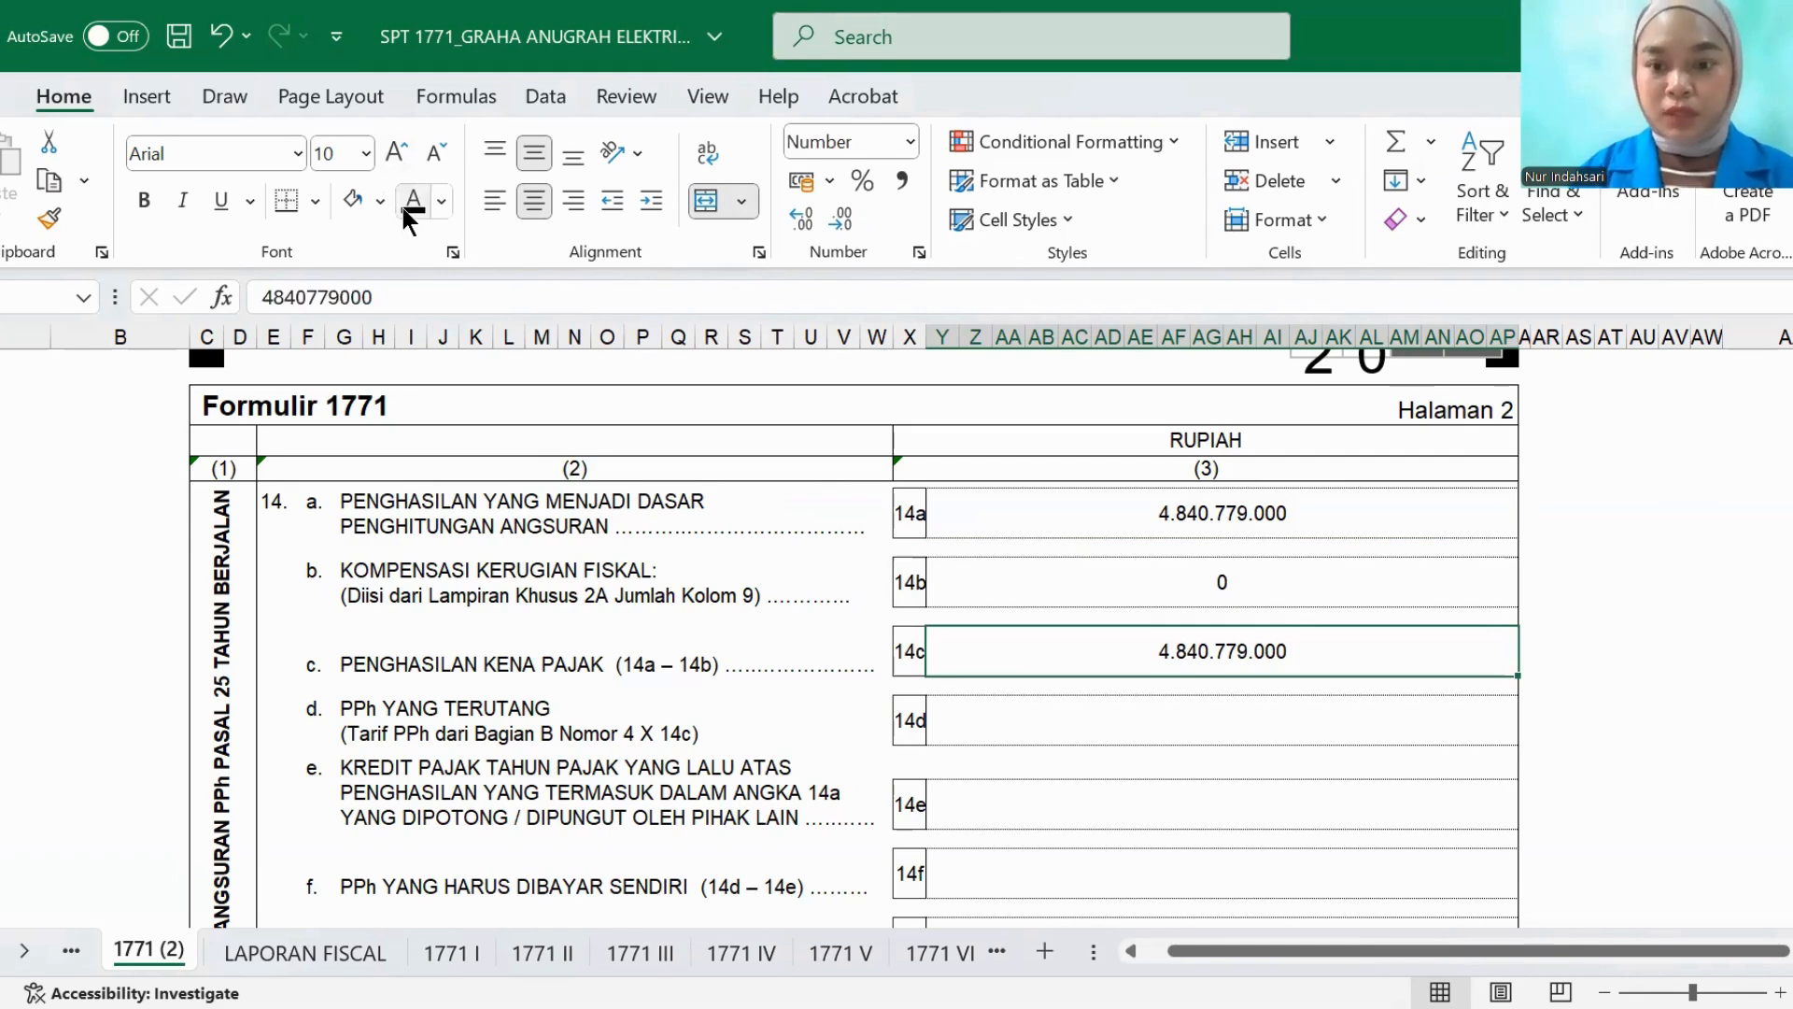
- Set the PPh YANG TERUTANG amount in row 14d to black font and check it against the Tarif PPh line in LAPORAN FISCAL
{"action": "left_click", "coordinate": [269, 949]}
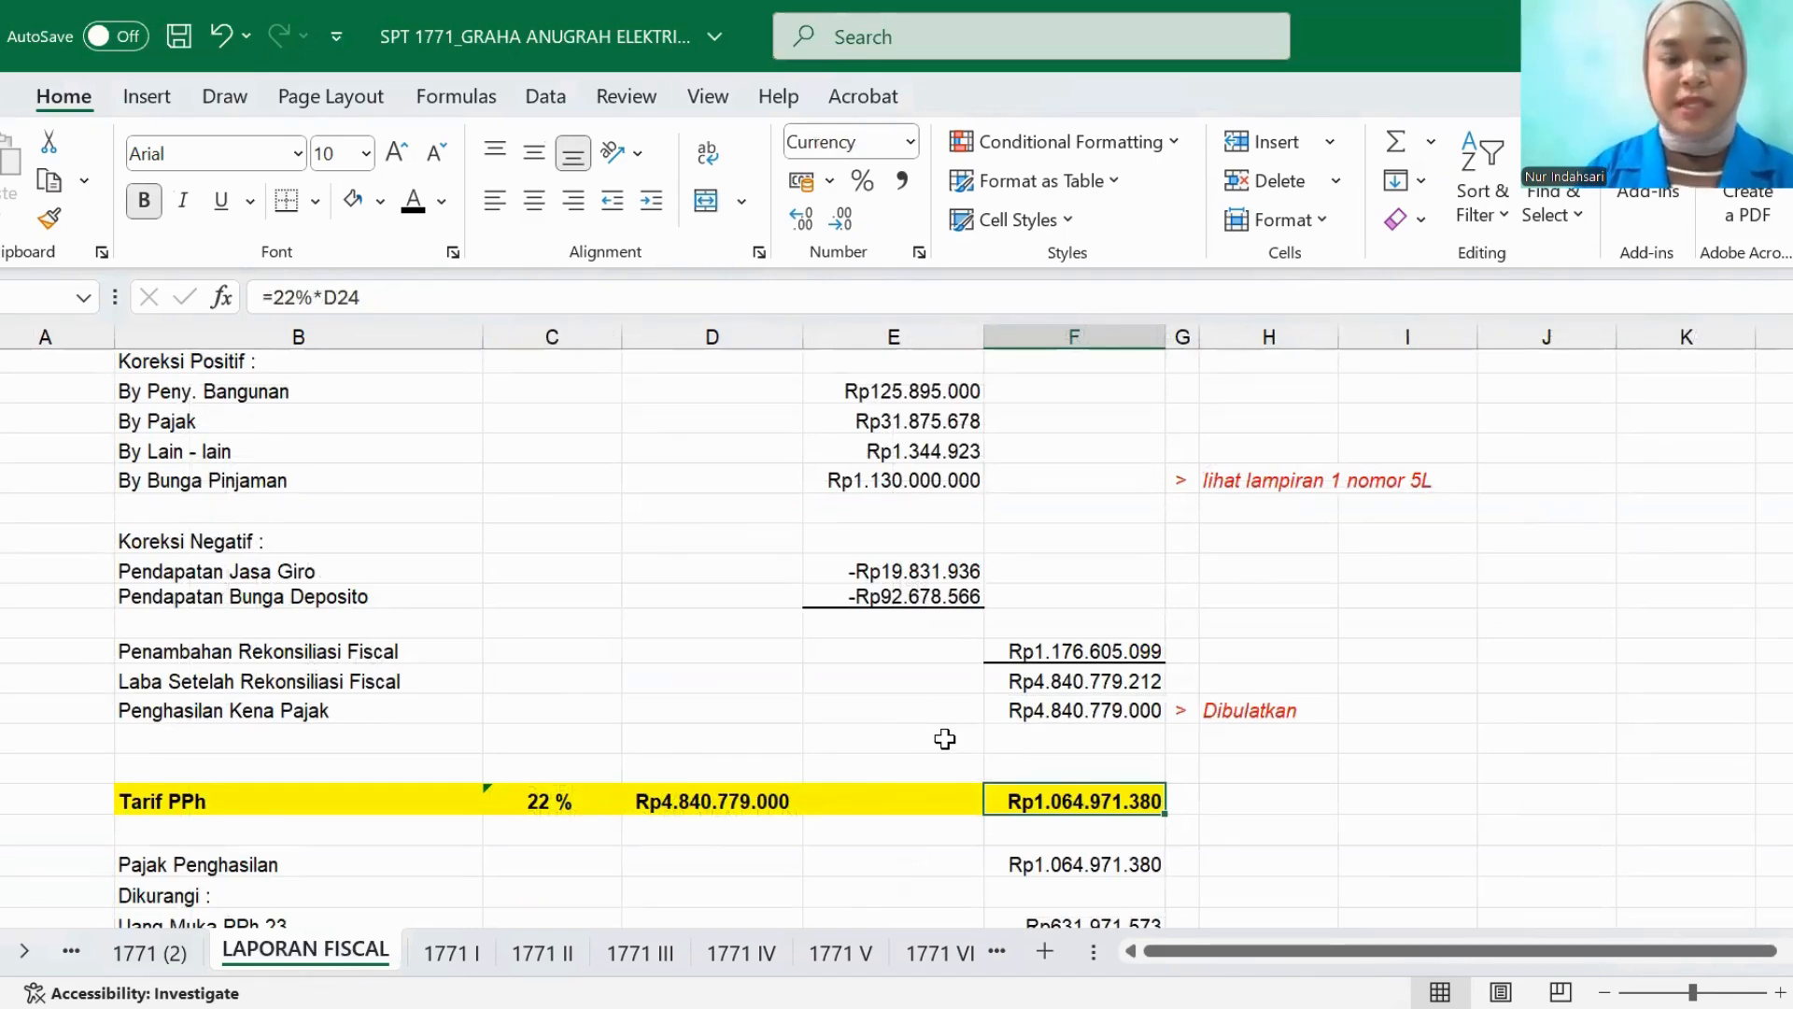
{"action": "left_click", "coordinate": [164, 950]}
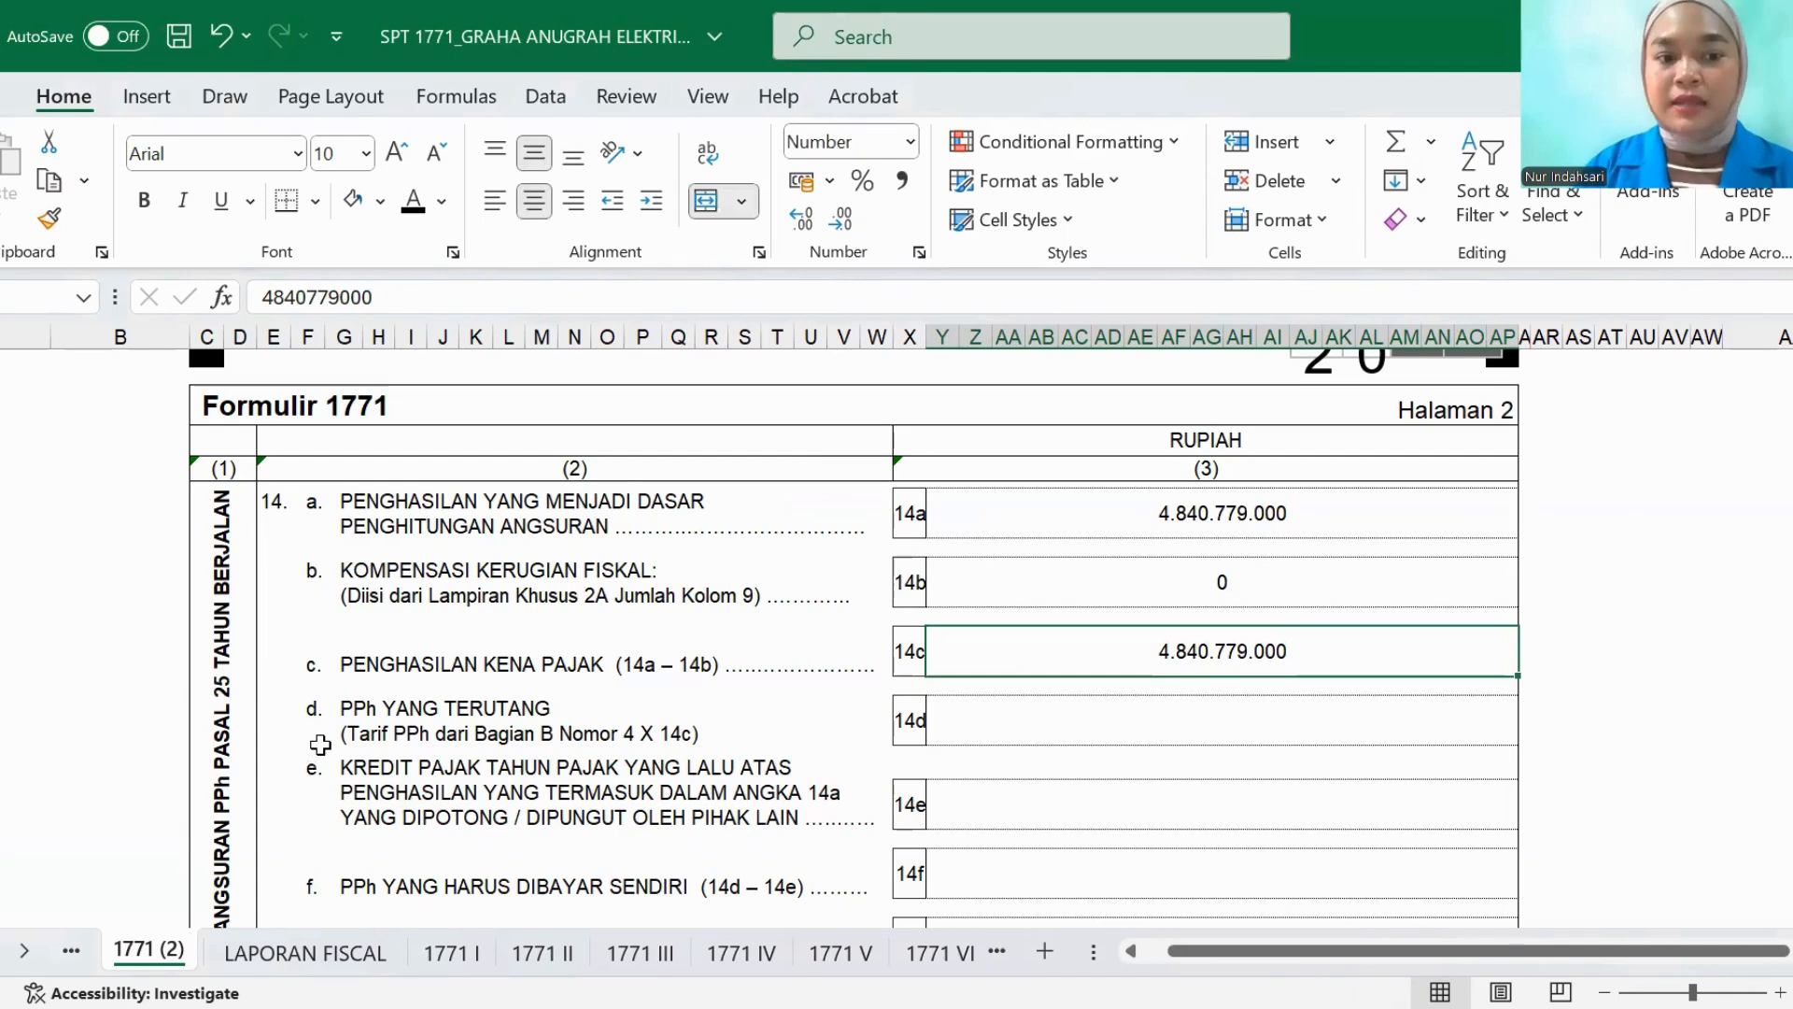
{"action": "left_click", "coordinate": [1003, 727]}
{"action": "left_click", "coordinate": [412, 211]}
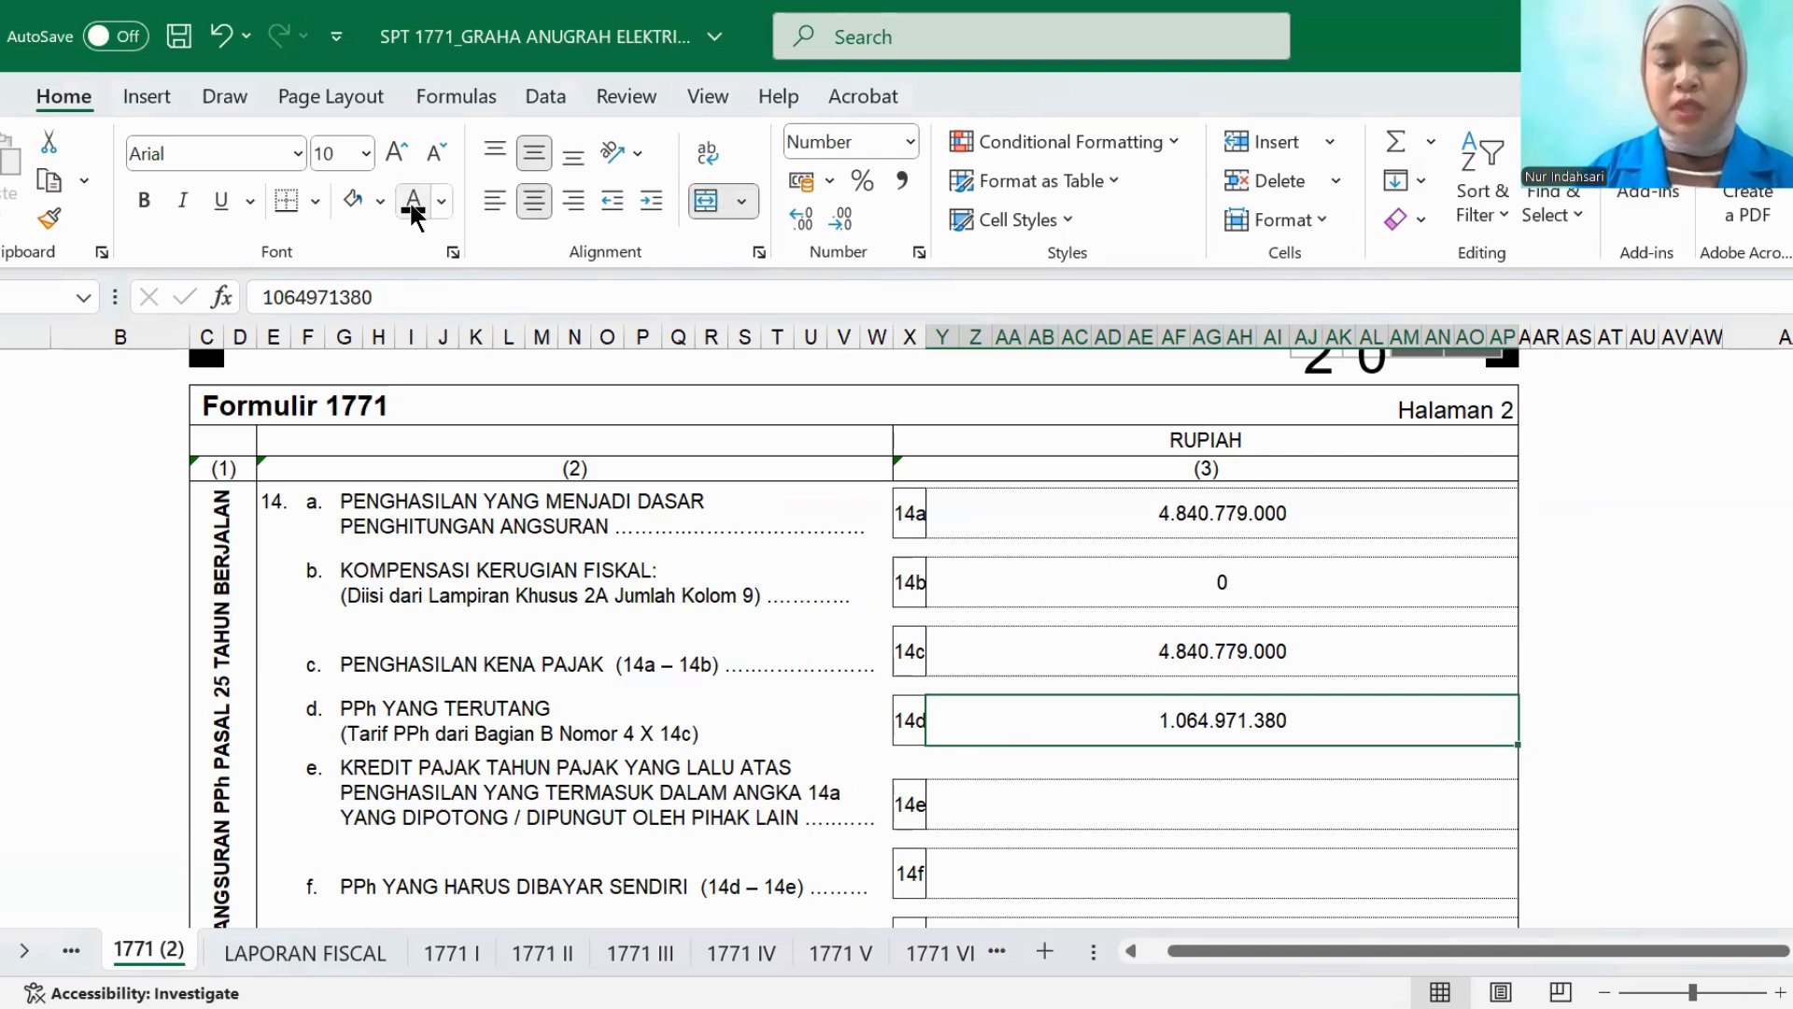
{"action": "left_click", "coordinate": [309, 957]}
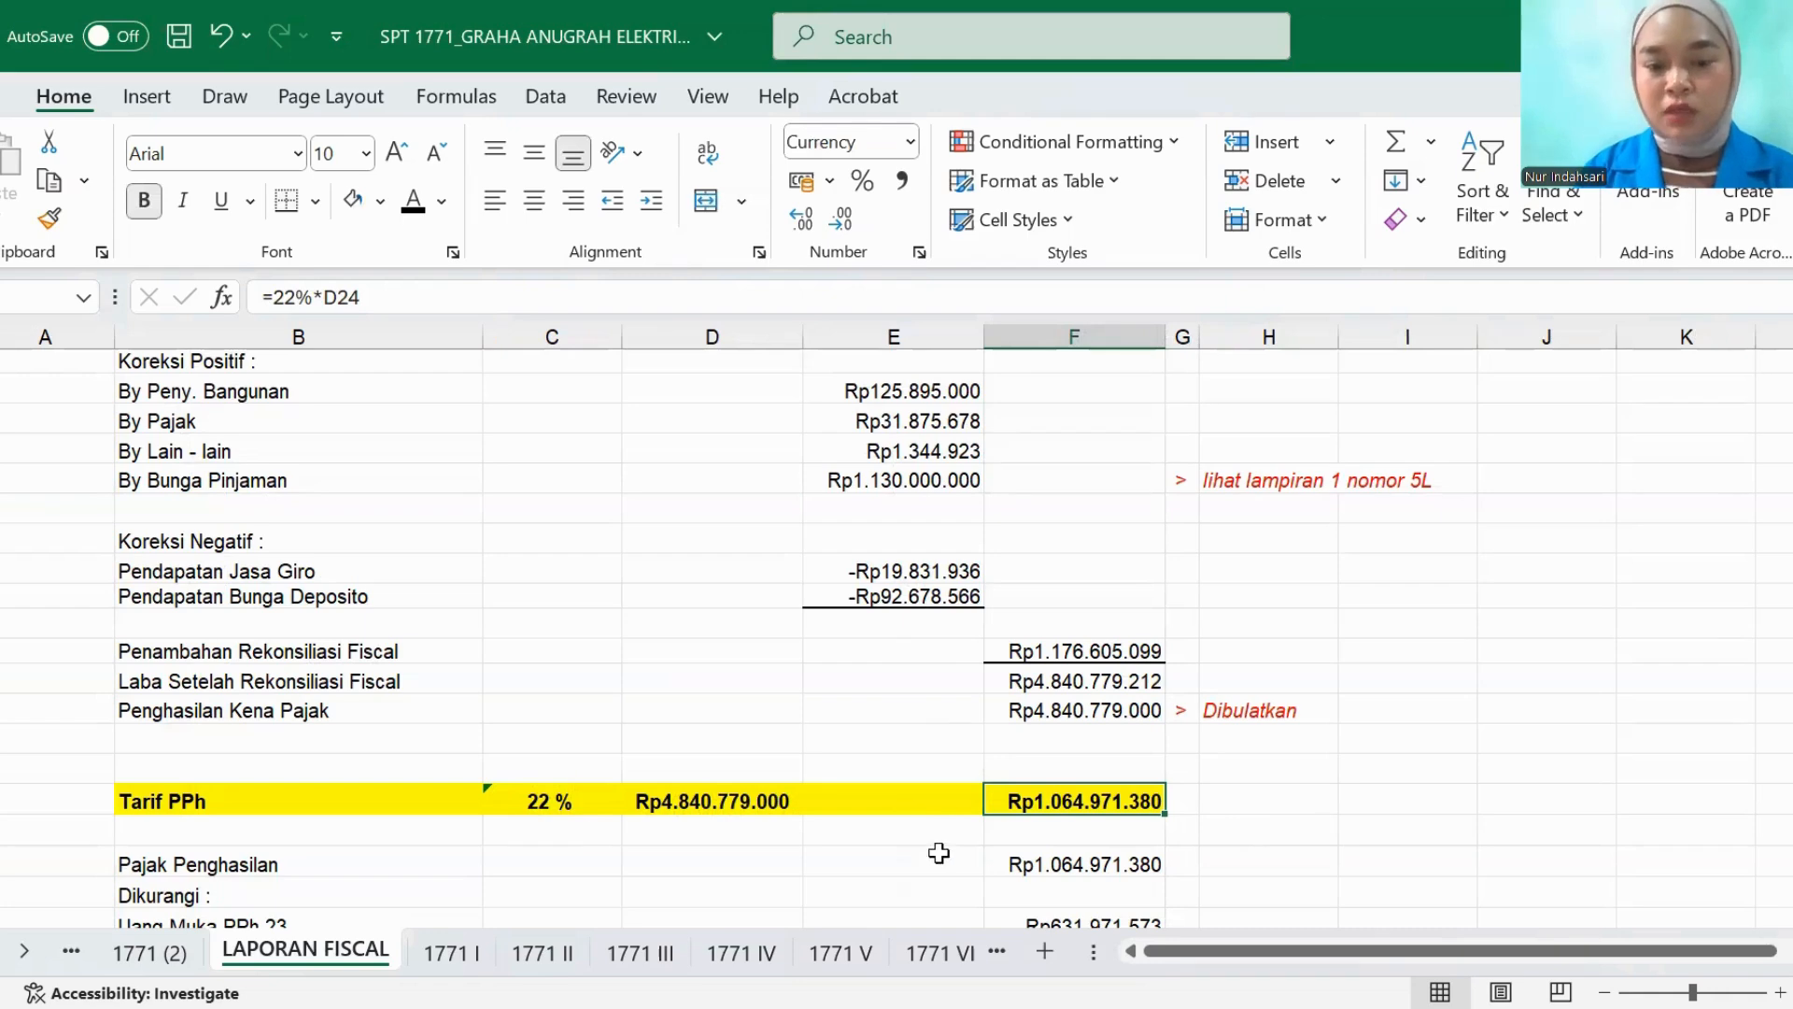
{"action": "left_click", "coordinate": [168, 954]}
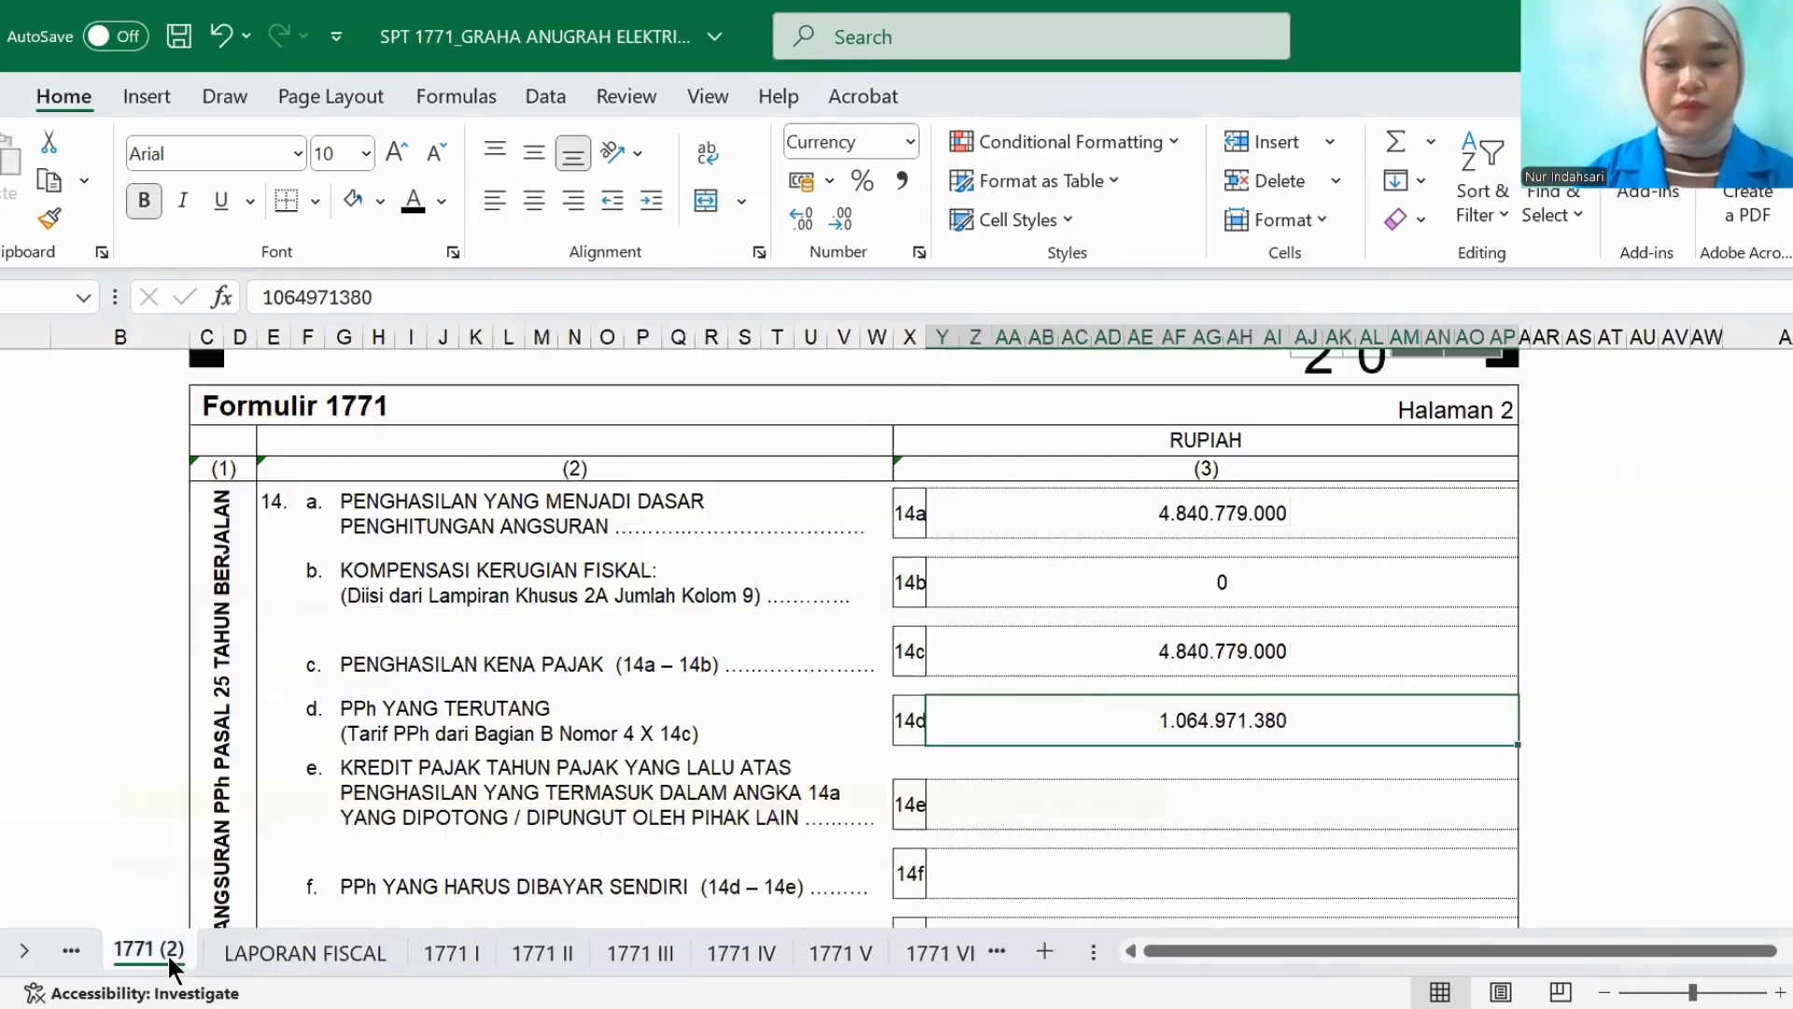
- Set the KREDIT PAJAK amount in row 14e to black font and trace it to the JUMLAH on the 1771 III sheet
{"action": "left_click", "coordinate": [978, 811]}
{"action": "type", "text": "940091348"}
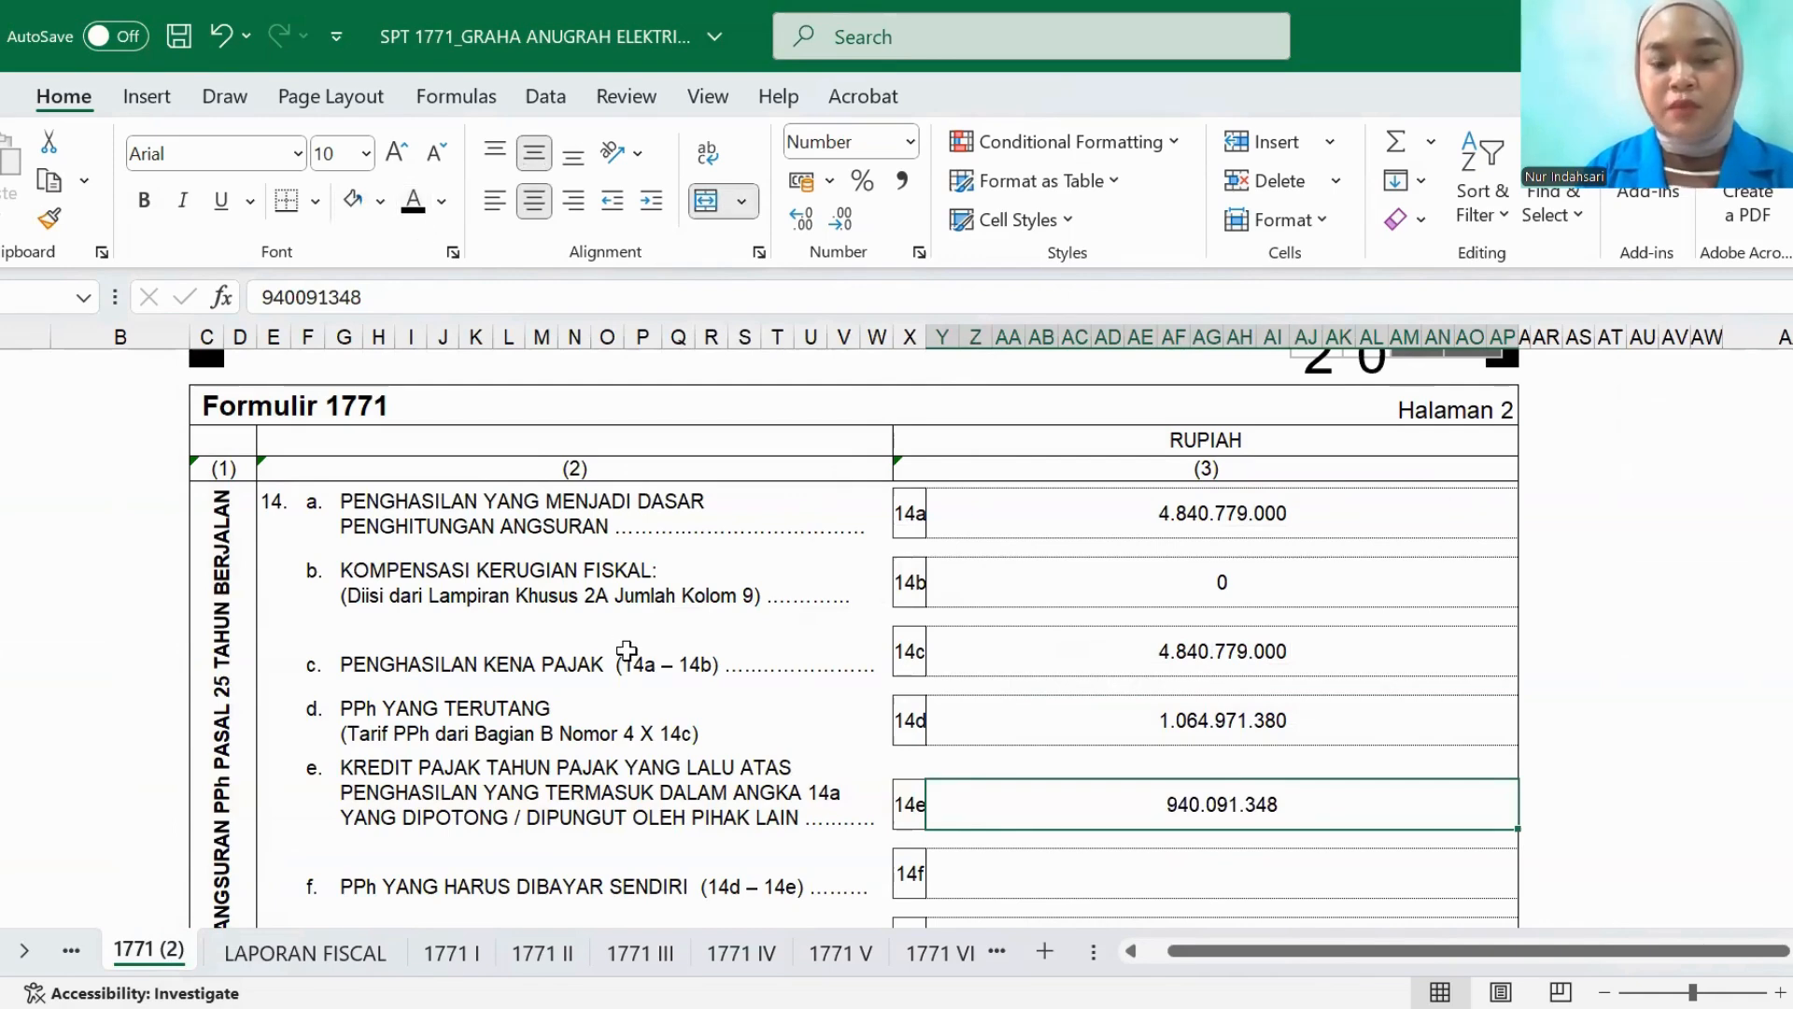
{"action": "left_click", "coordinate": [667, 958]}
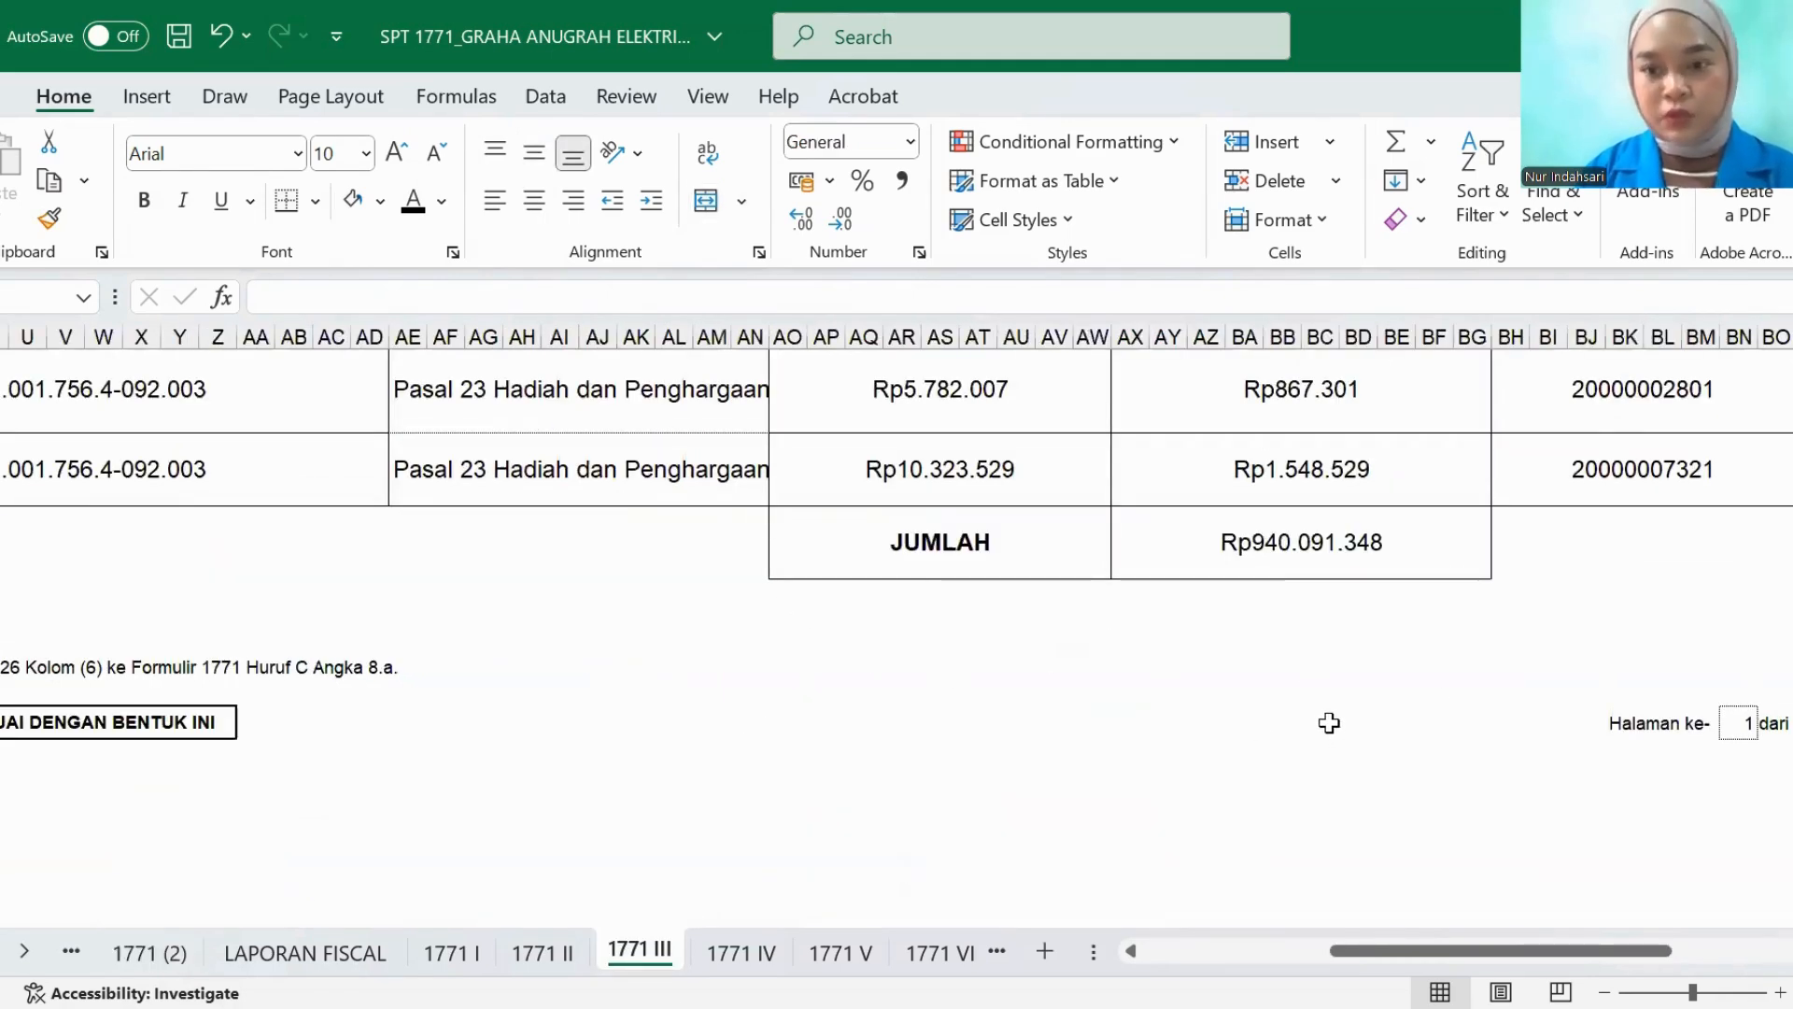
{"action": "left_click", "coordinate": [170, 949]}
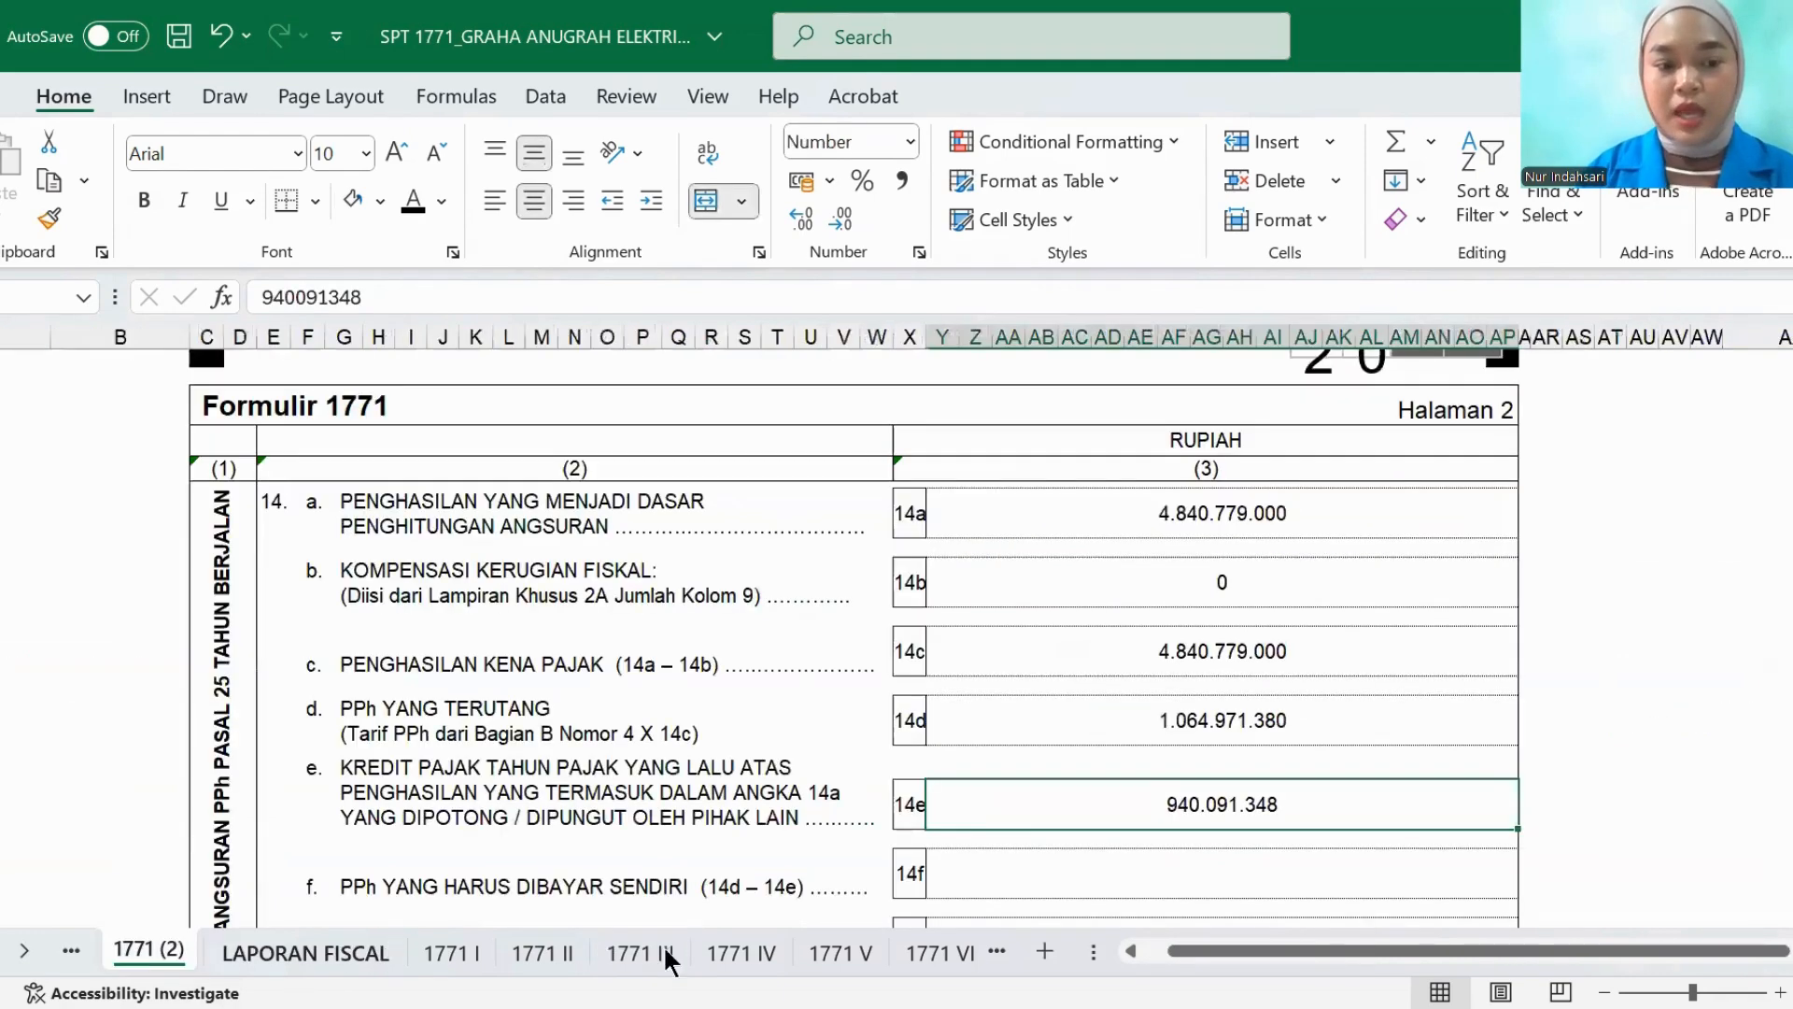
- Set the PPh YANG HARUS DIBAYAR SENDIRI amount in row 14f and the PPh PASAL 25 amount in row 14g to black font
{"action": "left_click", "coordinate": [982, 890]}
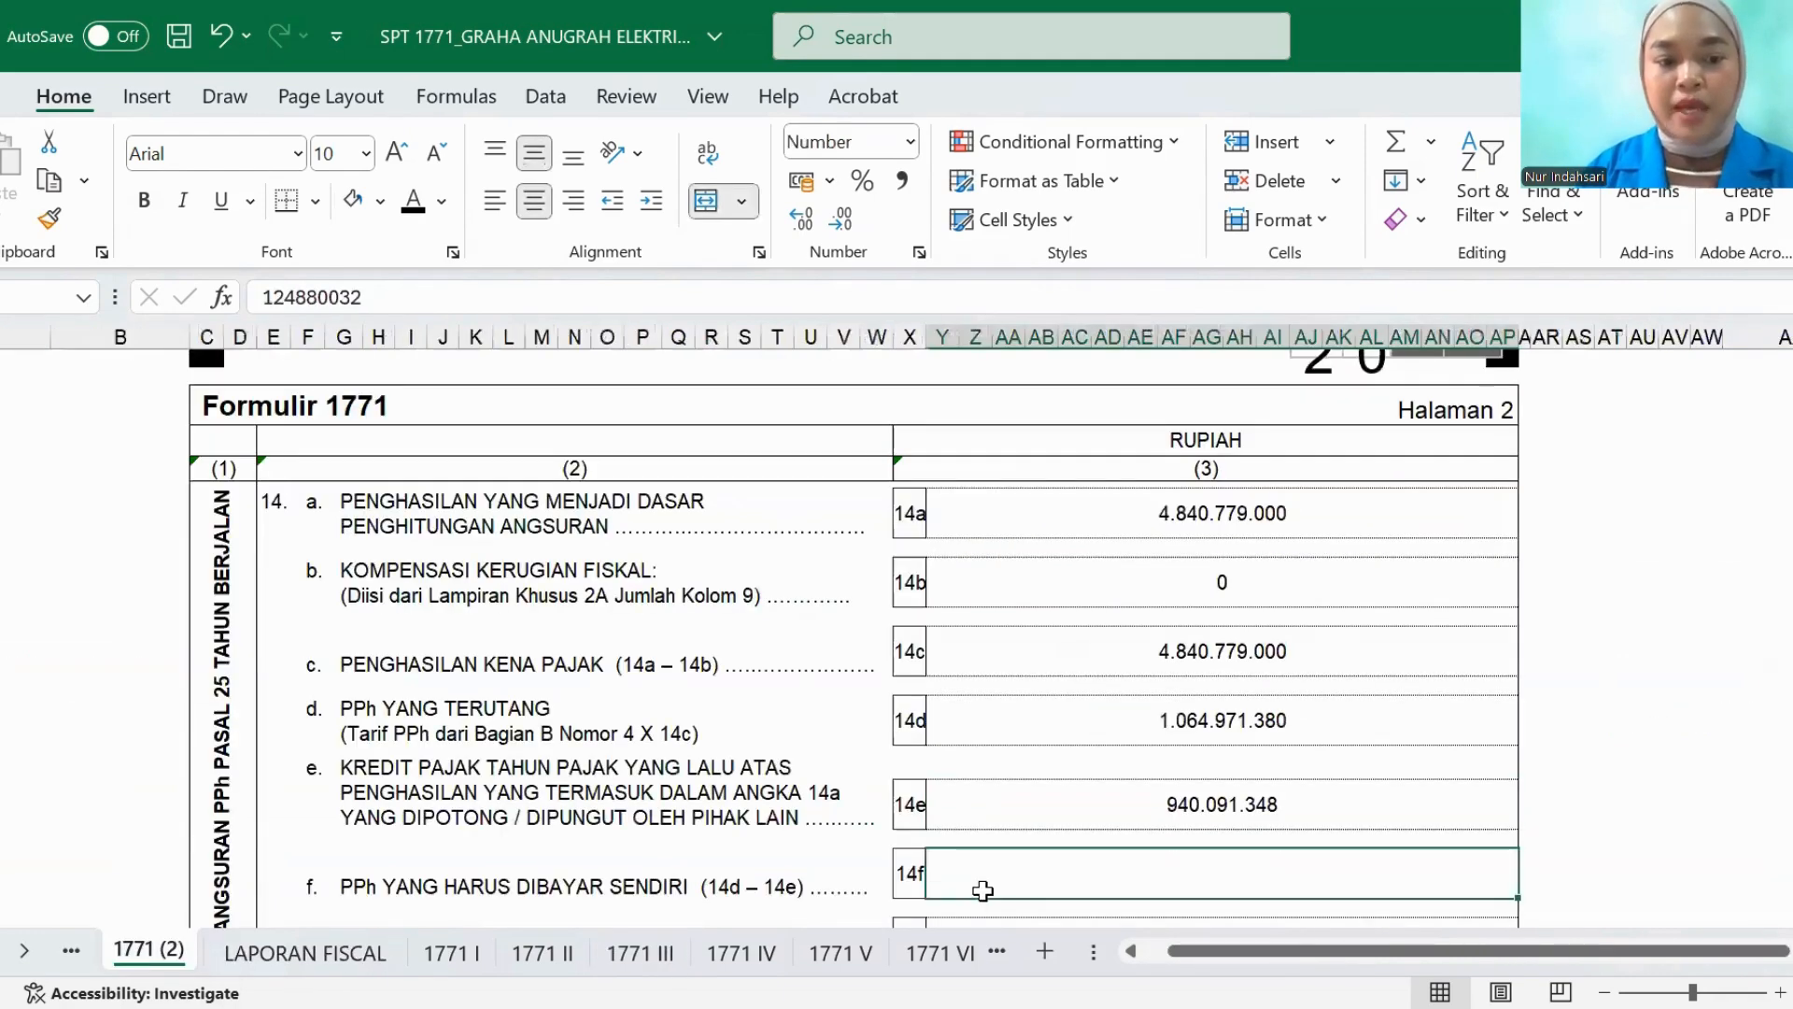
{"action": "left_click", "coordinate": [417, 211]}
{"action": "scroll", "coordinate": [628, 539], "scroll_direction": "down", "scroll_amount": 1}
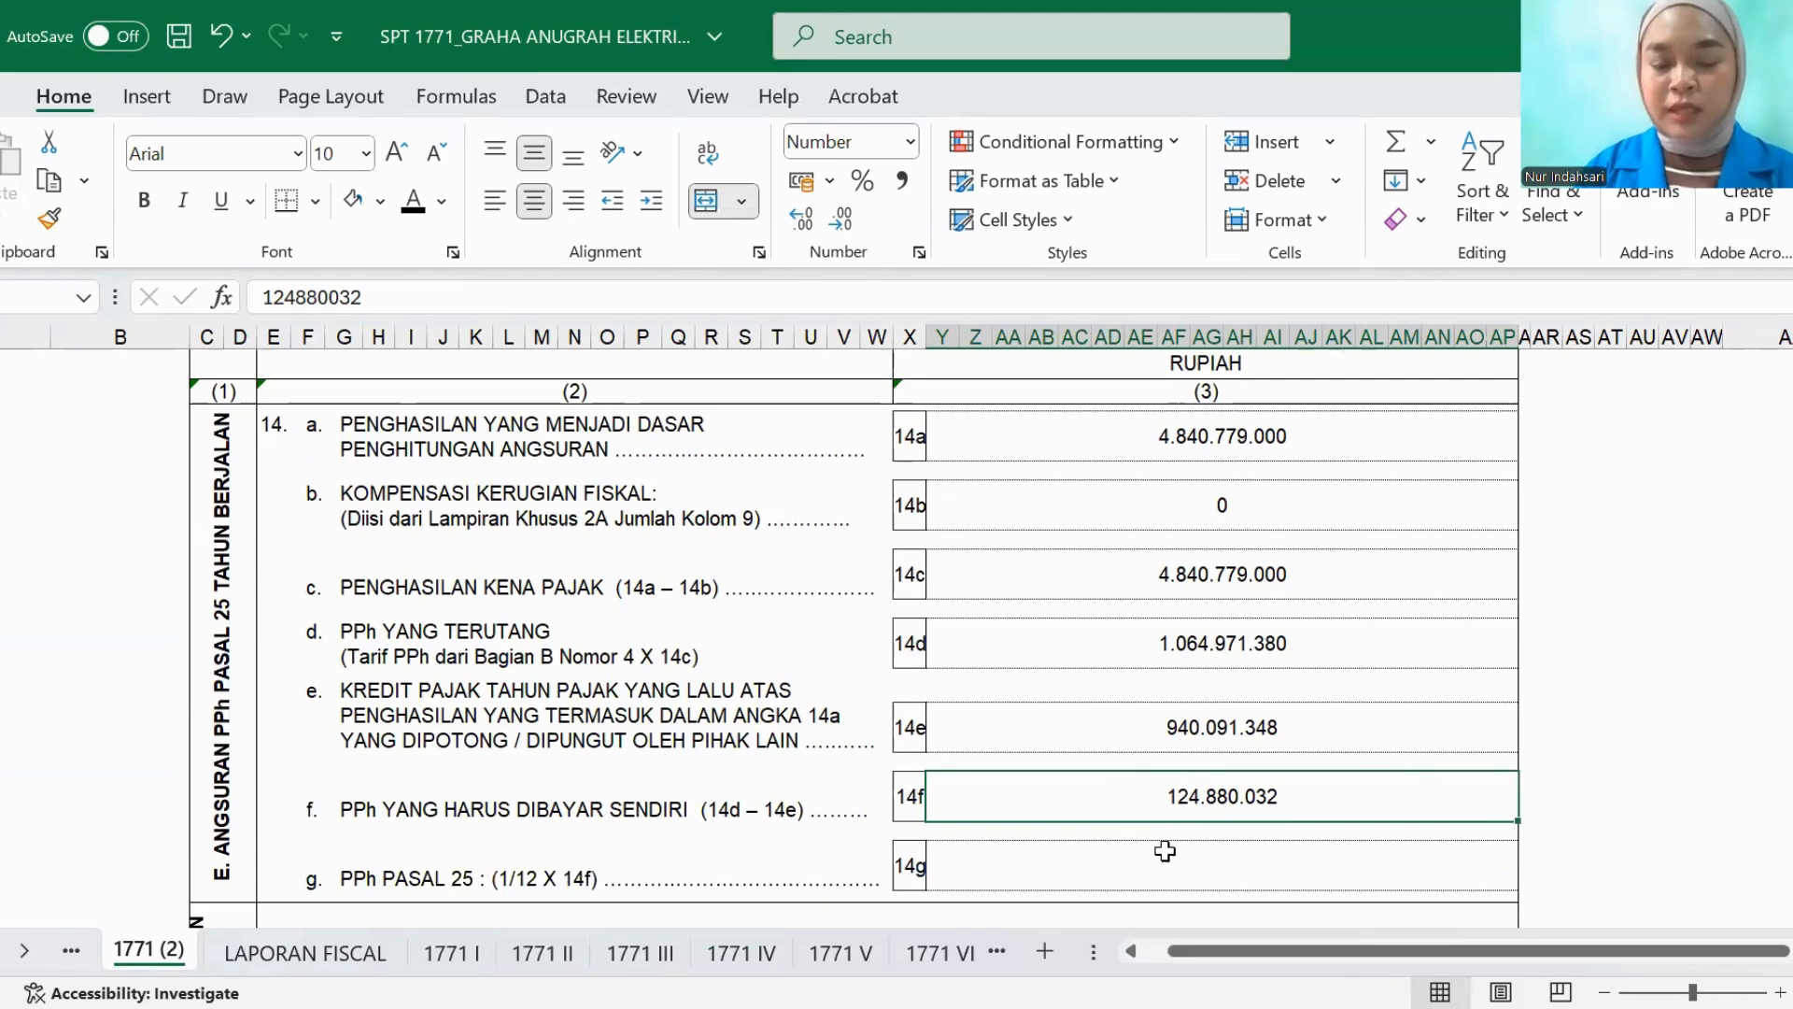
{"action": "scroll", "coordinate": [1073, 797], "scroll_direction": "down", "scroll_amount": 1}
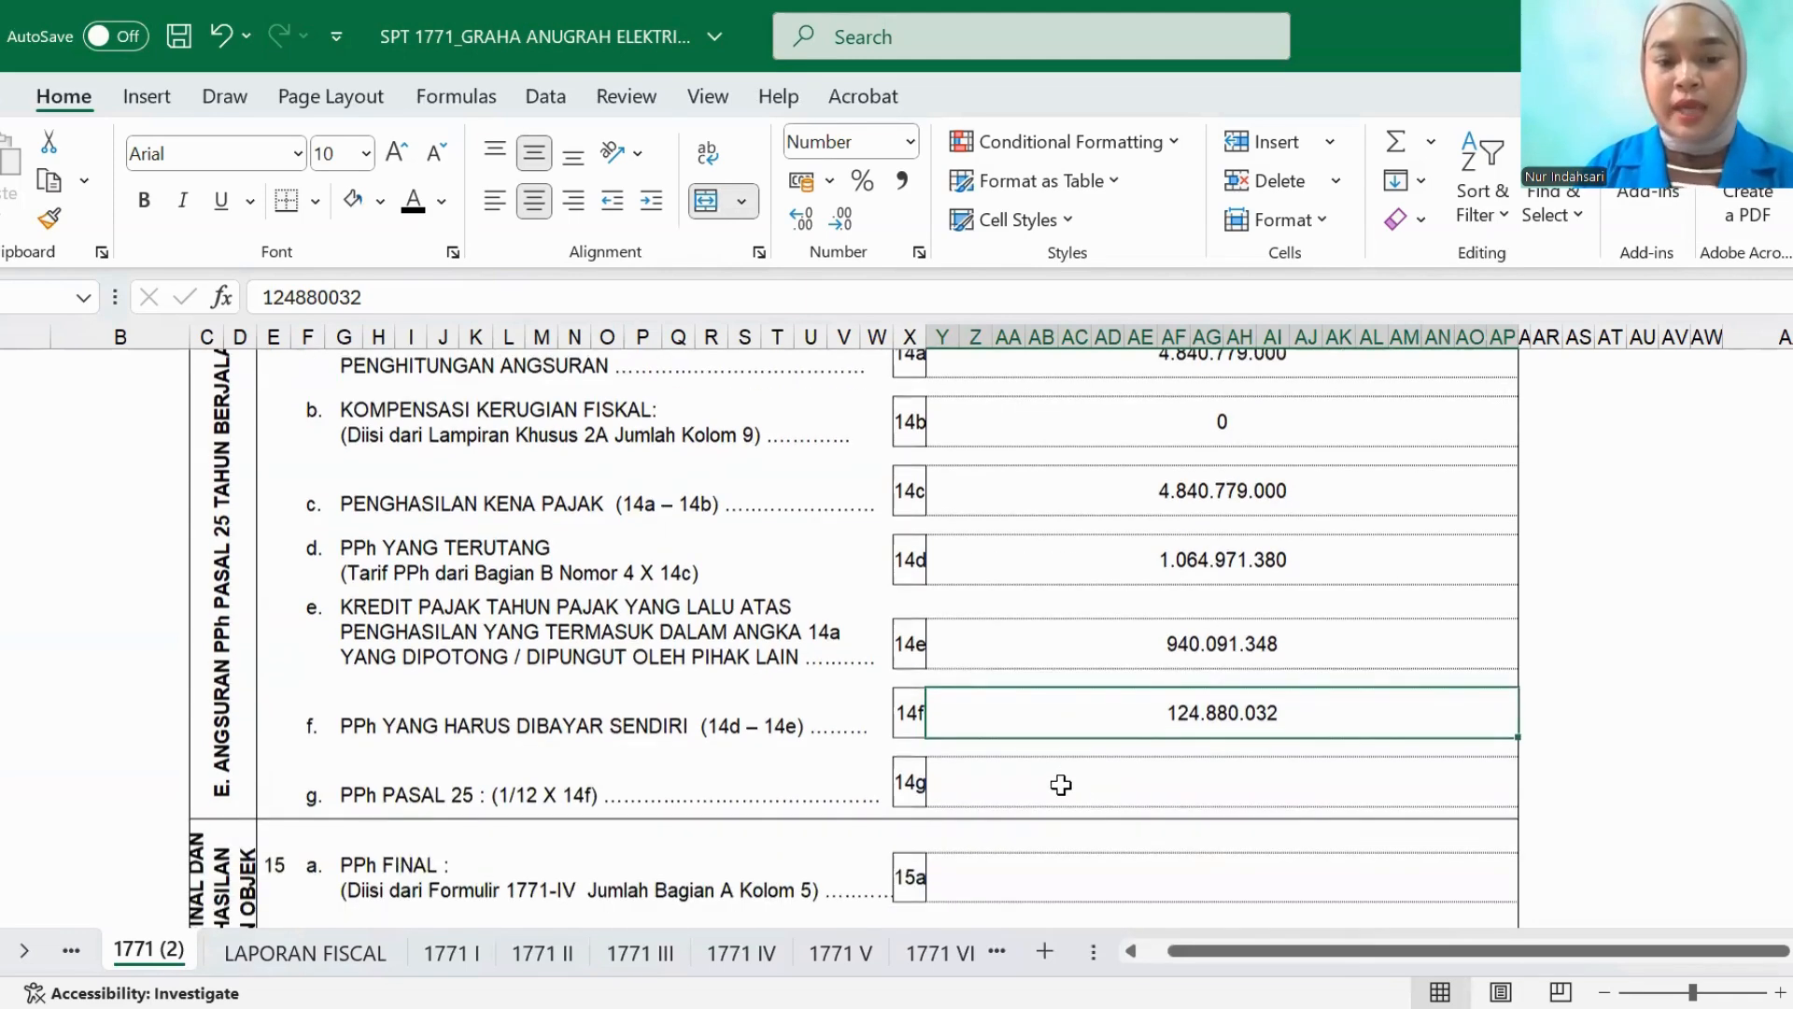
{"action": "left_click", "coordinate": [1061, 784]}
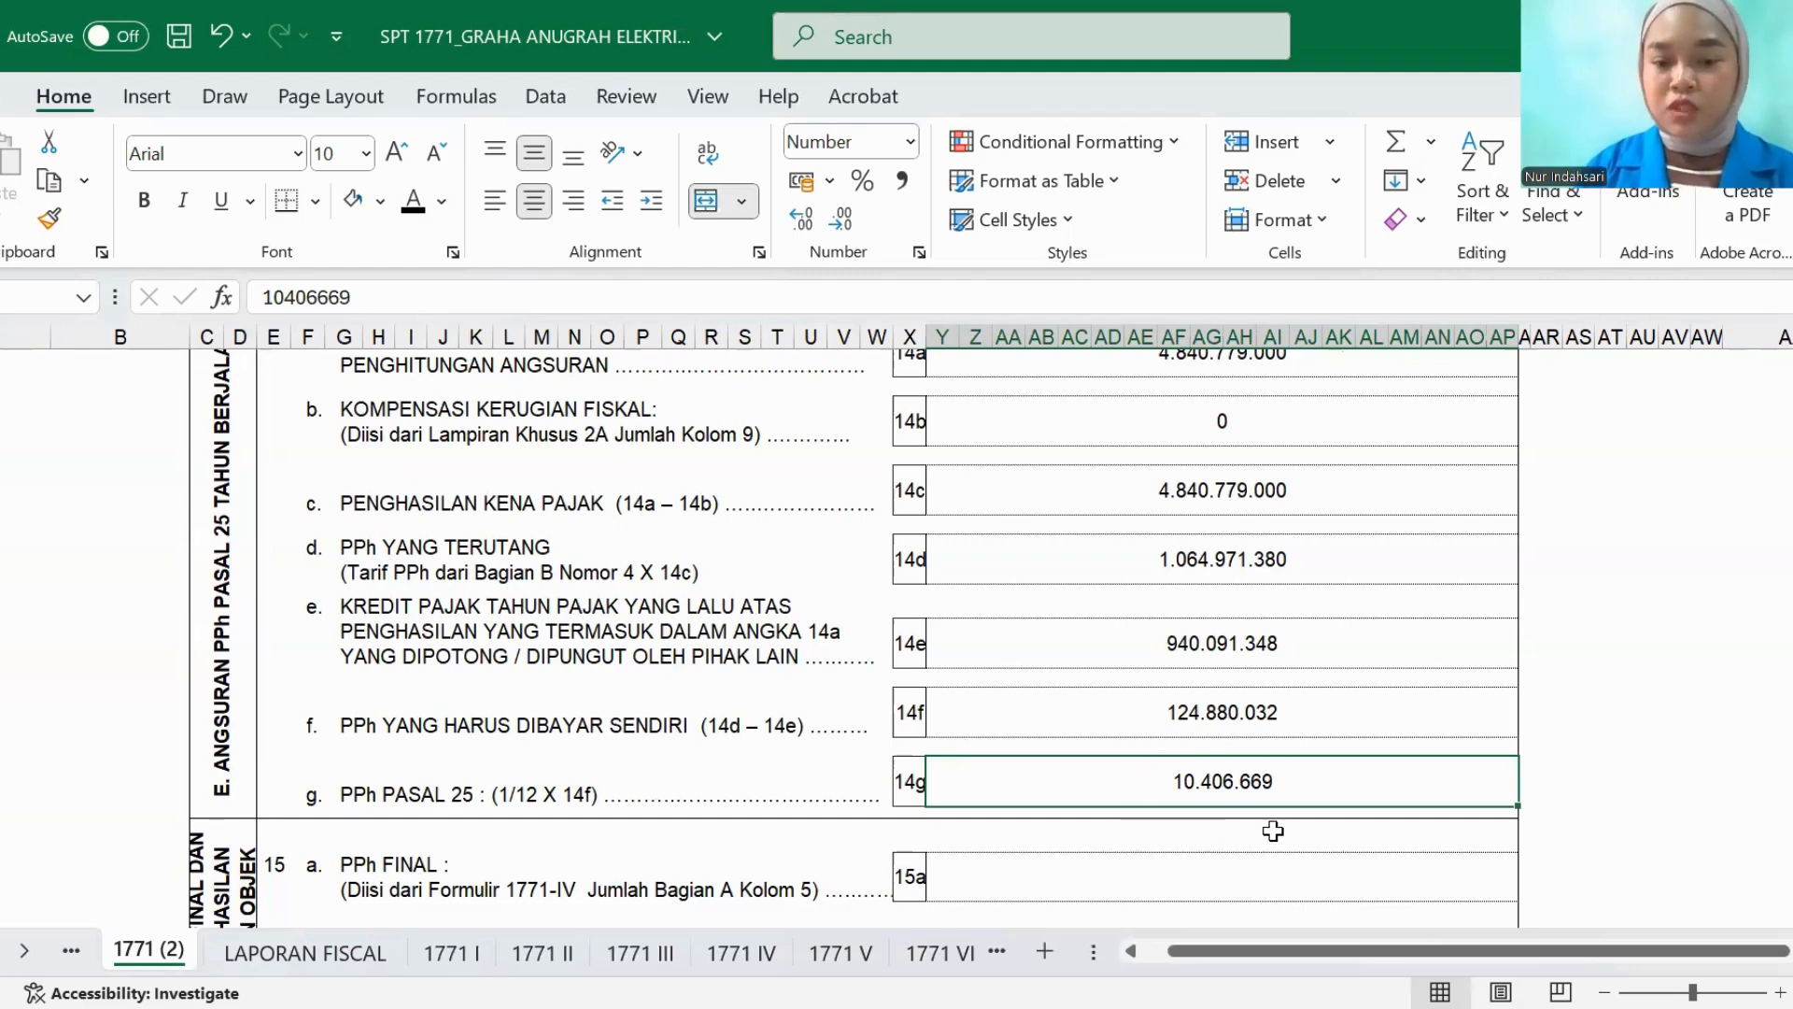
- Set the PPh FINAL amount in row 15a to black font and trace it to Bagian A column 5 of the 1771 IV sheet
{"action": "scroll", "coordinate": [913, 794], "scroll_direction": "down", "scroll_amount": 5}
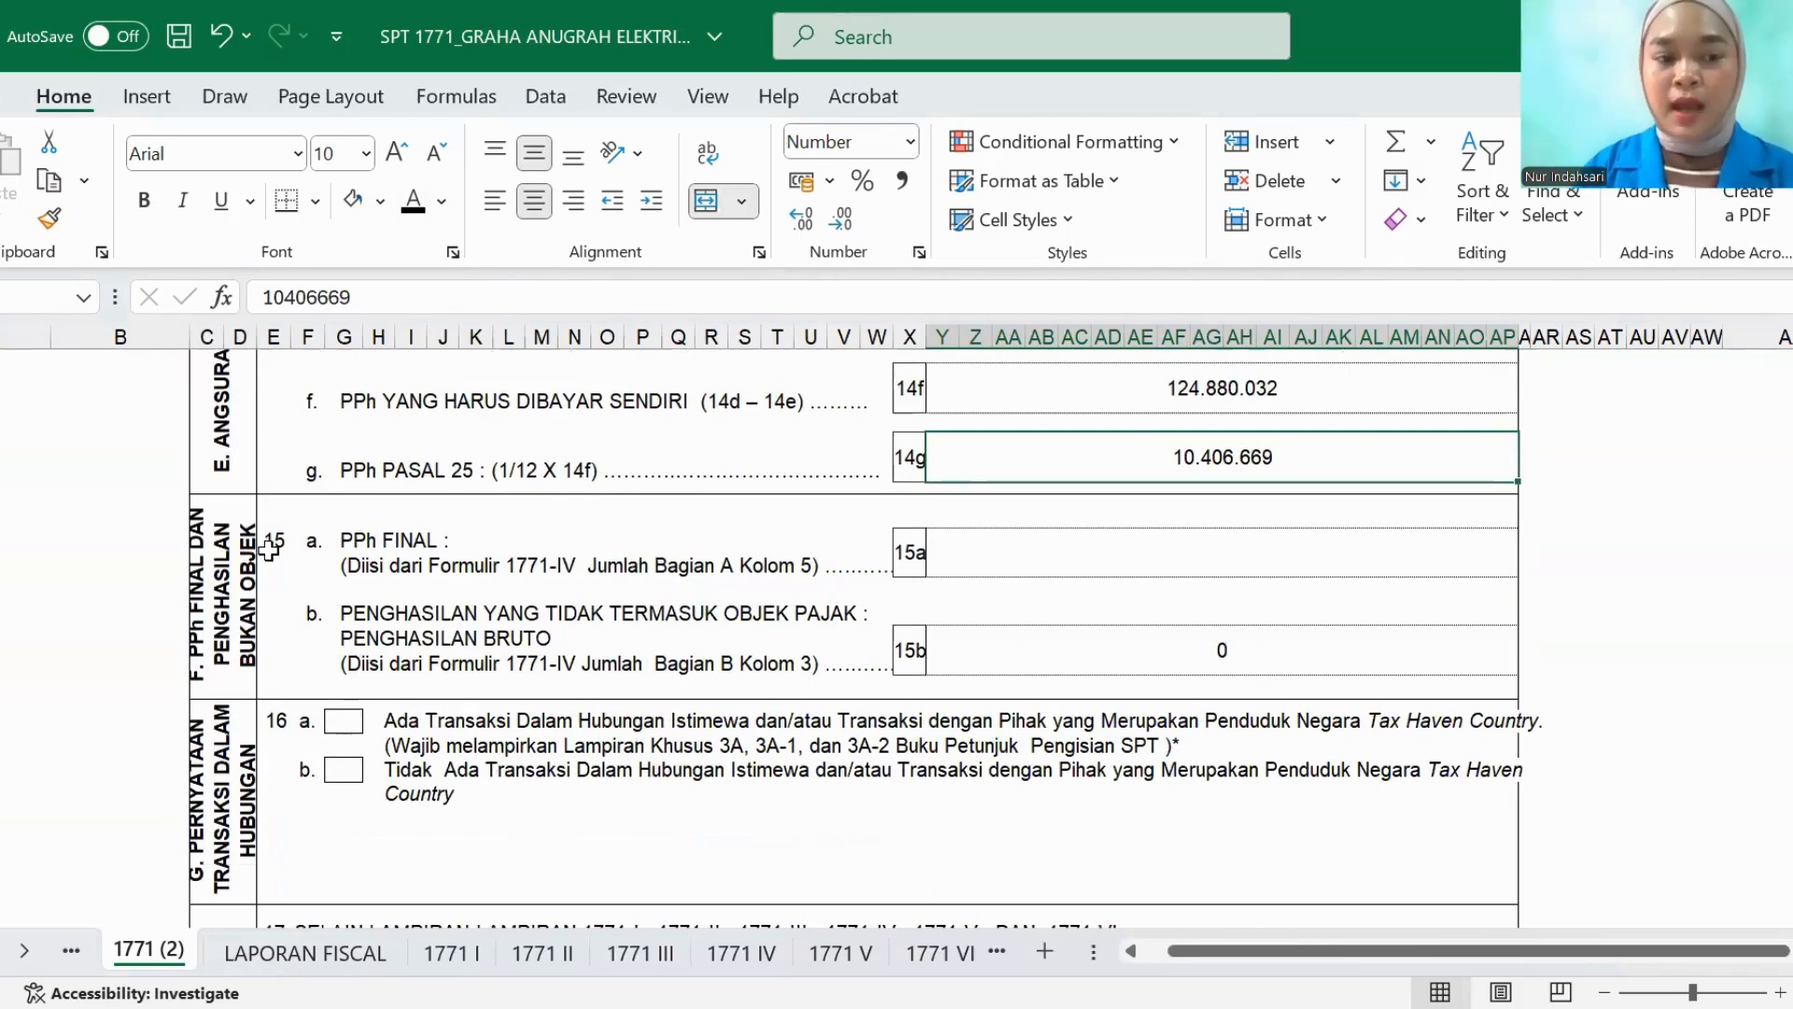
{"action": "left_click", "coordinate": [949, 552]}
{"action": "type", "text": "22502100"}
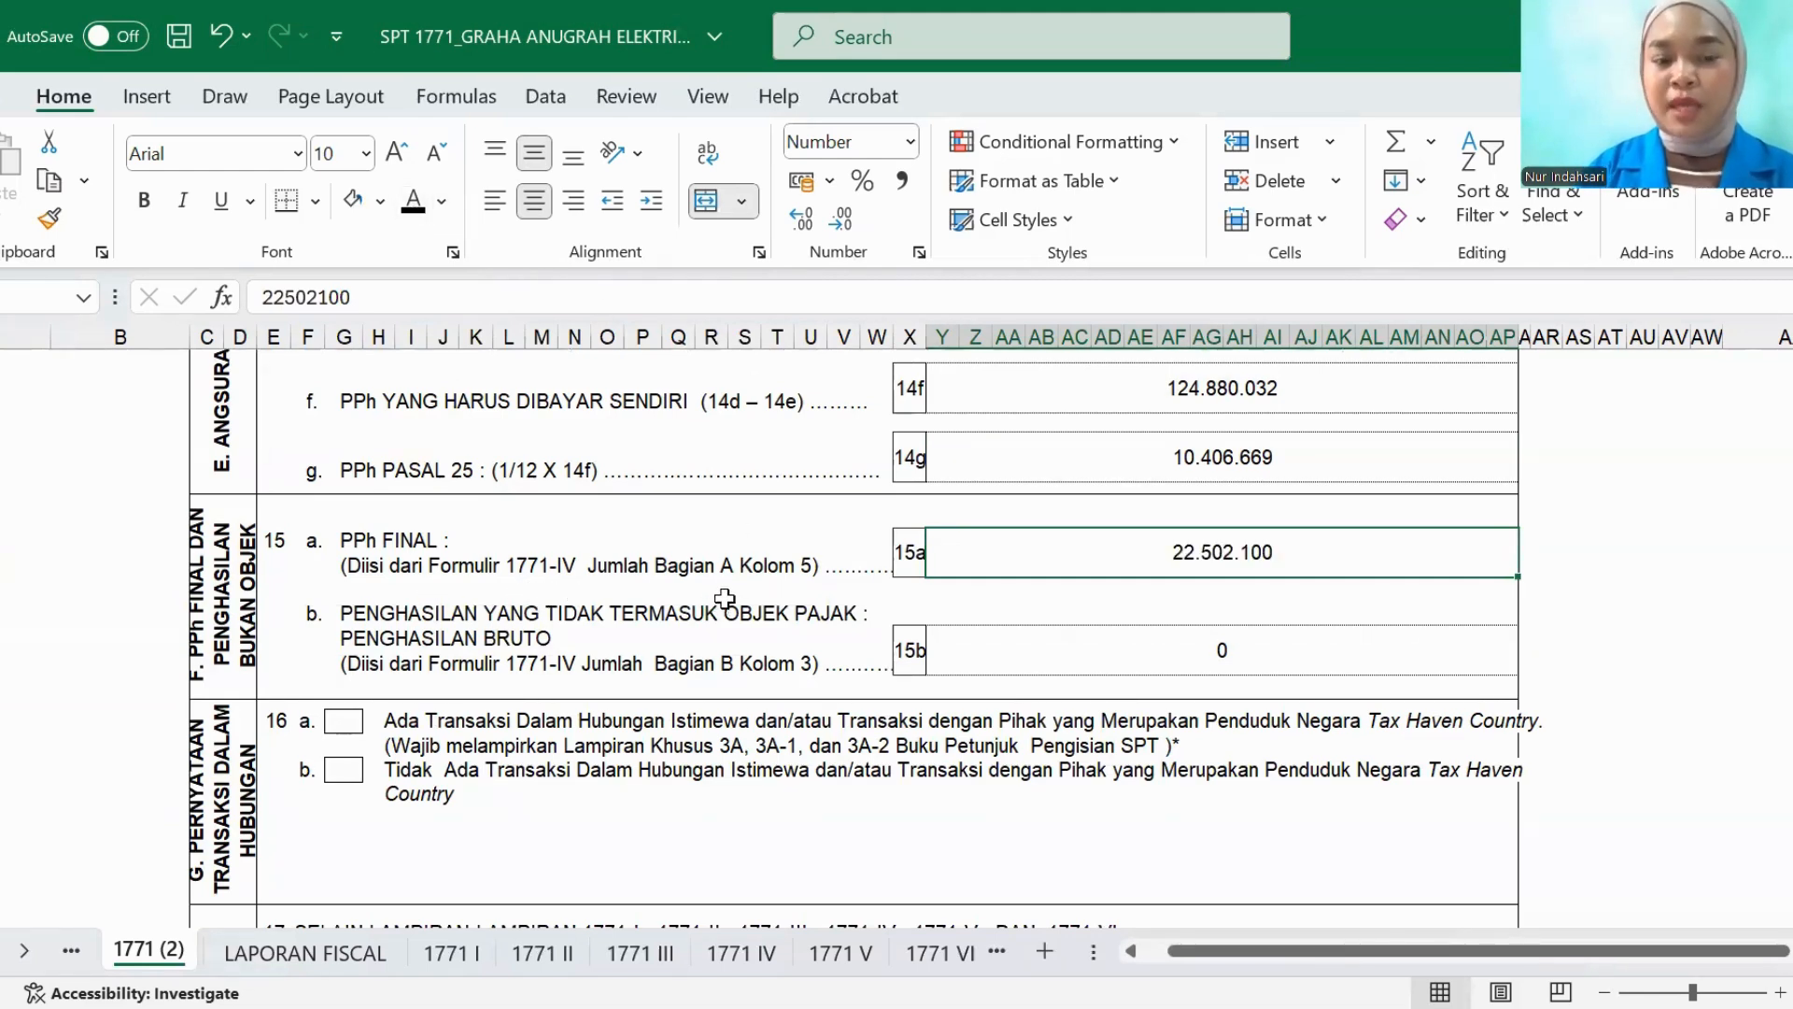
{"action": "left_click", "coordinate": [741, 951]}
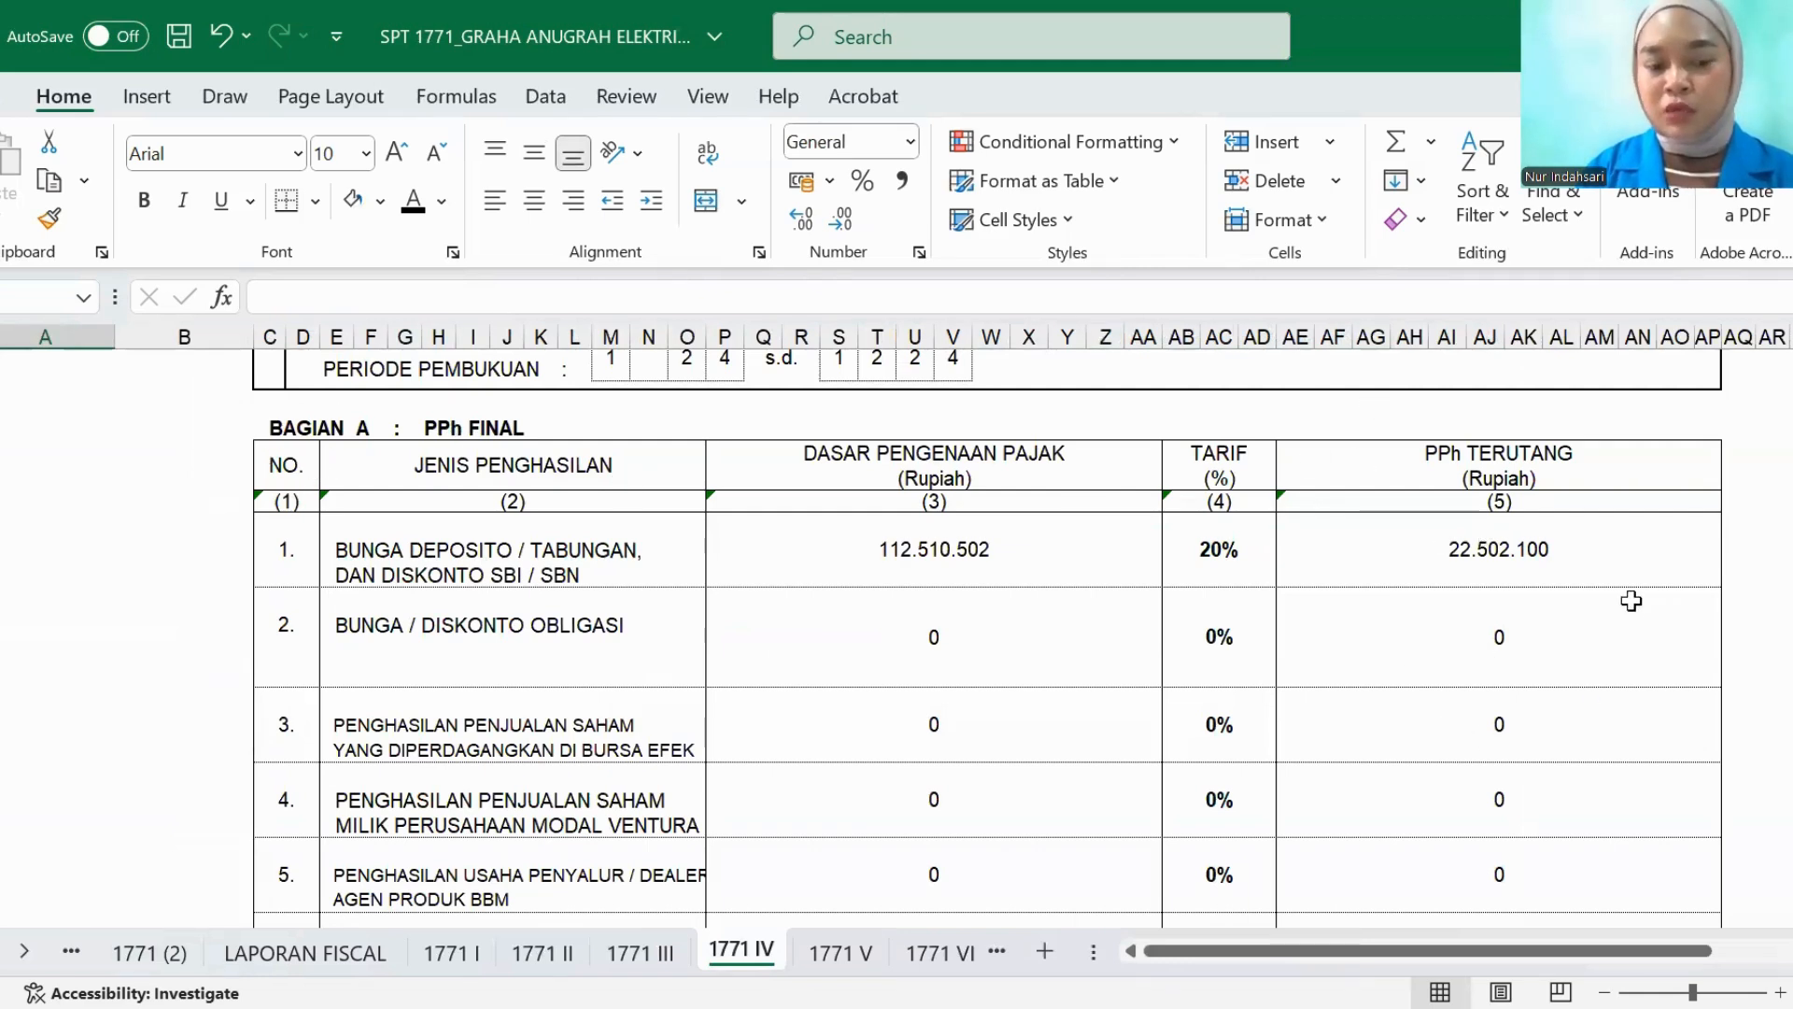
{"action": "left_click", "coordinate": [116, 951]}
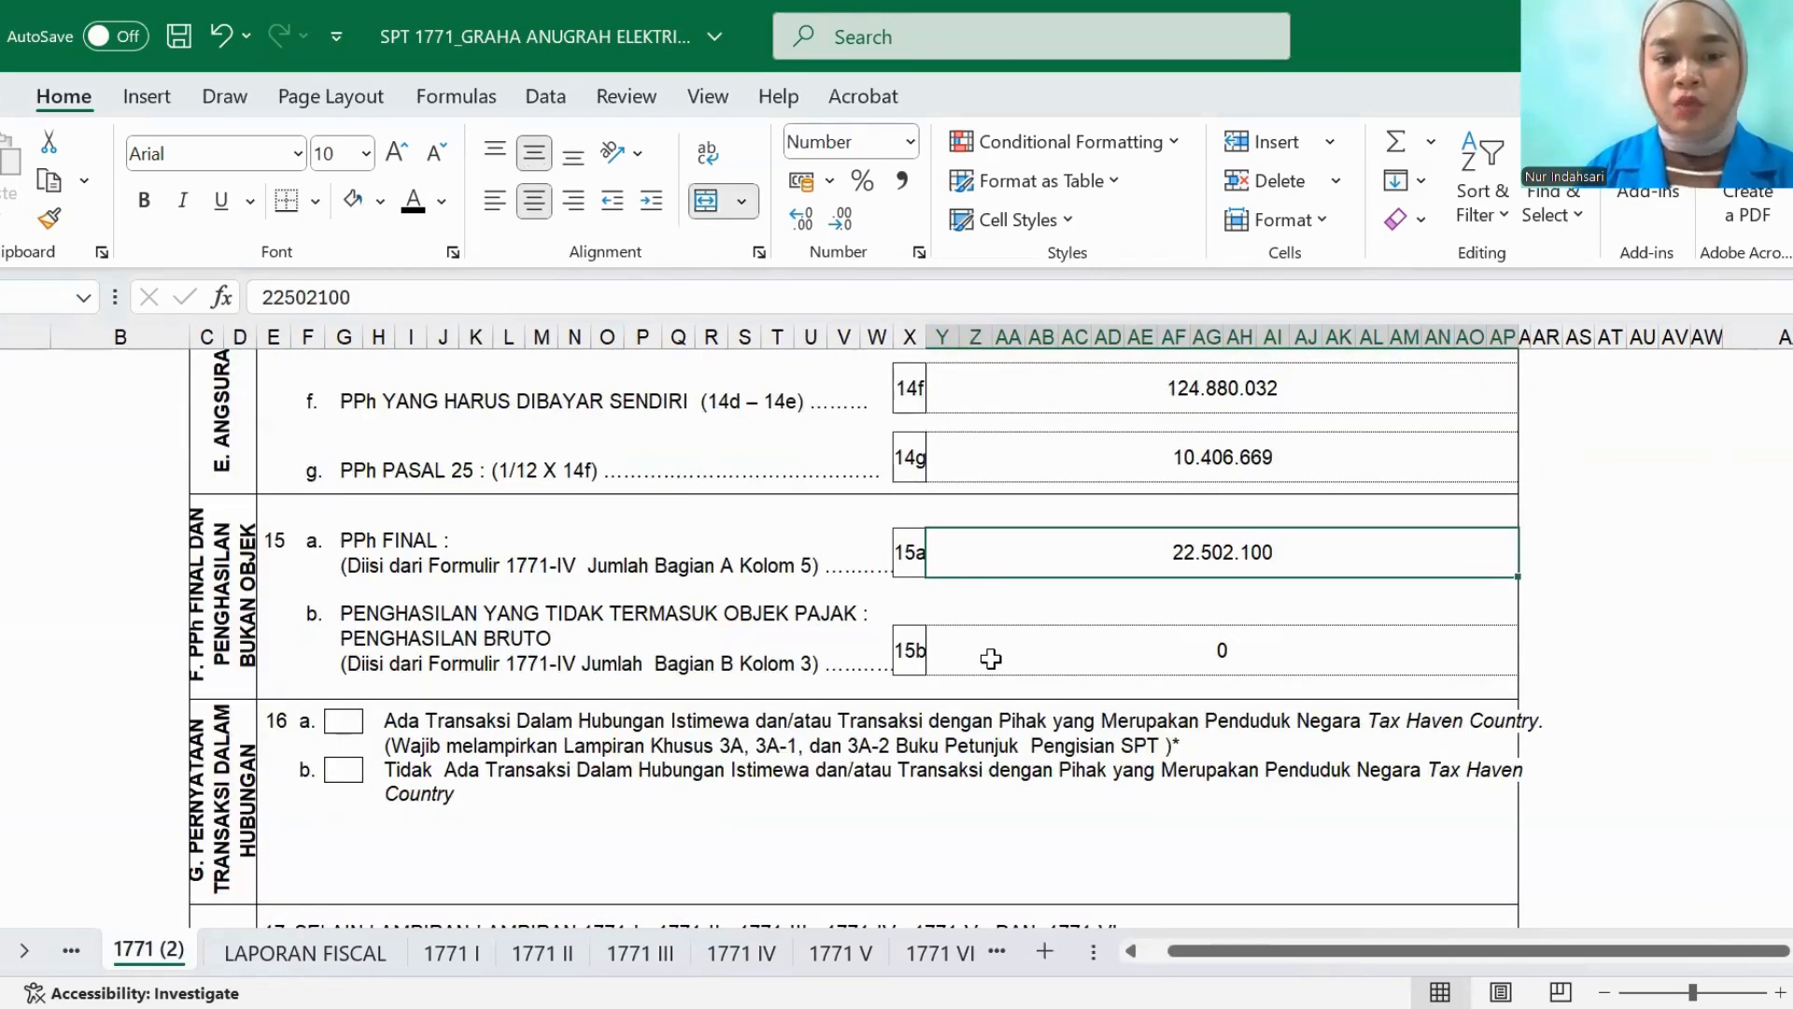
{"action": "left_click", "coordinate": [991, 658]}
- Mark option 16b, no special-relationship or tax haven transactions, by filling its checkbox cell with the blue theme color
{"action": "scroll", "coordinate": [565, 641], "scroll_direction": "down", "scroll_amount": 1}
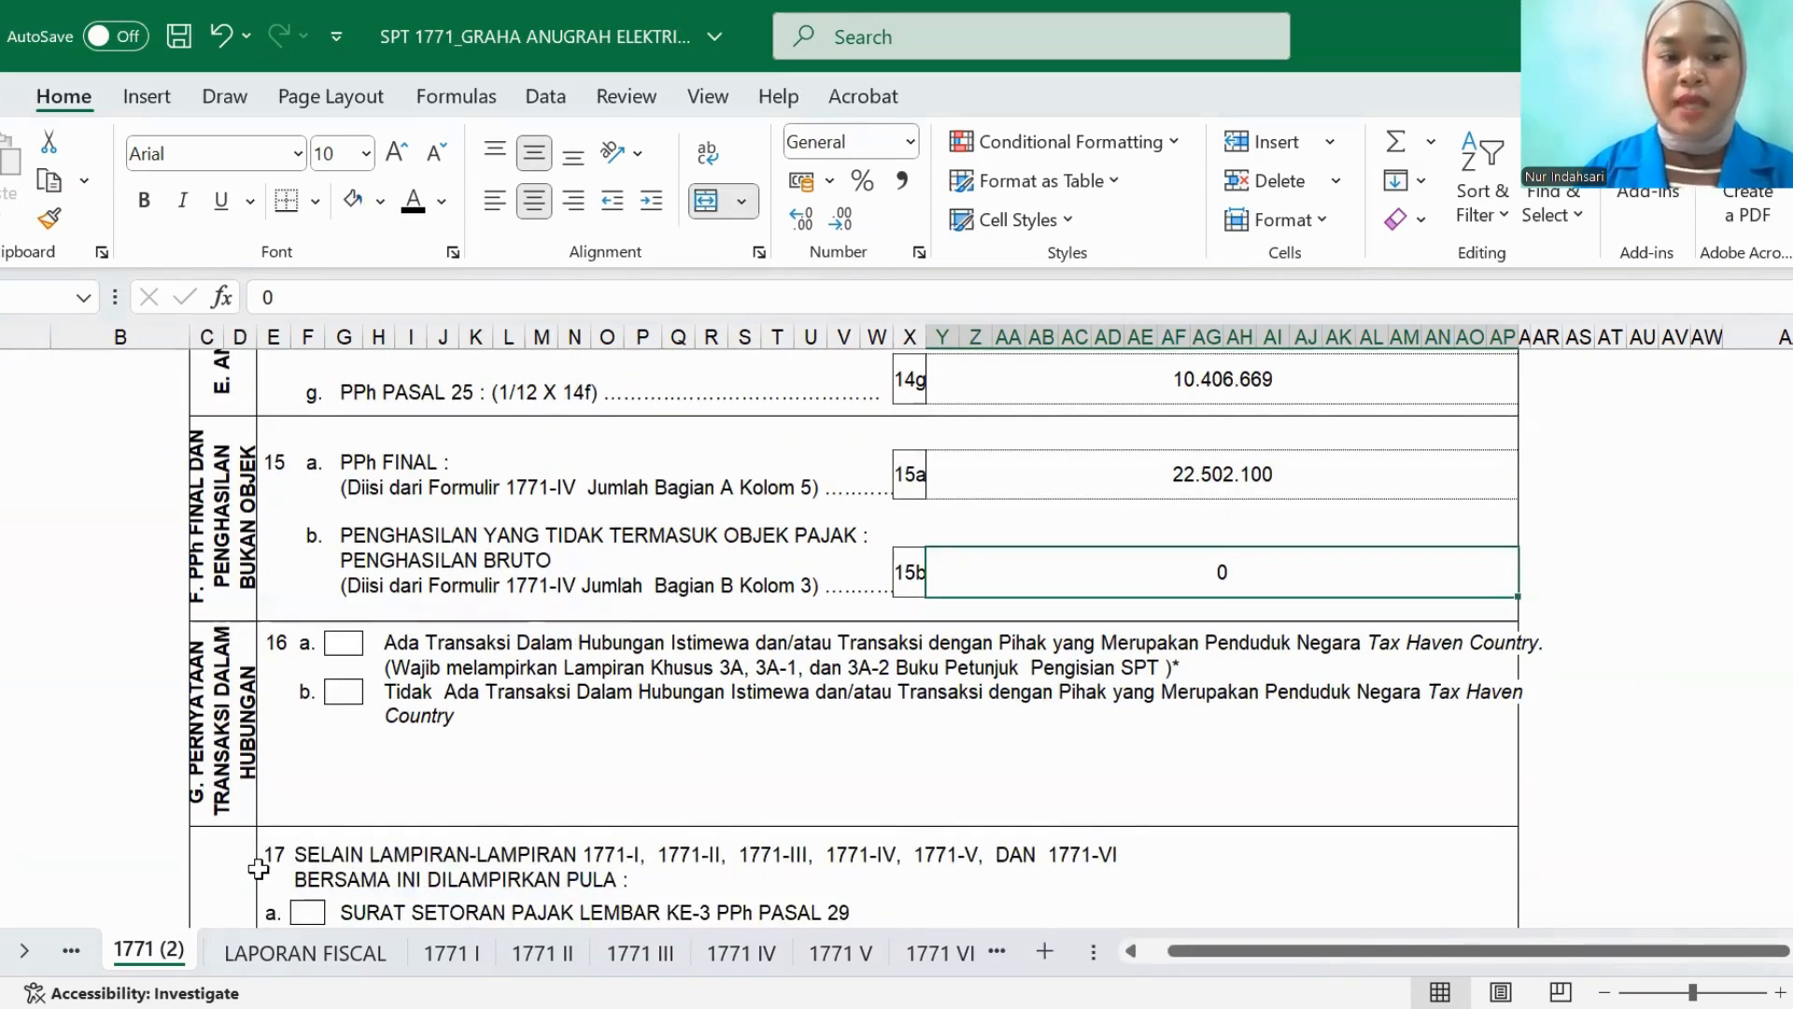
{"action": "left_click", "coordinate": [343, 693]}
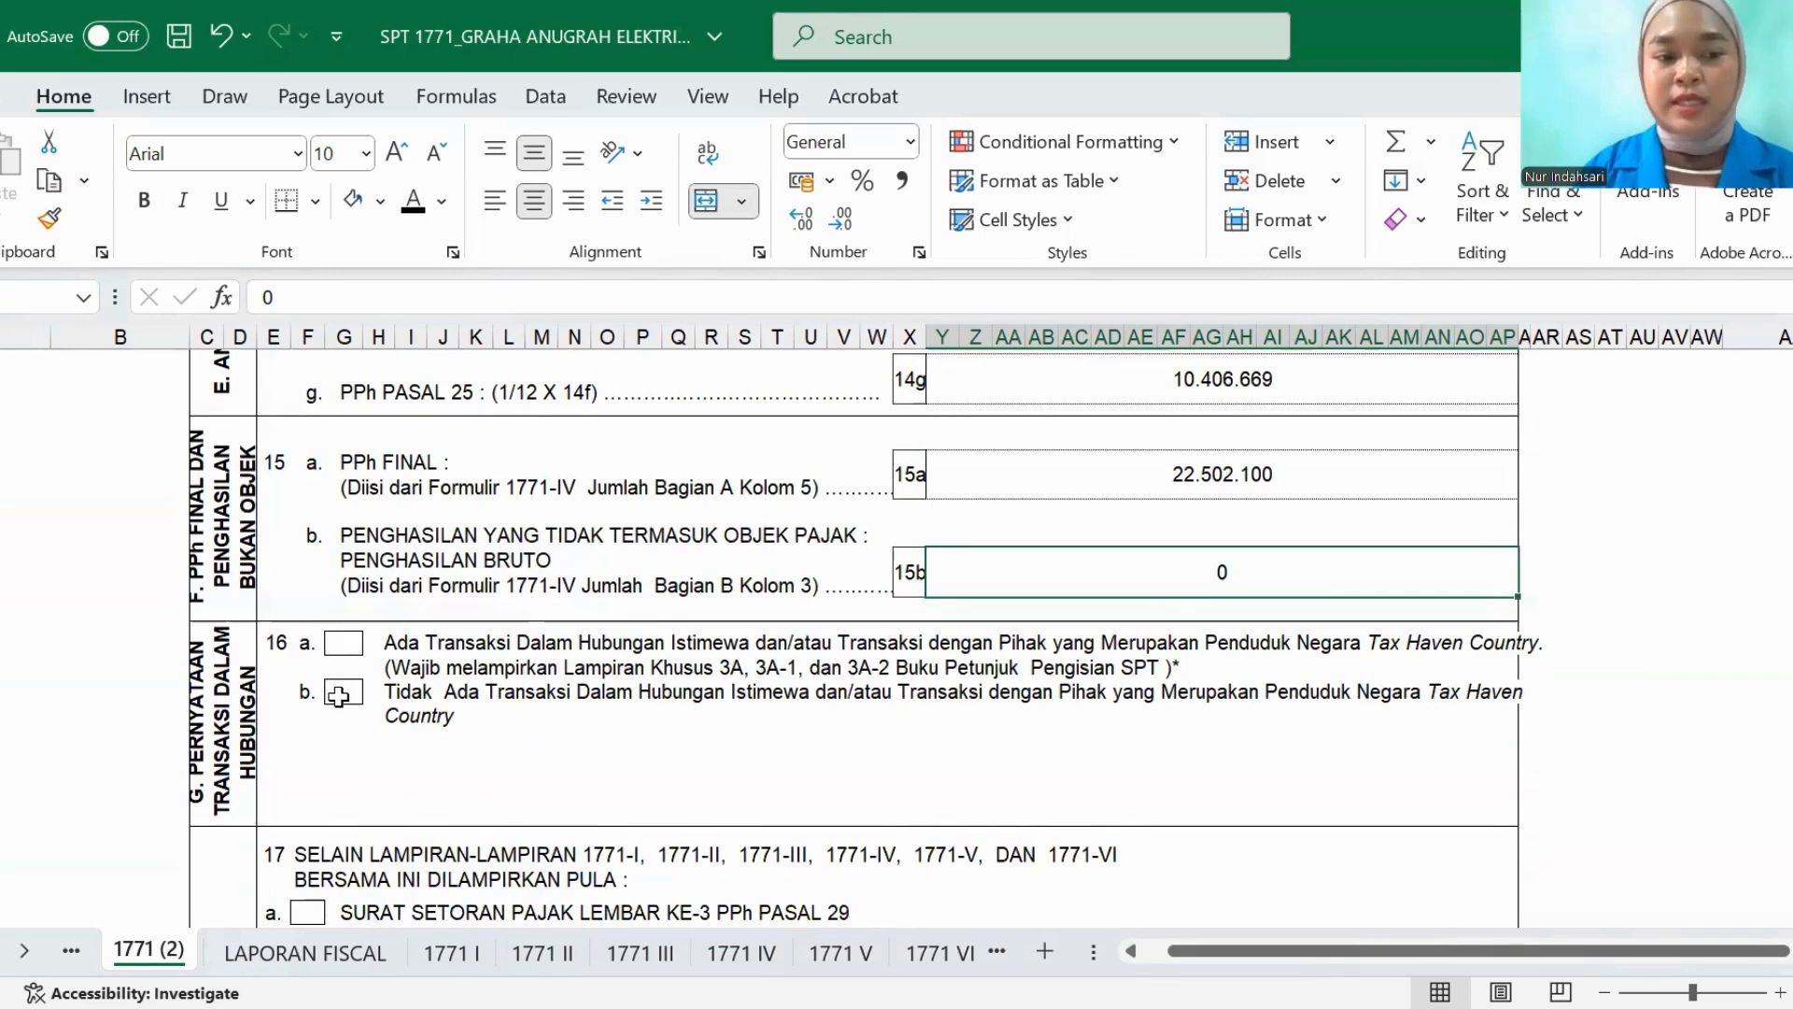
{"action": "left_click", "coordinate": [375, 200]}
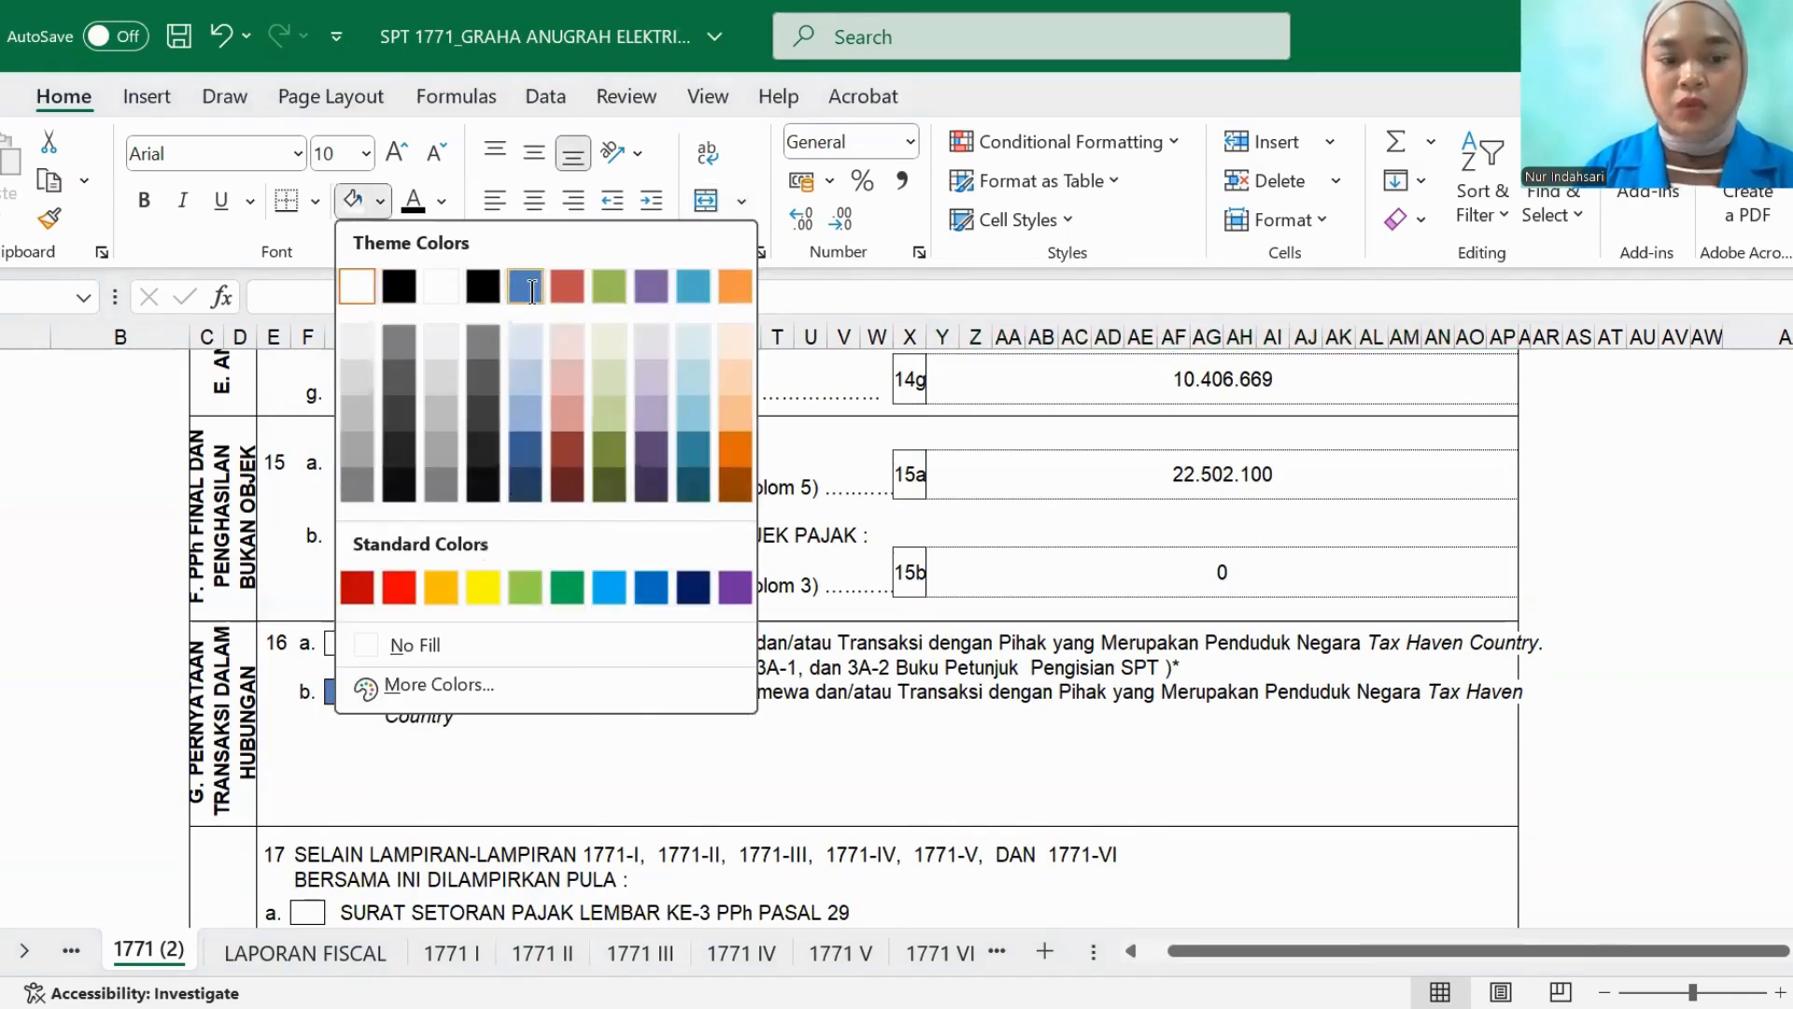
{"action": "left_click", "coordinate": [539, 283]}
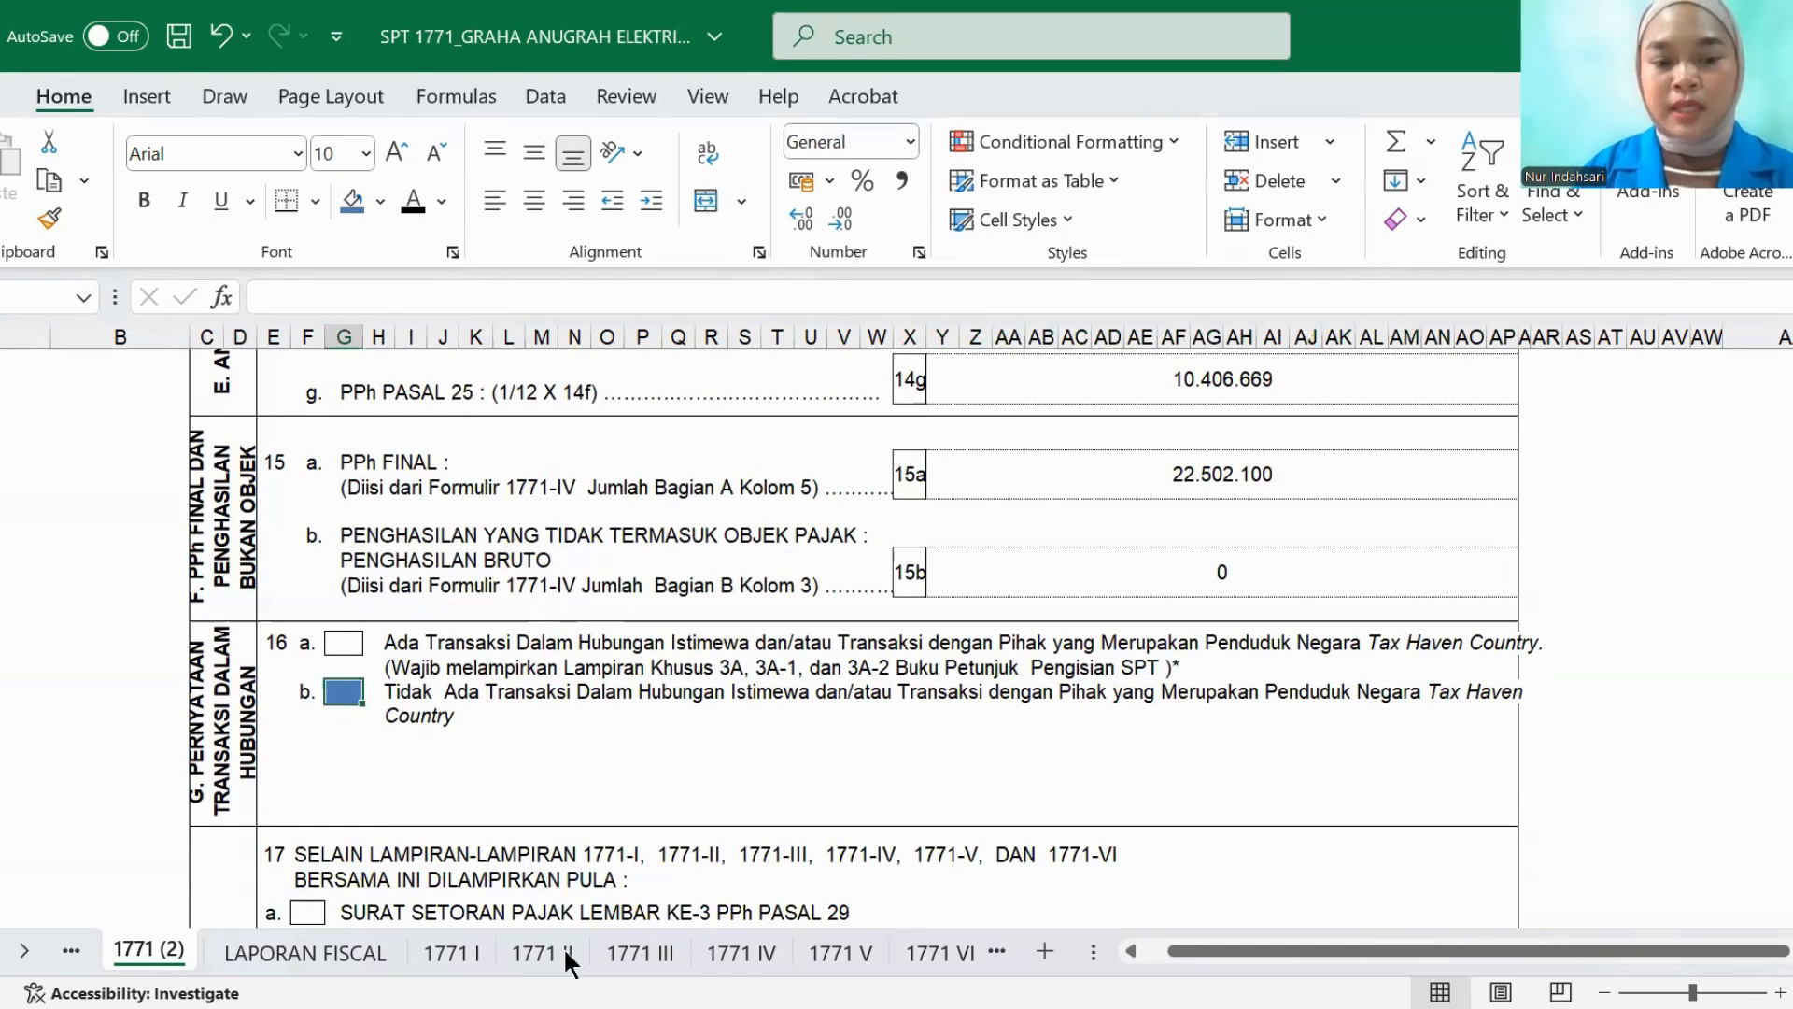
- Examine section III on special-relationship transactions in the 8A-2 sheet, then return to the 1771 (2) sheet
{"action": "left_click", "coordinate": [1007, 949]}
{"action": "left_click", "coordinate": [787, 950]}
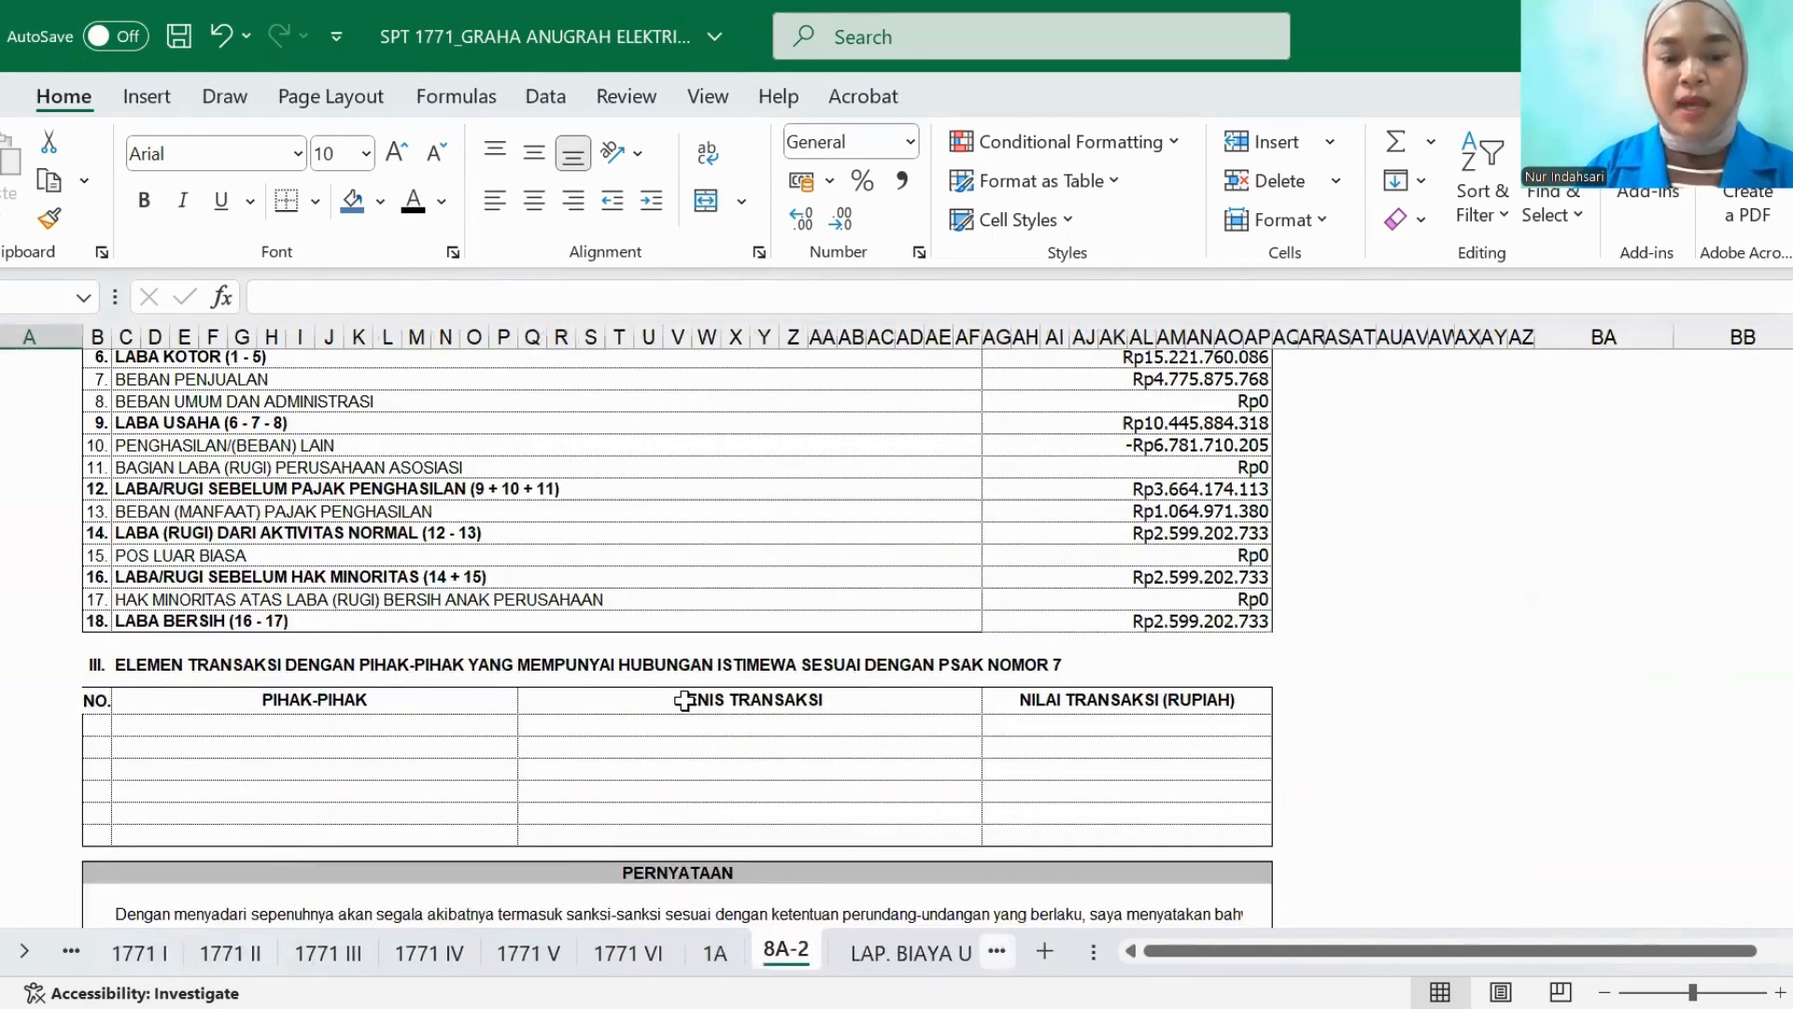
{"action": "scroll", "coordinate": [686, 701], "scroll_direction": "up", "scroll_amount": 10}
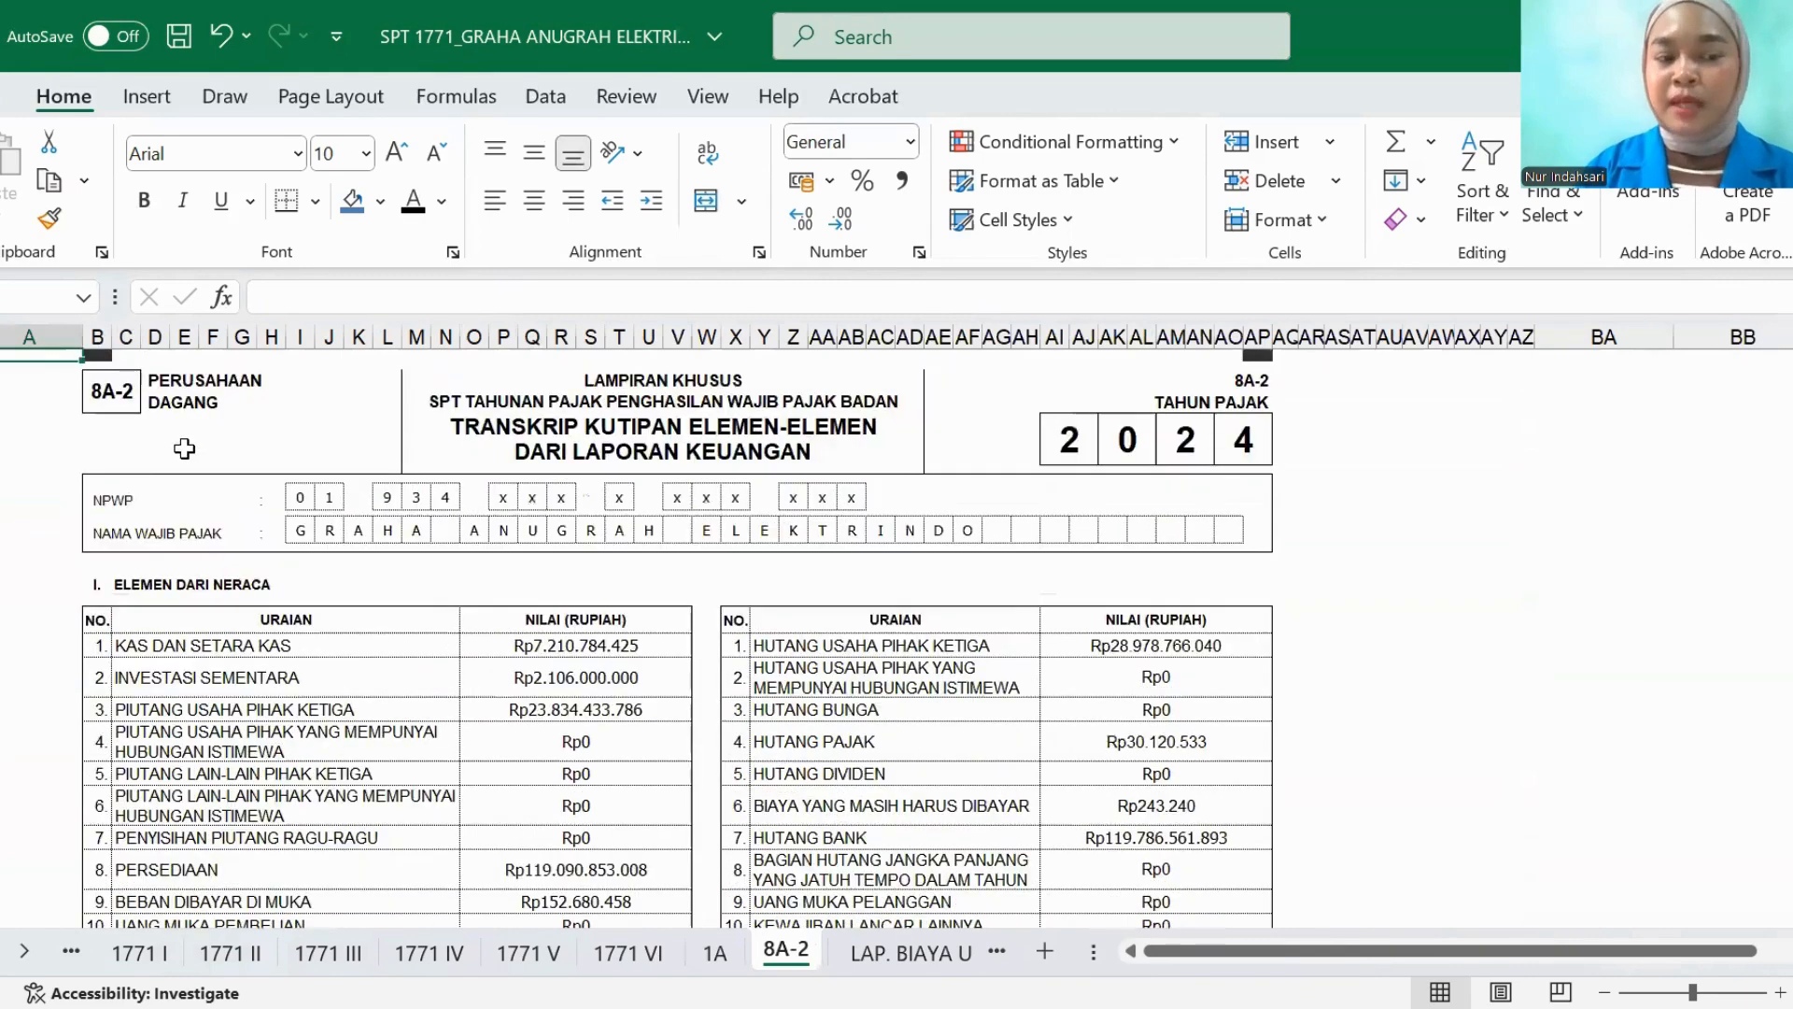
{"action": "scroll", "coordinate": [184, 448], "scroll_direction": "down", "scroll_amount": 10}
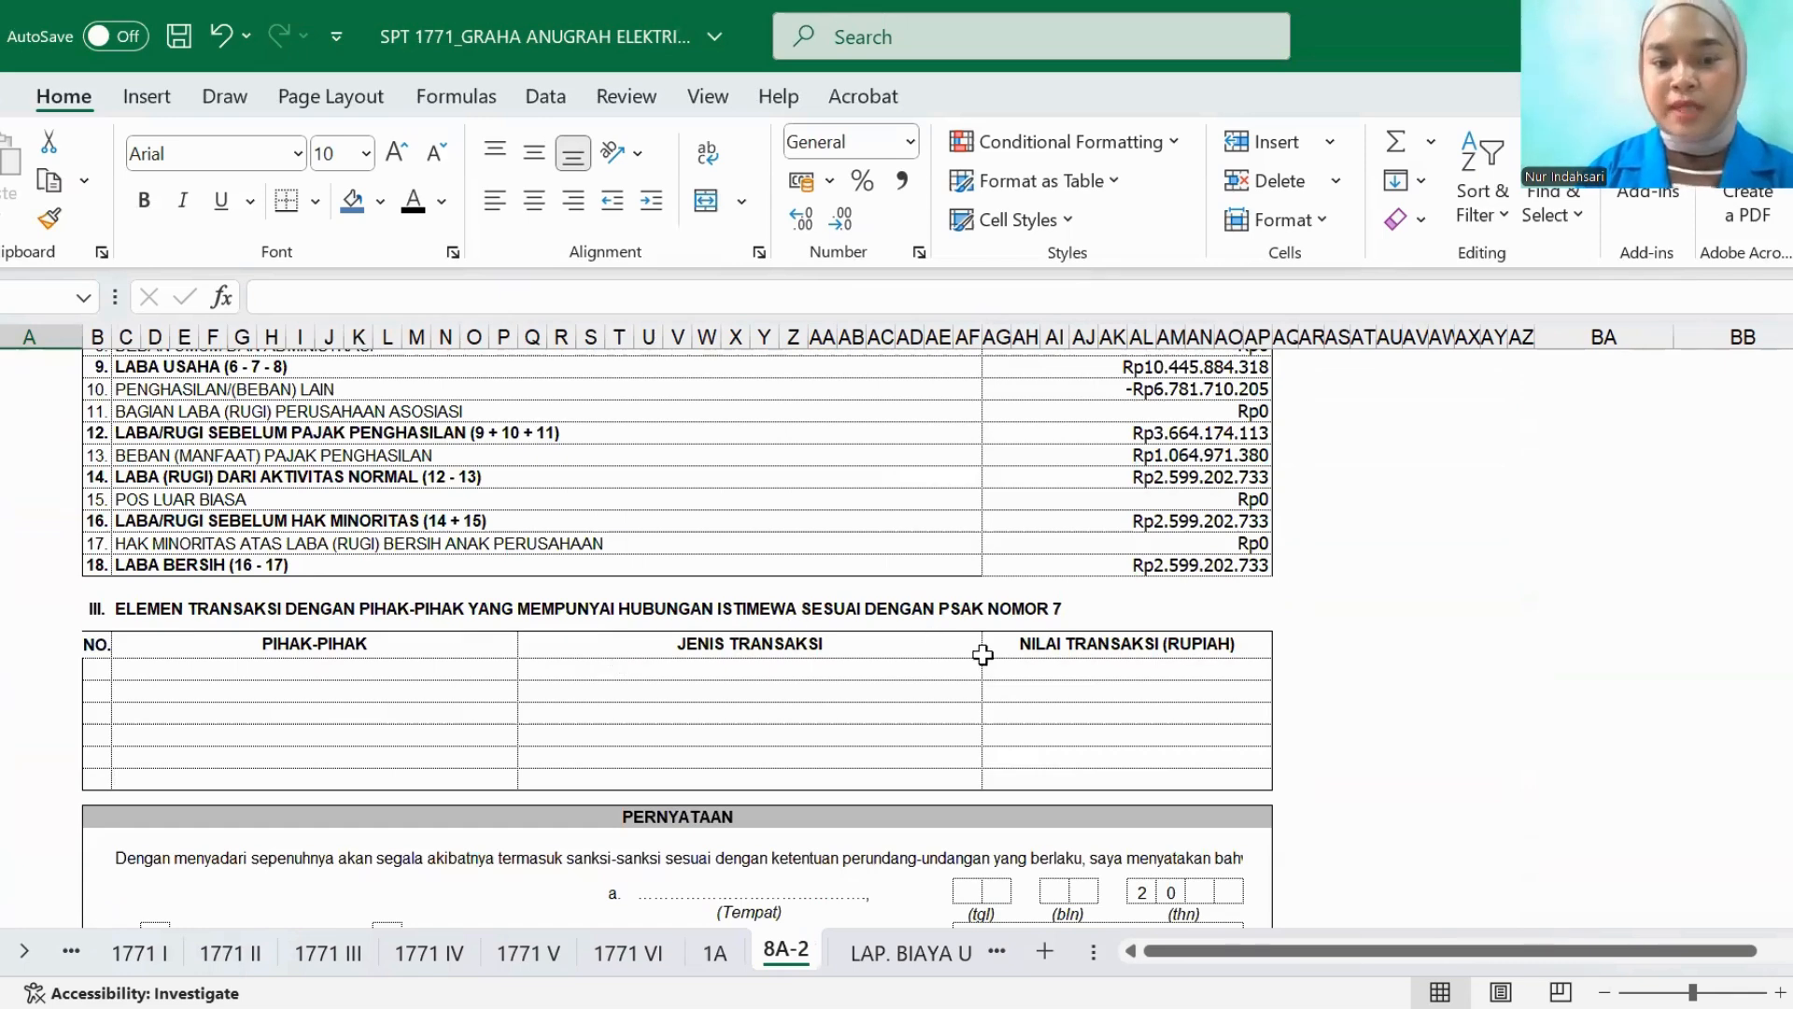
{"action": "left_click", "coordinate": [64, 945]}
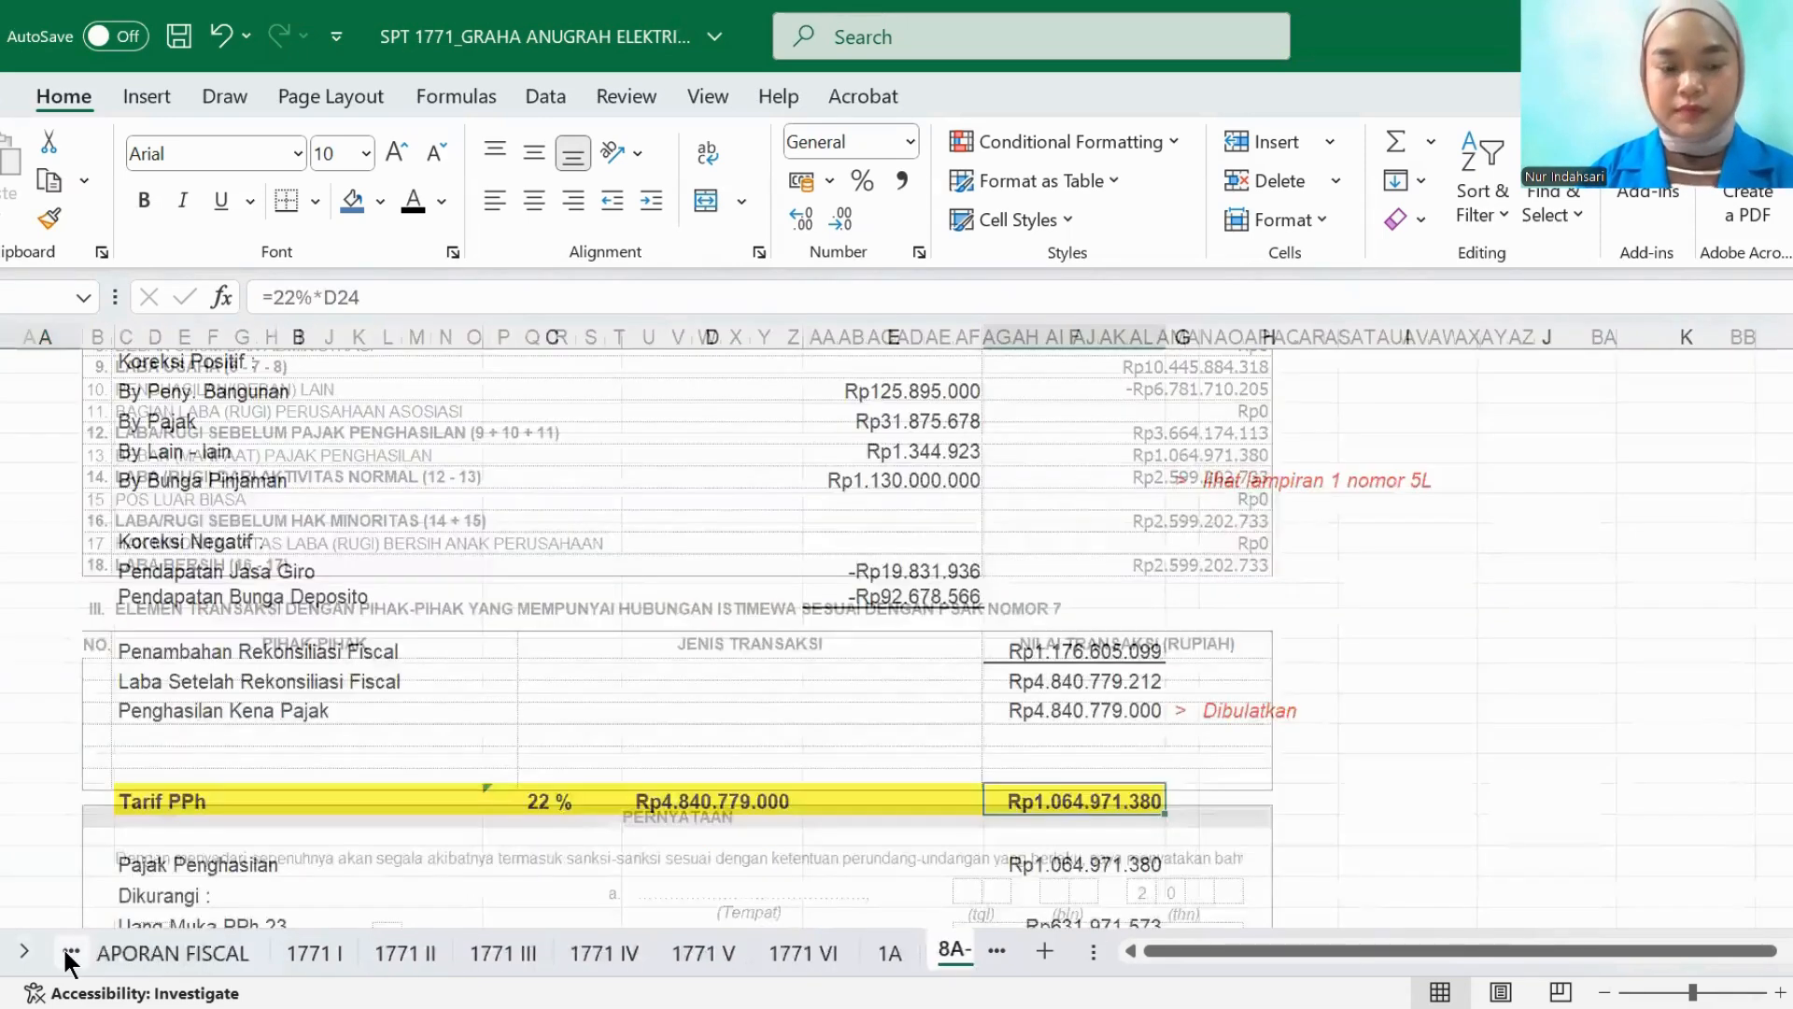
{"action": "left_click", "coordinate": [75, 946]}
- Mark attachments 17a through 17d, from the PPh Pasal 29 payment slip to the fiscal depreciation list, with blue fill
{"action": "scroll", "coordinate": [346, 707], "scroll_direction": "down", "scroll_amount": 5}
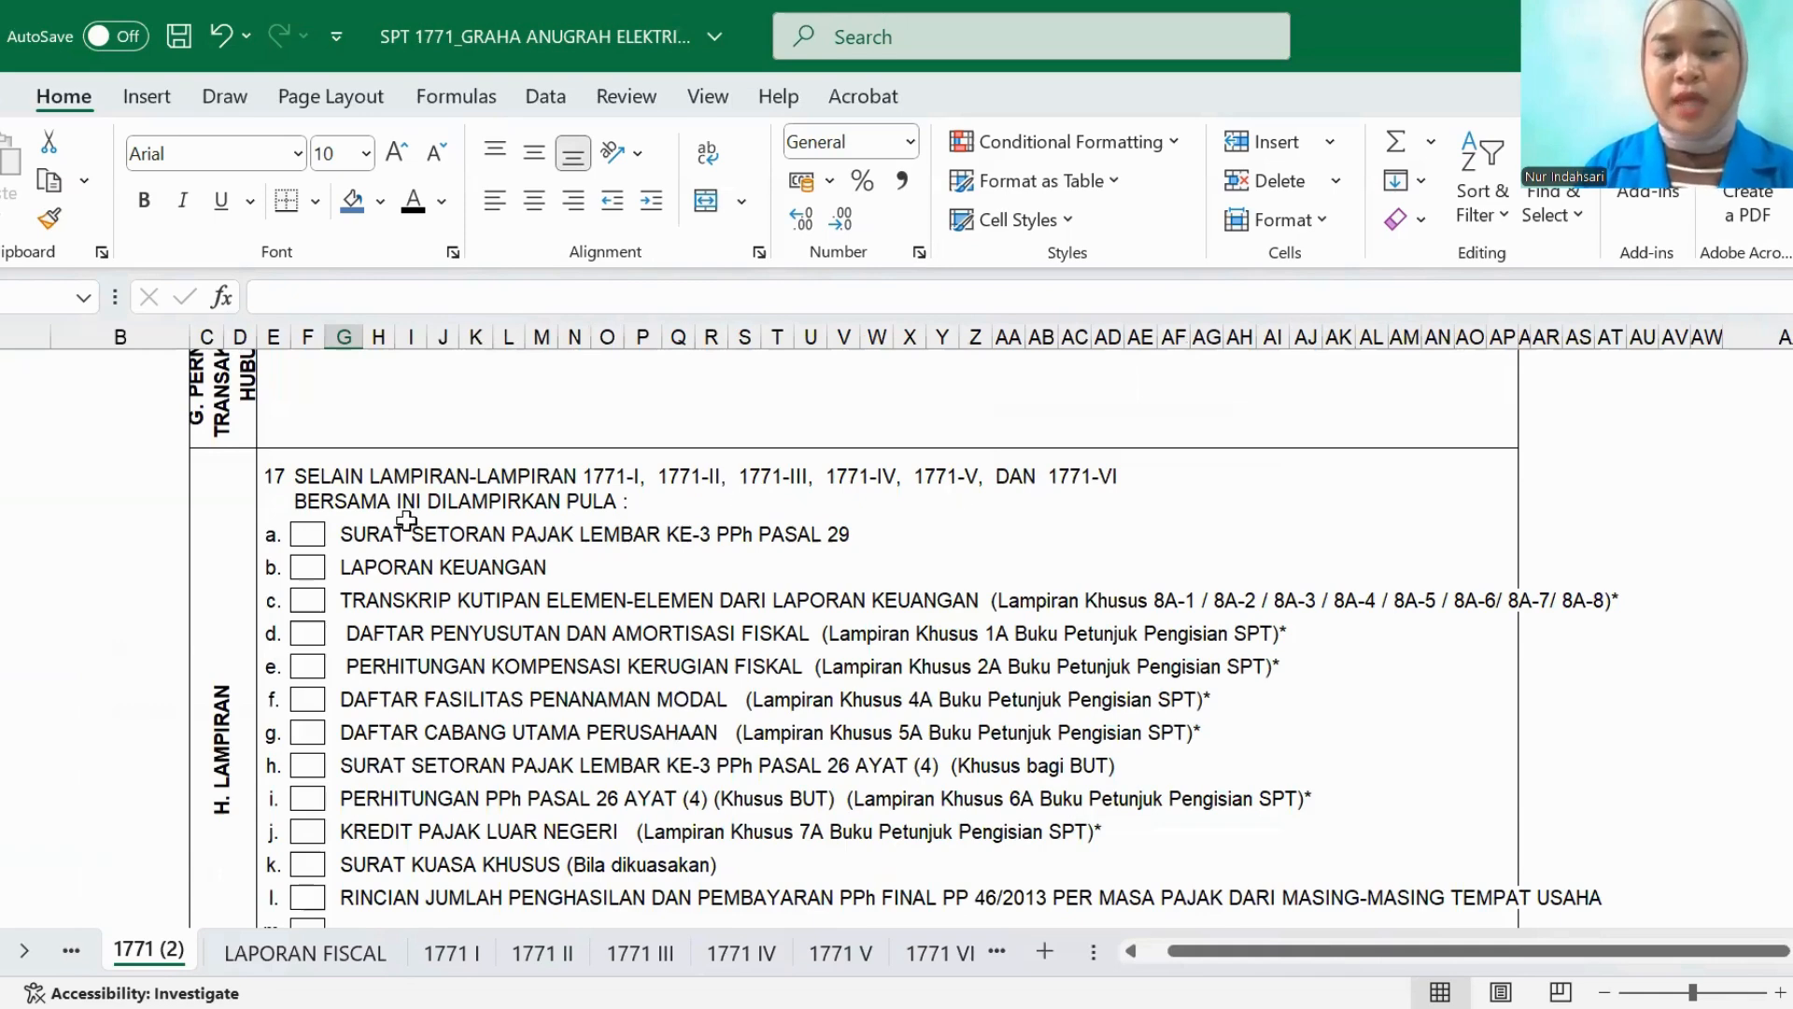
{"action": "left_click", "coordinate": [309, 535]}
{"action": "left_click", "coordinate": [348, 202]}
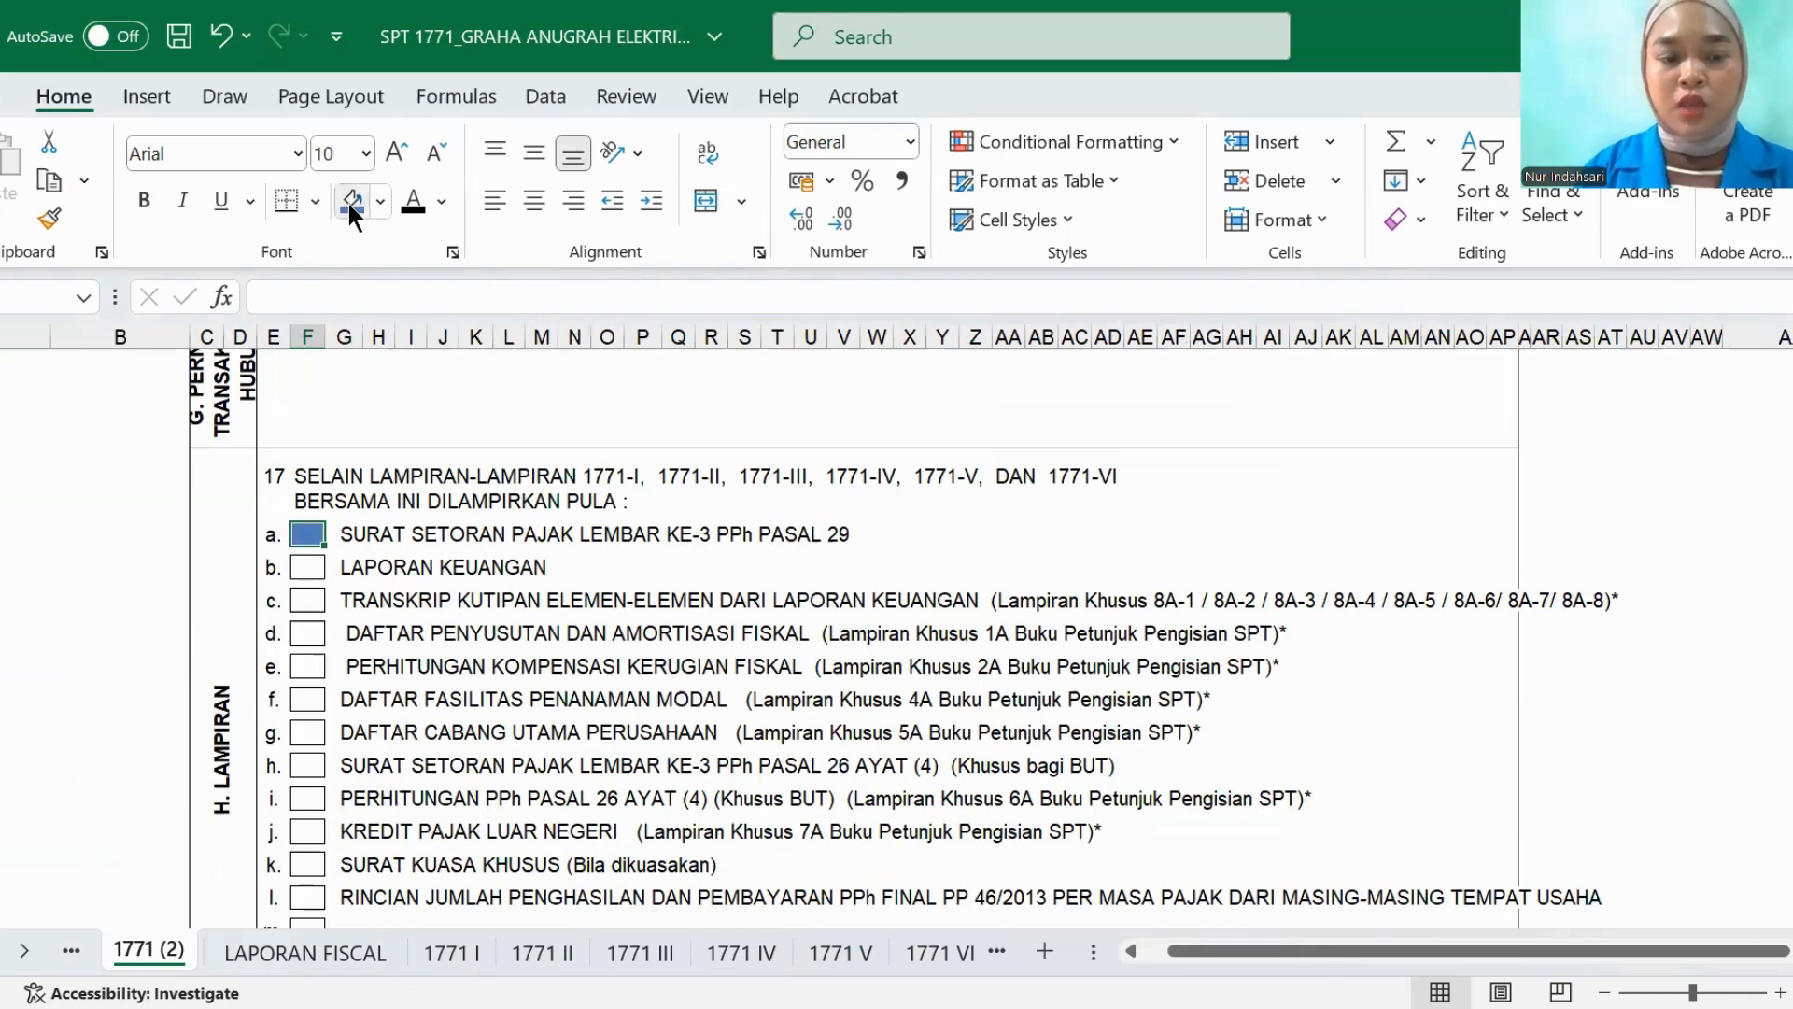
{"action": "left_click", "coordinate": [307, 567]}
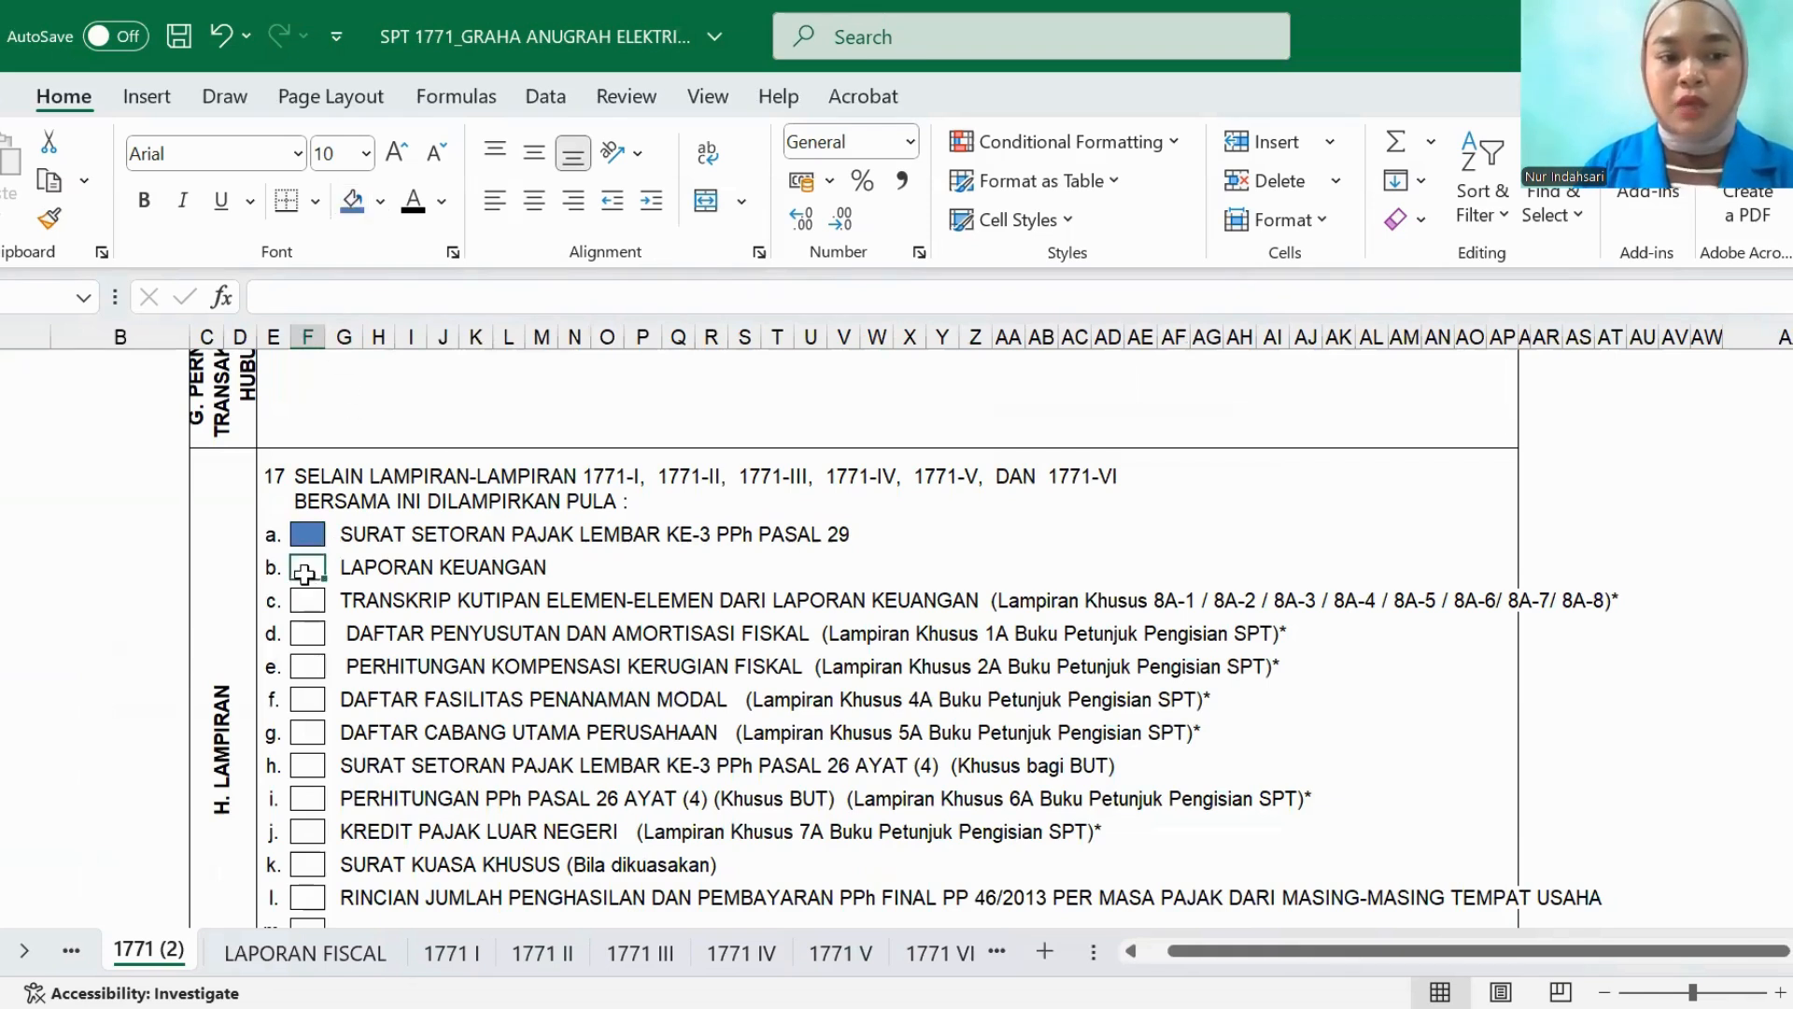
{"action": "left_click", "coordinate": [352, 202]}
{"action": "left_click", "coordinate": [314, 601]}
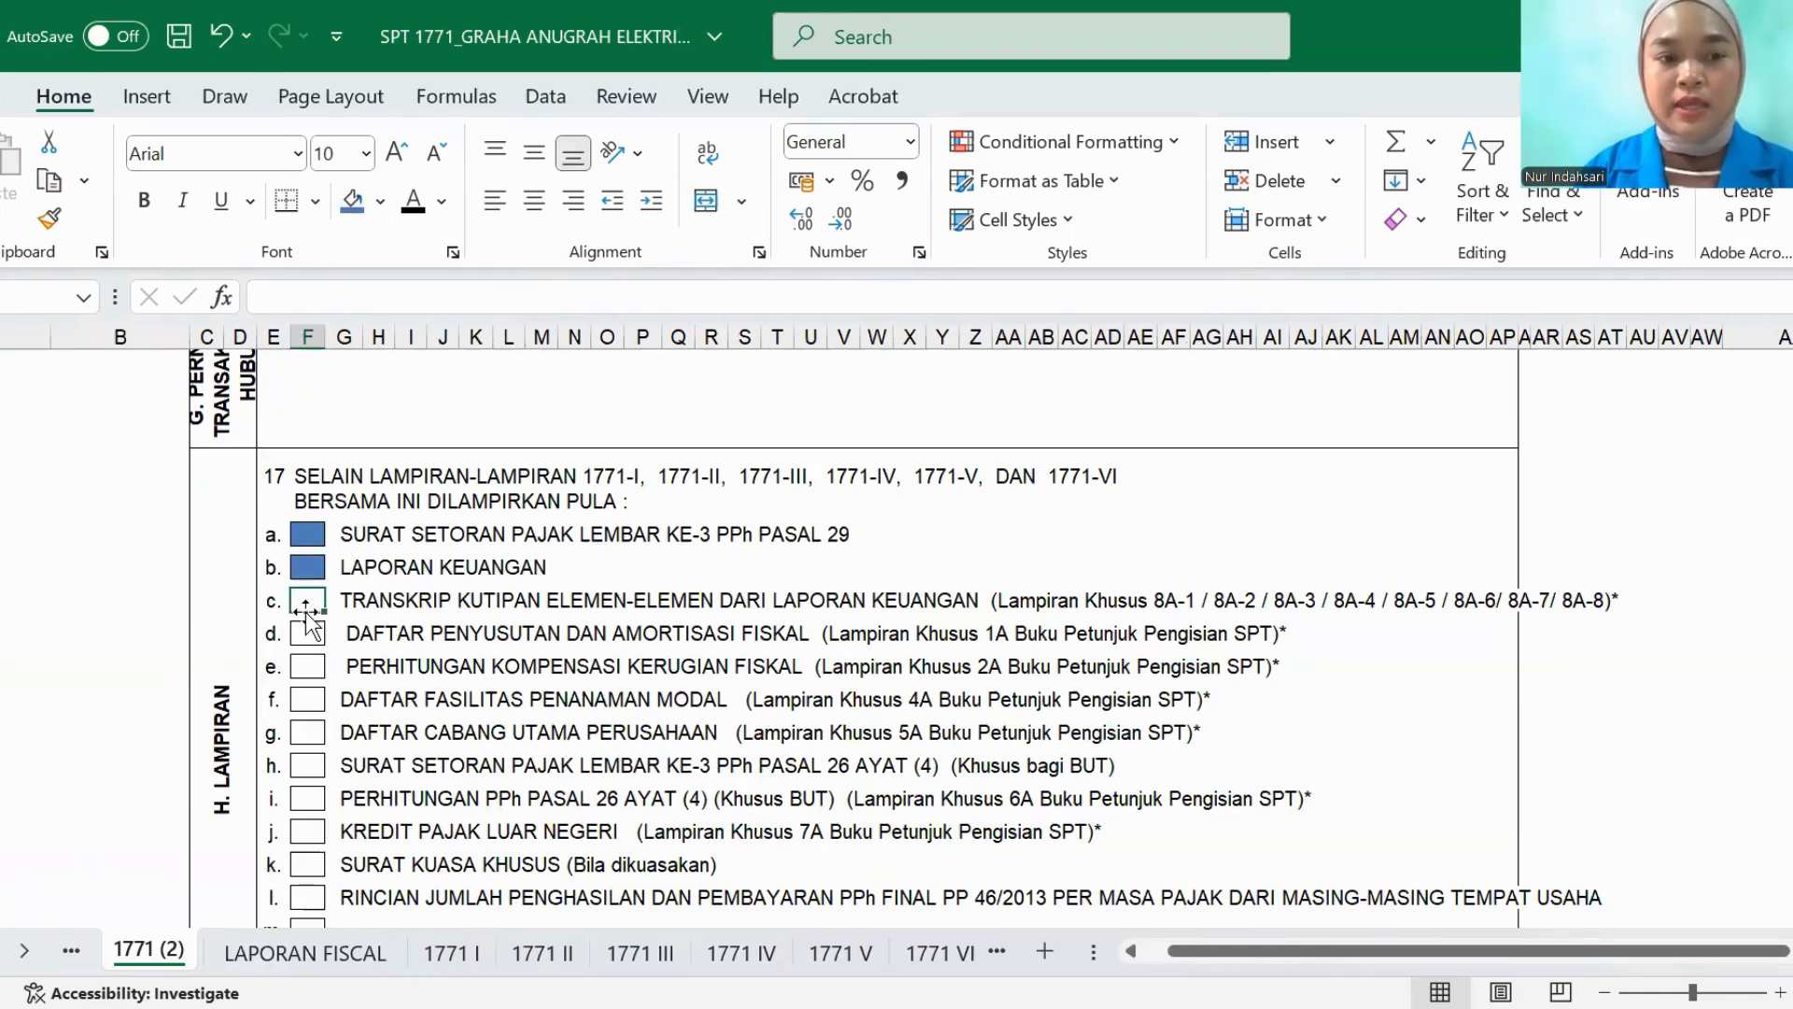
{"action": "left_click", "coordinate": [339, 203]}
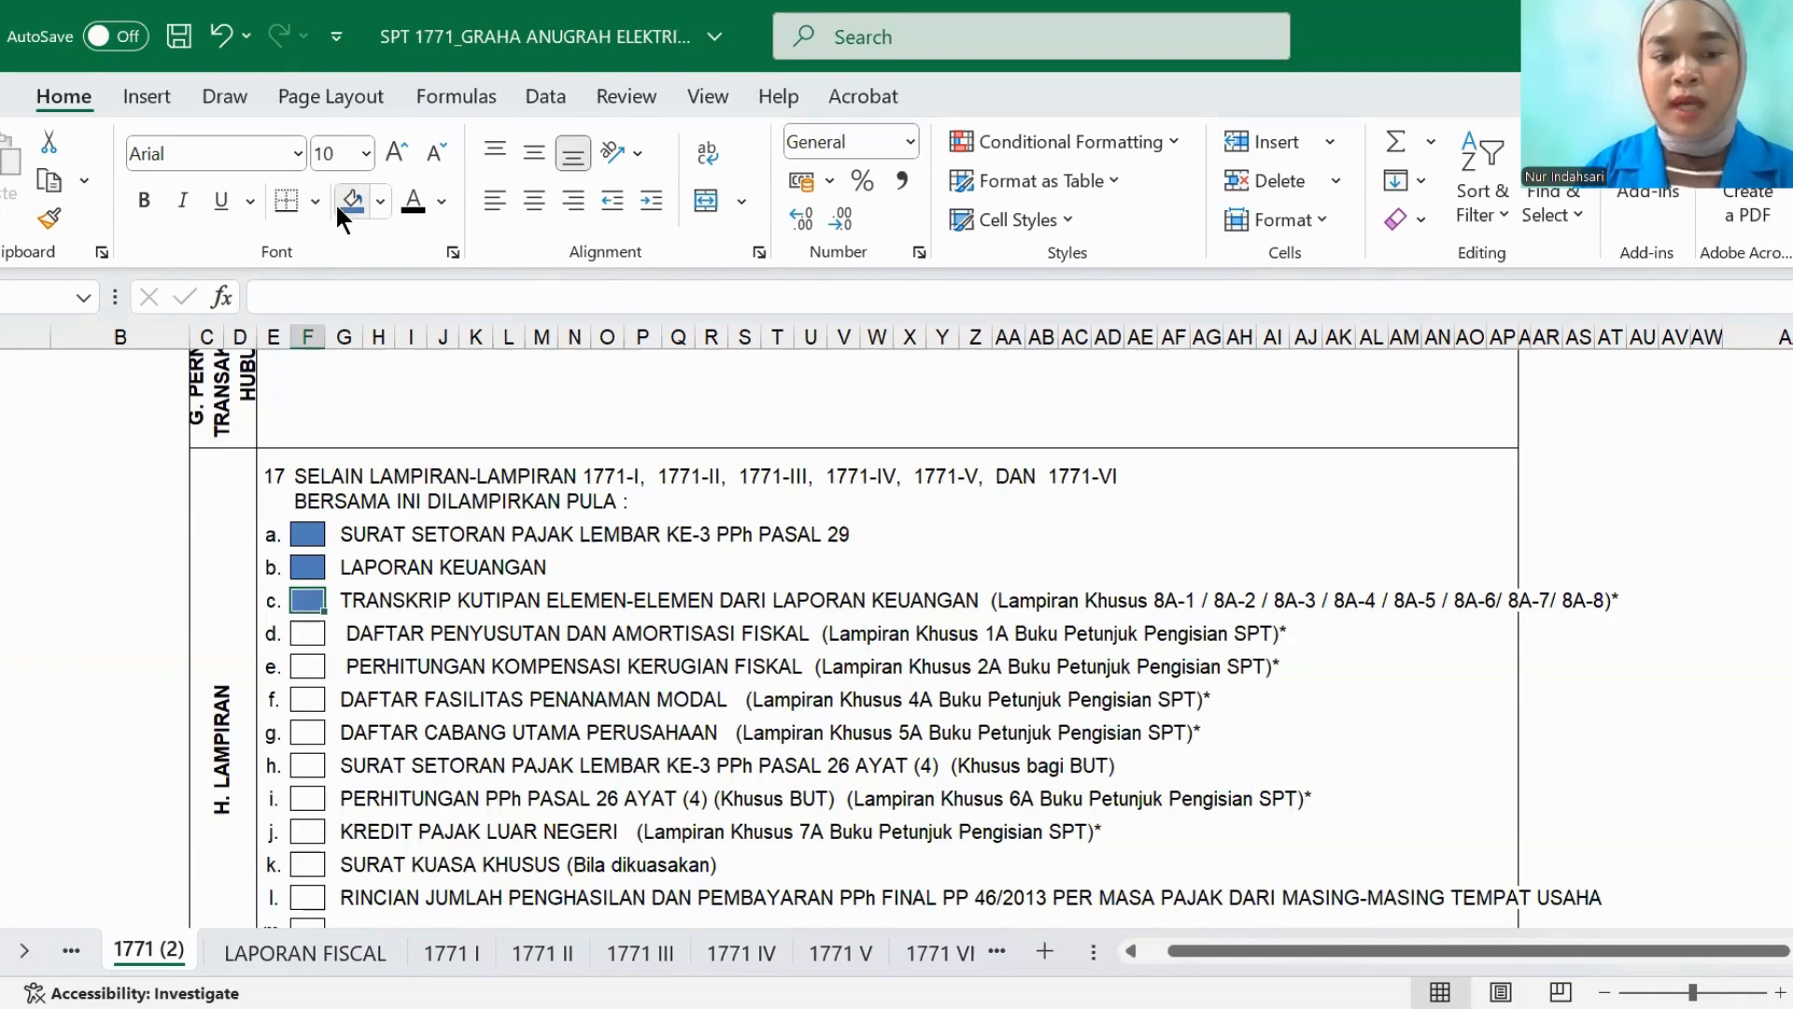
{"action": "left_click", "coordinate": [307, 634]}
{"action": "left_click", "coordinate": [352, 203]}
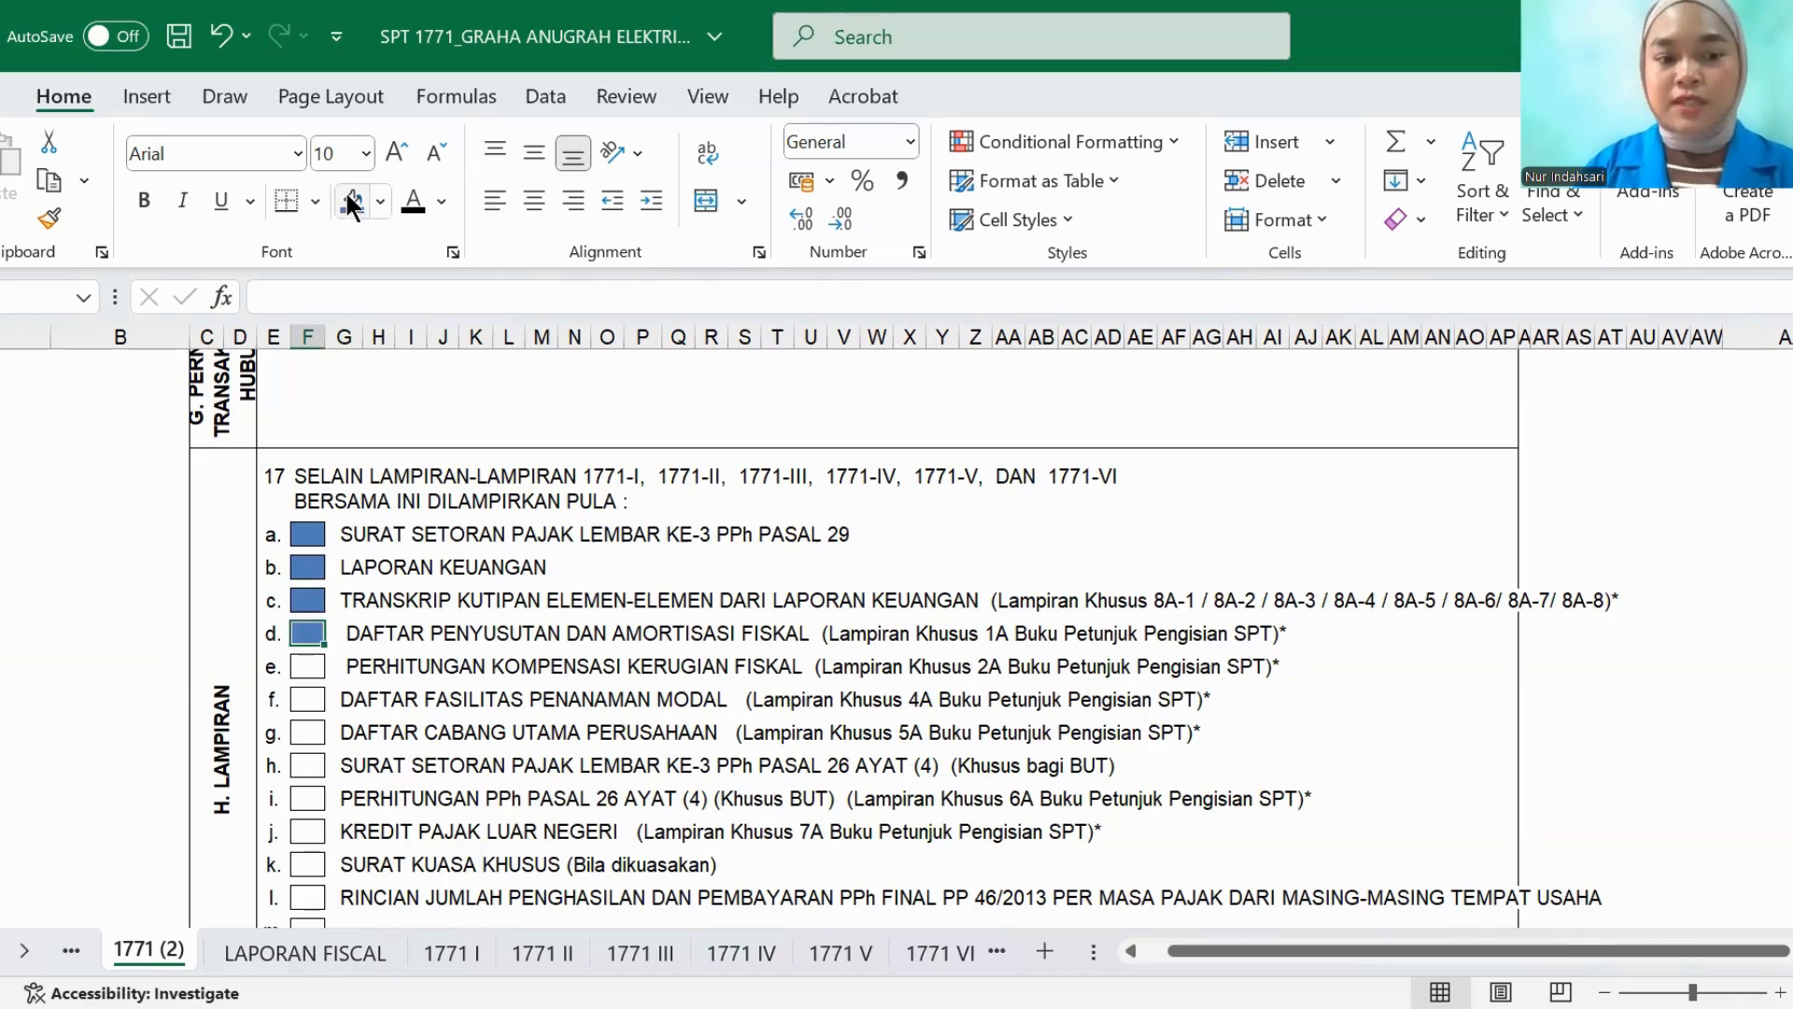
- Mark WAJIB PAJAK as the signatory in the PERNYATAAN section by filling its checkbox cell blue
{"action": "scroll", "coordinate": [452, 478], "scroll_direction": "down", "scroll_amount": 5}
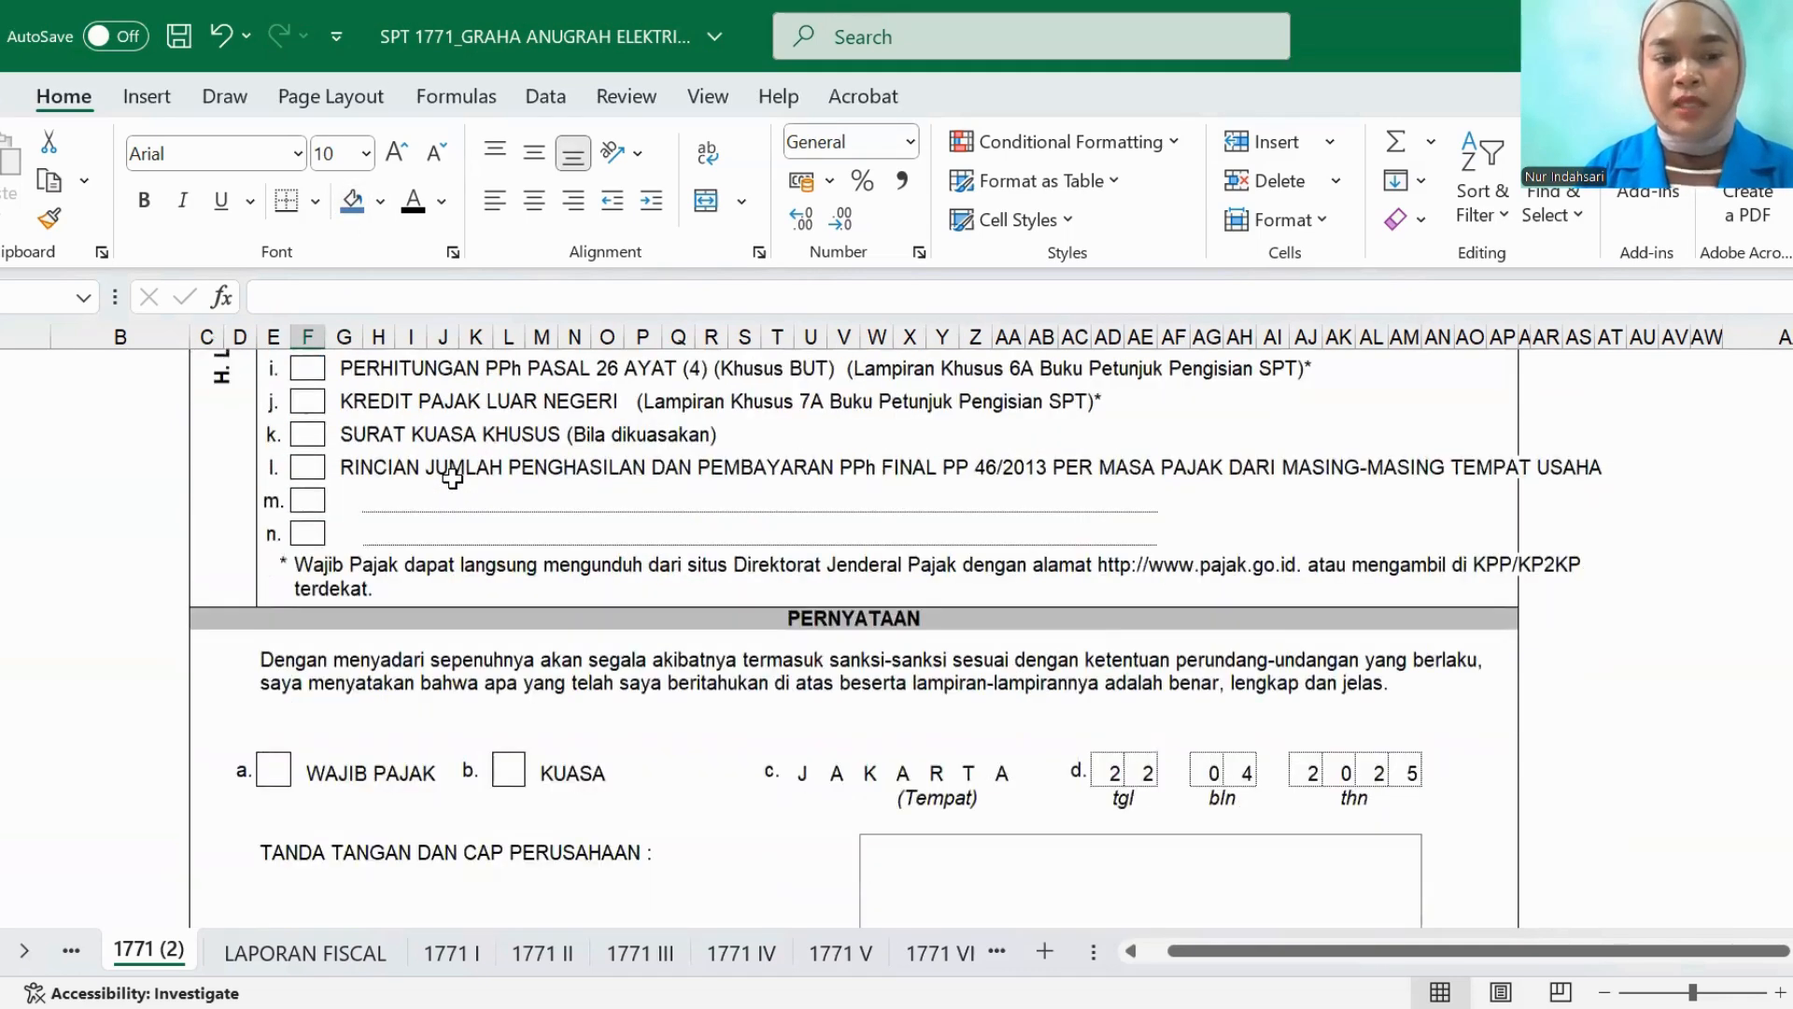
{"action": "left_click", "coordinate": [267, 770]}
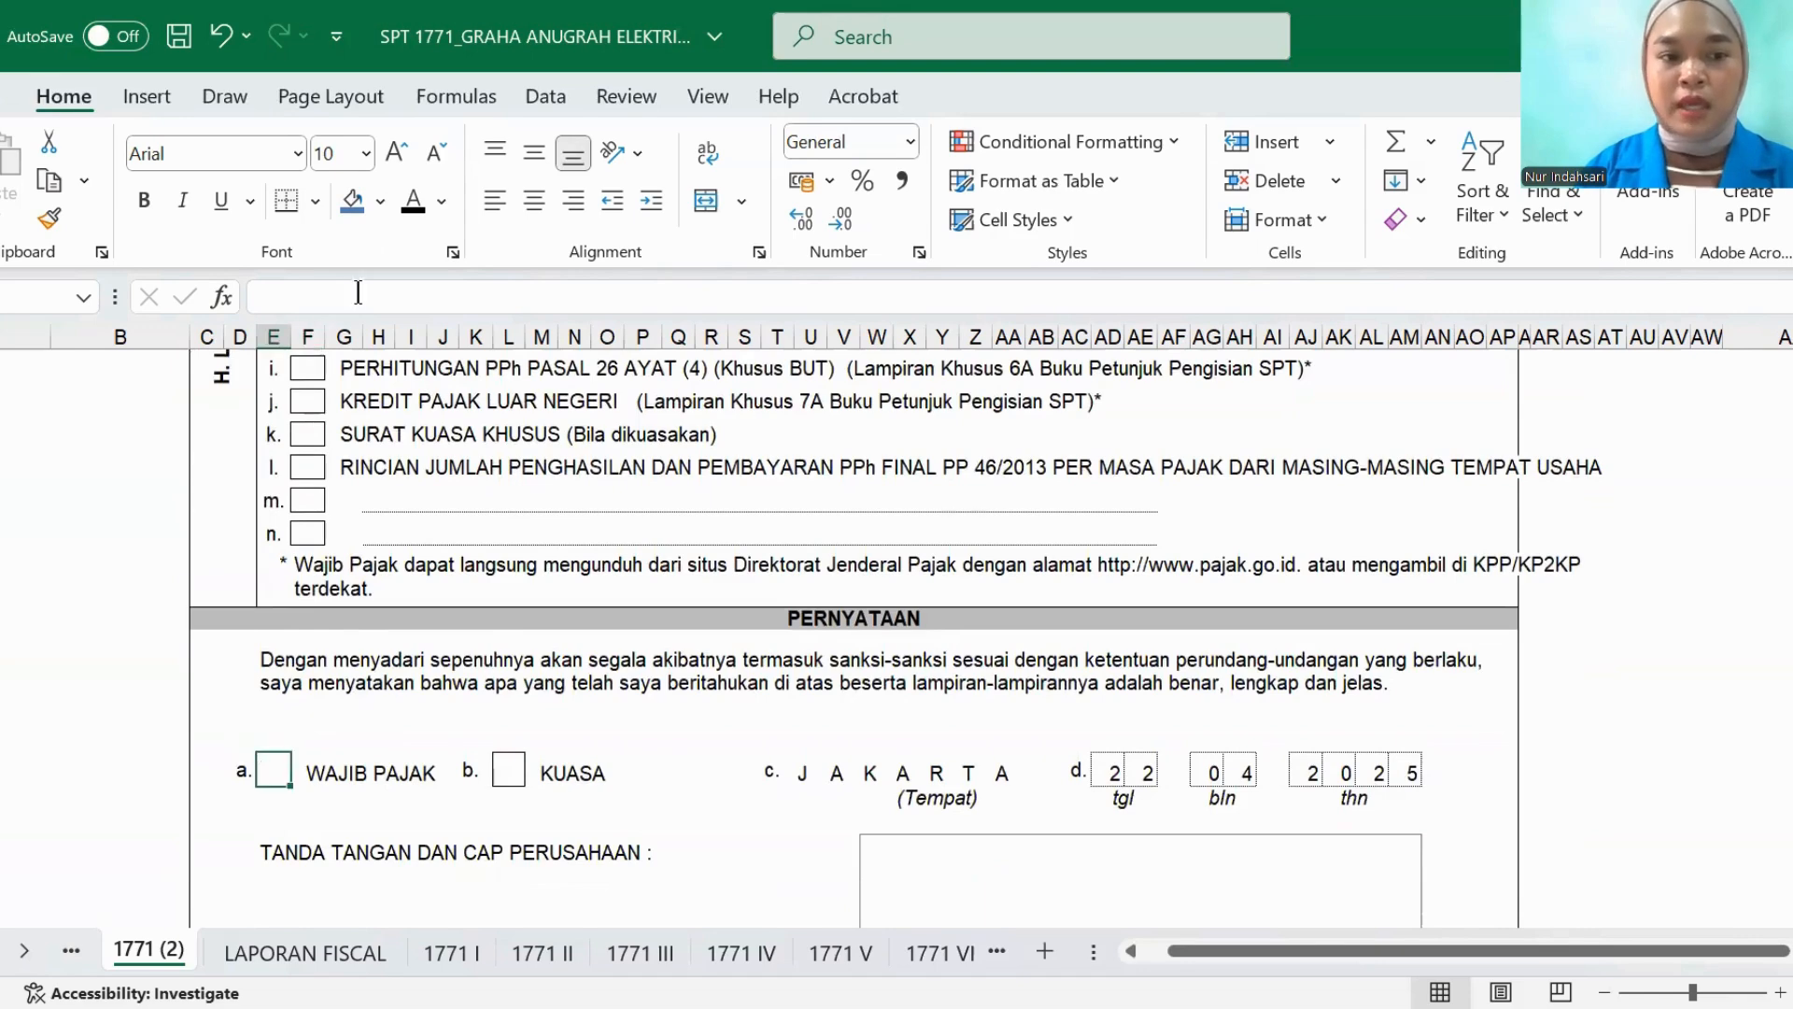
{"action": "left_click", "coordinate": [352, 203]}
{"action": "scroll", "coordinate": [746, 621], "scroll_direction": "down", "scroll_amount": 1}
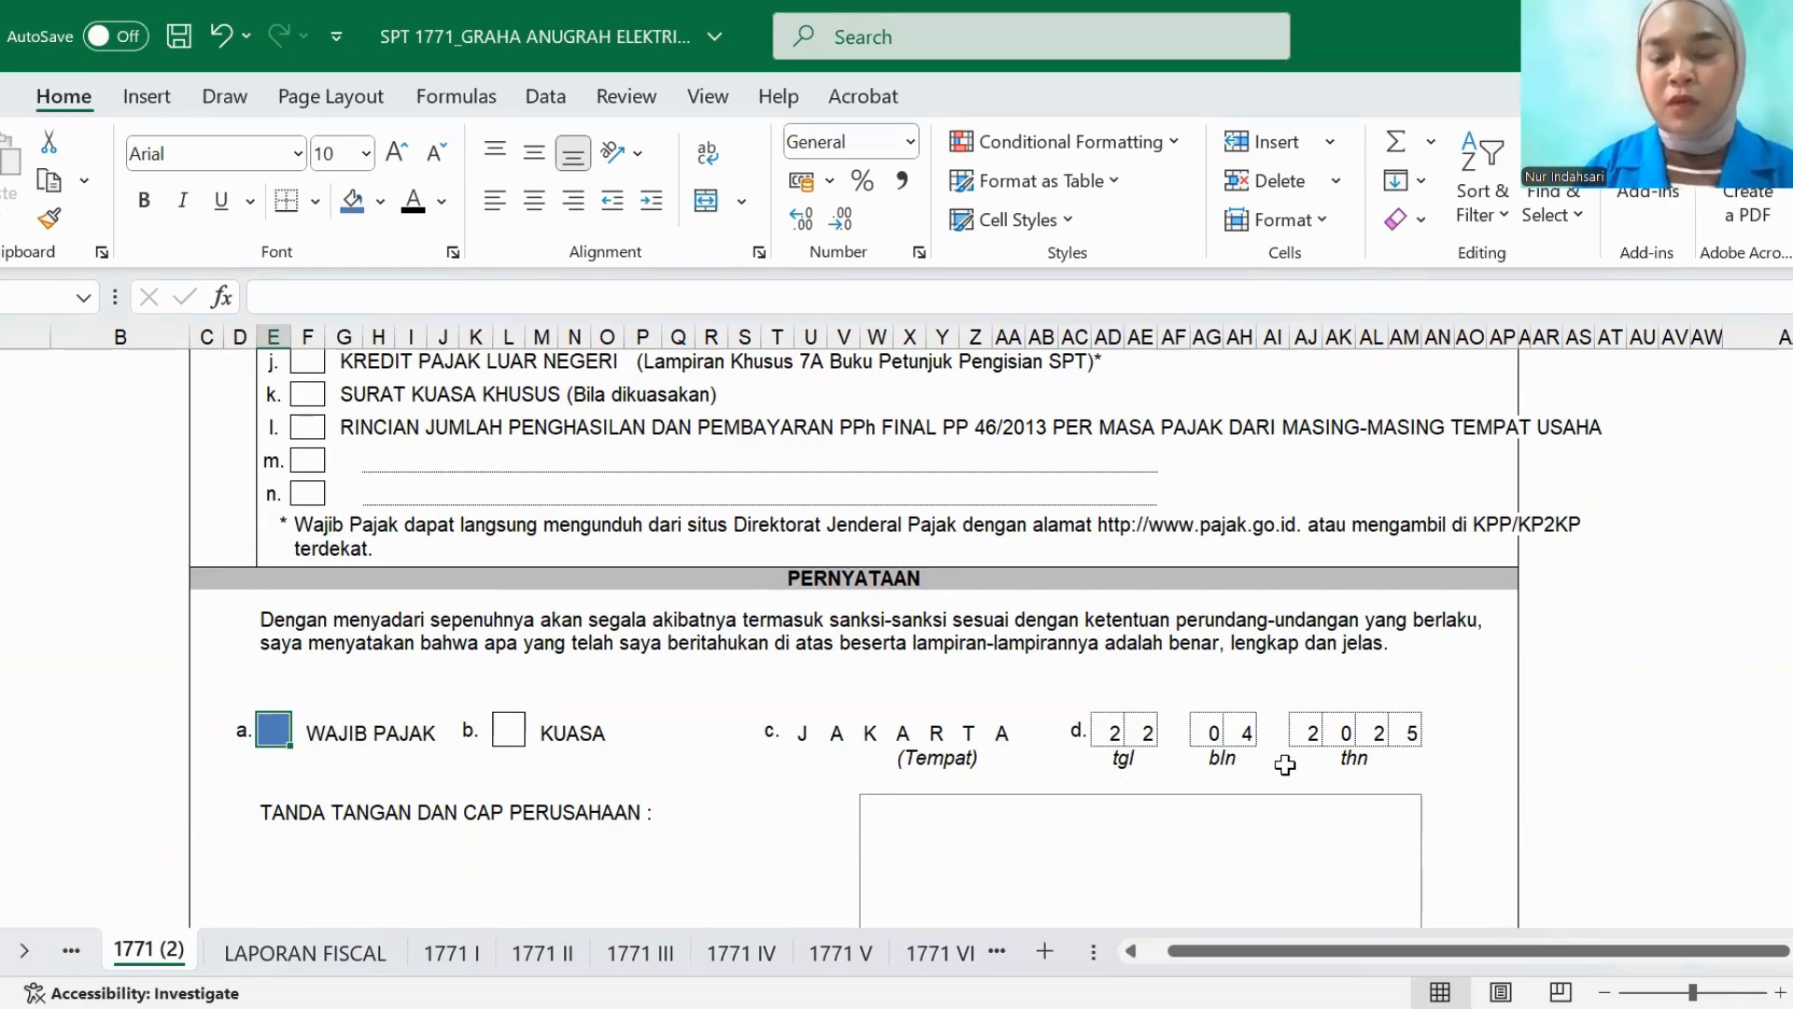
- Examine the signature block in the PERNYATAAN section, then the identity and bookkeeping sections of the main Formulir 1771
{"action": "scroll", "coordinate": [913, 690], "scroll_direction": "down", "scroll_amount": 6}
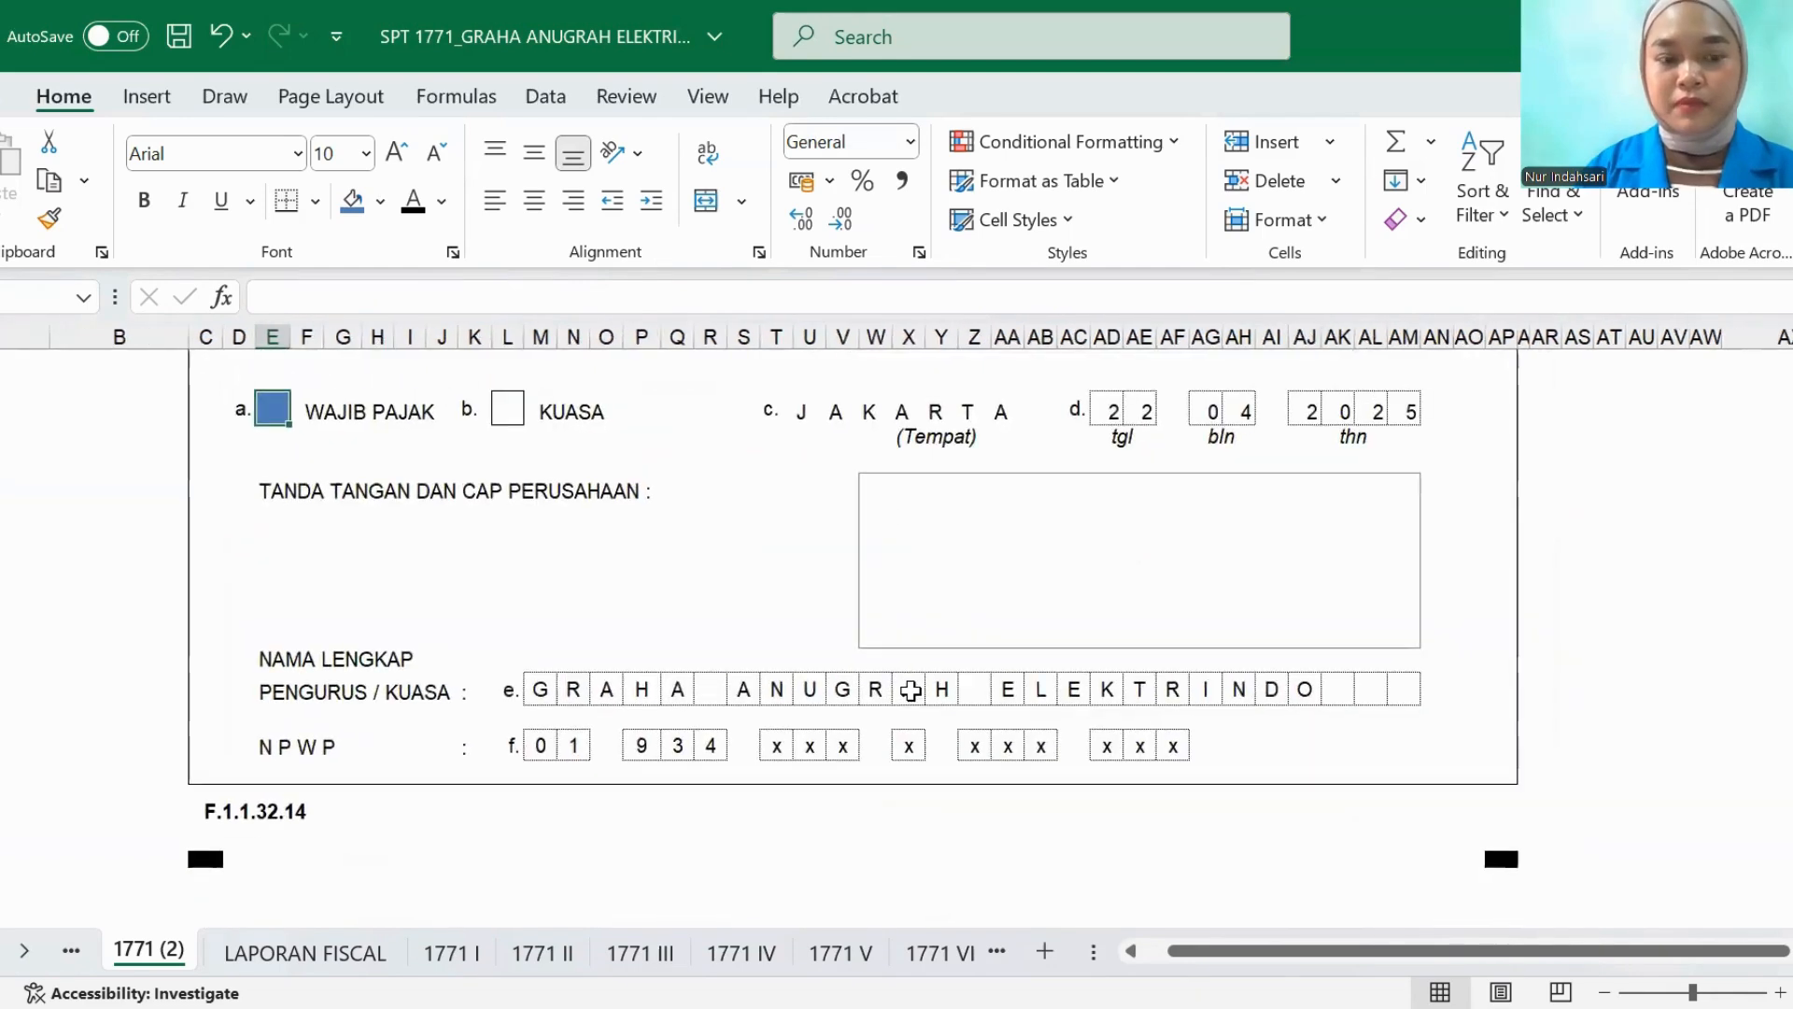
{"action": "scroll", "coordinate": [911, 691], "scroll_direction": "up", "scroll_amount": 1}
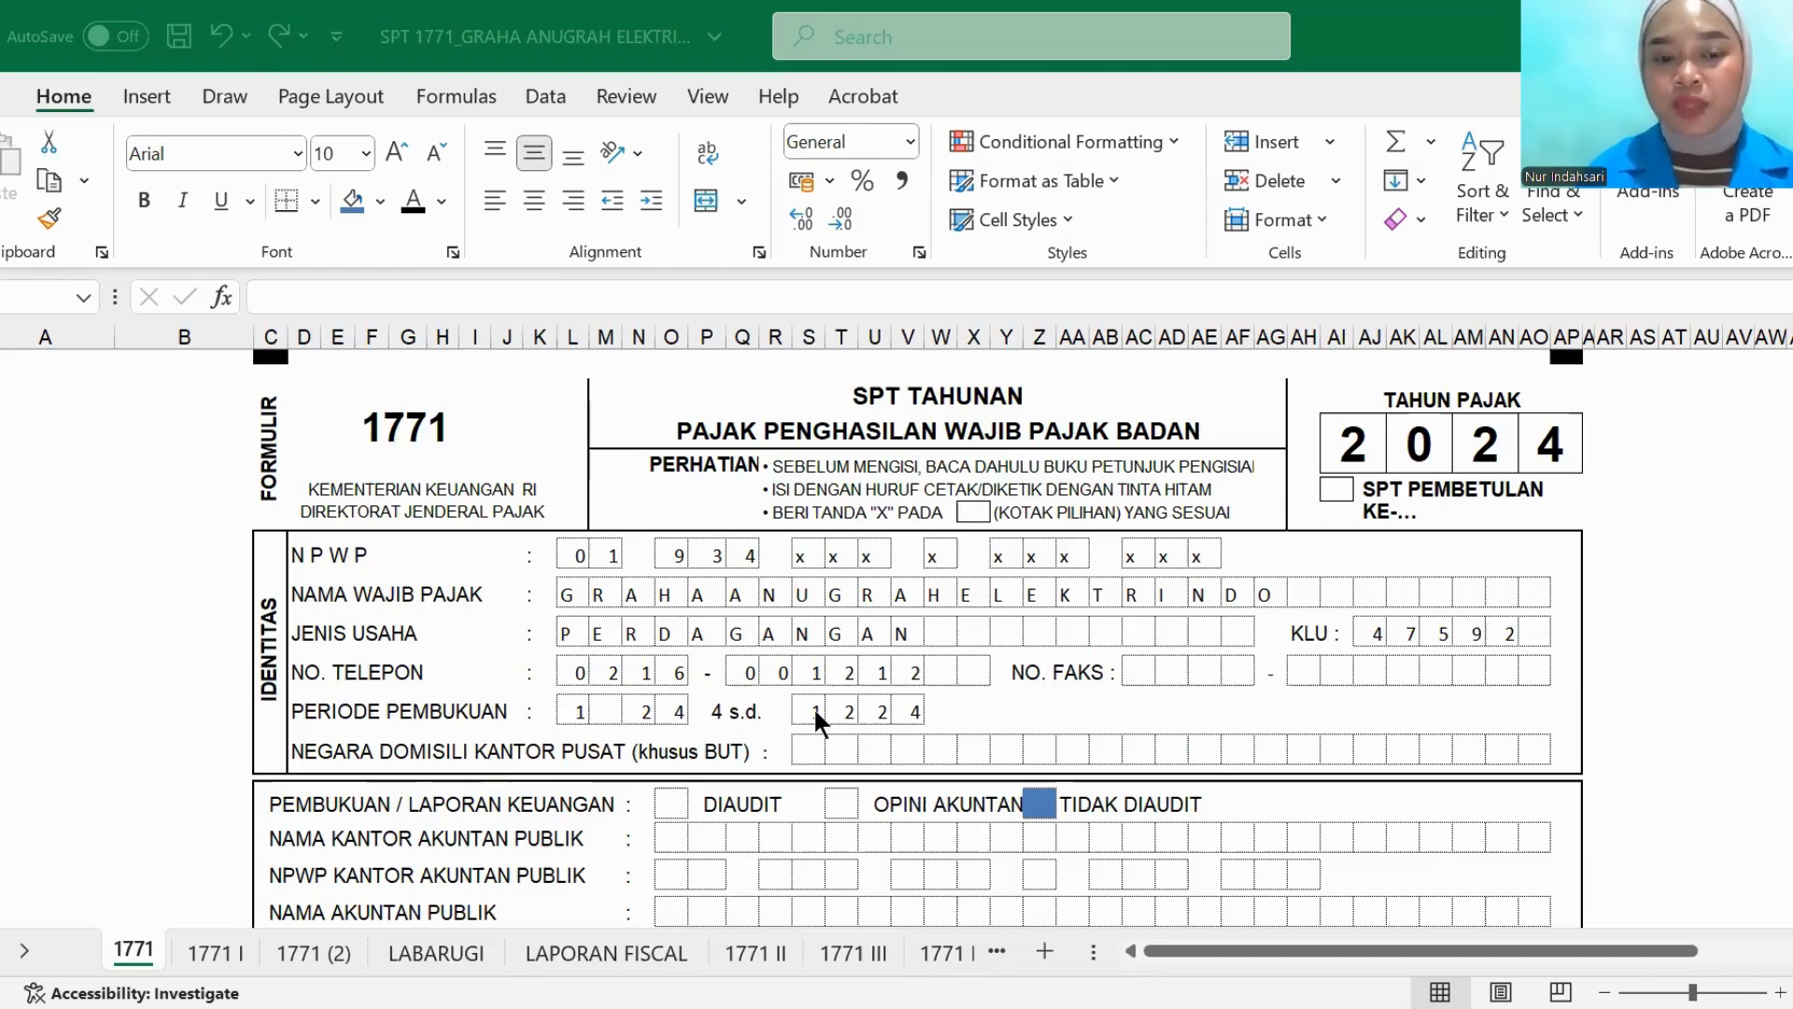
{"action": "scroll", "coordinate": [815, 710], "scroll_direction": "down", "scroll_amount": 2}
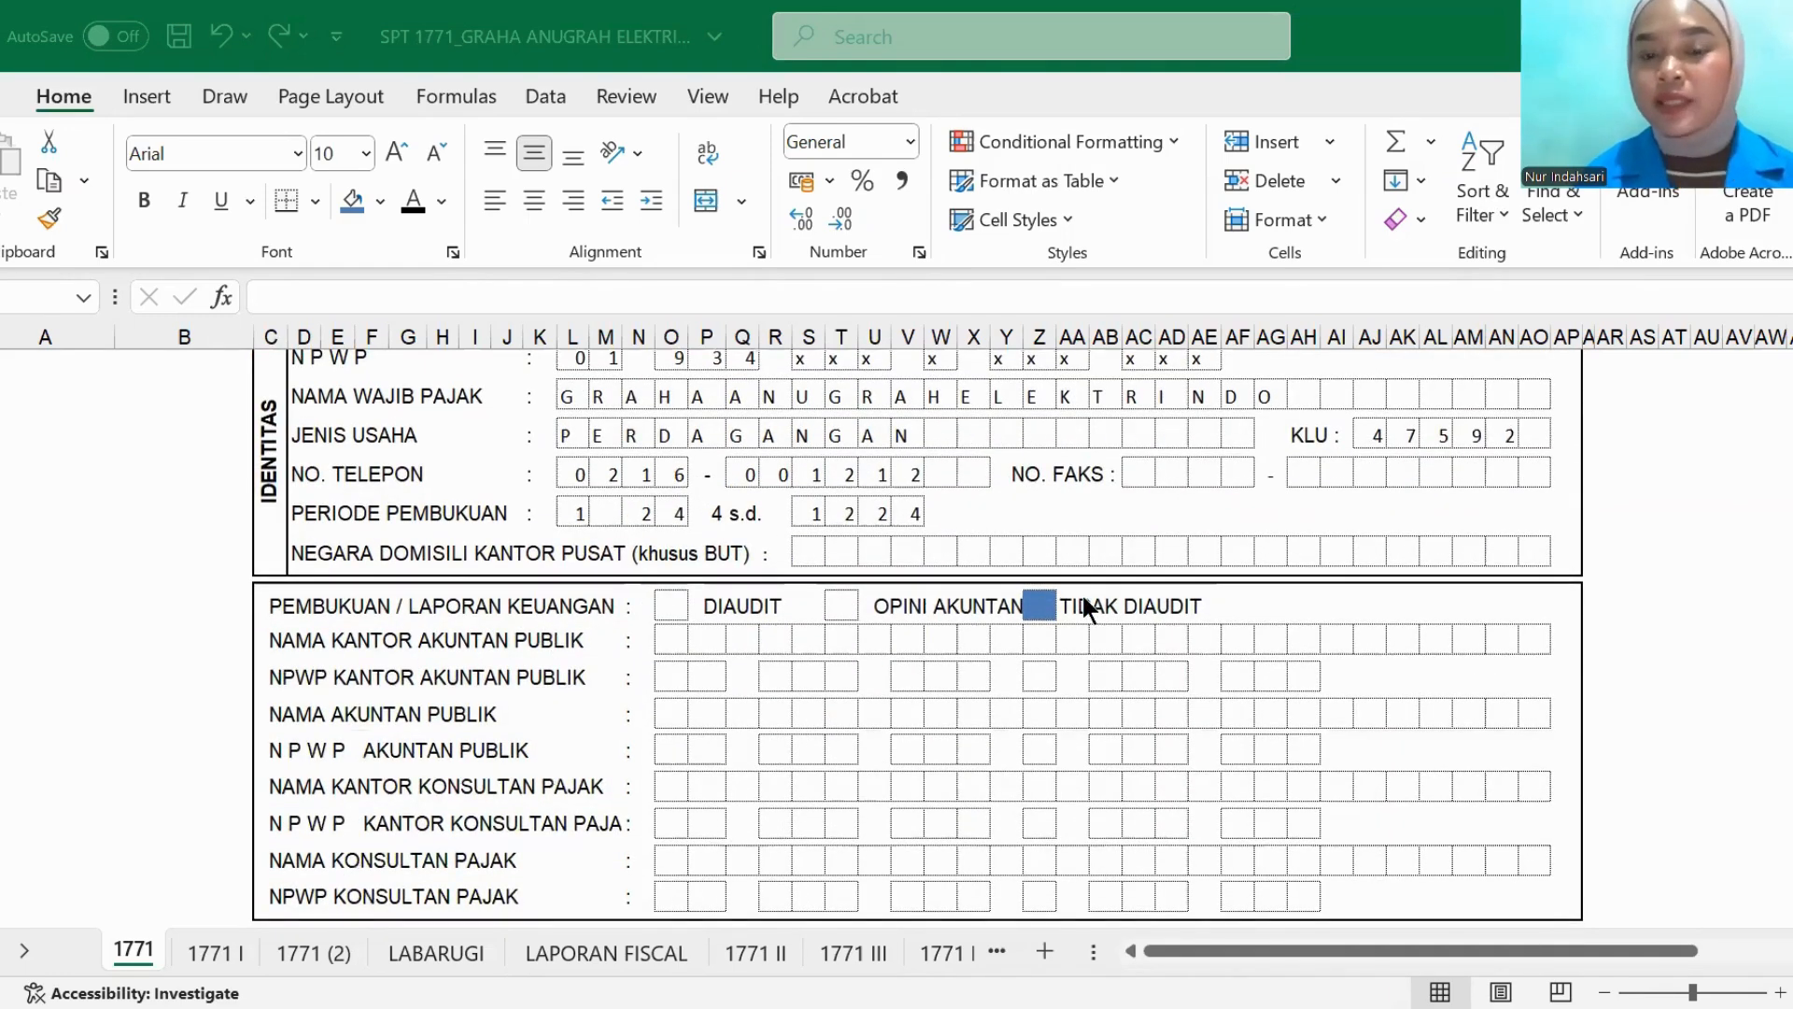
{"action": "scroll", "coordinate": [738, 704], "scroll_direction": "down", "scroll_amount": 3}
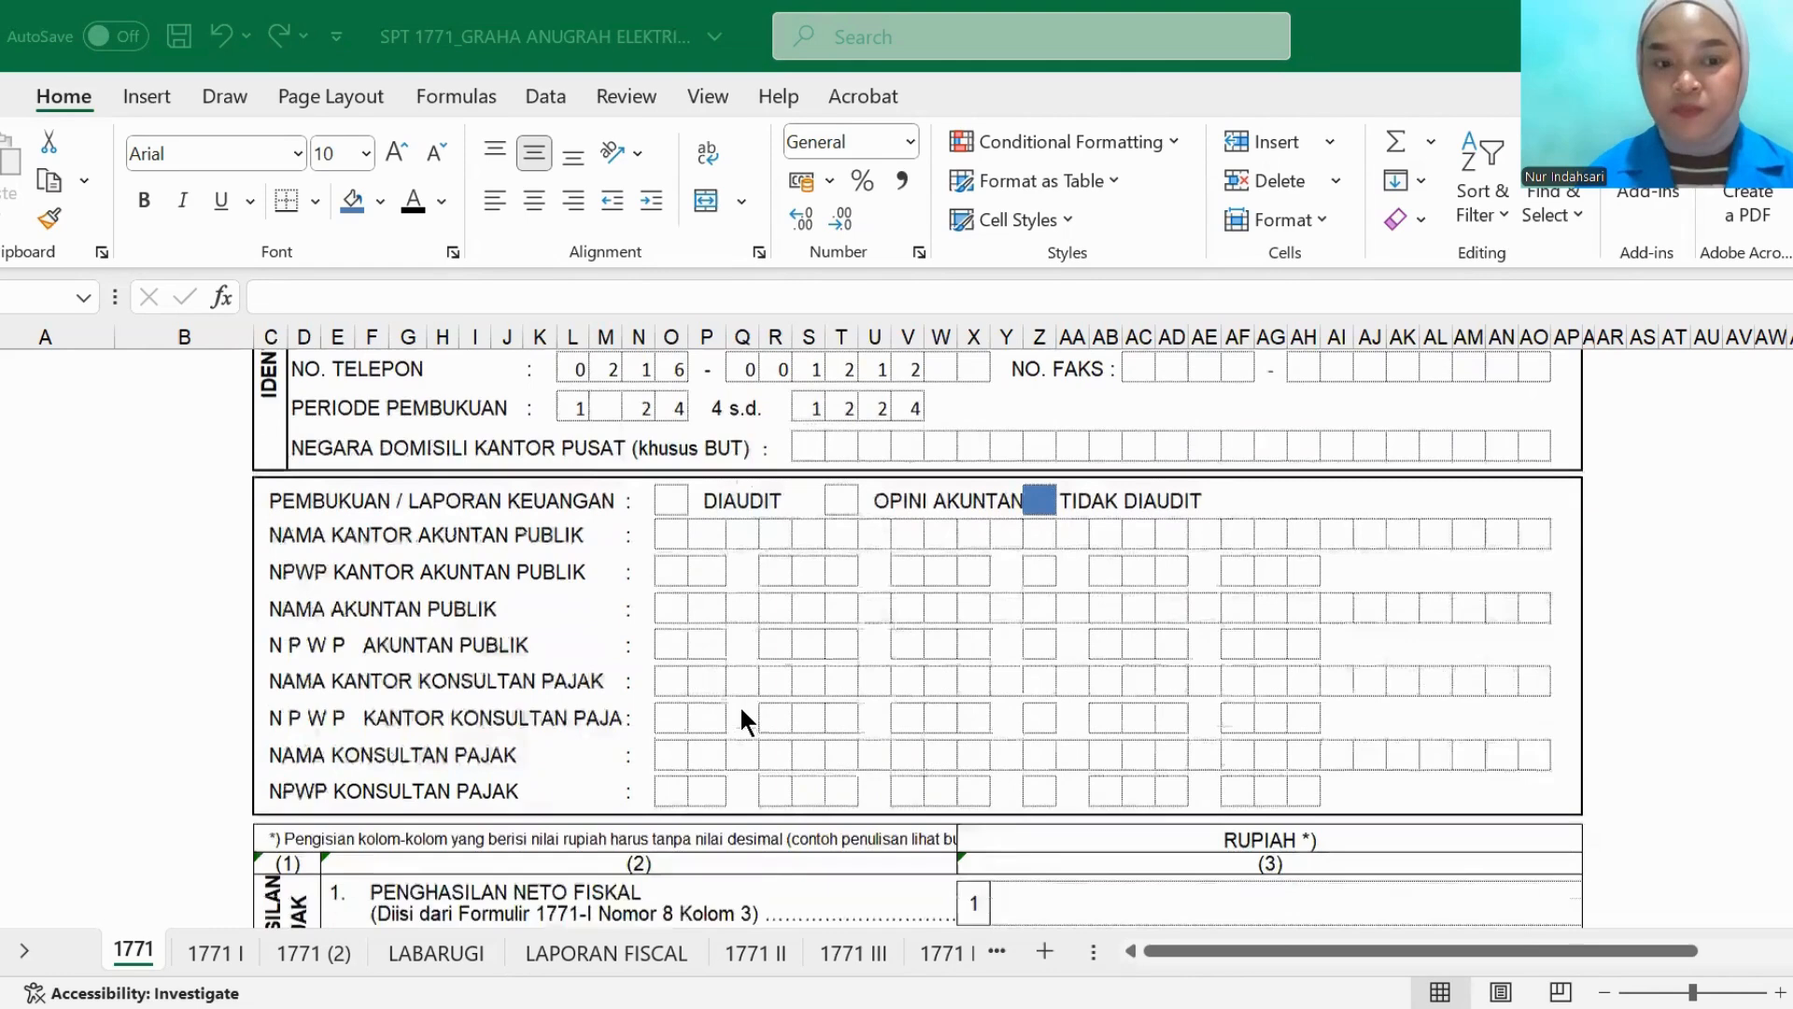
{"action": "scroll", "coordinate": [740, 719], "scroll_direction": "down", "scroll_amount": 2}
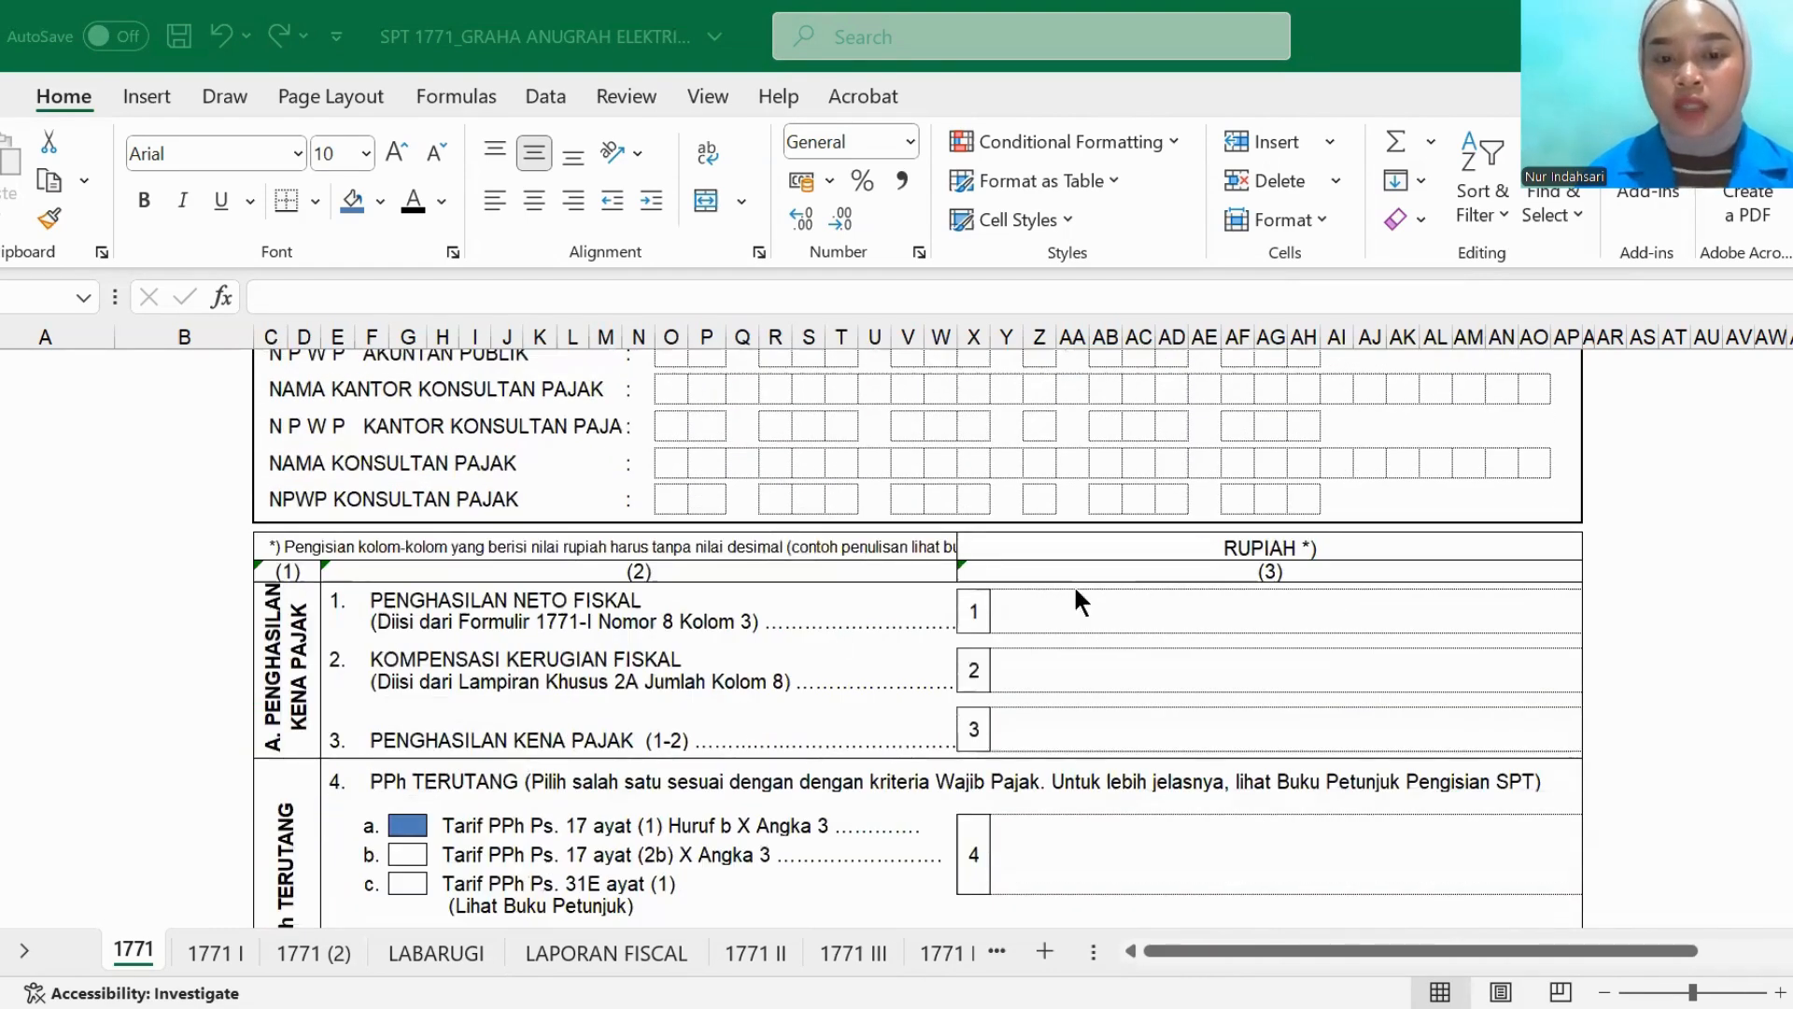
- Reveal the item 1 PENGHASILAN NETO FISKAL amount in black font and compare it with number 8 in the 1771 I sheet
{"action": "left_click", "coordinate": [1066, 622]}
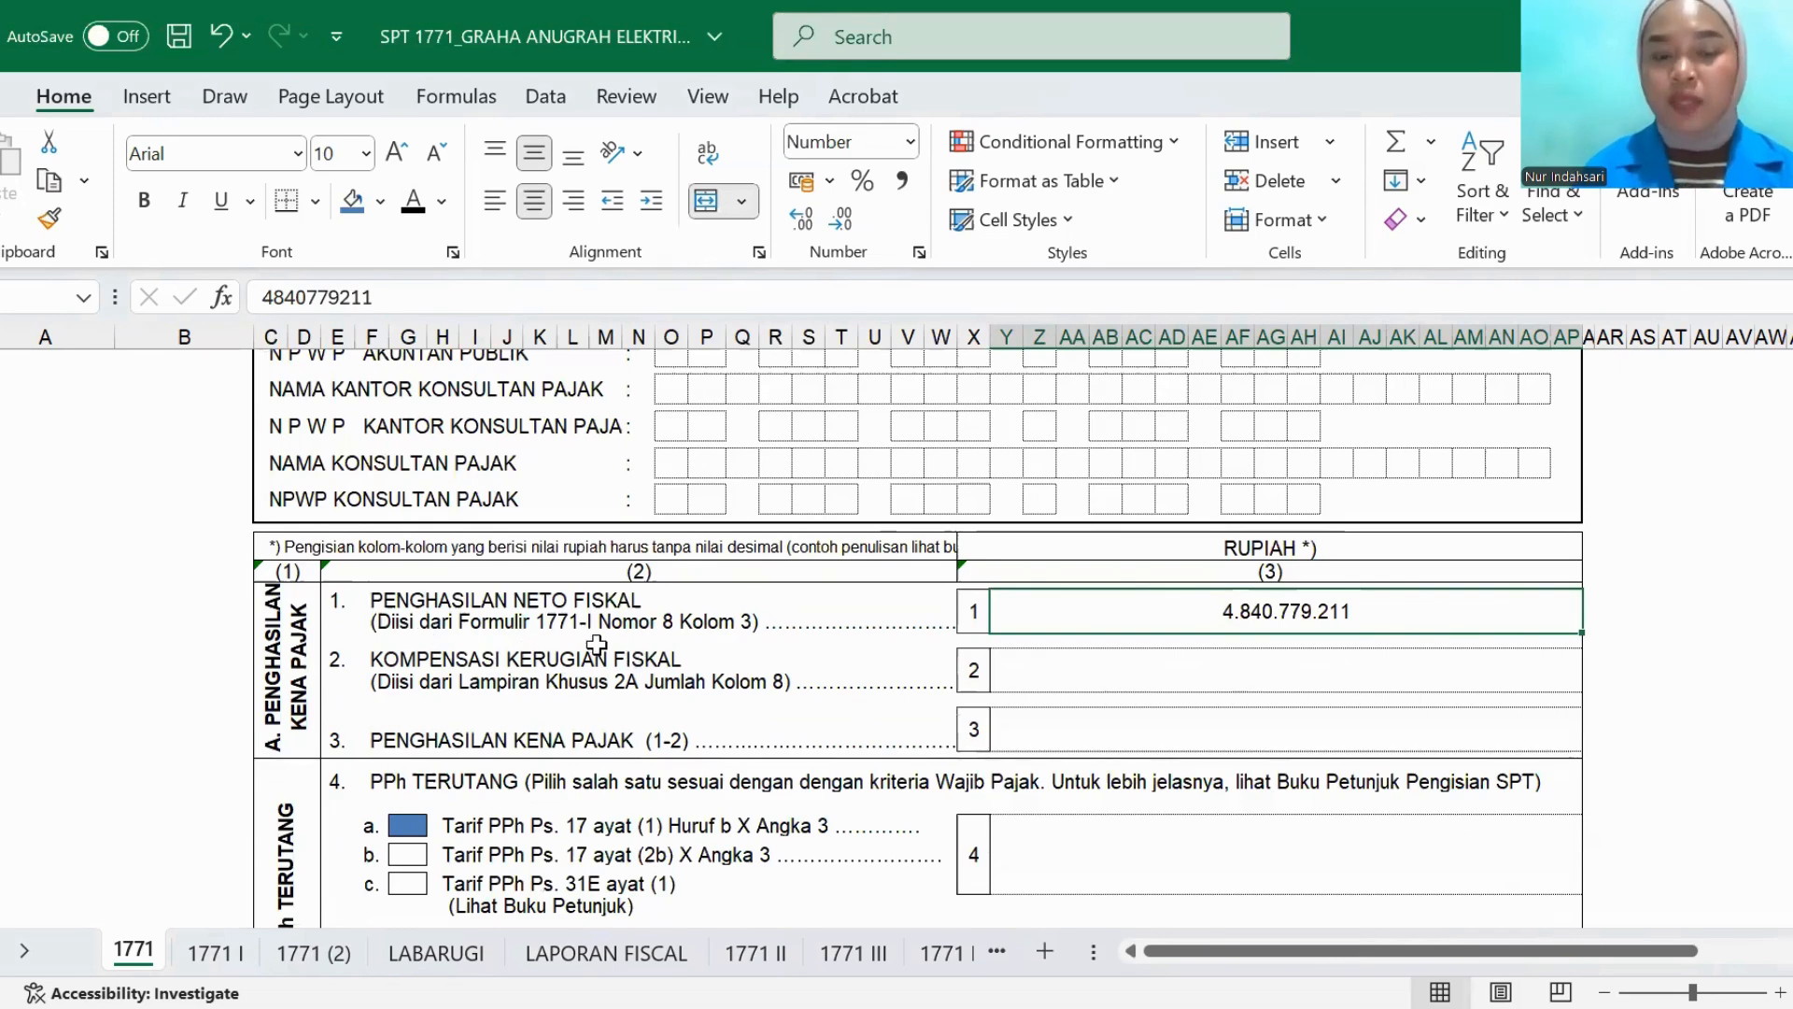
{"action": "left_click", "coordinate": [215, 954]}
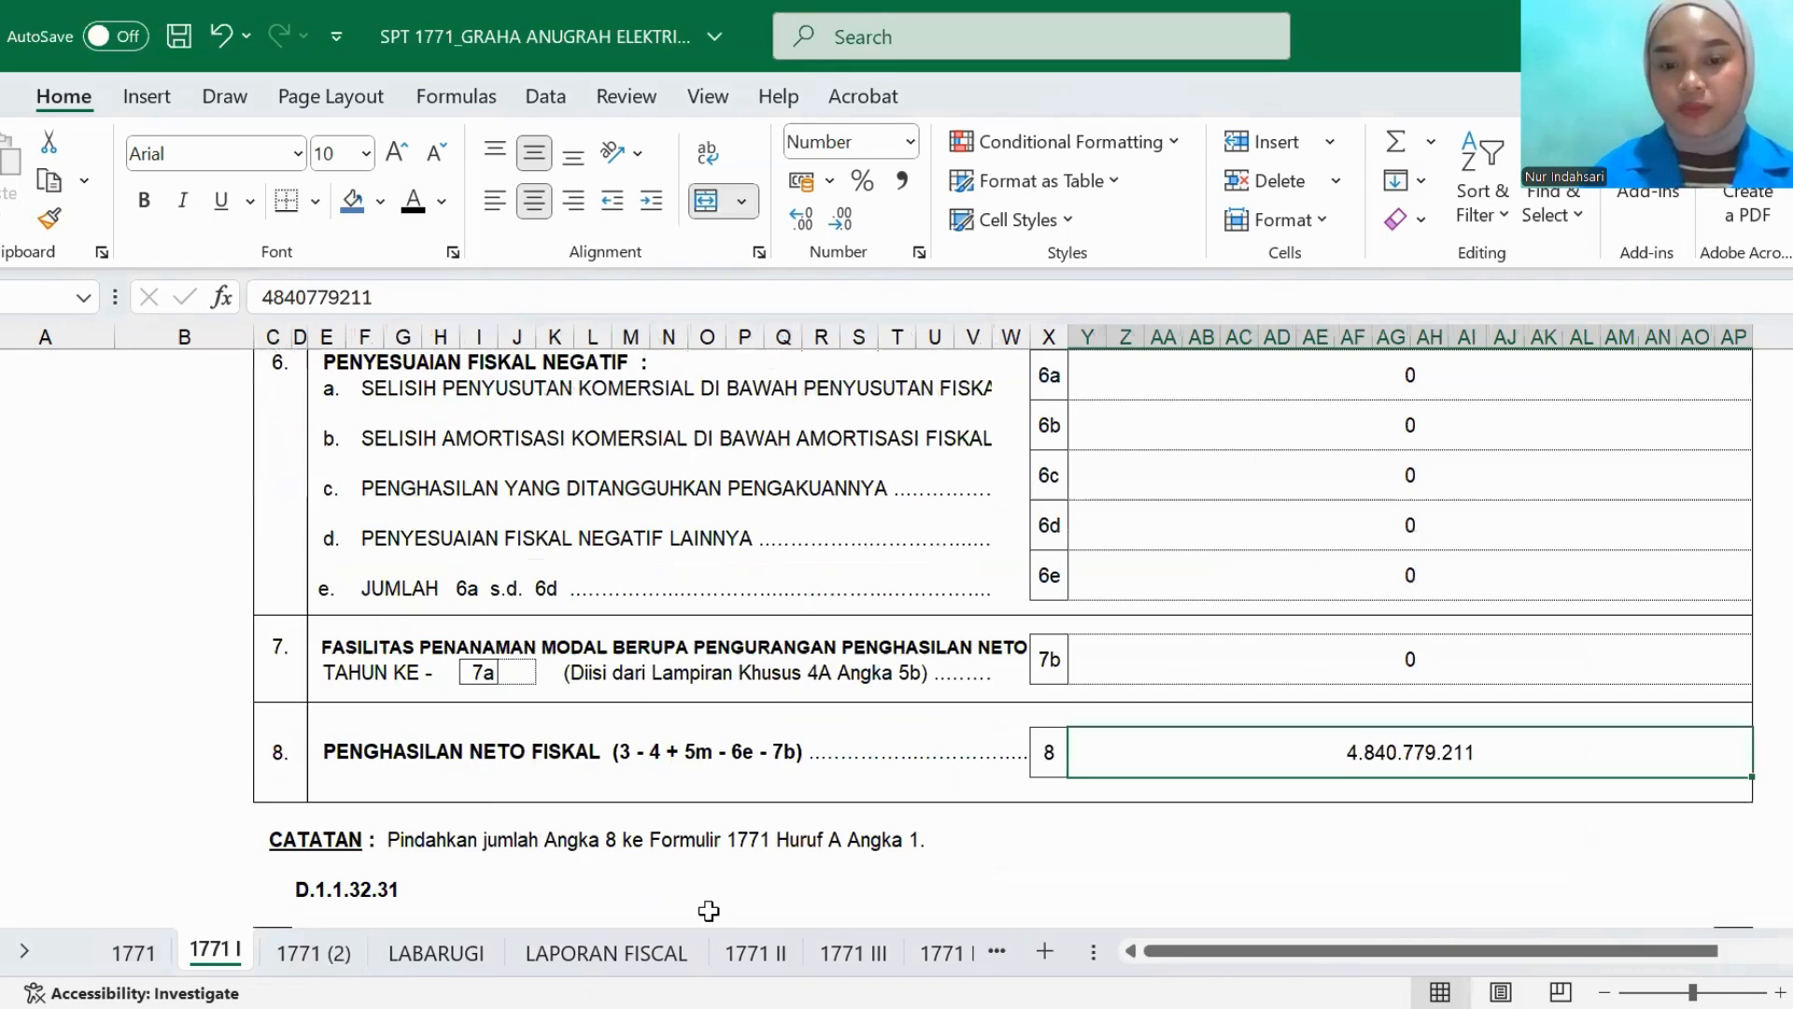
{"action": "left_click", "coordinate": [133, 951]}
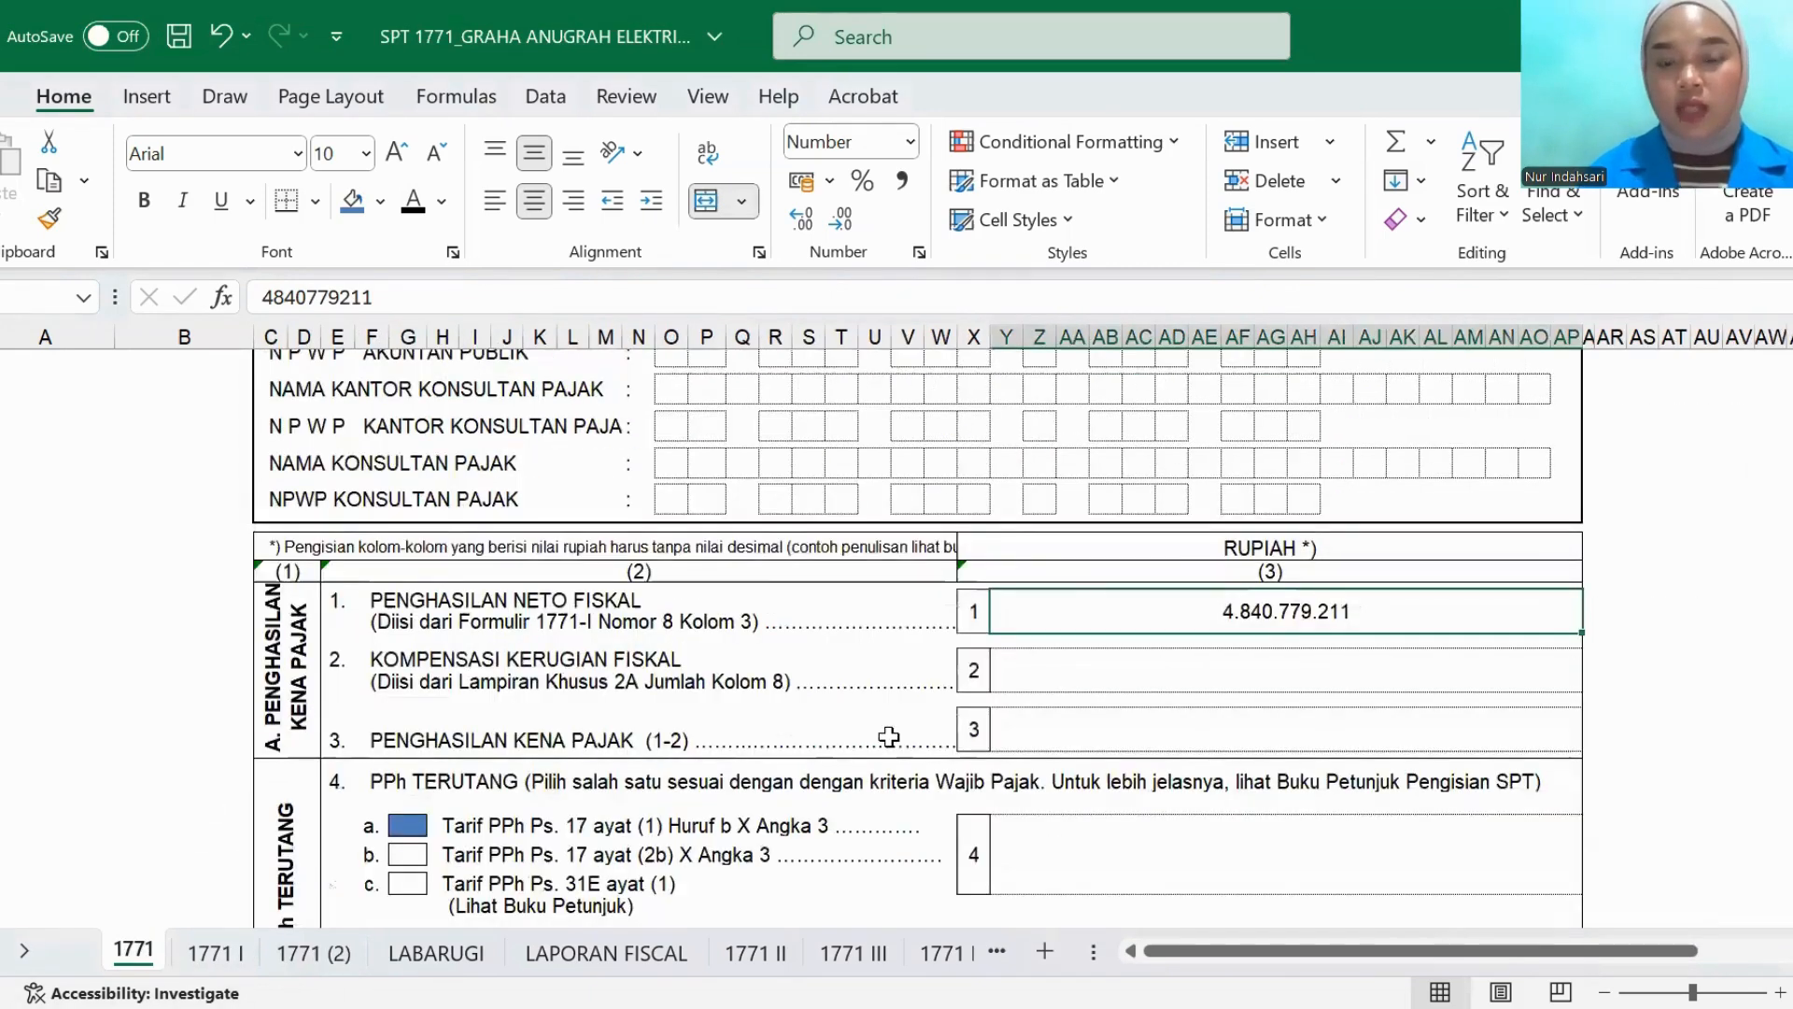
- Reveal the hidden amounts for item 2, KOMPENSASI KERUGIAN FISKAL, and item 3, PENGHASILAN KENA PAJAK, with black font color
{"action": "left_click", "coordinate": [1052, 682]}
{"action": "type", "text": "0"}
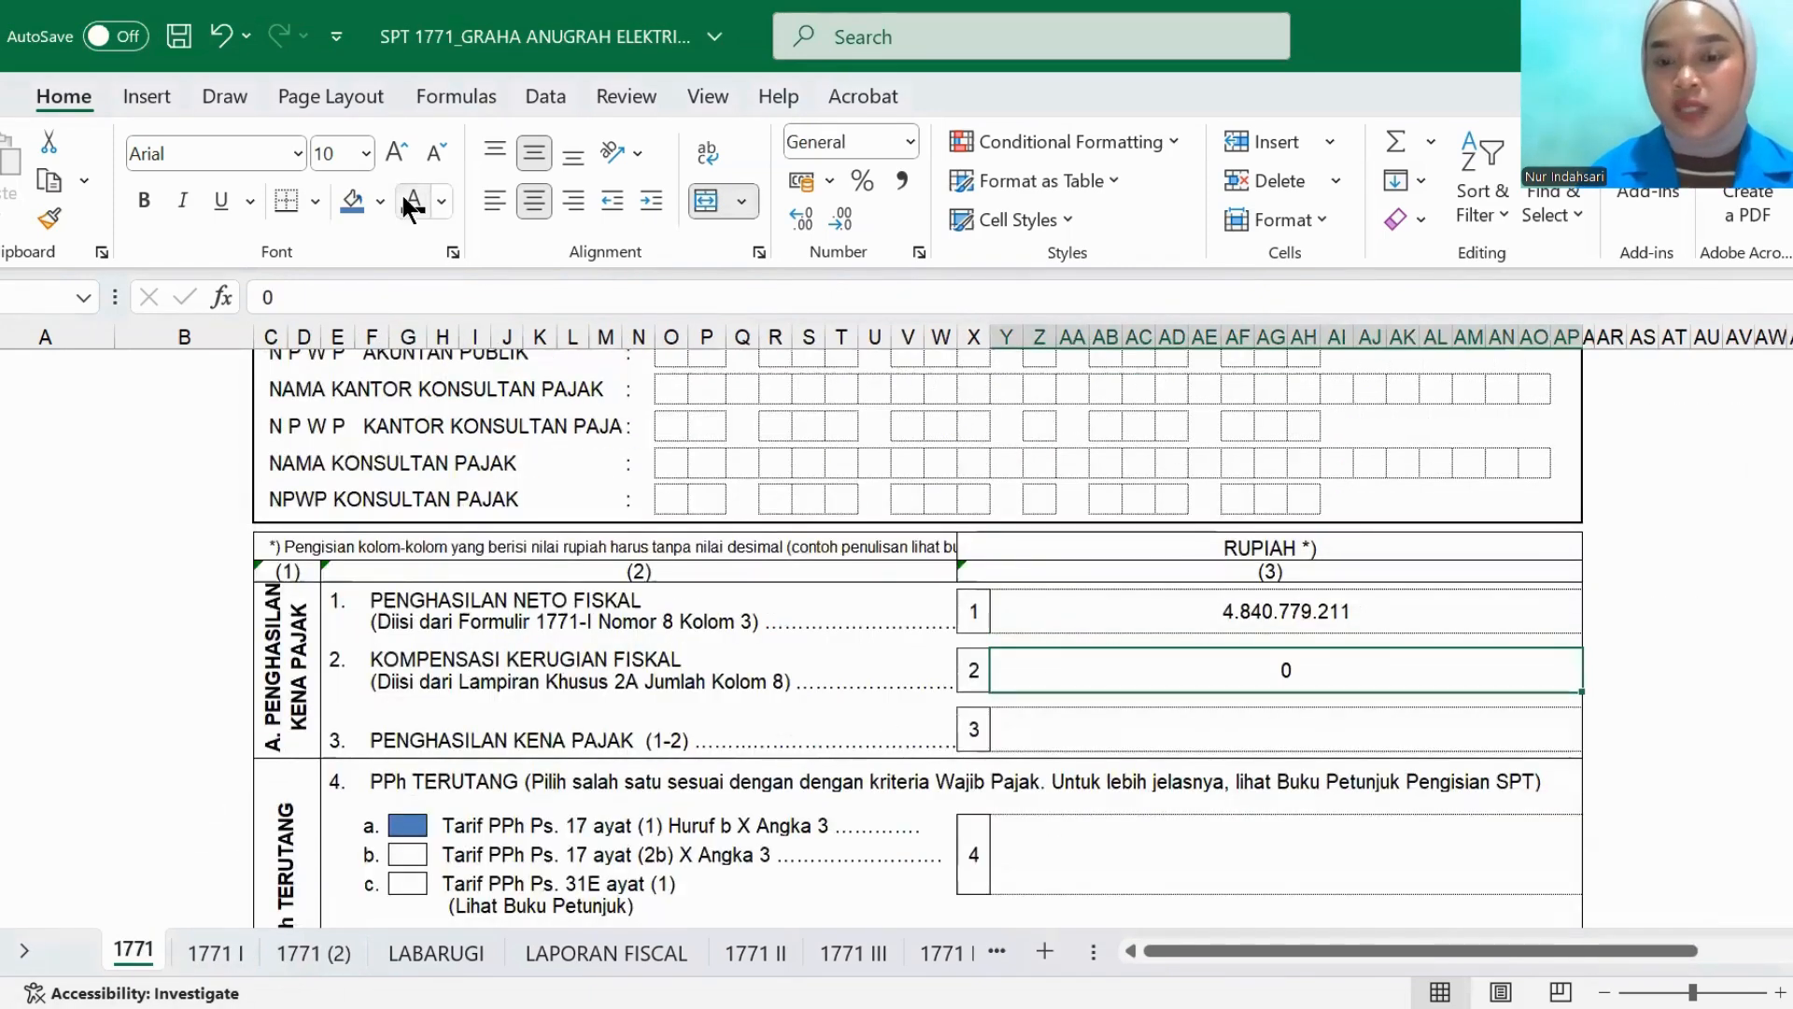
{"action": "key", "text": "Return"}
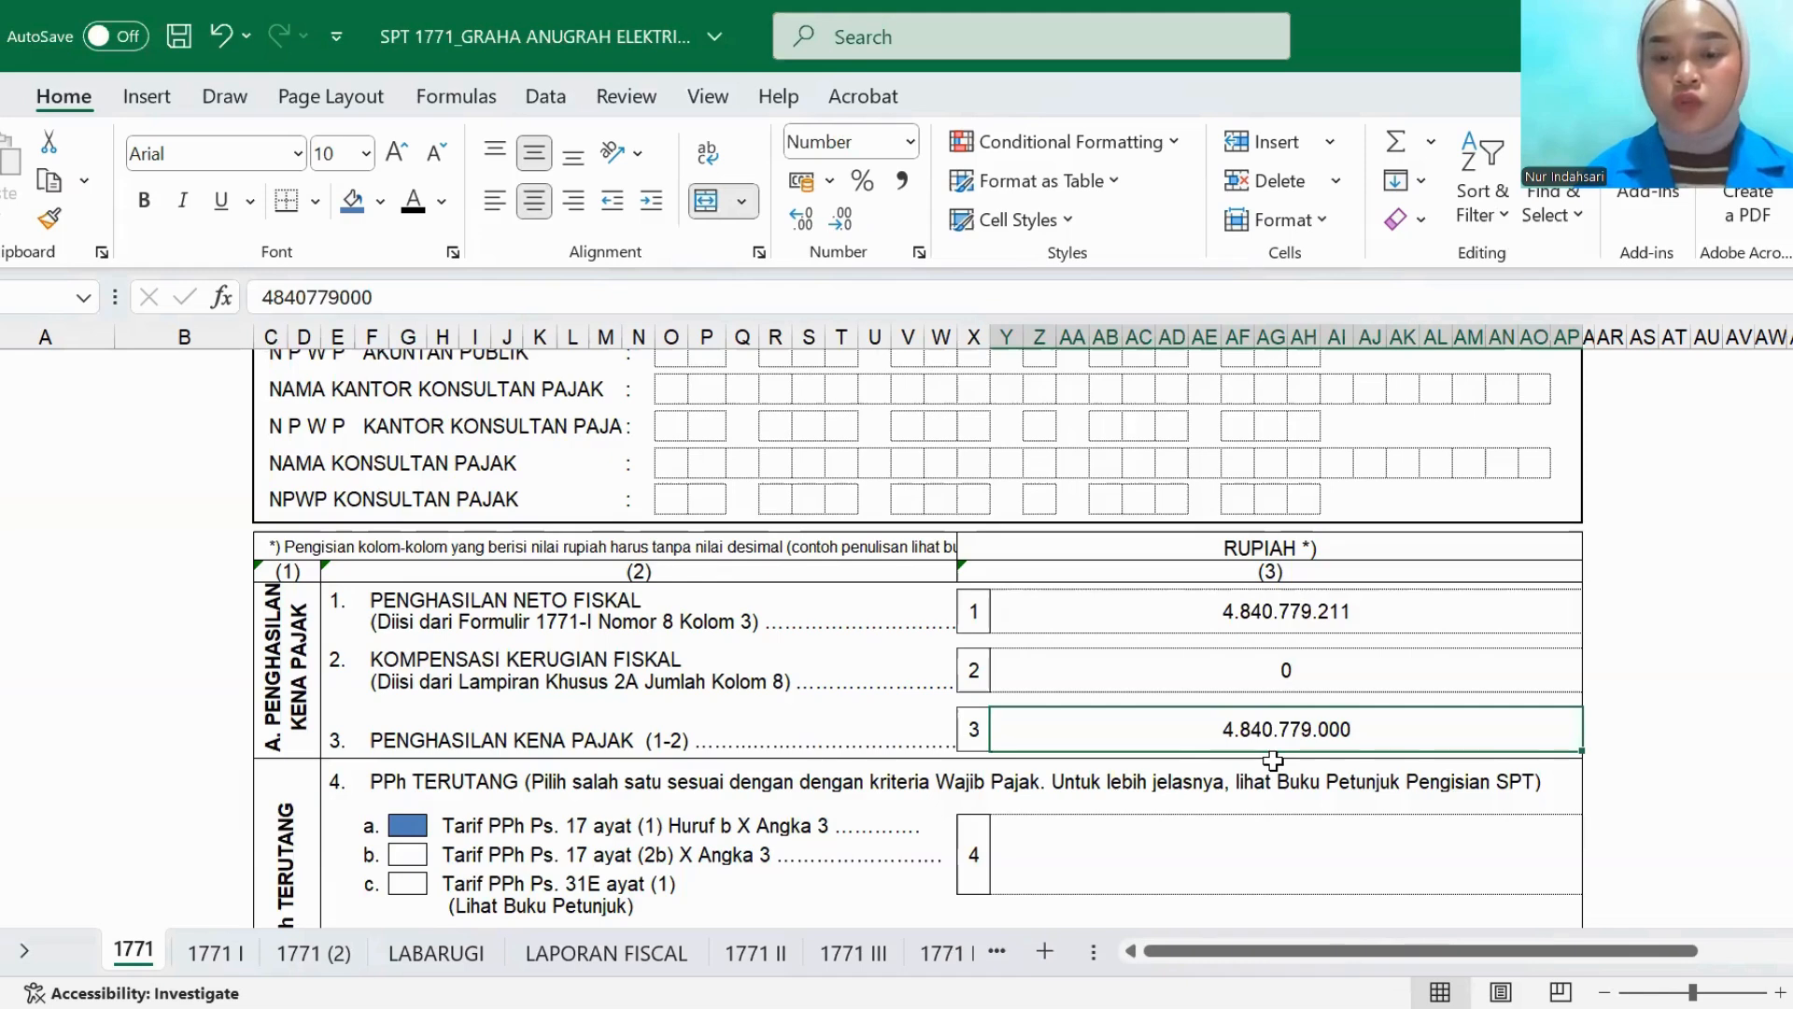
- Reveal the item 4 PPh TERUTANG amount in black font and check it against the PPh line in the LABARUGI sheet
{"action": "scroll", "coordinate": [1273, 760], "scroll_direction": "down", "scroll_amount": 2}
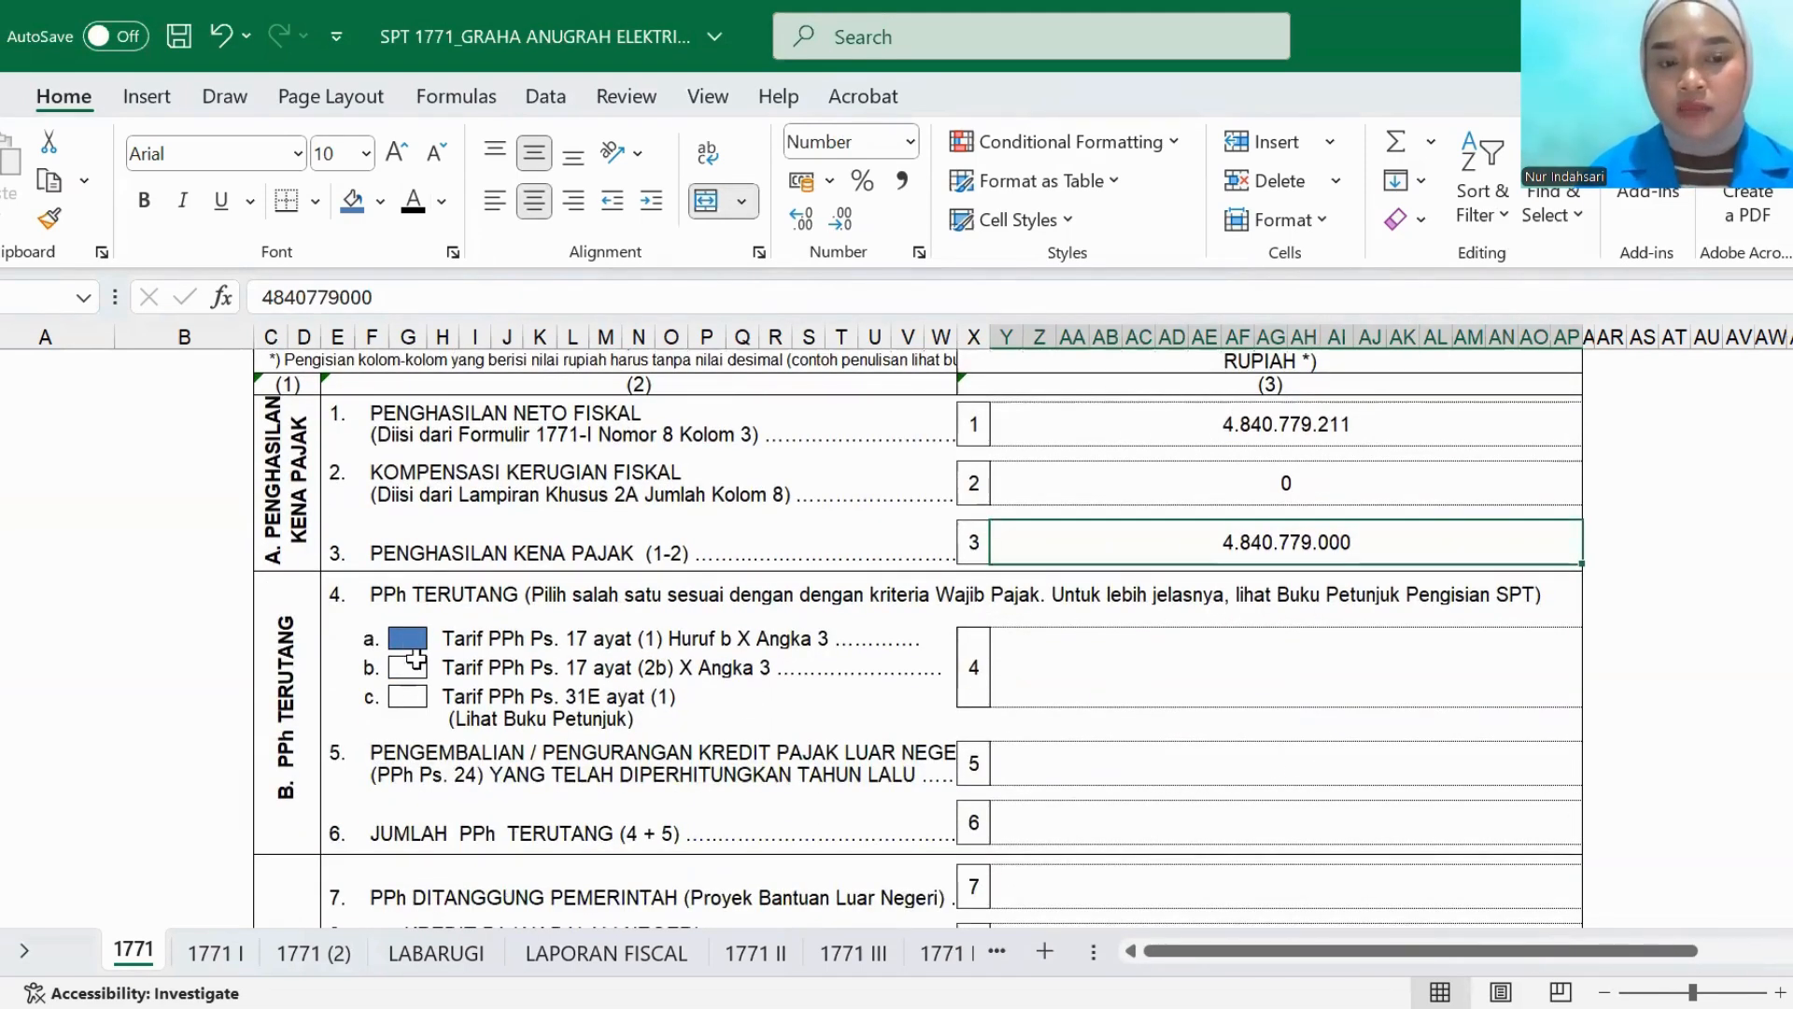
{"action": "left_click", "coordinate": [1059, 673]}
{"action": "left_click", "coordinate": [408, 203]}
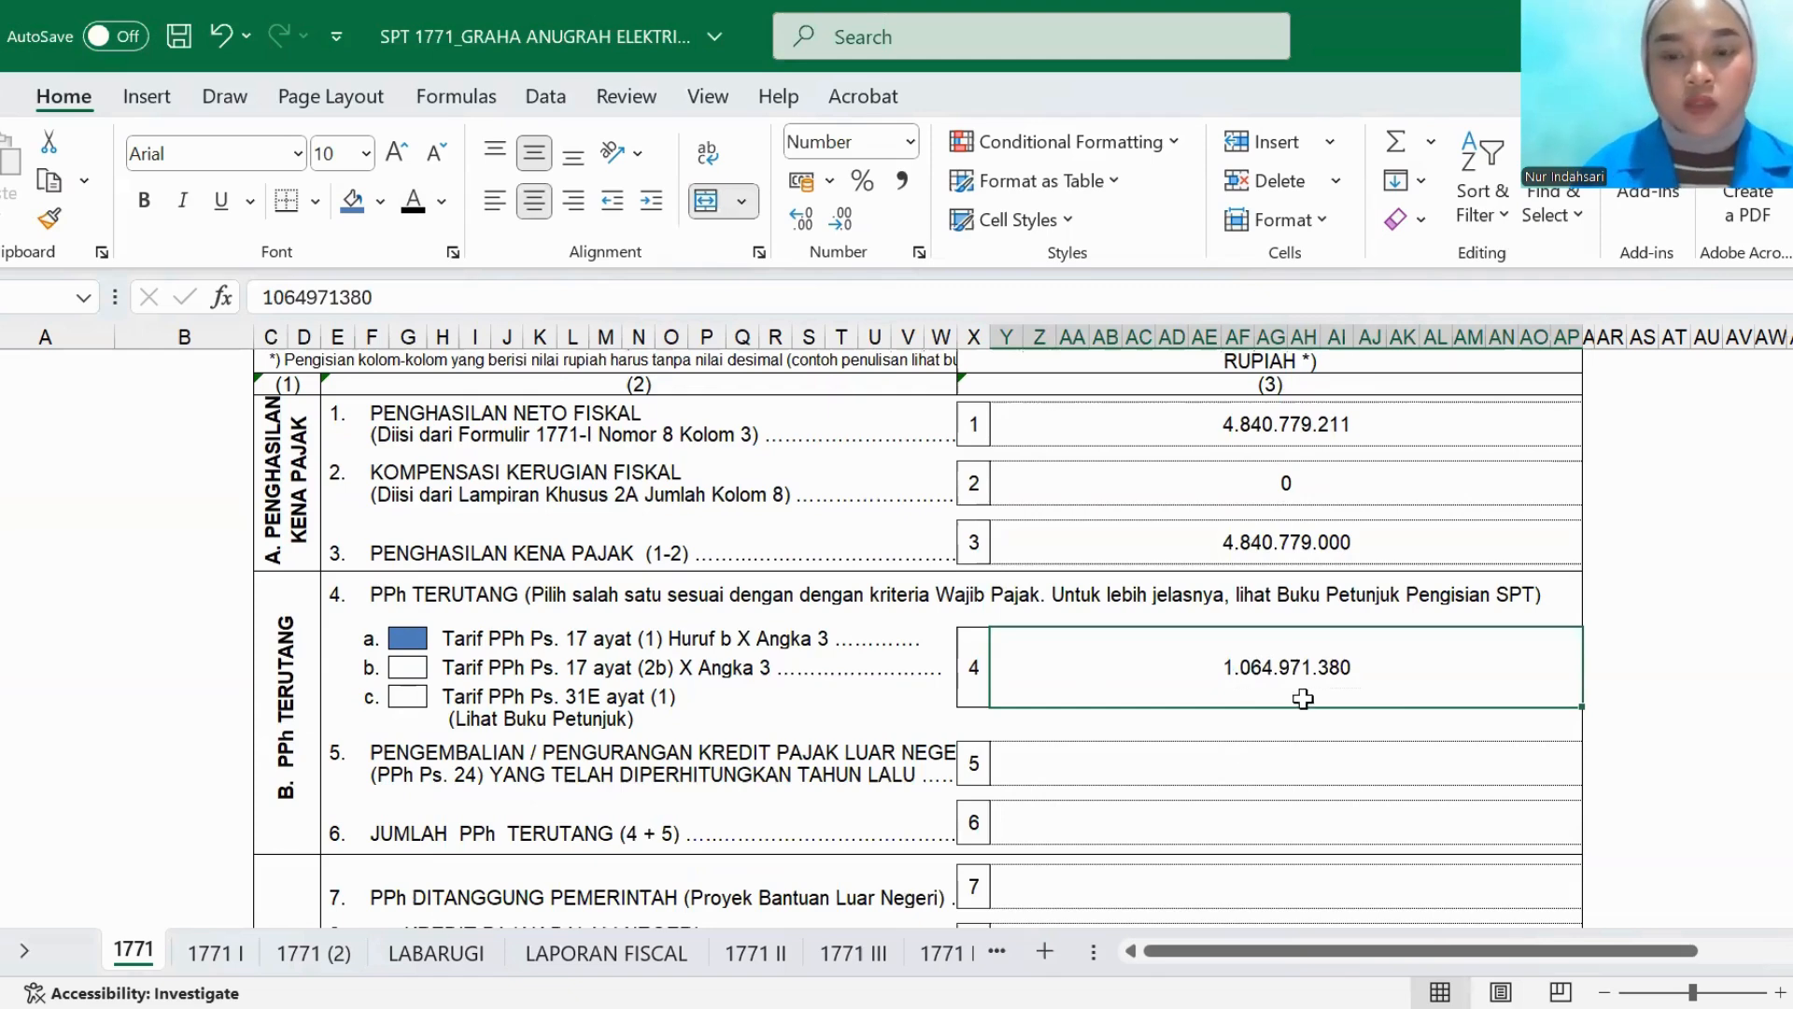
{"action": "left_click", "coordinate": [456, 949]}
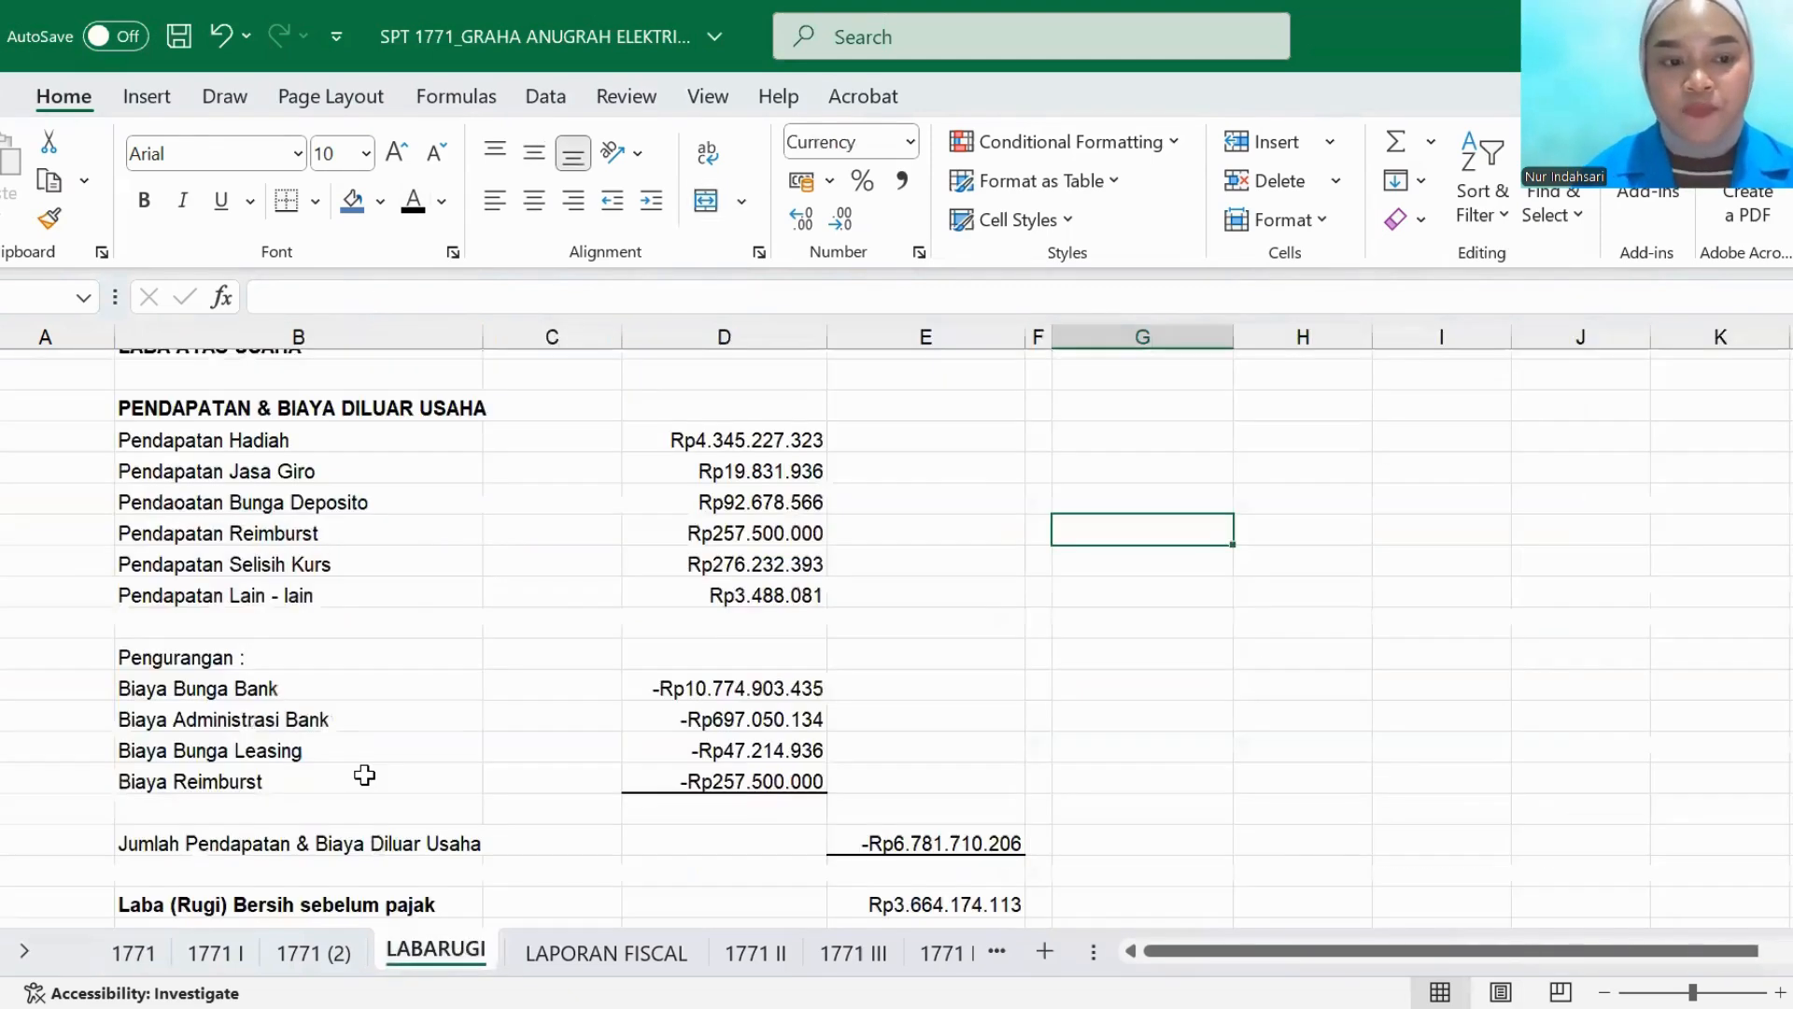
{"action": "scroll", "coordinate": [363, 773], "scroll_direction": "down", "scroll_amount": 2}
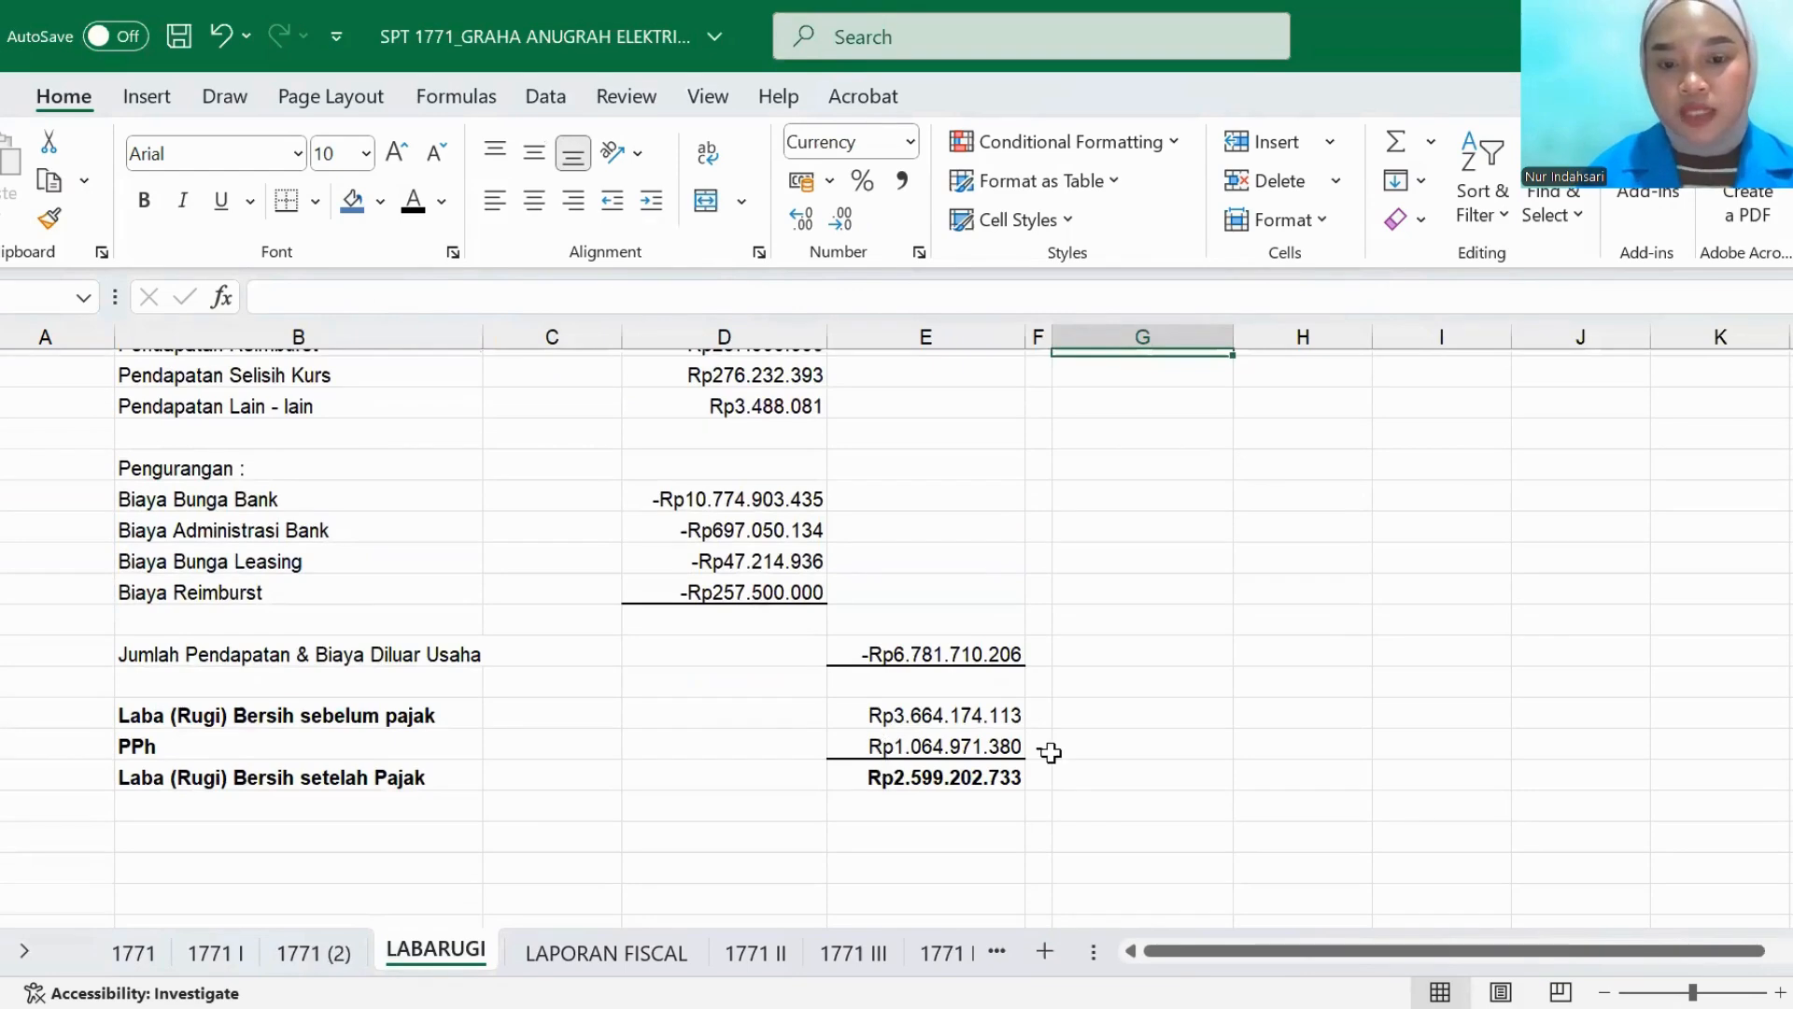
{"action": "left_click", "coordinate": [140, 951]}
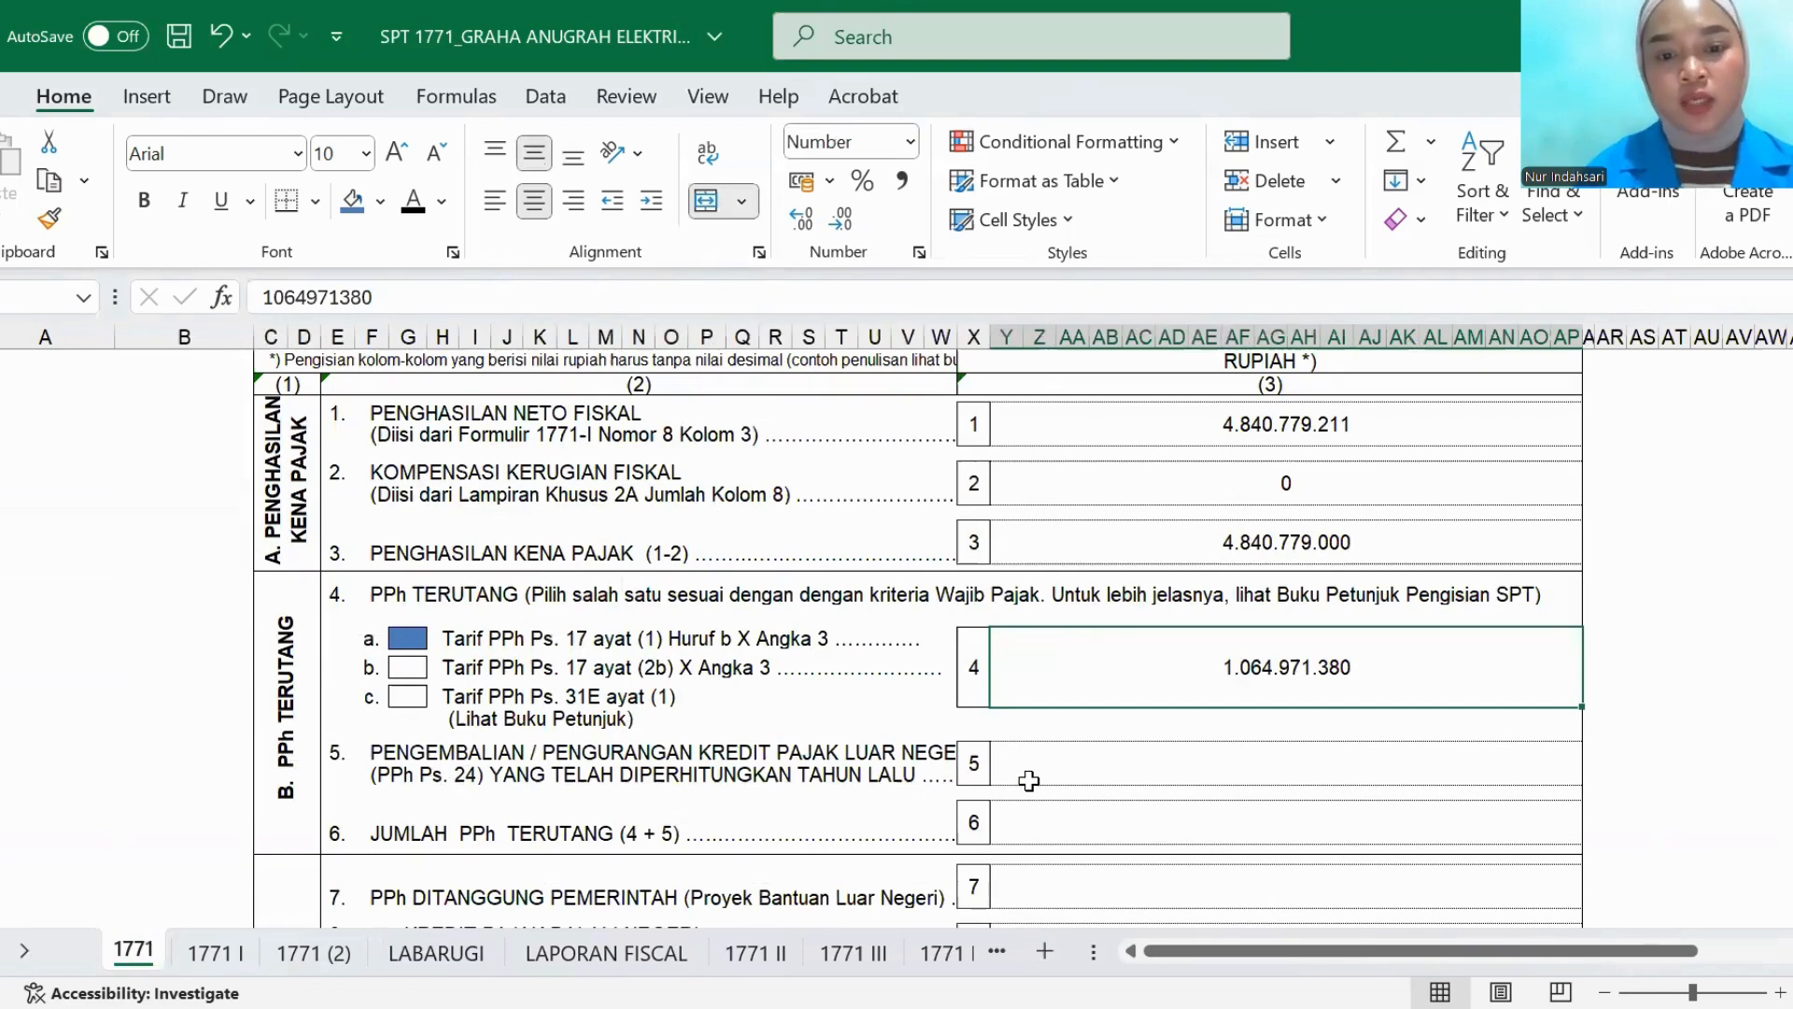
- Reveal the amounts for item 5, foreign tax credit return, and item 6, JUMLAH PPh TERUTANG, with black font color
{"action": "left_click", "coordinate": [1028, 781]}
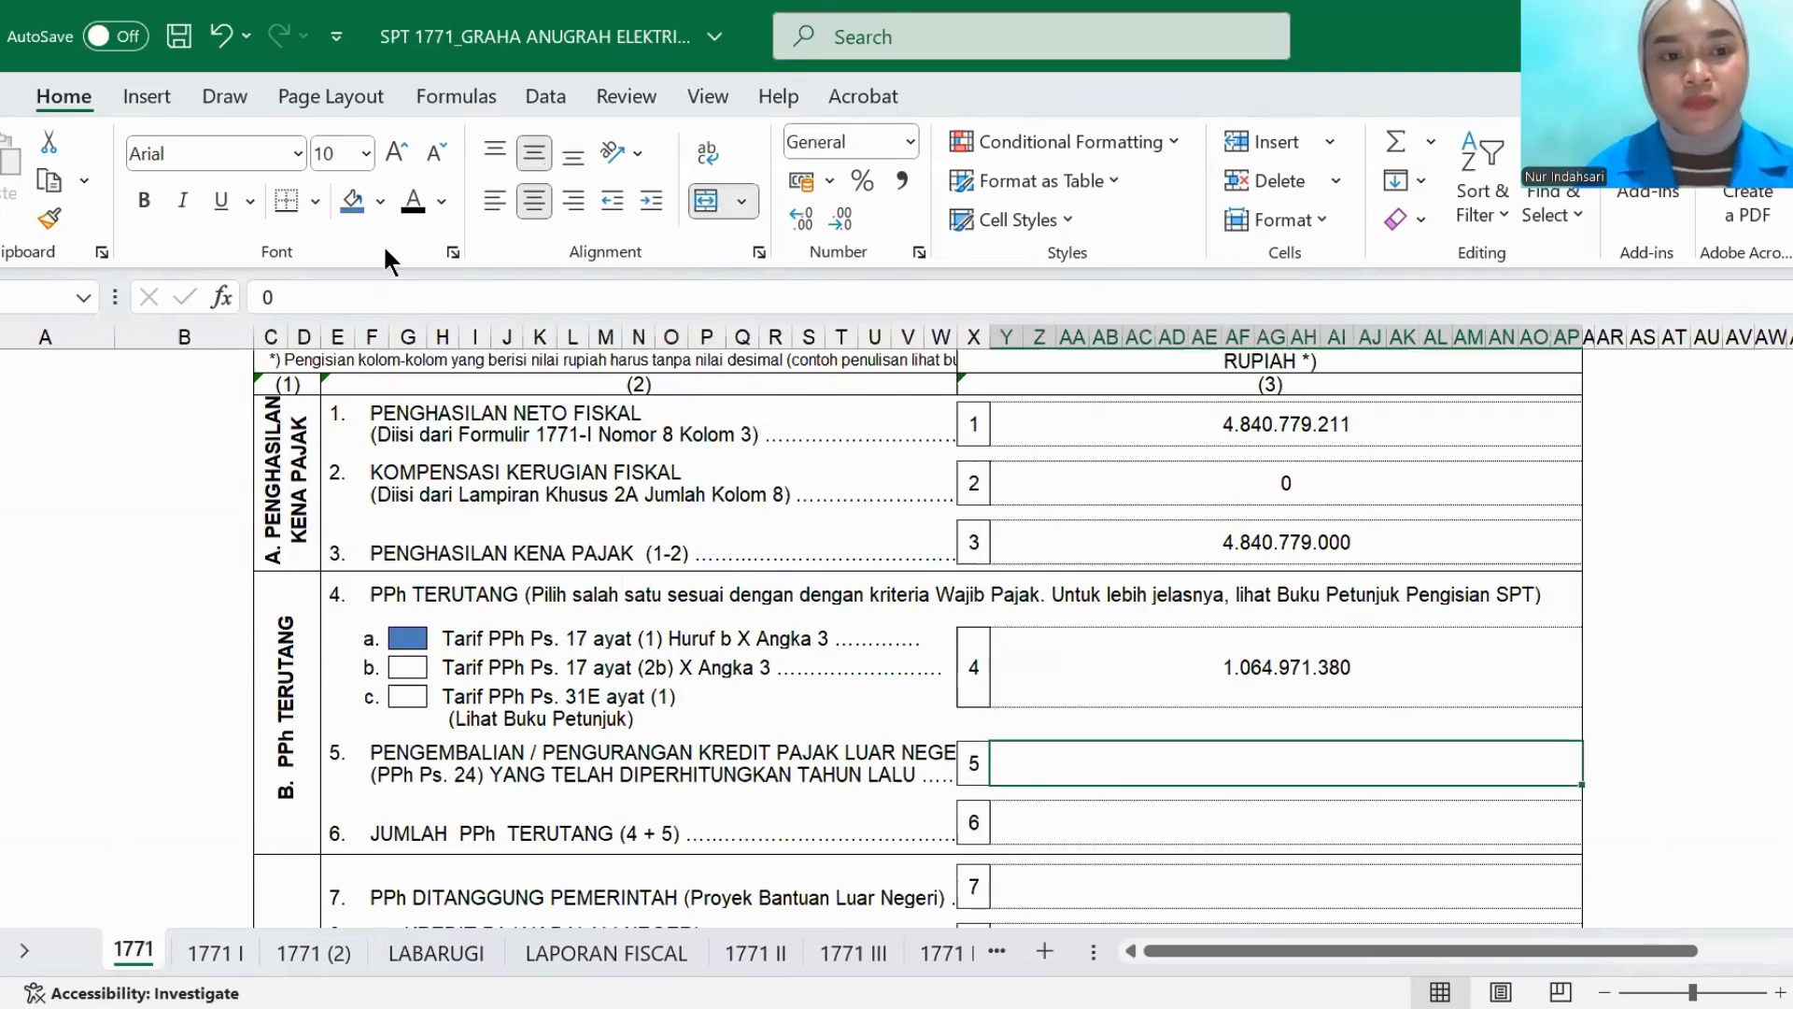
{"action": "left_click", "coordinate": [1044, 832]}
{"action": "left_click", "coordinate": [409, 205]}
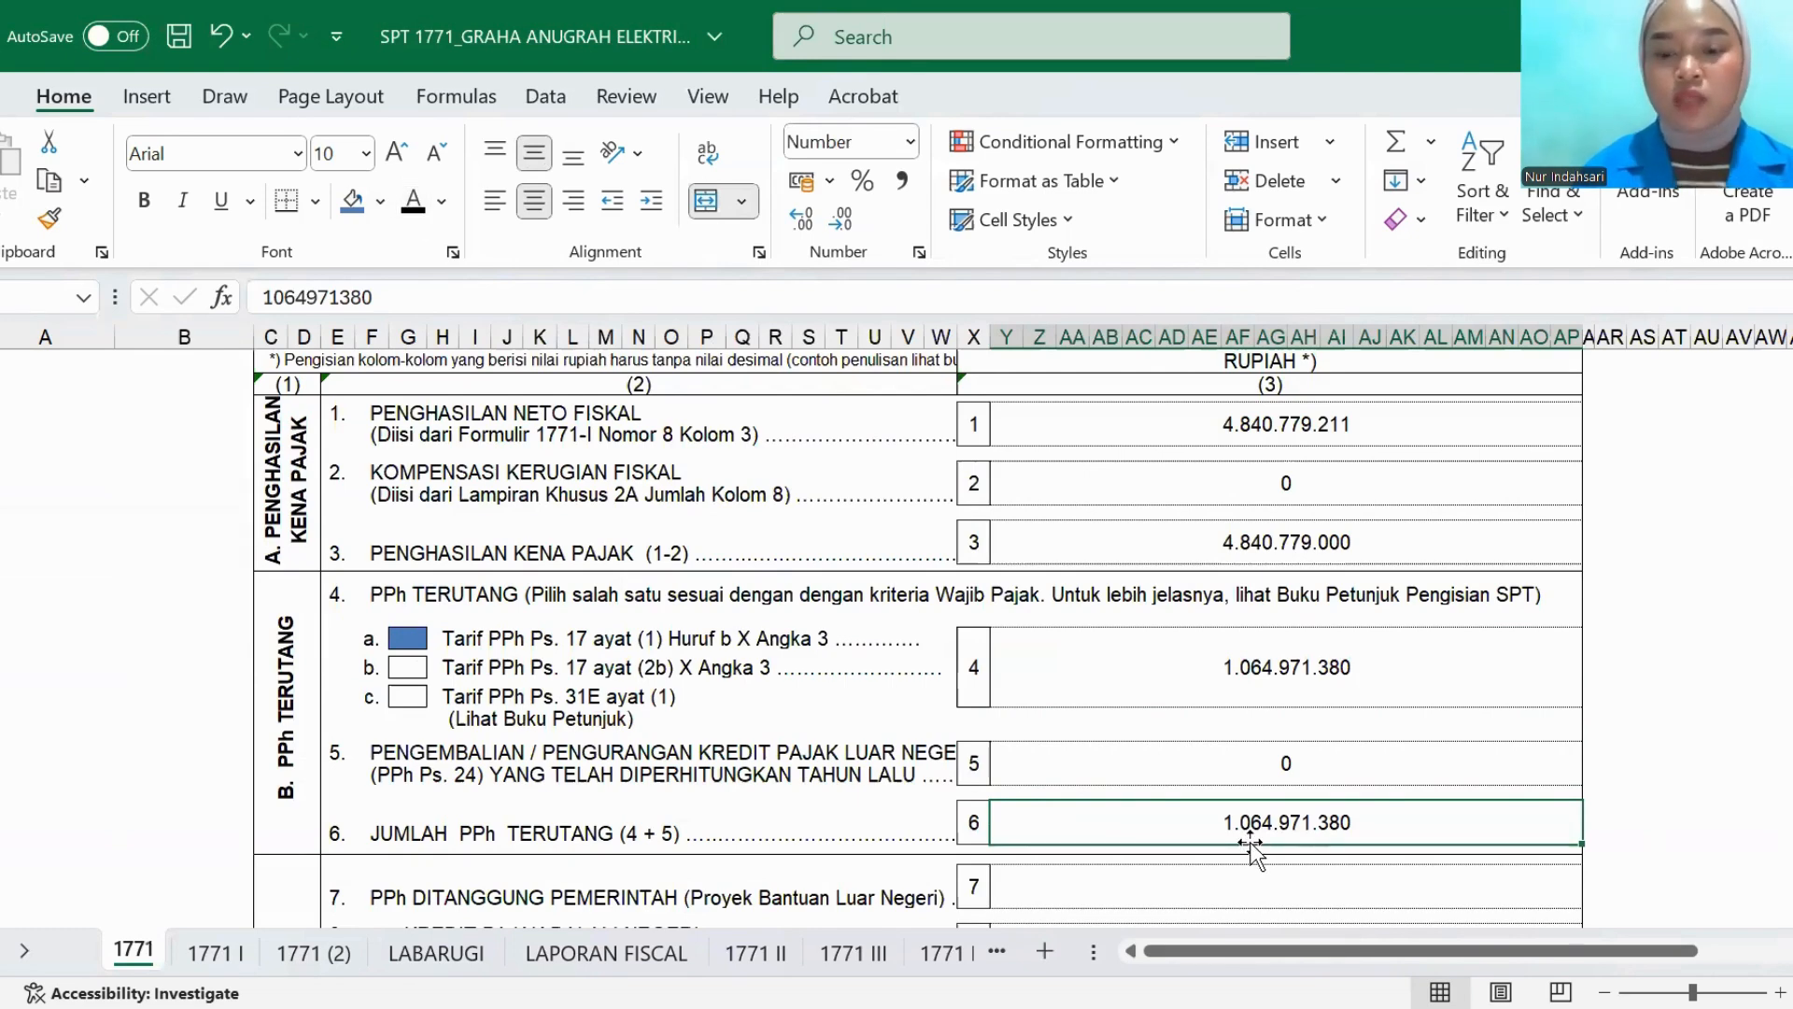
- Reveal the KREDIT PAJAK amounts for items 7, 8a, 8b and 8c by changing their font color to black
{"action": "scroll", "coordinate": [969, 762], "scroll_direction": "down", "scroll_amount": 5}
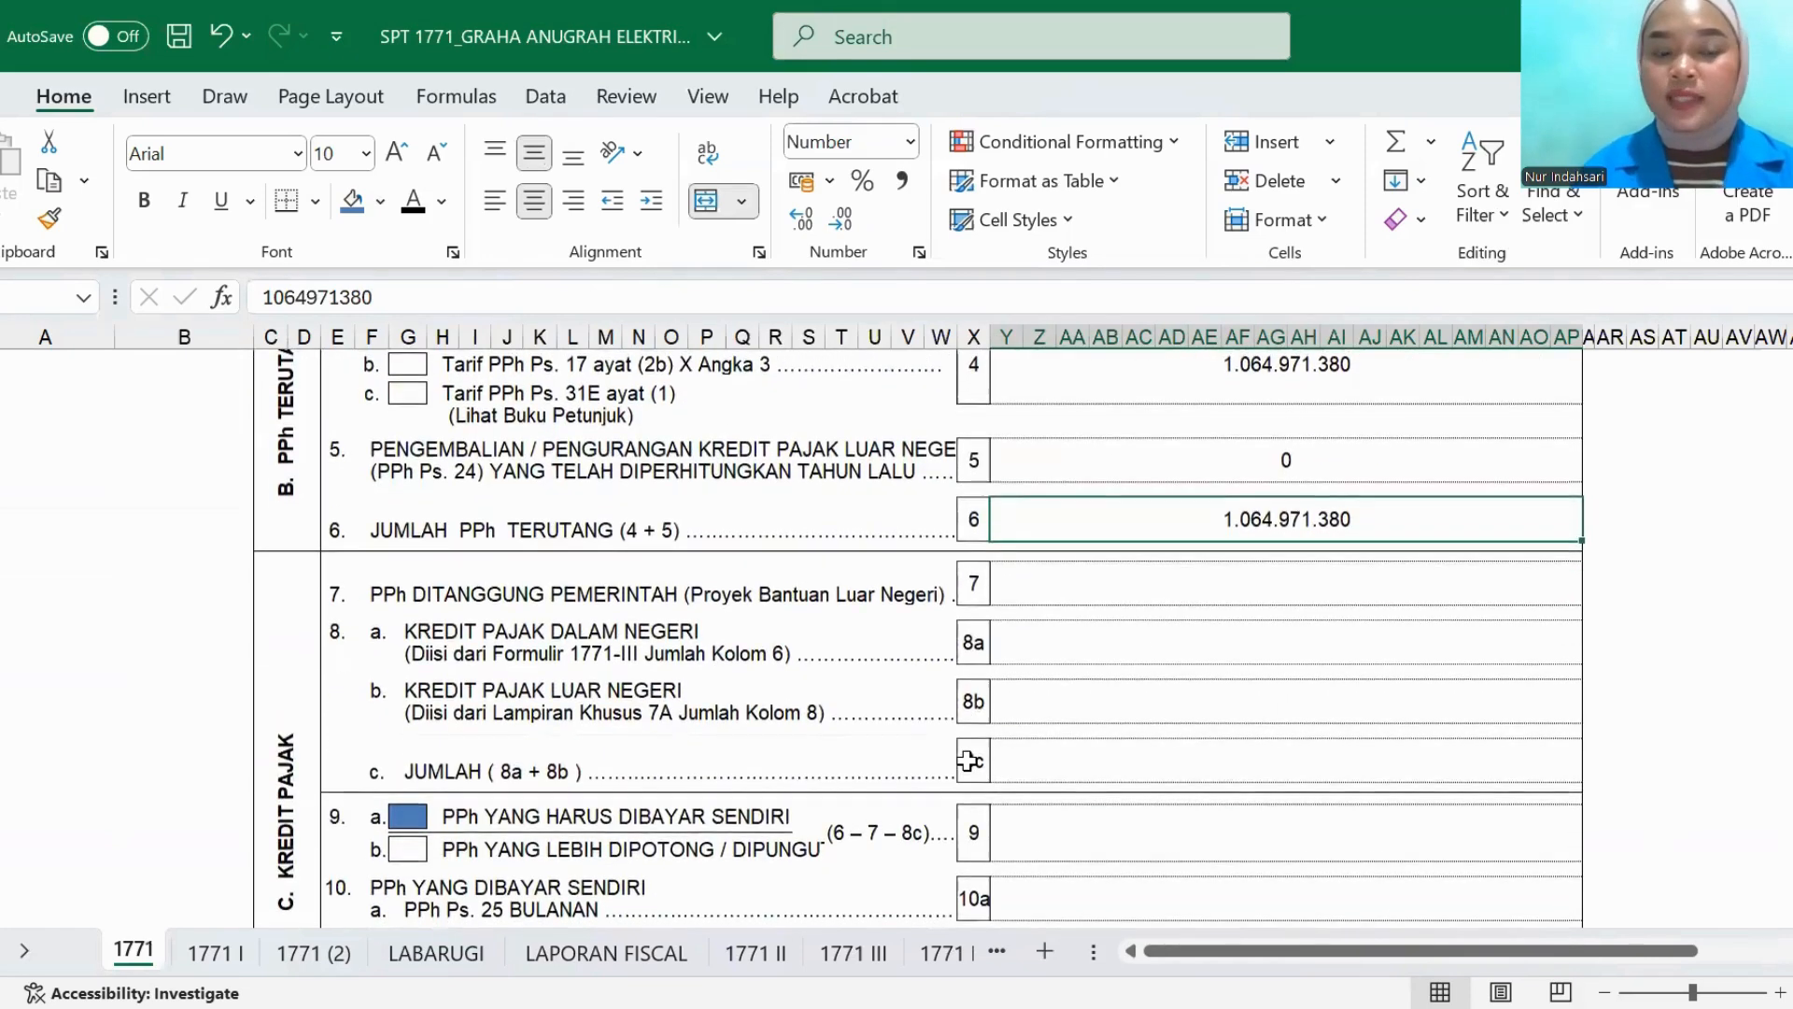
{"action": "left_click", "coordinate": [1040, 593]}
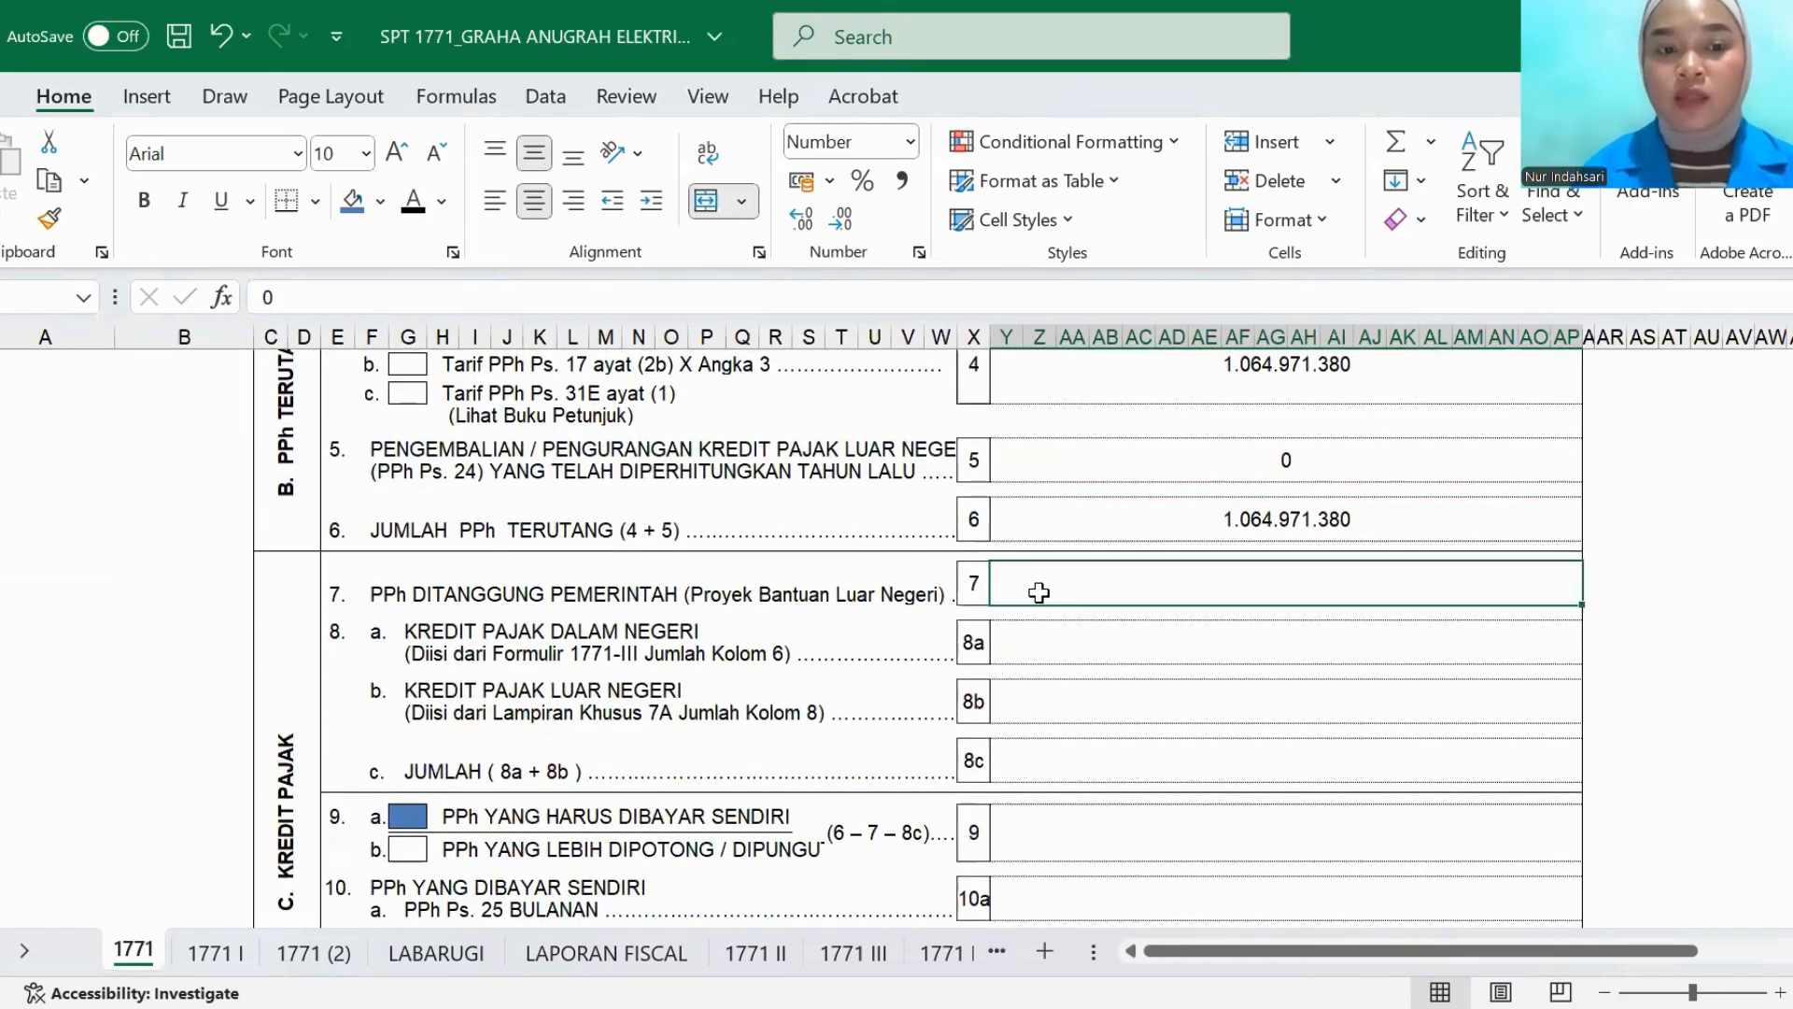
{"action": "left_click", "coordinate": [1053, 652]}
{"action": "left_click", "coordinate": [404, 213]}
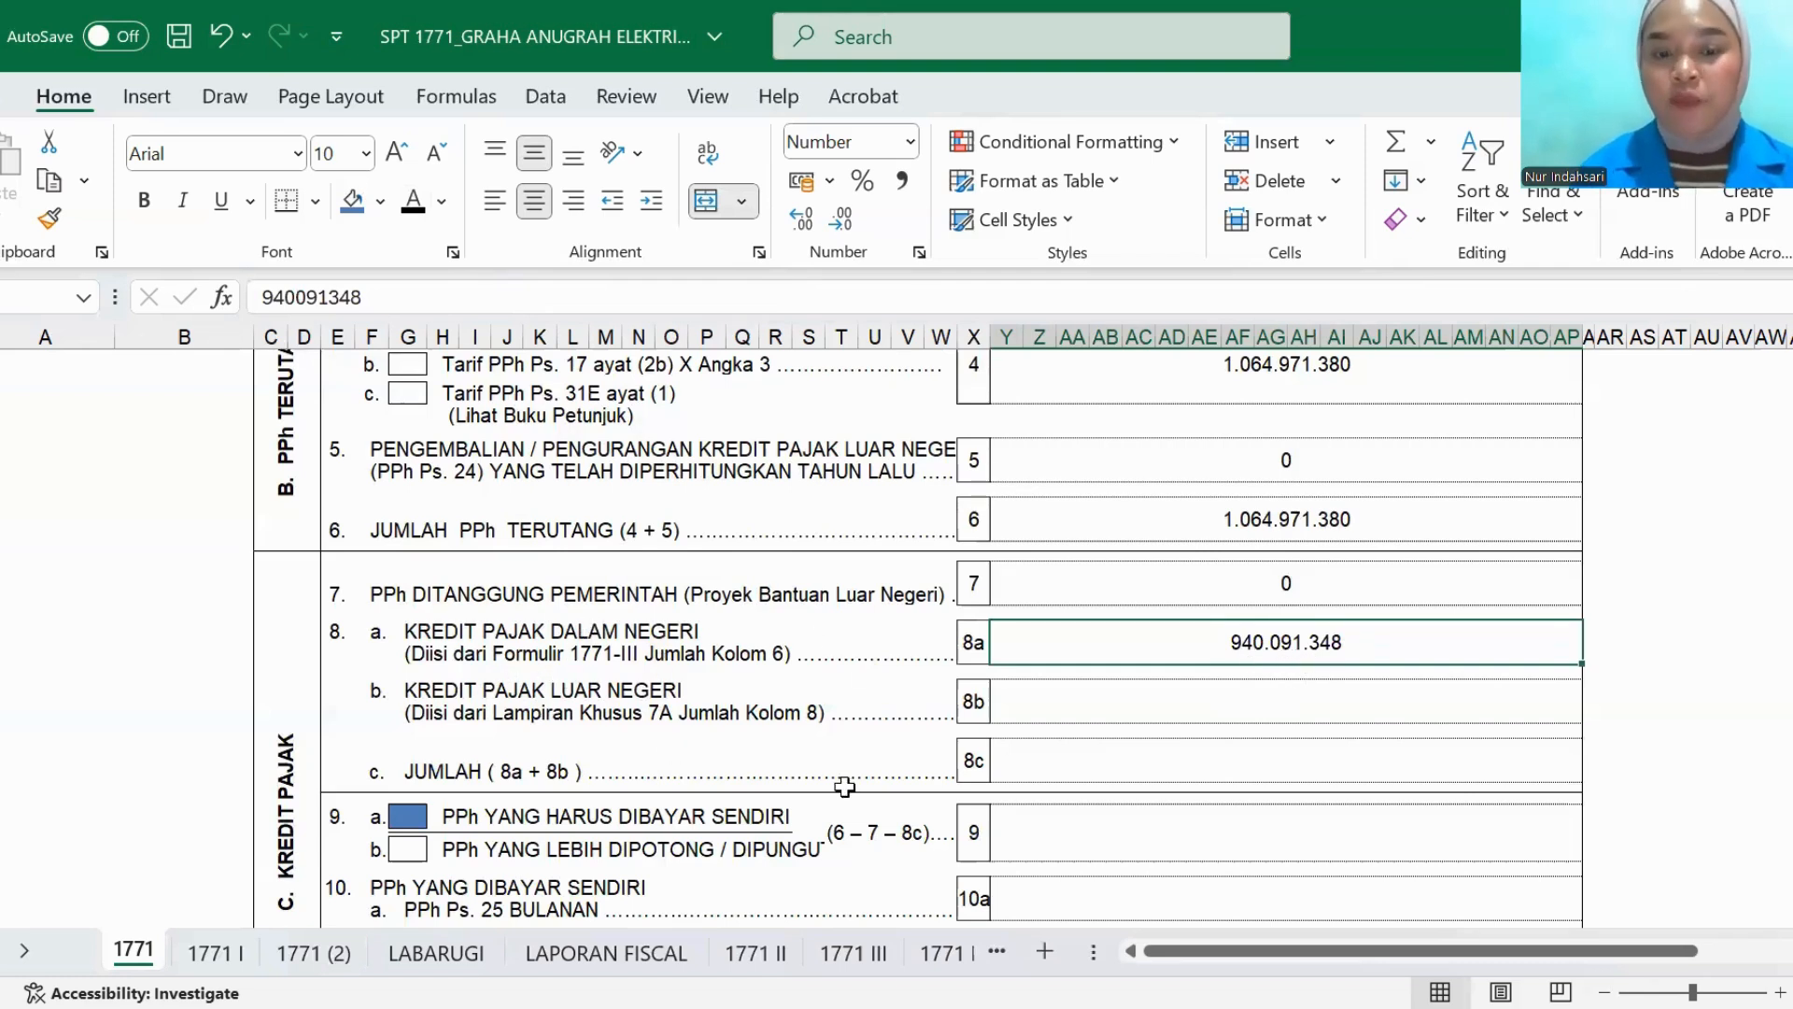
{"action": "left_click", "coordinate": [1038, 713]}
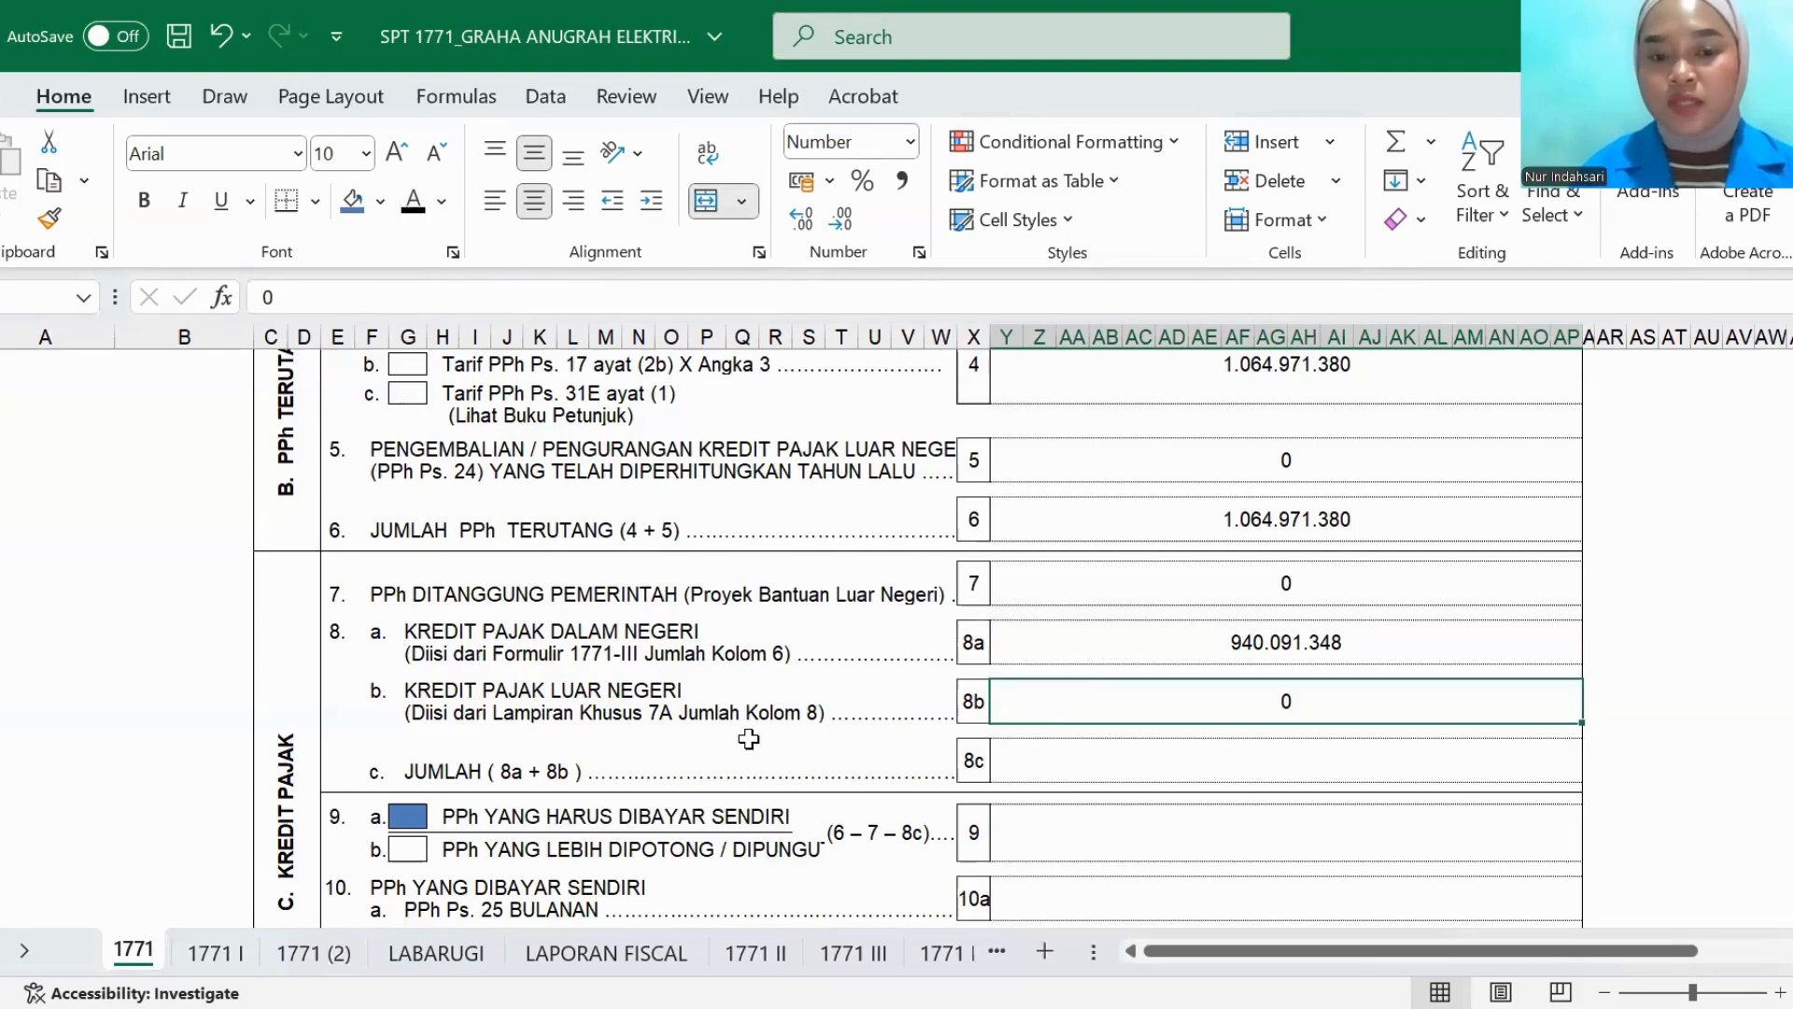
{"action": "left_click", "coordinate": [1018, 774]}
{"action": "left_click", "coordinate": [414, 203]}
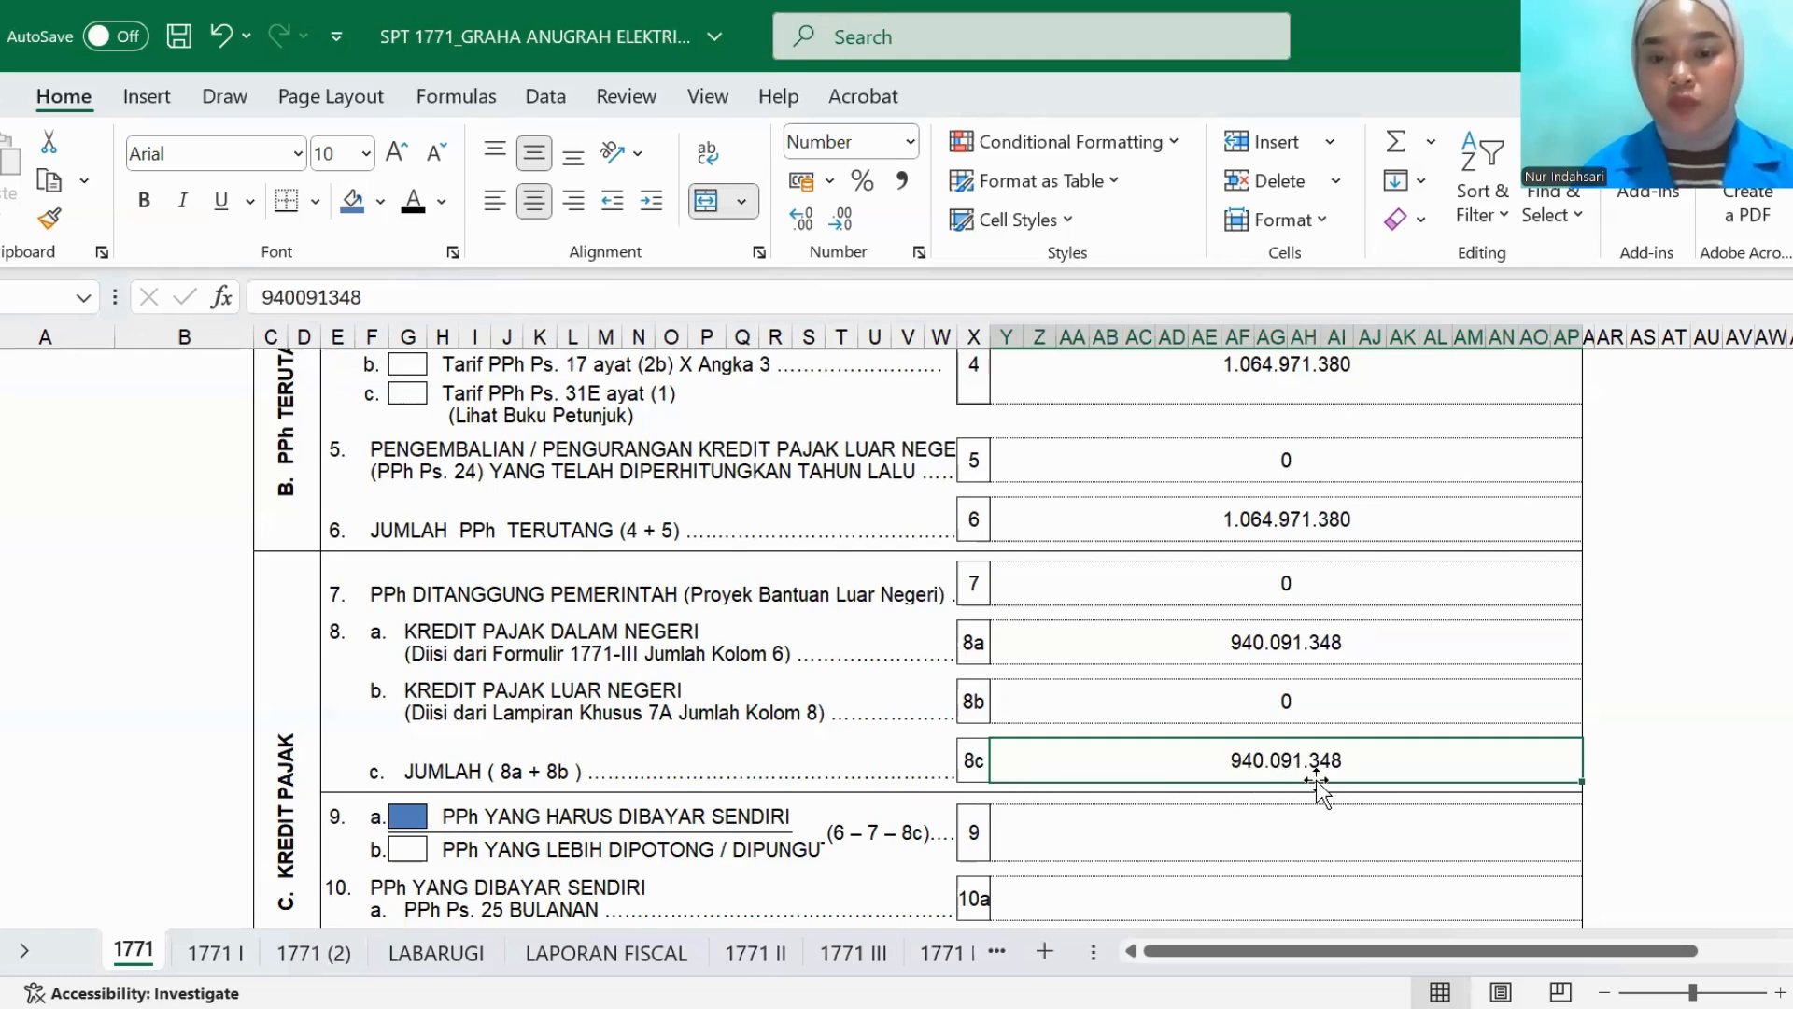
- Reveal the item 9 PPh YANG HARUS DIBAYAR SENDIRI amount in black font and review the items 6, 7 and 8c behind it
{"action": "scroll", "coordinate": [1075, 741], "scroll_direction": "down", "scroll_amount": 2}
{"action": "left_click", "coordinate": [1031, 657]}
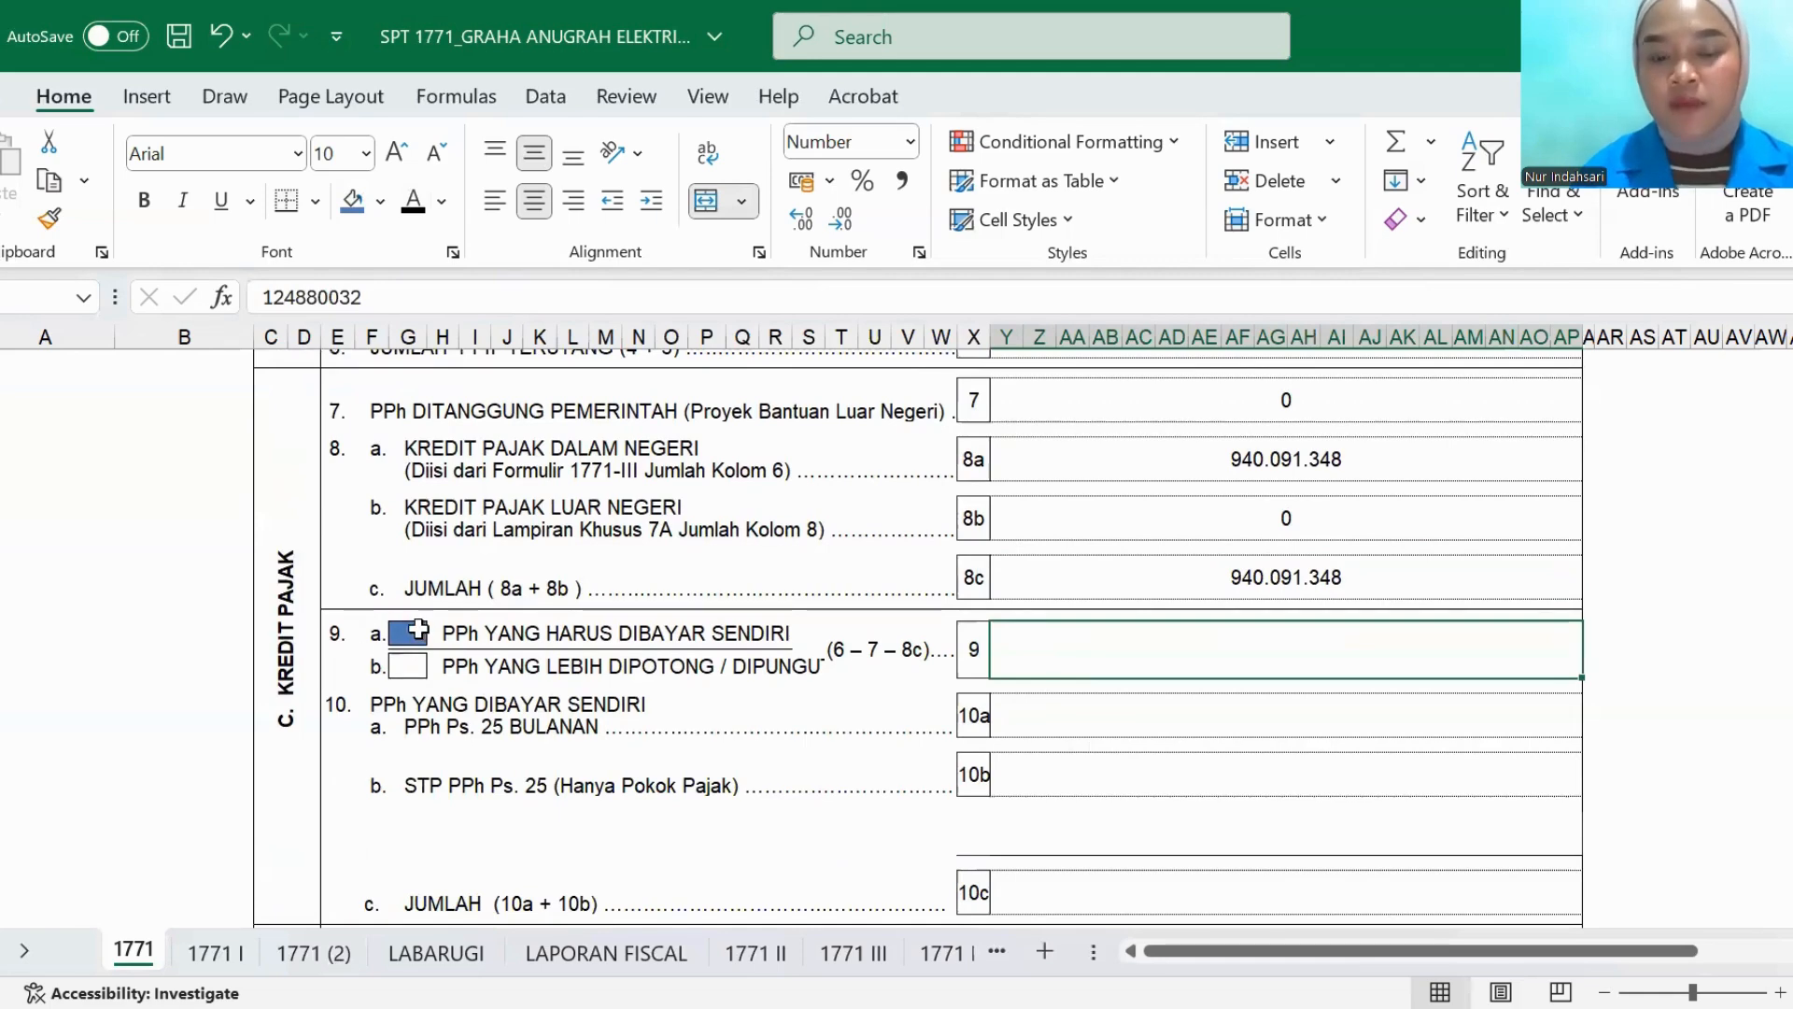
{"action": "left_click", "coordinate": [414, 203]}
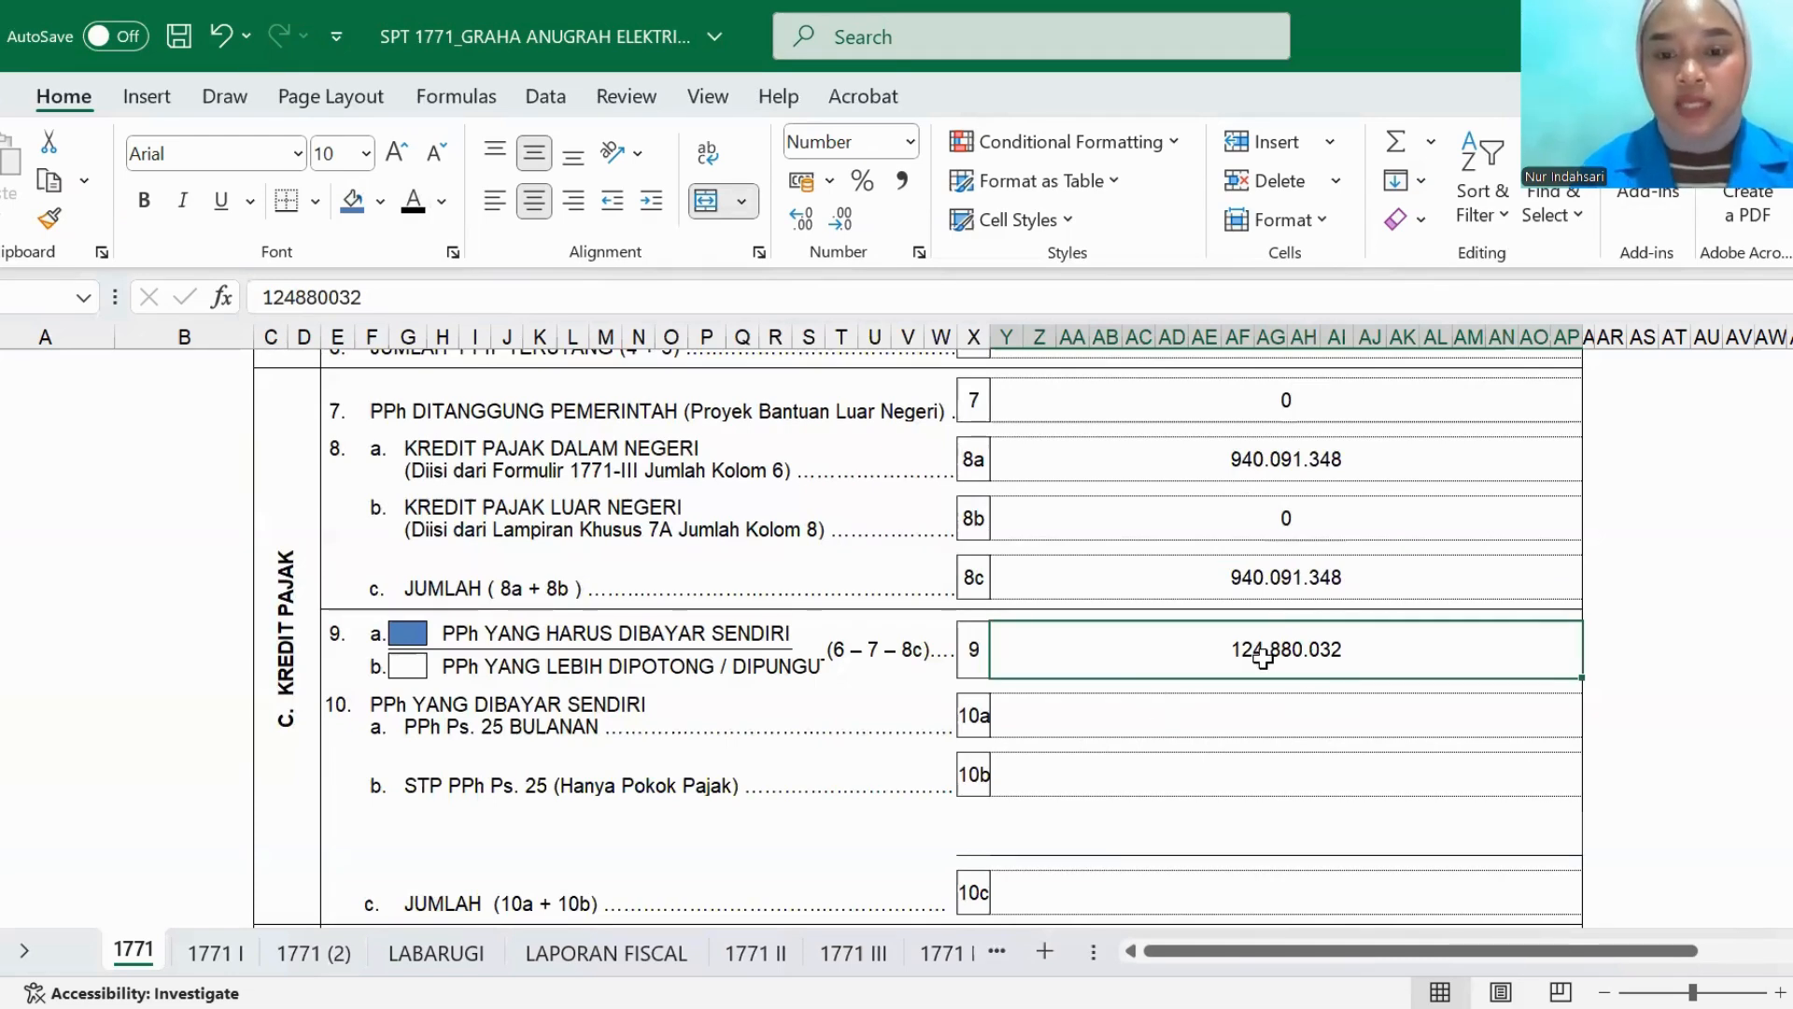
{"action": "scroll", "coordinate": [895, 615], "scroll_direction": "up", "scroll_amount": 2}
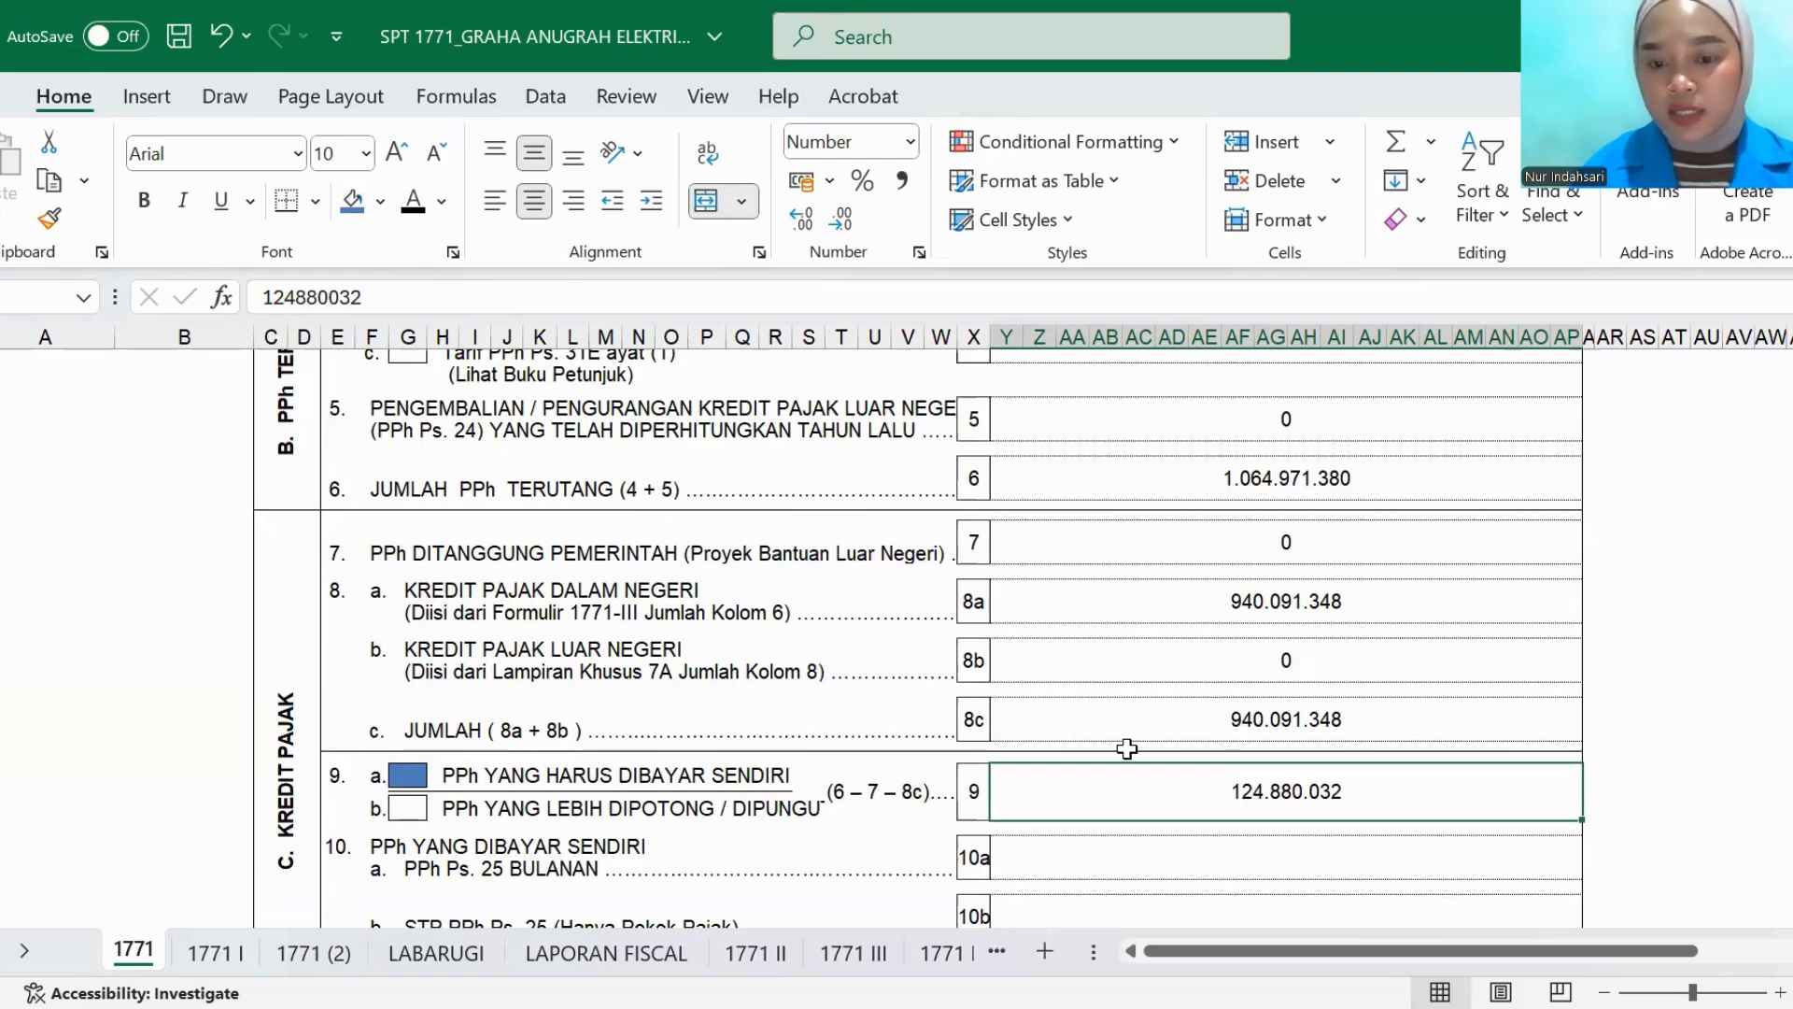
{"action": "scroll", "coordinate": [1126, 748], "scroll_direction": "down", "scroll_amount": 2}
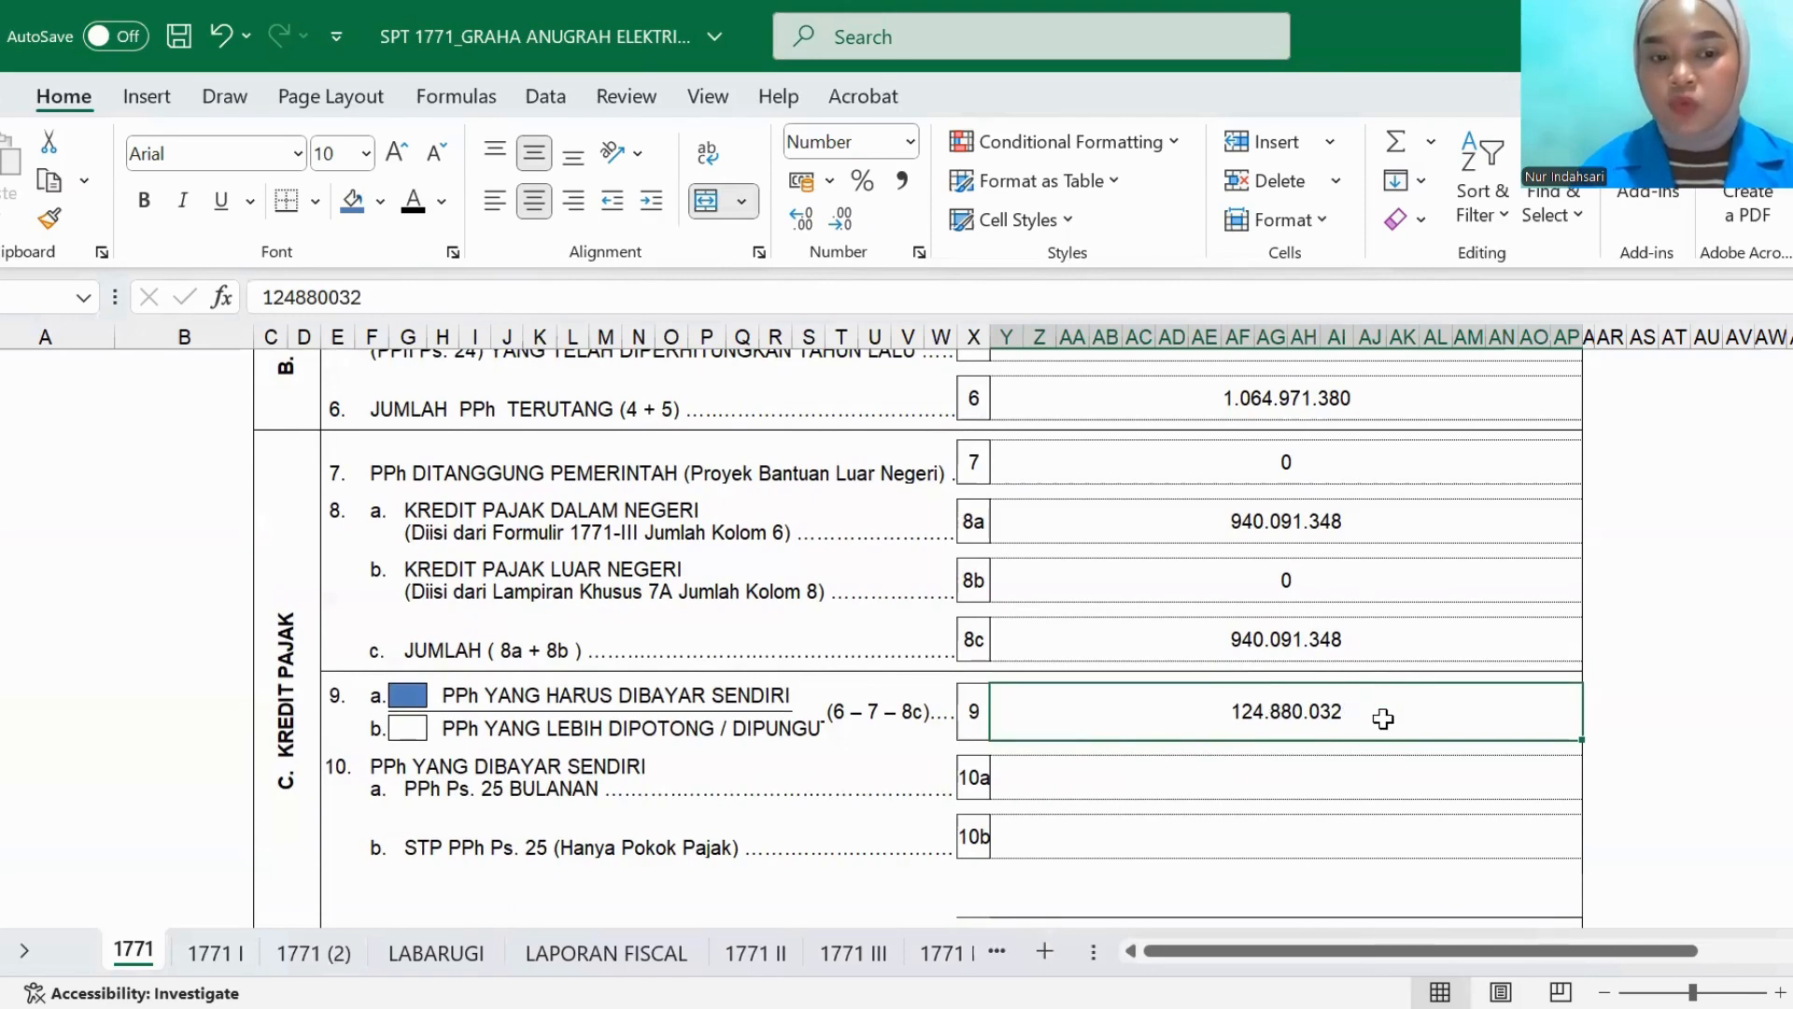
- Reveal the item 10a PPh Ps. 25 BULANAN amount in black font and check it against Uang Muka PPh 25 in LAPORAN FISCAL
{"action": "left_click", "coordinate": [1107, 779]}
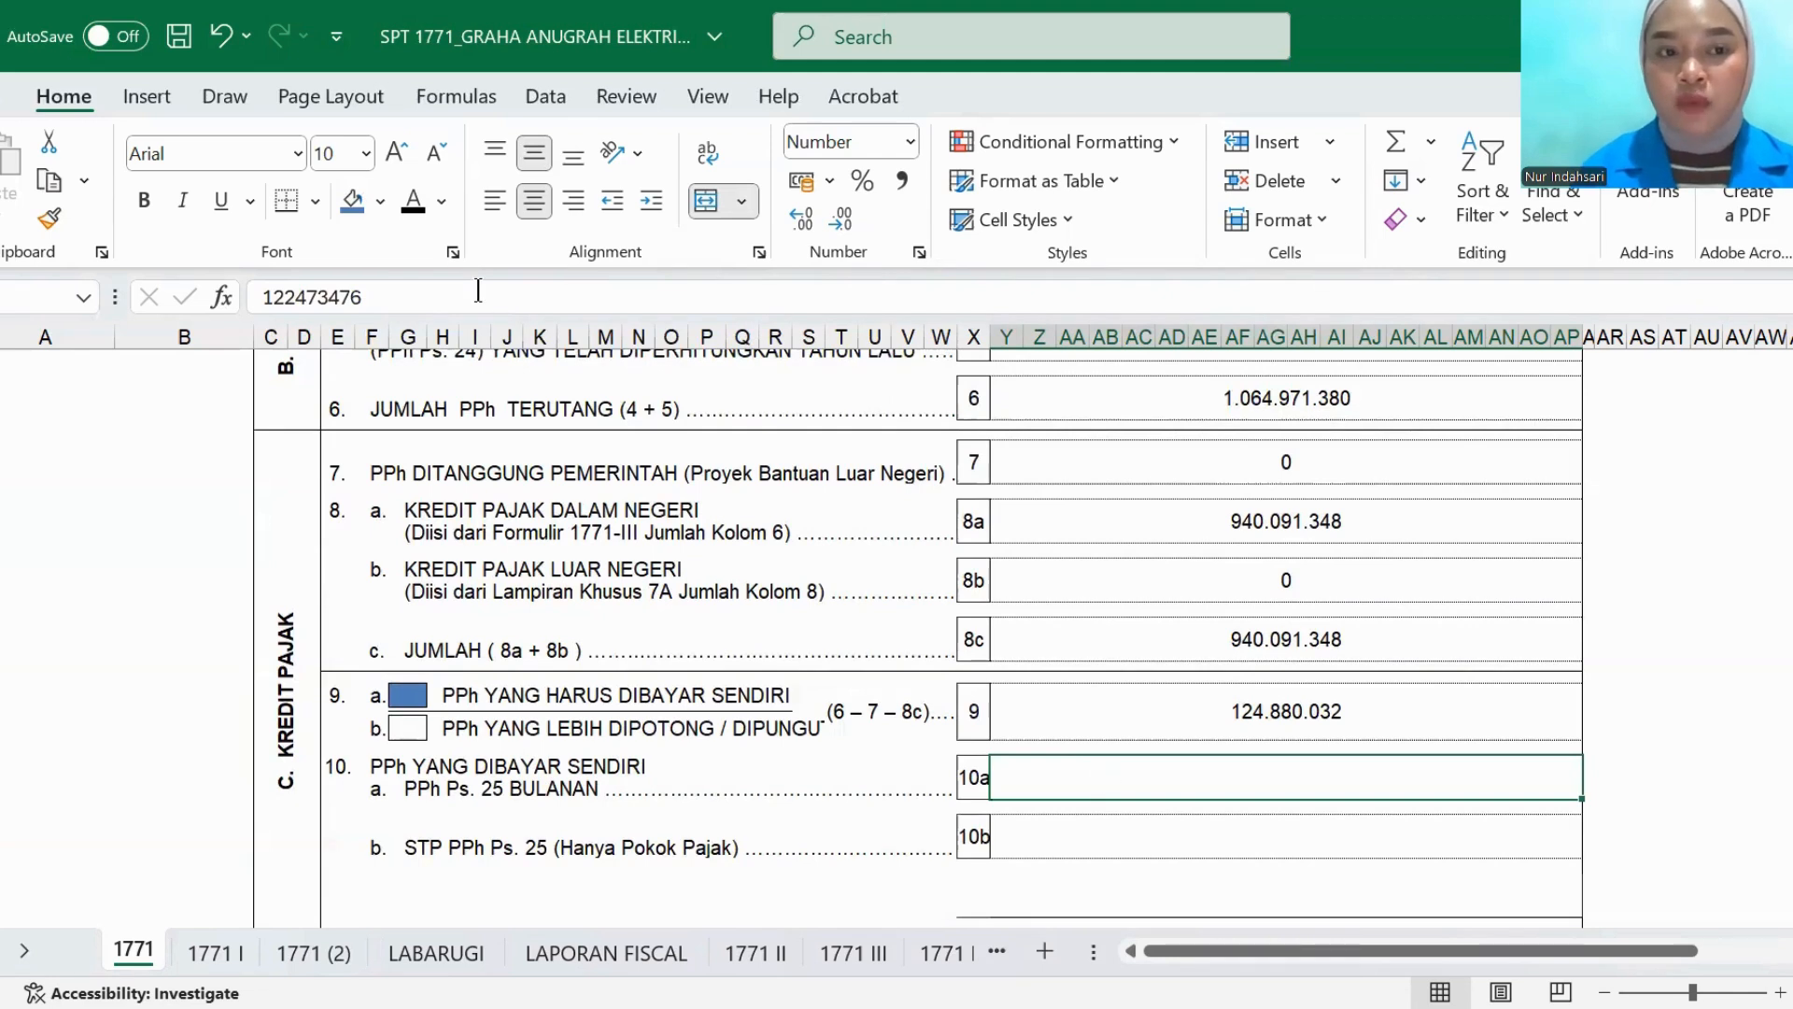
{"action": "left_click", "coordinate": [402, 203]}
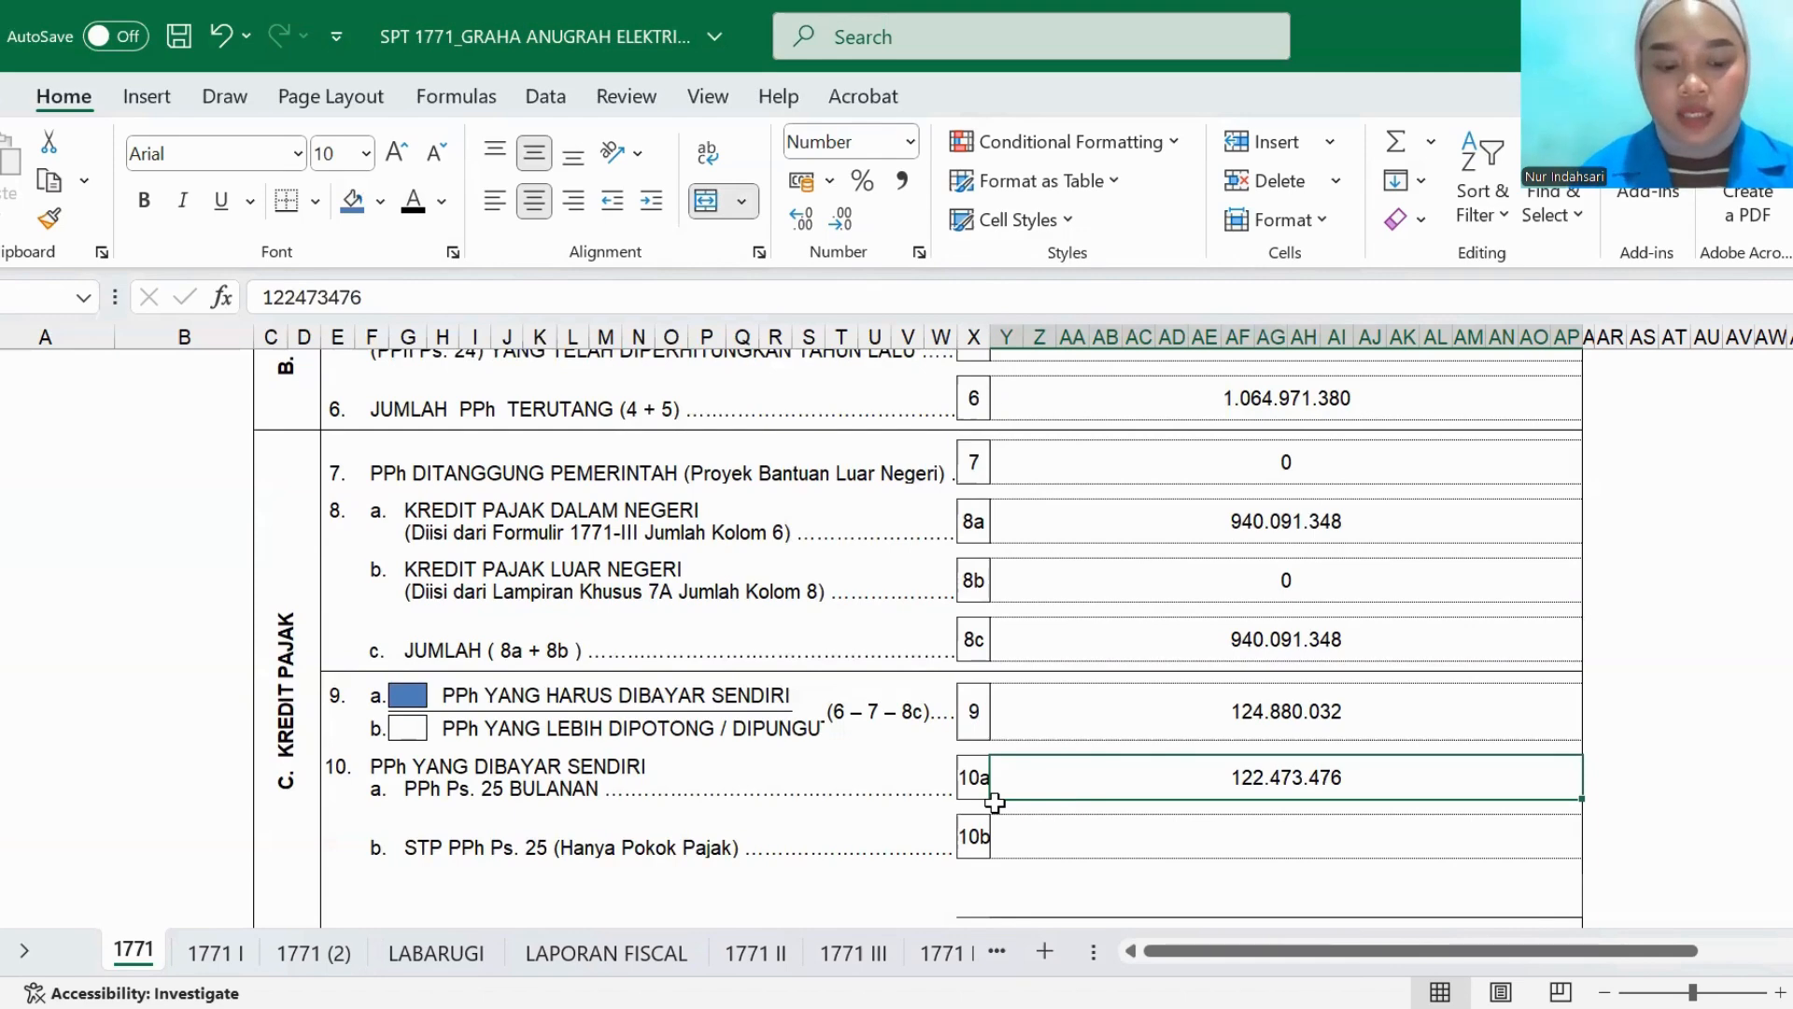
{"action": "left_click", "coordinate": [563, 945]}
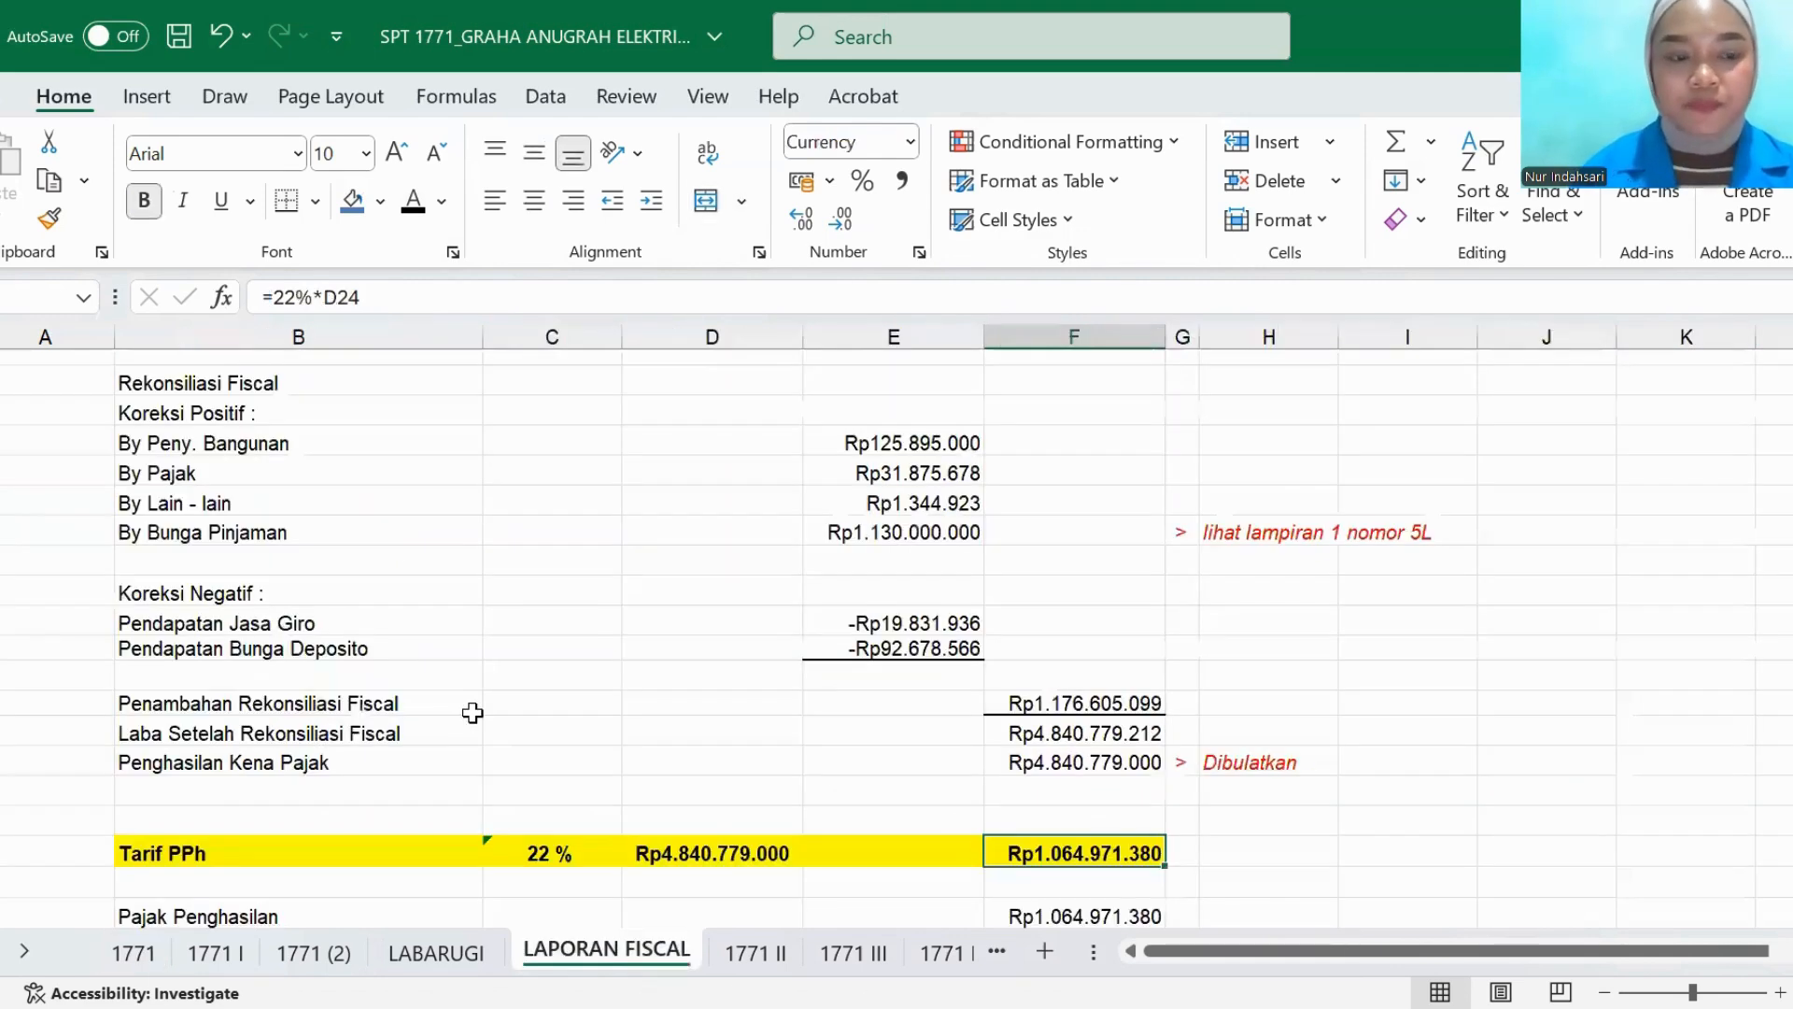
{"action": "scroll", "coordinate": [472, 709], "scroll_direction": "down", "scroll_amount": 2}
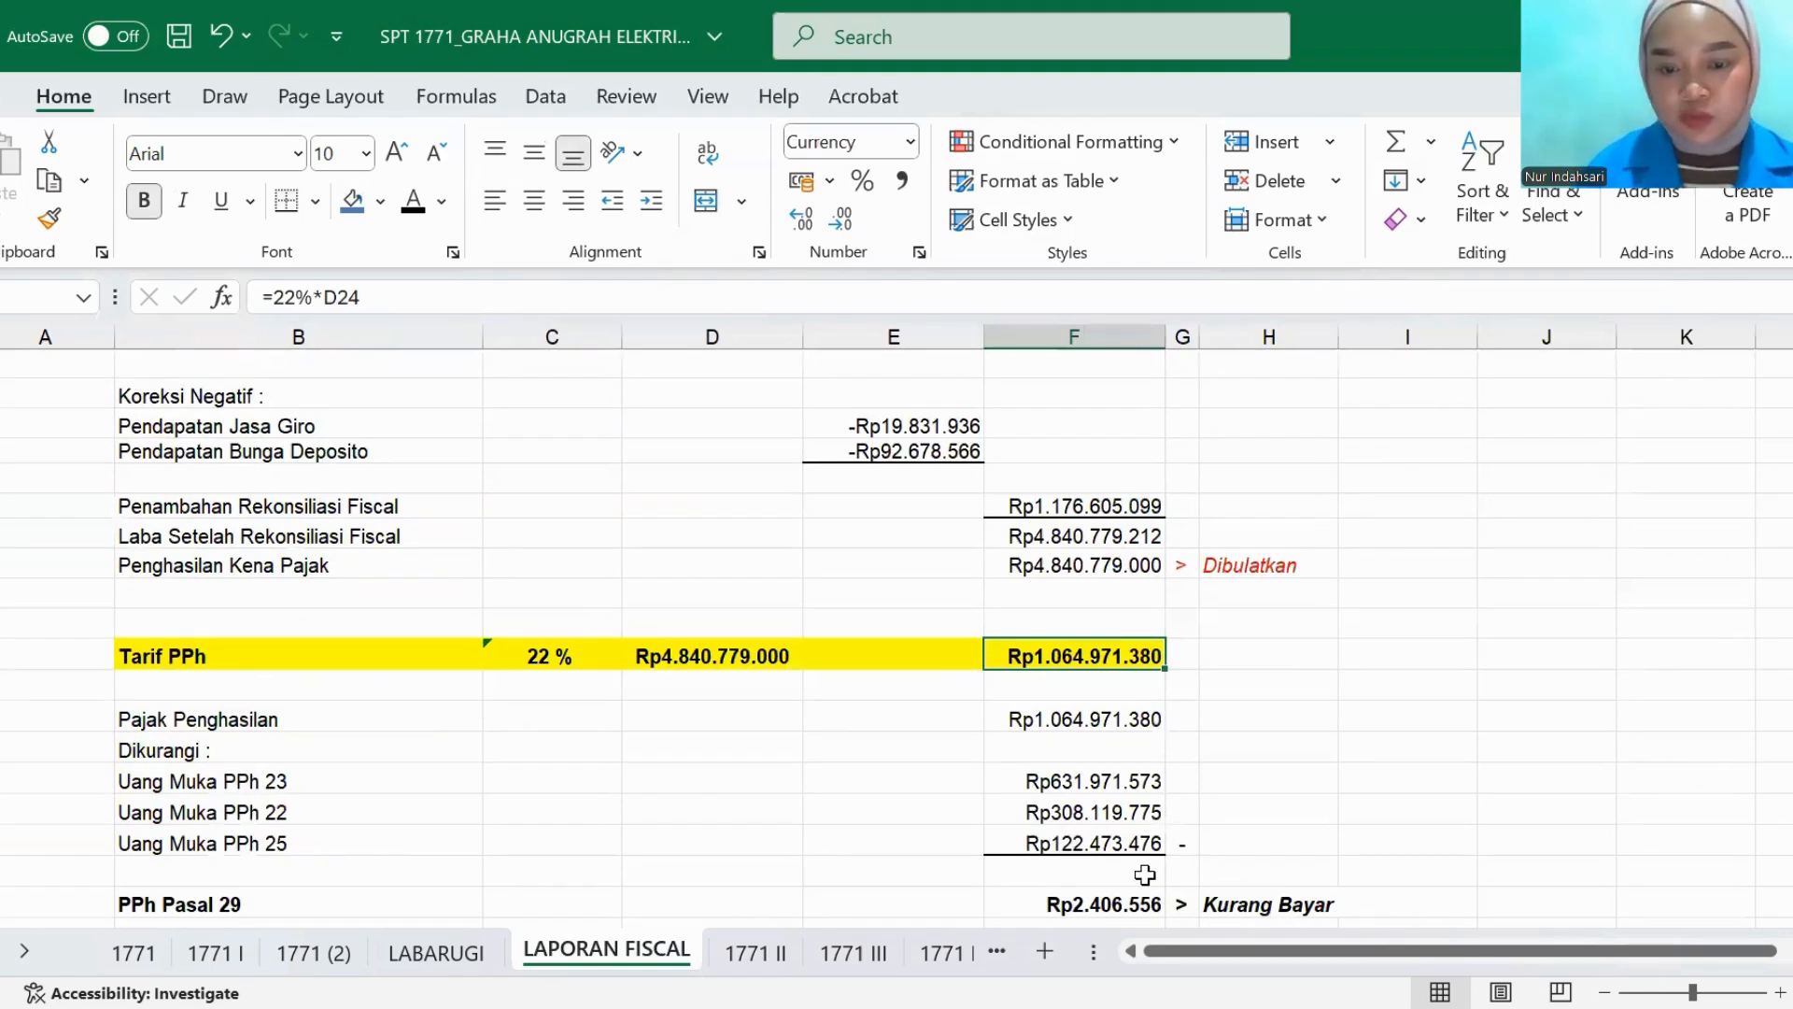
{"action": "left_click", "coordinate": [127, 955]}
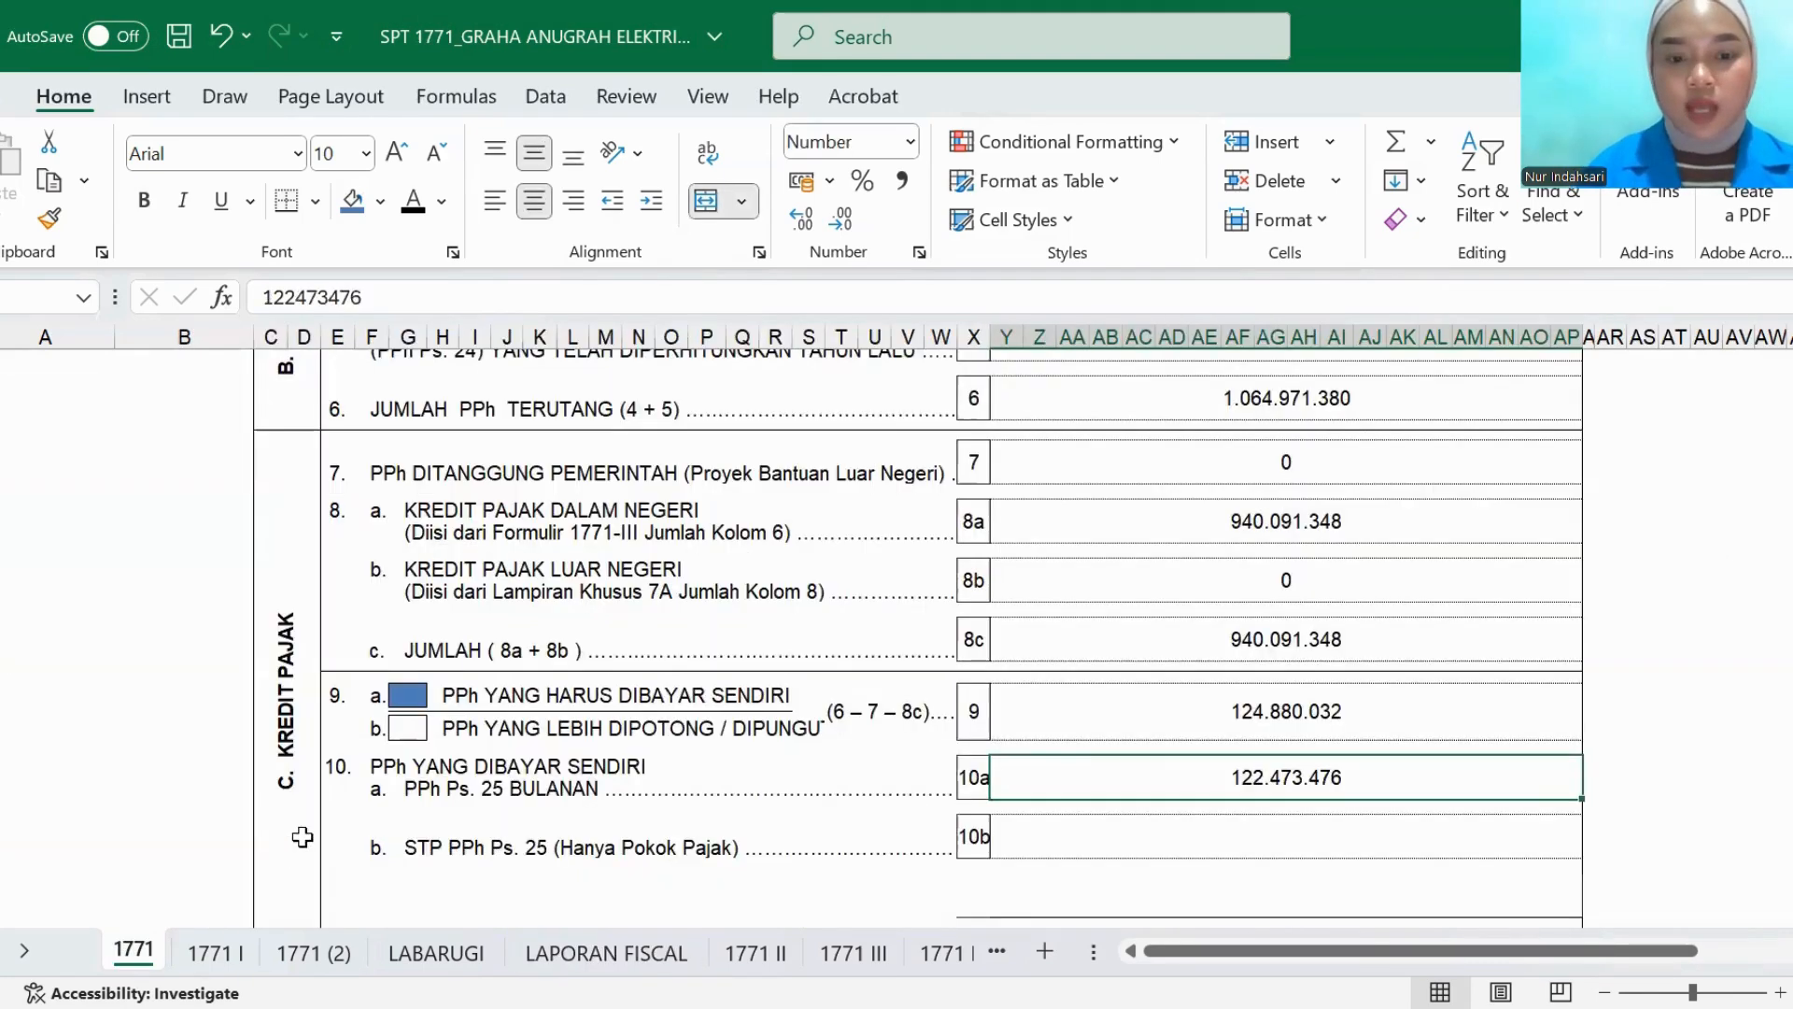
- Reveal the amounts for item 10b, STP PPh Ps. 25, and item 10c, JUMLAH (10a + 10b), with black font color
{"action": "left_click", "coordinate": [1028, 843]}
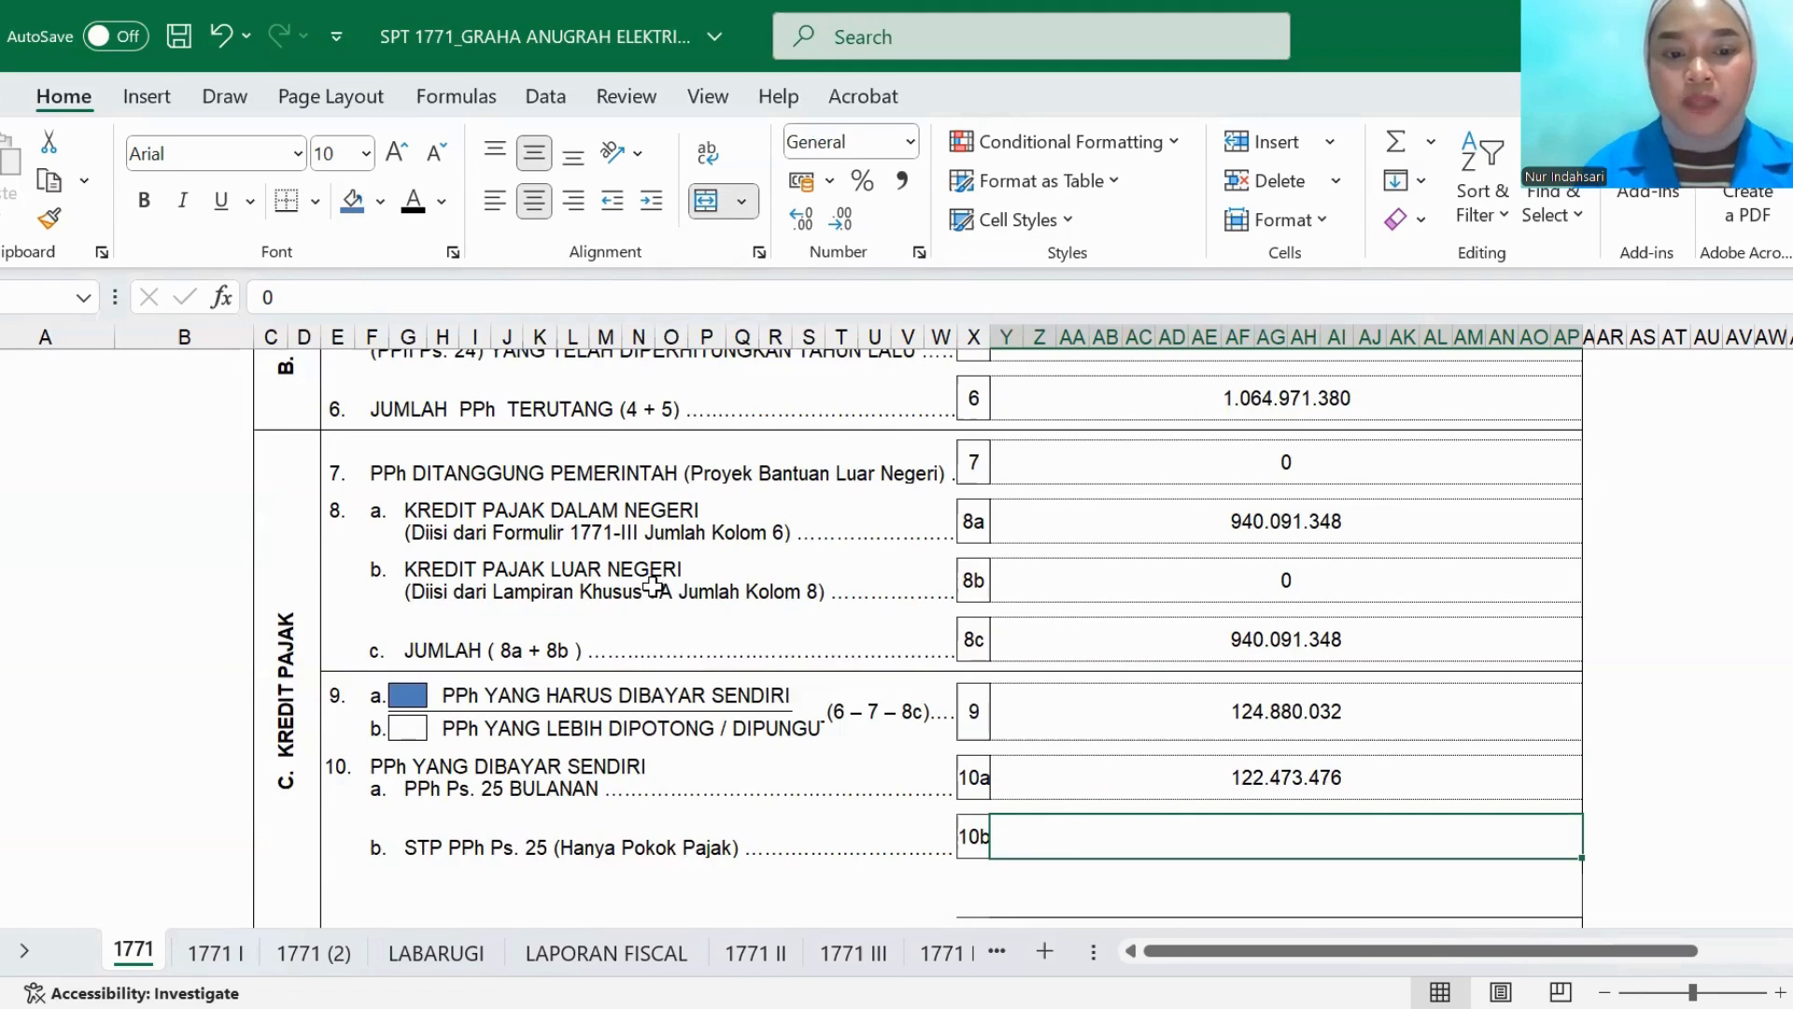
{"action": "left_click", "coordinate": [406, 205]}
{"action": "scroll", "coordinate": [1061, 804], "scroll_direction": "down", "scroll_amount": 3}
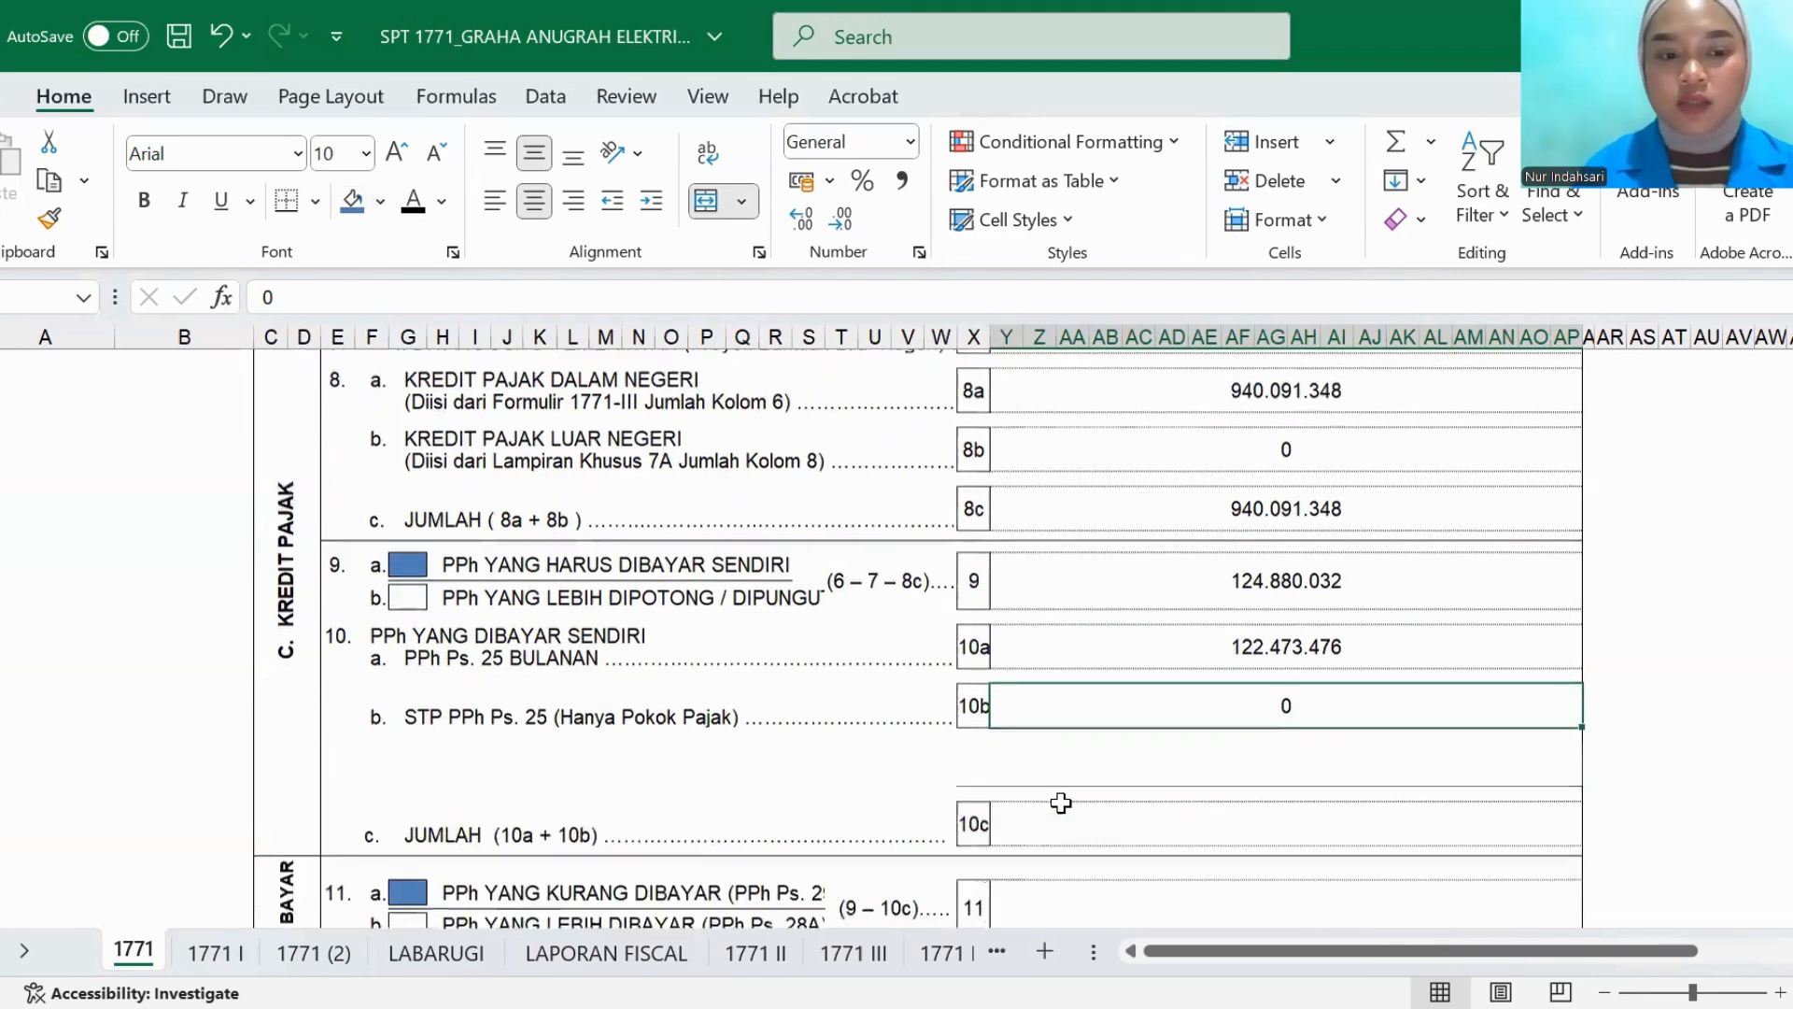
{"action": "left_click", "coordinate": [1065, 676]}
{"action": "left_click", "coordinate": [412, 203]}
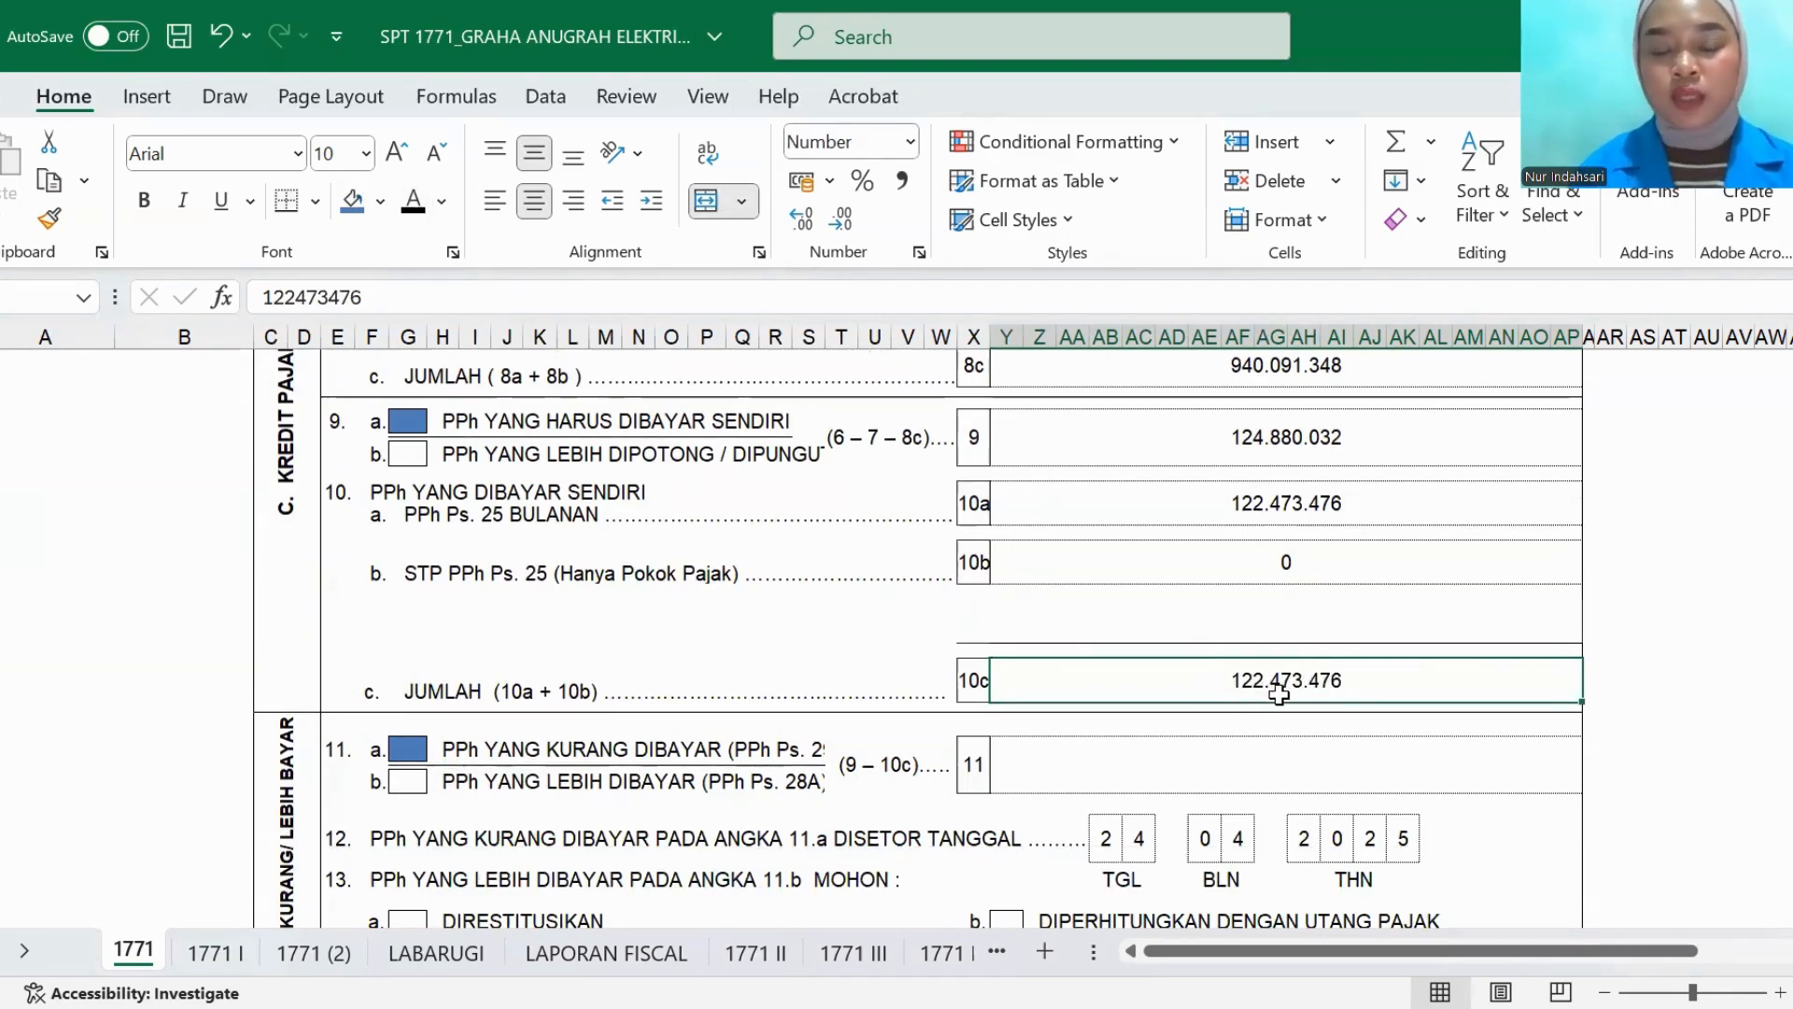
- Reveal the item 11 PPh YANG KURANG DIBAYAR amount in section D by setting its font color to black
{"action": "scroll", "coordinate": [969, 793], "scroll_direction": "down", "scroll_amount": 2}
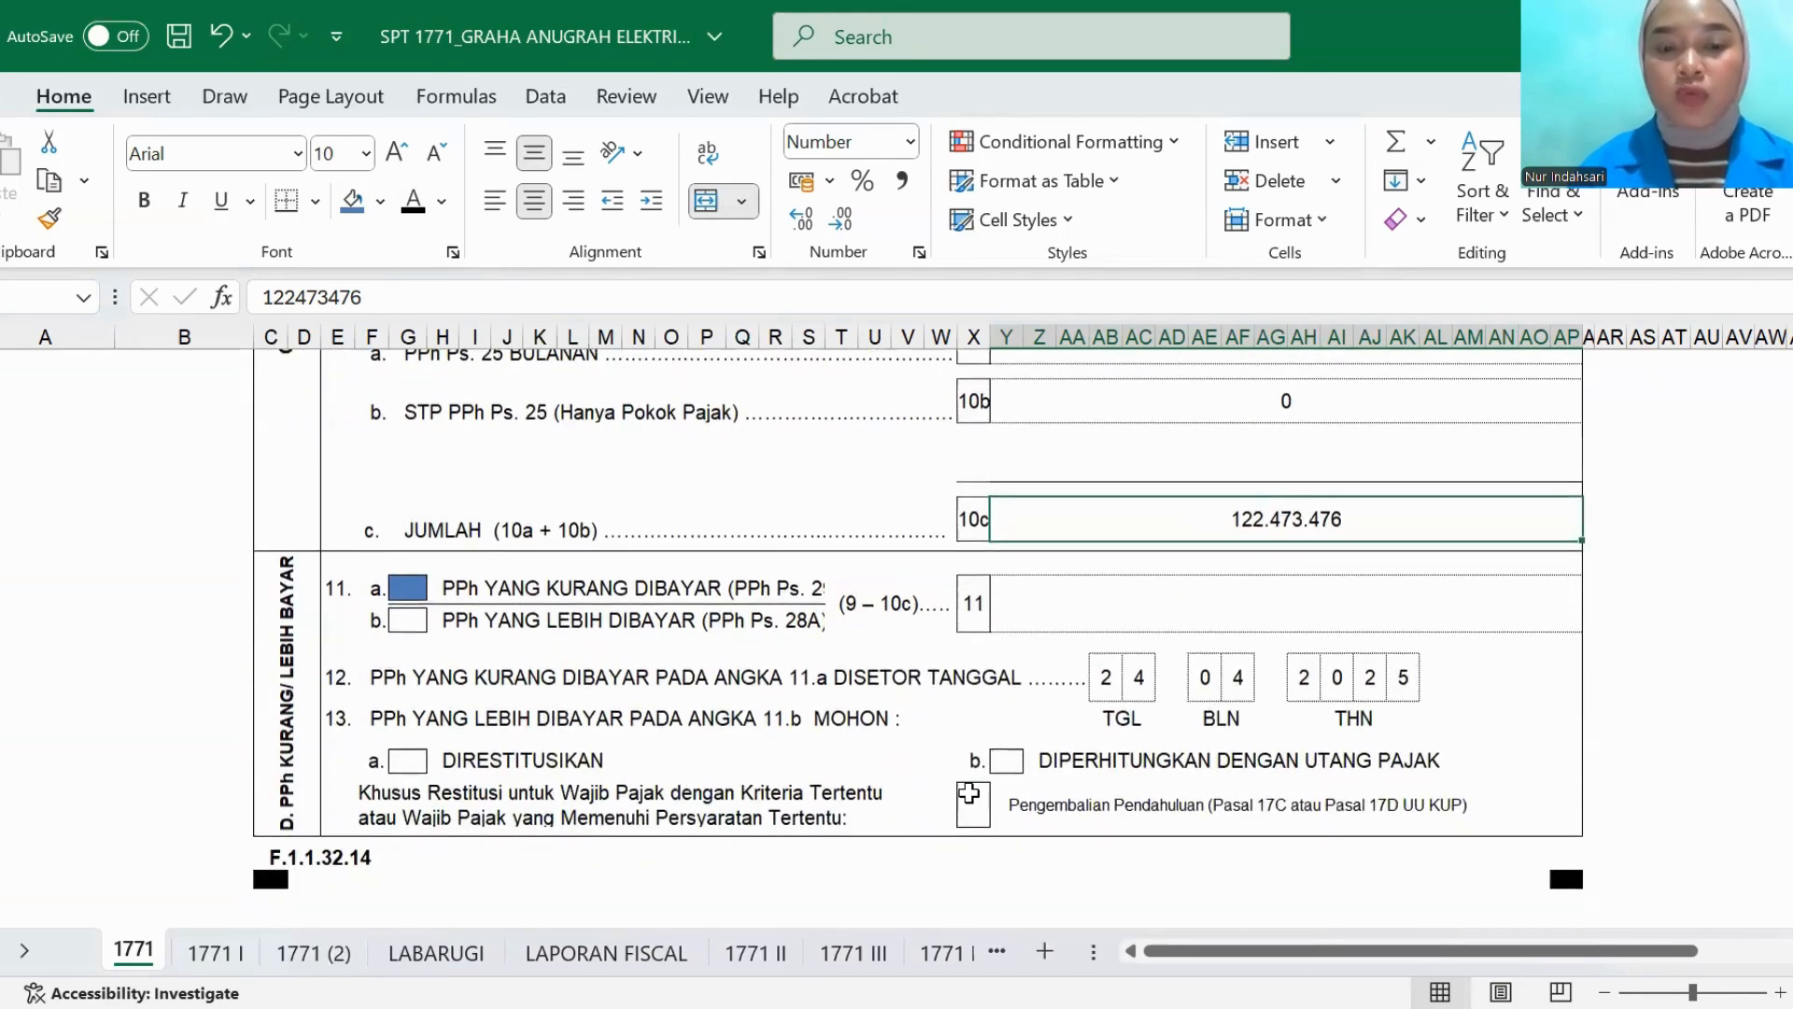
{"action": "left_click", "coordinate": [1044, 602]}
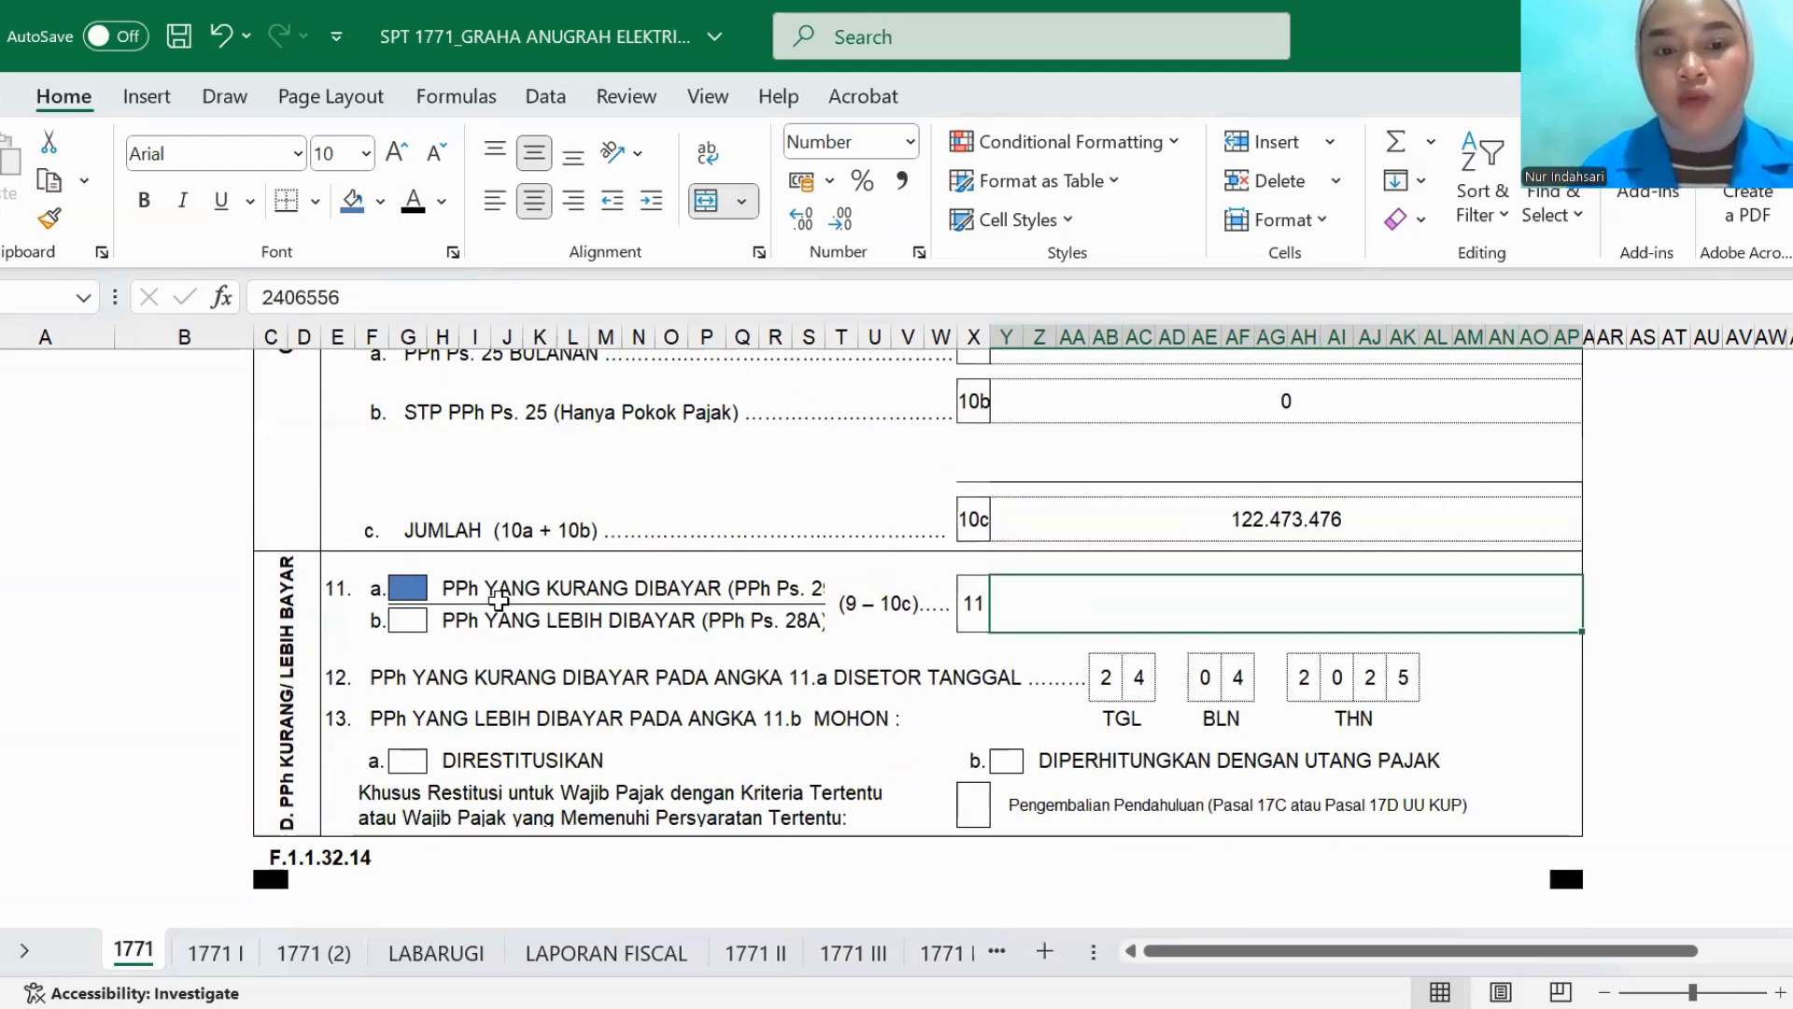
{"action": "left_click", "coordinate": [412, 207]}
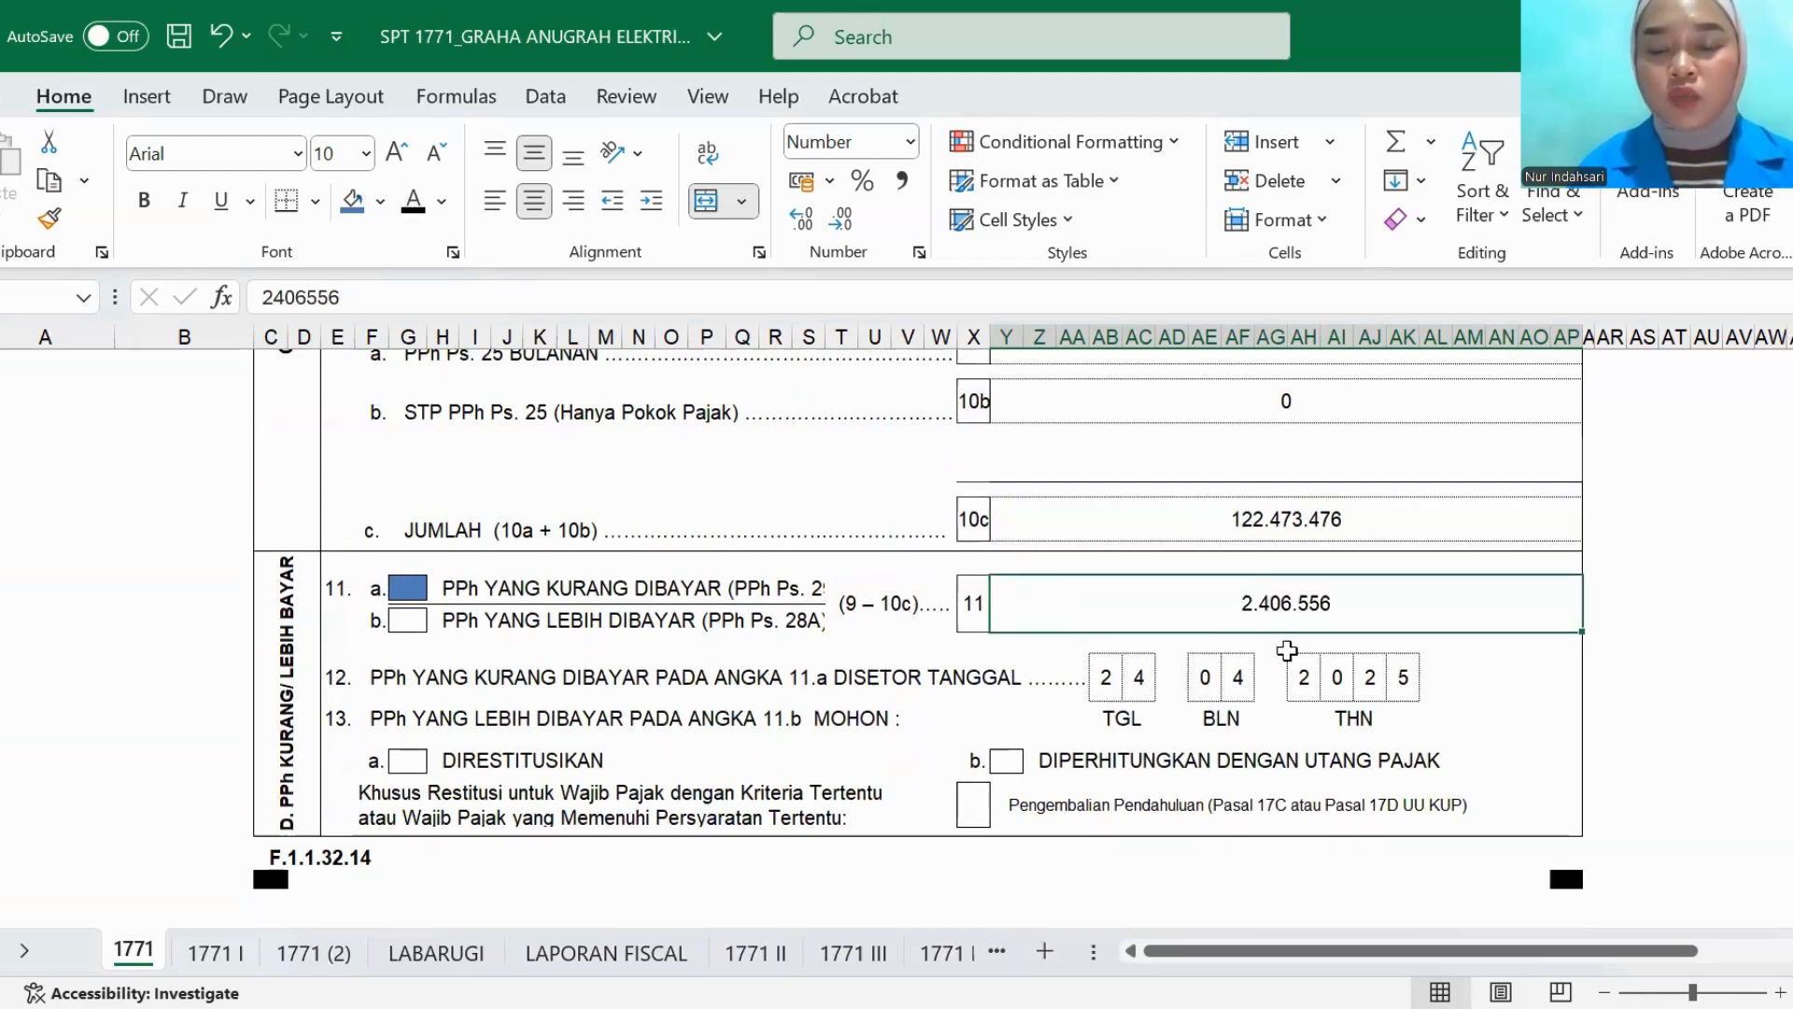